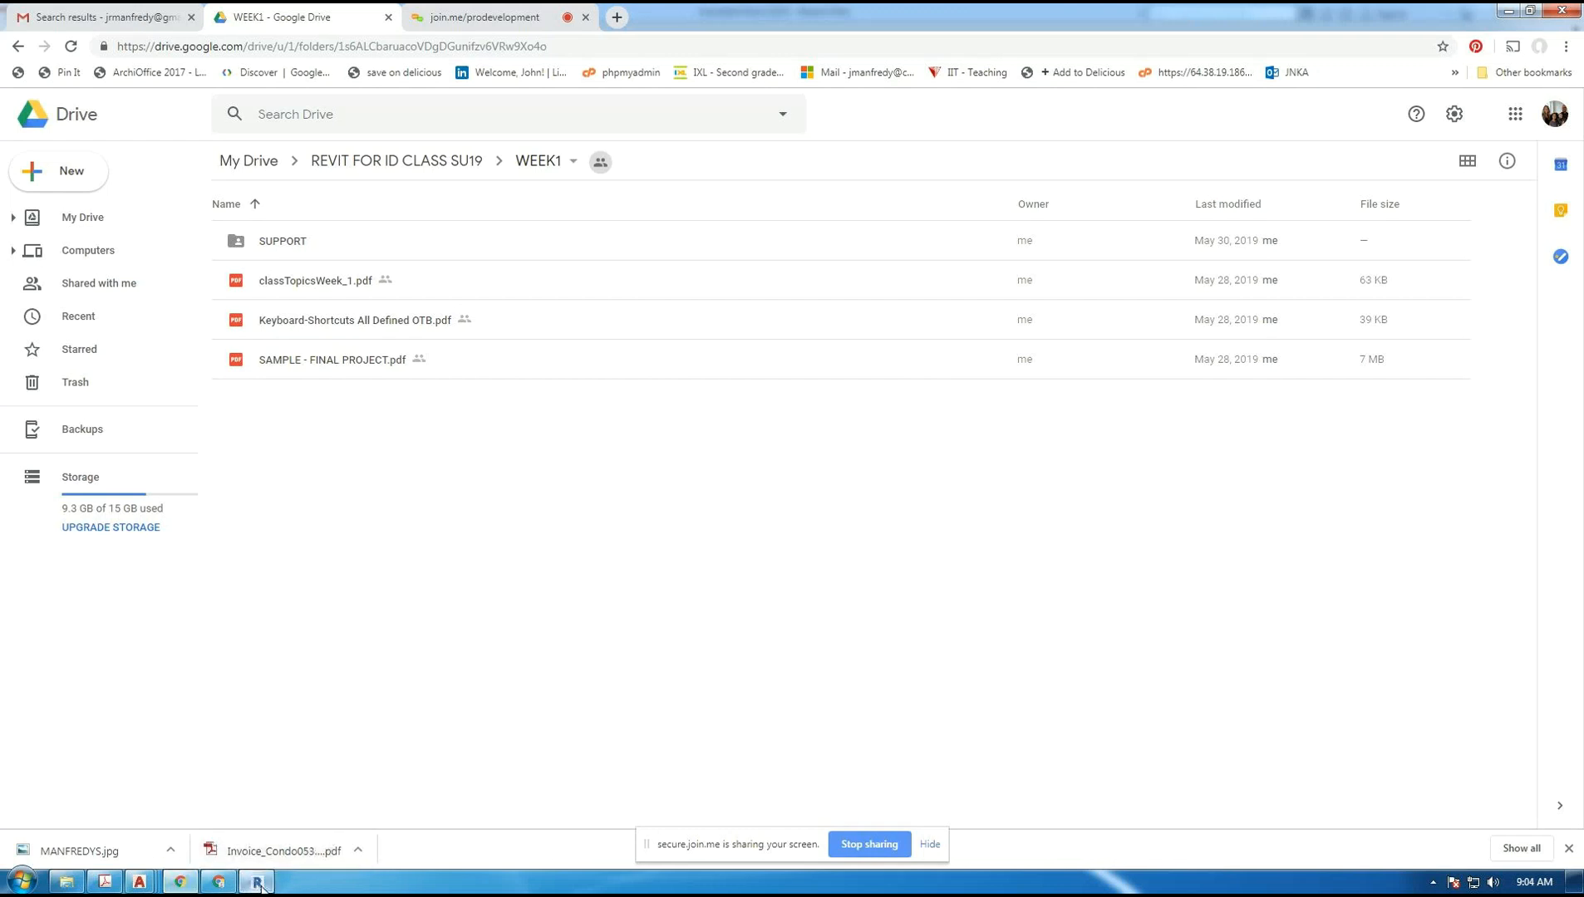
# - Switch to Revit and open the project SAMPLE PROJECT_REVITFORID_COMPLETE_SU19.rvt from the SUPPORT folder
pyautogui.click(256, 882)
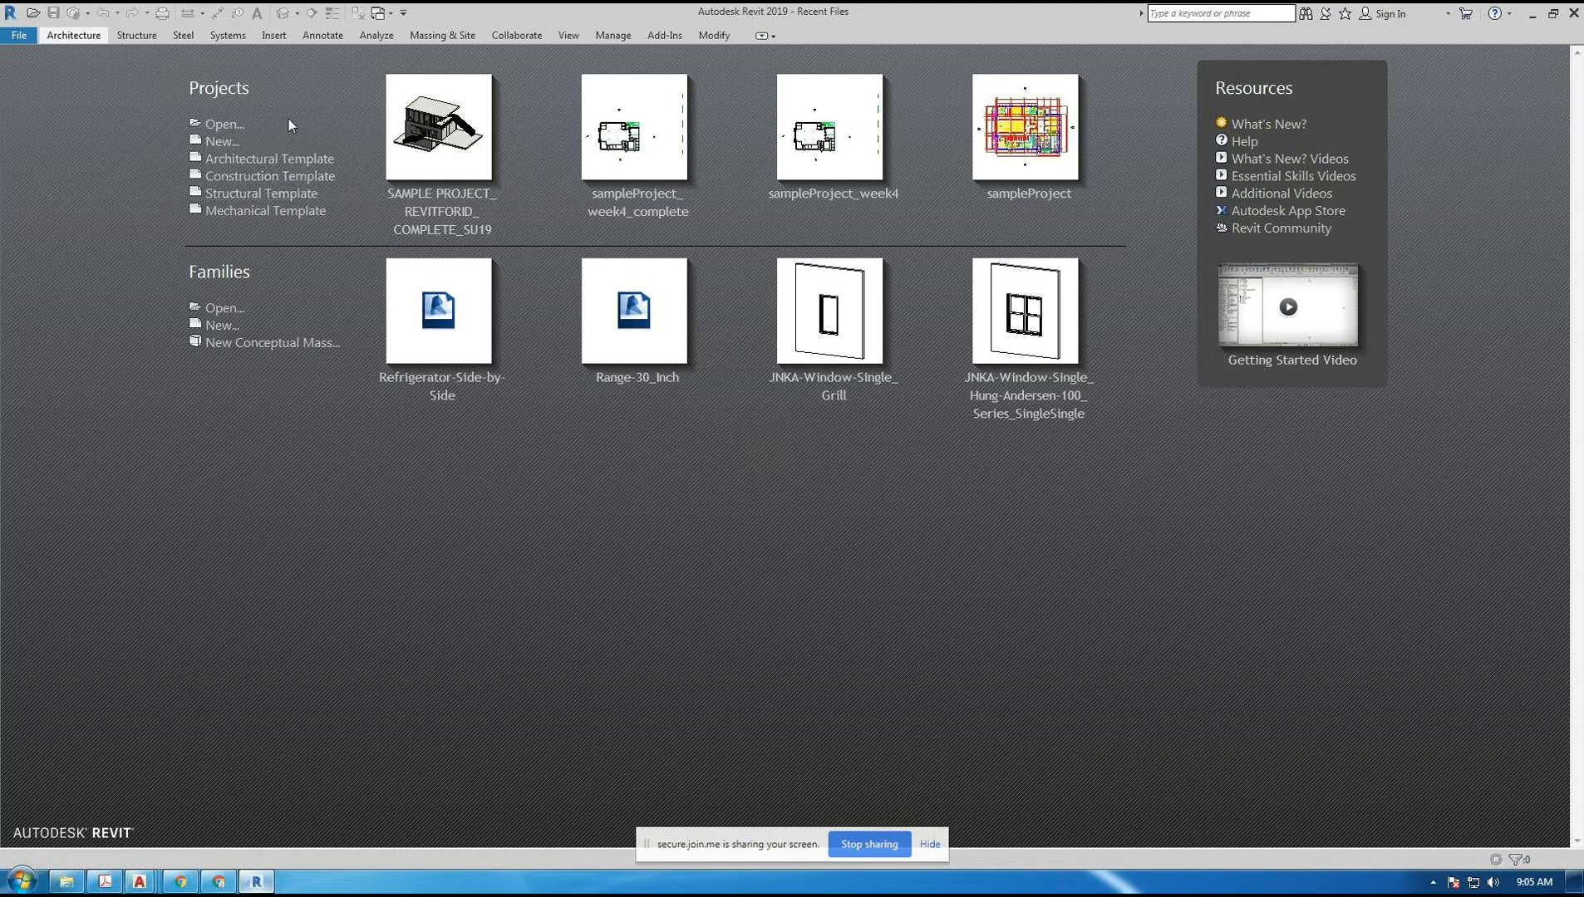
pyautogui.click(224, 125)
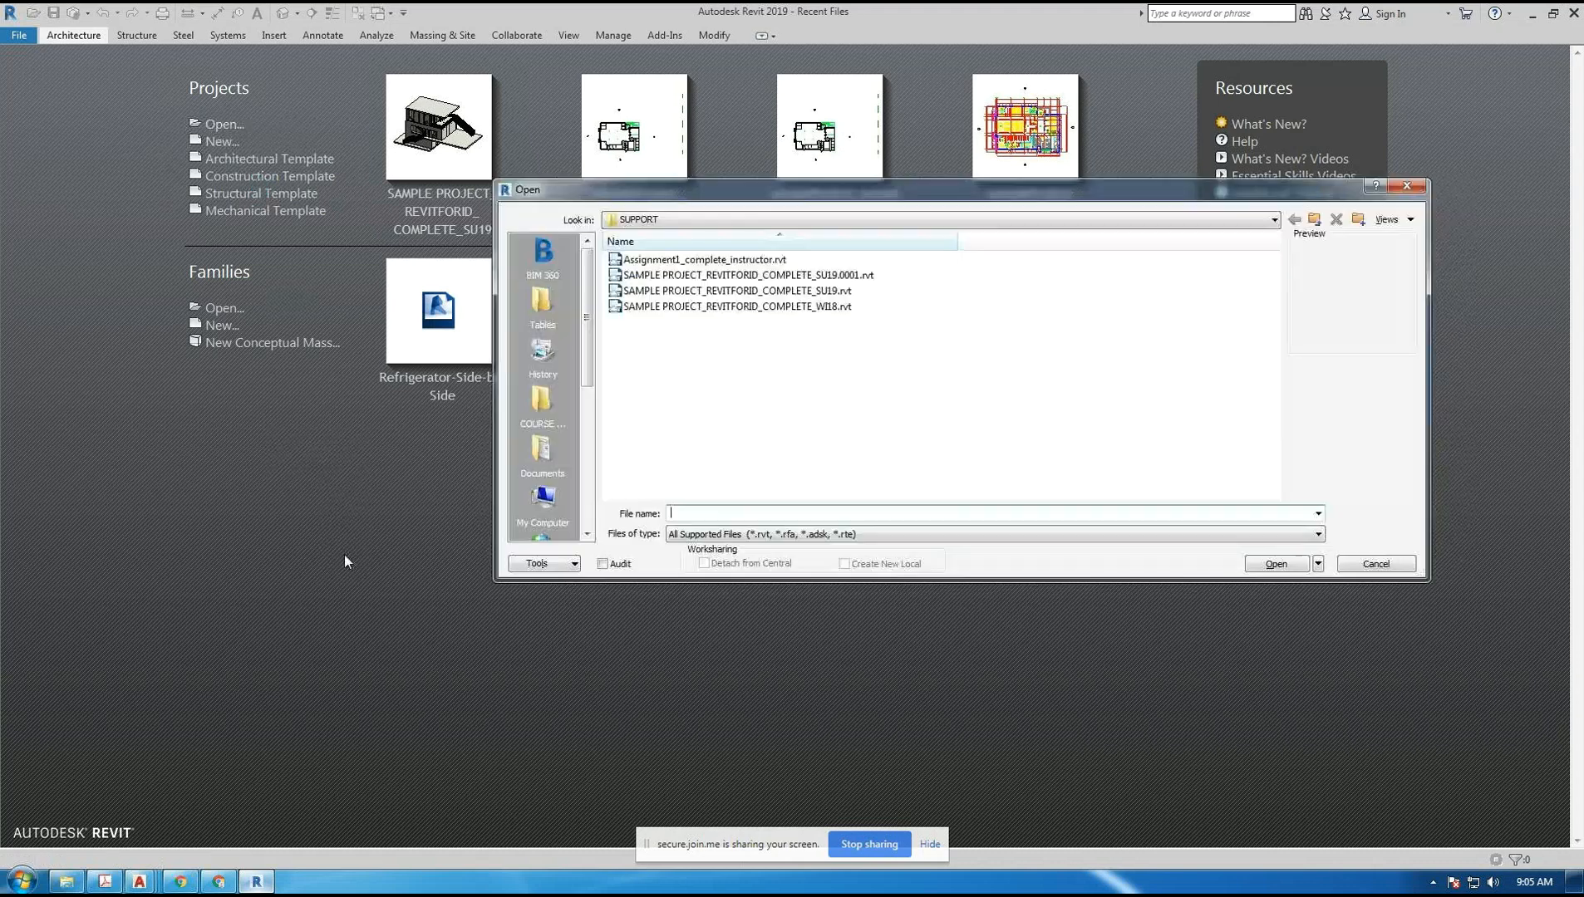
pyautogui.moveTo(720, 202); pyautogui.dragTo(580, 223)
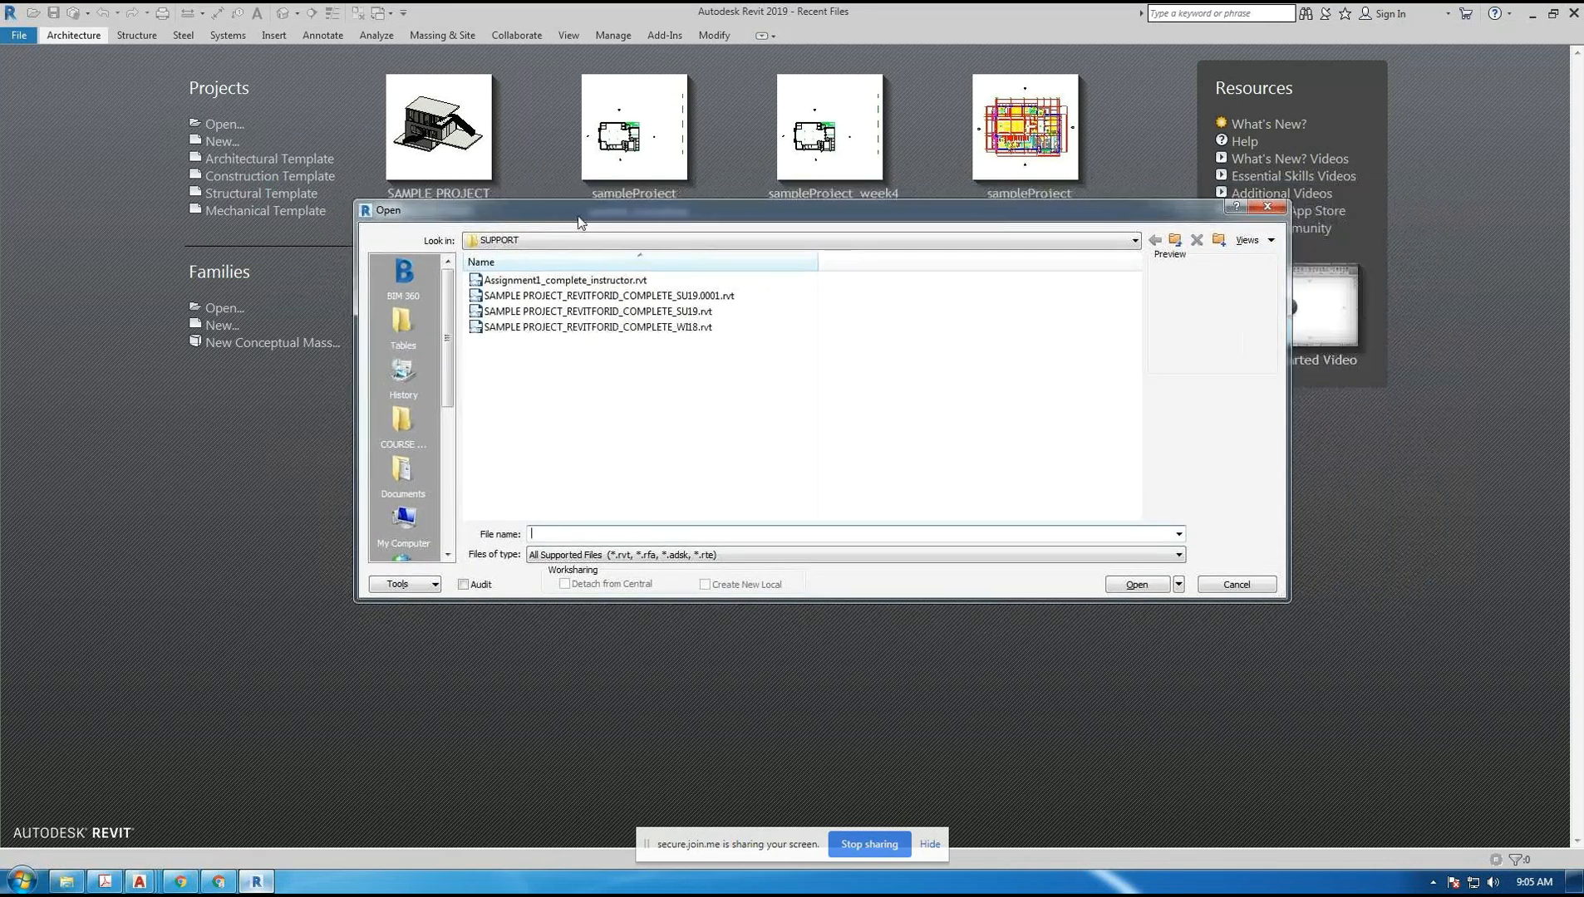
pyautogui.click(670, 298)
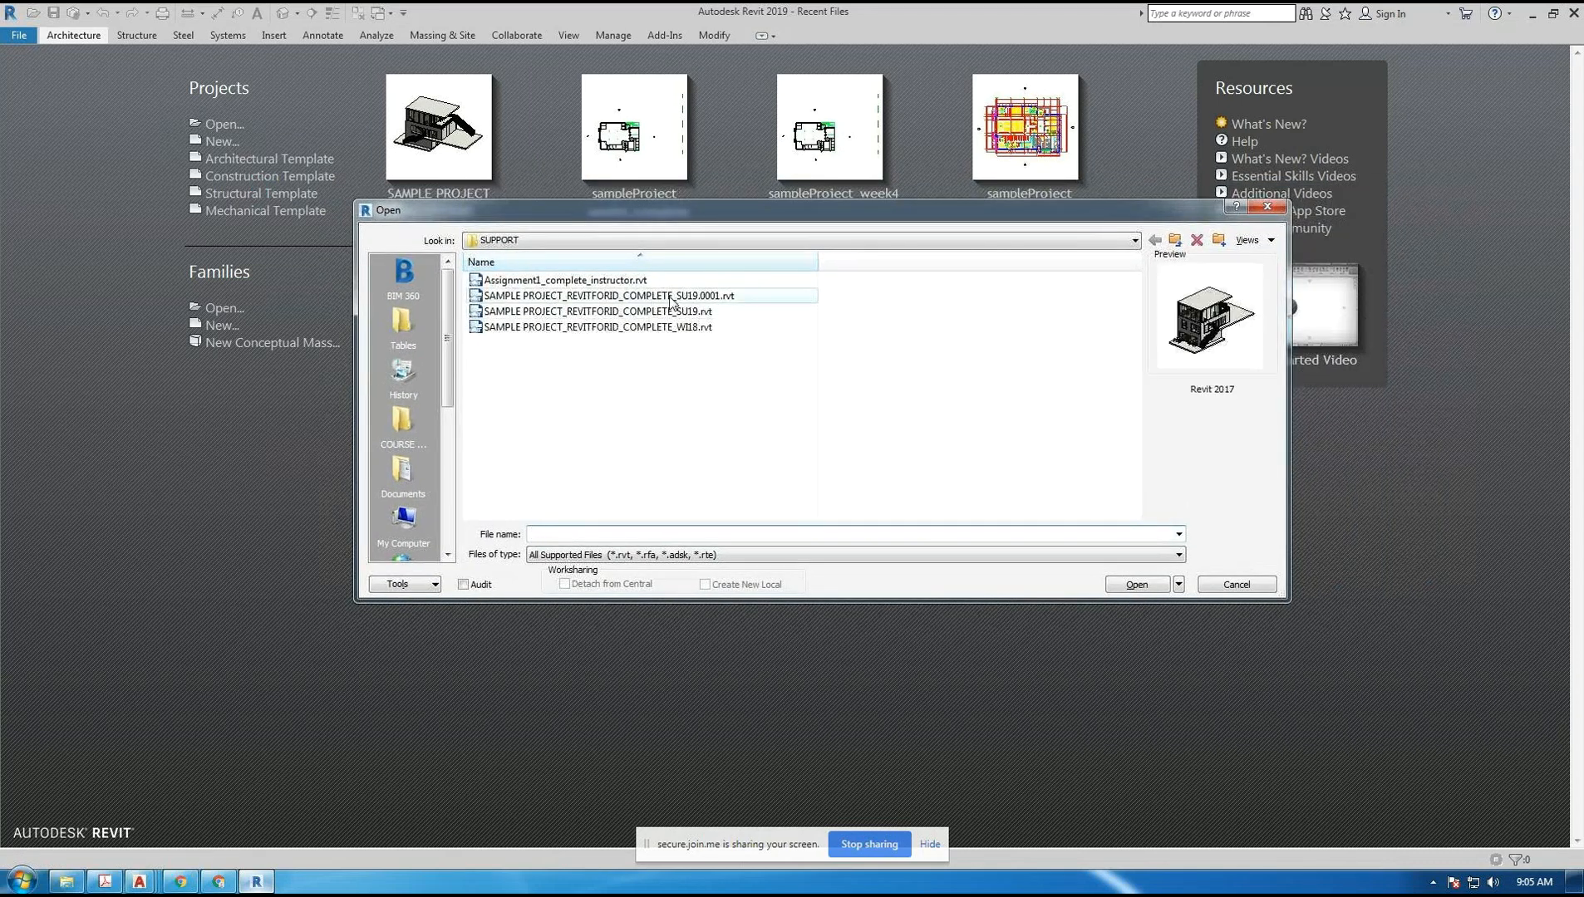
pyautogui.click(677, 313)
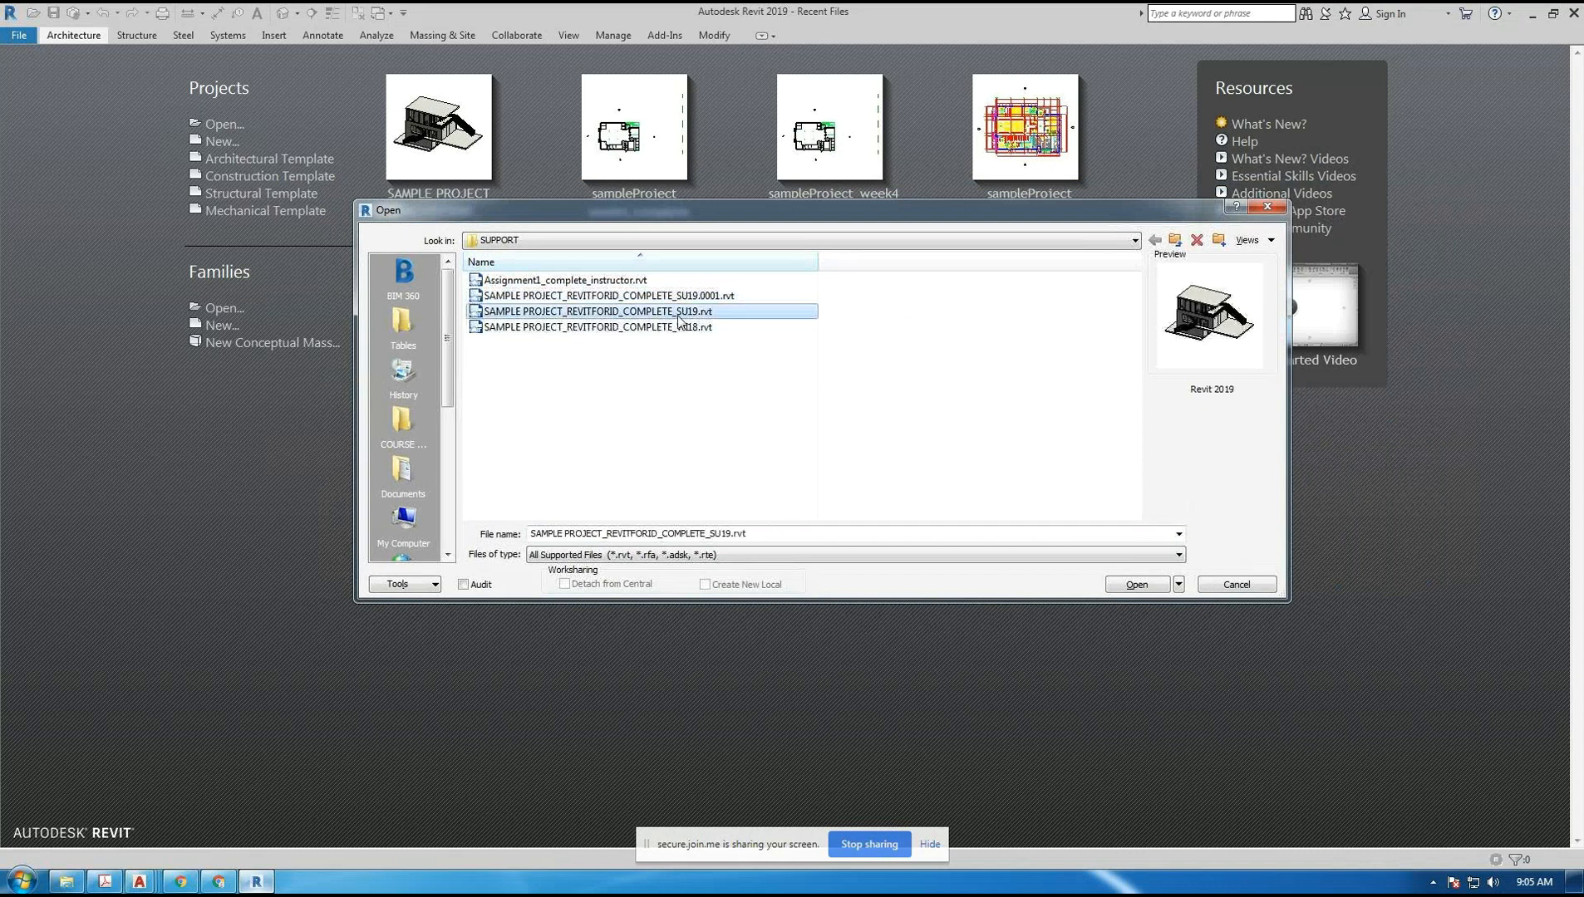
pyautogui.click(1133, 585)
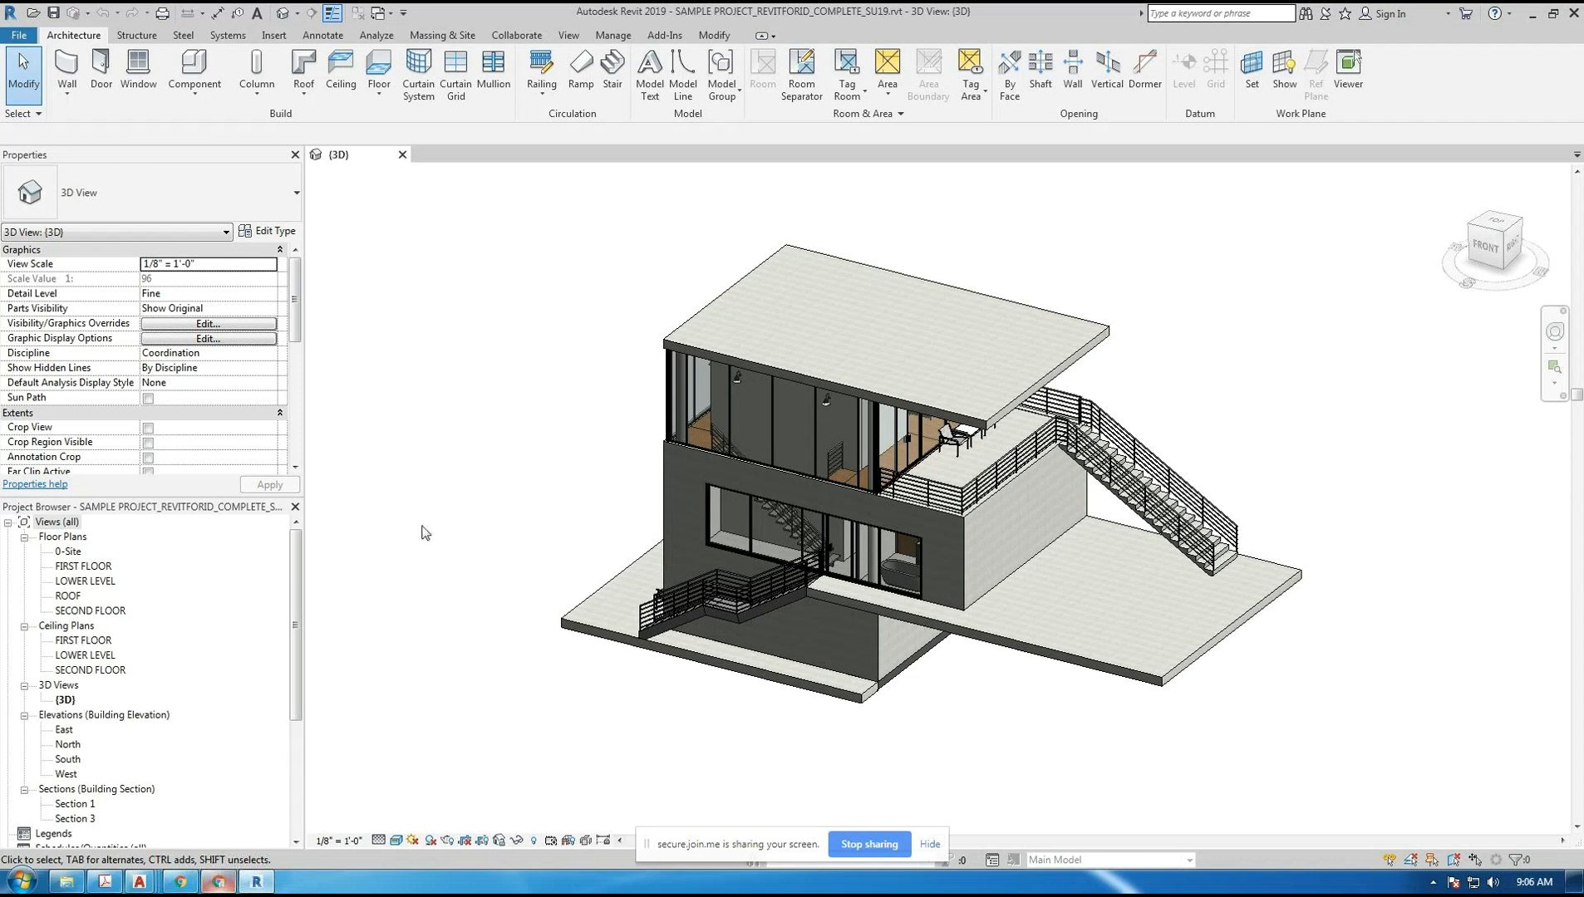
# - Examine the house model in the 3D view from its front and left sides
pyautogui.keyDown('shift'); pyautogui.moveTo(463, 494); pyautogui.dragTo(573, 413, button='middle'); pyautogui.keyUp('shift')
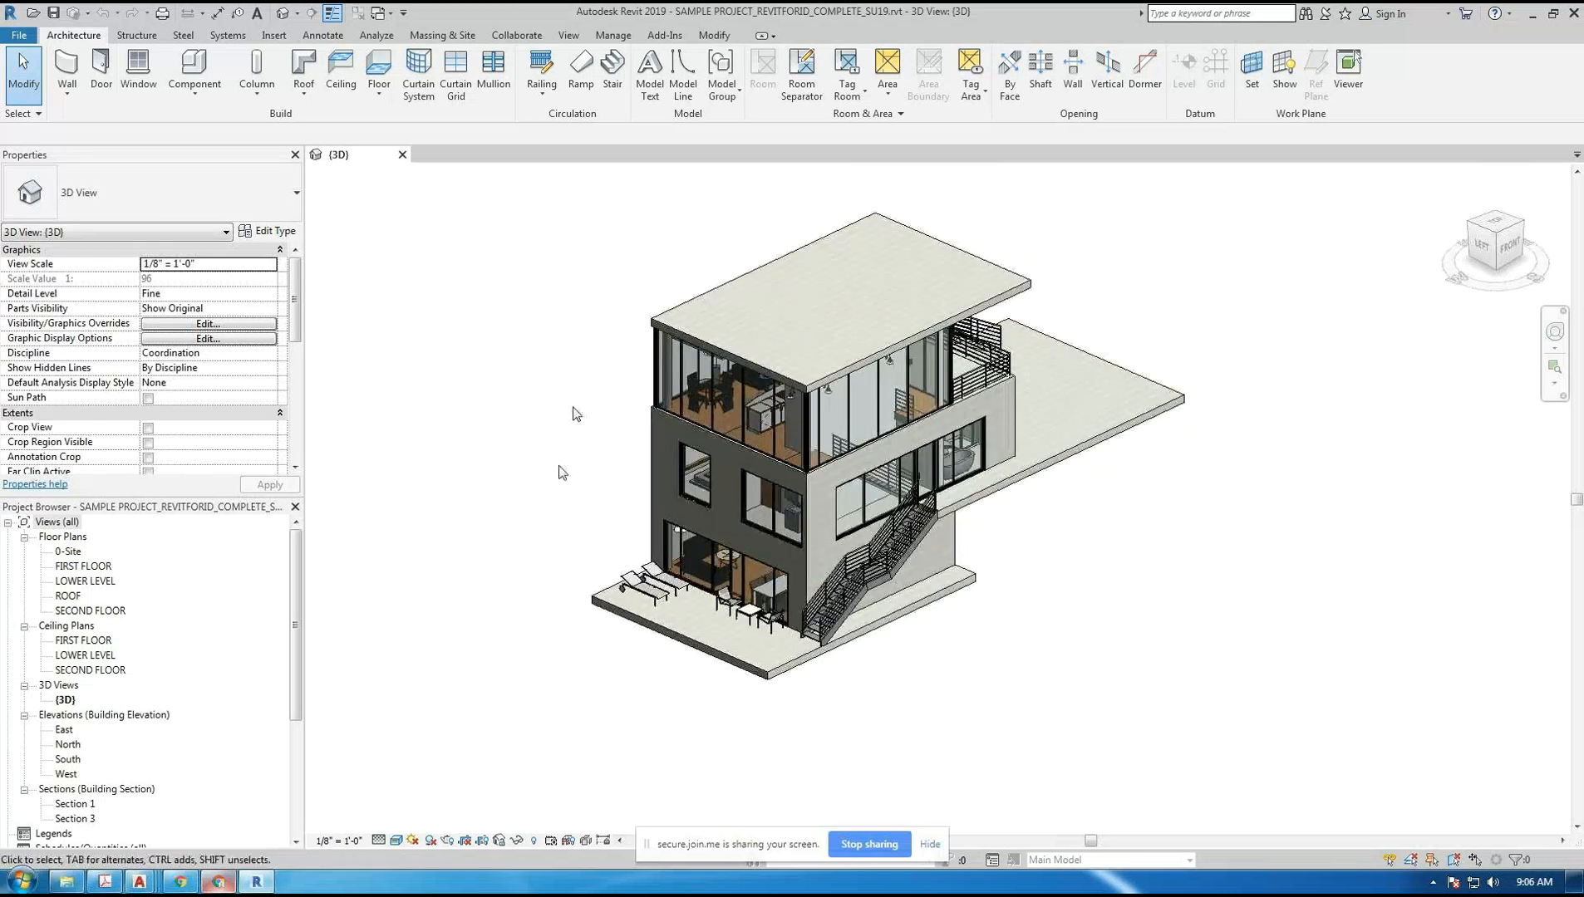
pyautogui.scroll(2, 584, 369)
pyautogui.scroll(-3, 584, 369)
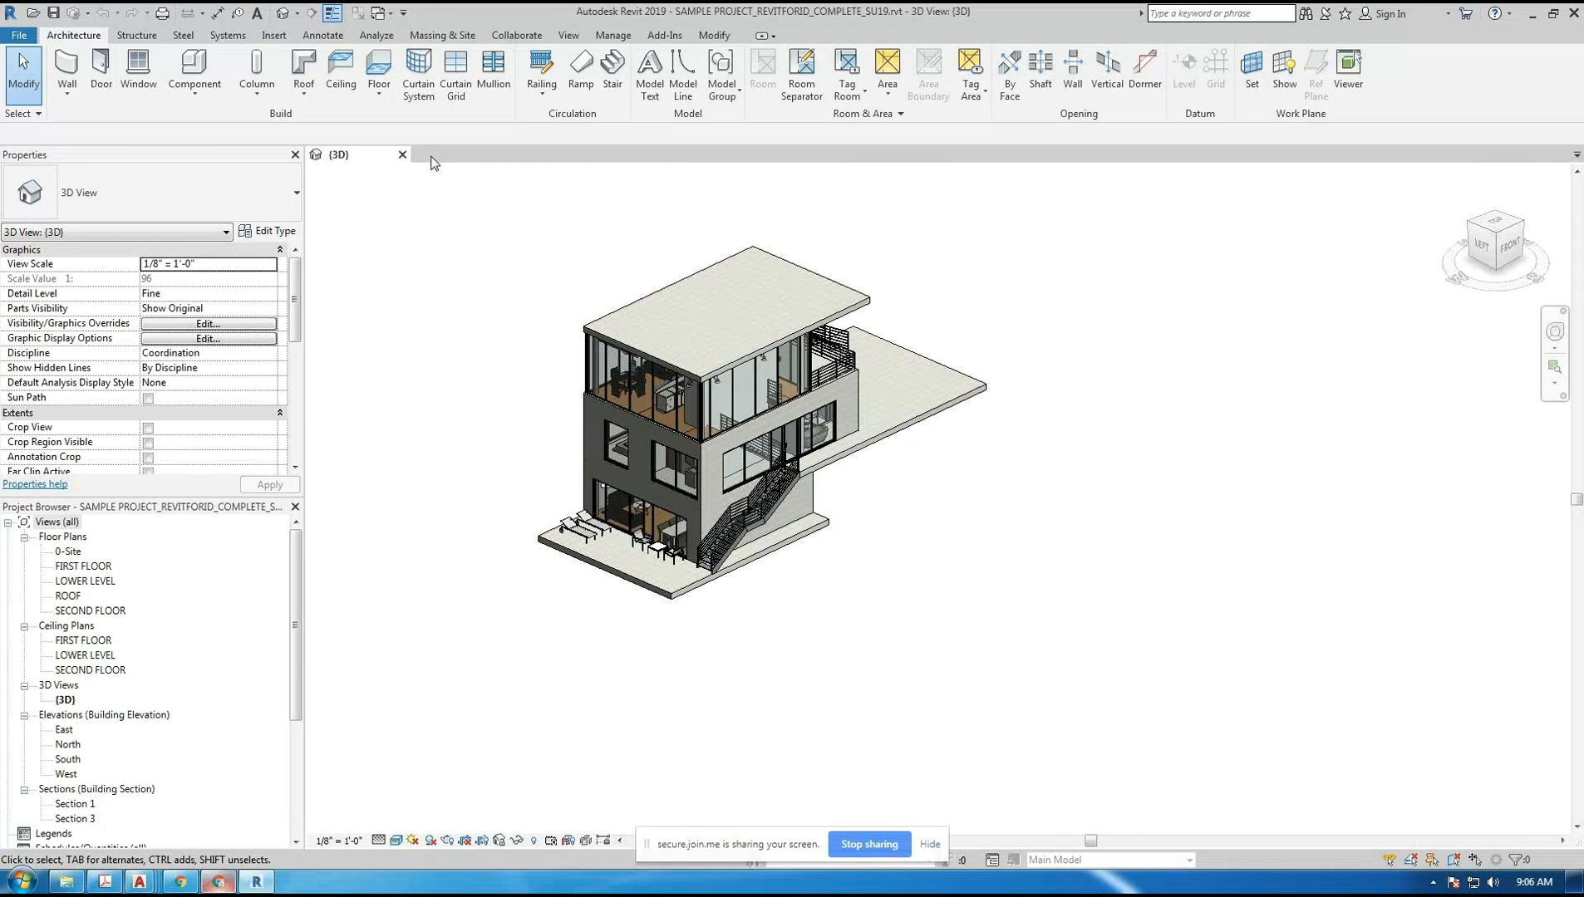
pyautogui.moveTo(496, 311); pyautogui.dragTo(537, 411, button='middle')
pyautogui.scroll(3, 556, 478)
pyautogui.scroll(-2, 556, 479)
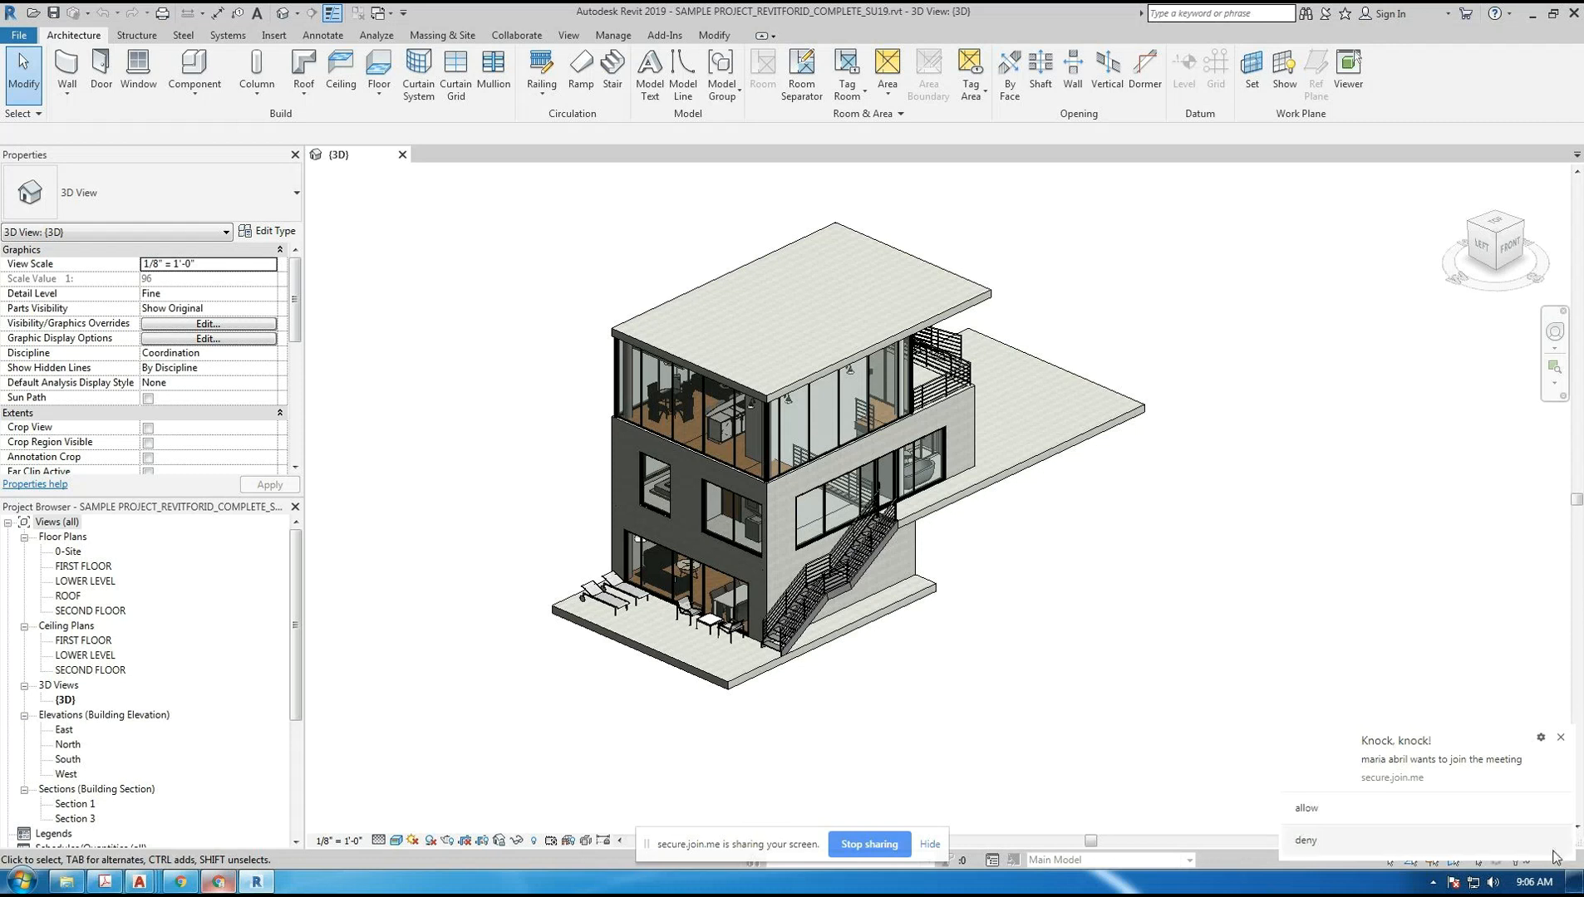
# - Admit the waiting participant to the screen-sharing meeting
pyautogui.click(1327, 812)
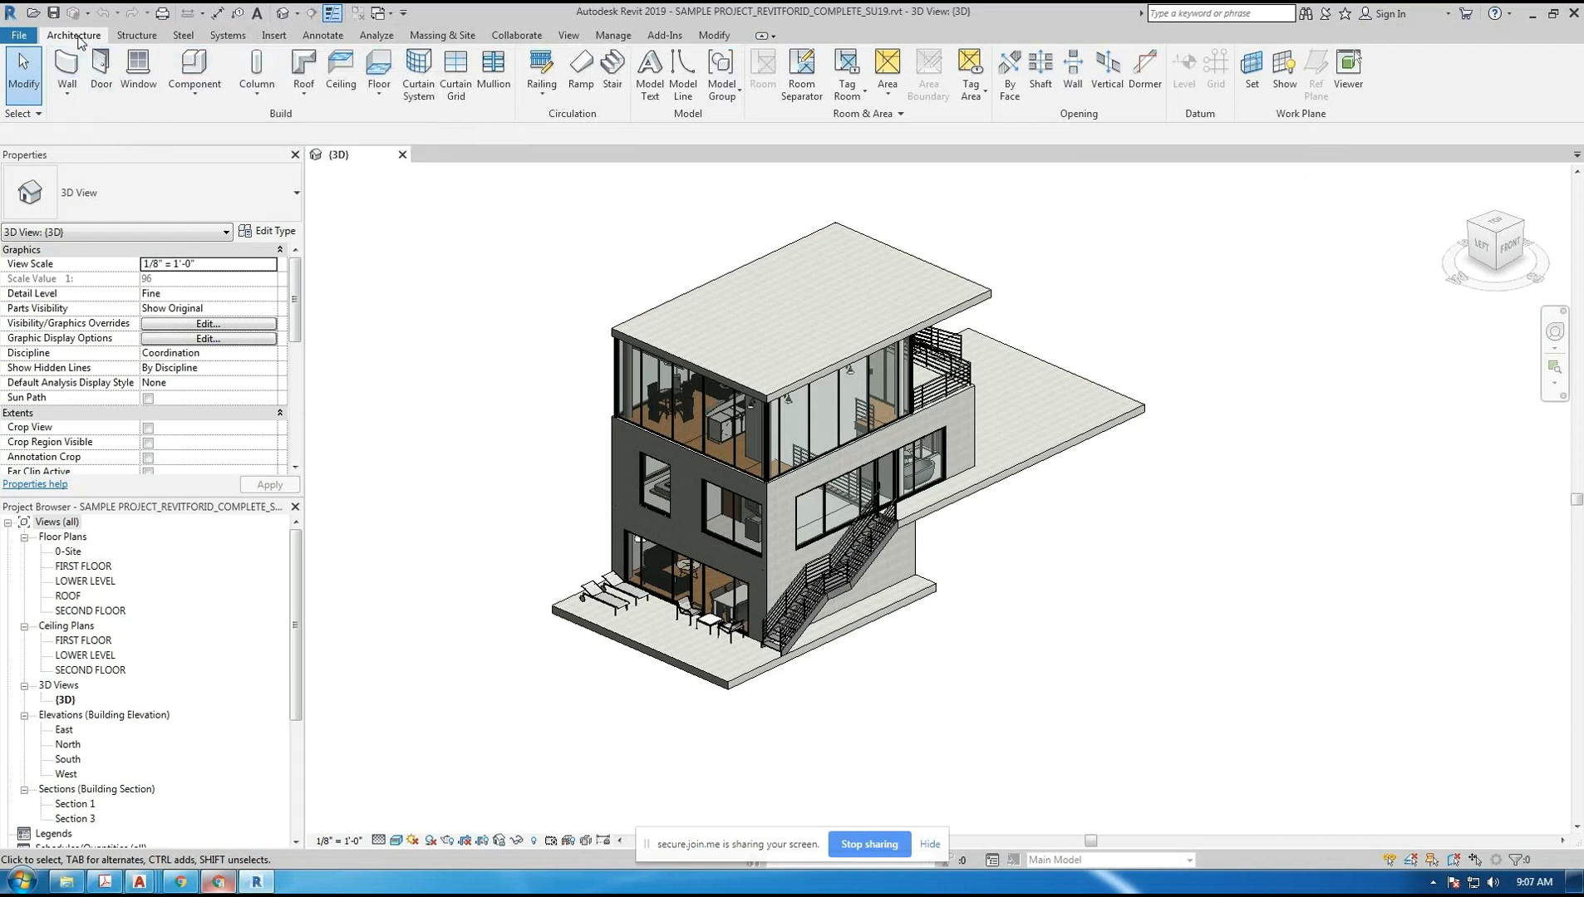
pyautogui.click(140, 38)
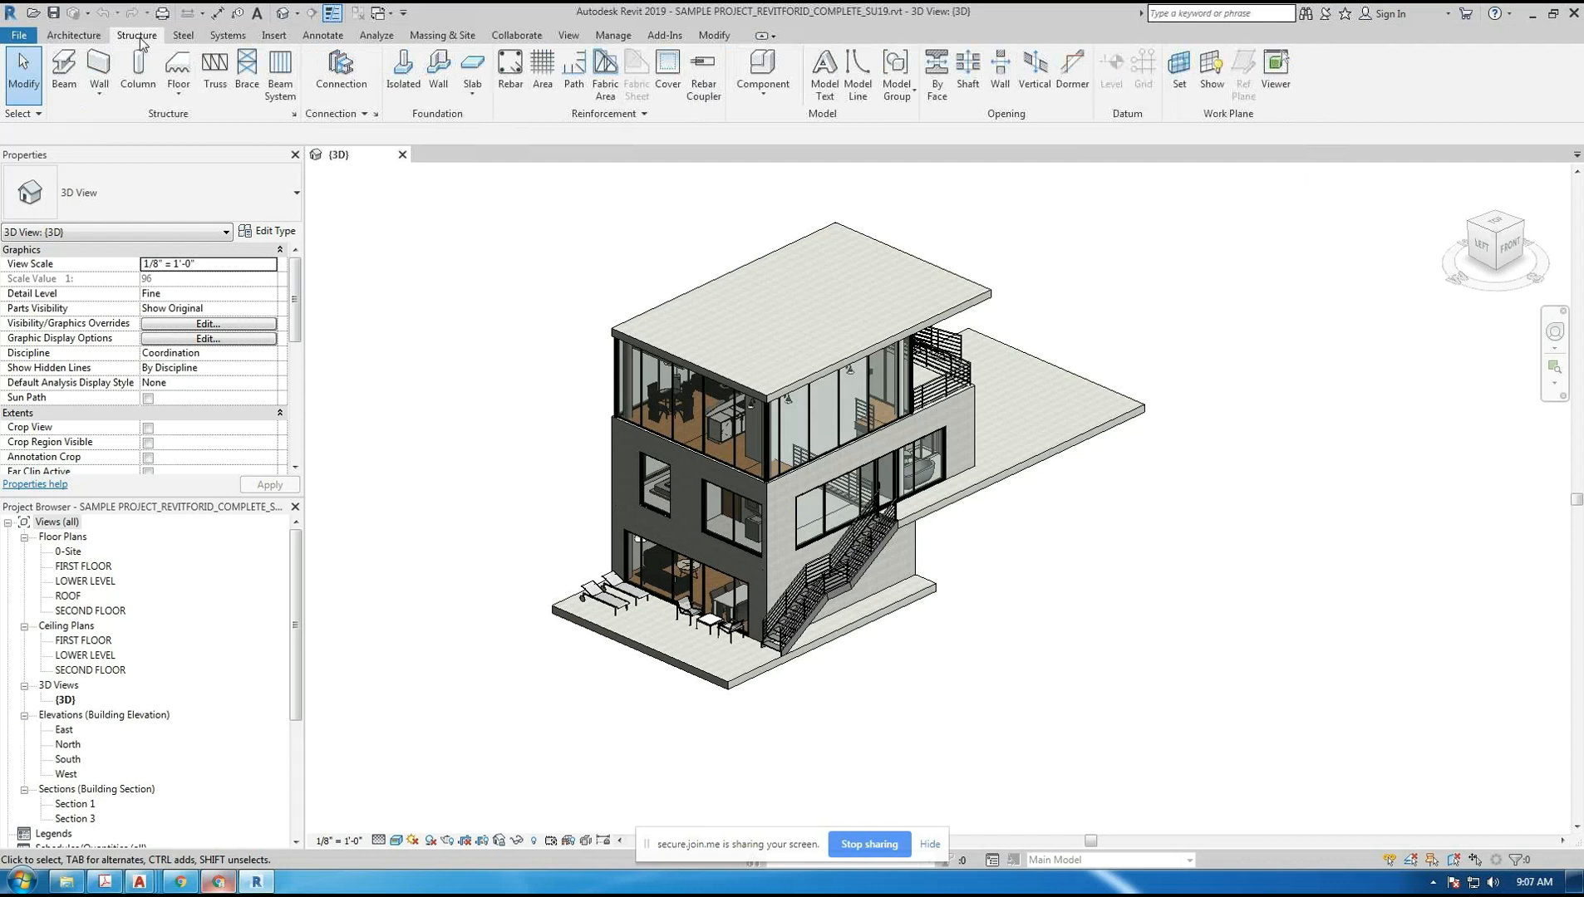
pyautogui.click(274, 37)
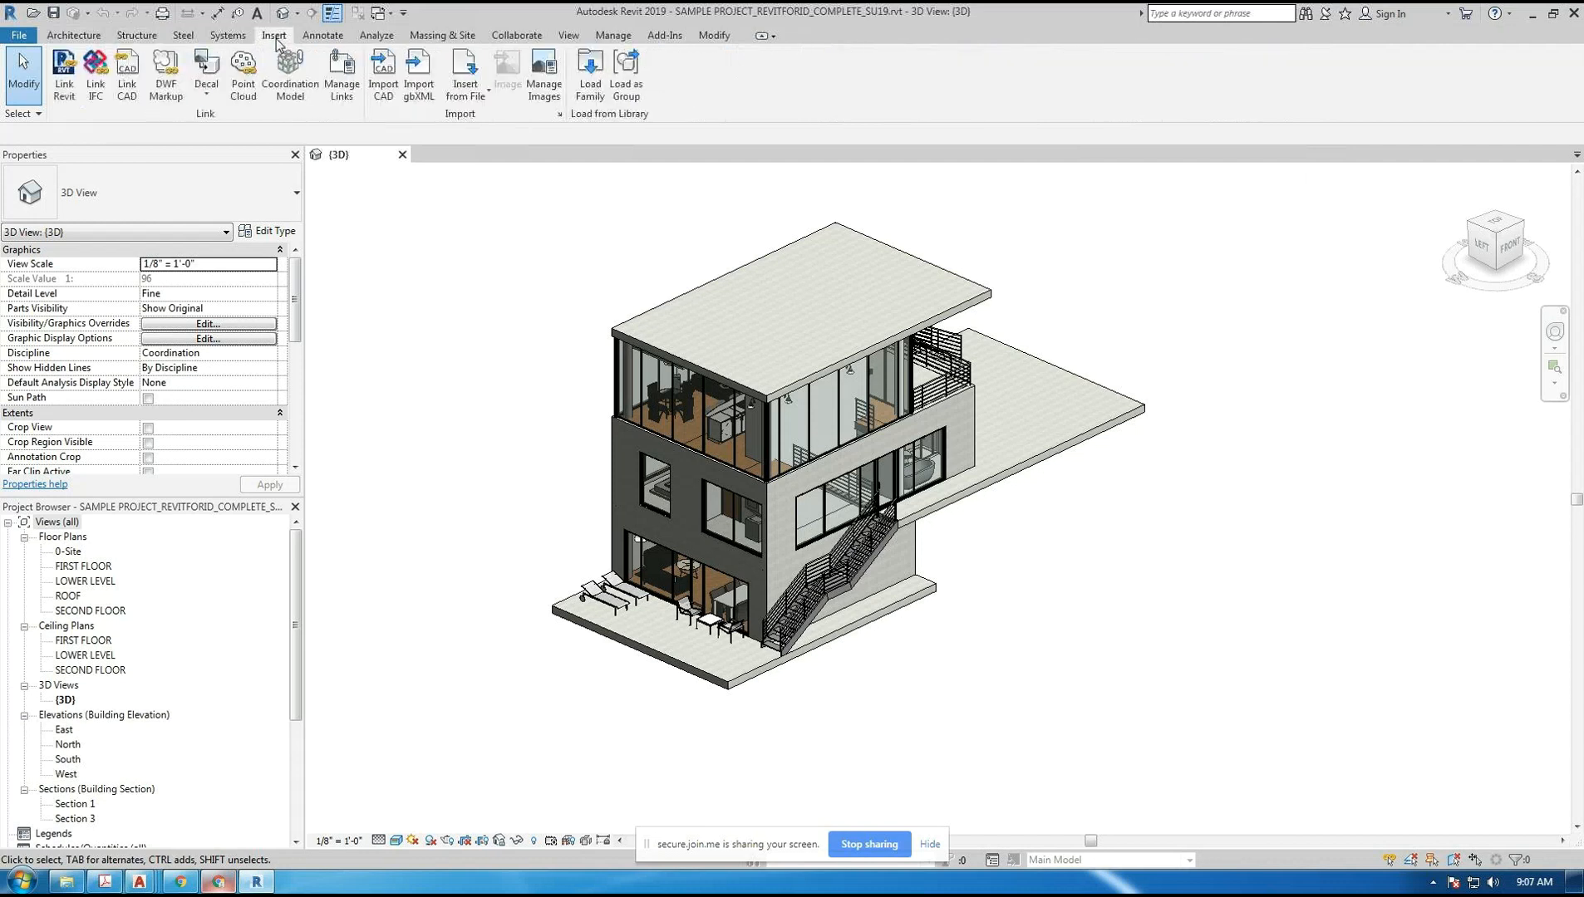
pyautogui.click(79, 39)
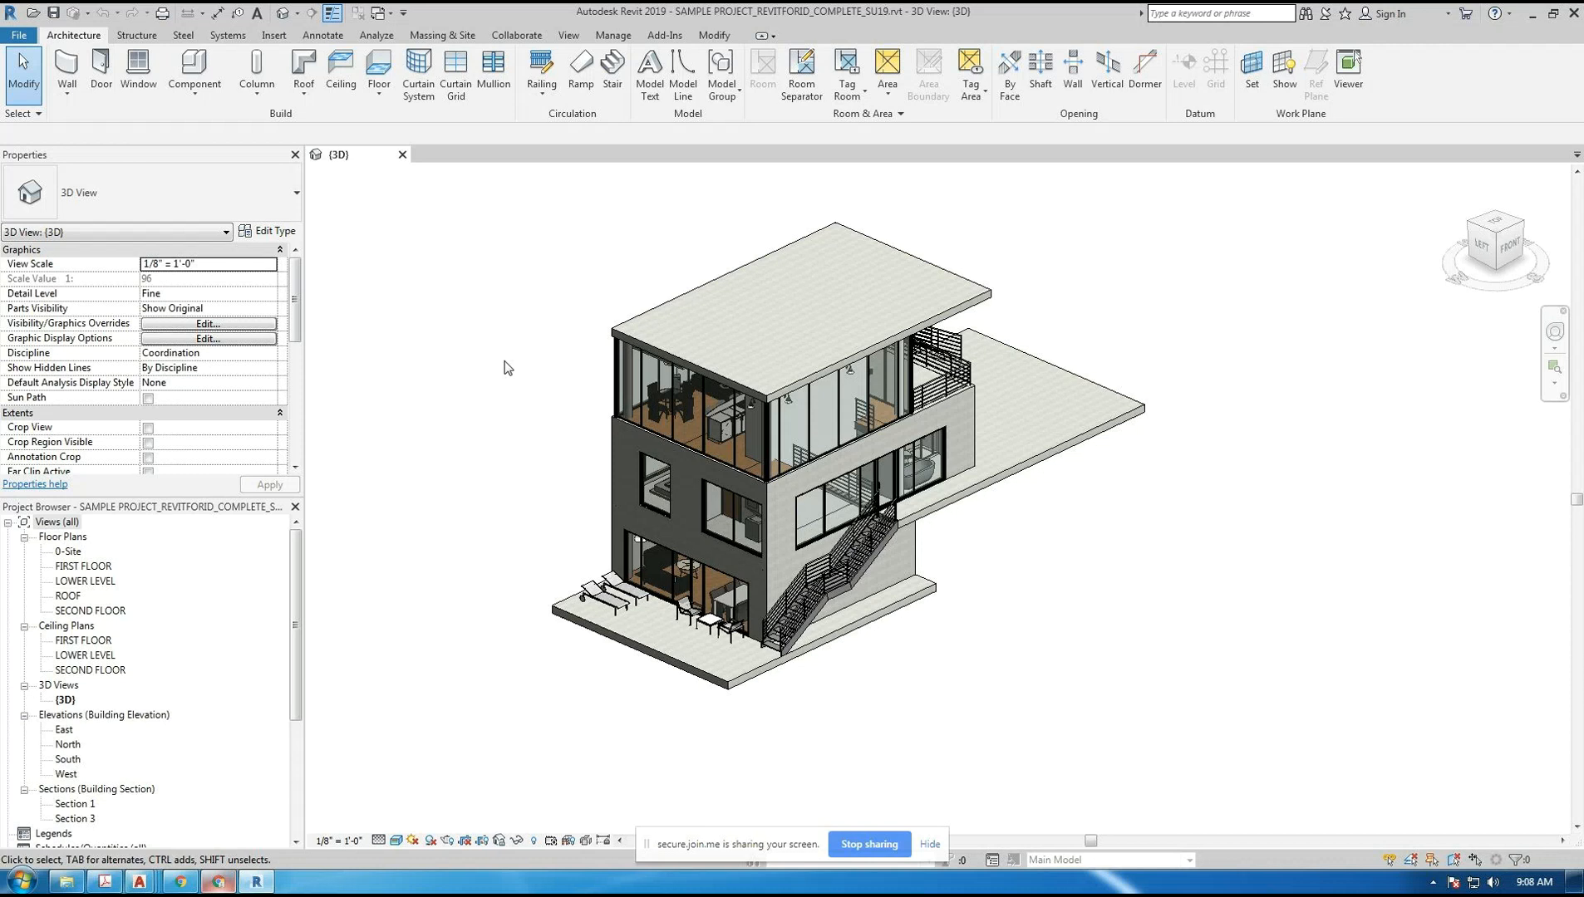
# - In the user interface options, disable the Systems mechanical tools and the Energy analysis and tools
pyautogui.click(26, 36)
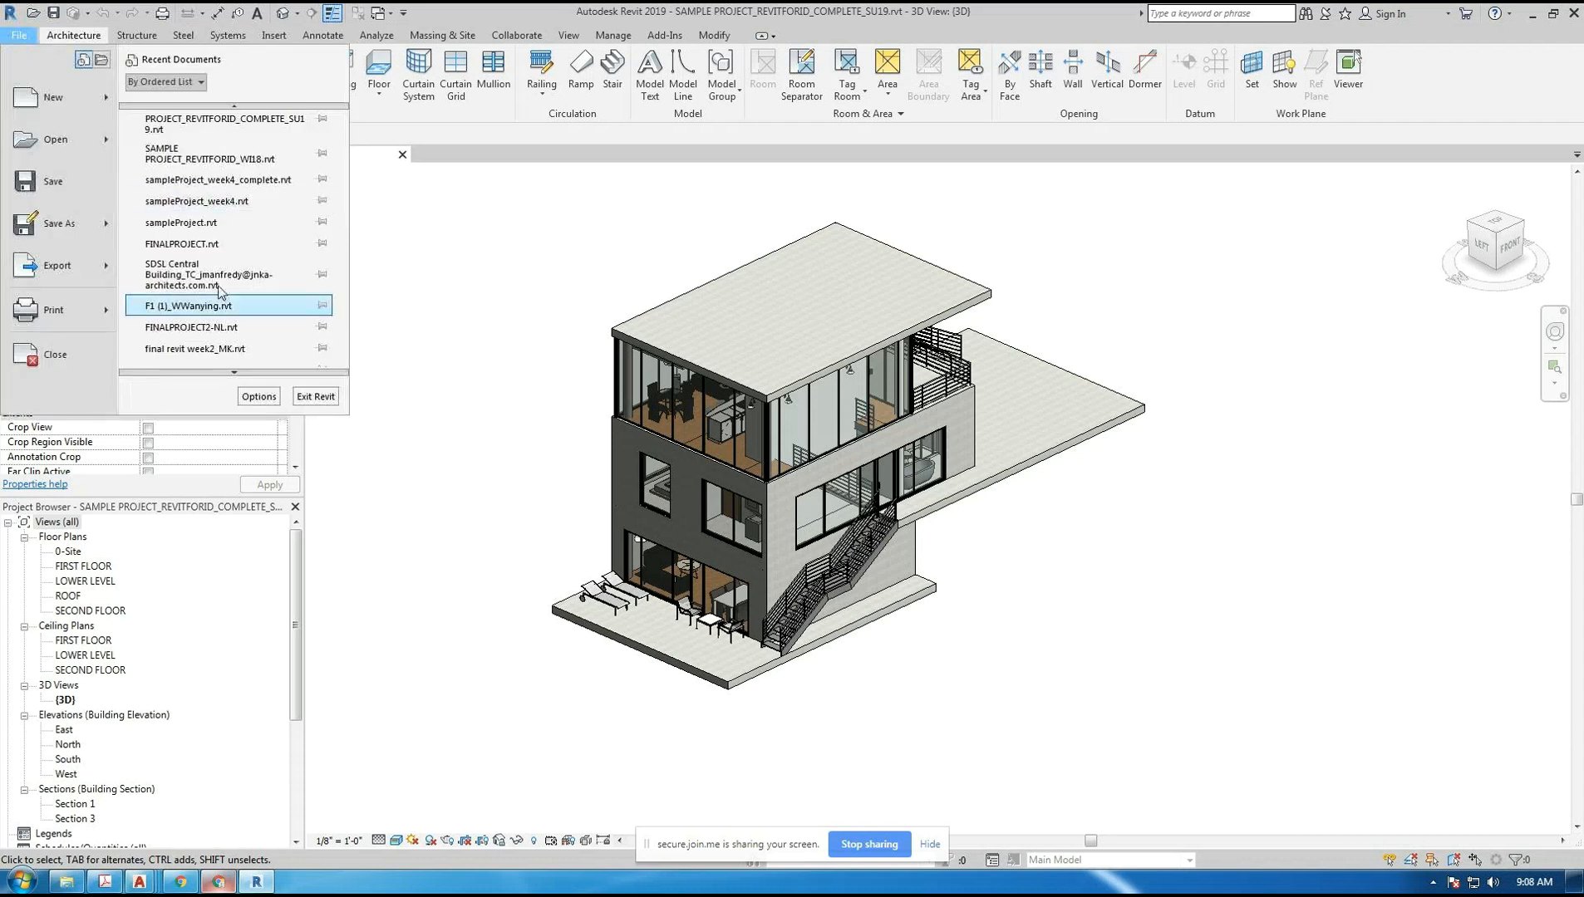
pyautogui.scroll(-1, 299, 340)
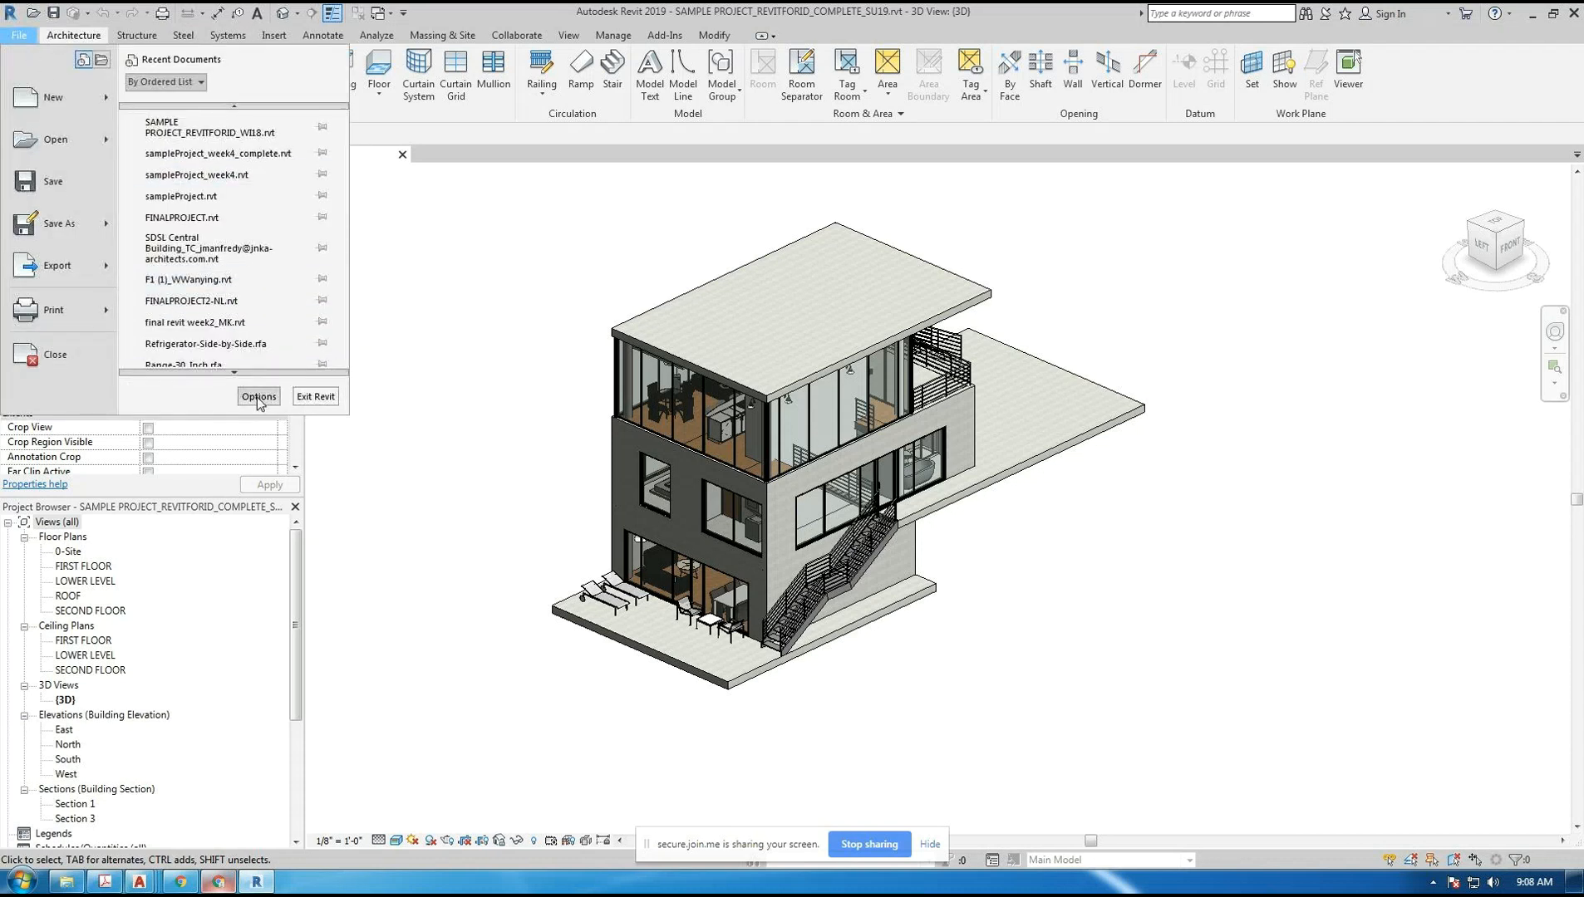
pyautogui.click(259, 397)
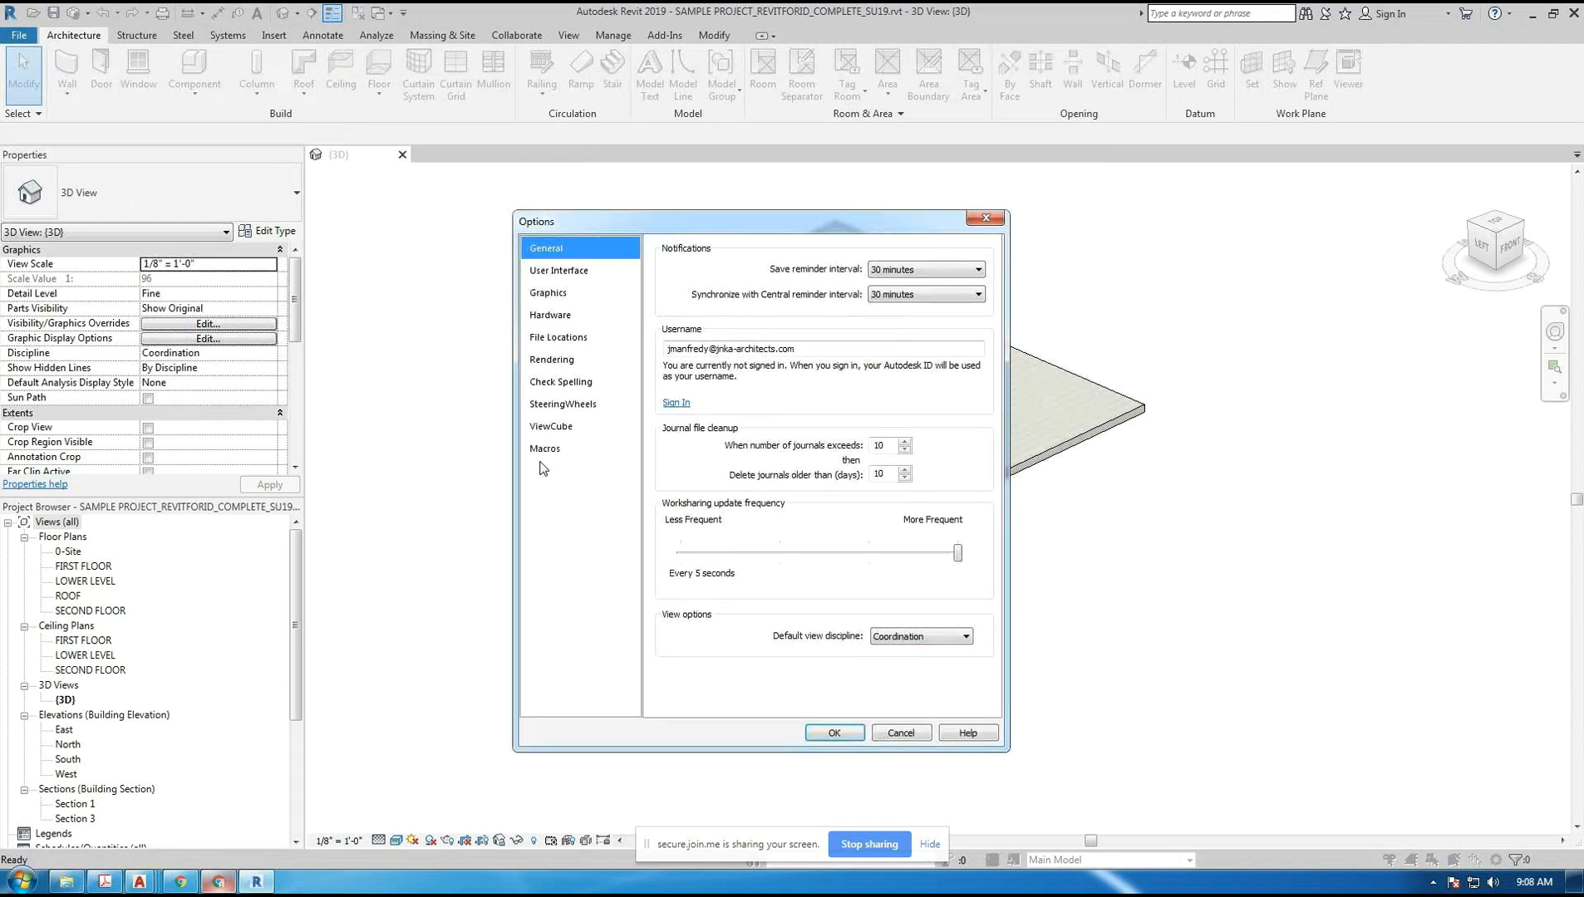
pyautogui.click(579, 276)
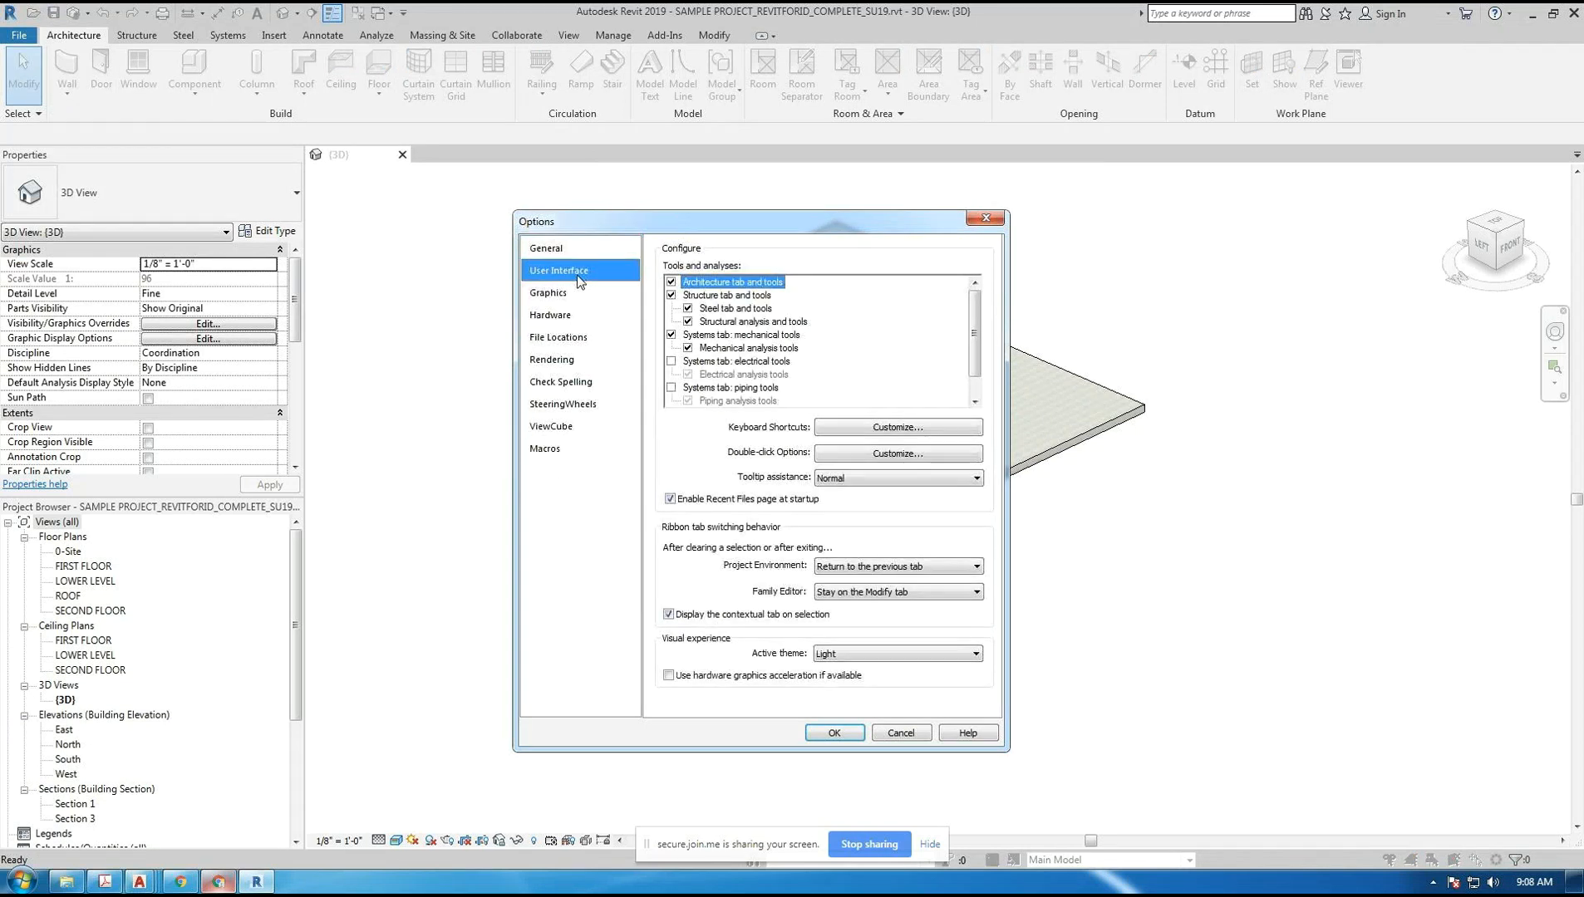
pyautogui.moveTo(973, 323); pyautogui.dragTo(974, 290)
pyautogui.click(671, 335)
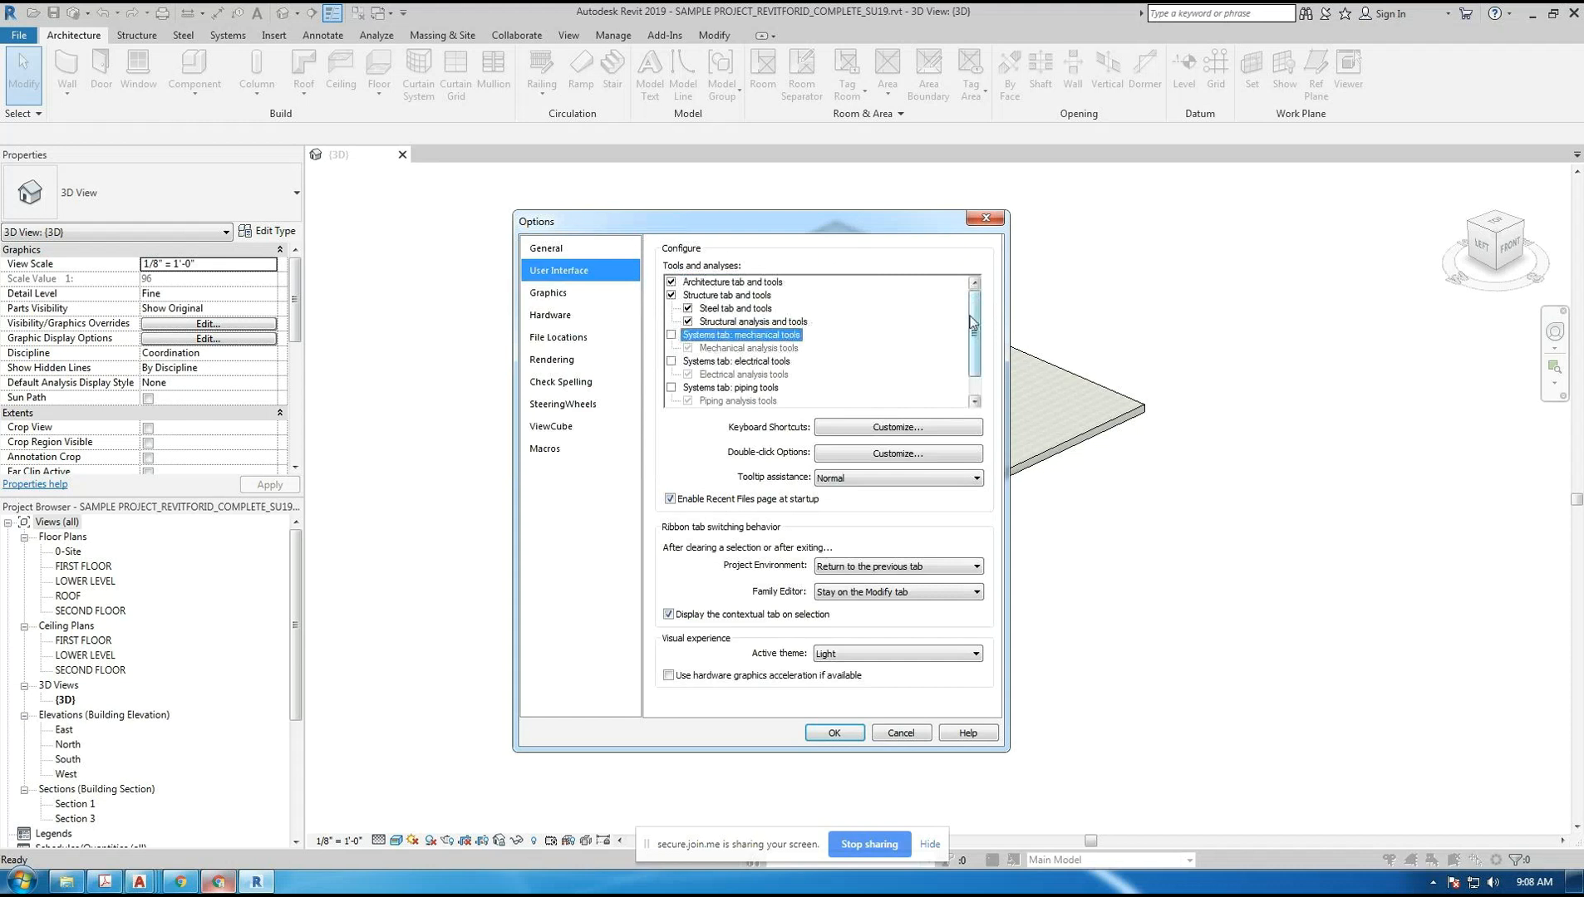
pyautogui.scroll(-1, 951, 349)
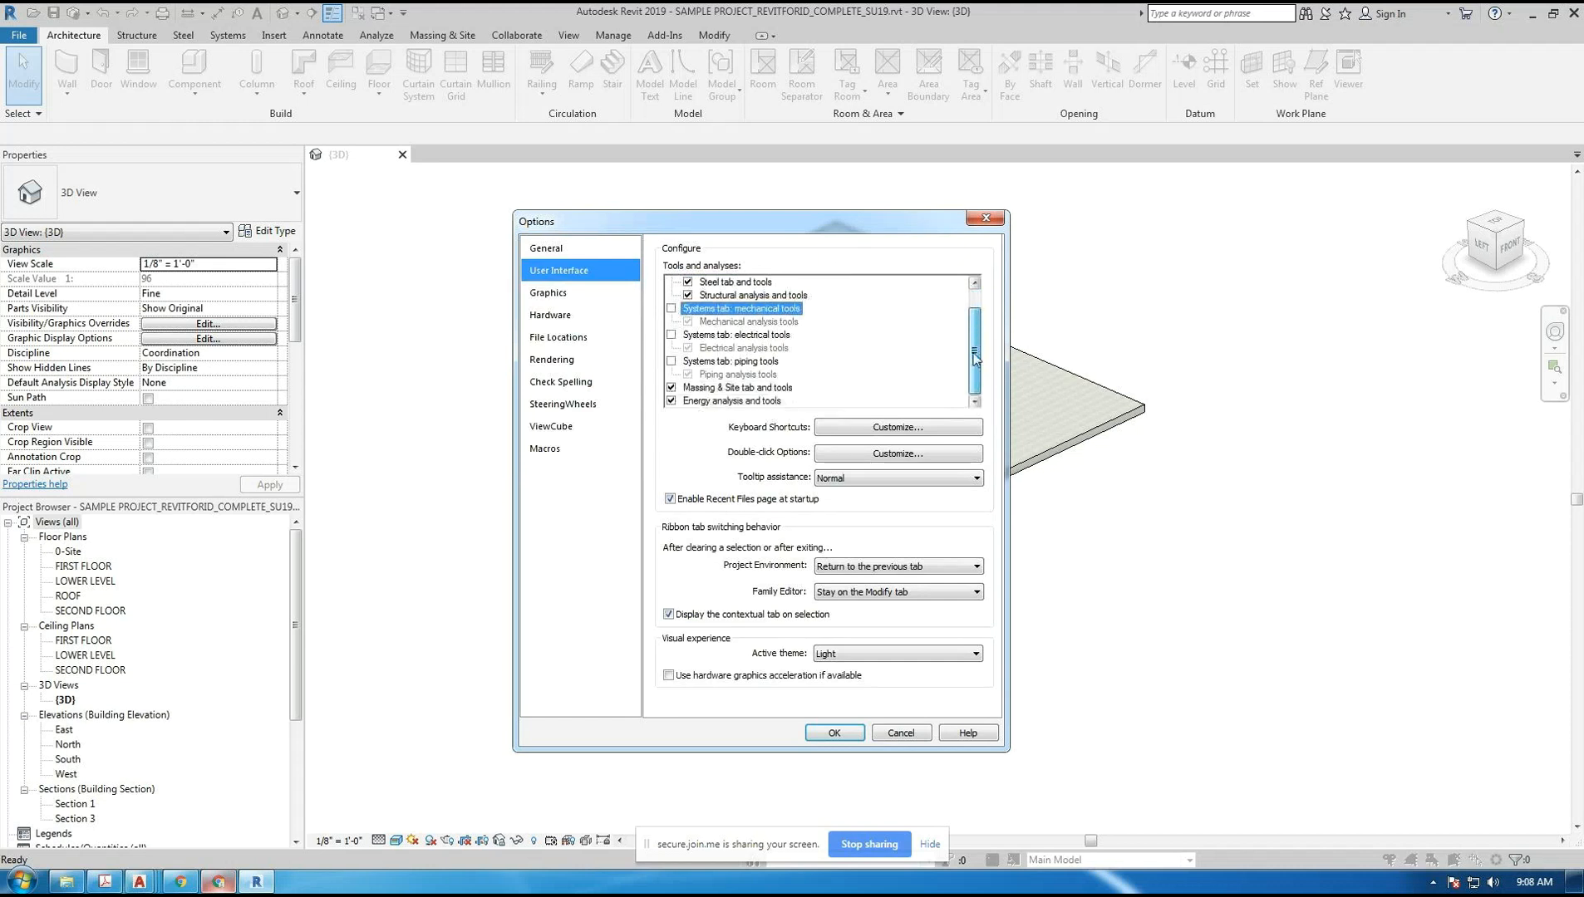
pyautogui.click(672, 401)
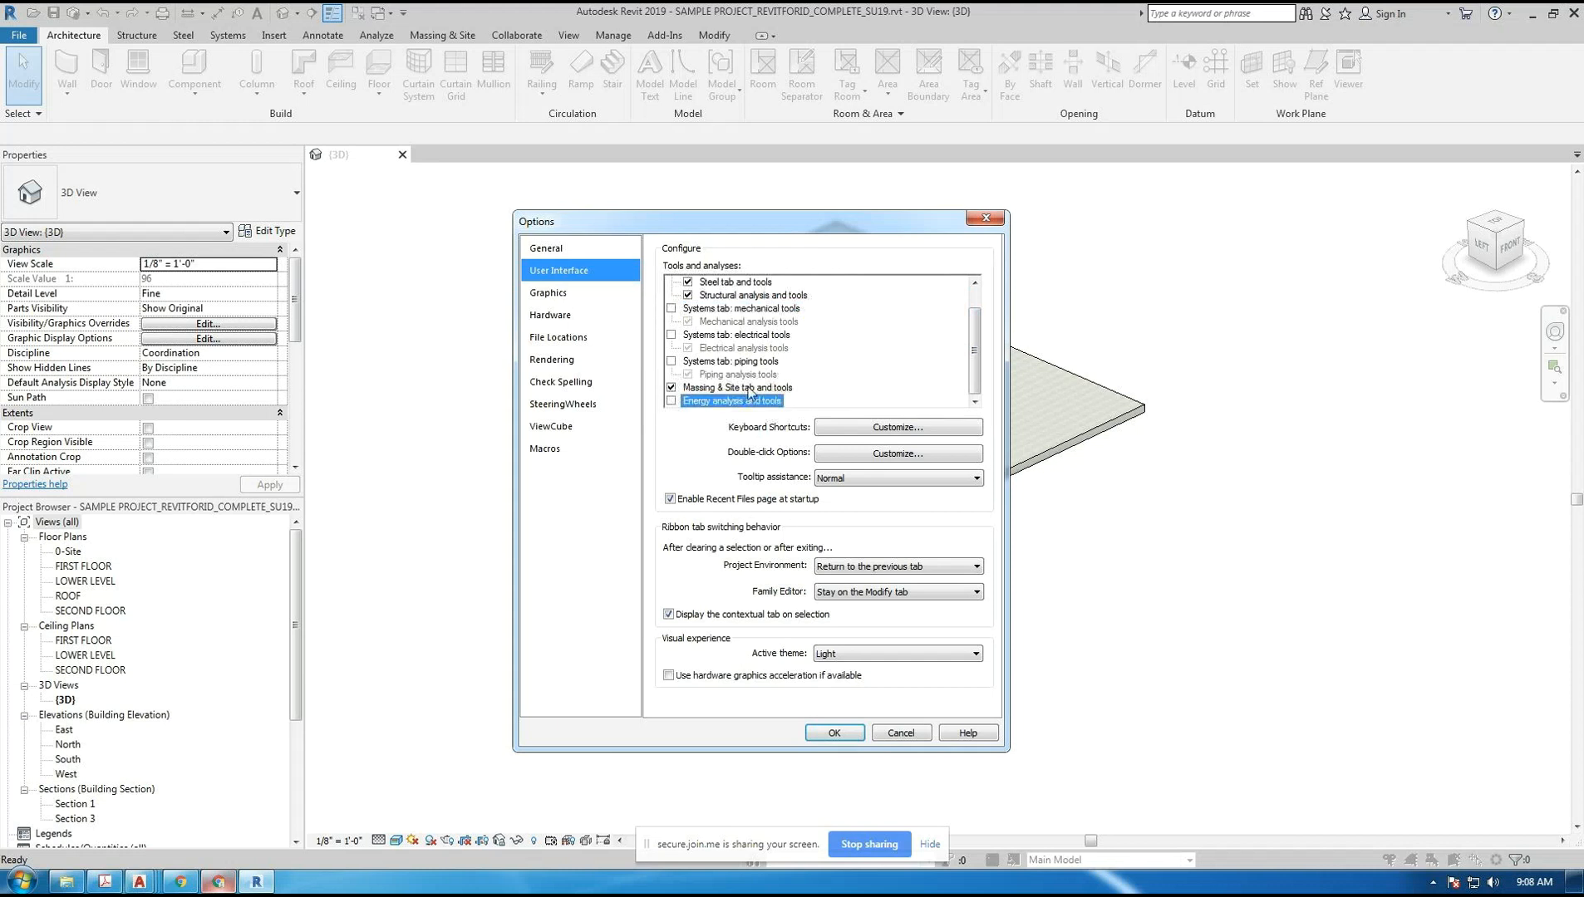
pyautogui.moveTo(975, 372); pyautogui.dragTo(974, 321)
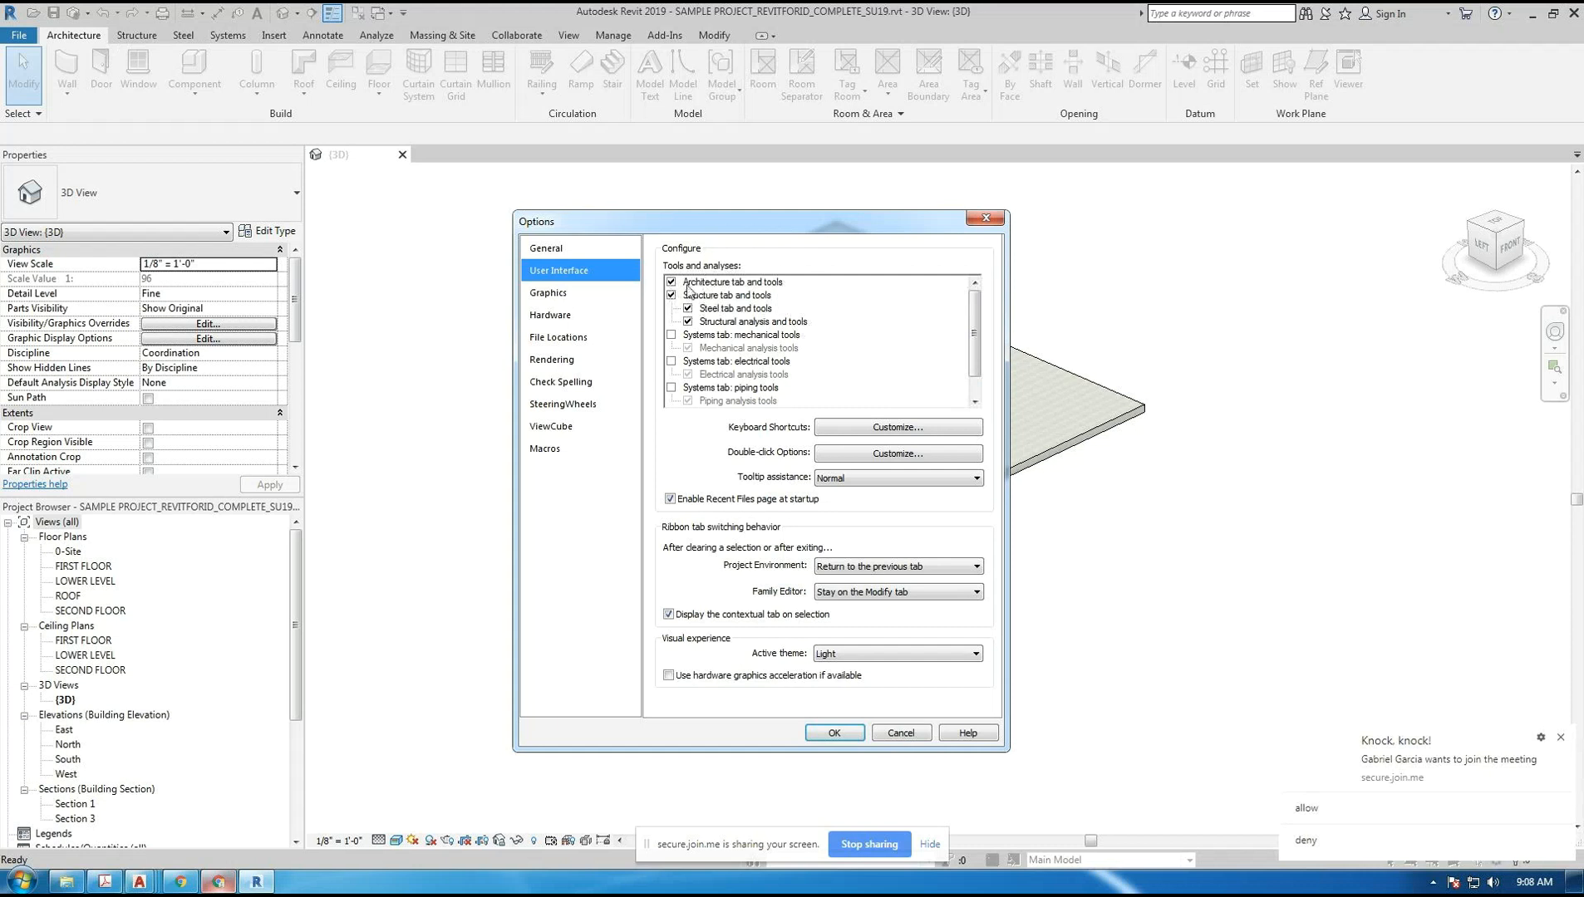
pyautogui.moveTo(974, 317); pyautogui.dragTo(975, 344)
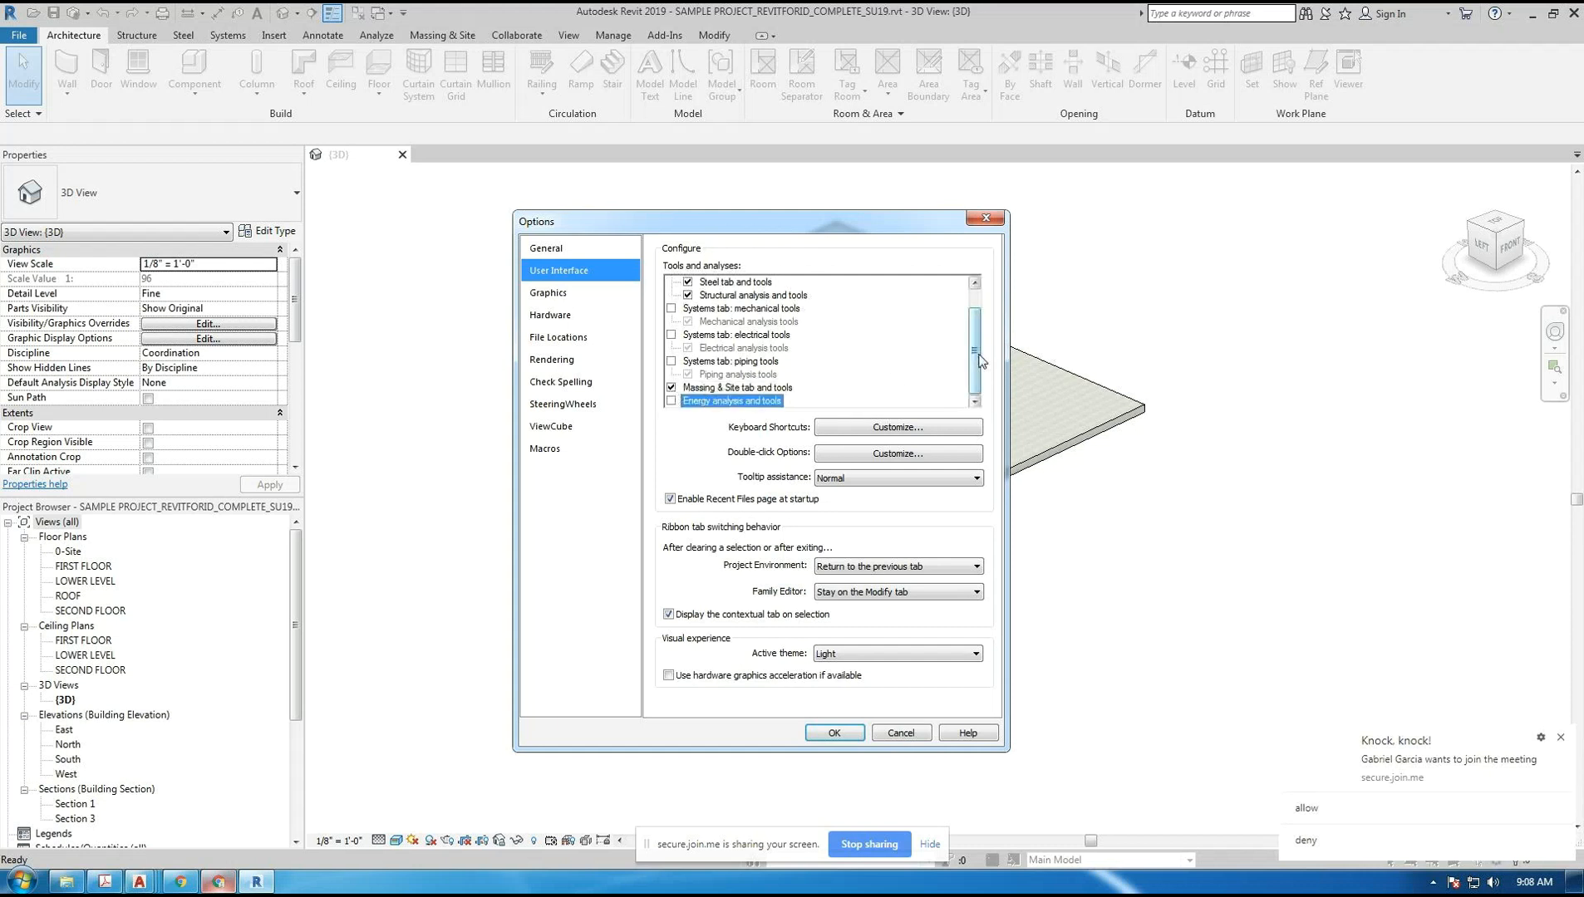
pyautogui.moveTo(979, 360); pyautogui.dragTo(977, 343)
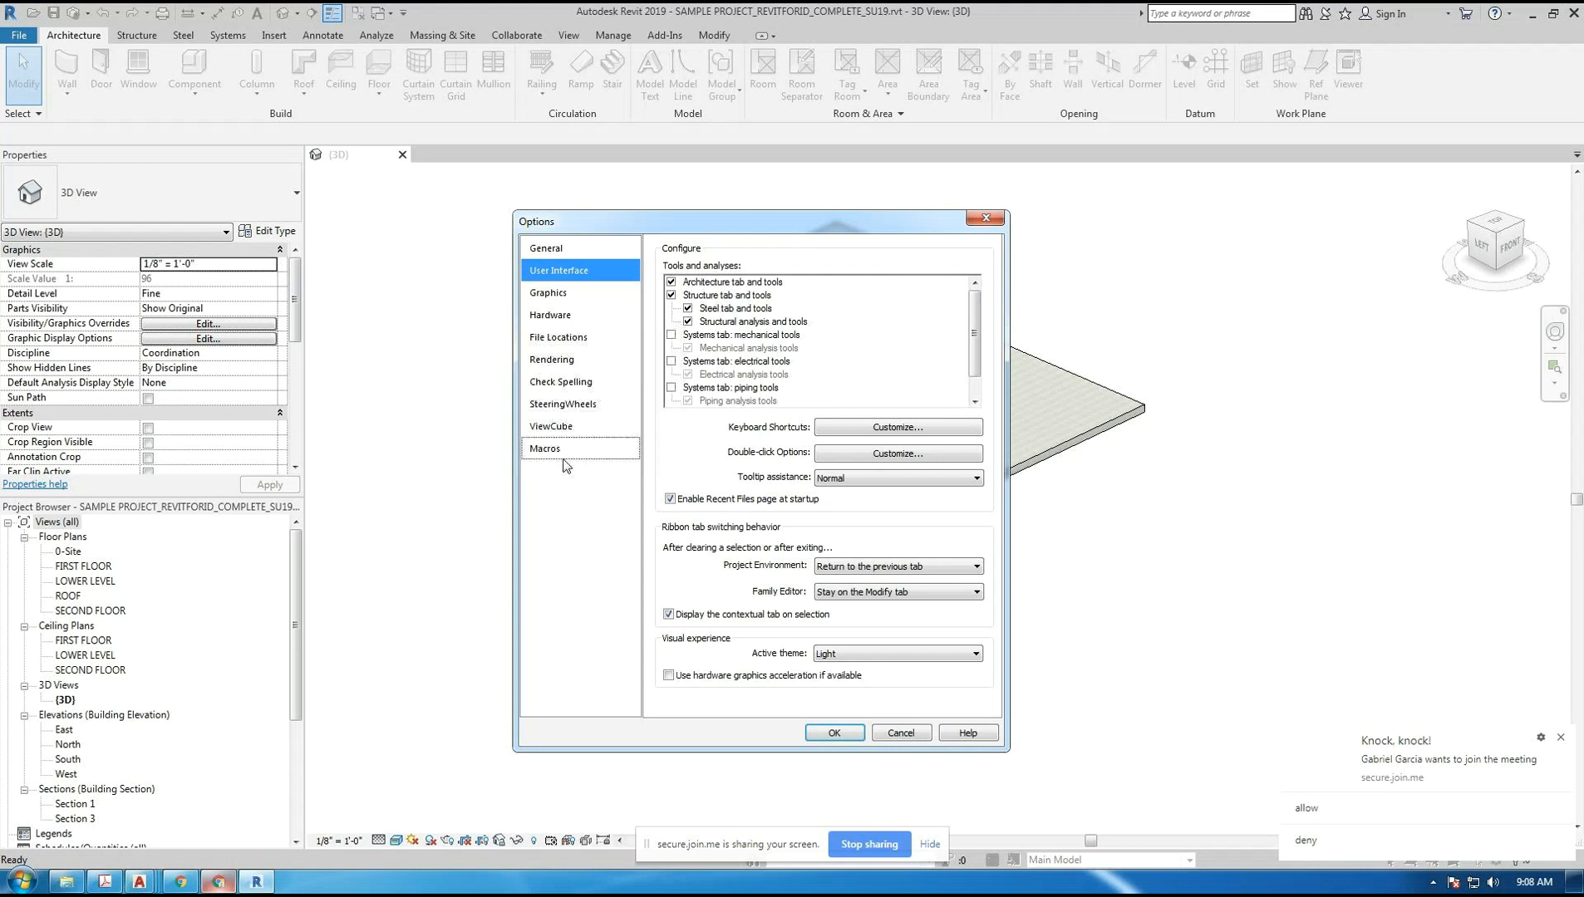
# - Review the Graphics, Hardware and File Locations settings in the program options
pyautogui.click(571, 299)
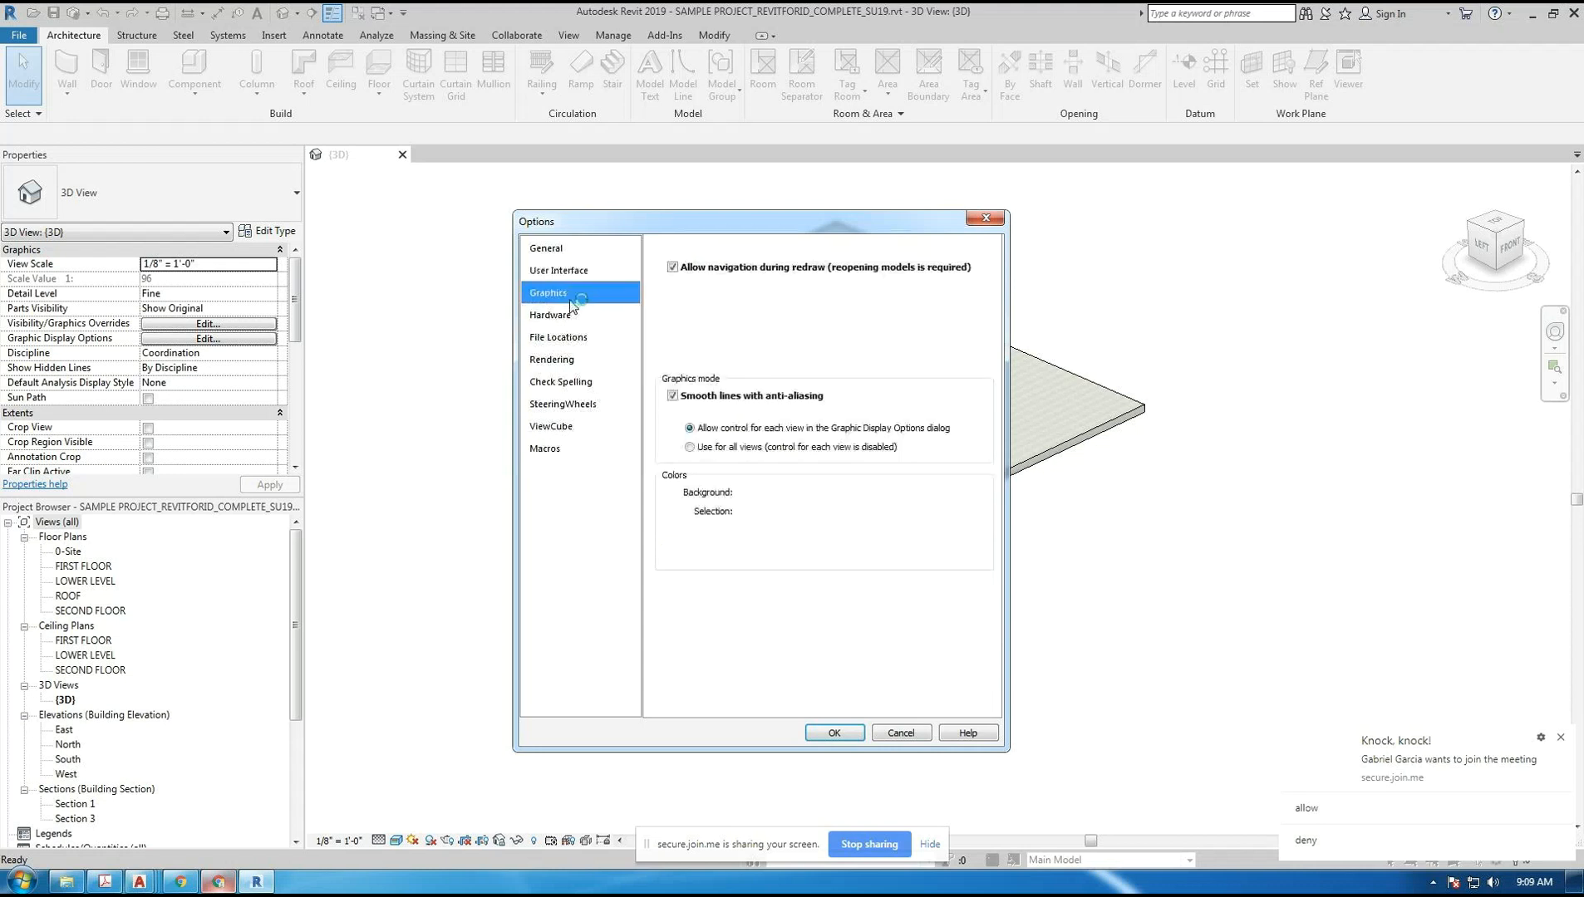
pyautogui.click(573, 314)
pyautogui.click(574, 339)
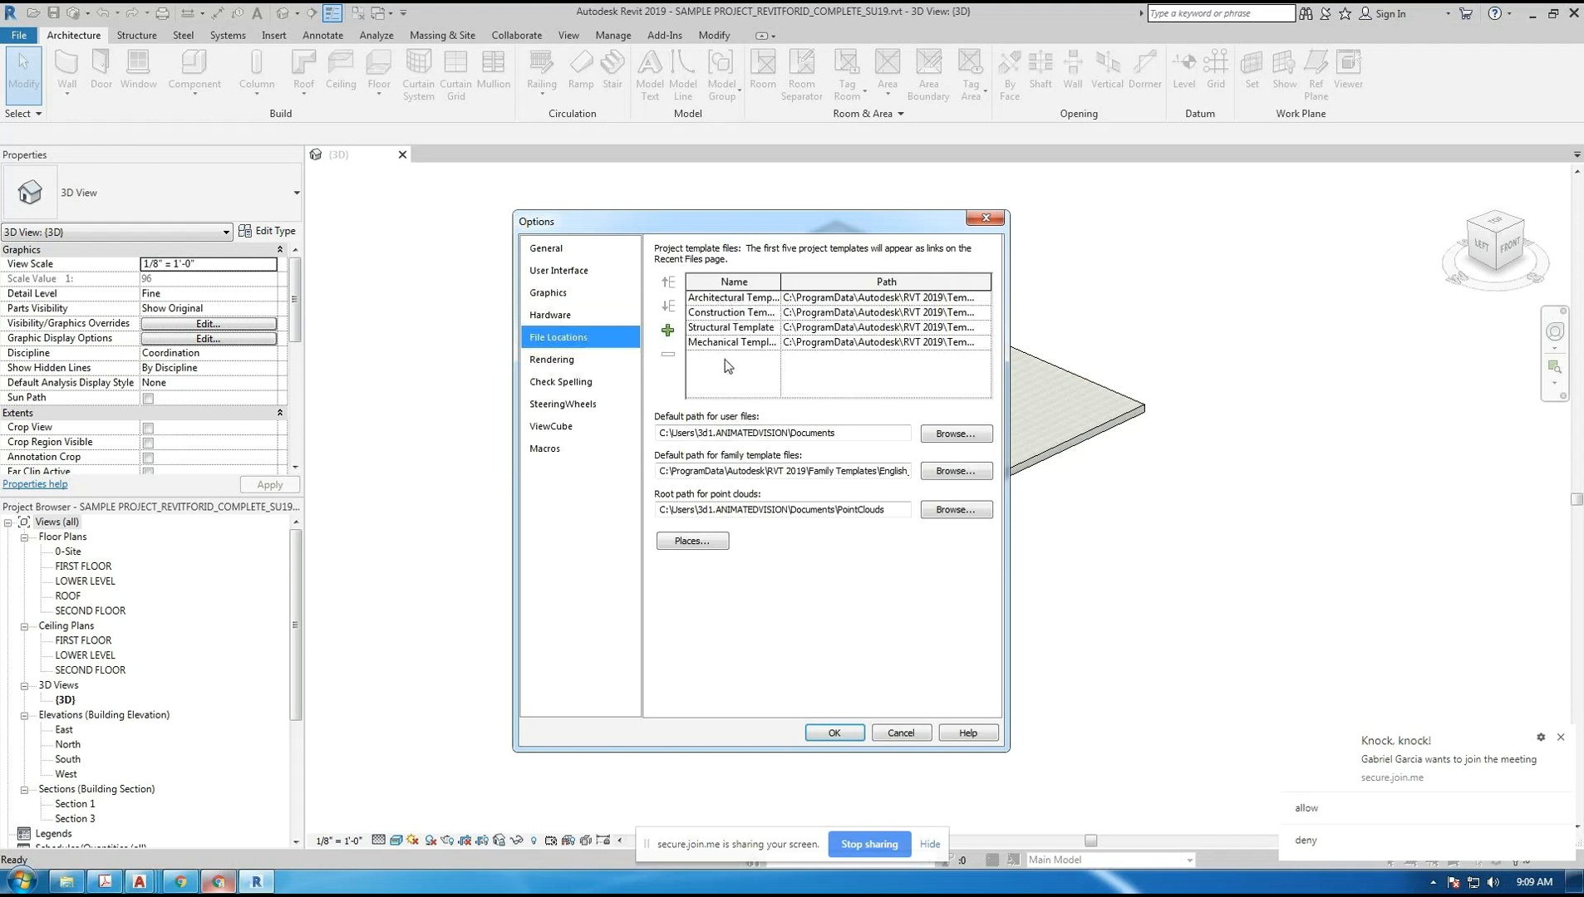
# - Allow the next waiting participant to join the meeting
pyautogui.click(1299, 807)
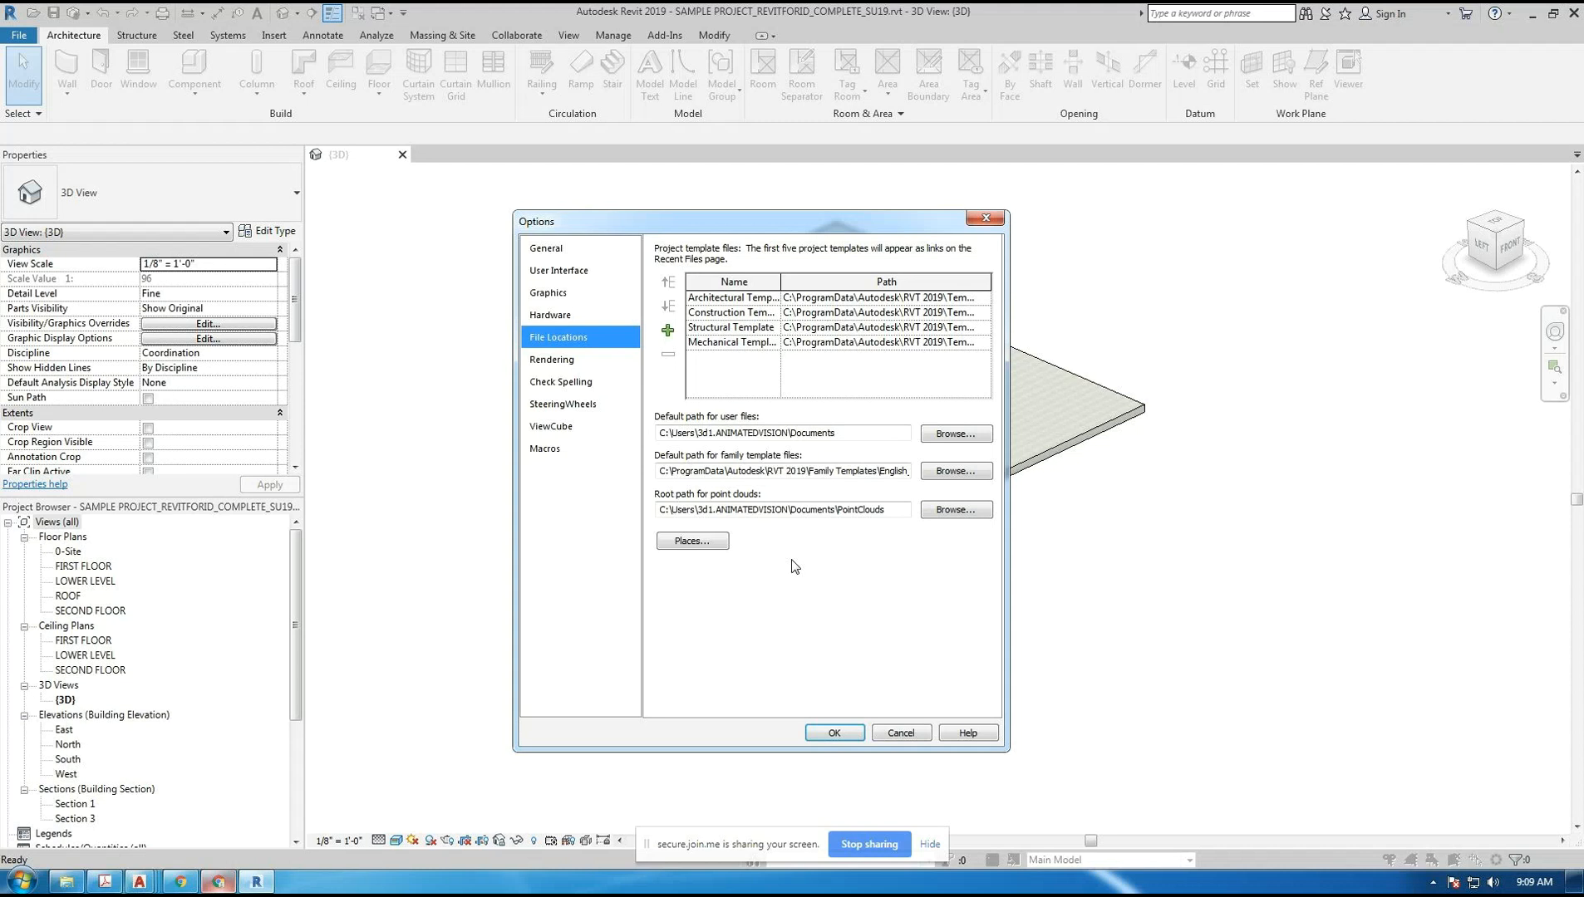
# - Check the architectural and construction entries in the project template list and apply the changed program options
pyautogui.click(737, 301)
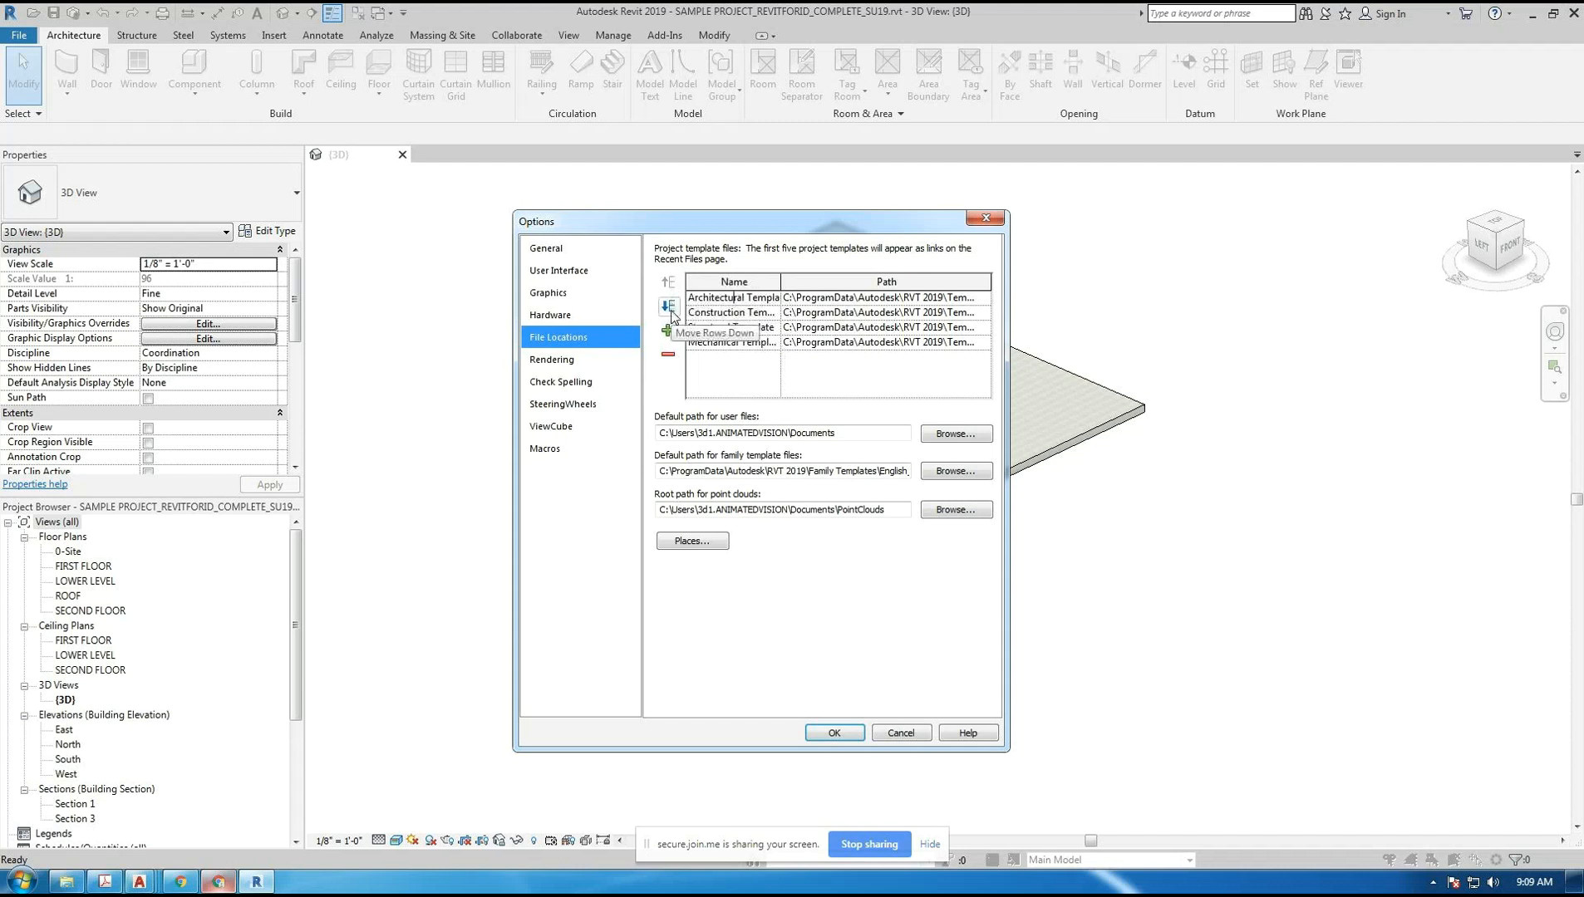
pyautogui.doubleClick(721, 298)
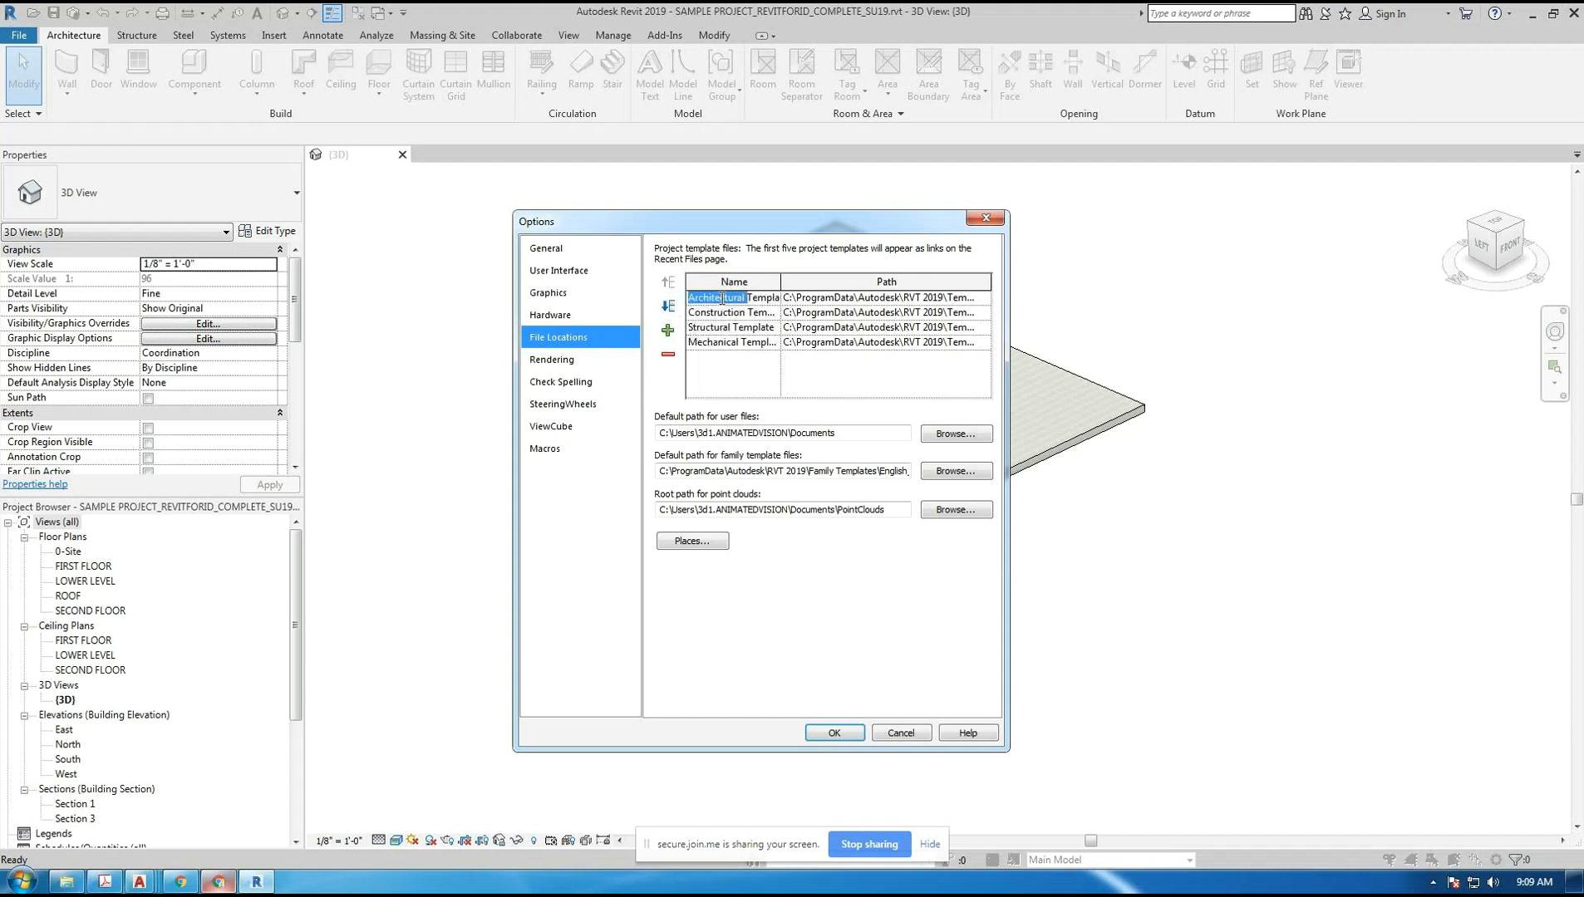
pyautogui.click(717, 312)
pyautogui.click(728, 298)
pyautogui.click(728, 298)
pyautogui.click(835, 733)
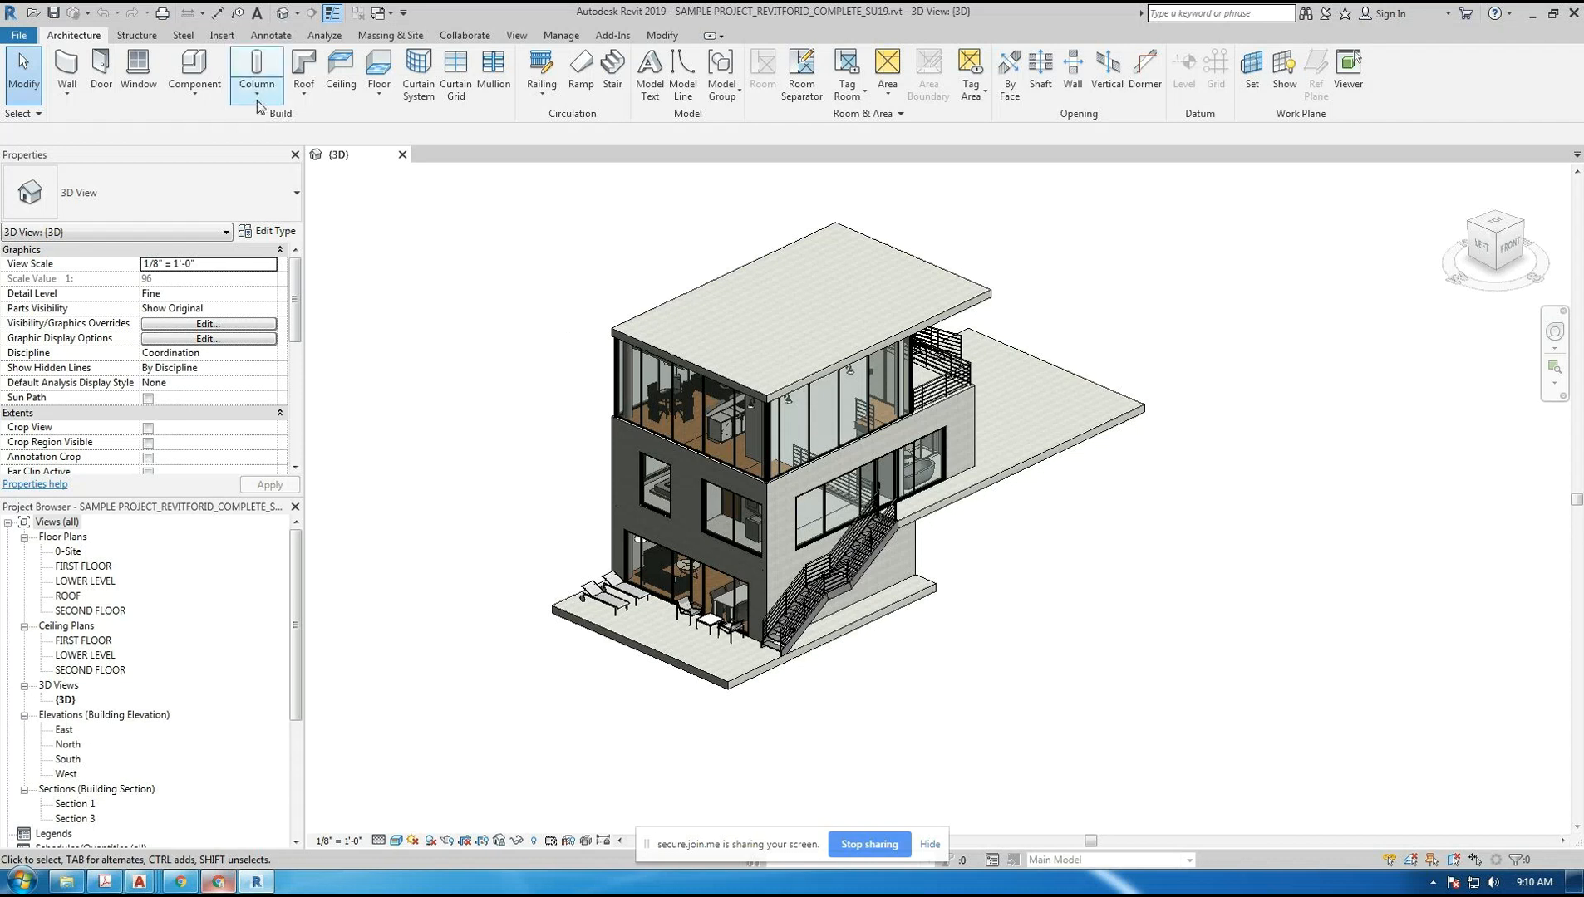
# - Set the maximum backups to 3 in the file save options for saving the project under a new name, and leave without saving
pyautogui.click(23, 36)
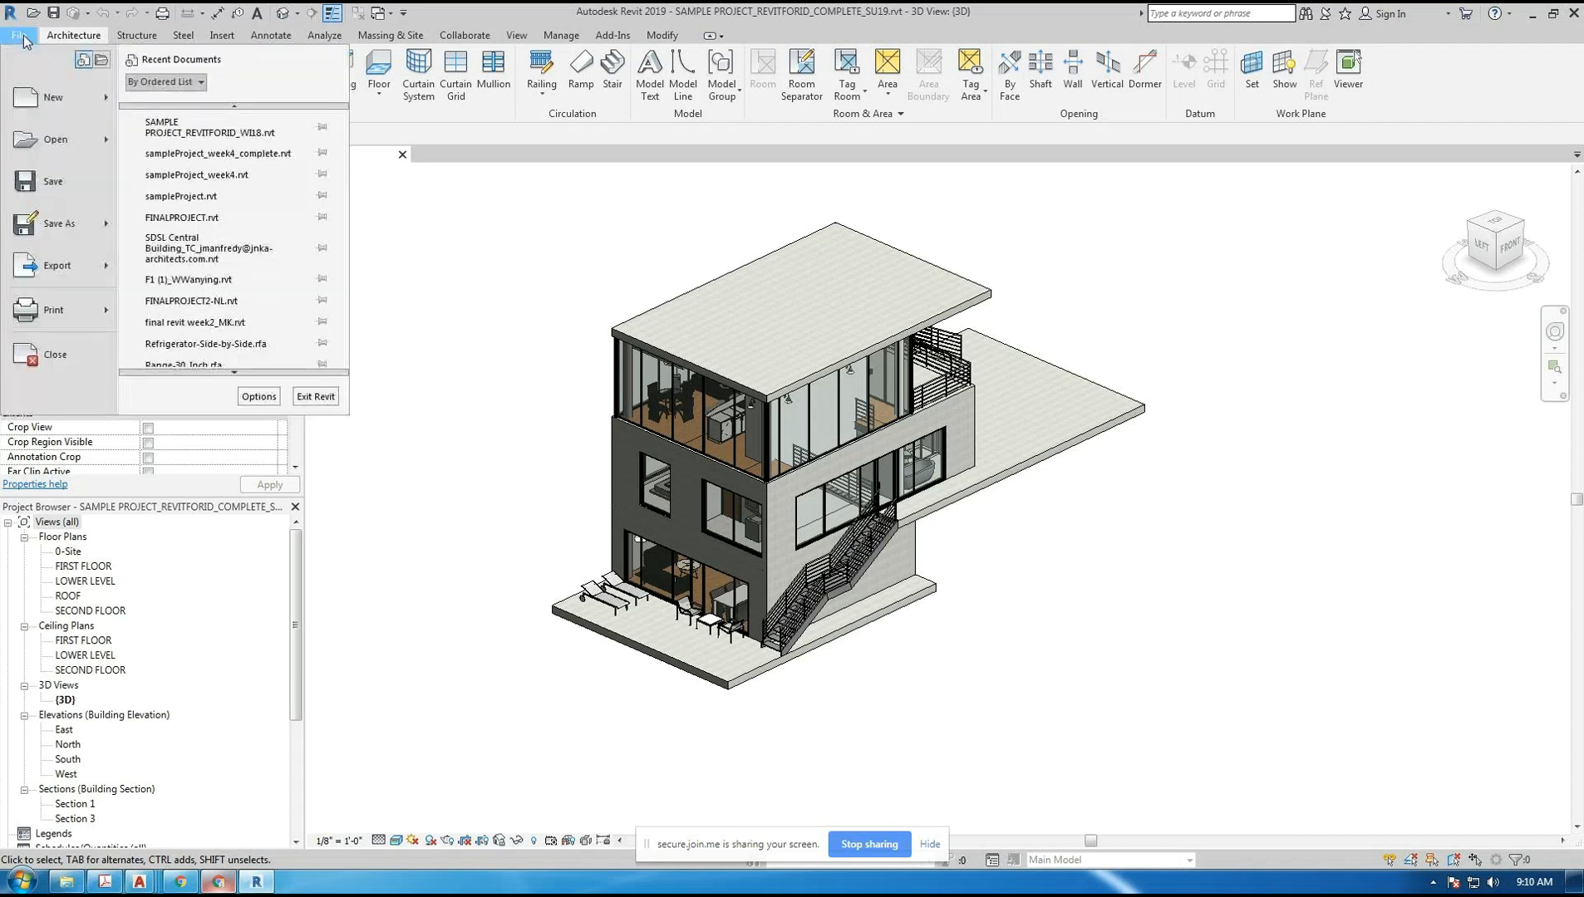
pyautogui.moveTo(60, 235)
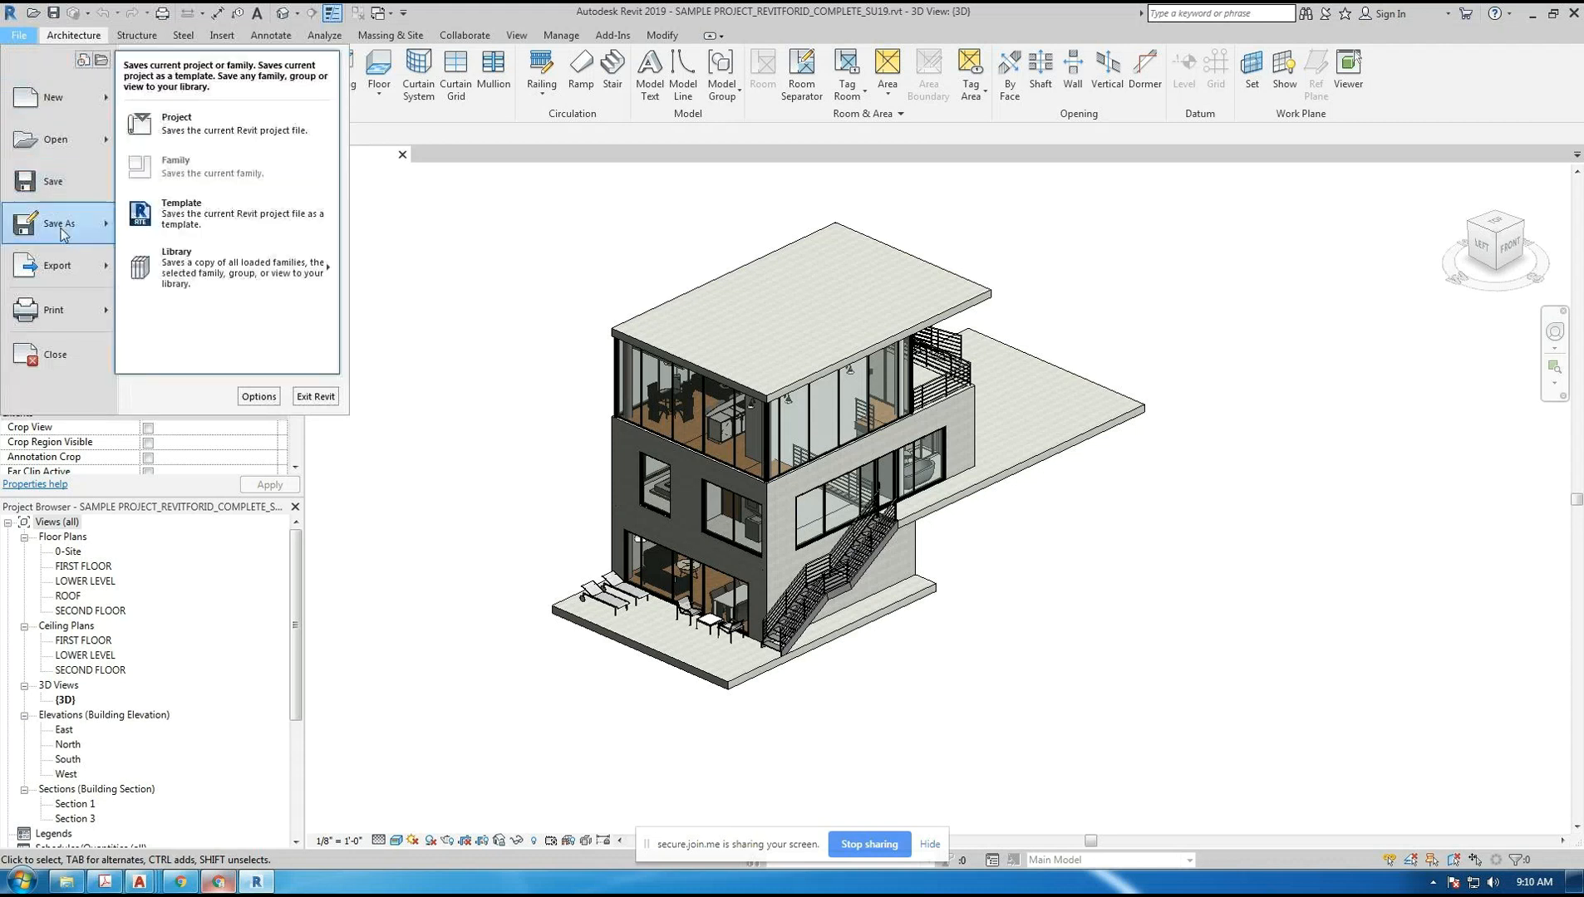
pyautogui.click(260, 118)
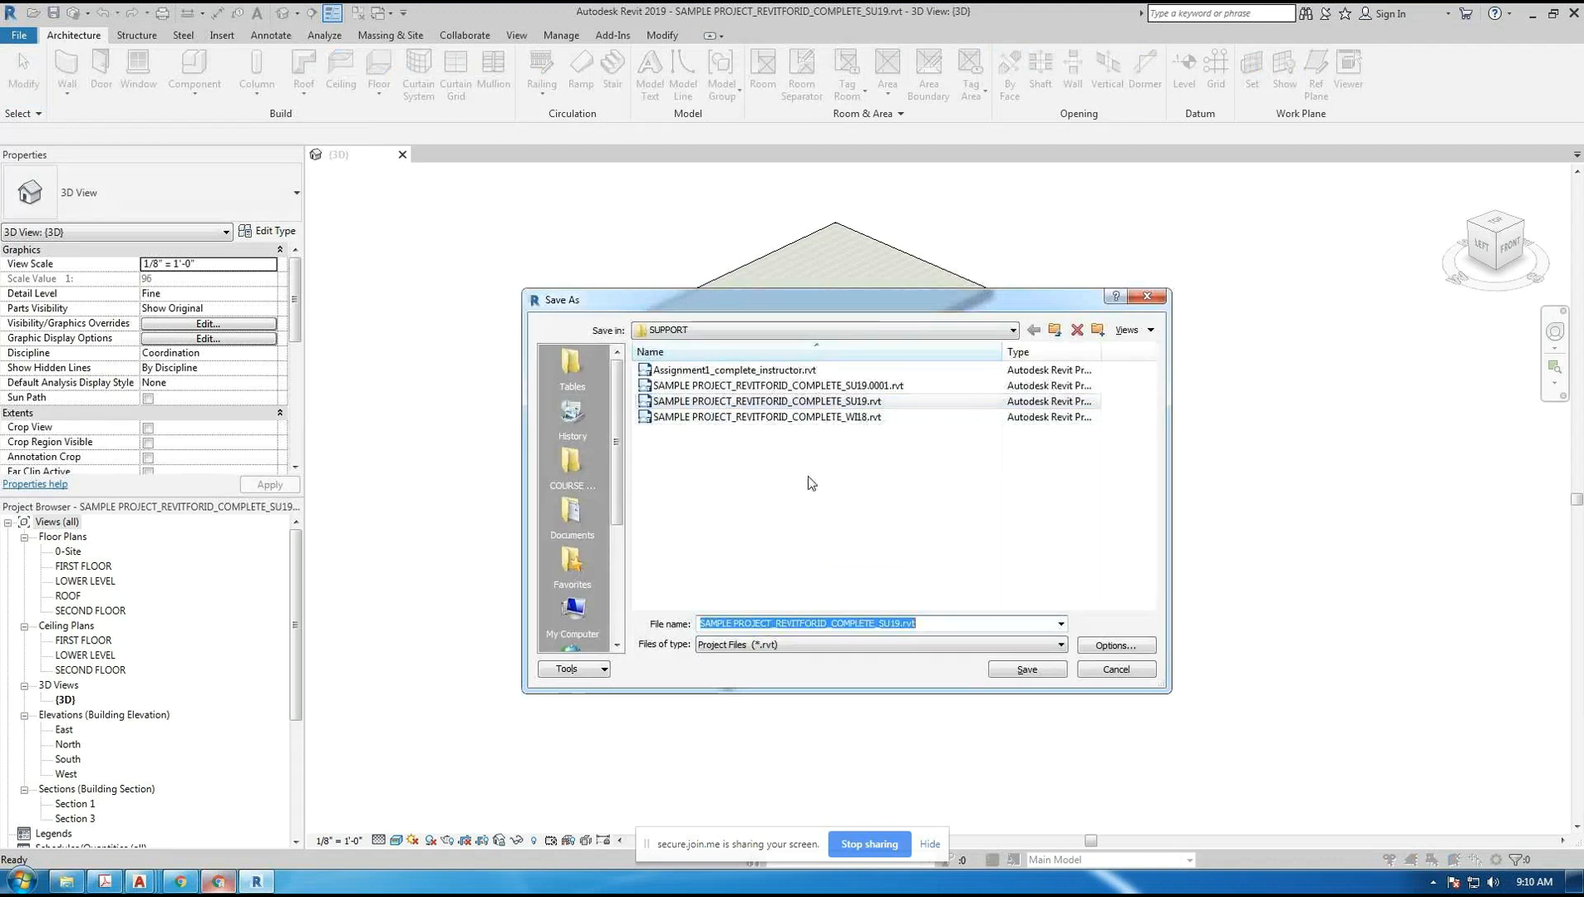
pyautogui.click(1132, 652)
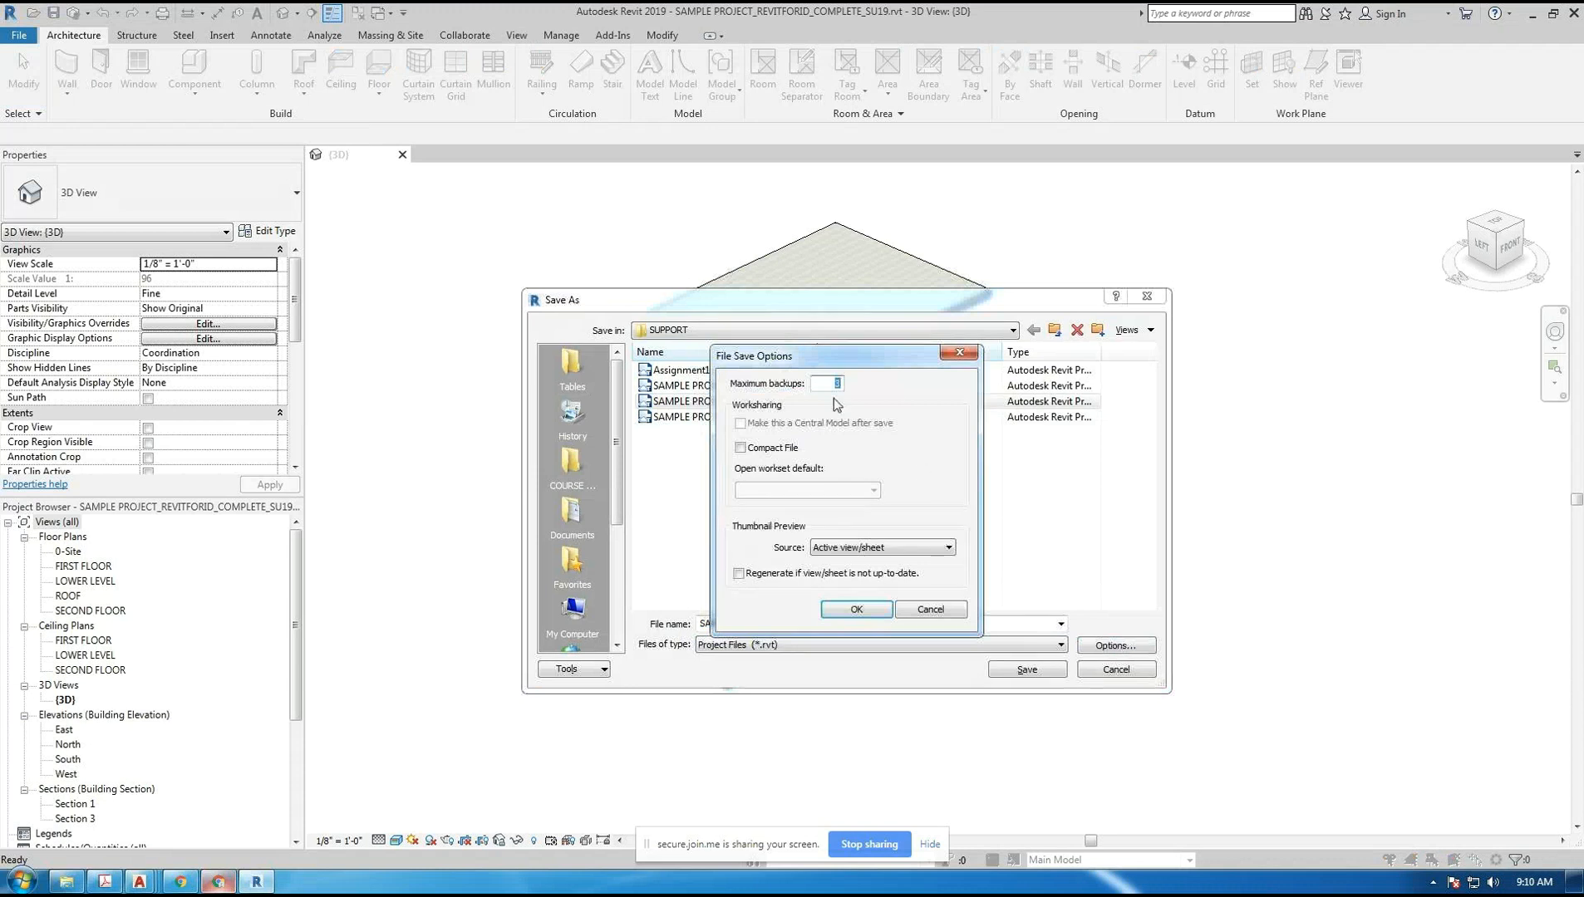
pyautogui.doubleClick(831, 384)
pyautogui.write('3')
pyautogui.click(857, 609)
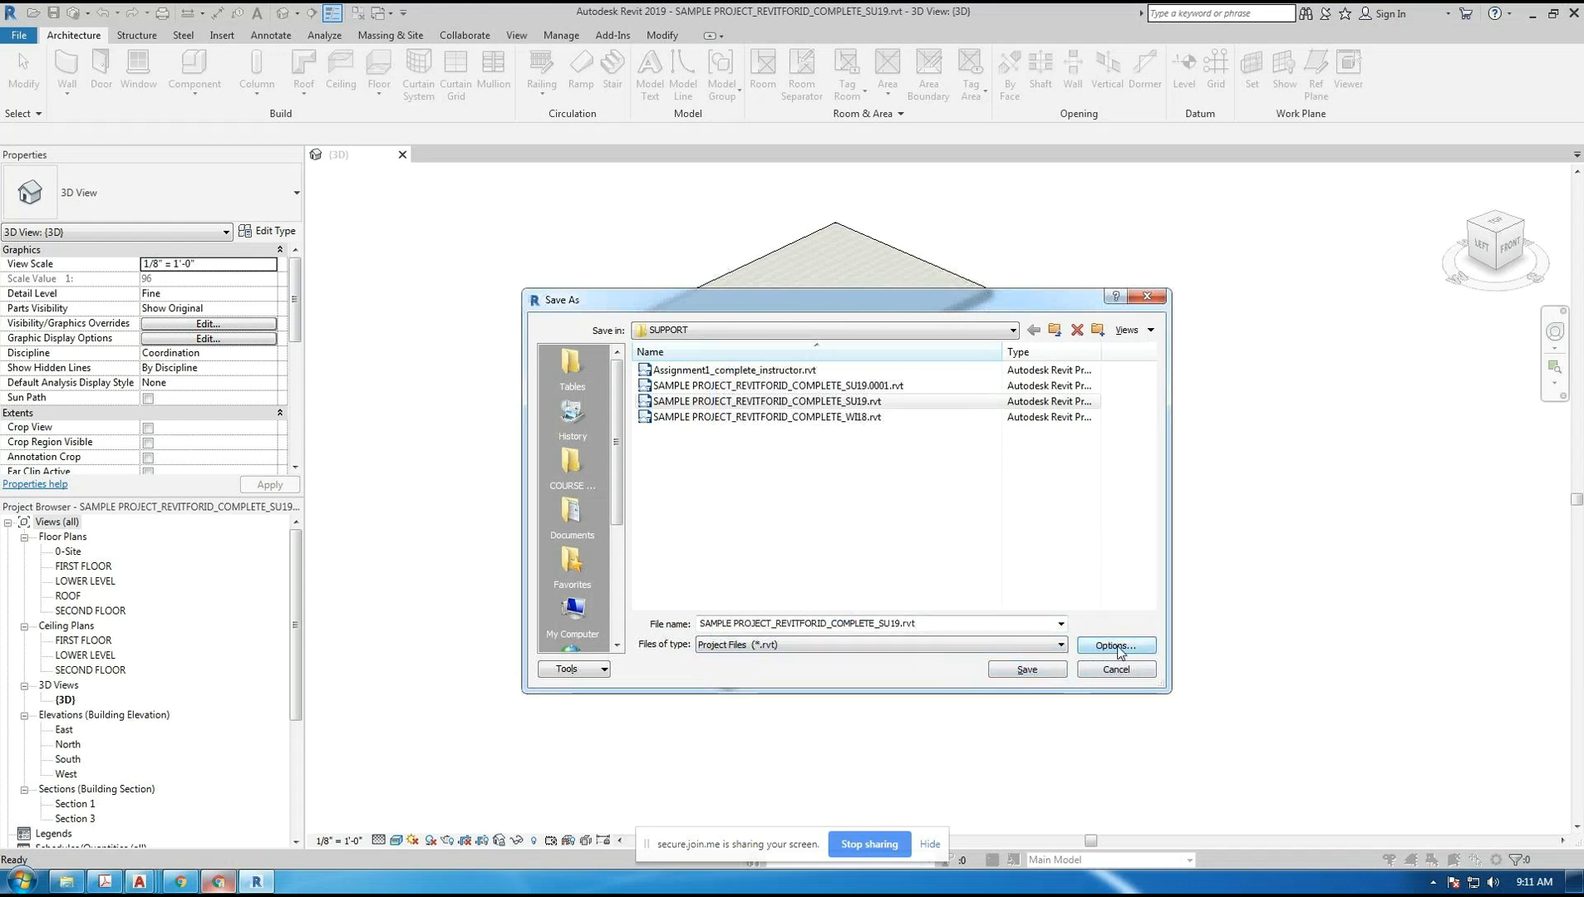
pyautogui.click(1126, 675)
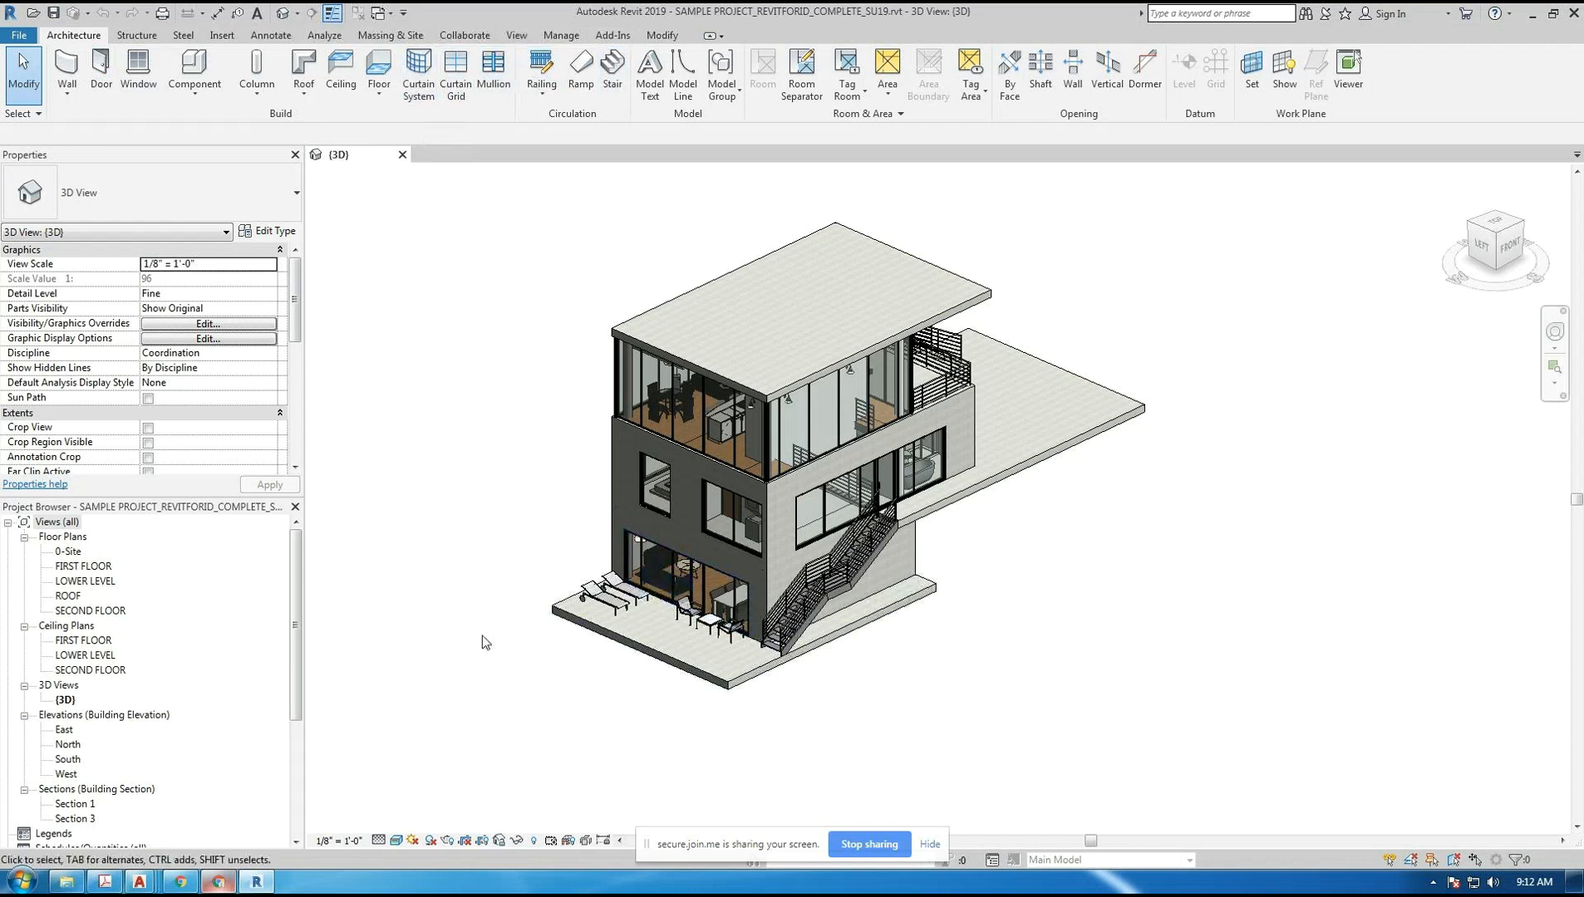
# - Review the tool sets for inserting, annotating, massing and site, views, project management and modifying with the 3D house model open
pyautogui.scroll(3, 498, 527)
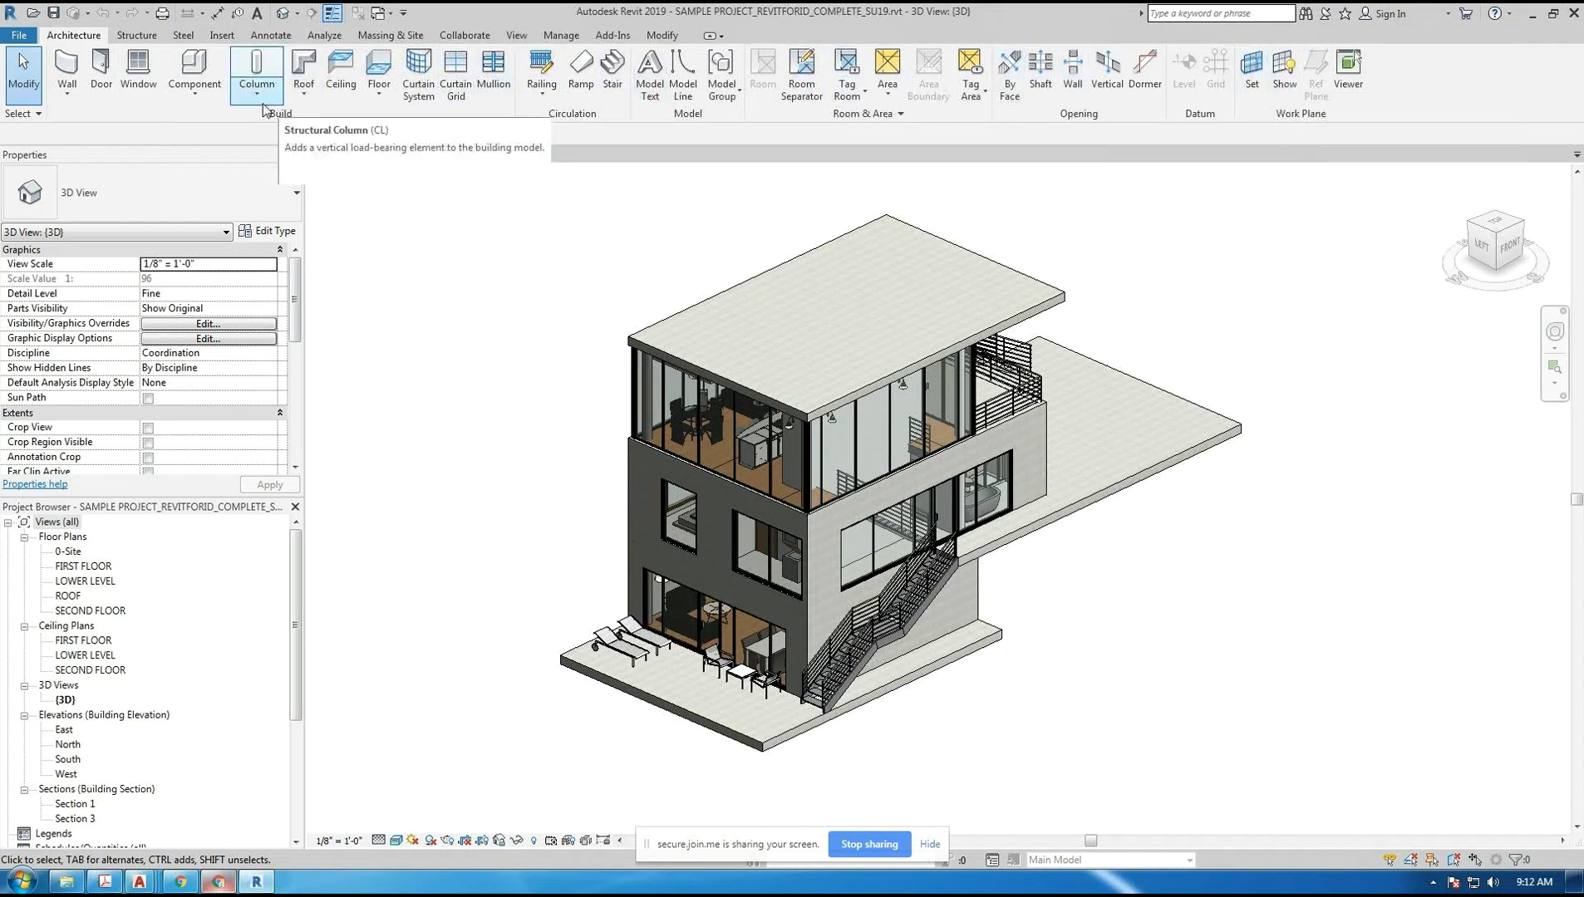
pyautogui.click(222, 35)
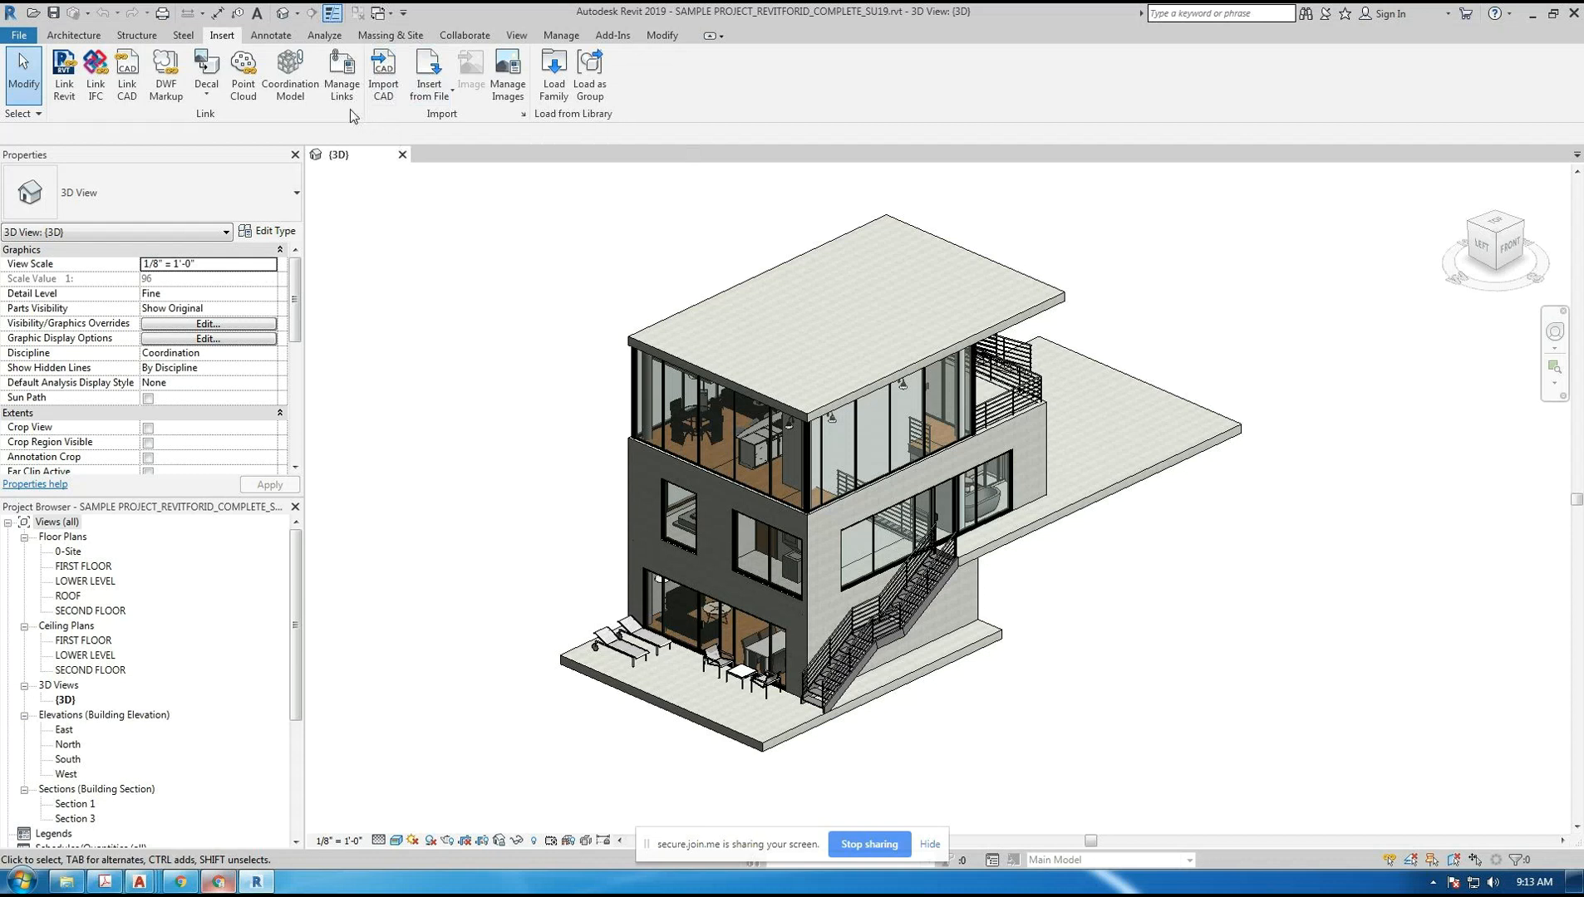
pyautogui.click(287, 38)
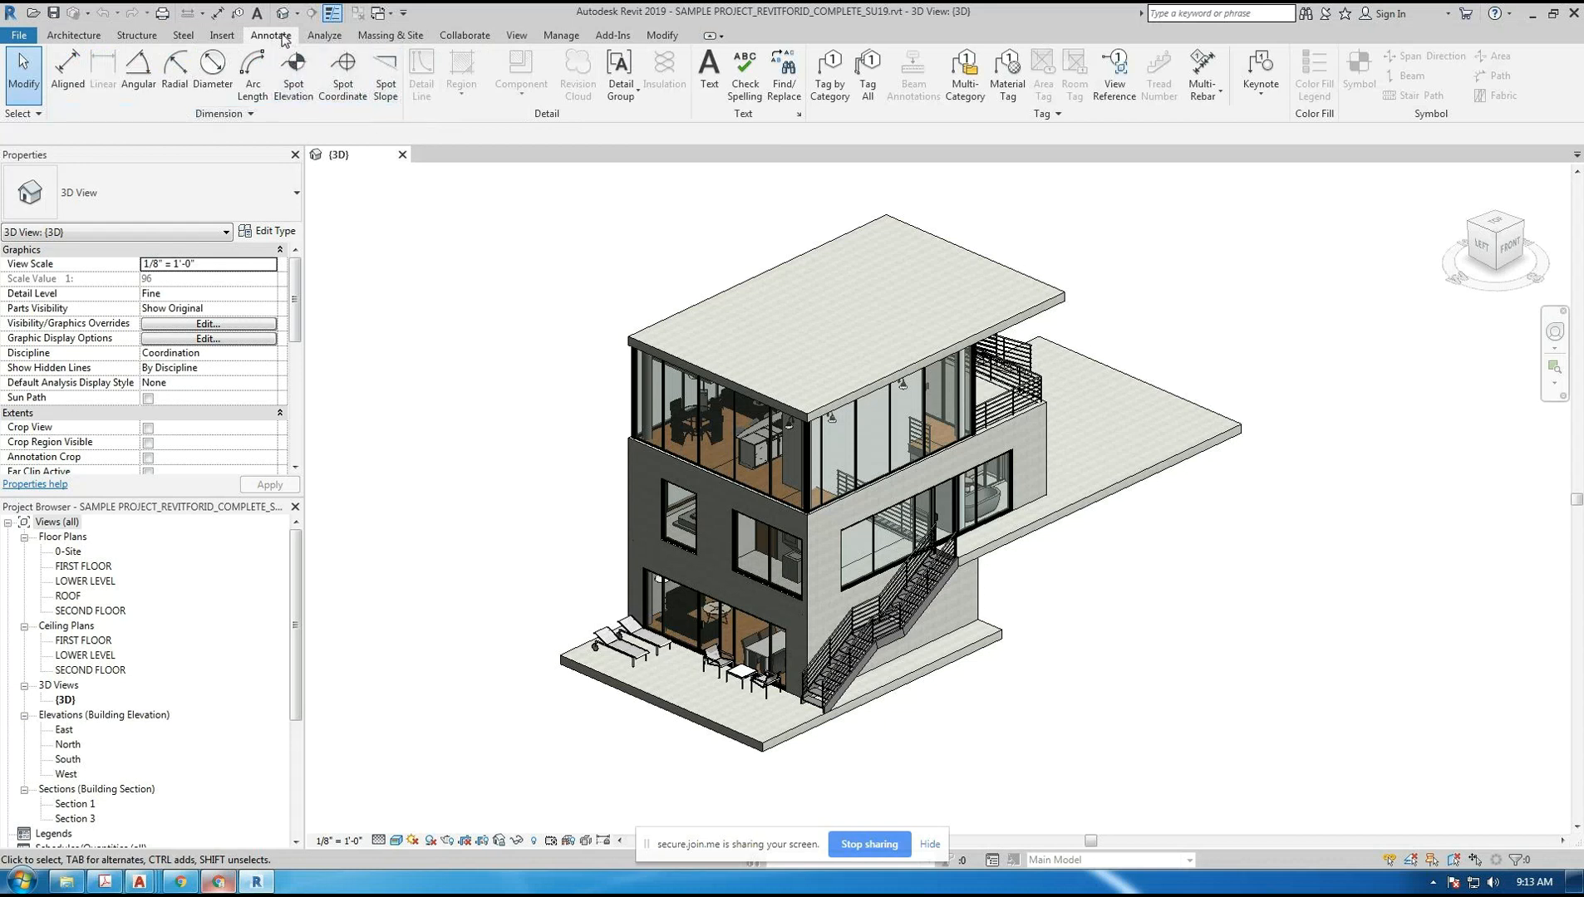
pyautogui.click(396, 35)
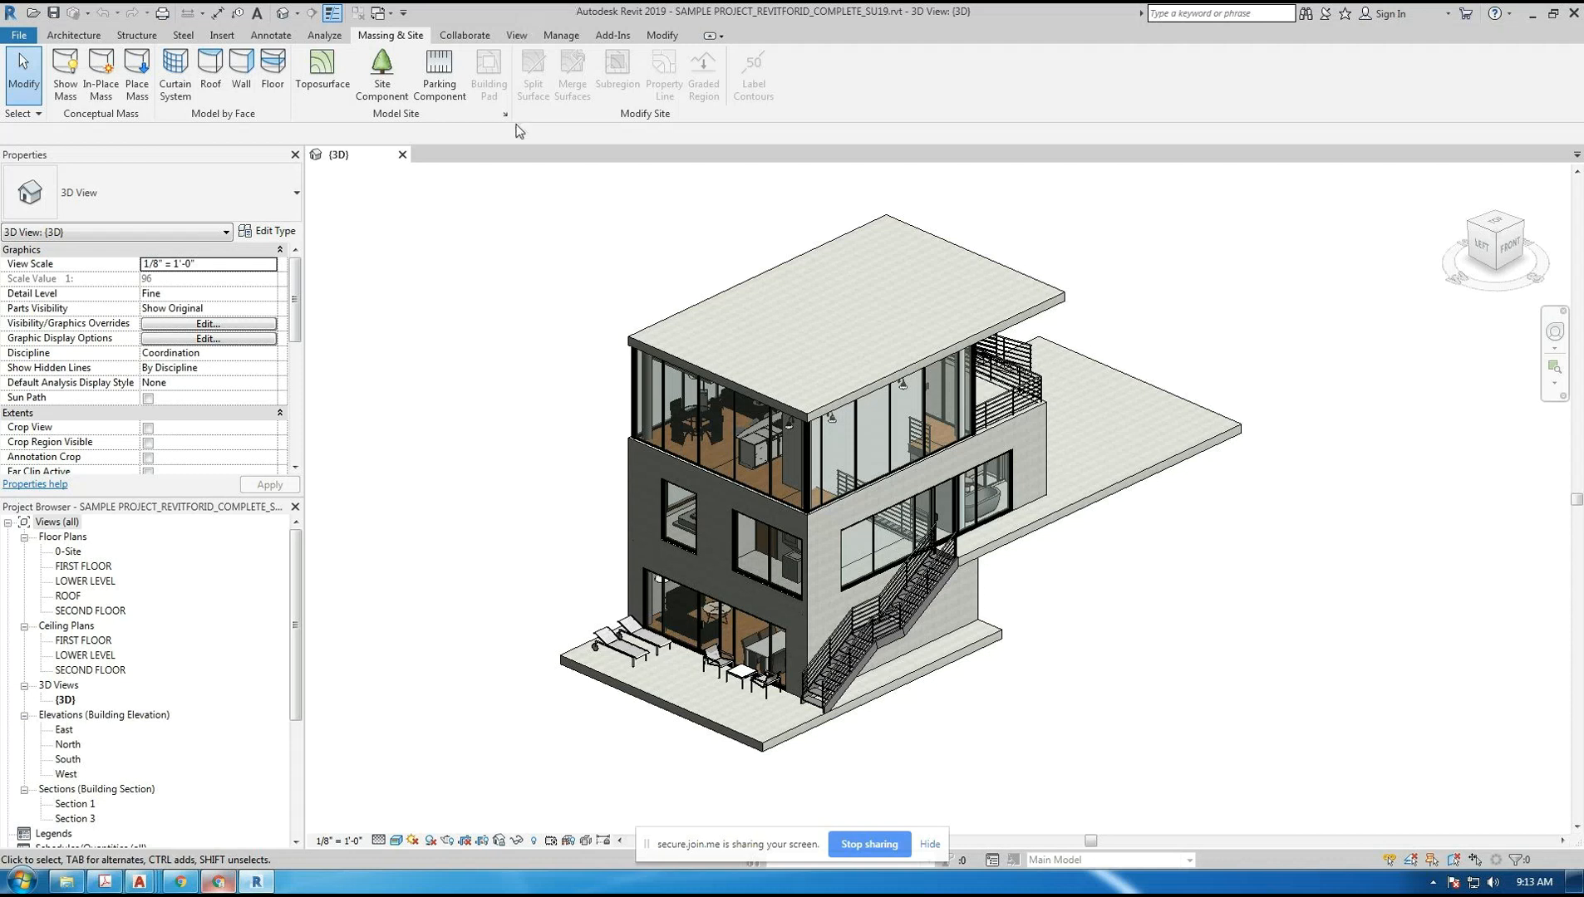
pyautogui.click(516, 36)
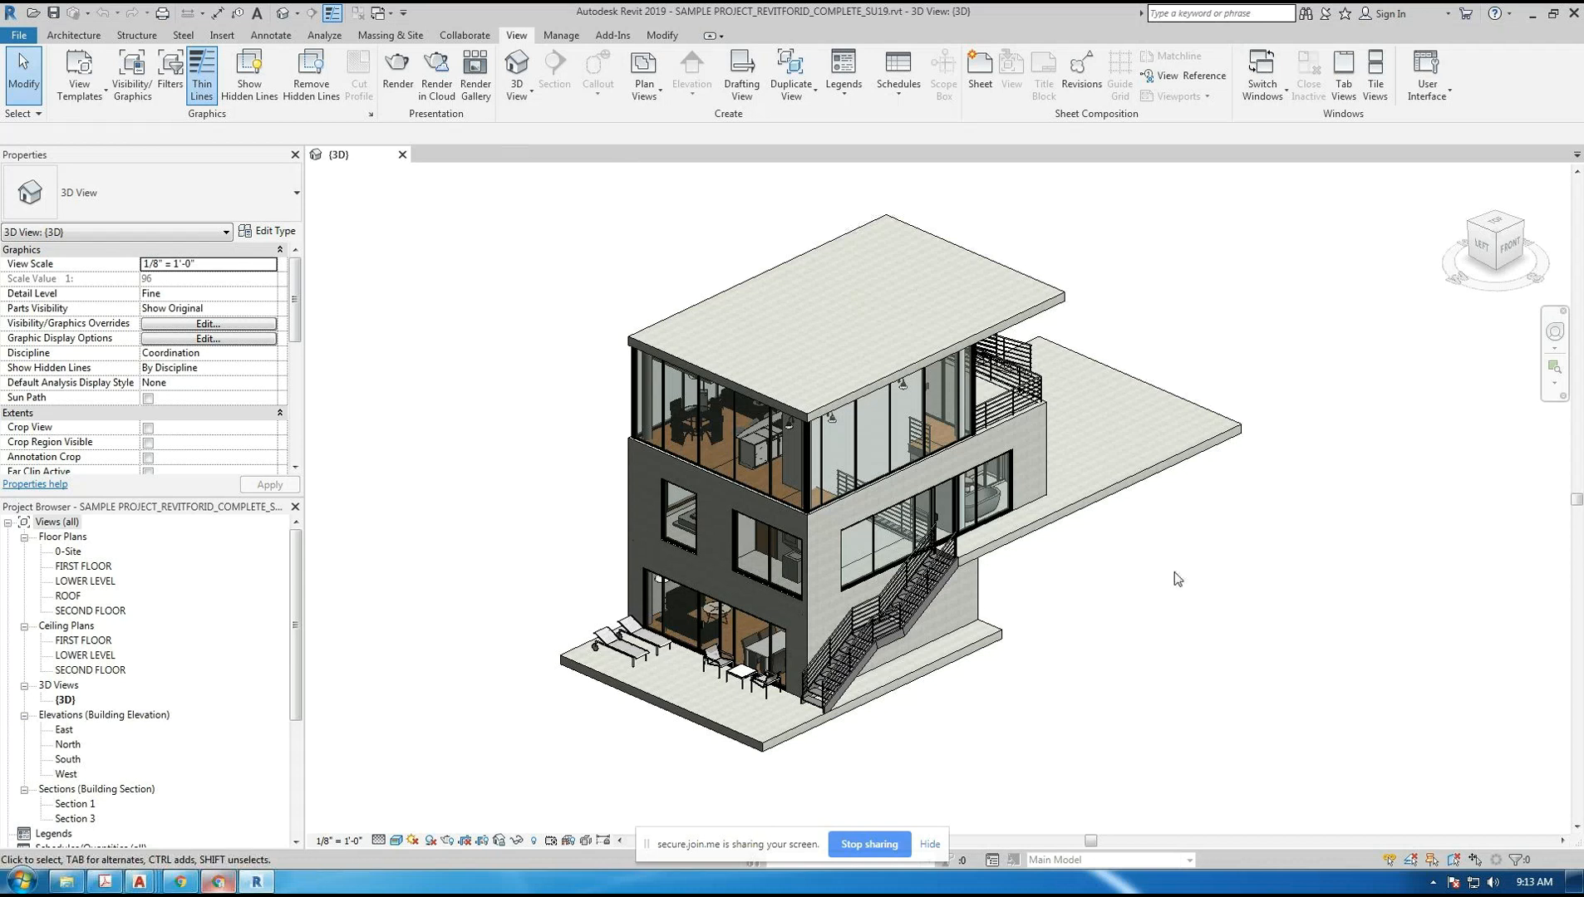
pyautogui.moveTo(1221, 291)
pyautogui.mouseDown(button='middle')
pyautogui.moveTo(1262, 293)
pyautogui.moveTo(1219, 396)
pyautogui.moveTo(1234, 297)
pyautogui.mouseUp(button='middle')
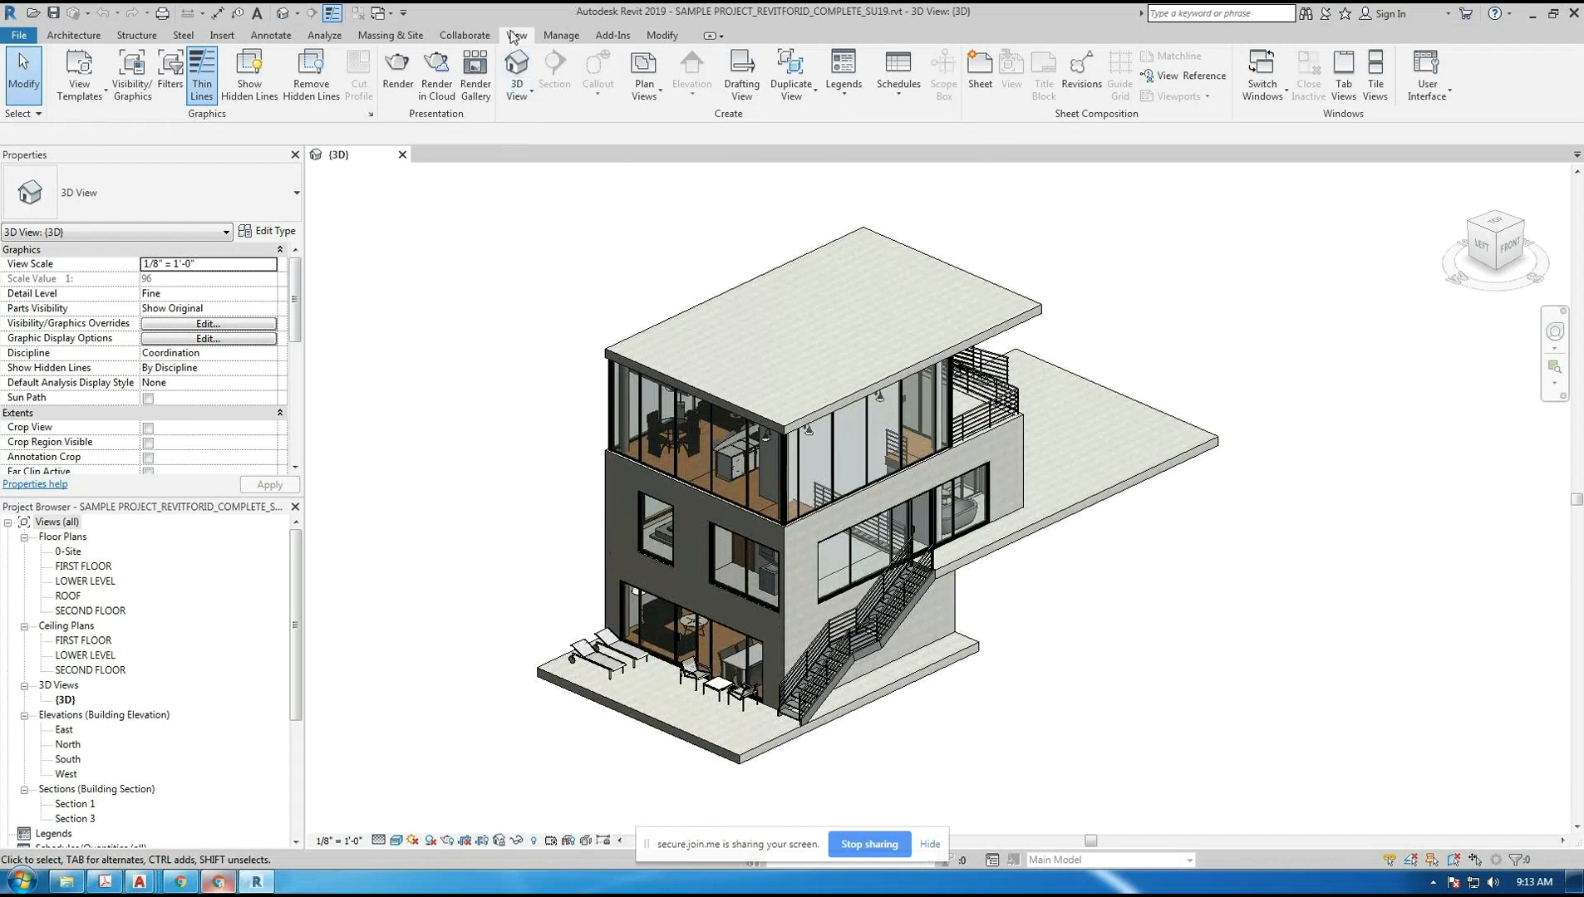
pyautogui.click(561, 37)
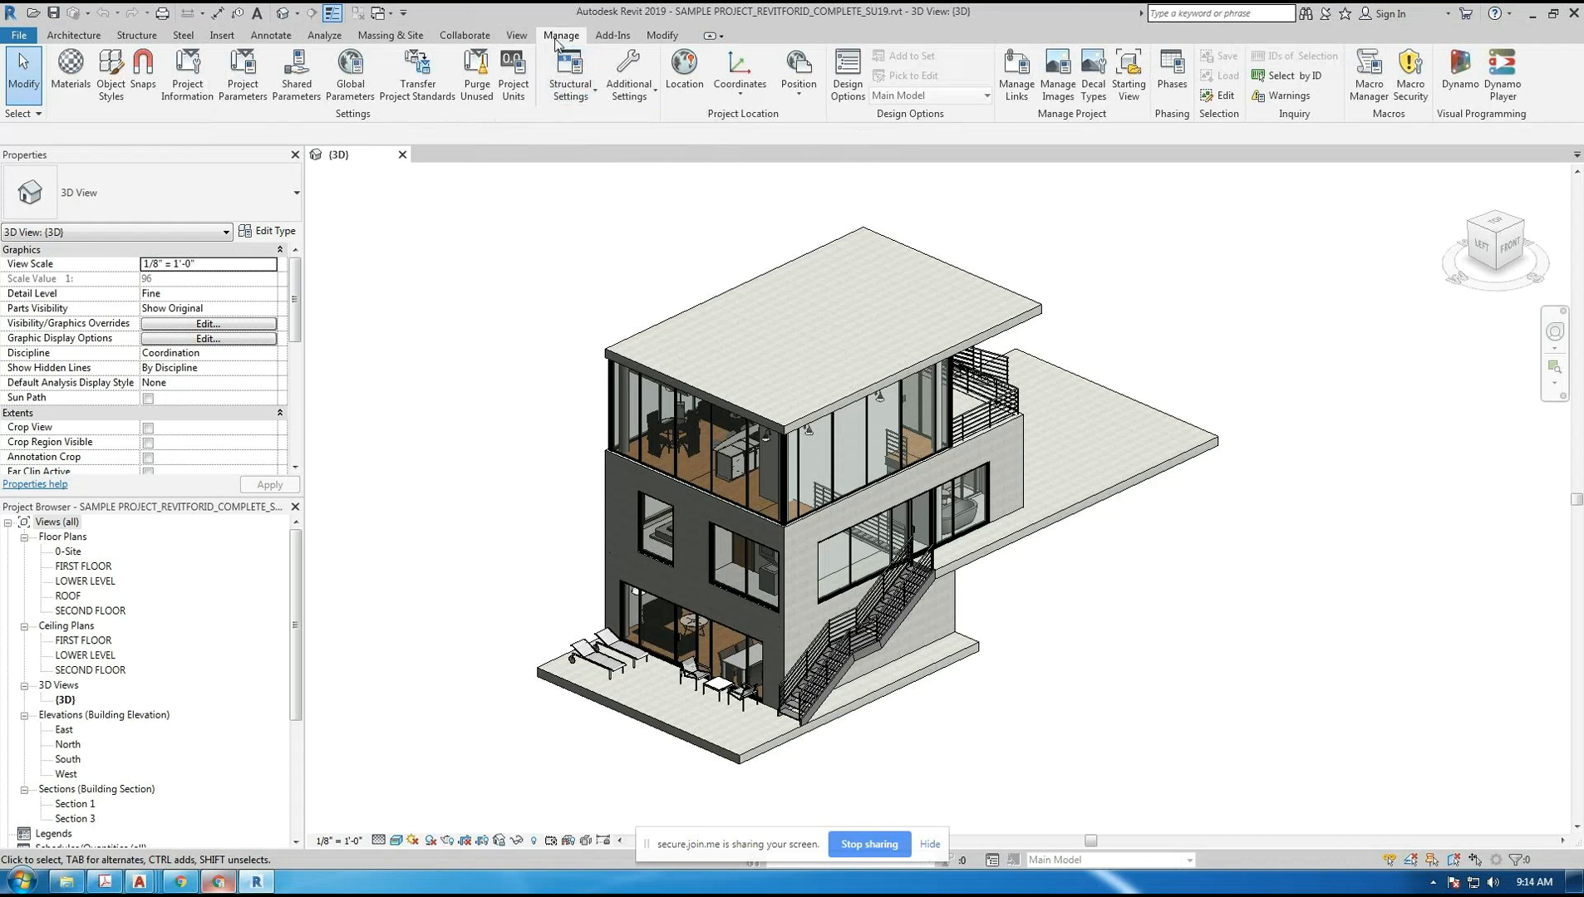
pyautogui.click(662, 35)
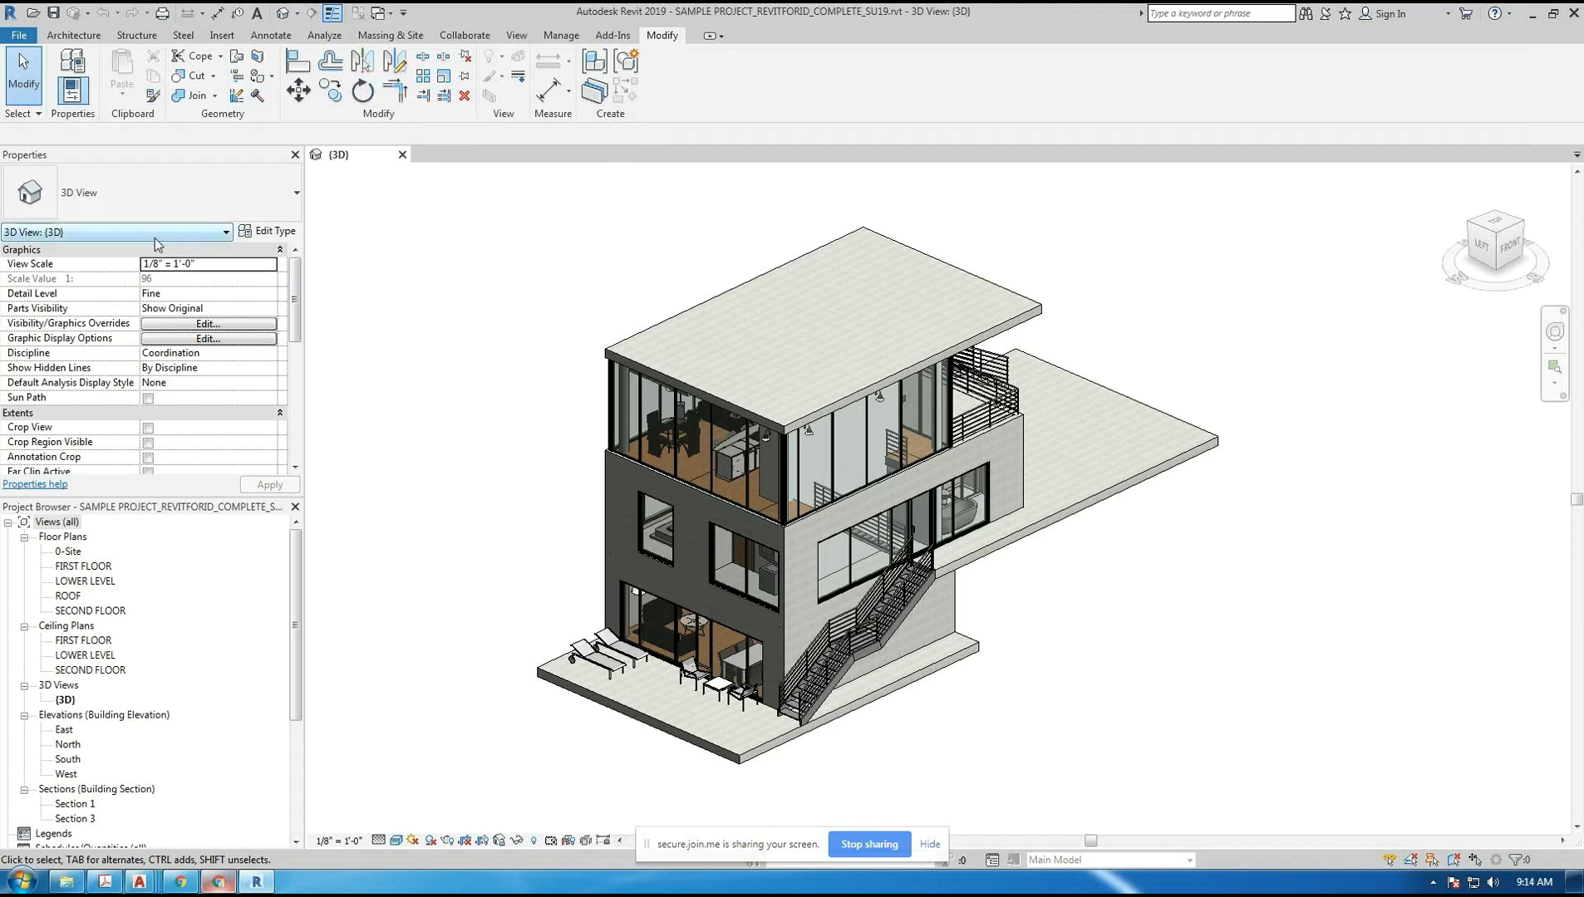
# - Examine the 3D view's properties and the project's list of views, comparing the properties shown for each
pyautogui.moveTo(295, 320)
pyautogui.mouseDown()
pyautogui.moveTo(298, 413)
pyautogui.moveTo(298, 309)
pyautogui.mouseUp()
pyautogui.moveTo(296, 562)
pyautogui.mouseDown()
pyautogui.moveTo(304, 622)
pyautogui.moveTo(308, 562)
pyautogui.mouseUp()
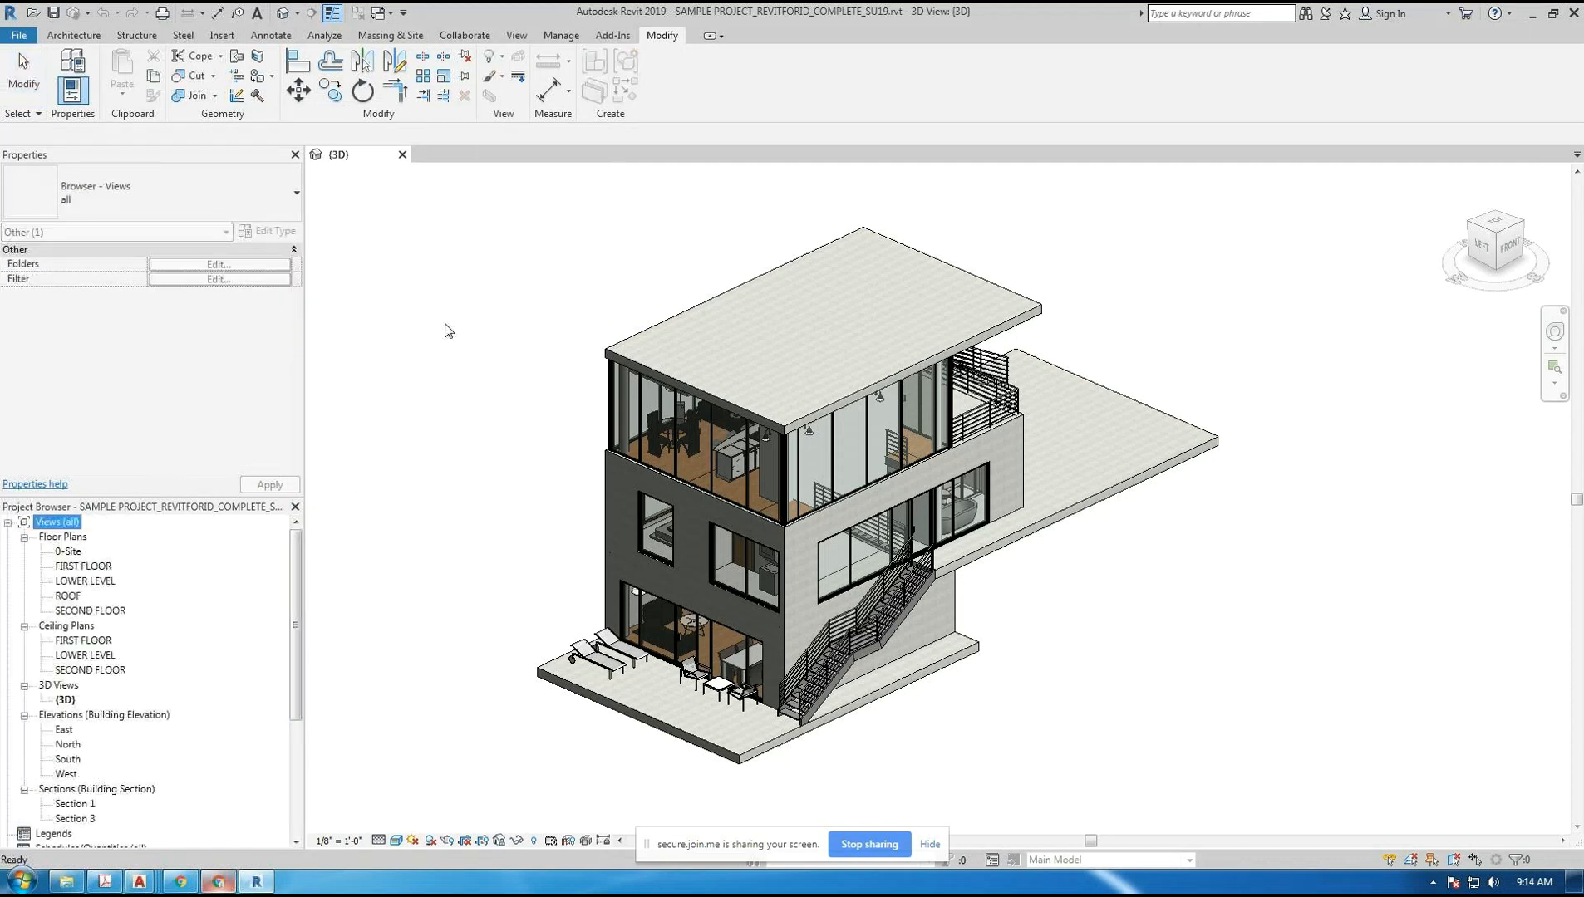
pyautogui.click(389, 410)
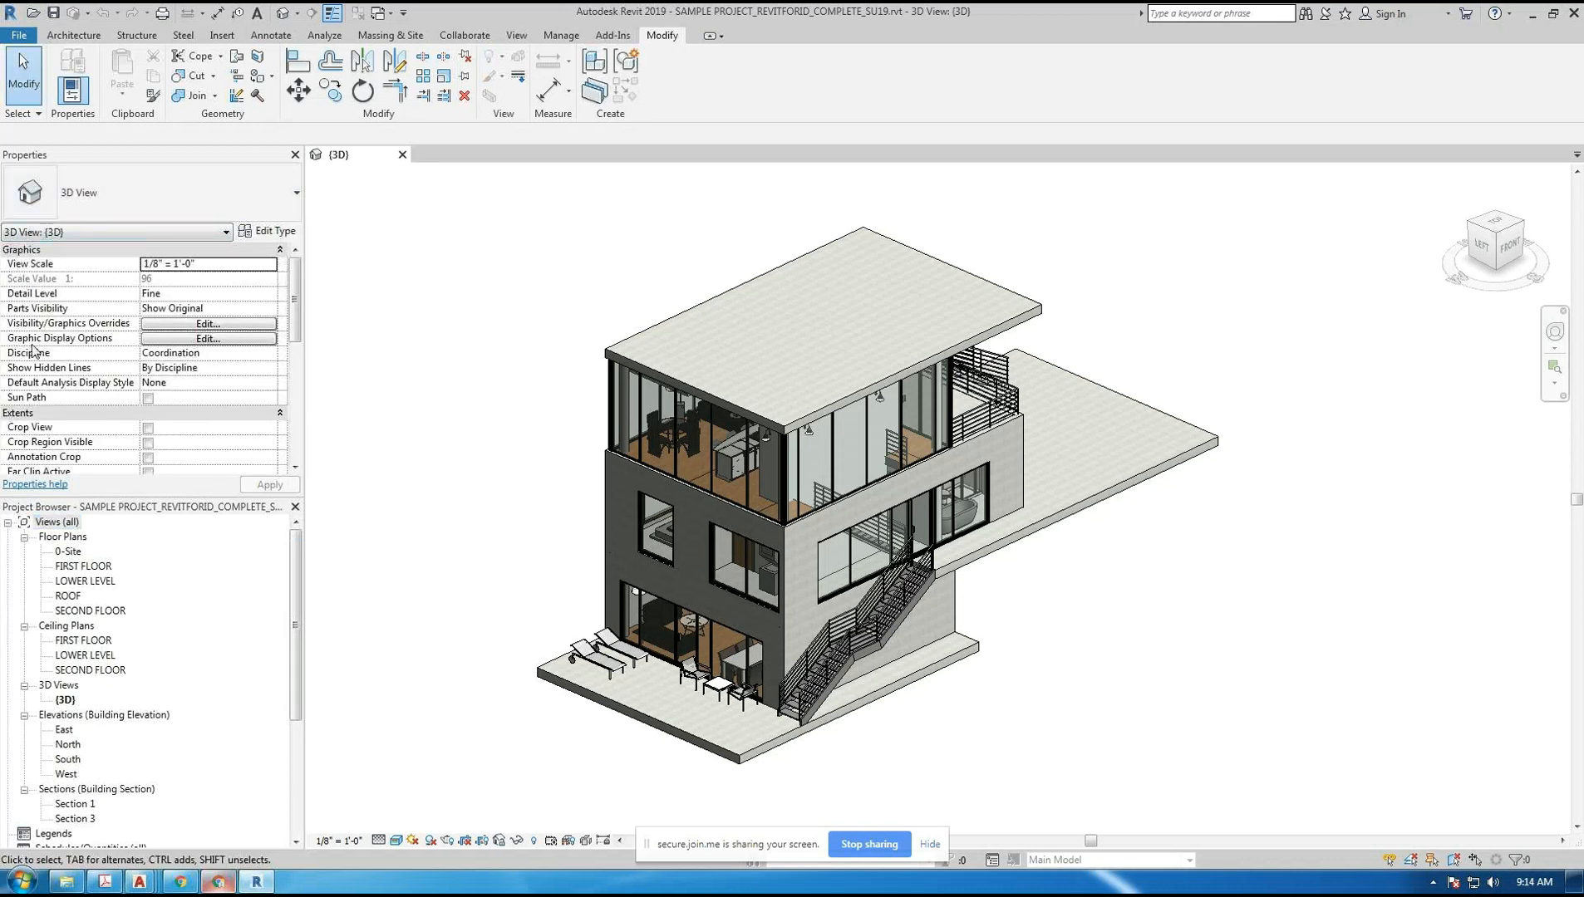
pyautogui.moveTo(288, 328); pyautogui.dragTo(292, 291)
pyautogui.moveTo(486, 397); pyautogui.dragTo(478, 366, button='middle')
pyautogui.moveTo(295, 561)
pyautogui.mouseDown()
pyautogui.moveTo(304, 710)
pyautogui.moveTo(306, 560)
pyautogui.mouseUp()
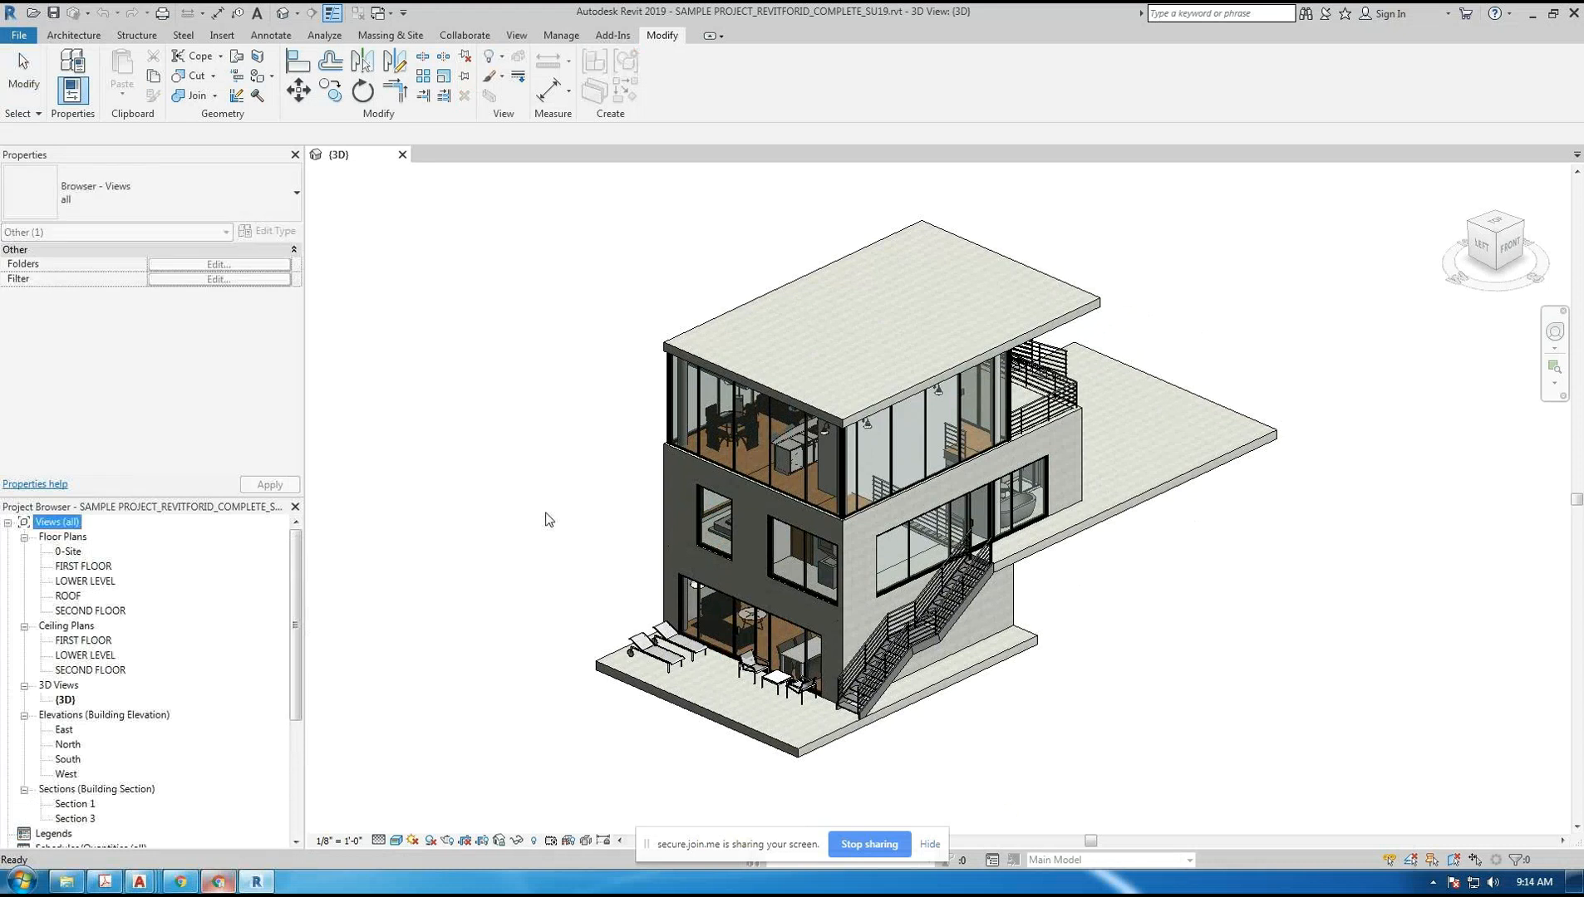
pyautogui.click(617, 499)
pyautogui.moveTo(647, 471); pyautogui.dragTo(598, 487, button='middle')
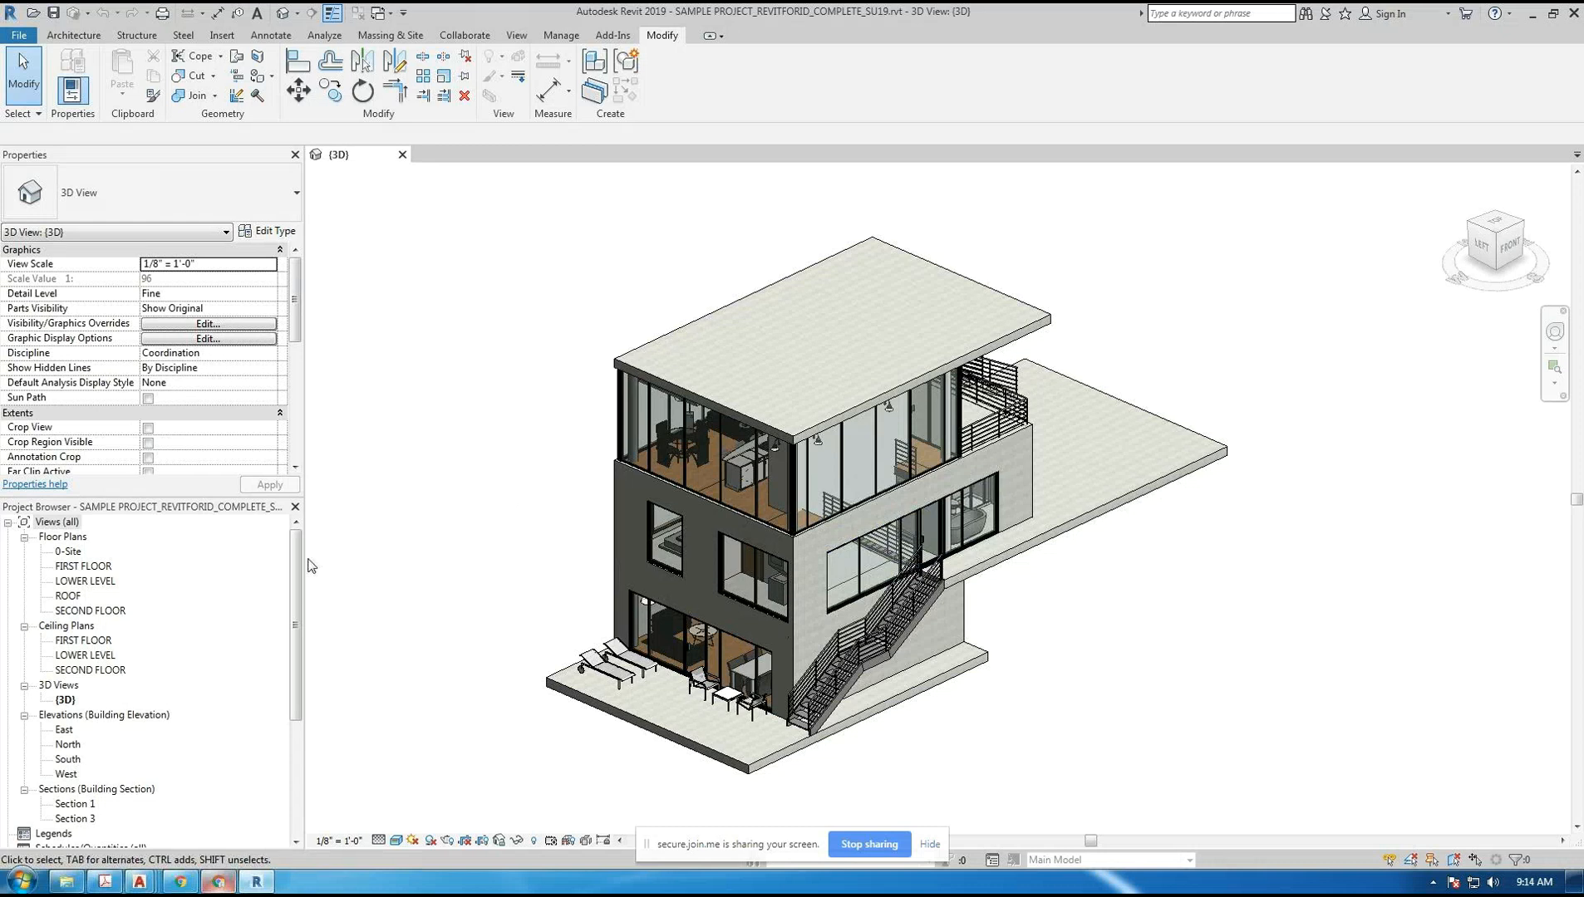
pyautogui.moveTo(297, 560)
pyautogui.mouseDown()
pyautogui.moveTo(301, 683)
pyautogui.moveTo(307, 554)
pyautogui.mouseUp()
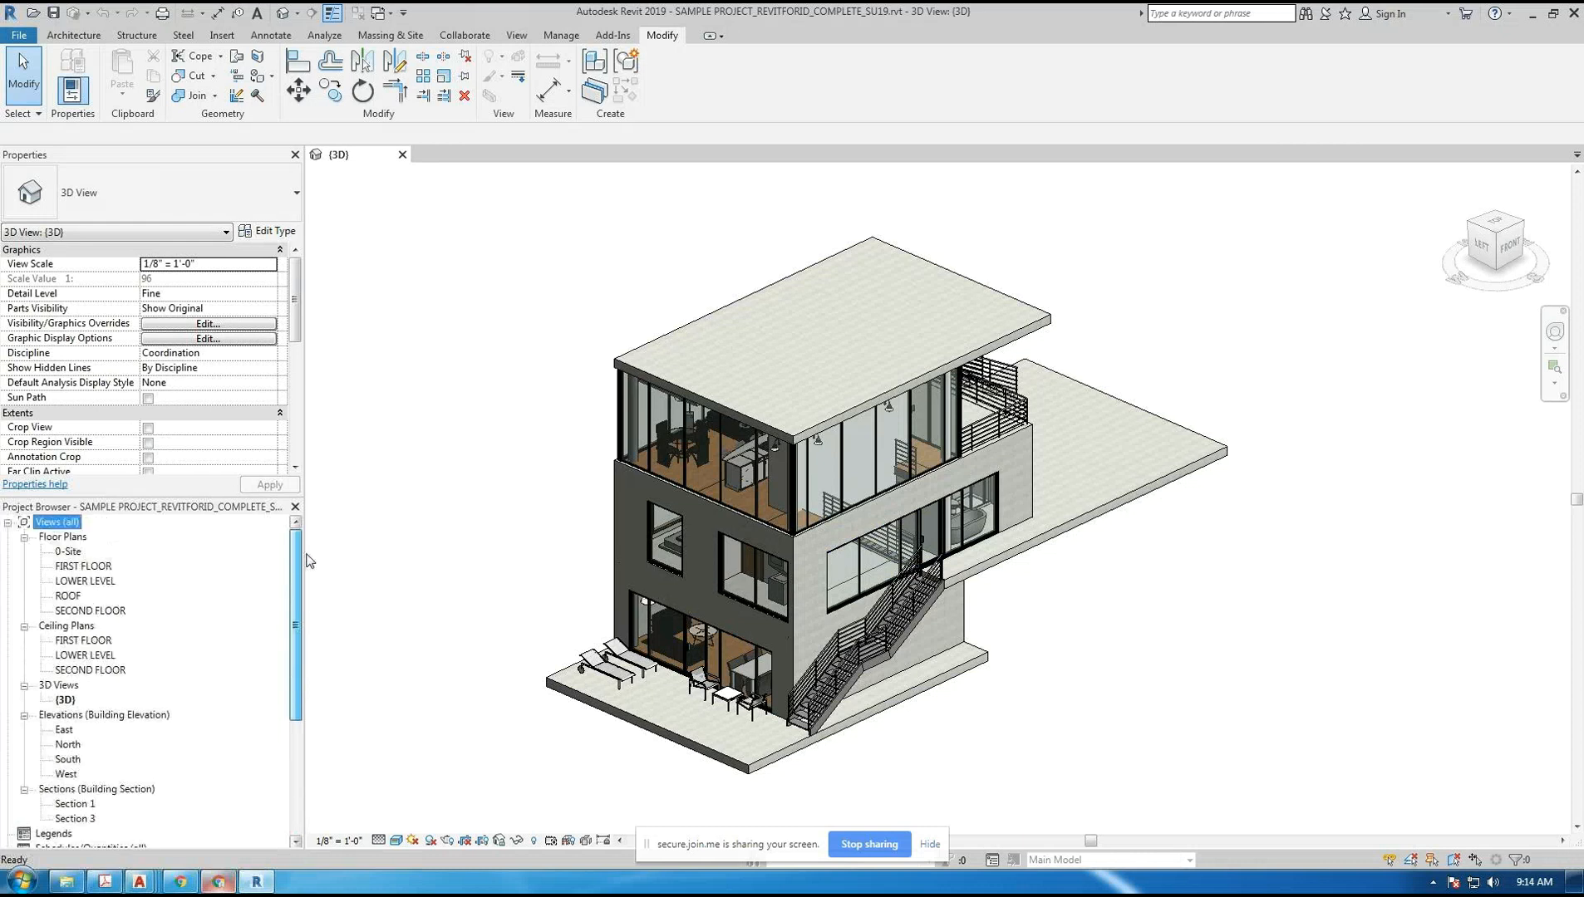
pyautogui.click(471, 555)
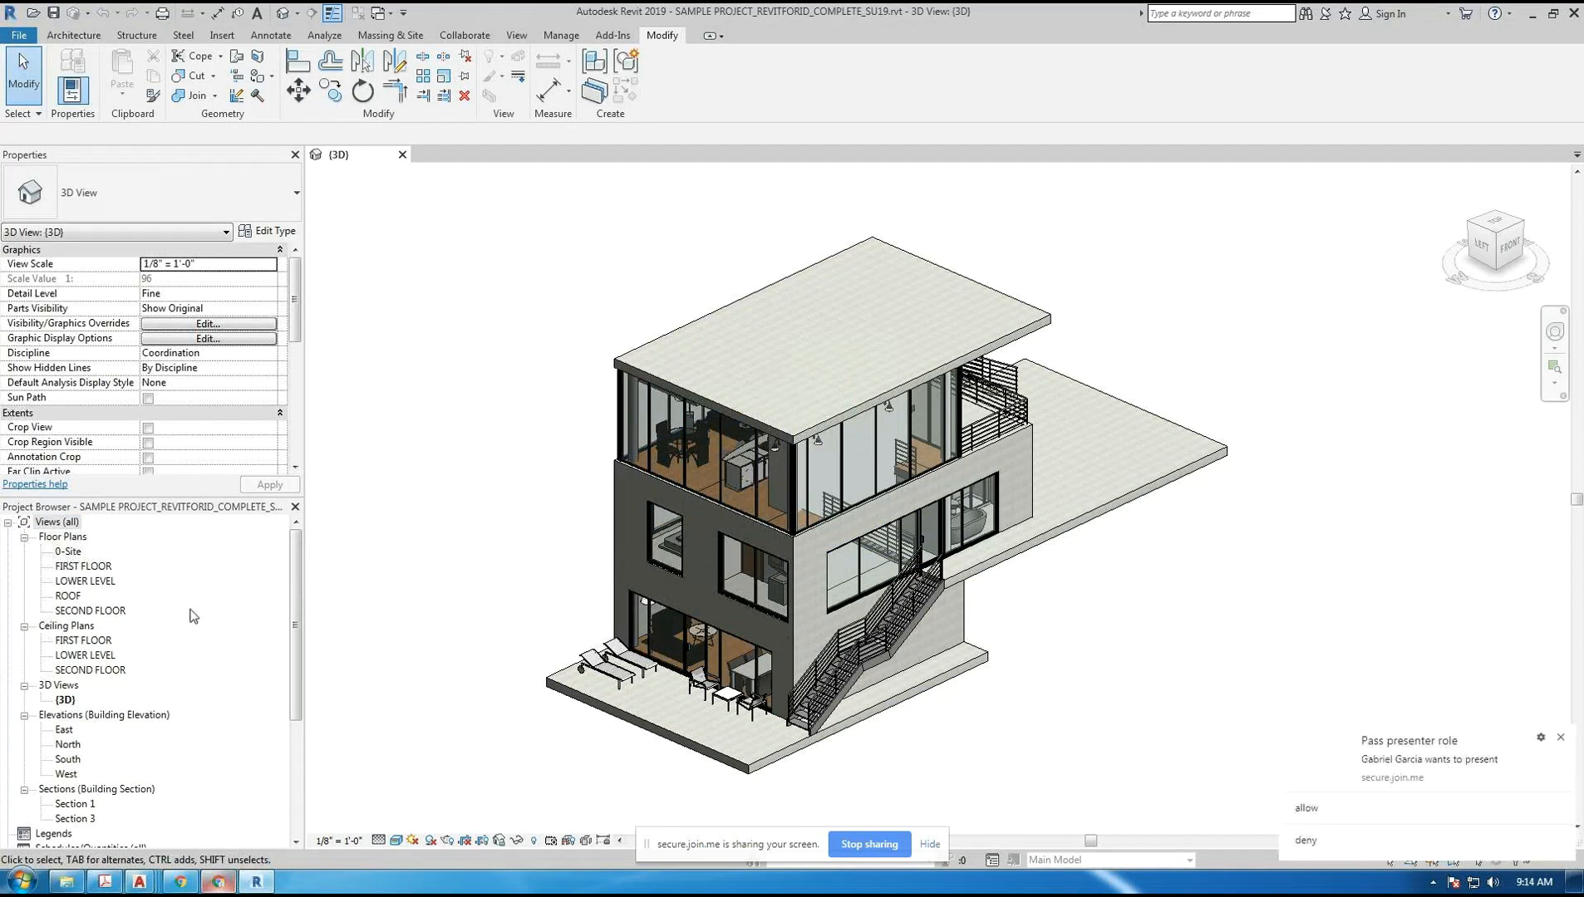
# - Allow the meeting participant's request to take over the presenter role
pyautogui.click(1324, 816)
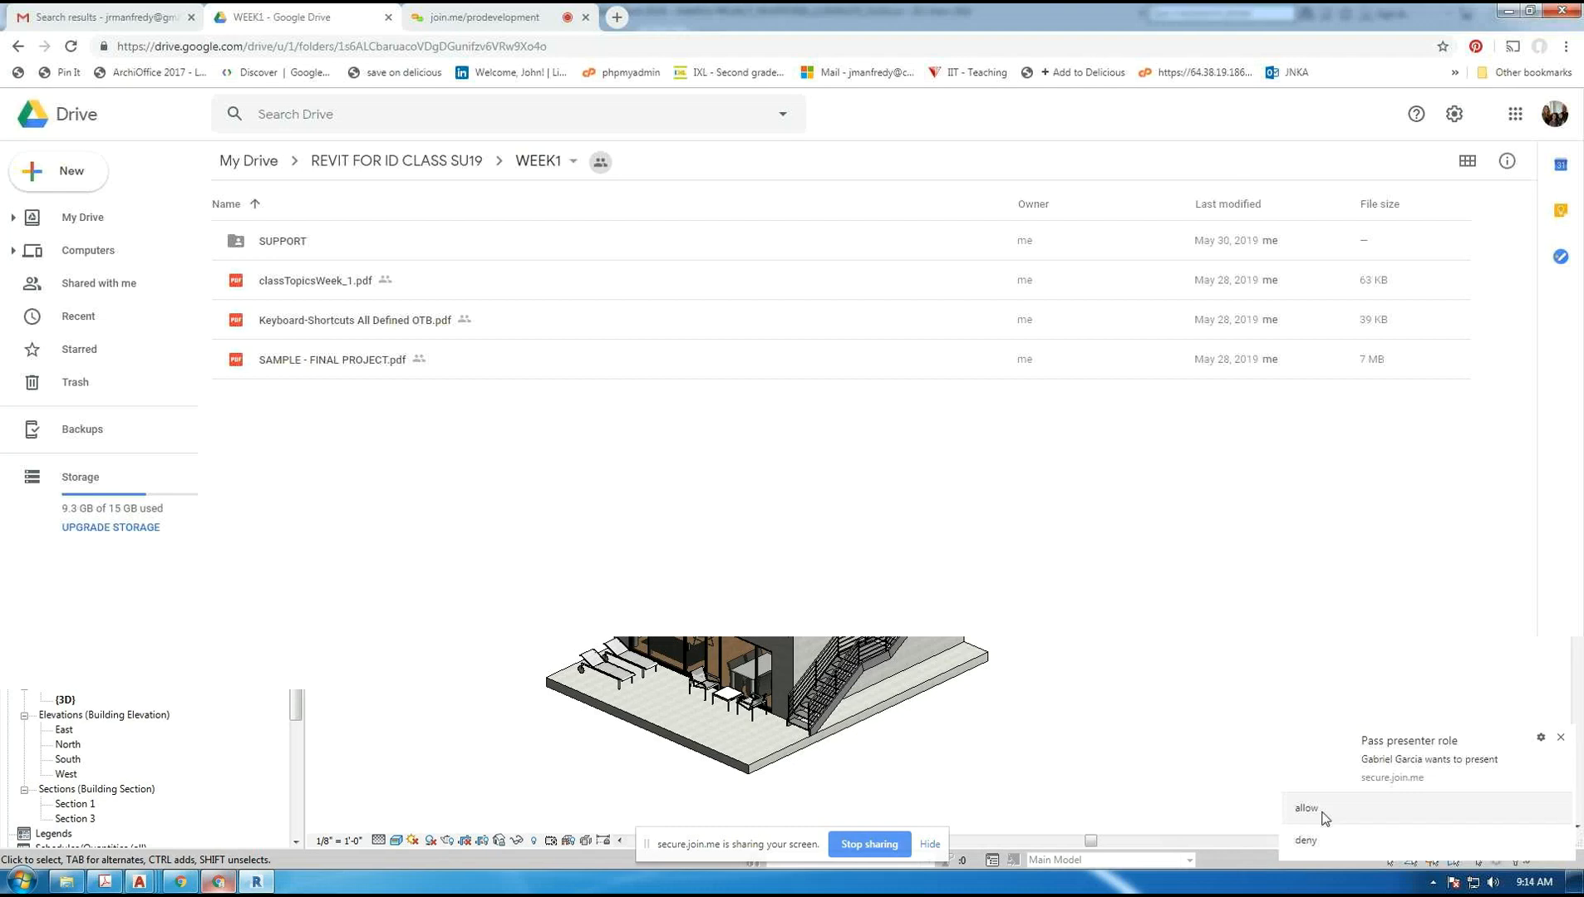
pyautogui.click(1321, 809)
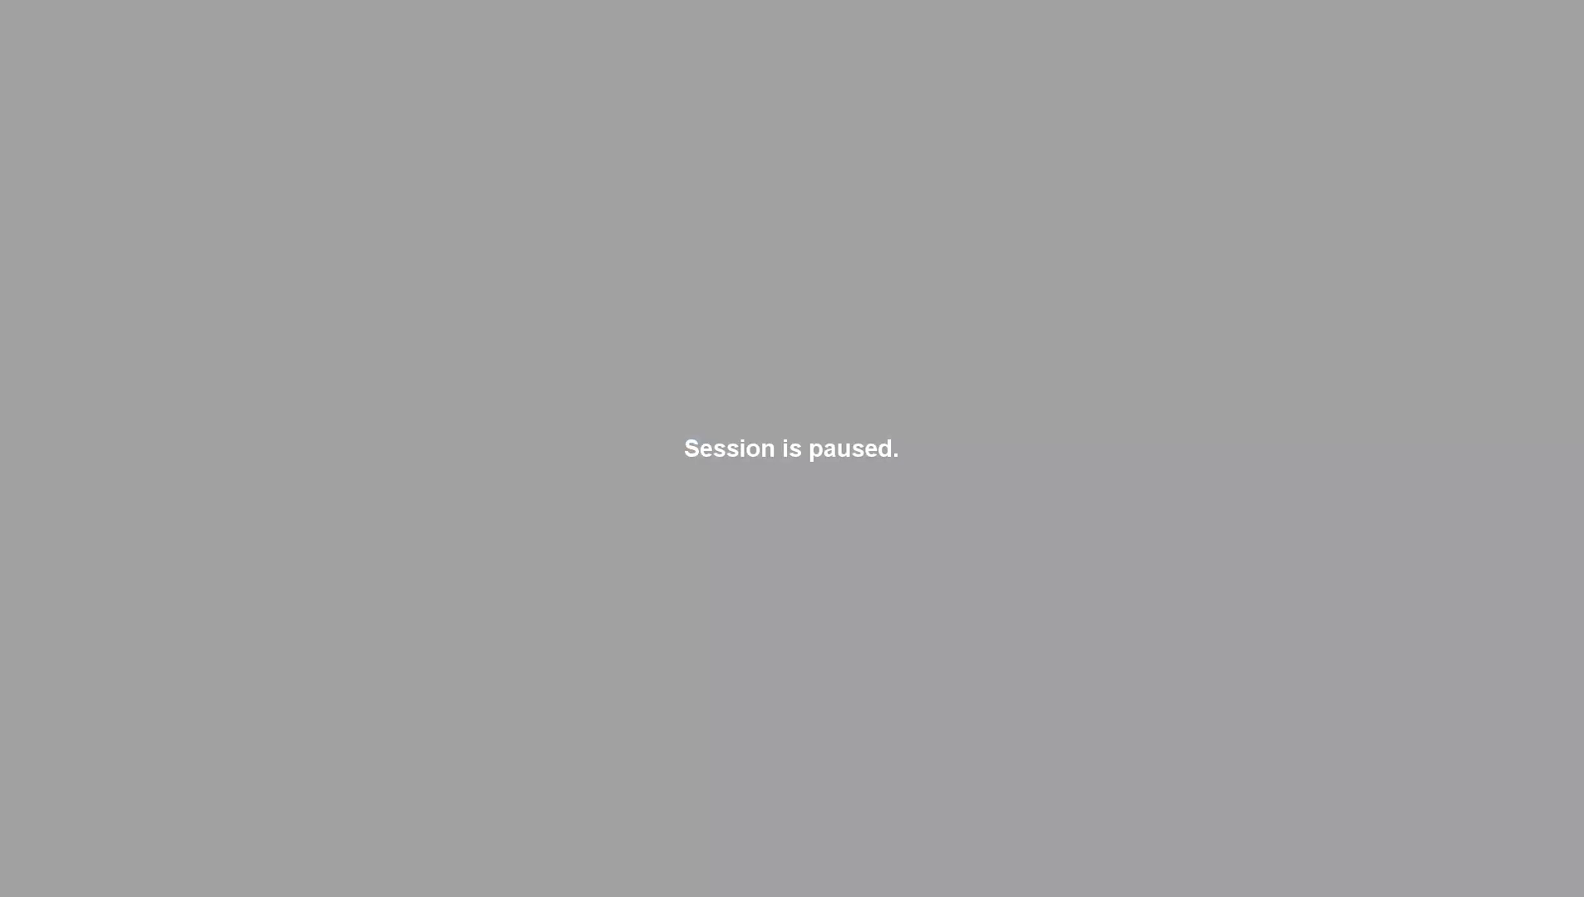
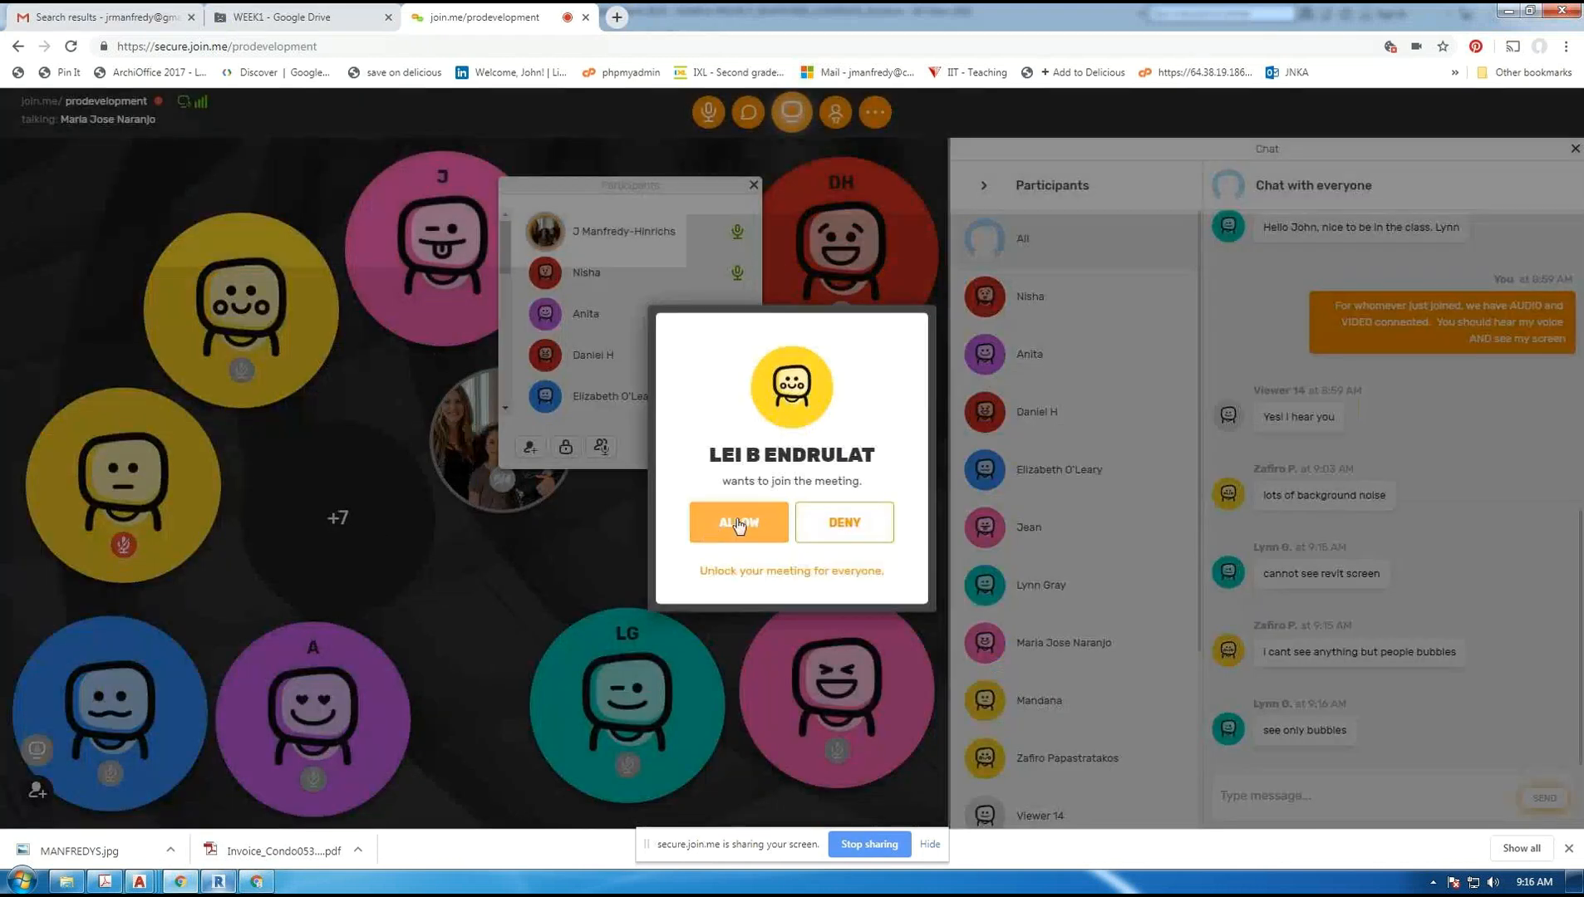
# - In the join.me meeting, admit the waiting participant and mute the red-avatar participant whose microphone is live
pyautogui.click(713, 523)
pyautogui.moveTo(669, 201); pyautogui.dragTo(857, 463)
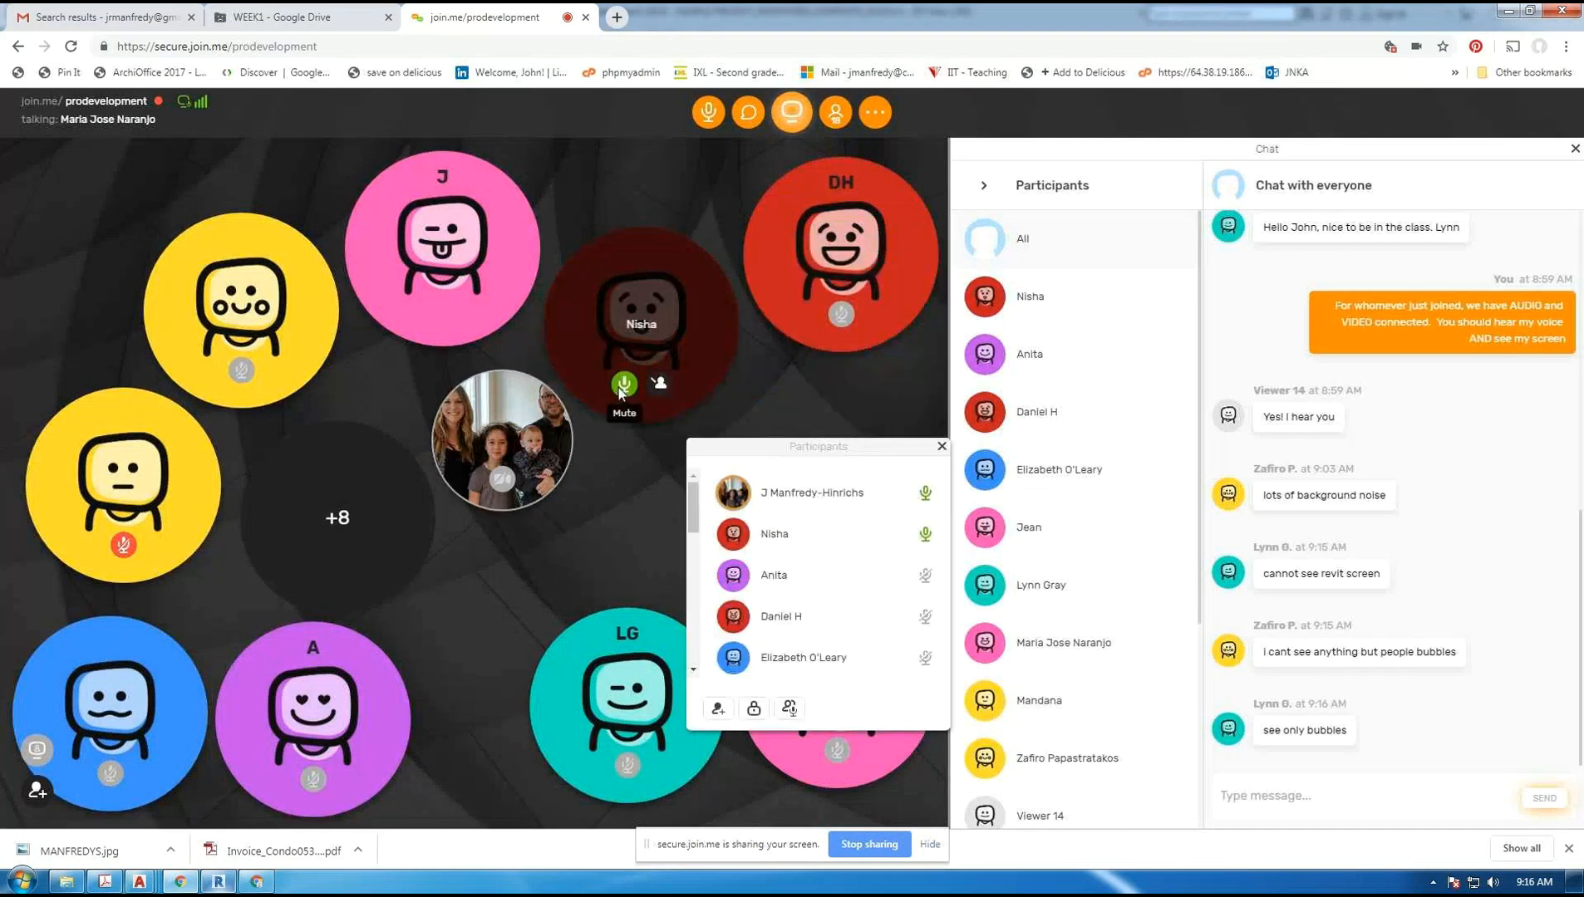
pyautogui.click(623, 386)
pyautogui.click(326, 540)
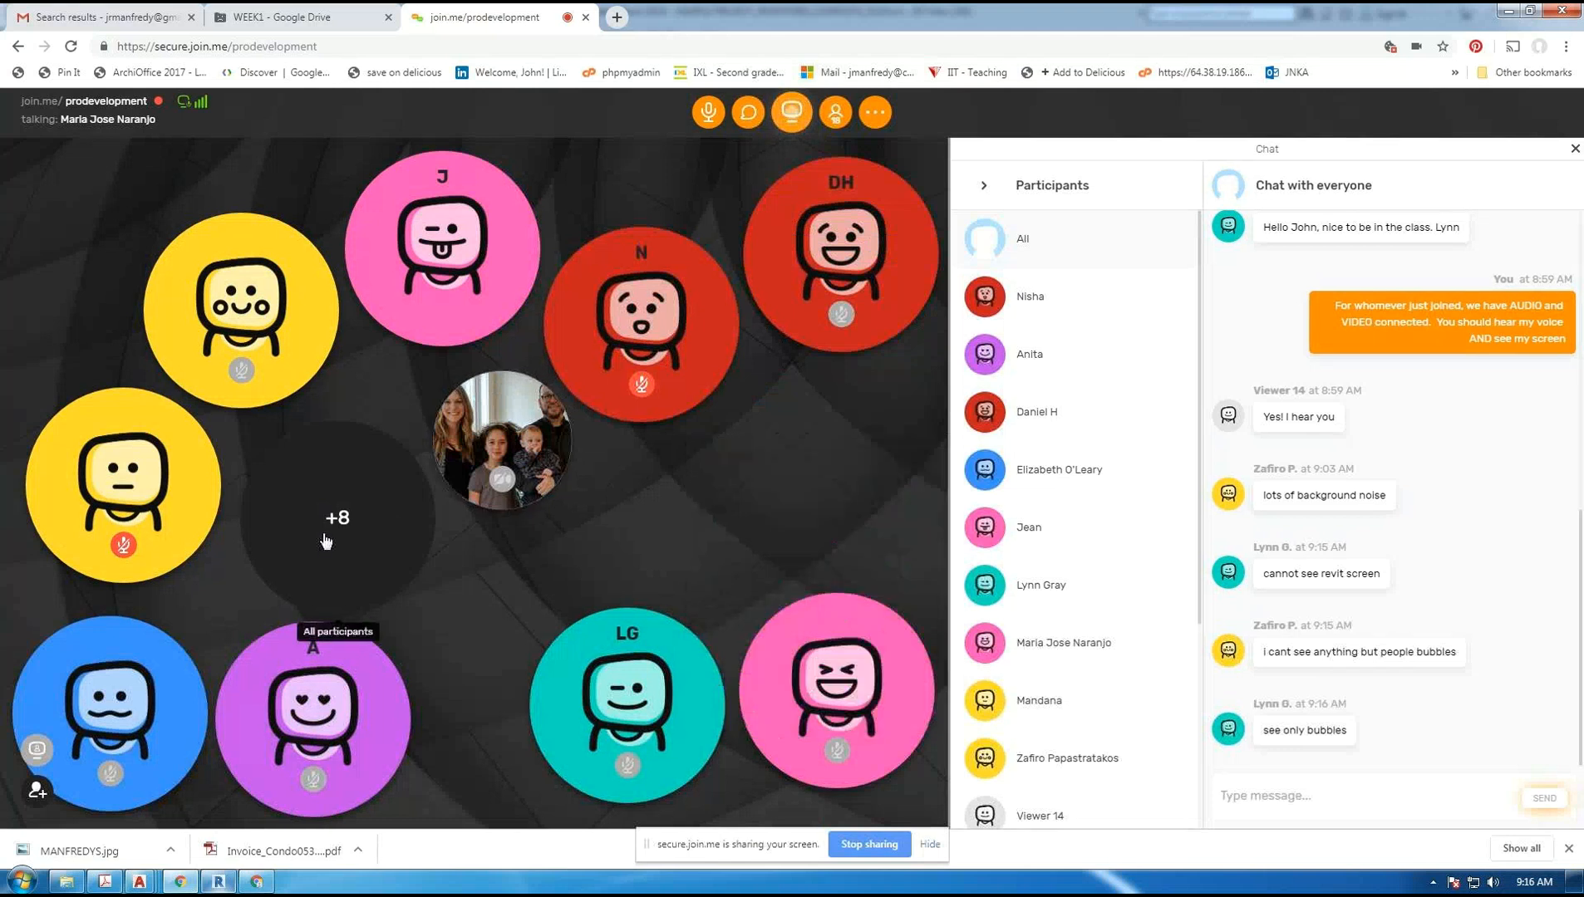
# - Open the full participant list and mute the pink-avatar participant with a live microphone and Viewer 14
pyautogui.click(361, 540)
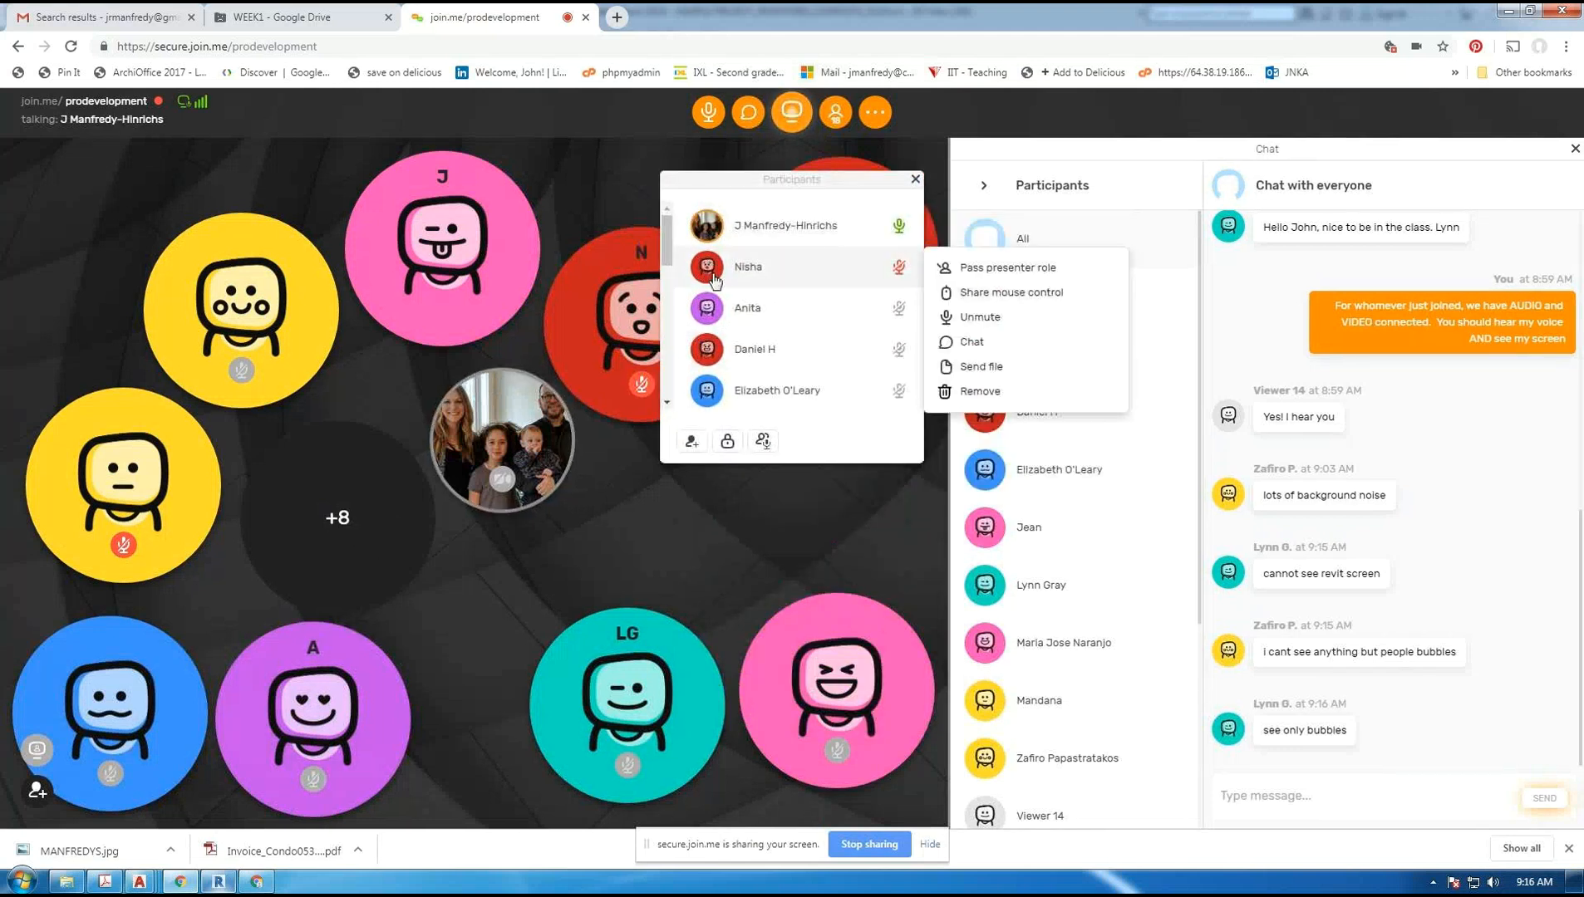
pyautogui.moveTo(882, 328)
pyautogui.scroll(-1, 882, 332)
pyautogui.moveTo(888, 357)
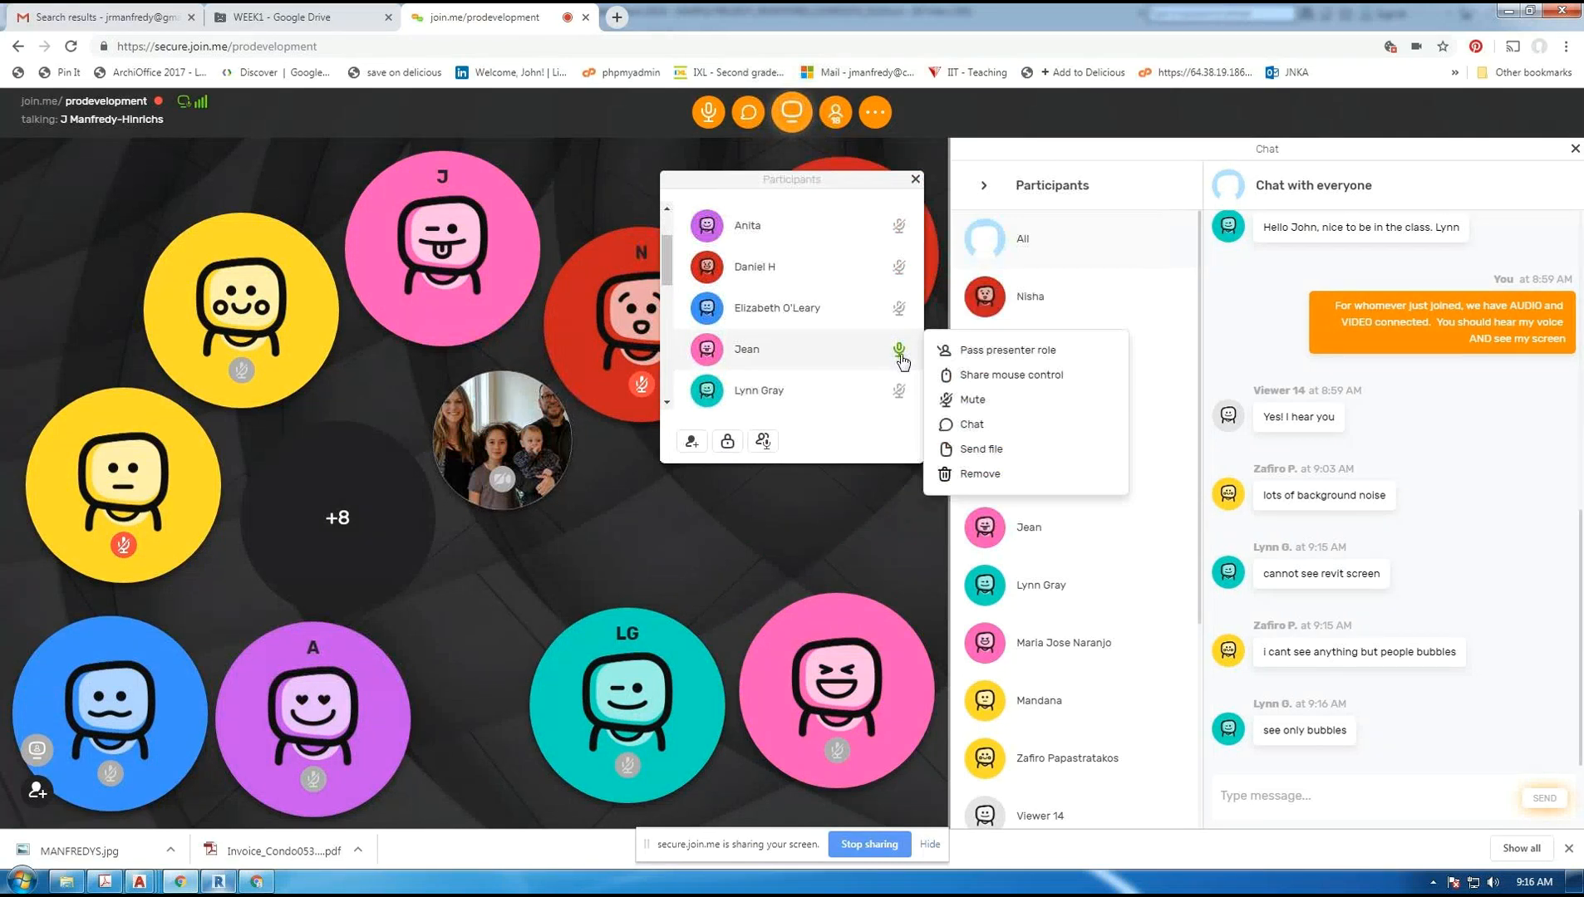
pyautogui.click(966, 401)
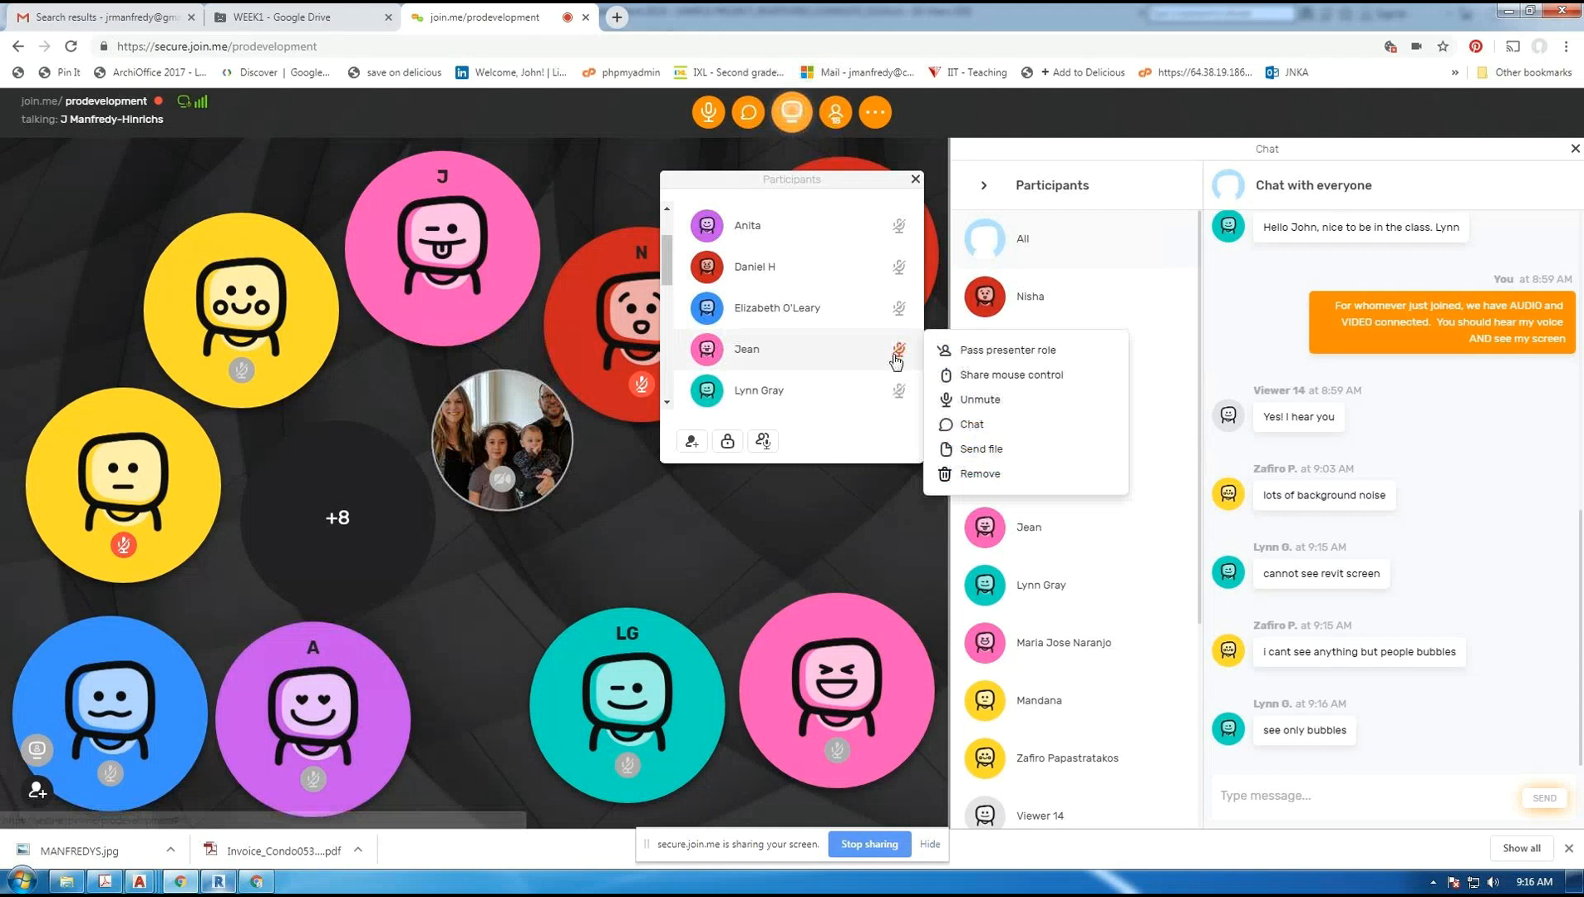
pyautogui.scroll(-2, 885, 379)
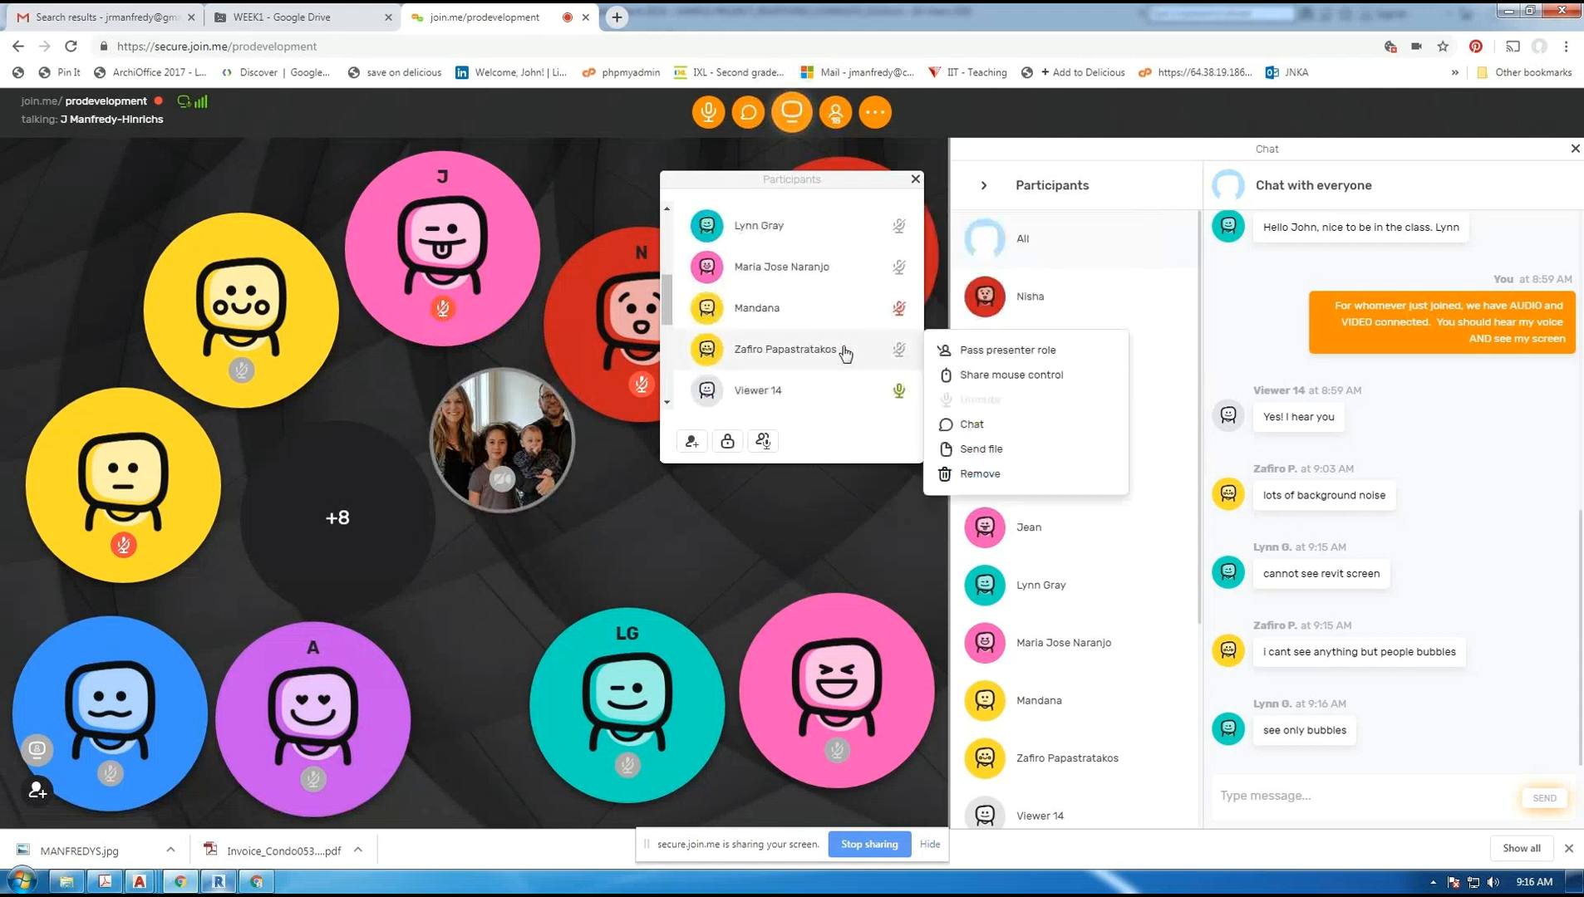
pyautogui.moveTo(881, 392)
pyautogui.click(960, 441)
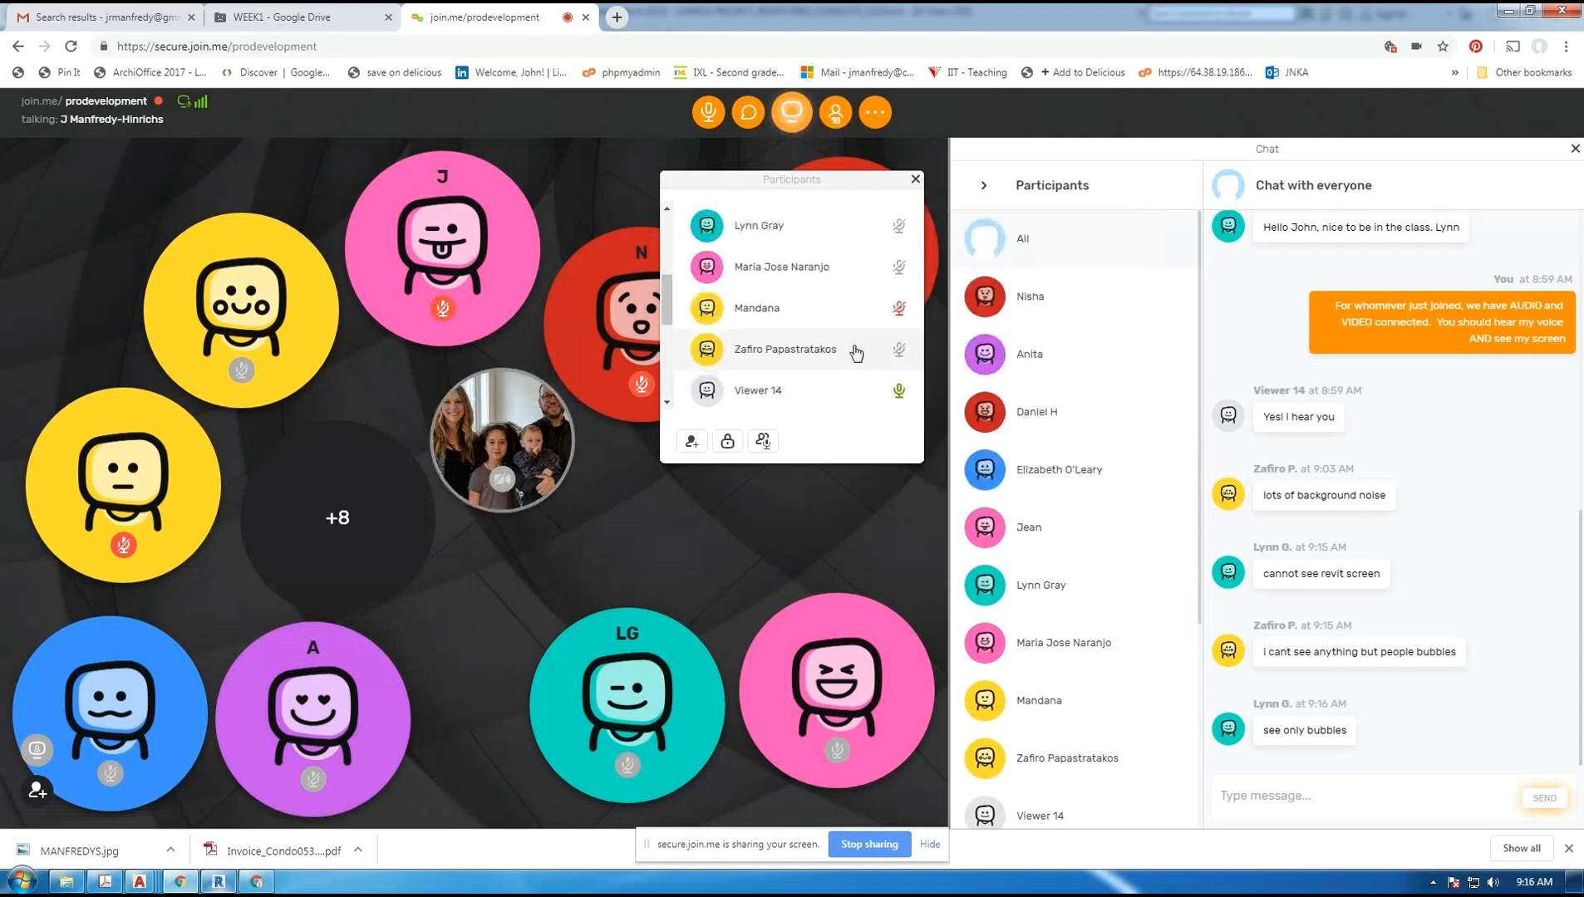
# - Check the remaining participants for live microphones and mute the one listed directly below Viewer 14
pyautogui.scroll(-3, 856, 342)
pyautogui.moveTo(856, 342)
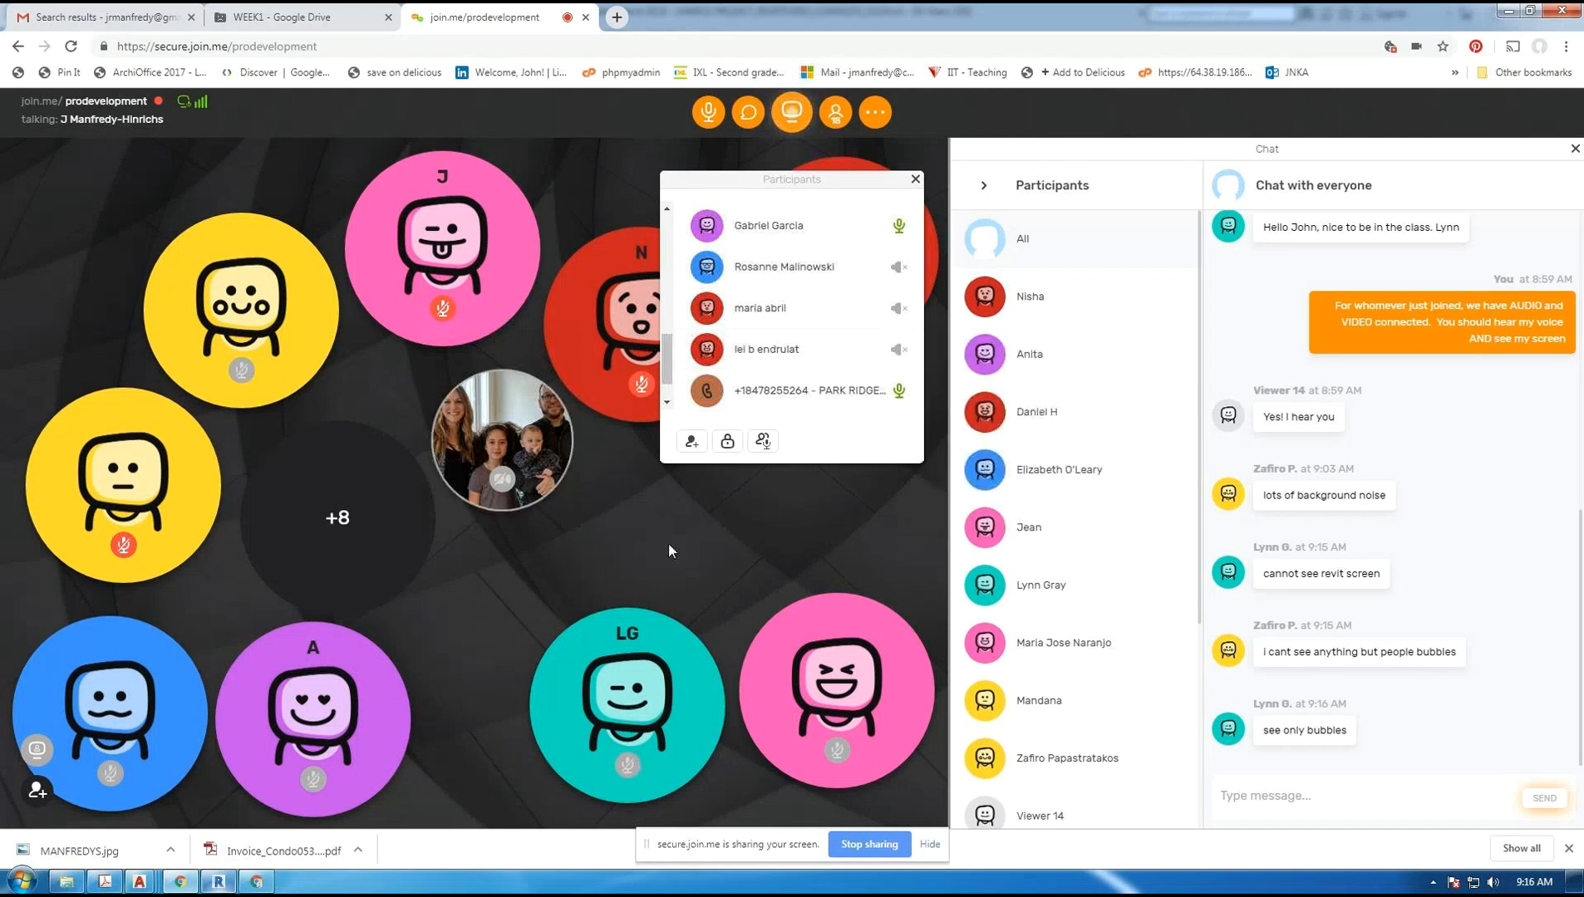
pyautogui.moveTo(898, 392)
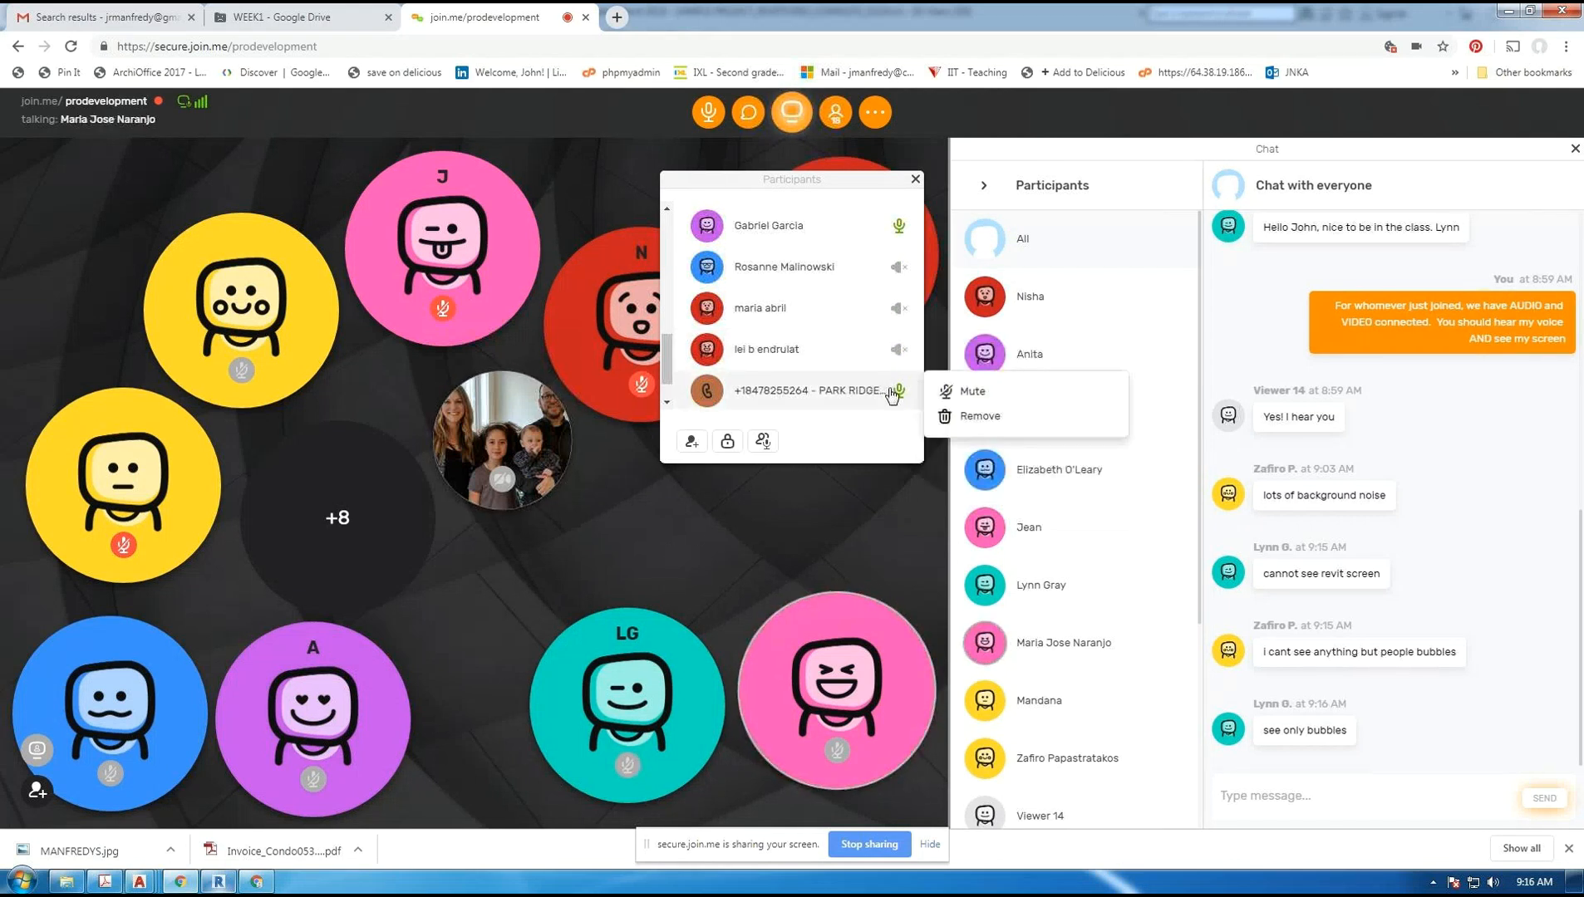
pyautogui.scroll(2, 889, 357)
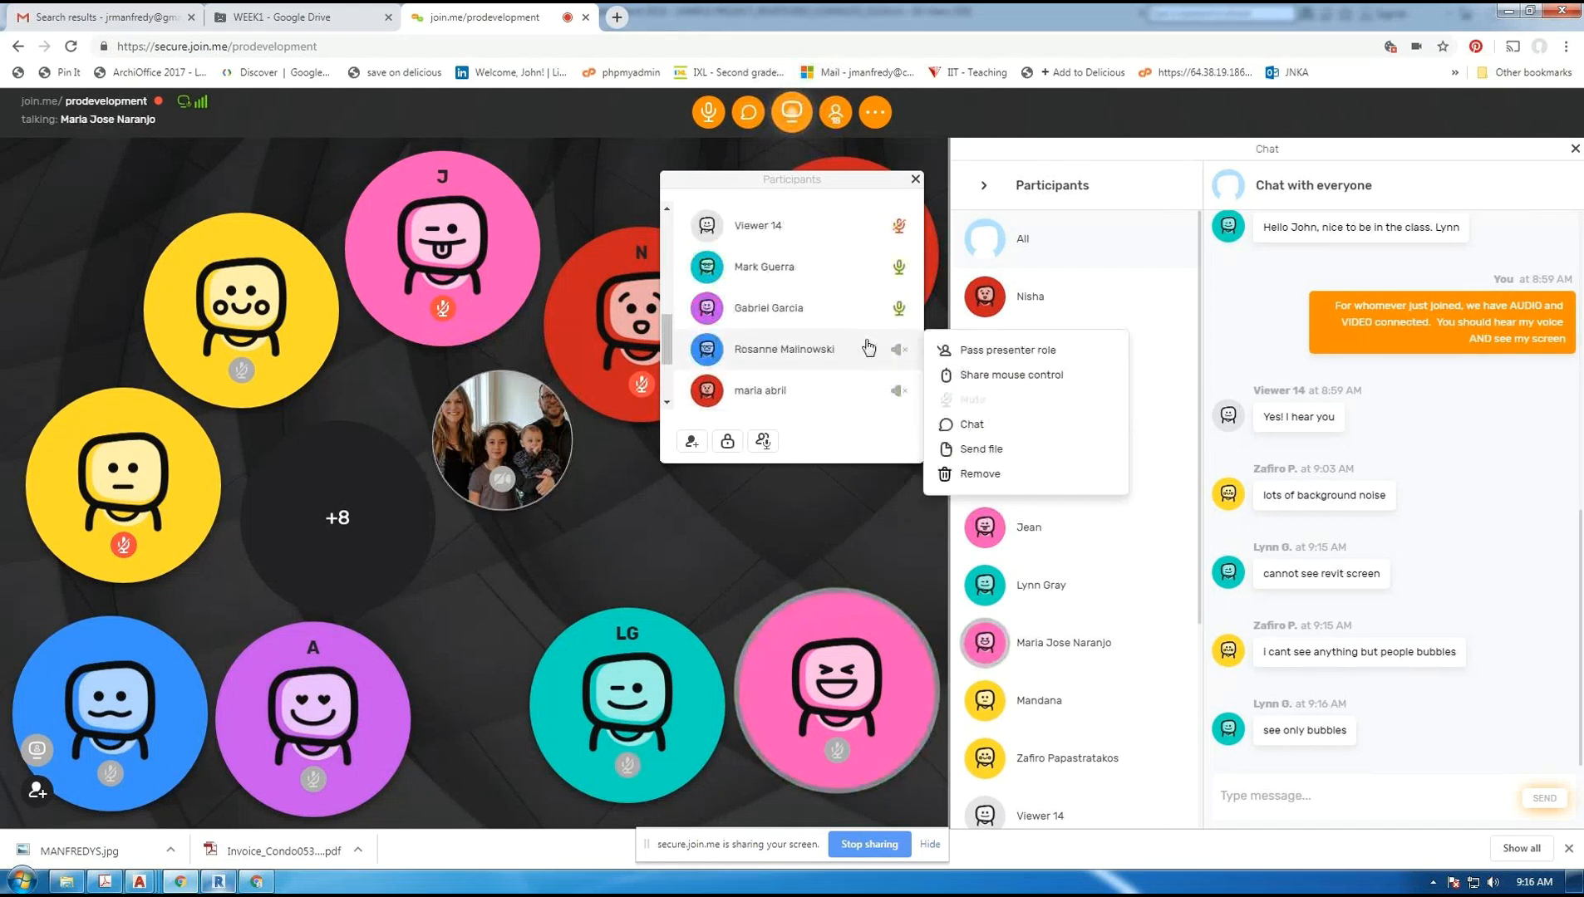
pyautogui.moveTo(898, 279)
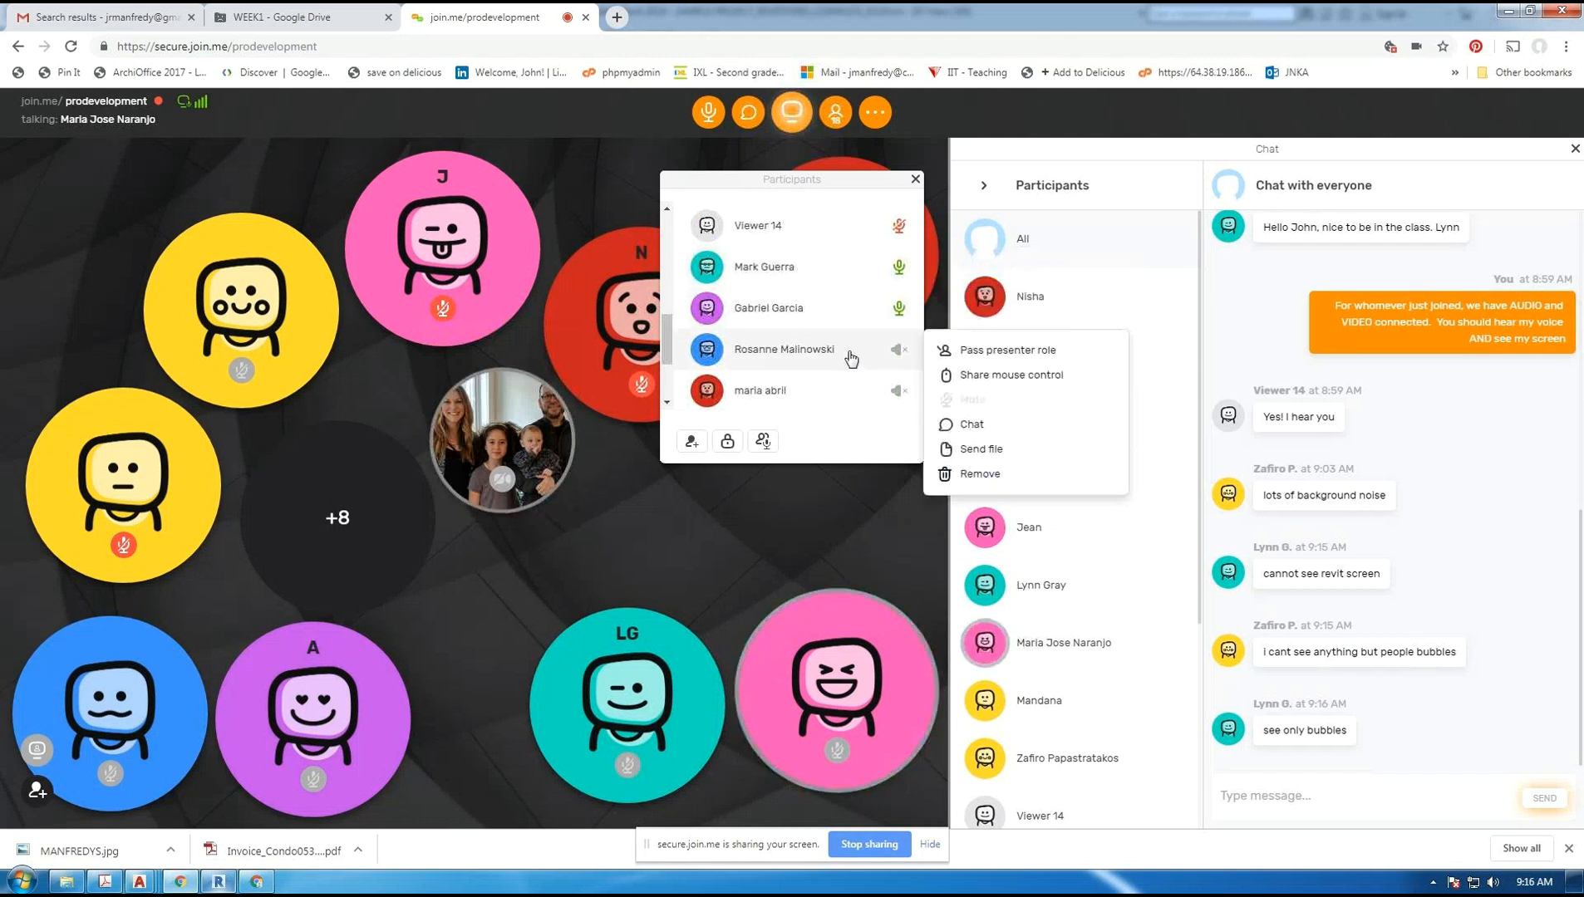
pyautogui.scroll(-5, 880, 349)
pyautogui.scroll(5, 845, 328)
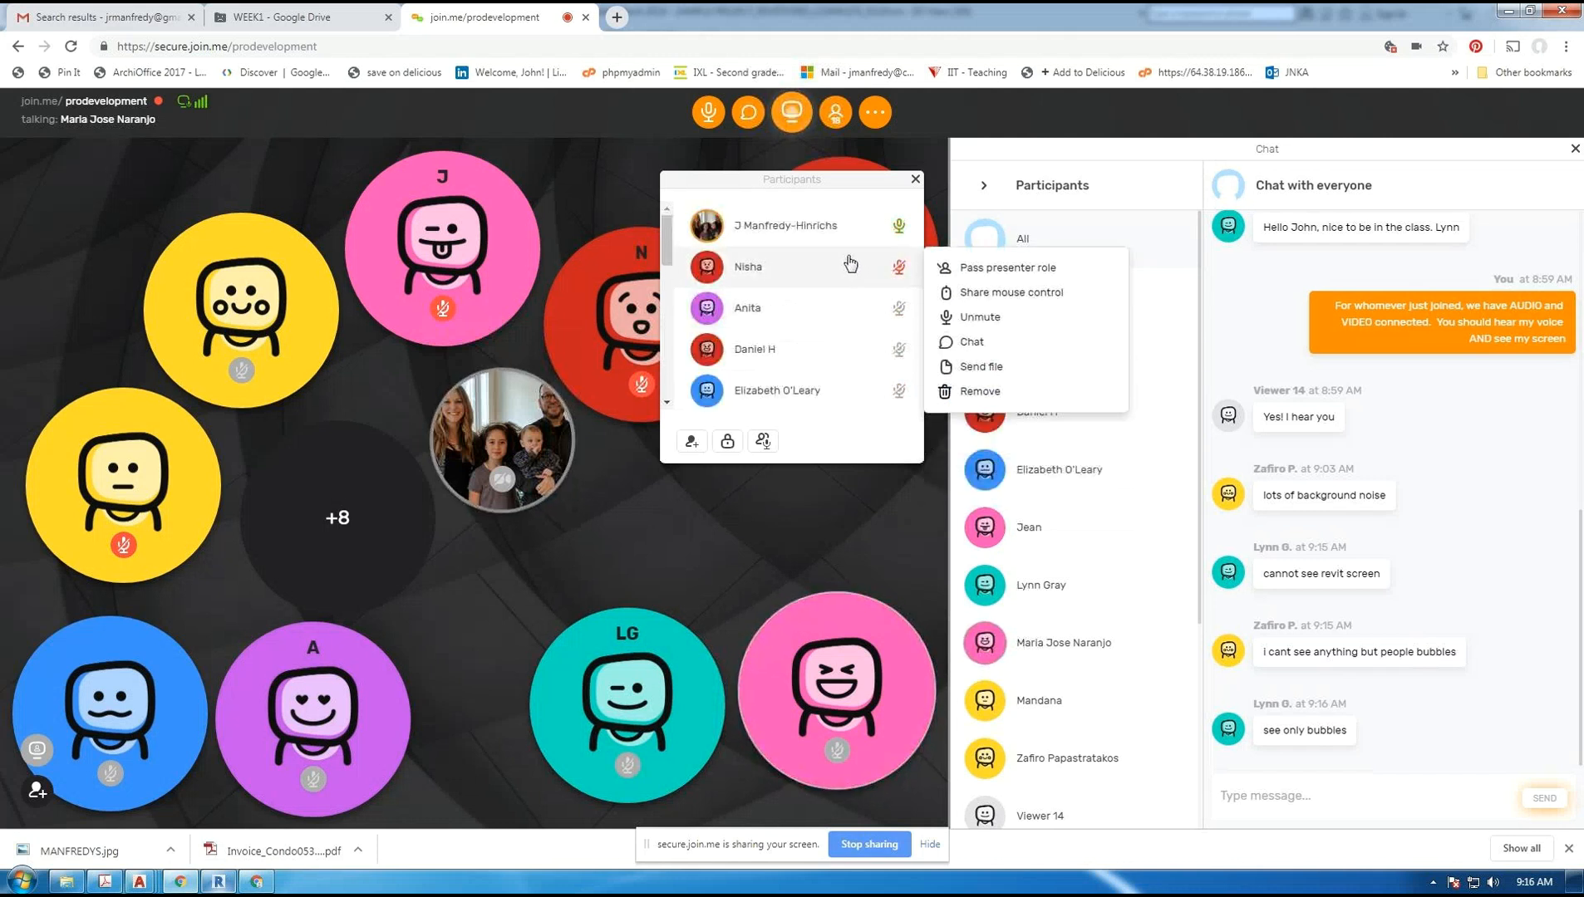
pyautogui.scroll(-5, 855, 320)
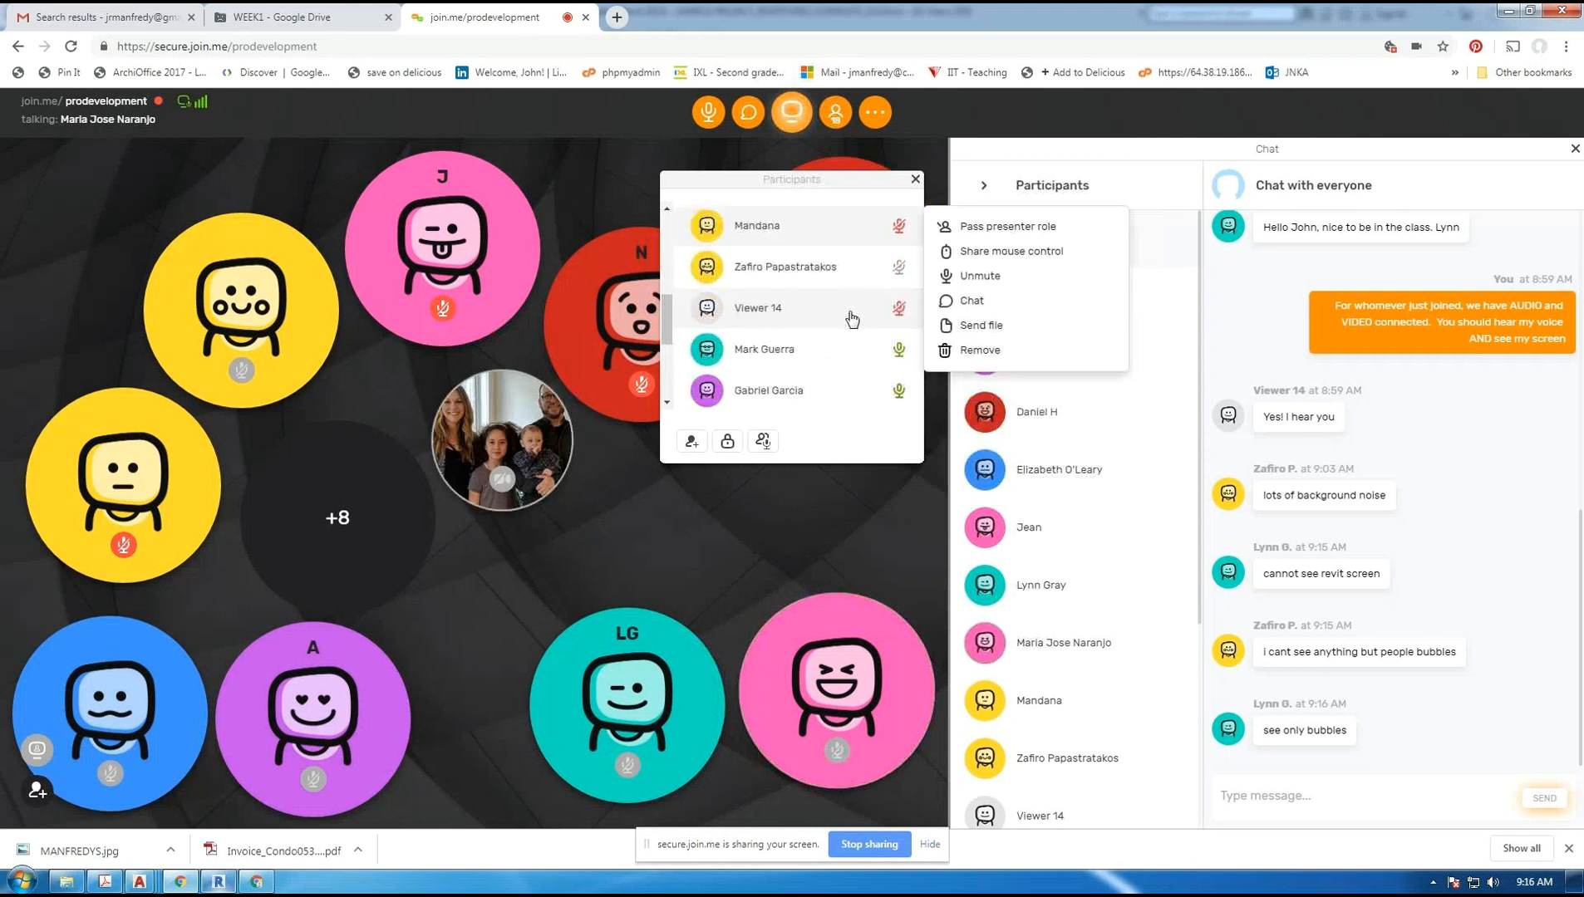
pyautogui.click(899, 350)
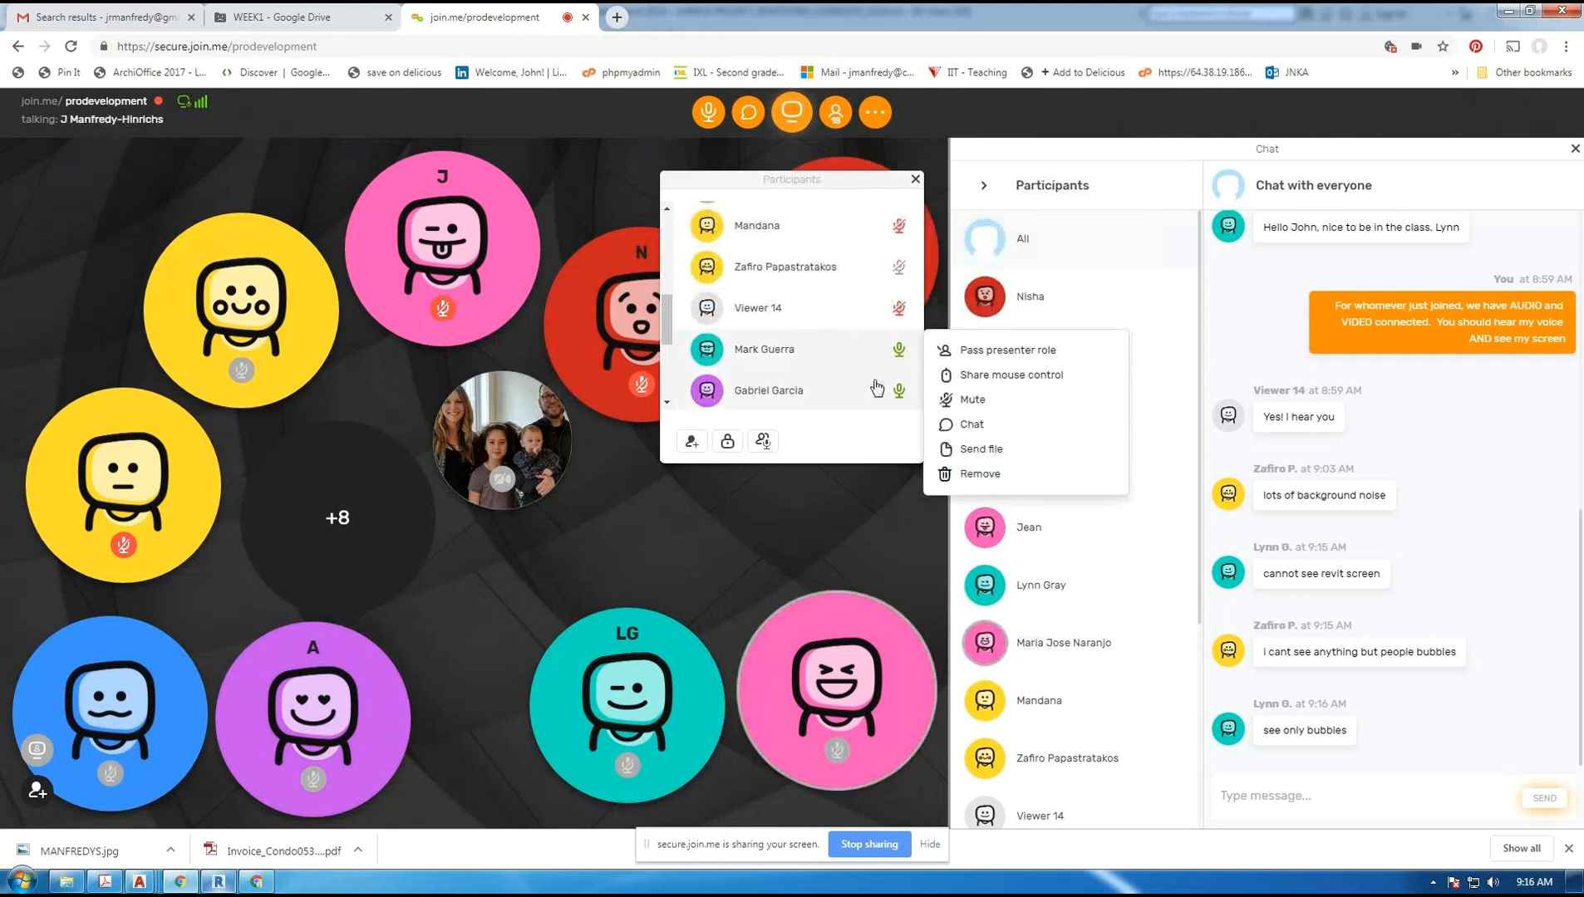
# - Mute both phone dial-in callers at the end of the participant list
pyautogui.scroll(-2, 854, 366)
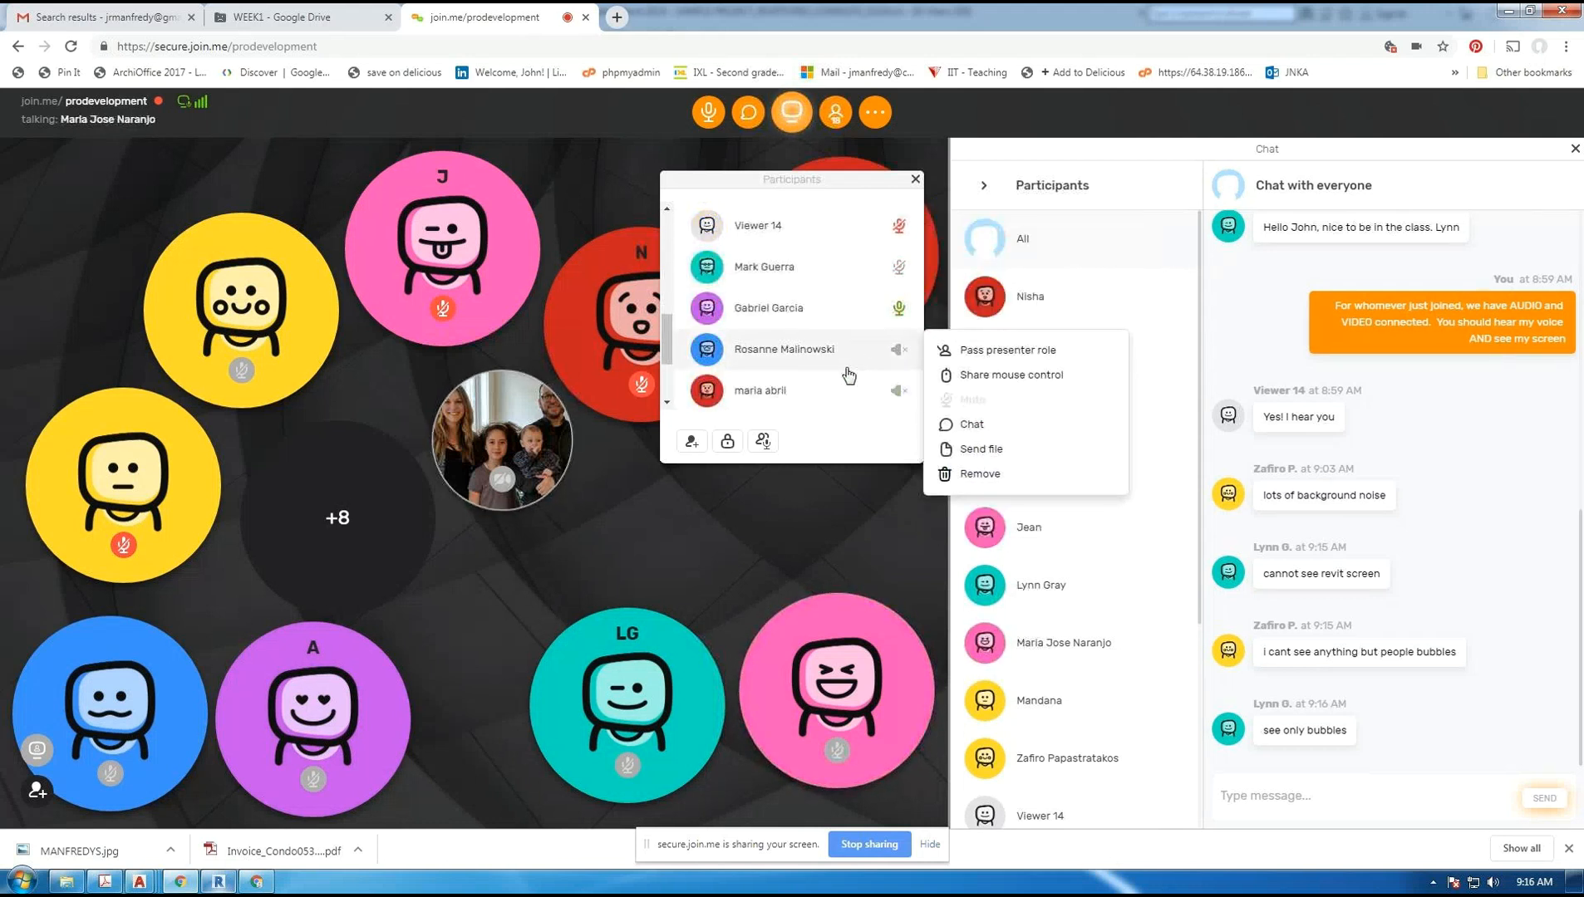
pyautogui.scroll(-3, 860, 374)
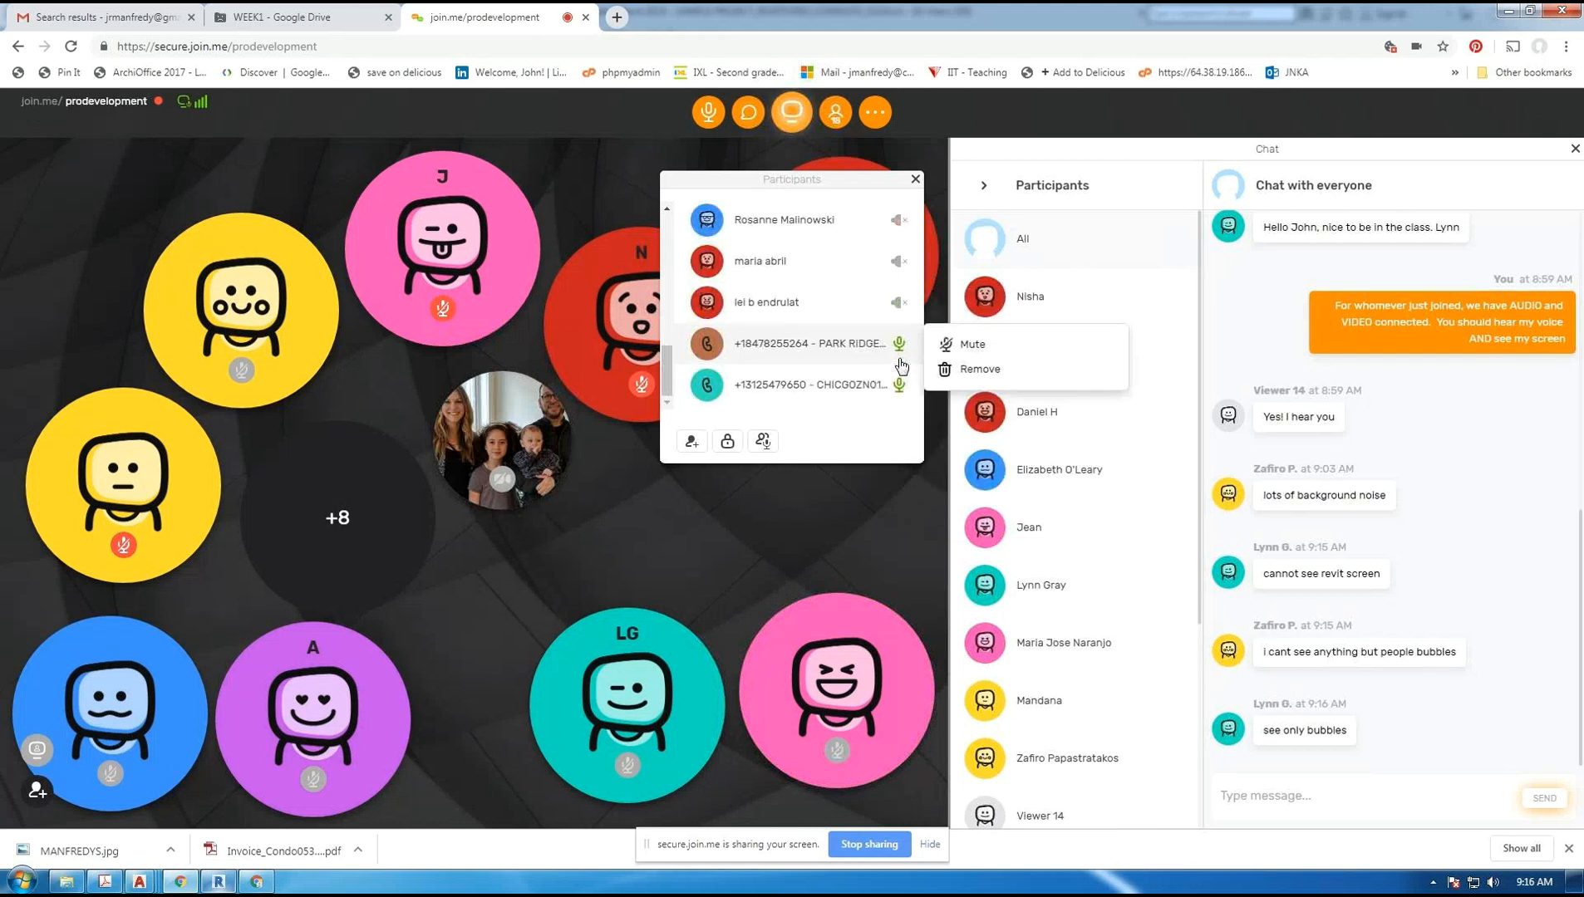
pyautogui.click(969, 387)
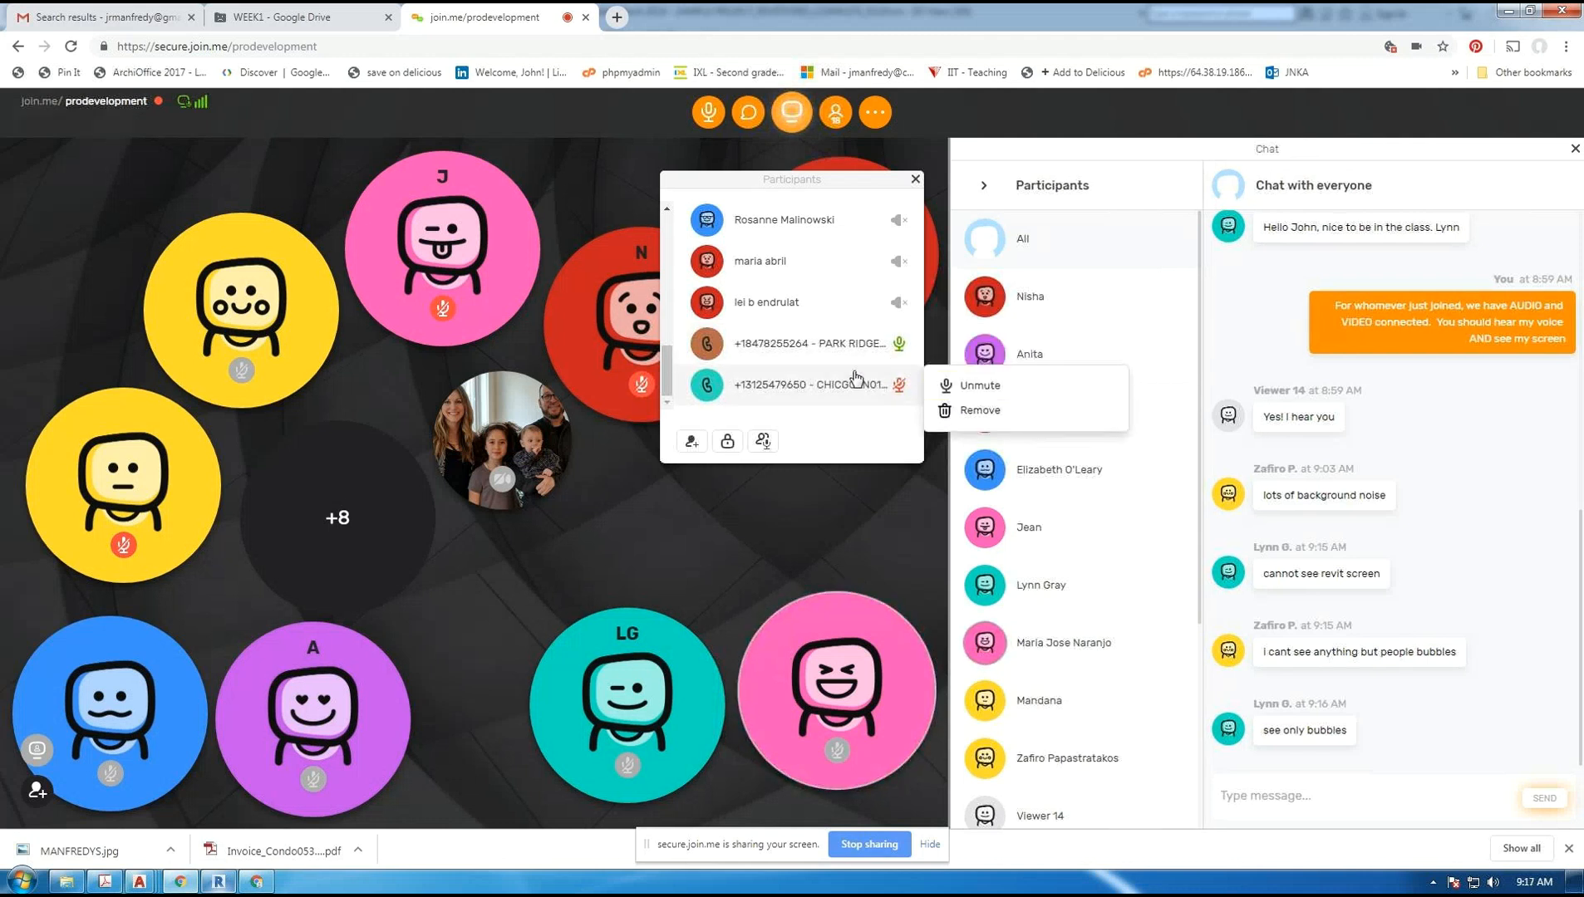
pyautogui.moveTo(918, 349)
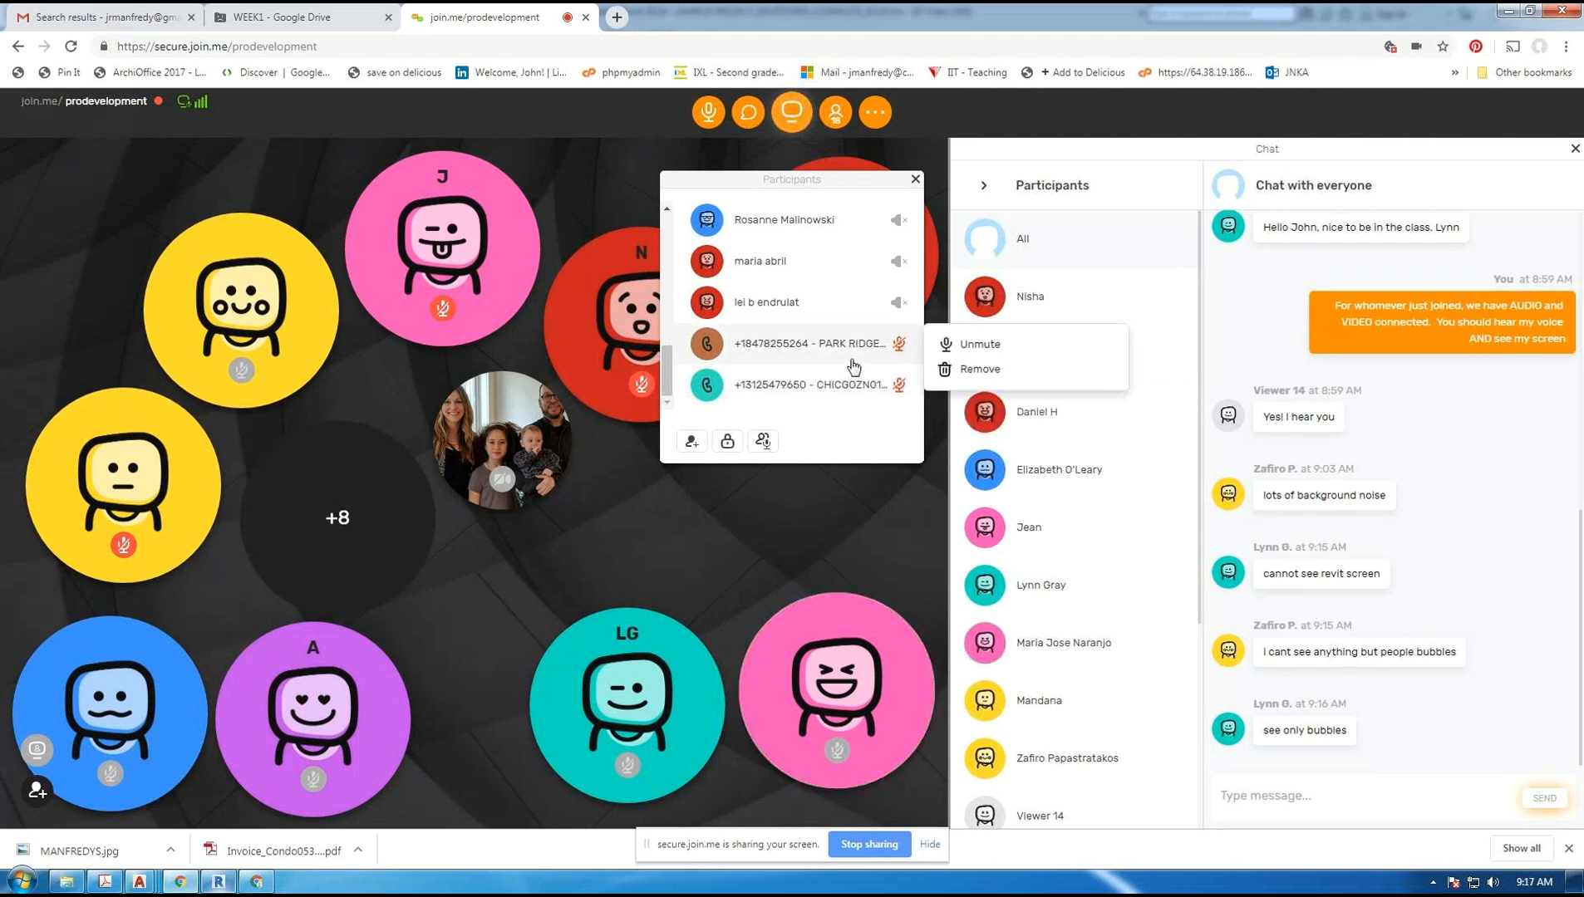
# - Switch to Revit and move the screen-sharing notice away from the view controls below the 3D view
pyautogui.scroll(3, 860, 357)
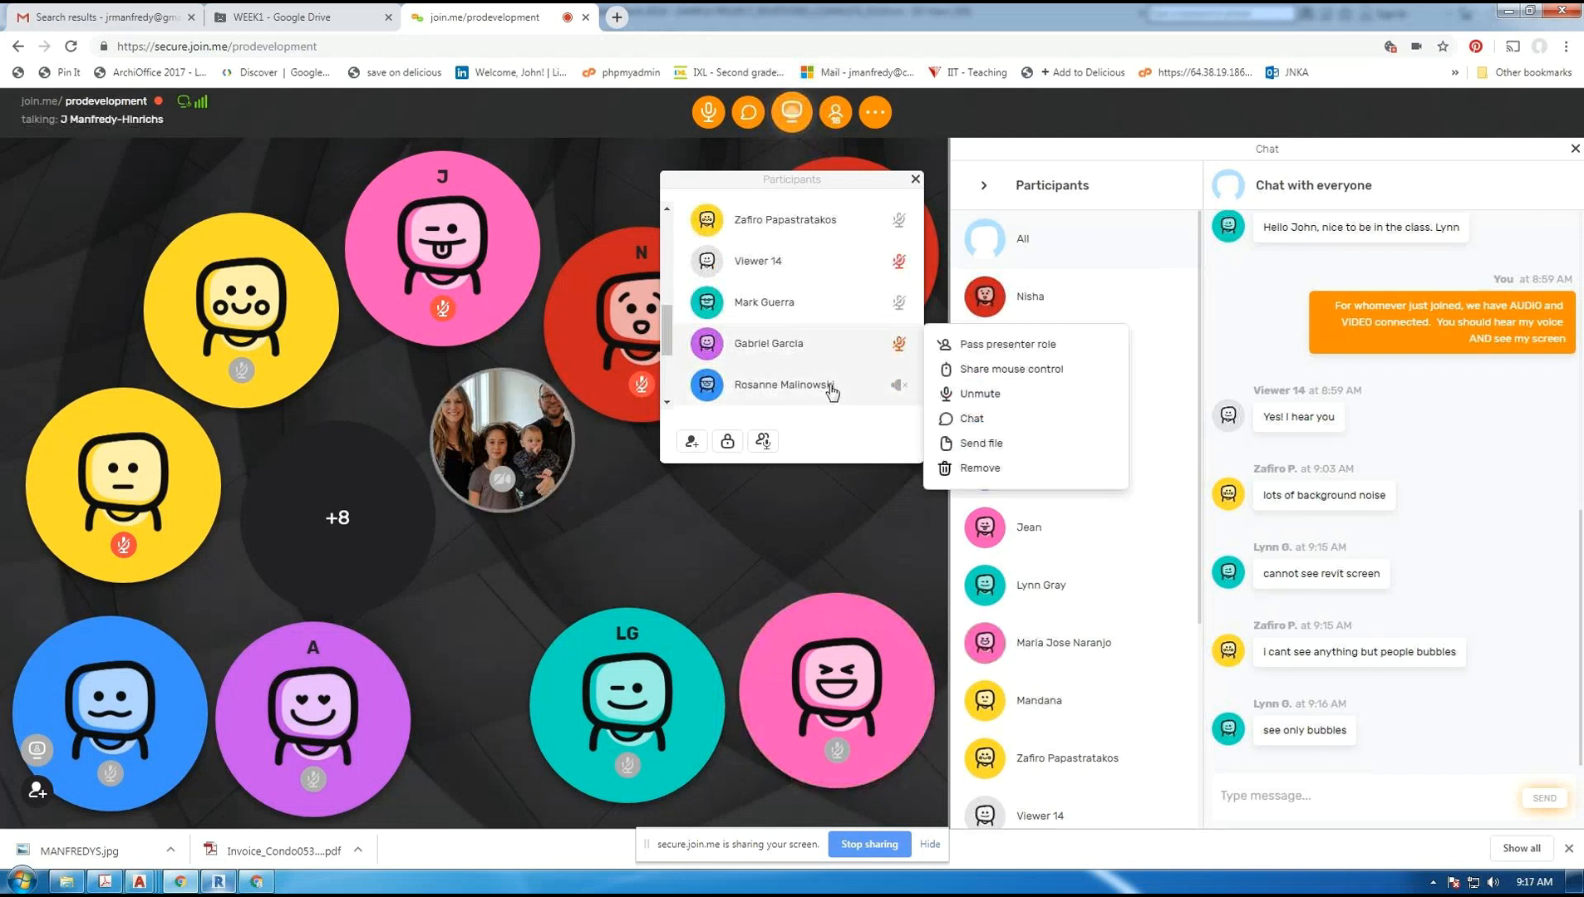
pyautogui.moveTo(831, 386)
pyautogui.click(217, 881)
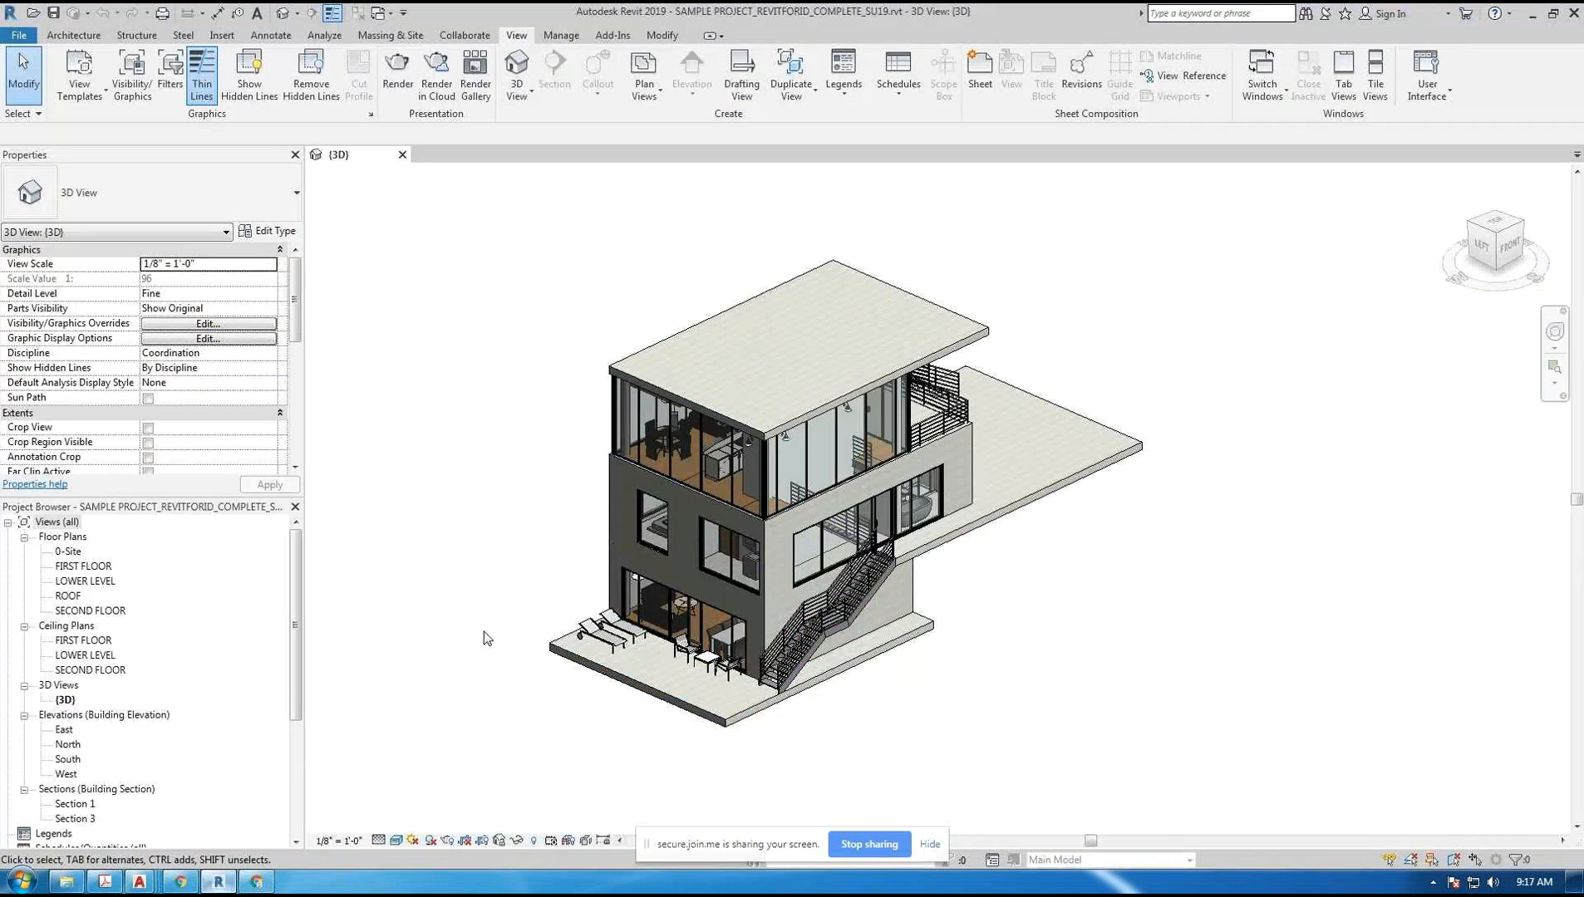
pyautogui.moveTo(688, 854); pyautogui.dragTo(1060, 849)
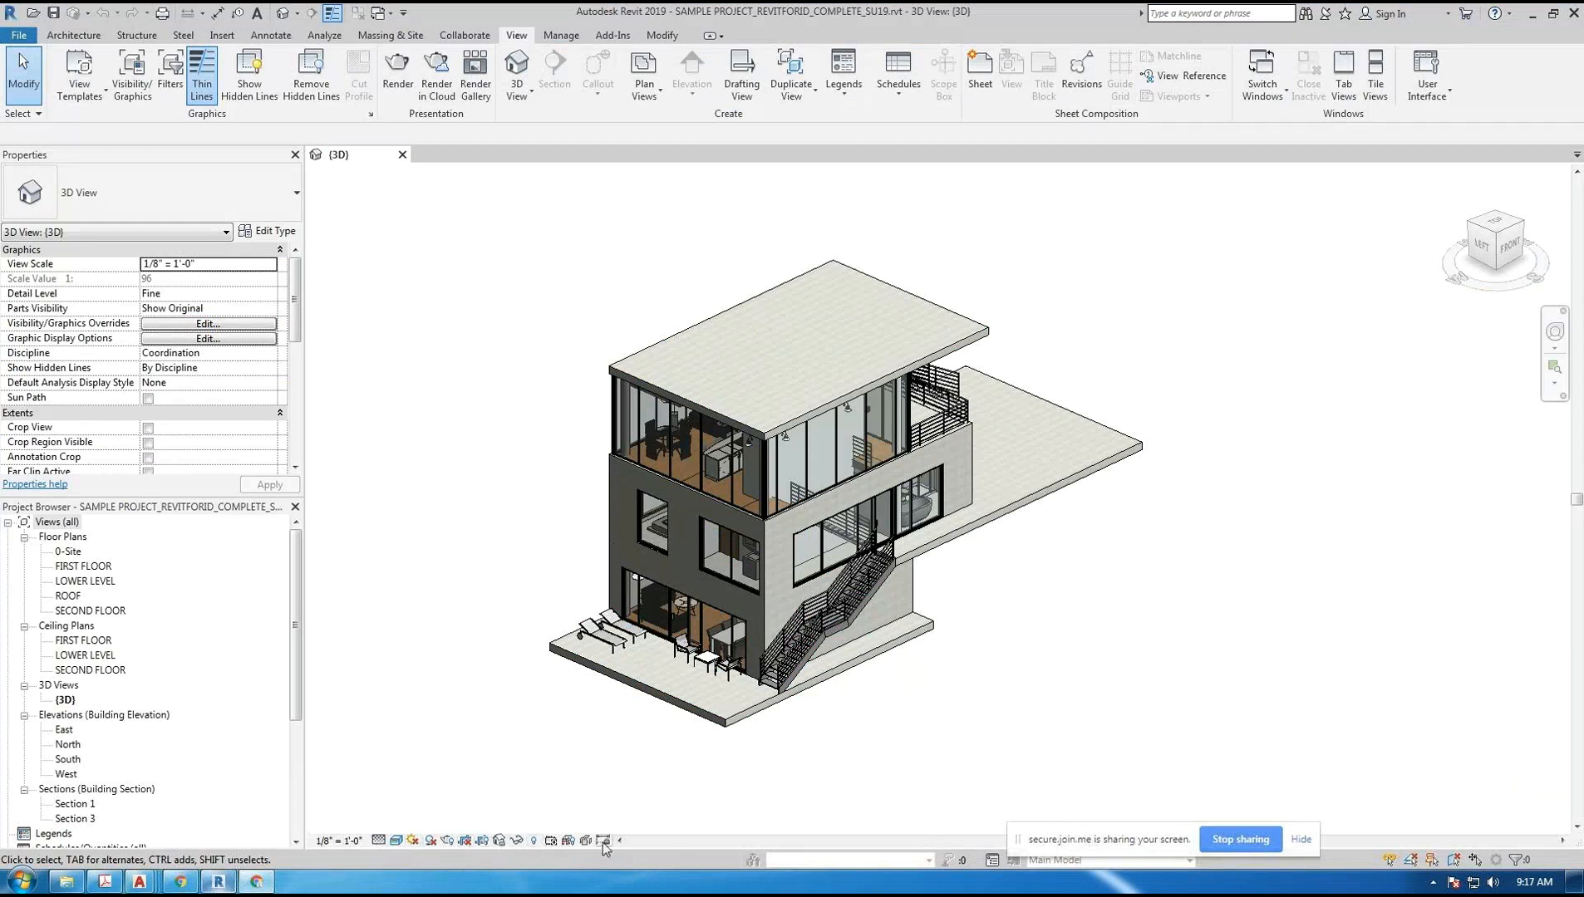
# - Show the detail level choices and the visual style choices for the 3D view without changing either
pyautogui.click(379, 841)
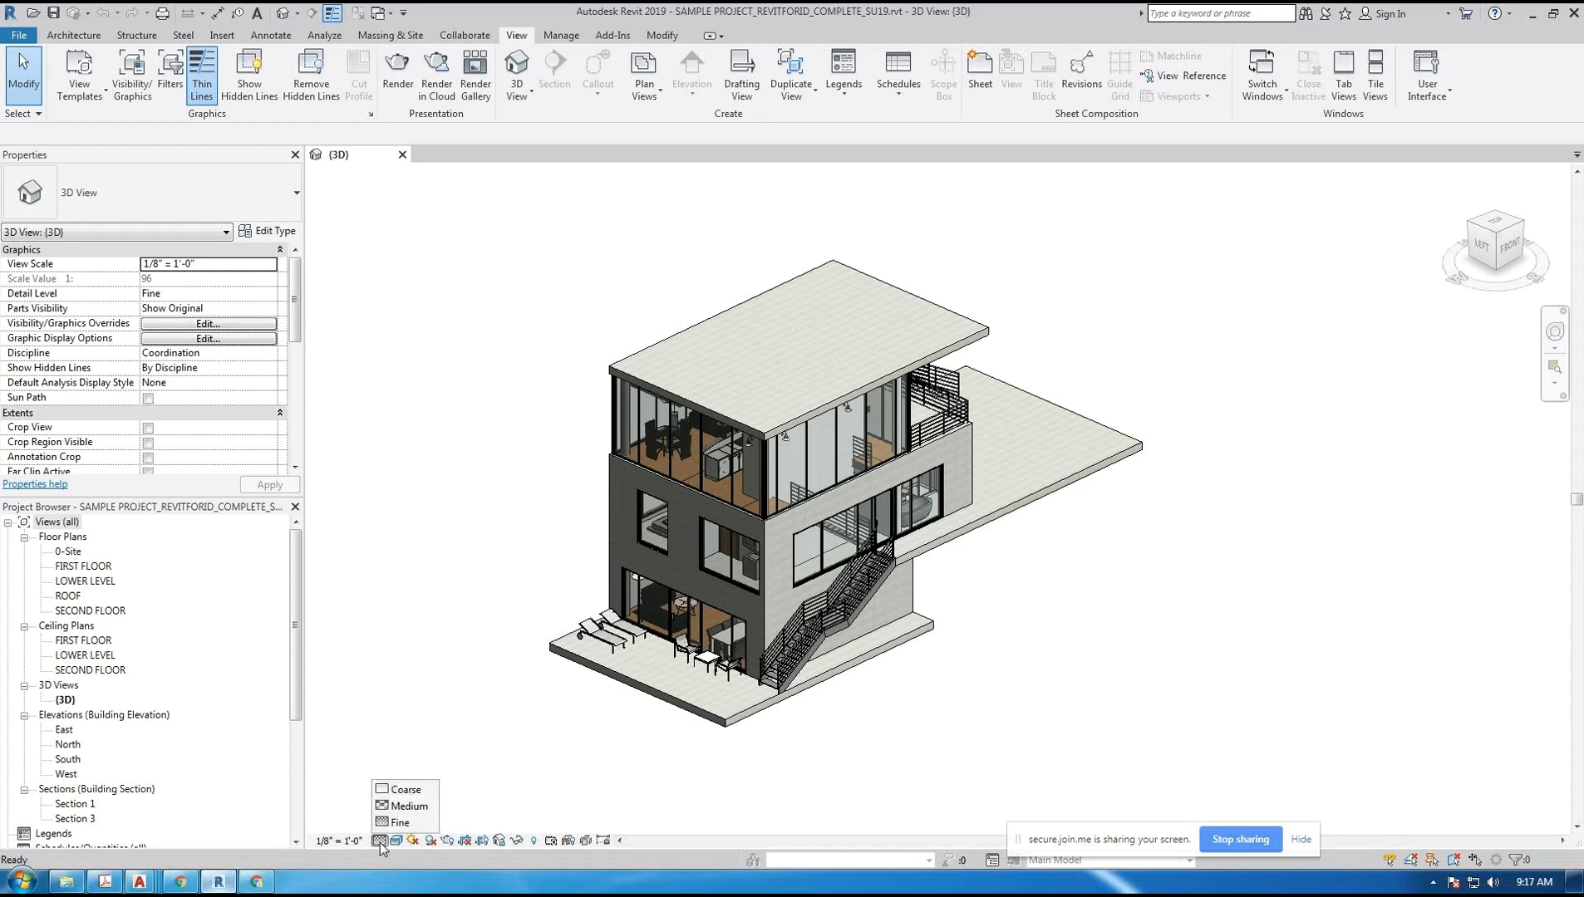
pyautogui.click(429, 751)
pyautogui.click(395, 841)
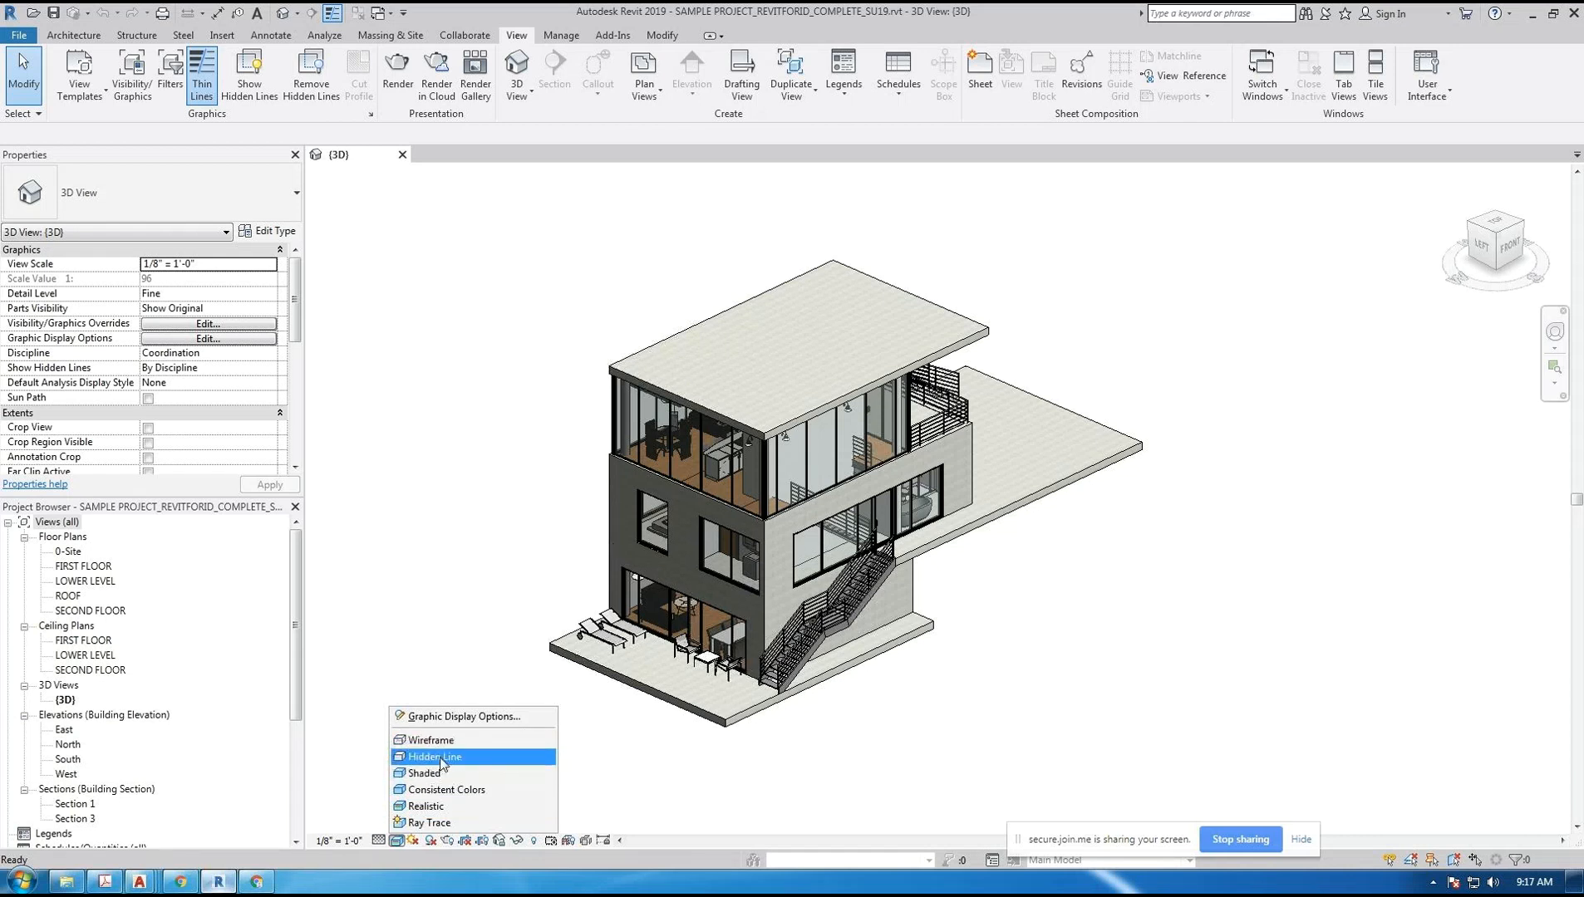
pyautogui.click(458, 682)
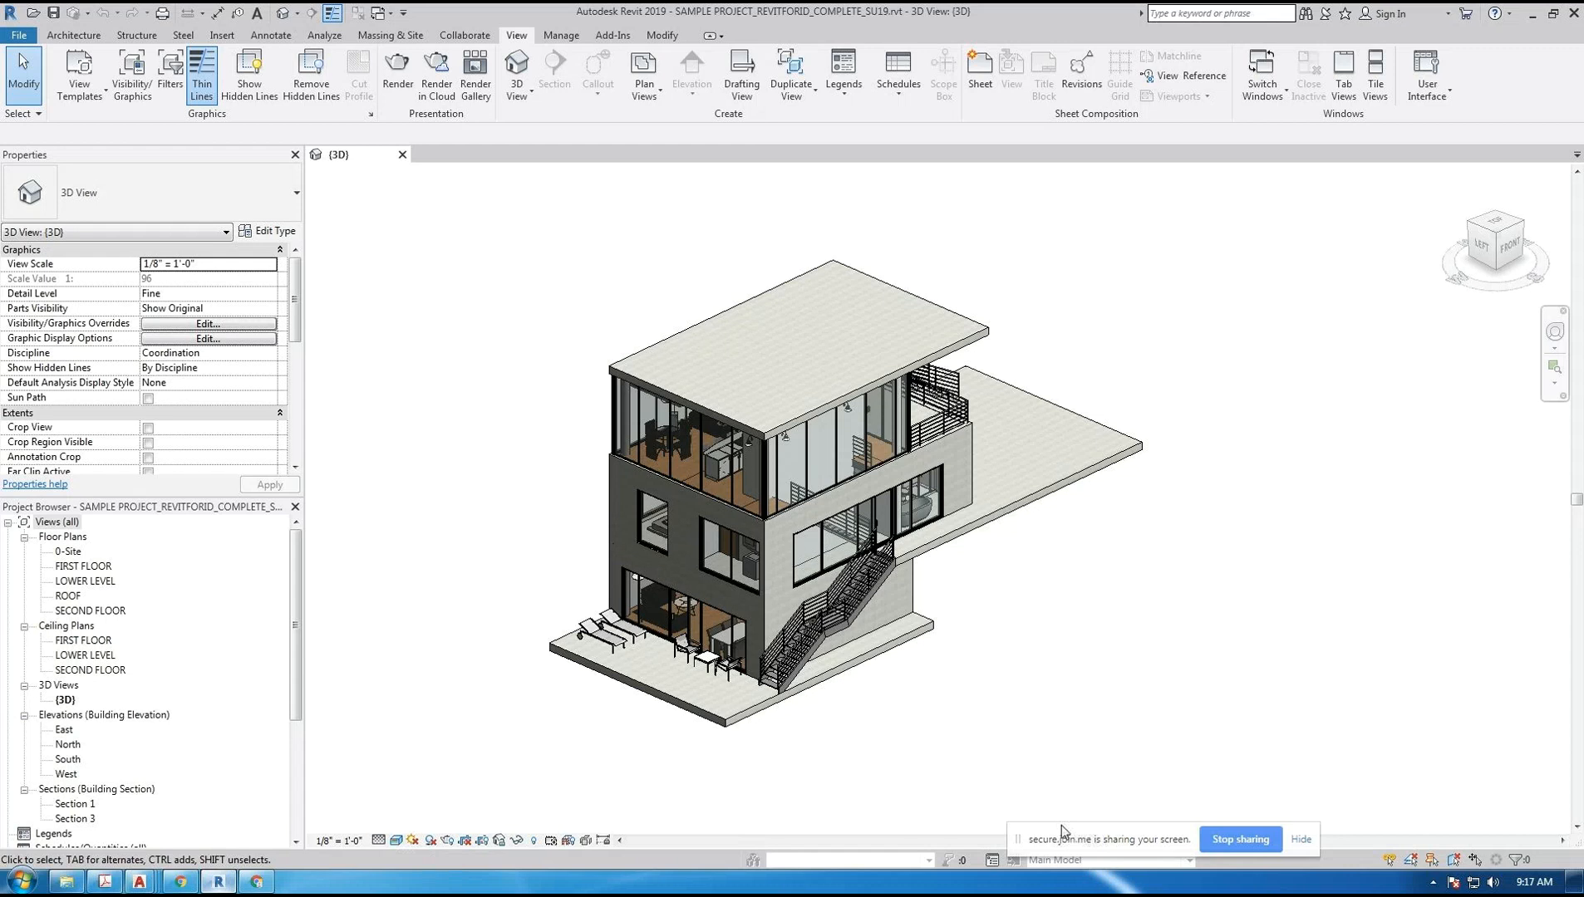
# - Move the screen-sharing notice off the status bar and demonstrate zooming the 3D house out and in
pyautogui.moveTo(1062, 825); pyautogui.dragTo(874, 804)
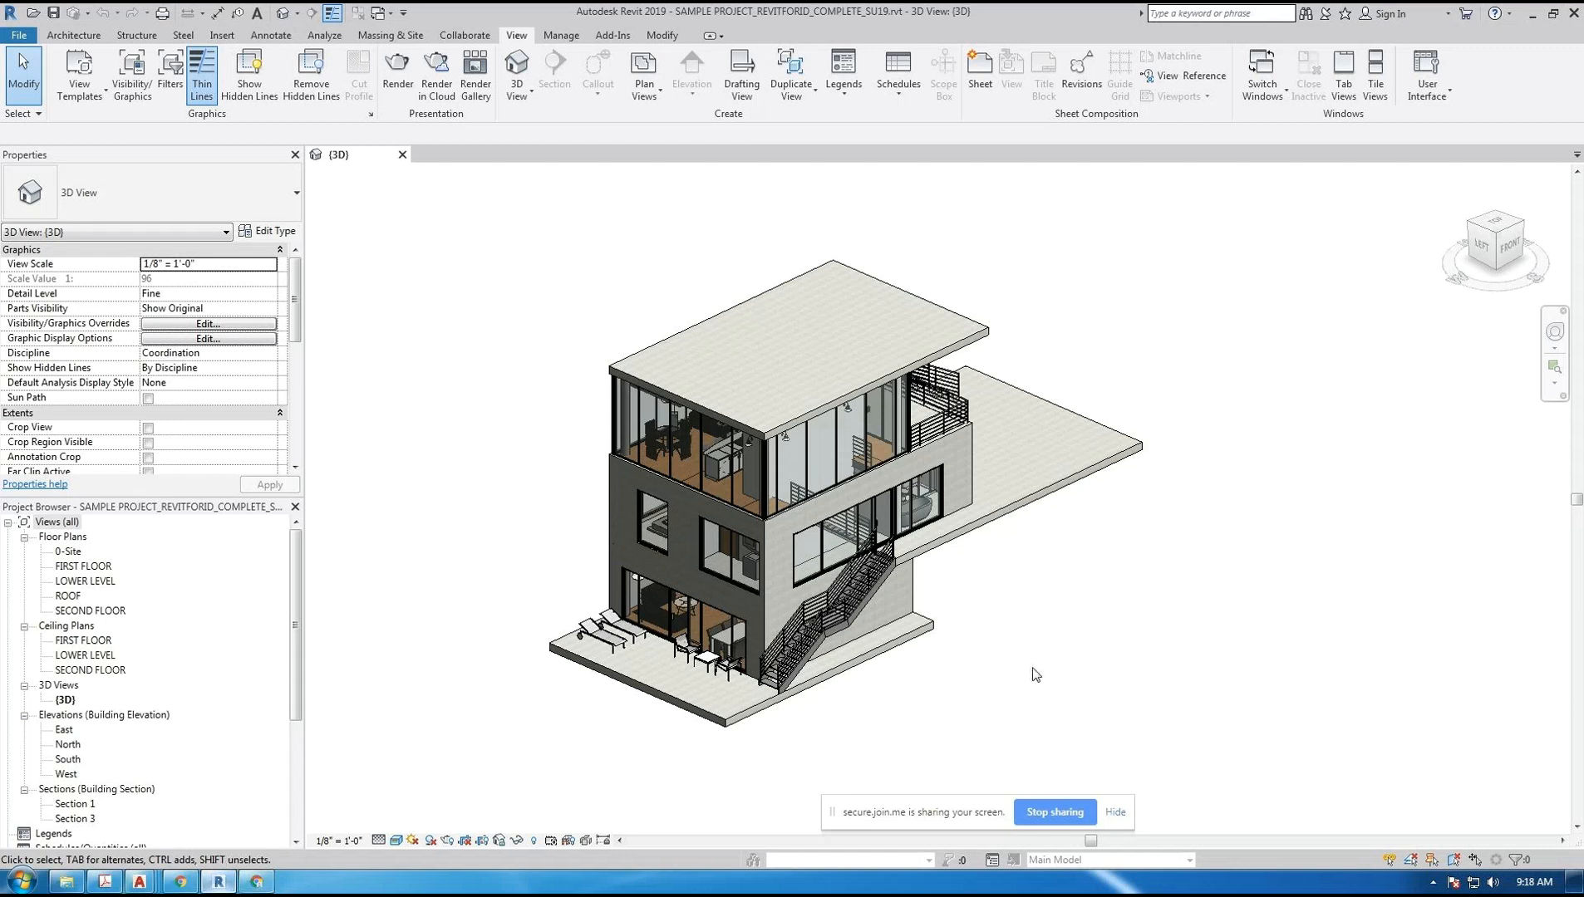
pyautogui.scroll(-1, 1036, 675)
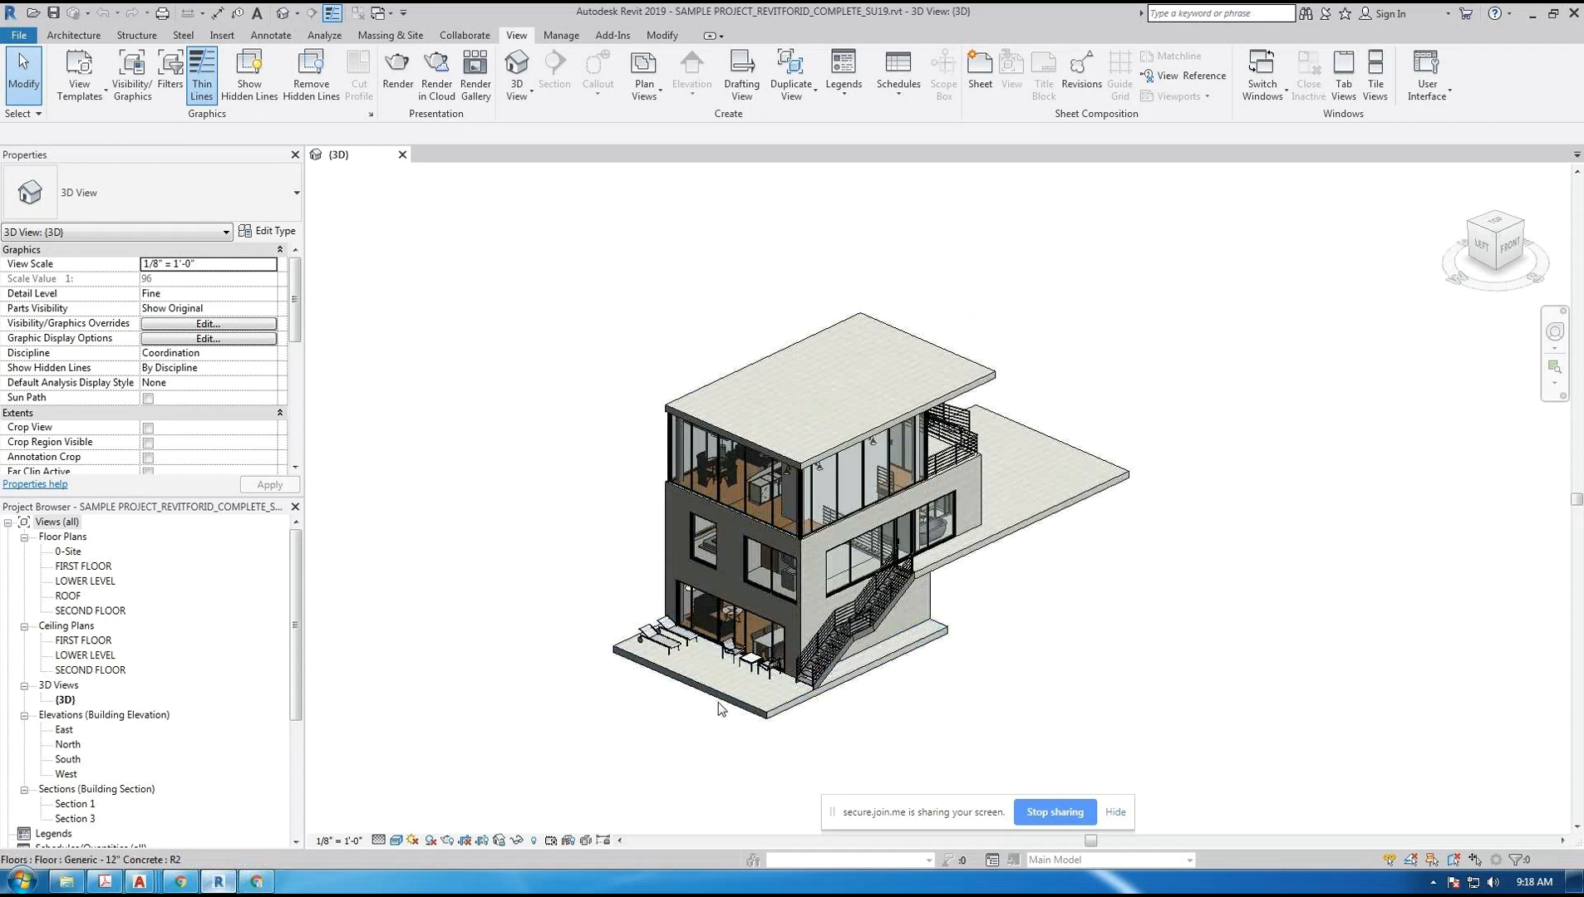
pyautogui.scroll(2, 715, 706)
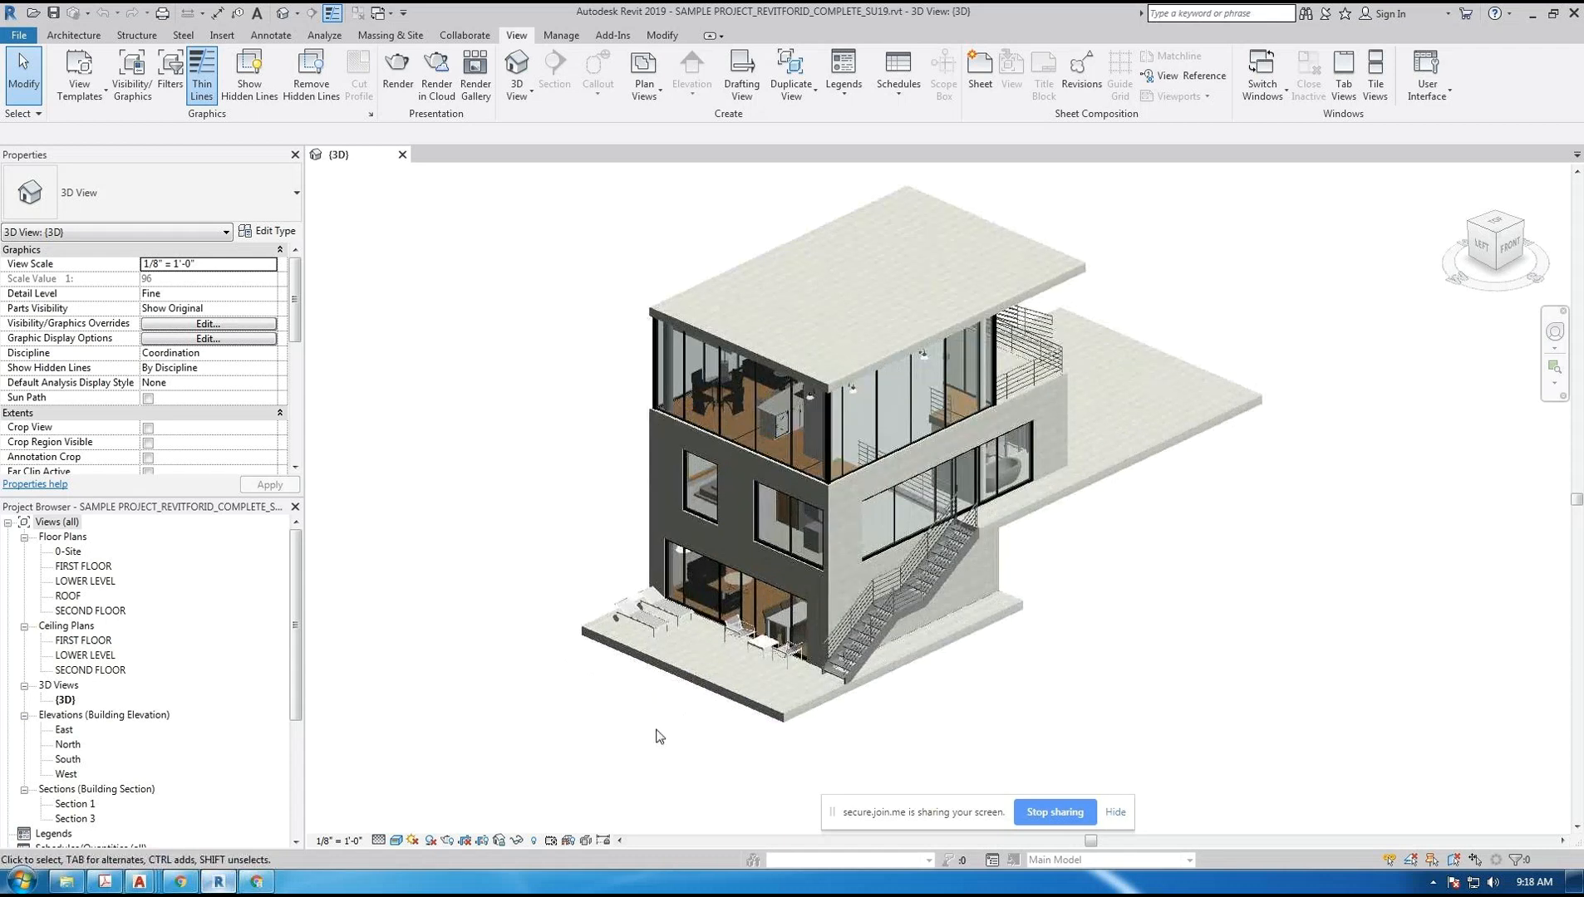
# - Switch to the join.me meeting and check the whole participant list for live microphones
pyautogui.click(257, 883)
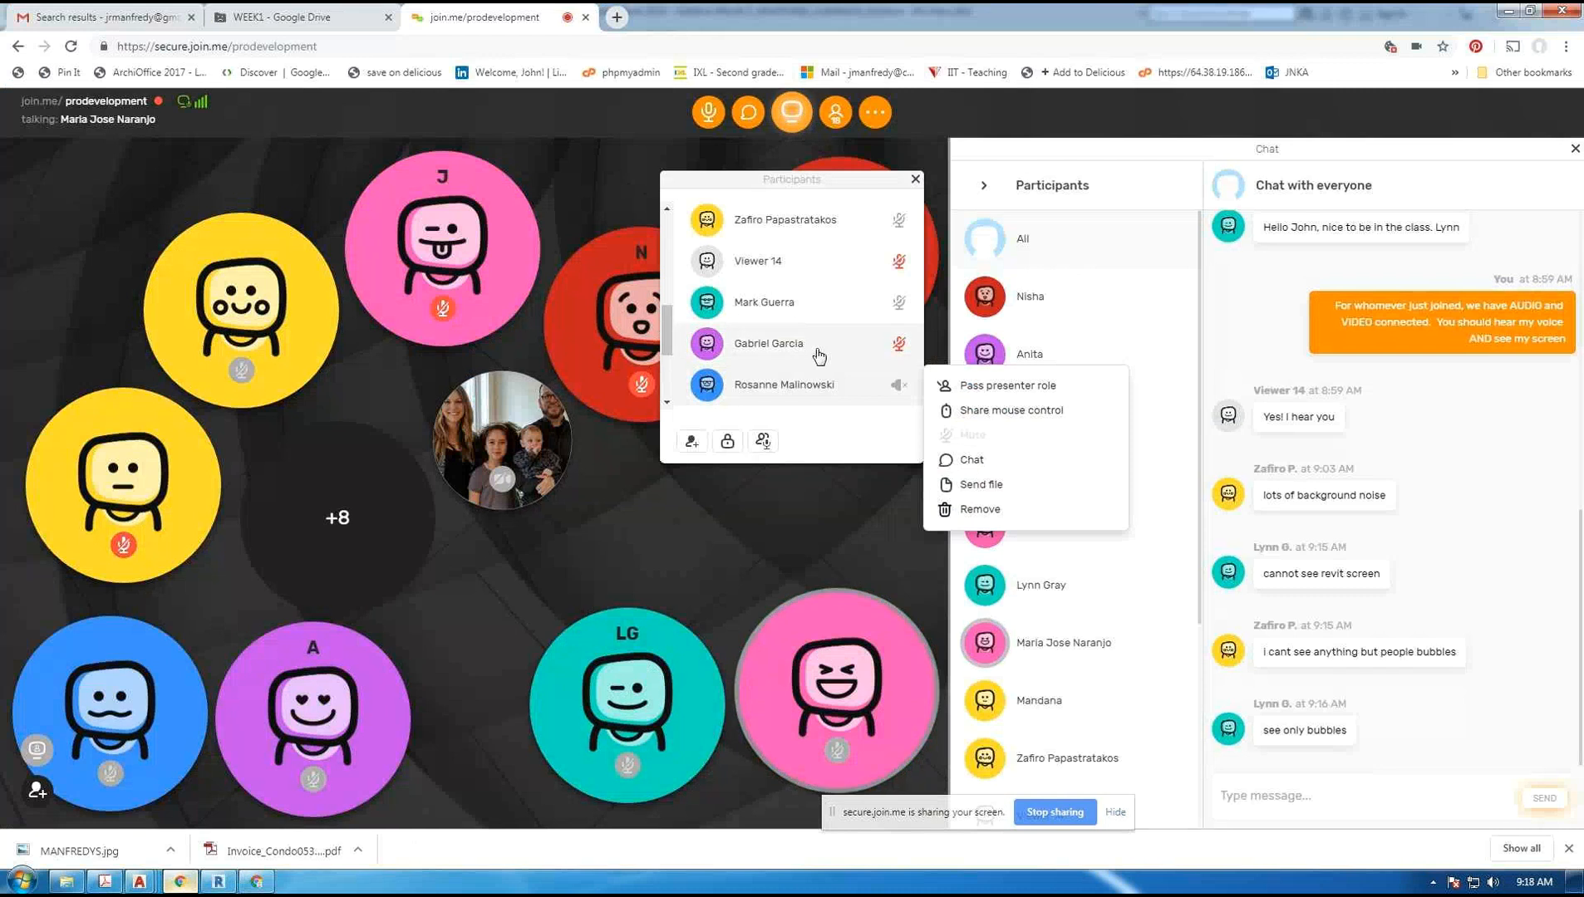
pyautogui.scroll(-2, 823, 355)
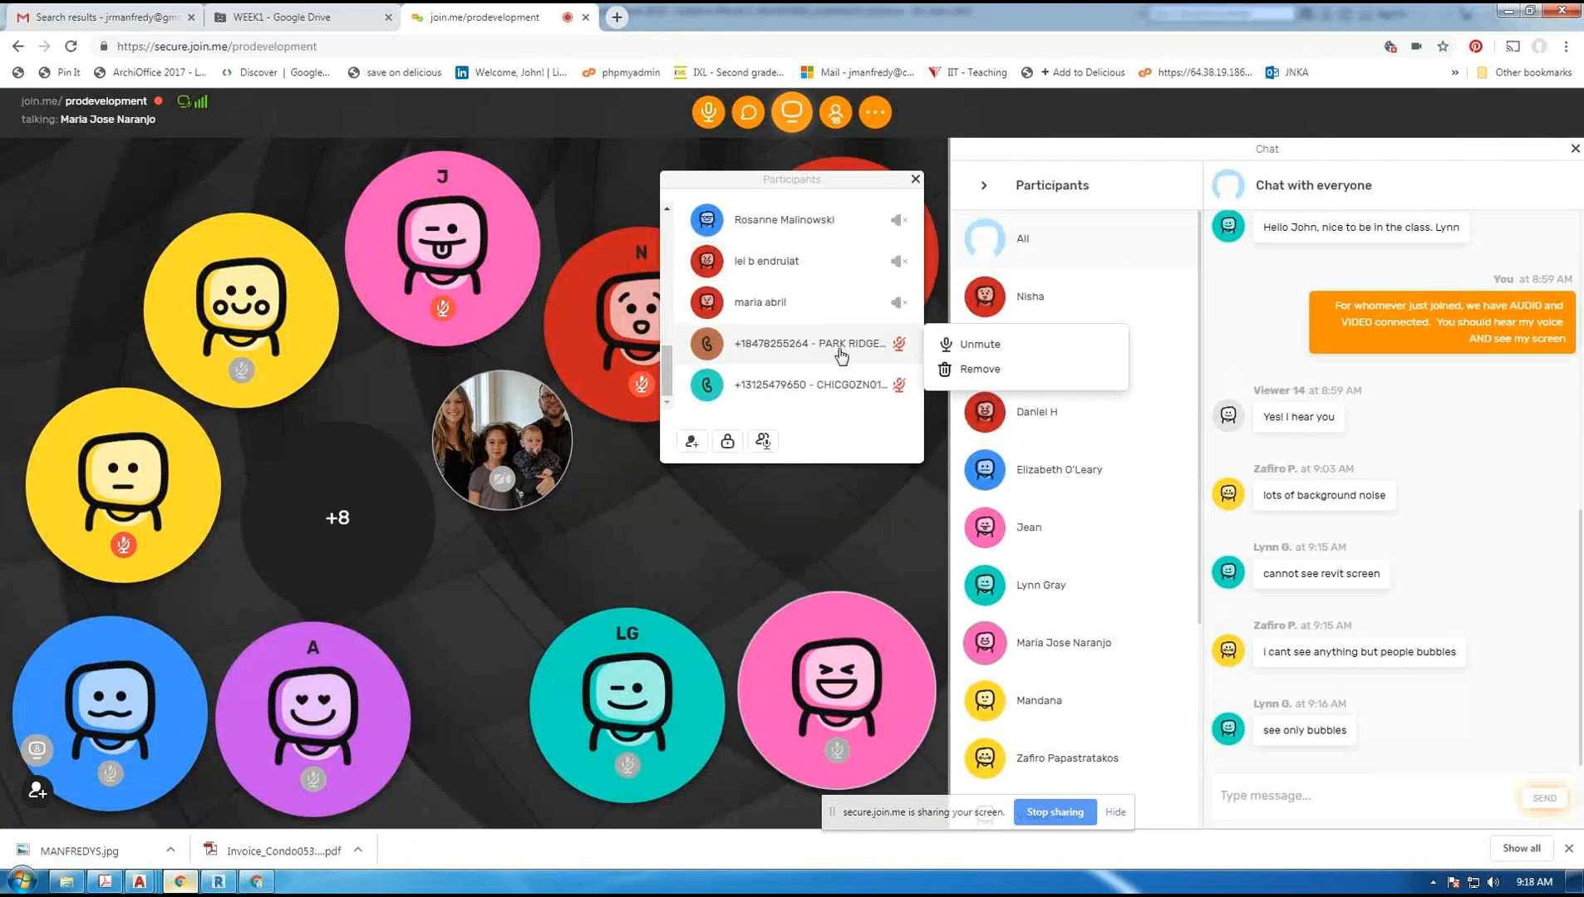
pyautogui.scroll(5, 840, 355)
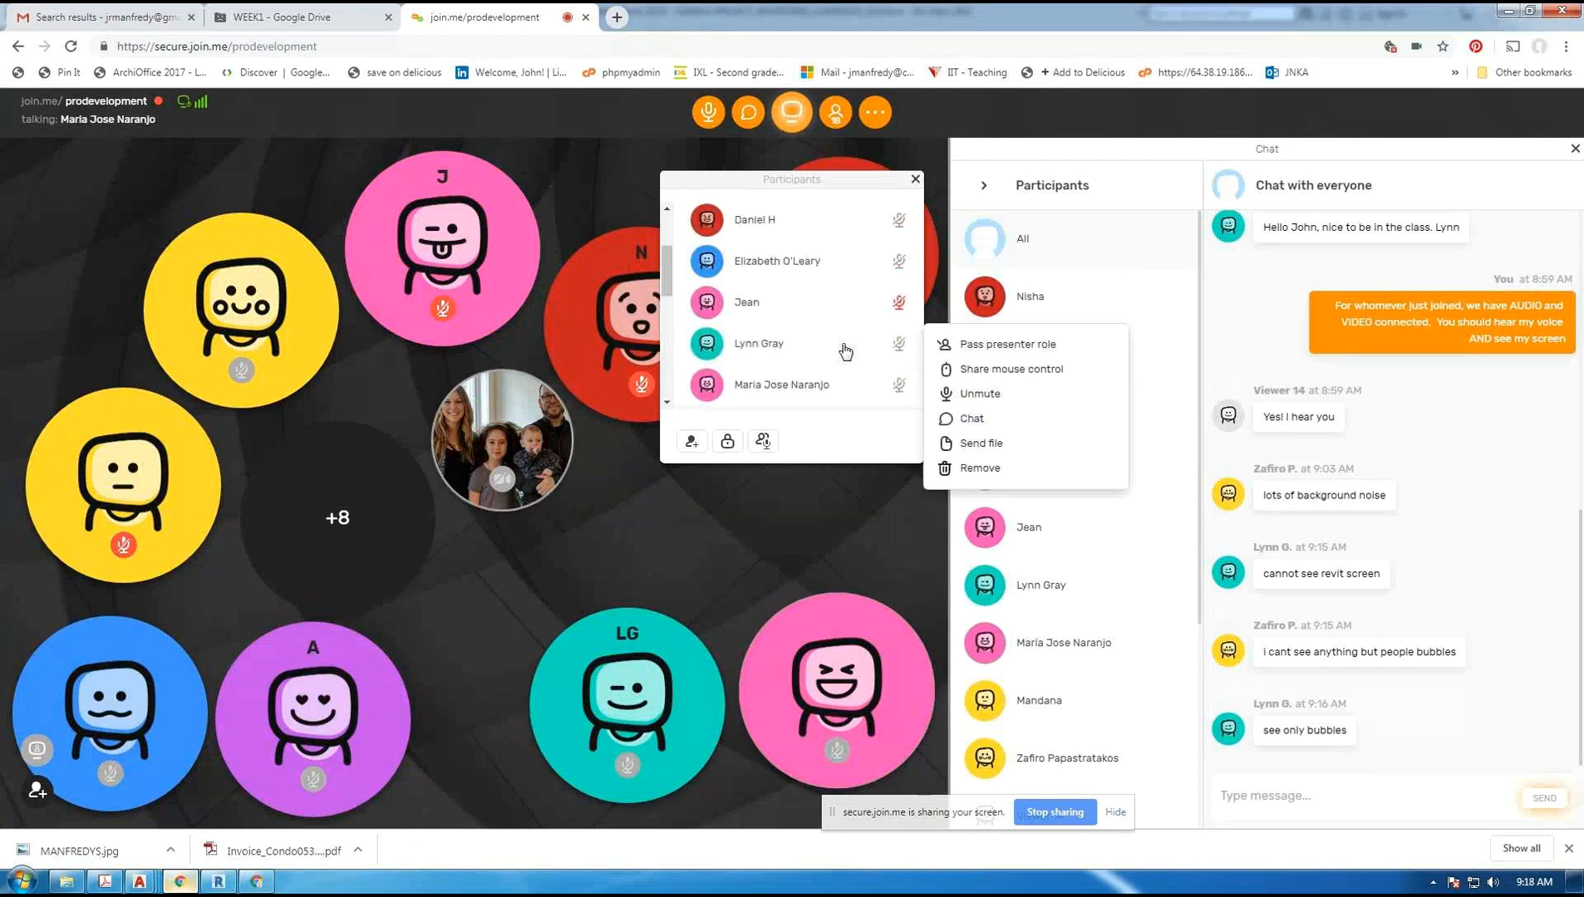
pyautogui.scroll(2, 848, 333)
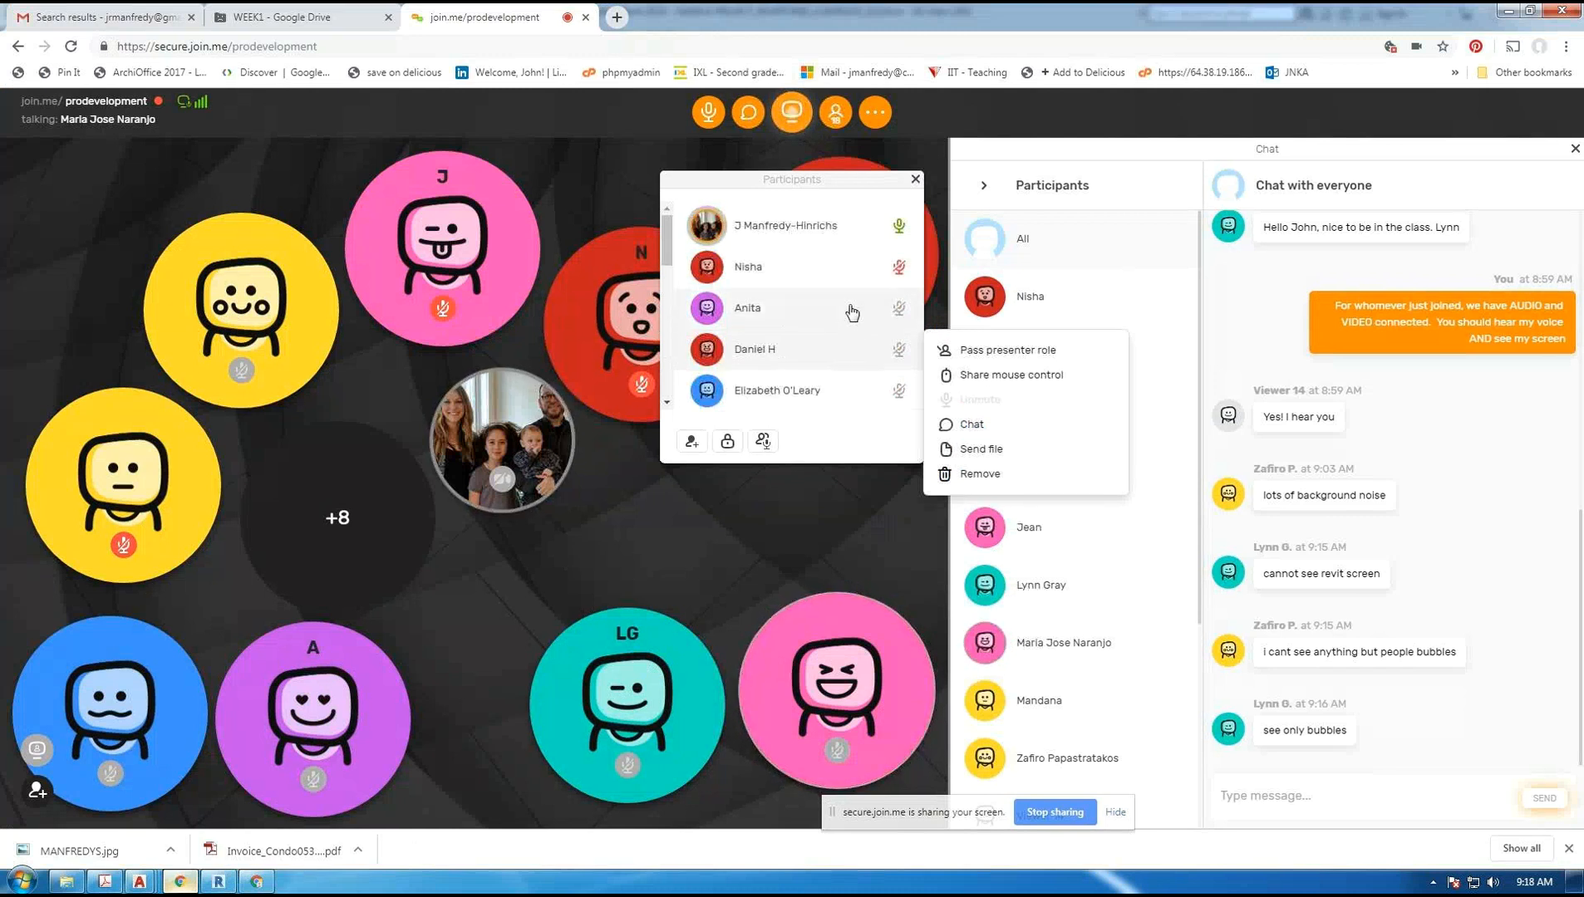
pyautogui.scroll(-4, 852, 312)
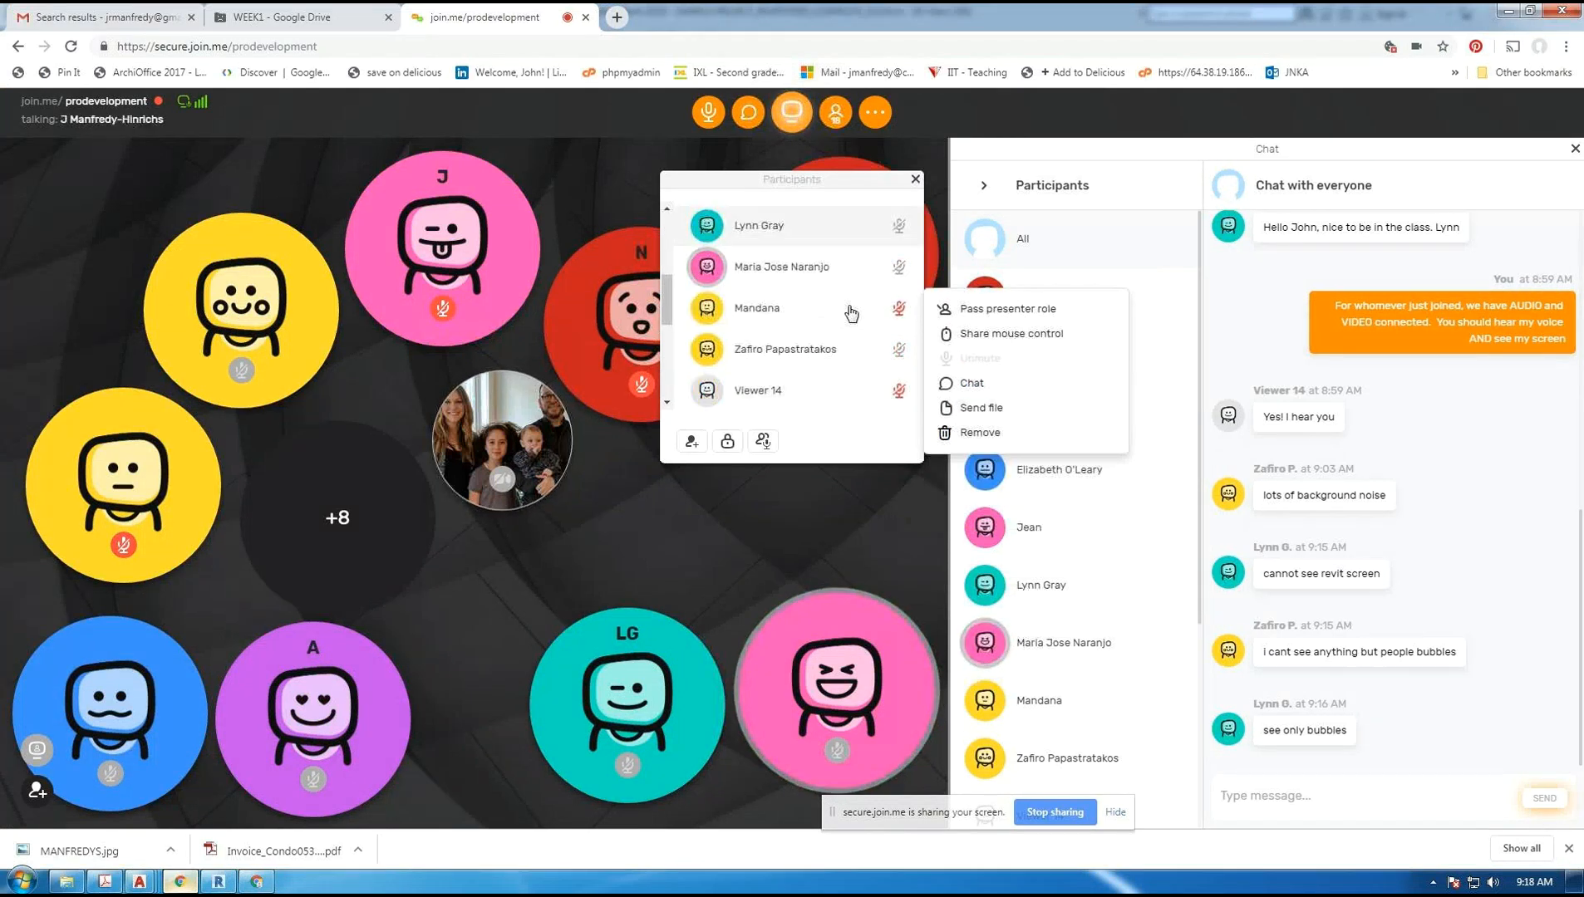
pyautogui.scroll(-4, 852, 313)
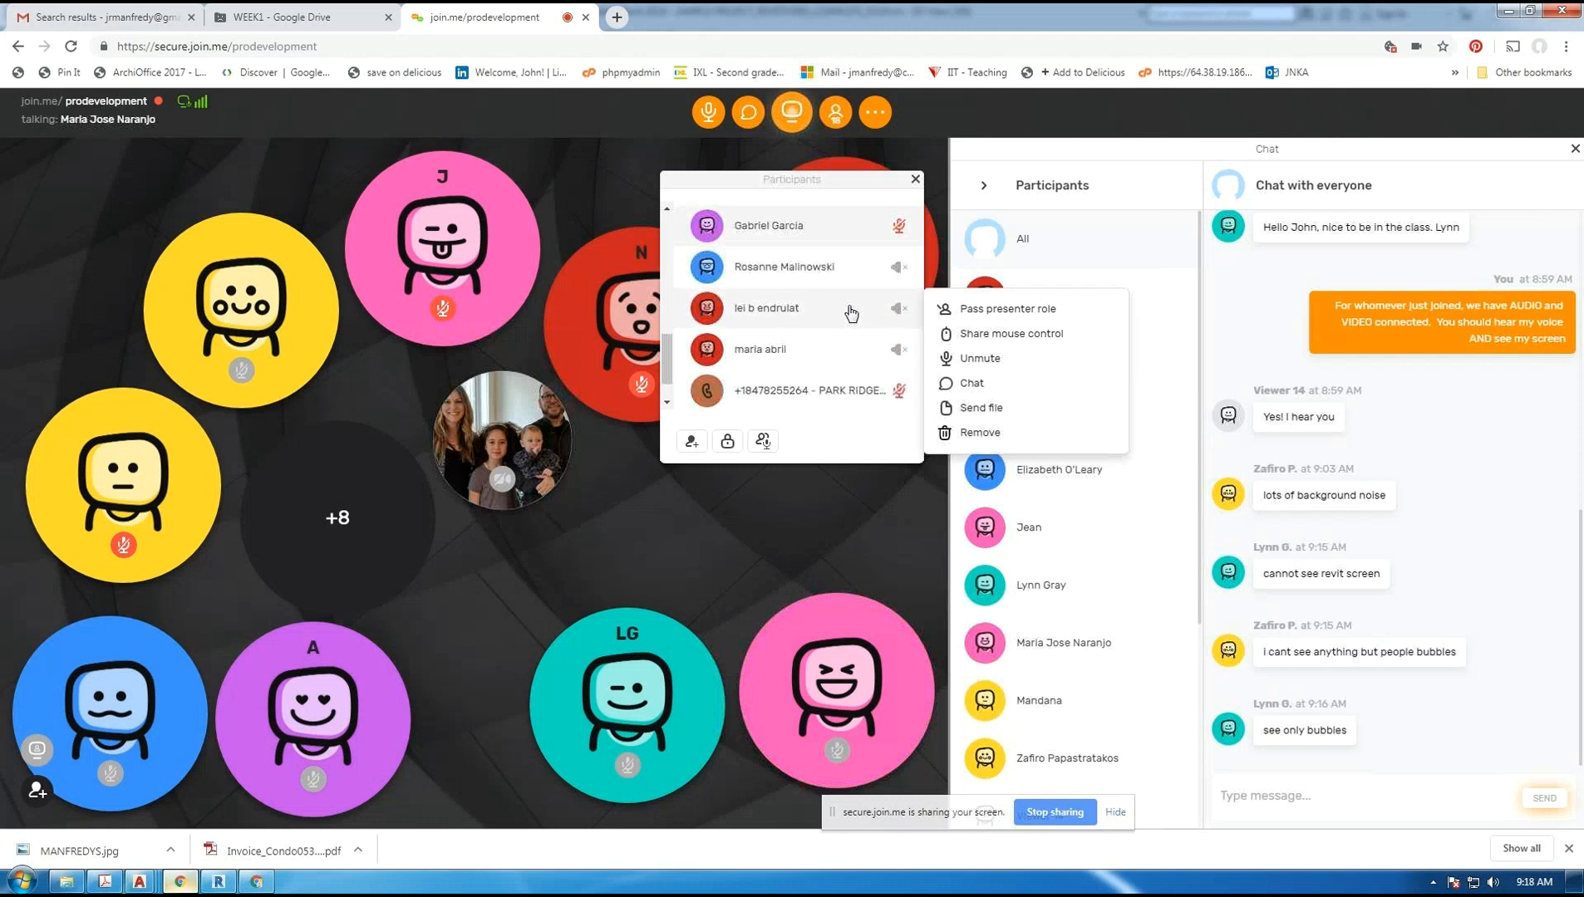
pyautogui.scroll(-1, 850, 313)
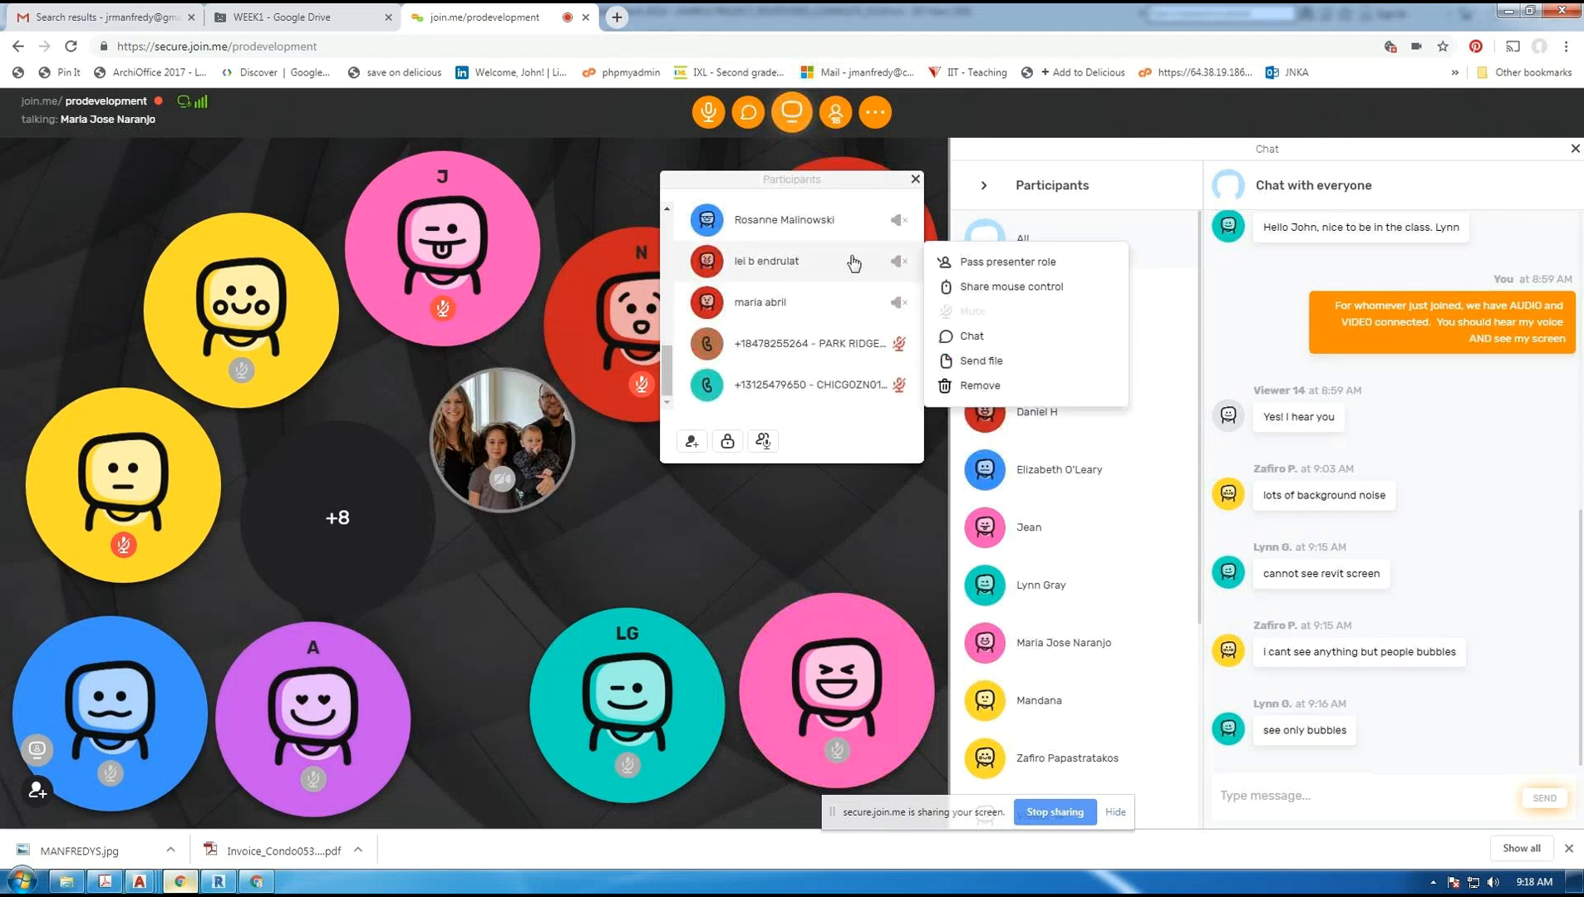
pyautogui.moveTo(868, 307)
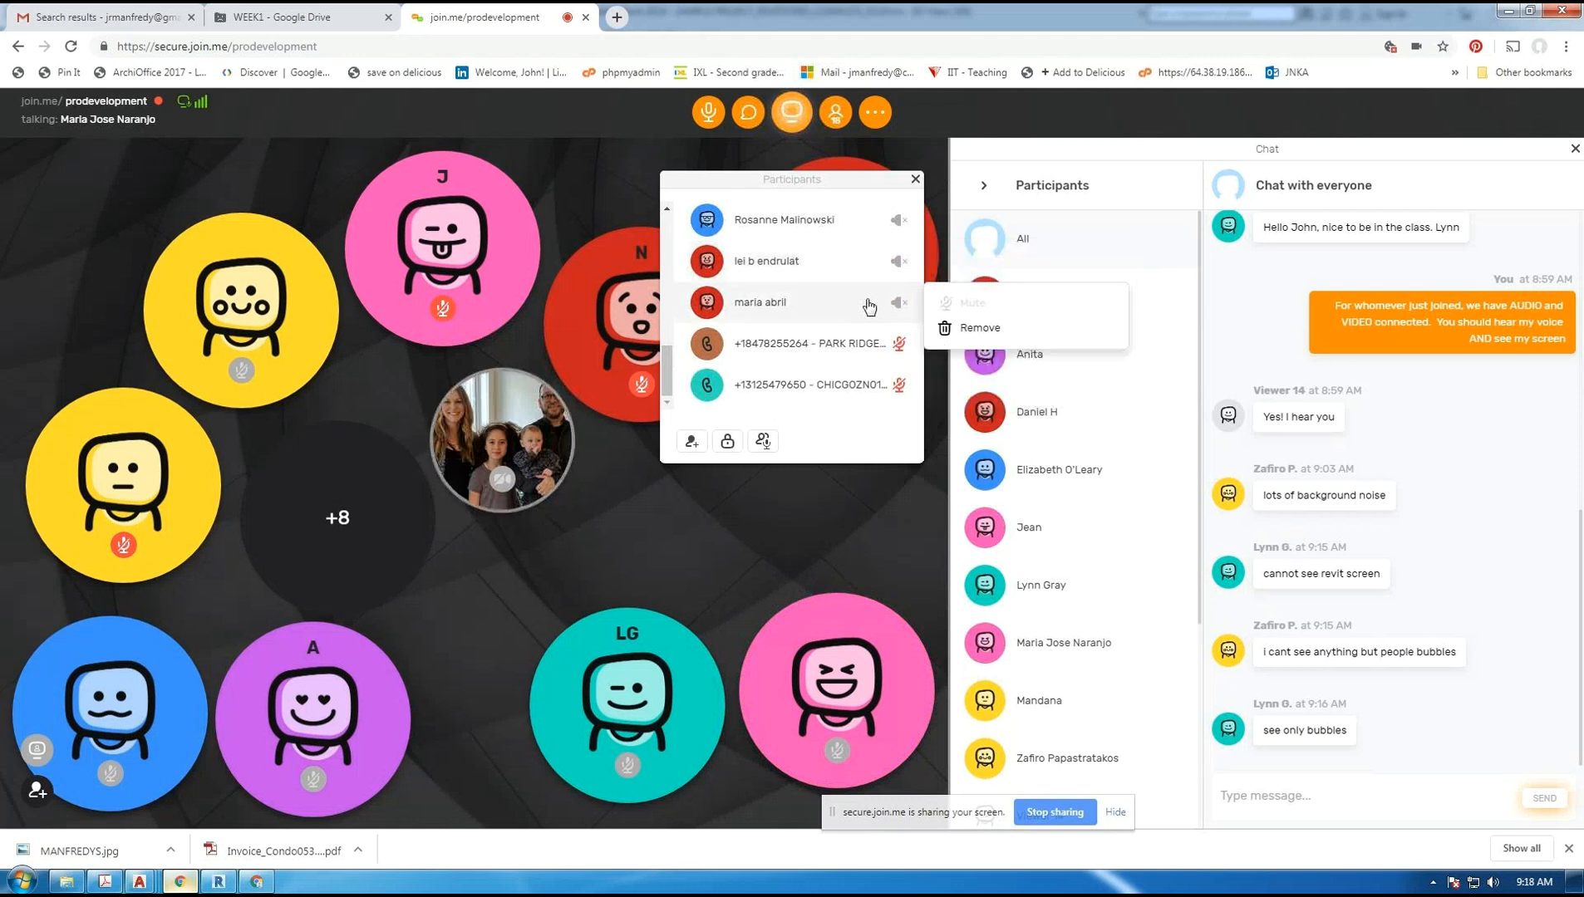
pyautogui.scroll(5, 825, 345)
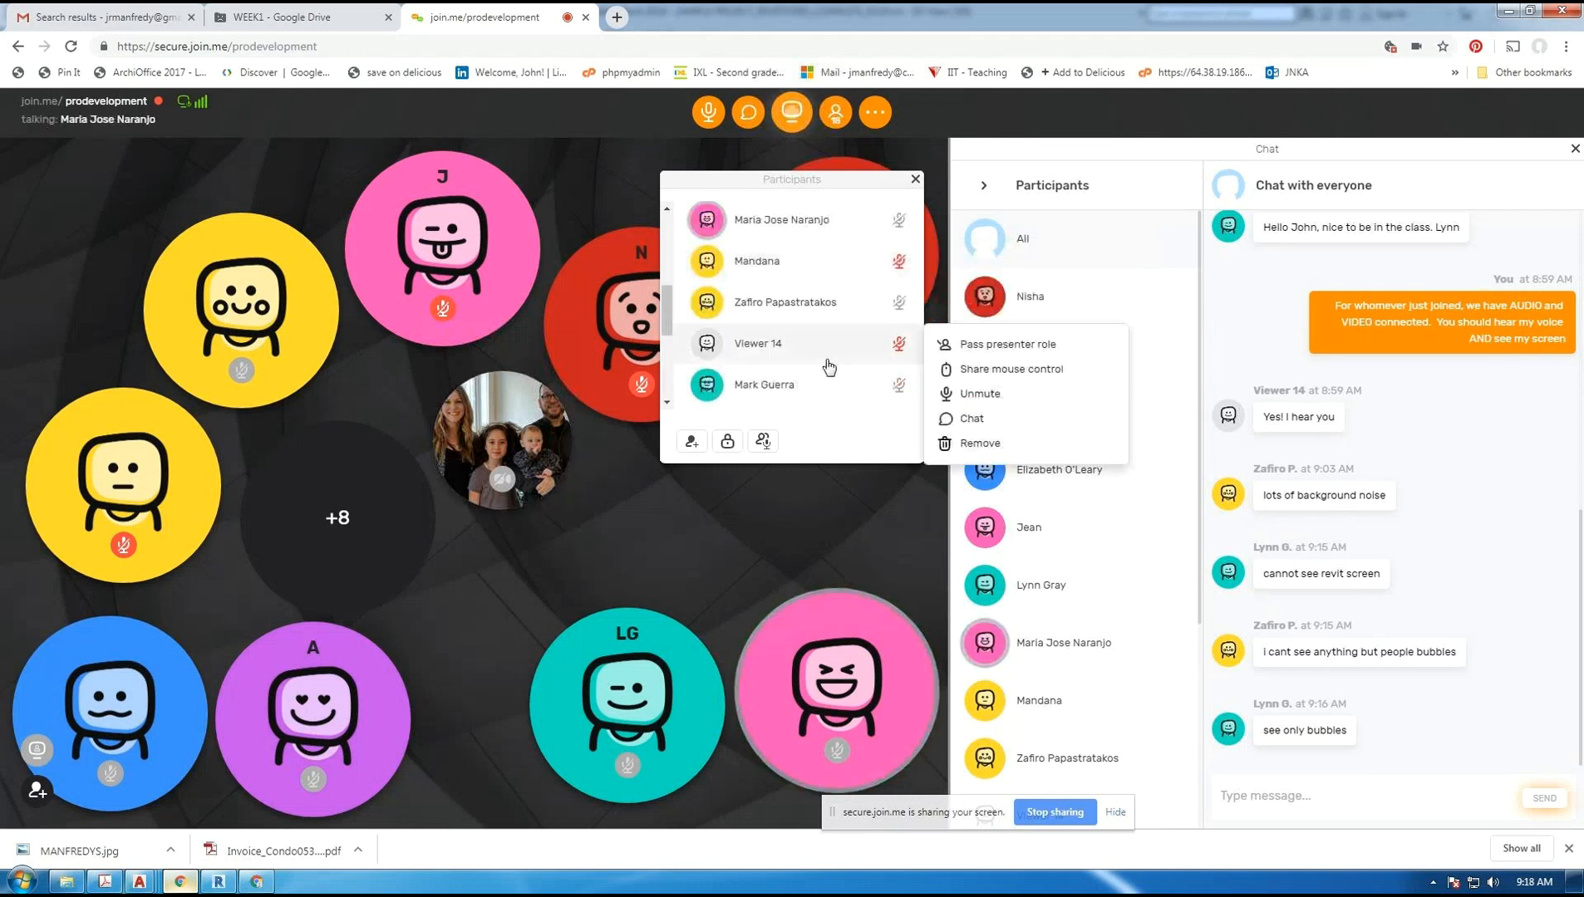
pyautogui.scroll(-2, 828, 366)
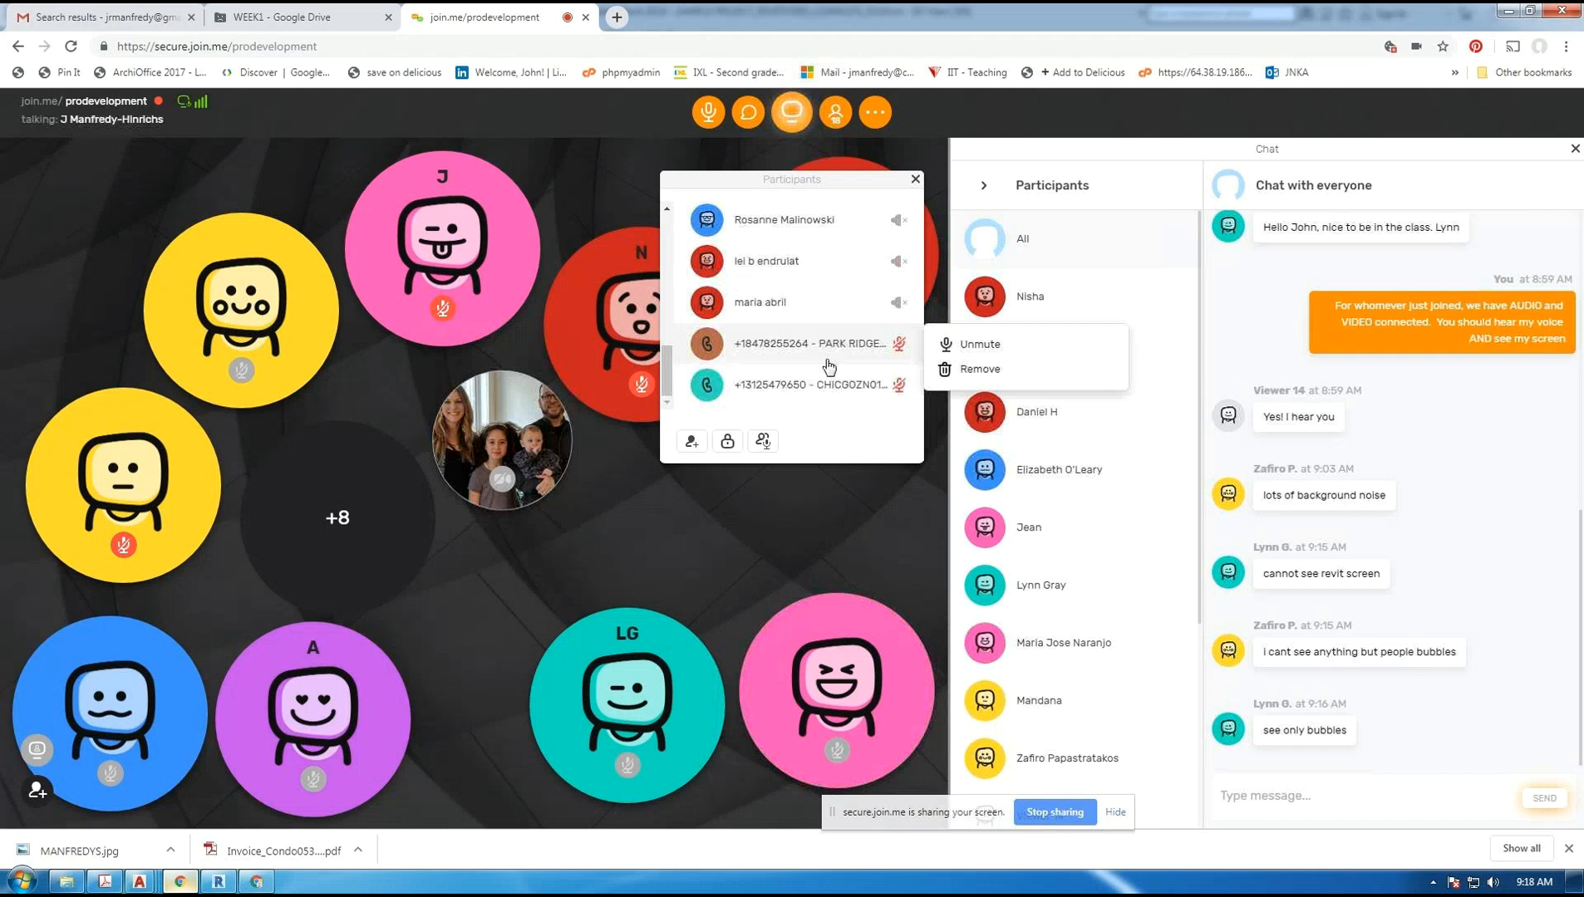
pyautogui.scroll(-2, 829, 365)
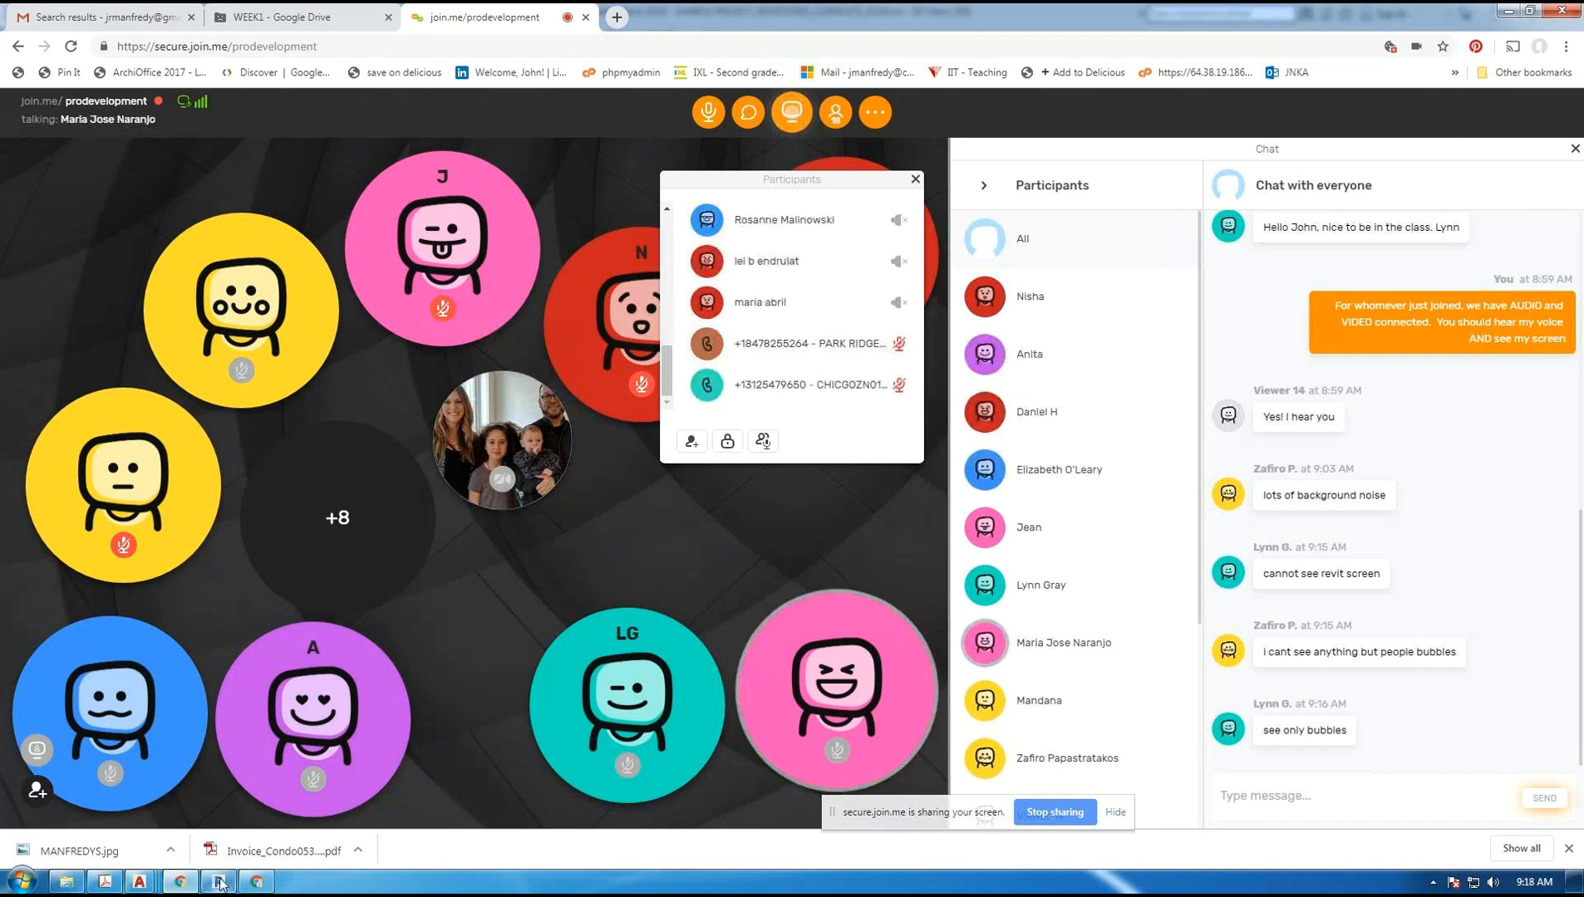
# - Return to Revit and demonstrate zooming and panning the house in the 3D view
pyautogui.click(219, 881)
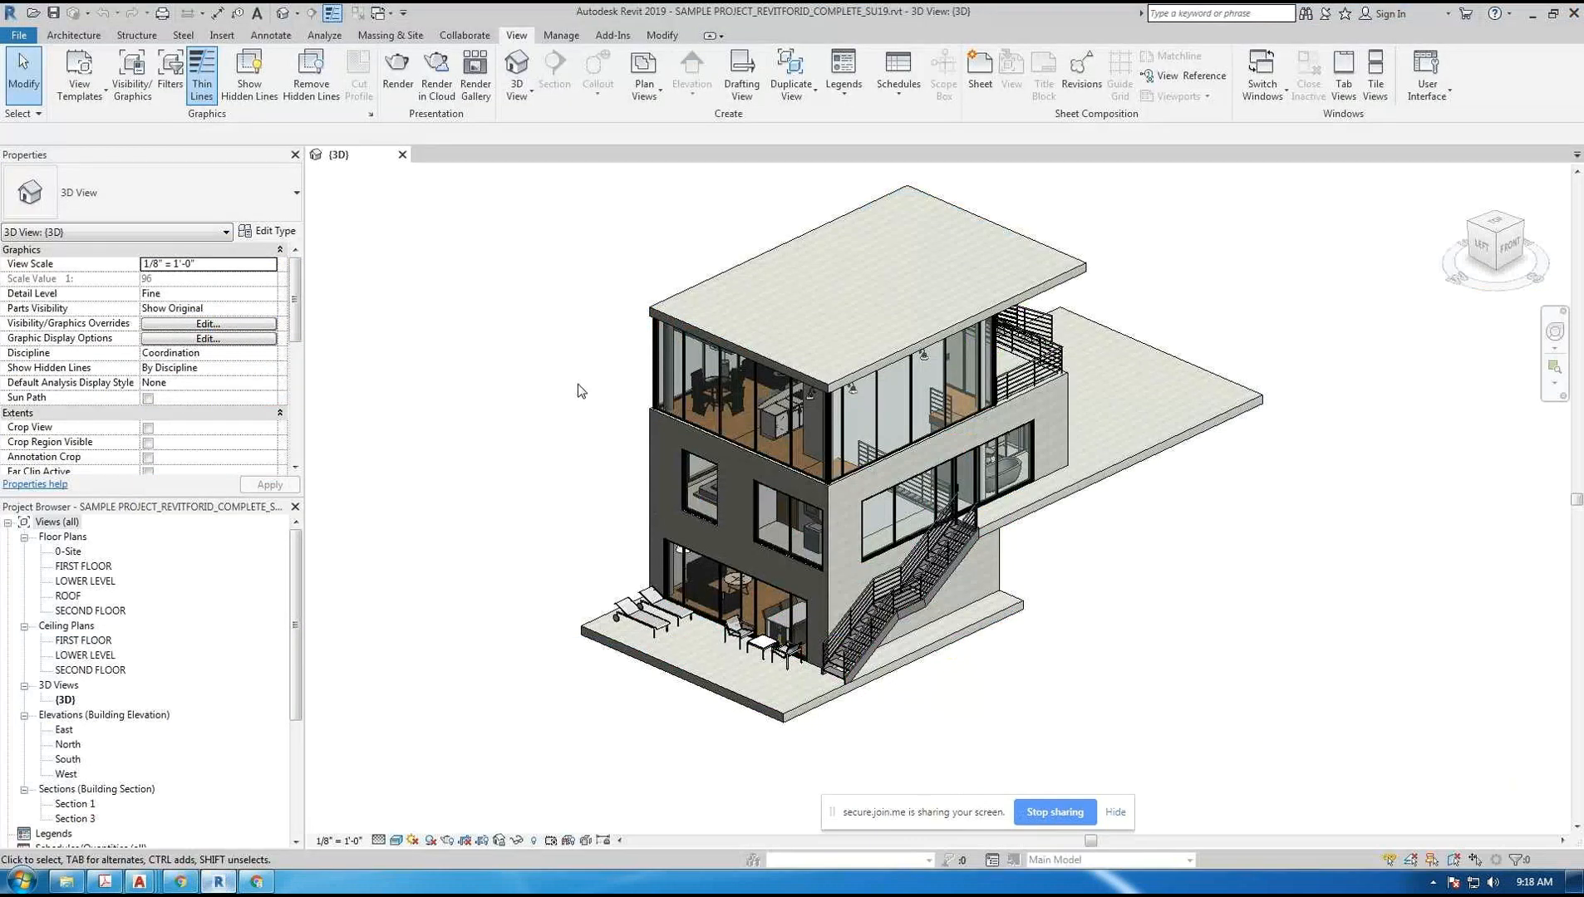
pyautogui.scroll(-2, 549, 367)
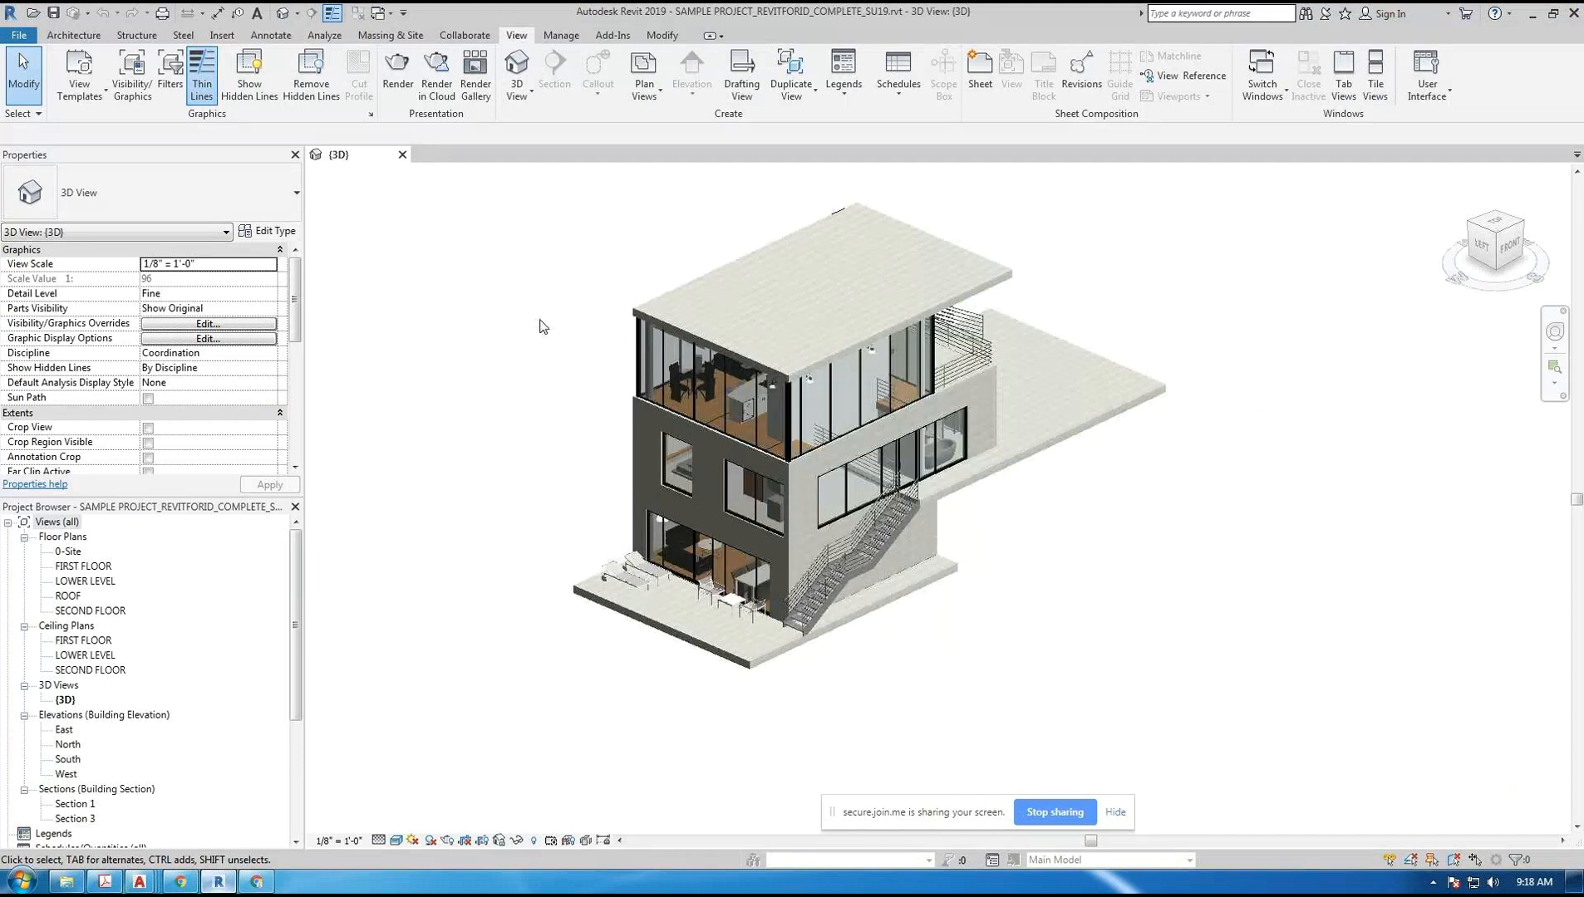
pyautogui.scroll(2, 673, 353)
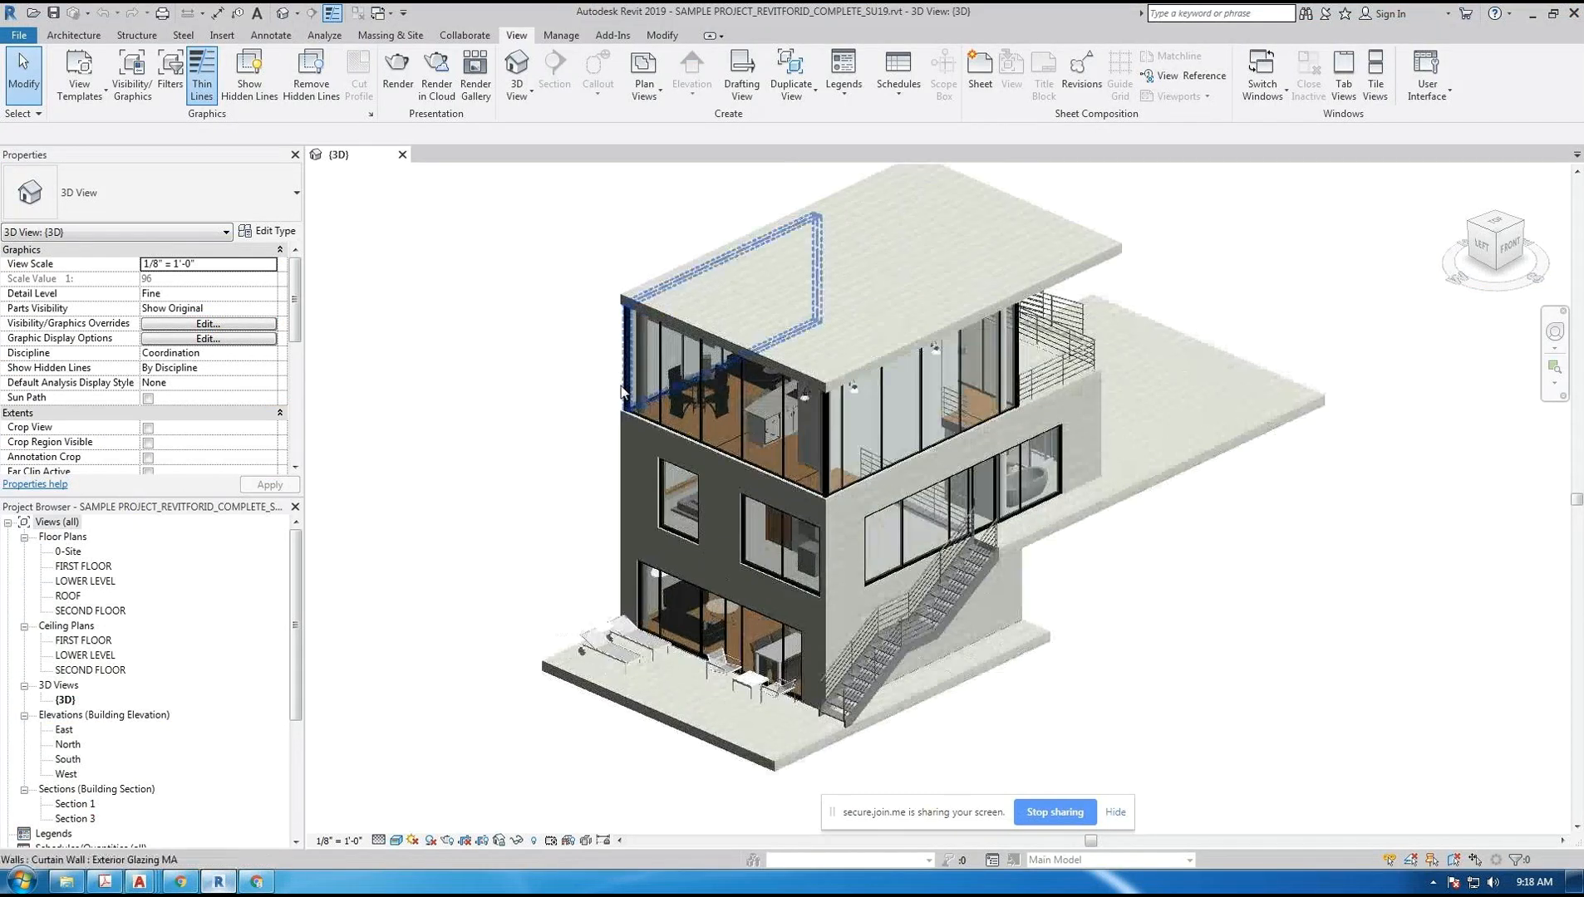
pyautogui.moveTo(572, 412); pyautogui.dragTo(560, 427, button='middle')
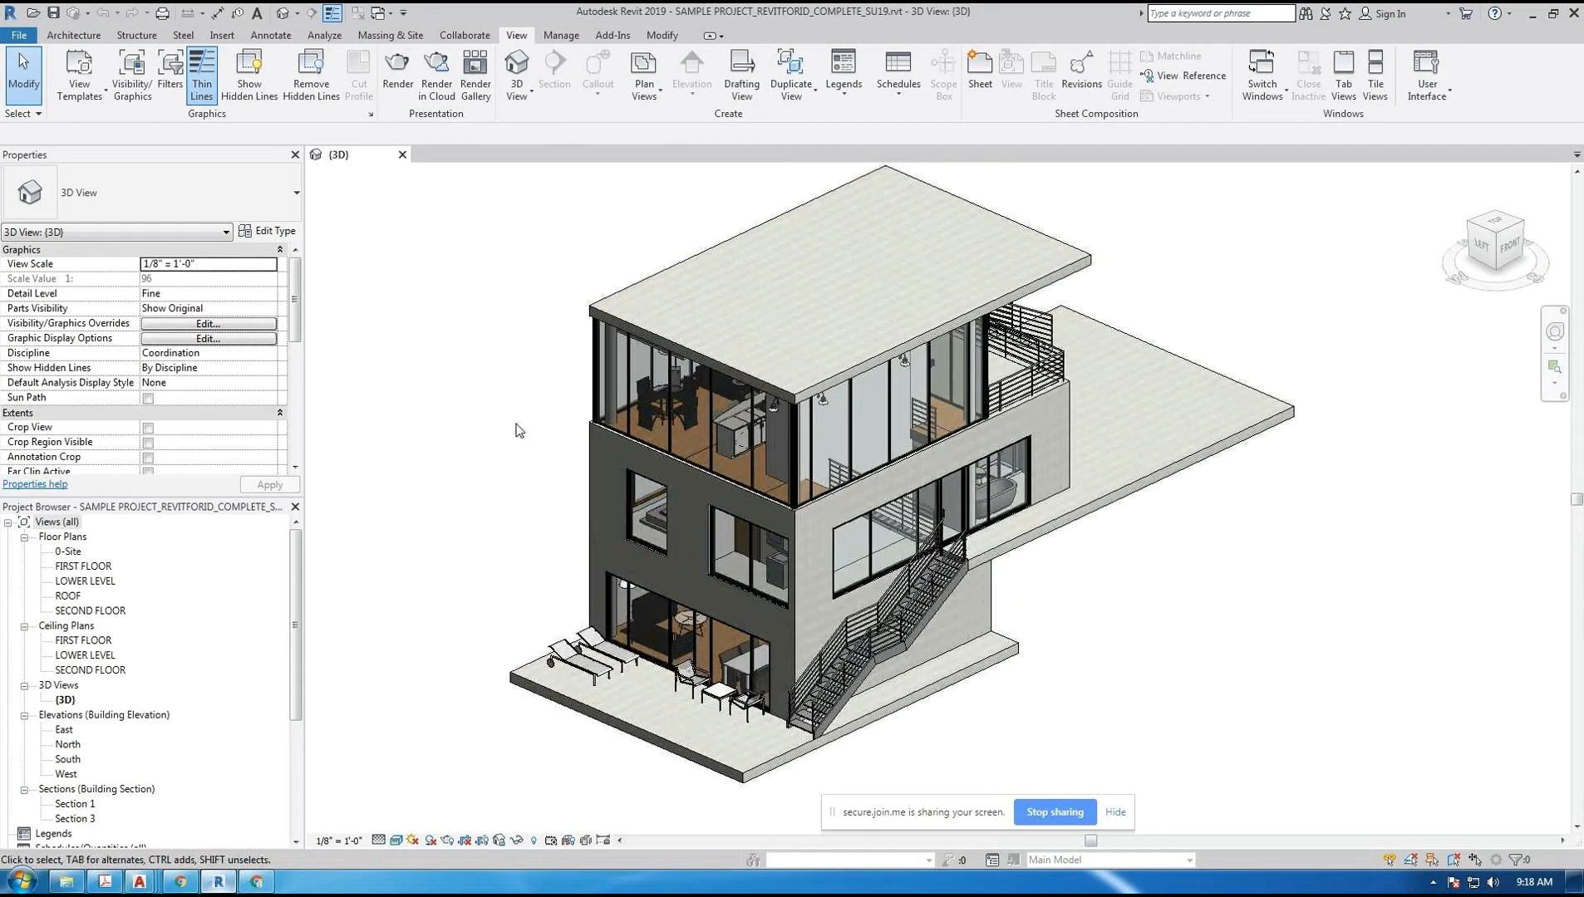
pyautogui.scroll(-3, 516, 433)
pyautogui.scroll(2, 520, 457)
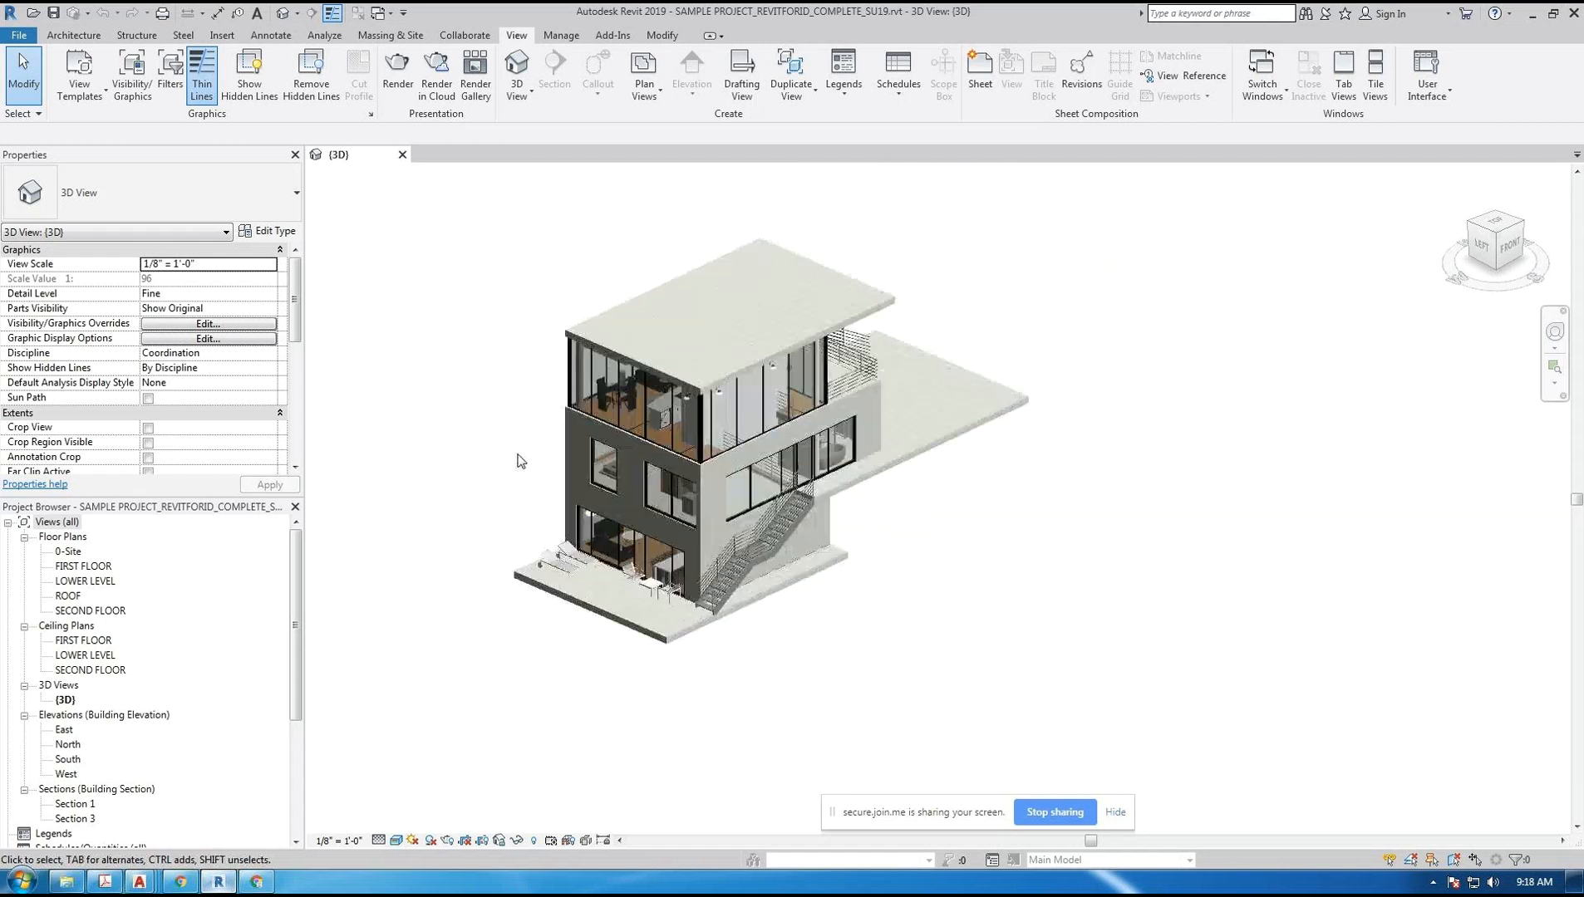
pyautogui.scroll(3, 519, 460)
pyautogui.scroll(-2, 519, 461)
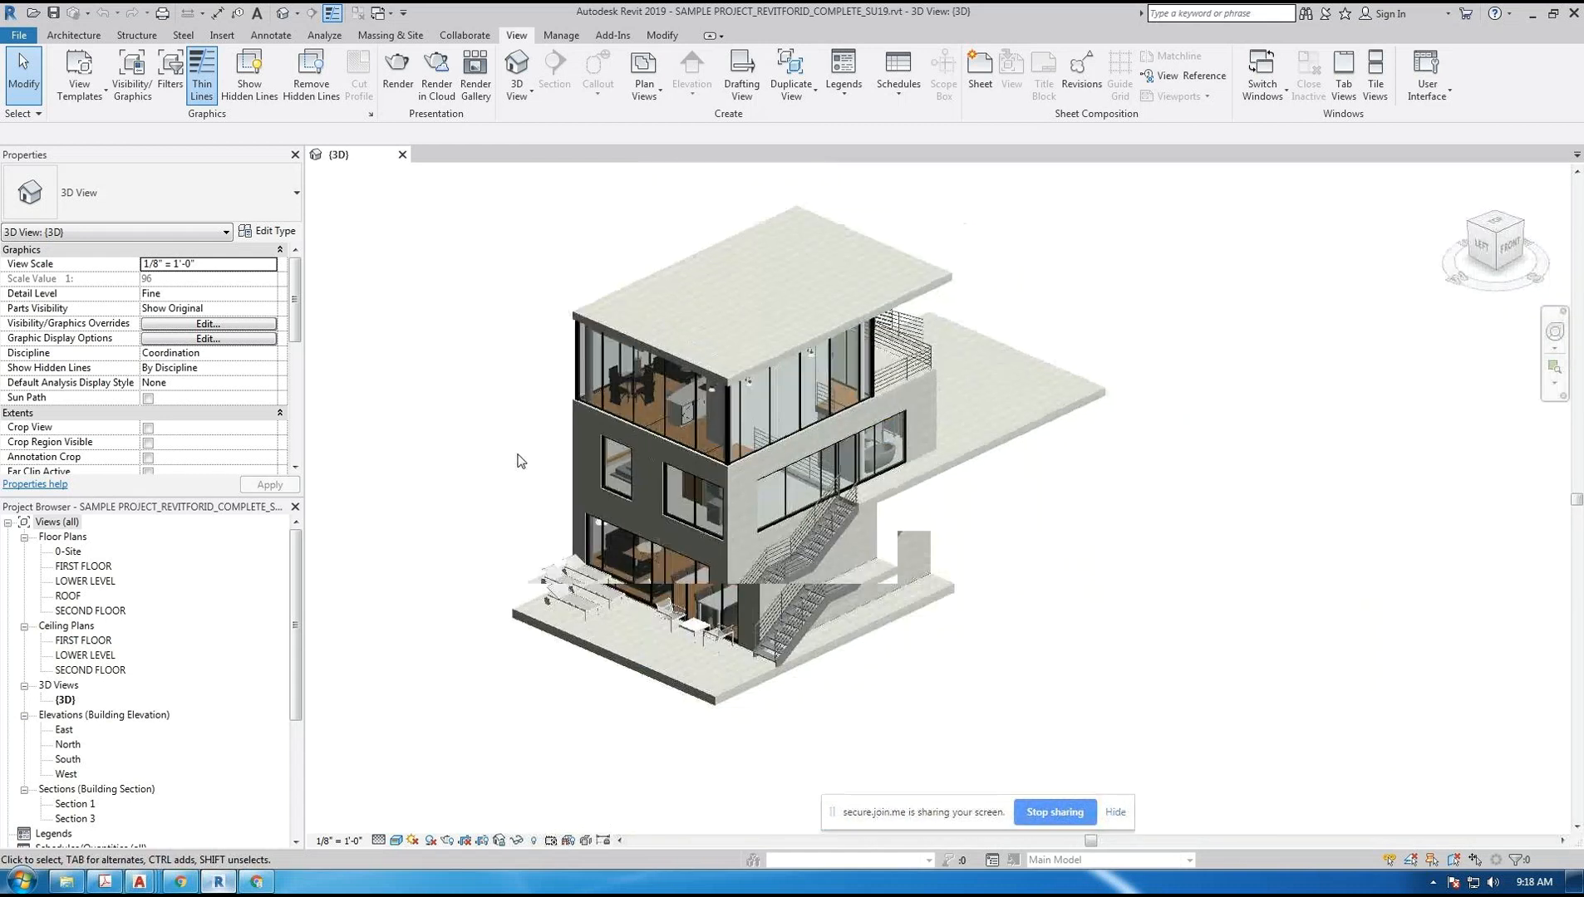
pyautogui.moveTo(1065, 518); pyautogui.dragTo(1195, 548, button='middle')
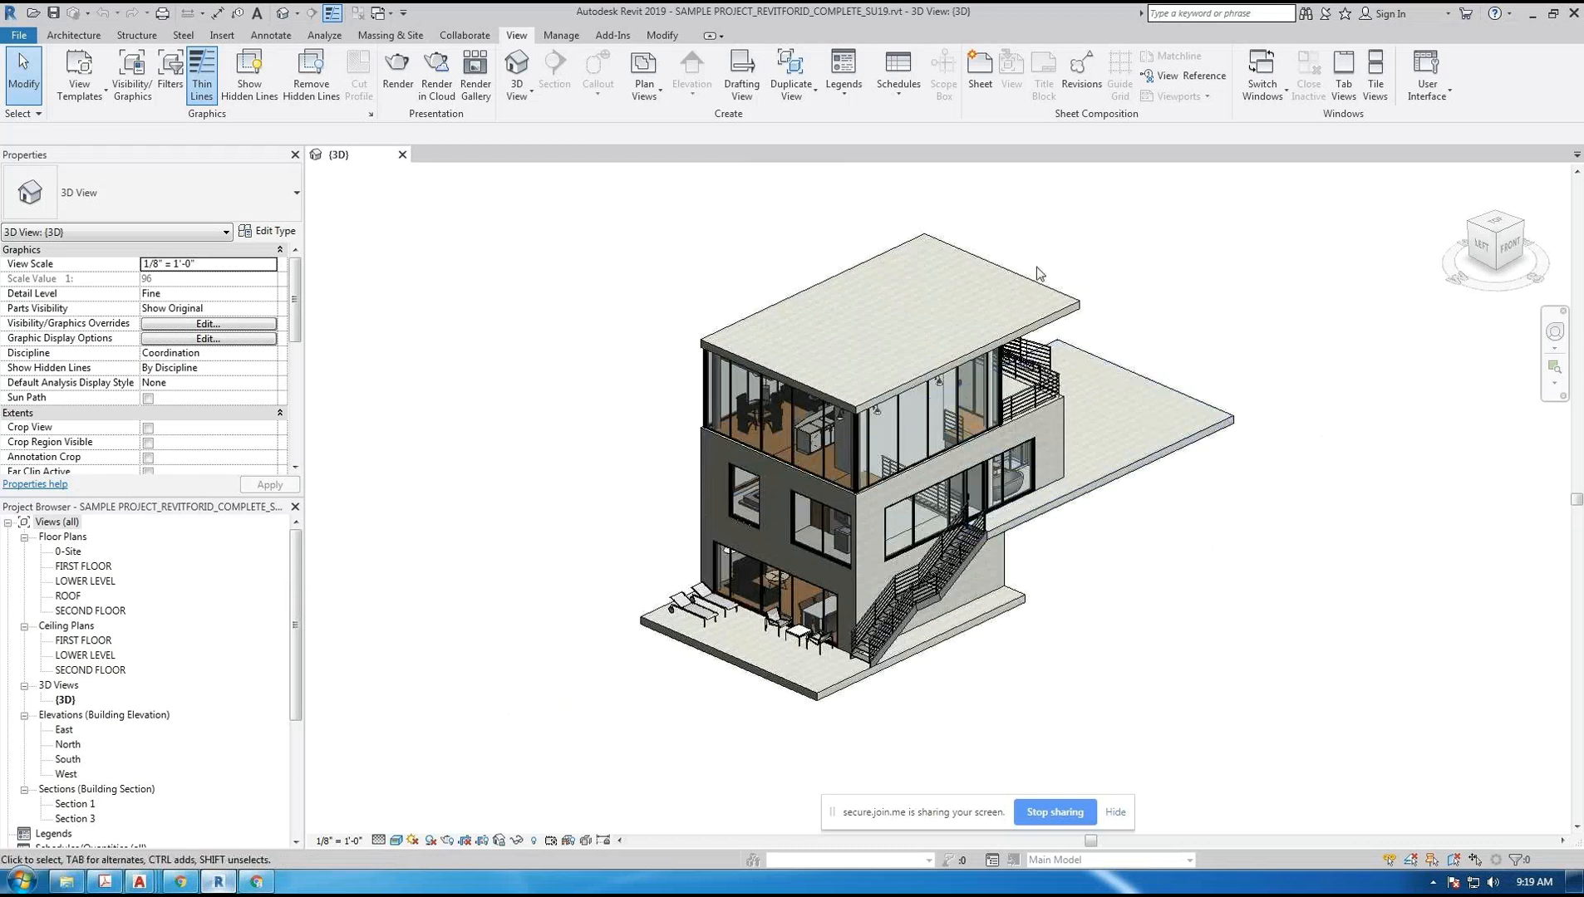
pyautogui.scroll(3, 1138, 577)
pyautogui.scroll(-1, 1101, 579)
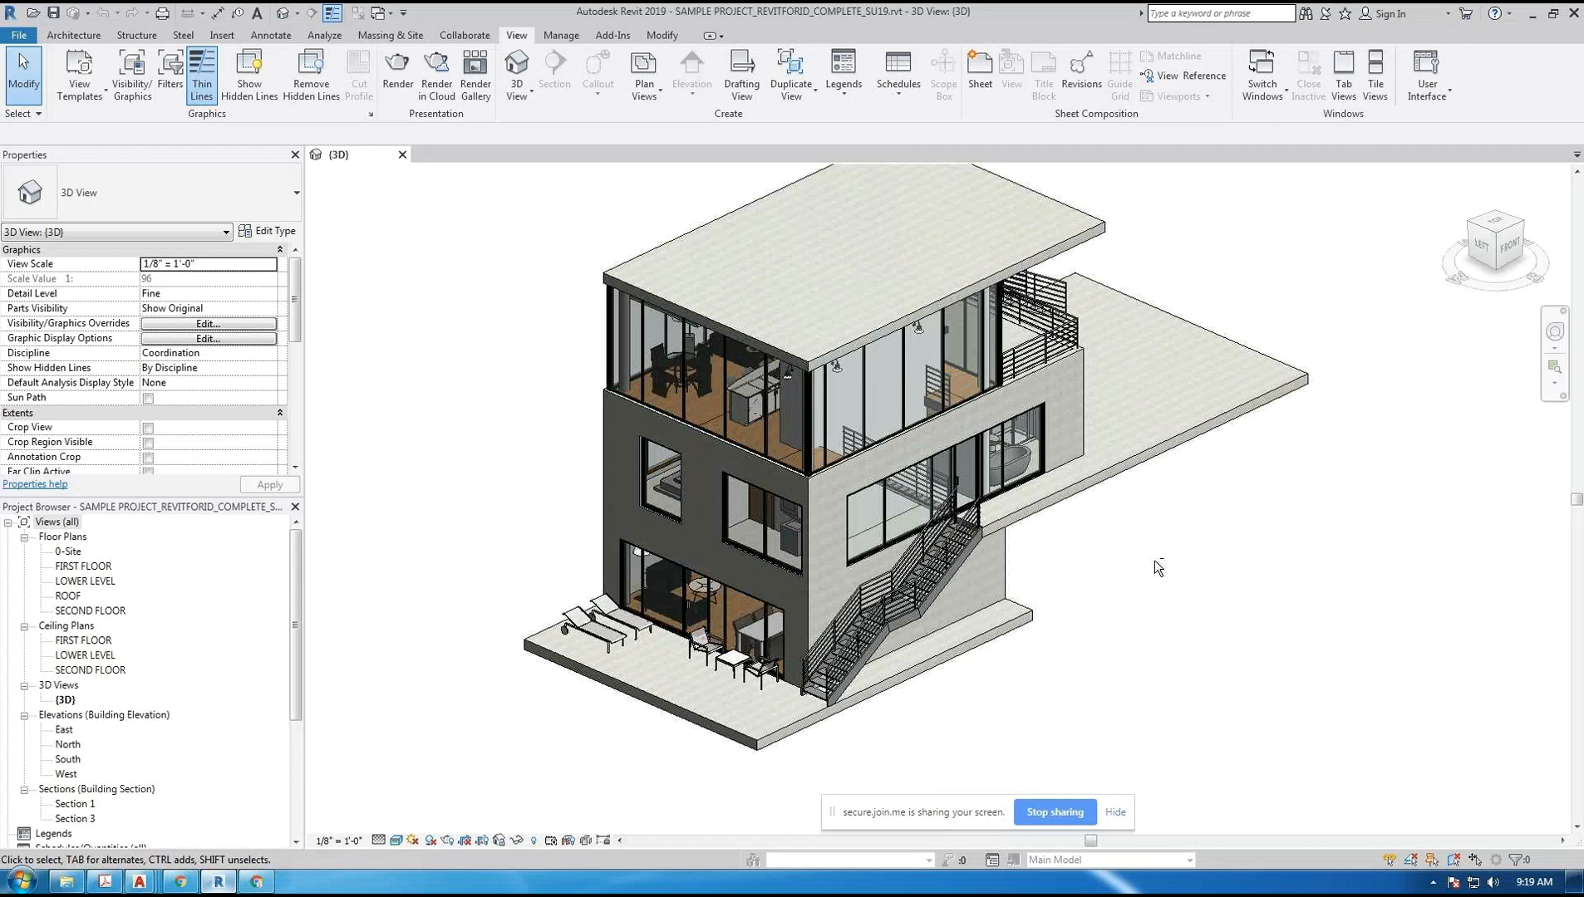
# - Demonstrate orbiting around the 3D house to see it from different angles
pyautogui.keyDown('shift'); pyautogui.moveTo(1192, 567); pyautogui.dragTo(613, 455, button='middle'); pyautogui.keyUp('shift')
pyautogui.keyDown('shift'); pyautogui.moveTo(1102, 481); pyautogui.dragTo(1093, 528, button='middle'); pyautogui.keyUp('shift')
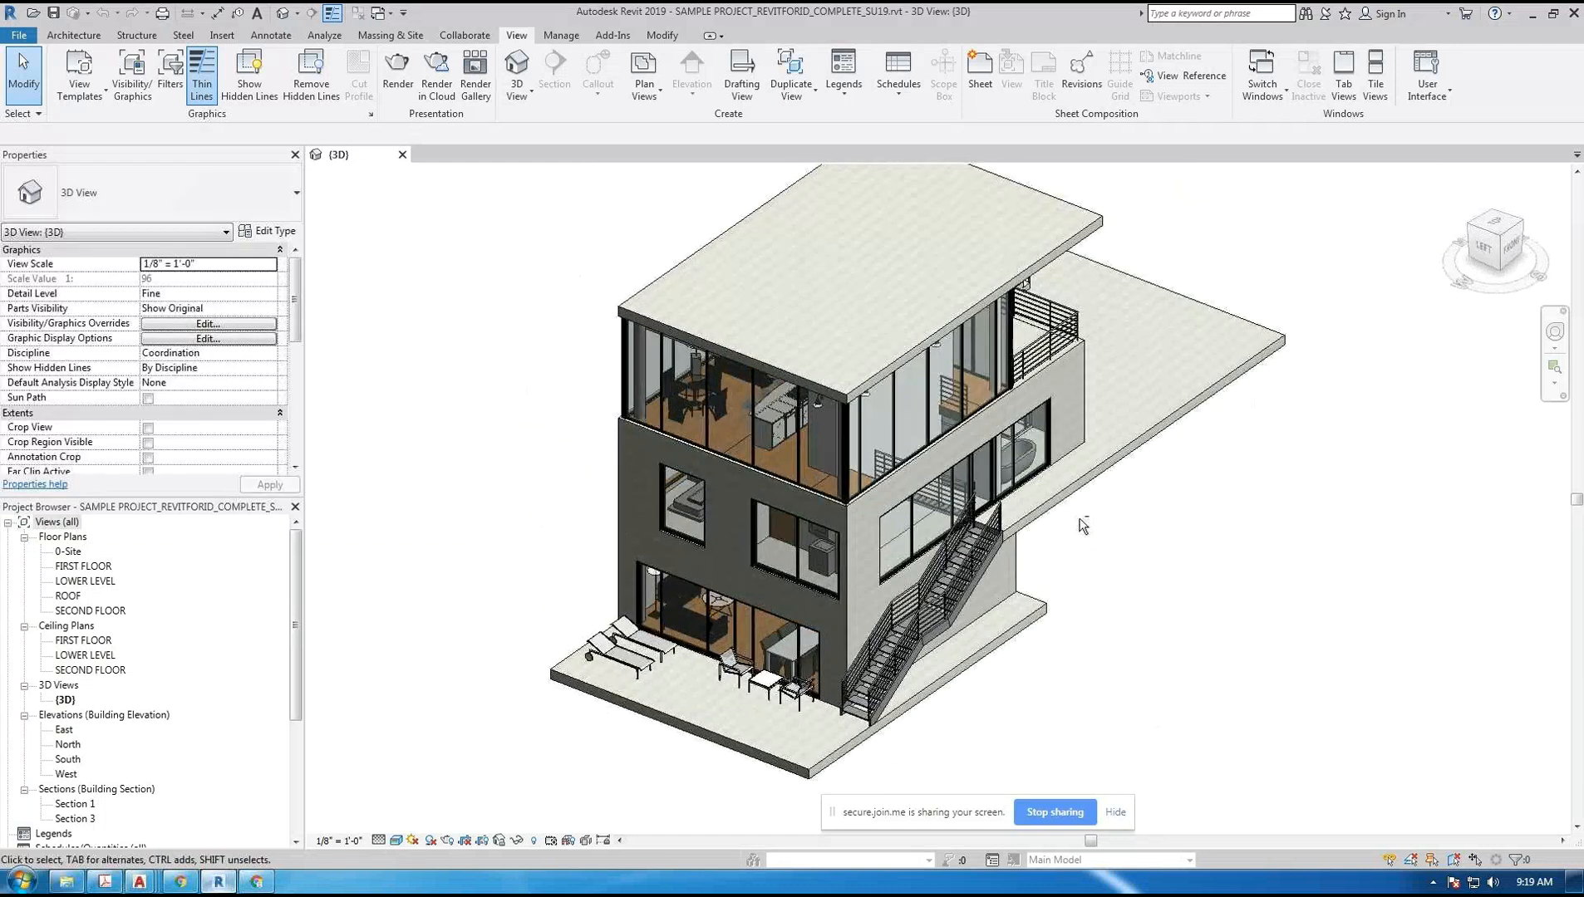
pyautogui.scroll(1, 1088, 515)
pyautogui.scroll(-2, 1097, 533)
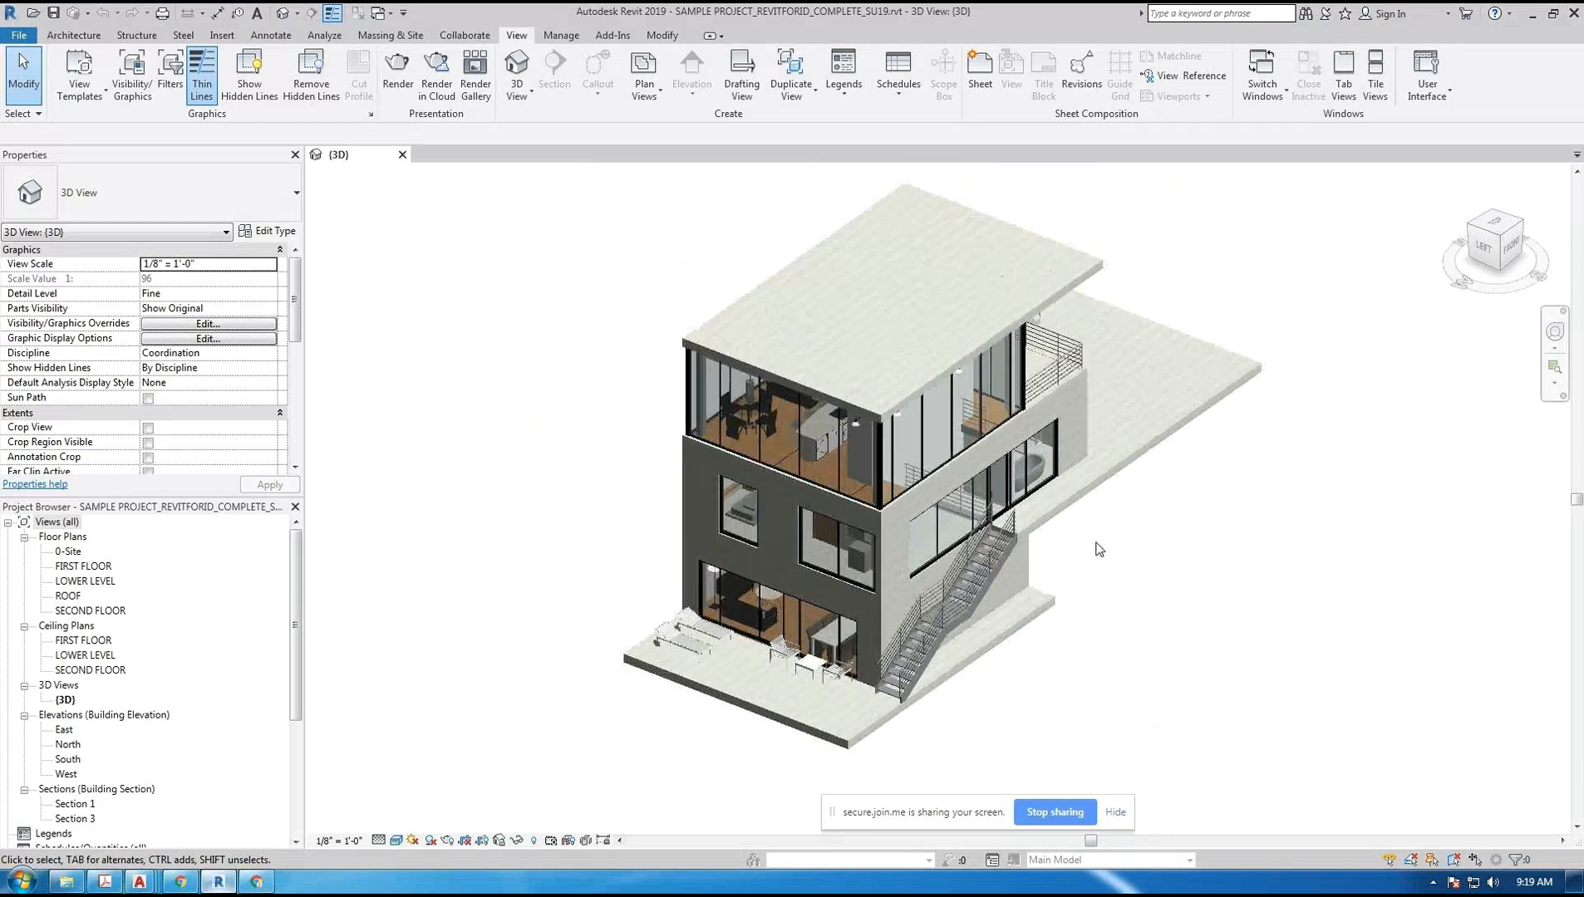
pyautogui.keyDown('shift'); pyautogui.moveTo(1159, 555); pyautogui.dragTo(1292, 360, button='middle'); pyautogui.keyUp('shift')
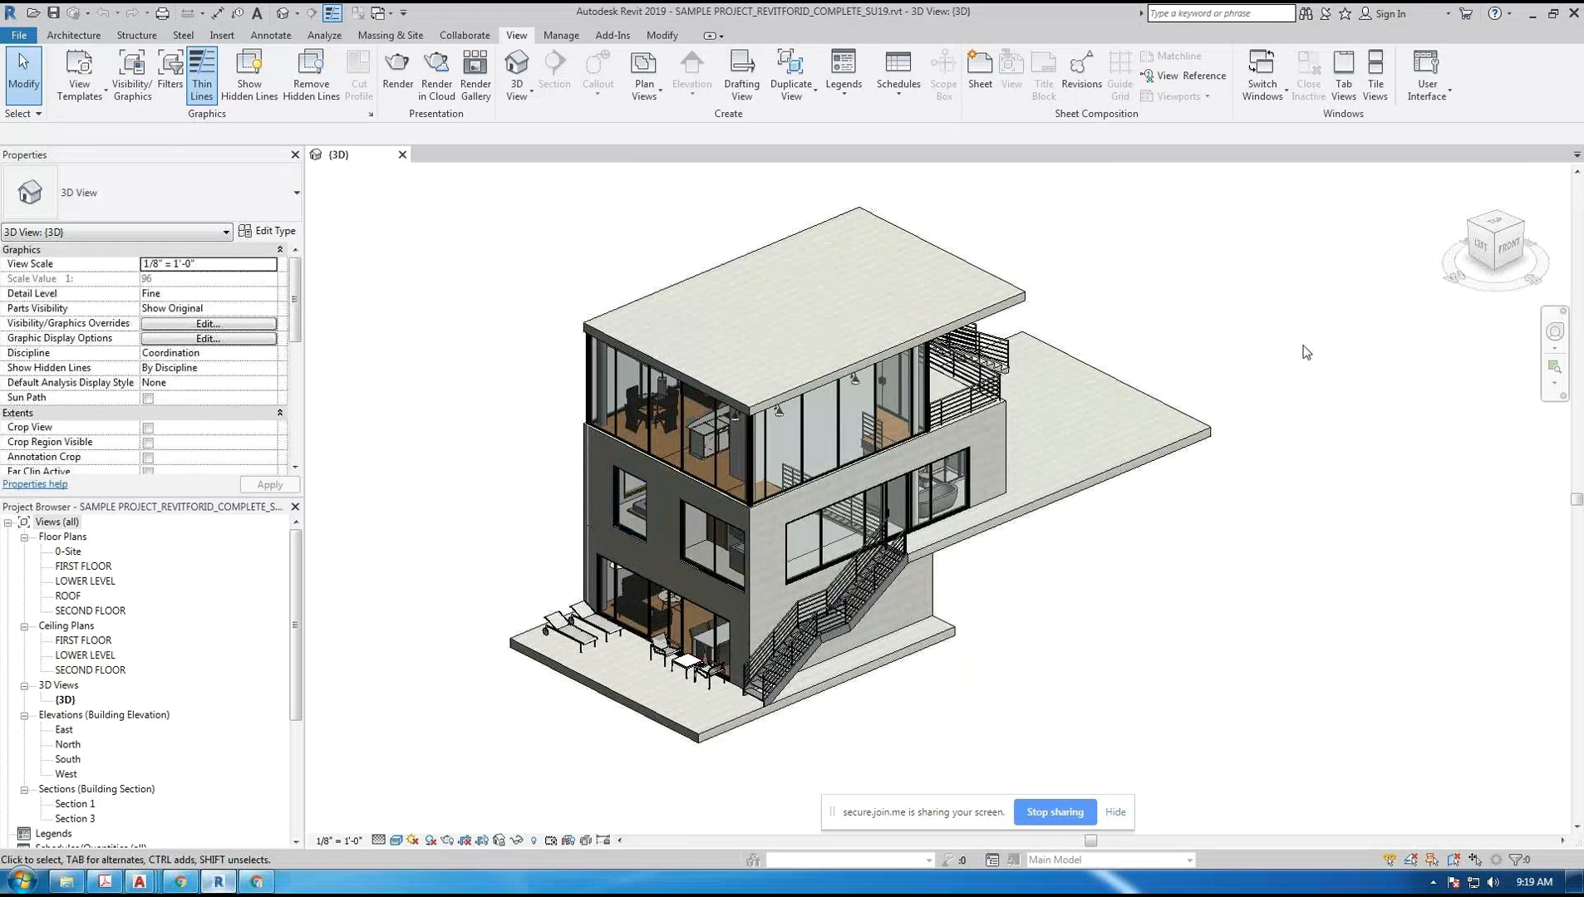
# - Use the ViewCube to show the house from Left, the back-left corner, Top and the front-left corner
pyautogui.click(1487, 254)
pyautogui.click(1484, 248)
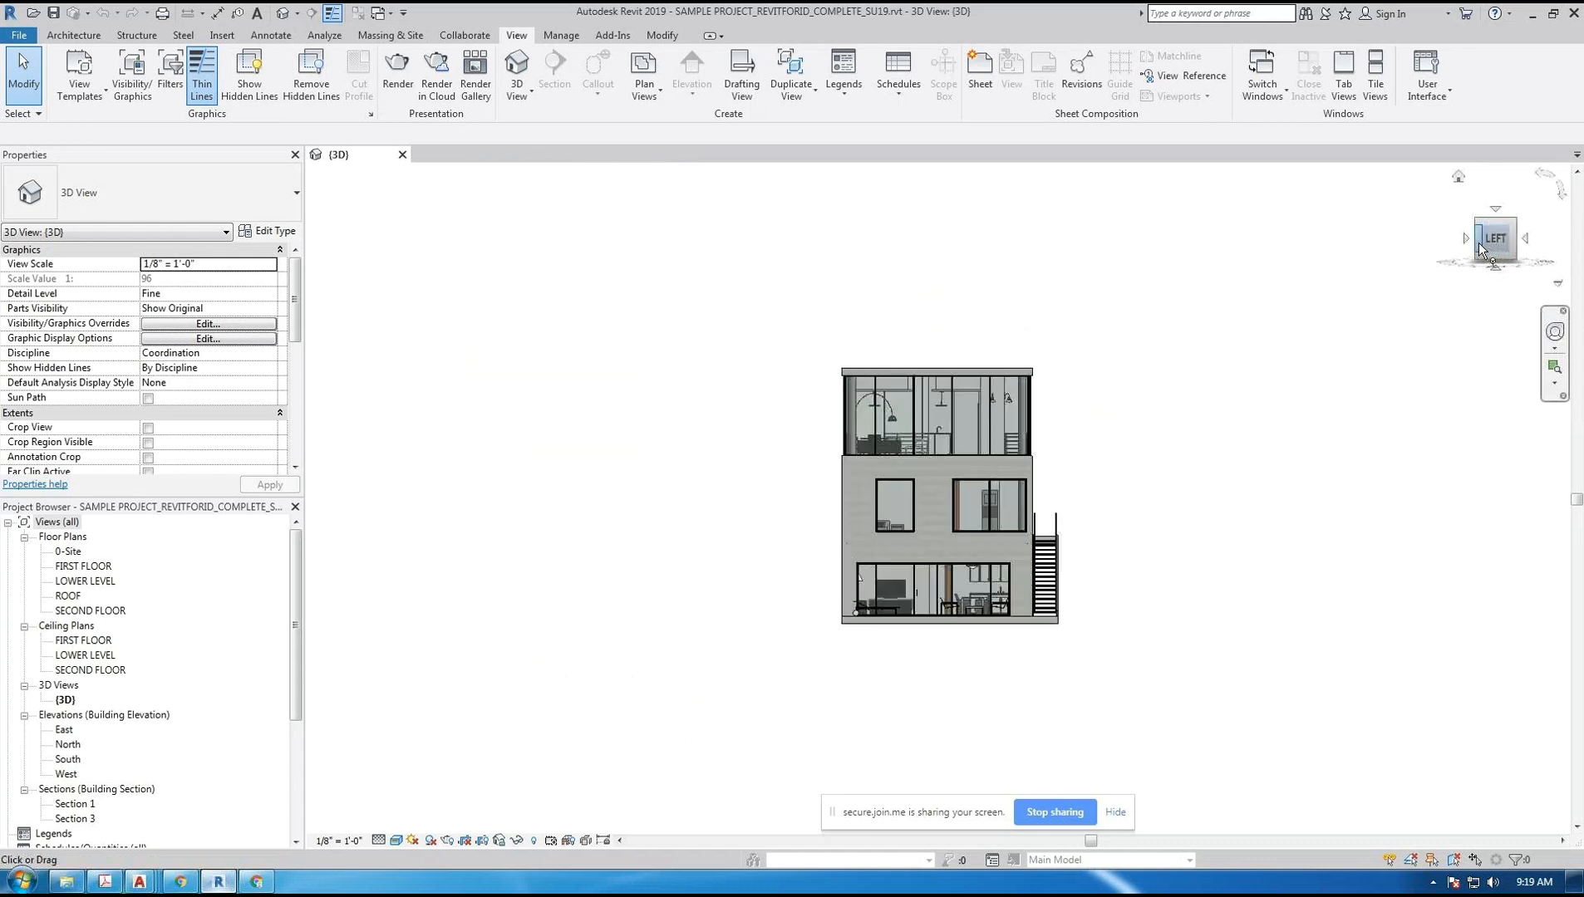
pyautogui.click(1492, 225)
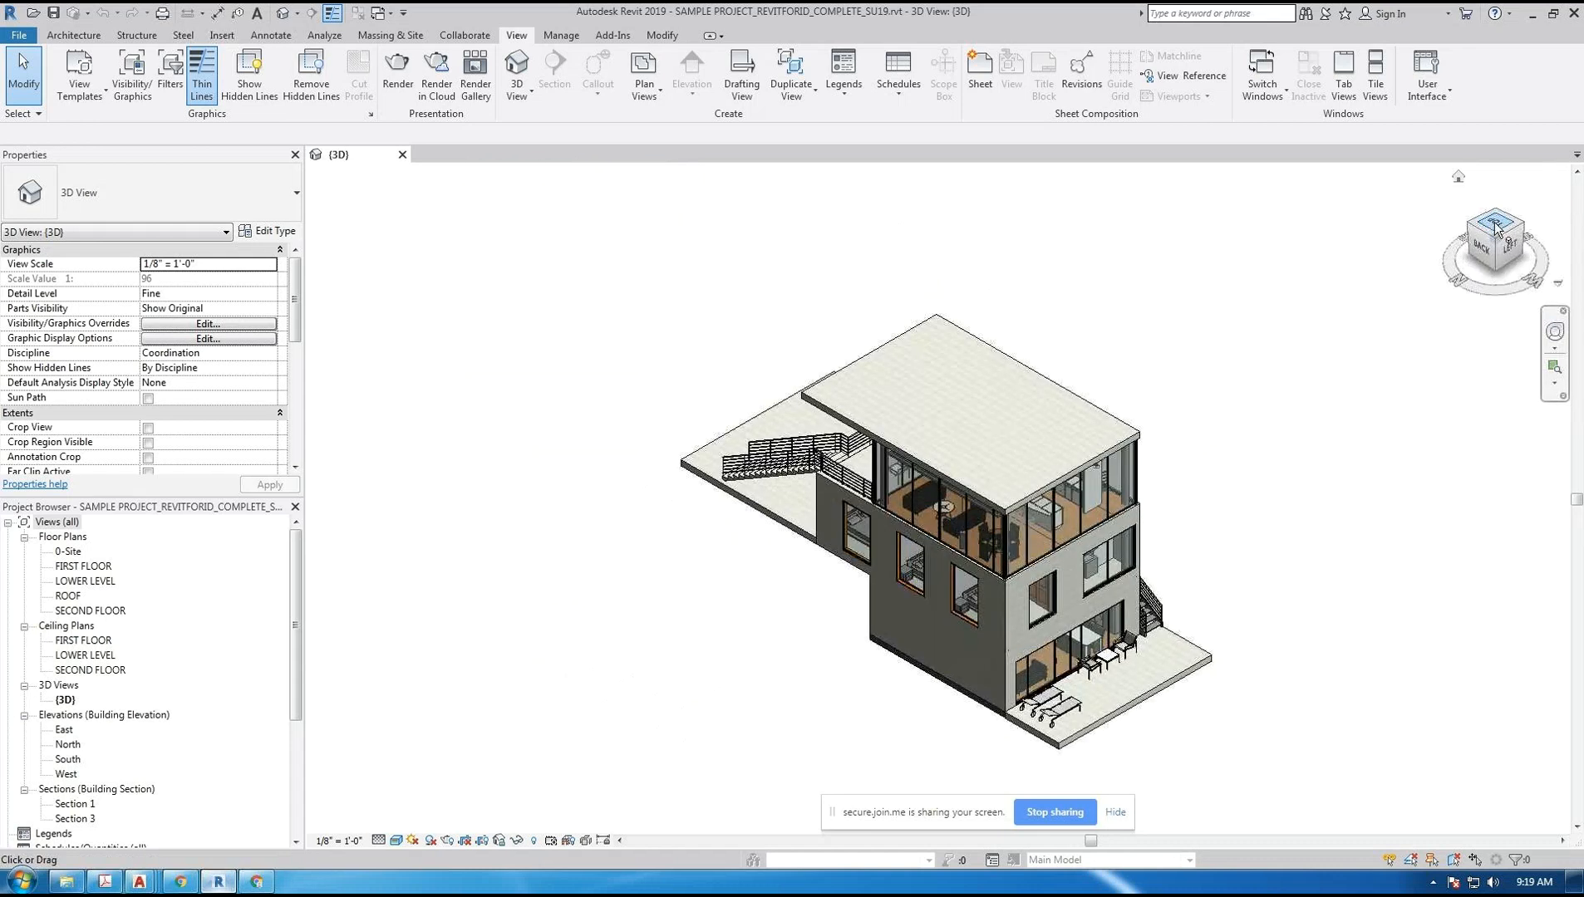
pyautogui.click(1500, 230)
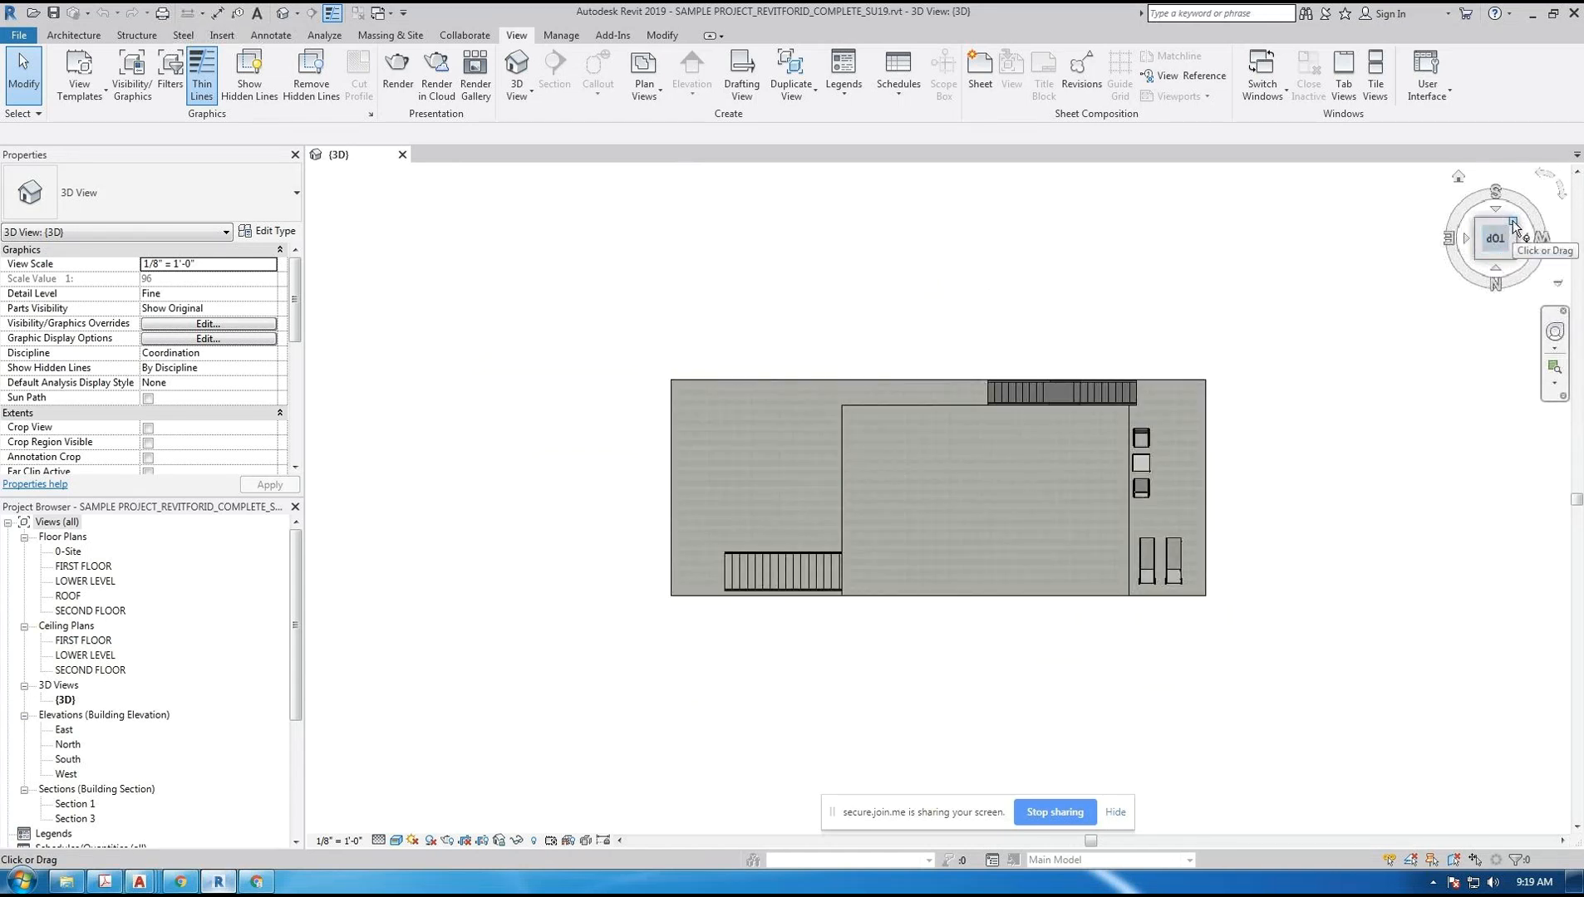
pyautogui.click(1512, 225)
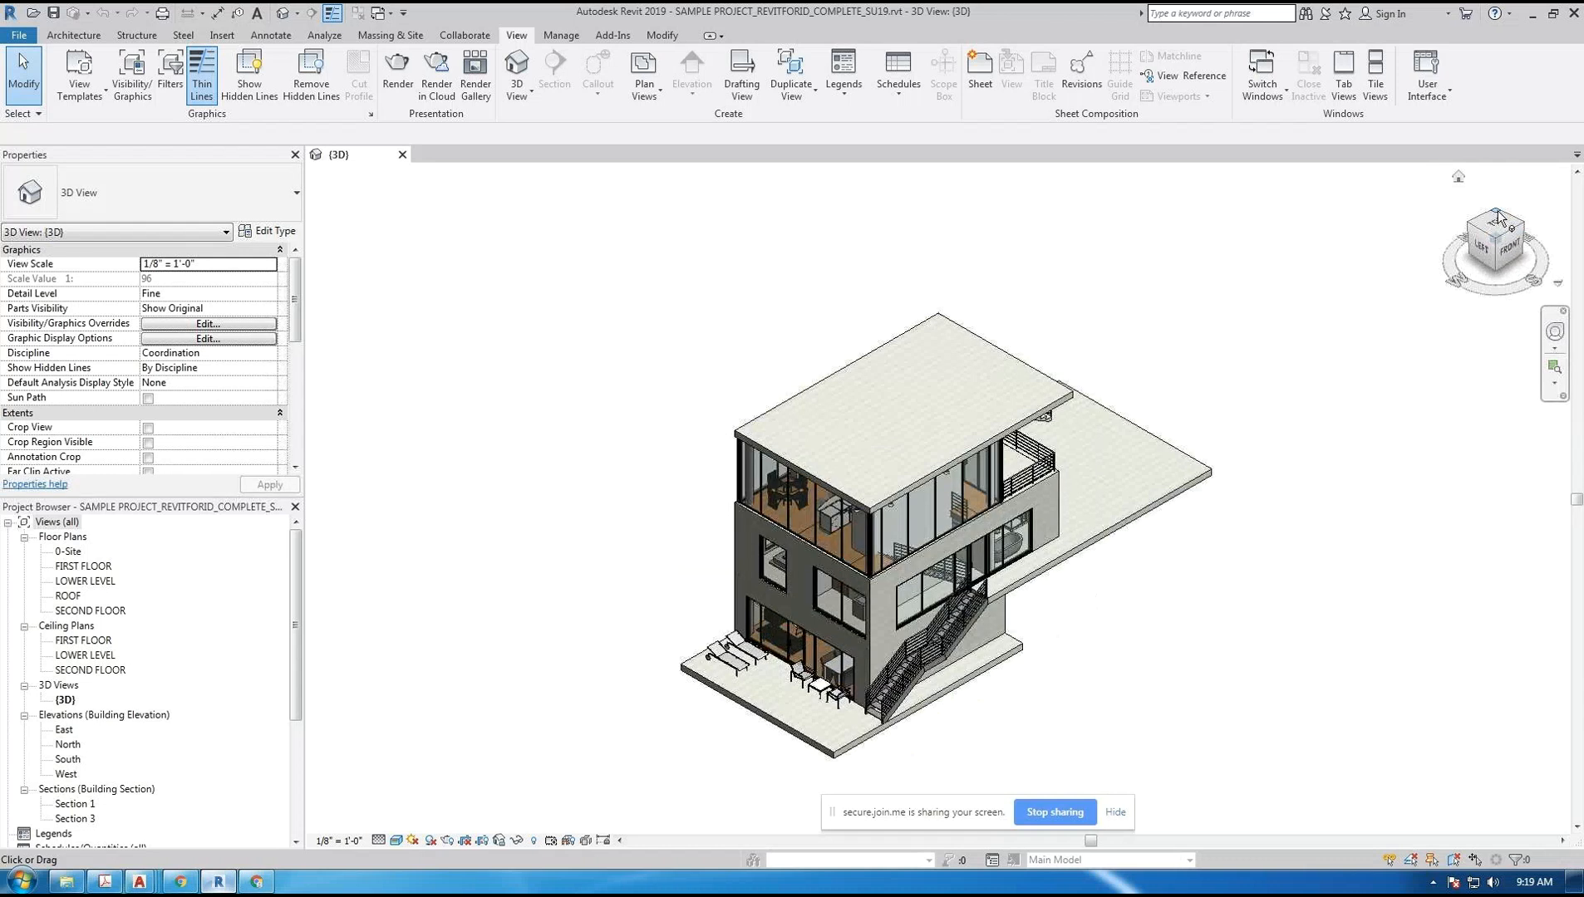
# - Use the ViewCube to show the house from the back-right corner, from Top and in the Home view
pyautogui.click(1499, 216)
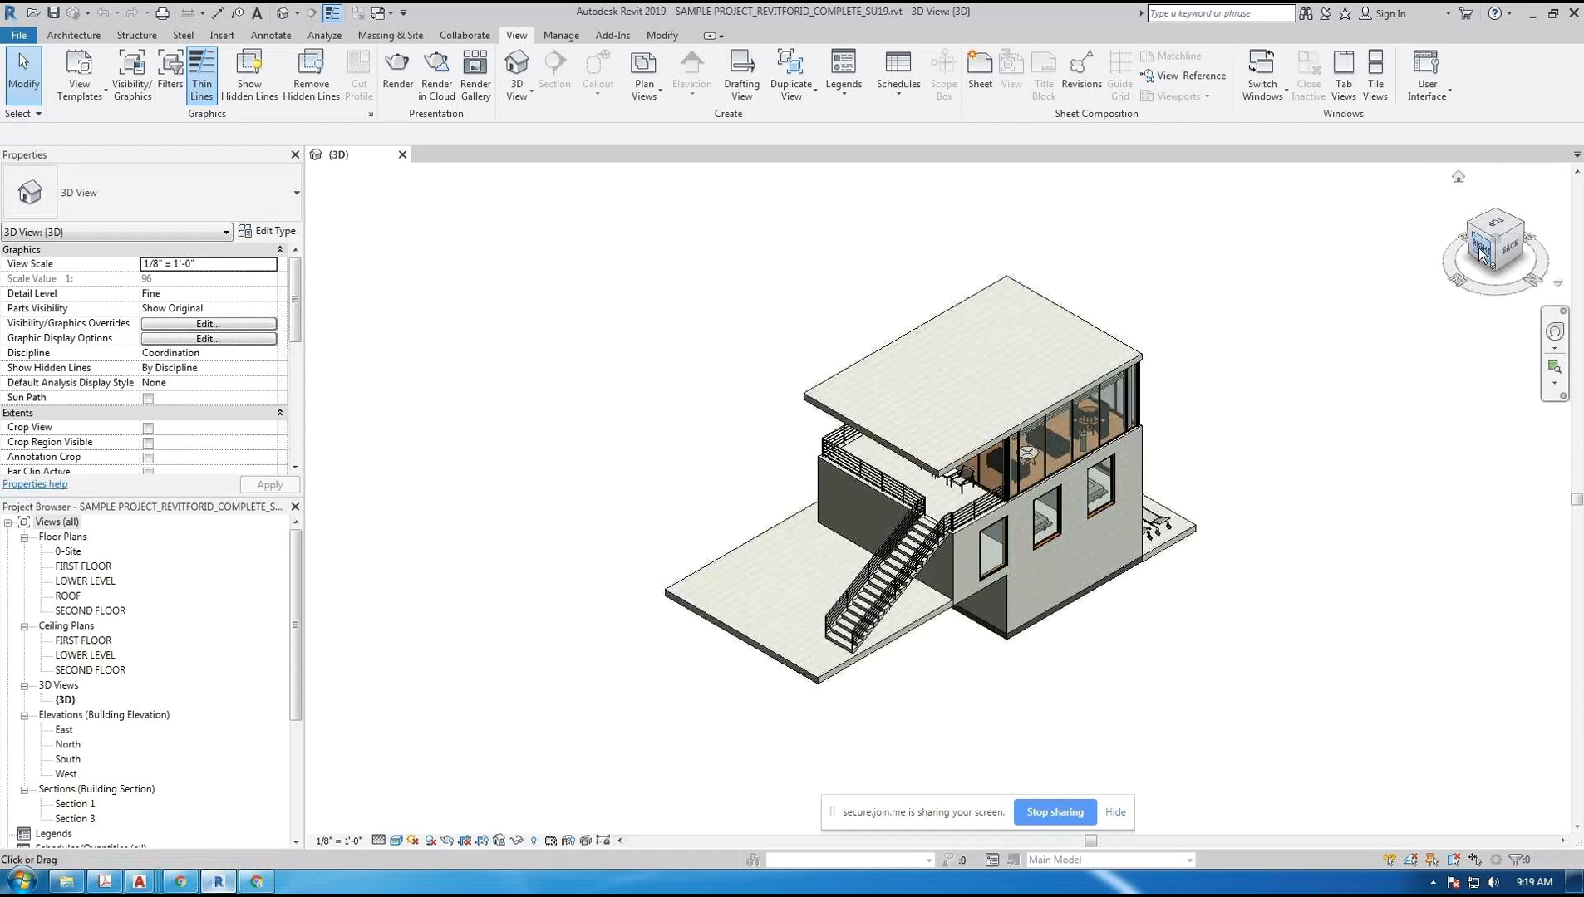
pyautogui.click(1494, 226)
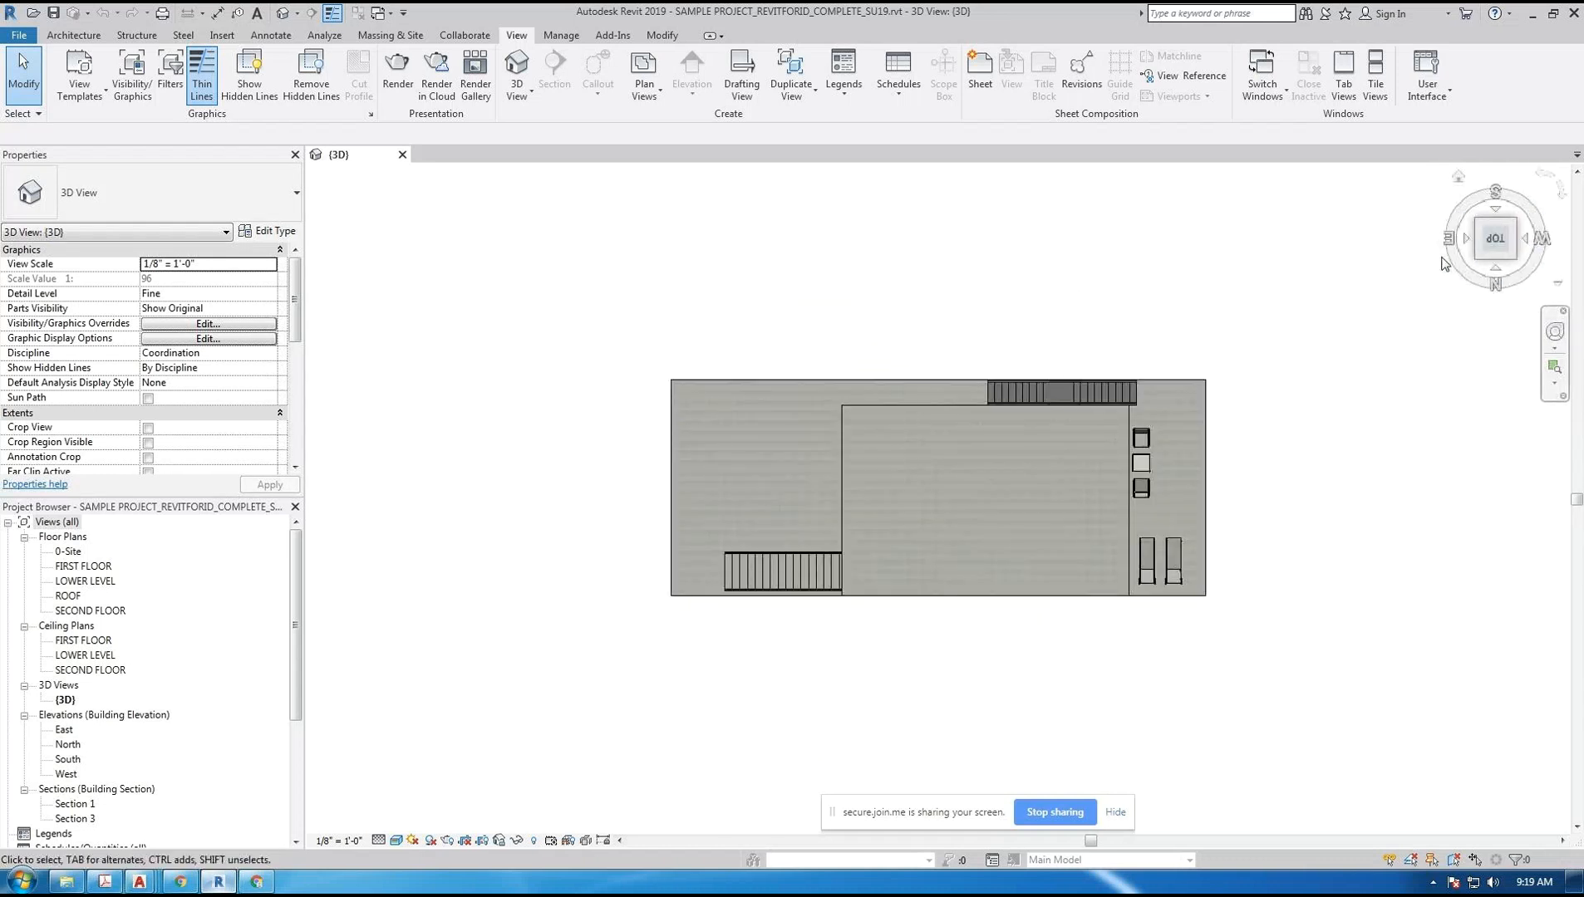
pyautogui.click(1459, 180)
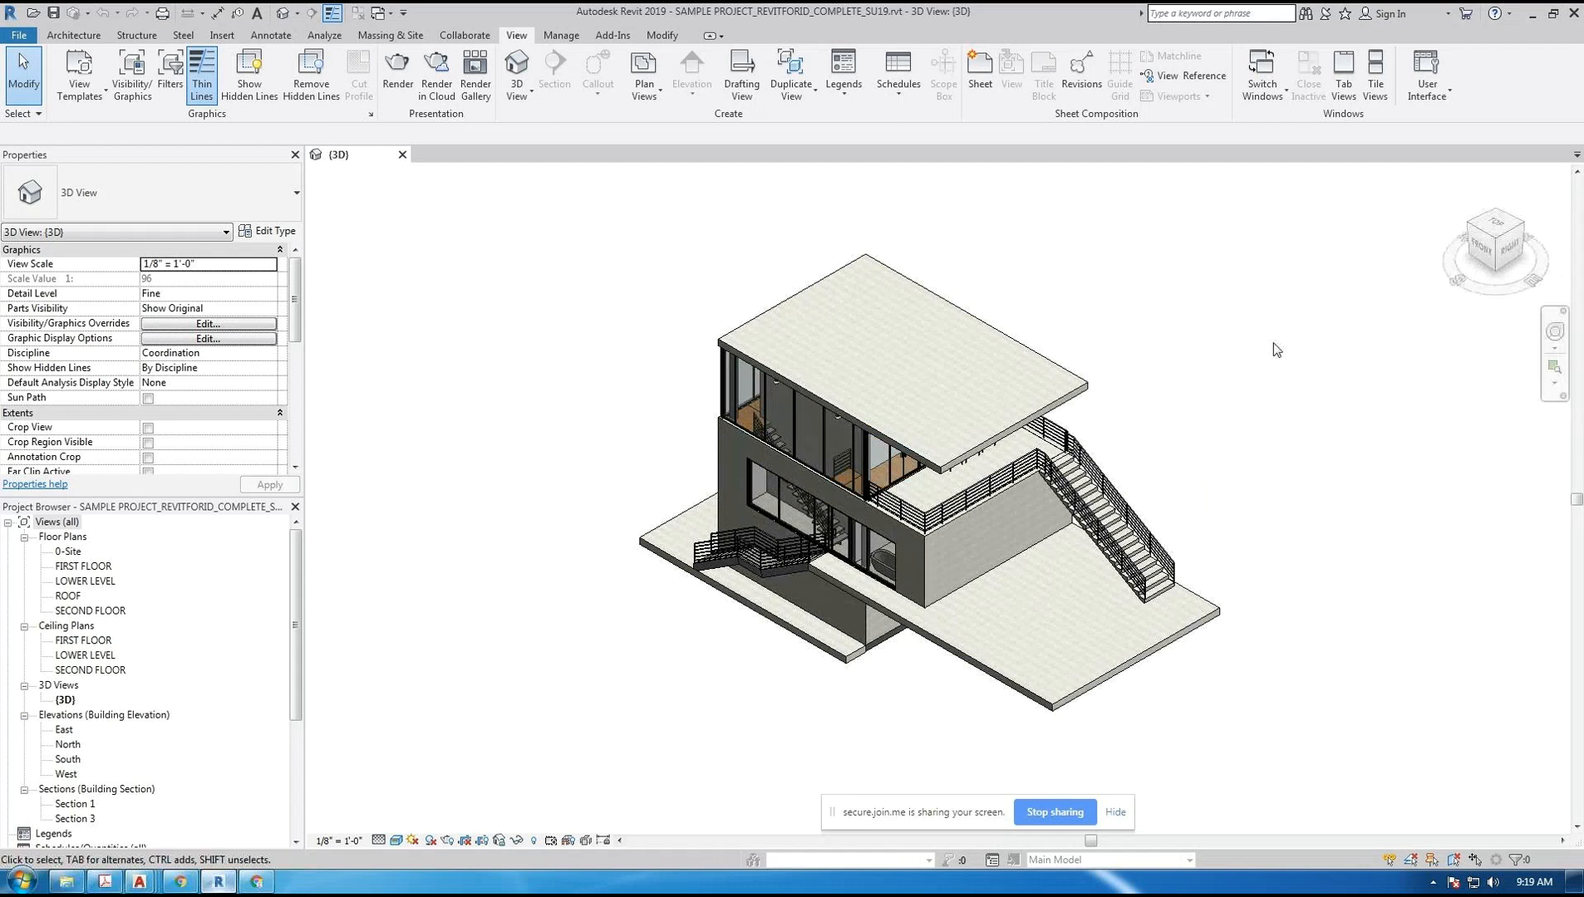
# - Demonstrate orbiting, panning and zooming the 3D house, turning it to the front-left corner
pyautogui.keyDown('shift'); pyautogui.moveTo(864, 573); pyautogui.dragTo(946, 462, button='middle'); pyautogui.keyUp('shift')
pyautogui.moveTo(1084, 621); pyautogui.dragTo(1060, 548, button='middle')
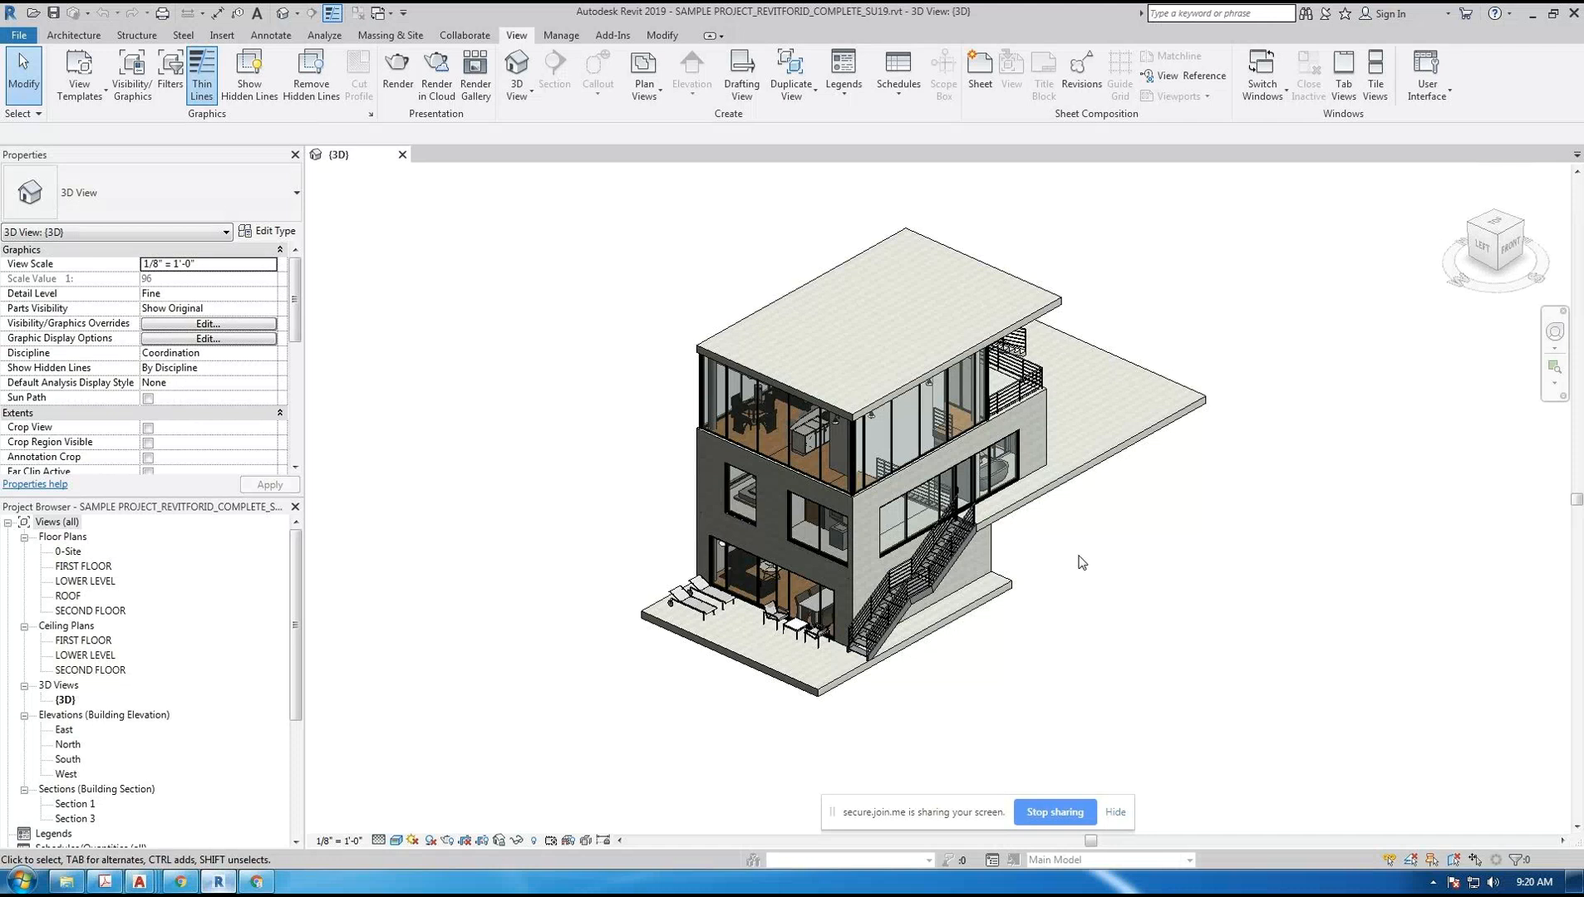
pyautogui.moveTo(1099, 568); pyautogui.dragTo(1057, 557, button='middle')
pyautogui.scroll(-1, 1056, 560)
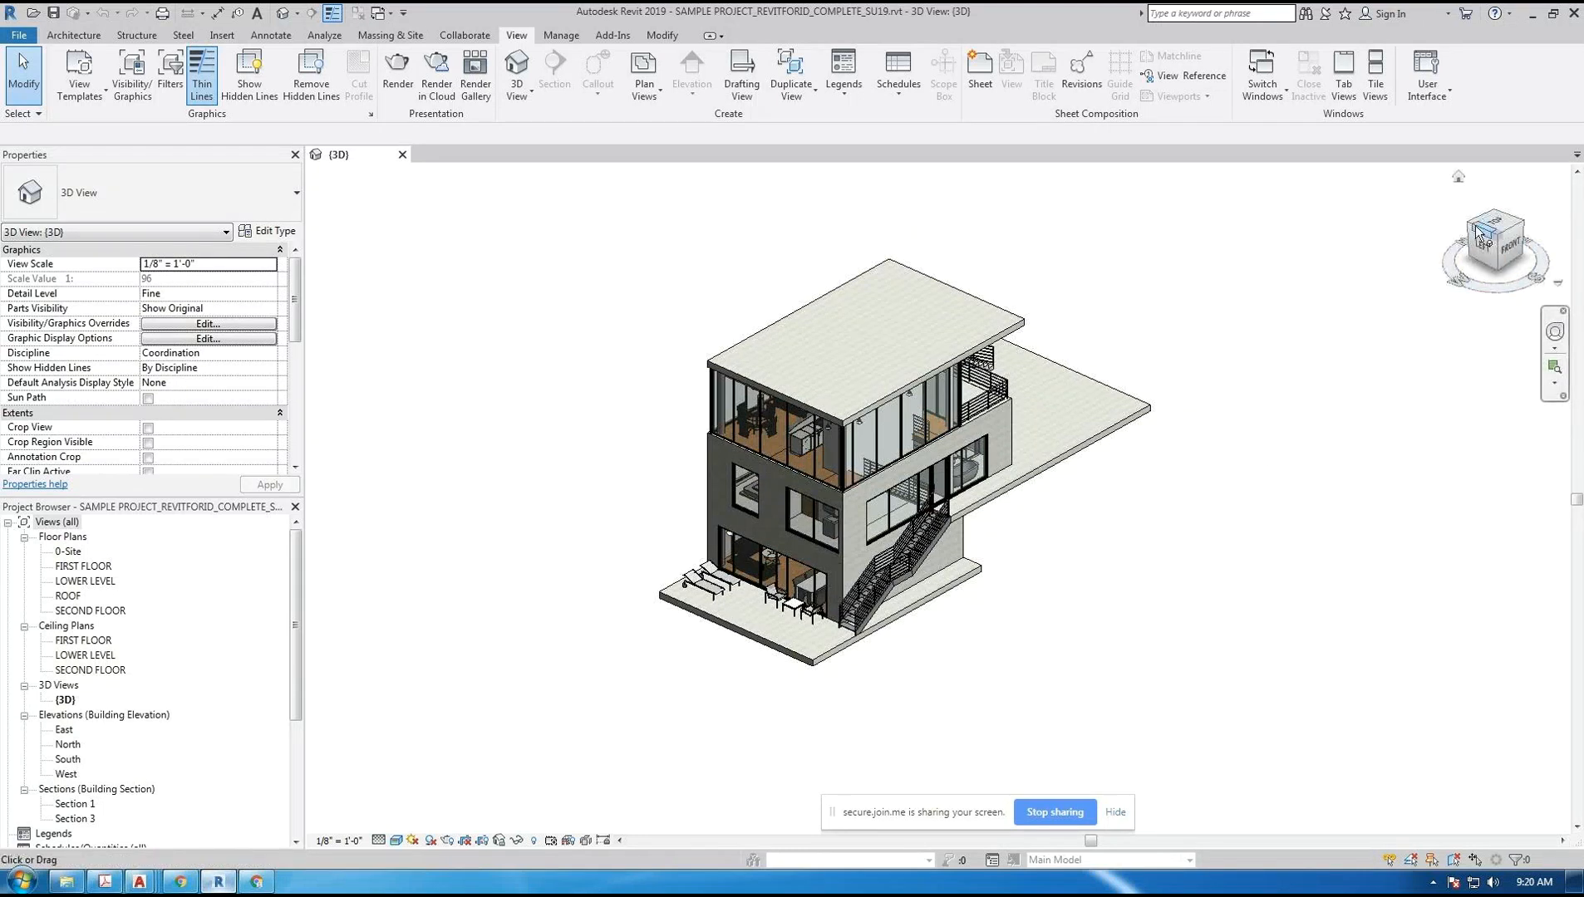
pyautogui.moveTo(1452, 268)
pyautogui.mouseDown()
pyautogui.moveTo(1537, 287)
pyautogui.moveTo(1325, 268)
pyautogui.moveTo(1550, 318)
pyautogui.moveTo(1312, 237)
pyautogui.moveTo(1537, 291)
pyautogui.moveTo(1401, 268)
pyautogui.moveTo(1520, 323)
pyautogui.moveTo(1471, 325)
pyautogui.moveTo(1351, 285)
pyautogui.moveTo(1405, 309)
pyautogui.mouseUp()
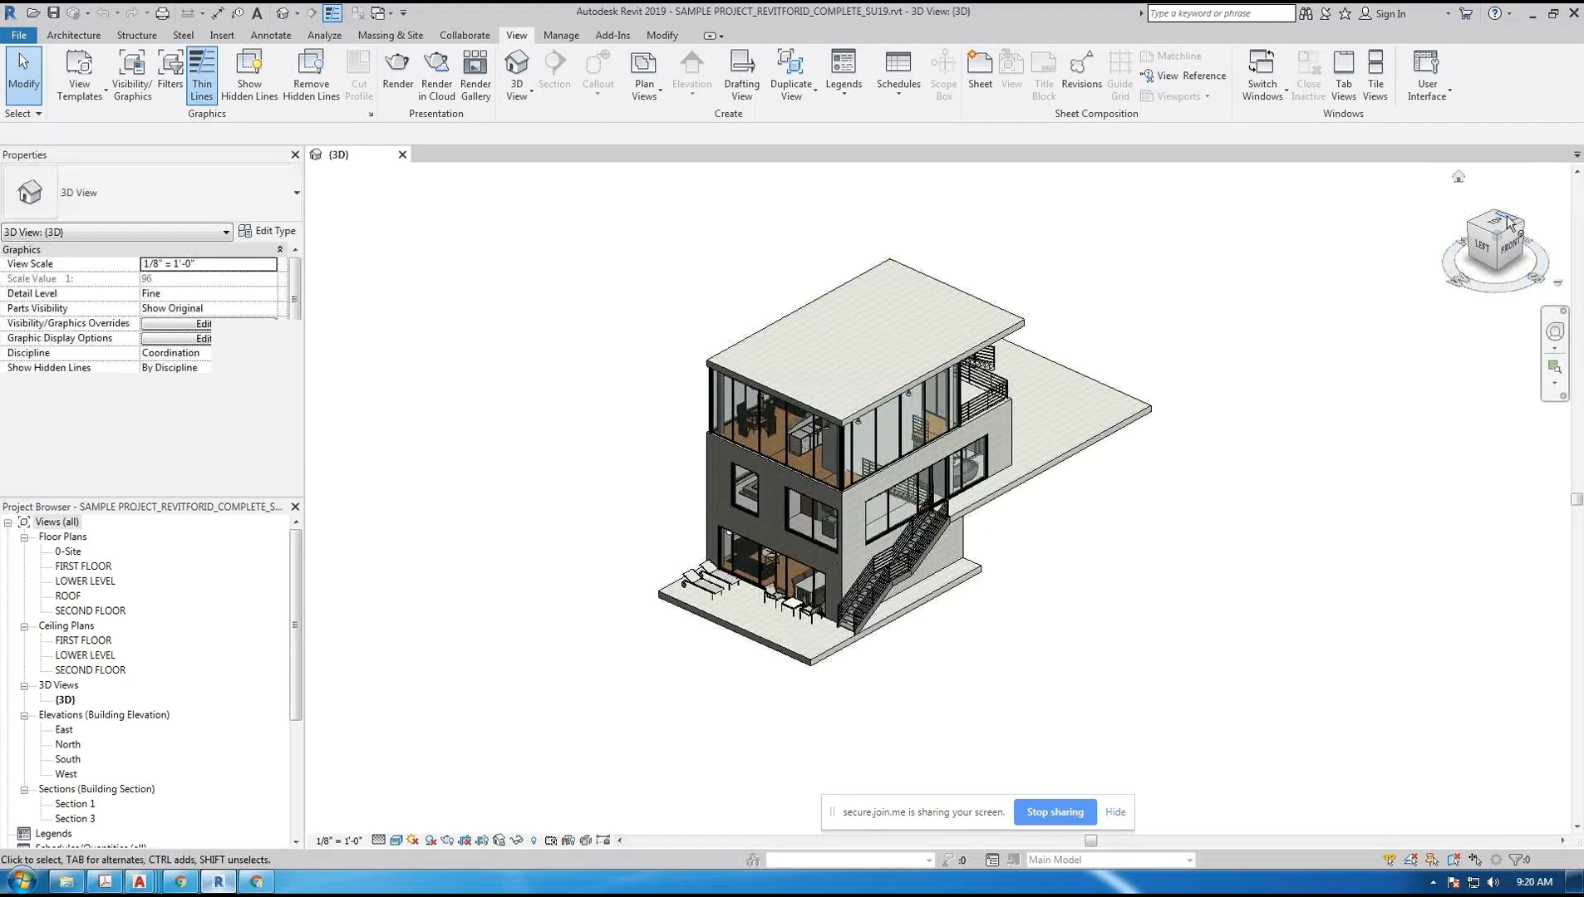
pyautogui.keyDown('shift'); pyautogui.moveTo(1195, 316); pyautogui.dragTo(1186, 343, button='middle'); pyautogui.keyUp('shift')
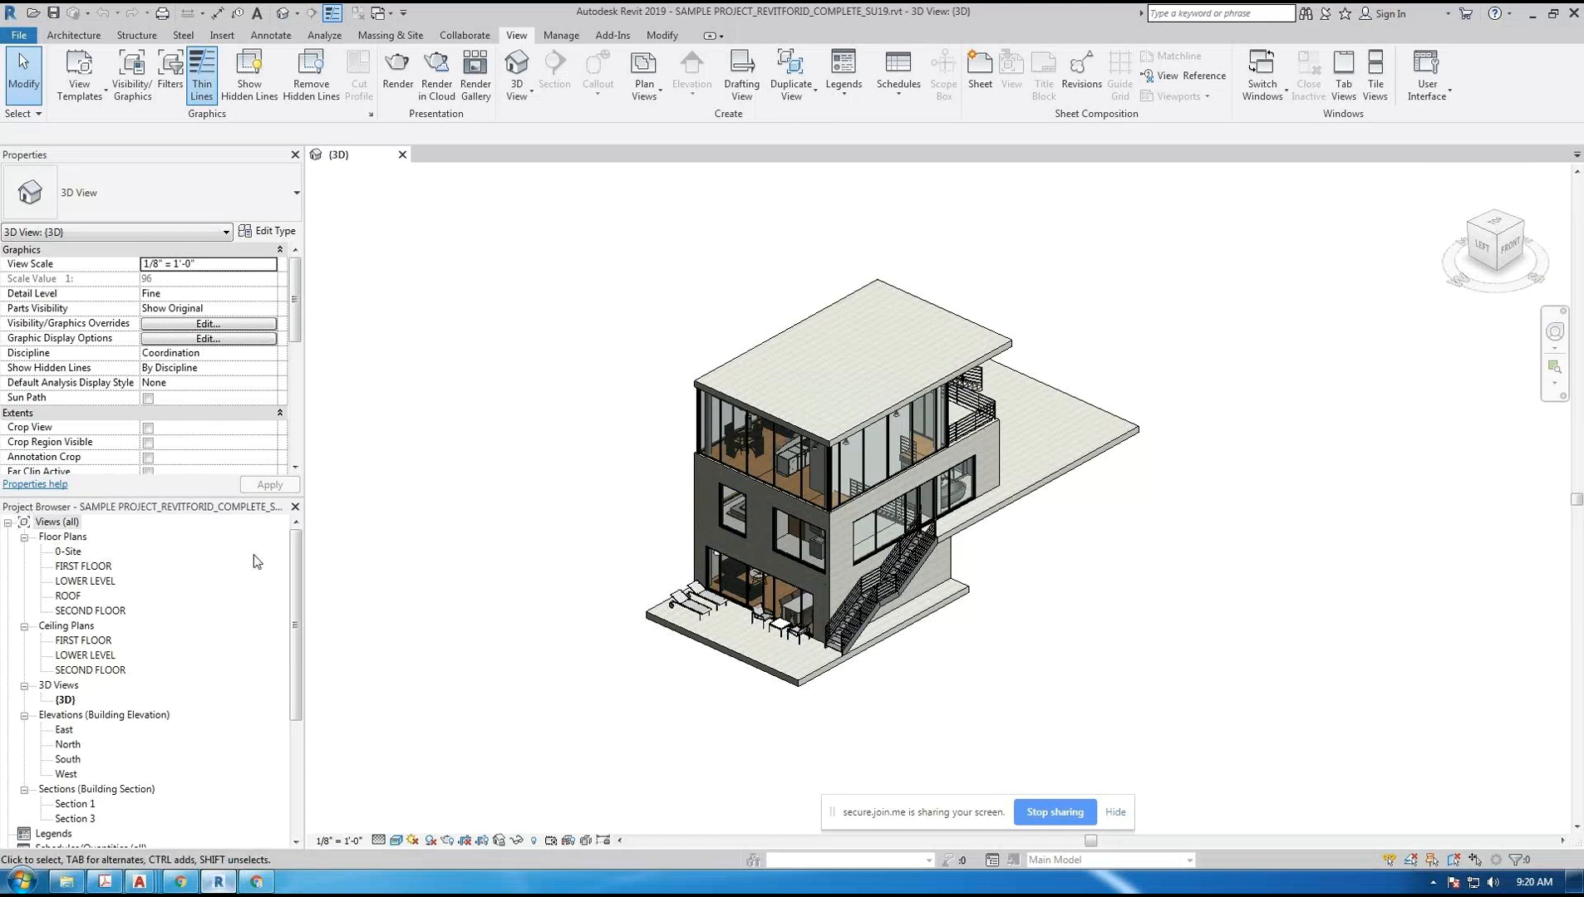
pyautogui.moveTo(292, 559)
pyautogui.mouseDown()
pyautogui.moveTo(291, 711)
pyautogui.moveTo(295, 536)
pyautogui.mouseUp()
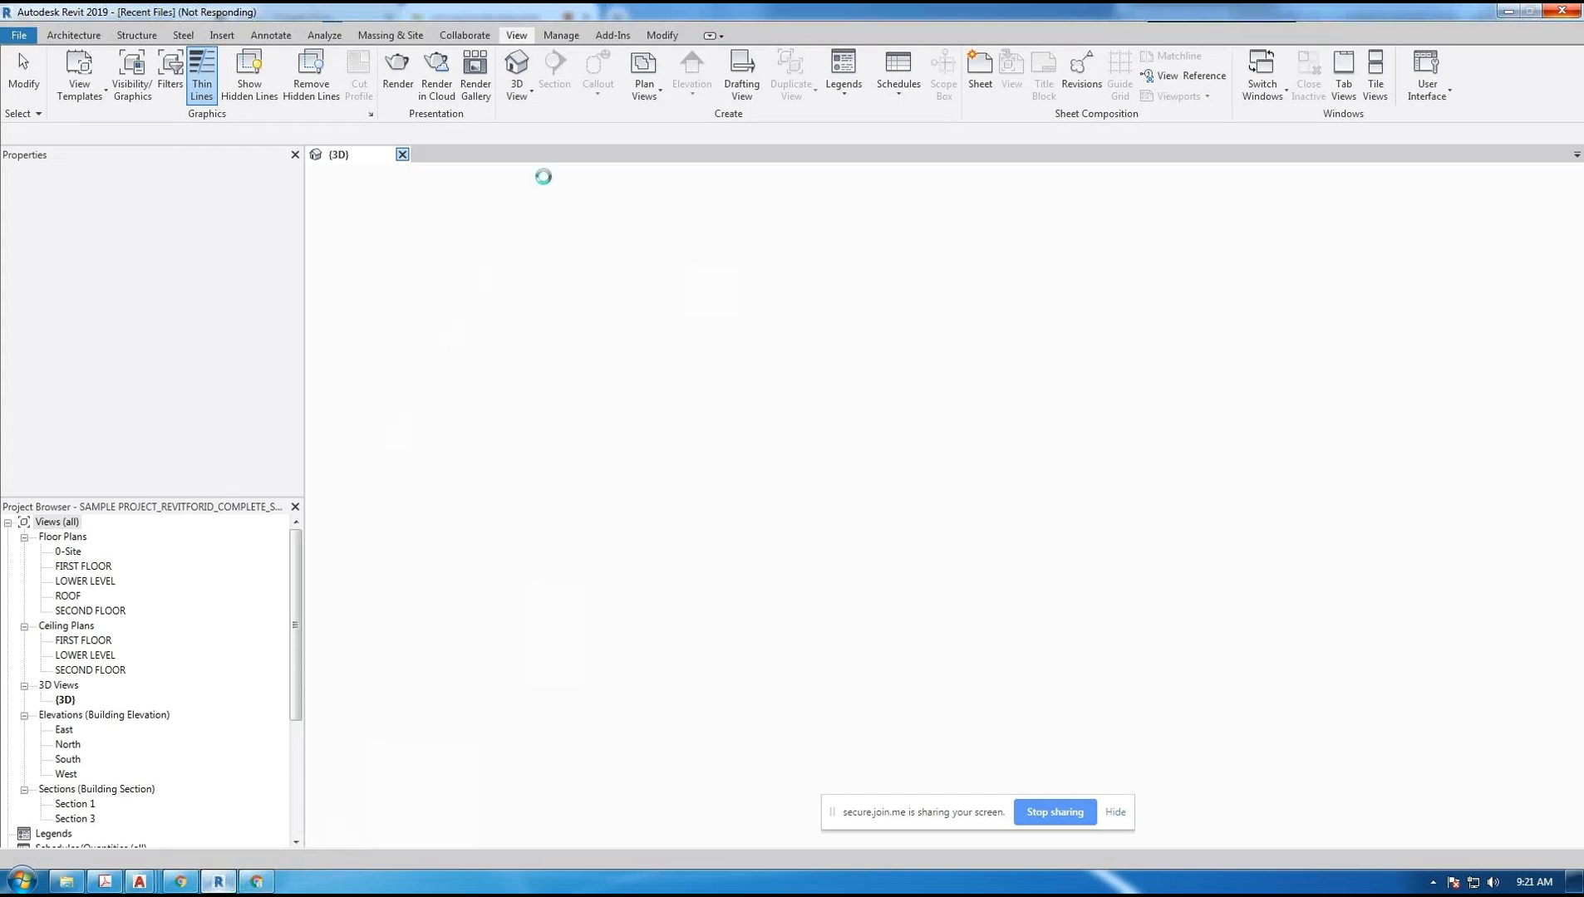
# - Switch to the join.me meeting to check its participants and chat, and return to Revit
pyautogui.click(217, 886)
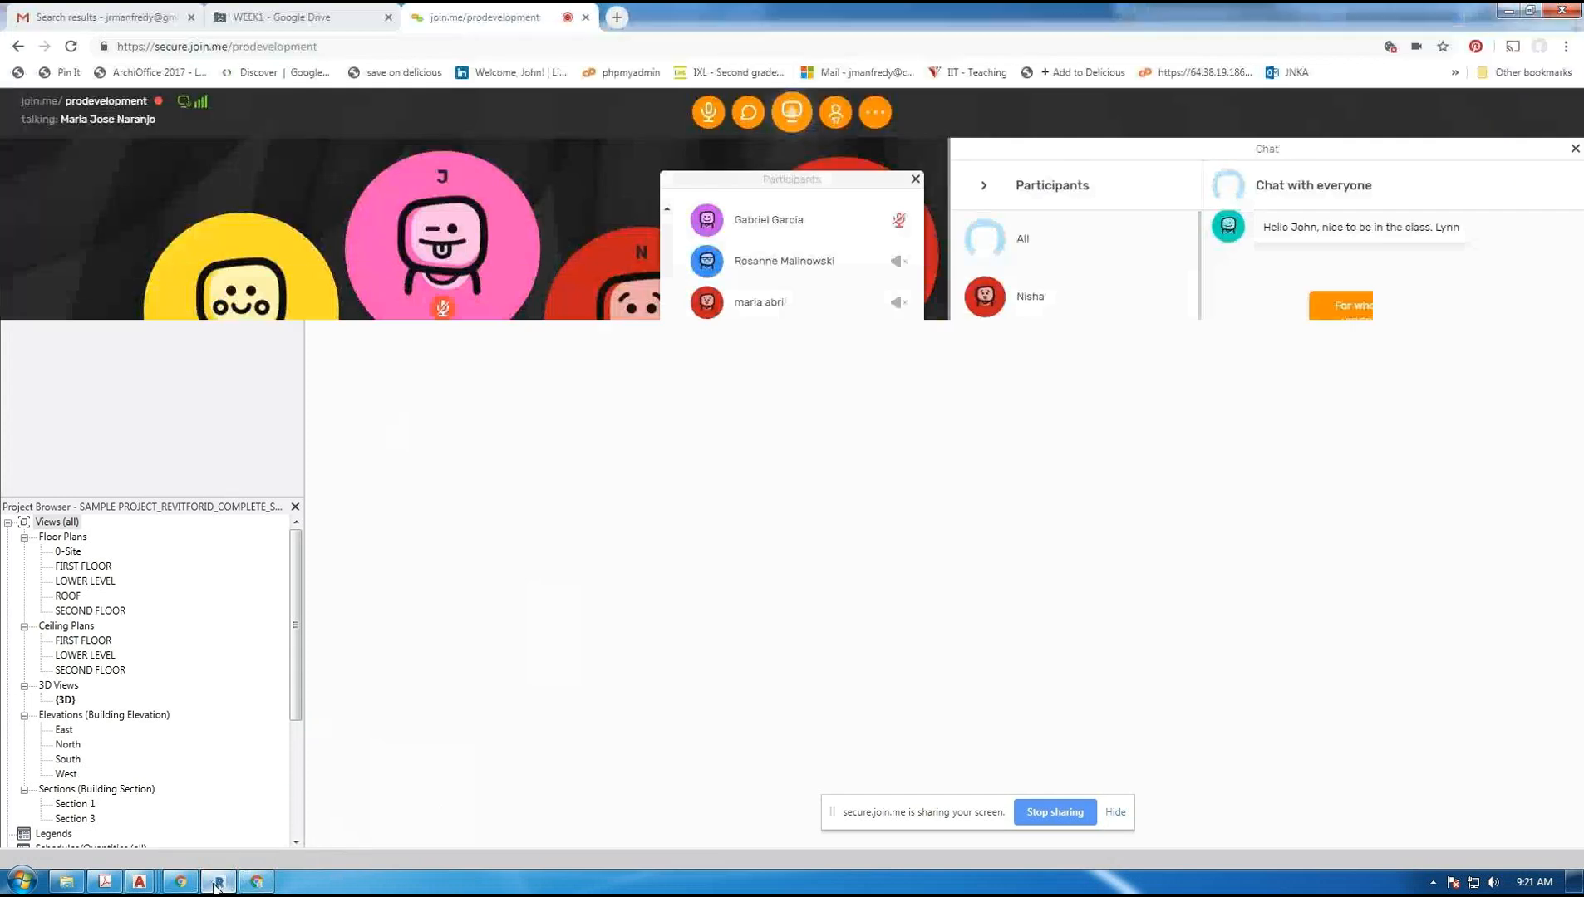
pyautogui.click(218, 886)
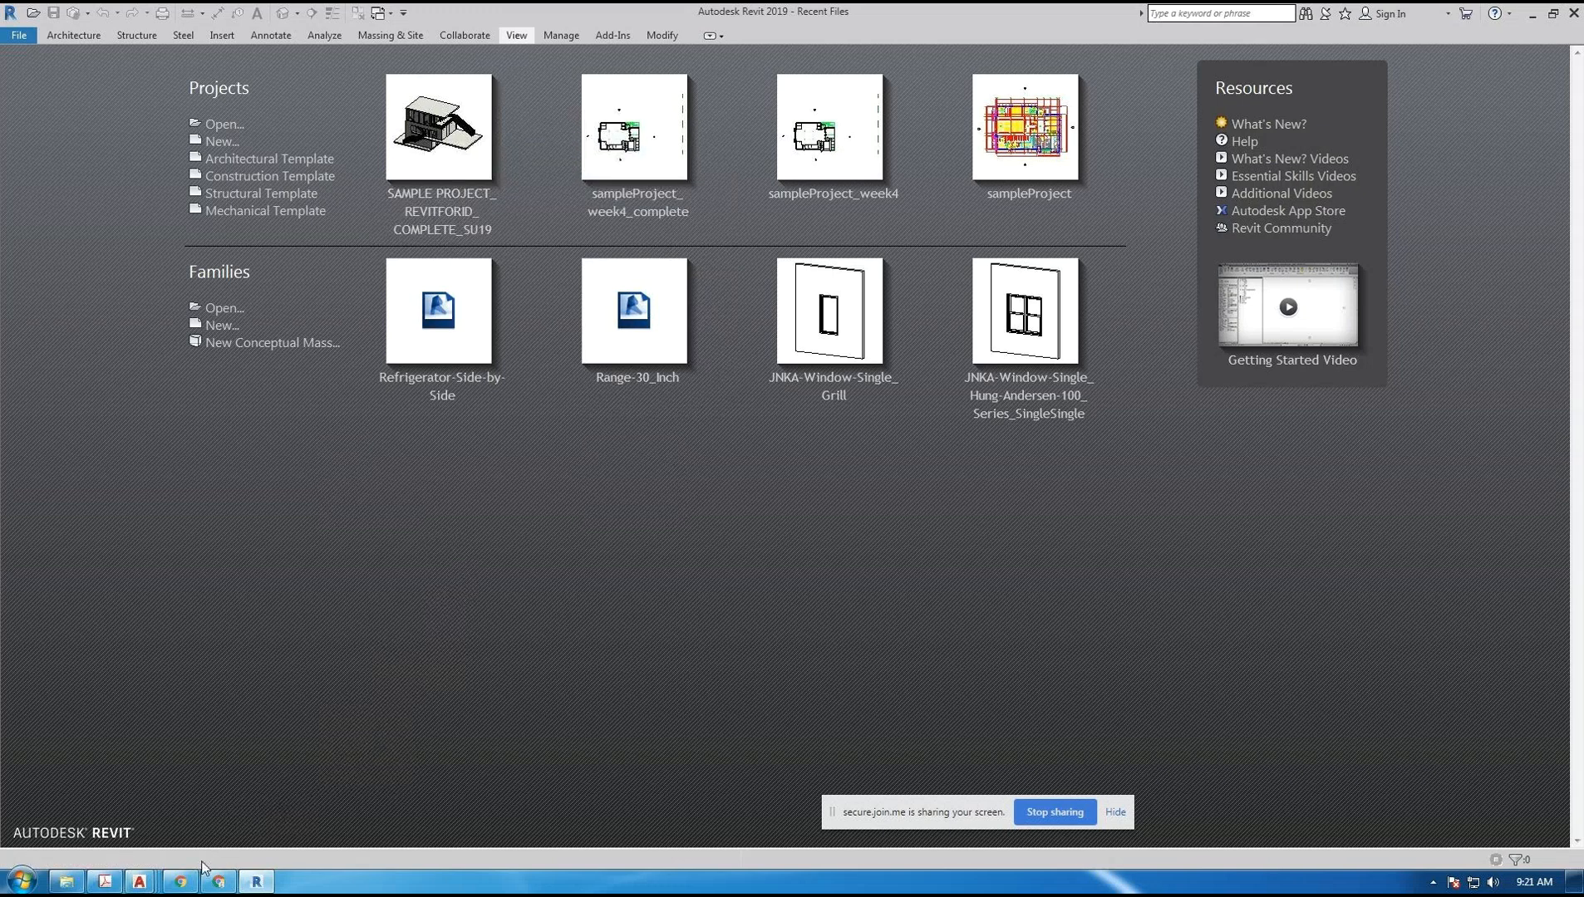
pyautogui.click(218, 881)
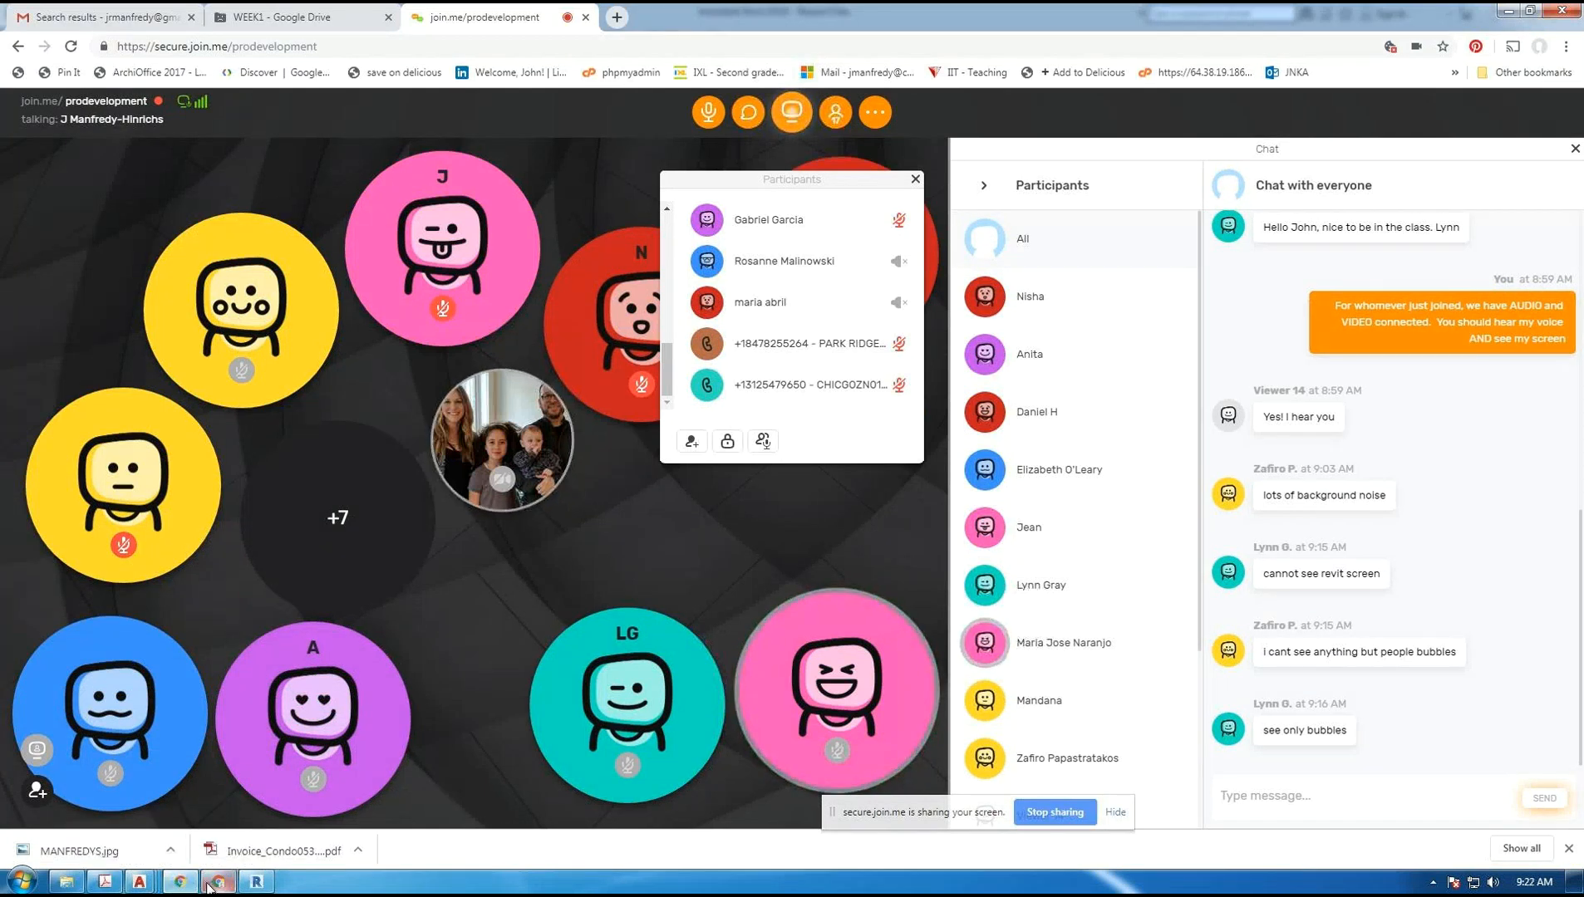
pyautogui.click(254, 882)
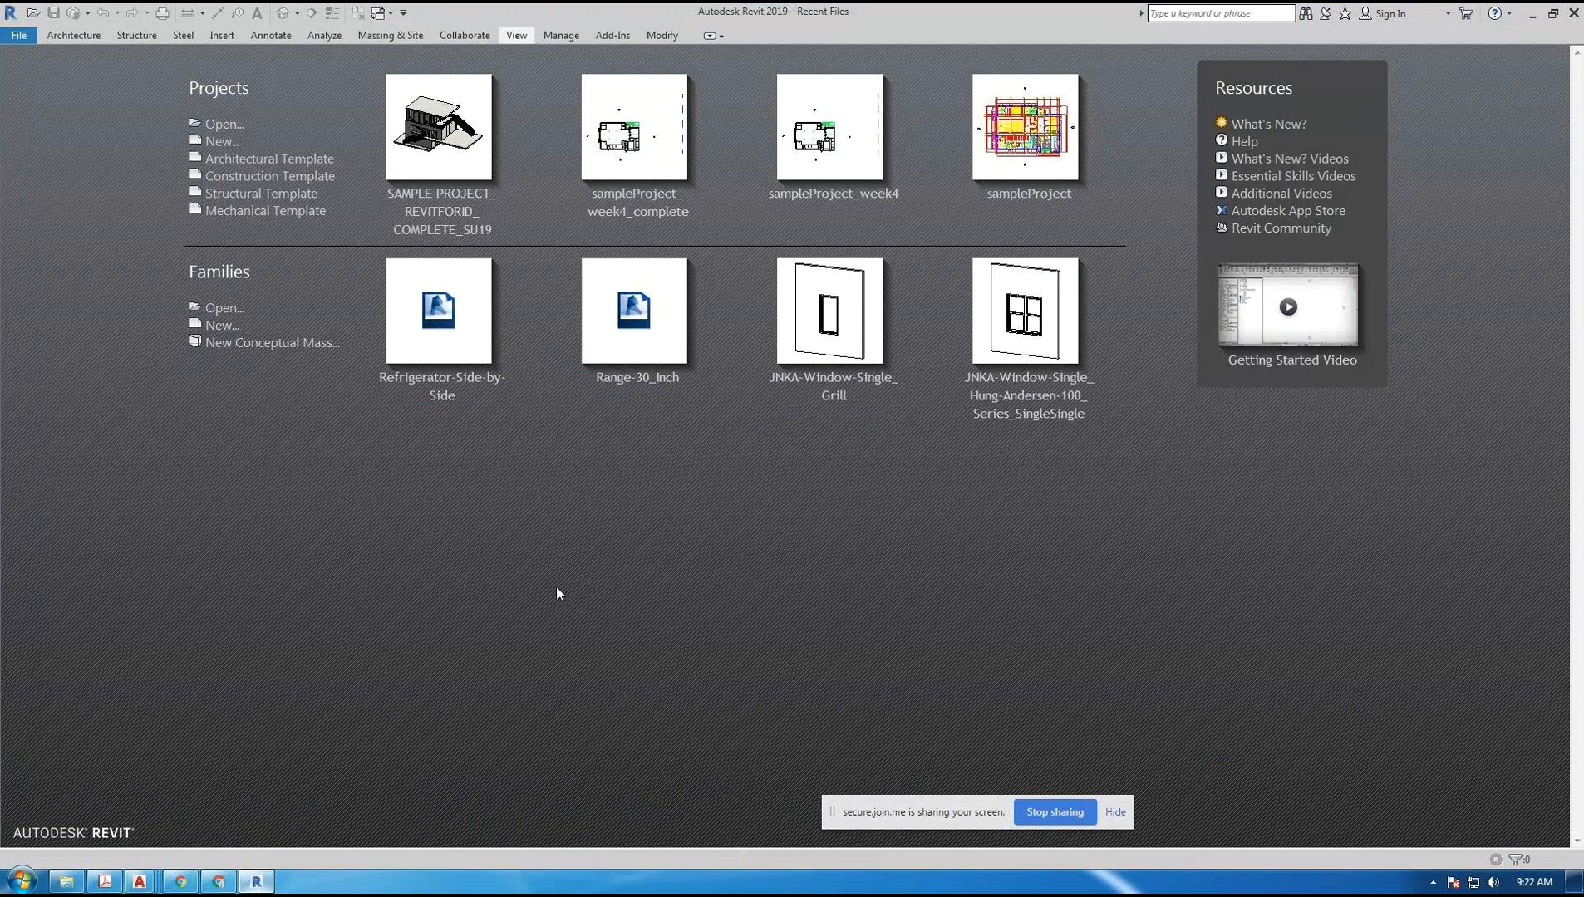
# - Create a new project from the Architectural Template and move the screen-sharing notice clear of the drawing area
pyautogui.click(222, 142)
pyautogui.moveTo(756, 366); pyautogui.dragTo(640, 433)
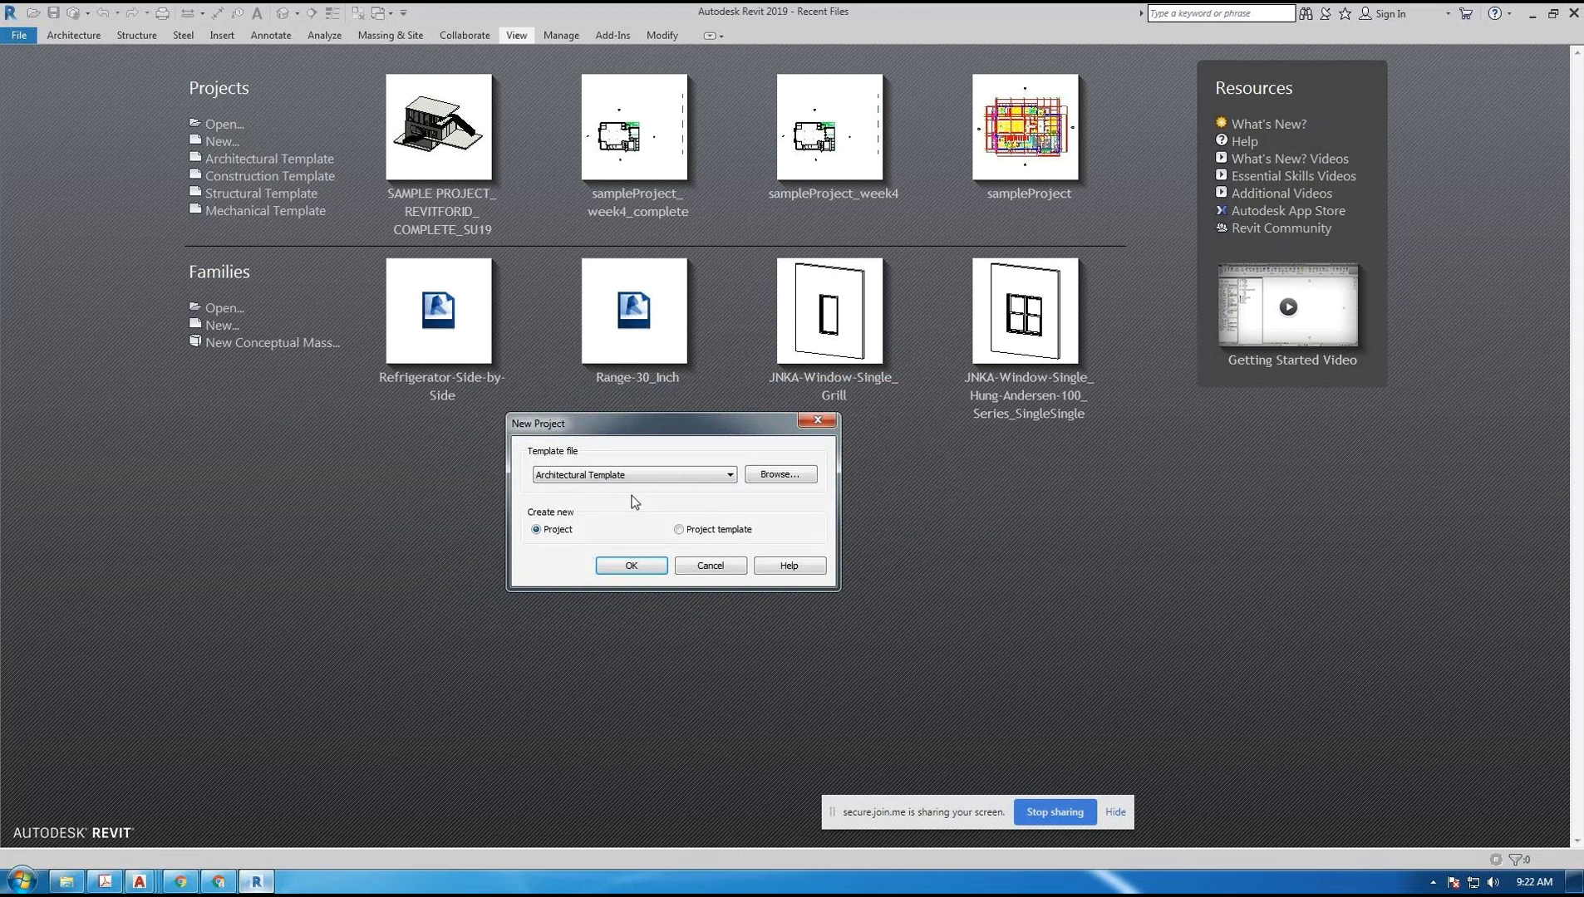
pyautogui.click(650, 479)
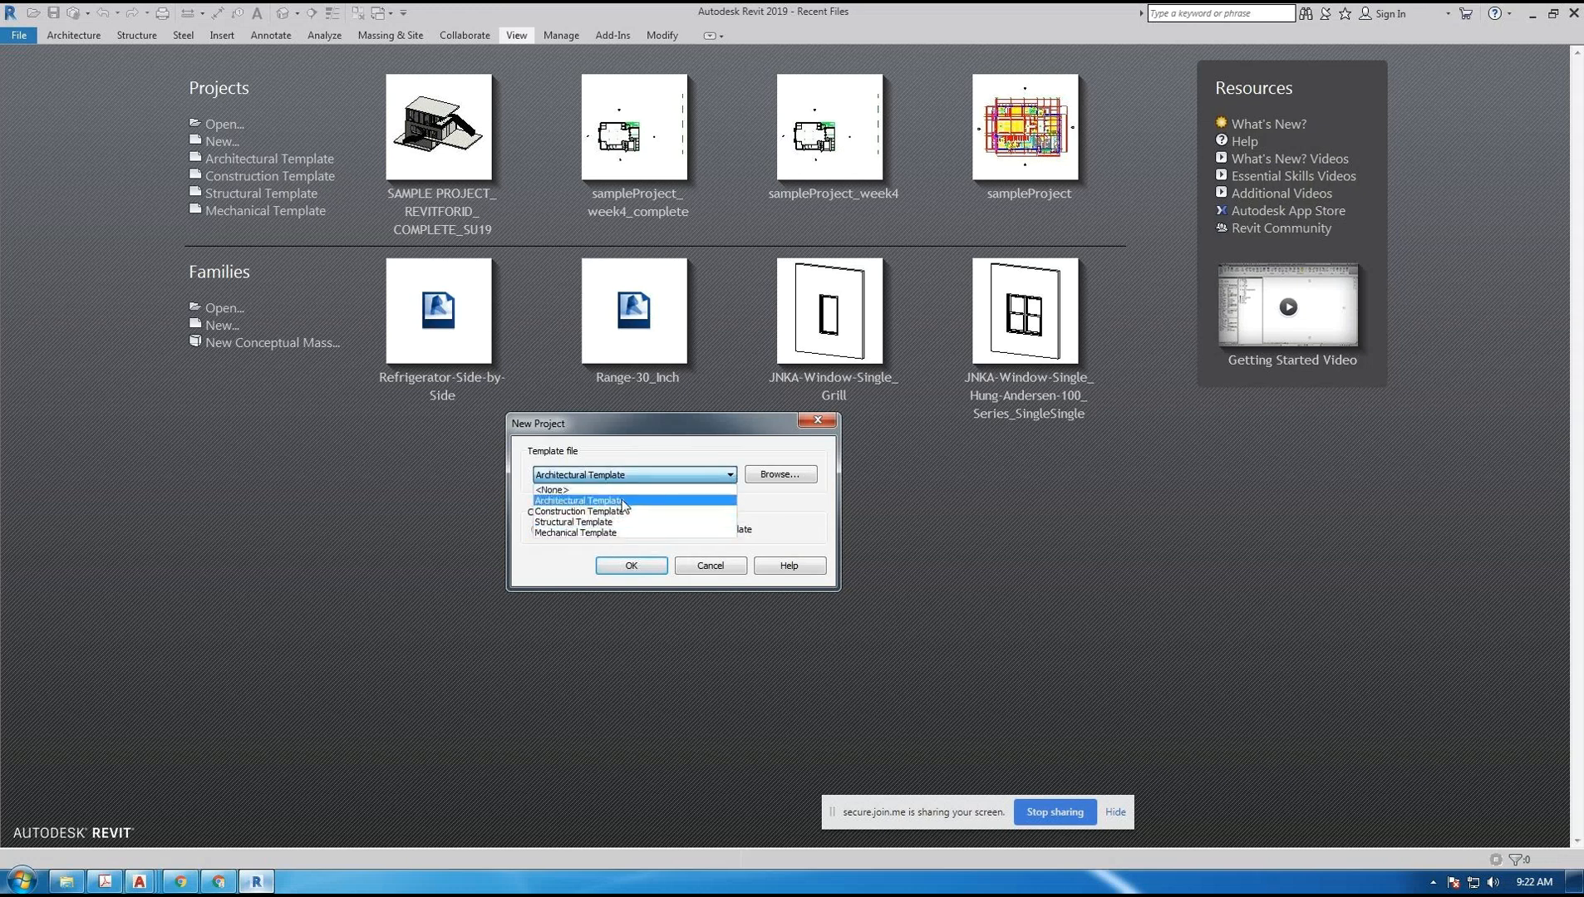
pyautogui.click(620, 501)
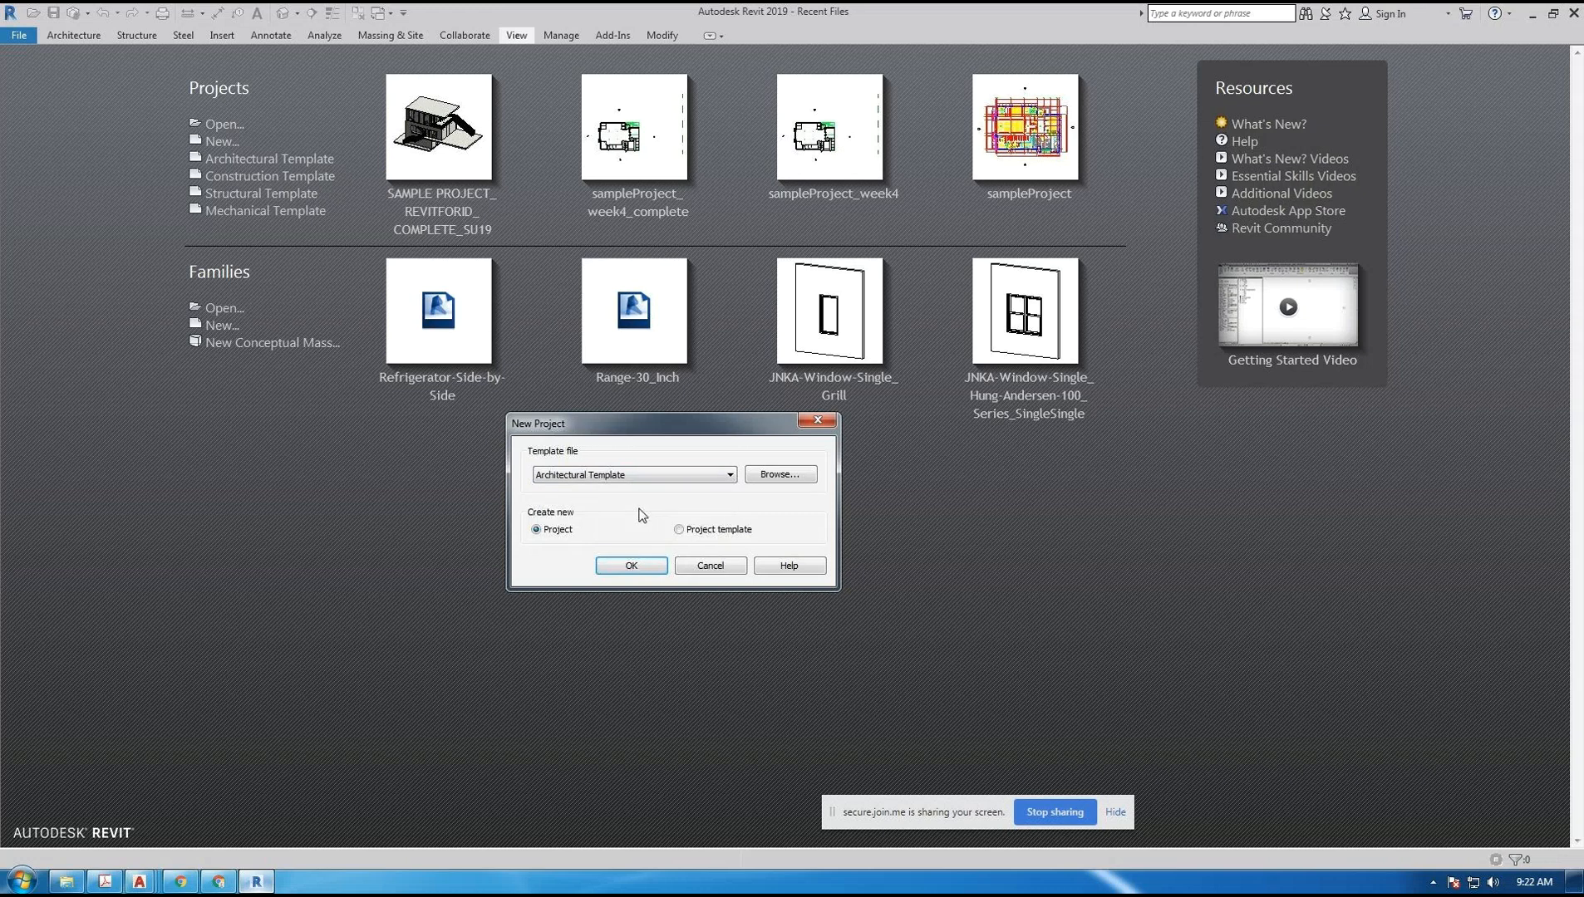
pyautogui.click(640, 571)
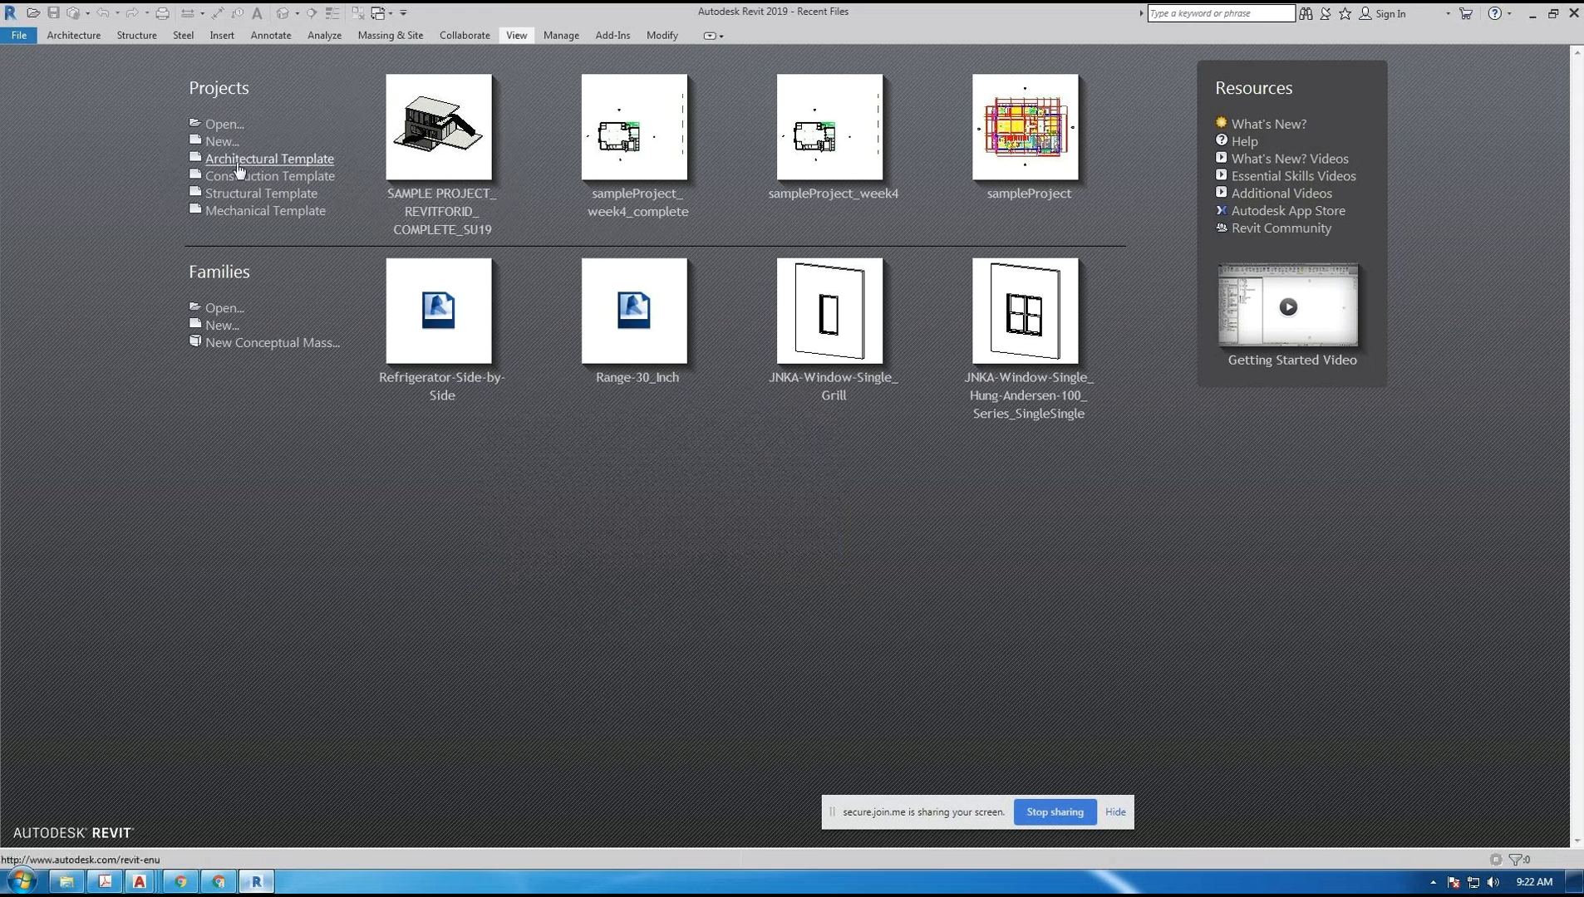
pyautogui.click(305, 161)
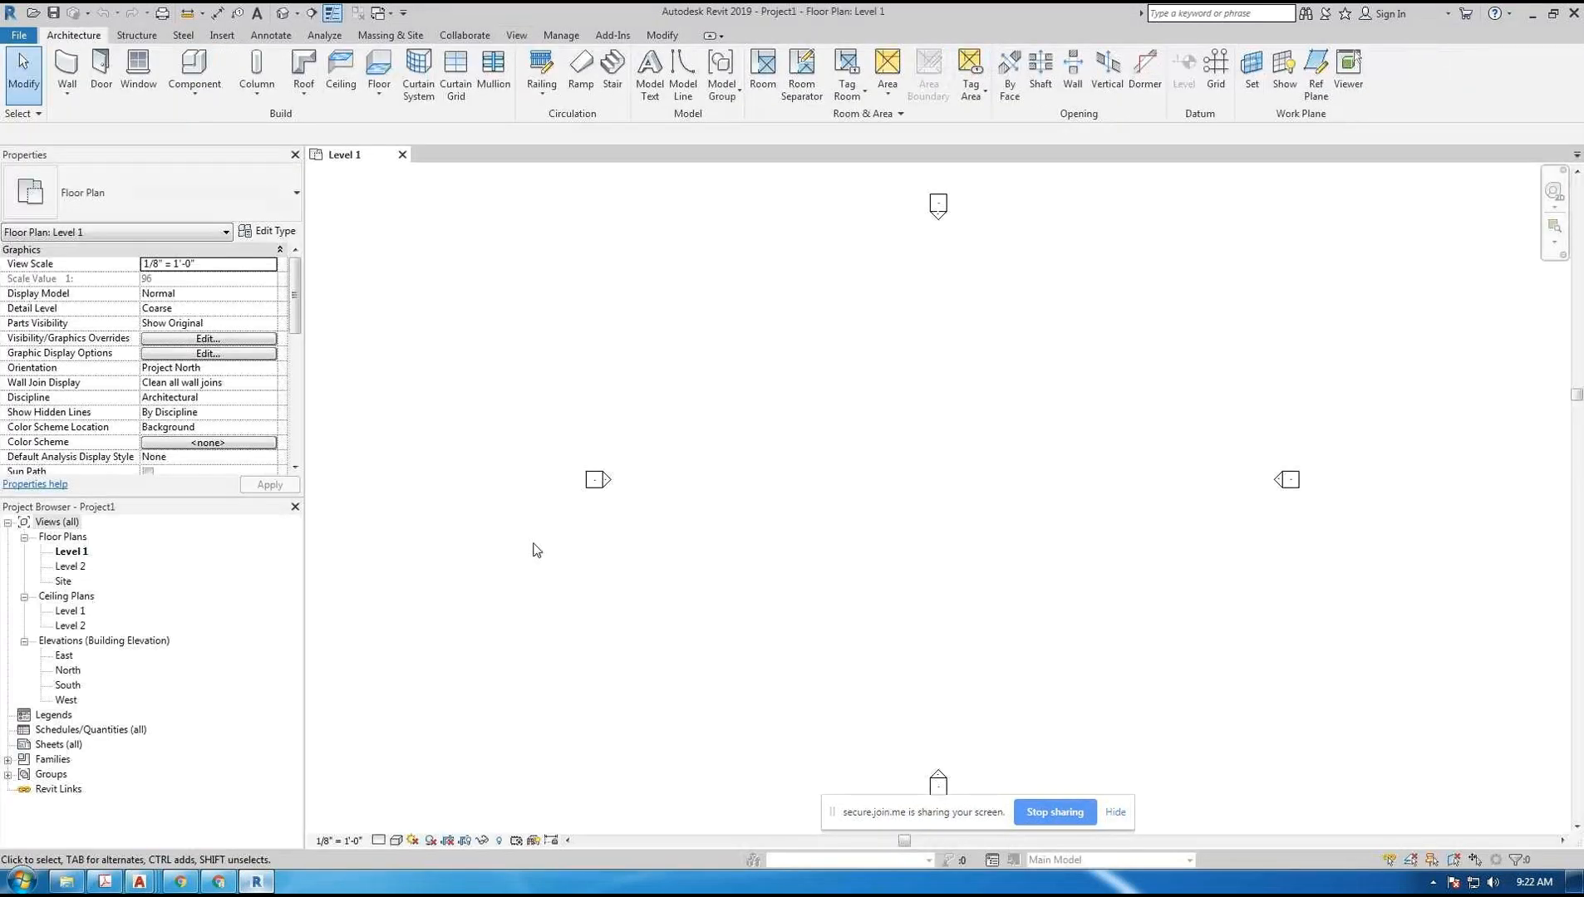
pyautogui.moveTo(835, 818); pyautogui.dragTo(825, 864)
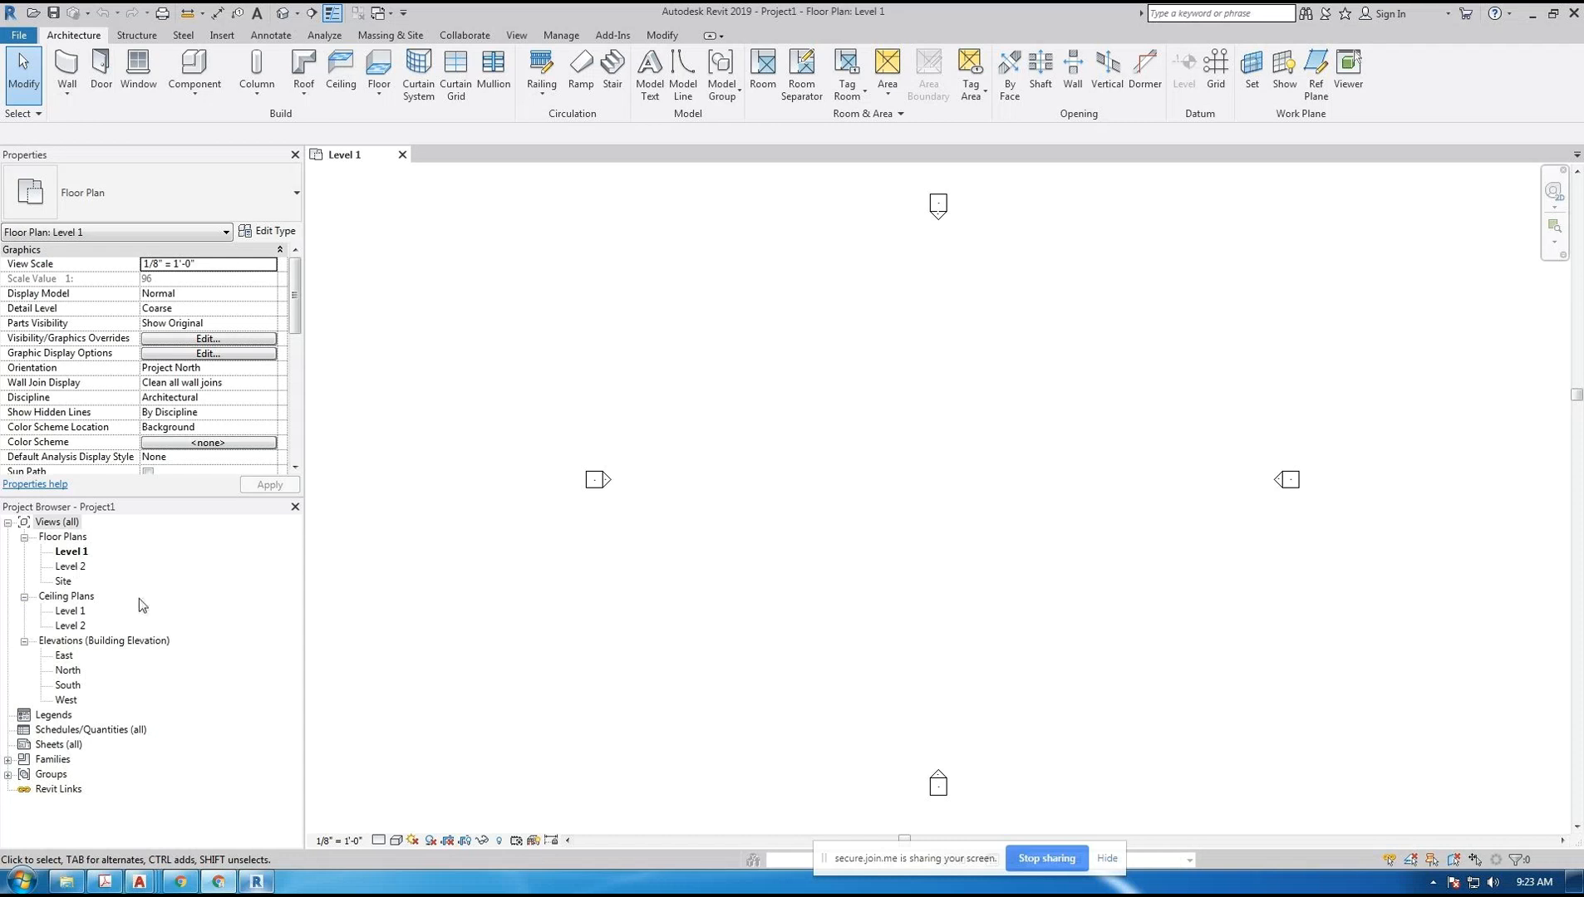
# - Open the Level 2 floor plan, followed by the East elevation with its level heads in close view
pyautogui.doubleClick(85, 568)
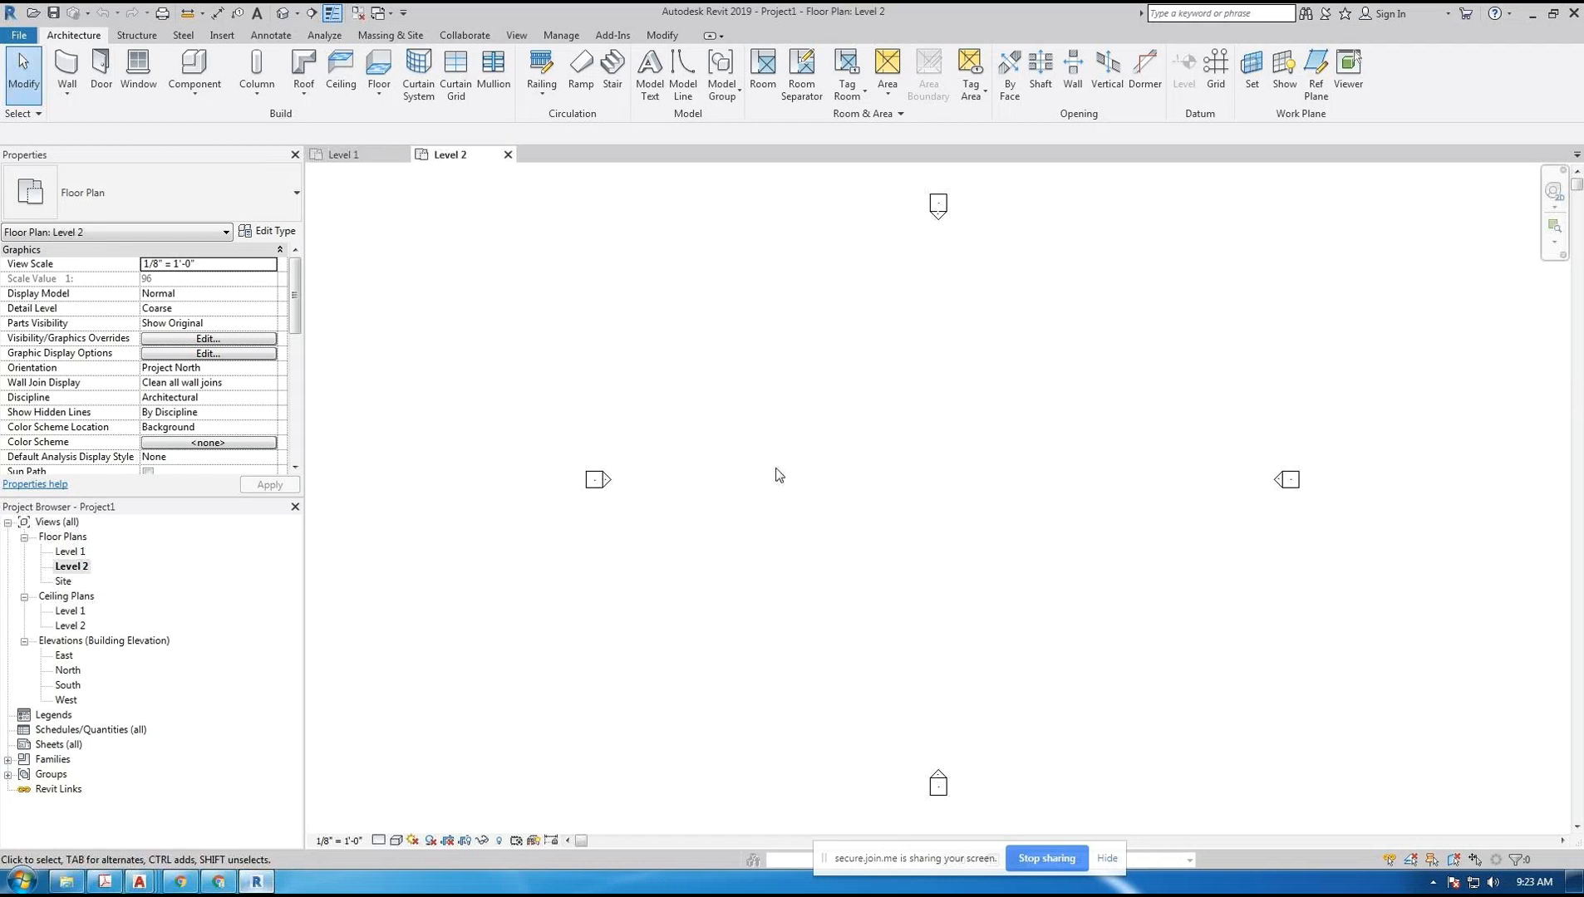
pyautogui.click(66, 656)
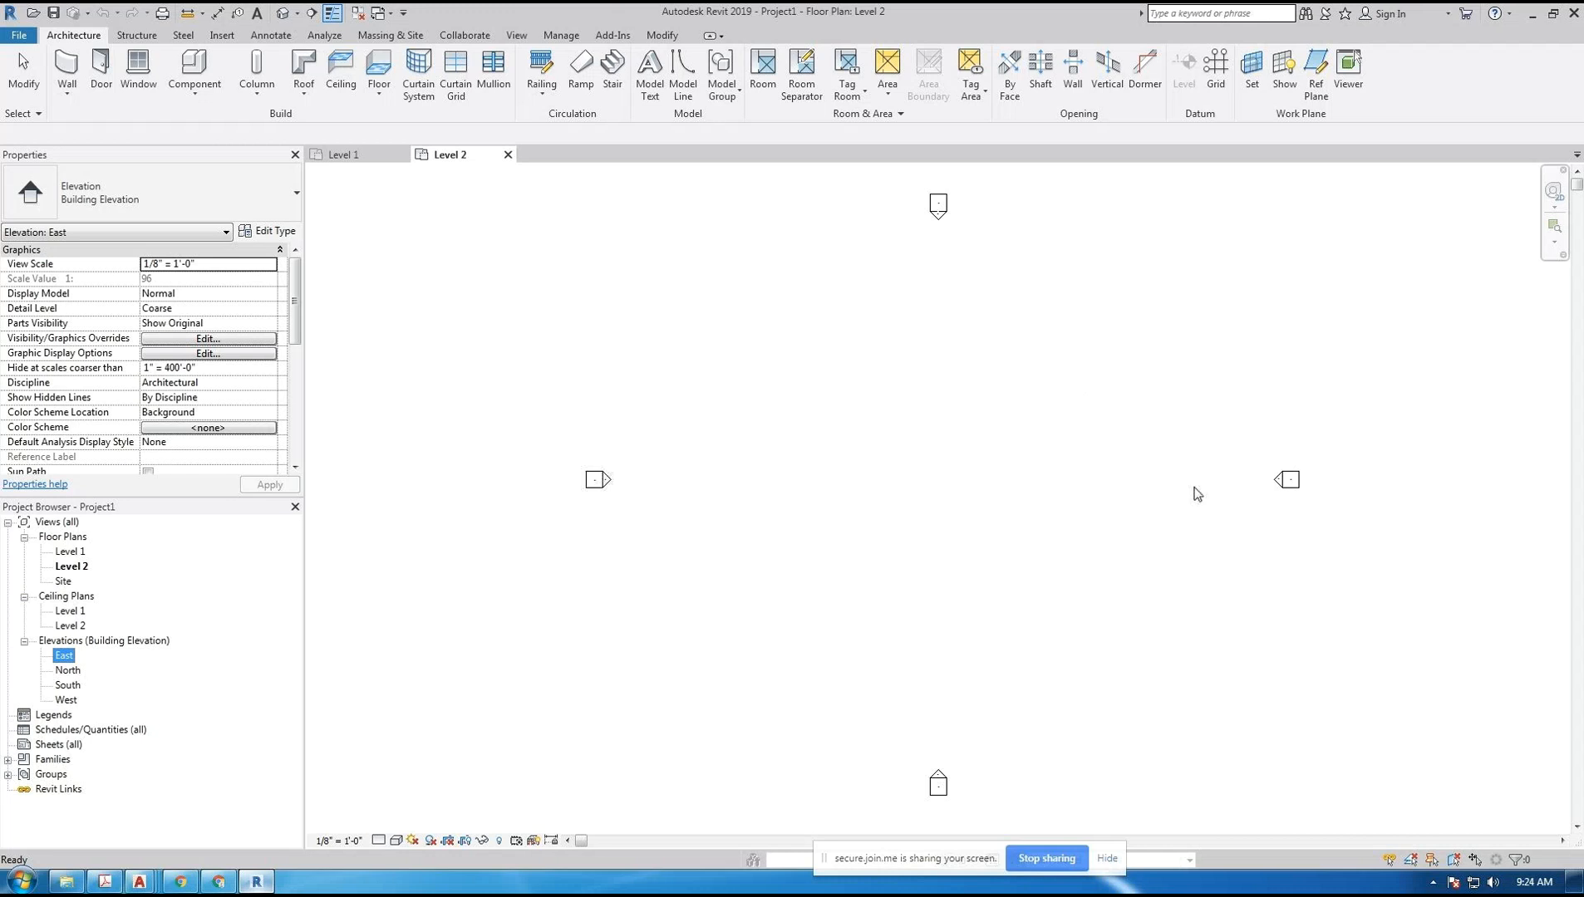
pyautogui.click(66, 662)
pyautogui.doubleClick(65, 663)
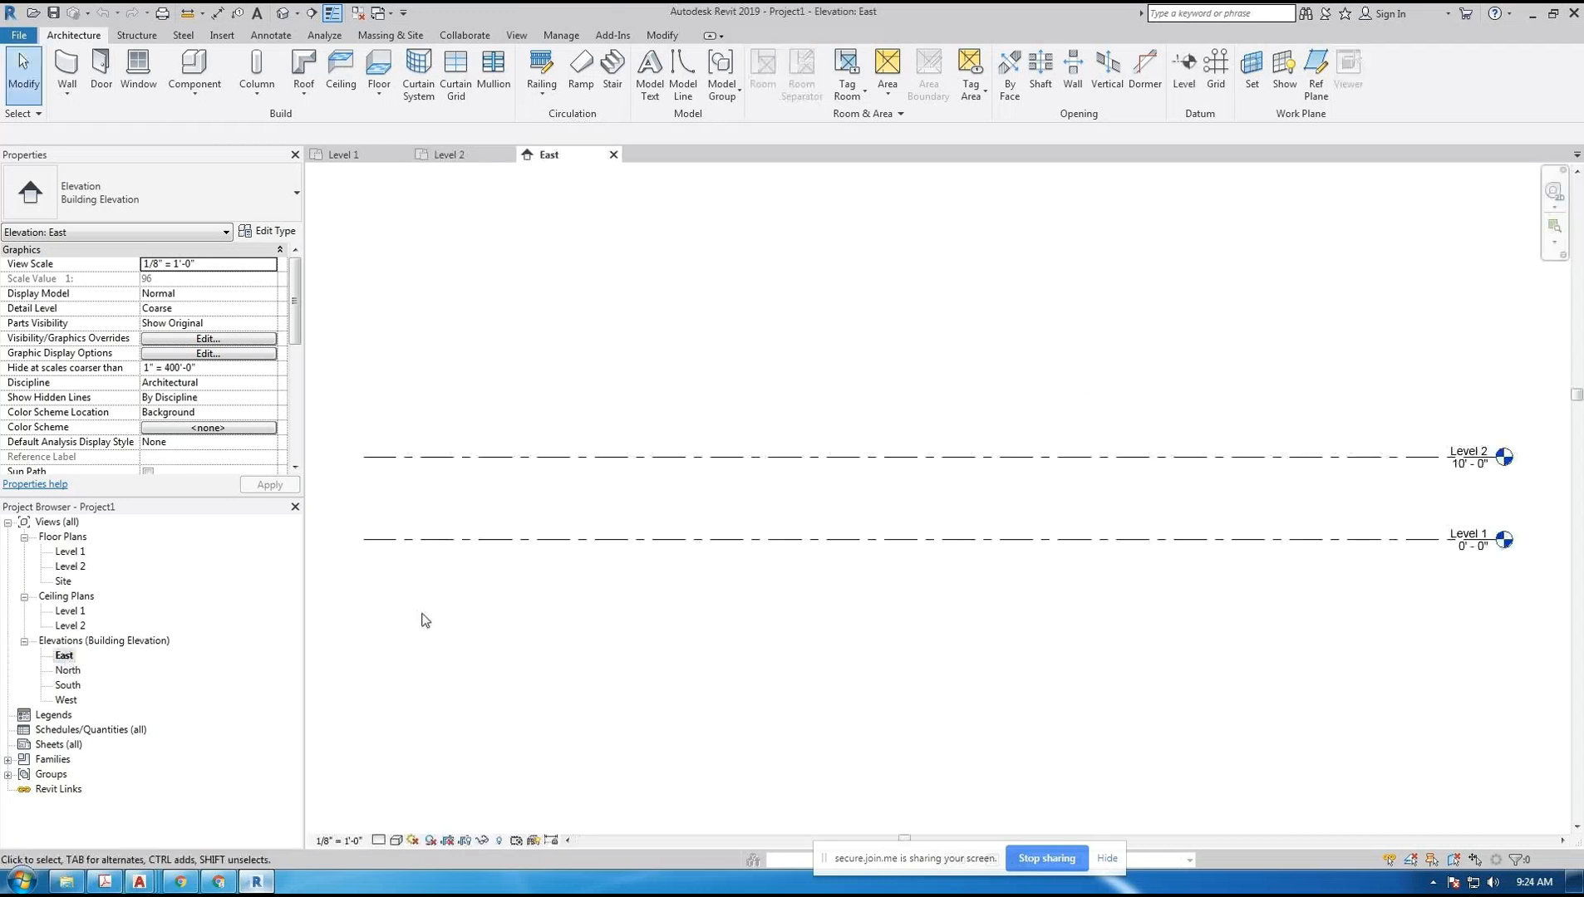
pyautogui.moveTo(1421, 592); pyautogui.dragTo(904, 581, button='middle')
pyautogui.scroll(1, 1000, 545)
pyautogui.scroll(4, 1002, 551)
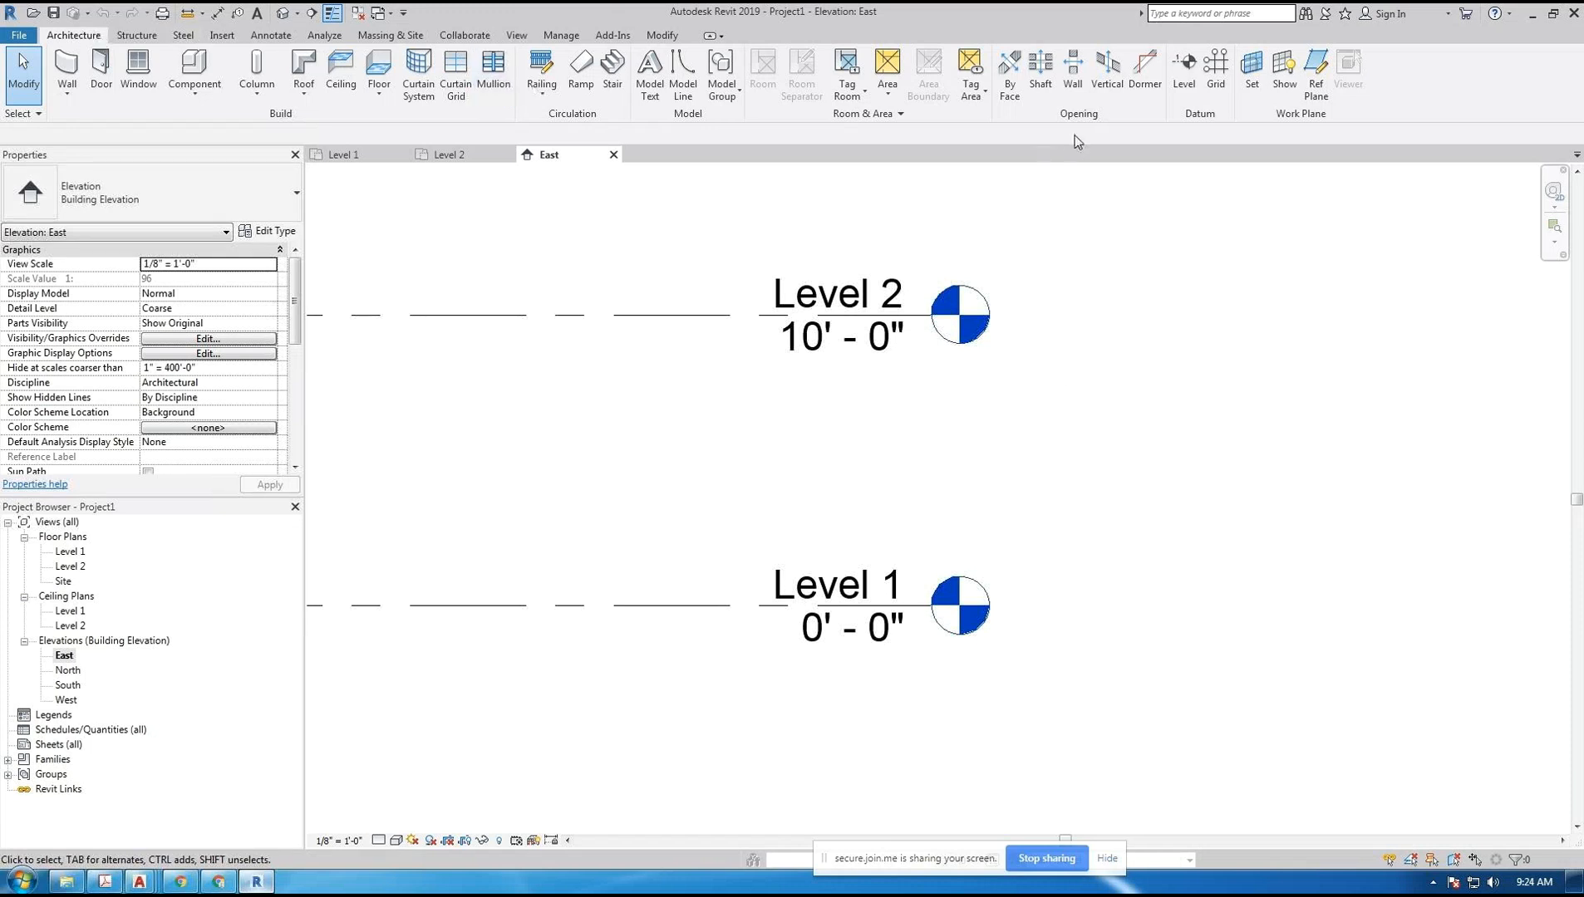
pyautogui.moveTo(1146, 374); pyautogui.dragTo(1275, 414, button='middle')
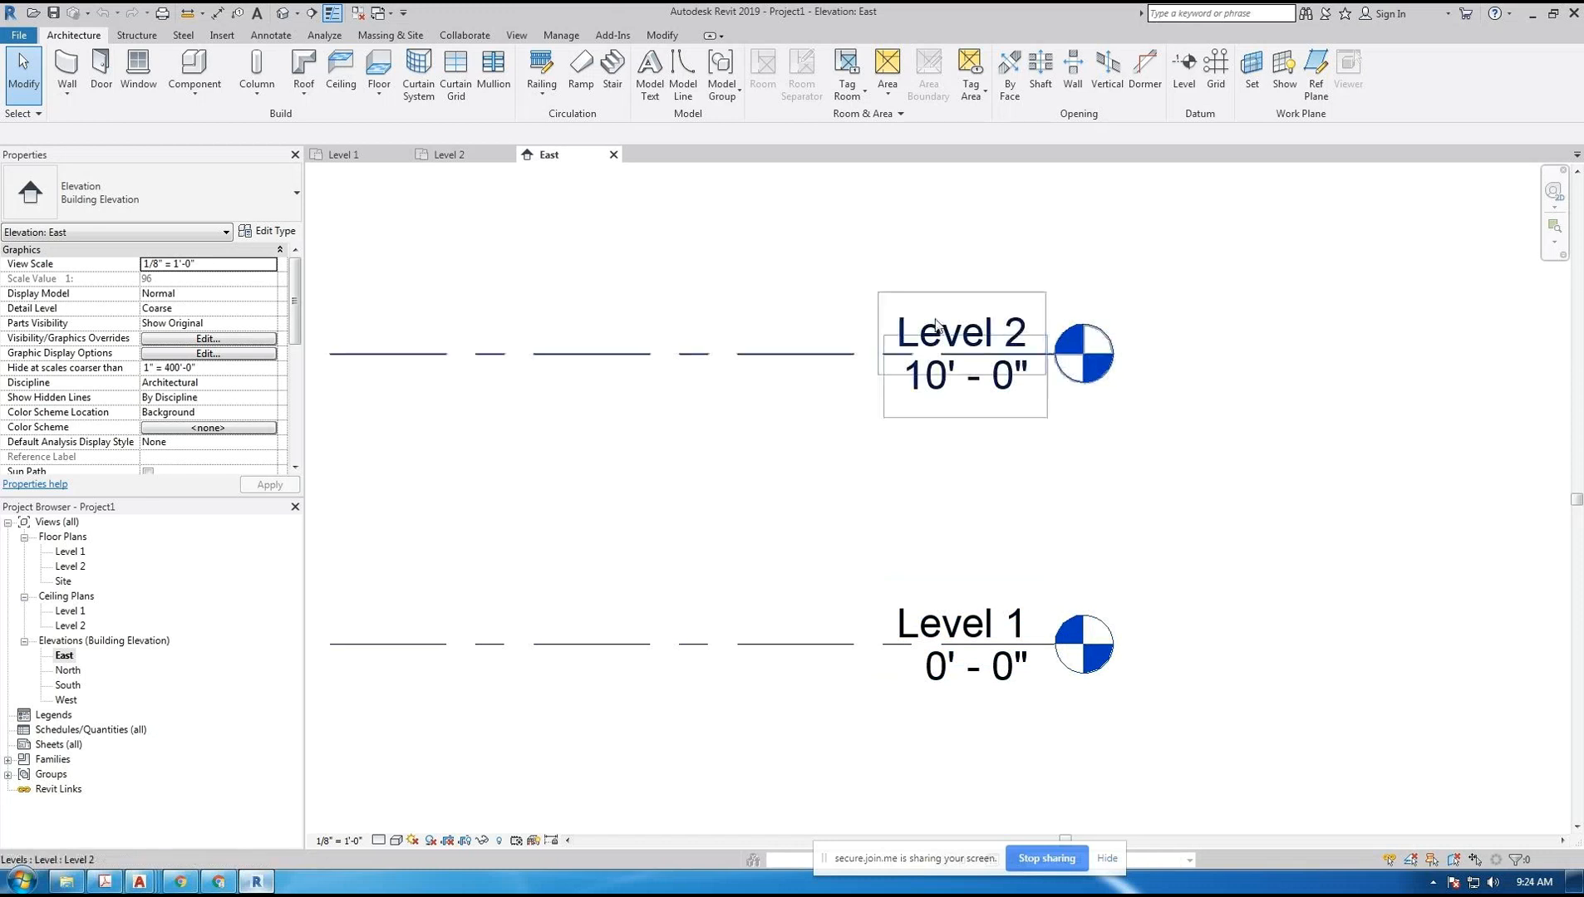
# - Rename Level 1 to FIRST FLOOR in the East elevation and rename its corresponding views as well
pyautogui.click(970, 632)
pyautogui.click(961, 637)
pyautogui.write('FIRST FLOOR')
pyautogui.press('Return')
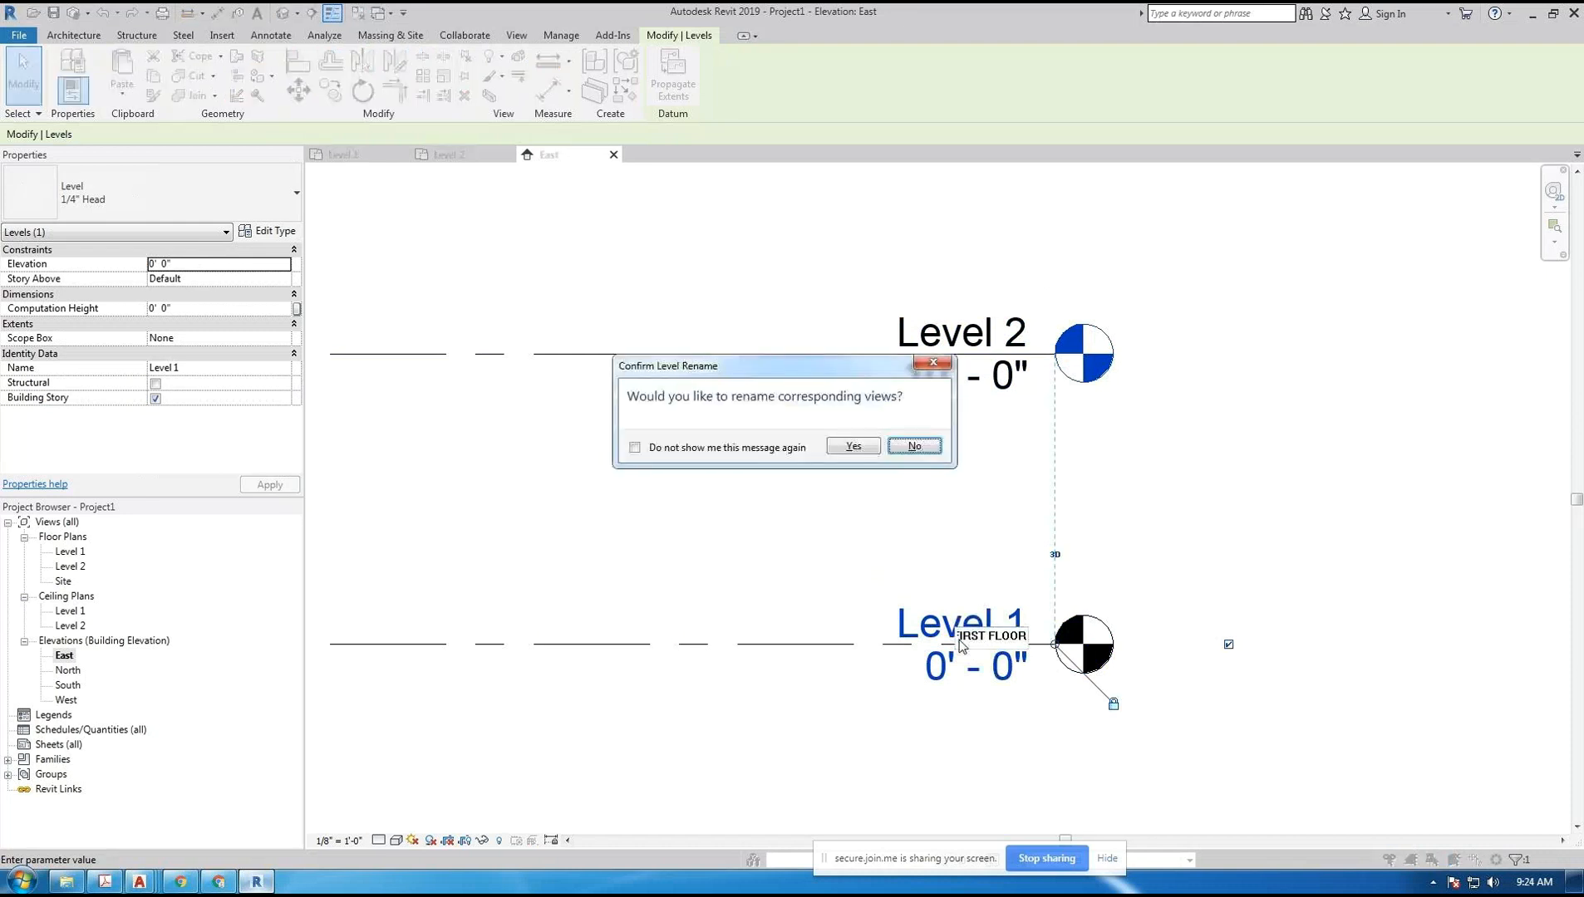
pyautogui.click(914, 446)
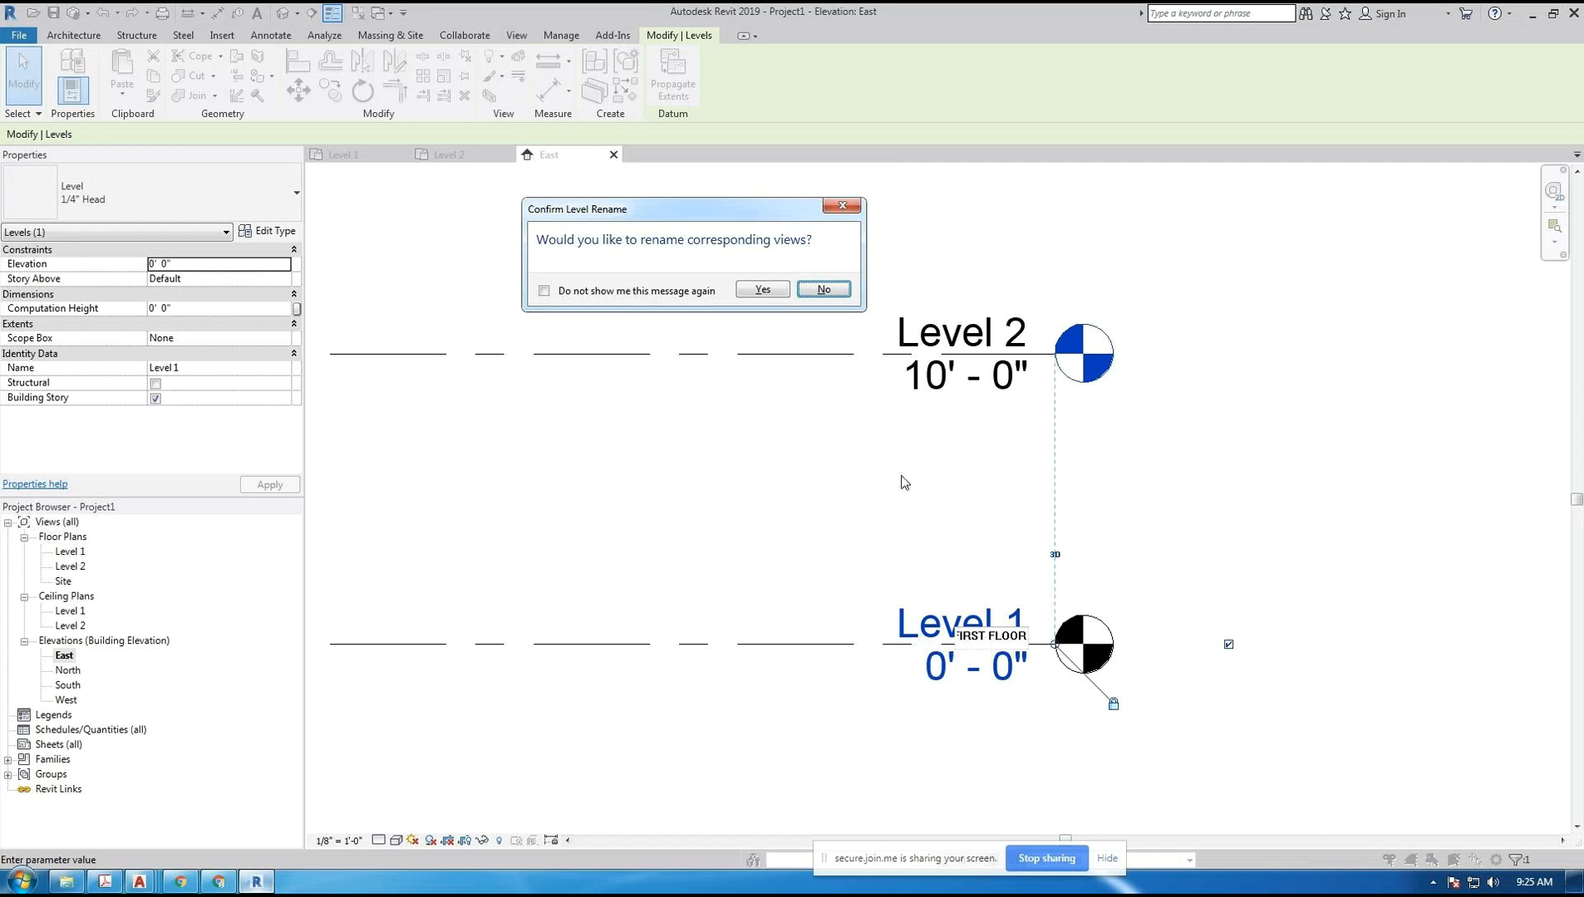
pyautogui.click(771, 293)
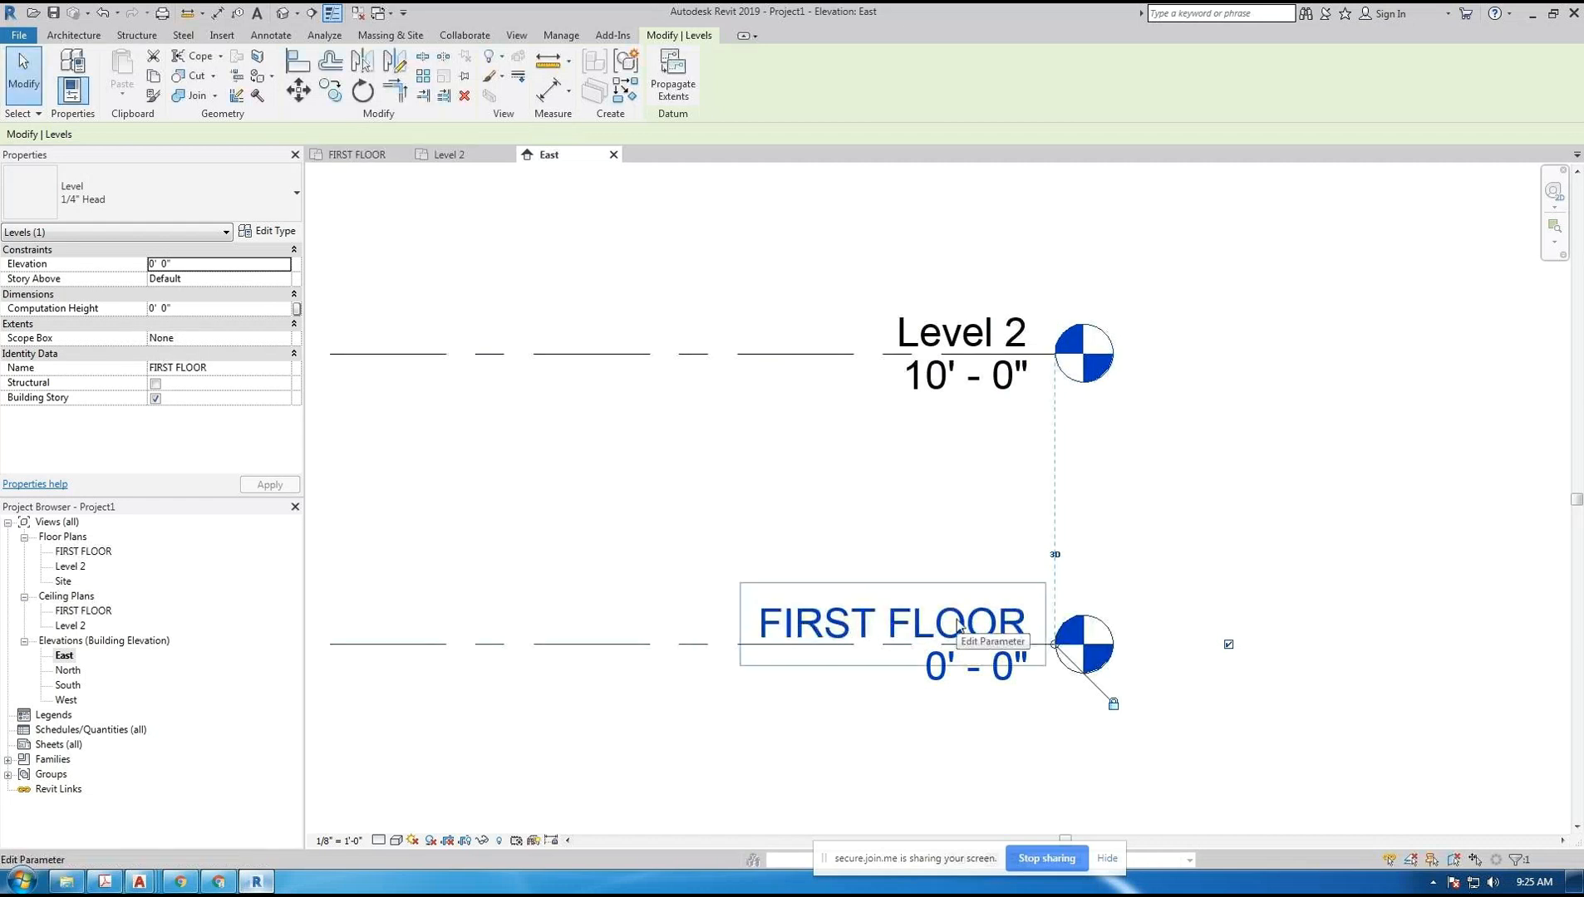
pyautogui.click(101, 553)
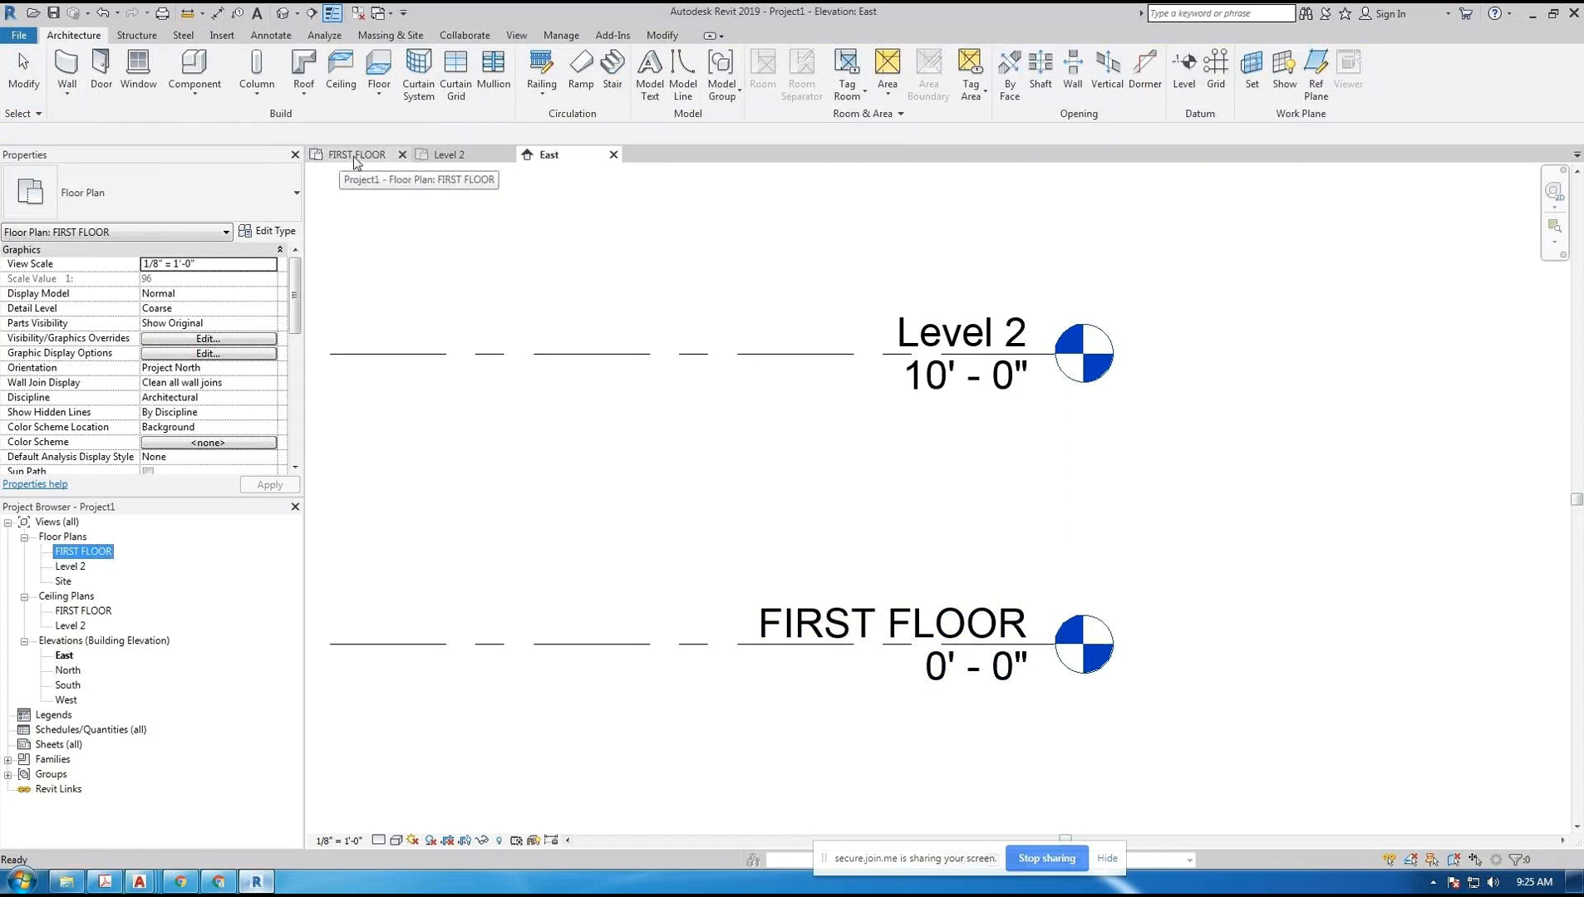
# - Rename Level 2 to SECOND FLOOR, rename its corresponding views as well, and clear the selection
pyautogui.click(973, 337)
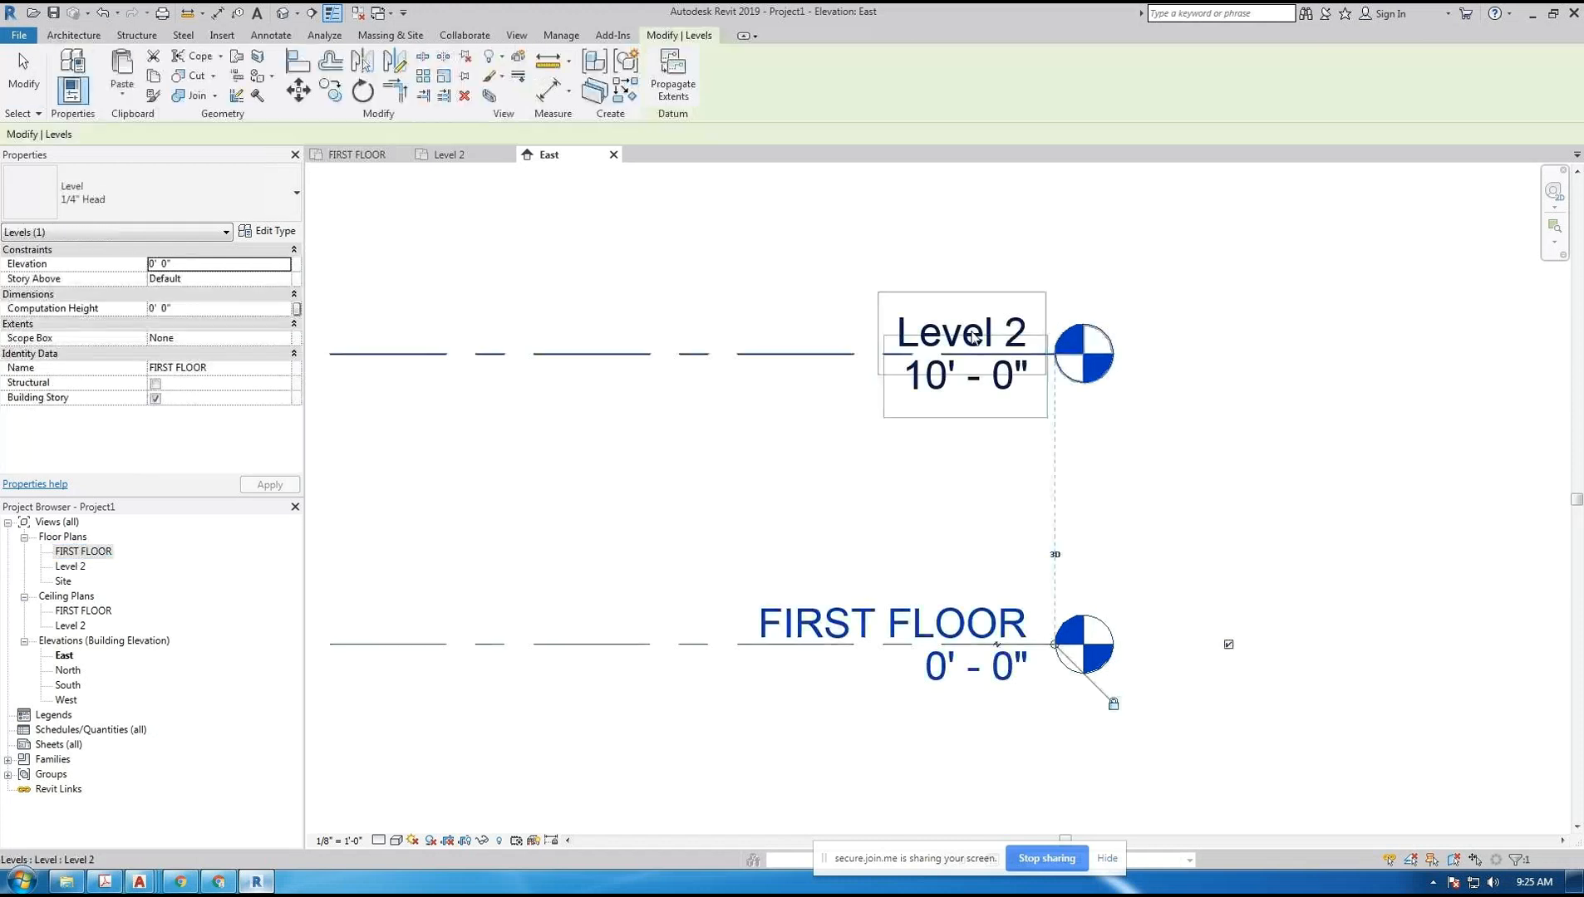
pyautogui.click(973, 337)
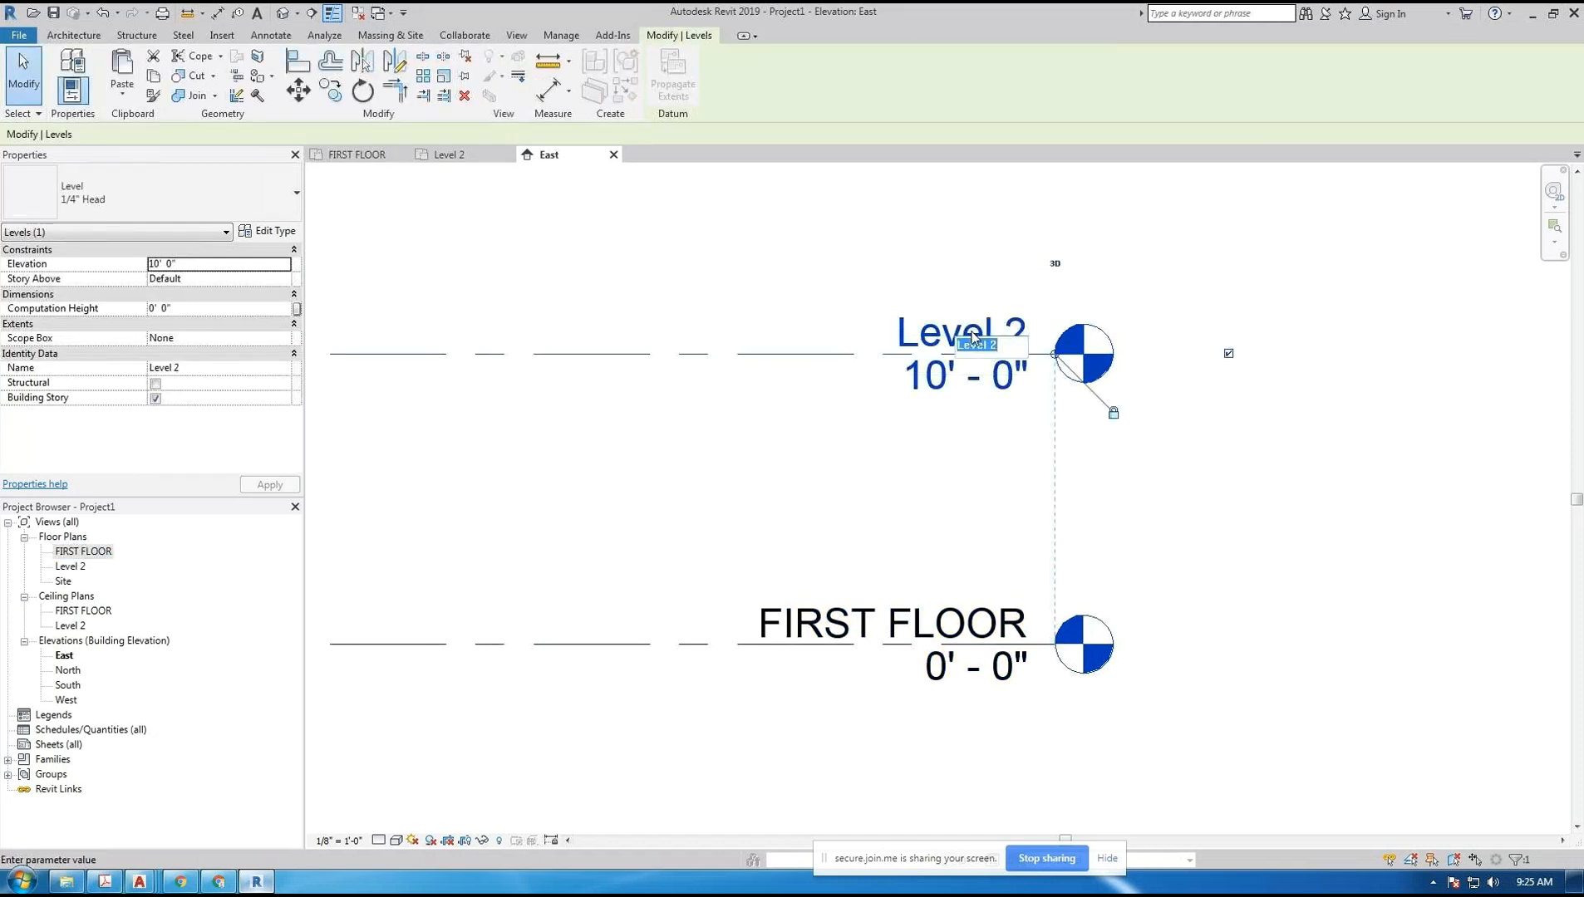
pyautogui.write('SECOND FLOOR')
pyautogui.press('Return')
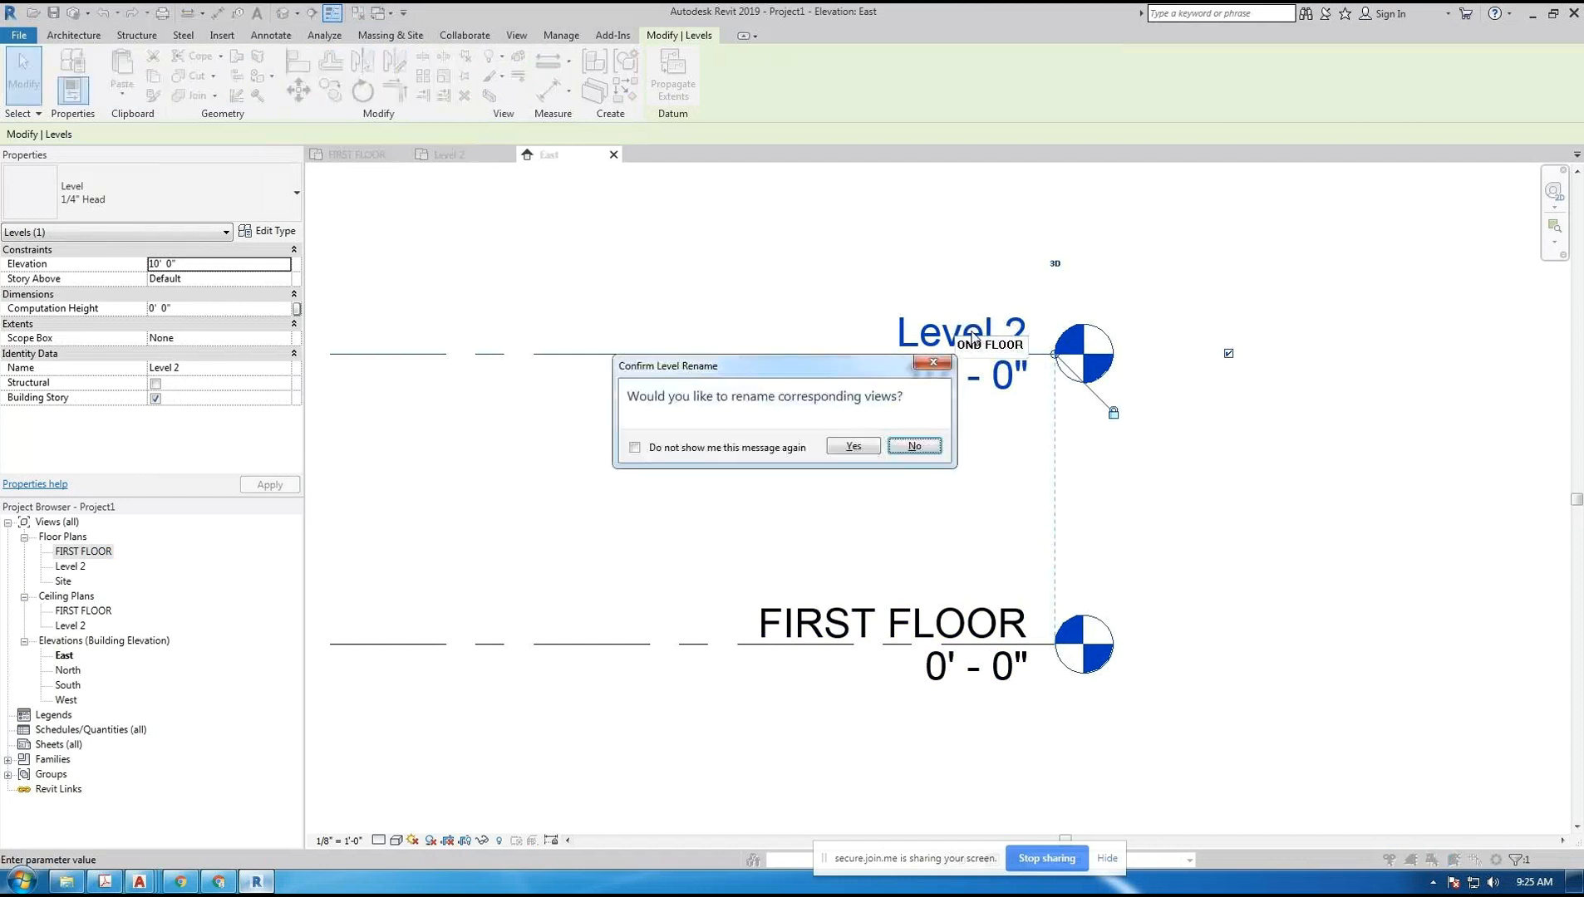
pyautogui.click(854, 447)
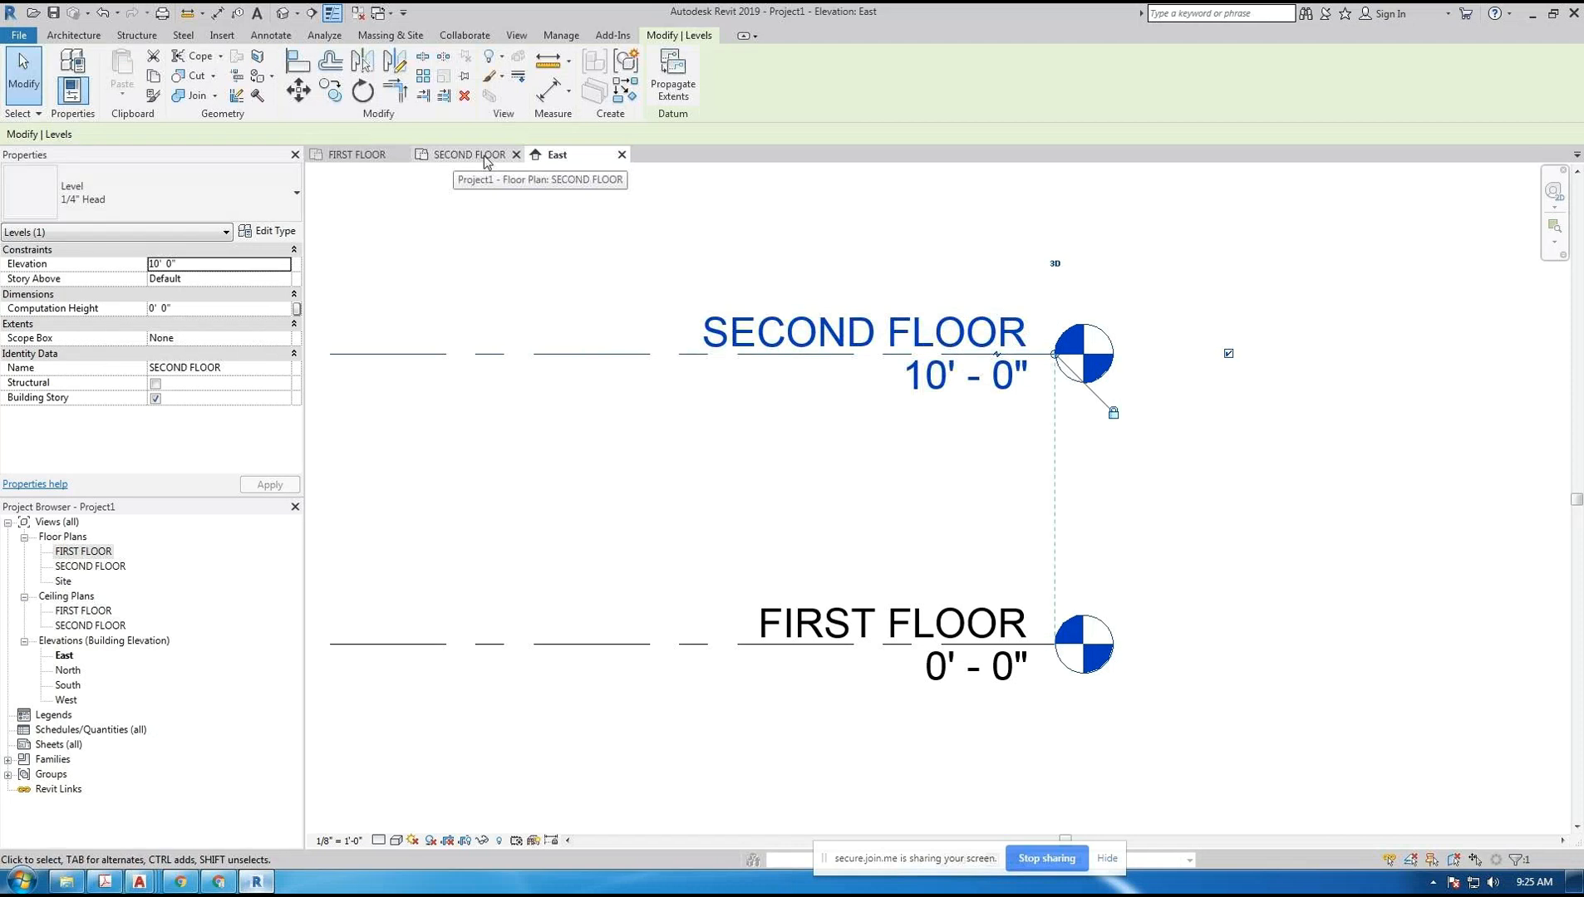
pyautogui.click(90, 567)
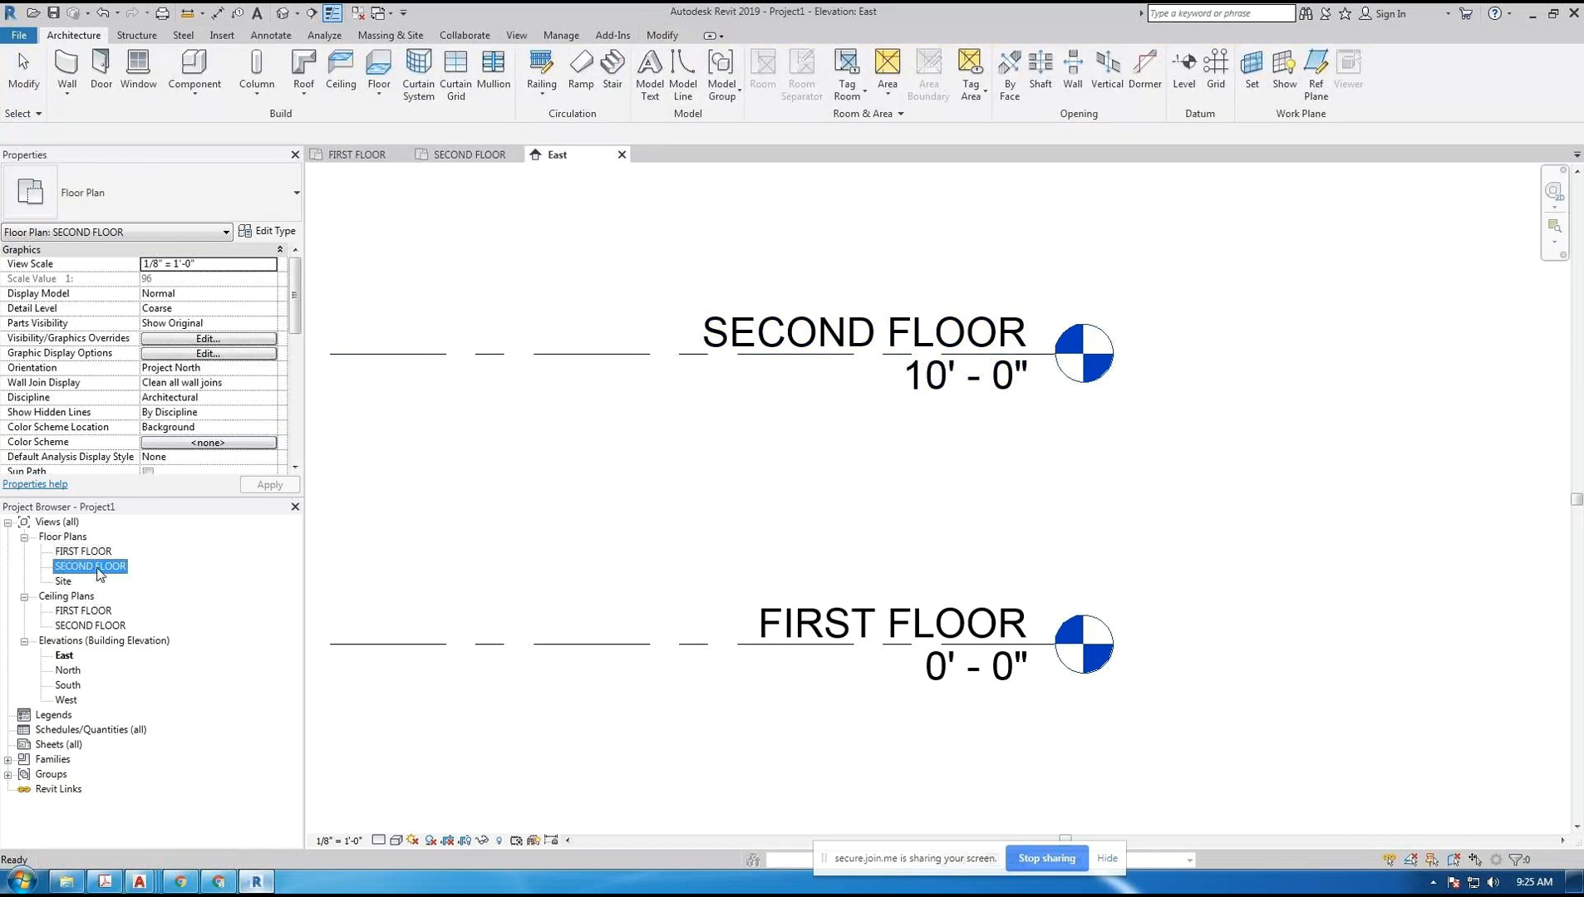
pyautogui.click(662, 516)
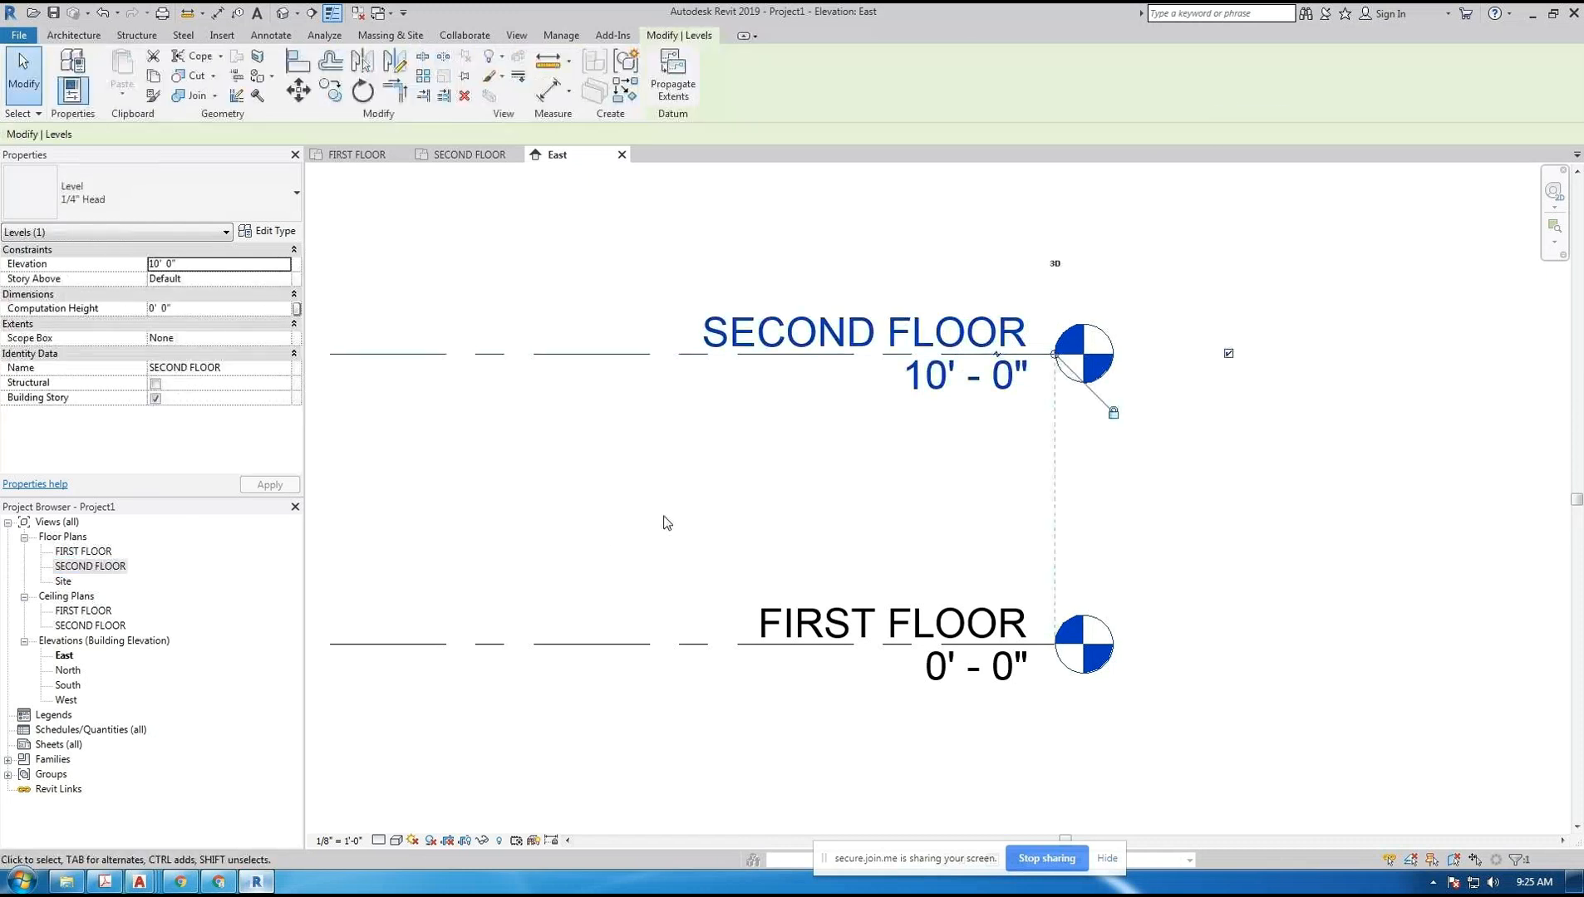
pyautogui.click(860, 499)
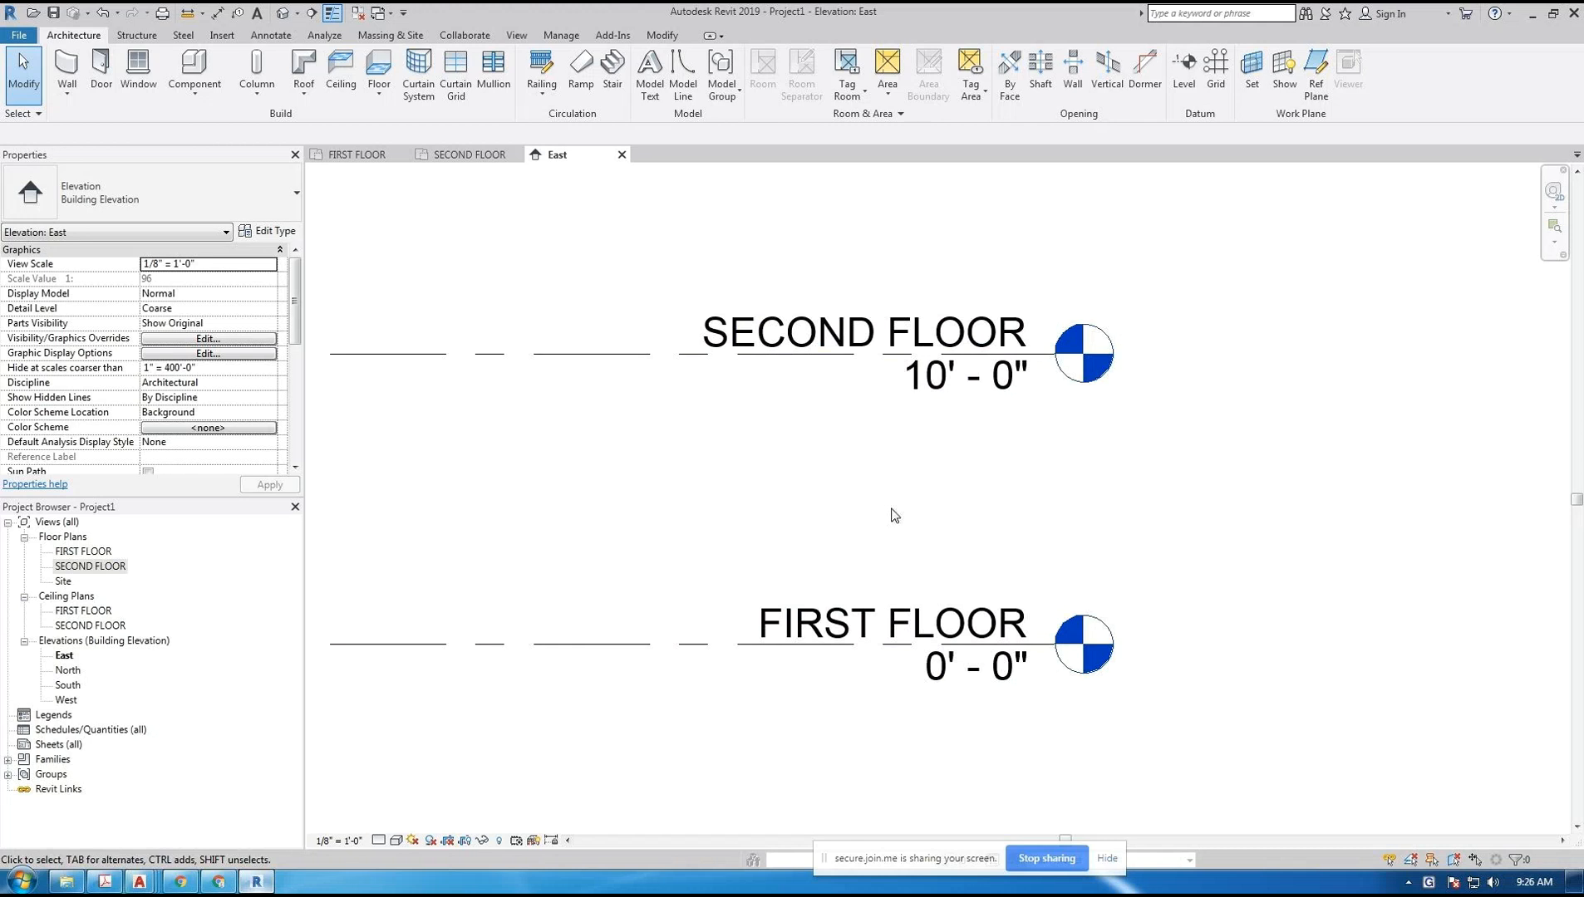
pyautogui.scroll(-1, 893, 515)
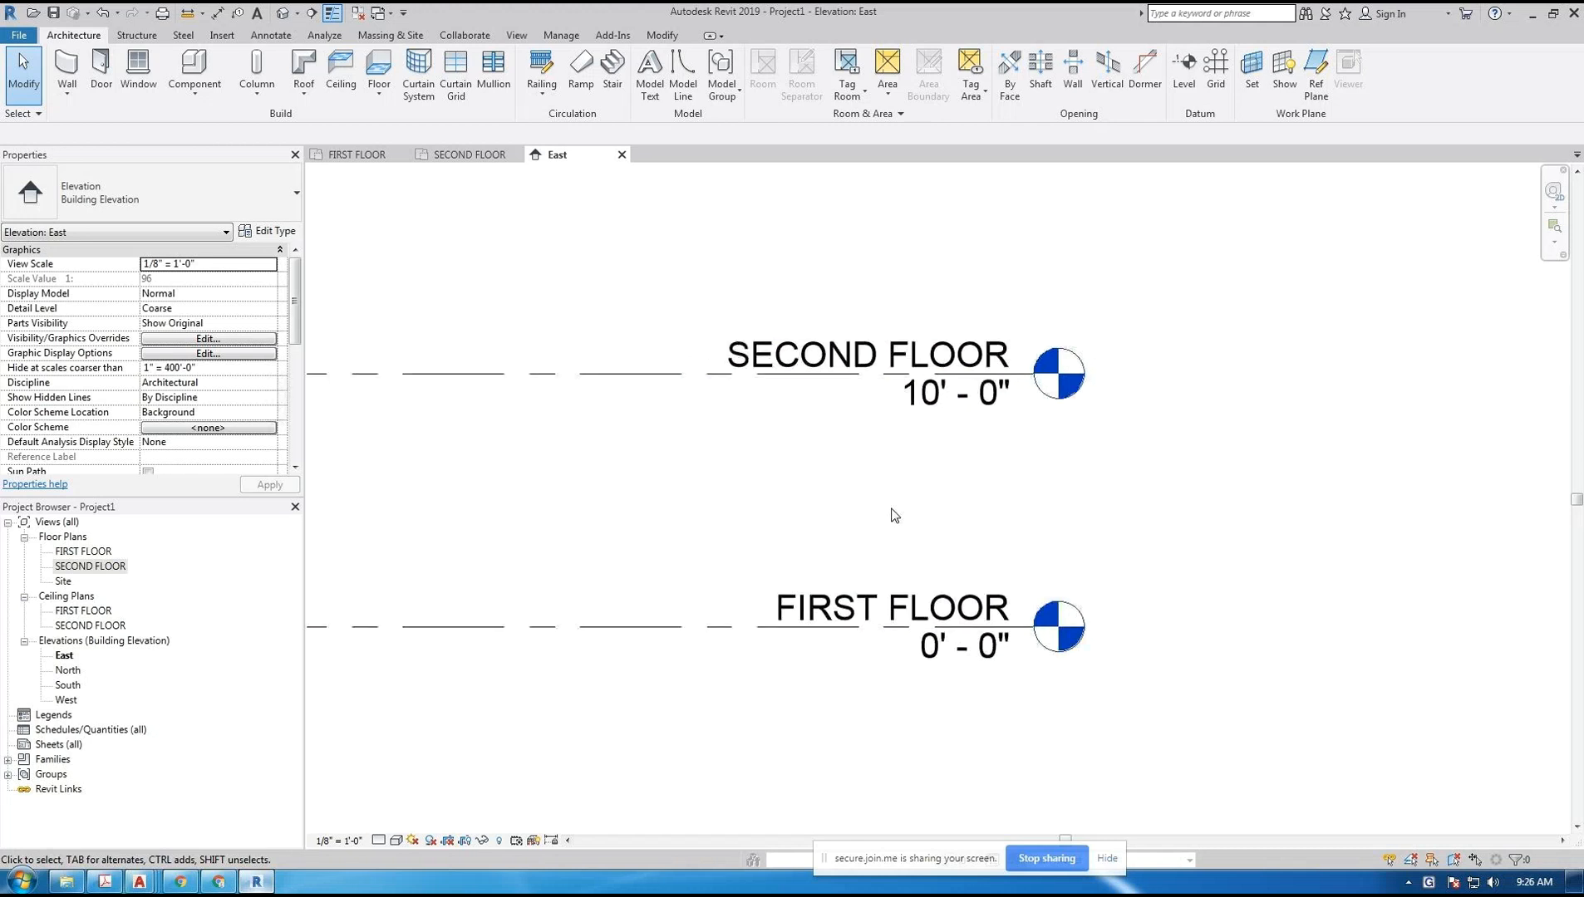
# - Select the FIRST FLOOR level and the SECOND FLOOR level in turn in the East elevation, and clear the selection
pyautogui.moveTo(1141, 717); pyautogui.dragTo(868, 548)
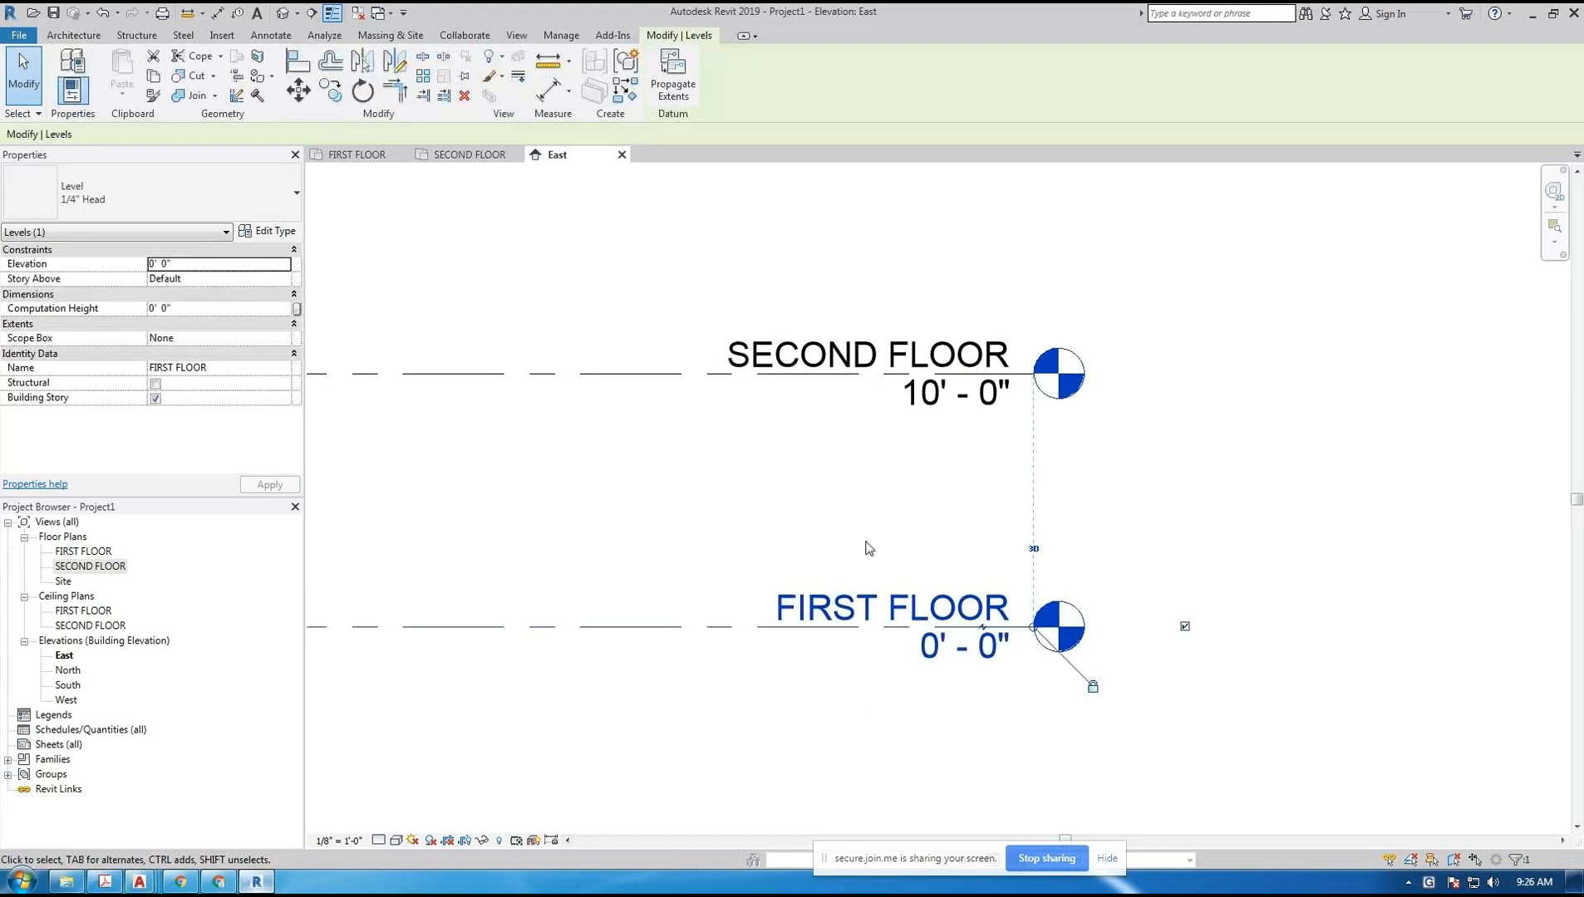
pyautogui.moveTo(1195, 709); pyautogui.dragTo(766, 525)
pyautogui.click(785, 539)
pyautogui.moveTo(1157, 466); pyautogui.dragTo(707, 227)
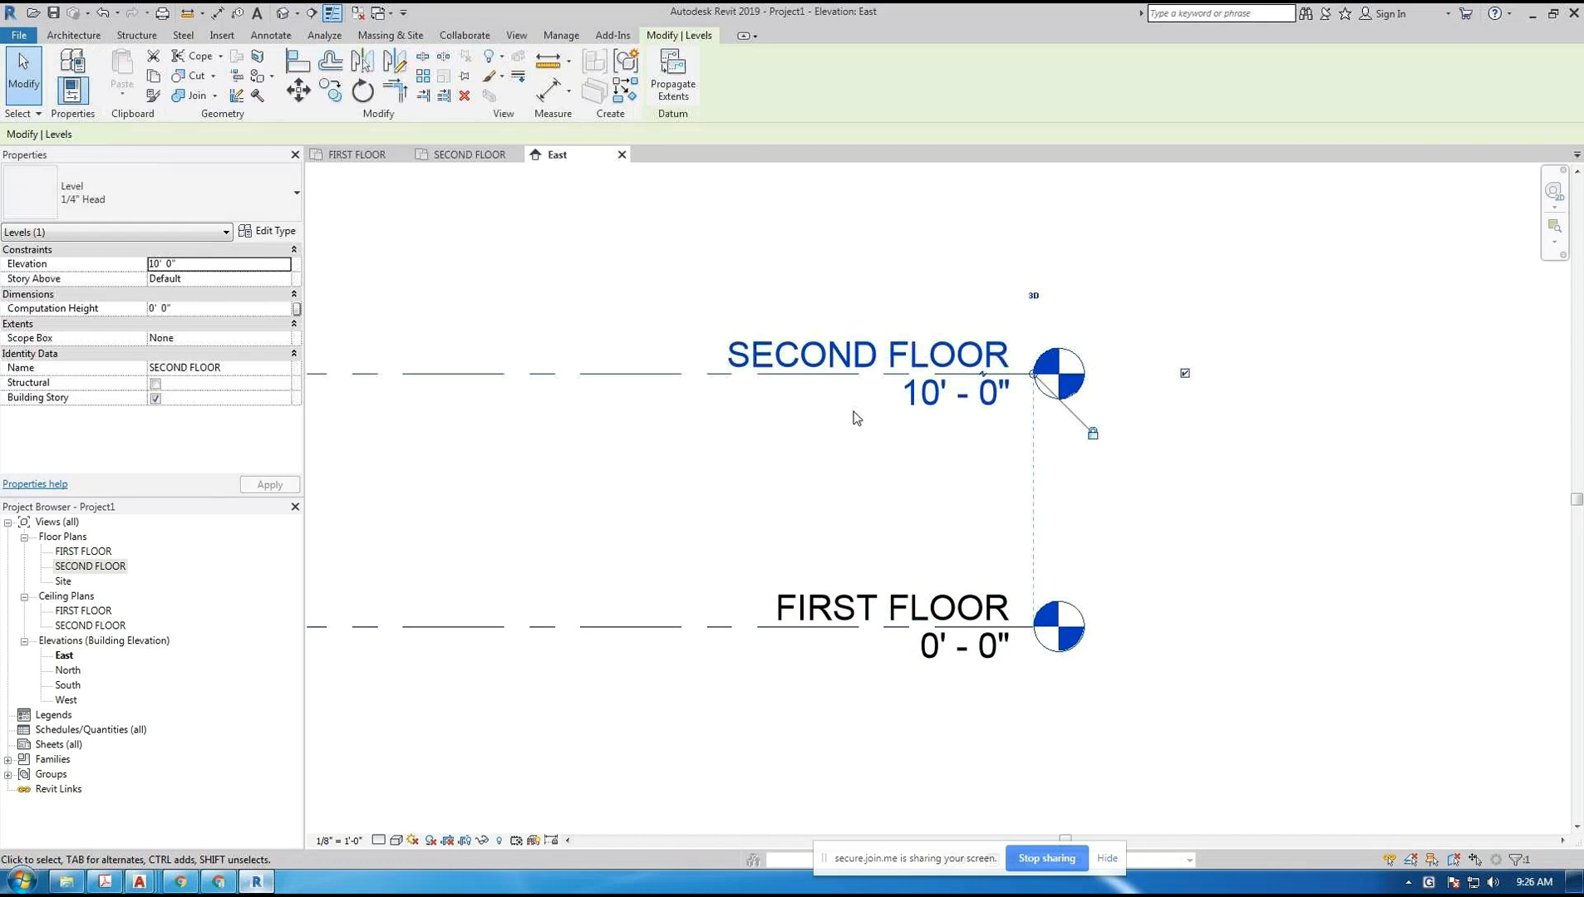
pyautogui.click(873, 471)
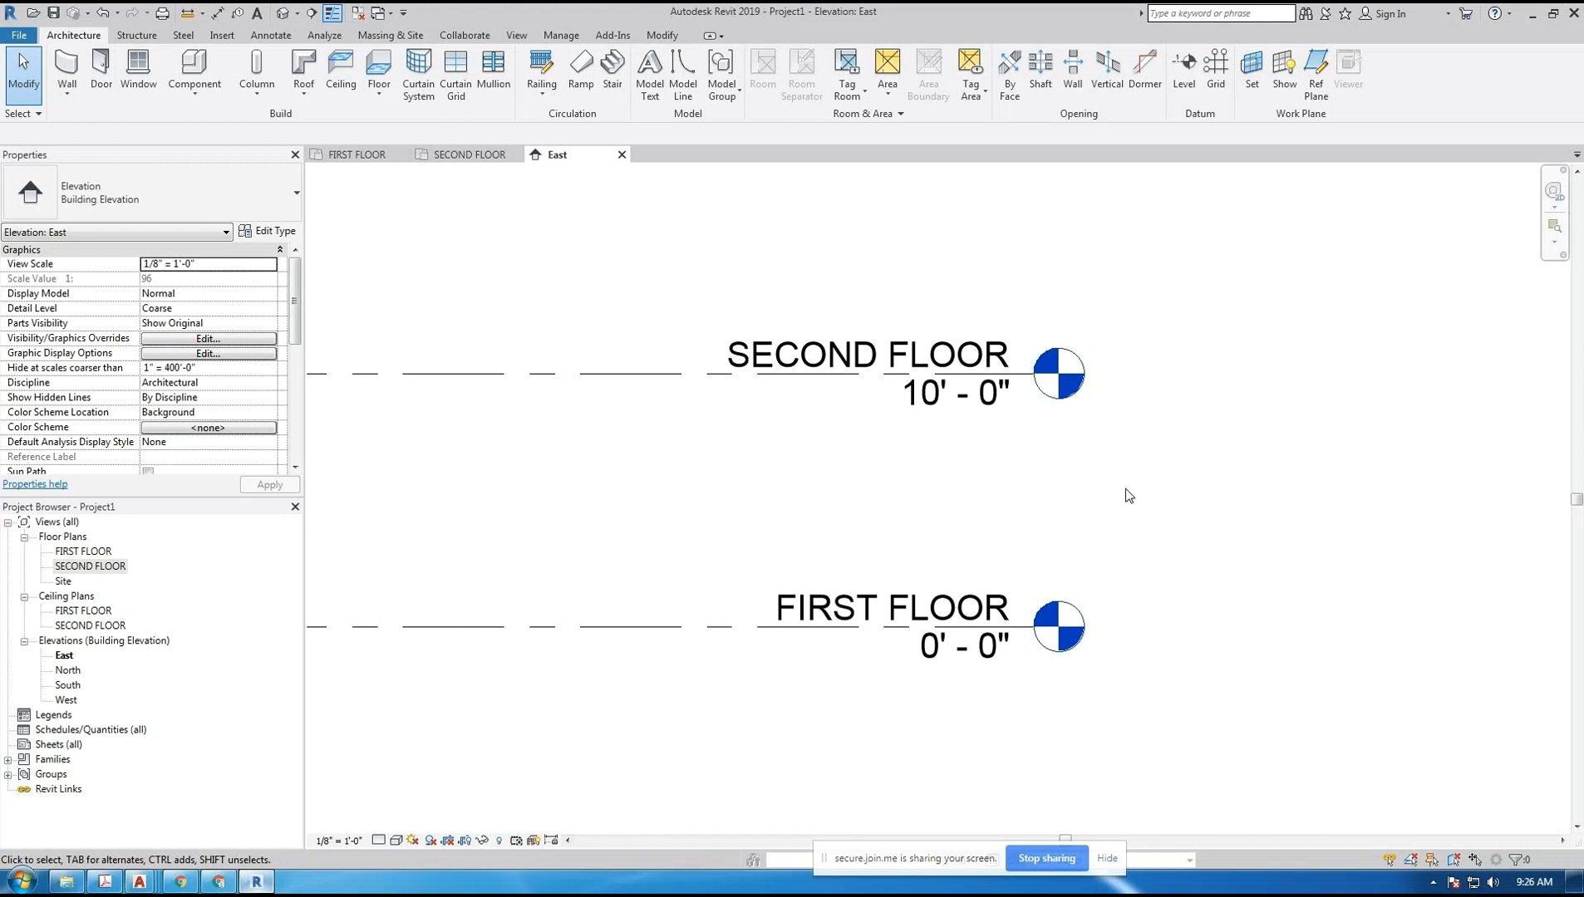
# - Set the SECOND FLOOR level's elevation to 12' in the East elevation and clear the selection
pyautogui.doubleClick(934, 408)
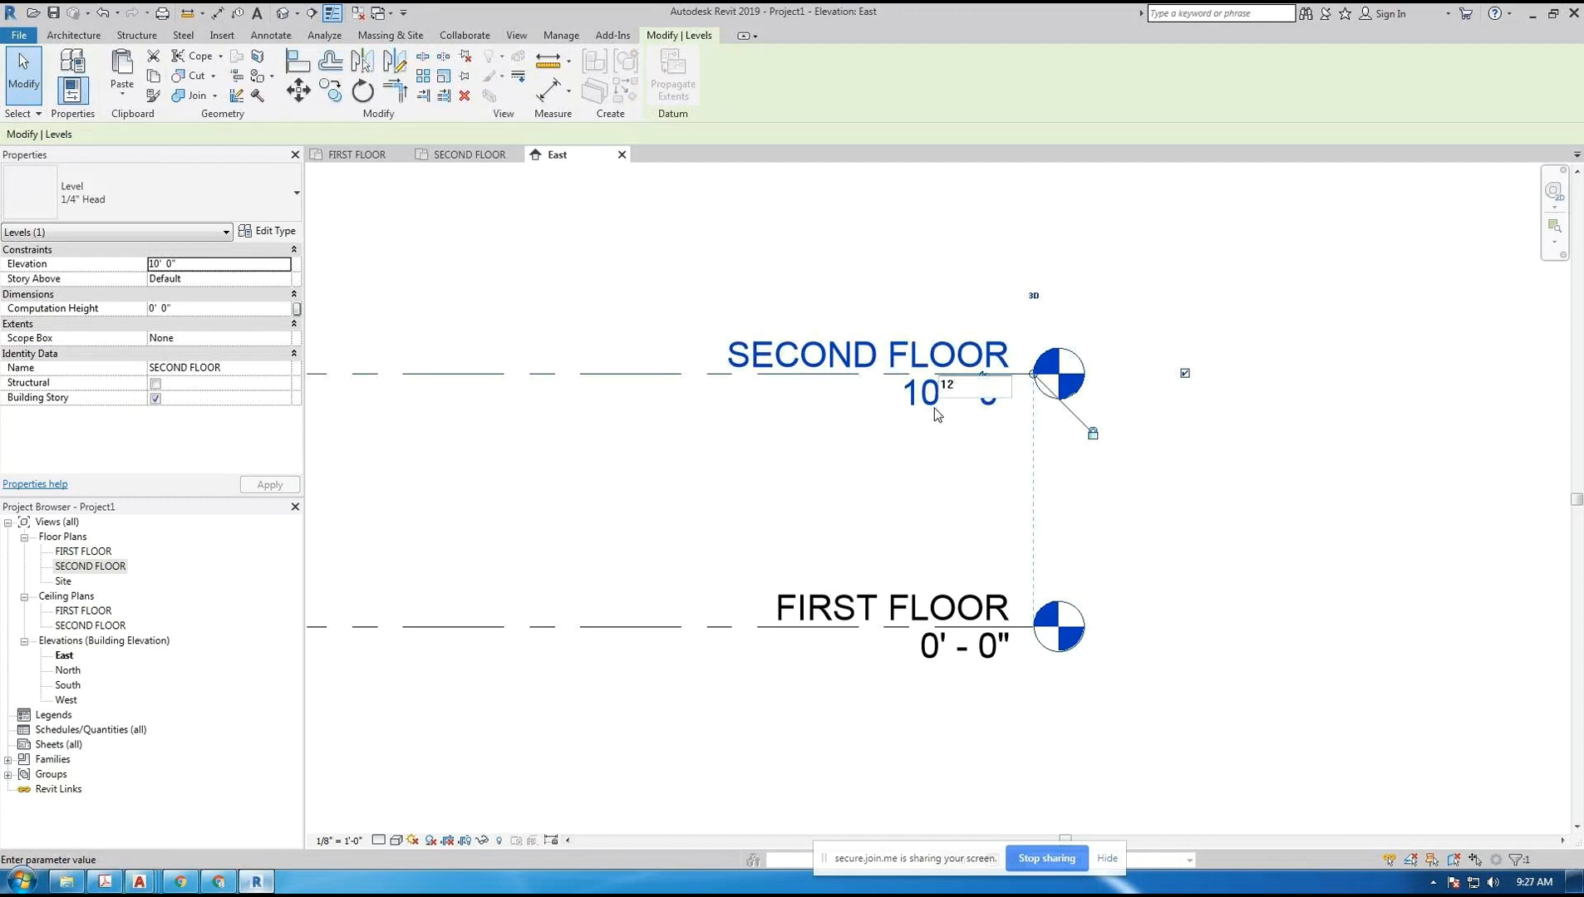
pyautogui.press('Return')
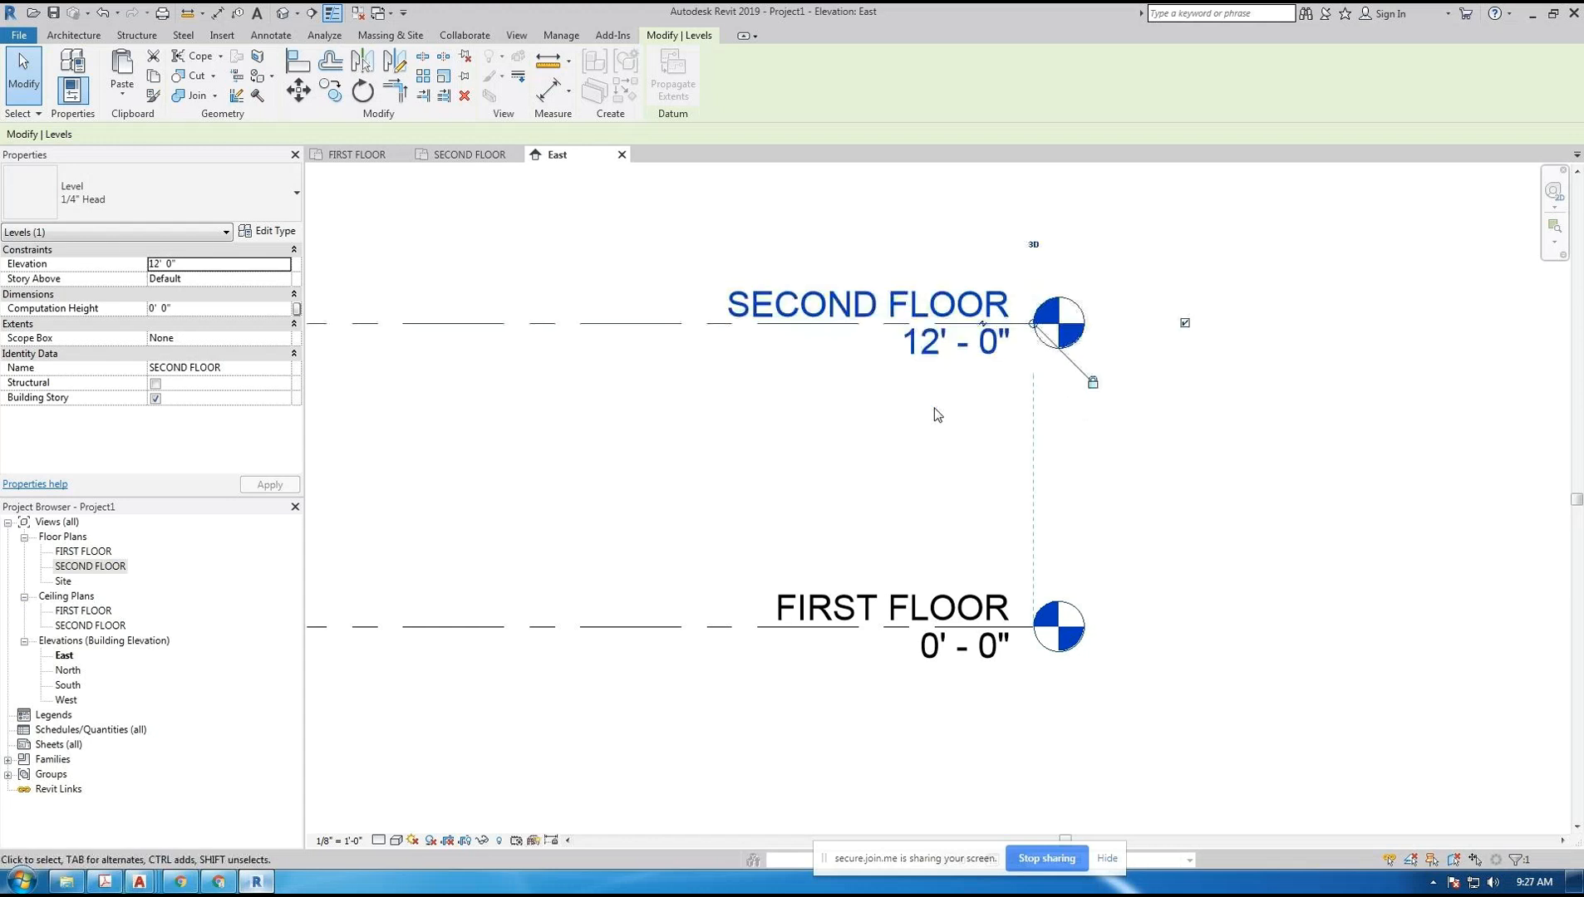
pyautogui.click(929, 417)
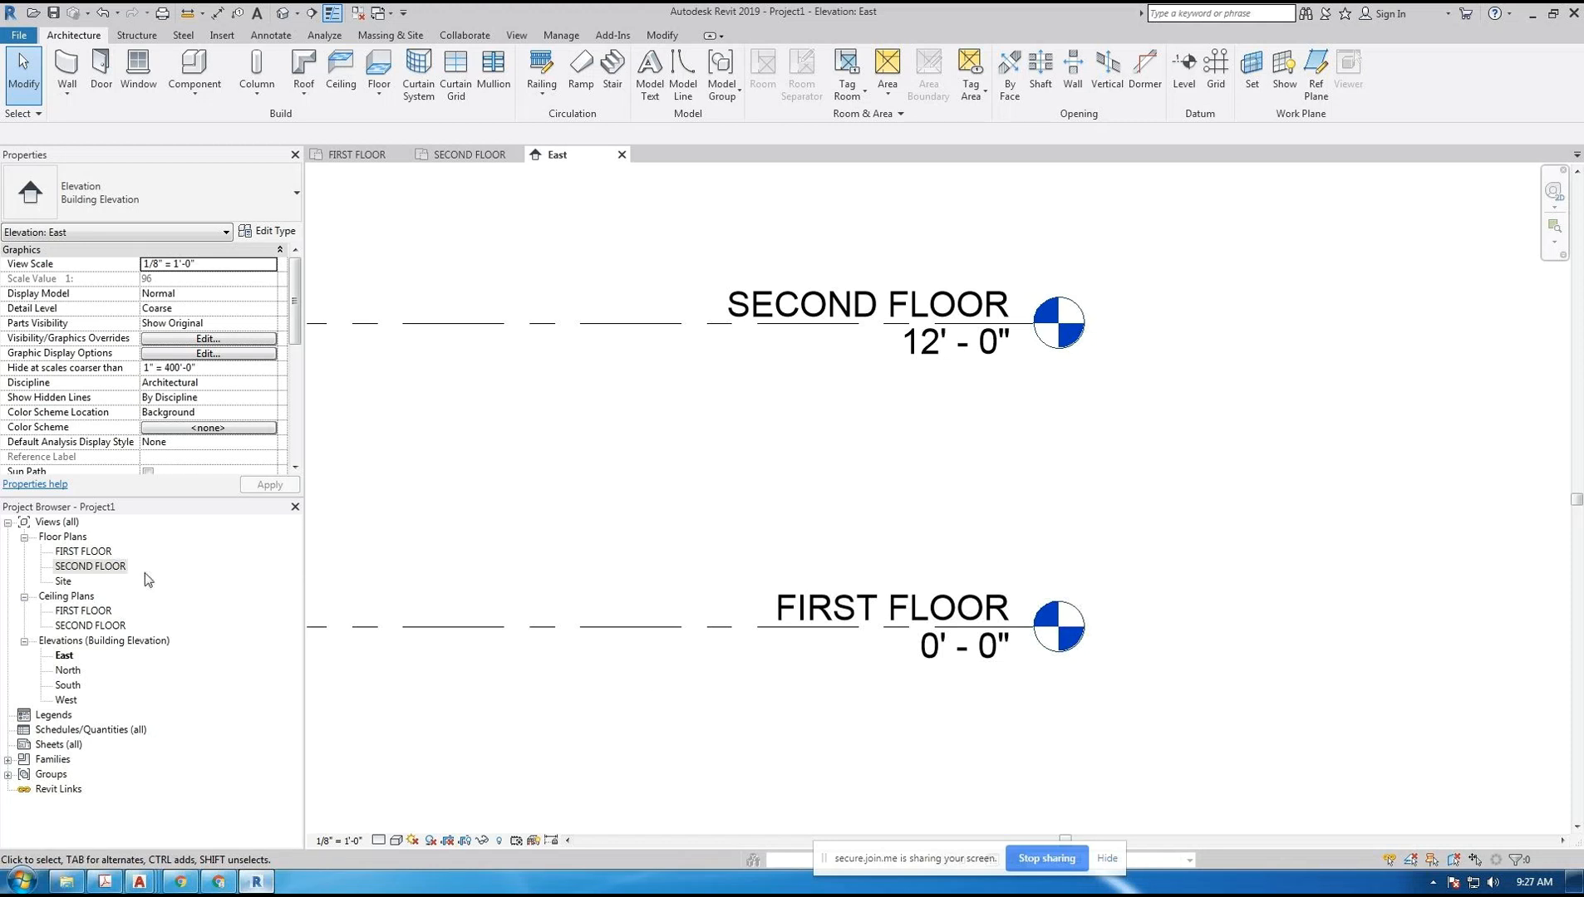
# - Open the FIRST FLOOR plan and cycle through the open SECOND FLOOR and East views, ending in the FIRST FLOOR plan
pyautogui.click(93, 552)
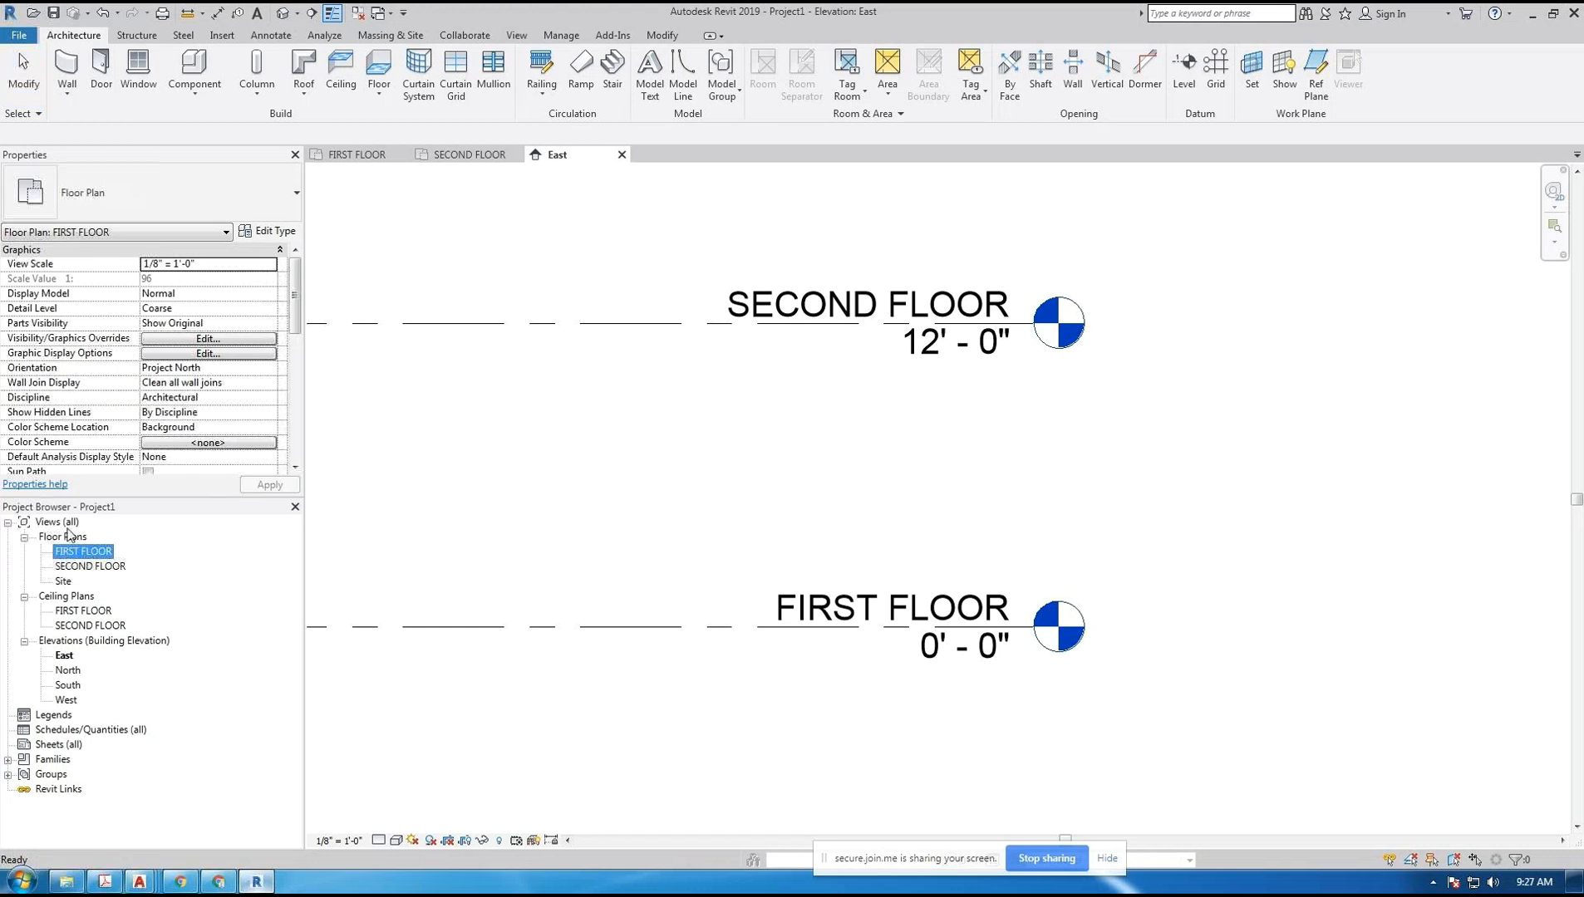
pyautogui.doubleClick(90, 553)
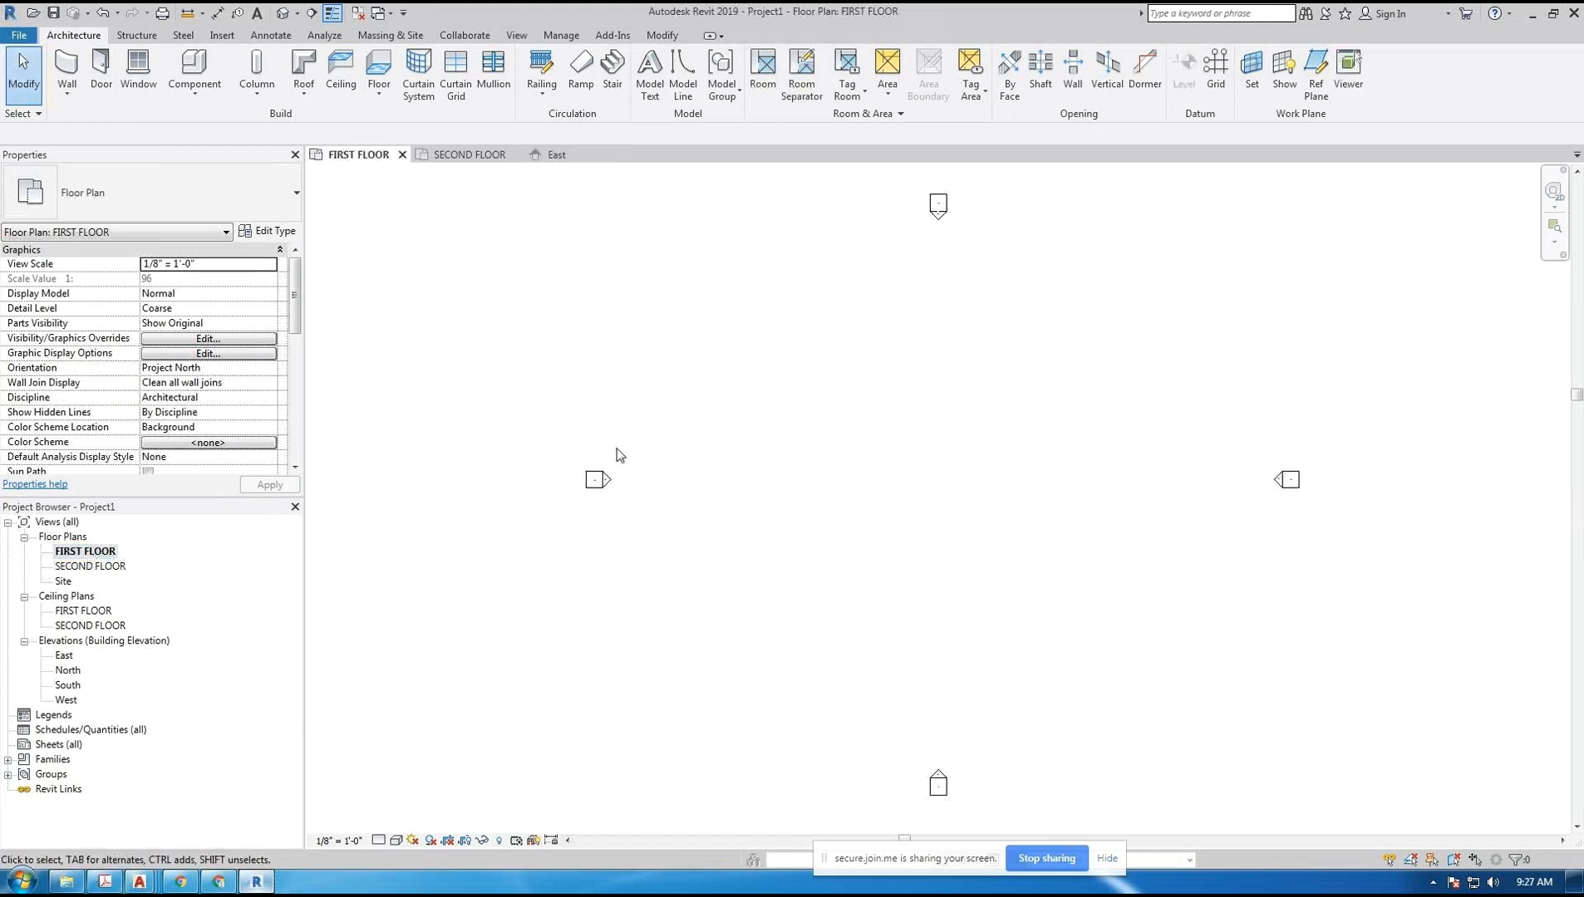
pyautogui.click(455, 156)
pyautogui.click(362, 154)
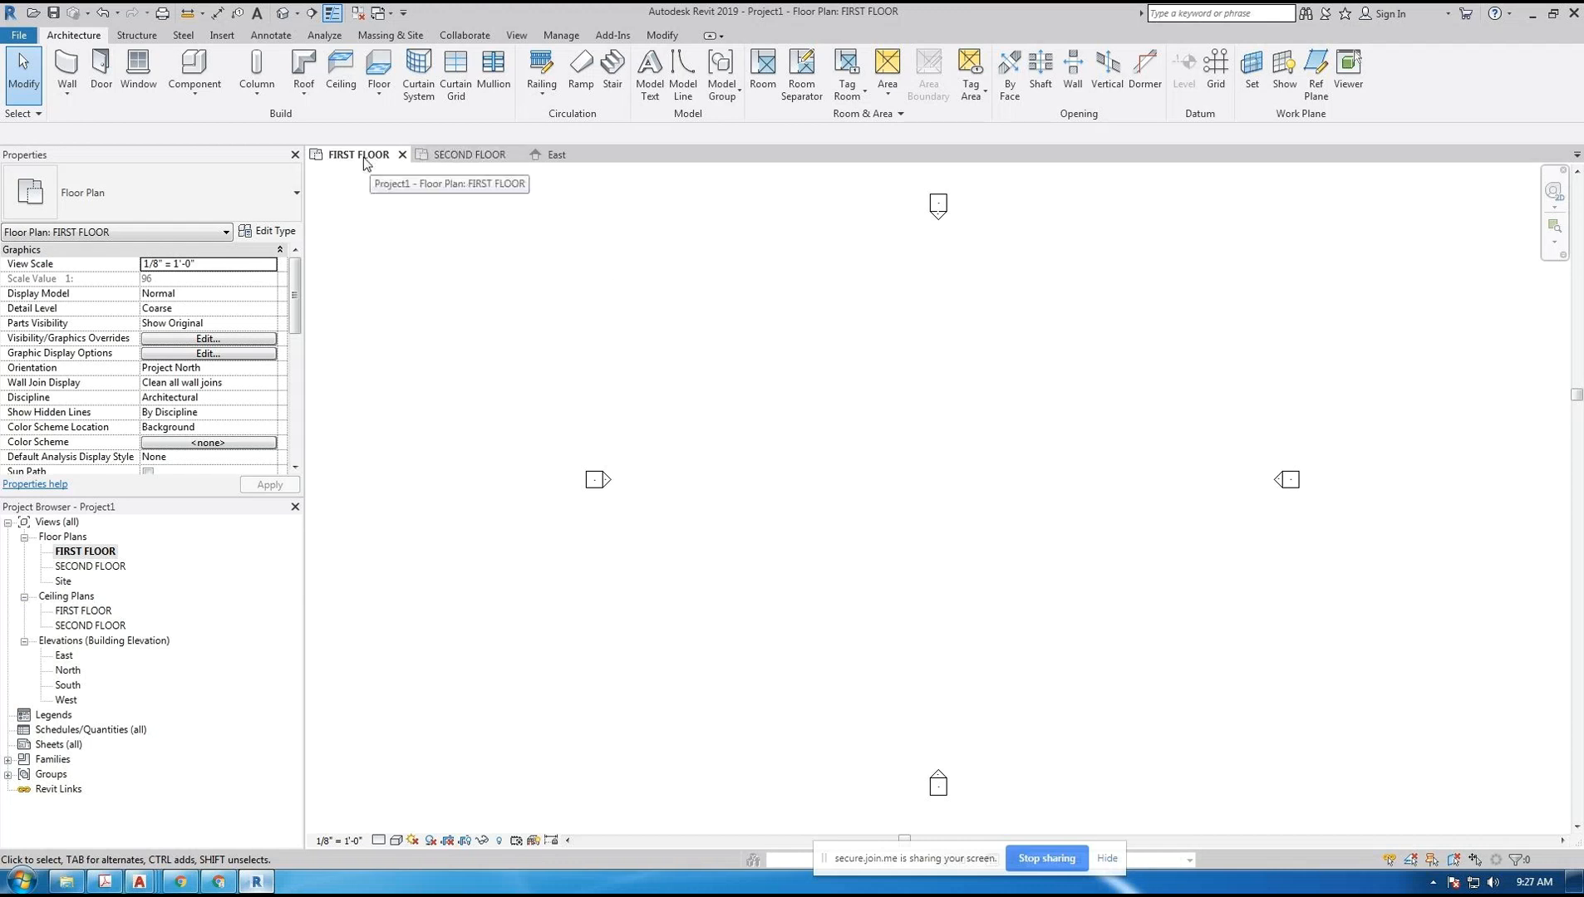
pyautogui.click(467, 157)
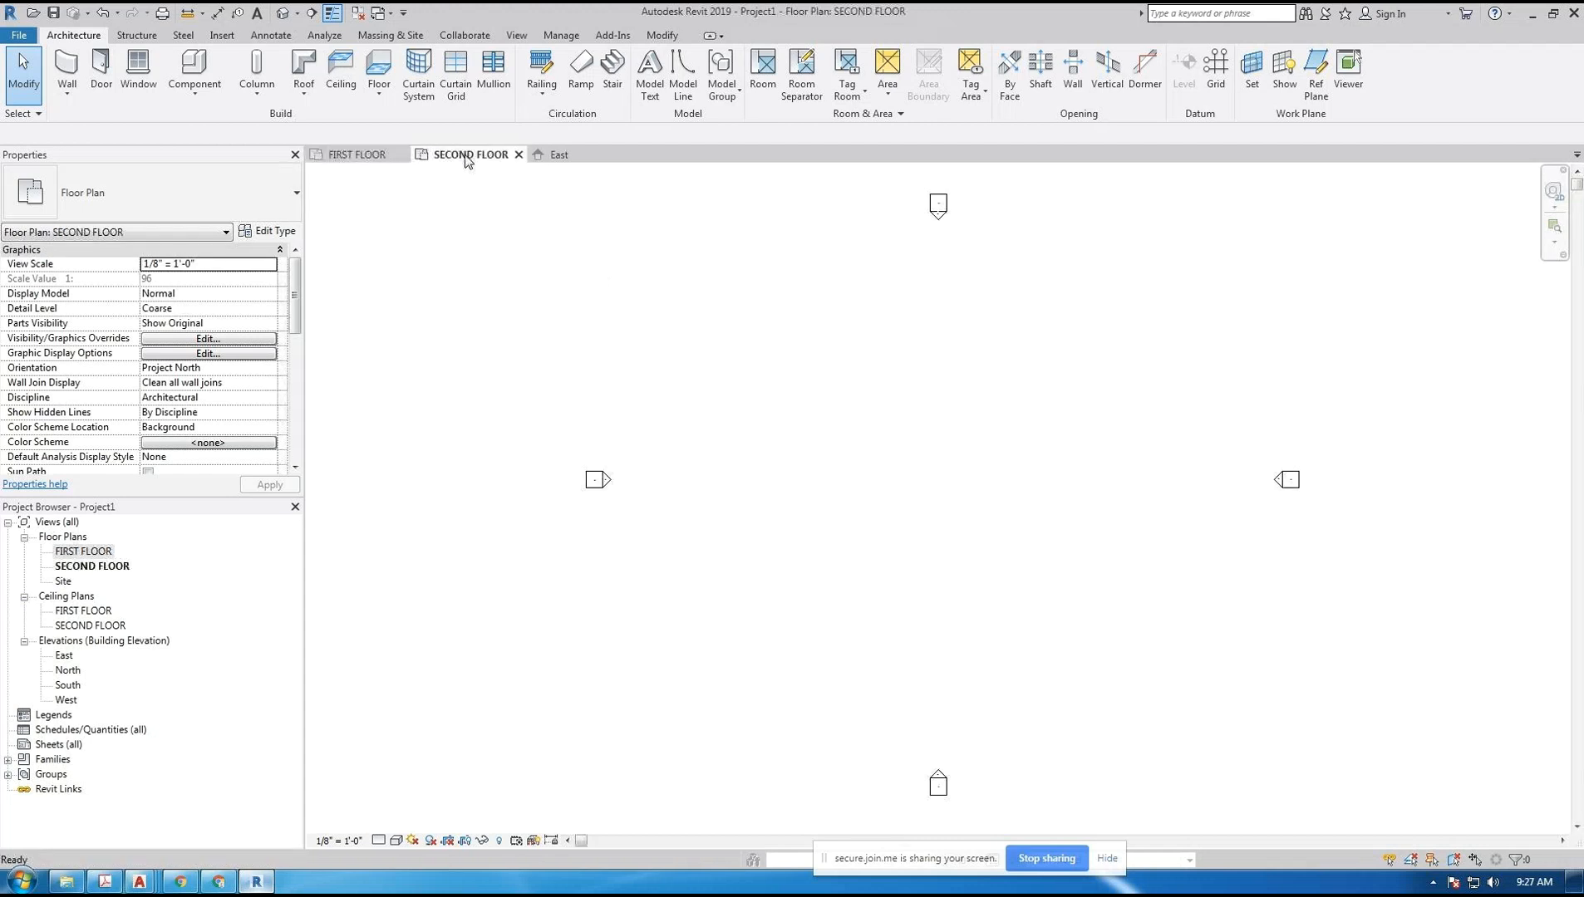
pyautogui.click(574, 158)
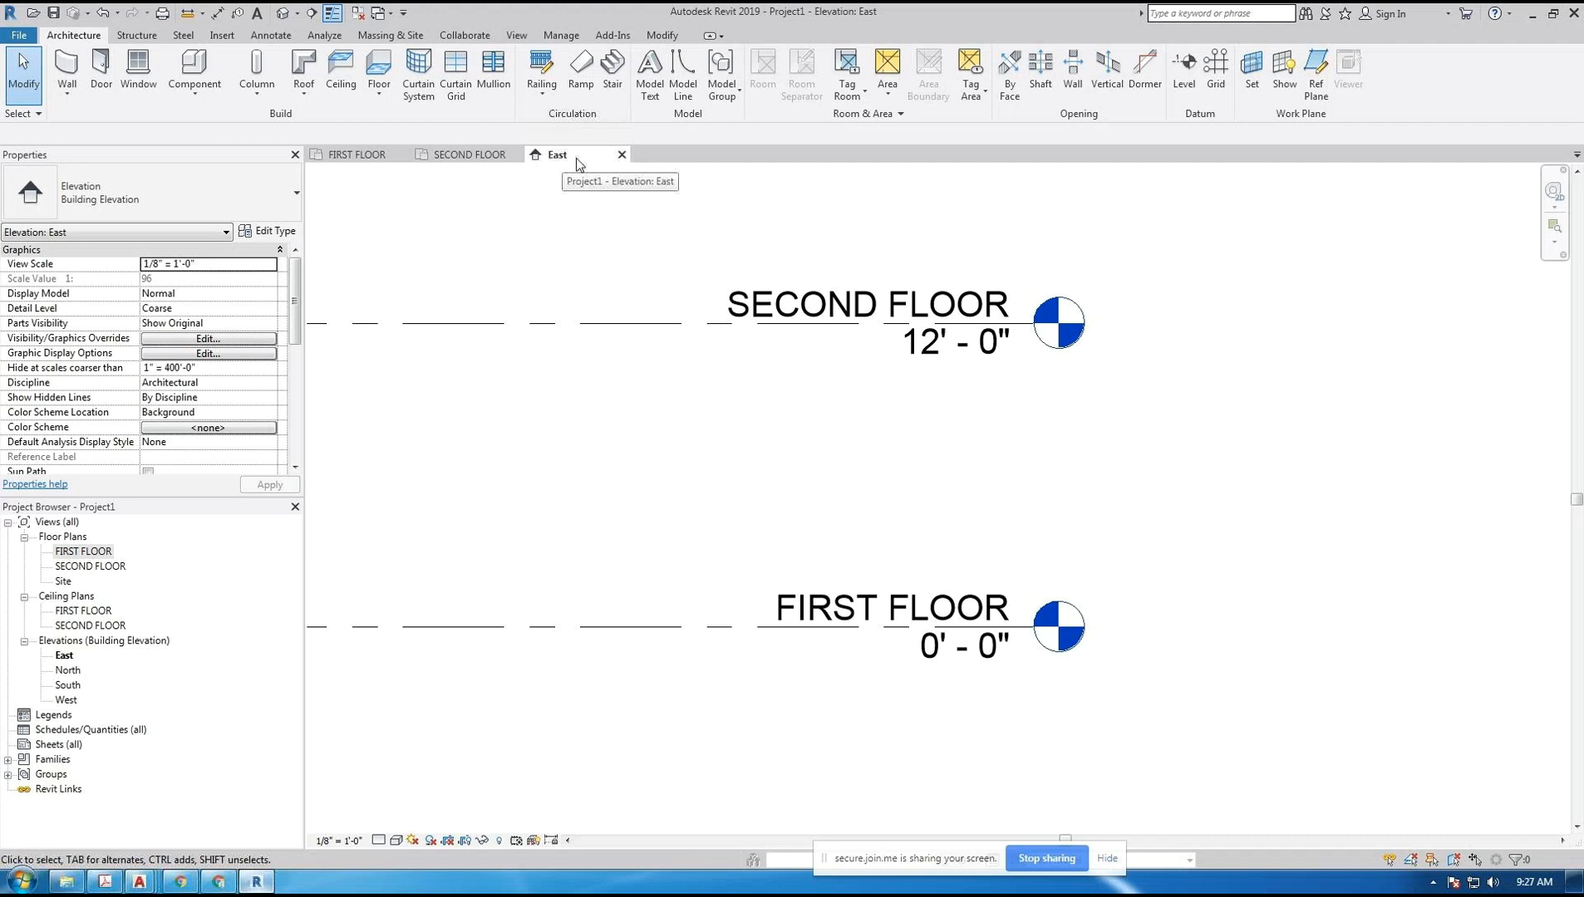
pyautogui.click(470, 156)
pyautogui.click(367, 158)
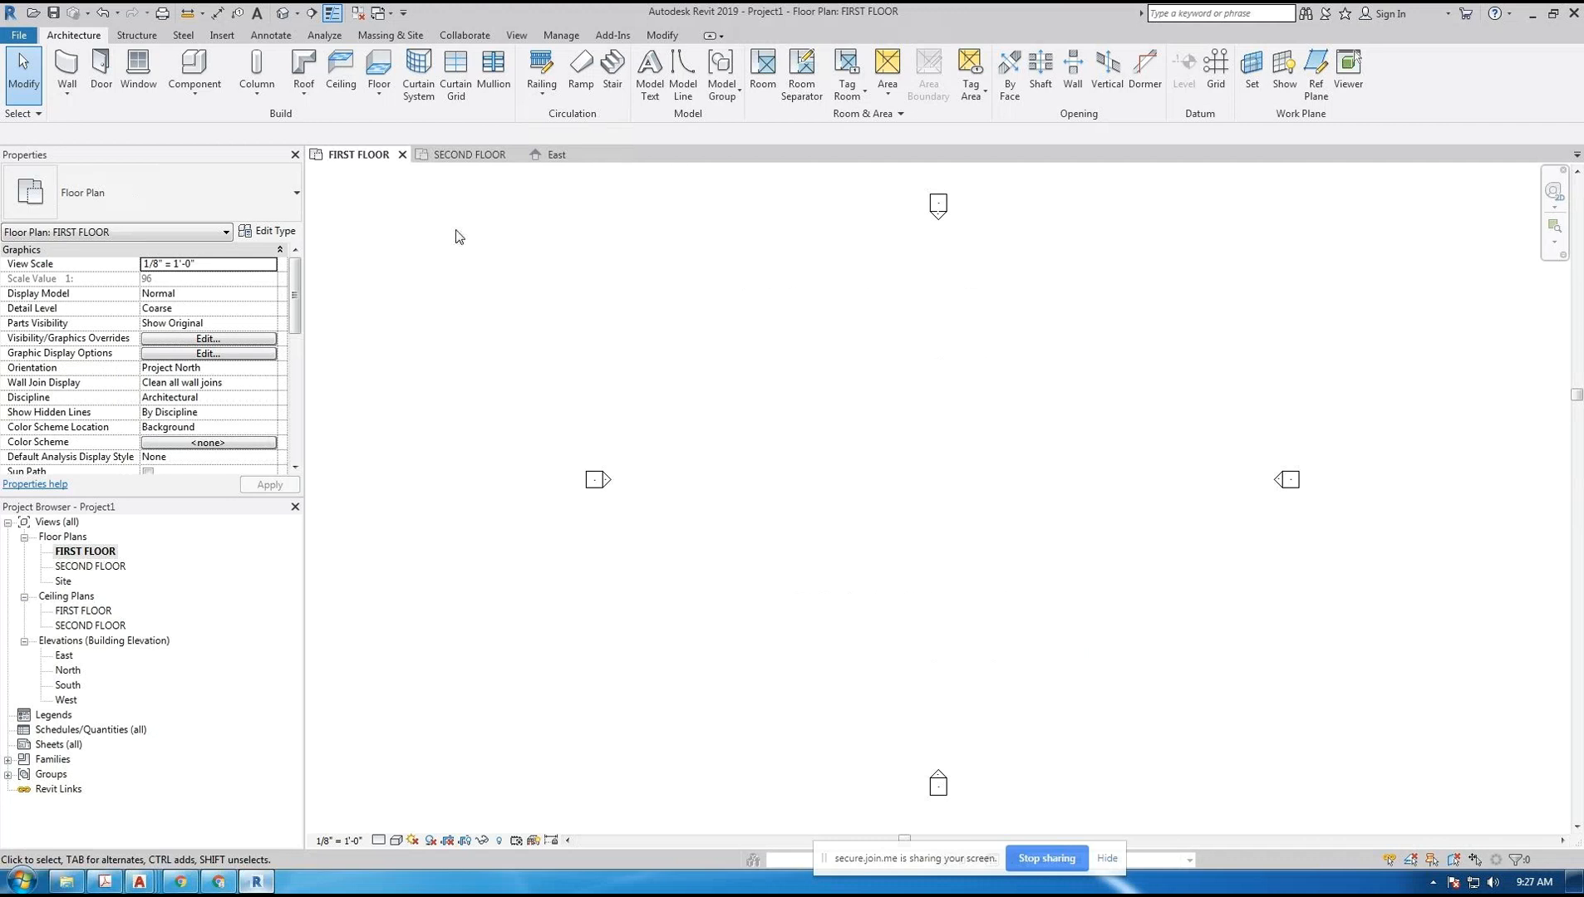
# - Review the list of open views and close all inactive ones, keeping only the FIRST FLOOR plan open
pyautogui.click(391, 15)
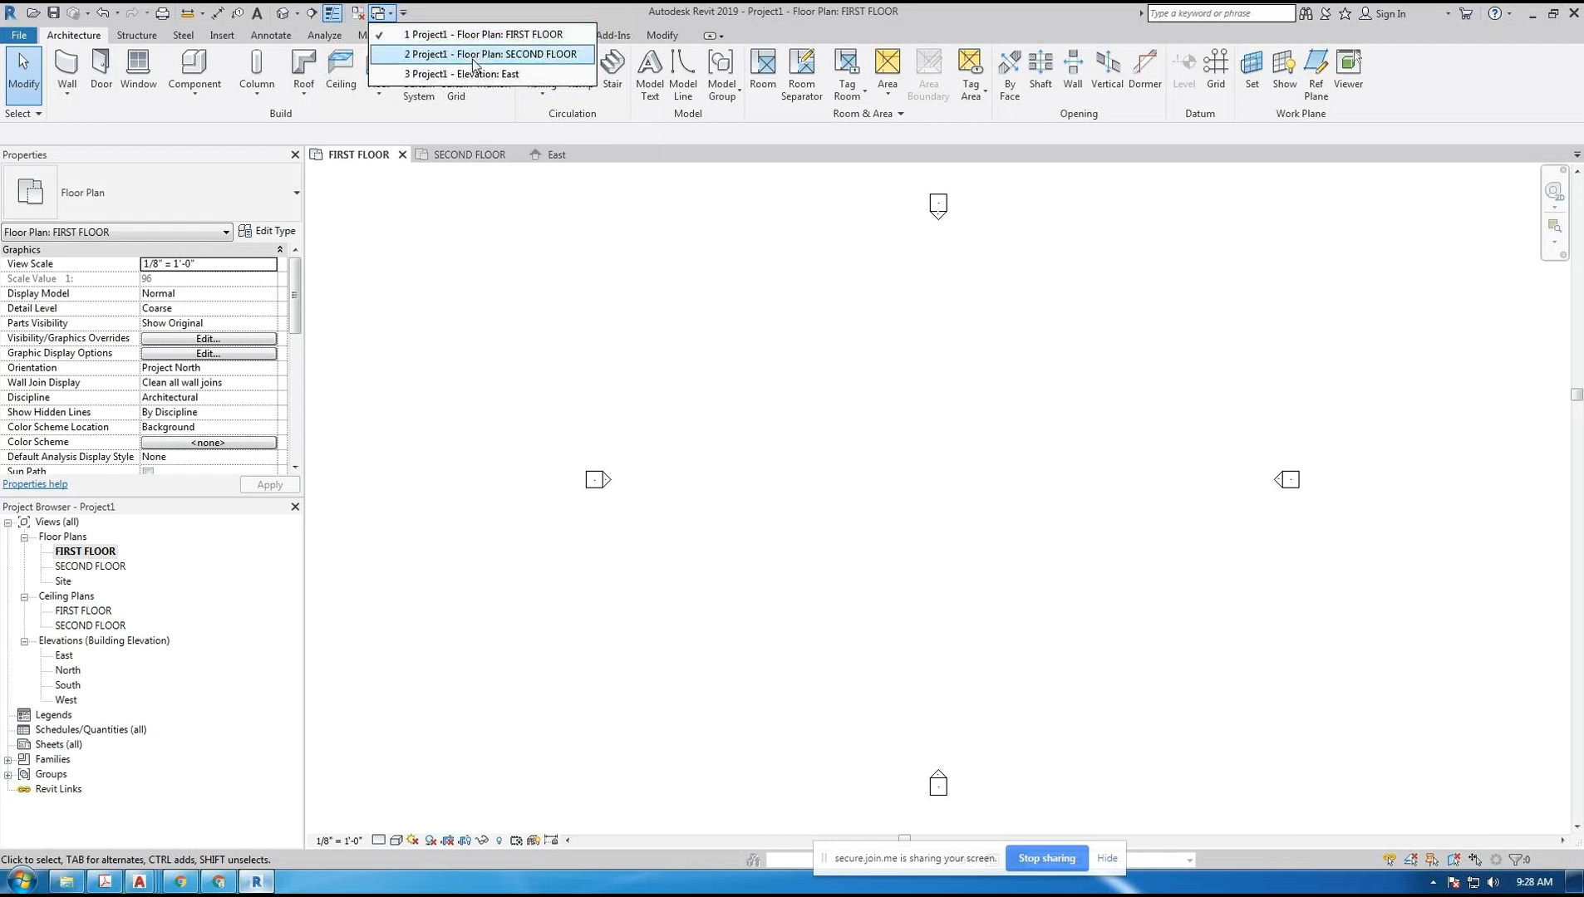
pyautogui.click(478, 13)
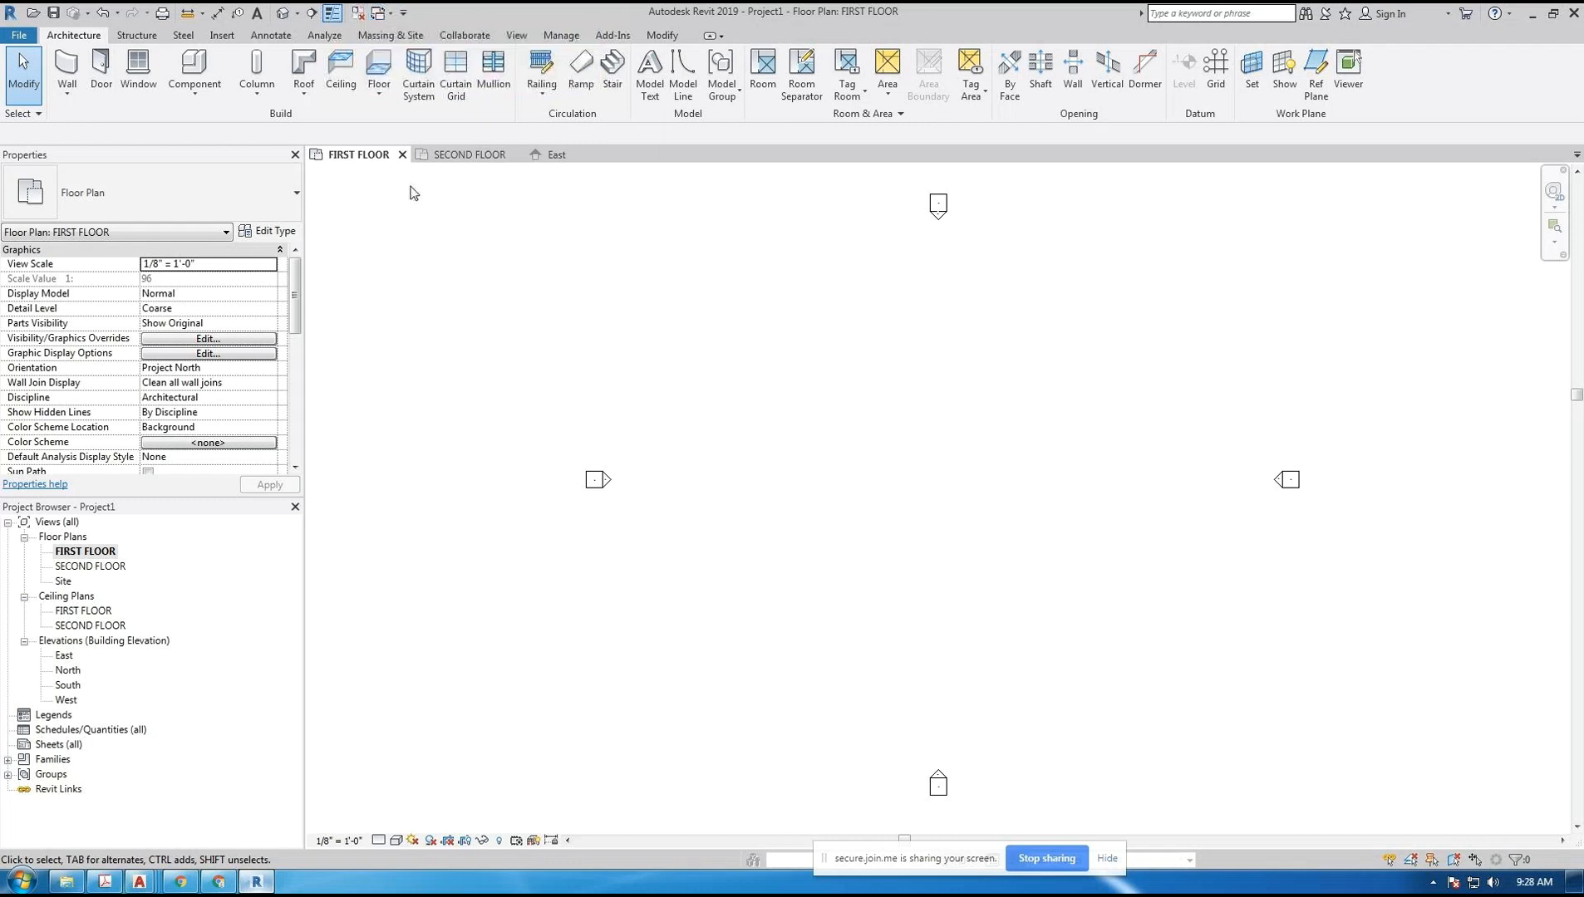
pyautogui.moveTo(884, 328)
pyautogui.mouseDown(button='middle')
pyautogui.moveTo(952, 324)
pyautogui.moveTo(795, 333)
pyautogui.moveTo(854, 332)
pyautogui.mouseUp(button='middle')
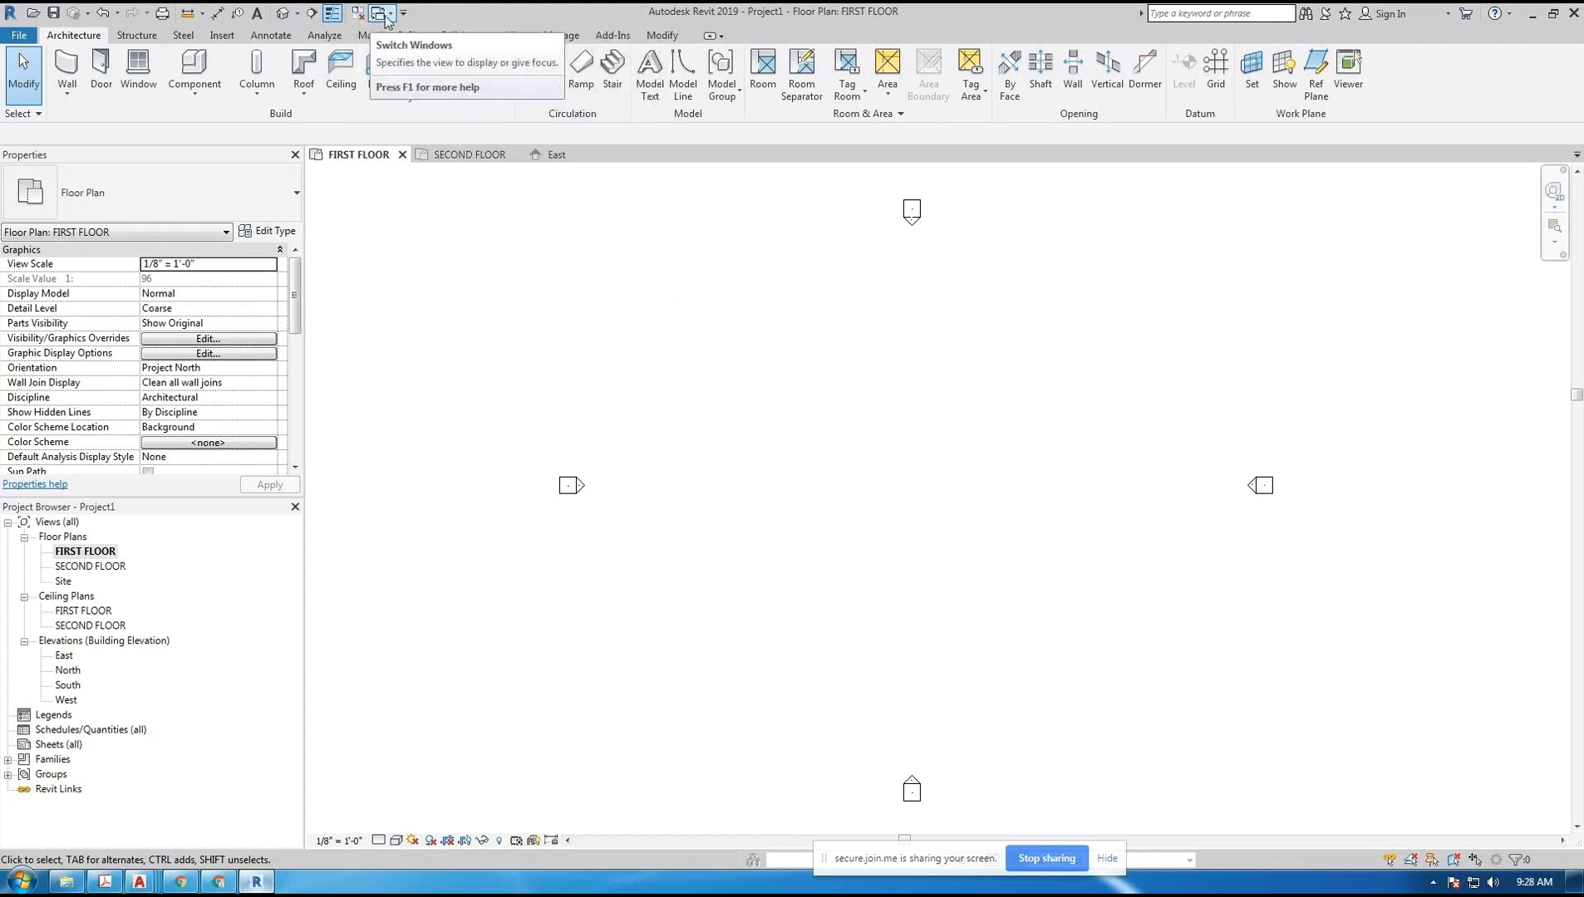
pyautogui.click(359, 15)
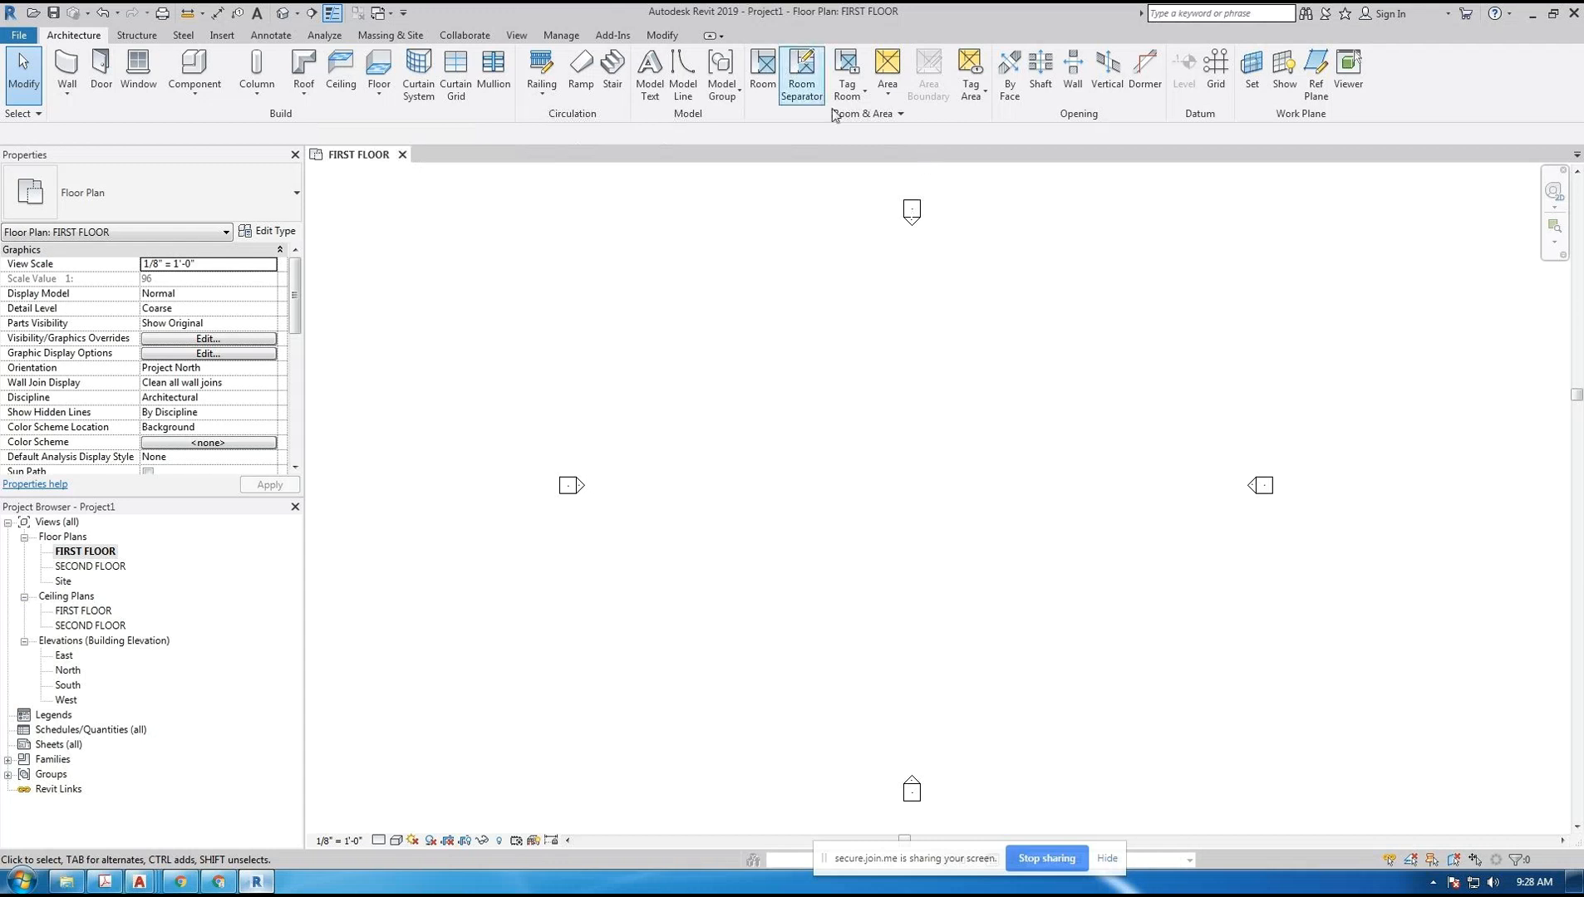
pyautogui.click(390, 13)
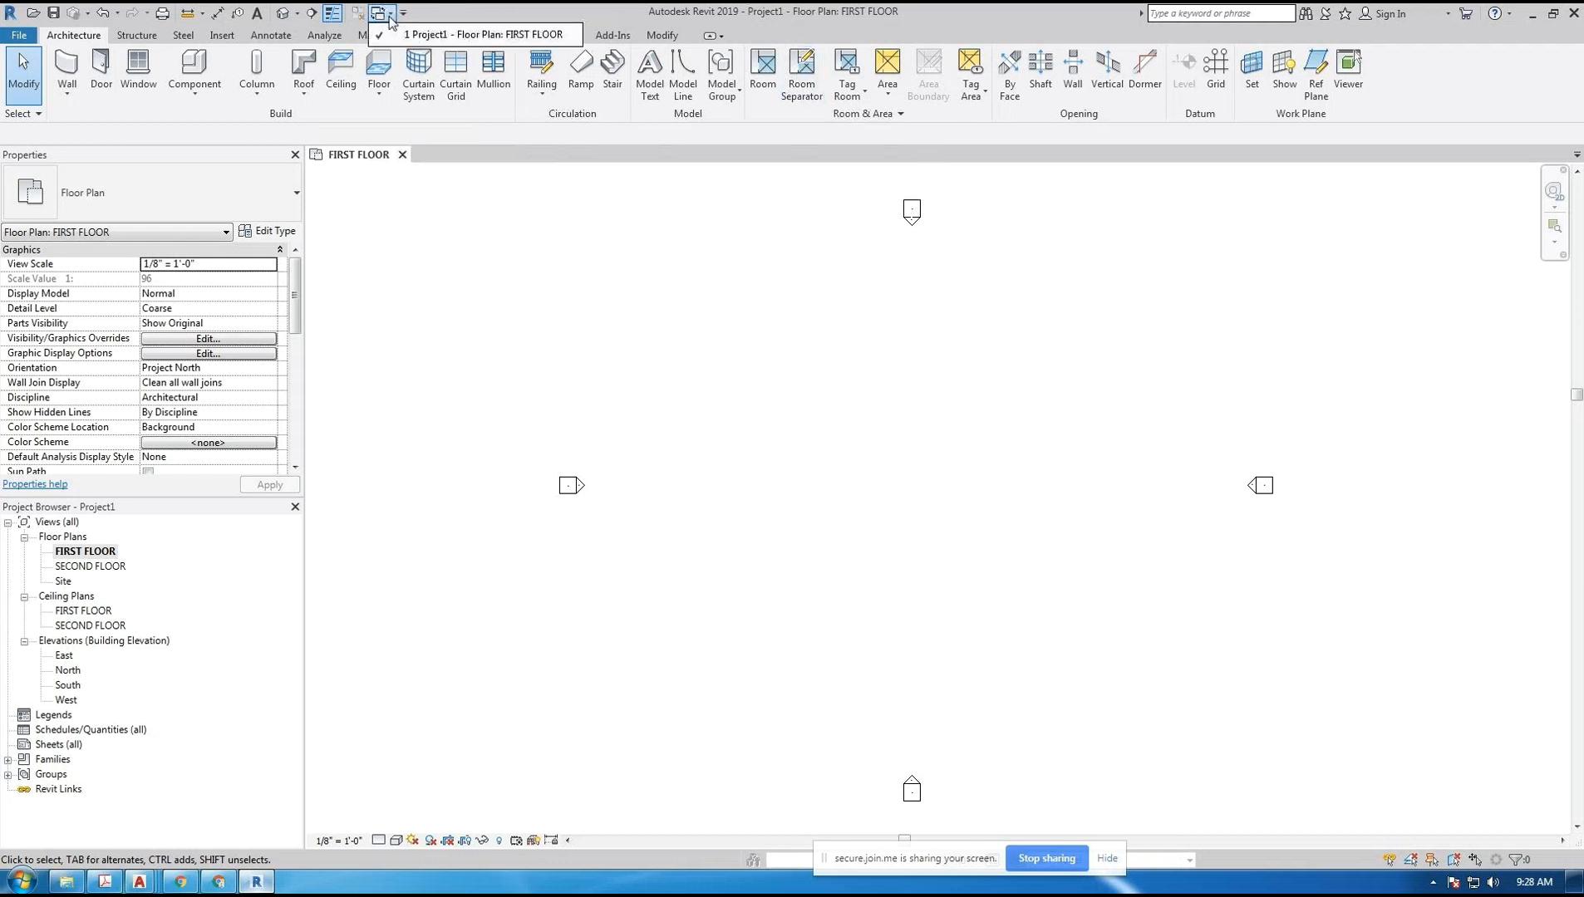
pyautogui.click(541, 35)
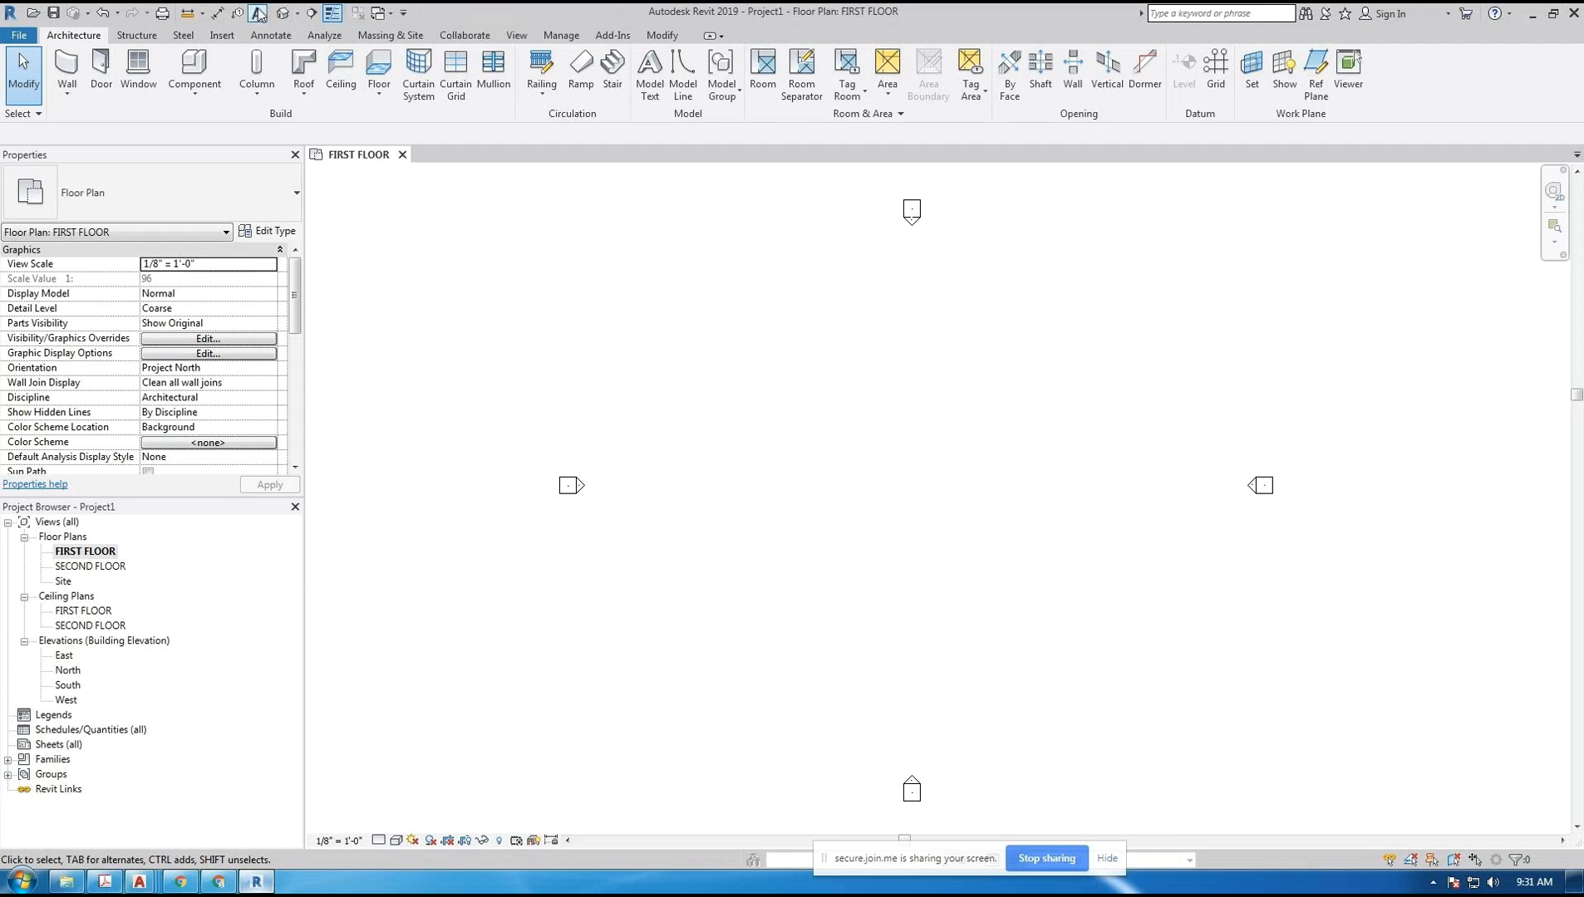
# - Switch to AutoCAD and view the A3-3 elevation drawing, followed by the A1-1 floor plan
pyautogui.click(222, 37)
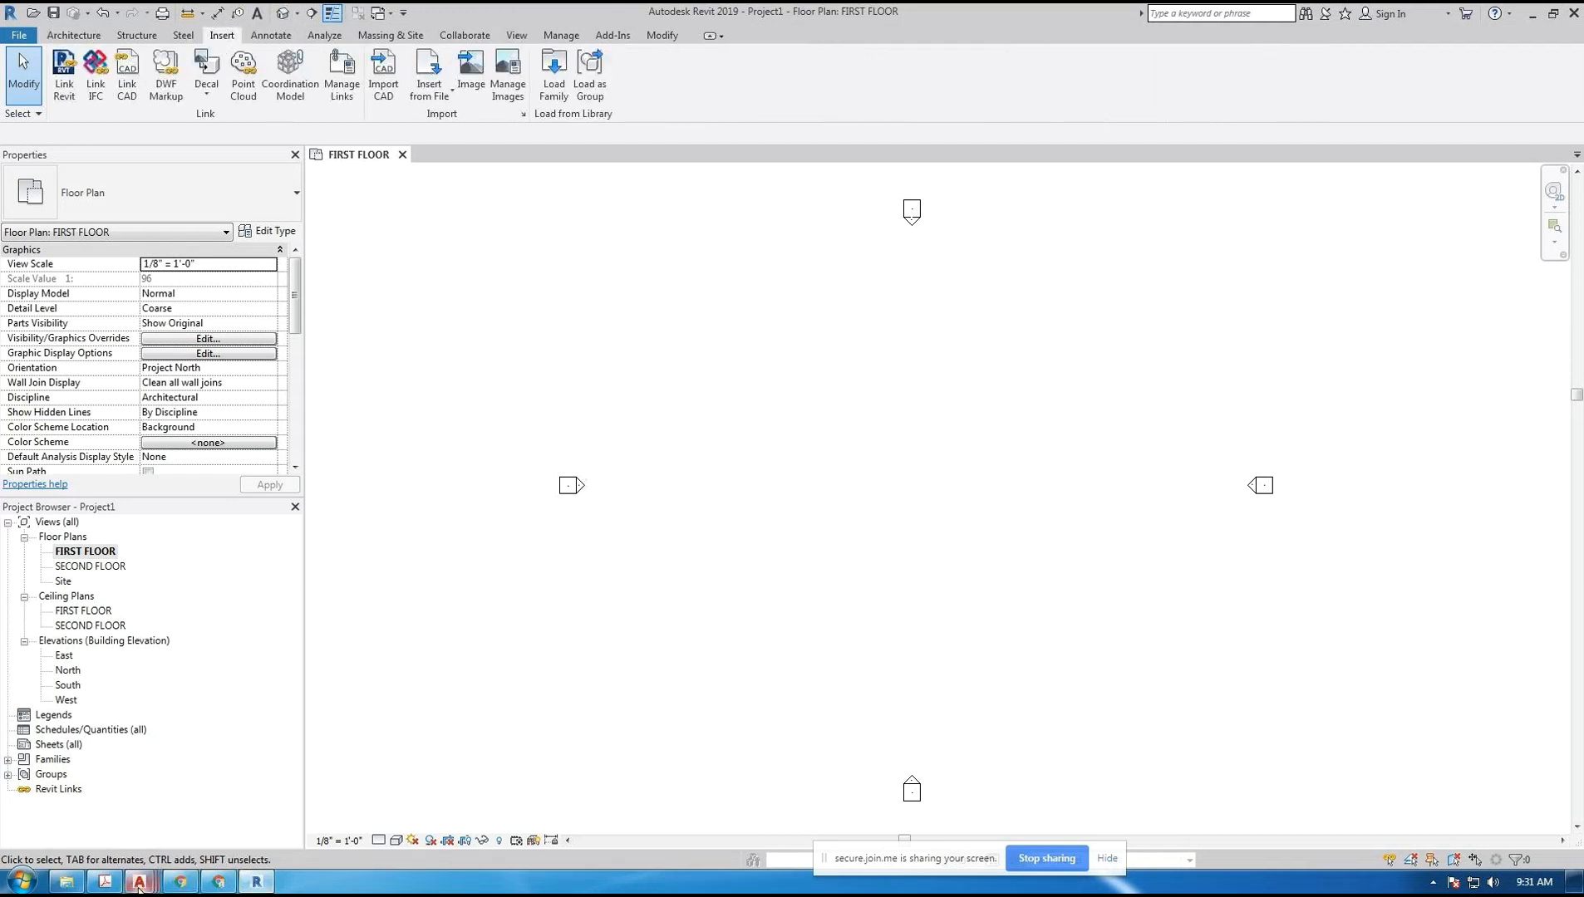
pyautogui.moveTo(141, 886)
pyautogui.click(144, 787)
pyautogui.moveTo(643, 237); pyautogui.dragTo(746, 247, button='middle')
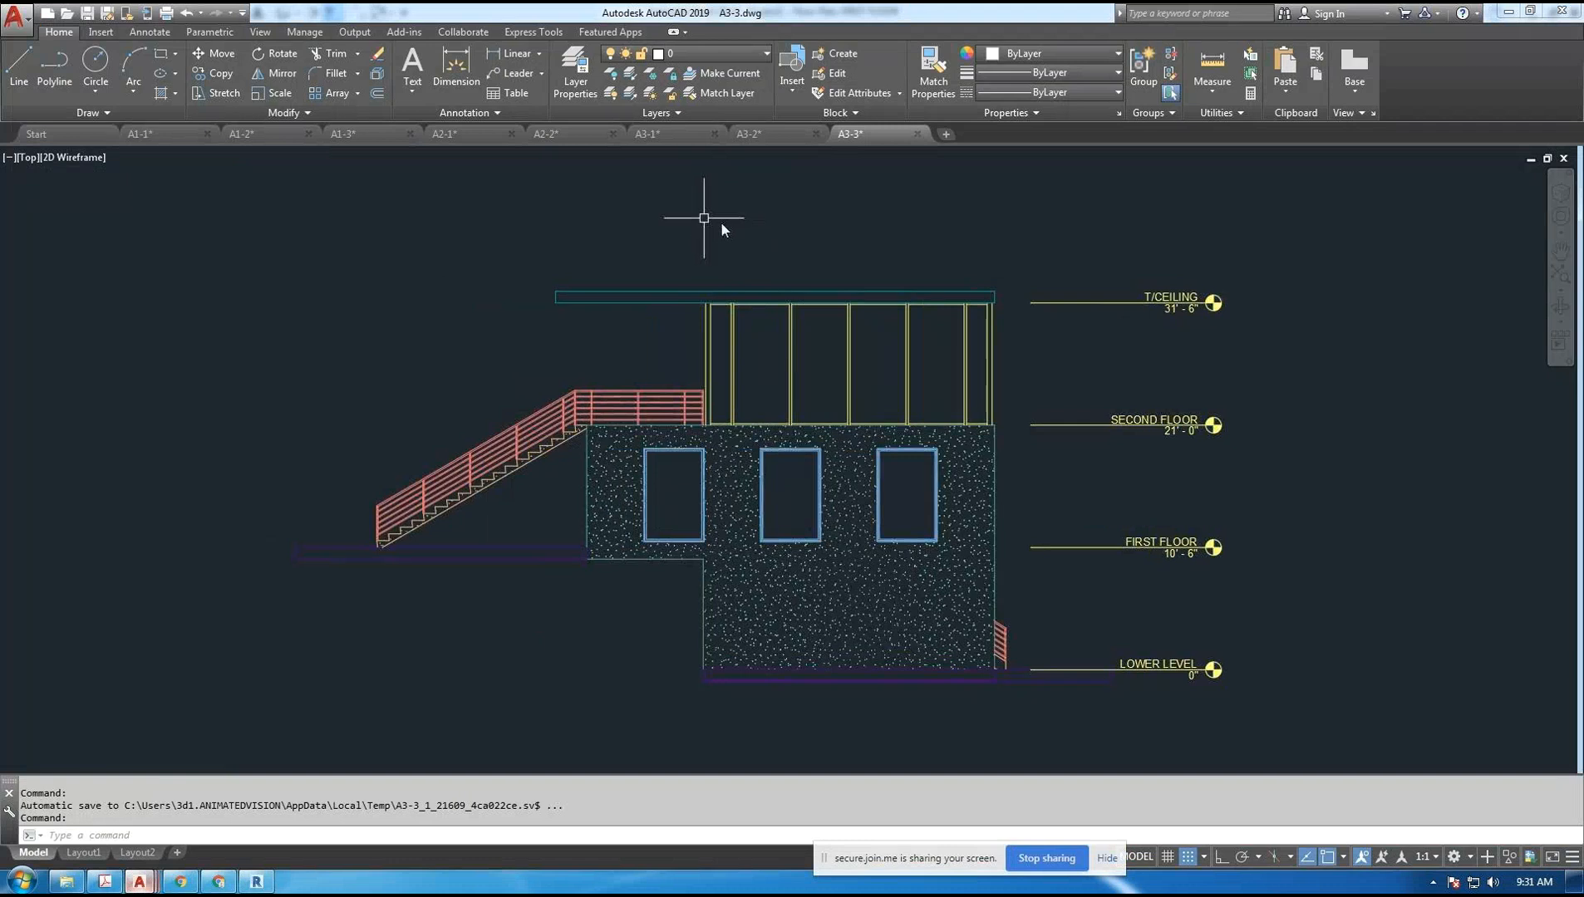
pyautogui.click(170, 136)
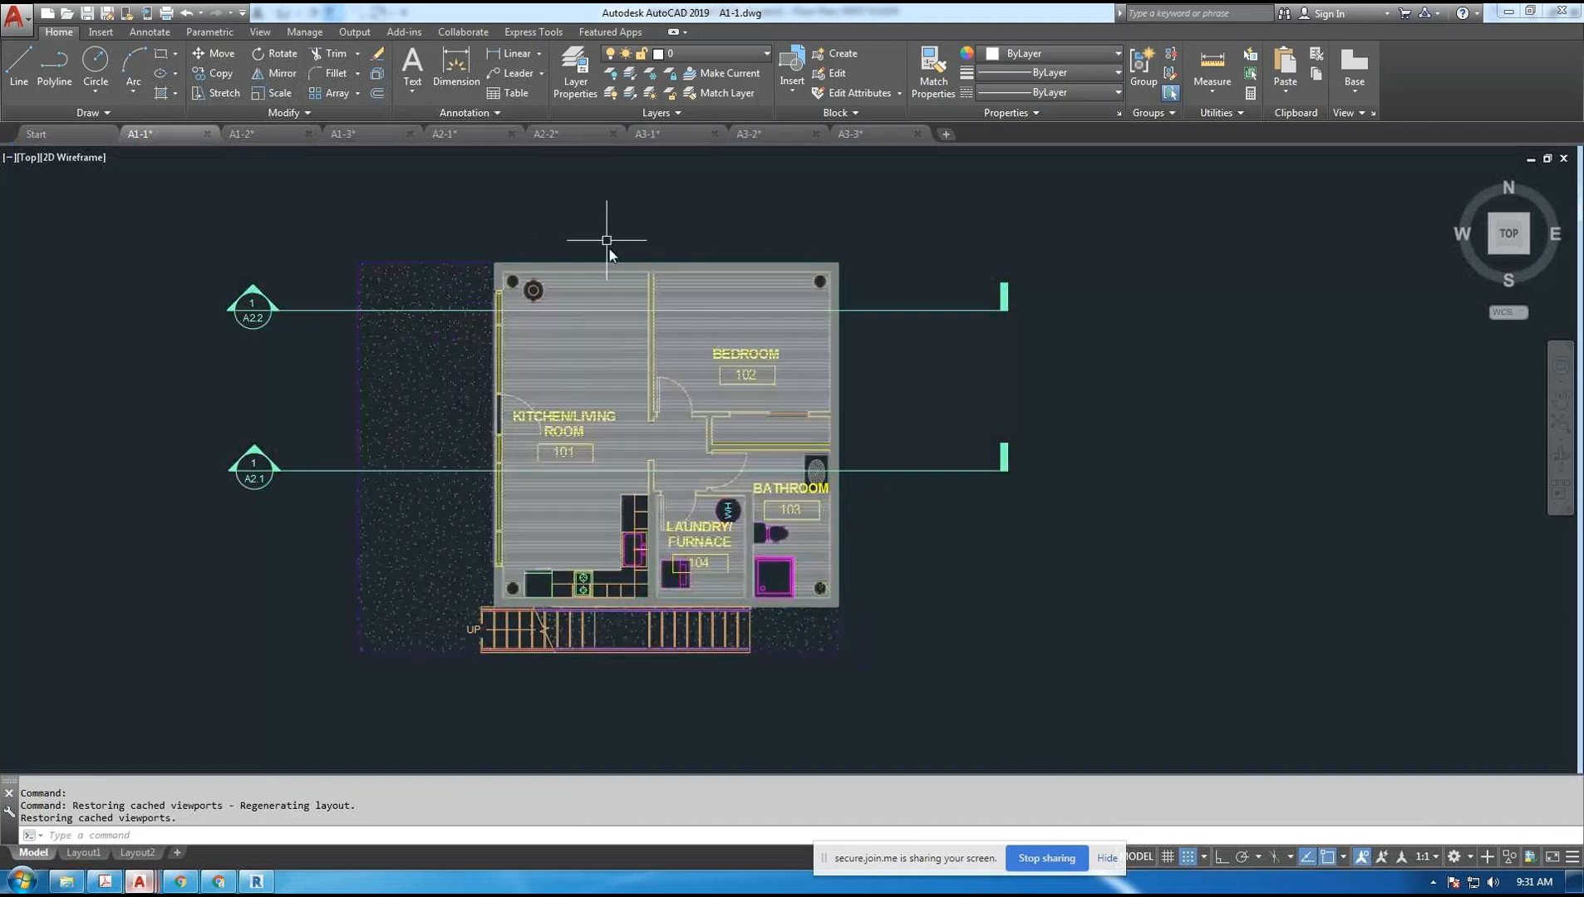
pyautogui.moveTo(577, 668); pyautogui.dragTo(641, 689, button='middle')
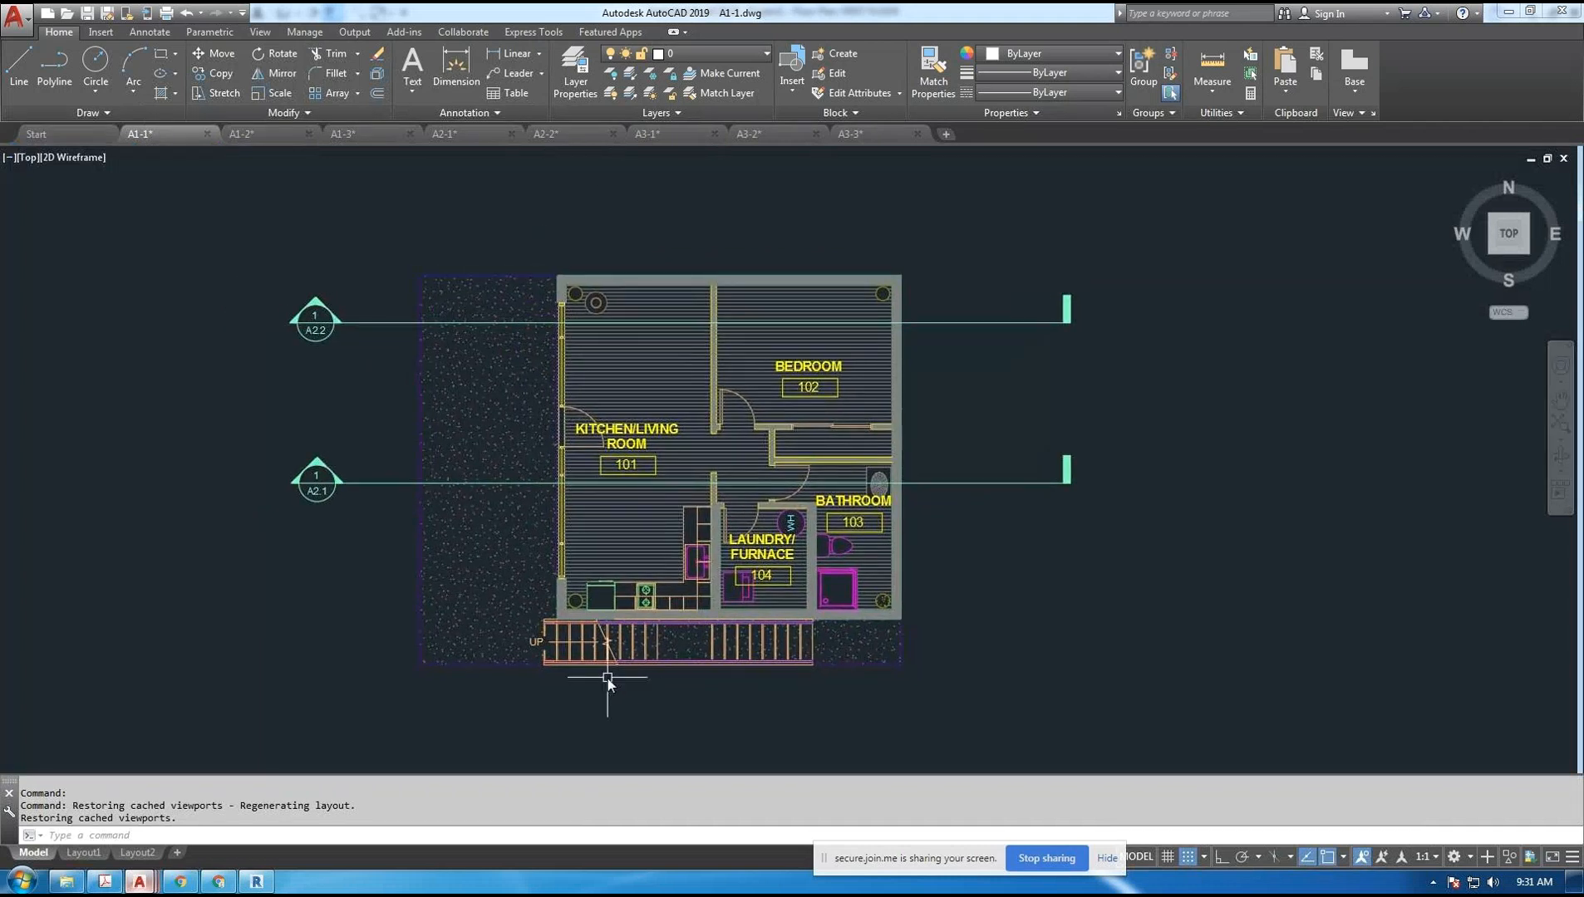
# - Bring up the A1-2 first floor plan in model space and examine its whole room layout
pyautogui.click(287, 135)
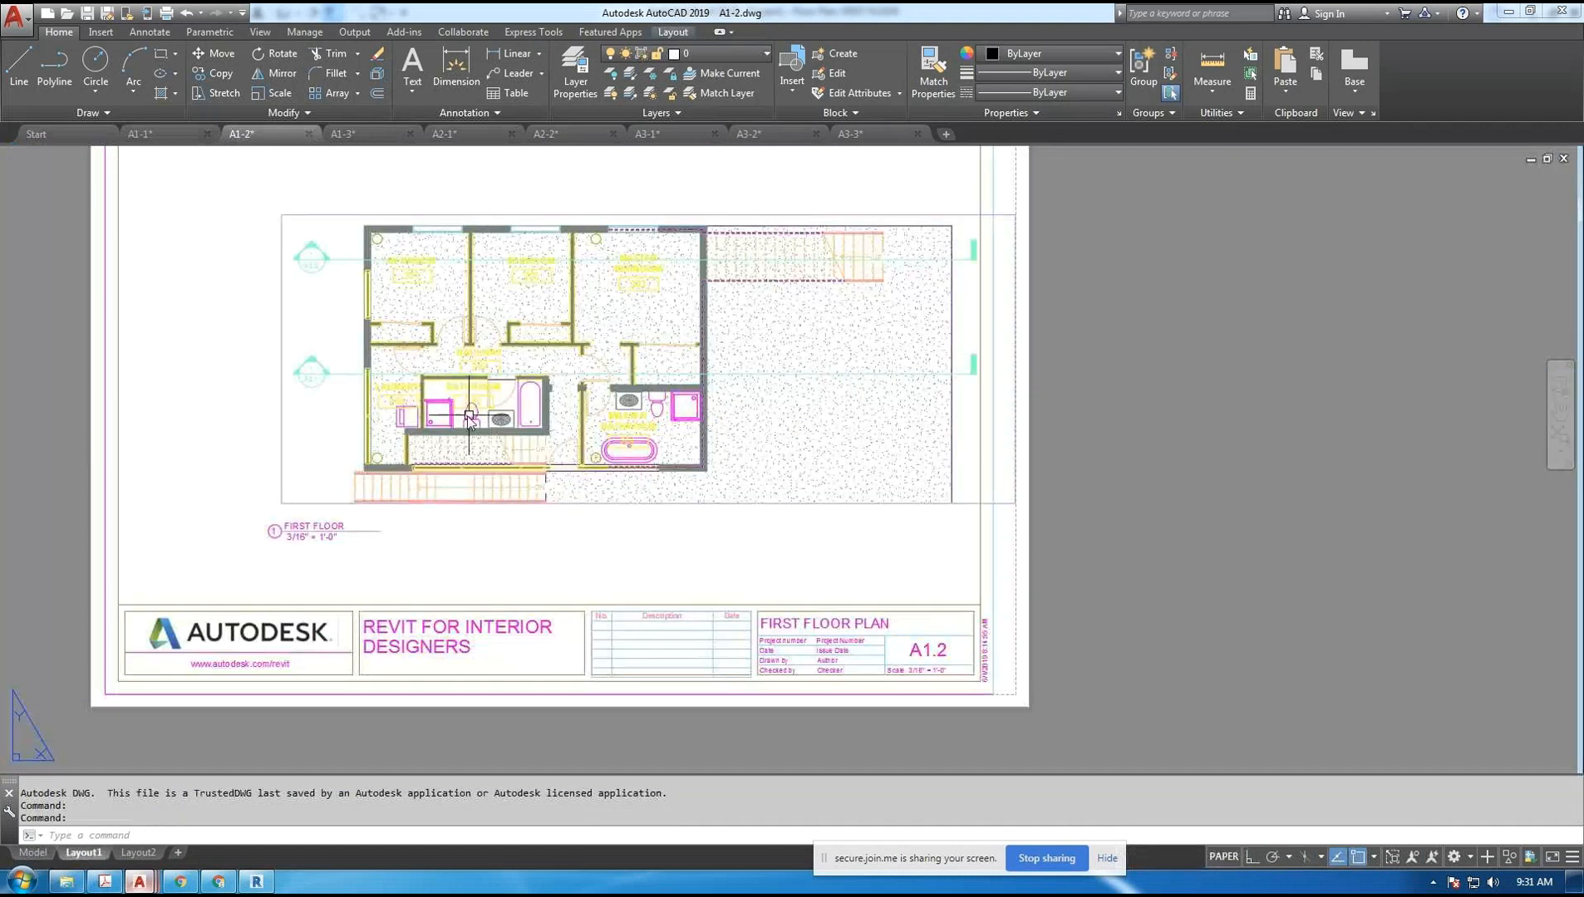
pyautogui.click(34, 853)
pyautogui.scroll(-2, 133, 590)
pyautogui.scroll(2, 137, 592)
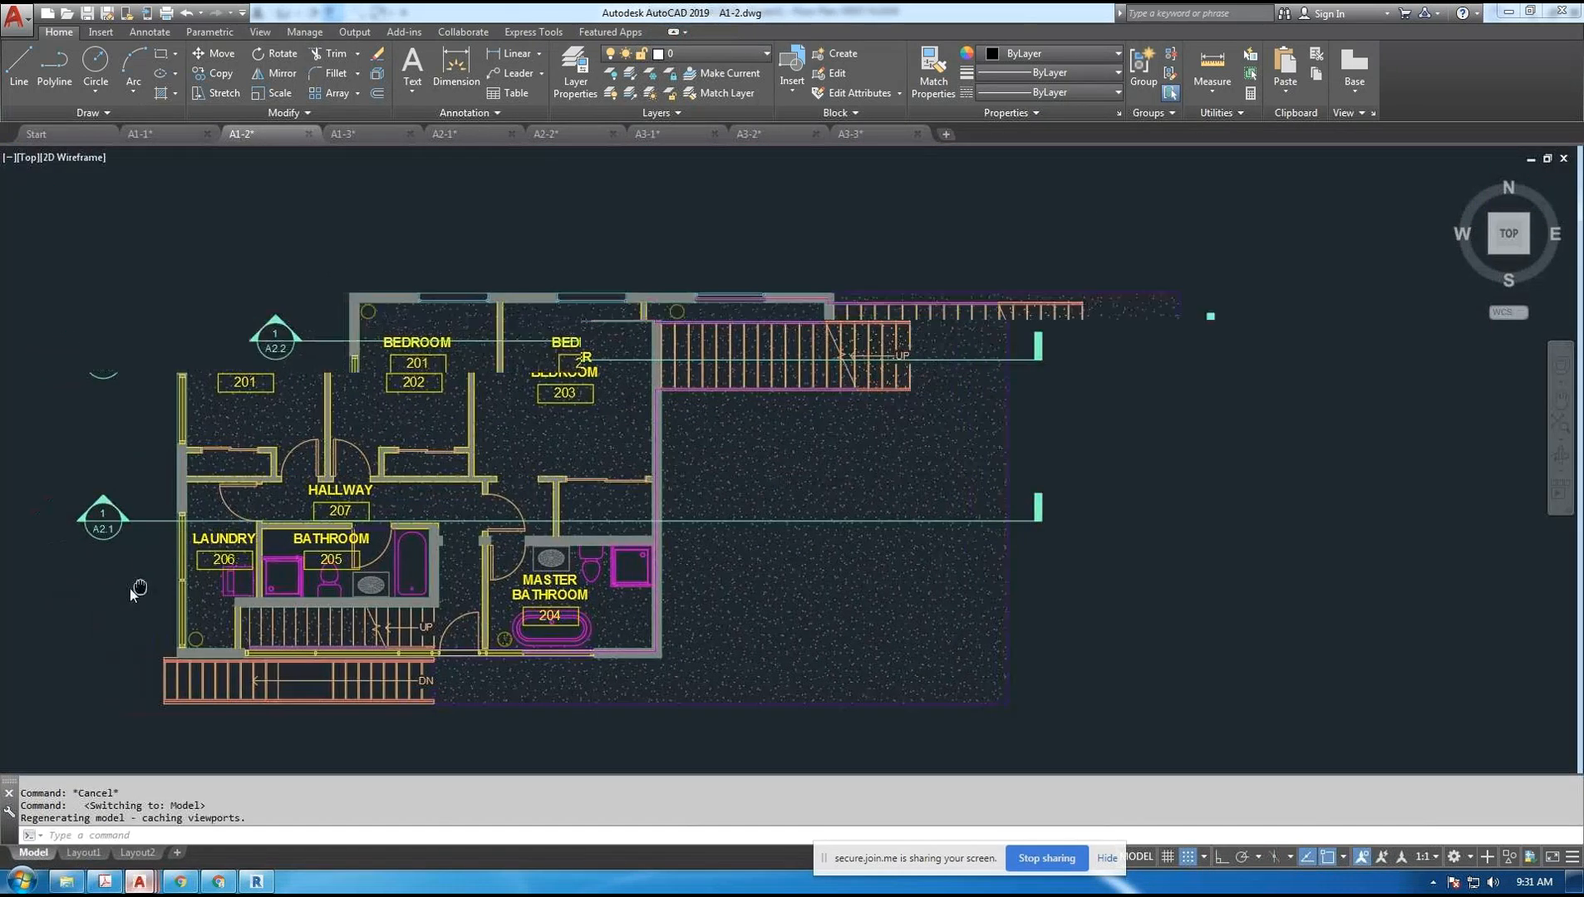
pyautogui.moveTo(138, 588); pyautogui.dragTo(309, 570, button='middle')
pyautogui.scroll(-2, 341, 558)
pyautogui.scroll(2, 501, 332)
pyautogui.moveTo(501, 333); pyautogui.dragTo(624, 211, button='middle')
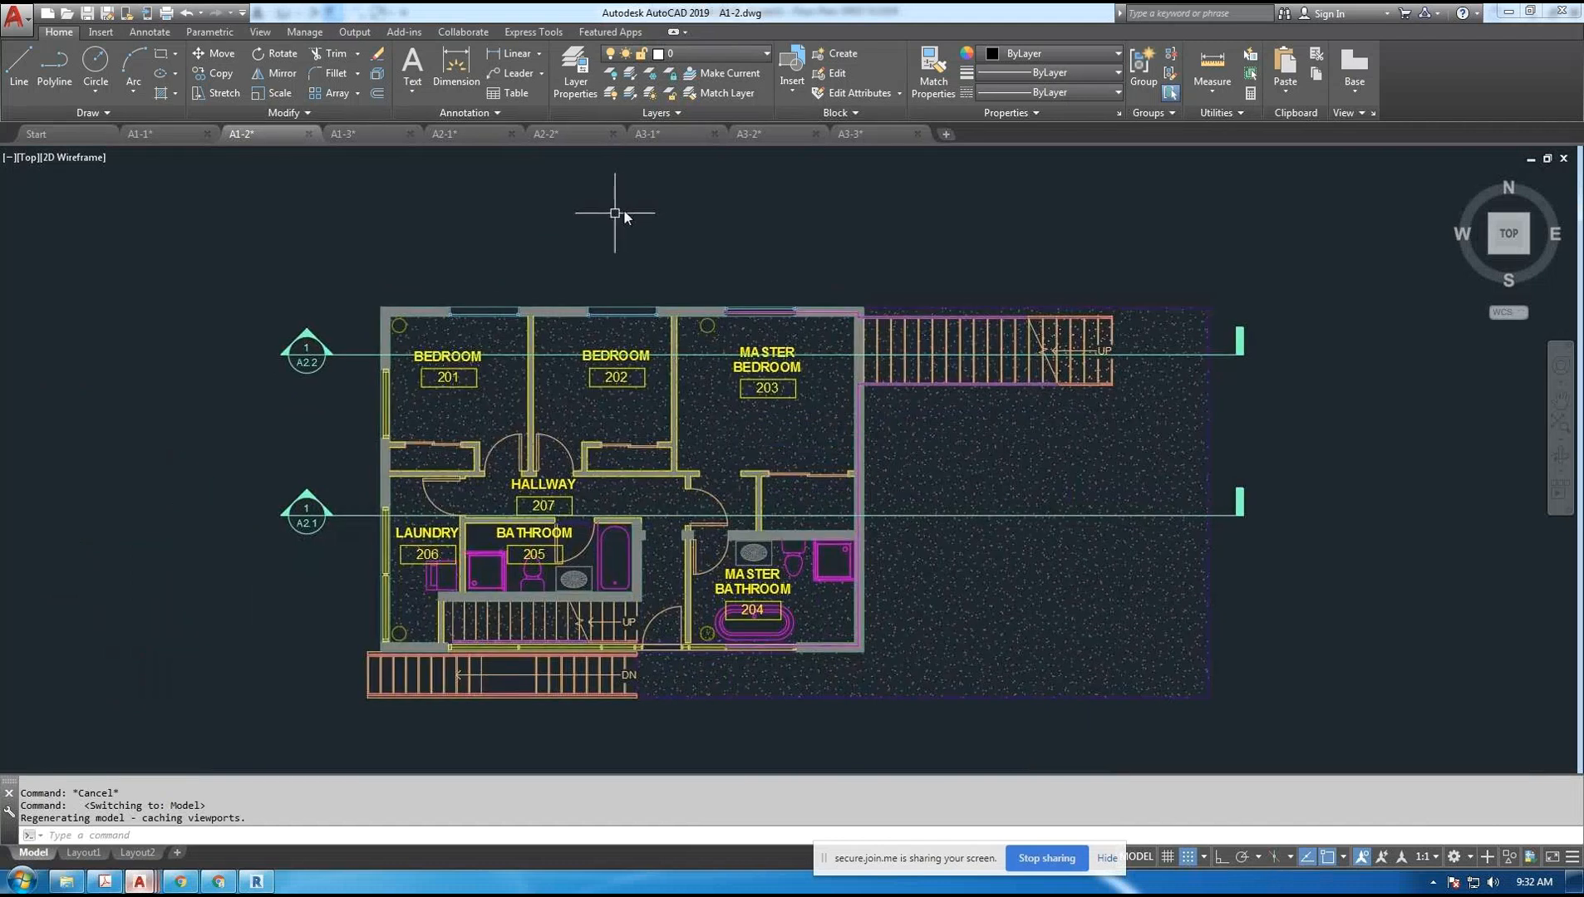
# - Bring up the A1-3 second level plan in model space and examine its whole room layout
pyautogui.click(364, 137)
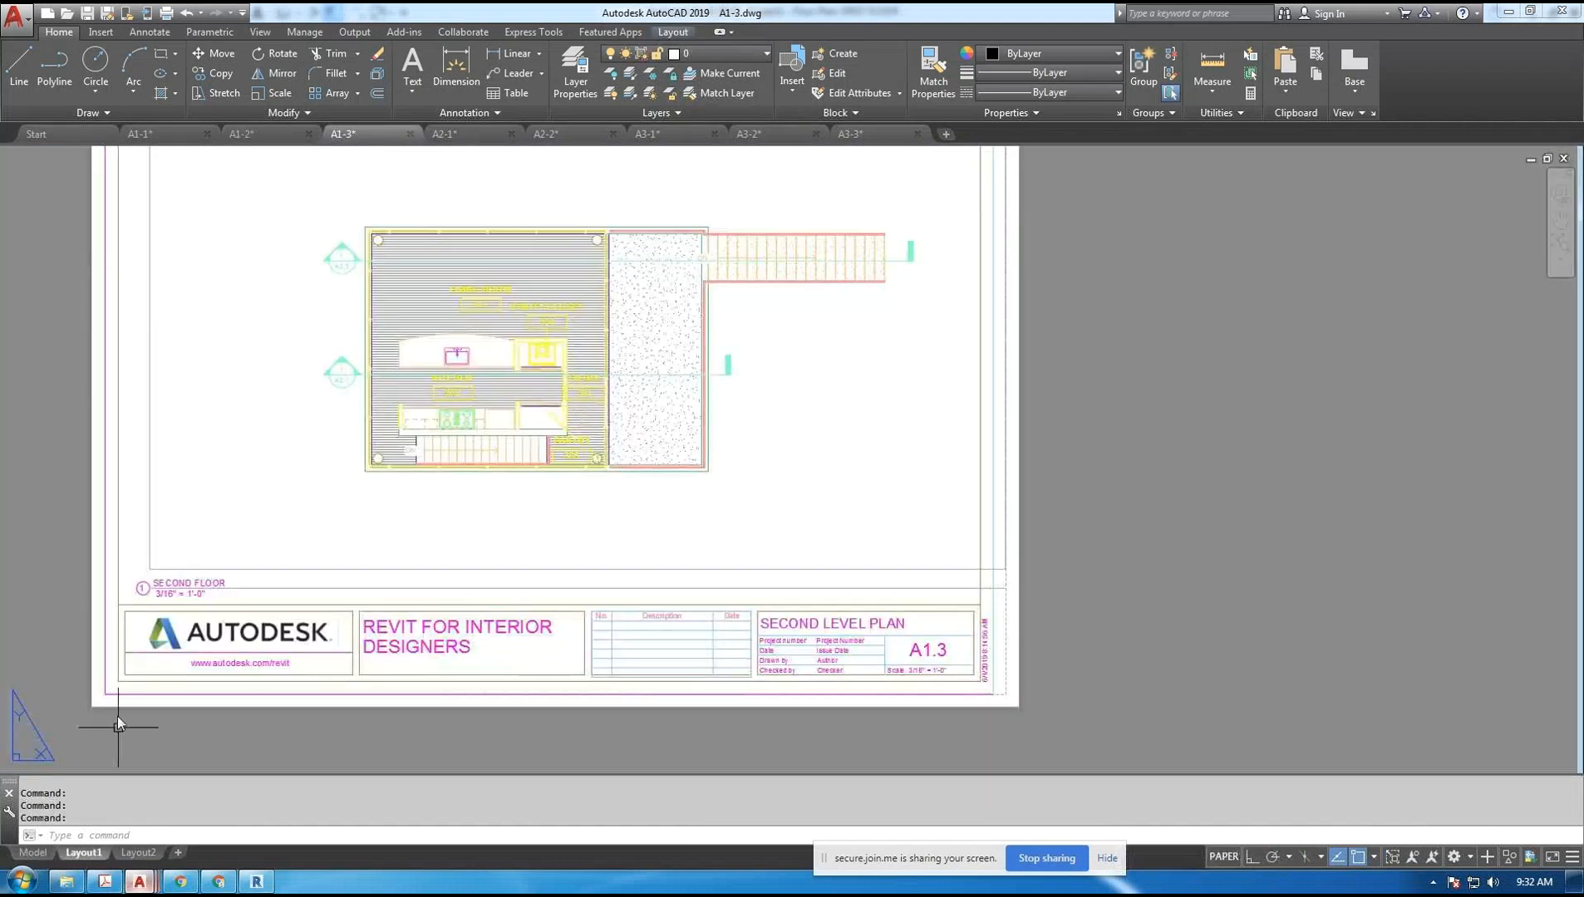
pyautogui.click(34, 853)
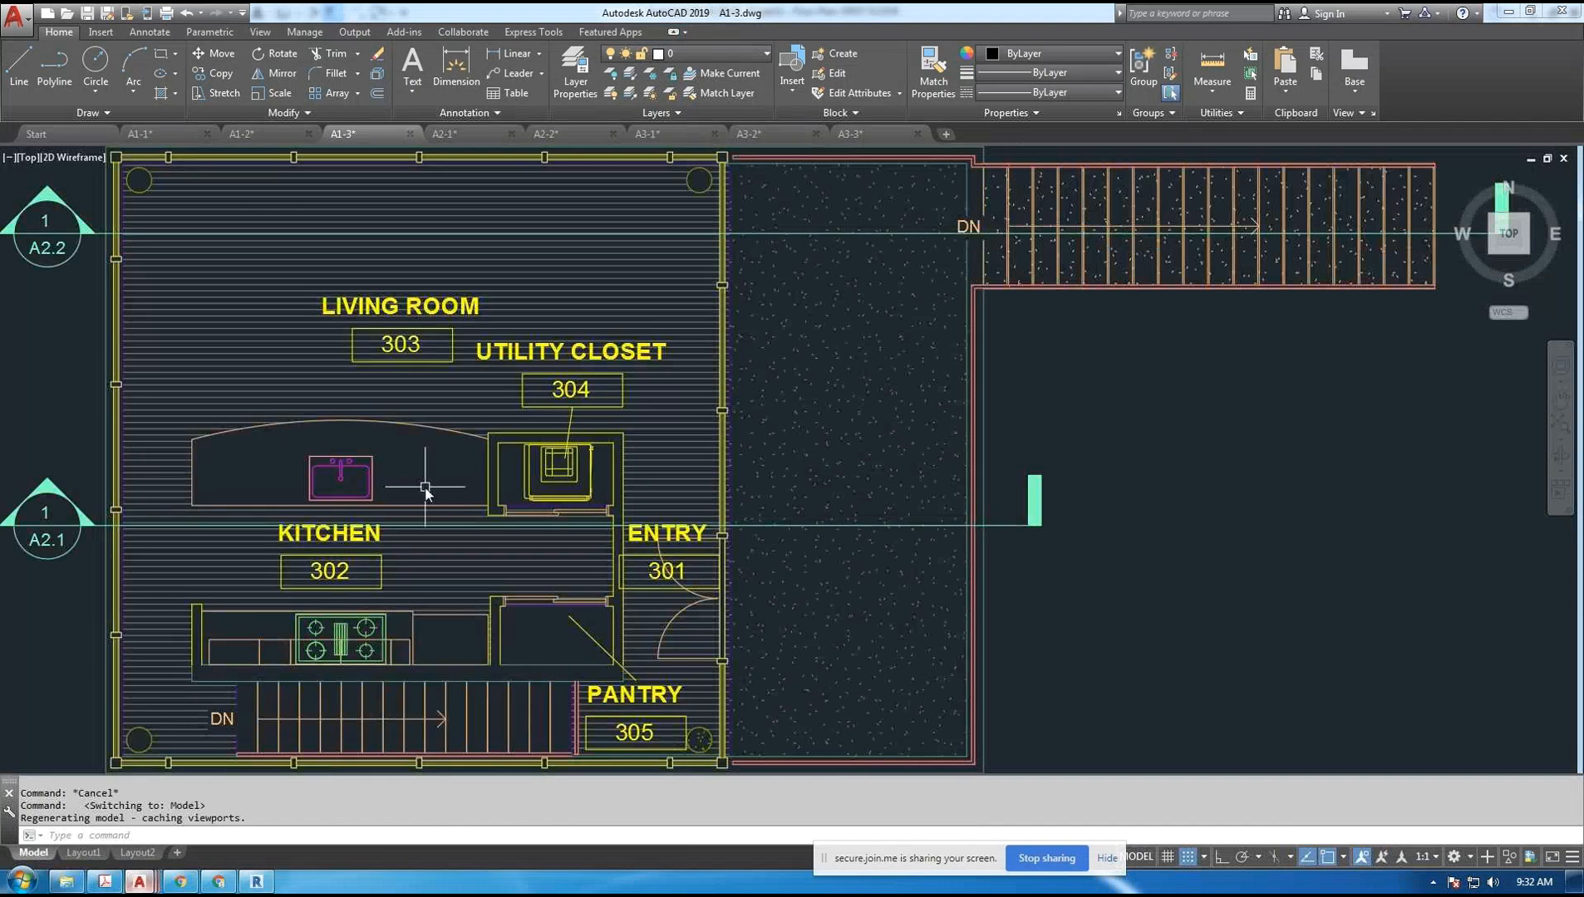
pyautogui.scroll(-4, 438, 472)
pyautogui.scroll(4, 560, 444)
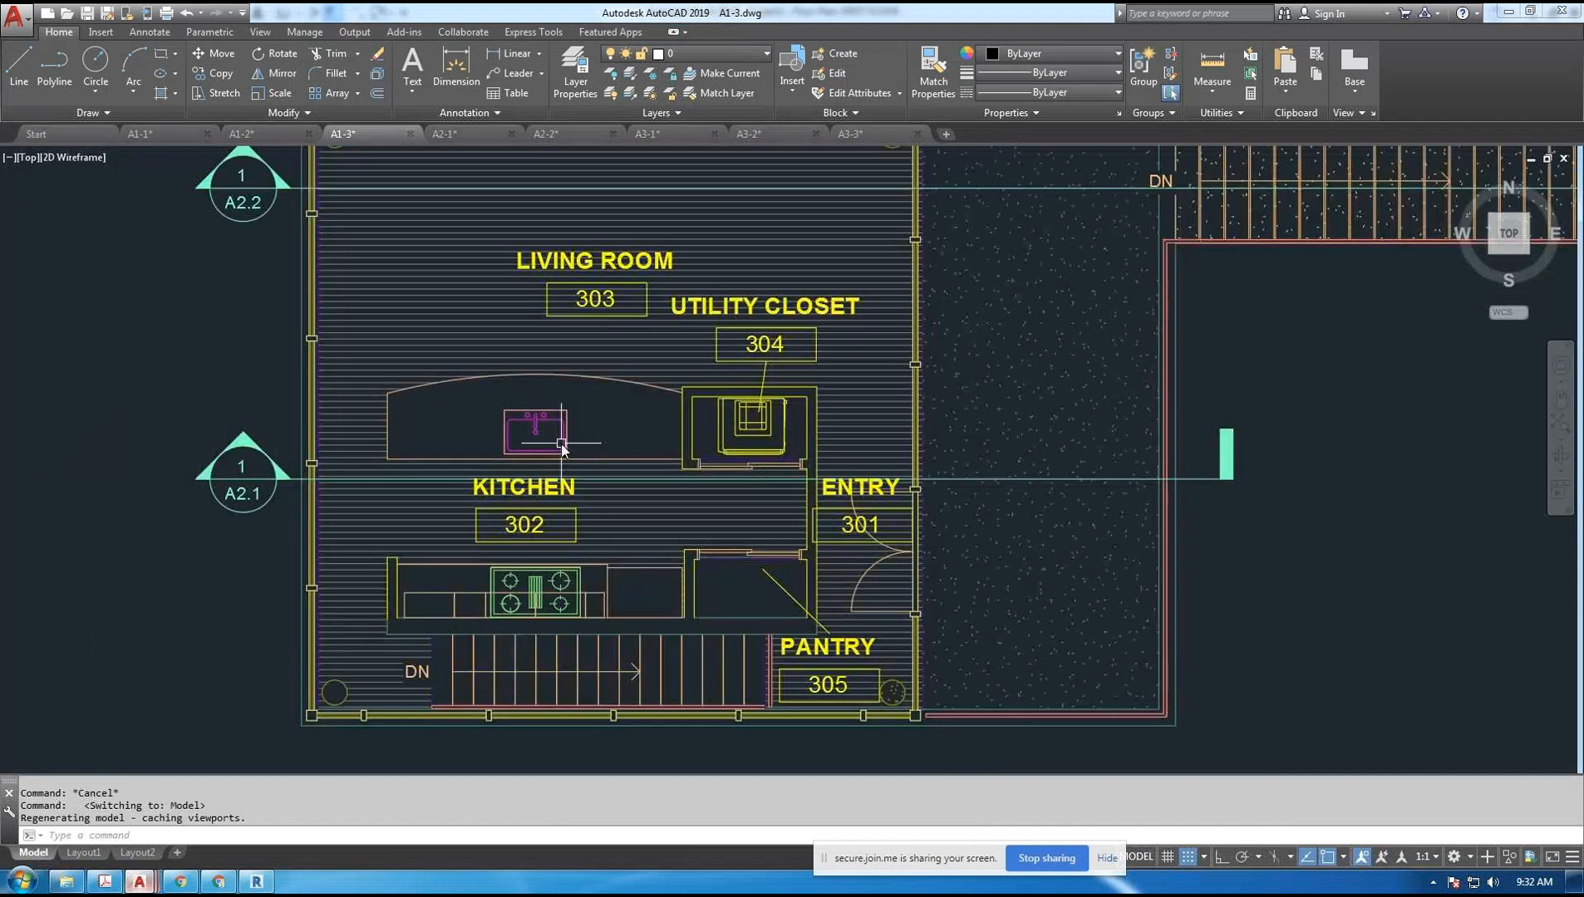
pyautogui.scroll(-3, 560, 444)
pyautogui.scroll(-1, 1022, 402)
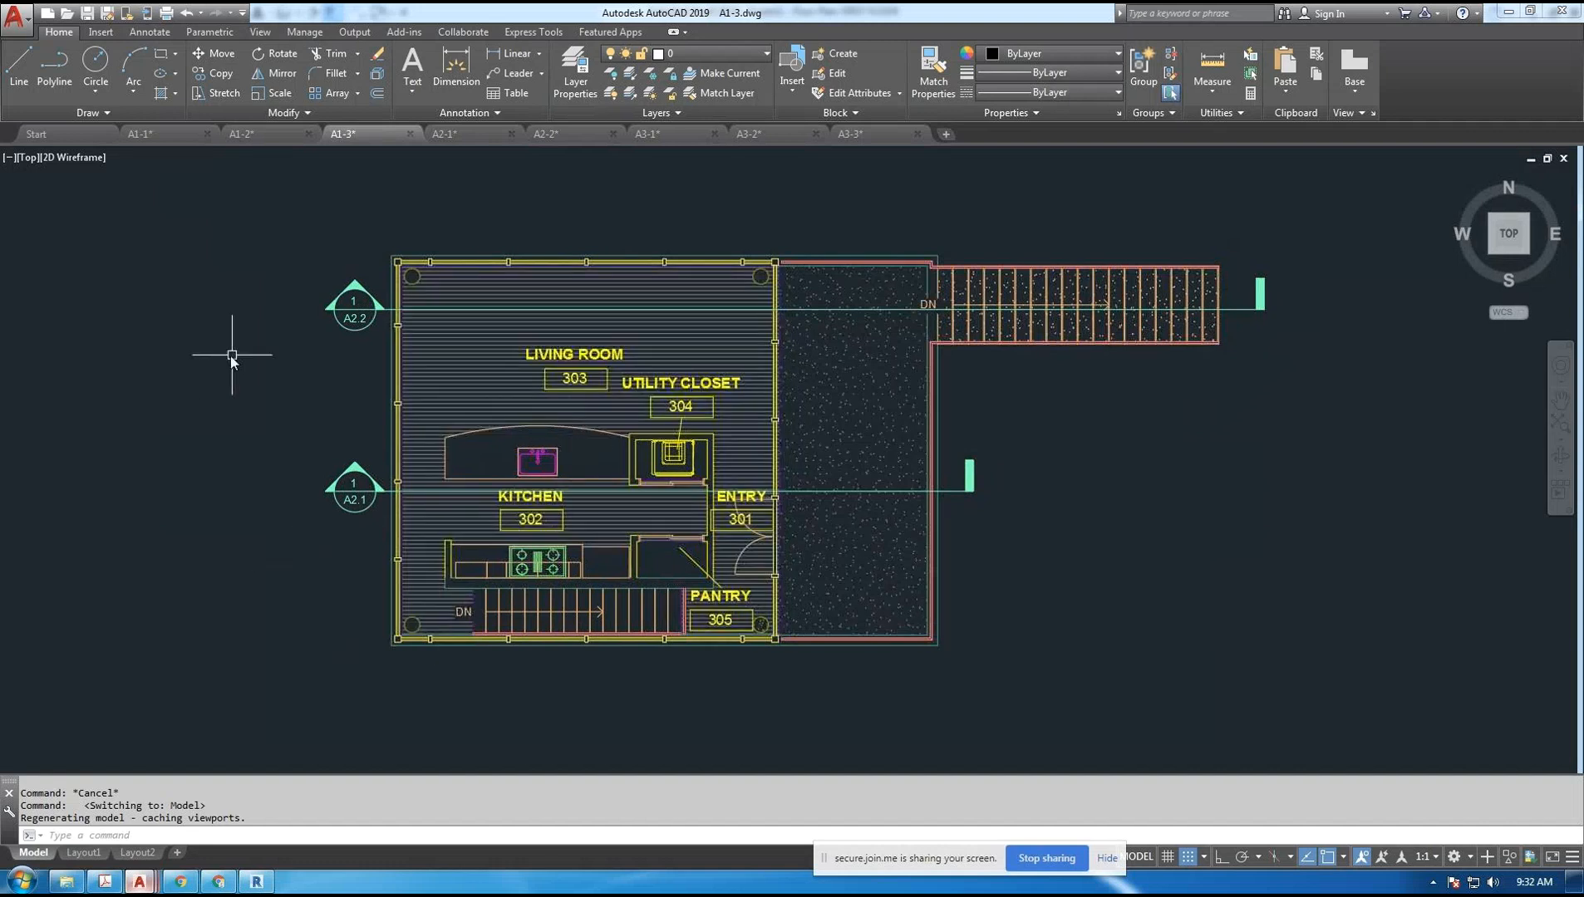
# - Bring up the A1-1 floor plan and examine its room layout from the kitchen/living room to the bathroom
pyautogui.click(162, 134)
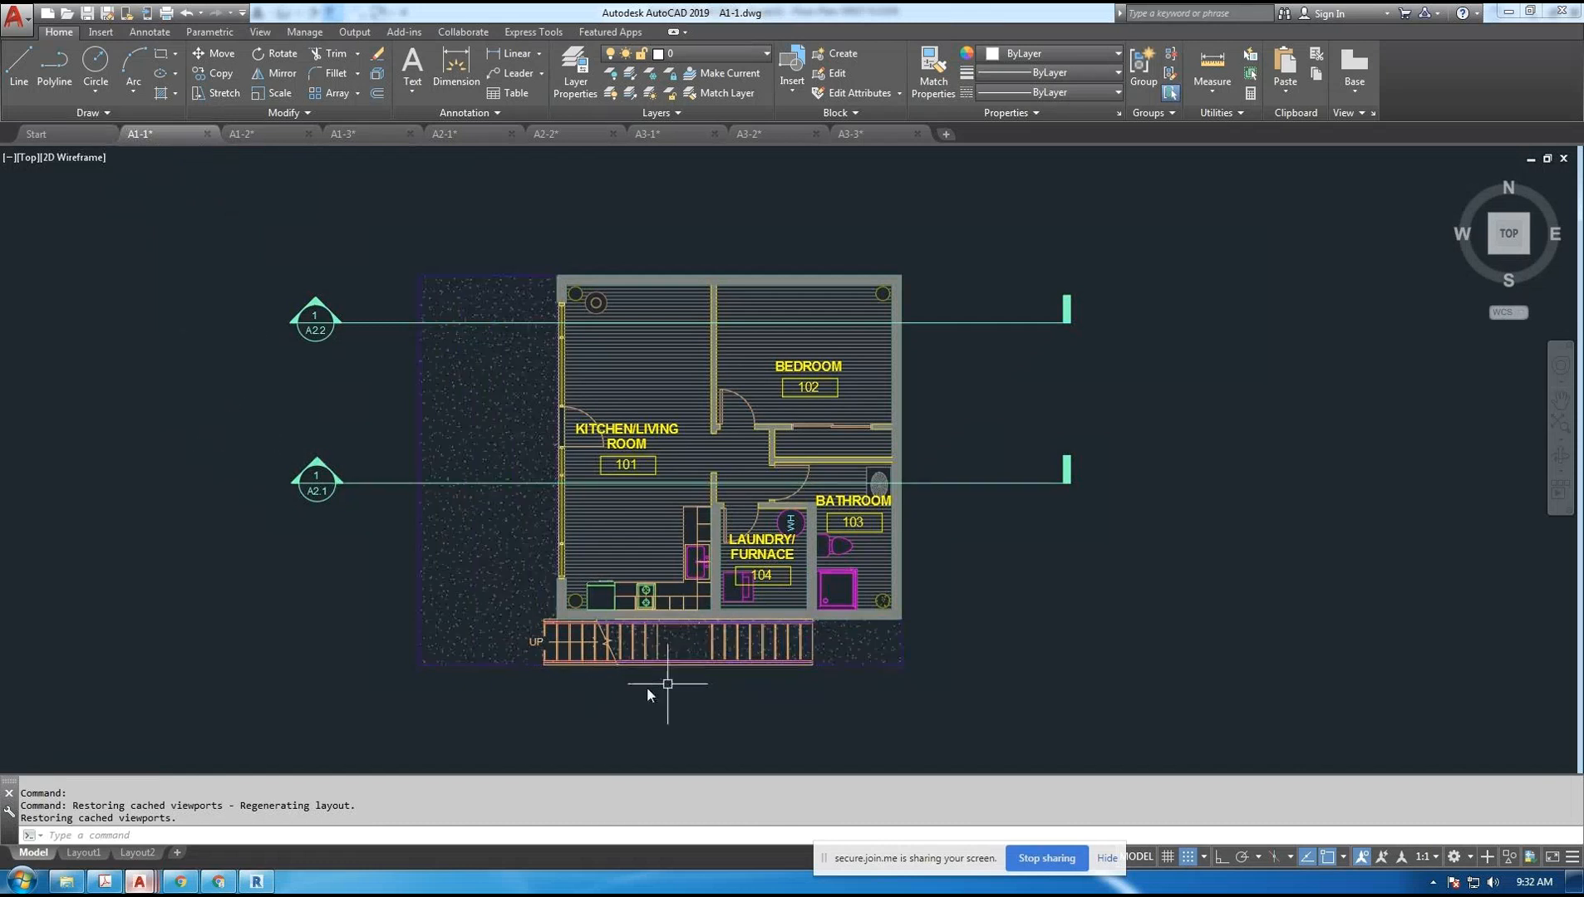
pyautogui.scroll(2, 872, 656)
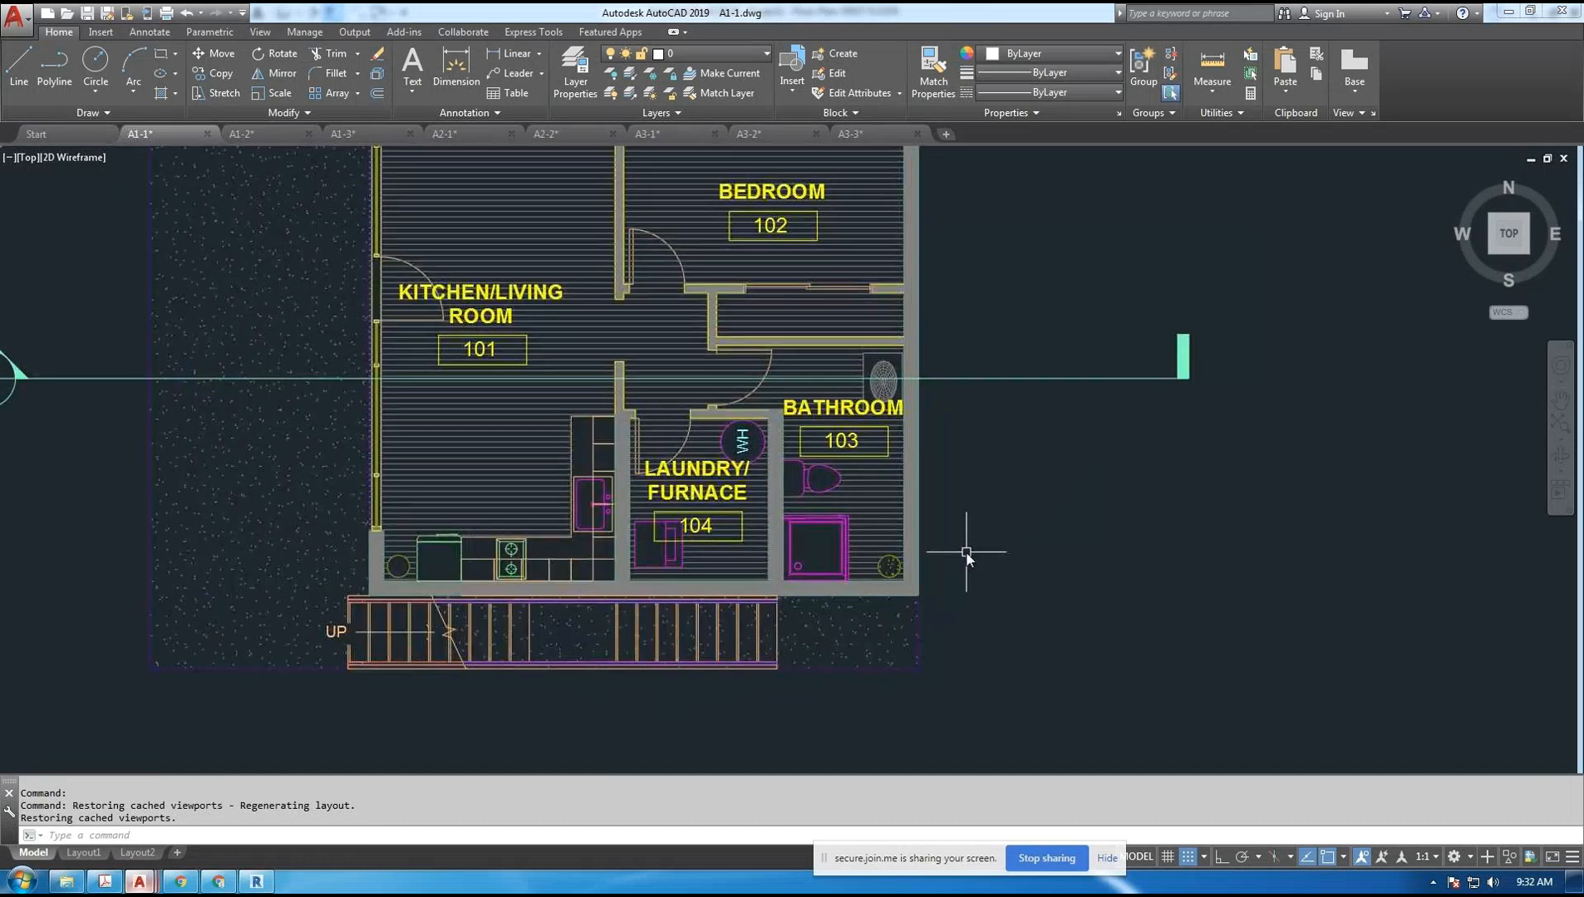
pyautogui.scroll(-4, 966, 553)
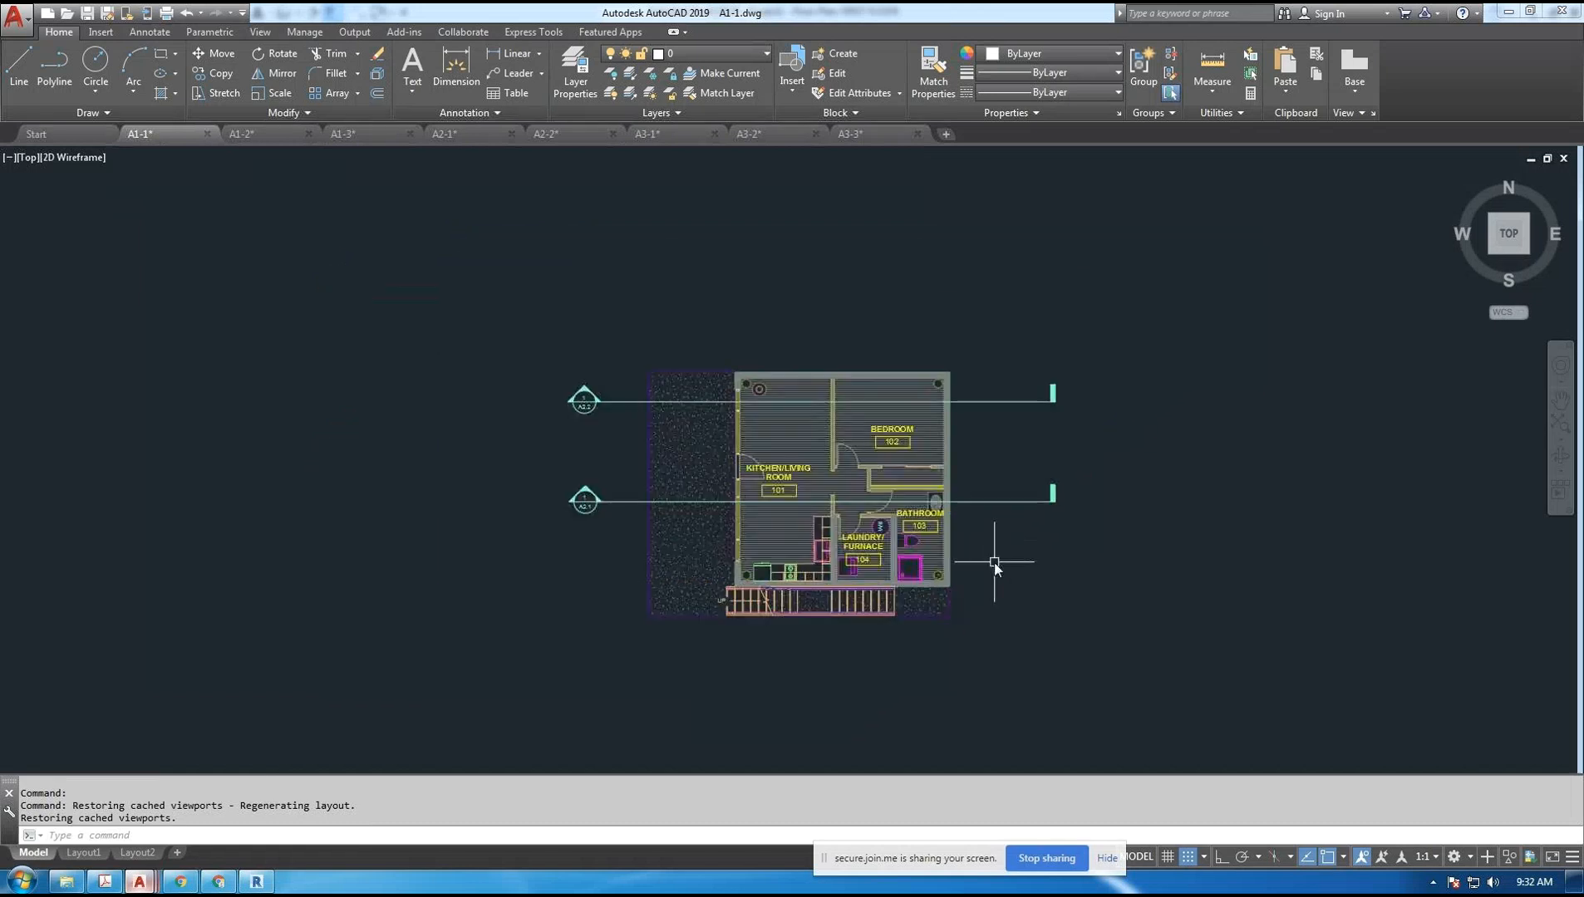
pyautogui.scroll(1, 1005, 564)
pyautogui.scroll(-1, 997, 549)
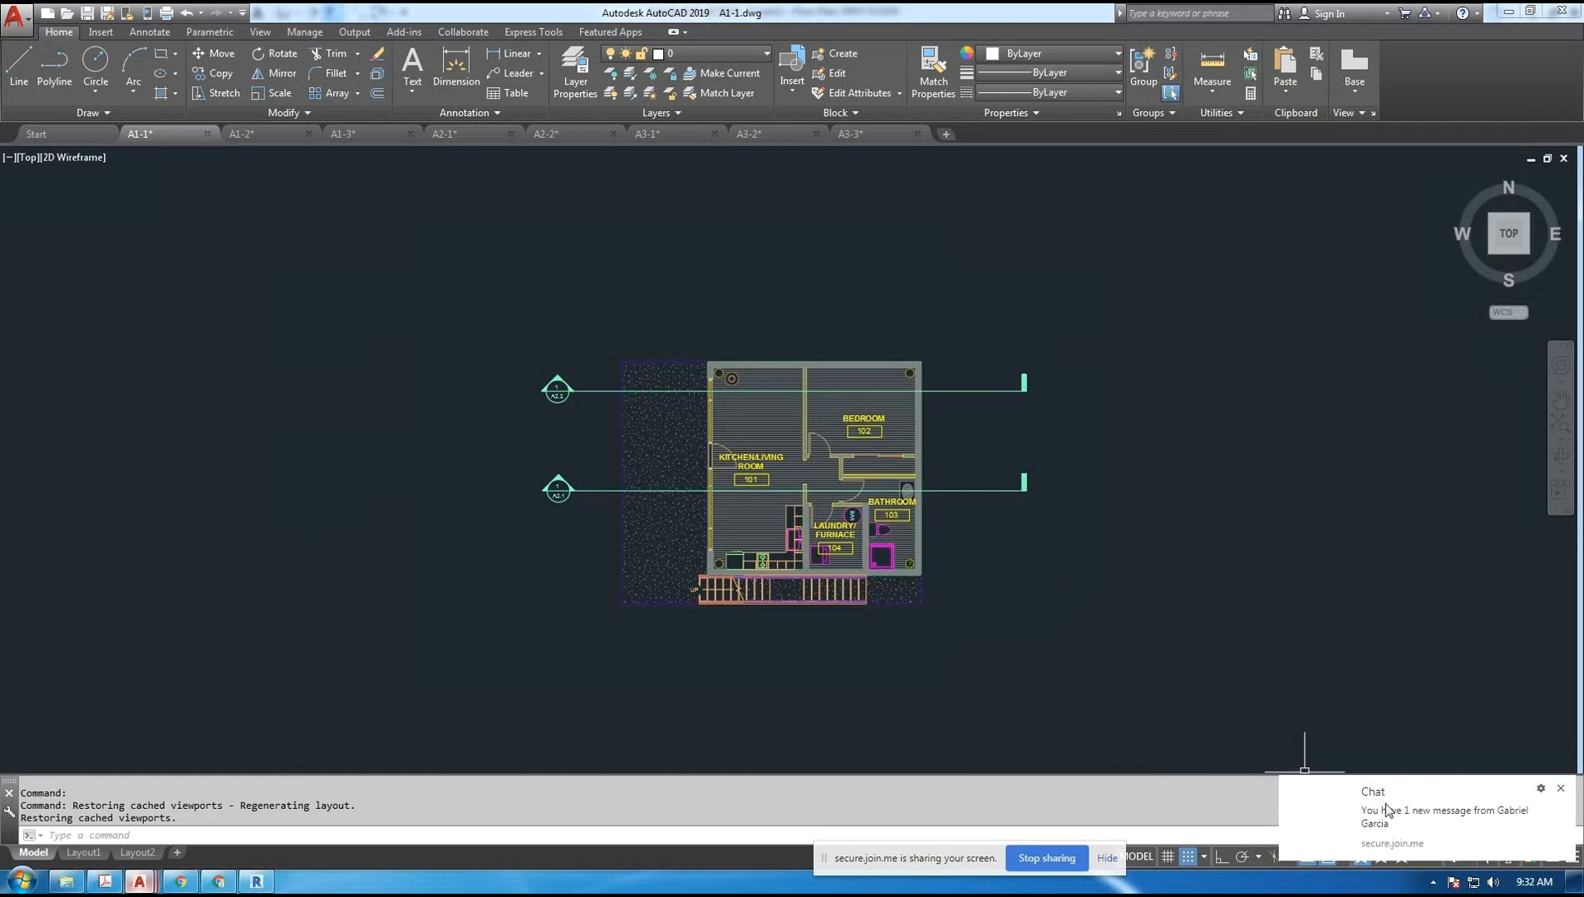
pyautogui.moveTo(1071, 626); pyautogui.dragTo(1018, 572, button='middle')
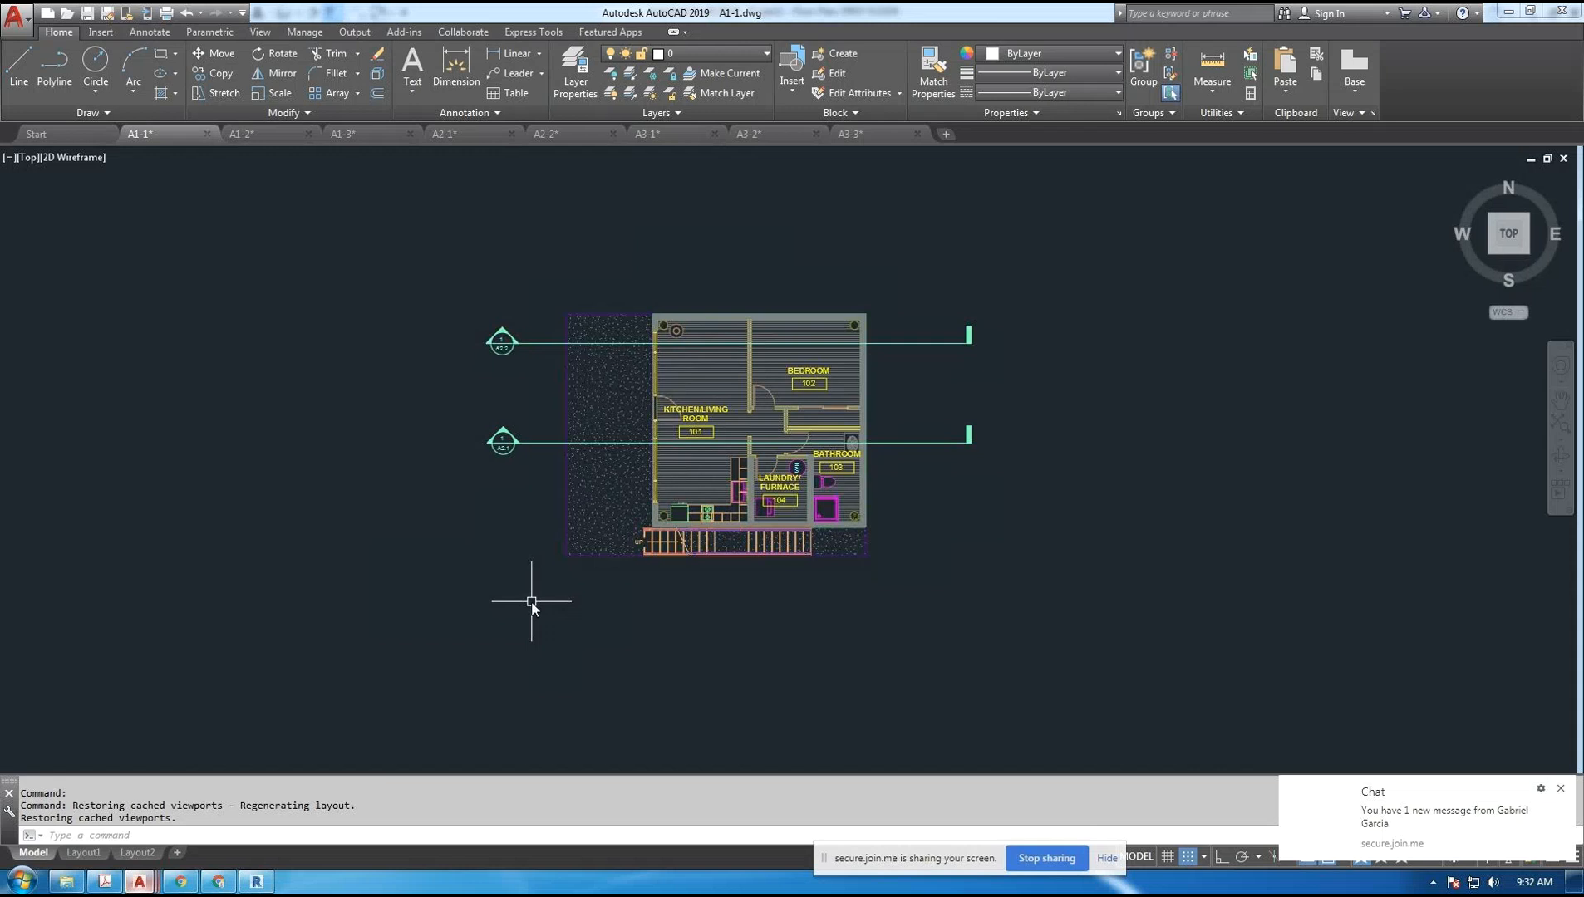
# - Start a line at 0,0 to locate the A1-1 drawing's origin, cancel it, and check the full drawing extents
pyautogui.write('L')
pyautogui.press('Return')
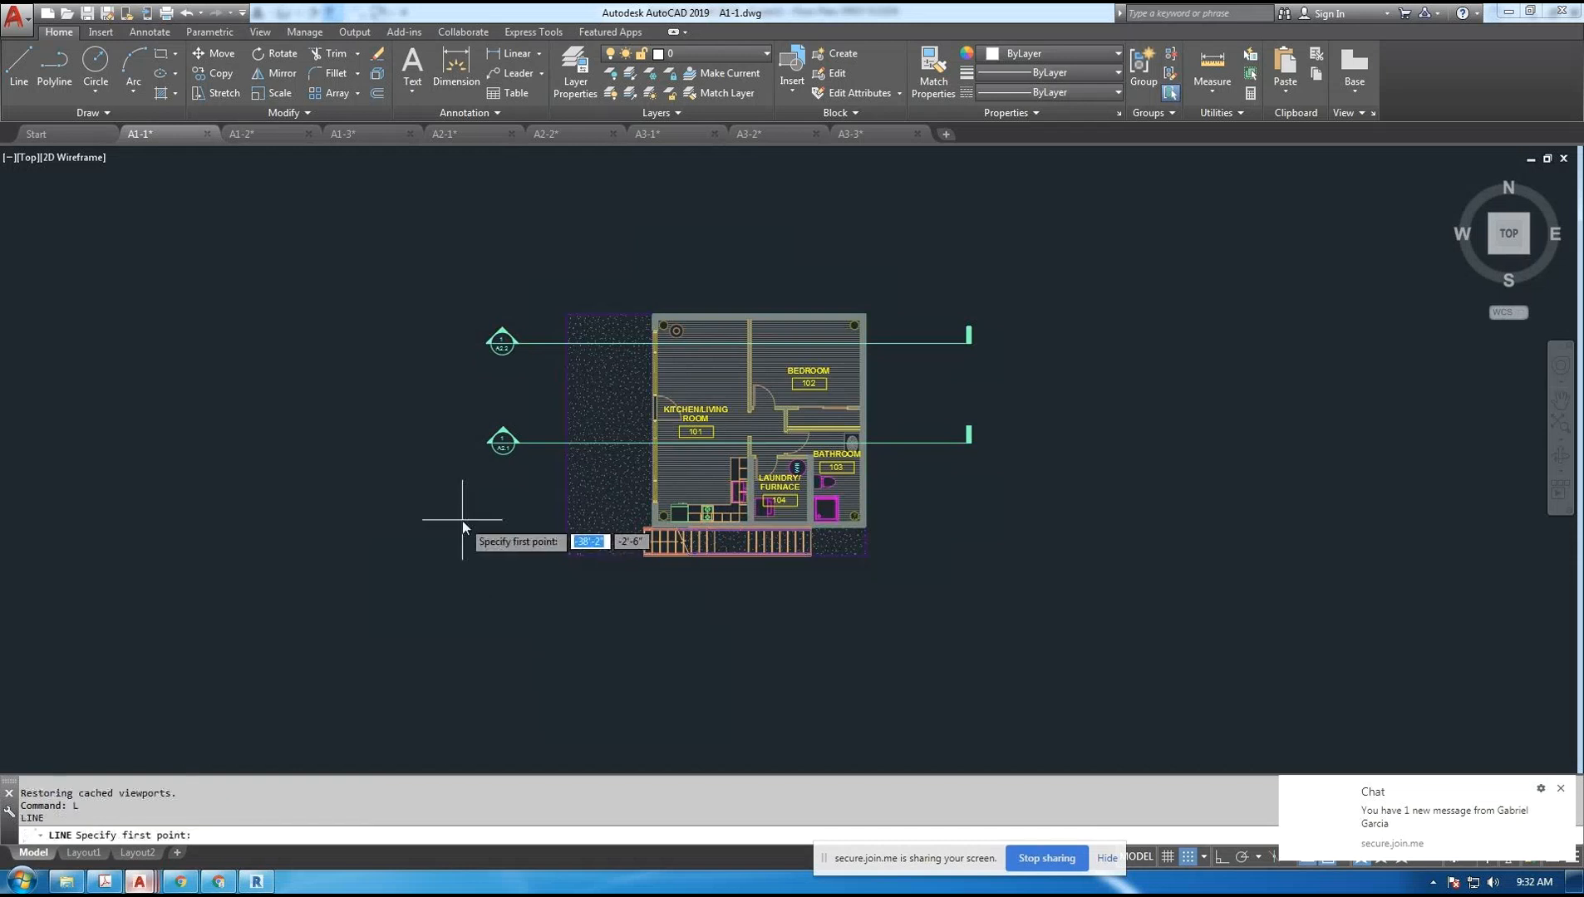
pyautogui.write('0')
pyautogui.press('Return')
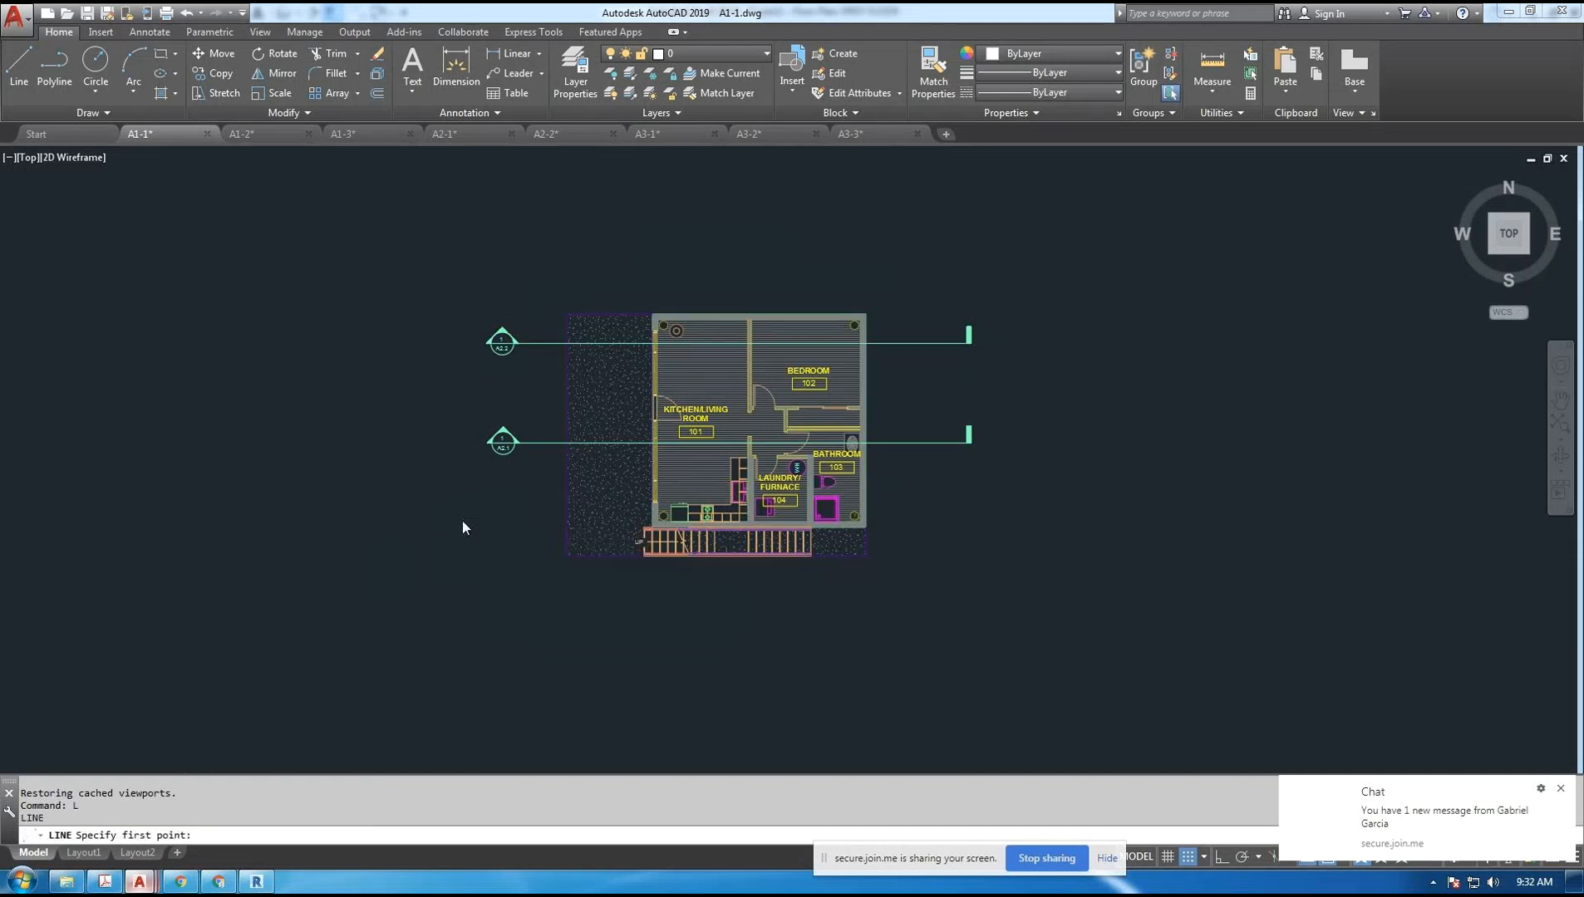
pyautogui.scroll(-2, 1136, 390)
pyautogui.scroll(6, 1089, 371)
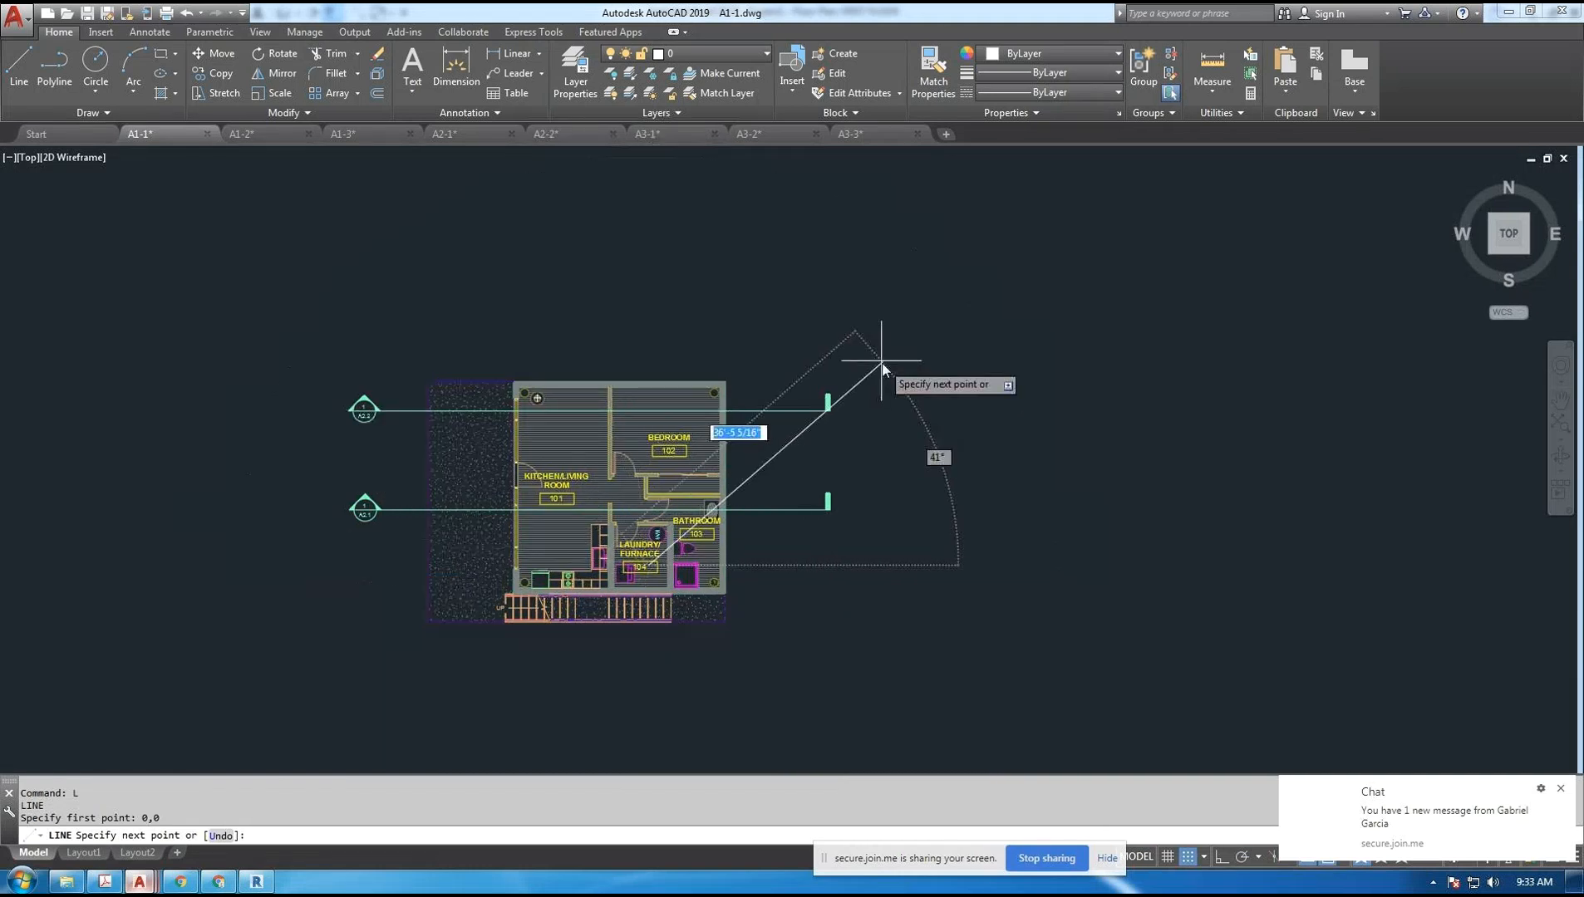
pyautogui.press('Escape')
pyautogui.scroll(-10, 865, 318)
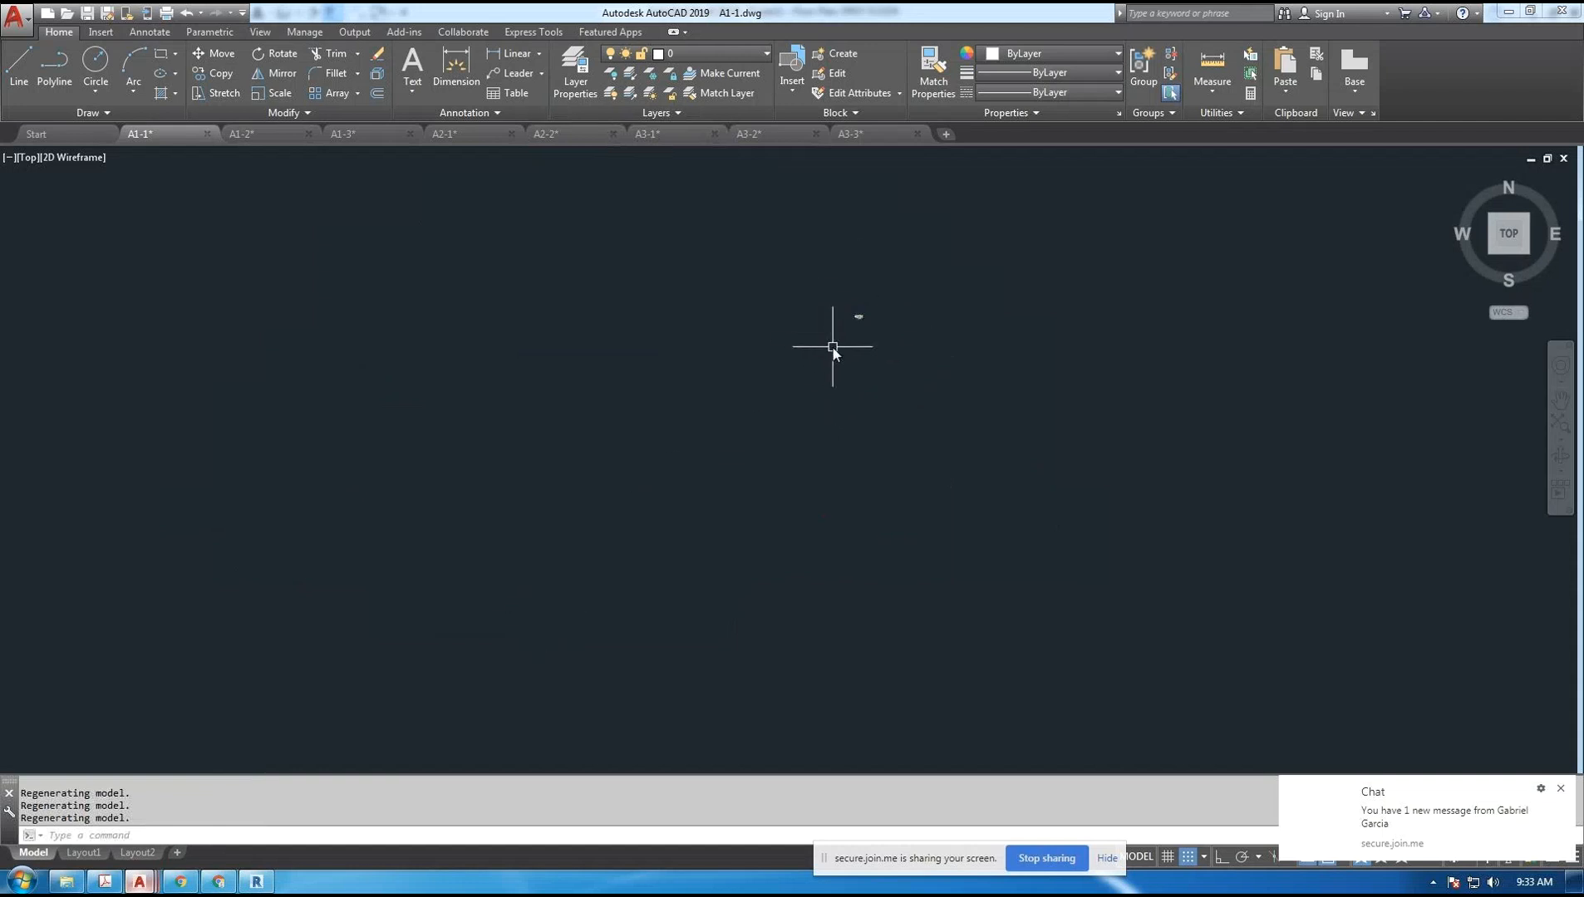
pyautogui.scroll(15, 834, 378)
pyautogui.moveTo(735, 530); pyautogui.dragTo(946, 378, button='middle')
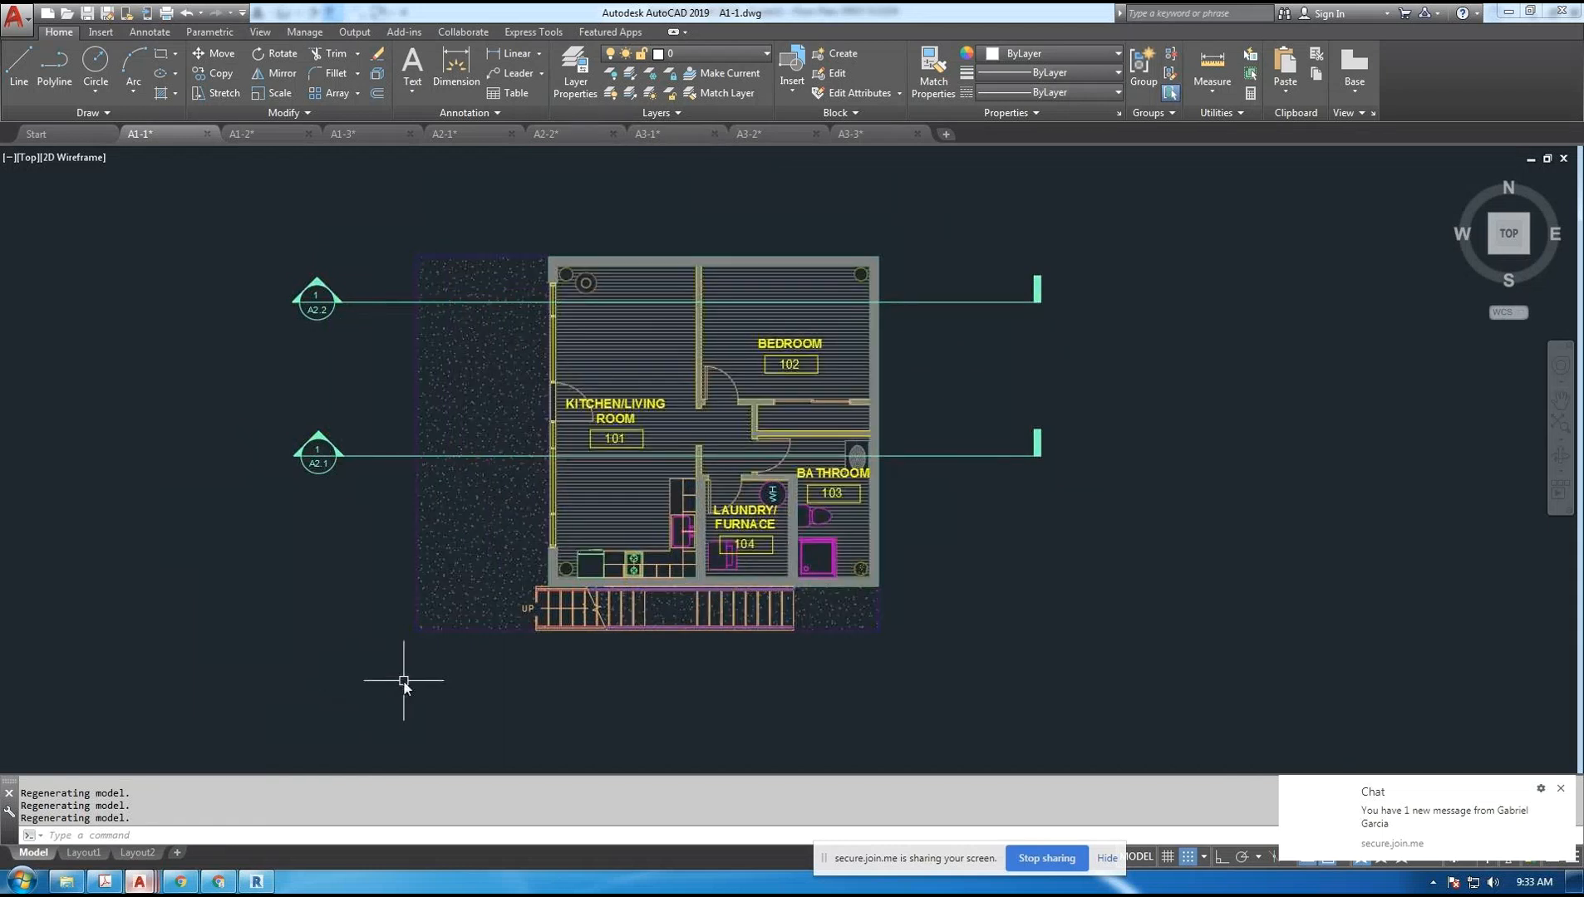
pyautogui.moveTo(404, 681); pyautogui.dragTo(417, 688, button='middle')
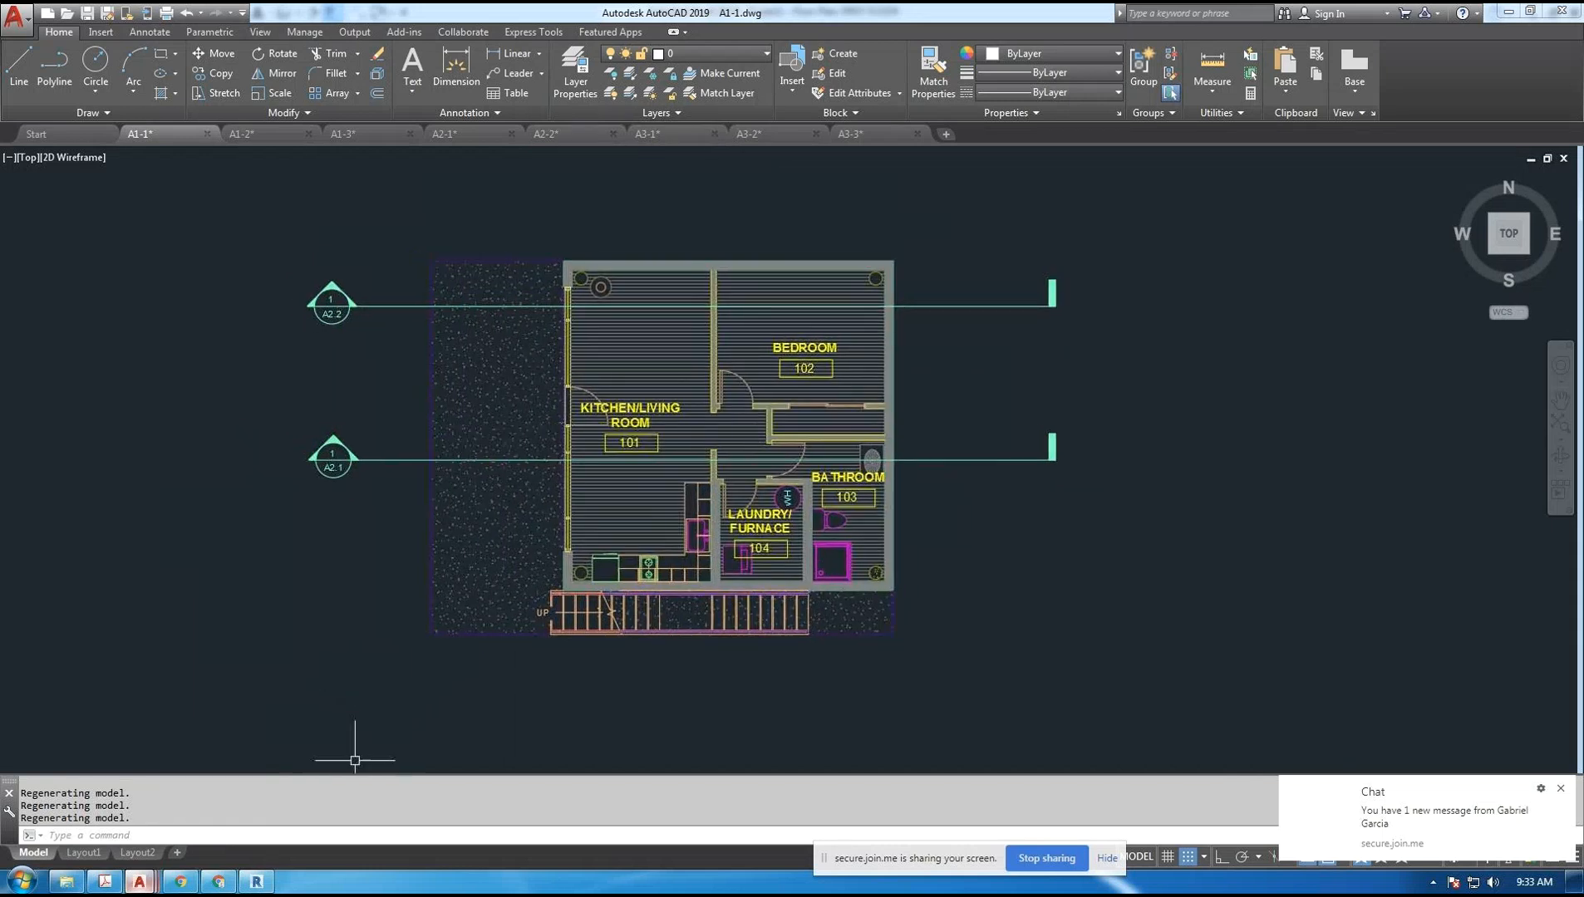
# - Open the new join.me chat message and check the microphone options of the participant it mentions
pyautogui.click(256, 881)
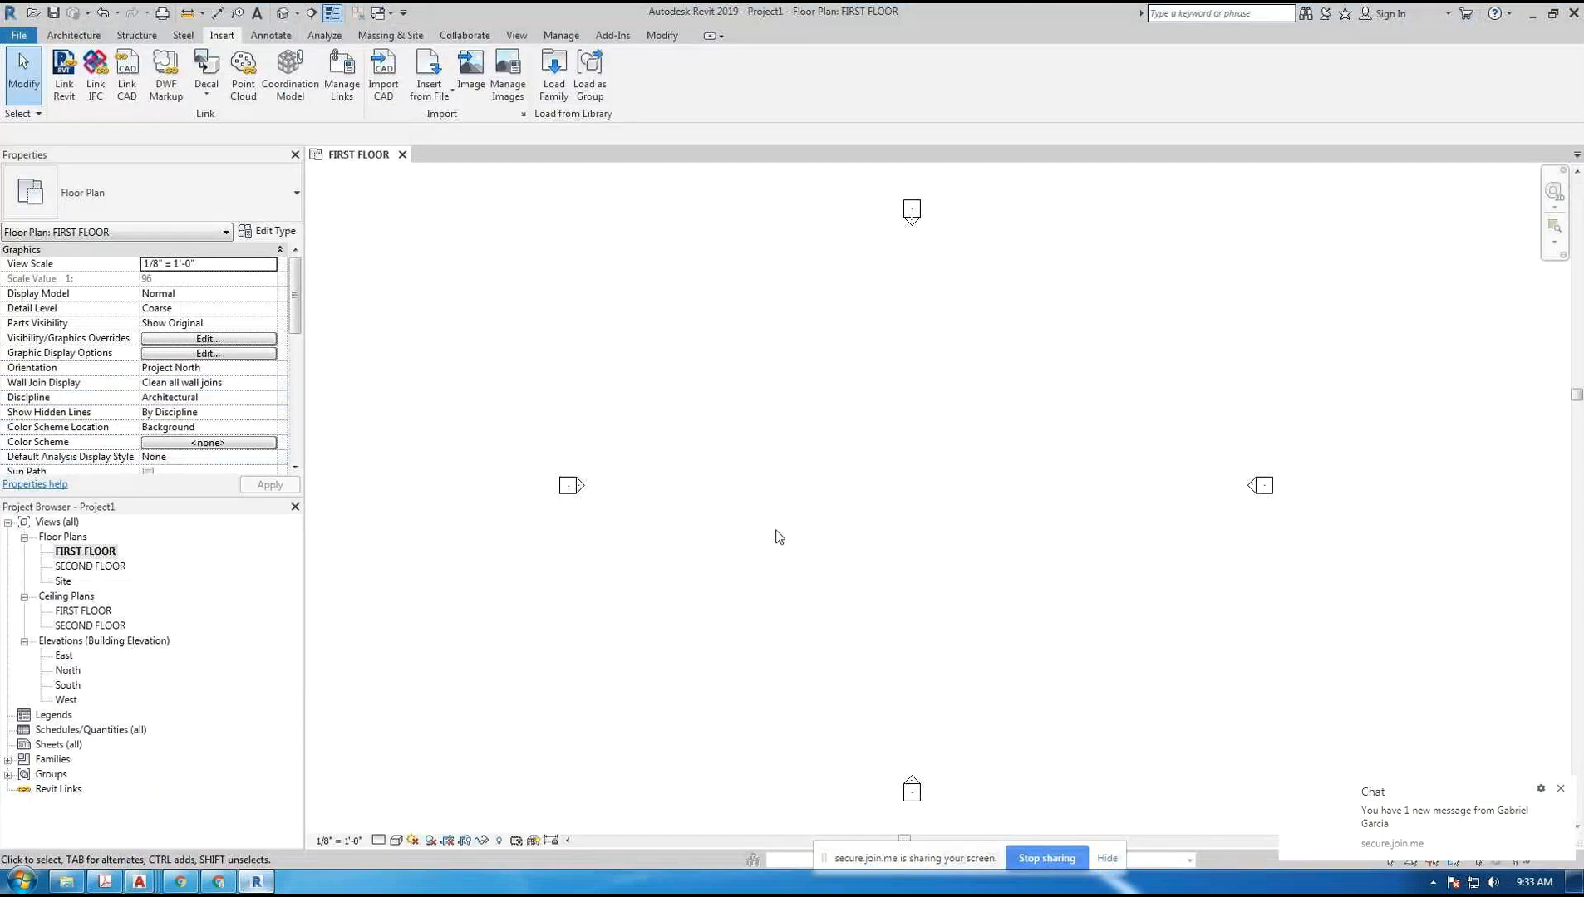
pyautogui.click(1370, 847)
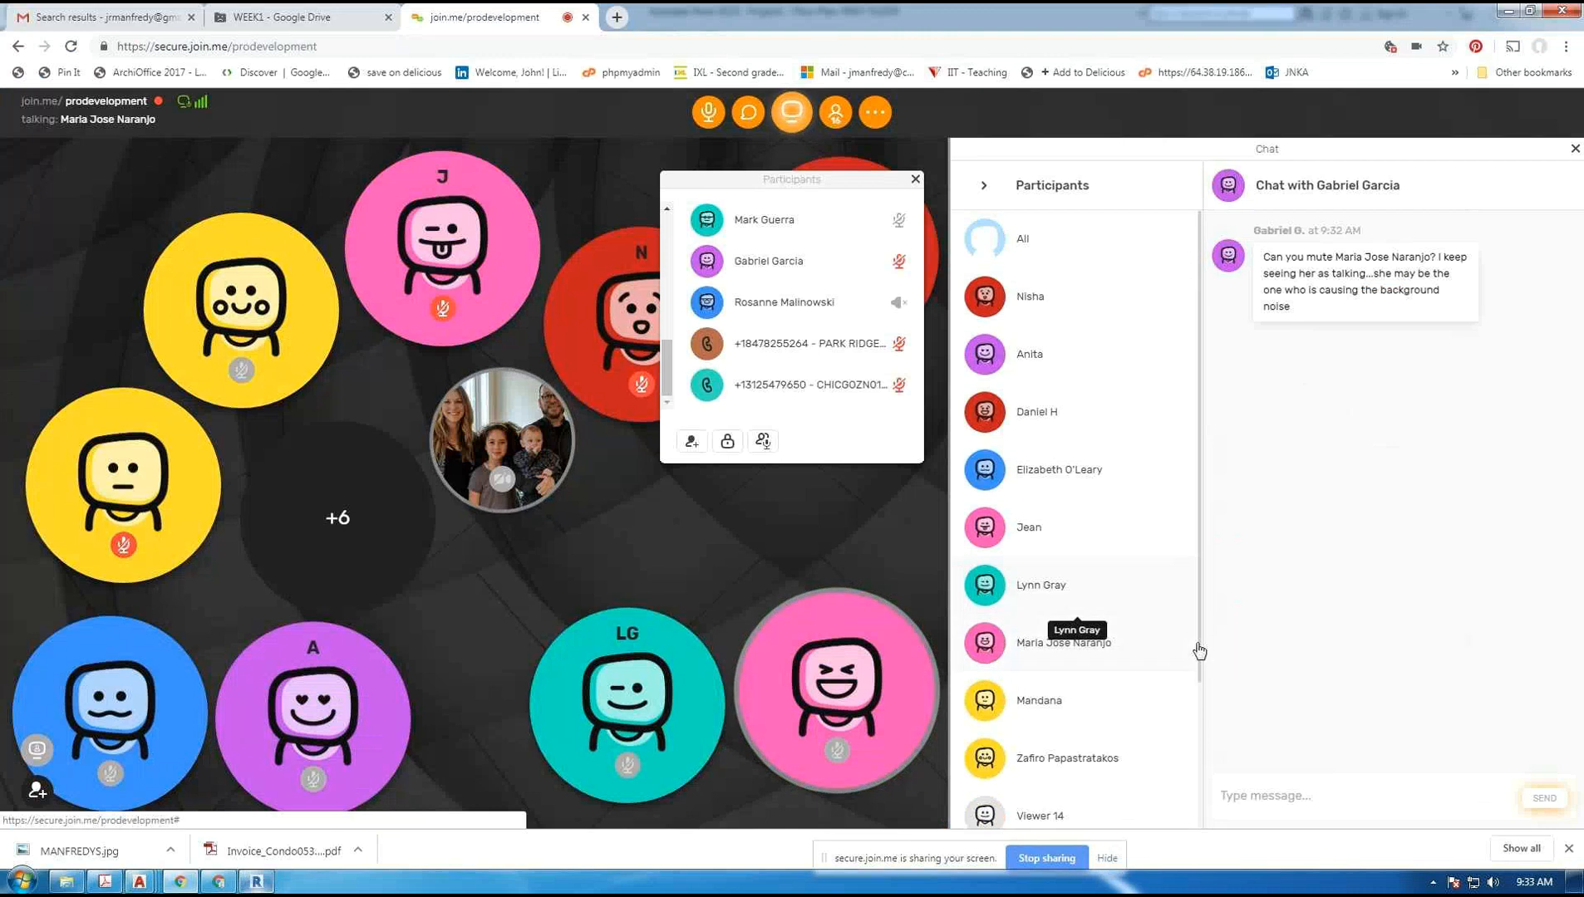
pyautogui.click(818, 353)
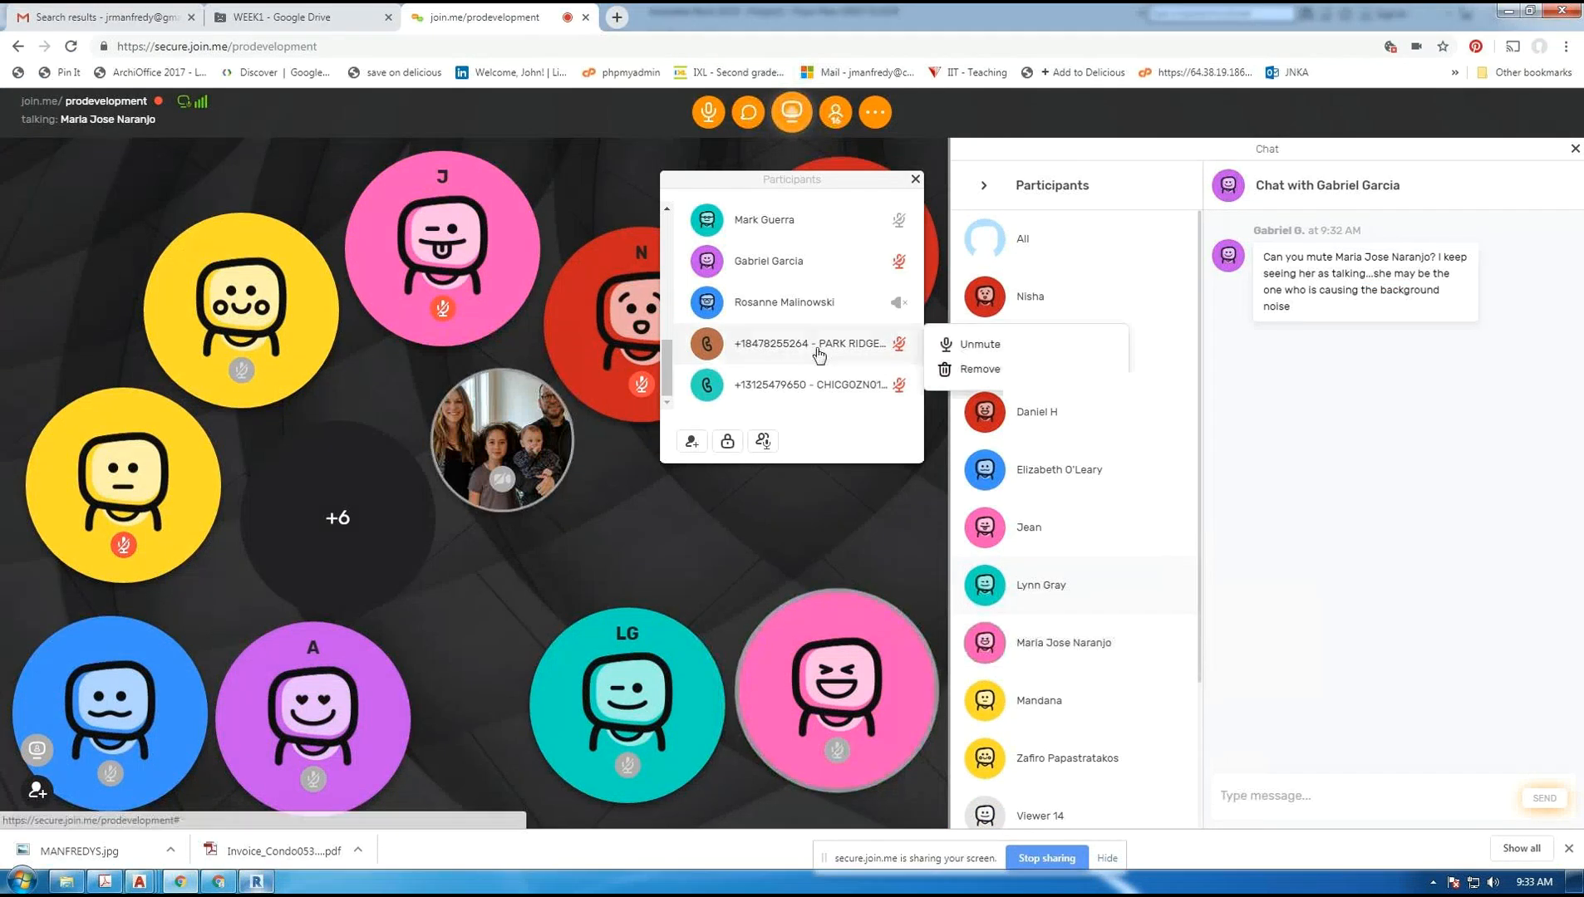
pyautogui.scroll(4, 819, 353)
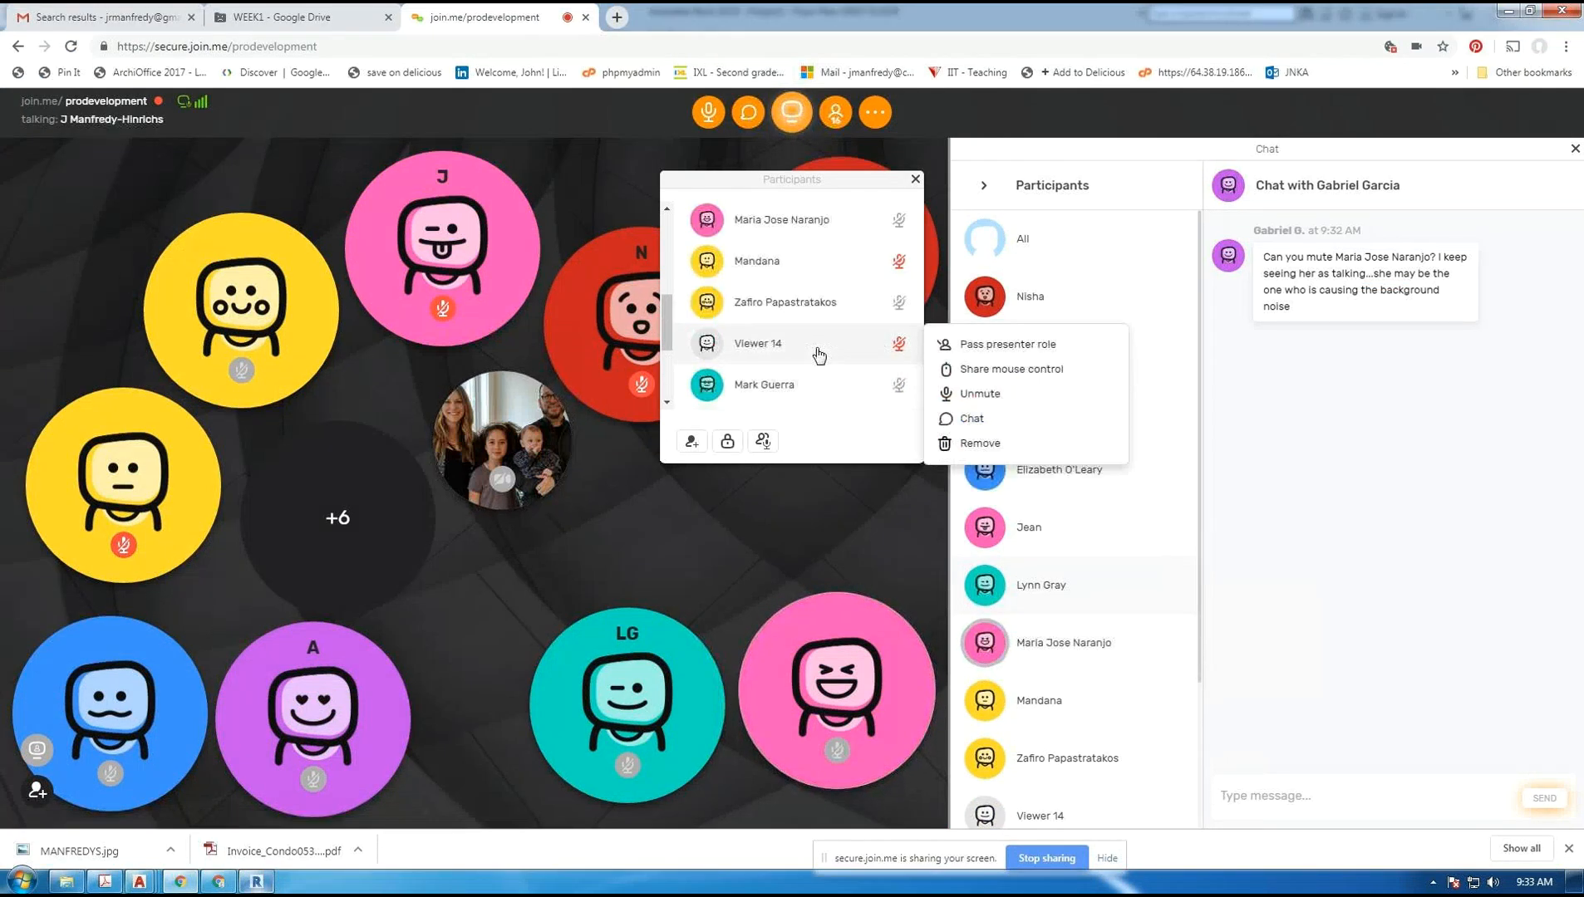
pyautogui.scroll(2, 818, 355)
pyautogui.moveTo(819, 307)
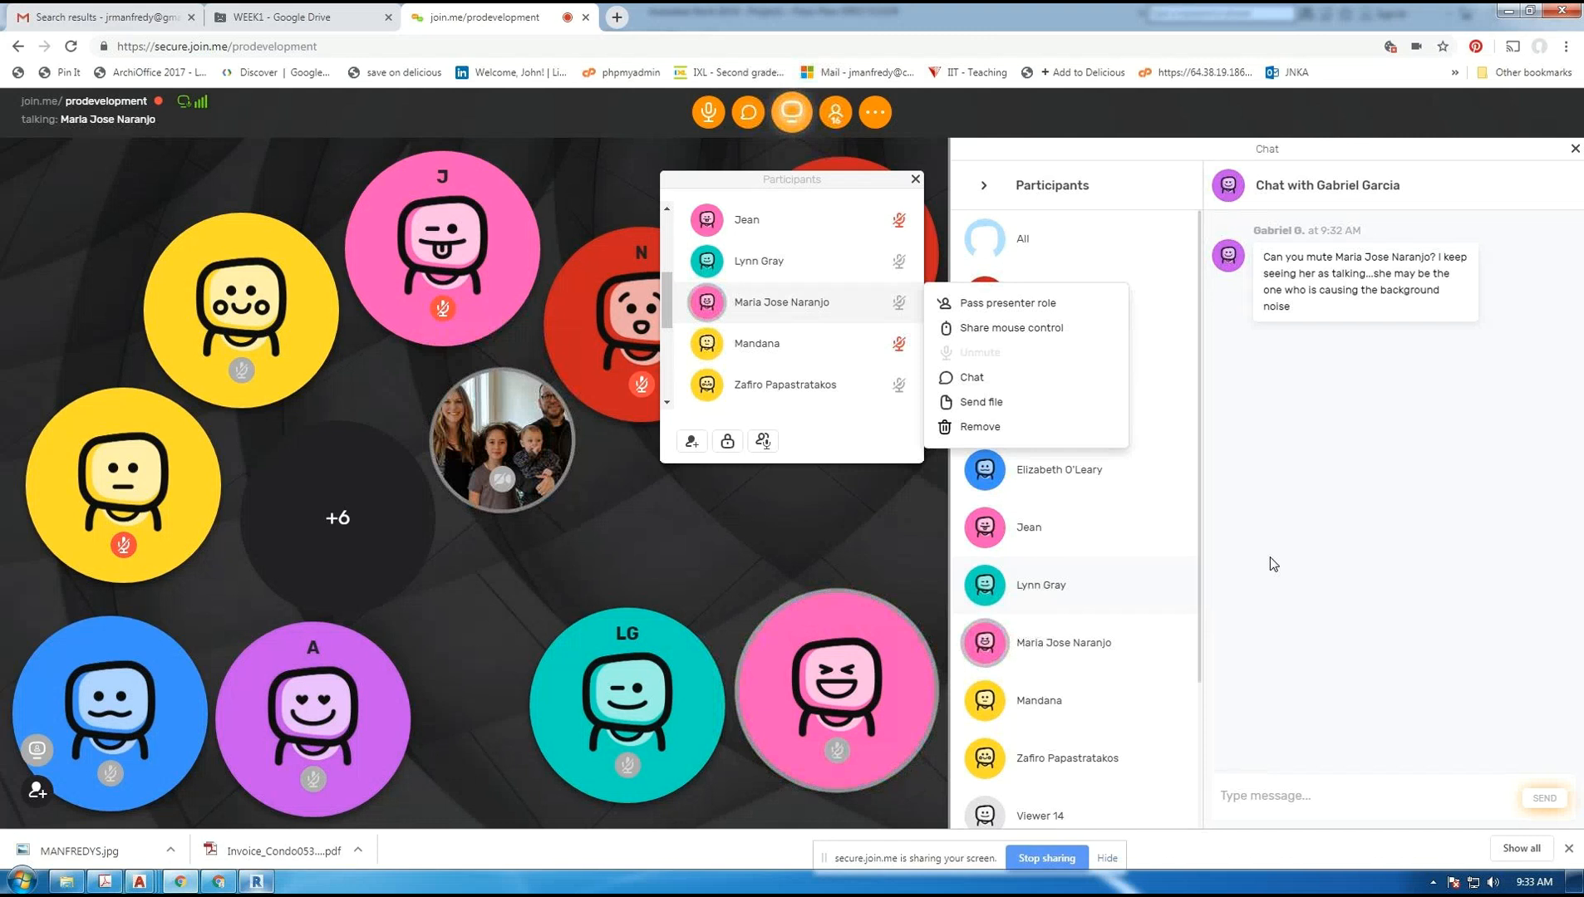
pyautogui.click(652, 508)
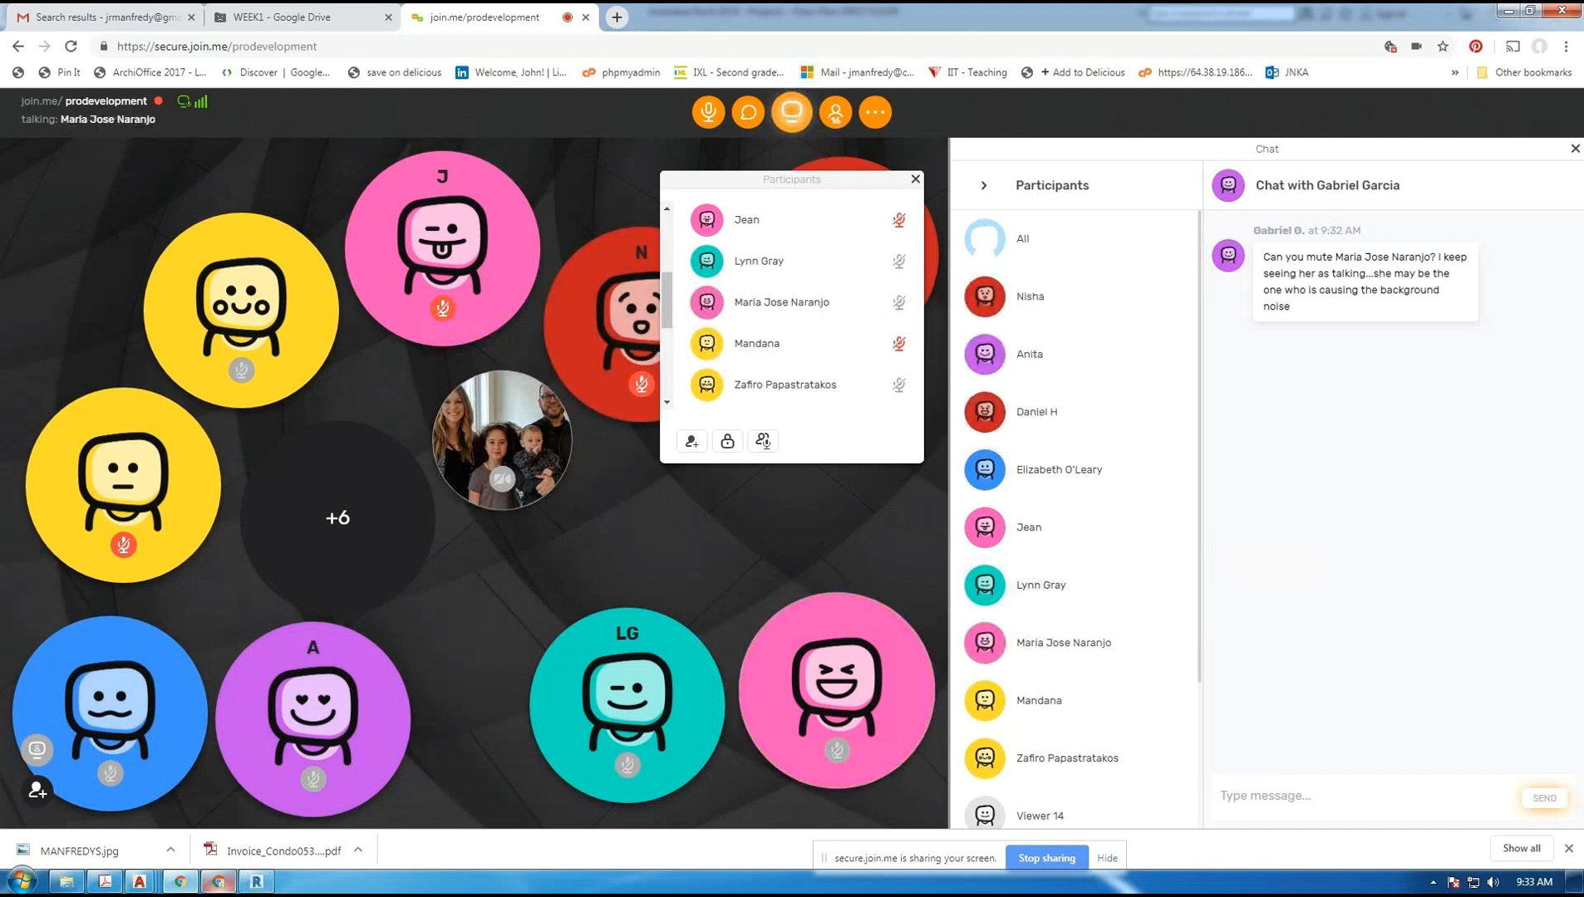
# - Switch to Revit and start linking a CAD file into the FIRST FLOOR plan, selecting A1-1.dwg from the SUPPORT folder
pyautogui.click(256, 881)
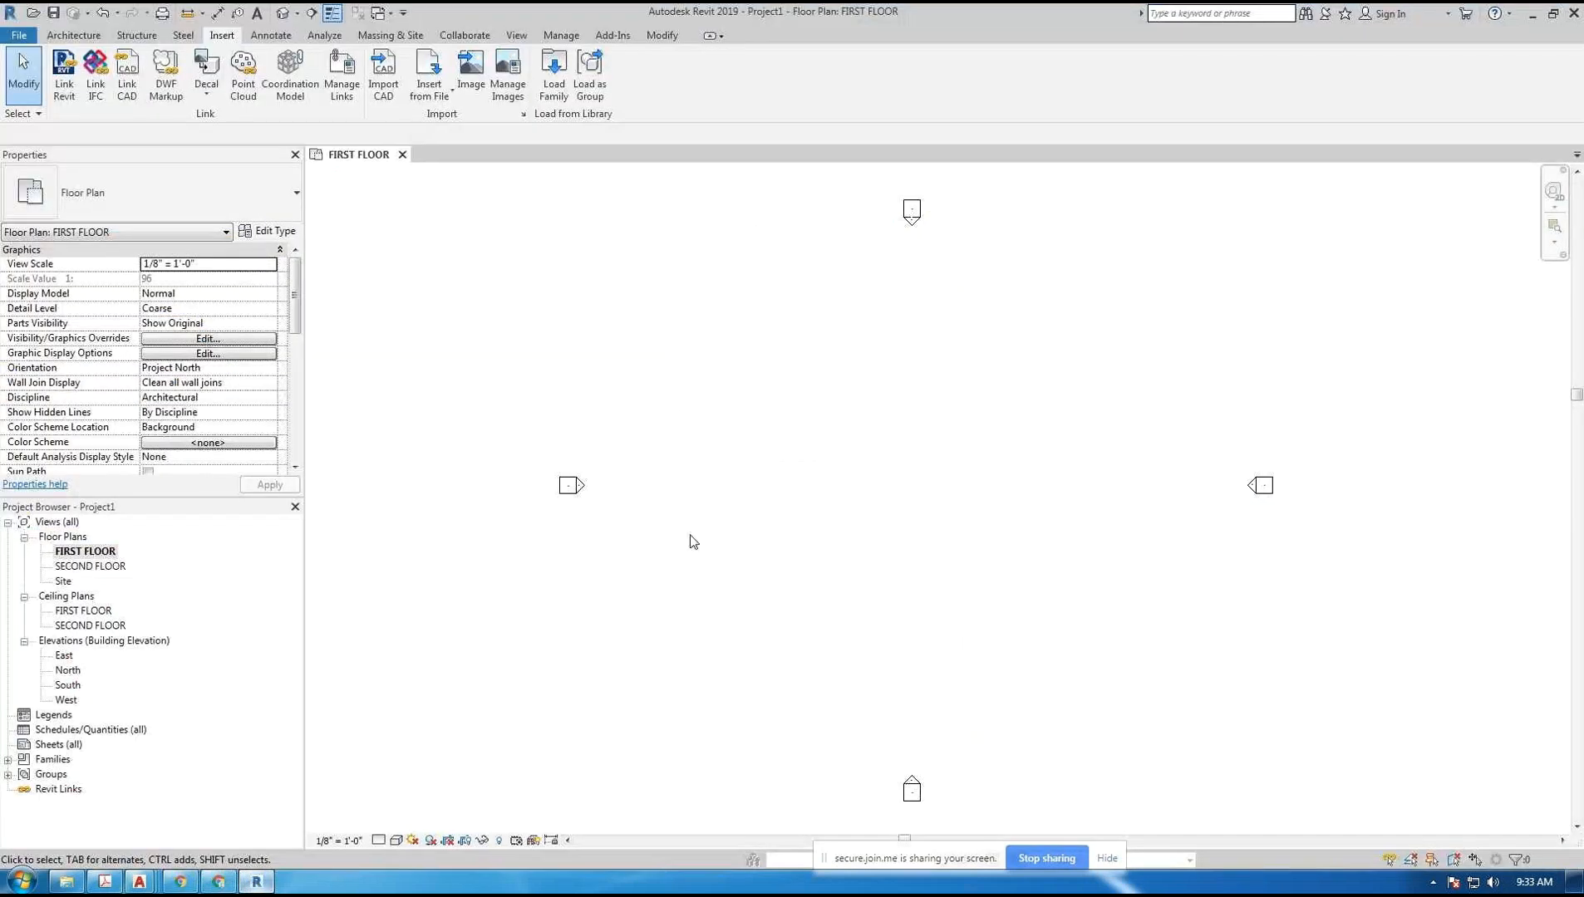
pyautogui.moveTo(731, 518); pyautogui.dragTo(708, 505, button='middle')
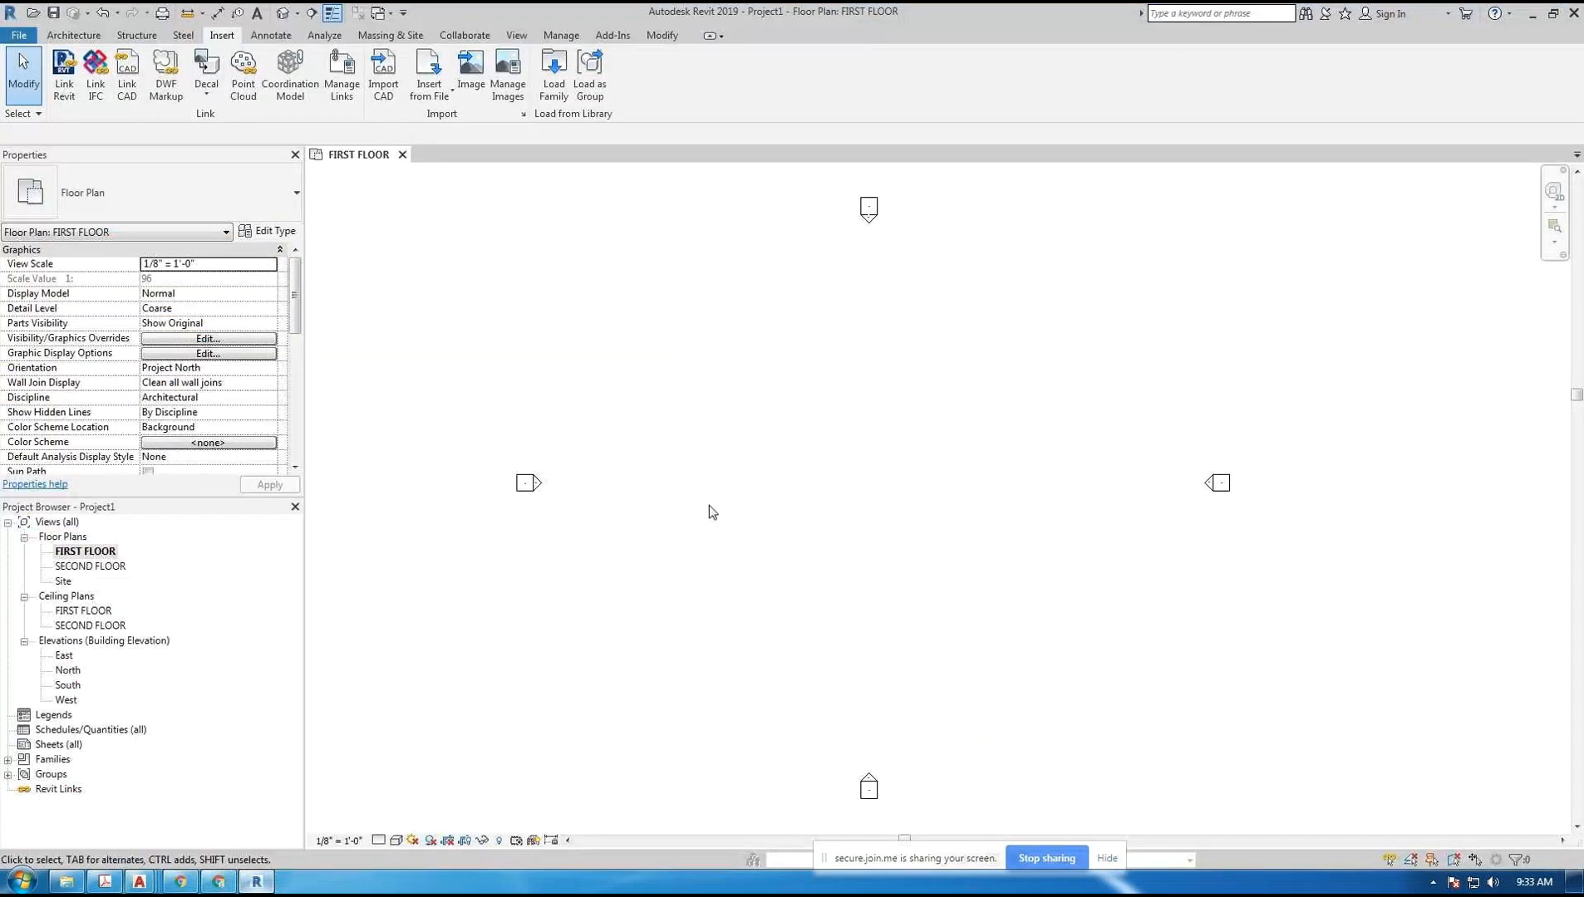
pyautogui.moveTo(696, 571)
pyautogui.mouseDown(button='middle')
pyautogui.moveTo(711, 565)
pyautogui.moveTo(694, 576)
pyautogui.mouseUp(button='middle')
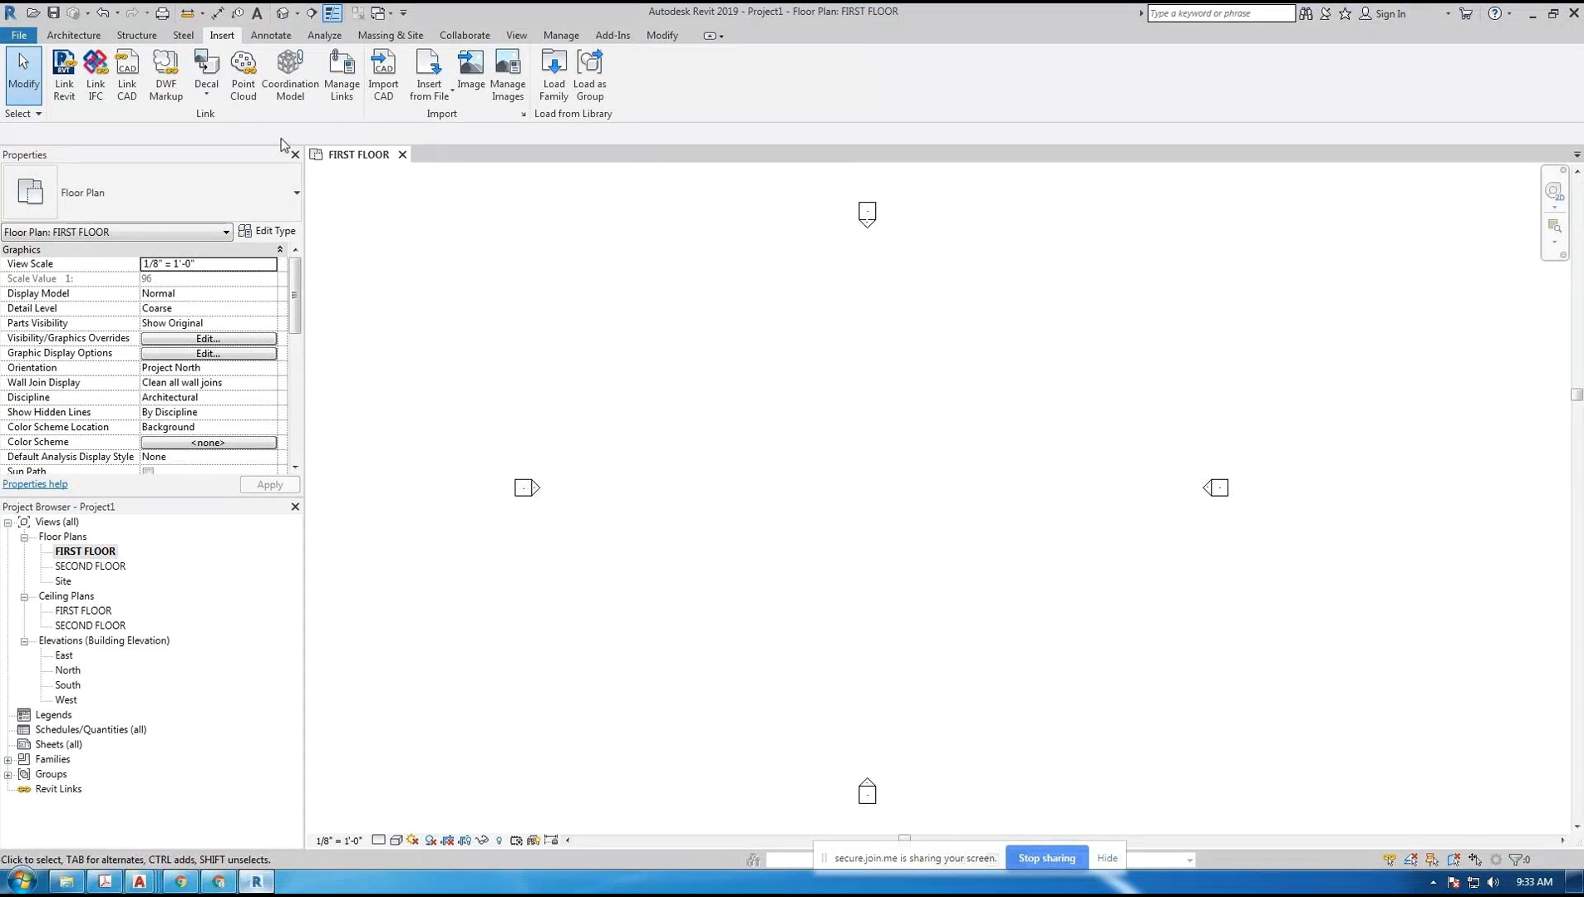
pyautogui.click(128, 86)
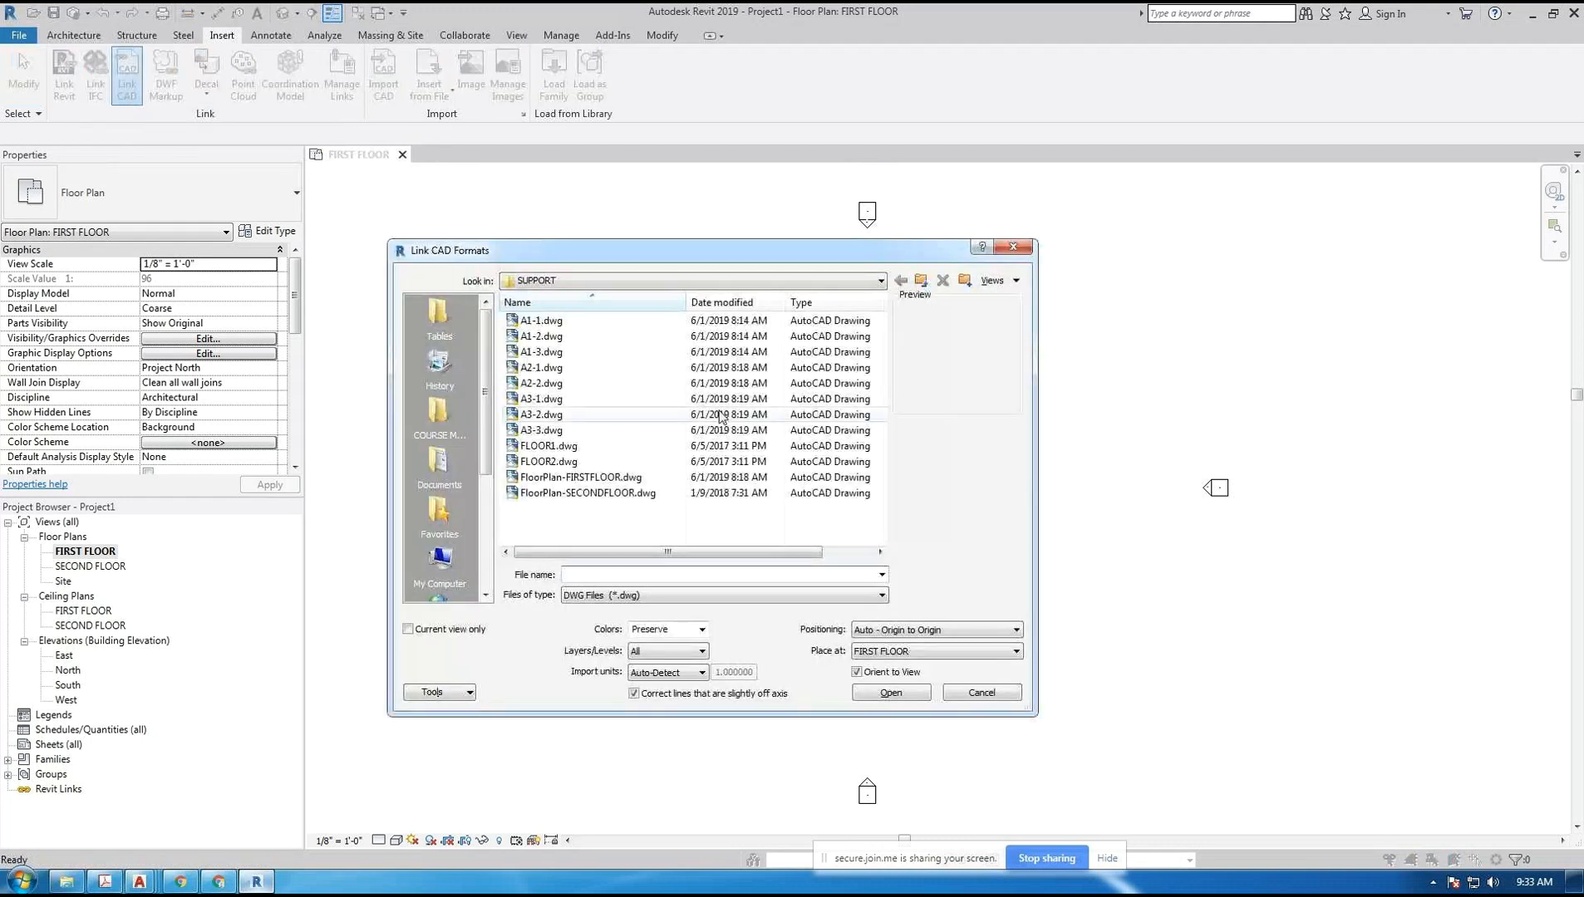
pyautogui.click(540, 321)
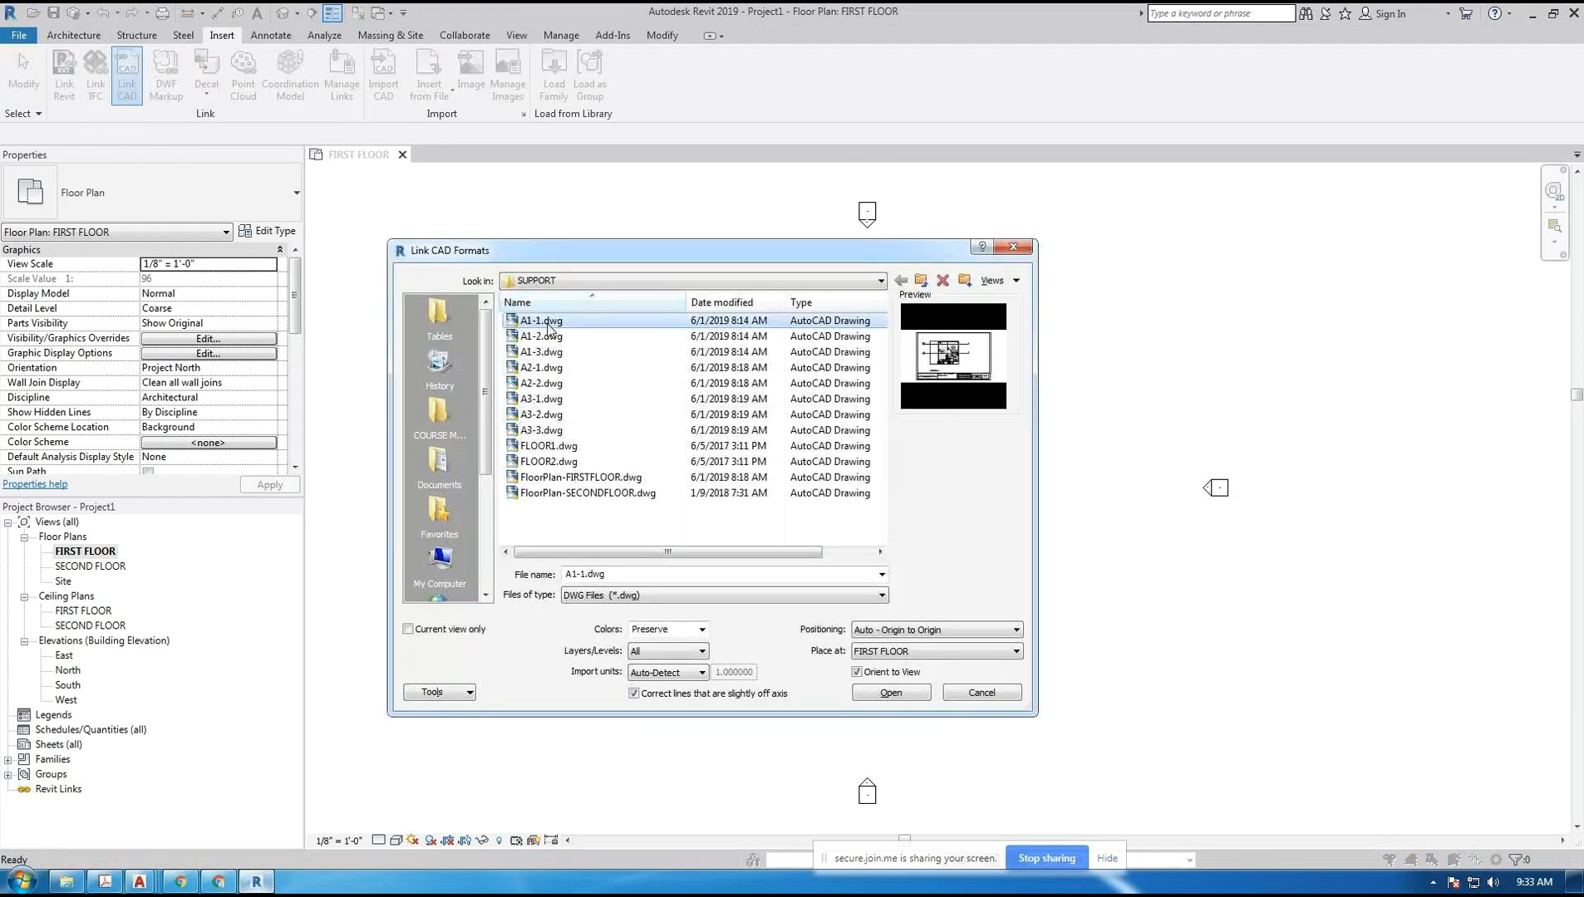
pyautogui.click(141, 883)
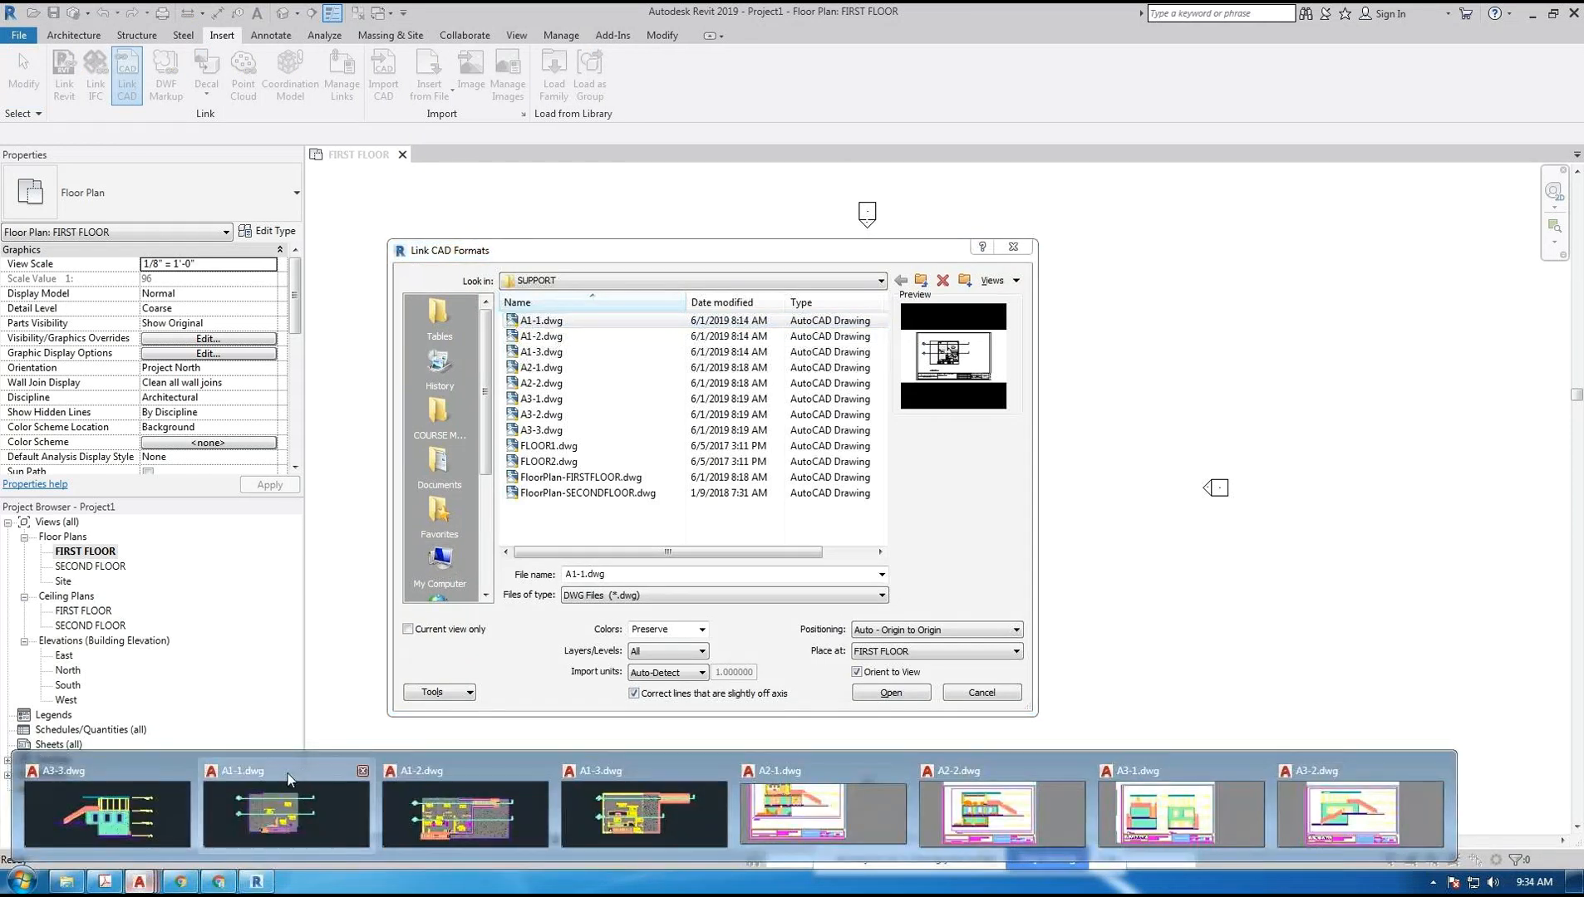
pyautogui.click(555, 324)
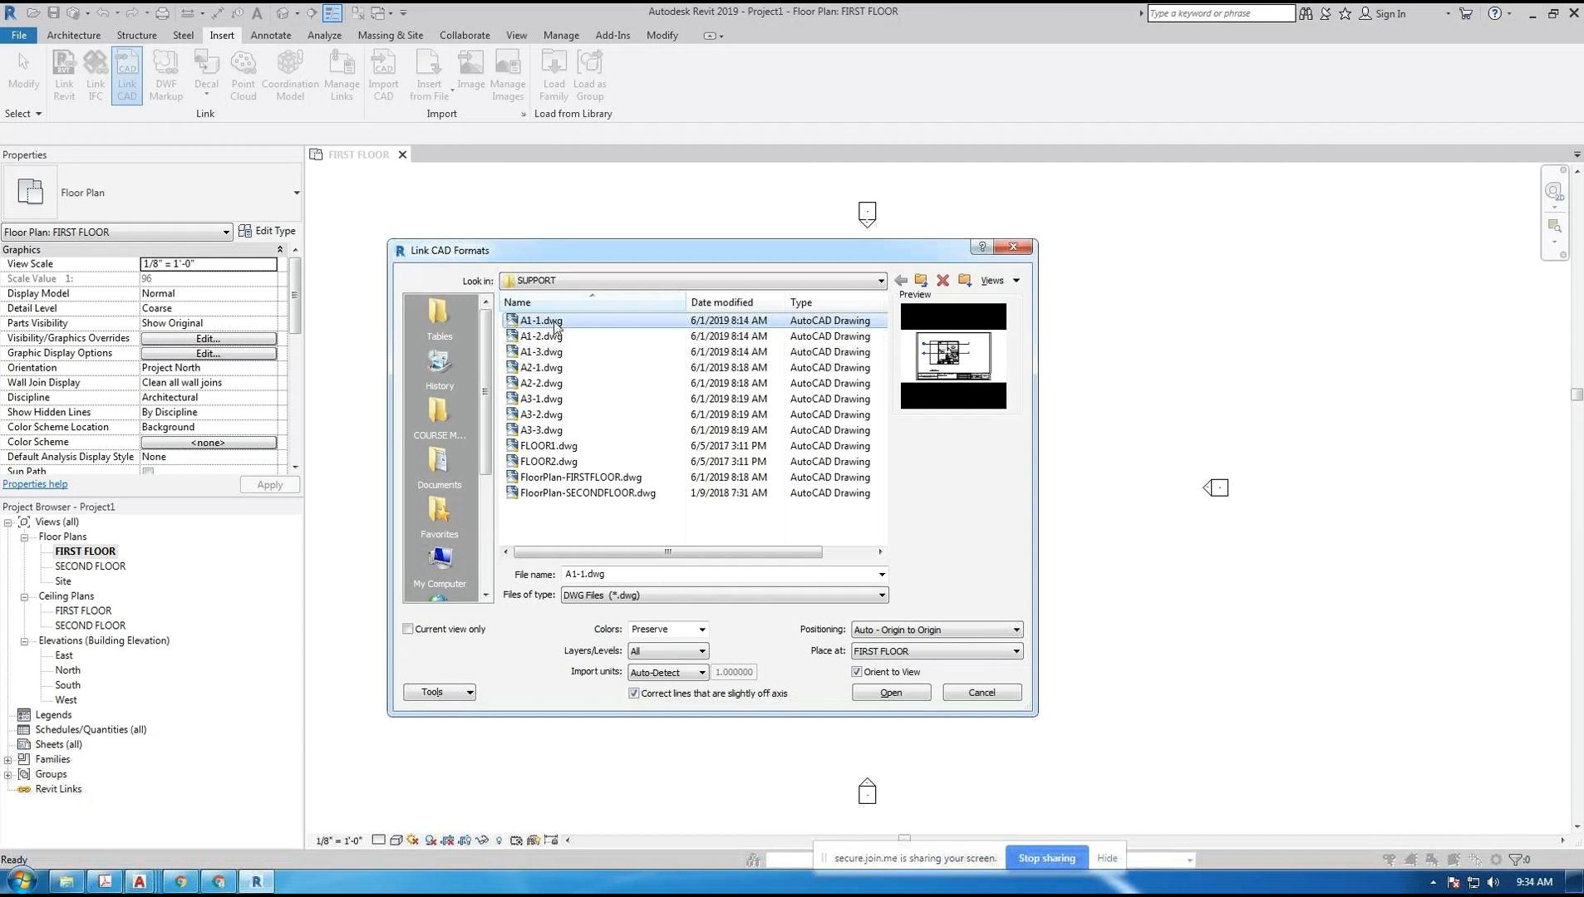
pyautogui.moveTo(629, 254); pyautogui.dragTo(707, 152)
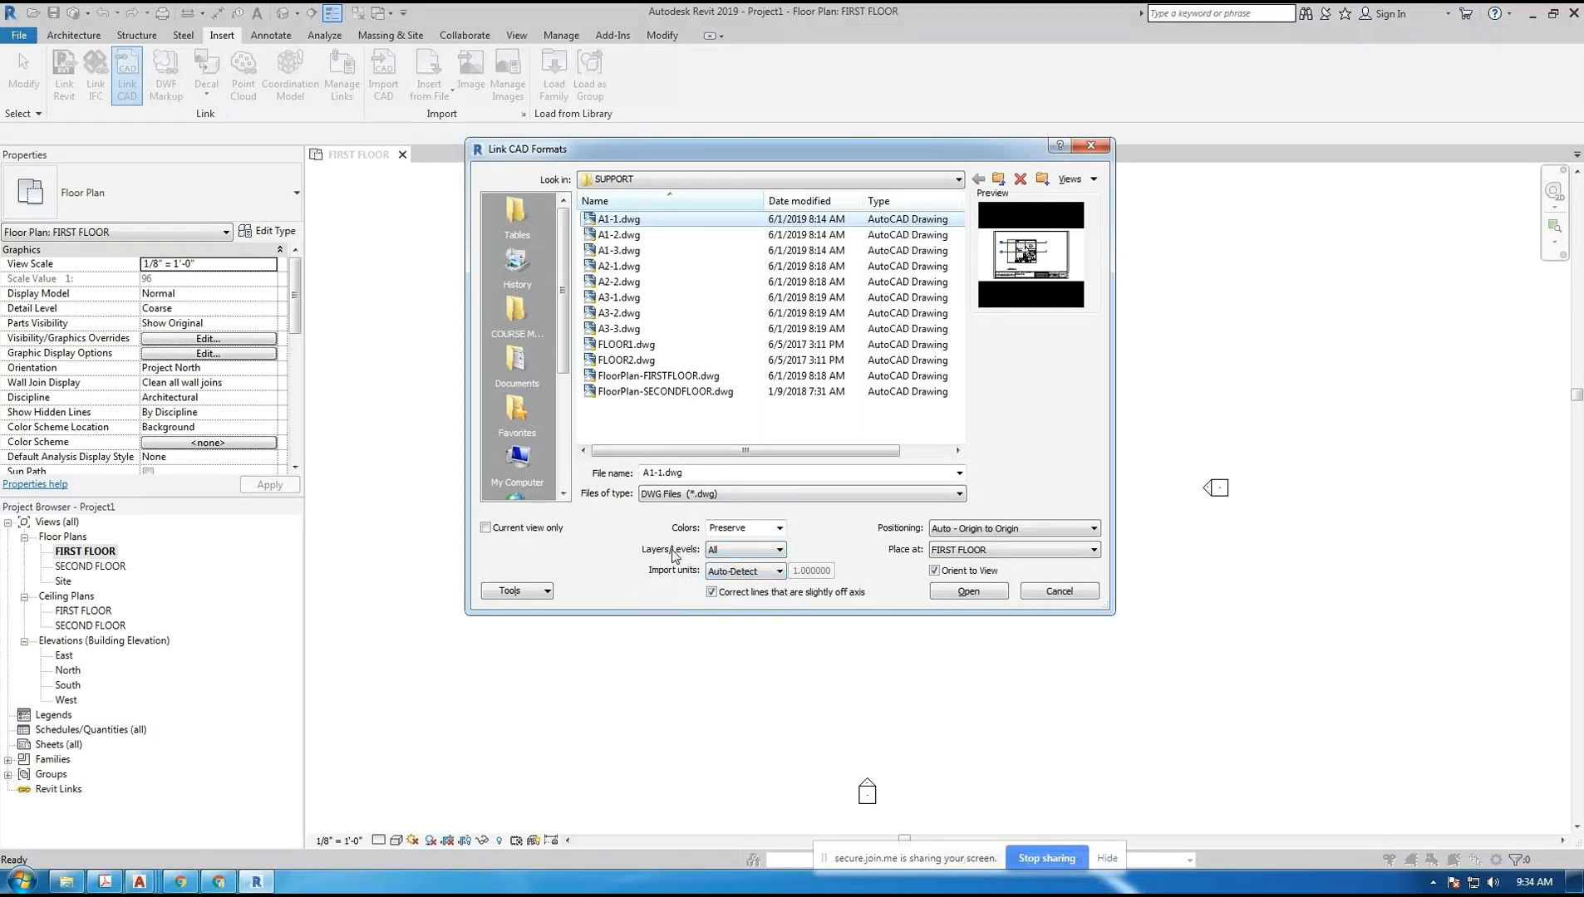
# - Review the link's Layers/Levels choices All, Visible and Specify, keeping All
pyautogui.click(765, 552)
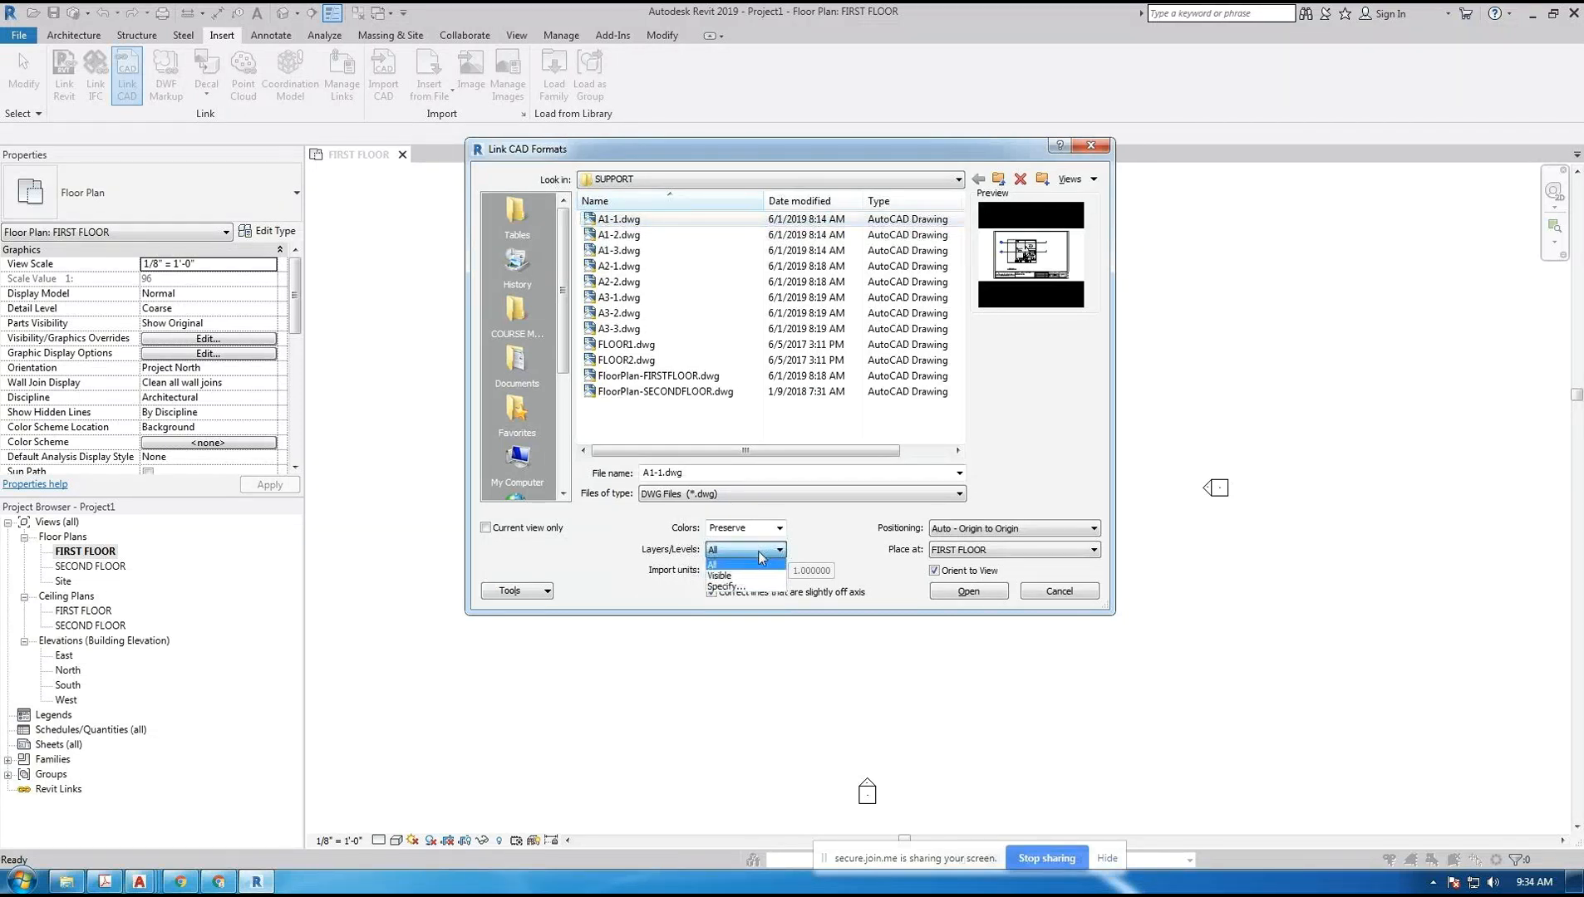
pyautogui.click(742, 565)
pyautogui.click(735, 550)
pyautogui.click(814, 554)
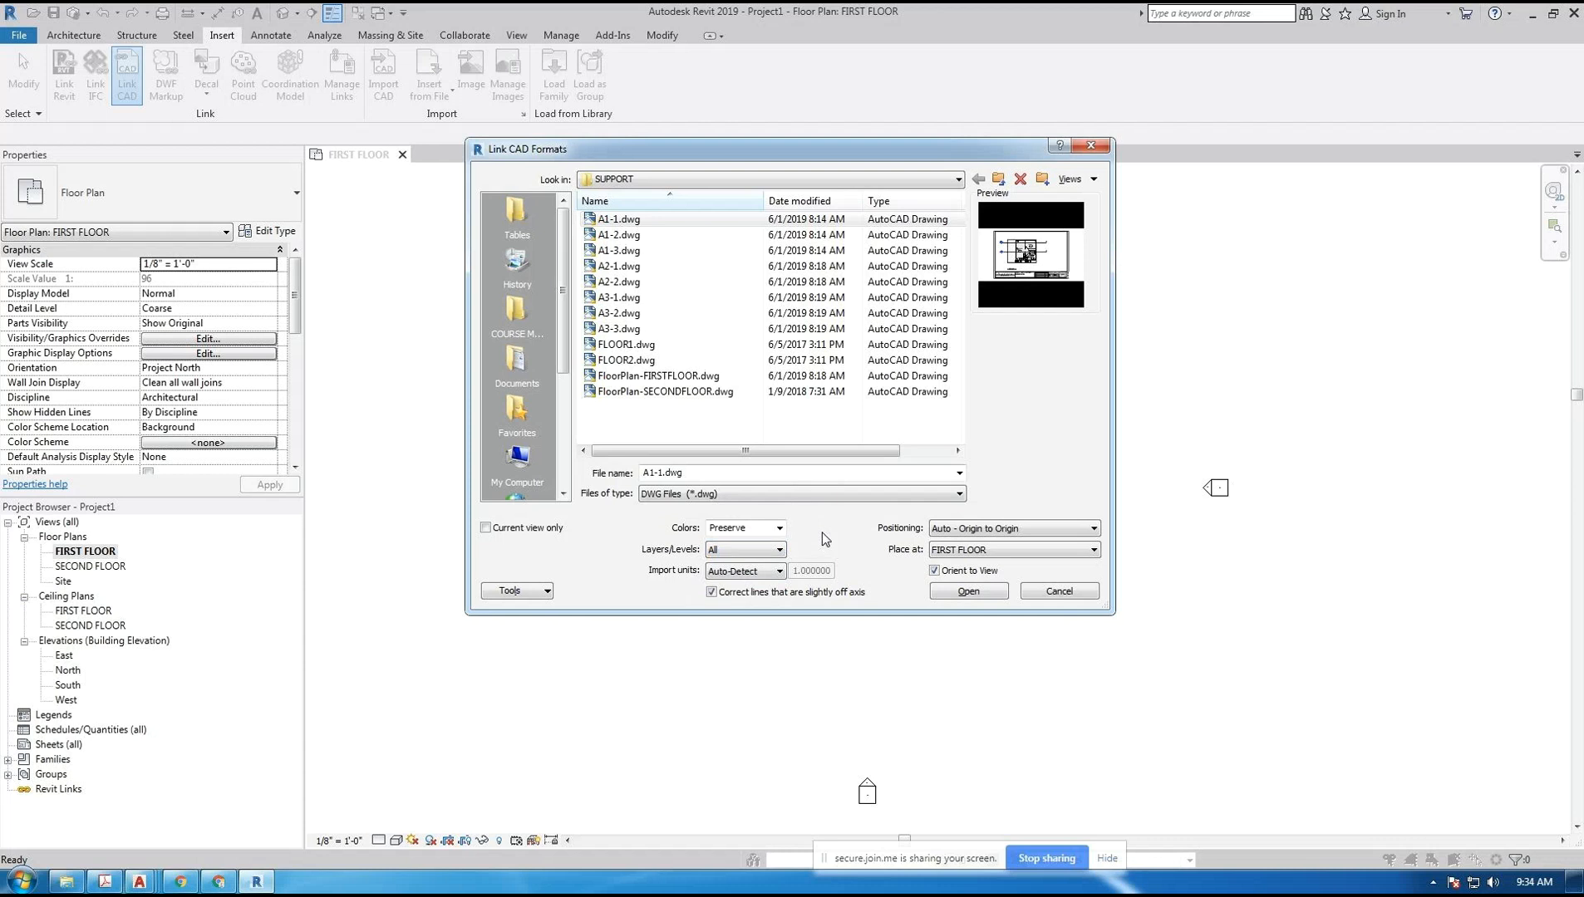
pyautogui.click(760, 550)
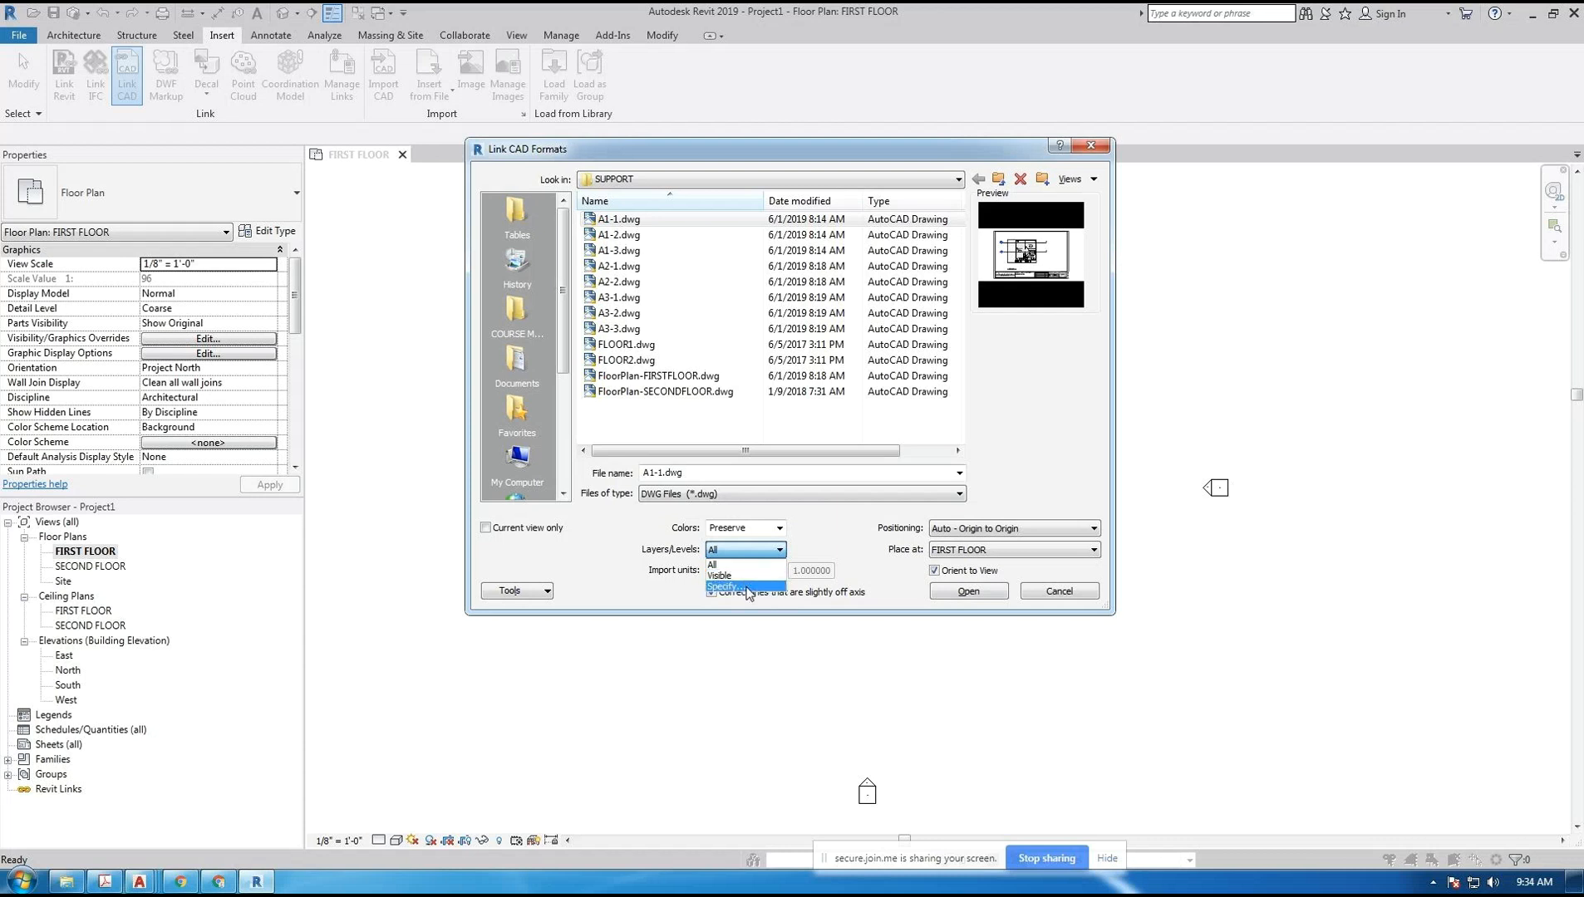
pyautogui.click(804, 554)
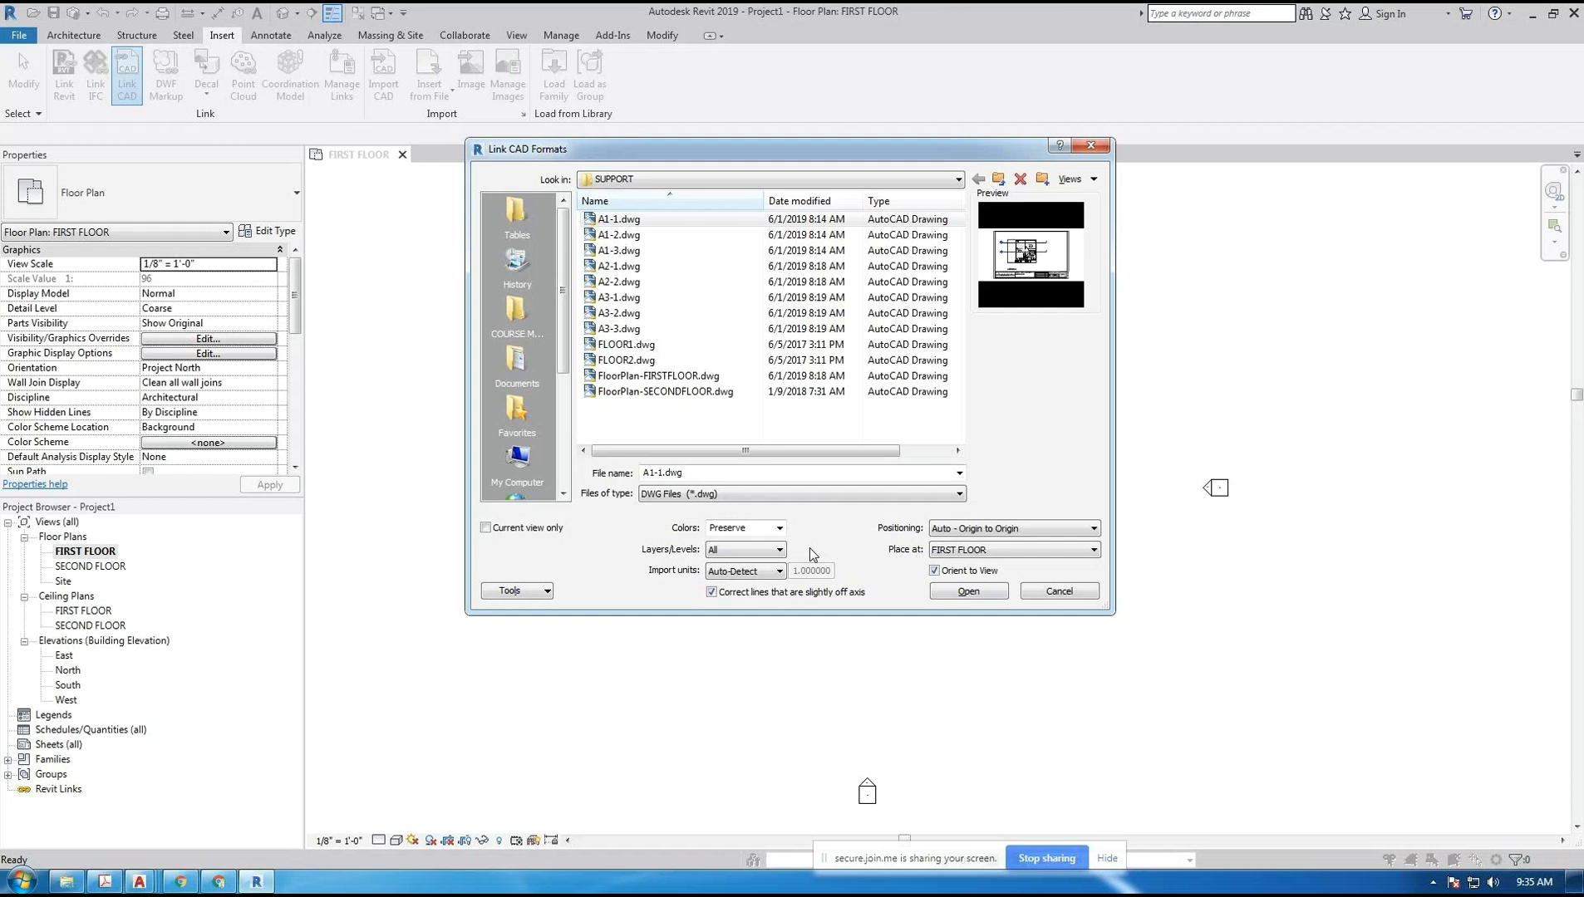
pyautogui.click(728, 553)
pyautogui.click(731, 552)
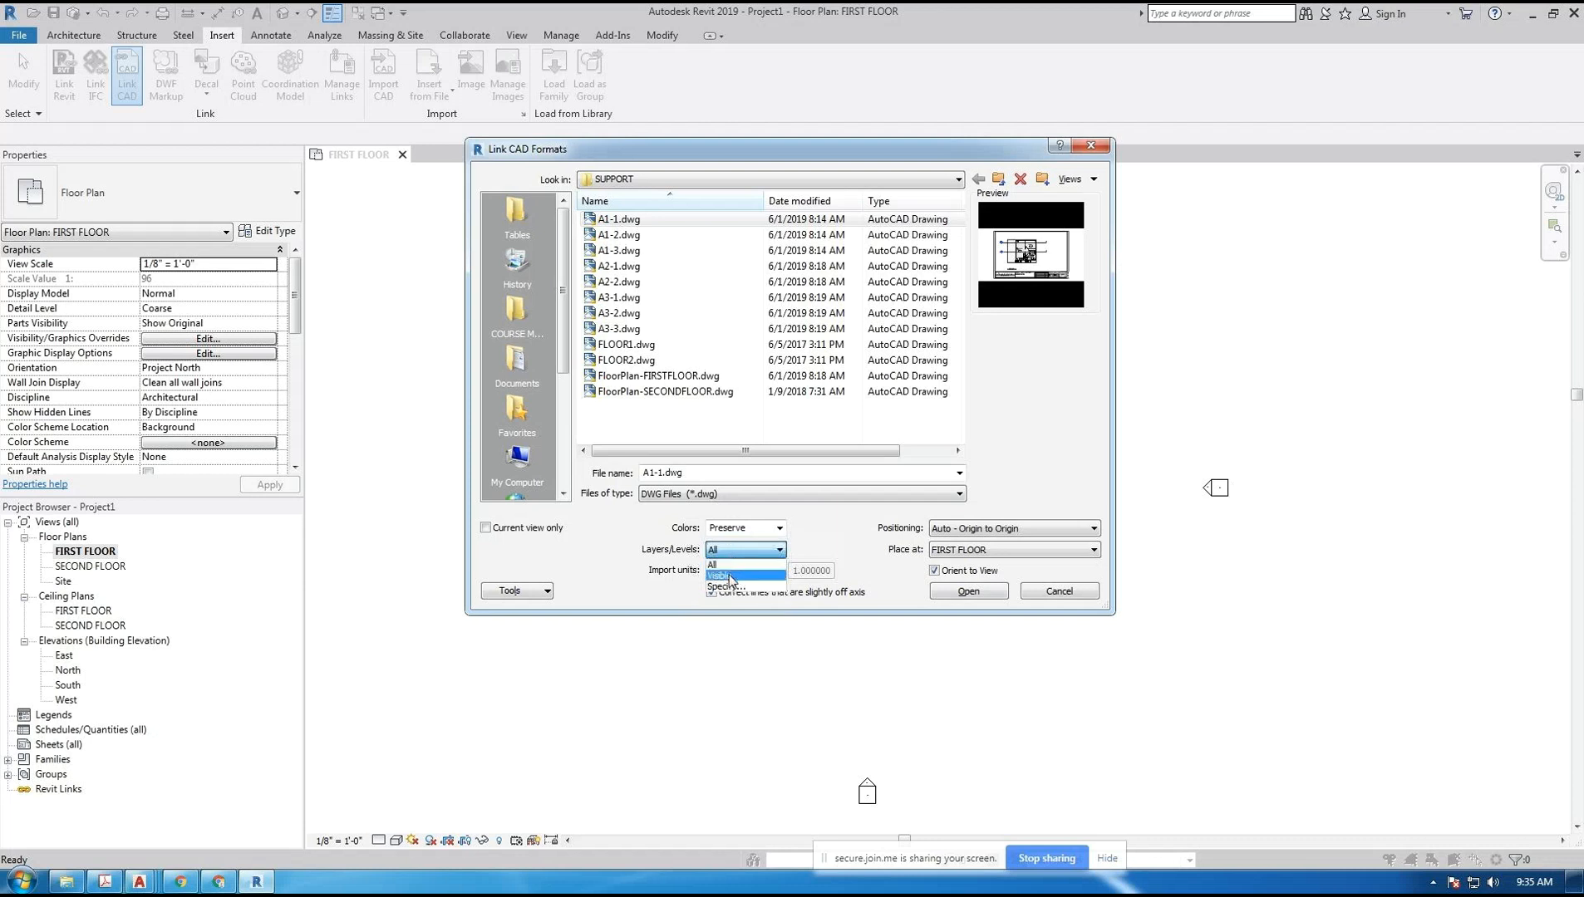
pyautogui.click(815, 536)
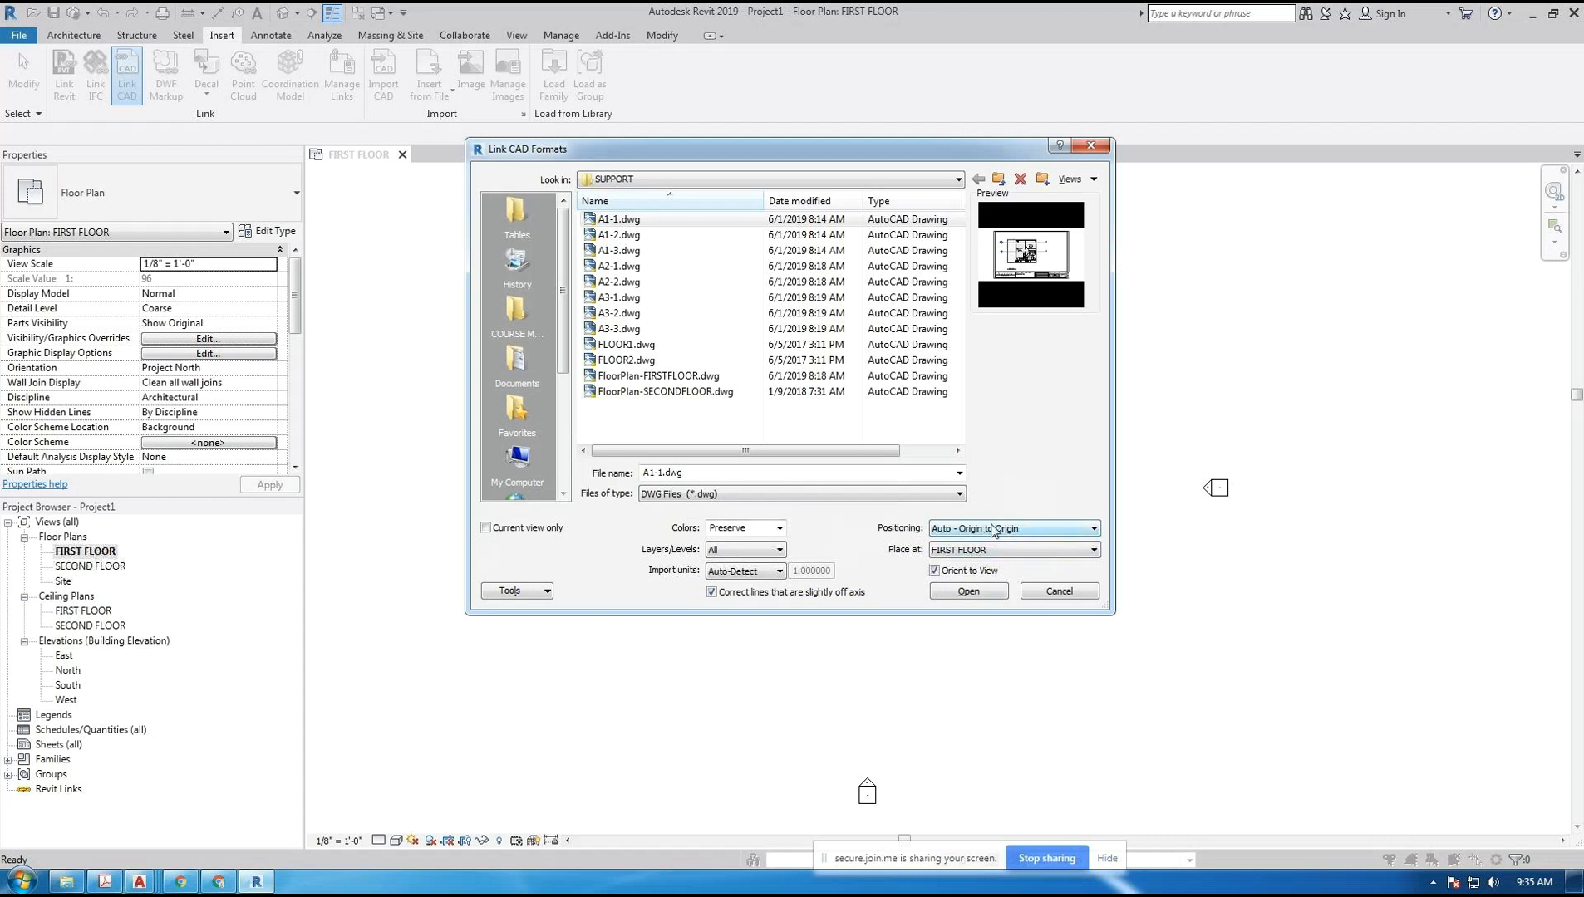
# - Link A1-1.dwg at FIRST FLOOR with Auto - Origin to Origin positioning and check its placement among the elevation markers
pyautogui.click(966, 593)
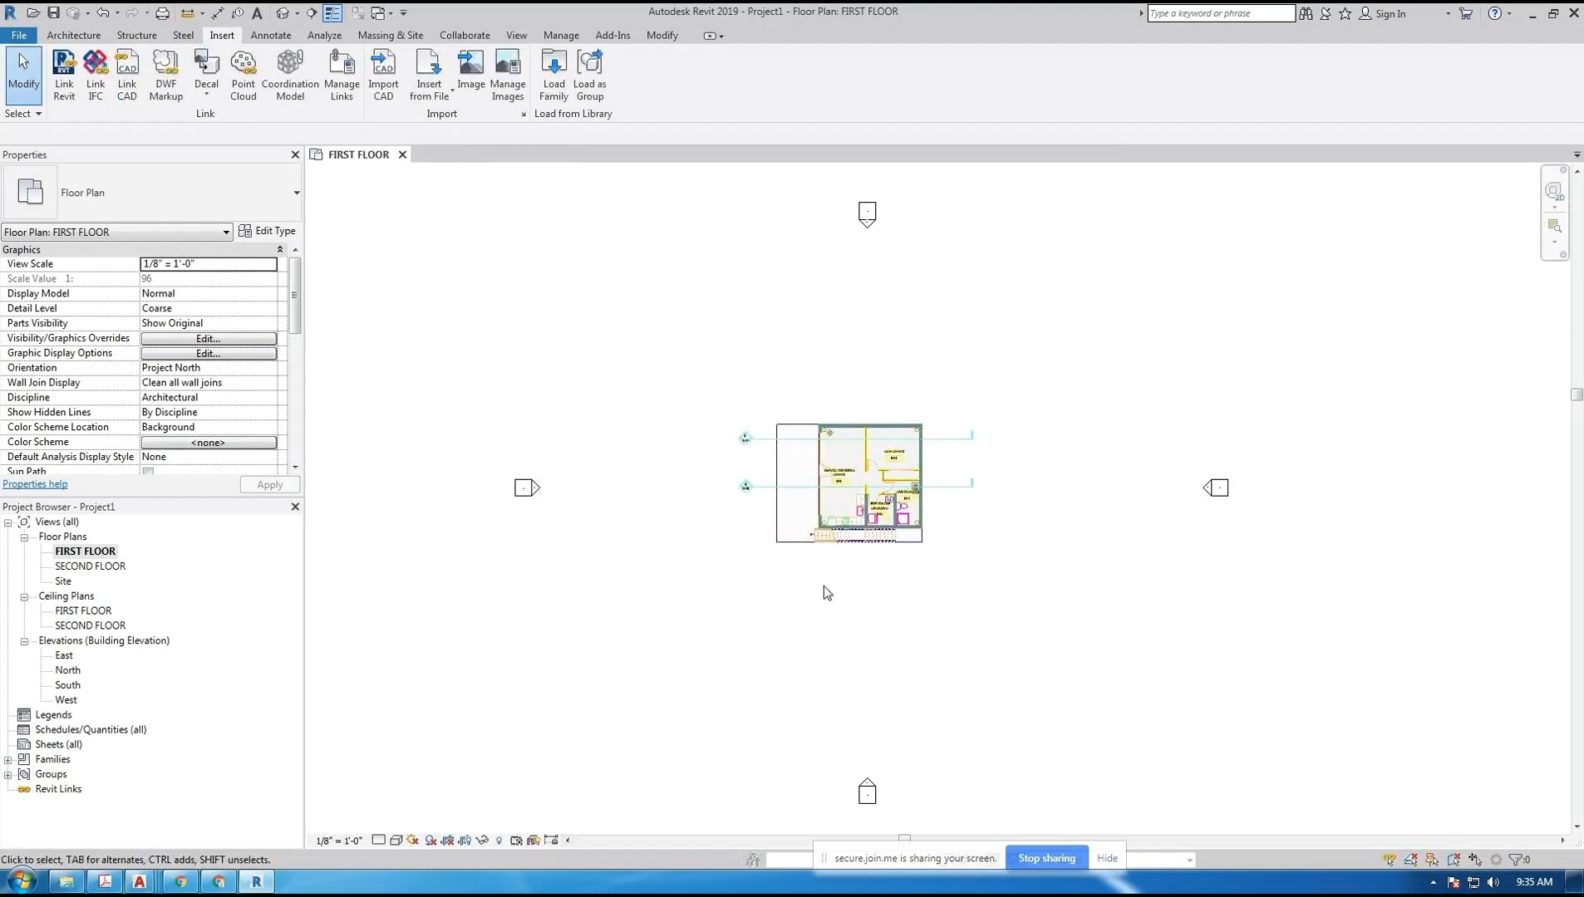
pyautogui.scroll(-3, 847, 615)
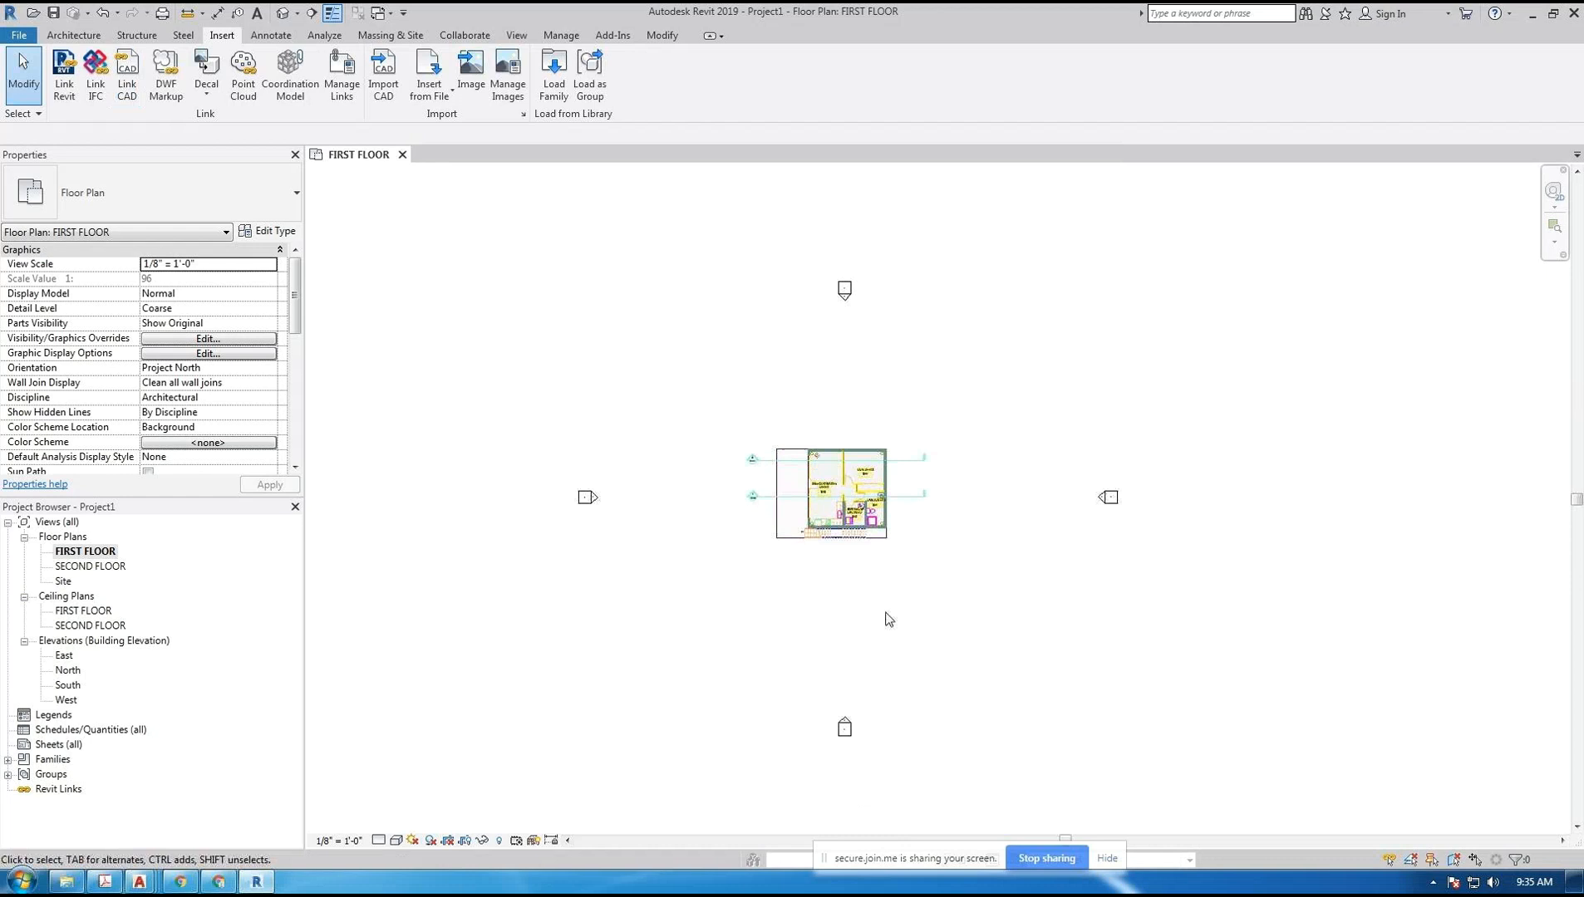
pyautogui.scroll(1, 886, 619)
pyautogui.moveTo(1175, 428); pyautogui.dragTo(1109, 511)
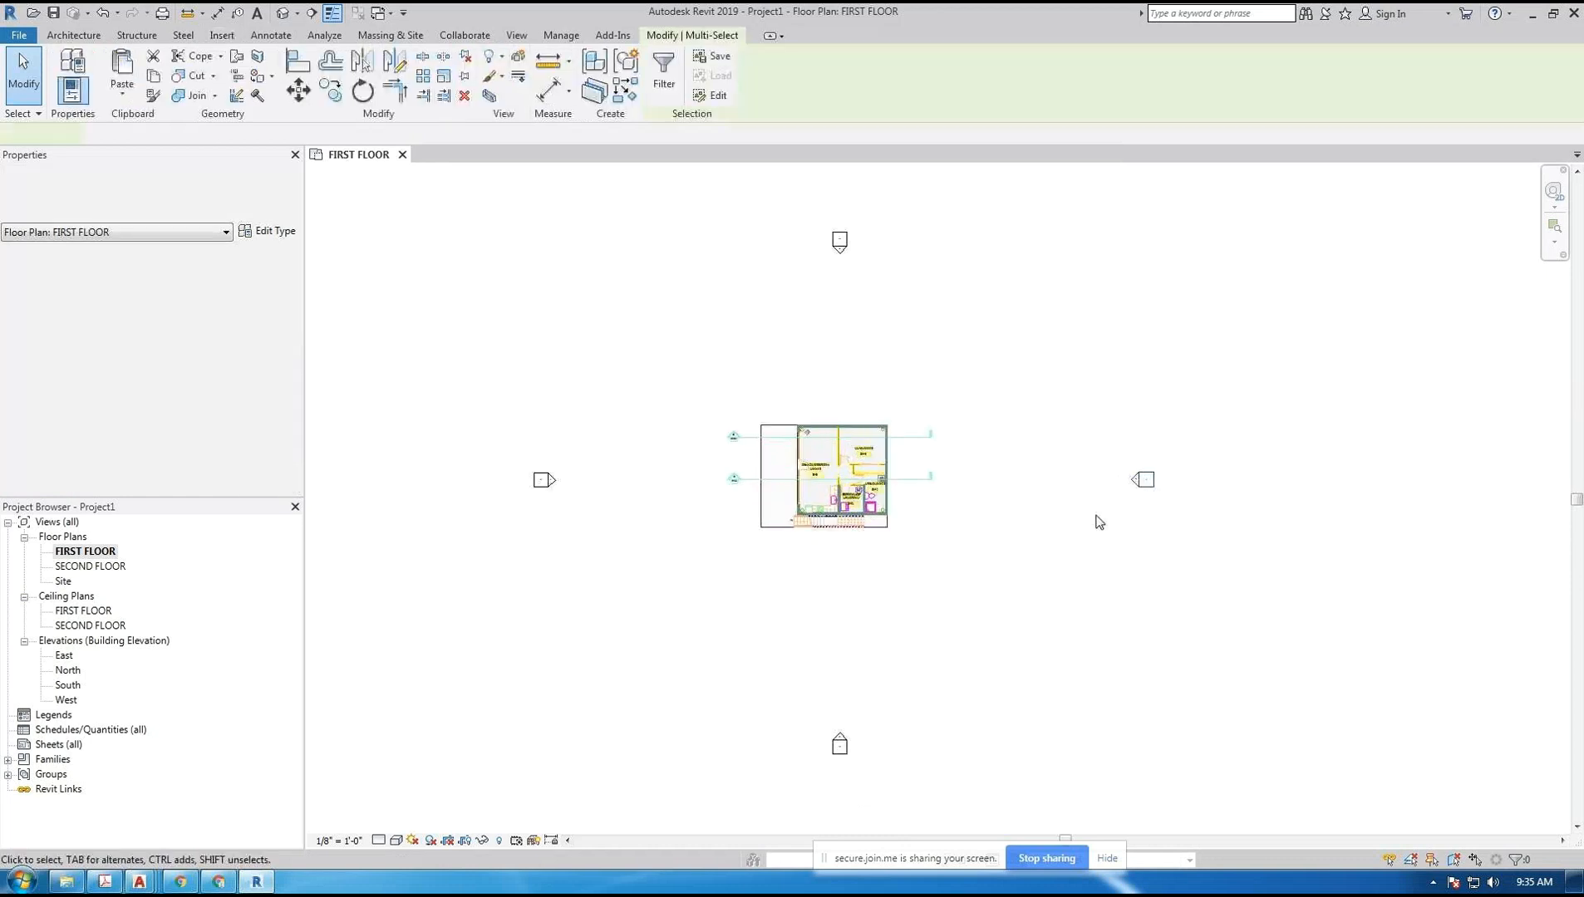
pyautogui.click(1105, 520)
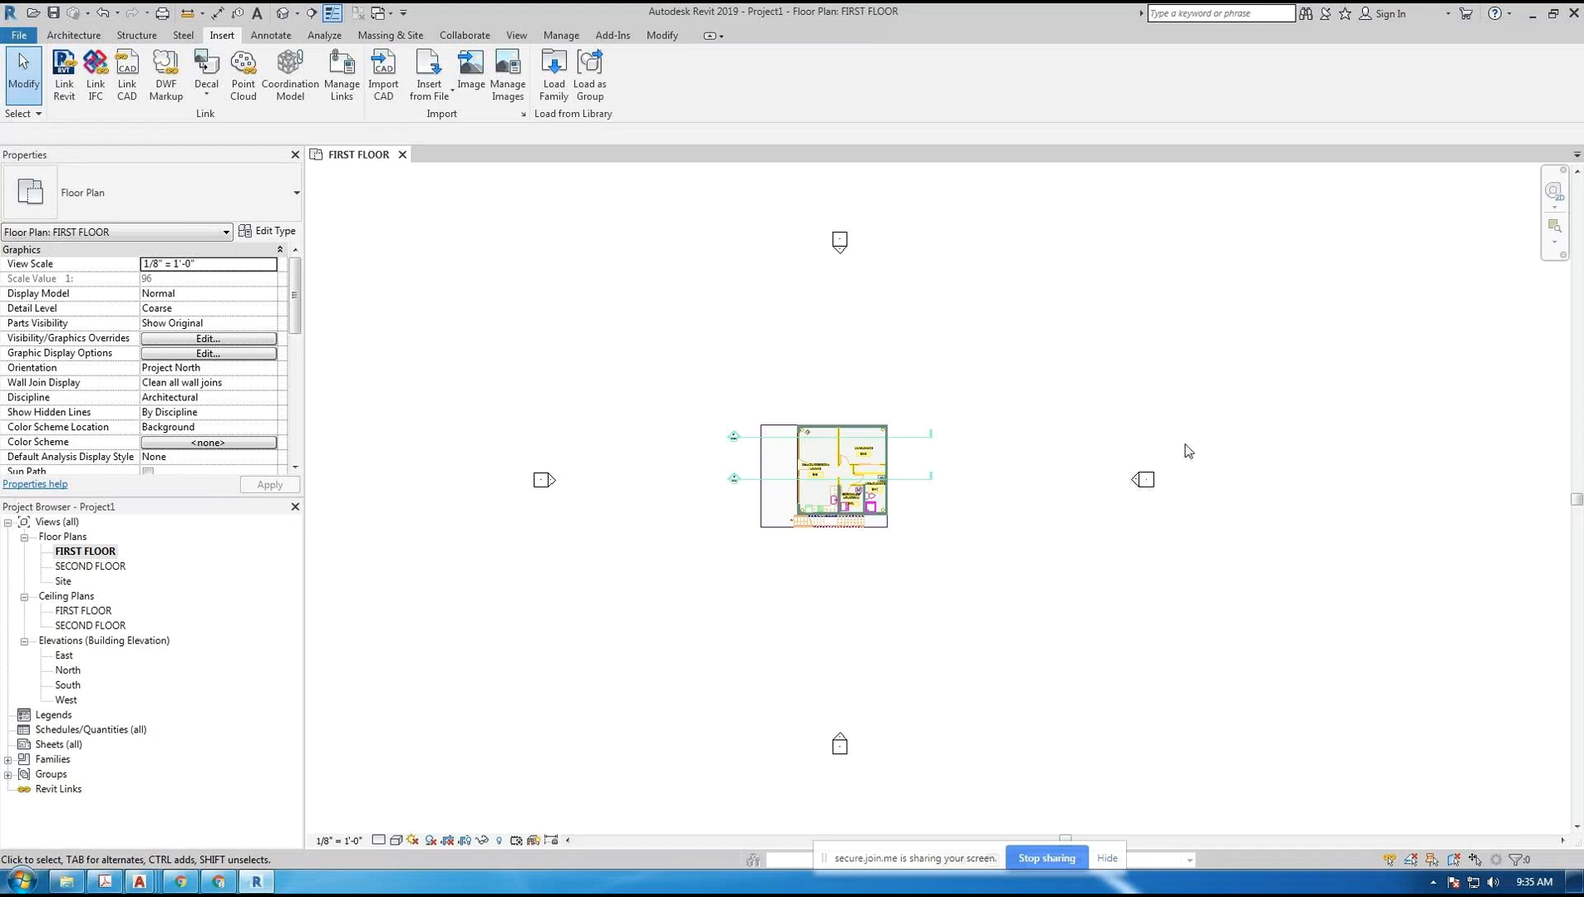
# - Try the east elevation marker at different distances from the linked plan, leaving it closer to the drawing
pyautogui.moveTo(1191, 438); pyautogui.dragTo(1103, 532)
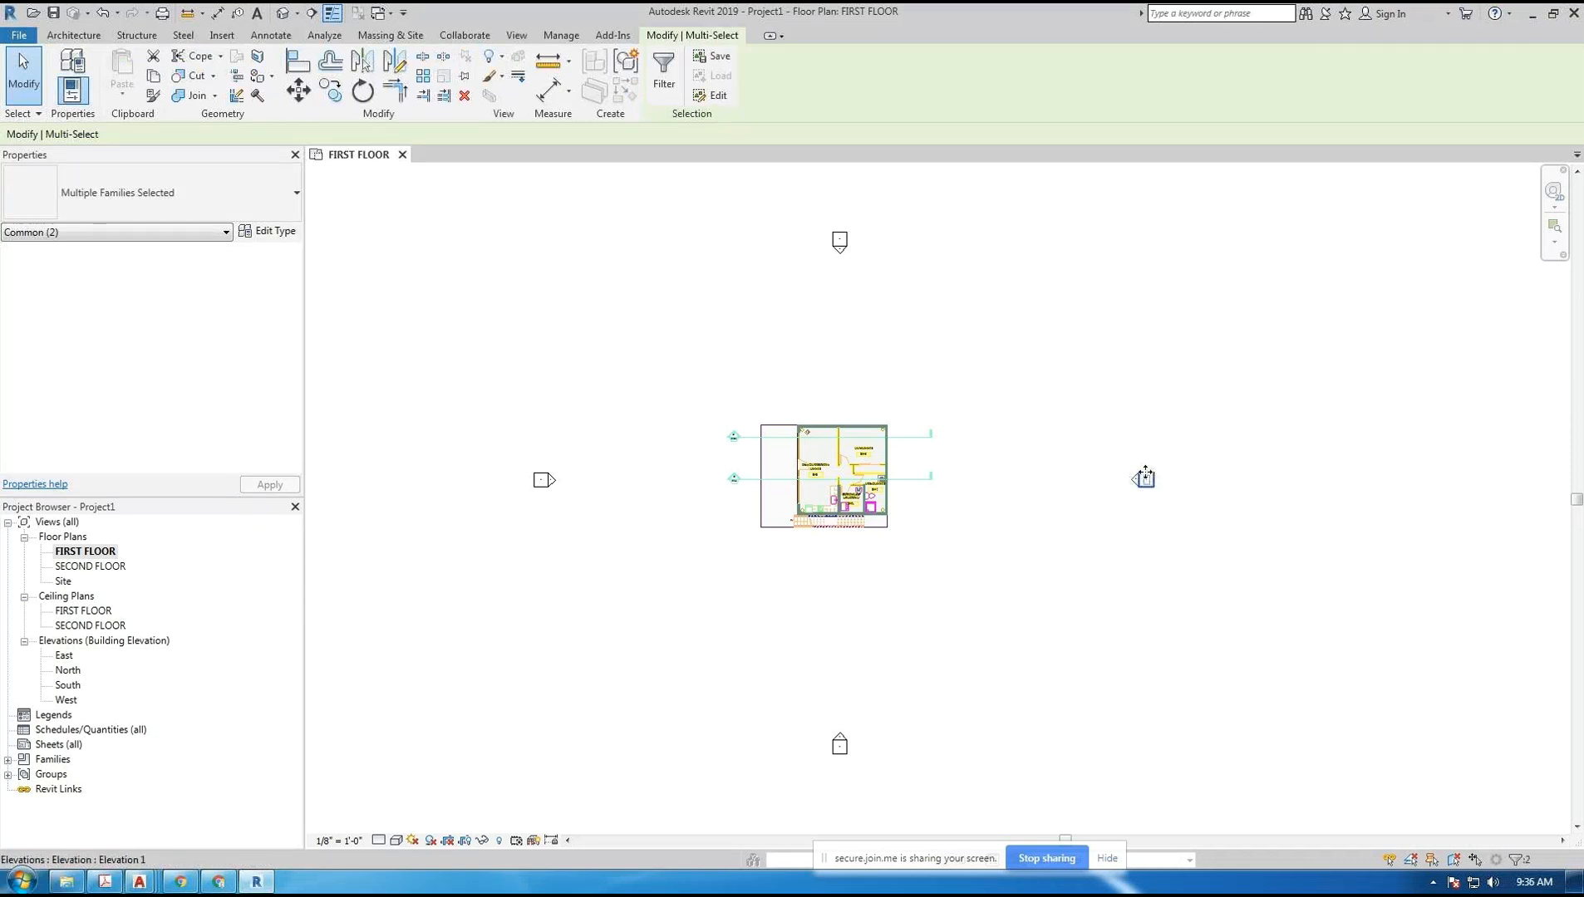
pyautogui.moveTo(1210, 471)
pyautogui.mouseDown()
pyautogui.moveTo(1452, 468)
pyautogui.moveTo(1410, 518)
pyautogui.mouseUp()
pyautogui.click(1485, 450)
pyautogui.moveTo(1452, 471); pyautogui.dragTo(1048, 475)
pyautogui.click(1082, 457)
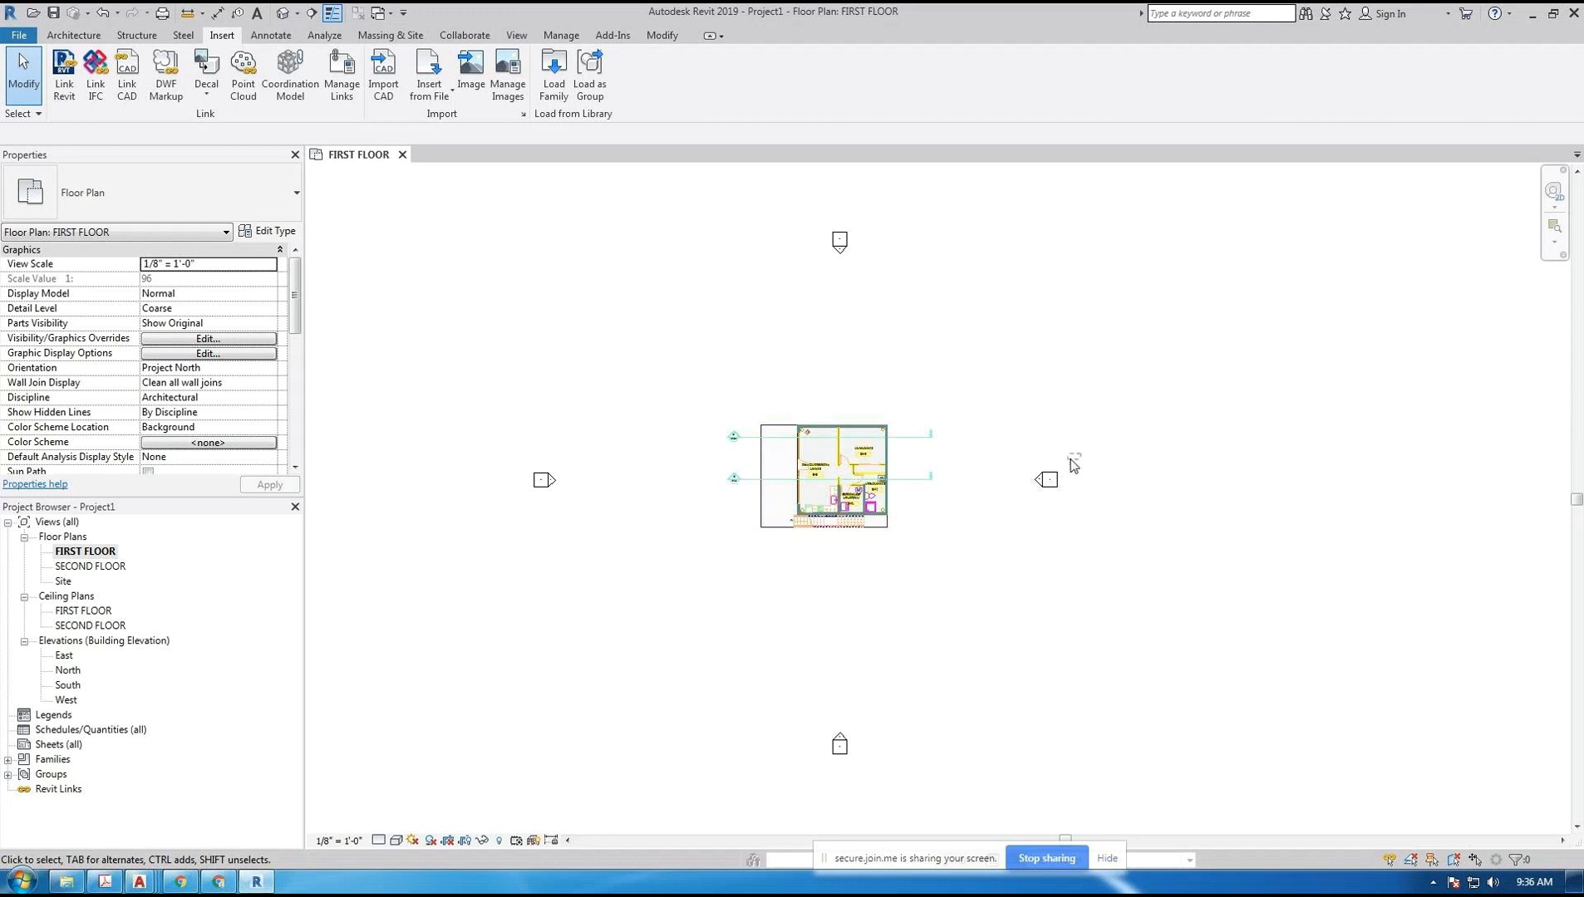
pyautogui.moveTo(1071, 454); pyautogui.dragTo(1032, 500)
pyautogui.moveTo(1254, 469); pyautogui.dragTo(1043, 479)
# - Match the East, North, South and West elevation views in the project with the elevation markers around the plan
pyautogui.click(64, 656)
pyautogui.click(67, 671)
pyautogui.click(67, 686)
pyautogui.click(65, 700)
pyautogui.moveTo(1072, 457)
pyautogui.mouseDown()
pyautogui.moveTo(1001, 504)
pyautogui.moveTo(995, 530)
pyautogui.mouseUp()
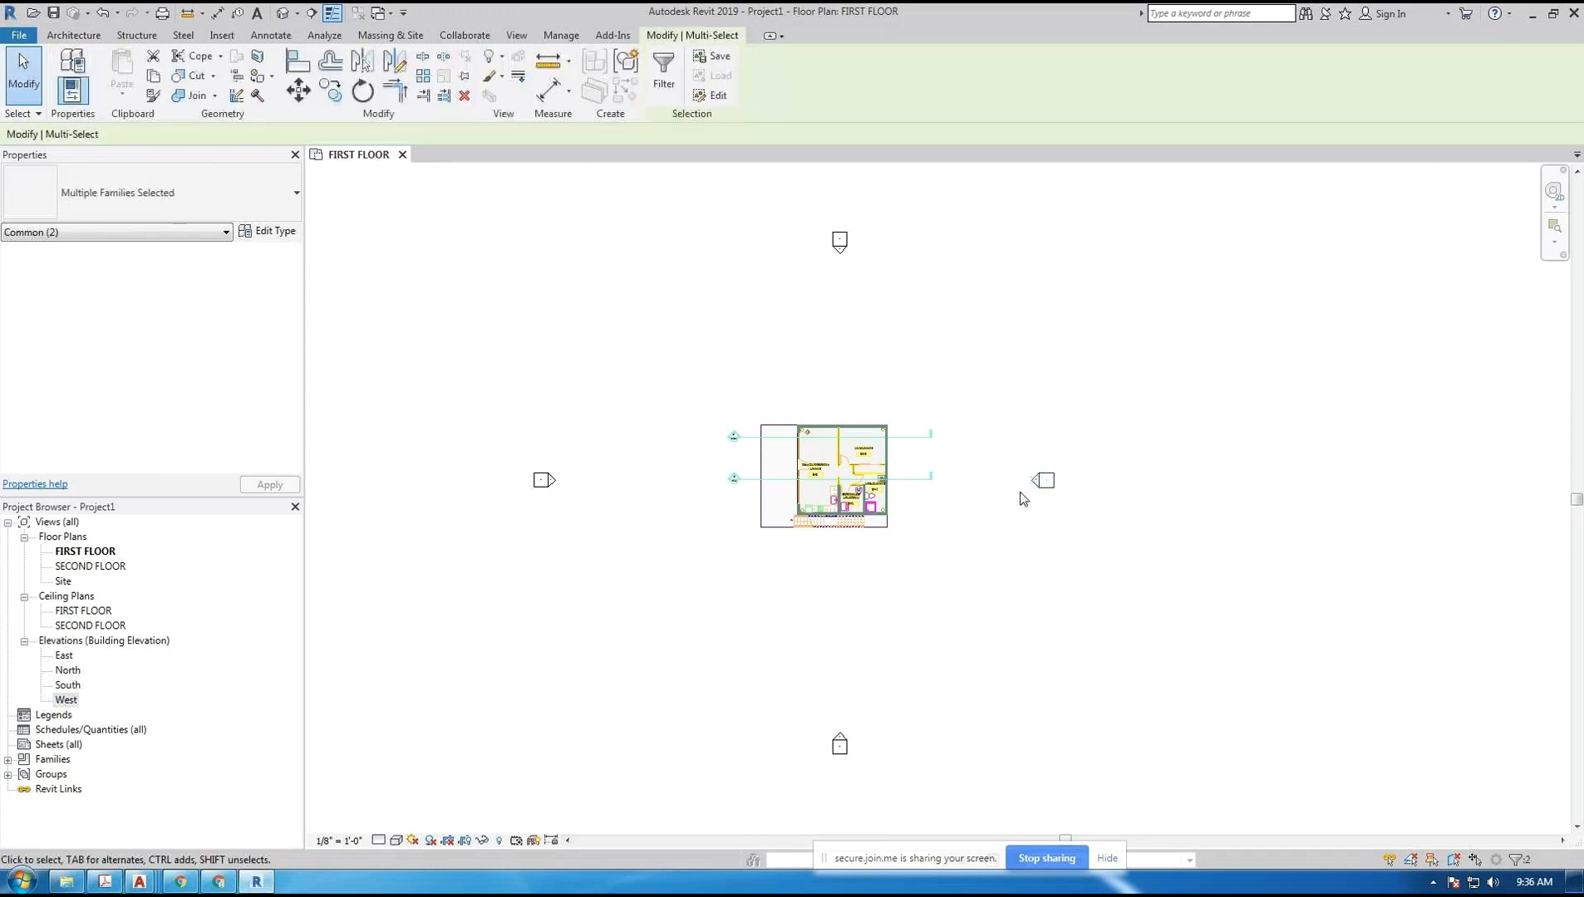
pyautogui.click(940, 518)
pyautogui.click(64, 655)
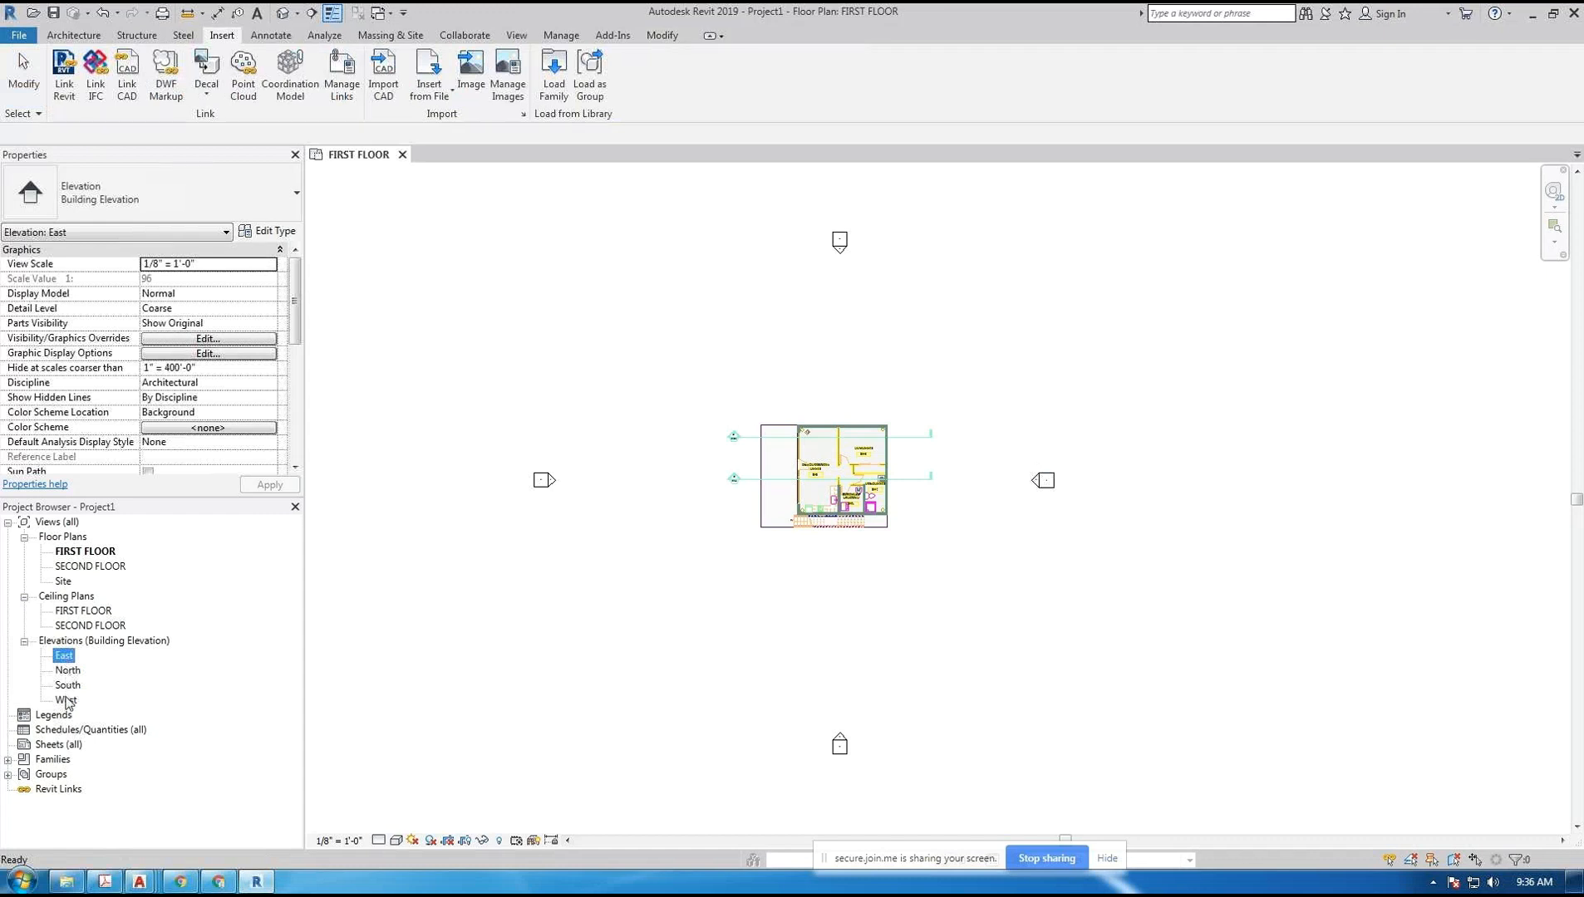
pyautogui.click(463, 622)
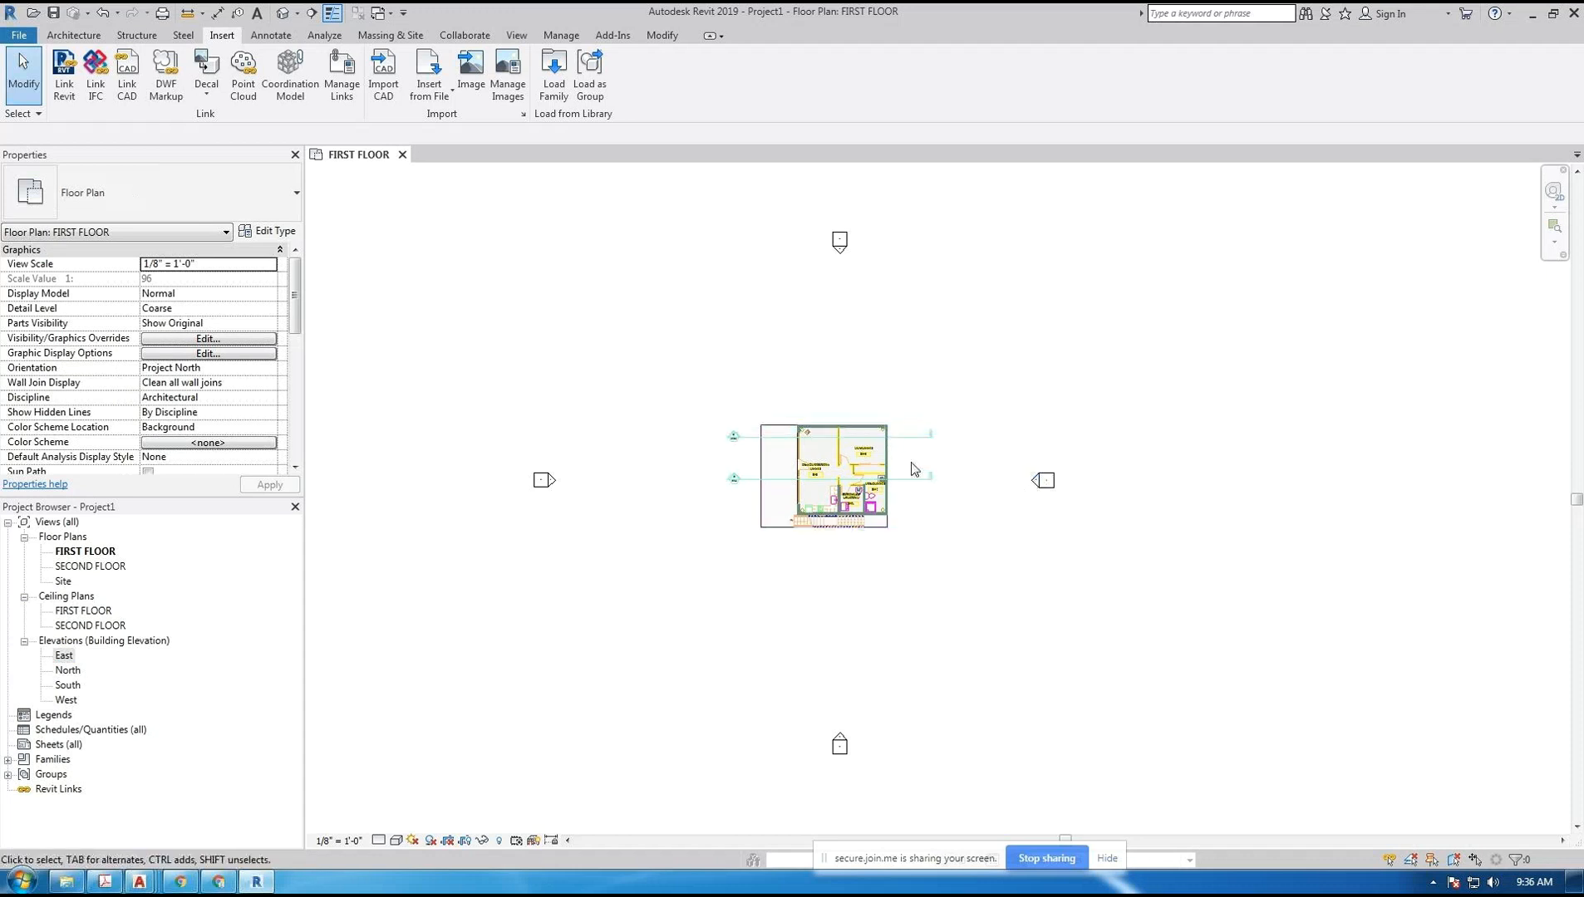
# - Open the East elevation from its marker in the plan and return to the FIRST FLOOR plan
pyautogui.scroll(4, 914, 469)
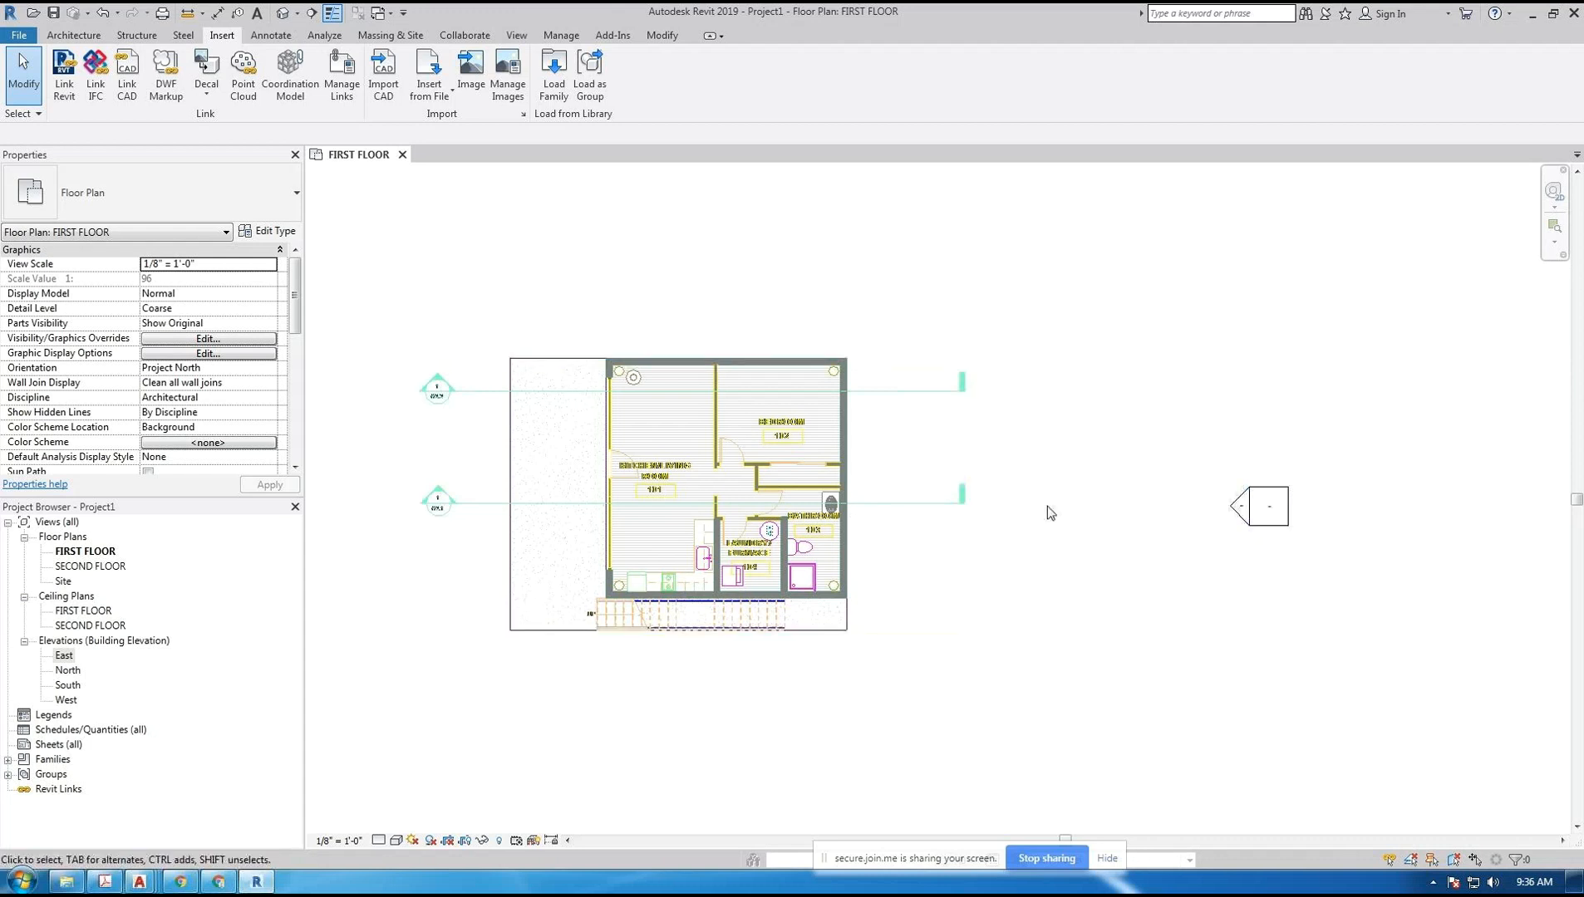
pyautogui.doubleClick(1238, 509)
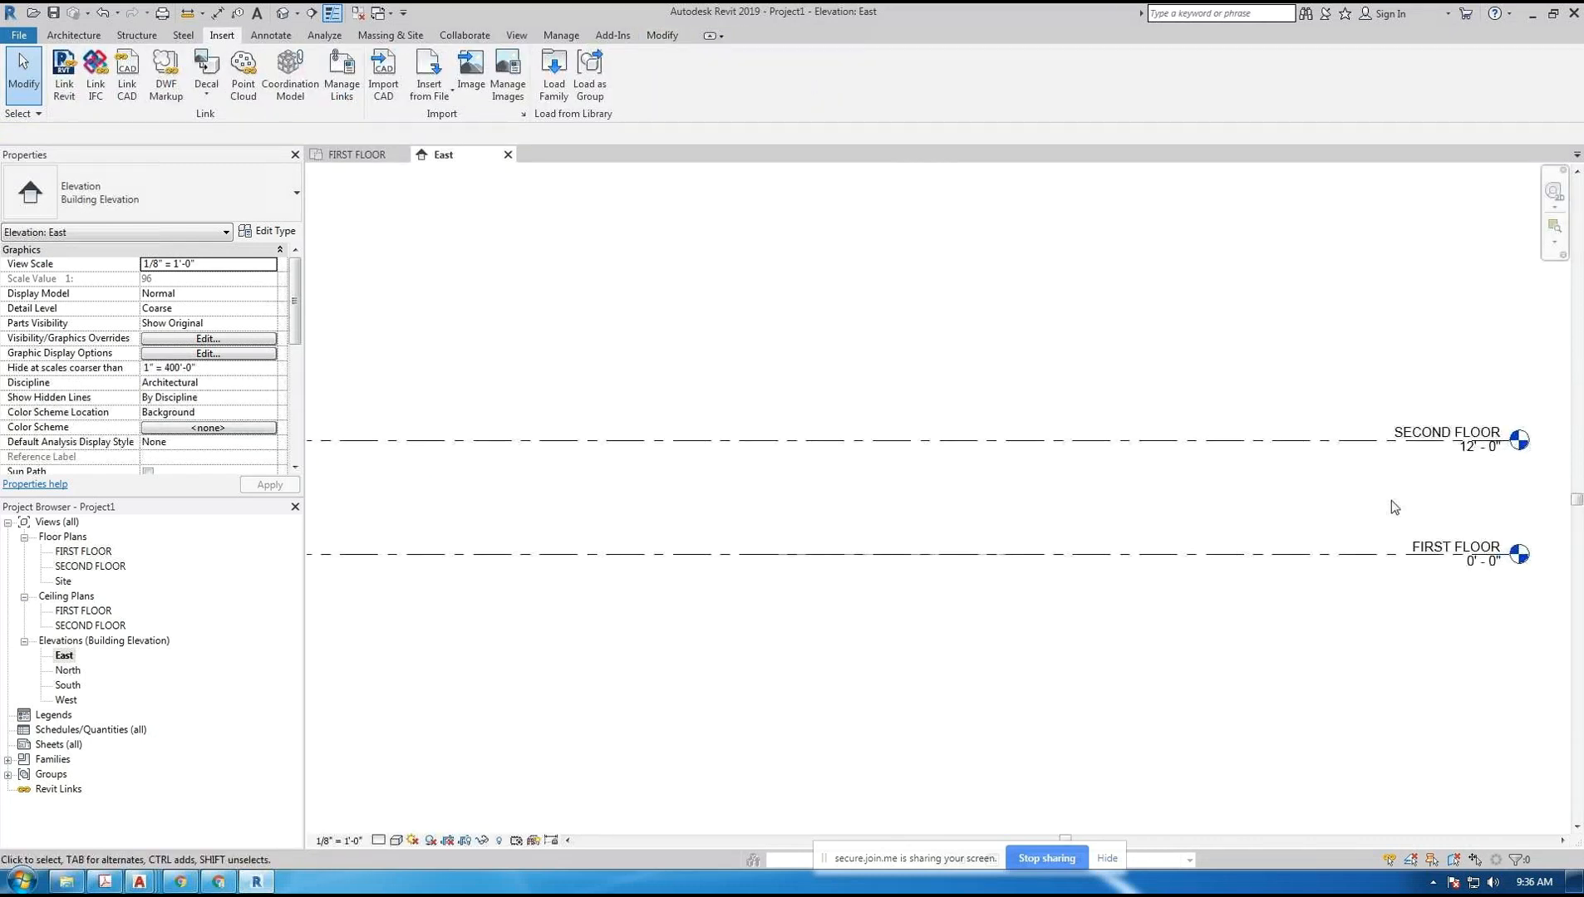
pyautogui.click(67, 656)
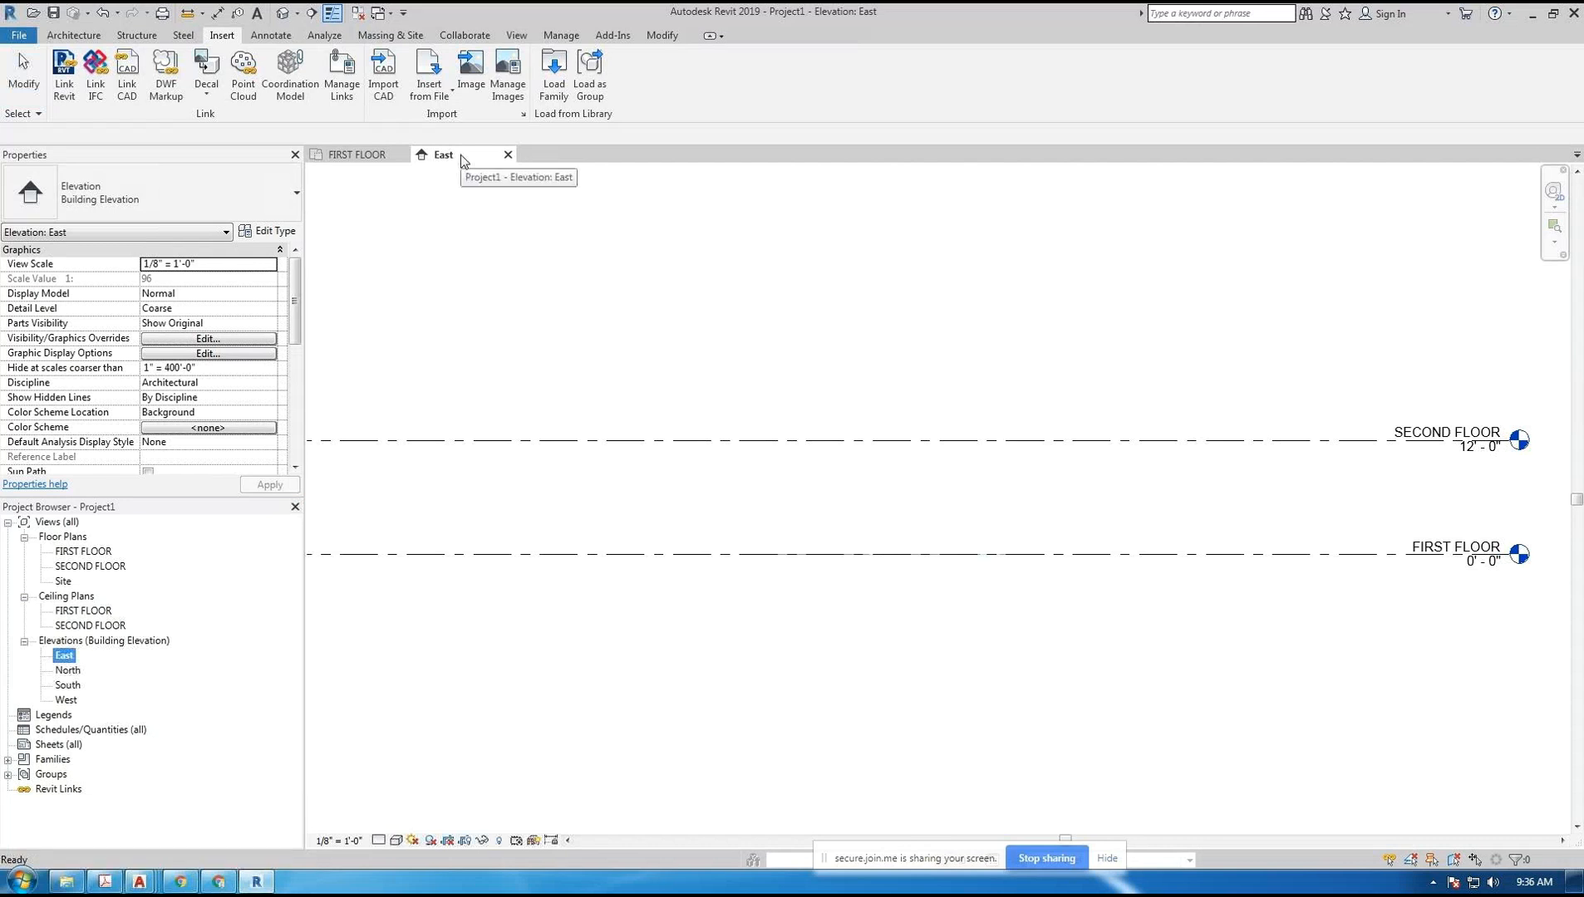
pyautogui.click(363, 158)
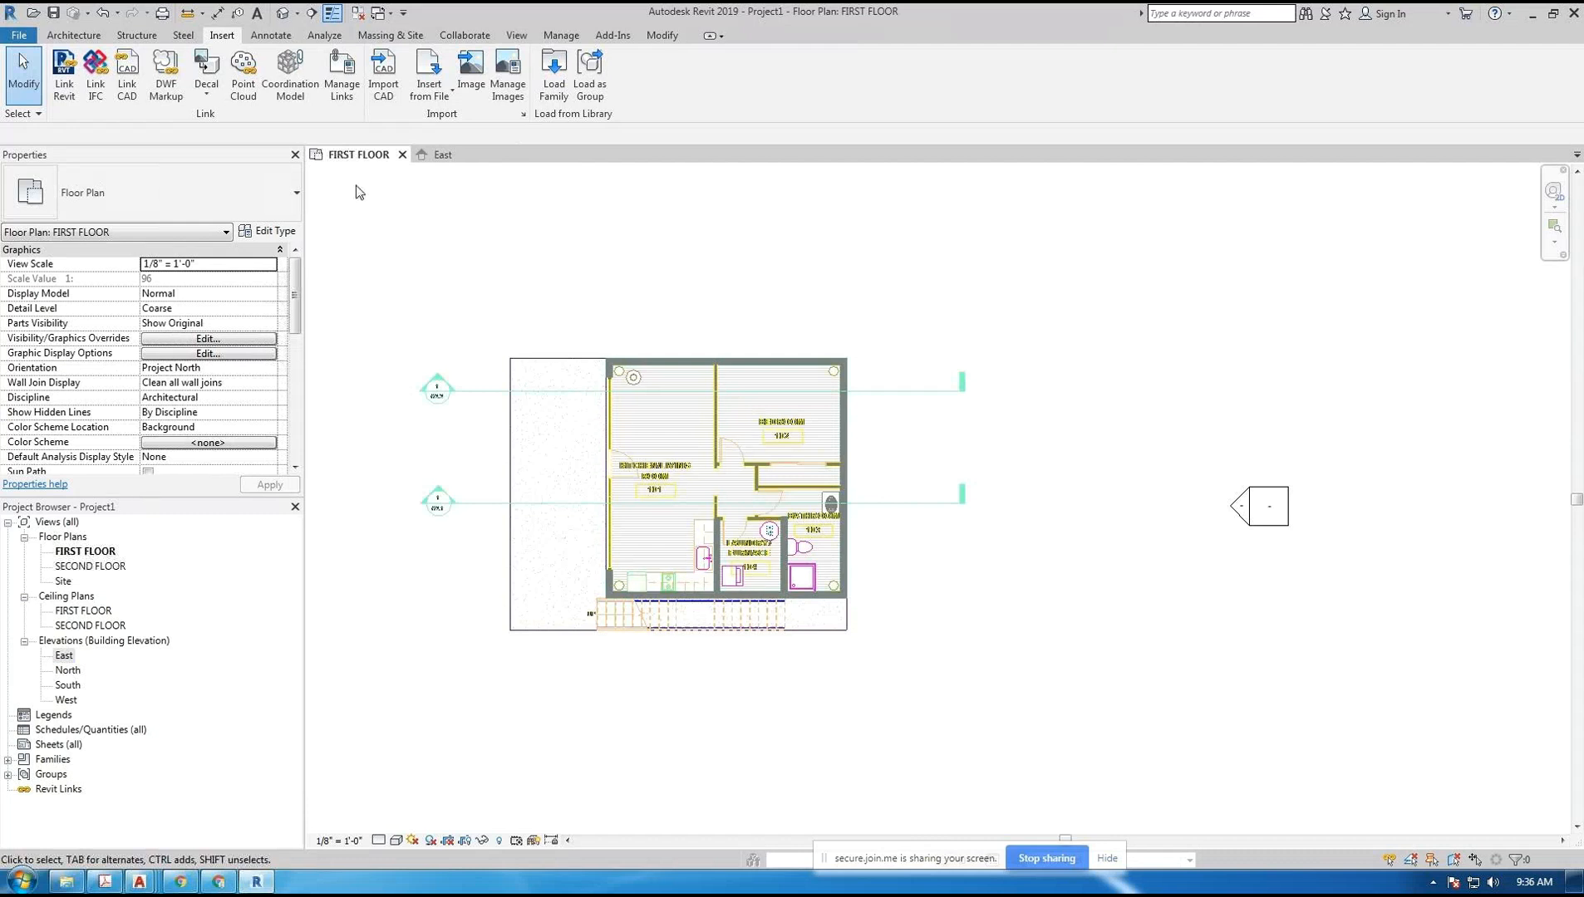
# - Select both parts of the east elevation marker, deselect them, and view the linked plan among the four markers
pyautogui.scroll(-2, 711, 286)
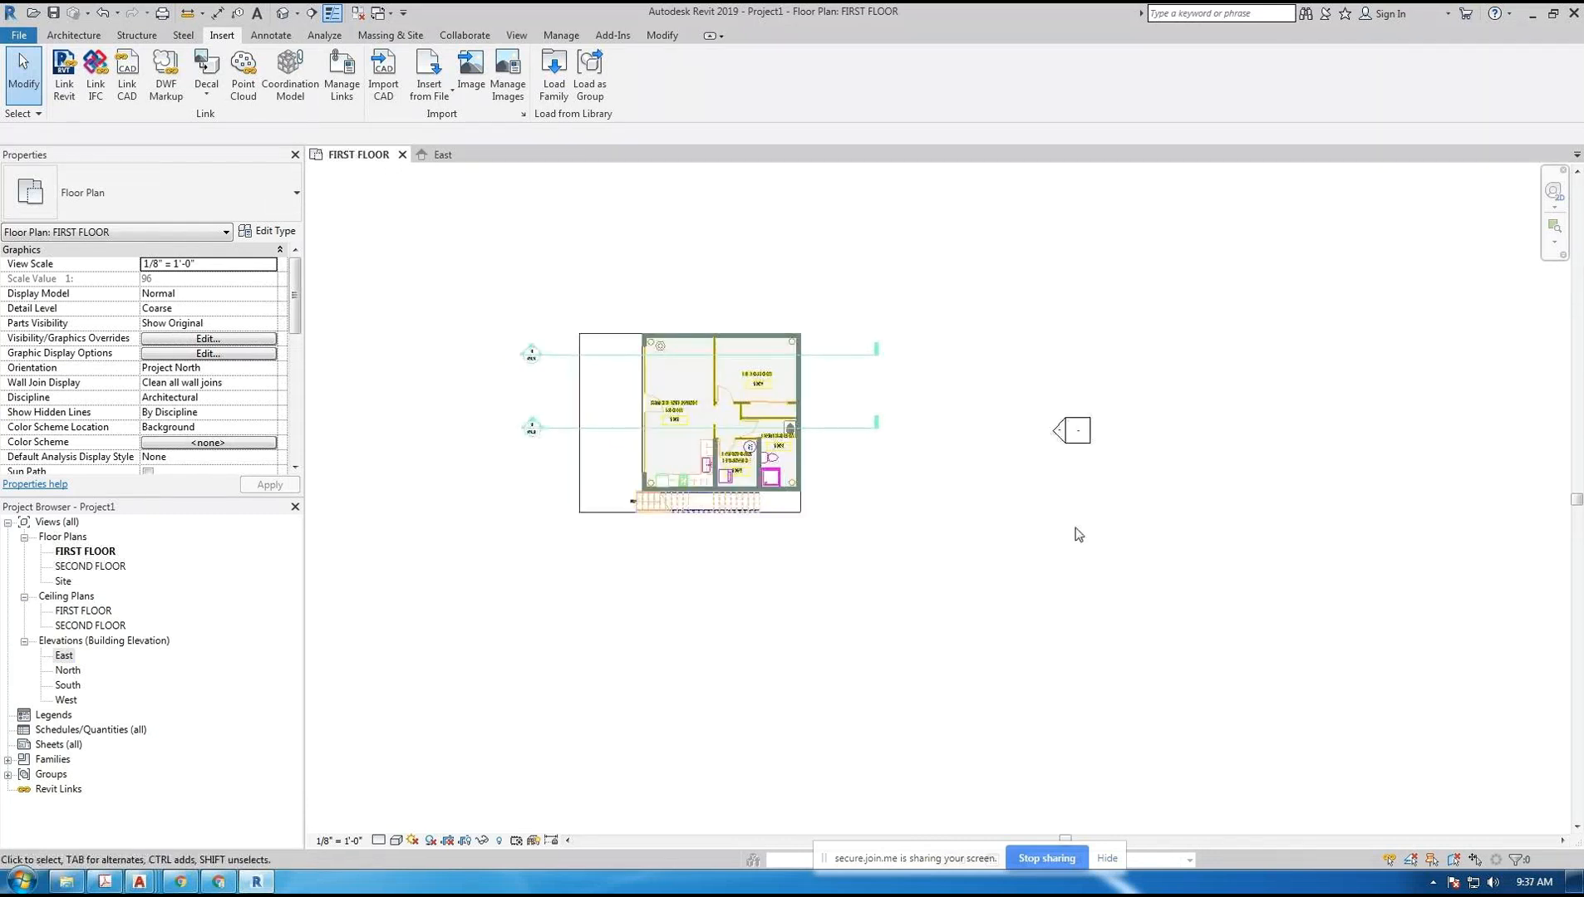
pyautogui.moveTo(1090, 407); pyautogui.dragTo(1024, 497)
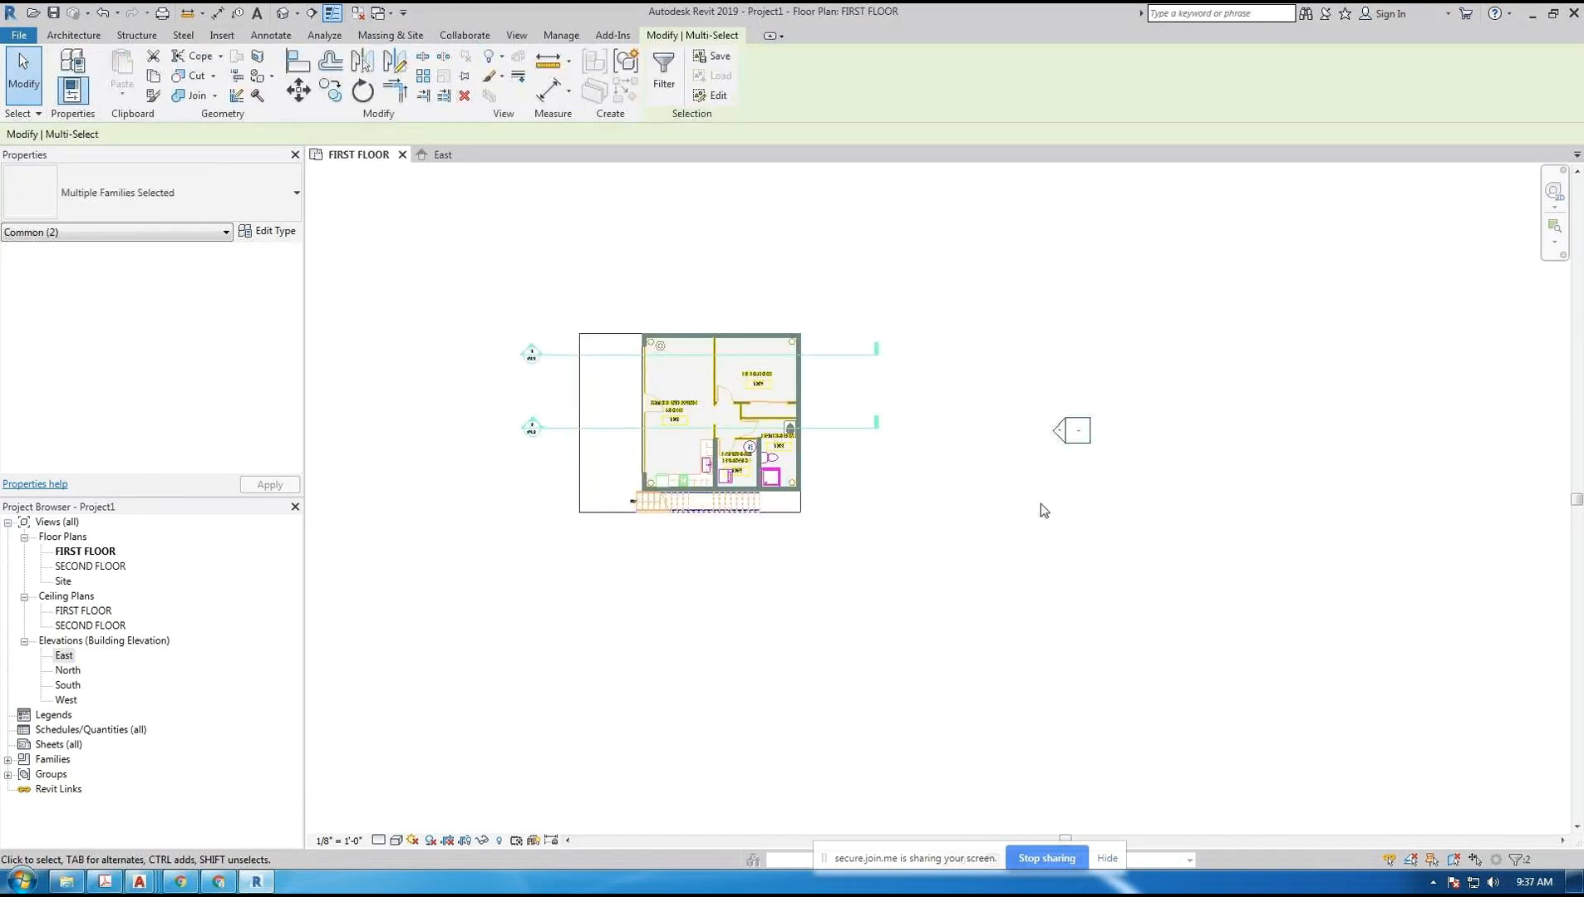
pyautogui.press('Escape')
pyautogui.scroll(-2, 1041, 508)
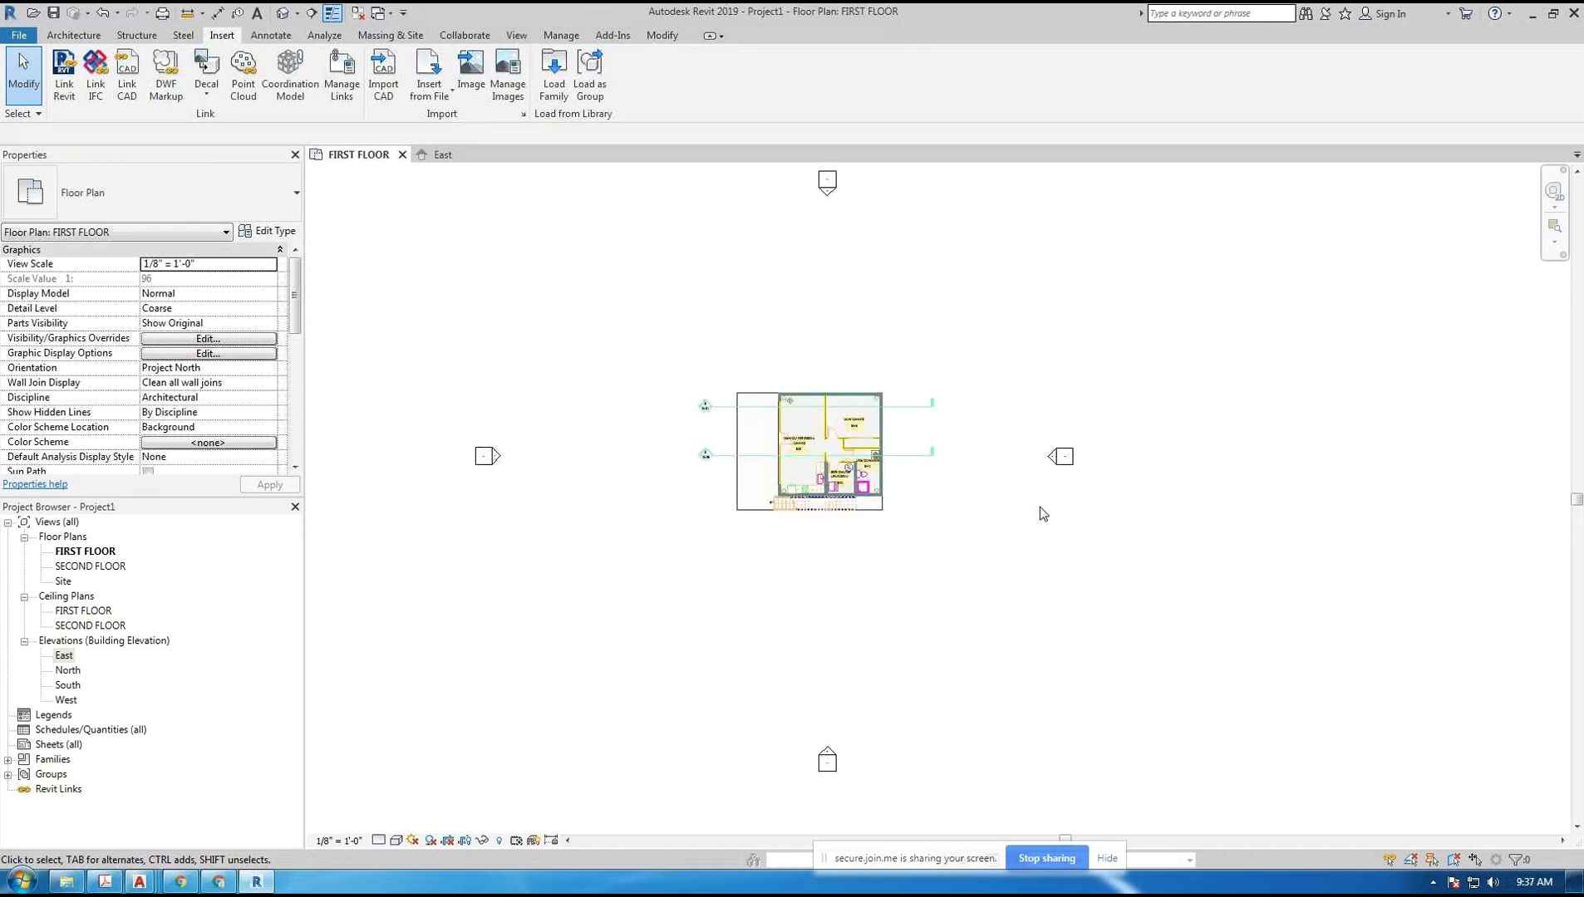
pyautogui.moveTo(966, 551); pyautogui.dragTo(1017, 549, button='middle')
pyautogui.scroll(4, 898, 465)
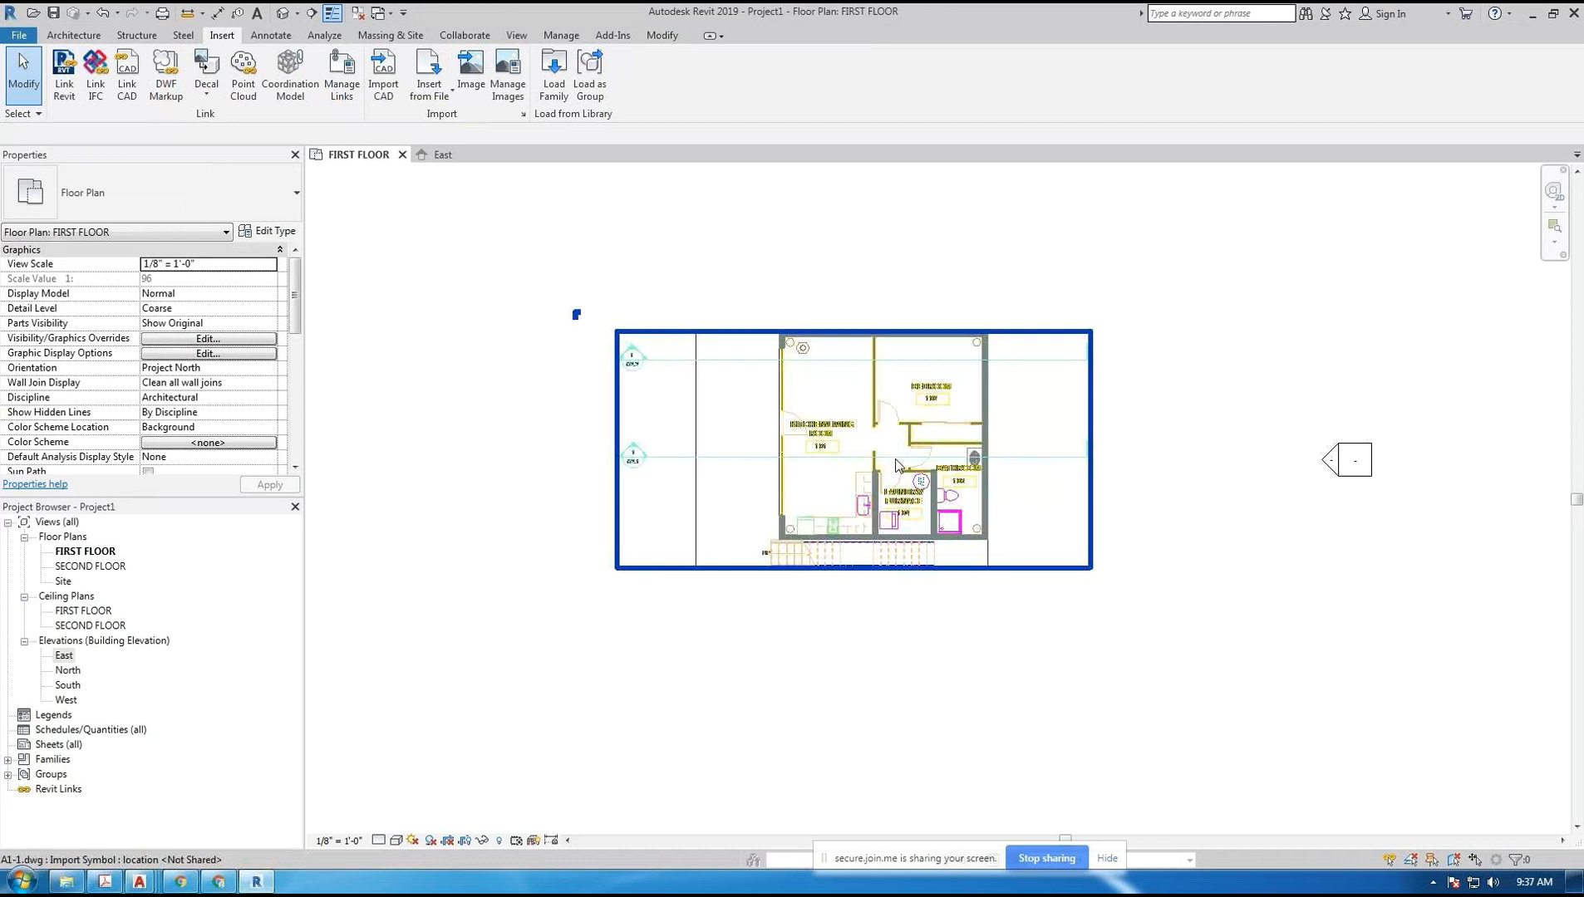
pyautogui.scroll(2, 897, 692)
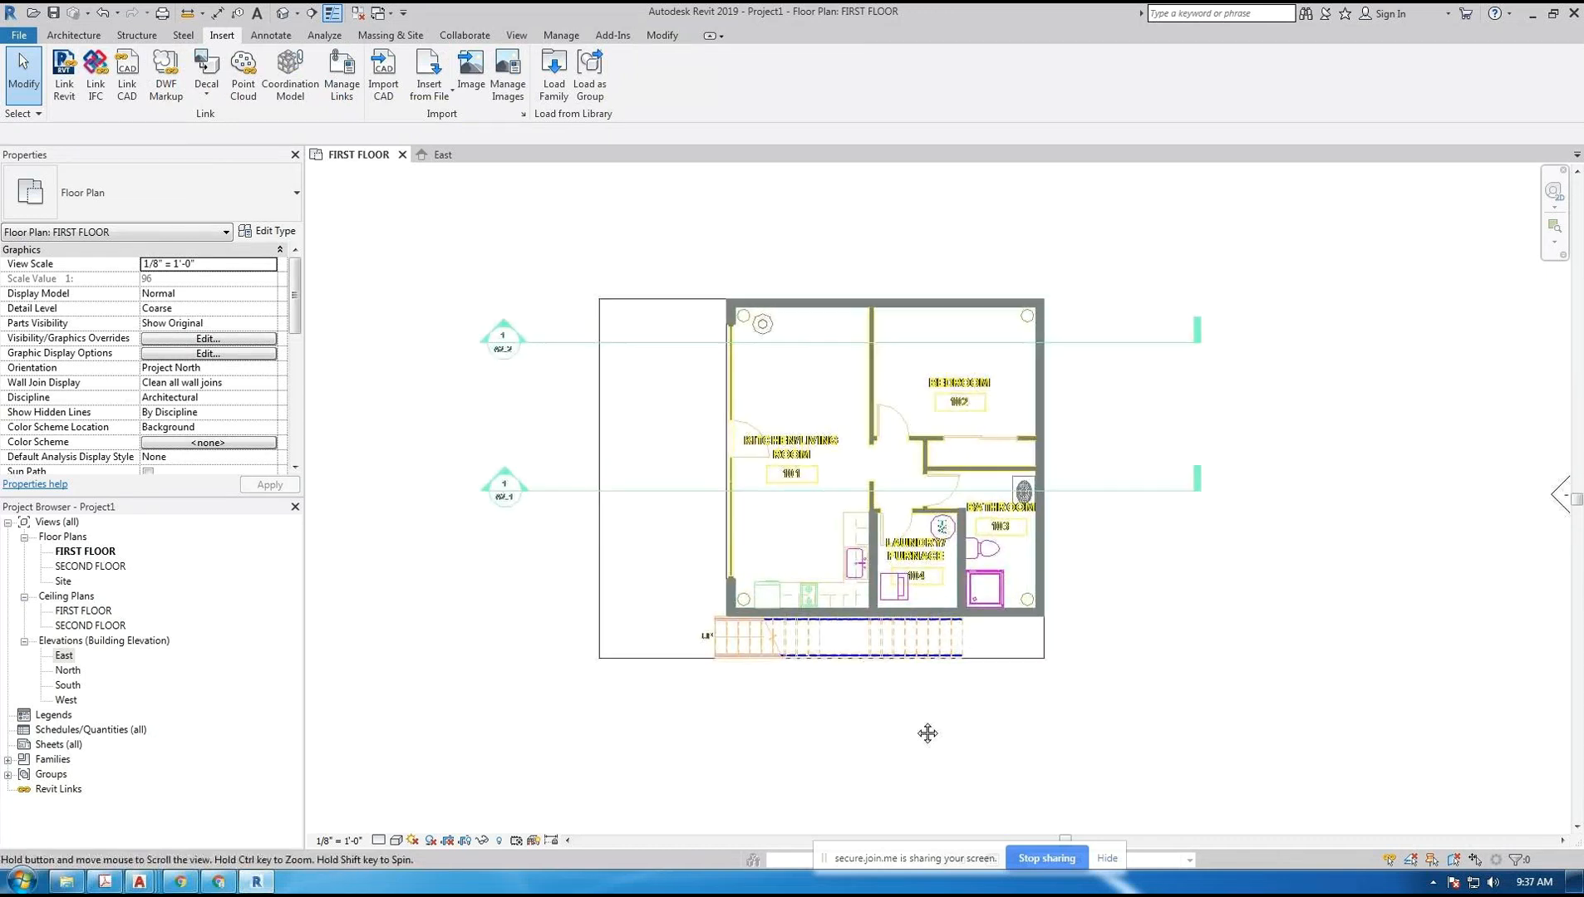
# - Select the linked A1-1.dwg drawing, inspect the pin symbol near its centre up close, and clear the selection
pyautogui.click(922, 525)
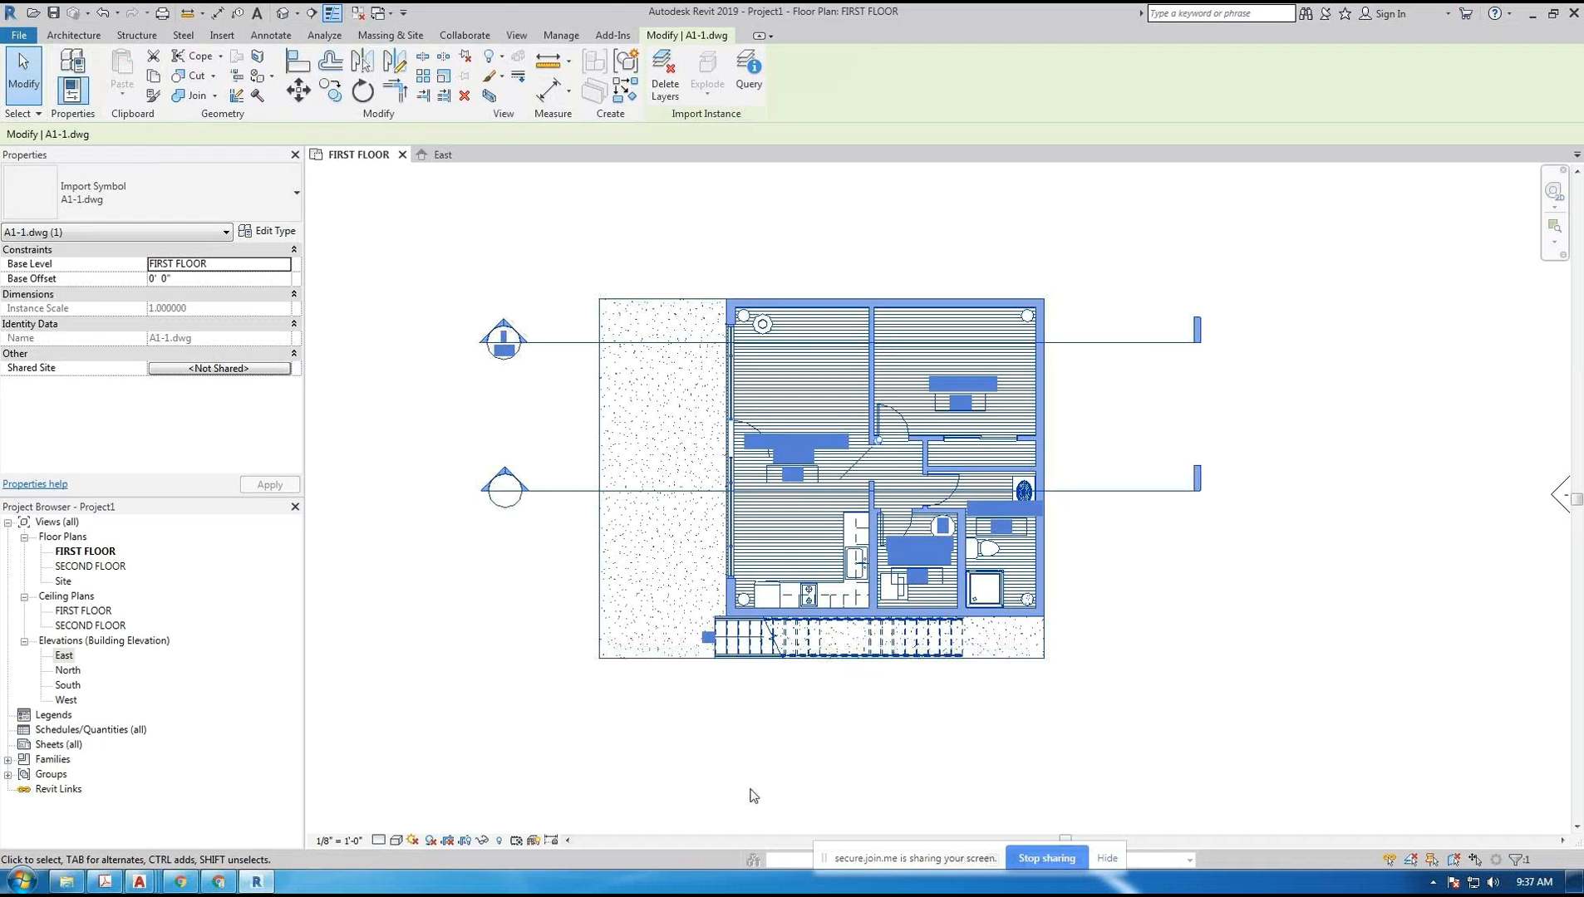
pyautogui.scroll(5, 881, 444)
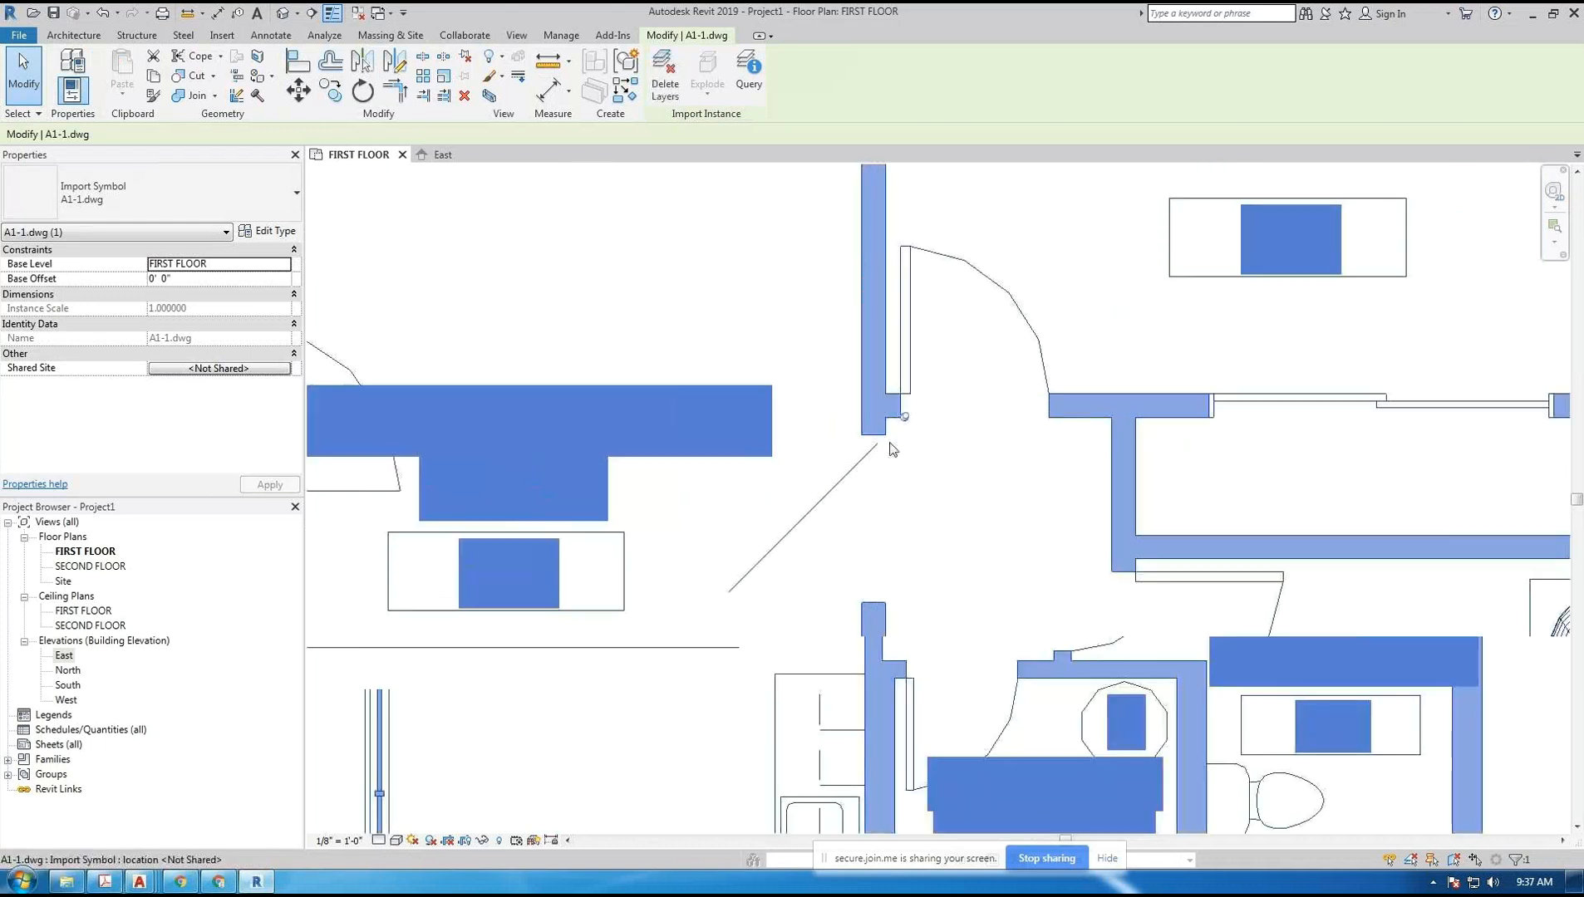
pyautogui.scroll(2, 891, 449)
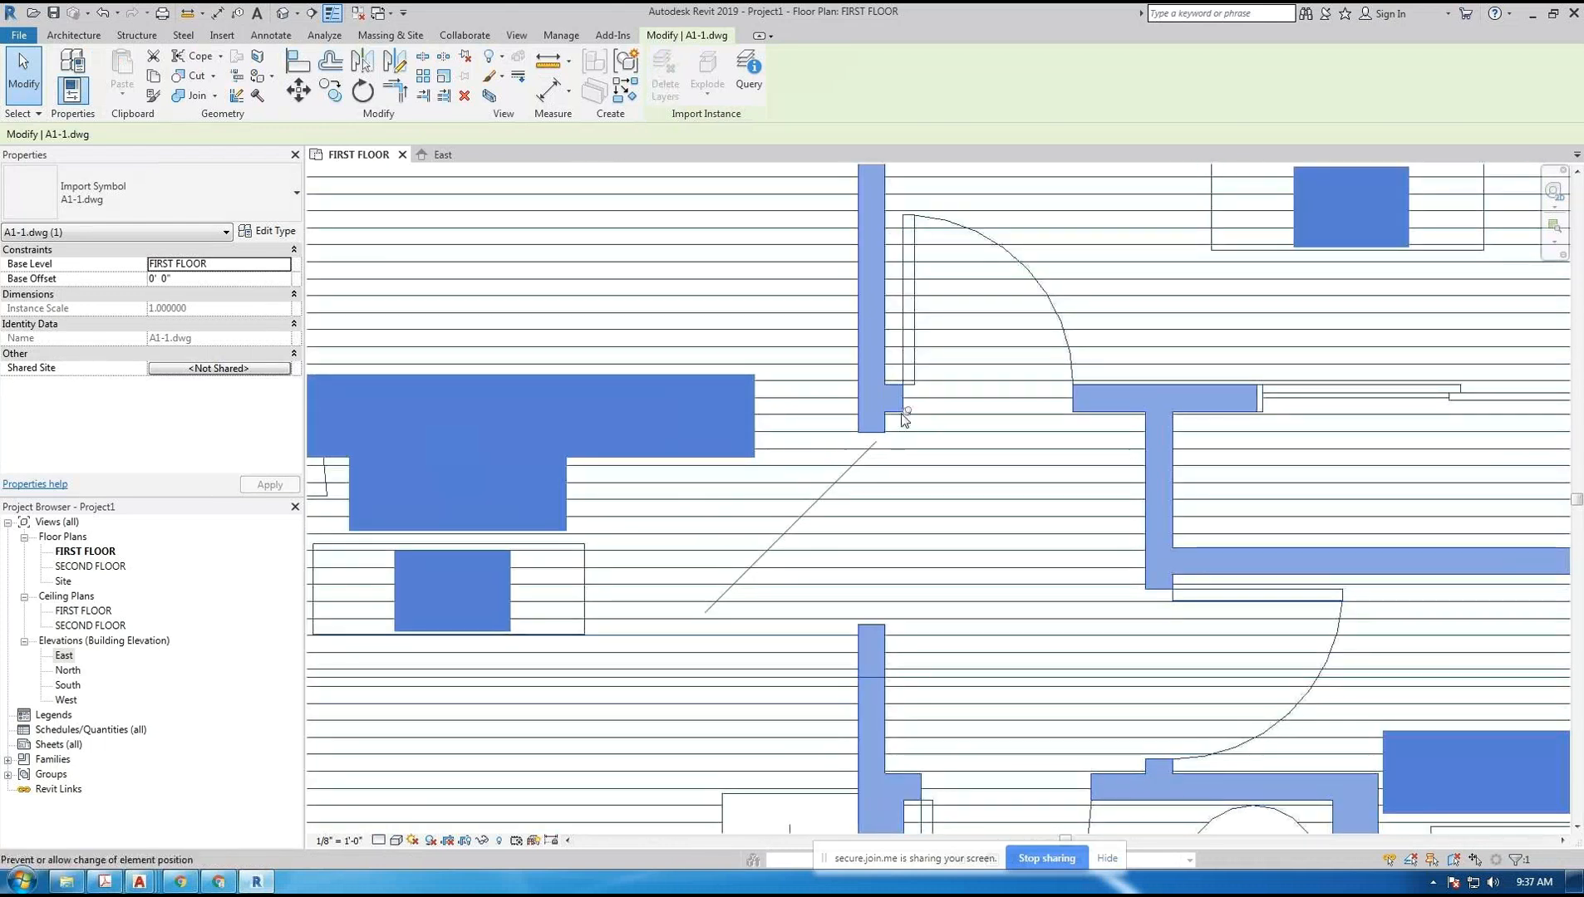
pyautogui.scroll(-3, 855, 408)
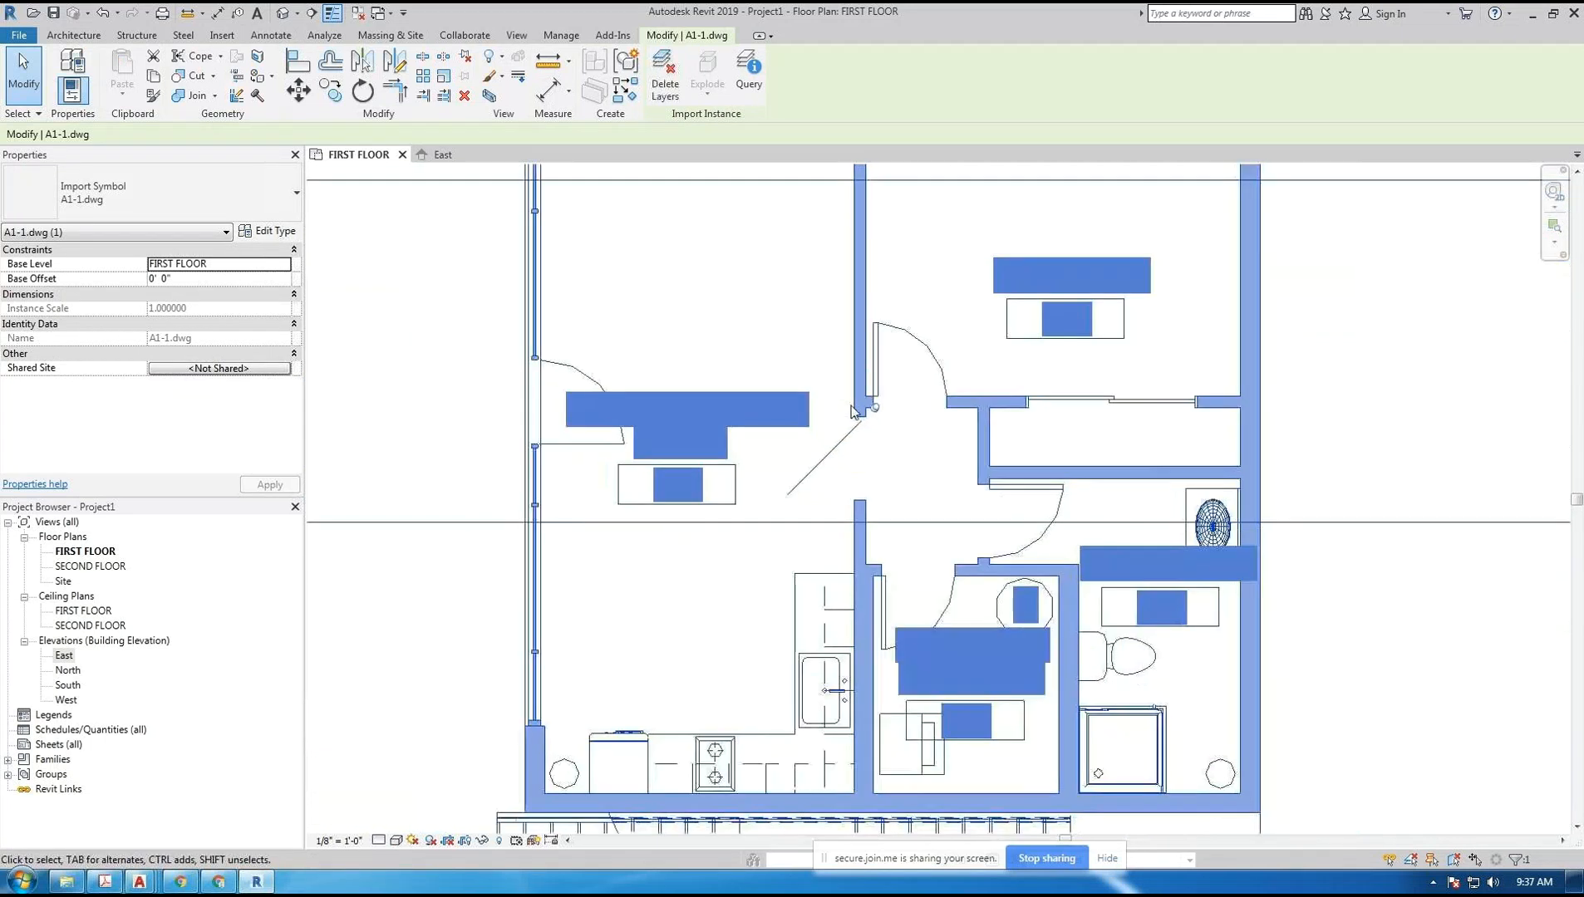
pyautogui.scroll(-5, 851, 405)
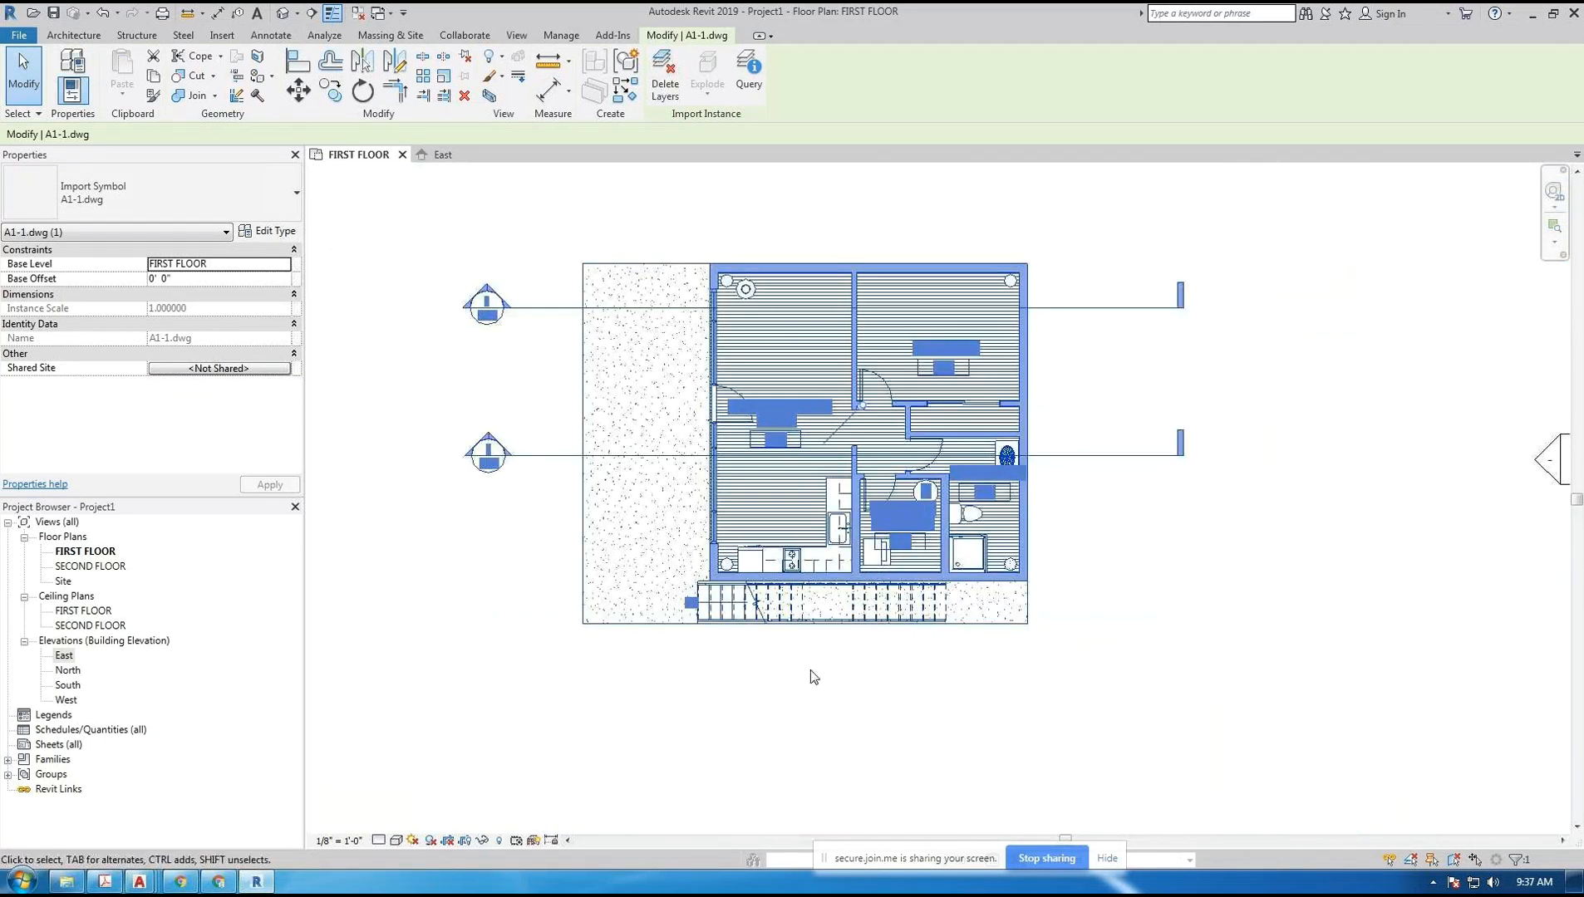
pyautogui.click(817, 706)
pyautogui.moveTo(795, 711); pyautogui.dragTo(781, 723, button='middle')
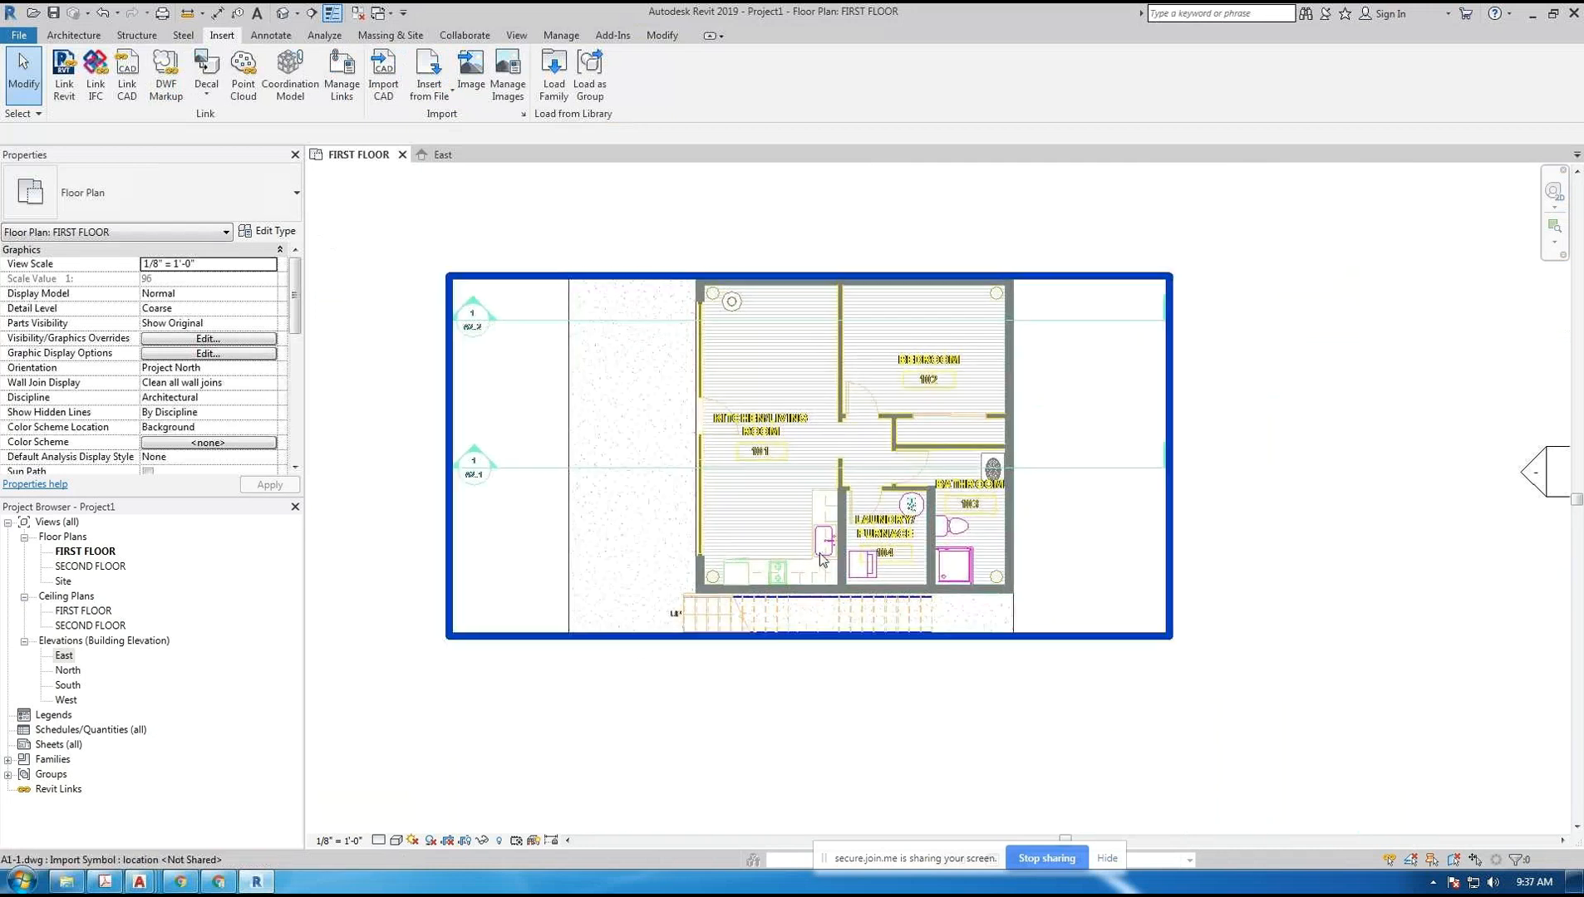
# - Review the Unpin option for the A1-1.dwg link and try to move the pinned drawing
pyautogui.click(820, 559)
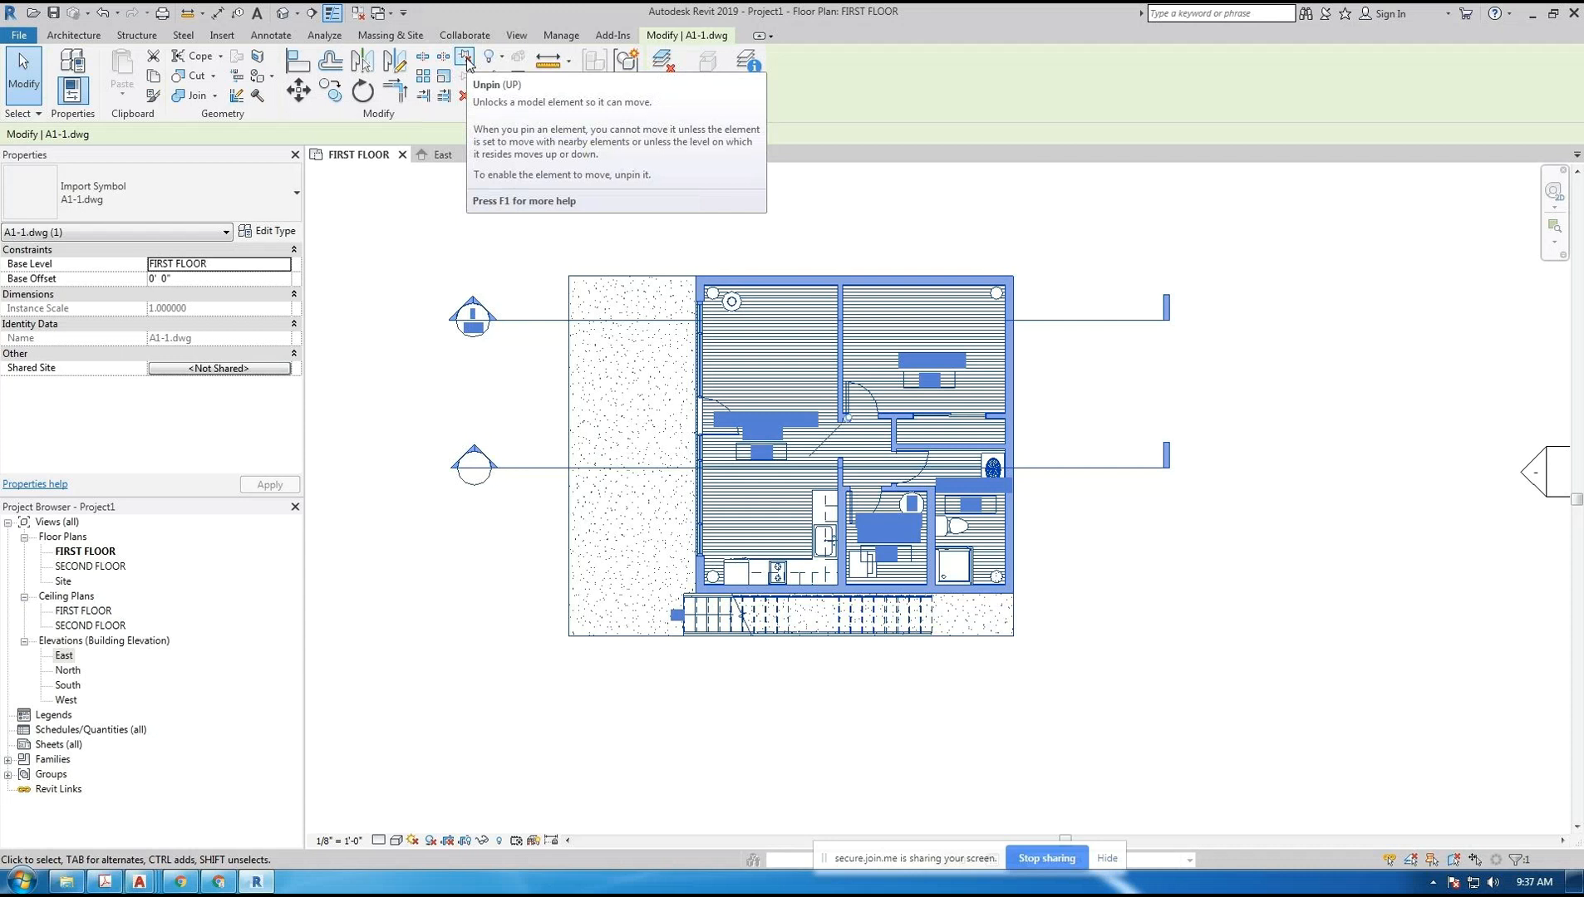
pyautogui.click(661, 205)
pyautogui.scroll(-3, 677, 282)
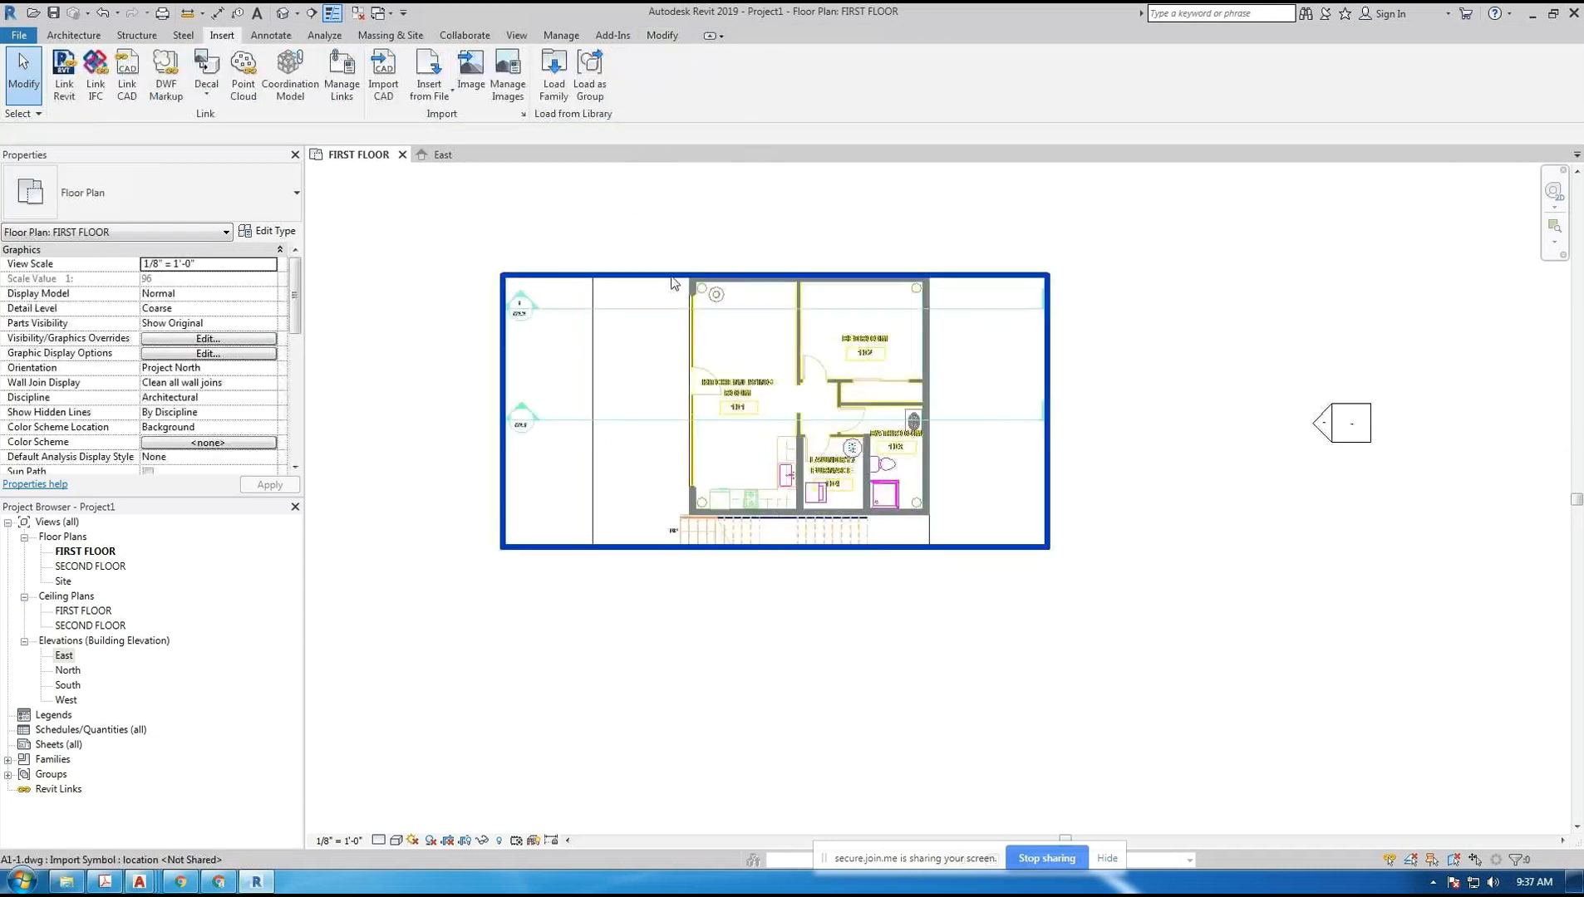
pyautogui.click(696, 363)
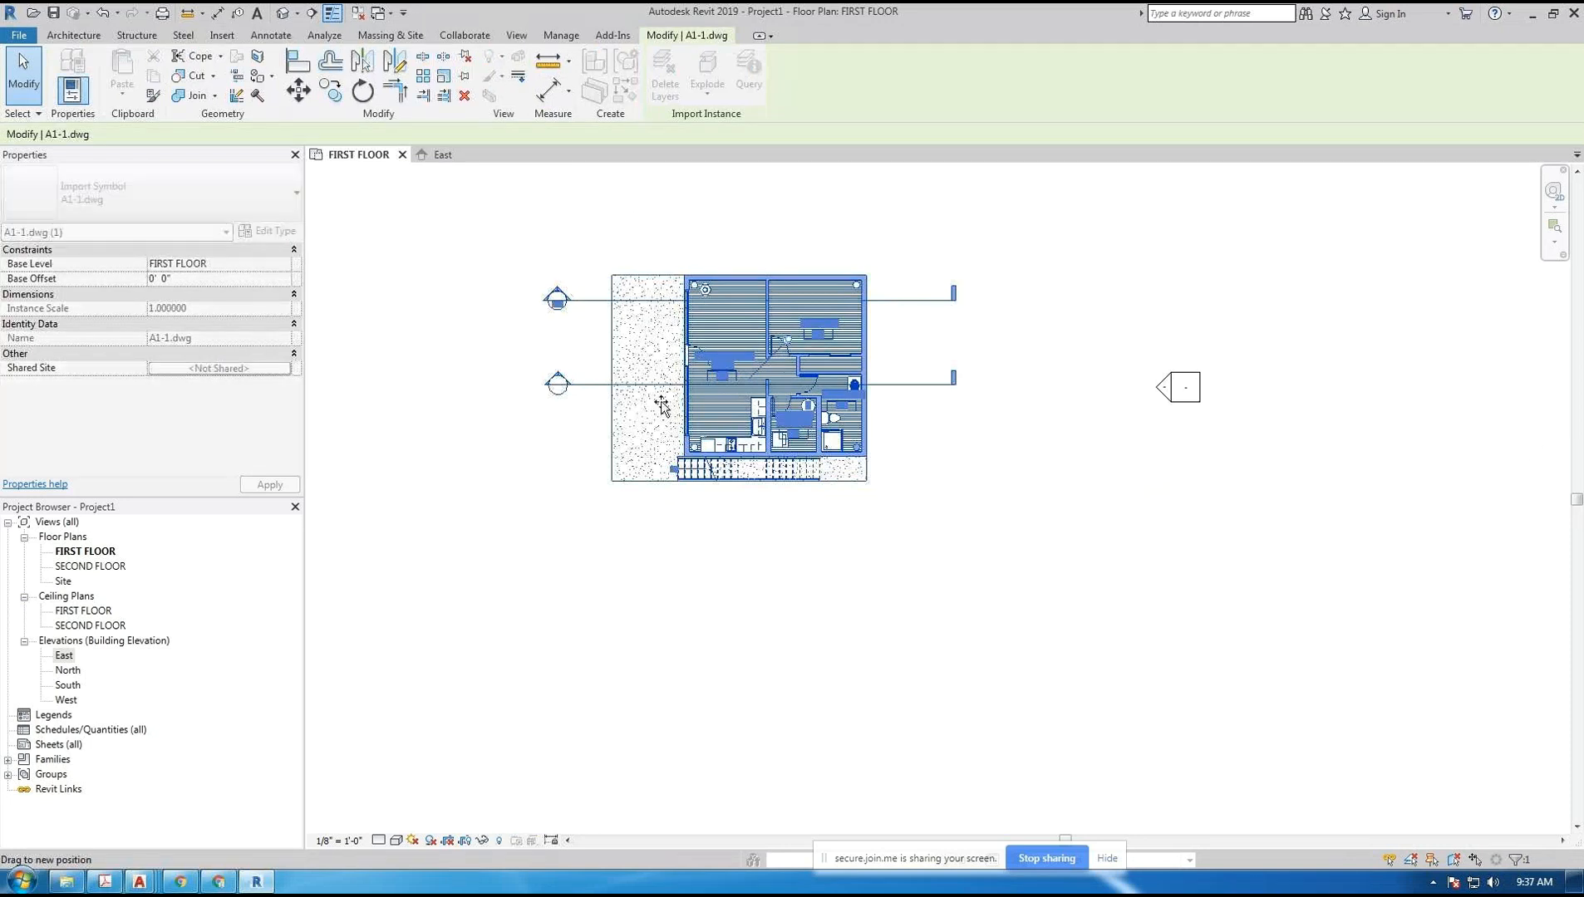
pyautogui.click(756, 515)
pyautogui.scroll(3, 754, 516)
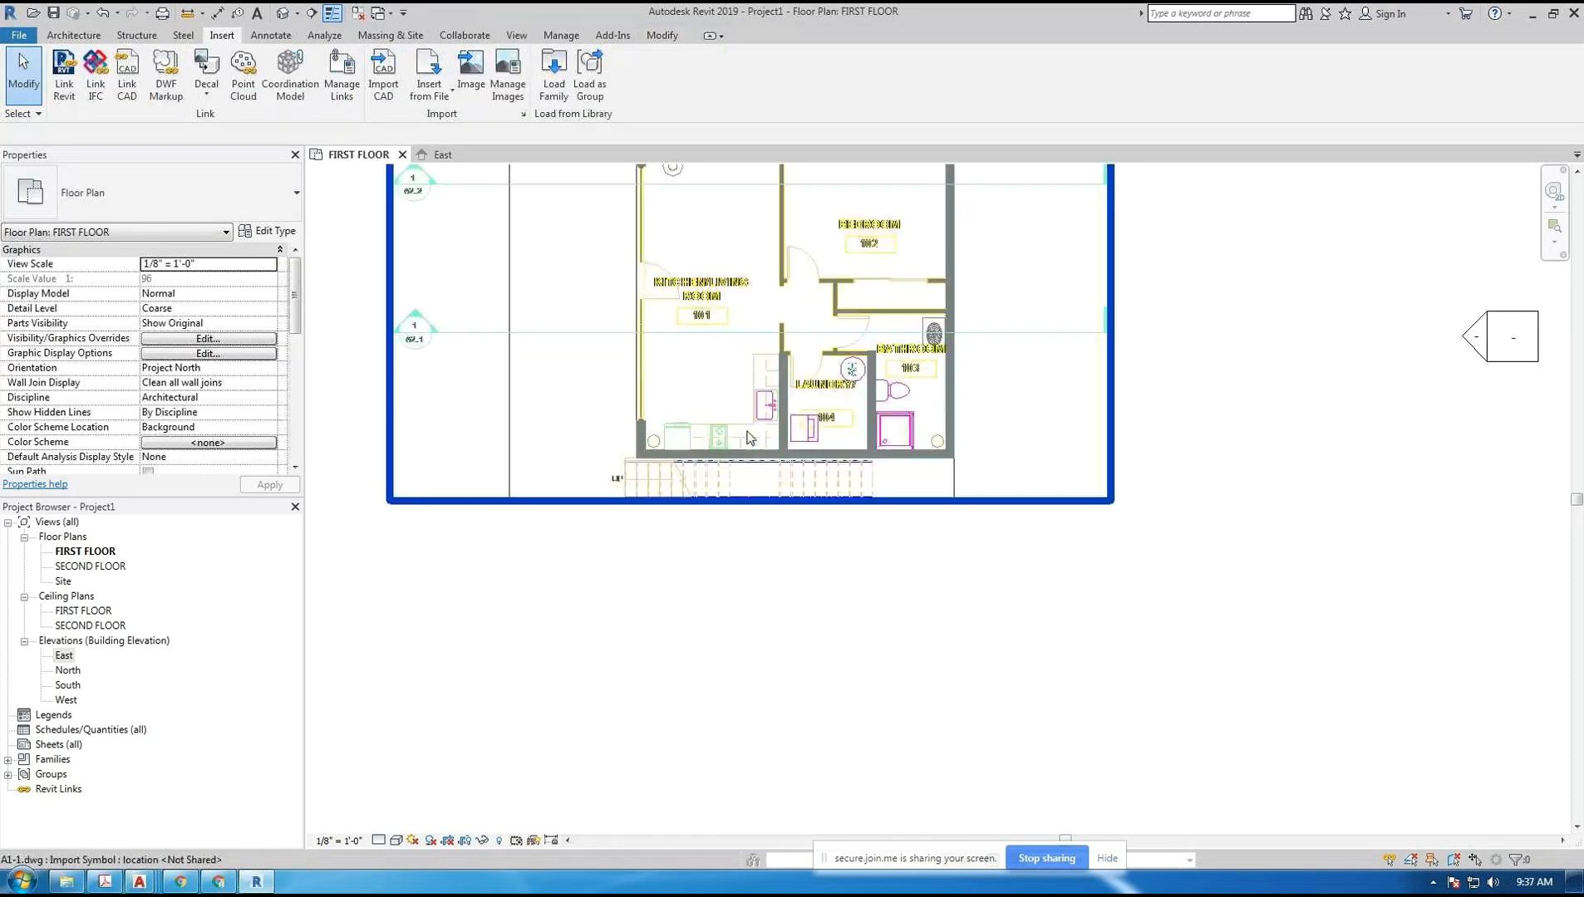
pyautogui.scroll(-1, 789, 615)
pyautogui.scroll(-3, 800, 637)
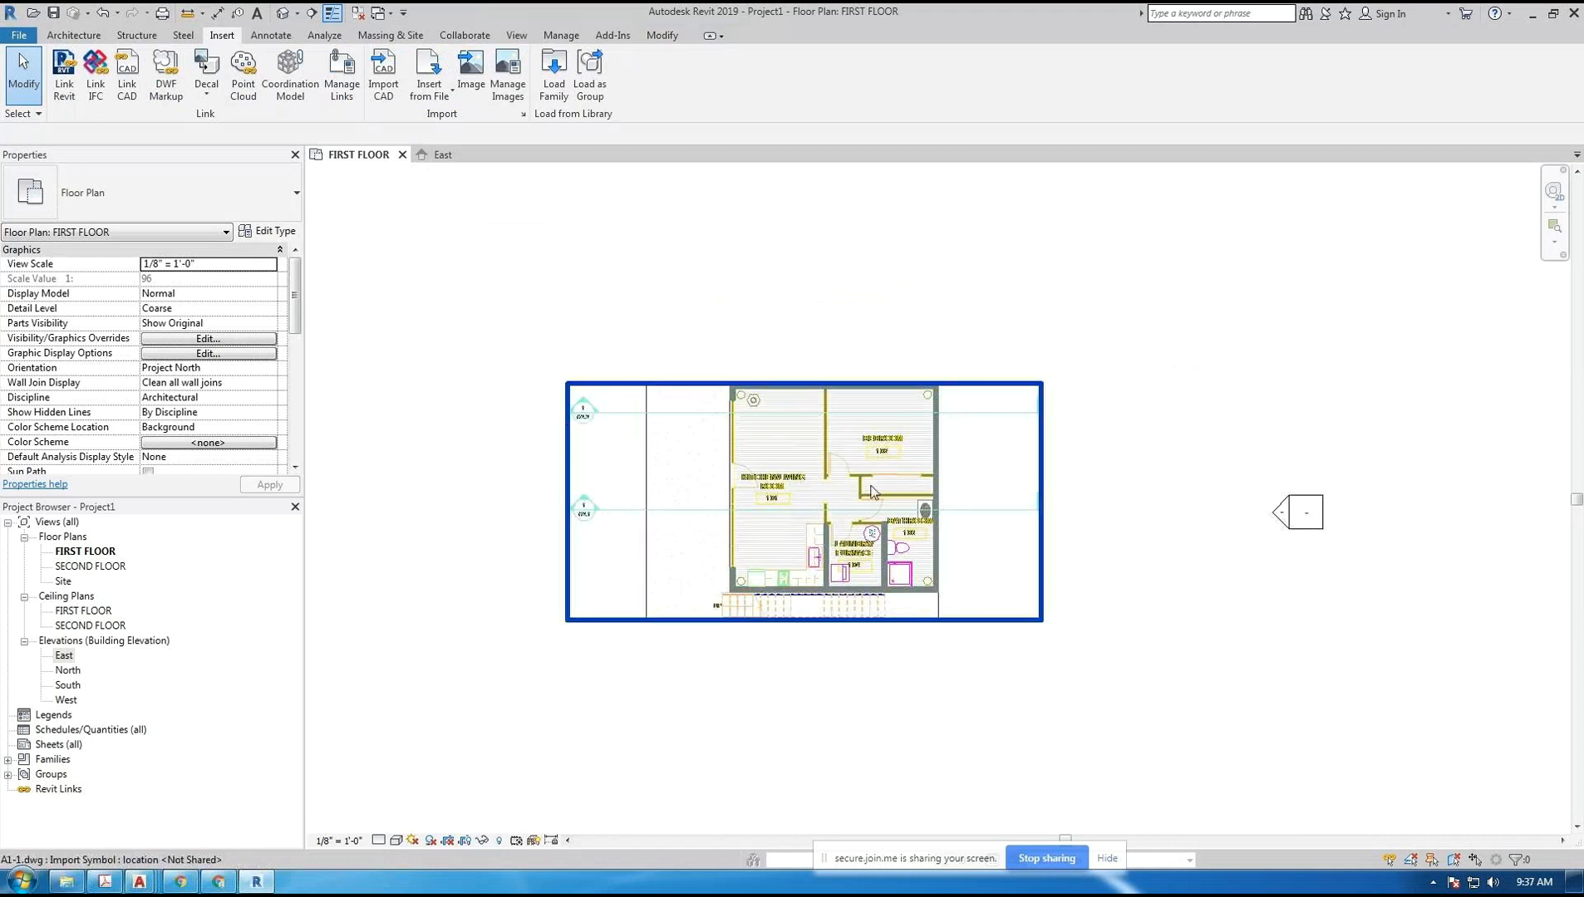
pyautogui.scroll(-2, 752, 316)
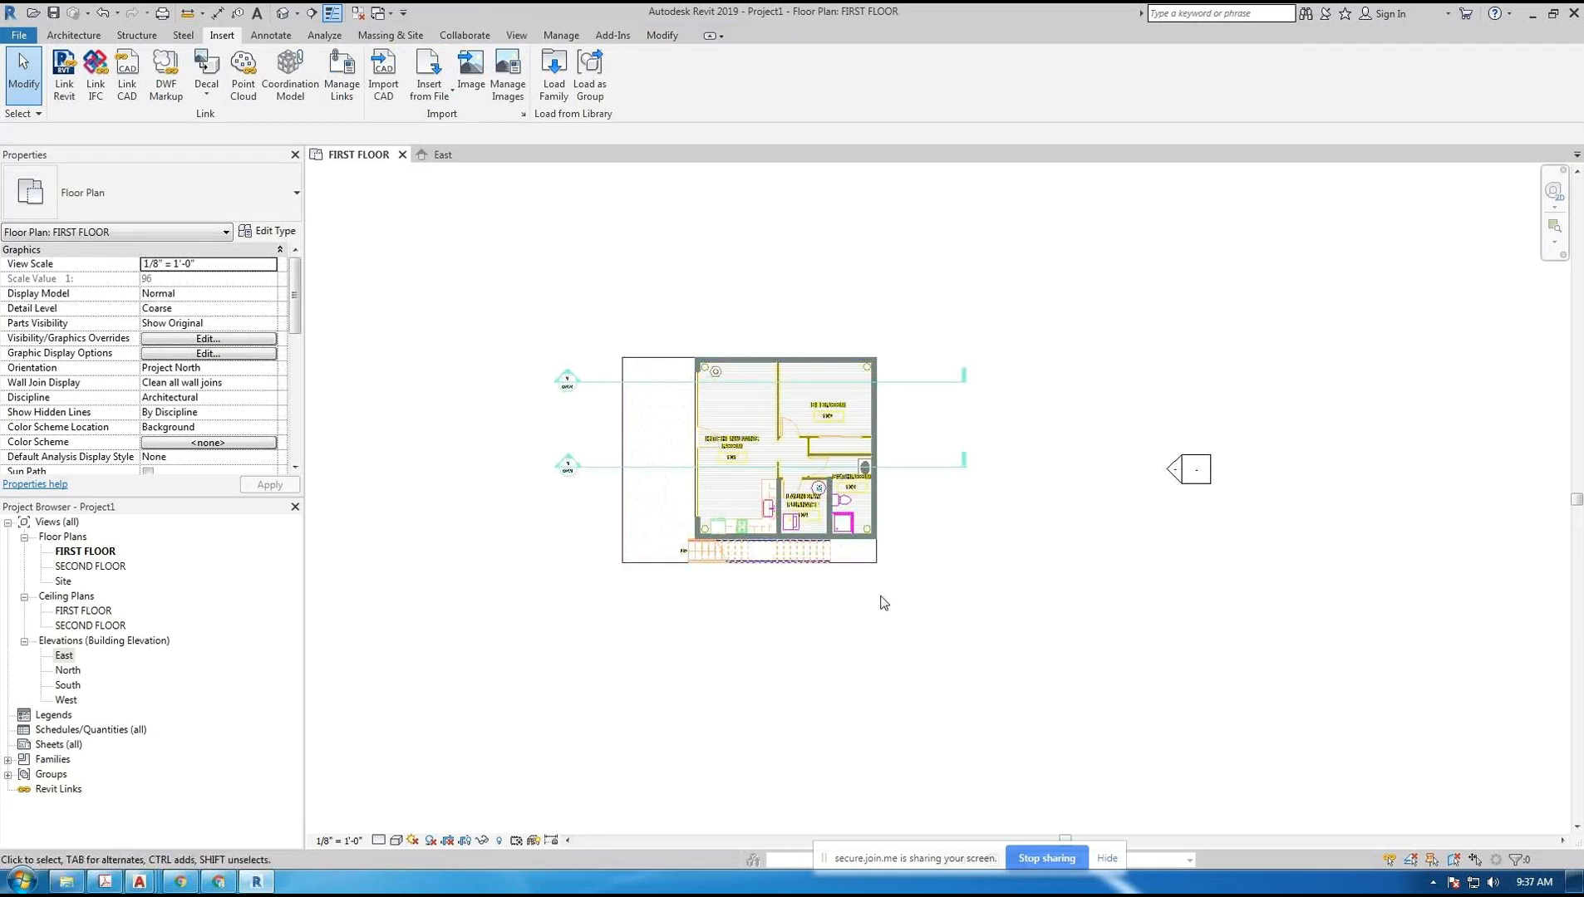
# - Recheck the pin options of the A1-1.dwg link, deselect it, and examine the first floor room layout up close
pyautogui.click(757, 473)
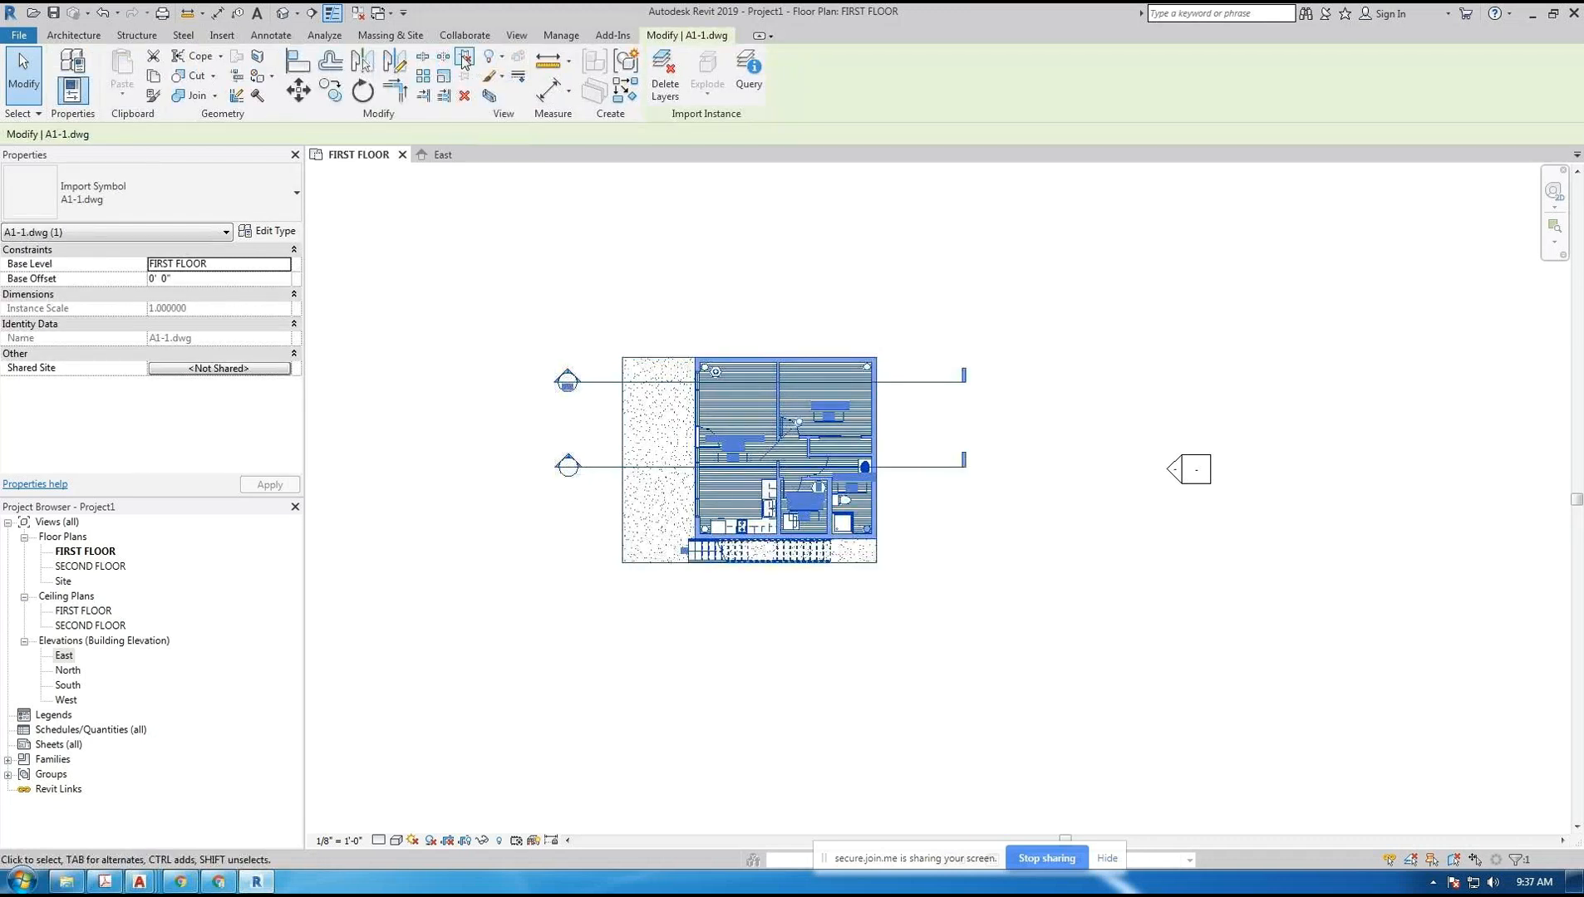
pyautogui.click(758, 660)
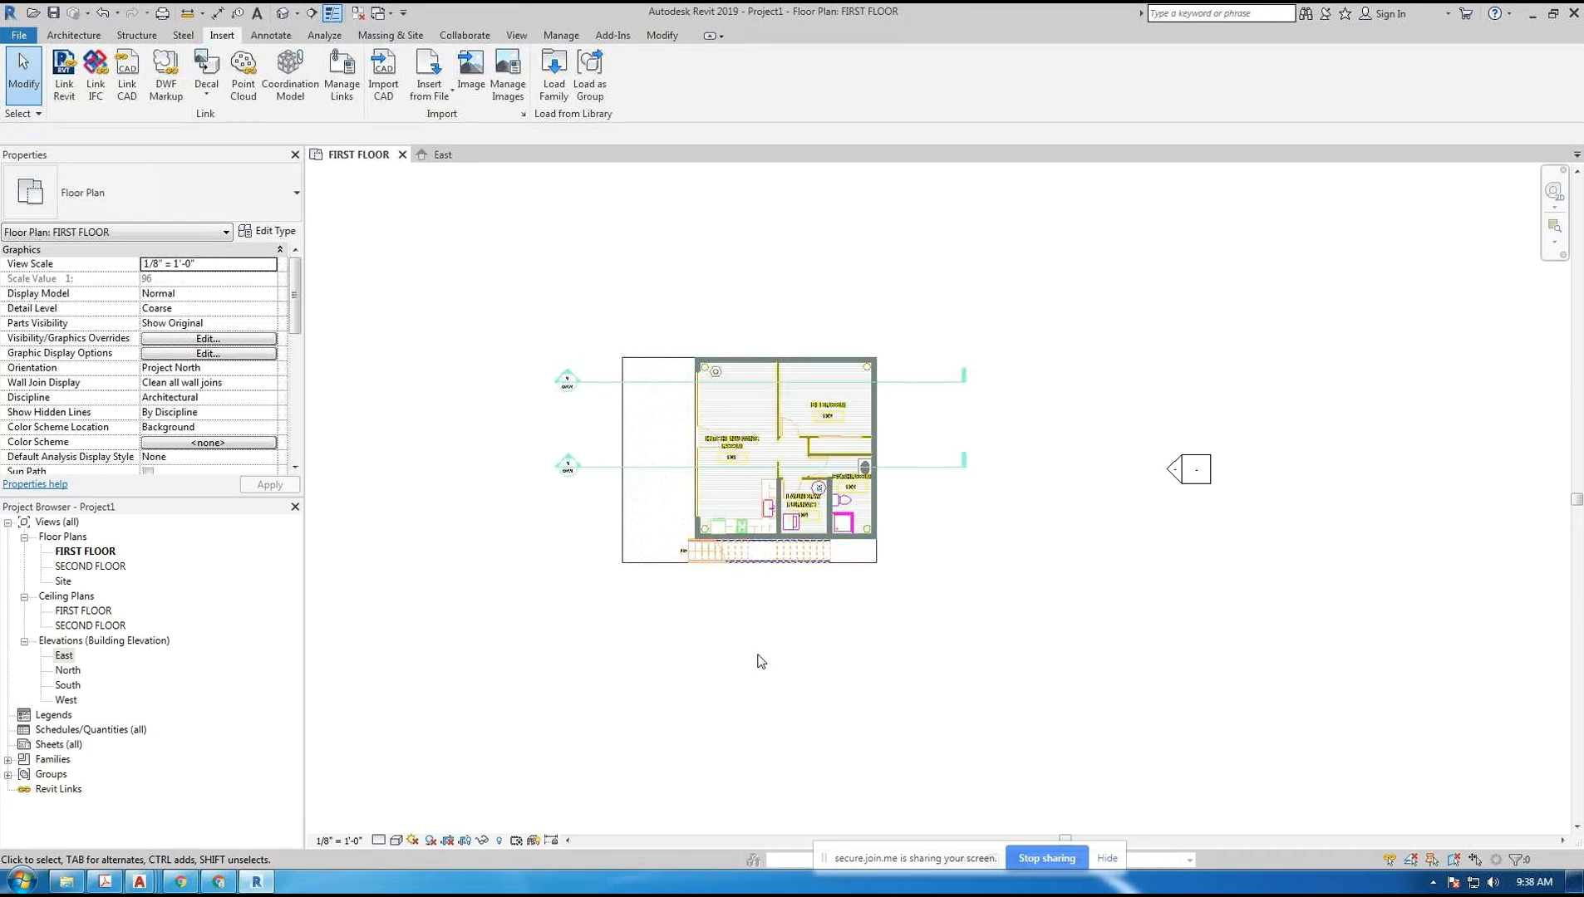
pyautogui.scroll(5, 754, 631)
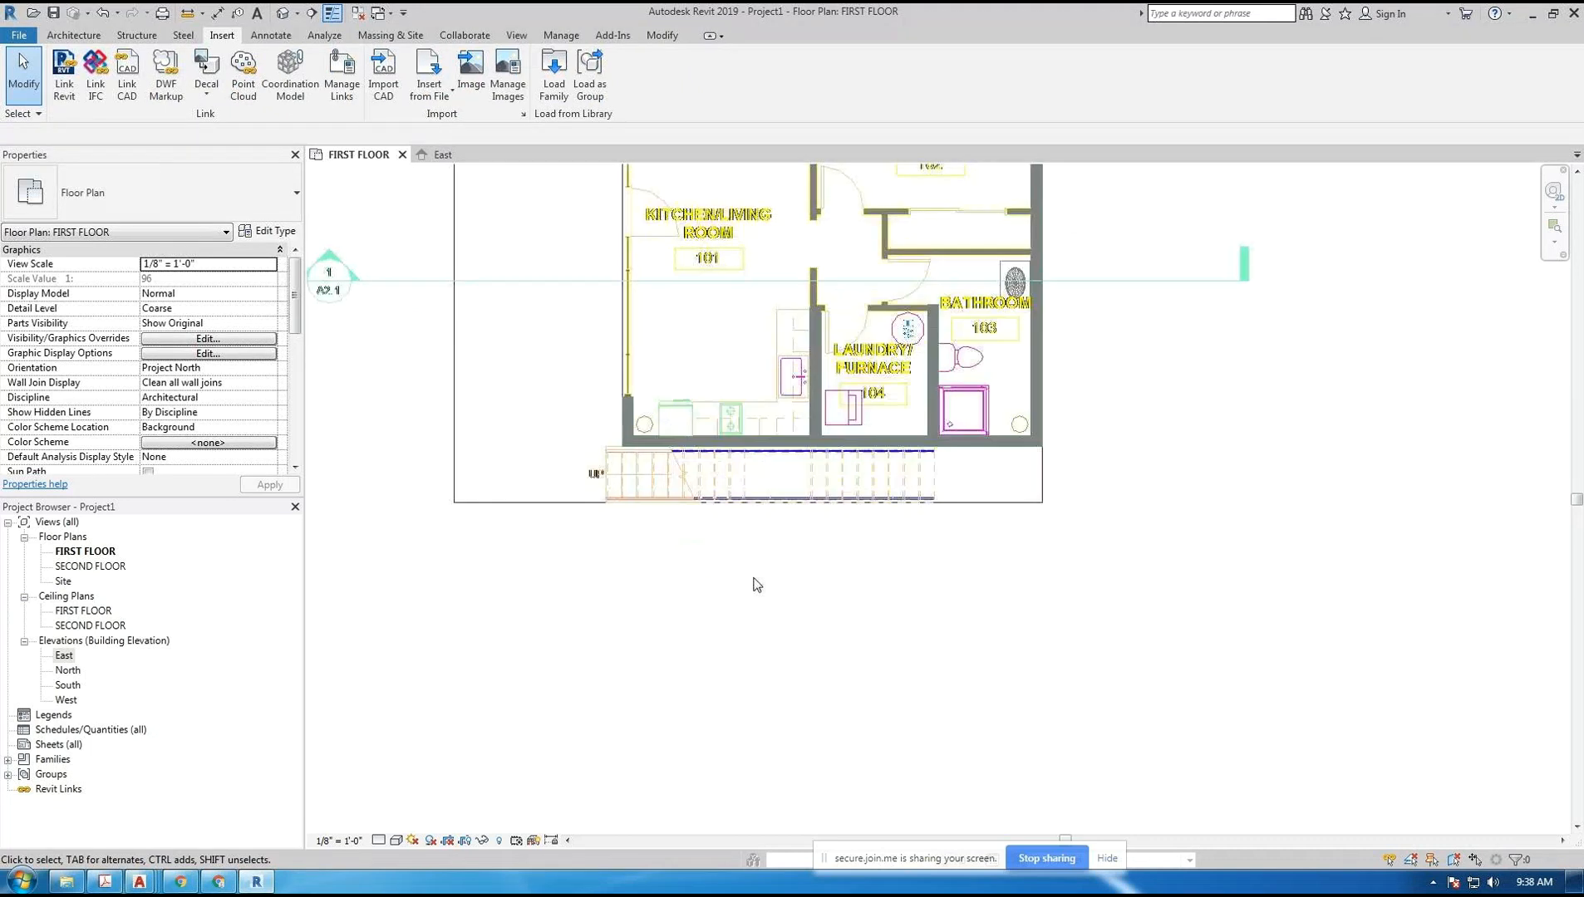
pyautogui.moveTo(764, 584); pyautogui.dragTo(778, 781, button='middle')
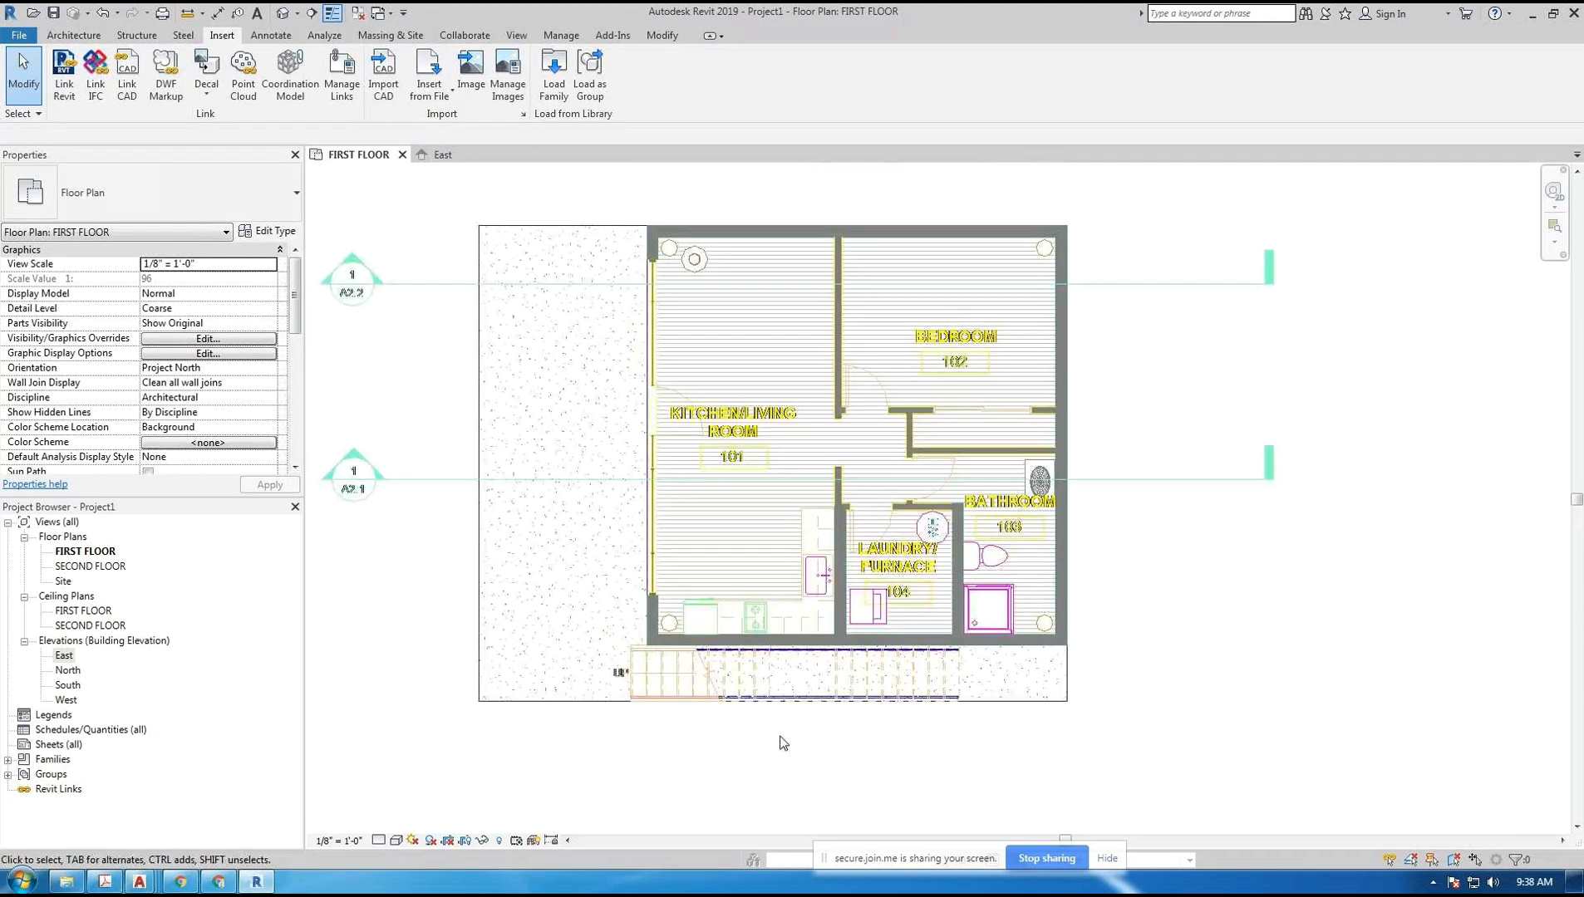
pyautogui.scroll(2, 779, 739)
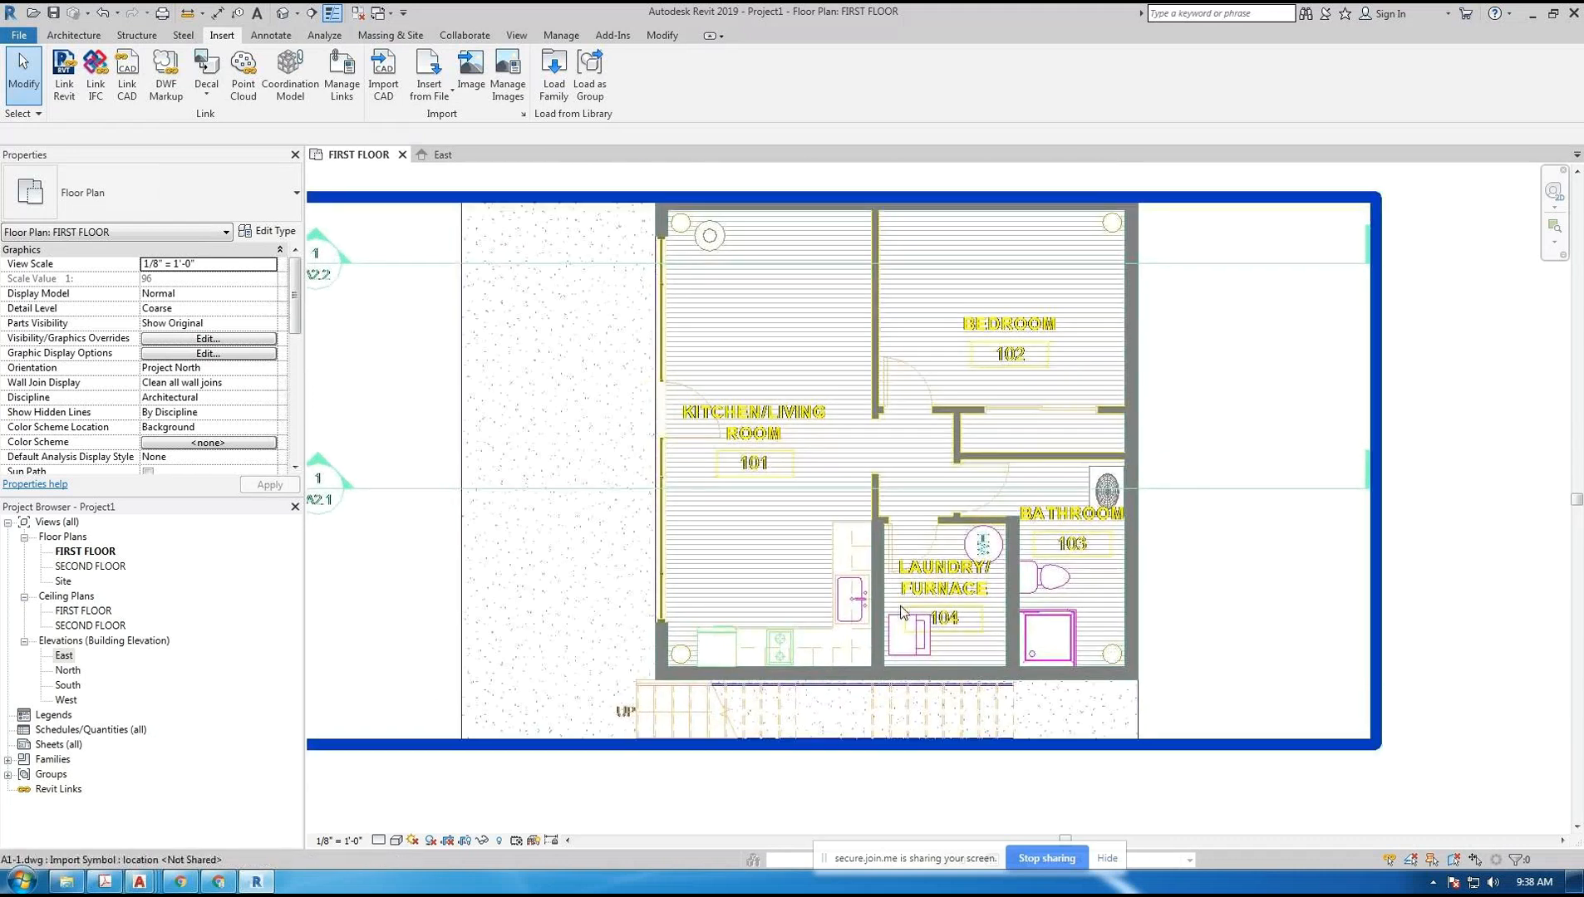
pyautogui.scroll(-1, 901, 619)
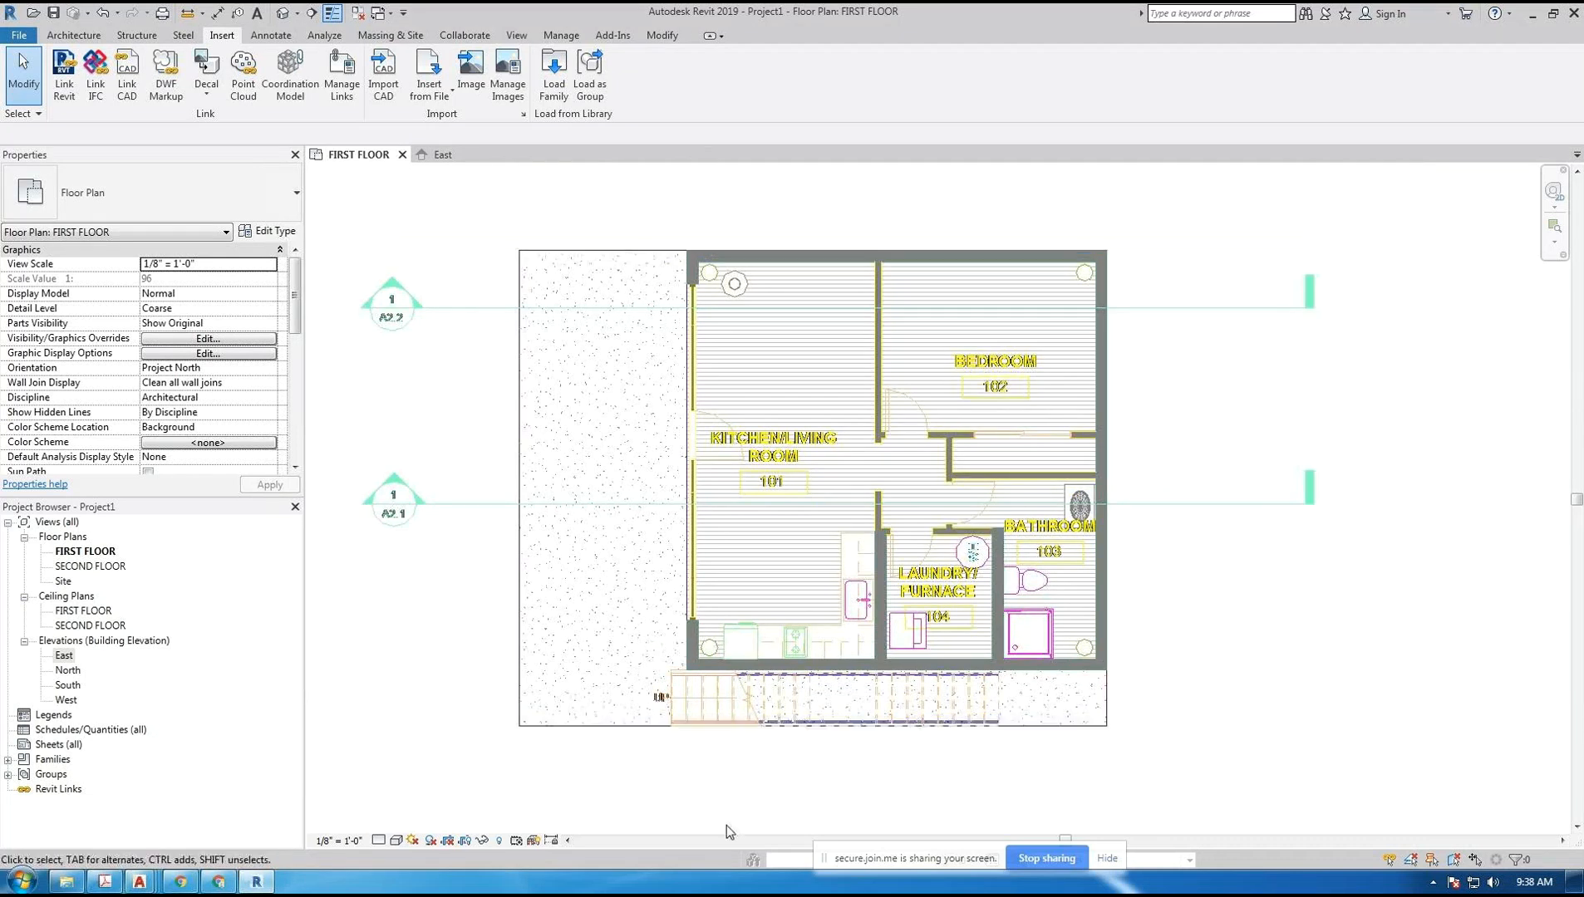
# - Select the linked A1-1.dwg drawing to review its properties and import instance options
pyautogui.click(876, 395)
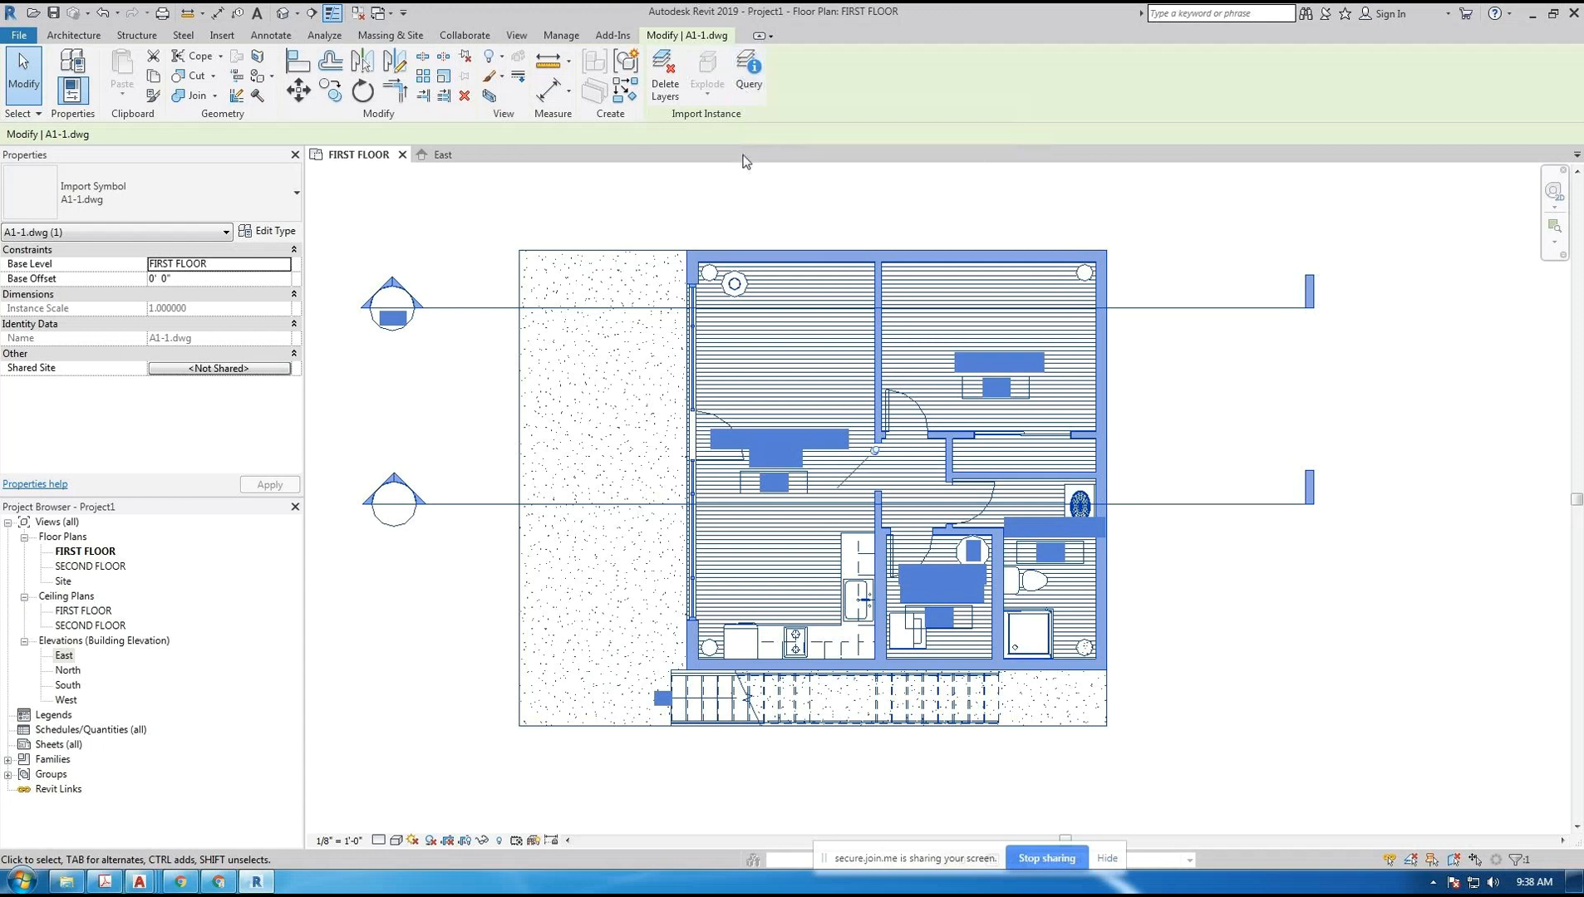
pyautogui.click(747, 200)
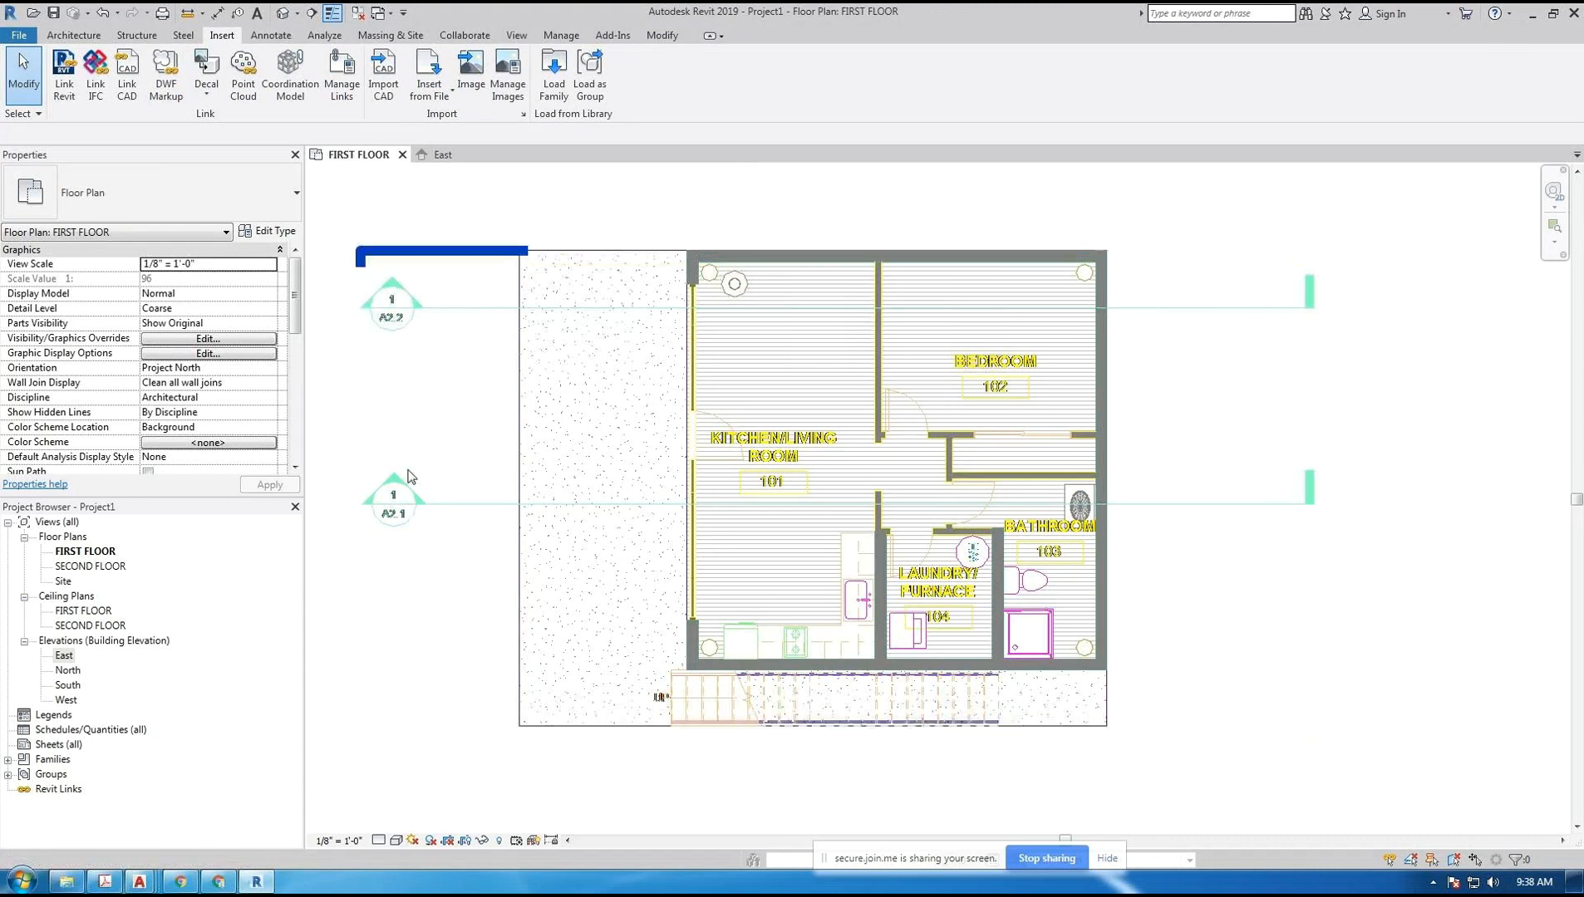
pyautogui.click(698, 372)
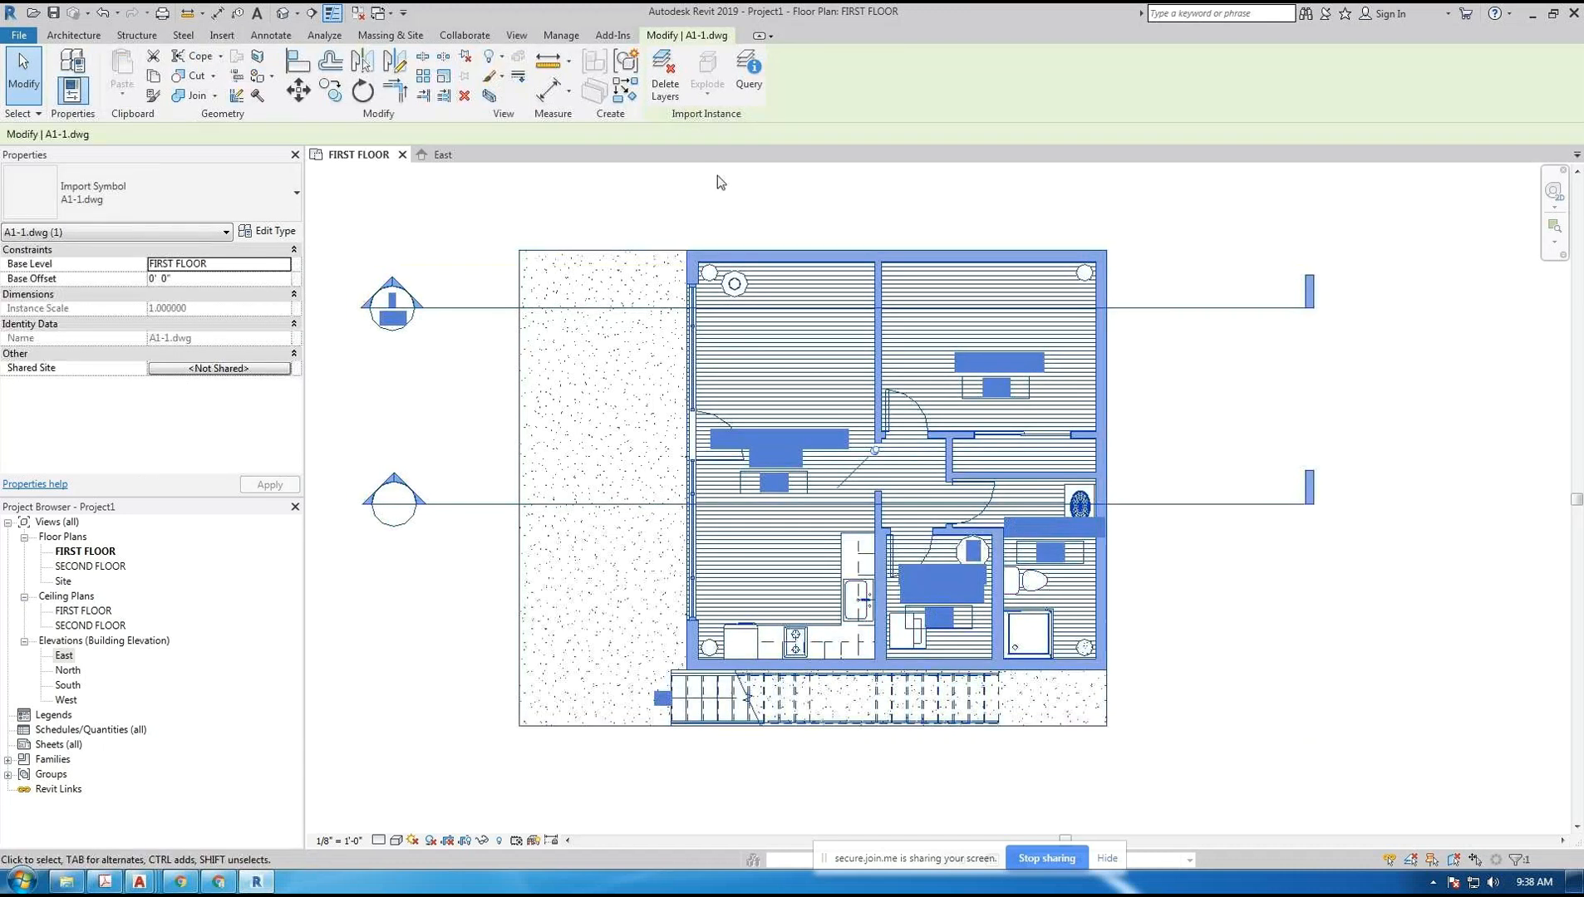
# - Query the A1-1.dwg link and hide the section marker layer G-ANNO-SYMB and the room label layer A-AREA-IDEN in this view
pyautogui.click(749, 75)
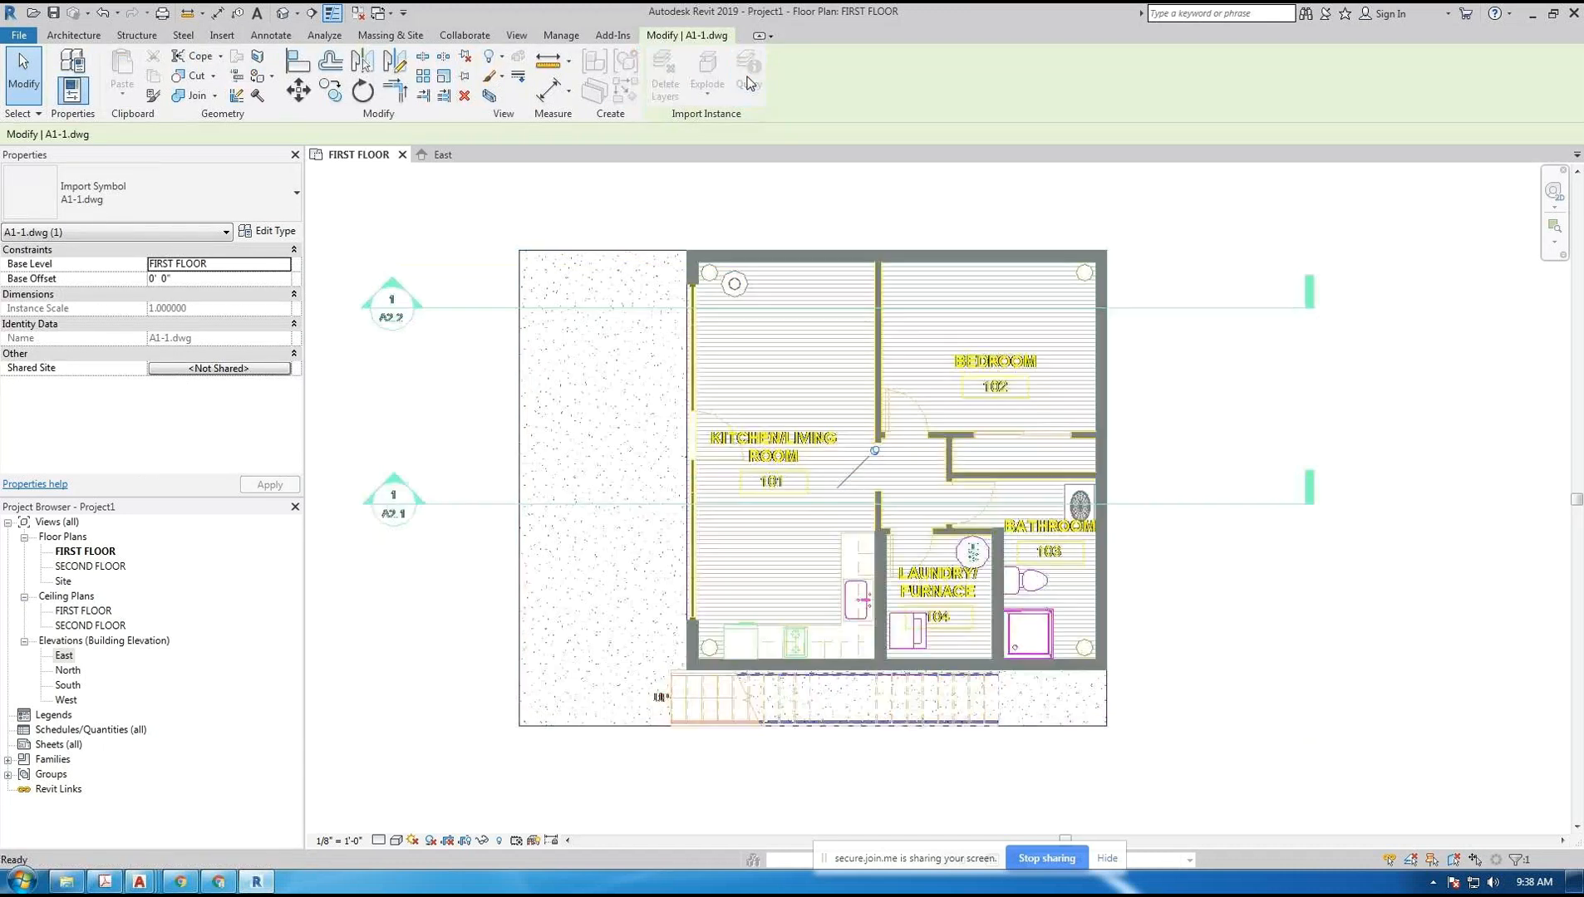
pyautogui.click(456, 309)
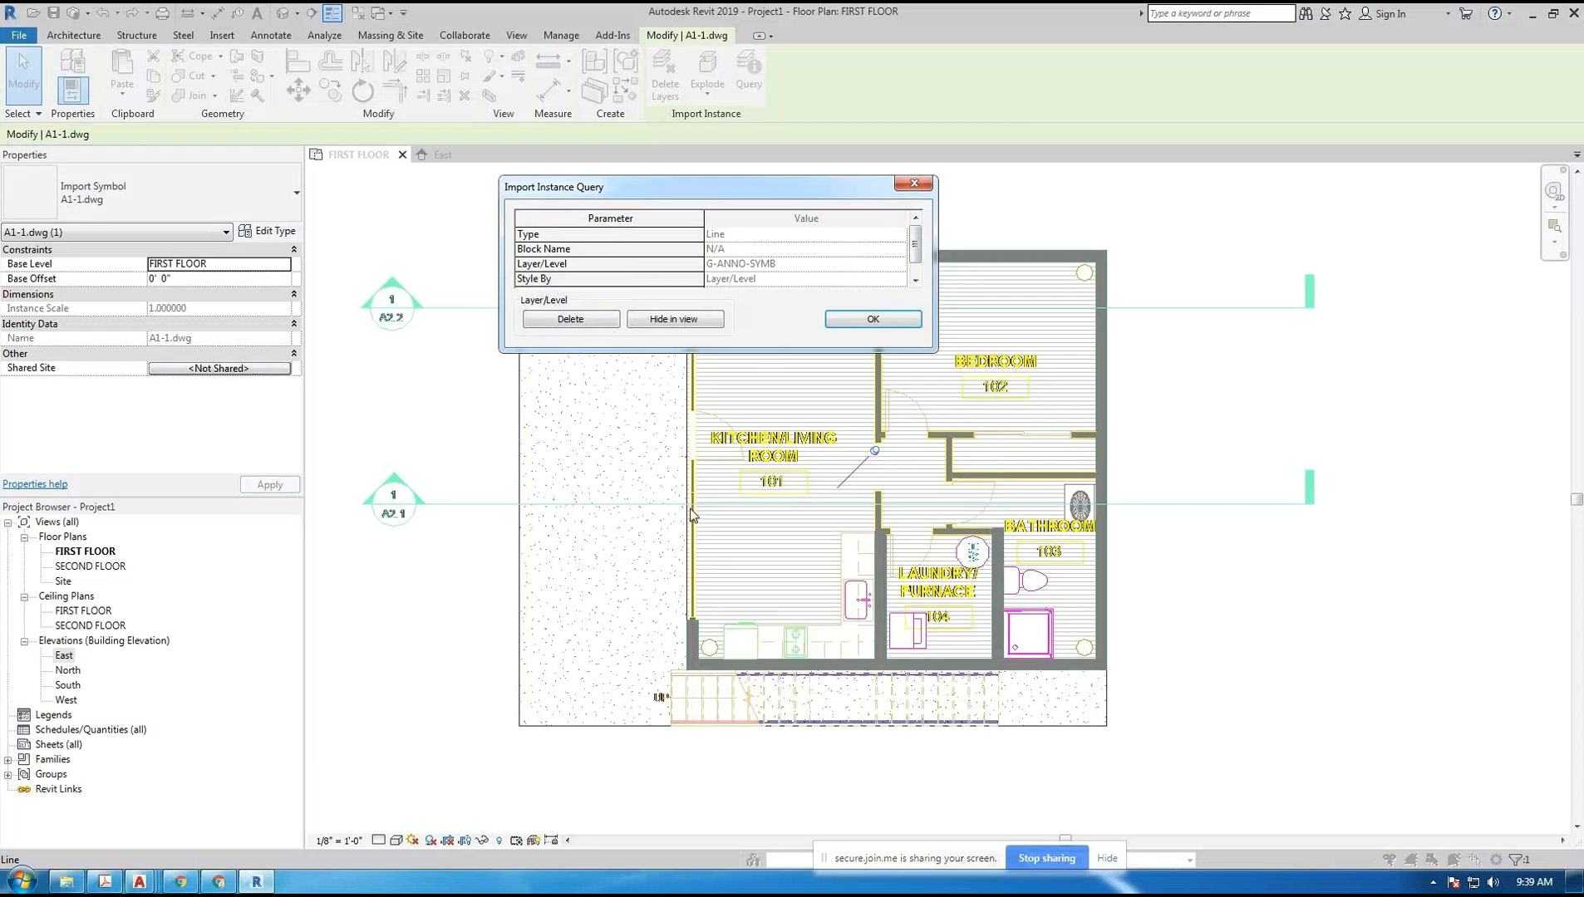
pyautogui.click(675, 319)
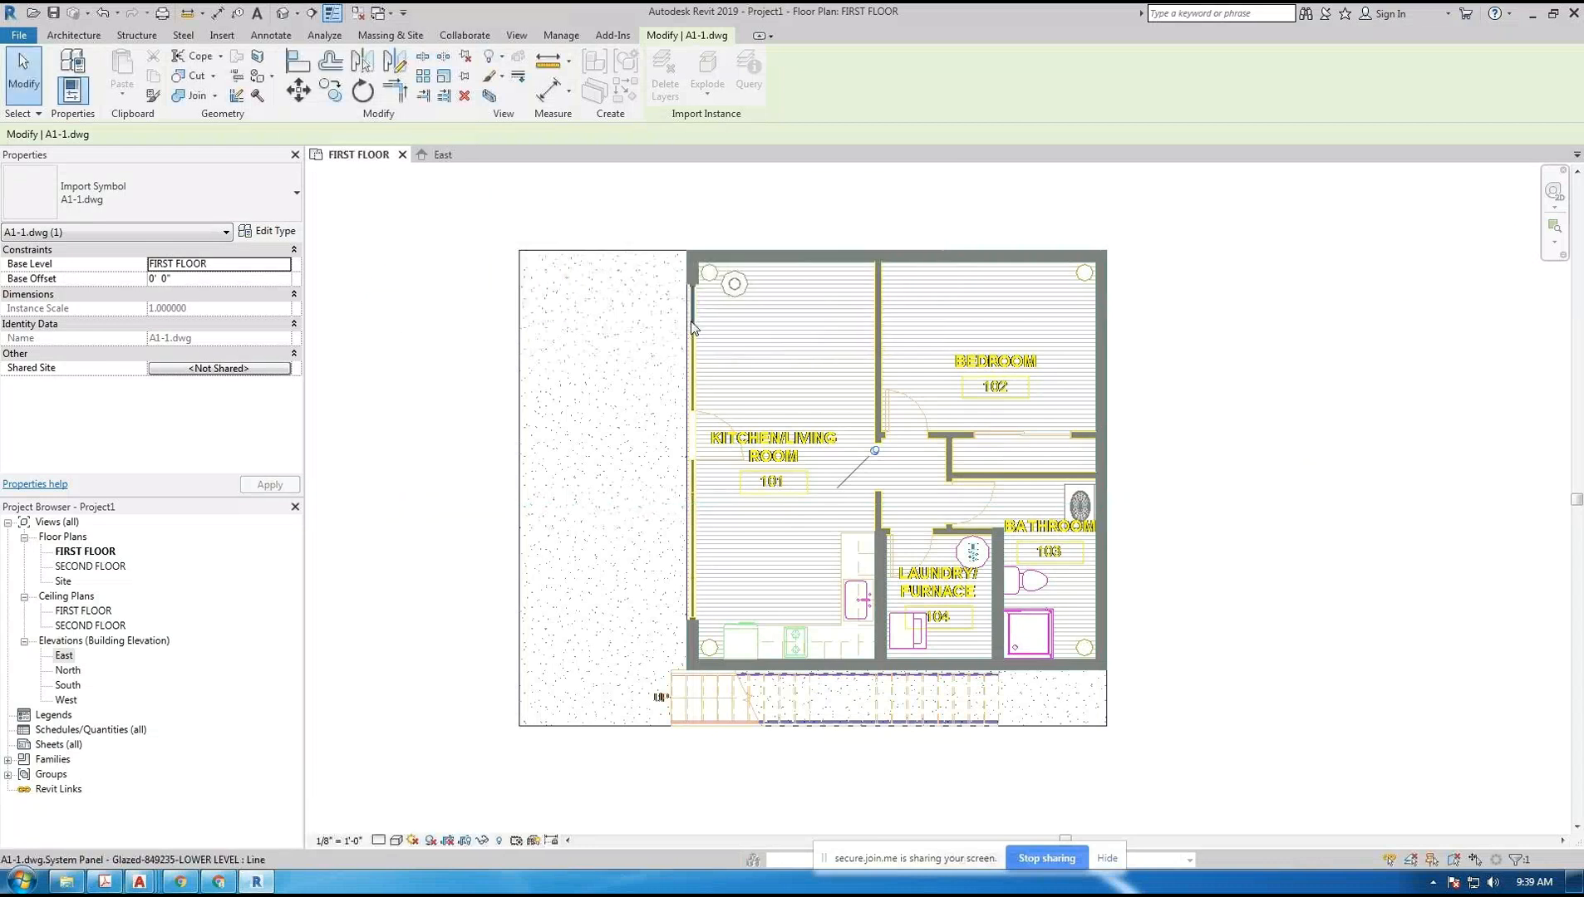
pyautogui.click(777, 446)
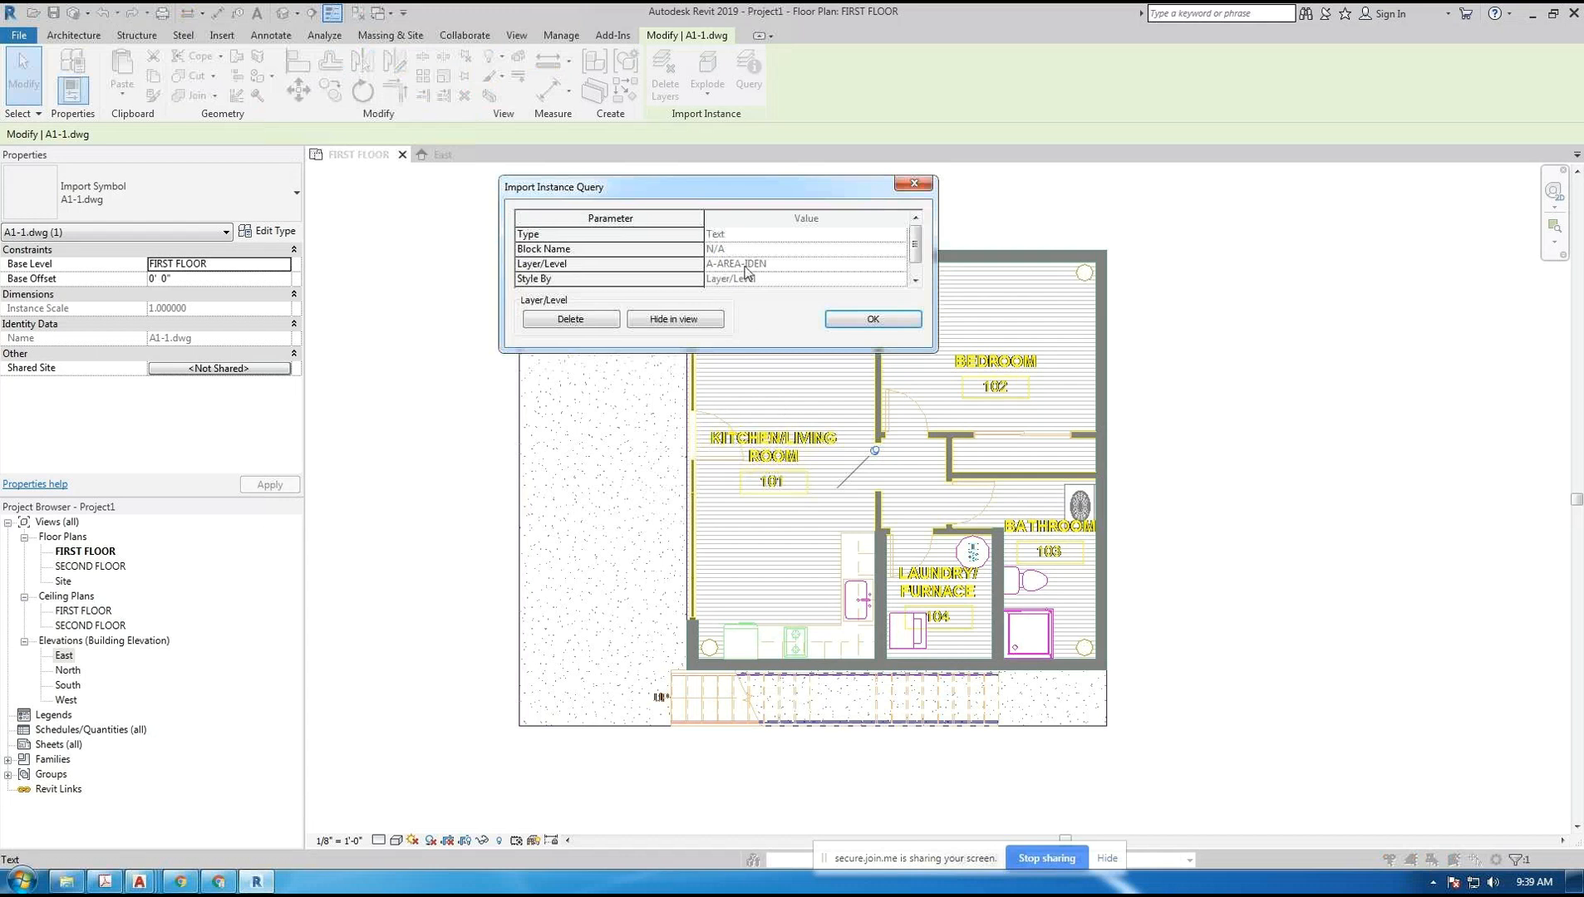
pyautogui.click(671, 320)
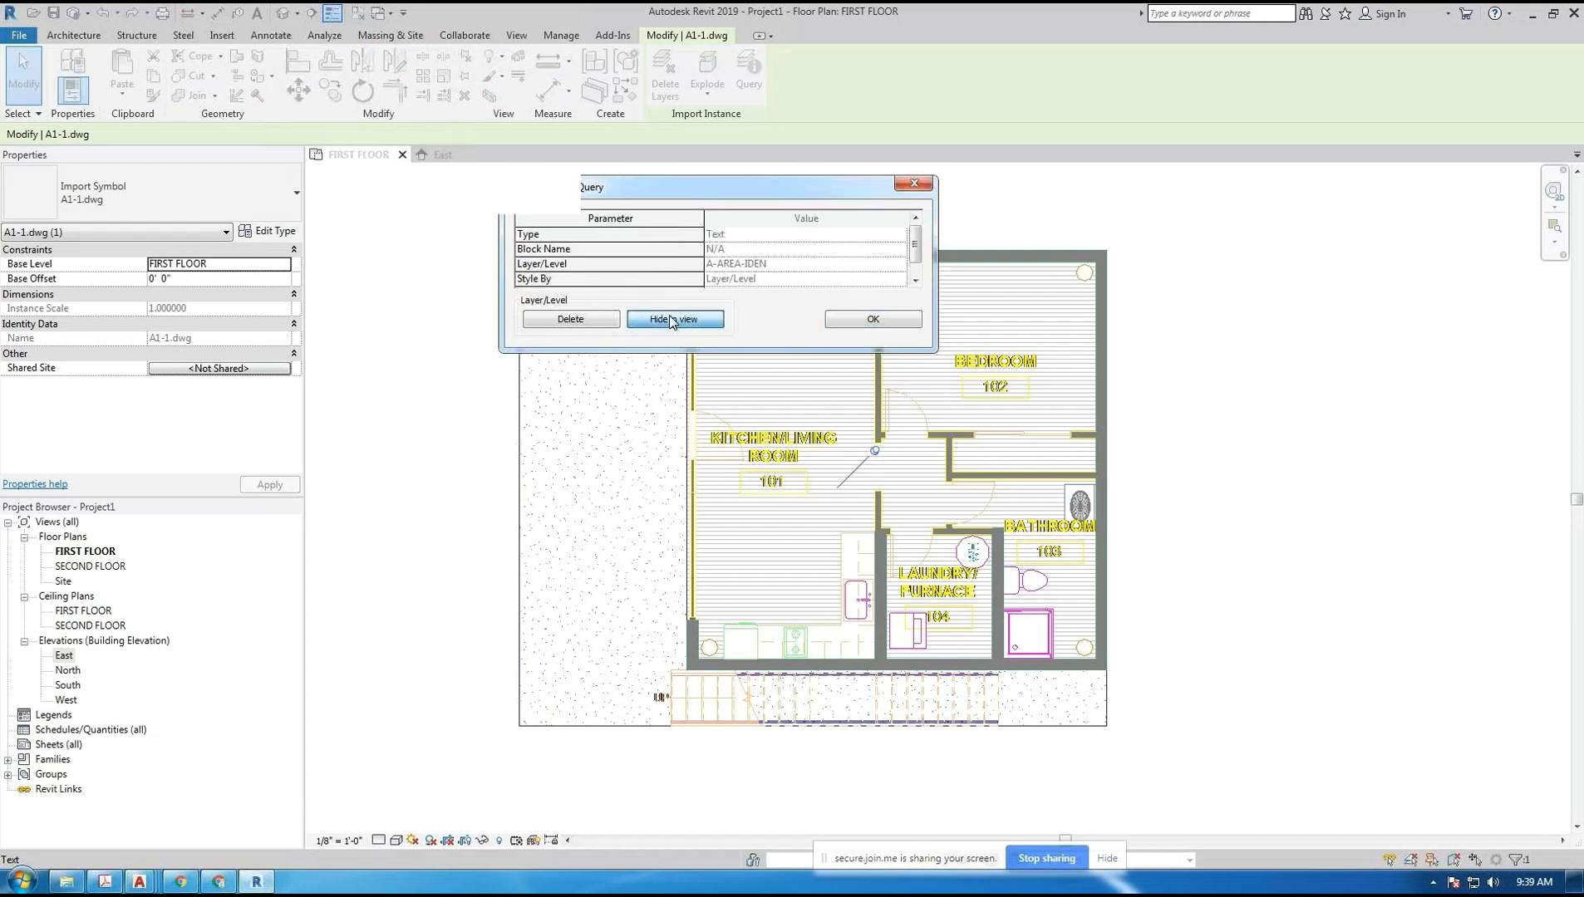
# - Hide the stair and railing layers S-STRS, A-FLOR-HRAL and S-STRS-MBND of the linked drawing in this view
pyautogui.click(701, 706)
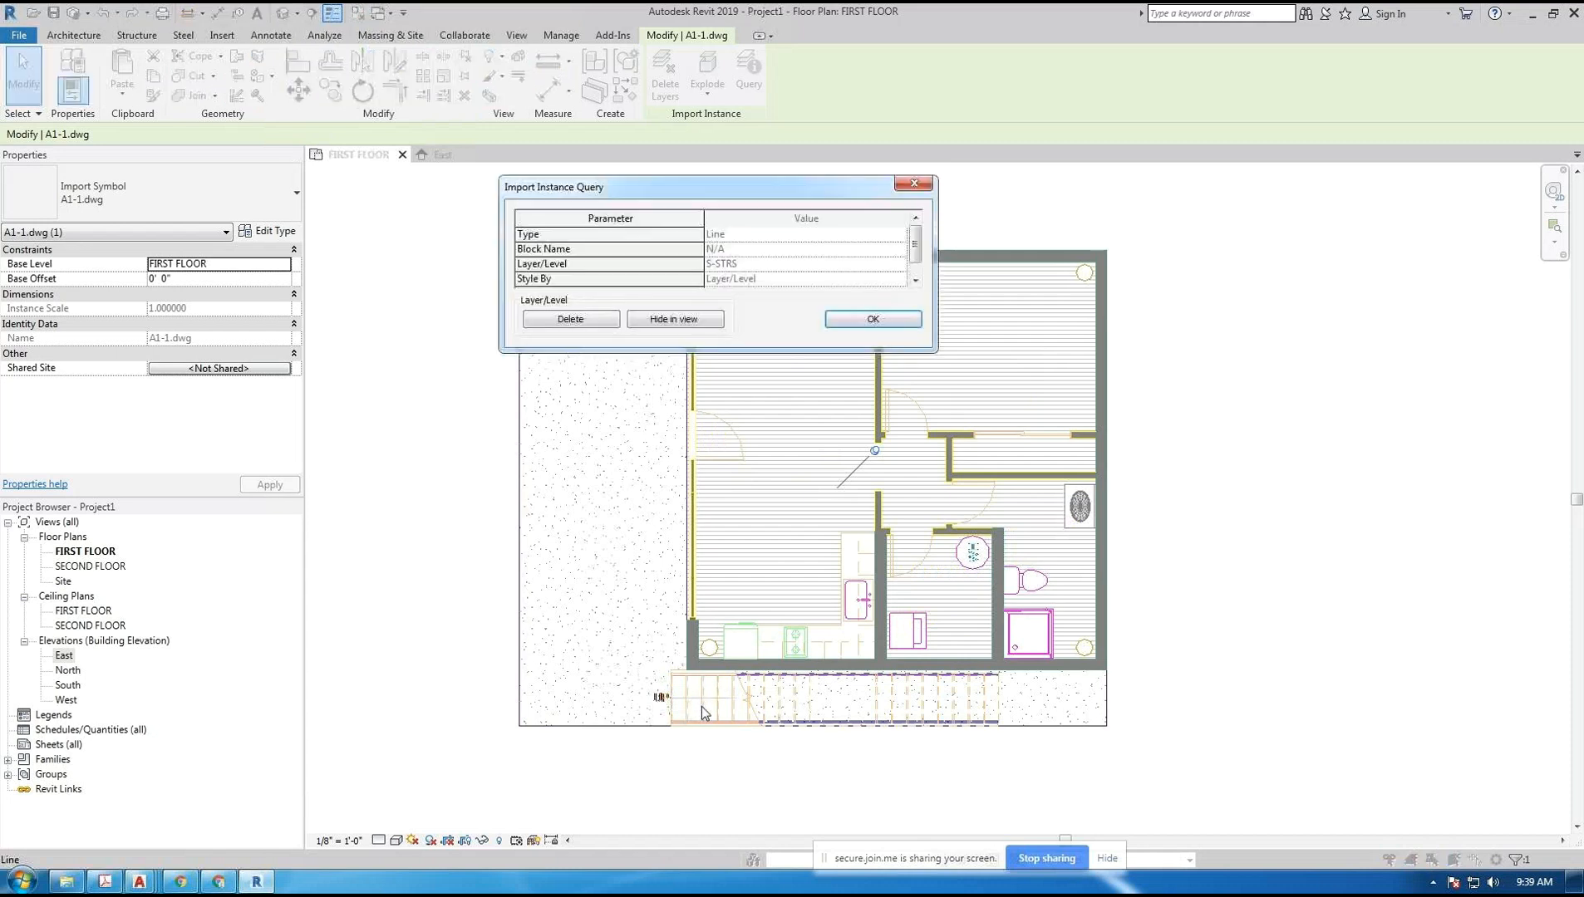
pyautogui.click(673, 321)
pyautogui.click(694, 251)
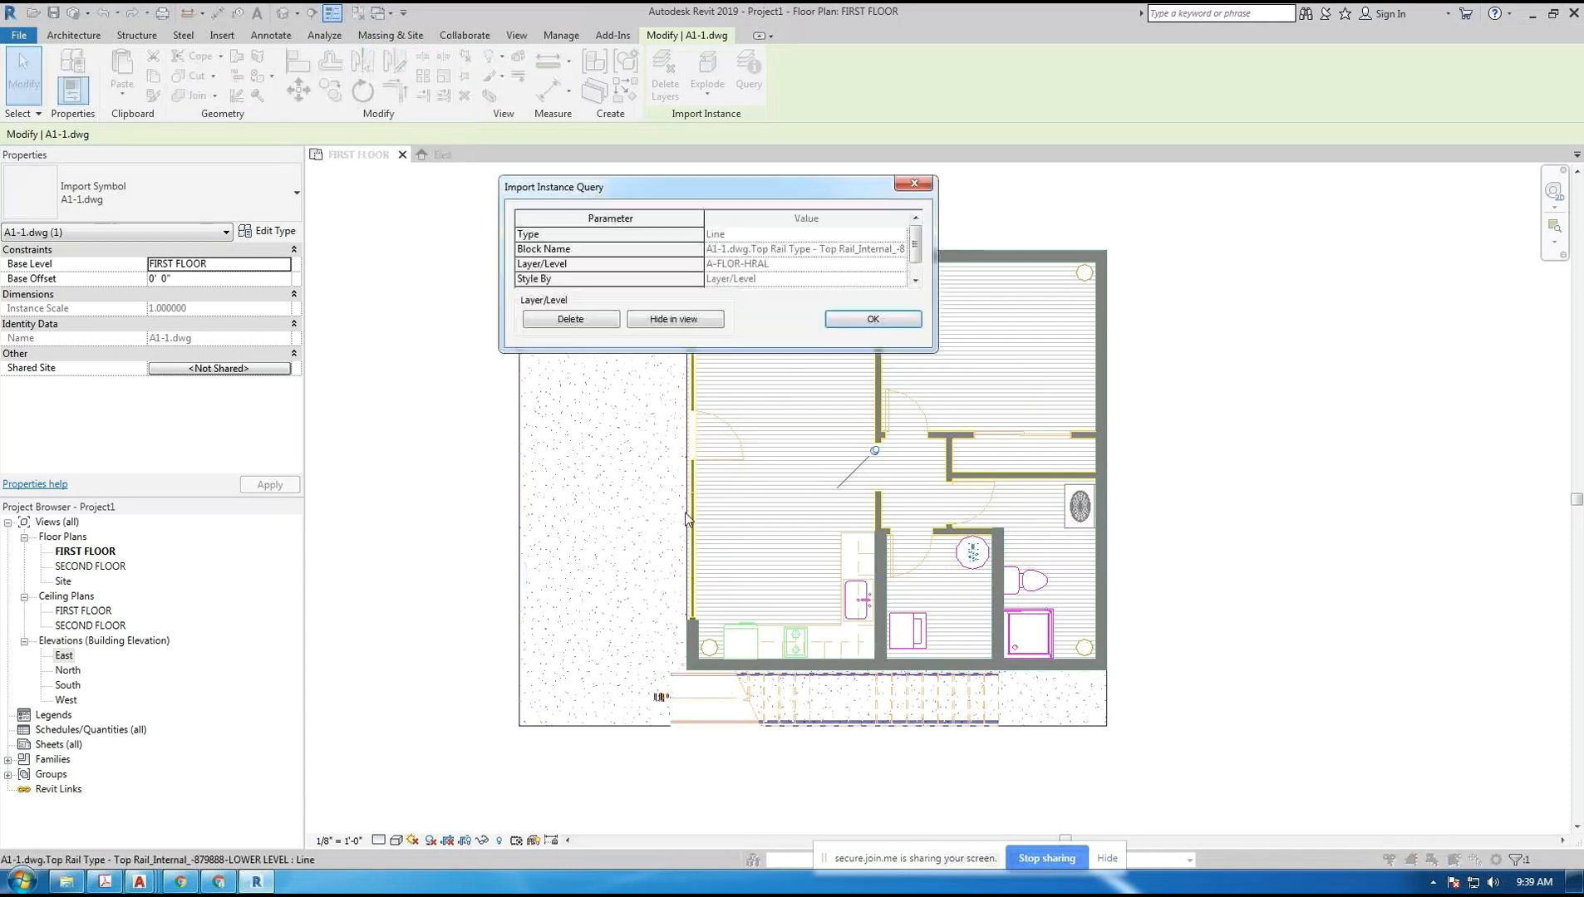
pyautogui.click(678, 321)
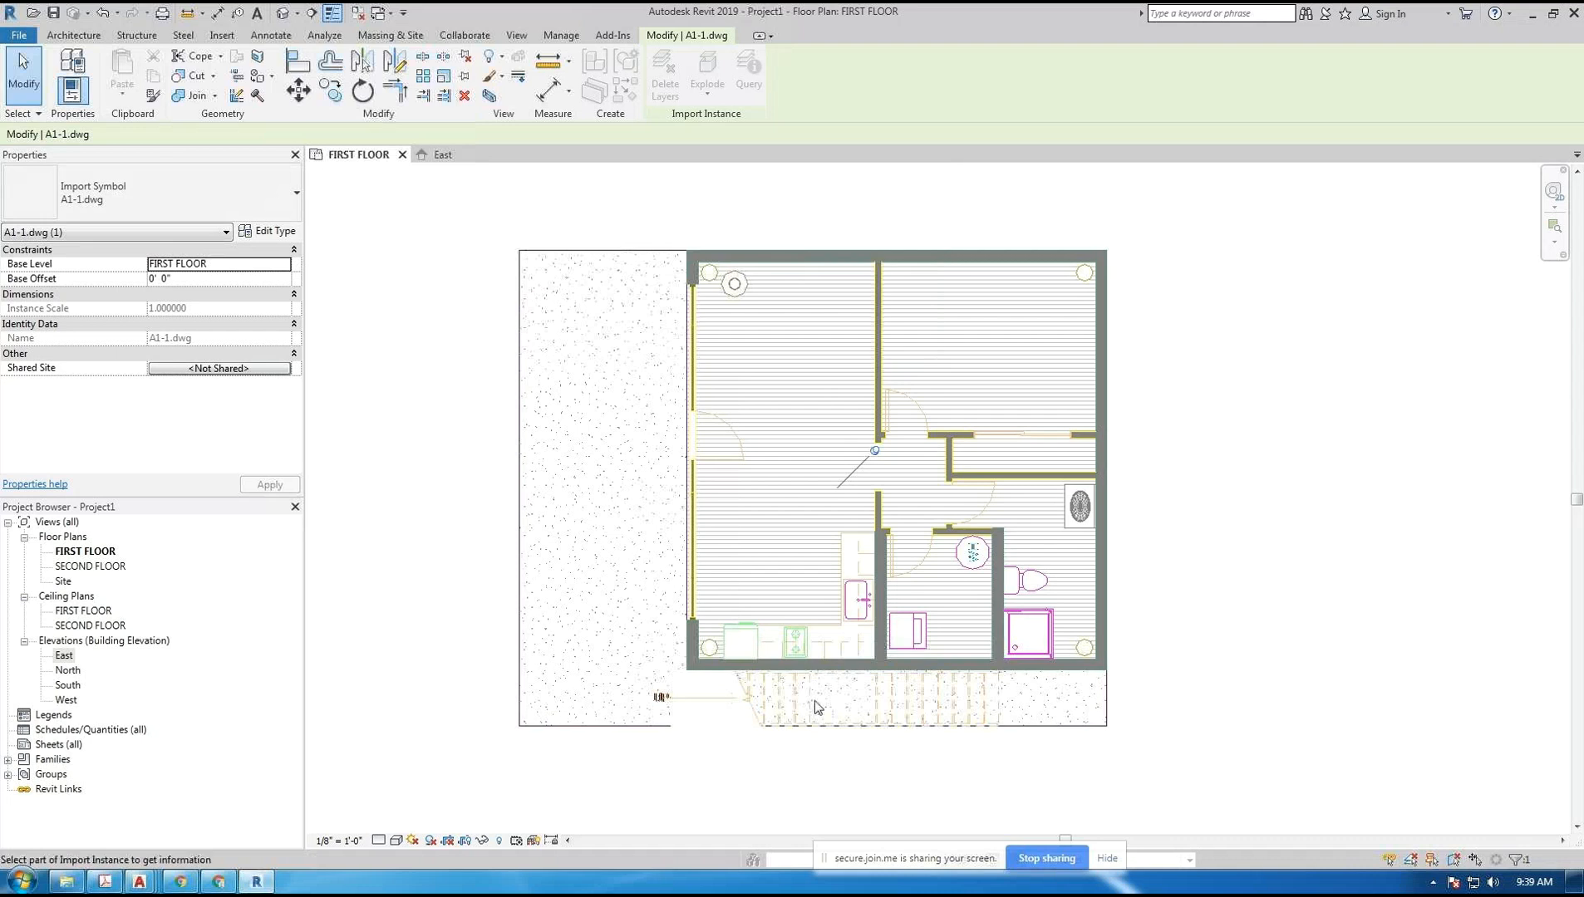
pyautogui.click(810, 700)
pyautogui.click(674, 319)
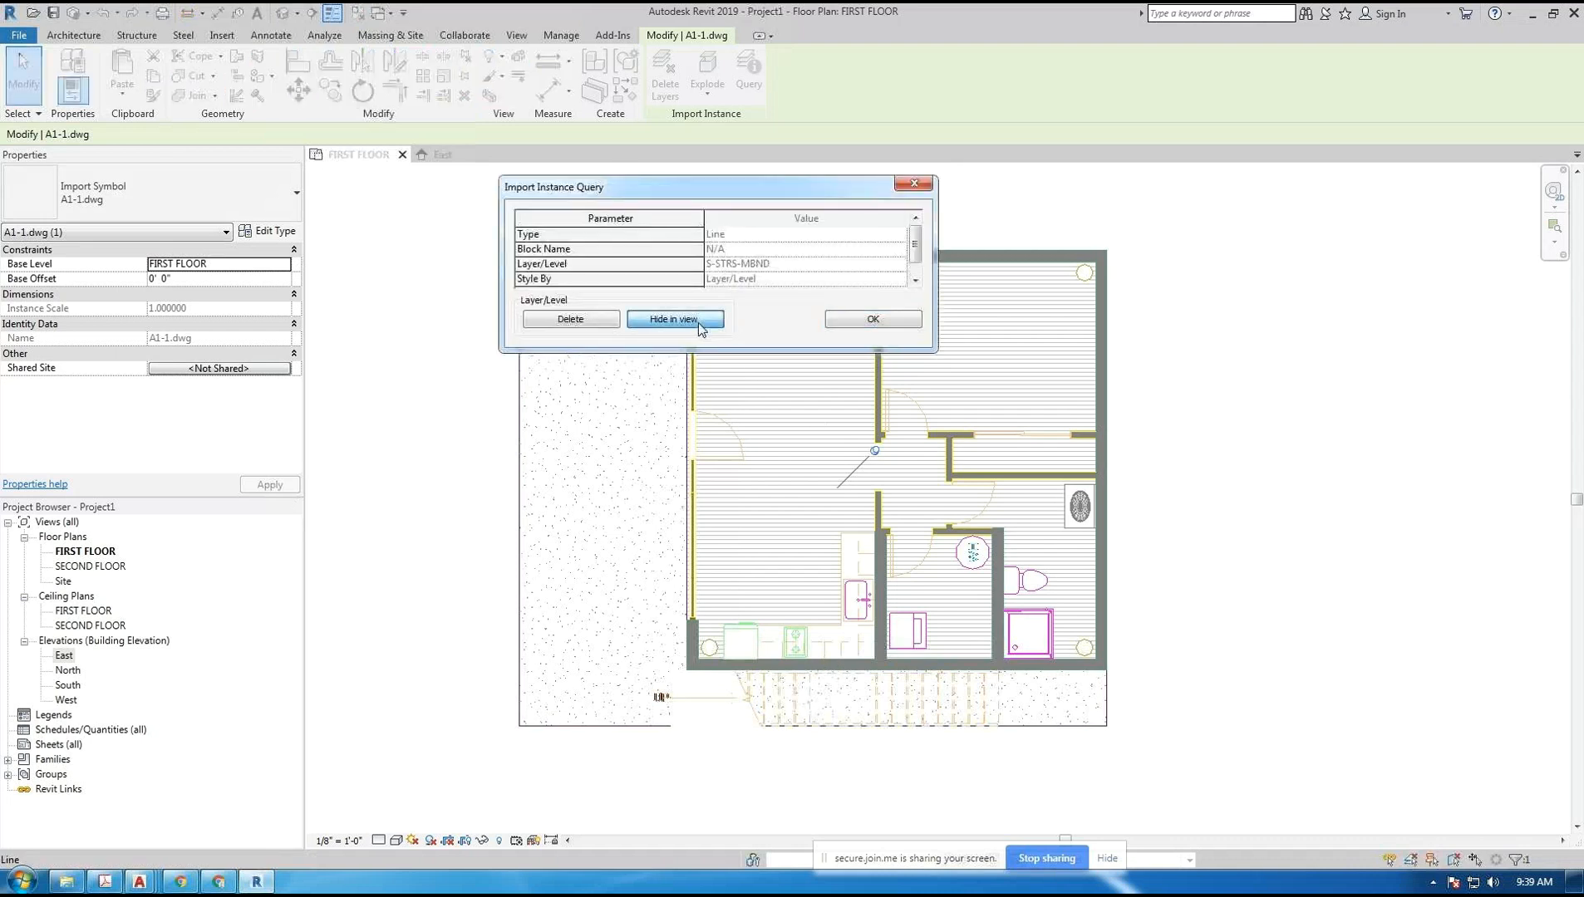
# - Hide the floor outline layer A-FLOR and the UP text layer S-STRS-IDEN in this view, and end the query
pyautogui.click(786, 736)
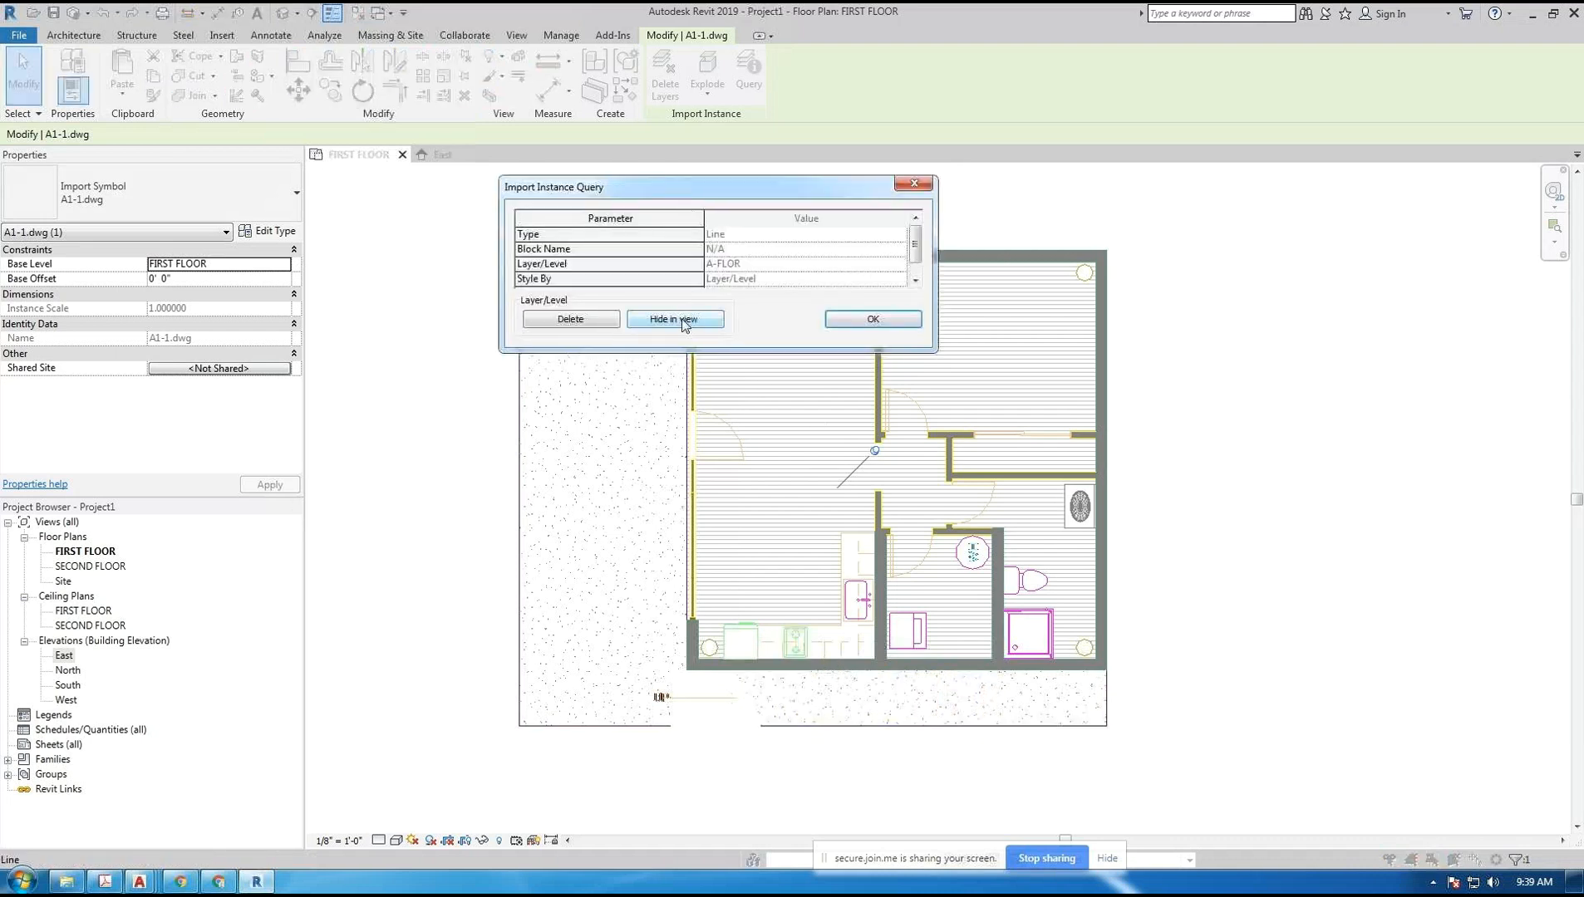
pyautogui.click(675, 319)
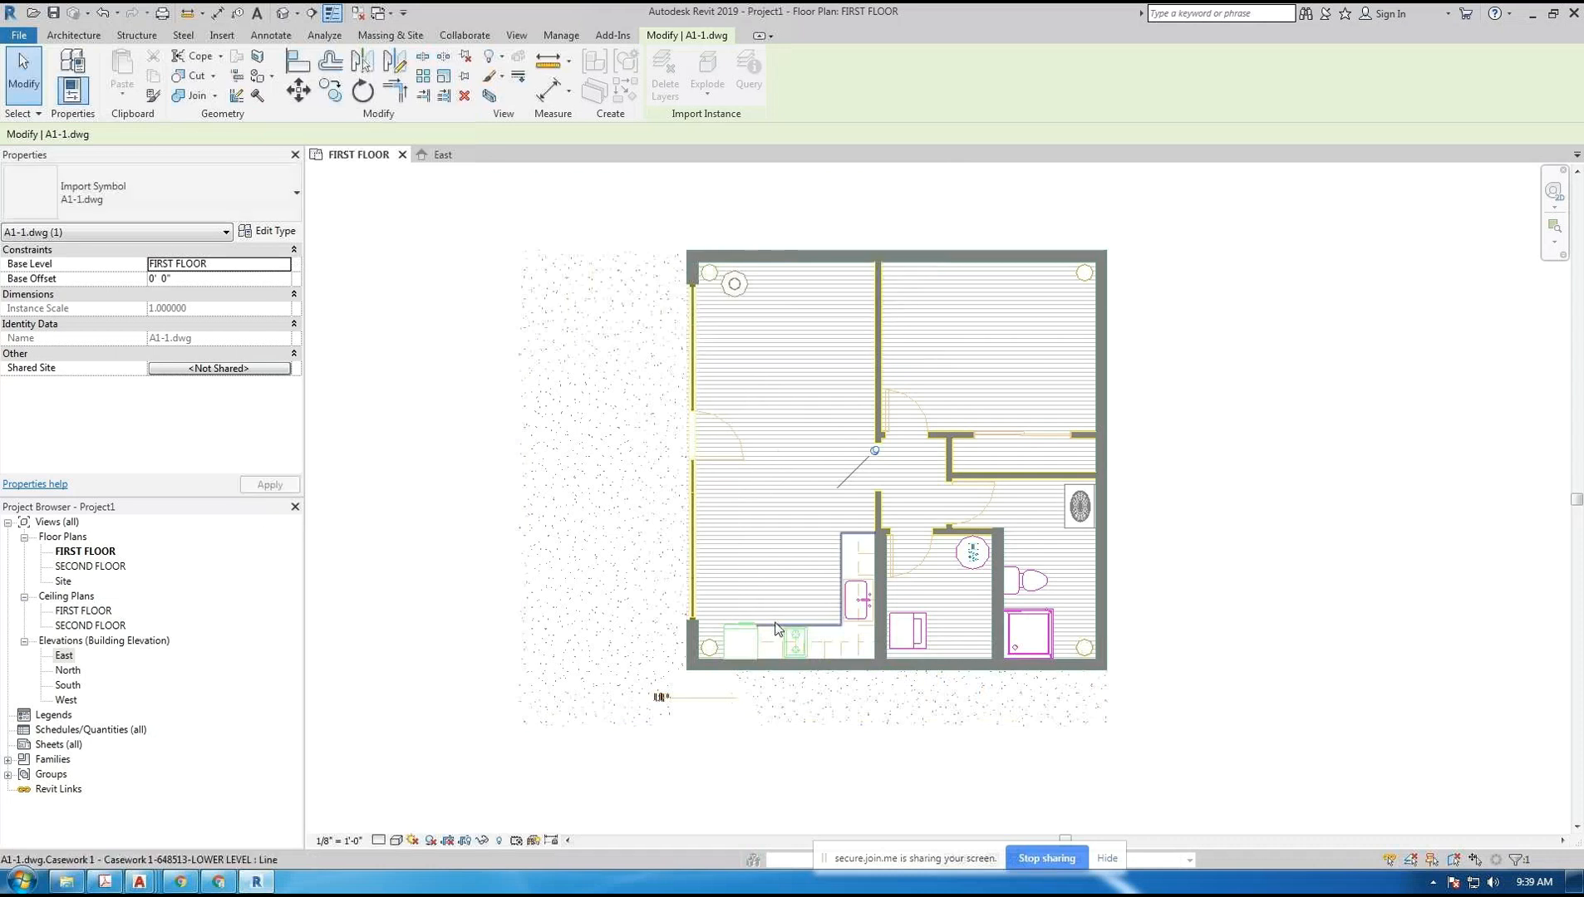
pyautogui.scroll(5, 697, 673)
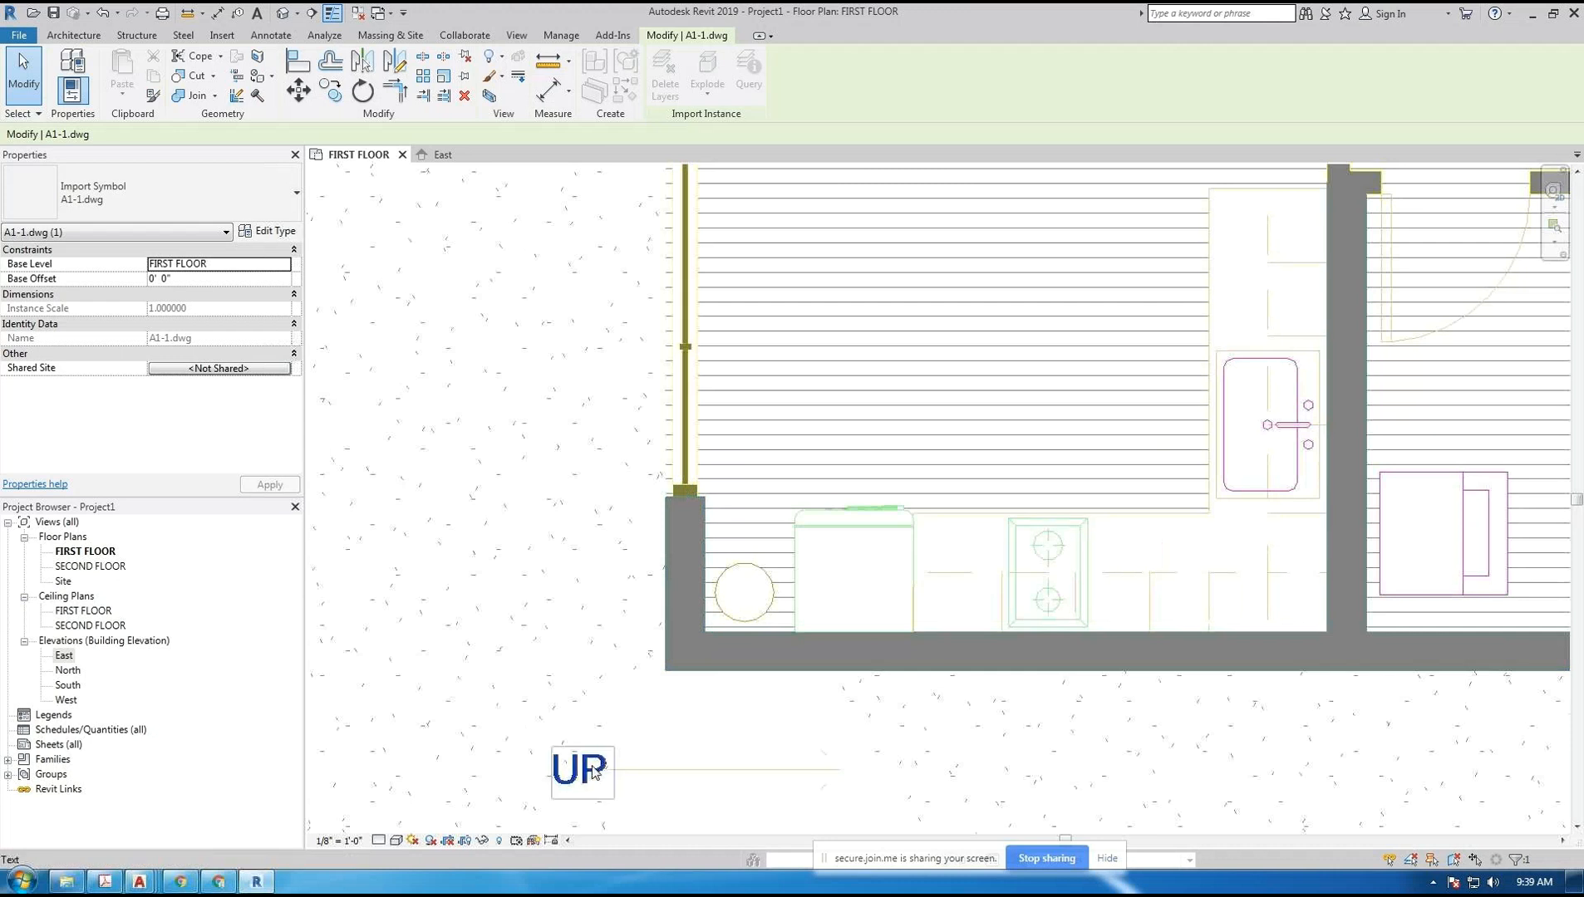
pyautogui.click(603, 764)
pyautogui.click(673, 319)
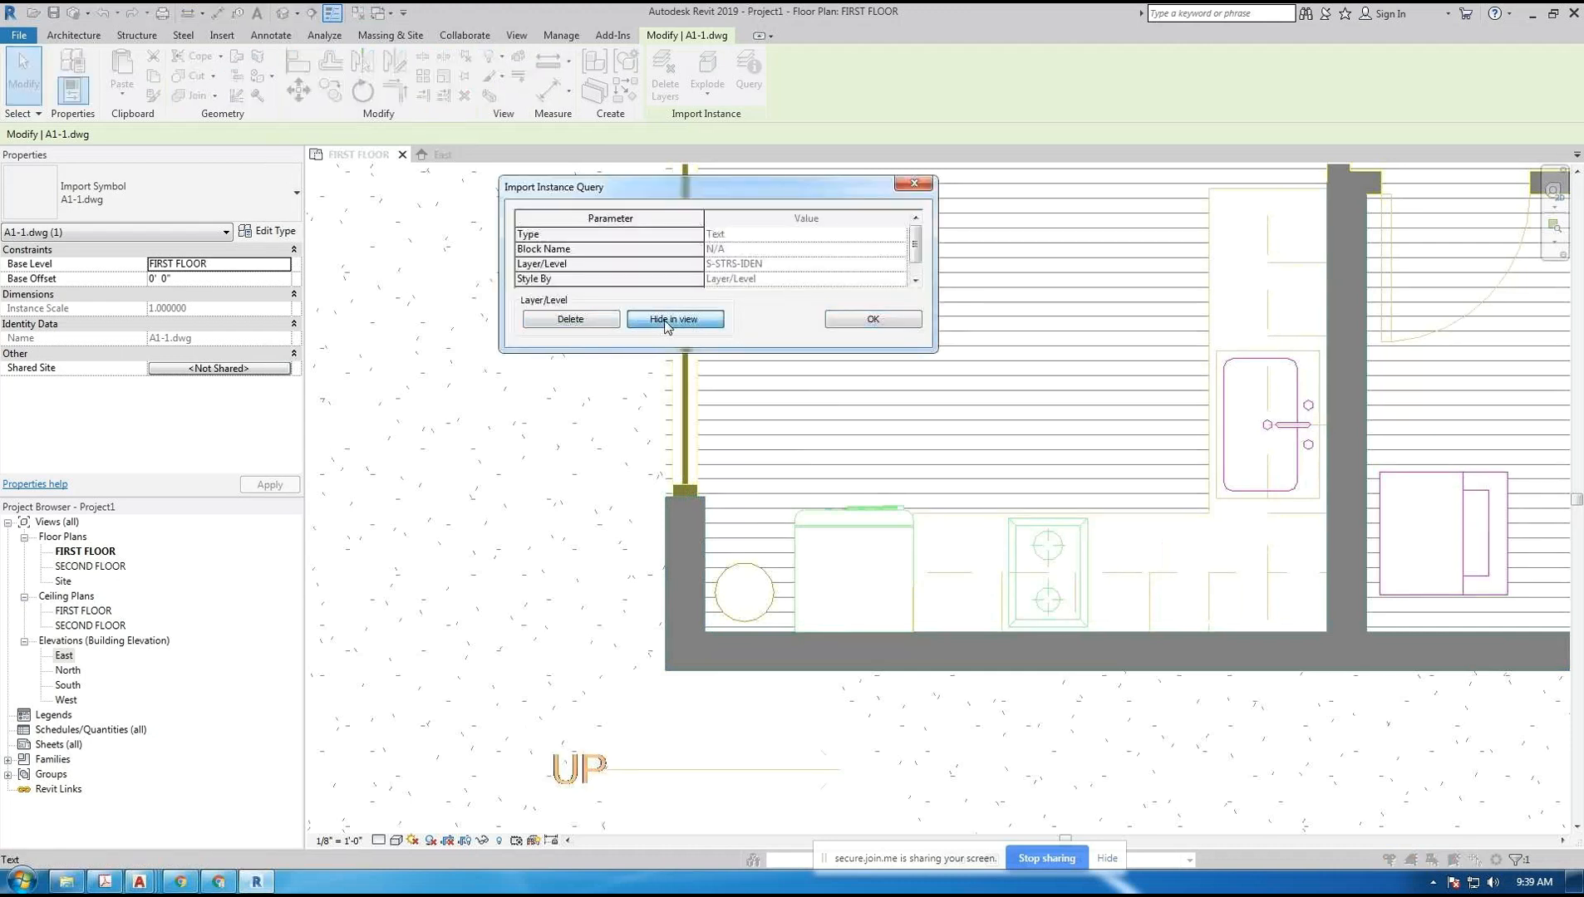
pyautogui.scroll(-8, 657, 383)
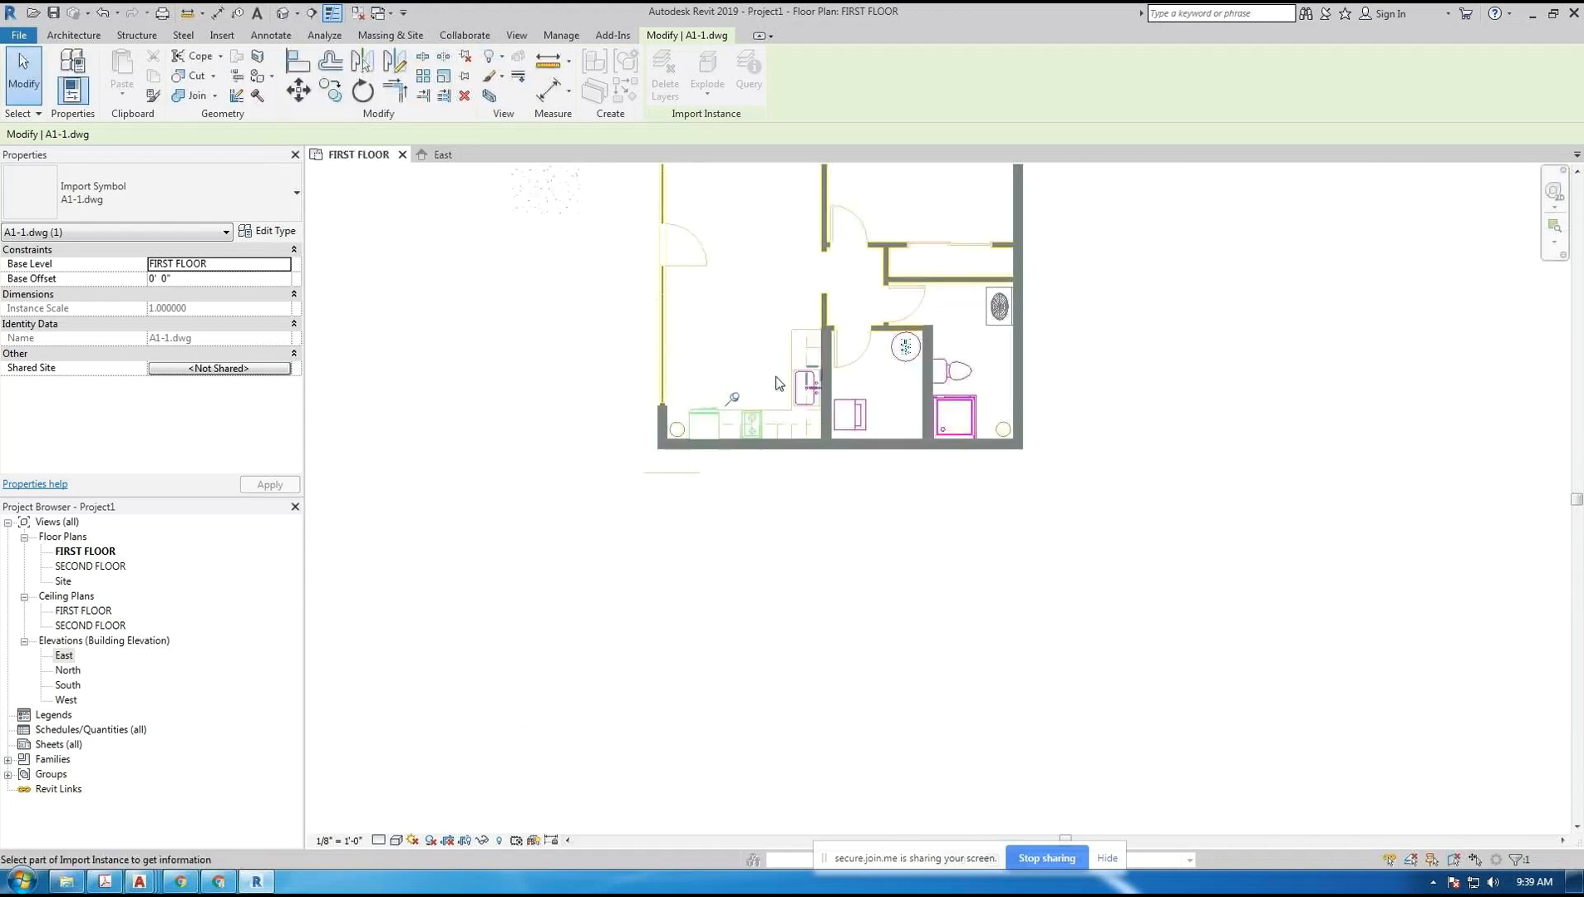
pyautogui.moveTo(1154, 268); pyautogui.dragTo(1025, 424, button='middle')
pyautogui.scroll(3, 1025, 420)
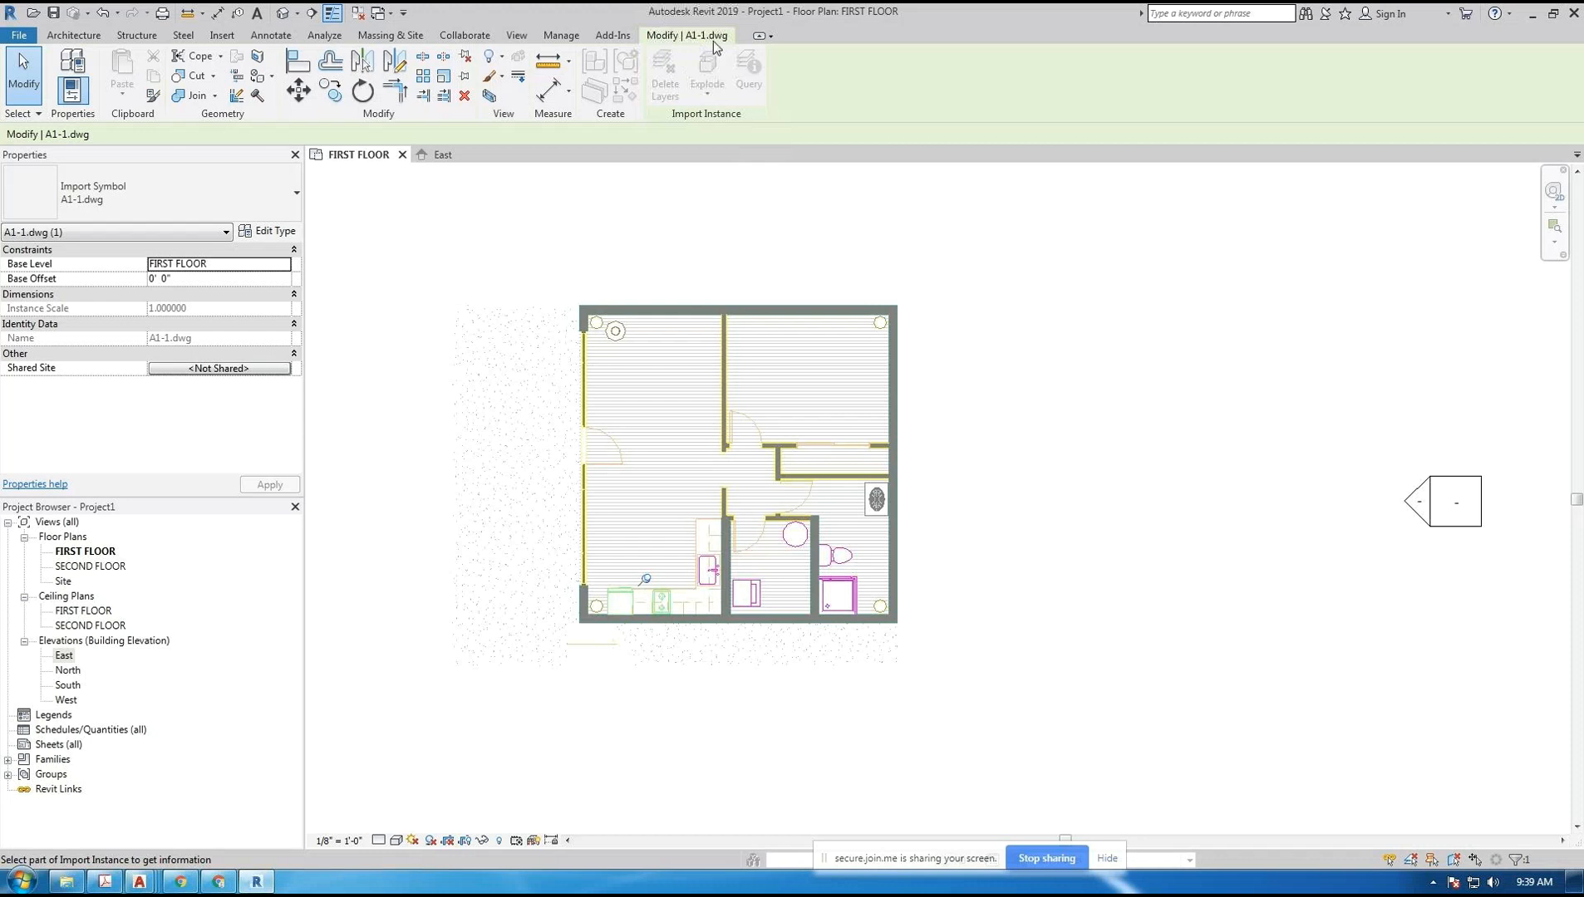
pyautogui.scroll(-4, 912, 308)
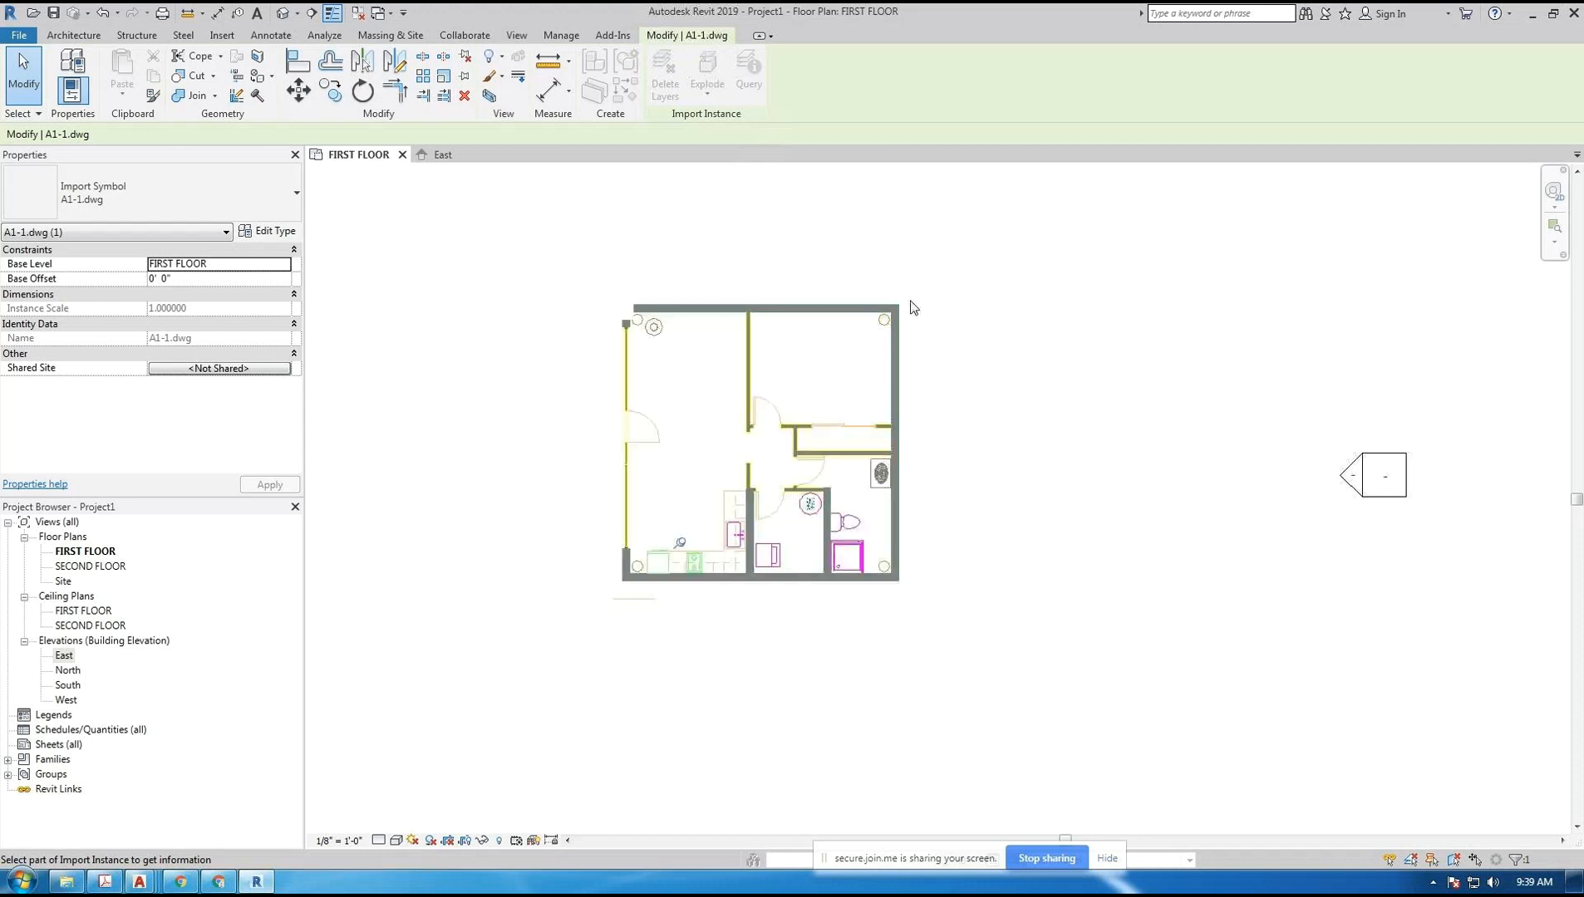
pyautogui.moveTo(1078, 296); pyautogui.dragTo(1060, 383, button='middle')
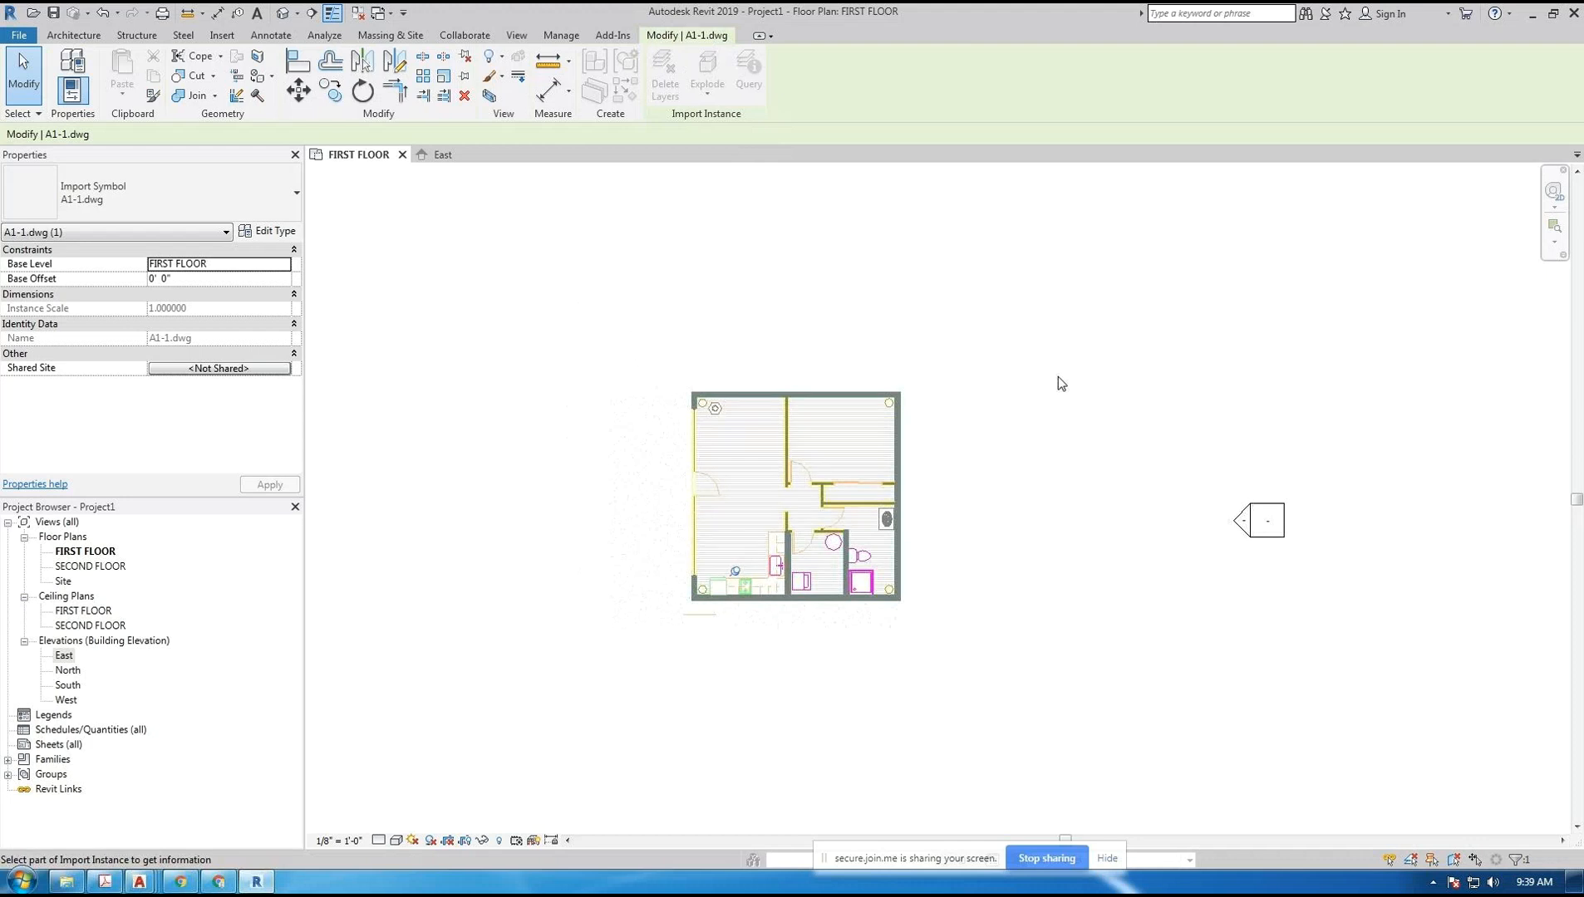
pyautogui.press('Escape')
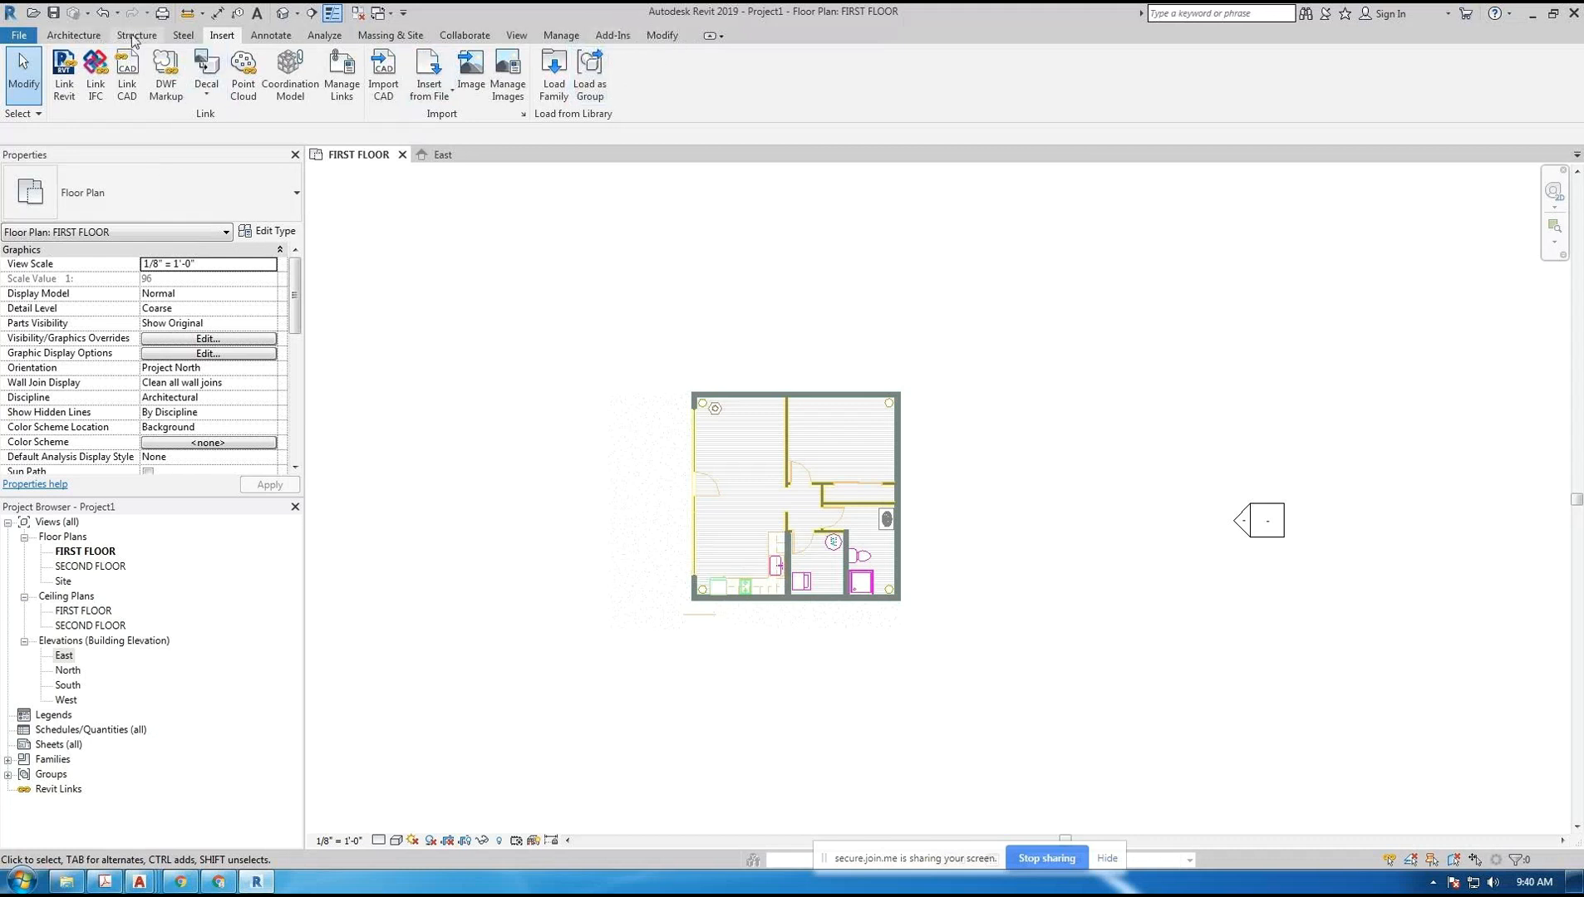
pyautogui.click(93, 35)
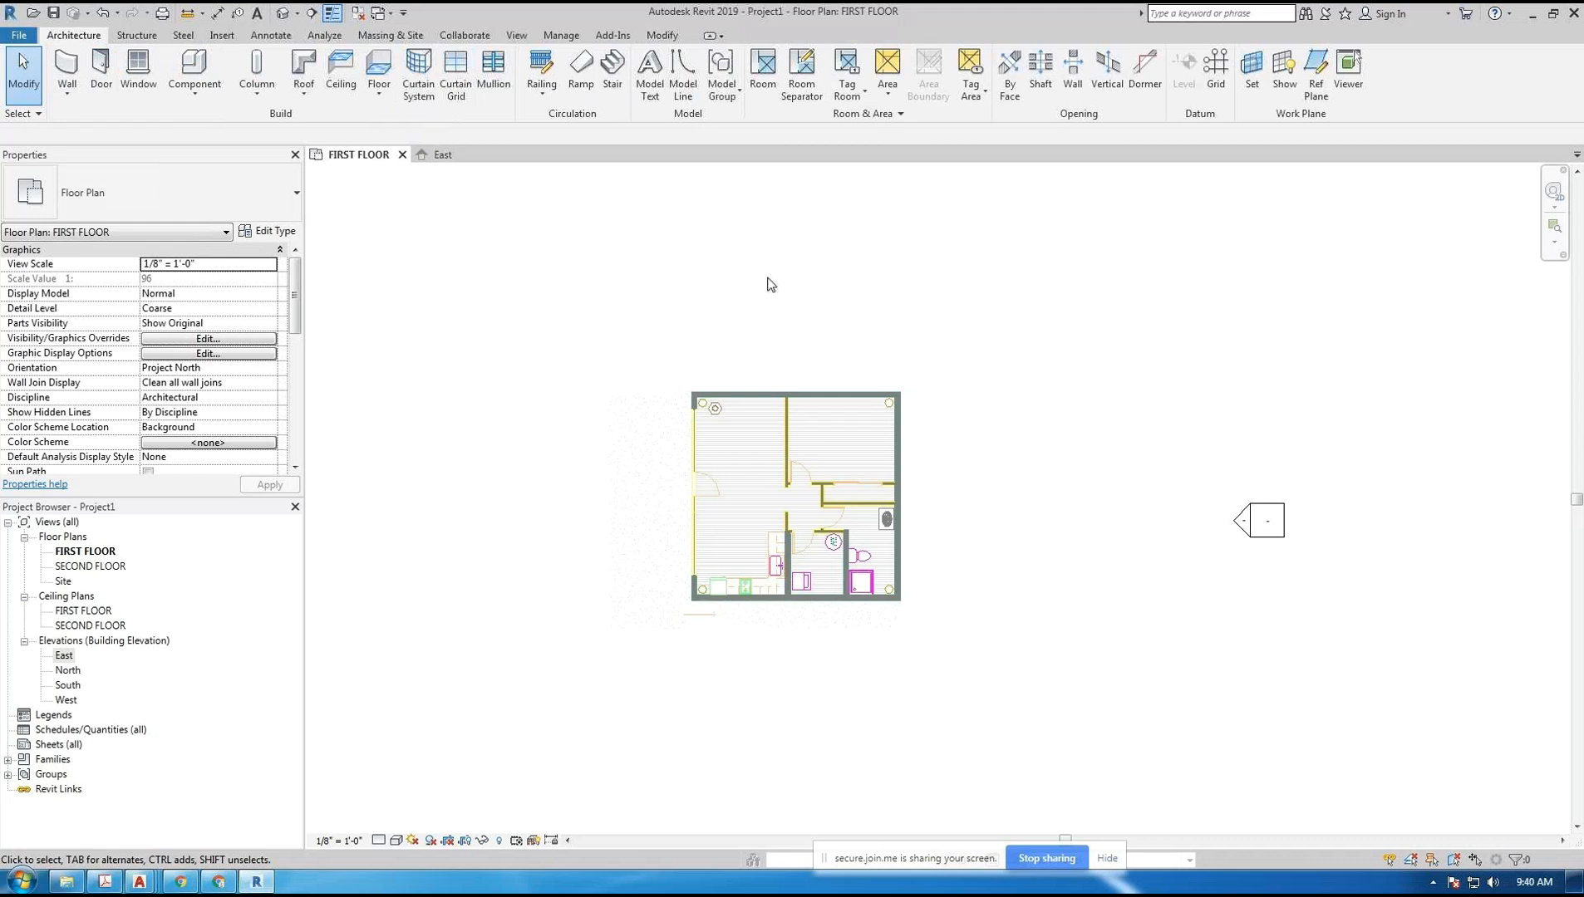
pyautogui.moveTo(755, 284); pyautogui.dragTo(802, 300, button='middle')
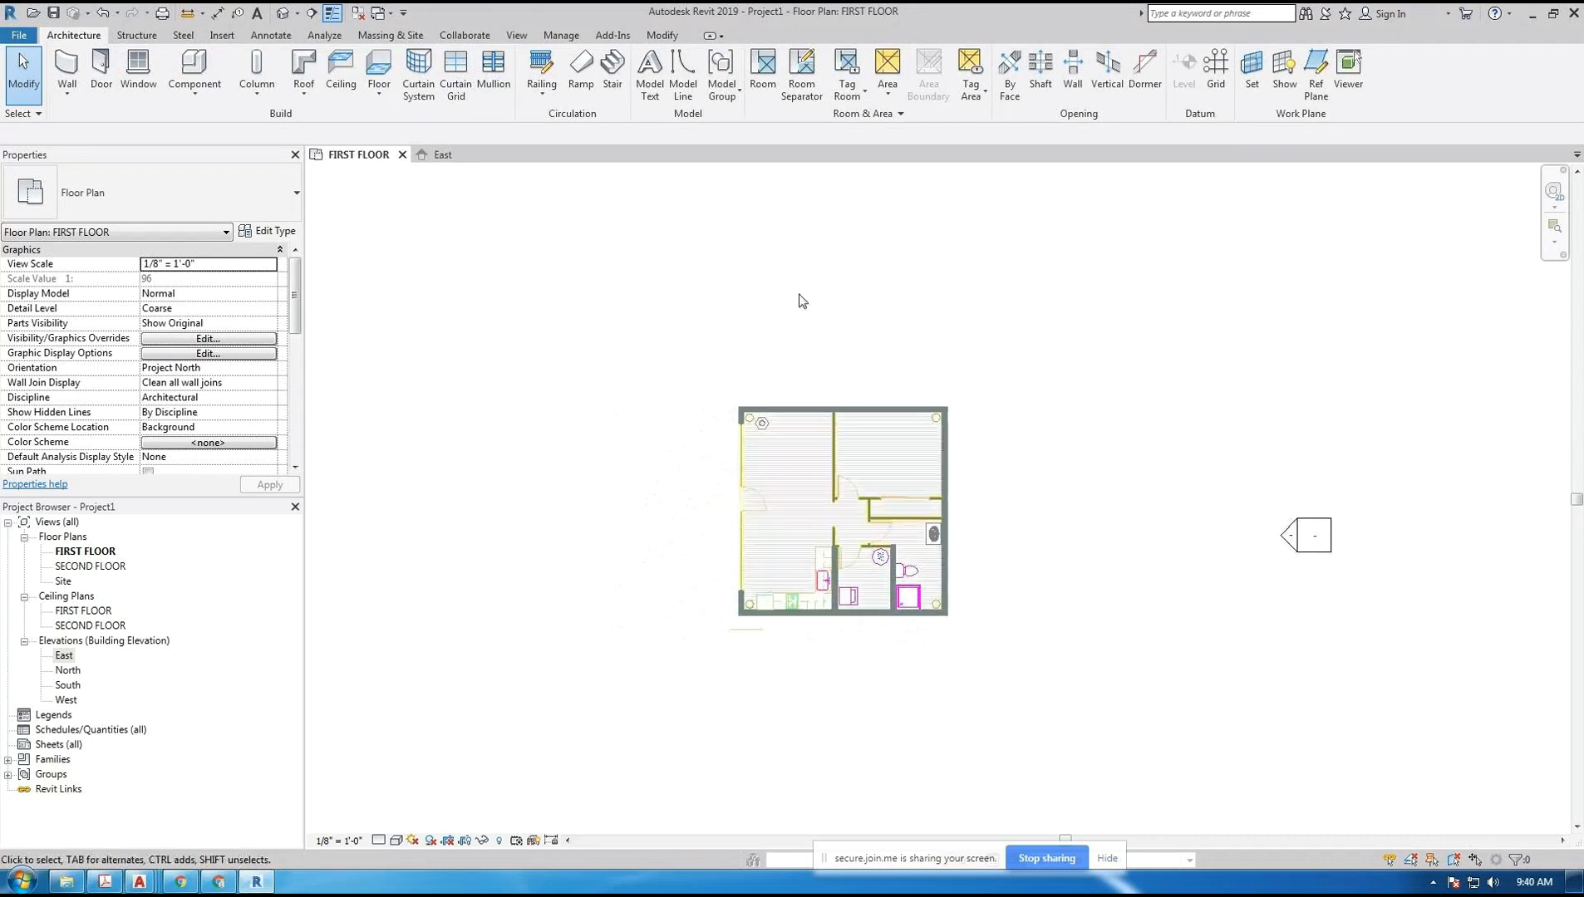
pyautogui.scroll(-2, 803, 304)
pyautogui.scroll(4, 798, 607)
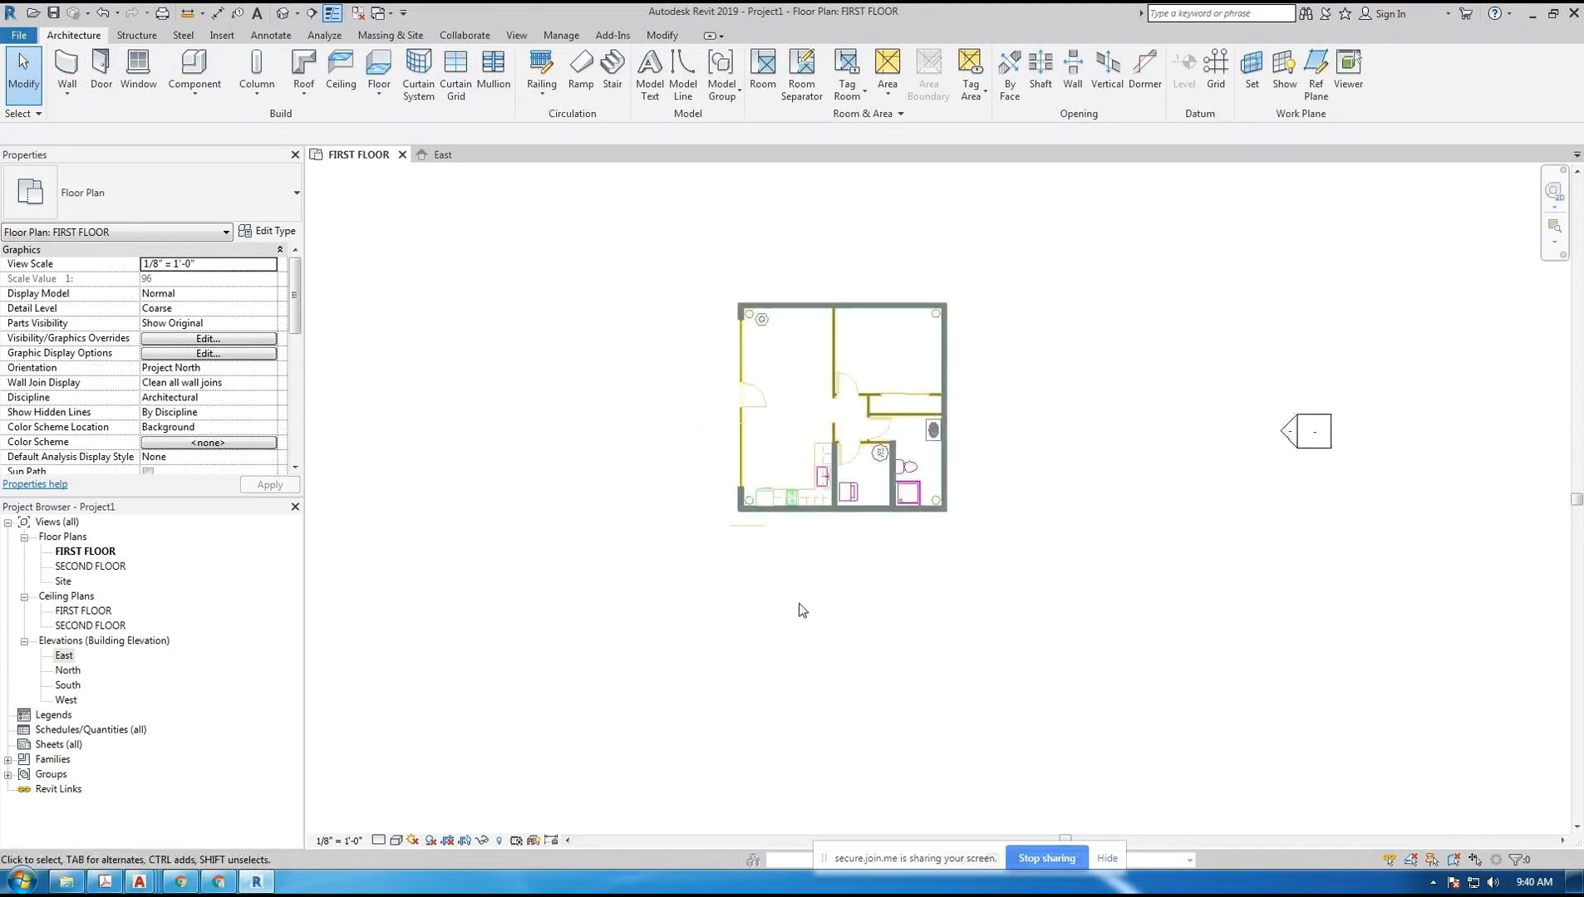
pyautogui.moveTo(832, 559); pyautogui.dragTo(826, 672, button='middle')
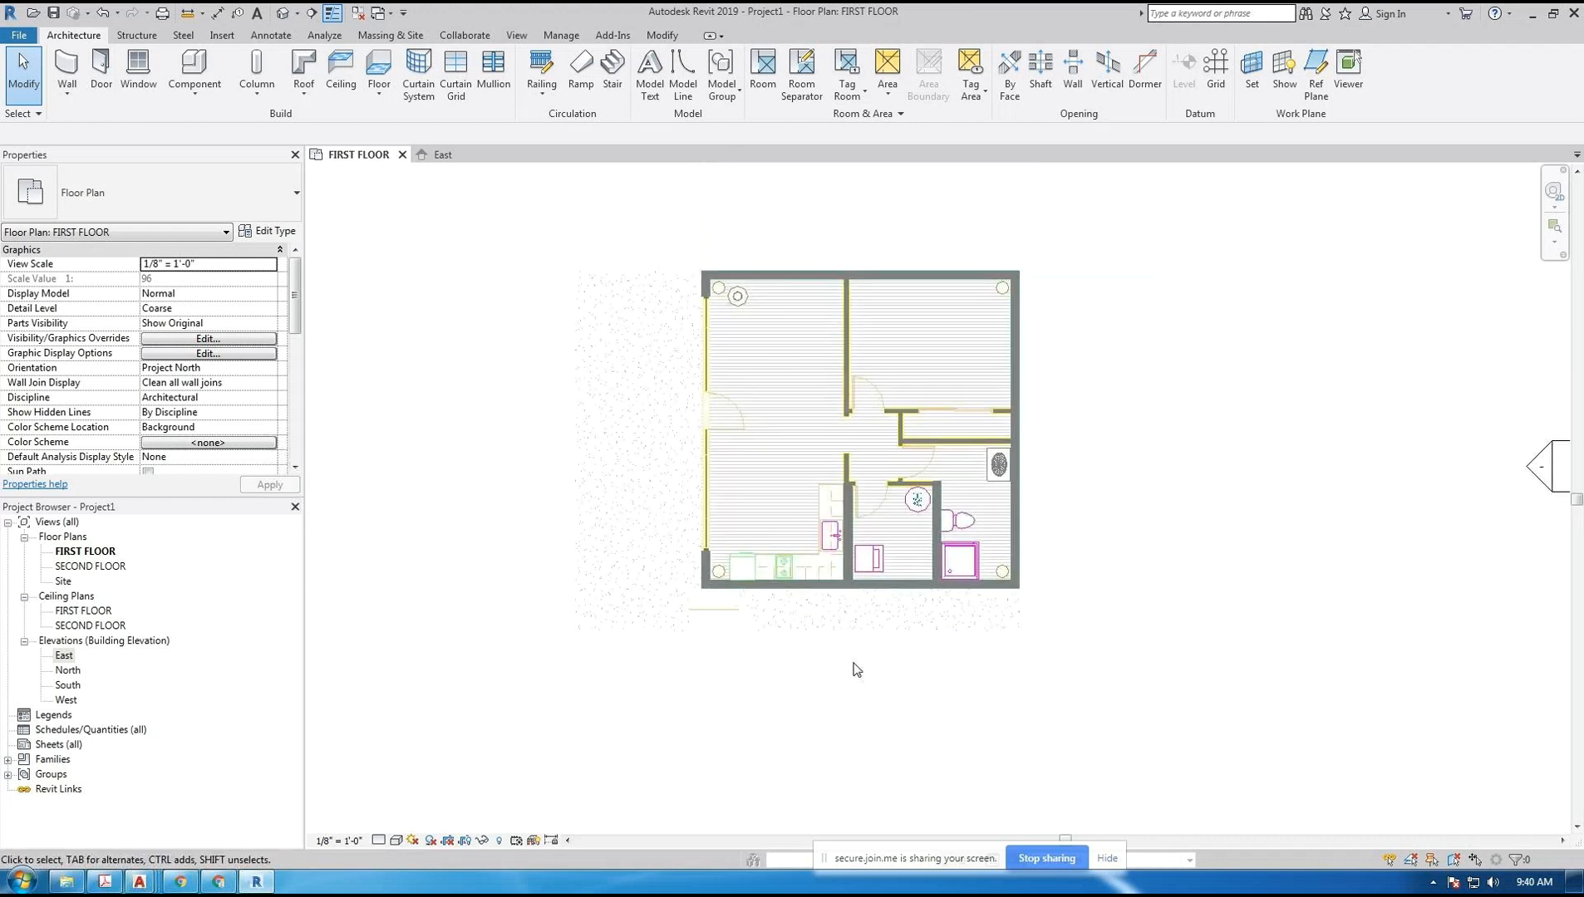
pyautogui.scroll(-2, 855, 664)
pyautogui.scroll(2, 851, 660)
pyautogui.scroll(-1, 851, 663)
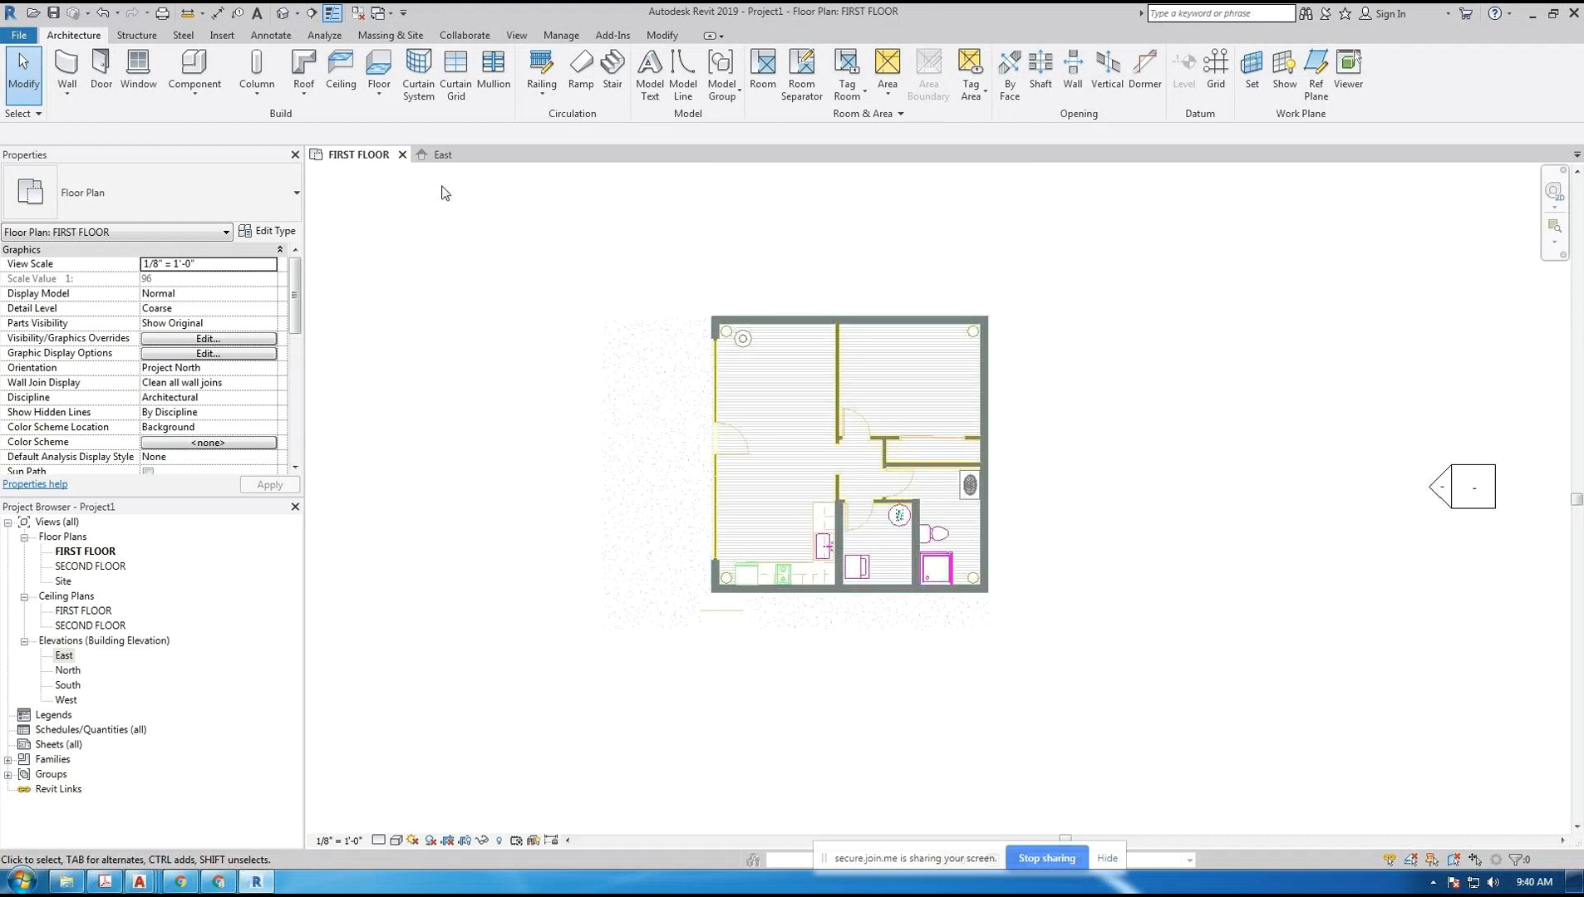
# - Open the Visibility/Graphic Overrides of the FIRST FLOOR plan and review its model and annotation categories
pyautogui.click(516, 35)
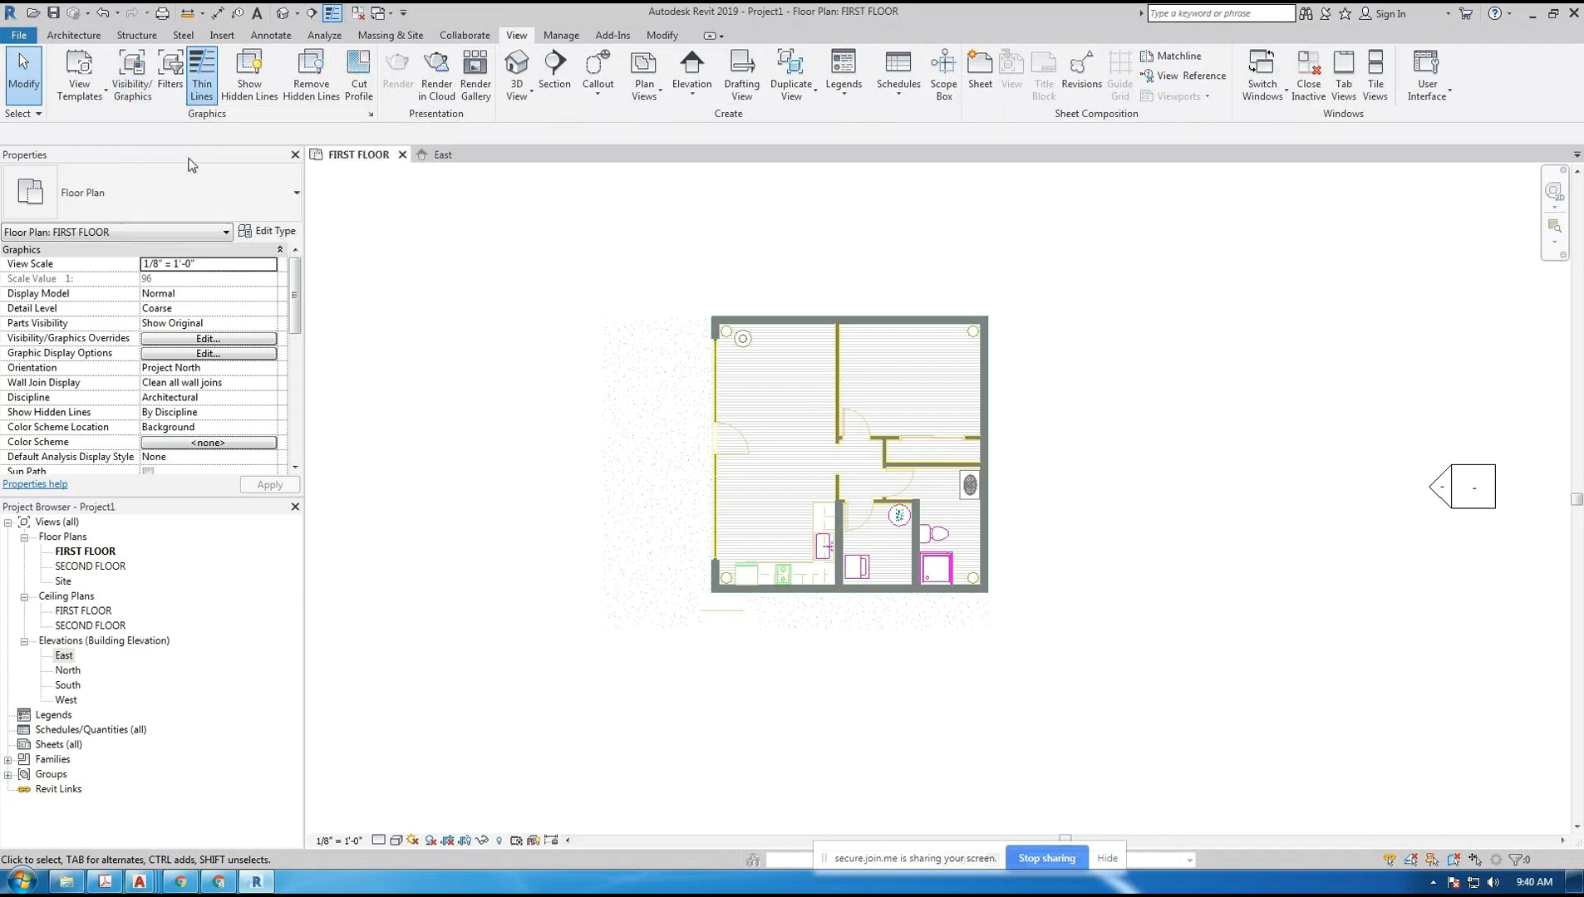
pyautogui.press('v')
pyautogui.press('g')
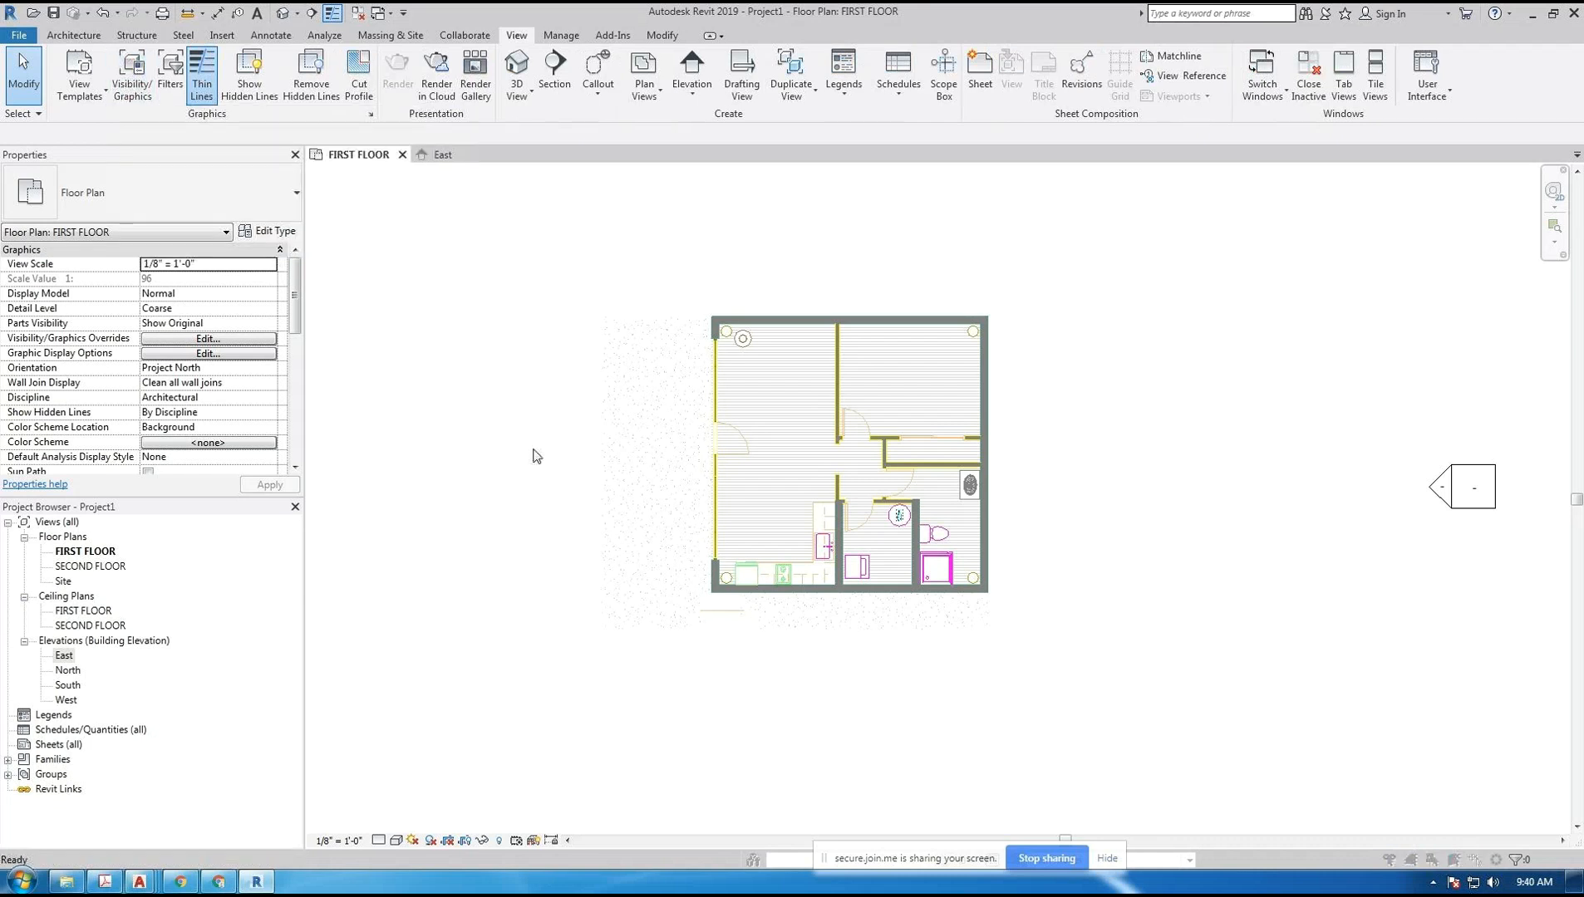
pyautogui.moveTo(619, 169); pyautogui.dragTo(778, 199)
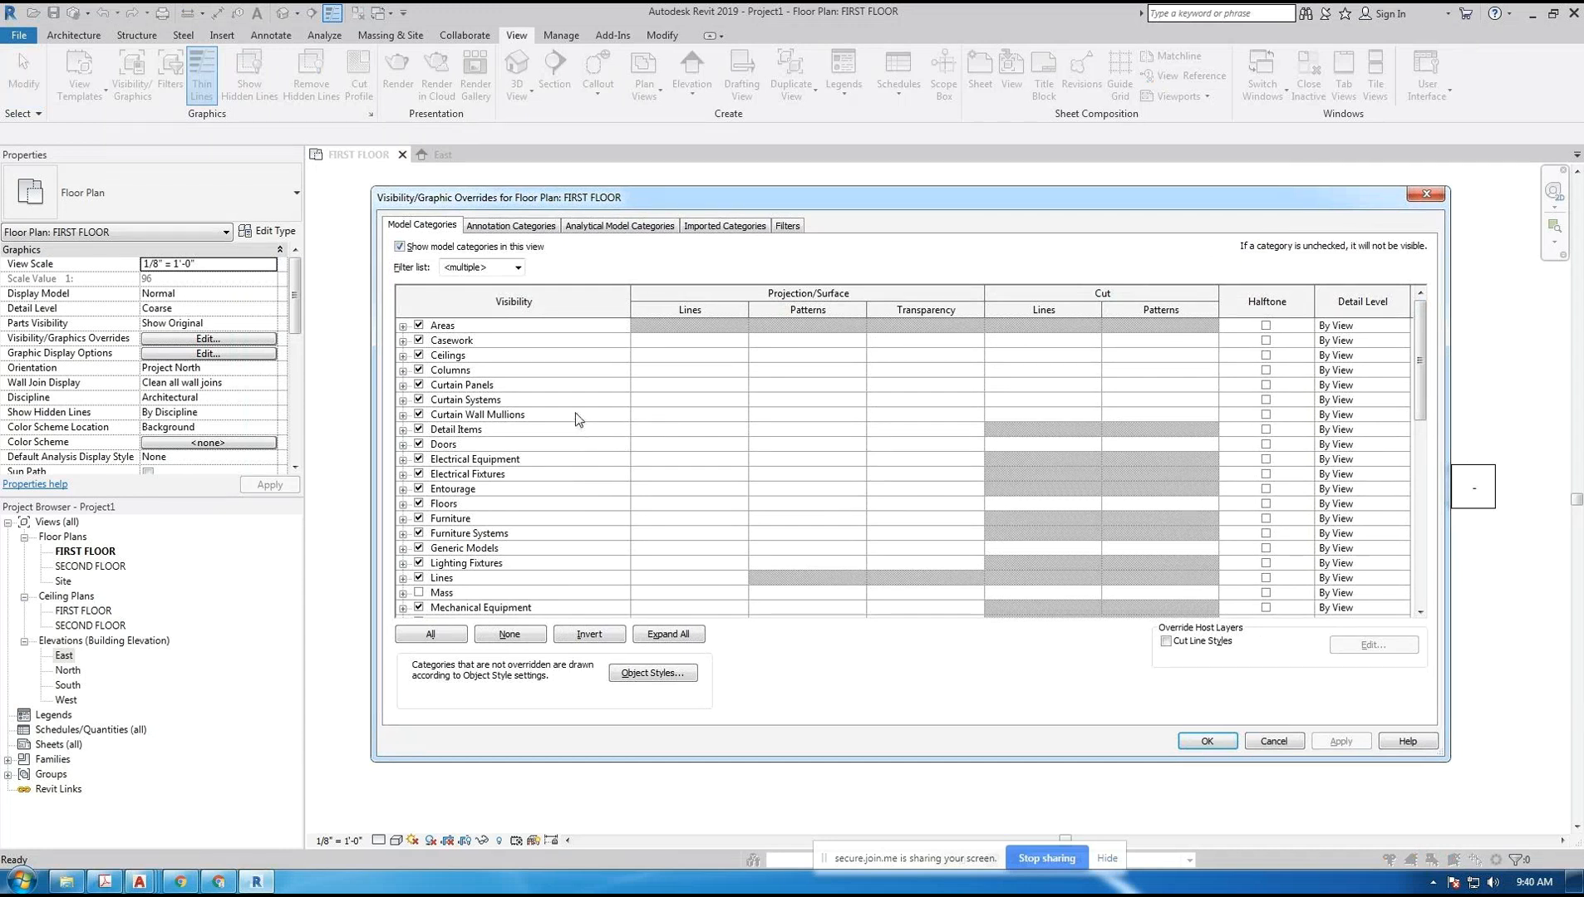
pyautogui.scroll(-5, 462, 380)
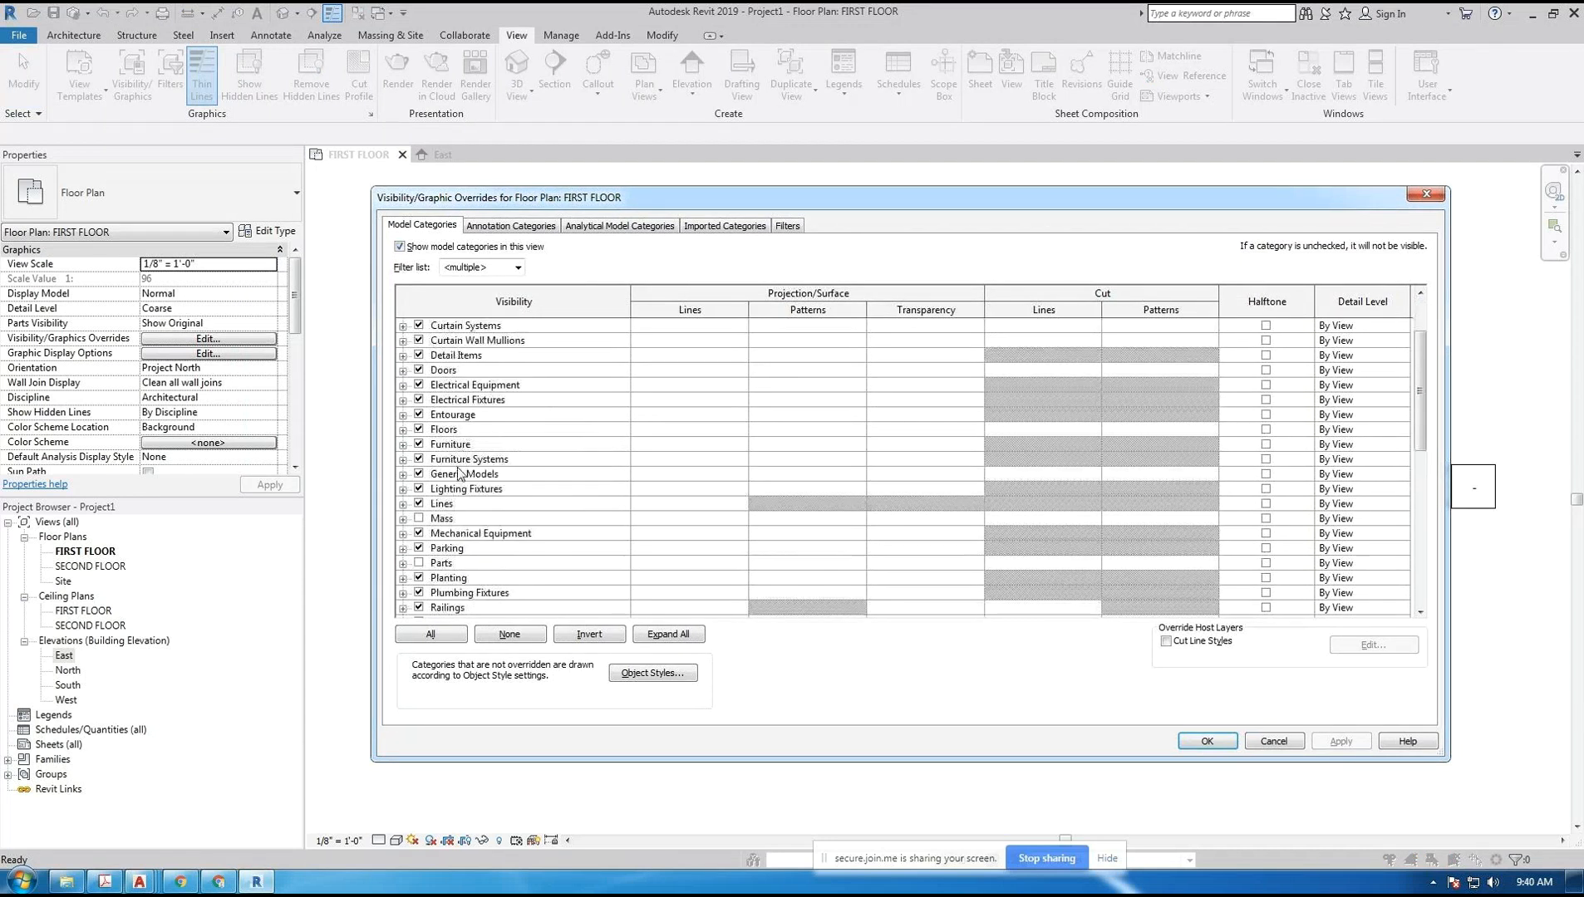
pyautogui.scroll(-3, 462, 597)
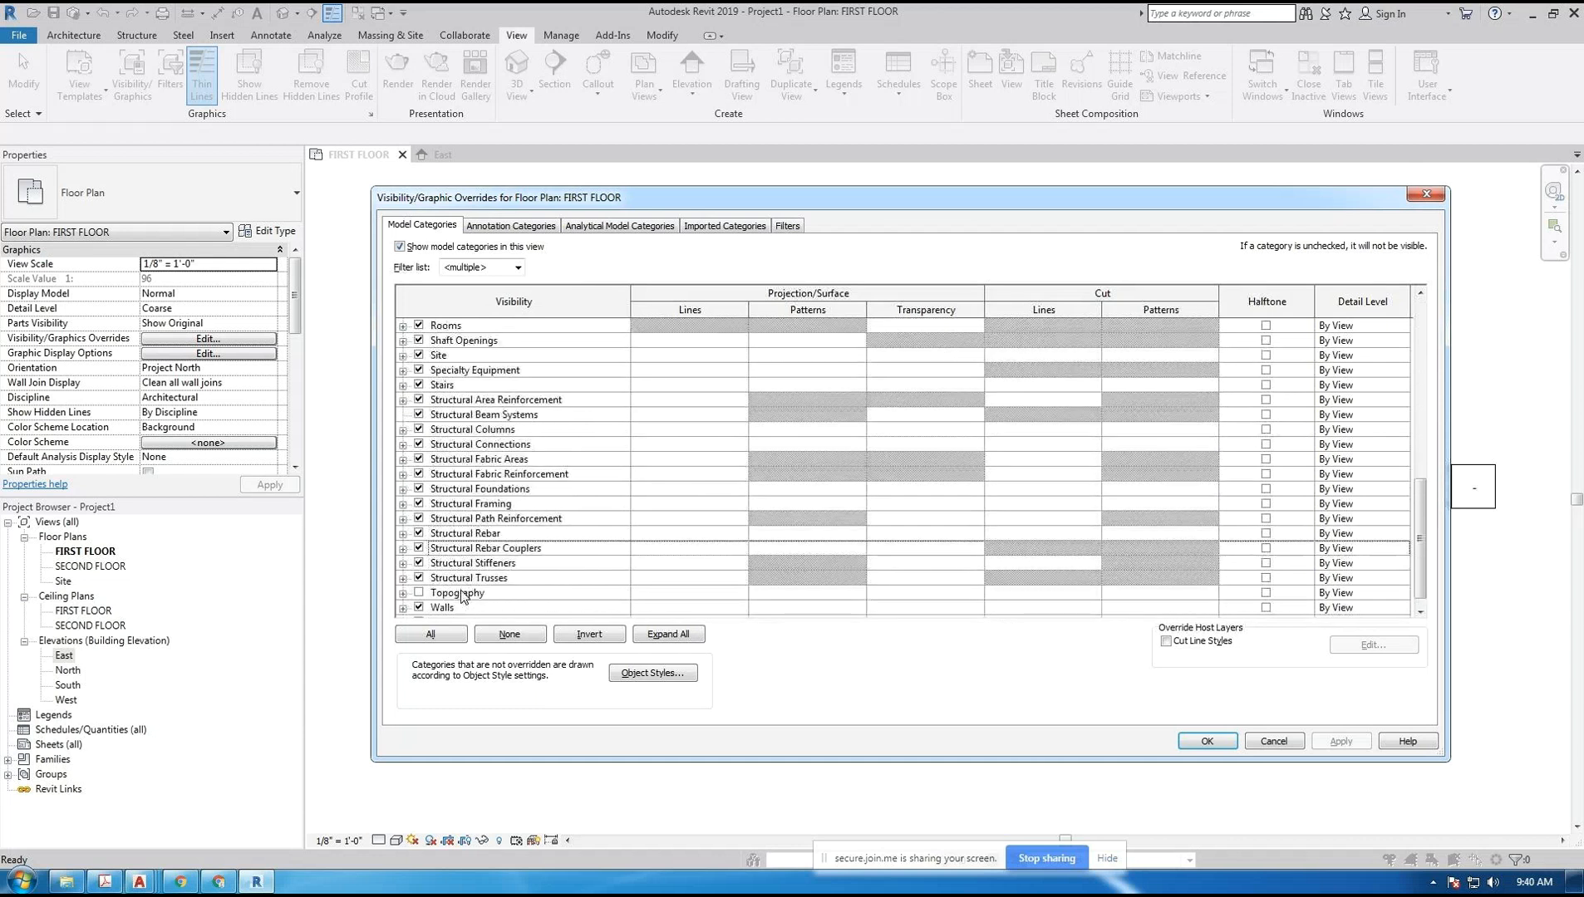
pyautogui.scroll(8, 471, 540)
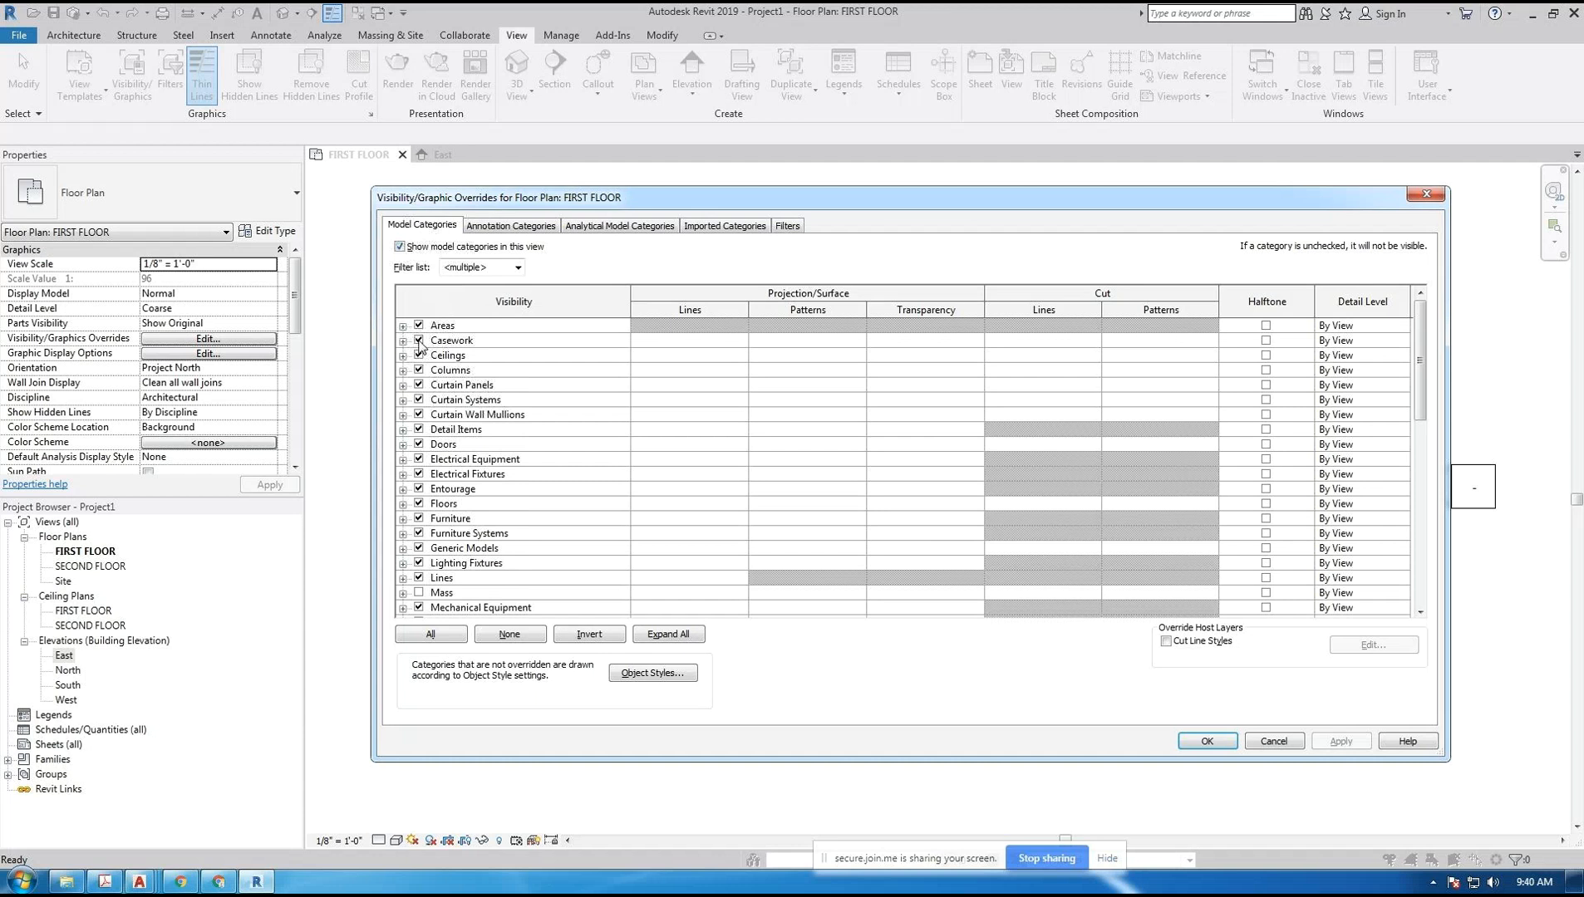
pyautogui.click(511, 225)
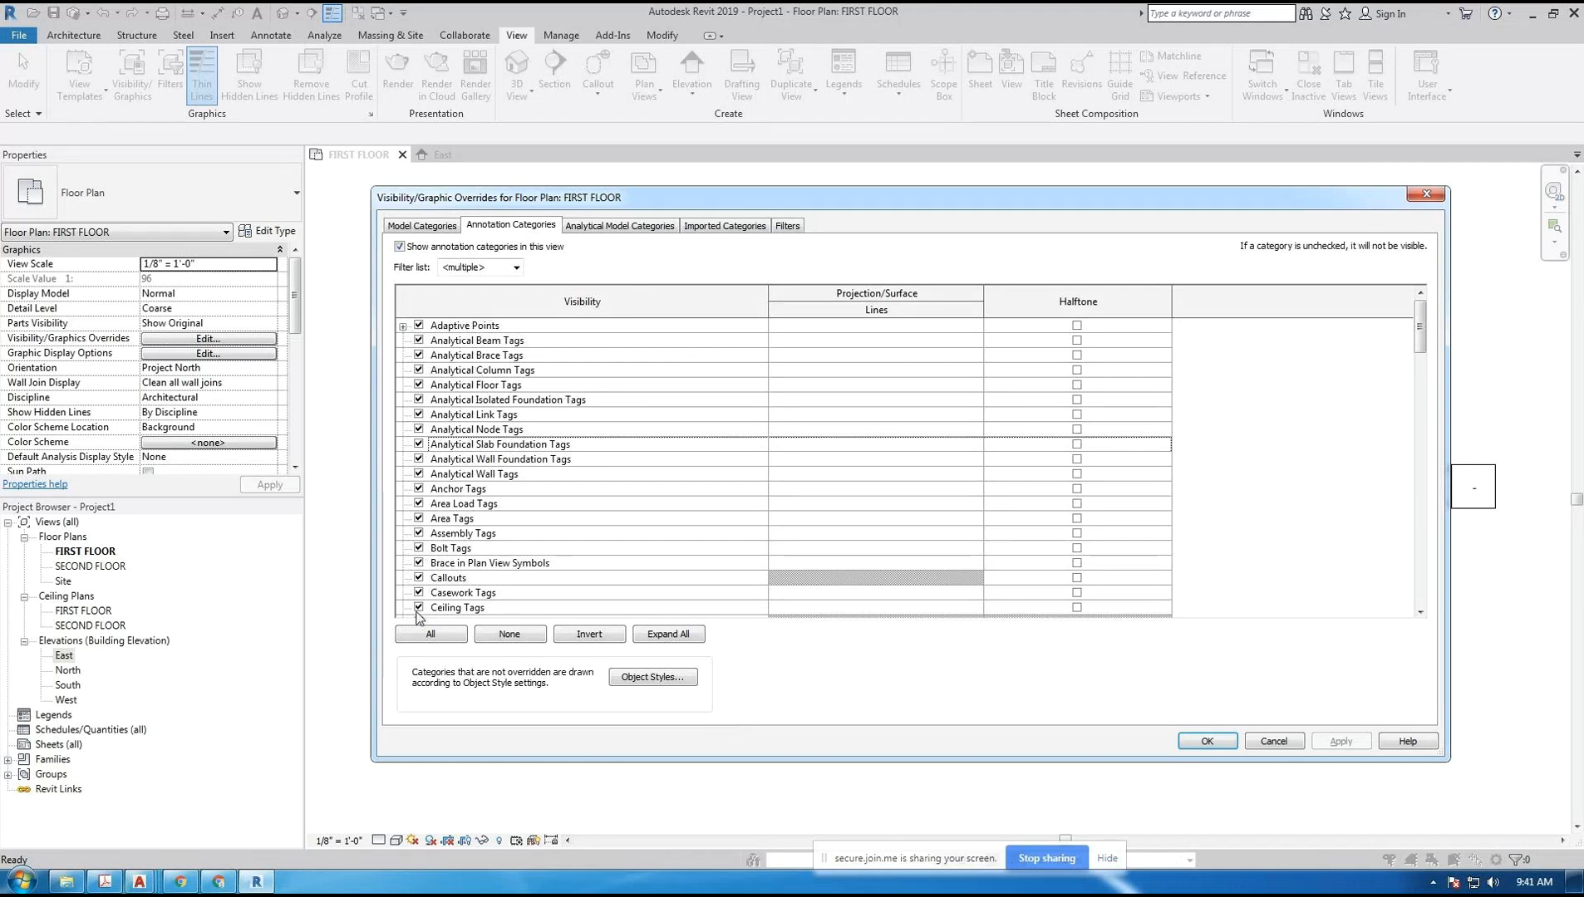
pyautogui.scroll(-1, 490, 338)
pyautogui.scroll(1, 507, 332)
# - Expand A1-1.dwg in the imported categories and review which of its layers are shown or hidden
pyautogui.click(723, 226)
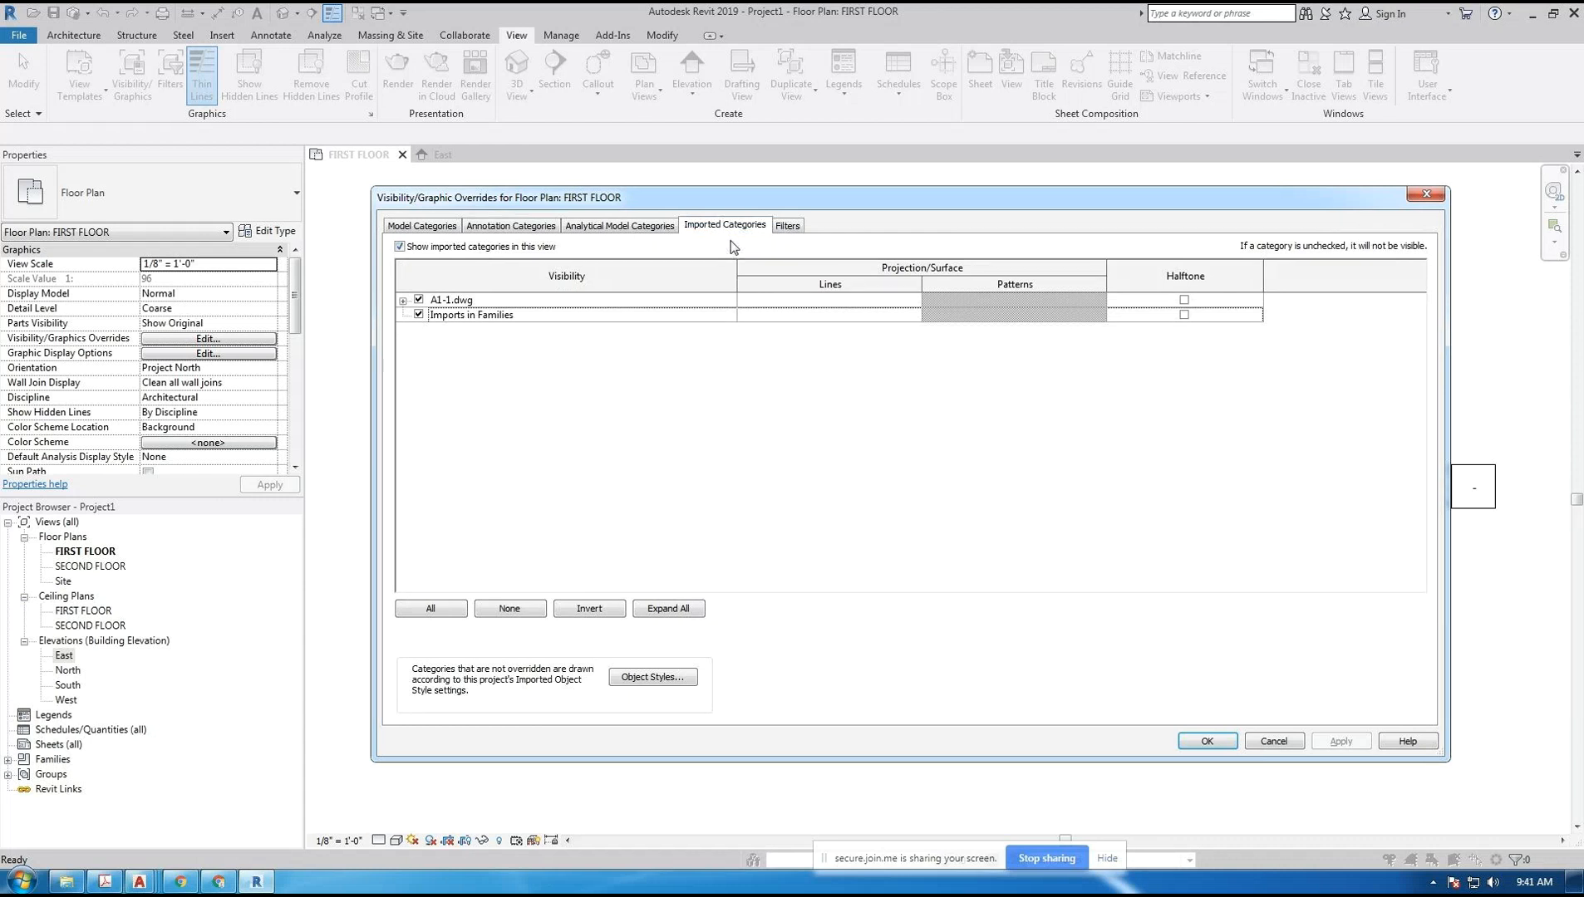
pyautogui.click(403, 302)
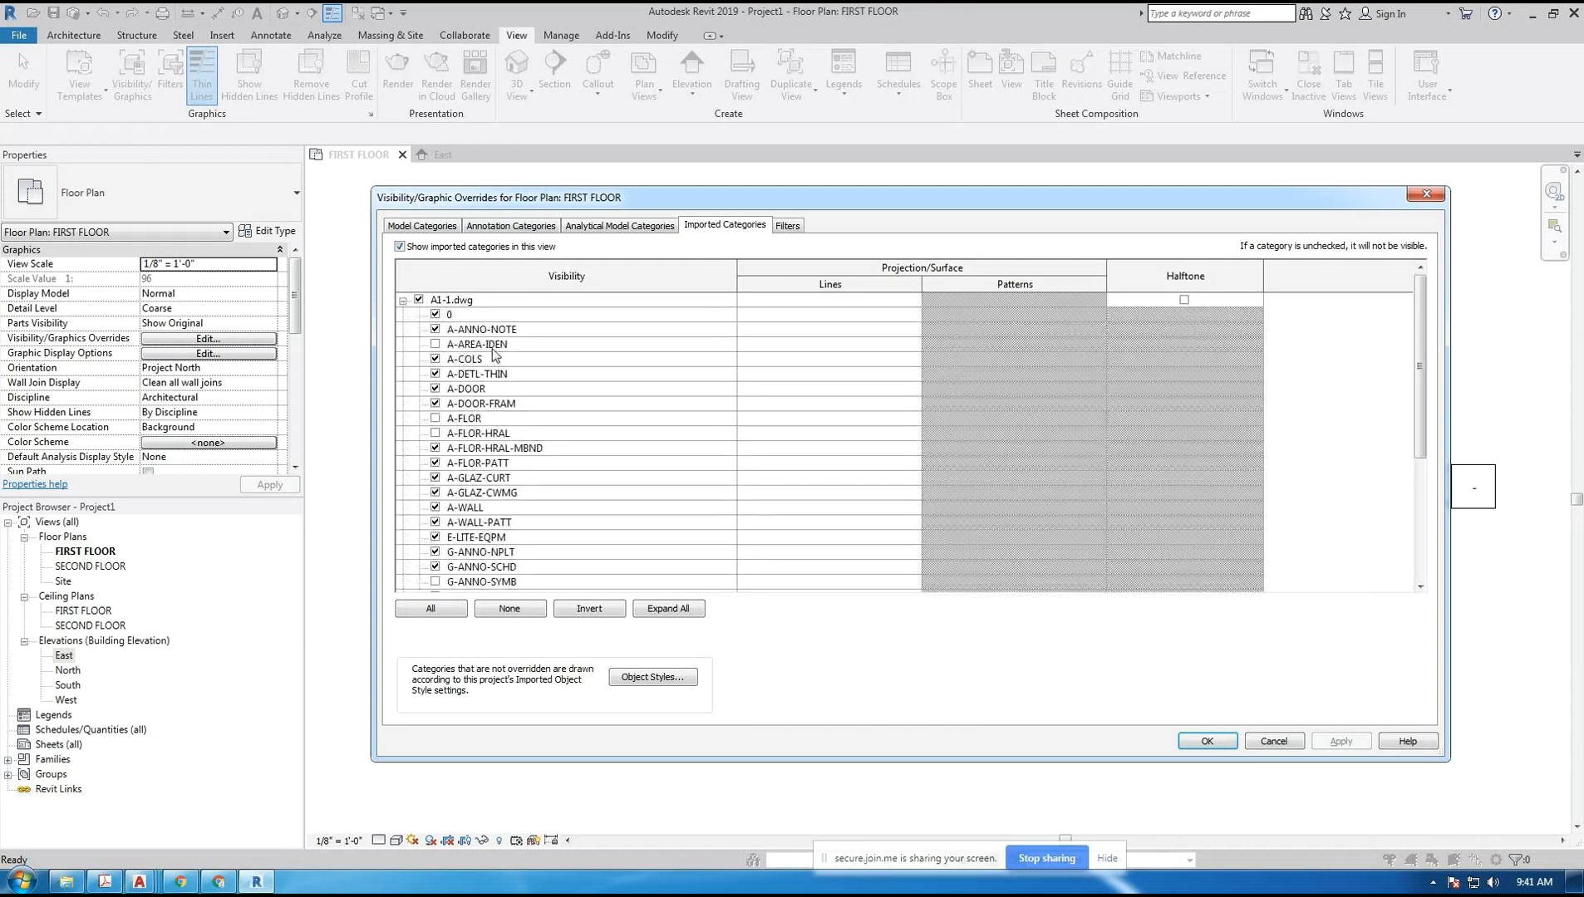
pyautogui.scroll(-4, 564, 395)
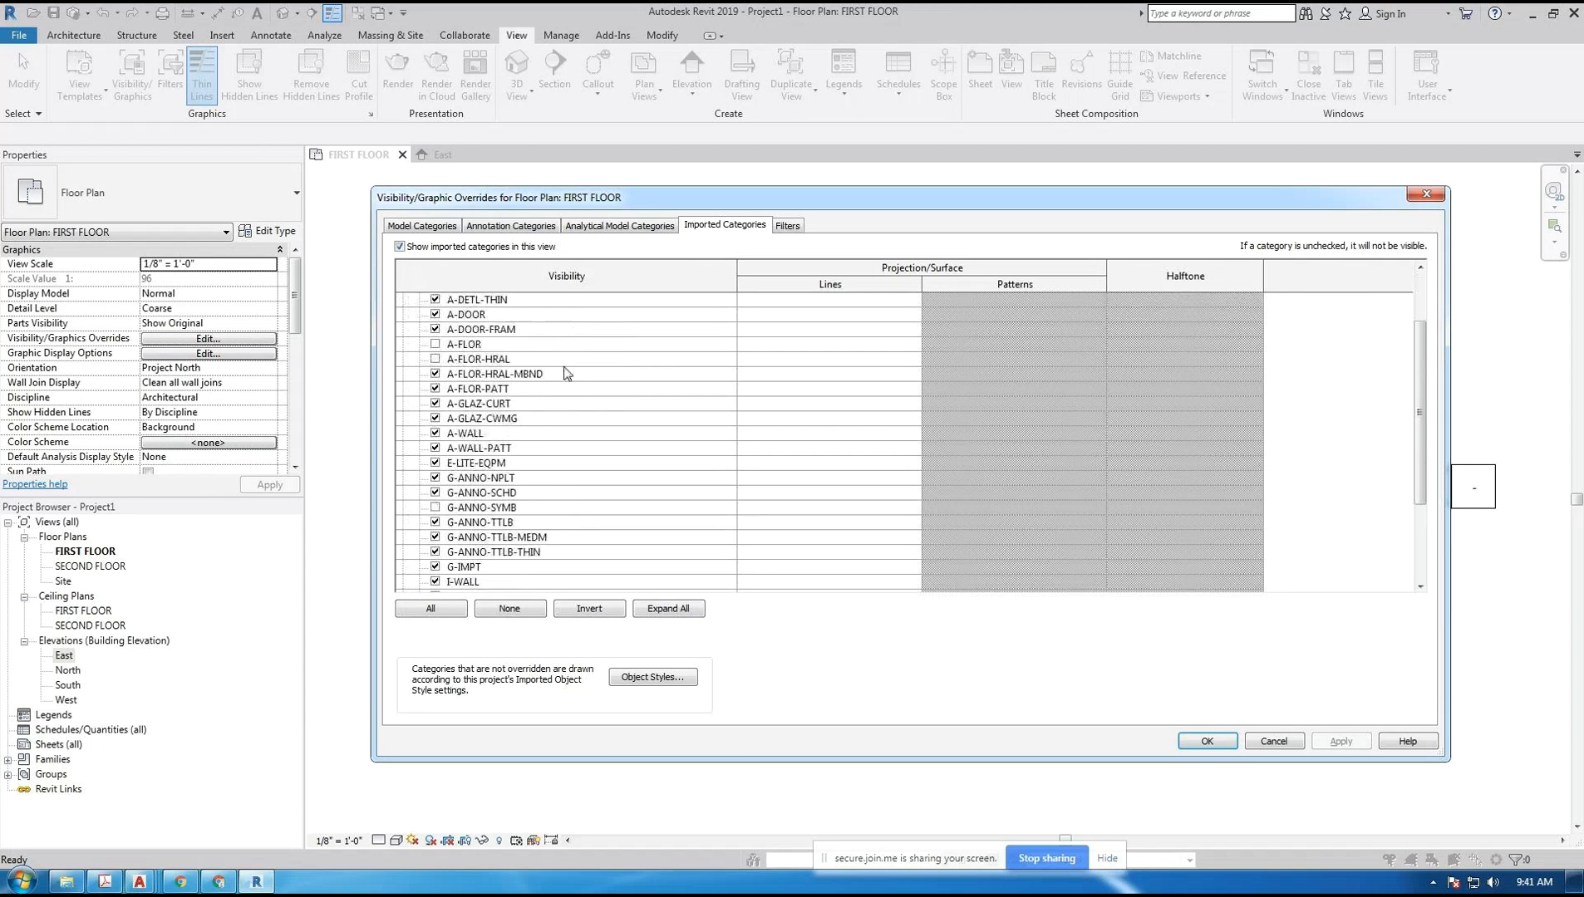
pyautogui.scroll(-1, 564, 396)
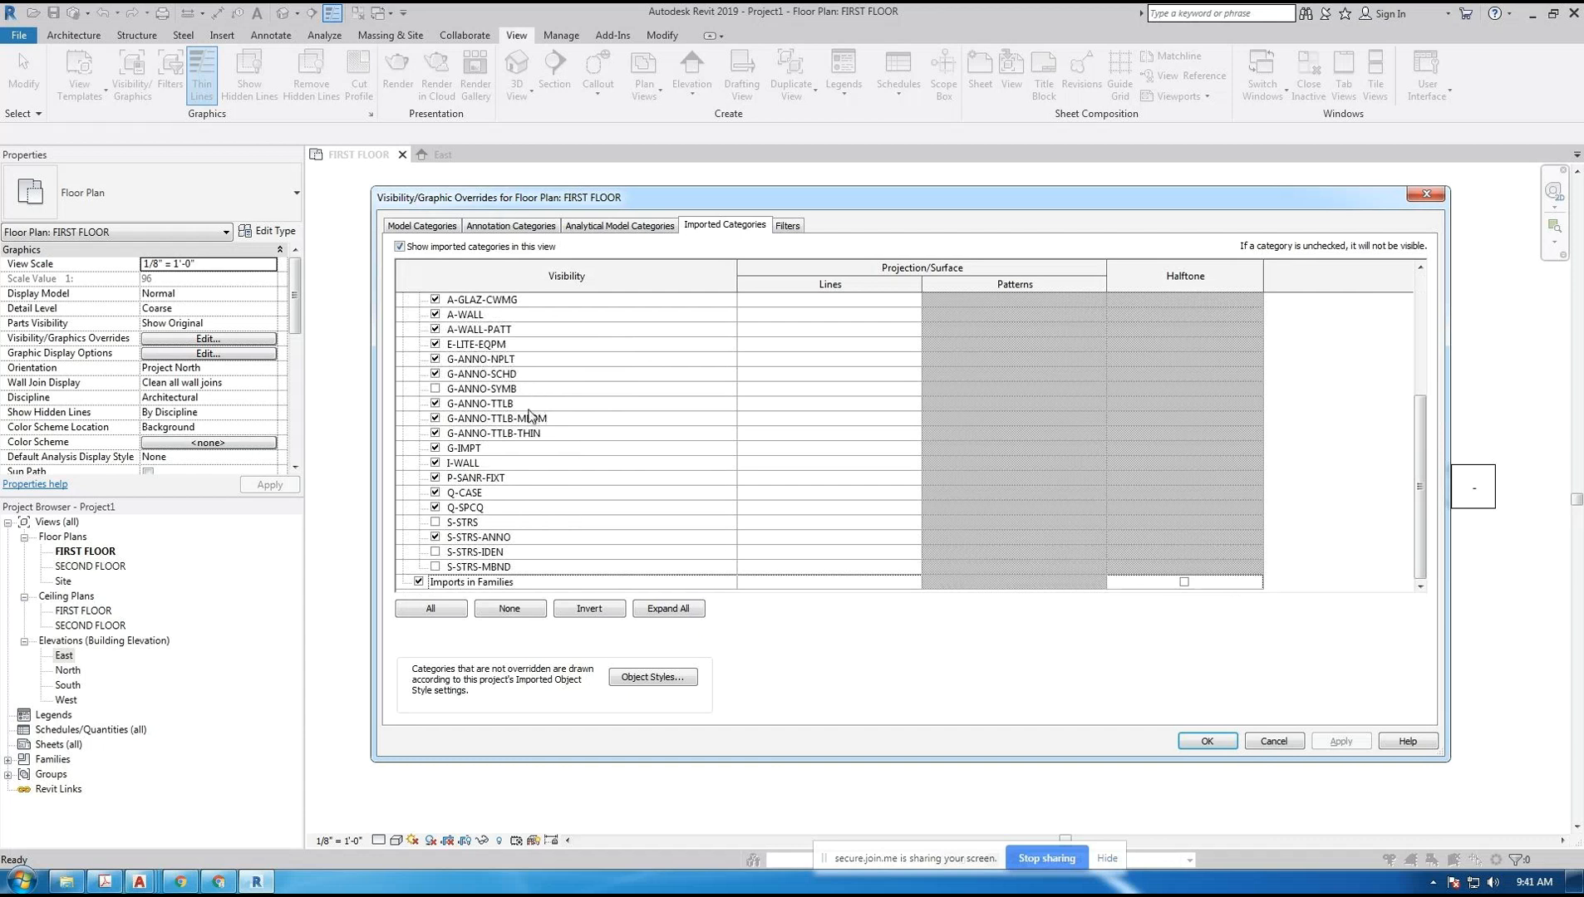
pyautogui.scroll(5, 529, 416)
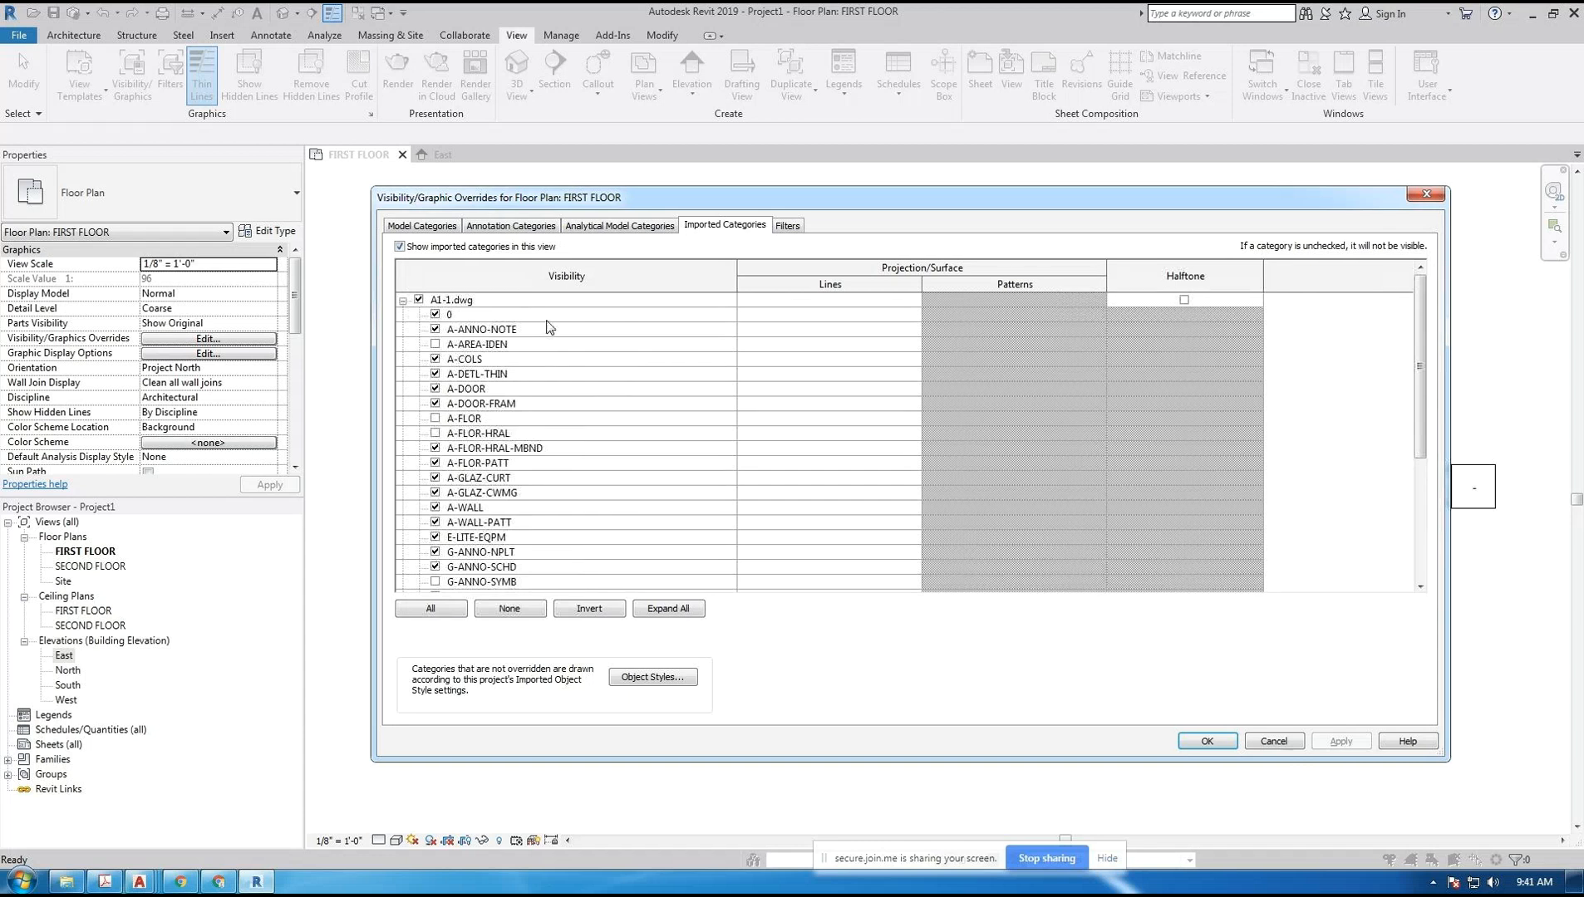
# - Hide A1-1.dwg and all of its layers in the FIRST FLOOR plan and apply the change
pyautogui.click(439, 611)
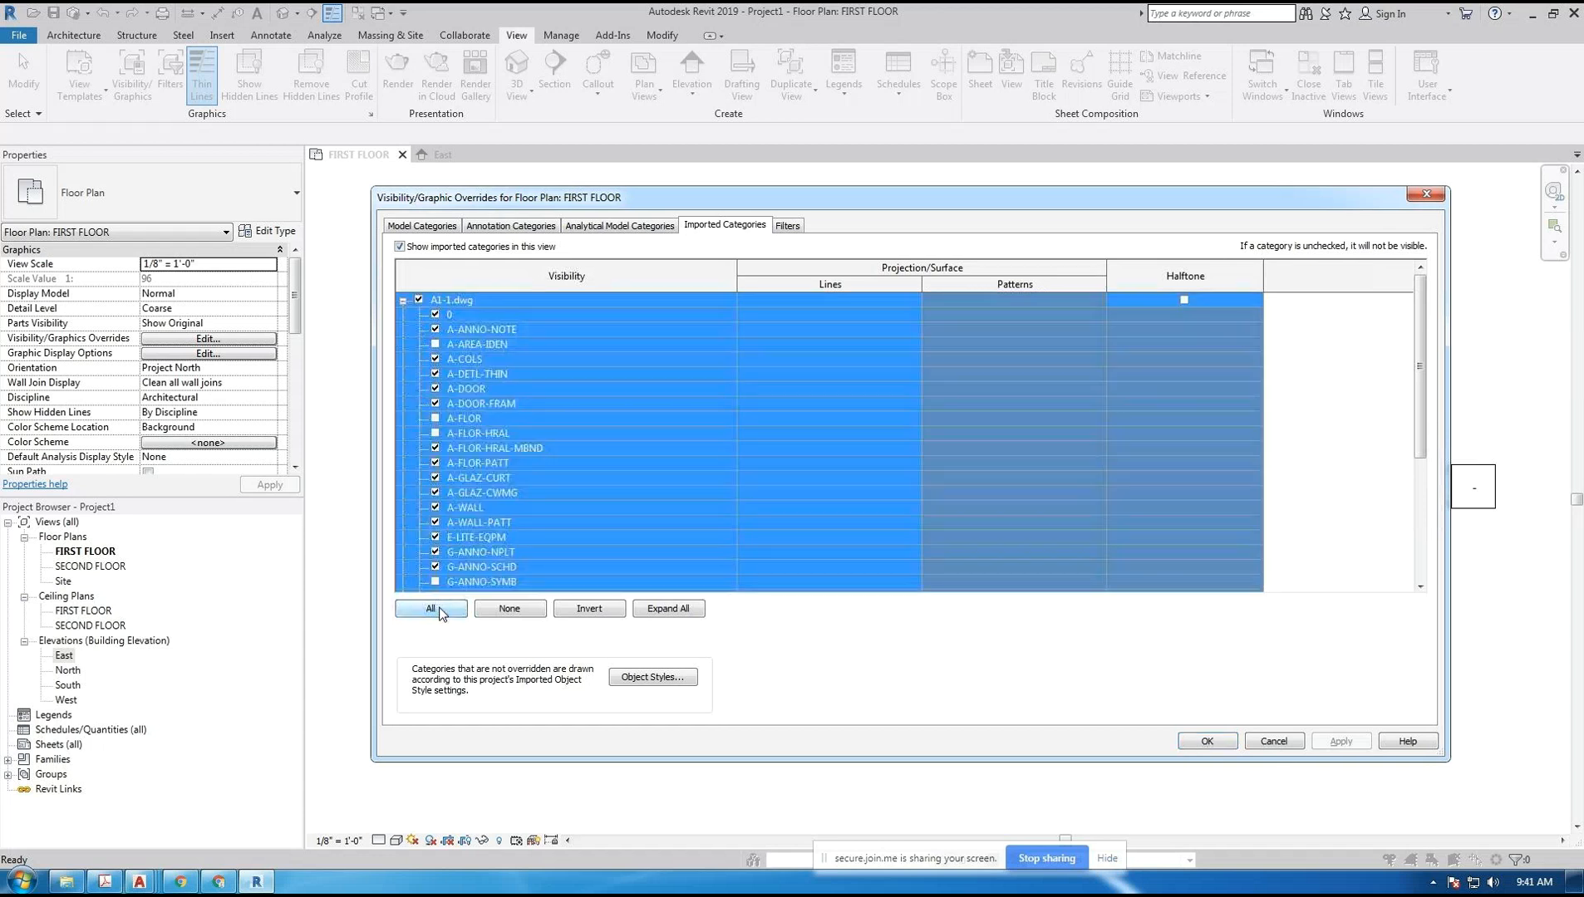
pyautogui.click(434, 449)
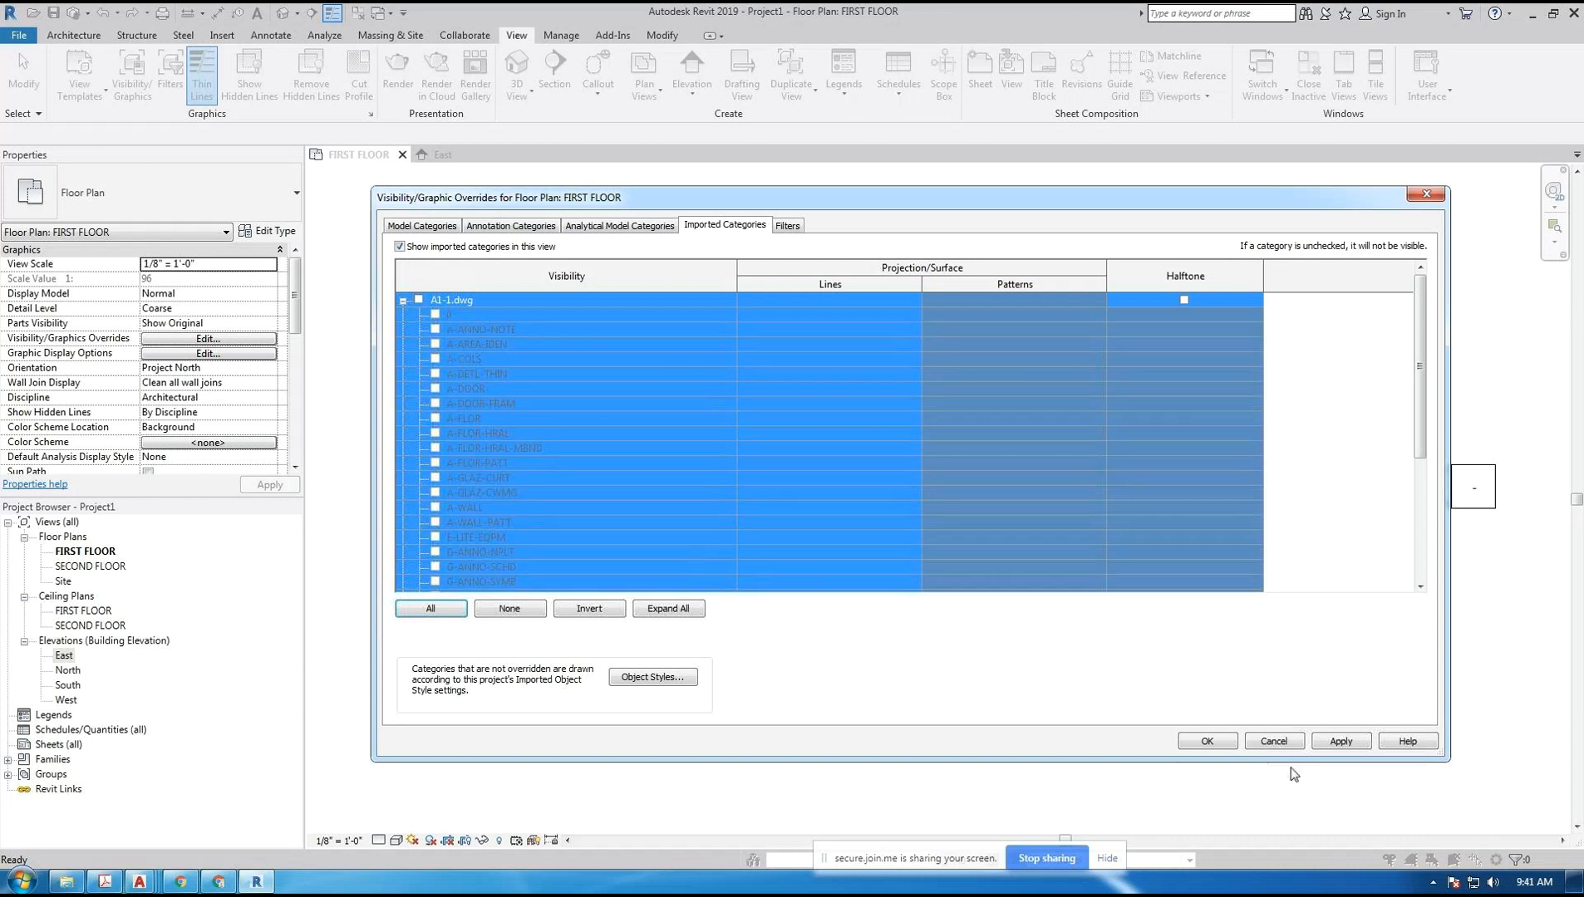
pyautogui.click(1340, 741)
pyautogui.click(1207, 742)
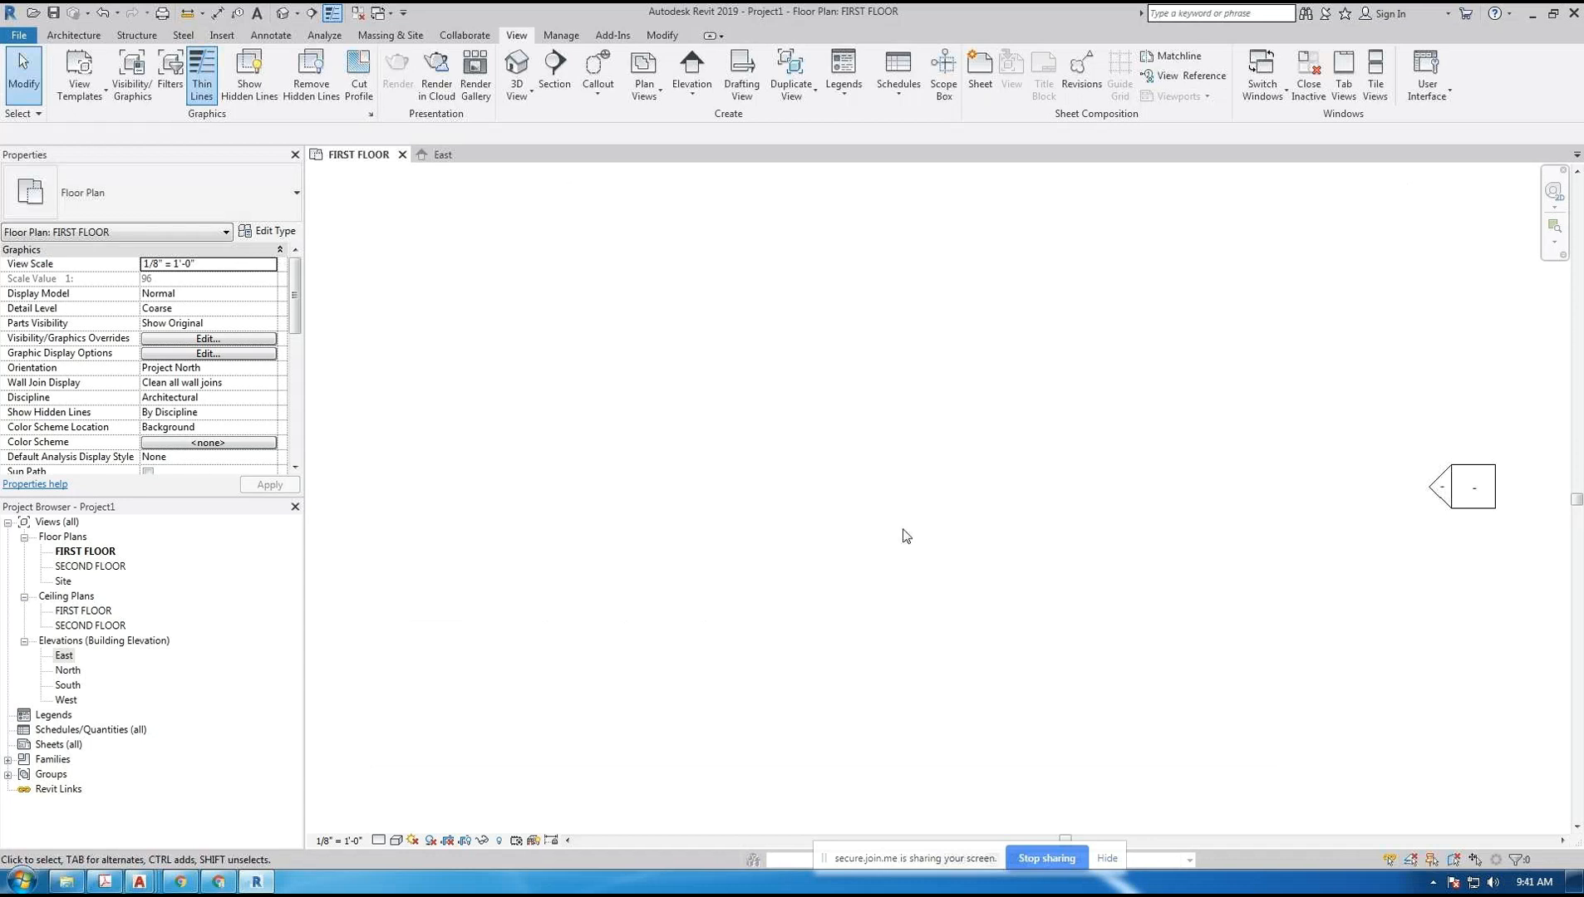
# - Reopen the FIRST FLOOR visibility overrides, expand A1-1.dwg in the imported categories and make the drawing itself visible again
pyautogui.click(132, 79)
pyautogui.click(707, 229)
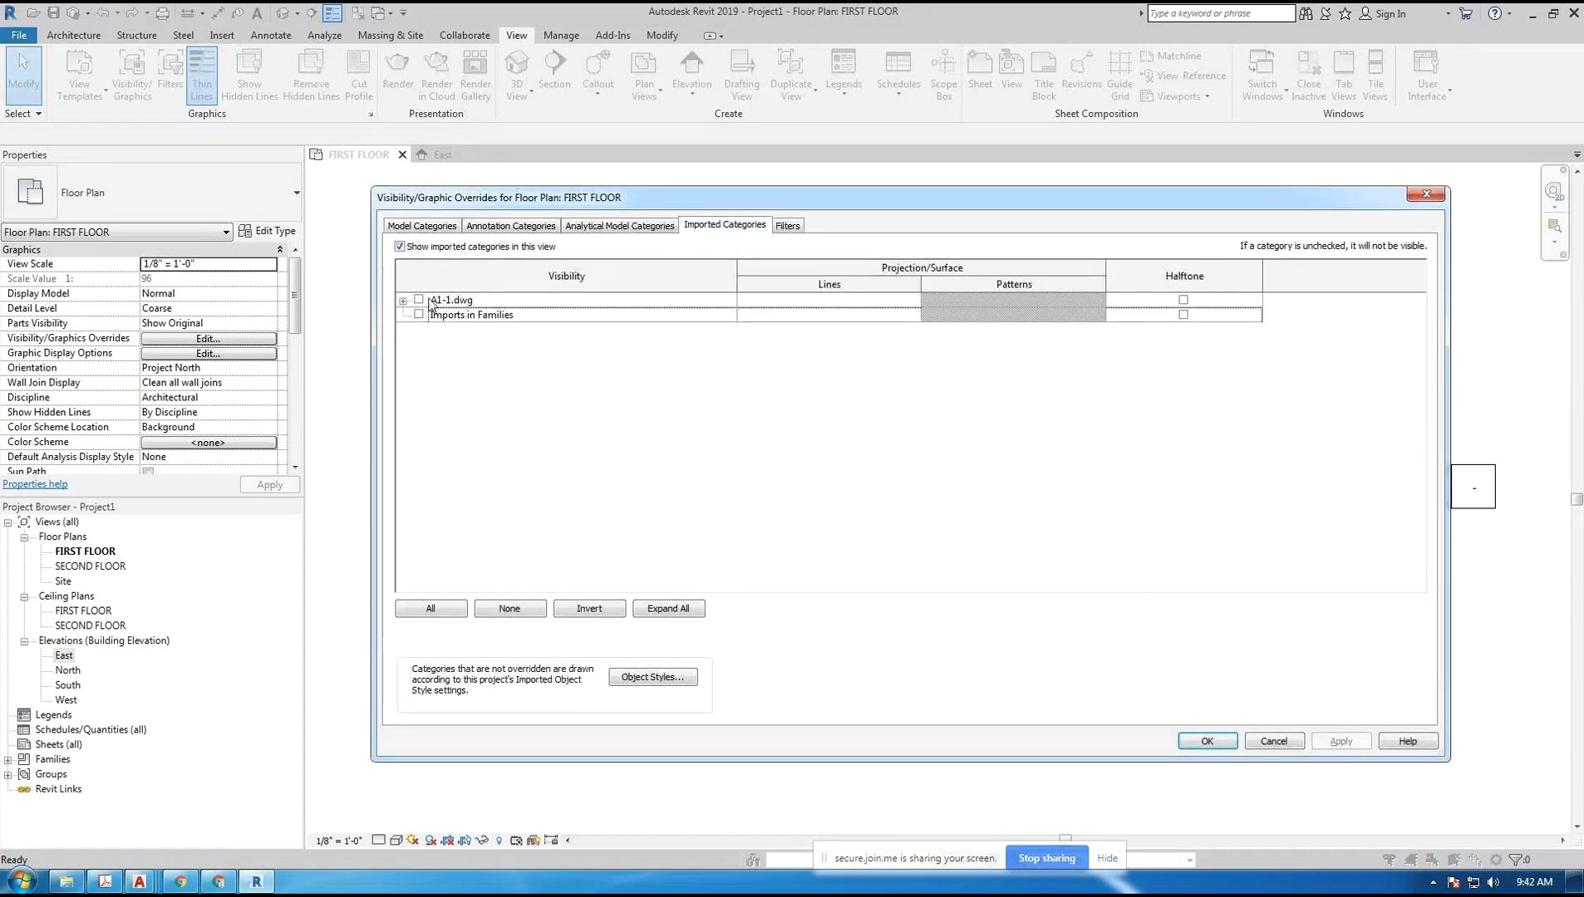
pyautogui.click(403, 301)
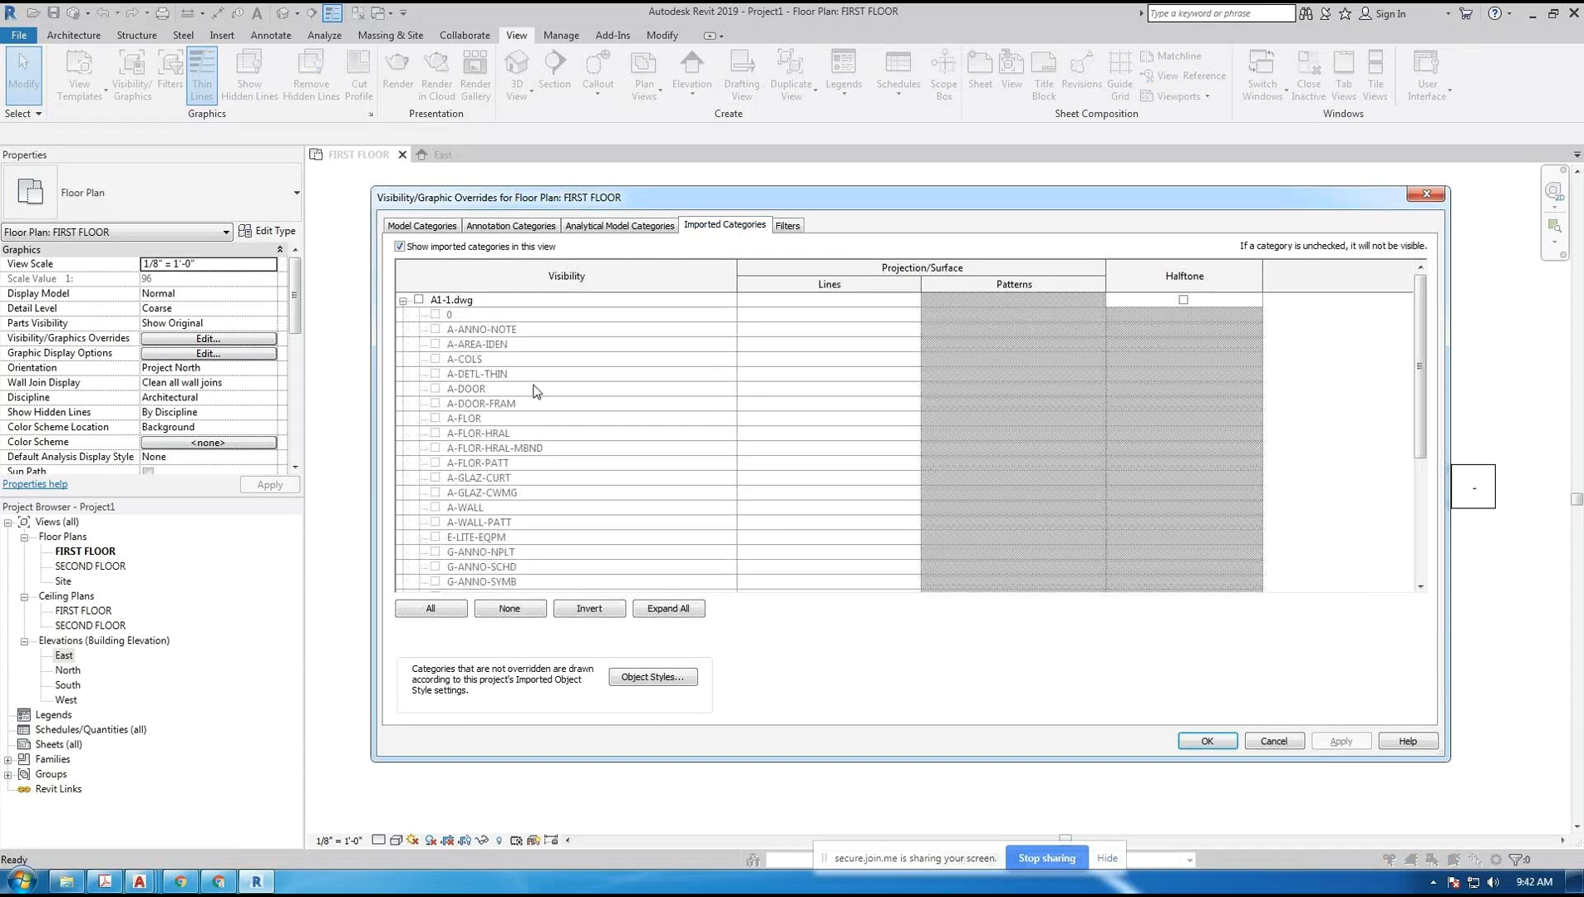
pyautogui.scroll(-2, 535, 390)
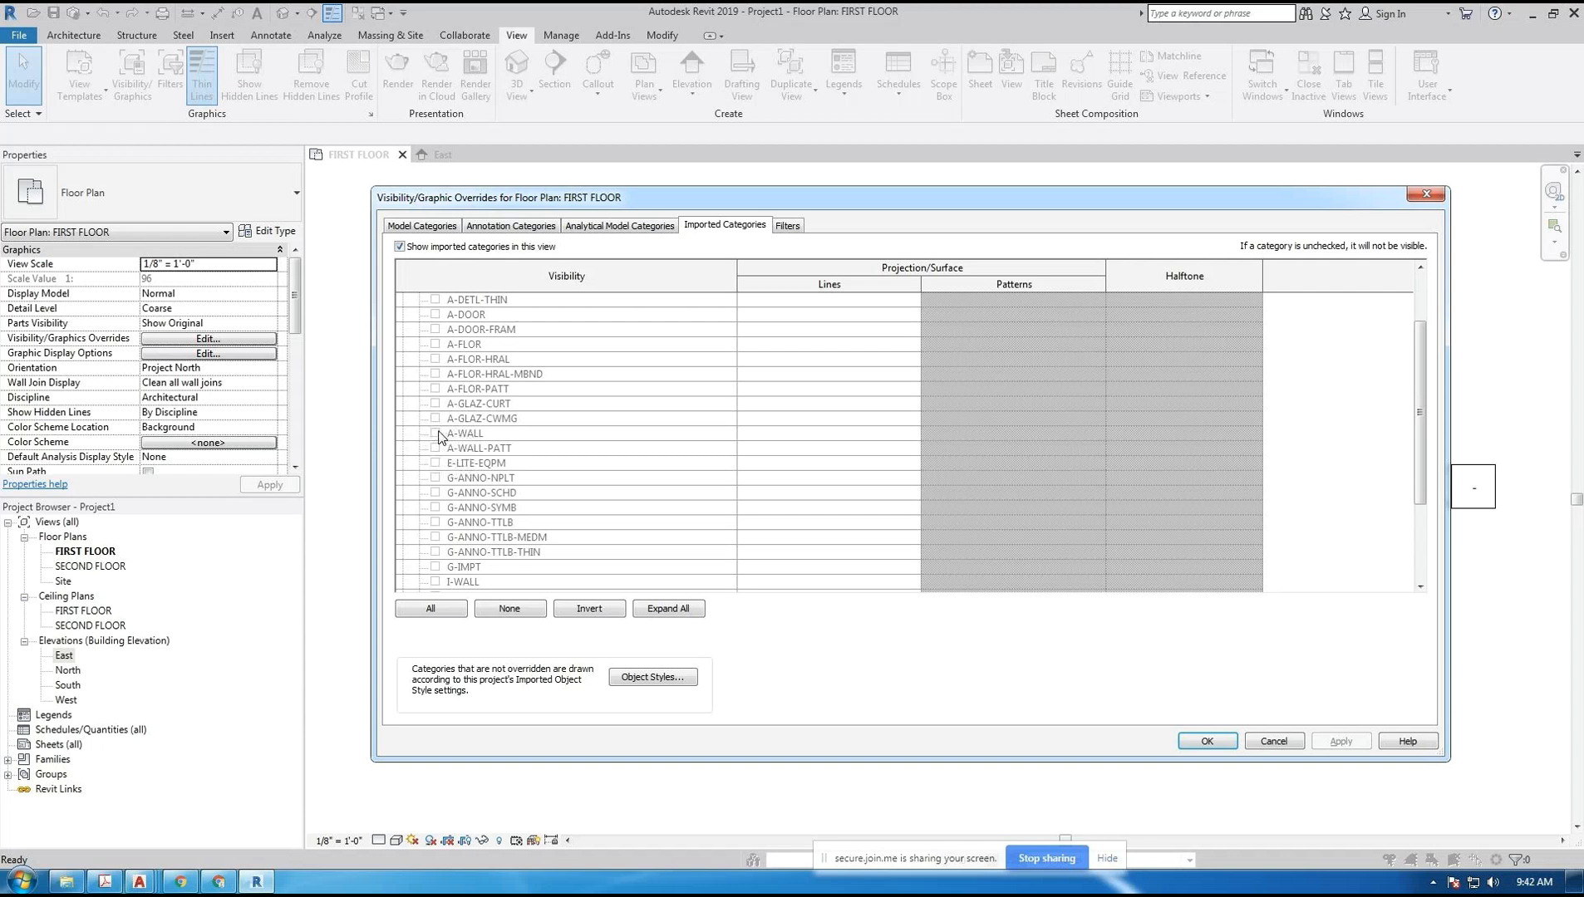
pyautogui.scroll(2, 496, 405)
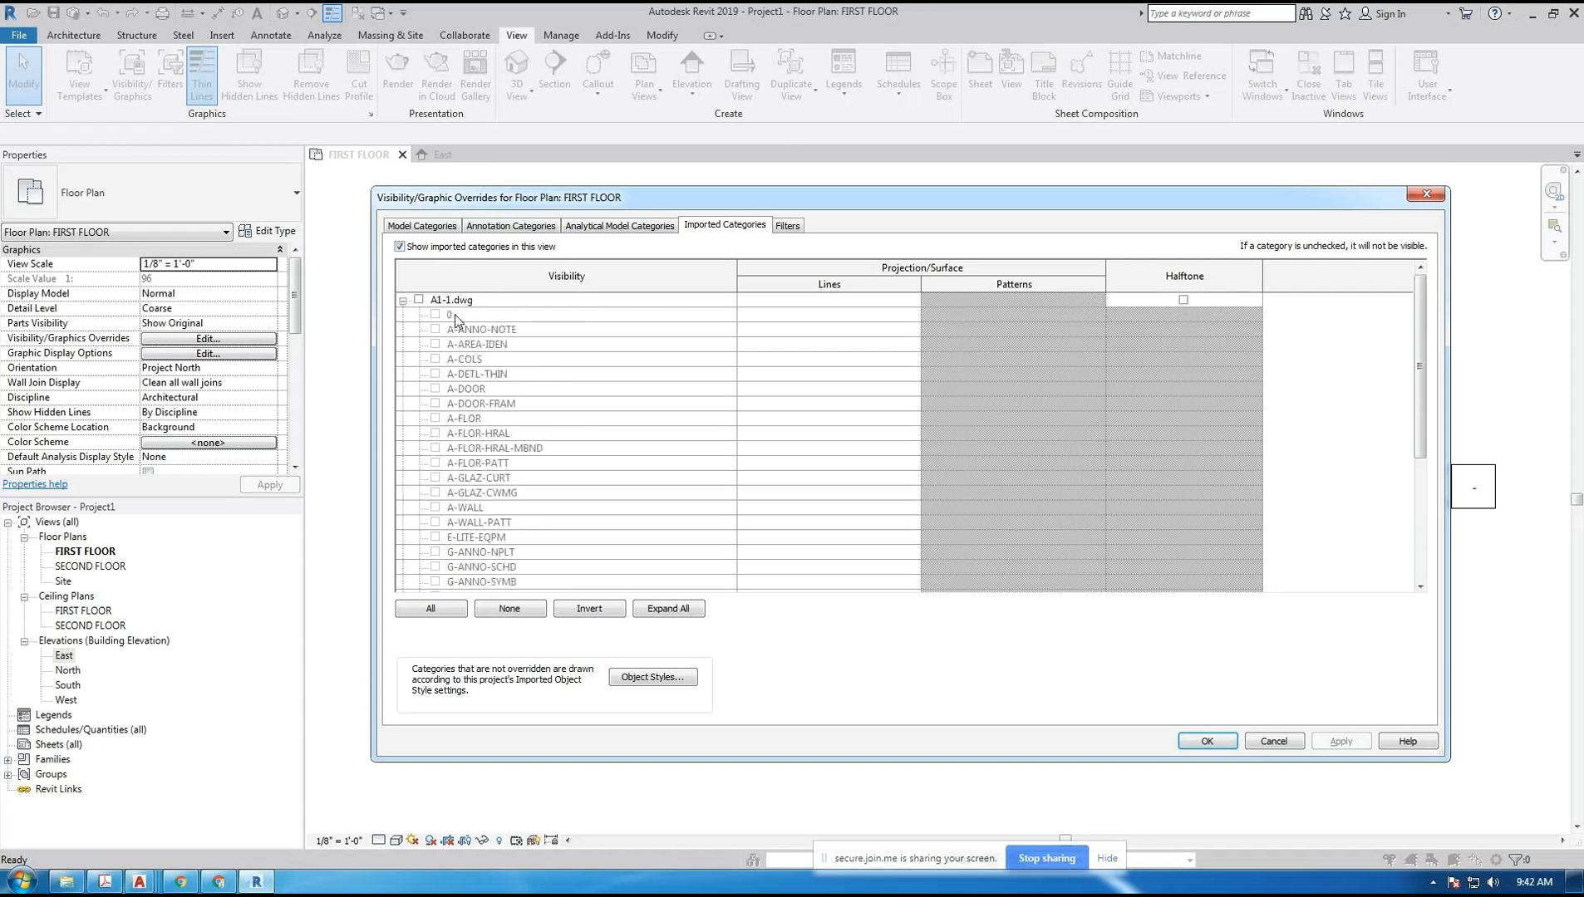
pyautogui.click(419, 300)
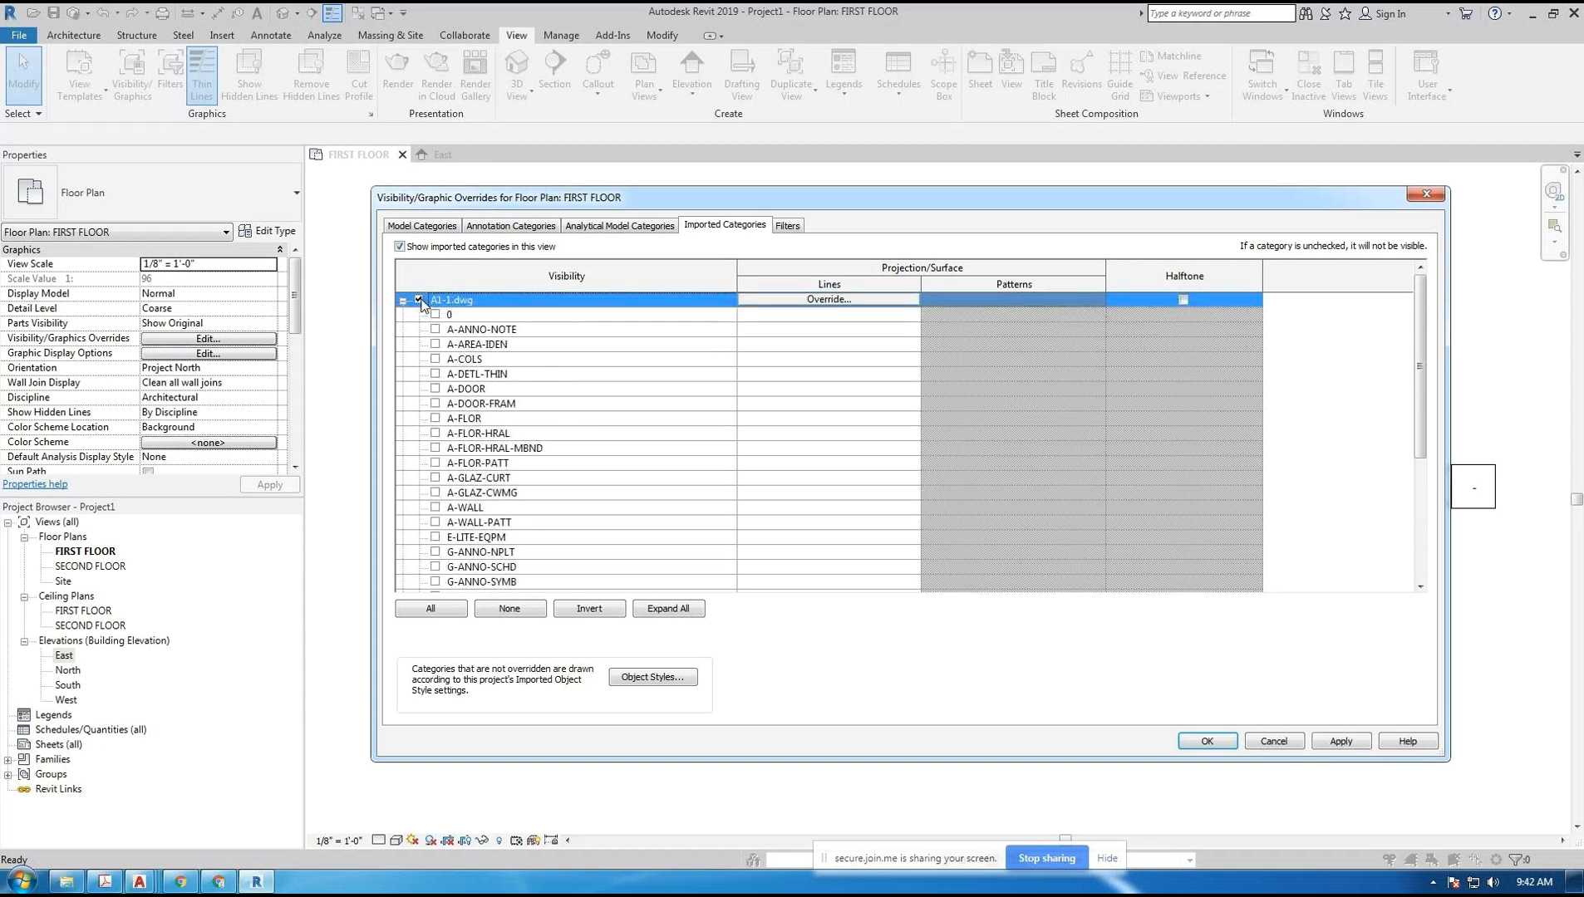
# - Show the wall layers A-WALL and I-WALL of A1-1.dwg in this view
pyautogui.scroll(-1, 486, 482)
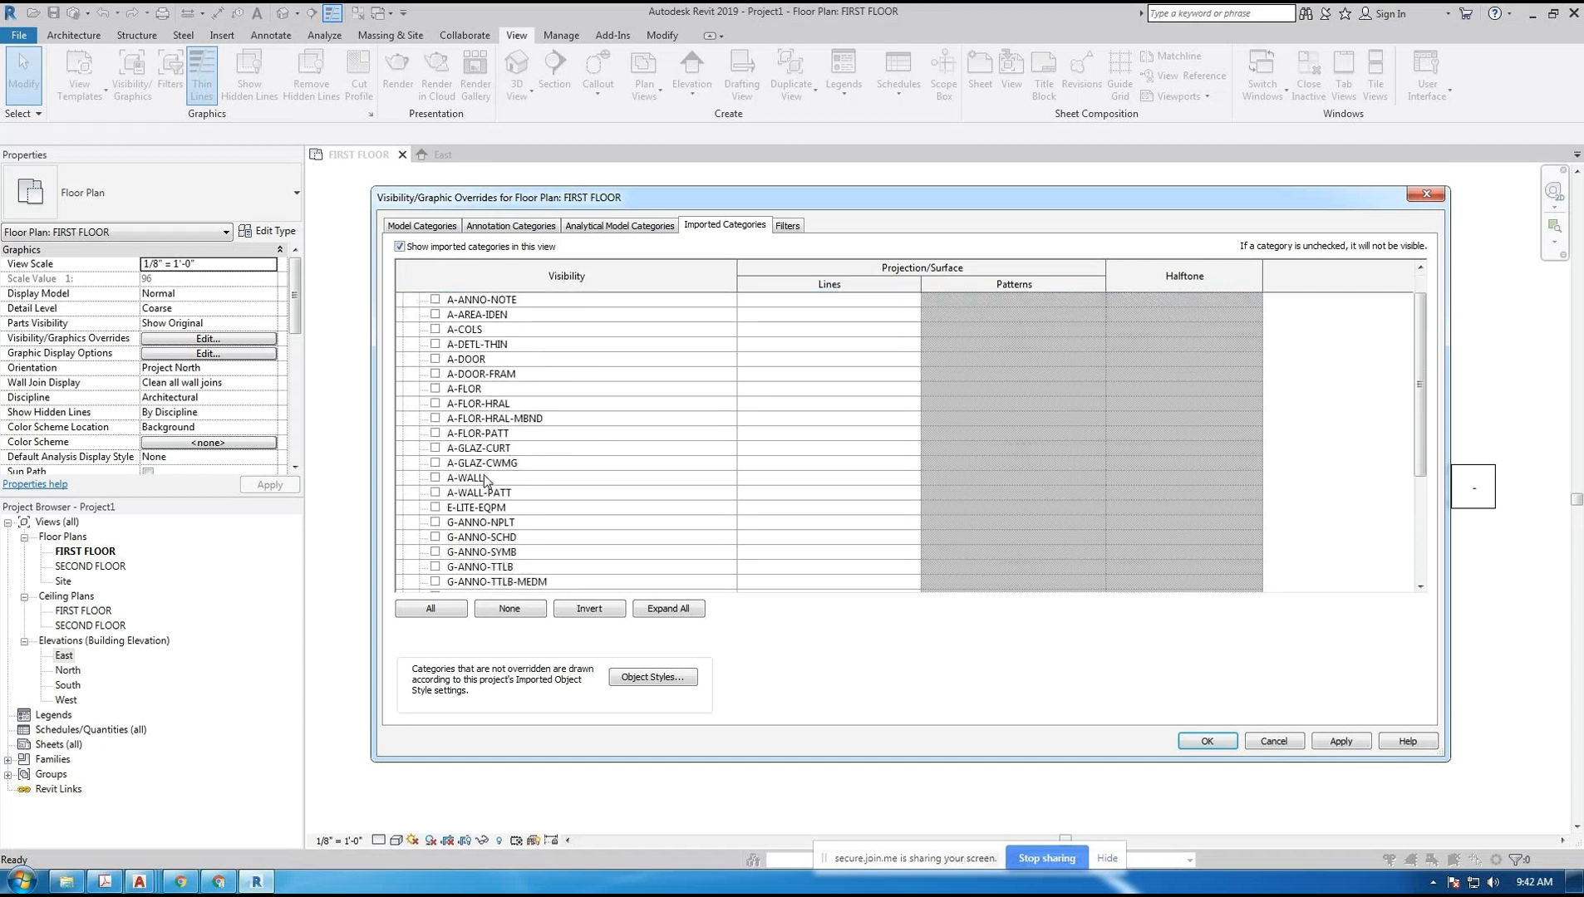
pyautogui.click(434, 477)
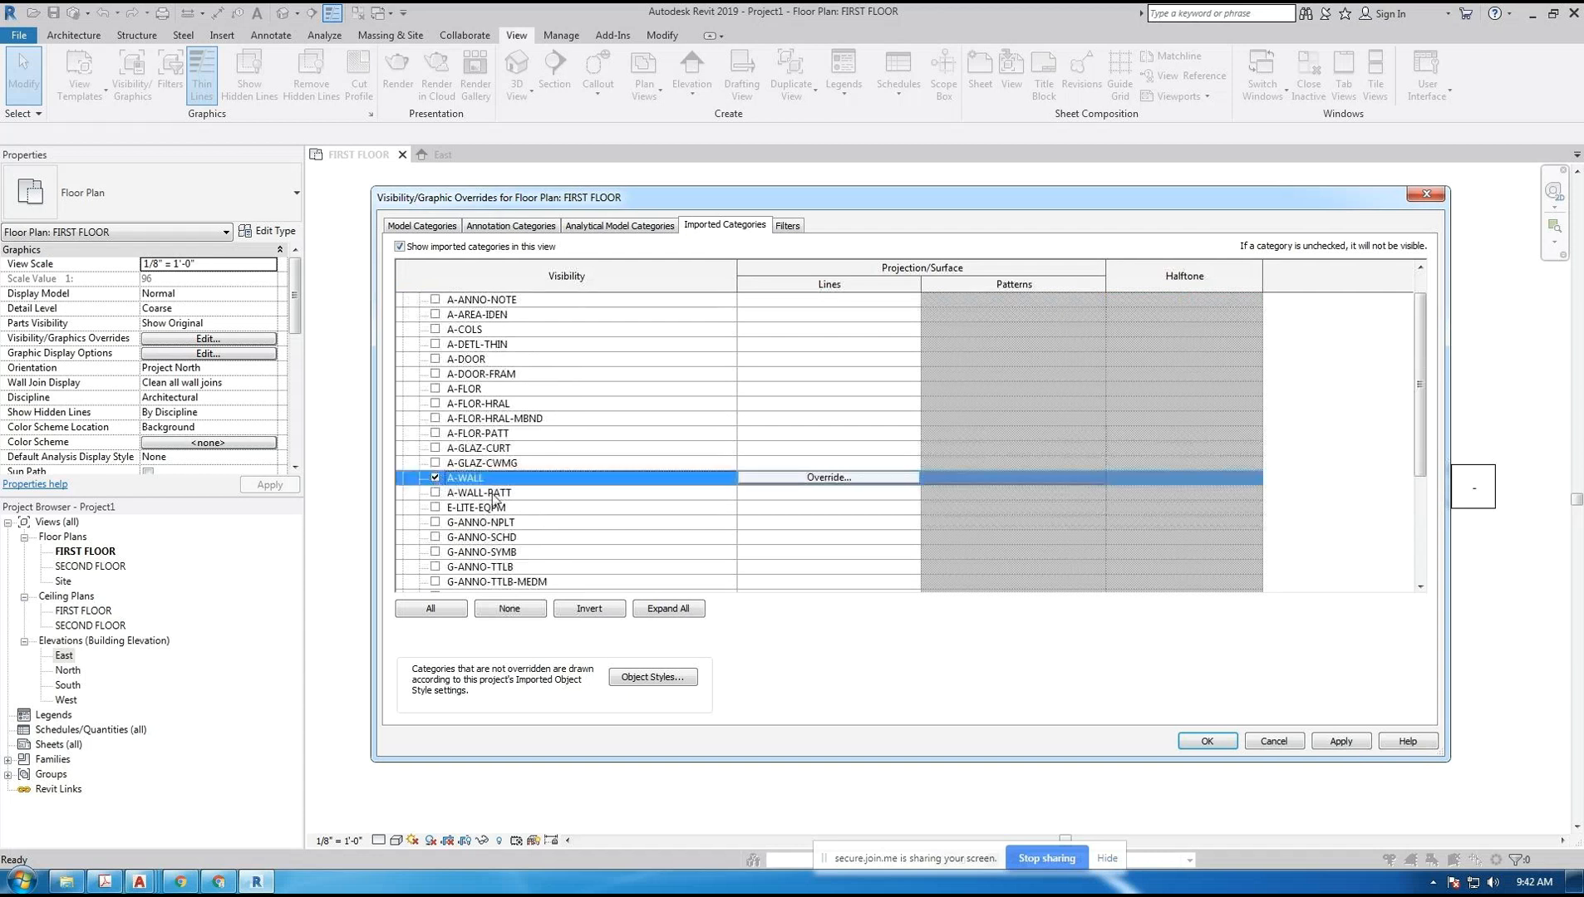
pyautogui.scroll(-3, 550, 444)
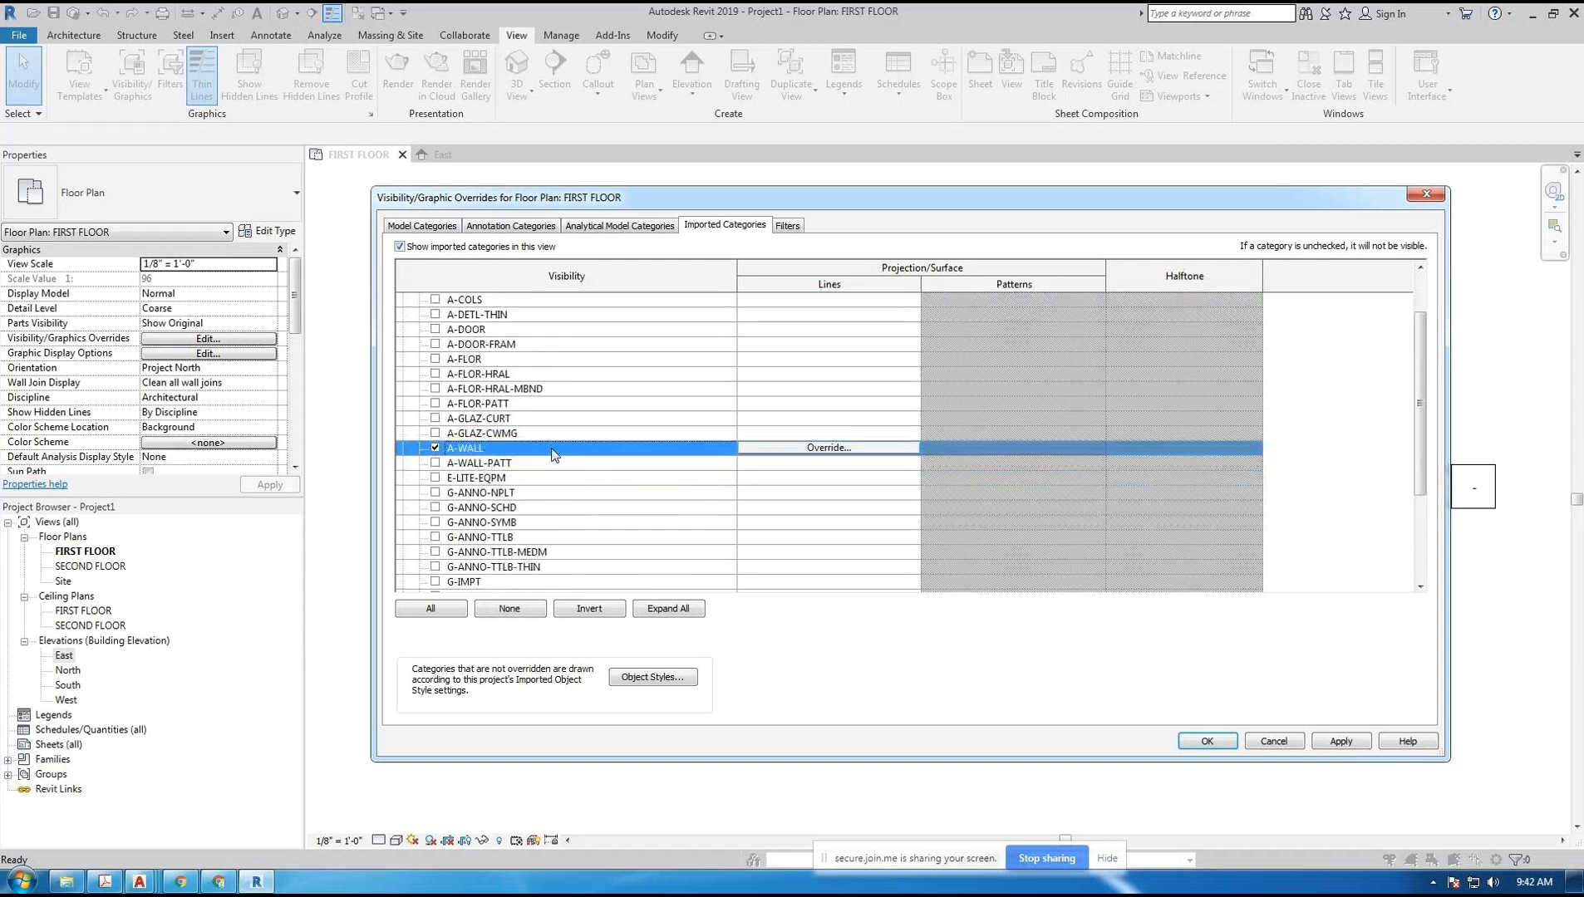
pyautogui.scroll(-1, 490, 527)
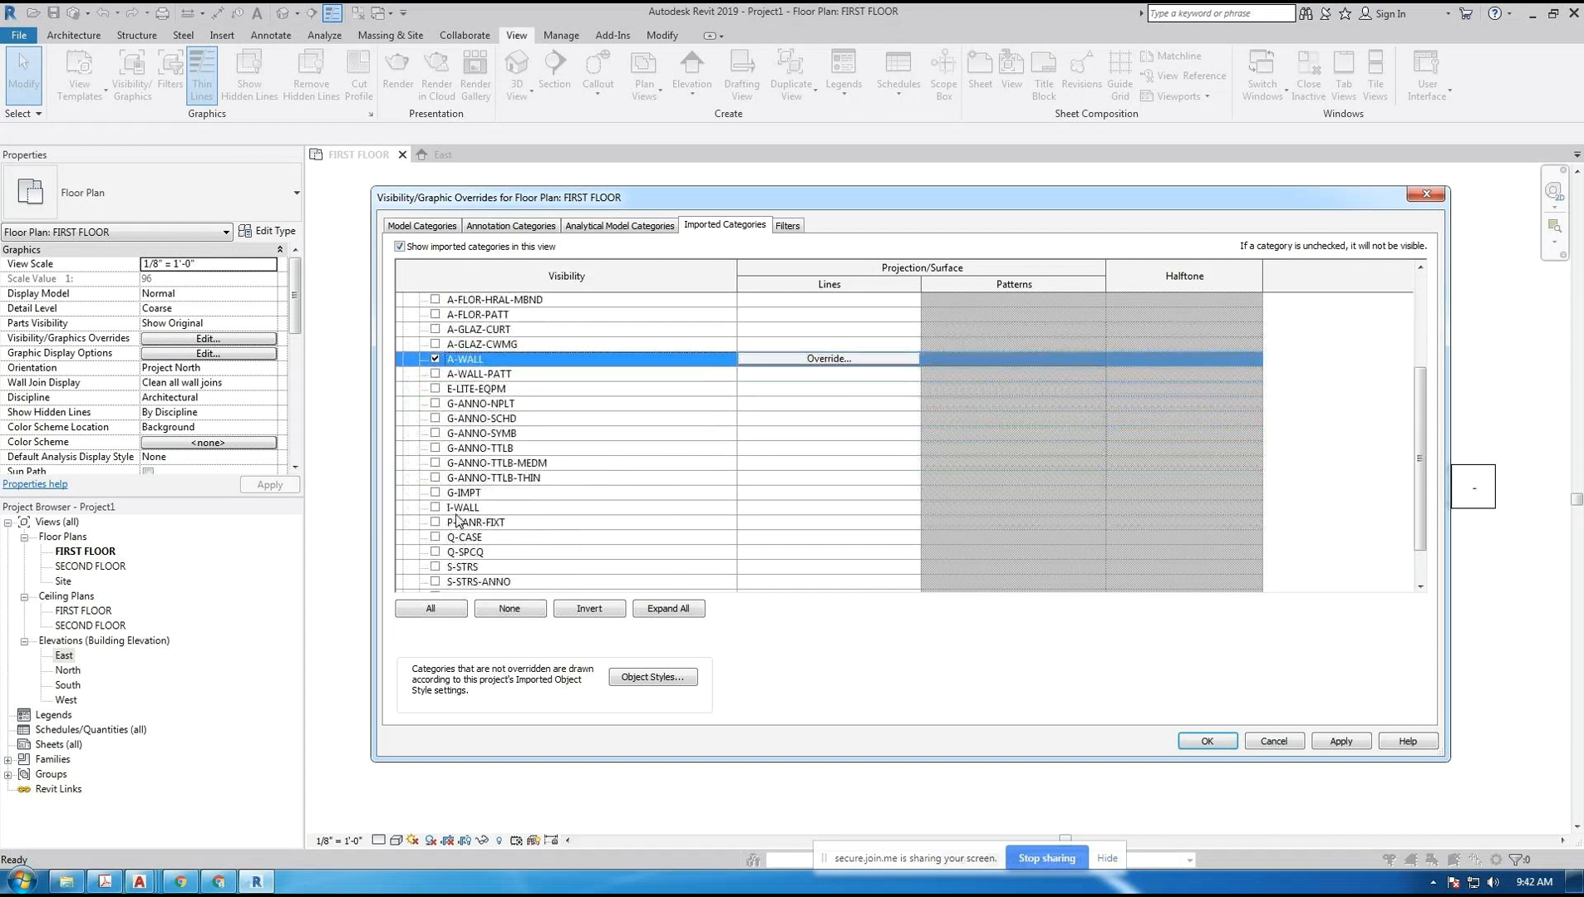
pyautogui.click(436, 507)
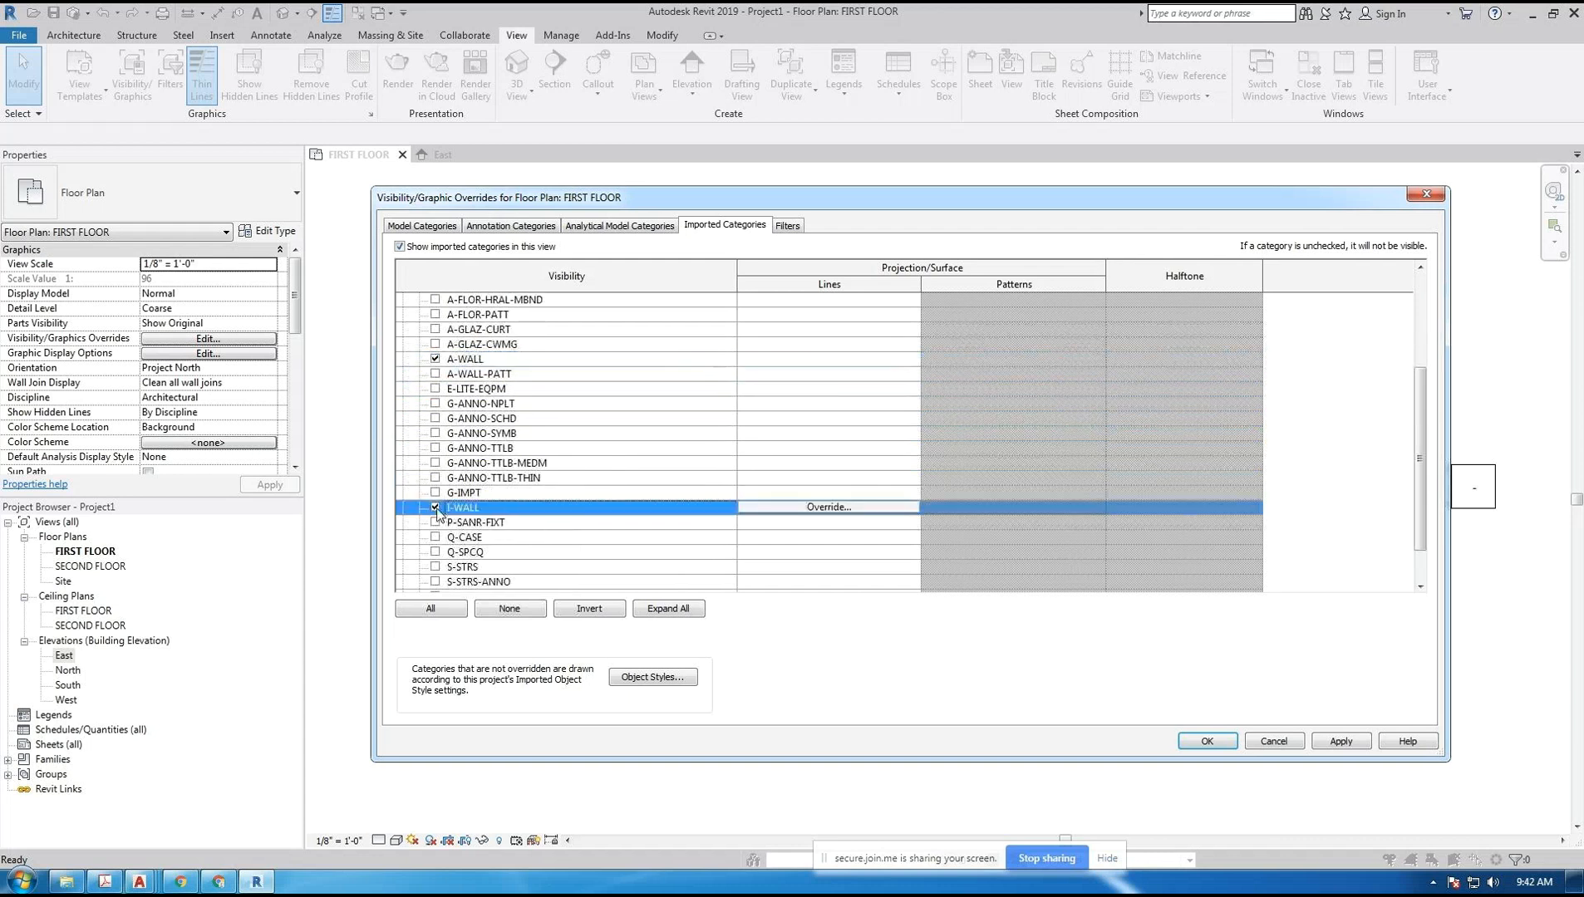
# - Show the glazing layers A-GLAZ-CURT and A-GLAZ-CWMG of A1-1.dwg and apply the overrides to the view
pyautogui.scroll(-2, 559, 480)
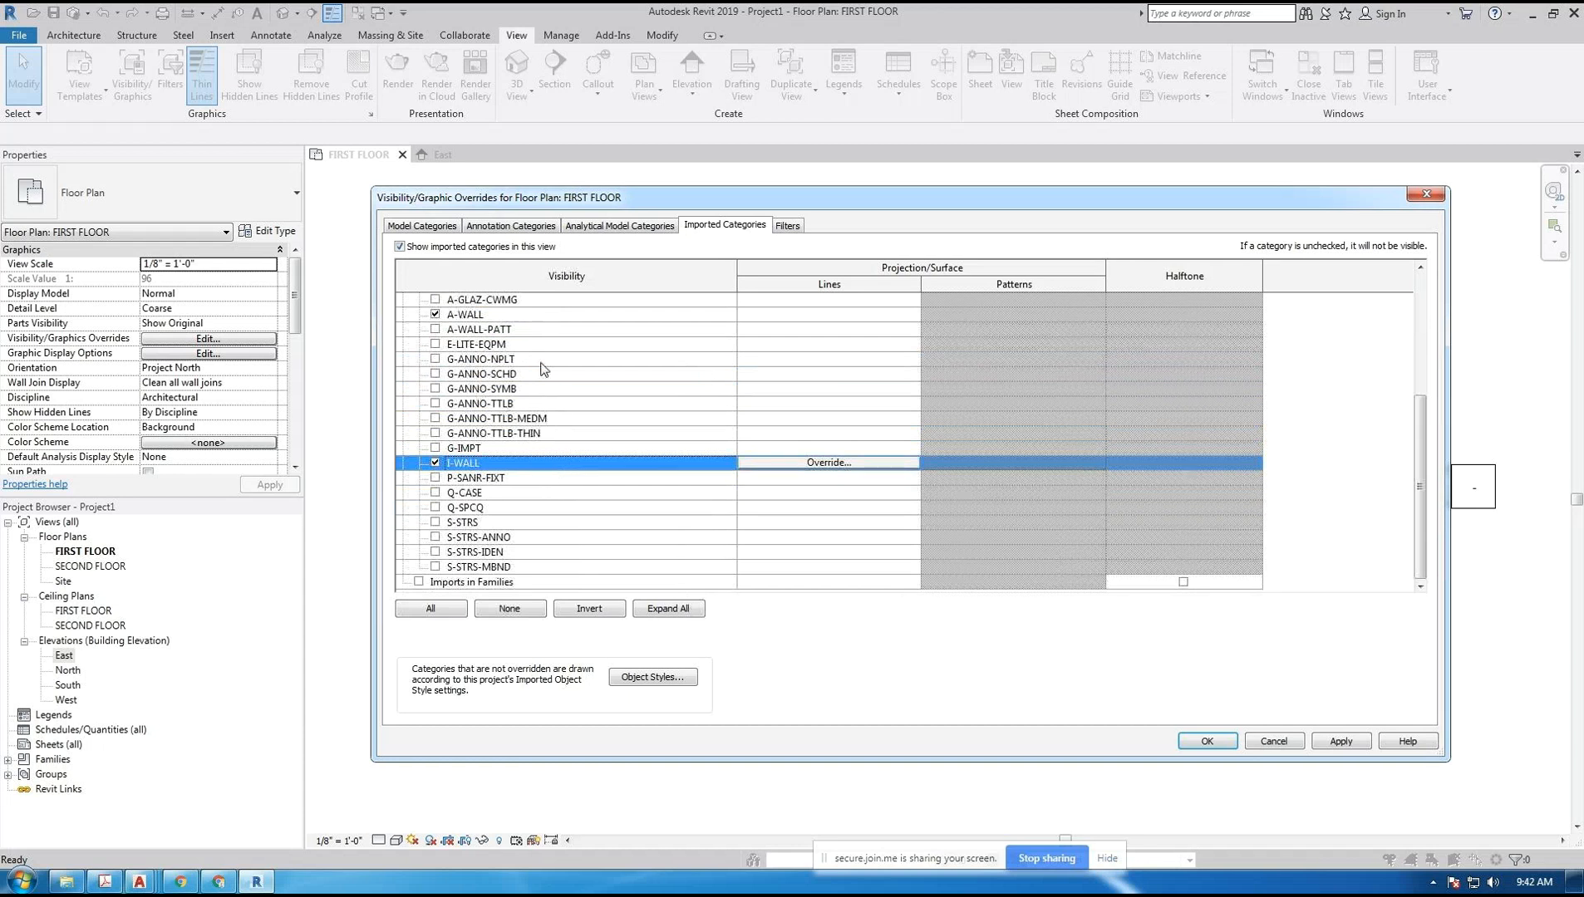
pyautogui.scroll(2, 541, 374)
pyautogui.scroll(3, 541, 374)
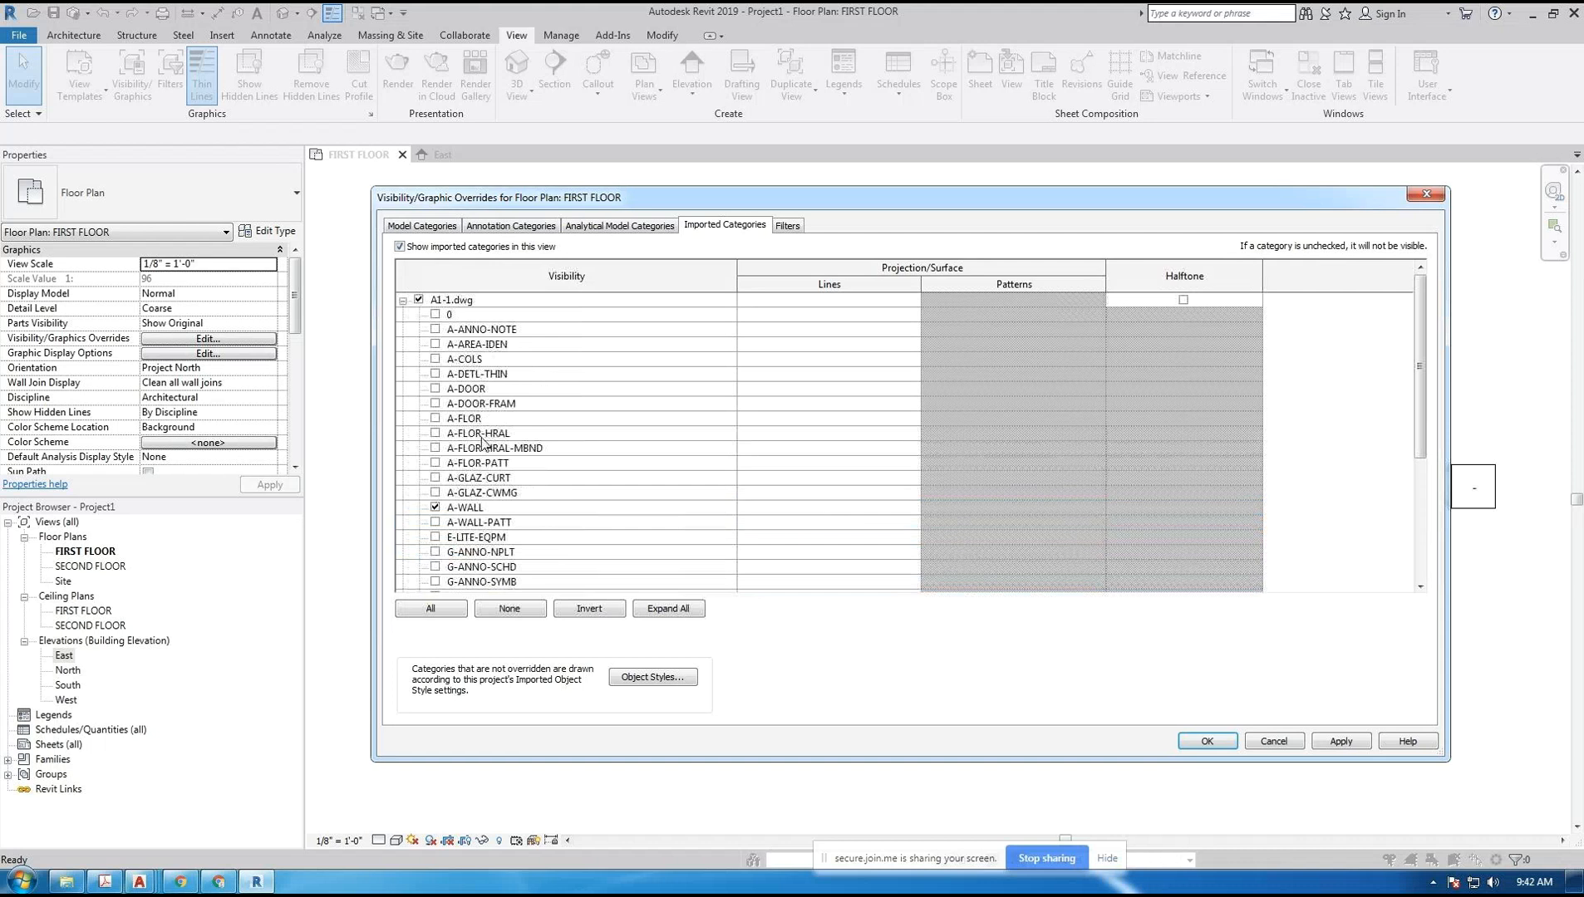
pyautogui.scroll(-2, 486, 432)
pyautogui.click(435, 418)
pyautogui.click(434, 433)
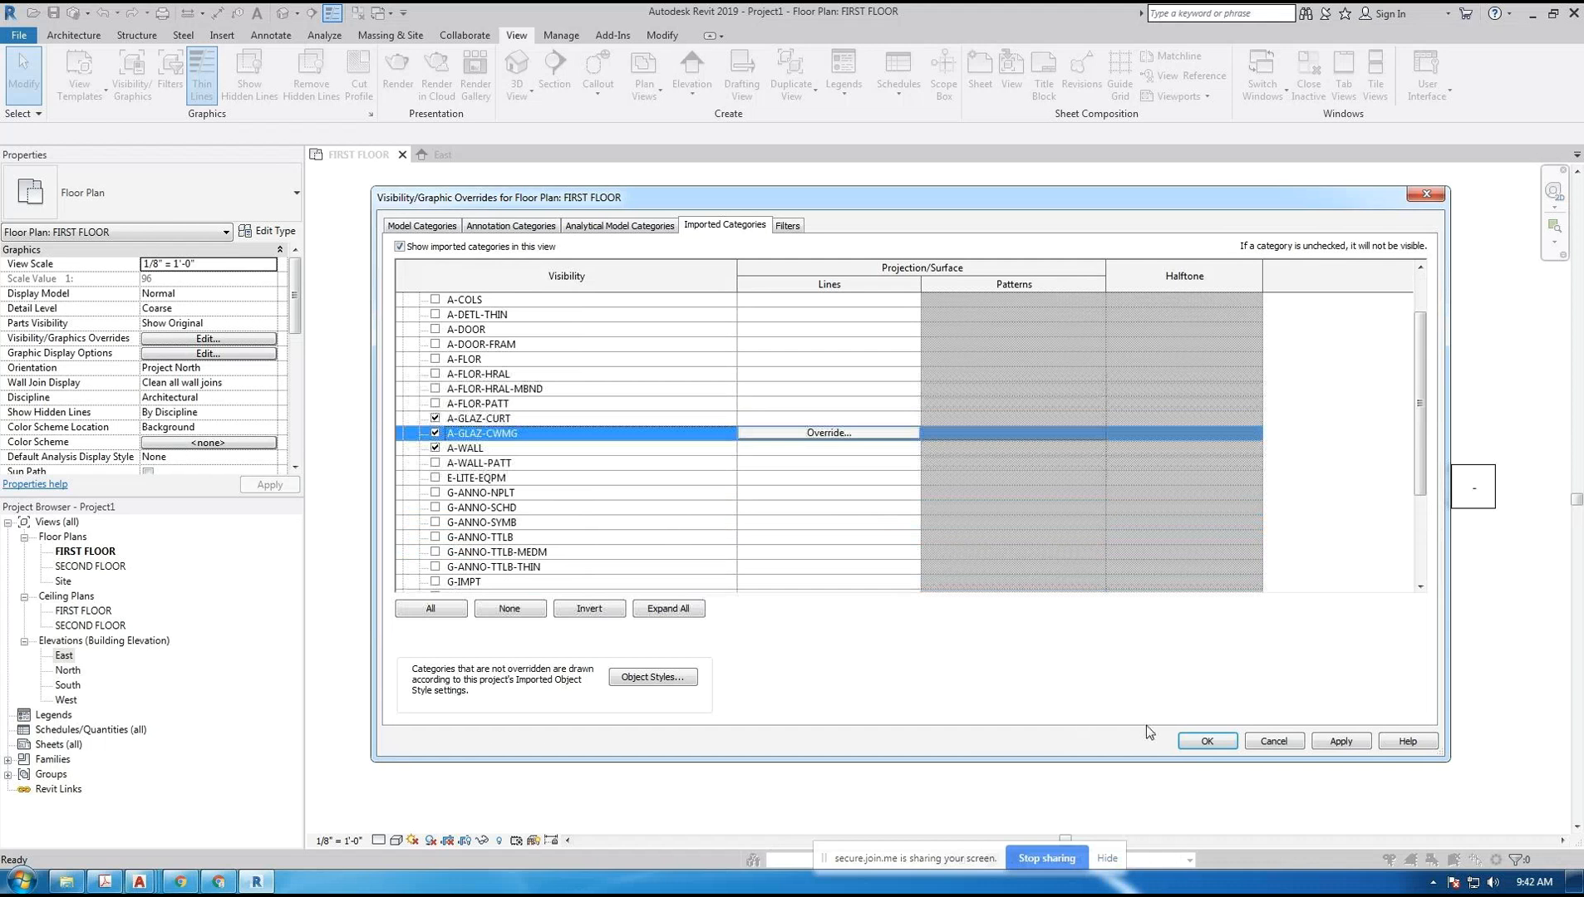
pyautogui.click(1340, 741)
pyautogui.scroll(-3, 1272, 741)
pyautogui.click(1206, 741)
# - Examine the wall and curtain glazing lines of the linked drawing across the FIRST FLOOR plan
pyautogui.scroll(2, 1034, 640)
pyautogui.scroll(2, 790, 415)
pyautogui.moveTo(661, 392); pyautogui.dragTo(683, 481, button='middle')
pyautogui.scroll(-1, 683, 481)
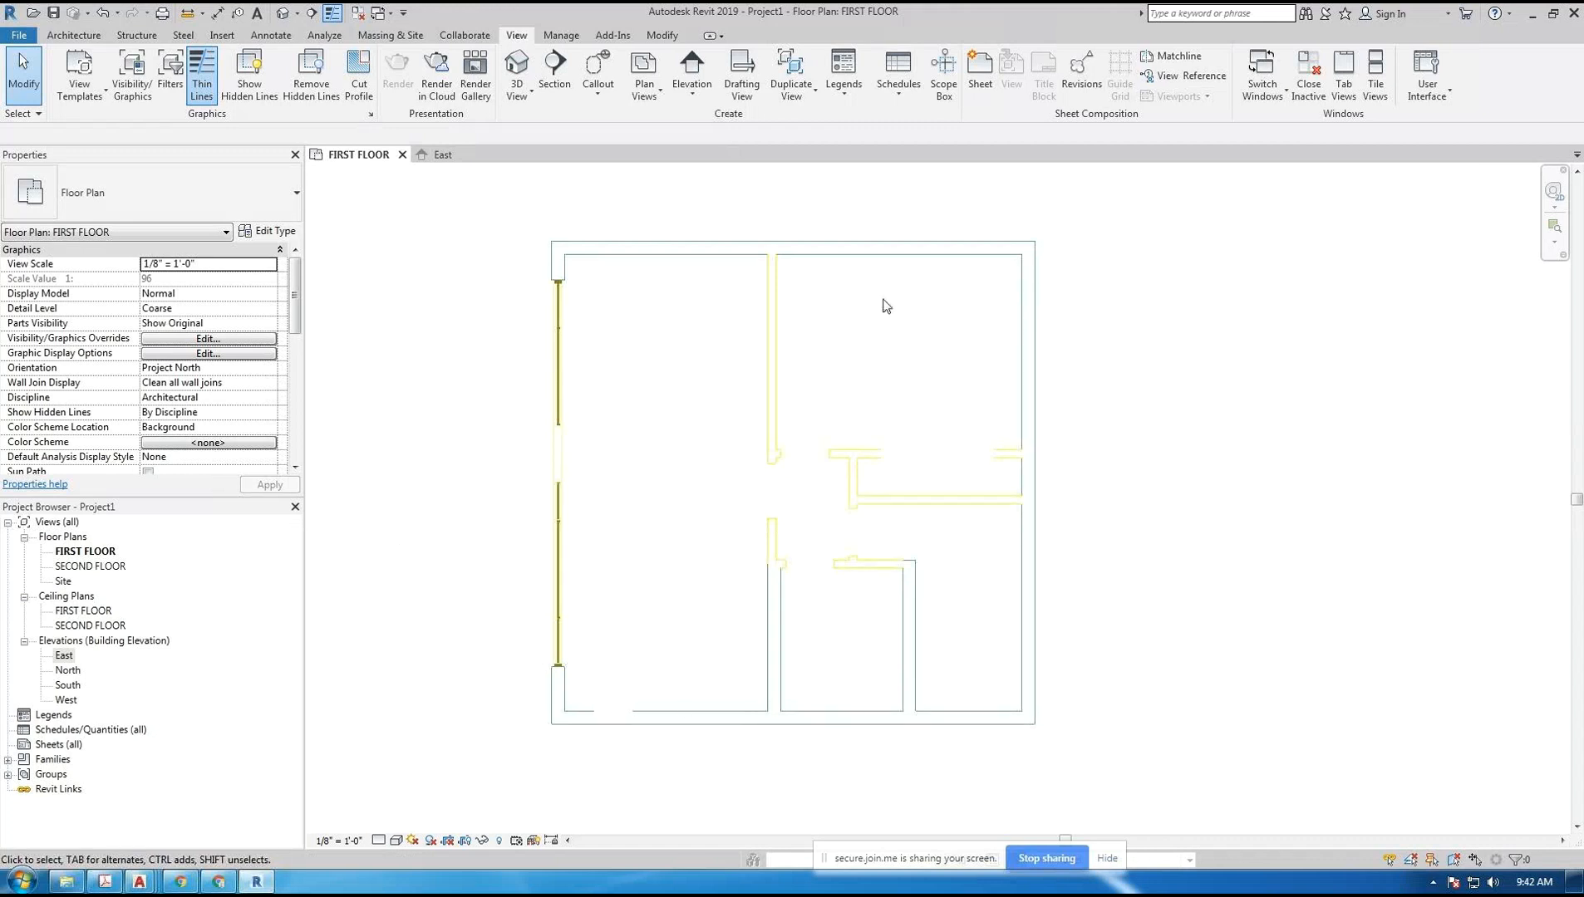
pyautogui.scroll(5, 582, 231)
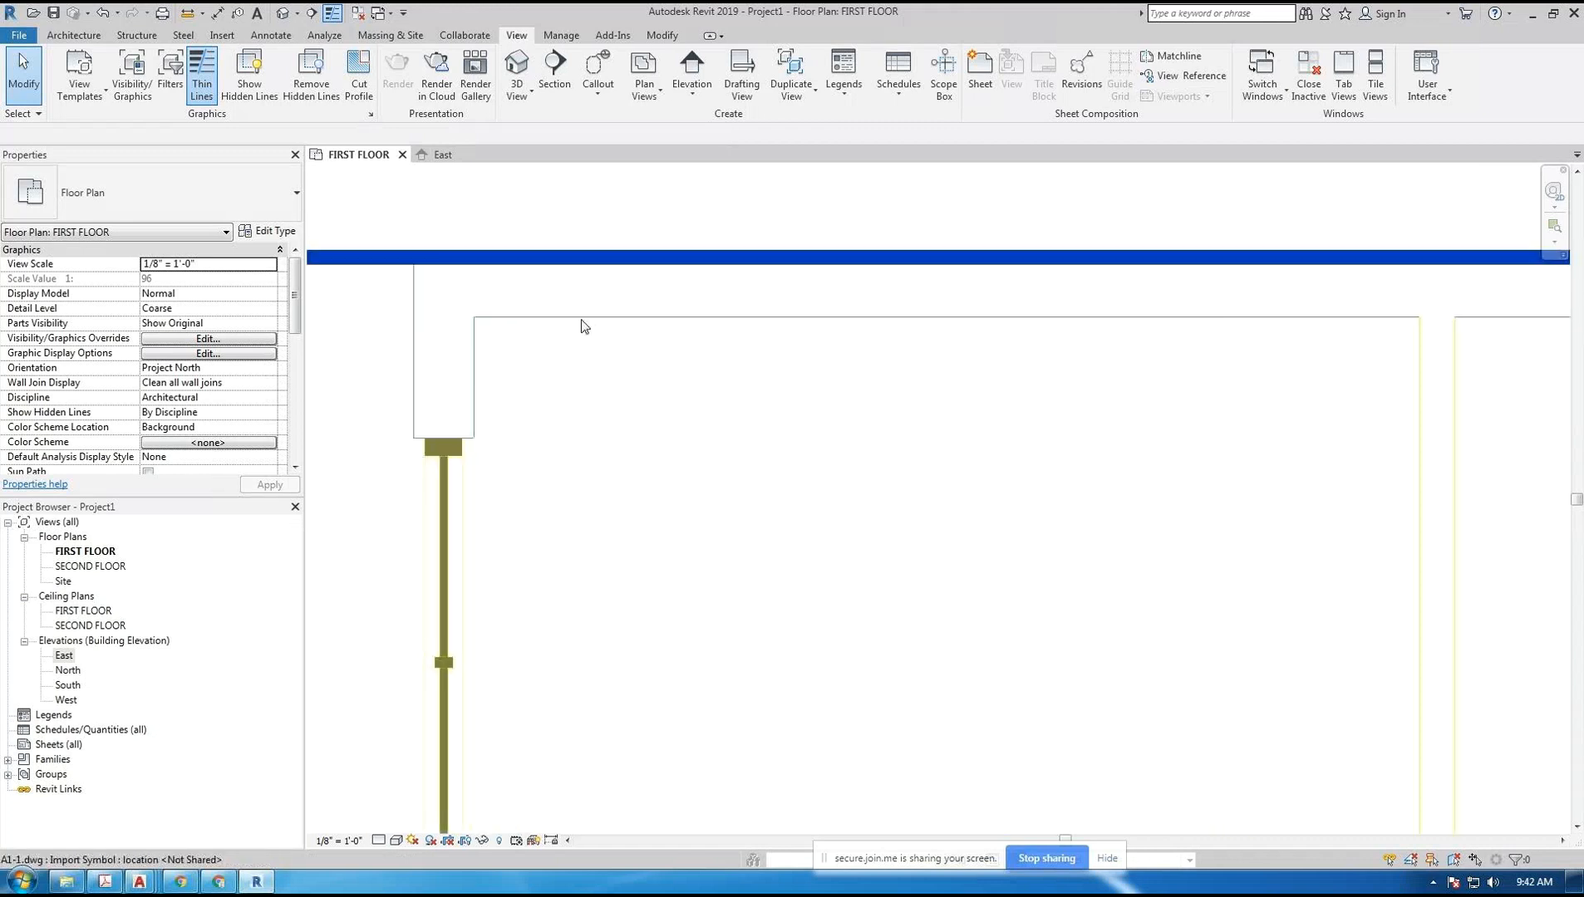
pyautogui.scroll(-4, 611, 405)
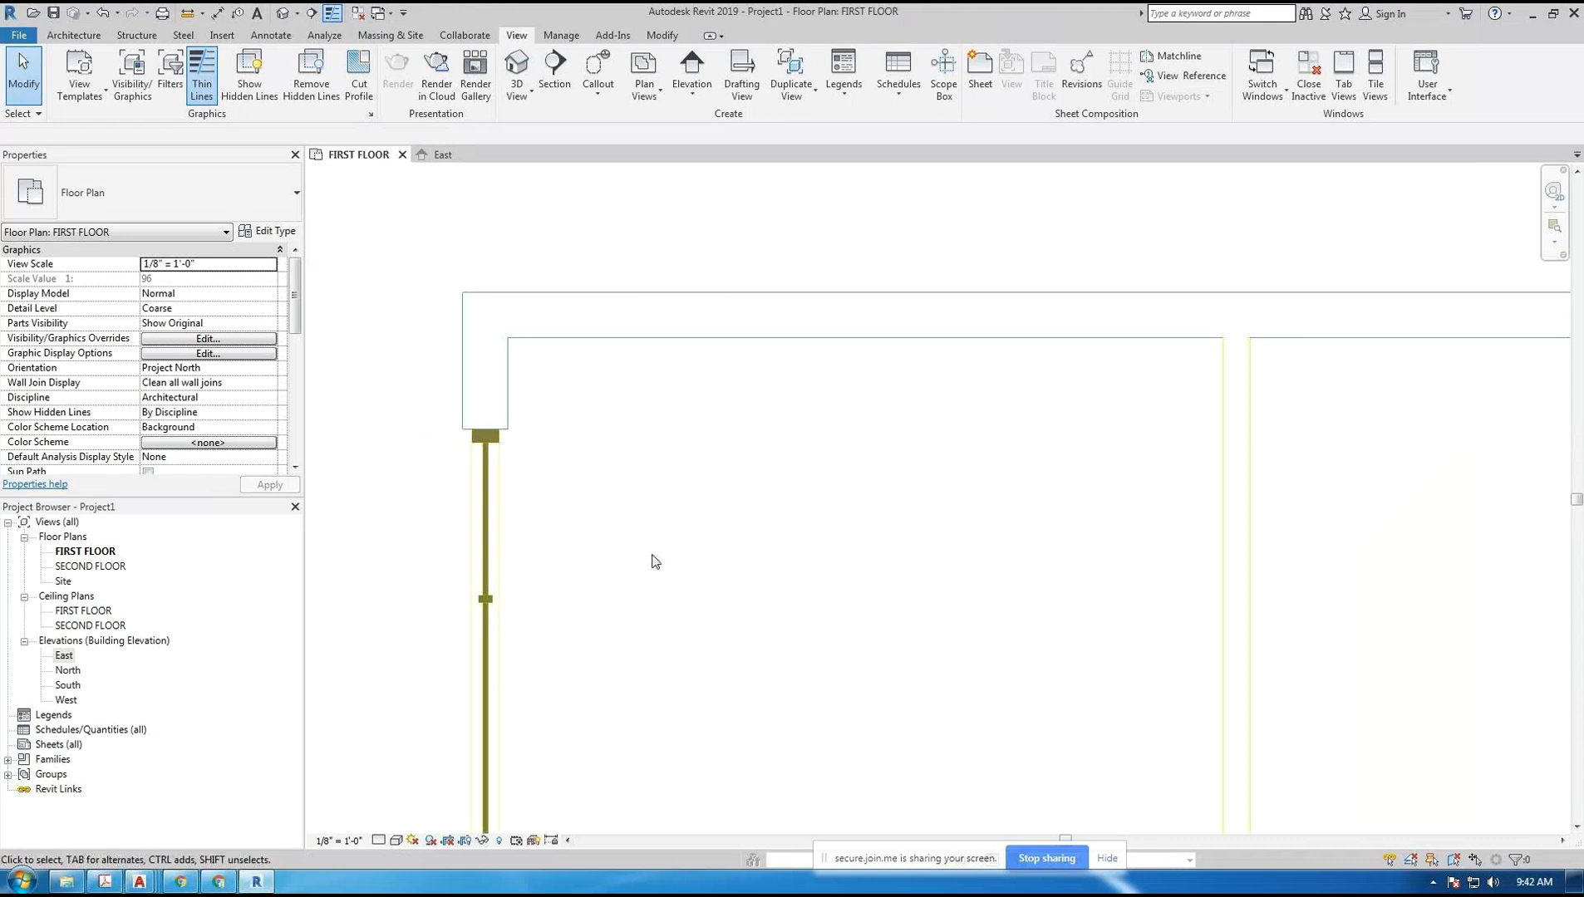
pyautogui.moveTo(972, 626); pyautogui.dragTo(789, 310, button='middle')
pyautogui.scroll(-5, 907, 600)
pyautogui.moveTo(918, 613); pyautogui.dragTo(690, 438, button='middle')
pyautogui.scroll(-1, 857, 450)
pyautogui.scroll(-2, 689, 434)
pyautogui.scroll(2, 688, 434)
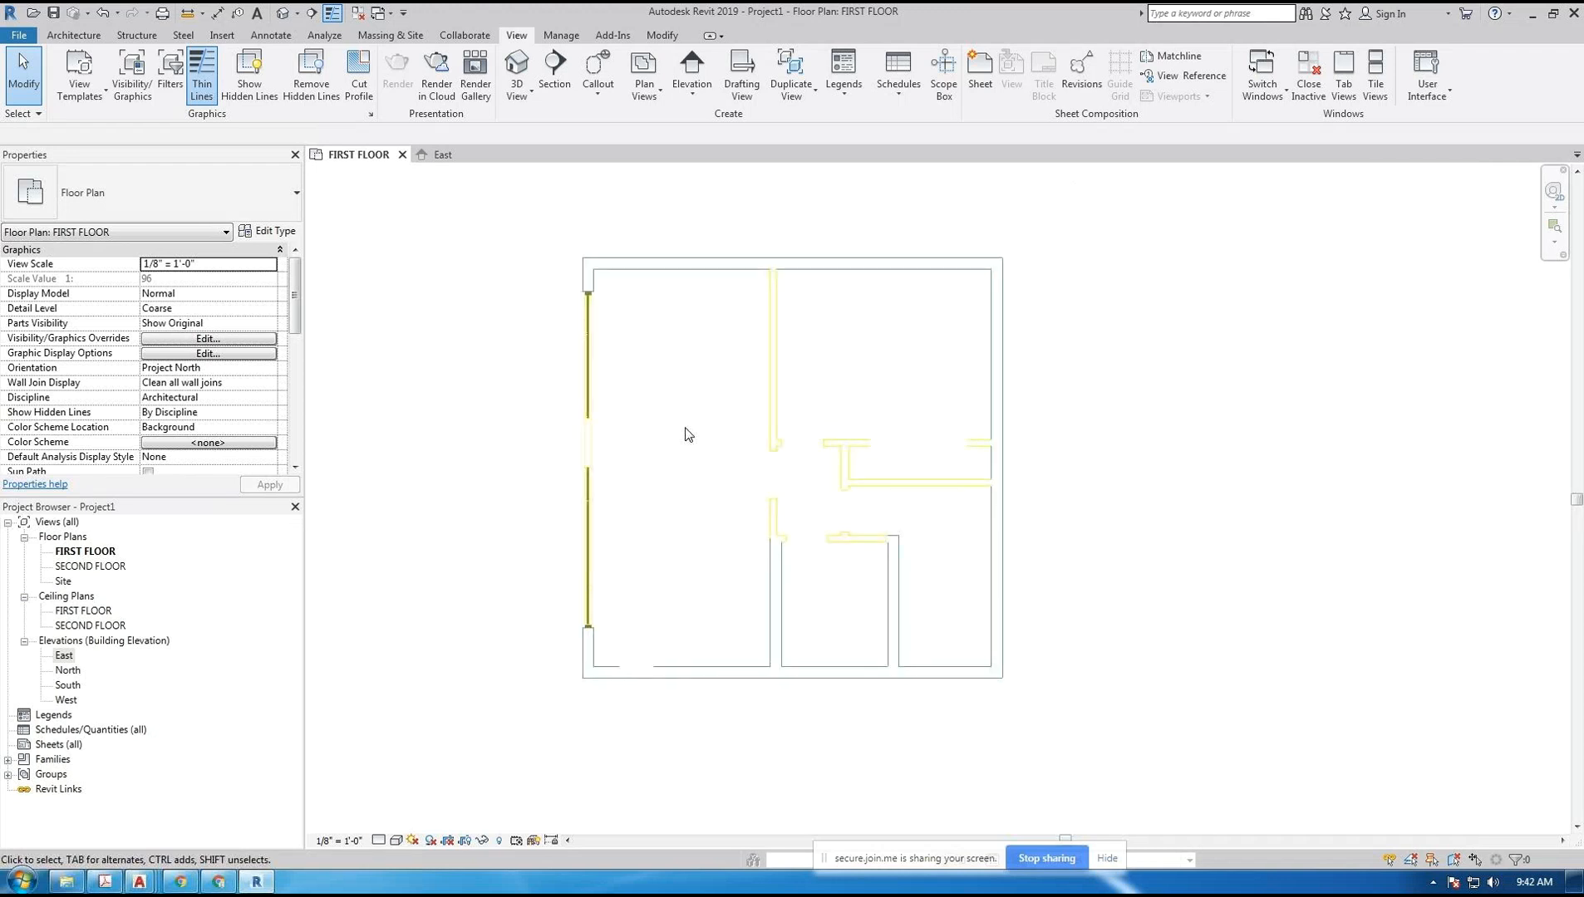
# - Override the projection line pattern of all A1-1.dwg layers with Solid in the FIRST FLOOR visibility overrides
pyautogui.press('v')
pyautogui.press('g')
pyautogui.click(724, 225)
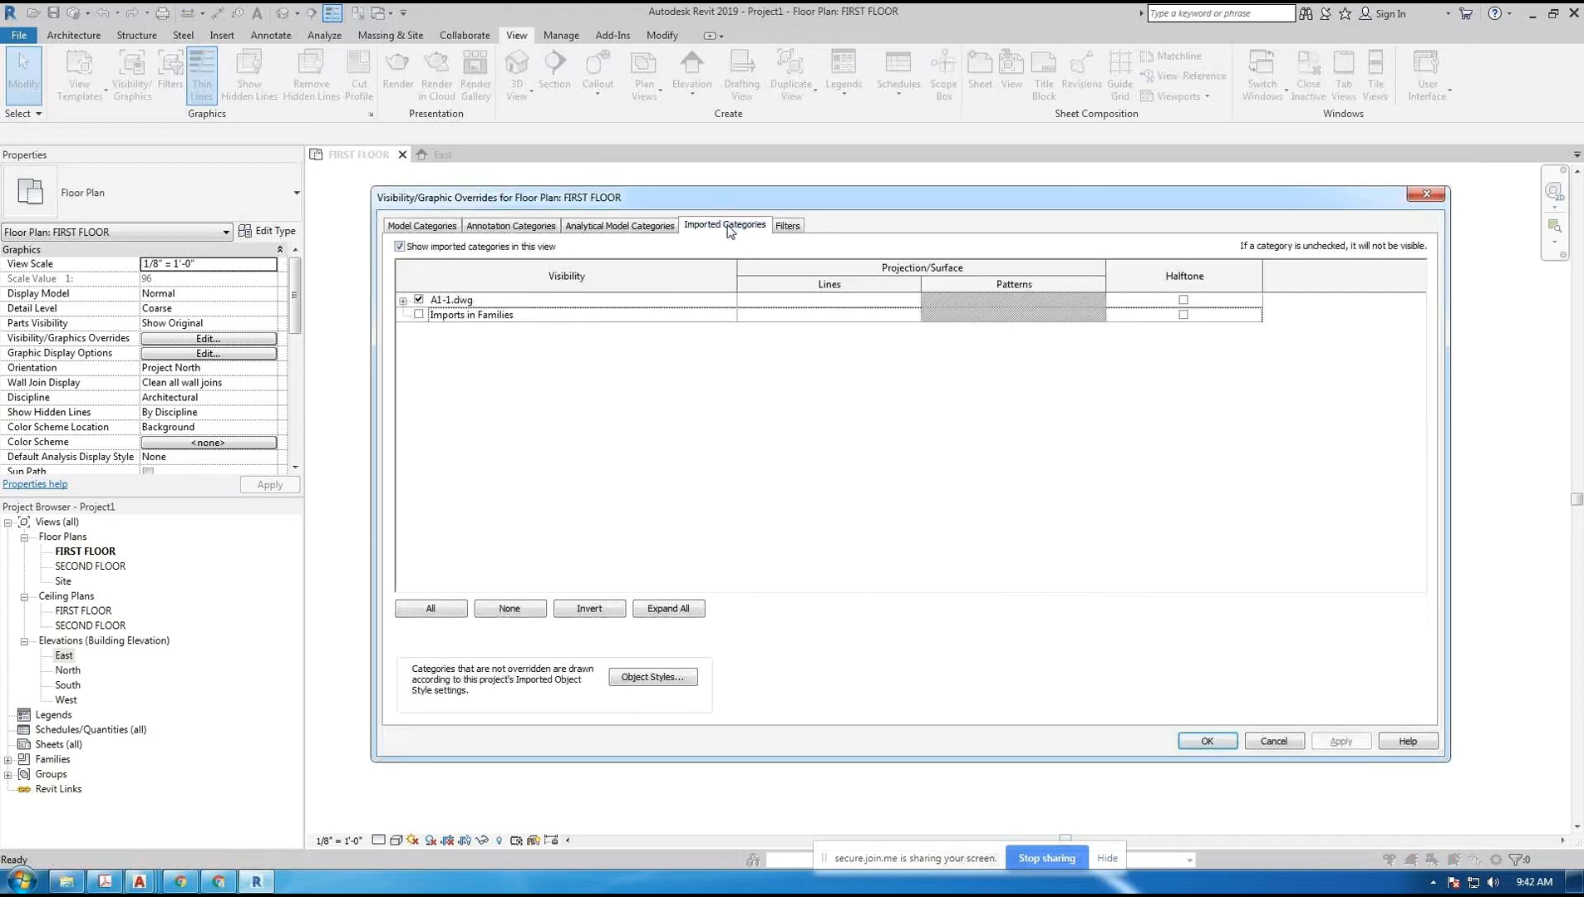
pyautogui.click(402, 300)
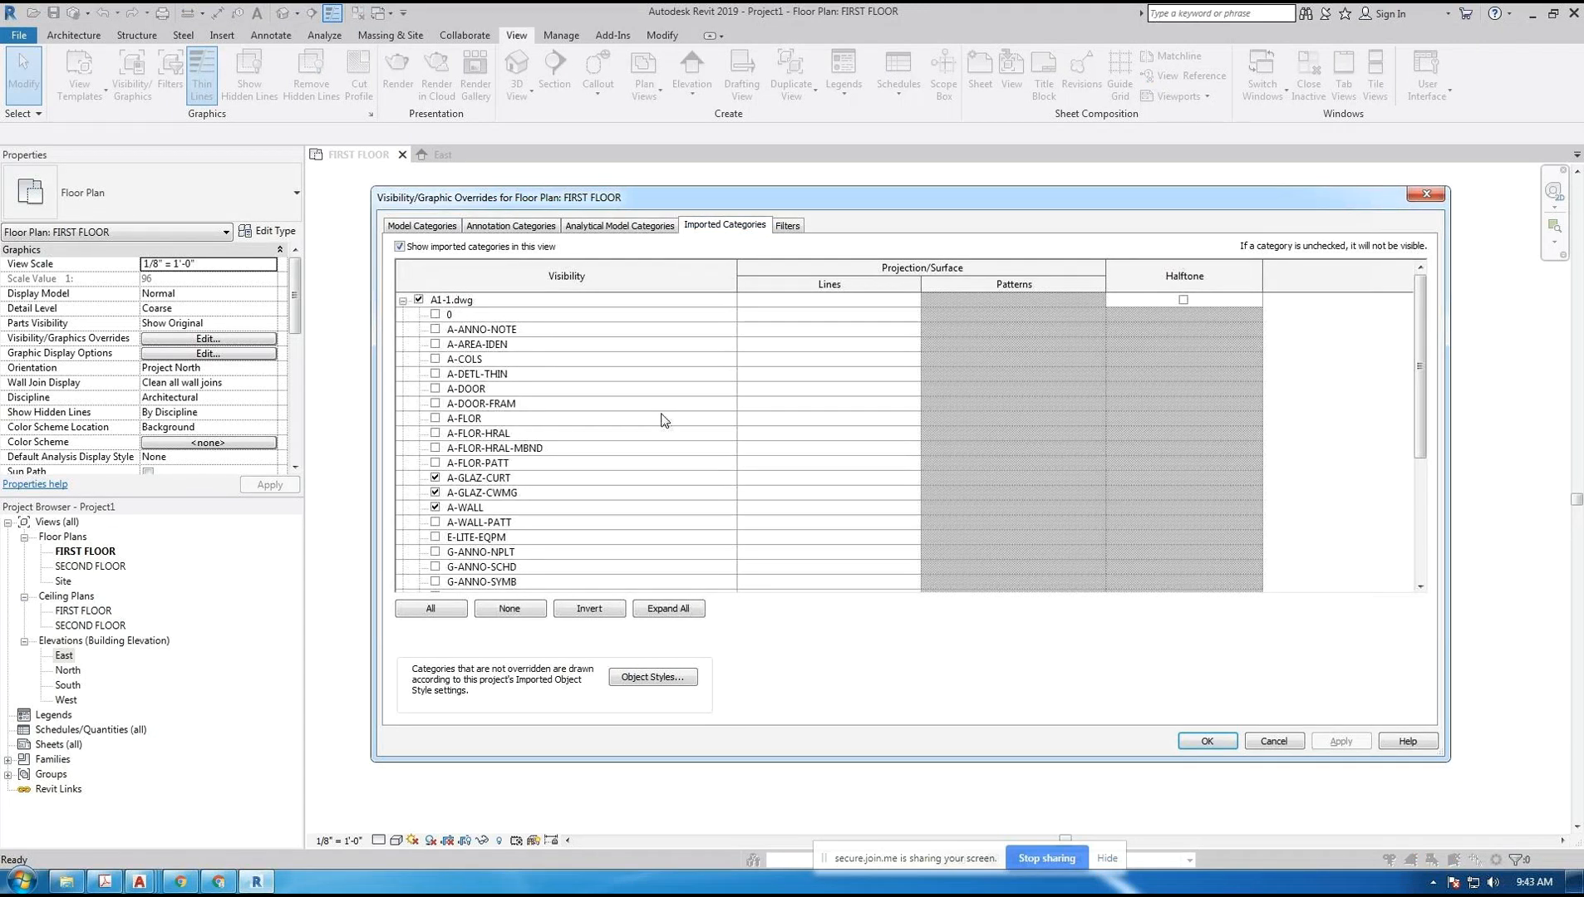
pyautogui.click(453, 614)
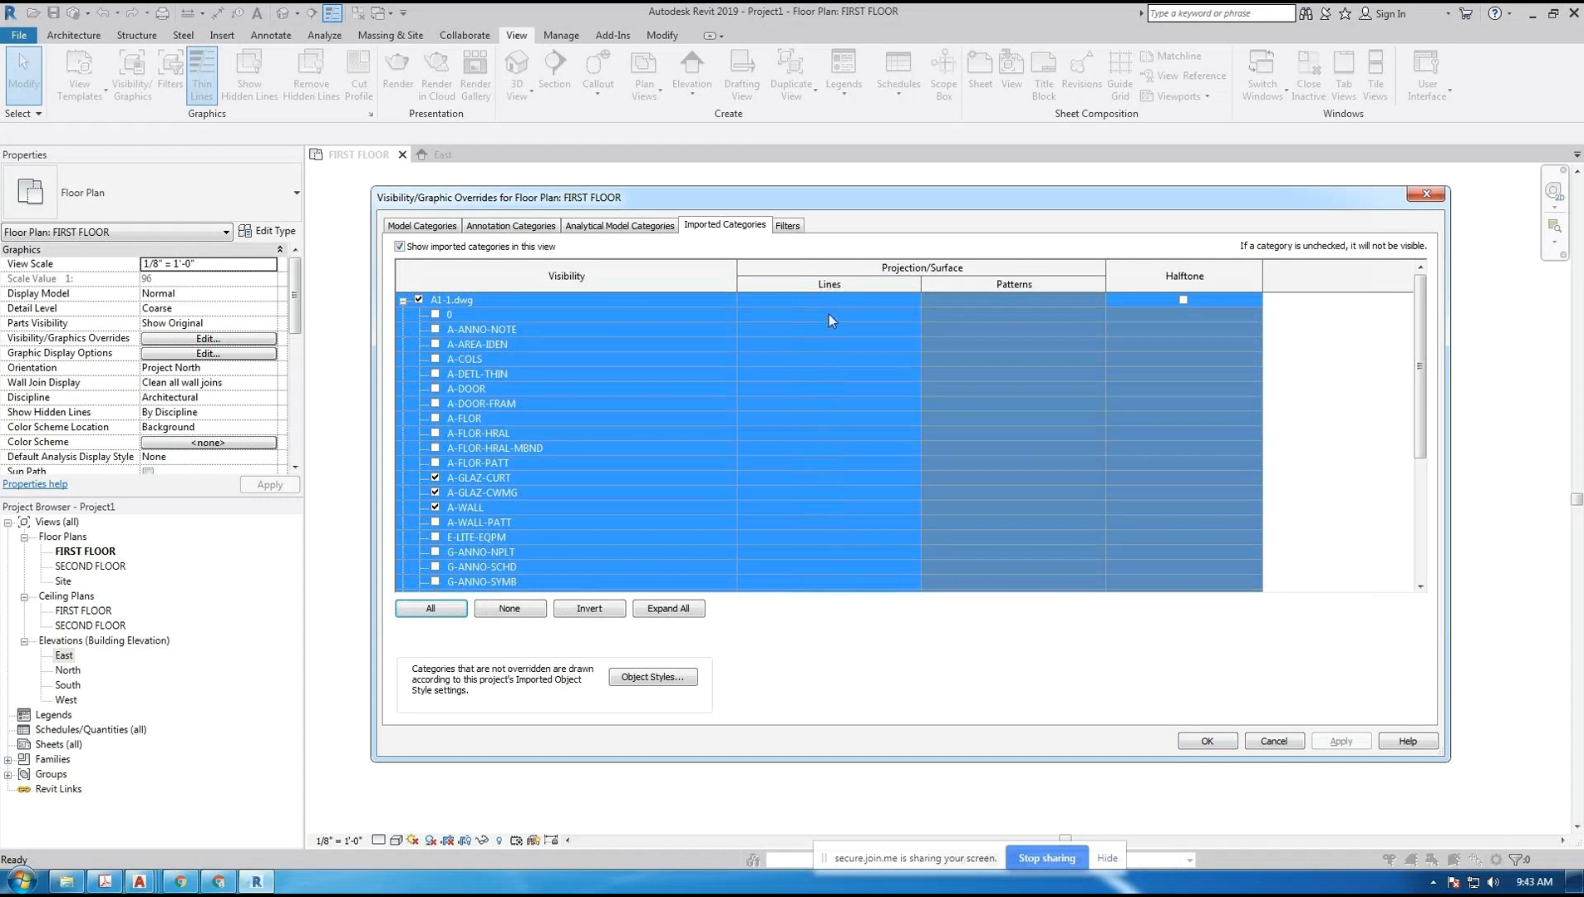
pyautogui.click(815, 404)
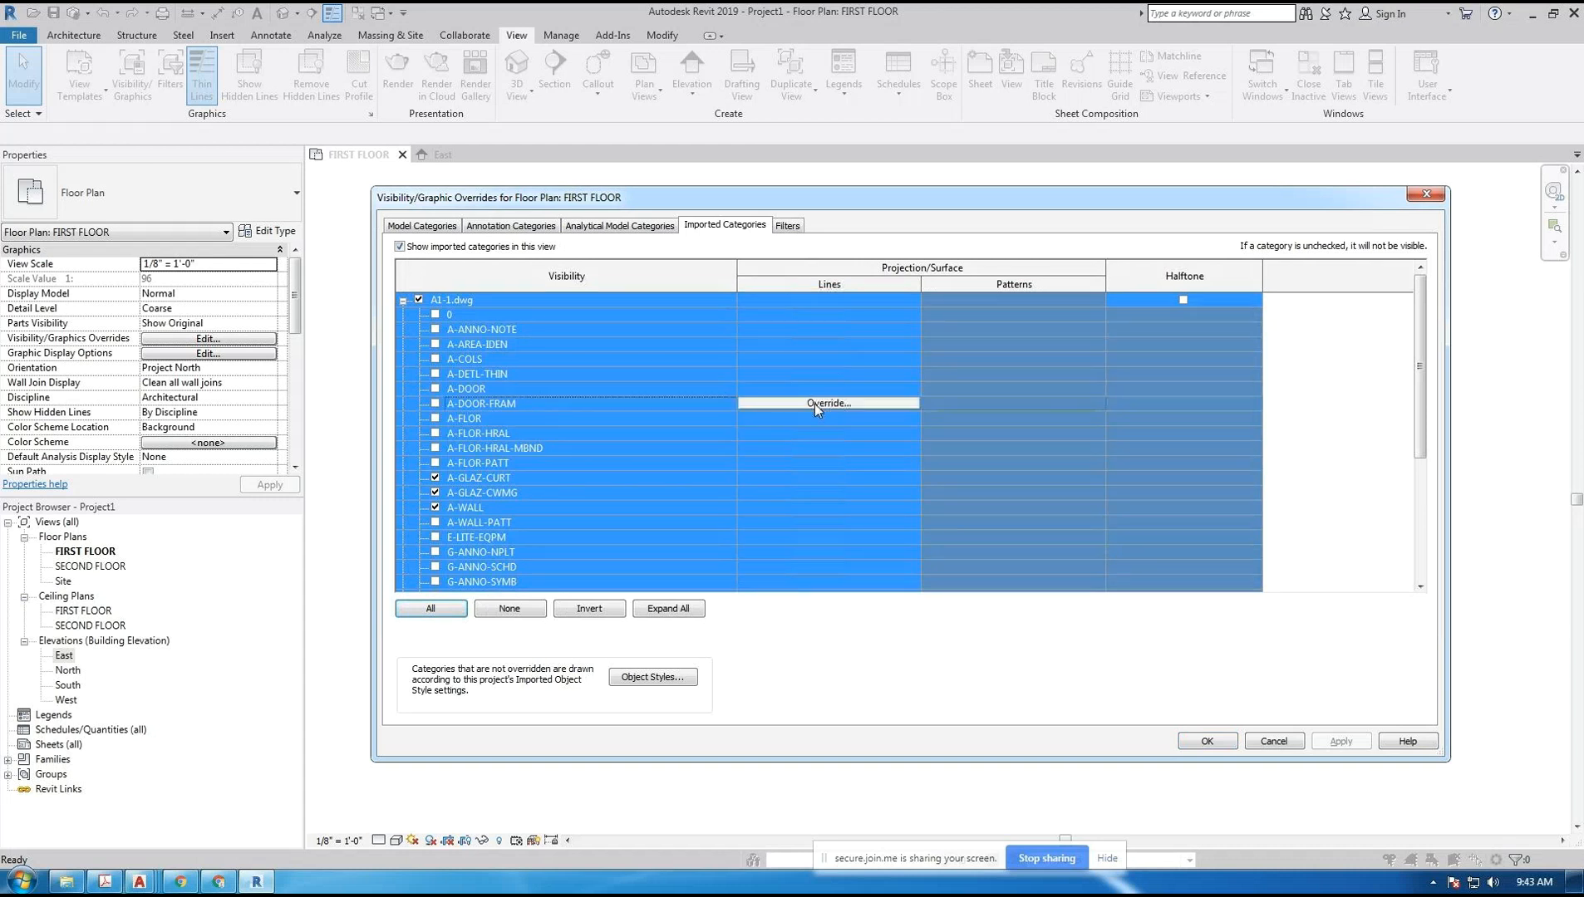
pyautogui.click(827, 404)
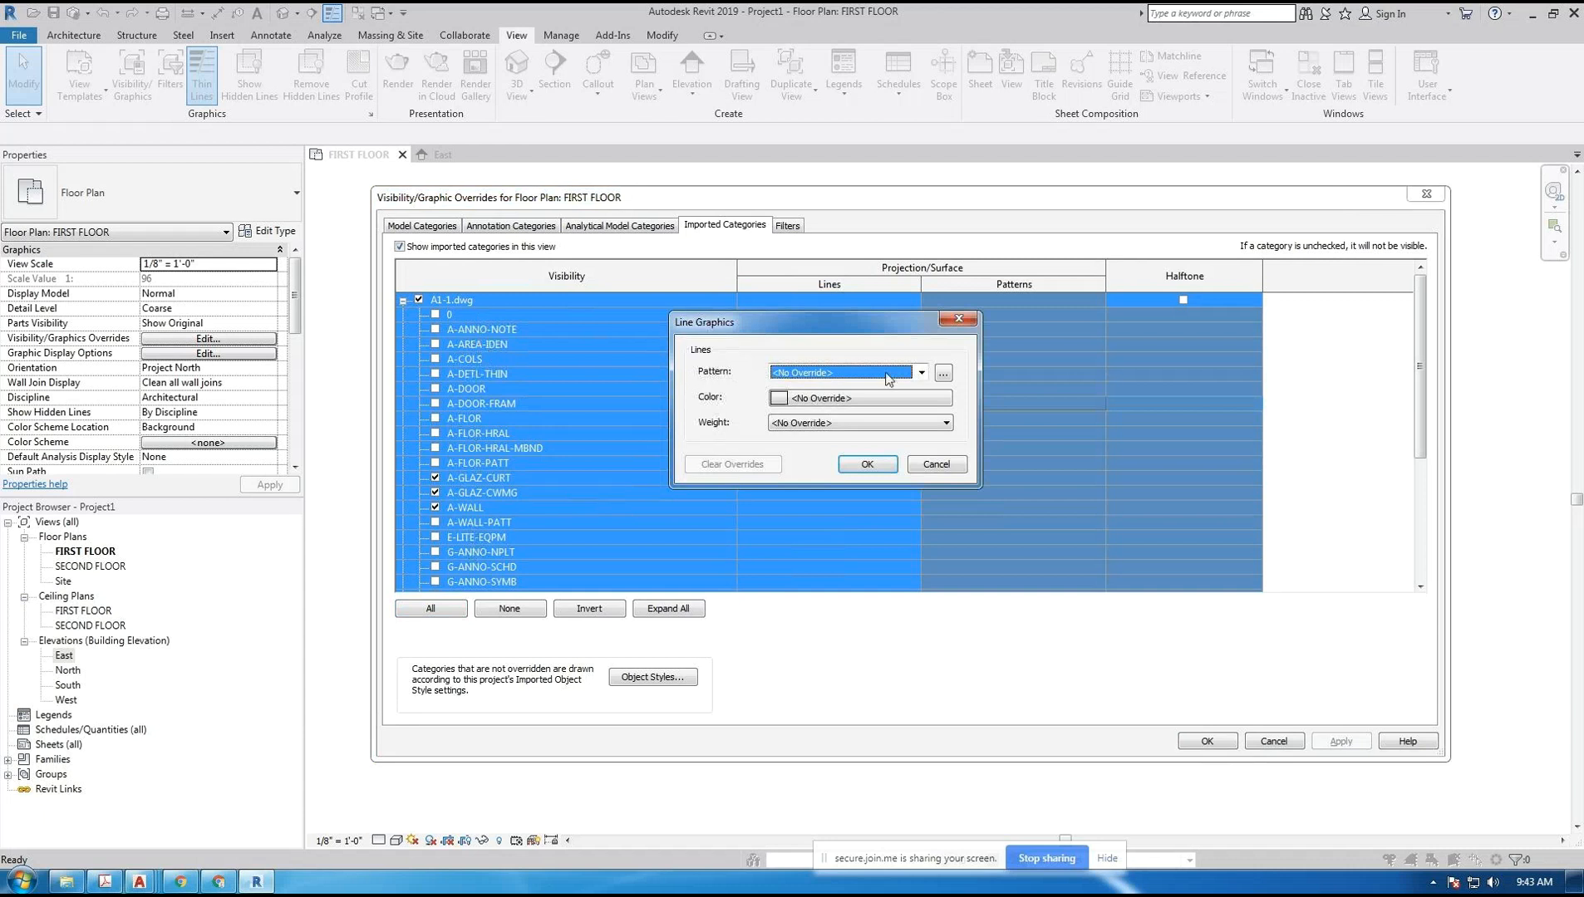
pyautogui.click(921, 373)
pyautogui.moveTo(924, 419); pyautogui.dragTo(924, 566)
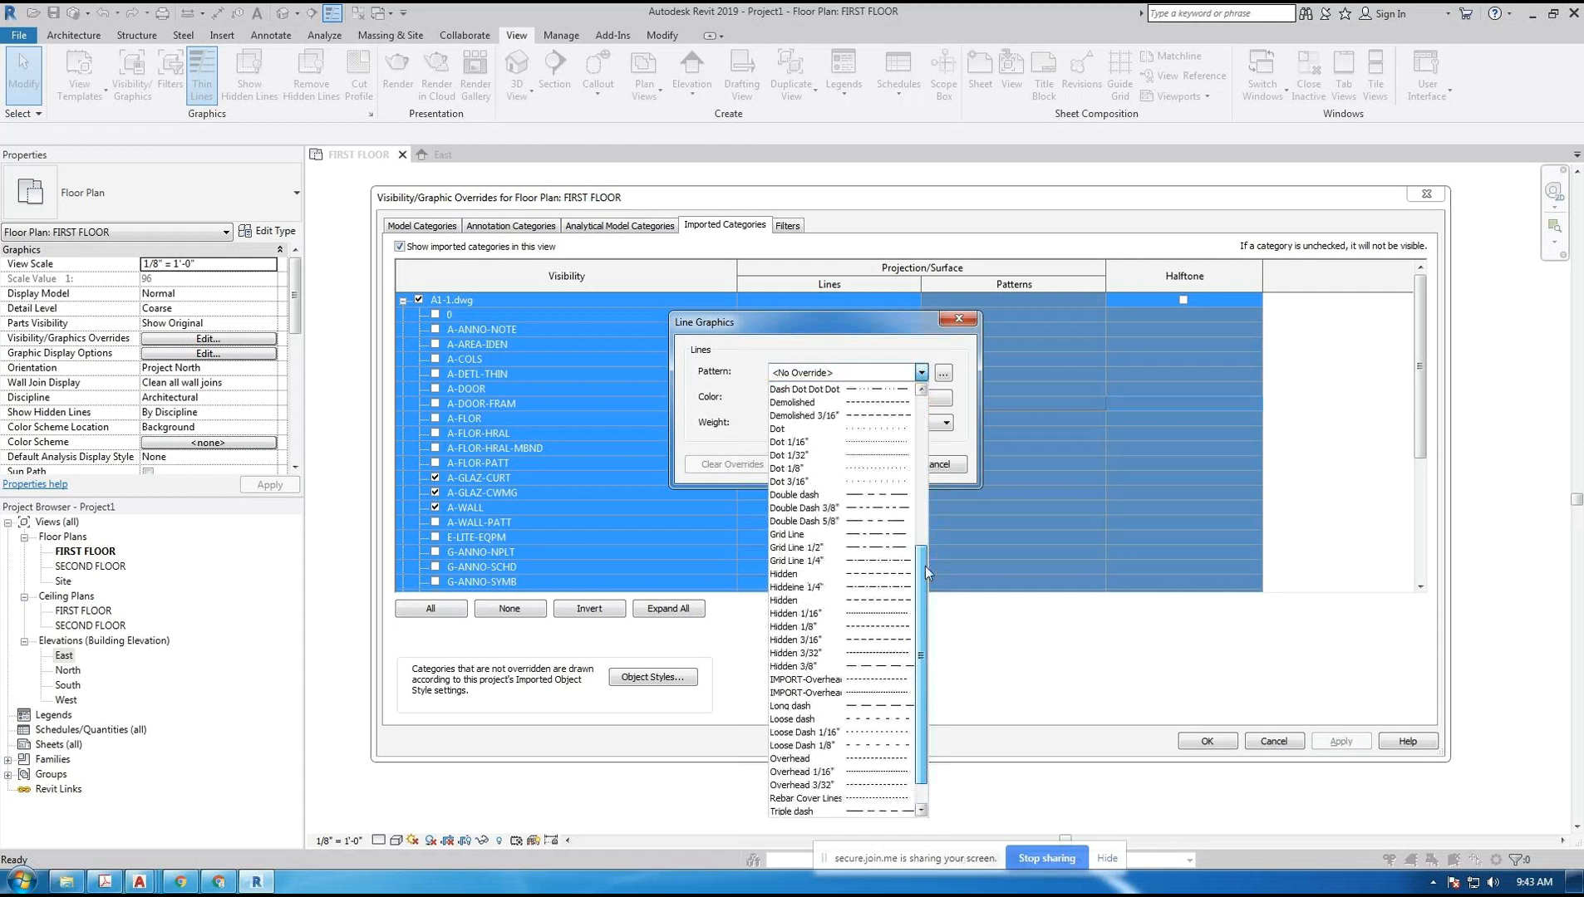
pyautogui.scroll(3, 919, 623)
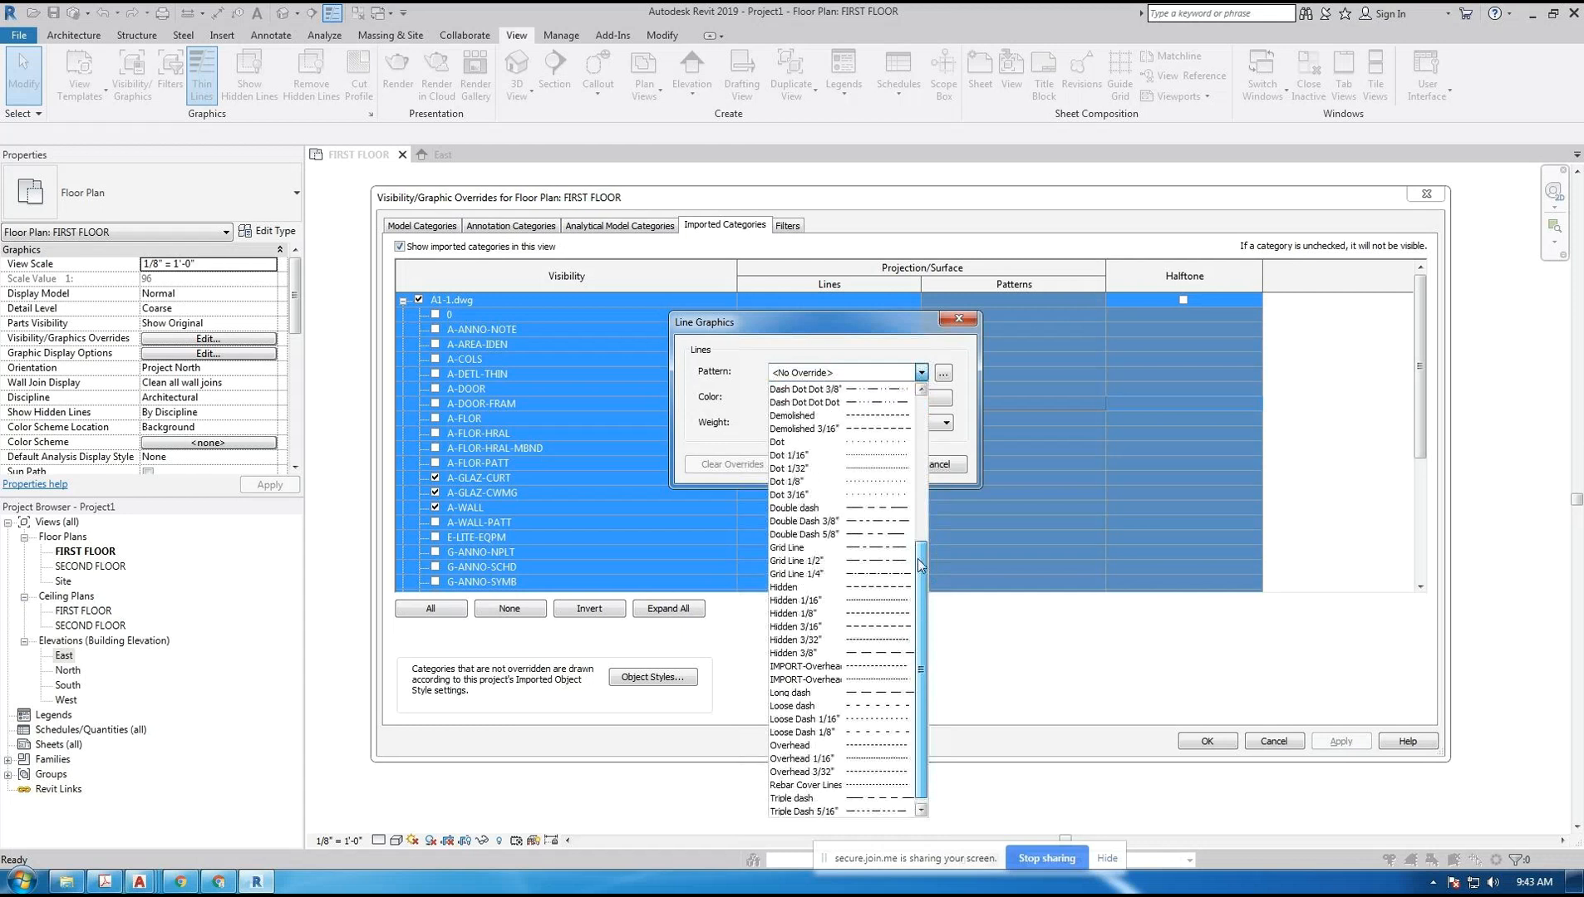
pyautogui.moveTo(926, 490); pyautogui.dragTo(927, 413)
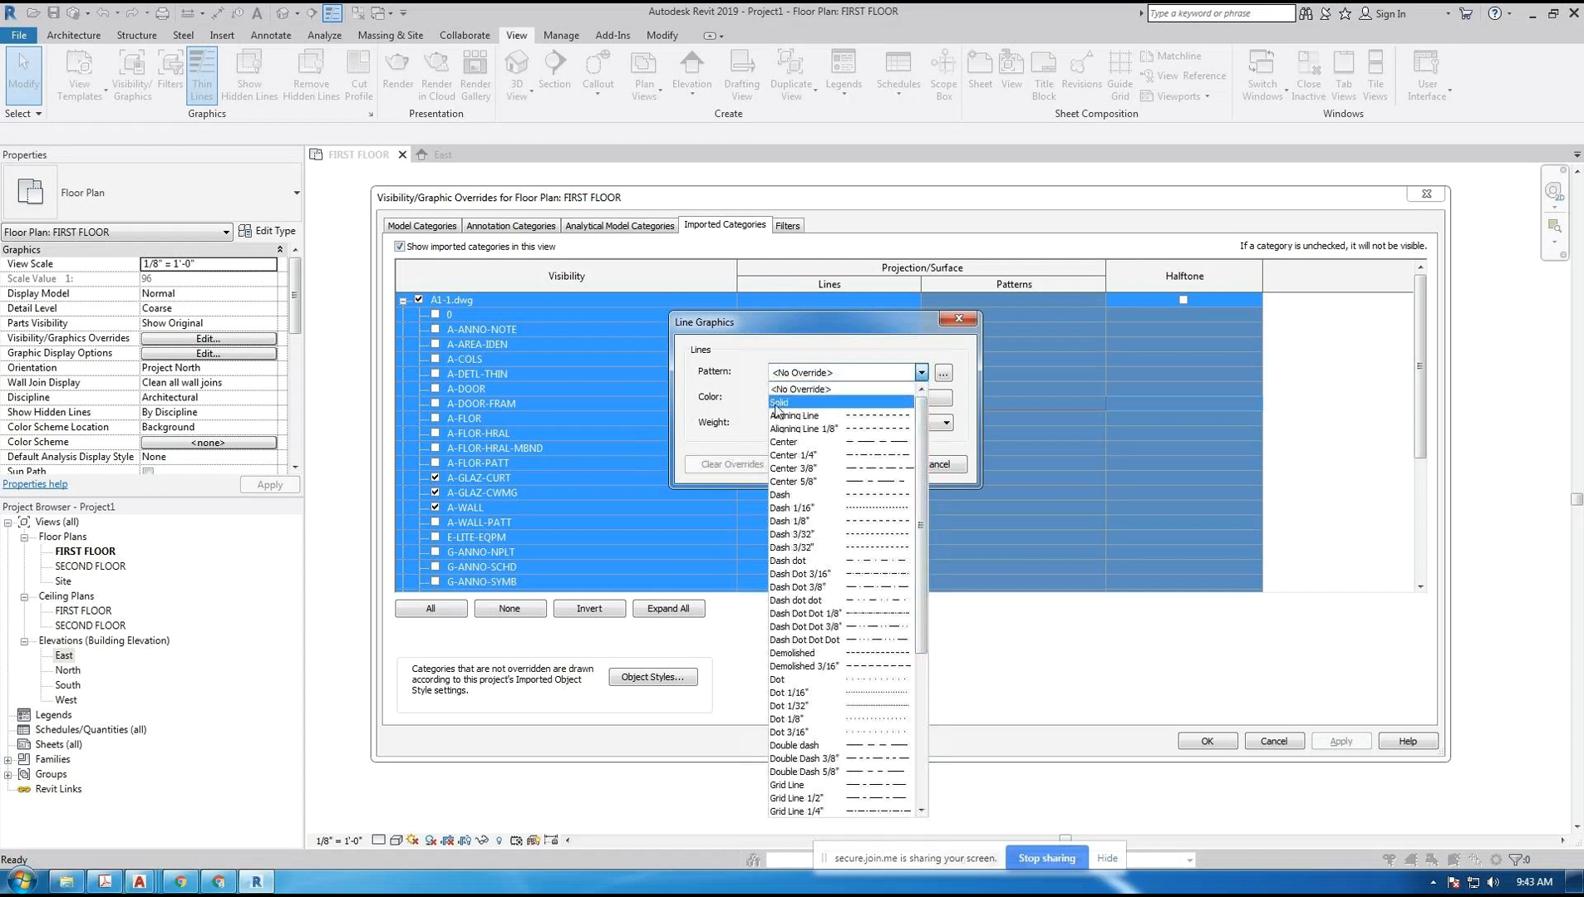
pyautogui.click(834, 403)
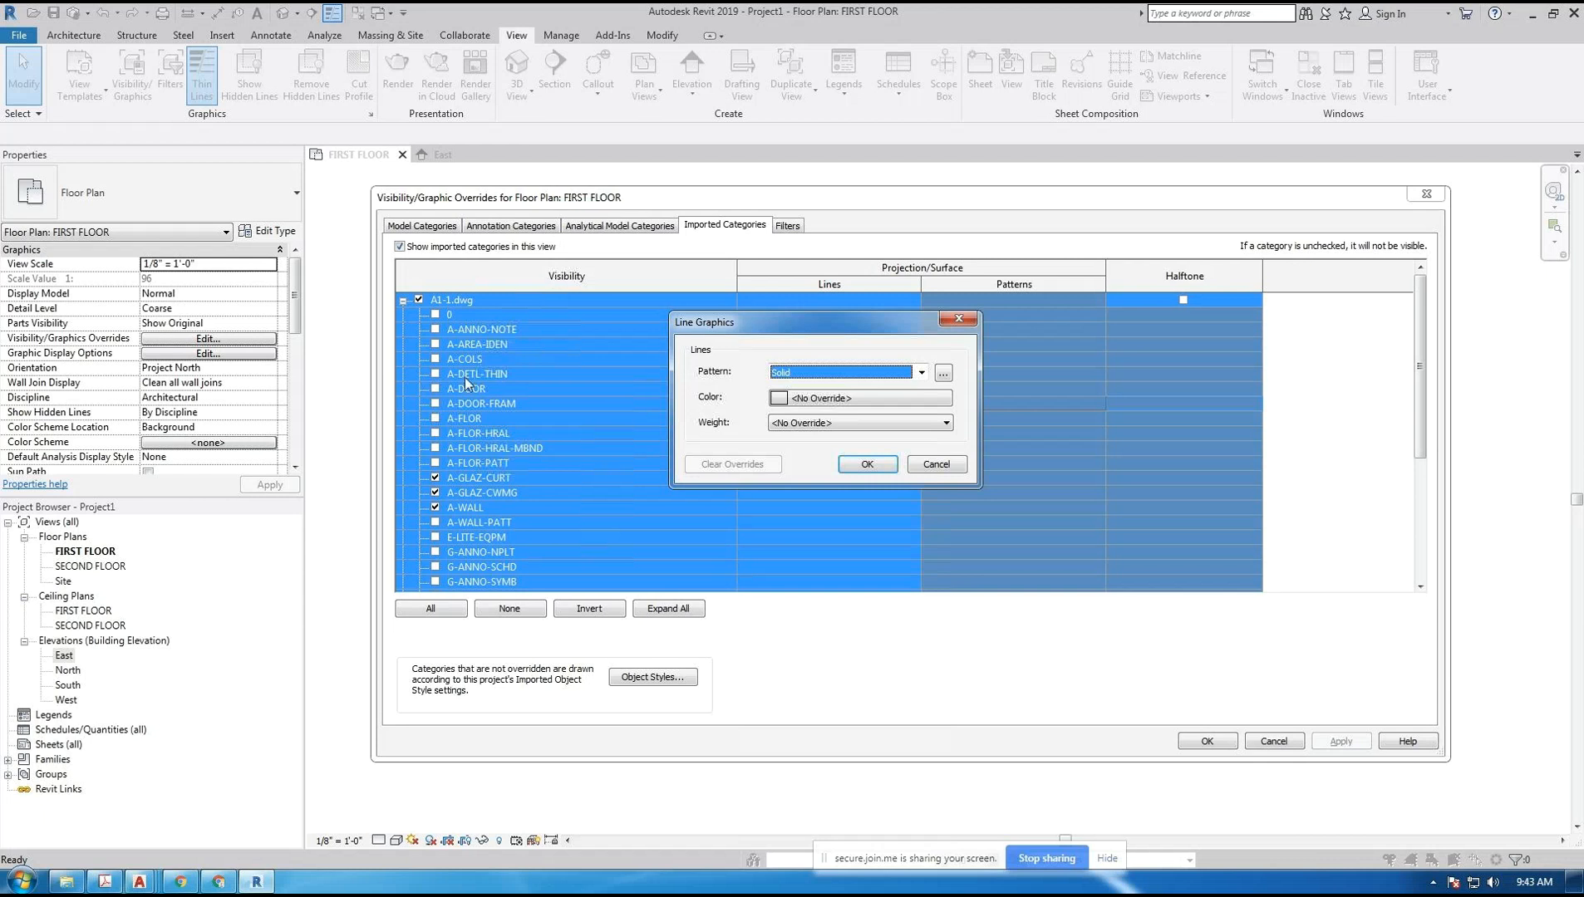
# - Set the override line color for the selected layers to Magenta
pyautogui.click(831, 398)
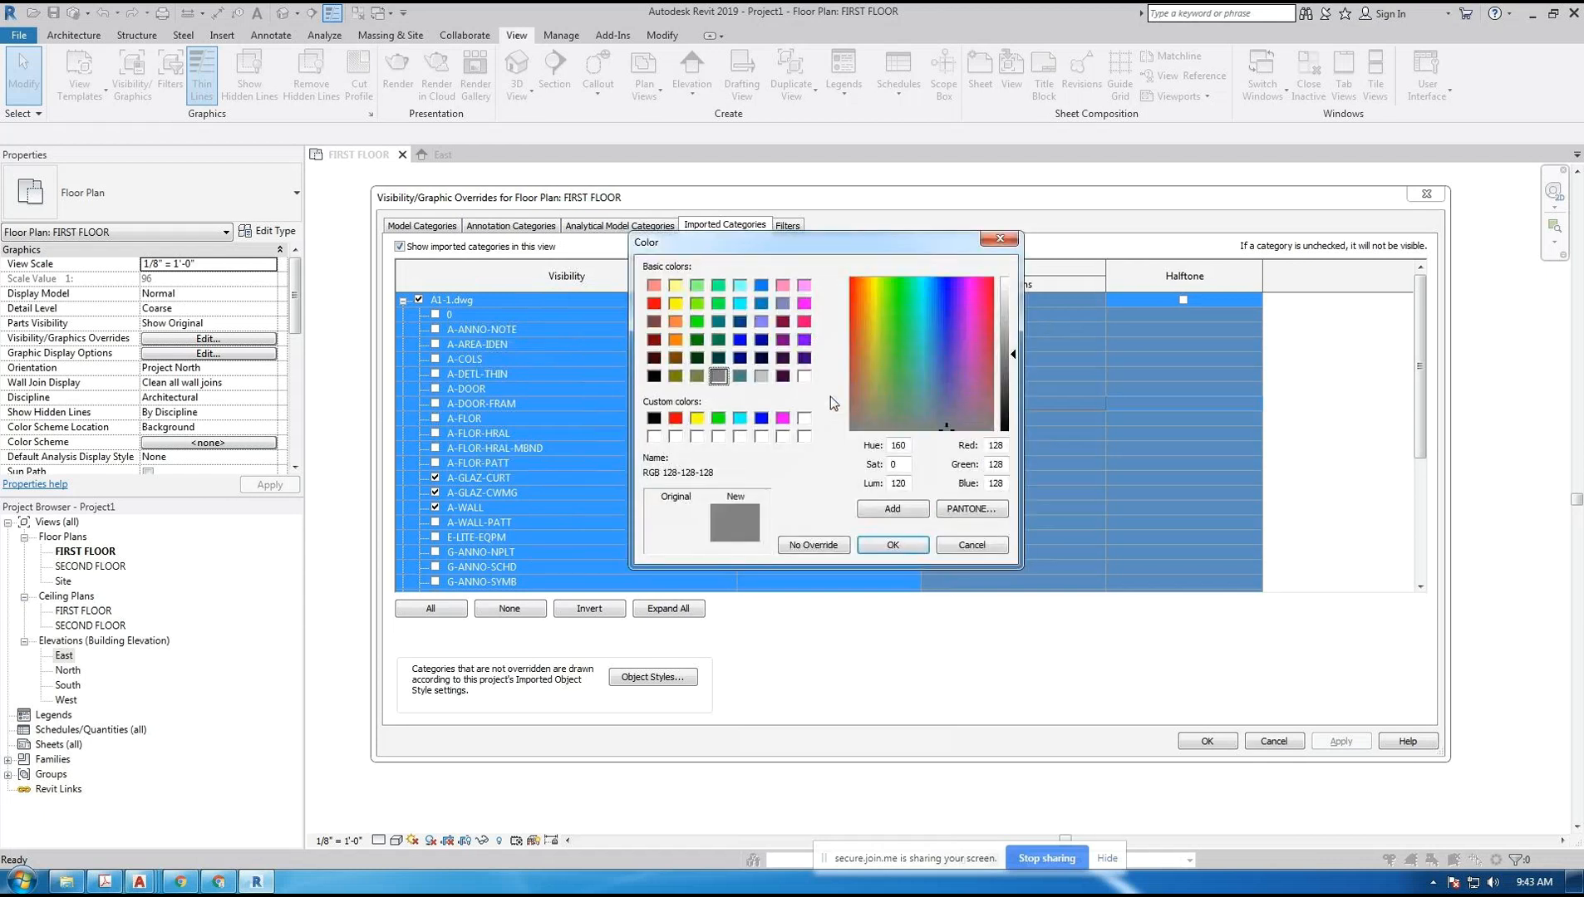
pyautogui.click(804, 303)
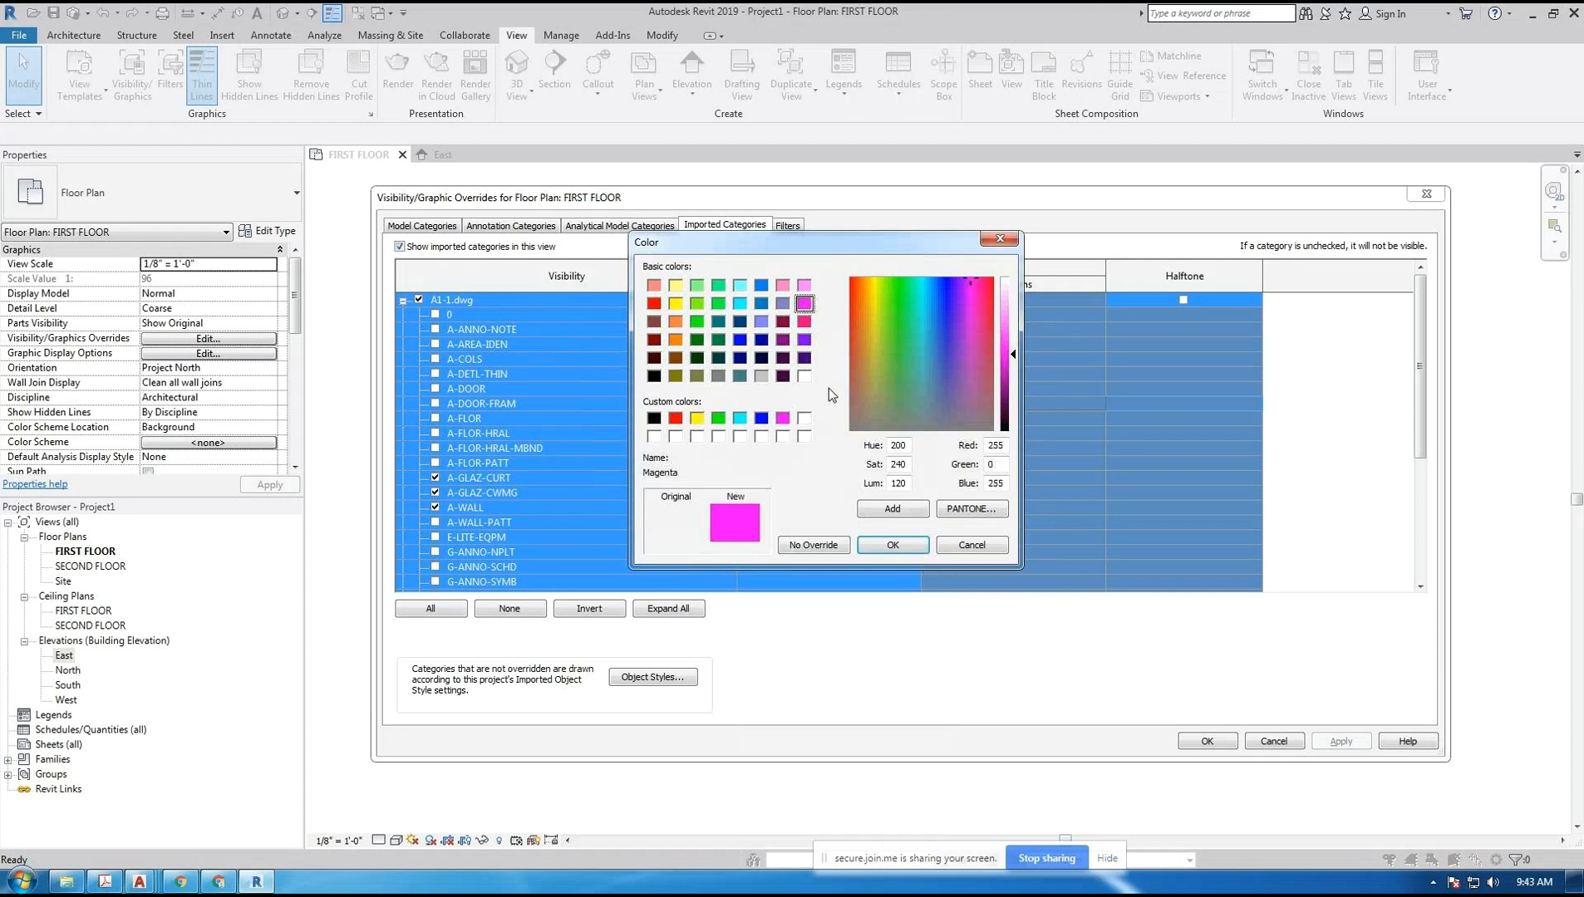
pyautogui.click(891, 546)
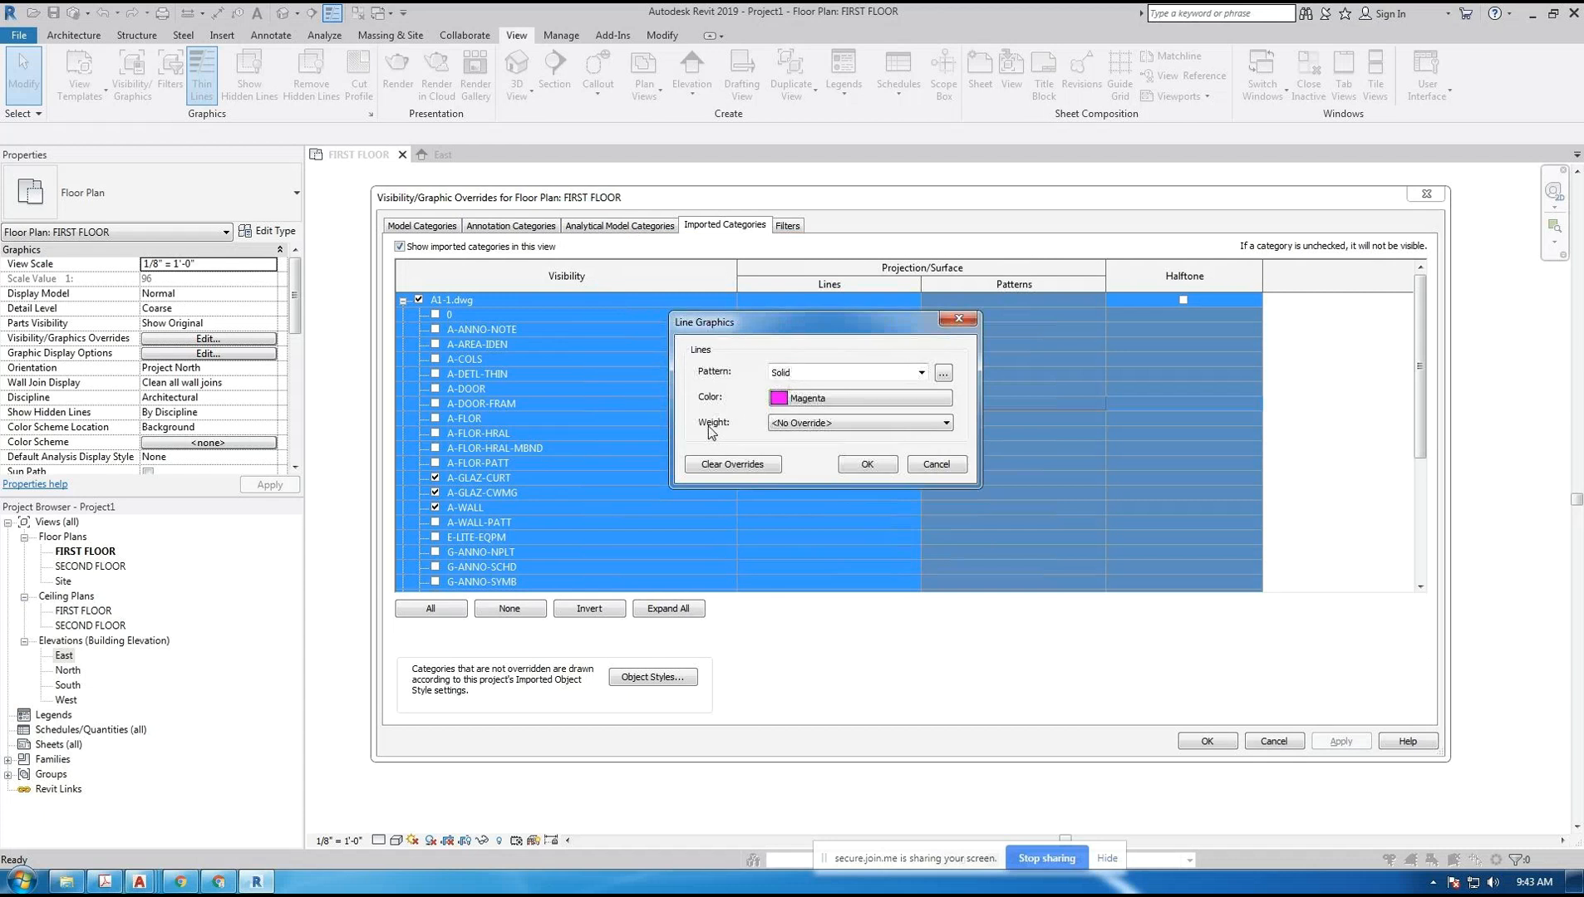
# - Set the line weight override of all A1-1.dwg layers to 1 and apply the imported category overrides to the view
pyautogui.click(935, 425)
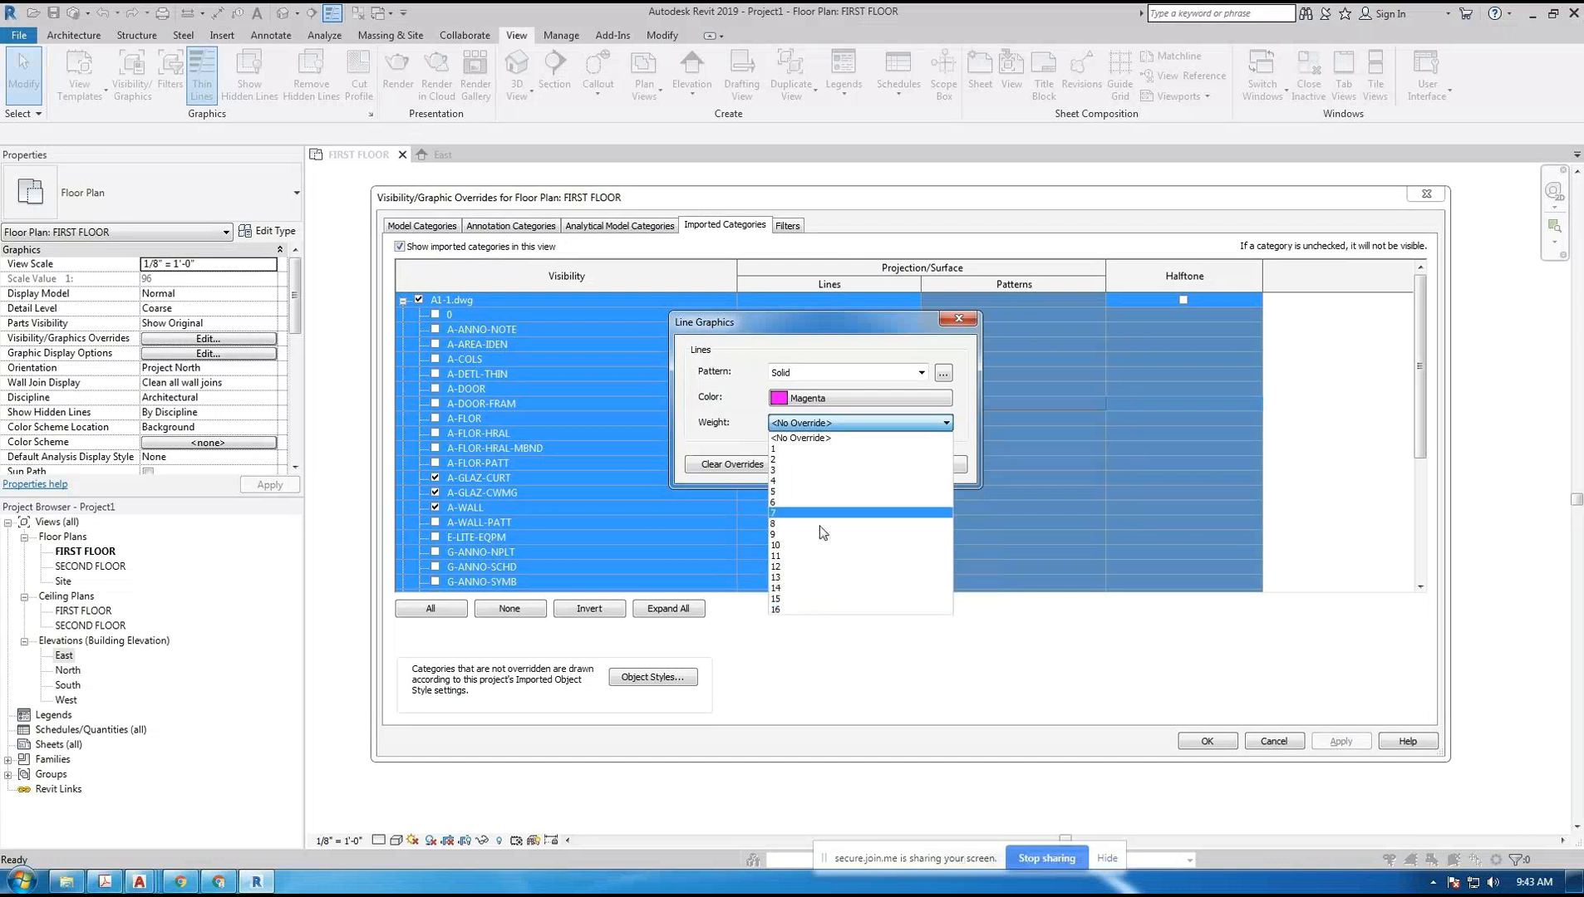
pyautogui.click(783, 450)
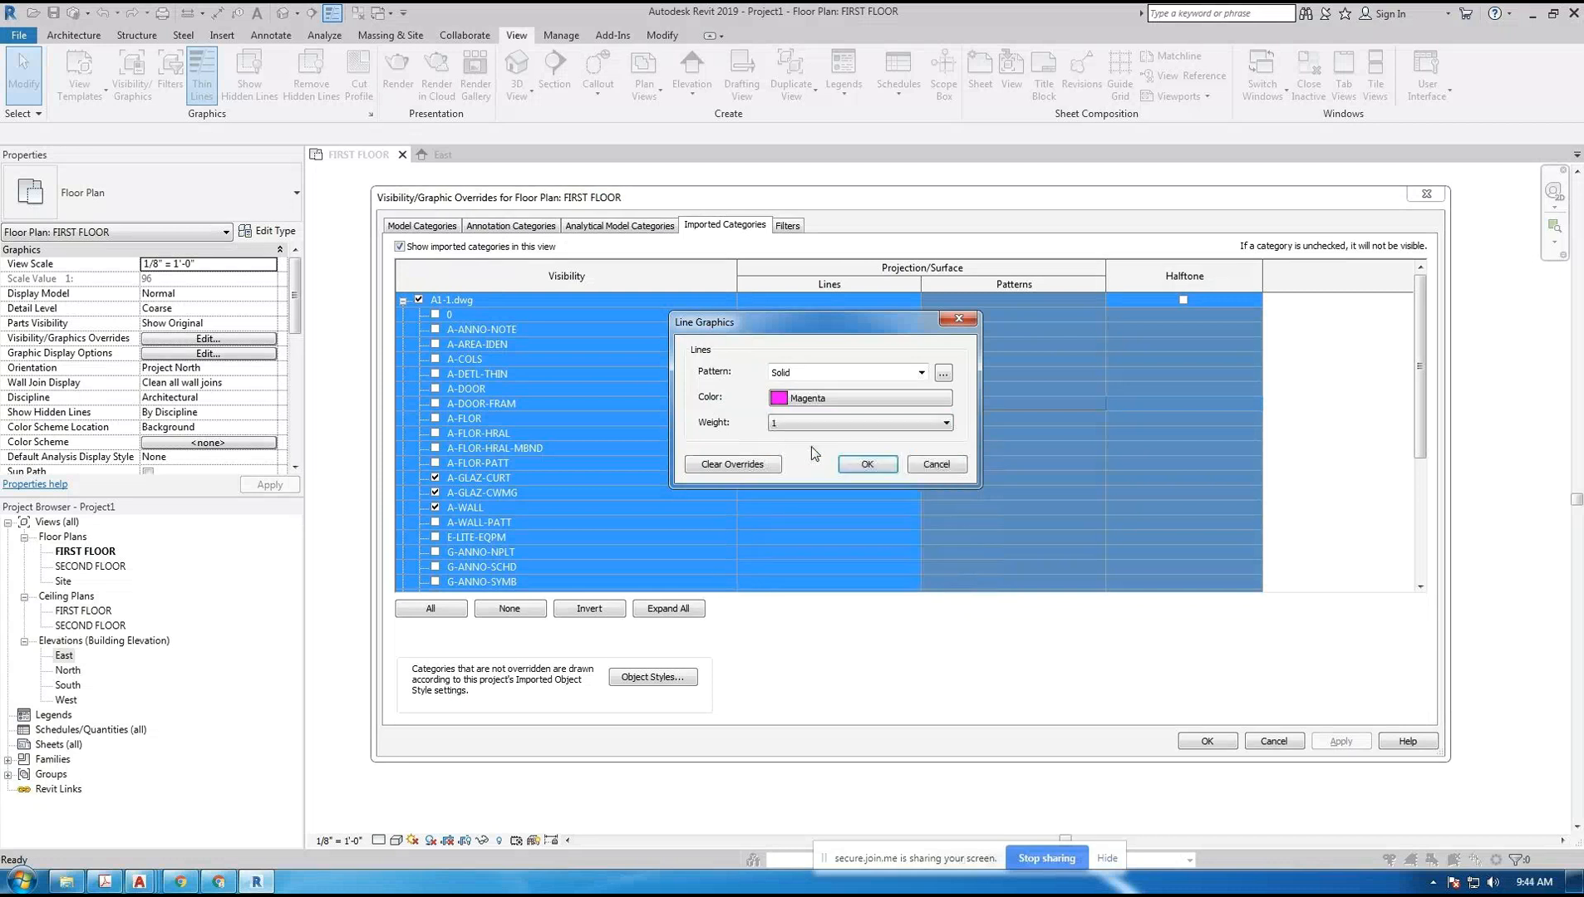
pyautogui.click(866, 463)
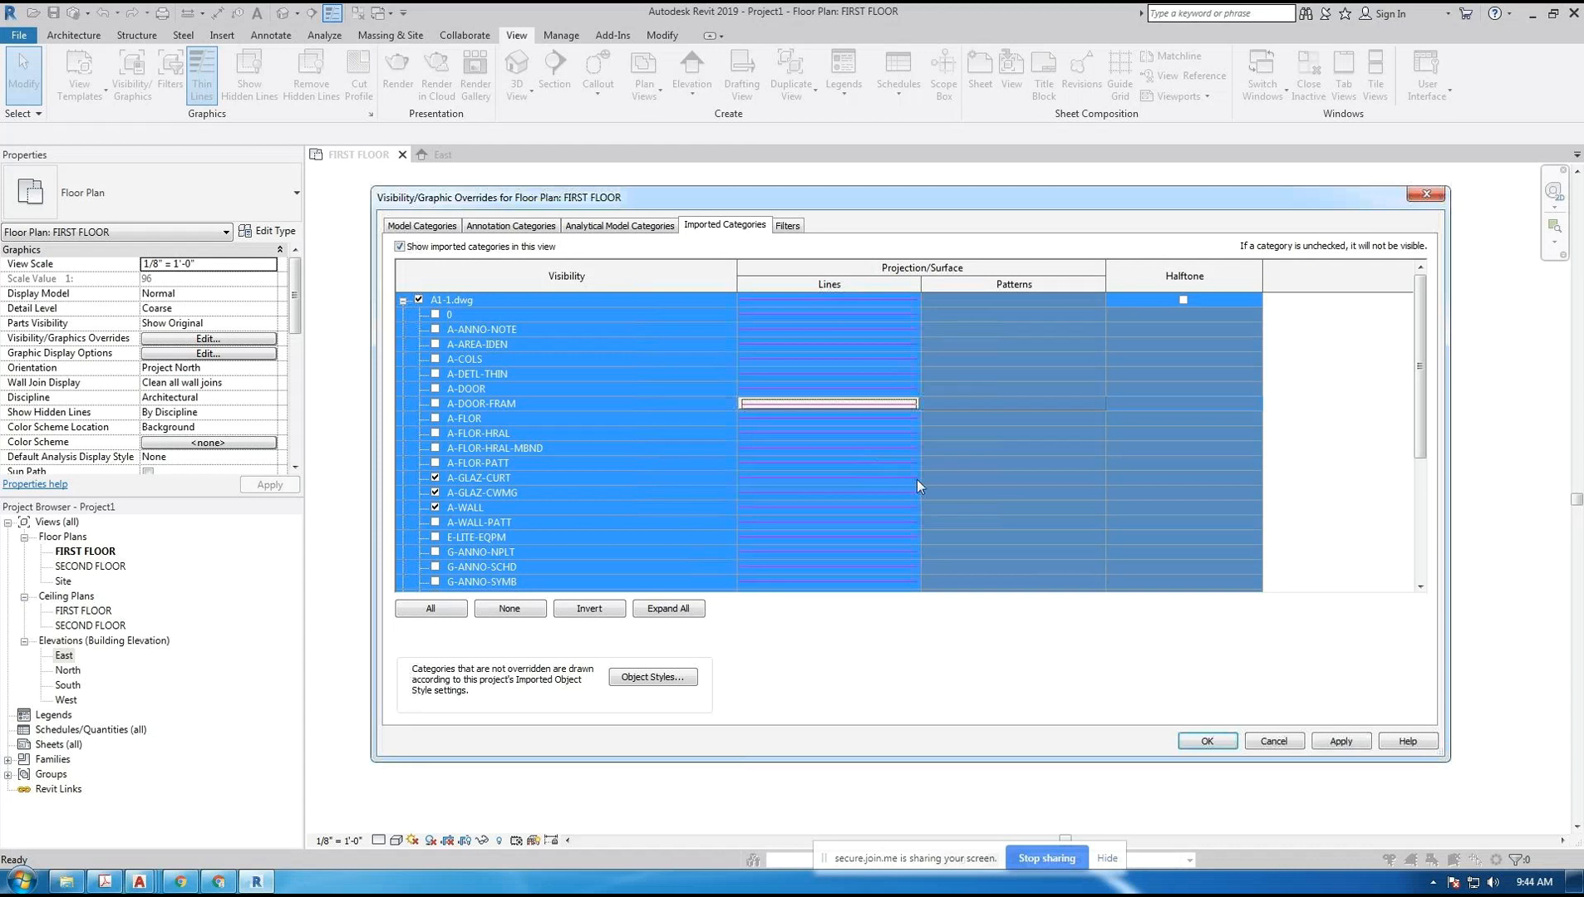
pyautogui.click(665, 450)
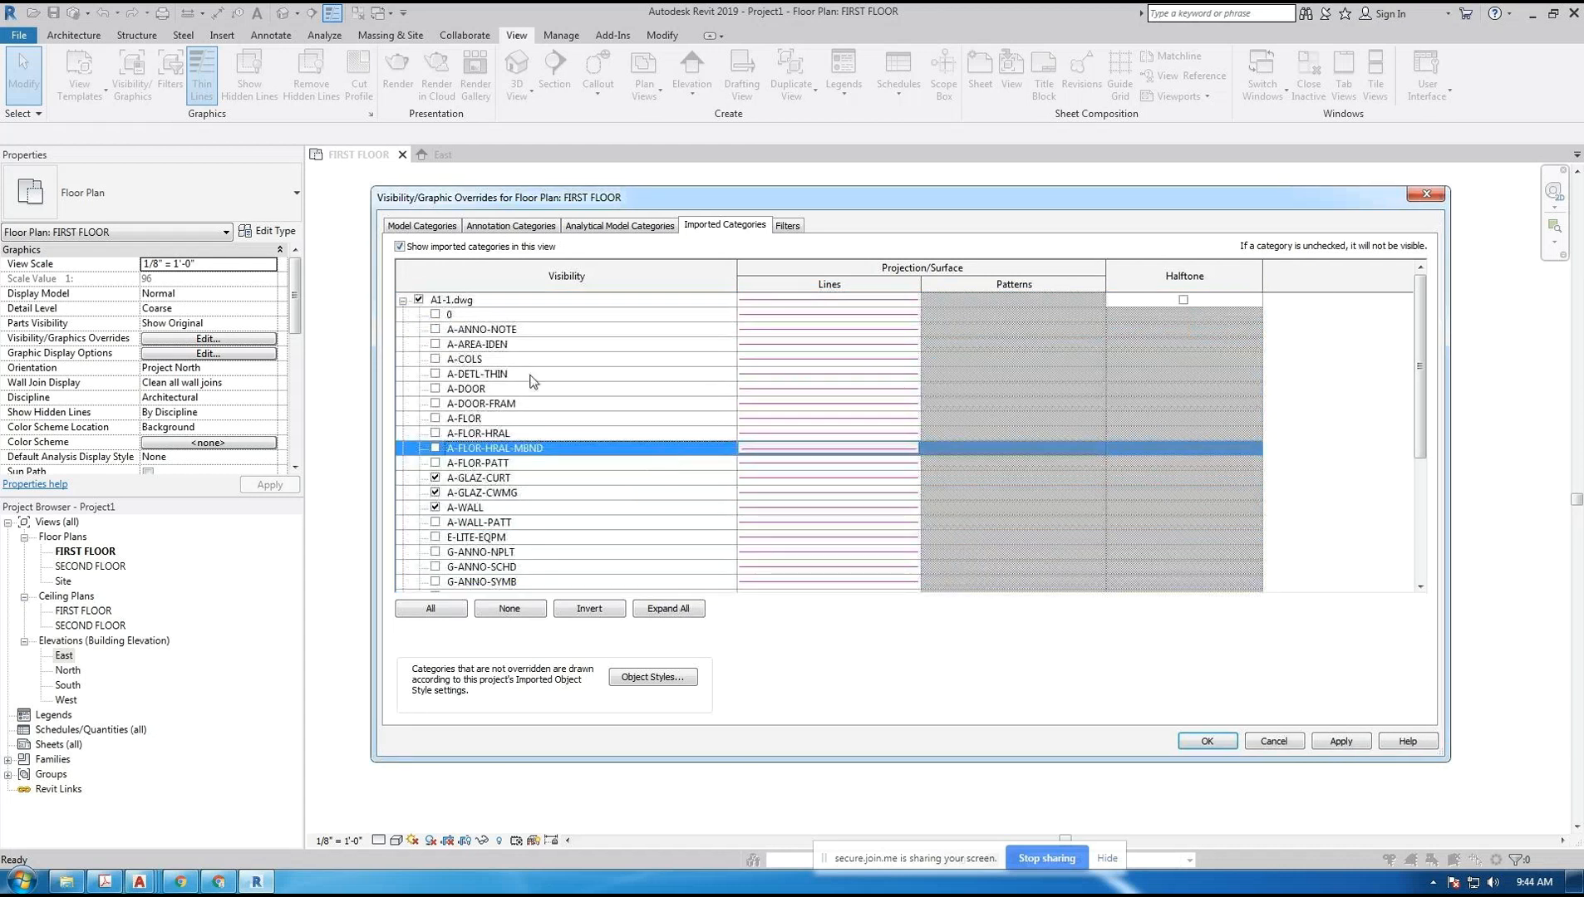
pyautogui.click(574, 331)
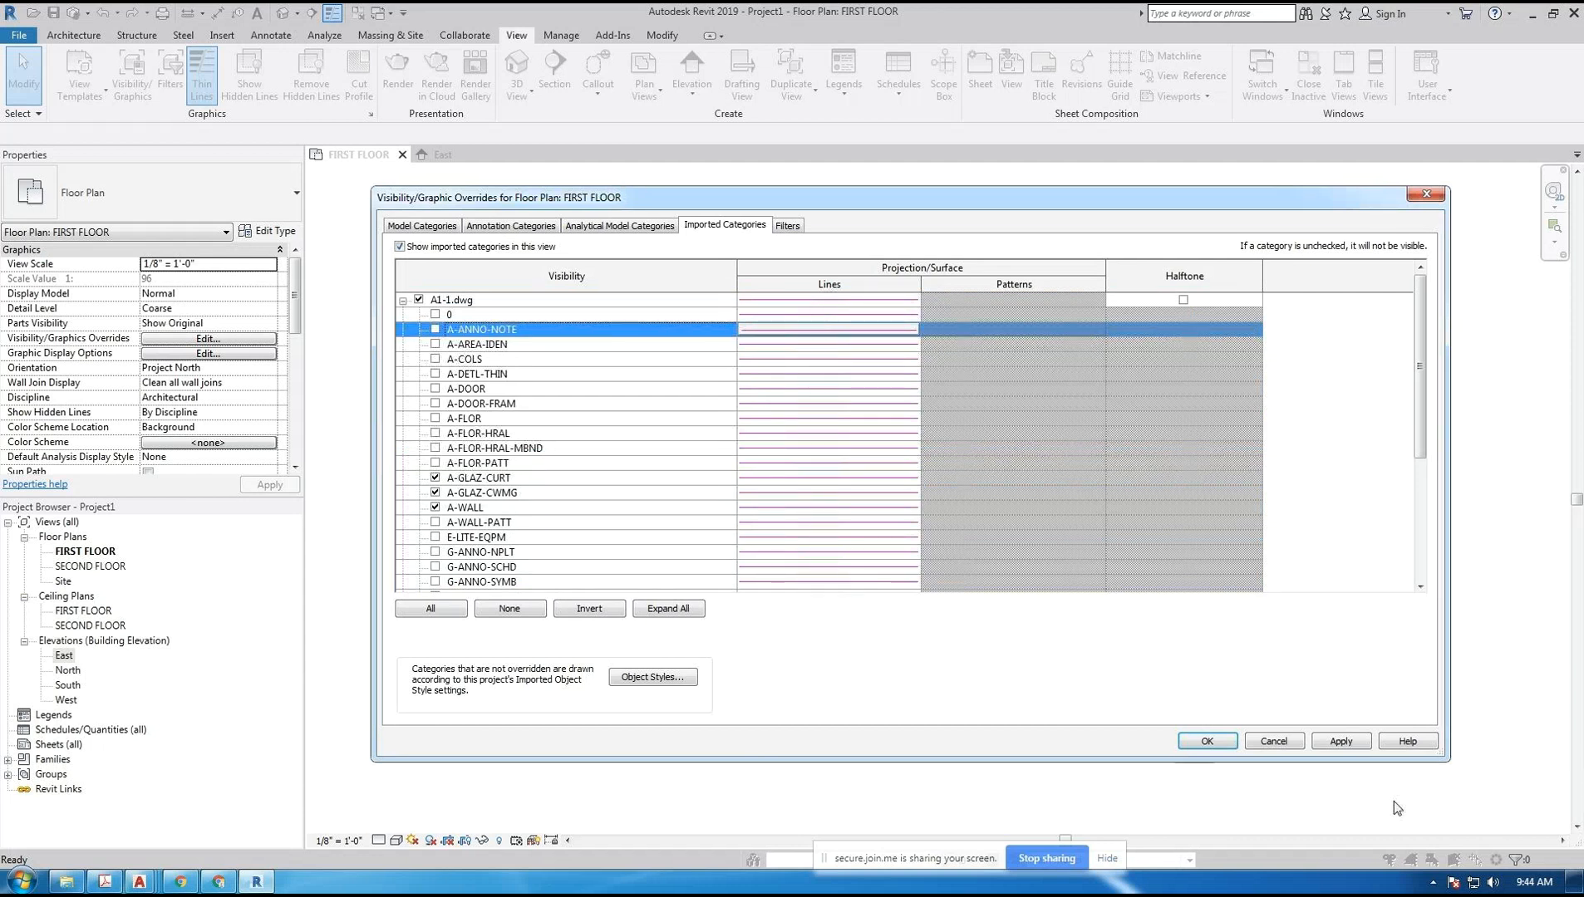
pyautogui.click(1346, 746)
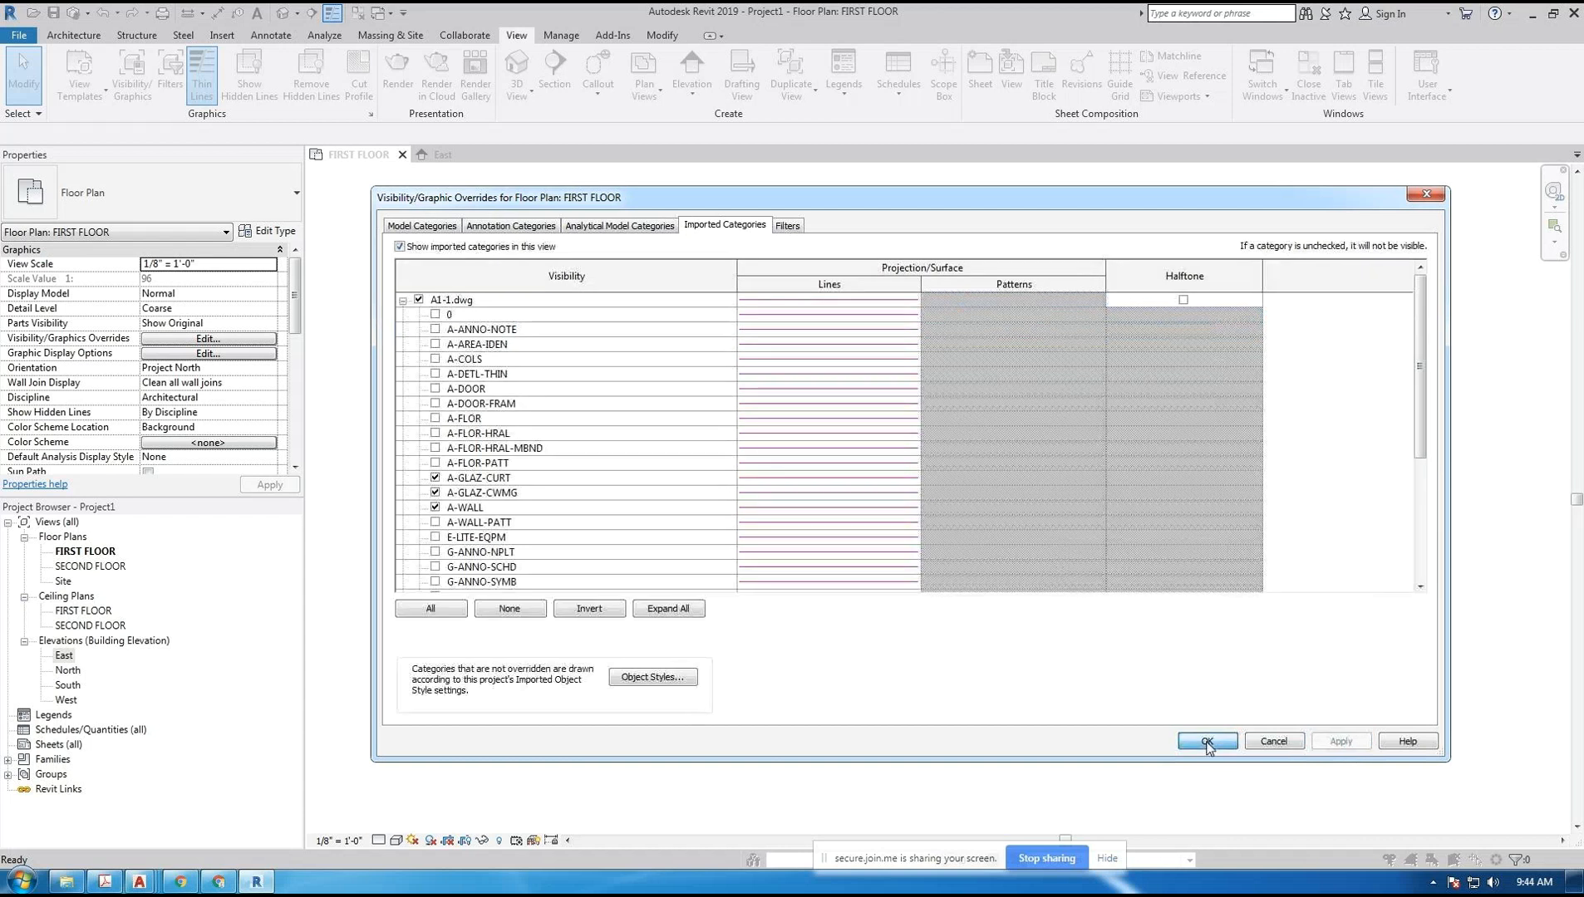
pyautogui.click(1207, 741)
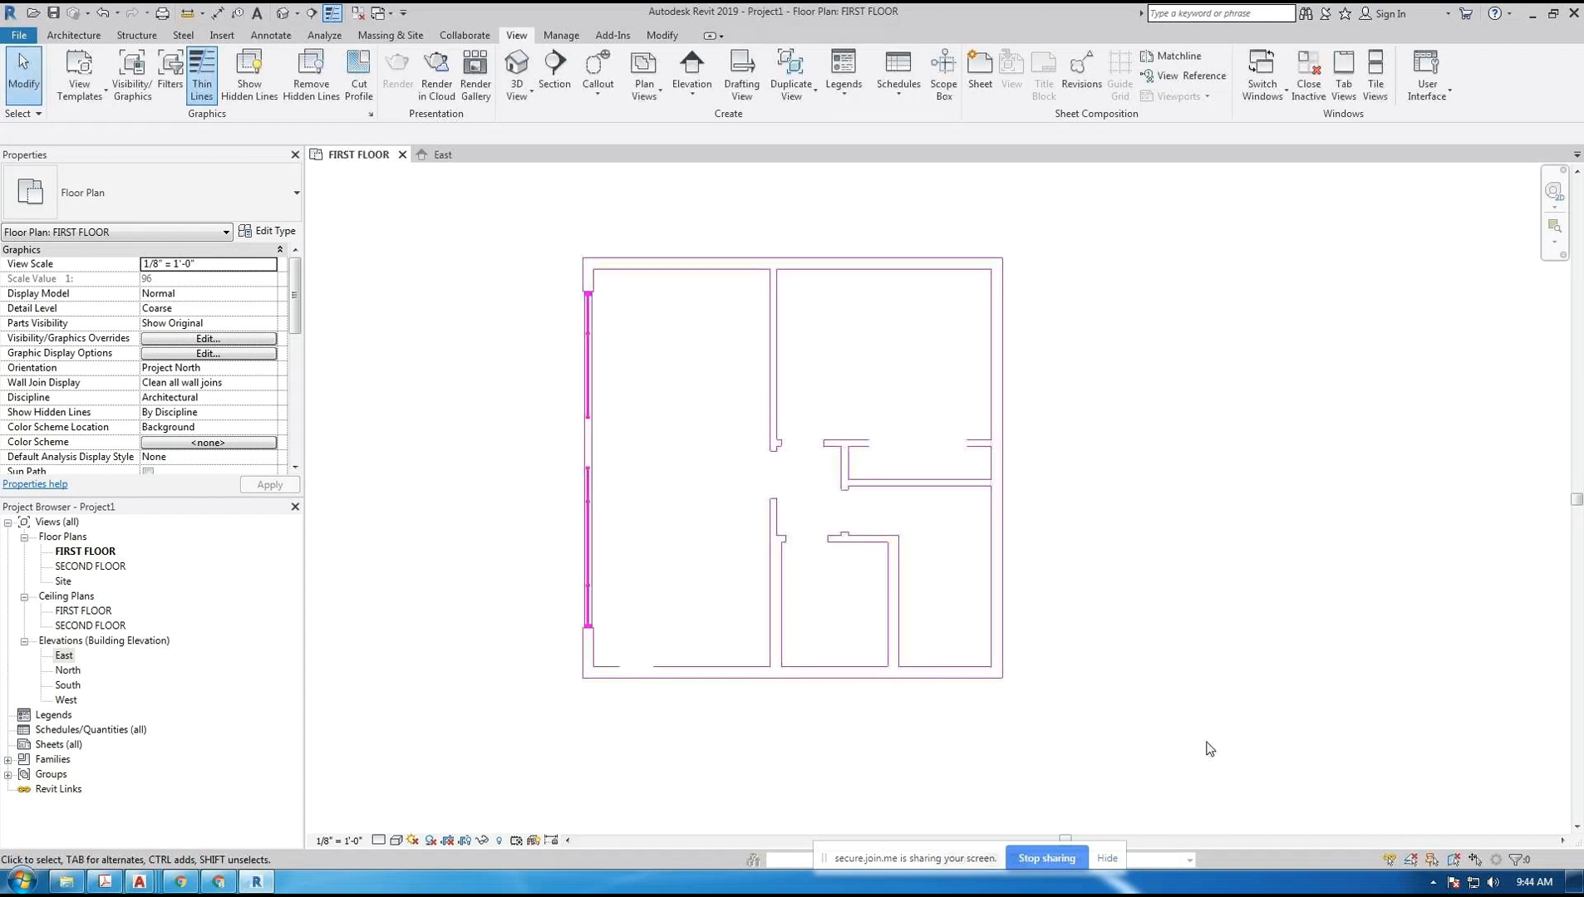
pyautogui.scroll(2, 686, 453)
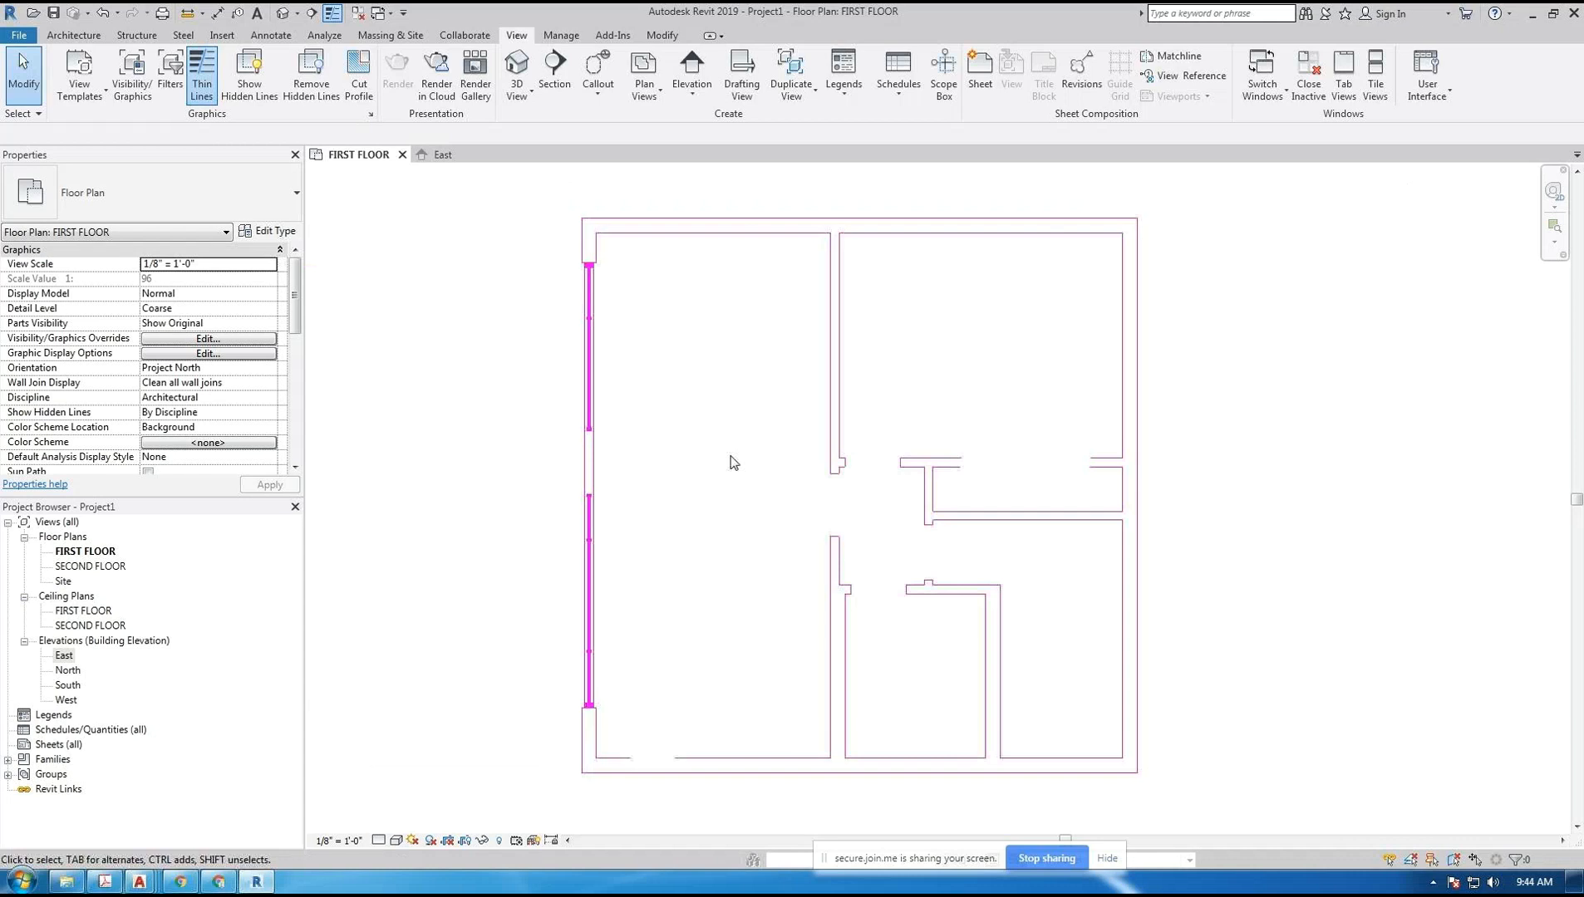
pyautogui.scroll(3, 626, 180)
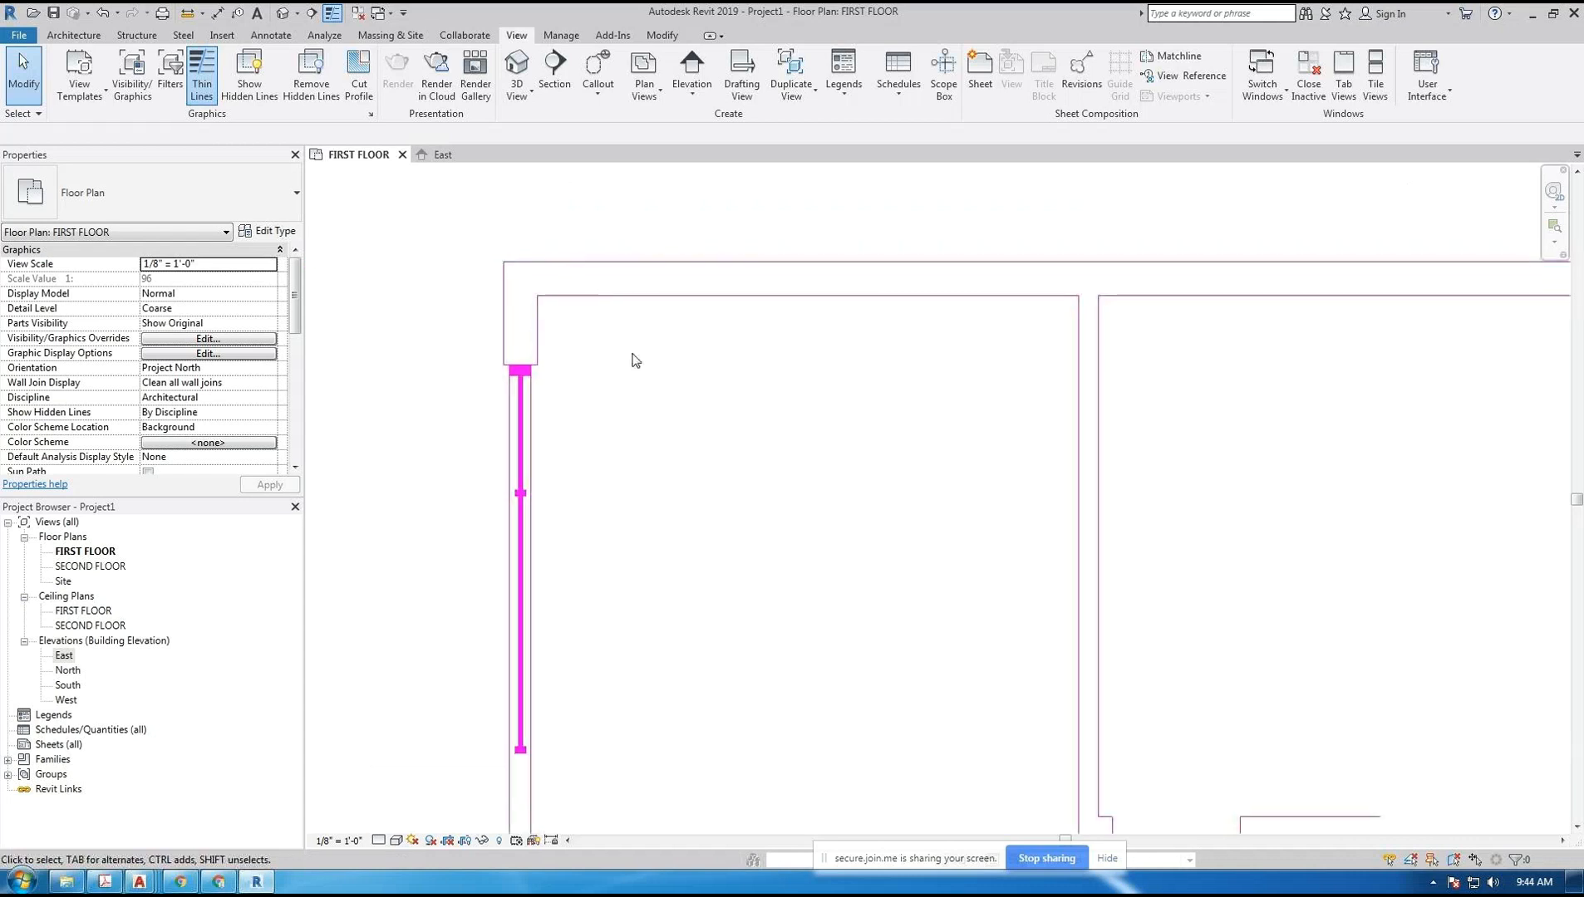
pyautogui.scroll(-5, 647, 455)
pyautogui.moveTo(686, 524); pyautogui.dragTo(662, 383, button='middle')
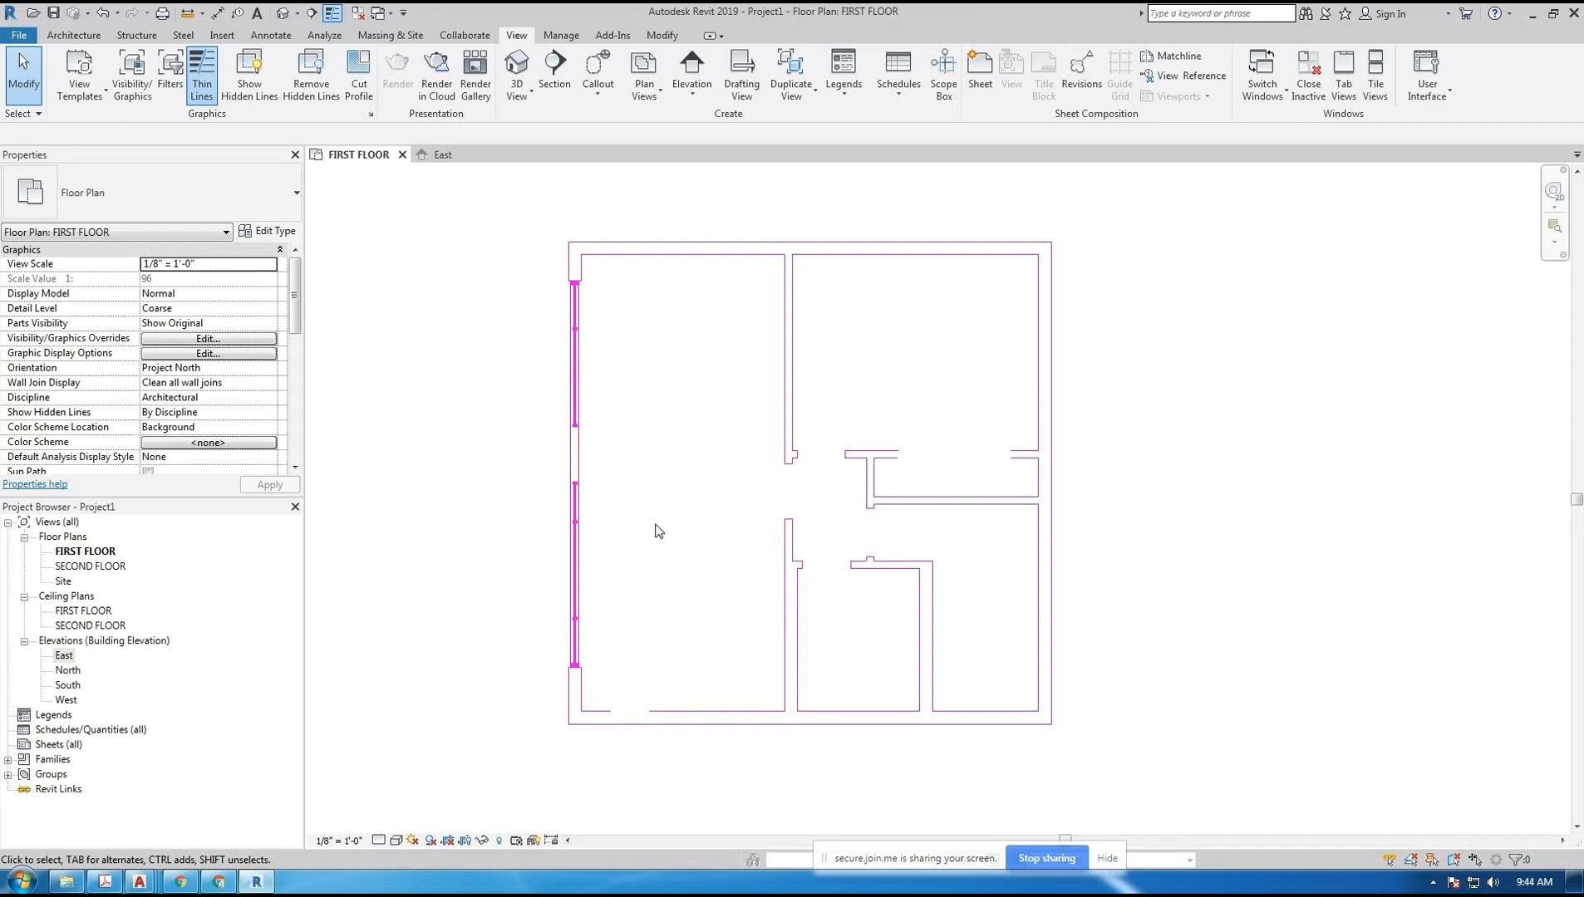
pyautogui.click(185, 884)
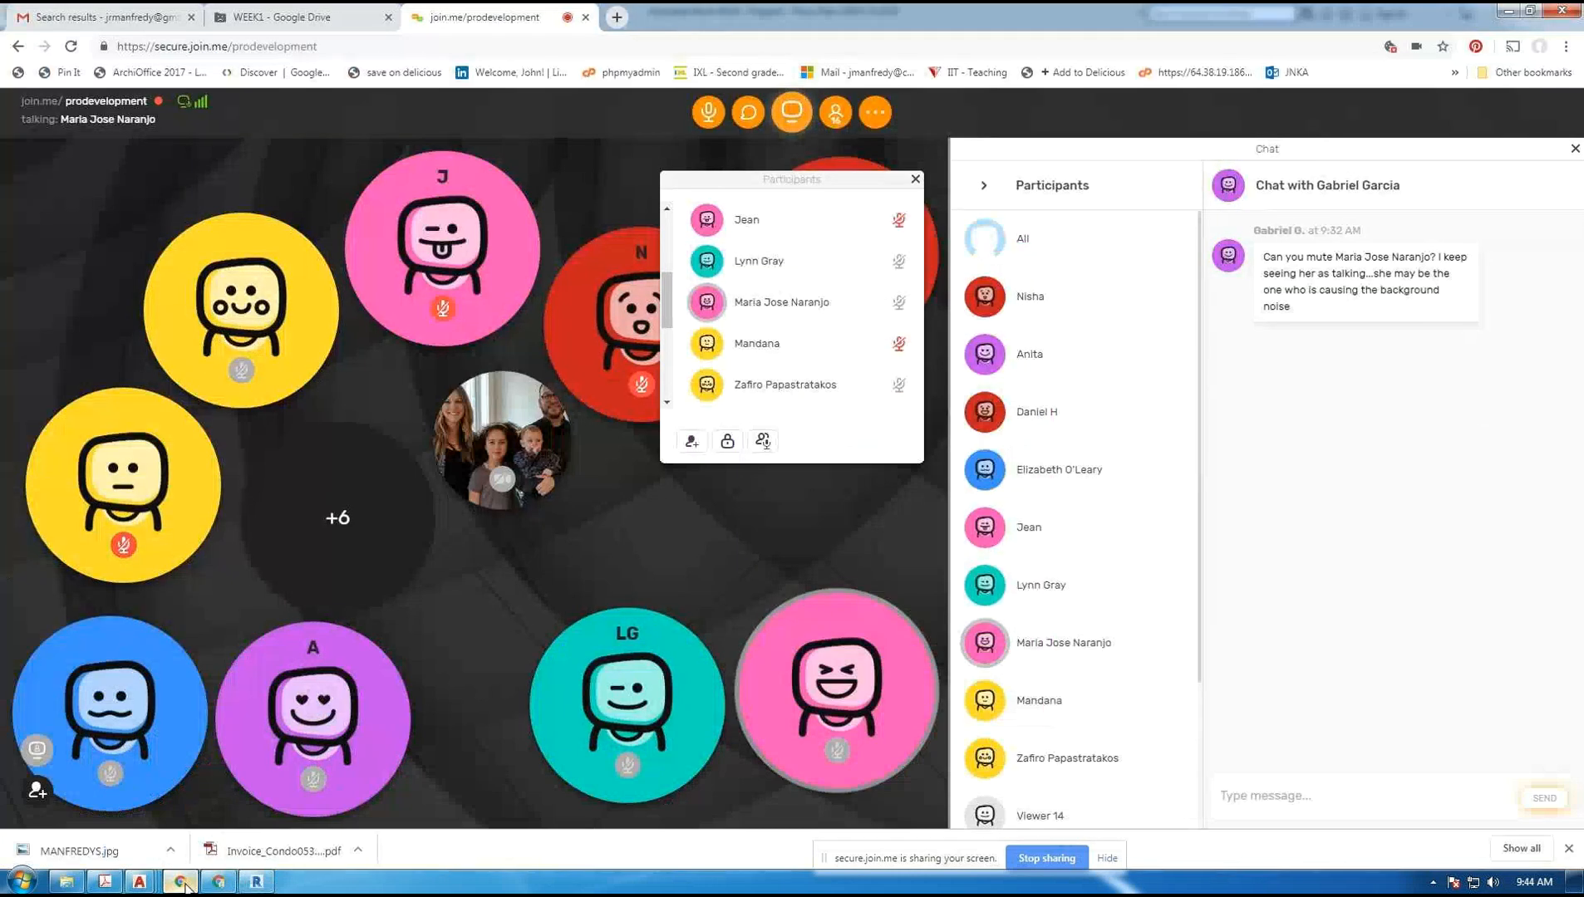
pyautogui.click(187, 882)
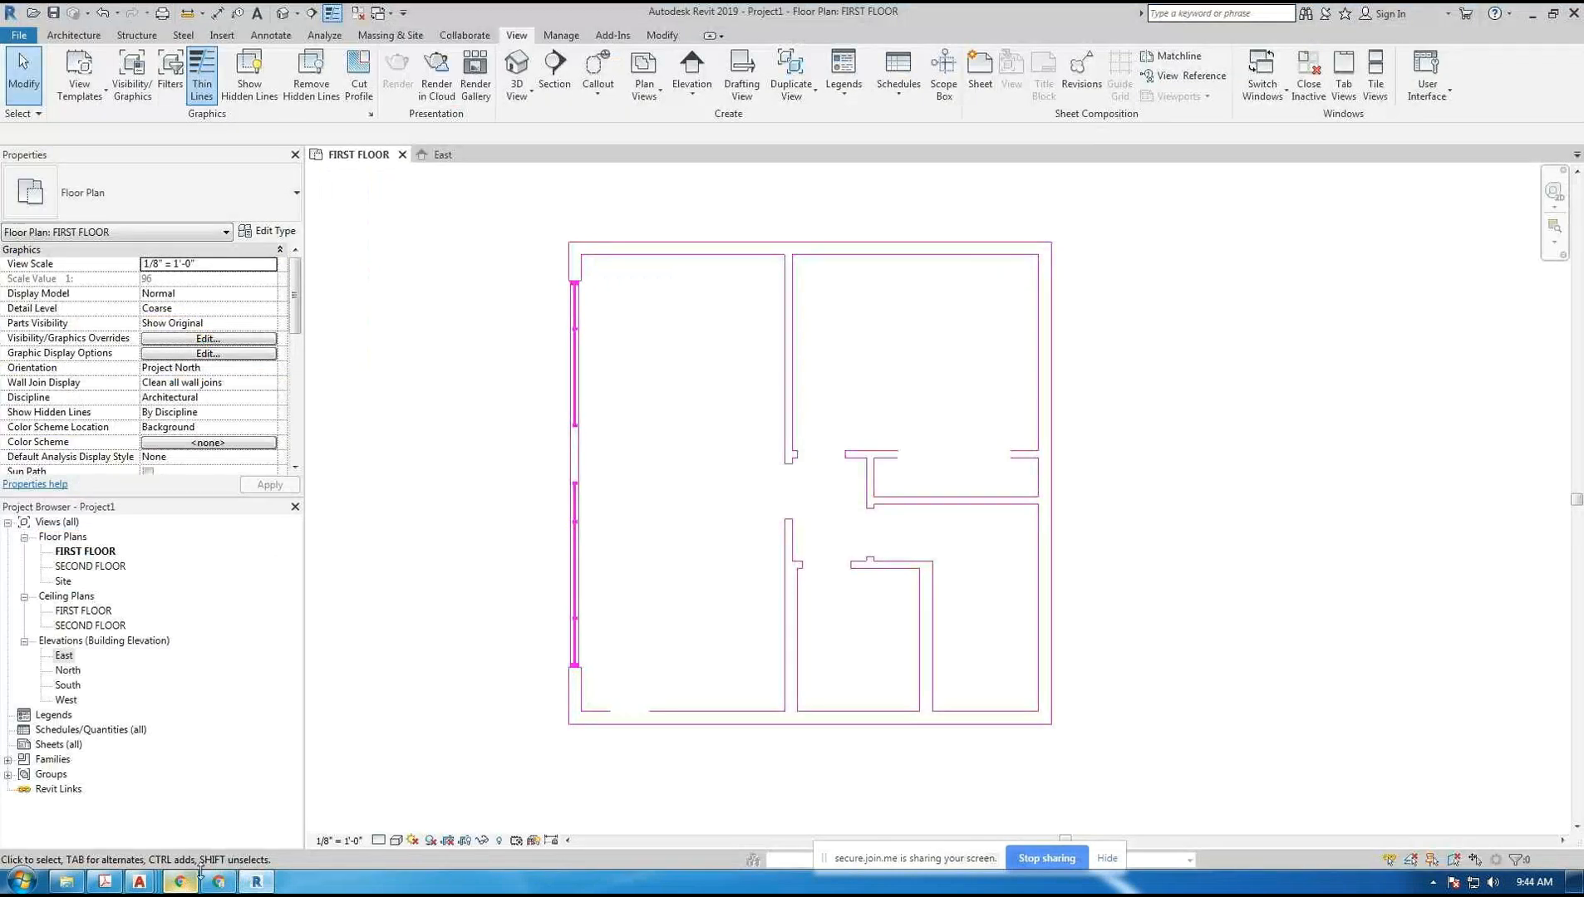
pyautogui.moveTo(673, 521); pyautogui.dragTo(722, 510, button='middle')
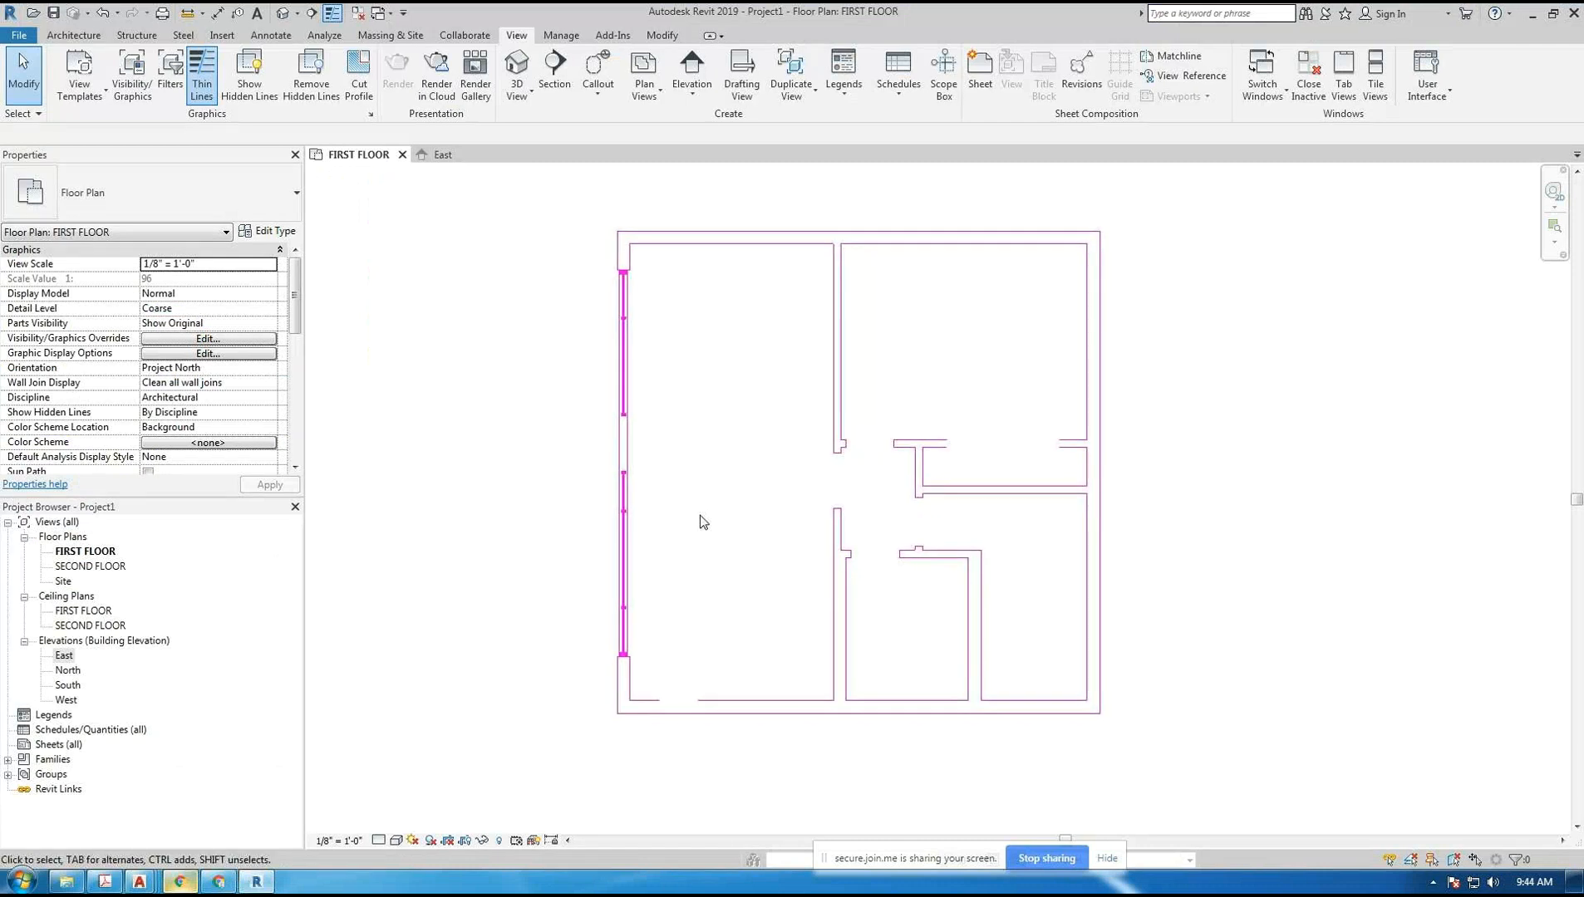
pyautogui.click(236, 37)
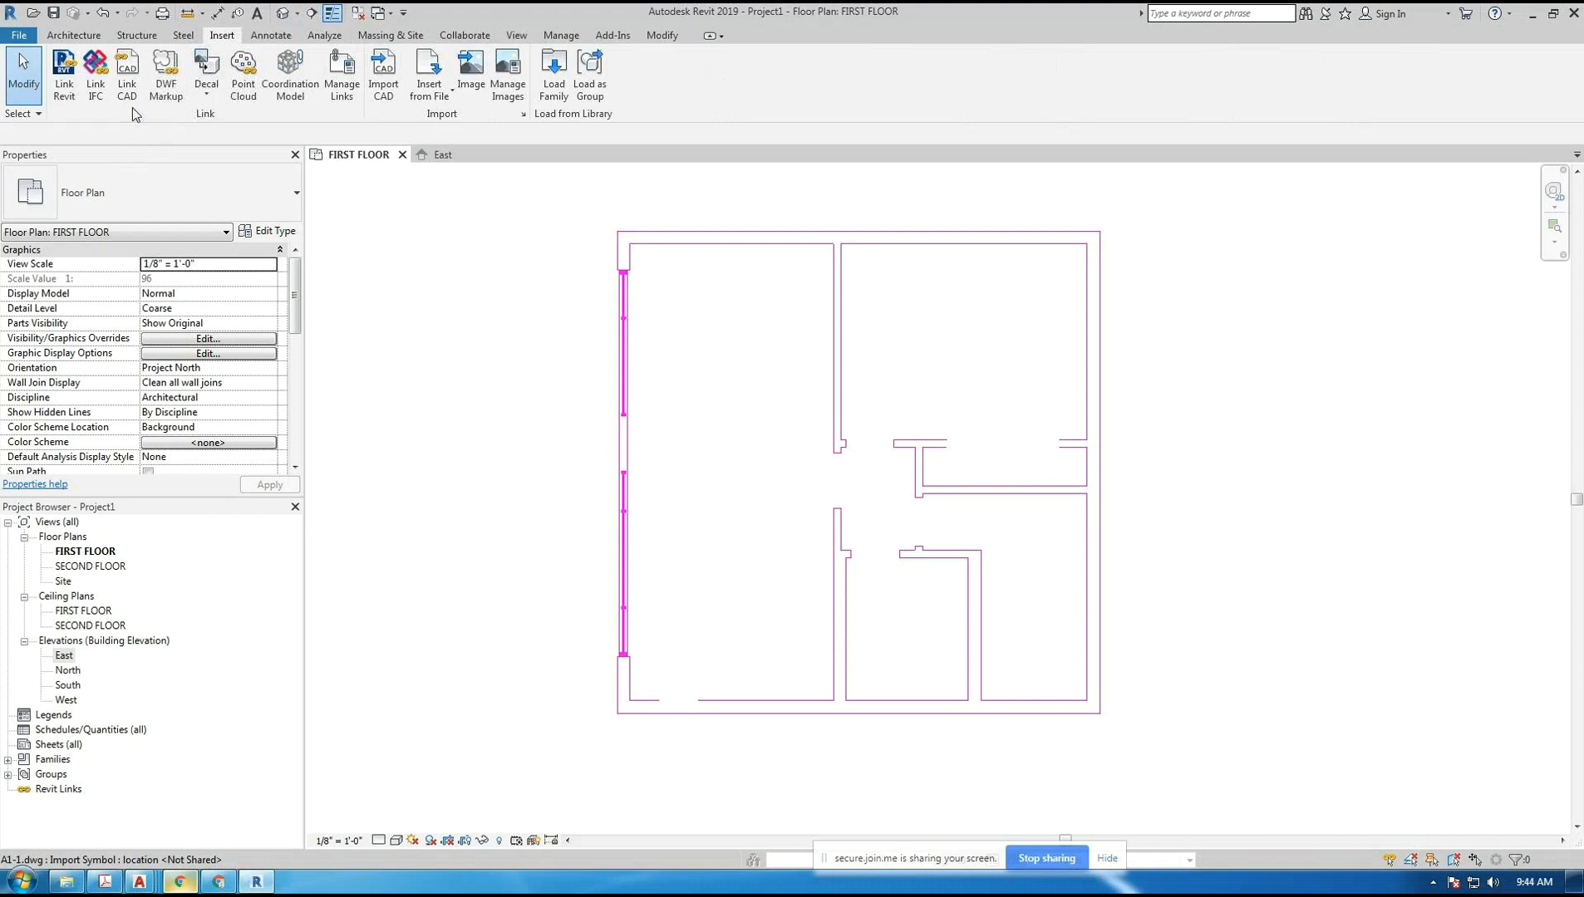
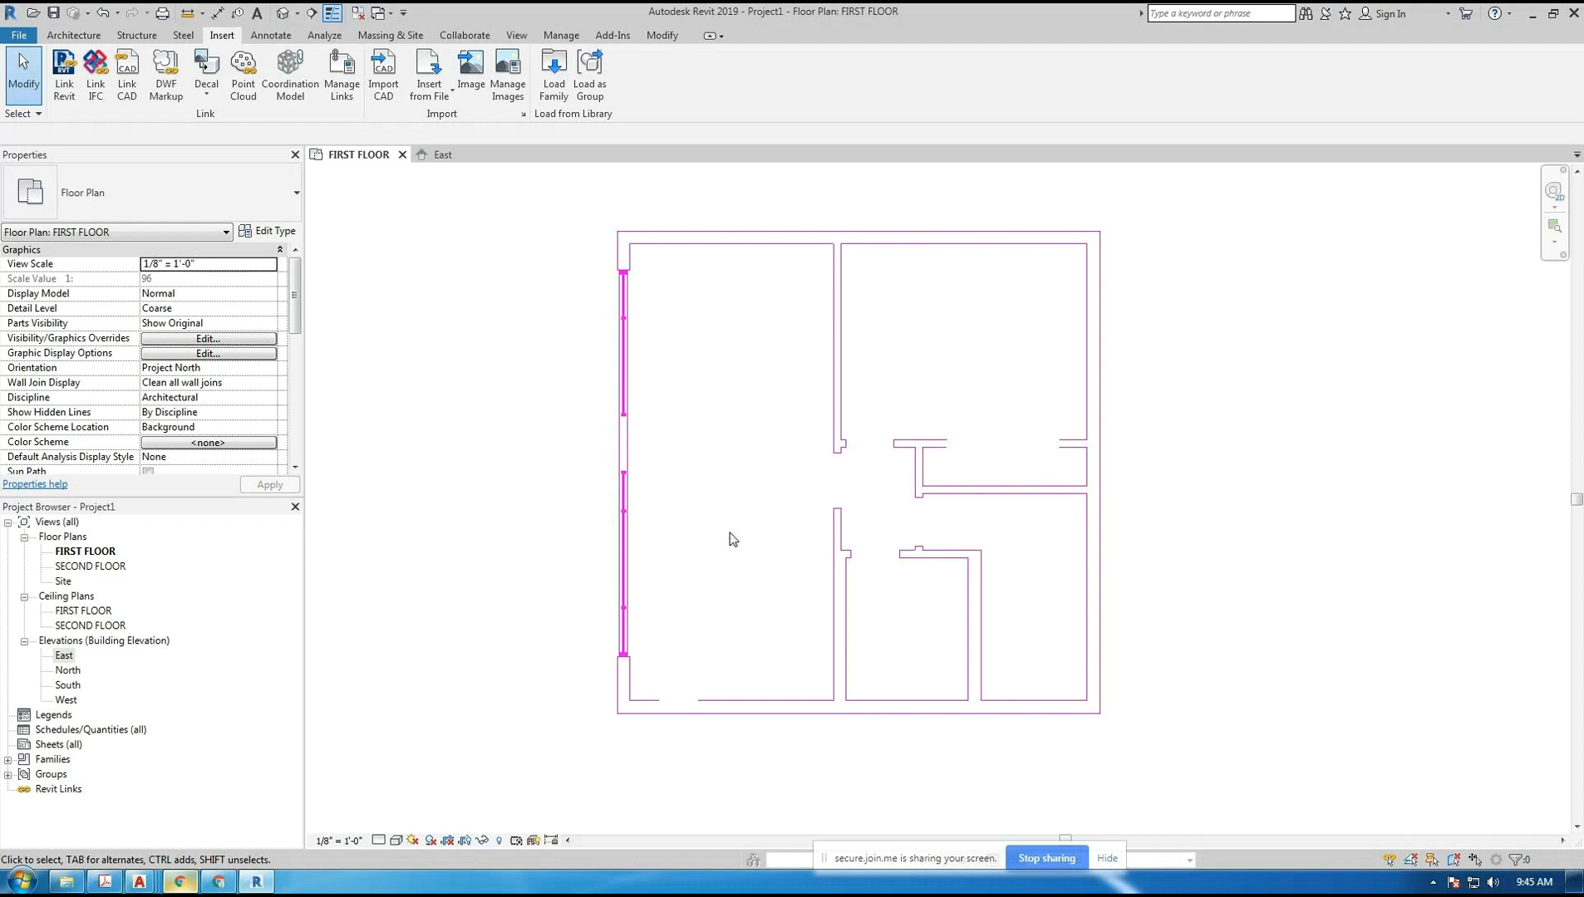
pyautogui.scroll(-5, 731, 537)
pyautogui.scroll(5, 773, 575)
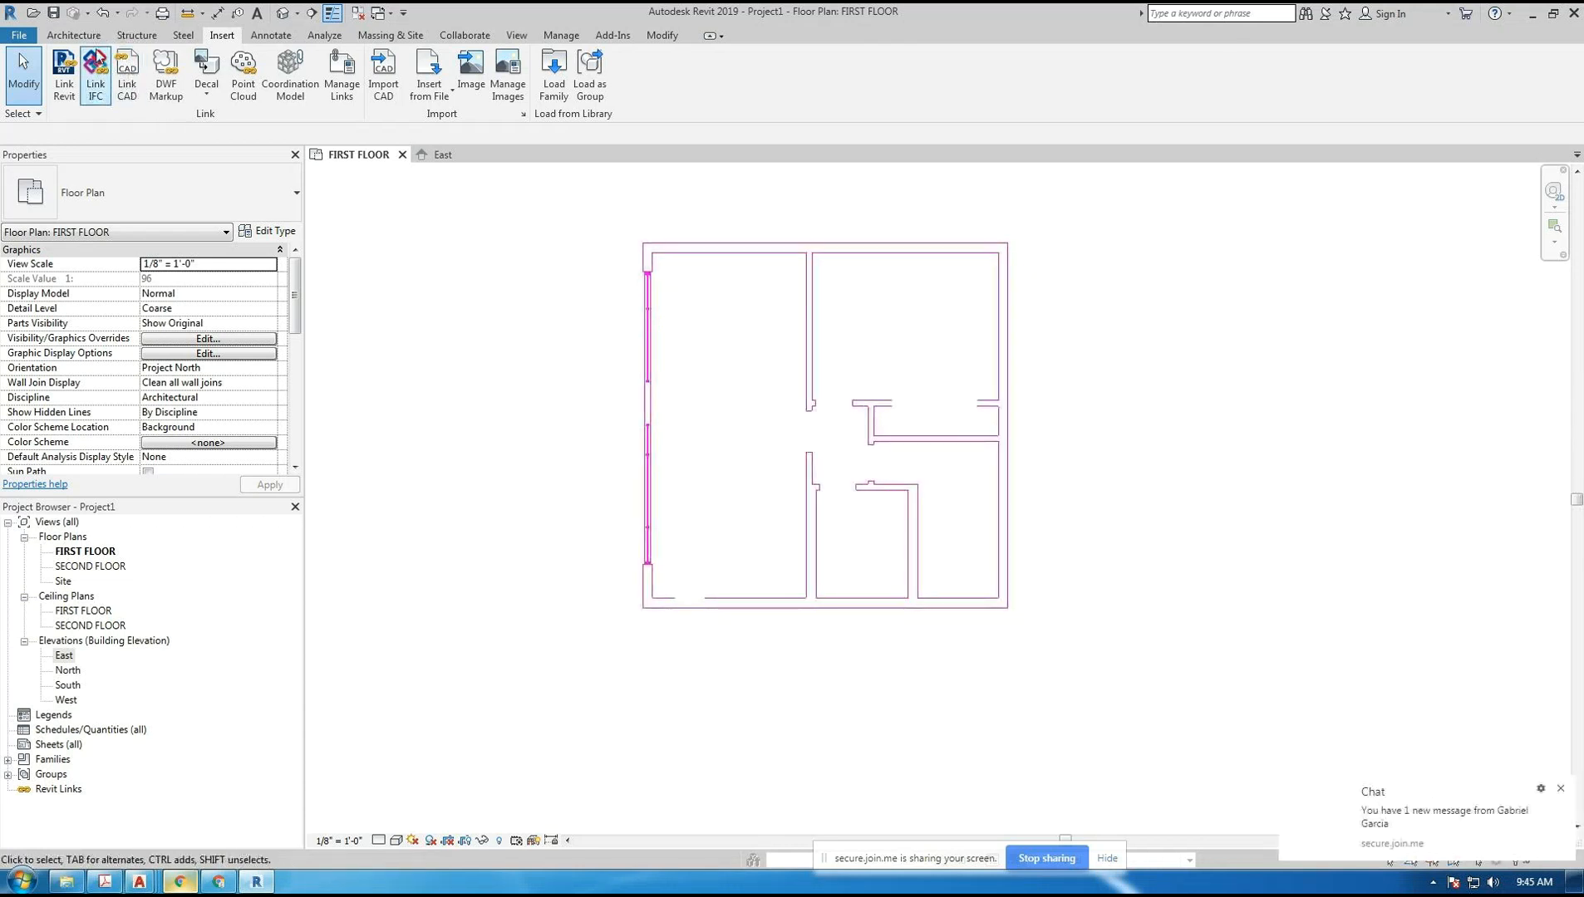
pyautogui.click(75, 35)
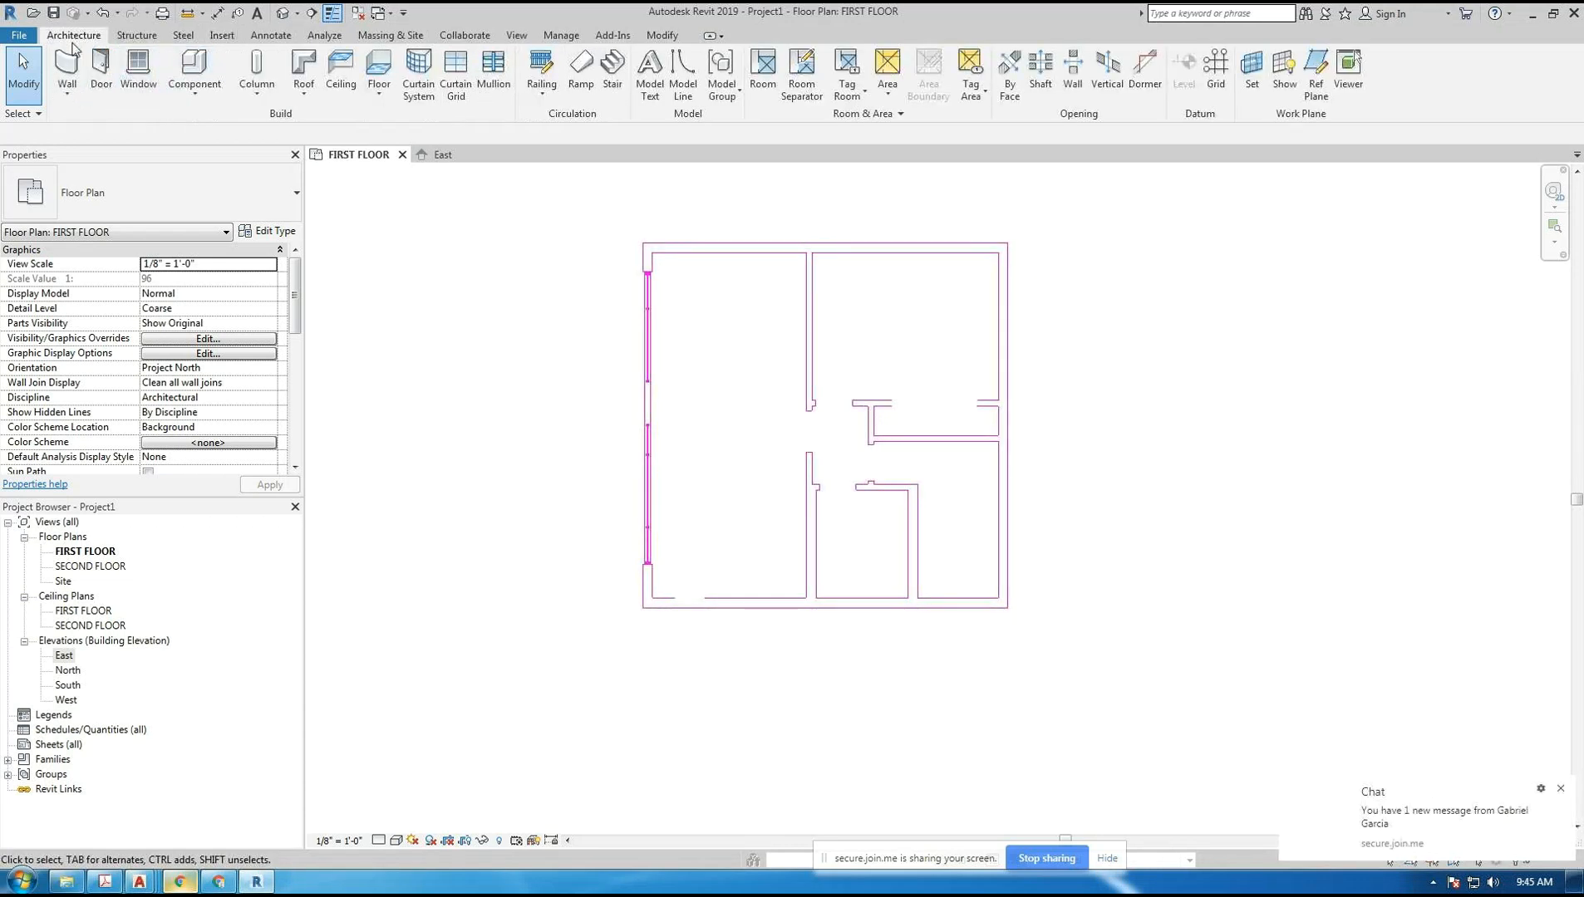
pyautogui.click(73, 97)
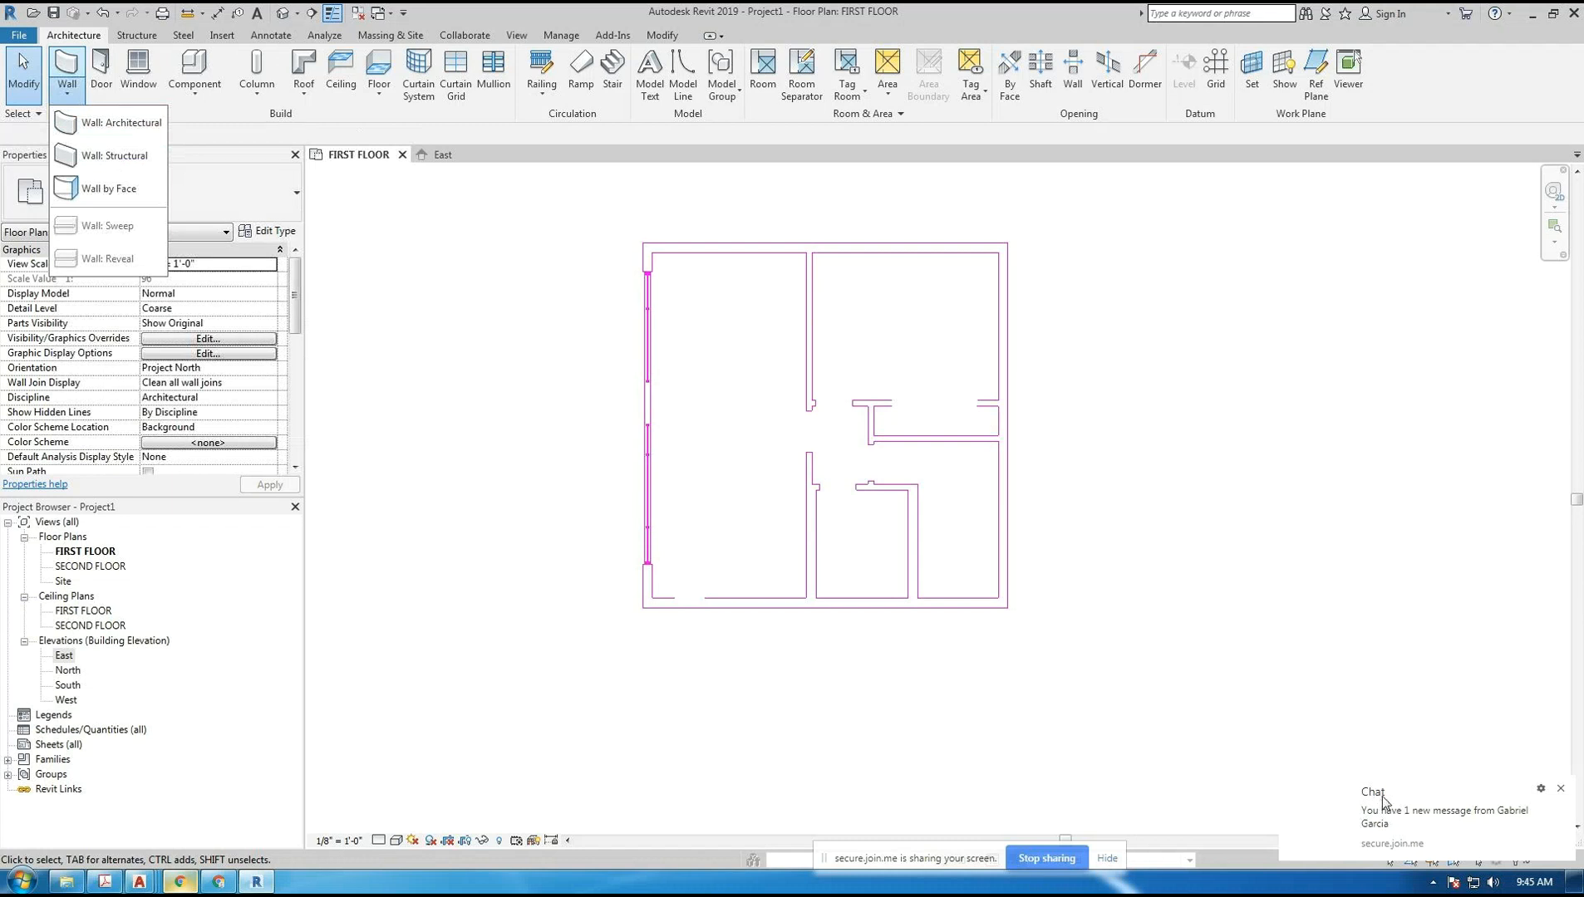
pyautogui.click(457, 656)
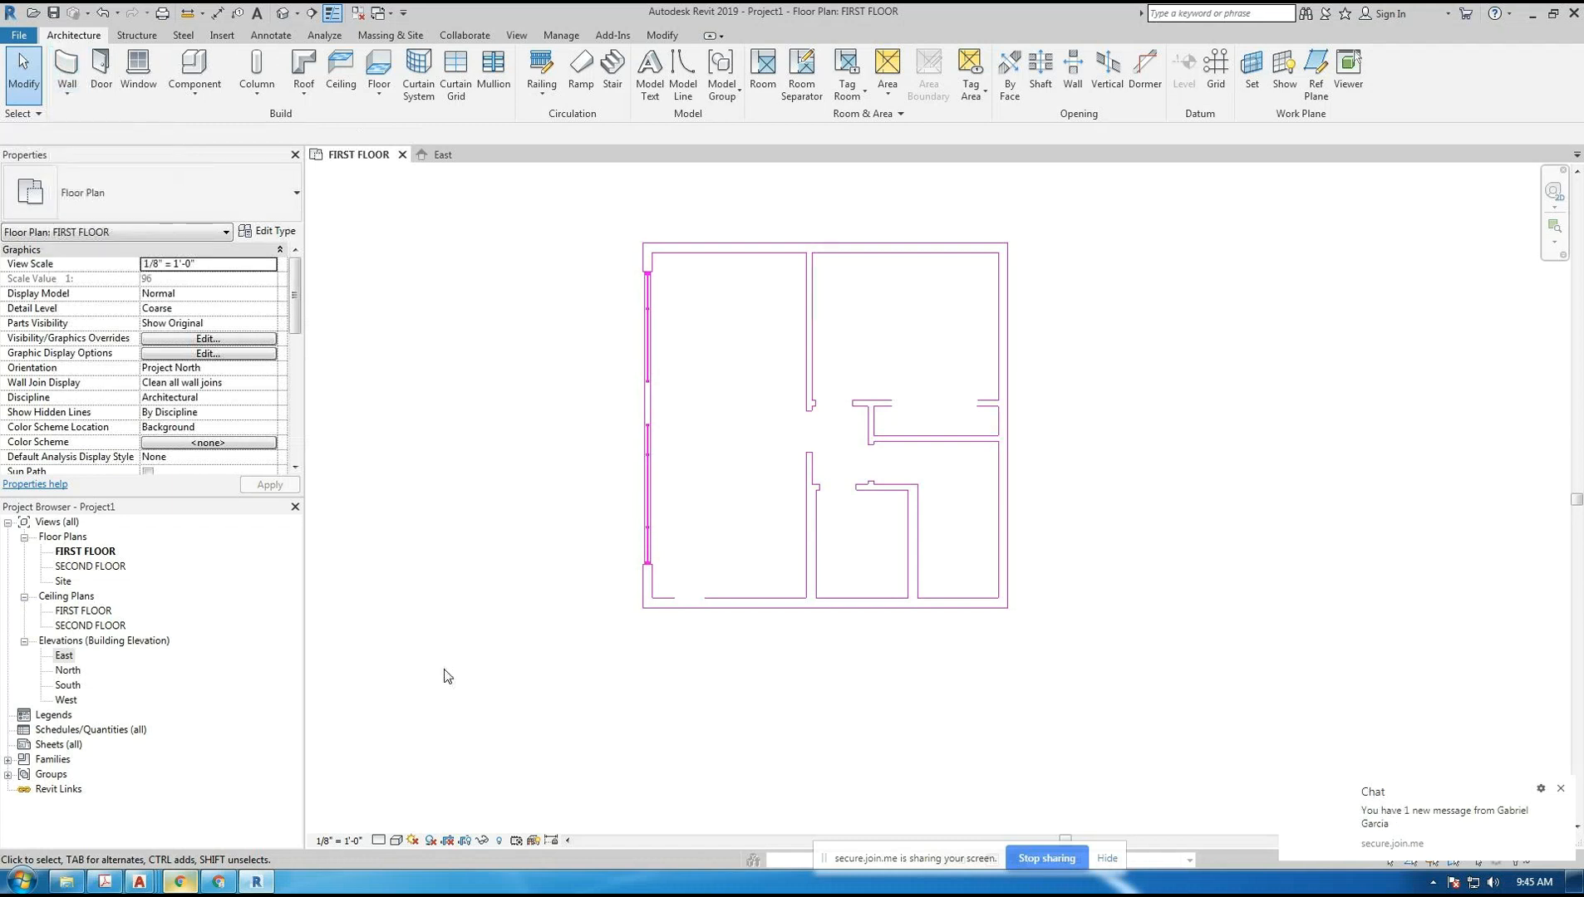
# - Switch to the join.me meeting in Chrome to read the new chat message and return to Revit
pyautogui.click(1433, 823)
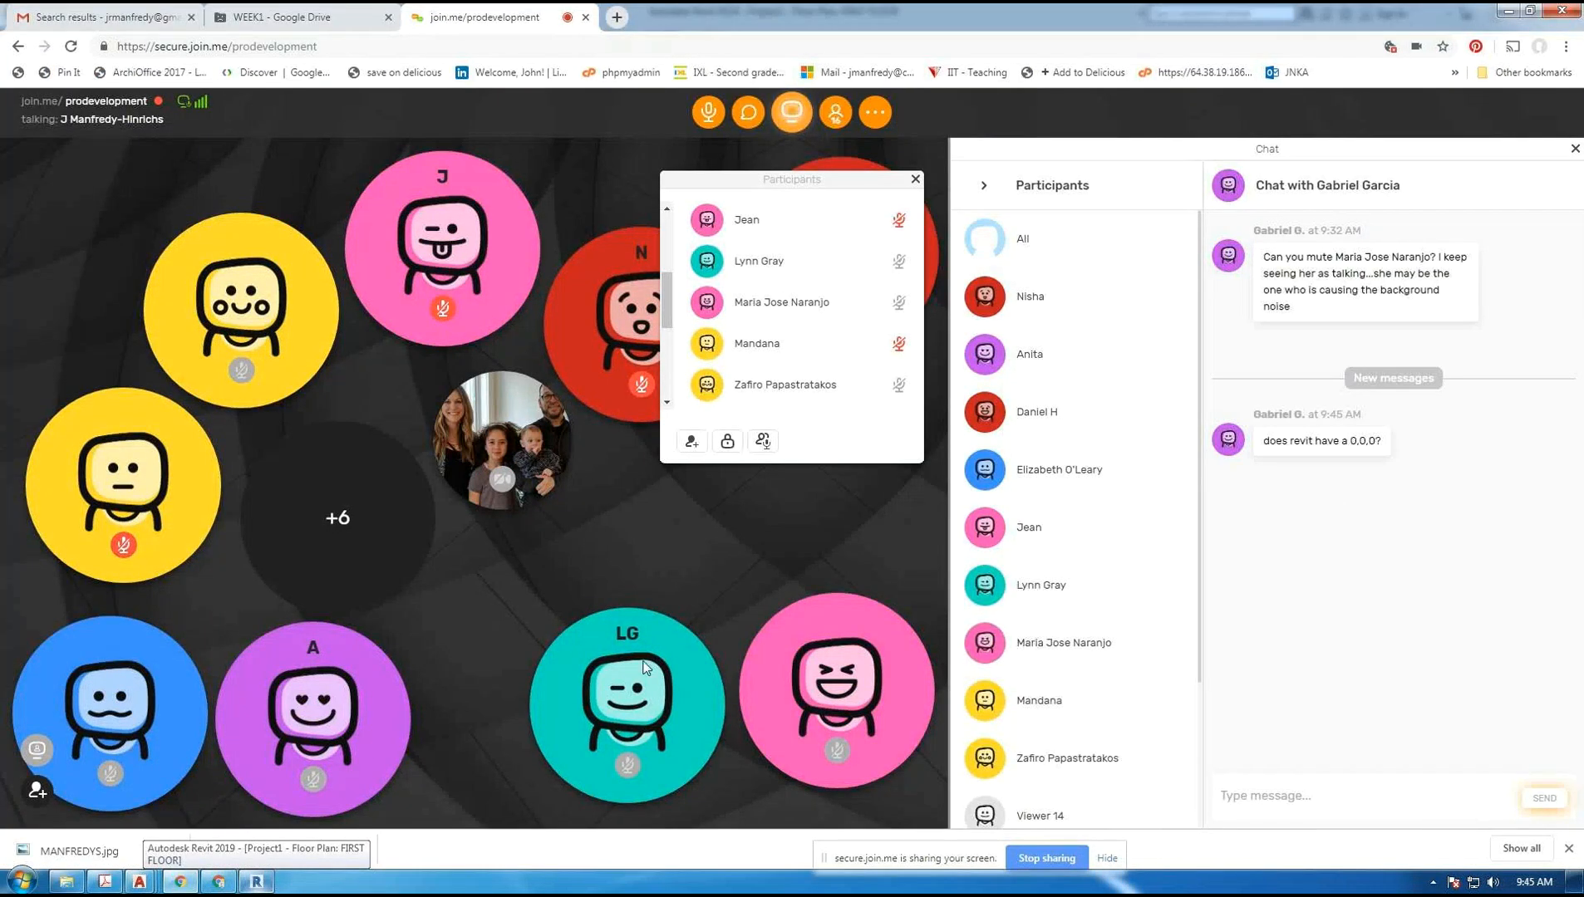
pyautogui.click(256, 883)
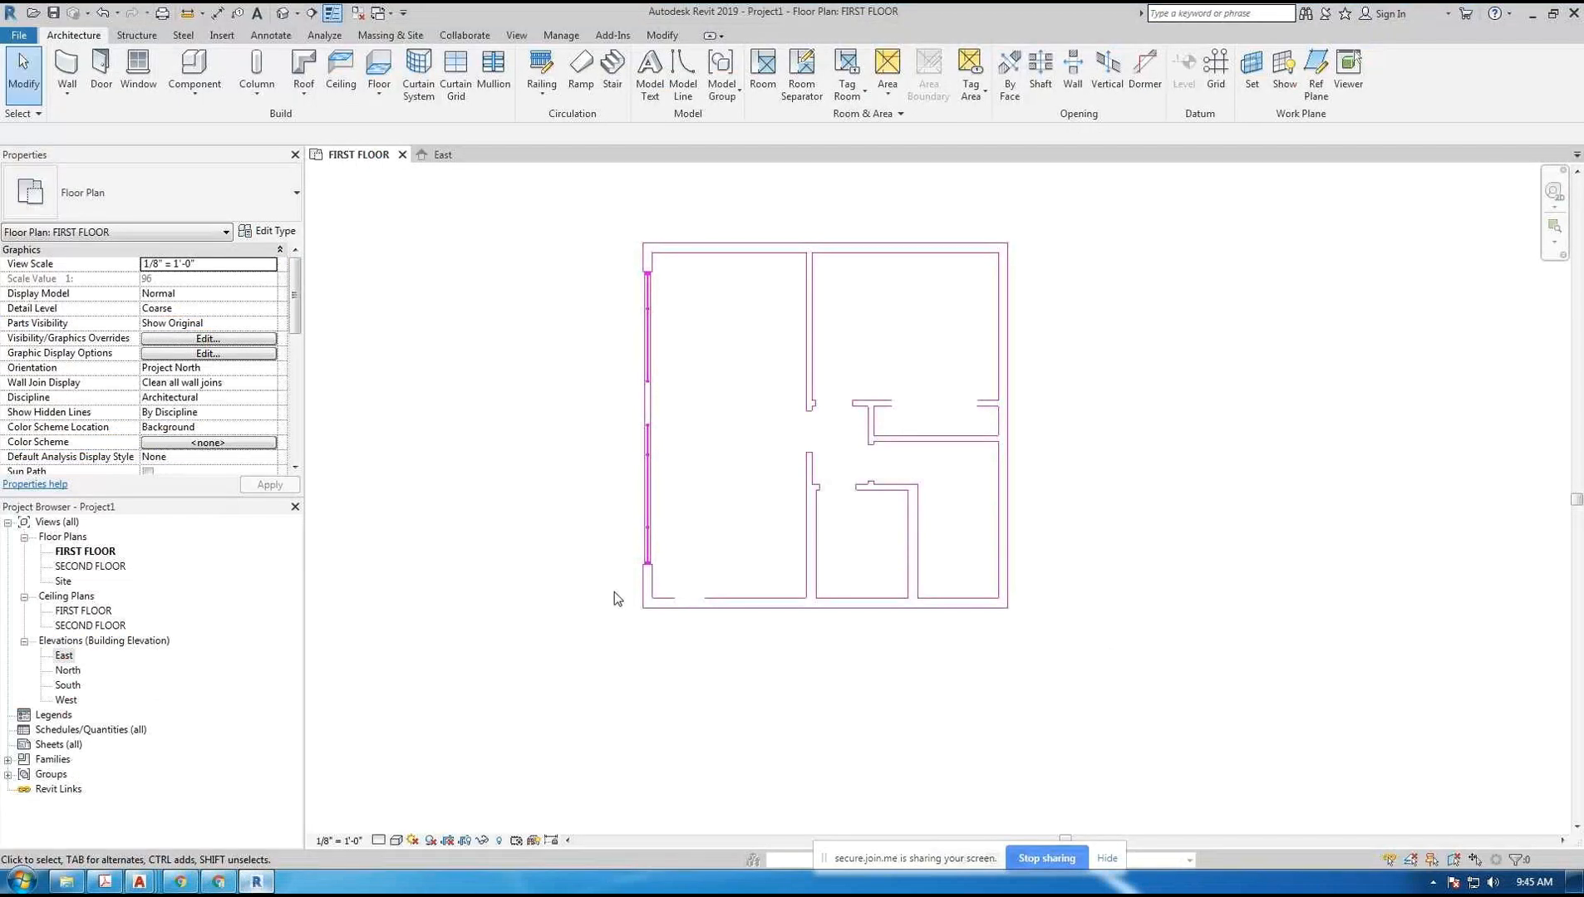
# - Examine the imported floor plan's position relative to the four elevation markers in the first floor view
pyautogui.scroll(-5, 614, 591)
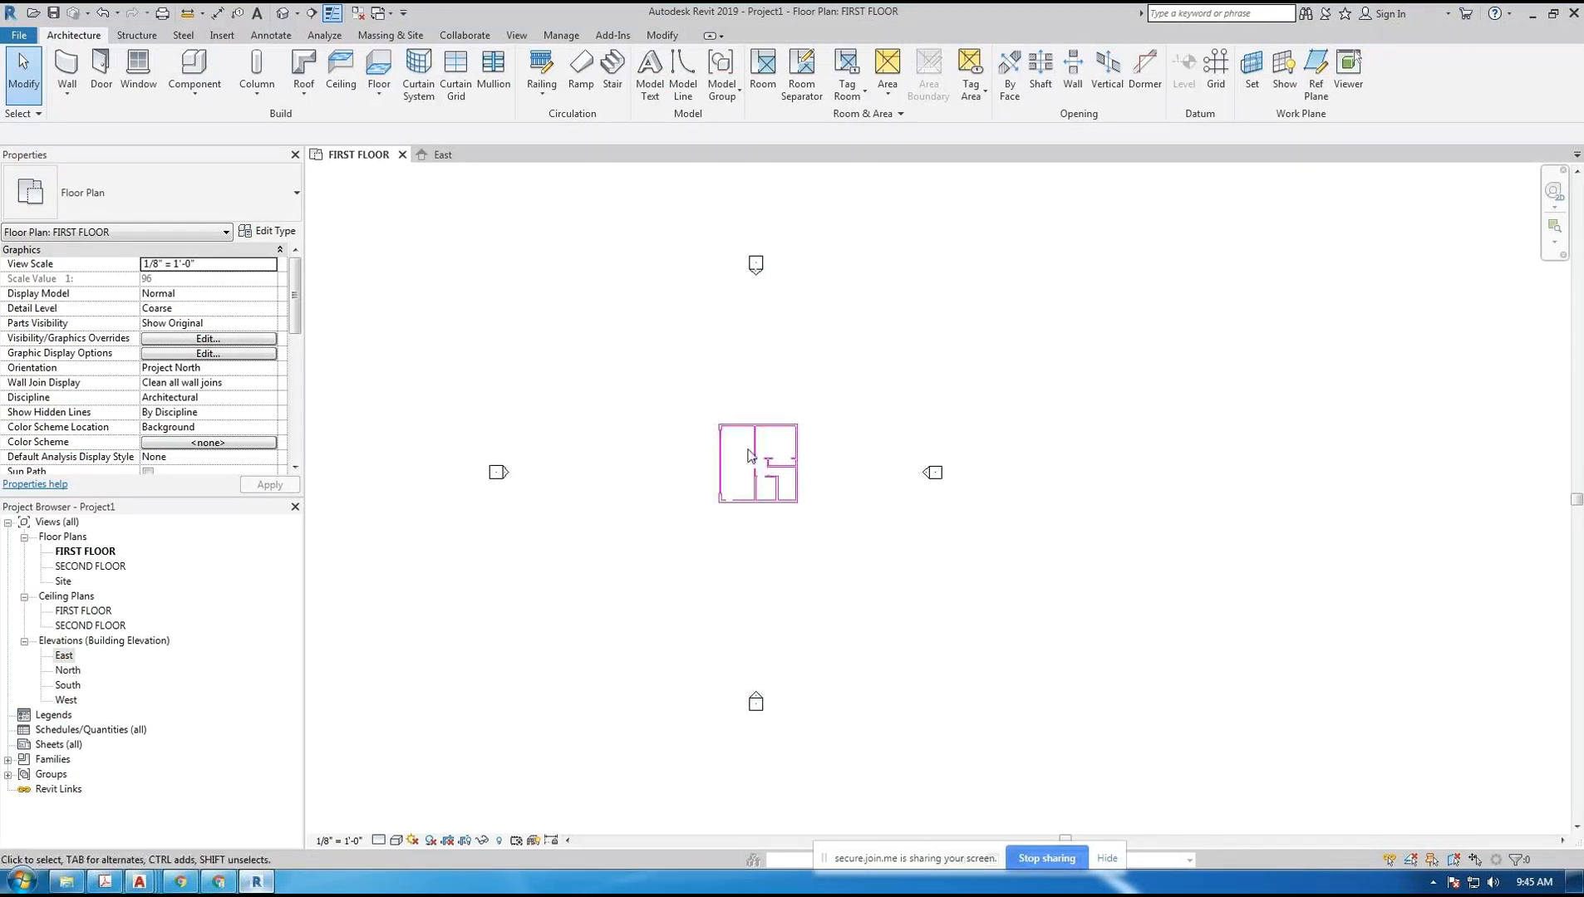
pyautogui.scroll(3, 681, 512)
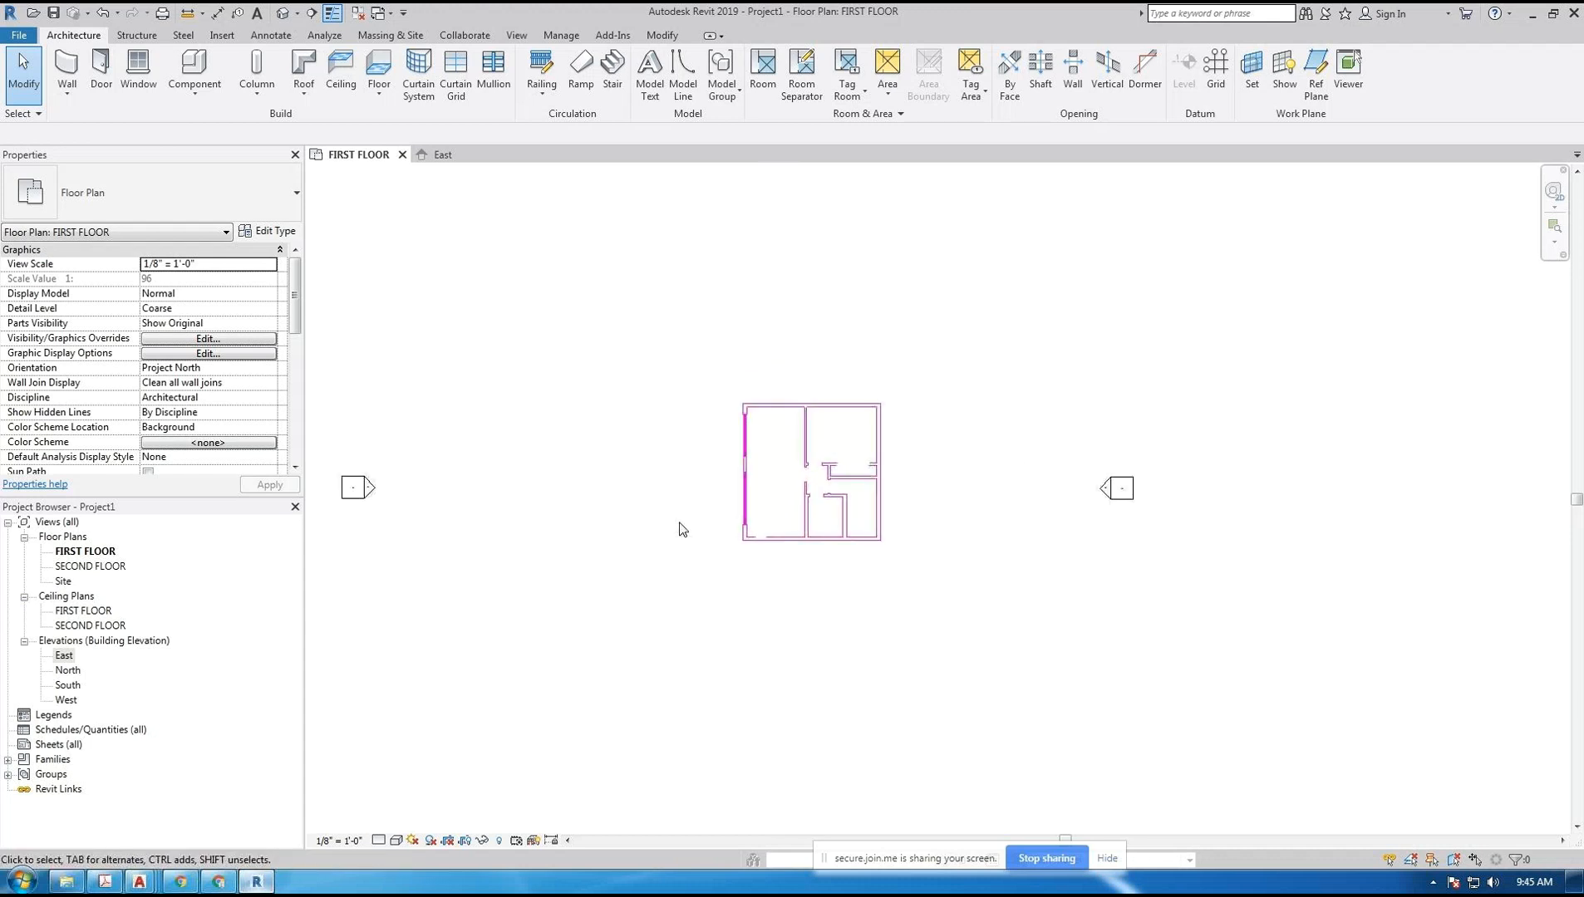
pyautogui.moveTo(678, 479); pyautogui.dragTo(708, 513, button='middle')
pyautogui.scroll(-1, 662, 480)
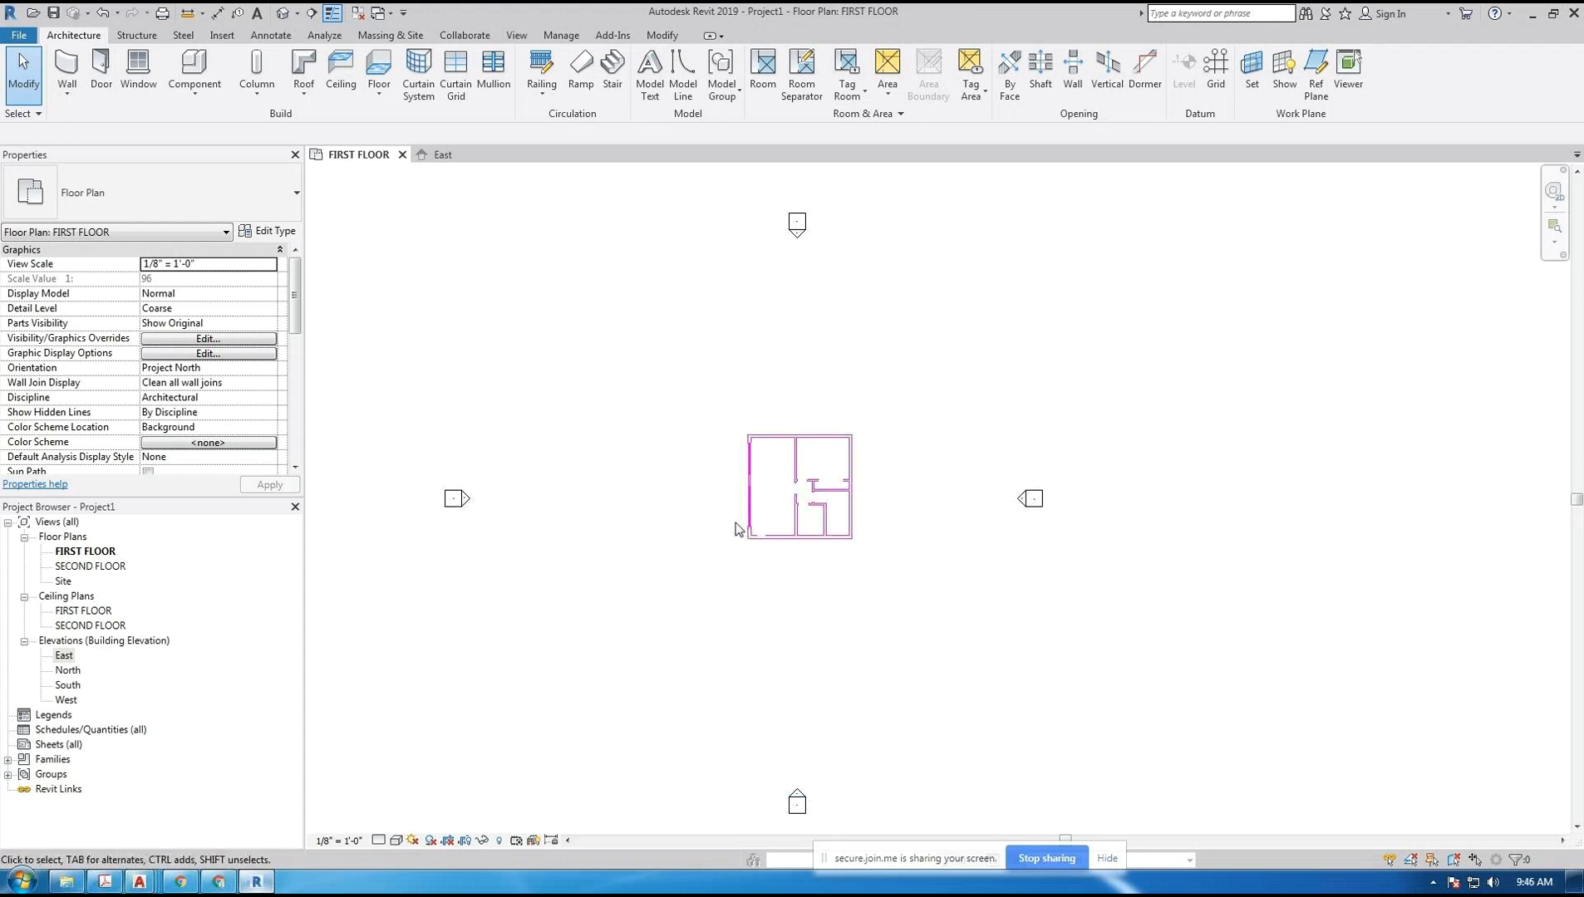
pyautogui.scroll(5, 773, 493)
pyautogui.scroll(1, 817, 461)
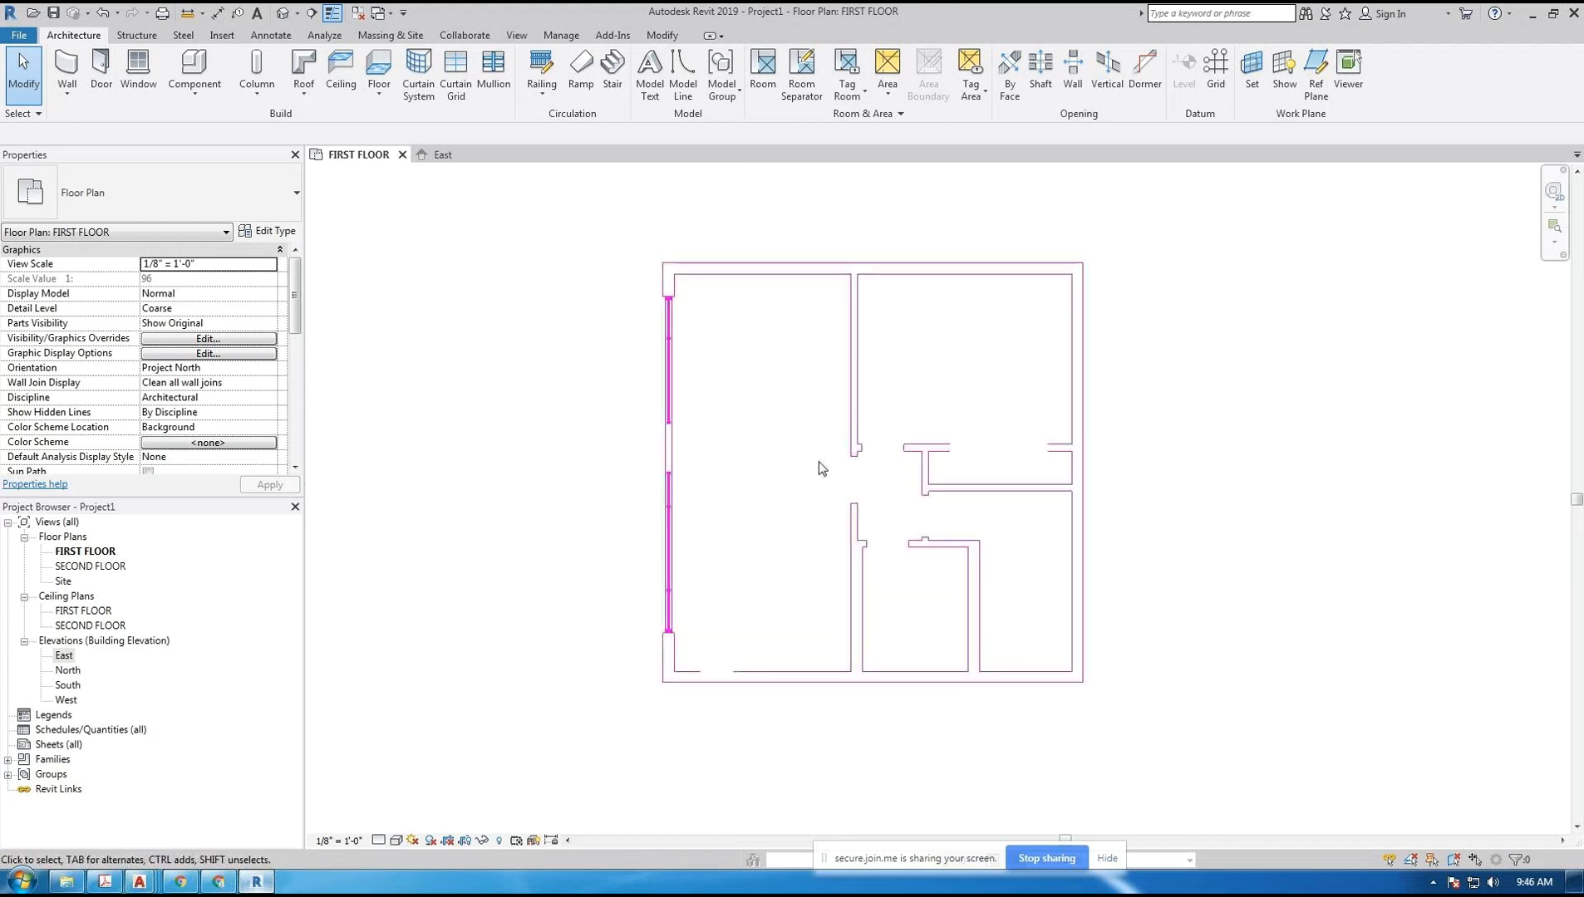
pyautogui.moveTo(817, 459); pyautogui.dragTo(765, 450, button='middle')
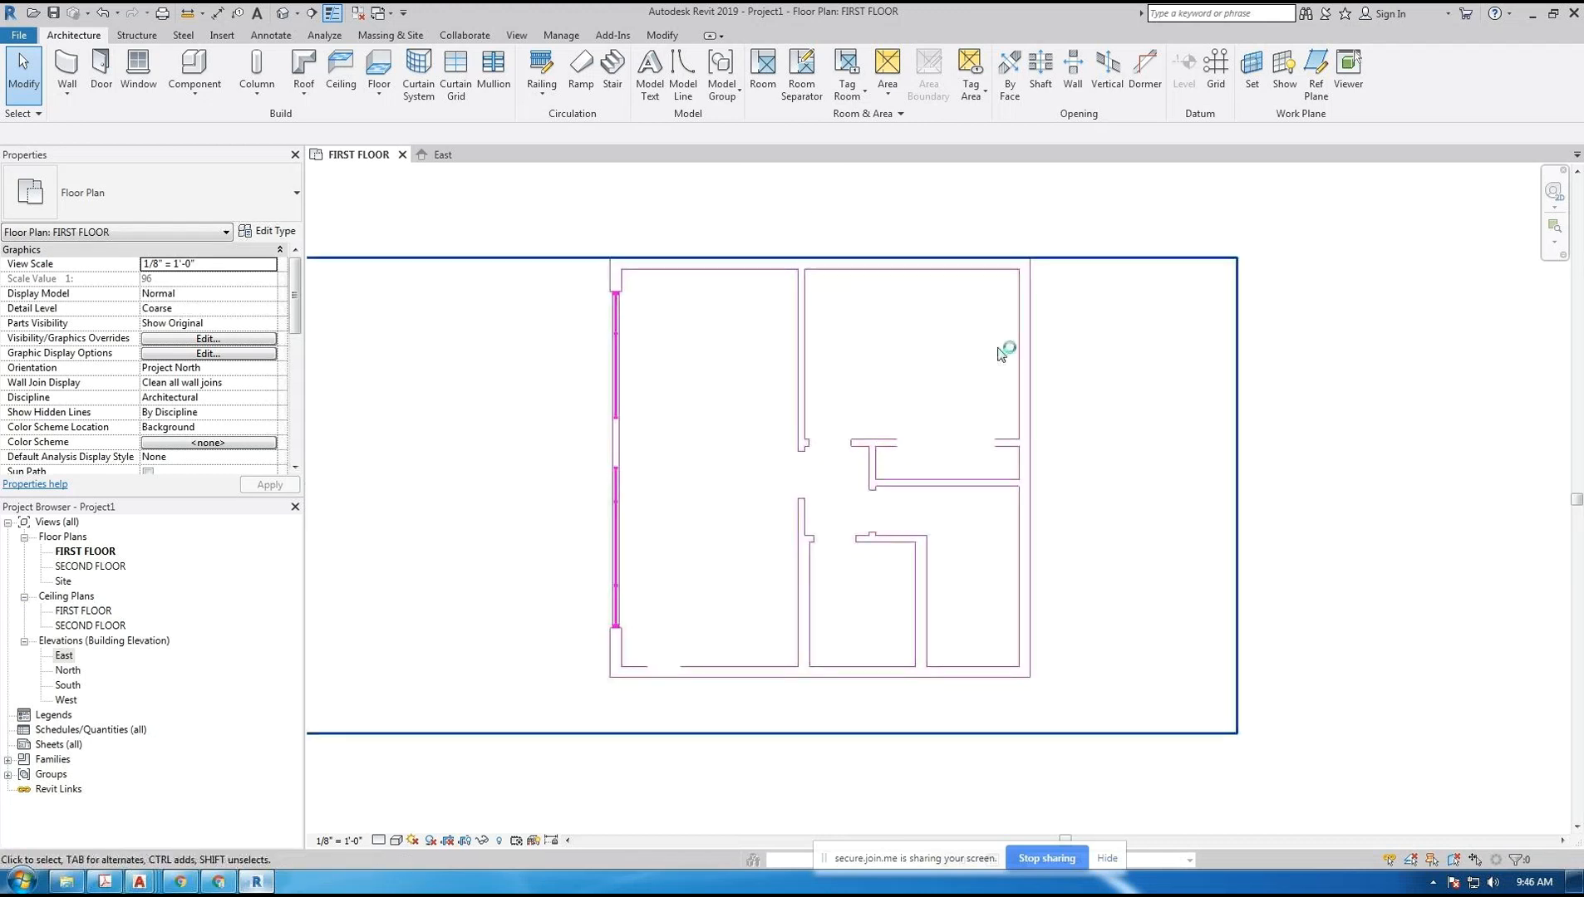
pyautogui.scroll(1, 549, 241)
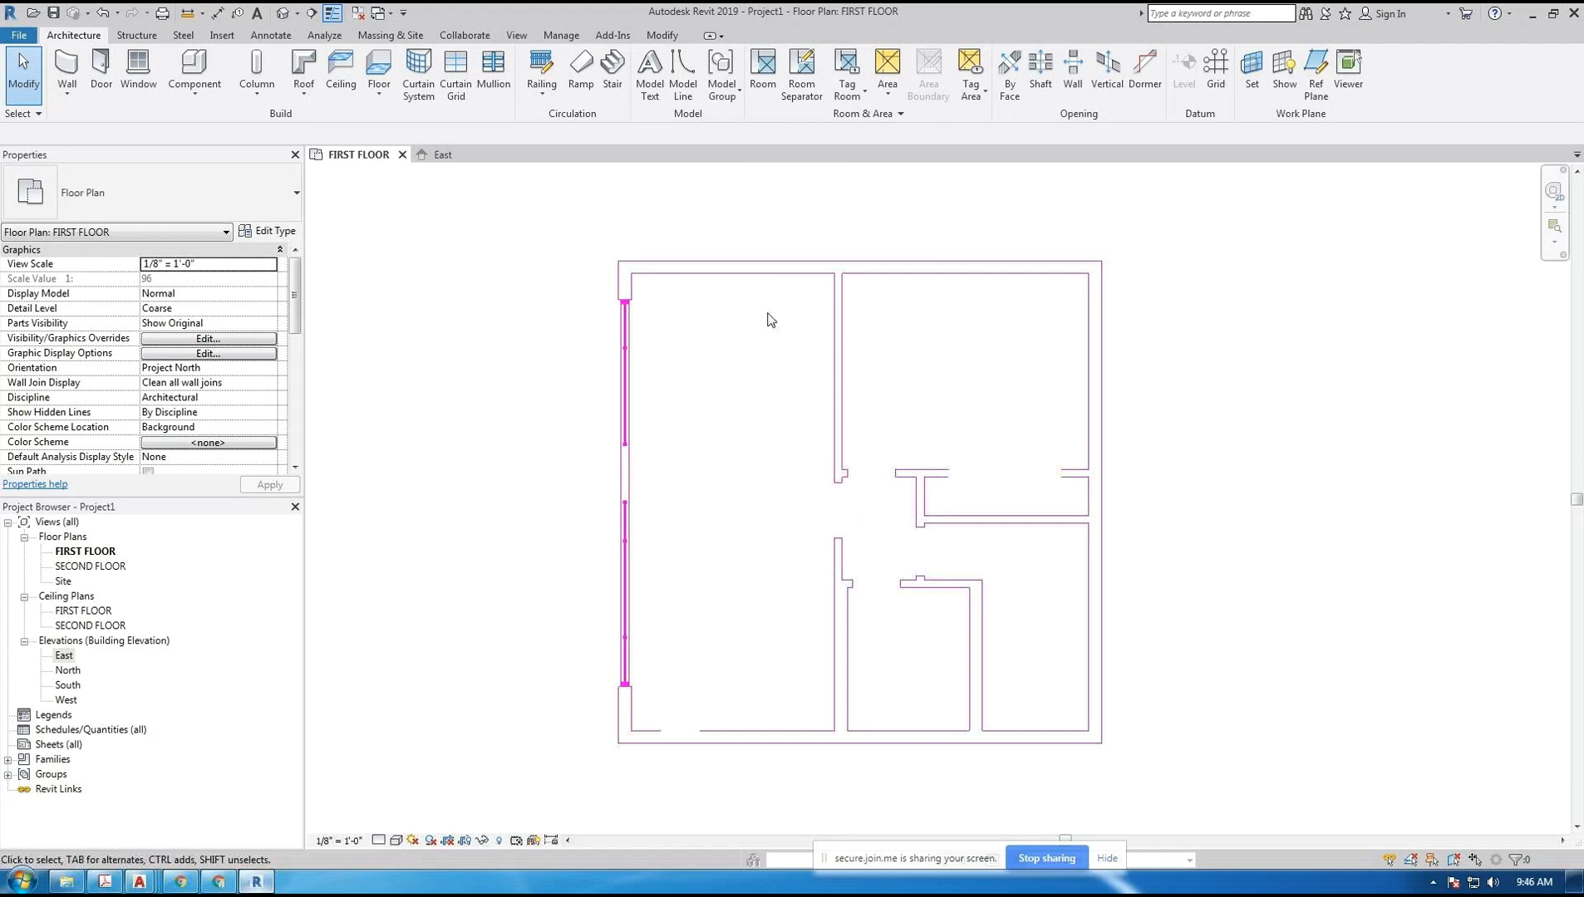
# - Measure the exterior wall's thickness along the upper edge of the plan, near its upper-left corner
pyautogui.scroll(1, 606, 241)
pyautogui.scroll(4, 673, 237)
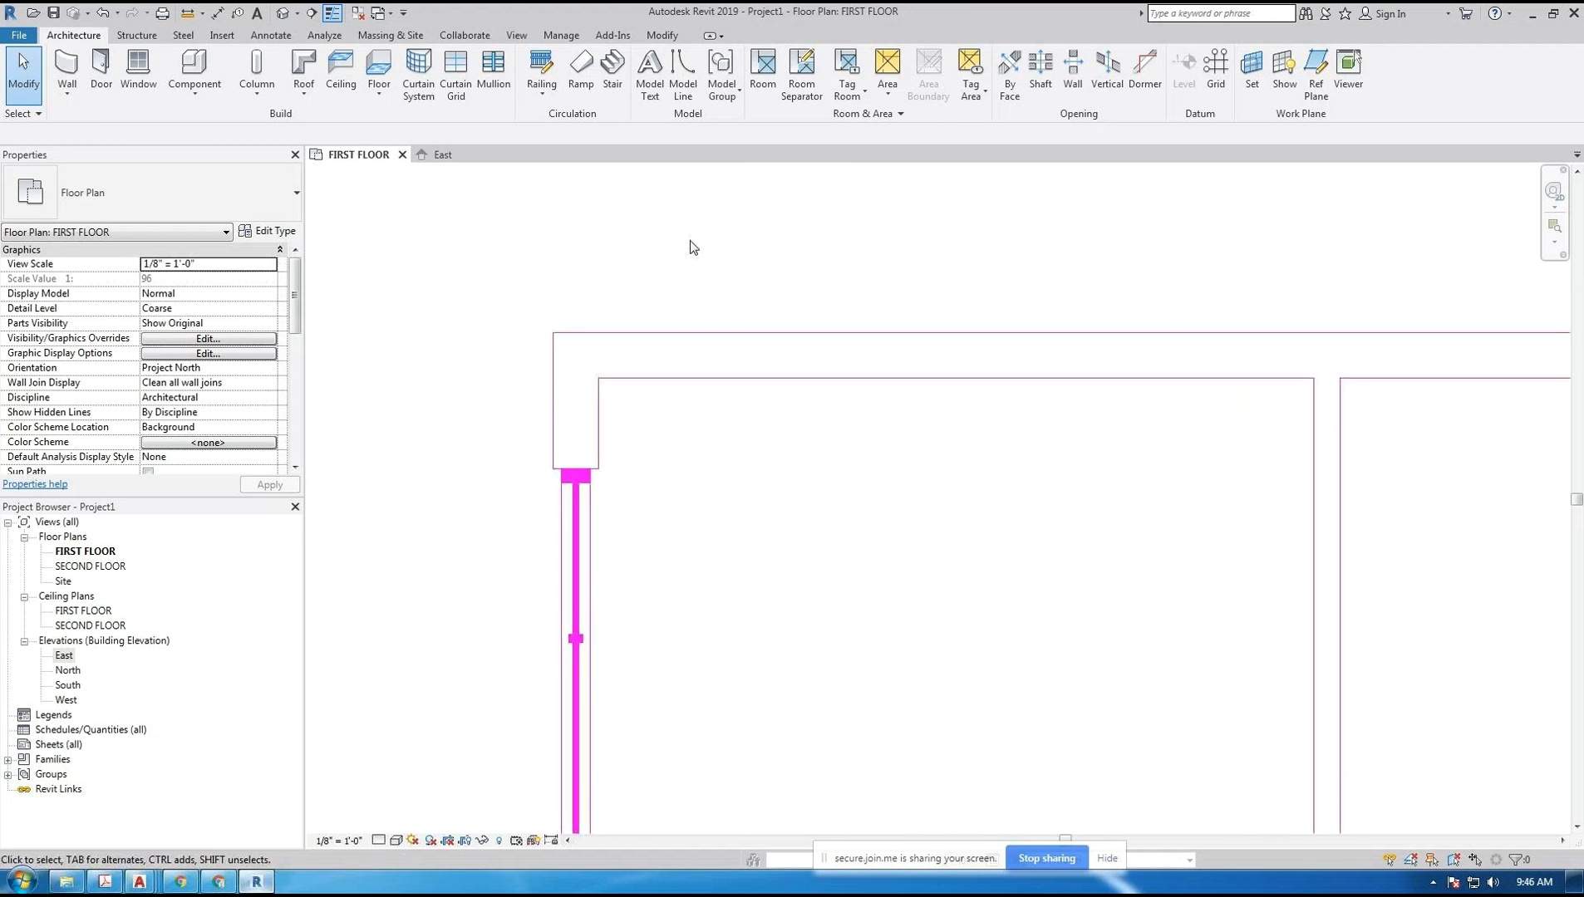
pyautogui.click(188, 15)
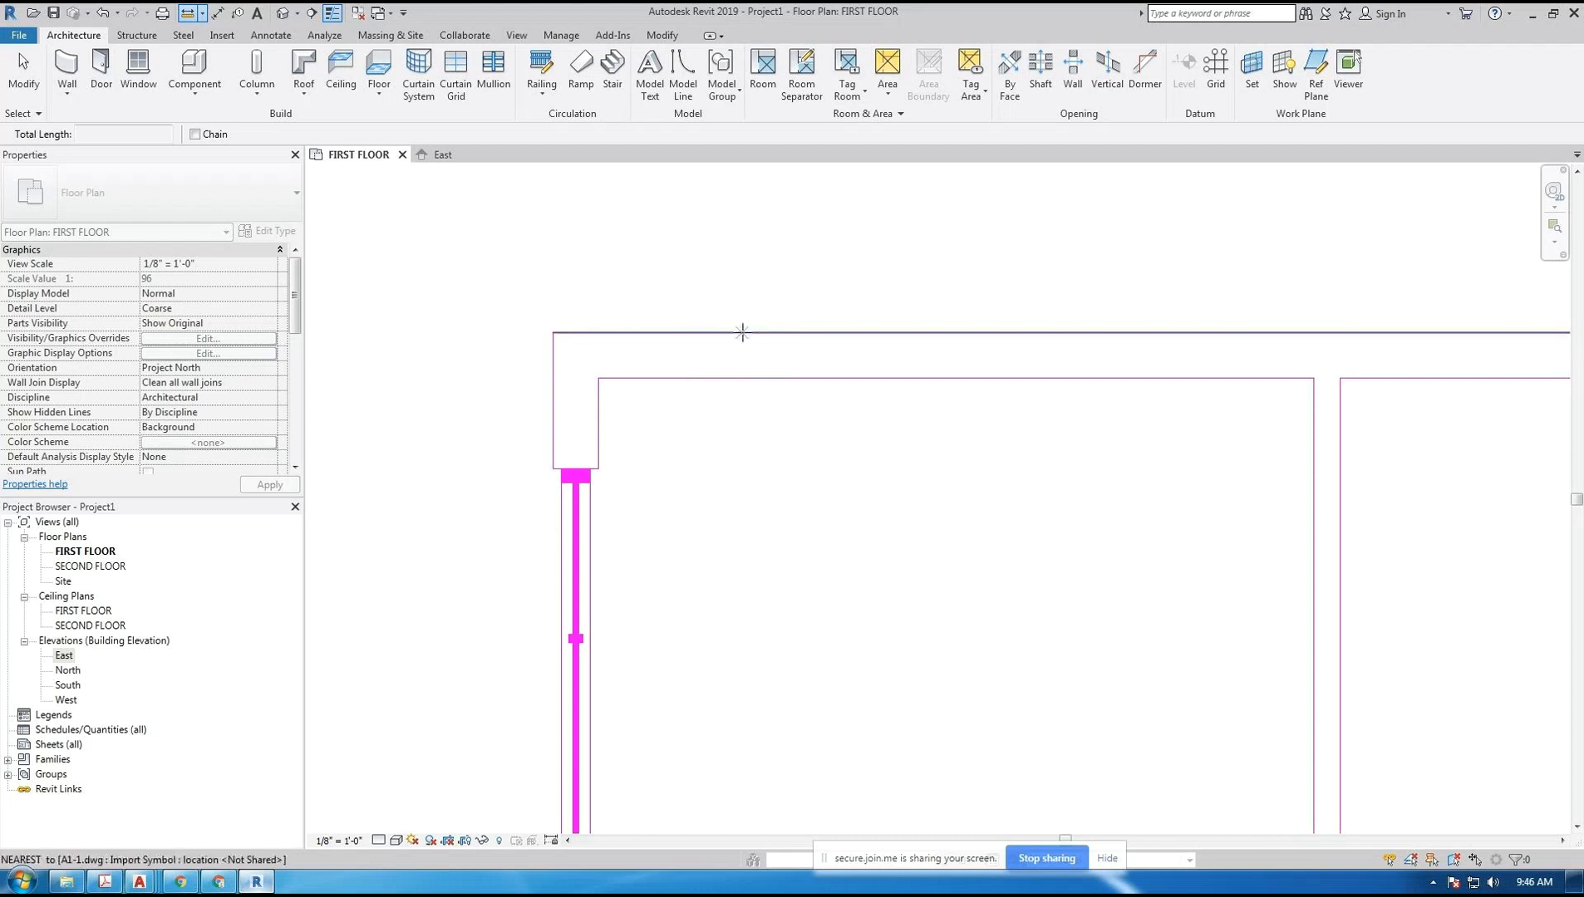
pyautogui.click(742, 333)
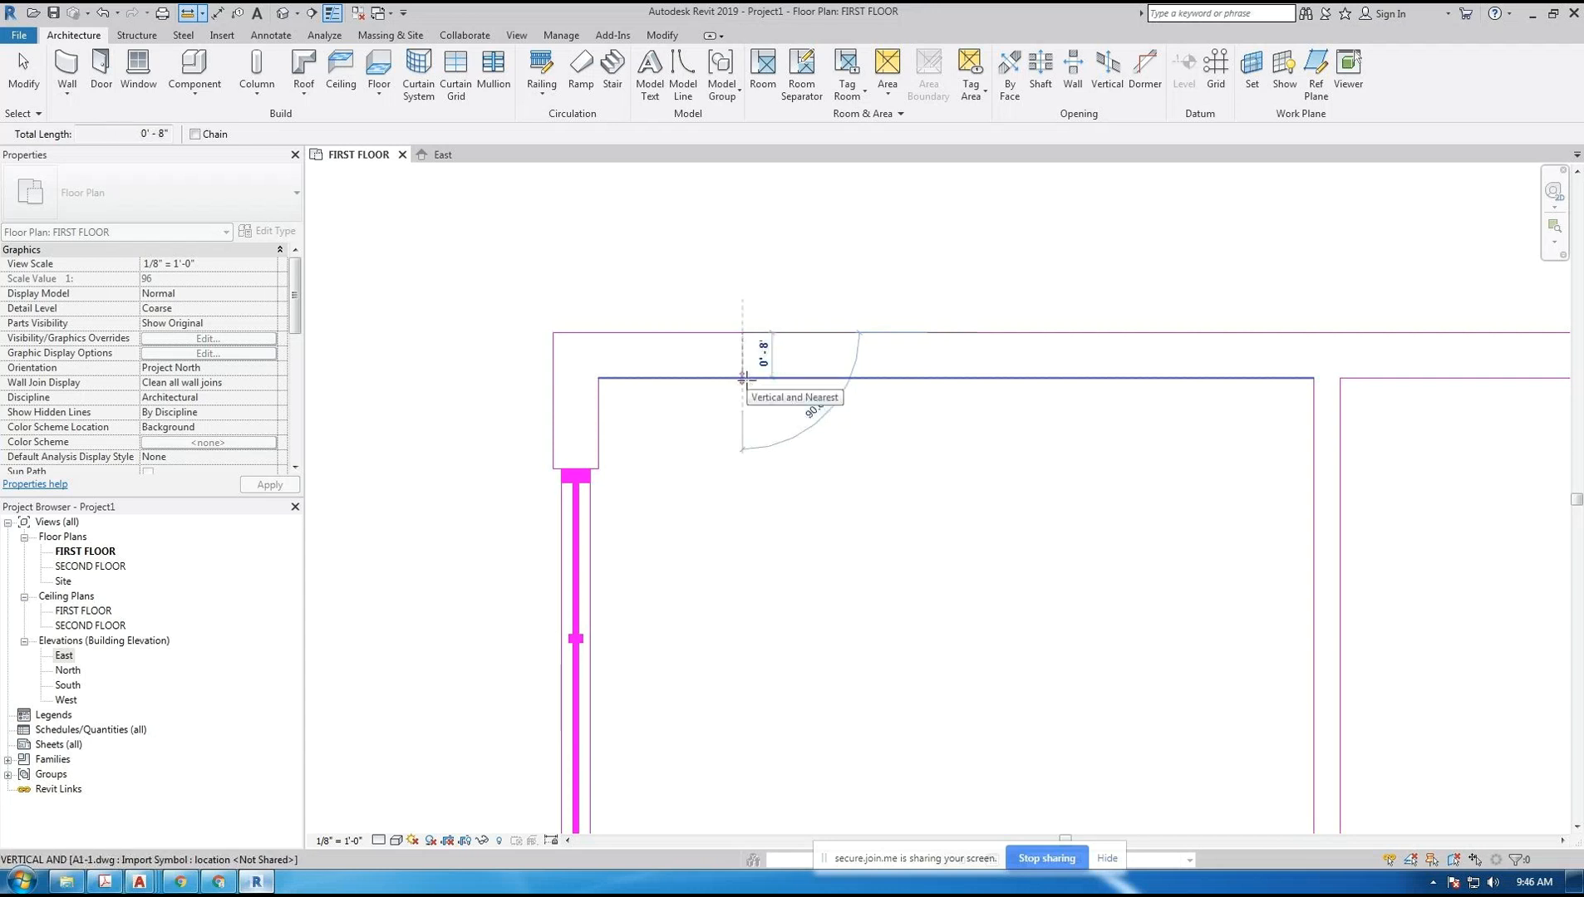
pyautogui.press('Escape')
pyautogui.press('Escape')
pyautogui.scroll(-5, 708, 378)
pyautogui.scroll(5, 708, 374)
pyautogui.moveTo(787, 475); pyautogui.dragTo(726, 374, button='middle')
pyautogui.scroll(-4, 711, 354)
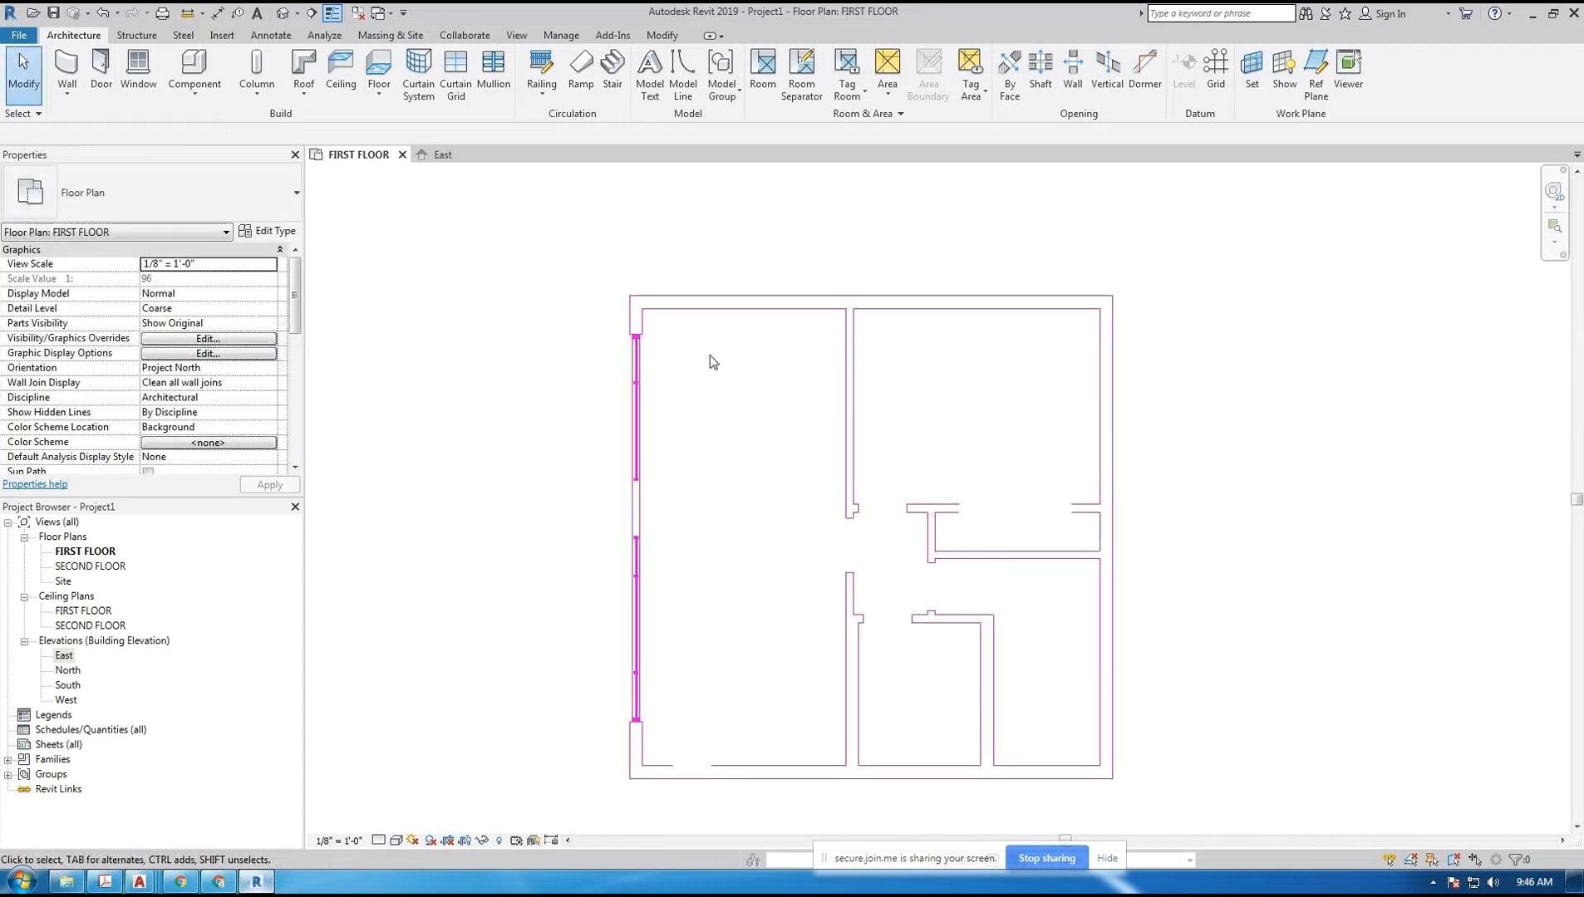
pyautogui.click(66, 64)
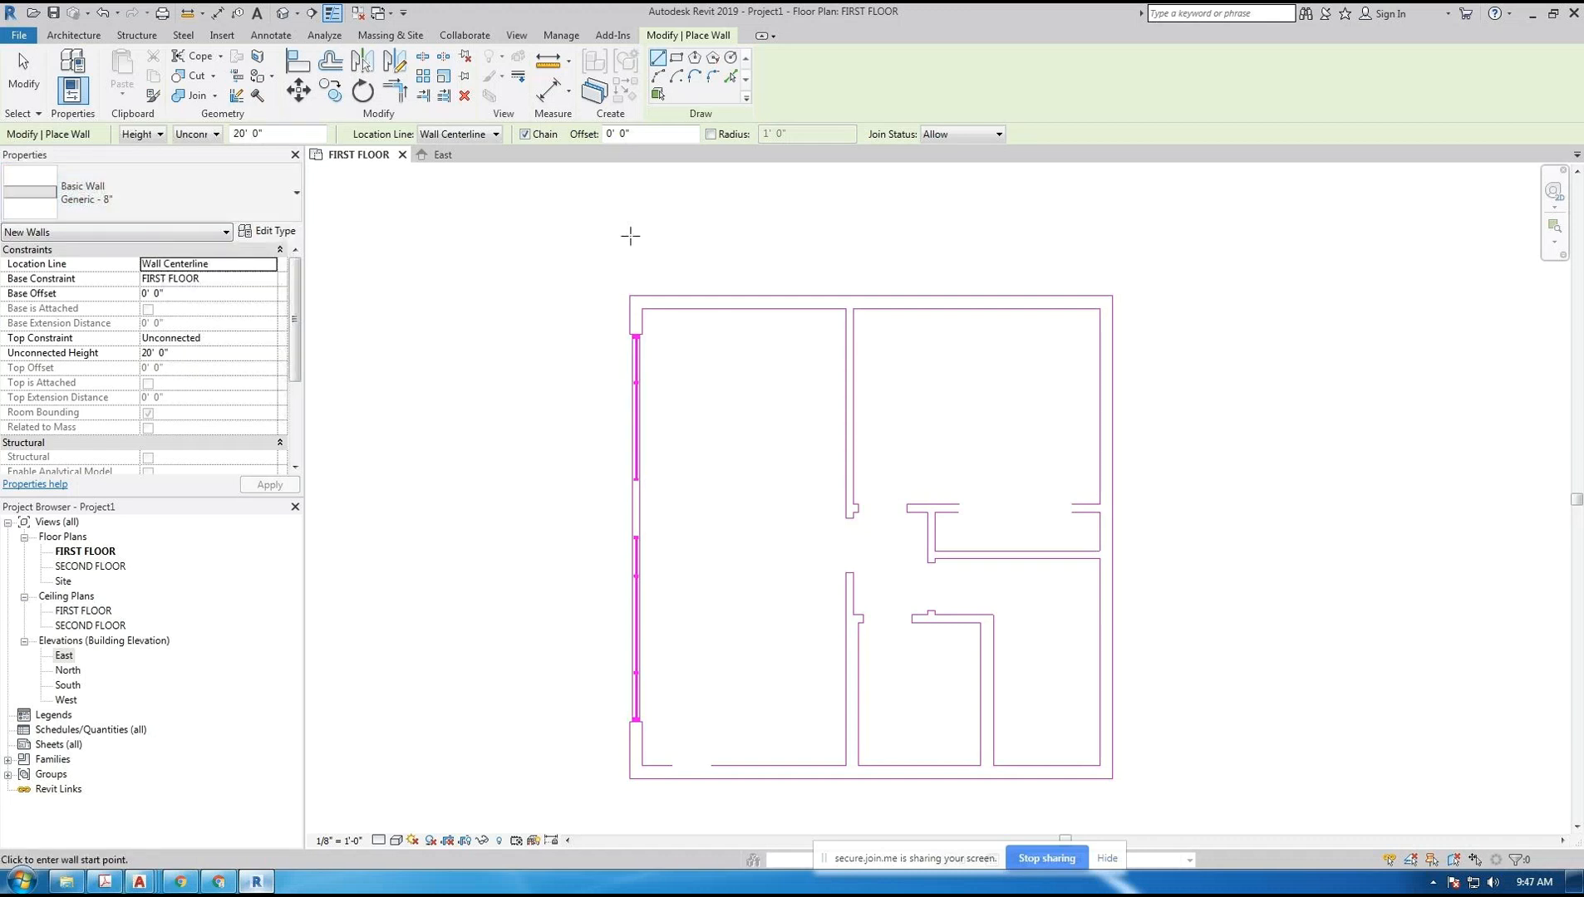
pyautogui.press('Escape')
pyautogui.press('Escape')
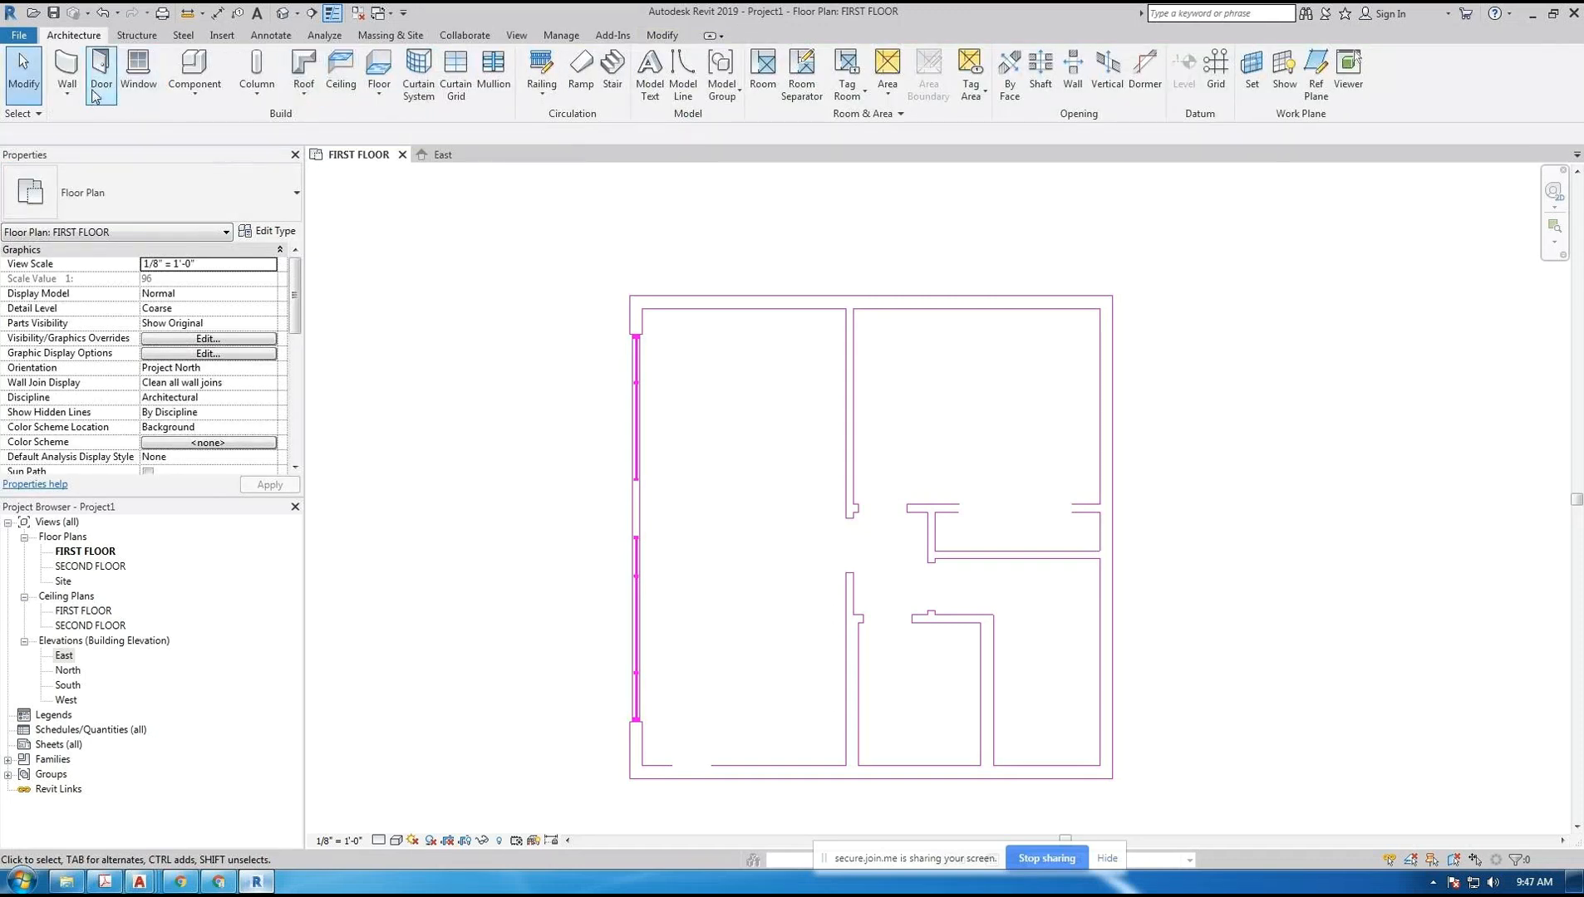
# - Start an architectural wall, review the available wall types, and choose the Basic Wall type Generic - 8"
pyautogui.click(68, 93)
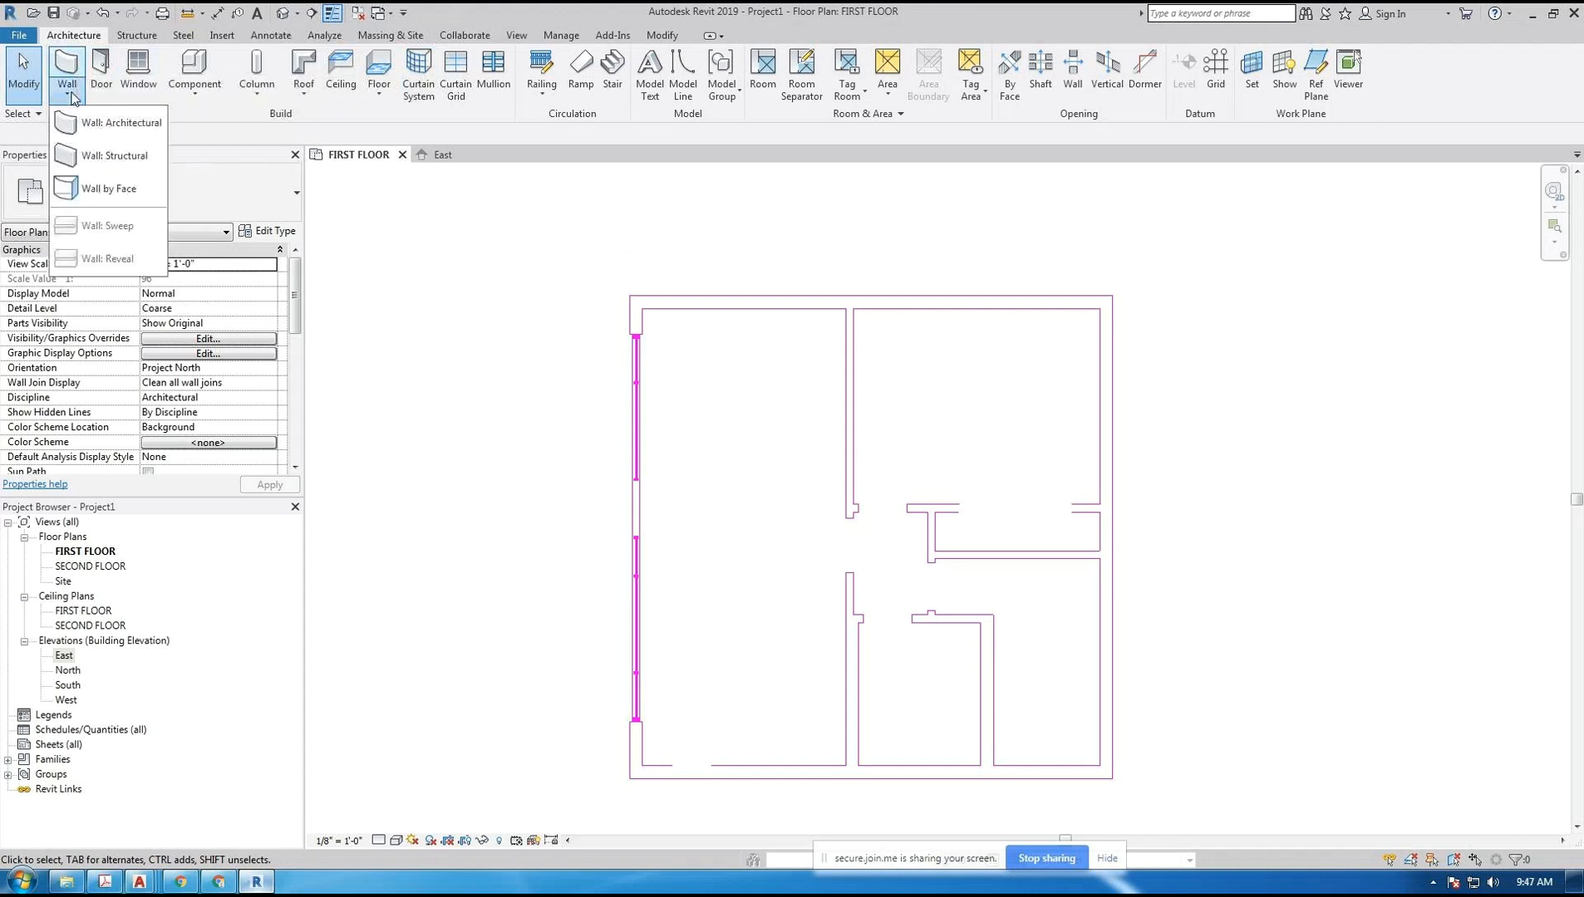
pyautogui.click(90, 126)
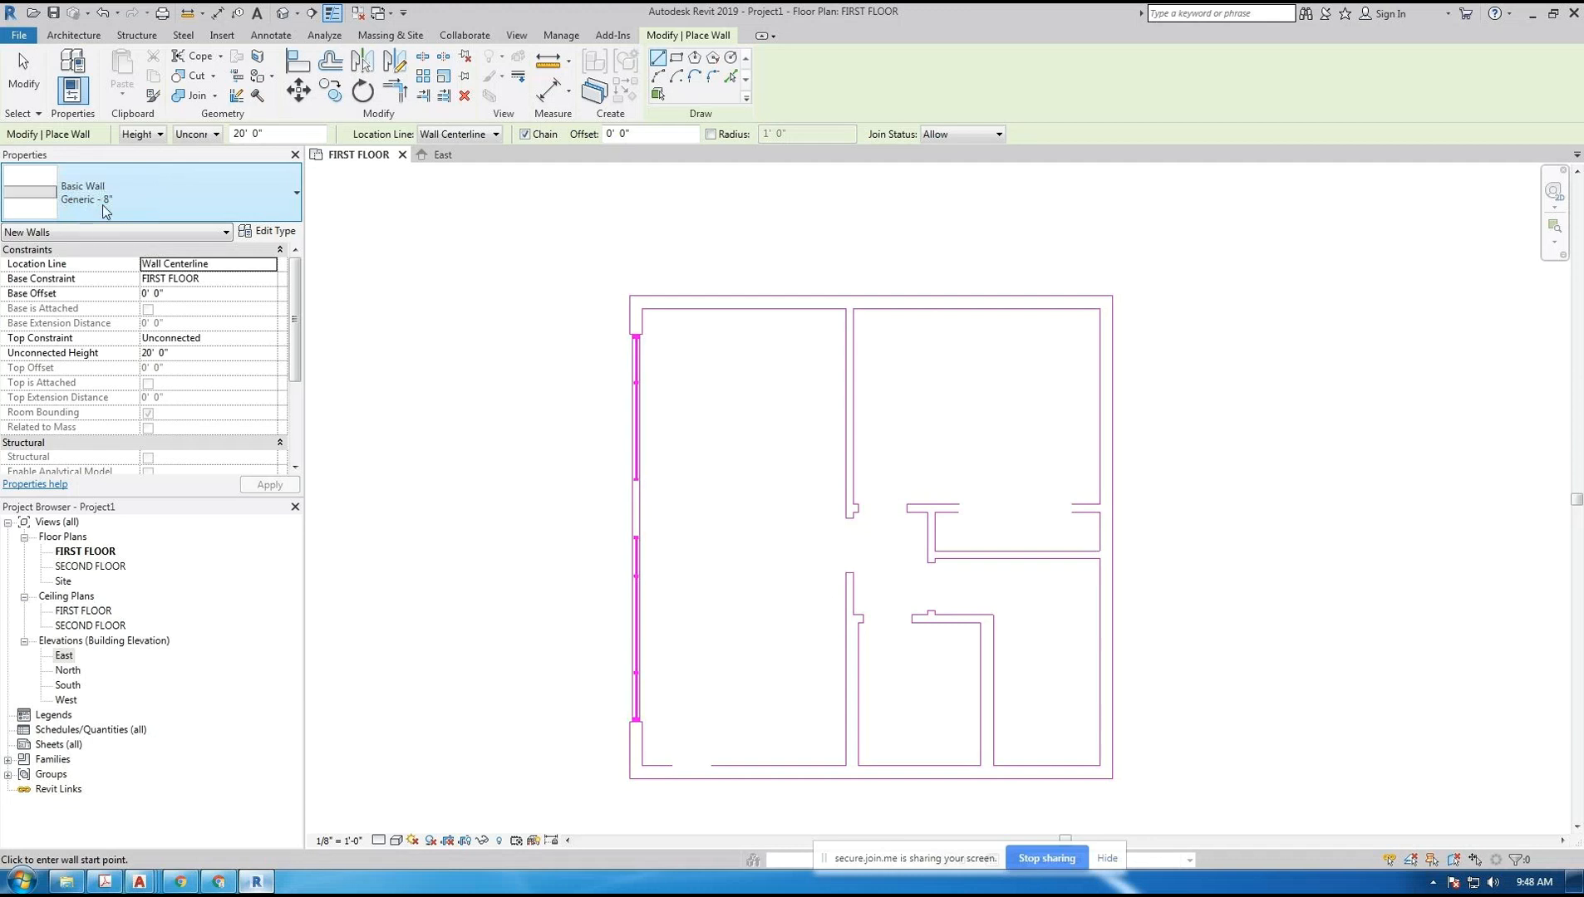
pyautogui.click(291, 203)
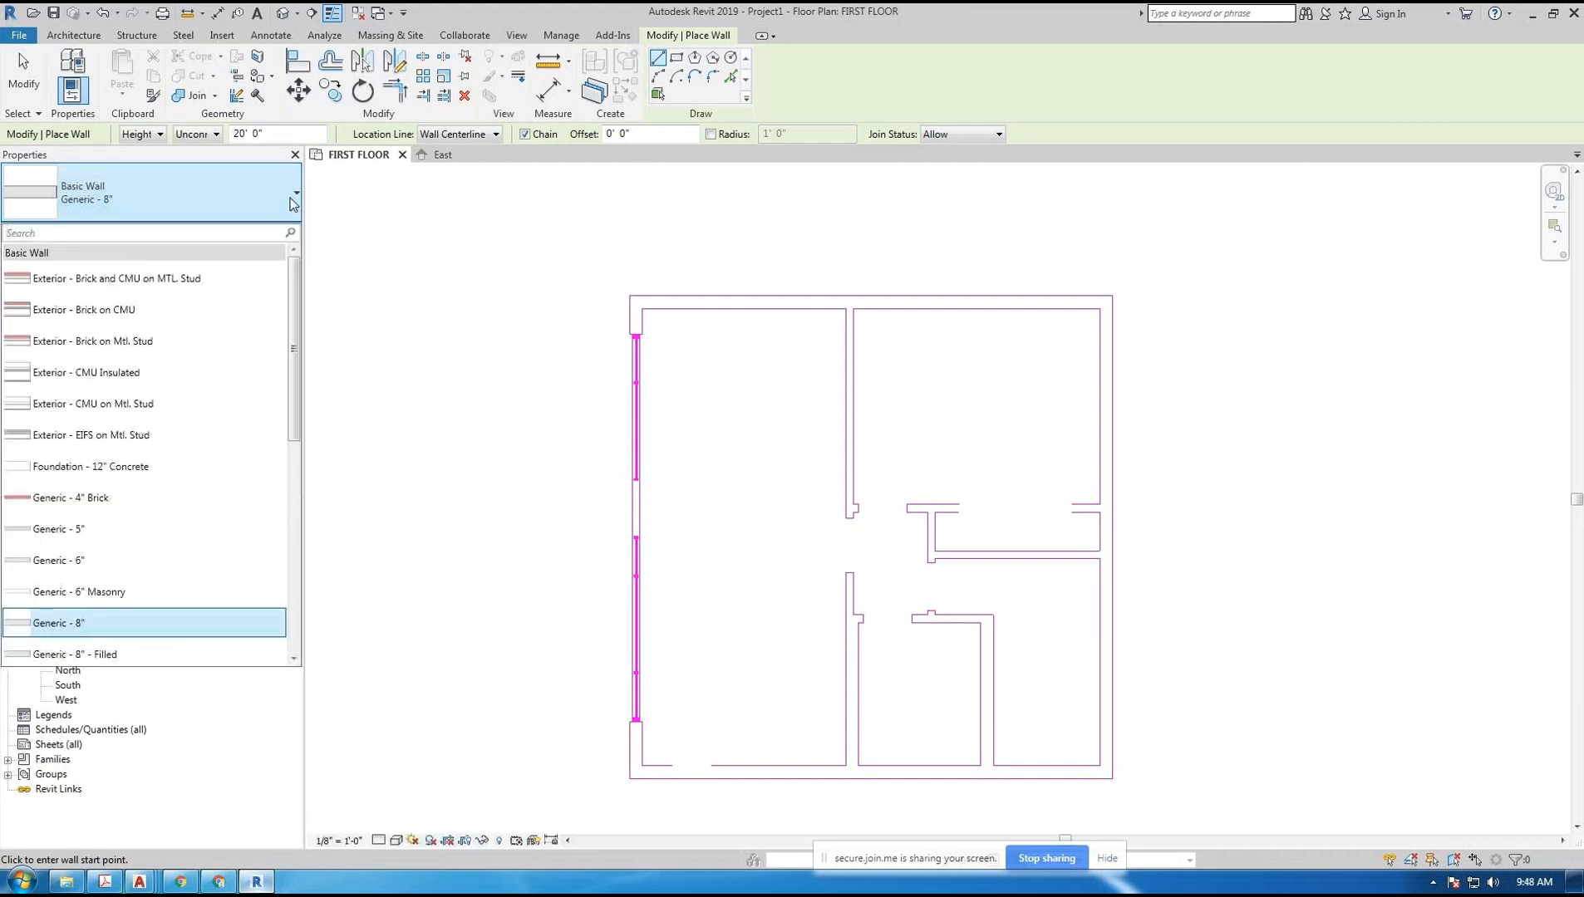
pyautogui.moveTo(295, 272); pyautogui.dragTo(297, 378)
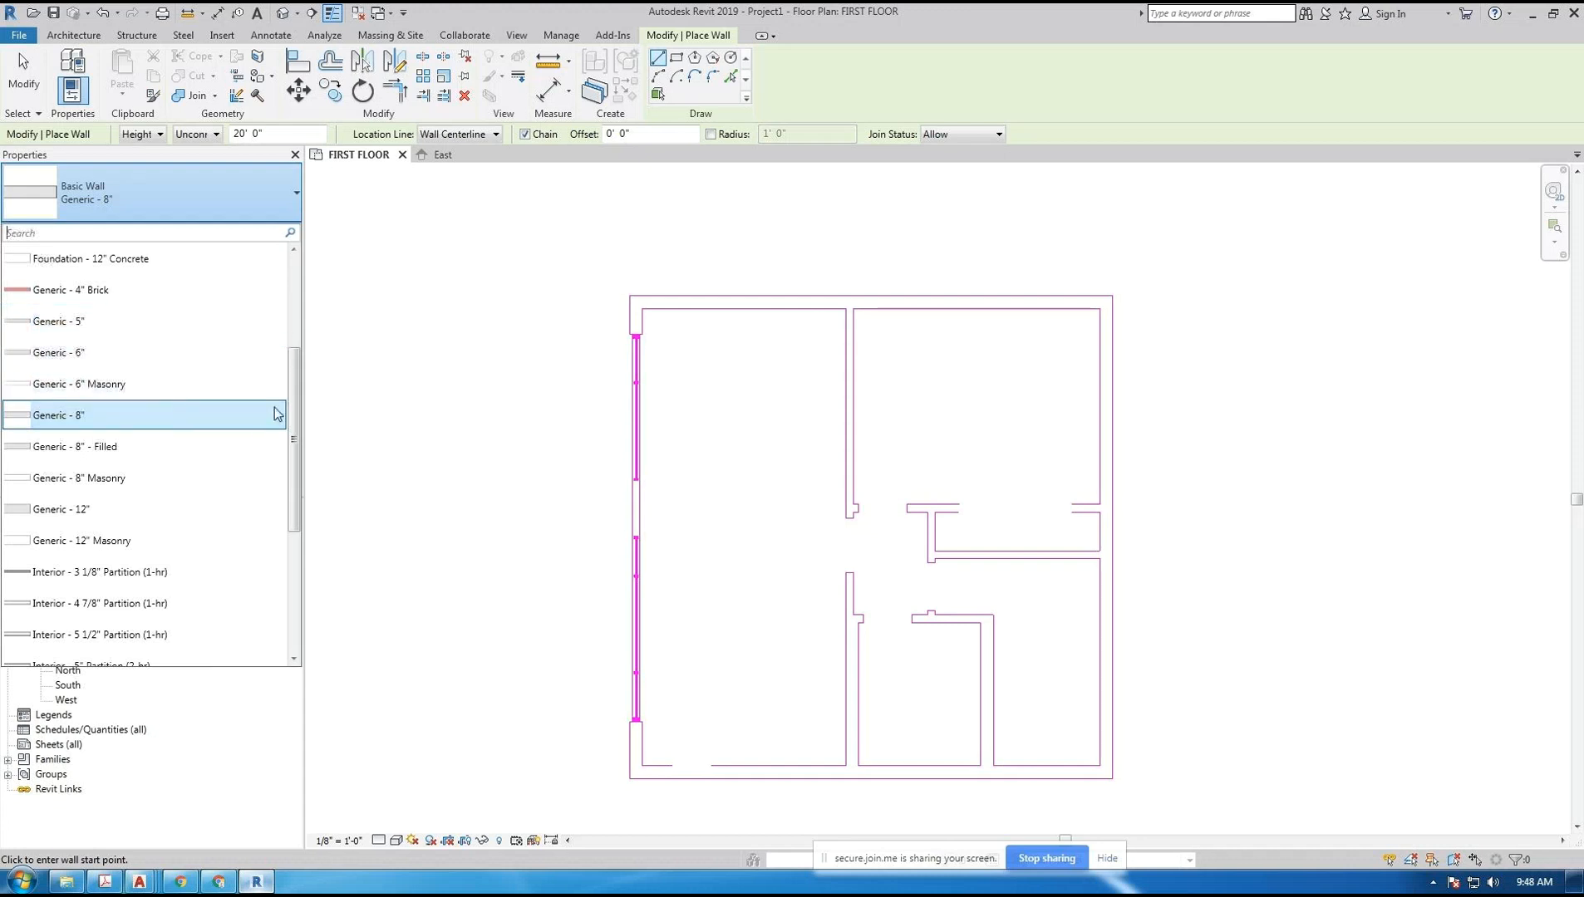
pyautogui.scroll(3, 294, 407)
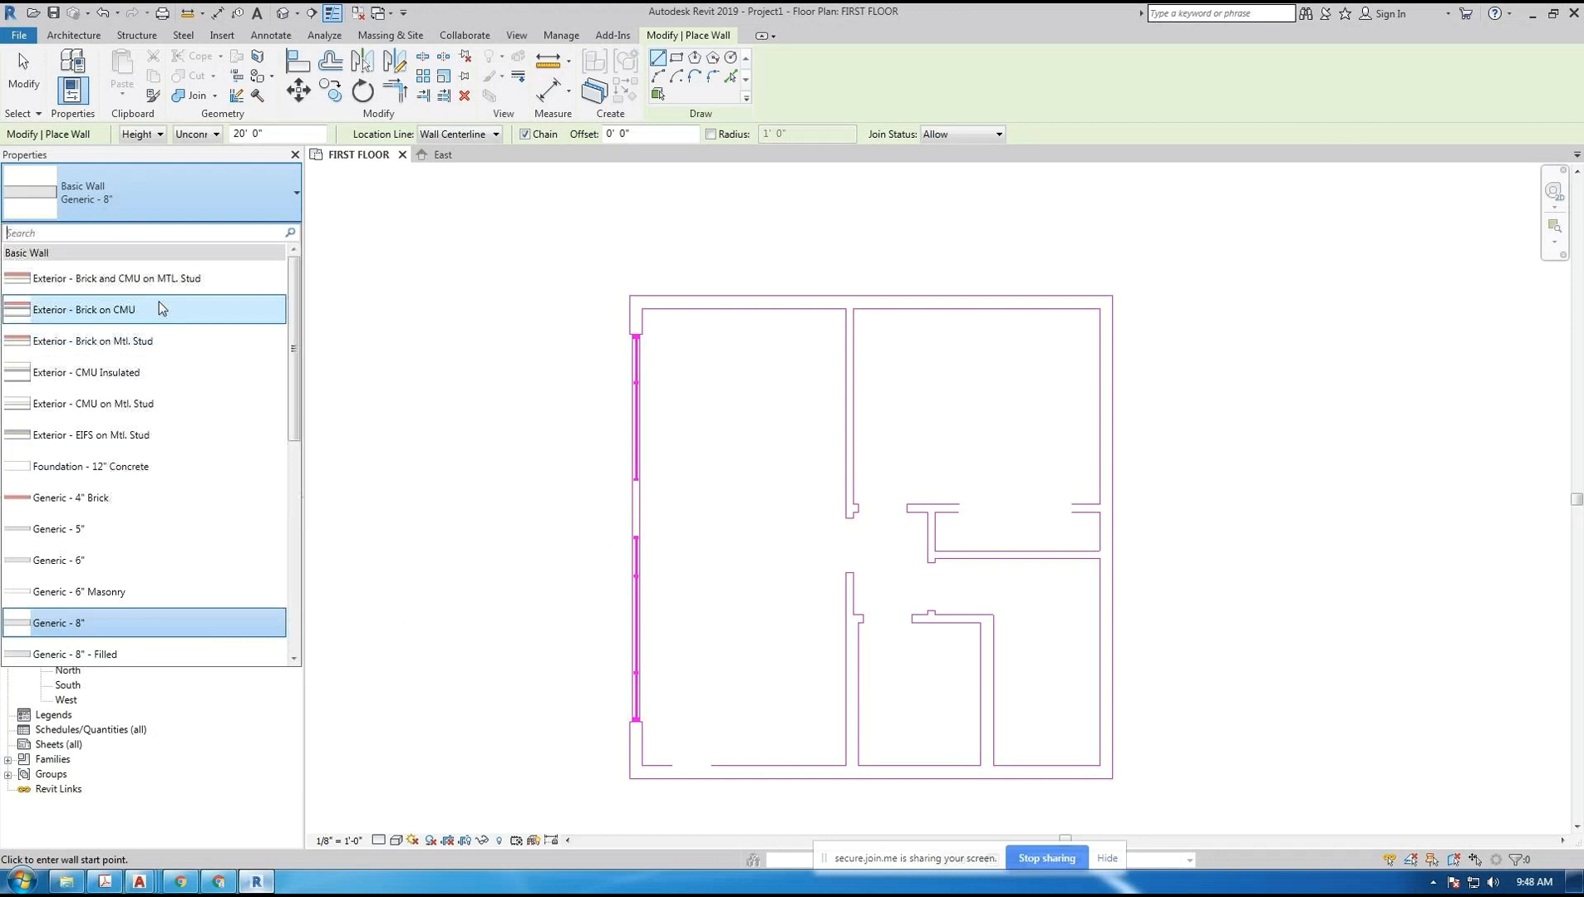
pyautogui.moveTo(160, 309)
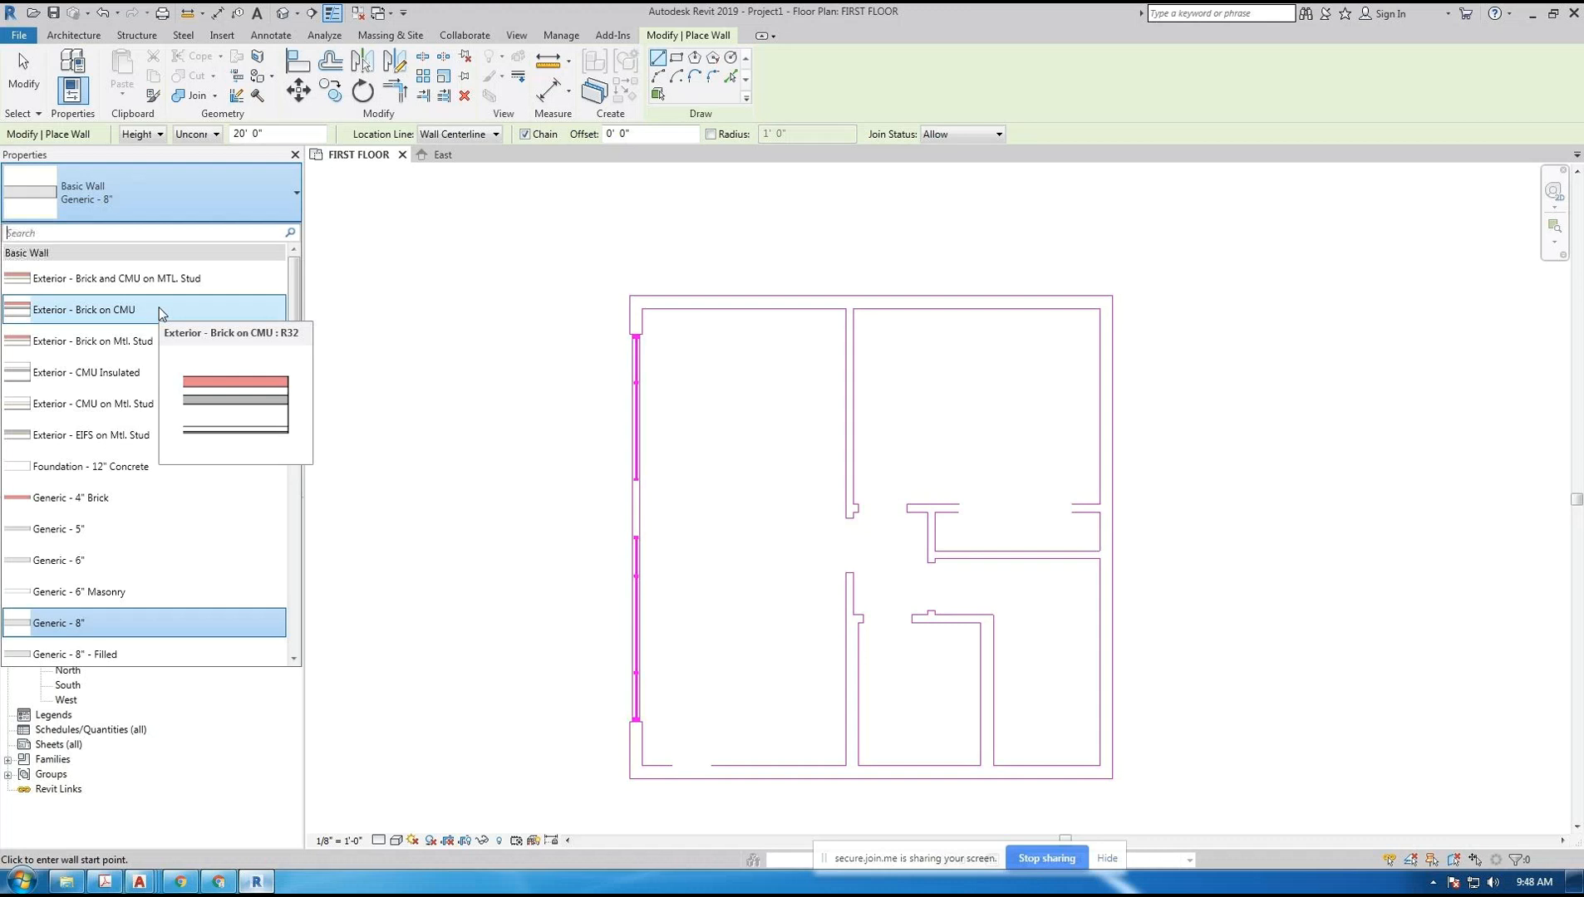
pyautogui.moveTo(295, 341); pyautogui.dragTo(297, 449)
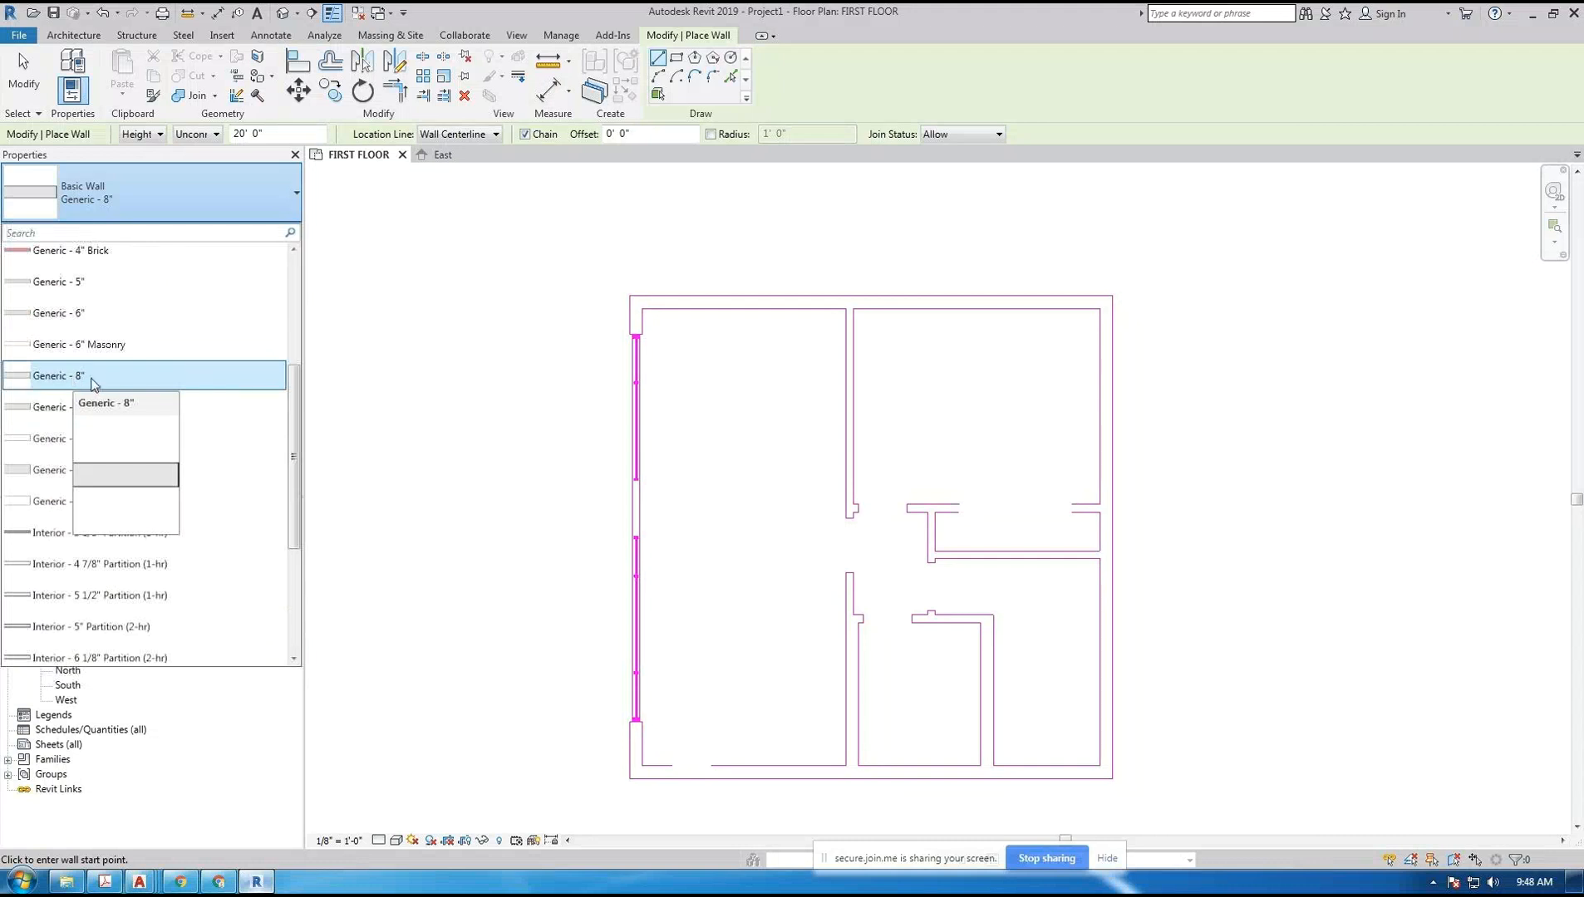
pyautogui.click(92, 384)
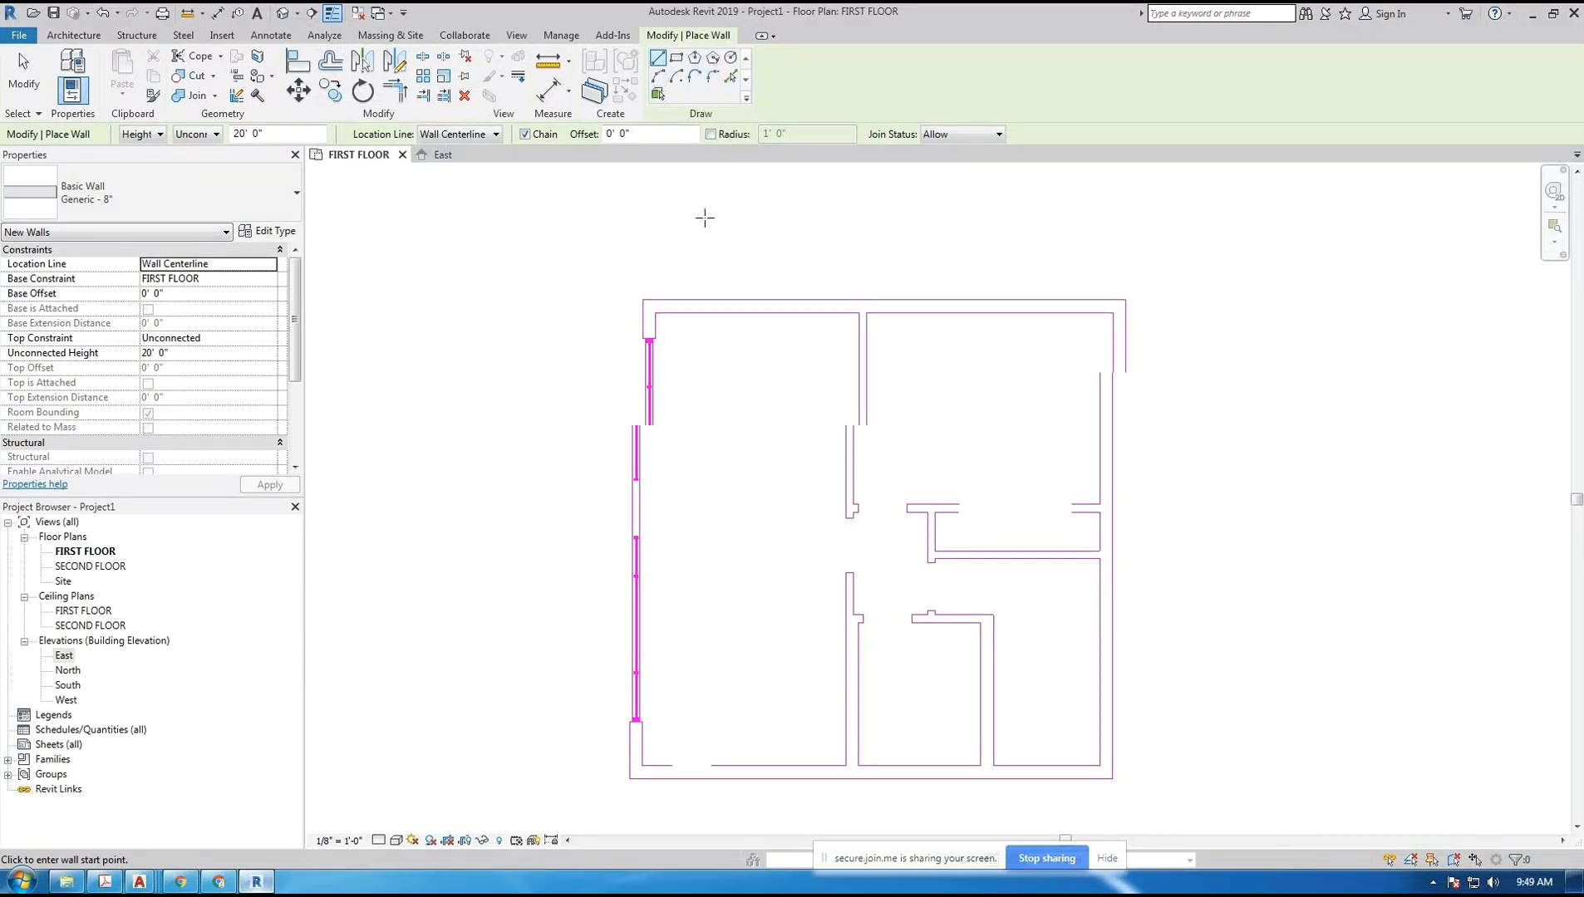
# - Draw three connected Generic - 8" walls as an open-sided shape in the empty area left of the imported plan
pyautogui.moveTo(707, 216); pyautogui.dragTo(988, 233, button='middle')
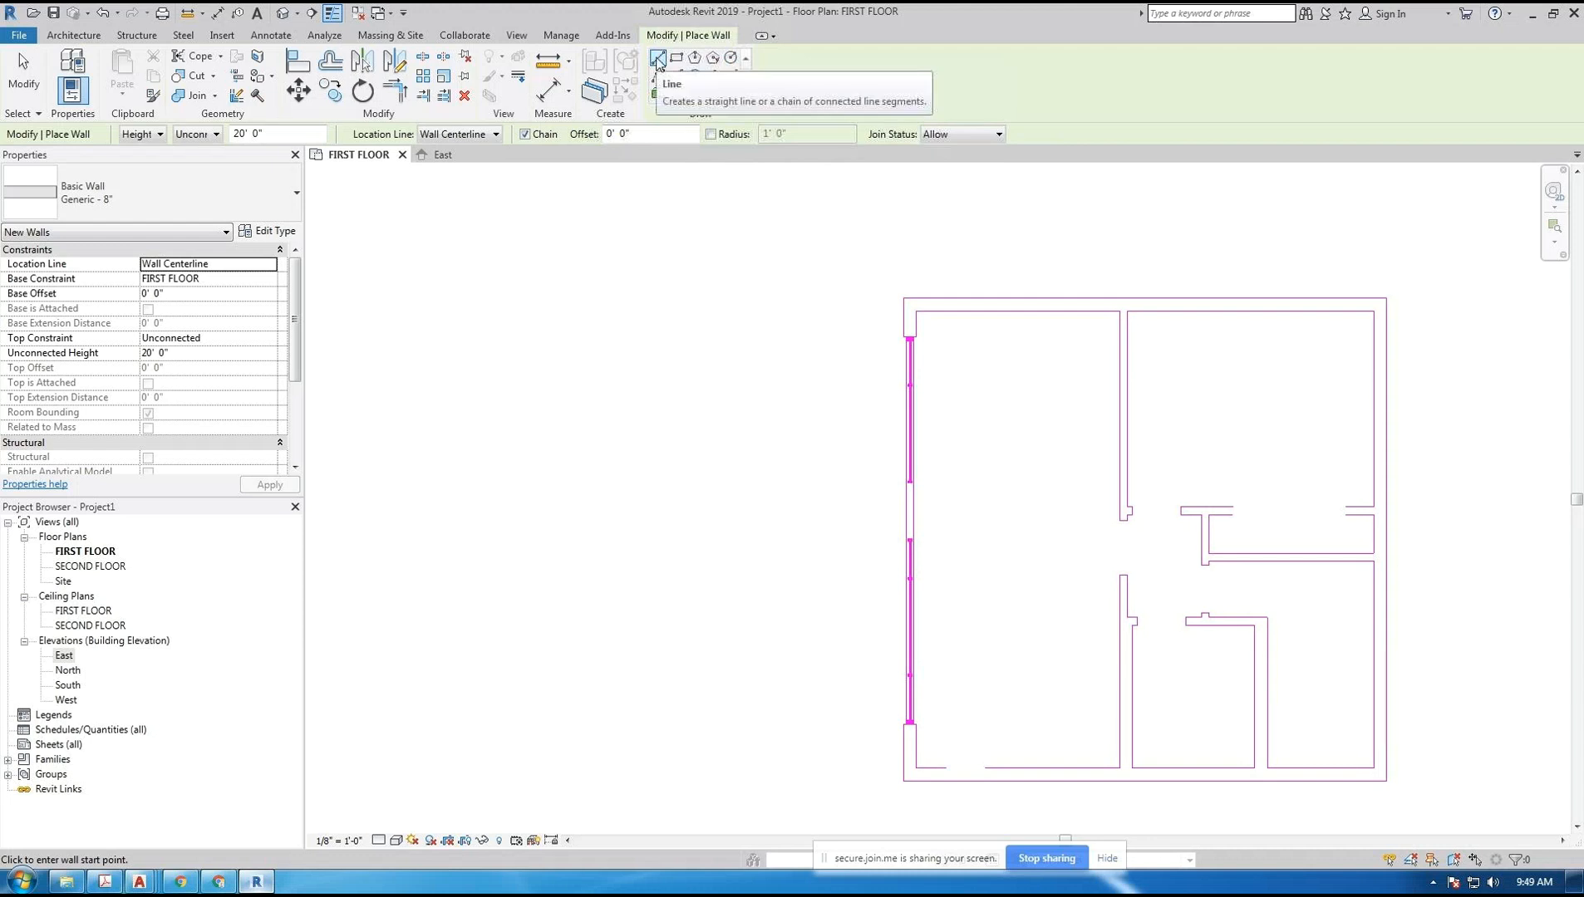
pyautogui.click(421, 328)
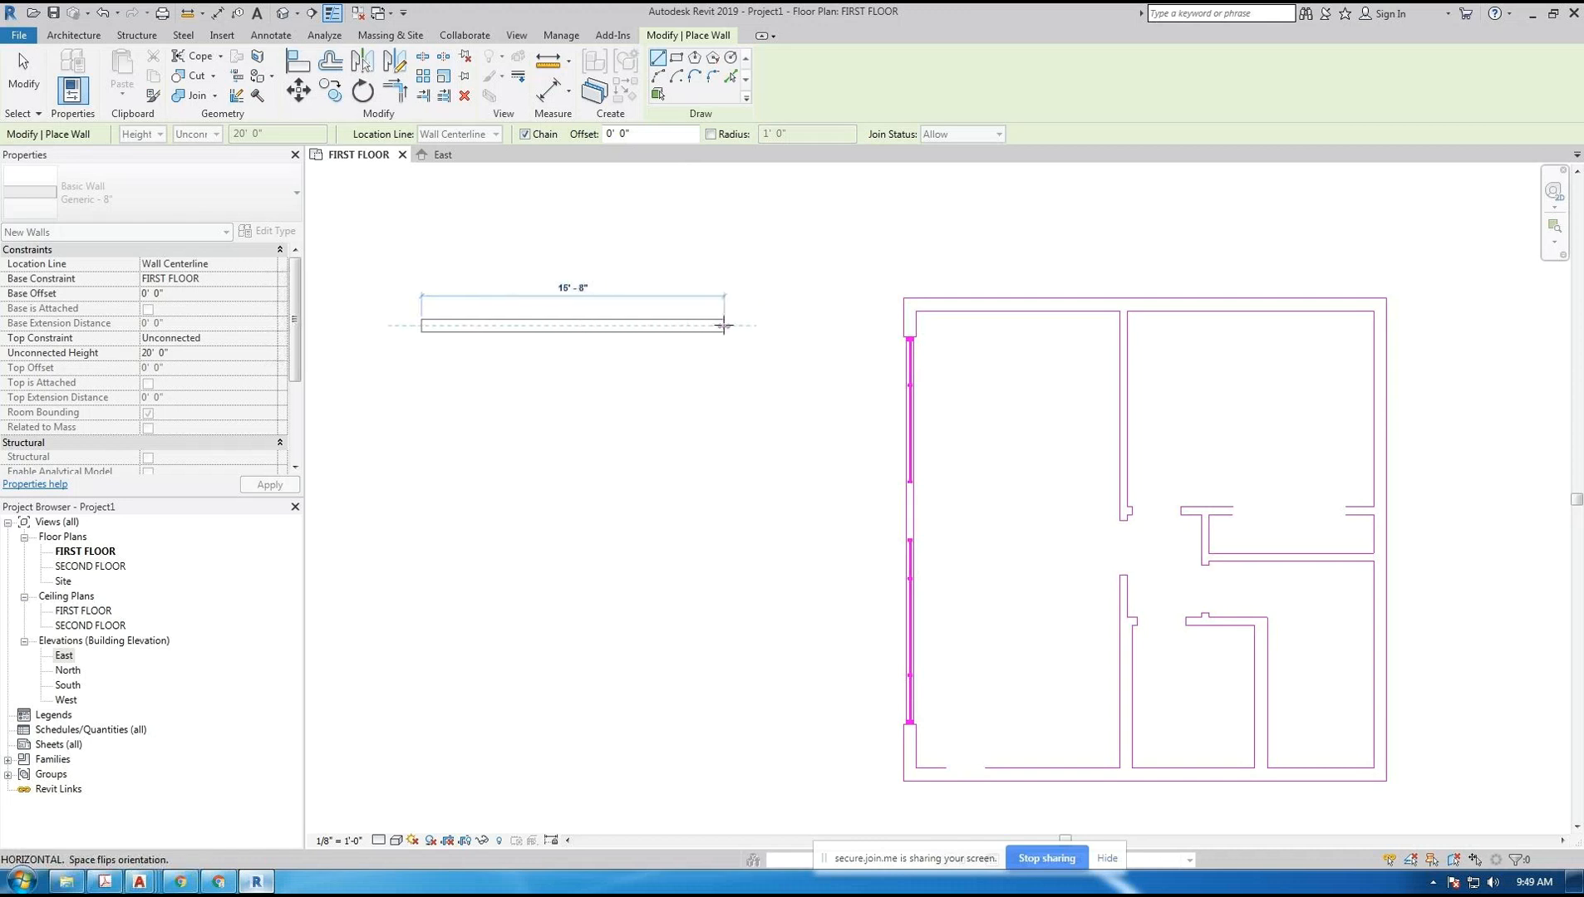
pyautogui.click(668, 324)
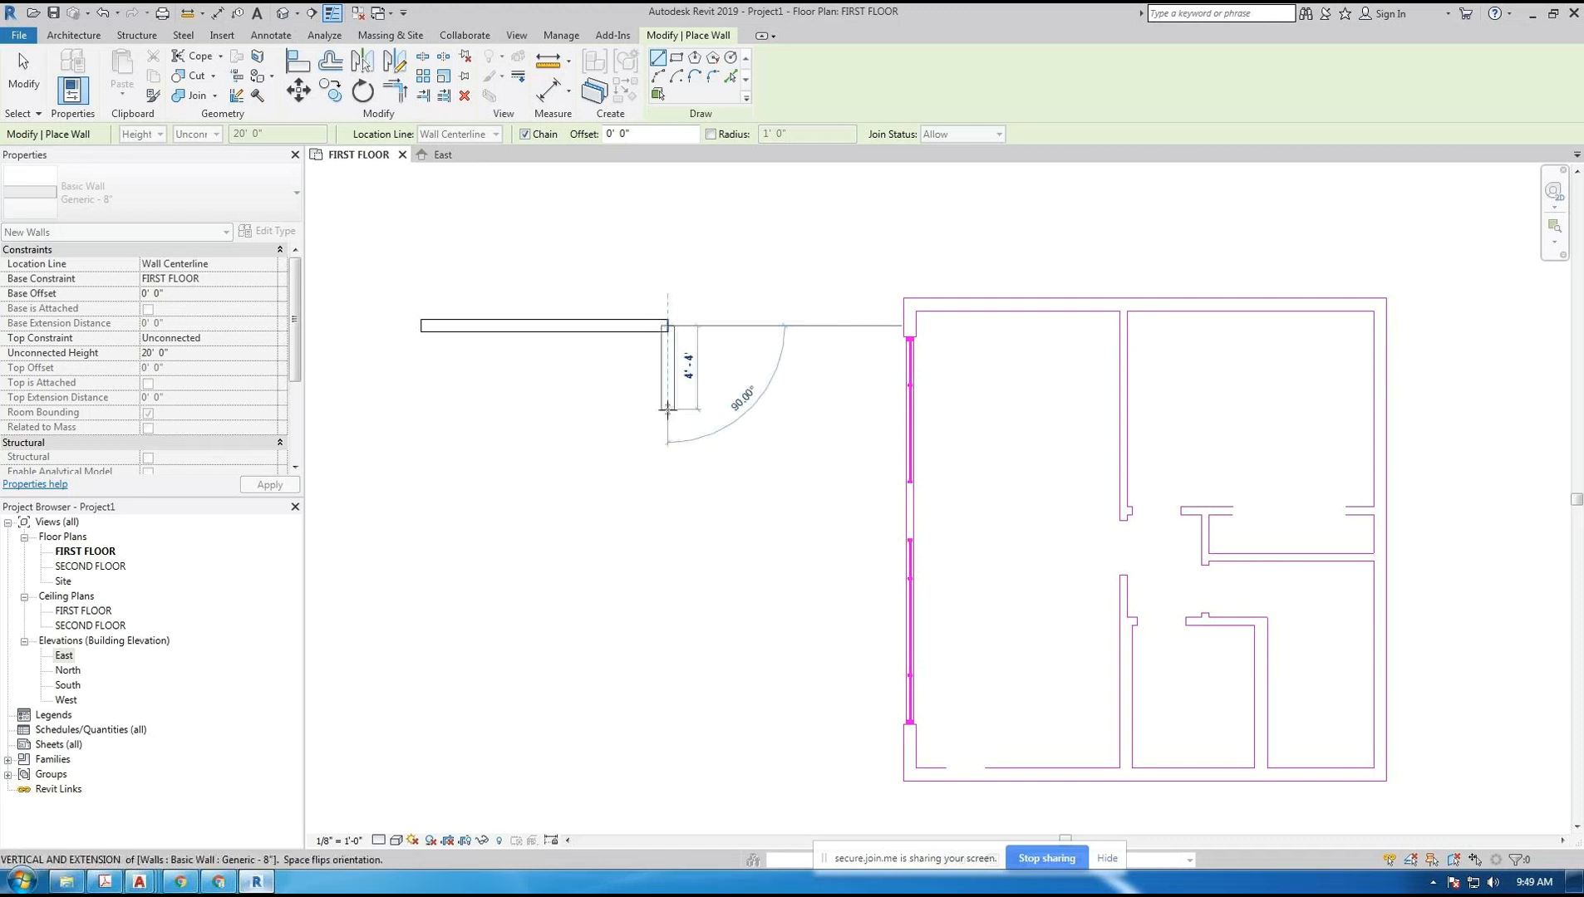
pyautogui.click(667, 537)
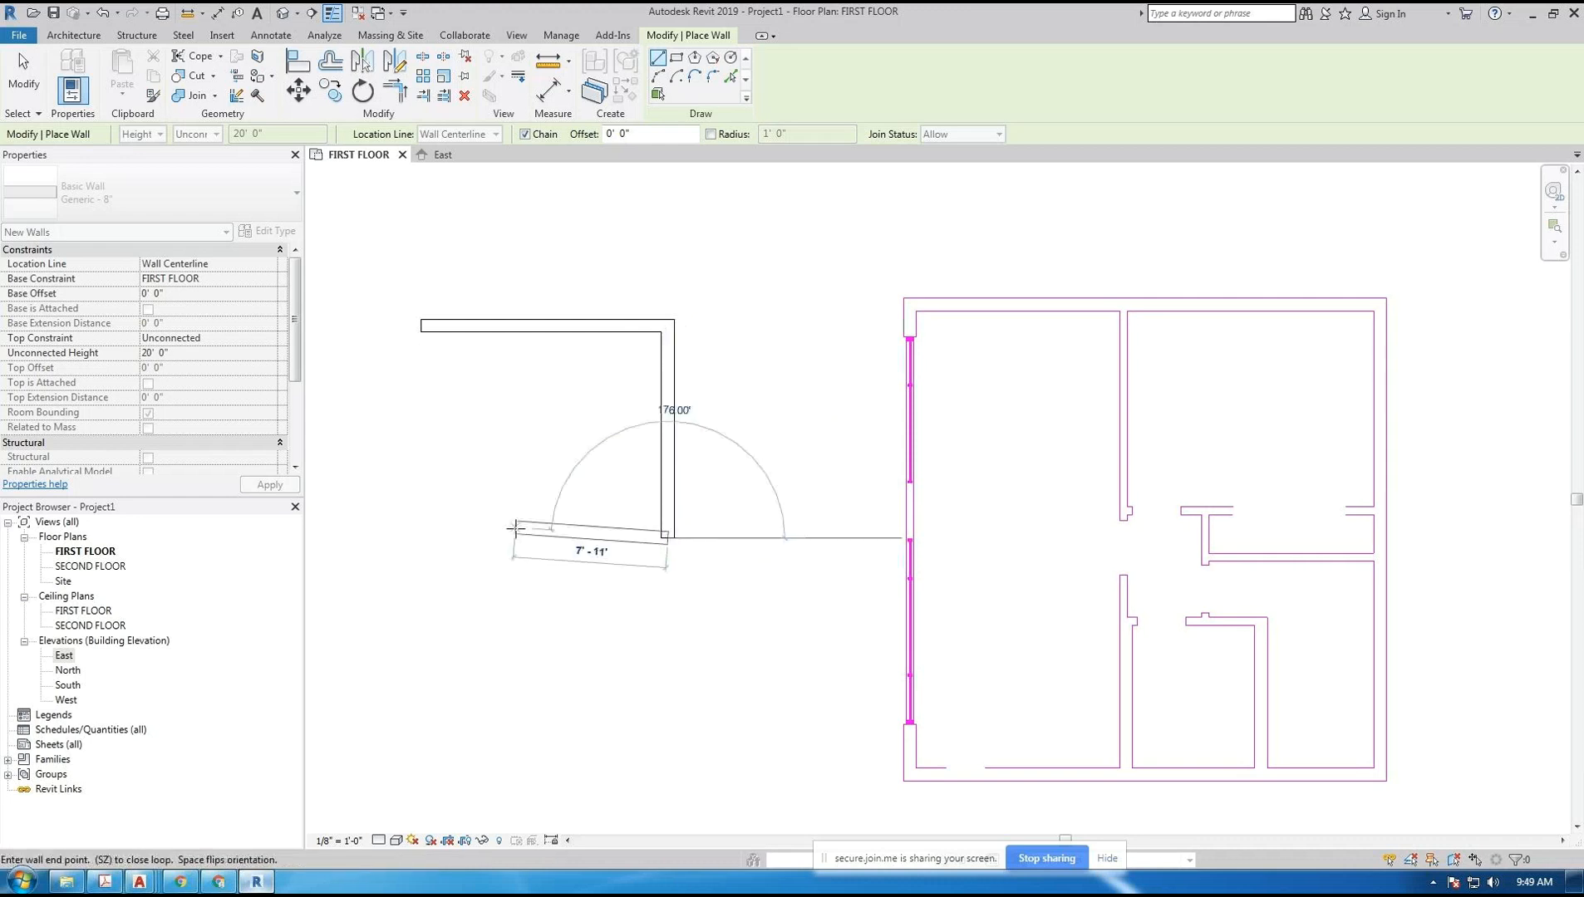
pyautogui.click(509, 537)
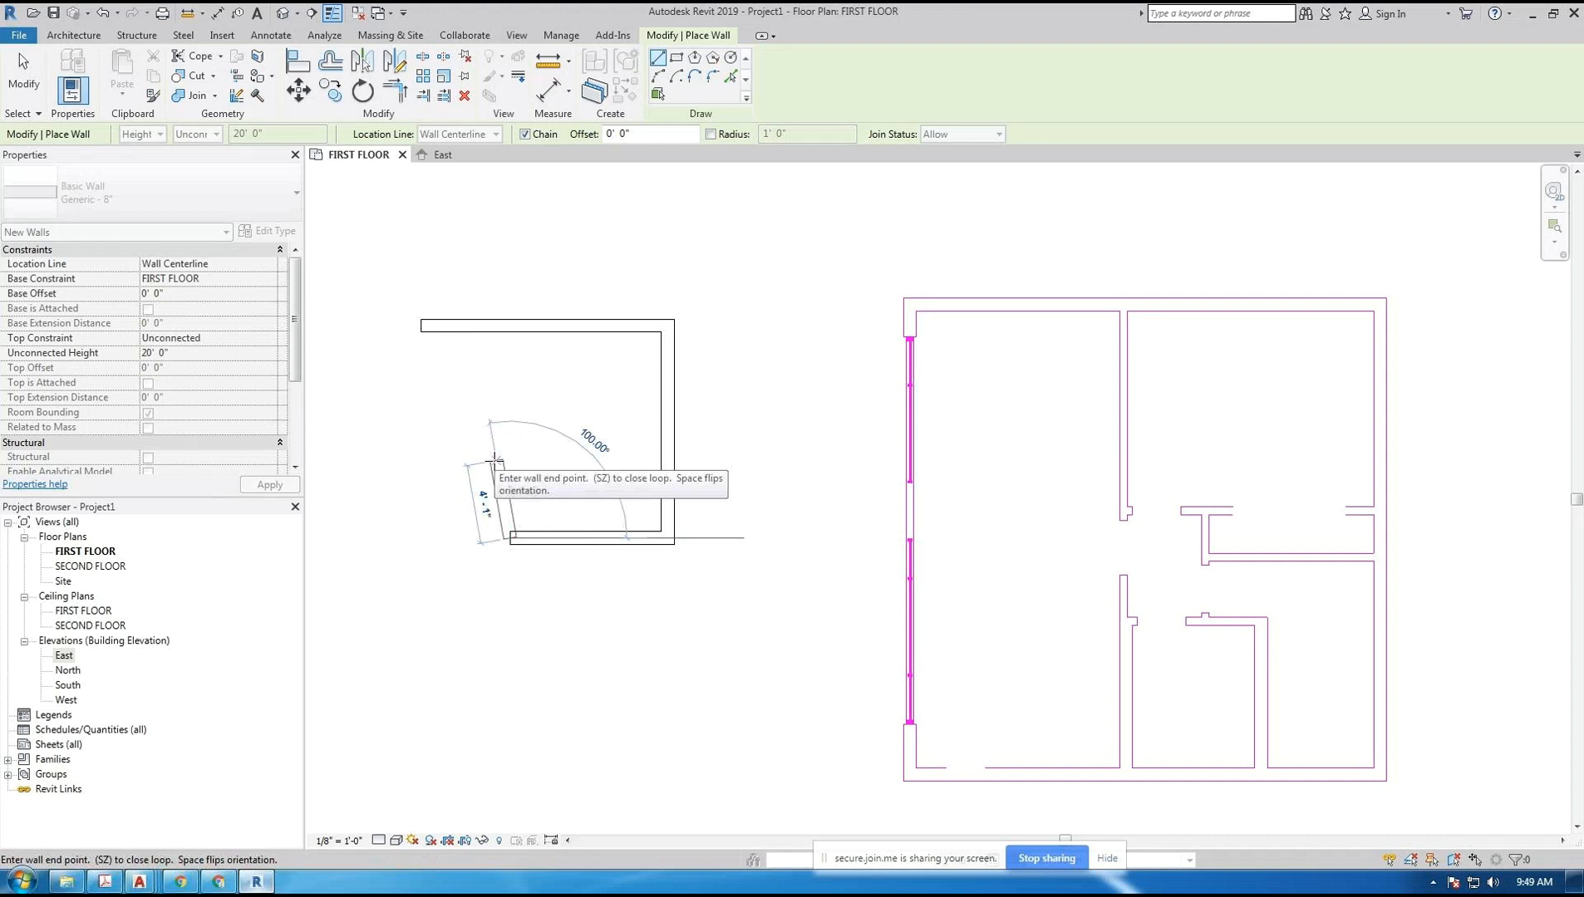
pyautogui.press('Escape')
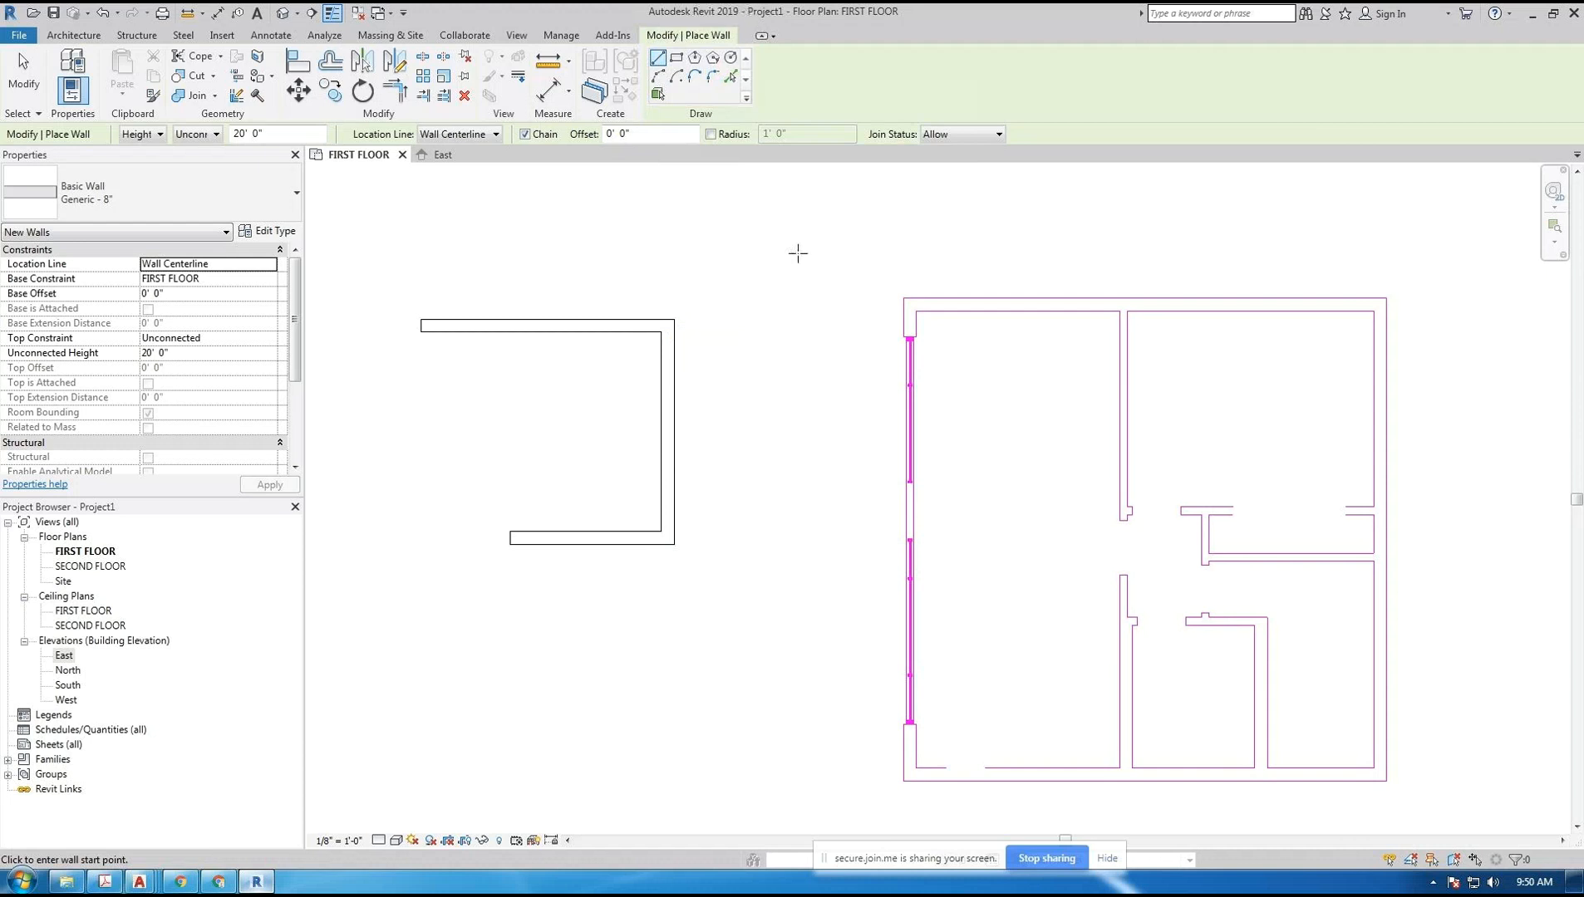
pyautogui.press('Escape')
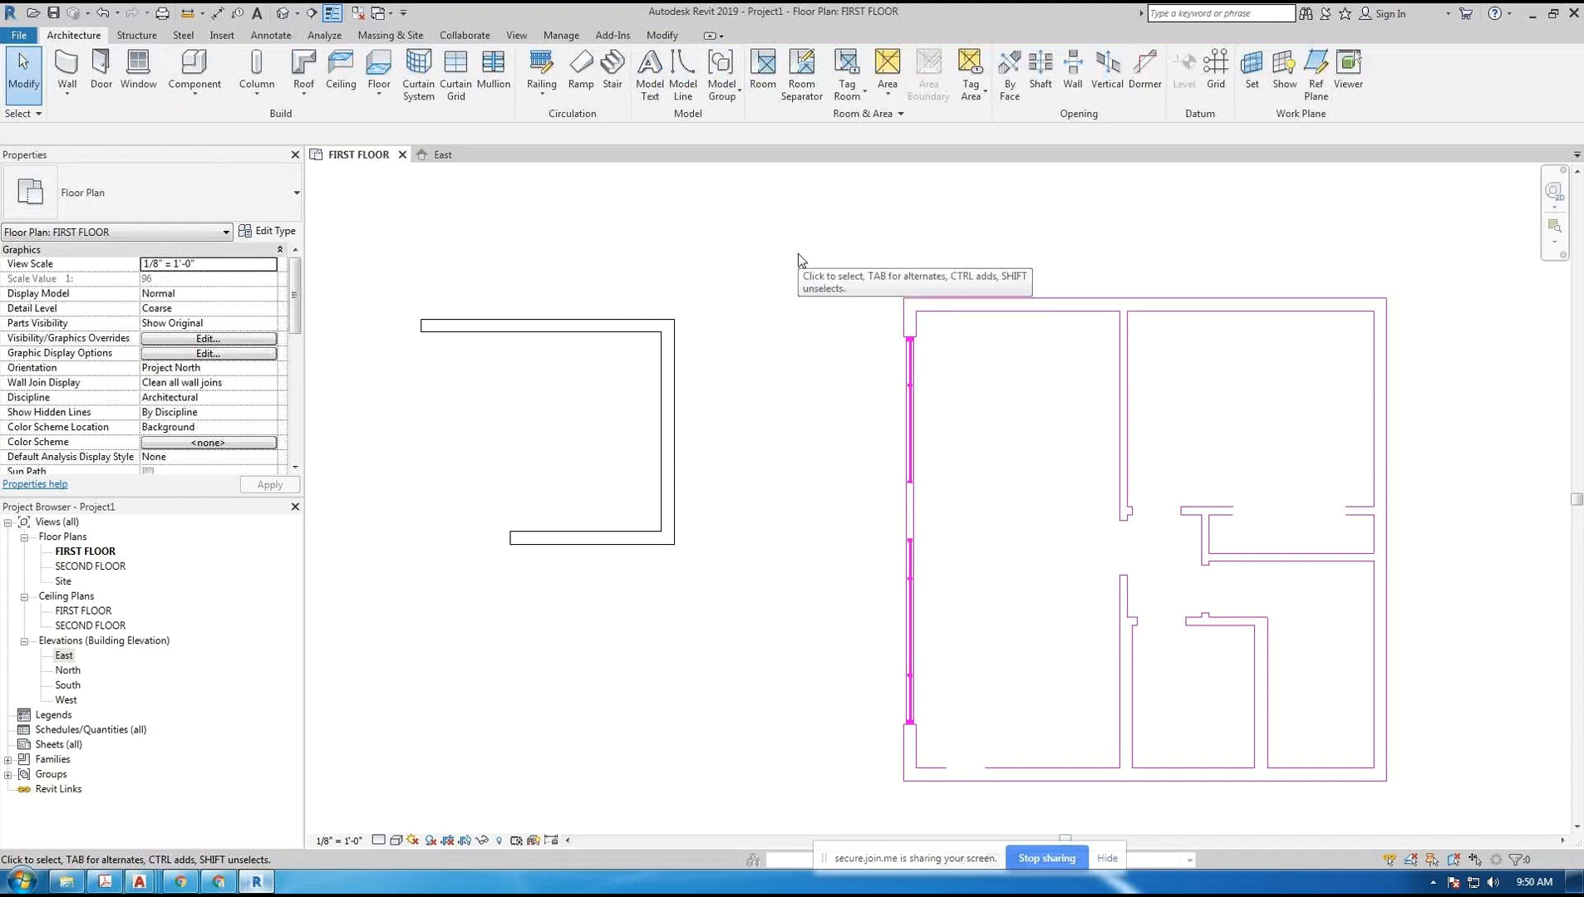
# - Delete the three connected practice walls beside the imported floor plan
pyautogui.moveTo(711, 280); pyautogui.dragTo(900, 272, button='middle')
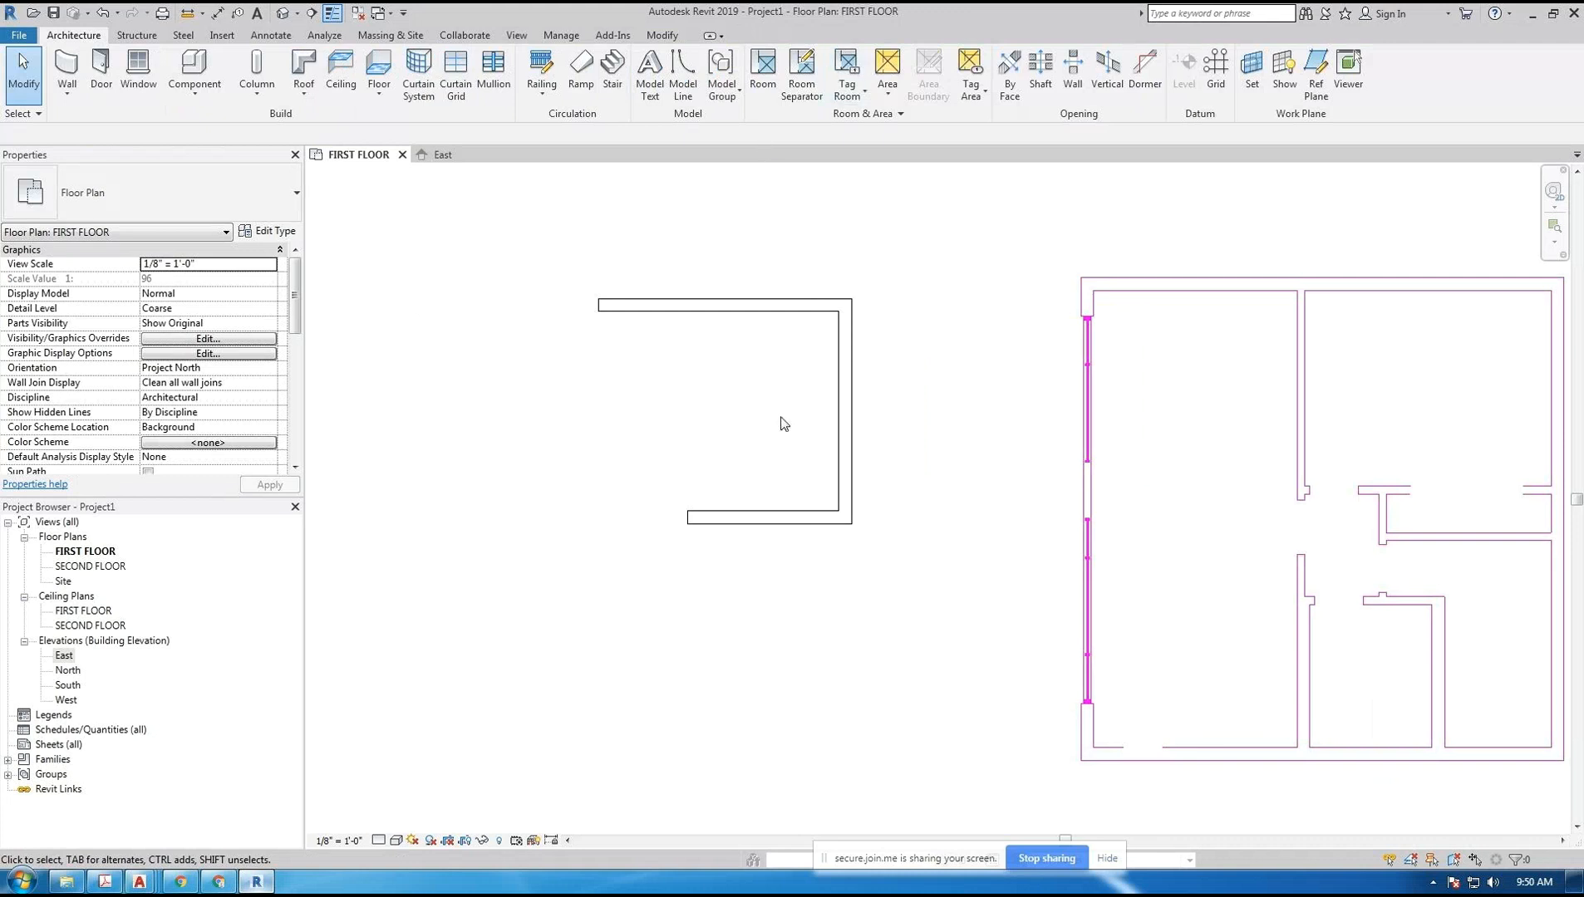
pyautogui.moveTo(935, 602); pyautogui.dragTo(694, 249)
pyautogui.press('Delete')
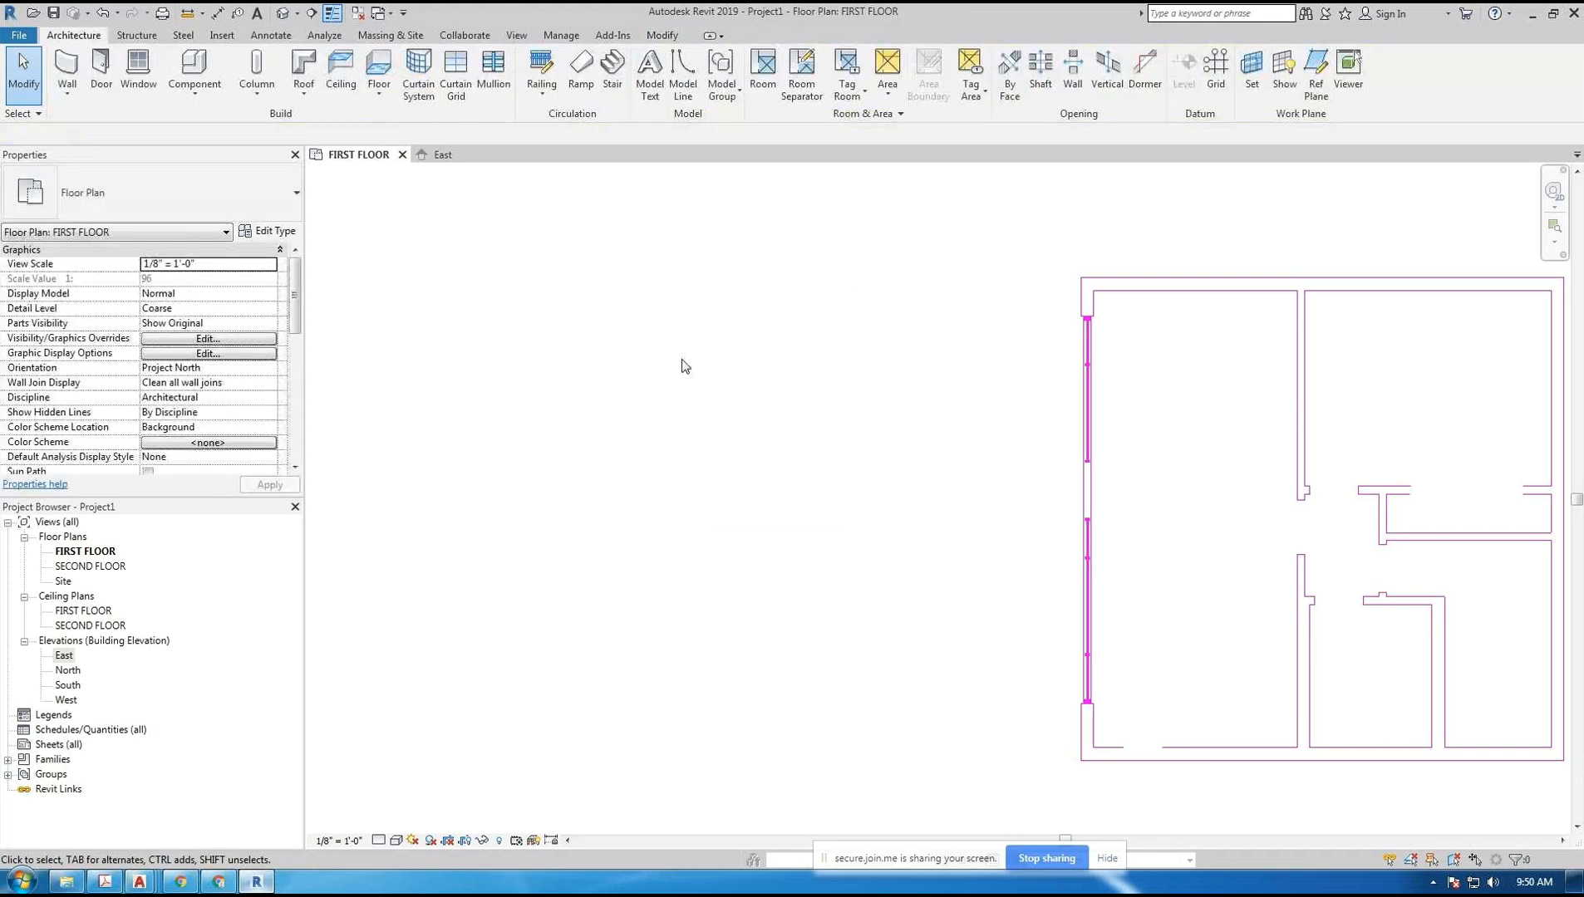
# - Restart the architectural Wall tool for placing Generic - 8" walls over the imported floor plan
pyautogui.moveTo(994, 352); pyautogui.dragTo(580, 355, button='middle')
pyautogui.scroll(-1, 580, 355)
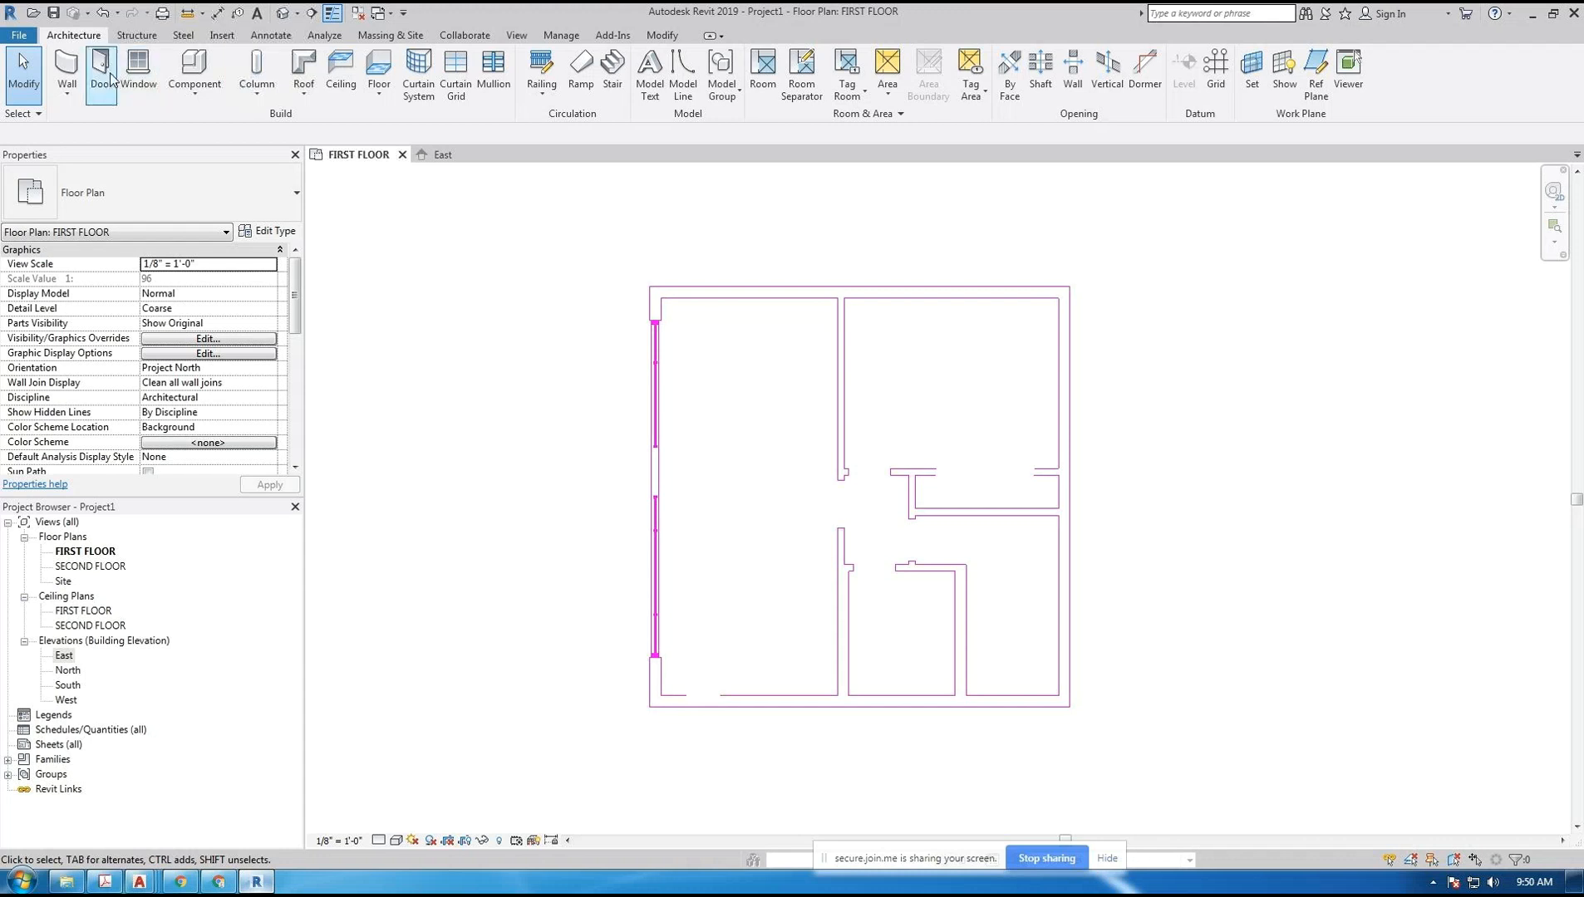
pyautogui.click(70, 68)
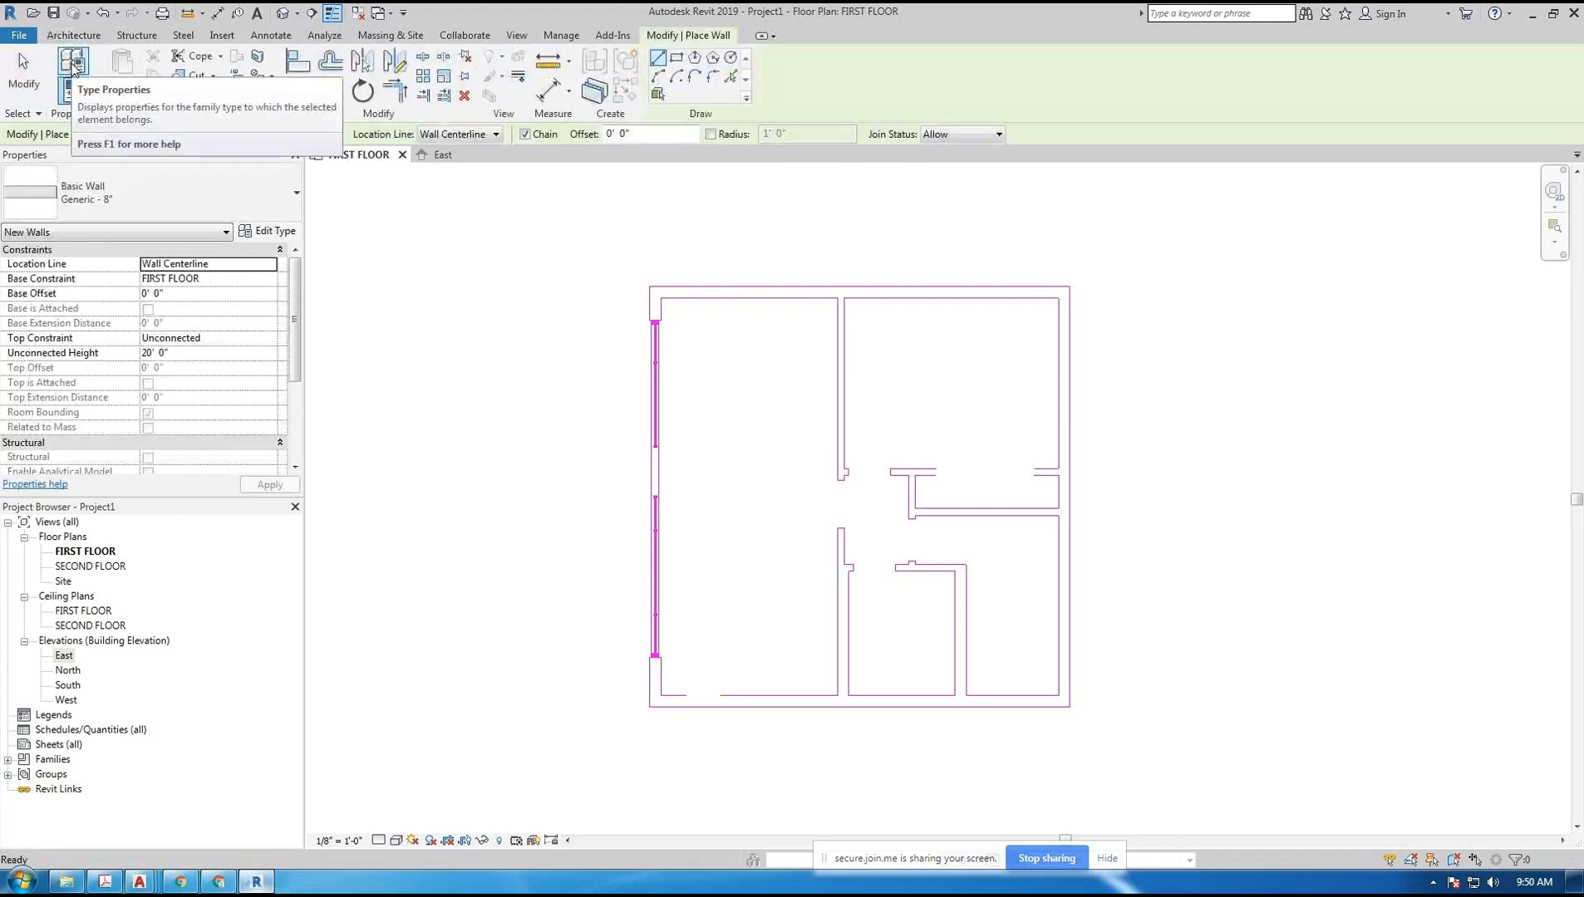
pyautogui.click(88, 38)
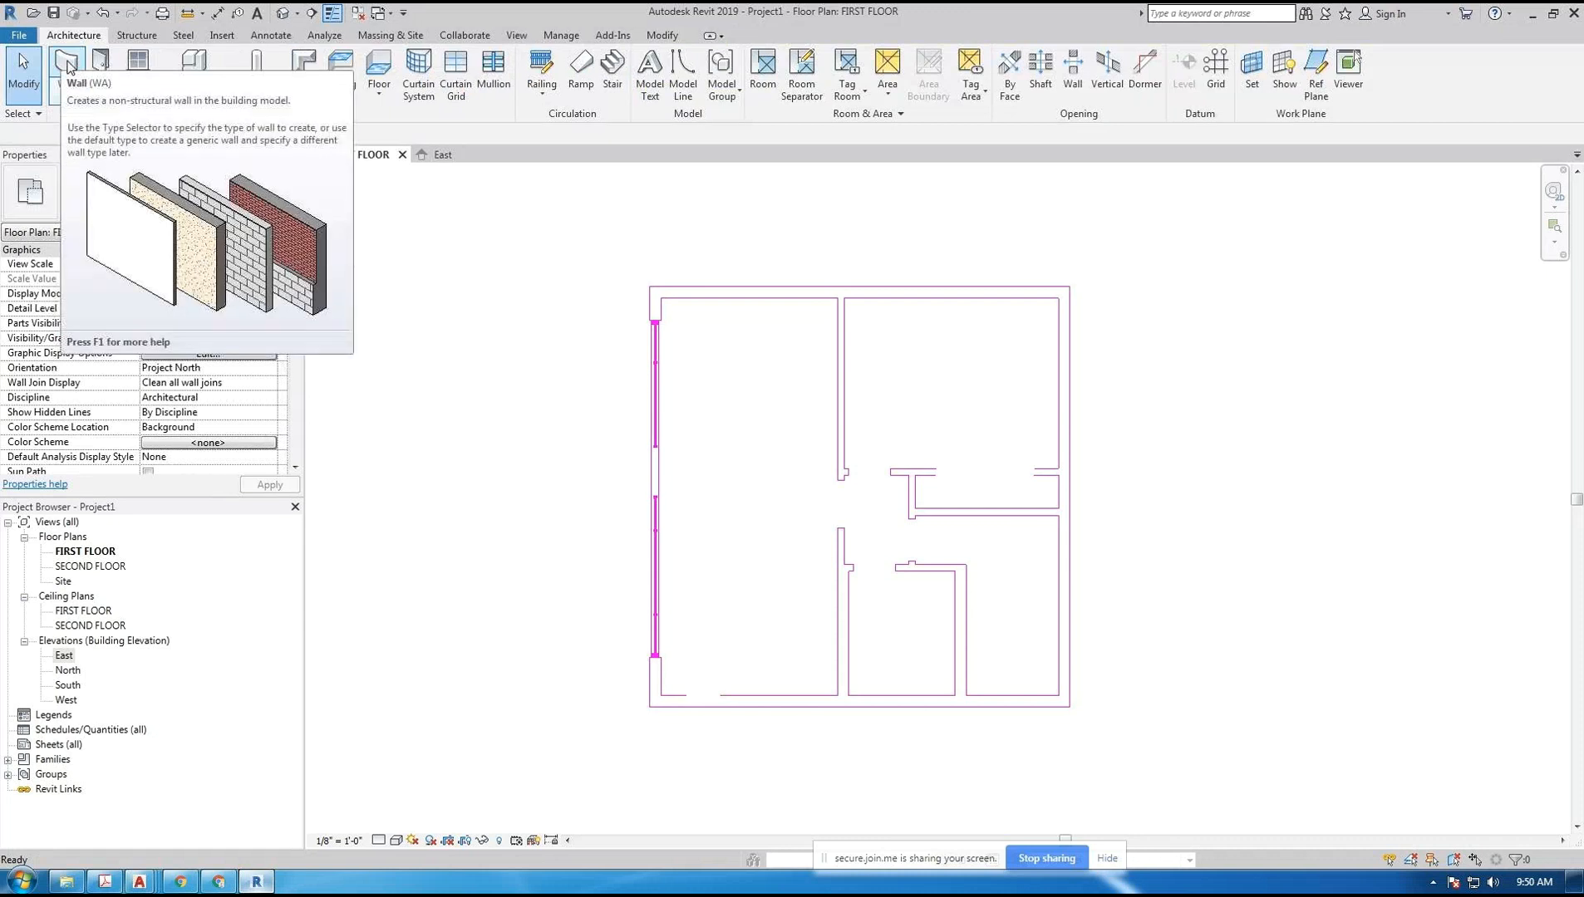
pyautogui.click(66, 93)
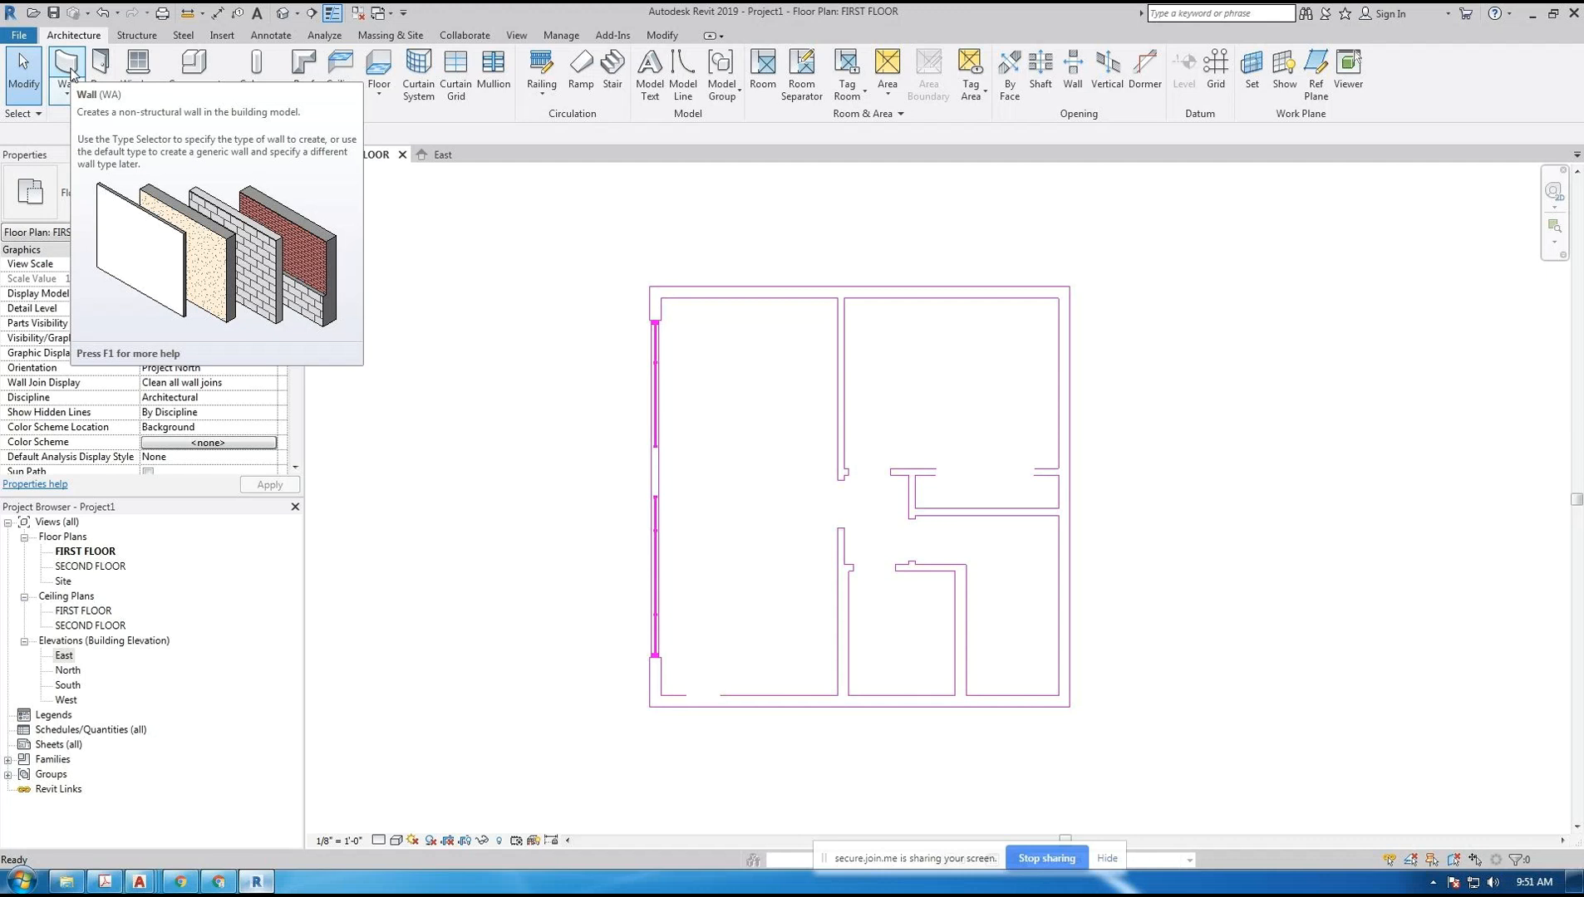
pyautogui.click(68, 70)
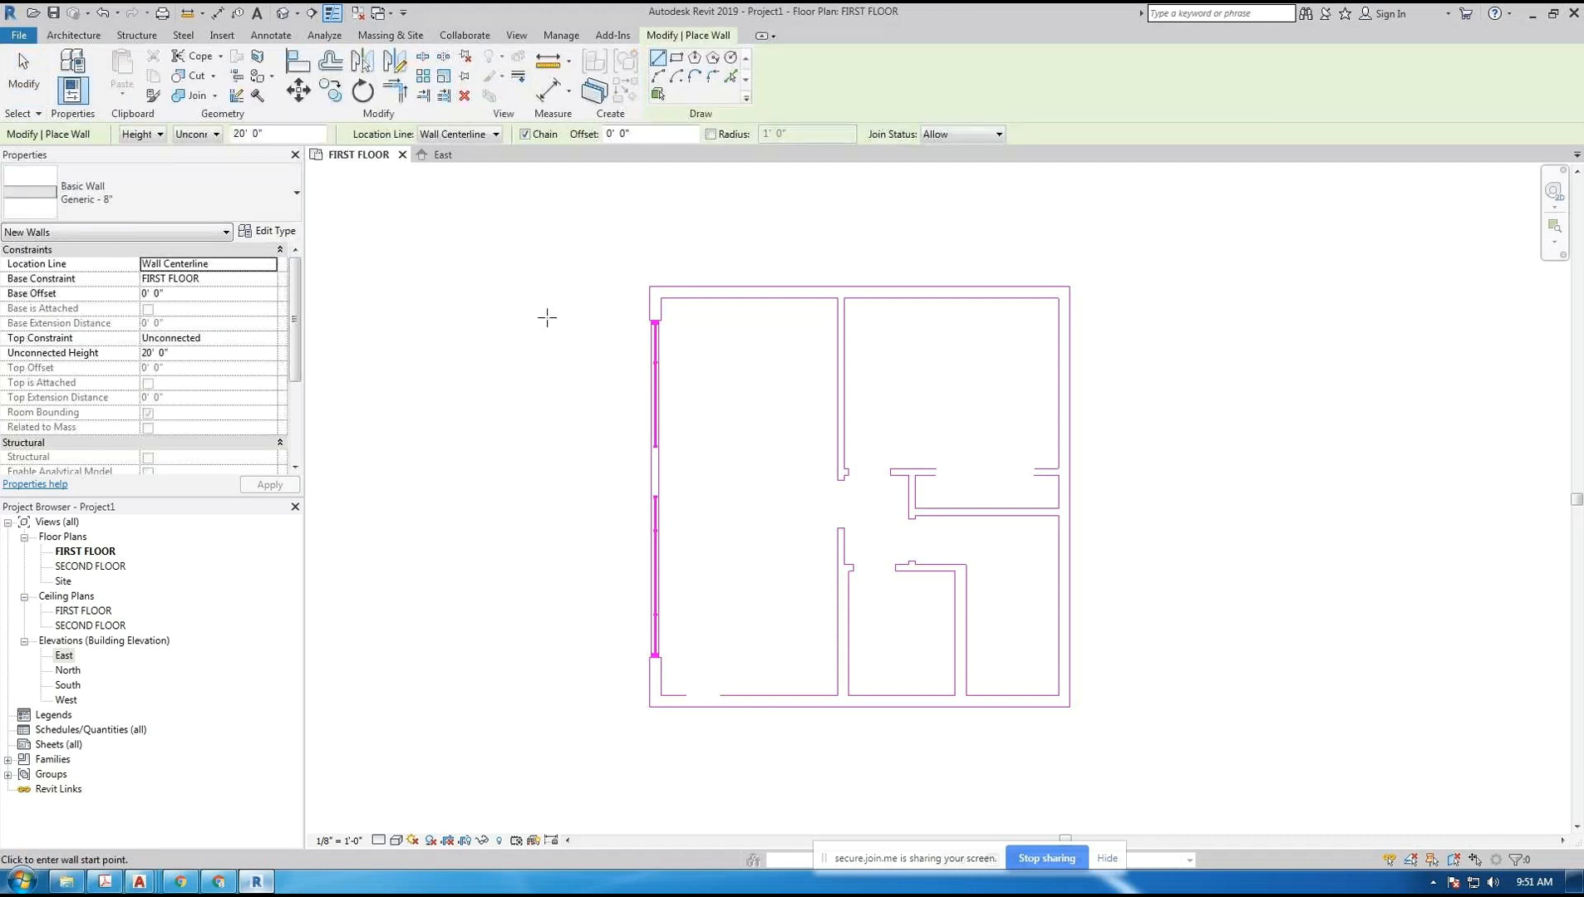
# - Try to start a wall at the plan's upper-left outer corner using the Wall Centerline location line
pyautogui.scroll(3, 667, 417)
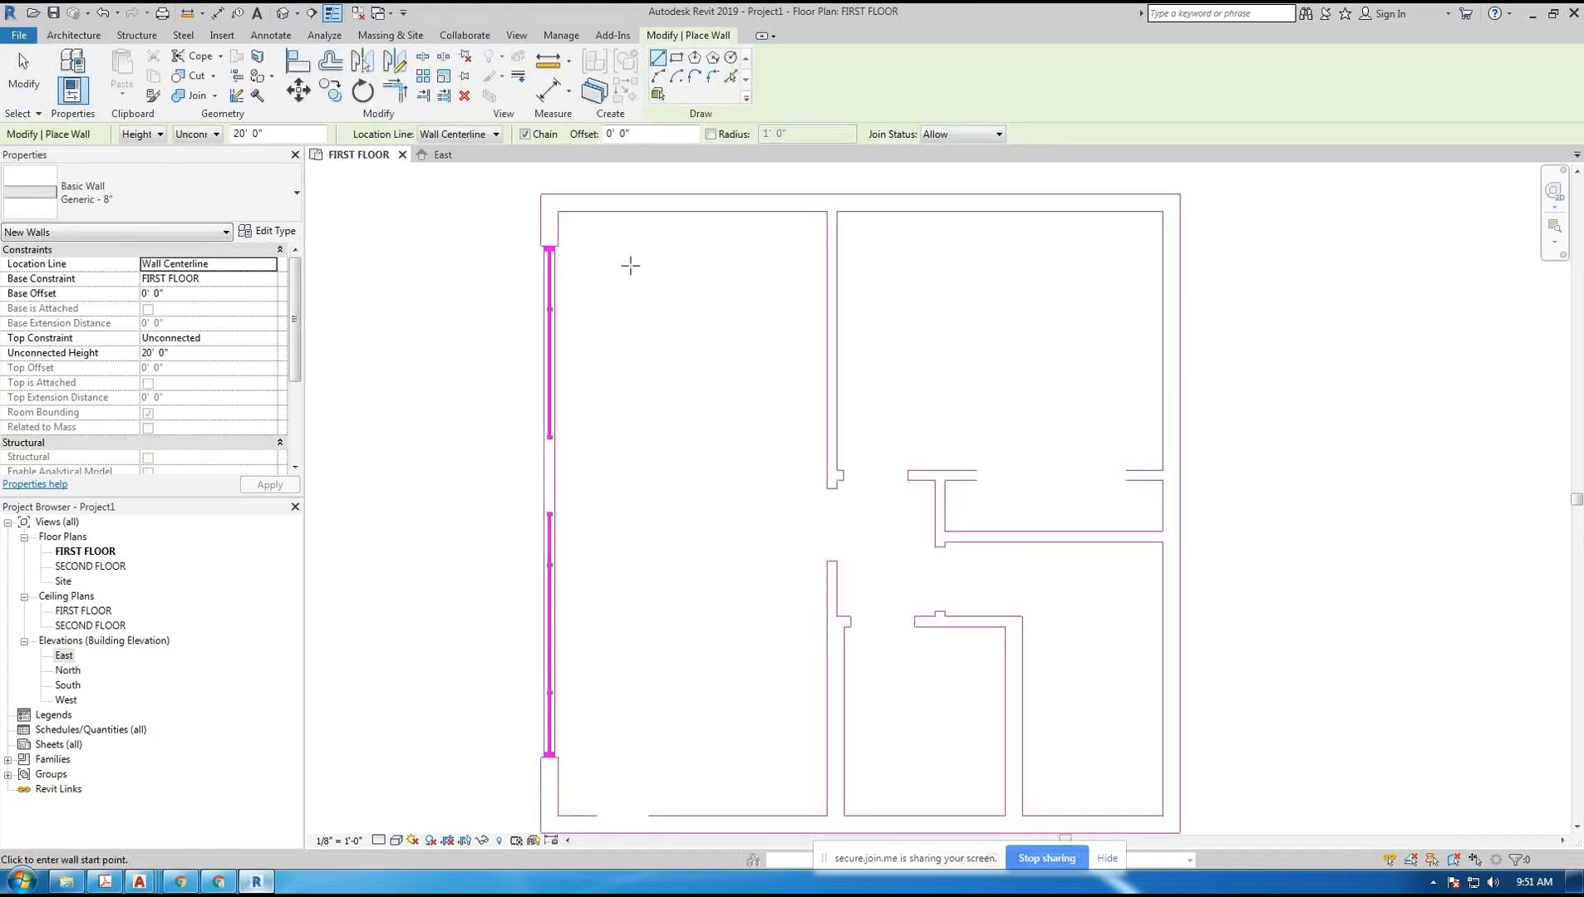
pyautogui.scroll(-3, 631, 265)
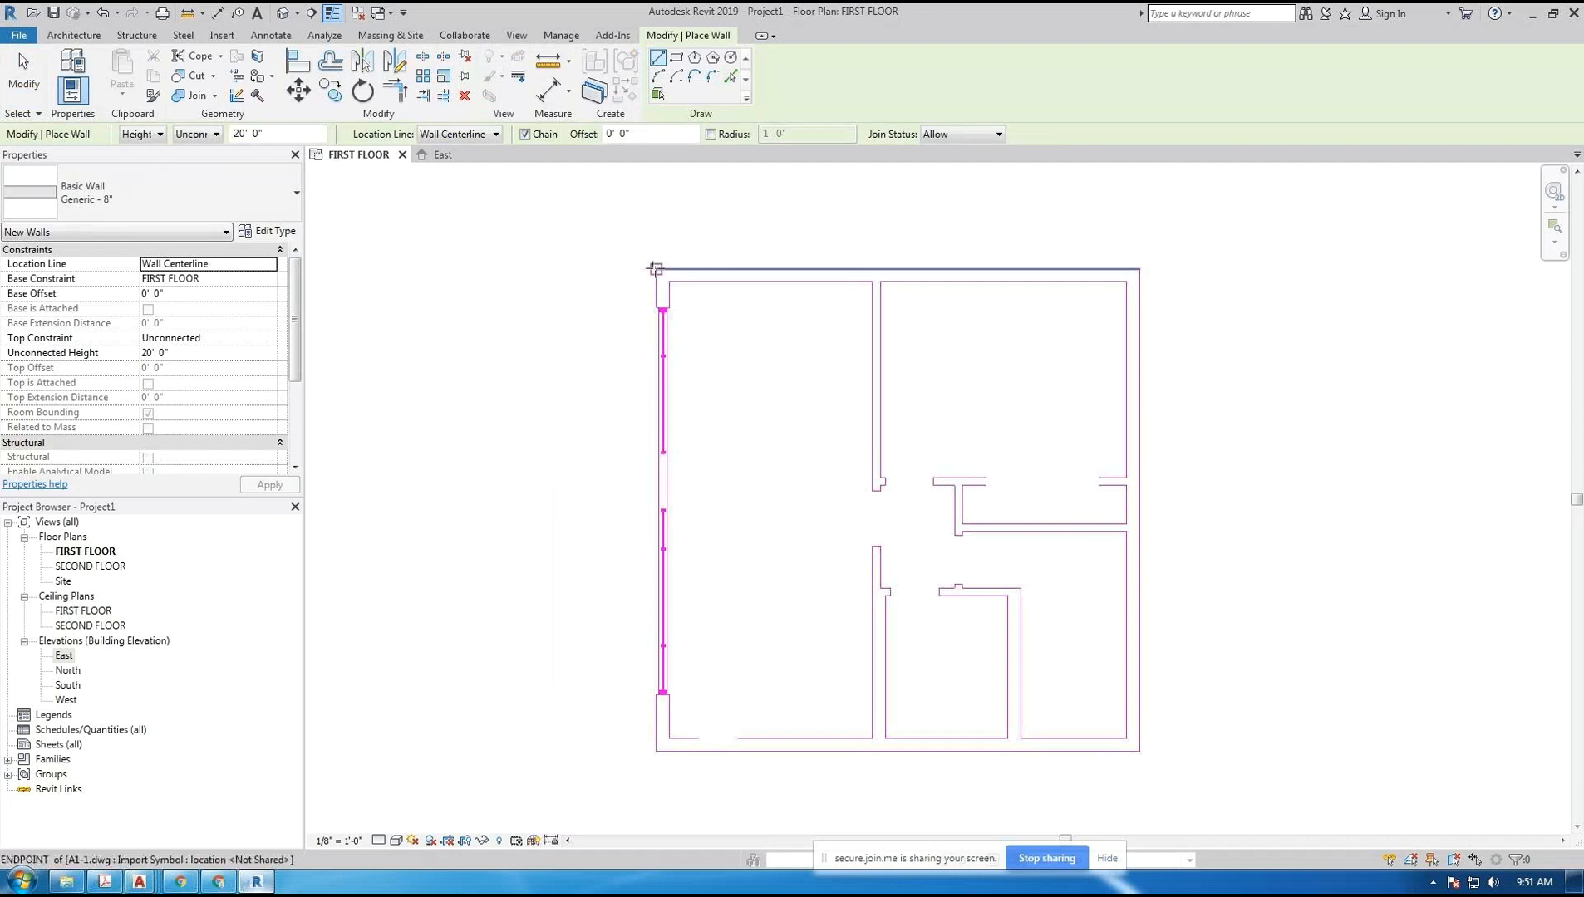
pyautogui.scroll(2, 657, 269)
pyautogui.scroll(-1, 656, 268)
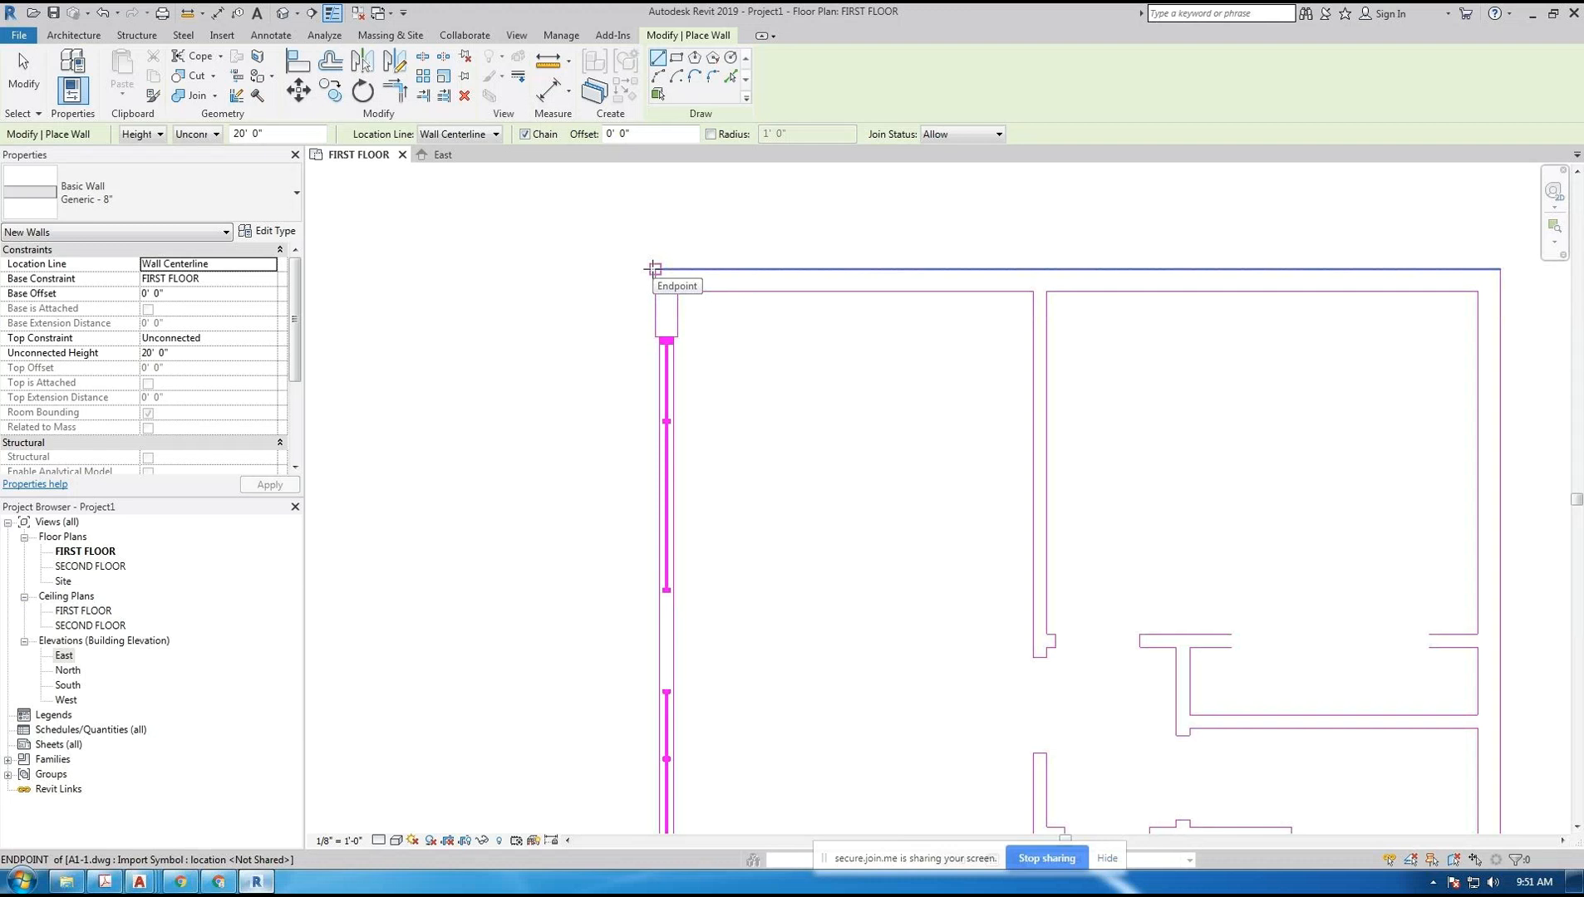
pyautogui.click(654, 269)
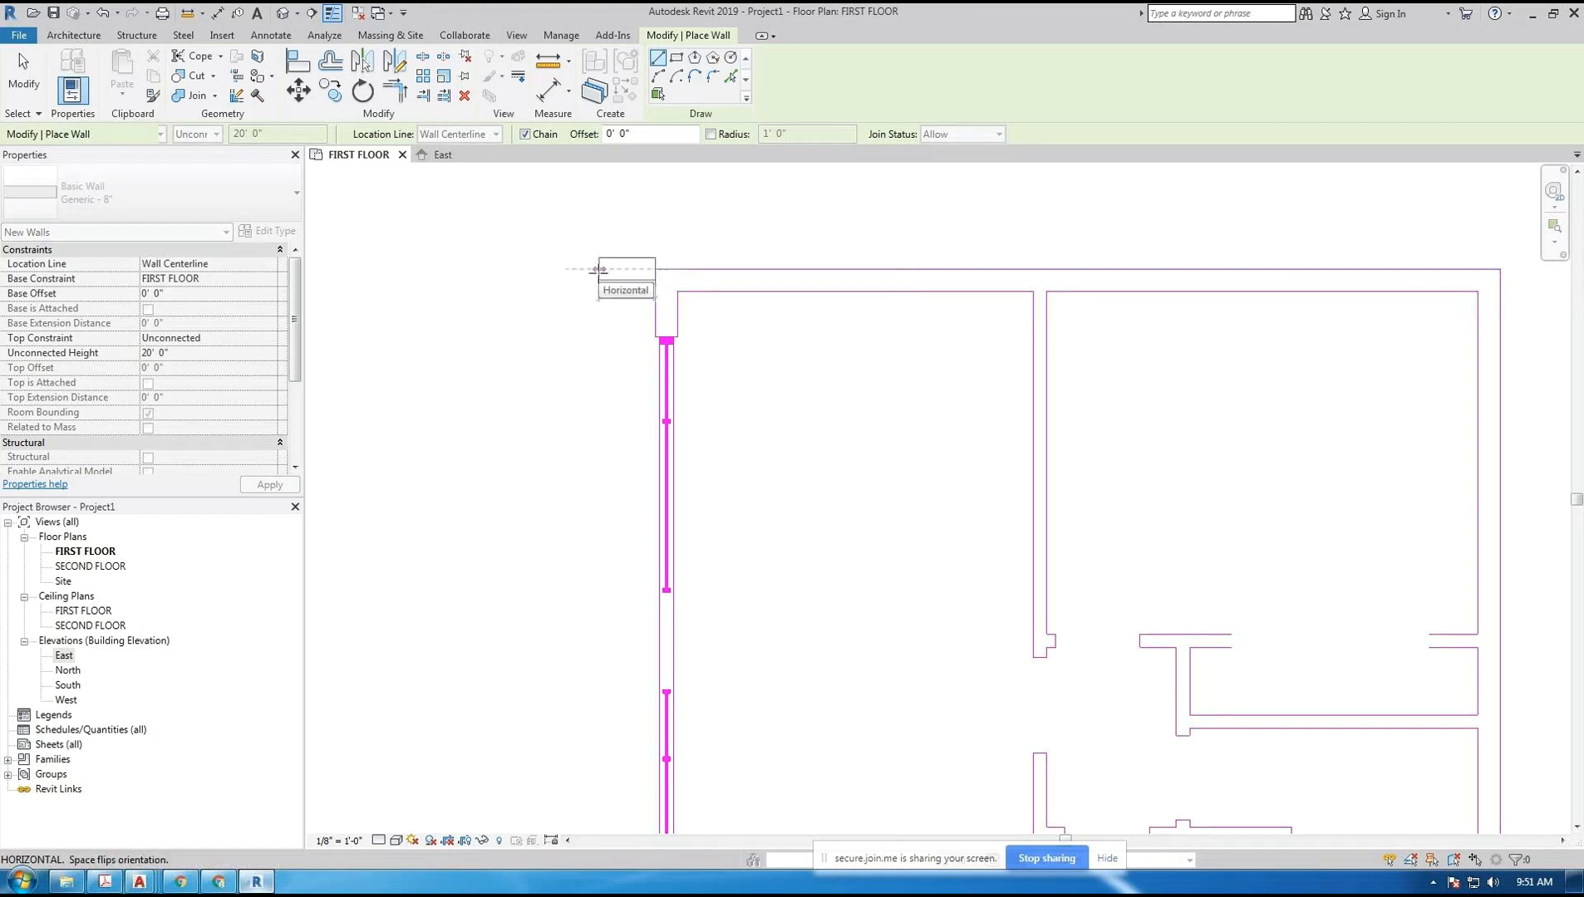
pyautogui.press('Escape')
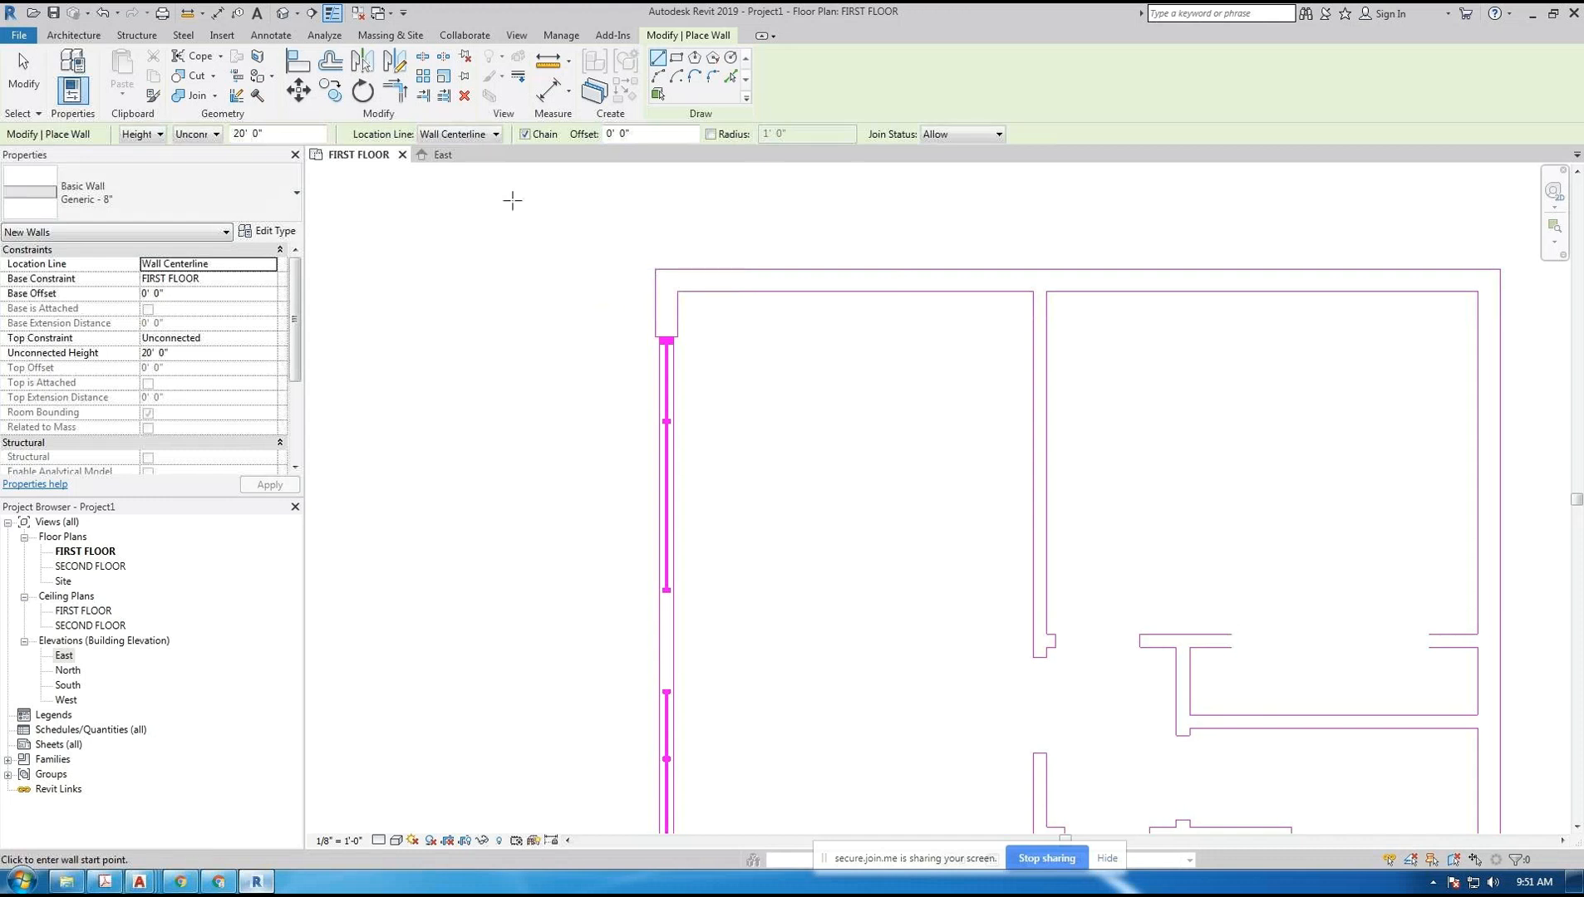
# - Set the new walls' Location Line to Finish Face: Exterior and switch it on to Core Face: Exterior
pyautogui.click(495, 134)
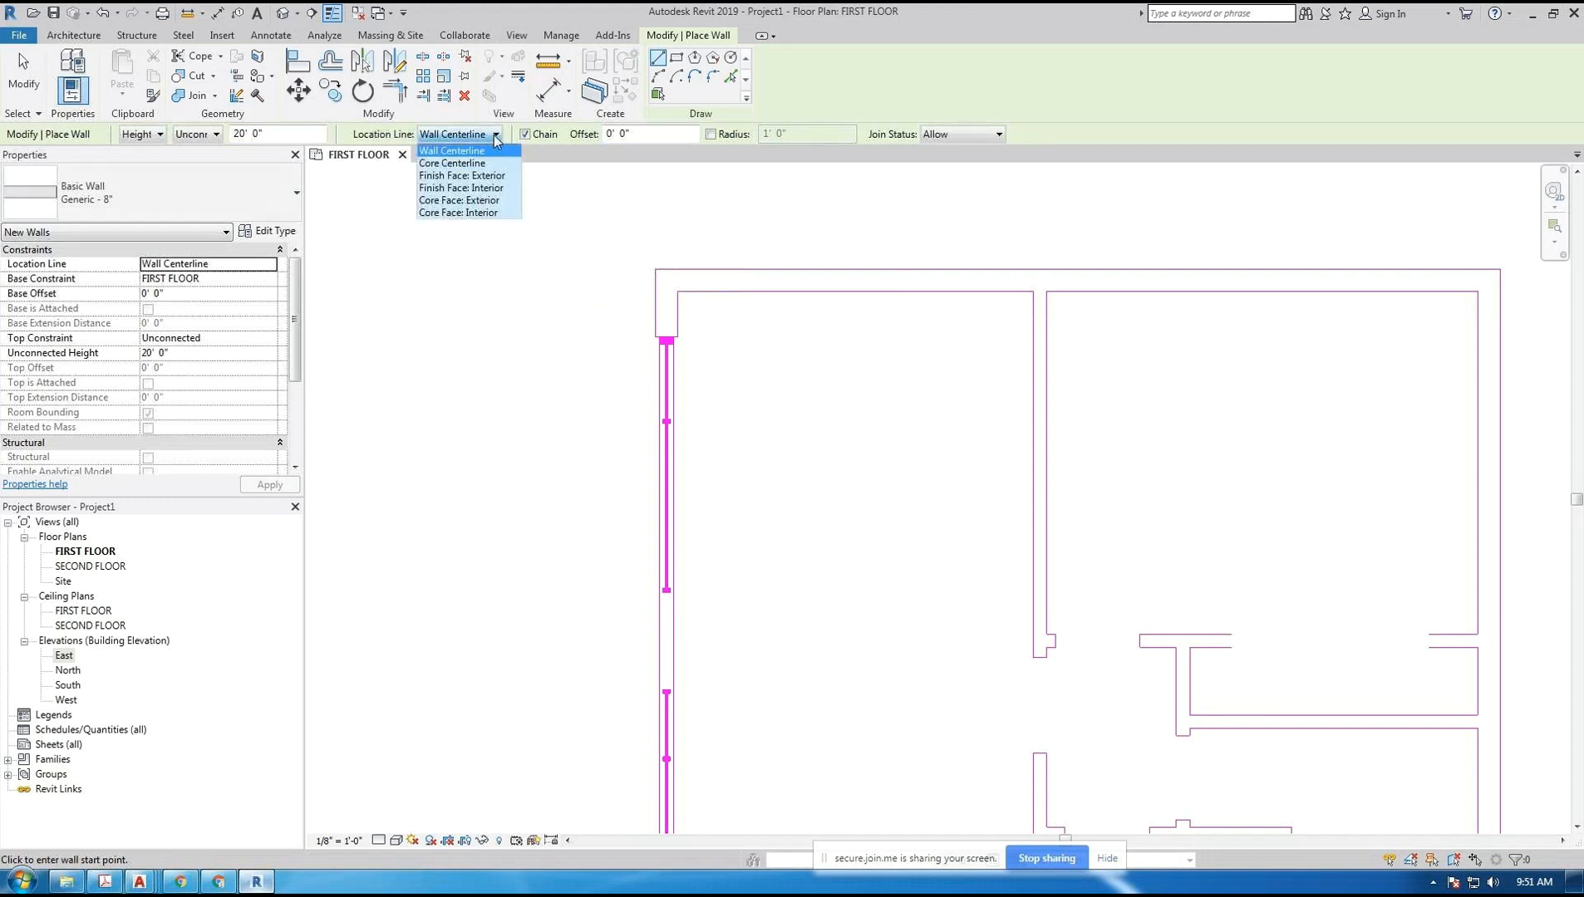
pyautogui.click(400, 140)
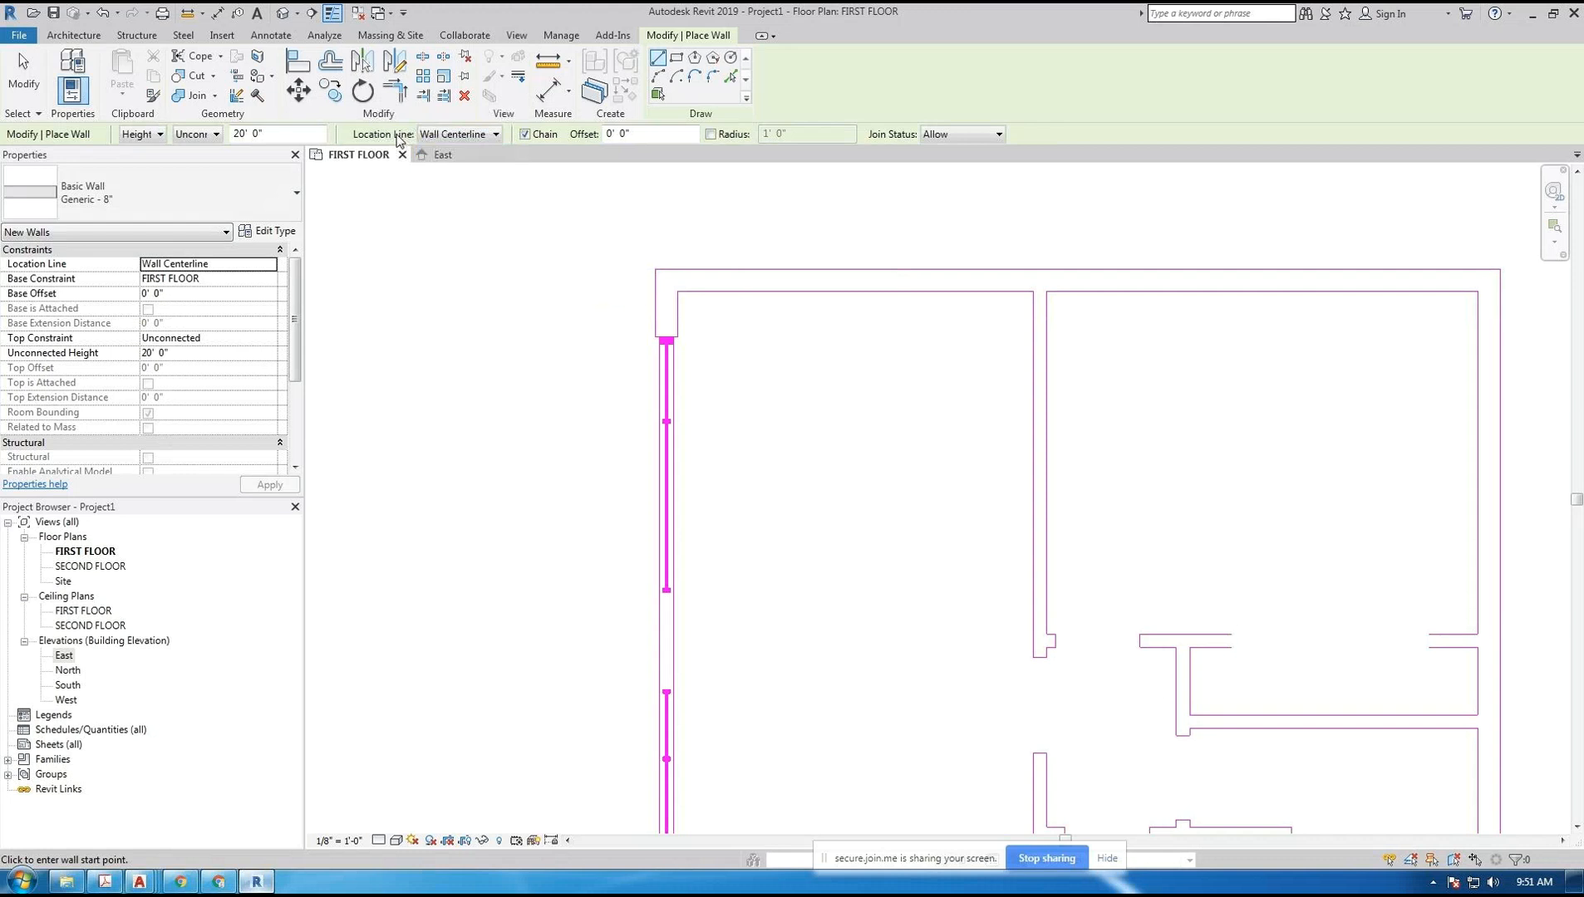
pyautogui.click(485, 136)
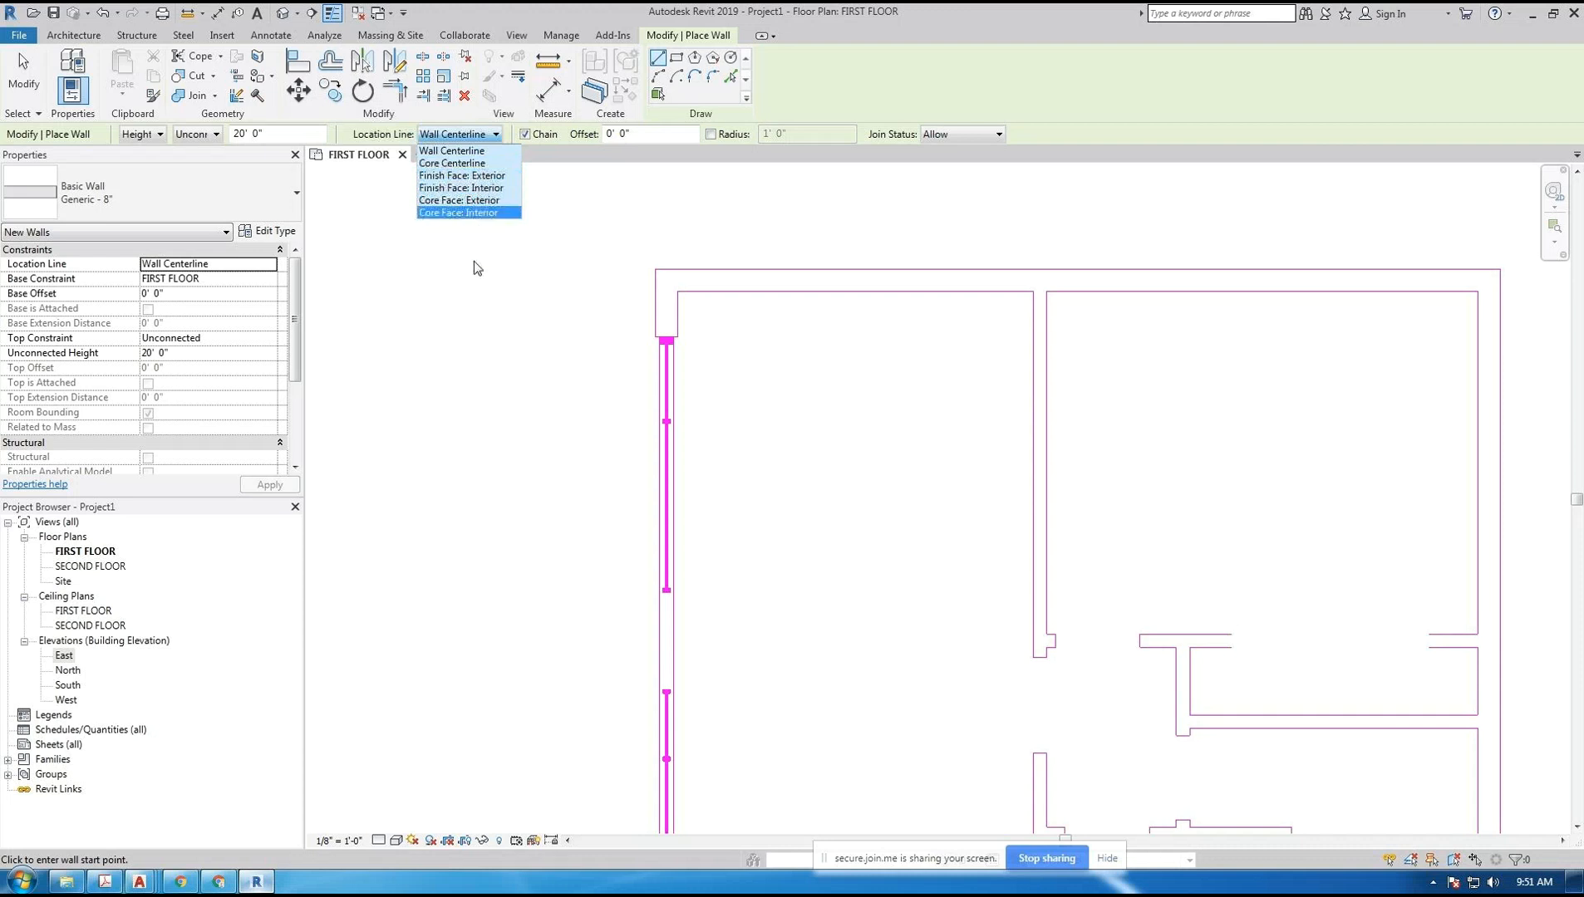
pyautogui.click(491, 176)
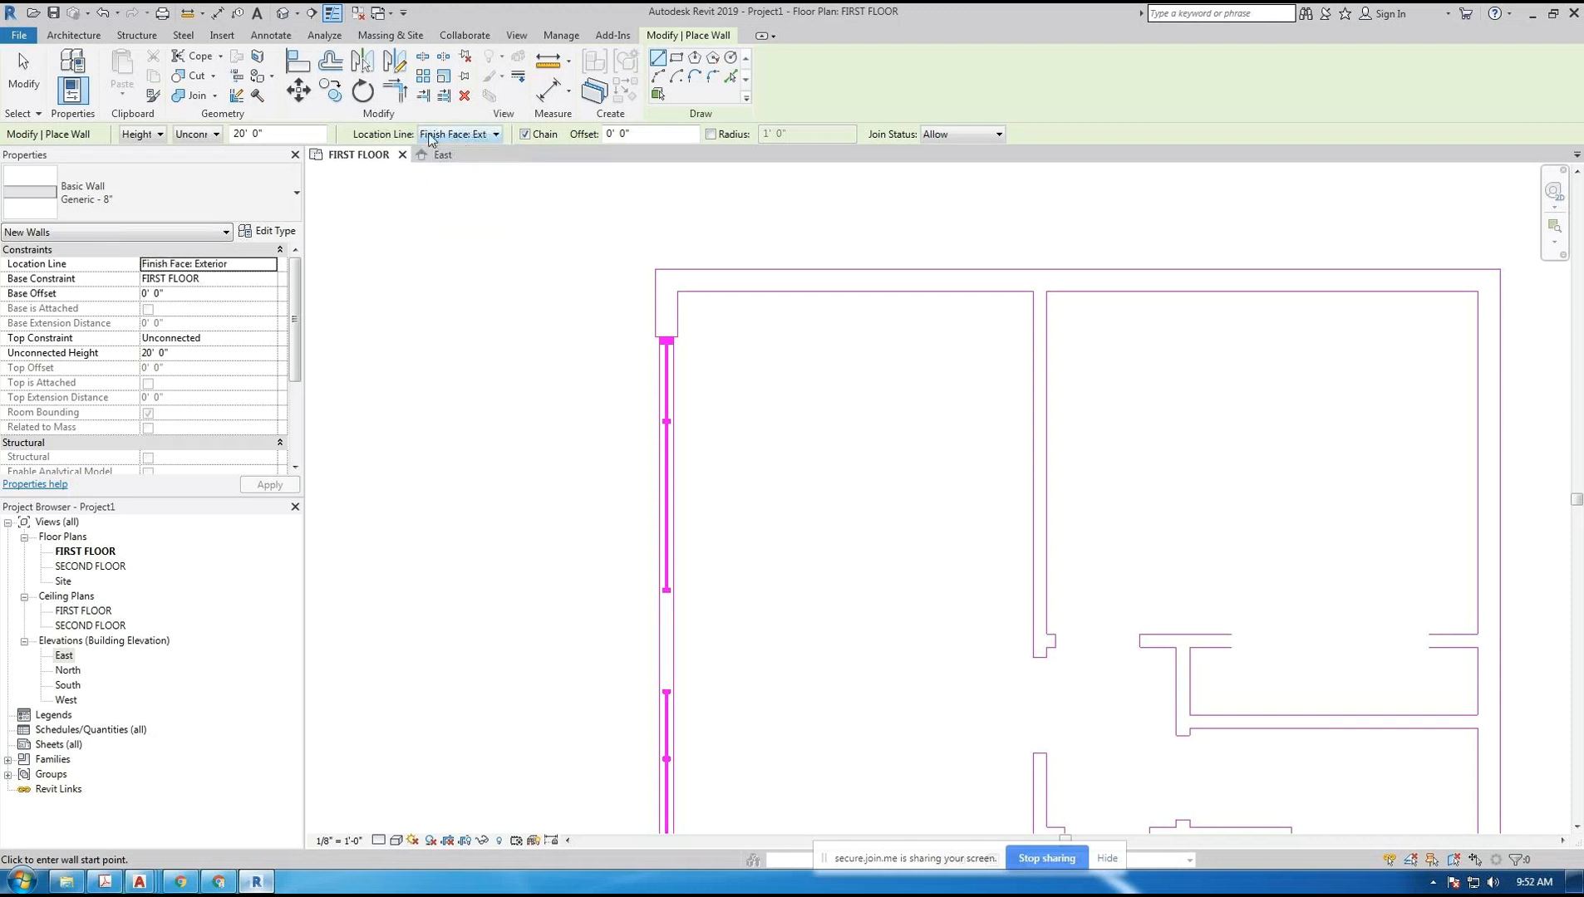
pyautogui.scroll(-2, 443, 247)
# - Draw two chained walls in the empty area left of the plan, turn Chain off, and add a third connected wall
pyautogui.click(371, 286)
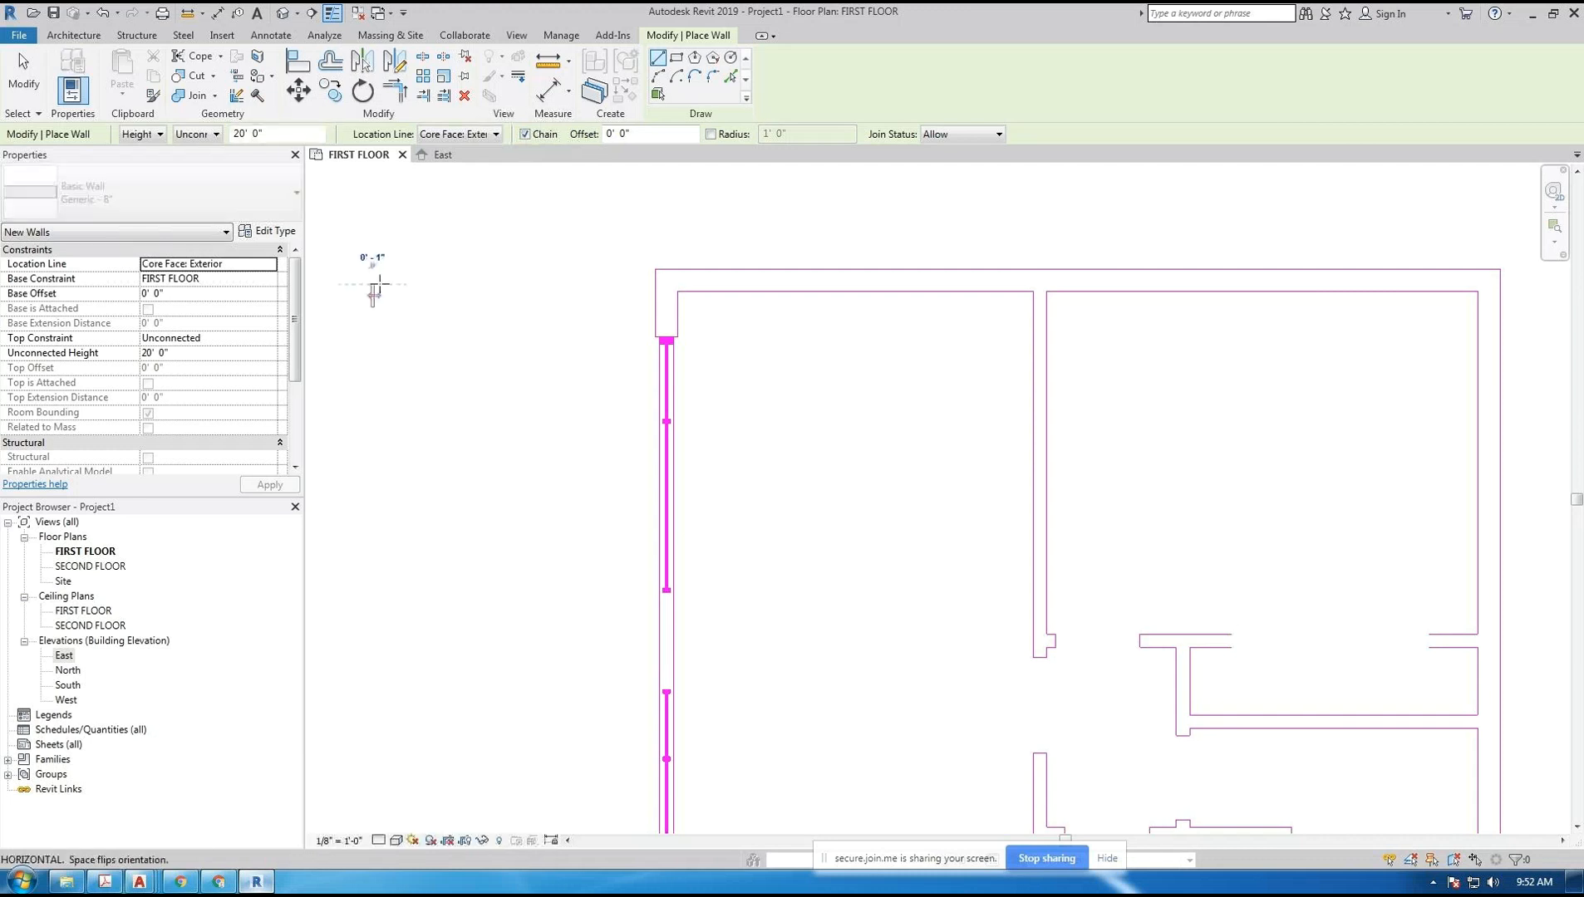
pyautogui.click(499, 286)
pyautogui.click(499, 394)
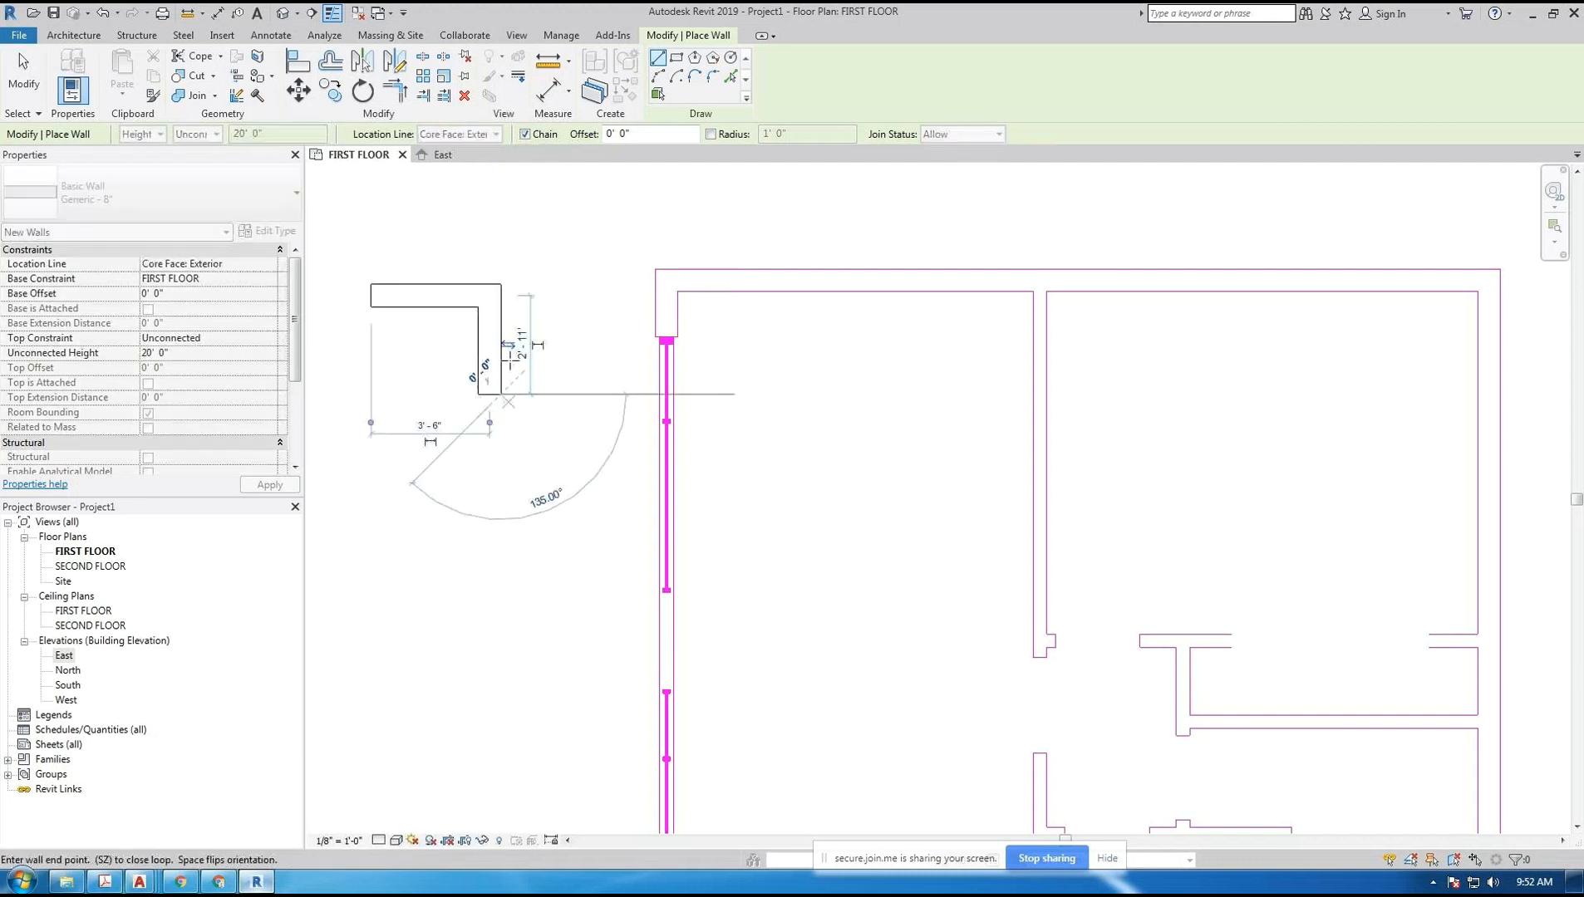
pyautogui.click(525, 134)
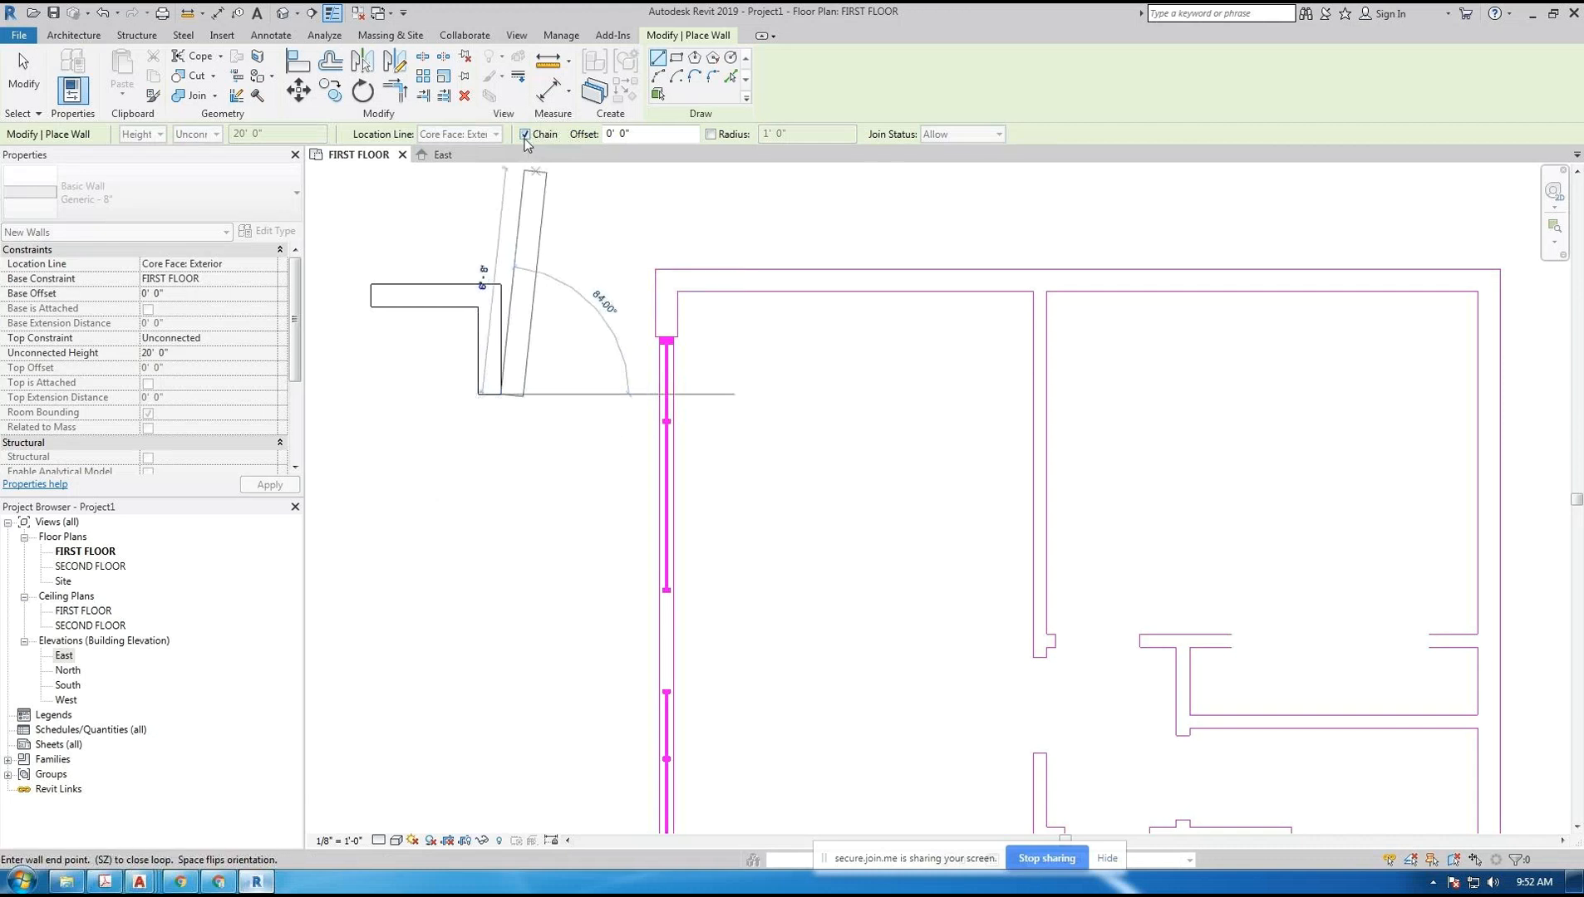
pyautogui.click(434, 388)
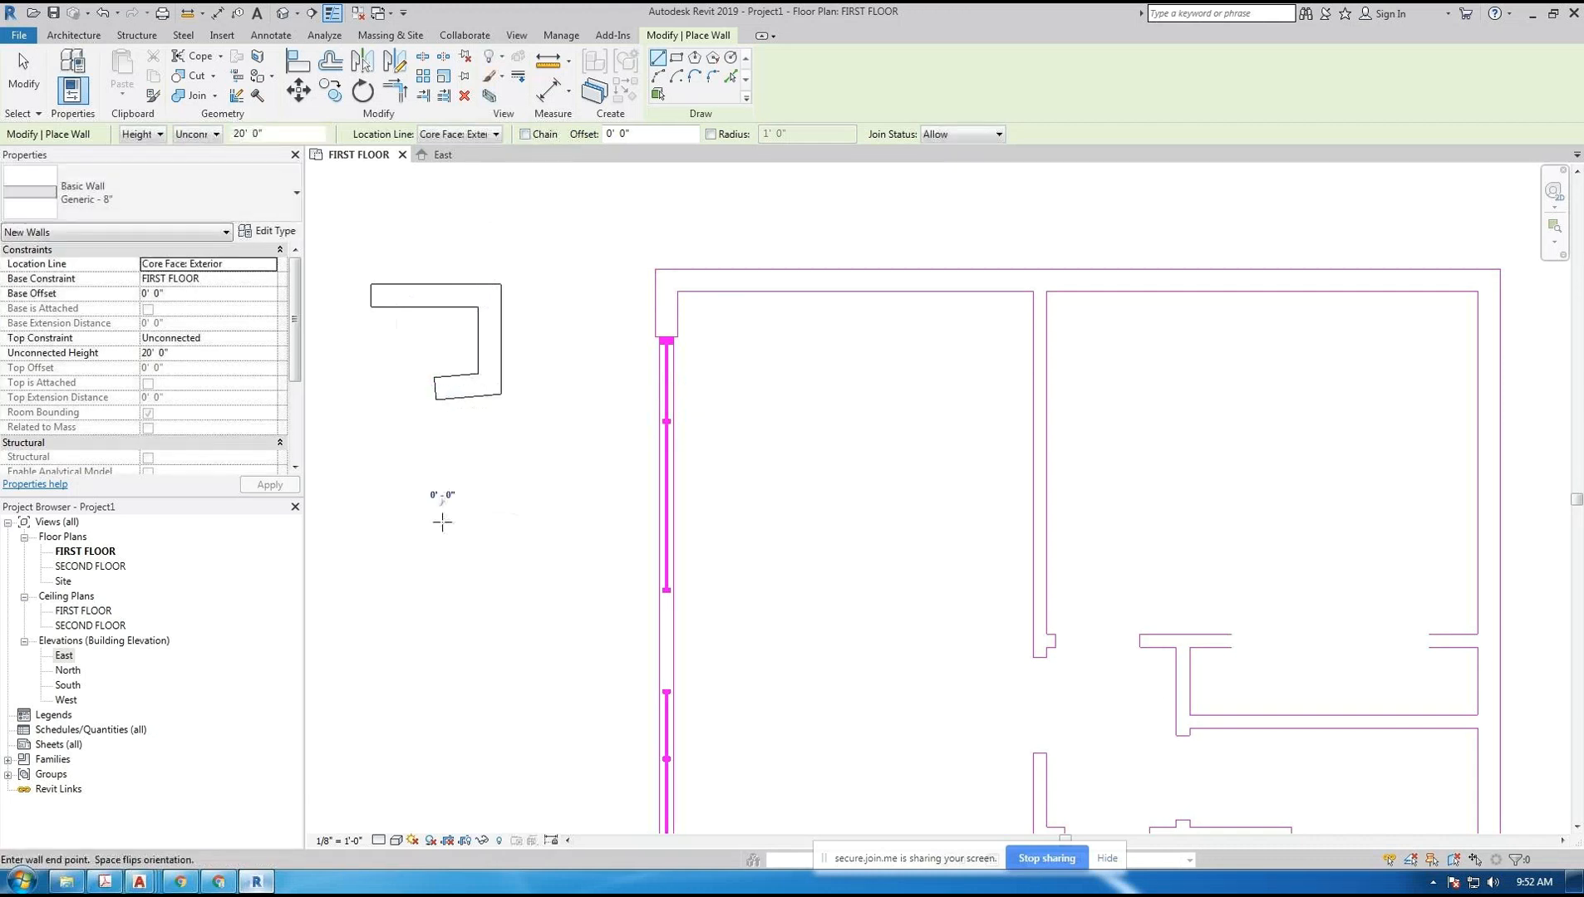
# - Draw two separate unchained practice walls in the empty area beside the plan, one short and slanted, one vertical about 5'-7" long
pyautogui.click(442, 519)
pyautogui.click(421, 610)
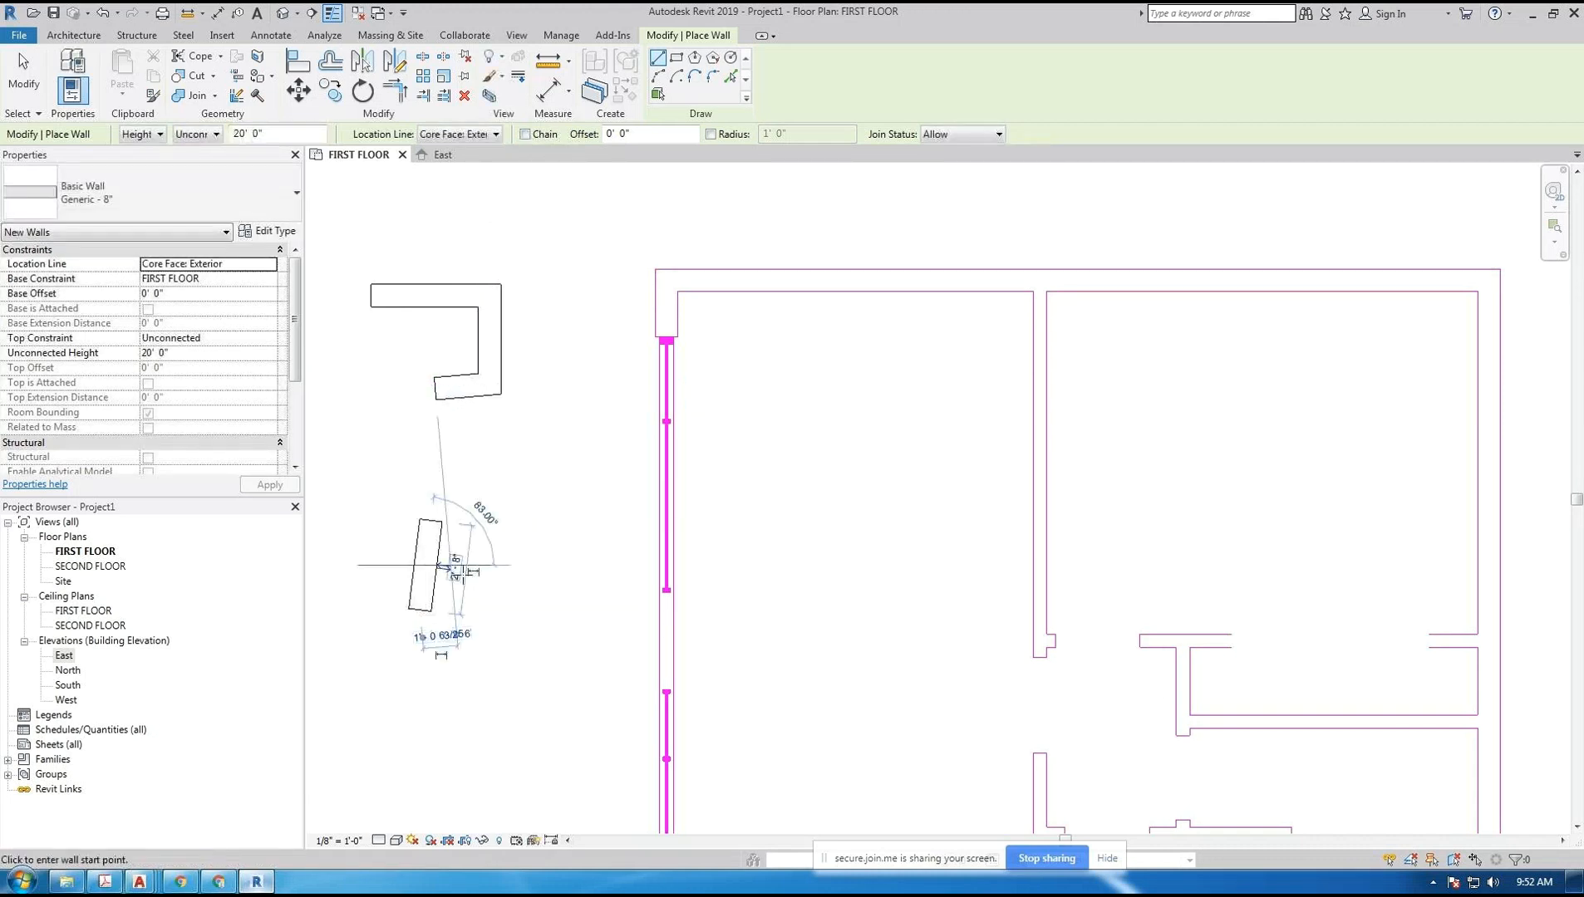
pyautogui.moveTo(554, 498); pyautogui.dragTo(702, 420, button='middle')
pyautogui.click(469, 406)
pyautogui.click(459, 592)
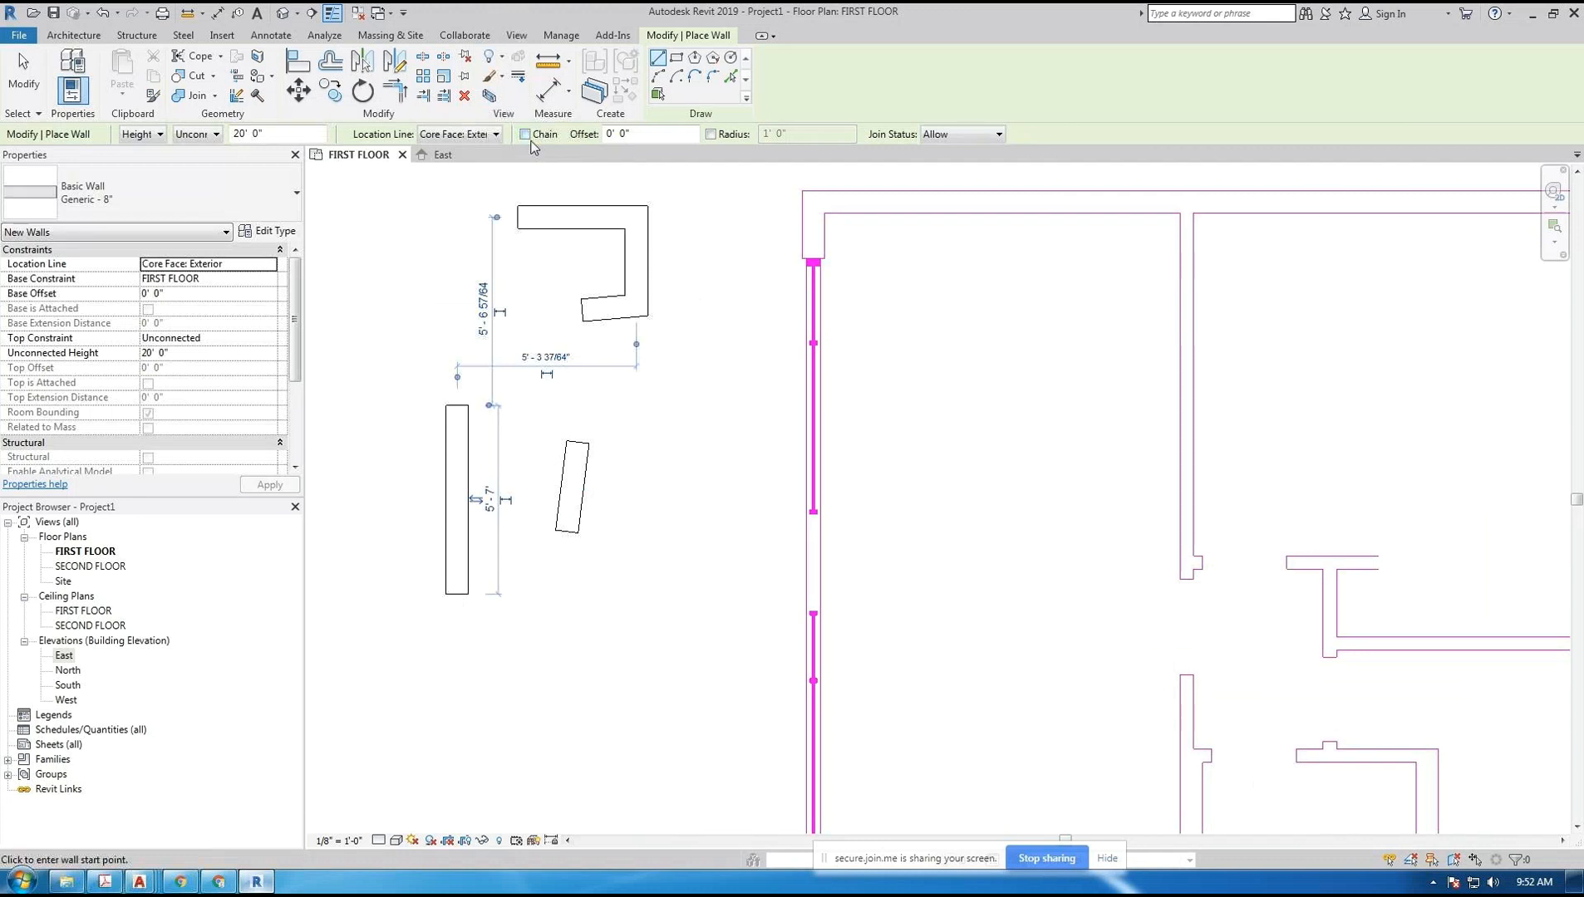
pyautogui.press('Escape')
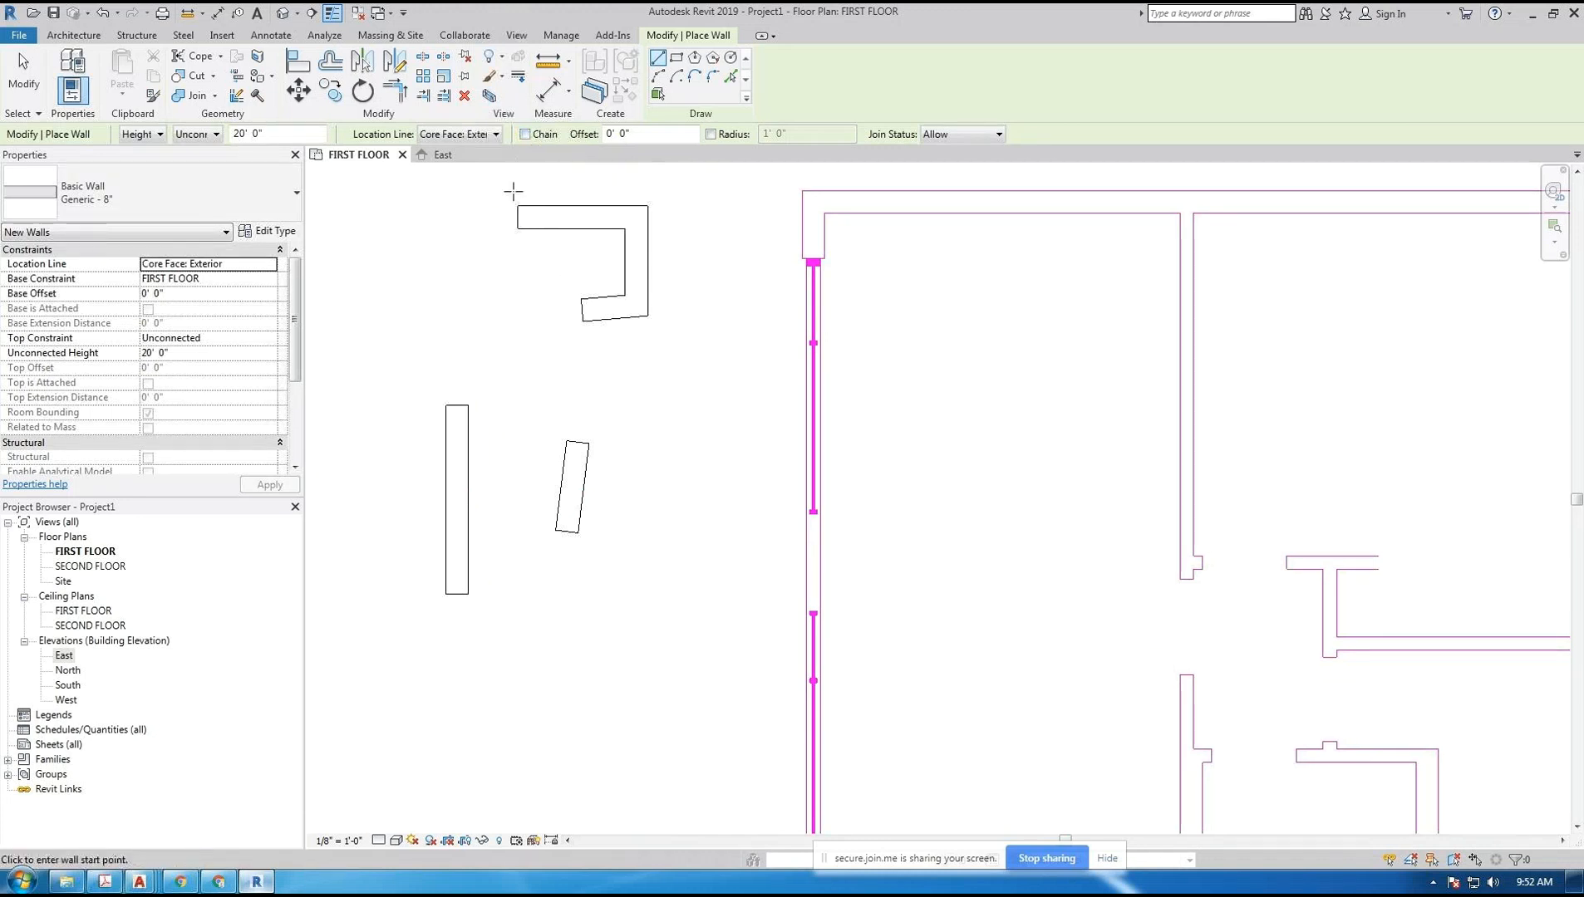
pyautogui.press('Escape')
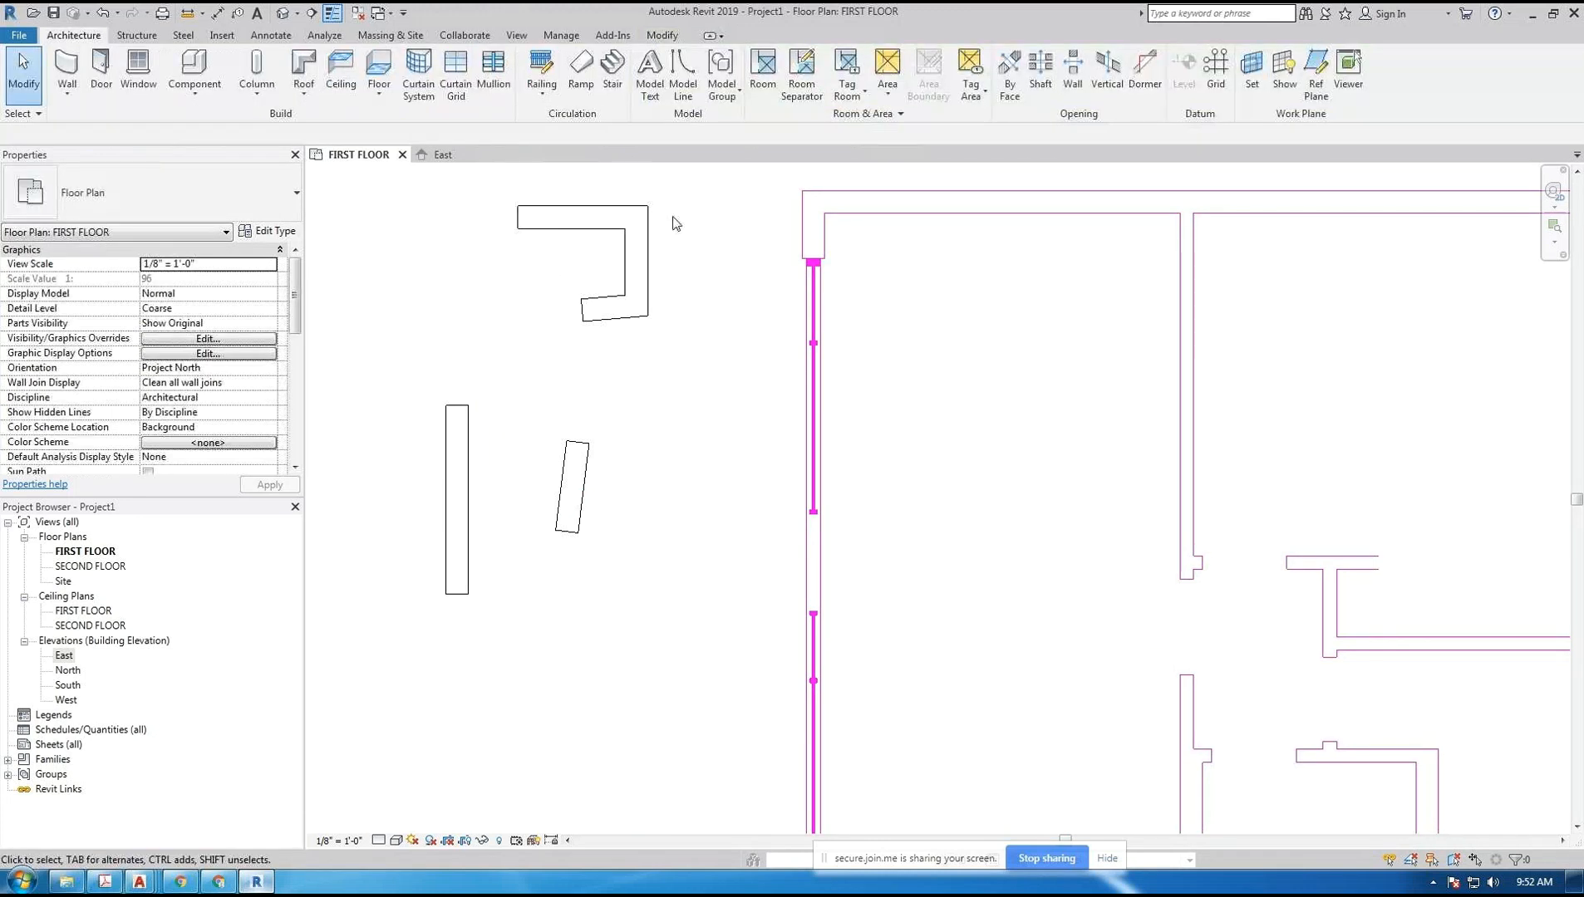
# - Delete all the practice walls drawn in the empty area beside the imported plan
pyautogui.moveTo(649, 221); pyautogui.dragTo(432, 586)
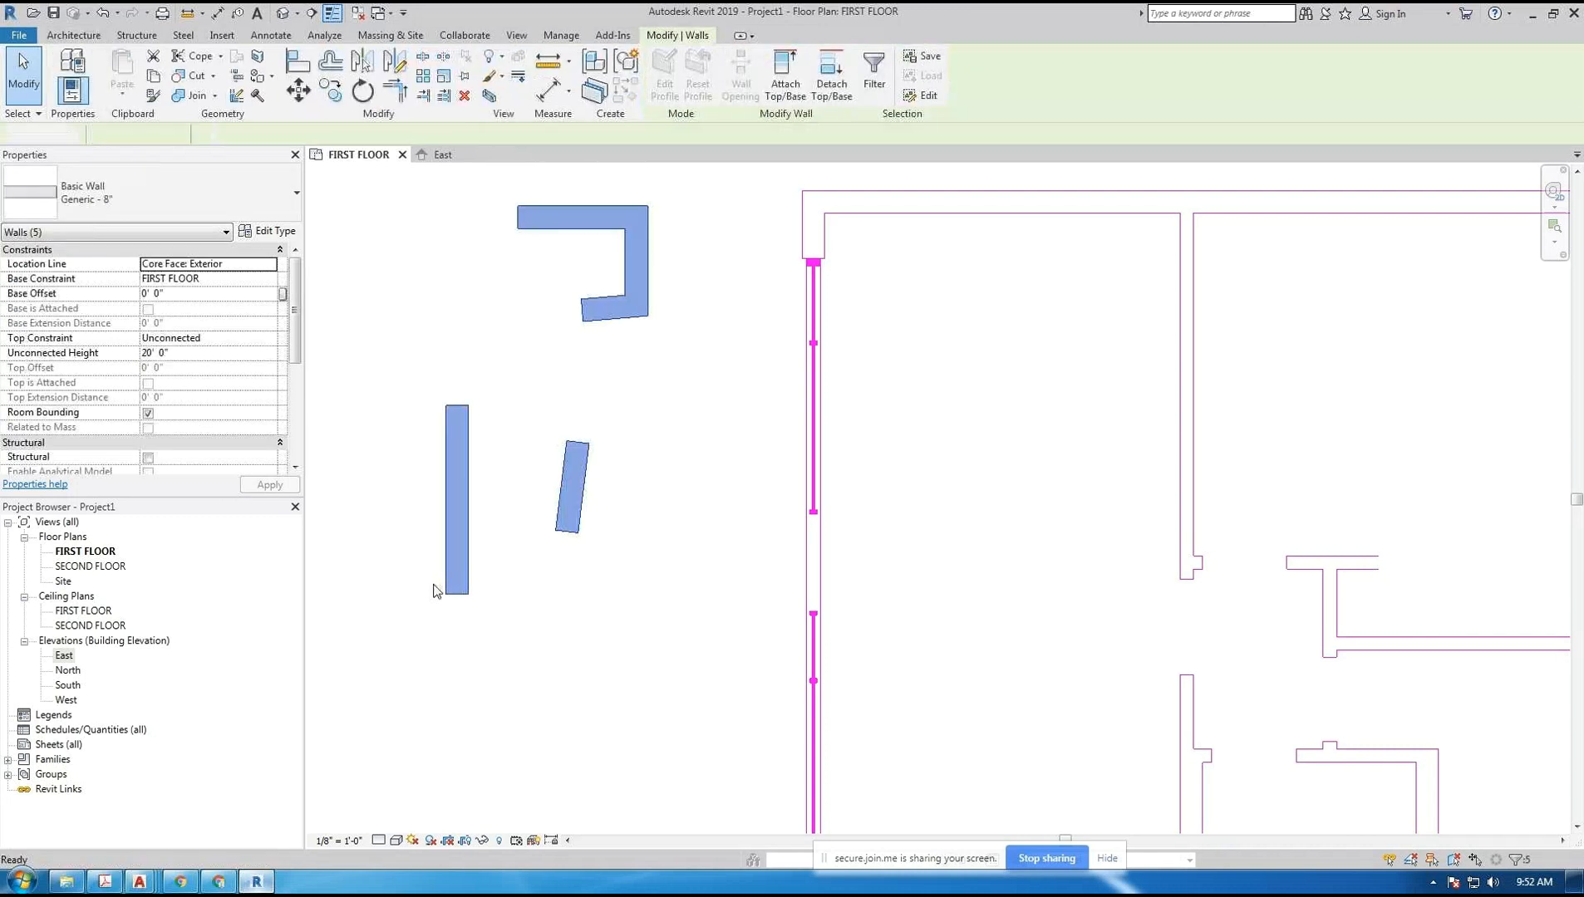
pyautogui.press('Delete')
# - Draw the exterior Generic - 8" walls as a rectangle, about 24'-4" by 24'-4", between the underlay's opposite outer corners using Core Face: Exterior
pyautogui.scroll(-4, 683, 389)
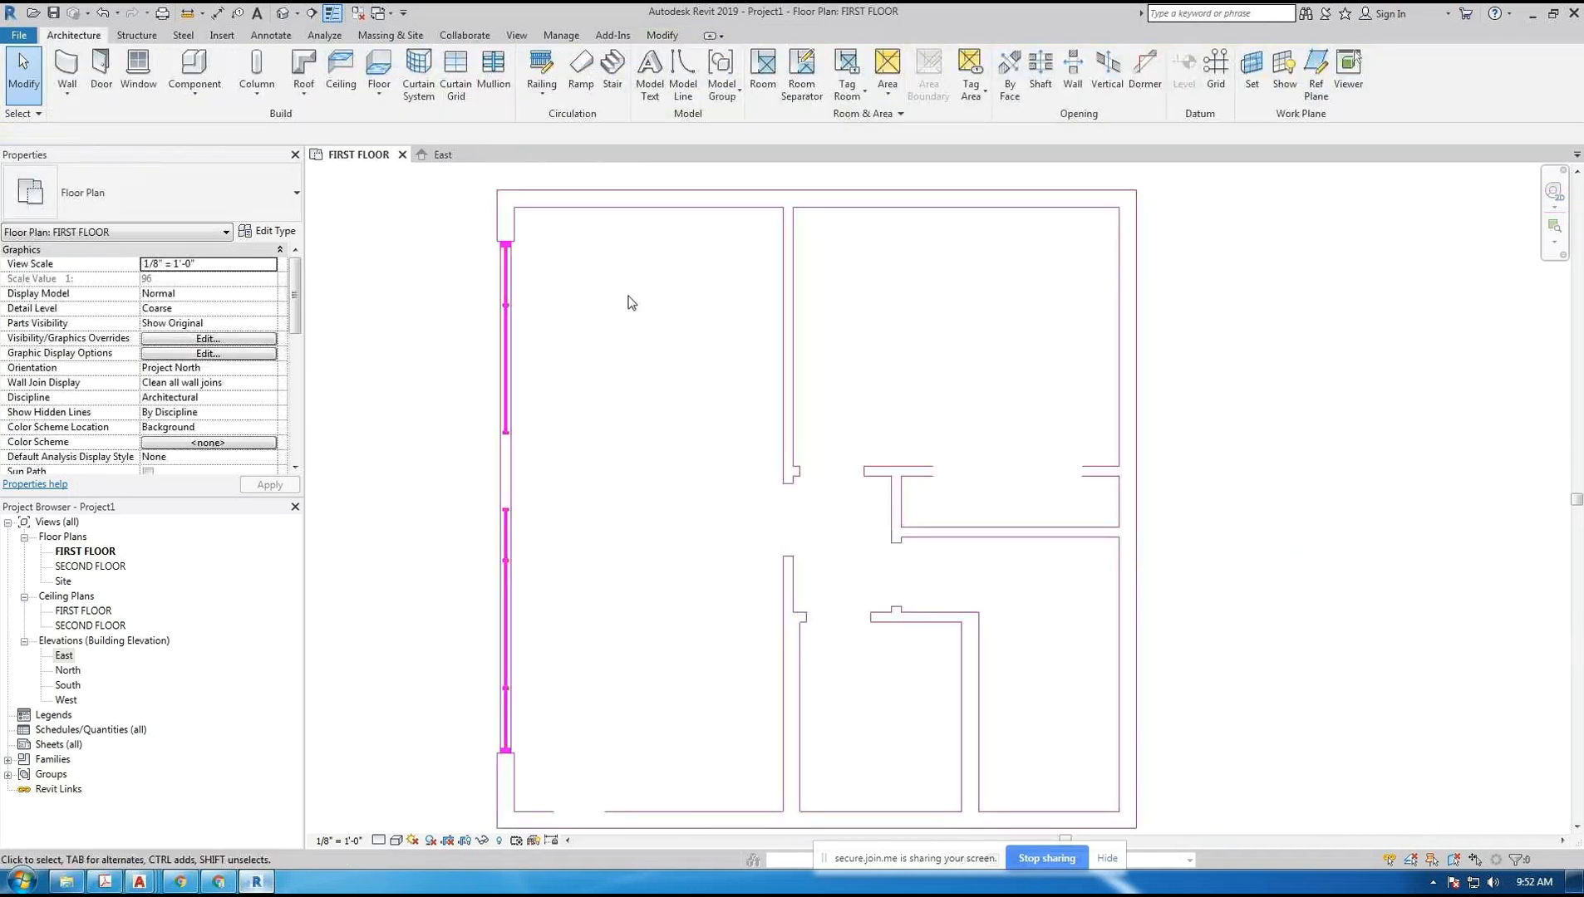
pyautogui.click(66, 65)
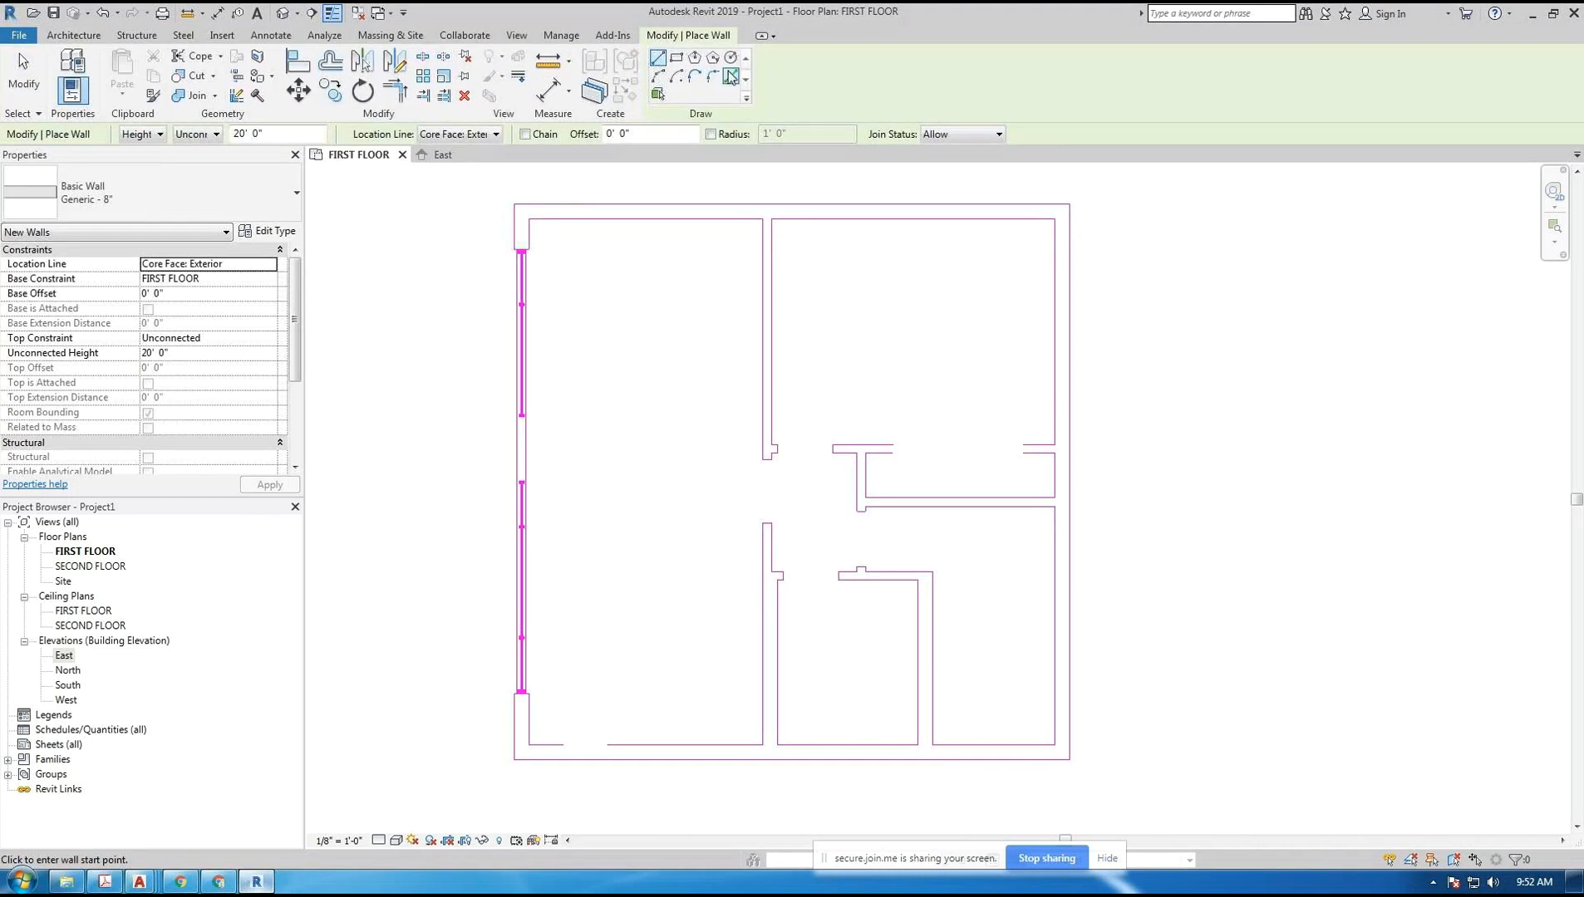
pyautogui.click(674, 60)
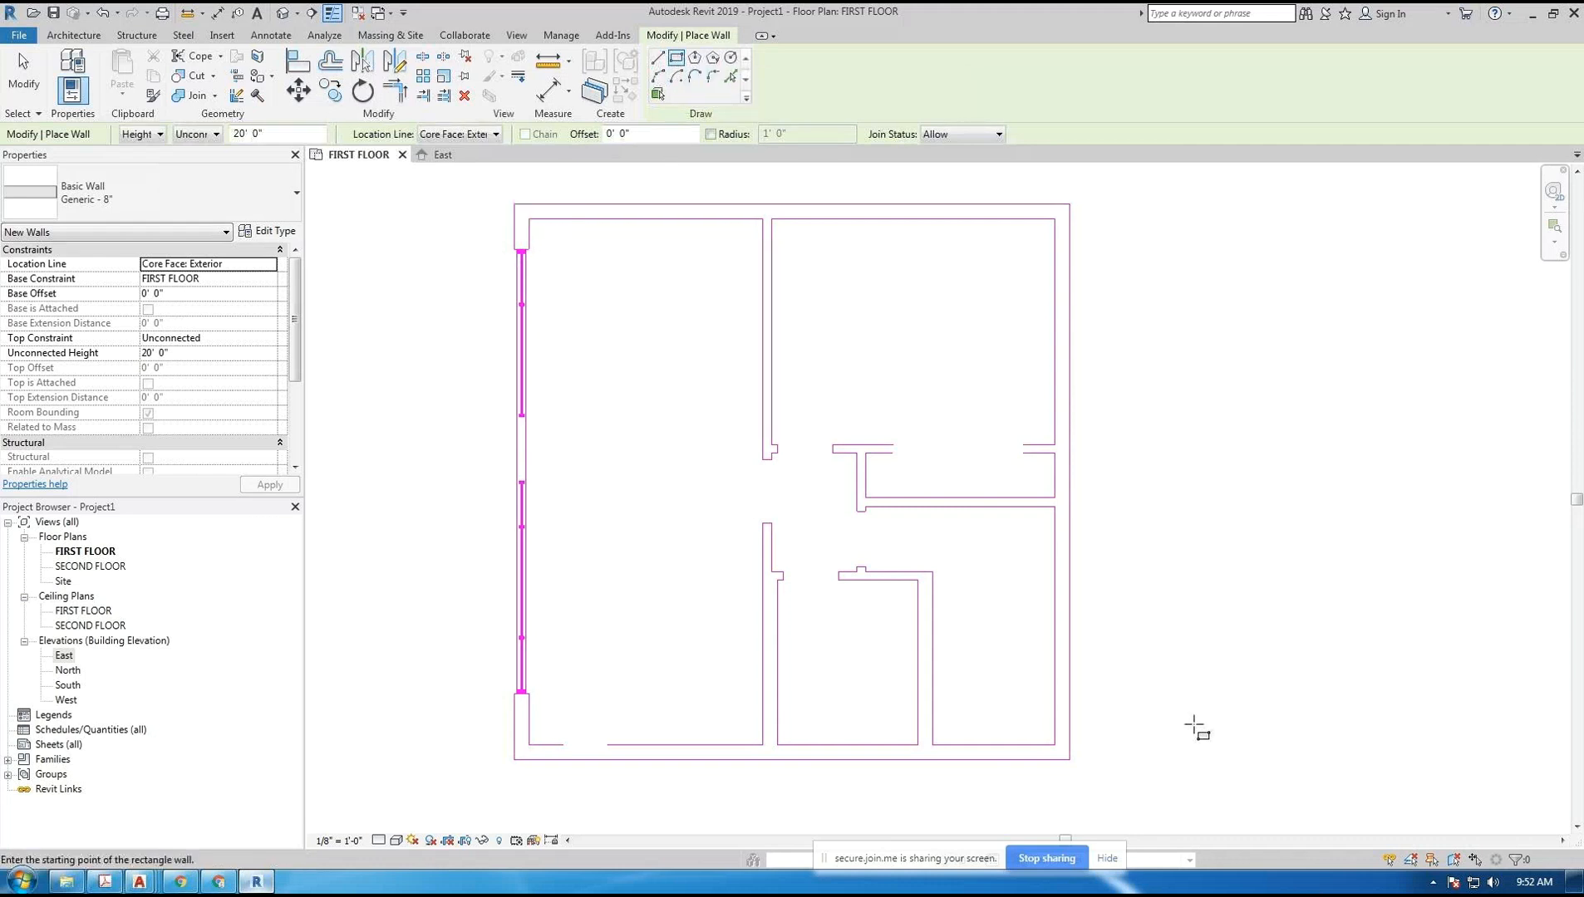
pyautogui.moveTo(1204, 658); pyautogui.dragTo(1243, 668, button='middle')
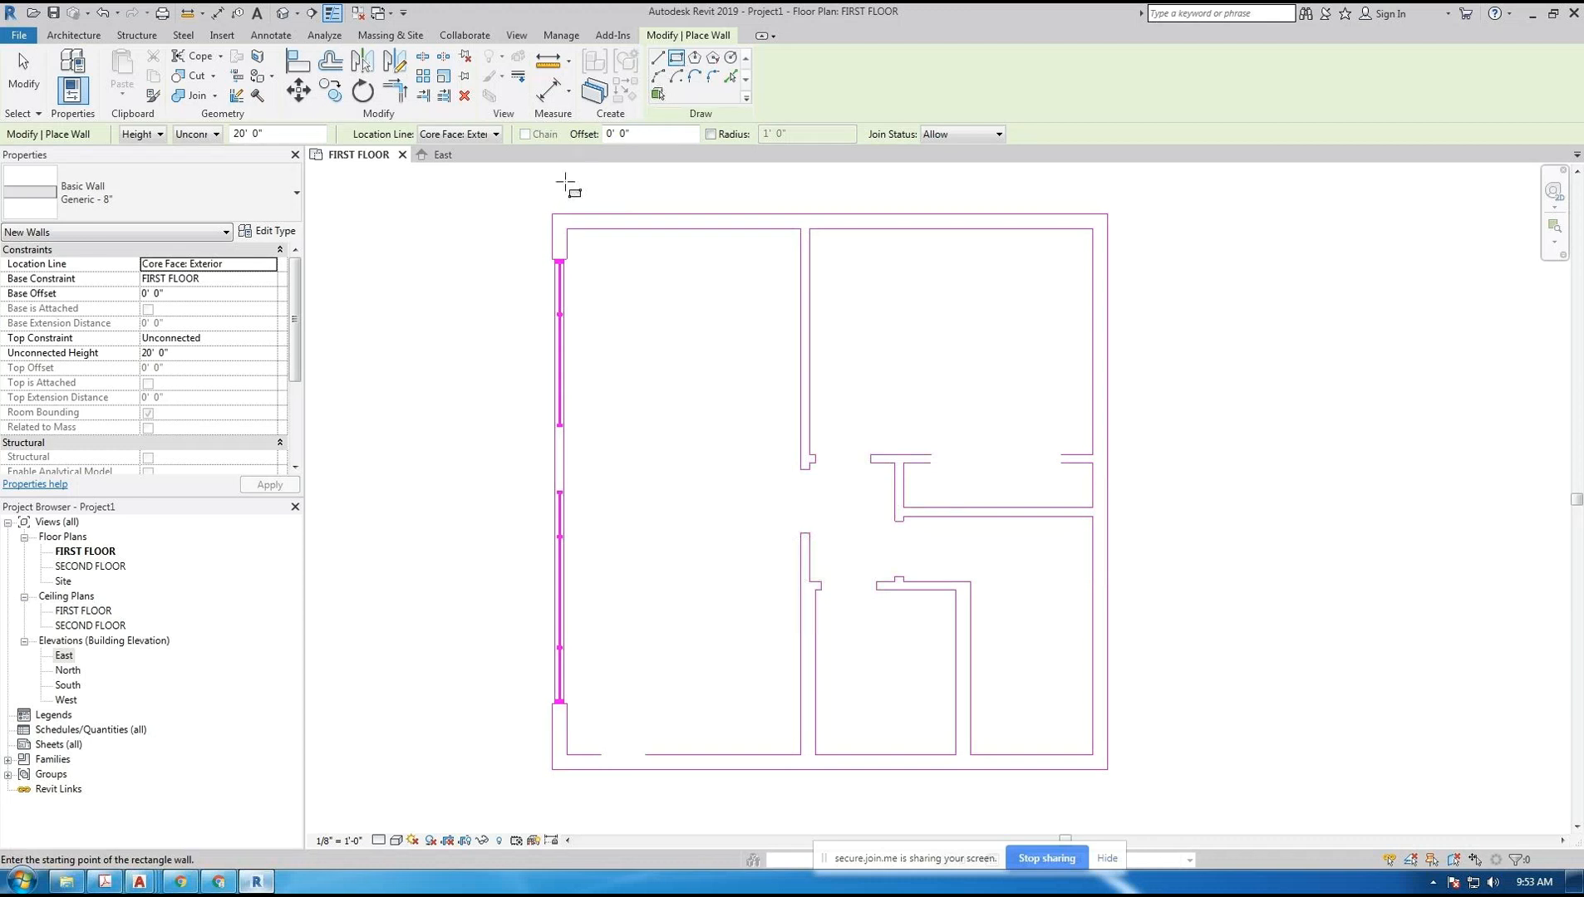
pyautogui.click(553, 214)
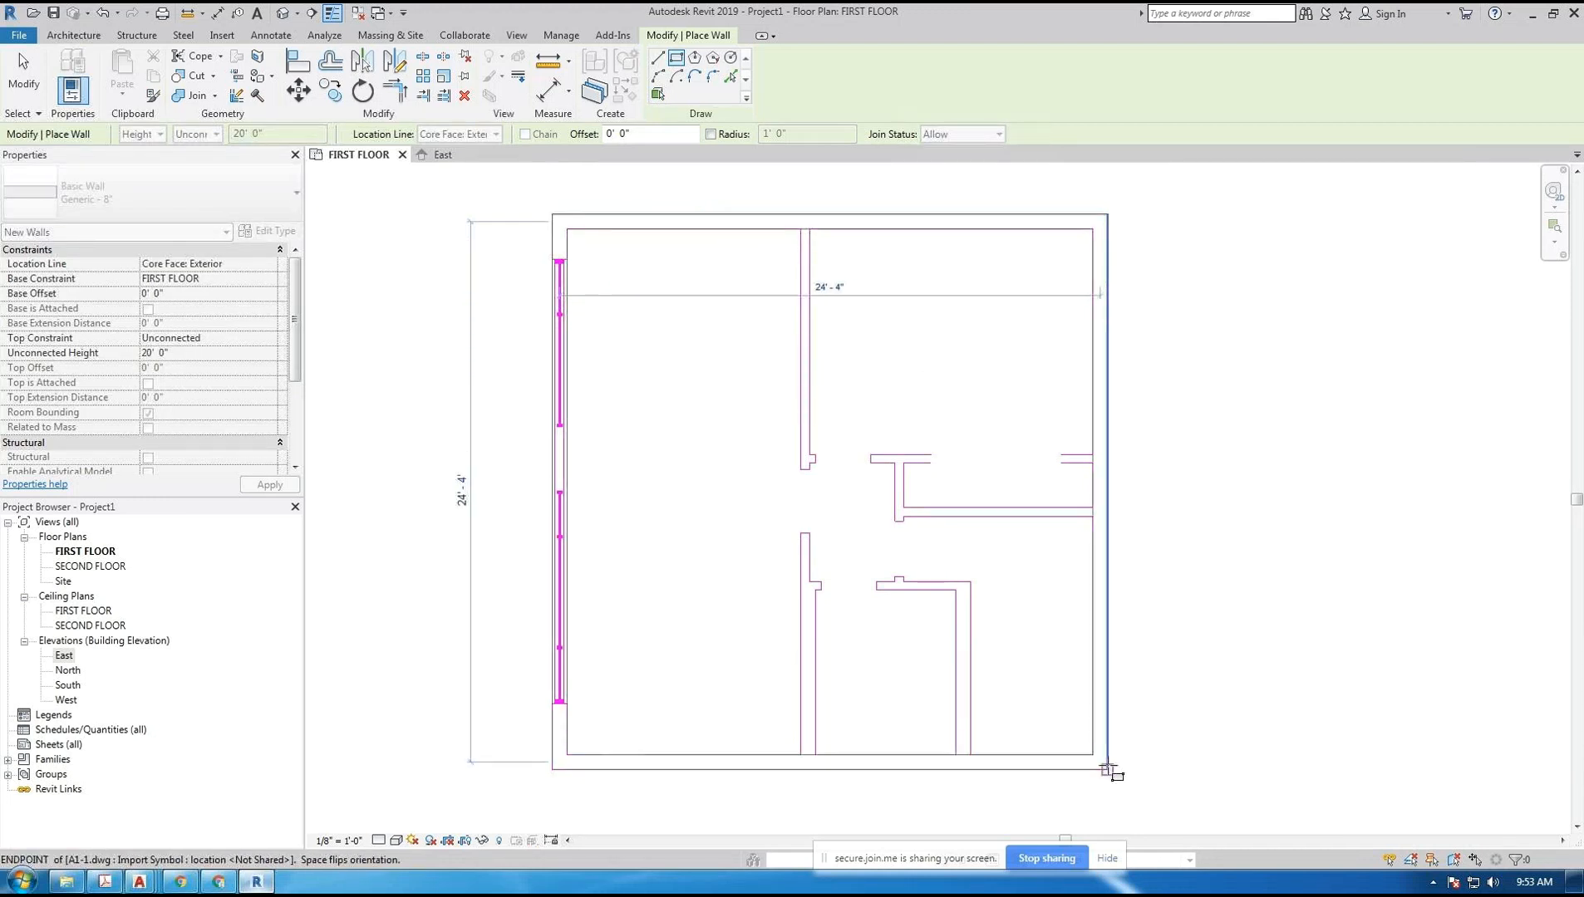
pyautogui.click(1107, 770)
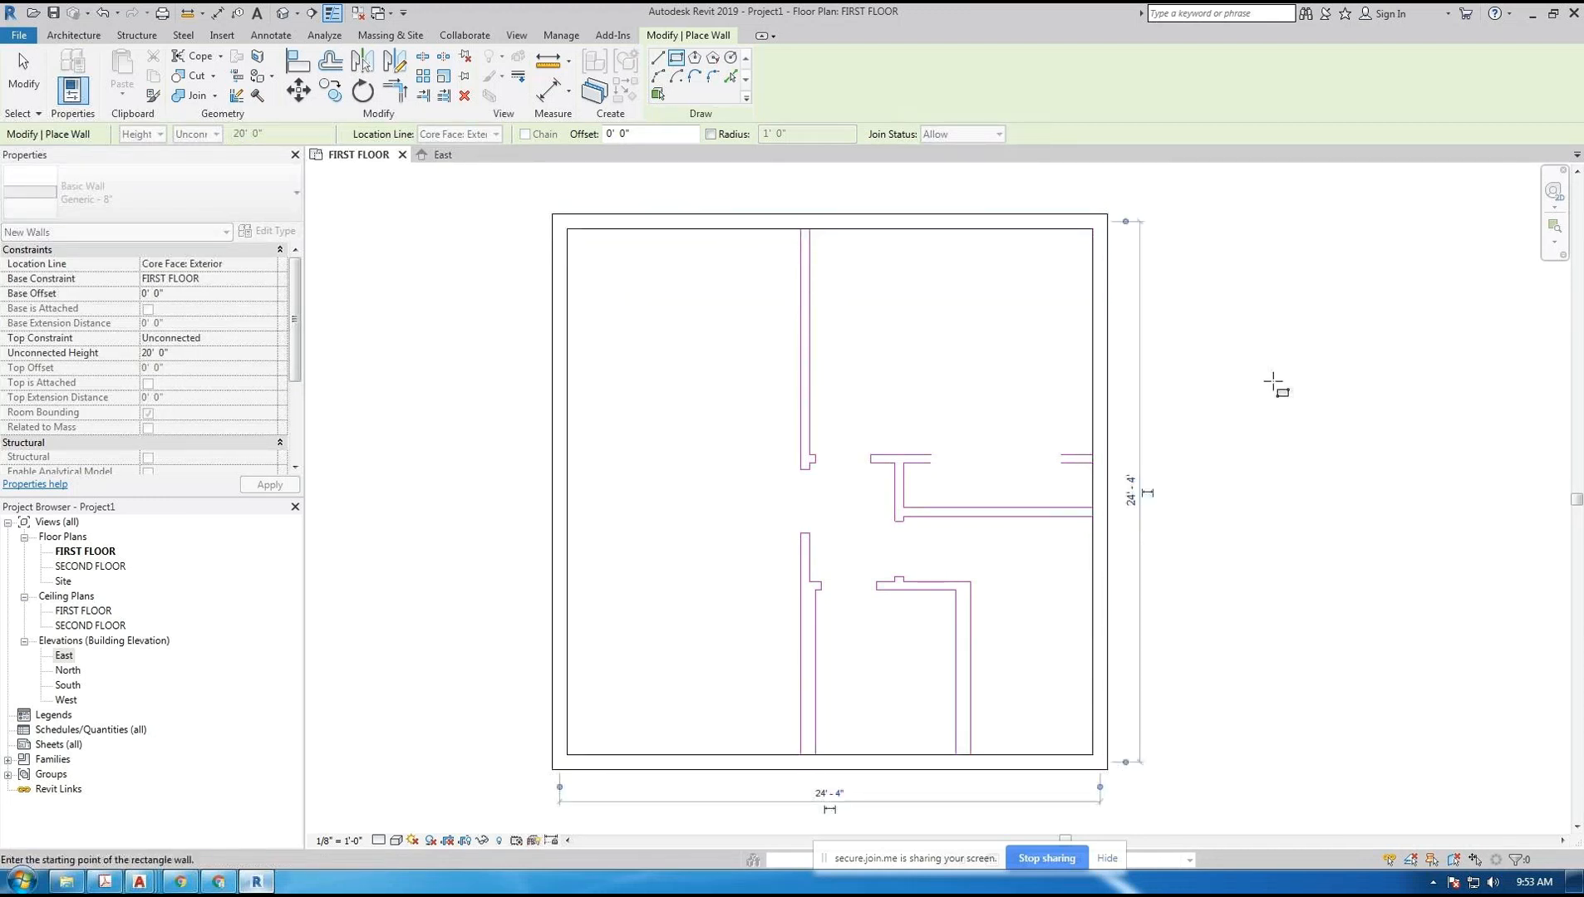
pyautogui.press('Escape')
pyautogui.press('Escape')
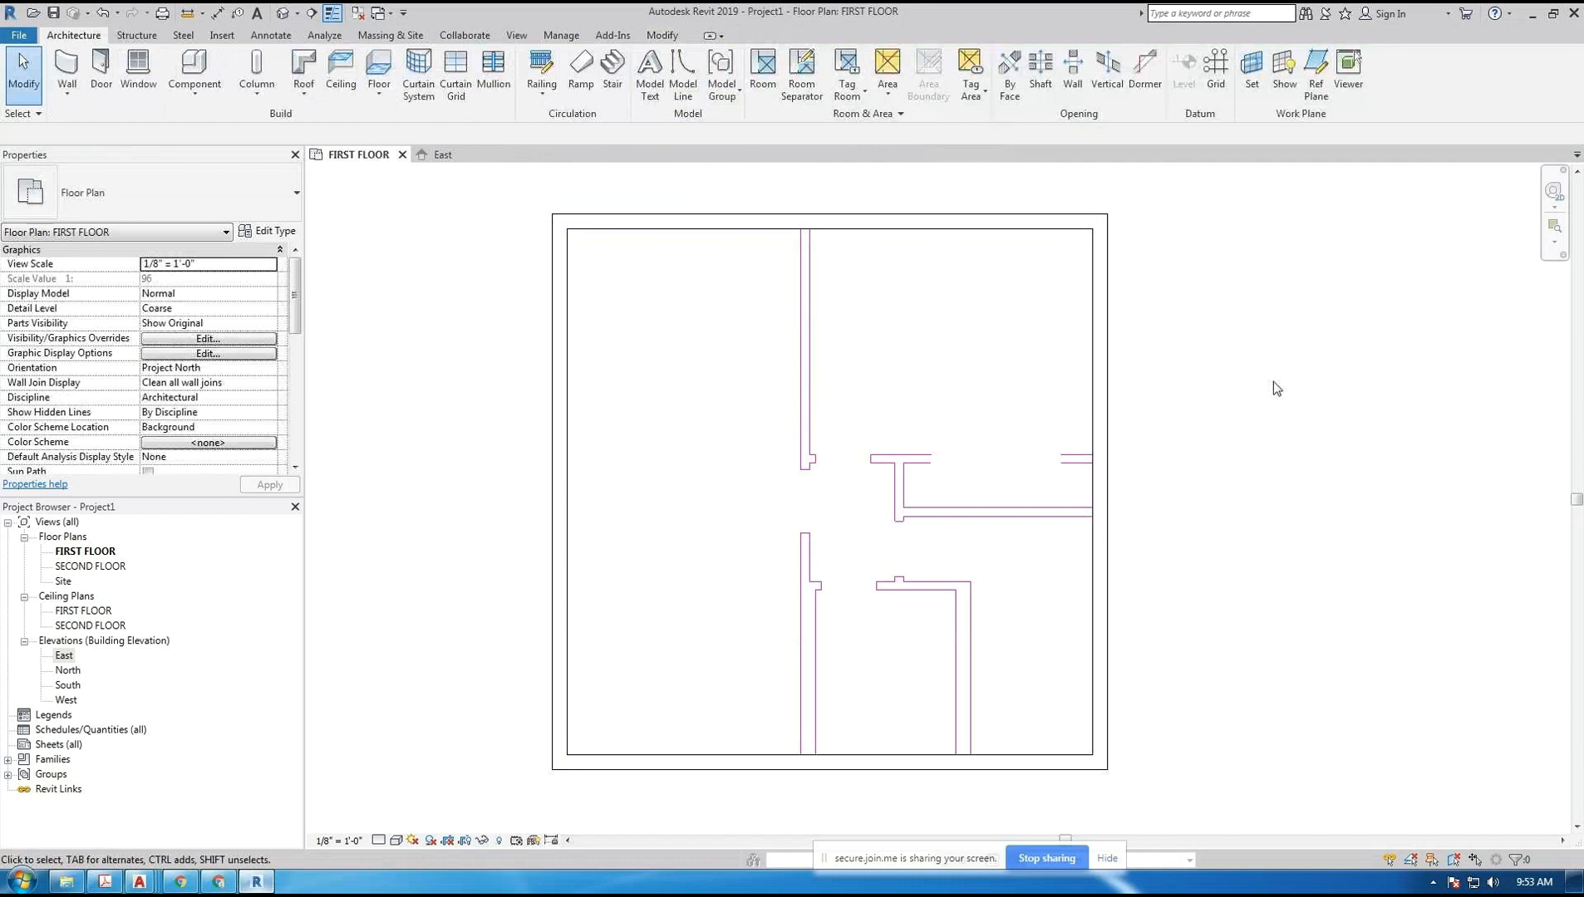
# - Switch the FIRST FLOOR plan's visual style to Wireframe and back to Hidden Line
pyautogui.click(397, 840)
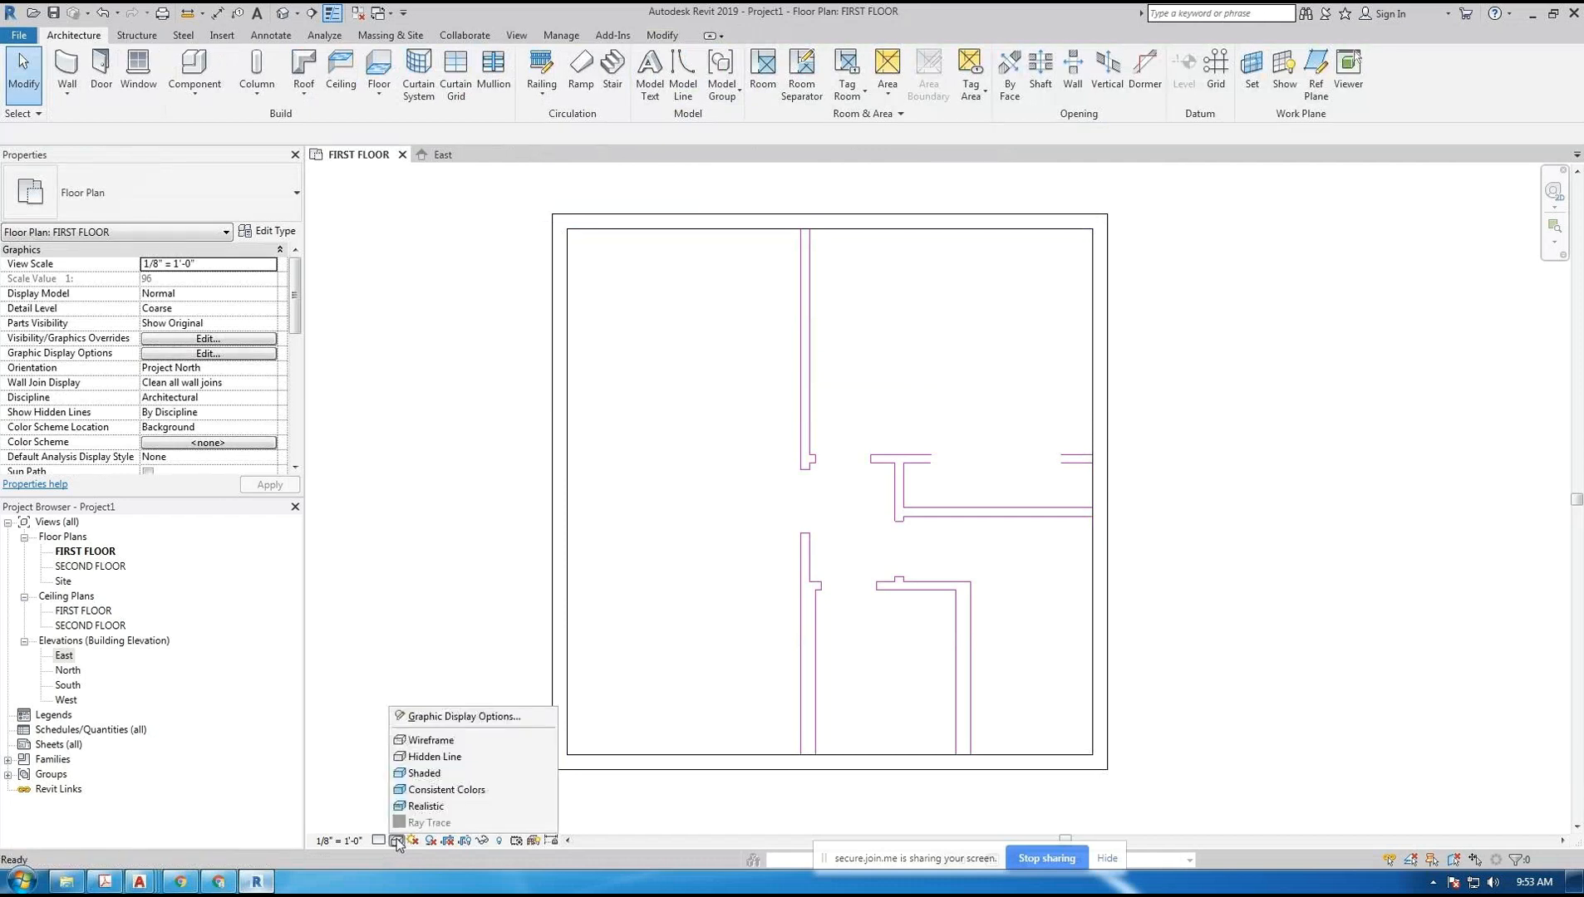
pyautogui.click(437, 742)
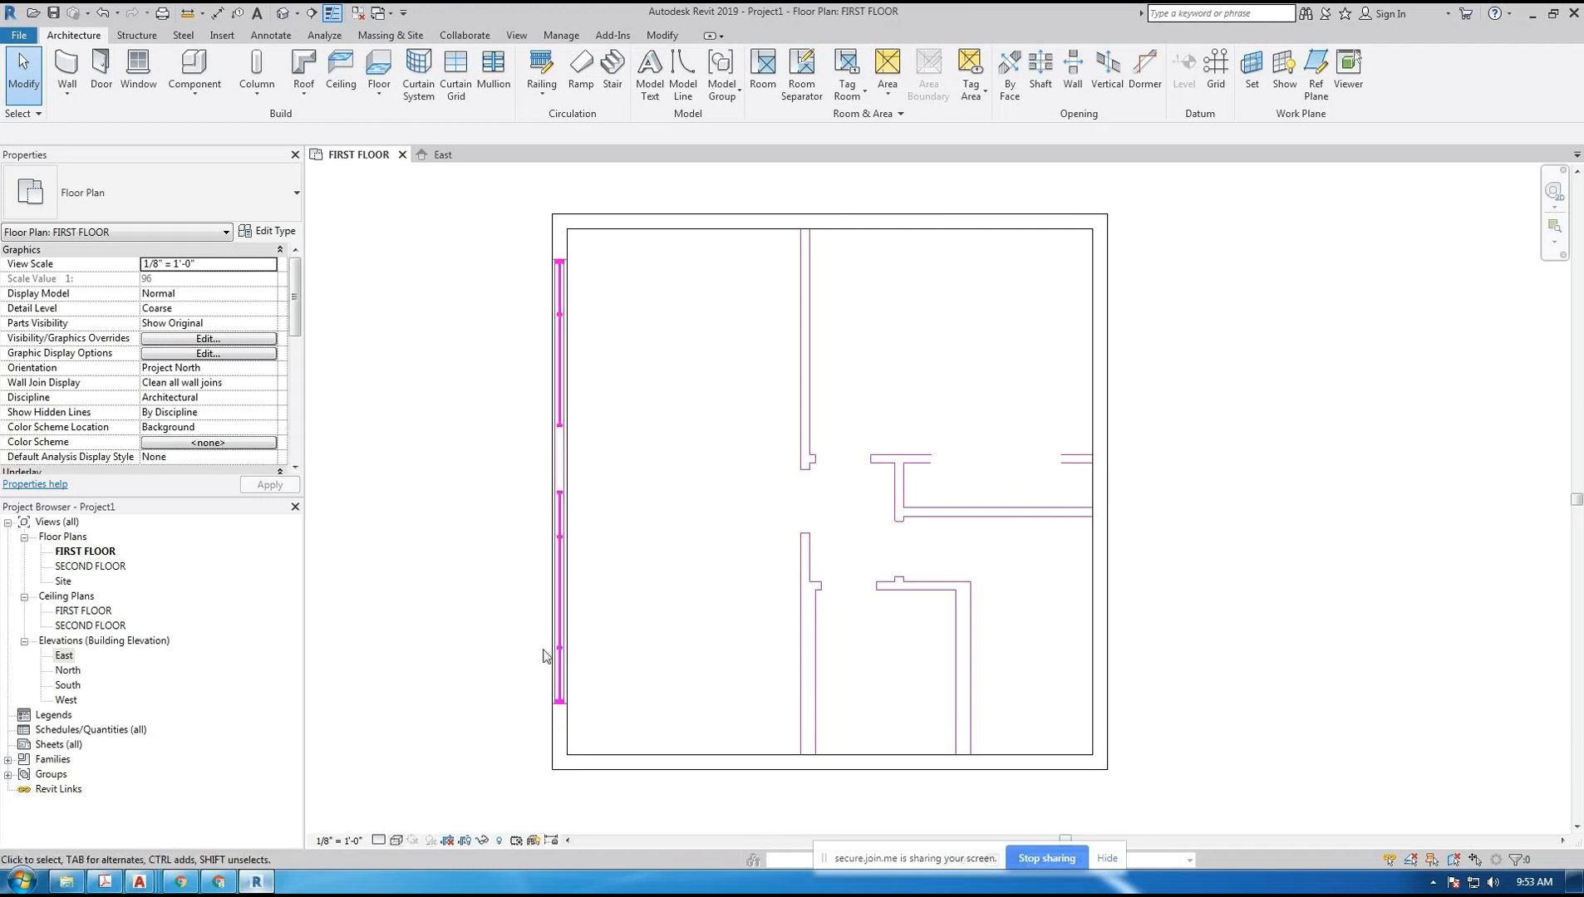
pyautogui.click(398, 840)
pyautogui.click(433, 776)
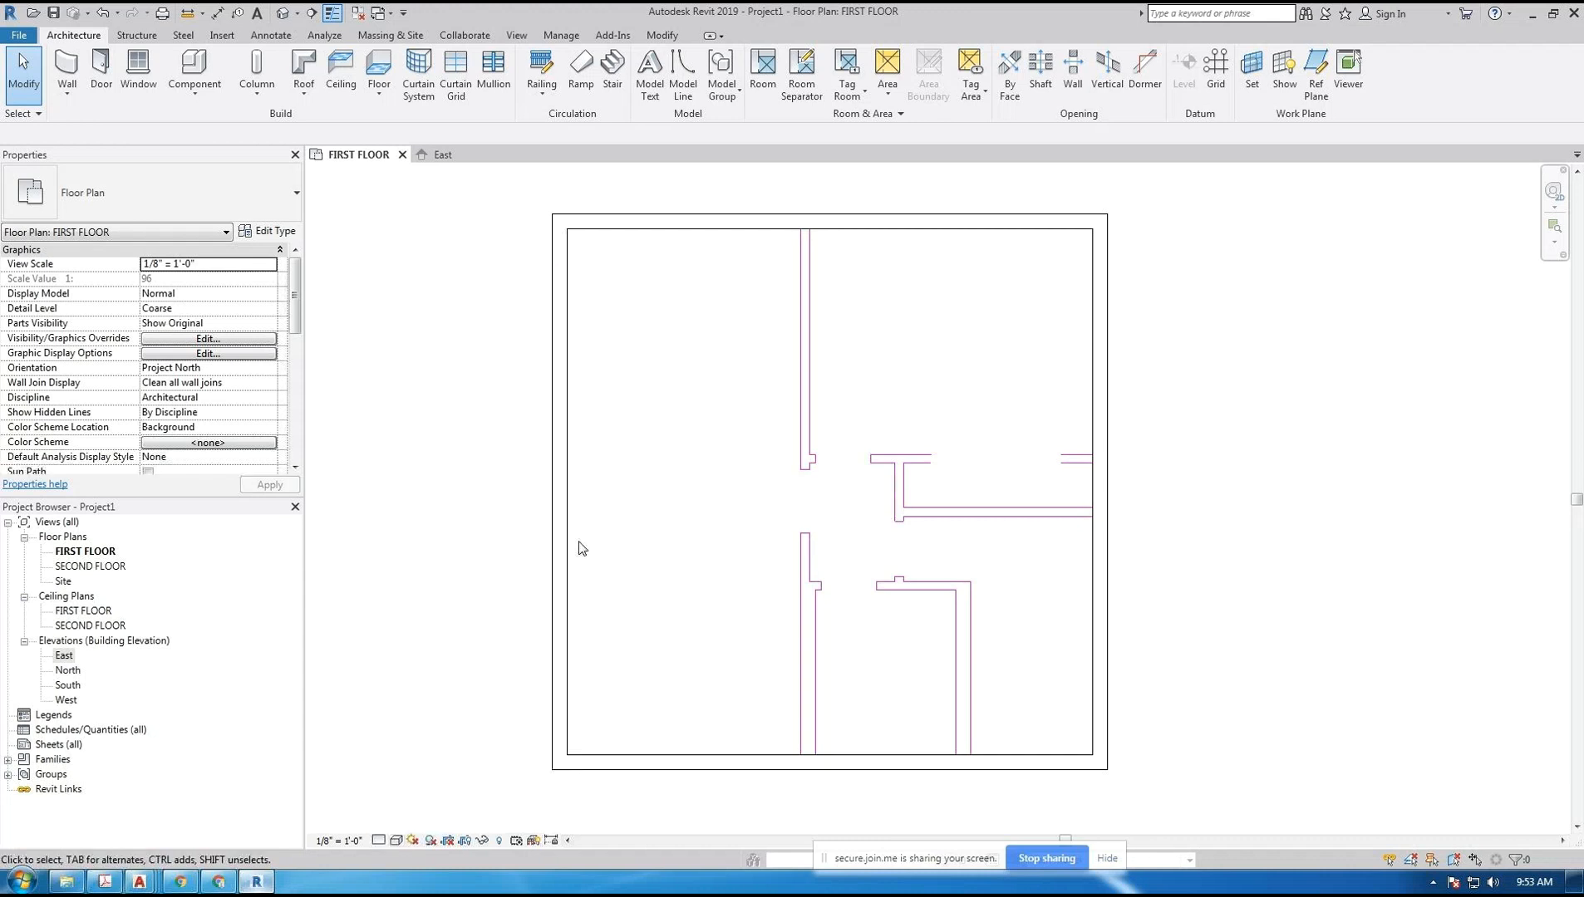
# - Set the FIRST FLOOR plan's visual style to Shaded, compare the wall display, and return it to Hidden Line
pyautogui.click(409, 841)
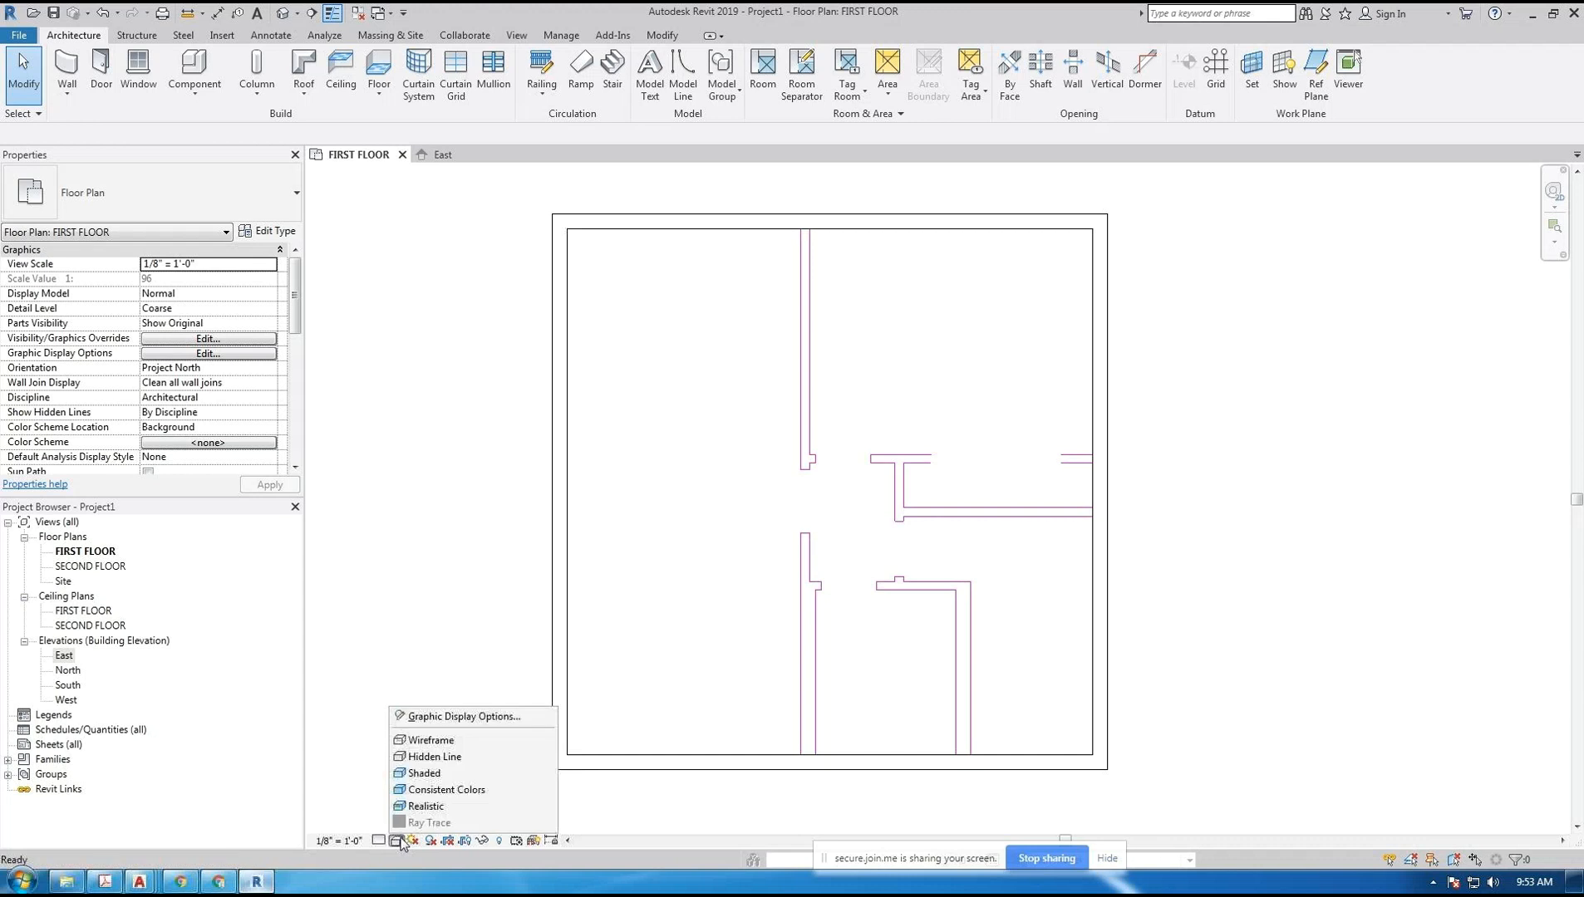
pyautogui.click(439, 776)
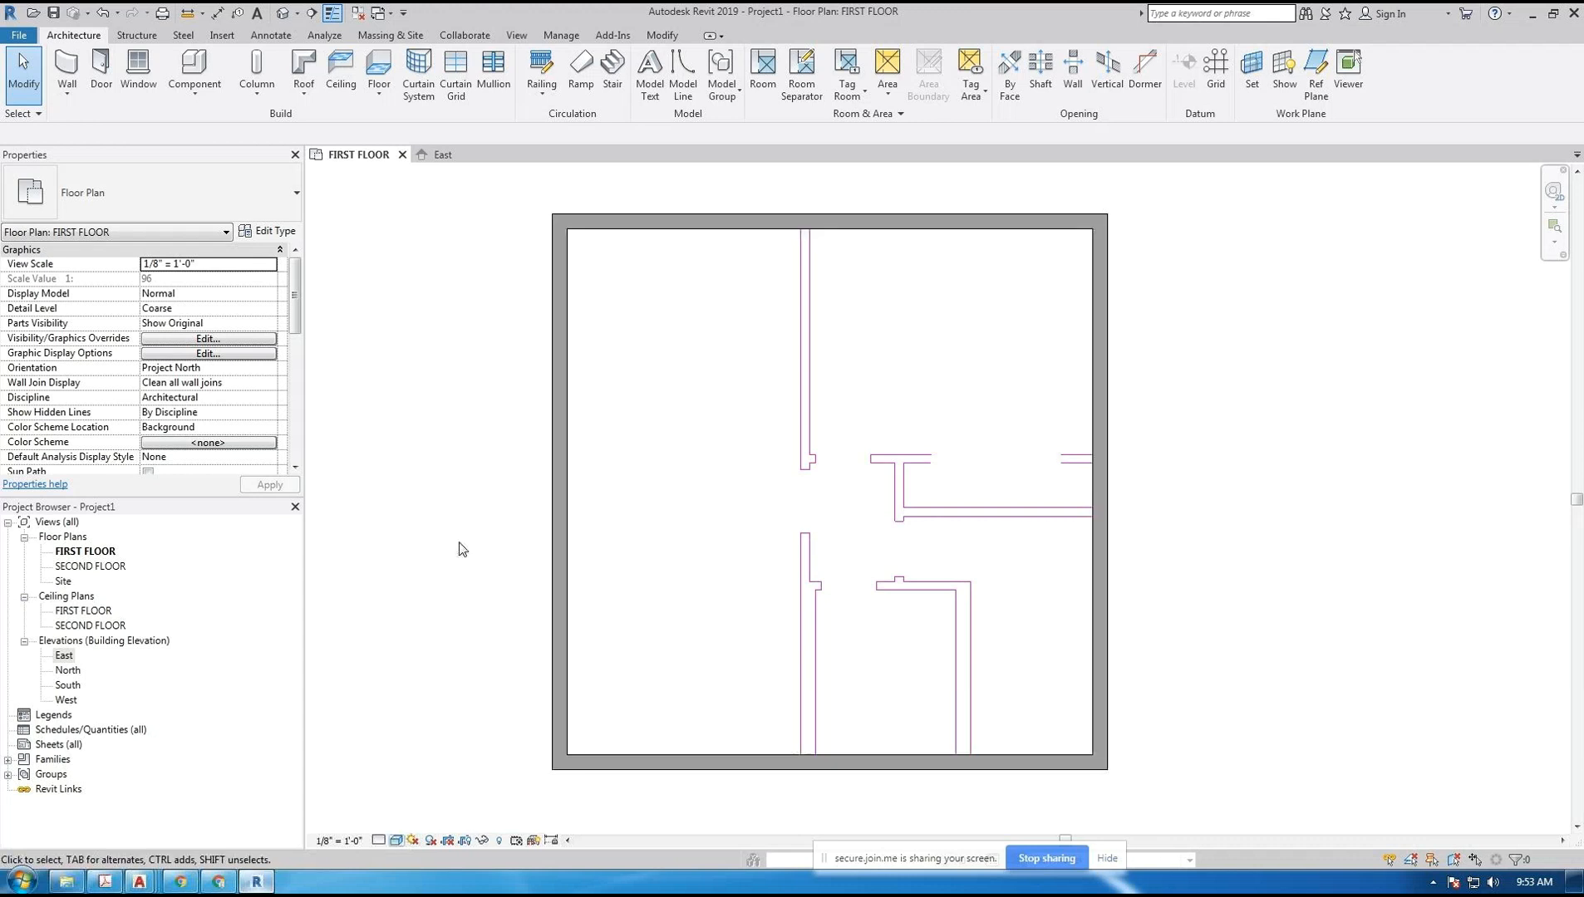
pyautogui.click(398, 840)
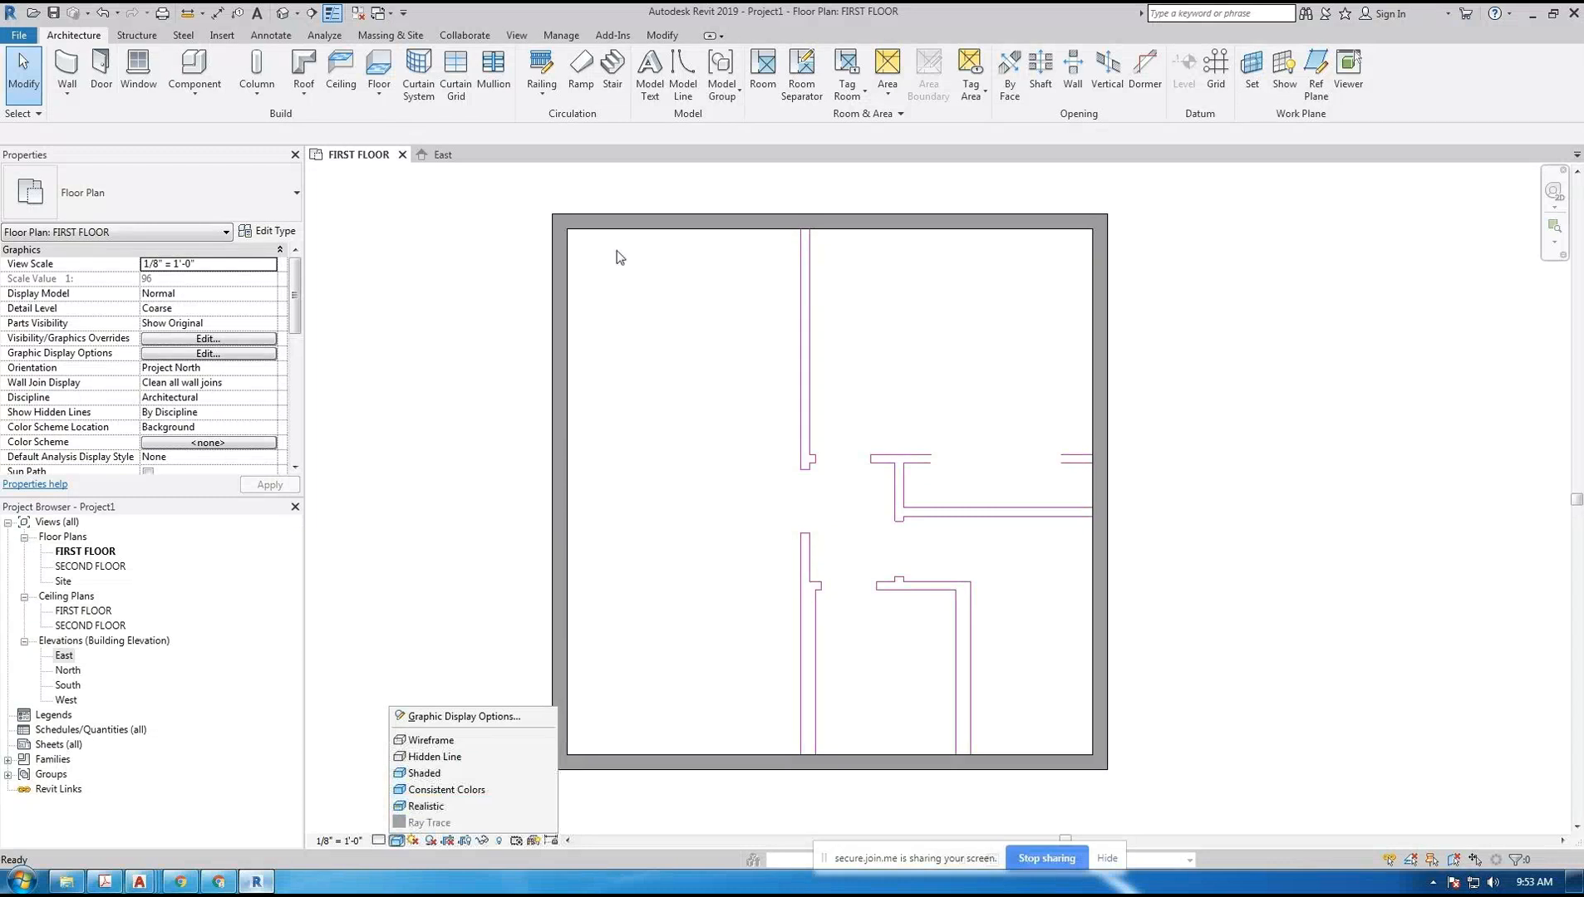
pyautogui.click(501, 642)
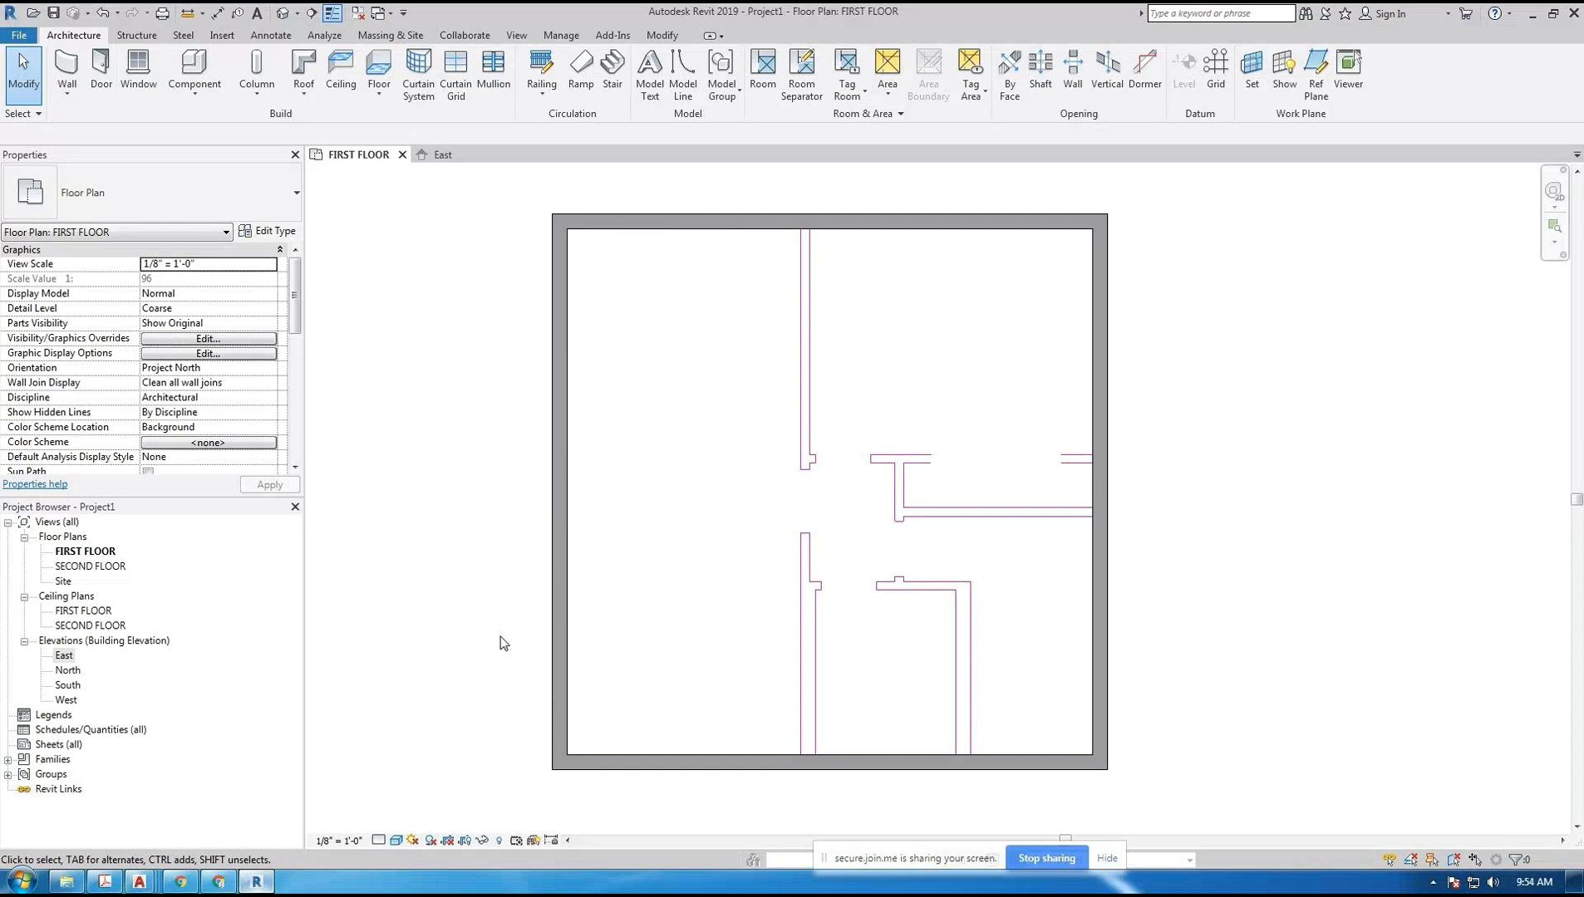
pyautogui.scroll(-1, 500, 623)
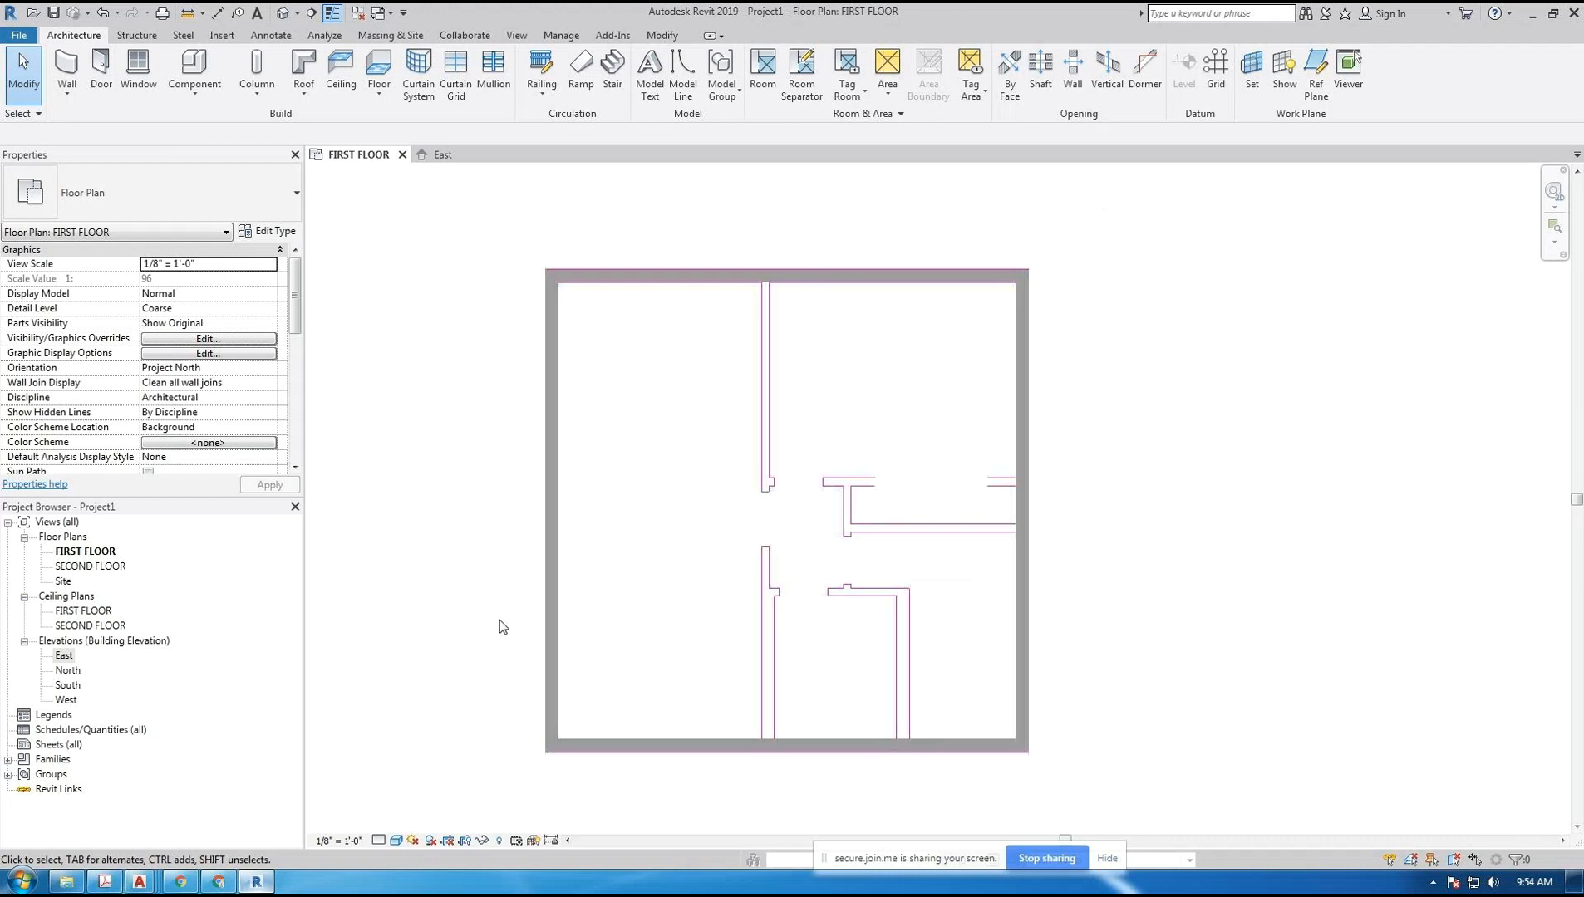
pyautogui.moveTo(500, 620); pyautogui.dragTo(569, 590, button='middle')
pyautogui.click(397, 841)
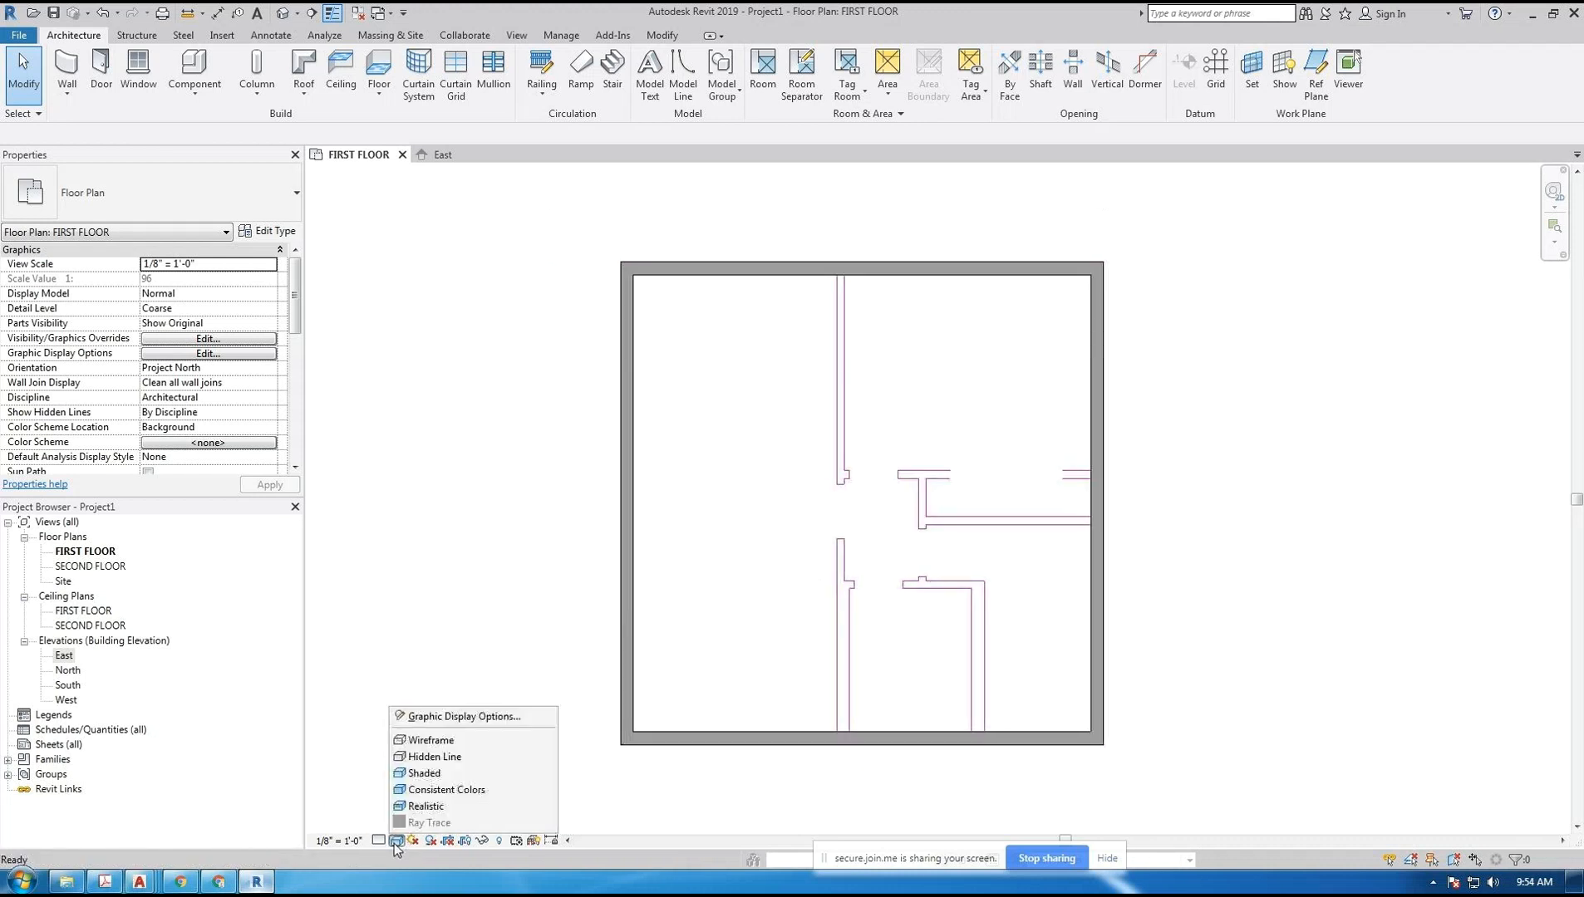
pyautogui.click(432, 759)
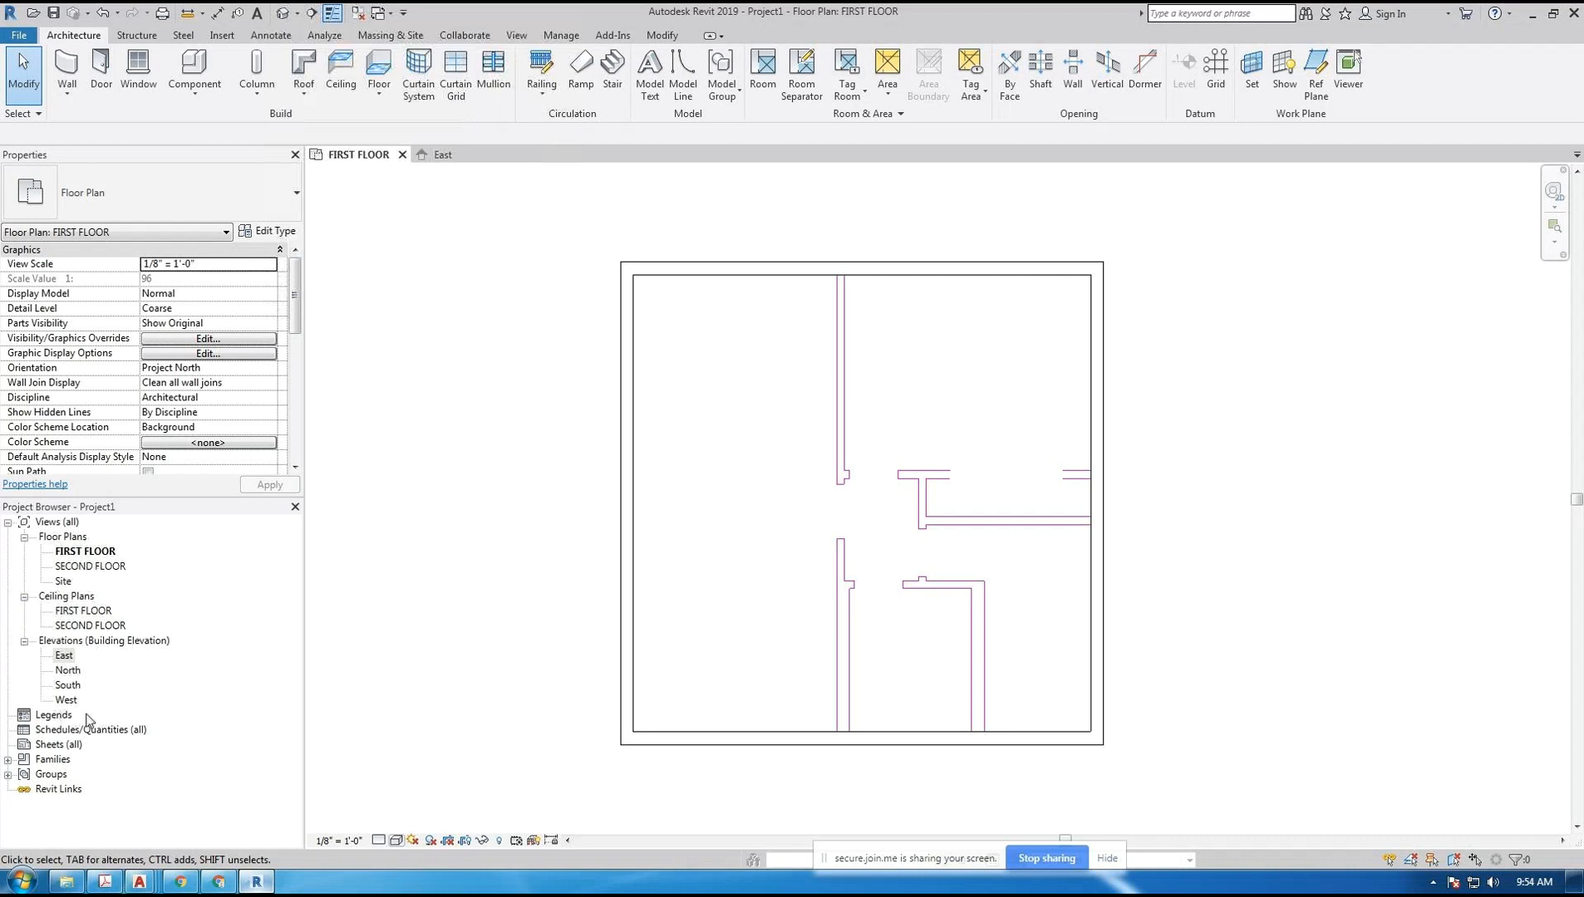
# - Open the default 3D view and examine the new walls and the FIRST FLOOR and SECOND FLOOR level markers
pyautogui.click(283, 15)
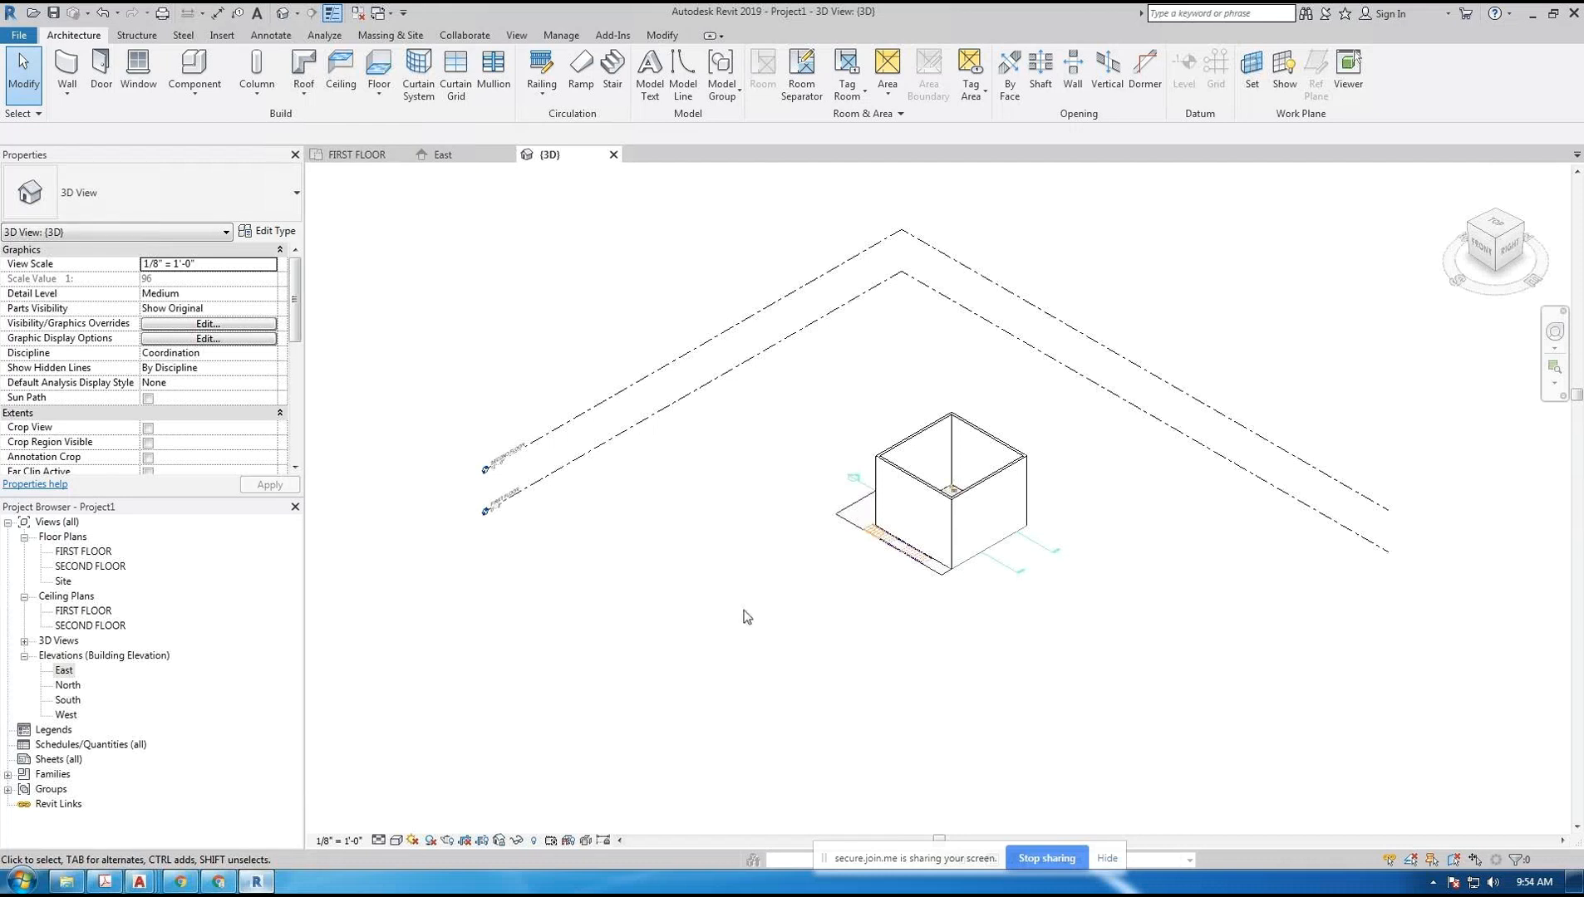
pyautogui.keyDown('shift'); pyautogui.moveTo(735, 566); pyautogui.dragTo(989, 562, button='middle'); pyautogui.keyUp('shift')
pyautogui.scroll(5, 493, 572)
pyautogui.scroll(4, 500, 558)
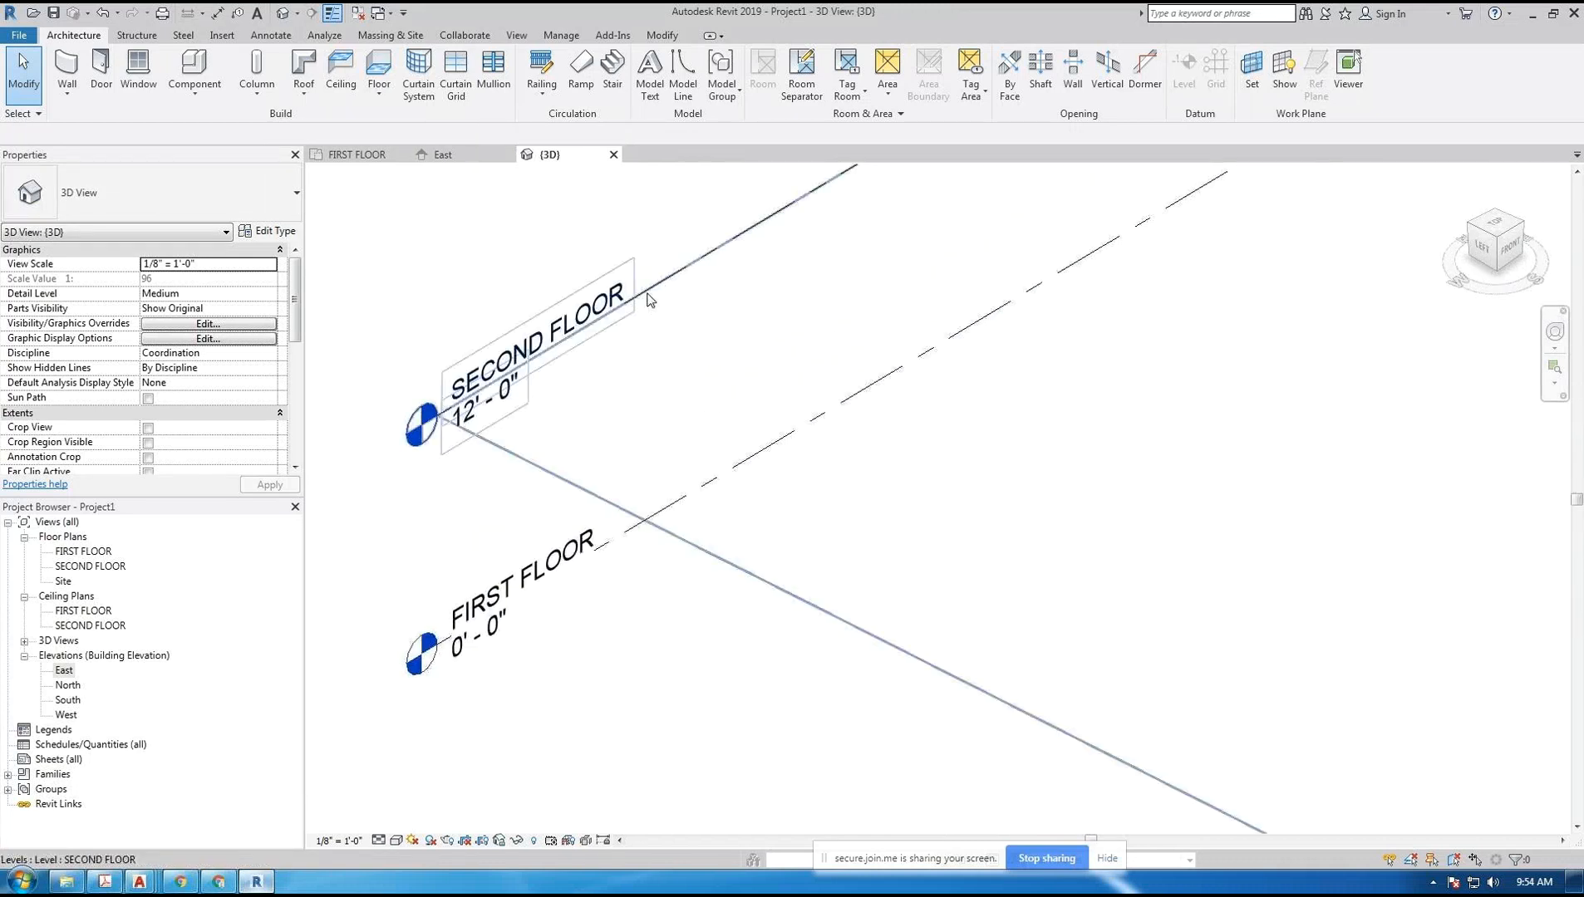
pyautogui.scroll(-3, 650, 300)
pyautogui.scroll(-3, 706, 399)
pyautogui.scroll(1, 539, 536)
pyautogui.scroll(4, 538, 537)
pyautogui.scroll(-1, 597, 442)
# - Select the SECOND FLOOR level and the FIRST FLOOR level in turn to inspect where their planes meet the walls
pyautogui.click(706, 355)
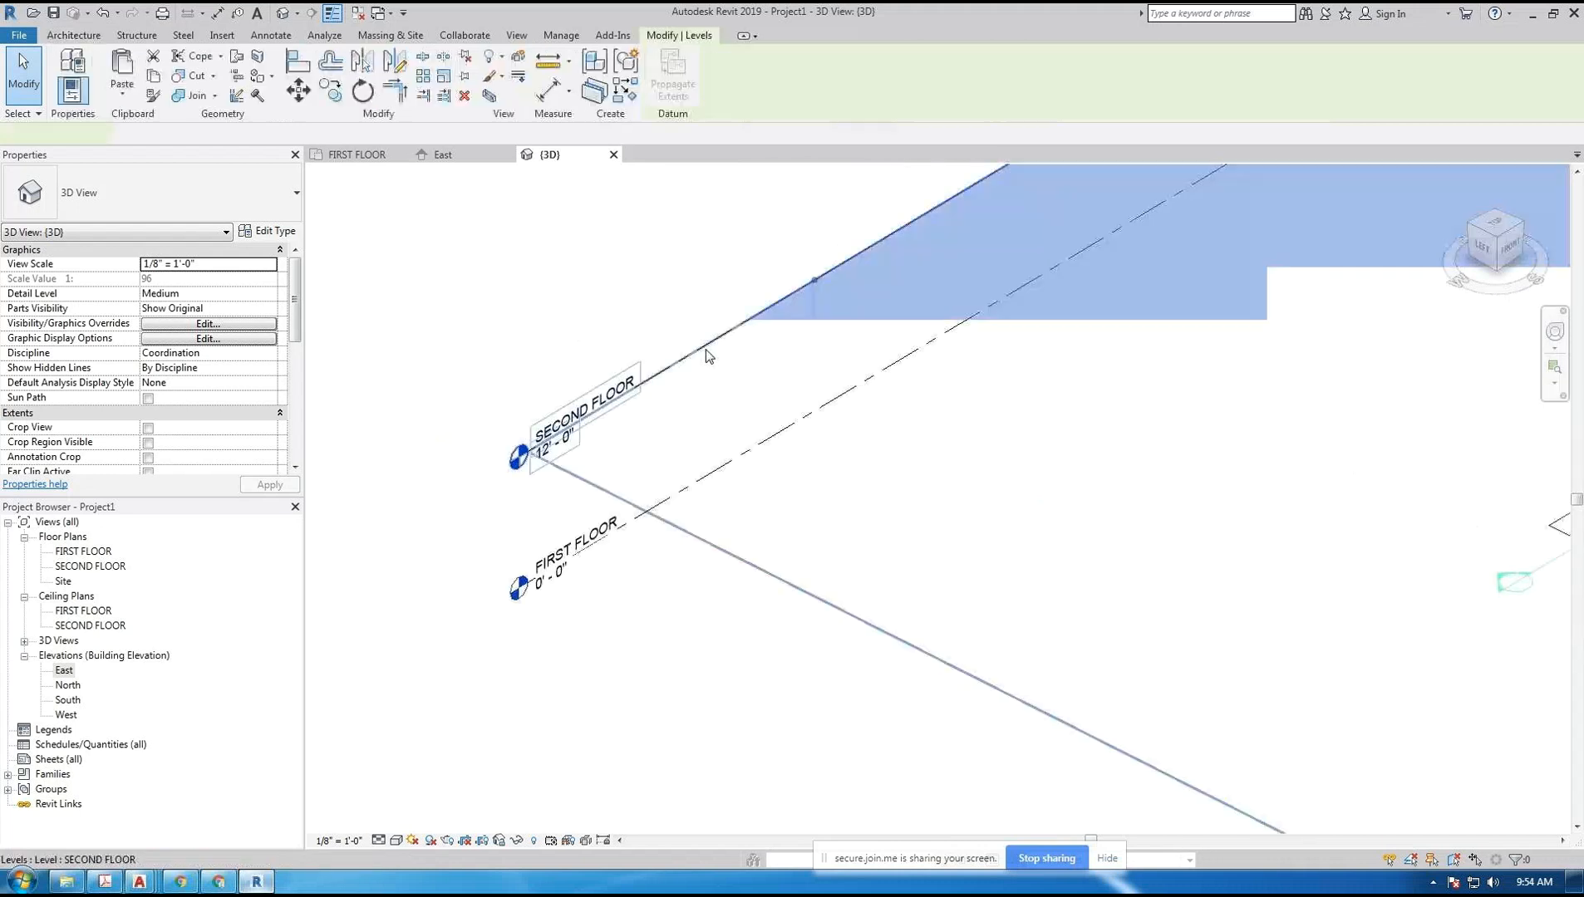
pyautogui.scroll(-5, 662, 397)
pyautogui.scroll(1, 689, 501)
pyautogui.moveTo(722, 553); pyautogui.dragTo(710, 594, button='middle')
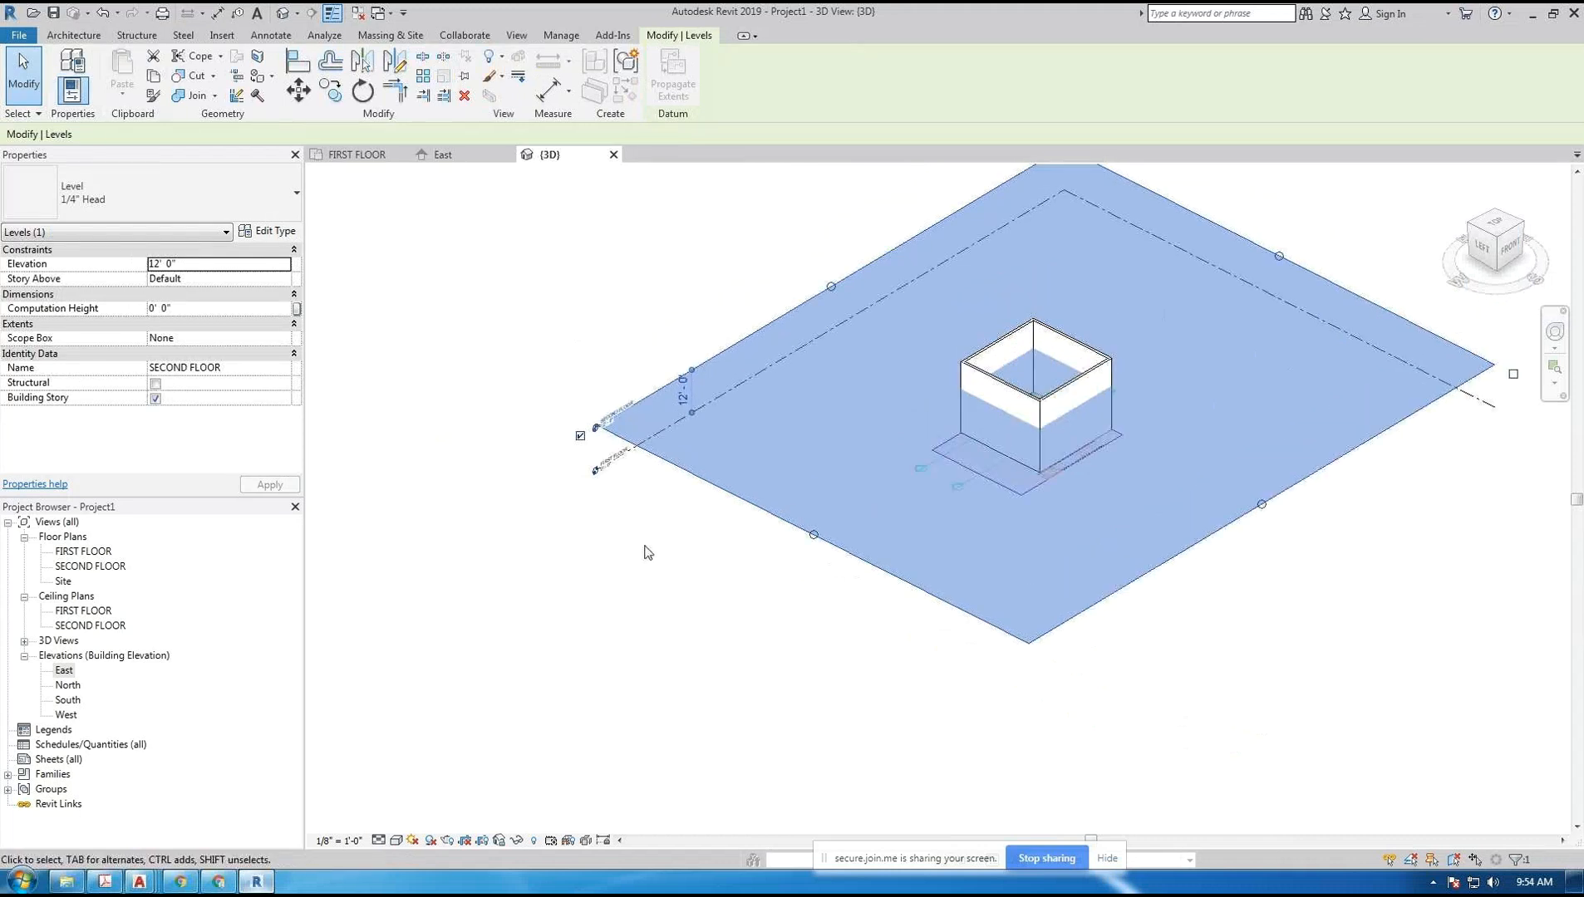
pyautogui.scroll(3, 599, 466)
pyautogui.scroll(-1, 600, 449)
pyautogui.click(653, 417)
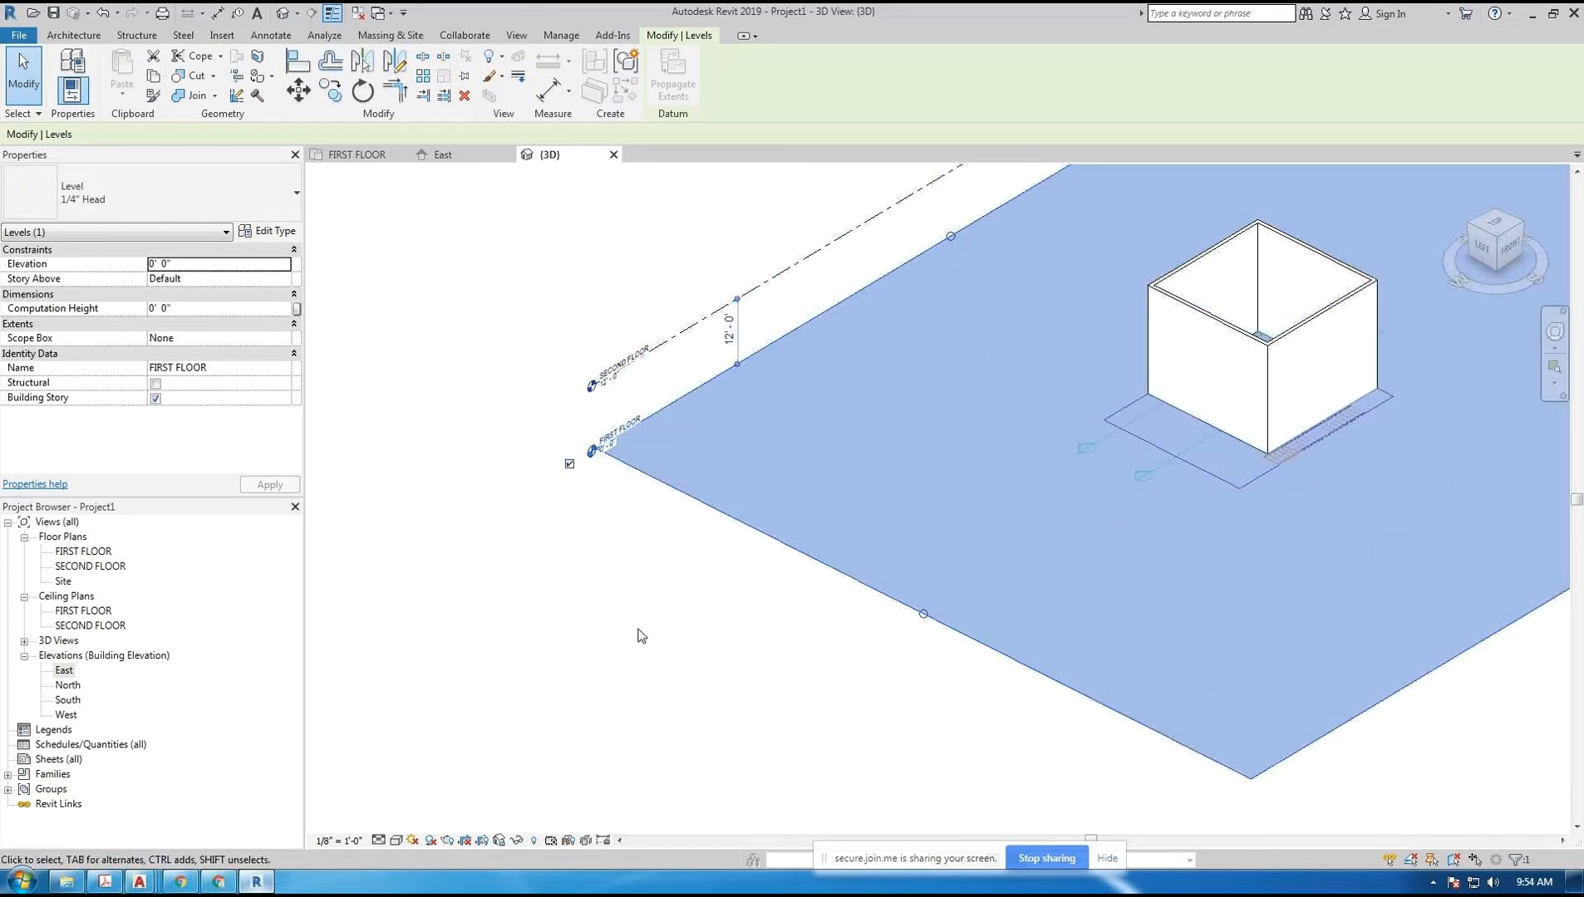
pyautogui.scroll(-2, 640, 637)
pyautogui.moveTo(843, 620); pyautogui.dragTo(600, 658, button='middle')
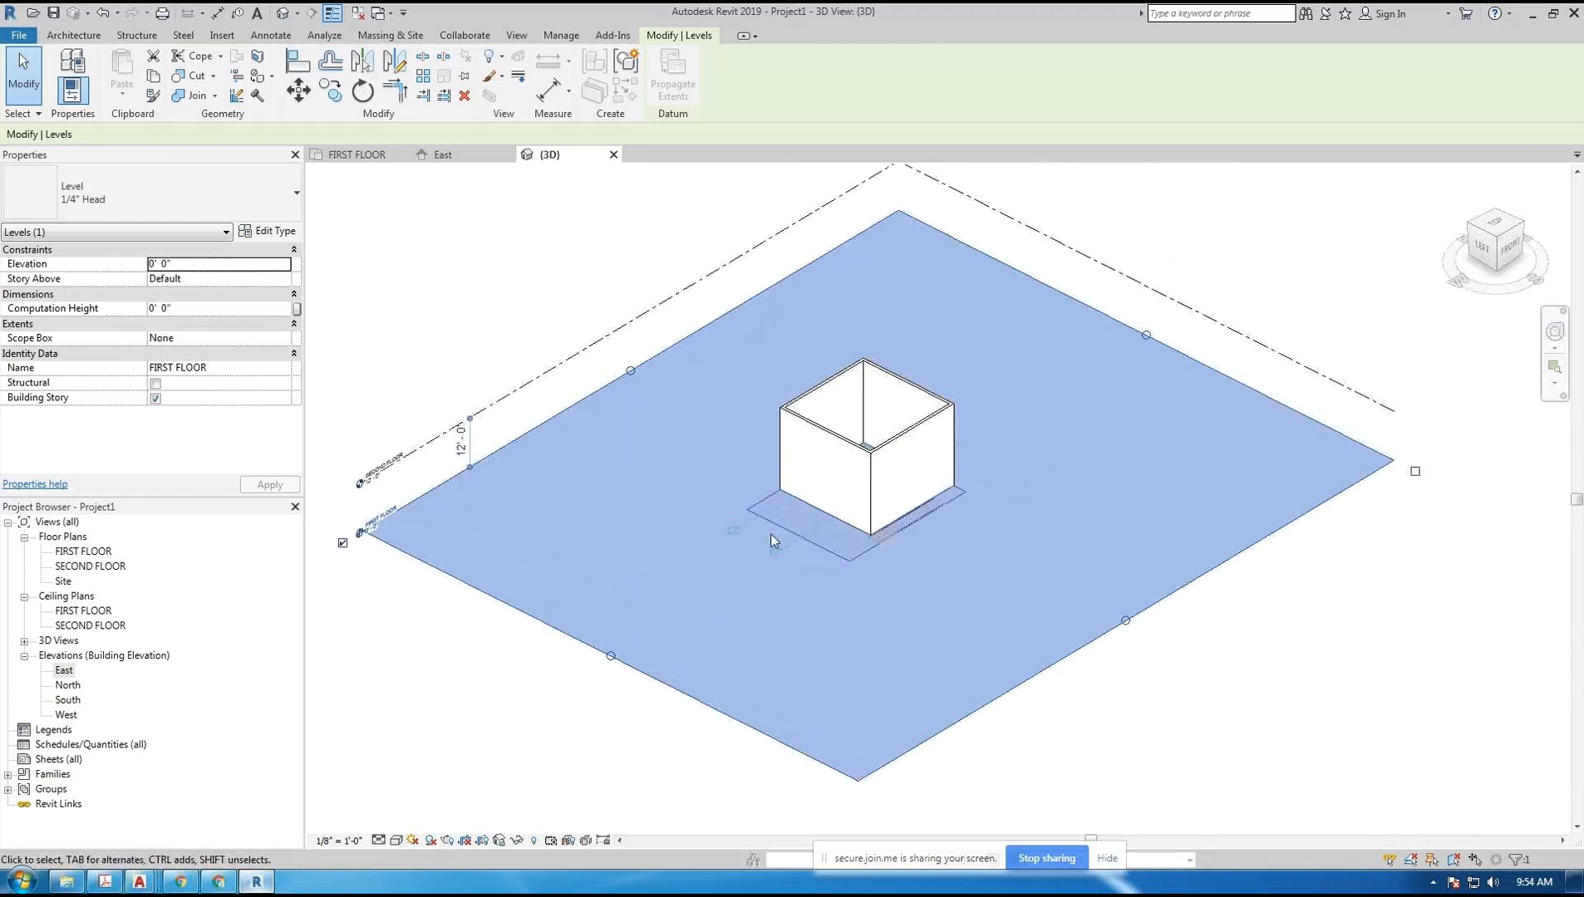
# - Compare the level elevations with the base and height of the exterior walls in 3D, and clear the level selection
pyautogui.scroll(5, 349, 532)
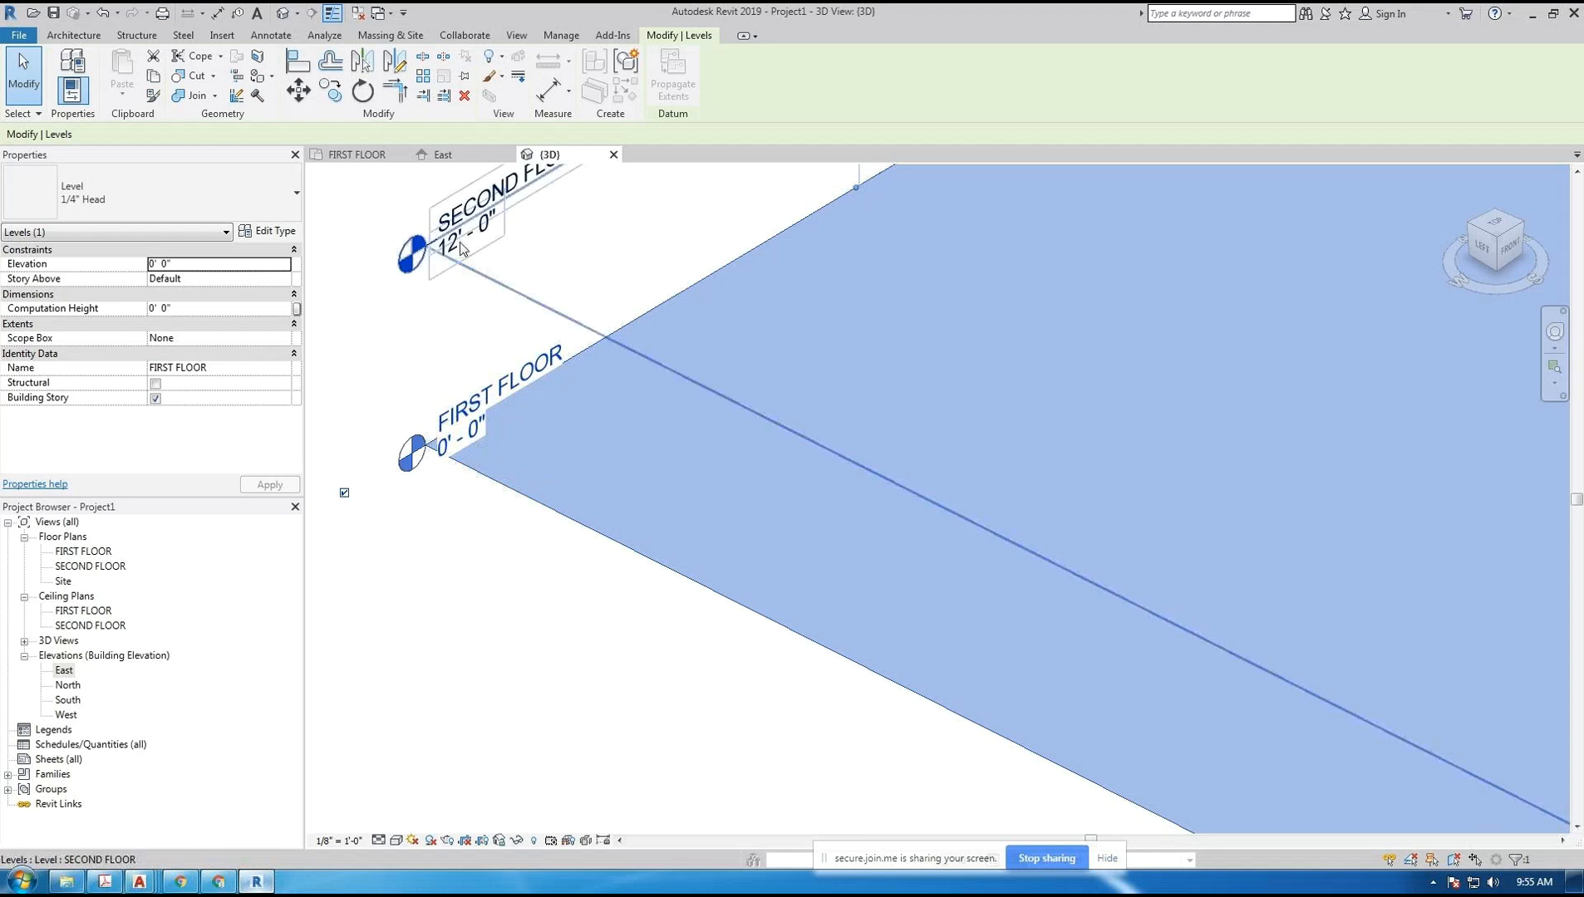
pyautogui.scroll(-3, 478, 271)
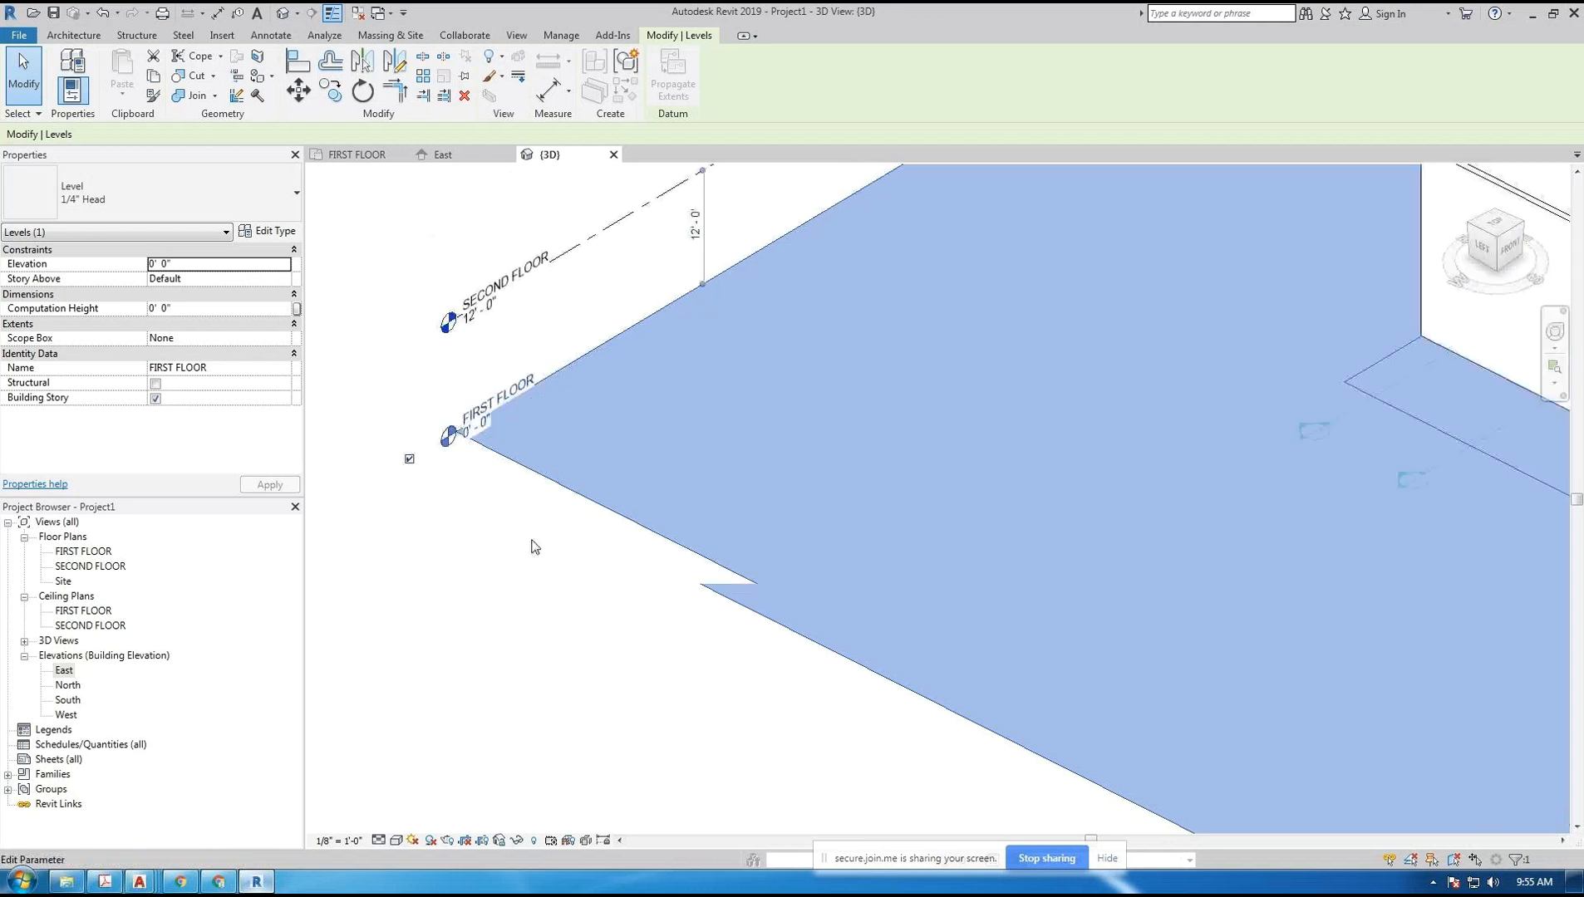
pyautogui.scroll(-3, 536, 565)
pyautogui.scroll(6, 1047, 519)
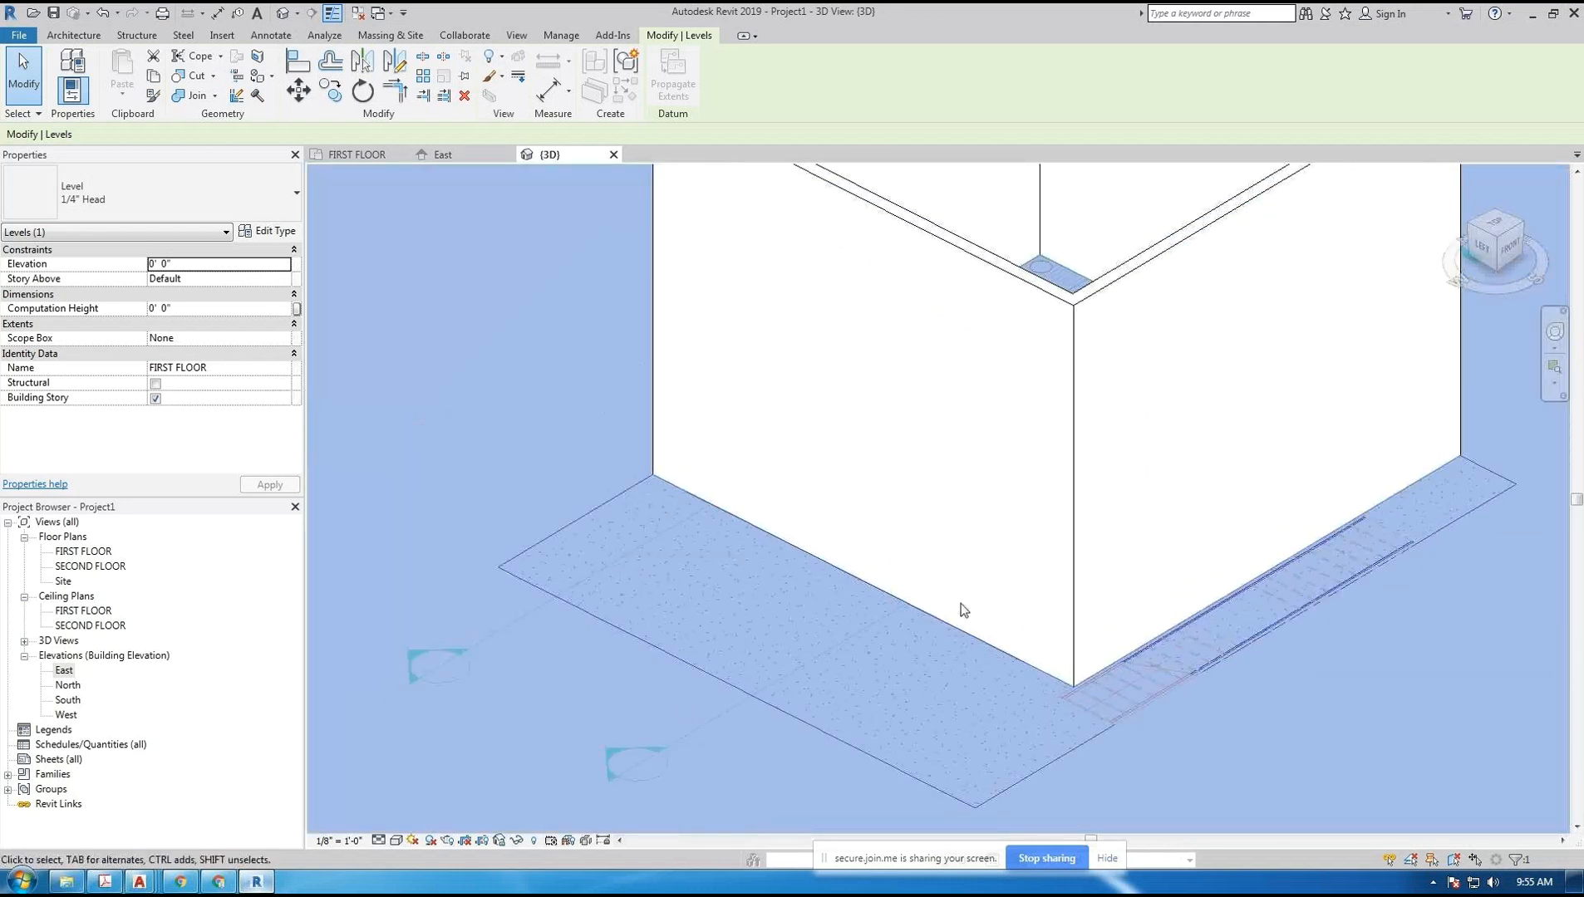
pyautogui.scroll(-3, 963, 625)
pyautogui.scroll(1, 974, 356)
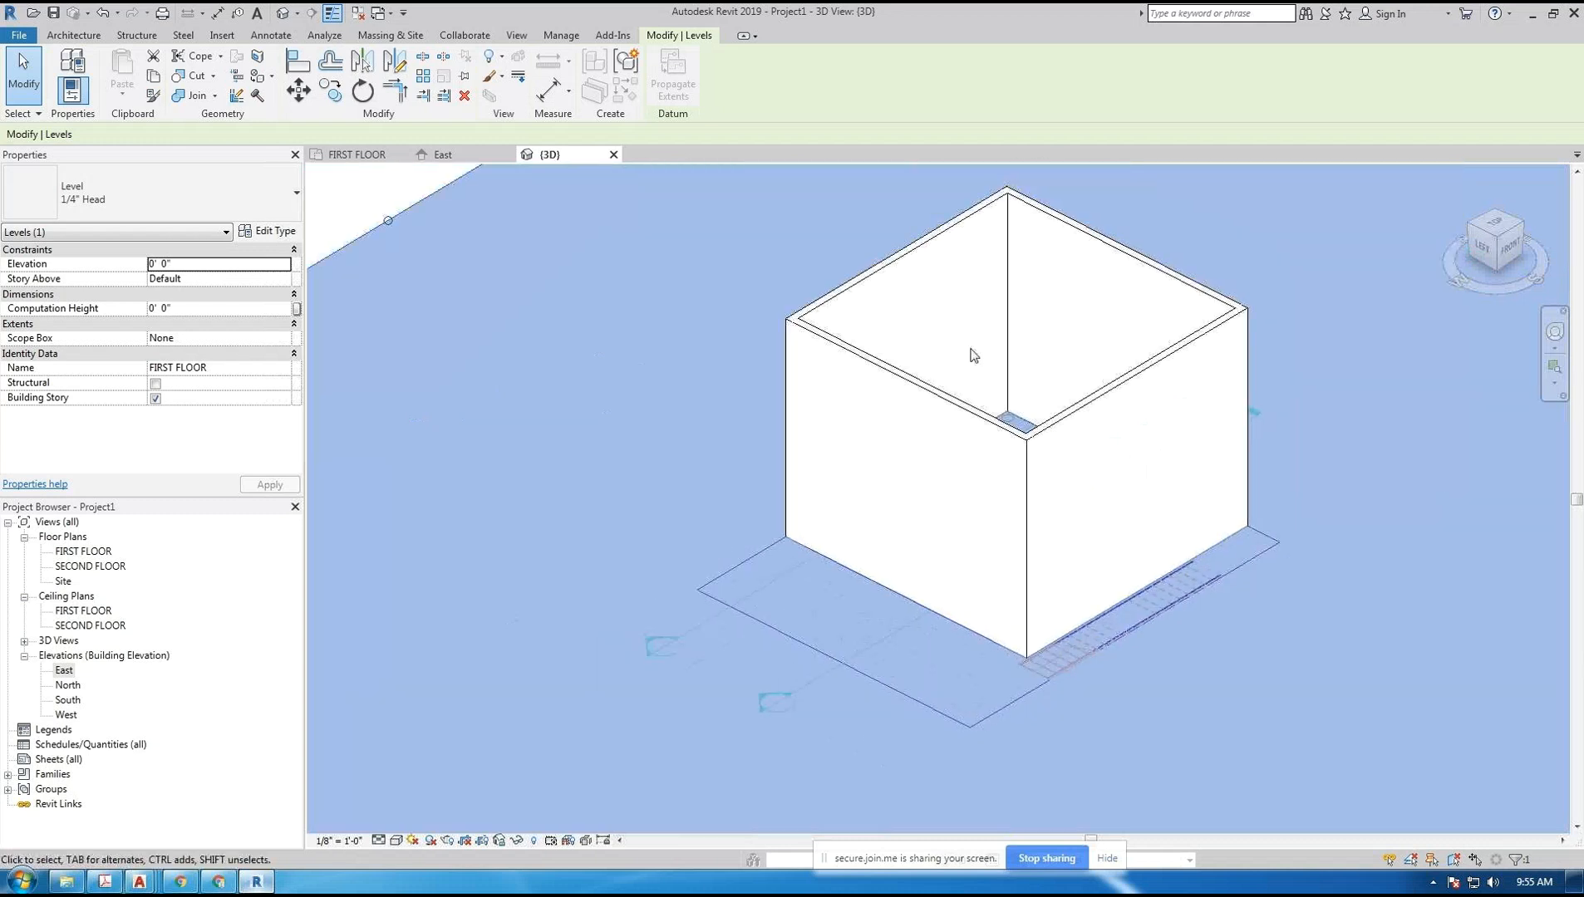
pyautogui.press('Escape')
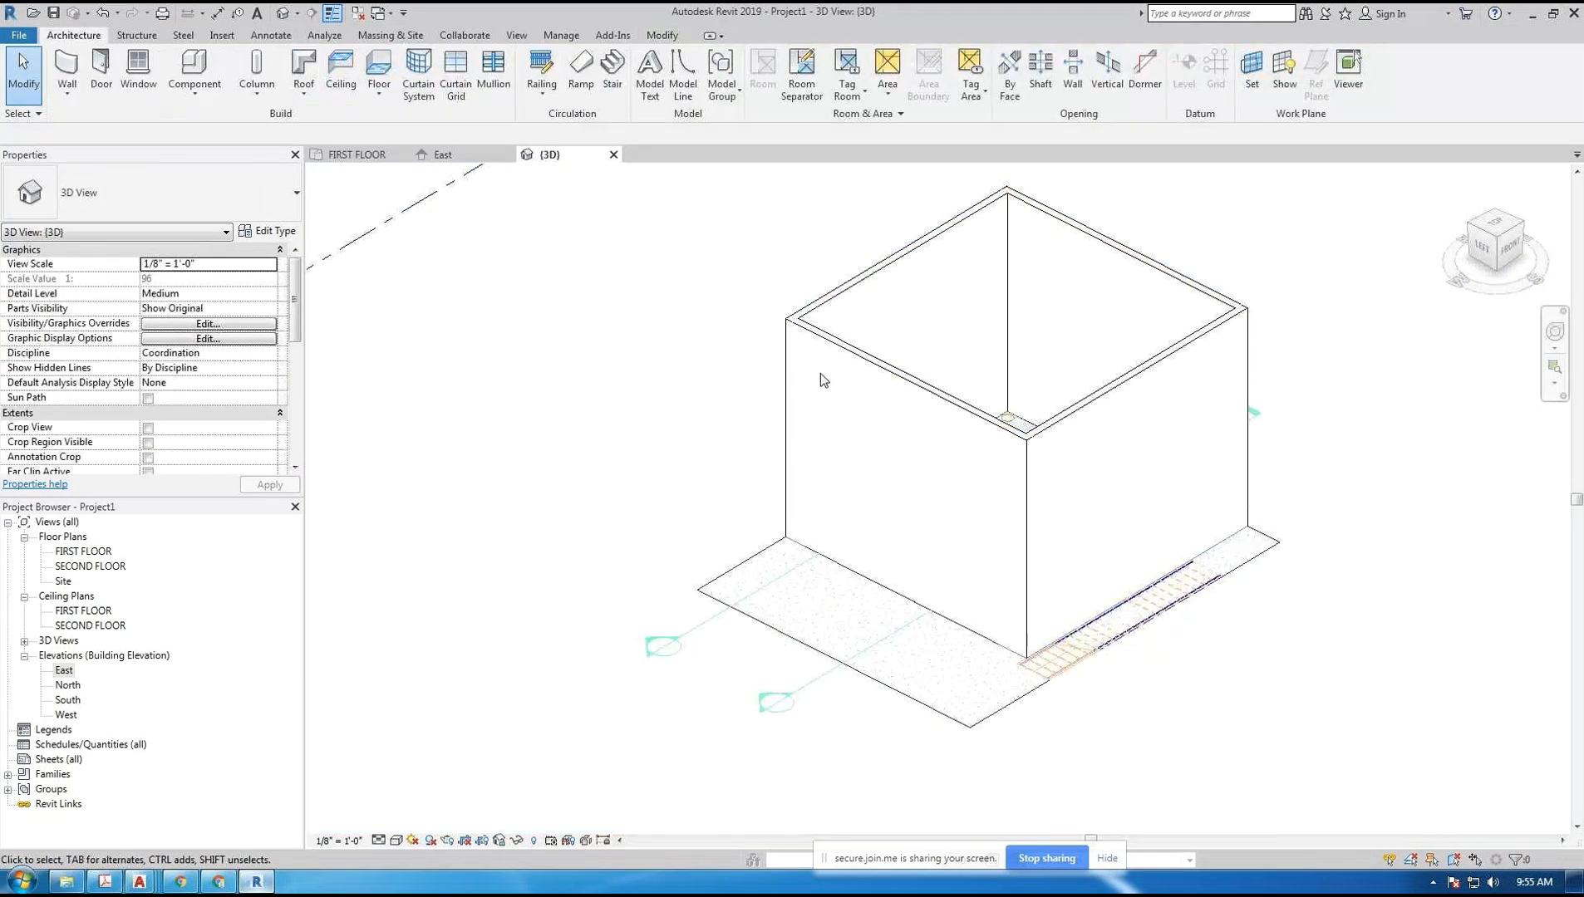
# - Select the A1-1.dwg underlay and examine from several angles how it sits at the base of the walls, and clear the selection
pyautogui.scroll(-3, 820, 379)
pyautogui.keyDown('shift'); pyautogui.moveTo(1149, 459); pyautogui.dragTo(951, 690, button='middle'); pyautogui.keyUp('shift')
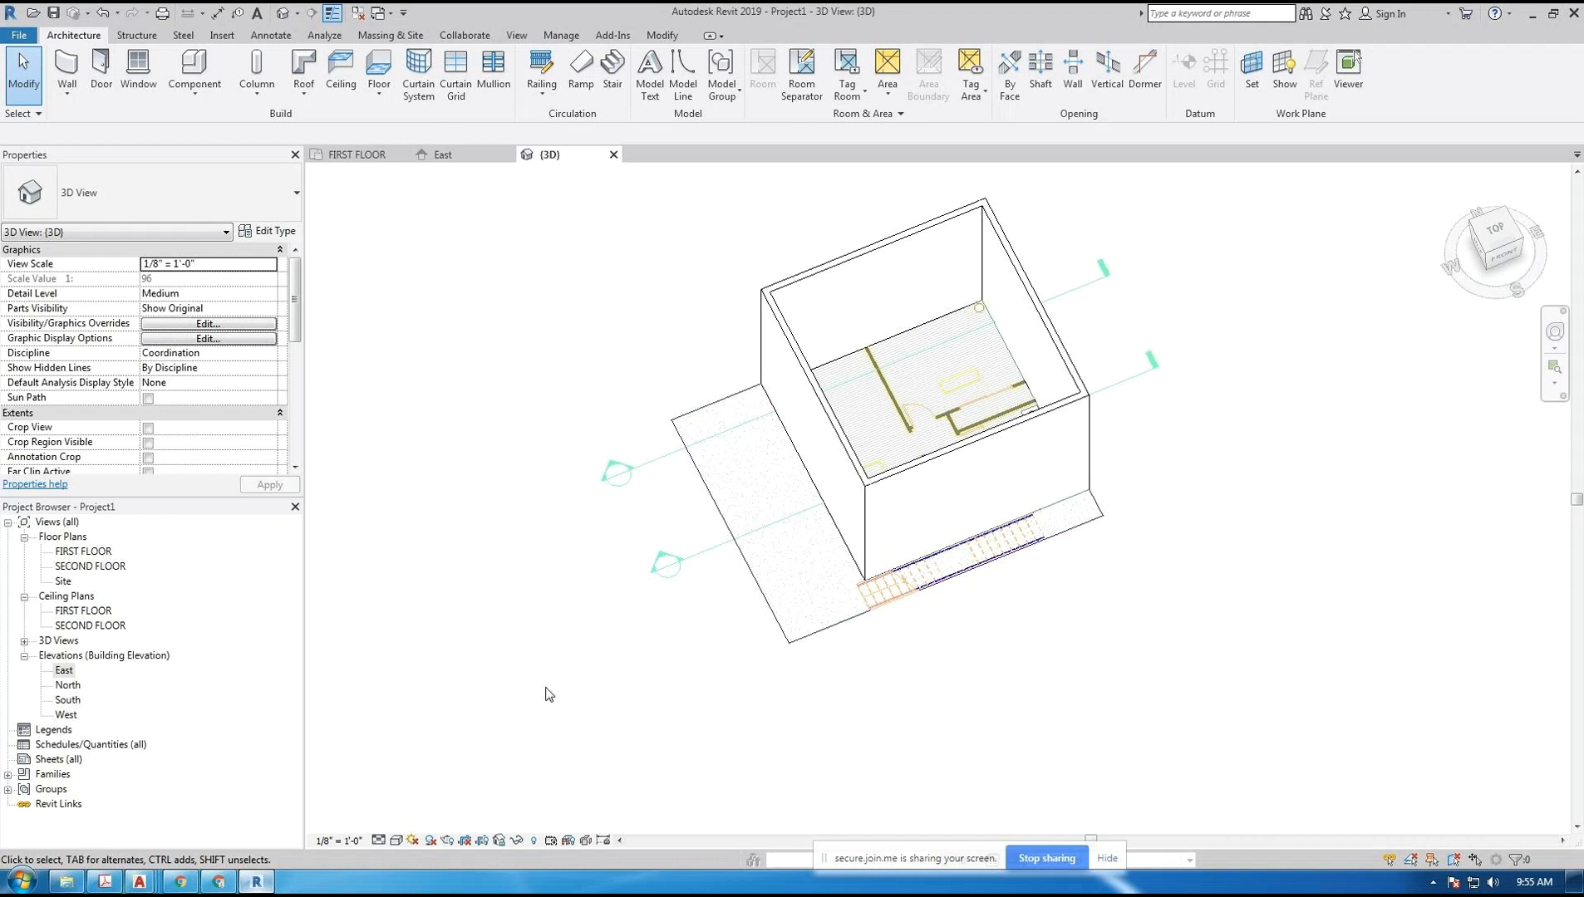
pyautogui.click(768, 607)
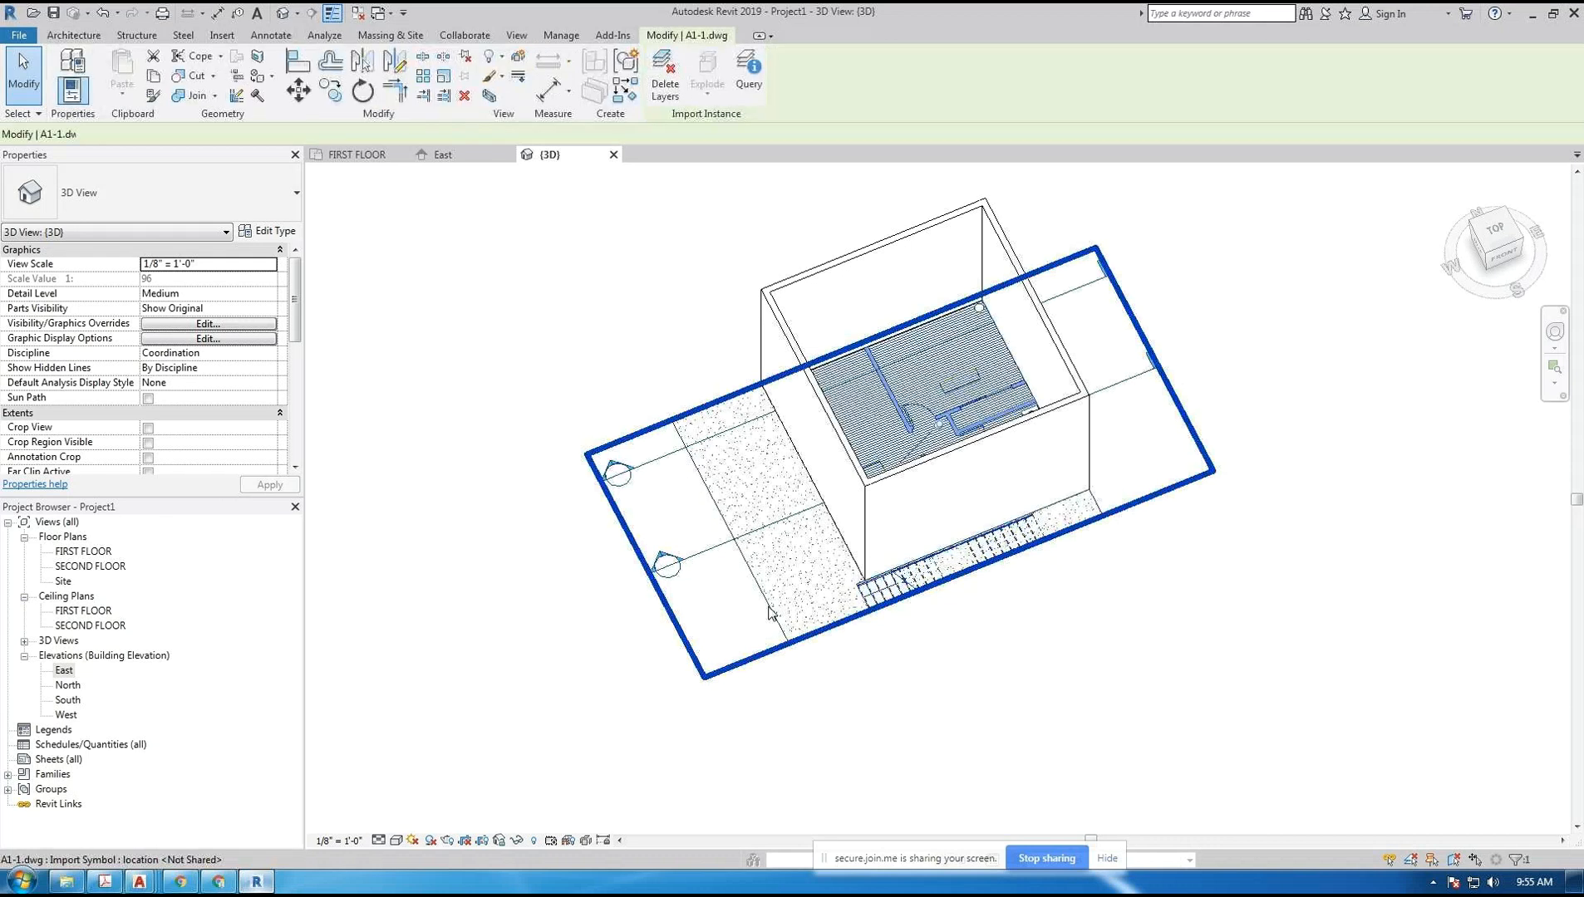
pyautogui.click(826, 692)
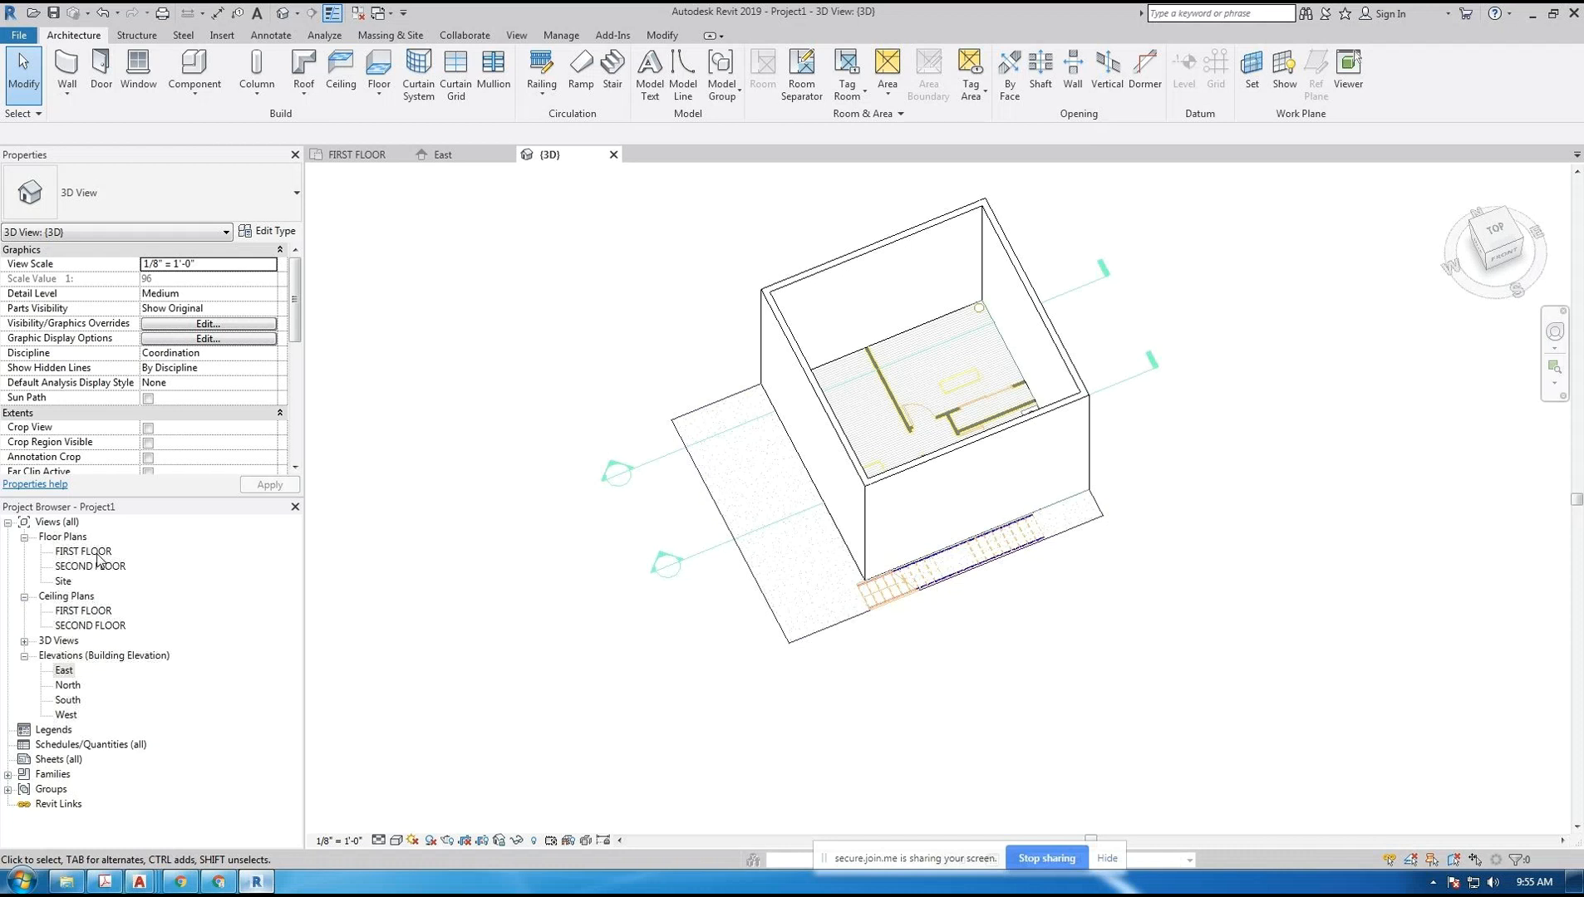
pyautogui.click(698, 617)
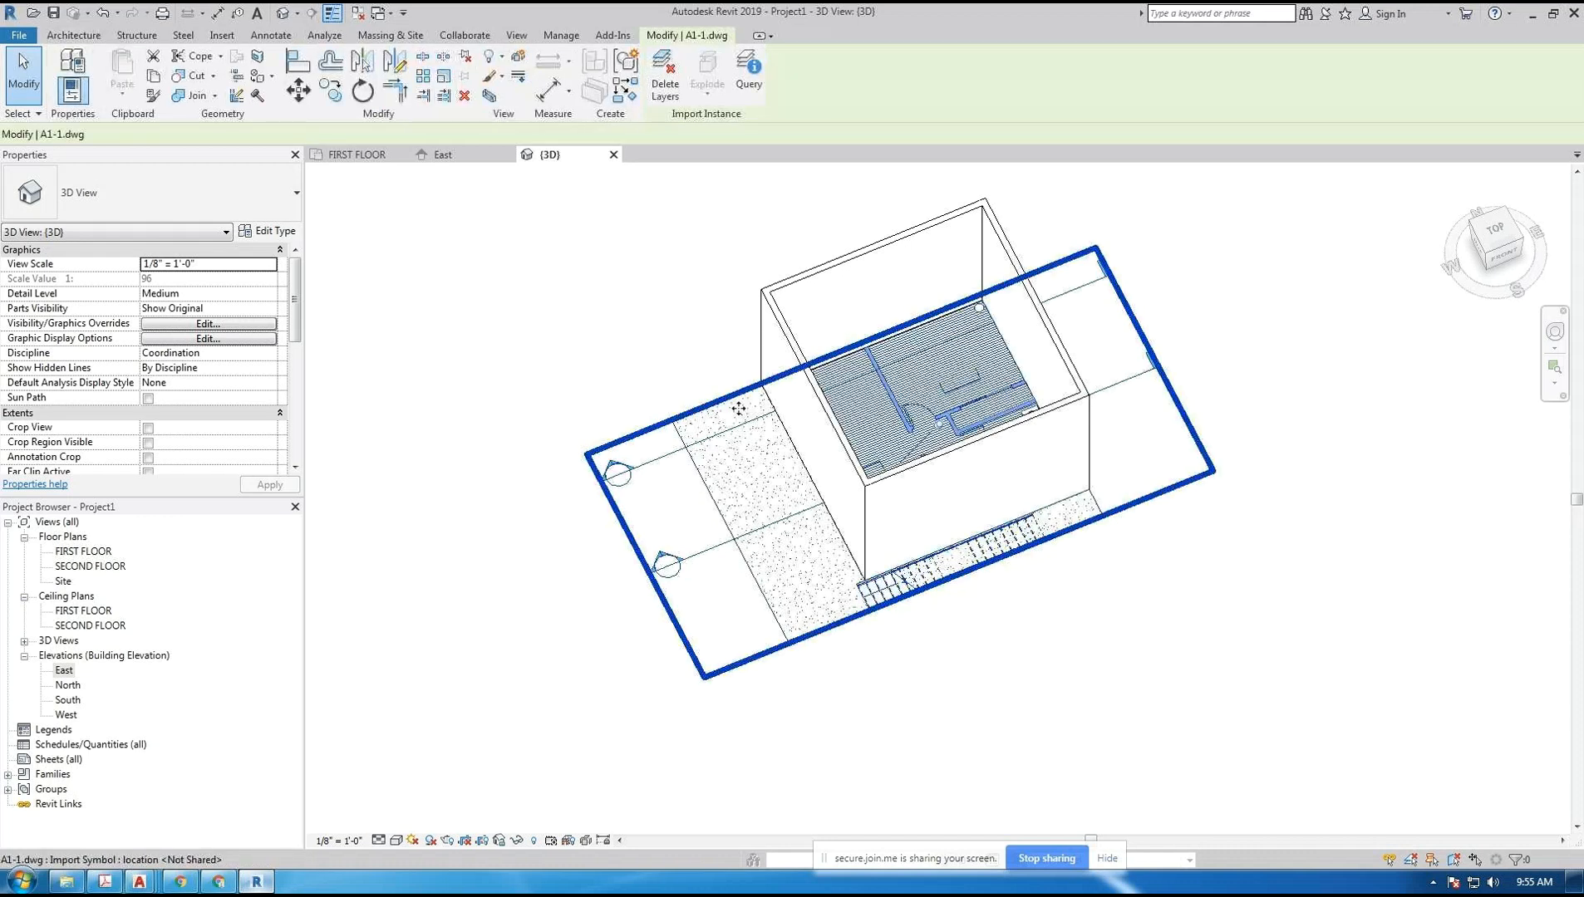
pyautogui.keyDown('shift'); pyautogui.moveTo(698, 617); pyautogui.dragTo(776, 464, button='middle'); pyautogui.keyUp('shift')
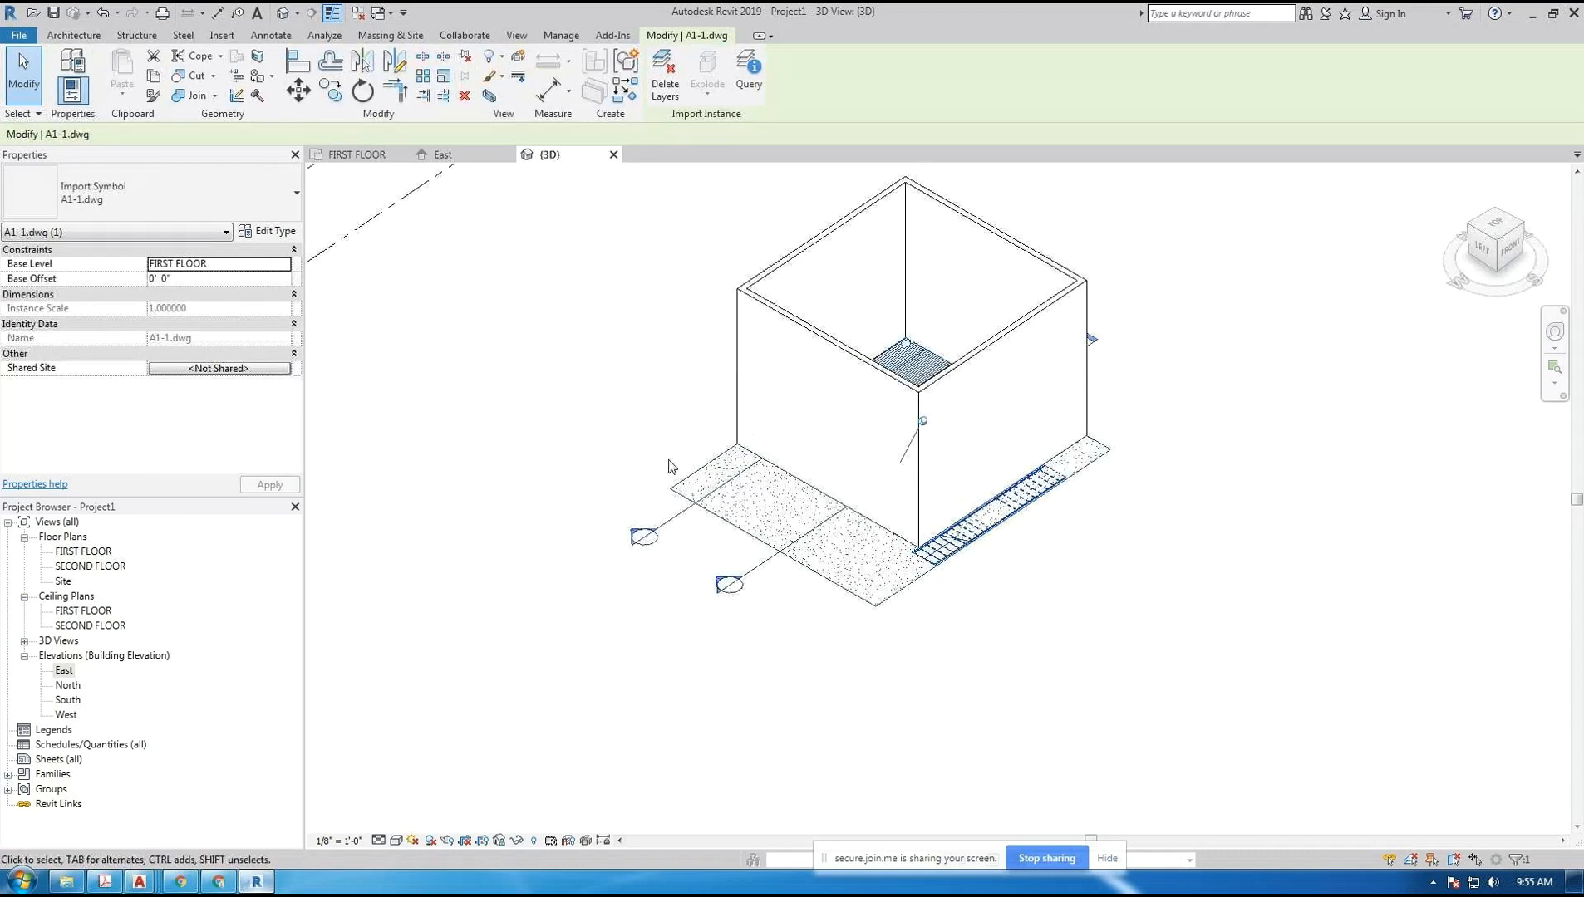
pyautogui.click(999, 683)
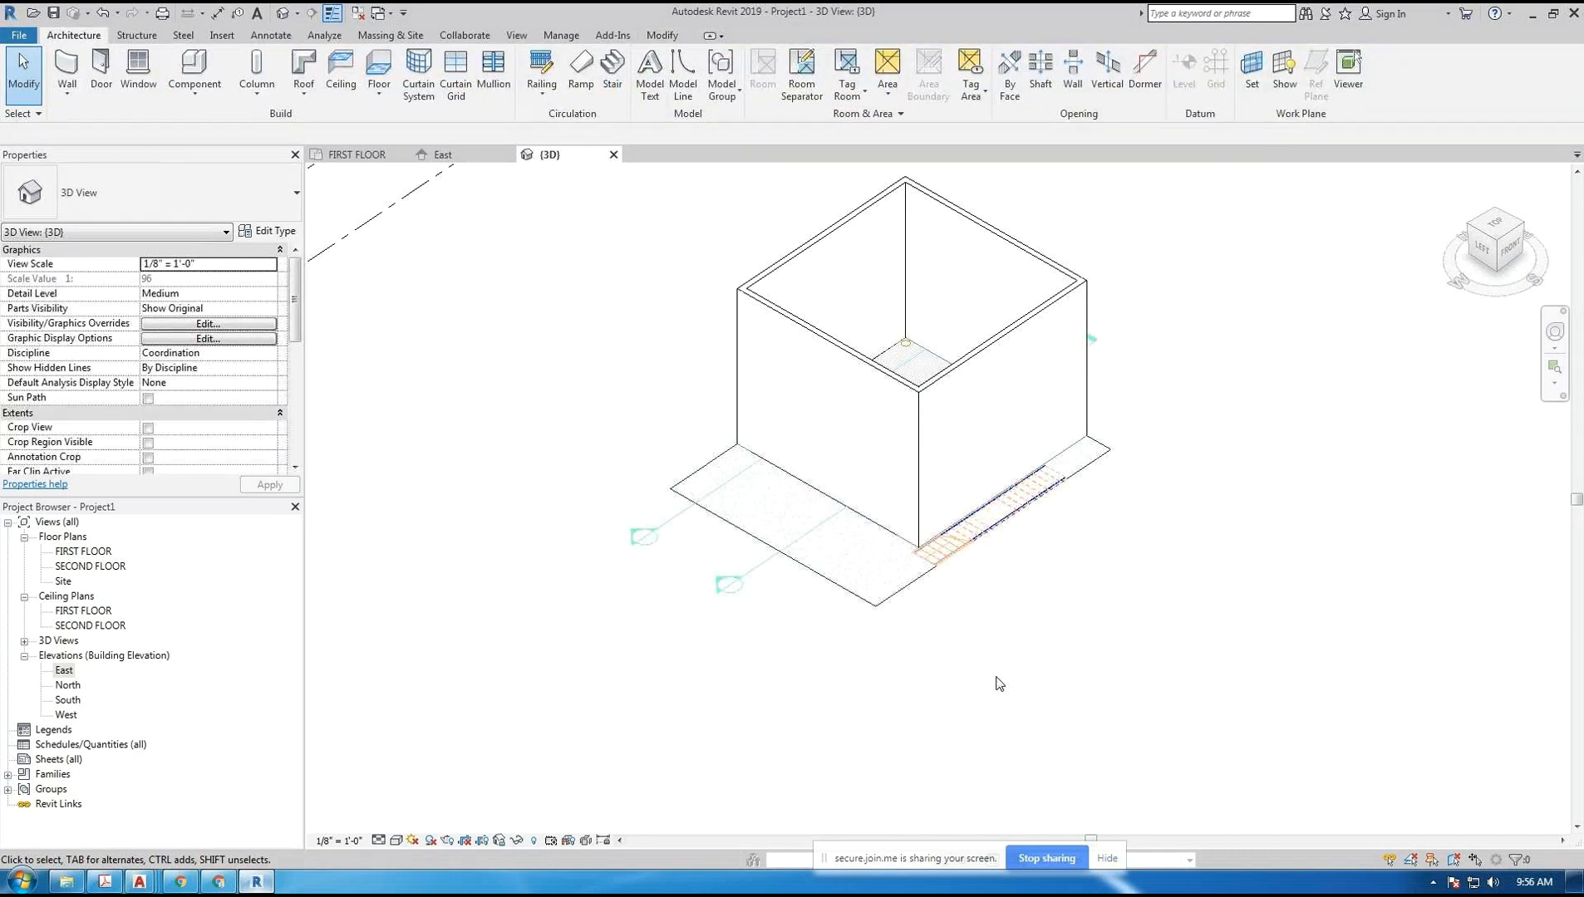
# - Select the exterior walls individually and together to inspect their constraints in 3D, and clear the selection
pyautogui.scroll(-3, 980, 678)
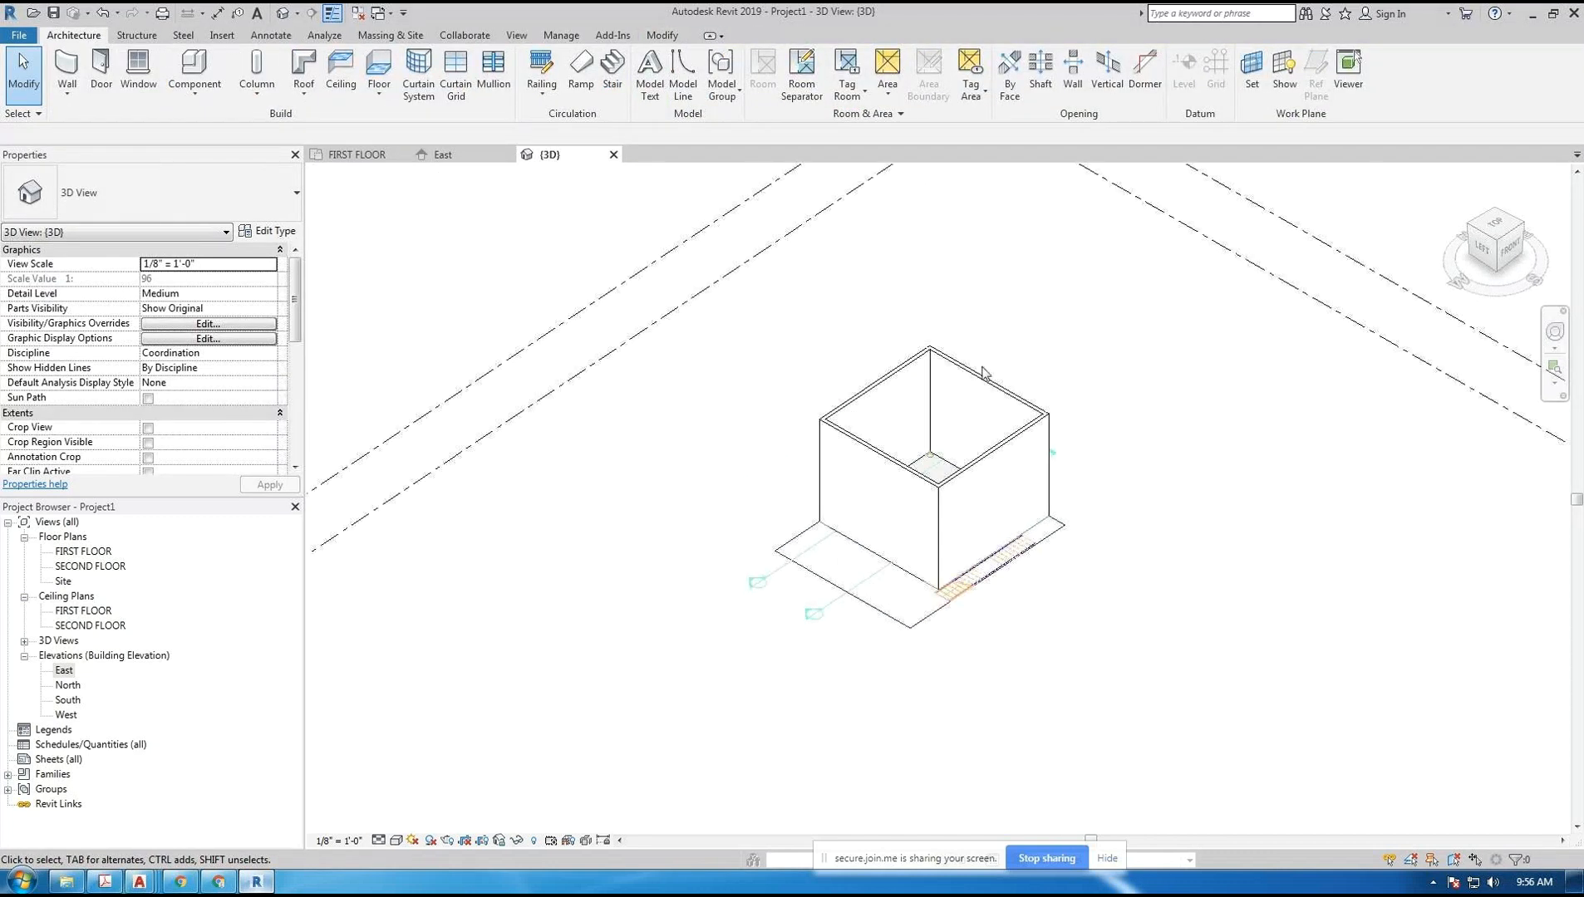
pyautogui.click(981, 375)
pyautogui.click(1069, 364)
pyautogui.scroll(2, 1069, 364)
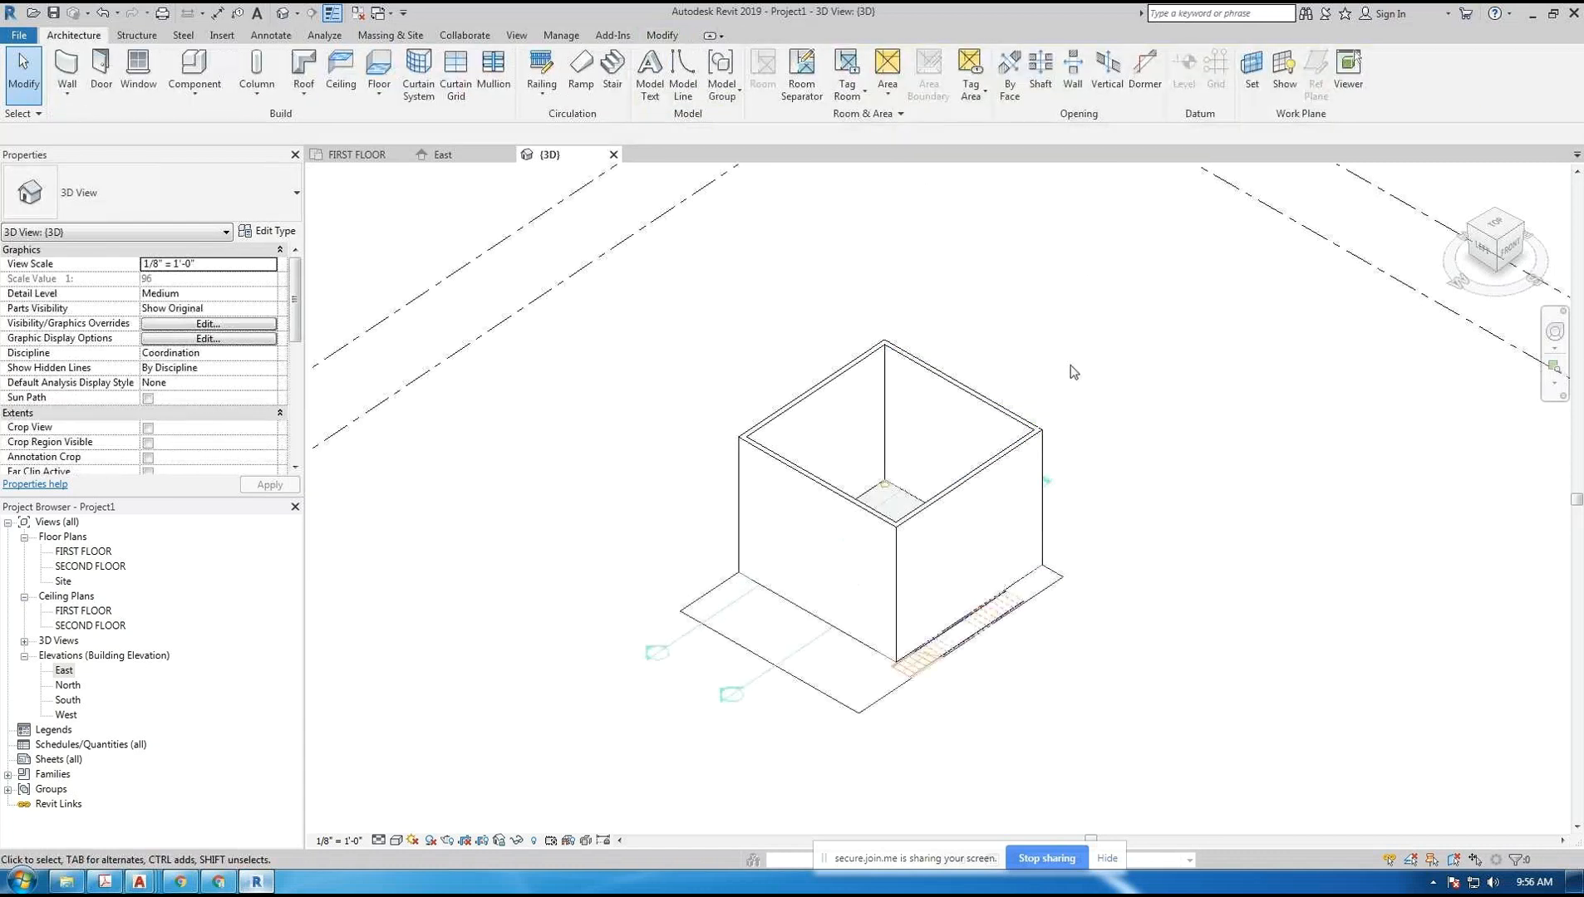
pyautogui.click(844, 375)
pyautogui.click(965, 391)
pyautogui.click(967, 484)
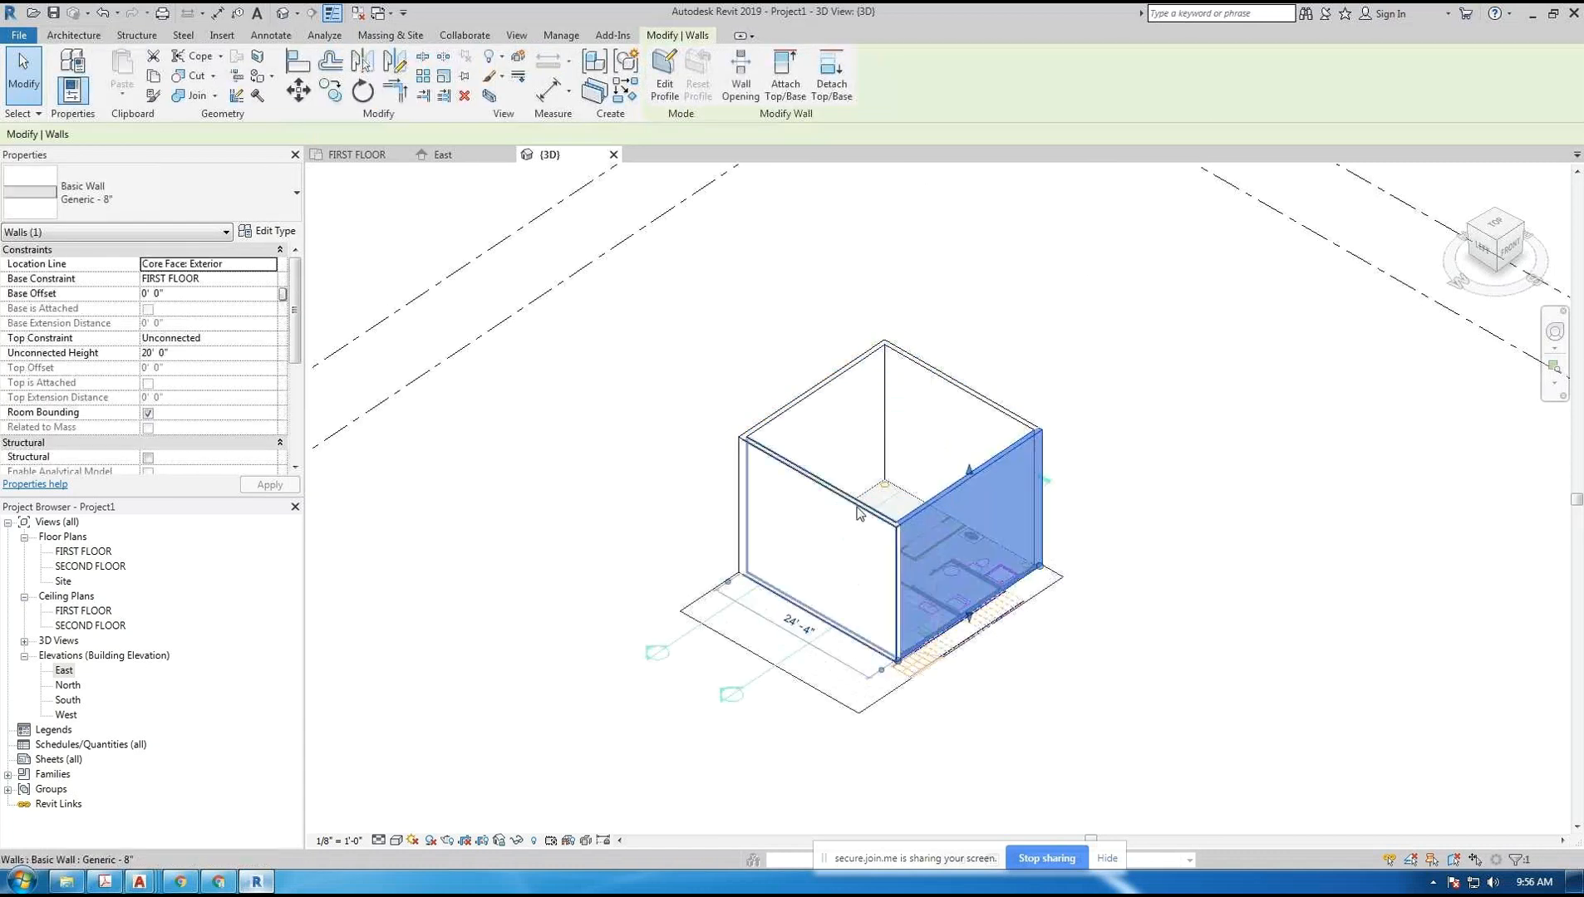
pyautogui.click(858, 510)
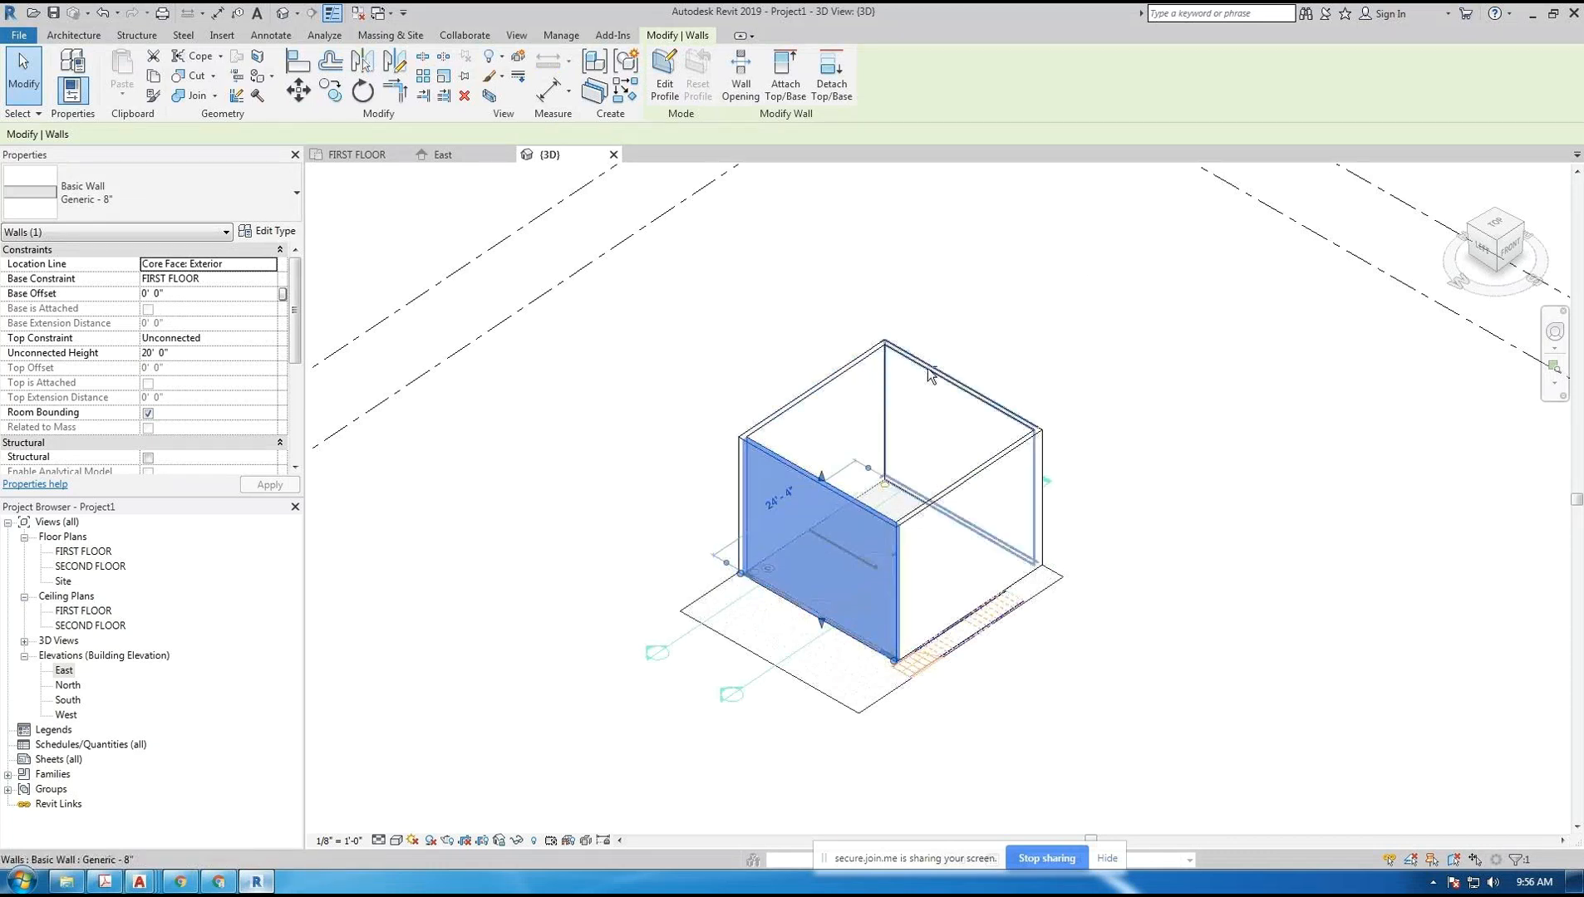
pyautogui.keyDown('ctrl'); pyautogui.click(850, 362); pyautogui.keyUp('ctrl')
pyautogui.keyDown('ctrl'); pyautogui.click(924, 365); pyautogui.keyUp('ctrl')
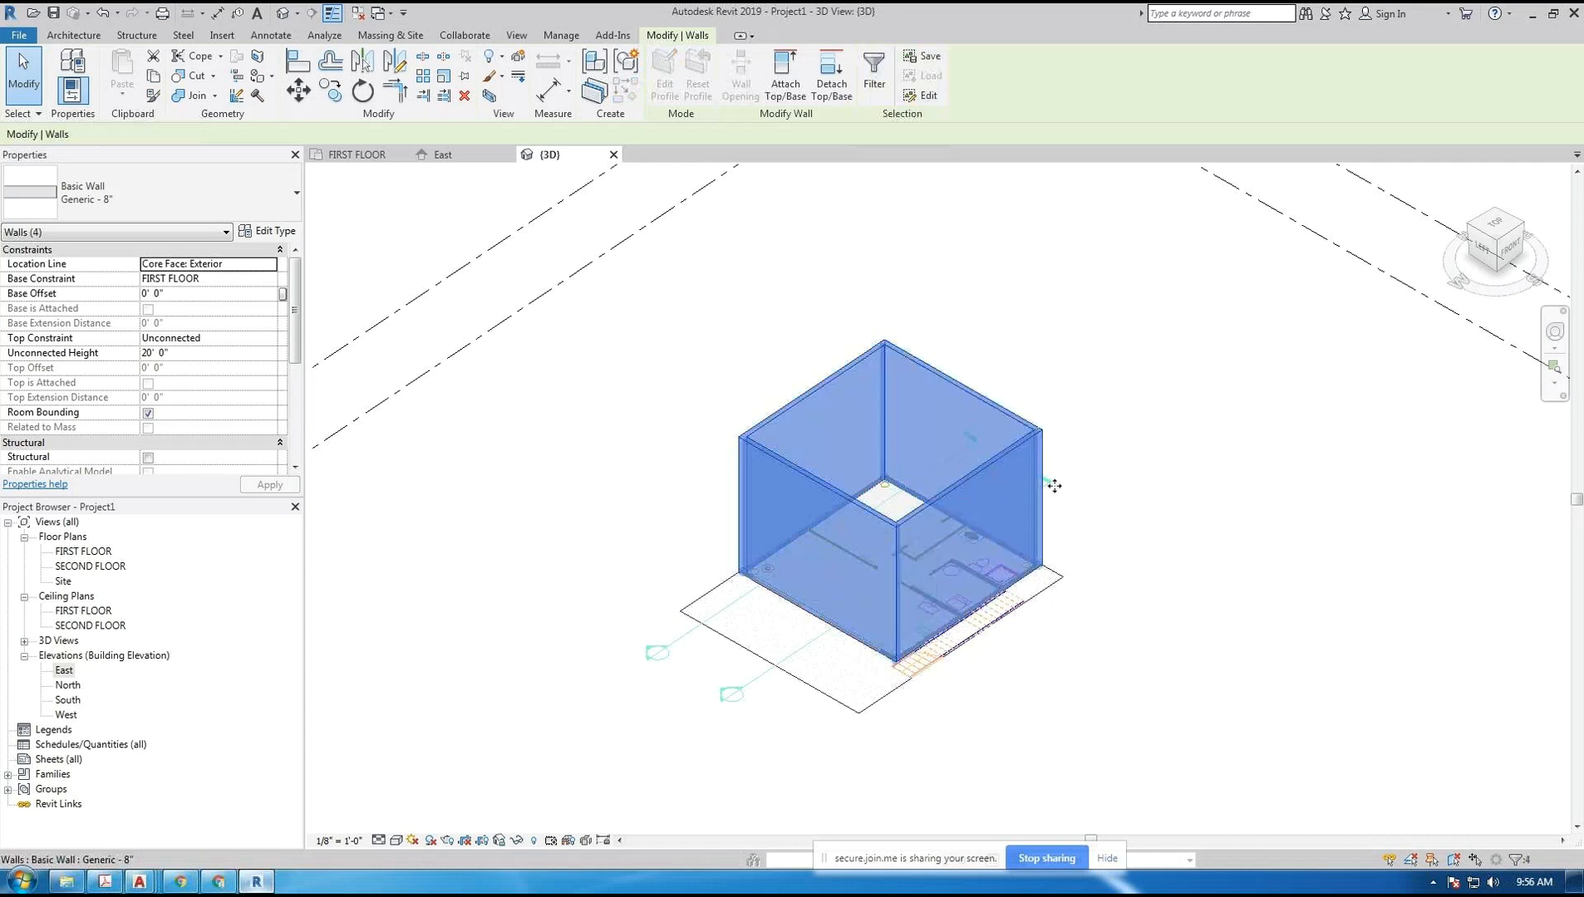
pyautogui.click(1146, 439)
# - Delete one exterior wall from the opposite side of the building and undo the deletion
pyautogui.keyDown('shift'); pyautogui.moveTo(1147, 439); pyautogui.dragTo(988, 515, button='middle'); pyautogui.keyUp('shift')
pyautogui.click(985, 514)
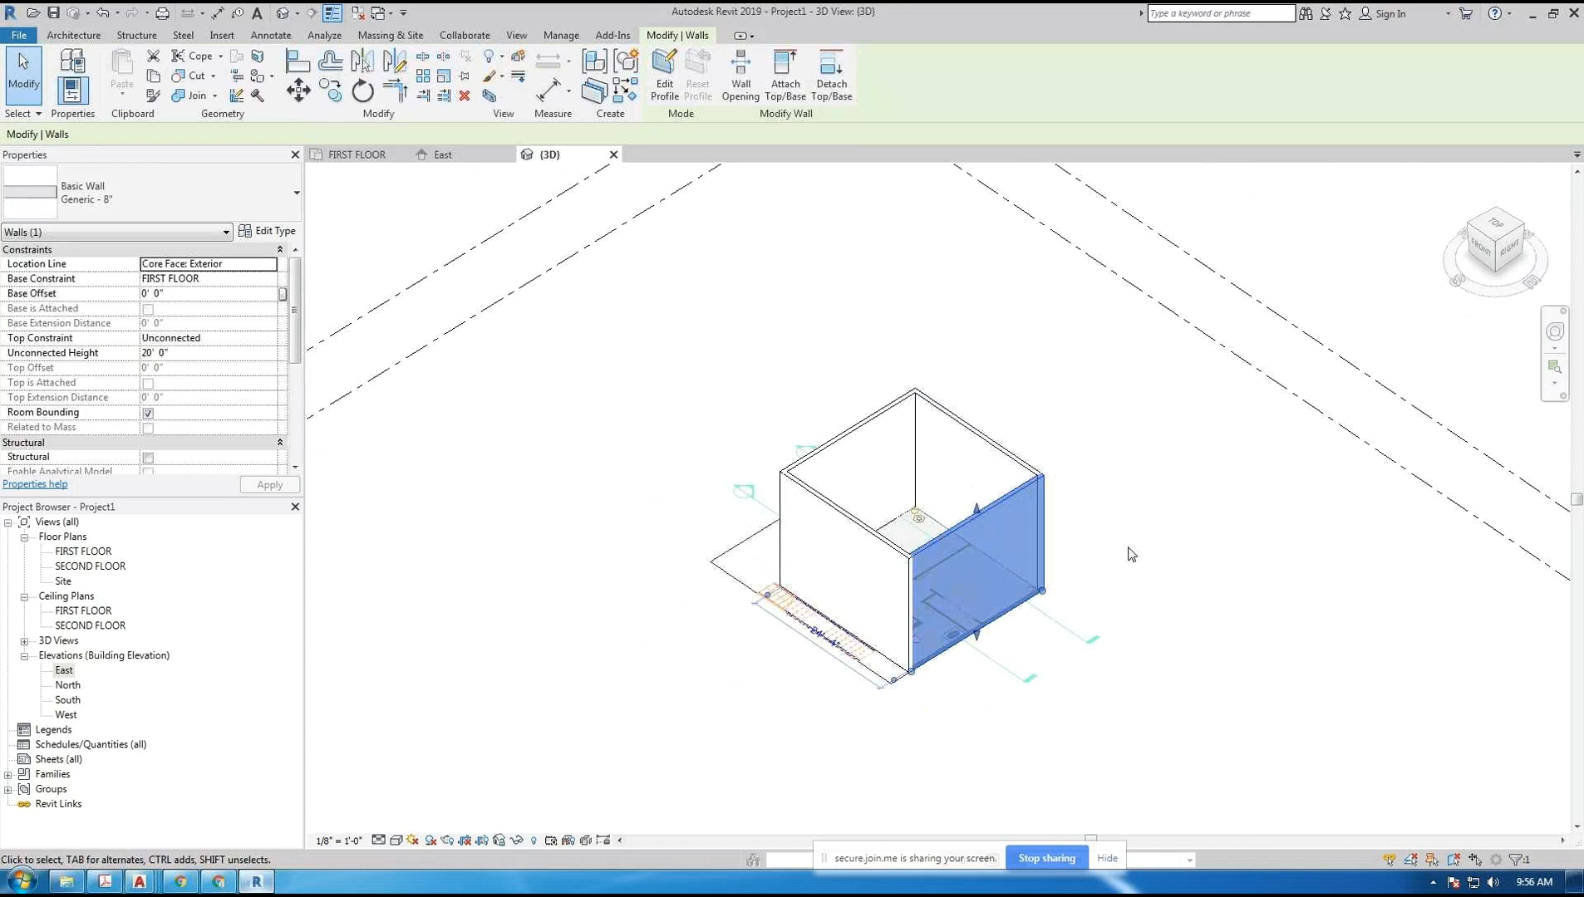
pyautogui.press('Delete')
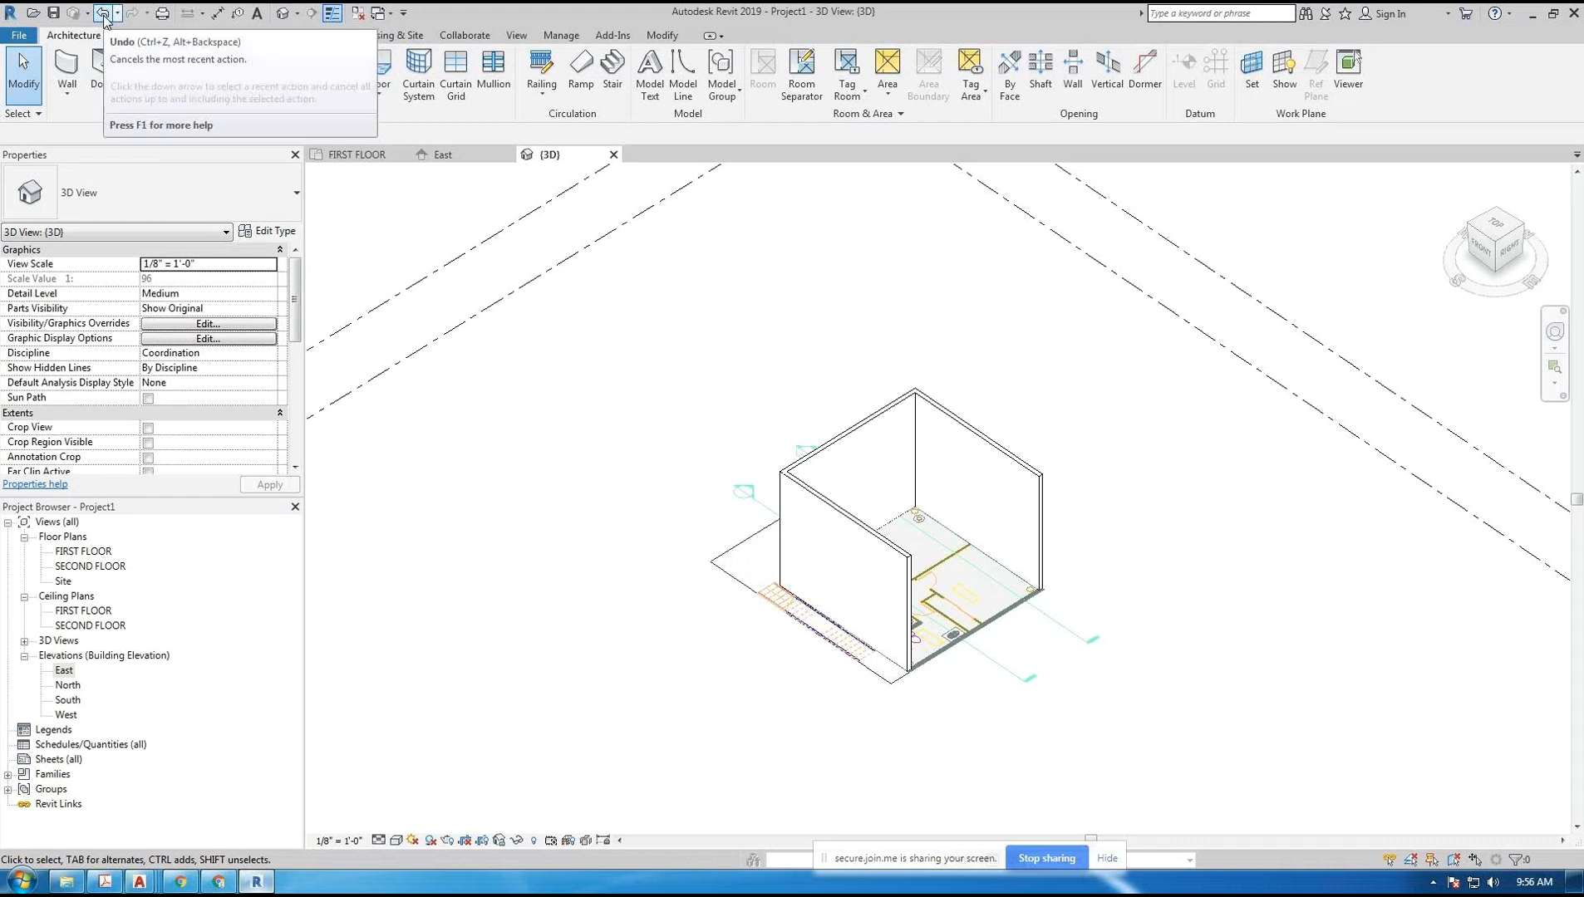
pyautogui.hotkey('ctrl', 'z')
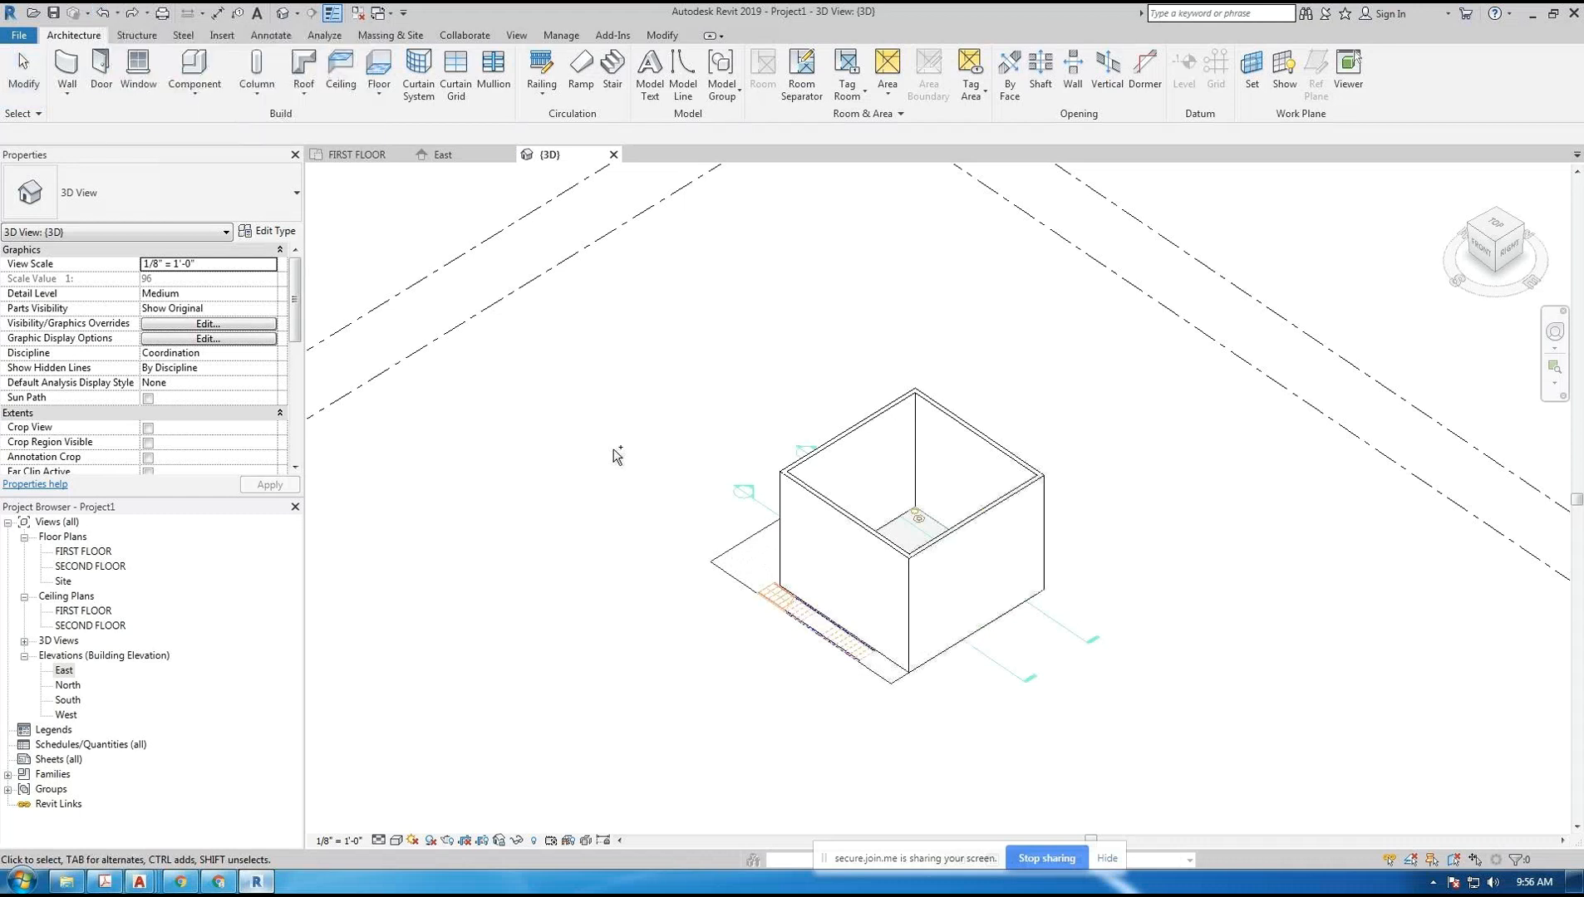
# - Stretch the same wall's top to about 29' 7", lower it to about 26' 2", and undo both height changes
pyautogui.scroll(3, 1027, 727)
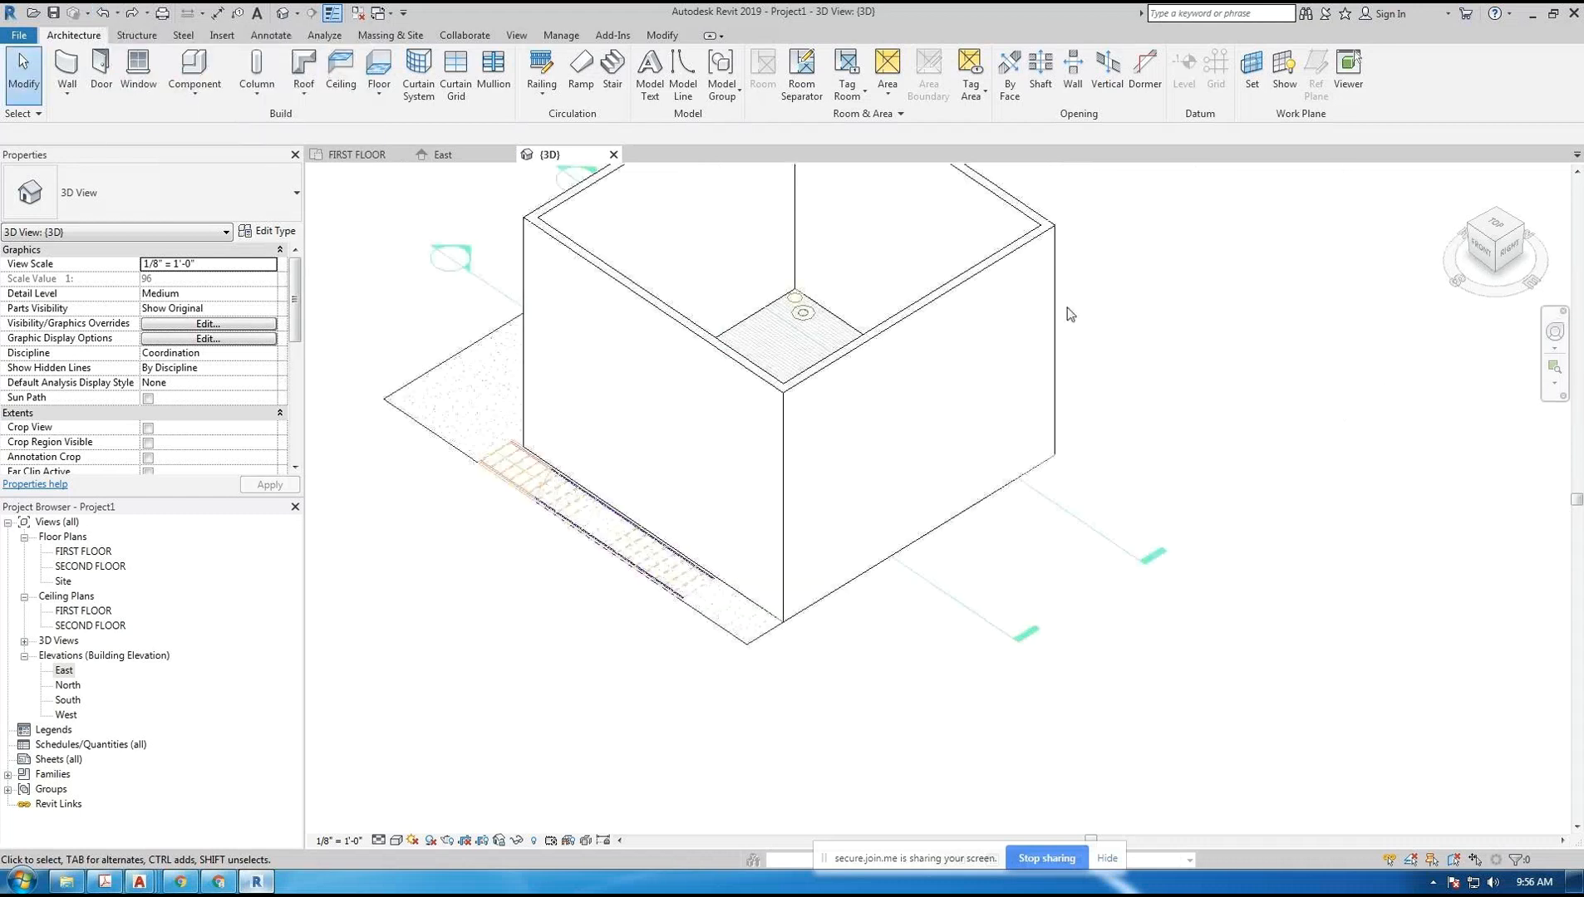
pyautogui.scroll(-2, 1080, 357)
pyautogui.click(970, 480)
pyautogui.scroll(1, 969, 484)
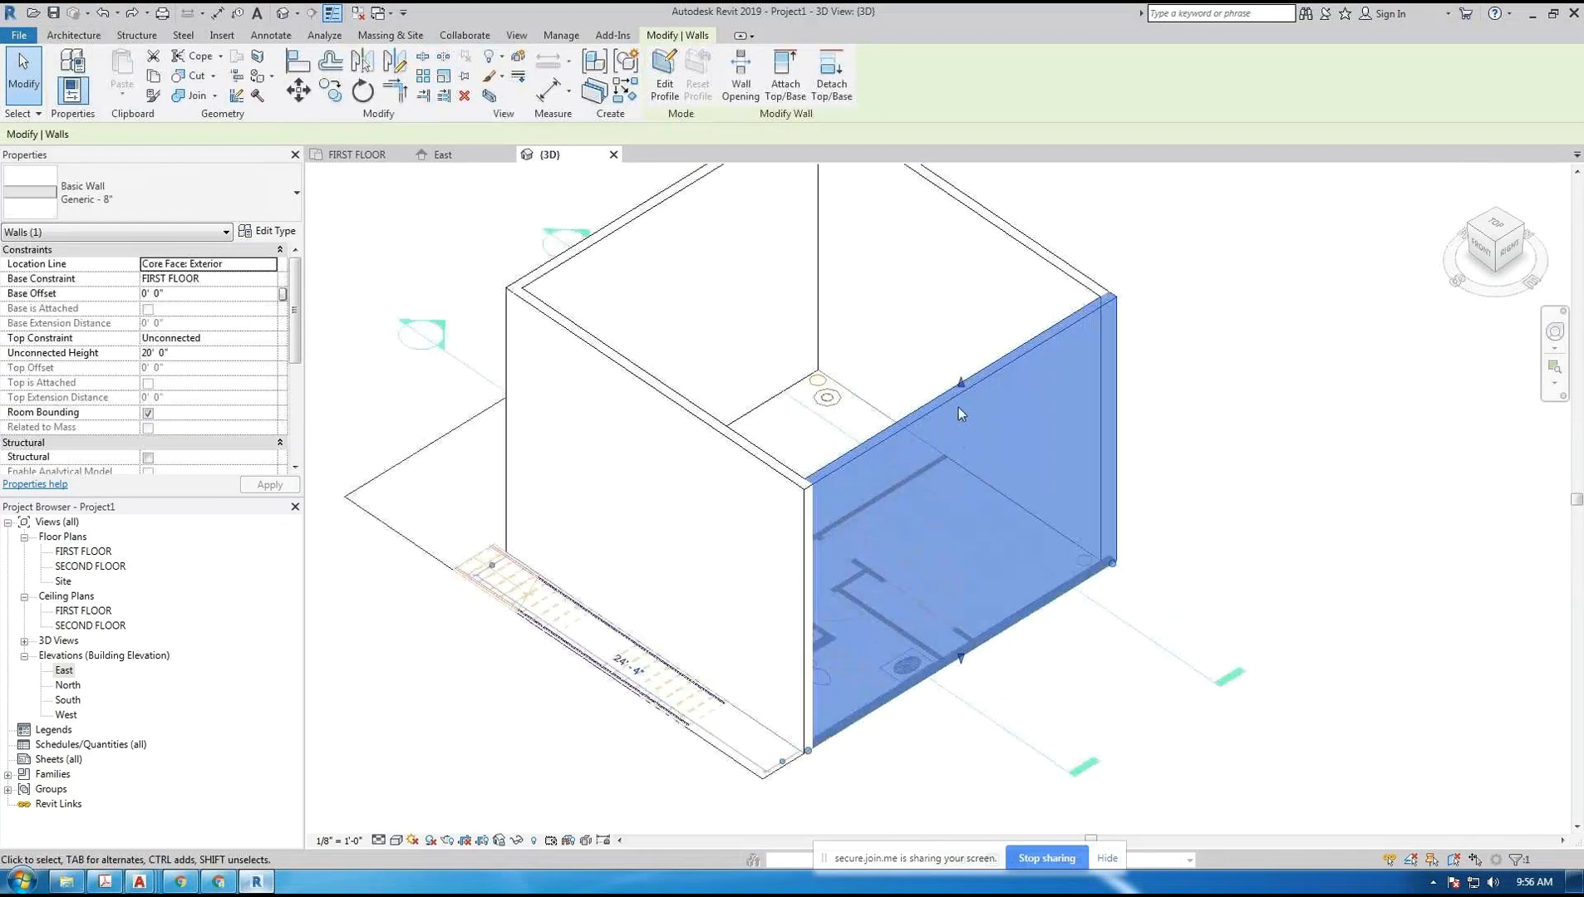
pyautogui.moveTo(967, 386); pyautogui.dragTo(961, 256)
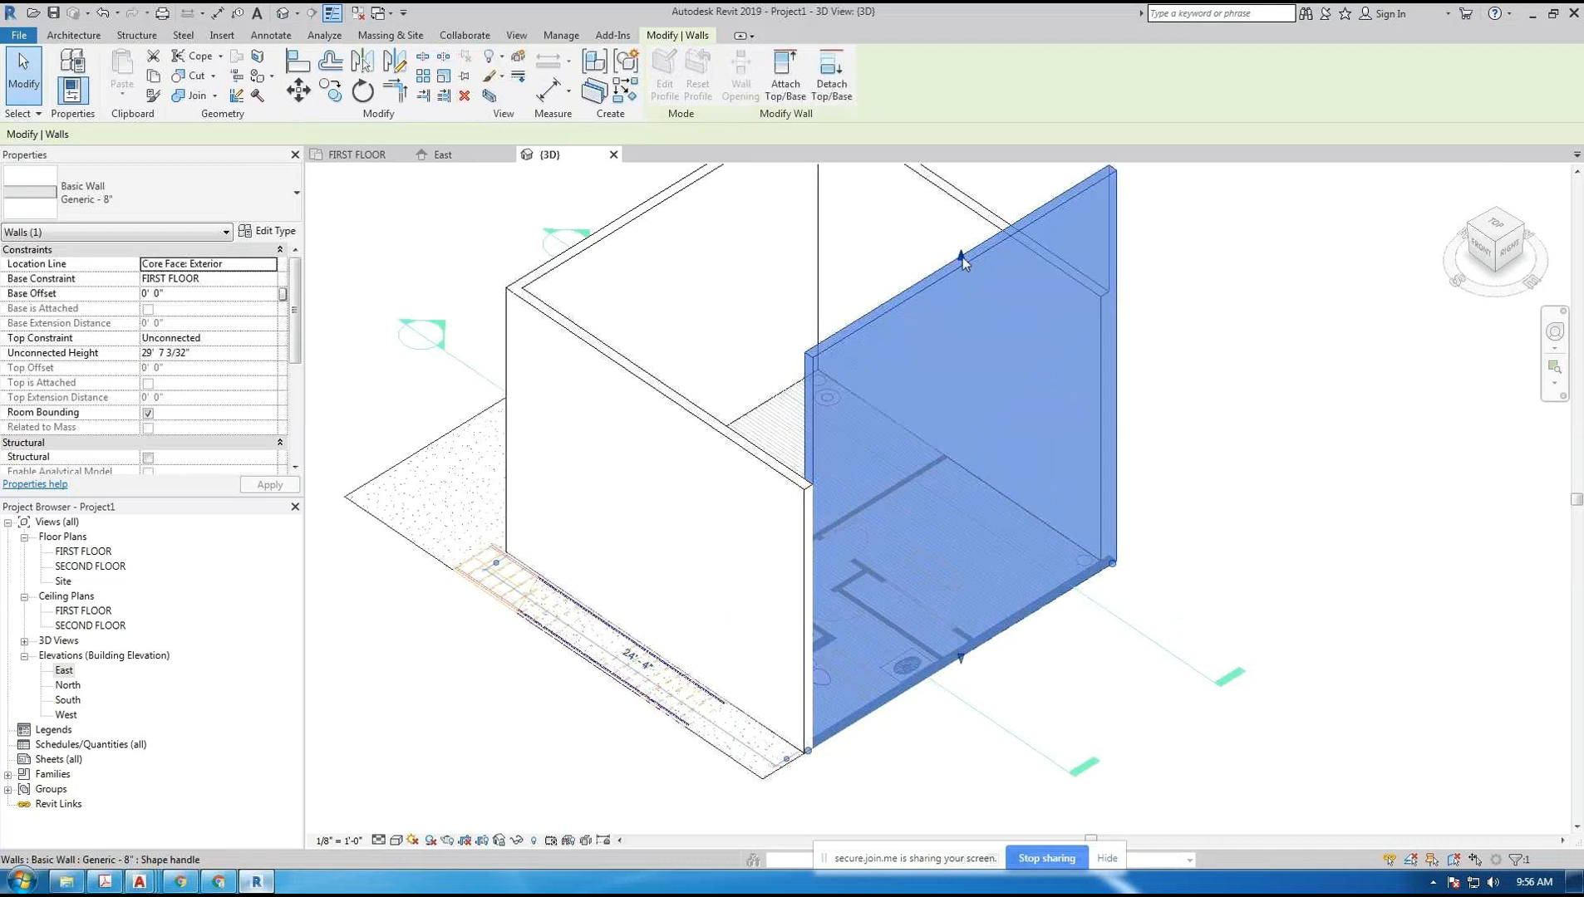
pyautogui.moveTo(967, 509); pyautogui.dragTo(961, 316)
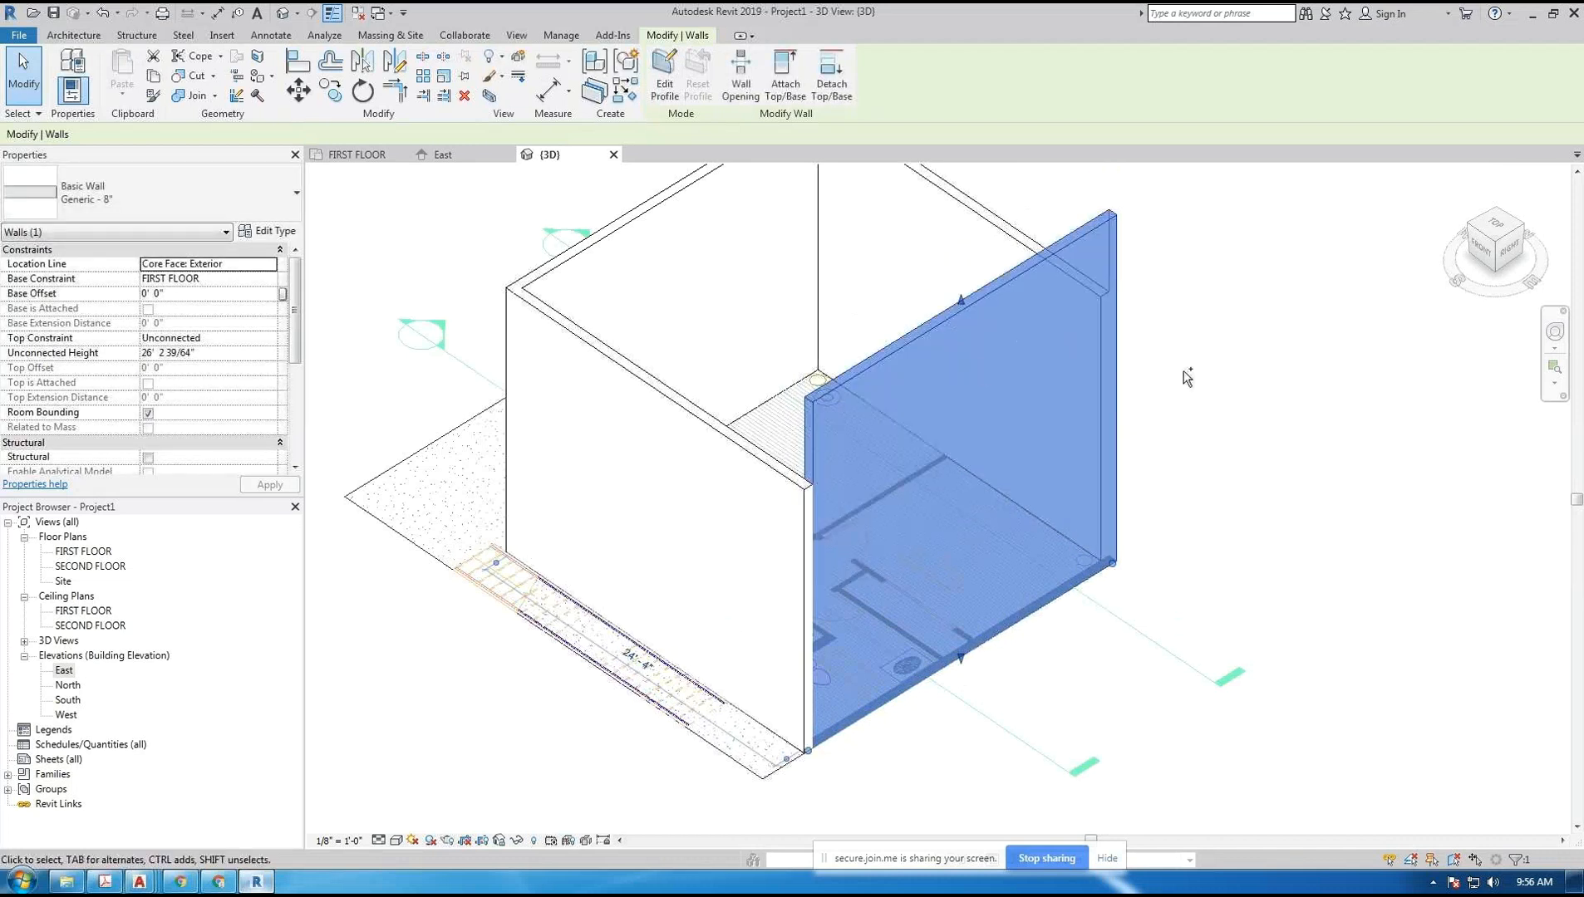
pyautogui.hotkey('ctrl', 'z')
pyautogui.hotkey('ctrl', 'y')
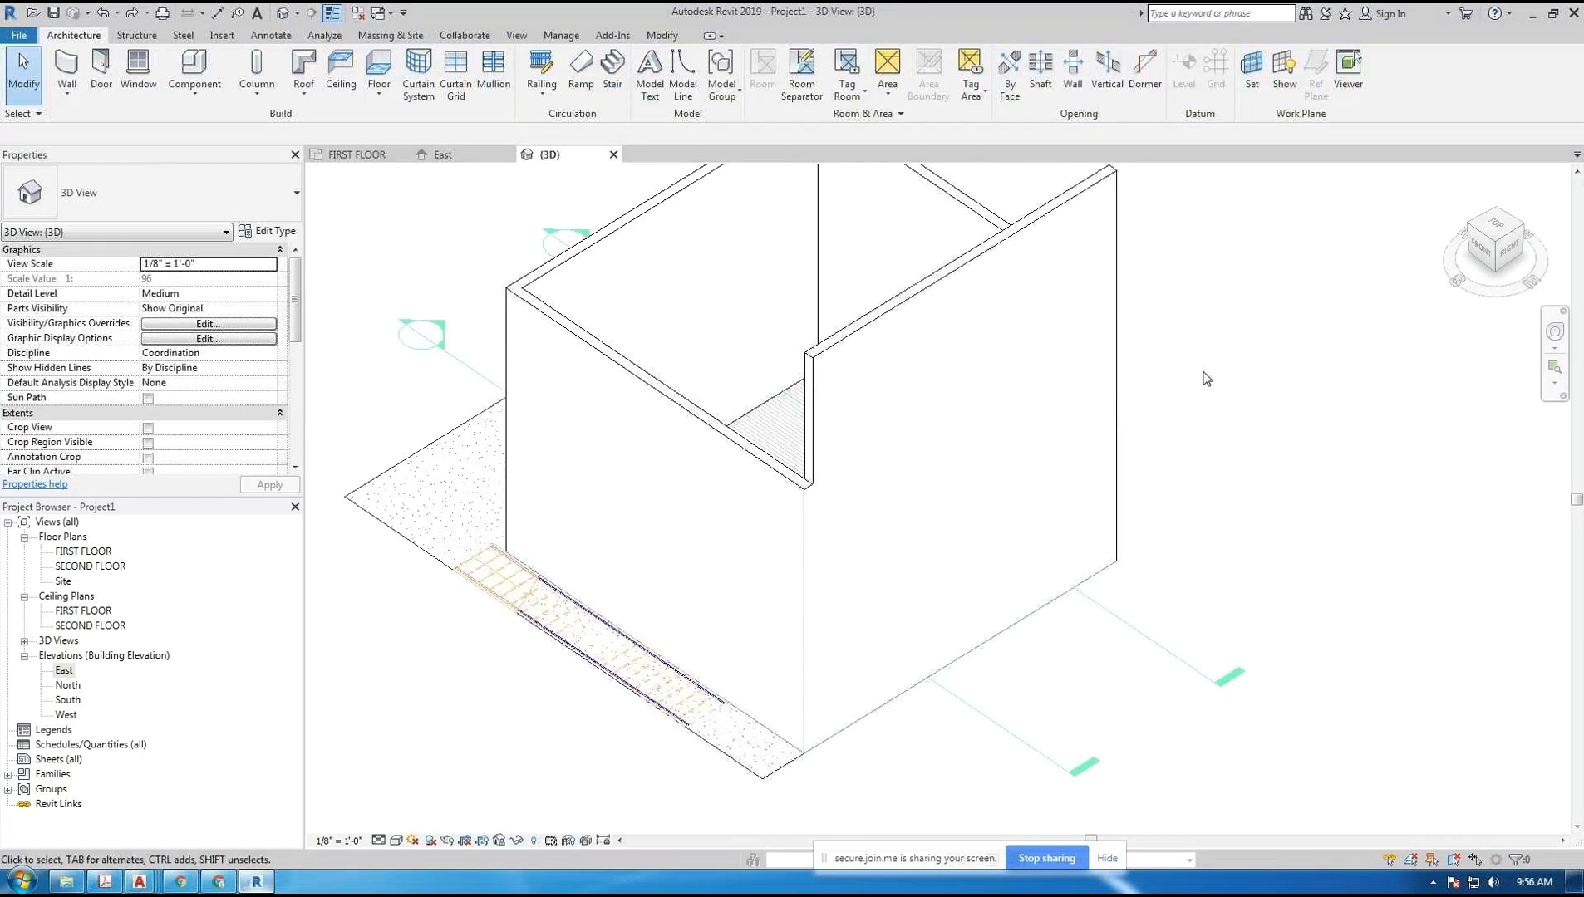
pyautogui.hotkey('ctrl', 'z')
pyautogui.scroll(-3, 1206, 379)
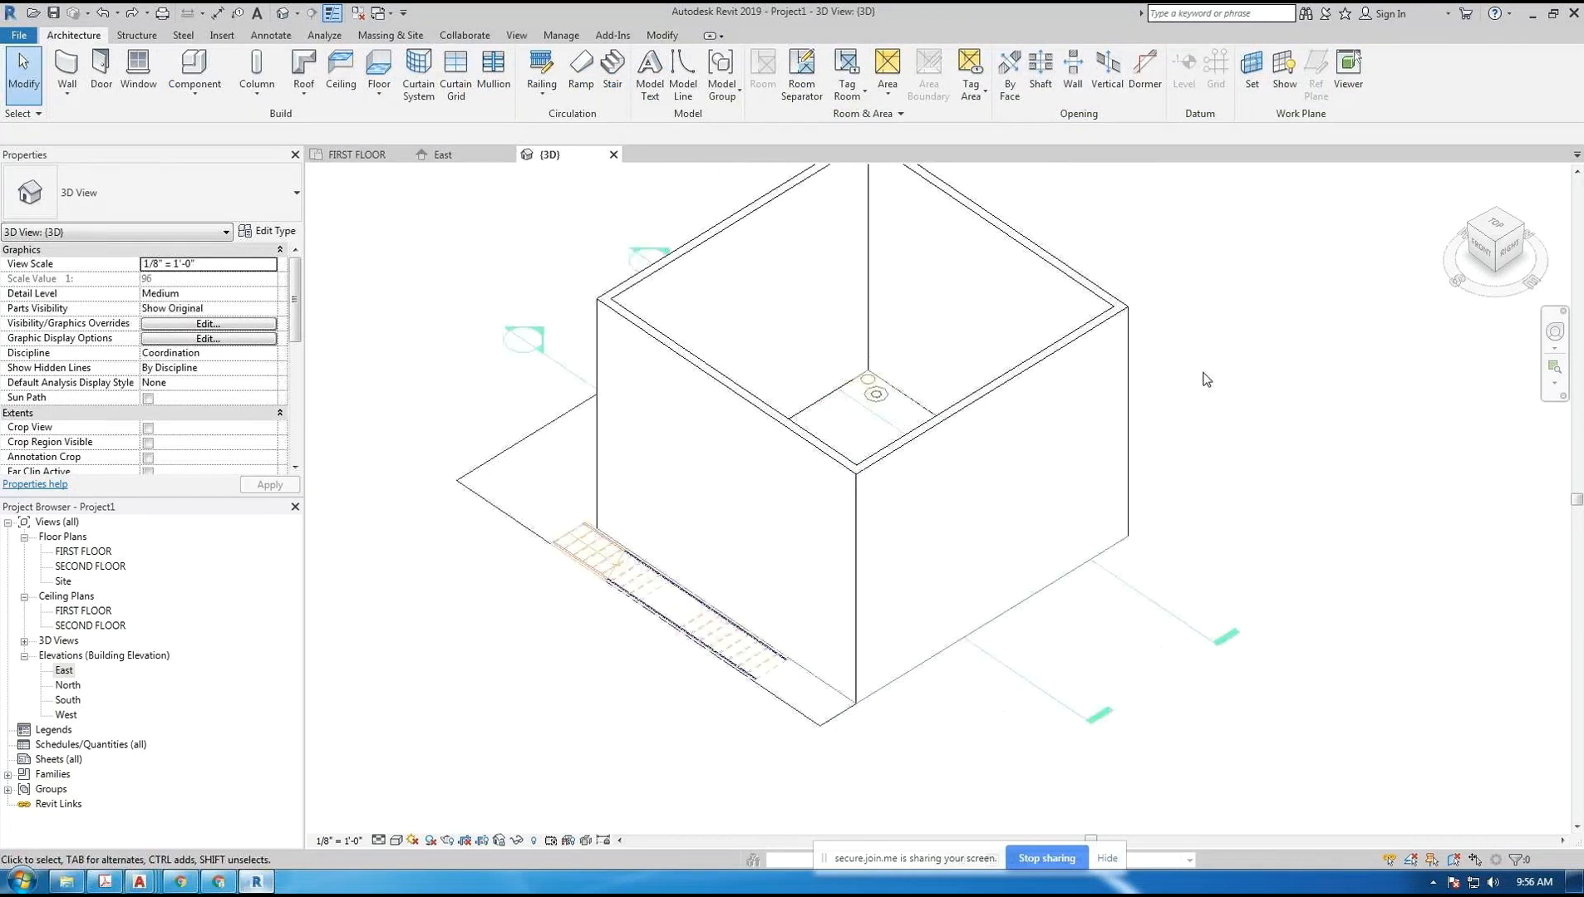
pyautogui.moveTo(1206, 379); pyautogui.dragTo(1209, 418, button='middle')
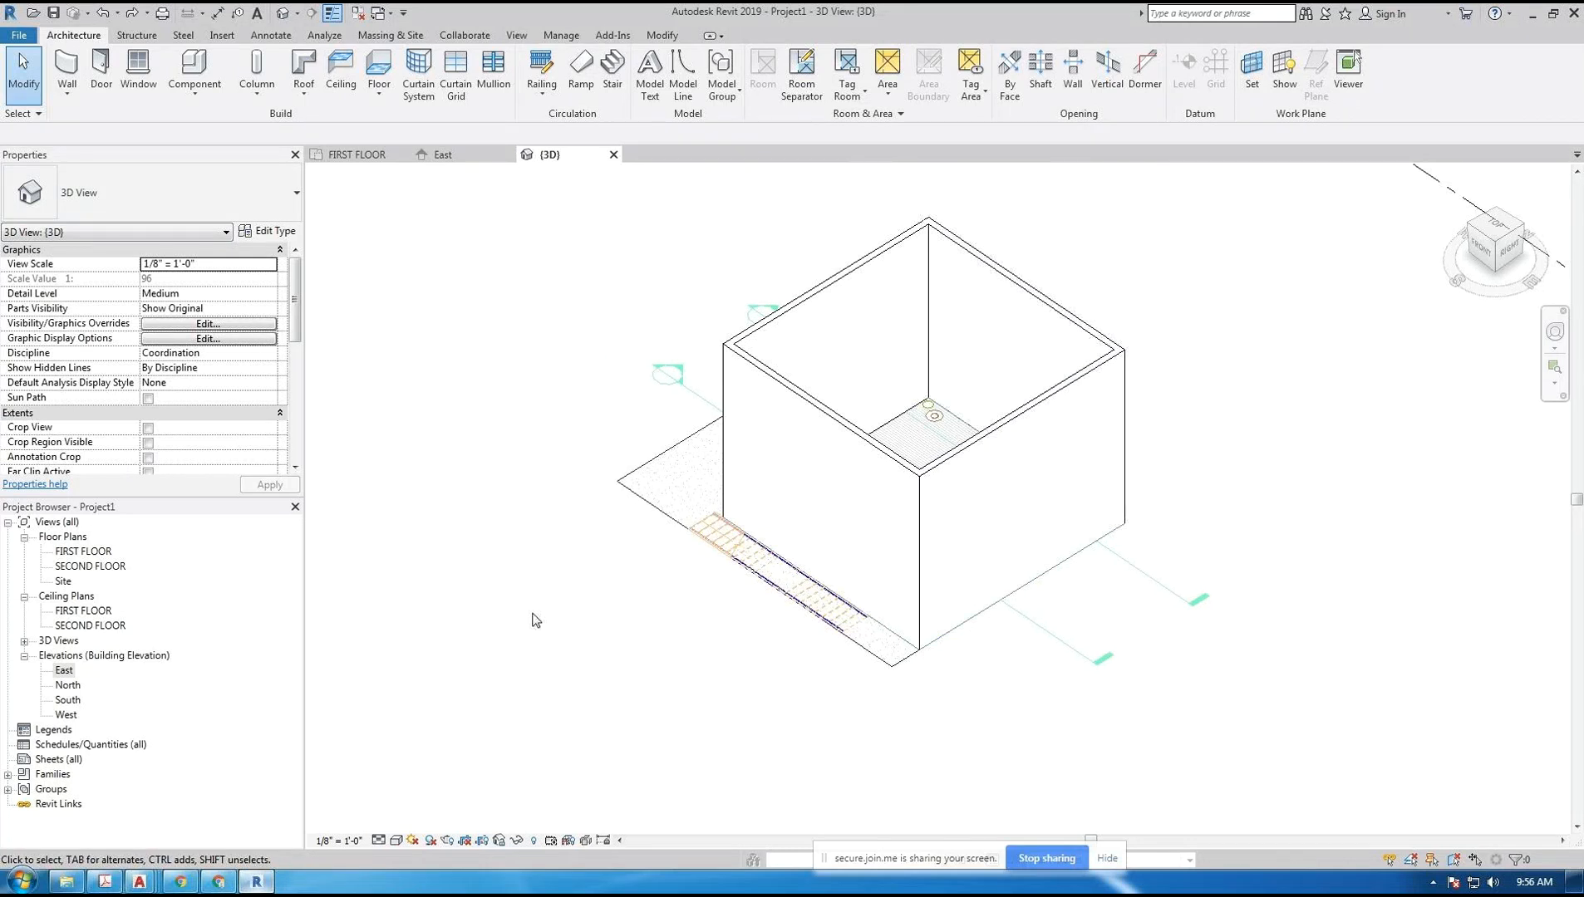
# - Select the same exterior wall and look through the available wall types, keeping Generic - 8"
pyautogui.scroll(-1, 515, 365)
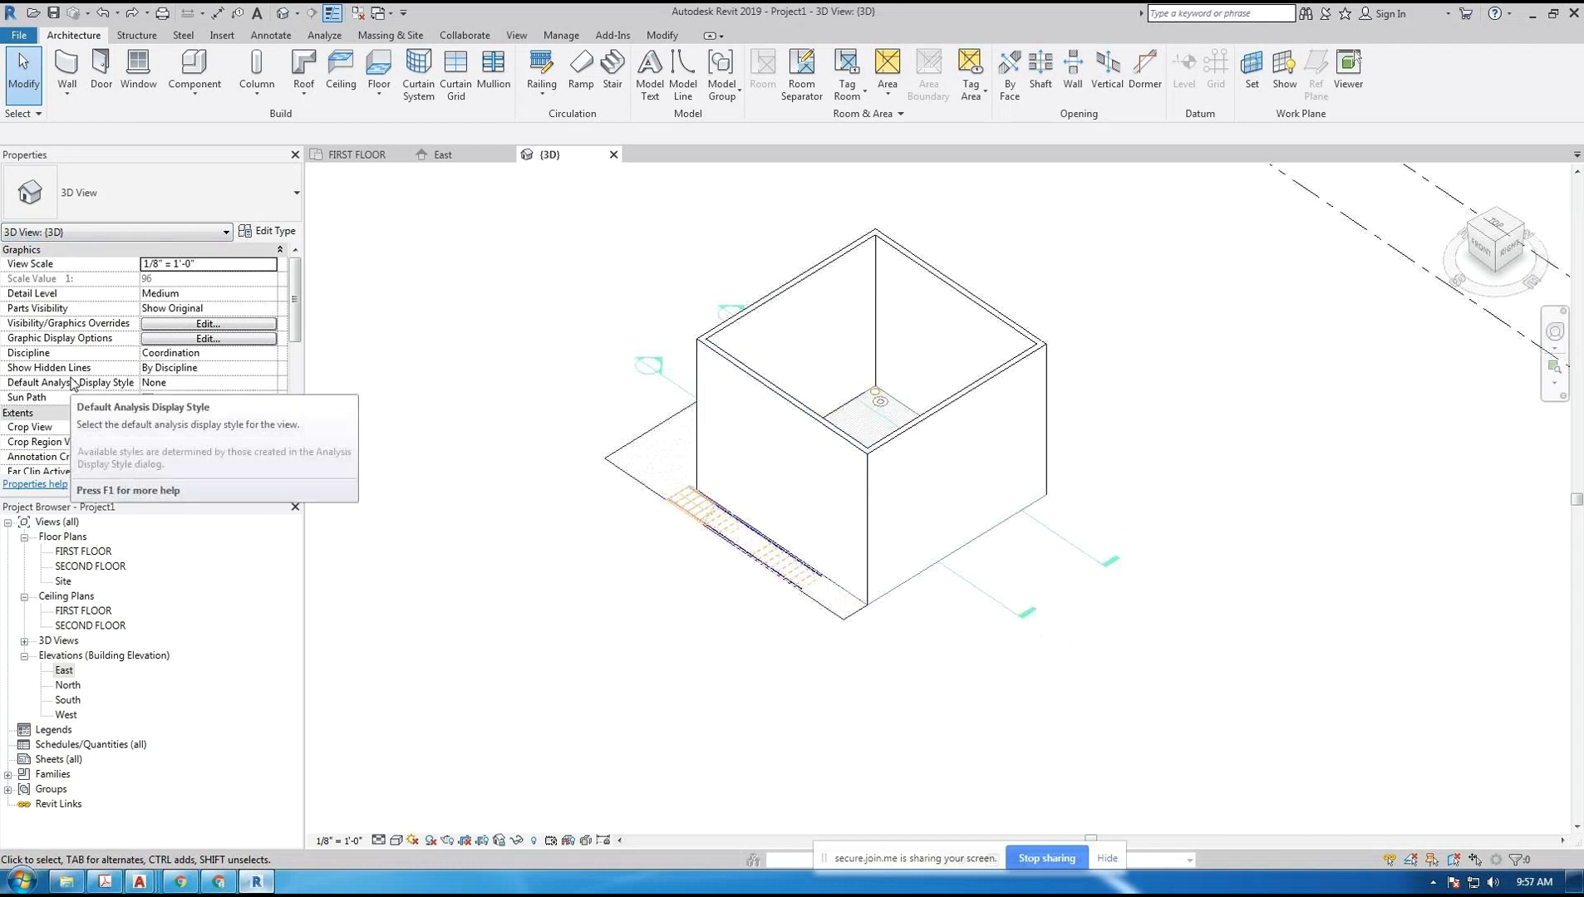
pyautogui.moveTo(525, 356); pyautogui.dragTo(530, 426, button='middle')
pyautogui.scroll(-3, 532, 422)
pyautogui.scroll(8, 569, 396)
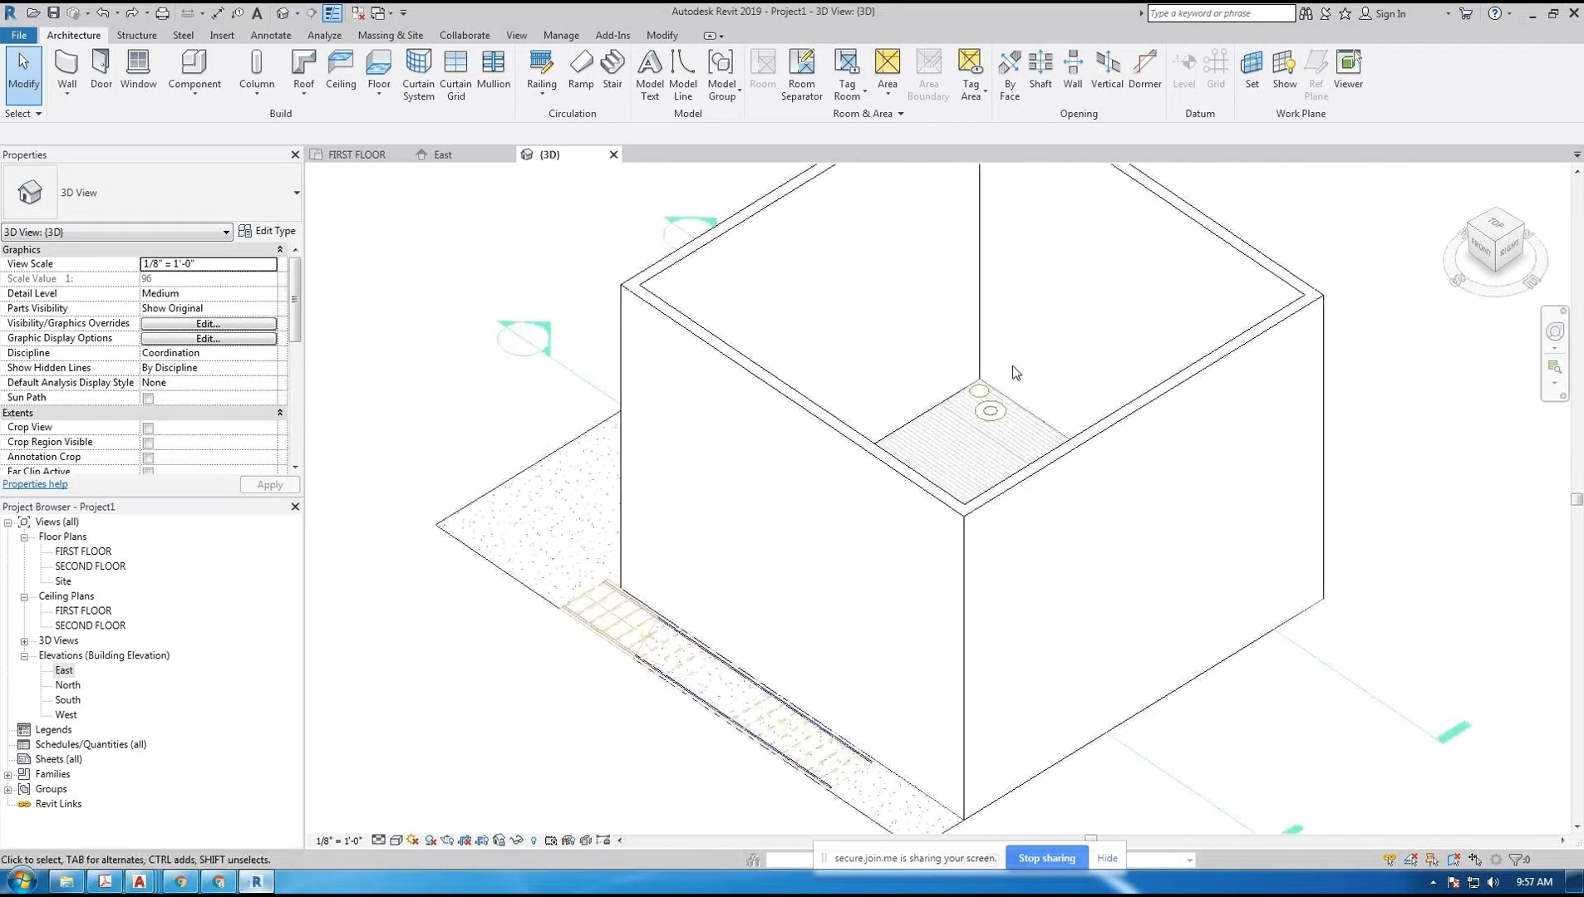
pyautogui.click(1124, 425)
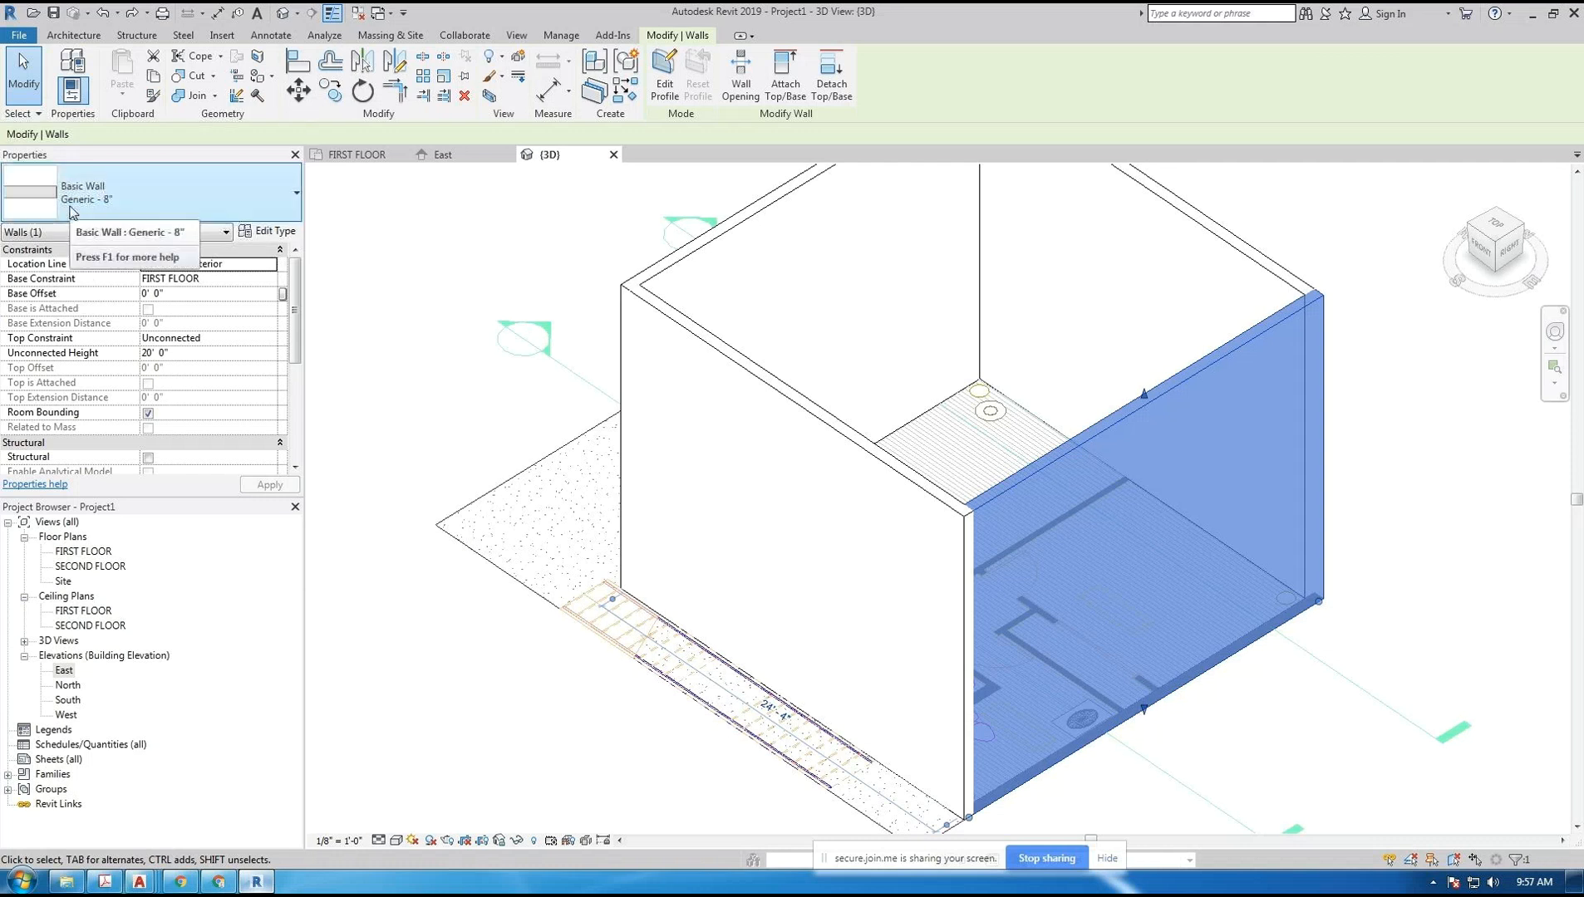
pyautogui.click(102, 208)
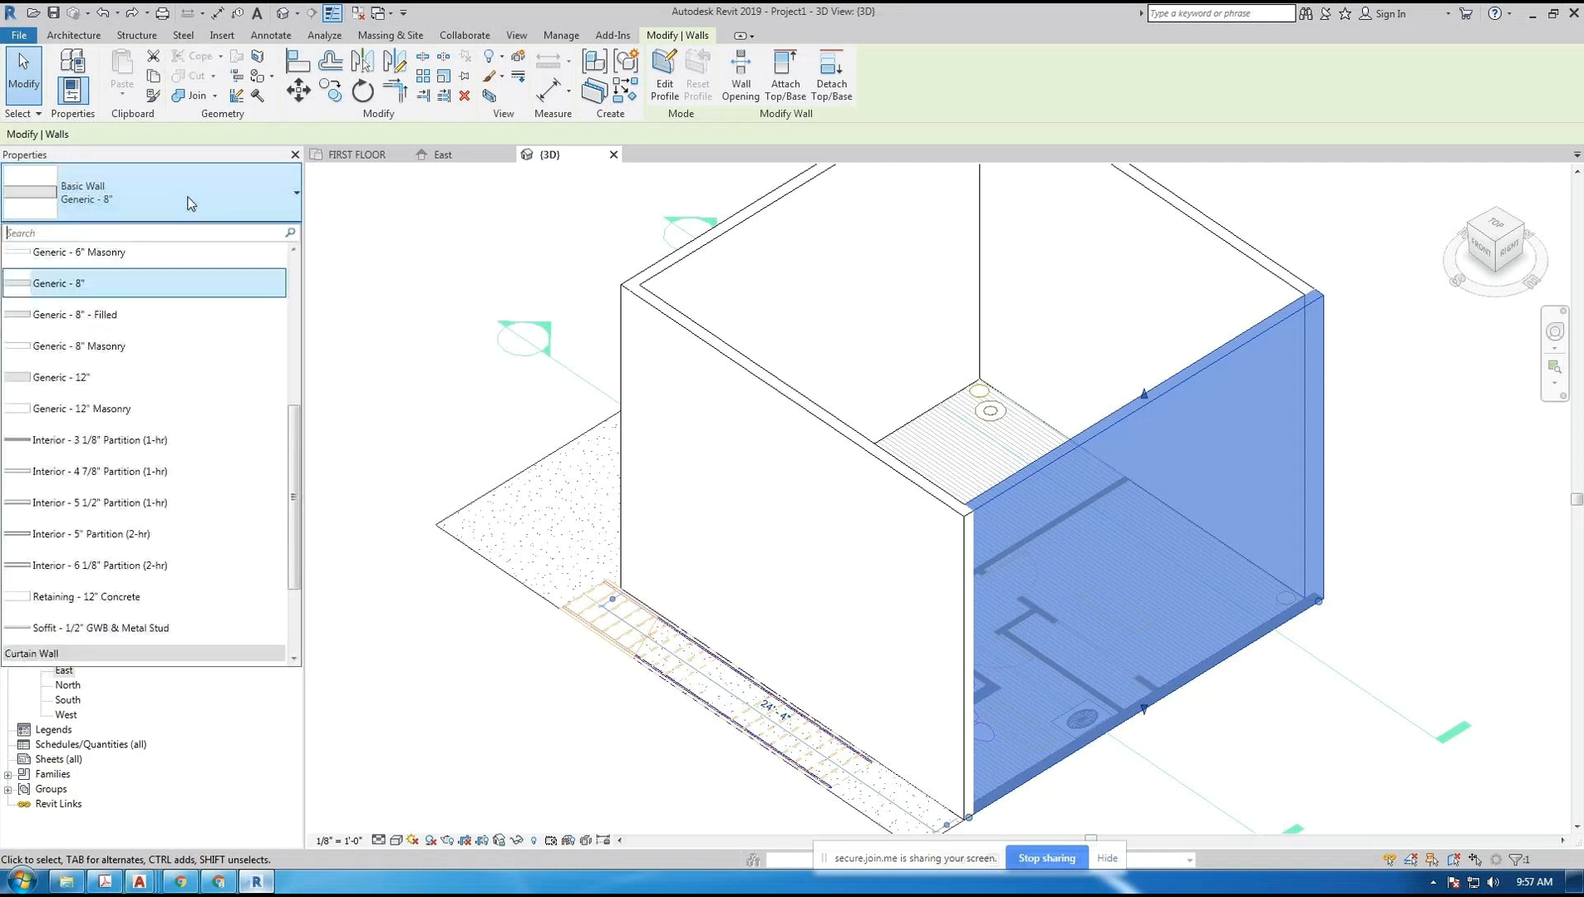
pyautogui.click(298, 521)
pyautogui.moveTo(297, 515); pyautogui.dragTo(277, 281)
pyautogui.click(236, 210)
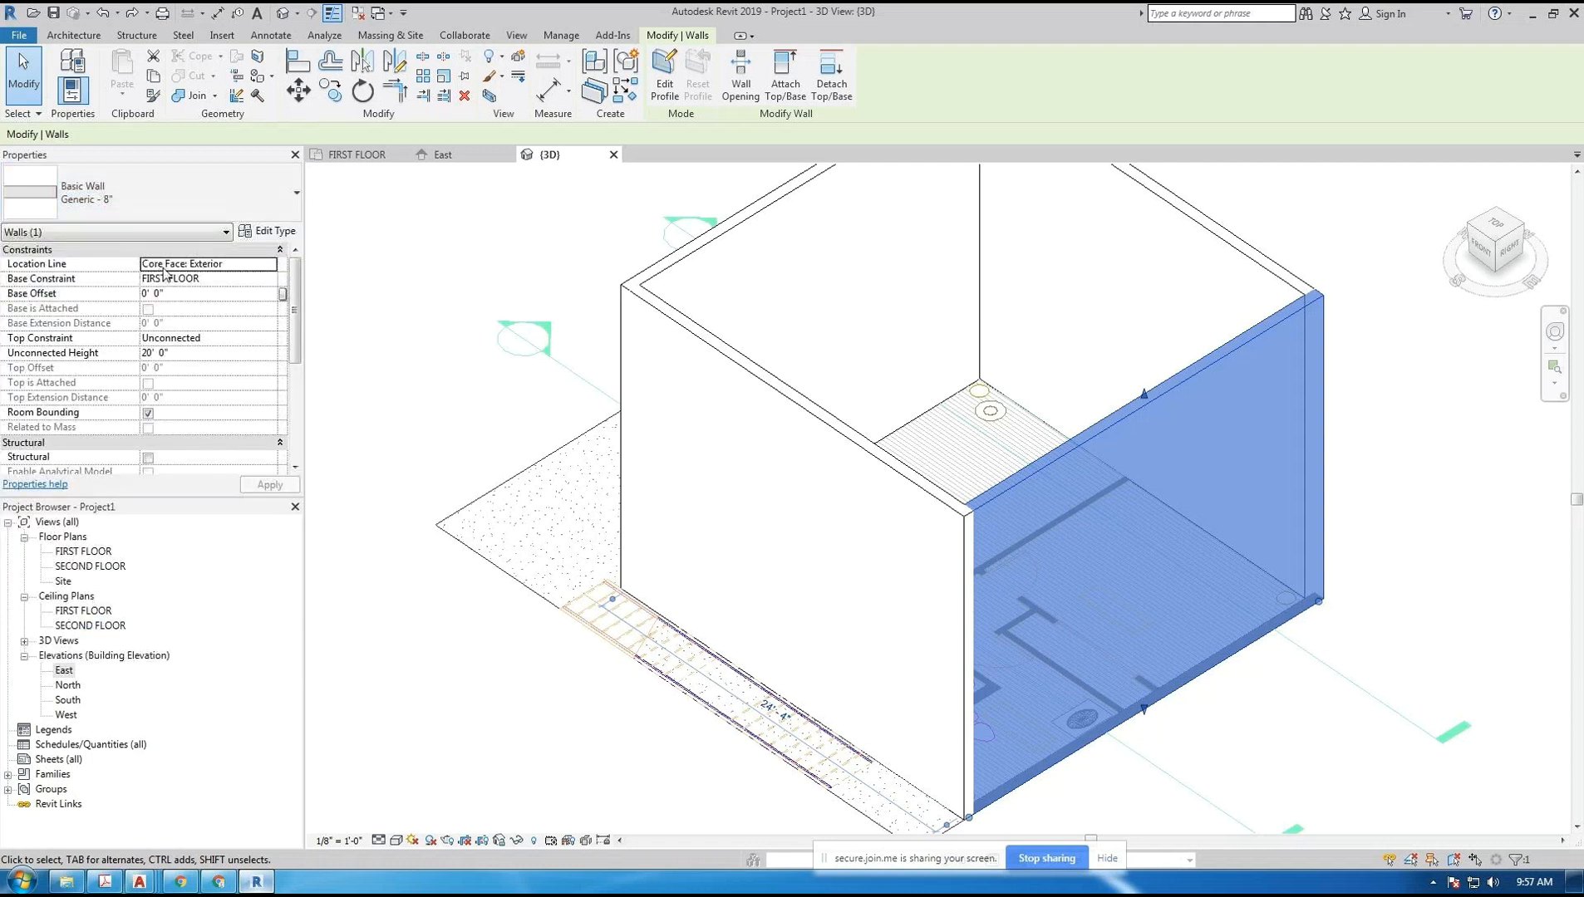
# - Examine the Location Line choices for the selected exterior wall, keeping Core Face: Exterior
pyautogui.click(258, 264)
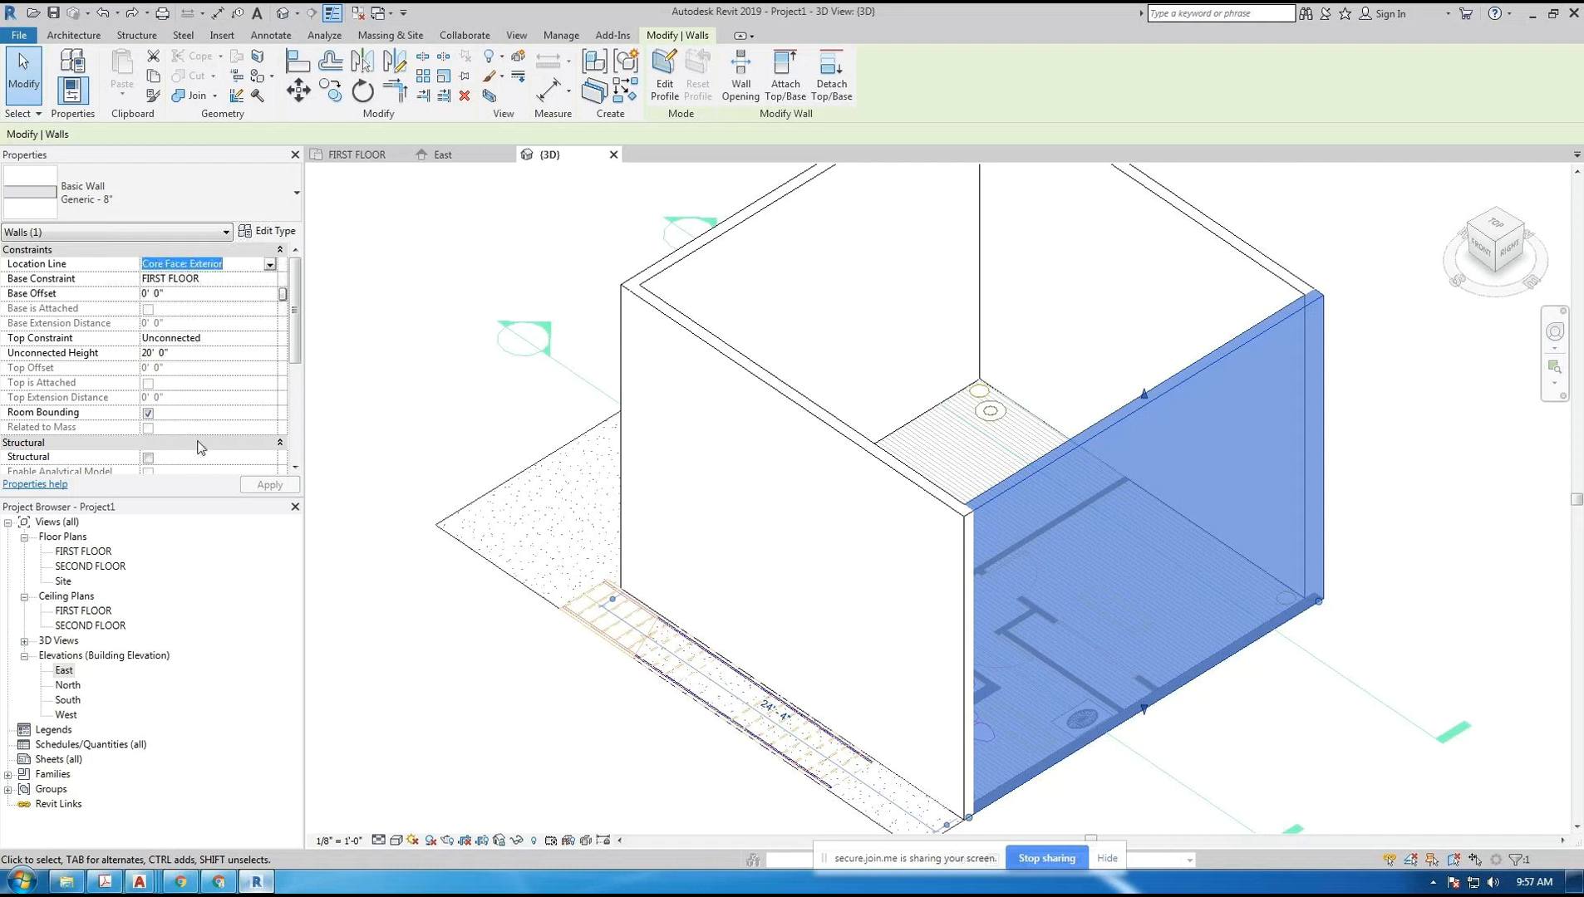
pyautogui.click(269, 265)
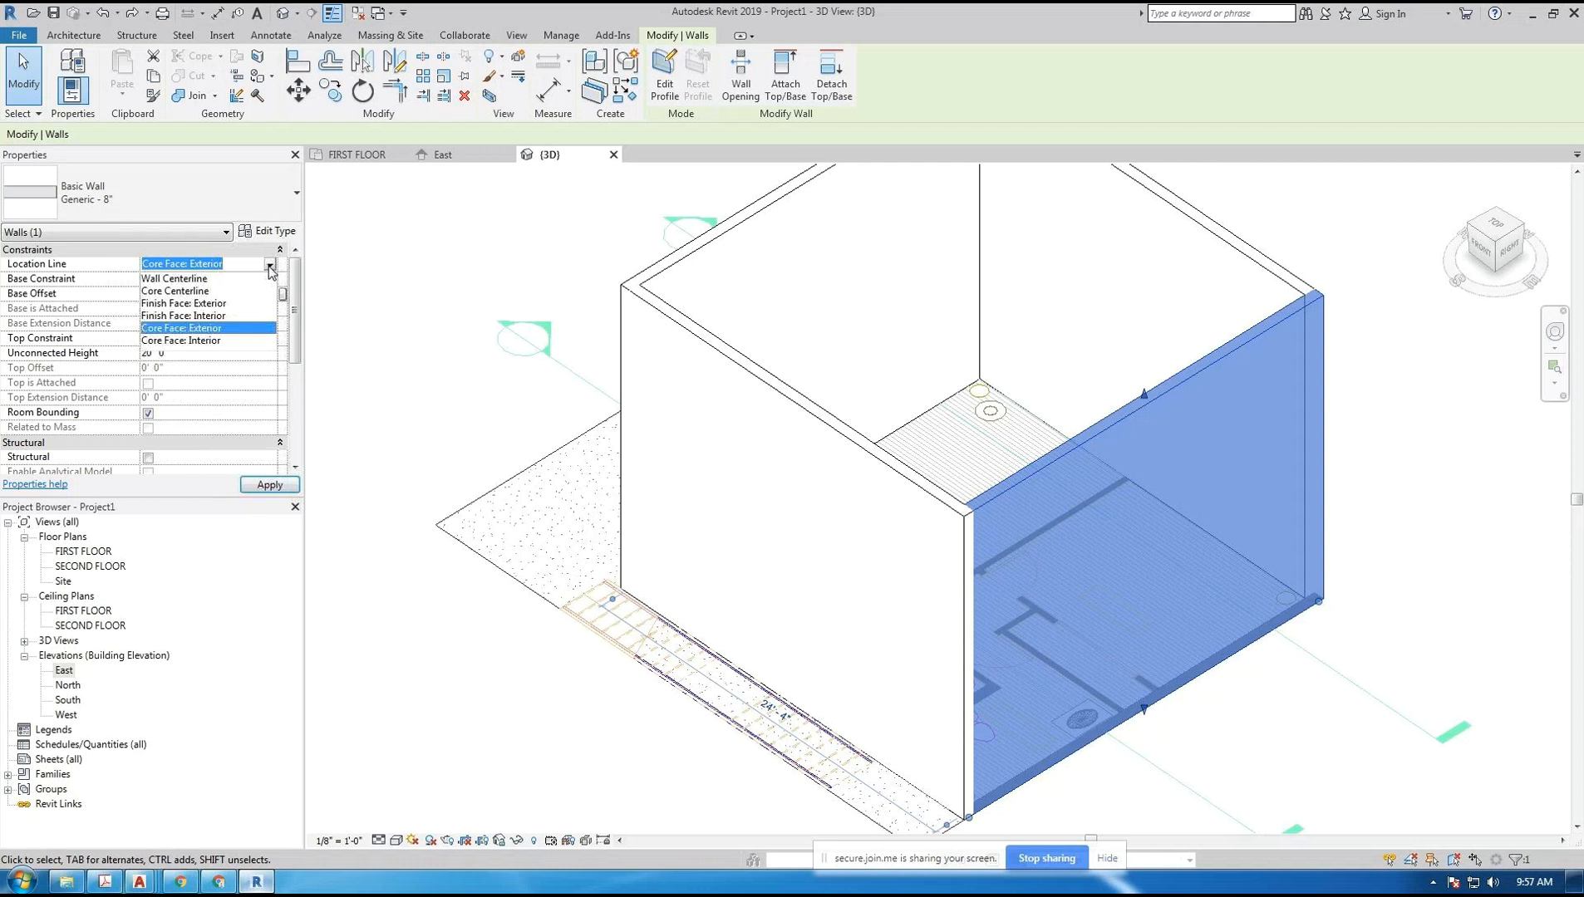
pyautogui.click(270, 265)
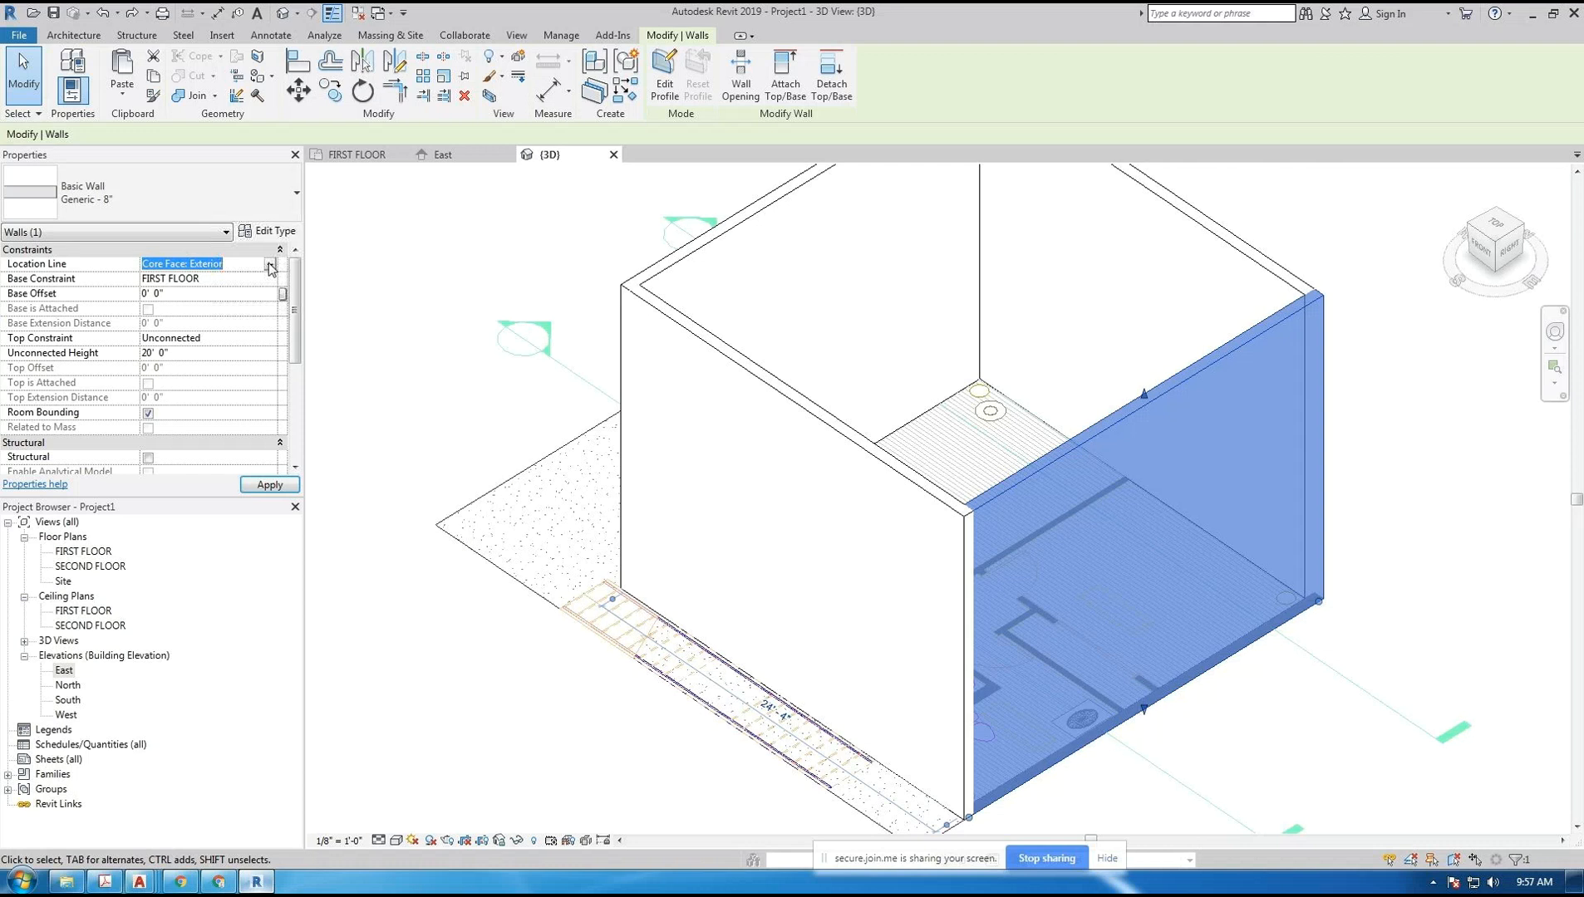
pyautogui.click(270, 265)
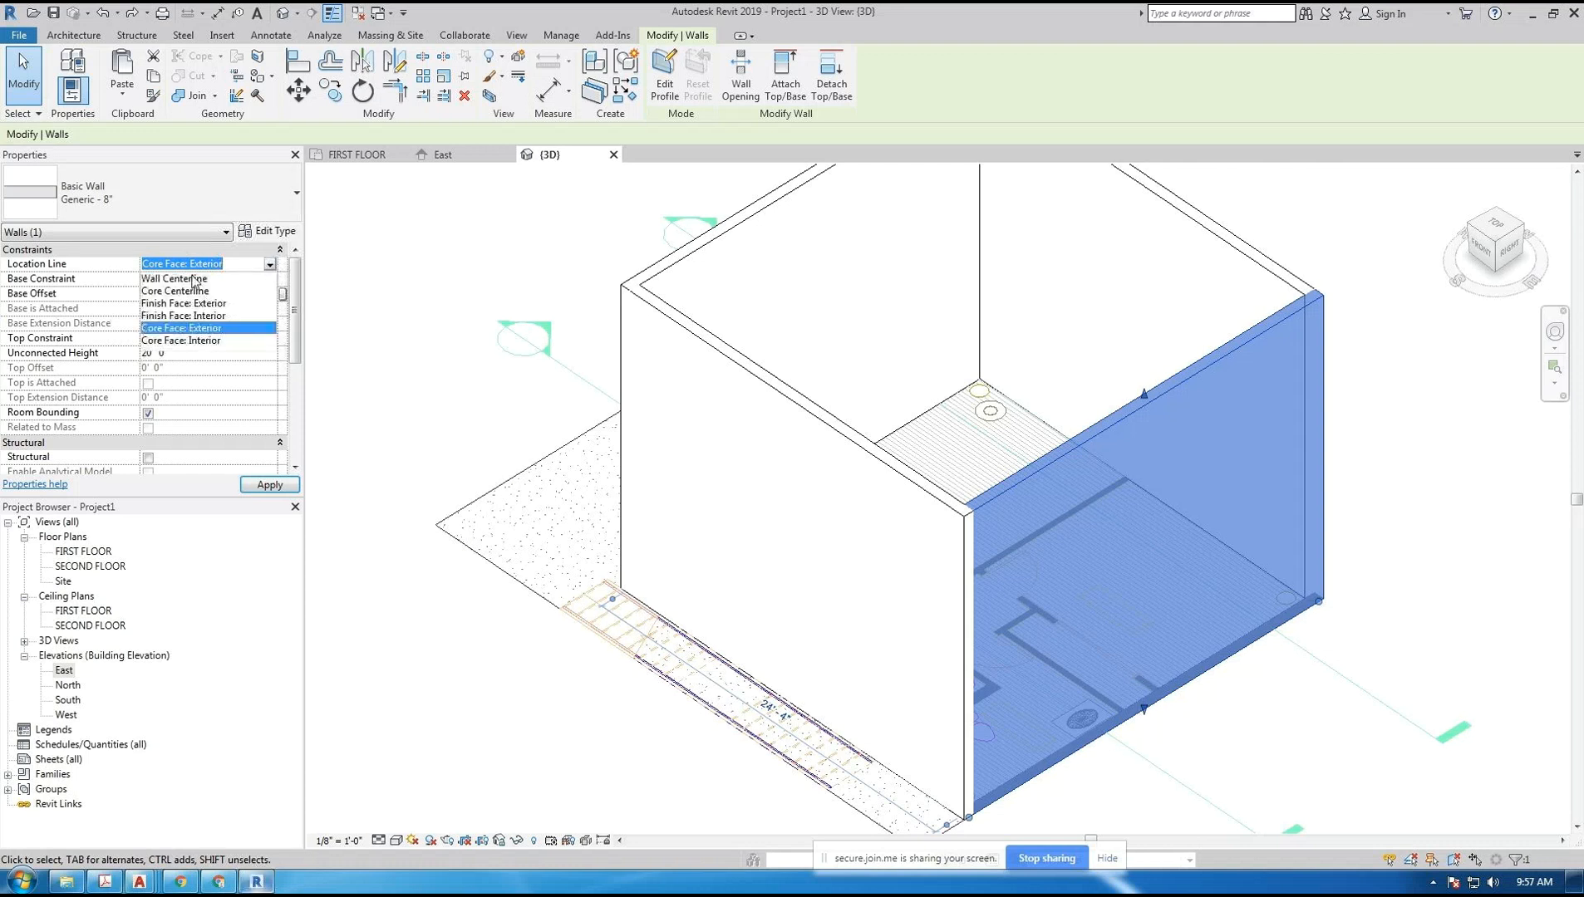
pyautogui.click(270, 265)
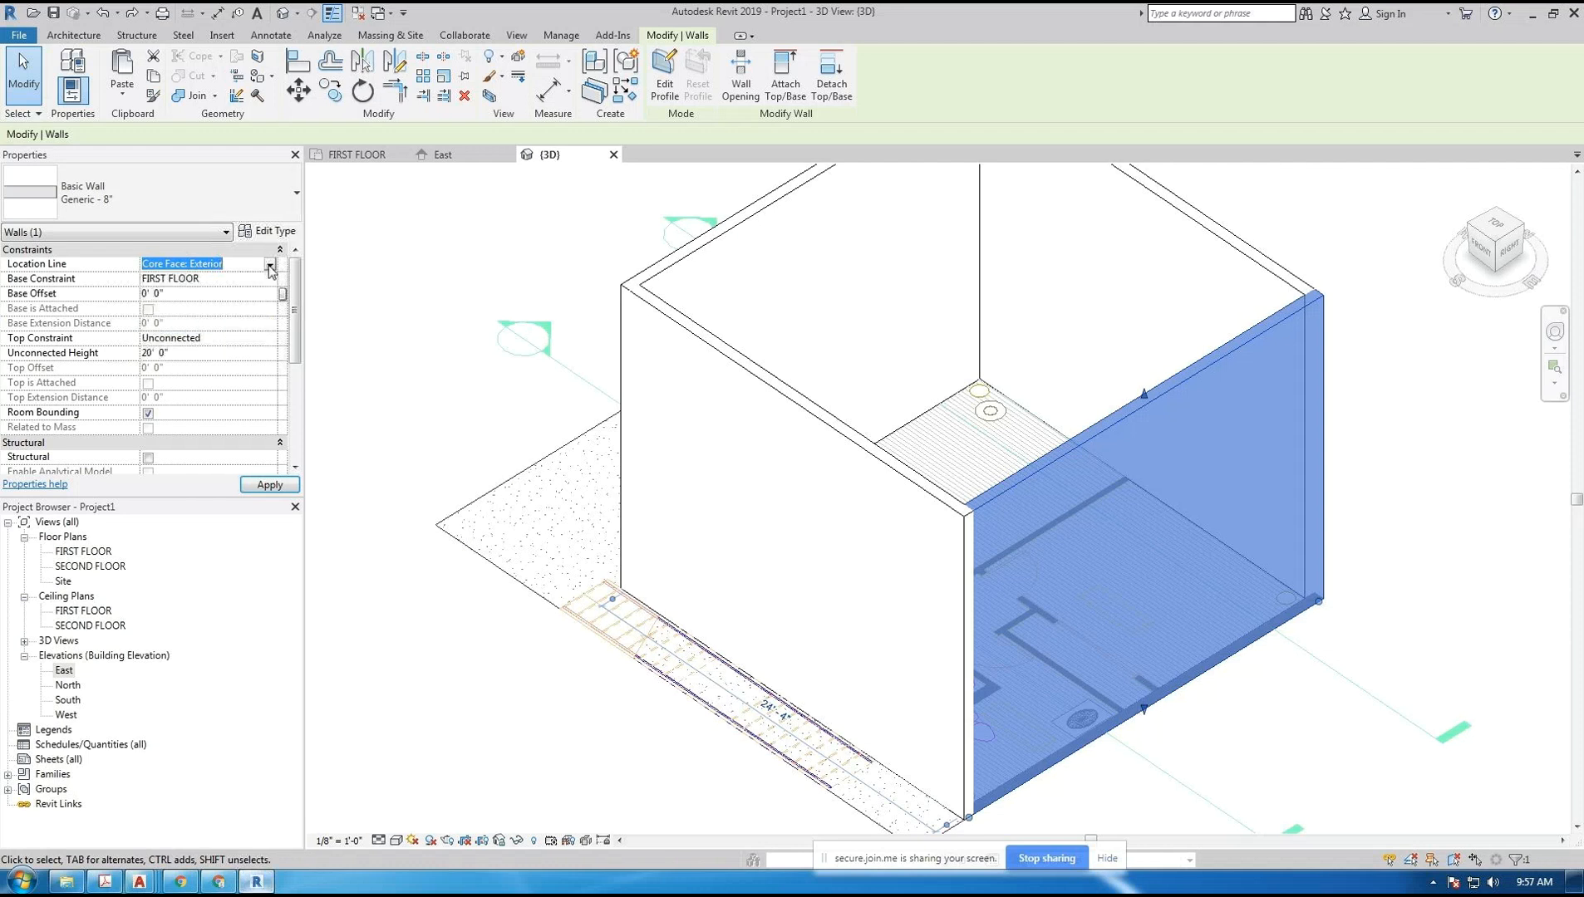
pyautogui.click(394, 270)
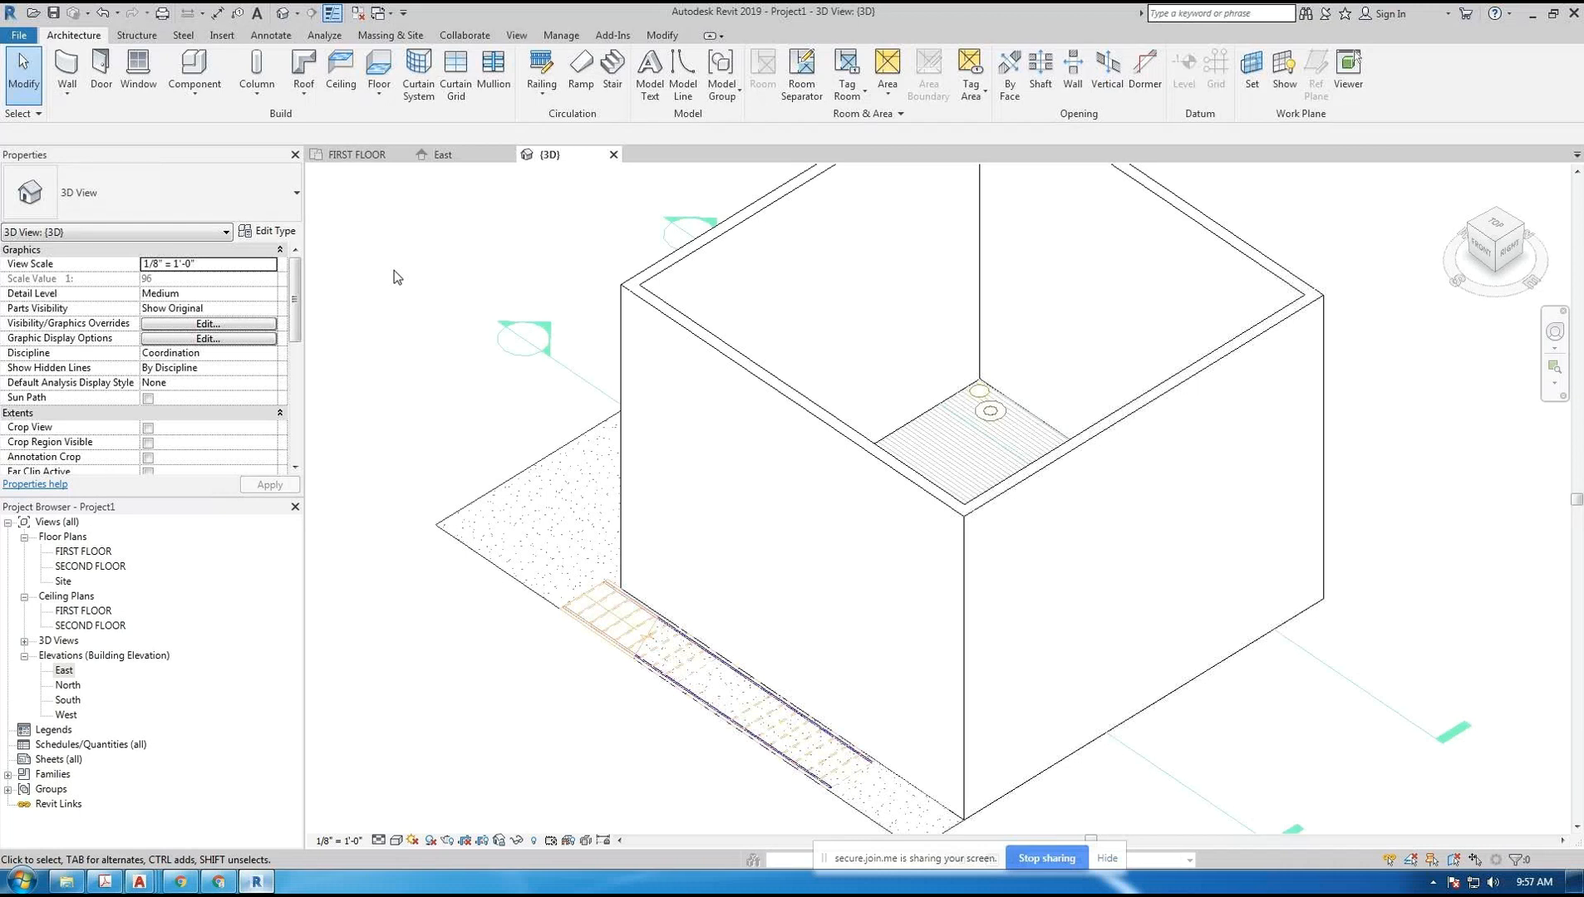
pyautogui.click(1143, 412)
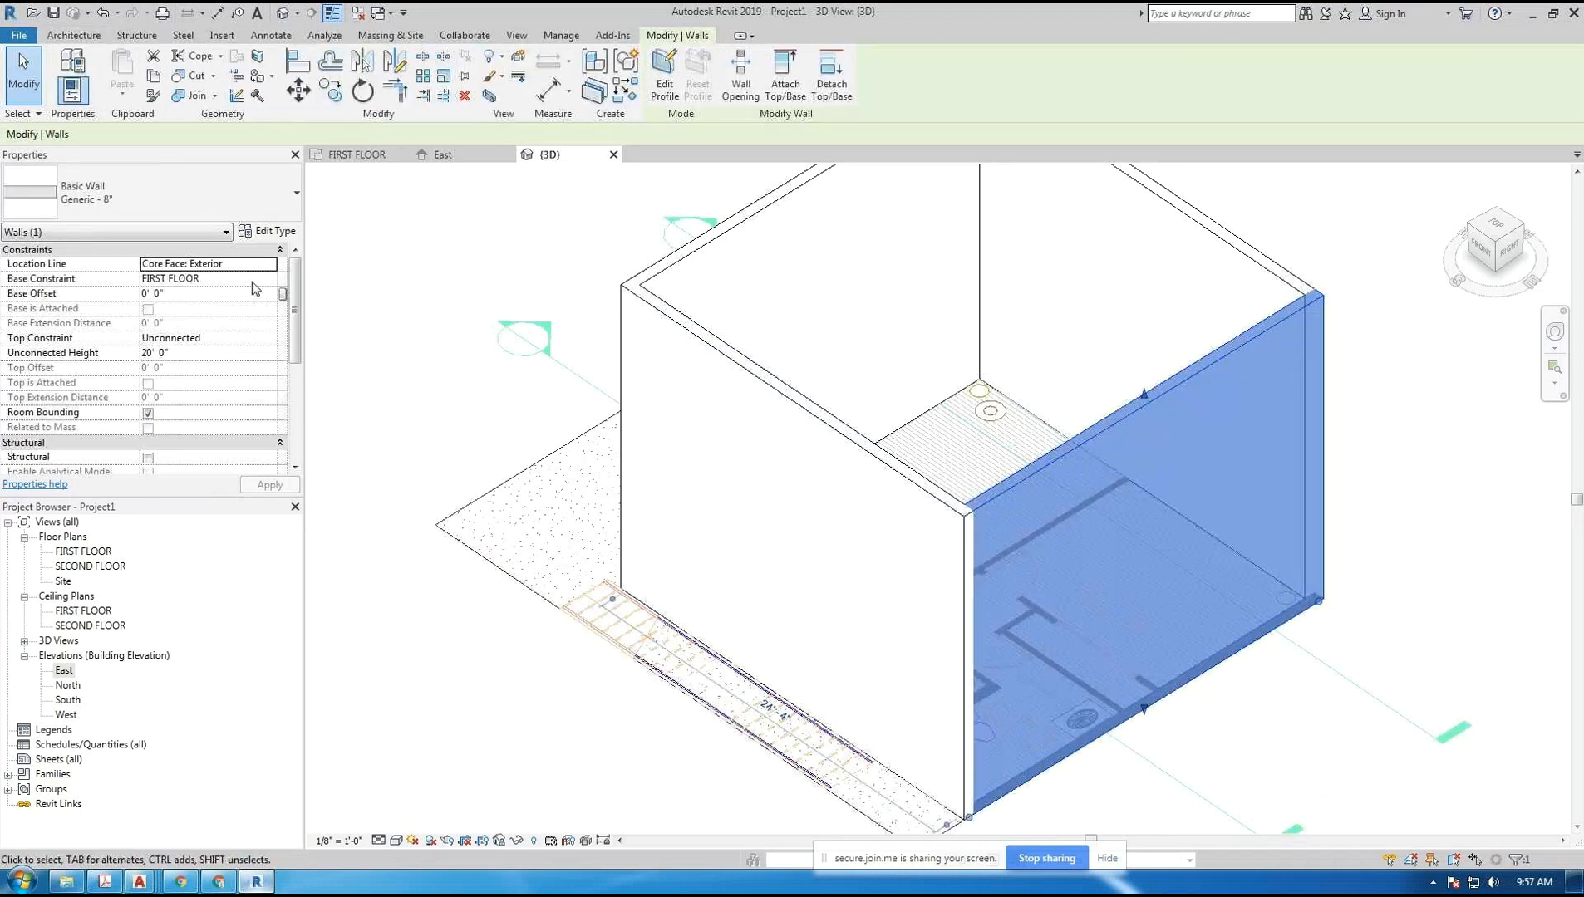
pyautogui.click(271, 264)
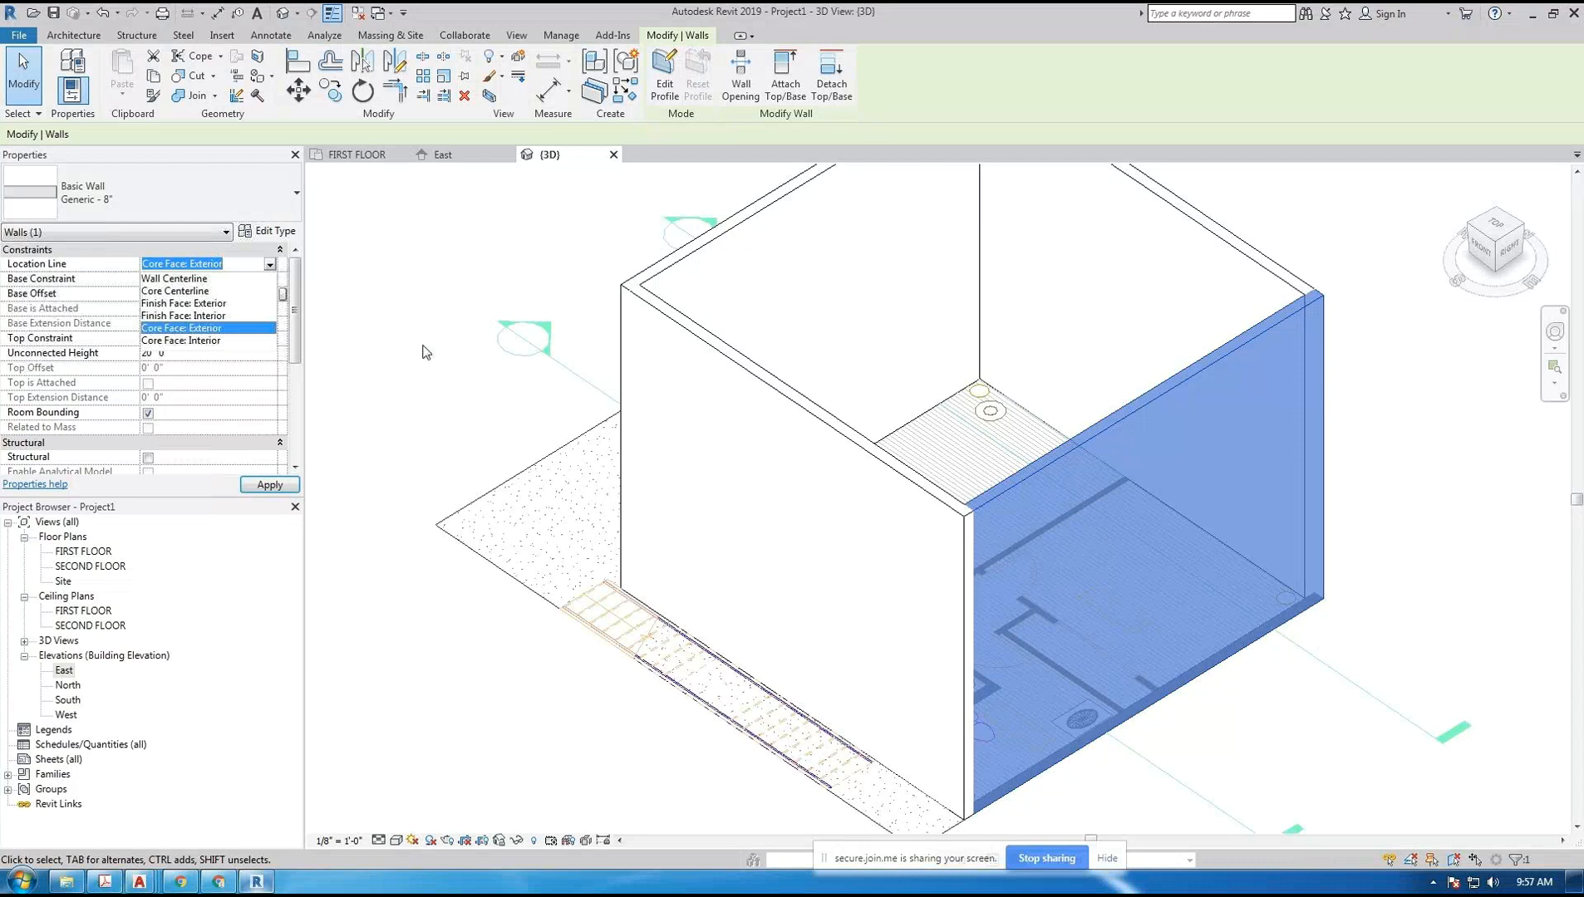
pyautogui.click(207, 236)
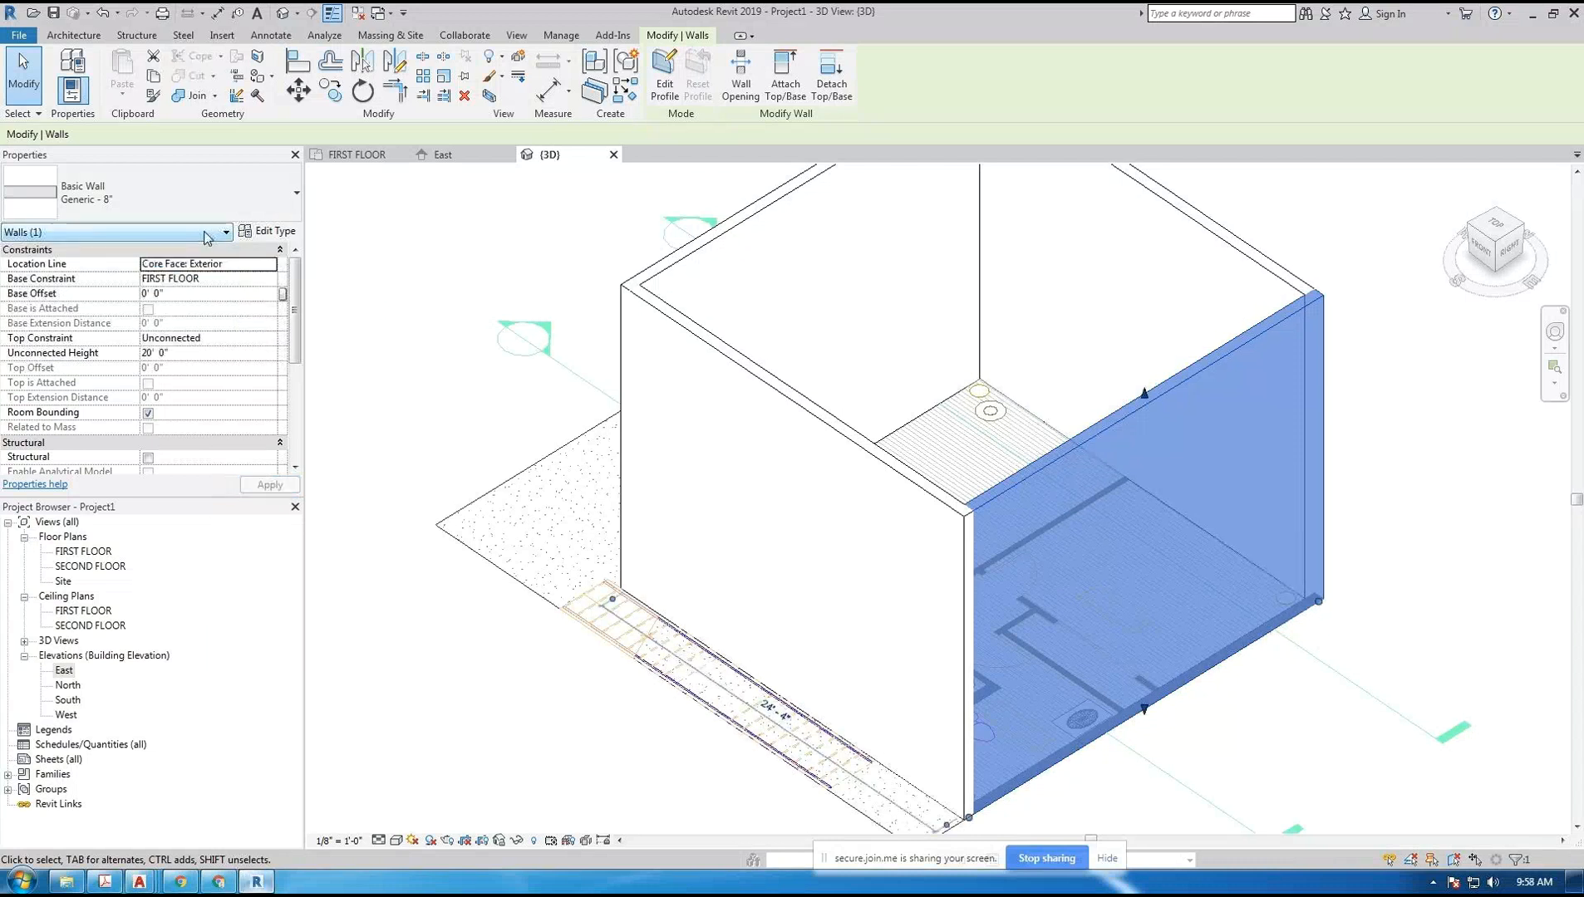
# - Change the selected exterior wall's Base Constraint to SECOND FLOOR and apply it
pyautogui.click(220, 279)
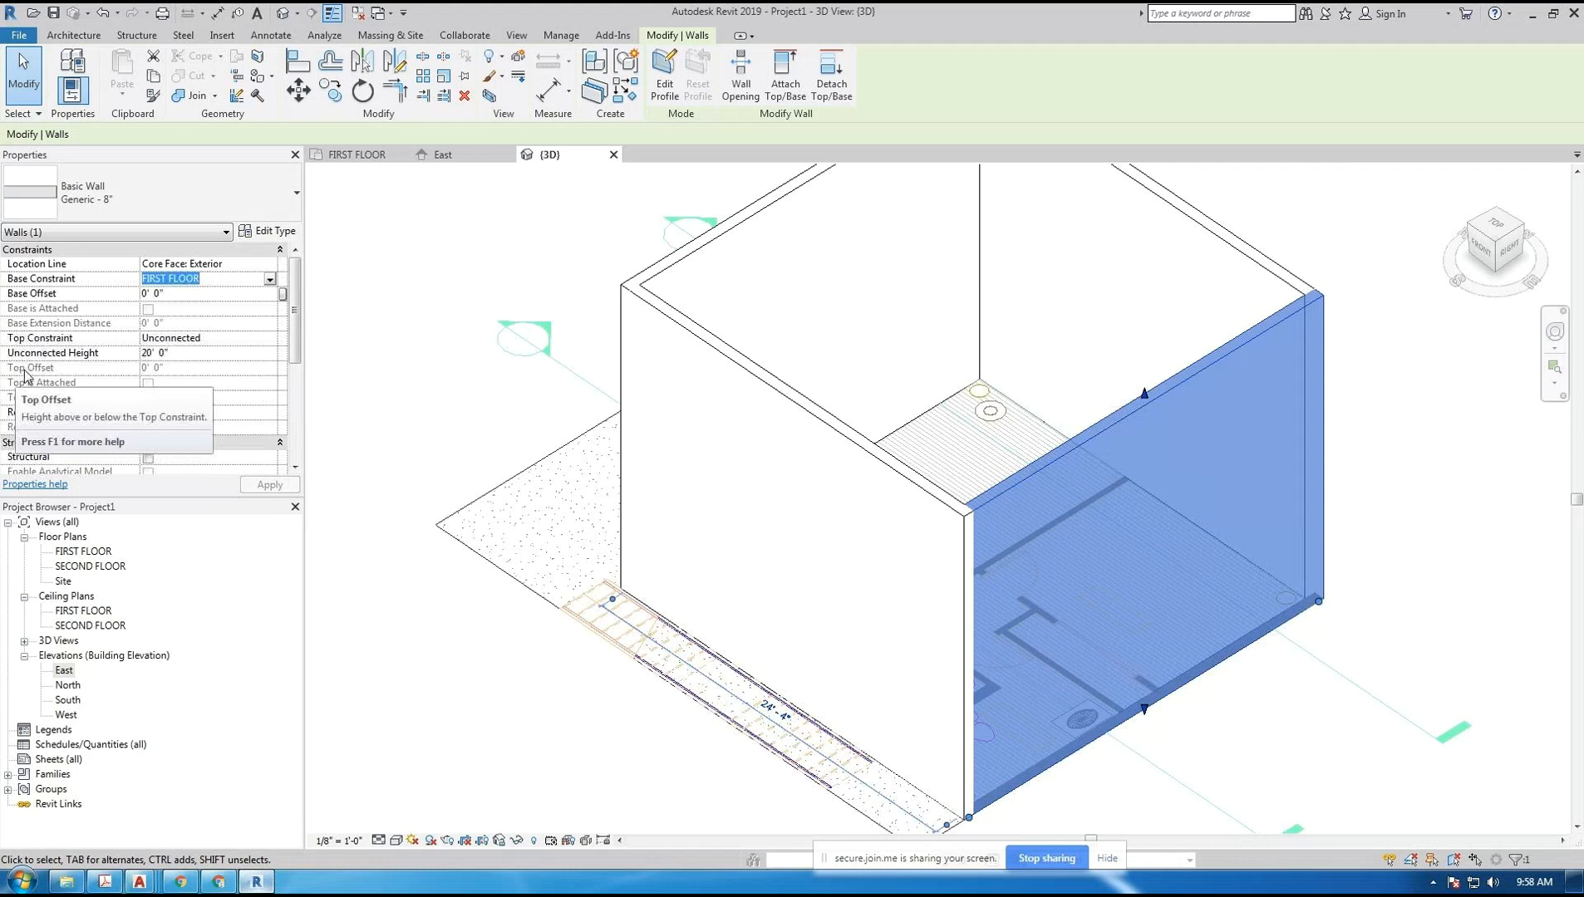
pyautogui.click(218, 285)
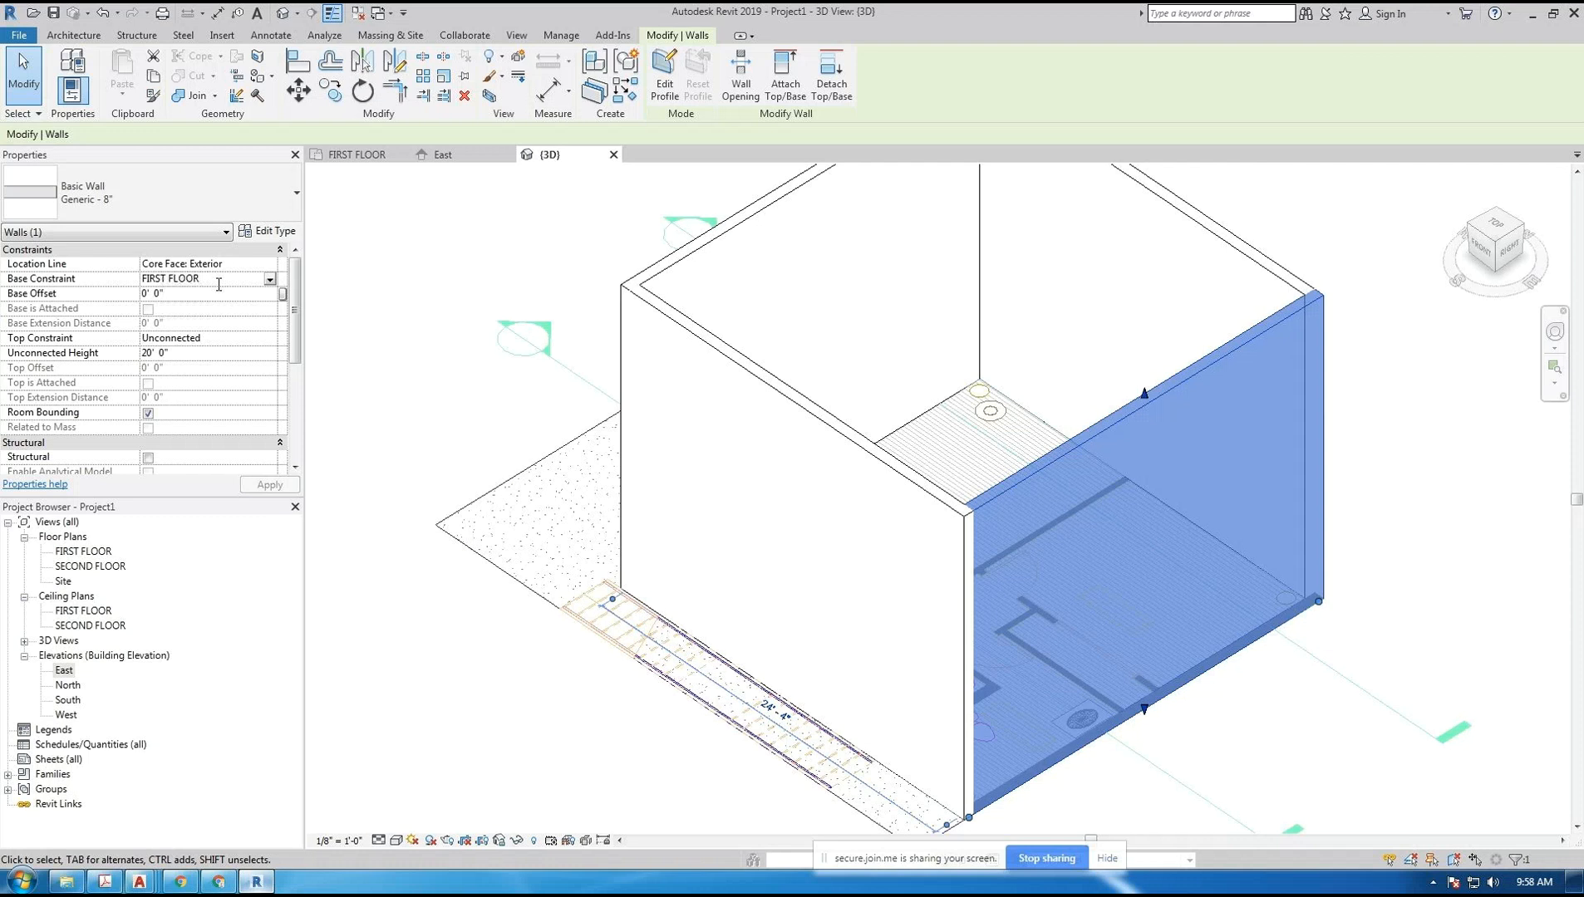
pyautogui.moveTo(212, 281); pyautogui.dragTo(133, 278)
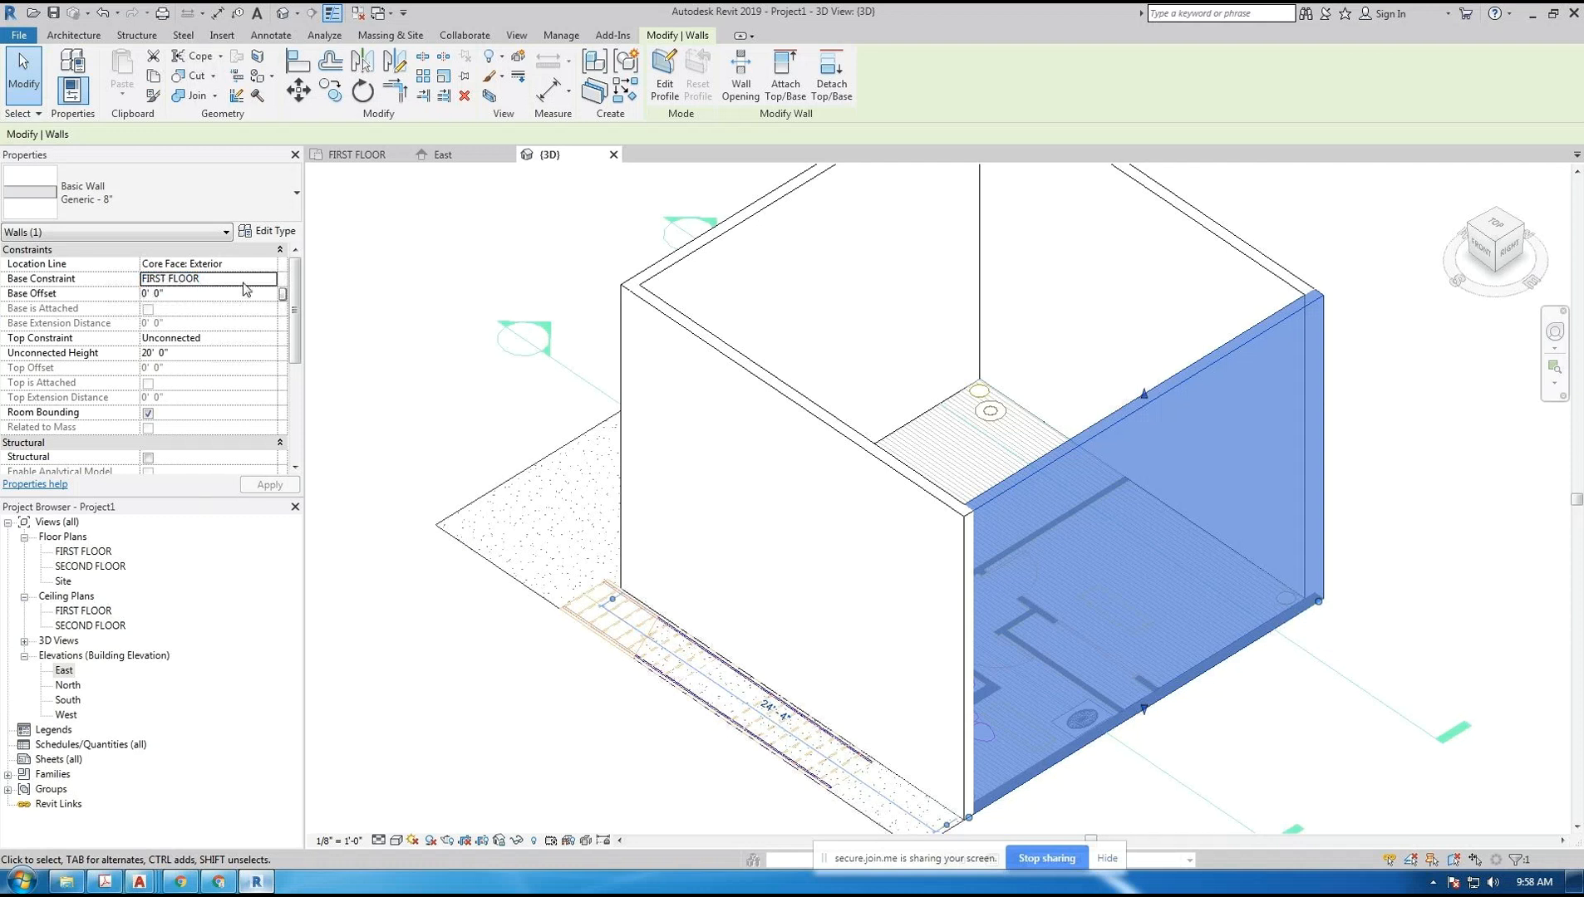
pyautogui.click(219, 280)
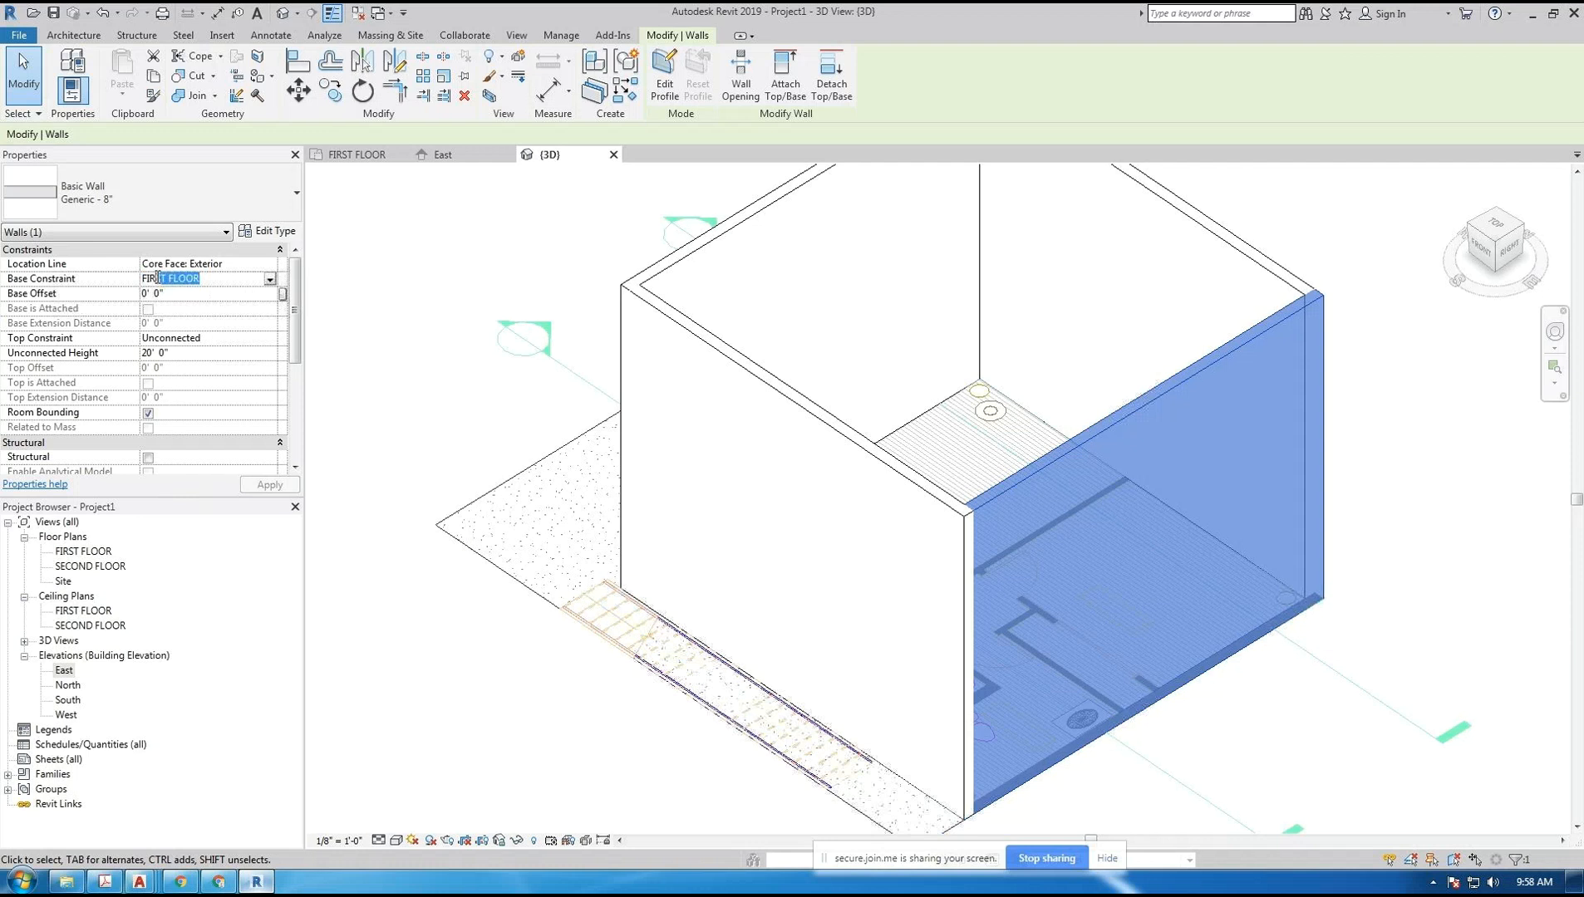
pyautogui.click(269, 279)
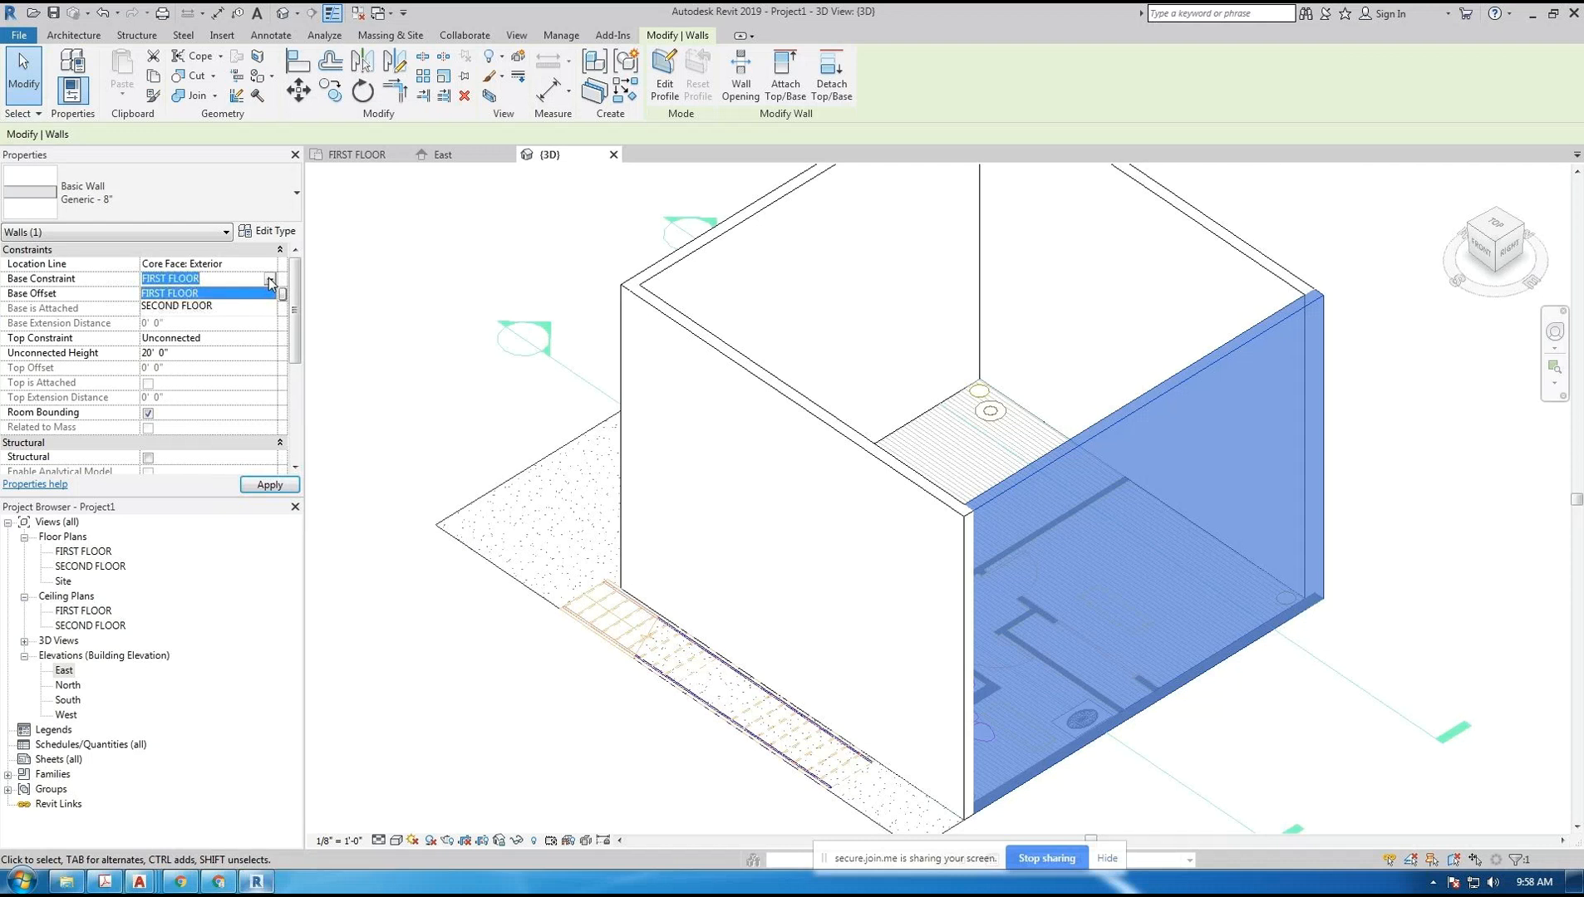
pyautogui.click(178, 305)
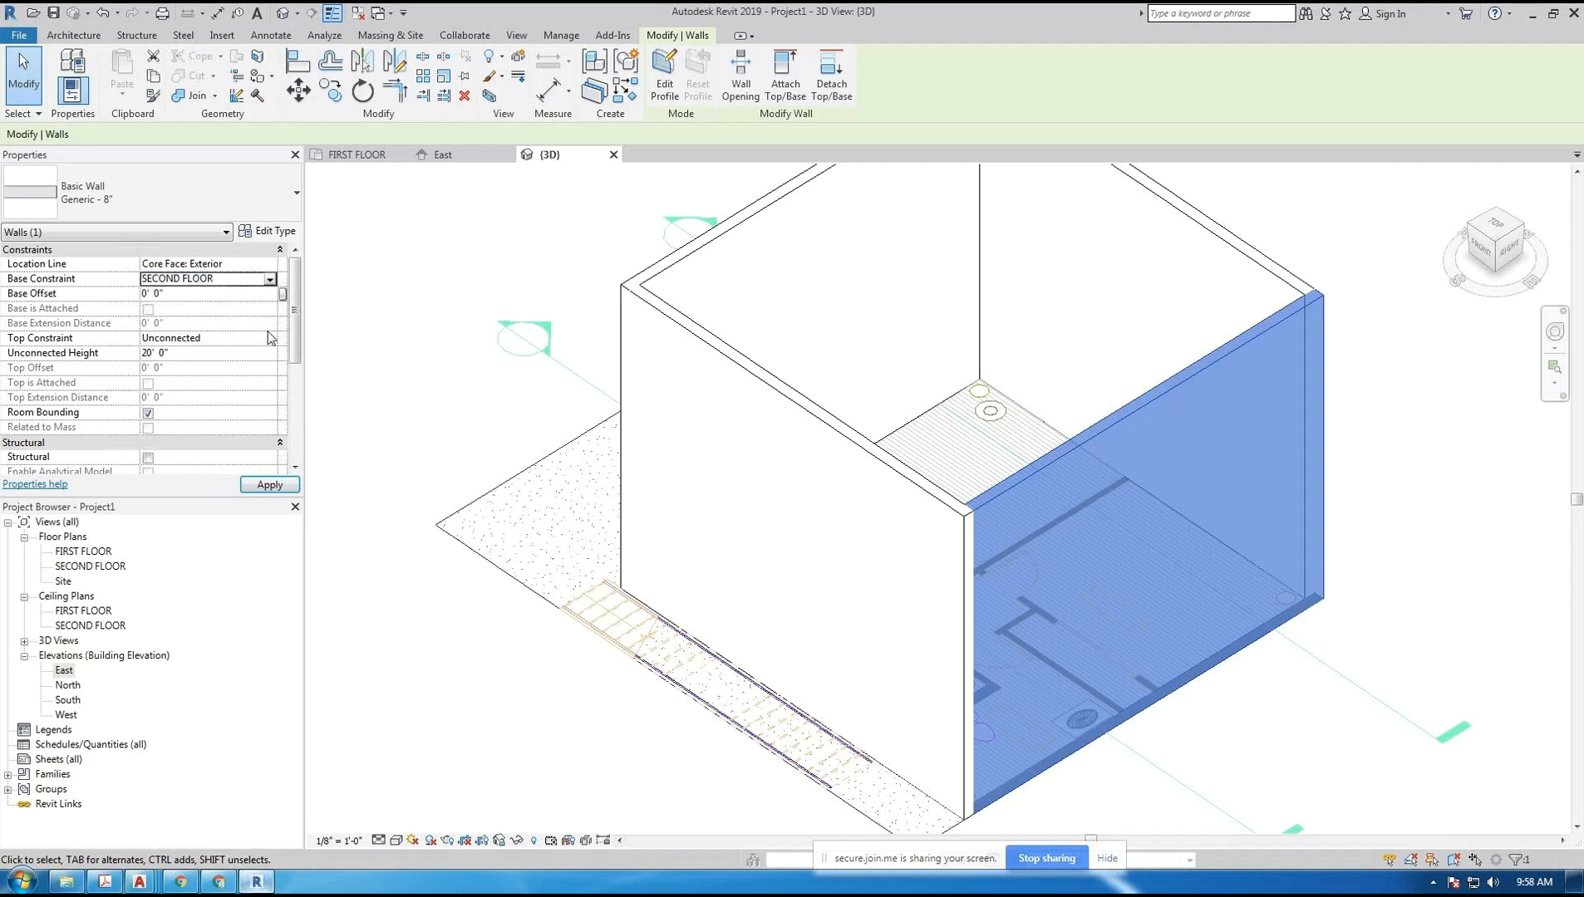
pyautogui.click(270, 485)
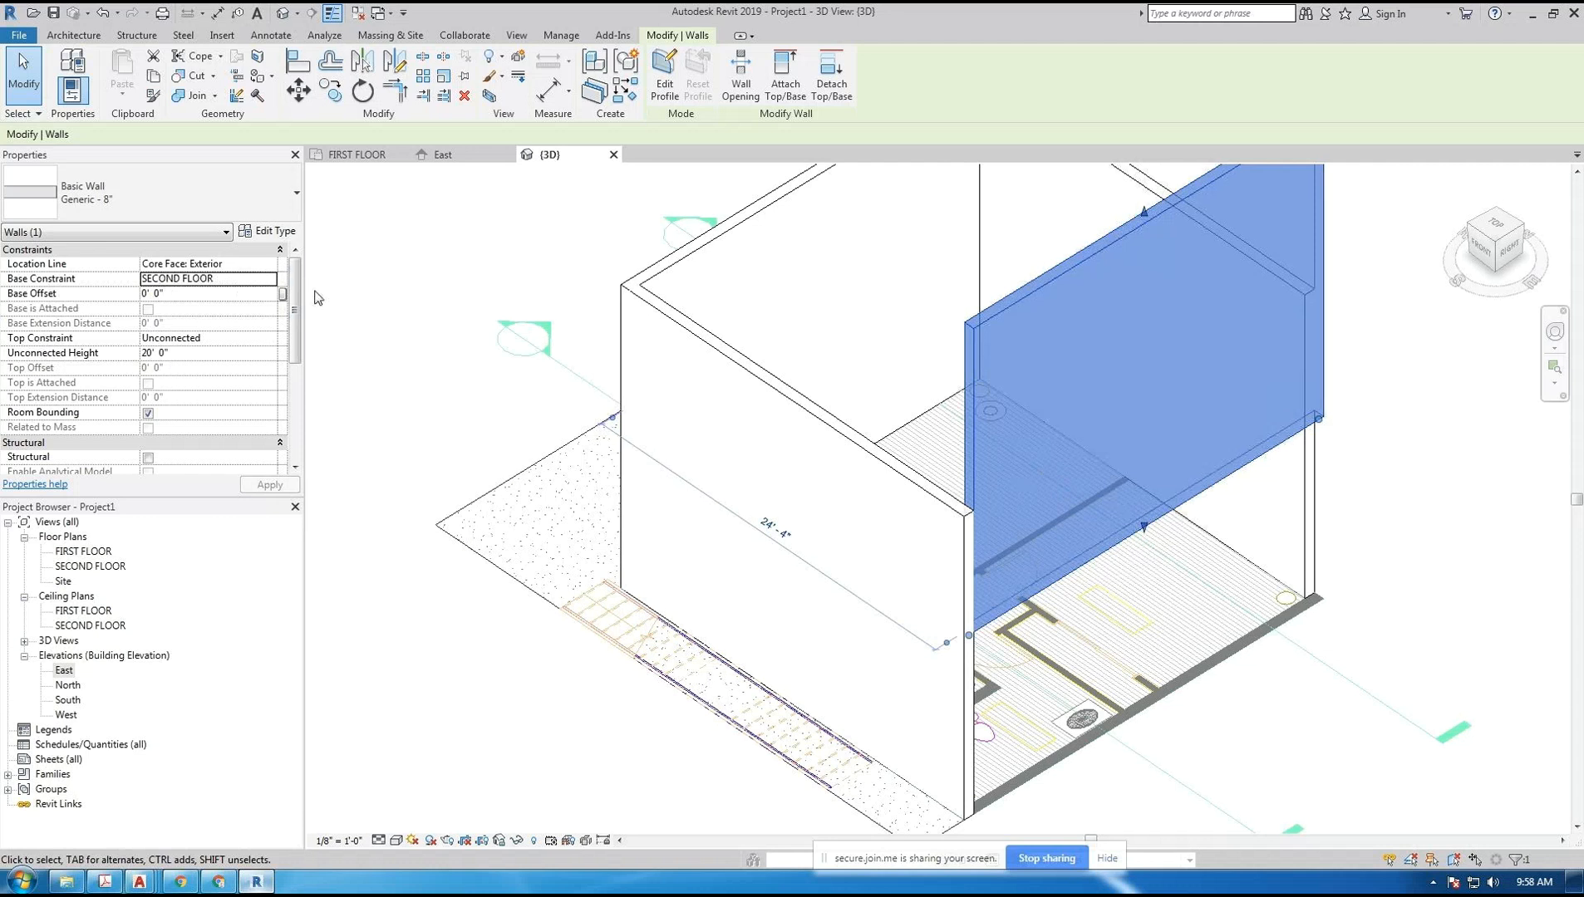
# - Return the same wall's Base Constraint to FIRST FLOOR, then select the adjoining exterior walls in turn and clear the selection
pyautogui.click(270, 278)
pyautogui.click(170, 292)
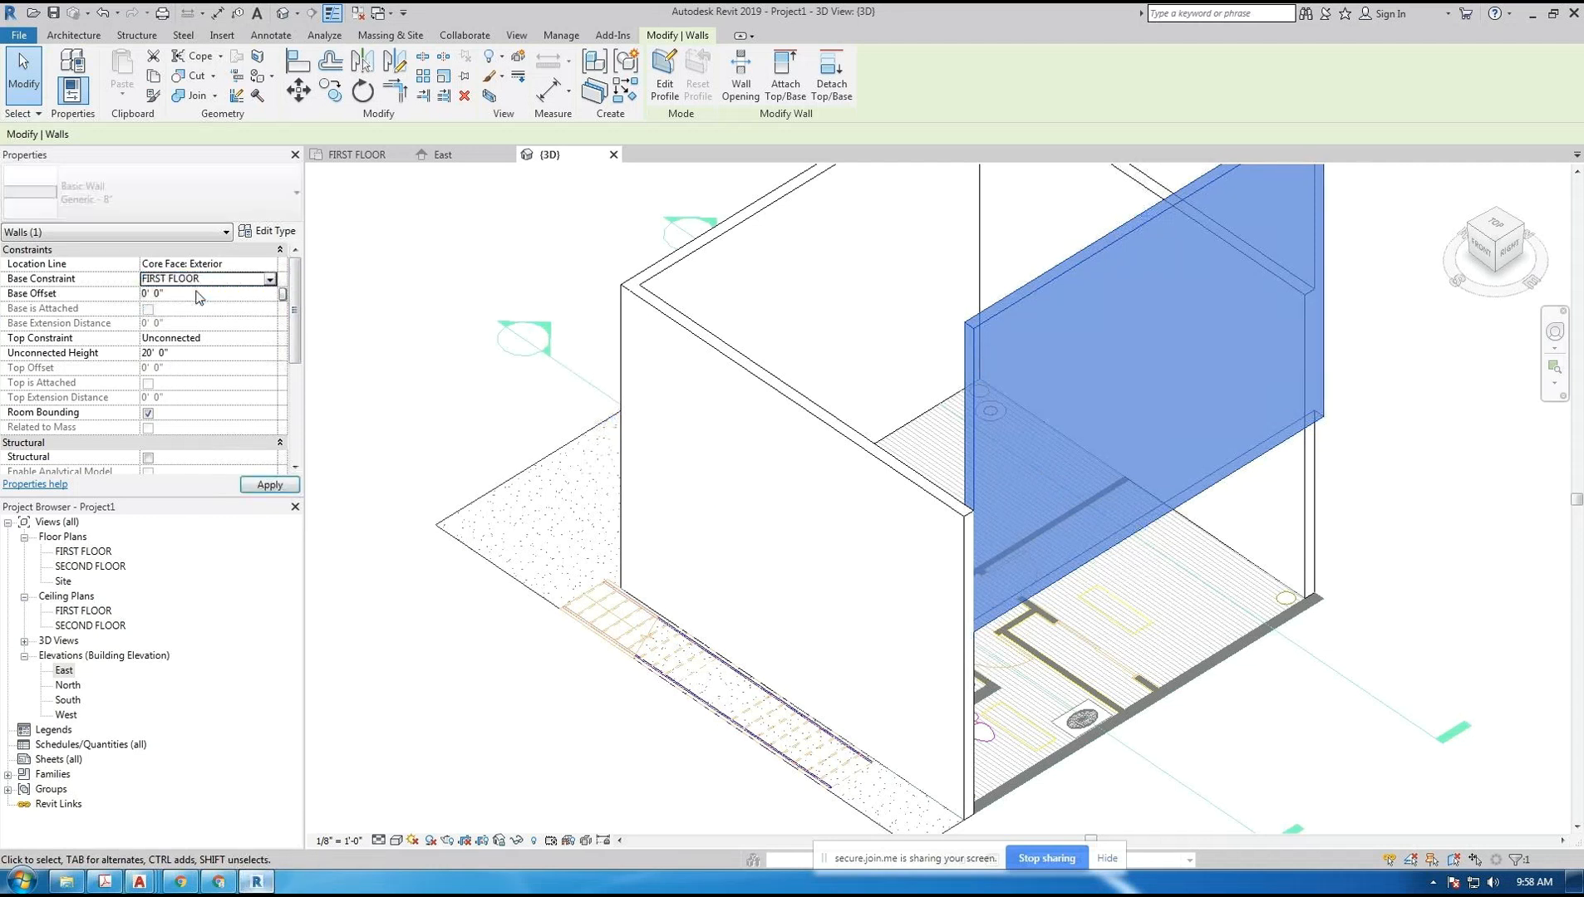
pyautogui.click(268, 485)
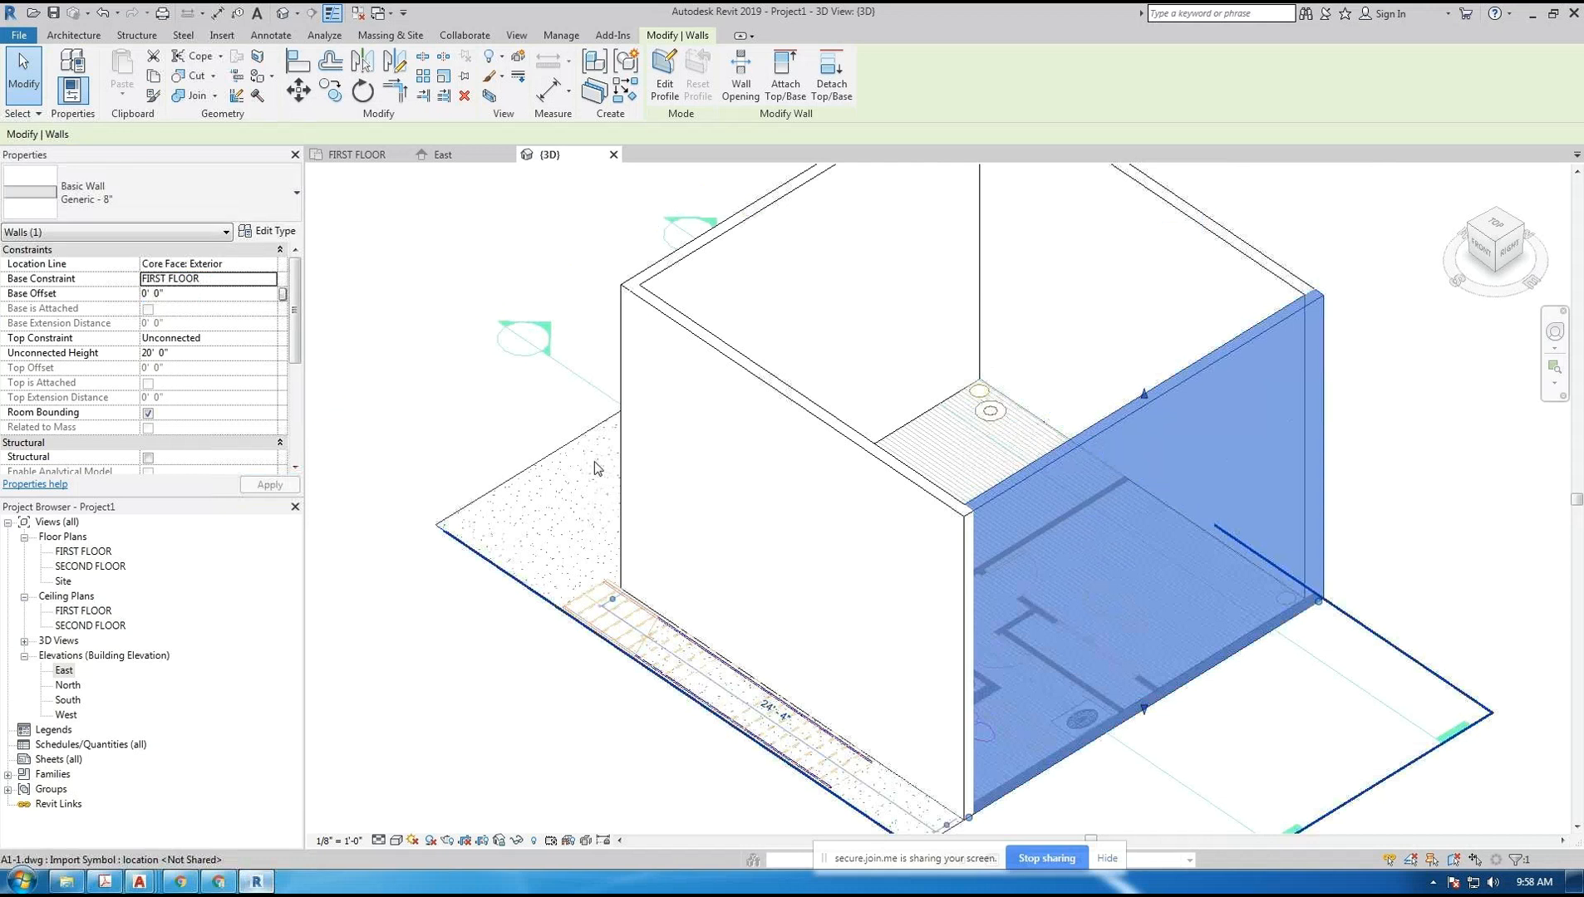
pyautogui.click(909, 481)
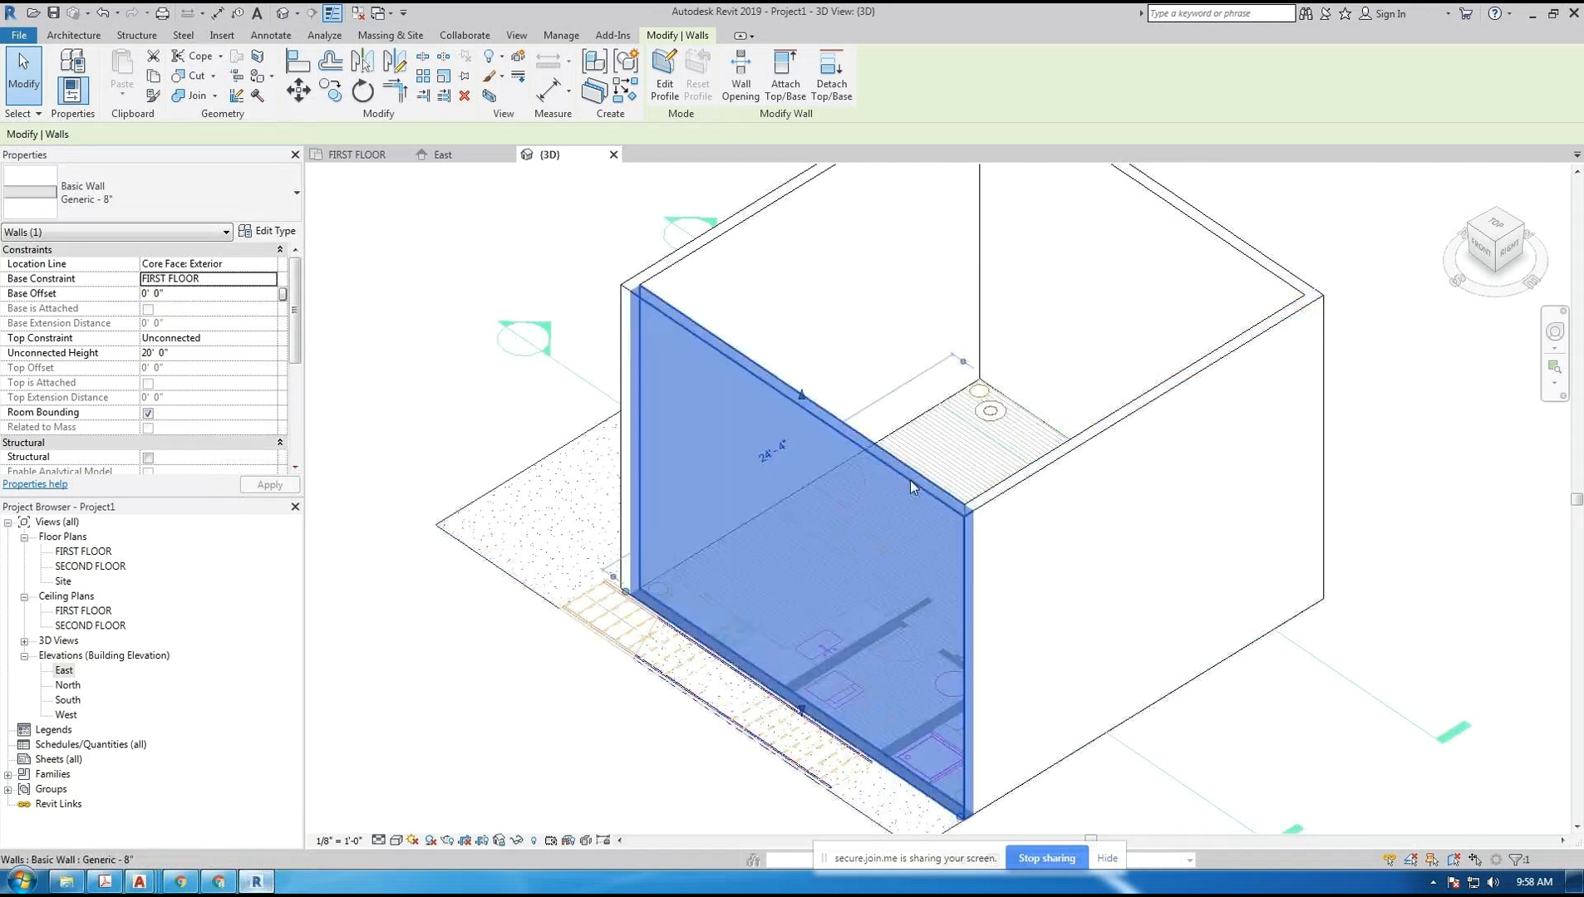
pyautogui.click(768, 205)
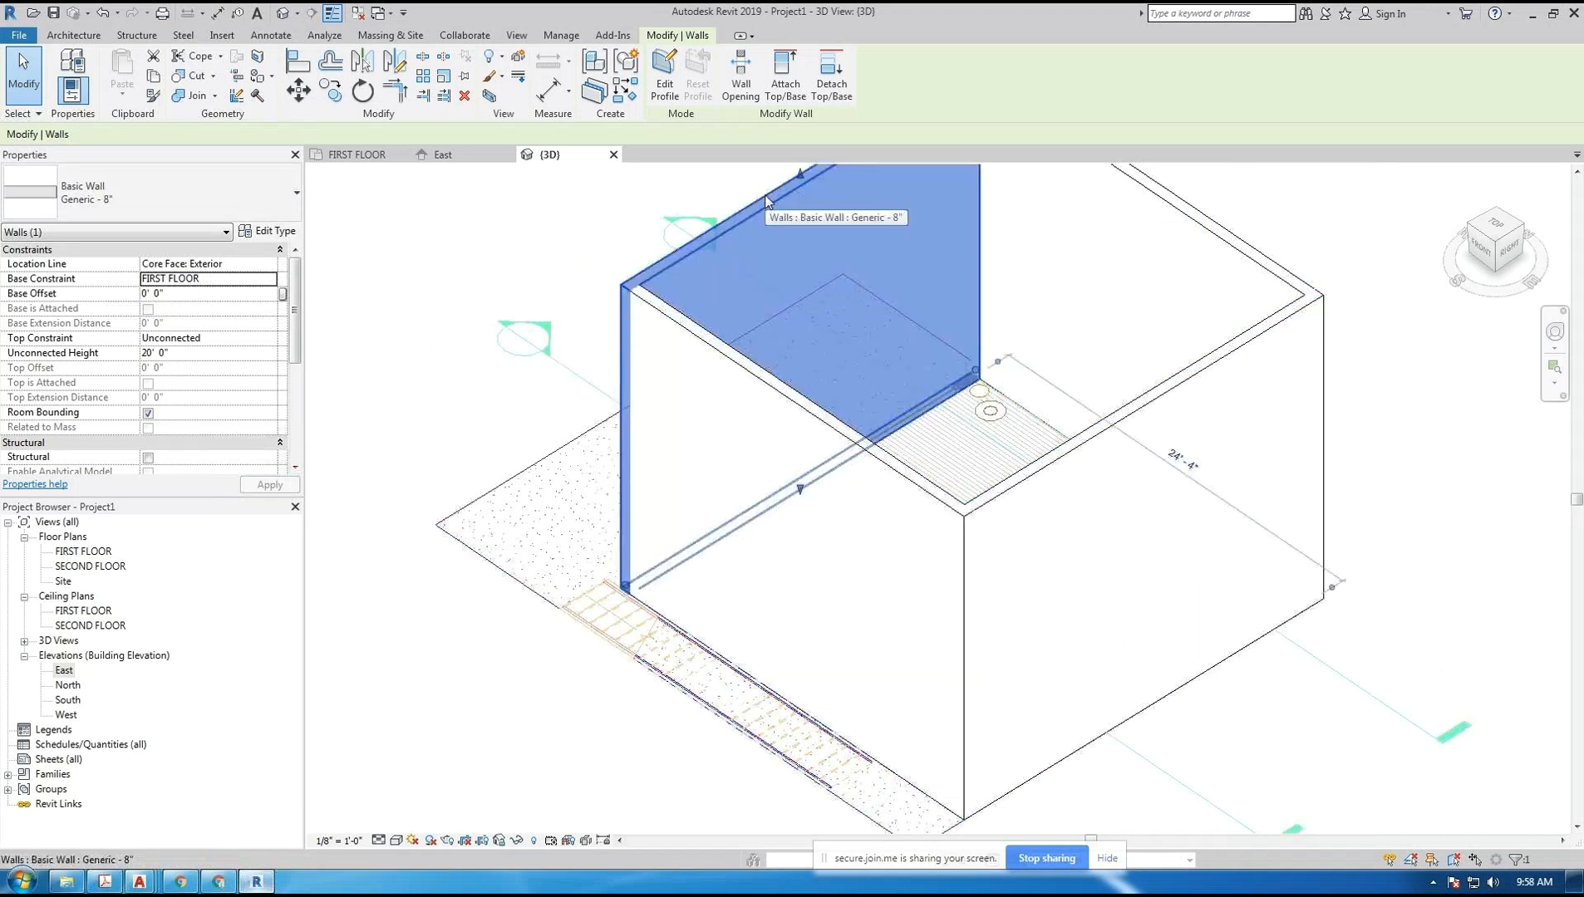
pyautogui.click(585, 231)
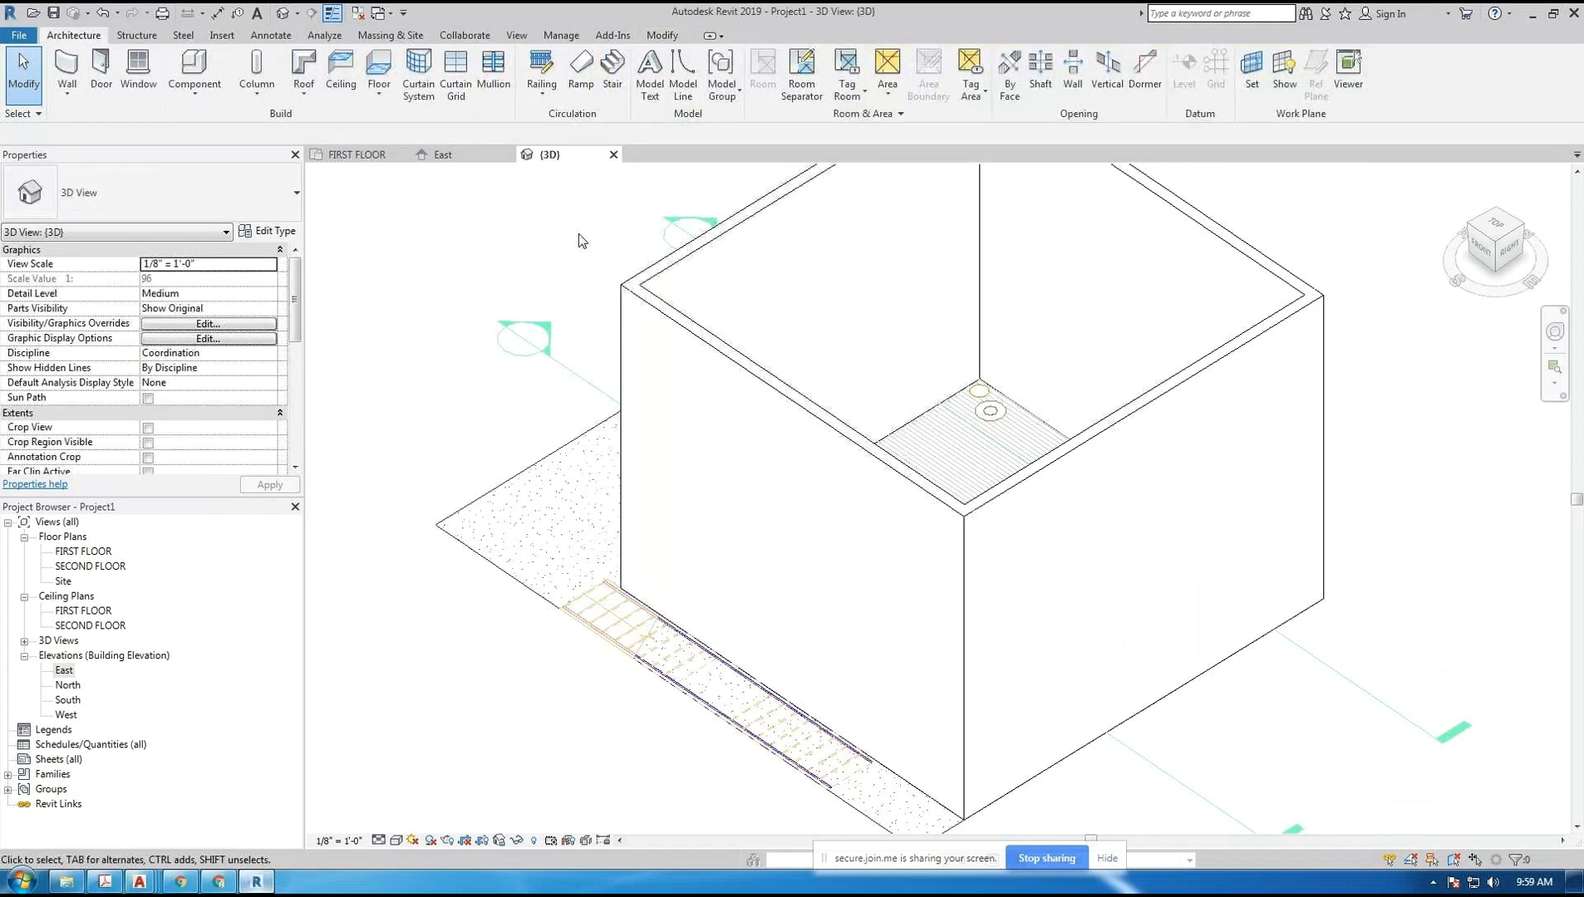
# - Stretch the top of the exterior wall beside the entry paving to about 27' 5", then set its Unconnected Height to 20'
pyautogui.click(762, 387)
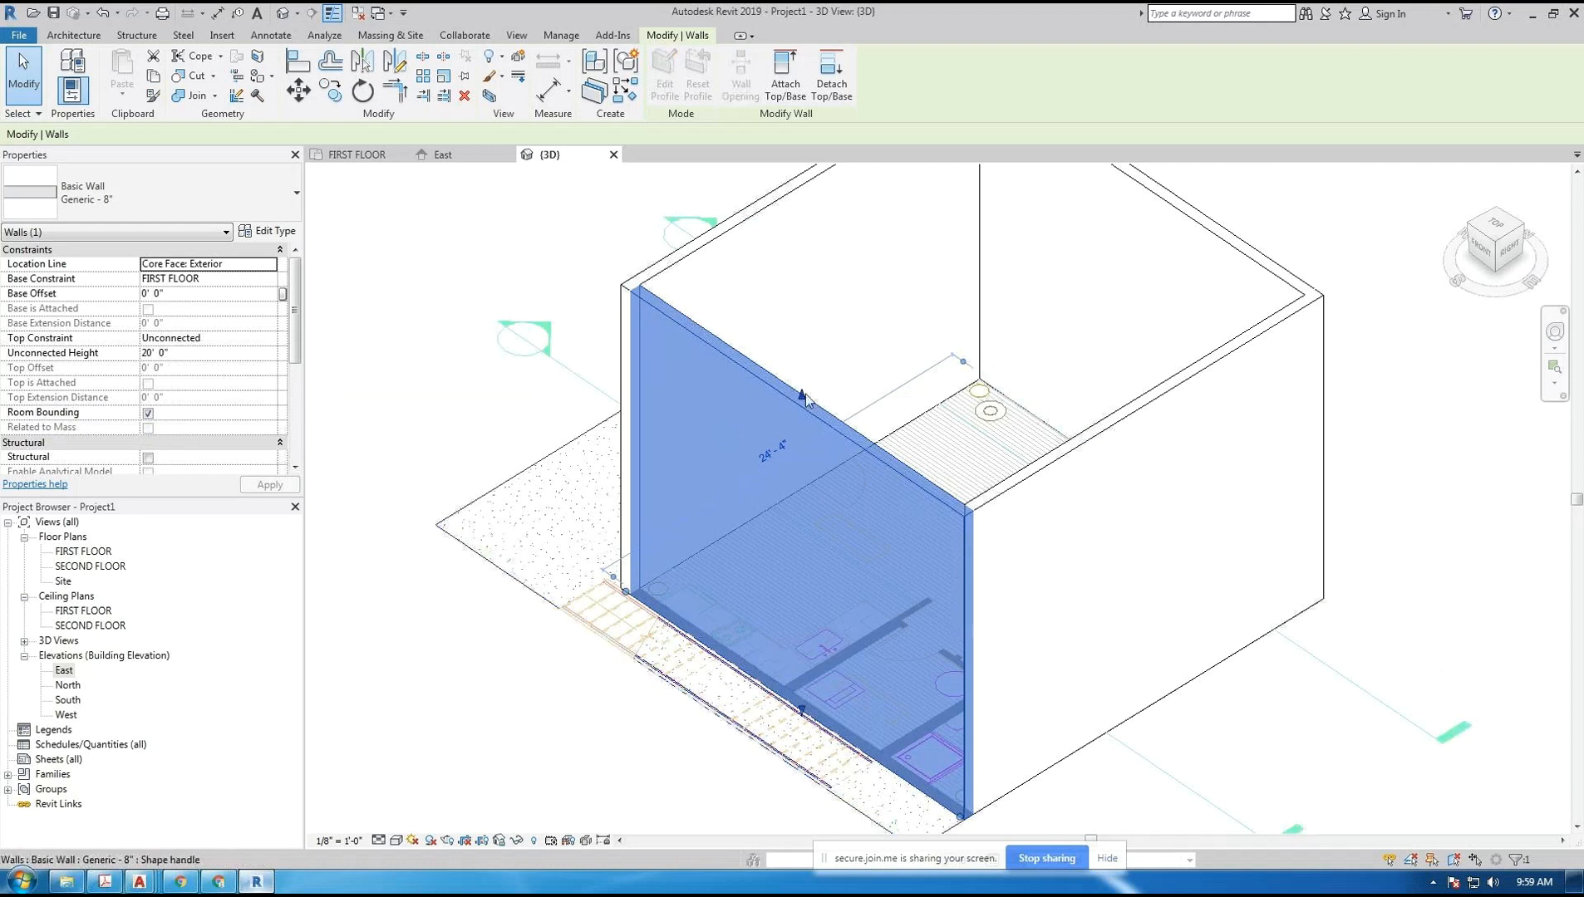
pyautogui.moveTo(804, 401); pyautogui.dragTo(800, 286)
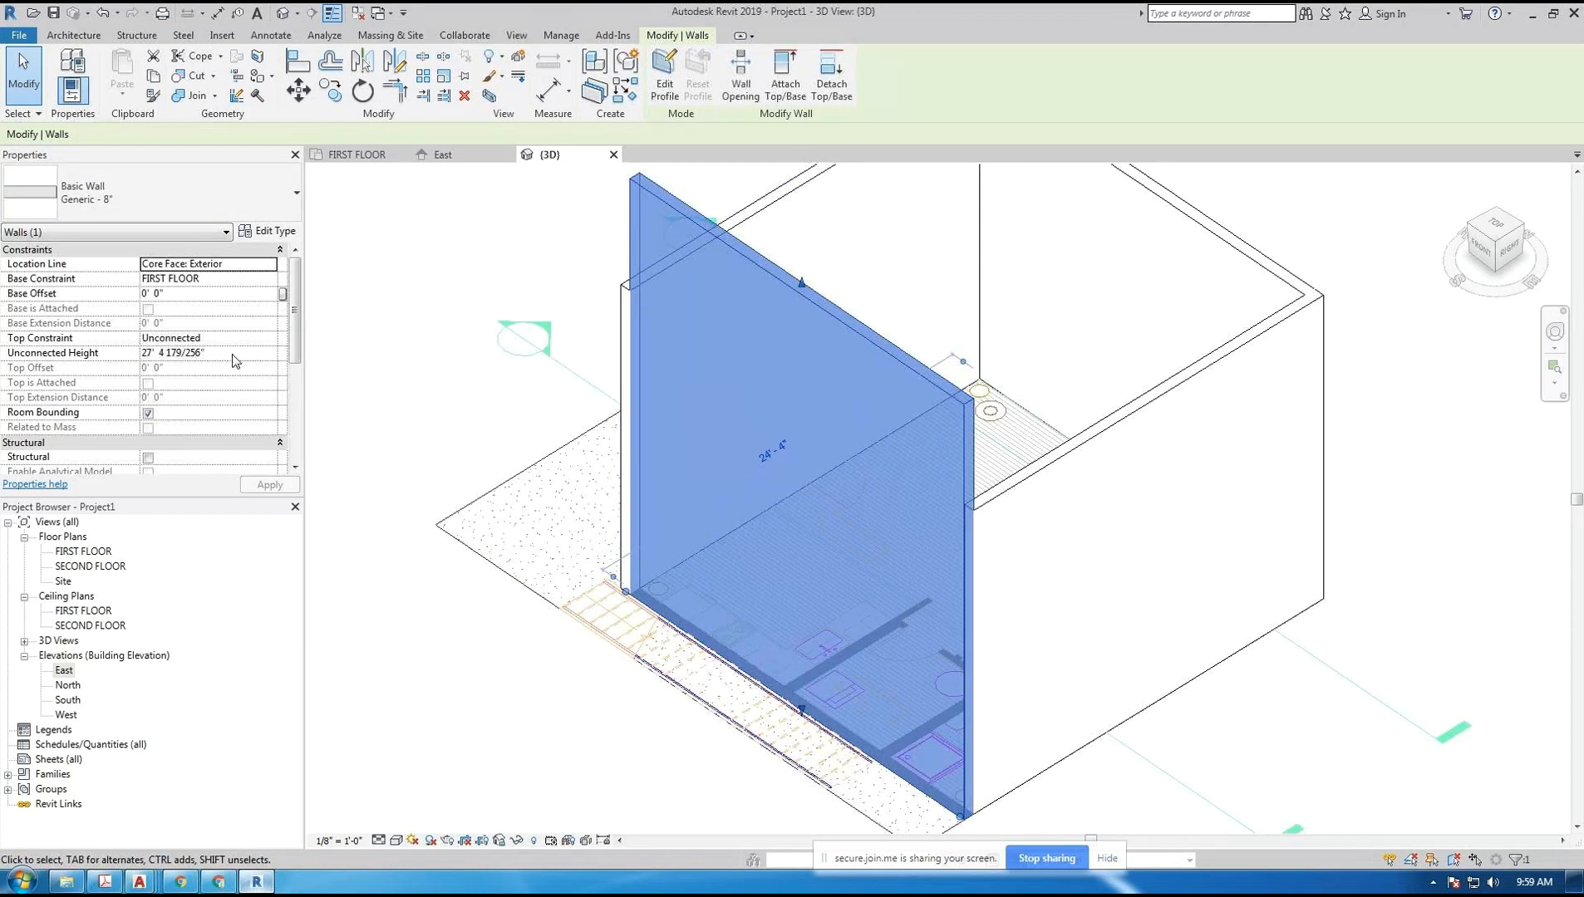
pyautogui.click(235, 354)
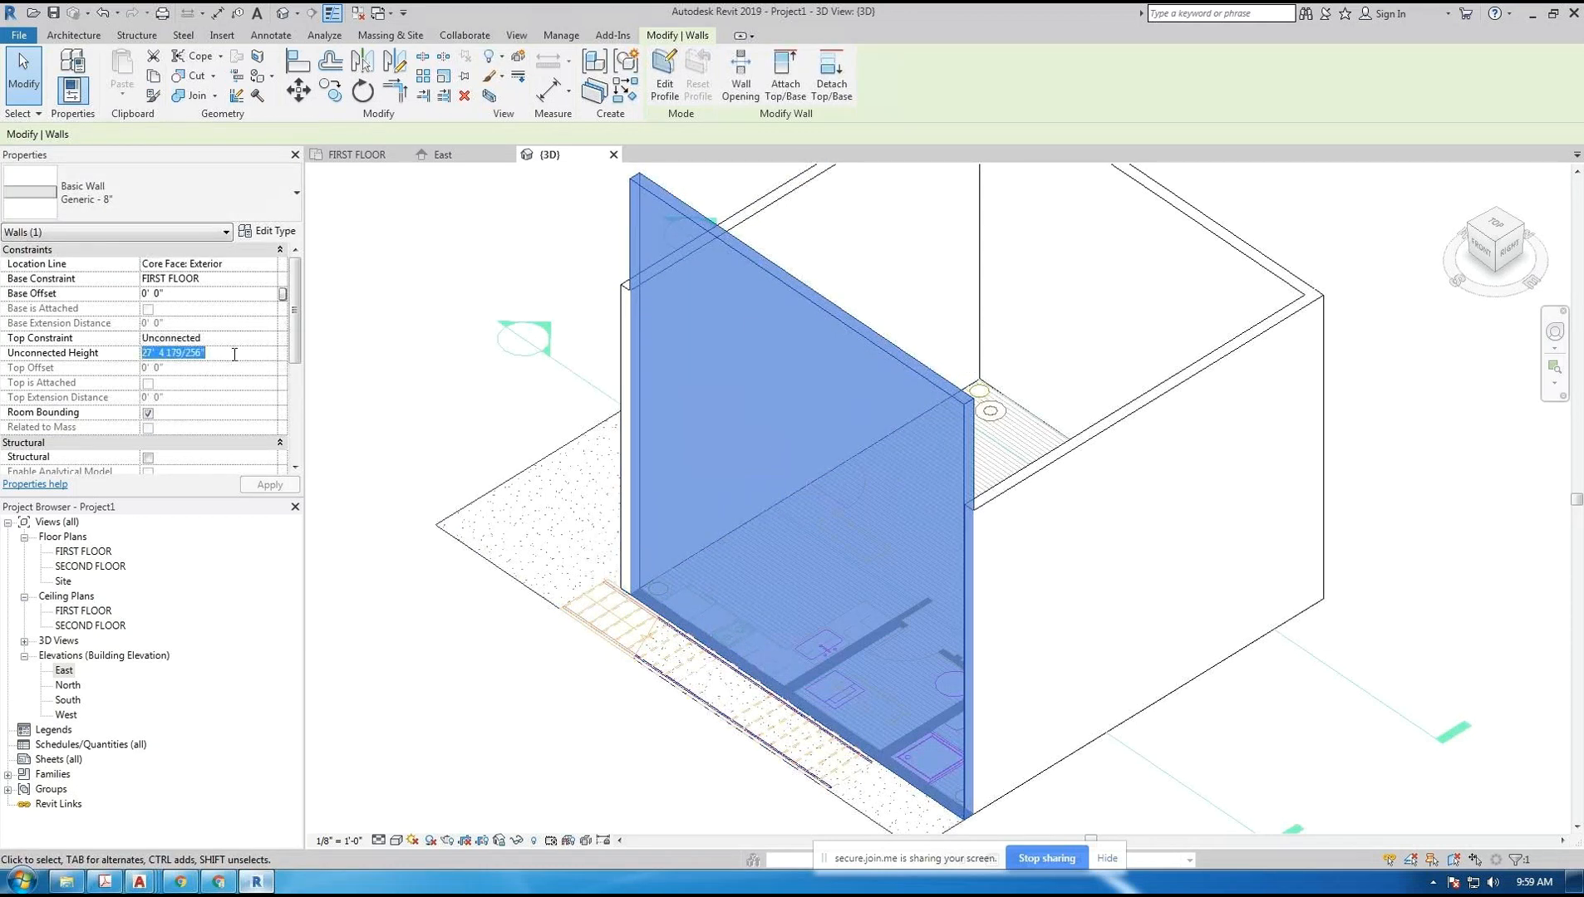
pyautogui.write('20')
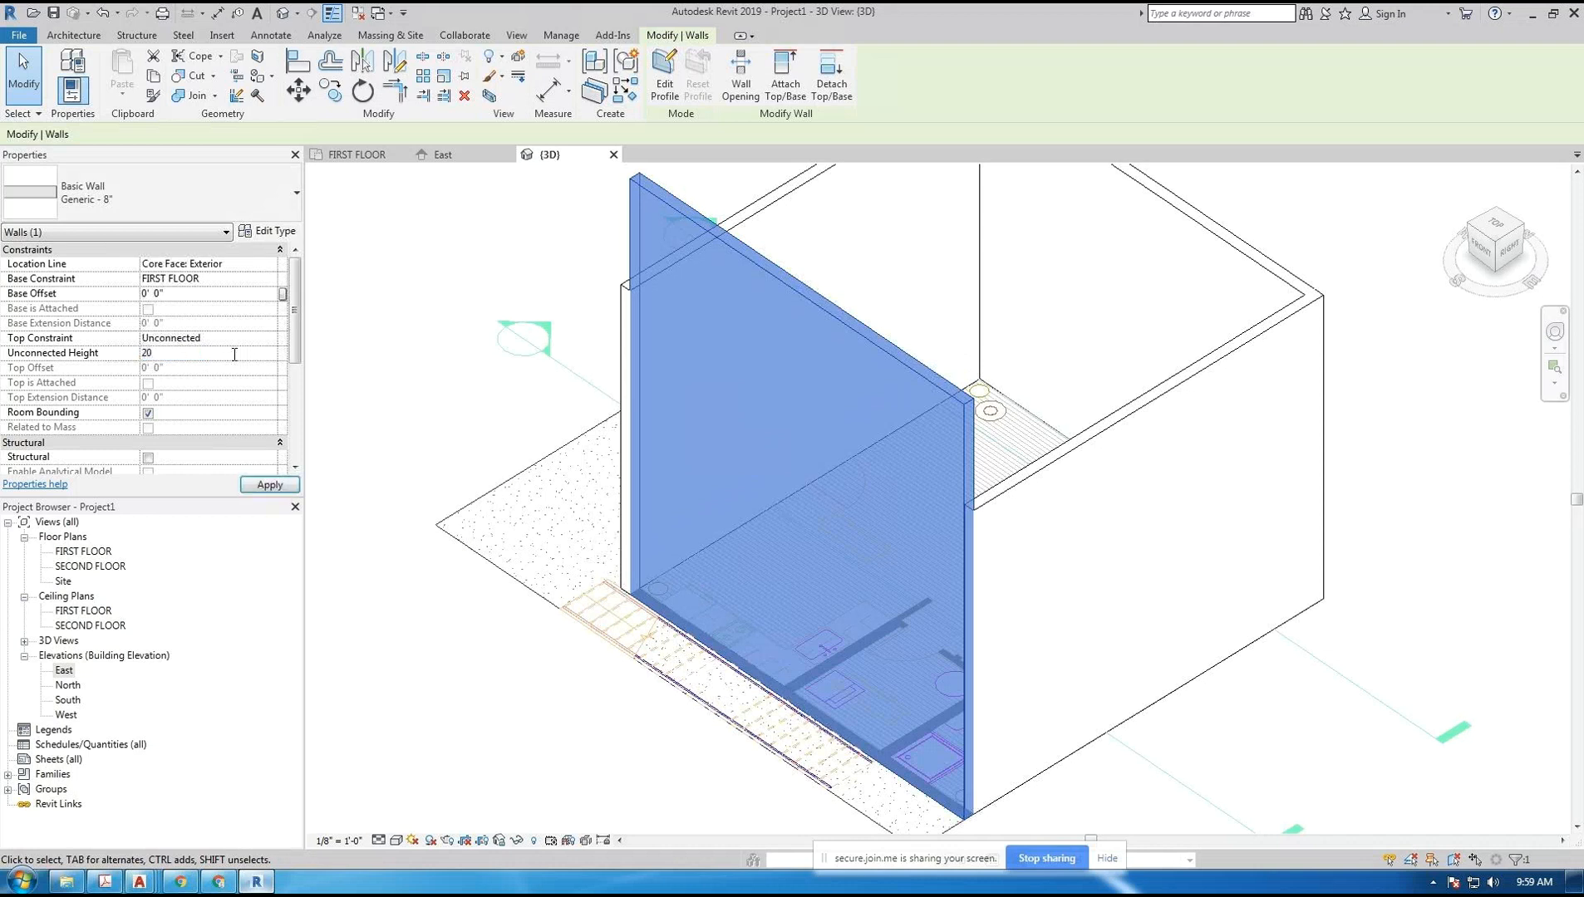
pyautogui.click(268, 485)
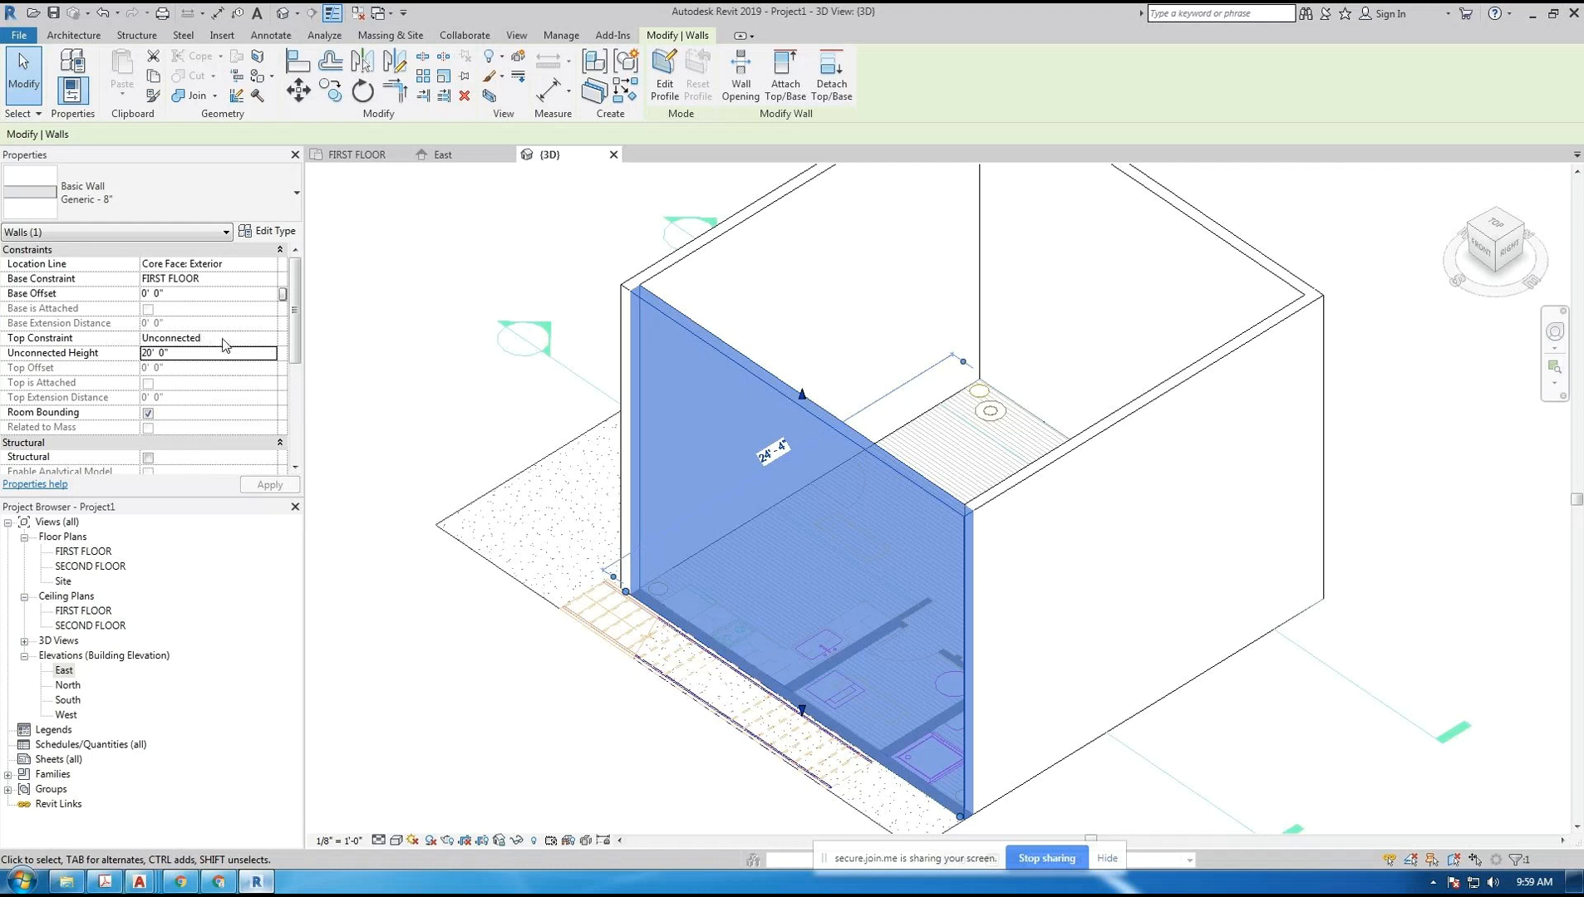
# - Set the same wall's Top Constraint to Up to level: SECOND FLOOR, apply it, and clear the selection
pyautogui.click(225, 339)
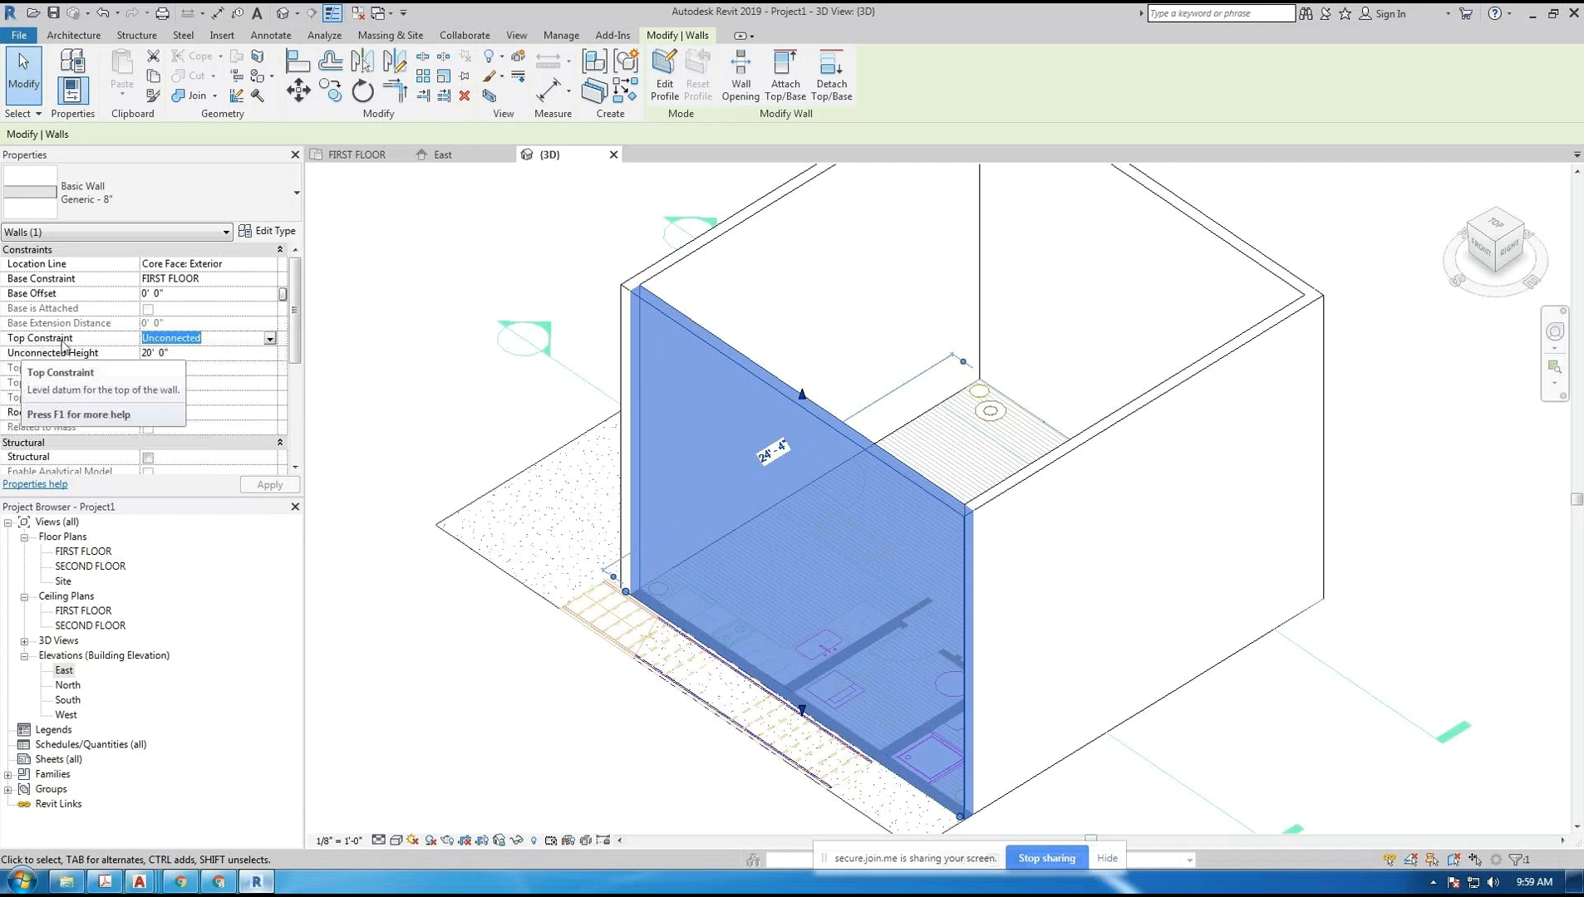
pyautogui.click(270, 340)
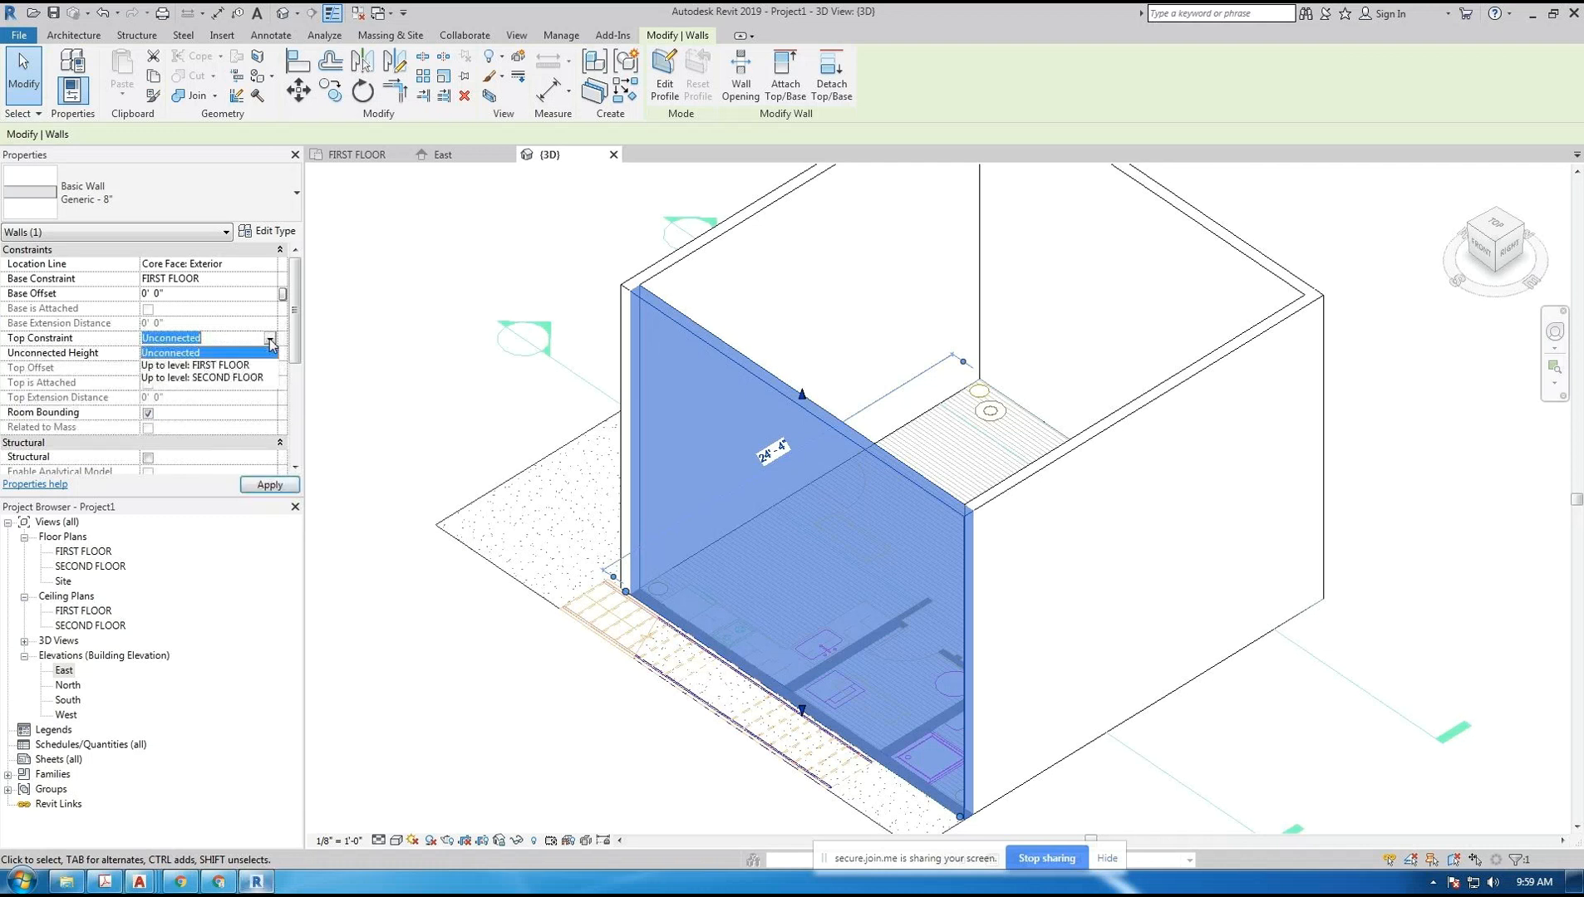
pyautogui.click(239, 378)
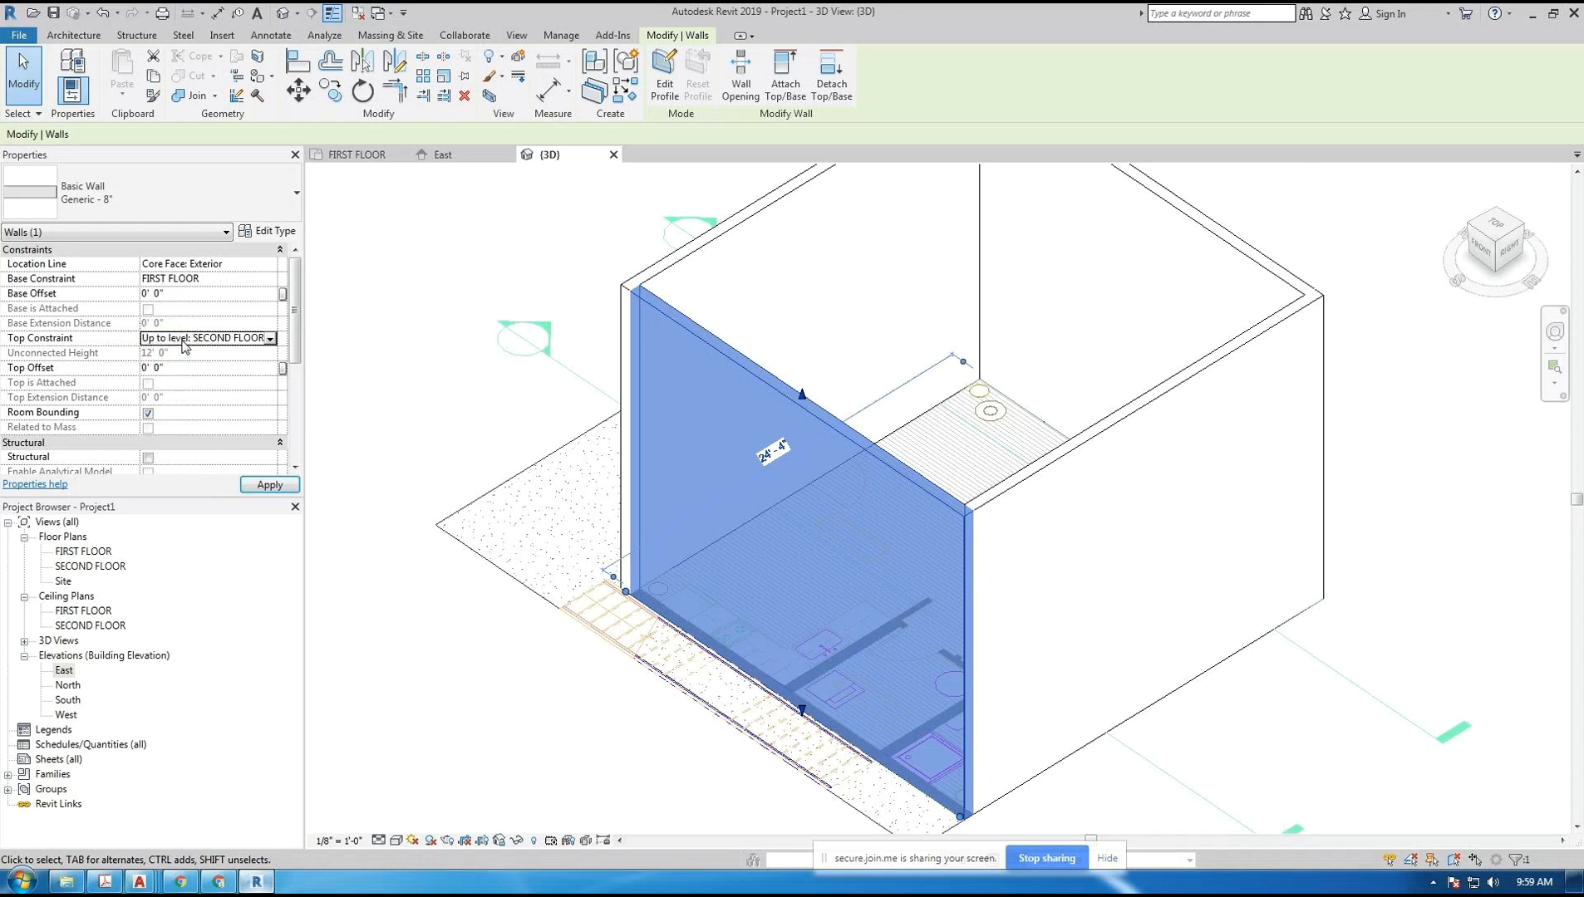
pyautogui.click(269, 484)
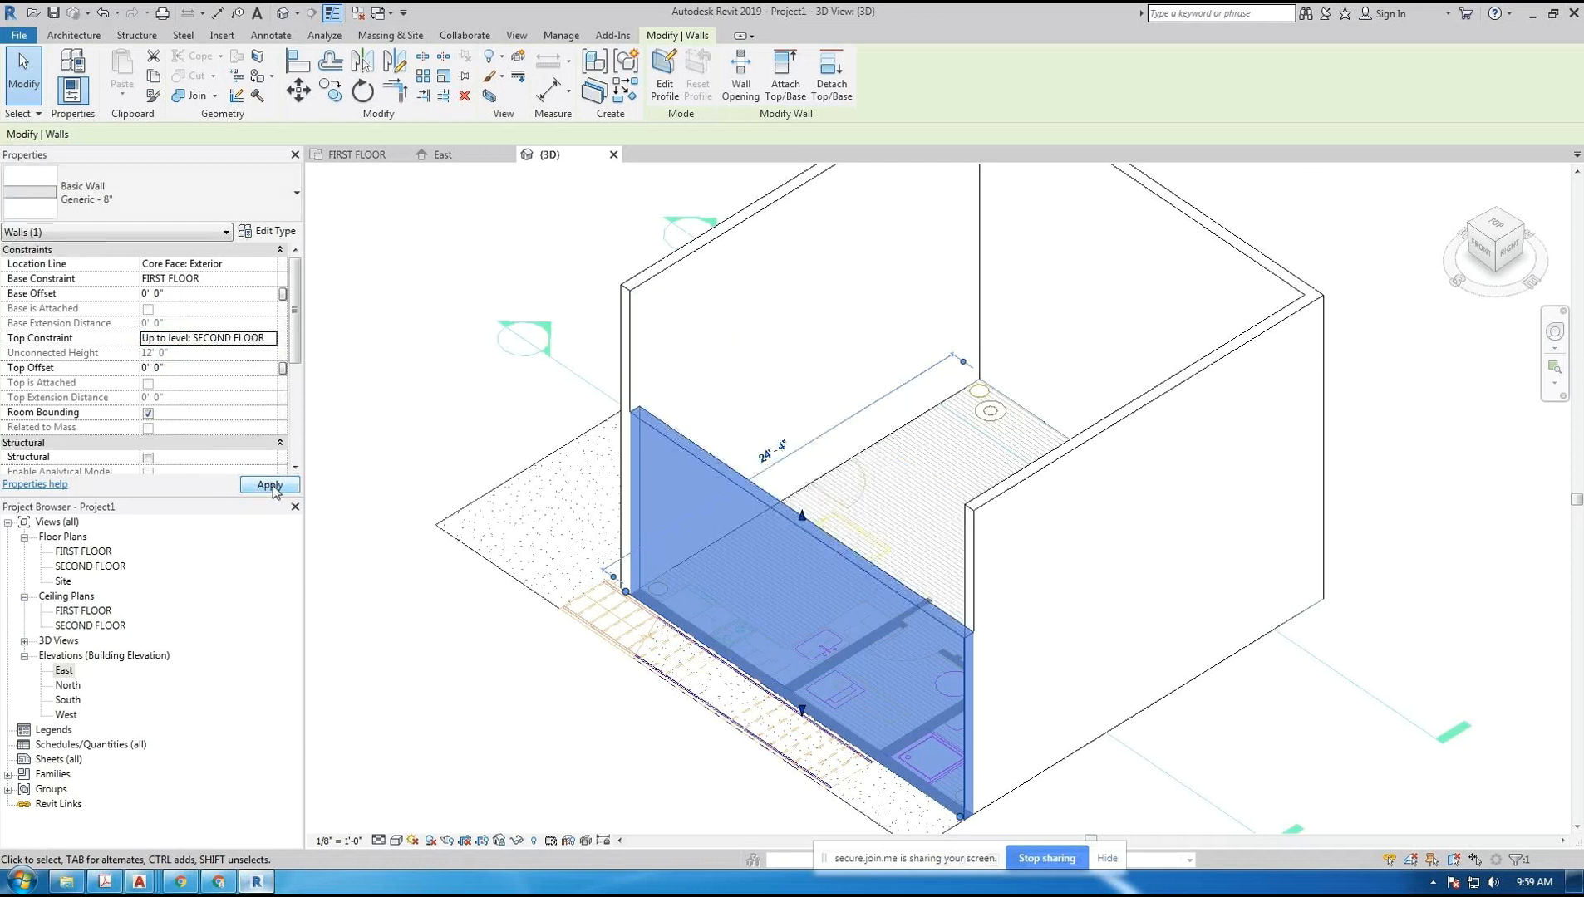
pyautogui.click(478, 680)
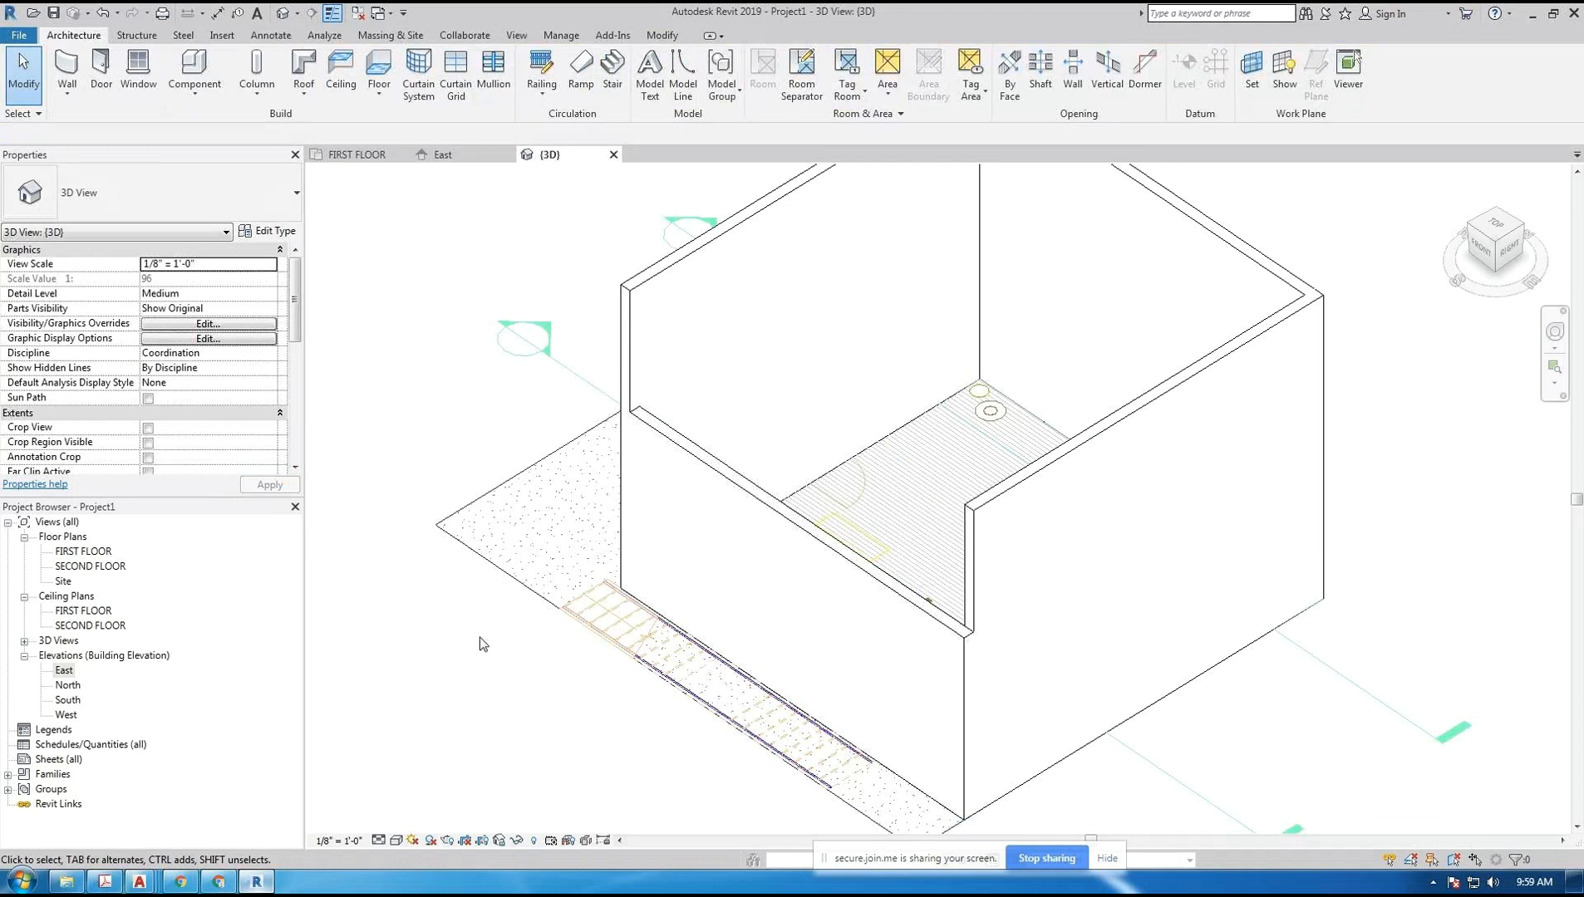
# - Compare the shortened wall's constraints in 3D with the floor levels in the East elevation
pyautogui.click(662, 431)
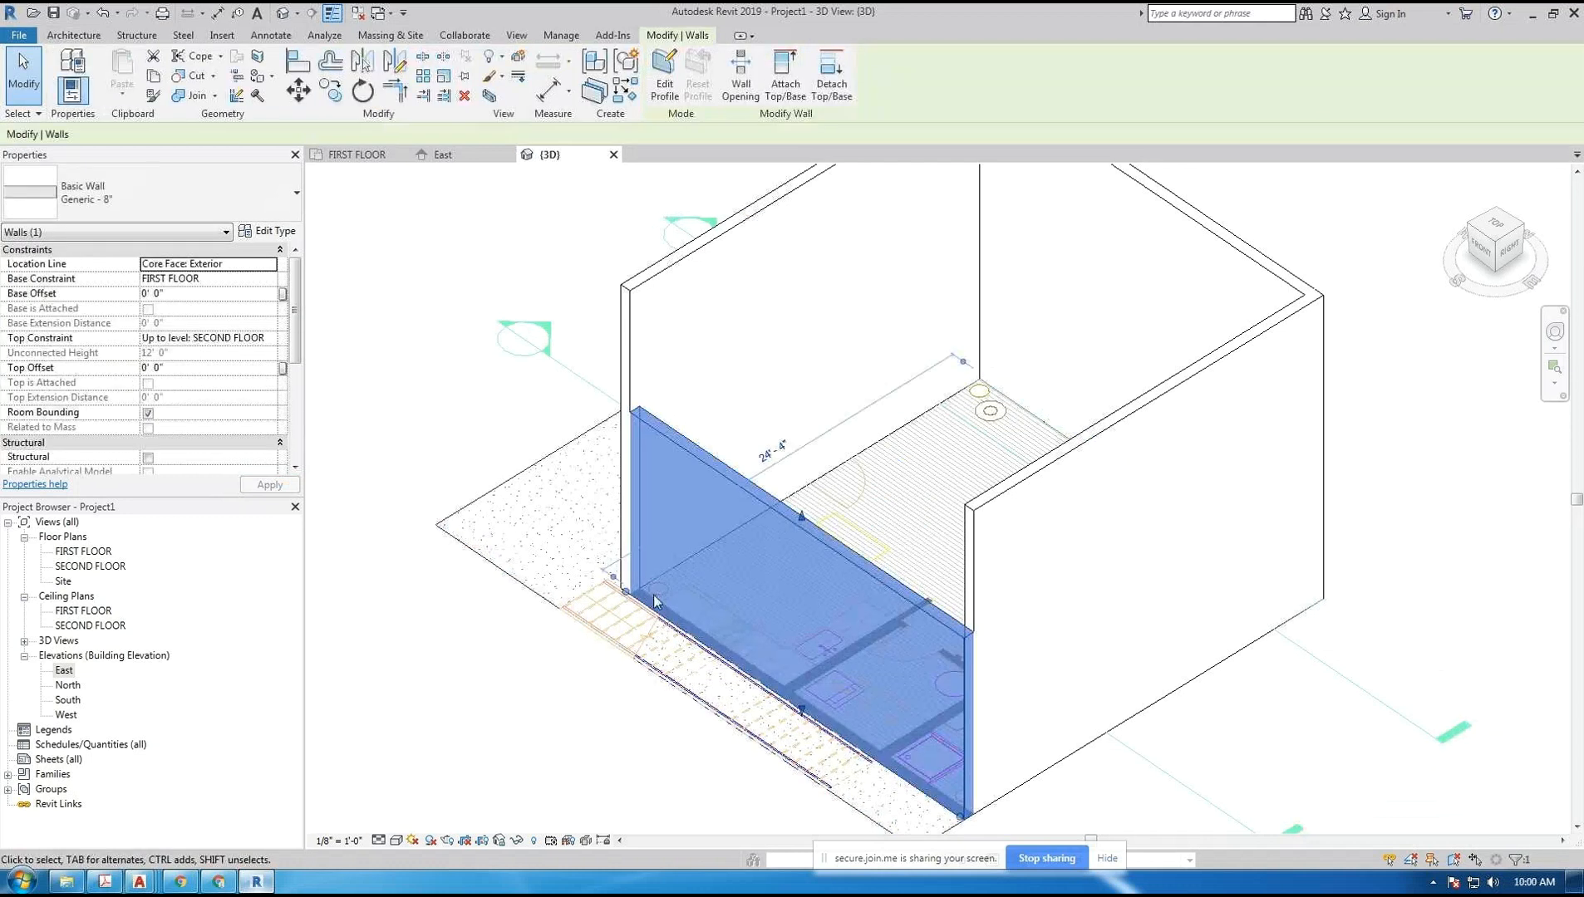
pyautogui.click(429, 427)
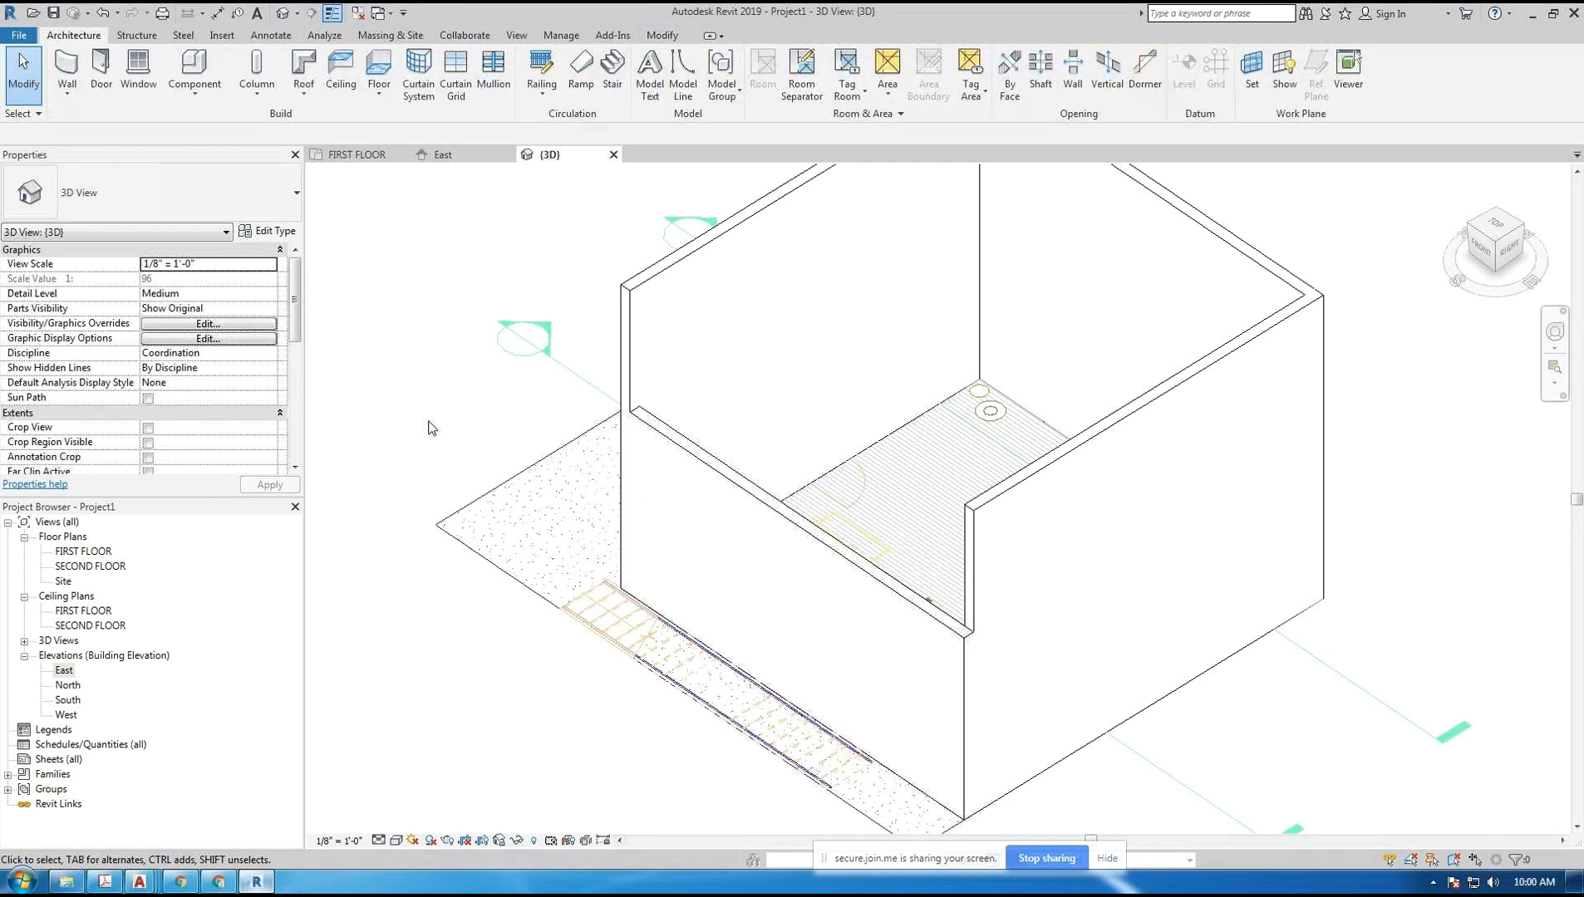
pyautogui.click(451, 159)
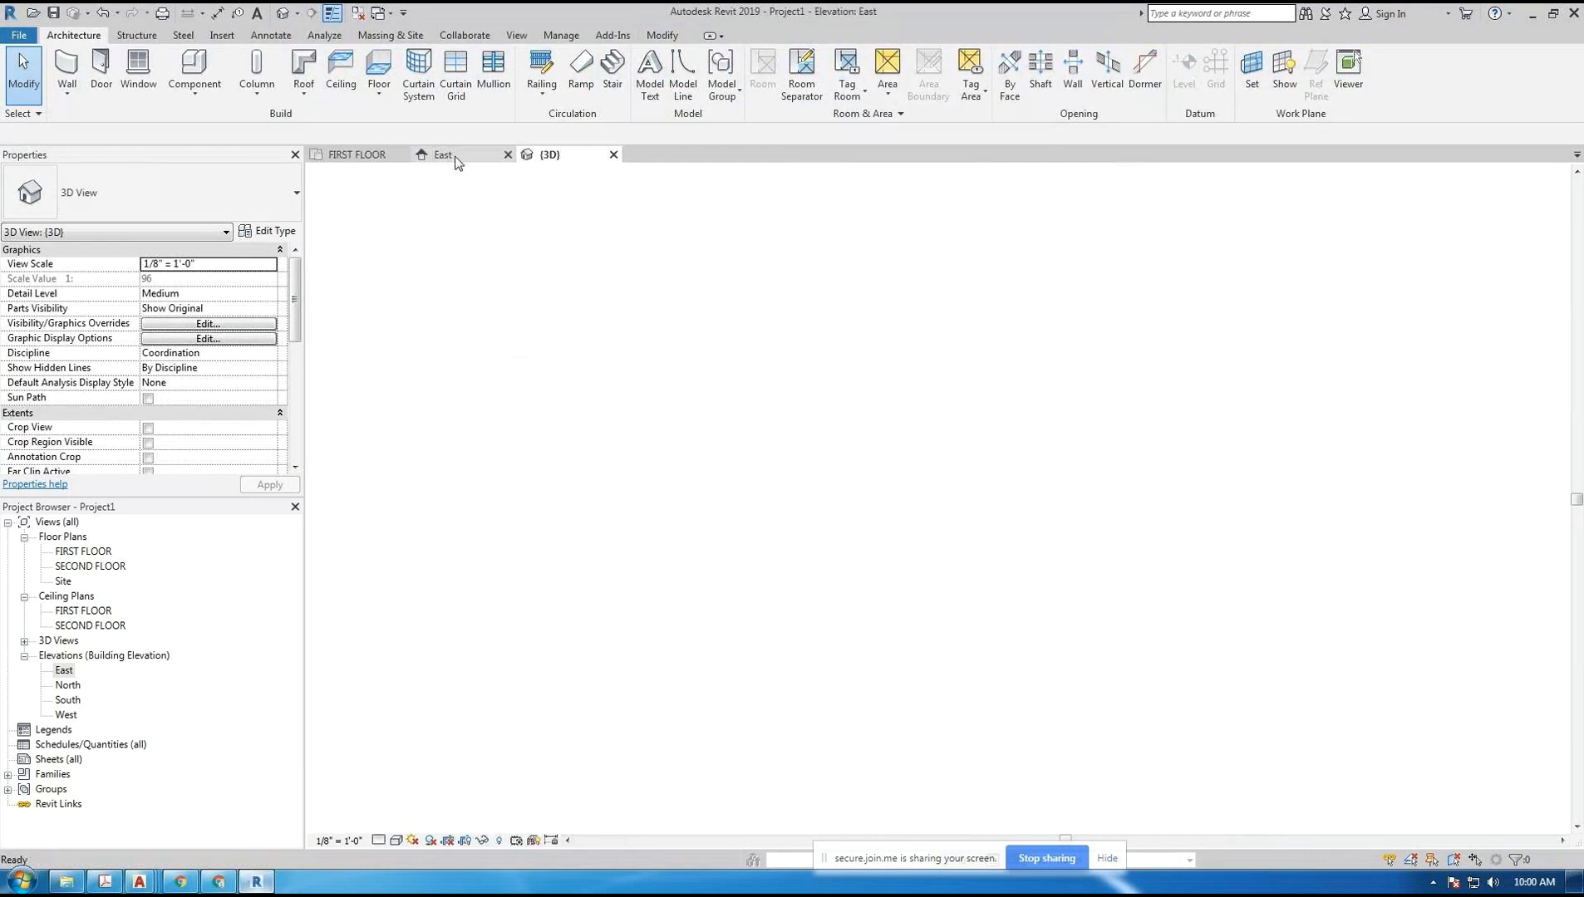
pyautogui.scroll(5, 1072, 482)
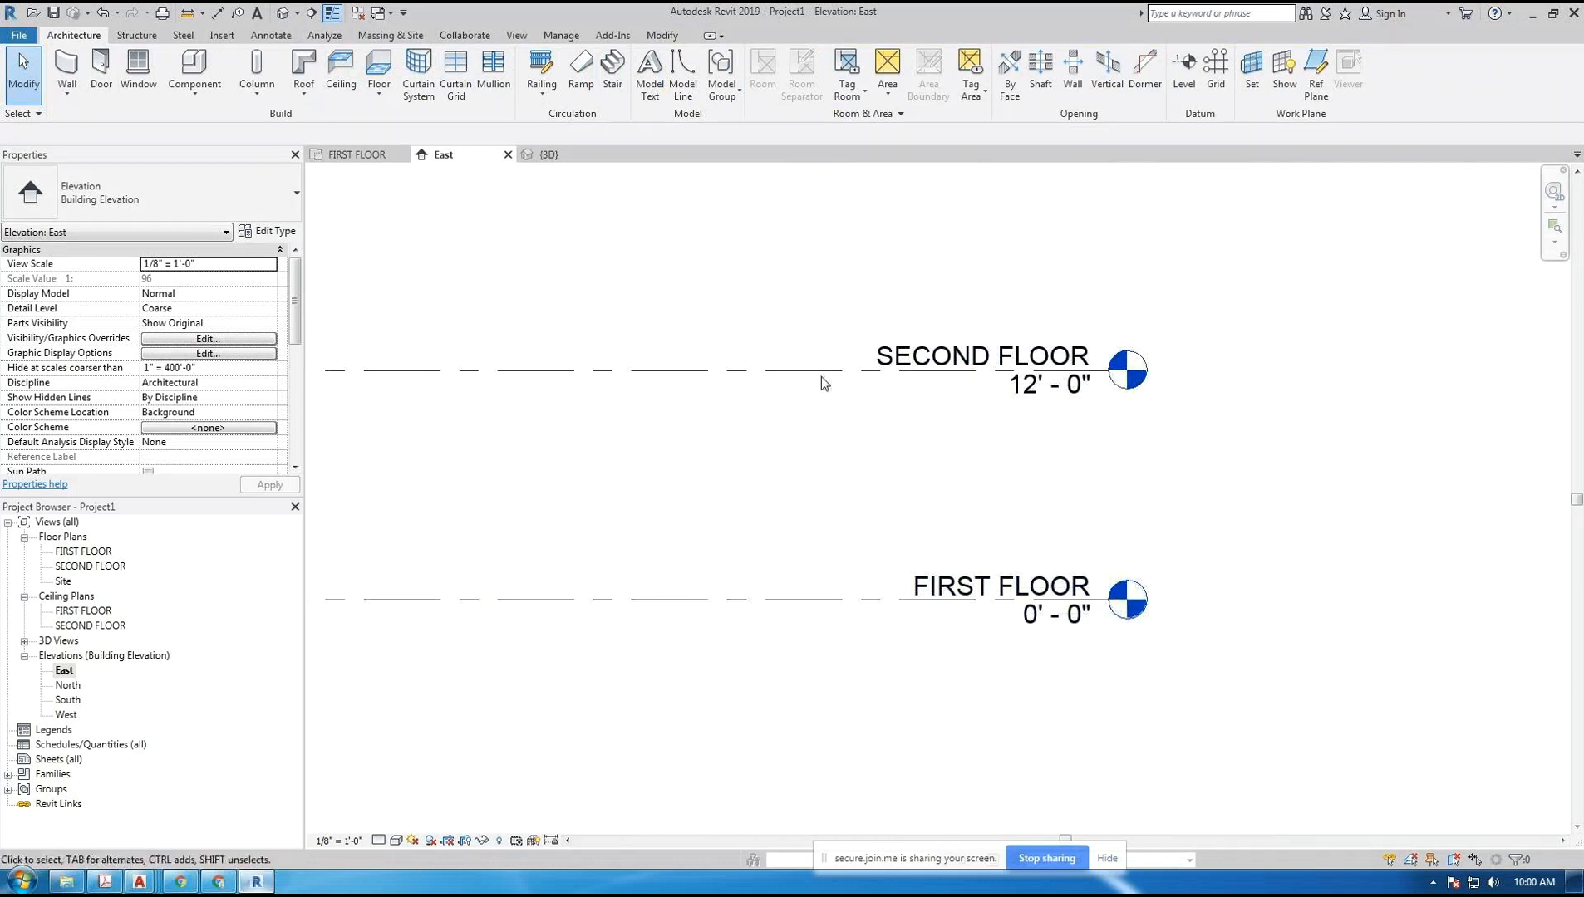
pyautogui.hotkey('ctrl', 'Tab')
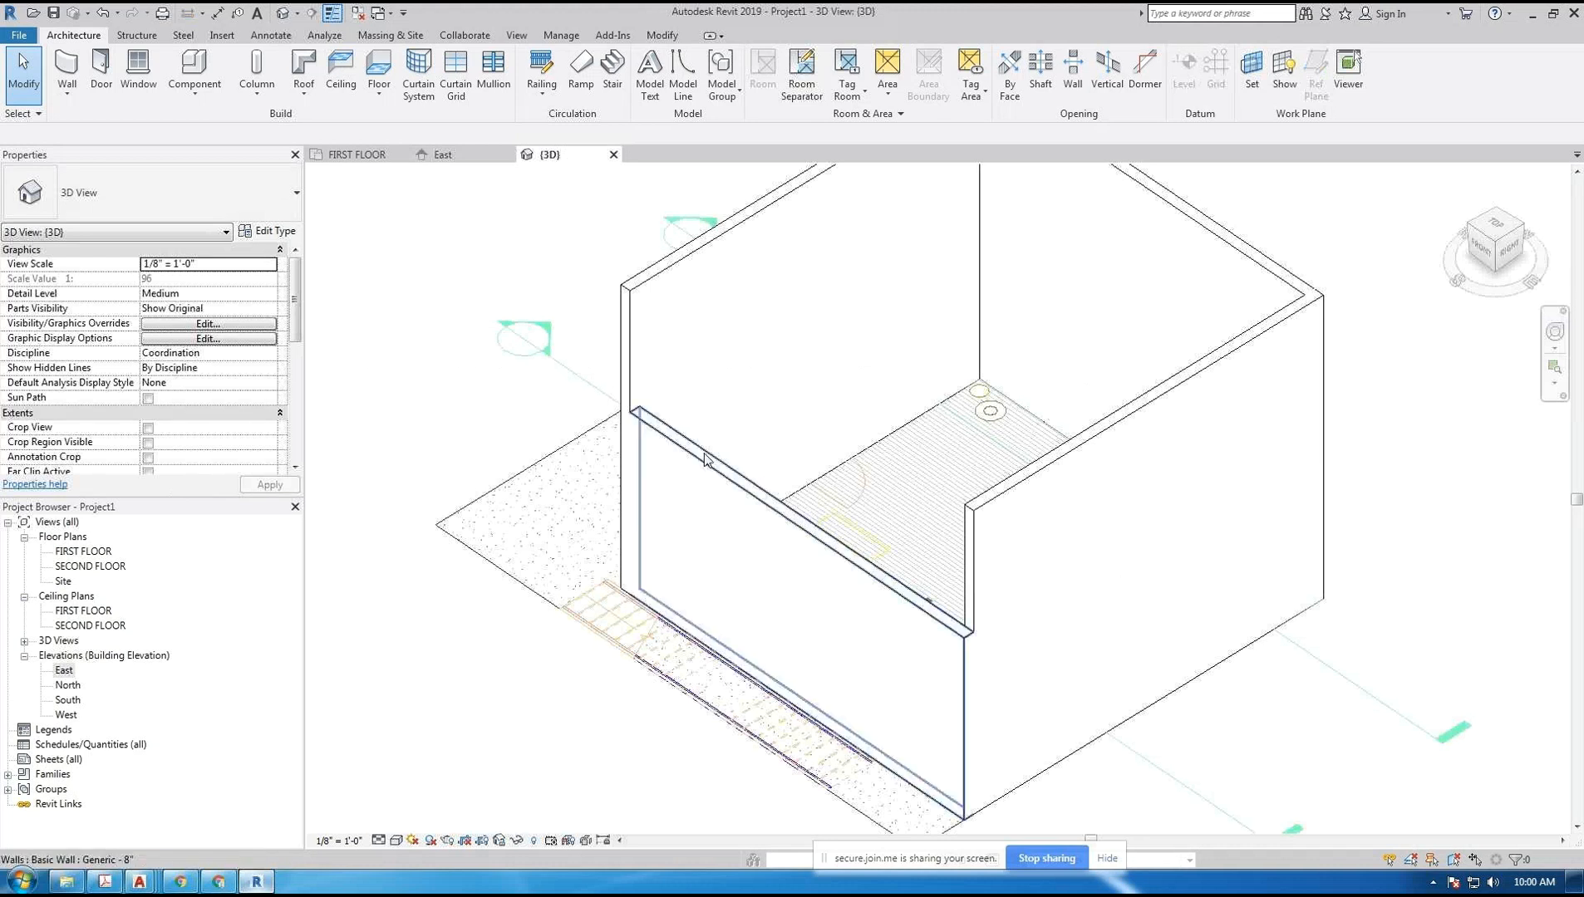
pyautogui.click(694, 463)
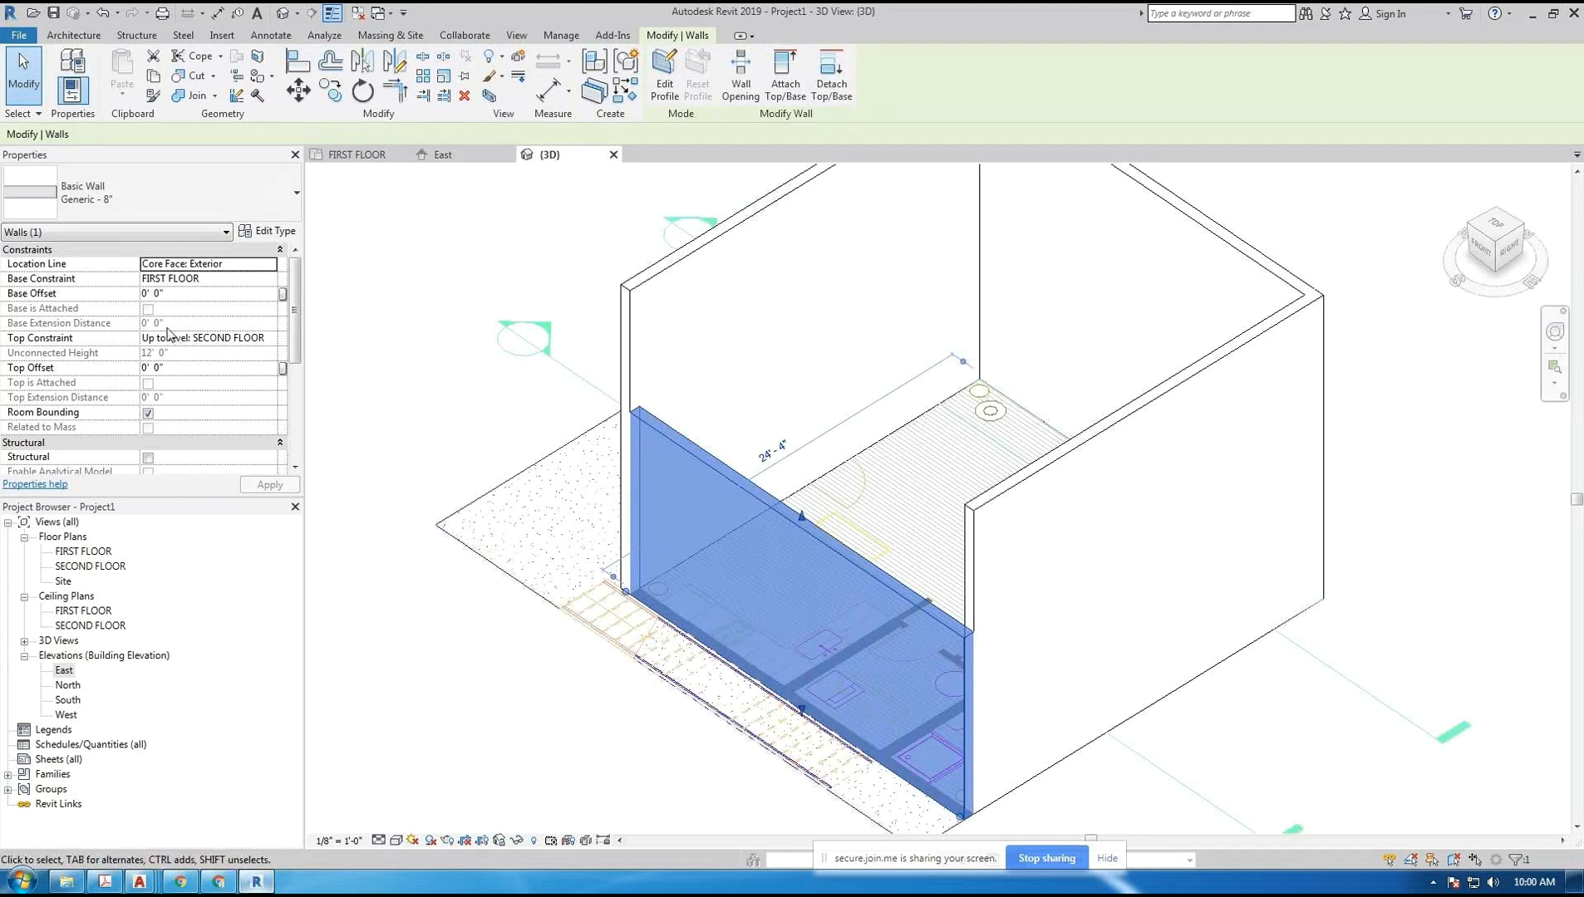
pyautogui.moveTo(448, 376); pyautogui.dragTo(478, 389, button='middle')
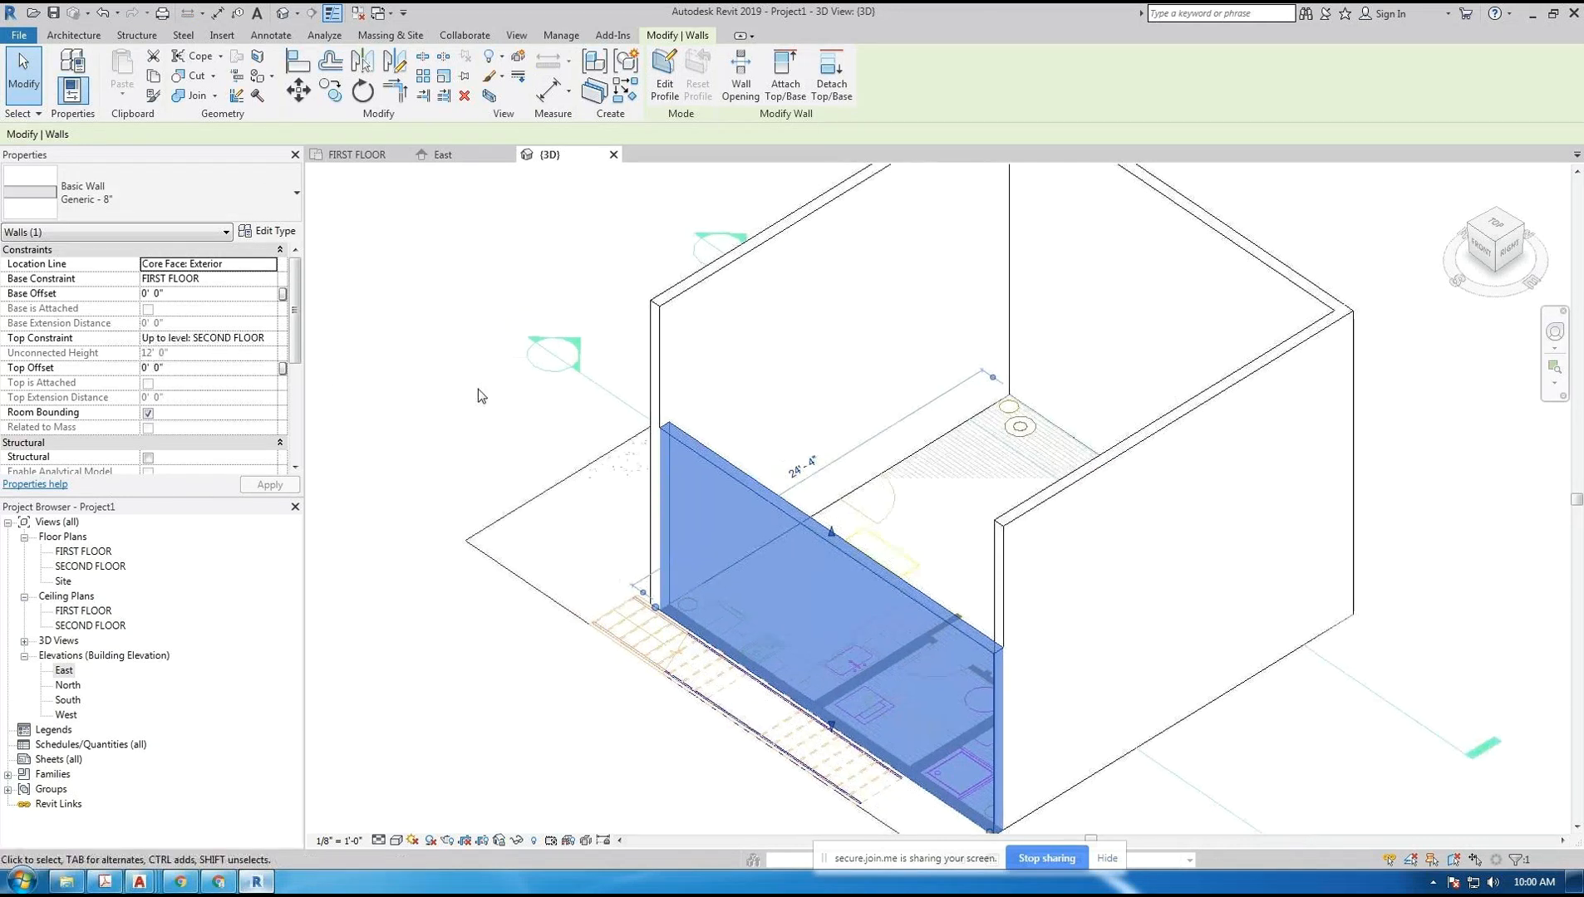
# - Set the SECOND FLOOR level's elevation to 50' in the East elevation
pyautogui.click(459, 153)
pyautogui.click(1030, 402)
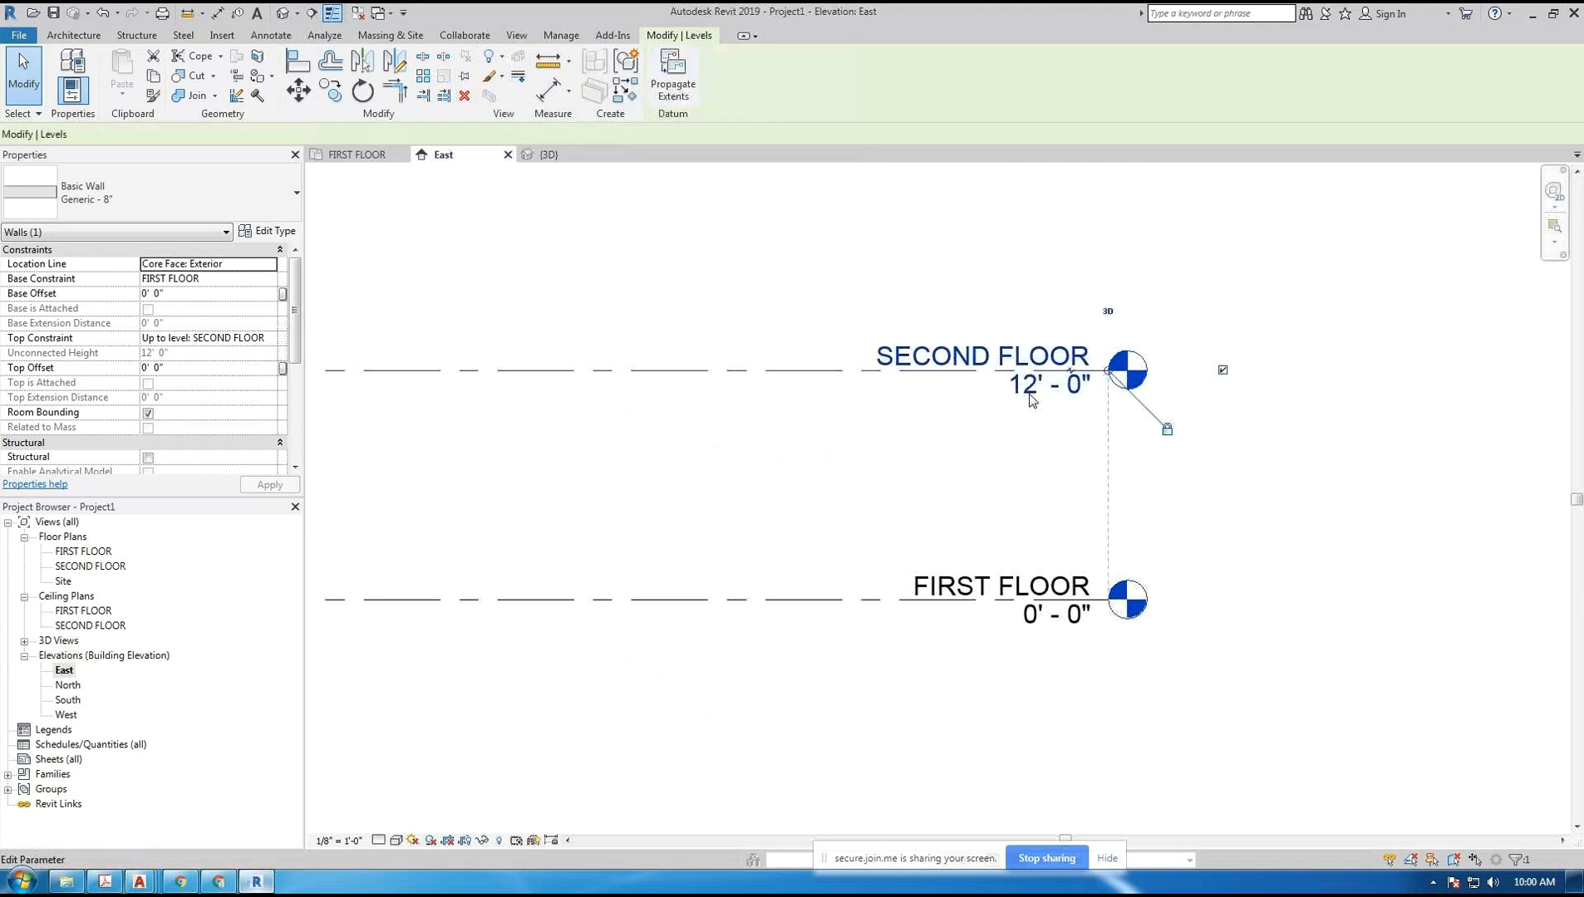
pyautogui.click(1030, 399)
pyautogui.write('50')
pyautogui.press('Return')
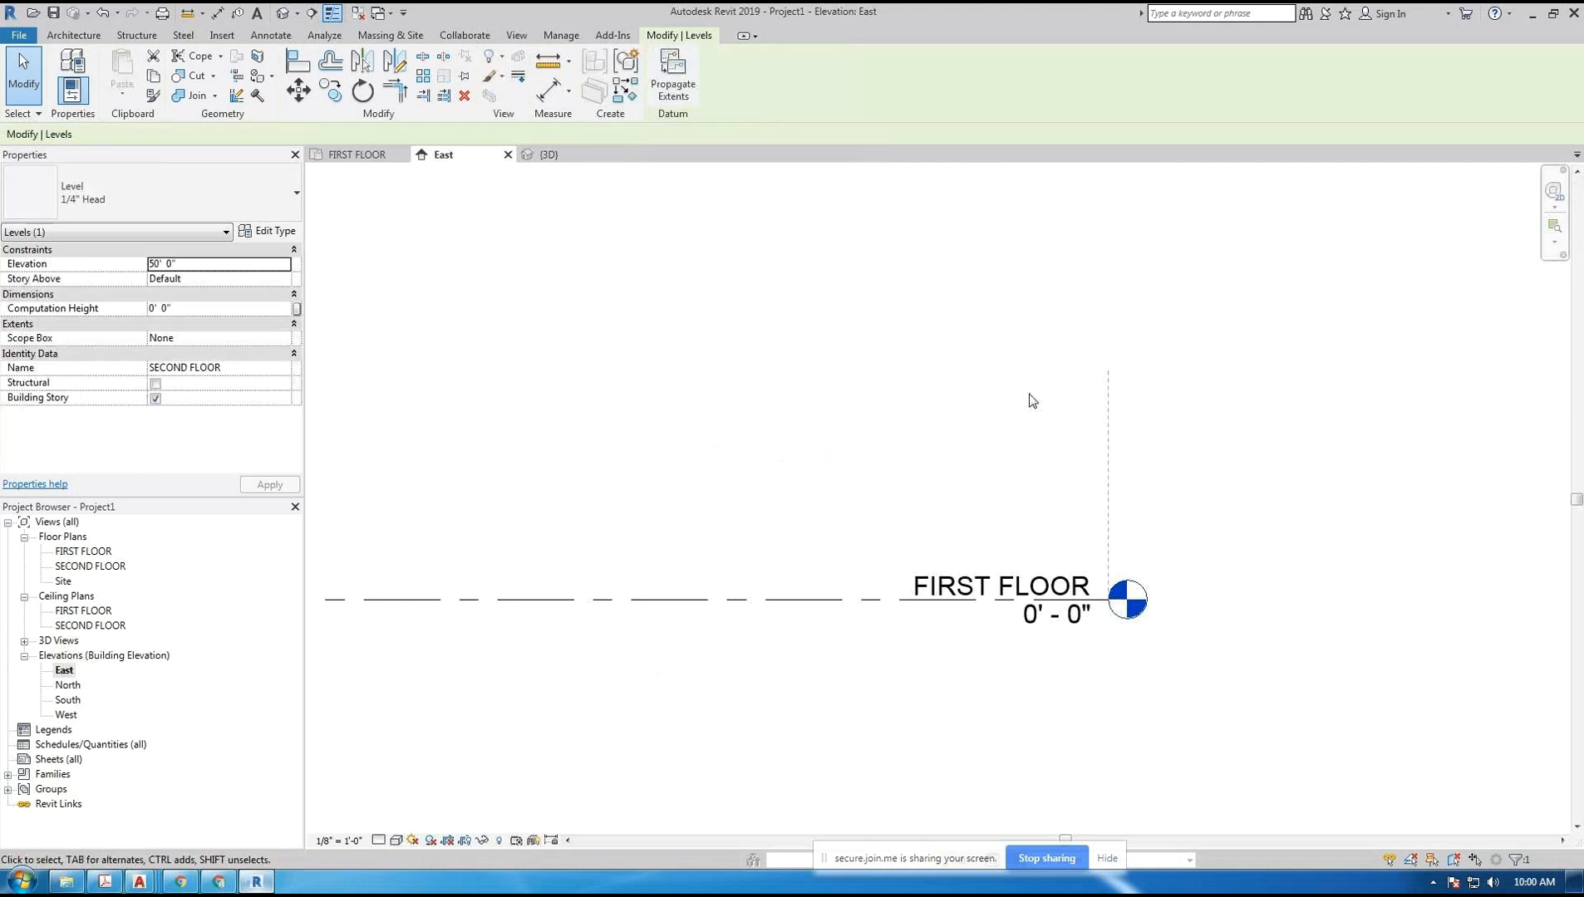
pyautogui.scroll(-4, 1039, 412)
pyautogui.moveTo(1125, 481); pyautogui.dragTo(1103, 587, button='middle')
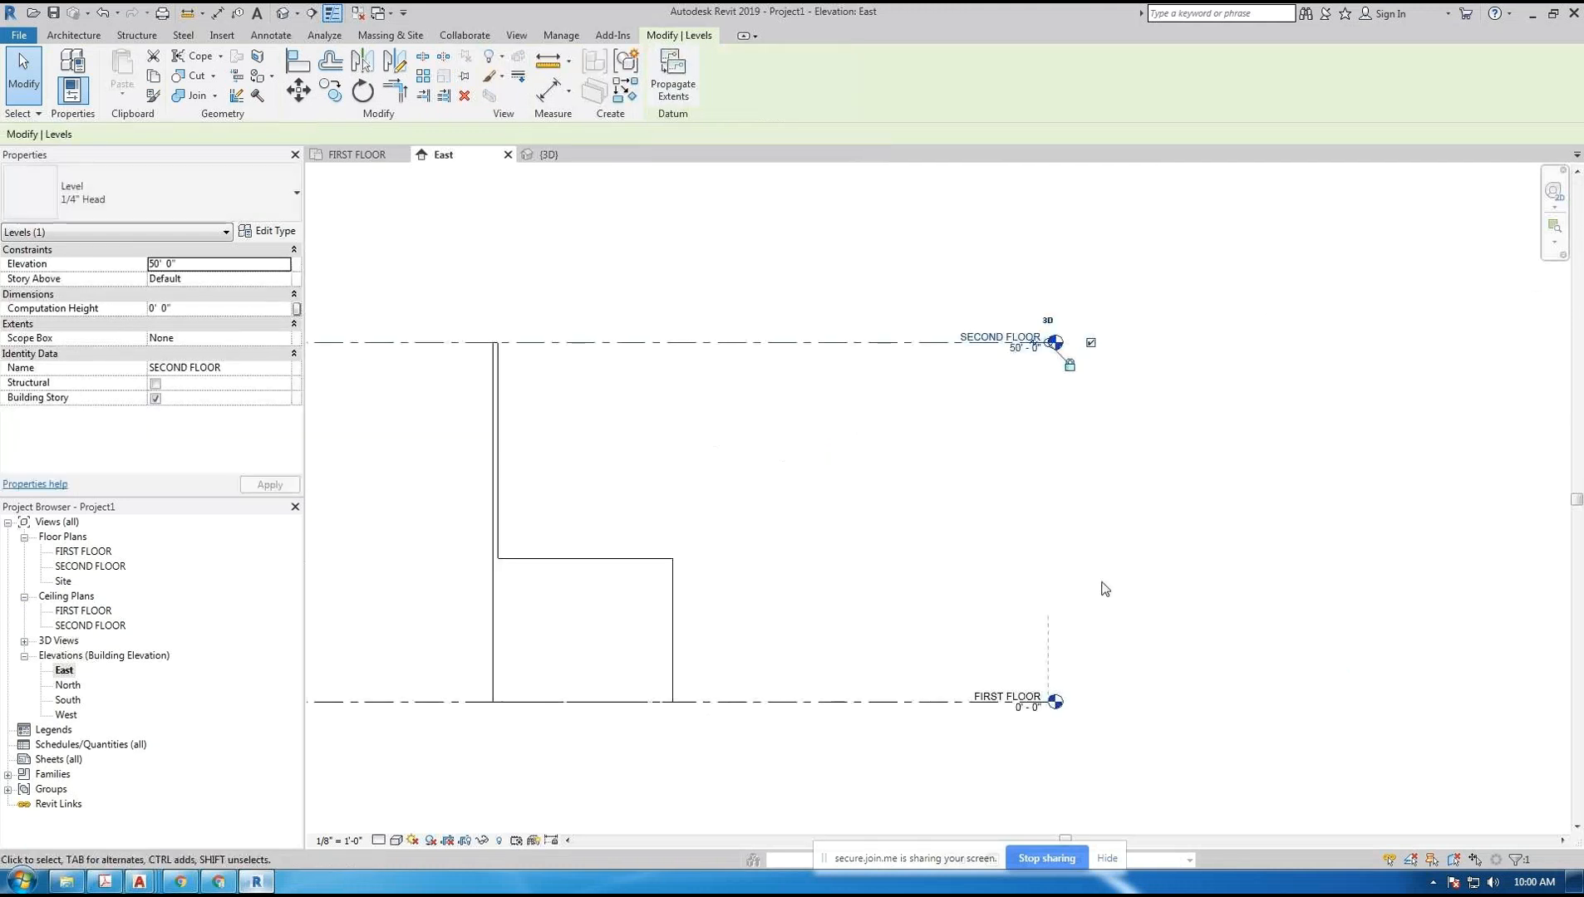
# - Examine the level-constrained wall and the FIRST FLOOR and SECOND FLOOR level markers in the 3D view
pyautogui.click(367, 161)
pyautogui.click(548, 154)
pyautogui.scroll(-5, 769, 416)
pyautogui.click(1270, 756)
pyautogui.keyDown('shift'); pyautogui.moveTo(884, 752); pyautogui.dragTo(845, 696, button='middle'); pyautogui.keyUp('shift')
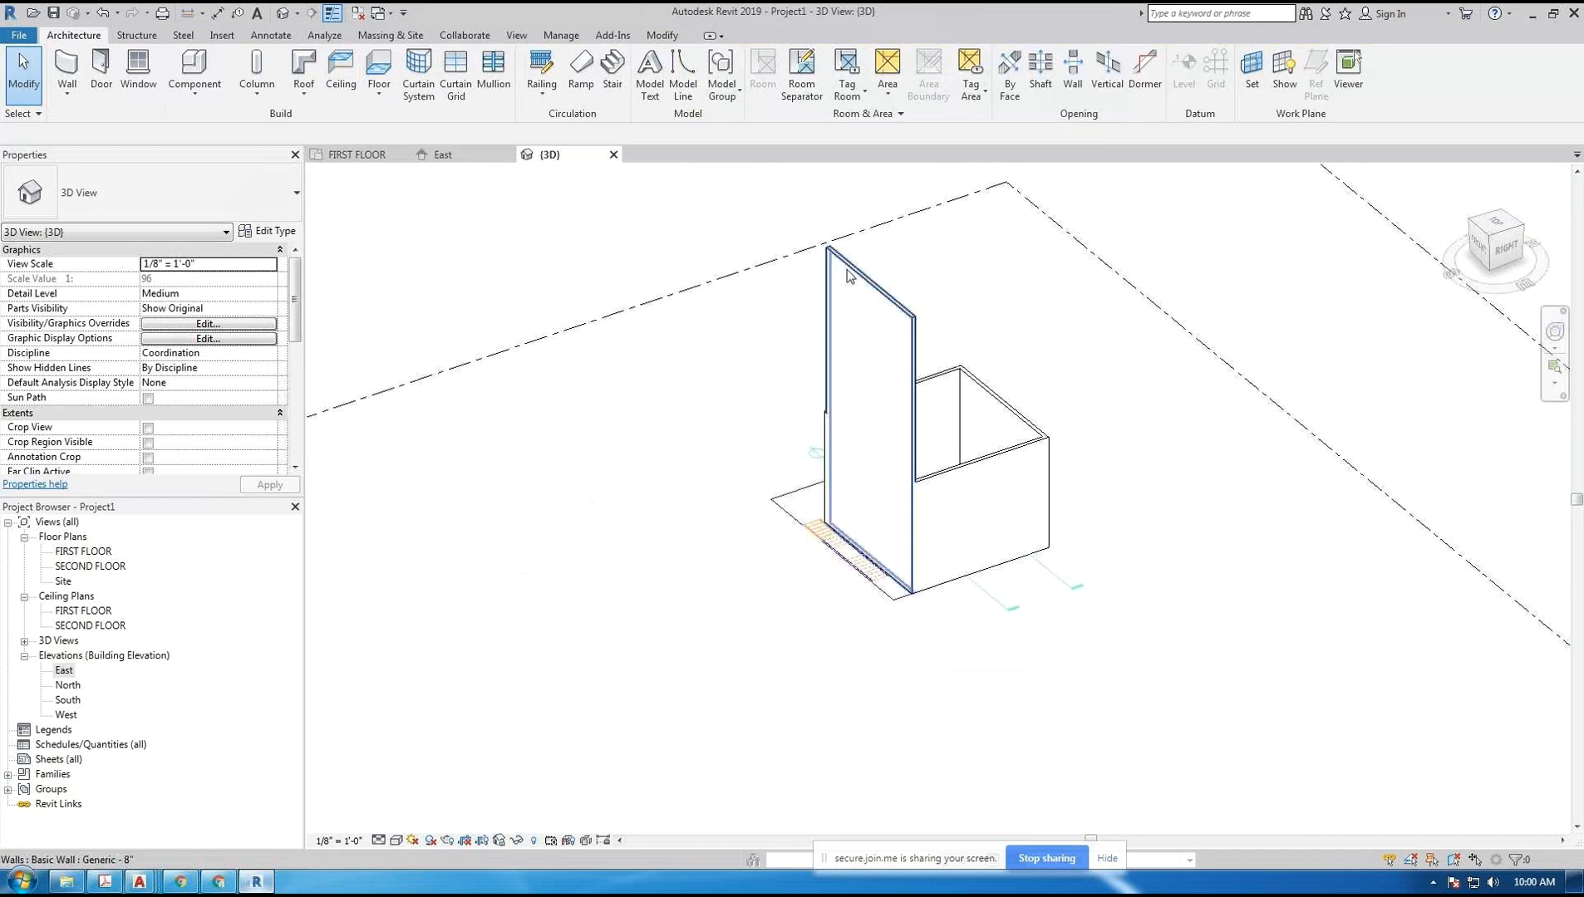
pyautogui.moveTo(555, 509); pyautogui.dragTo(1003, 619, button='middle')
pyautogui.scroll(4, 731, 264)
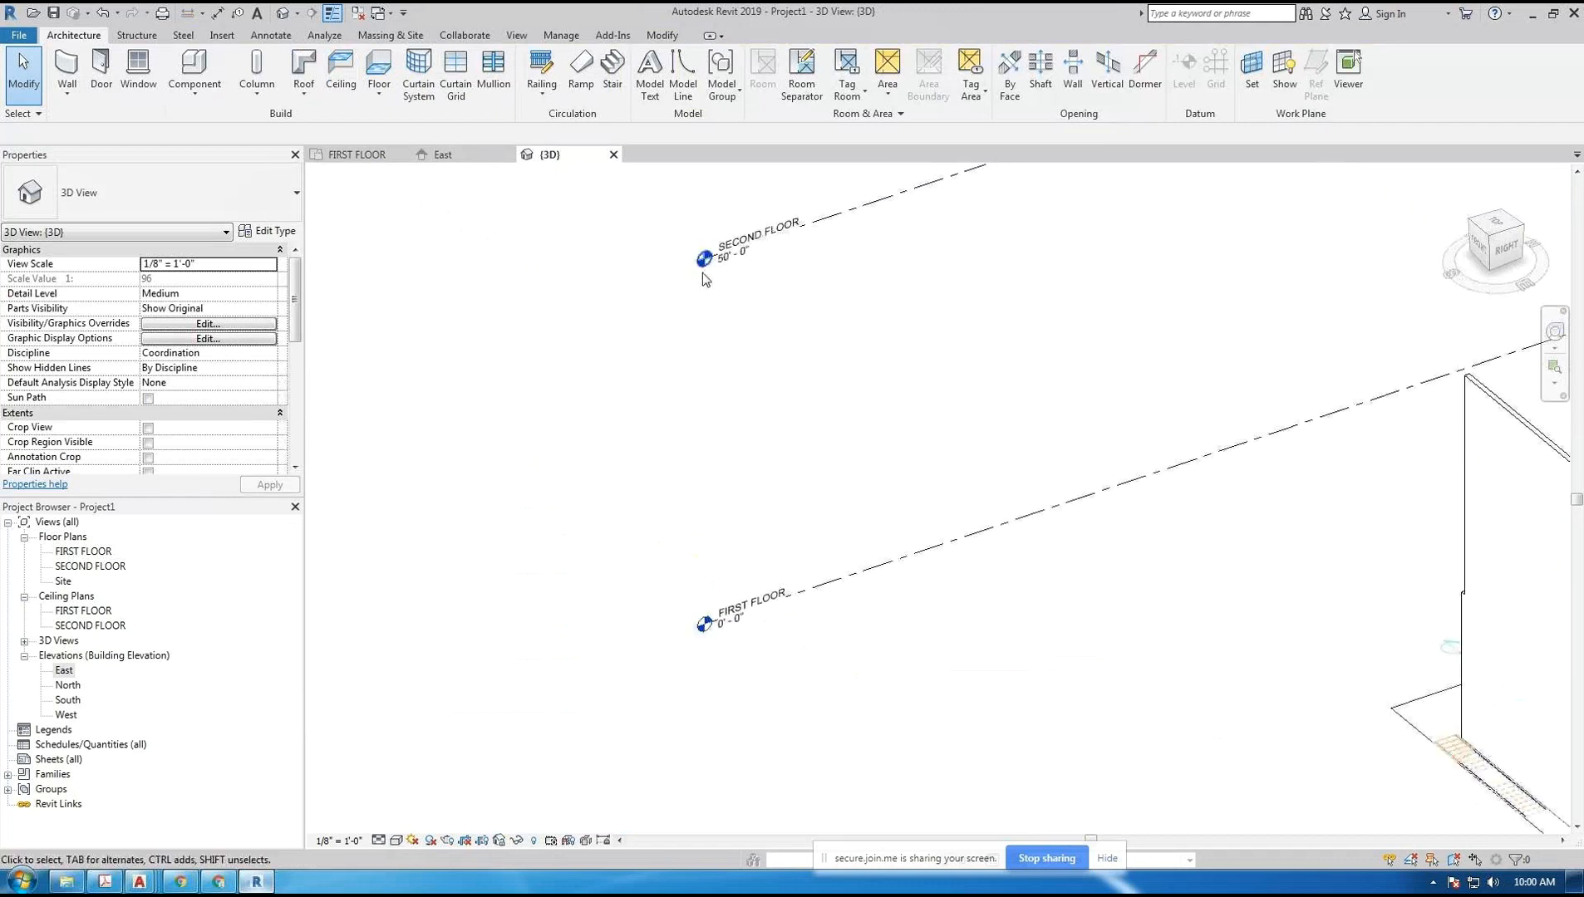
pyautogui.scroll(-5, 619, 350)
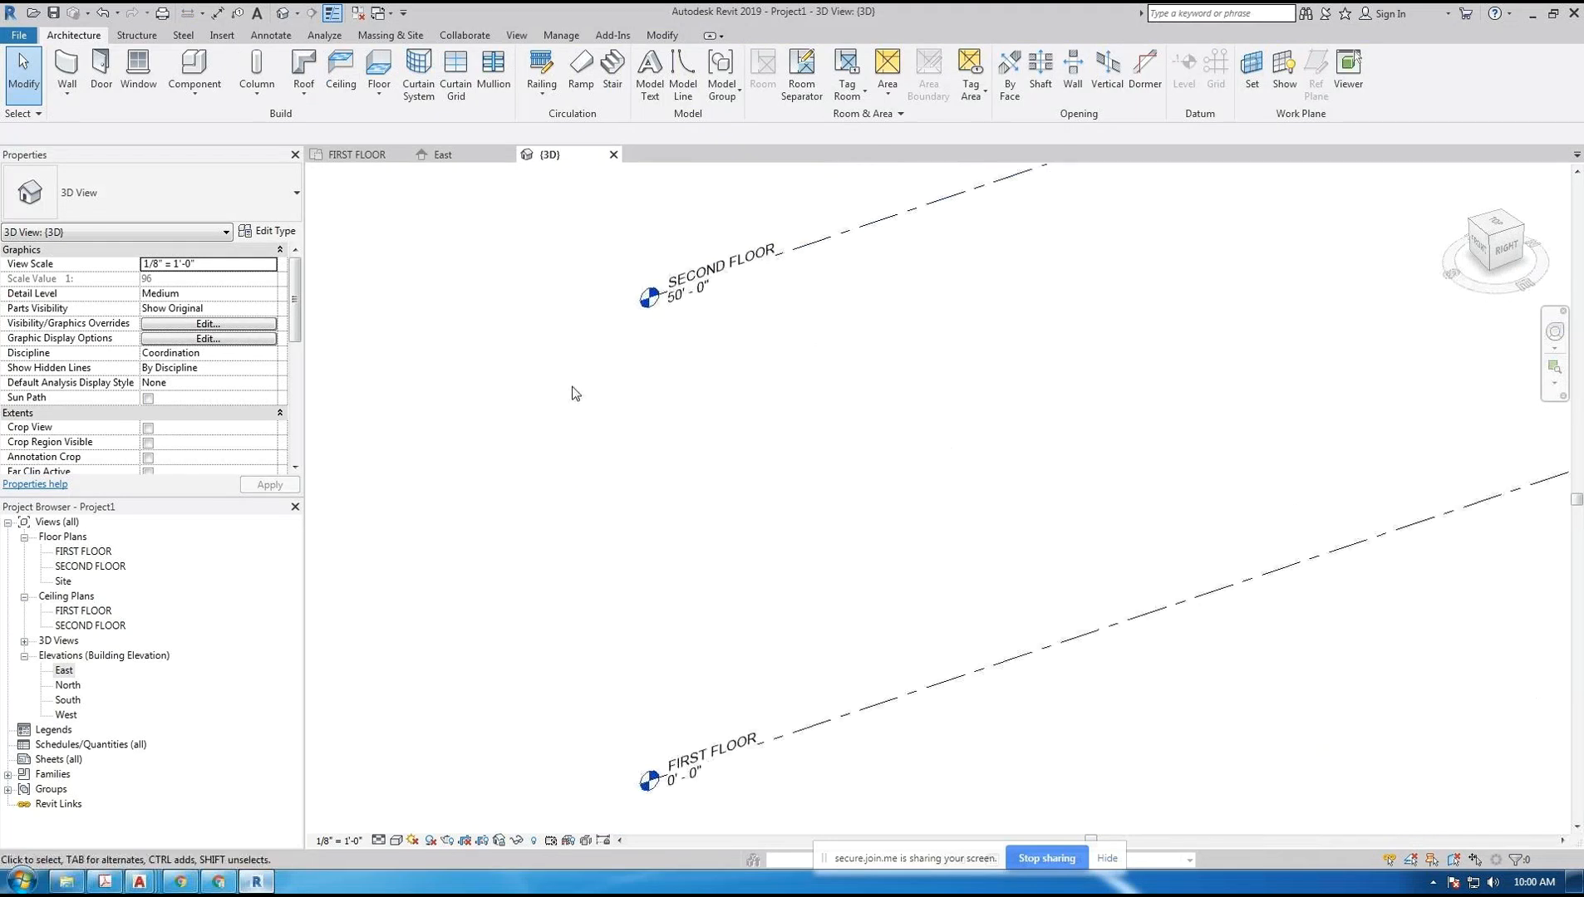
# - Set the SECOND FLOOR level's elevation to 12' directly in the 3D view
pyautogui.scroll(-2, 644, 352)
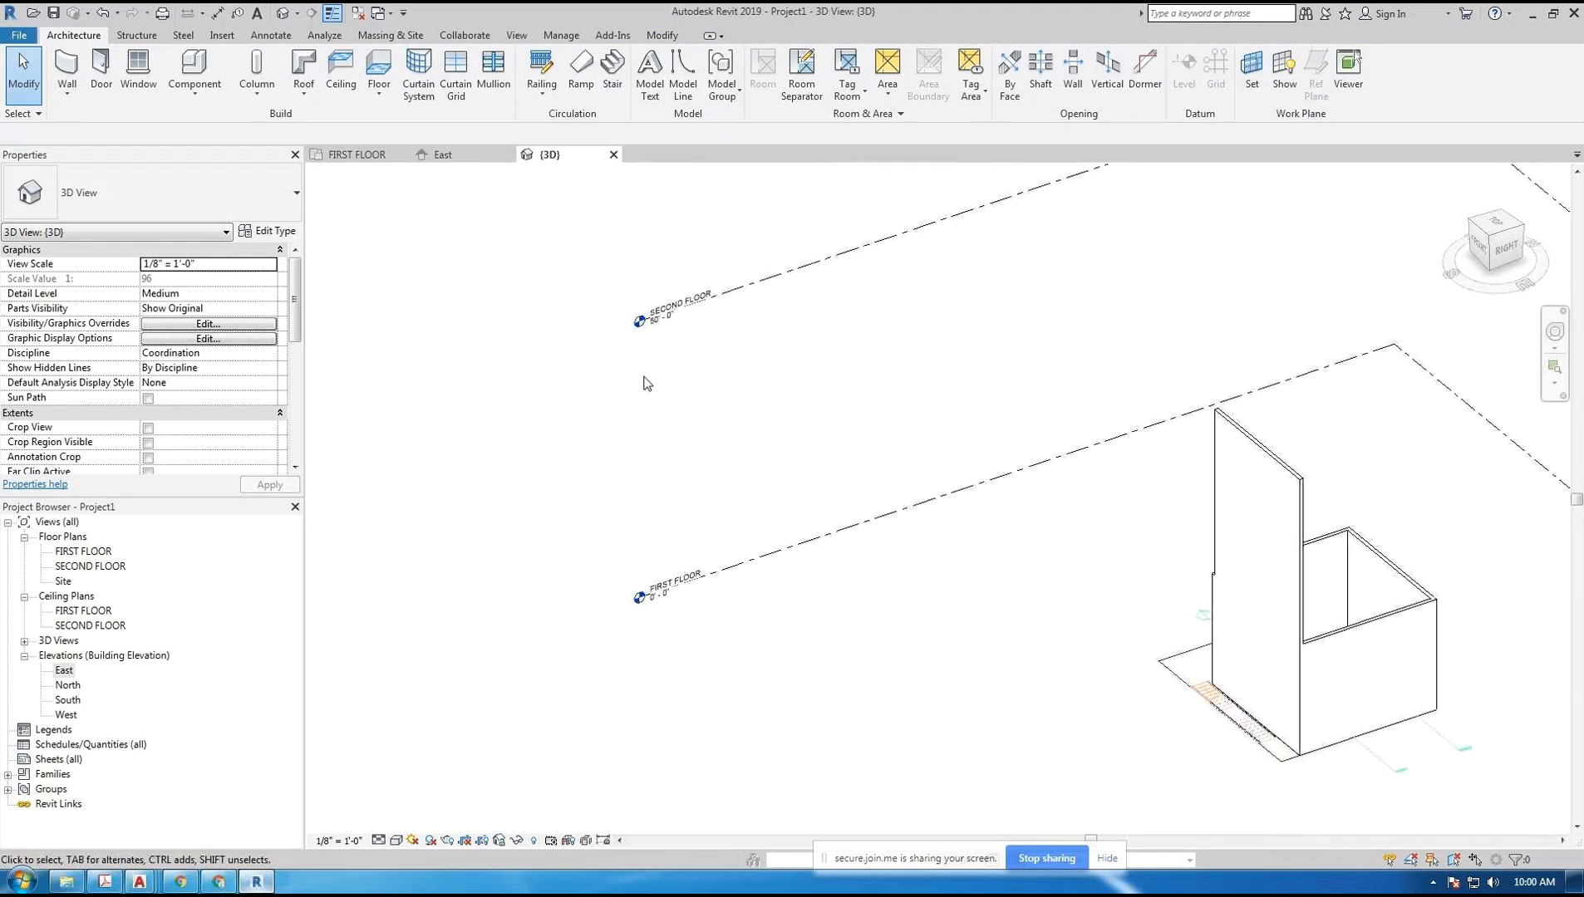
pyautogui.scroll(5, 652, 341)
pyautogui.scroll(2, 657, 329)
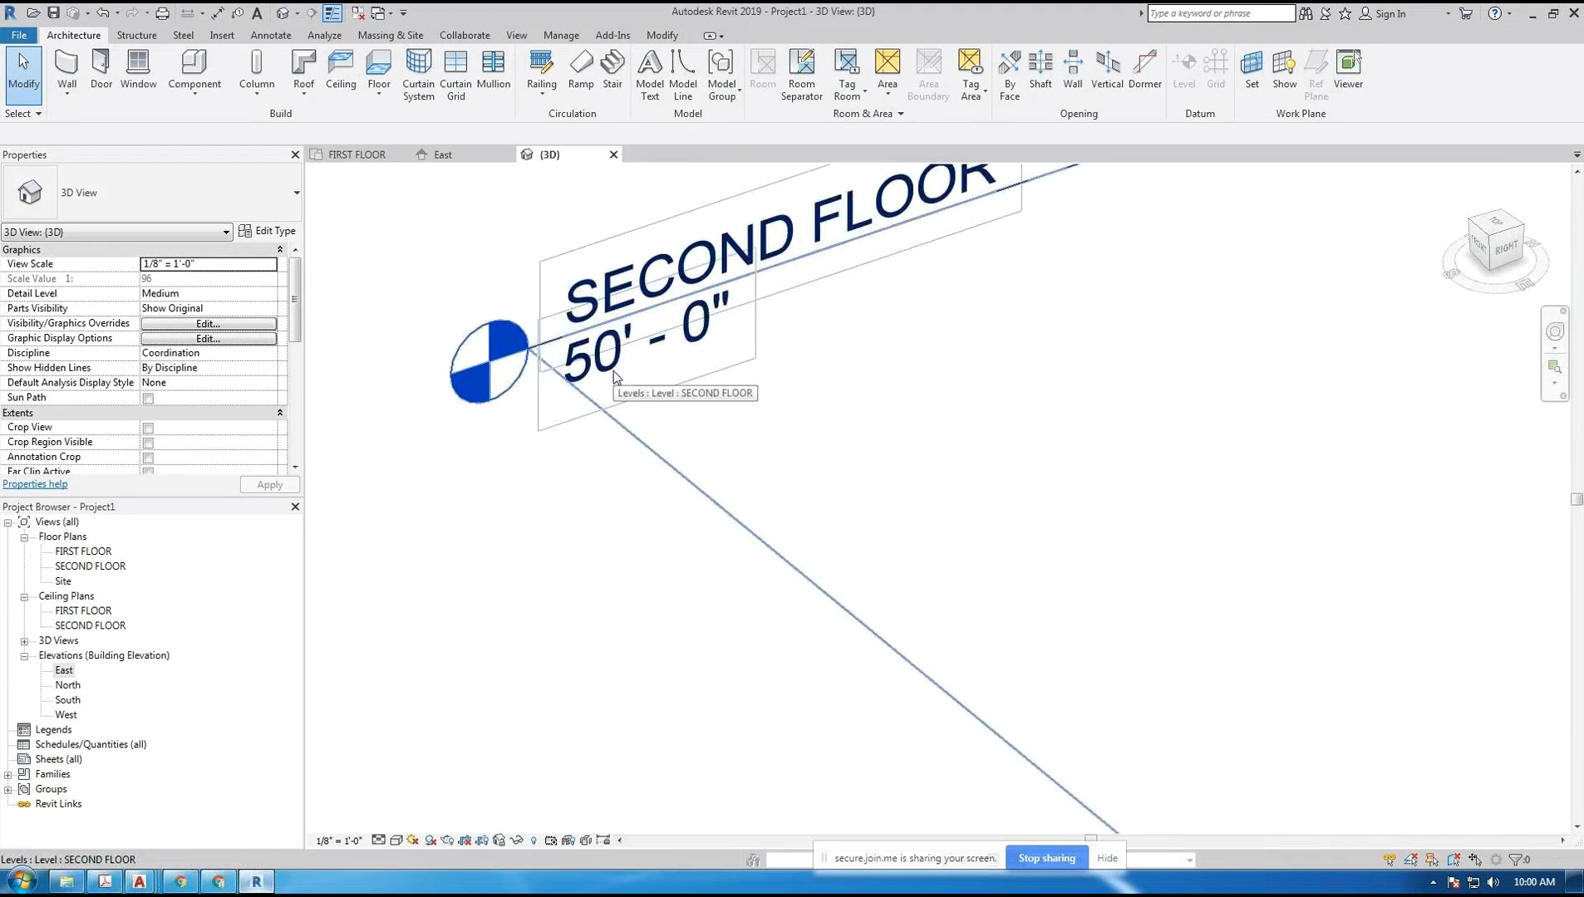
pyautogui.click(611, 365)
pyautogui.click(611, 367)
pyautogui.doubleClick(663, 292)
pyautogui.write('12')
pyautogui.press('Return')
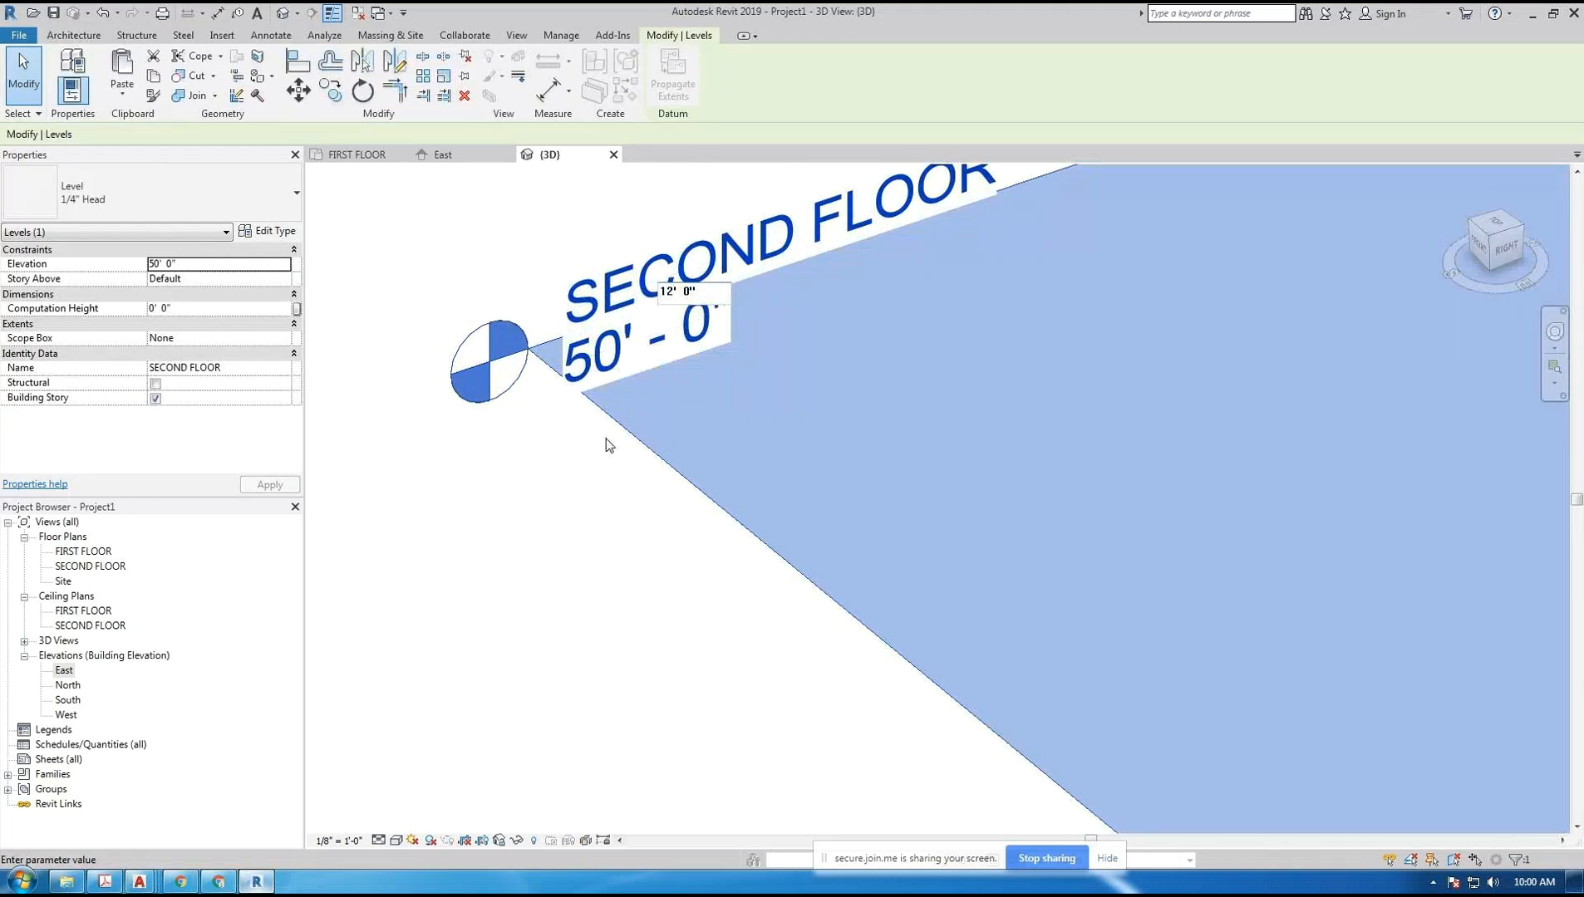
pyautogui.scroll(-3, 607, 446)
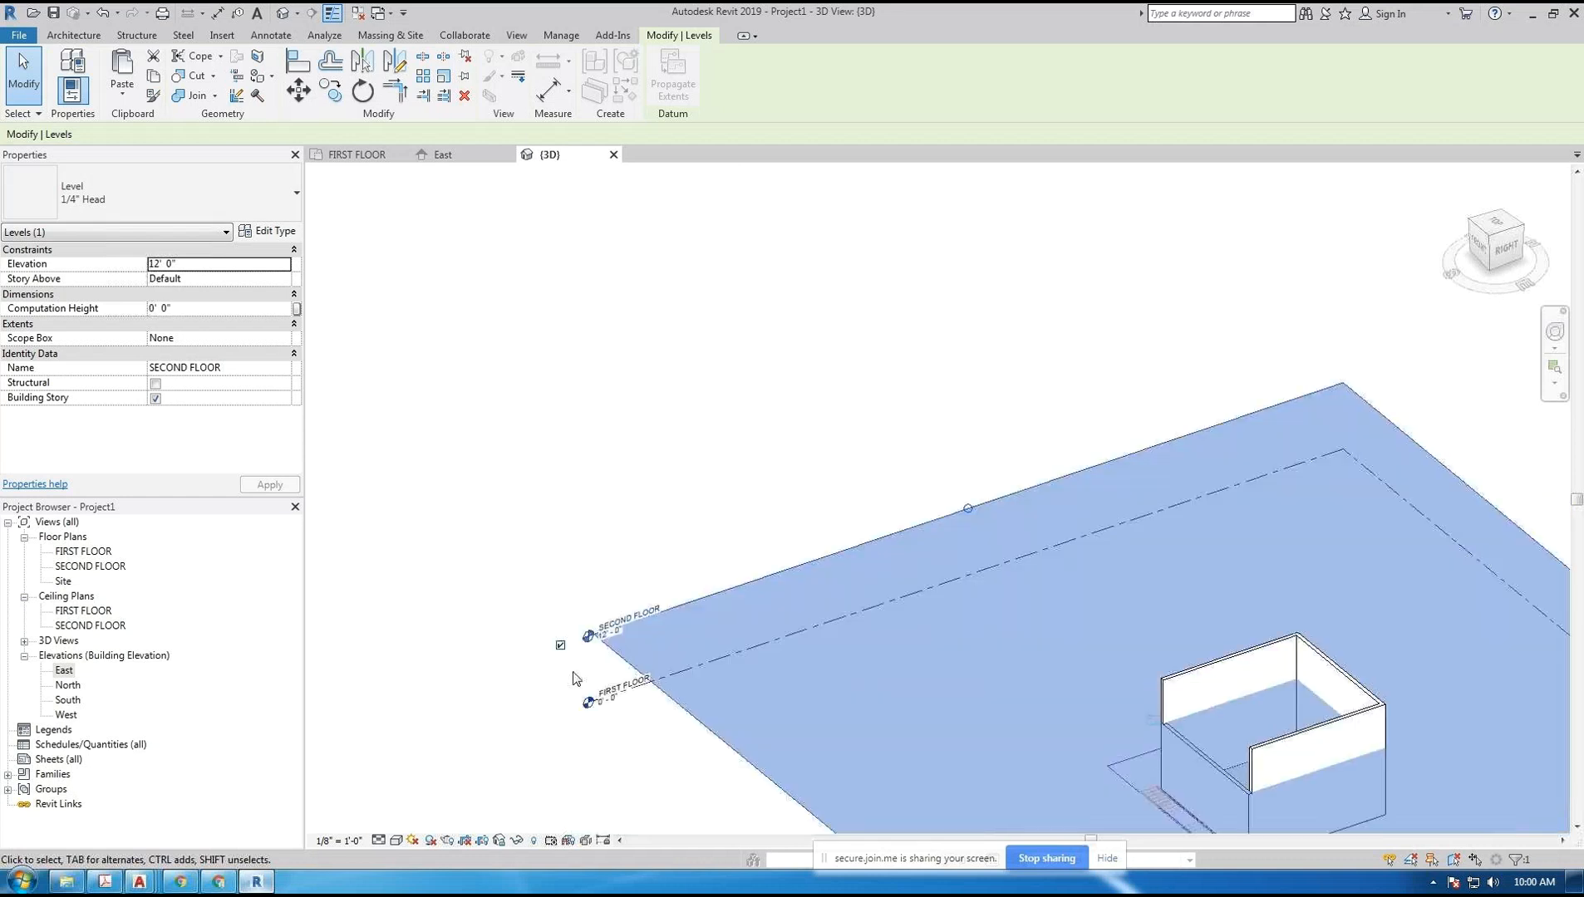
# - Examine the walls against the FIRST FLOOR and SECOND FLOOR levels in 3D, and clear the level selection
pyautogui.scroll(4, 573, 657)
pyautogui.moveTo(620, 672); pyautogui.dragTo(409, 459, button='middle')
pyautogui.moveTo(1153, 540); pyautogui.dragTo(431, 403, button='middle')
pyautogui.scroll(1, 1136, 590)
pyautogui.scroll(1, 1136, 590)
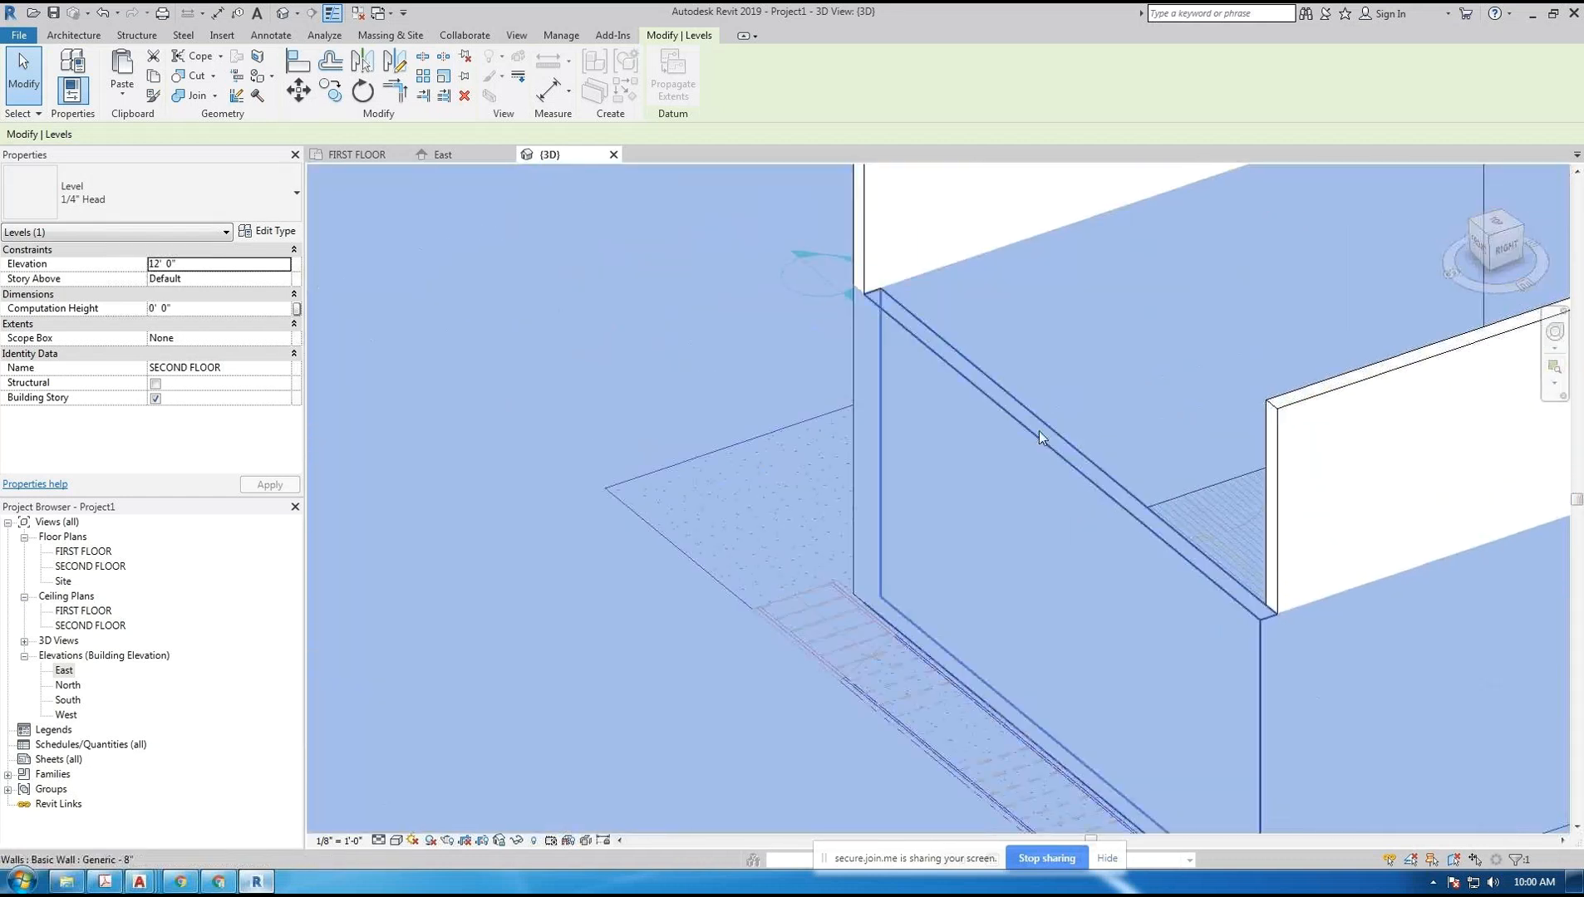
pyautogui.scroll(-5, 1040, 447)
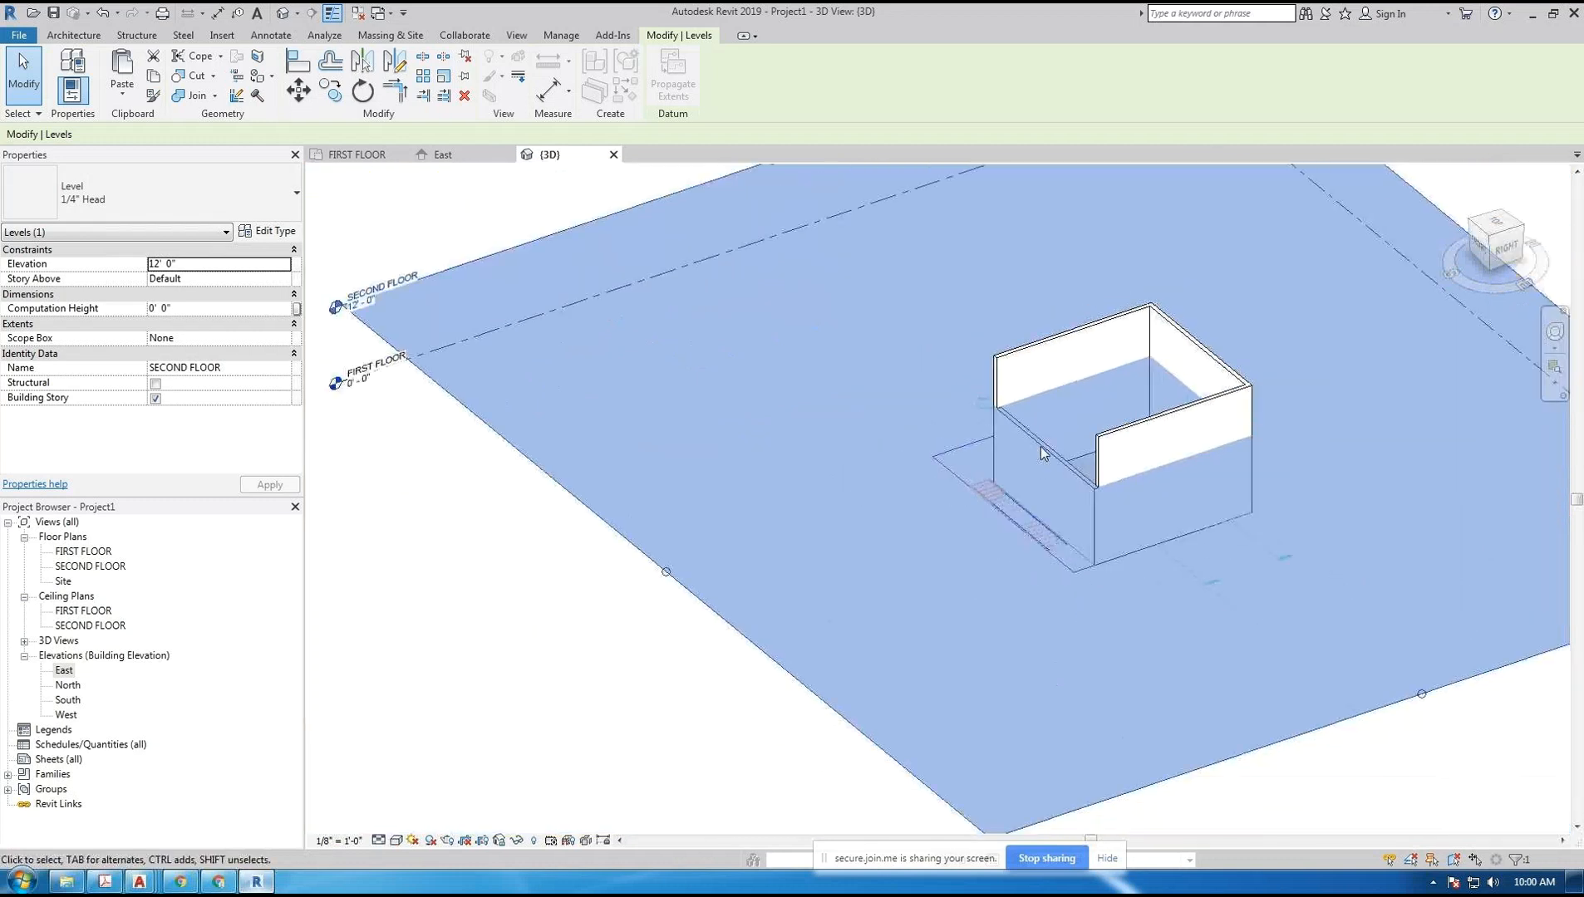
pyautogui.scroll(2, 986, 396)
pyautogui.scroll(1, 985, 396)
pyautogui.scroll(-4, 801, 413)
pyautogui.scroll(3, 615, 316)
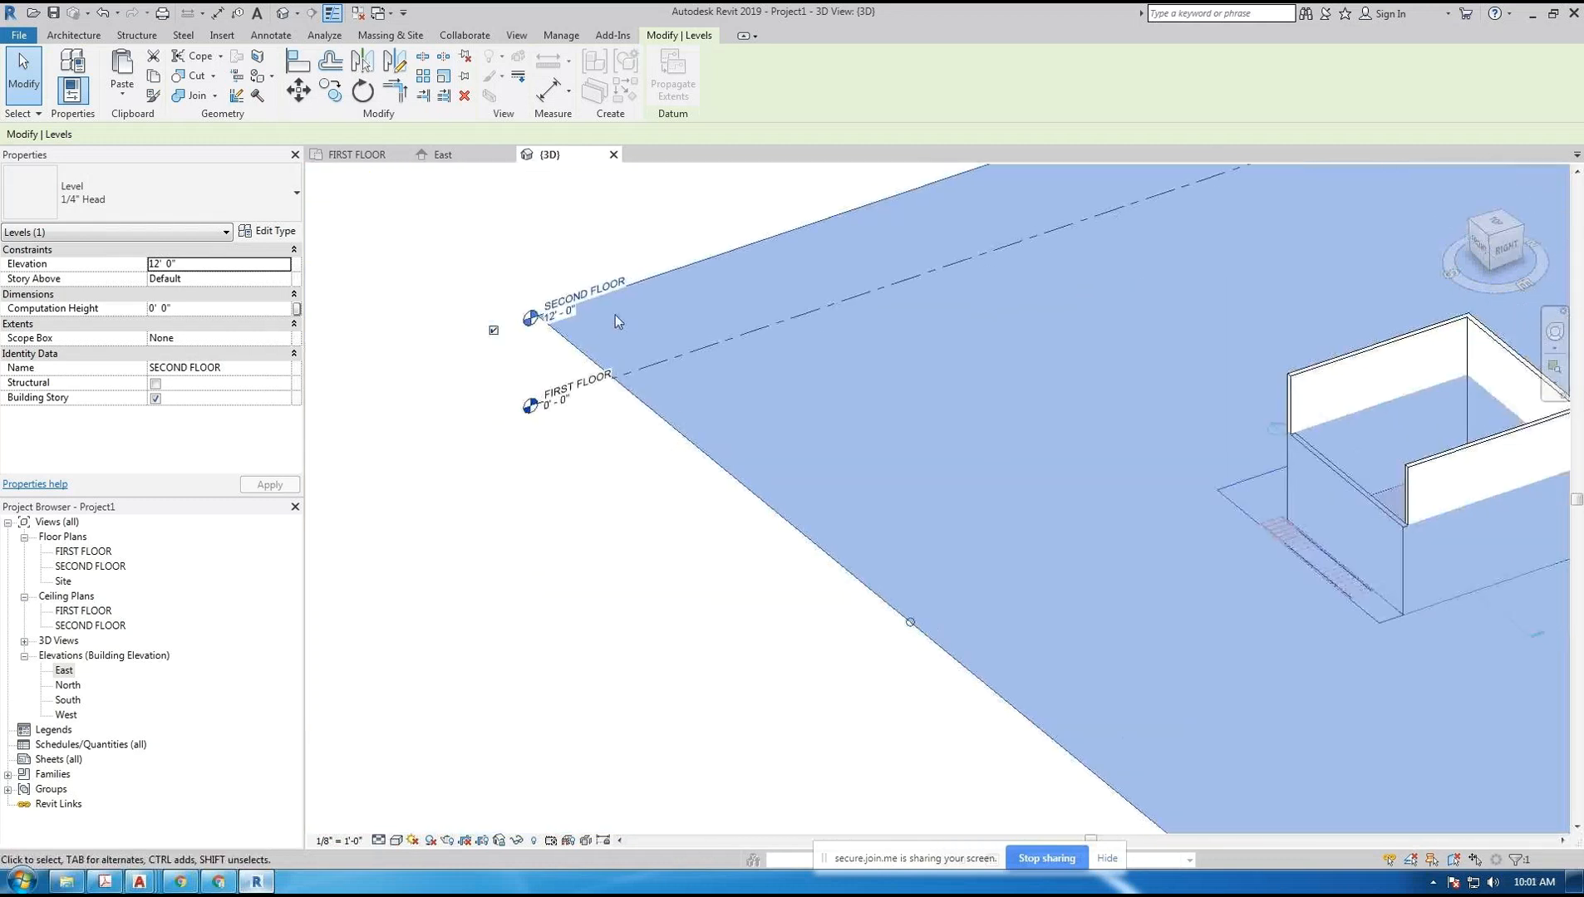
pyautogui.click(657, 575)
# - Set the Top Constraint of the three unconnected walls to Up to level: SECOND FLOOR, apply it, and clear the selection
pyautogui.moveTo(1075, 485); pyautogui.dragTo(958, 503, button='middle')
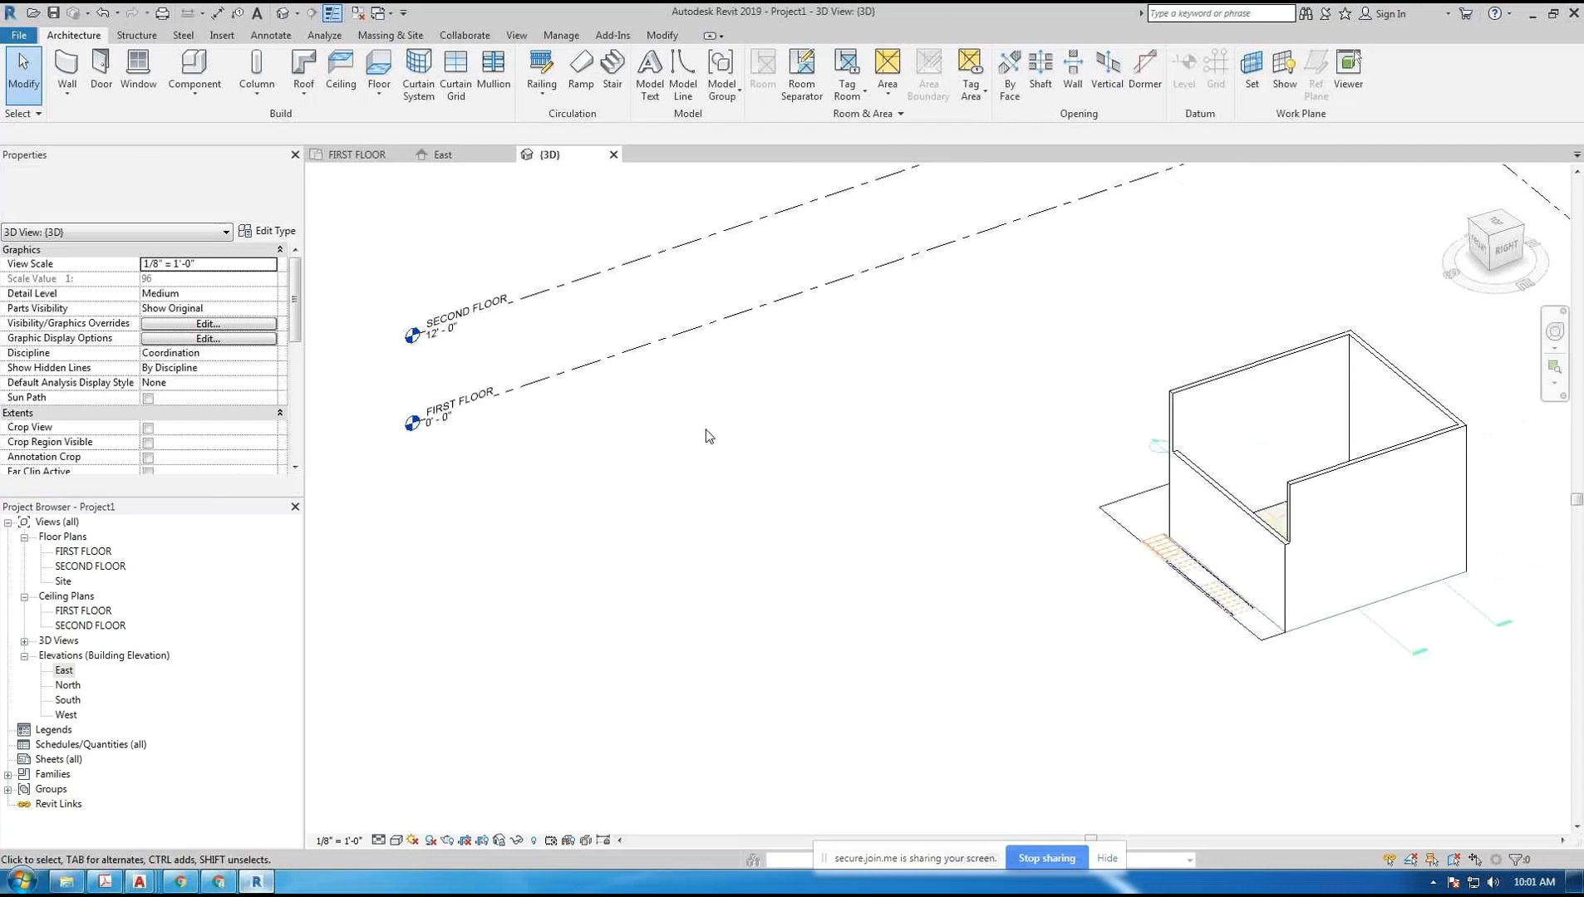
pyautogui.scroll(5, 1195, 463)
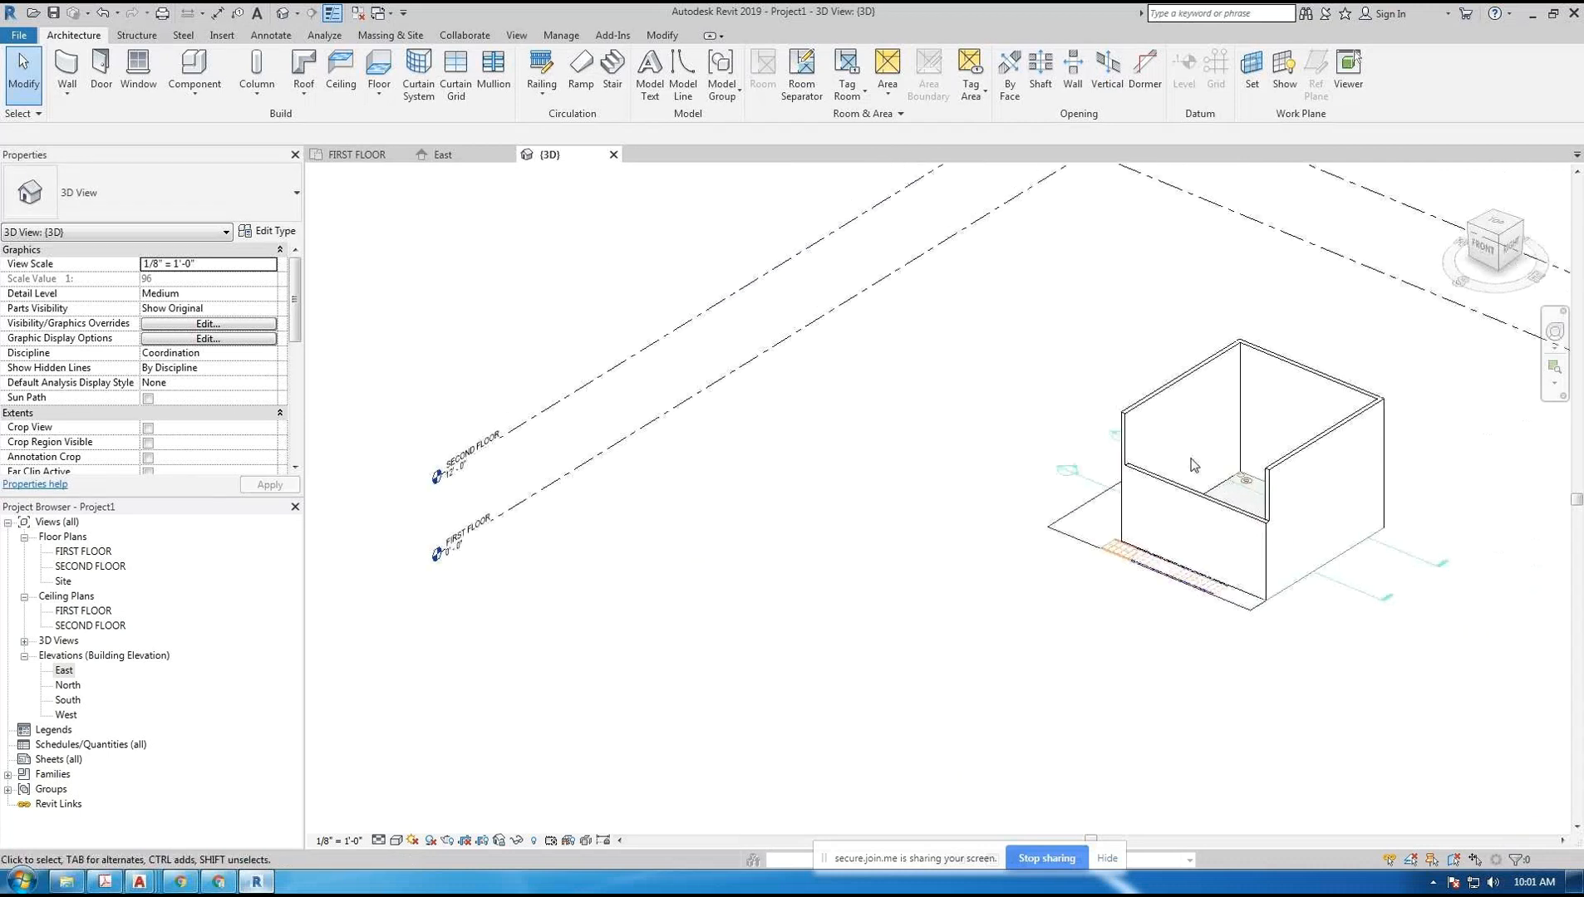
pyautogui.moveTo(1176, 442); pyautogui.dragTo(1009, 467, button='middle')
pyautogui.scroll(-1, 1009, 468)
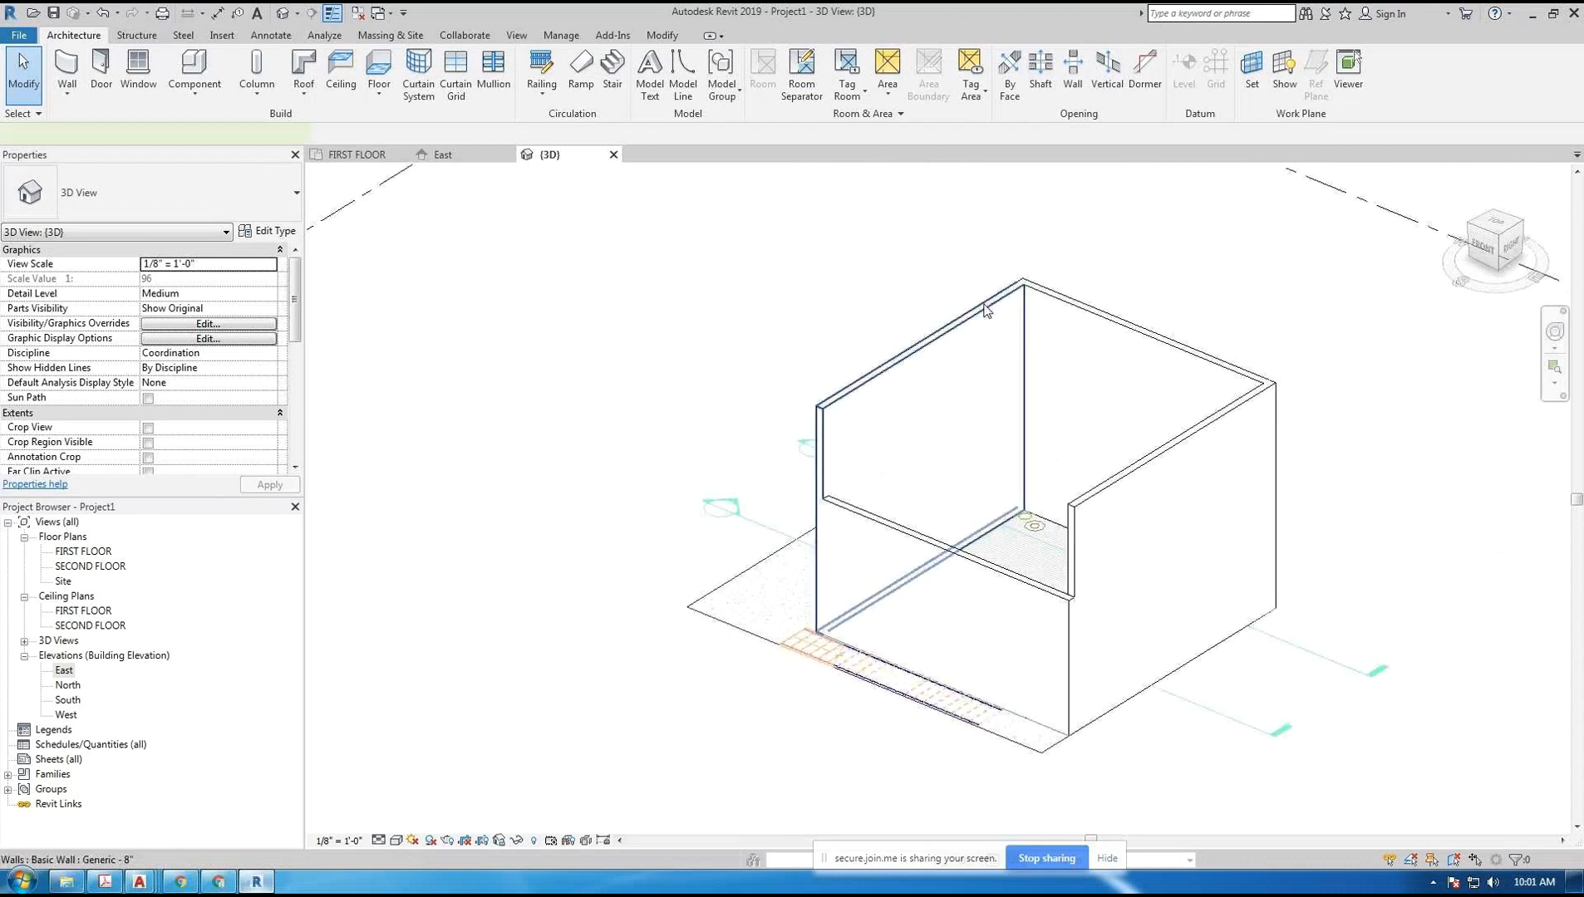
pyautogui.click(985, 309)
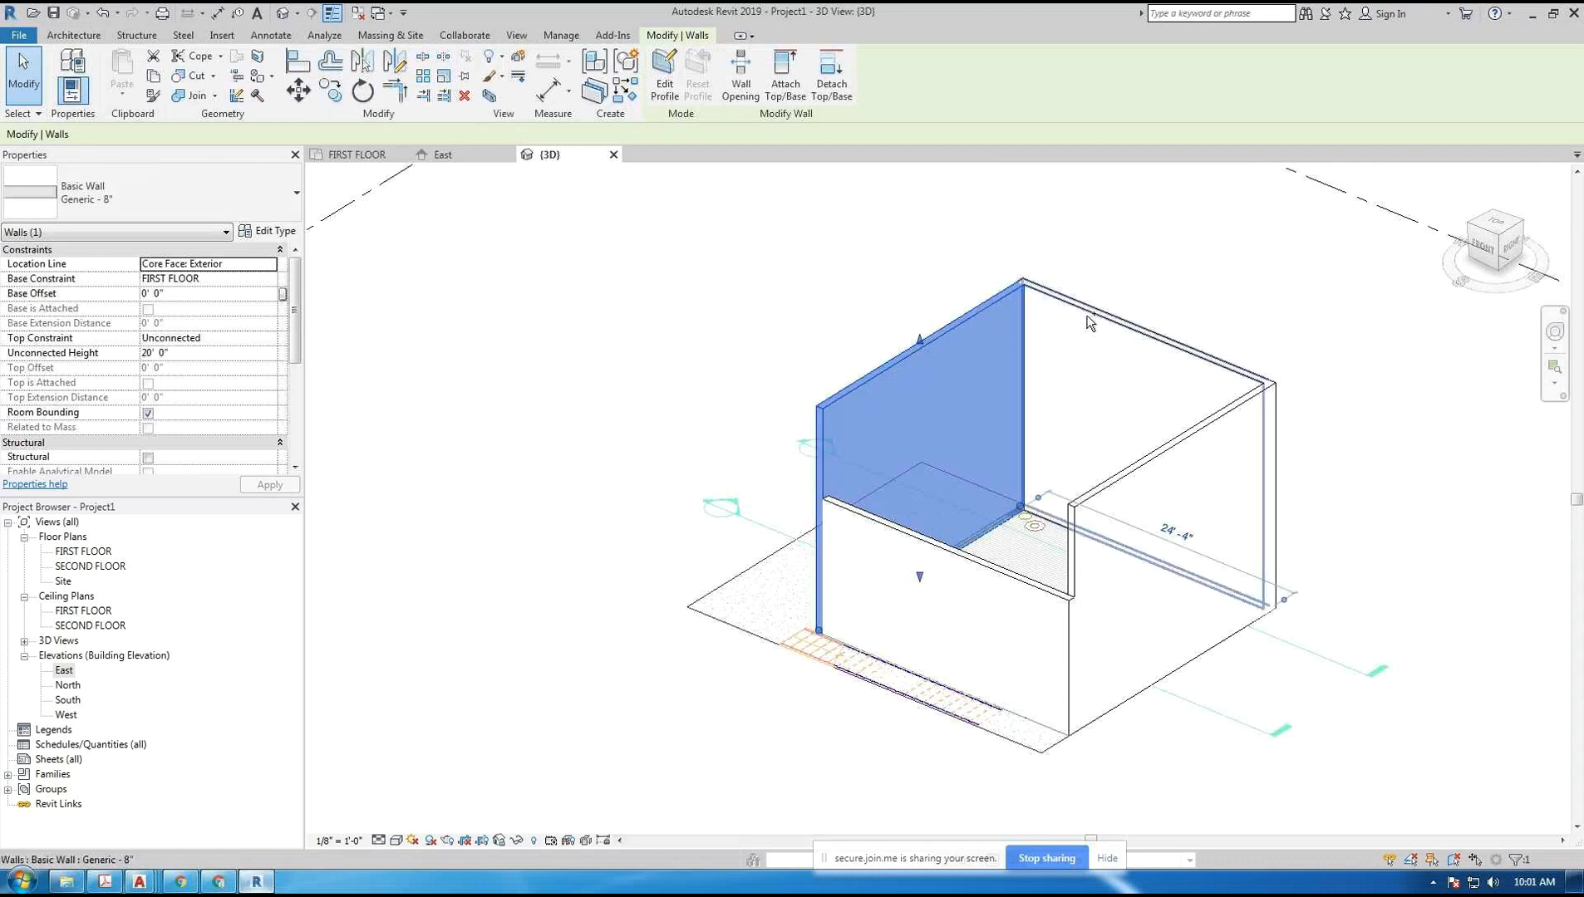
pyautogui.keyDown('ctrl'); pyautogui.click(1166, 428); pyautogui.keyUp('ctrl')
pyautogui.keyDown('ctrl'); pyautogui.click(1165, 450); pyautogui.keyUp('ctrl')
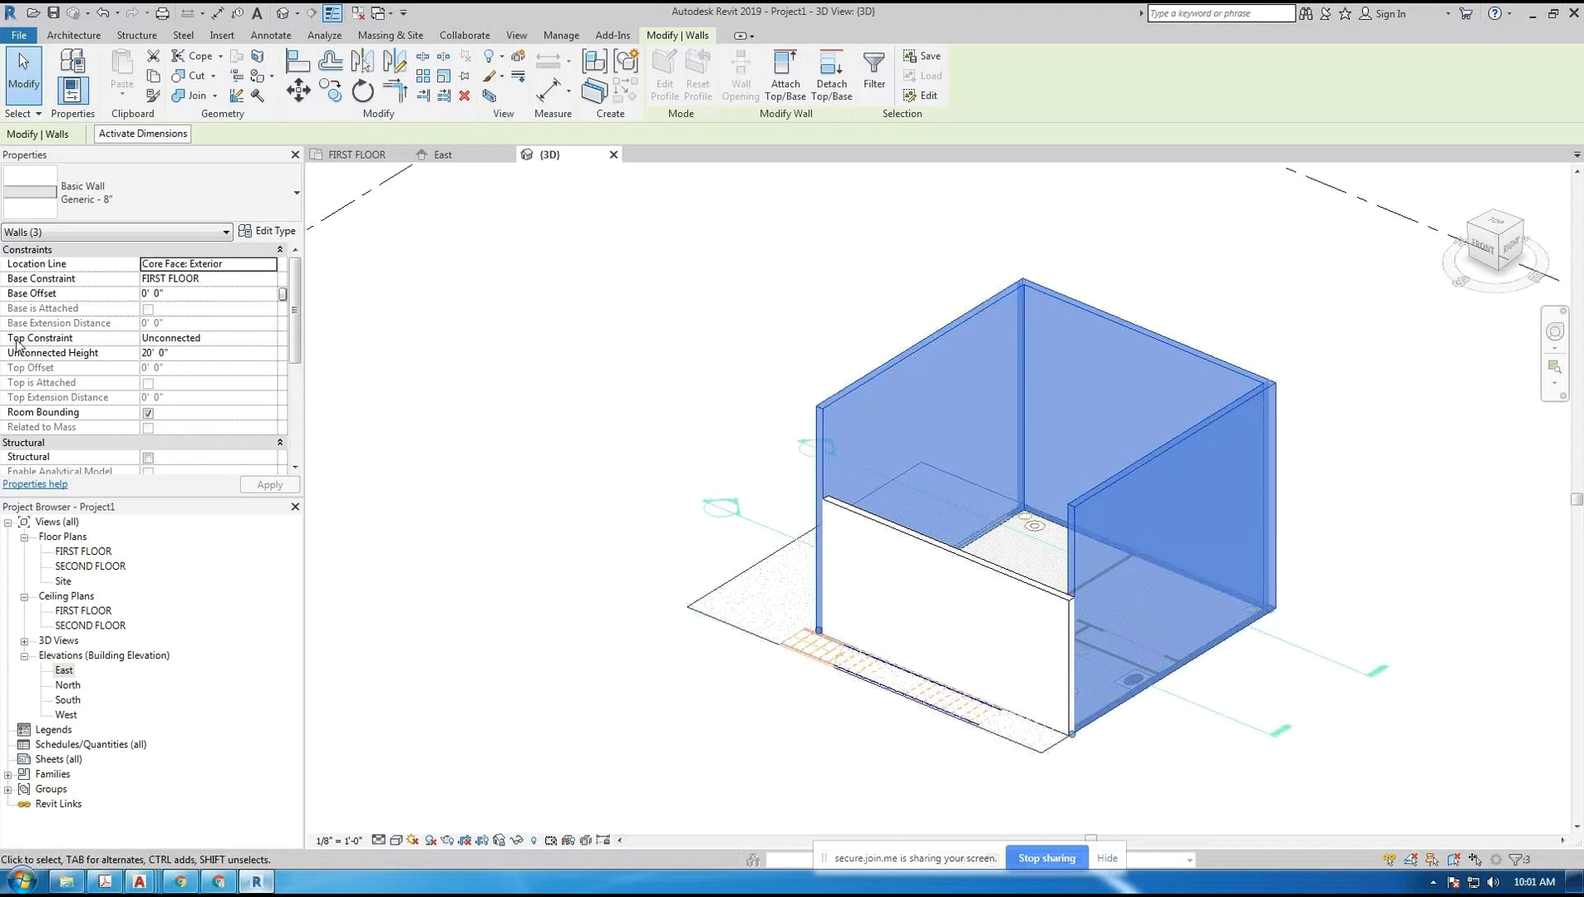
pyautogui.click(230, 339)
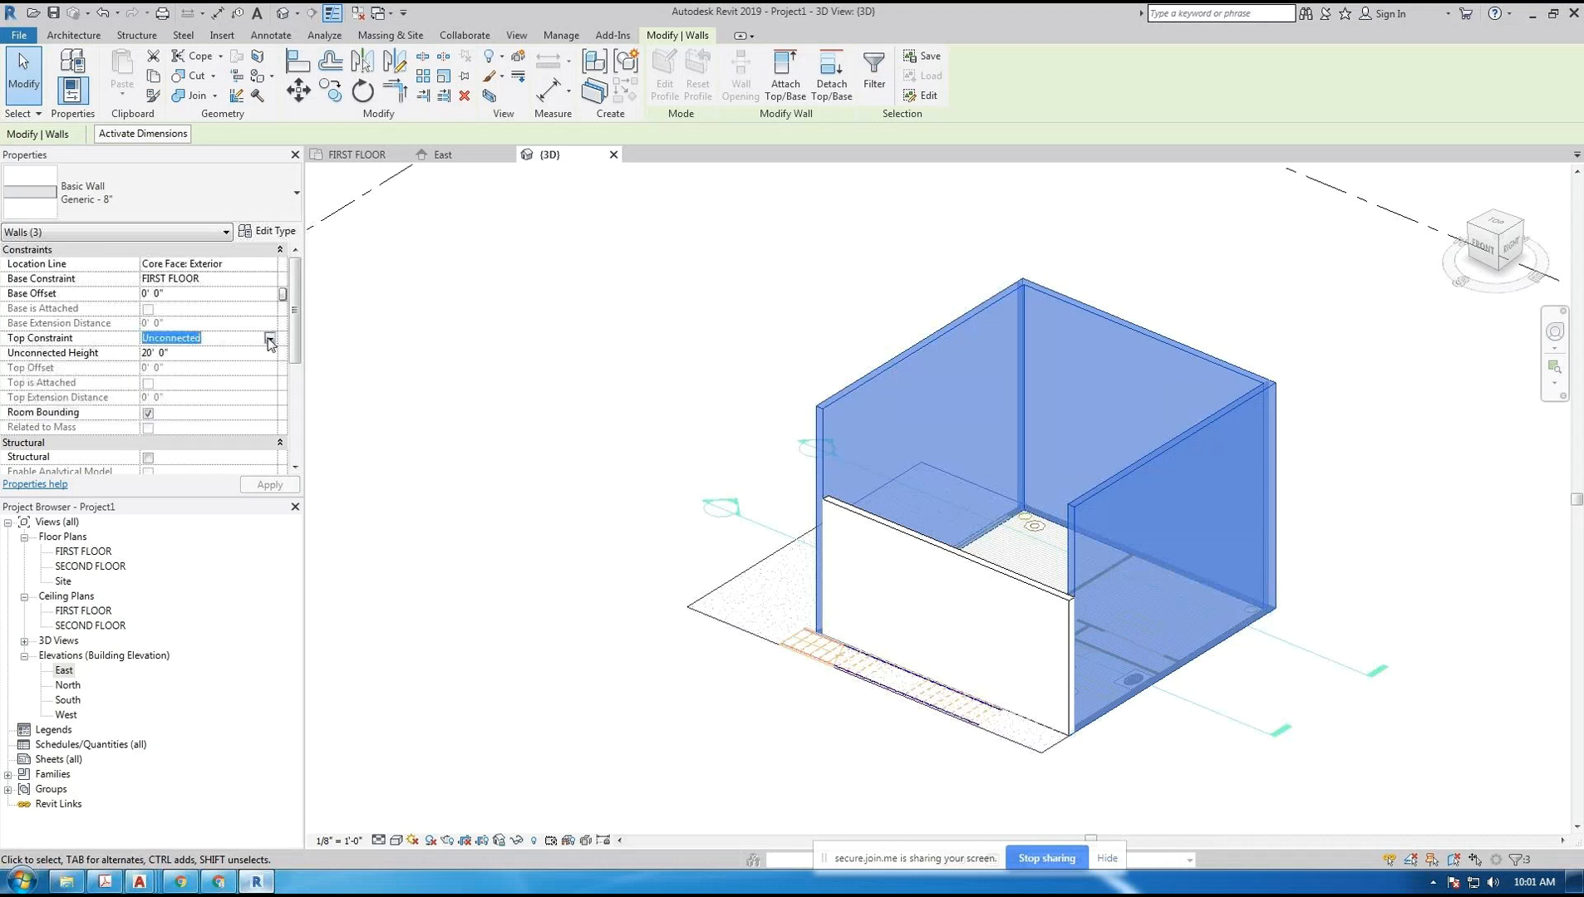
pyautogui.click(270, 339)
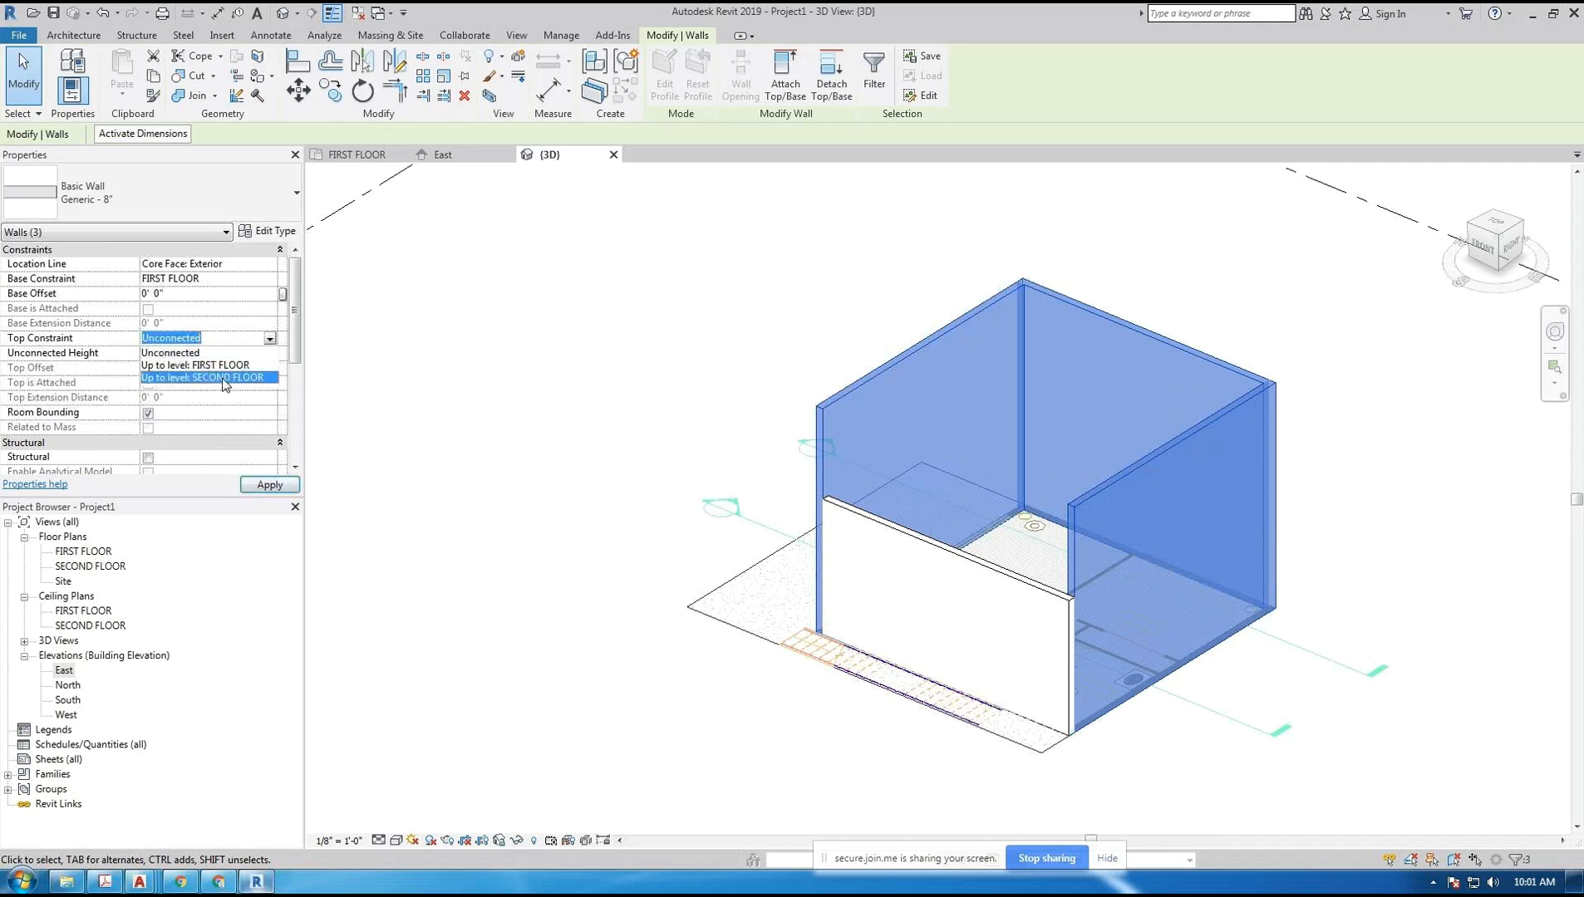
pyautogui.click(226, 386)
pyautogui.click(263, 486)
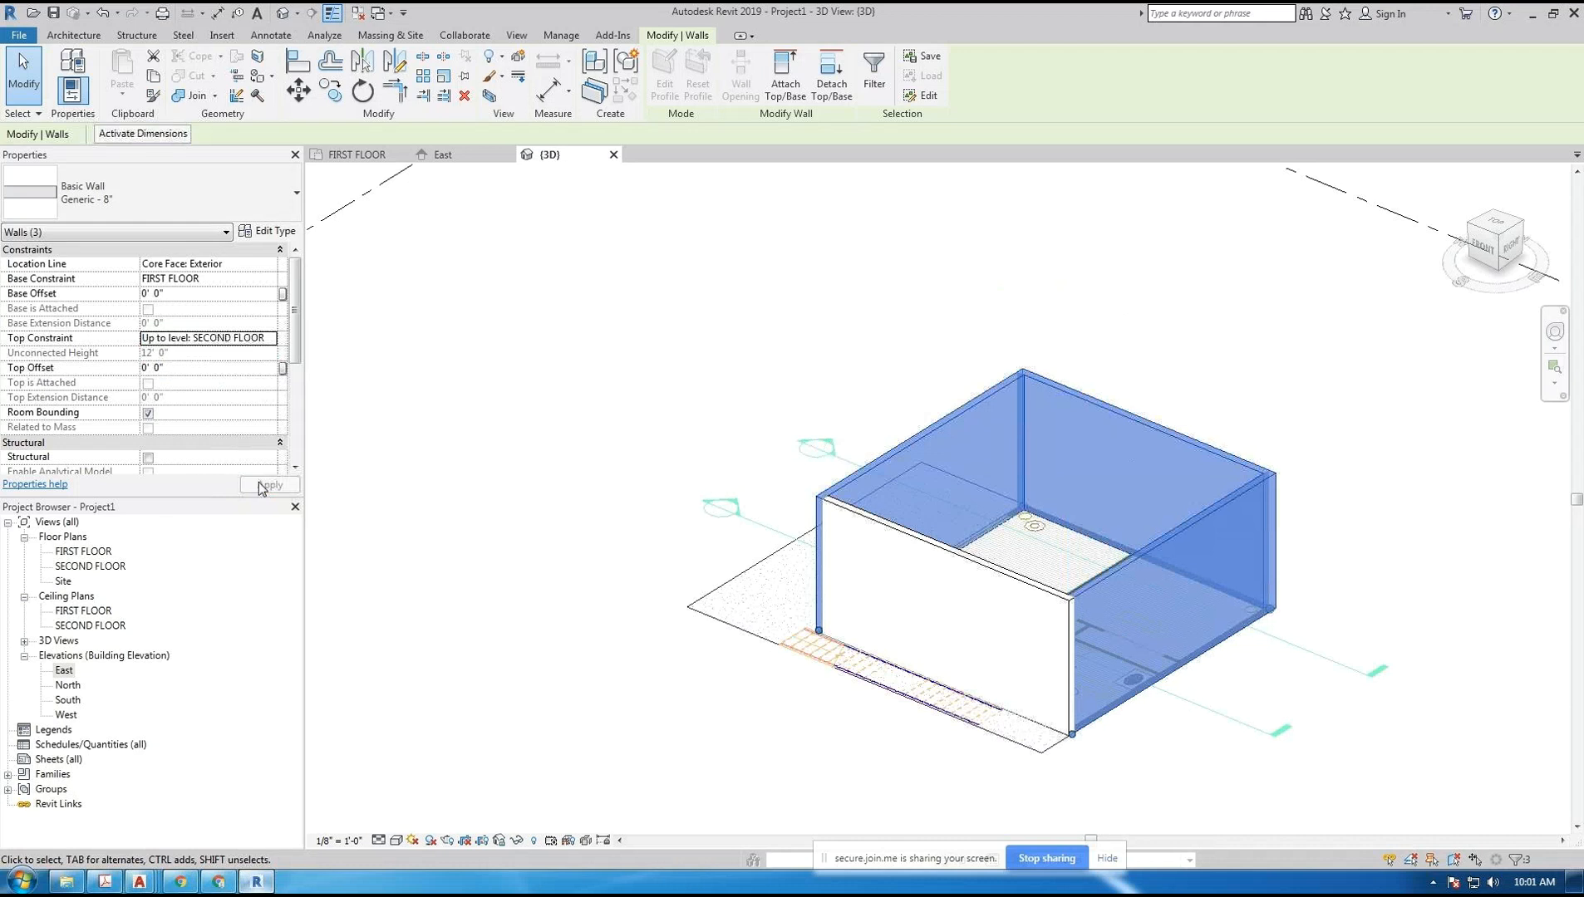
pyautogui.click(675, 500)
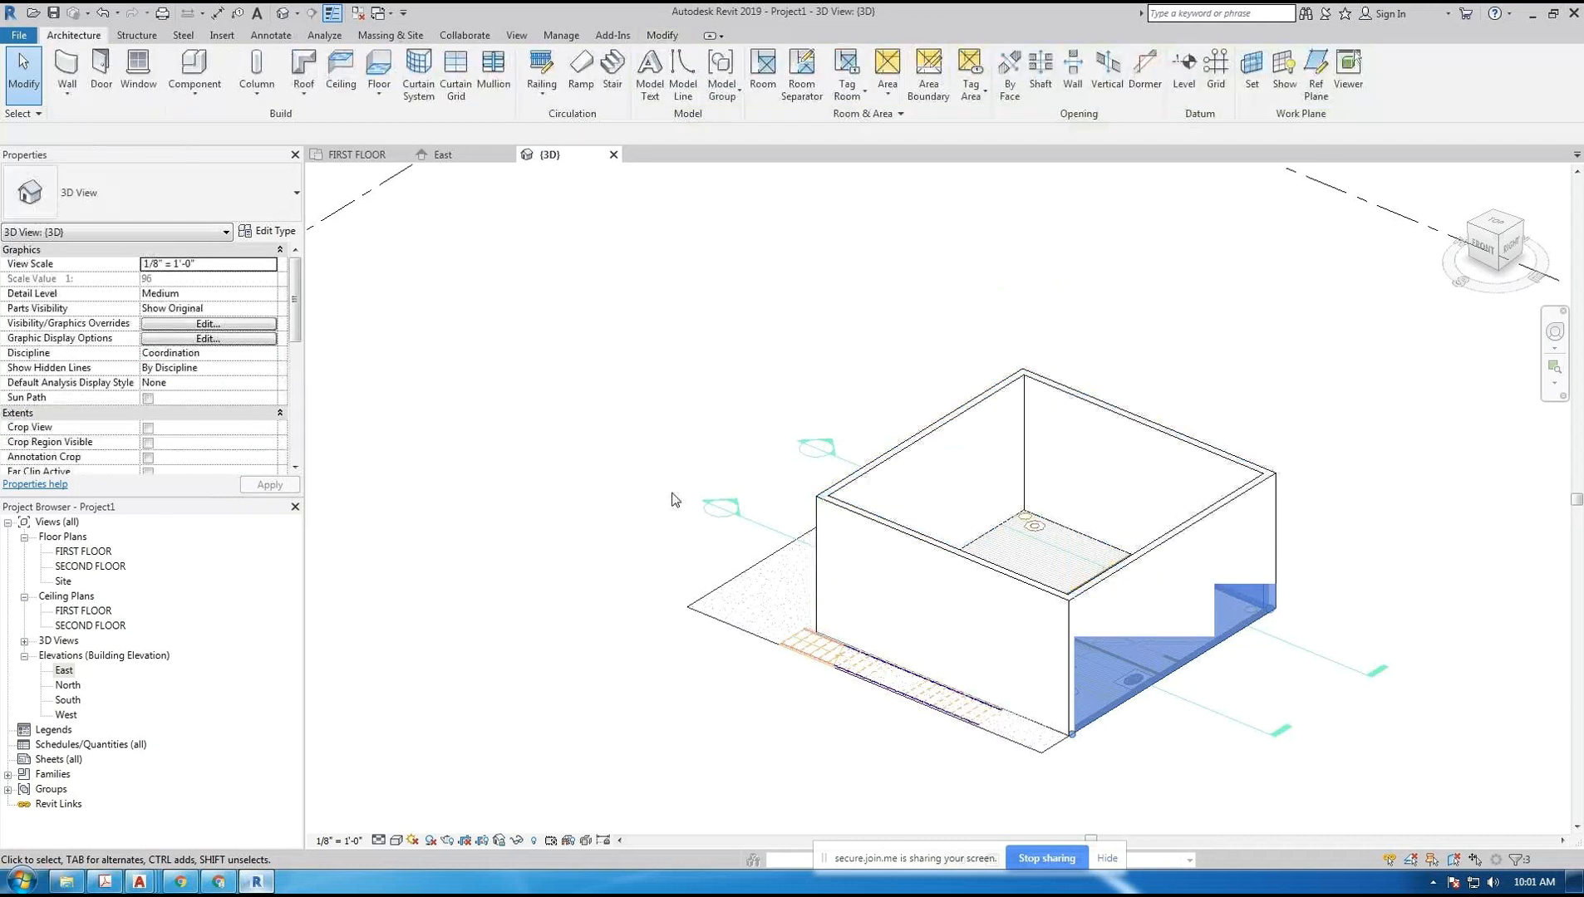
pyautogui.scroll(2, 772, 679)
pyautogui.moveTo(801, 662); pyautogui.dragTo(677, 613, button='middle')
pyautogui.scroll(-1, 856, 544)
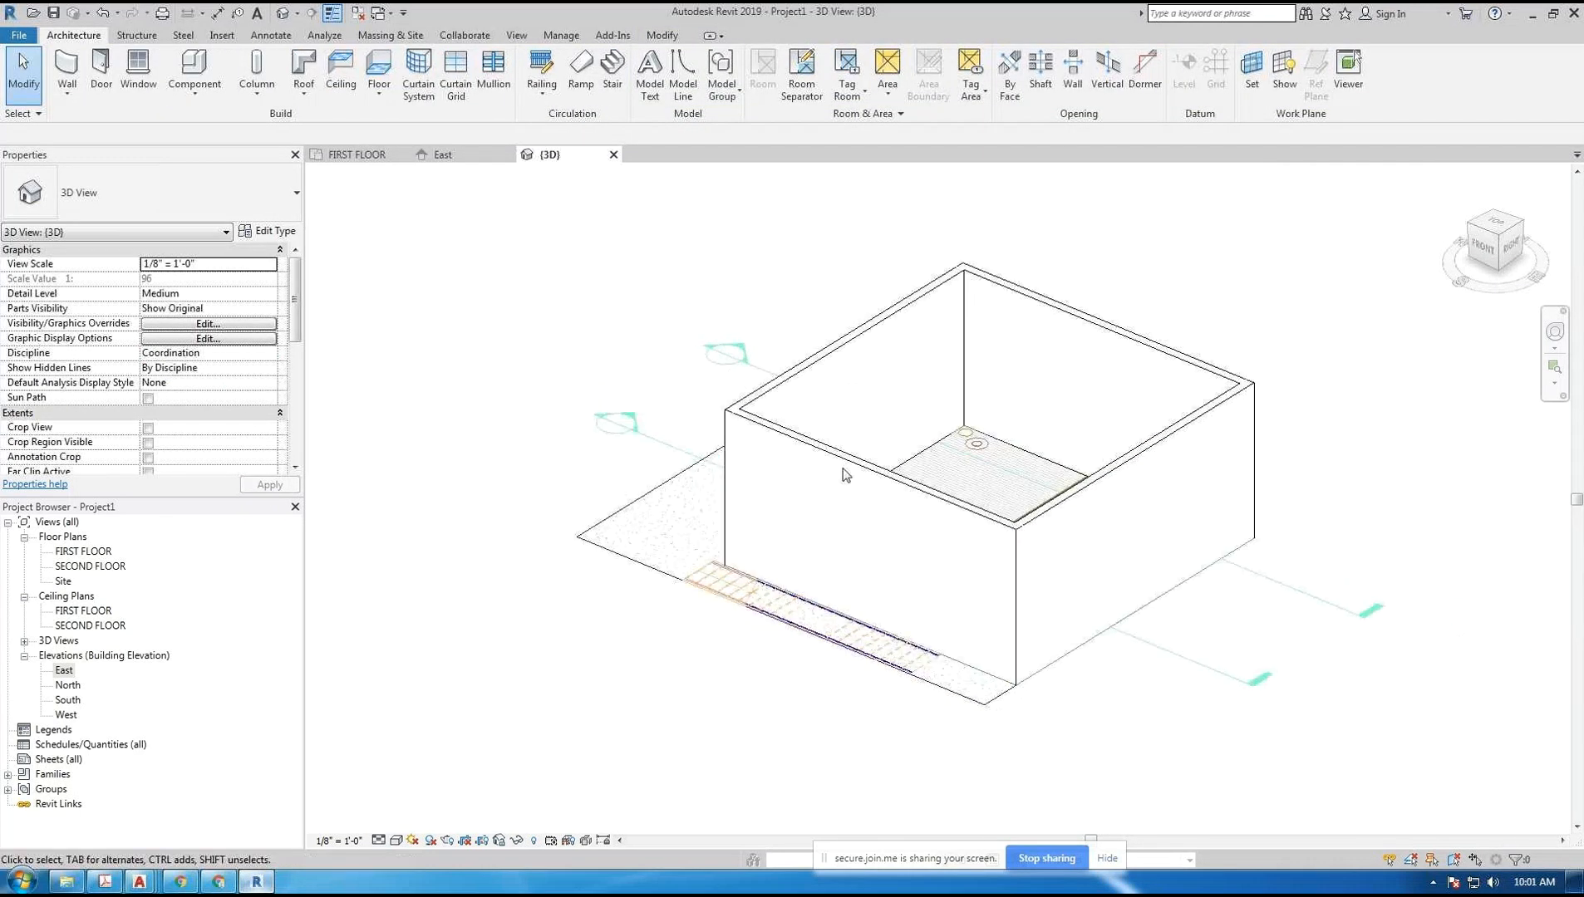
pyautogui.scroll(3, 847, 565)
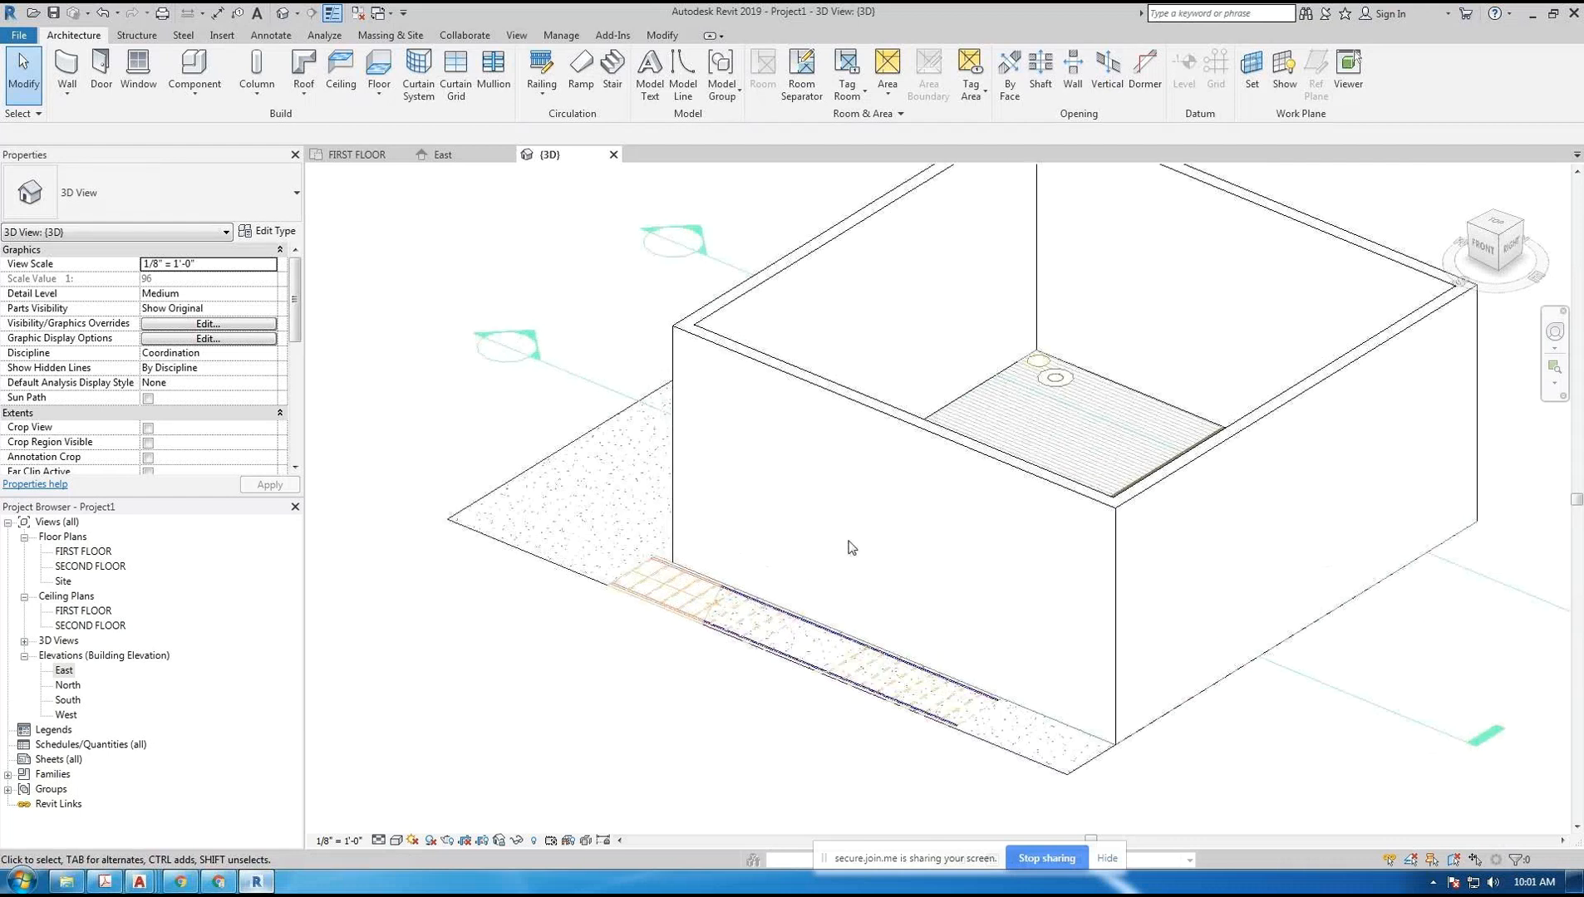
pyautogui.scroll(-3, 802, 574)
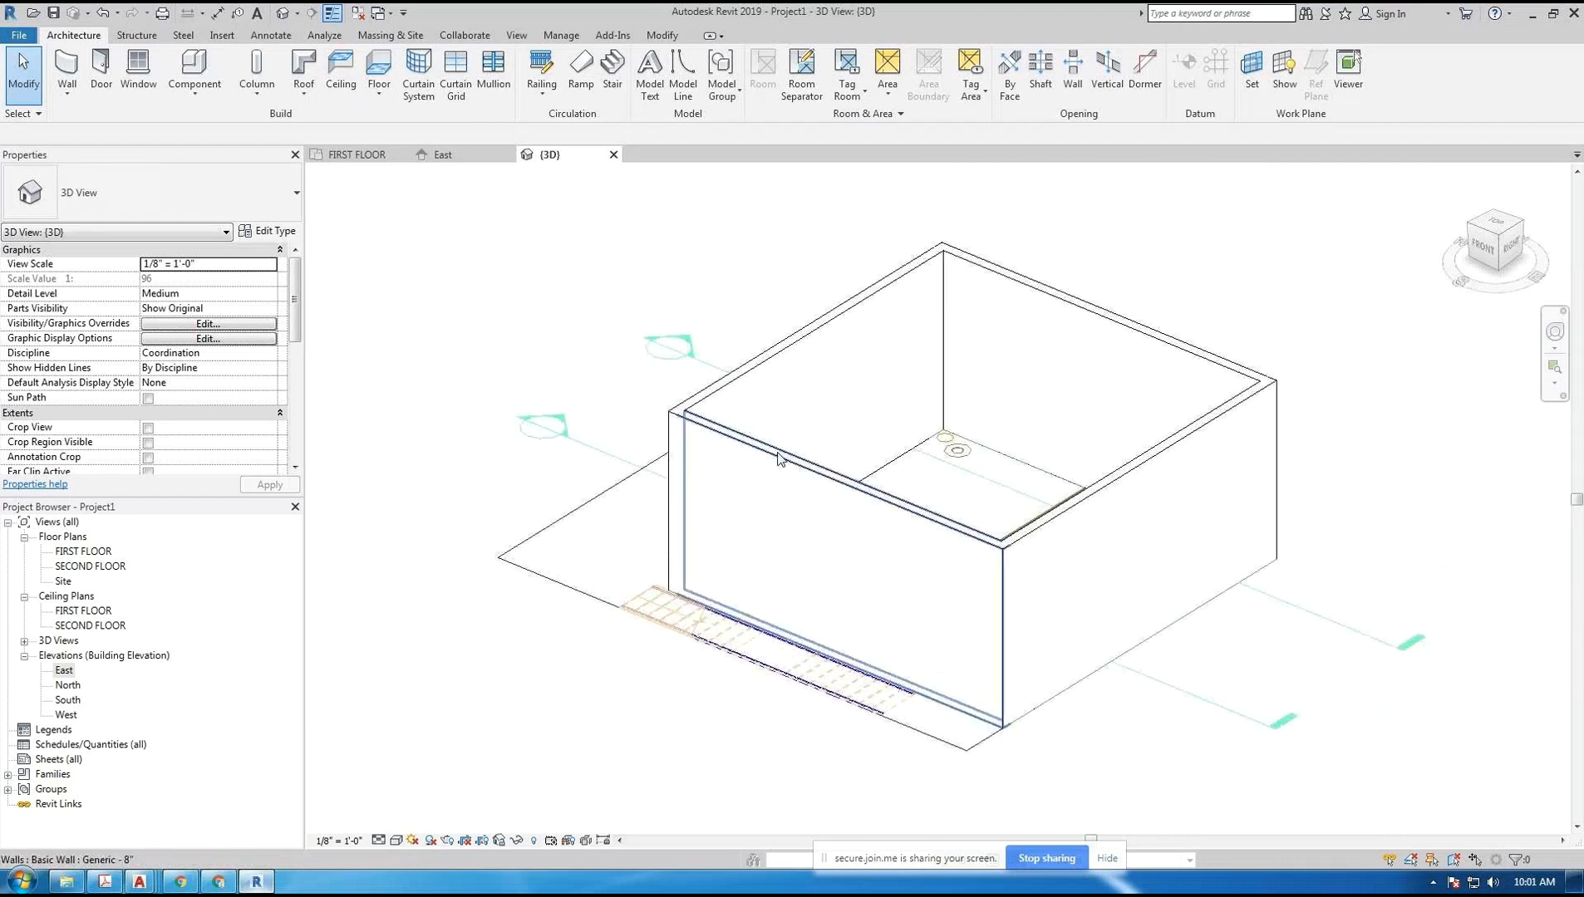
pyautogui.click(778, 455)
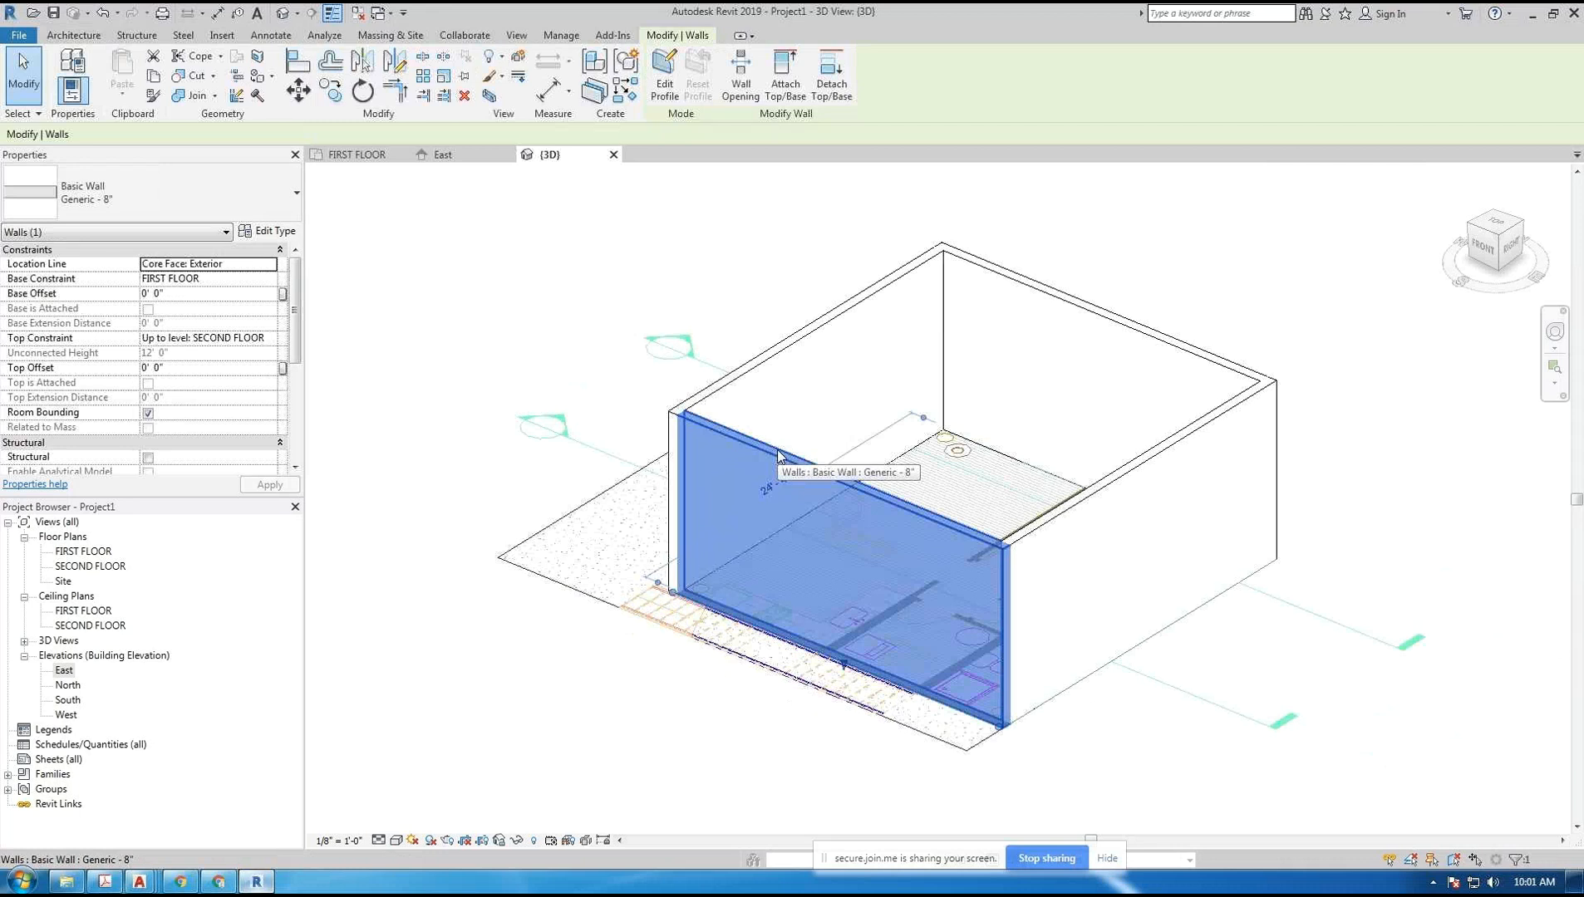
pyautogui.press('Tab')
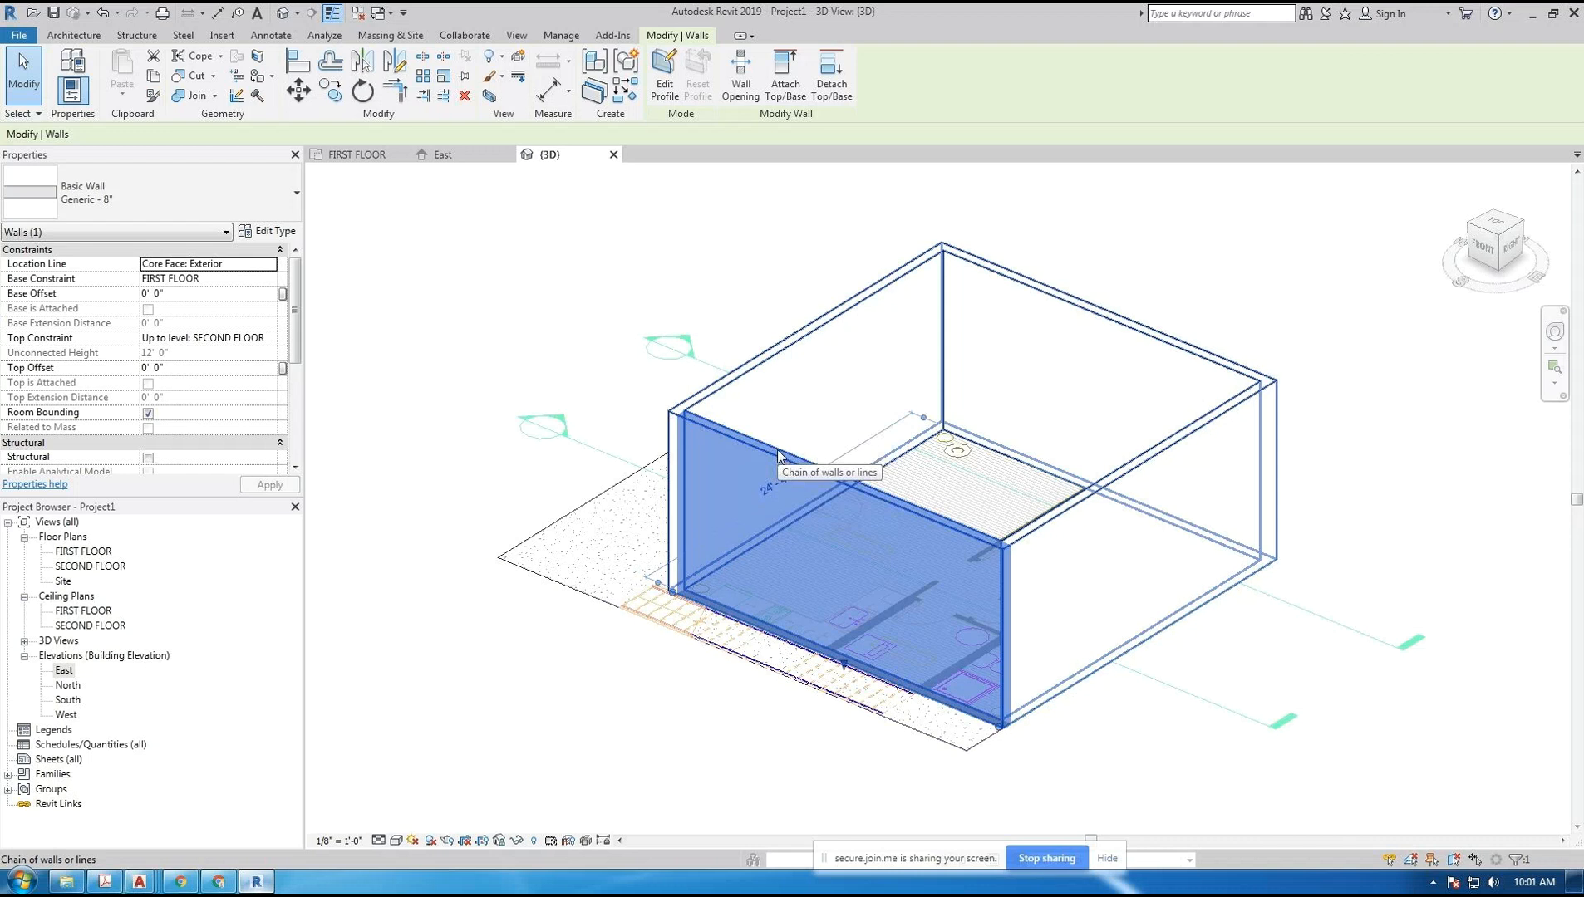
pyautogui.press('Escape')
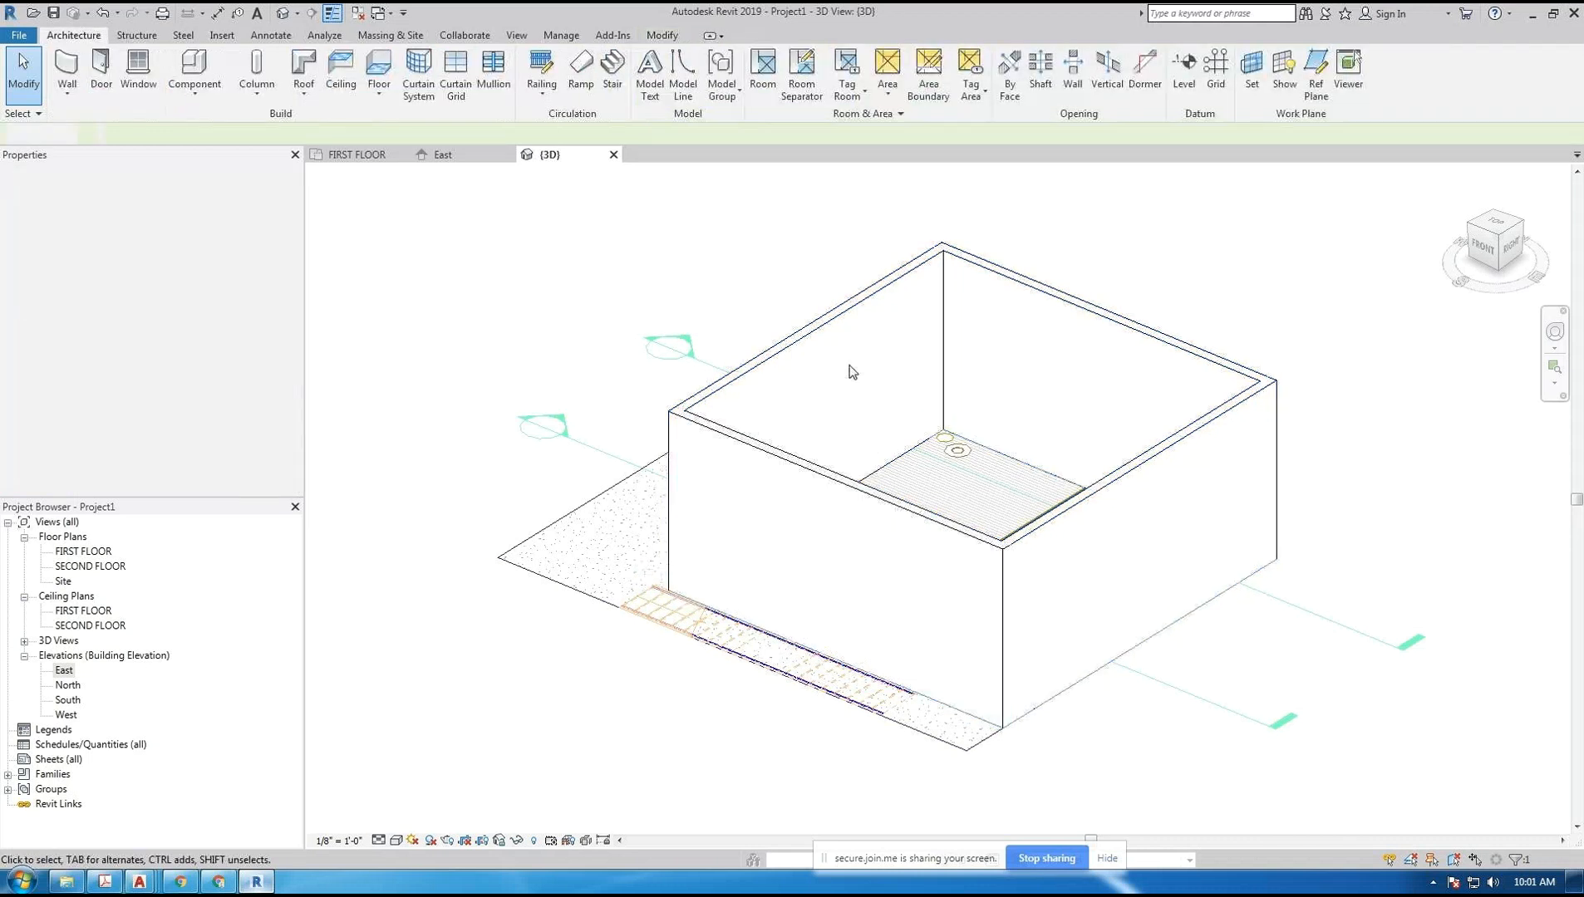
# - Select the whole chain of four exterior walls and change their type to Exterior - Brick on Mtl. Stud
pyautogui.click(850, 371)
pyautogui.press('Tab')
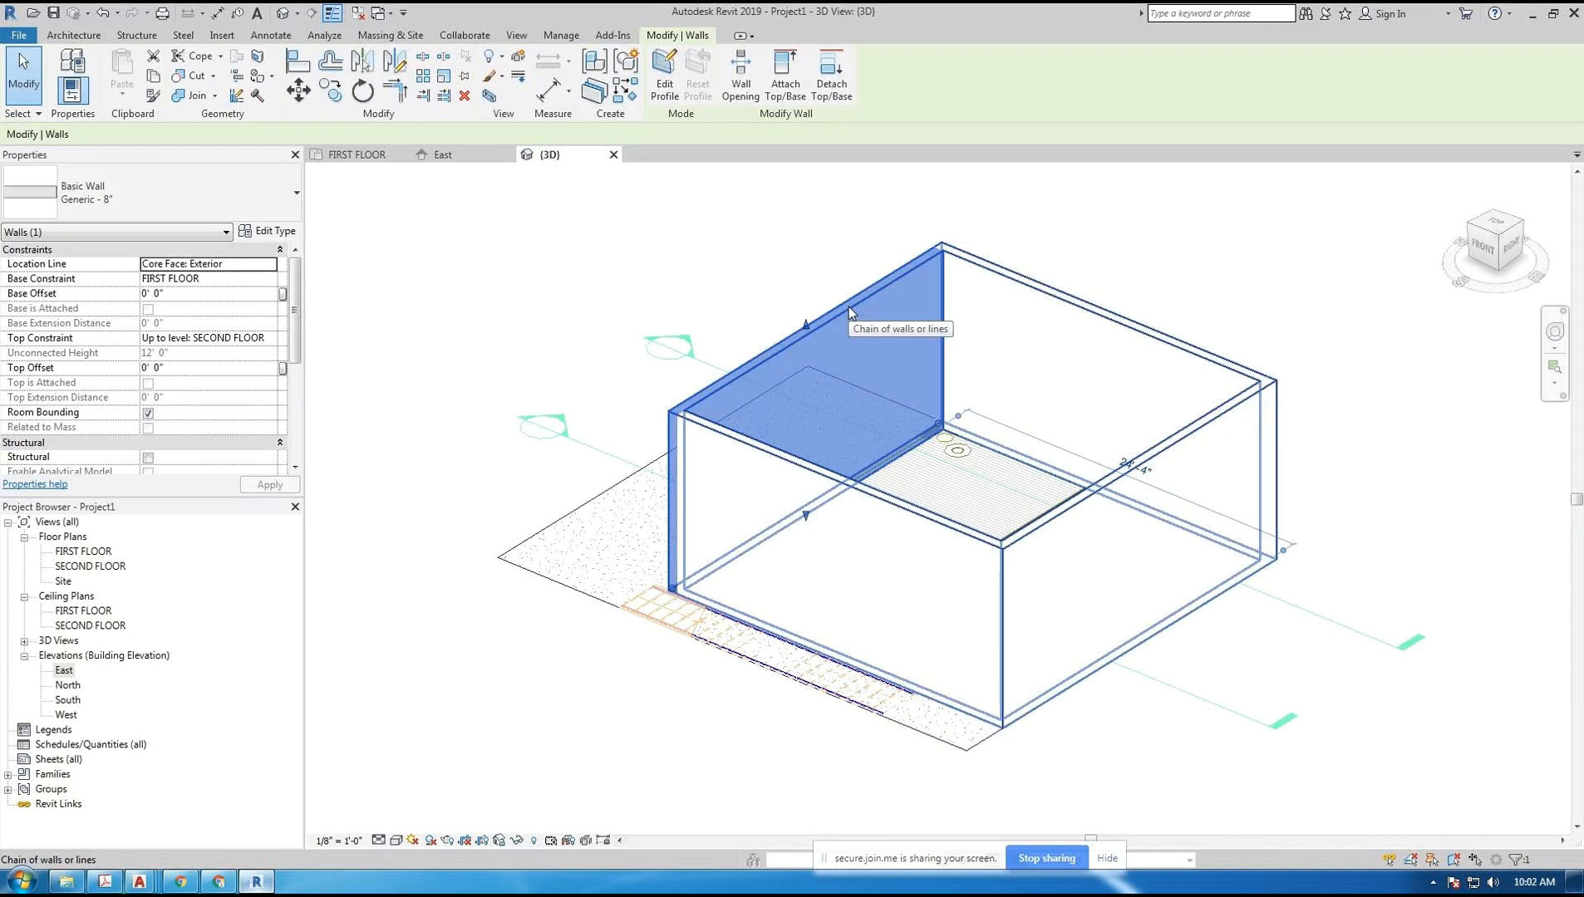
pyautogui.click(849, 306)
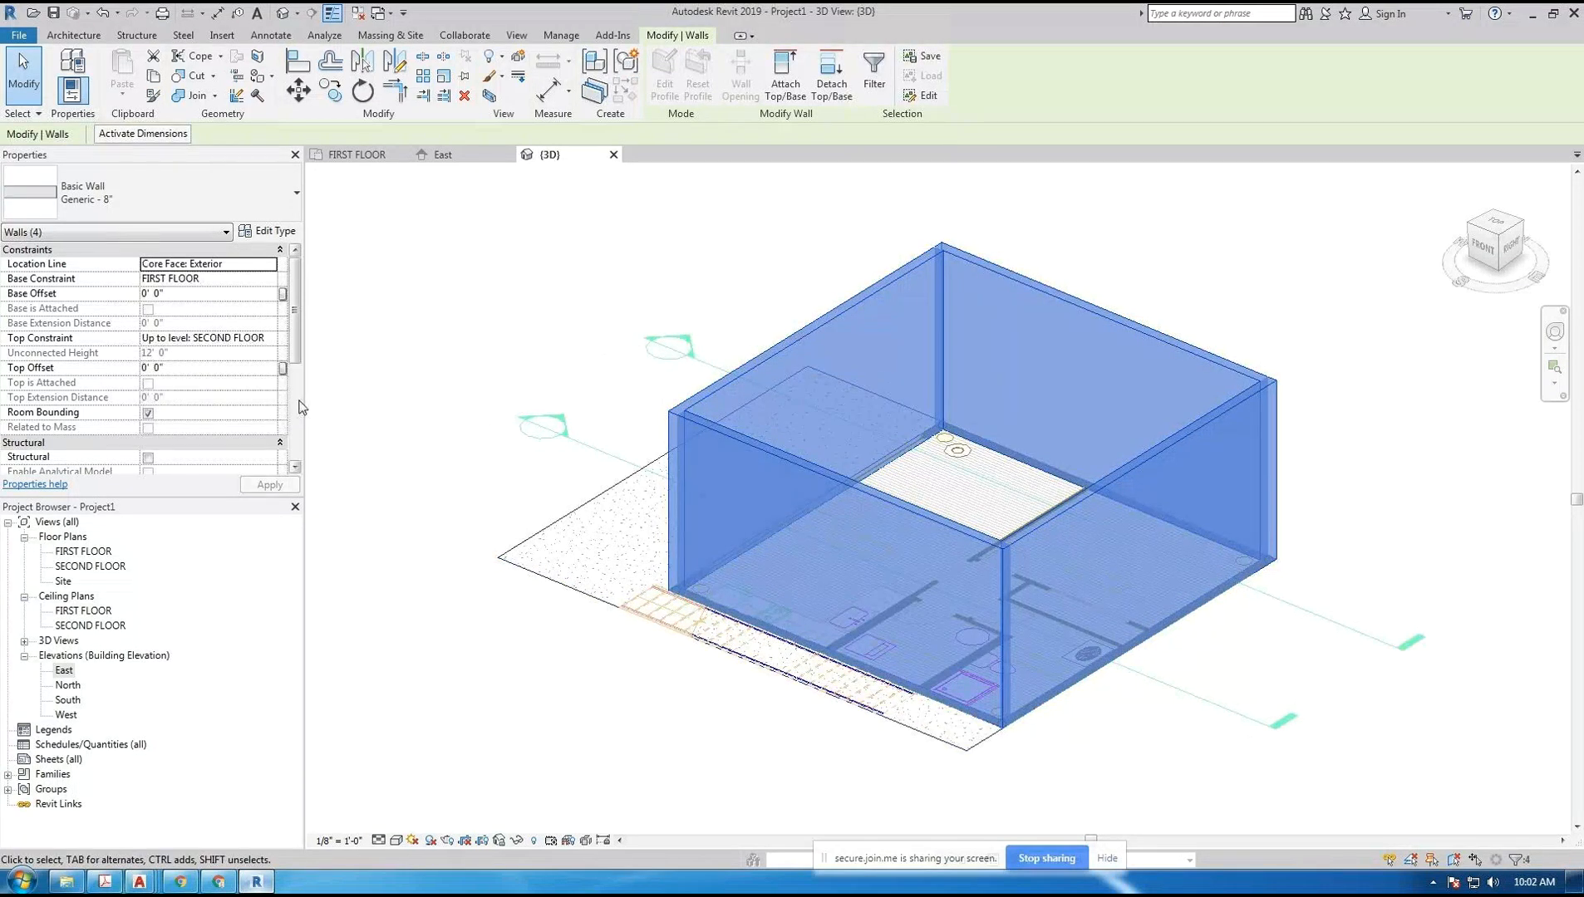
pyautogui.moveTo(296, 308)
pyautogui.mouseDown()
pyautogui.moveTo(296, 411)
pyautogui.moveTo(293, 308)
pyautogui.mouseUp()
pyautogui.click(274, 205)
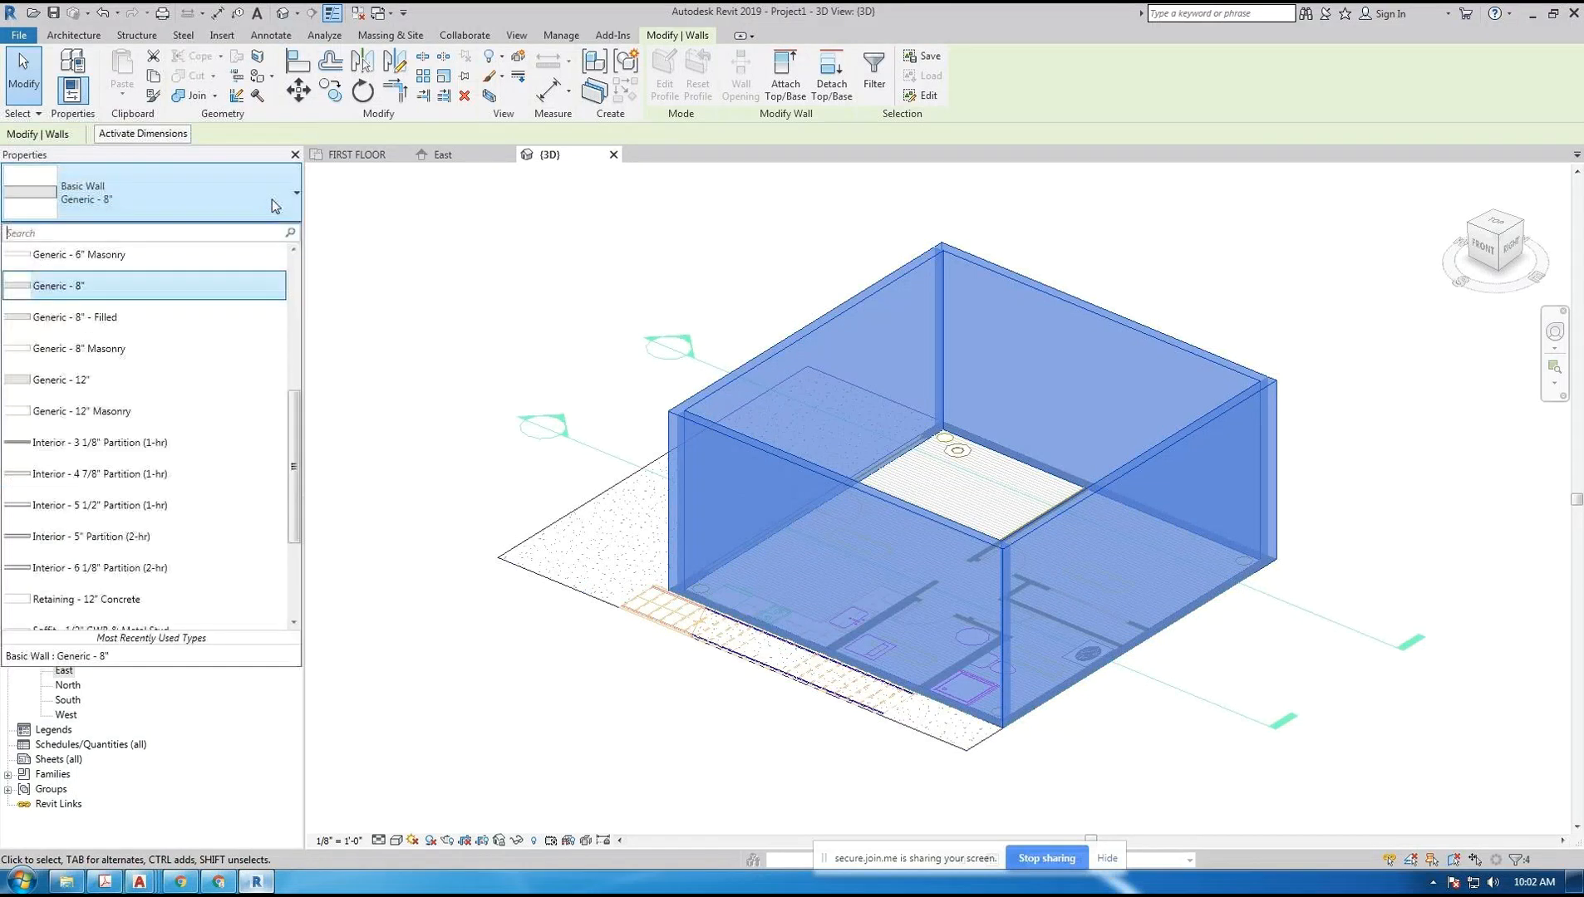
pyautogui.moveTo(294, 412); pyautogui.dragTo(290, 274)
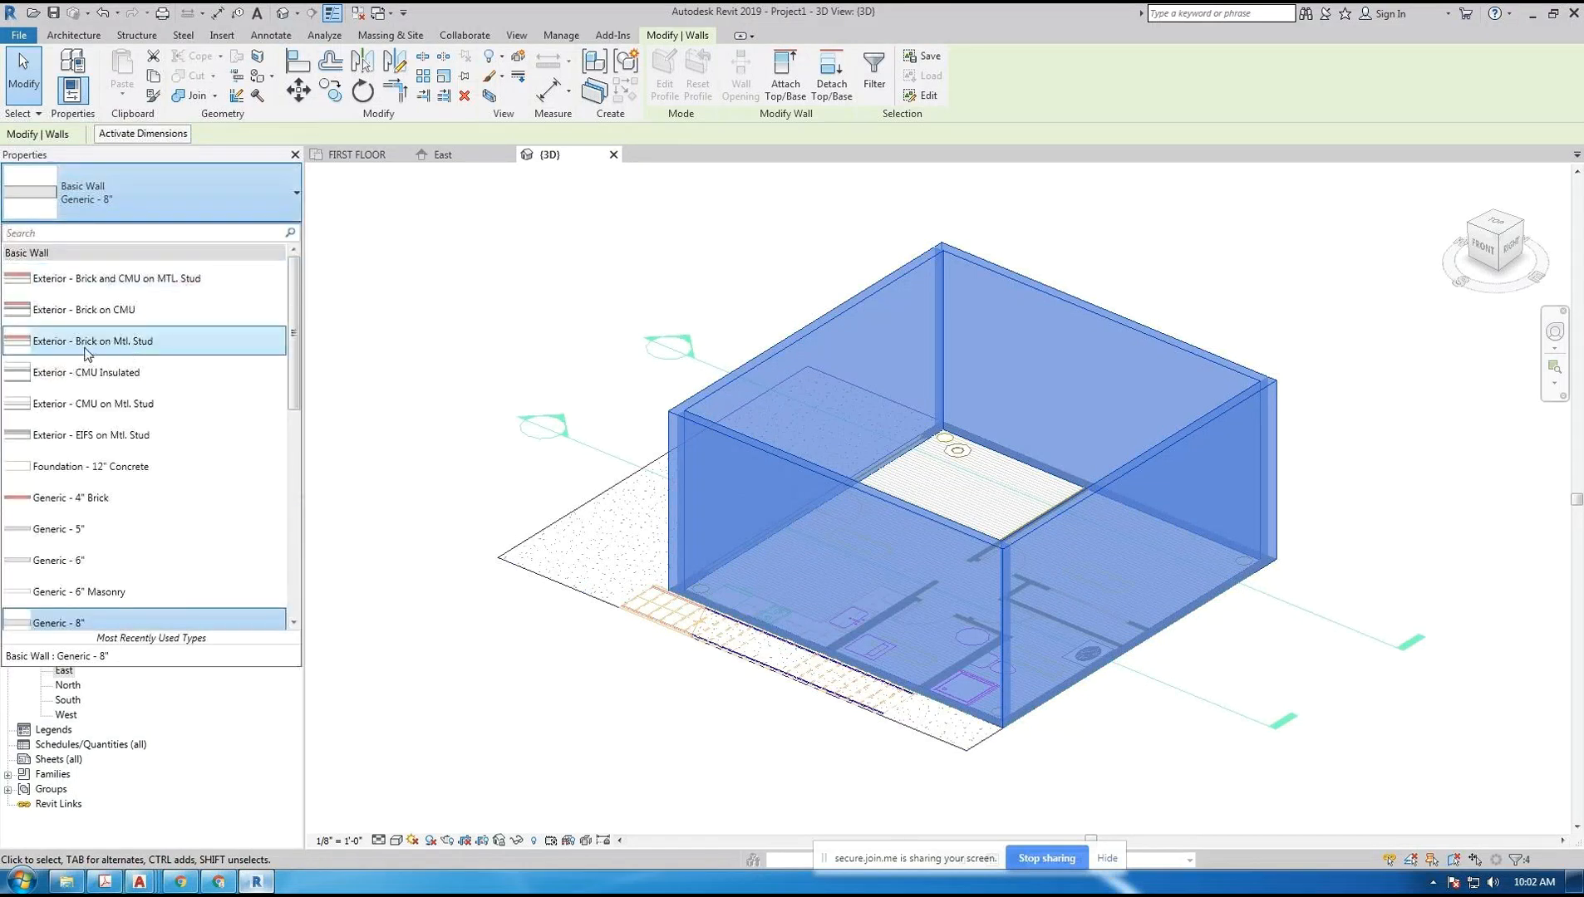
pyautogui.click(144, 348)
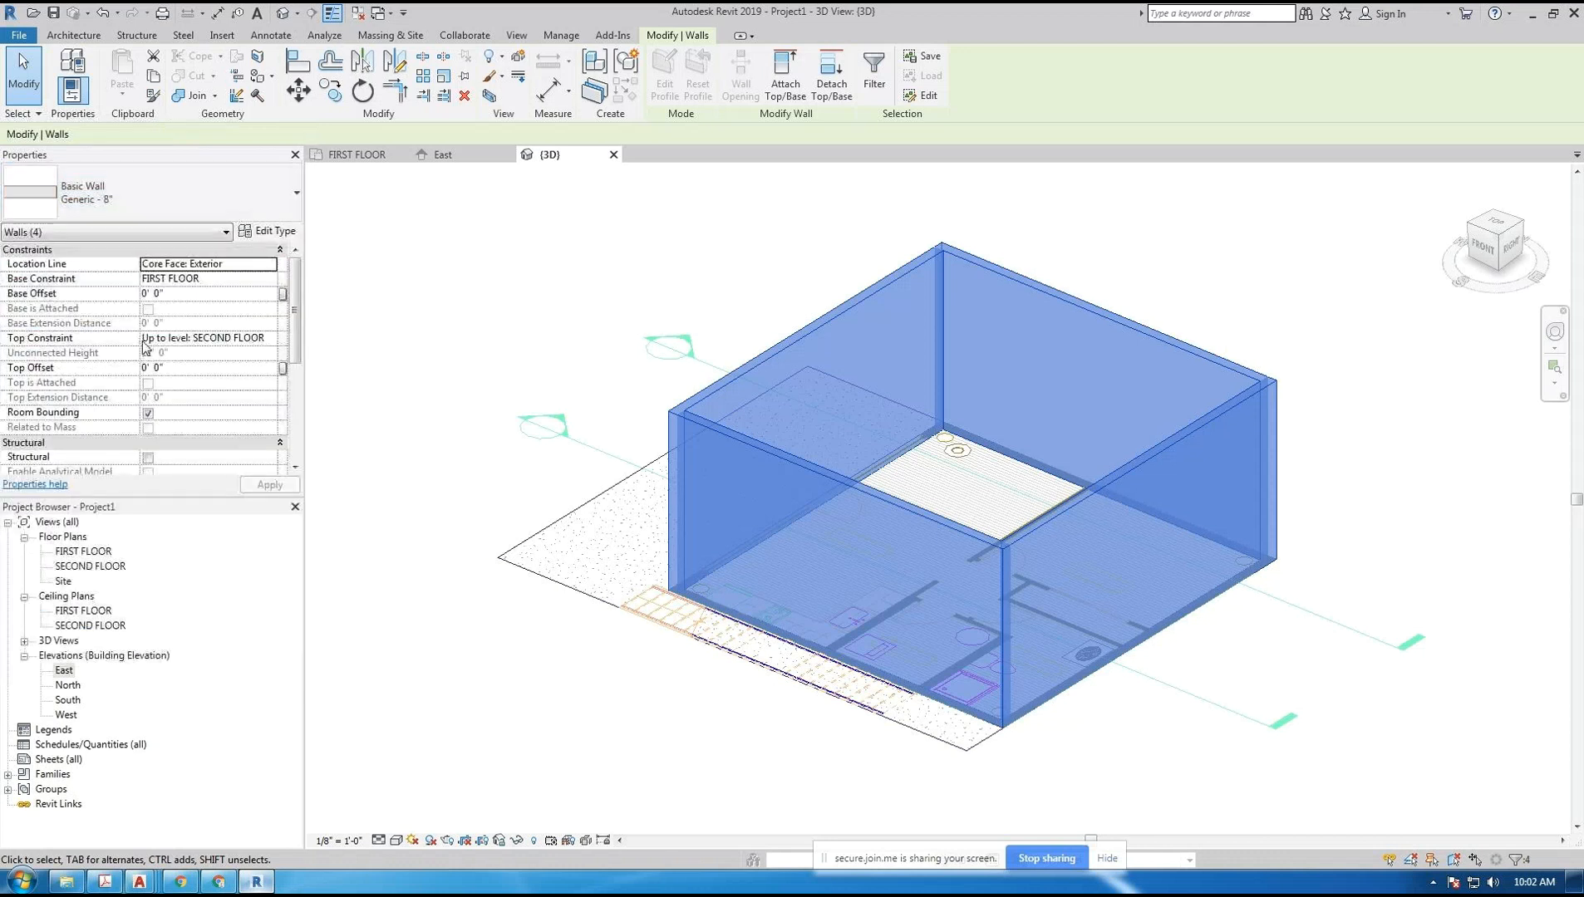
pyautogui.click(523, 657)
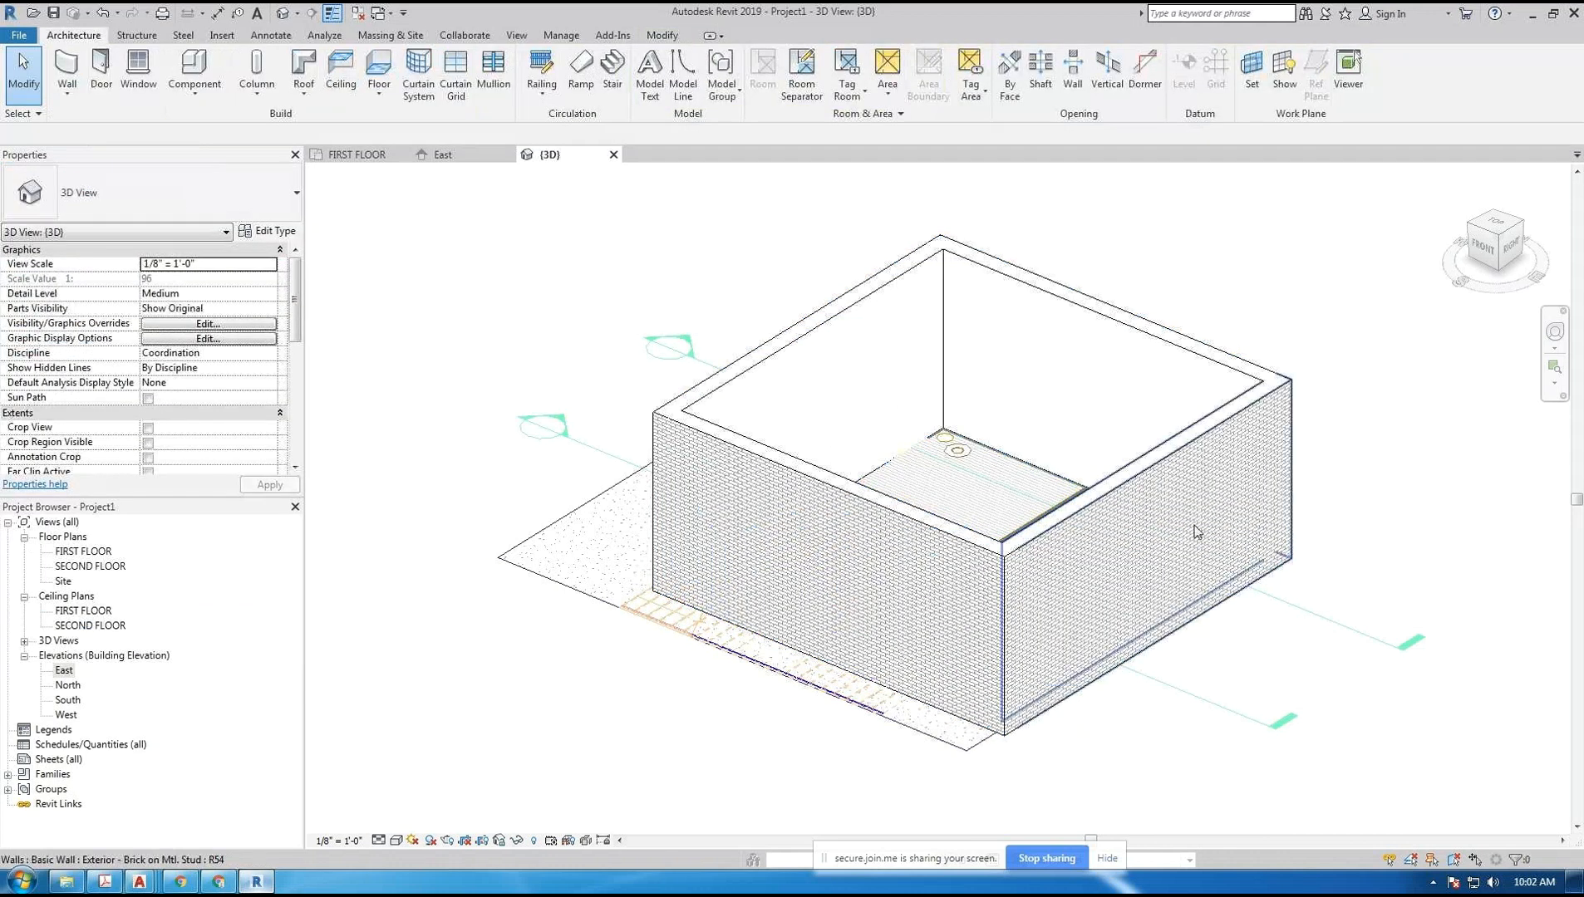
# - Set the 3D view's visual style to Shaded and inspect the brick walls at the building corner
pyautogui.moveTo(1007, 788)
pyautogui.keyDown('shift'); pyautogui.mouseDown(button='middle')
pyautogui.moveTo(894, 693)
pyautogui.moveTo(587, 724)
pyautogui.moveTo(581, 700)
pyautogui.moveTo(1060, 559)
pyautogui.moveTo(930, 628)
pyautogui.mouseUp(button='middle'); pyautogui.keyUp('shift')
pyautogui.scroll(-2, 868, 644)
pyautogui.scroll(4, 873, 644)
pyautogui.scroll(3, 943, 652)
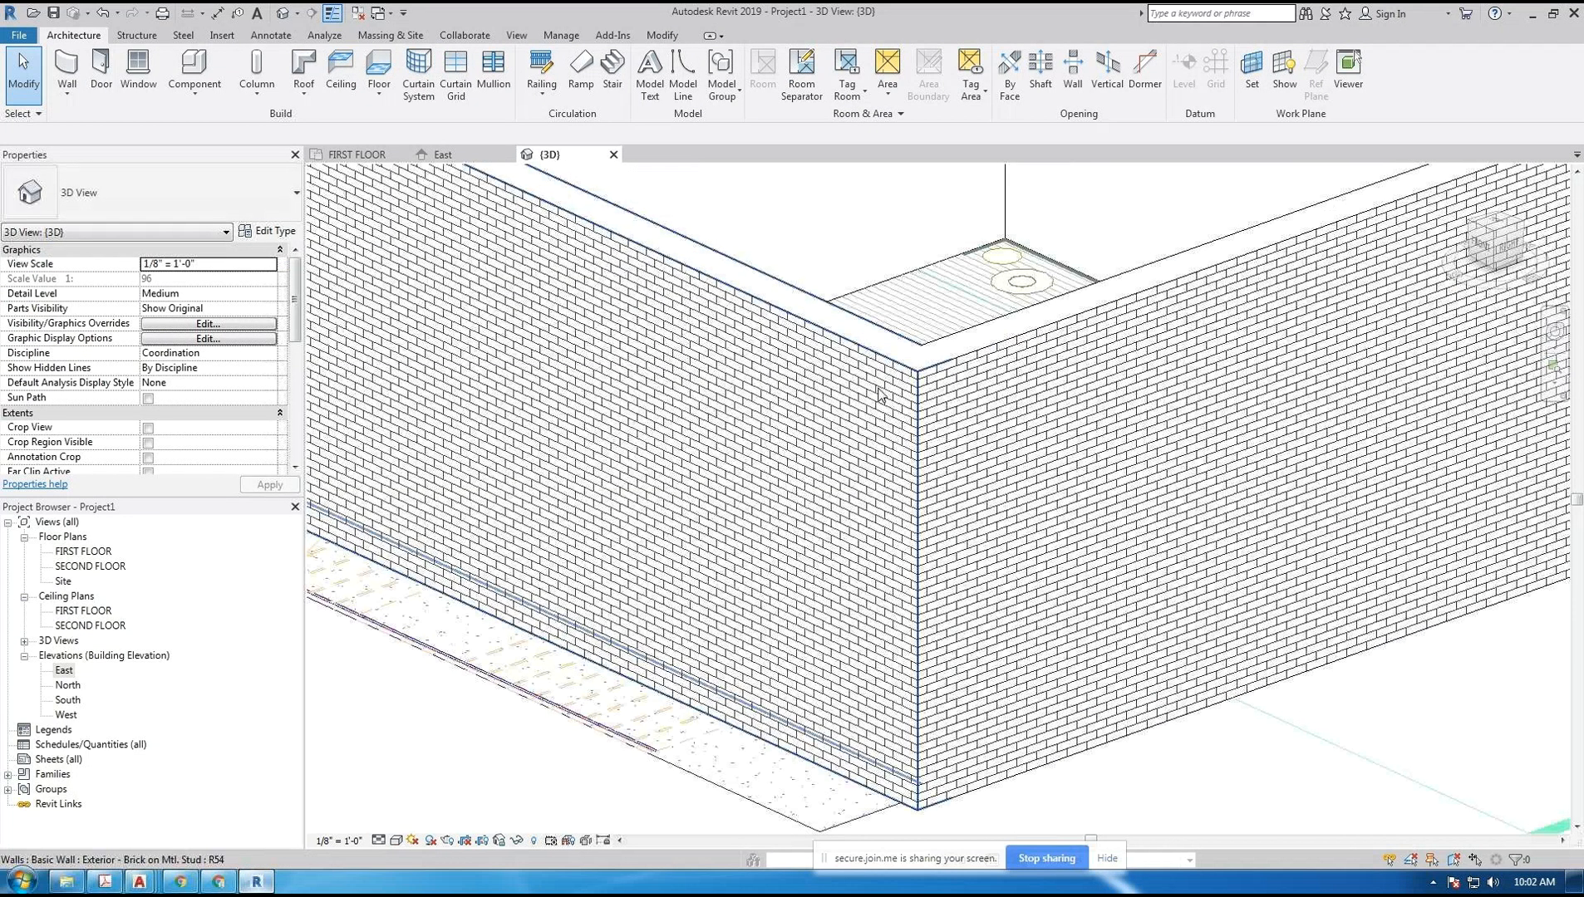
pyautogui.click(398, 842)
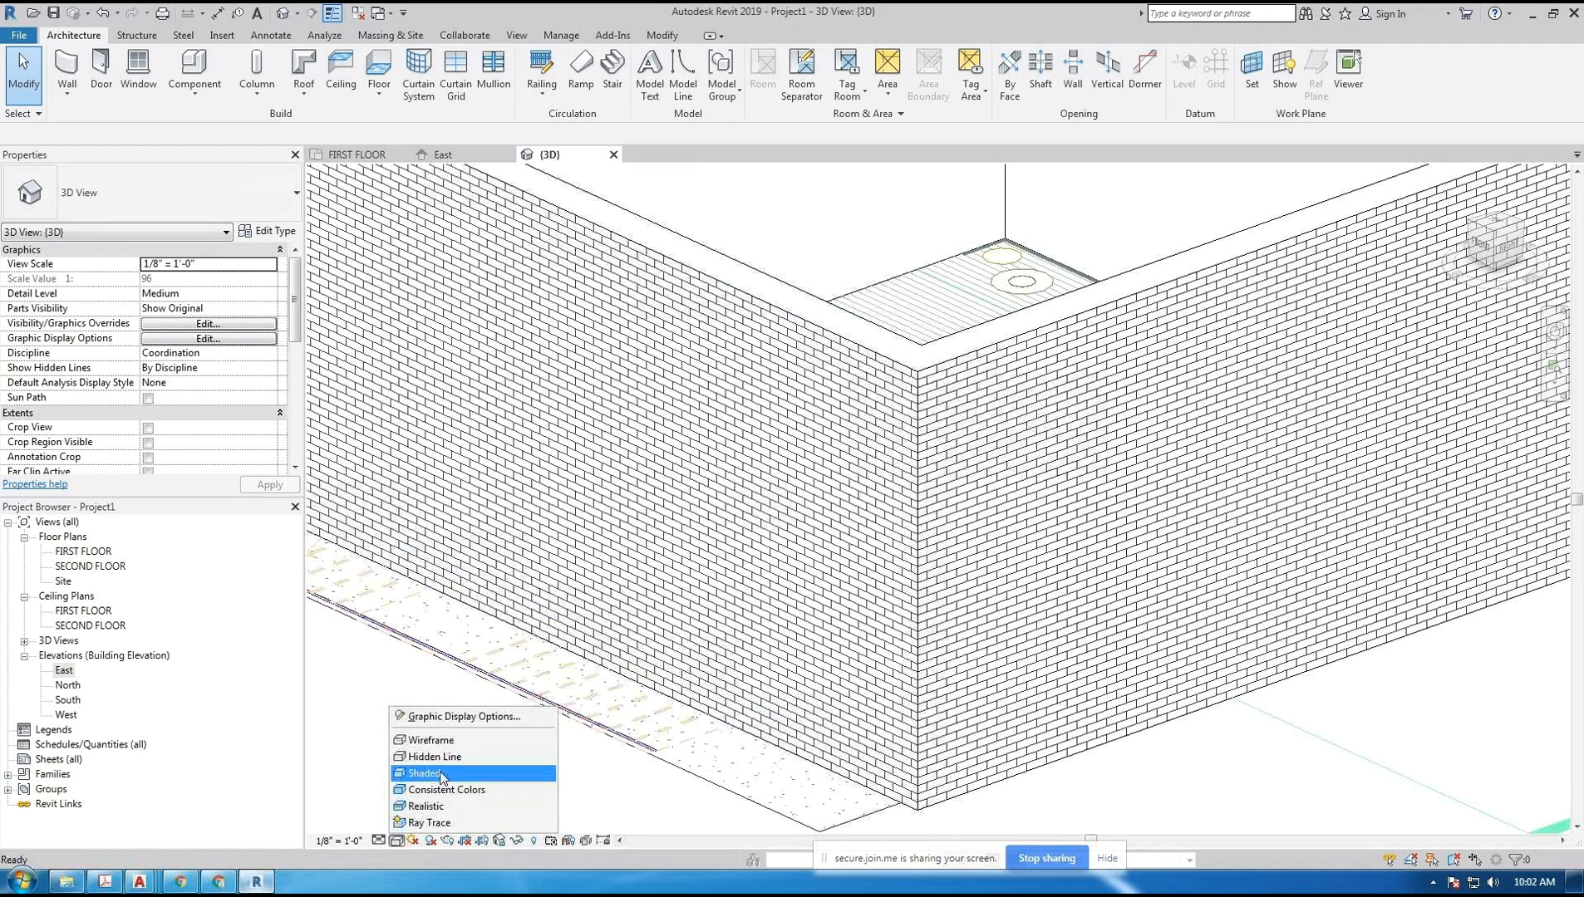
pyautogui.click(440, 776)
pyautogui.click(900, 509)
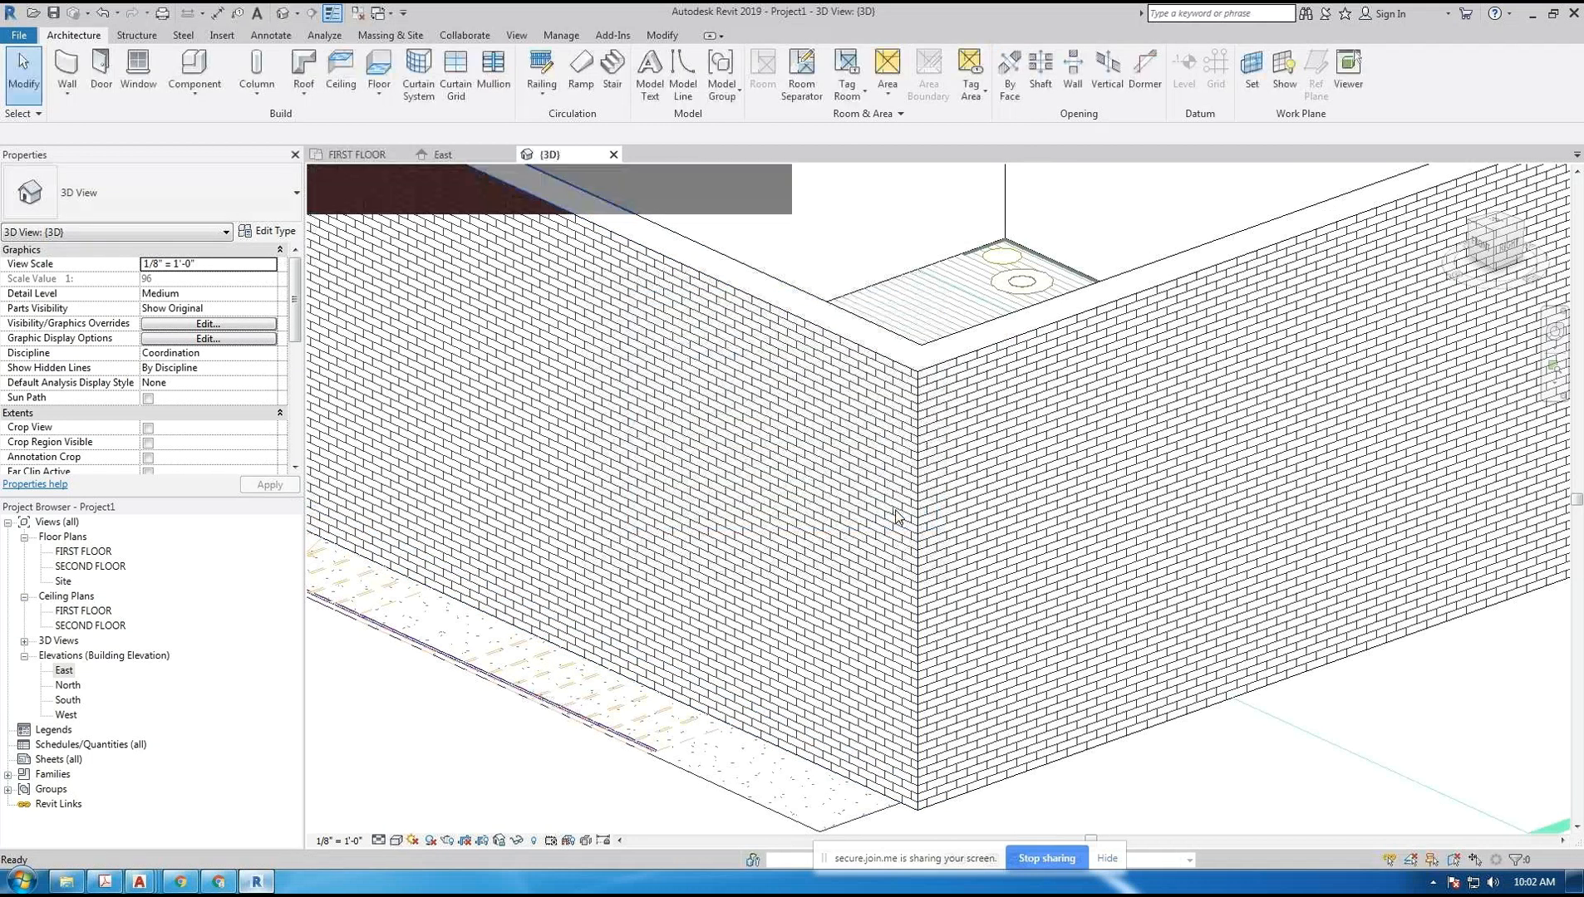
pyautogui.scroll(4, 944, 450)
pyautogui.scroll(-4, 926, 369)
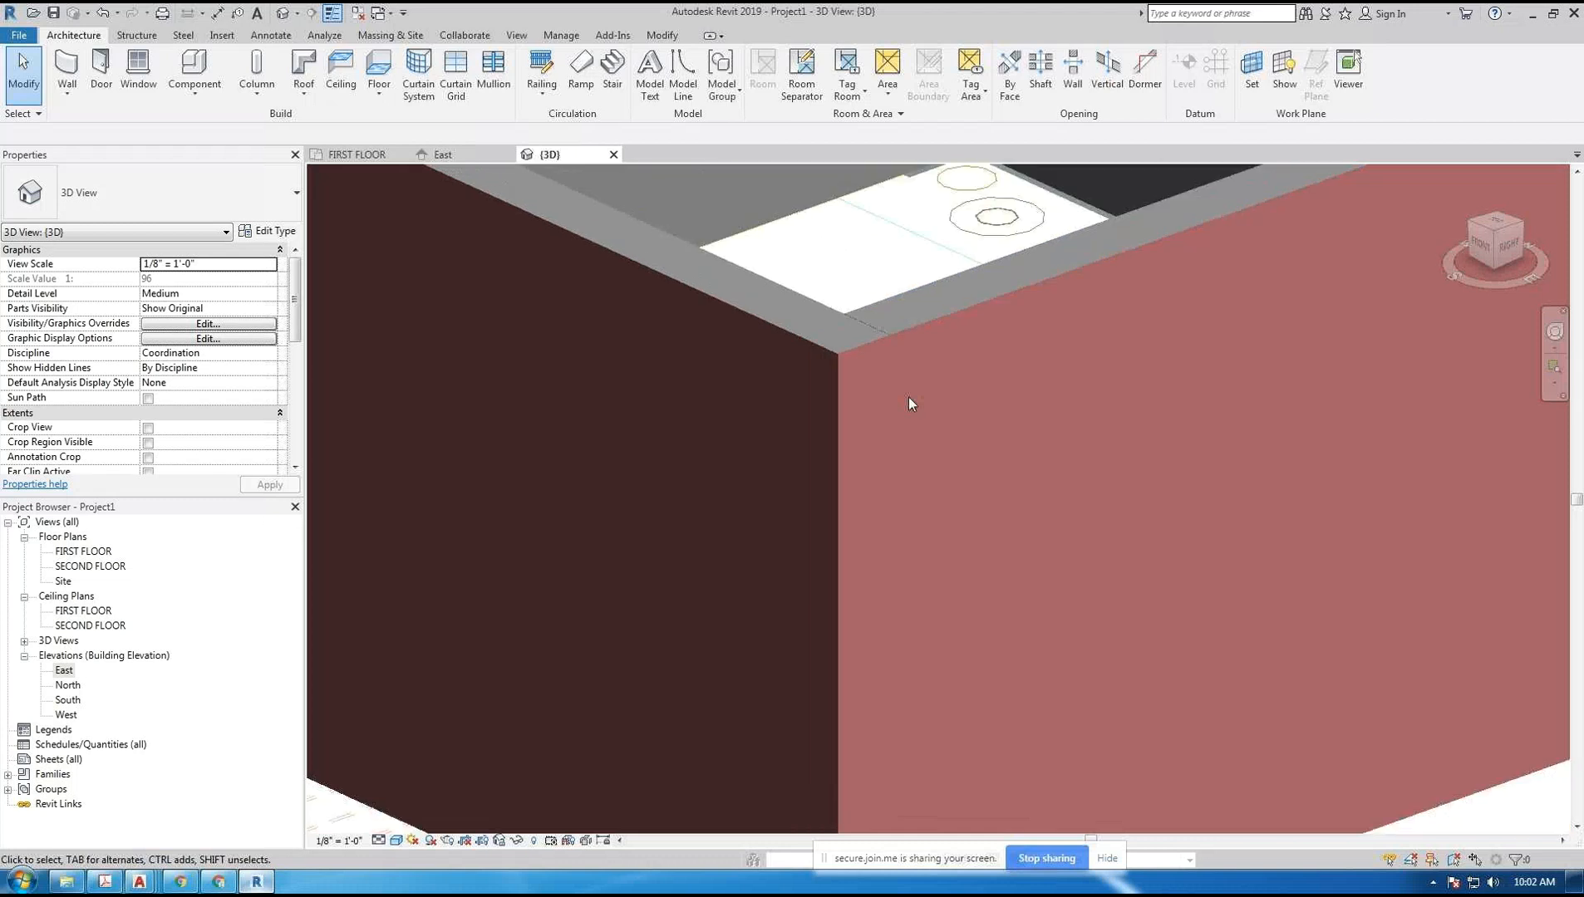
# - Try the Consistent Colors visual style in the 3D view and look over the whole brick building
pyautogui.click(396, 842)
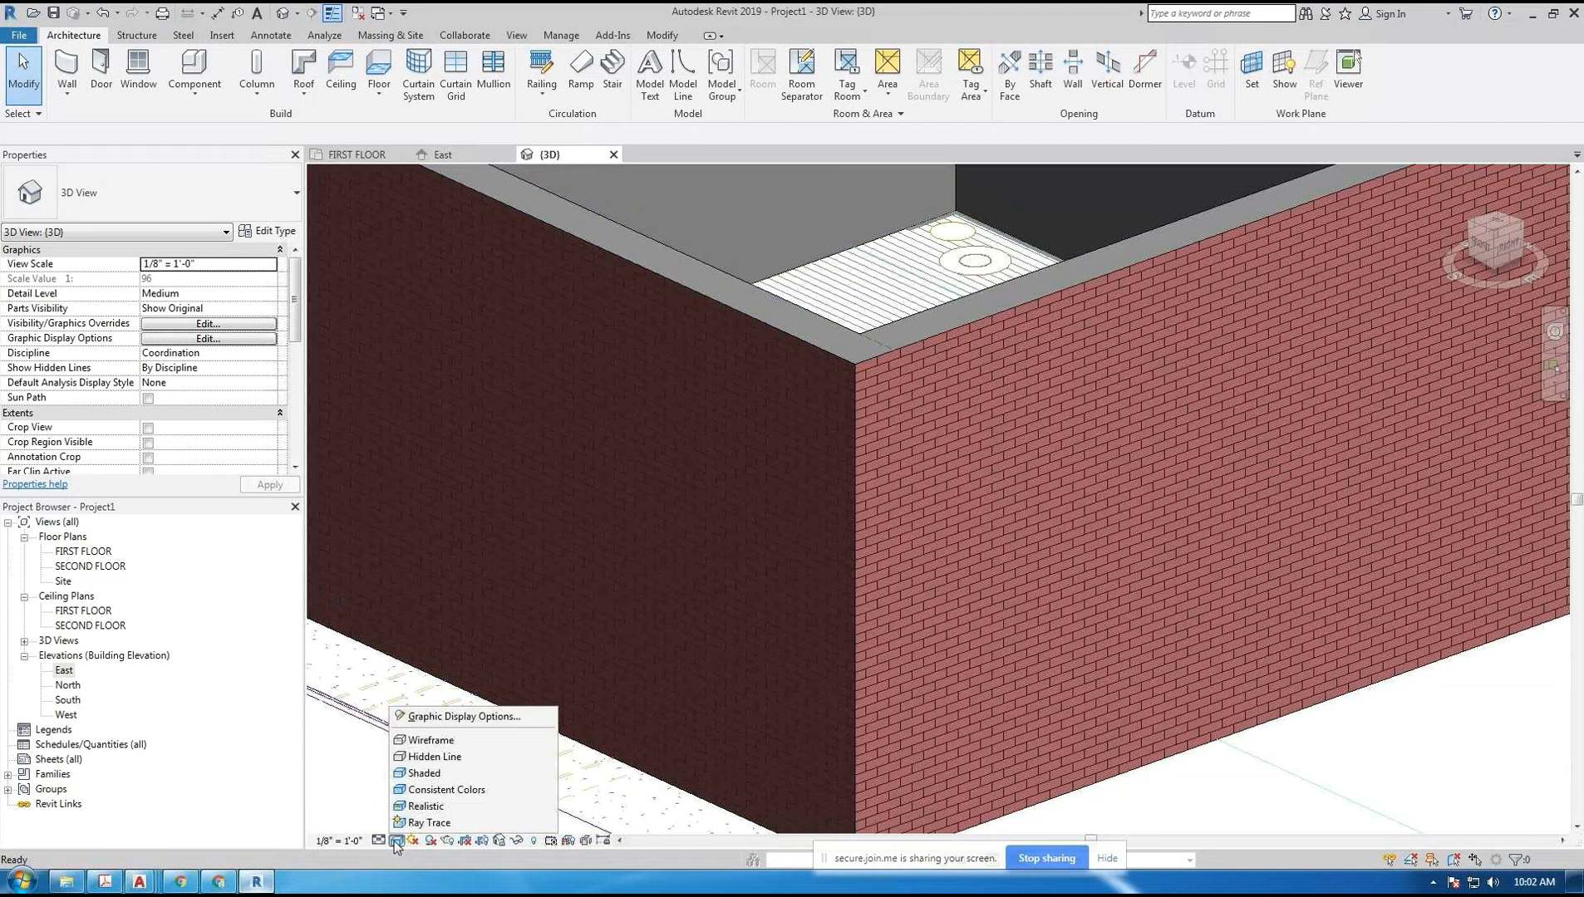
pyautogui.click(448, 789)
pyautogui.scroll(-5, 687, 453)
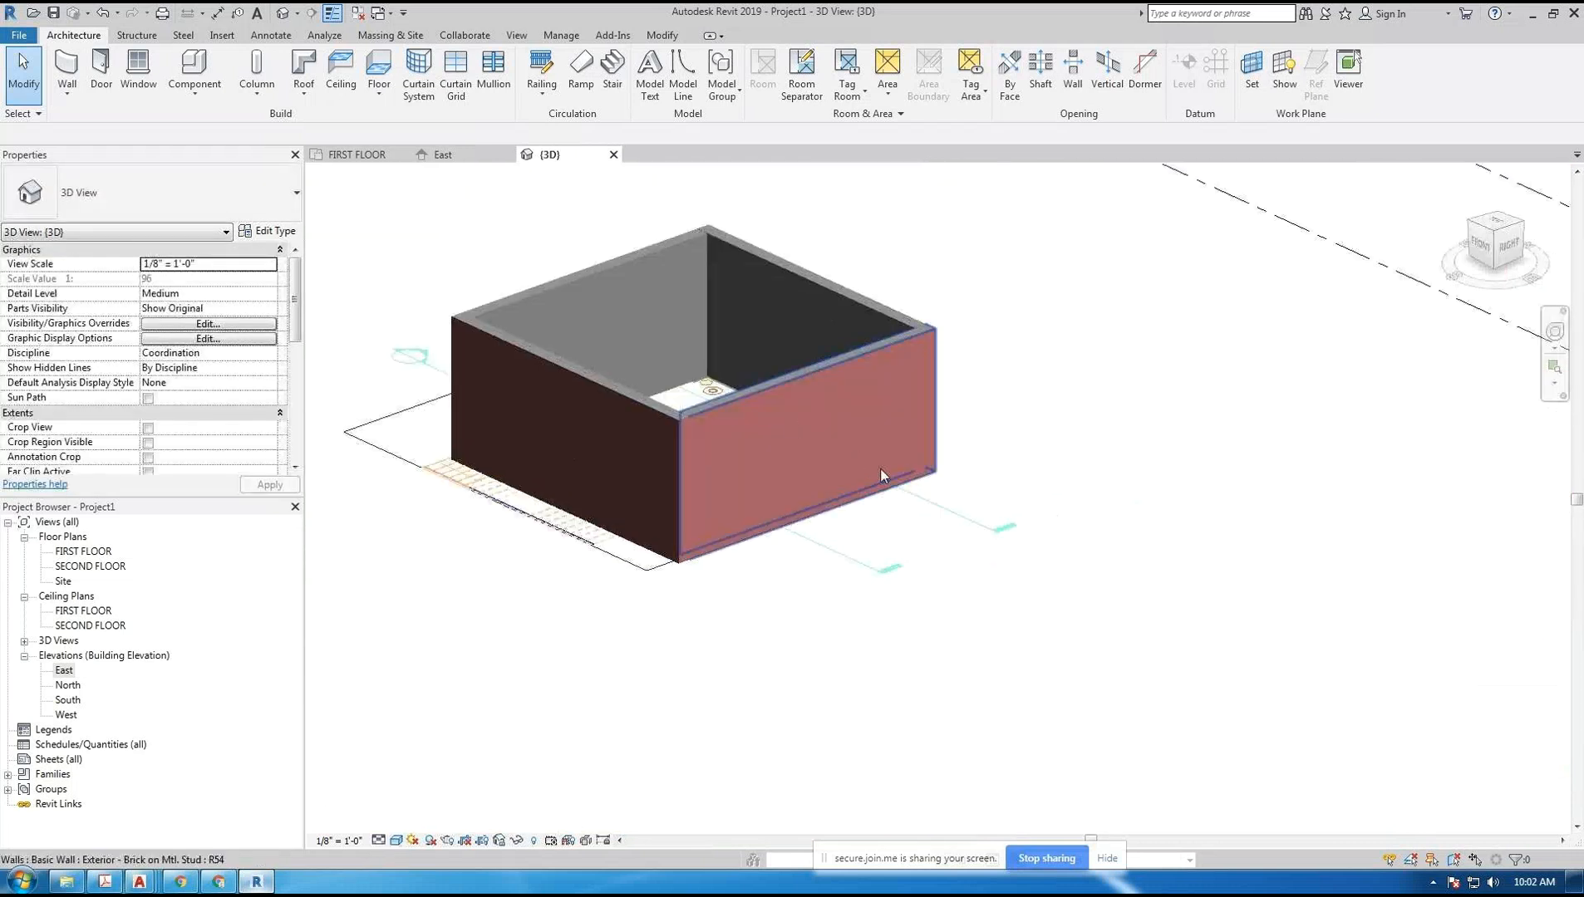
pyautogui.scroll(2, 519, 473)
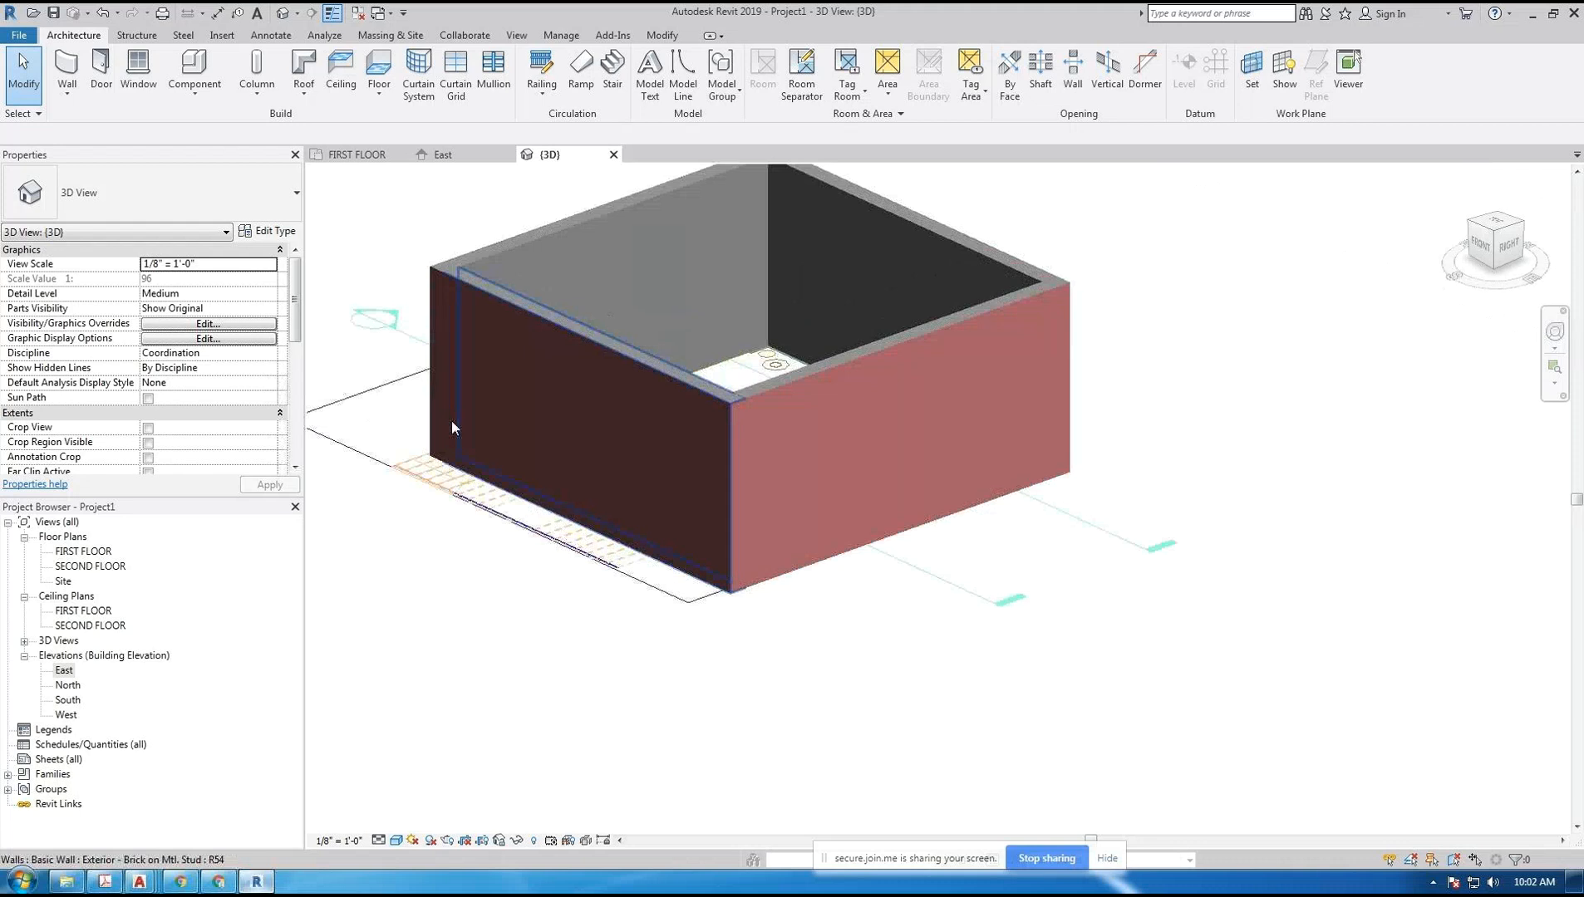
# - Set the 3D view's visual style to Consistent Colors and look closely at the brick pattern on the building corner
pyautogui.click(397, 841)
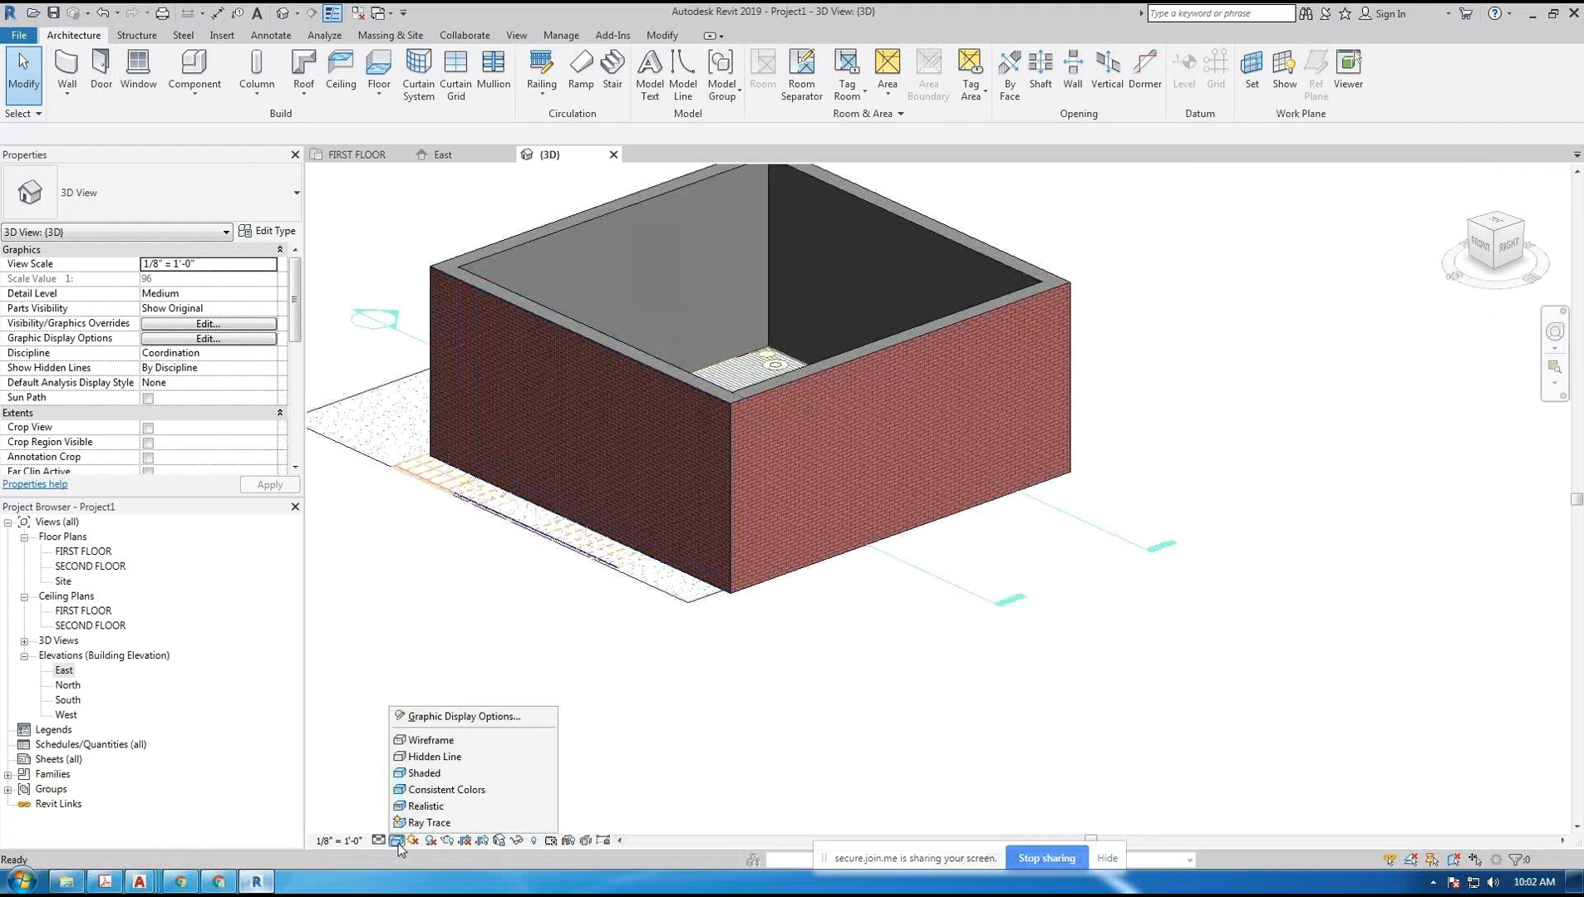
pyautogui.click(441, 807)
pyautogui.keyDown('shift'); pyautogui.moveTo(748, 671); pyautogui.dragTo(869, 658, button='middle'); pyautogui.keyUp('shift')
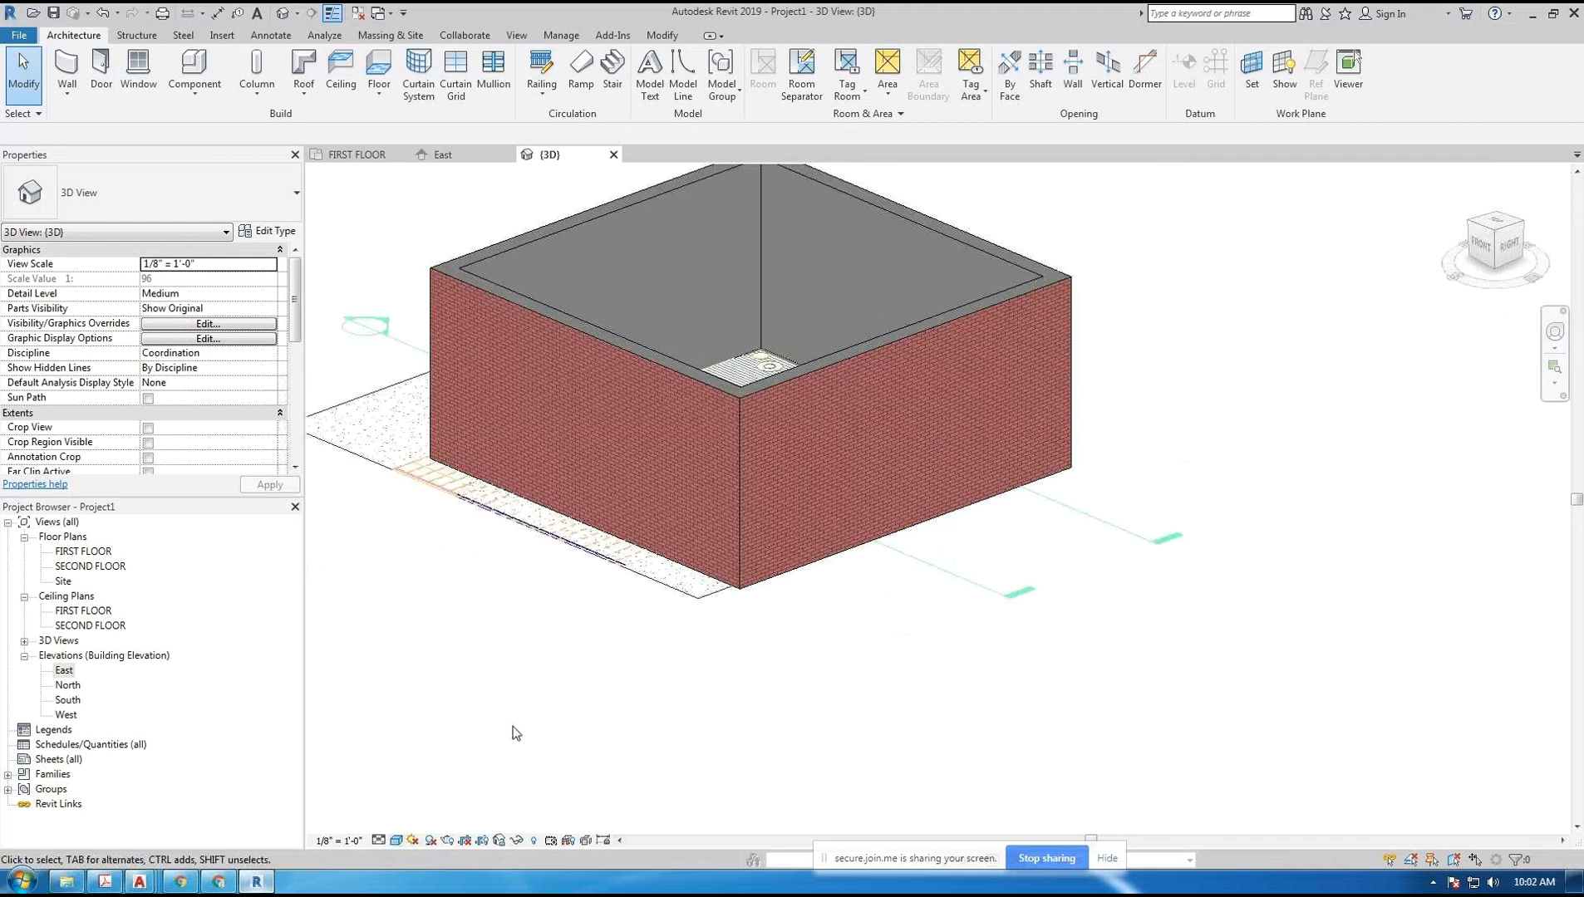
pyautogui.click(396, 840)
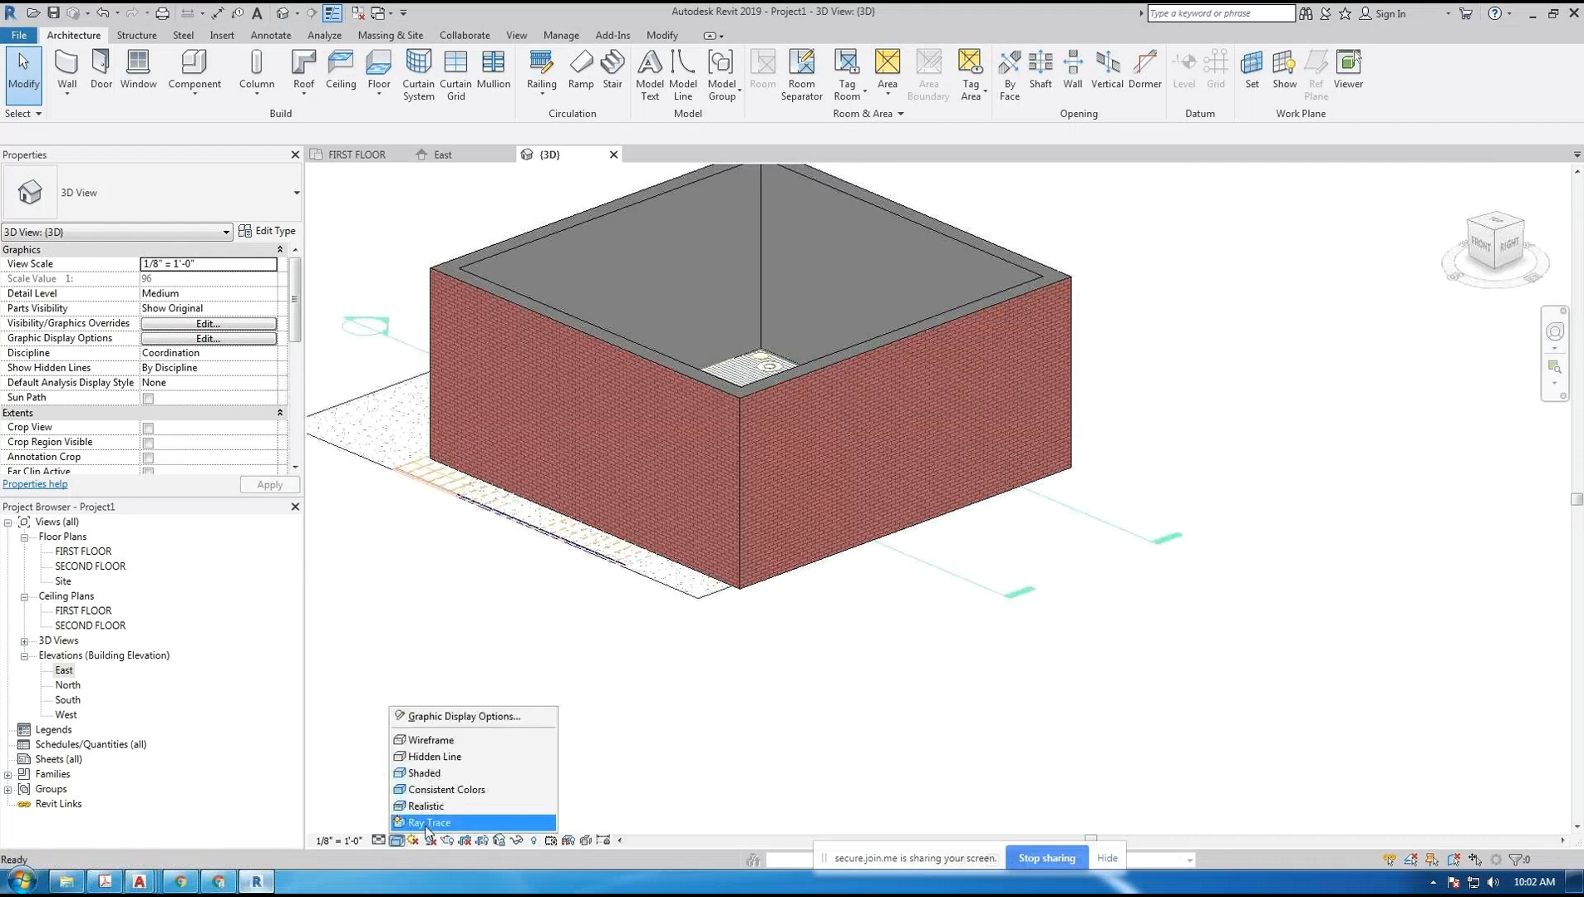
pyautogui.click(446, 789)
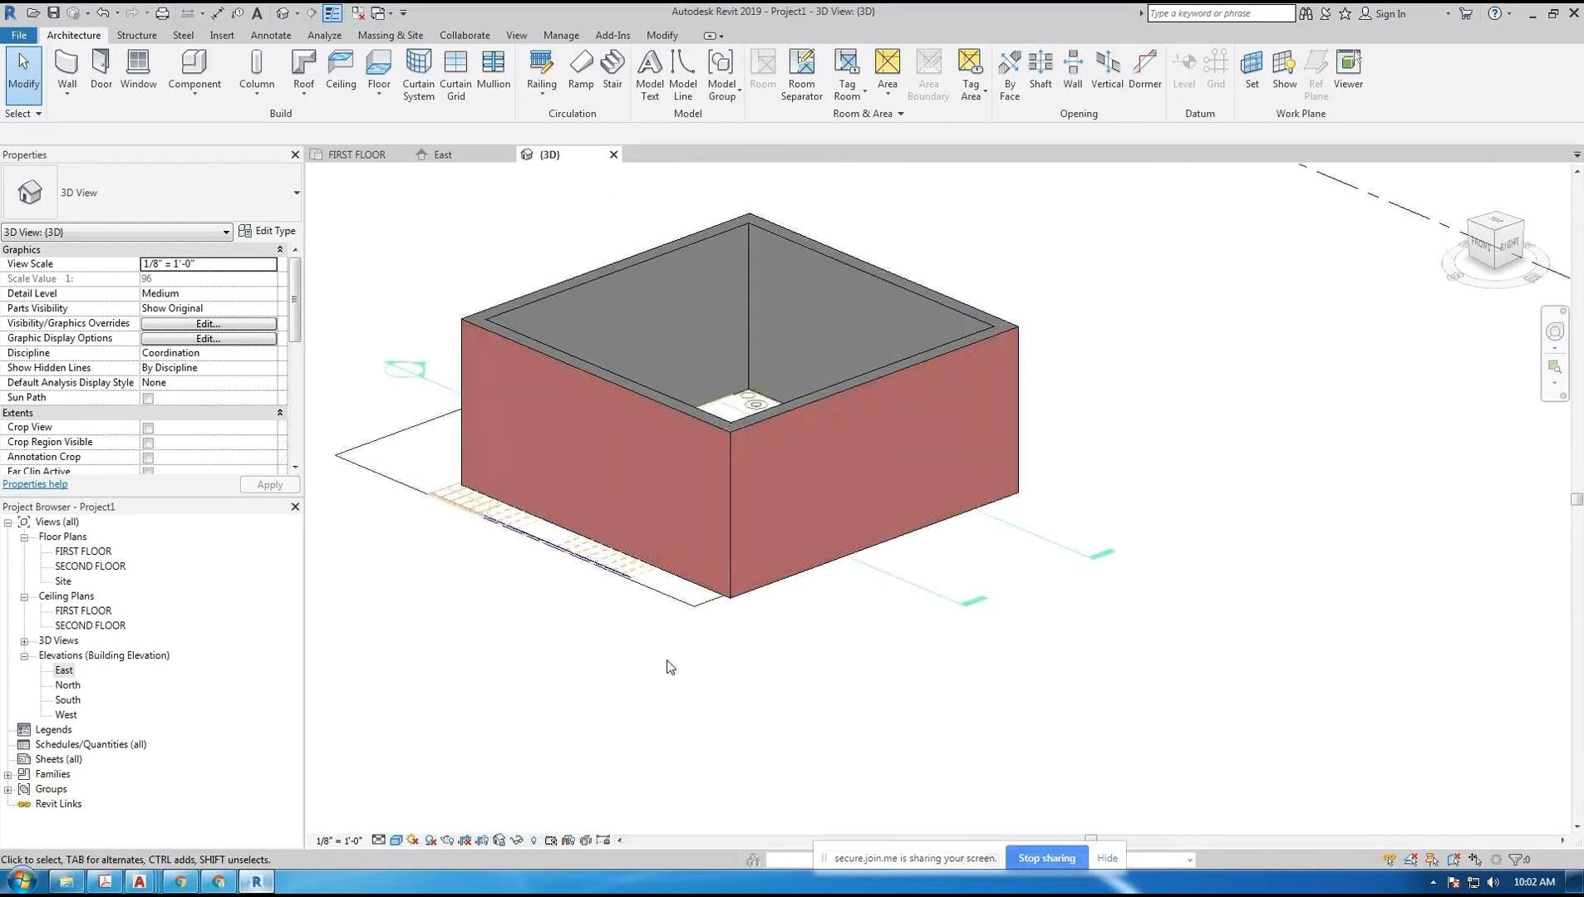
pyautogui.scroll(5, 662, 589)
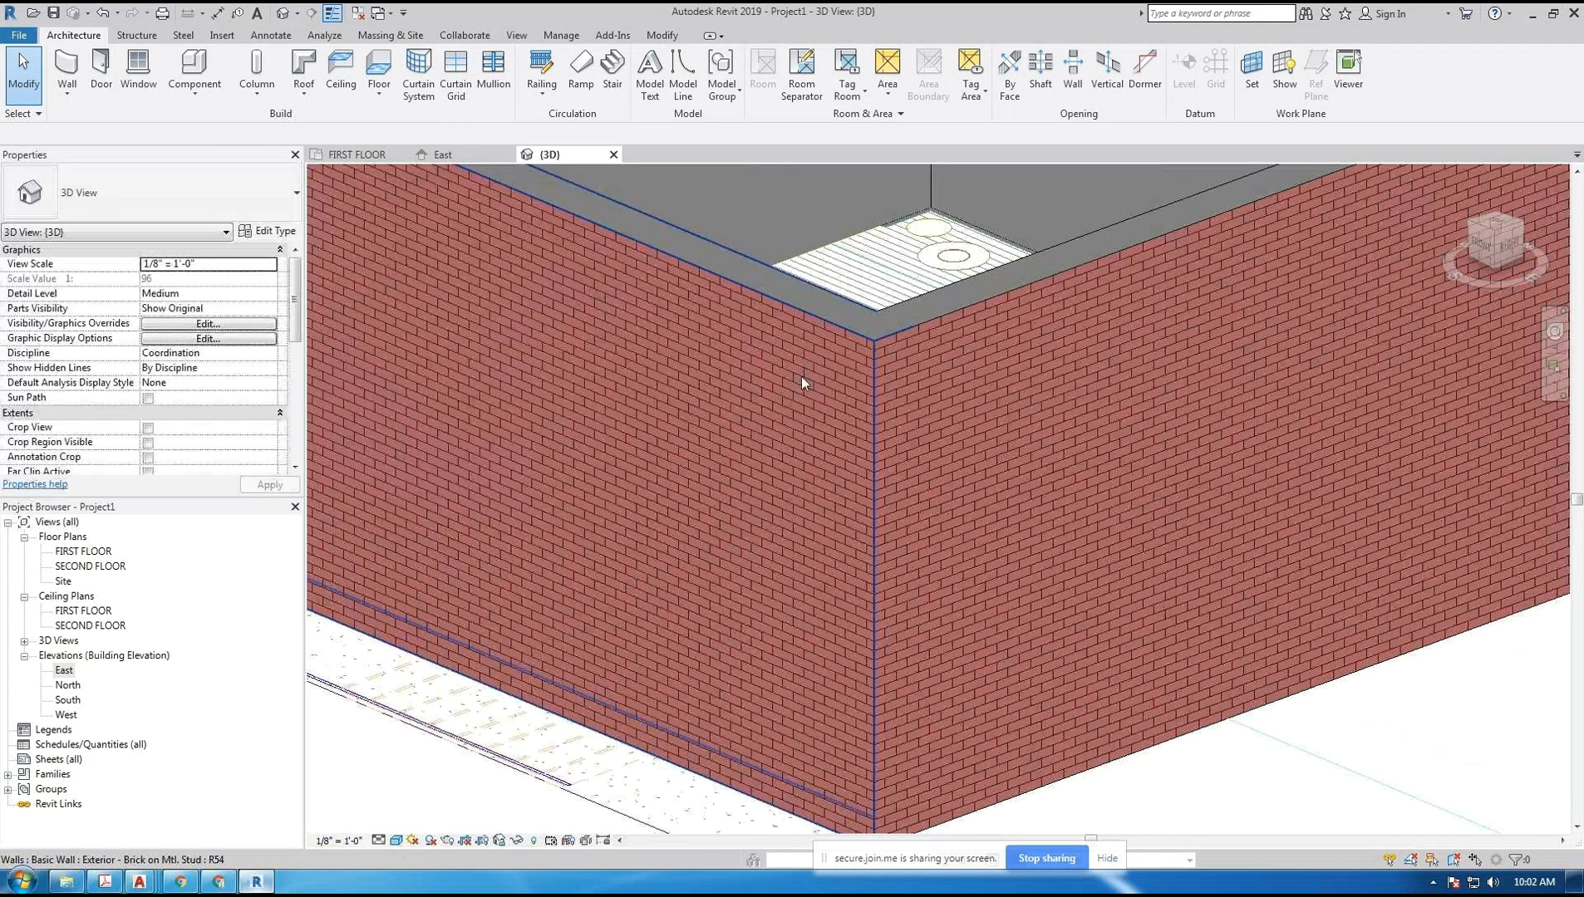
pyautogui.scroll(2, 839, 379)
# - Try the Realistic visual style in the 3D view and inspect the brick texture up close and across the whole building
pyautogui.click(395, 840)
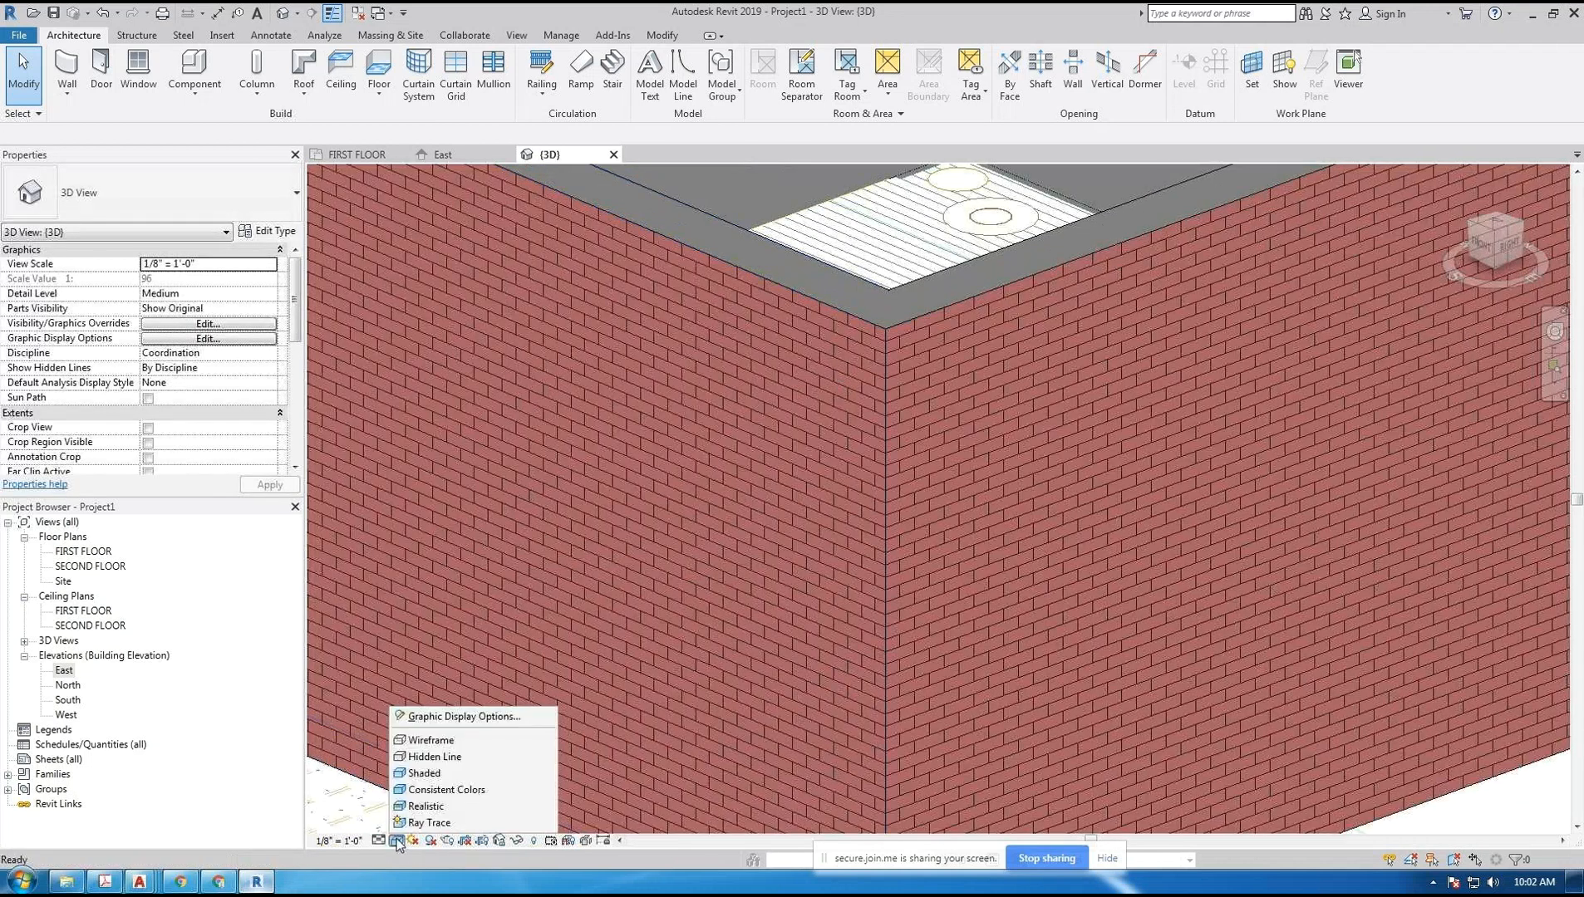
pyautogui.click(425, 806)
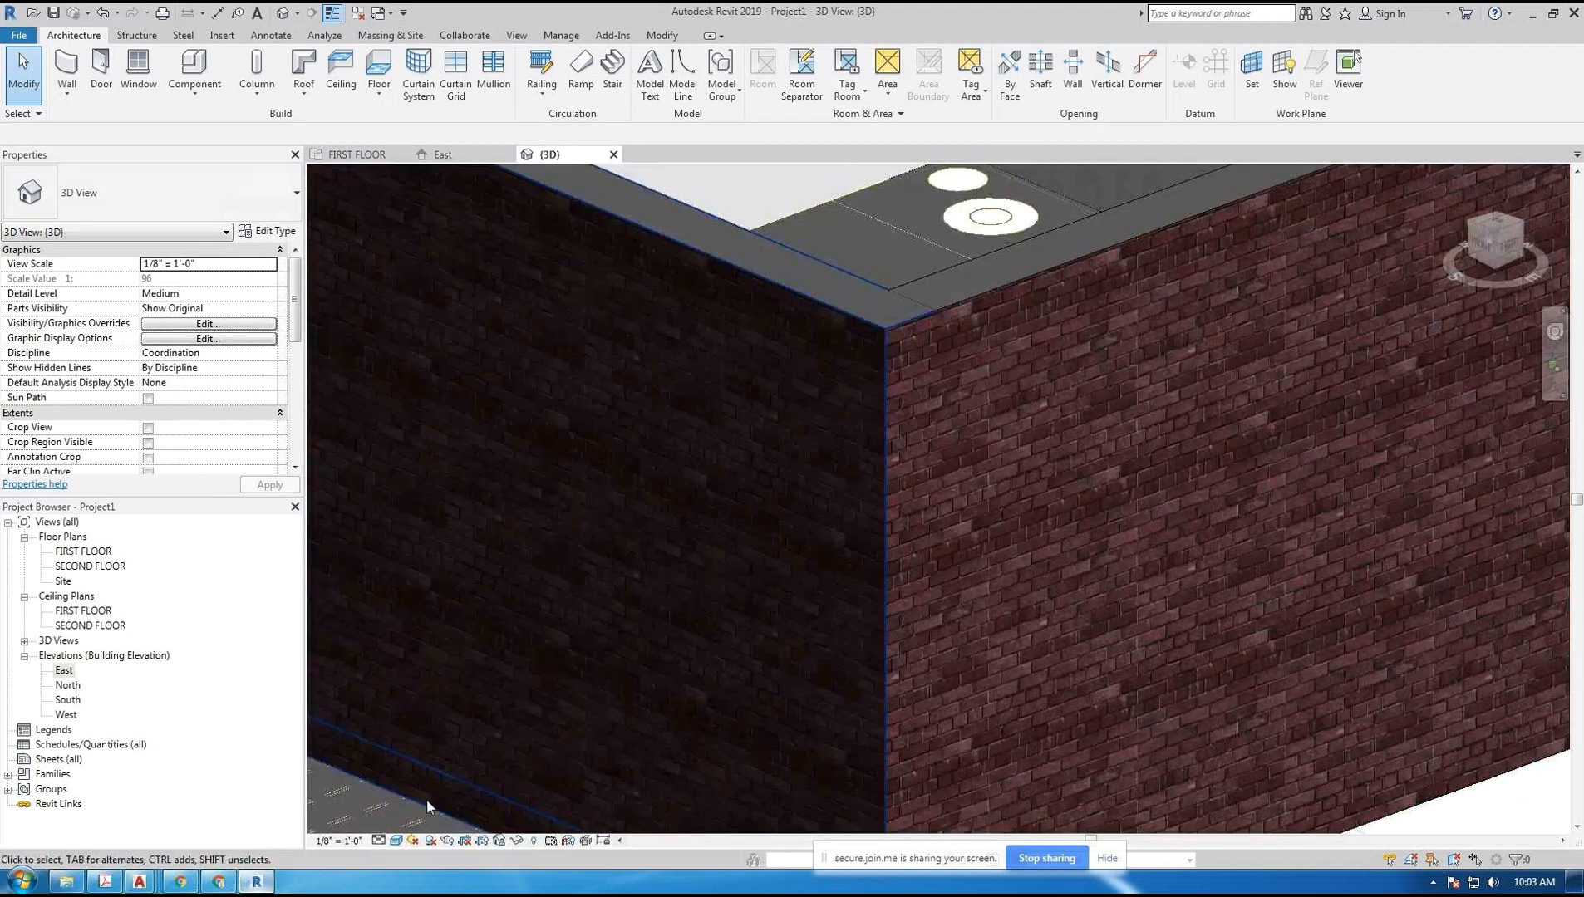
pyautogui.scroll(5, 1009, 311)
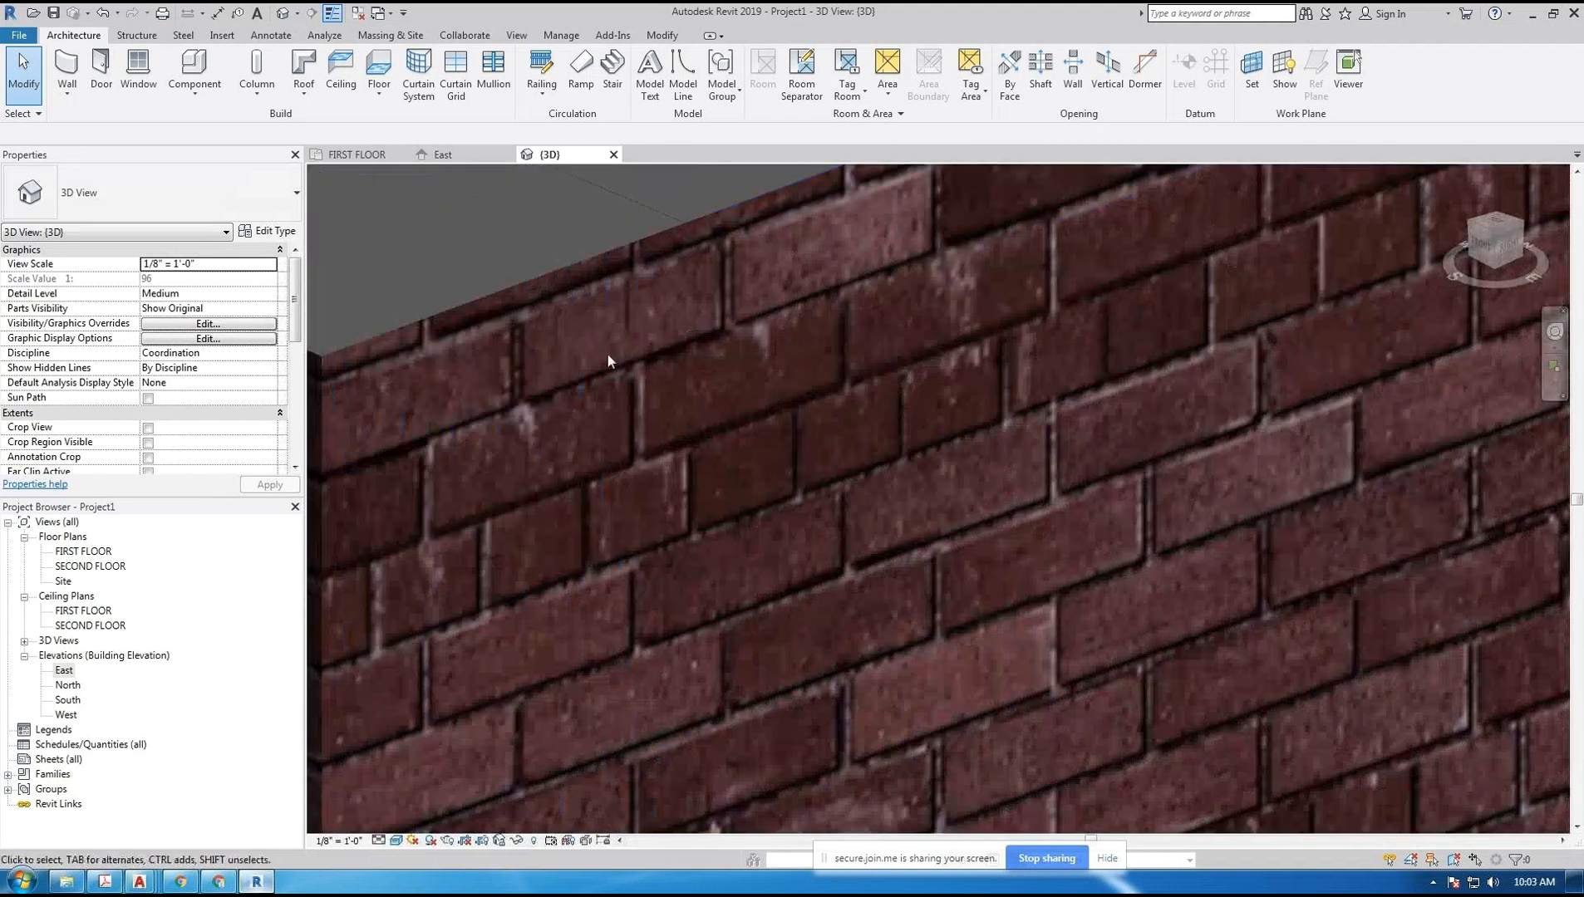
pyautogui.scroll(-3, 911, 412)
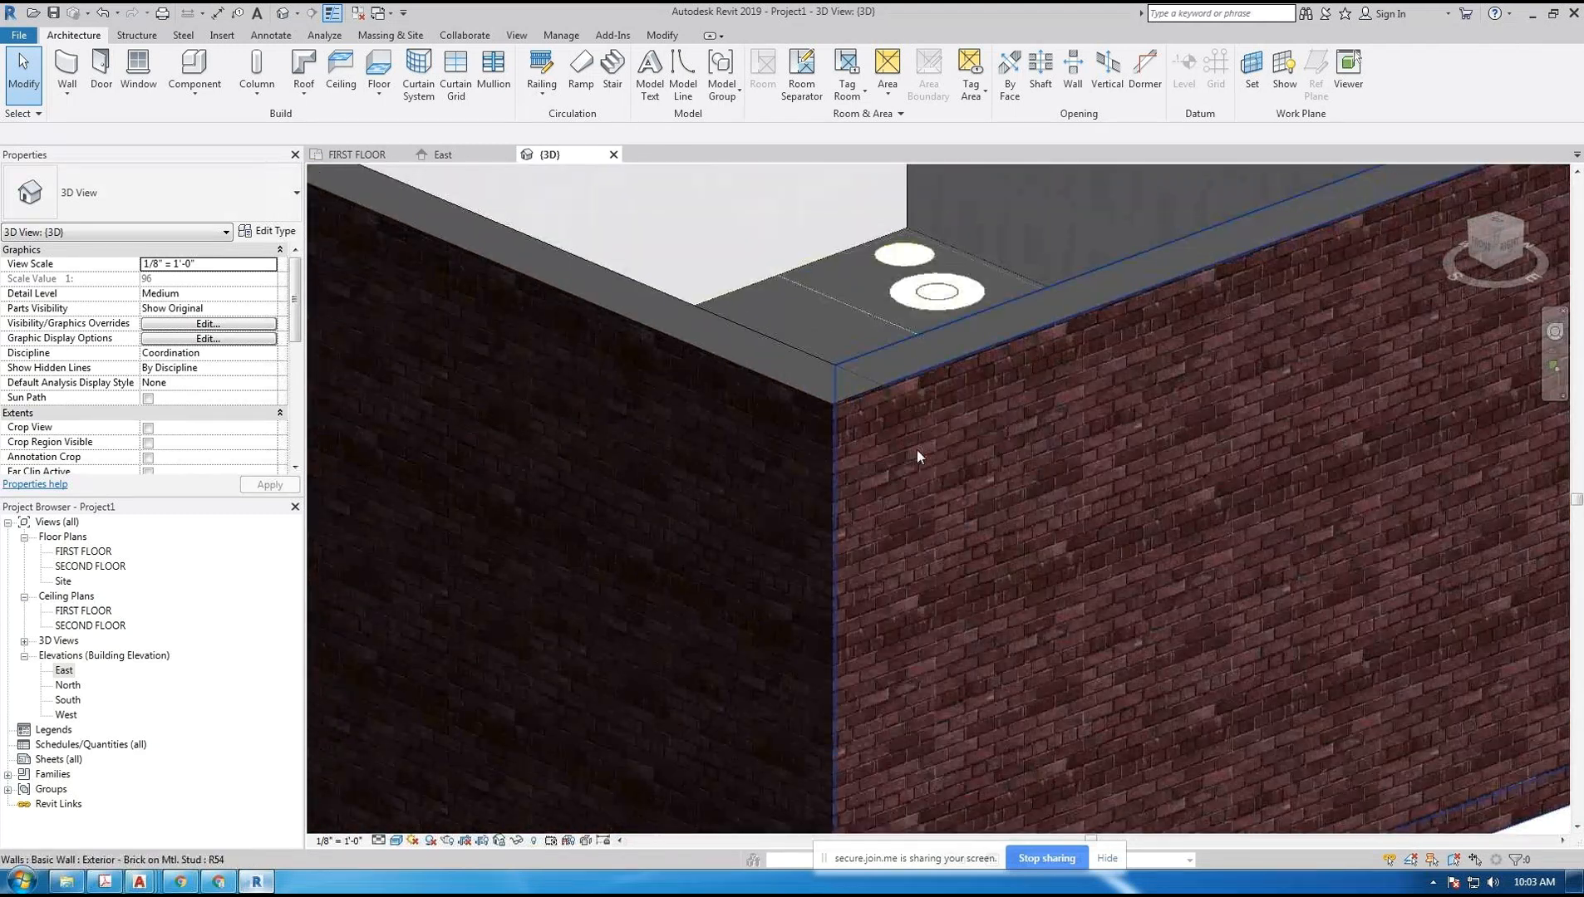
pyautogui.scroll(-4, 916, 453)
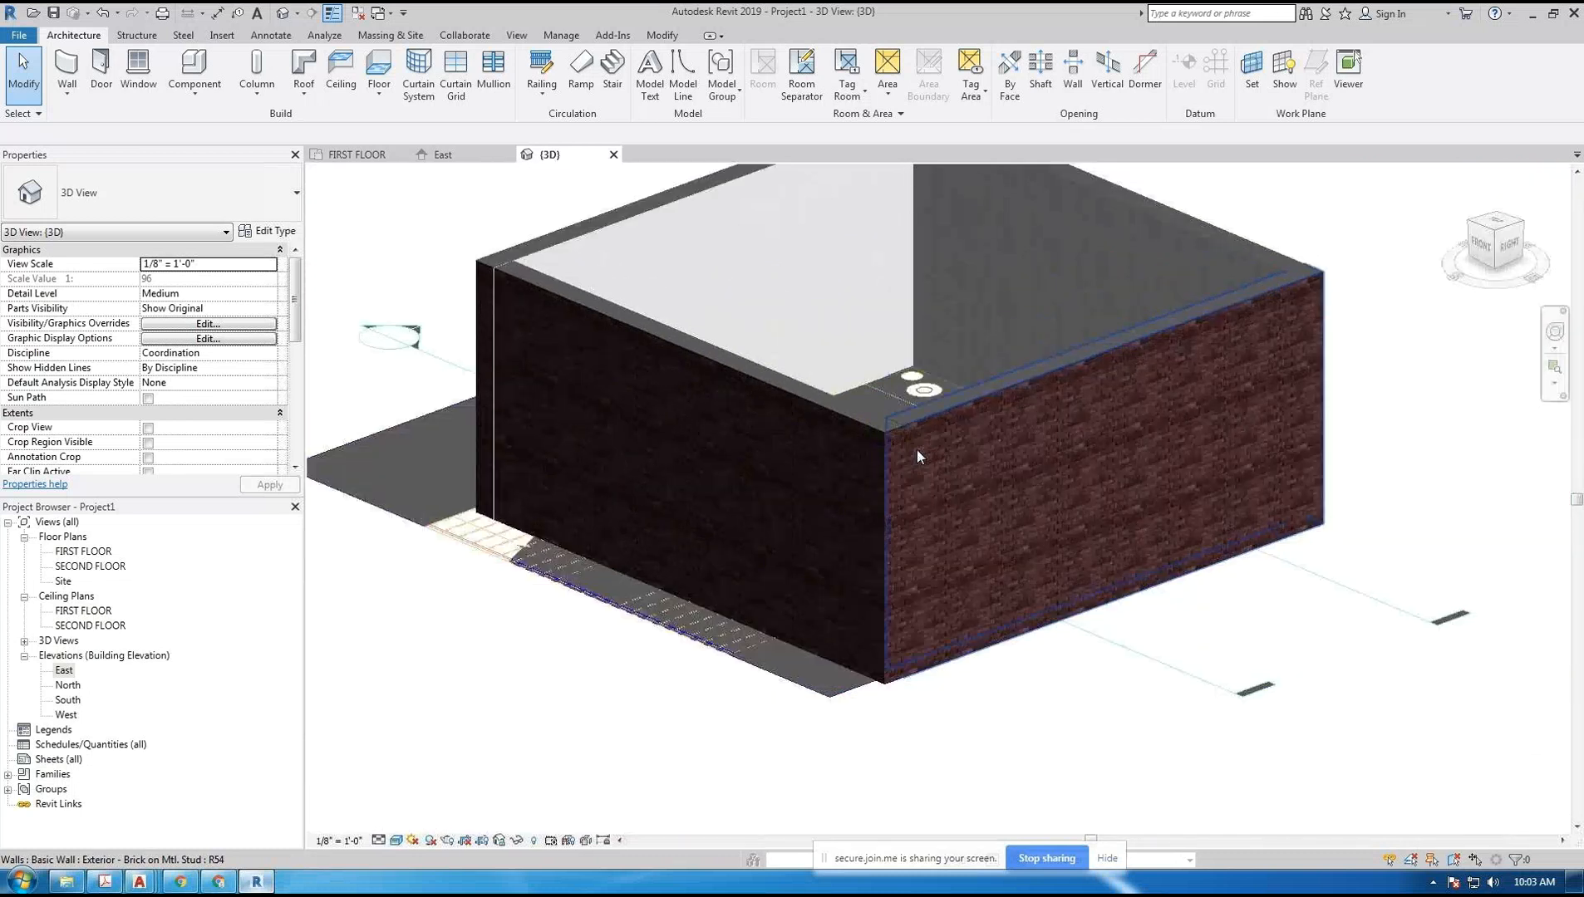
pyautogui.moveTo(923, 512); pyautogui.dragTo(817, 640, button='middle')
pyautogui.scroll(-2, 949, 546)
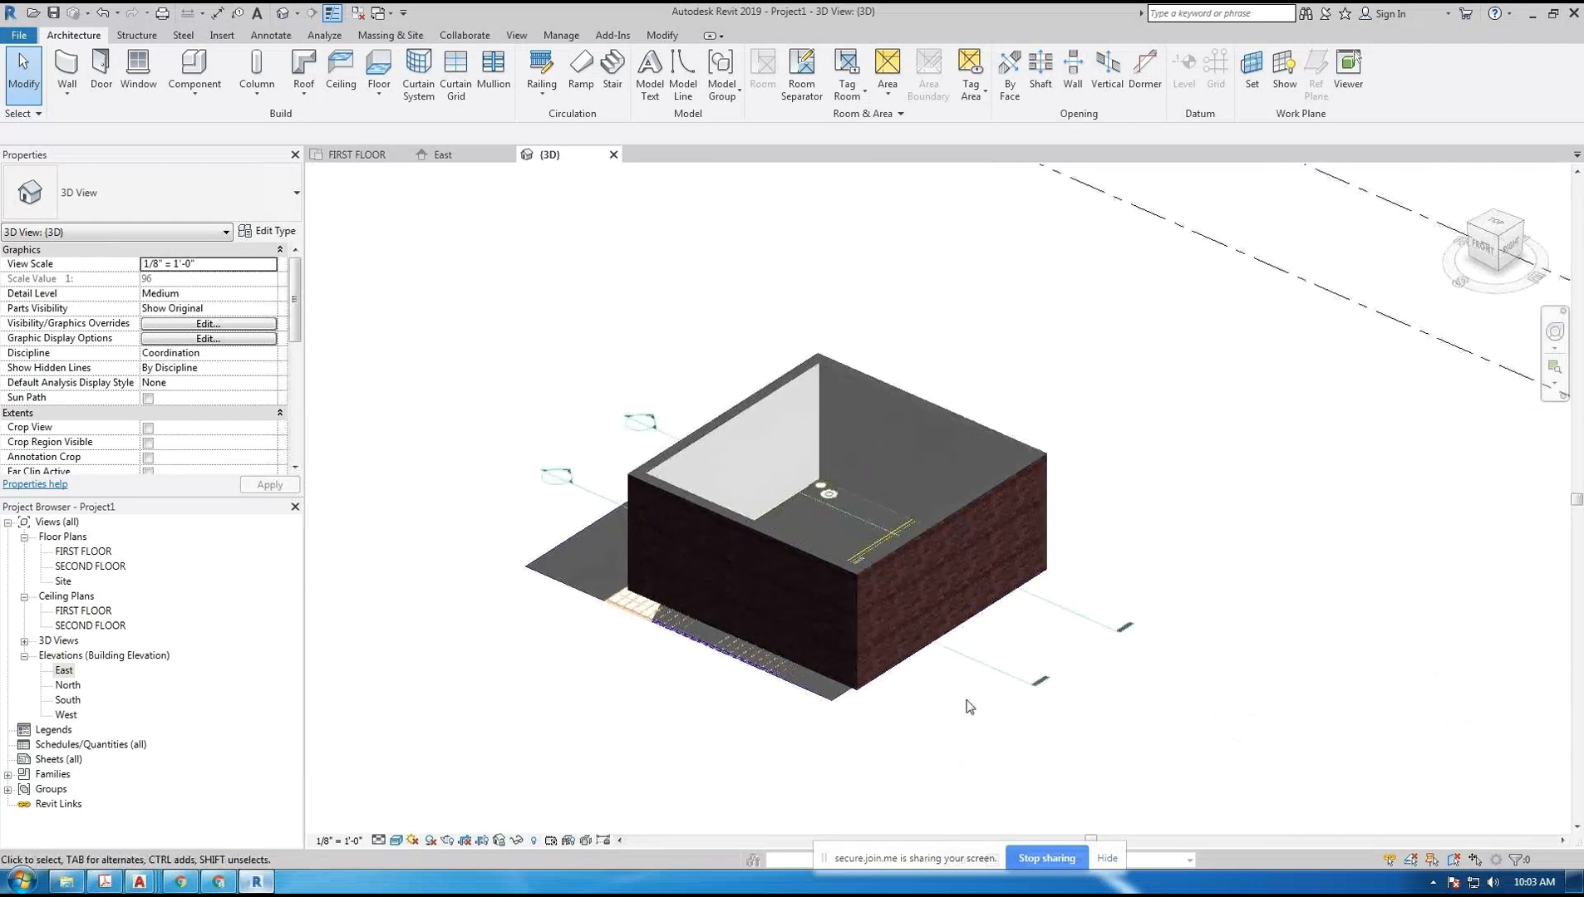
pyautogui.keyDown('shift'); pyautogui.moveTo(810, 716); pyautogui.dragTo(773, 735, button='middle'); pyautogui.keyUp('shift')
# - Set the 3D view's visual style to Hidden Line
pyautogui.click(392, 841)
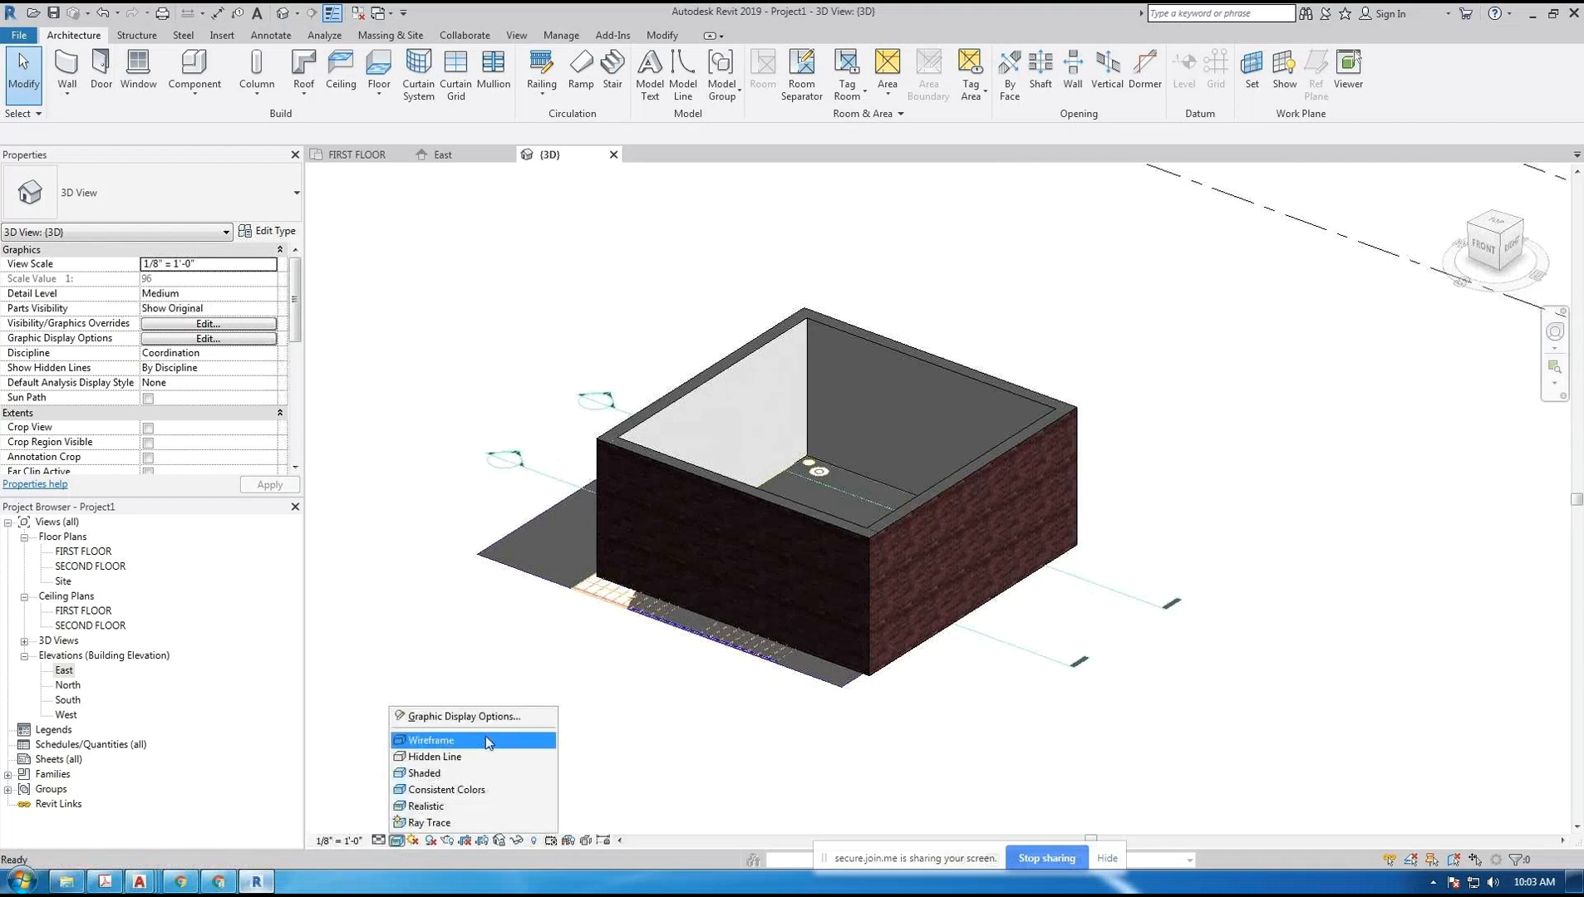
pyautogui.click(465, 743)
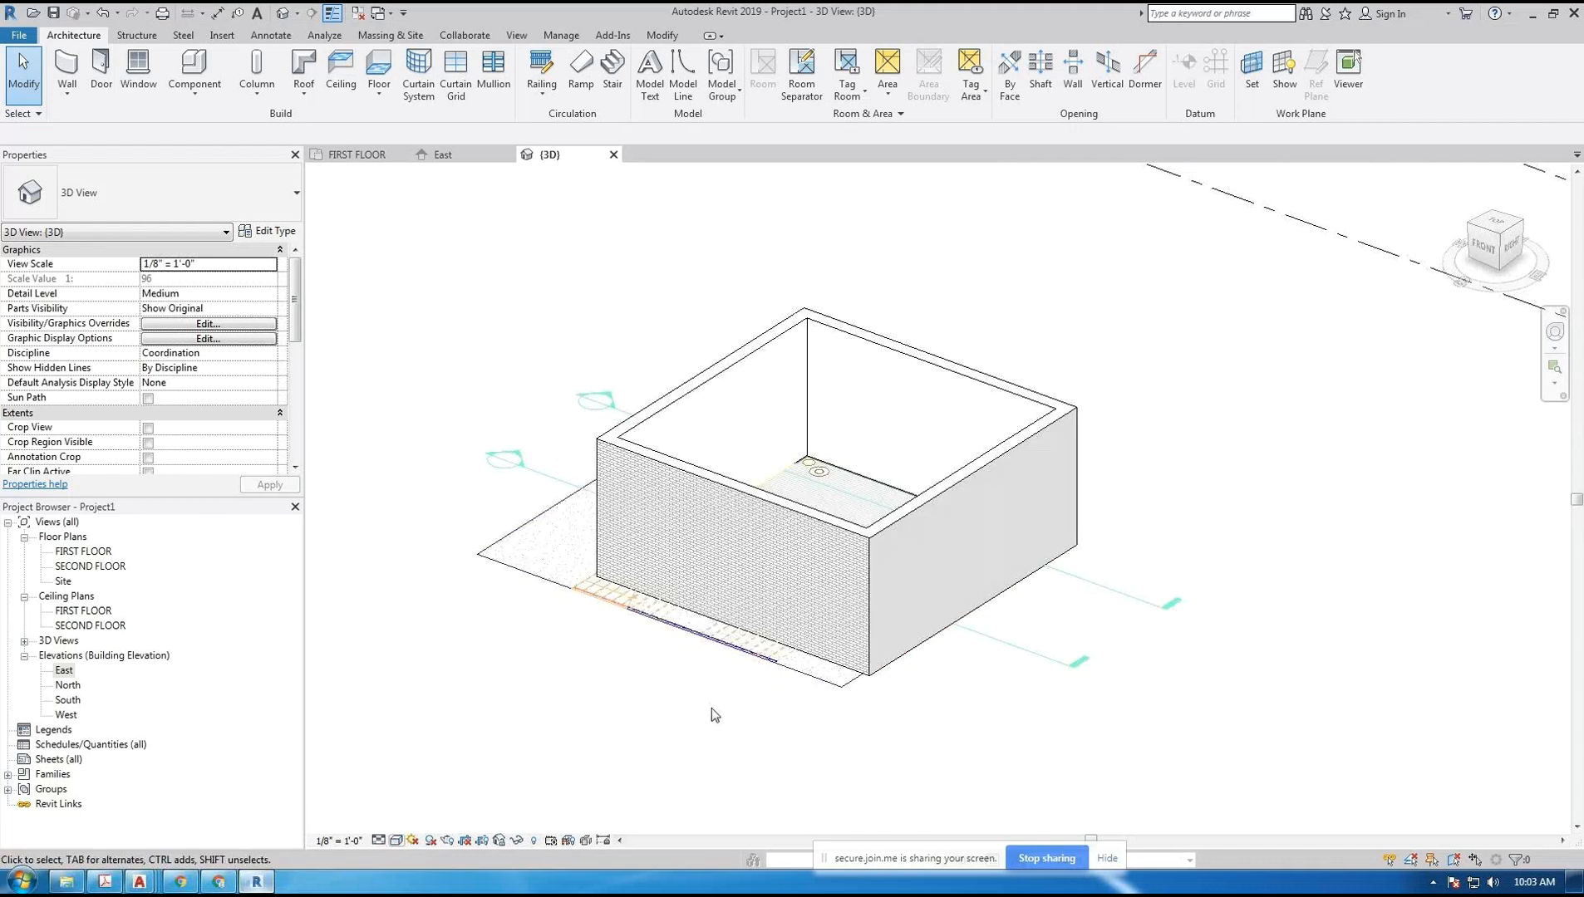
pyautogui.scroll(4, 677, 661)
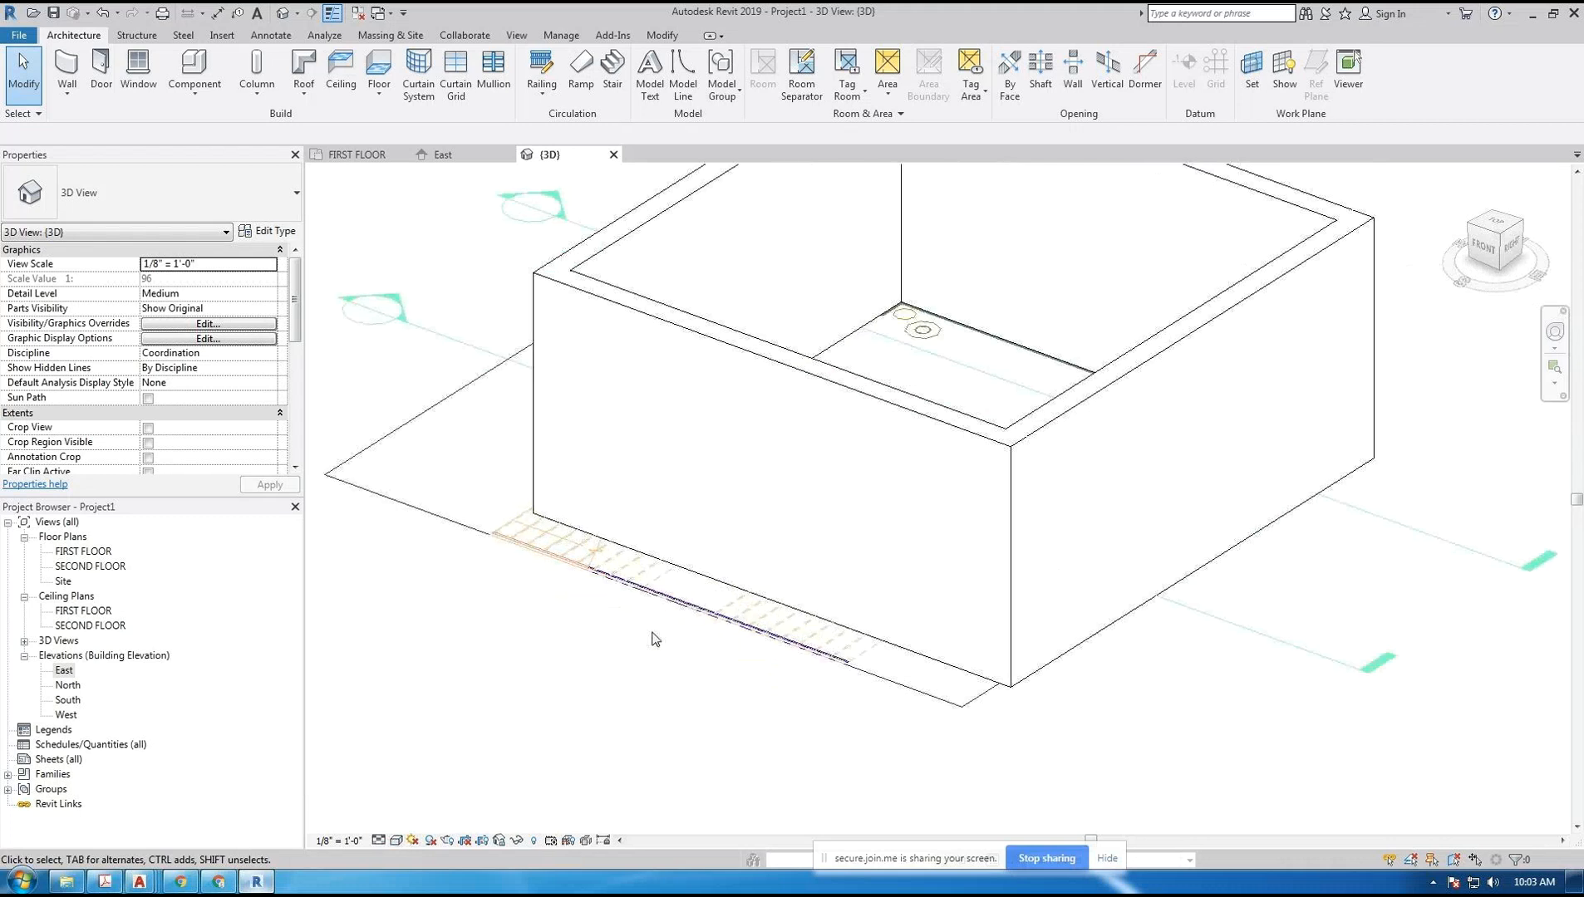
# - Change the front exterior wall's type to Exterior - Brick and CMU on MTL. Stud and clear the selection
pyautogui.moveTo(654, 664); pyautogui.dragTo(654, 735, button='middle')
pyautogui.click(639, 581)
pyautogui.click(249, 206)
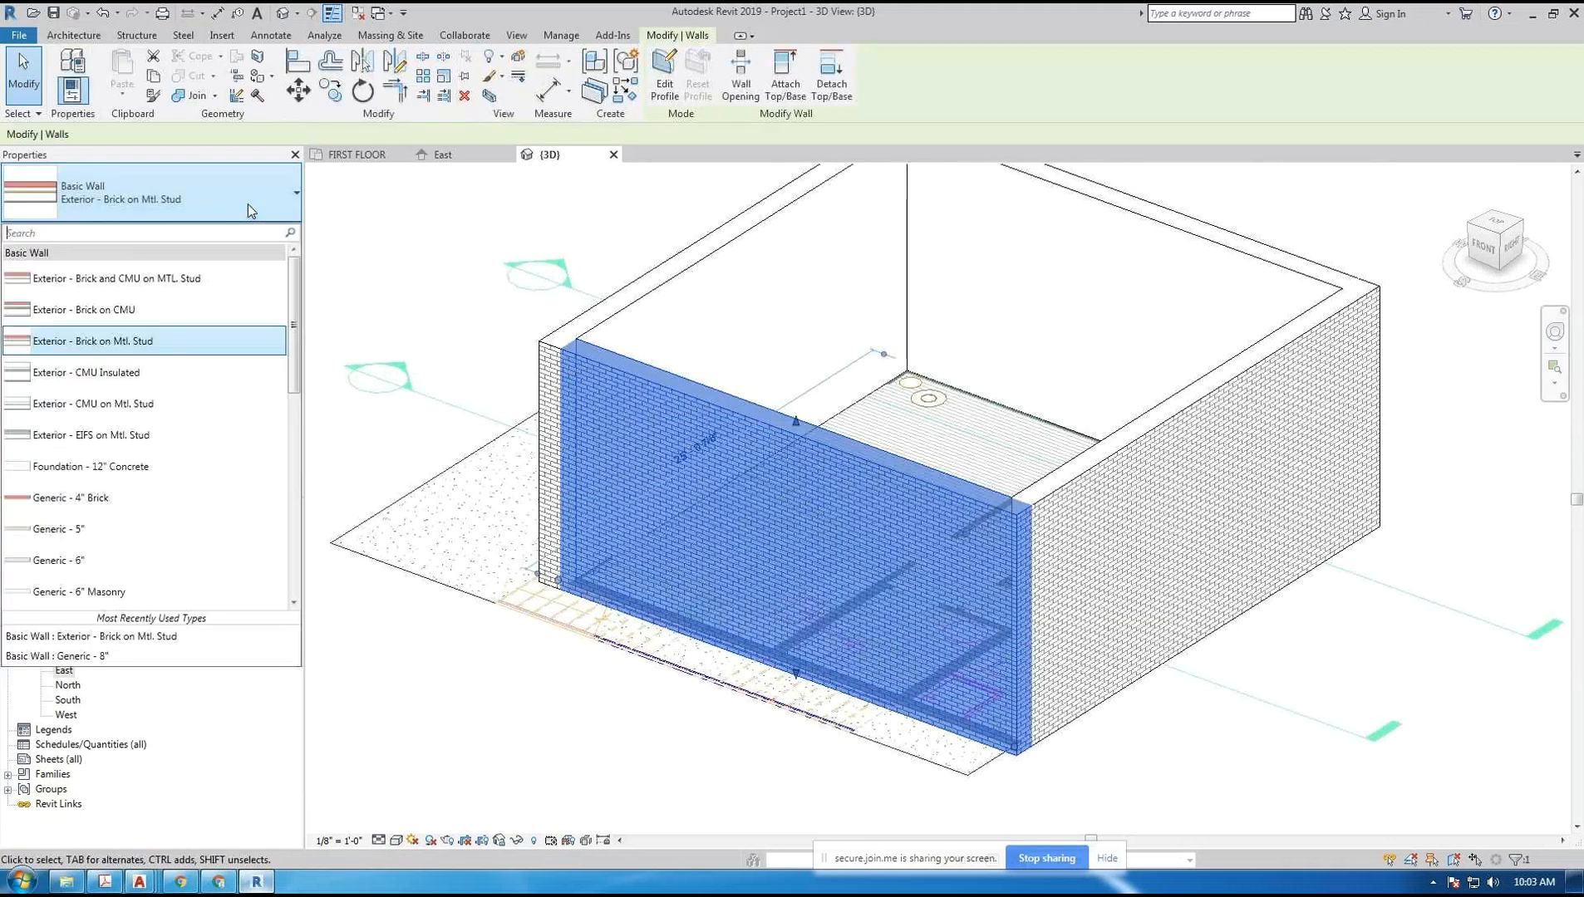
pyautogui.click(83, 282)
pyautogui.click(642, 748)
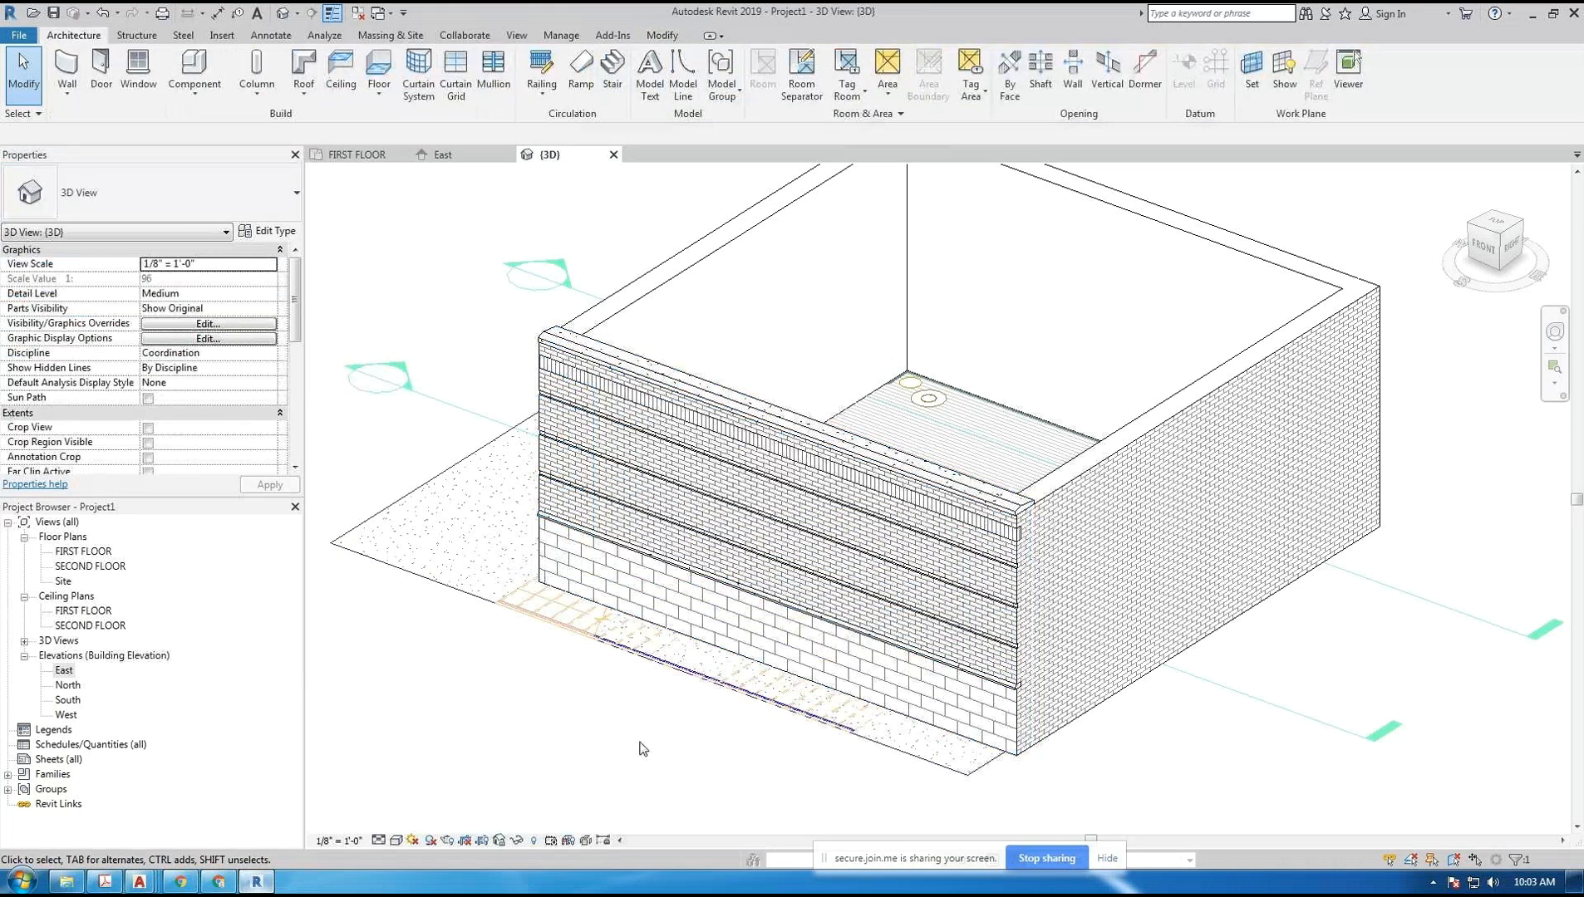
# - Examine the brick and CMU wall's reveals, soldier course and parapet cap where it meets the adjoining wall at the corner
pyautogui.scroll(4, 632, 746)
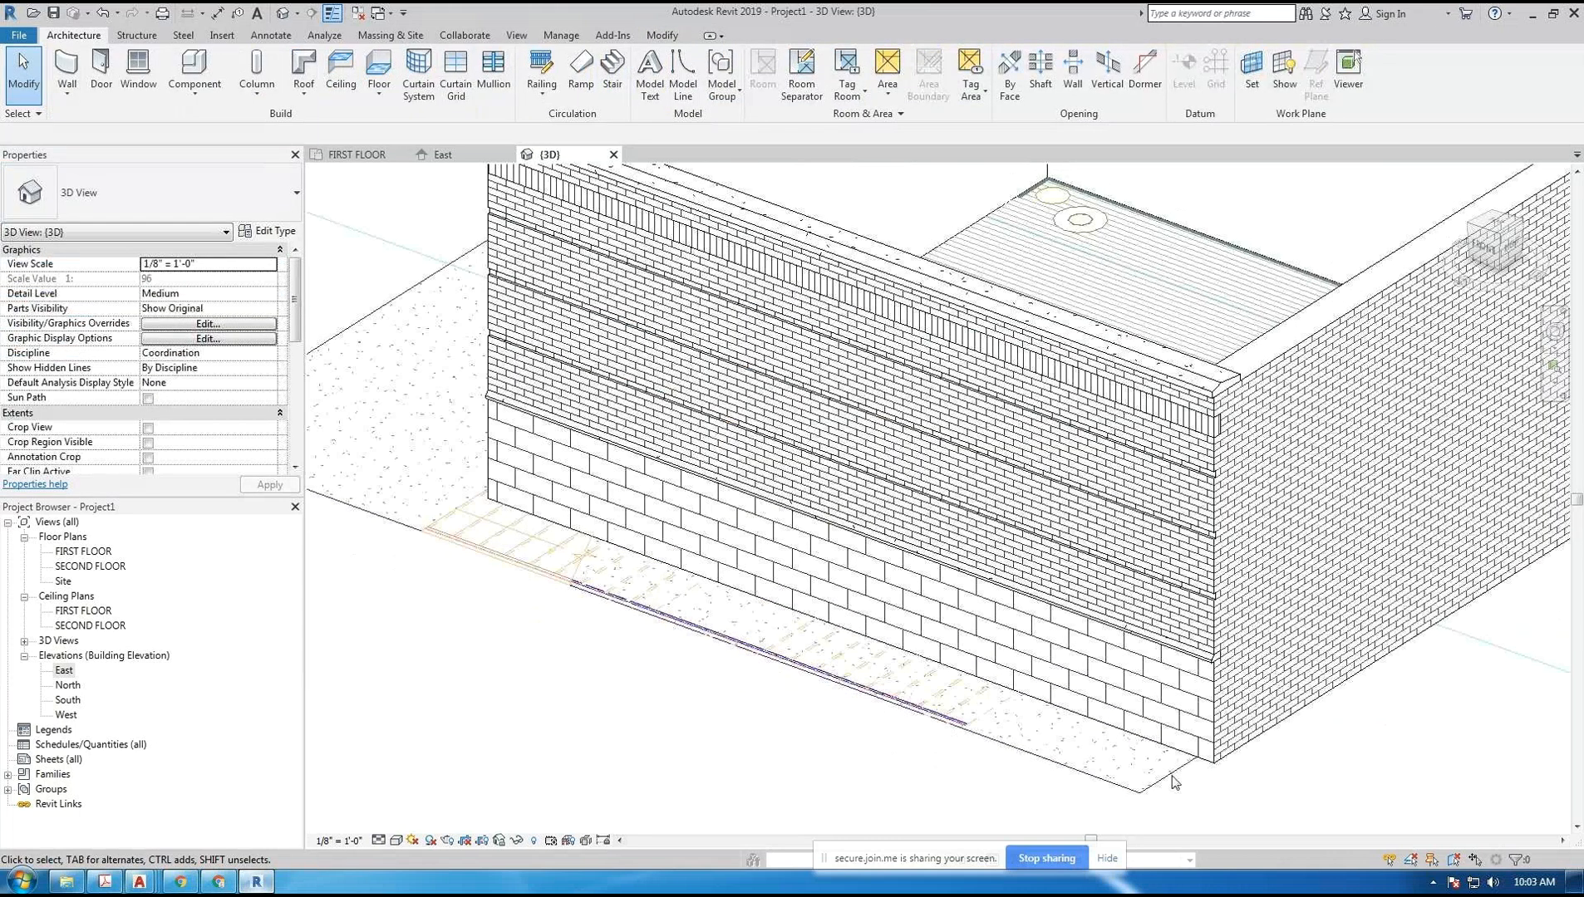
pyautogui.scroll(3, 1174, 742)
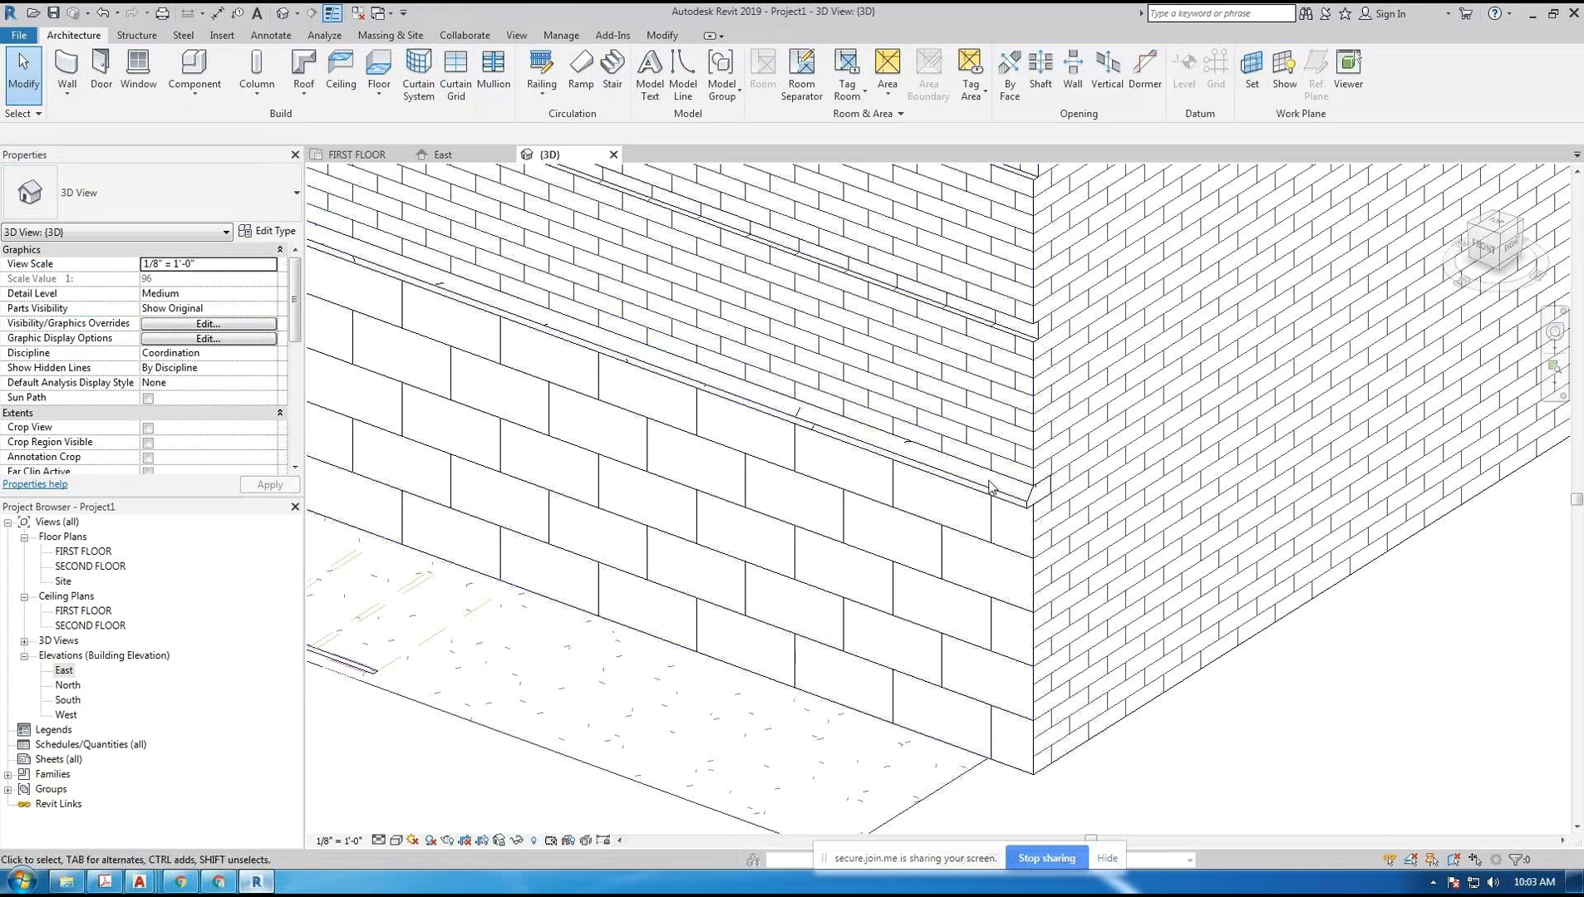
pyautogui.scroll(3, 942, 476)
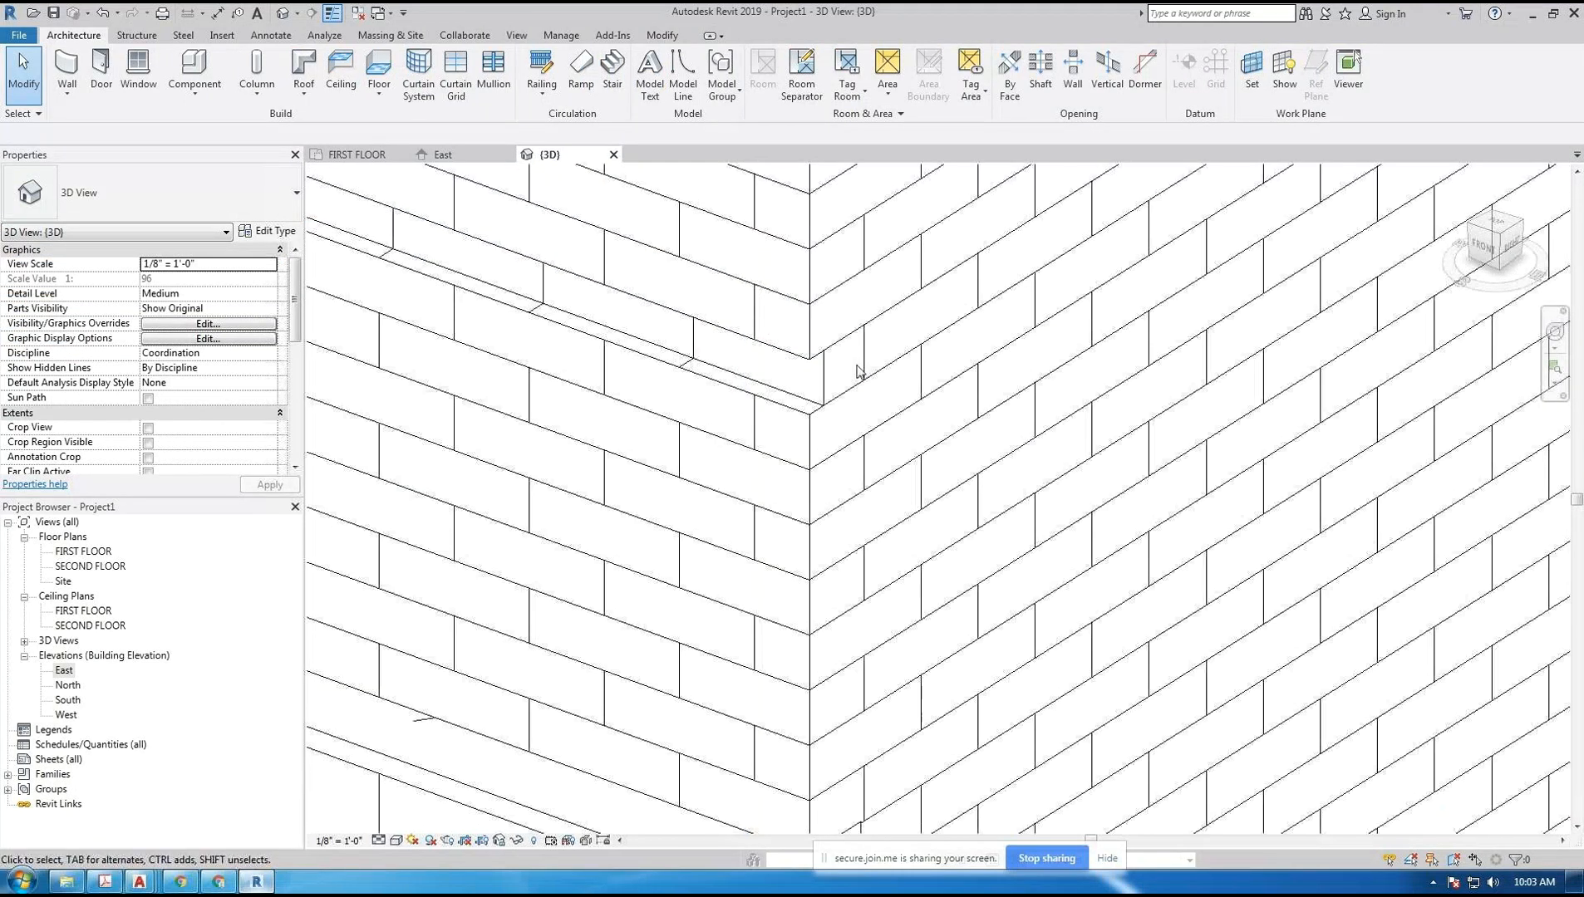
pyautogui.scroll(-5, 825, 389)
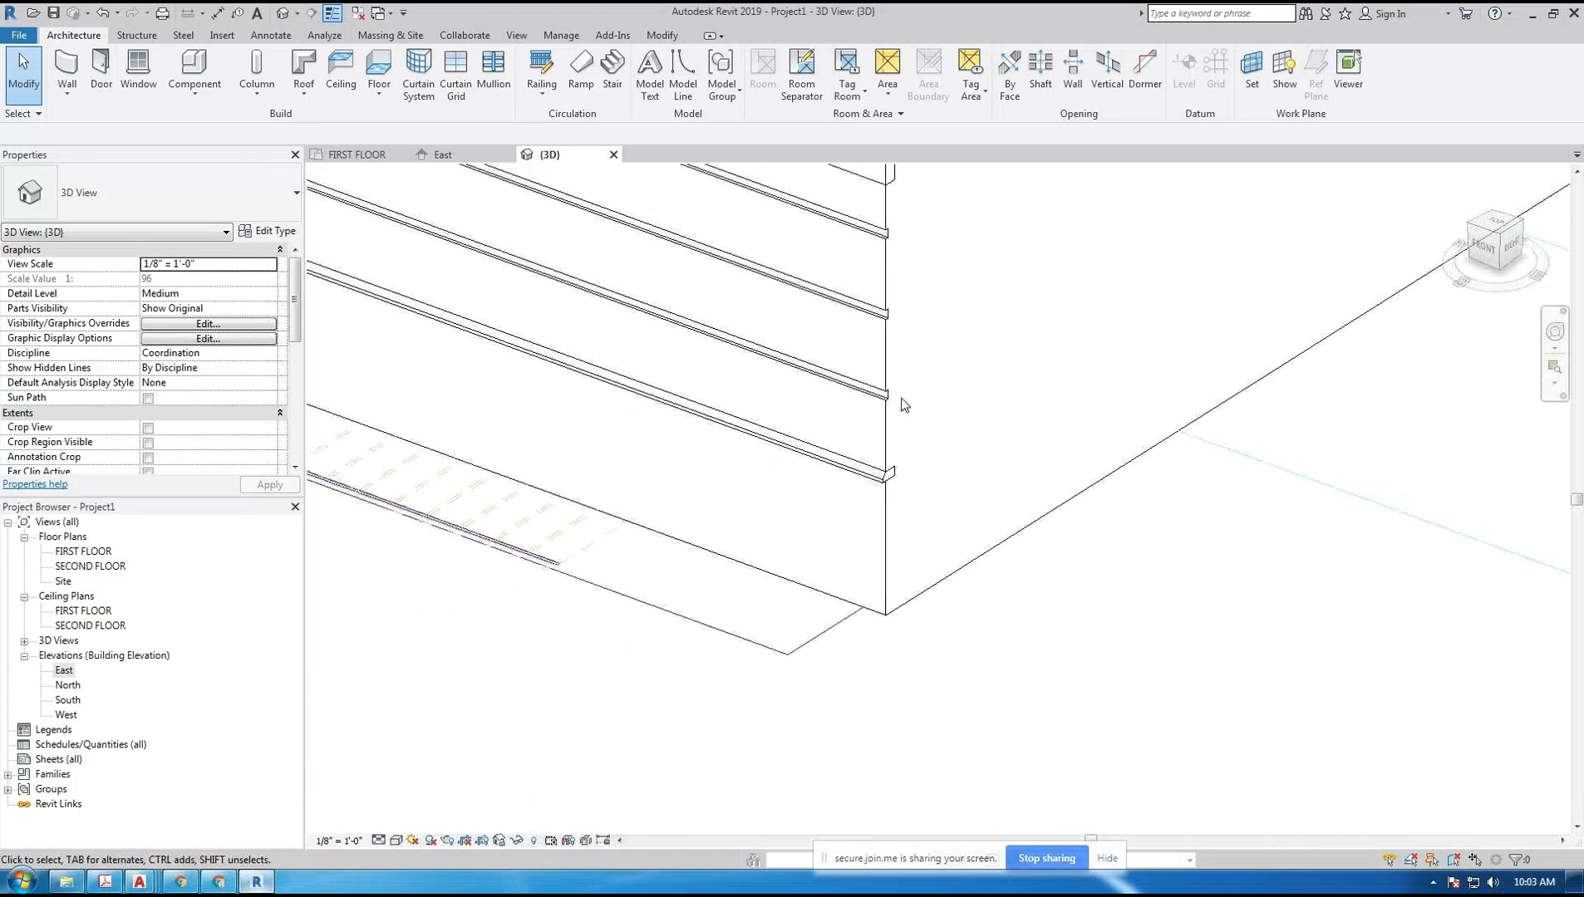
pyautogui.scroll(-2, 925, 322)
pyautogui.scroll(3, 861, 406)
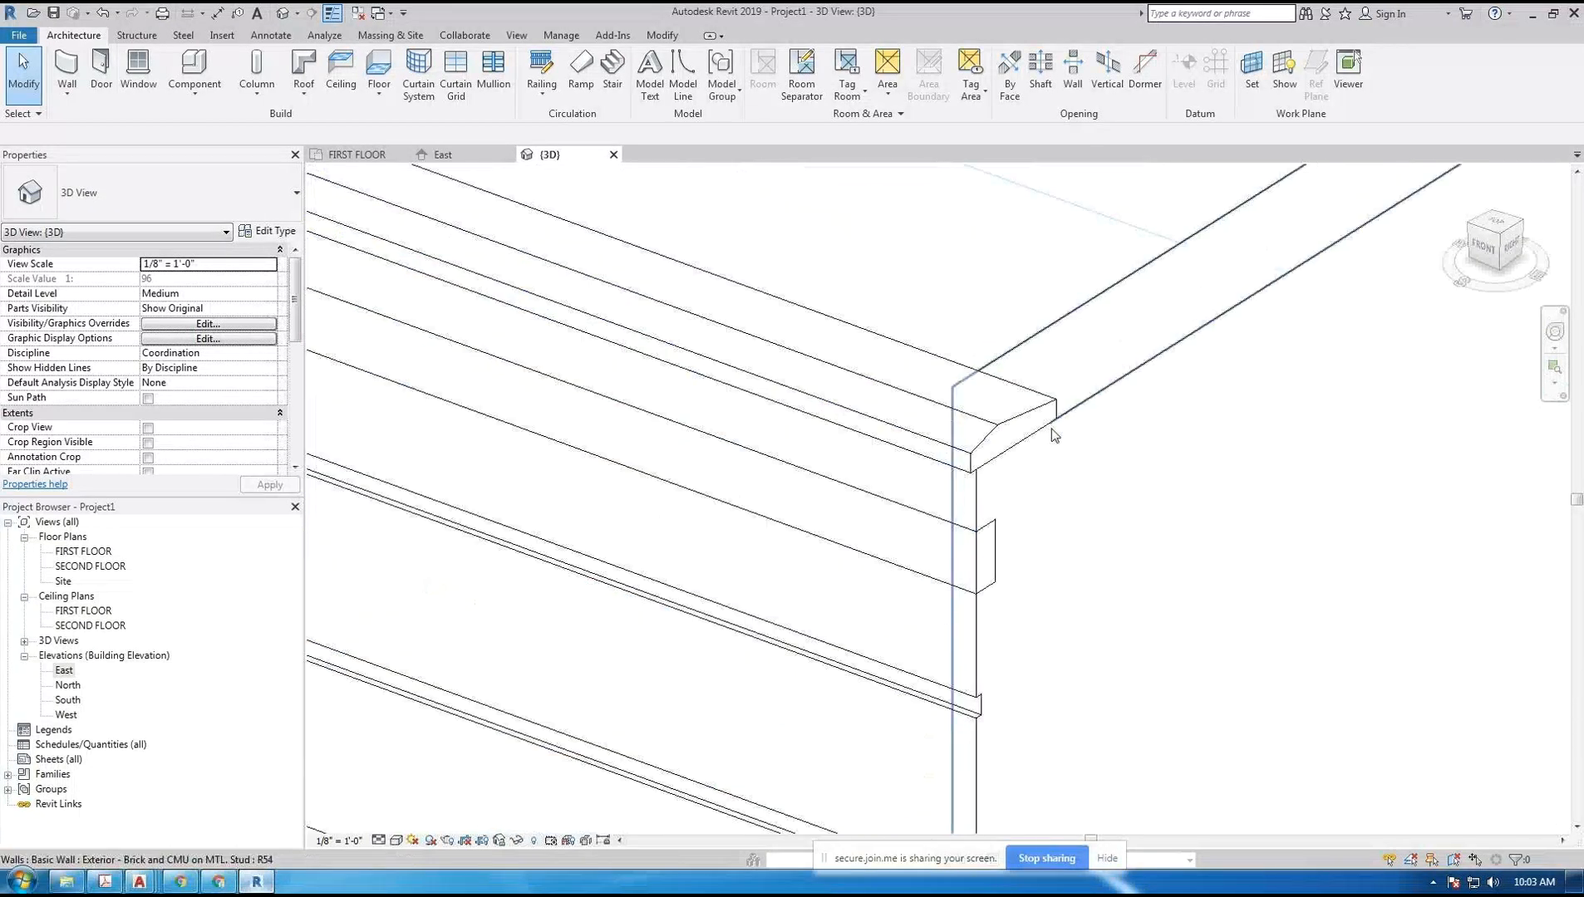
pyautogui.scroll(-3, 861, 406)
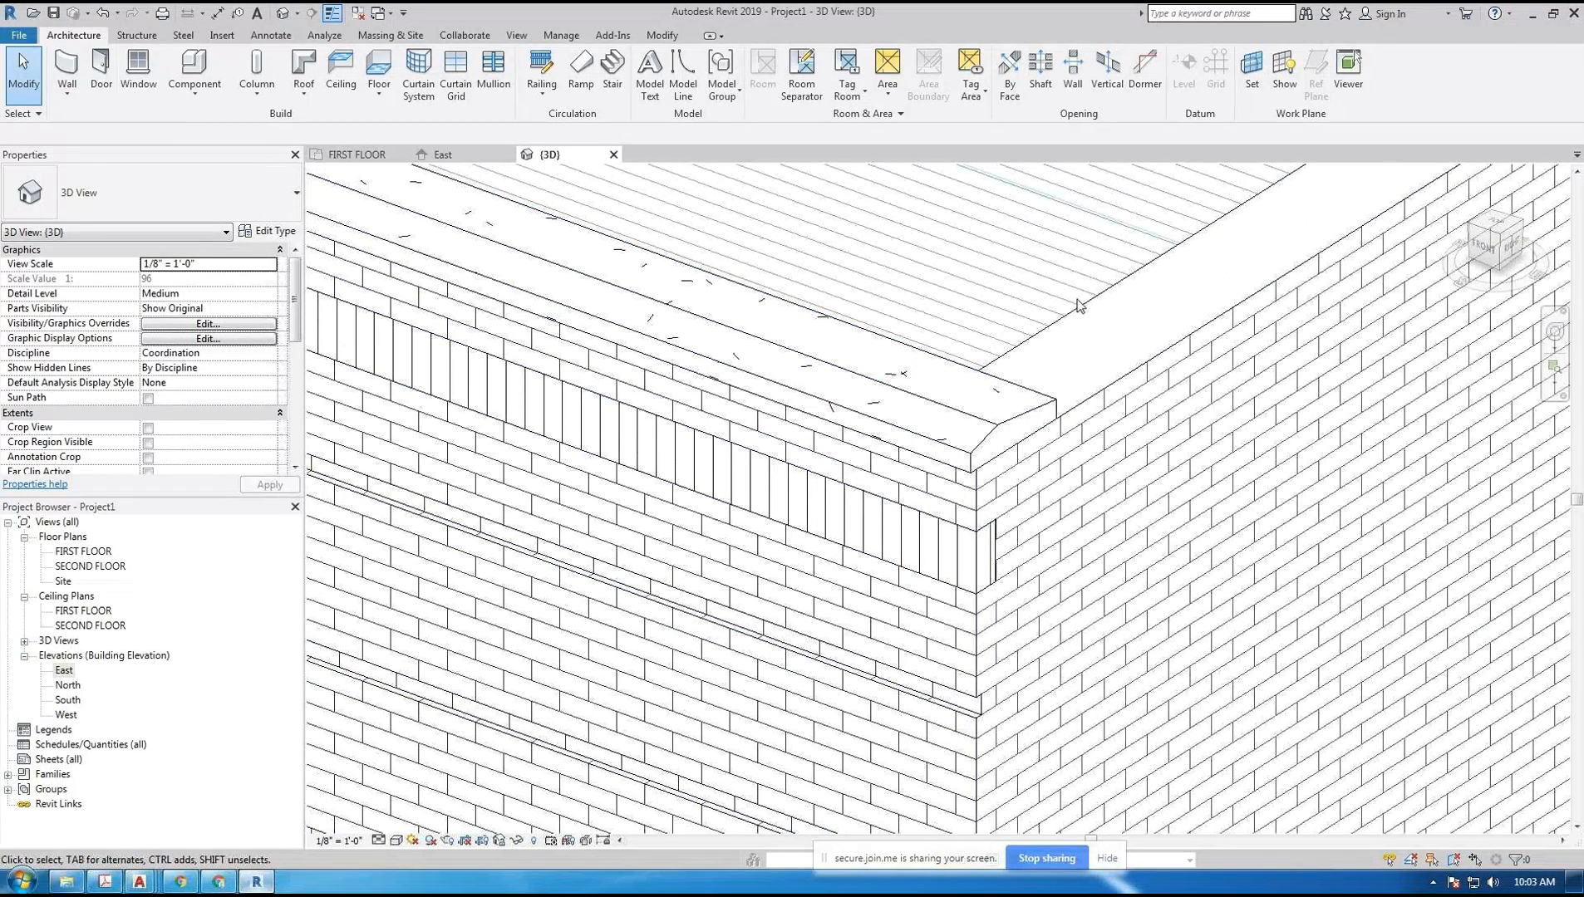
pyautogui.scroll(3, 1077, 307)
# - Set the 3D view's visual style to Shaded and look over the whole building with its brick and CMU front wall
pyautogui.click(396, 840)
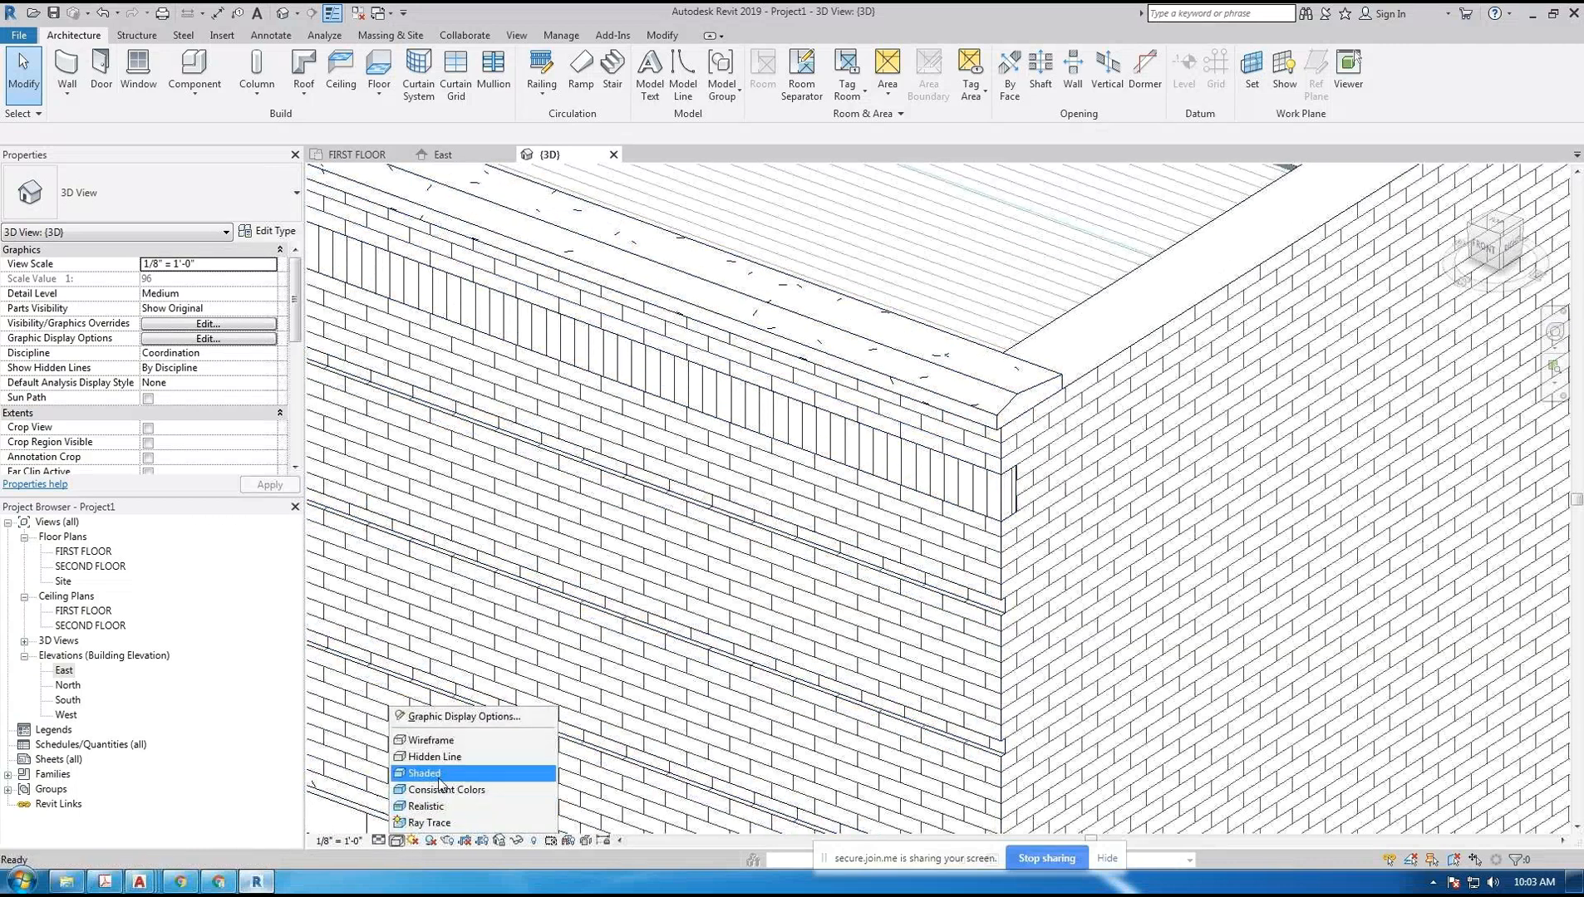
pyautogui.click(444, 774)
pyautogui.scroll(-5, 475, 742)
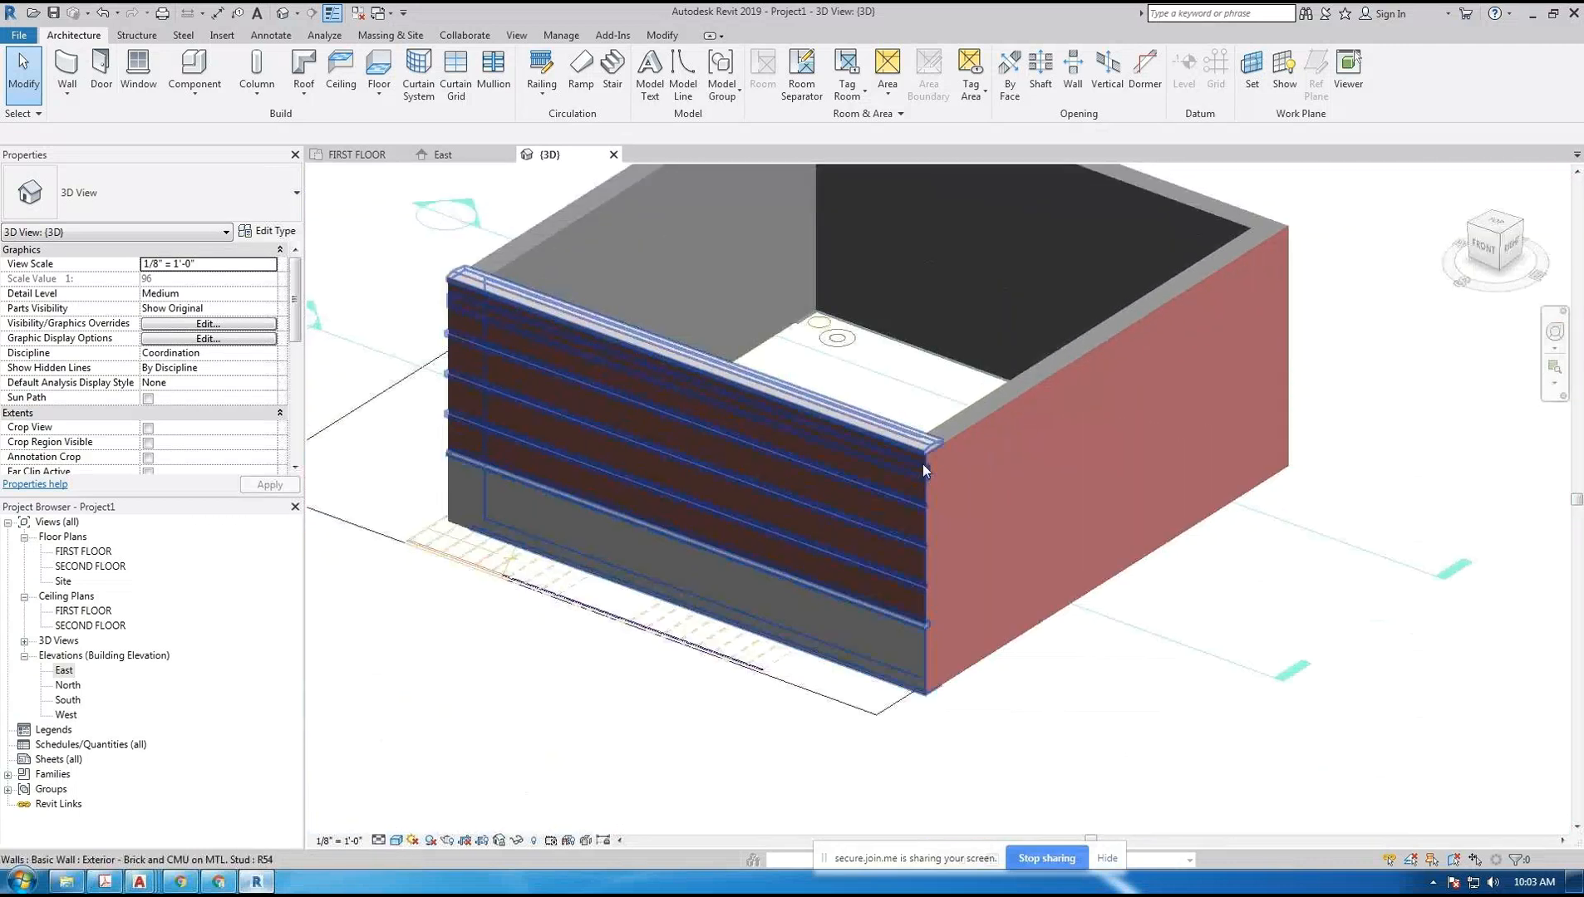
pyautogui.scroll(-2, 922, 469)
pyautogui.moveTo(688, 681)
pyautogui.keyDown('shift'); pyautogui.mouseDown(button='middle')
pyautogui.moveTo(738, 724)
pyautogui.moveTo(954, 703)
pyautogui.moveTo(669, 684)
pyautogui.mouseUp(button='middle'); pyautogui.keyUp('shift')
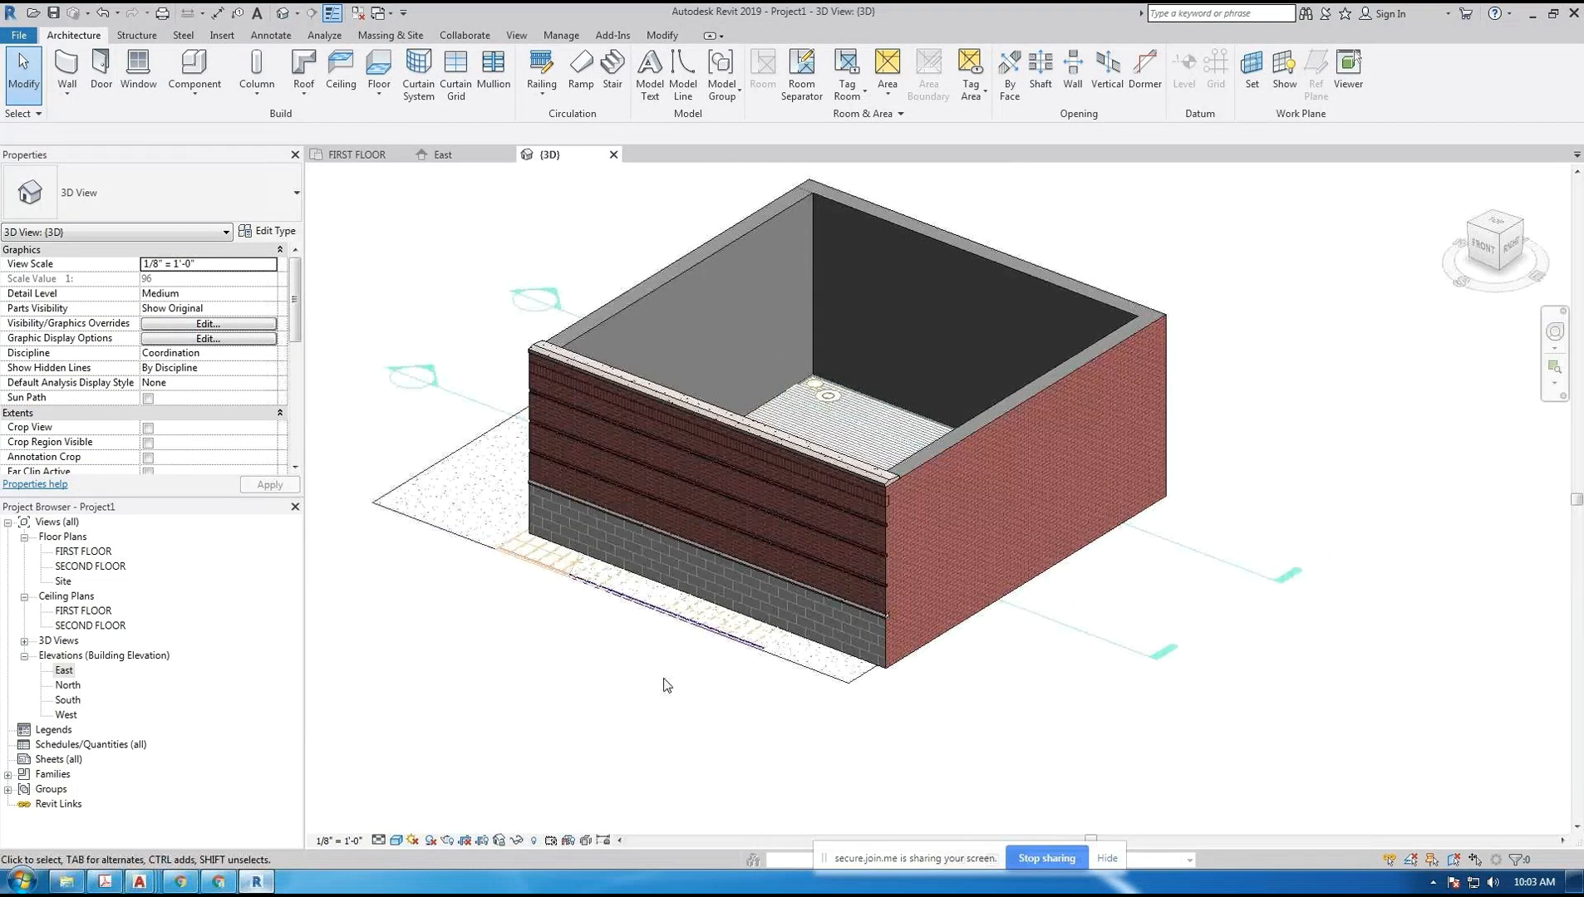
# - Select the whole chain of four exterior walls, change their type to Generic - 8", and clear the selection
pyautogui.click(713, 245)
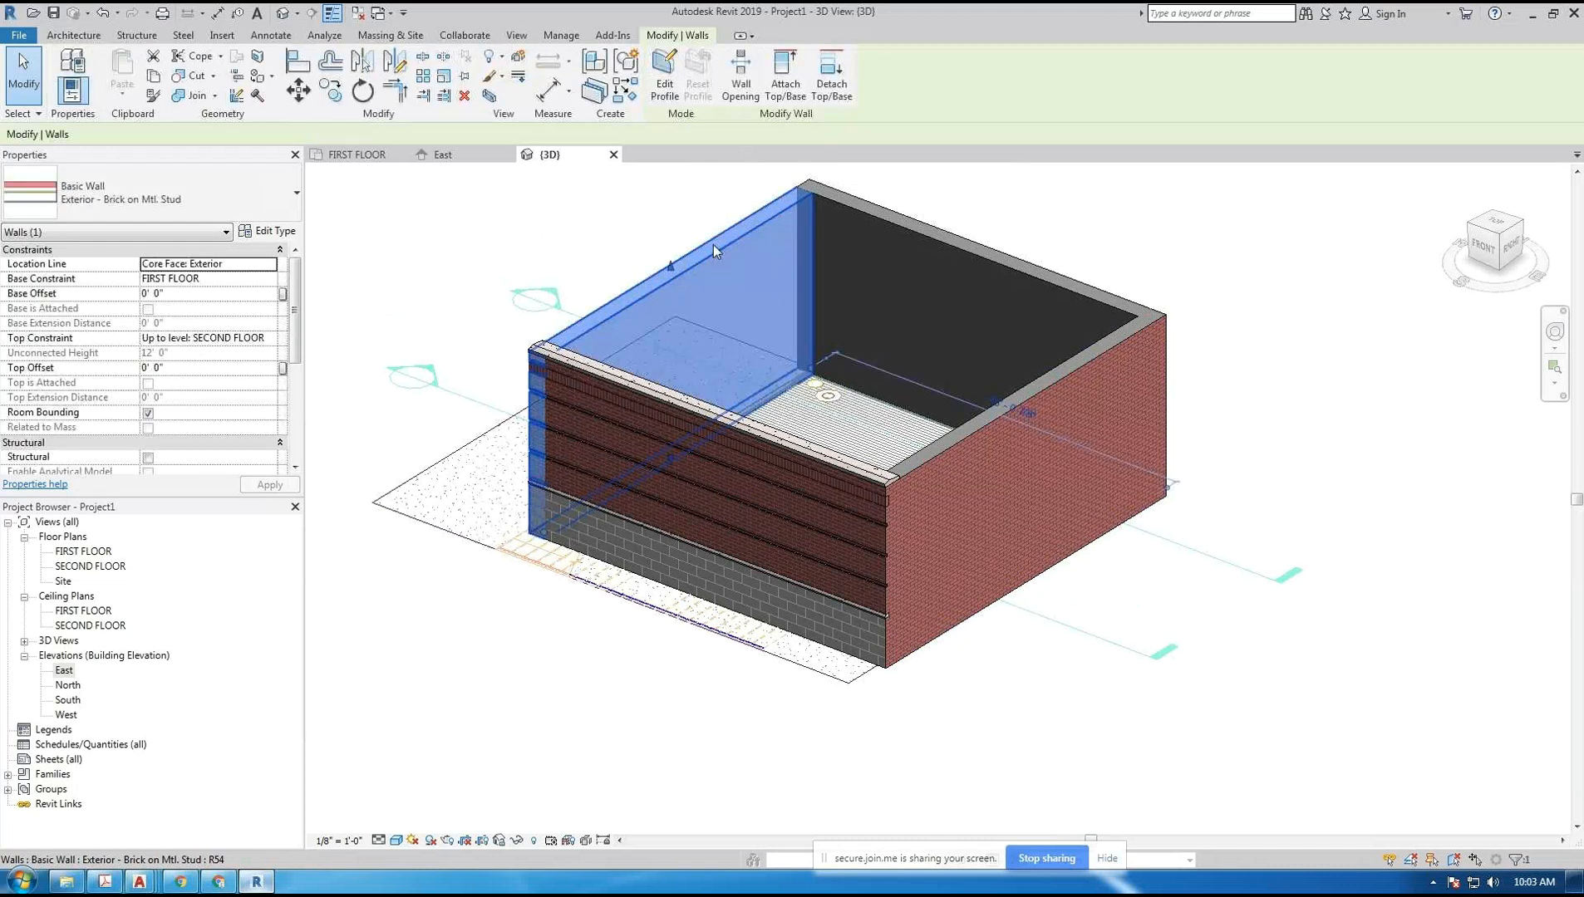
pyautogui.press('Tab')
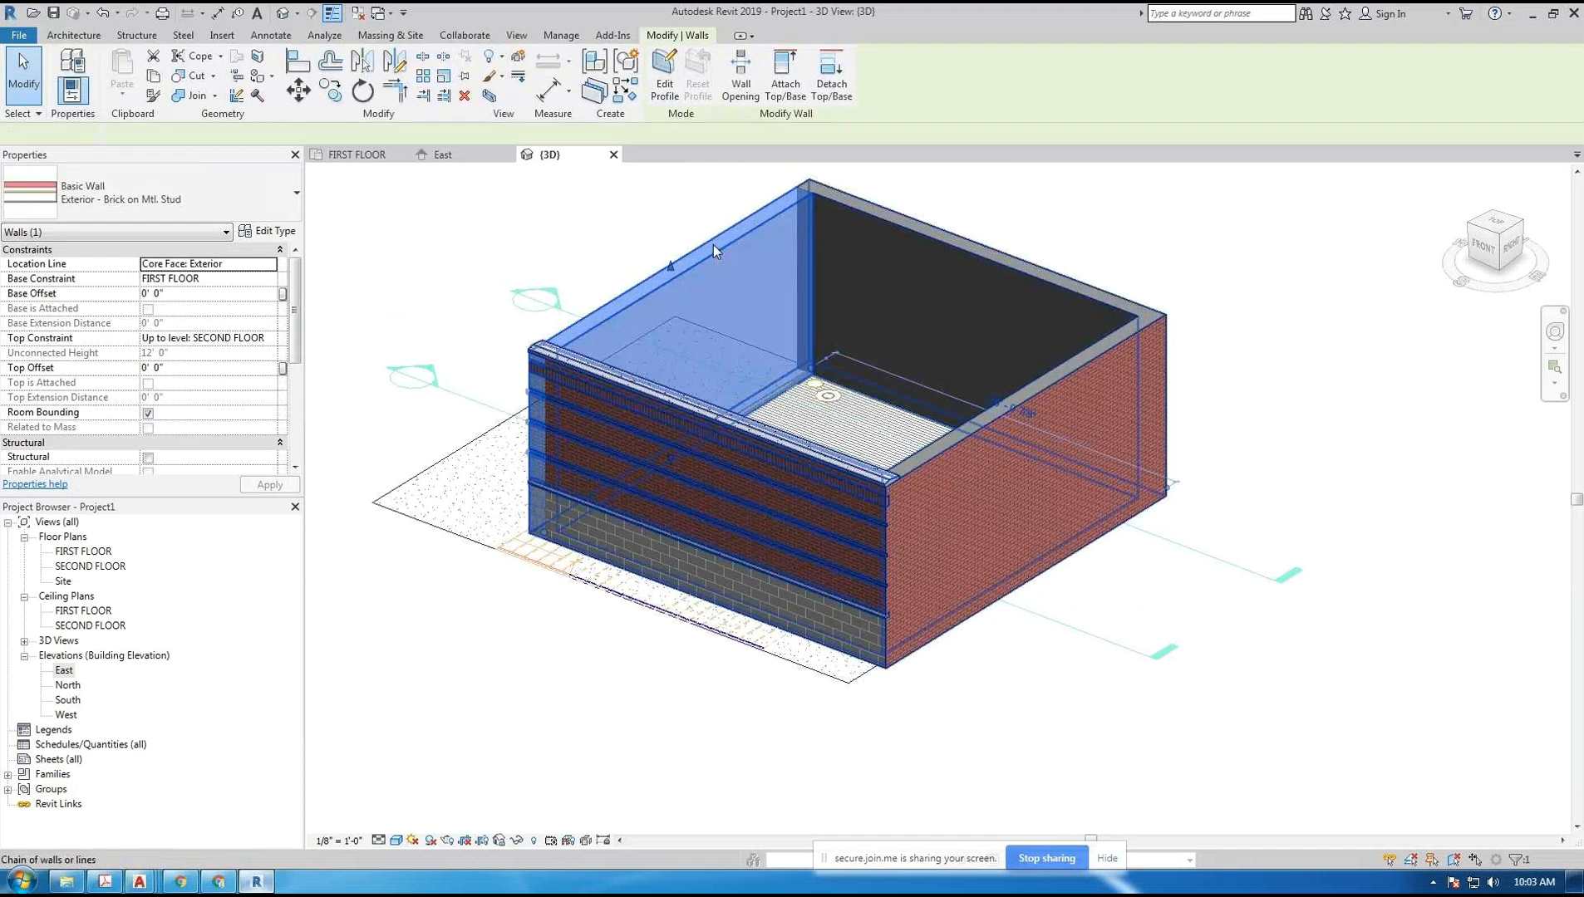
pyautogui.click(713, 245)
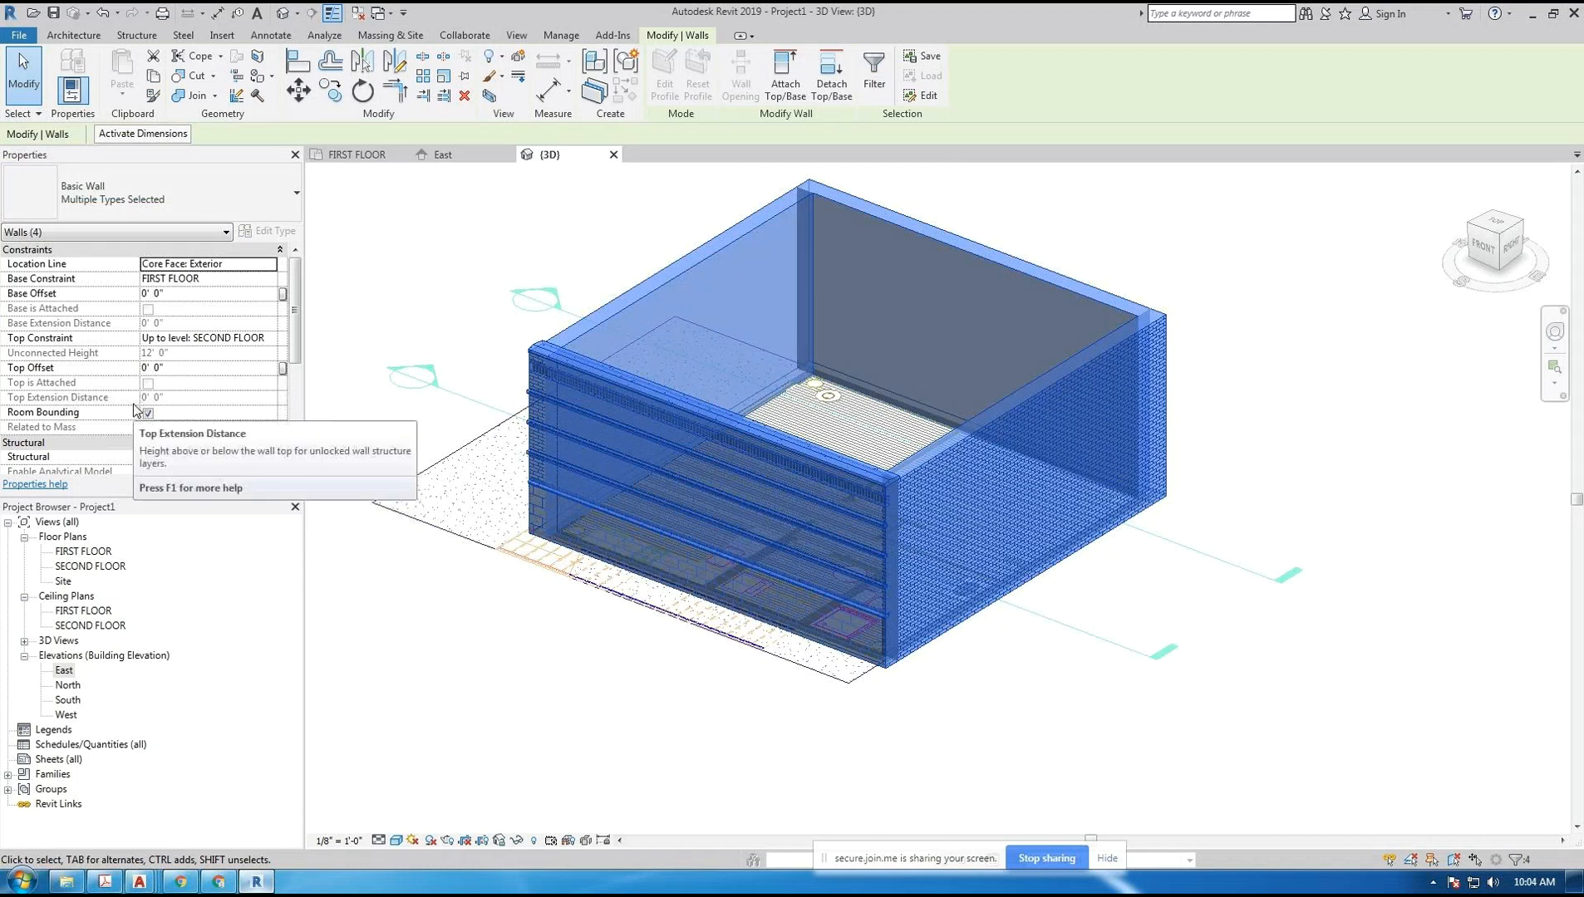
pyautogui.click(290, 205)
pyautogui.moveTo(296, 301); pyautogui.dragTo(299, 393)
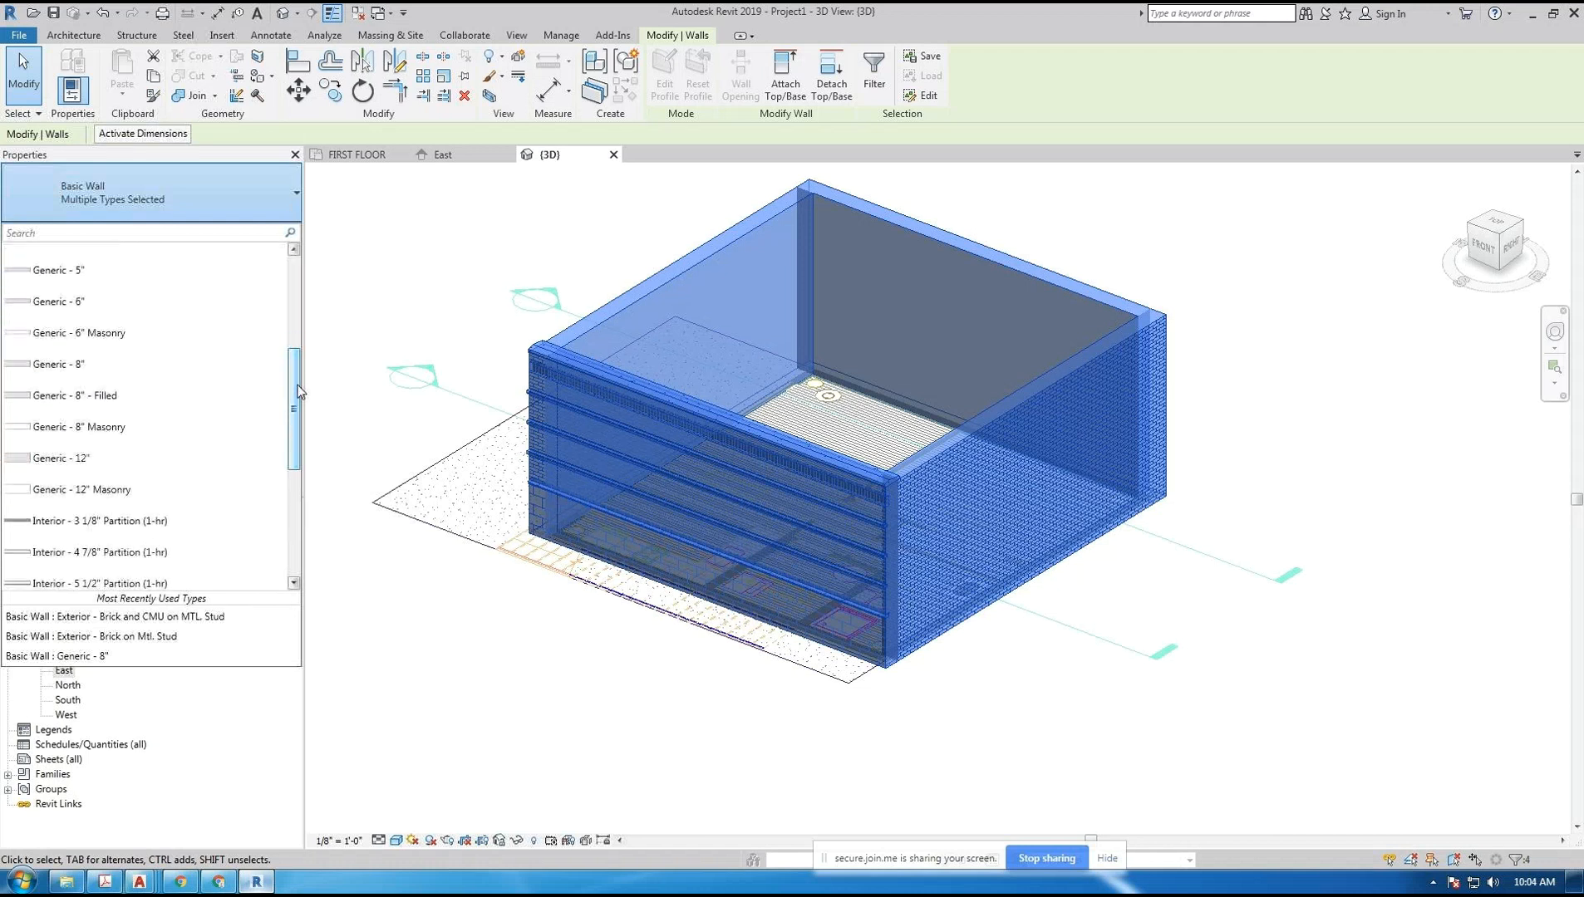
pyautogui.click(81, 366)
pyautogui.click(514, 665)
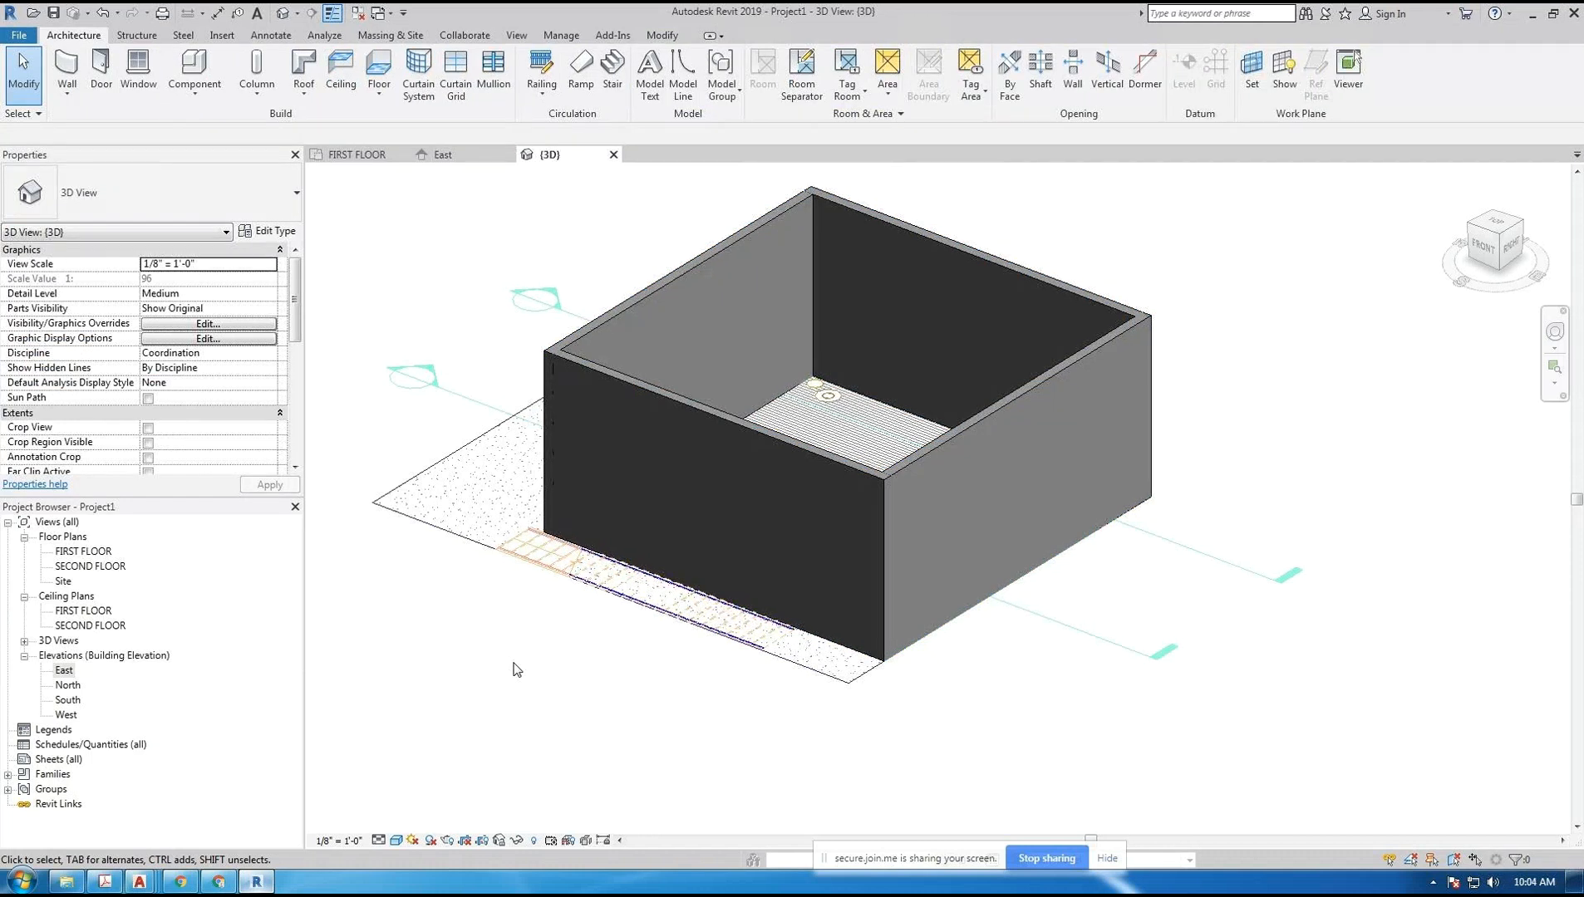
# - Switch the 3D view's visual style to Hidden Line and select the side wall running back from the front wall's far corner
pyautogui.scroll(6, 484, 646)
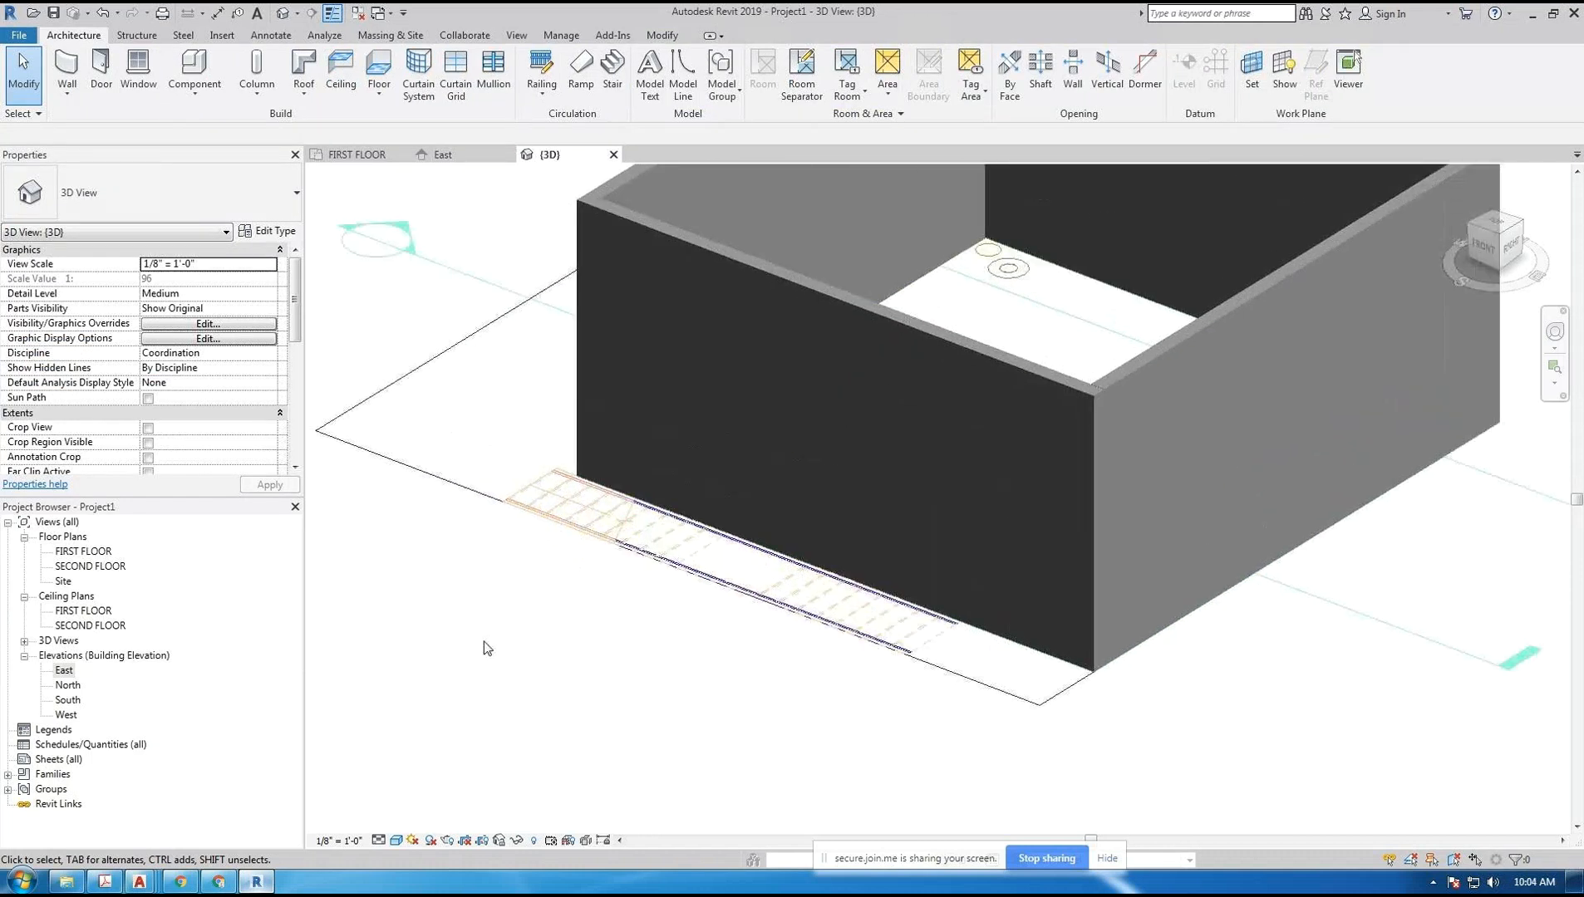
pyautogui.scroll(-4, 645, 695)
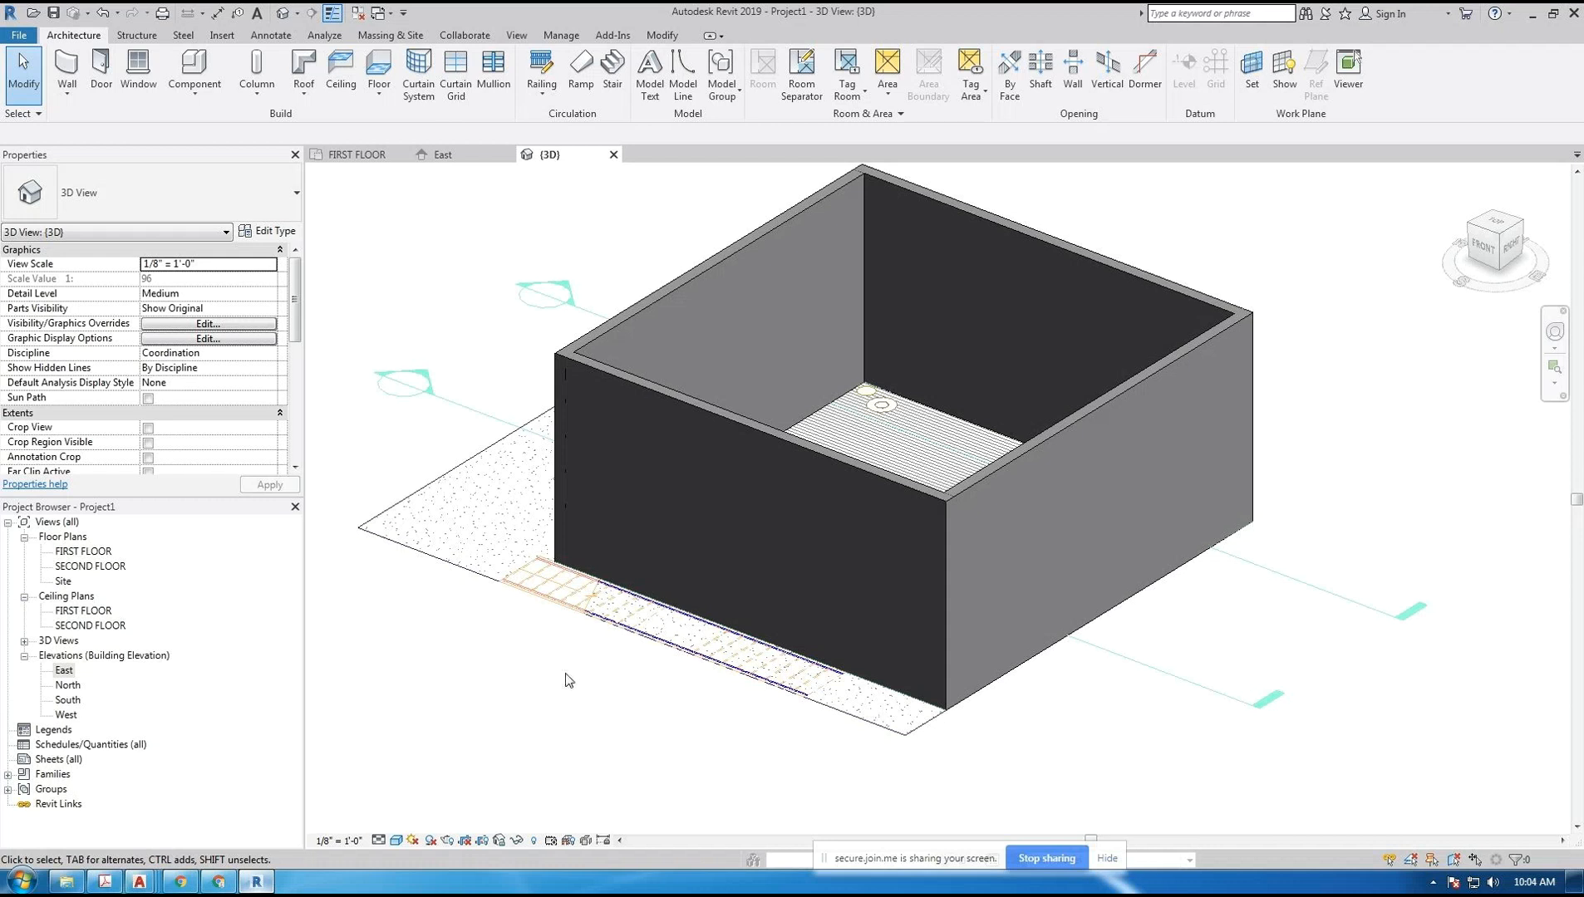
pyautogui.click(394, 841)
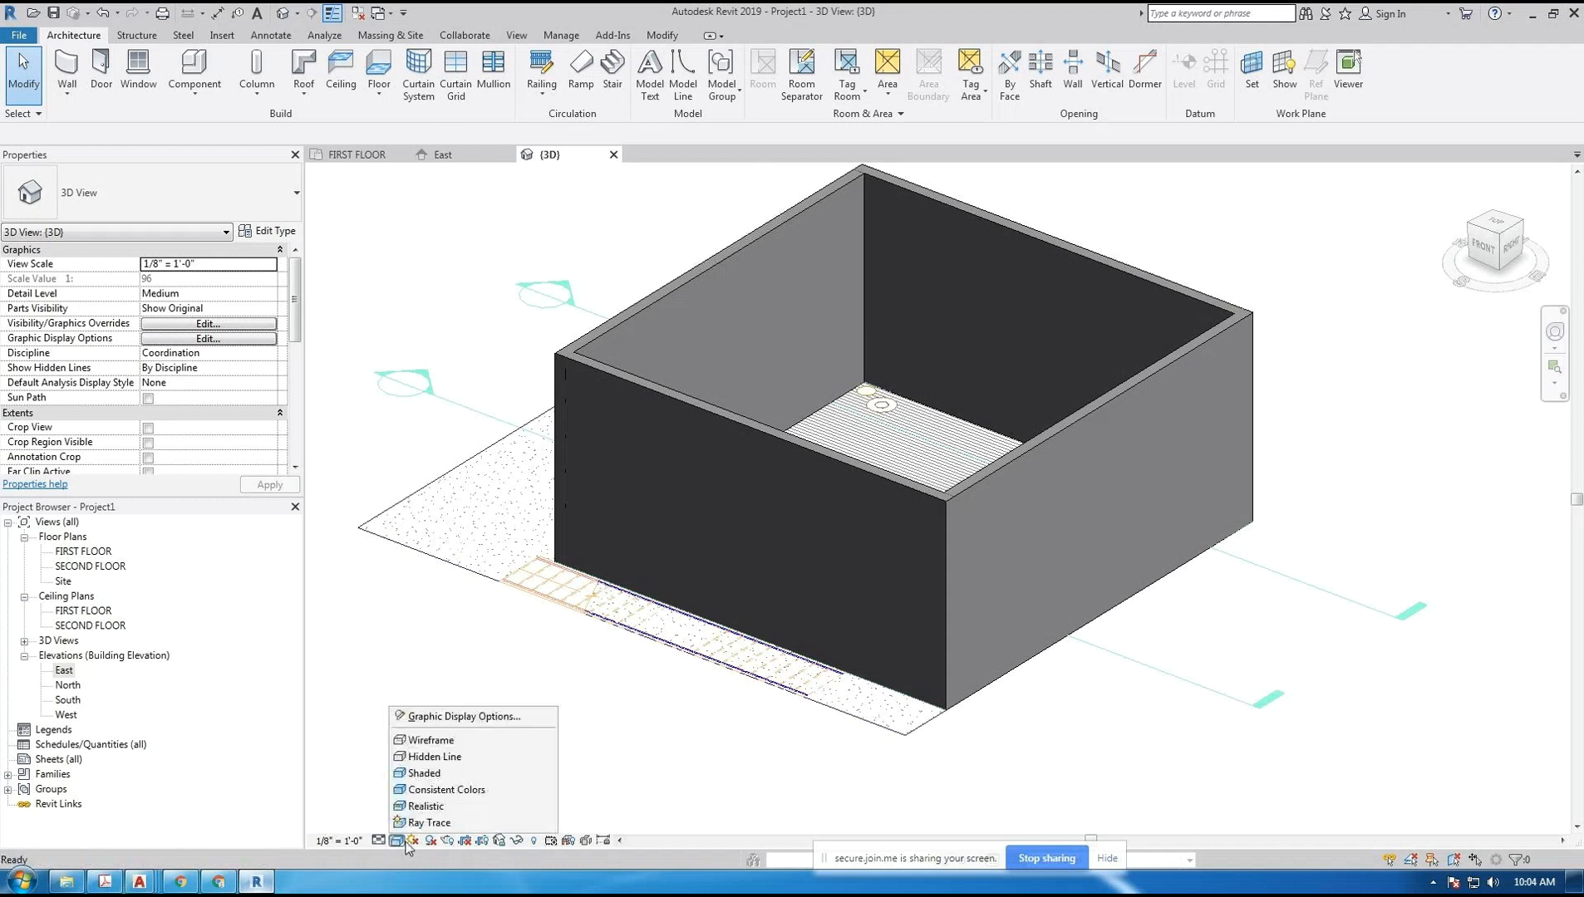
pyautogui.click(434, 761)
pyautogui.scroll(4, 574, 246)
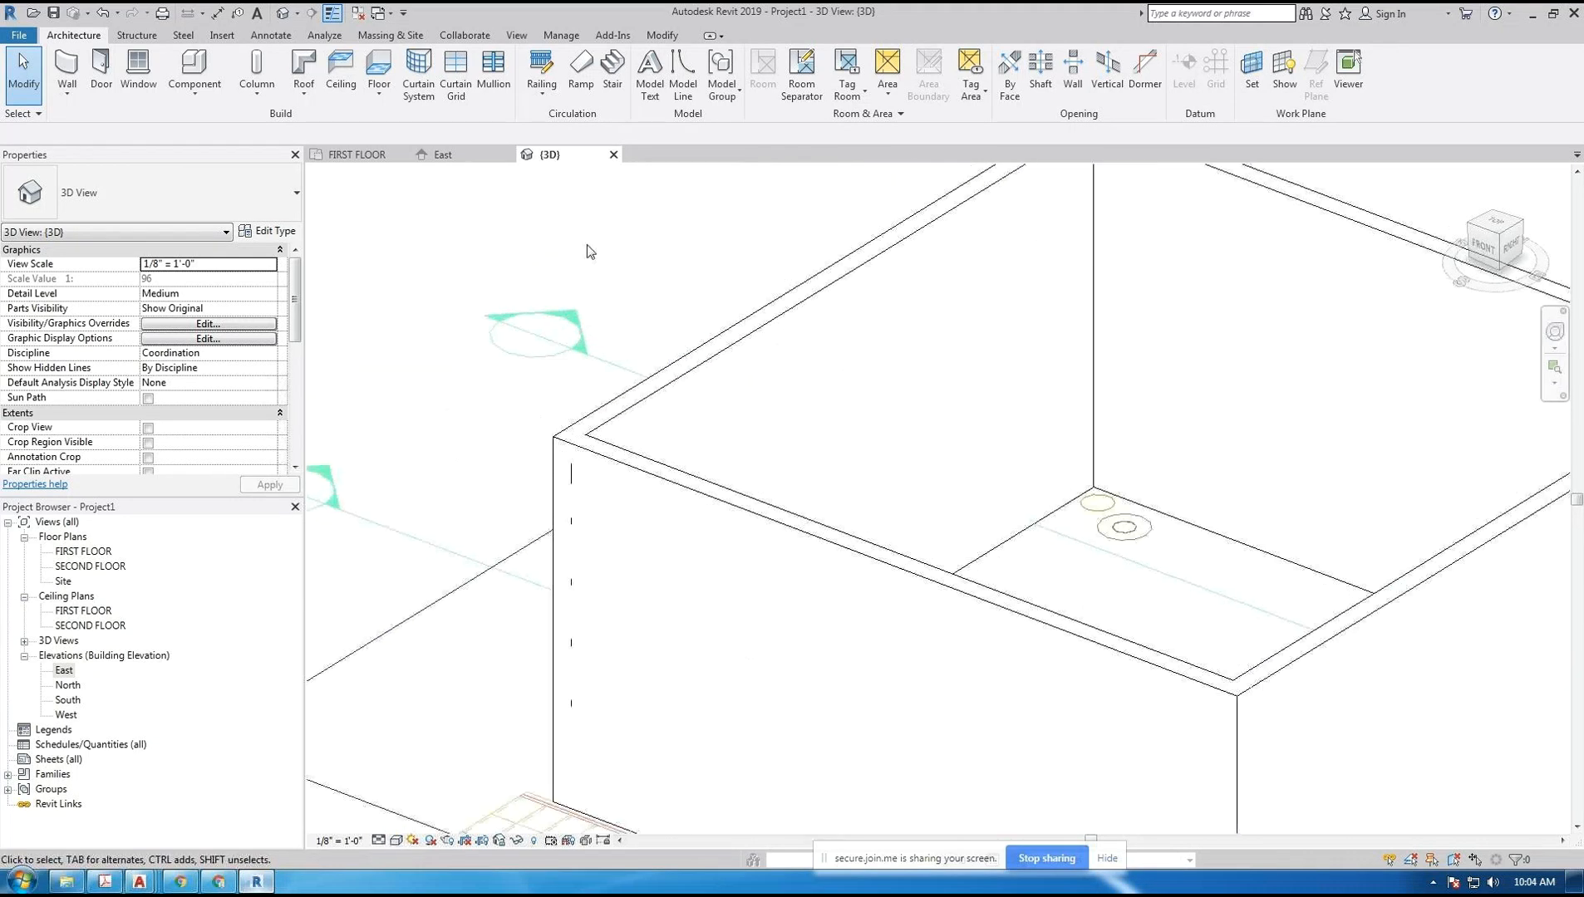
pyautogui.click(788, 316)
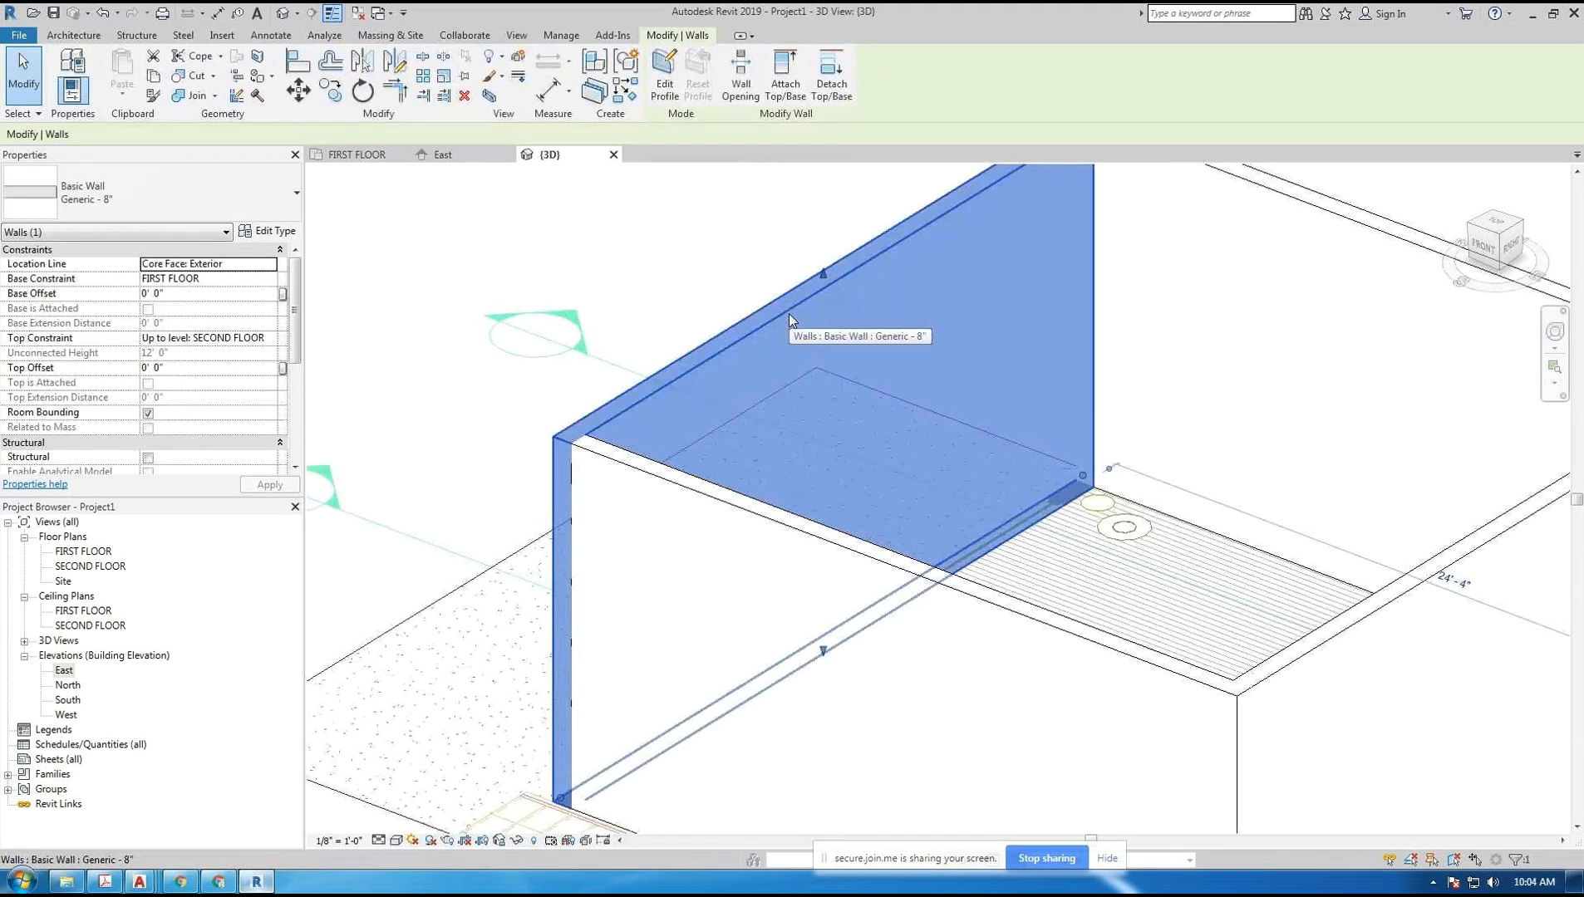
# - Stretch the selected side wall's top about 3' 7 1/2" above SECOND FLOOR and set its Top Offset to 5'
pyautogui.moveTo(682, 257); pyautogui.dragTo(756, 271, button='middle')
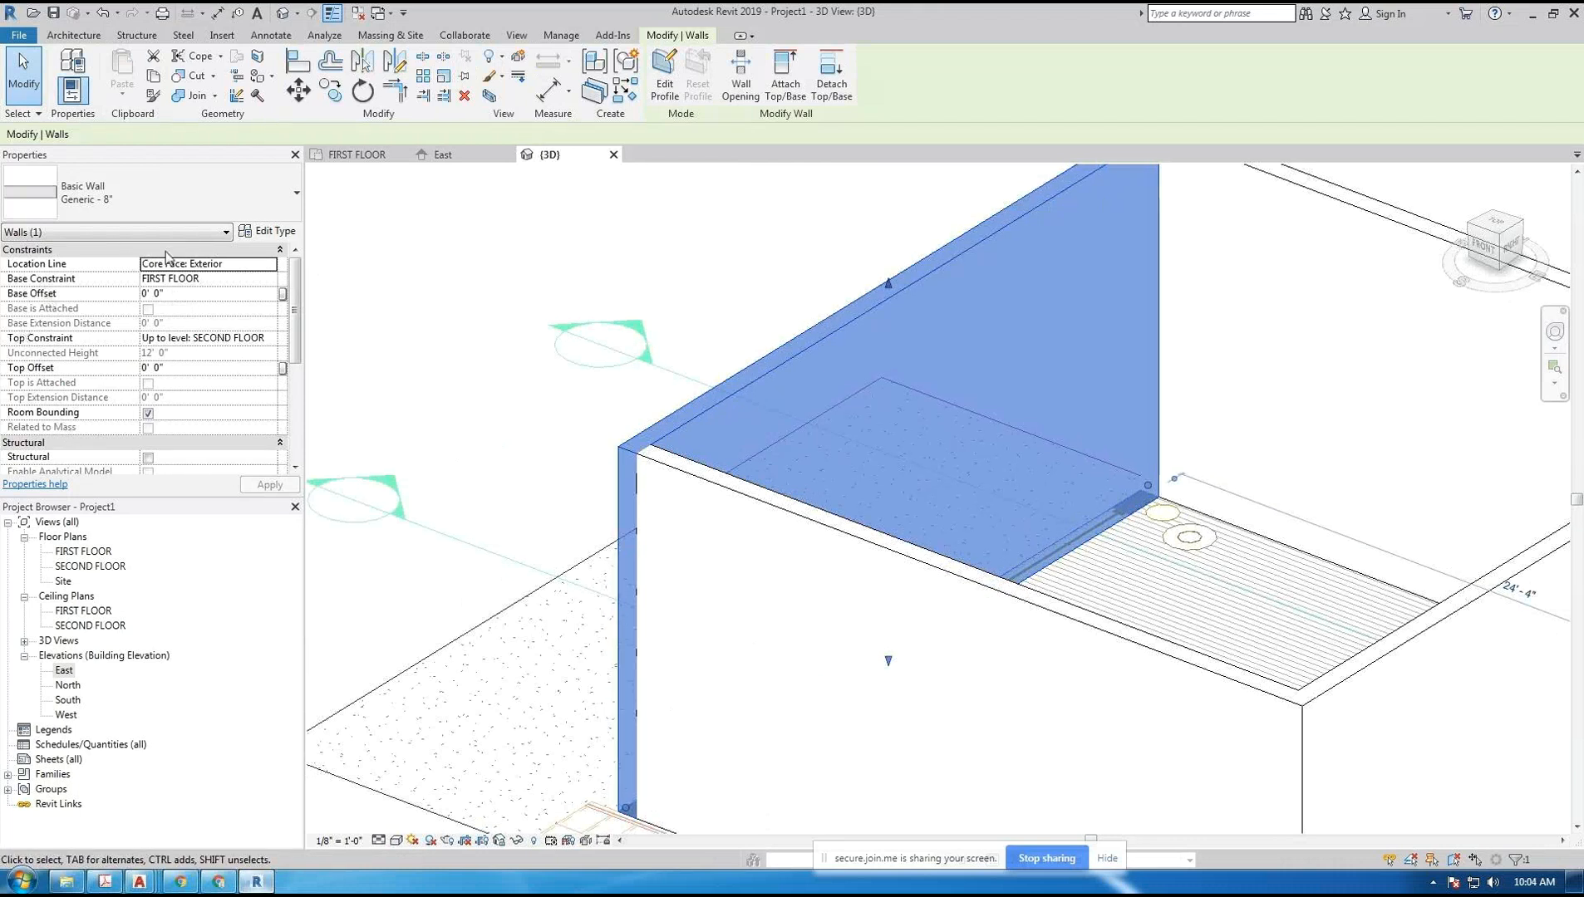
pyautogui.scroll(-5, 259, 338)
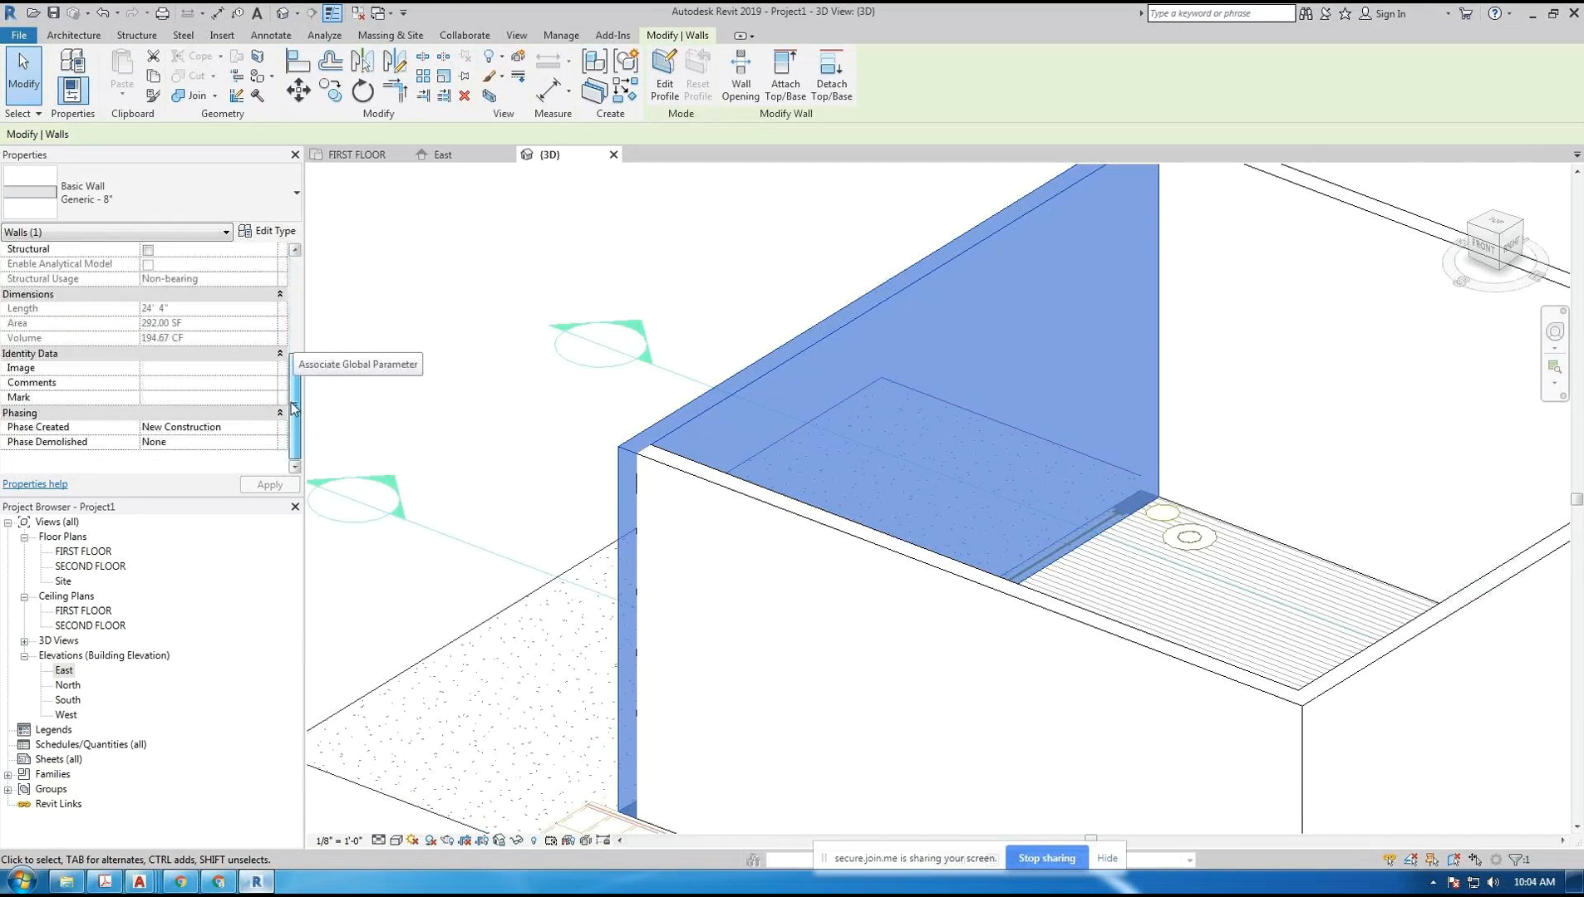
pyautogui.scroll(5, 249, 349)
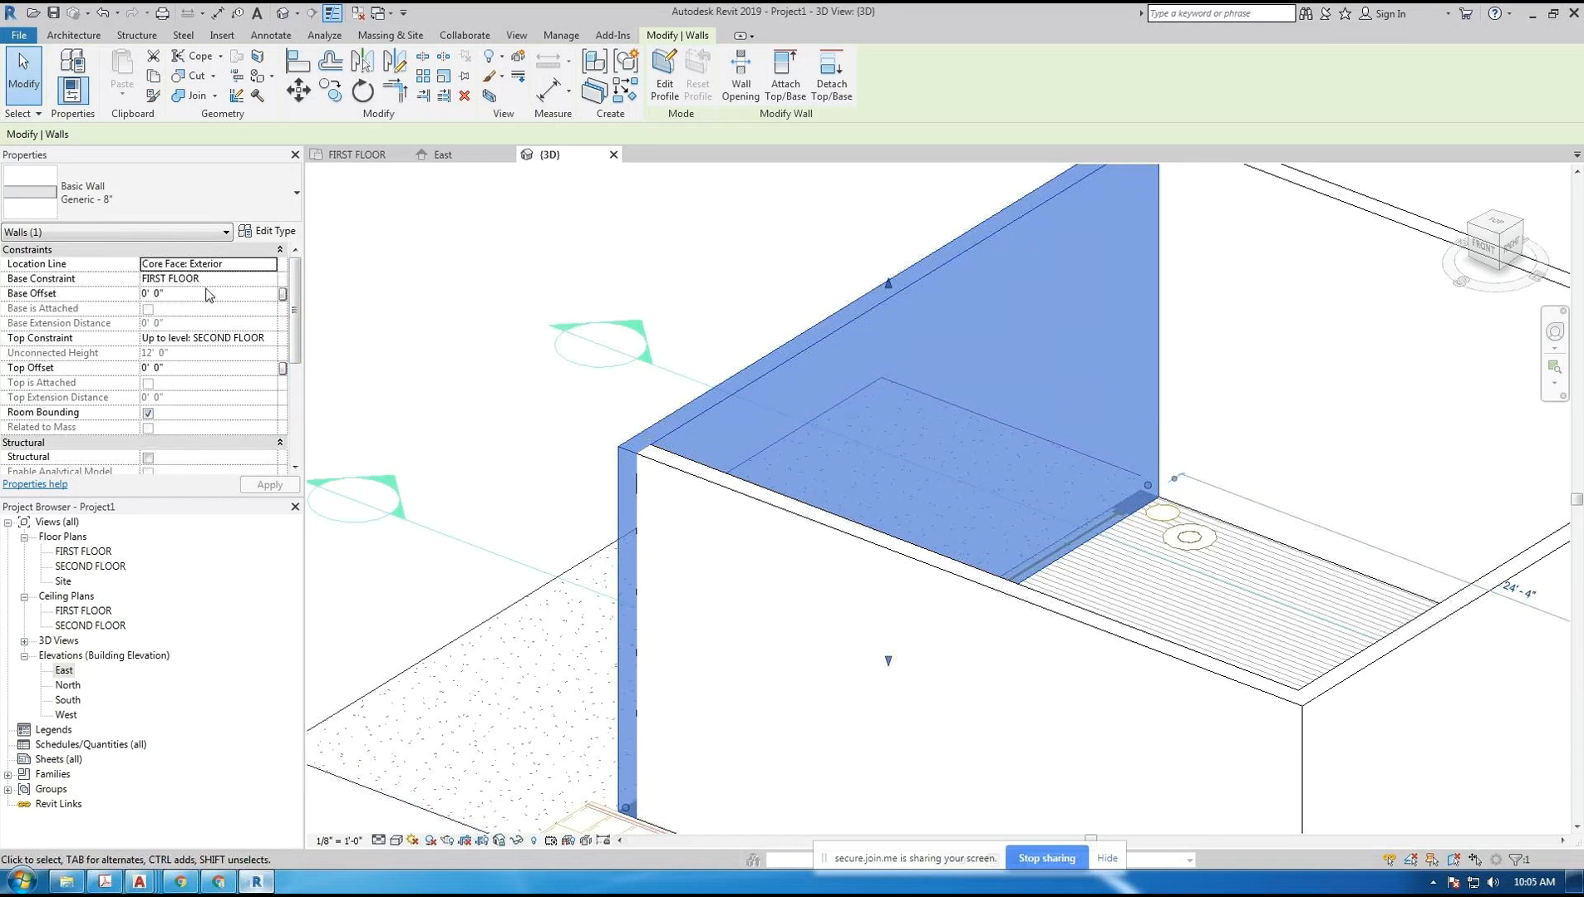
pyautogui.moveTo(879, 284); pyautogui.dragTo(888, 173)
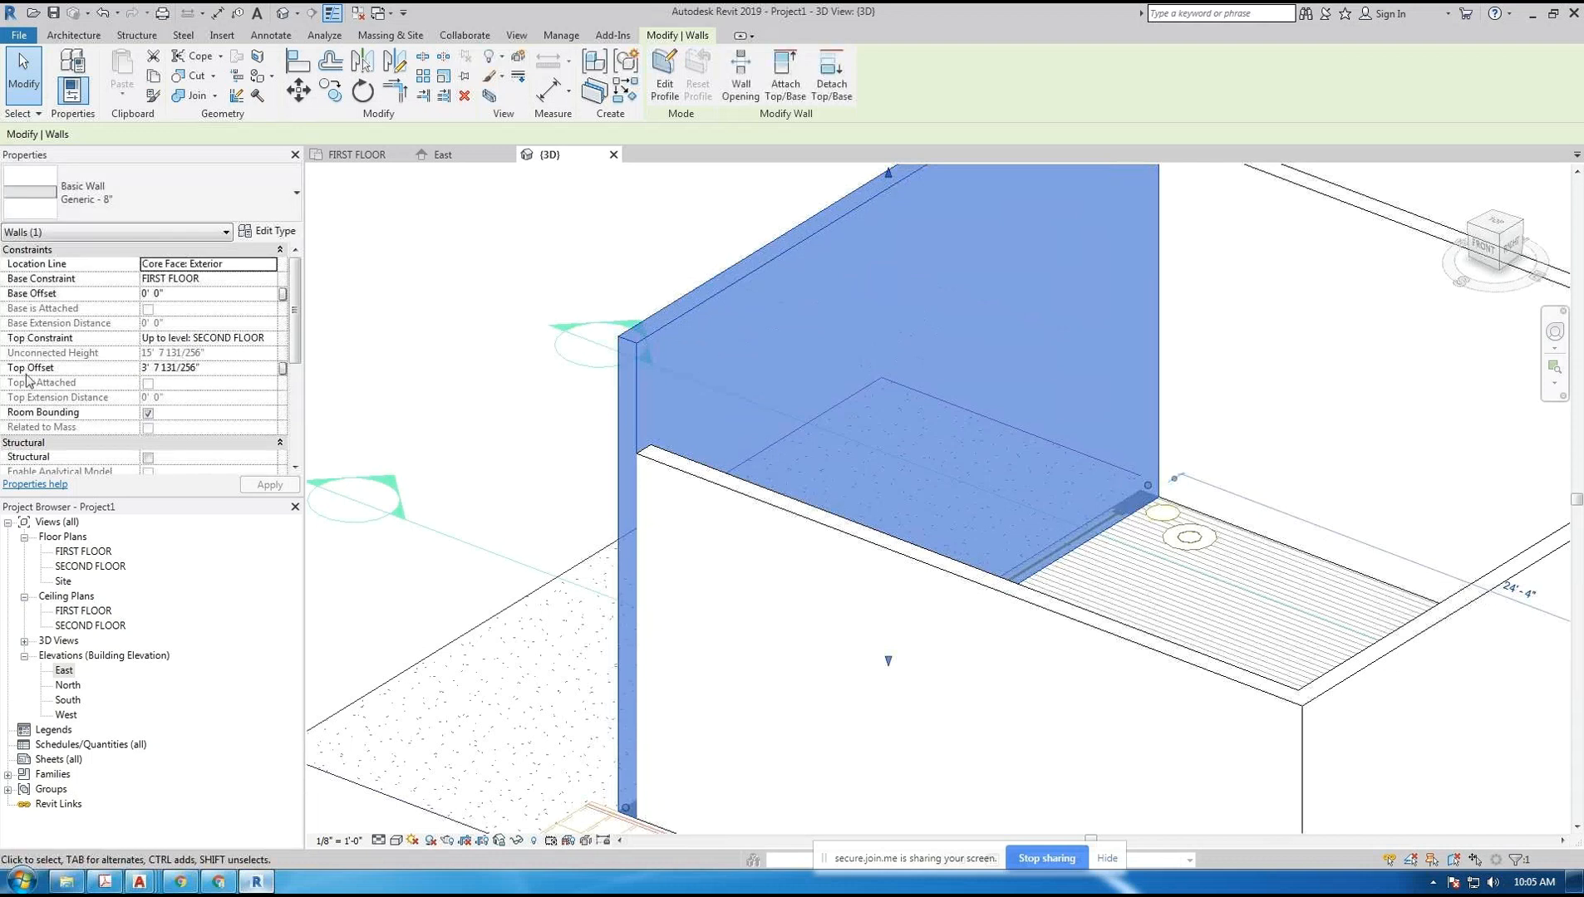
pyautogui.click(218, 368)
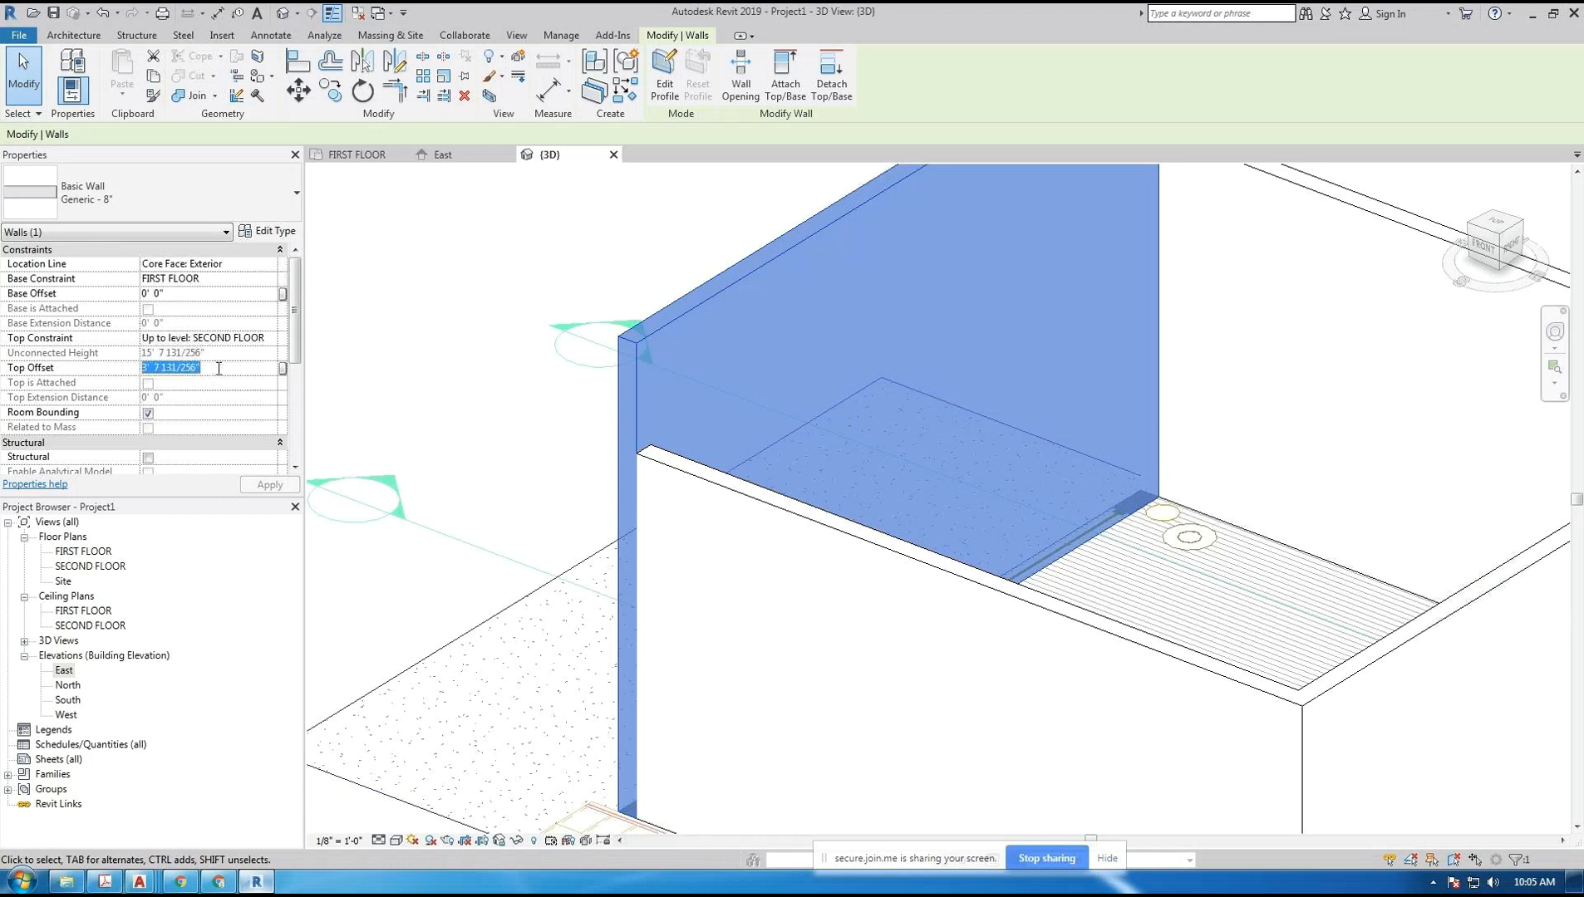
pyautogui.write('5')
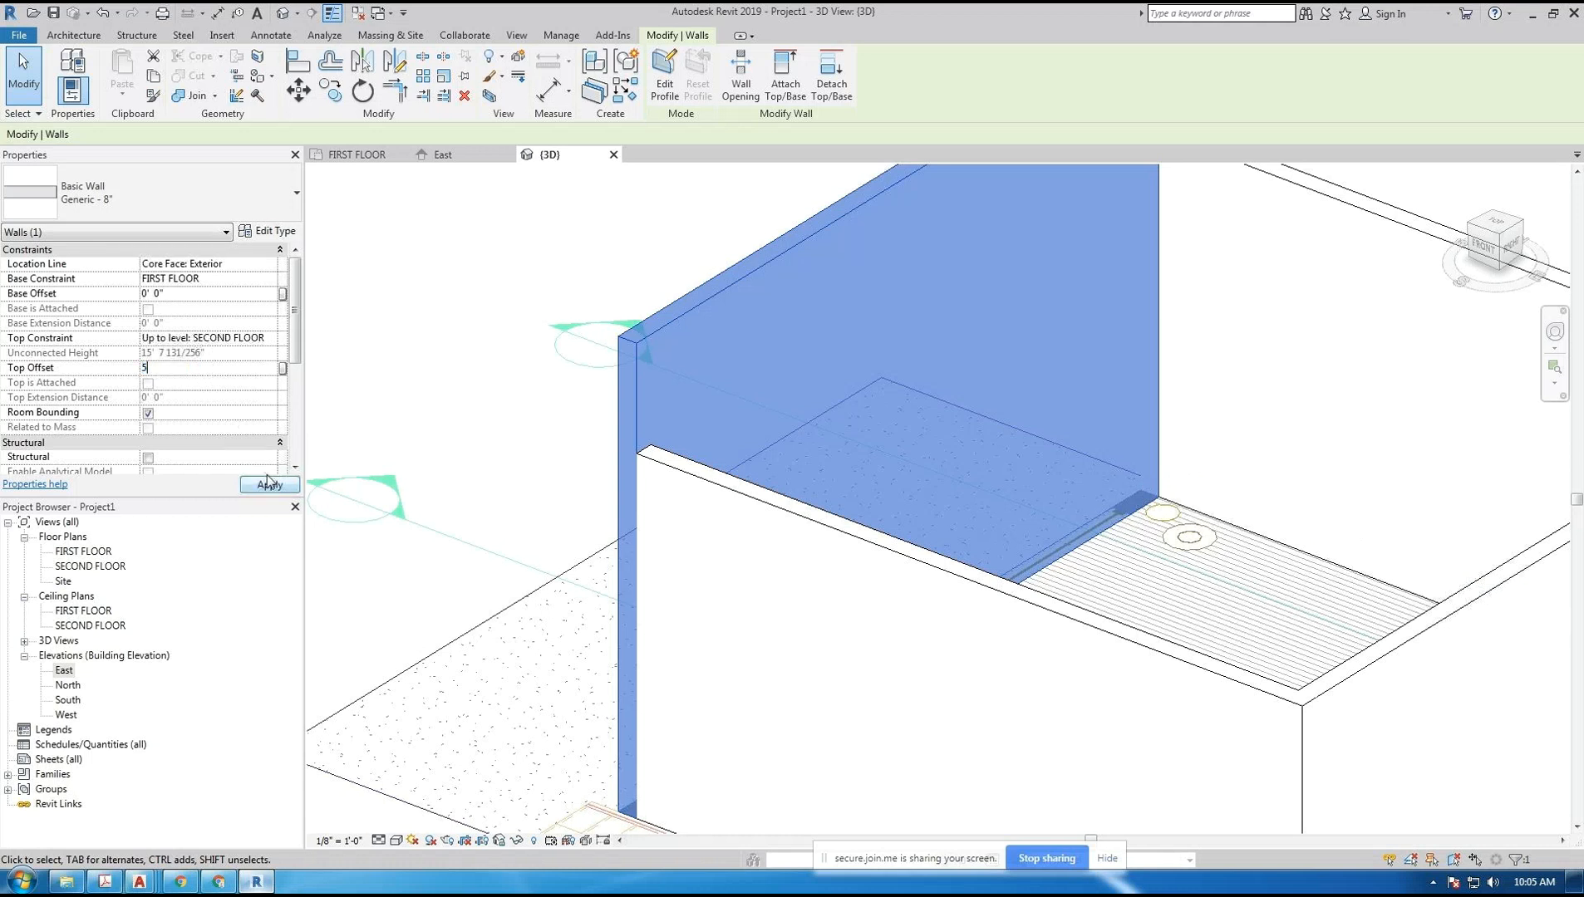
pyautogui.click(268, 484)
# - Set the side wall's Top Offset to -5' so it stops below the SECOND FLOOR level
pyautogui.click(189, 371)
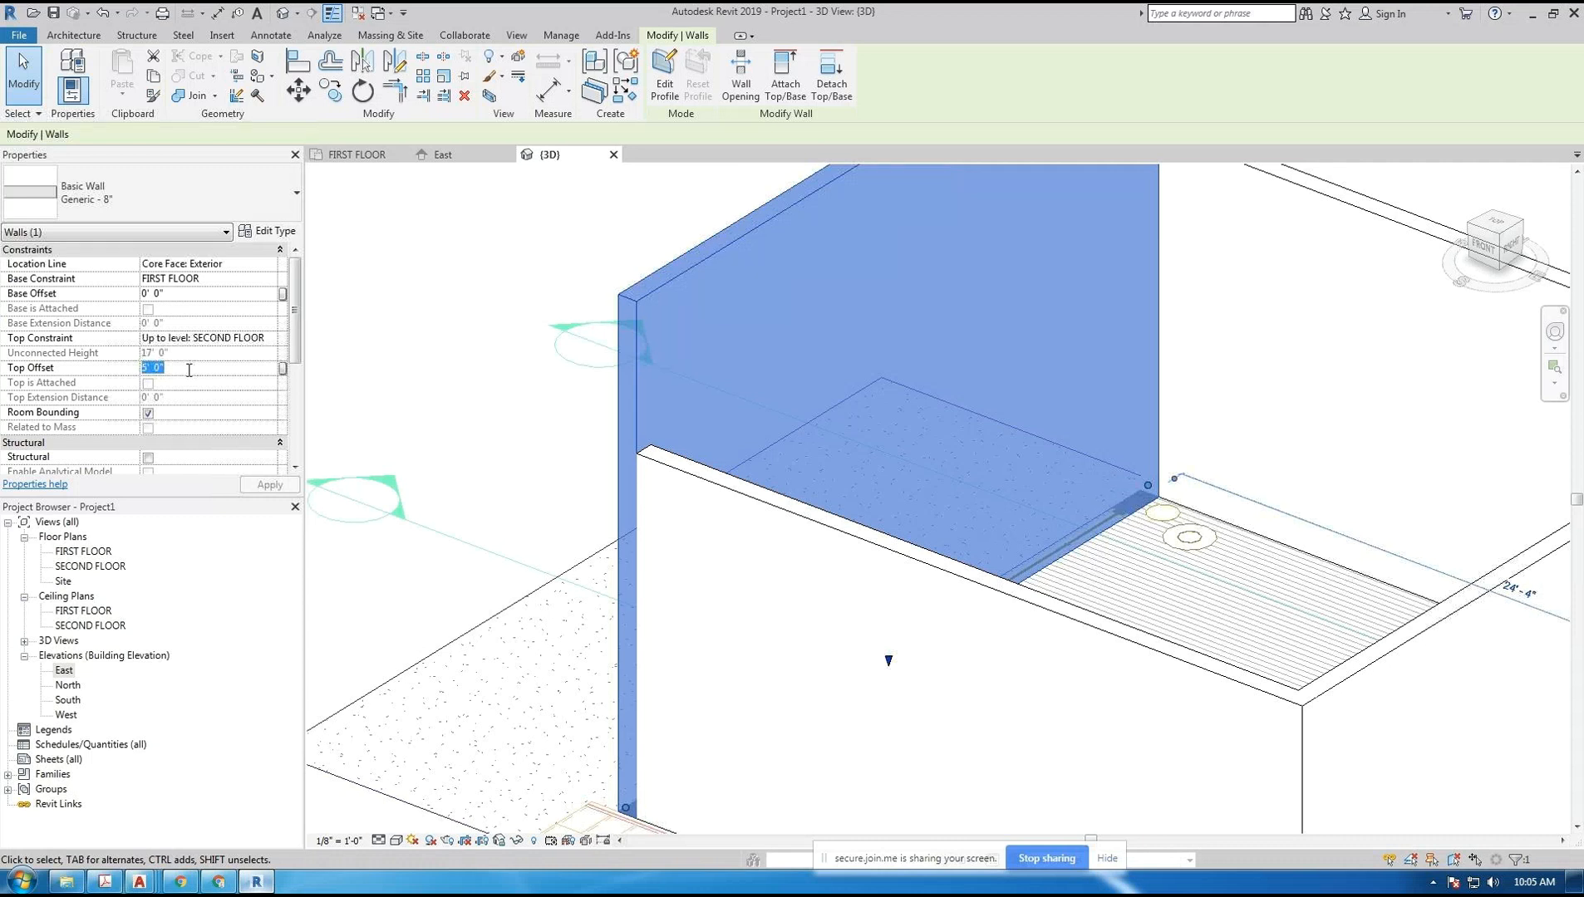
pyautogui.write('-5')
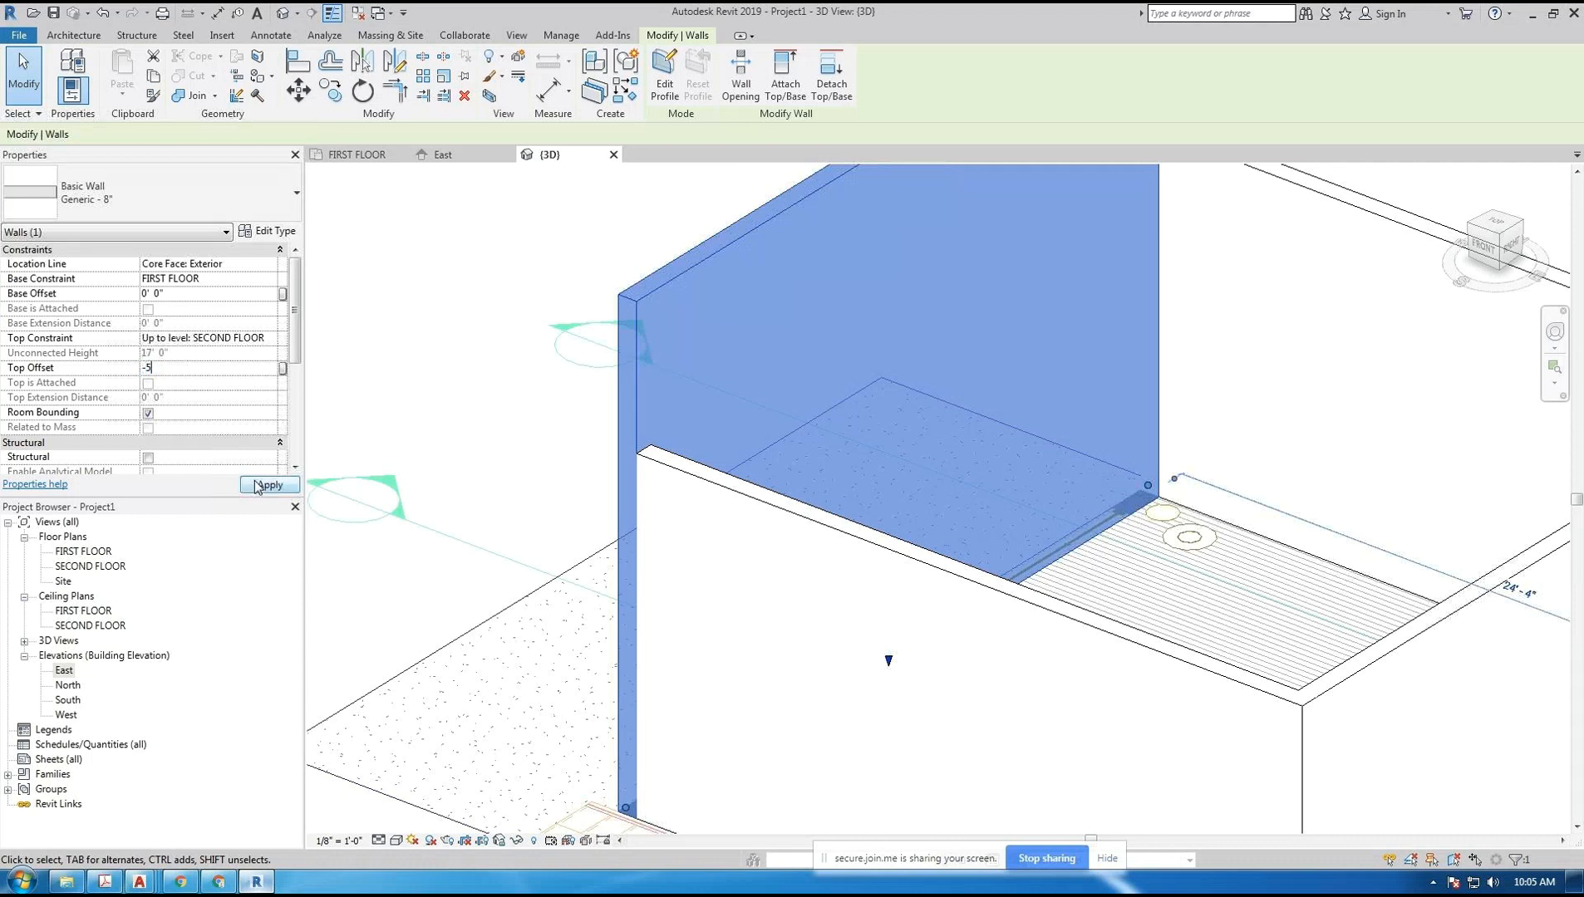
pyautogui.click(268, 485)
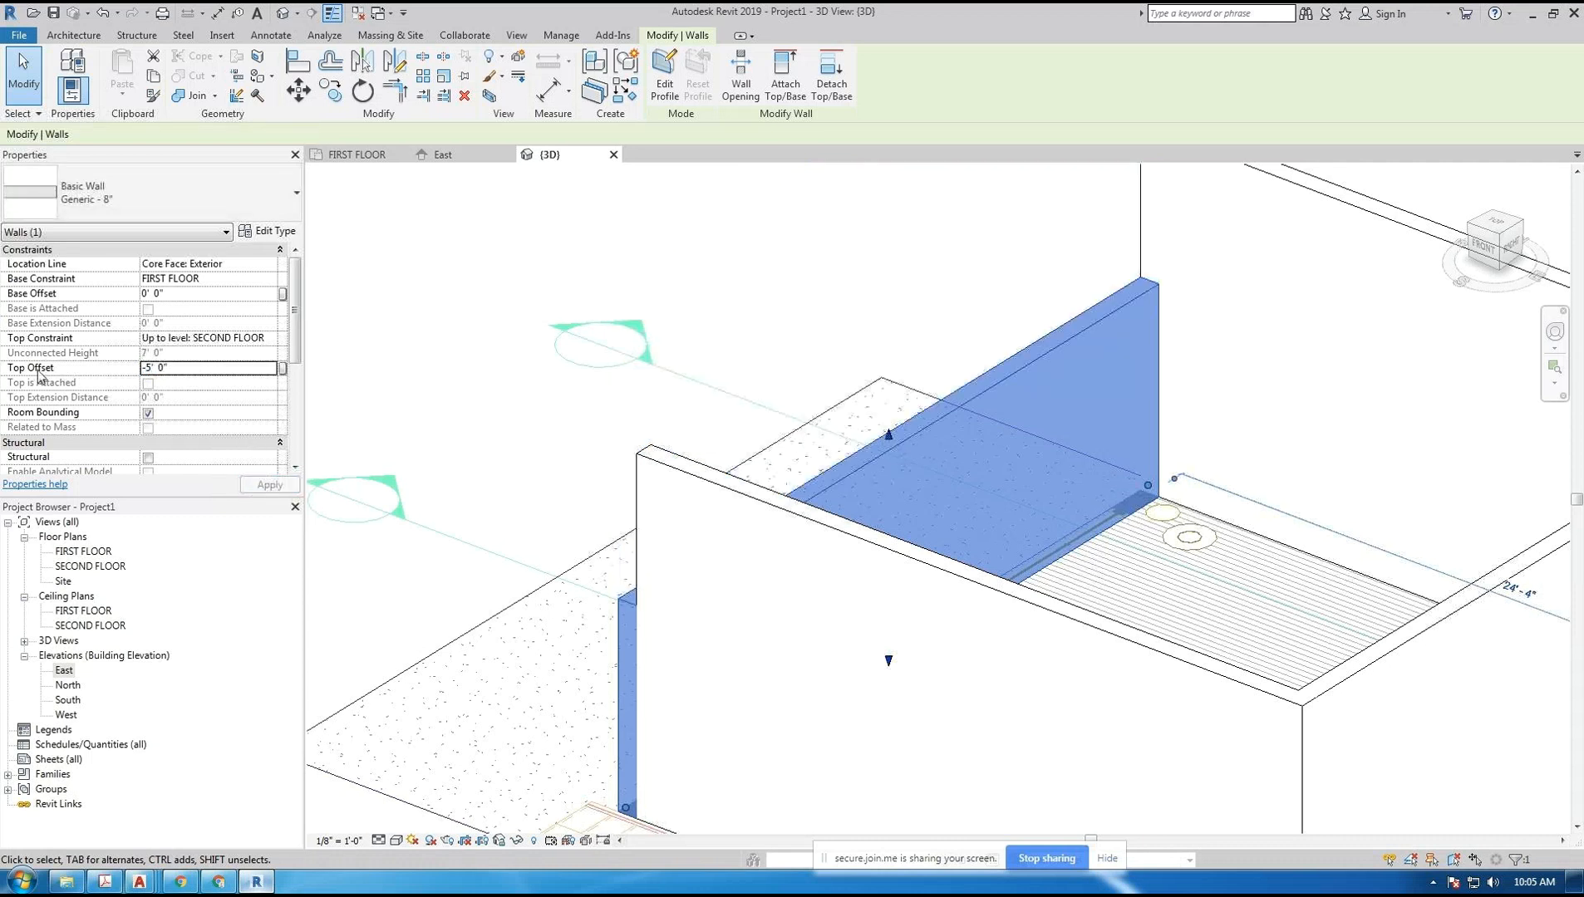
# - Set the side wall's Base Offset to 1' above FIRST FLOOR
pyautogui.scroll(-1, 499, 424)
pyautogui.moveTo(490, 545); pyautogui.dragTo(806, 447, button='middle')
pyautogui.scroll(-1, 781, 441)
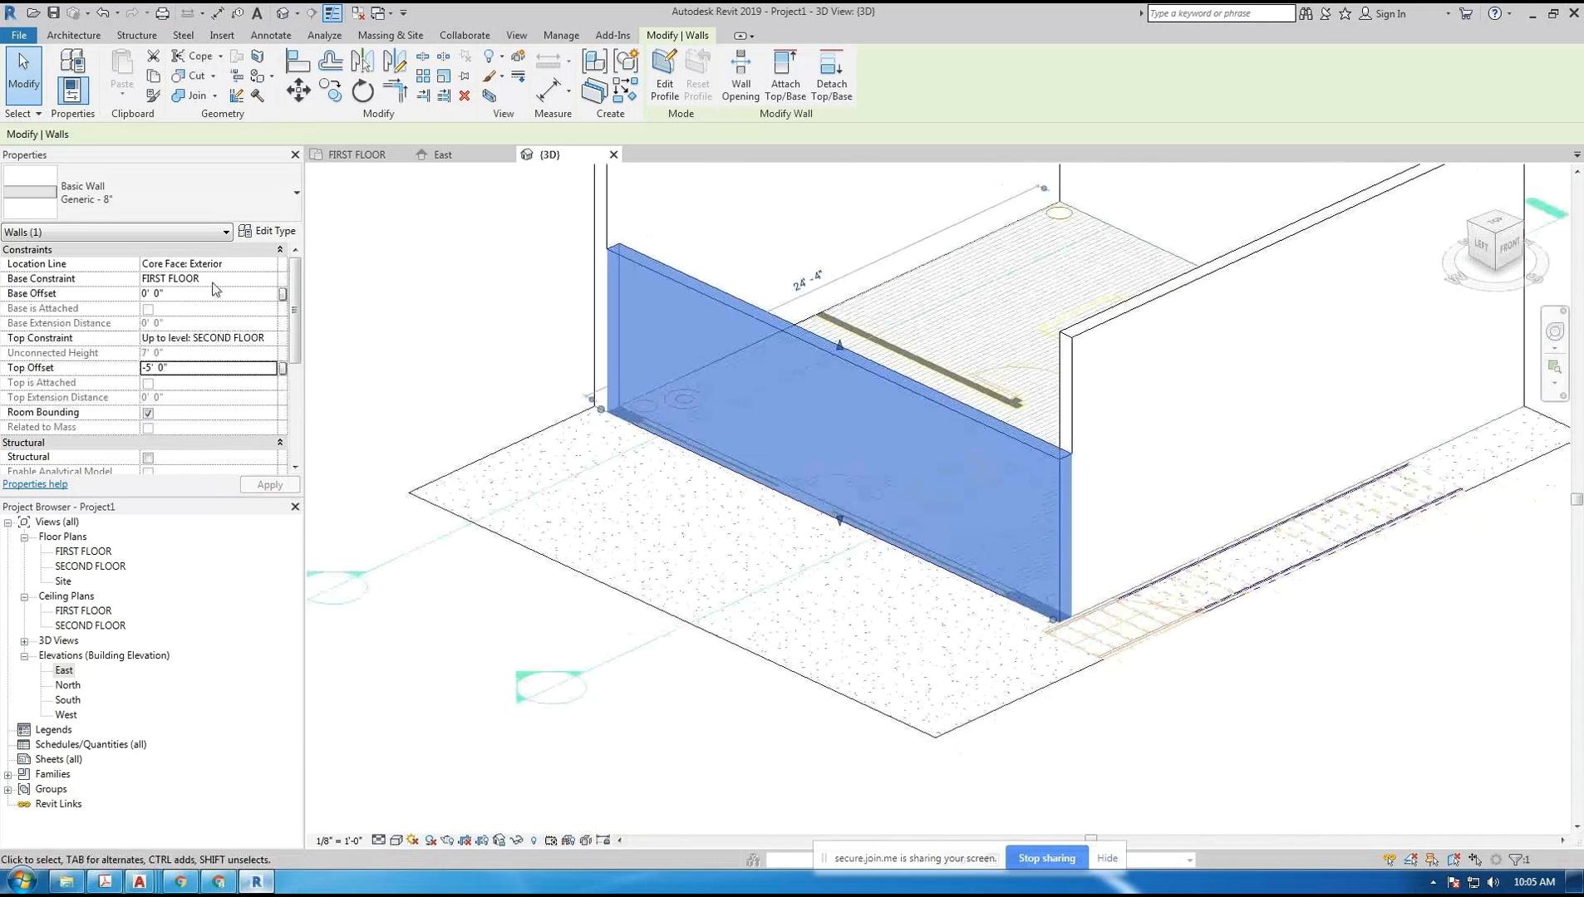
pyautogui.click(180, 293)
pyautogui.write('1')
pyautogui.click(268, 485)
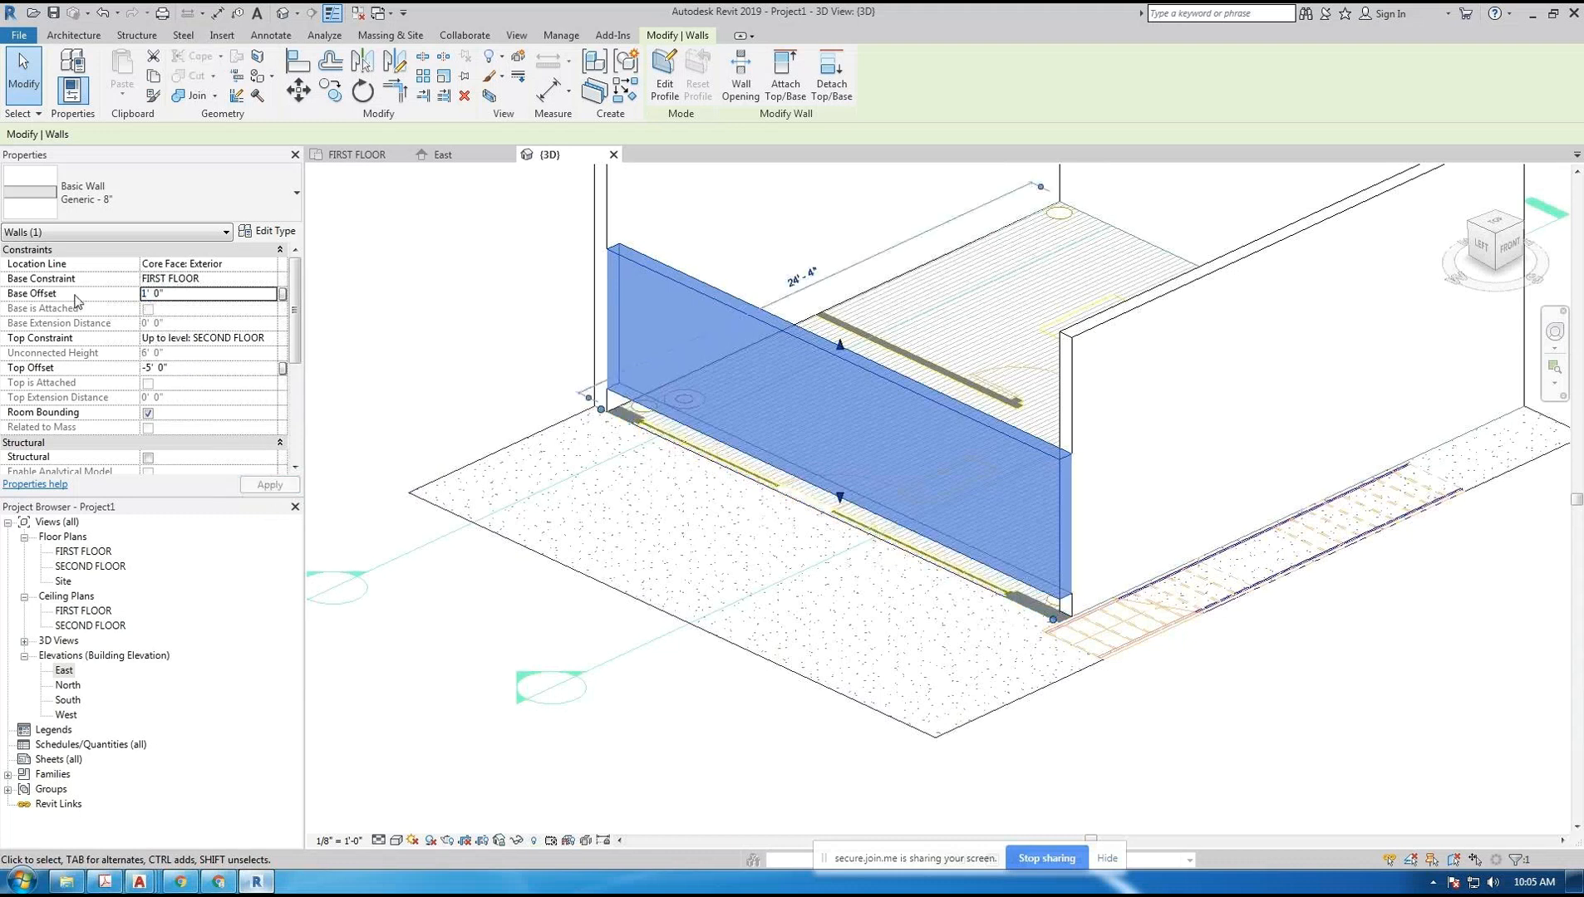
# - Reset both the Base Offset and the Top Offset of the side wall to 0
pyautogui.click(190, 295)
pyautogui.write('0')
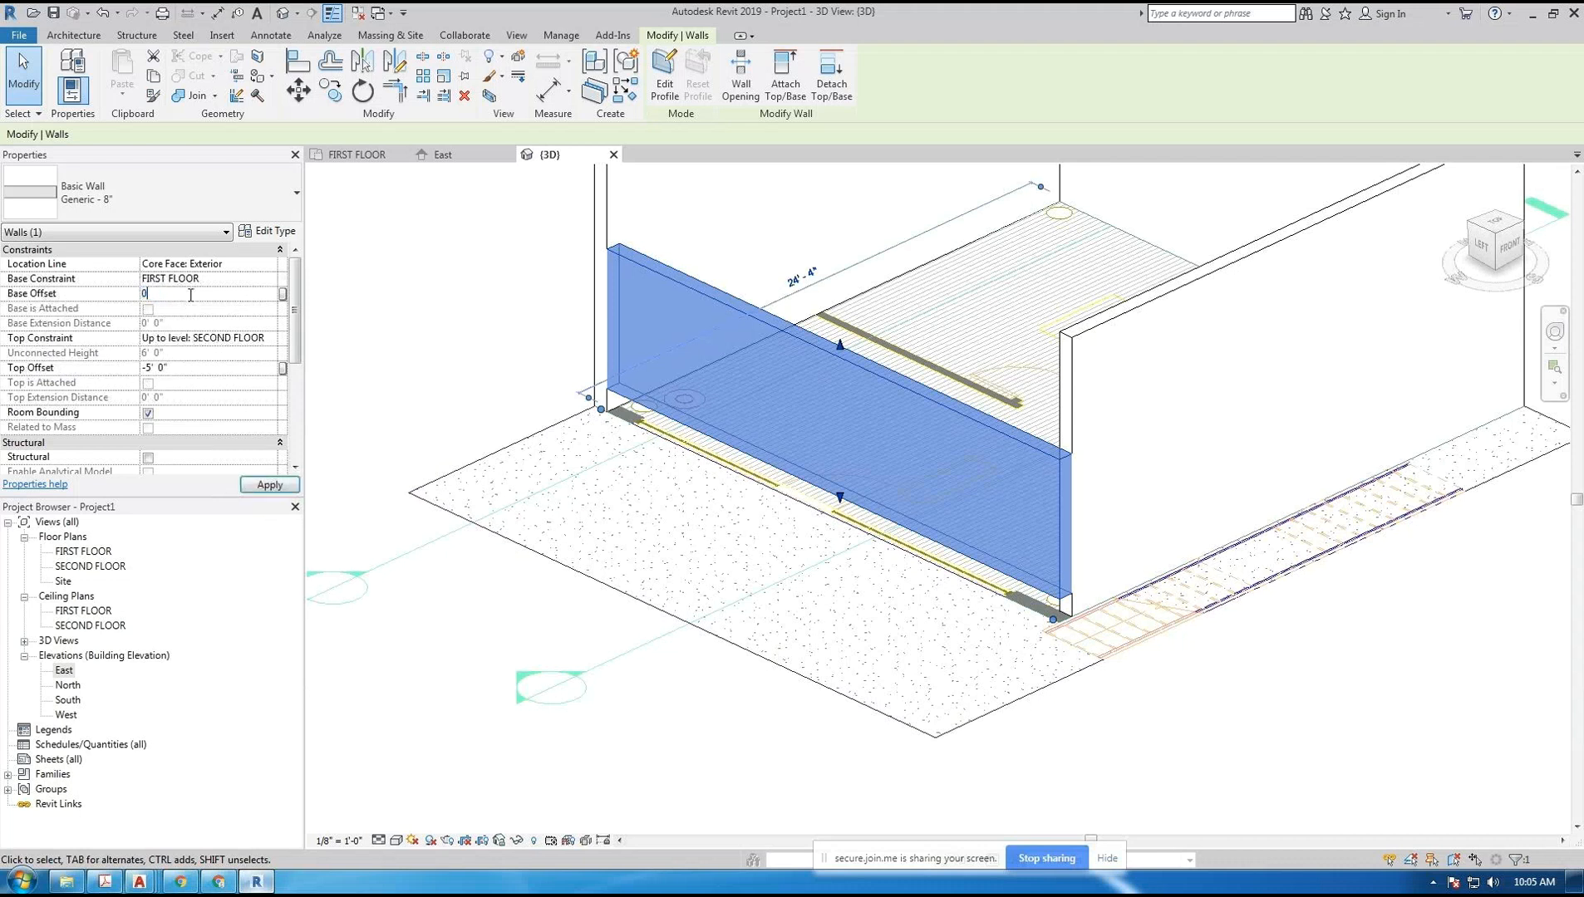
pyautogui.click(269, 485)
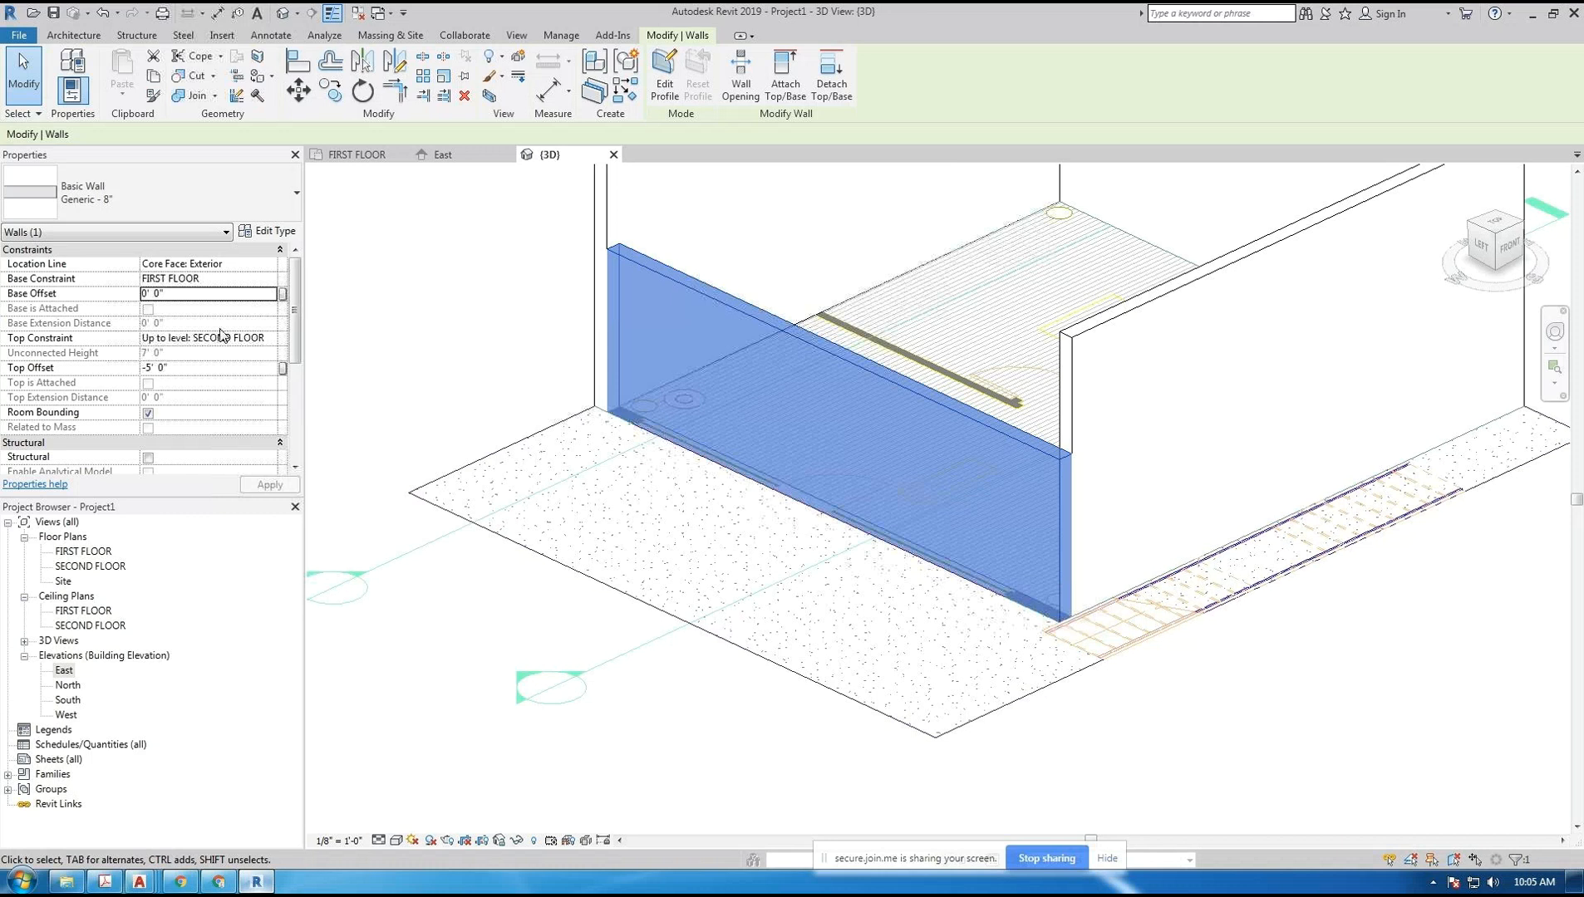
pyautogui.click(203, 366)
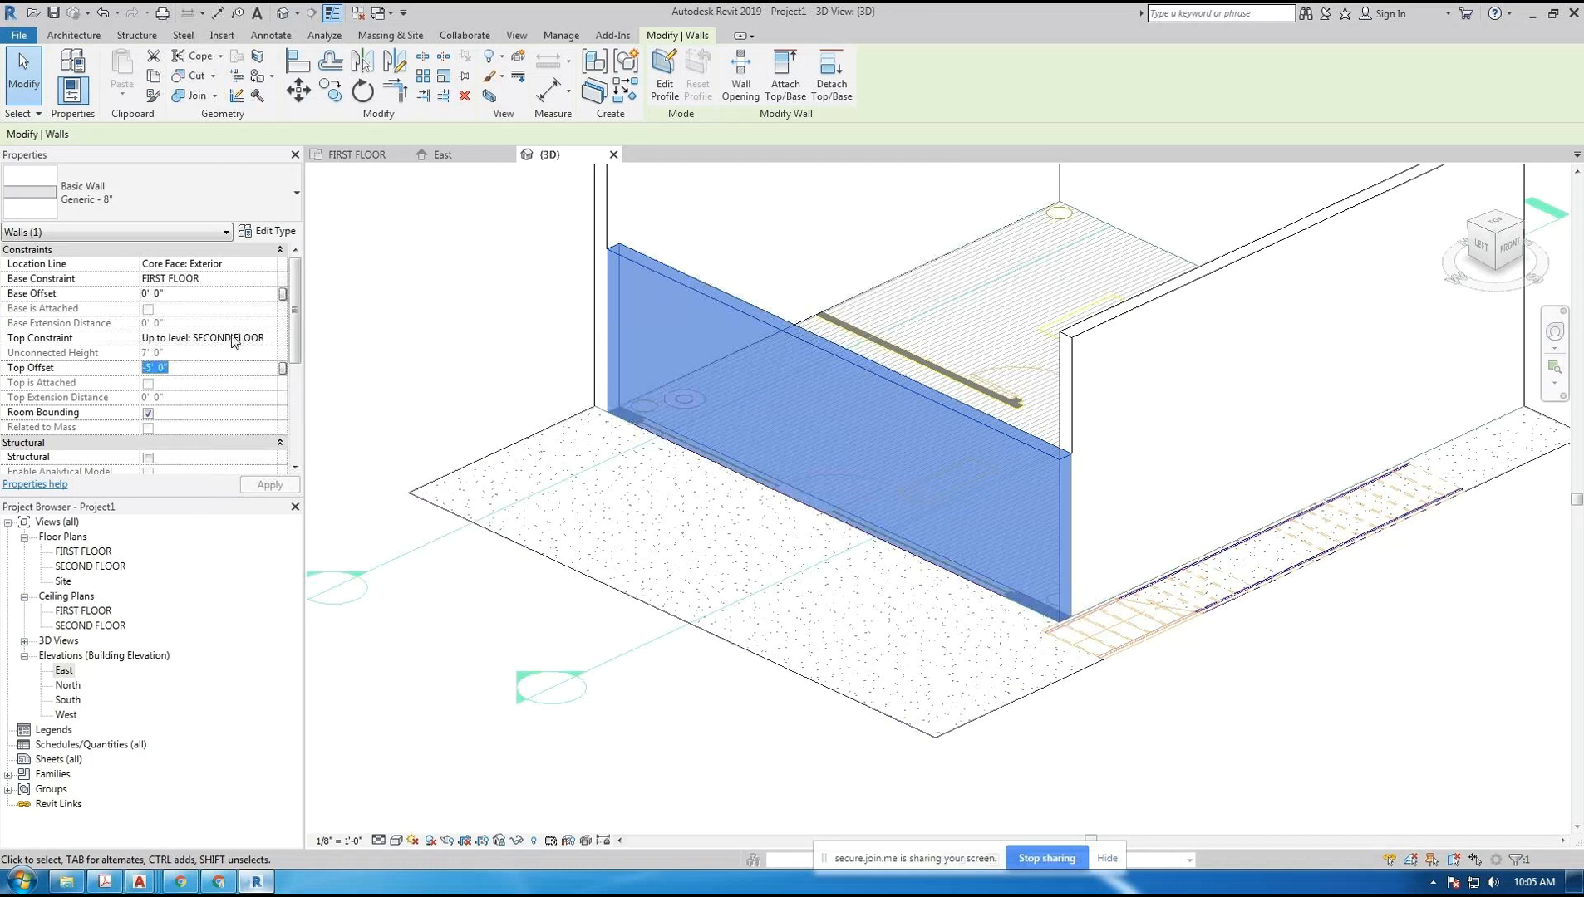
pyautogui.write('0')
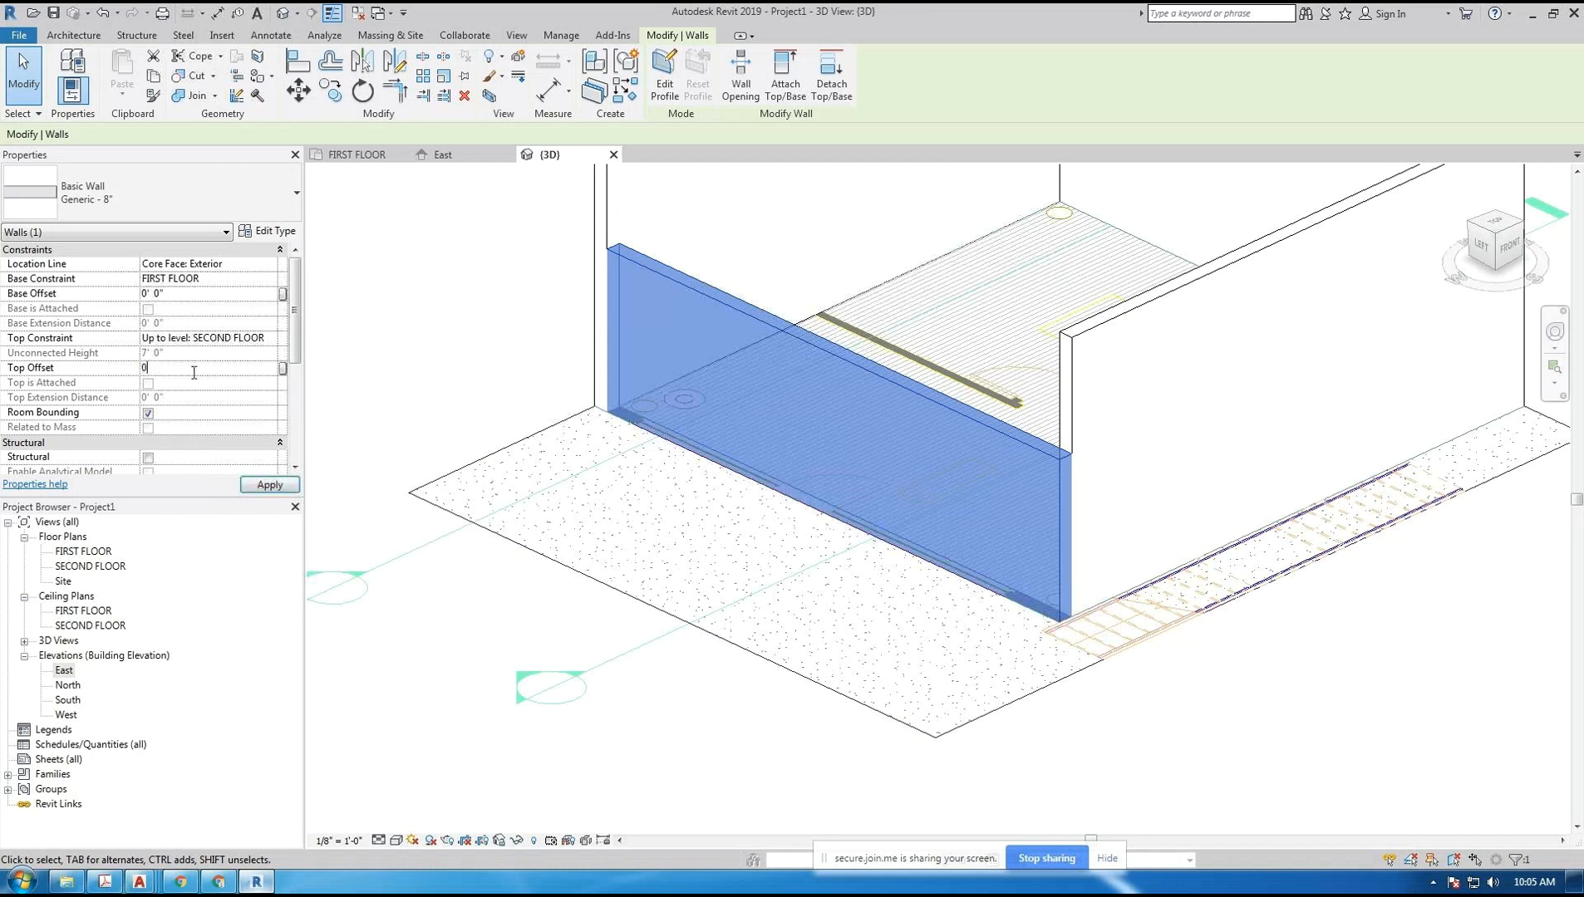
pyautogui.click(269, 485)
pyautogui.moveTo(496, 371); pyautogui.dragTo(508, 473, button='middle')
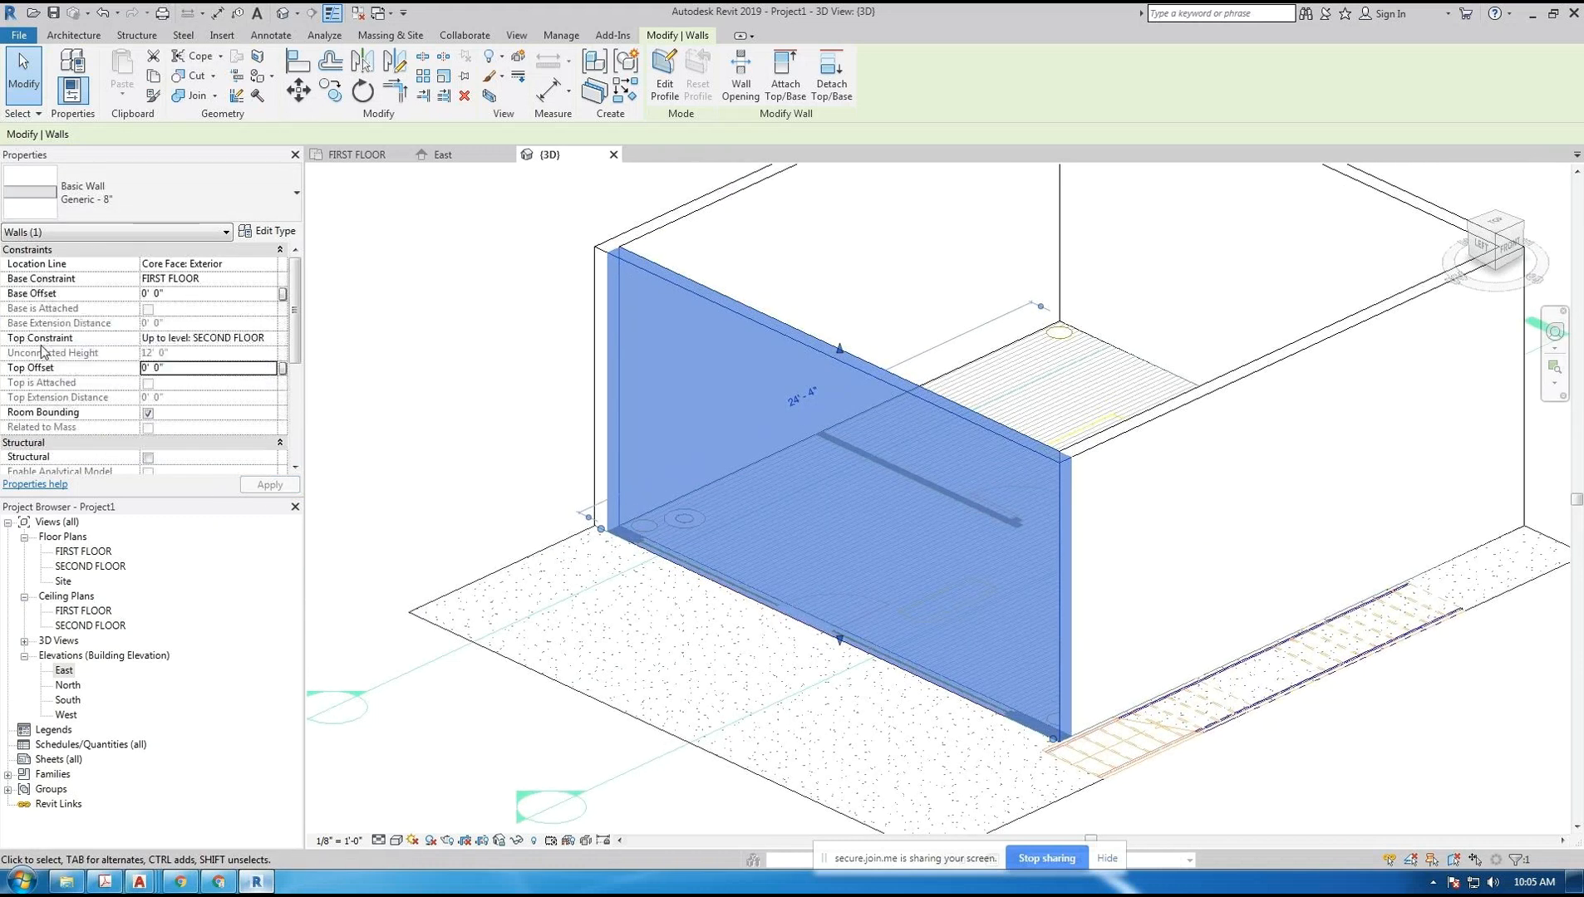
# - Clear and reselect the side wall, browse the available wall types and pick Generic - 8"
pyautogui.click(664, 354)
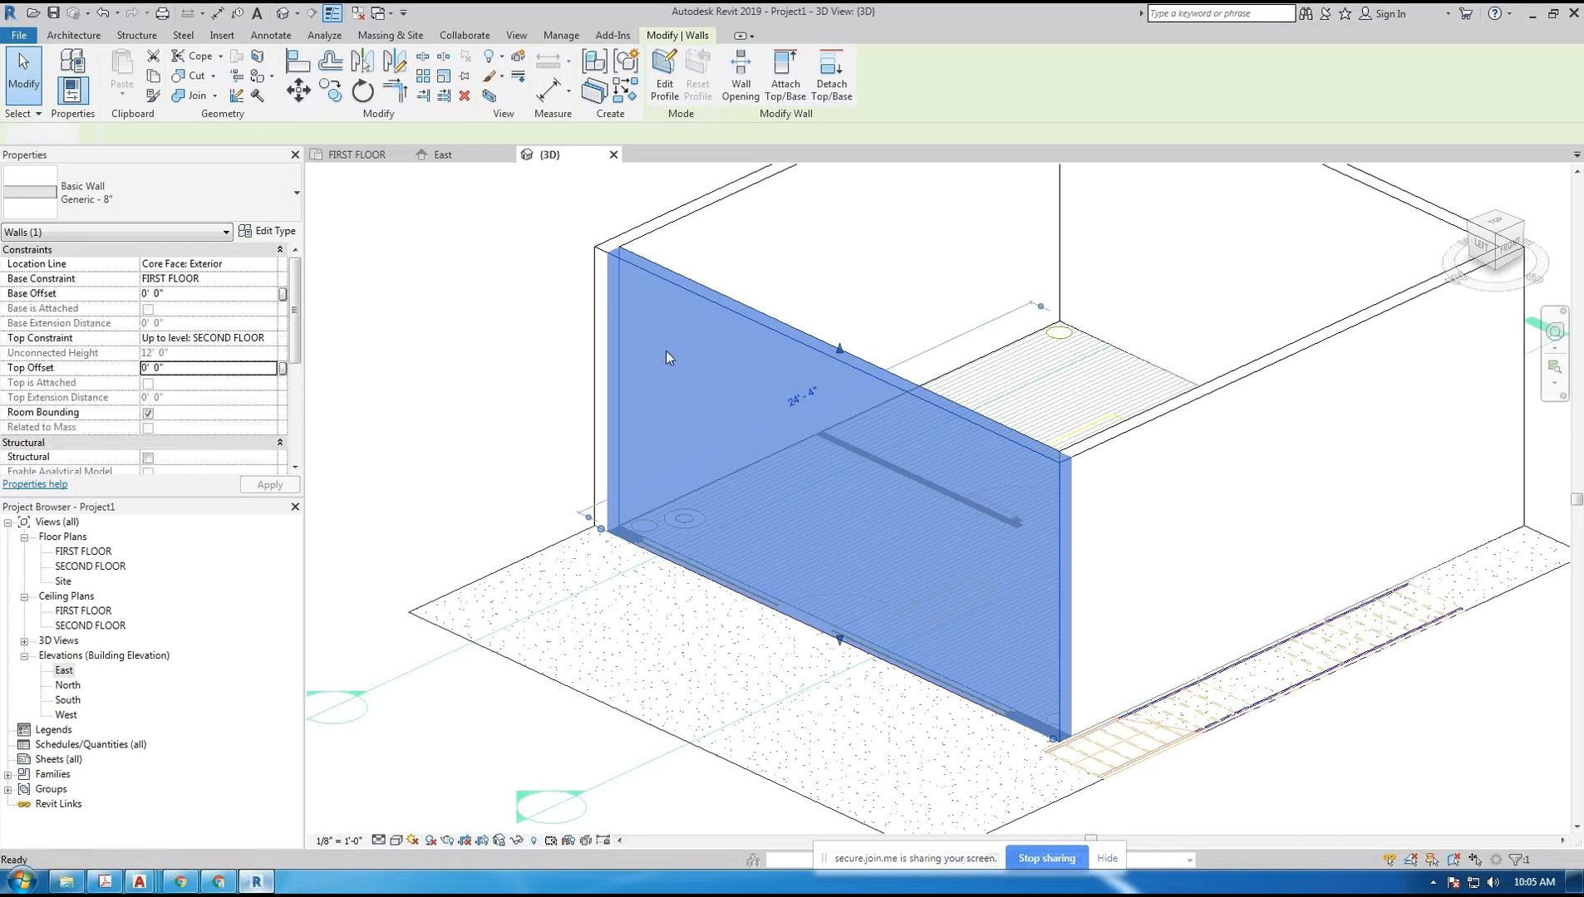
pyautogui.scroll(-1, 795, 364)
pyautogui.moveTo(958, 407)
pyautogui.mouseDown(button='middle')
pyautogui.moveTo(979, 432)
pyautogui.moveTo(954, 410)
pyautogui.mouseUp(button='middle')
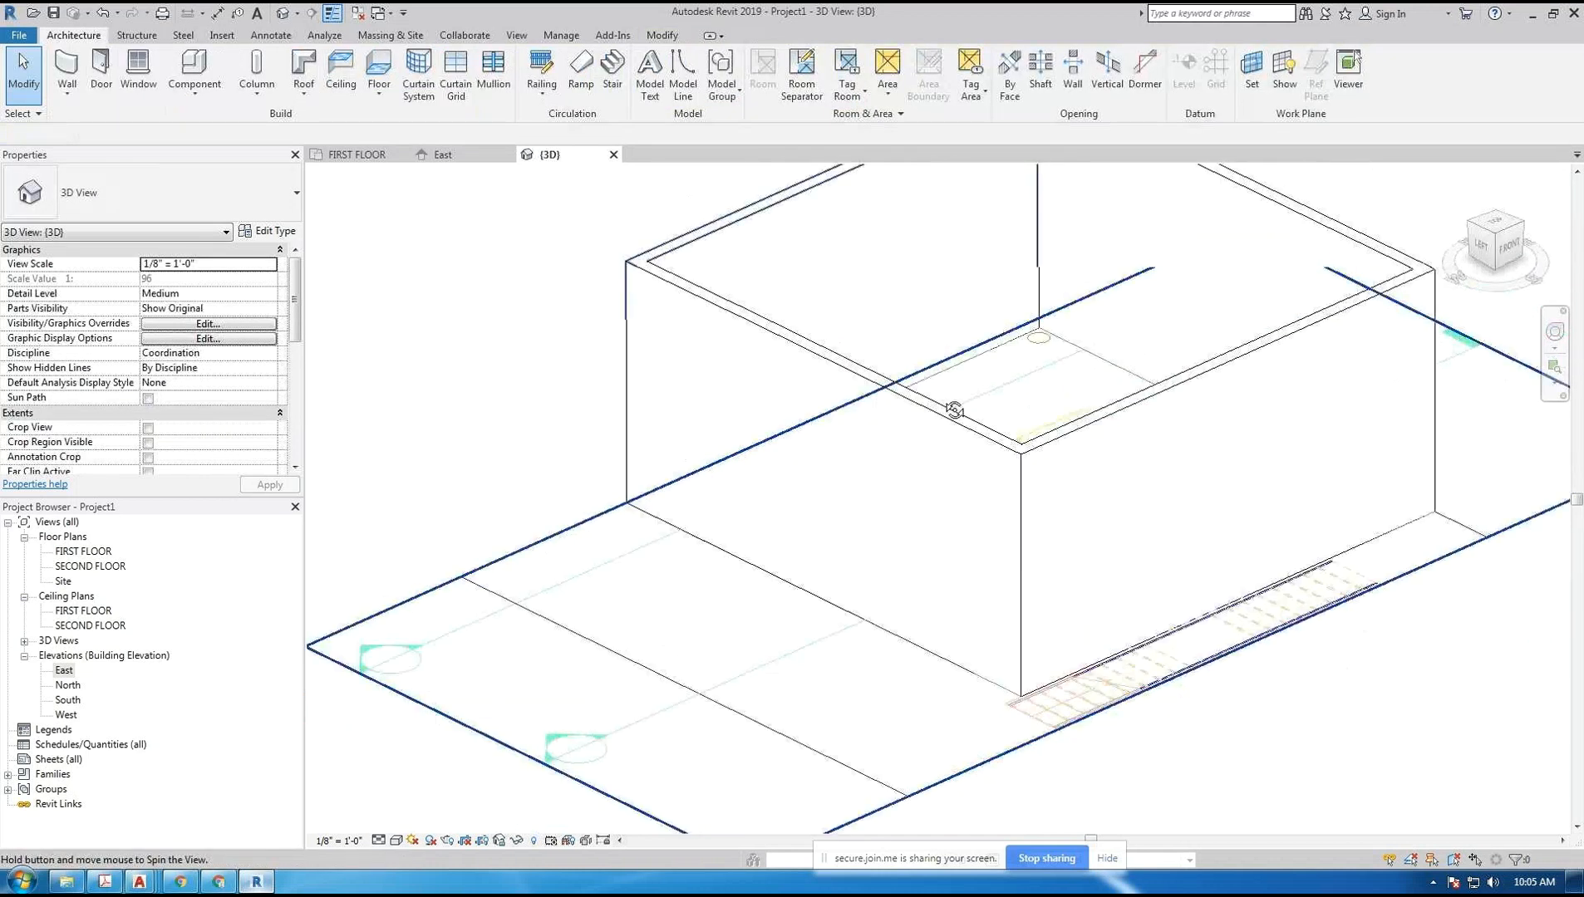
pyautogui.click(849, 374)
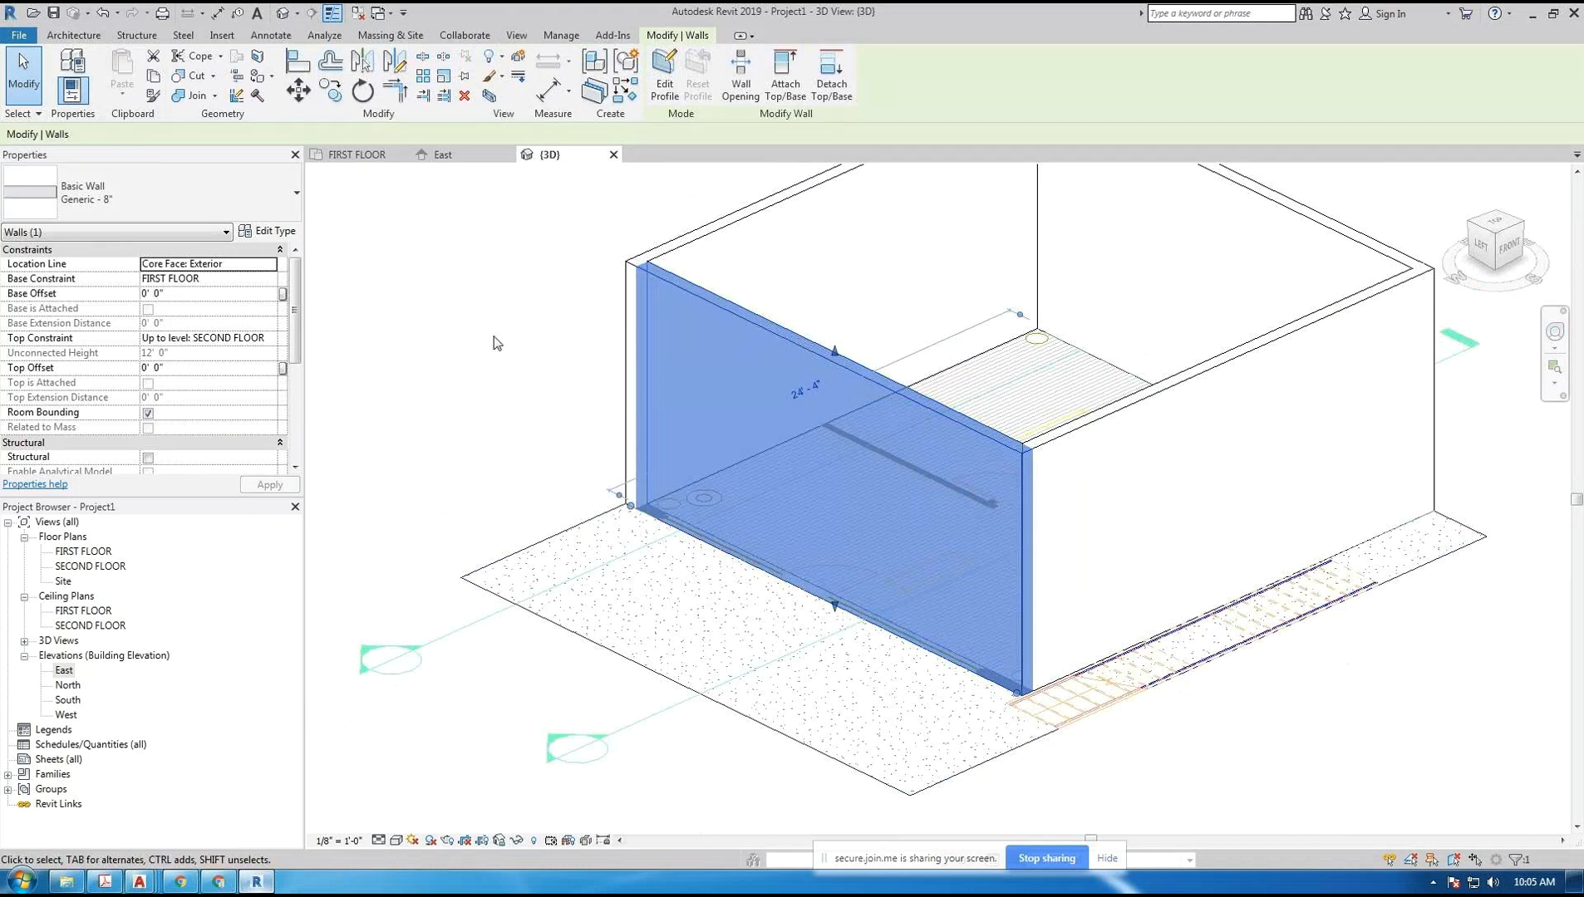
pyautogui.scroll(2, 544, 328)
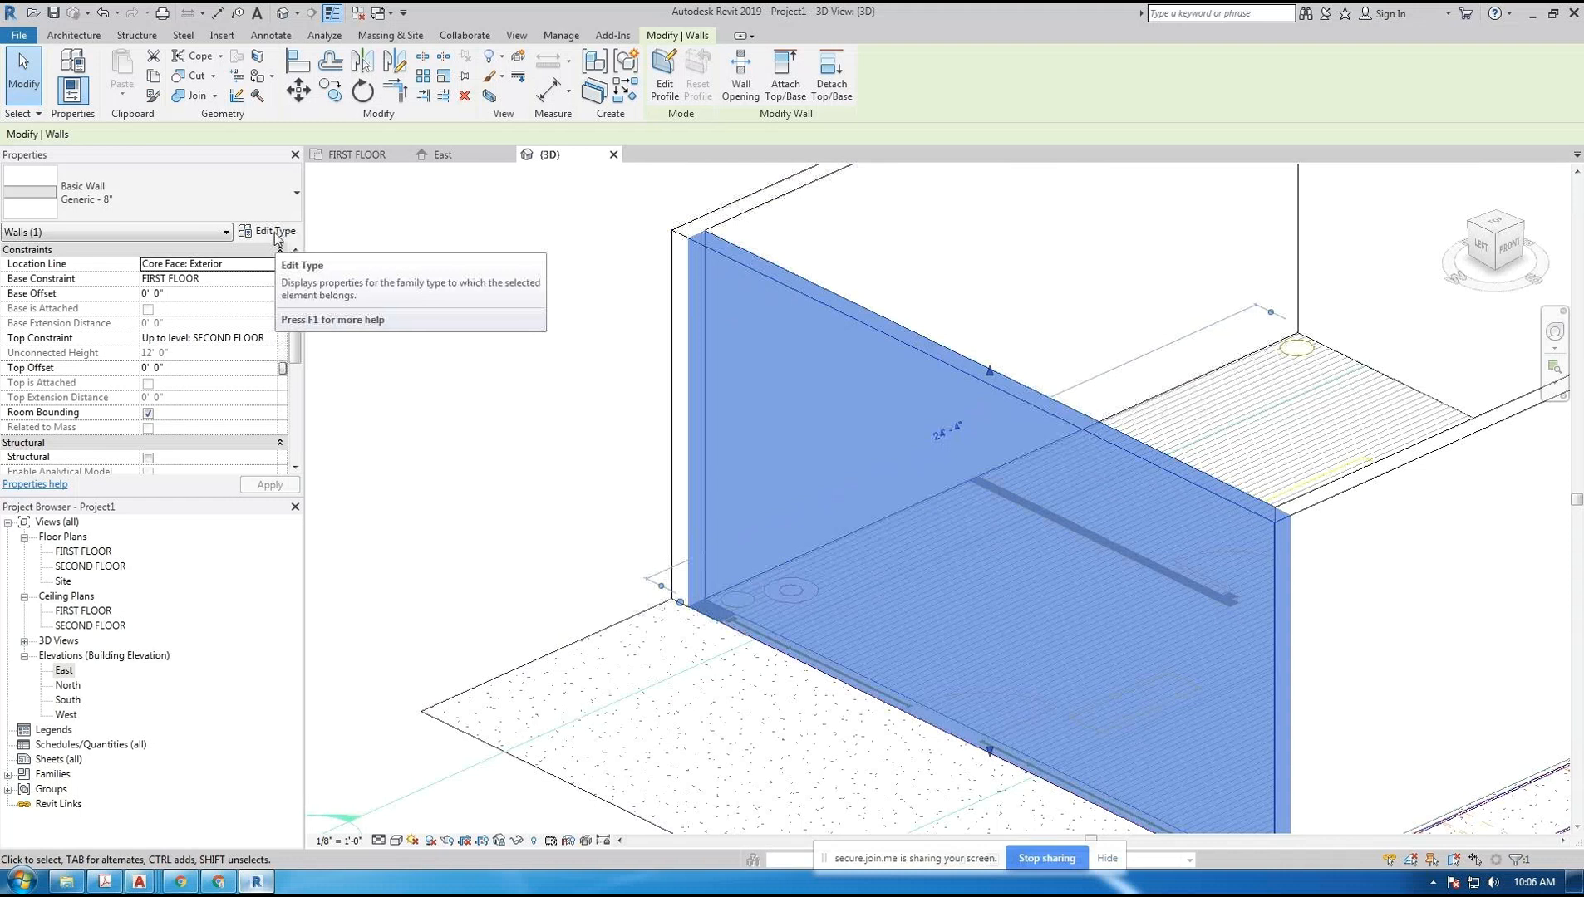
pyautogui.click(296, 192)
pyautogui.moveTo(300, 430)
pyautogui.mouseDown()
pyautogui.moveTo(297, 497)
pyautogui.moveTo(294, 413)
pyautogui.mouseUp()
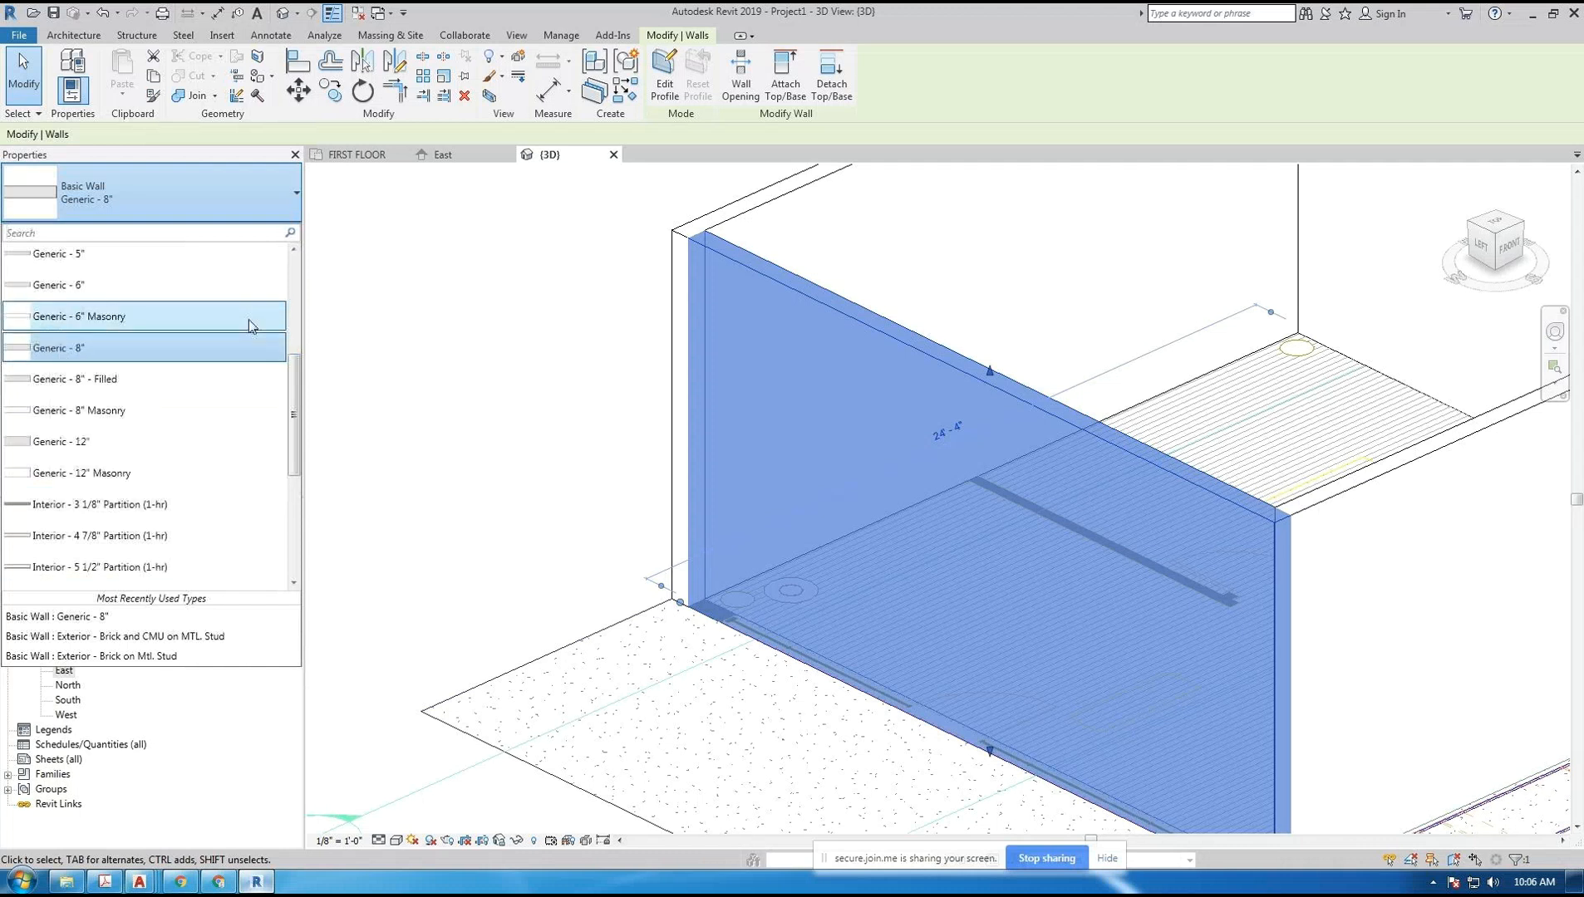
pyautogui.click(61, 348)
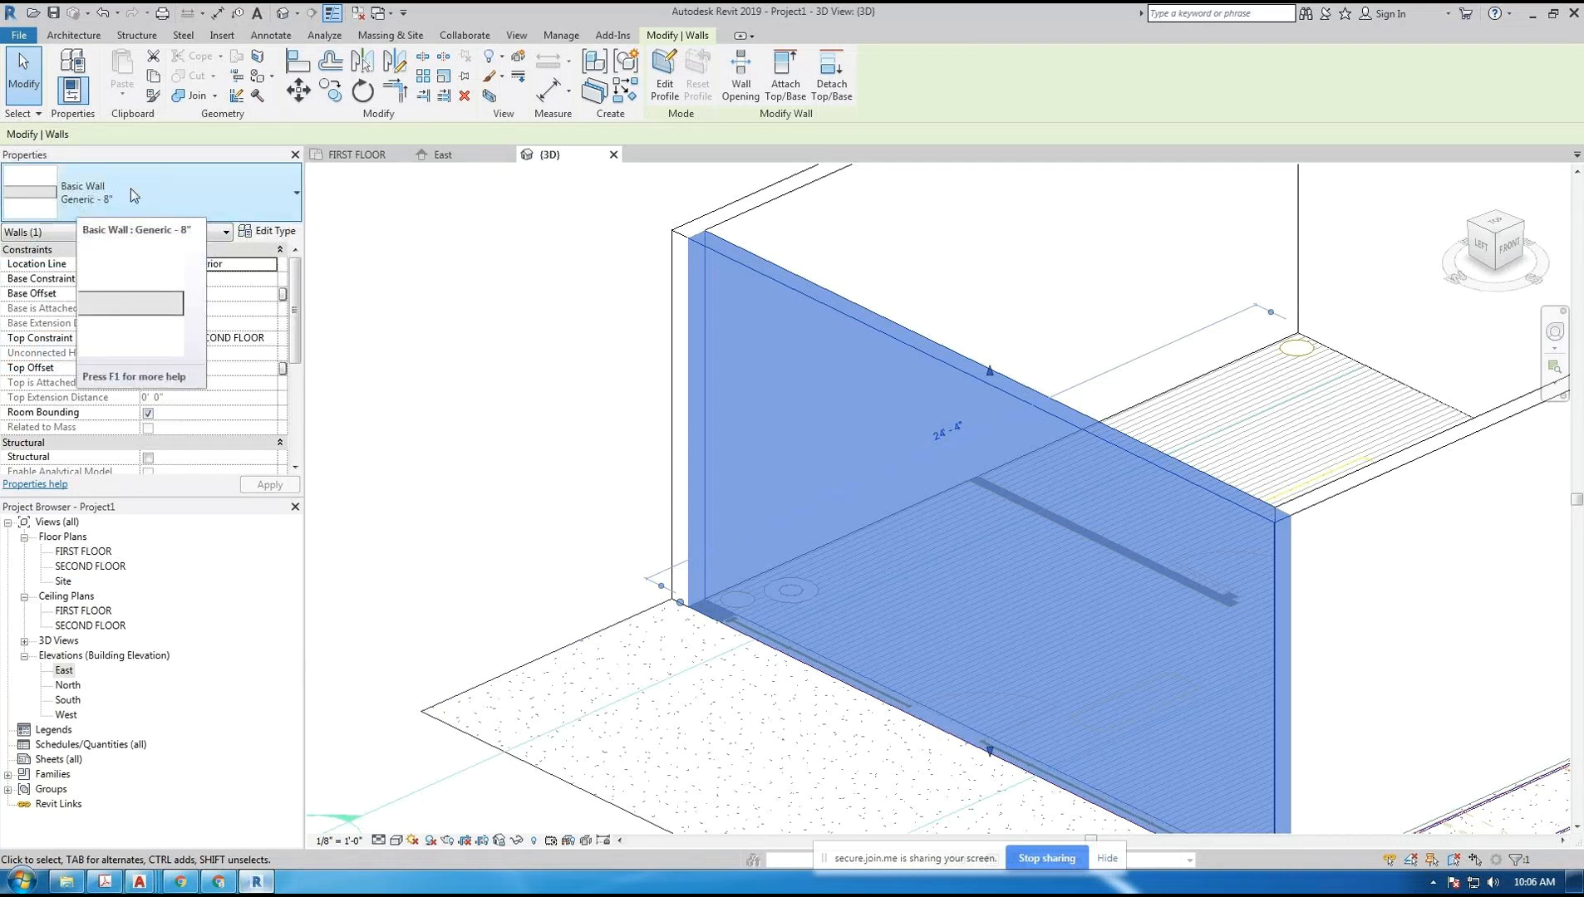
# - Open the type properties of the Generic - 8" wall and inspect the layers of its structure assembly
pyautogui.click(275, 236)
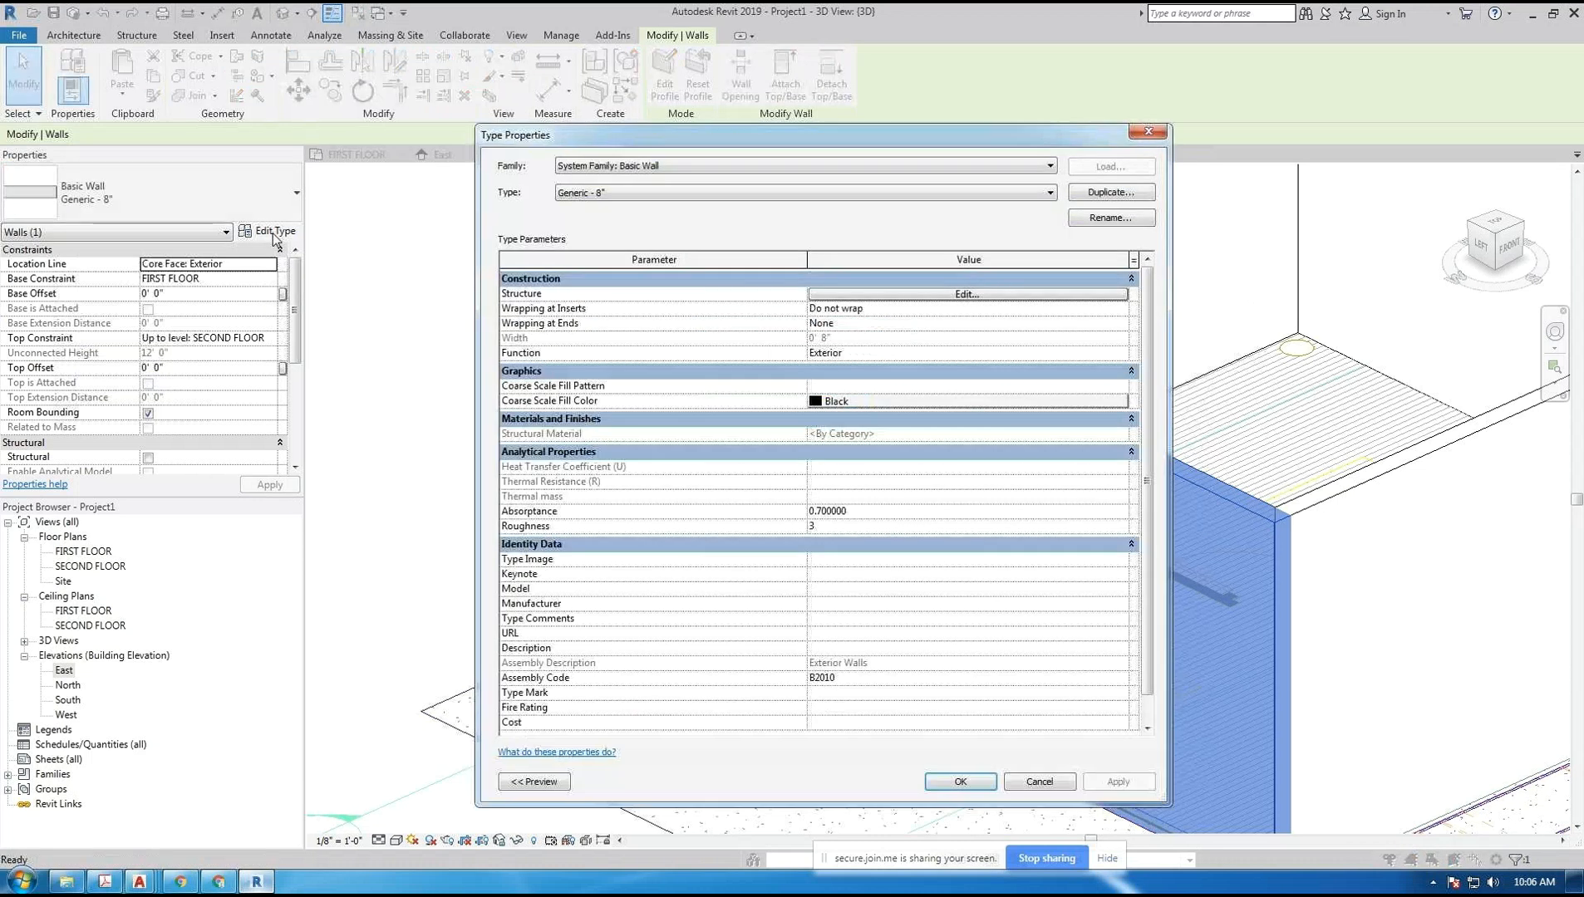
pyautogui.moveTo(804, 136); pyautogui.dragTo(504, 134)
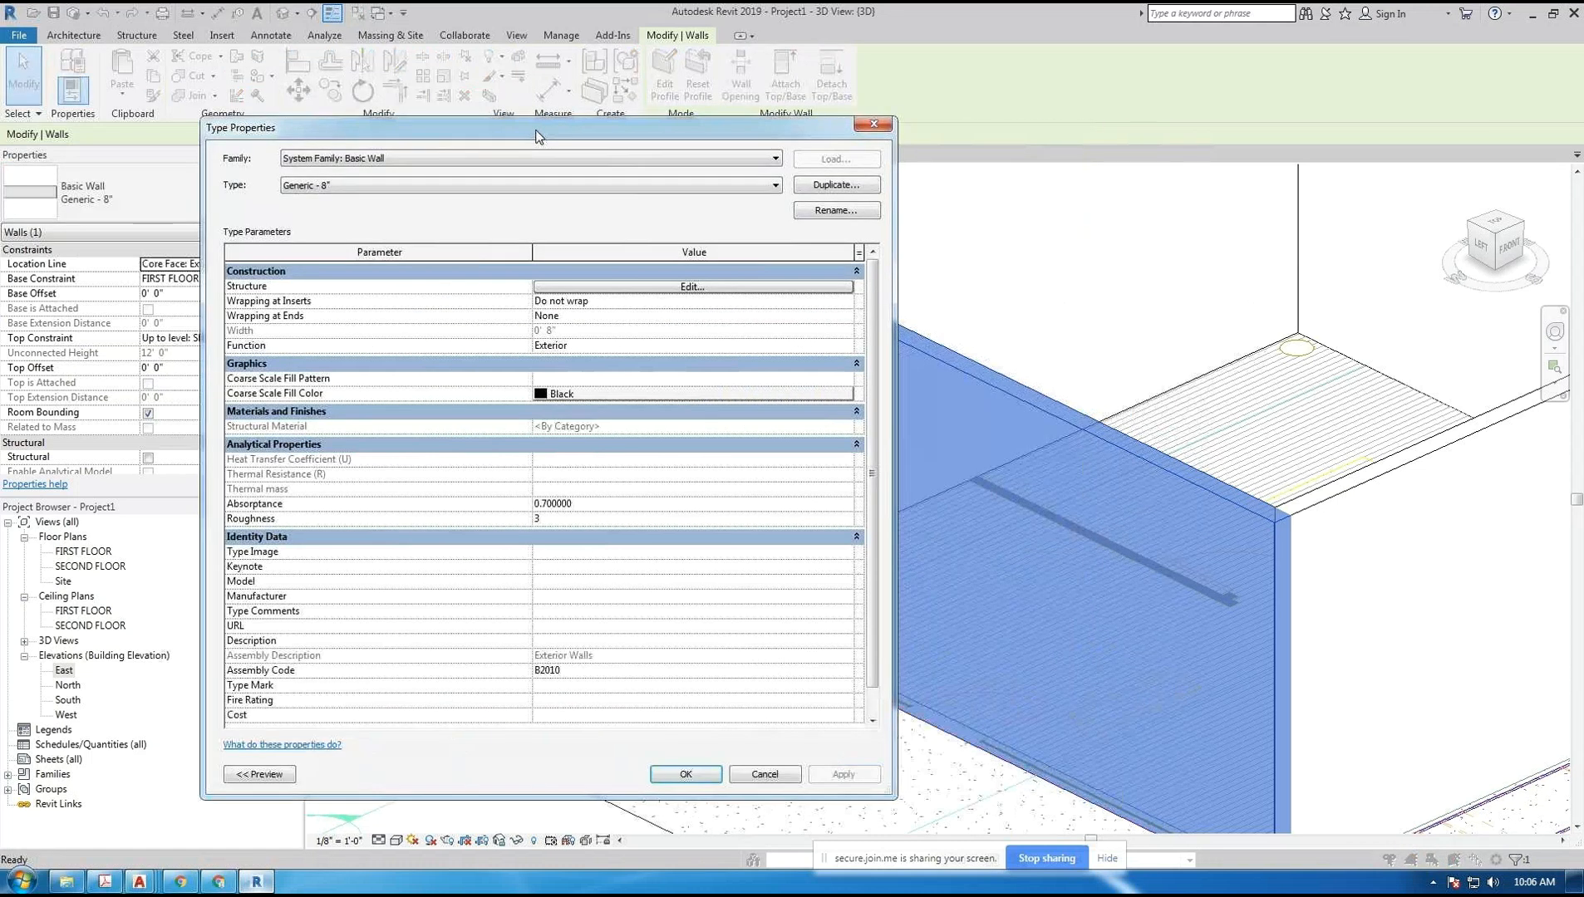
pyautogui.moveTo(868, 306); pyautogui.dragTo(613, 304)
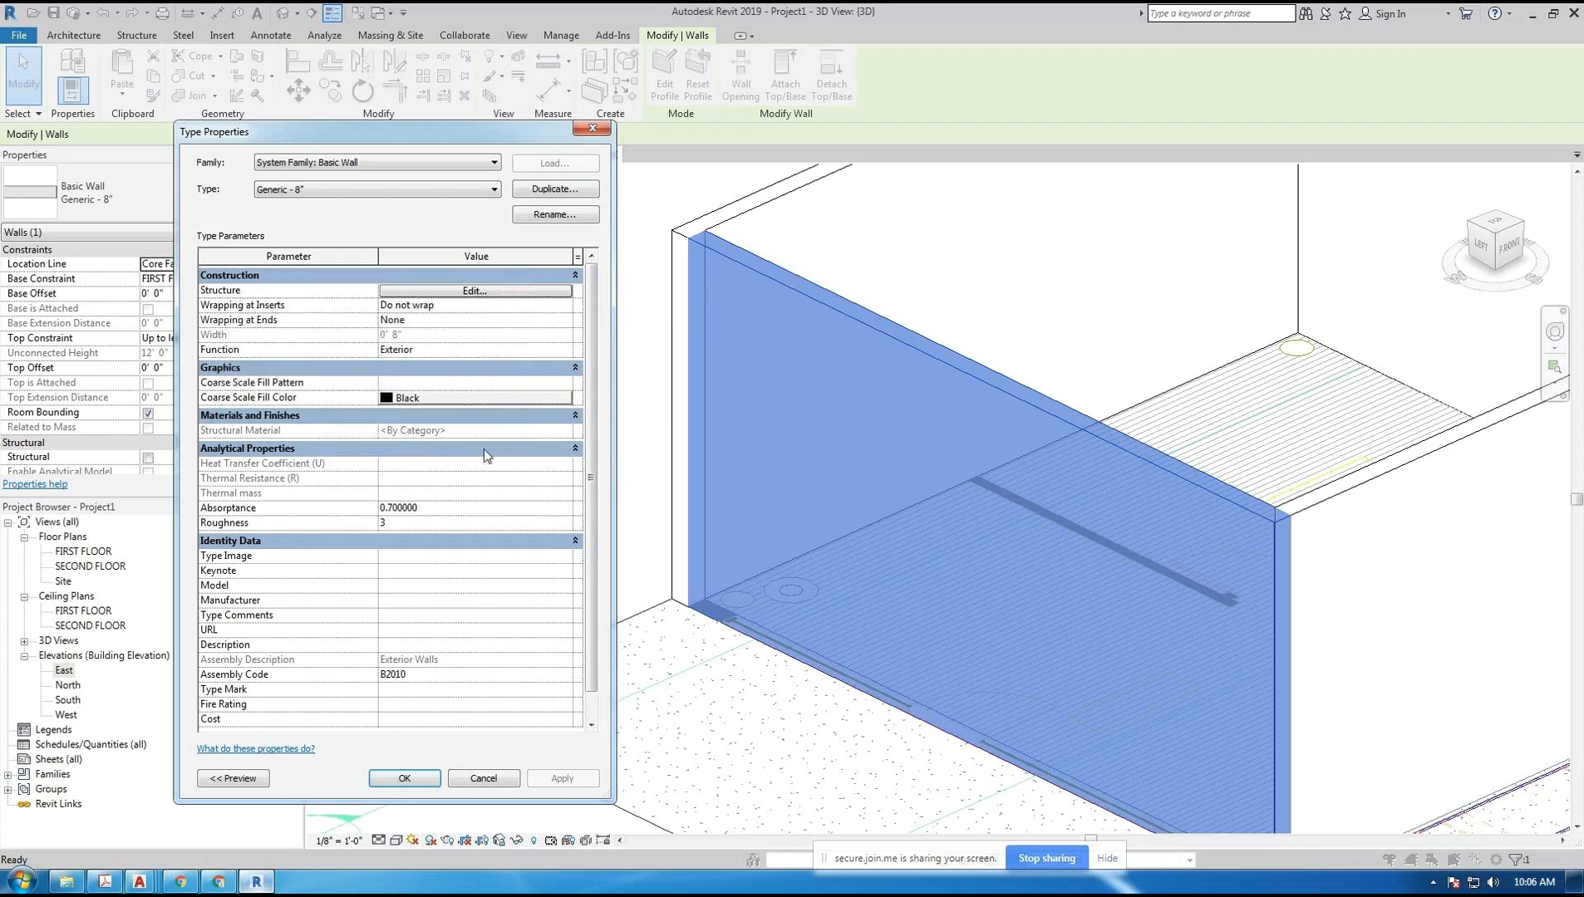
pyautogui.click(477, 291)
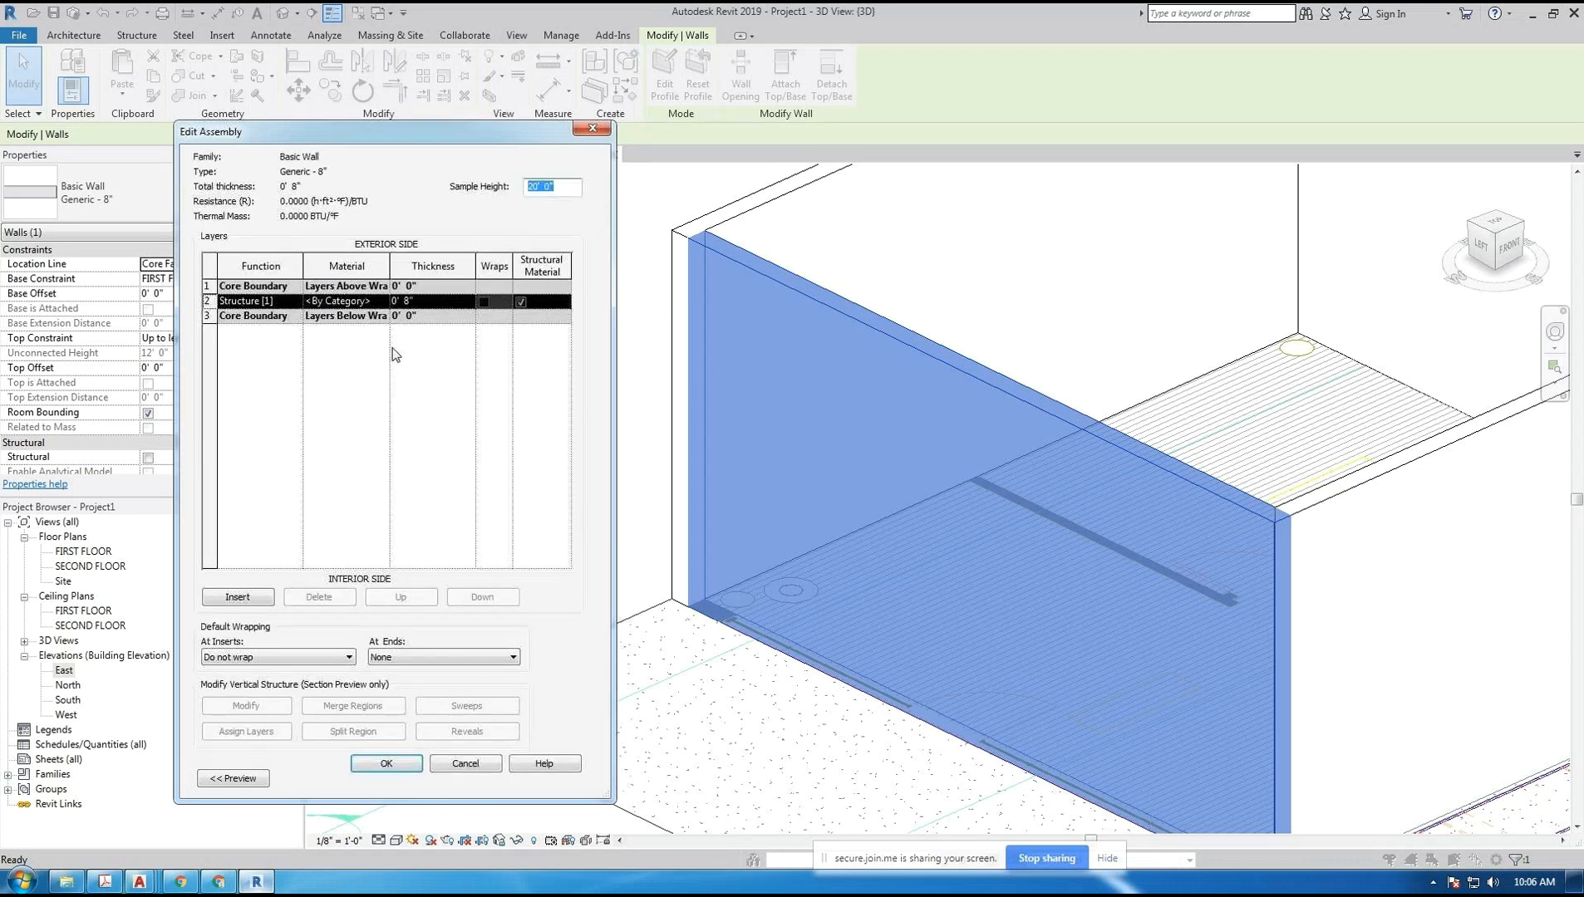
pyautogui.moveTo(440, 138)
pyautogui.mouseDown()
pyautogui.moveTo(468, 156)
pyautogui.moveTo(464, 143)
pyautogui.mouseUp()
pyautogui.click(452, 403)
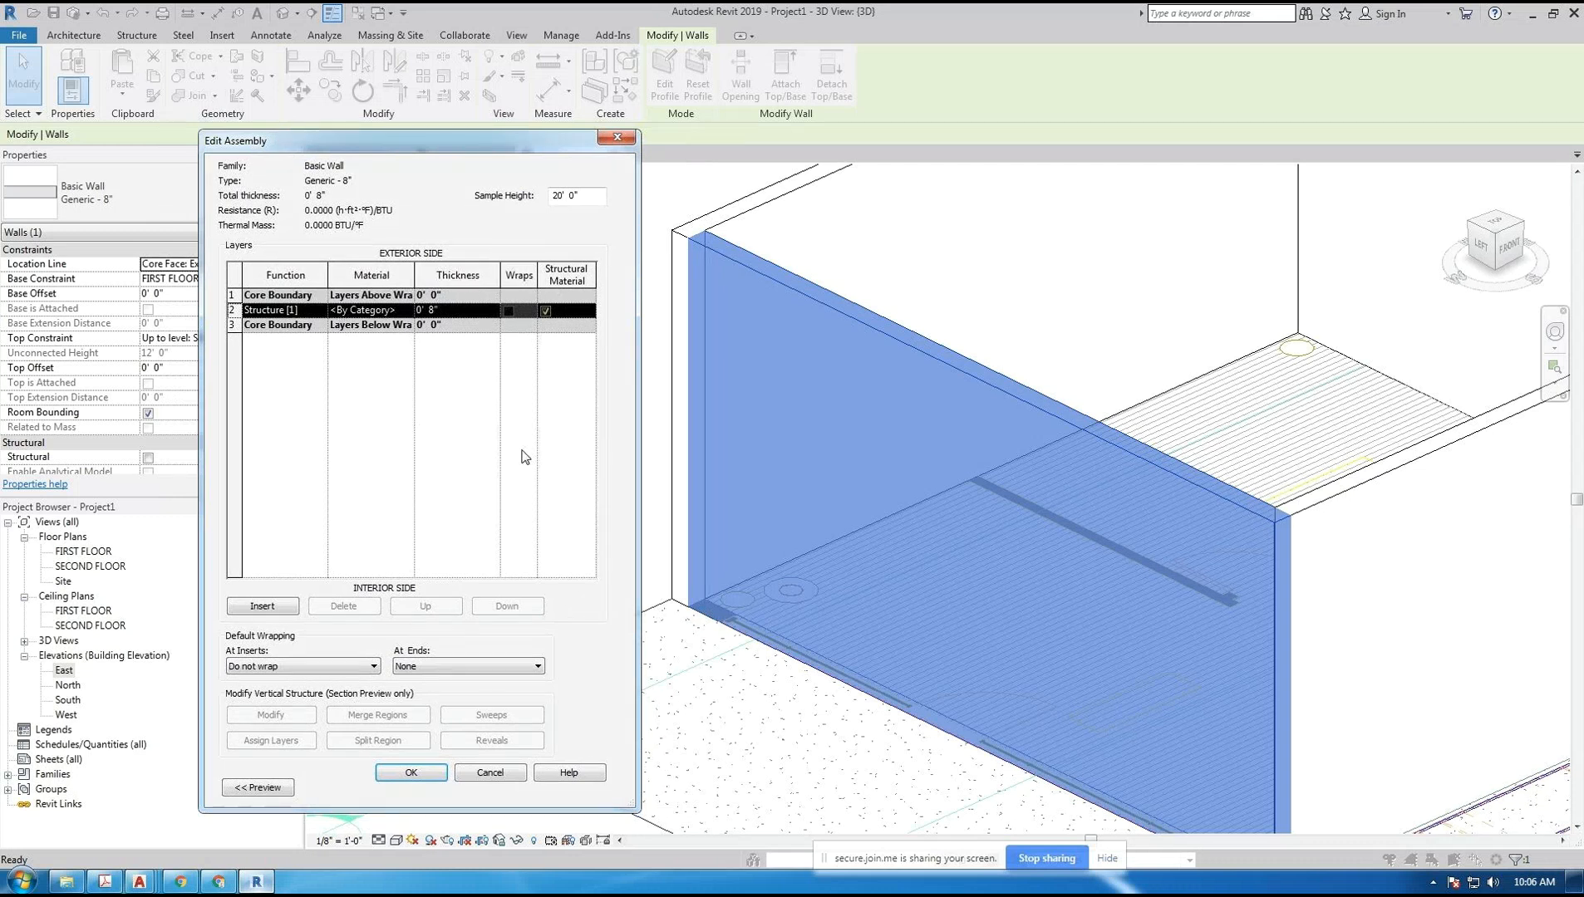
# - Show the assembly's floor plan preview, check the structure layer's thickness, and close both type dialogs without editing
pyautogui.click(260, 789)
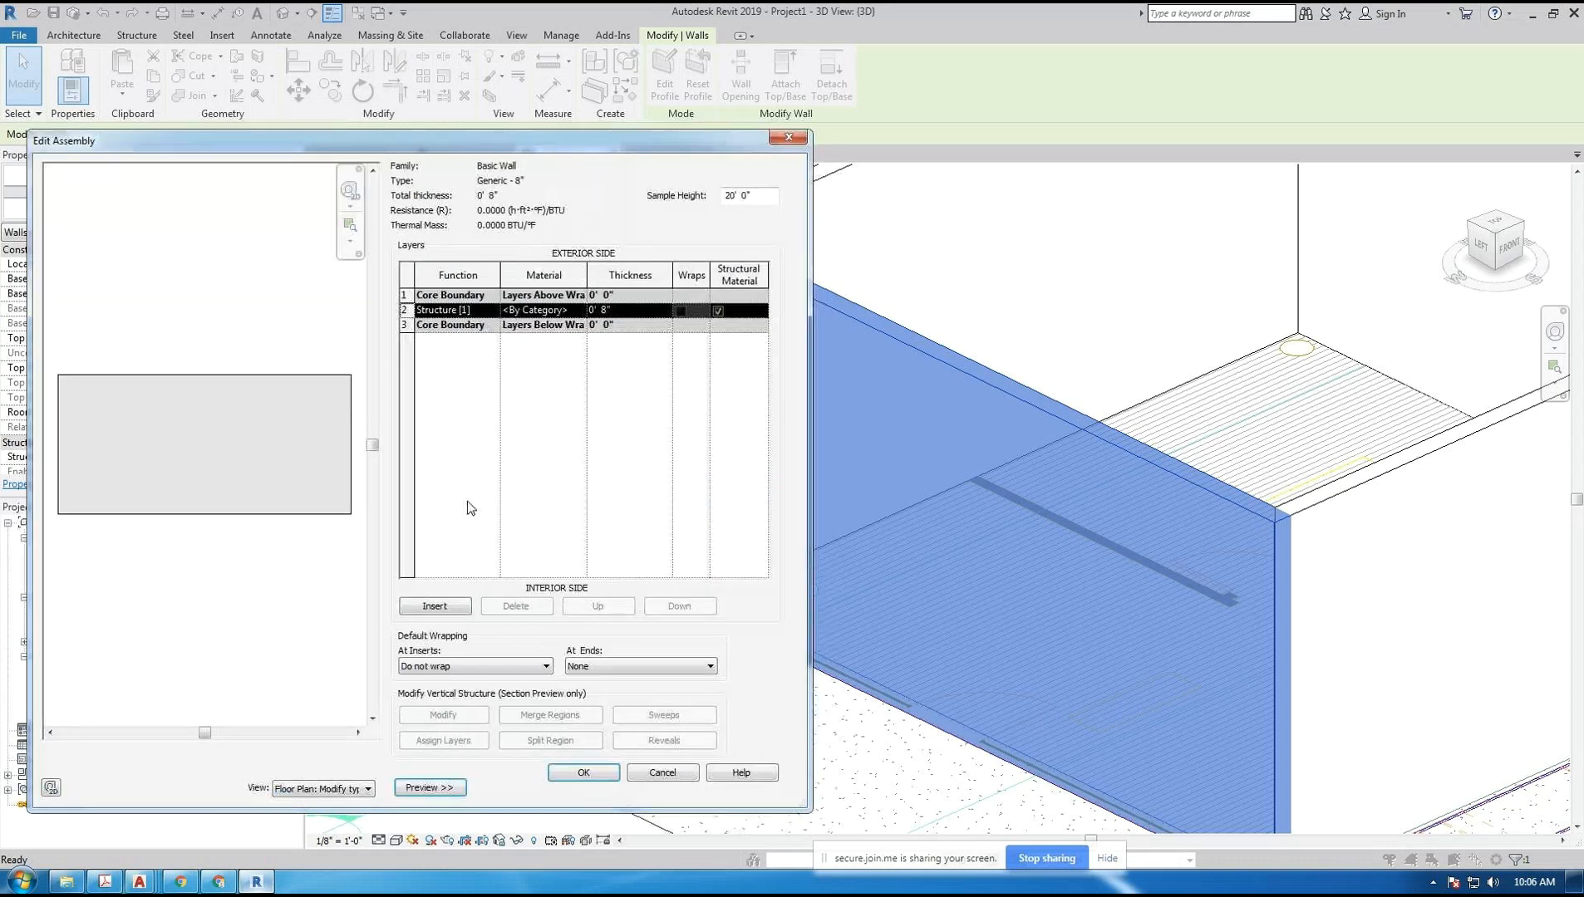
pyautogui.click(339, 795)
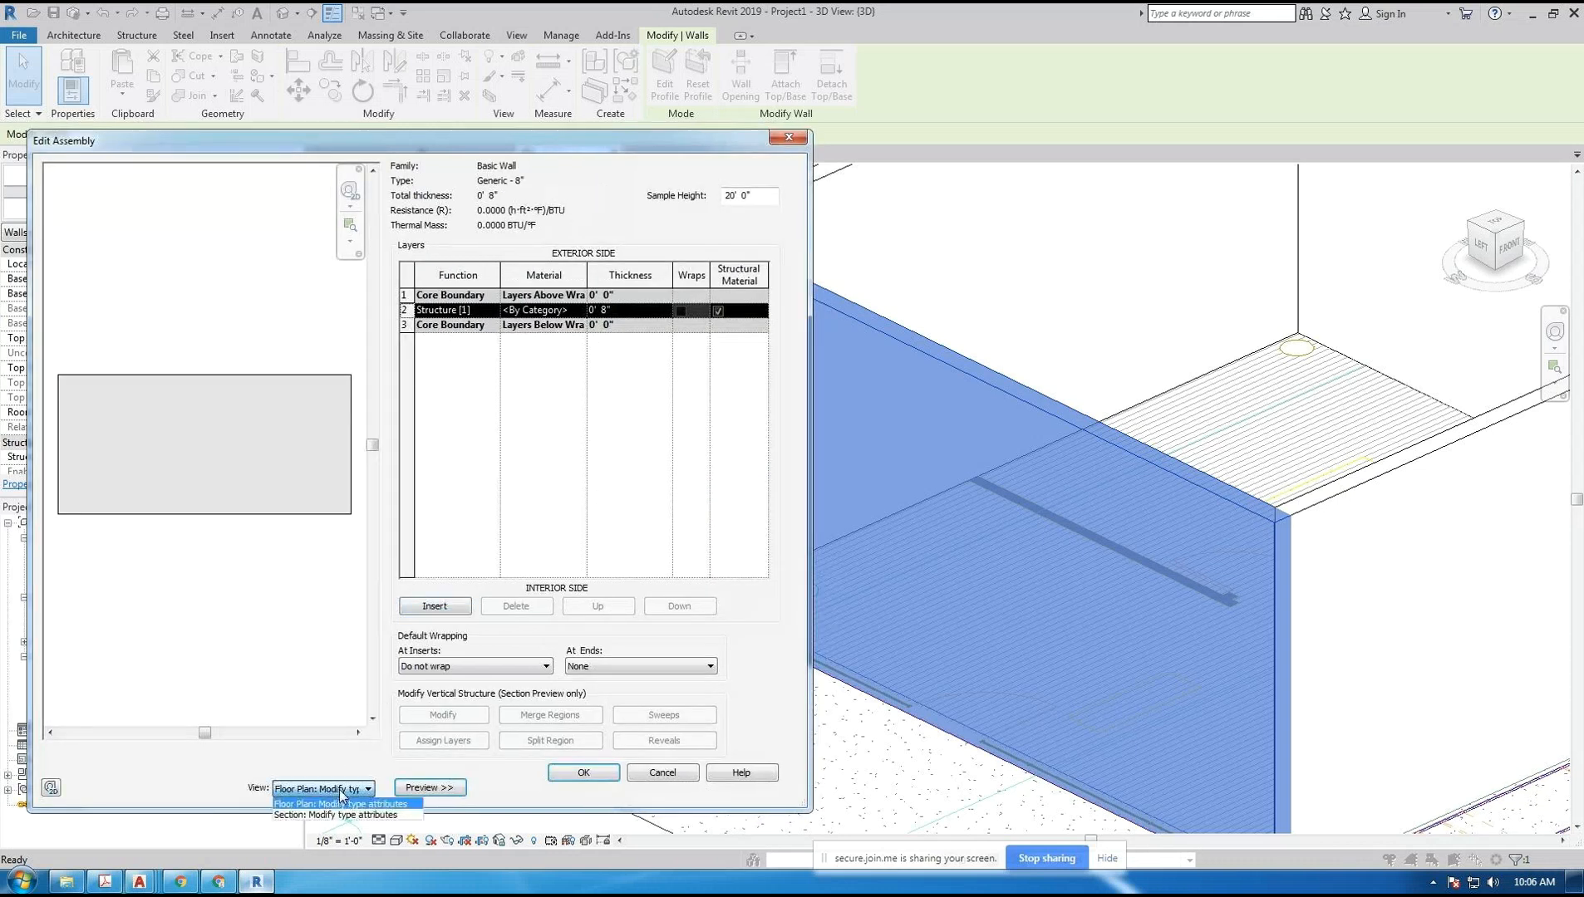
pyautogui.click(340, 793)
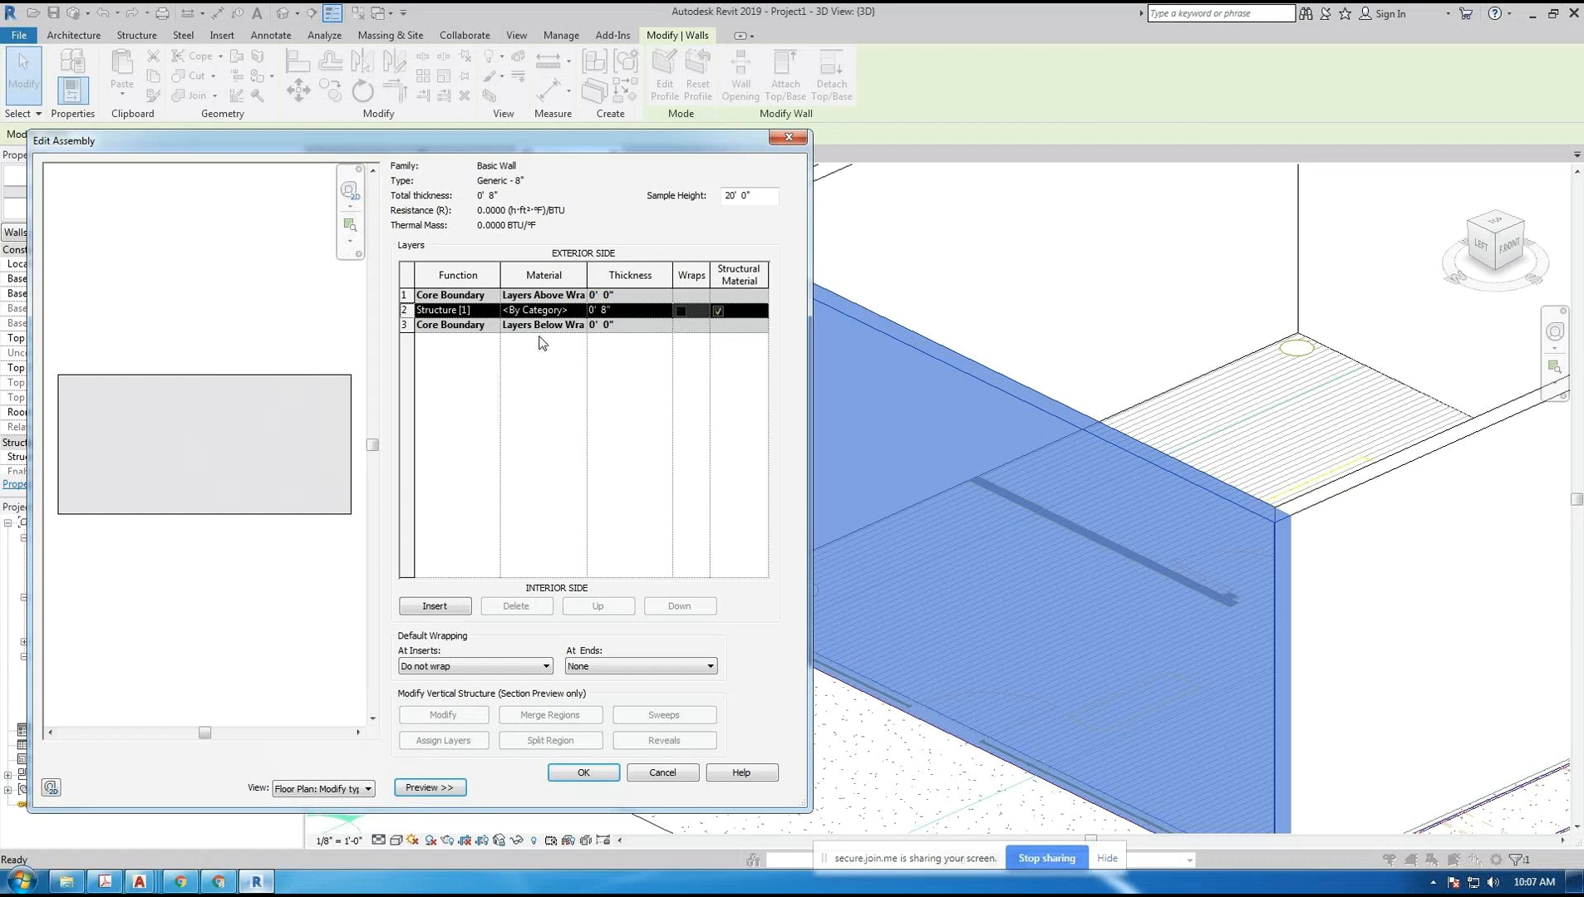
pyautogui.click(637, 316)
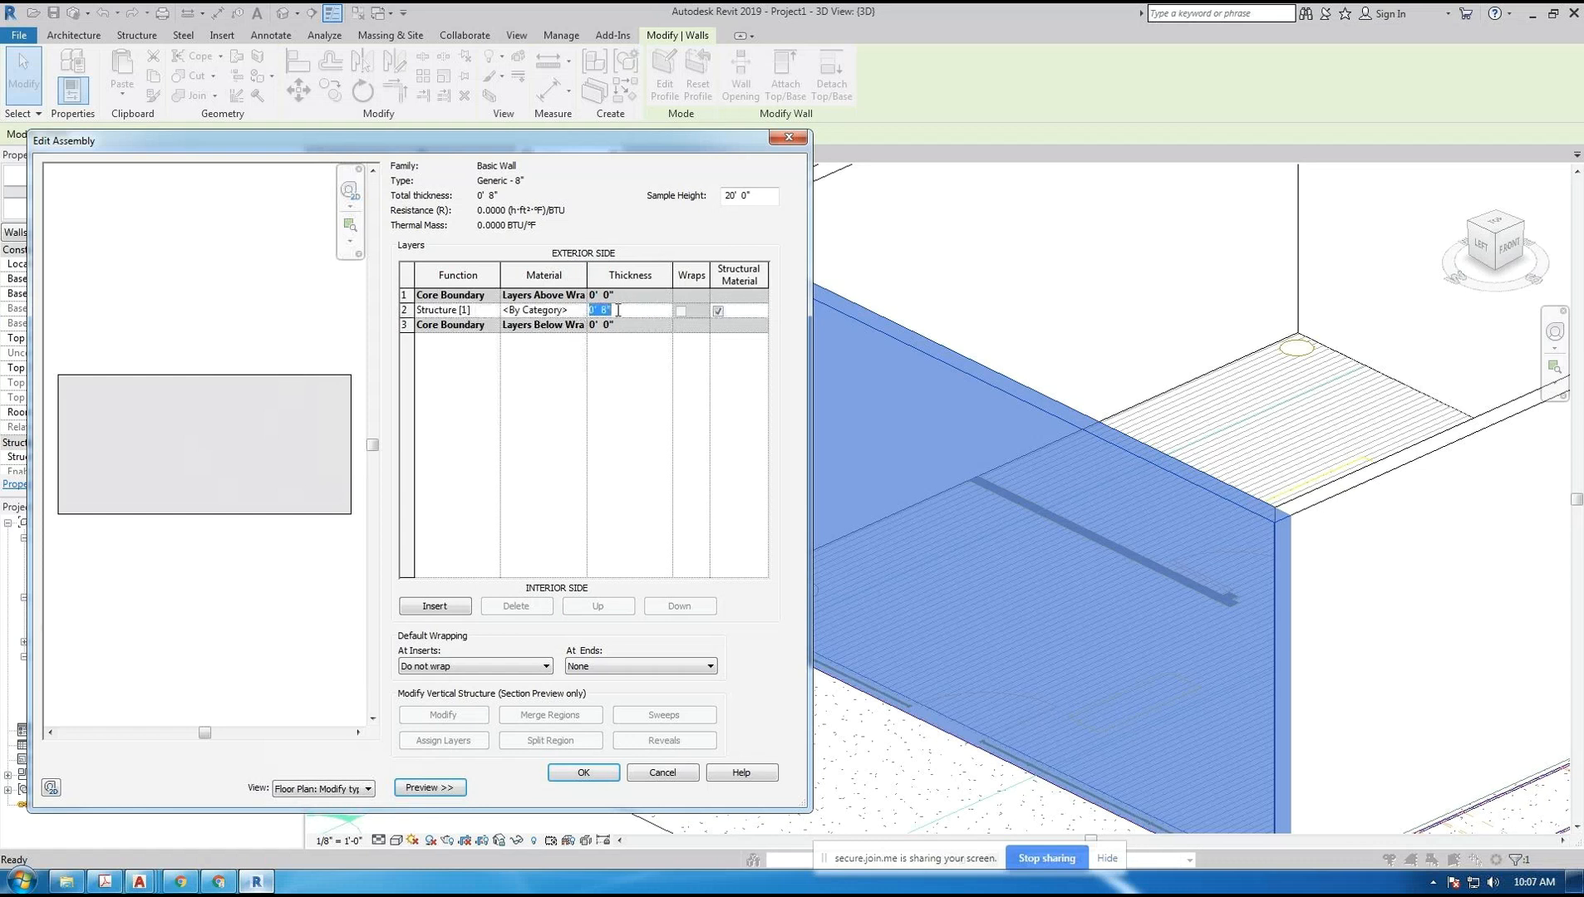
pyautogui.click(608, 308)
pyautogui.click(788, 137)
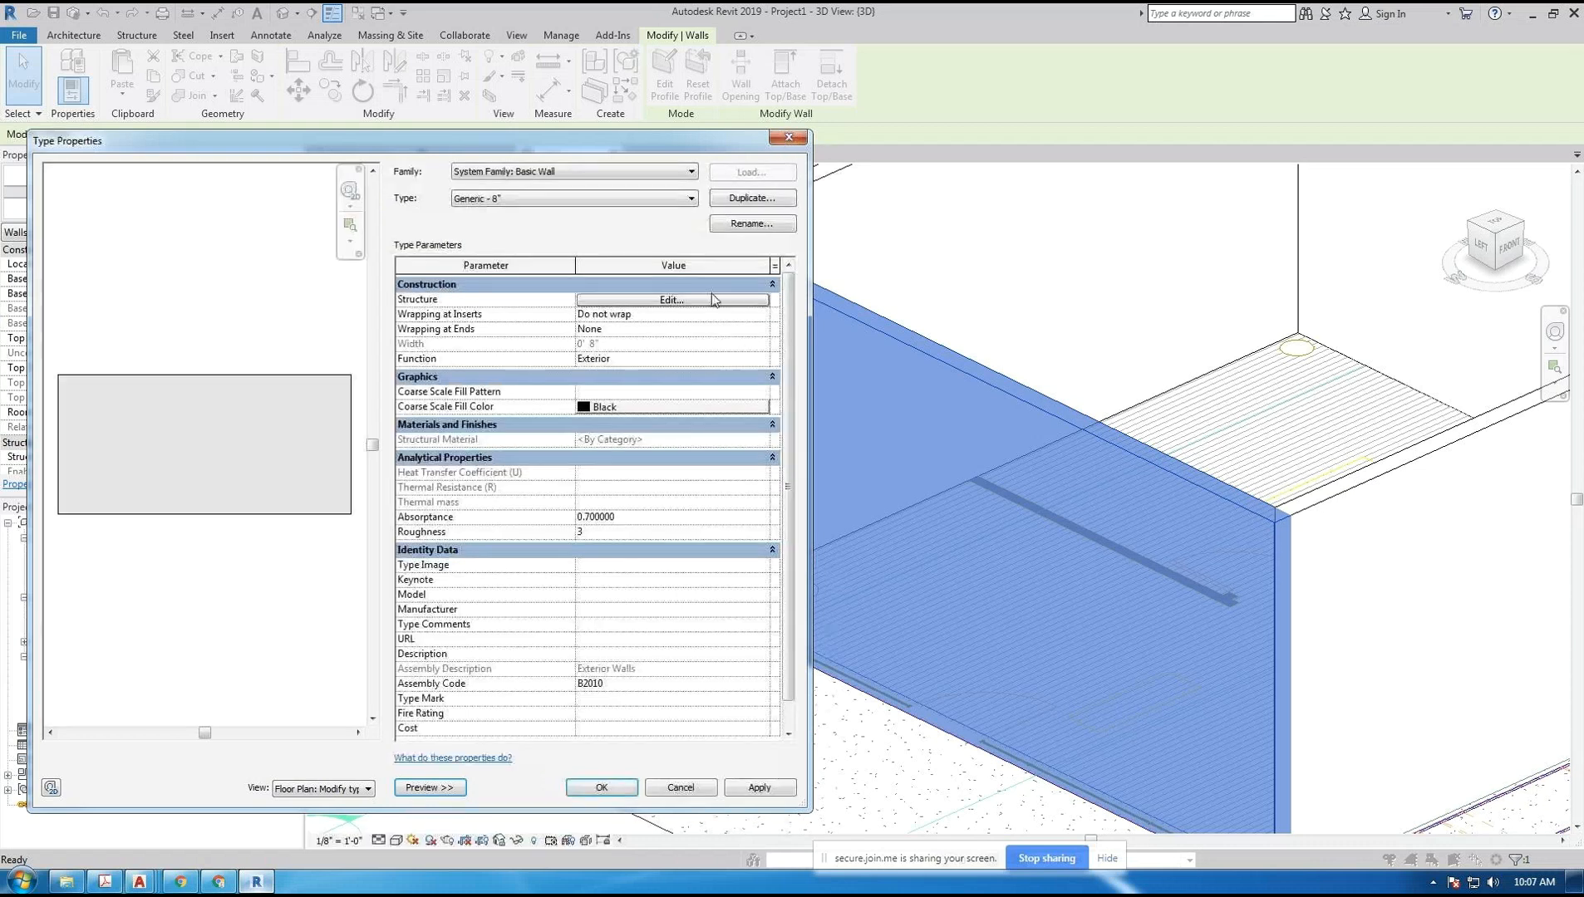
pyautogui.click(786, 138)
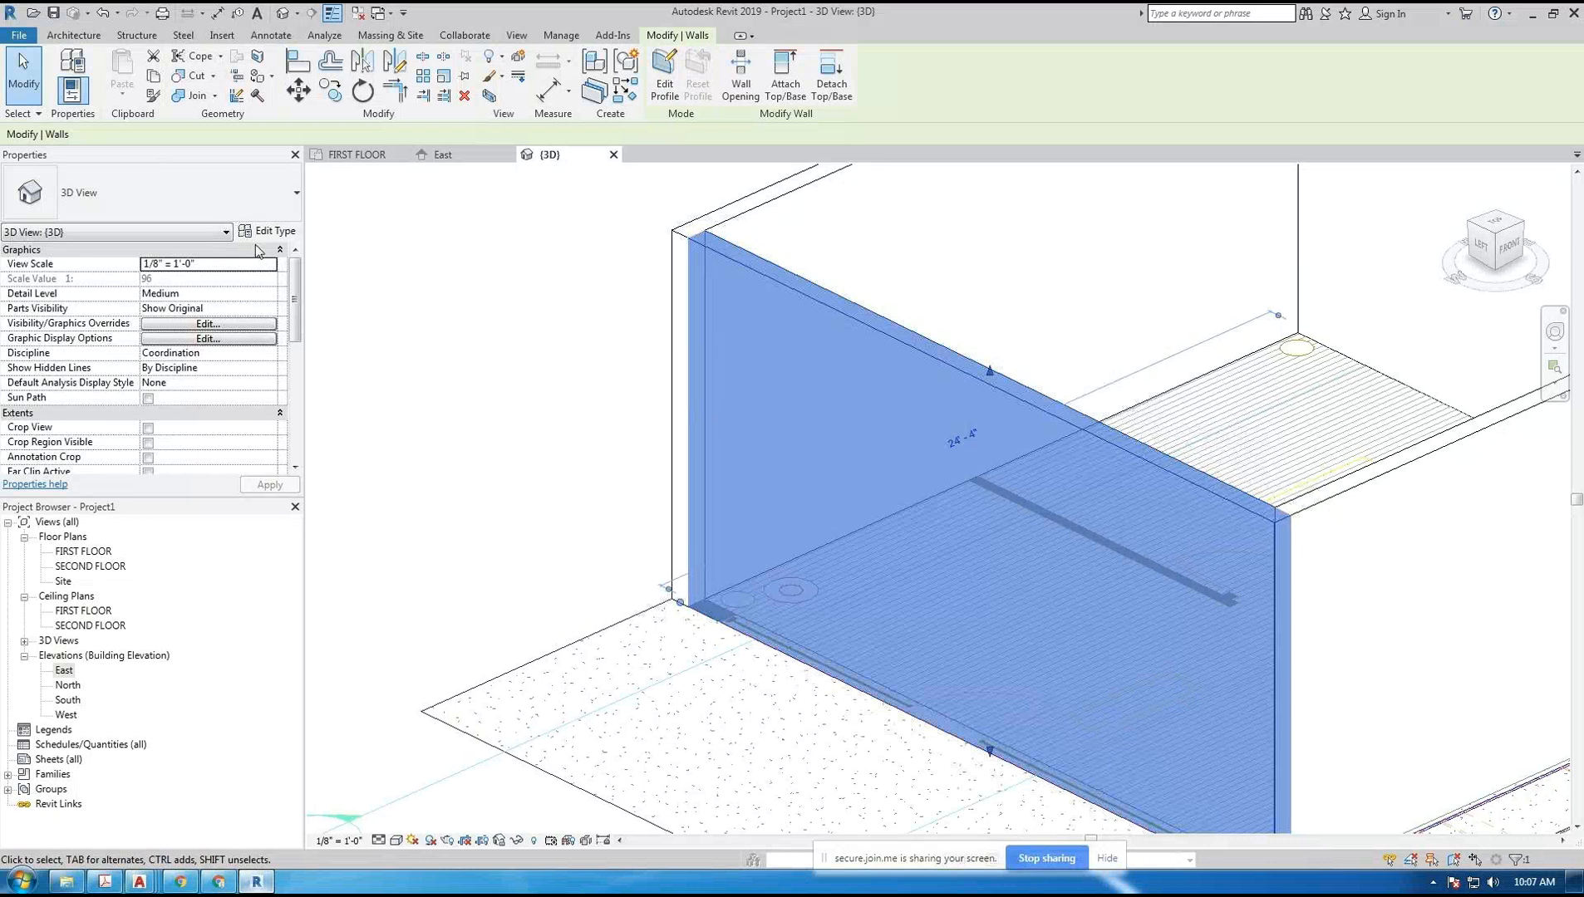
# - Change the side wall's type from the available wall types to Exterior - Brick on Mtl. Stud and clear the selection
pyautogui.click(286, 203)
pyautogui.click(286, 191)
pyautogui.click(528, 296)
pyautogui.click(766, 280)
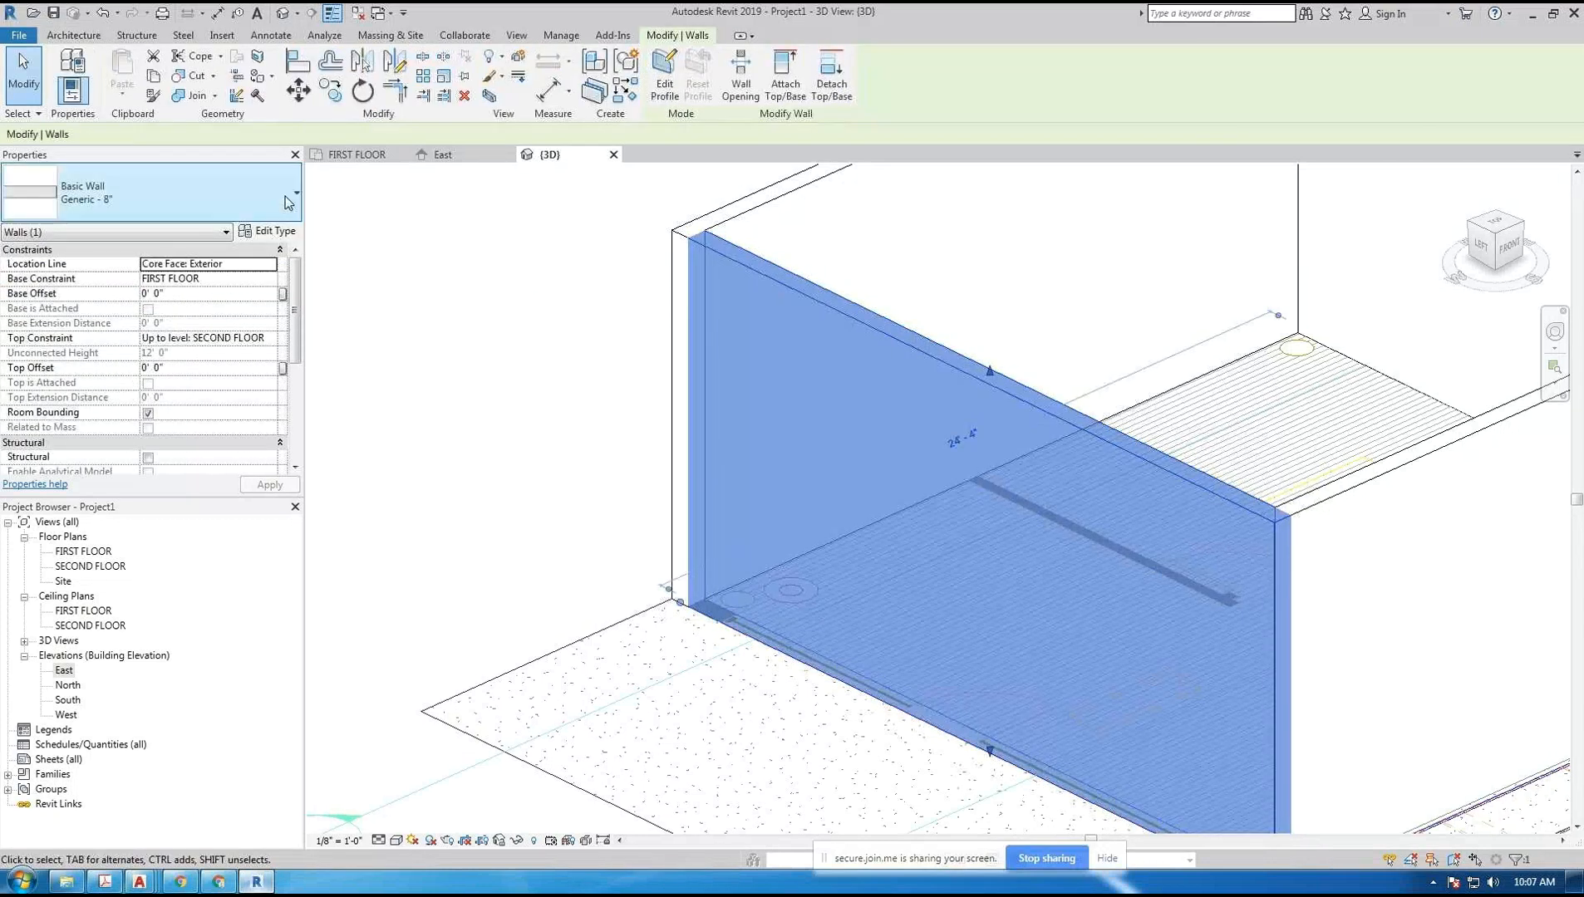
pyautogui.click(284, 196)
pyautogui.click(292, 267)
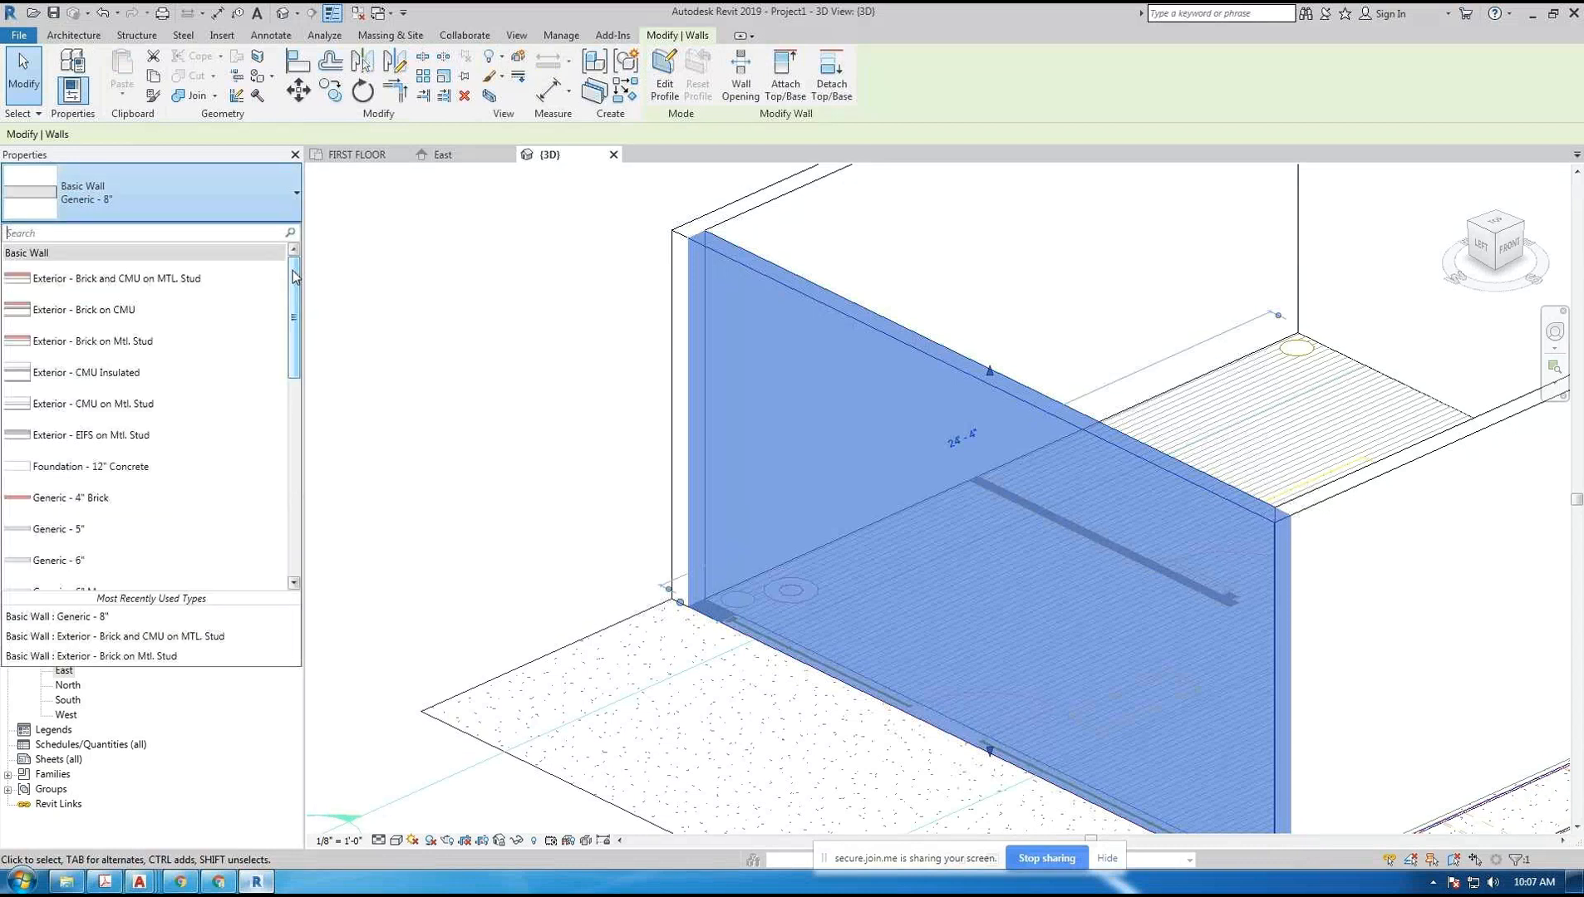
pyautogui.click(125, 343)
pyautogui.click(505, 363)
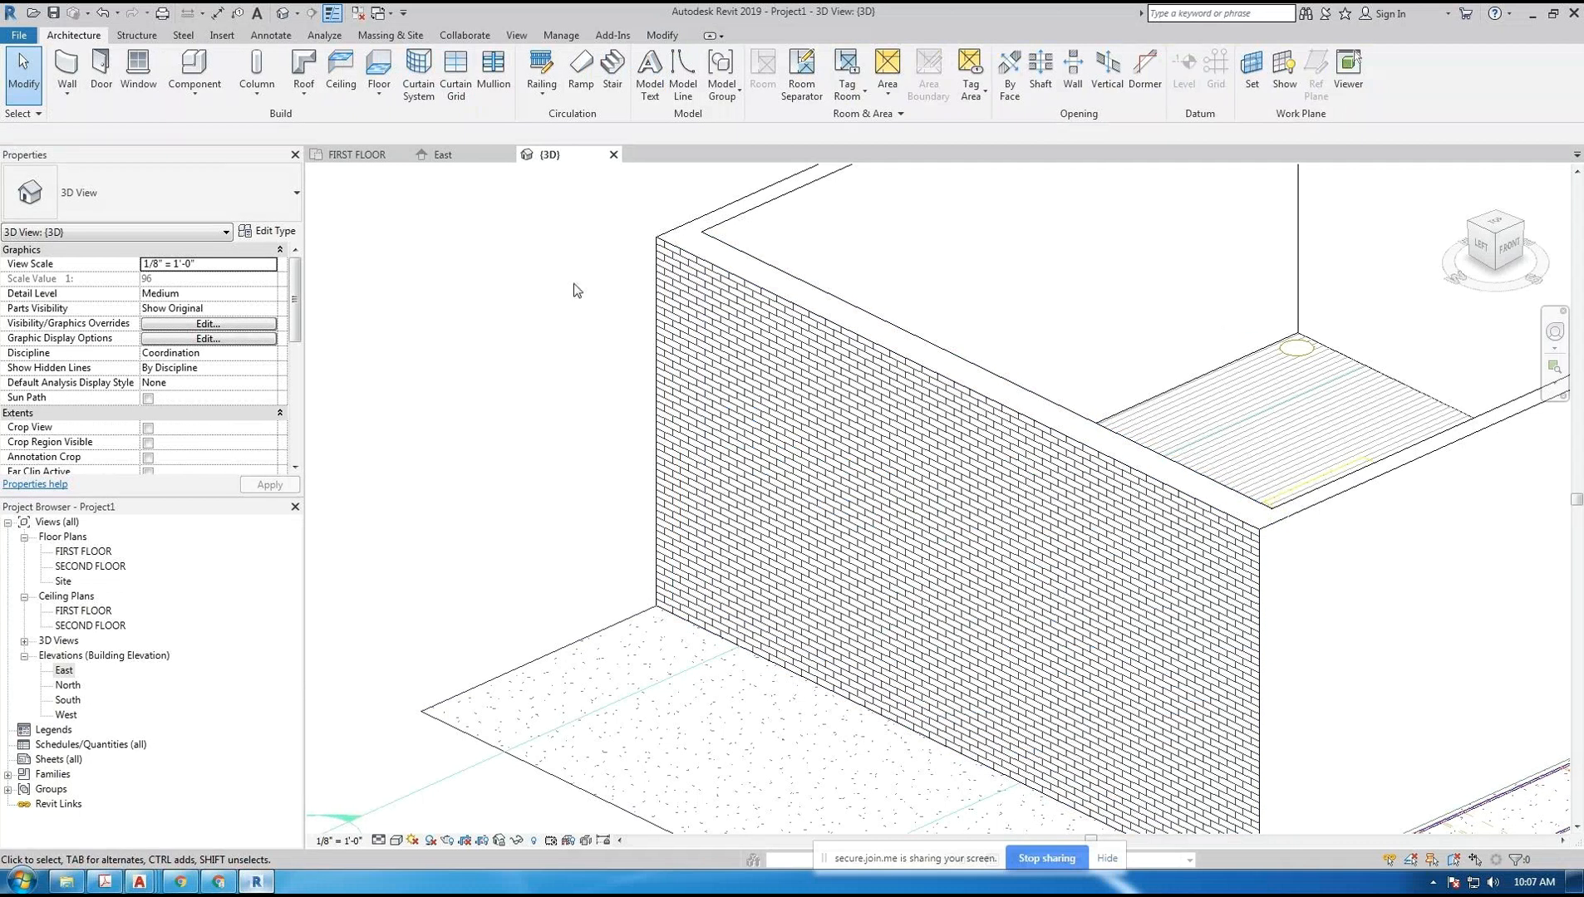
# - Open the structure assembly of the side wall's Exterior - Brick on Mtl. Stud type and widen the dialog to read its layers
pyautogui.click(737, 272)
pyautogui.click(276, 233)
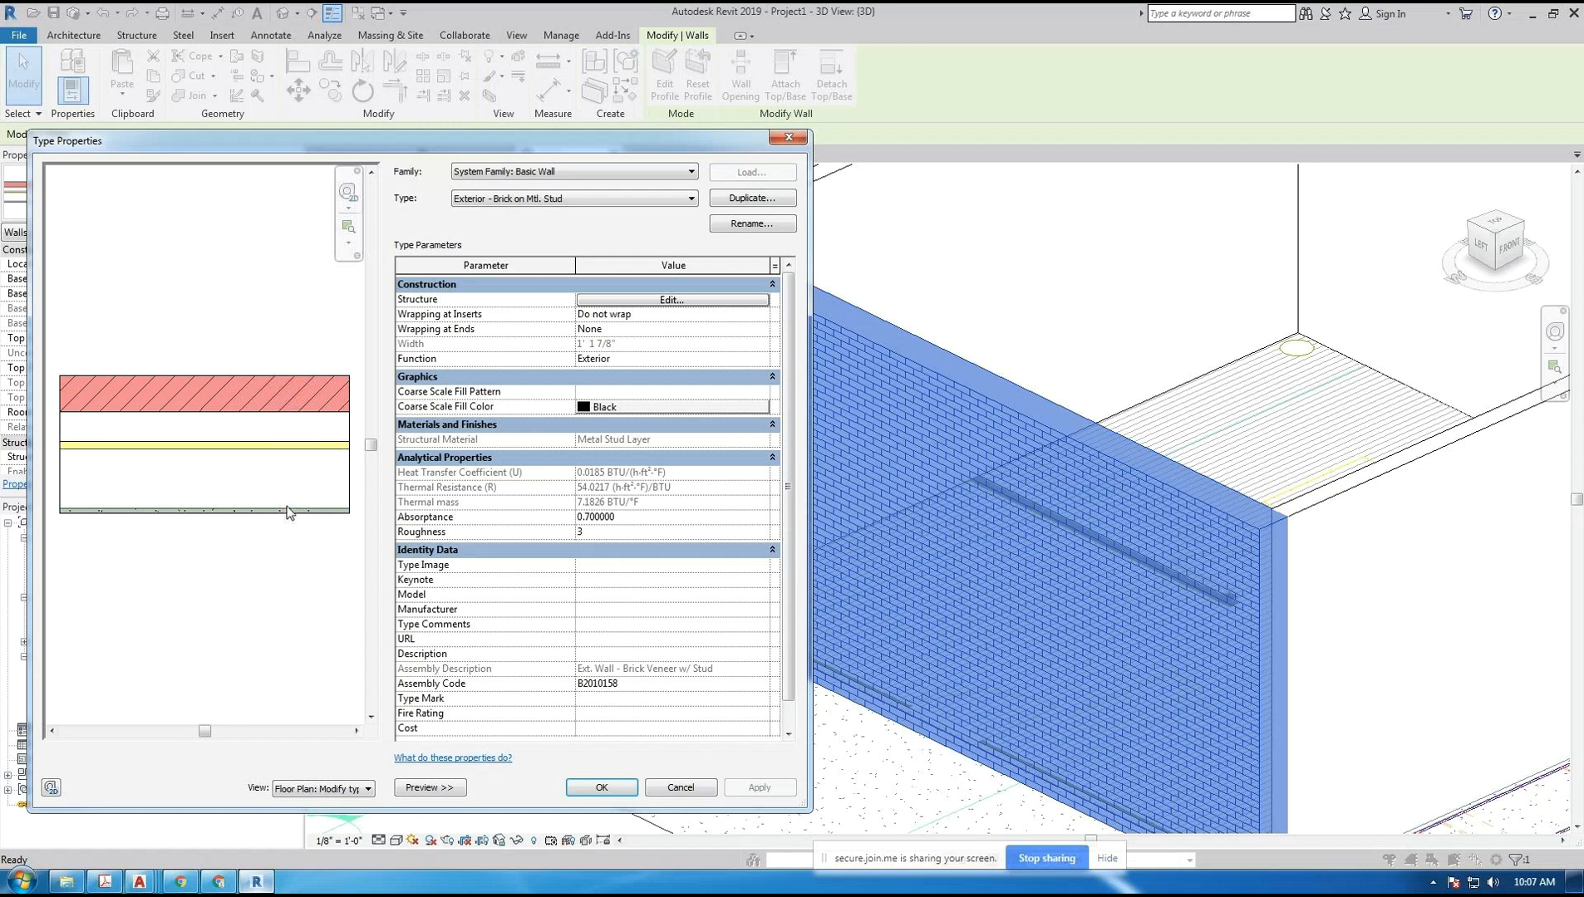
pyautogui.click(609, 301)
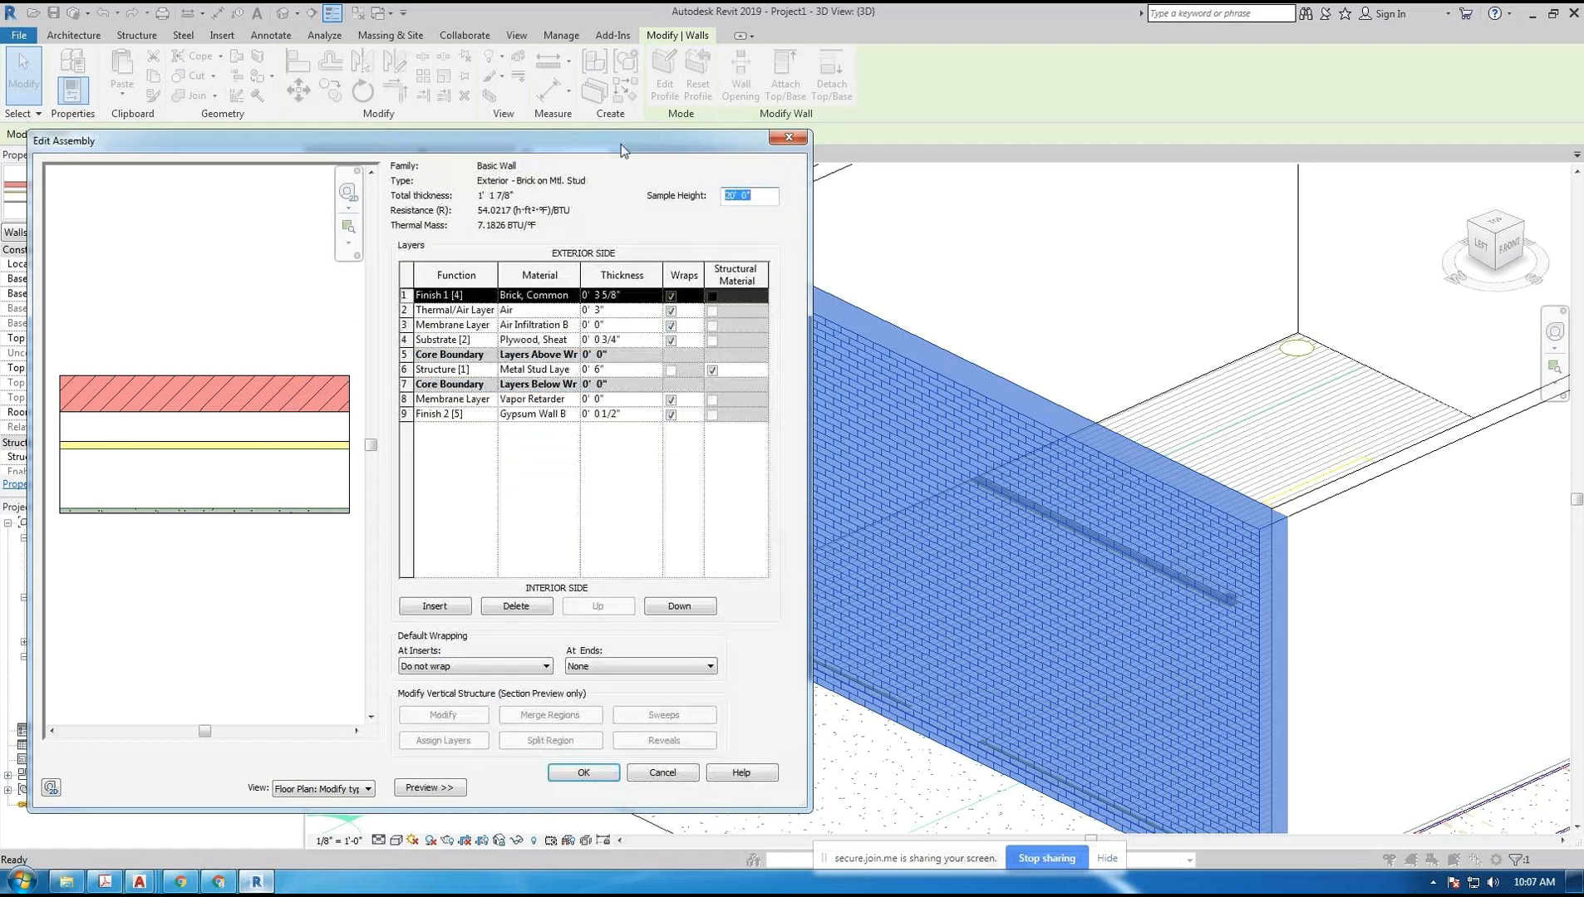
pyautogui.moveTo(628, 150); pyautogui.dragTo(835, 139)
pyautogui.moveTo(1018, 293); pyautogui.dragTo(1344, 292)
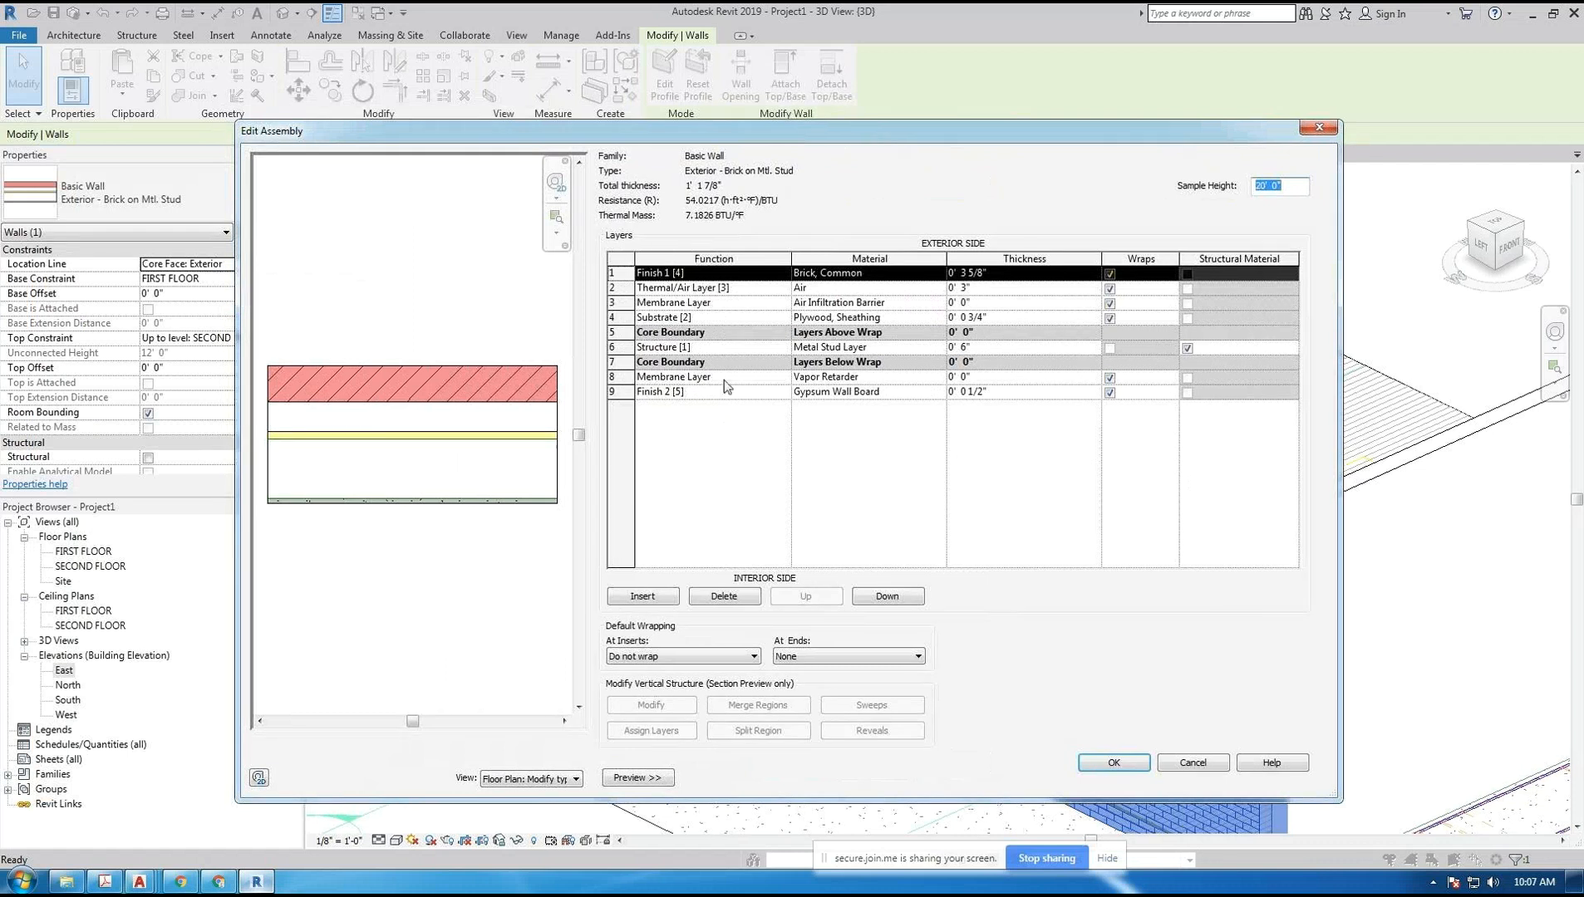
# - Review the available function options for the outermost Finish 1 [4] layer without changing its function
pyautogui.click(766, 288)
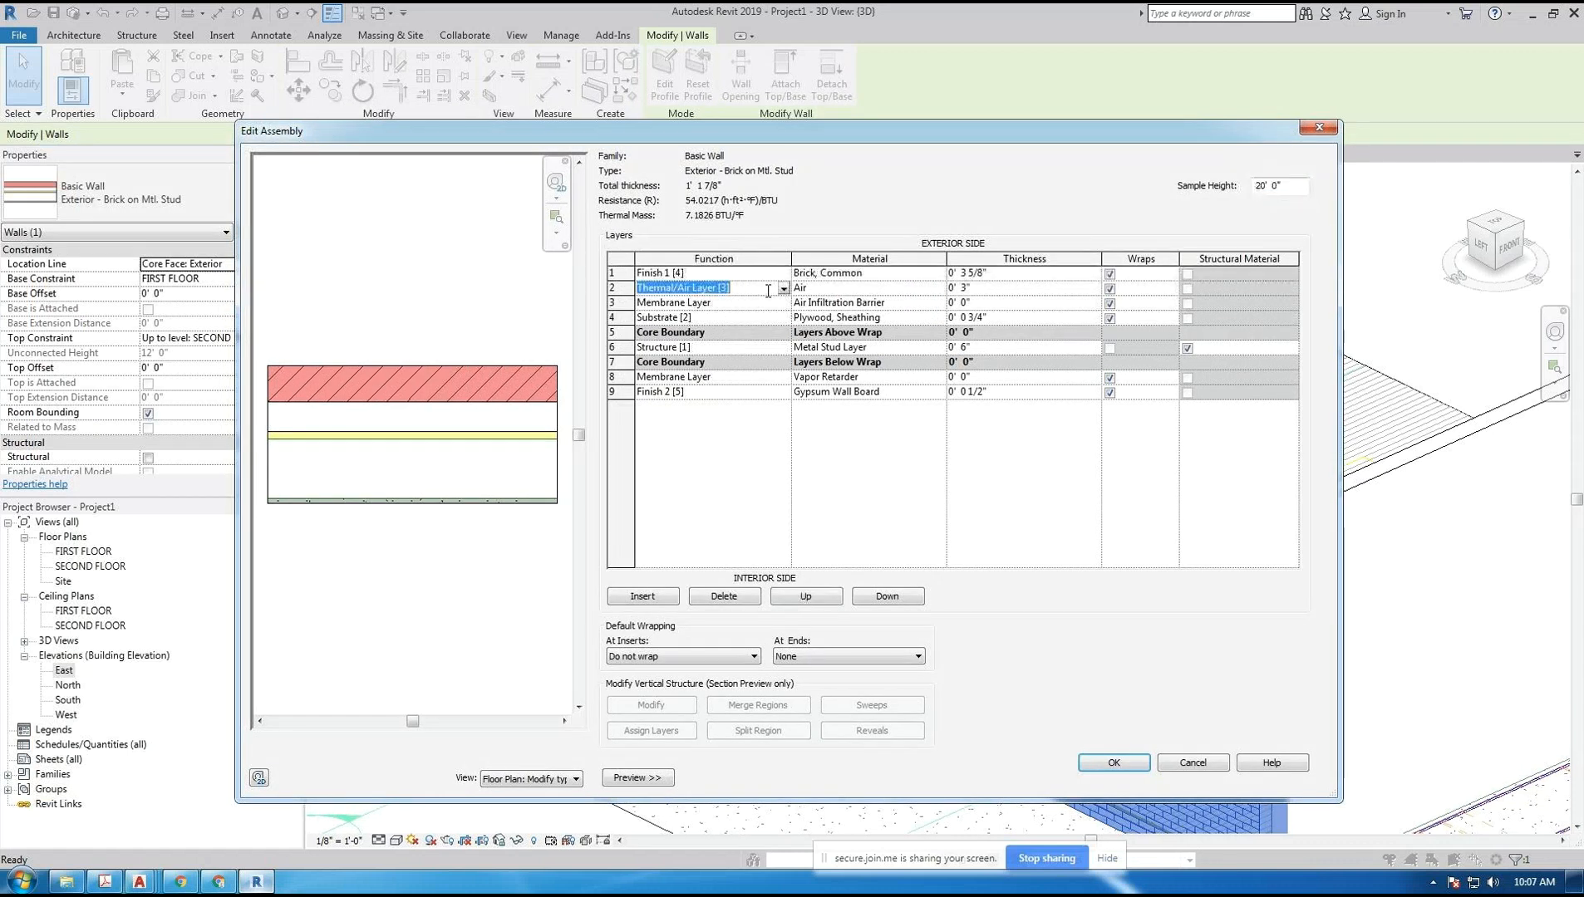
pyautogui.click(768, 285)
pyautogui.click(784, 276)
pyautogui.click(785, 275)
pyautogui.click(784, 275)
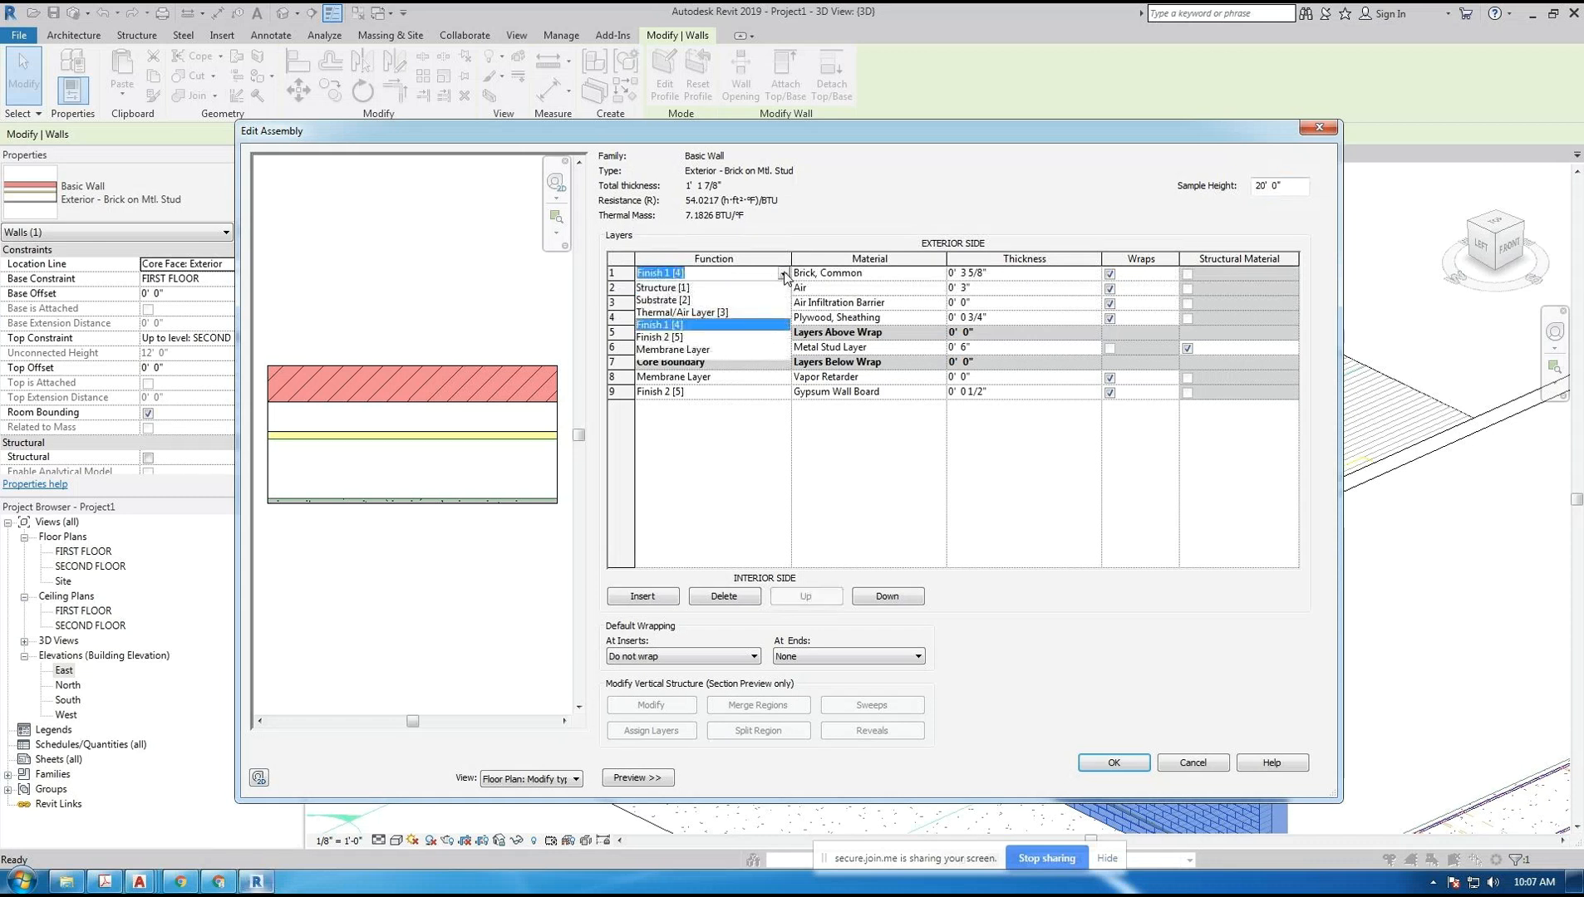
pyautogui.click(740, 452)
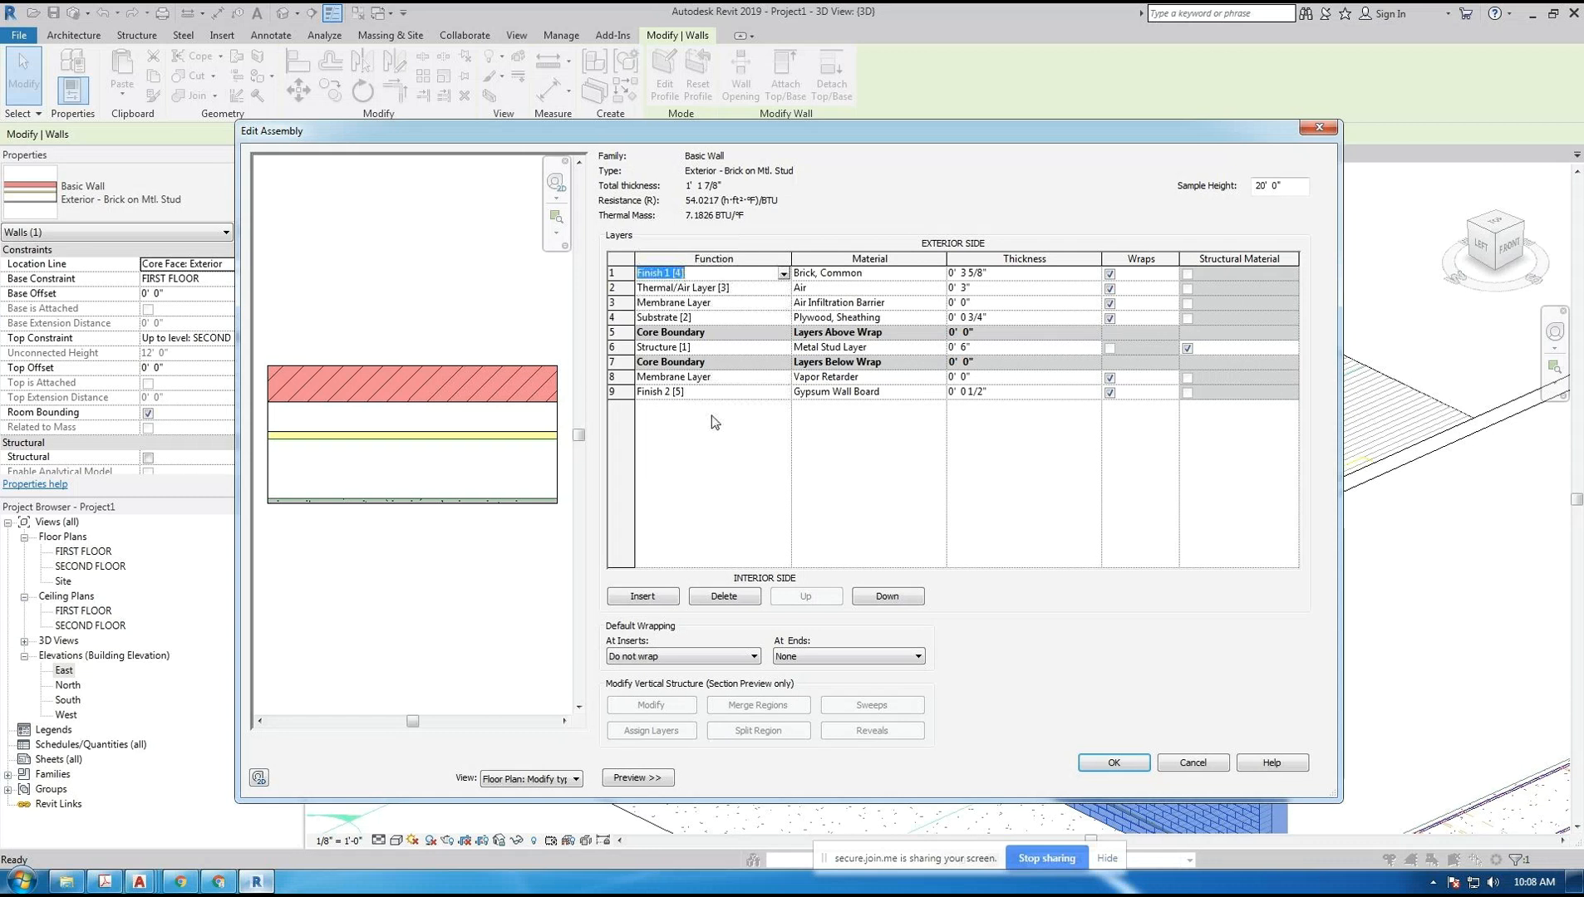
pyautogui.click(782, 274)
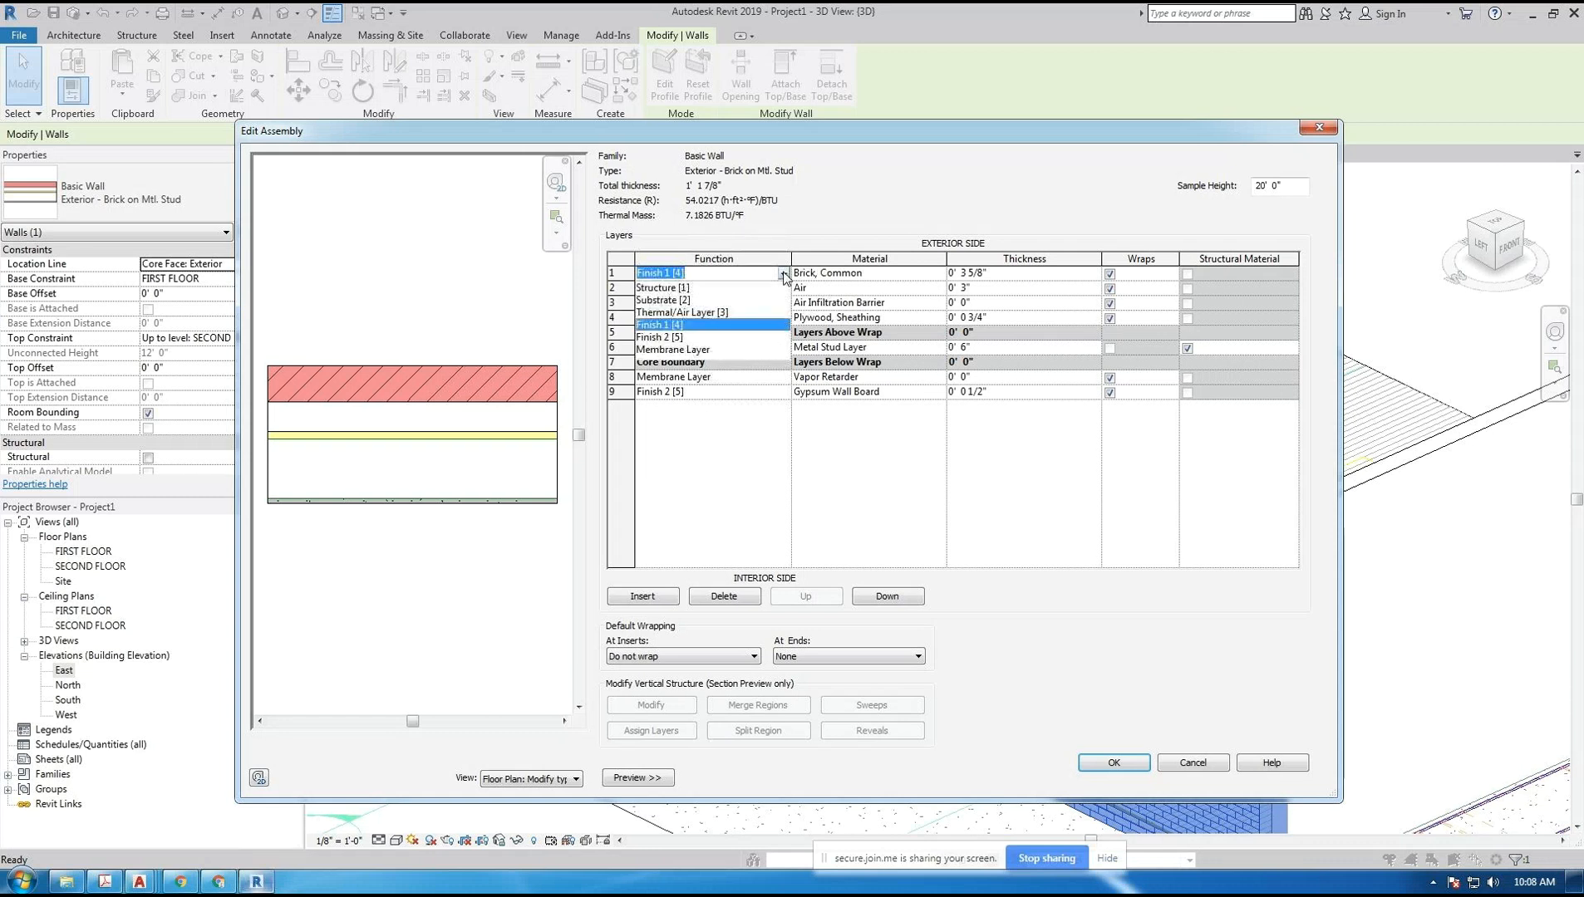
pyautogui.click(782, 275)
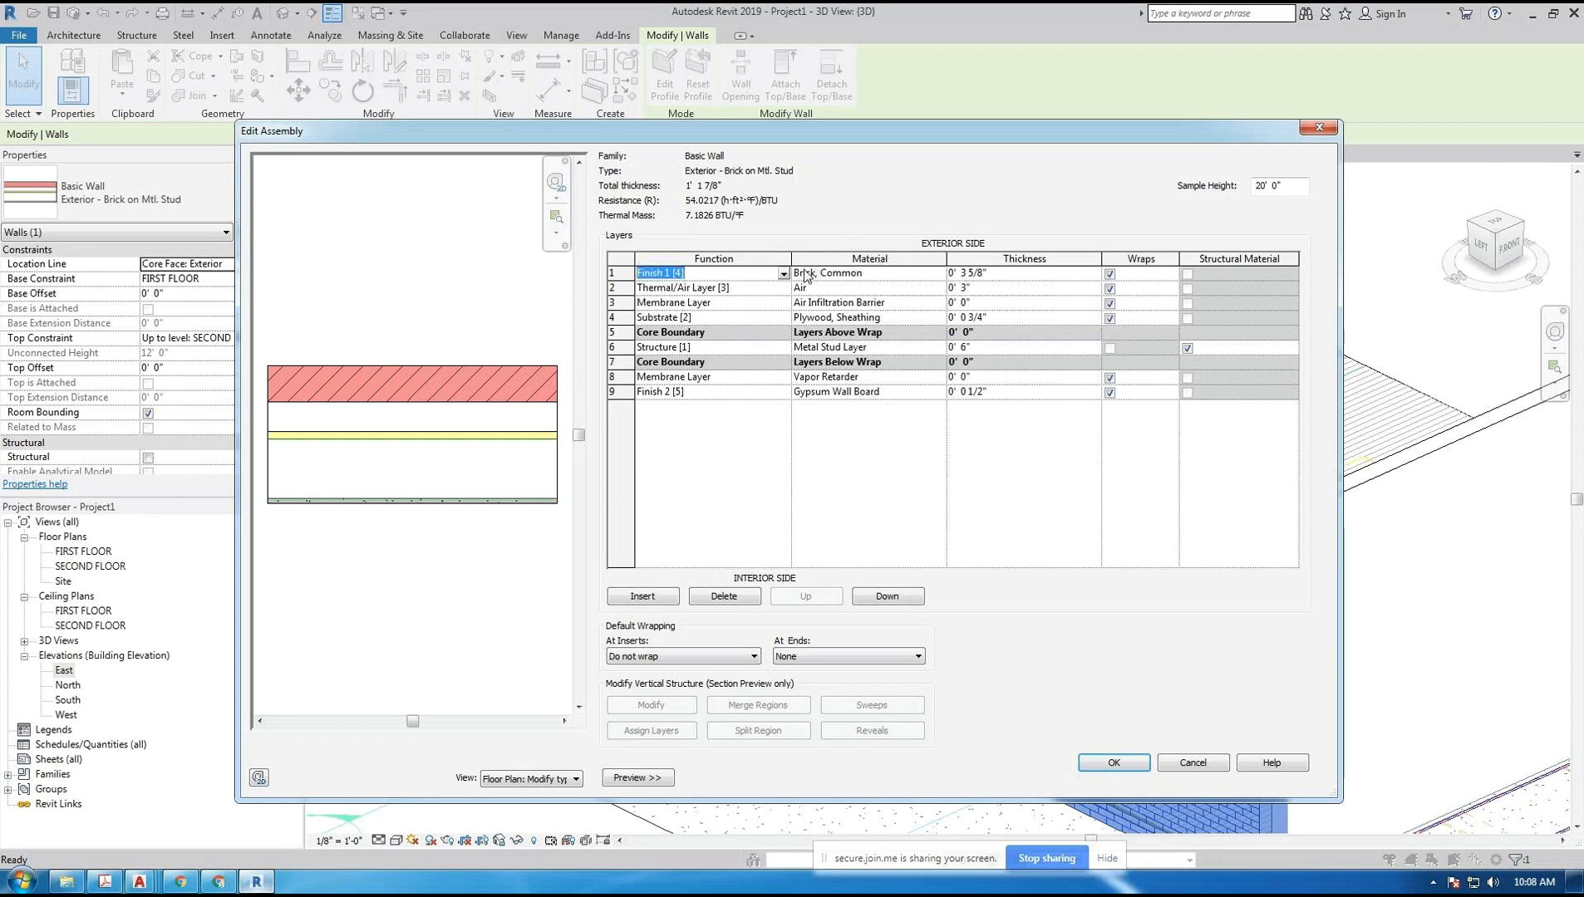
# - Browse the project materials from the Finish 1 layer's Brick, Common material and close the Material Browser without changing it
pyautogui.click(884, 275)
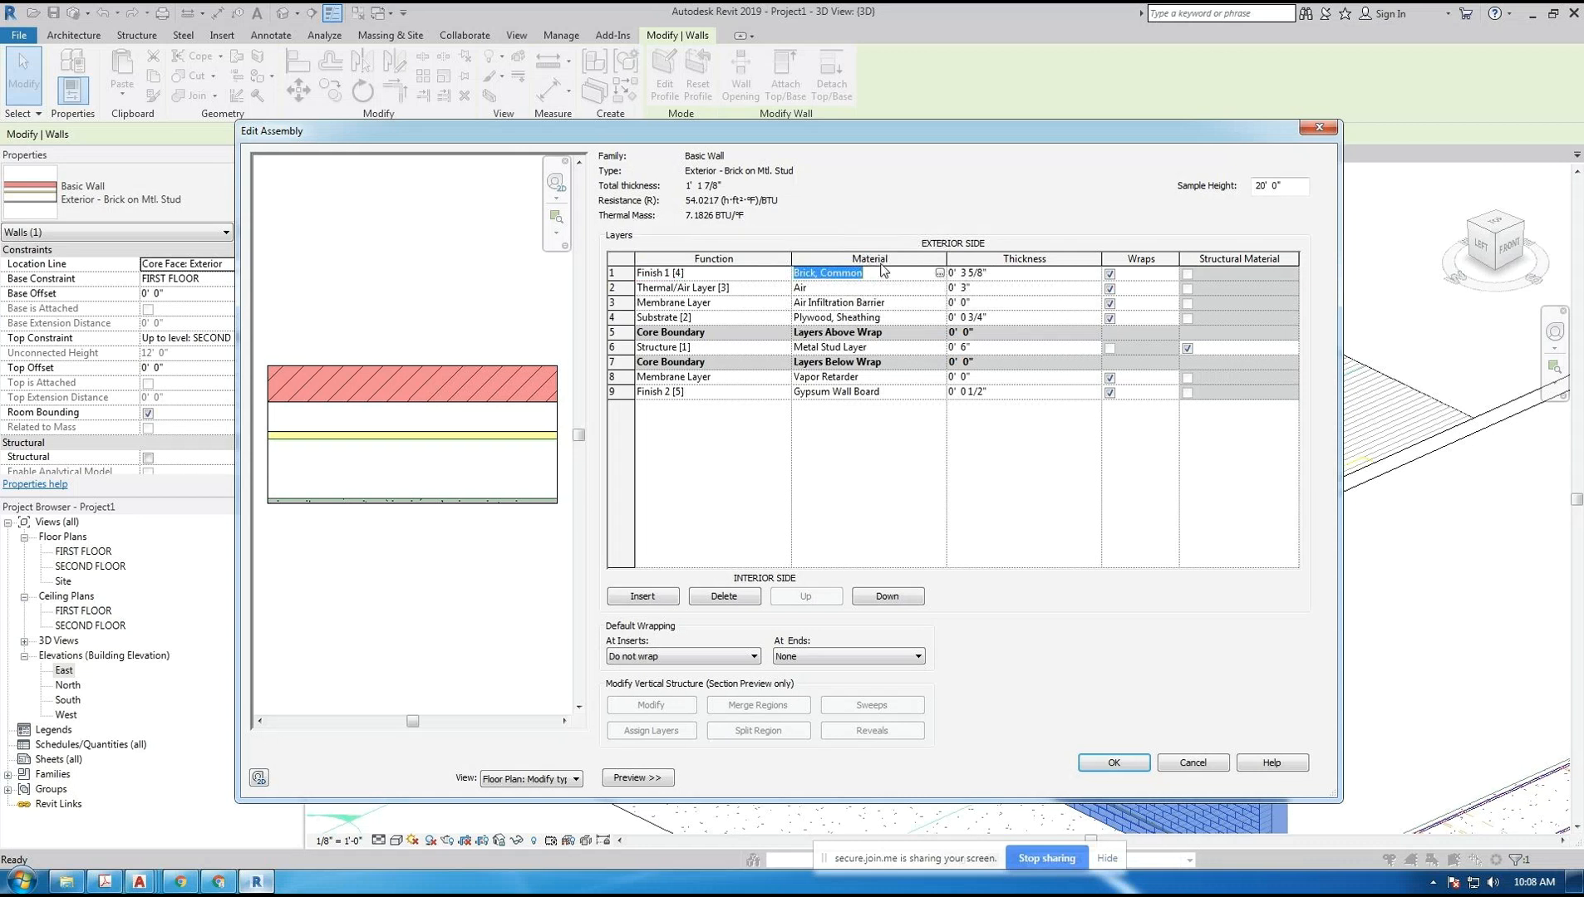
pyautogui.click(939, 275)
pyautogui.moveTo(834, 162); pyautogui.dragTo(884, 92)
pyautogui.moveTo(737, 218); pyautogui.dragTo(747, 286)
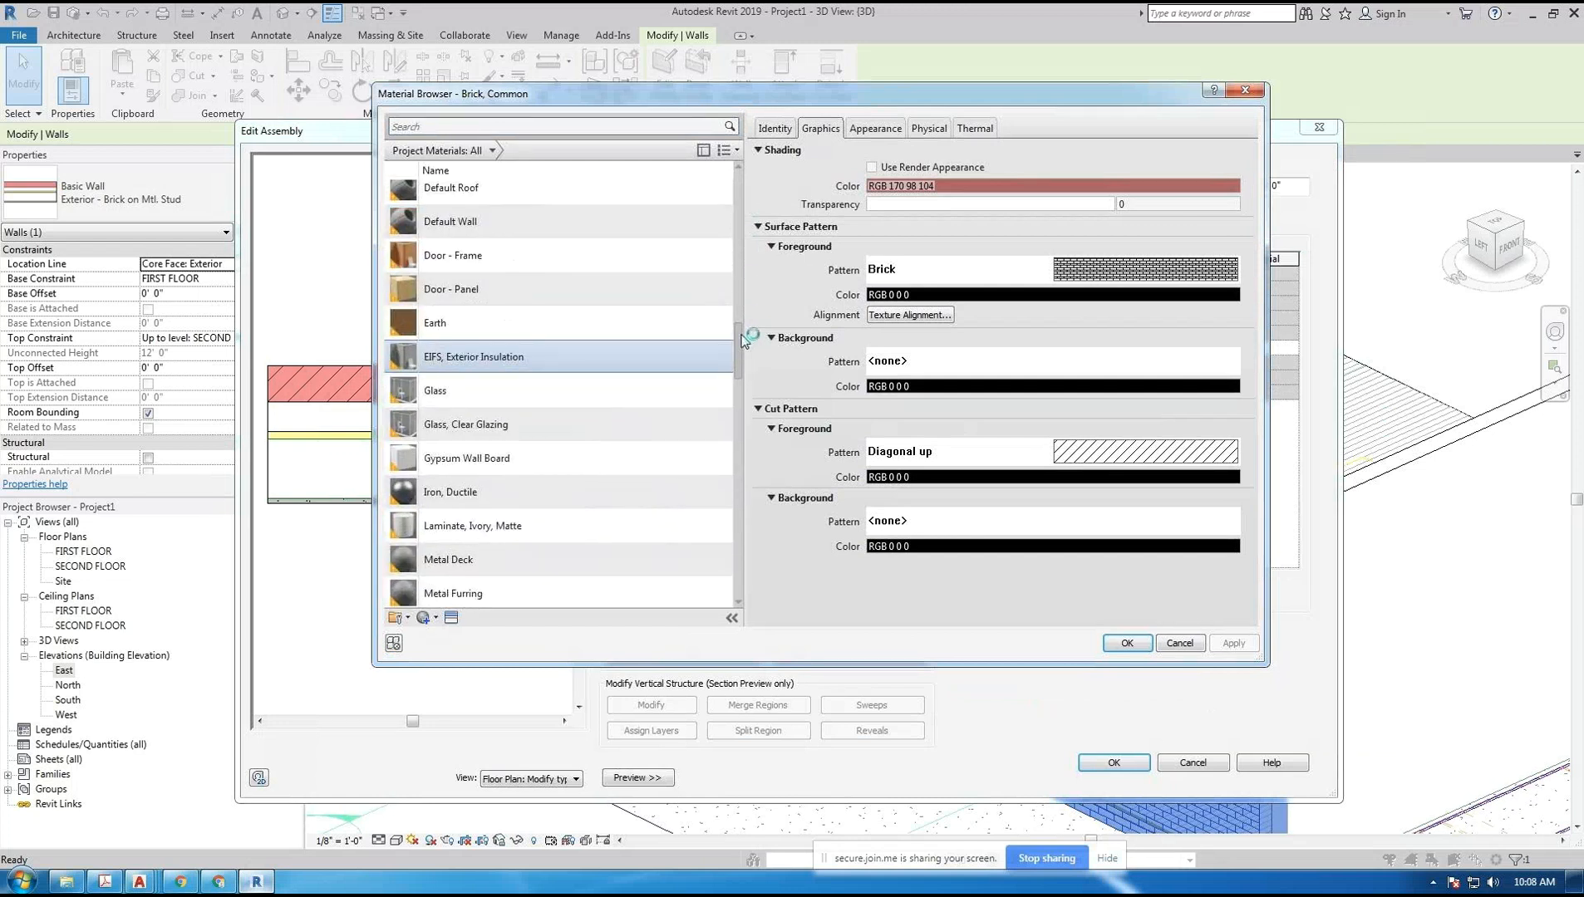
pyautogui.moveTo(744, 291); pyautogui.dragTo(742, 344)
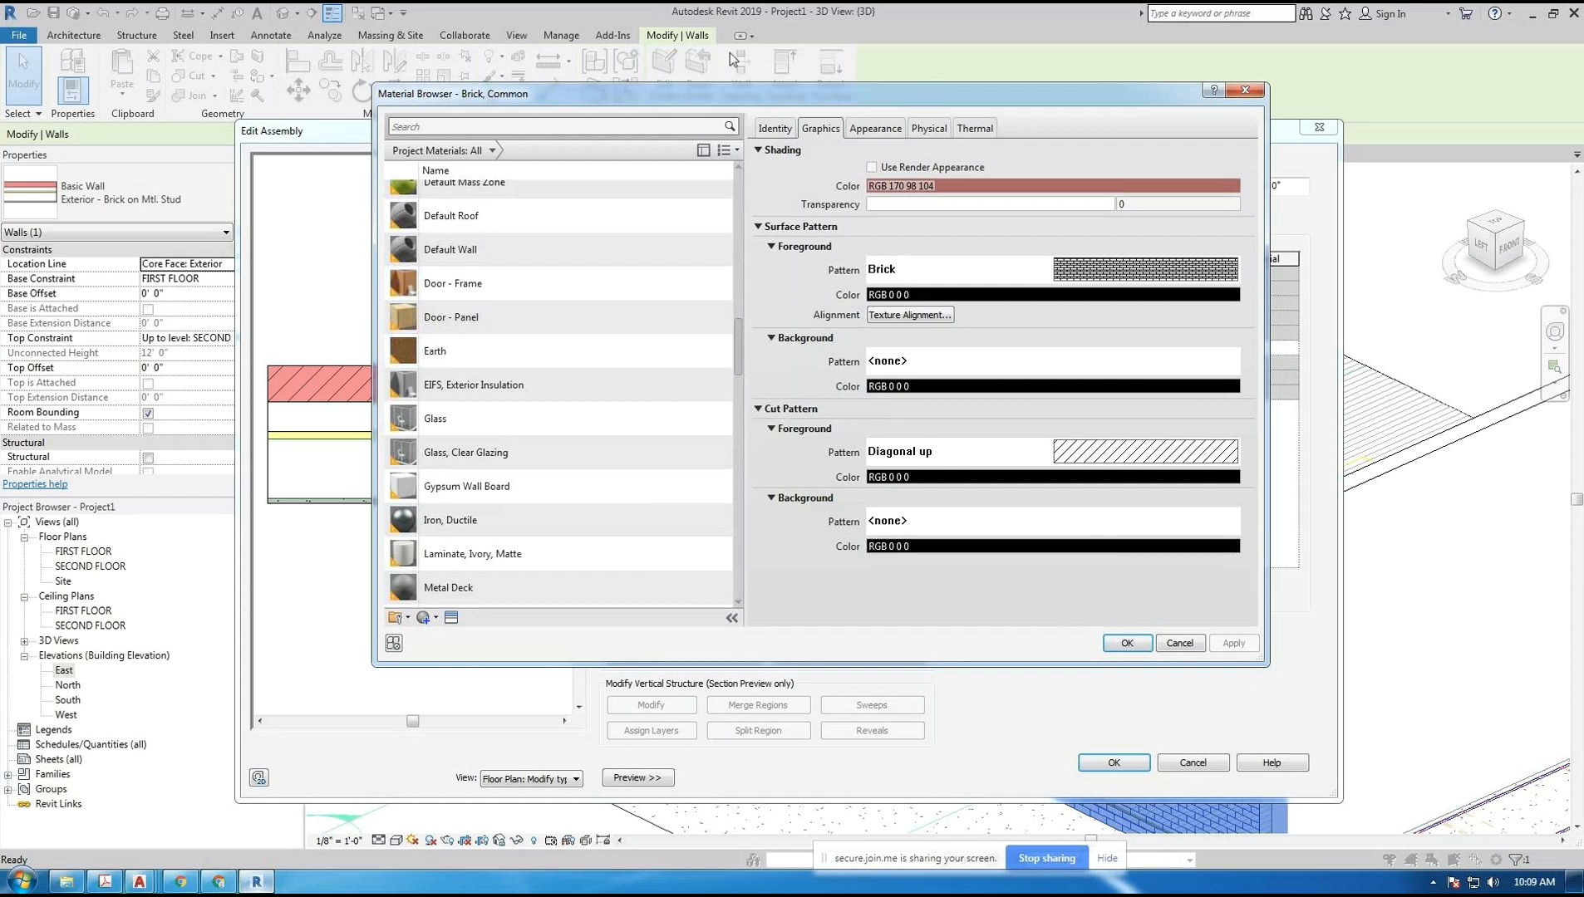
pyautogui.click(1244, 90)
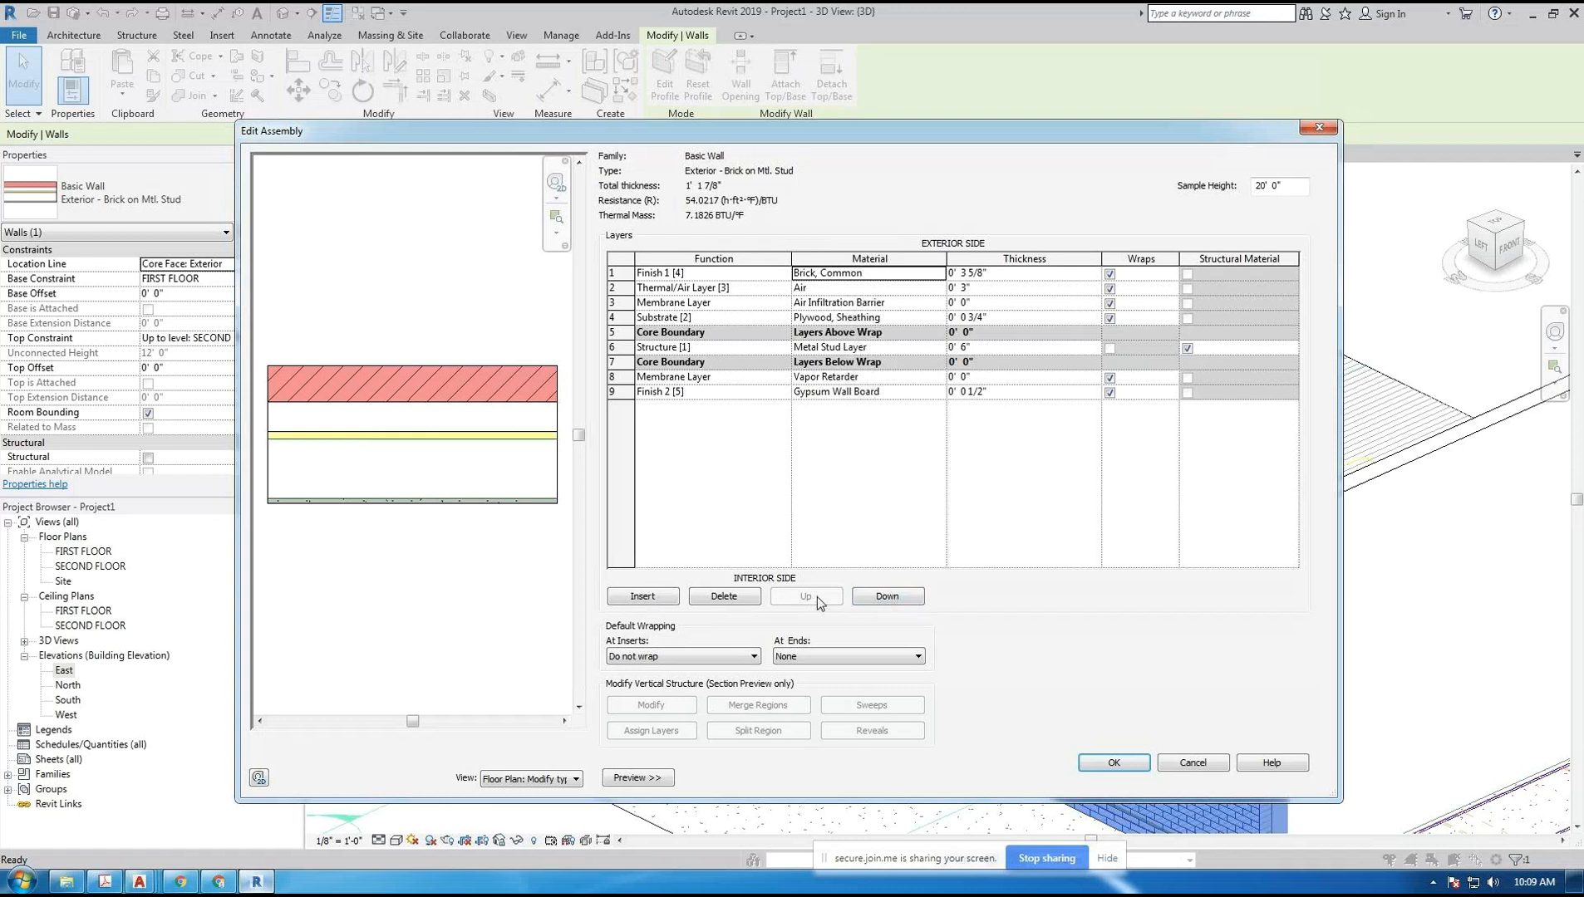
# - Examine the materials of the brick and gypsum finish layers and the thicknesses of the brick and air layers
pyautogui.click(885, 289)
pyautogui.click(901, 274)
pyautogui.click(906, 275)
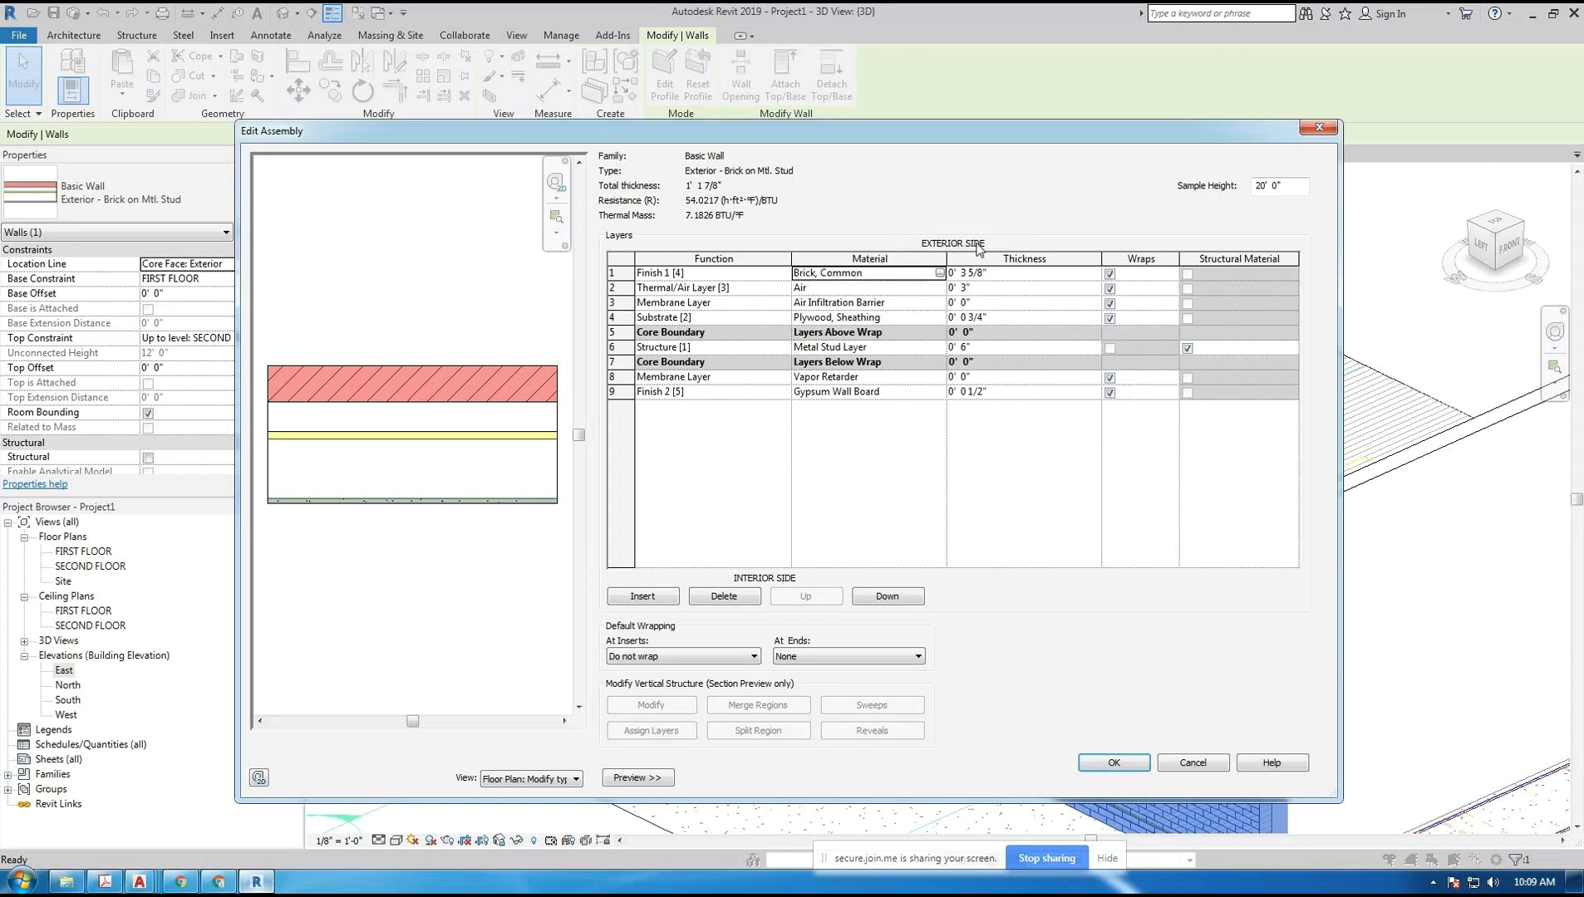
pyautogui.click(917, 395)
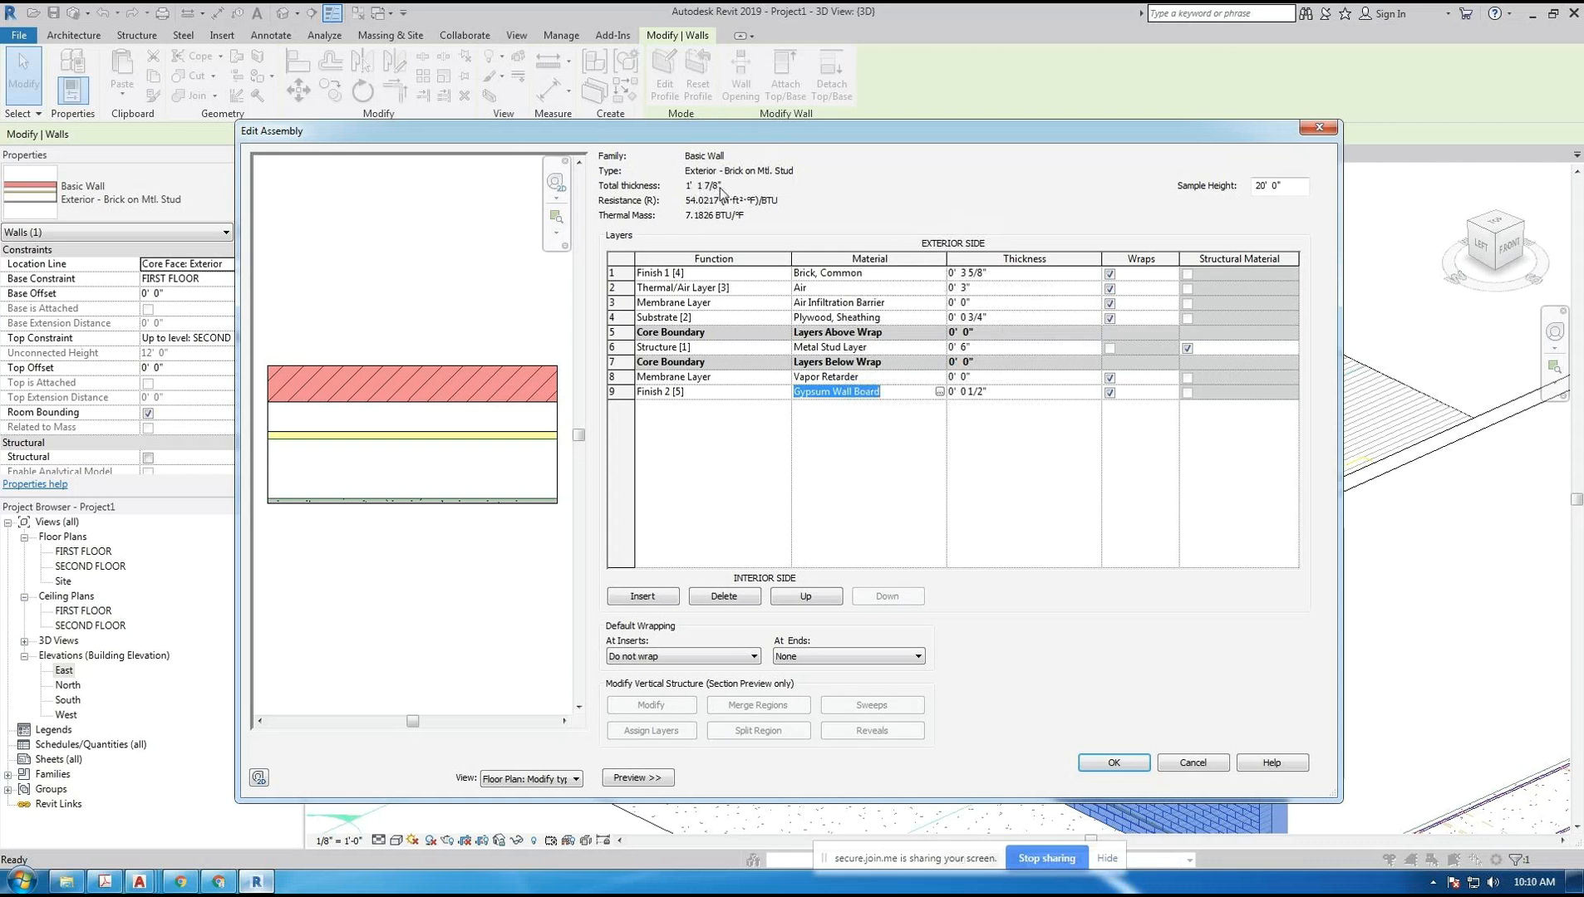
pyautogui.click(974, 275)
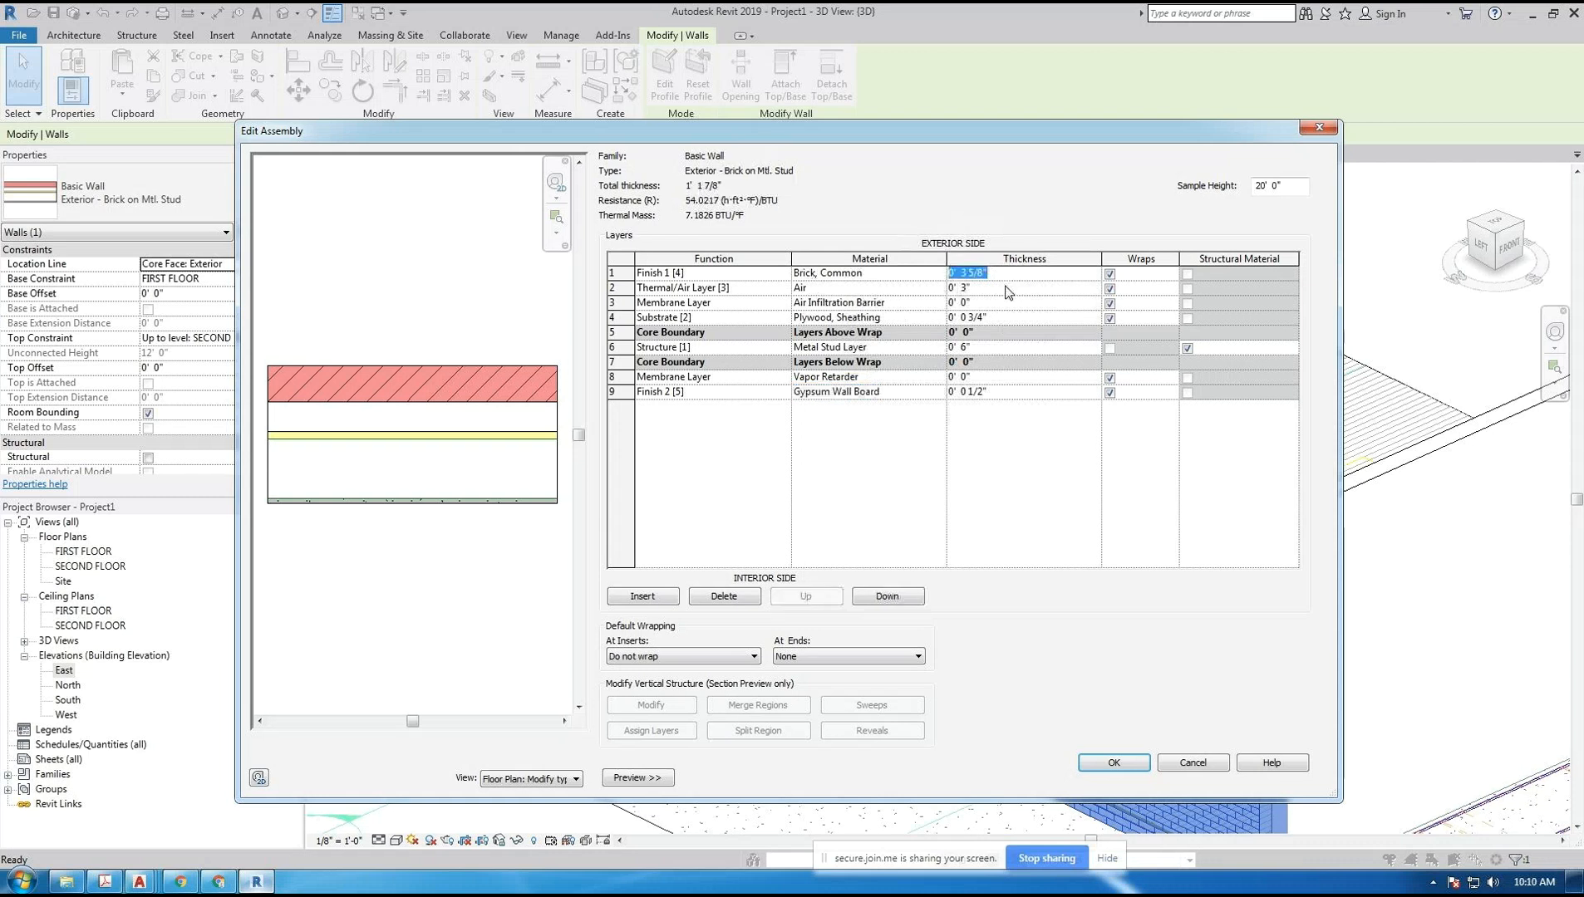
pyautogui.click(1006, 287)
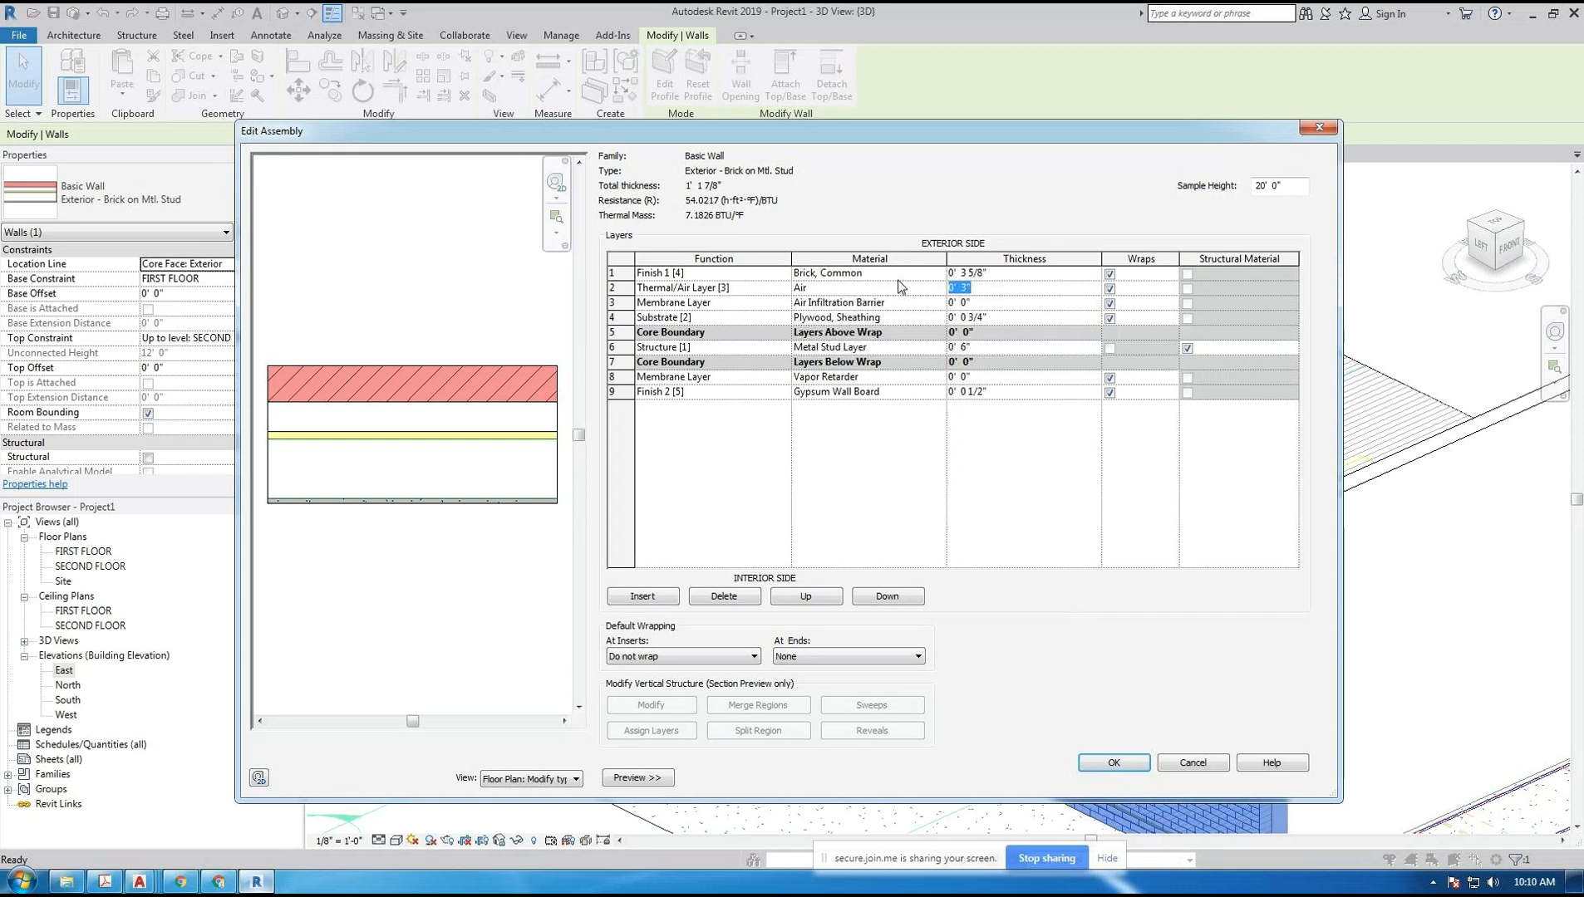
pyautogui.click(1003, 272)
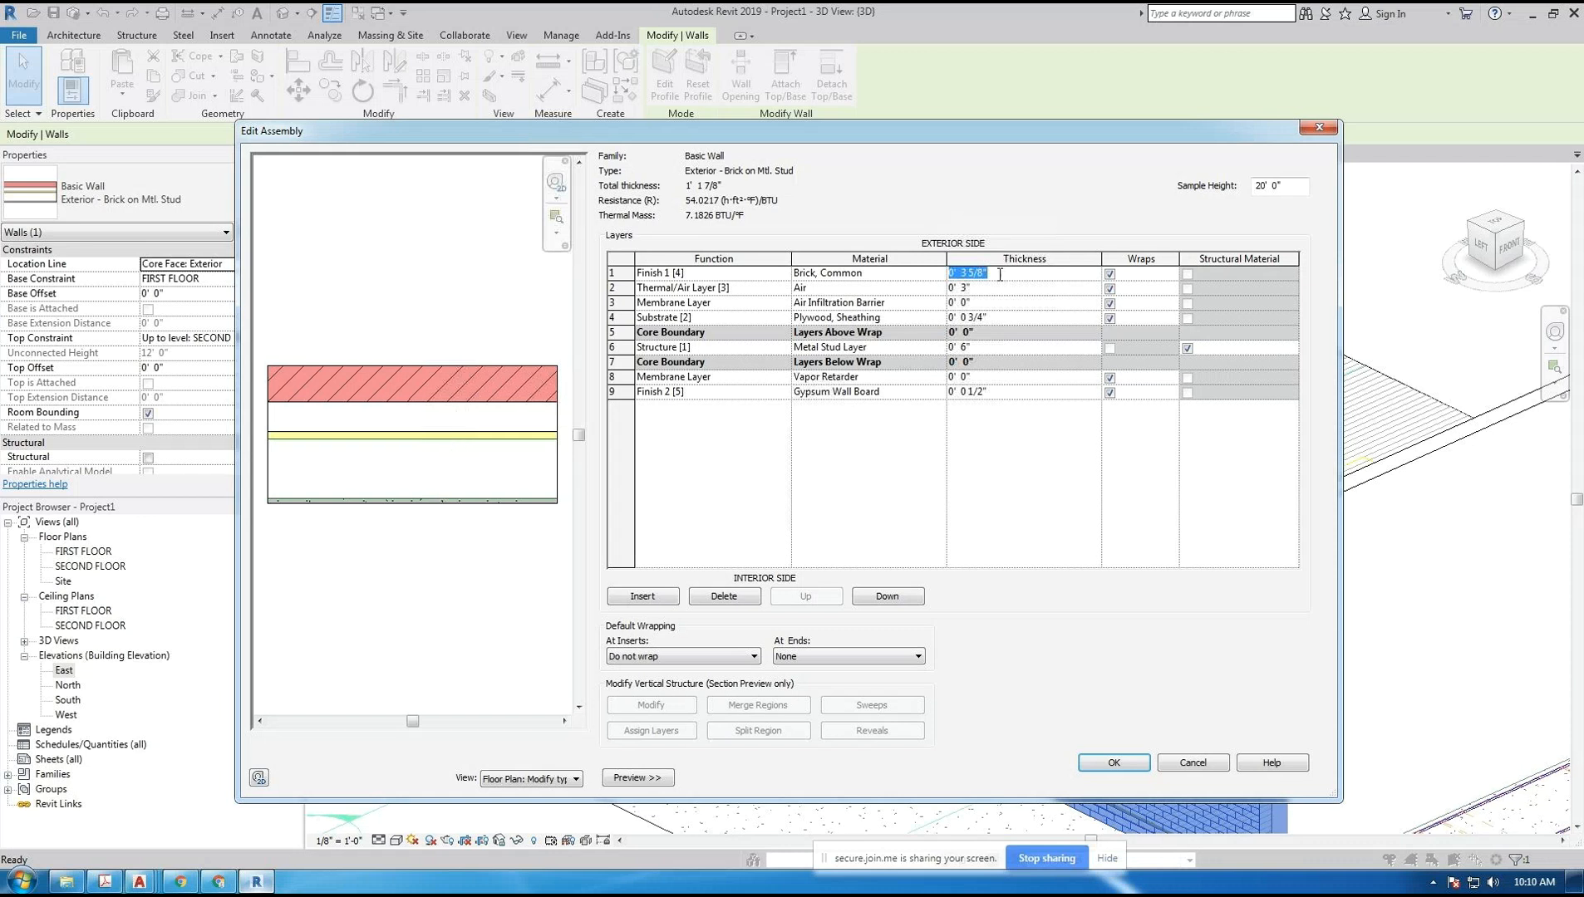
# - Examine the function, material and thickness of the metal stud structure layer, and close both type dialogs
pyautogui.click(619, 348)
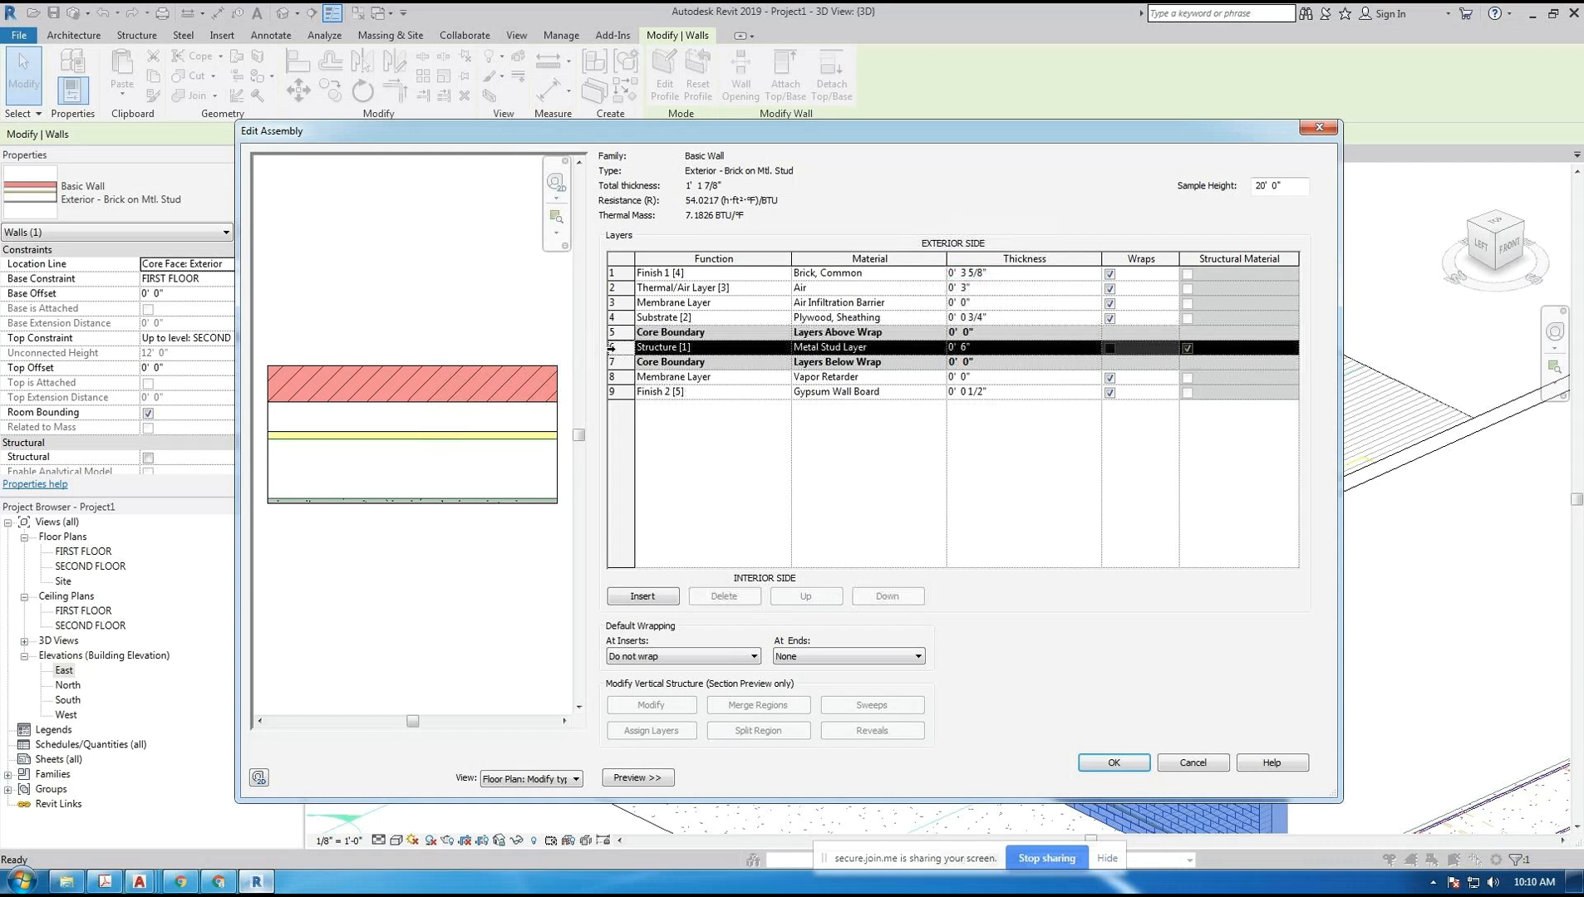
pyautogui.click(882, 356)
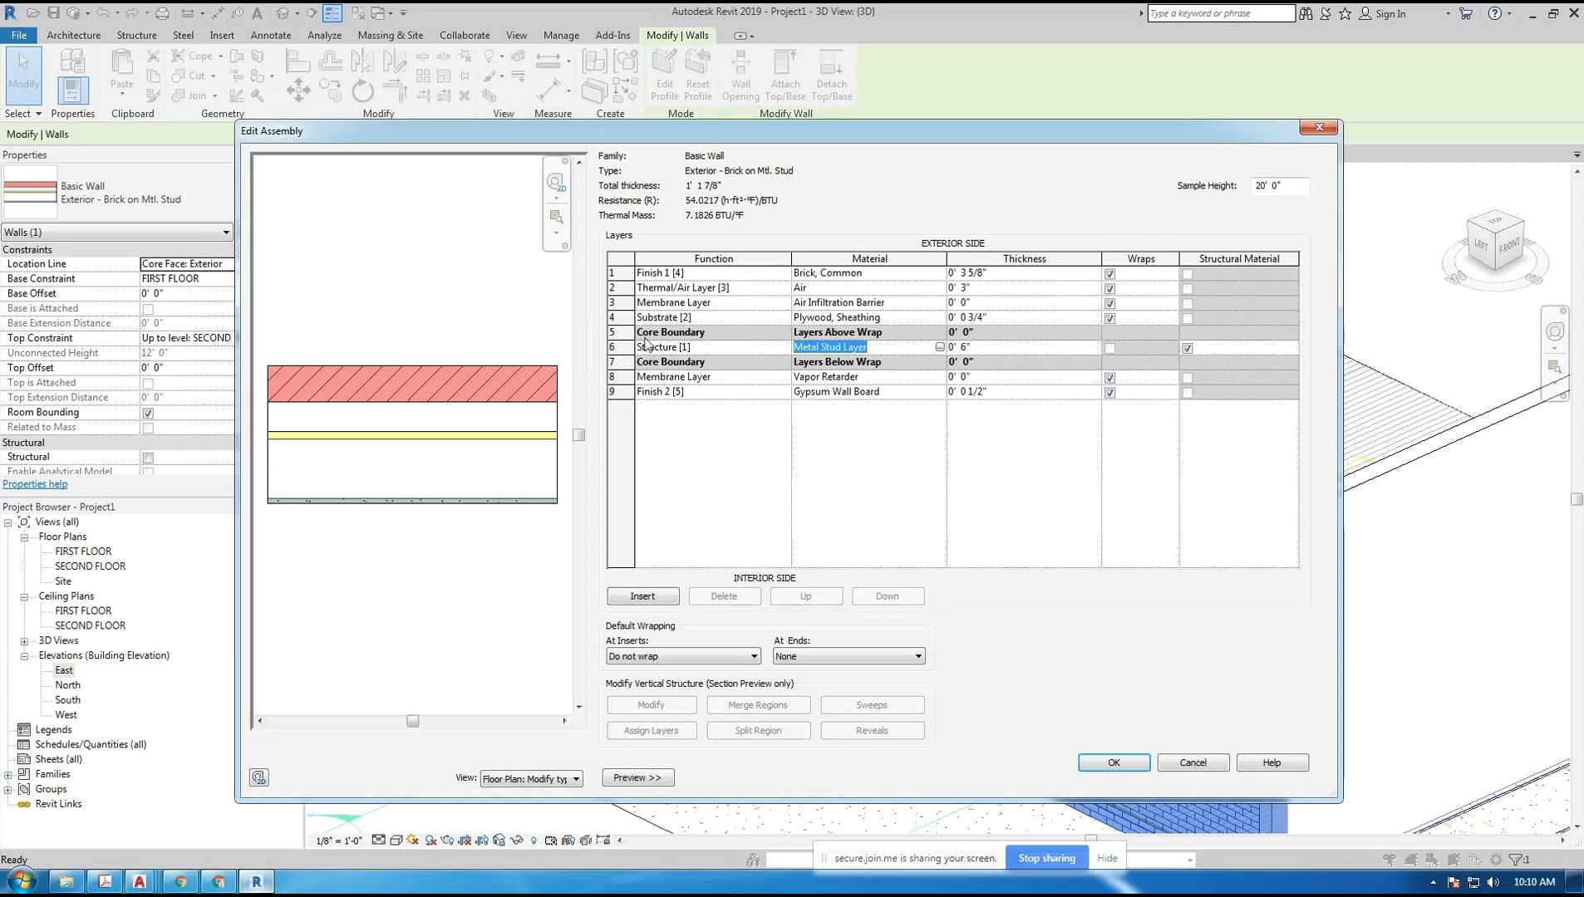
pyautogui.click(731, 349)
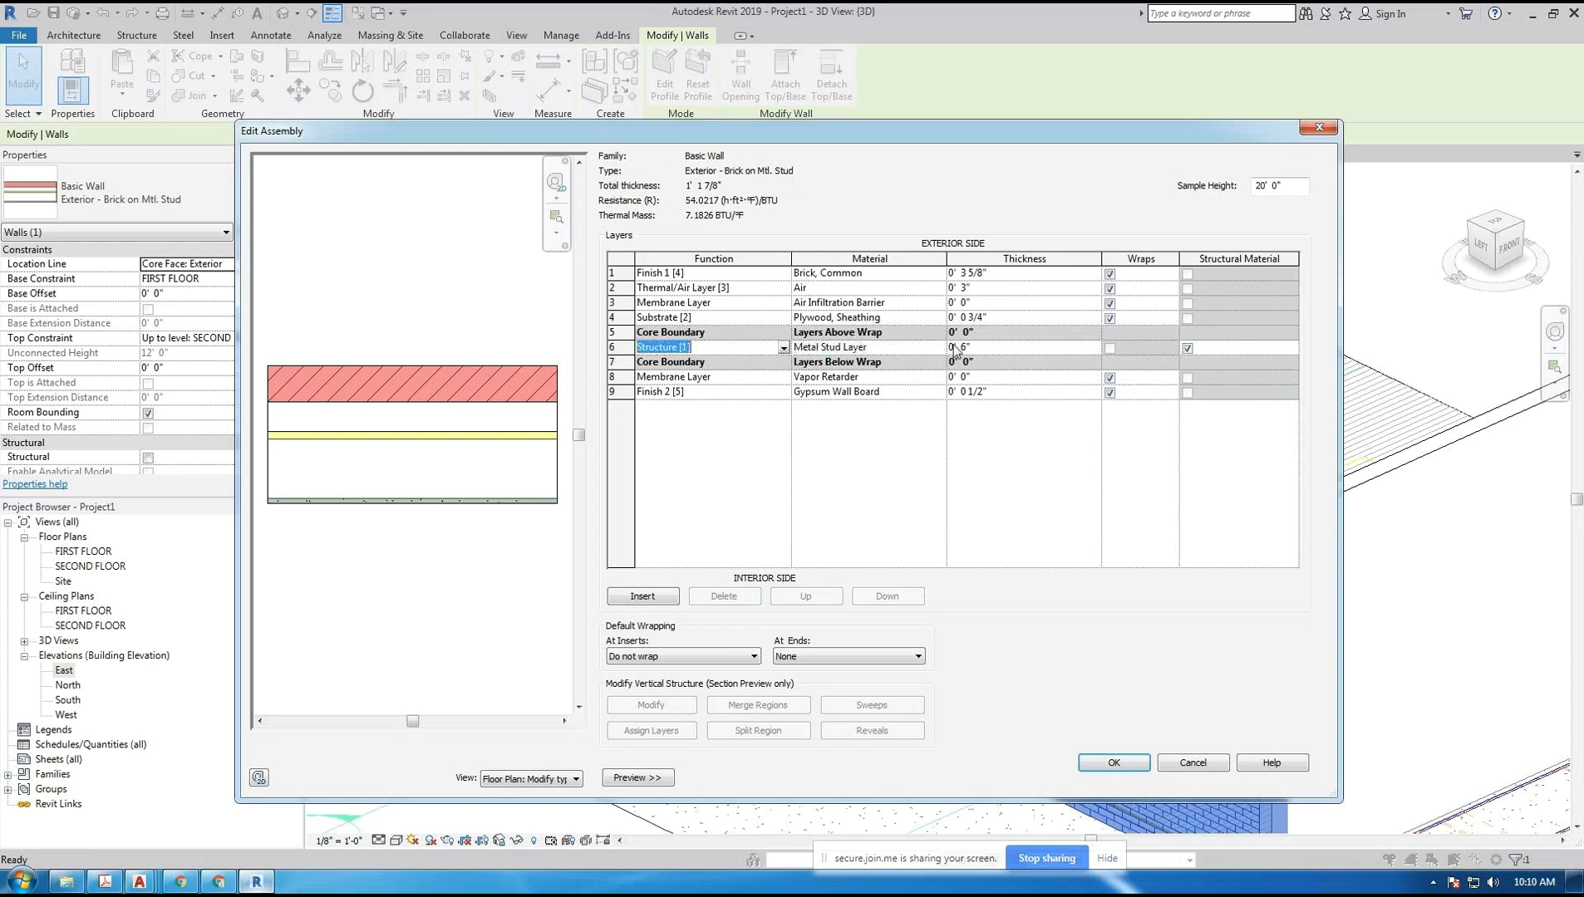
pyautogui.click(731, 348)
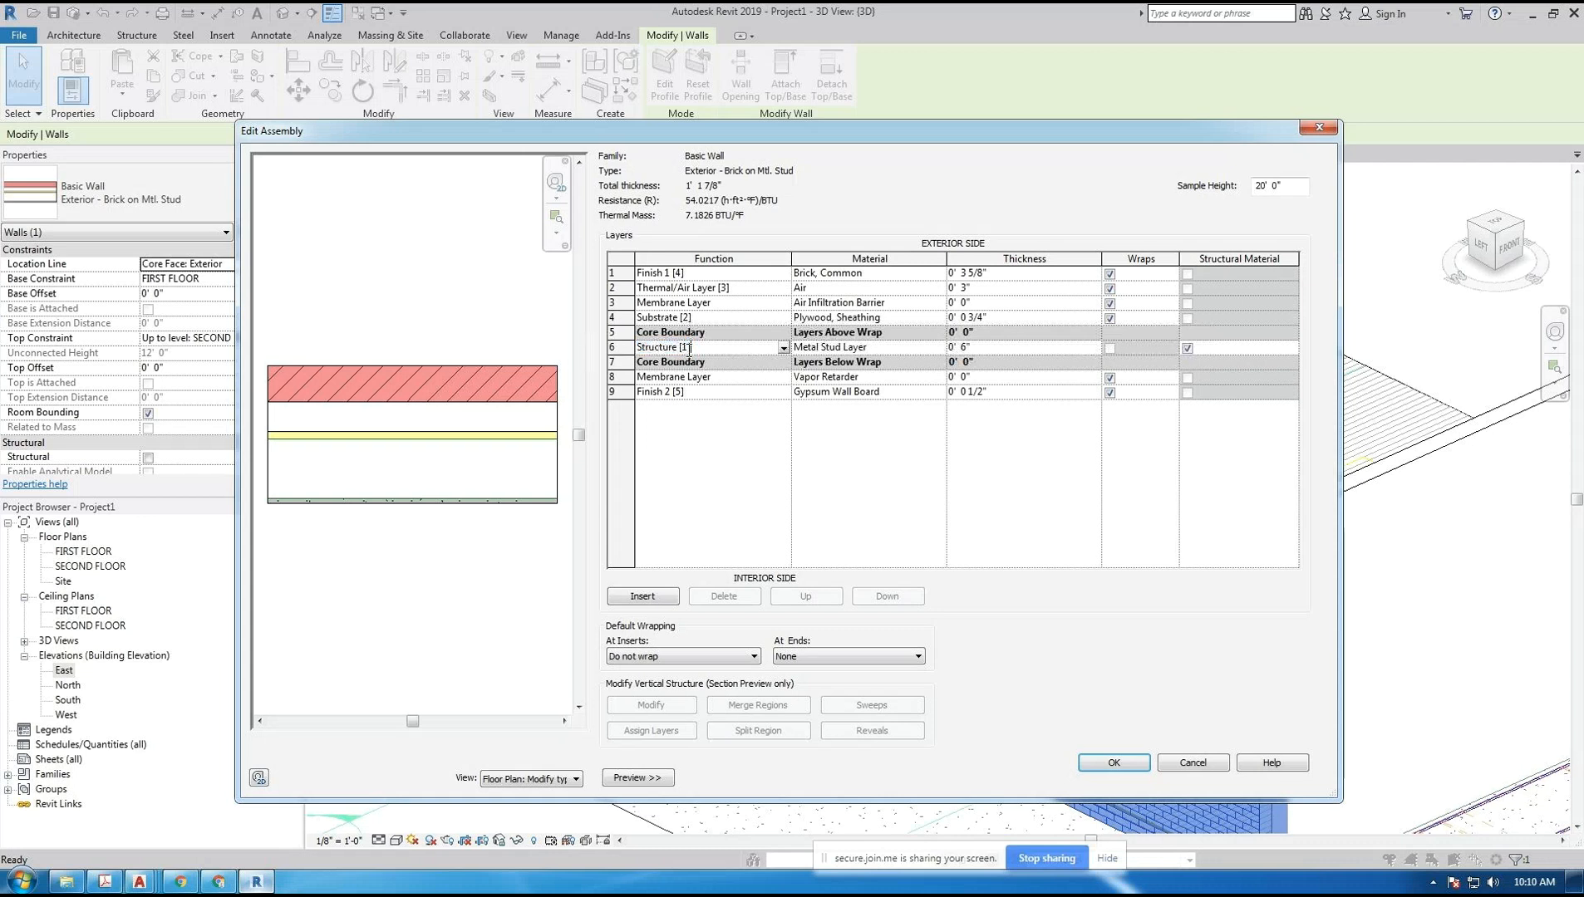
pyautogui.click(883, 346)
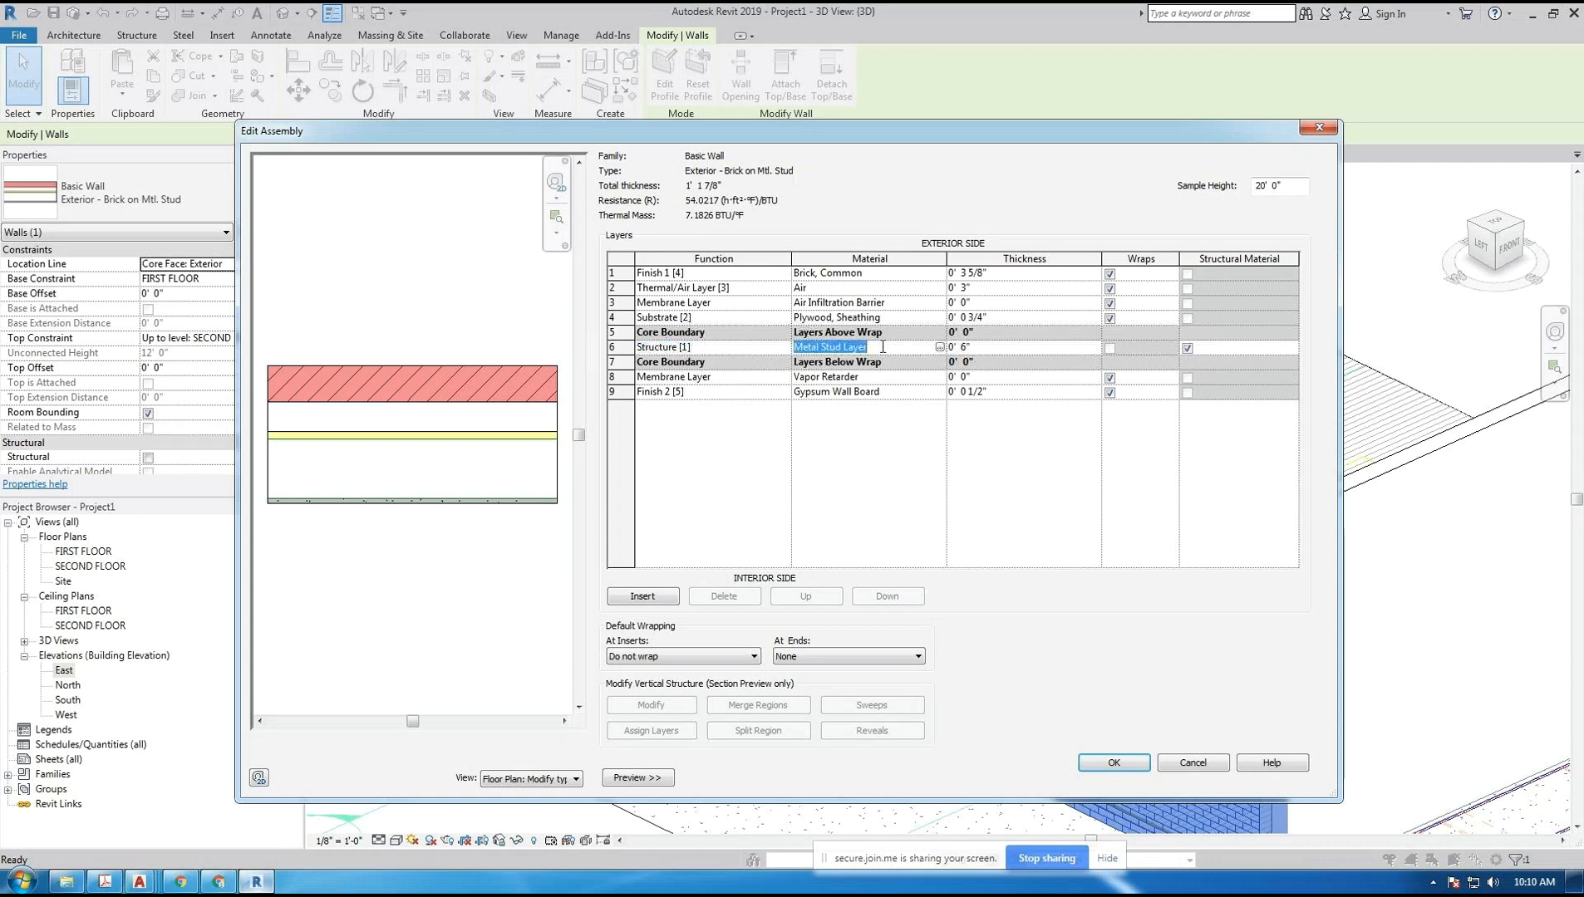
pyautogui.click(999, 350)
pyautogui.click(964, 350)
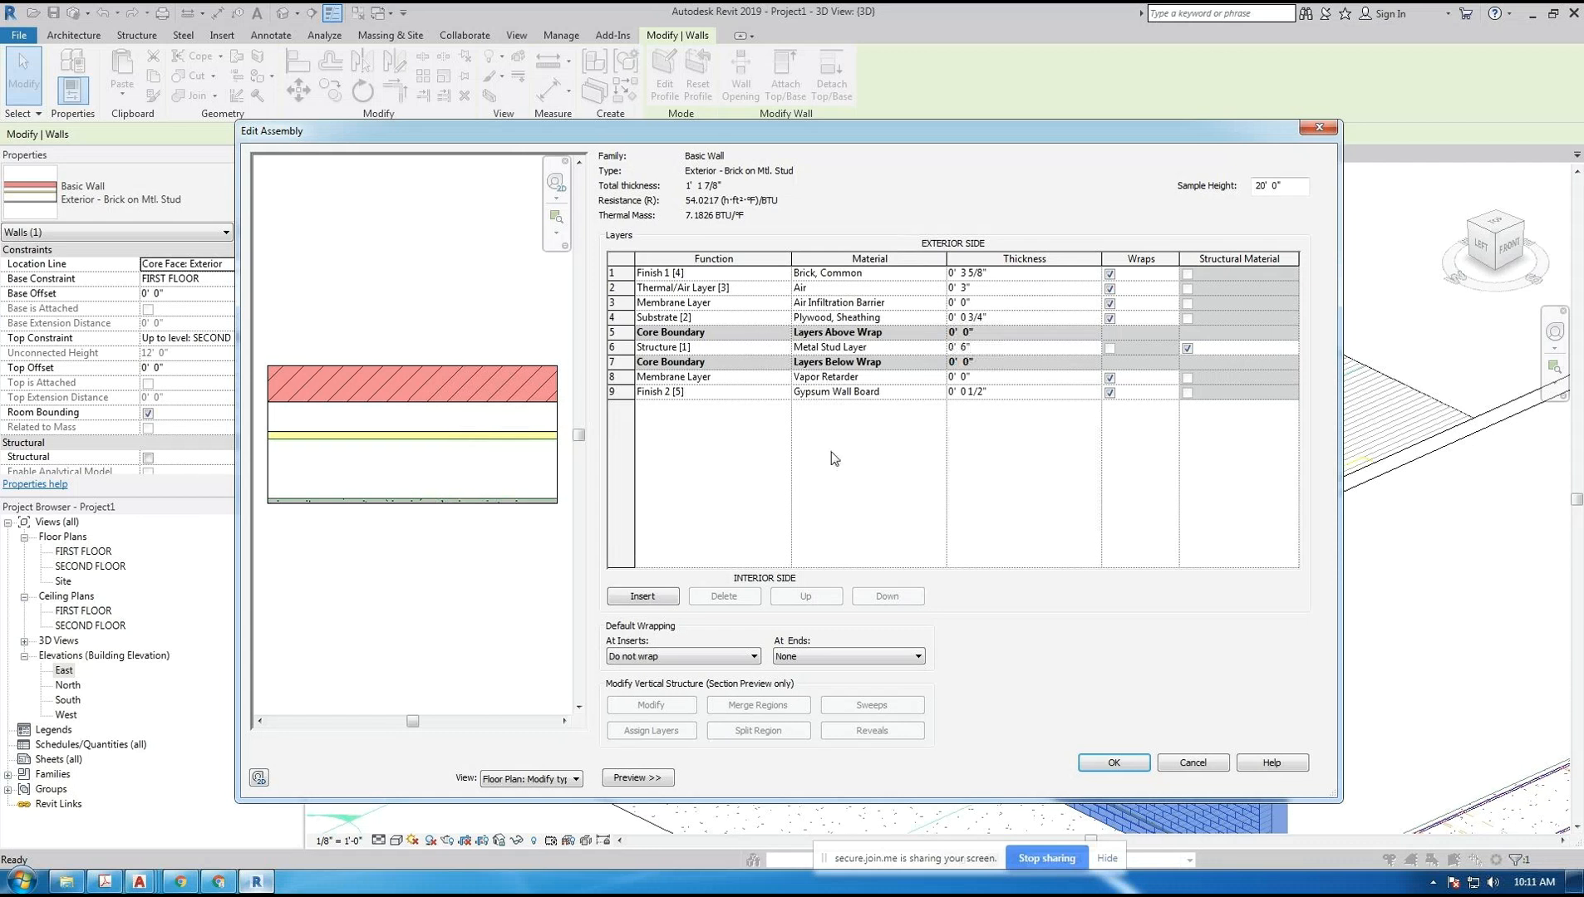
pyautogui.click(1115, 762)
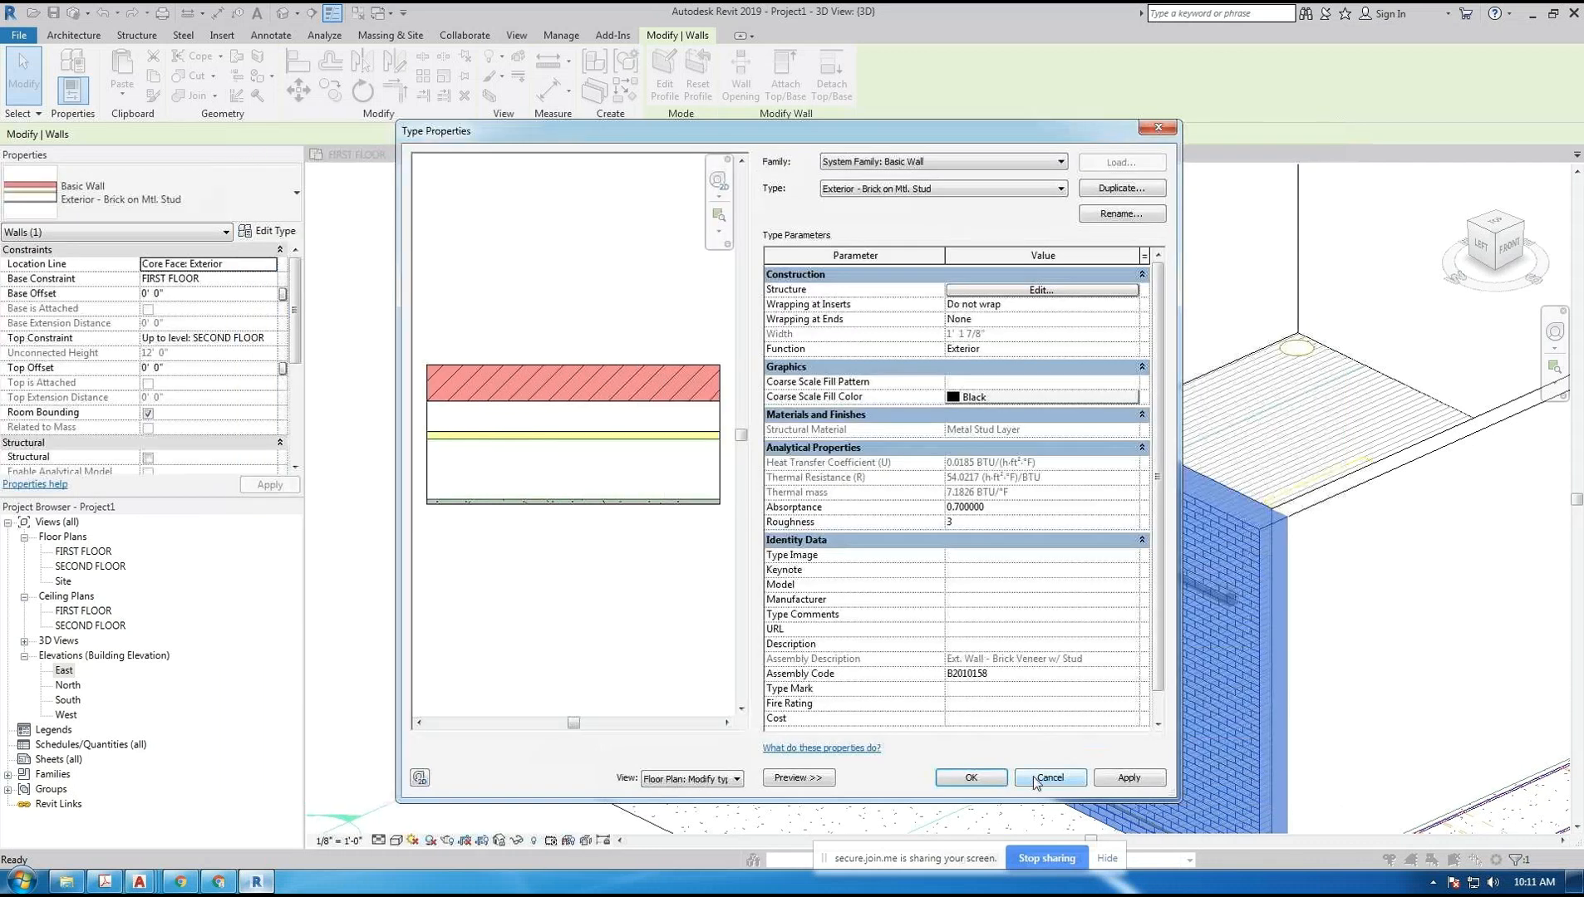
pyautogui.click(986, 784)
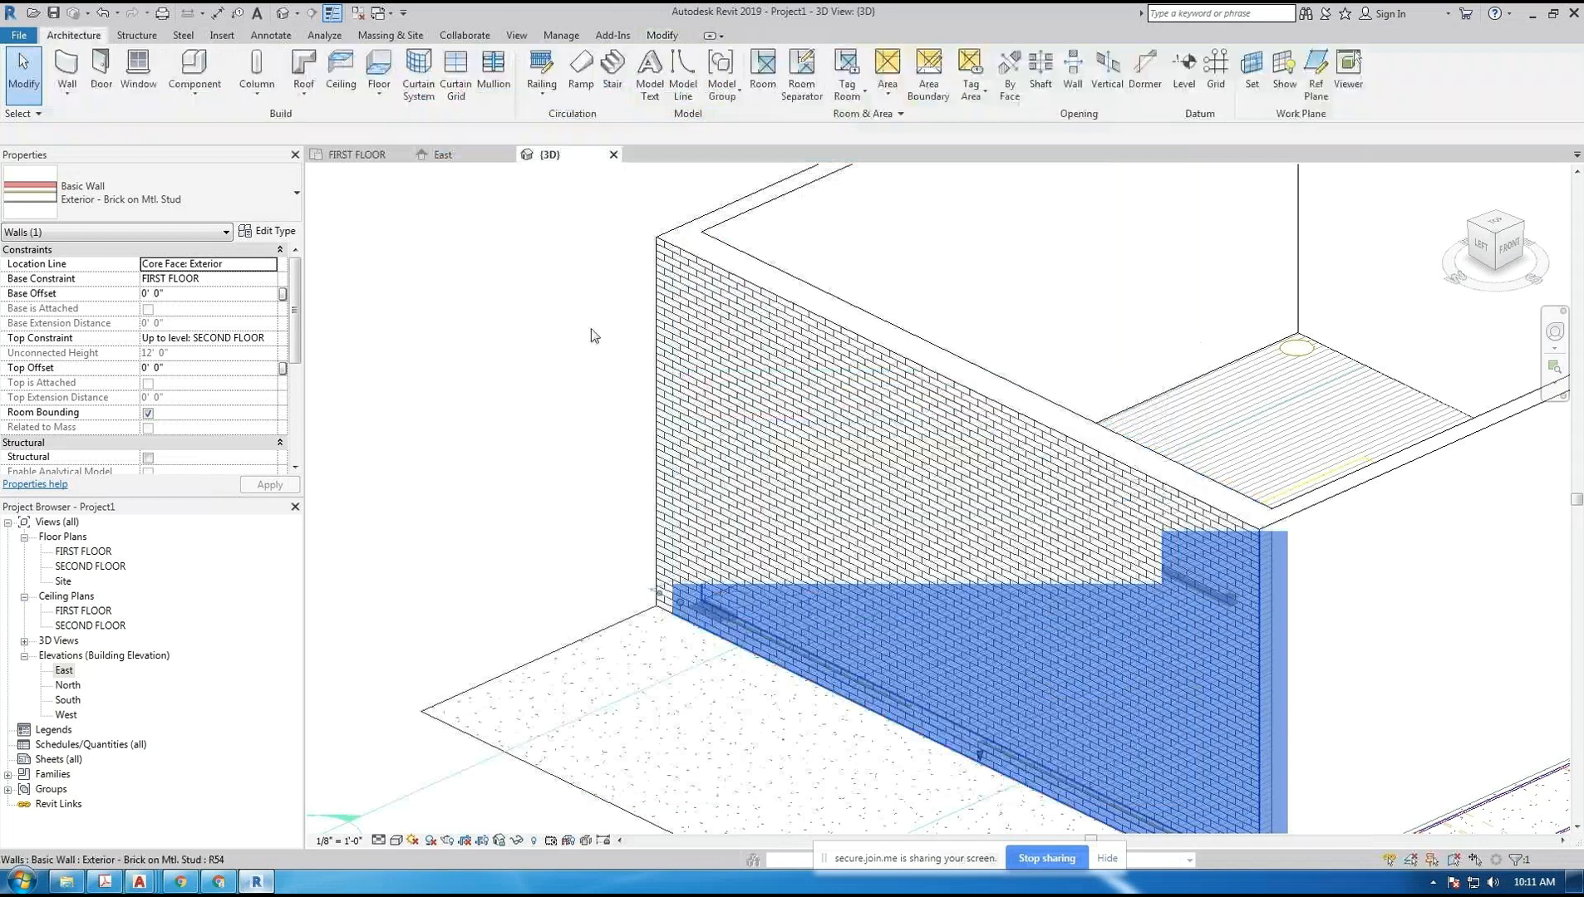
# - Change the side wall's type to Generic - 8" and clear the selection
pyautogui.click(243, 209)
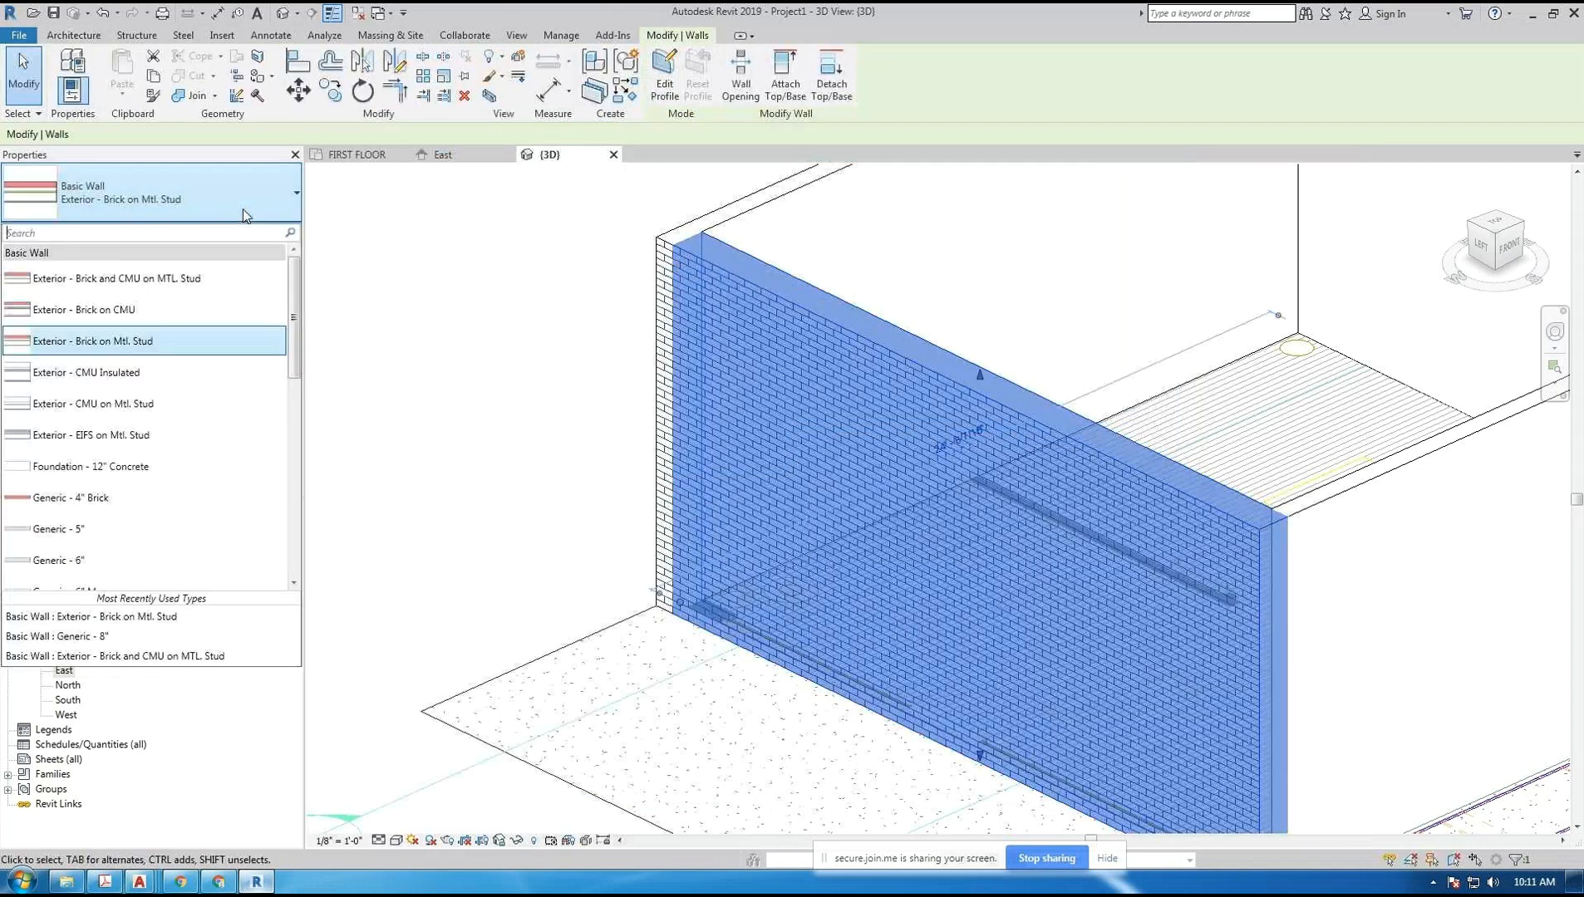
pyautogui.scroll(-1, 232, 423)
pyautogui.scroll(-3, 152, 468)
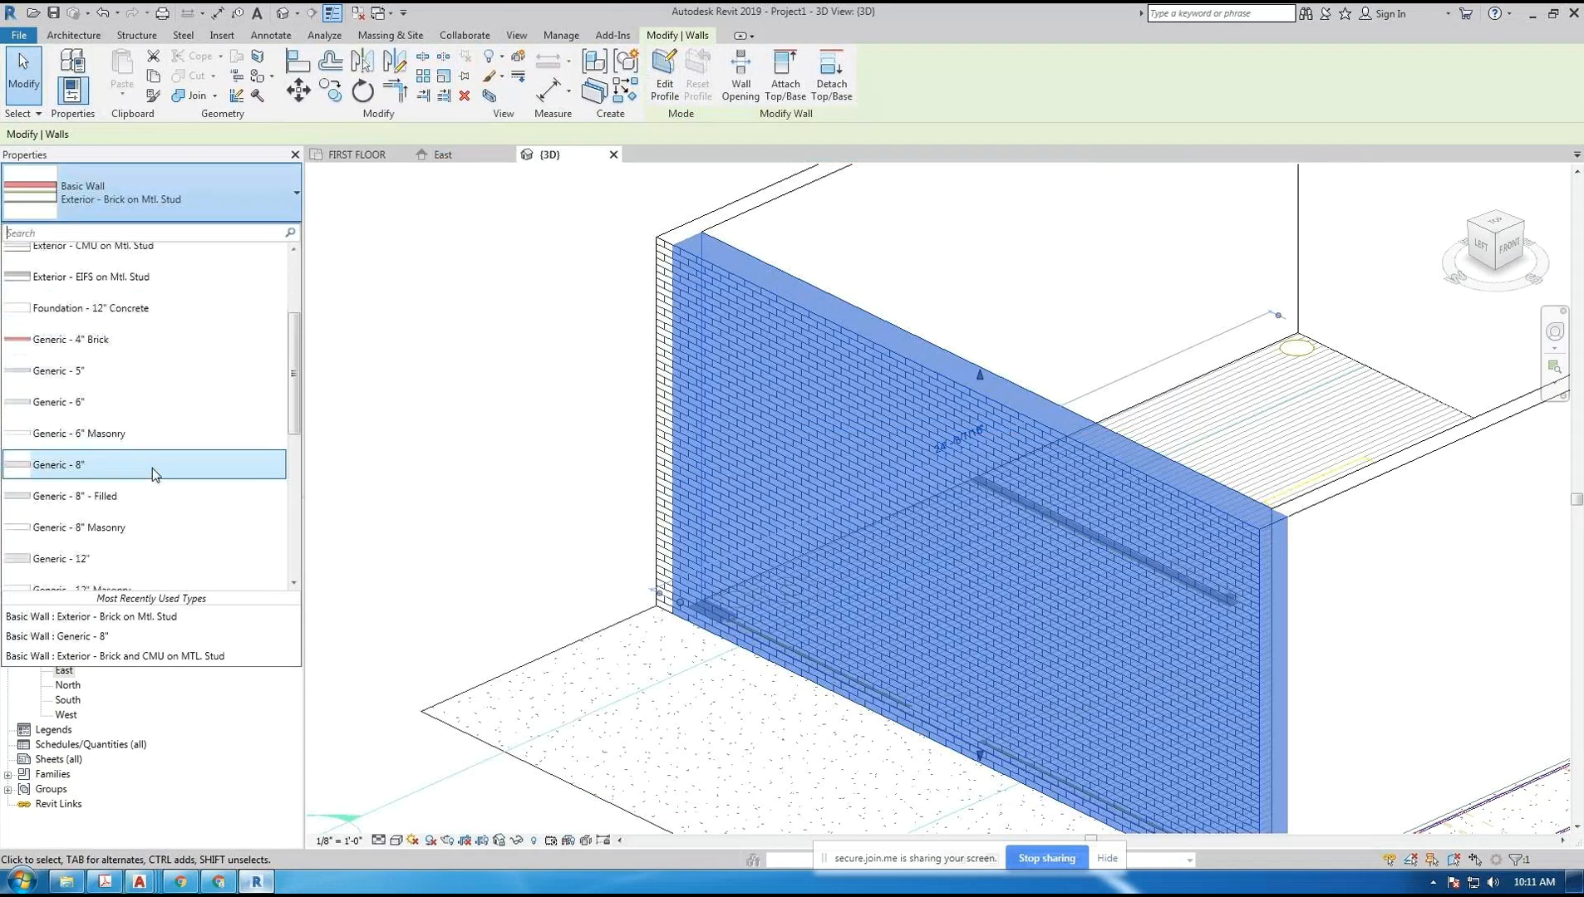
pyautogui.click(87, 473)
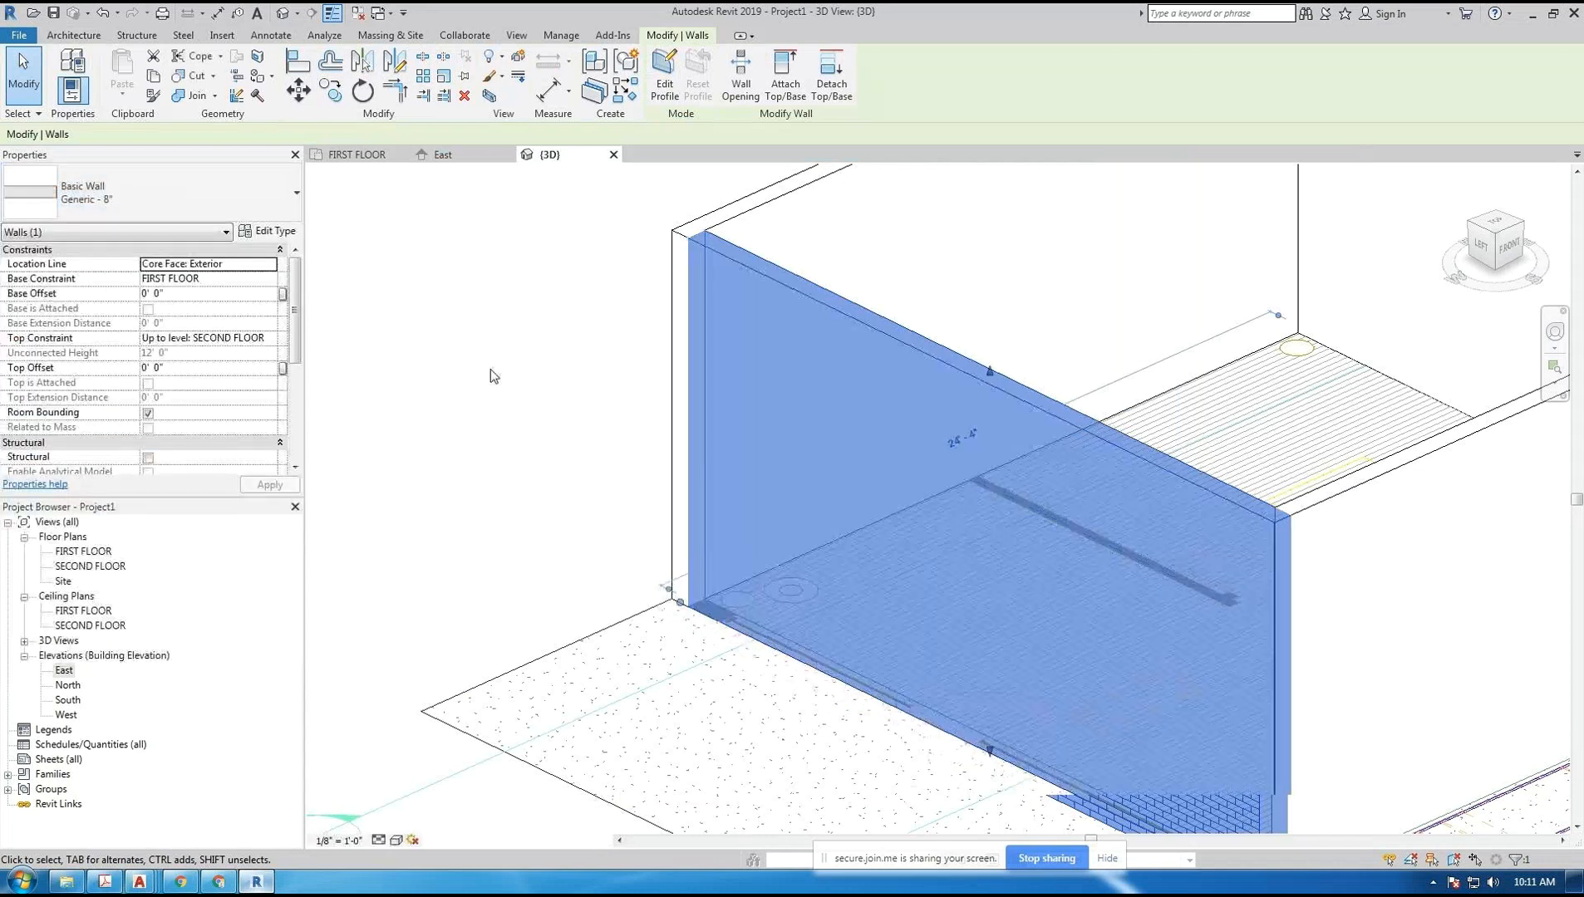
pyautogui.click(490, 369)
# - Reselect the side wall and open the structure assembly of its Generic - 8" type
pyautogui.click(776, 283)
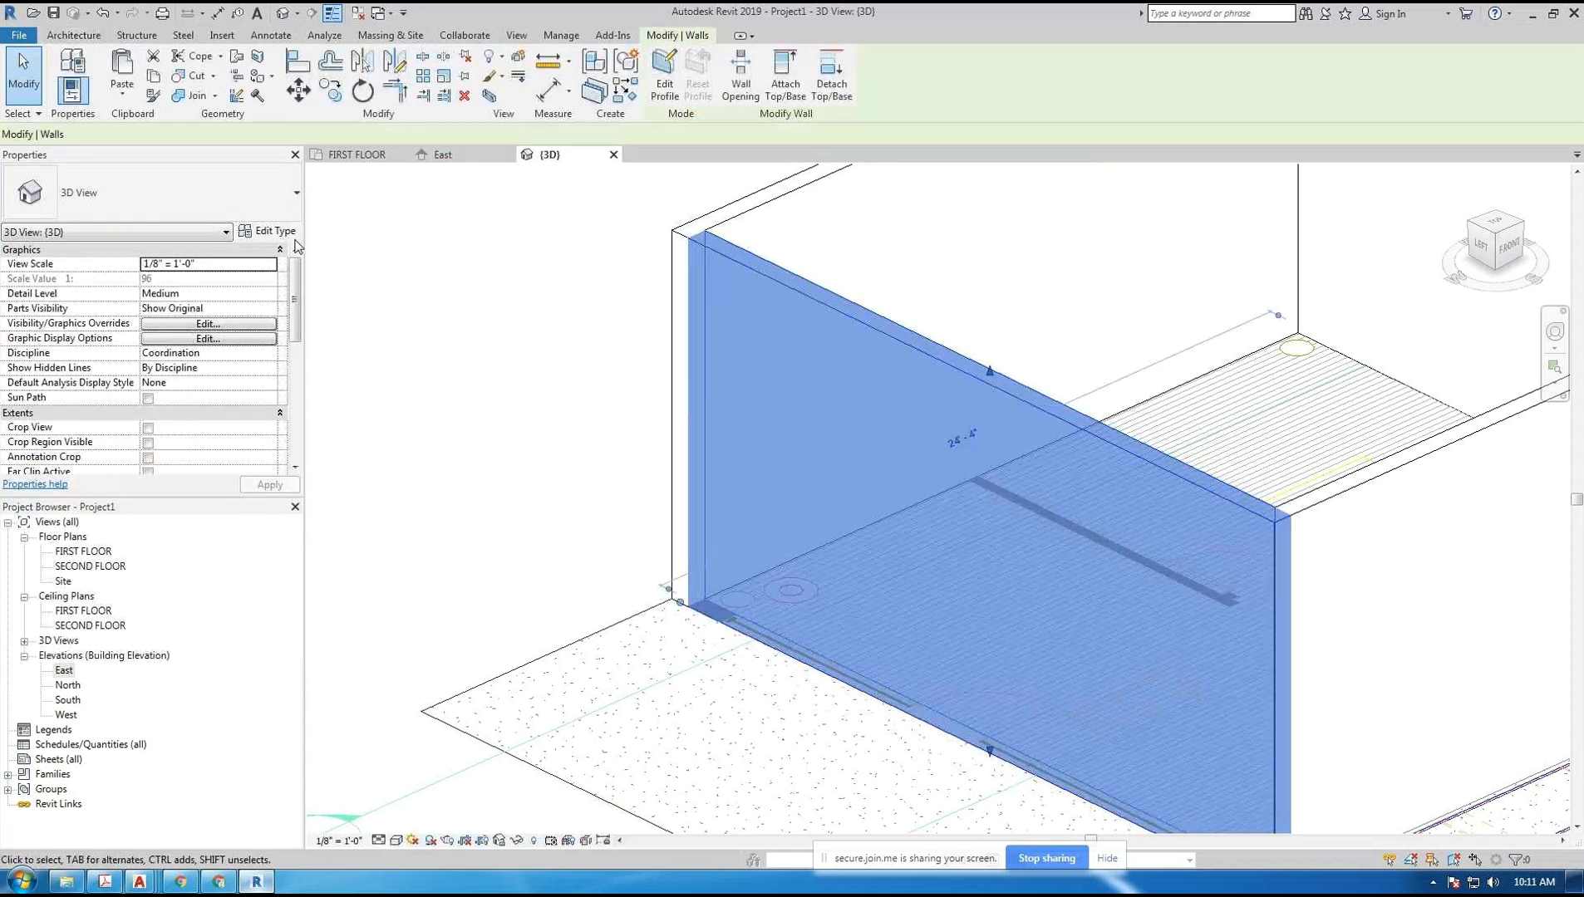
pyautogui.click(267, 231)
pyautogui.click(997, 291)
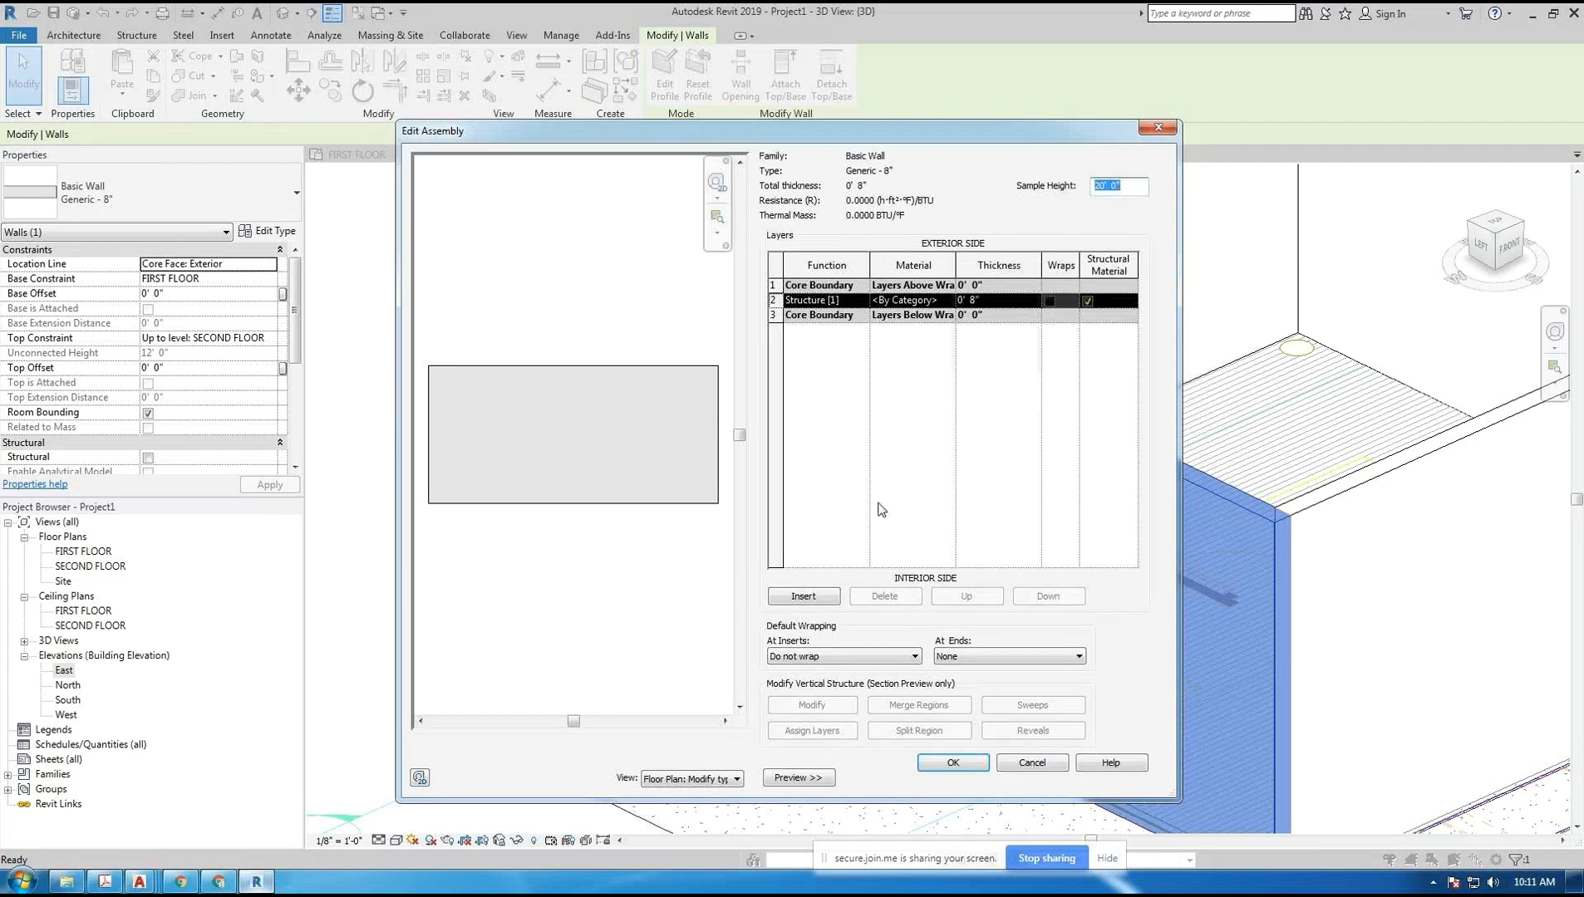
pyautogui.click(804, 596)
pyautogui.click(819, 601)
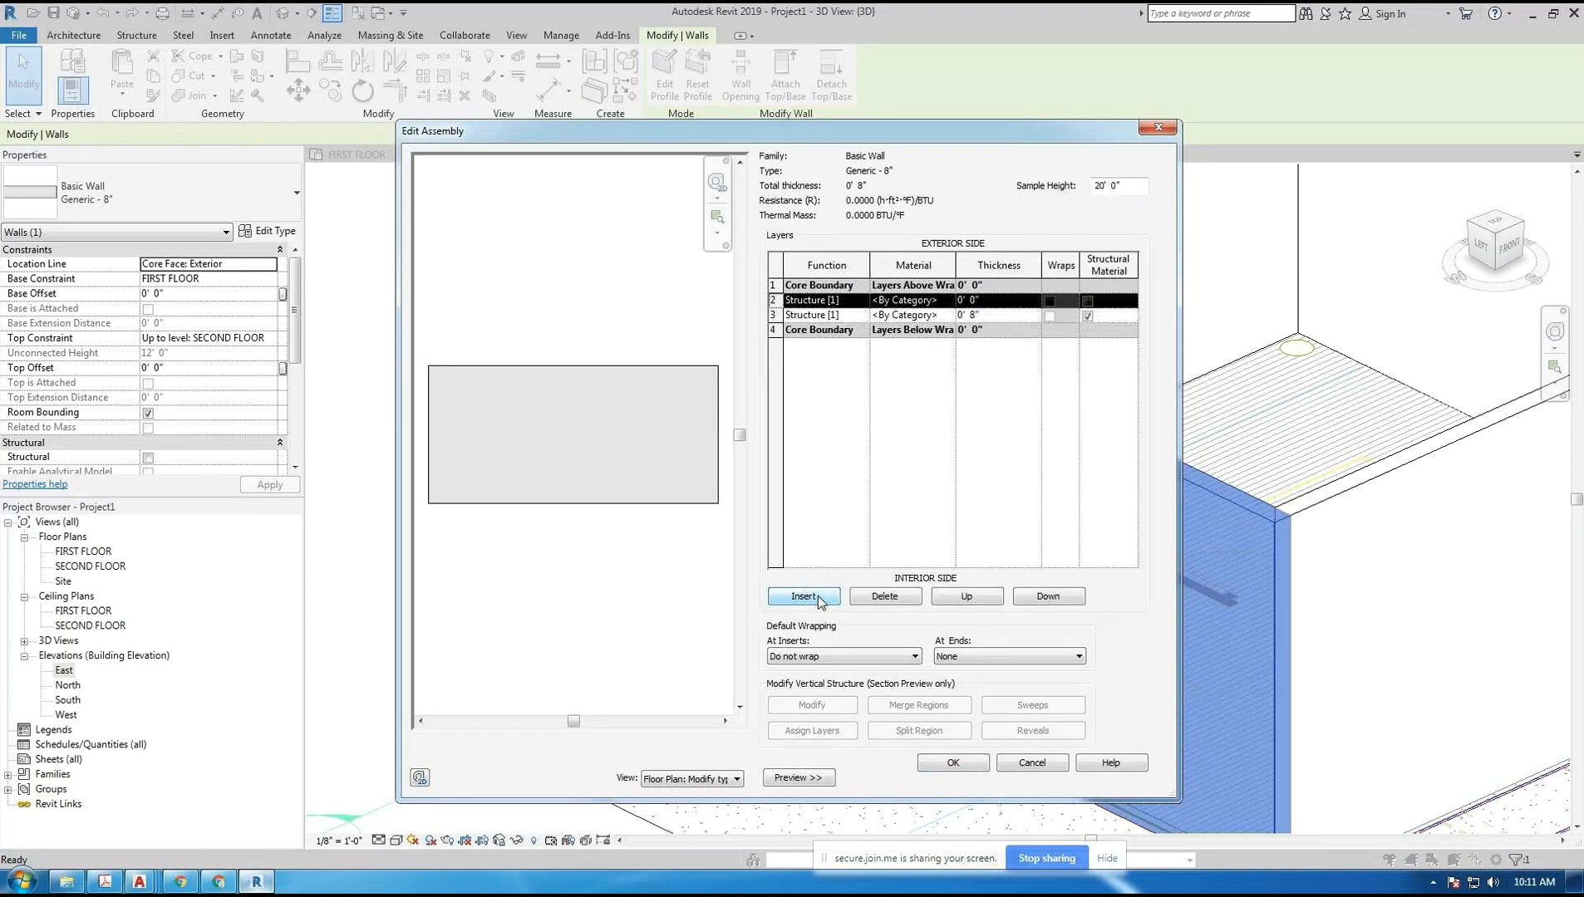
pyautogui.click(822, 602)
pyautogui.click(821, 602)
pyautogui.click(822, 602)
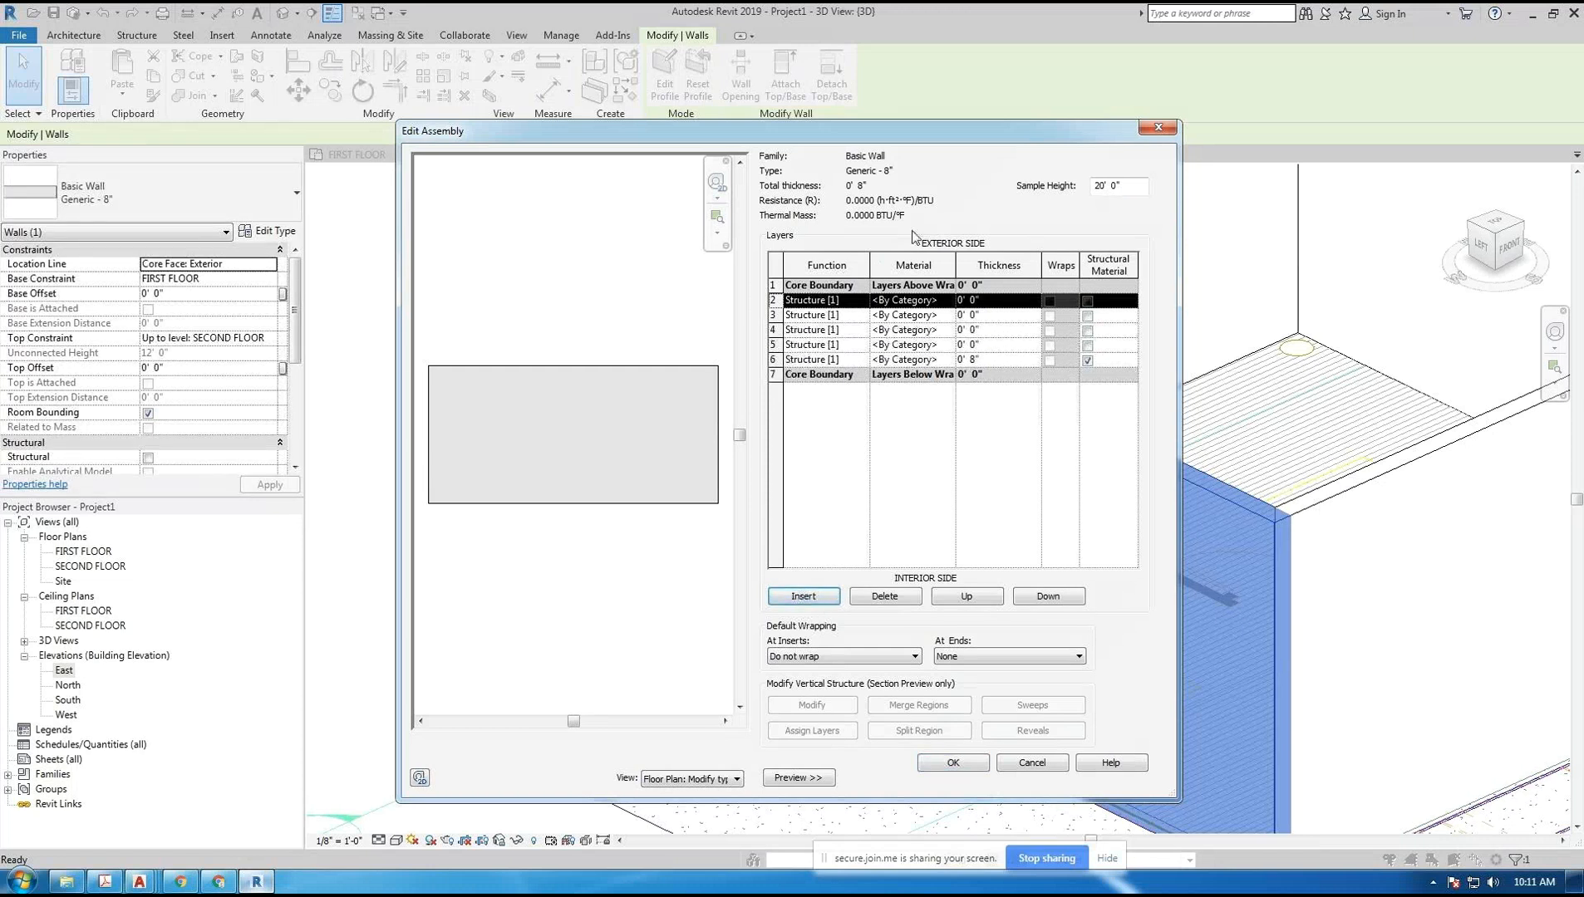
pyautogui.moveTo(935, 137); pyautogui.dragTo(894, 142)
pyautogui.moveTo(1143, 270); pyautogui.dragTo(1372, 273)
pyautogui.click(1025, 309)
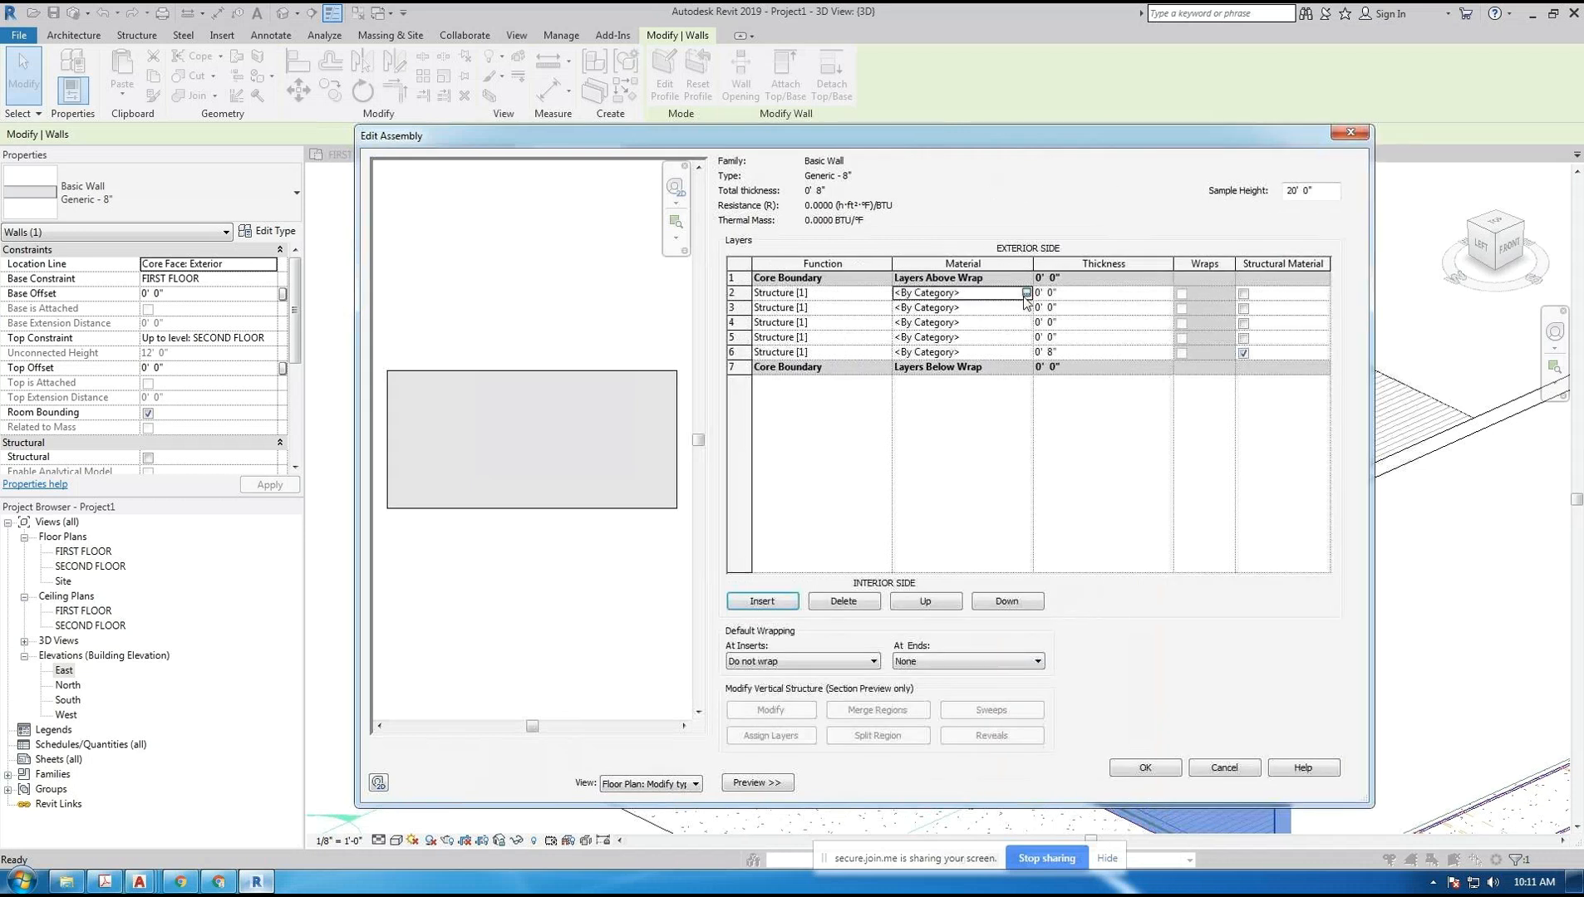
pyautogui.click(1027, 307)
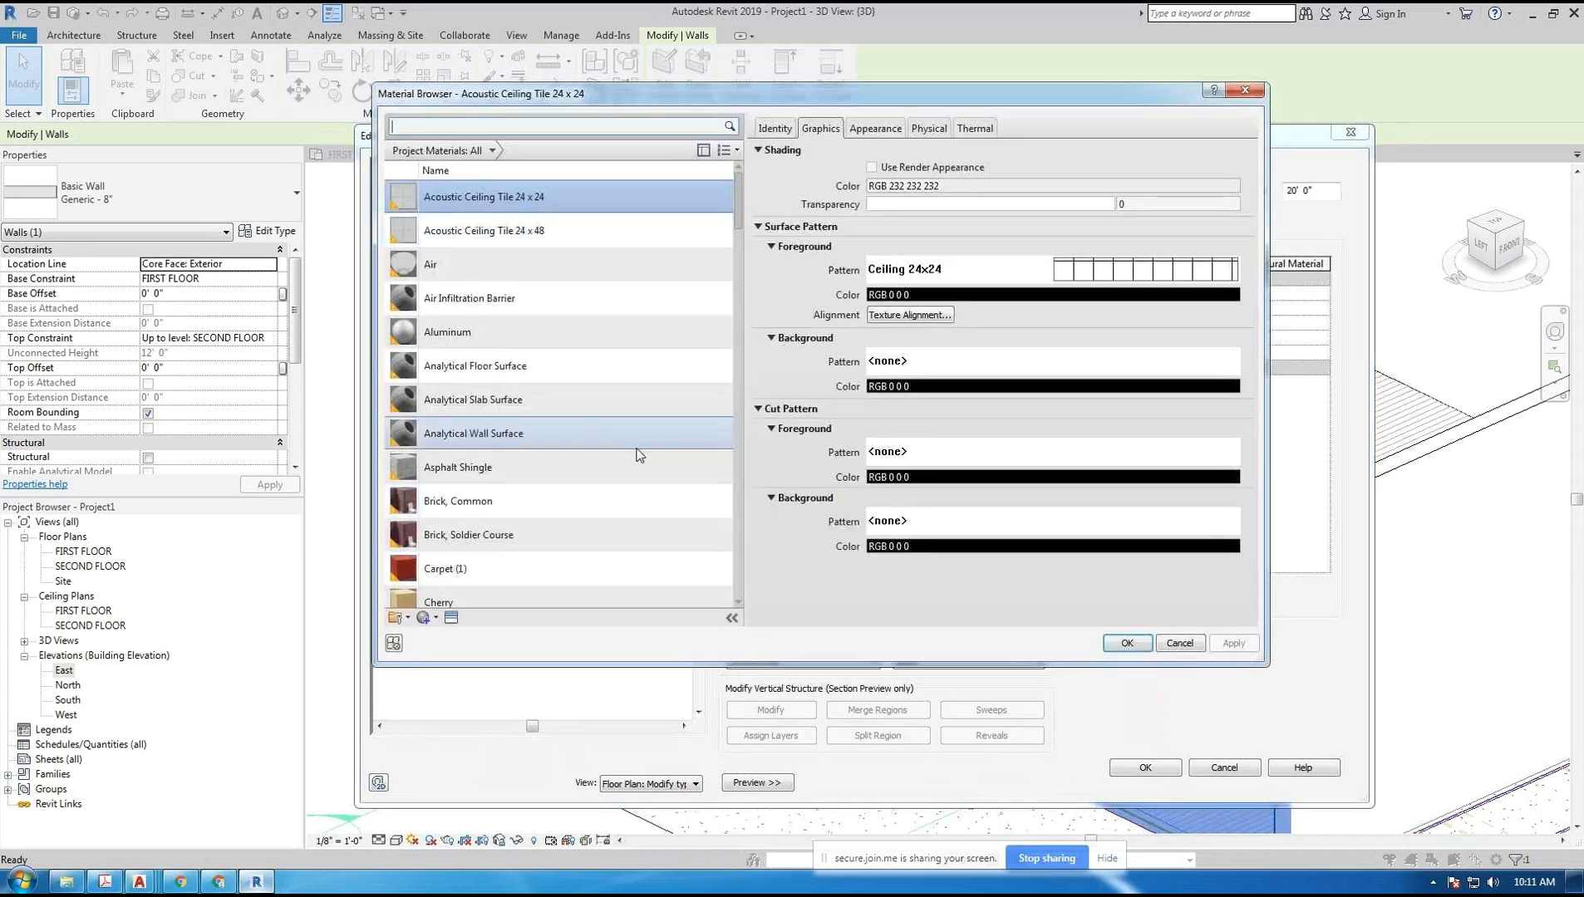
pyautogui.click(1179, 643)
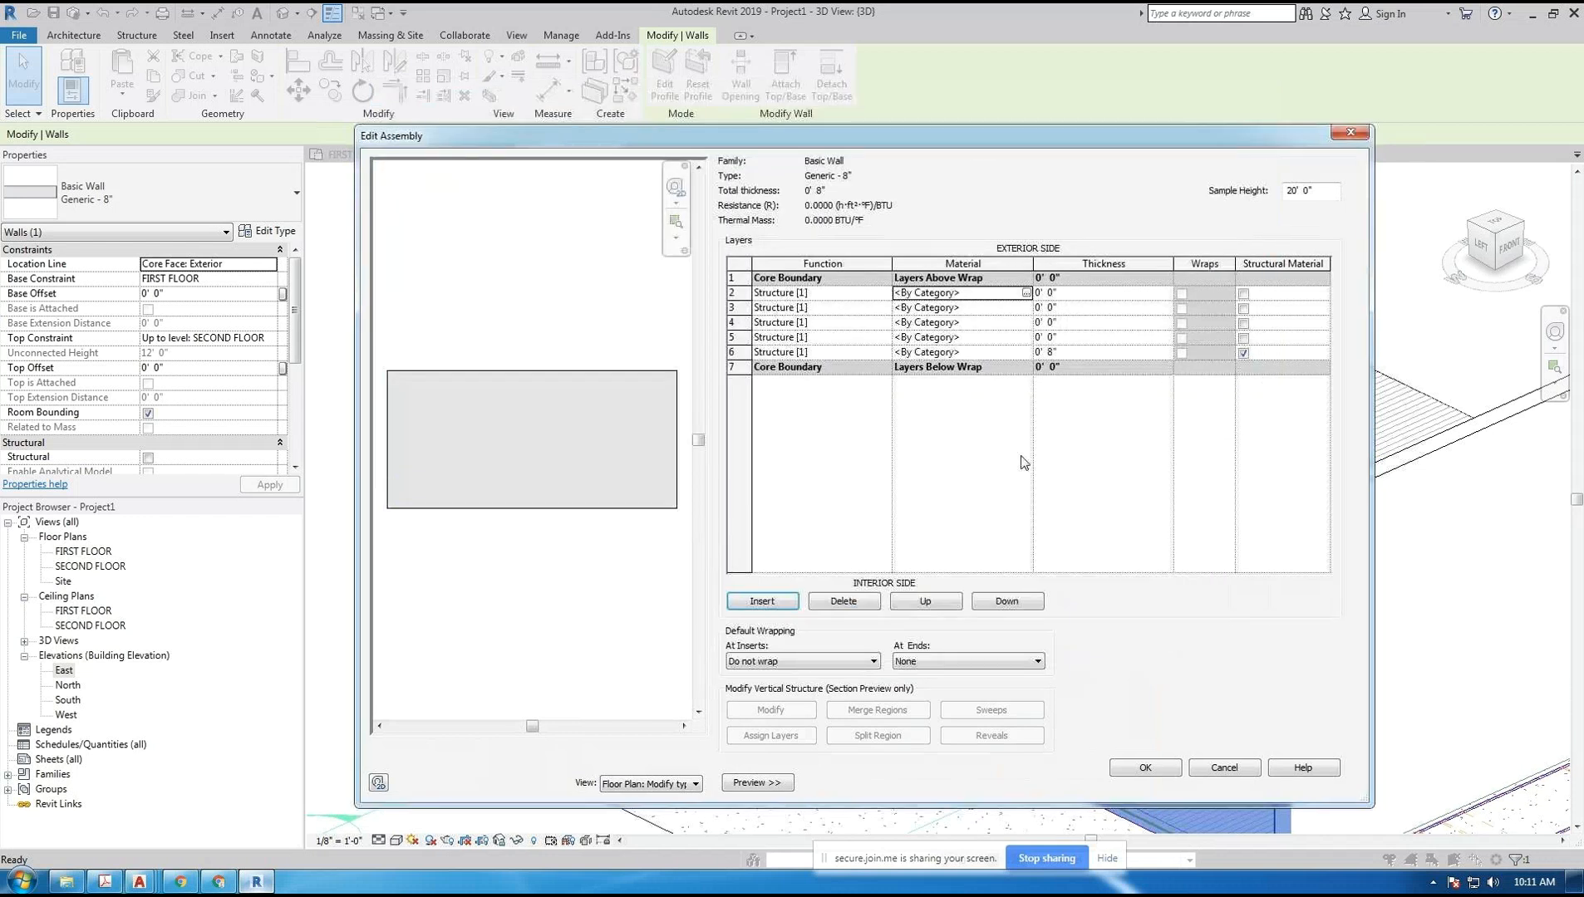
pyautogui.click(1220, 765)
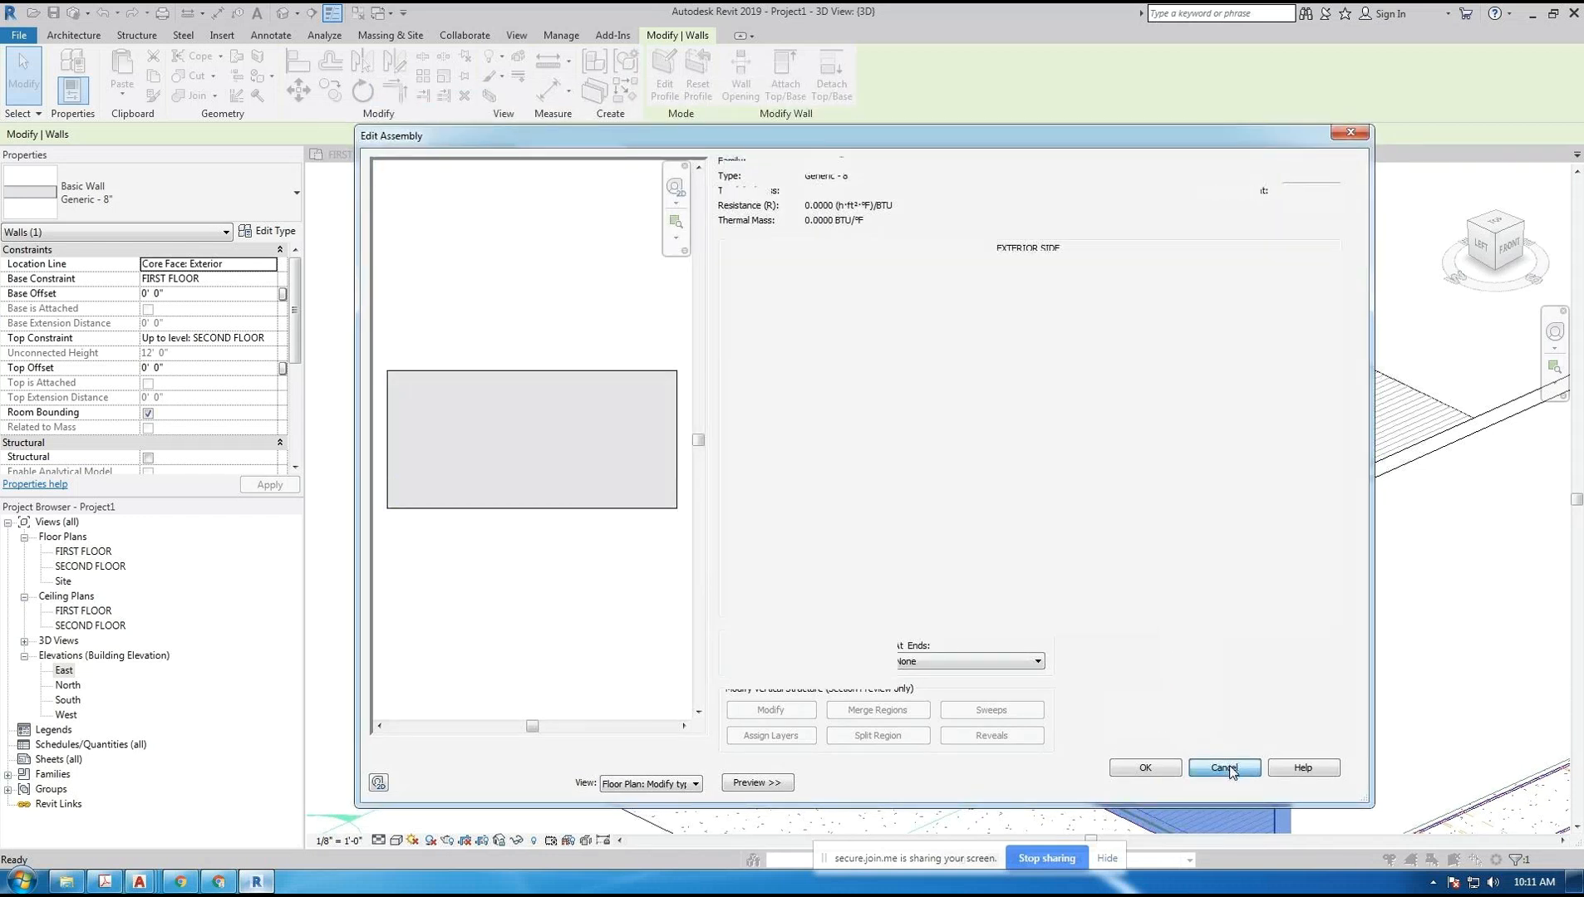
pyautogui.click(1126, 782)
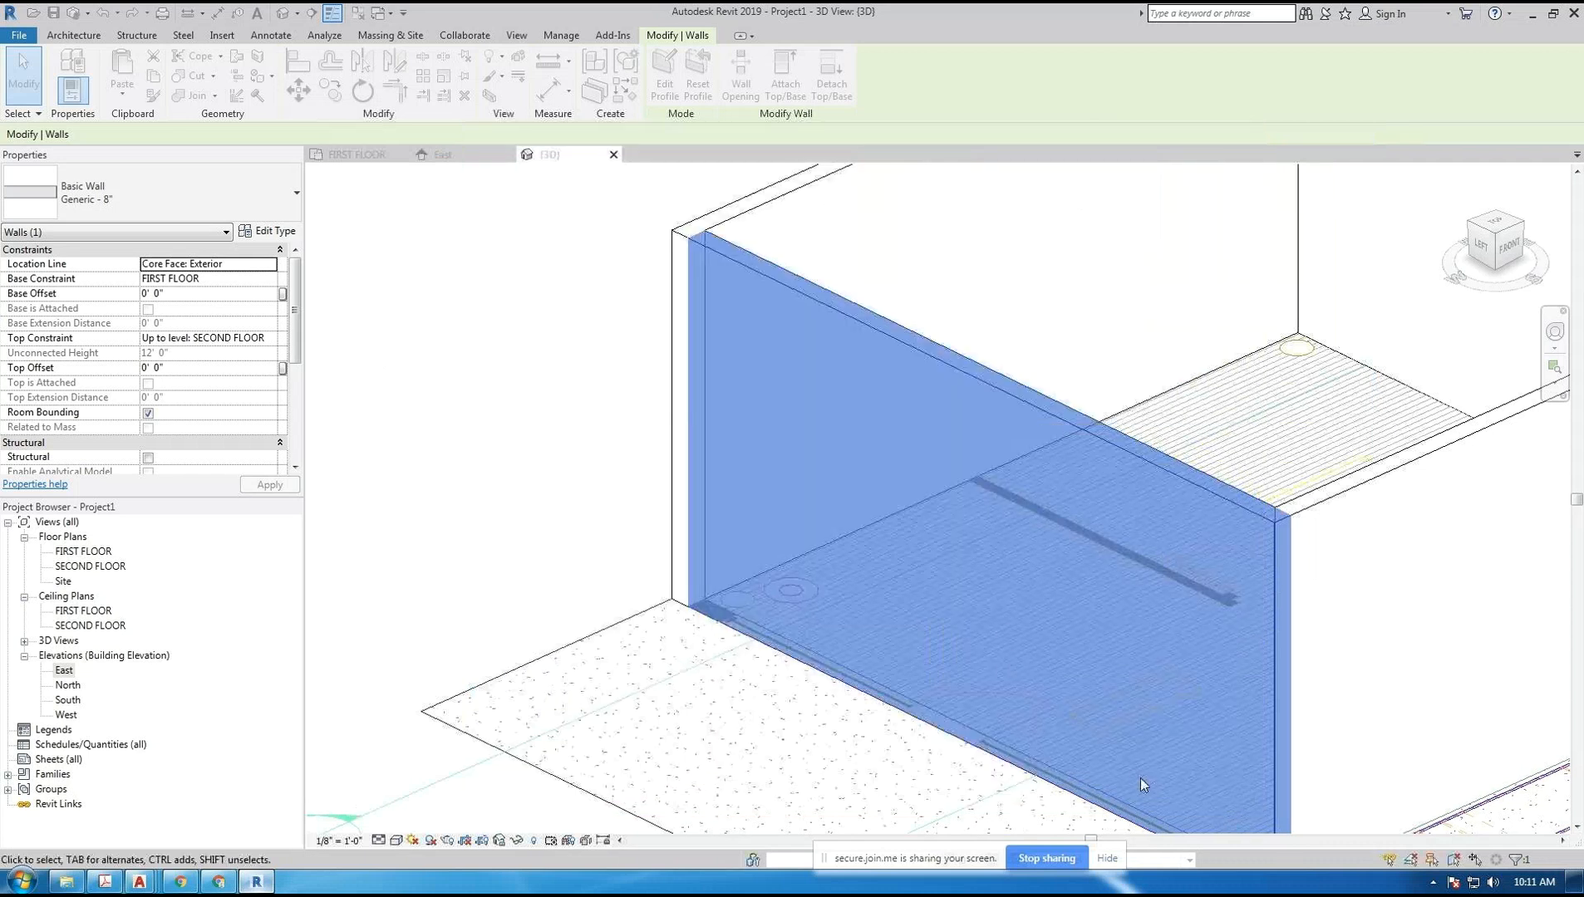
# - Change the front wall's type from the generic one to Exterior - Brick on Mtl. Stud
pyautogui.click(523, 371)
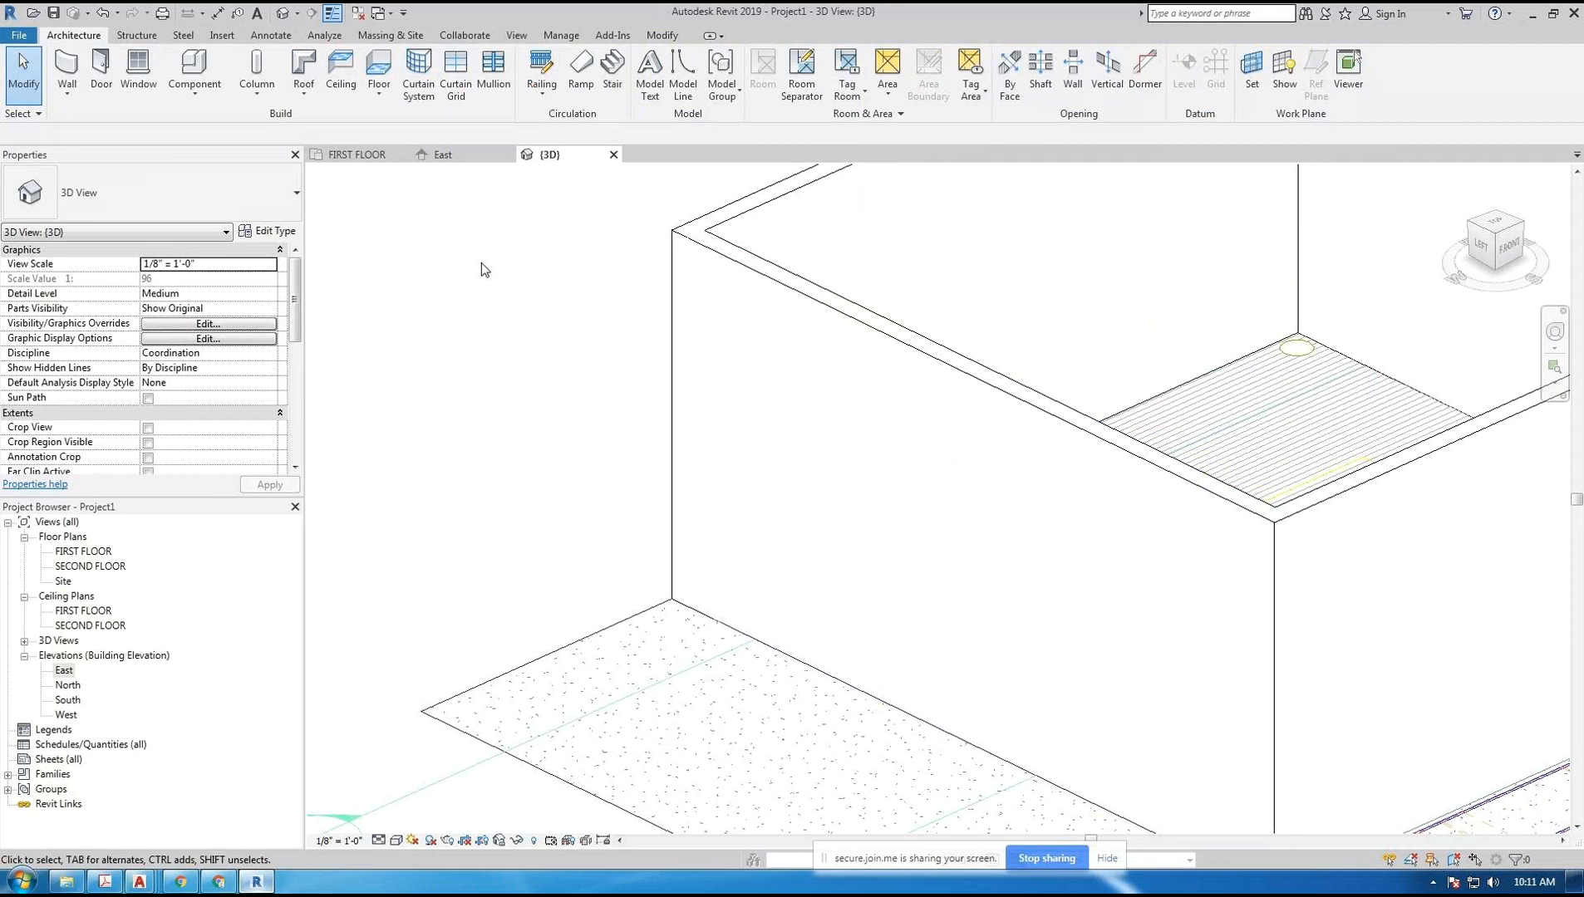
pyautogui.click(752, 271)
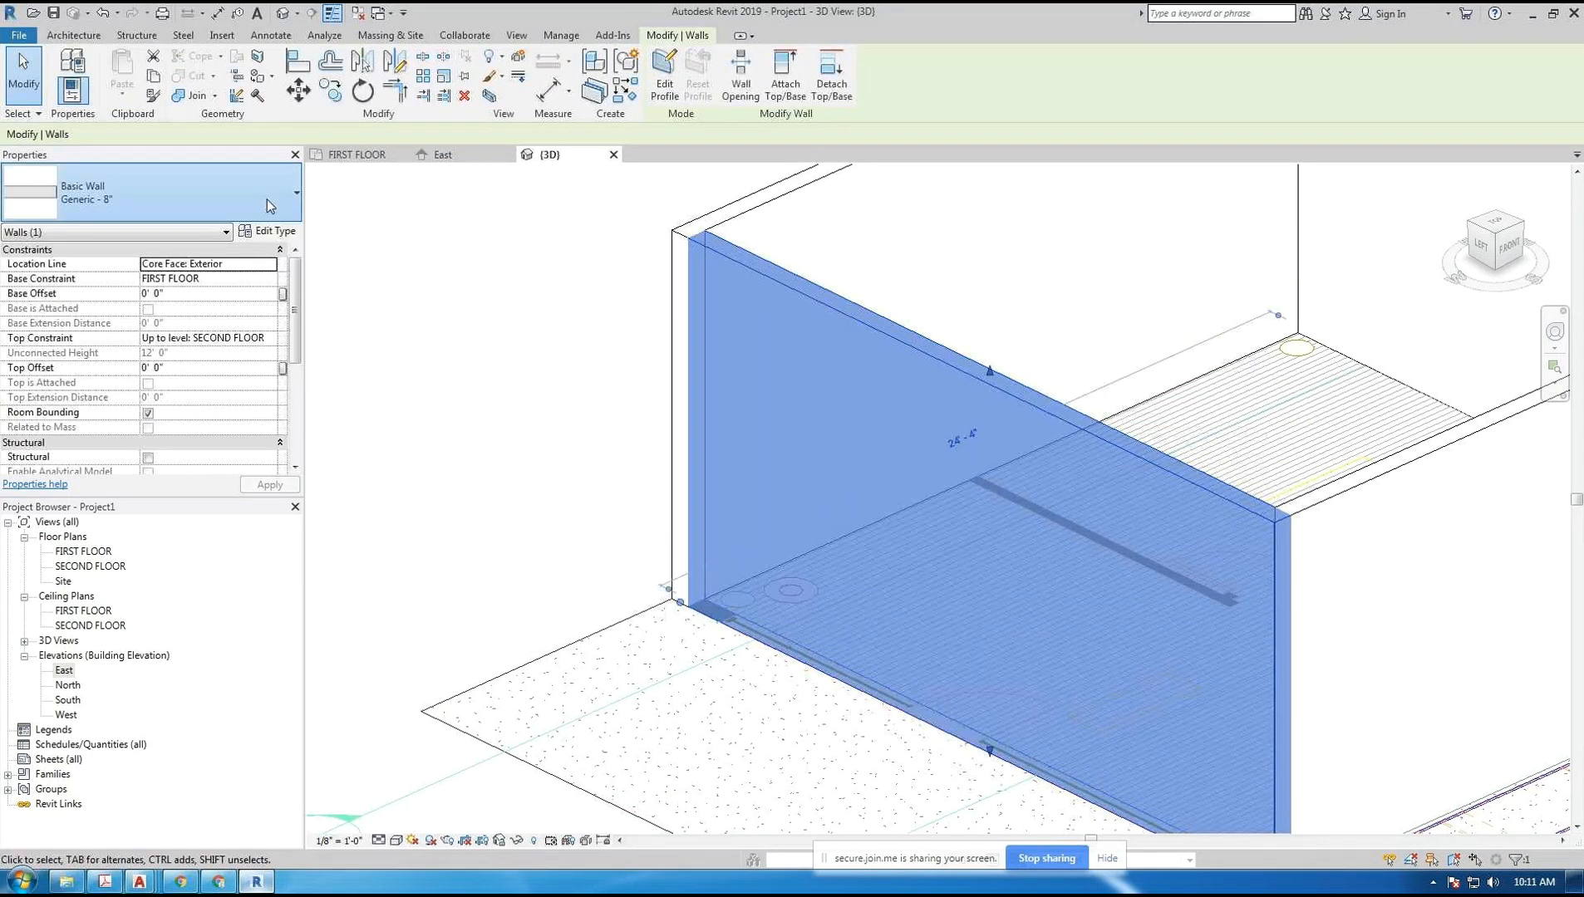
pyautogui.click(268, 206)
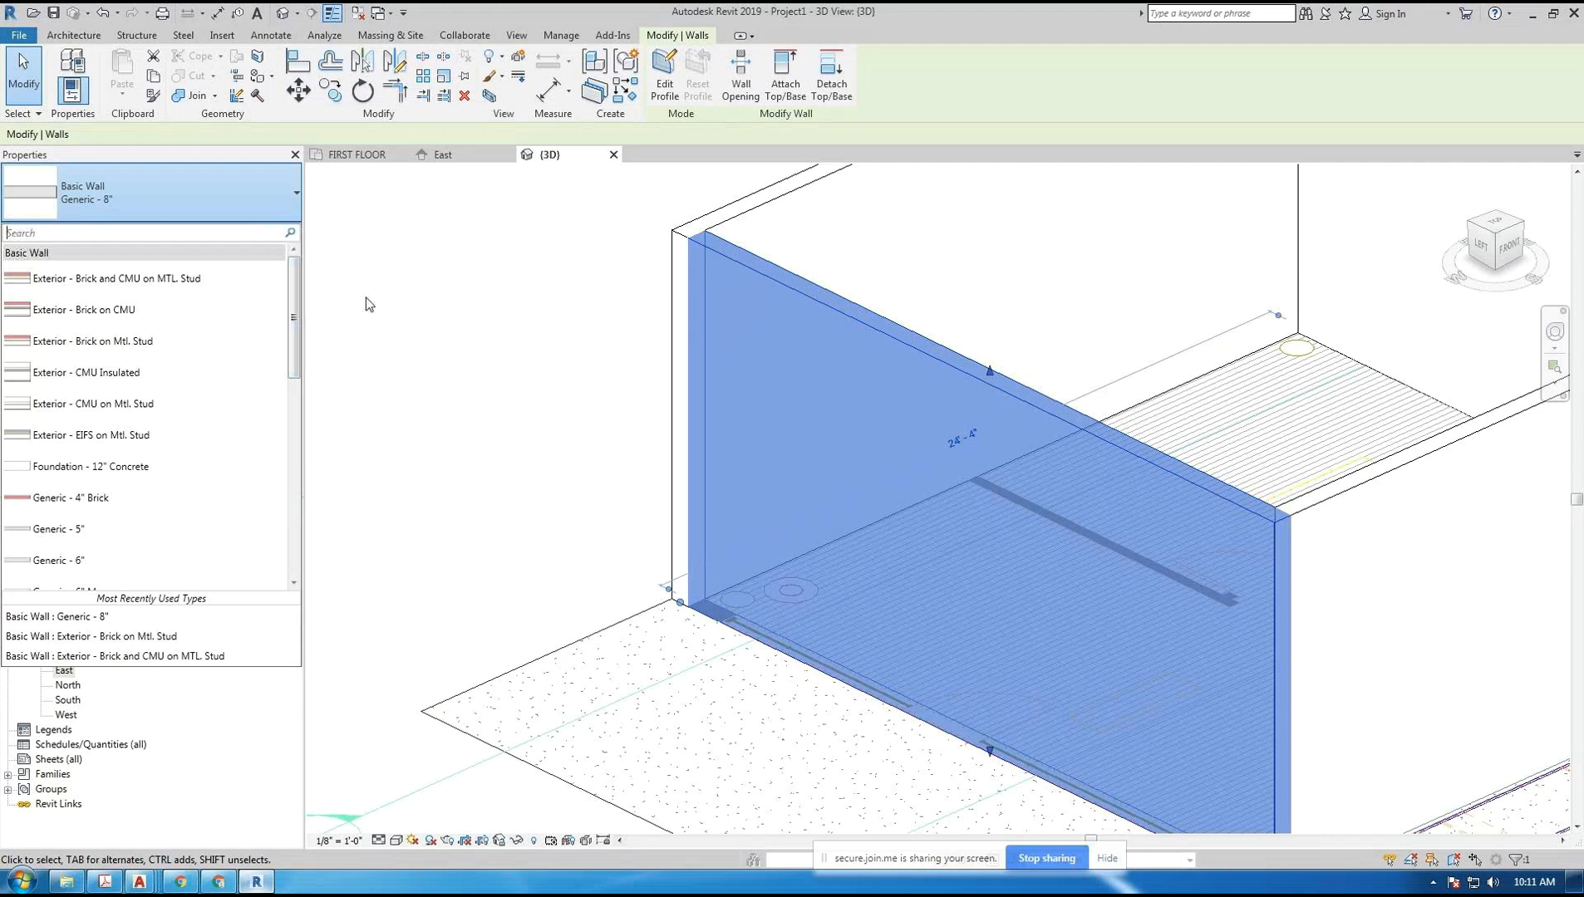
pyautogui.click(202, 341)
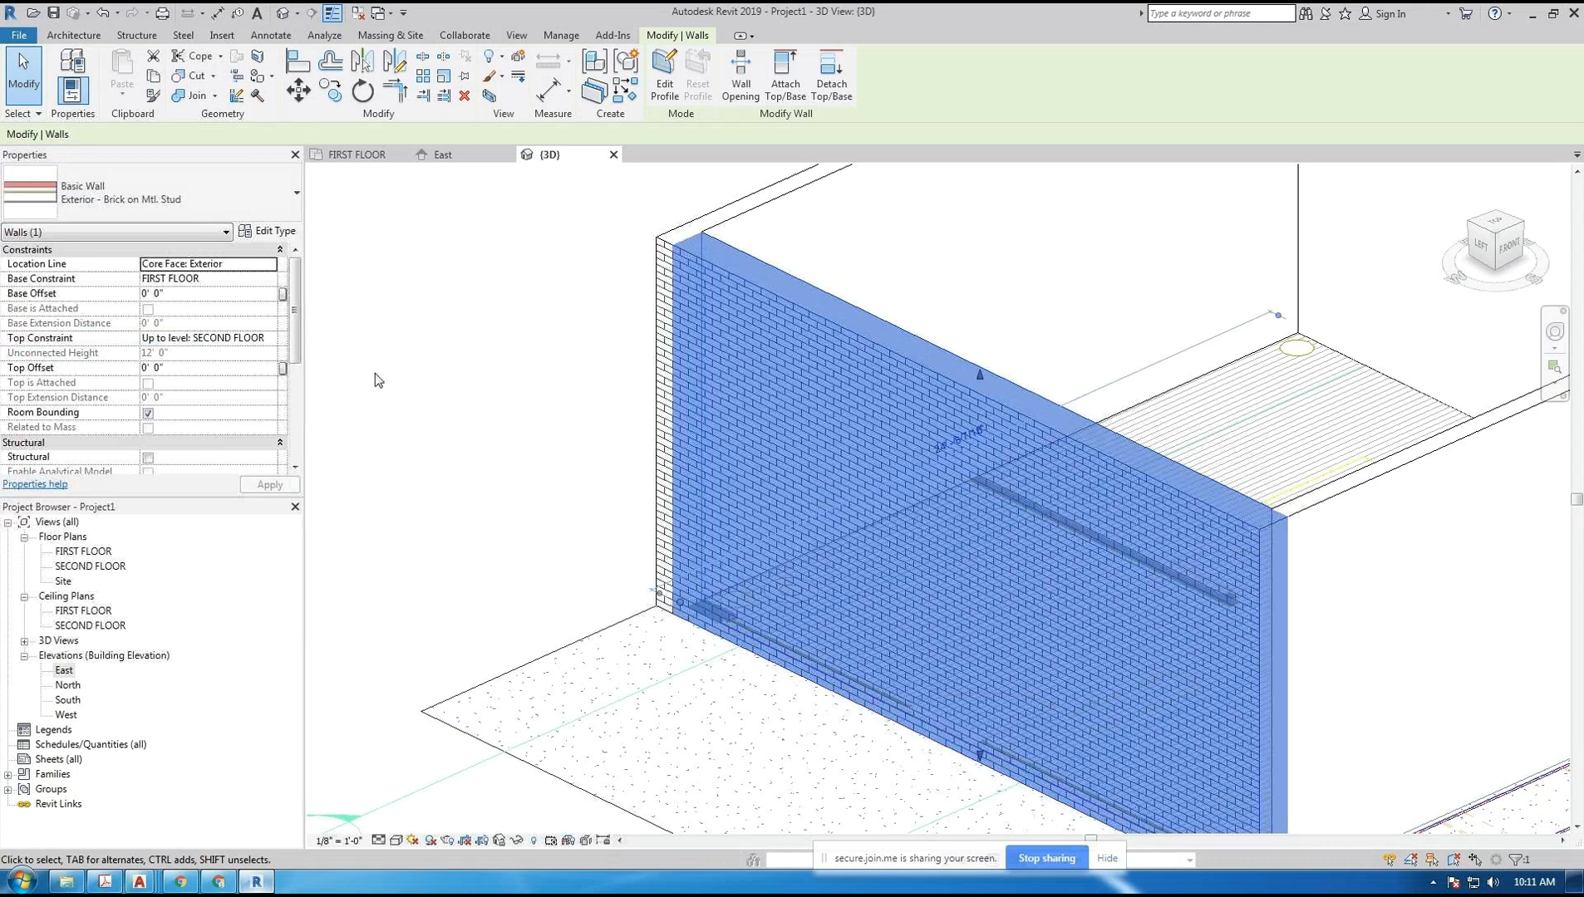
# - Examine the layer assembly of the Exterior - Brick on Mtl. Stud wall type, leaving it unedited
pyautogui.click(267, 231)
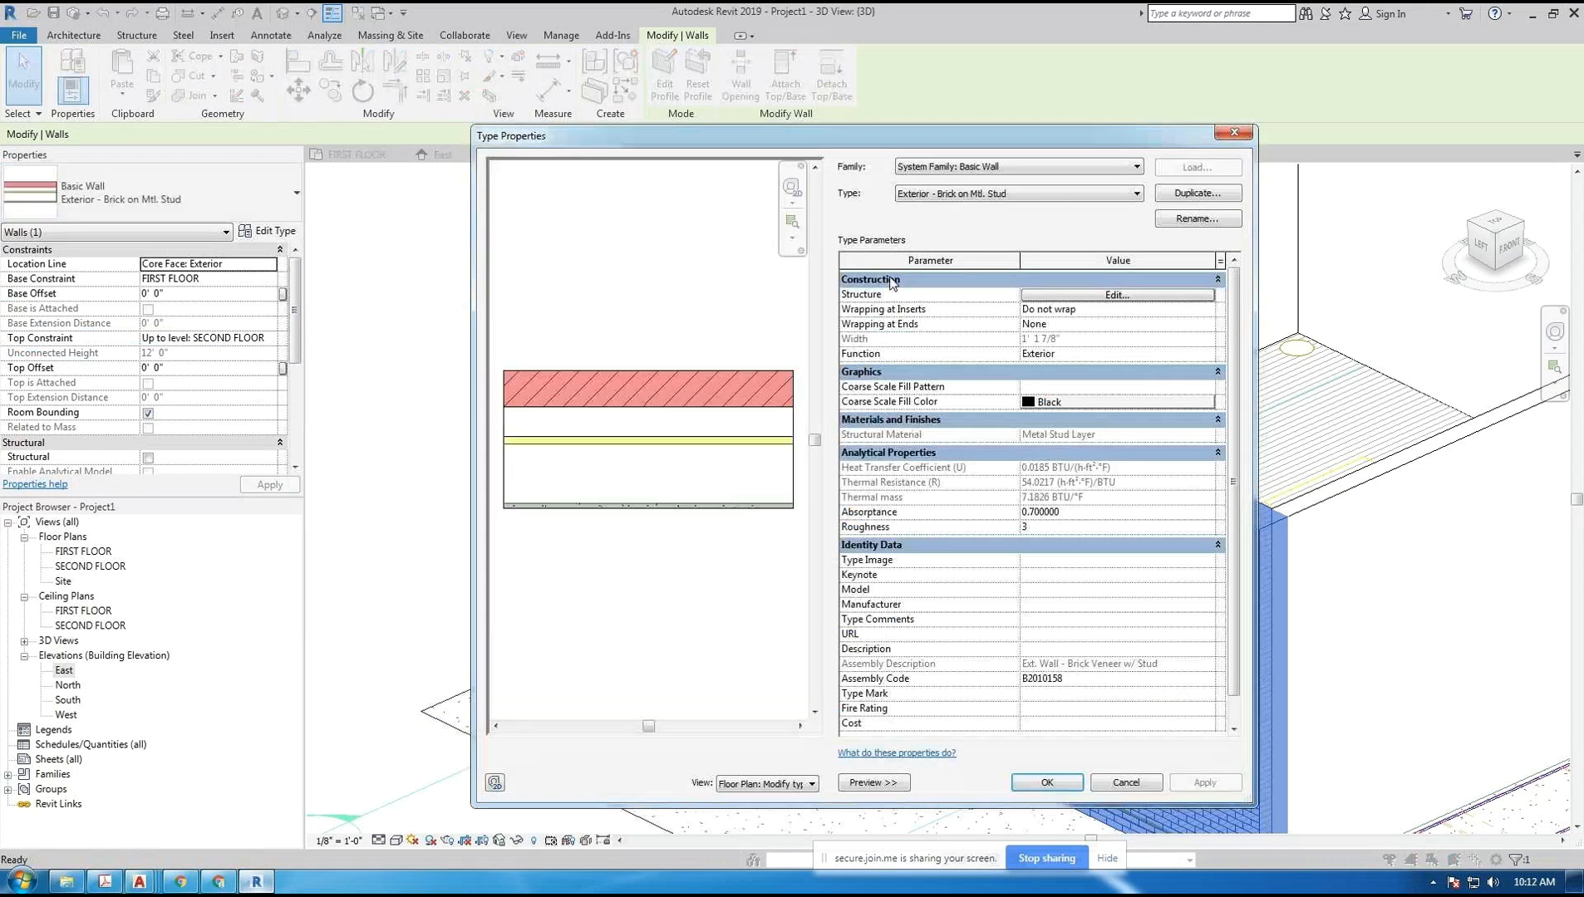
pyautogui.click(1060, 296)
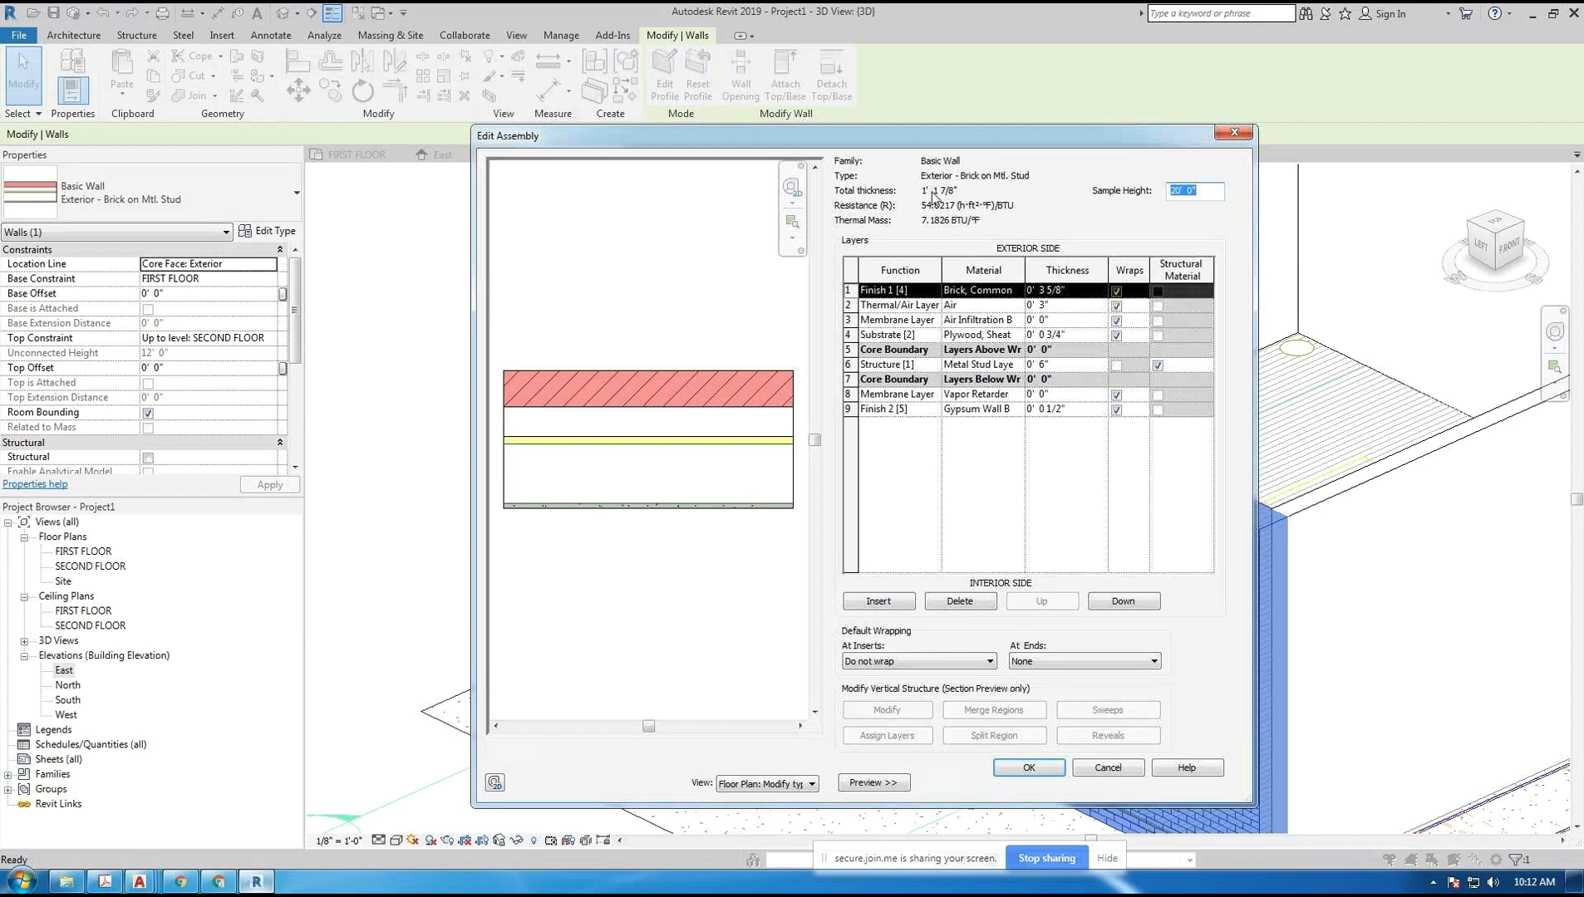
pyautogui.moveTo(472, 415); pyautogui.dragTo(314, 417)
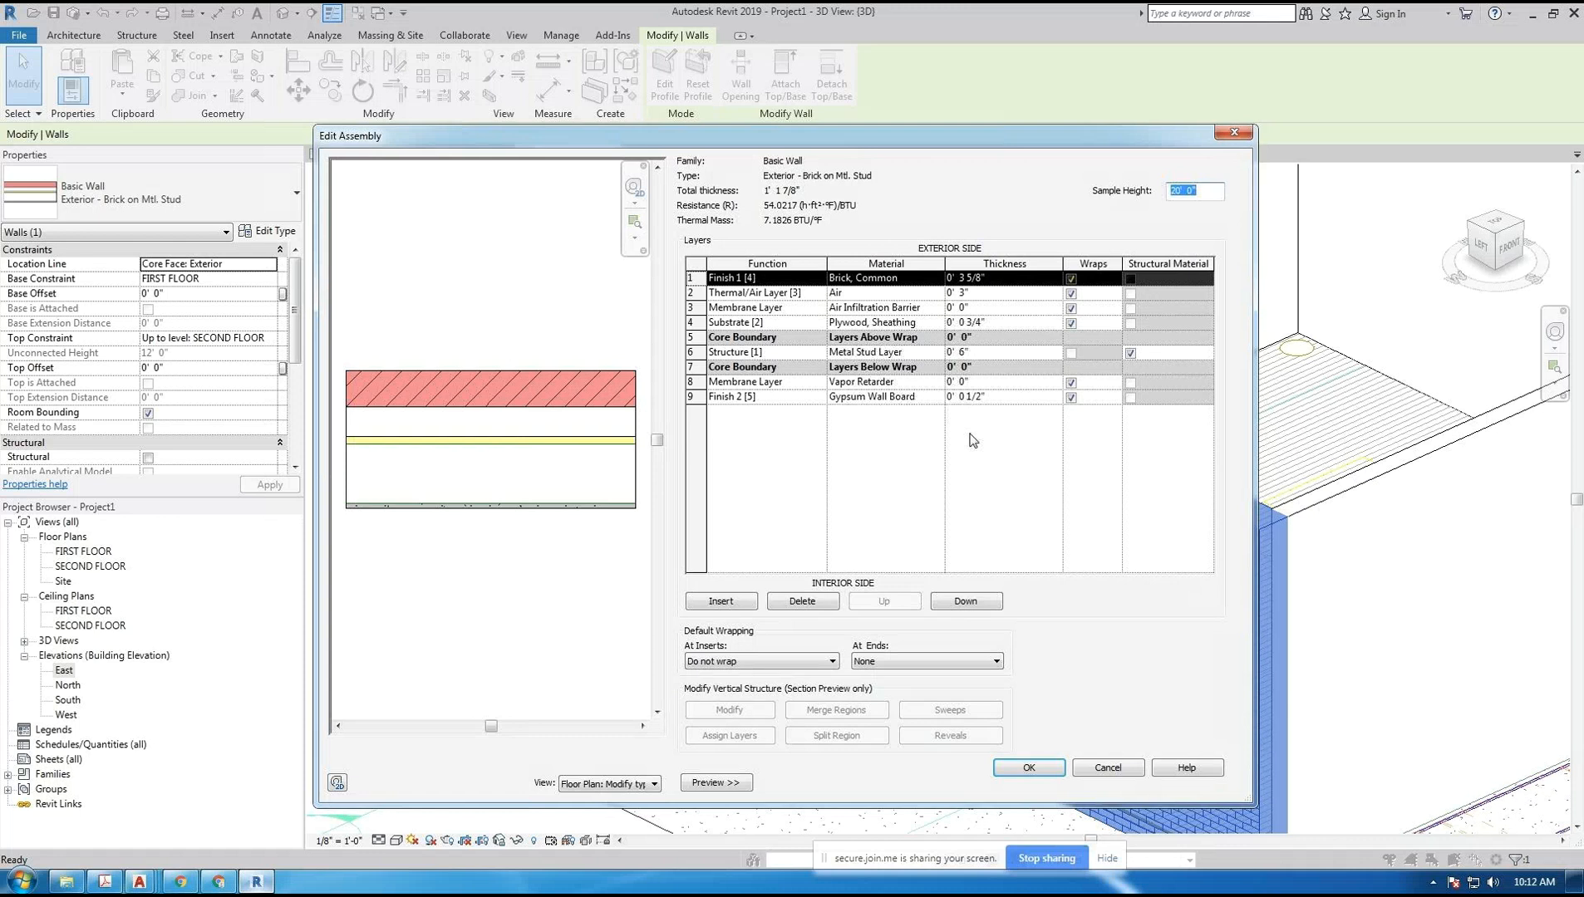
pyautogui.click(1129, 770)
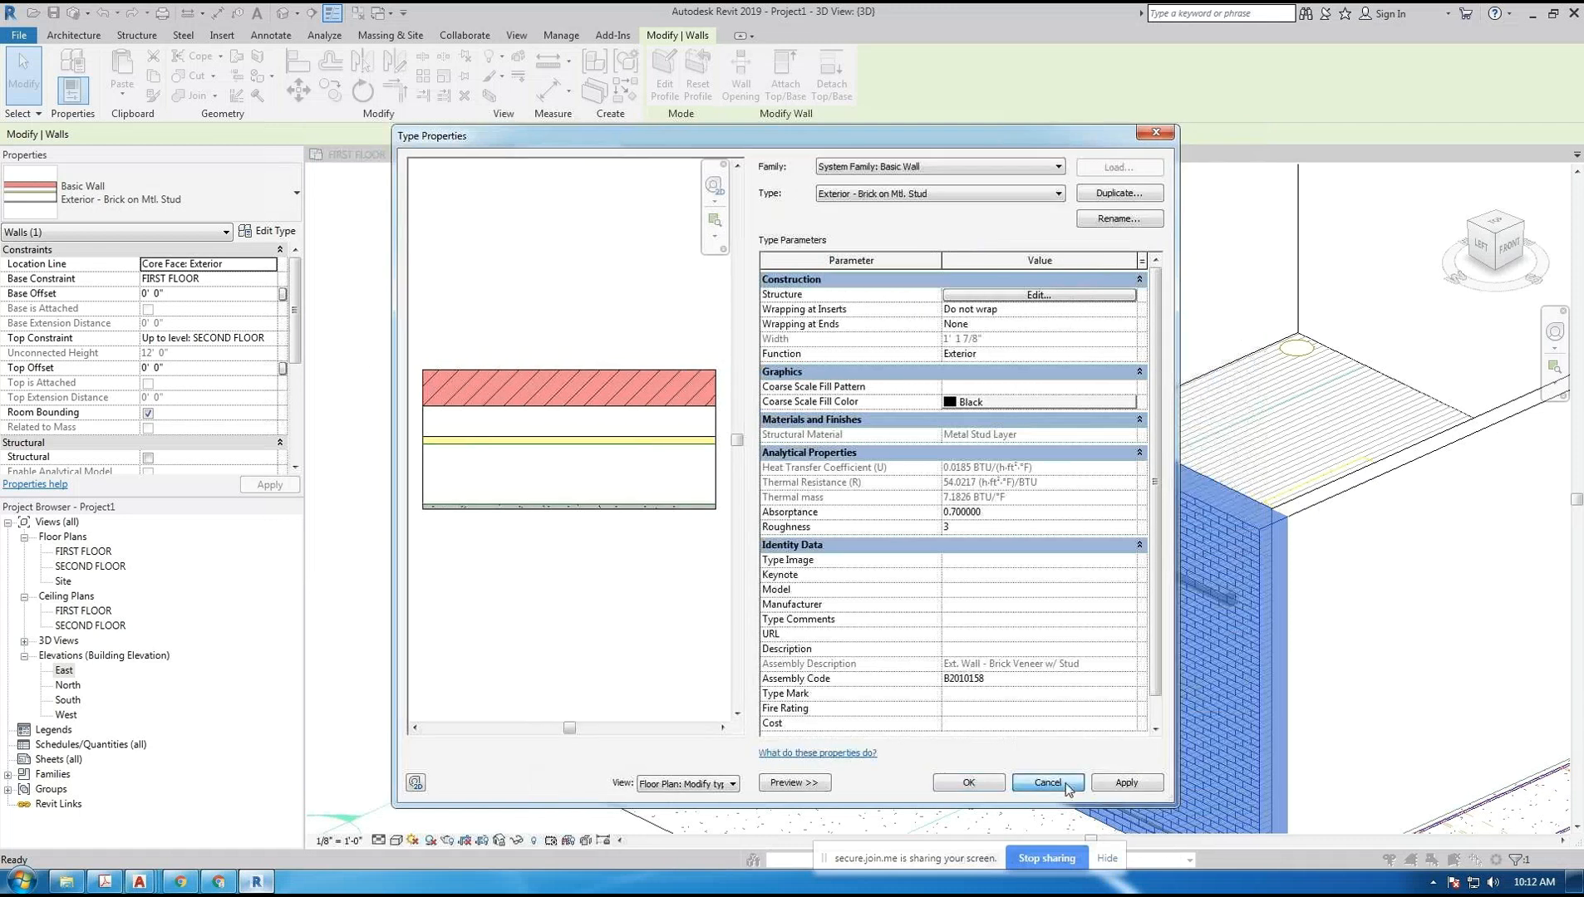
pyautogui.click(1046, 783)
pyautogui.click(541, 445)
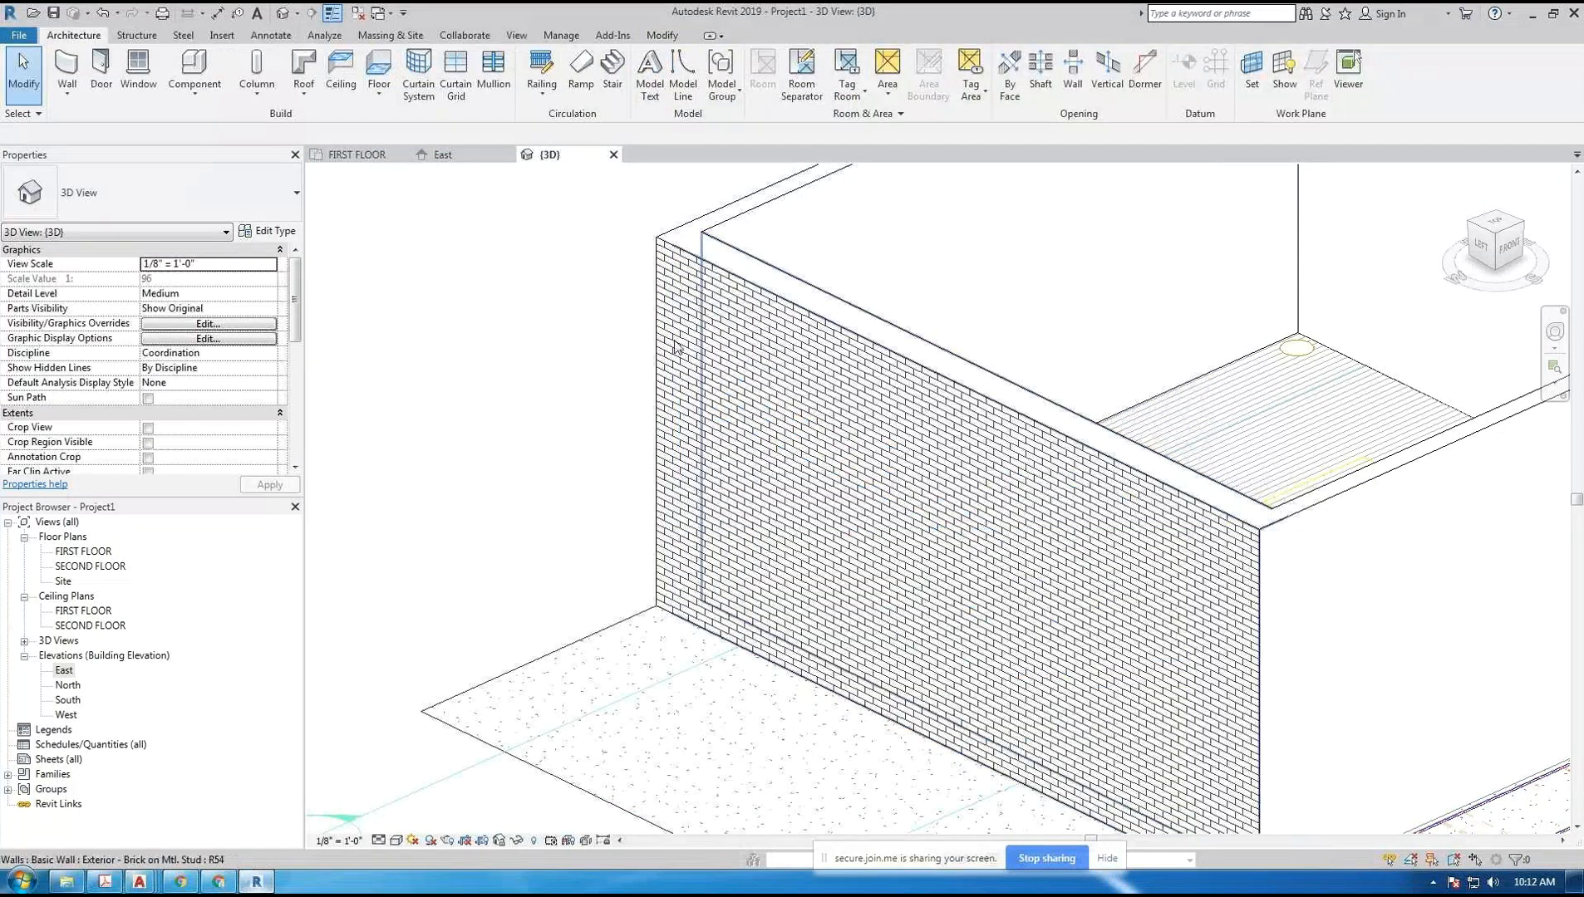
# - Duplicate the brick wall's type under the name "JM Ext - Brick on Mtl. Stud"
pyautogui.click(750, 306)
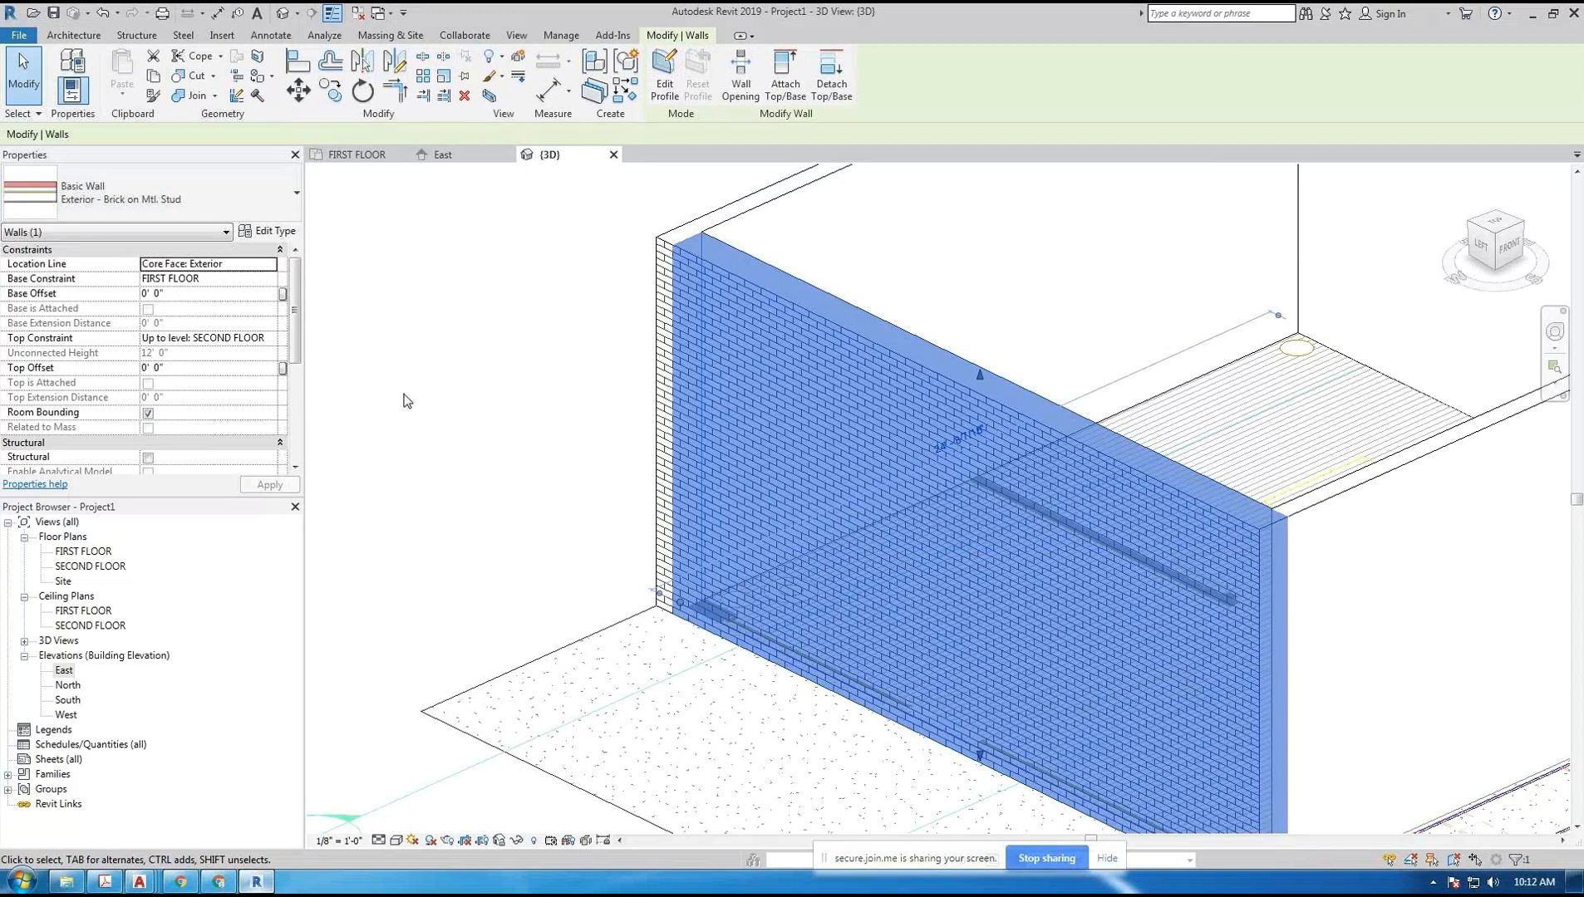
pyautogui.click(272, 232)
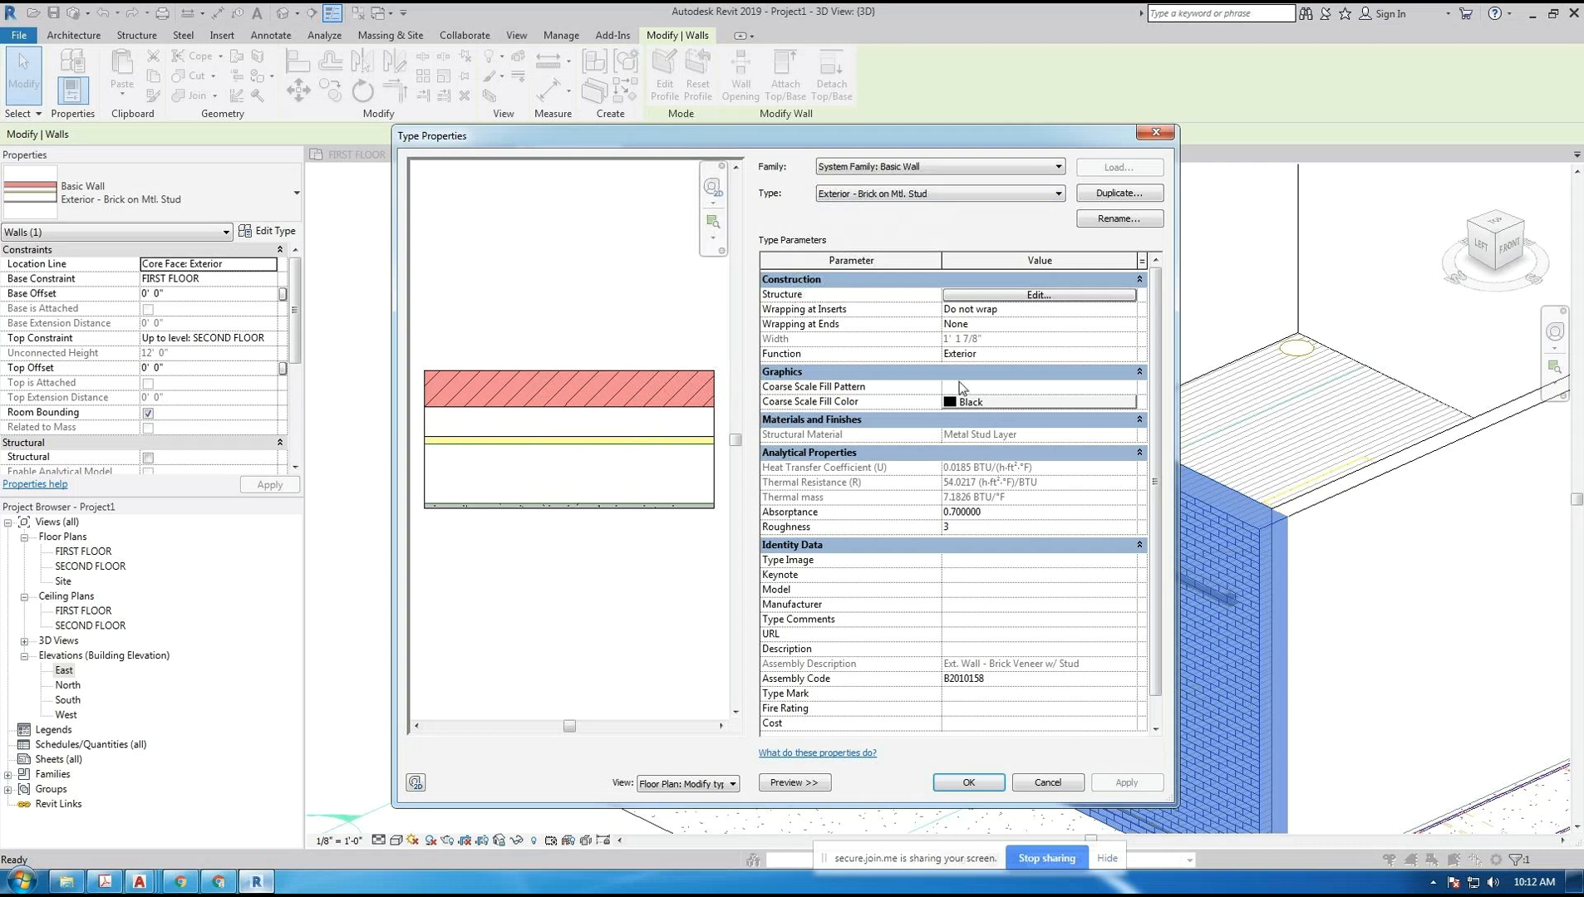
pyautogui.moveTo(852, 504)
pyautogui.click(1097, 194)
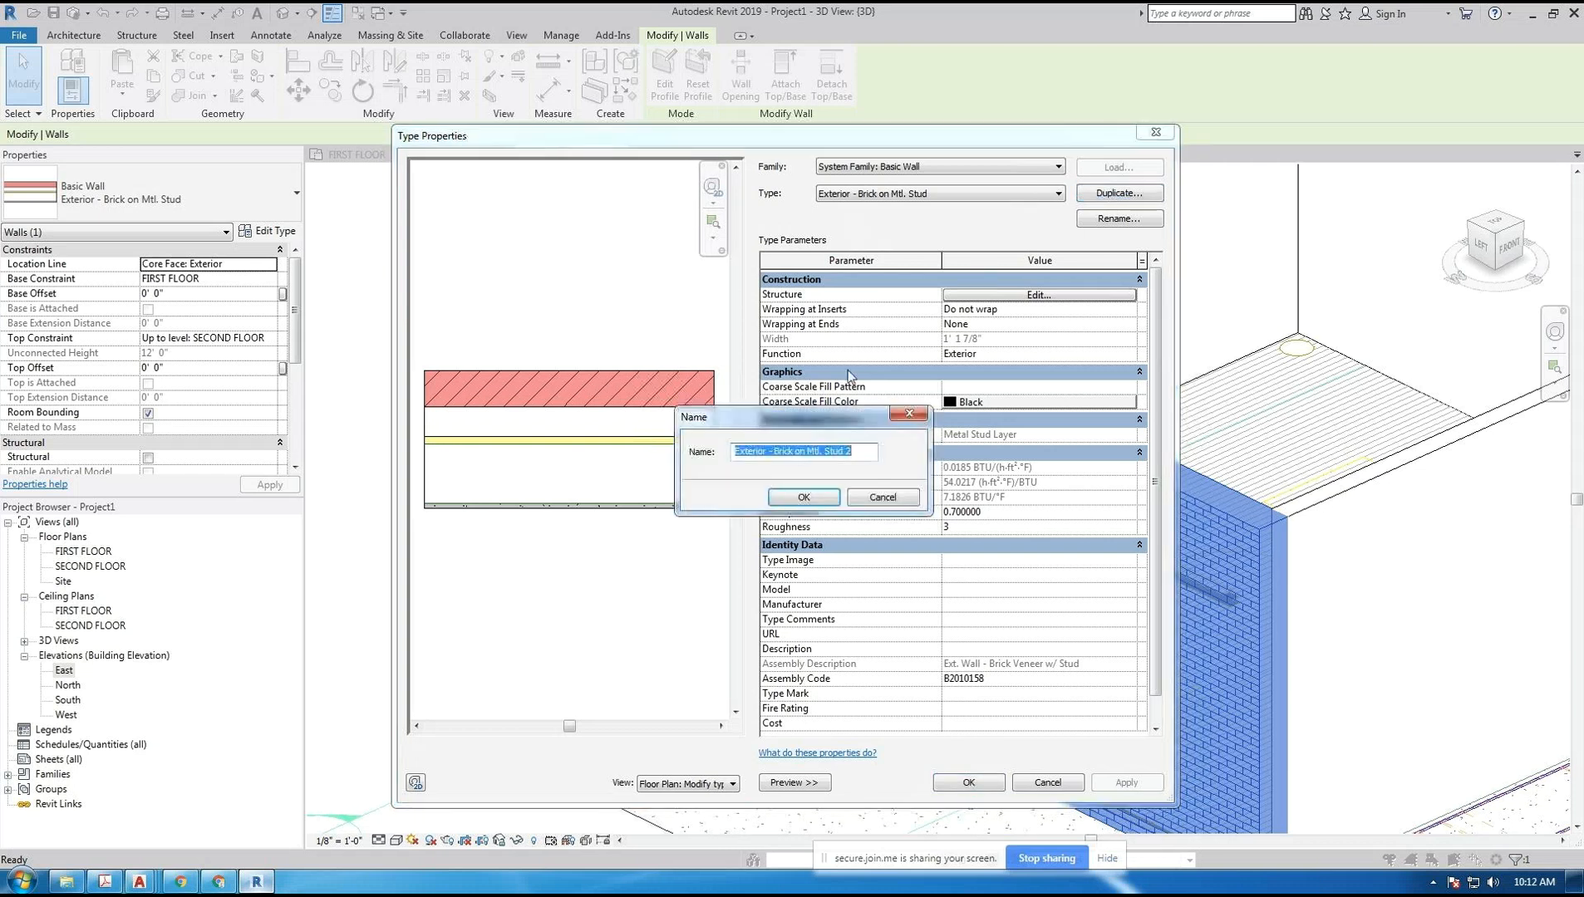
pyautogui.click(749, 455)
pyautogui.write('JM')
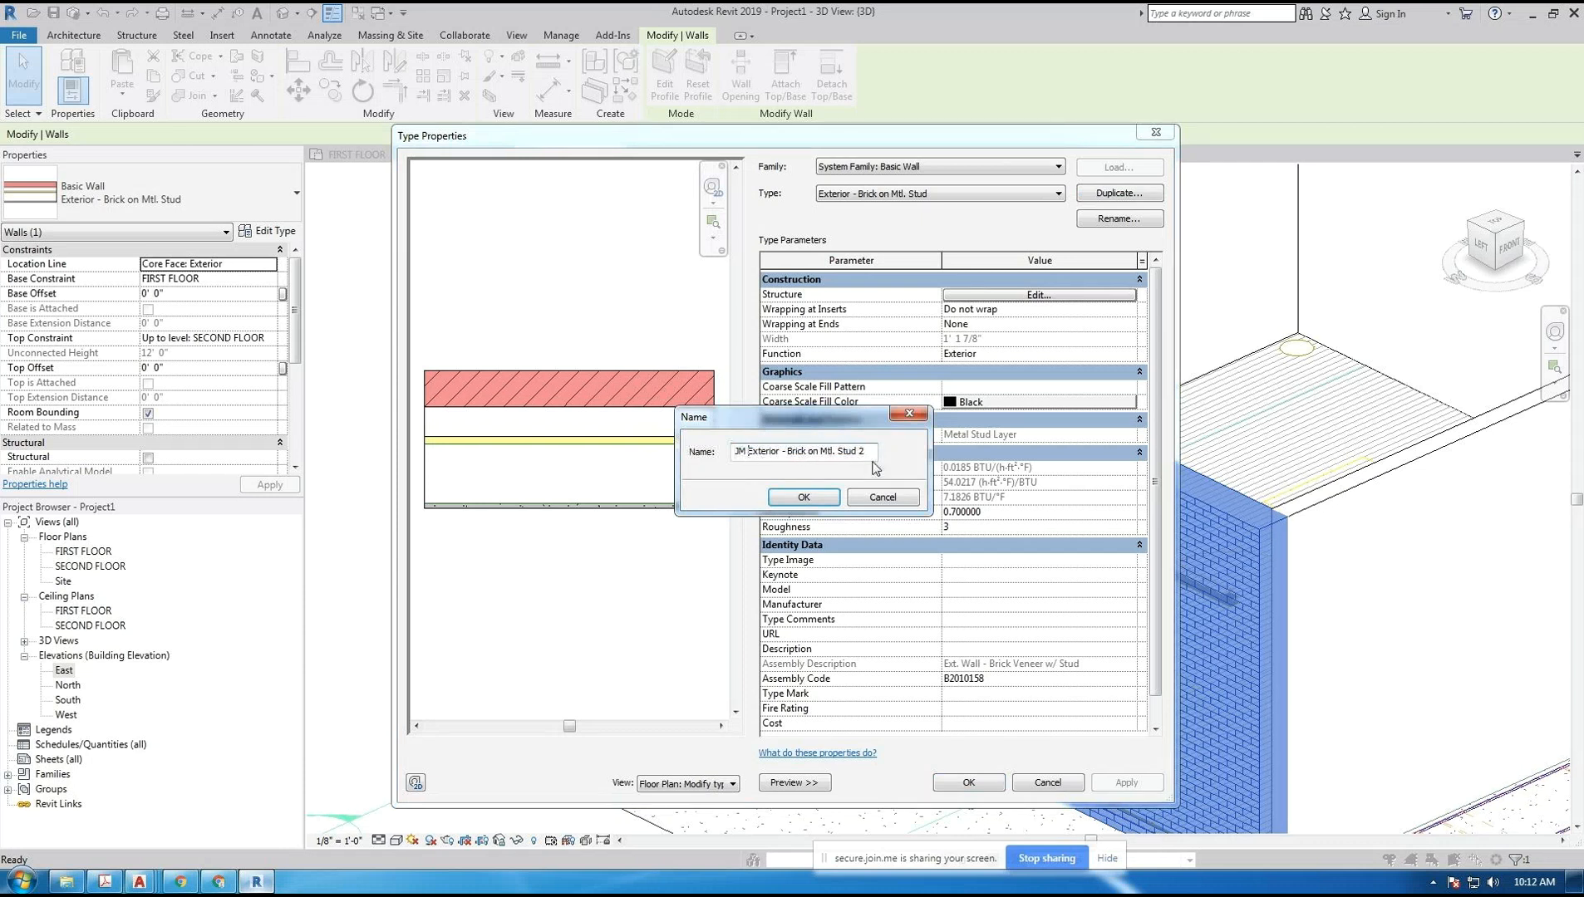
pyautogui.press('BackSpace')
pyautogui.press('BackSpace')
pyautogui.press('Left')
pyautogui.press('Left')
pyautogui.press('BackSpace')
pyautogui.press('BackSpace')
pyautogui.press('BackSpace')
pyautogui.press('BackSpace')
pyautogui.press('BackSpace')
pyautogui.click(813, 499)
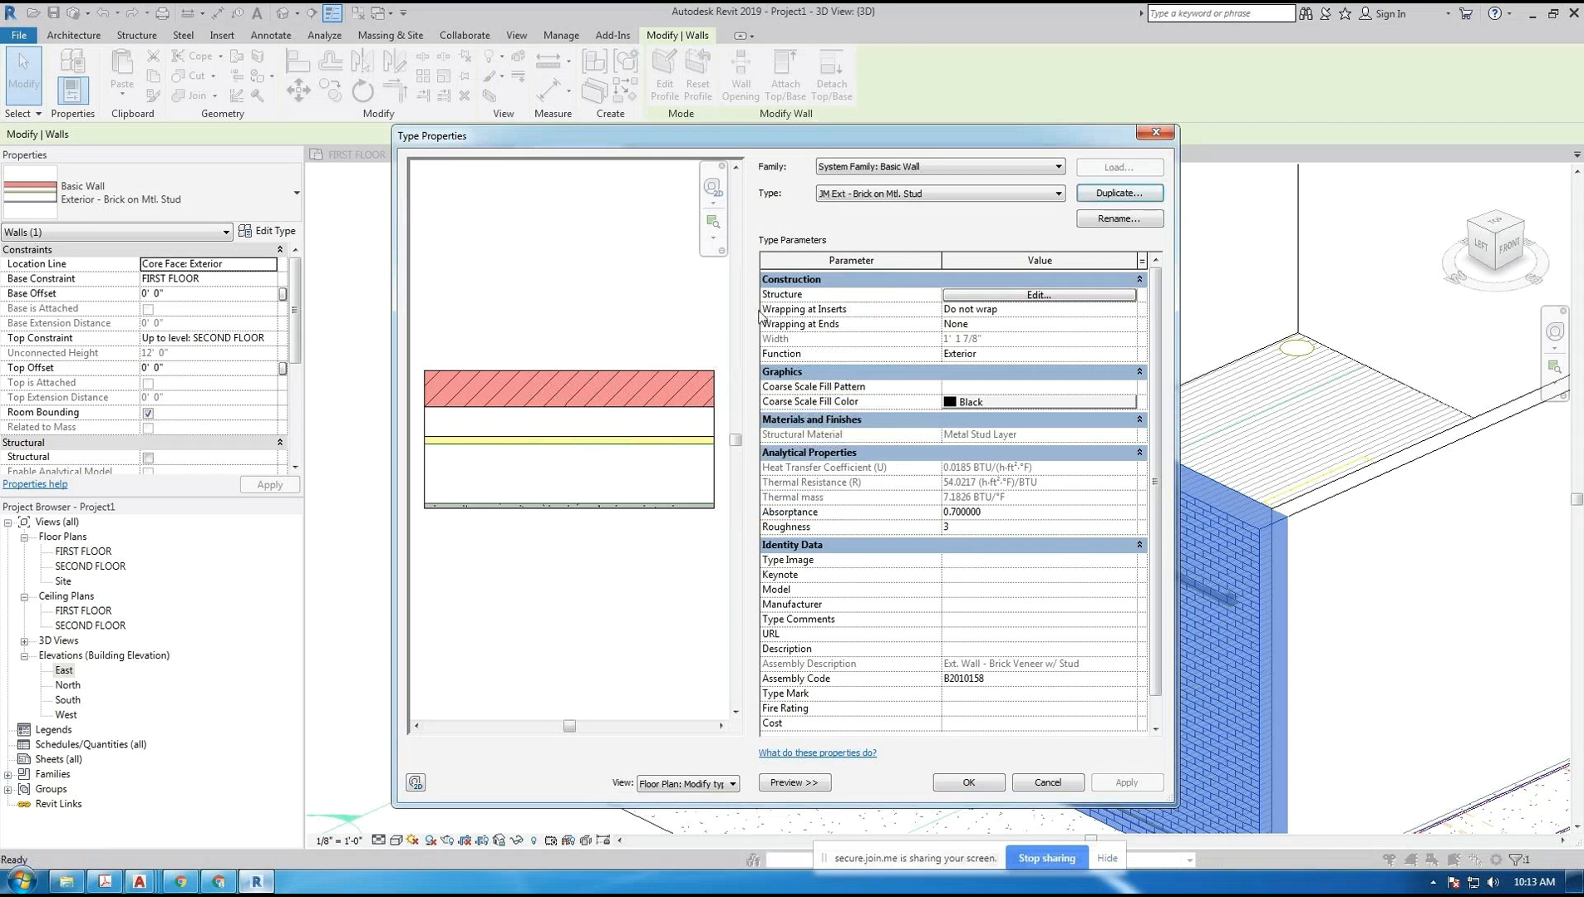
# - In the JM Ext - Brick on Mtl. Stud assembly, set the metal stud structure layer's thickness to 3 5/8"
pyautogui.click(1056, 195)
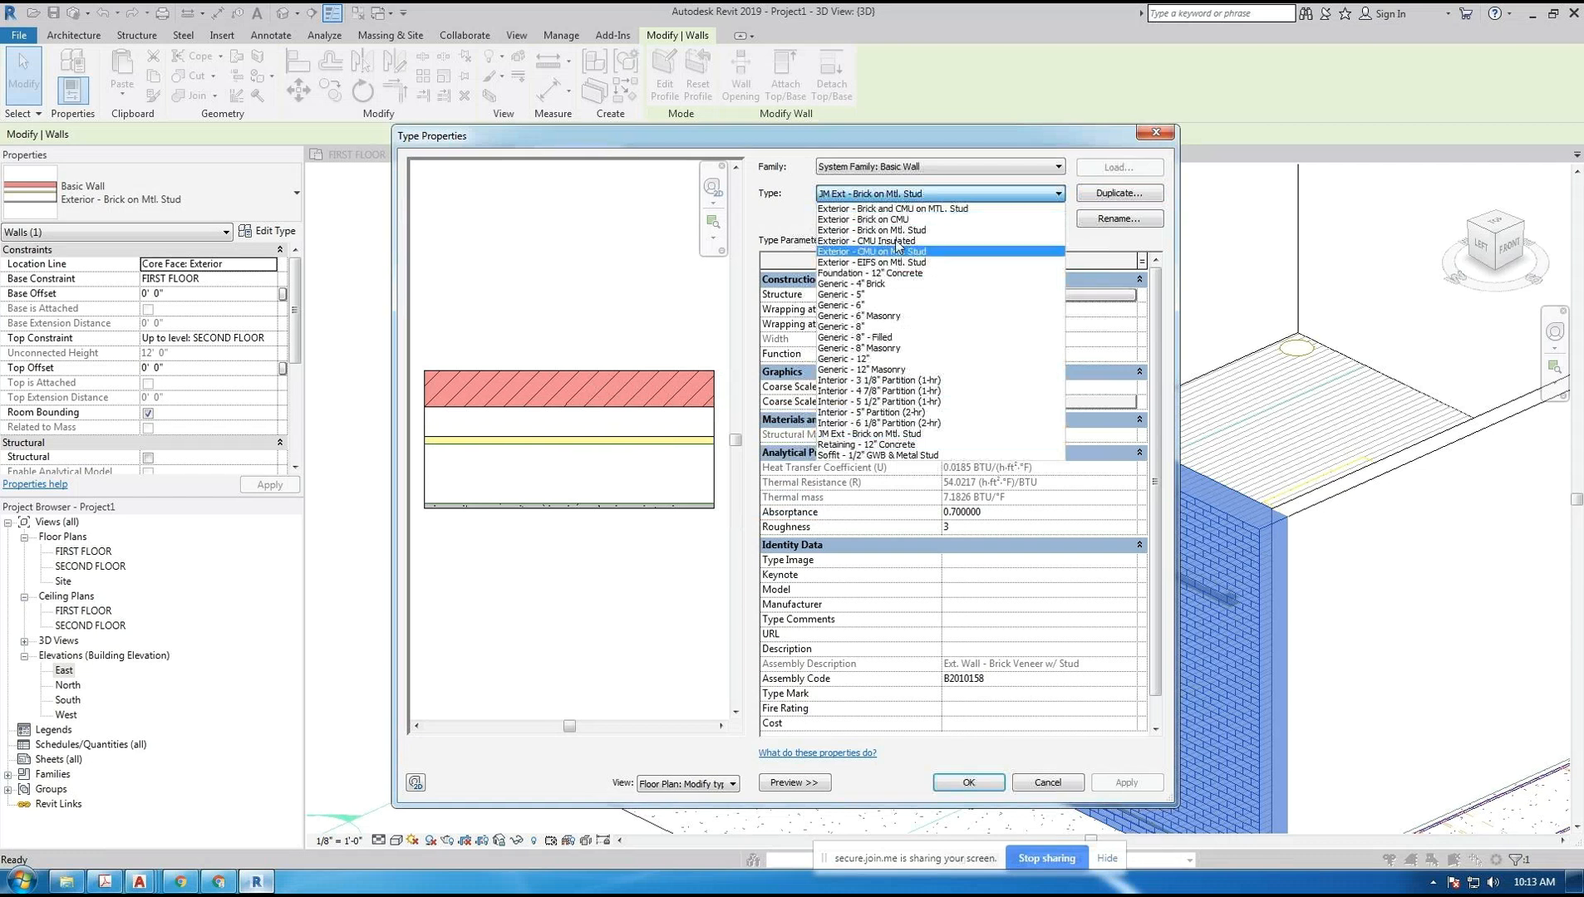
pyautogui.click(892, 433)
pyautogui.click(983, 297)
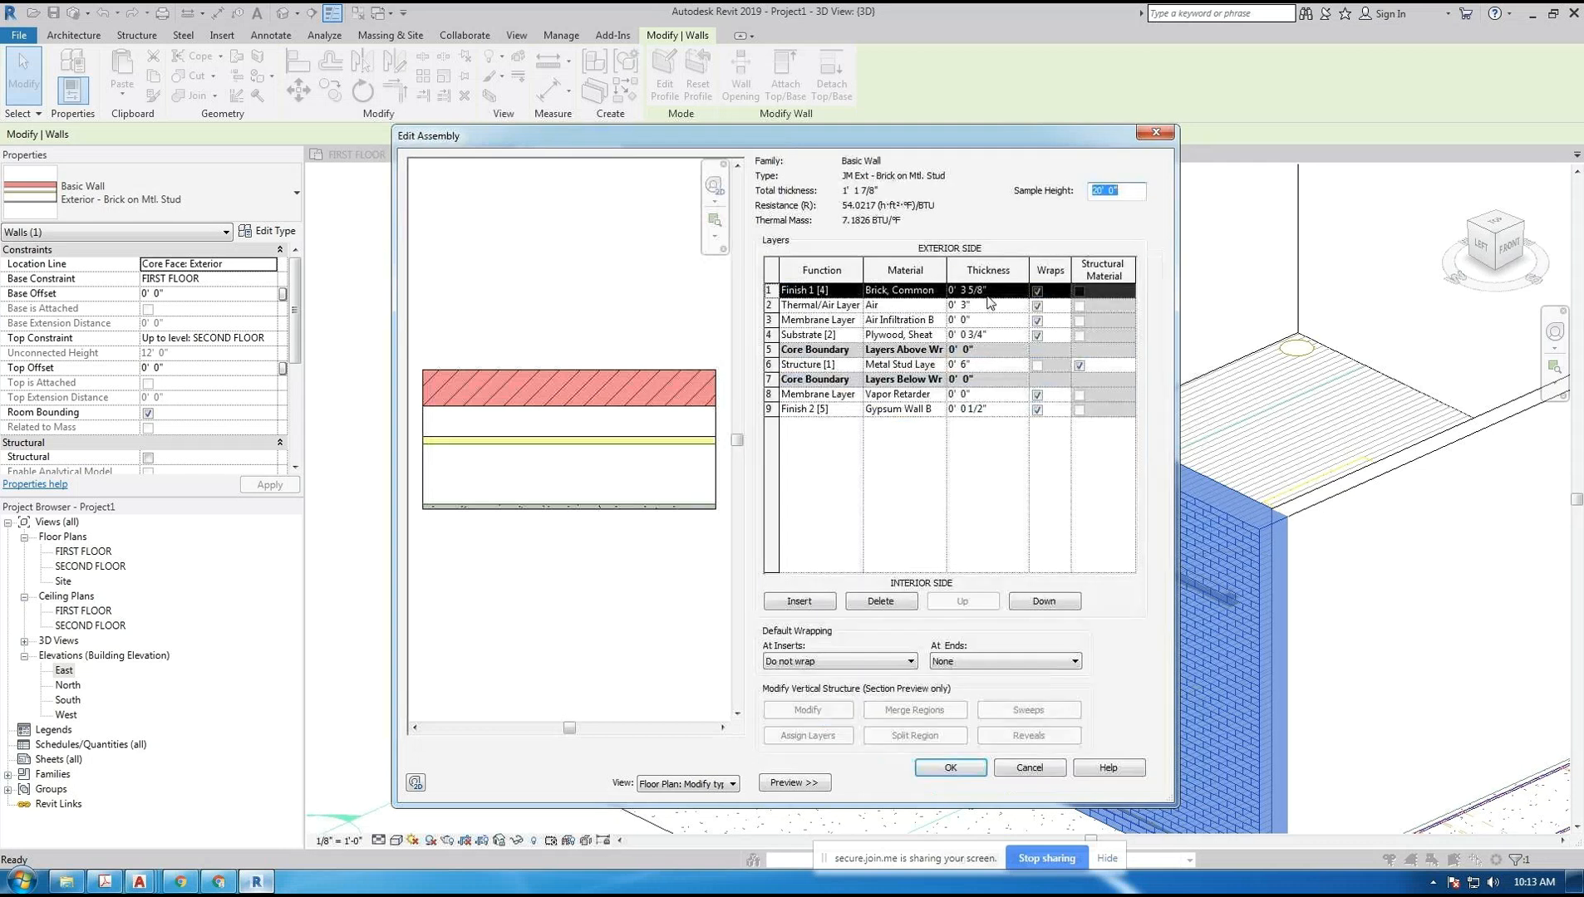
pyautogui.click(977, 367)
pyautogui.moveTo(959, 367); pyautogui.dragTo(967, 366)
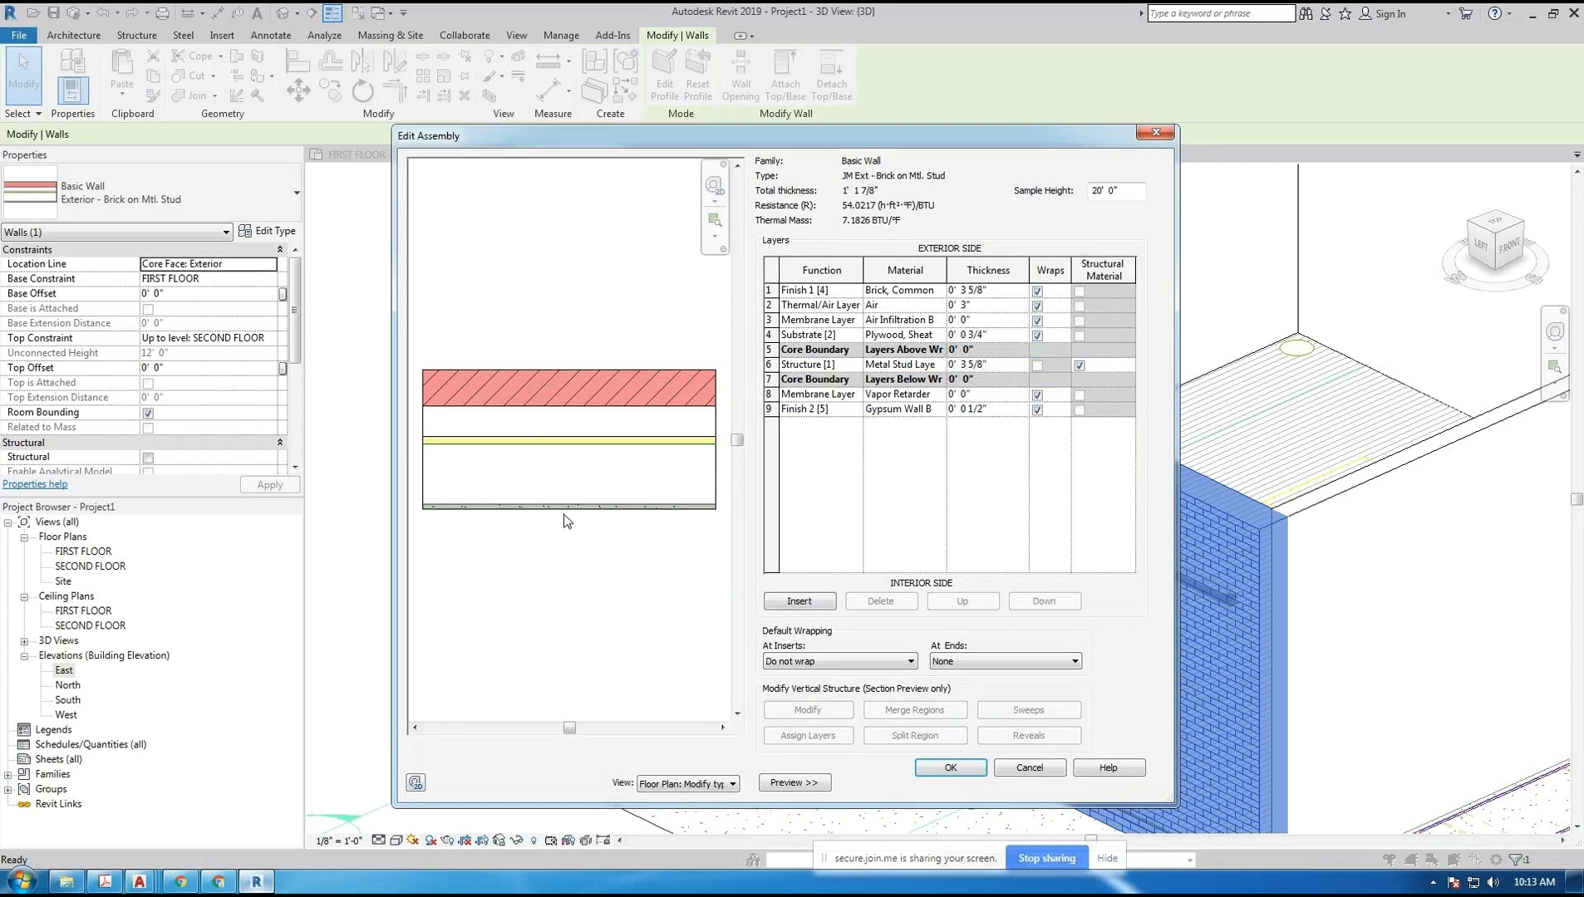
pyautogui.click(964, 768)
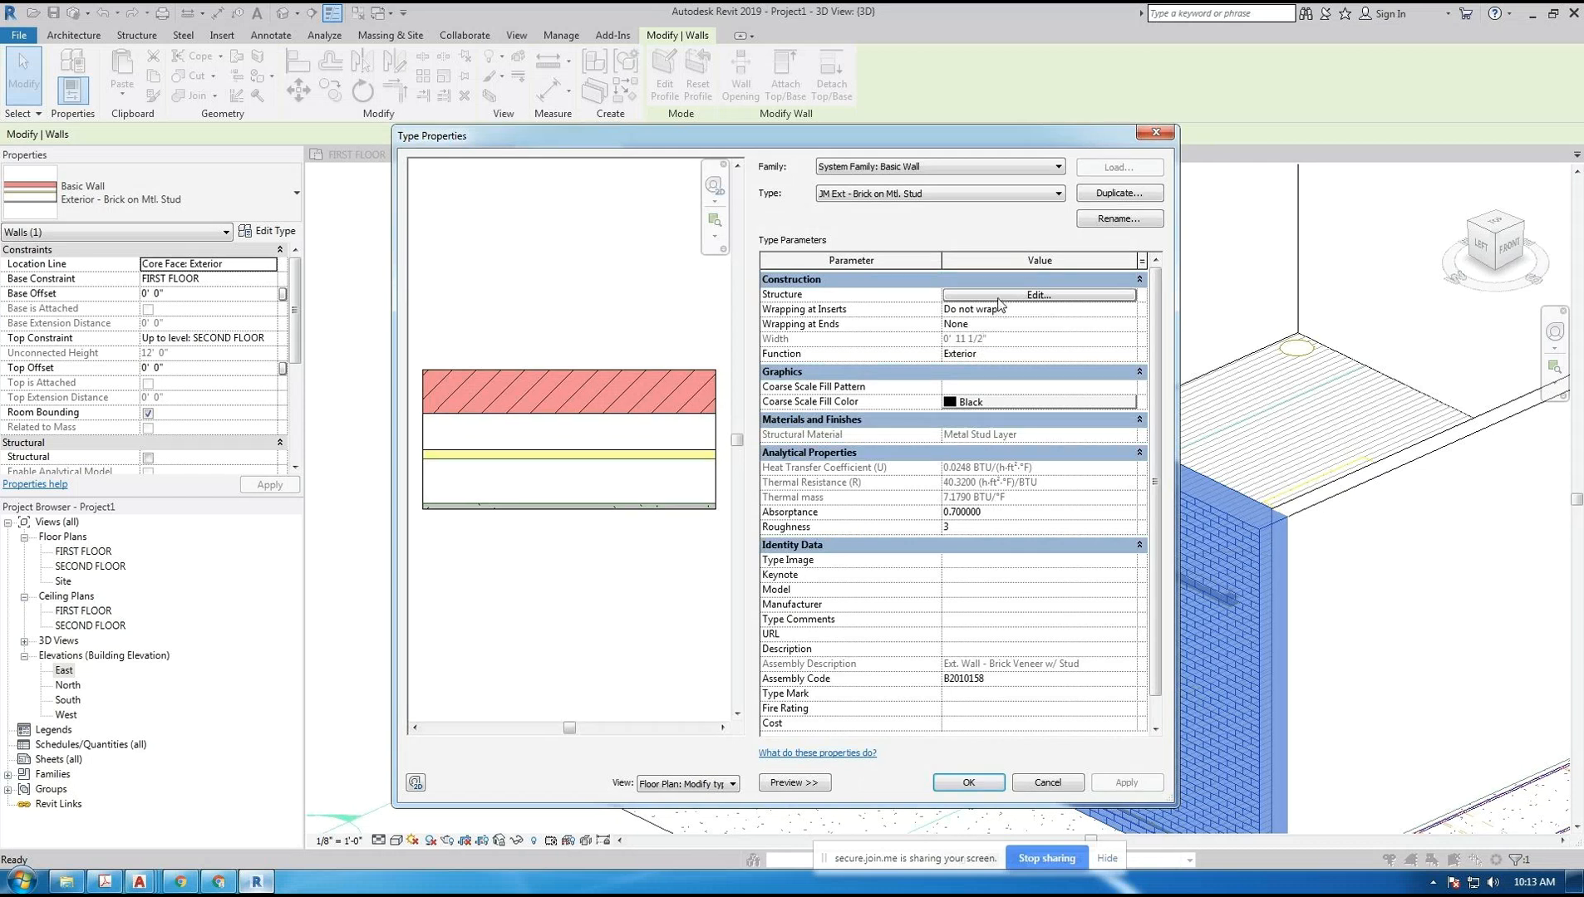
# - Set the Thermal/Air Layer's thickness to 3 1/2" in the JM Ext wall assembly and accept the type changes
pyautogui.click(998, 296)
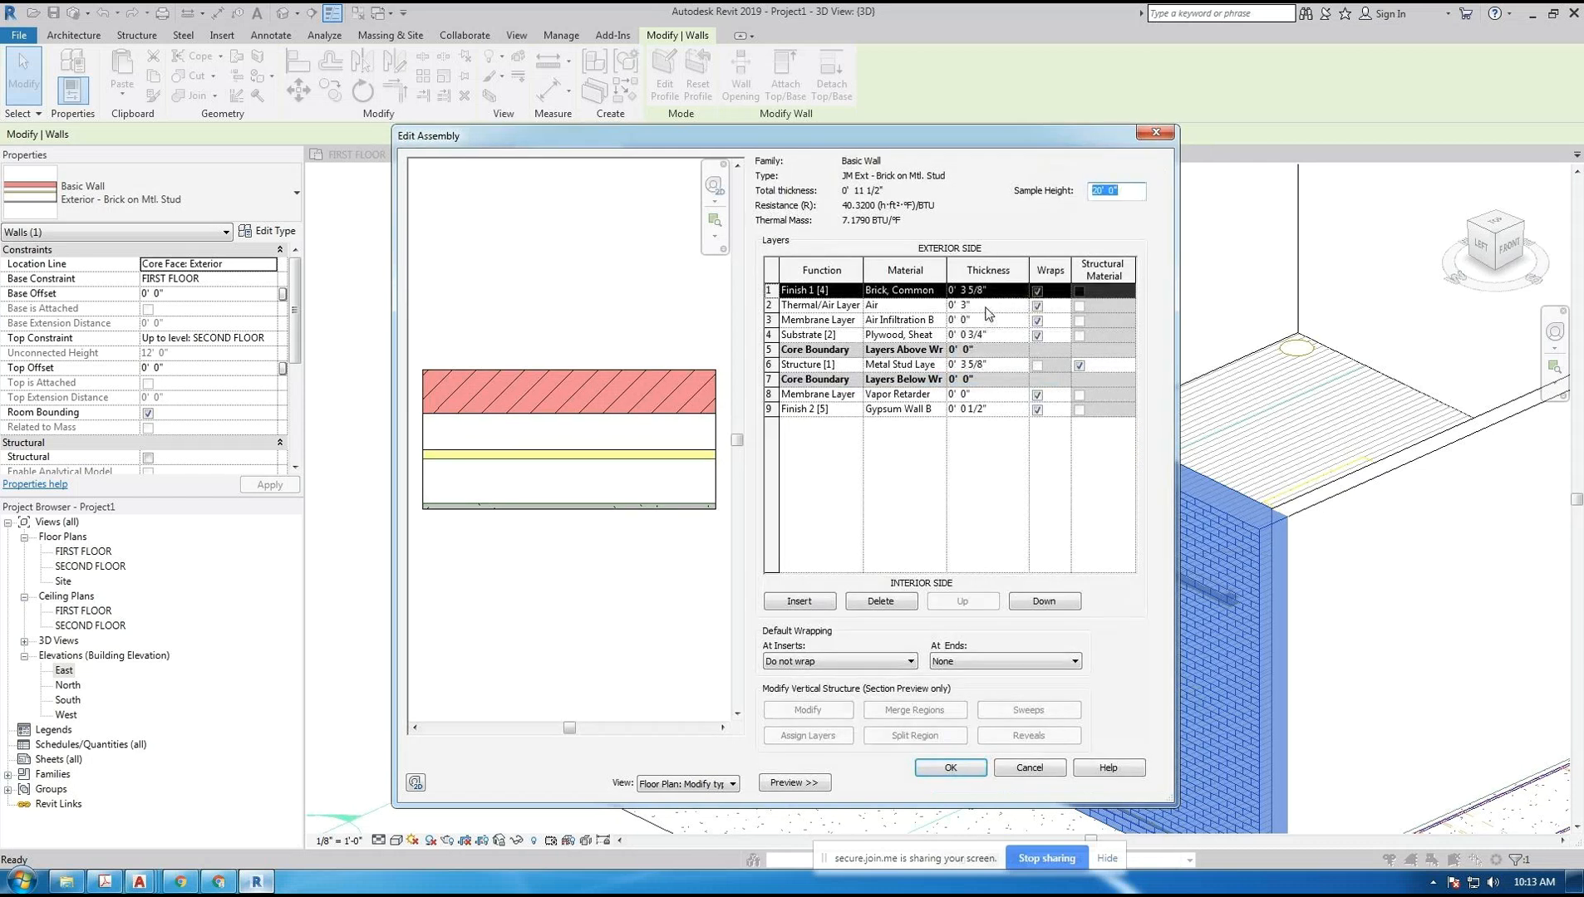
pyautogui.click(987, 307)
pyautogui.click(991, 309)
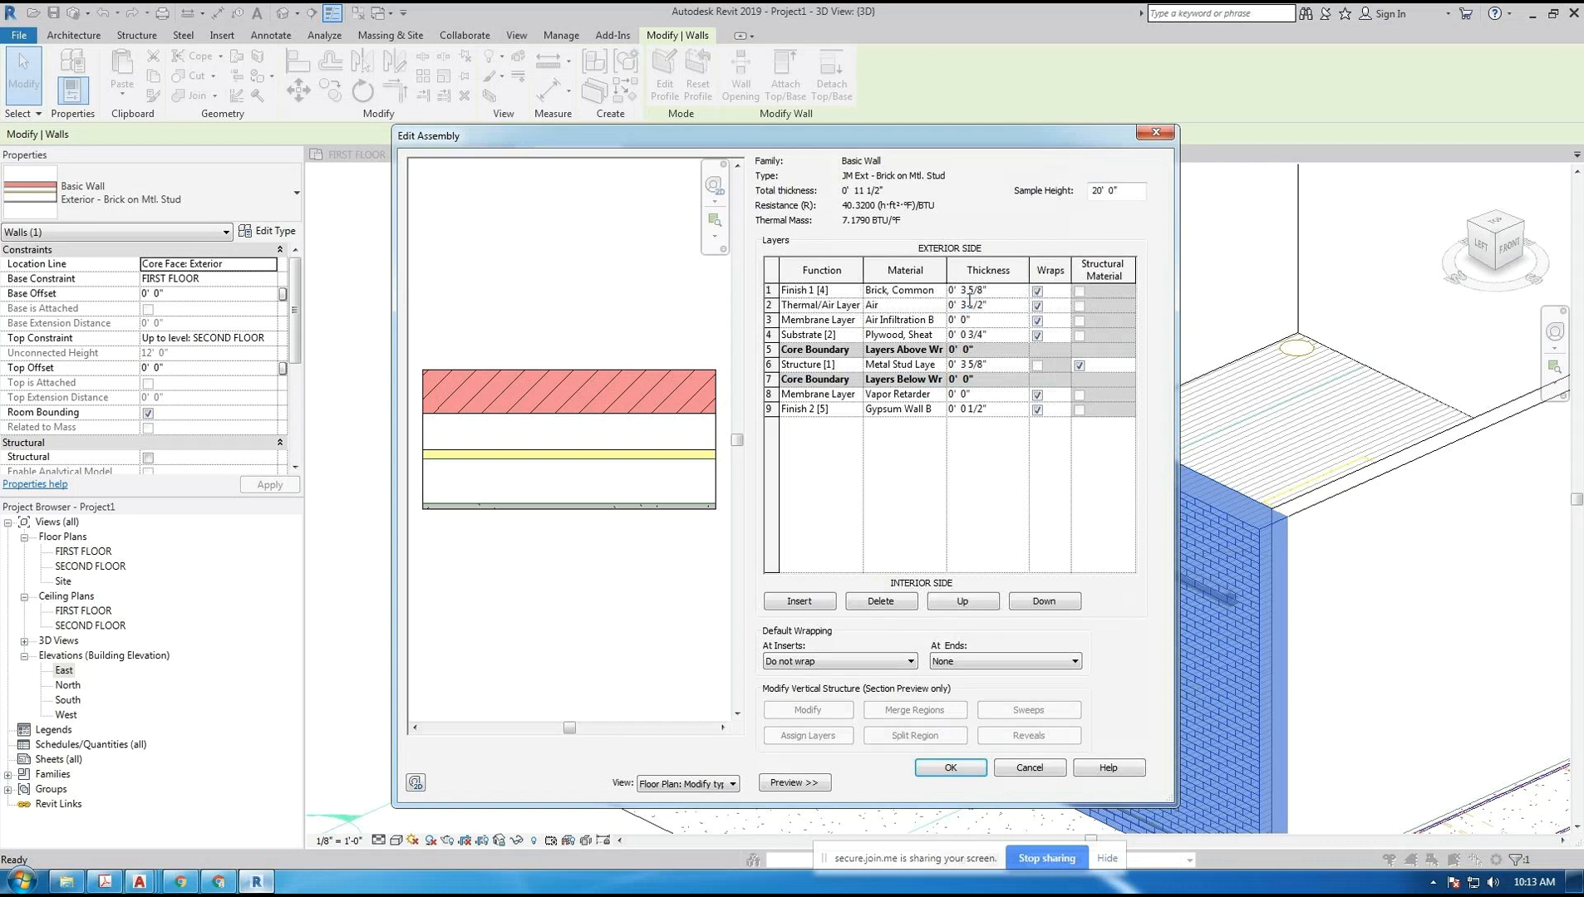
pyautogui.click(951, 767)
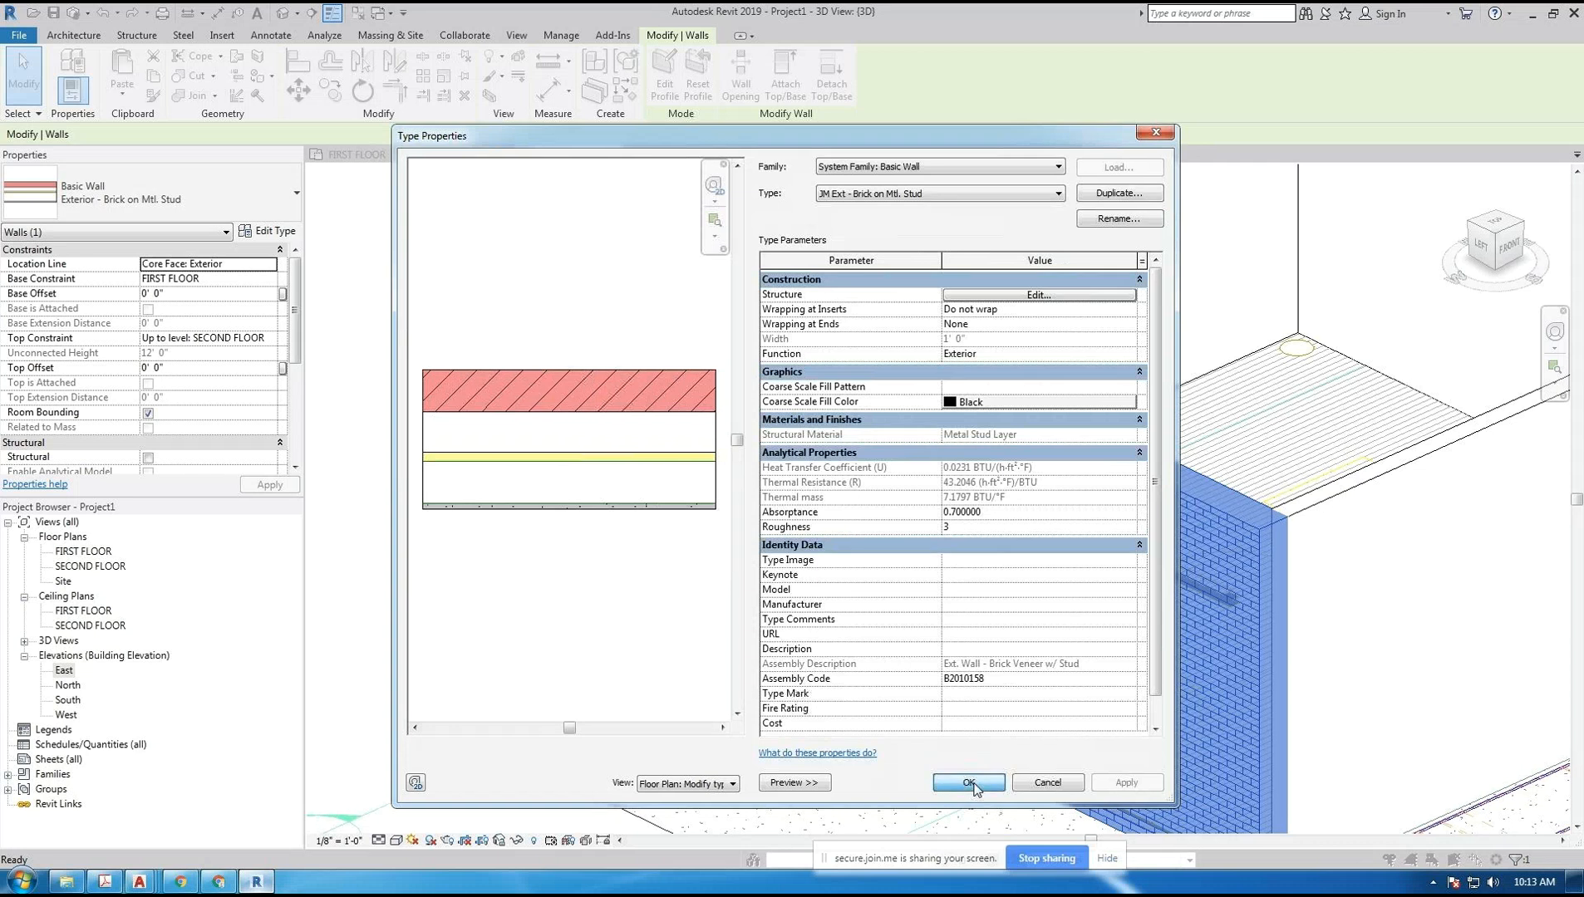
pyautogui.click(972, 785)
pyautogui.click(583, 369)
# - Check the brick wall's assigned type and type properties, and find JM Ext - Brick on Mtl. Stud among the available wall types
pyautogui.click(745, 315)
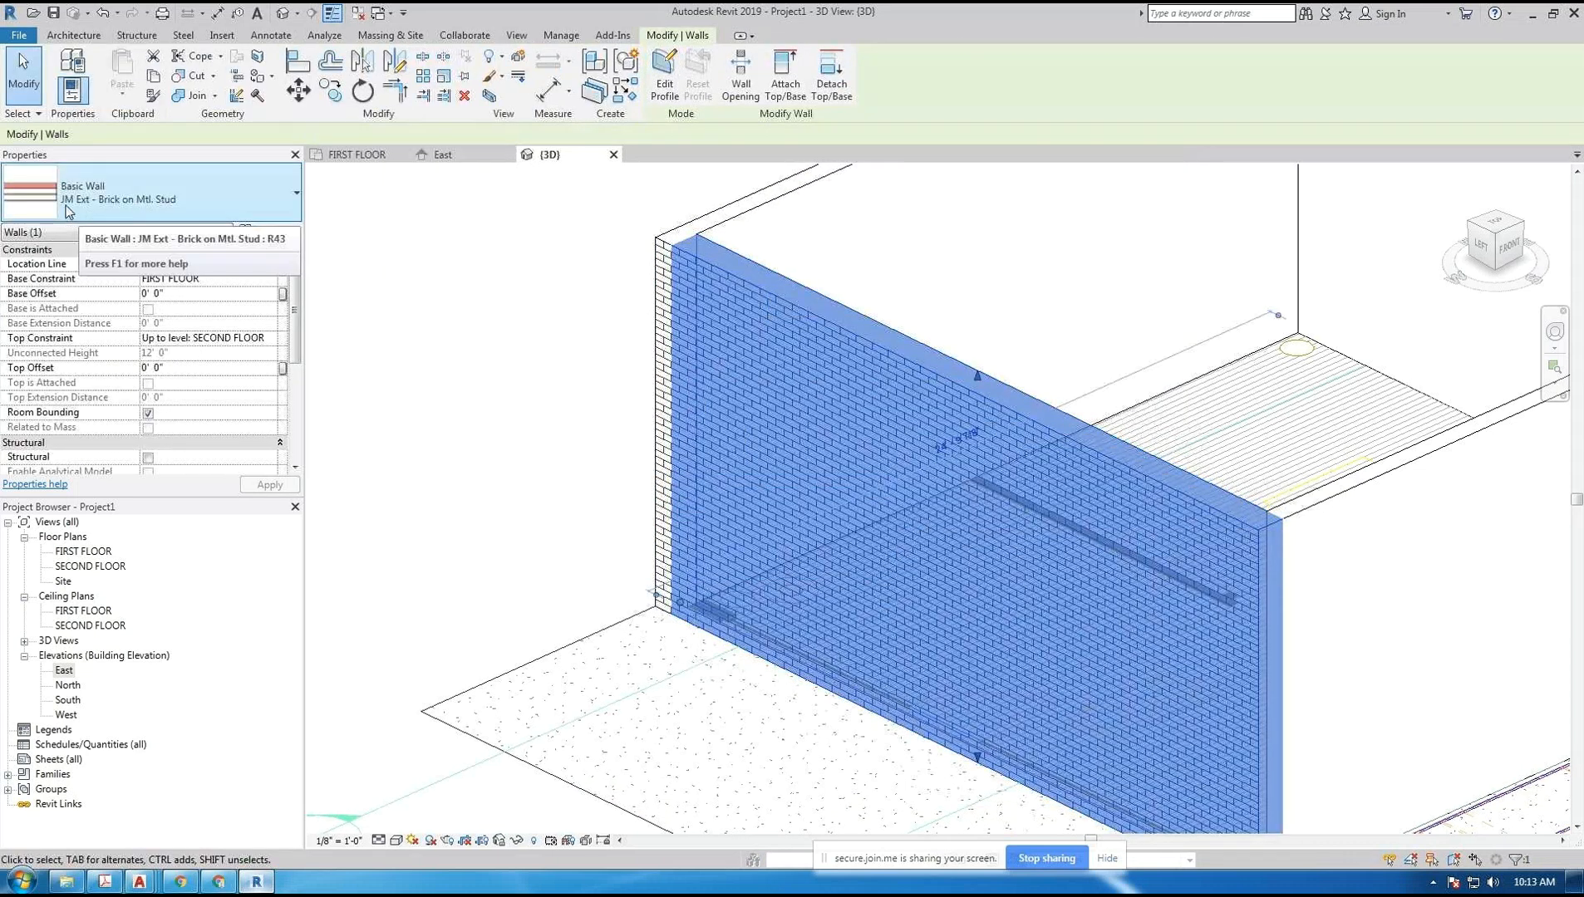
pyautogui.click(207, 264)
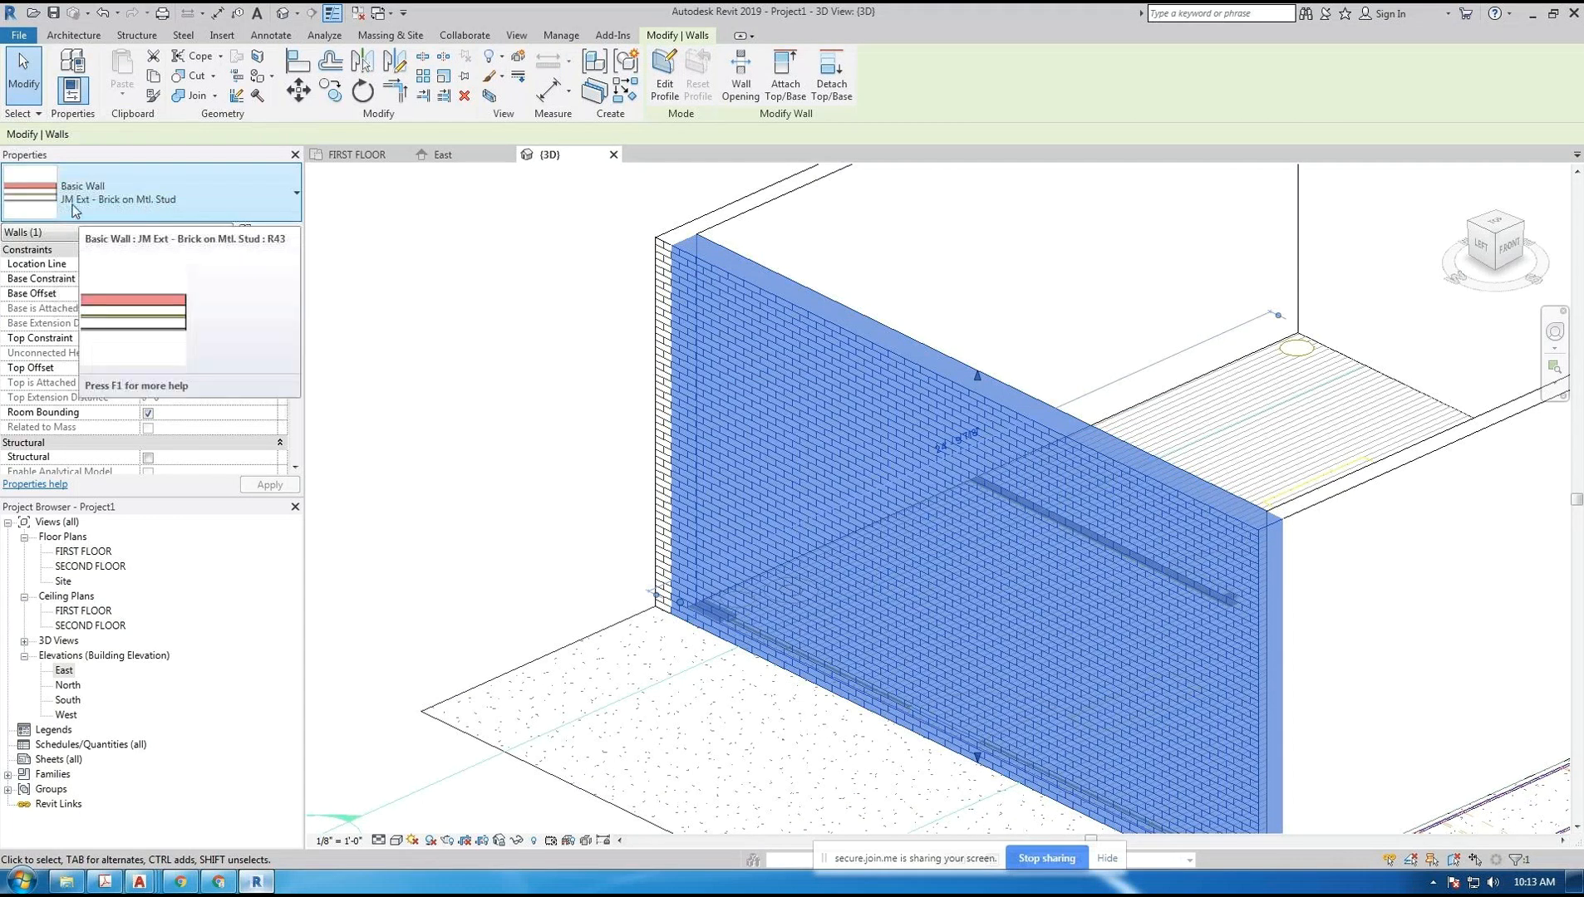
pyautogui.click(216, 339)
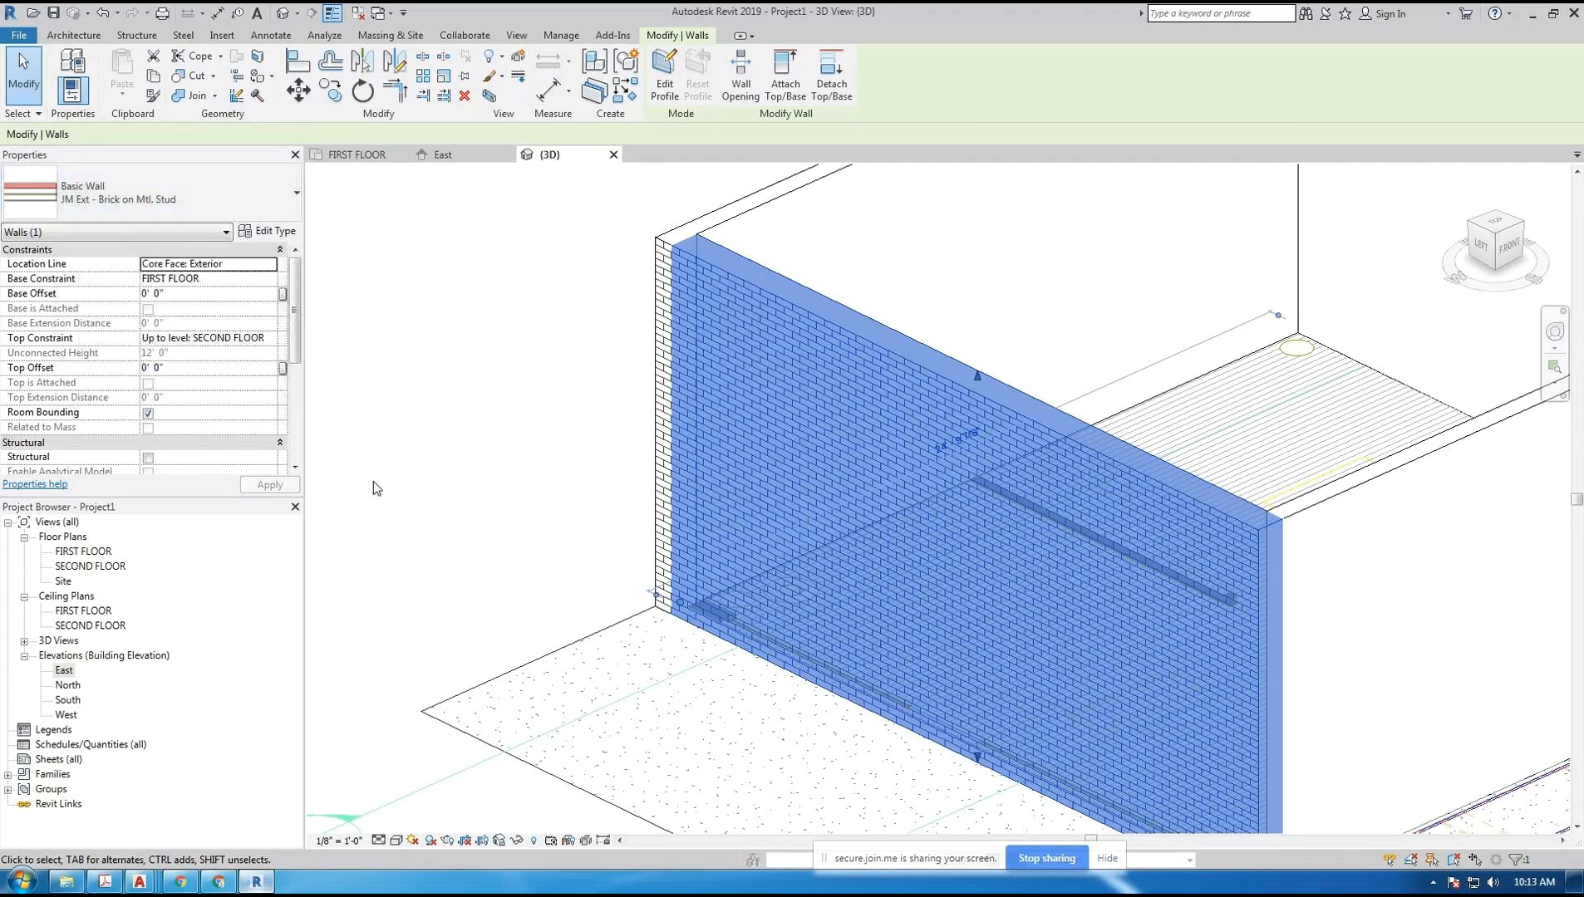
pyautogui.click(267, 232)
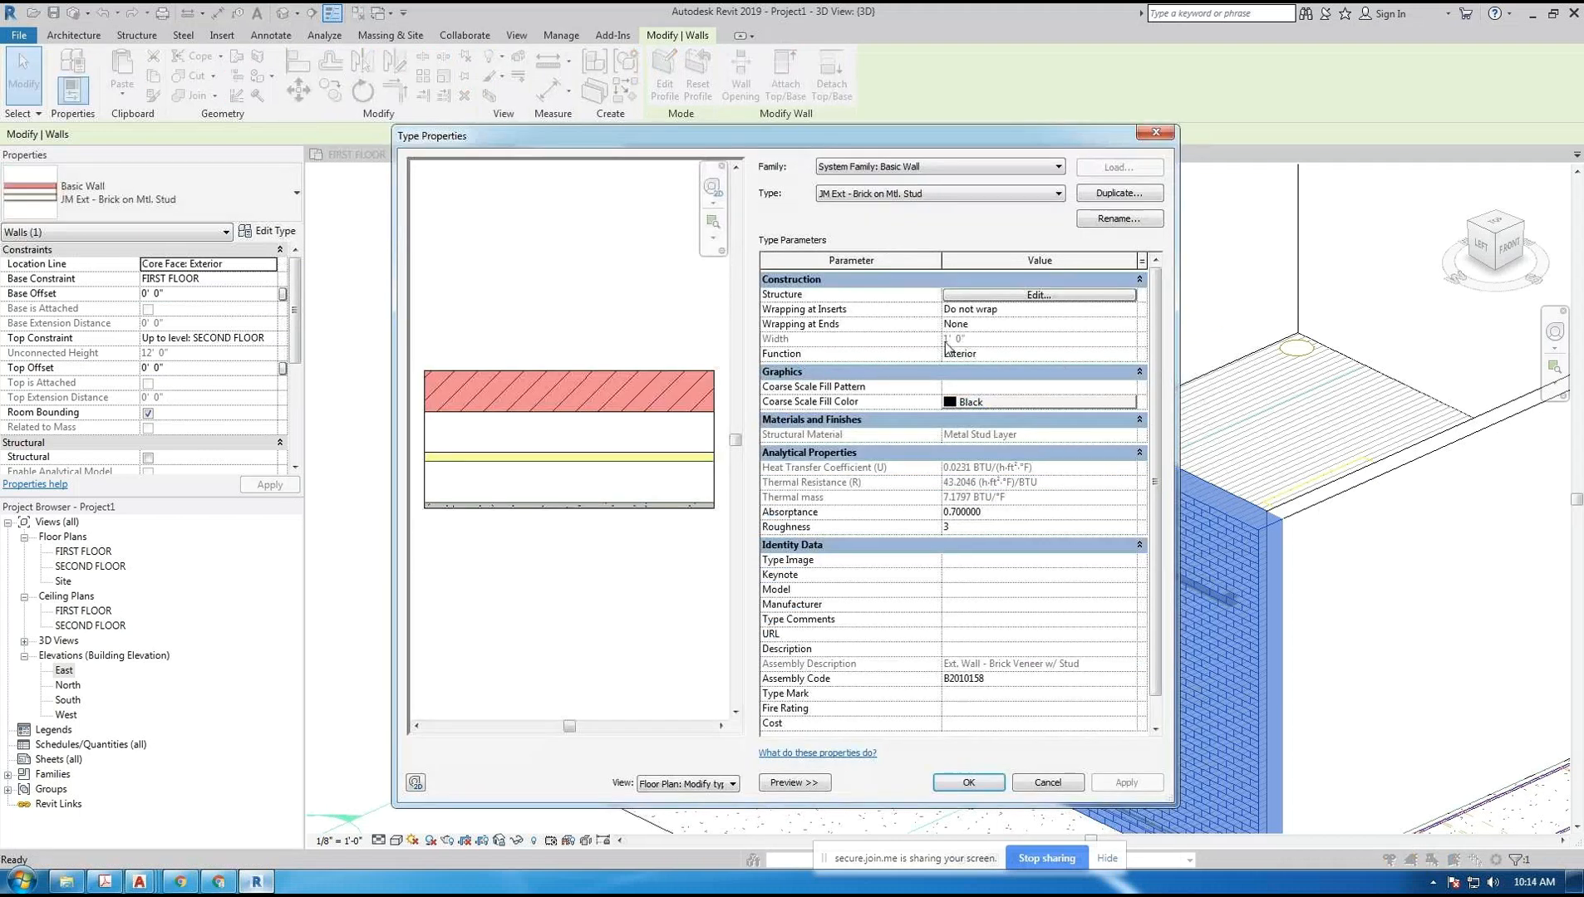
pyautogui.click(968, 782)
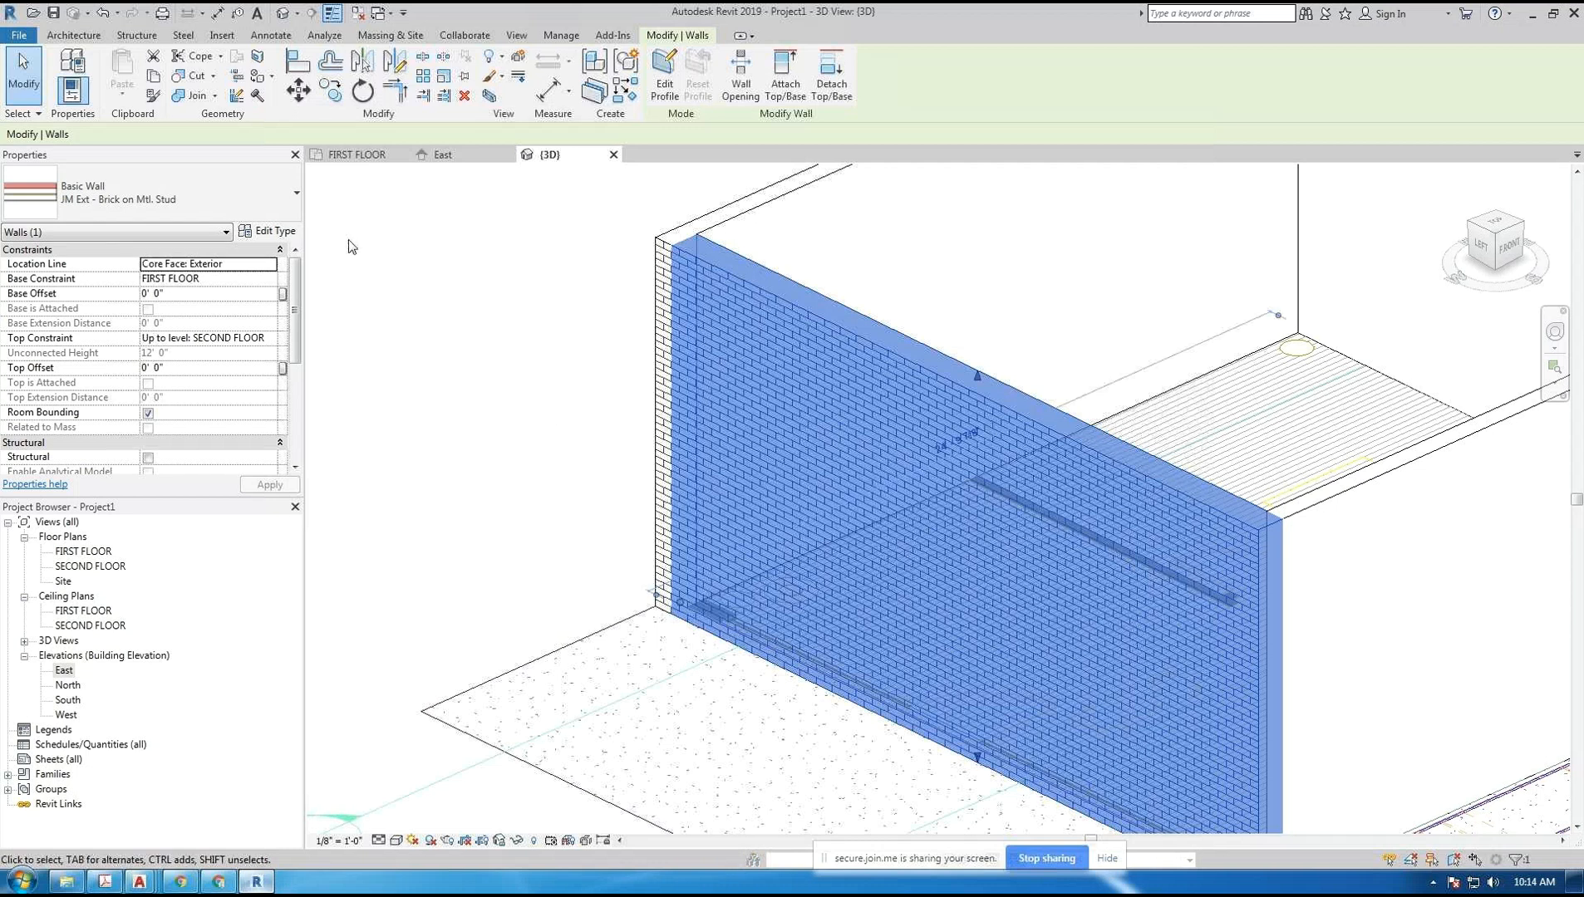
pyautogui.click(293, 199)
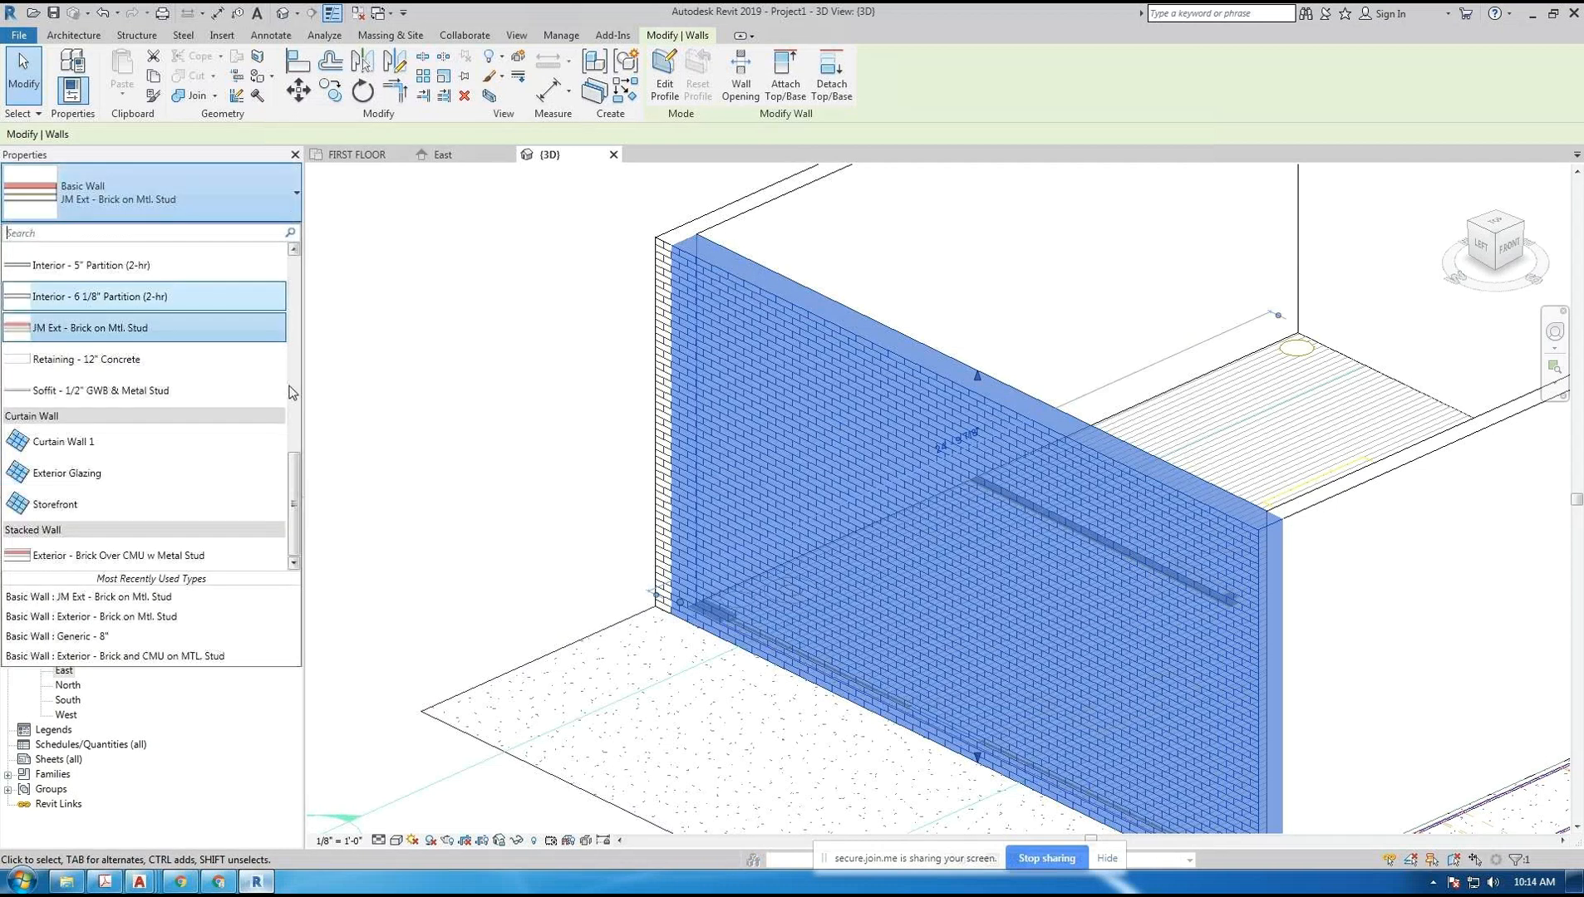
pyautogui.moveTo(299, 486)
pyautogui.mouseDown()
pyautogui.moveTo(297, 441)
pyautogui.moveTo(296, 471)
pyautogui.mouseUp()
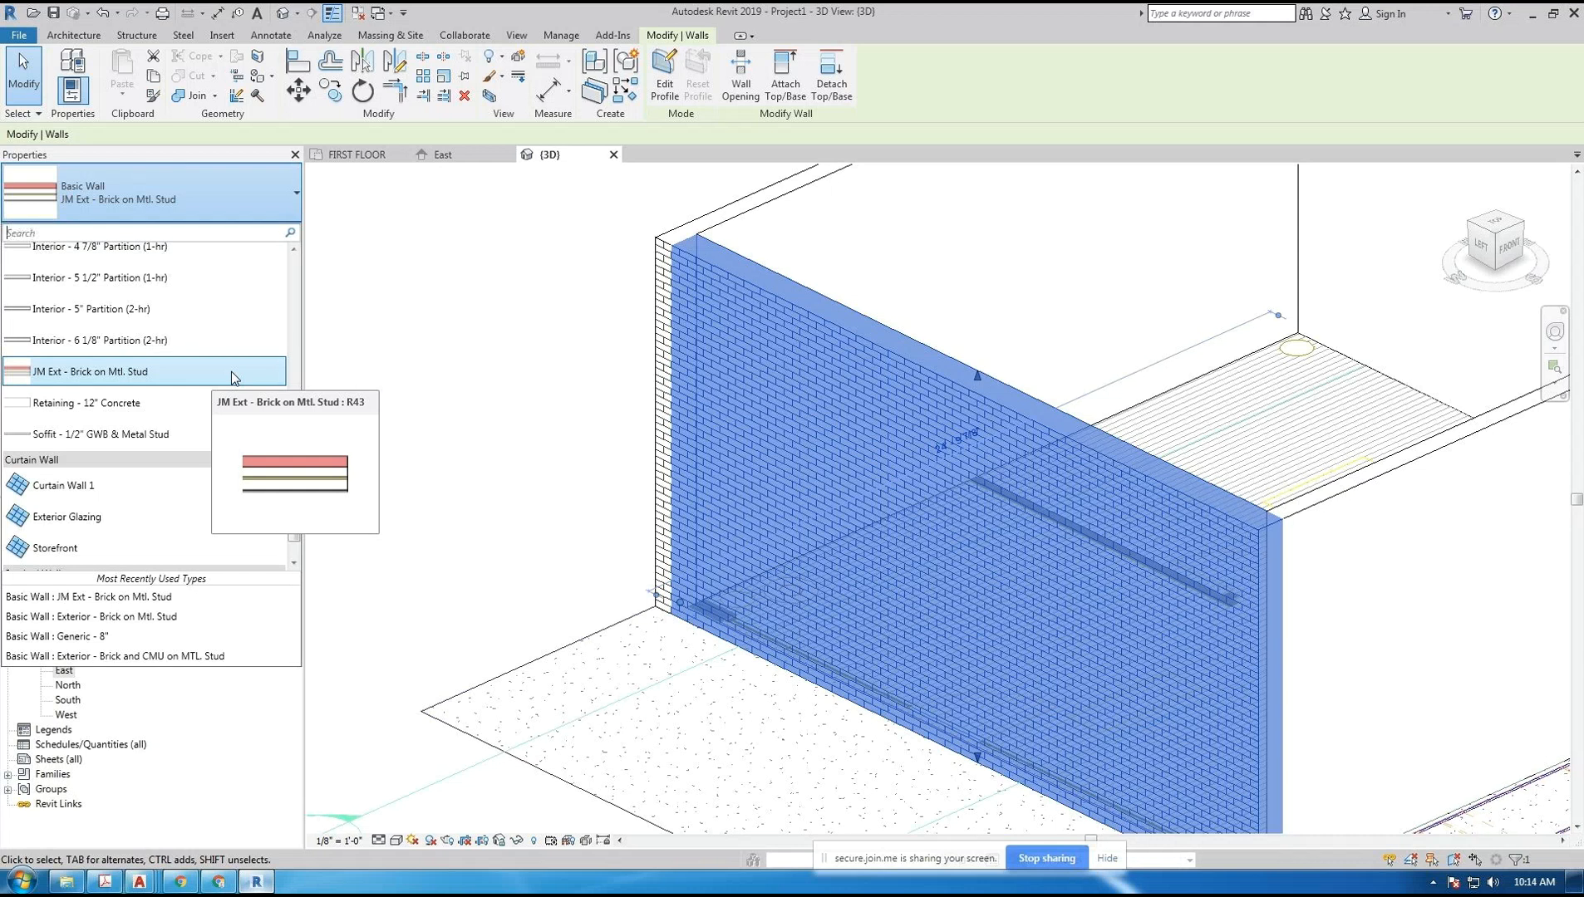
# - Change all four connected exterior walls in the 3D view to the JM Ext - Brick on Mtl. Stud type
pyautogui.click(459, 361)
pyautogui.click(481, 355)
pyautogui.scroll(-1, 512, 376)
pyautogui.scroll(-4, 515, 383)
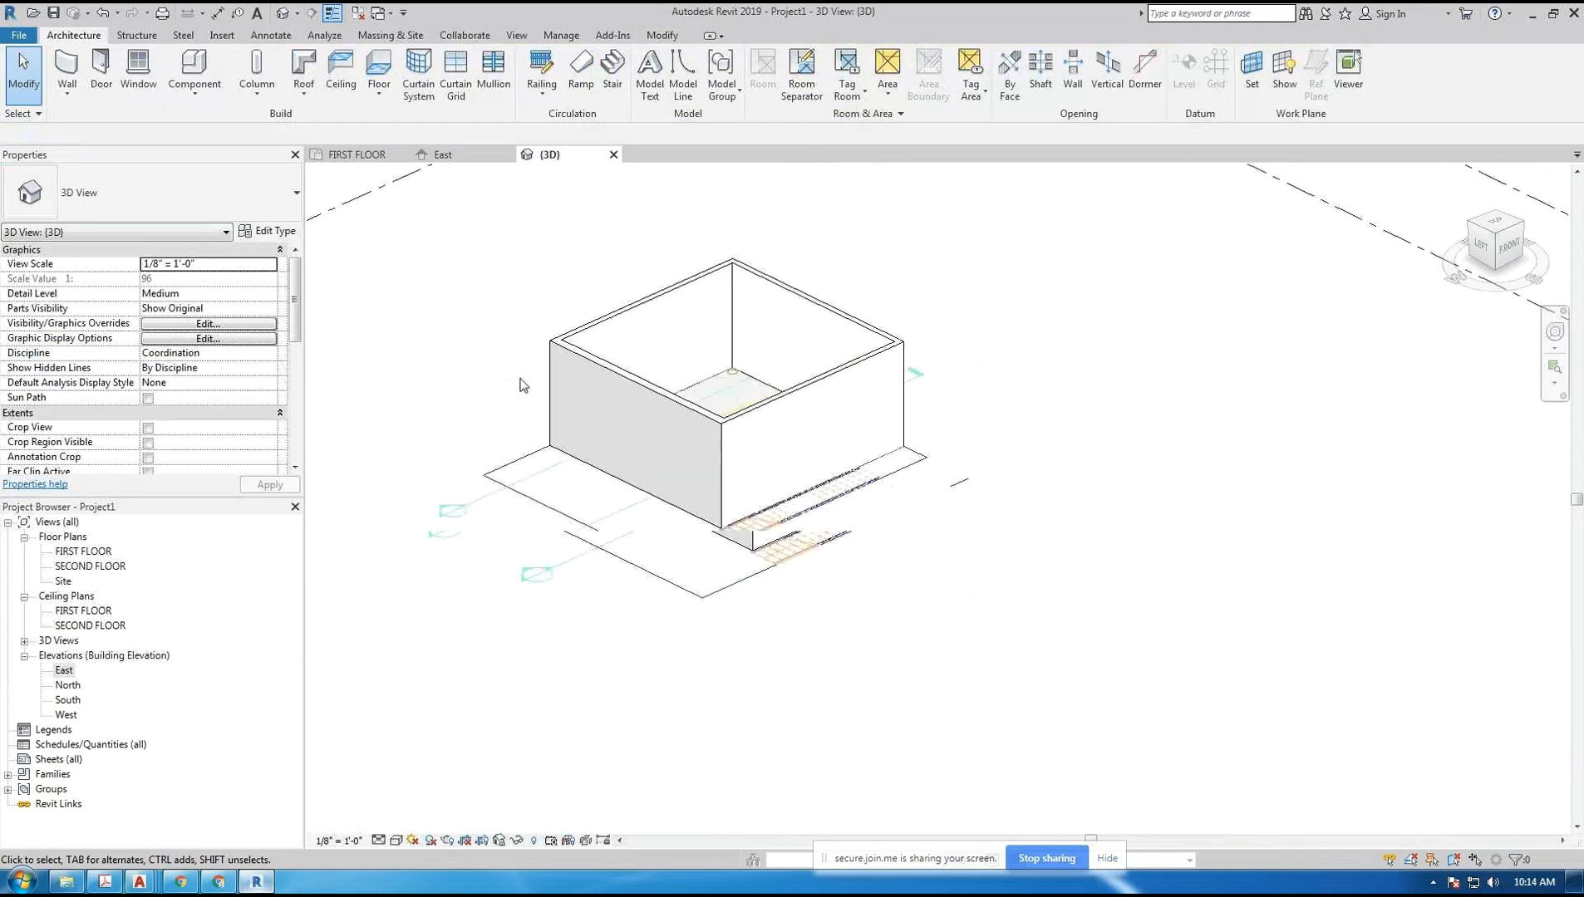
pyautogui.press('Tab')
pyautogui.click(692, 281)
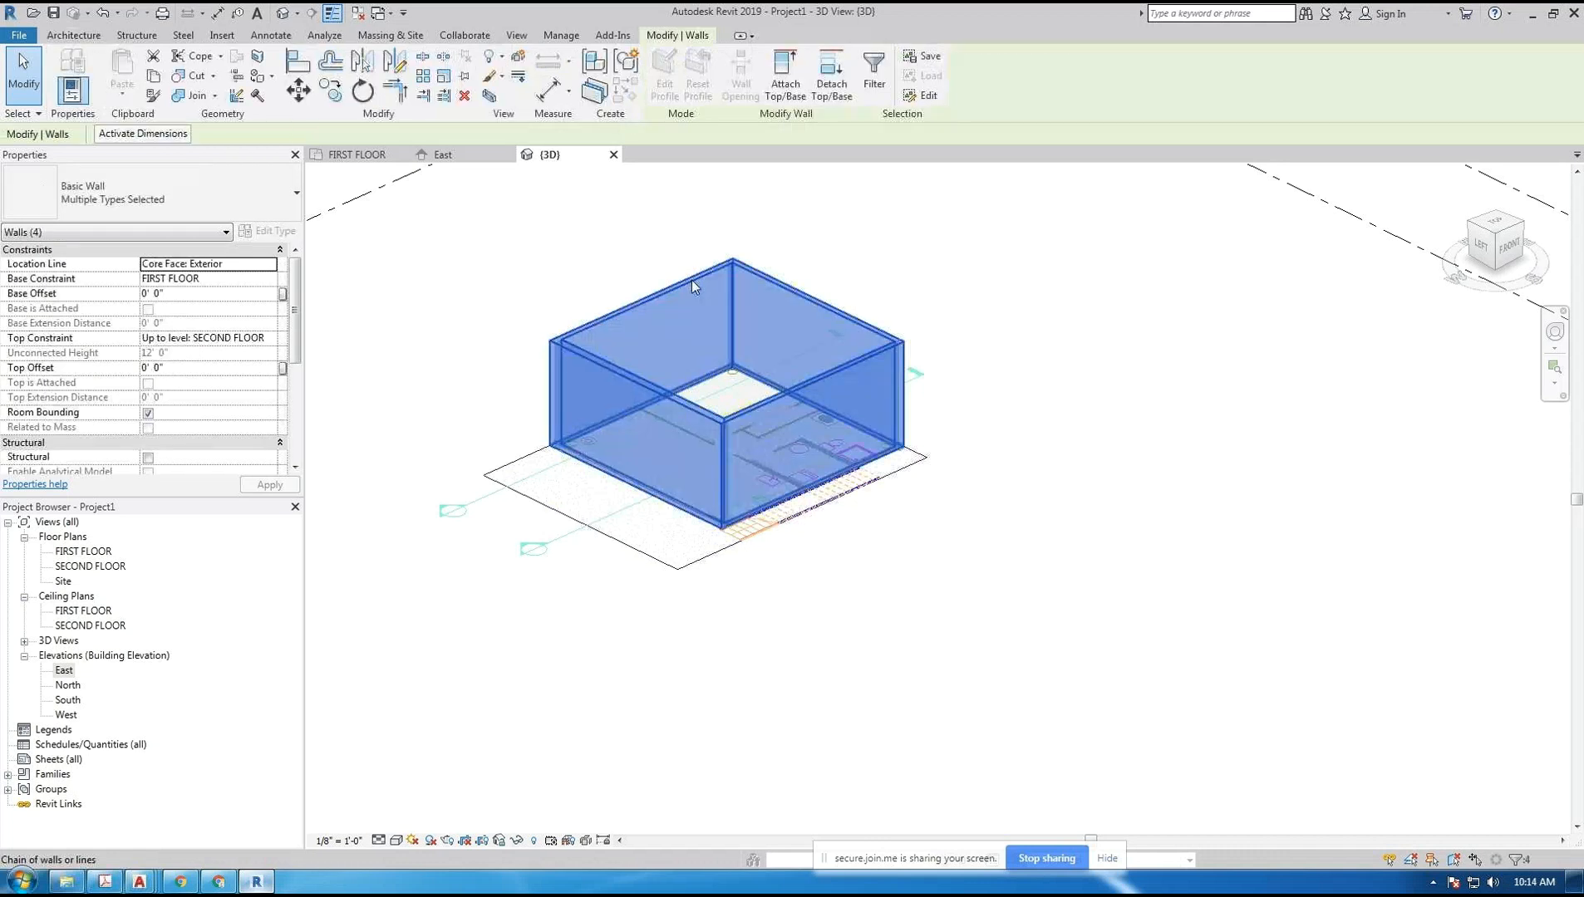
pyautogui.click(214, 191)
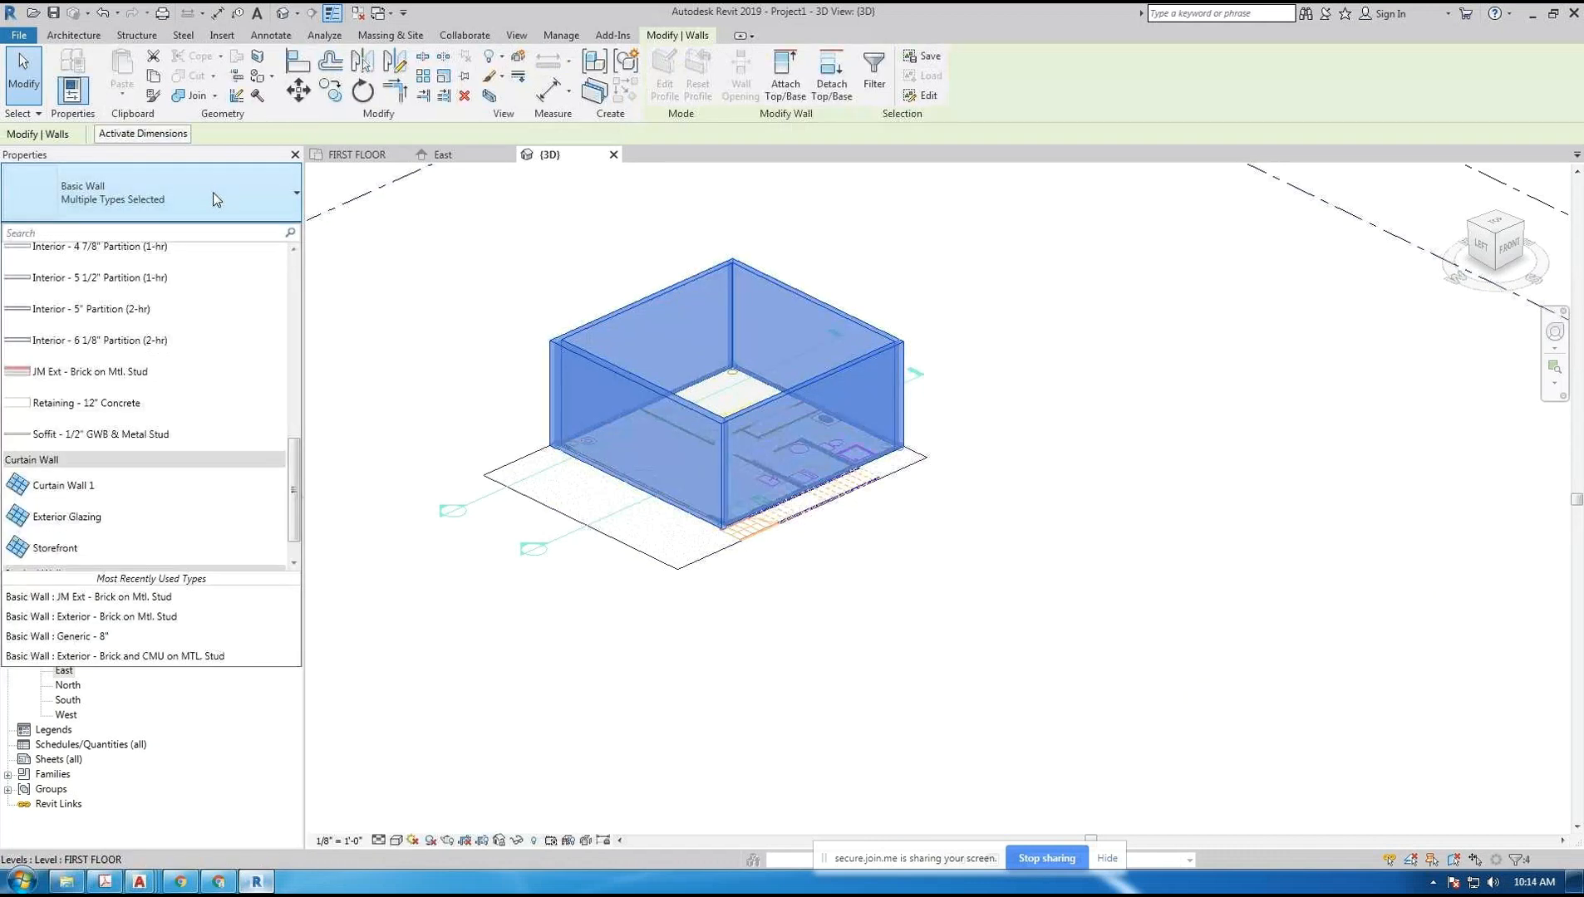
pyautogui.click(92, 383)
pyautogui.click(474, 299)
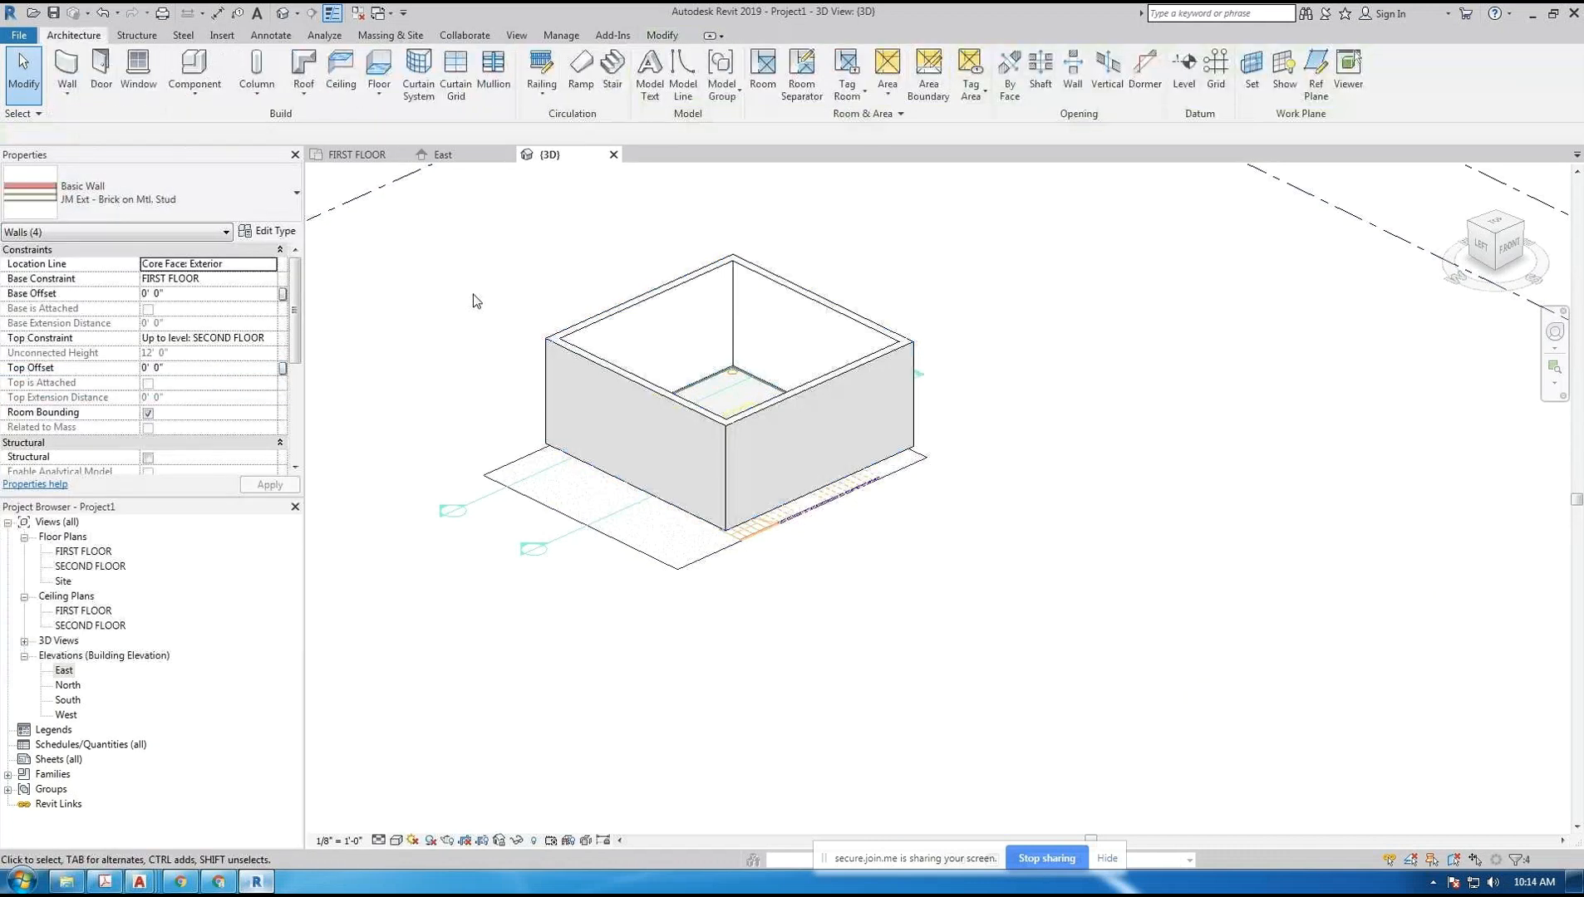
pyautogui.scroll(4, 478, 349)
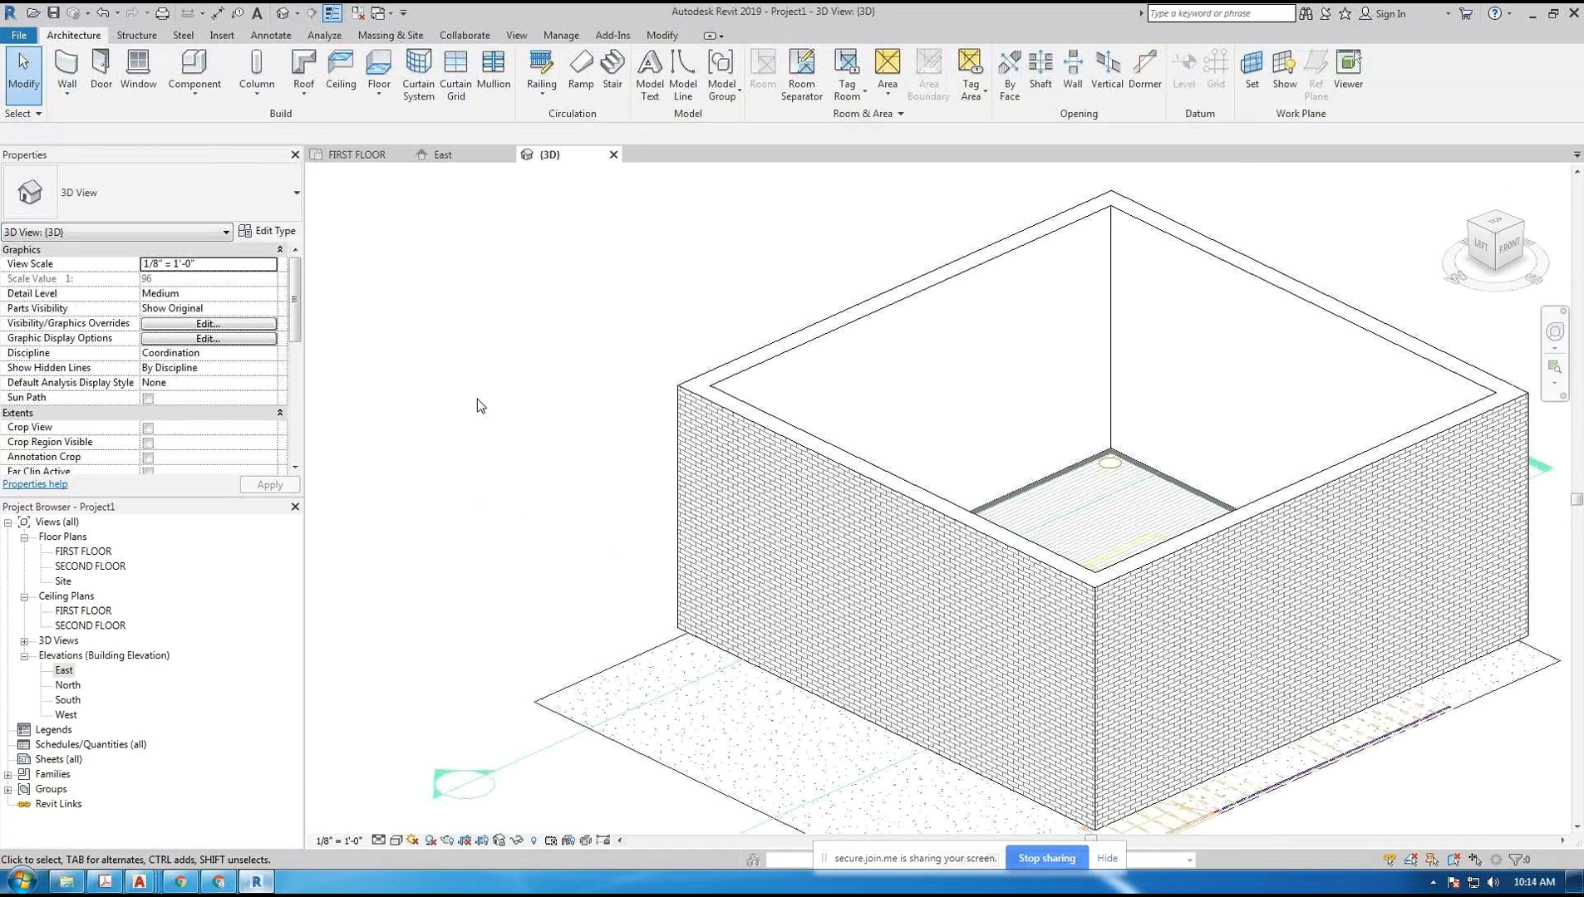
pyautogui.moveTo(506, 418); pyautogui.dragTo(491, 378, button='middle')
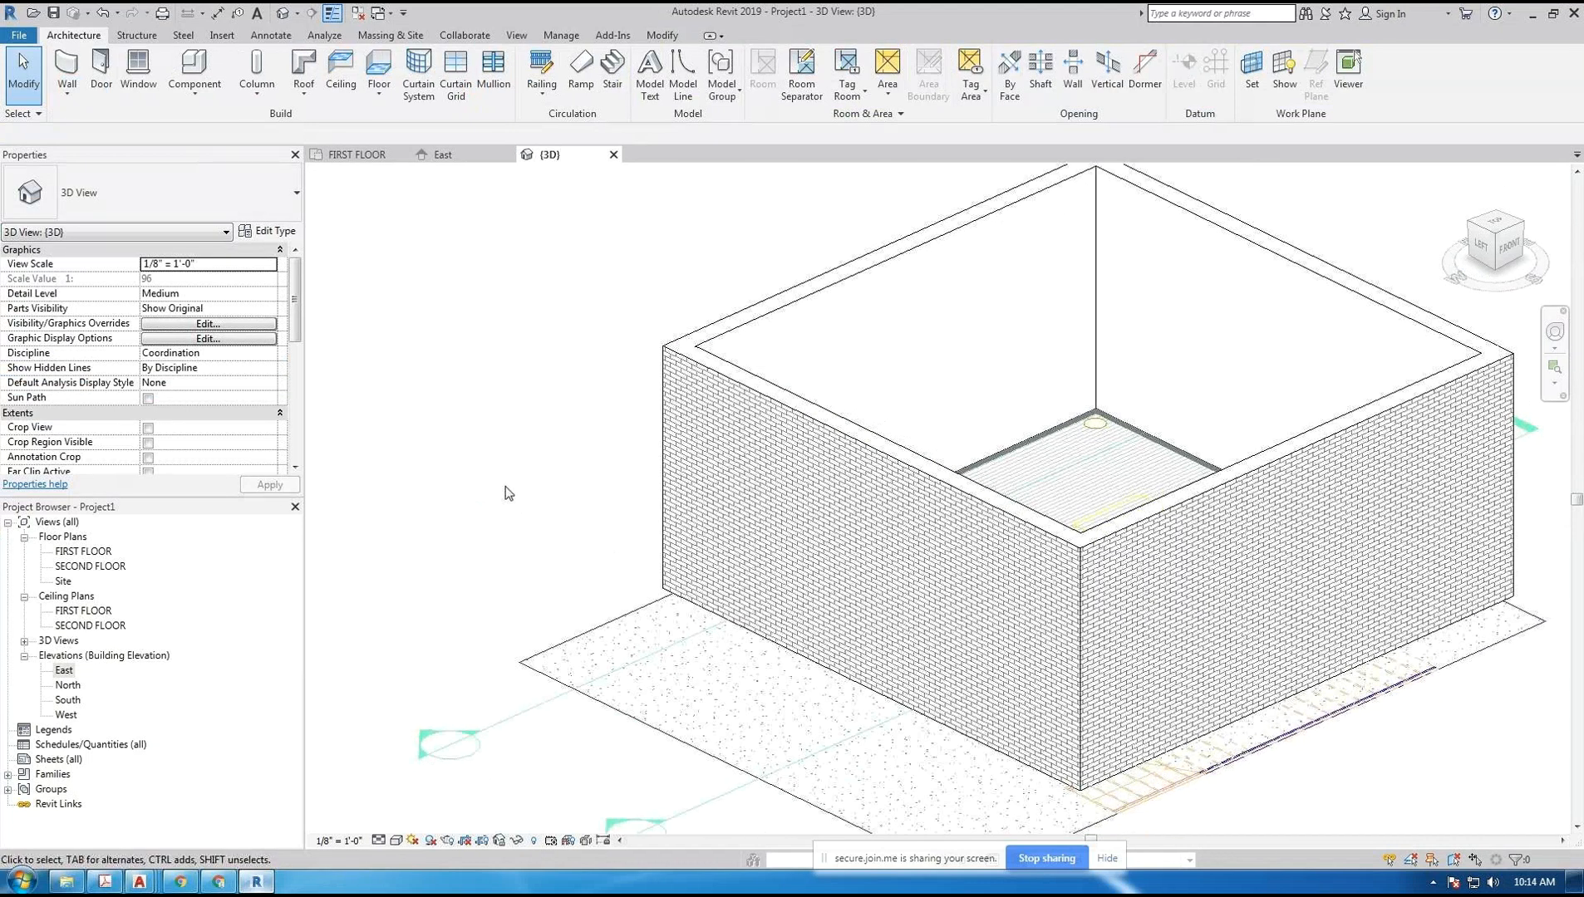
# - Change the whole chain of four exterior walls to the Generic - 8" basic wall type
pyautogui.scroll(-4, 508, 493)
pyautogui.keyDown('shift'); pyautogui.moveTo(515, 484); pyautogui.dragTo(901, 486, button='middle'); pyautogui.keyUp('shift')
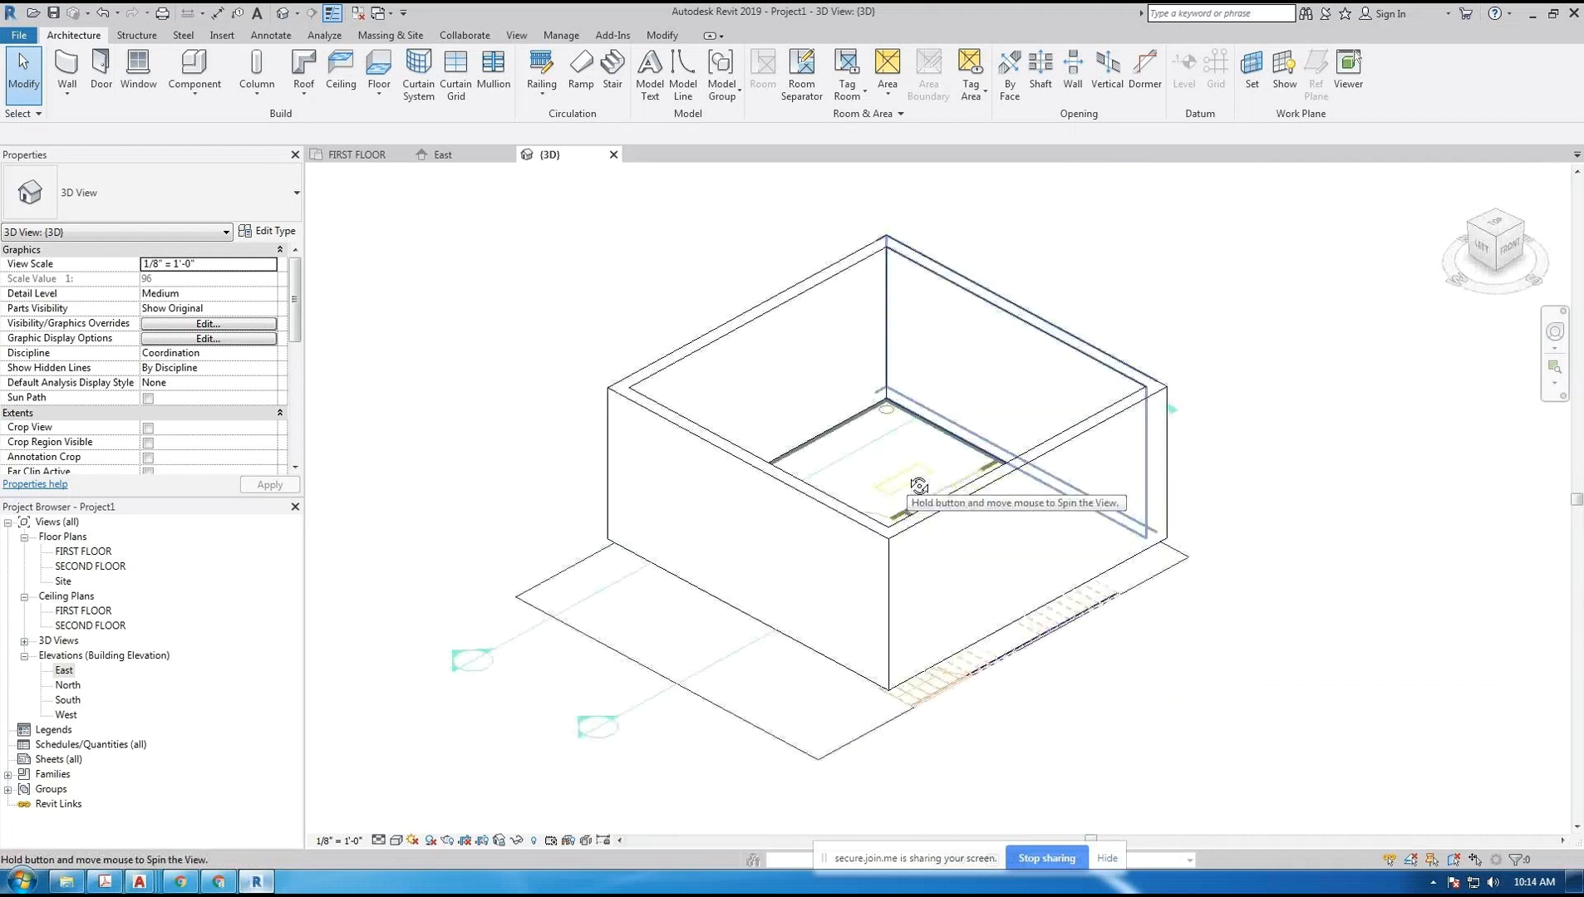
pyautogui.press('Tab')
pyautogui.click(812, 293)
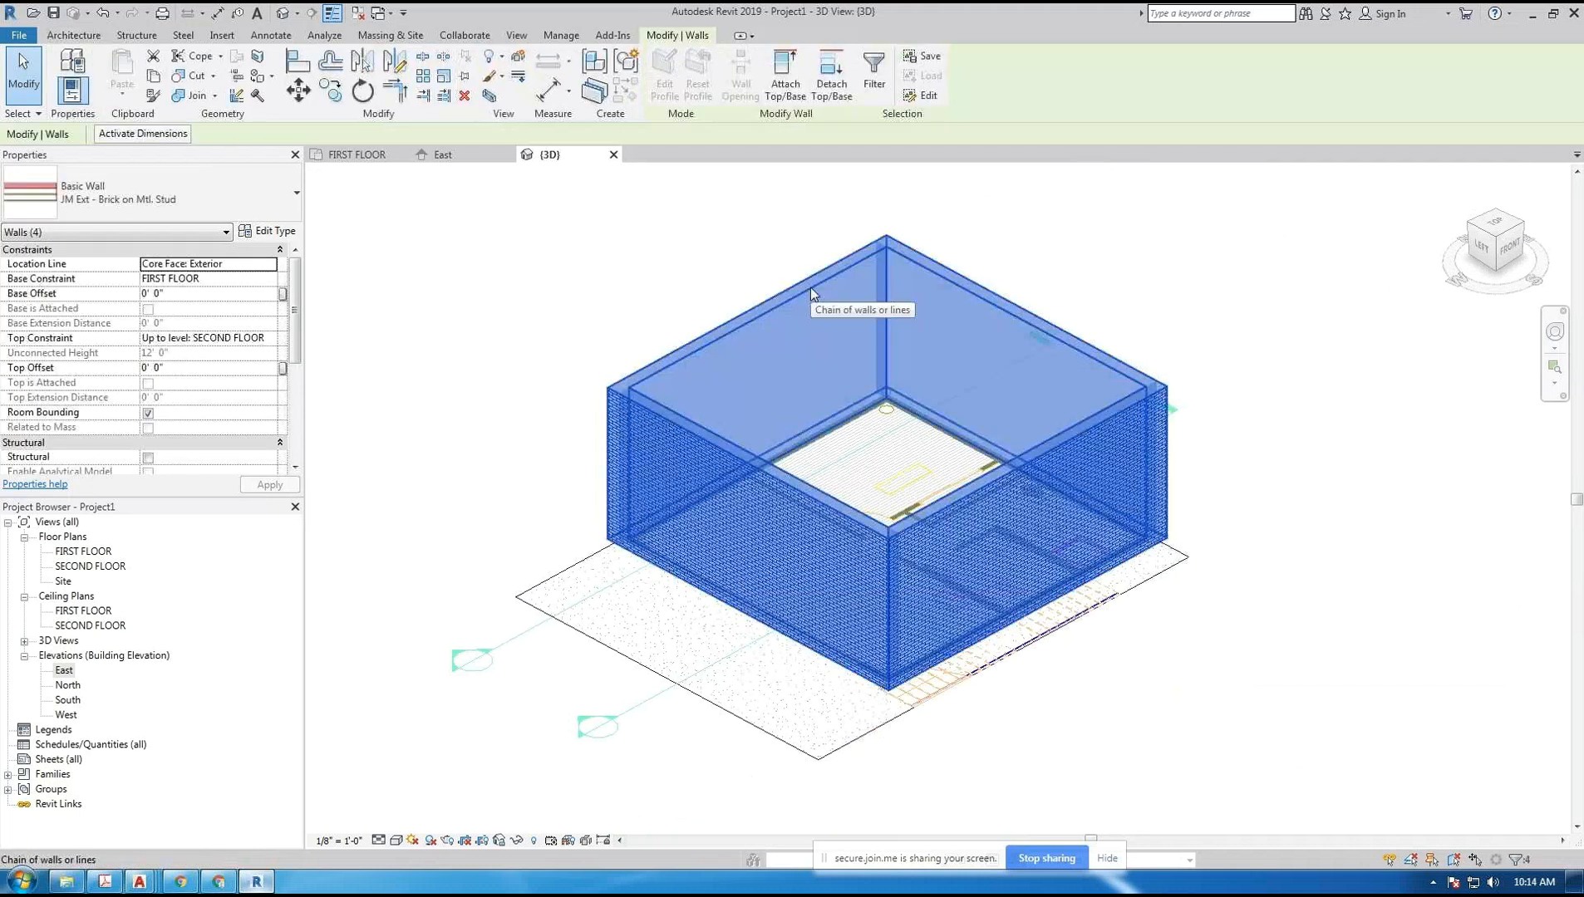
pyautogui.click(269, 193)
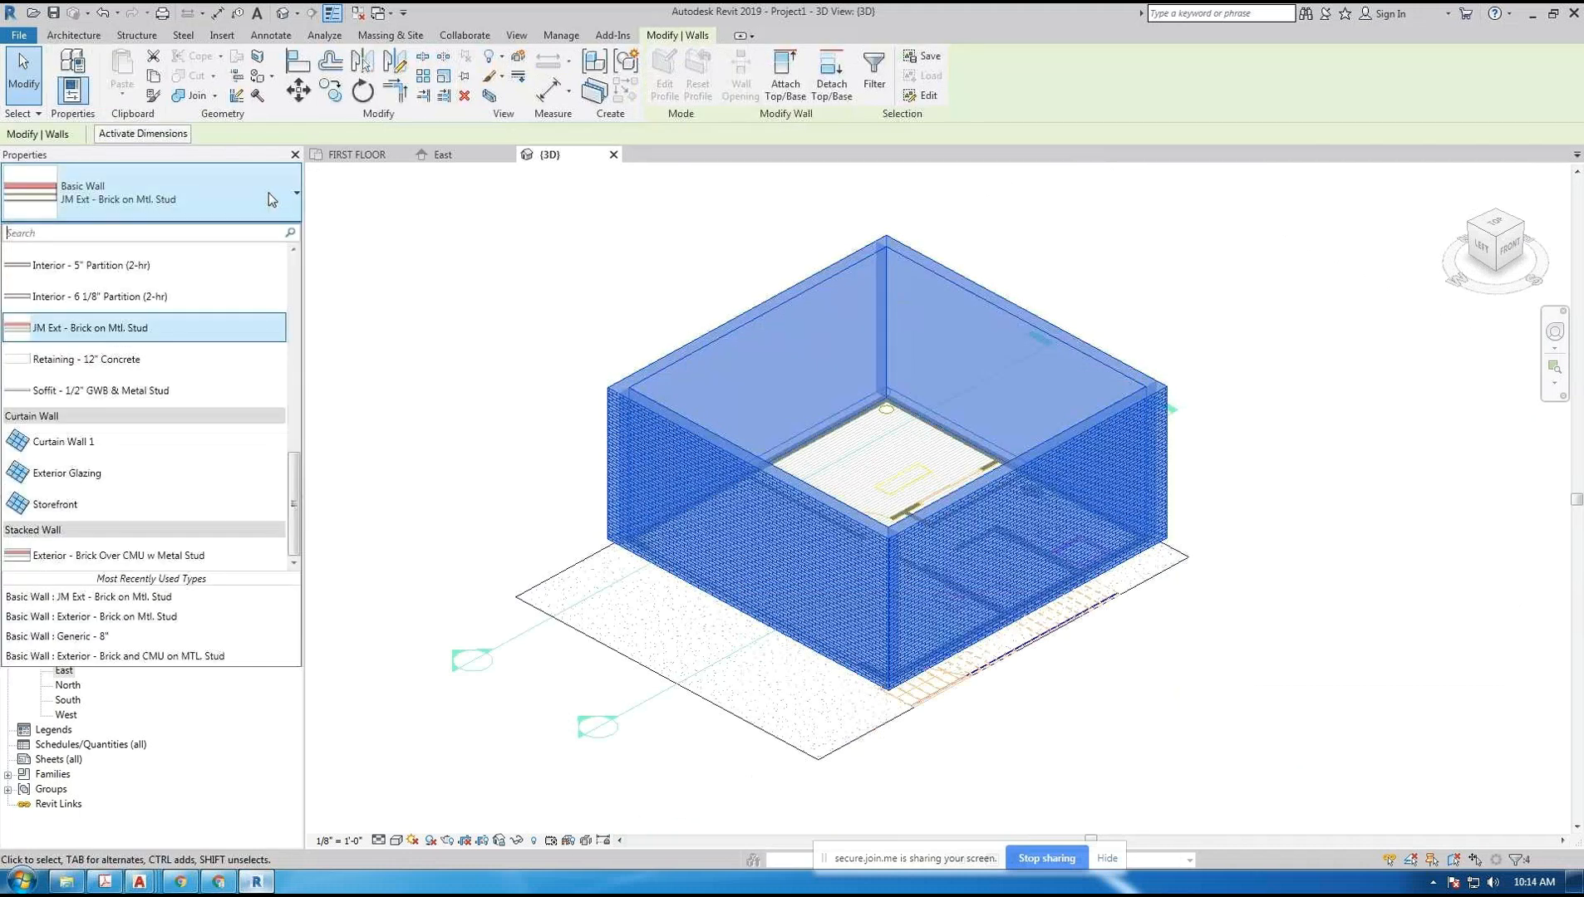
pyautogui.scroll(5, 260, 312)
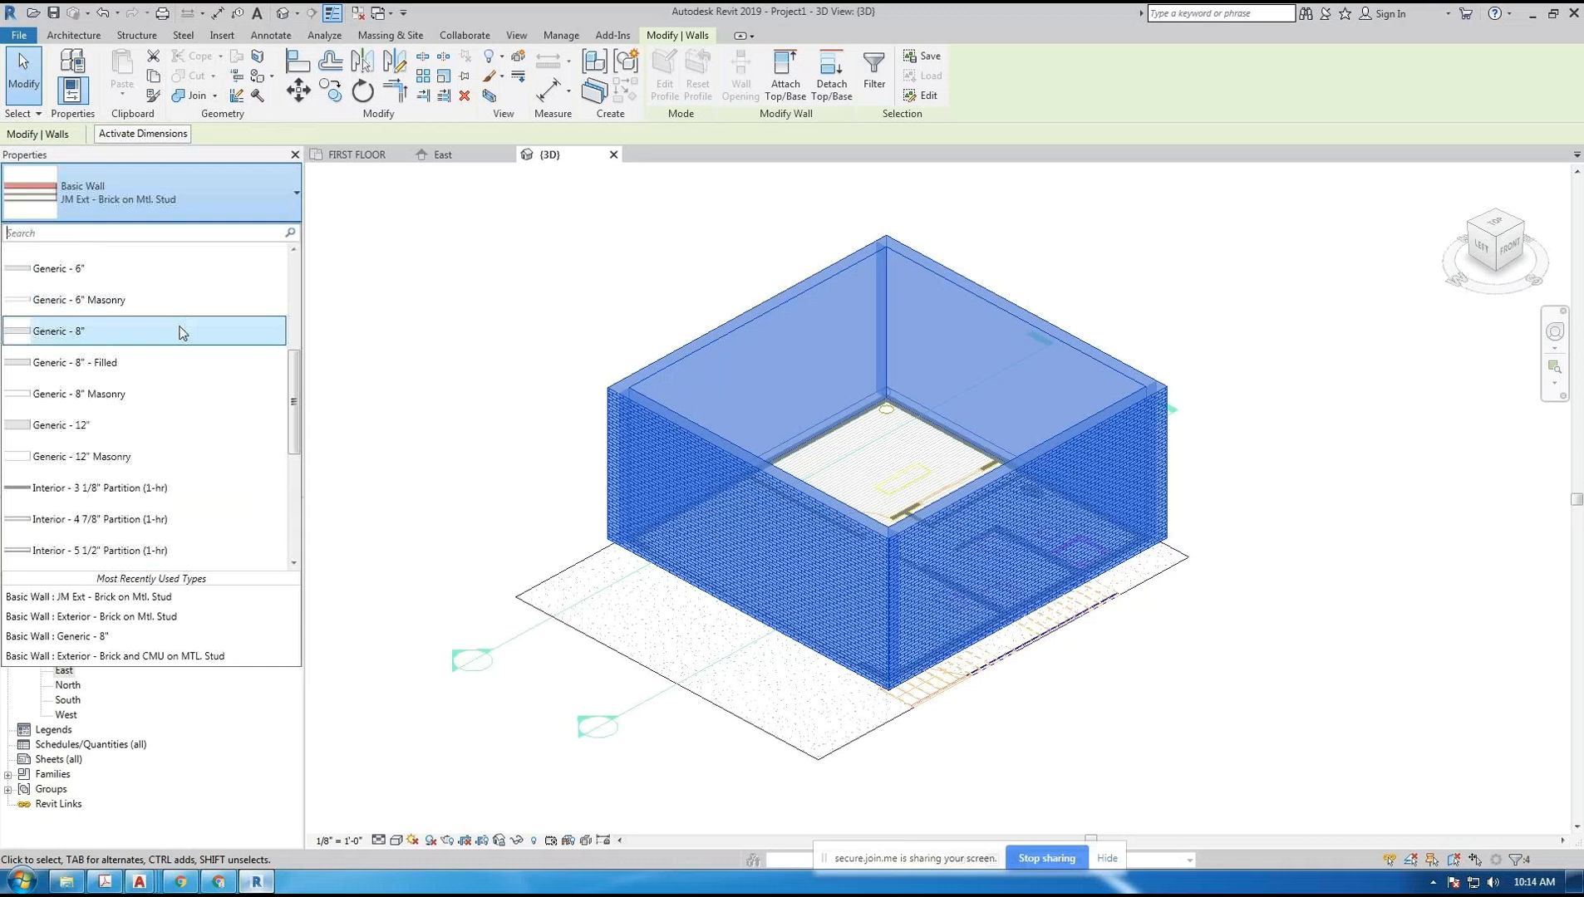
pyautogui.click(187, 332)
pyautogui.click(548, 391)
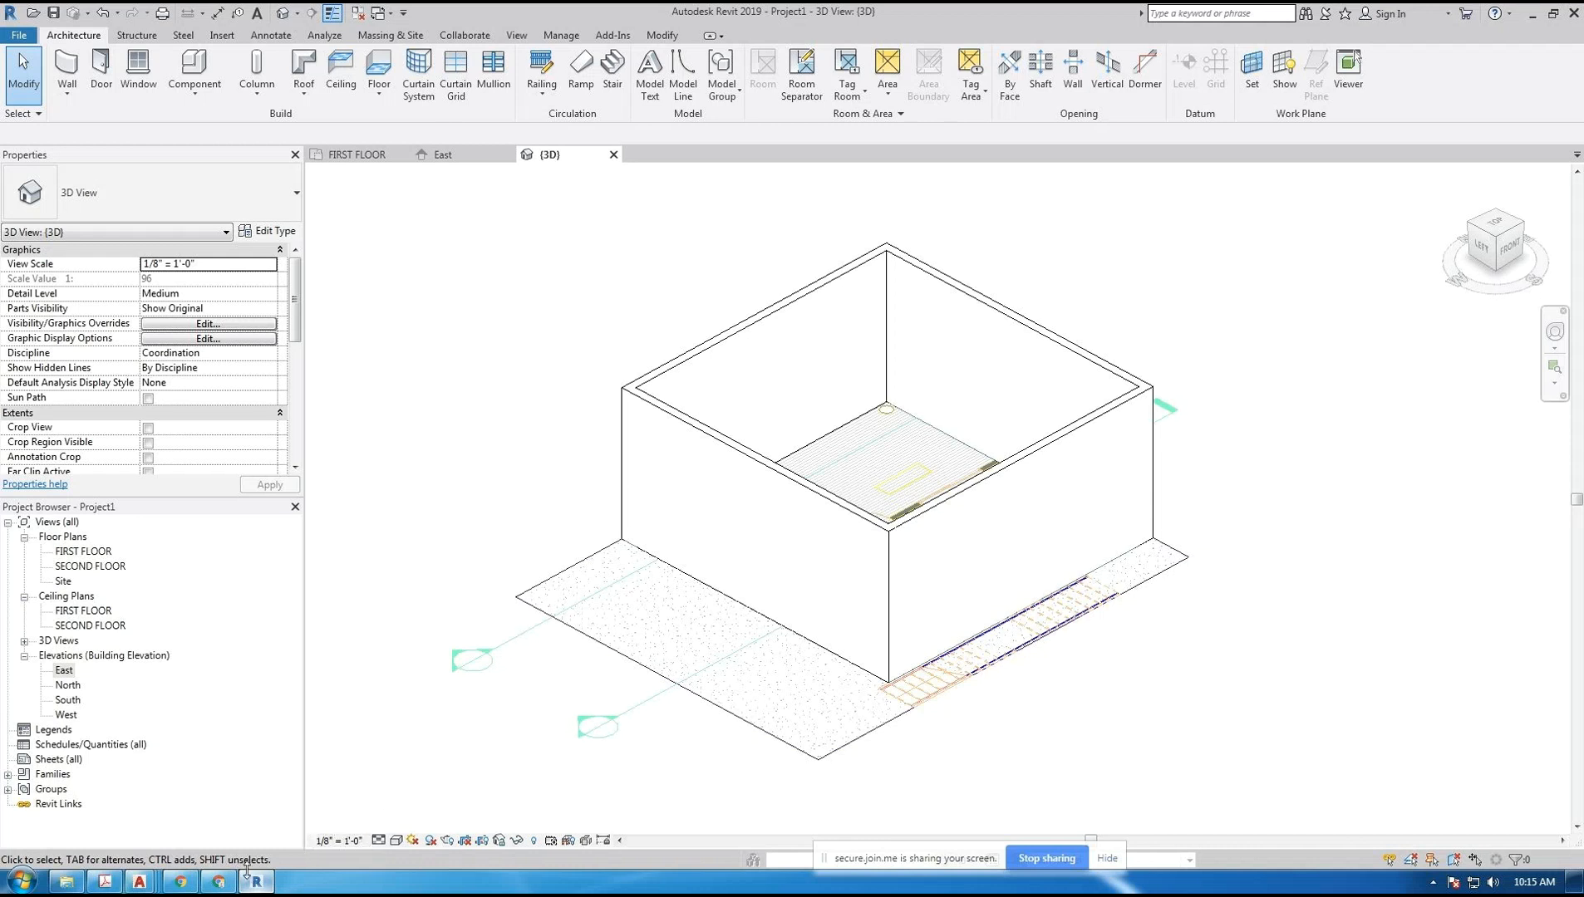
# - Review the exterior walls in the FIRST FLOOR plan, the East elevation and the 3D view
pyautogui.click(194, 887)
pyautogui.click(192, 887)
pyautogui.keyDown('shift'); pyautogui.moveTo(653, 335); pyautogui.dragTo(548, 446, button='middle'); pyautogui.keyUp('shift')
pyautogui.doubleClick(83, 551)
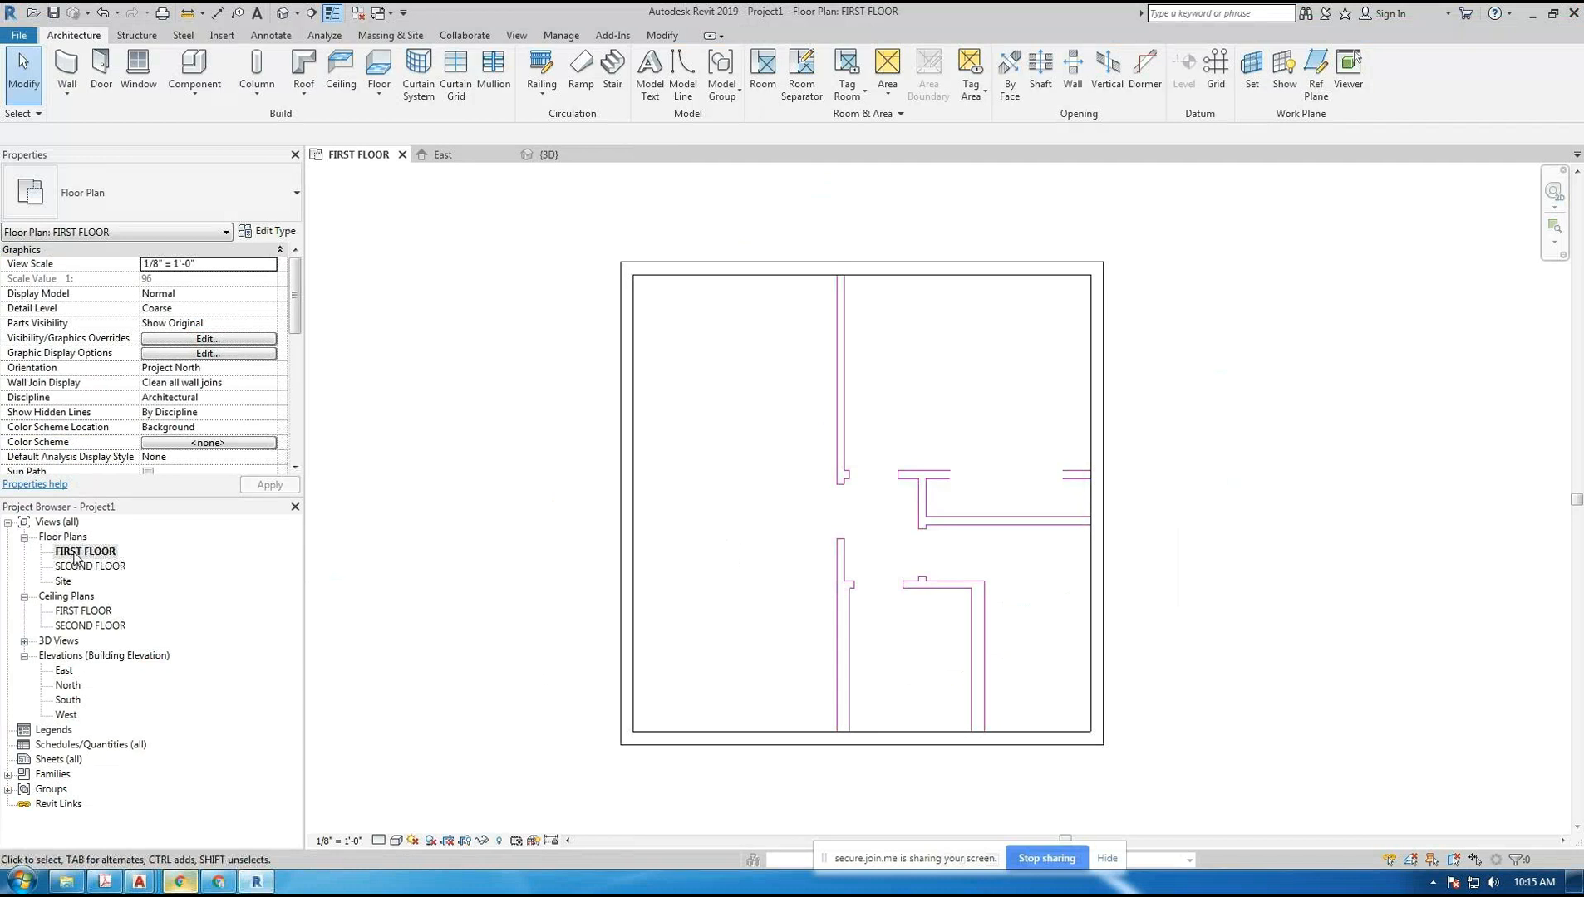
pyautogui.moveTo(843, 513)
pyautogui.mouseDown(button='middle')
pyautogui.moveTo(671, 477)
pyautogui.moveTo(820, 506)
pyautogui.mouseUp(button='middle')
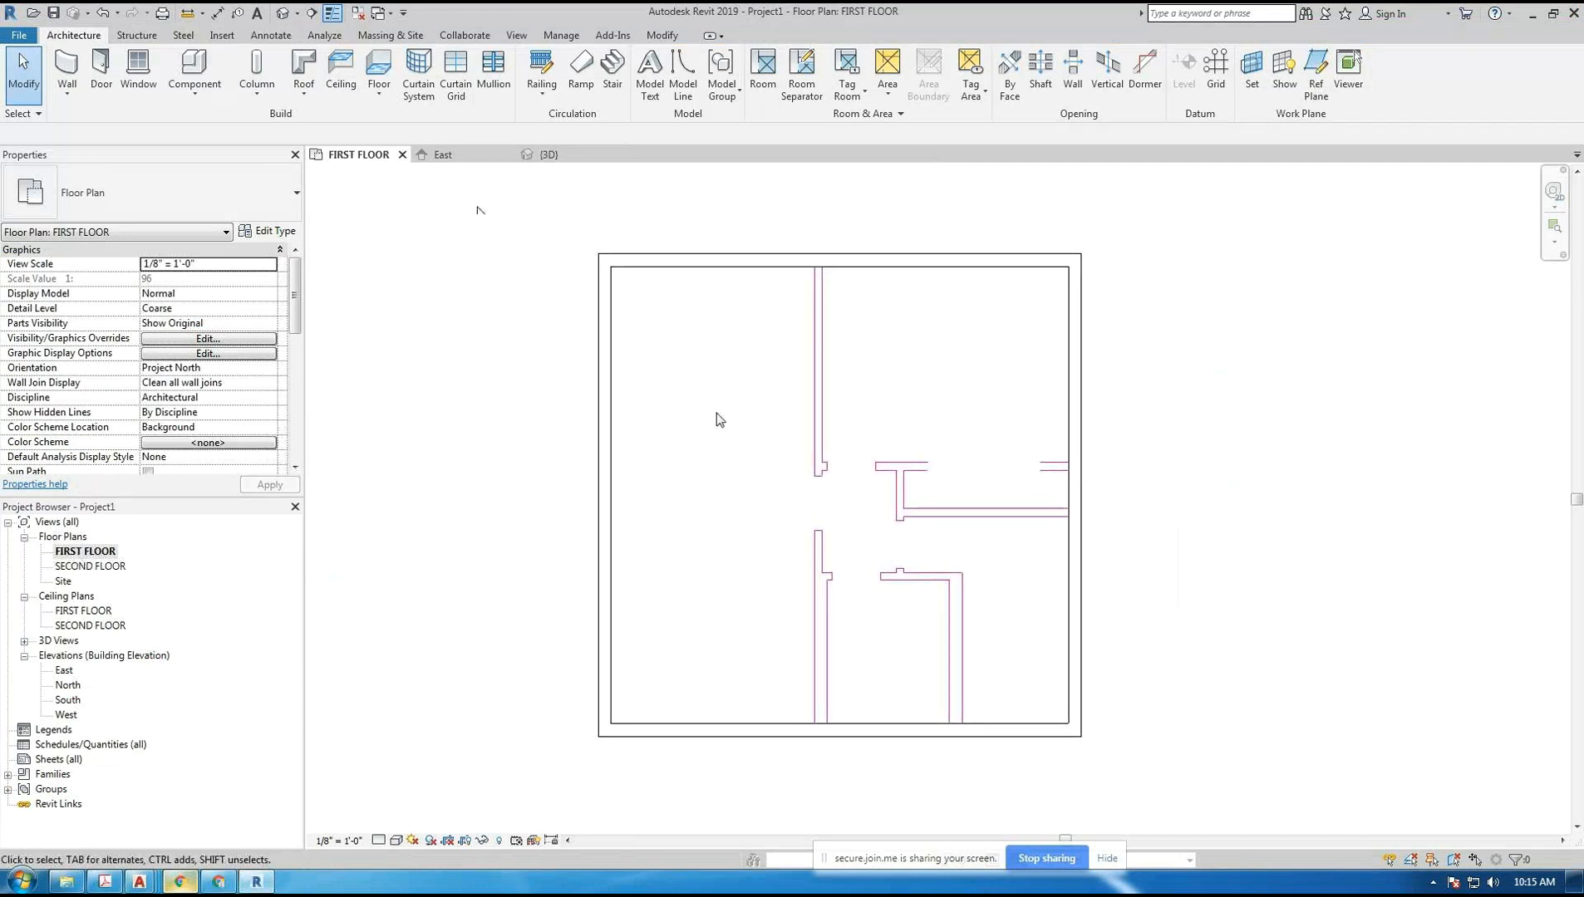
pyautogui.click(446, 155)
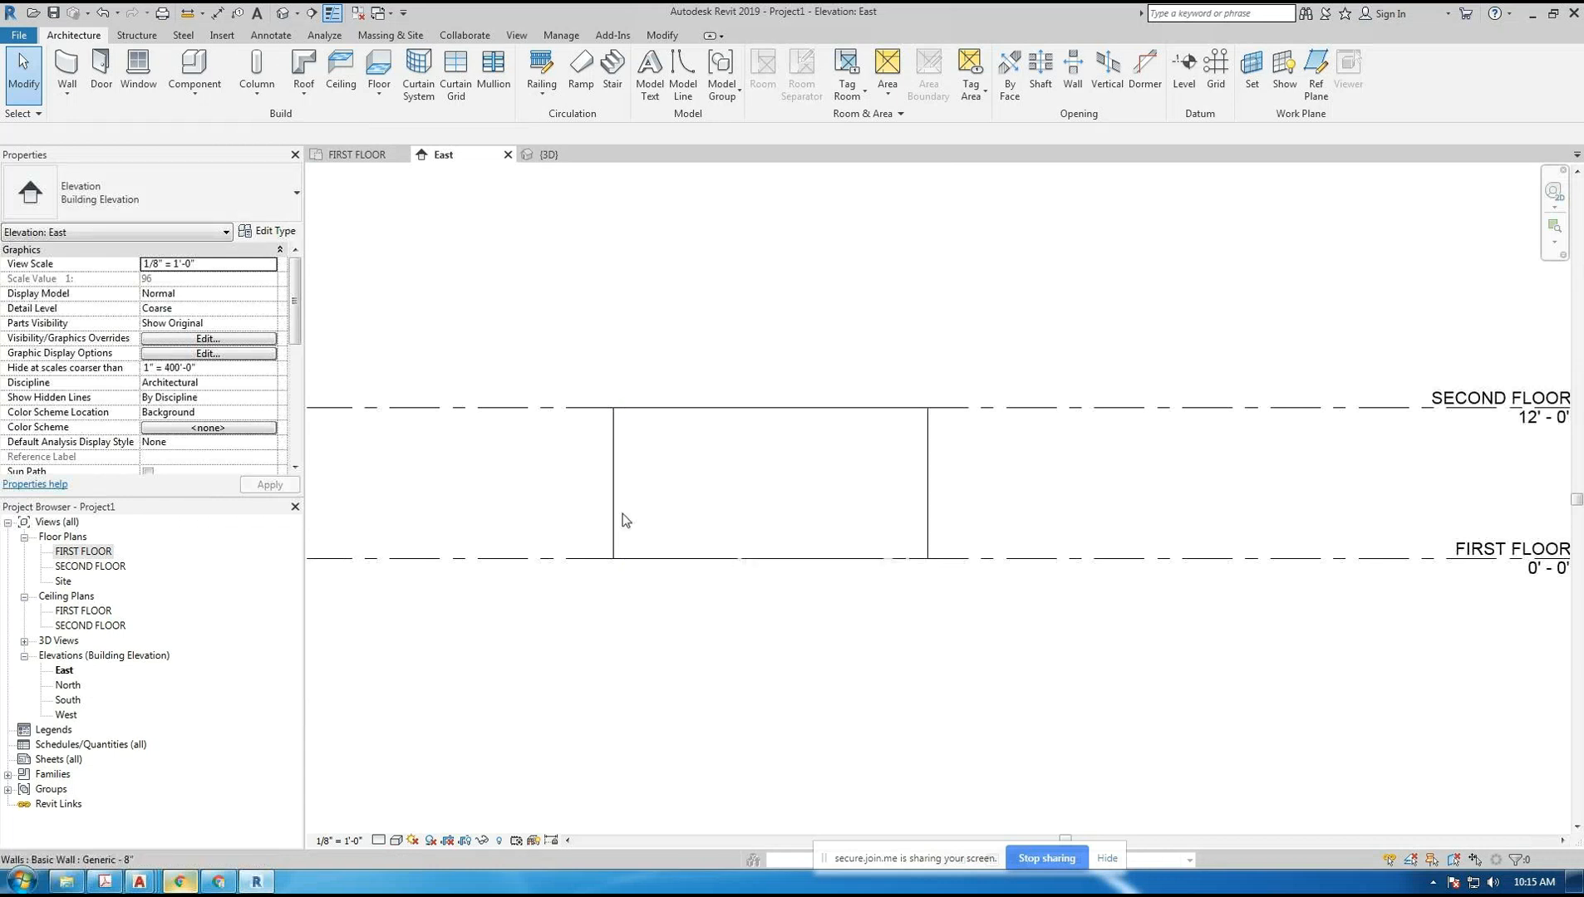
pyautogui.click(548, 154)
pyautogui.keyDown('shift'); pyautogui.moveTo(499, 405); pyautogui.dragTo(540, 446, button='middle'); pyautogui.keyUp('shift')
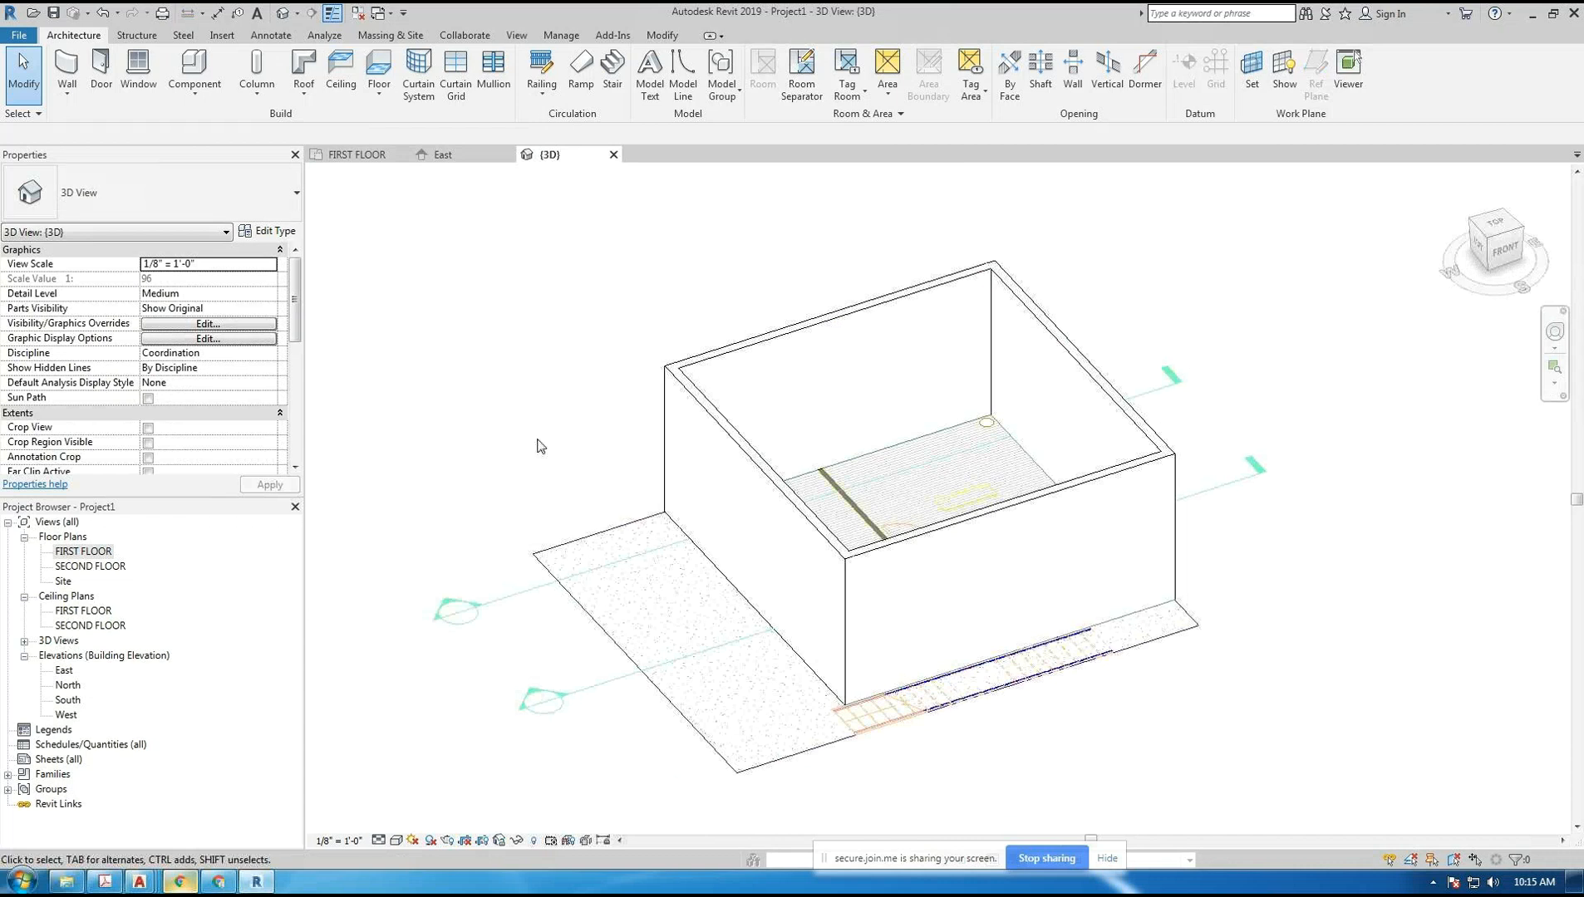
# - Measure the thickness of the upper vertical interior partition drawn in the FIRST FLOOR plan's imported drawing
pyautogui.doubleClick(95, 551)
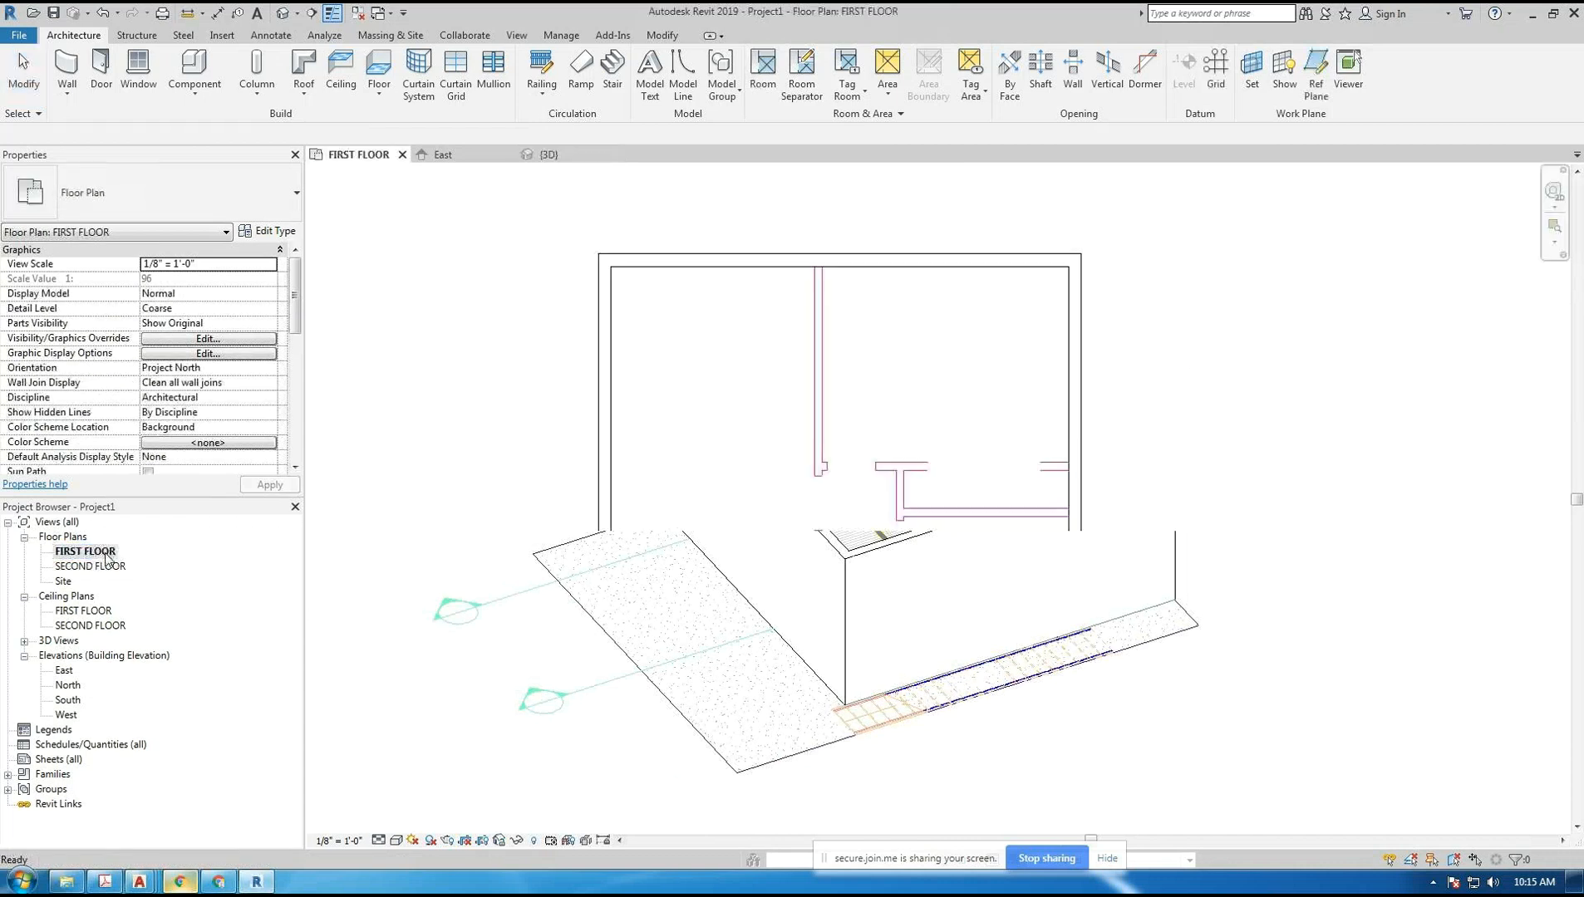
pyautogui.scroll(5, 826, 287)
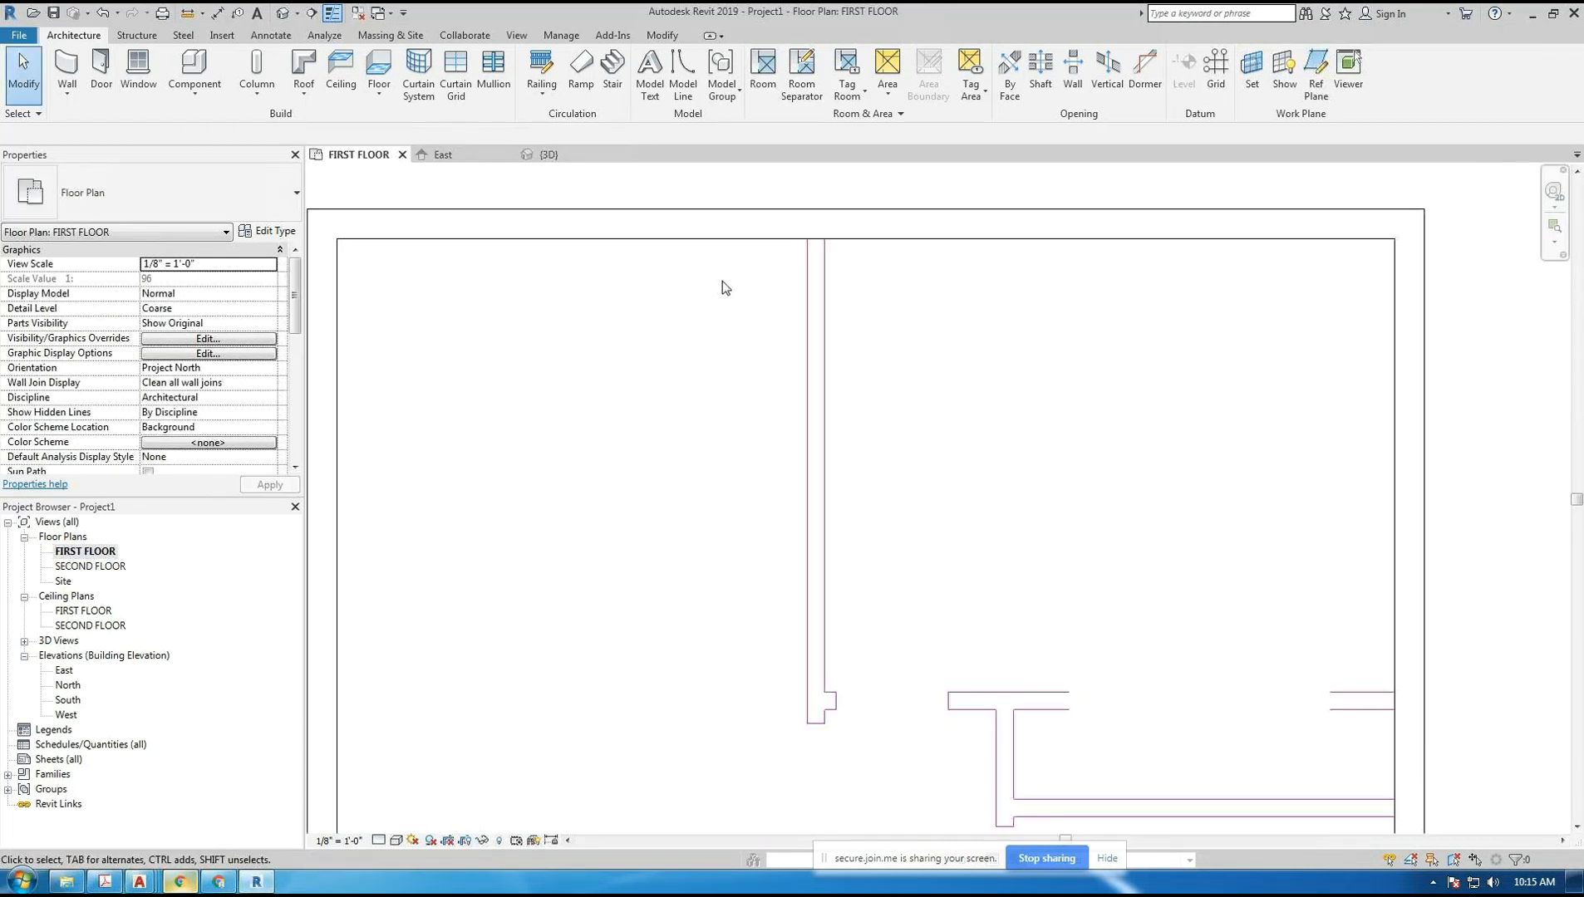
pyautogui.moveTo(901, 298); pyautogui.dragTo(837, 386, button='middle')
pyautogui.click(188, 12)
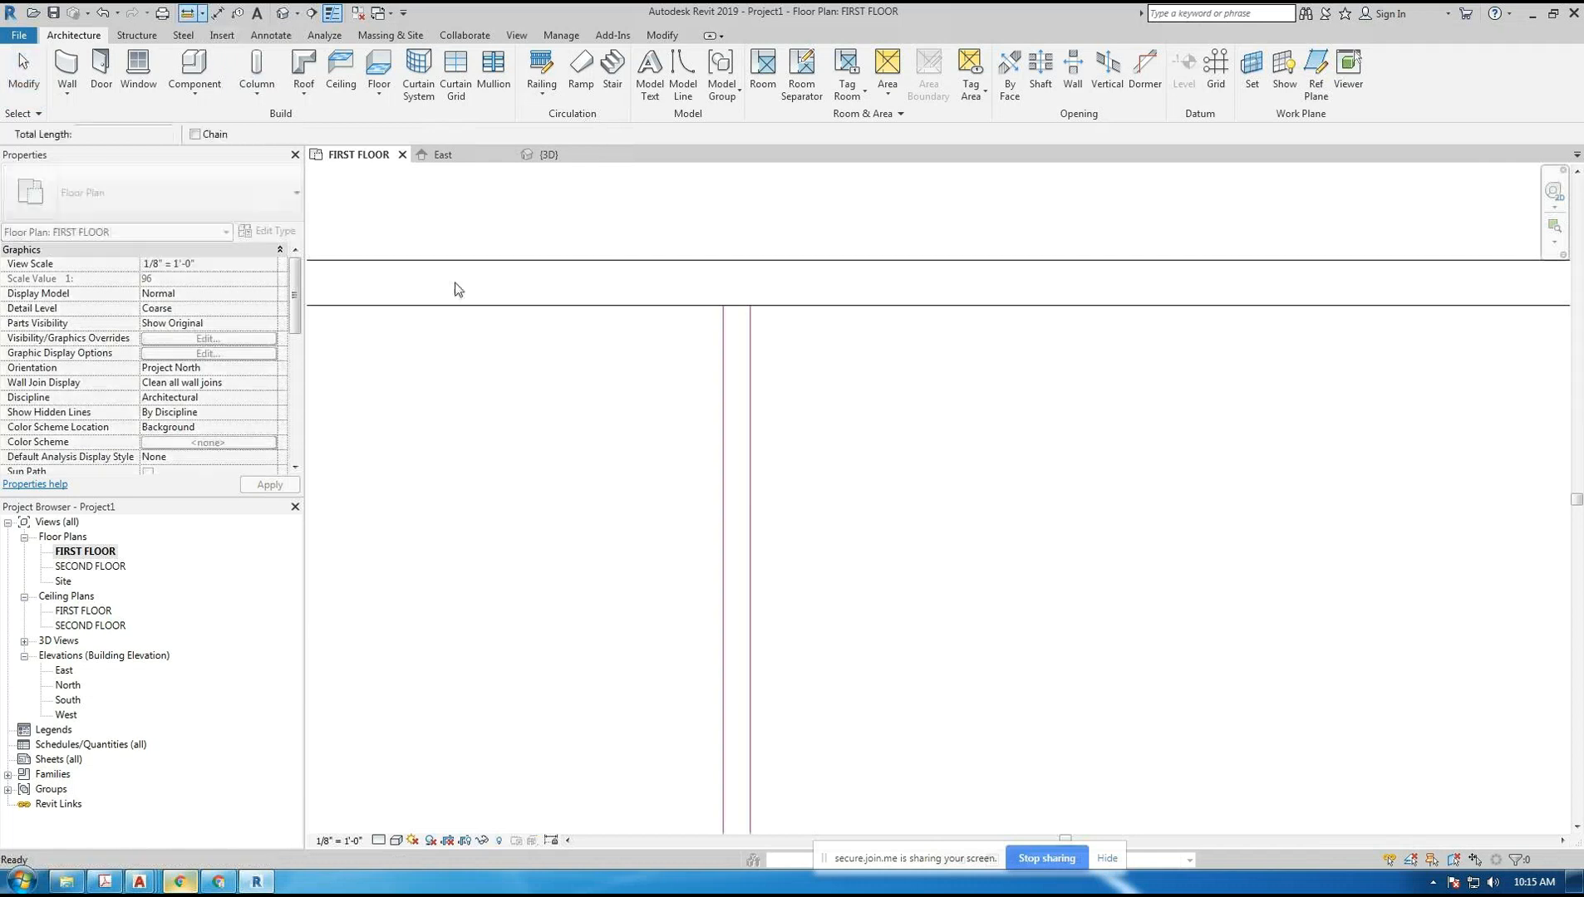
pyautogui.click(724, 455)
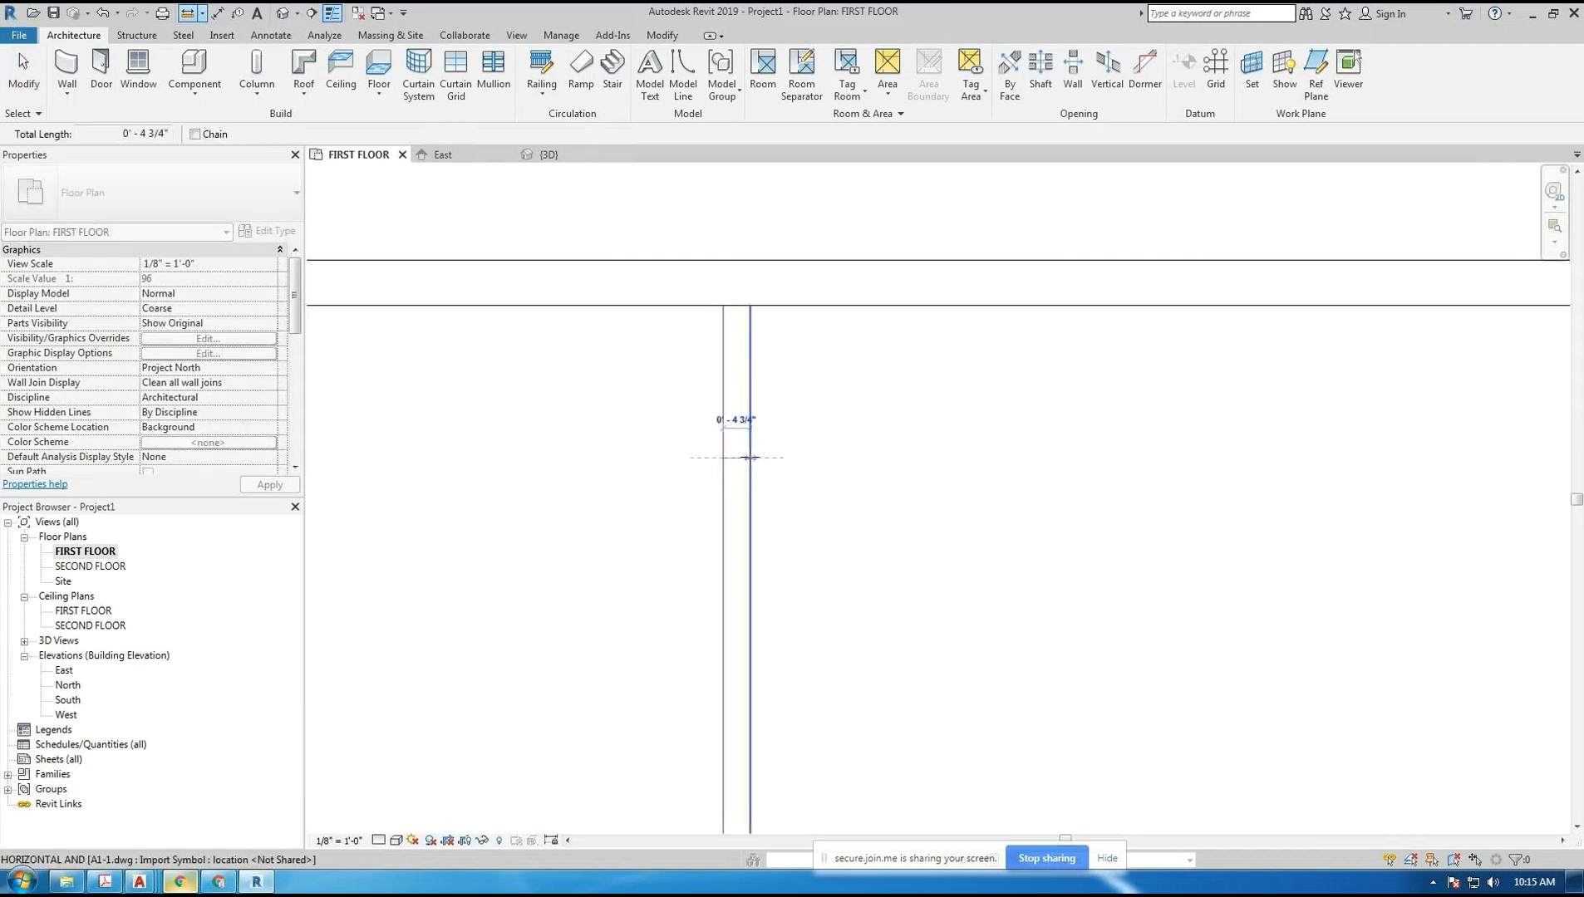
pyautogui.press('Escape')
pyautogui.press('Escape')
pyautogui.scroll(-6, 693, 415)
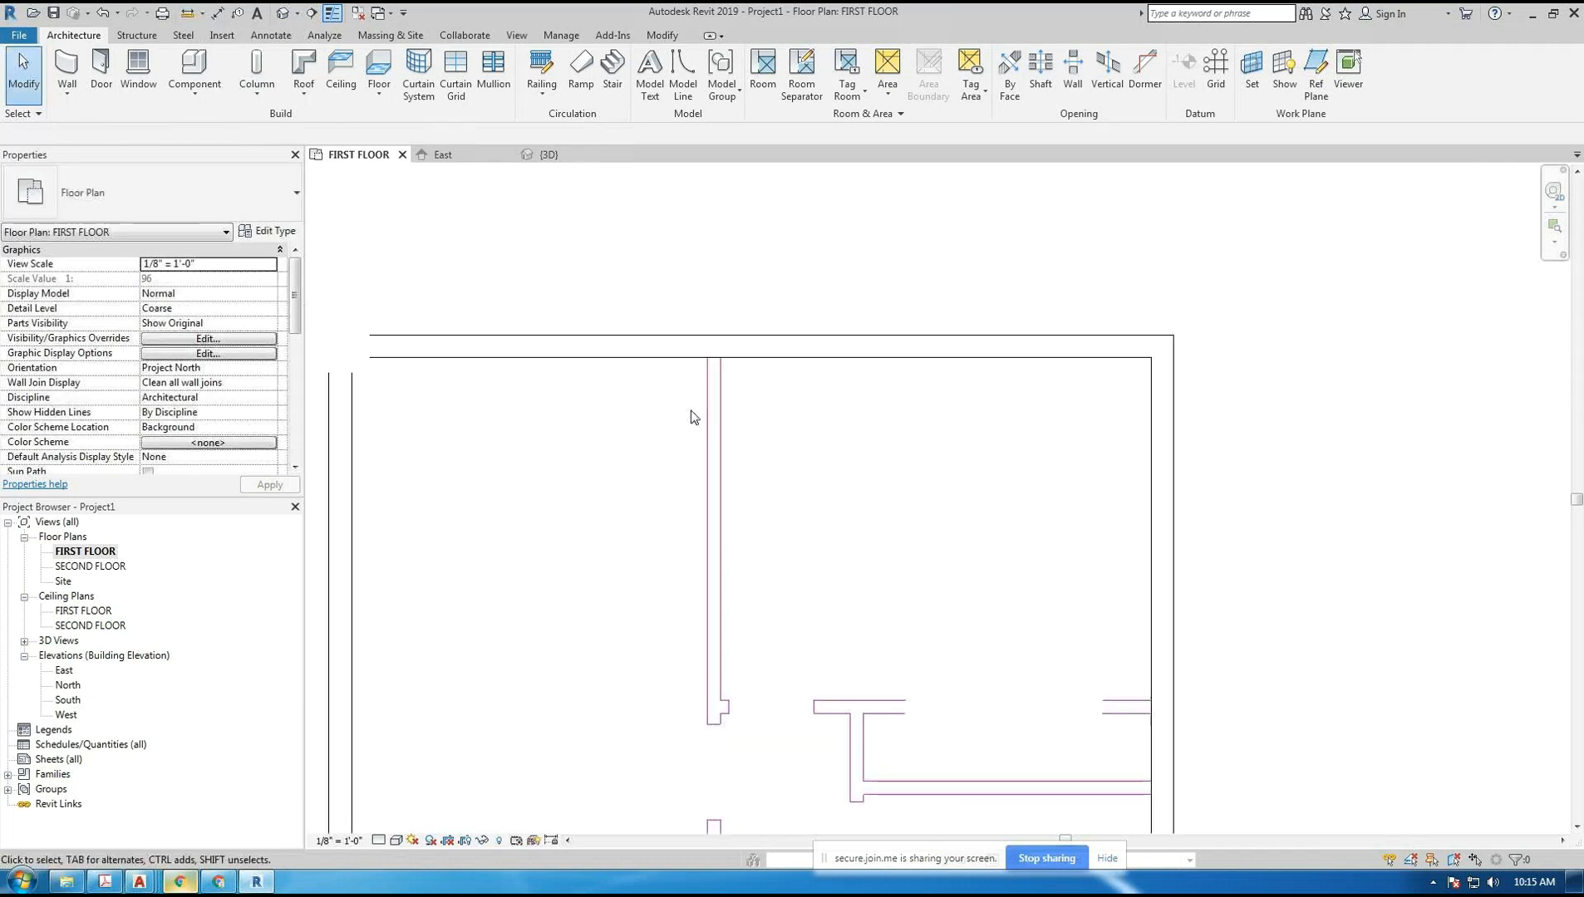
pyautogui.moveTo(651, 480); pyautogui.dragTo(714, 450, button='middle')
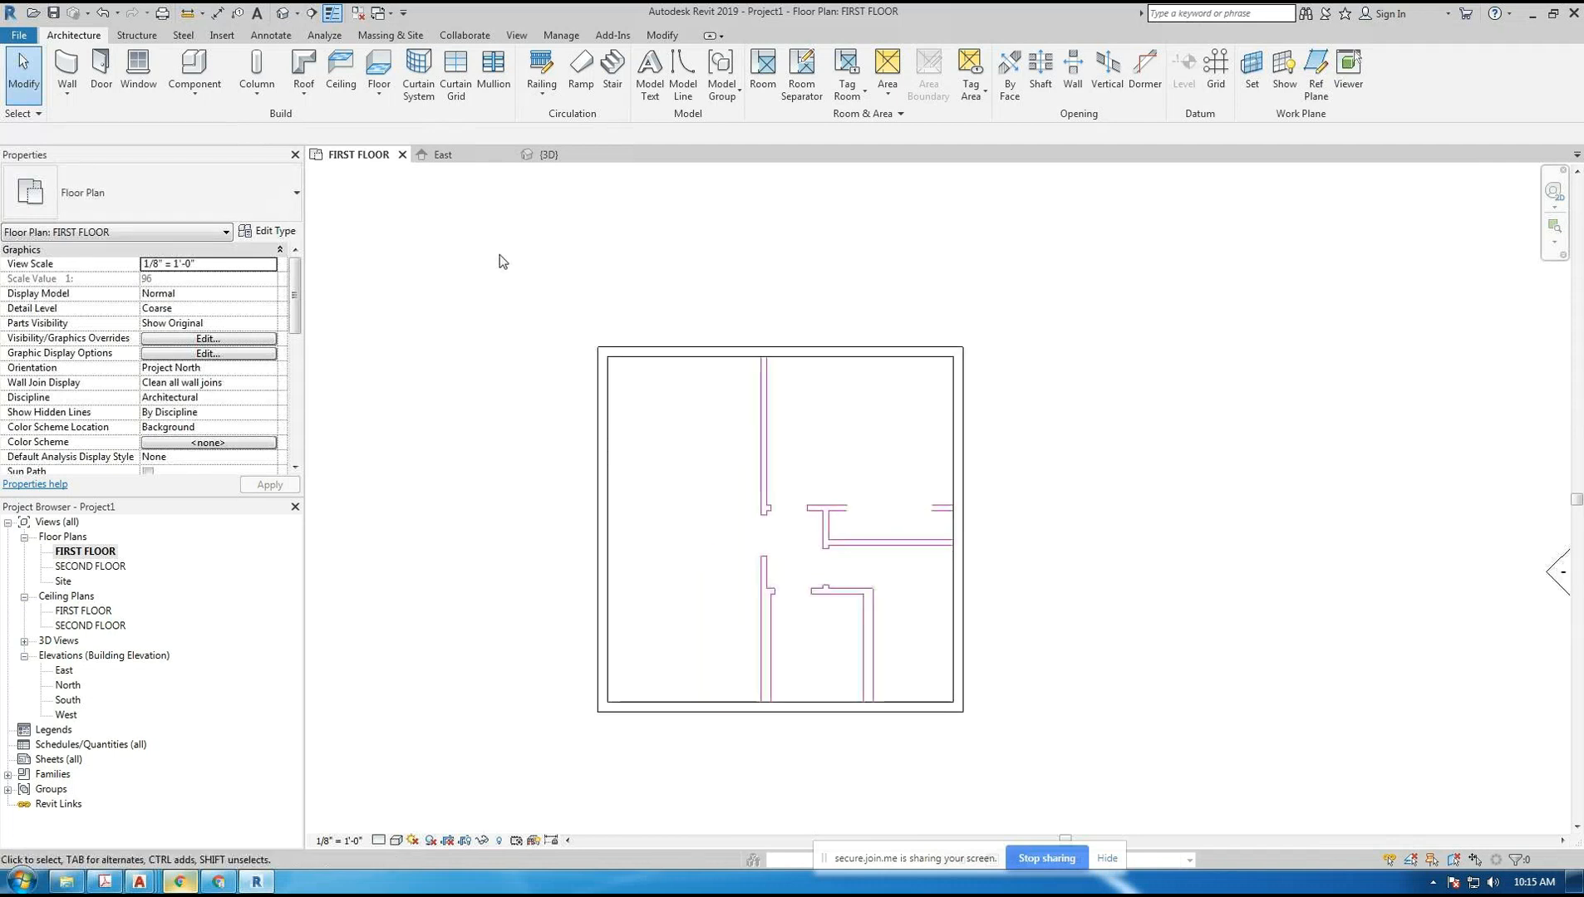
# - Start a new wall in the FIRST FLOOR plan with the Generic - 5" type and look through the other available wall types
pyautogui.click(73, 69)
pyautogui.click(268, 196)
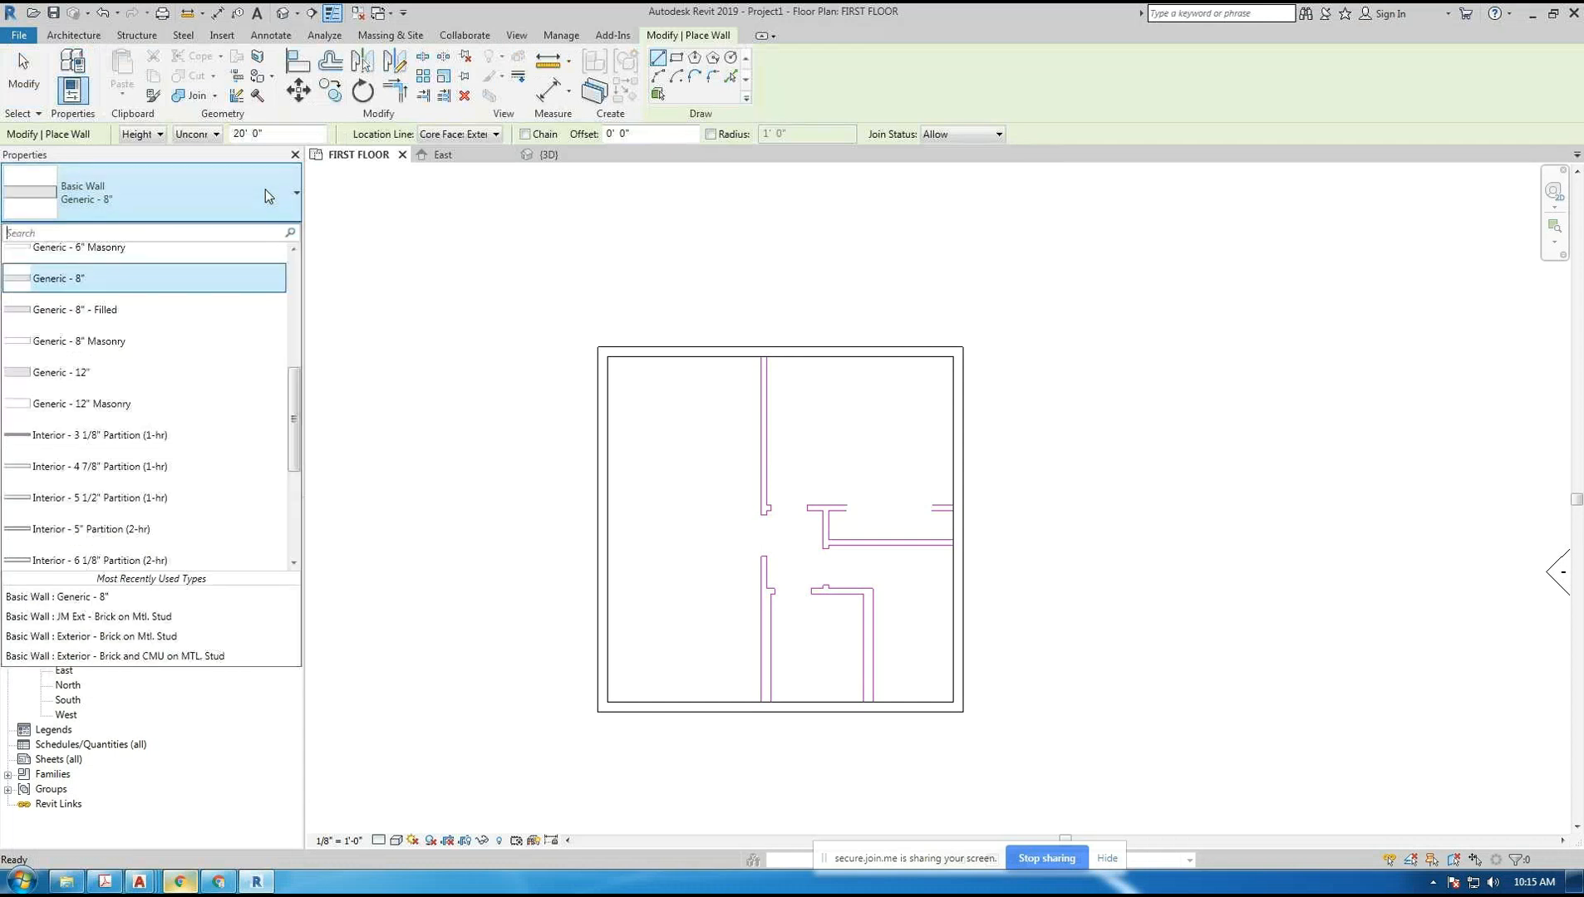
pyautogui.moveTo(294, 404); pyautogui.dragTo(297, 371)
pyautogui.click(93, 304)
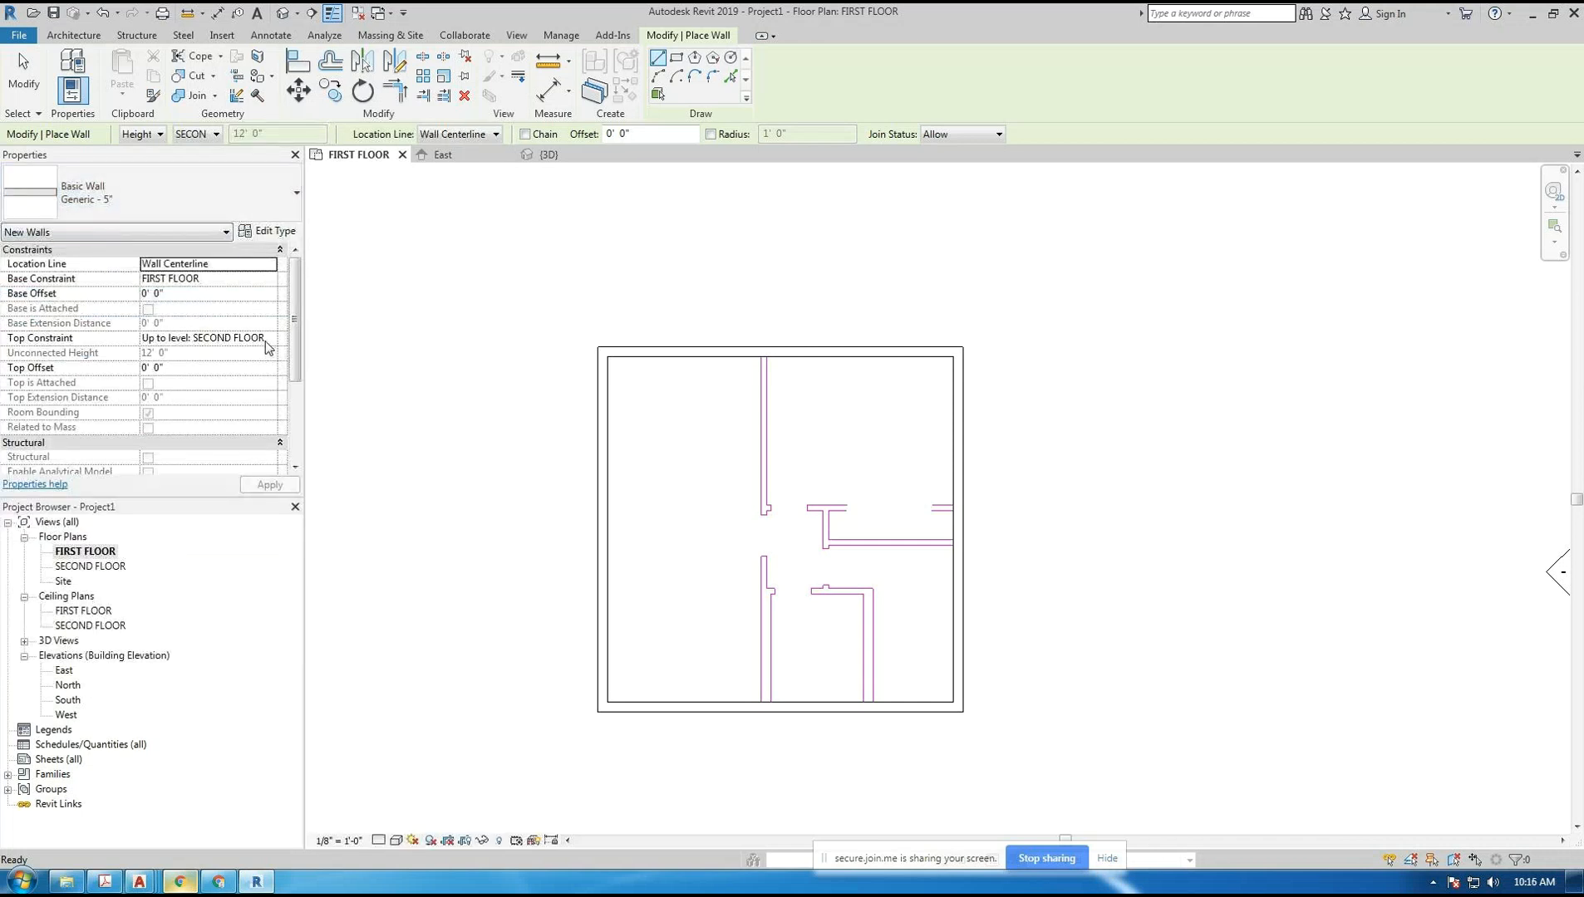
pyautogui.click(258, 199)
pyautogui.moveTo(297, 357); pyautogui.dragTo(275, 410)
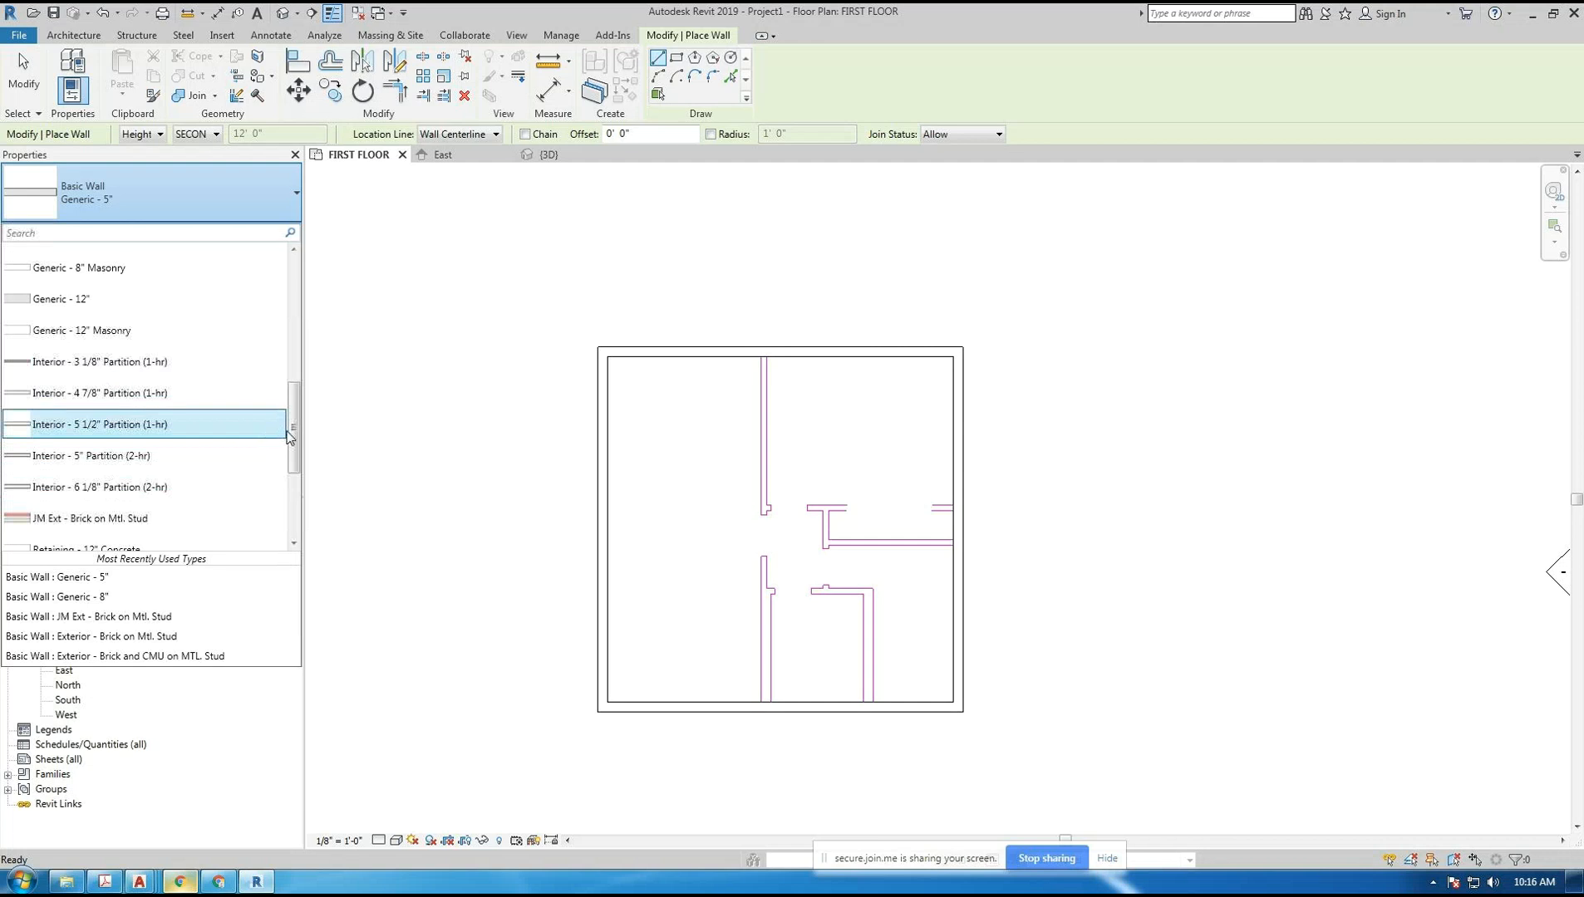
pyautogui.moveTo(289, 436); pyautogui.dragTo(292, 351)
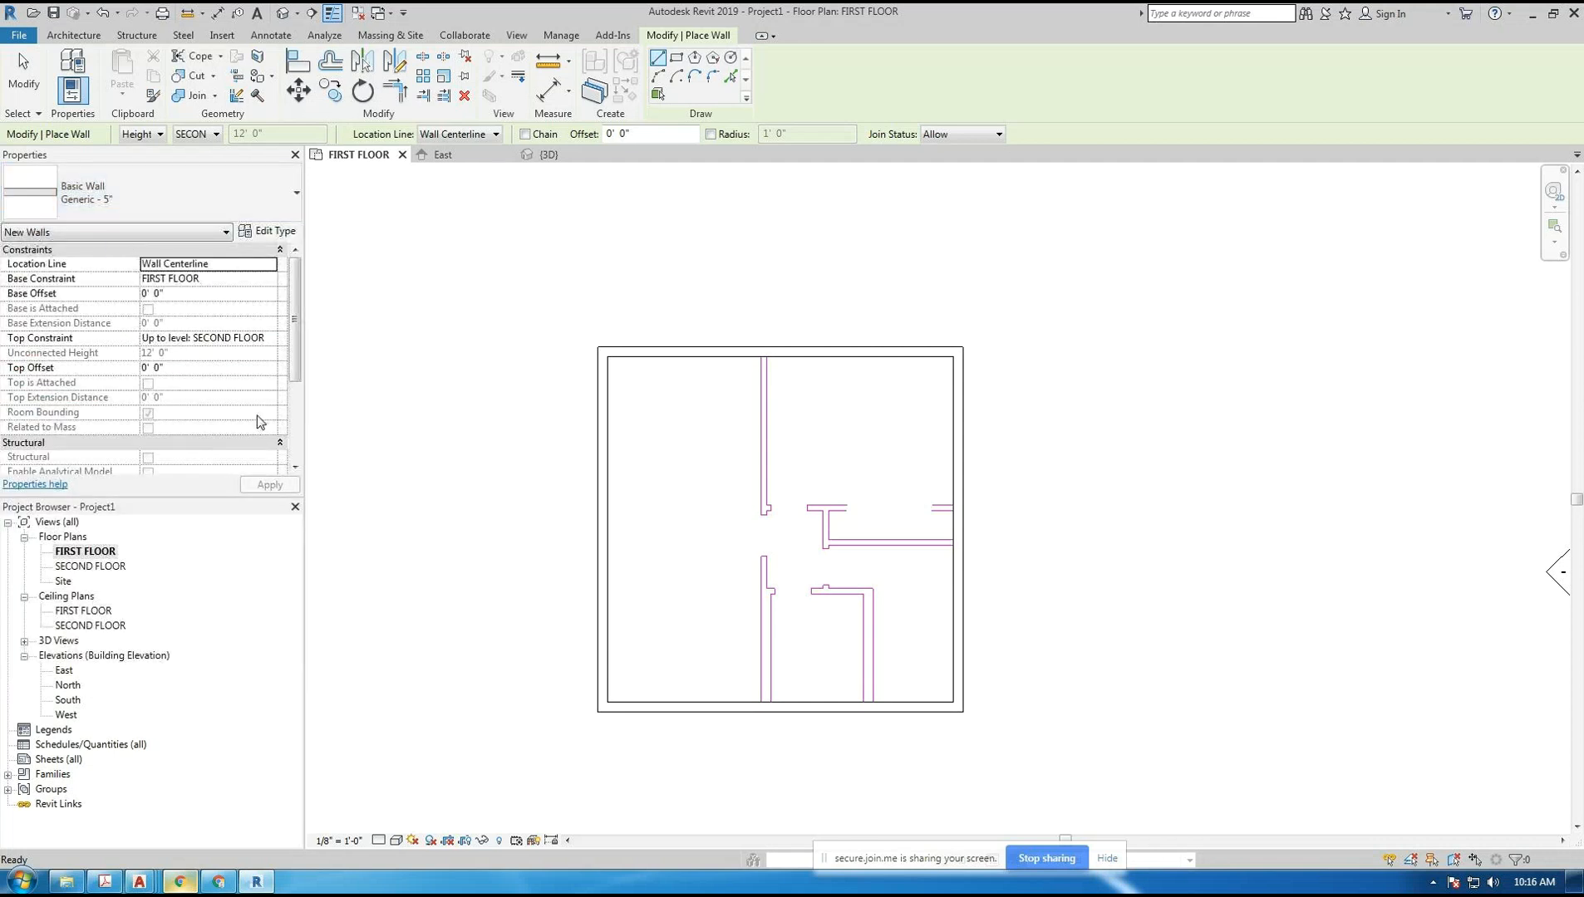
# - Duplicate the Generic - 5" wall type under the name "JM Generic - 4 3/4"
pyautogui.click(269, 231)
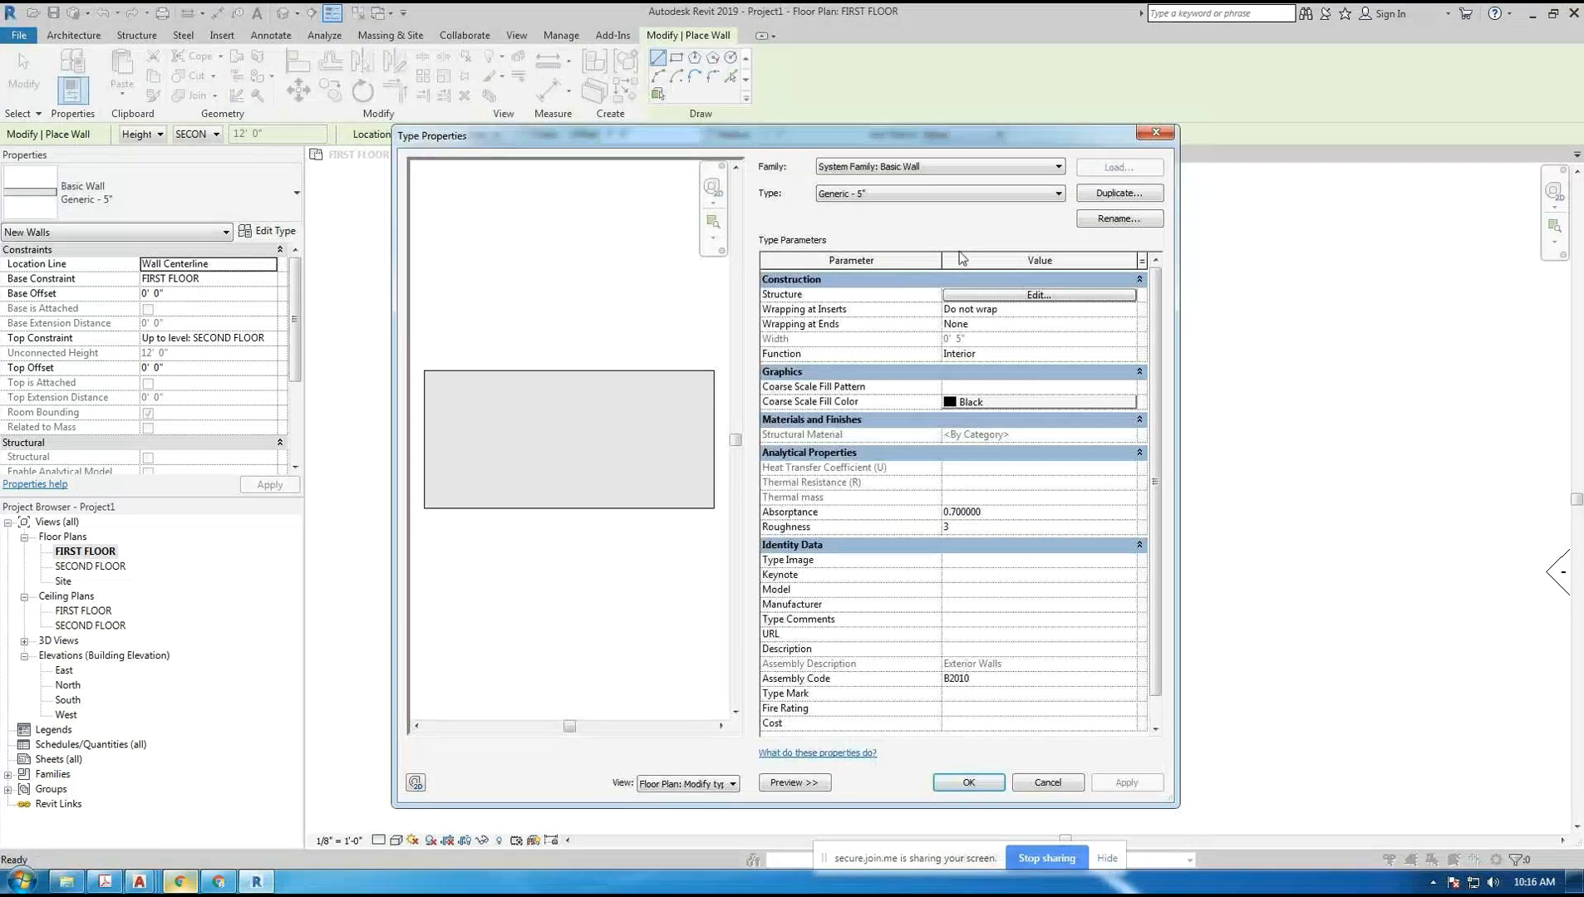
pyautogui.click(1132, 194)
pyautogui.click(748, 456)
pyautogui.press('Home')
pyautogui.write('JM')
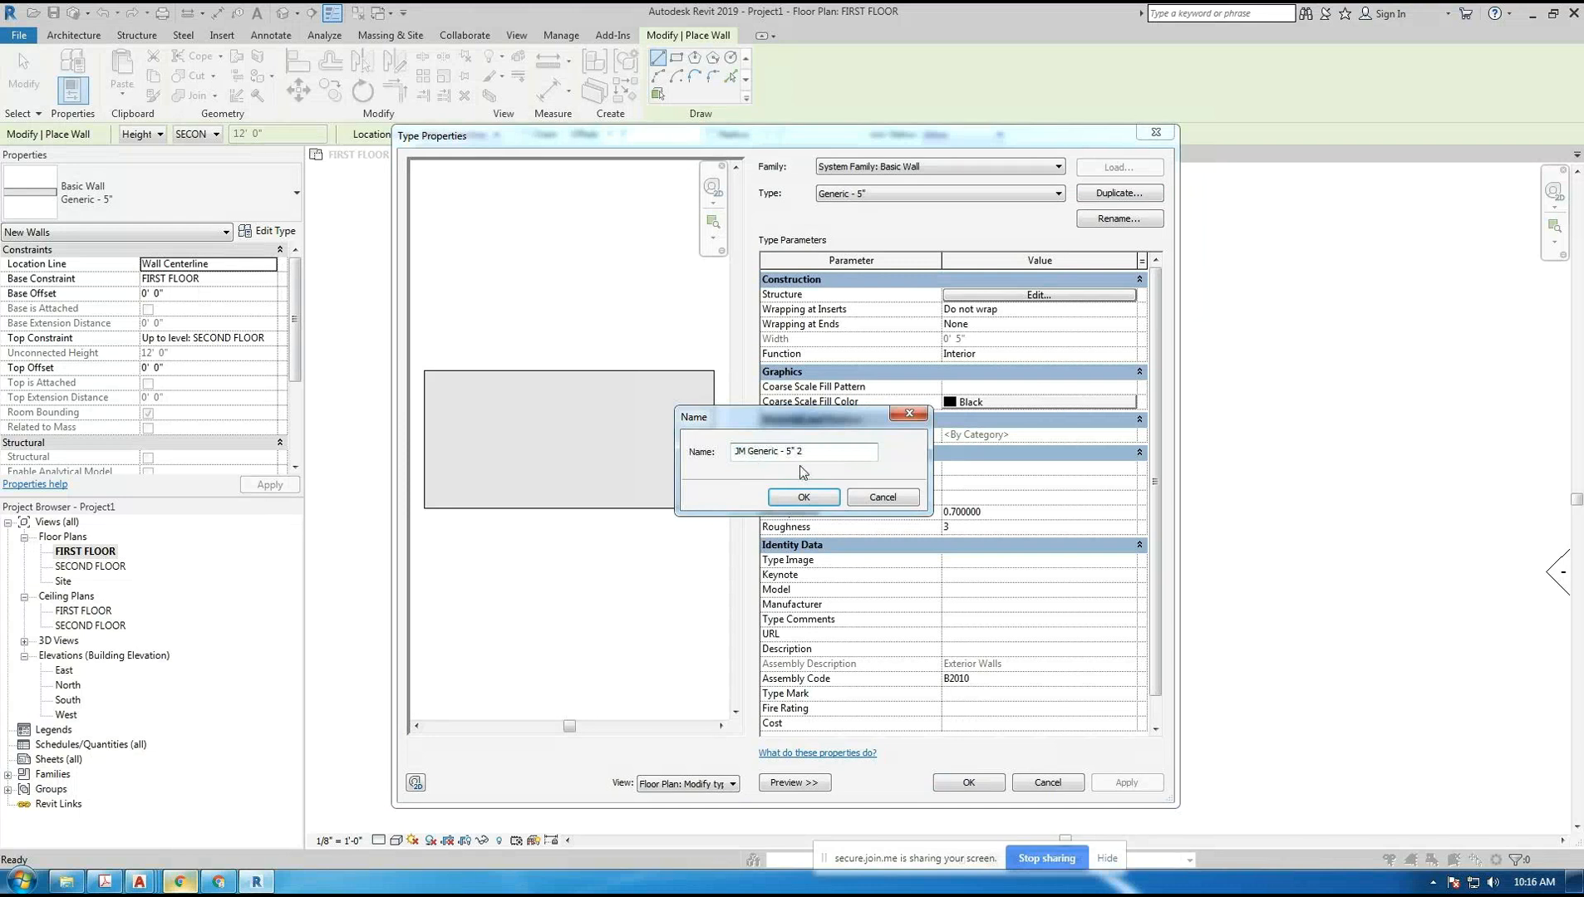
pyautogui.moveTo(787, 451); pyautogui.dragTo(857, 451)
pyautogui.press('BackSpace')
pyautogui.write('4 4/')
pyautogui.press('BackSpace')
pyautogui.press('BackSpace')
pyautogui.write('3/4')
pyautogui.click(818, 499)
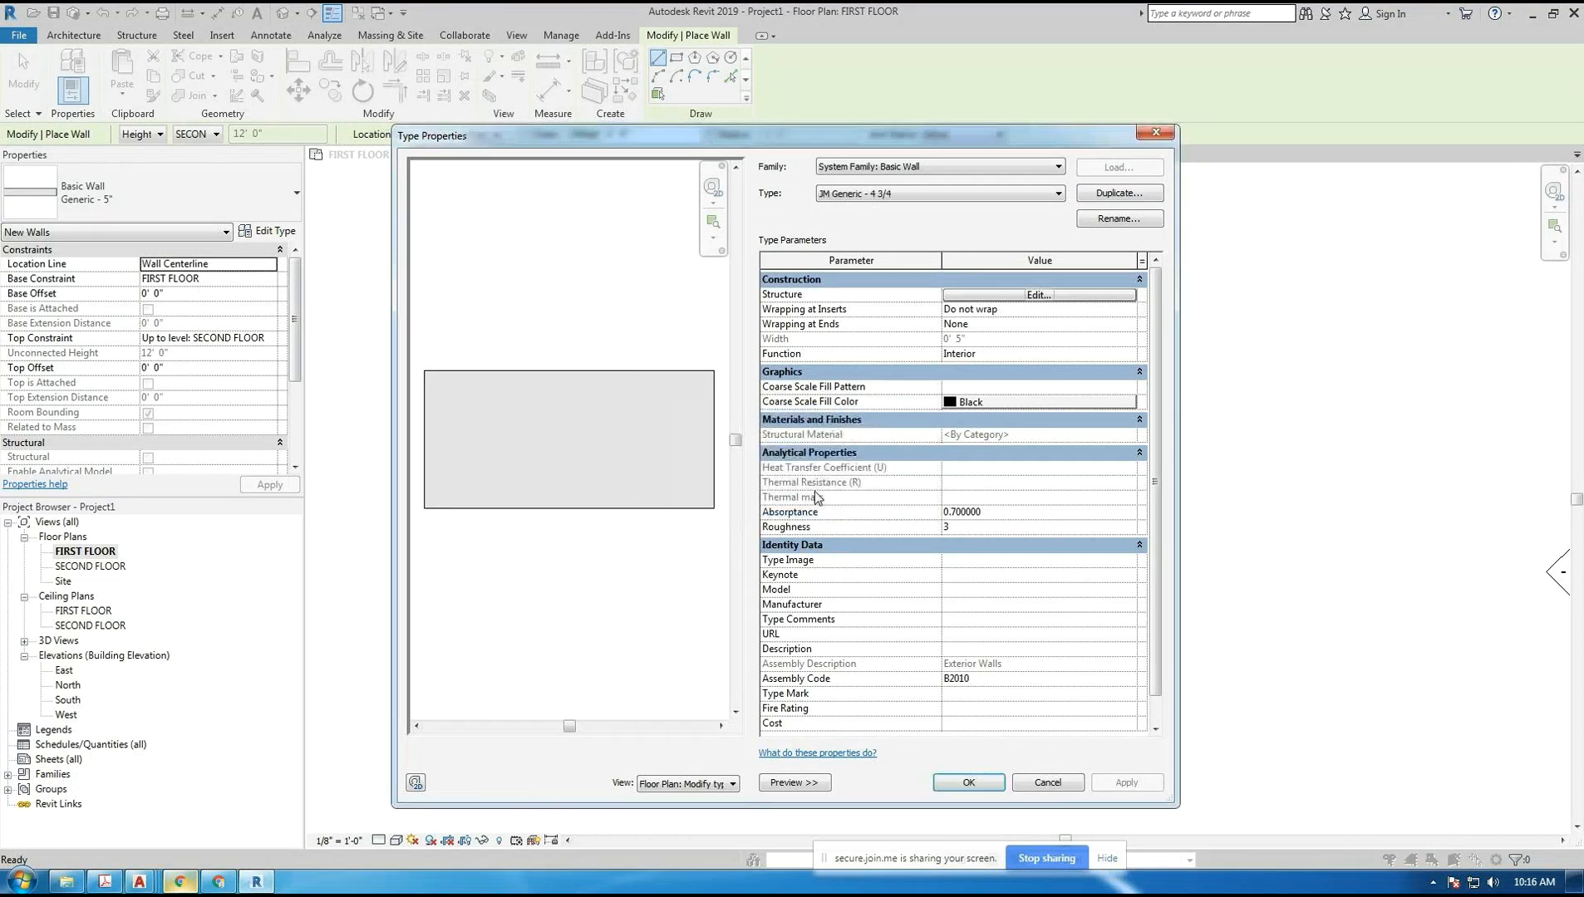
# - Set the structure layer's thickness to 4 3/4" in the JM Generic - 4 3/4 assembly and accept the type changes
pyautogui.click(976, 295)
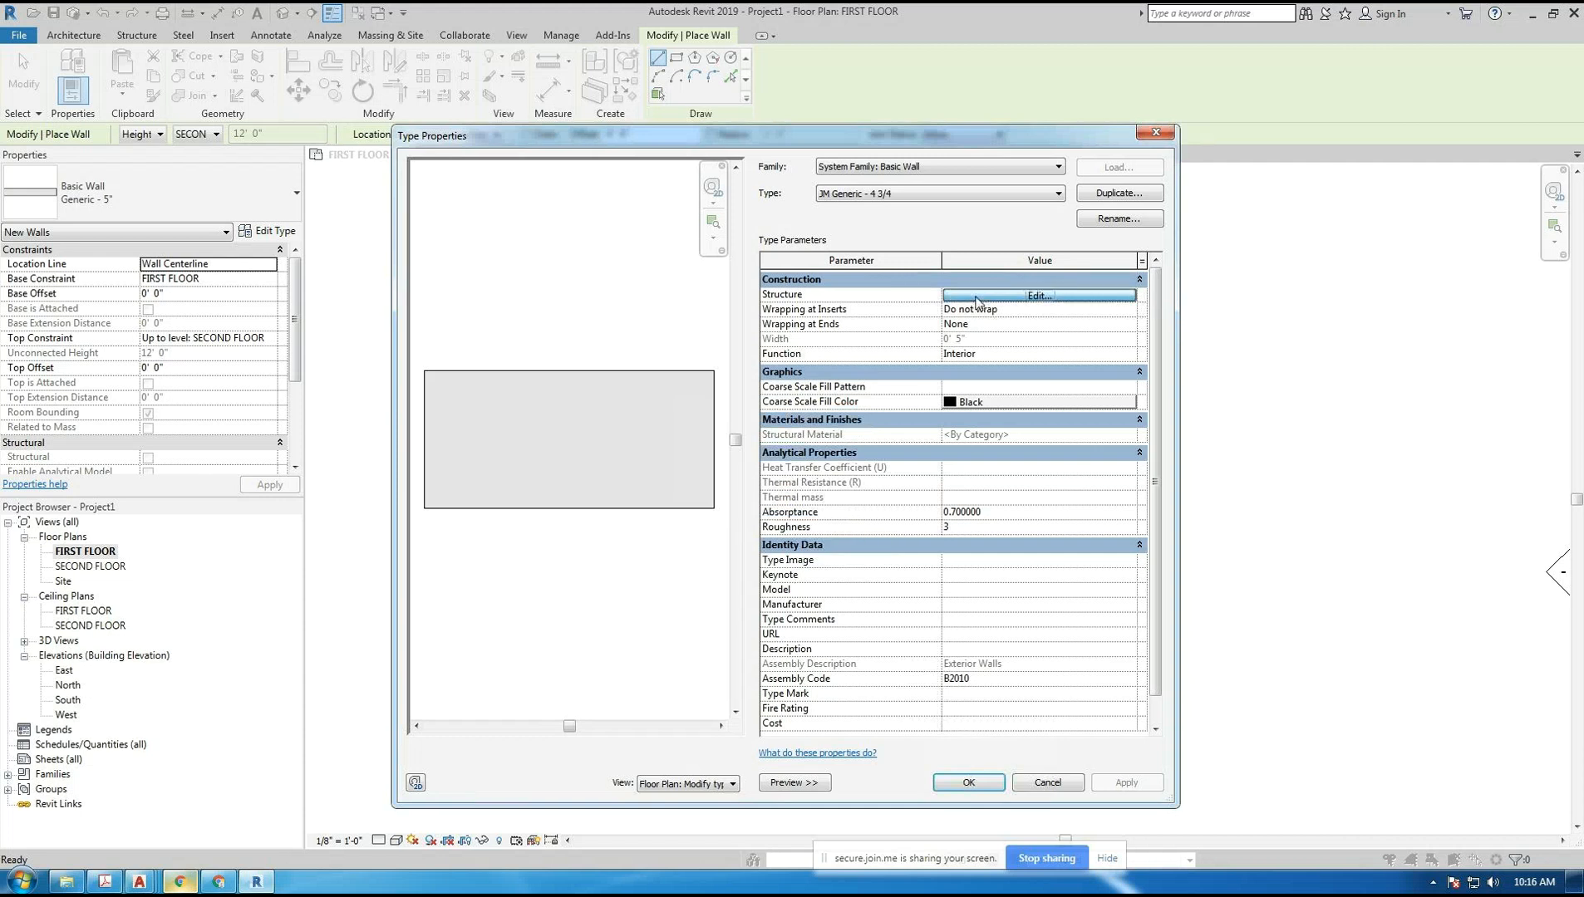
pyautogui.click(968, 306)
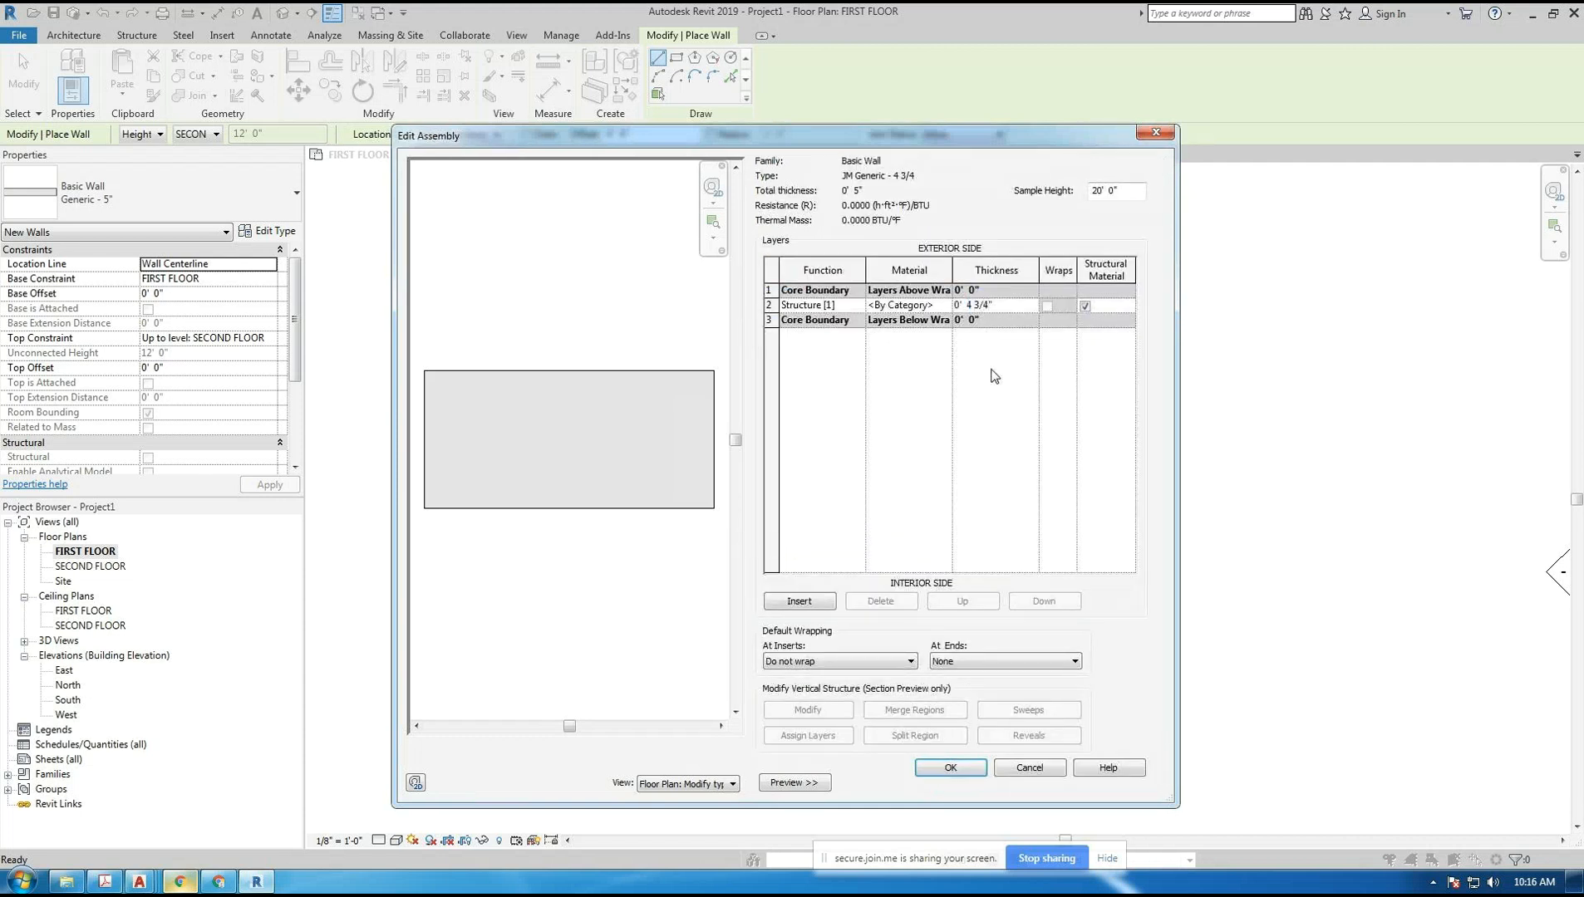
pyautogui.click(955, 767)
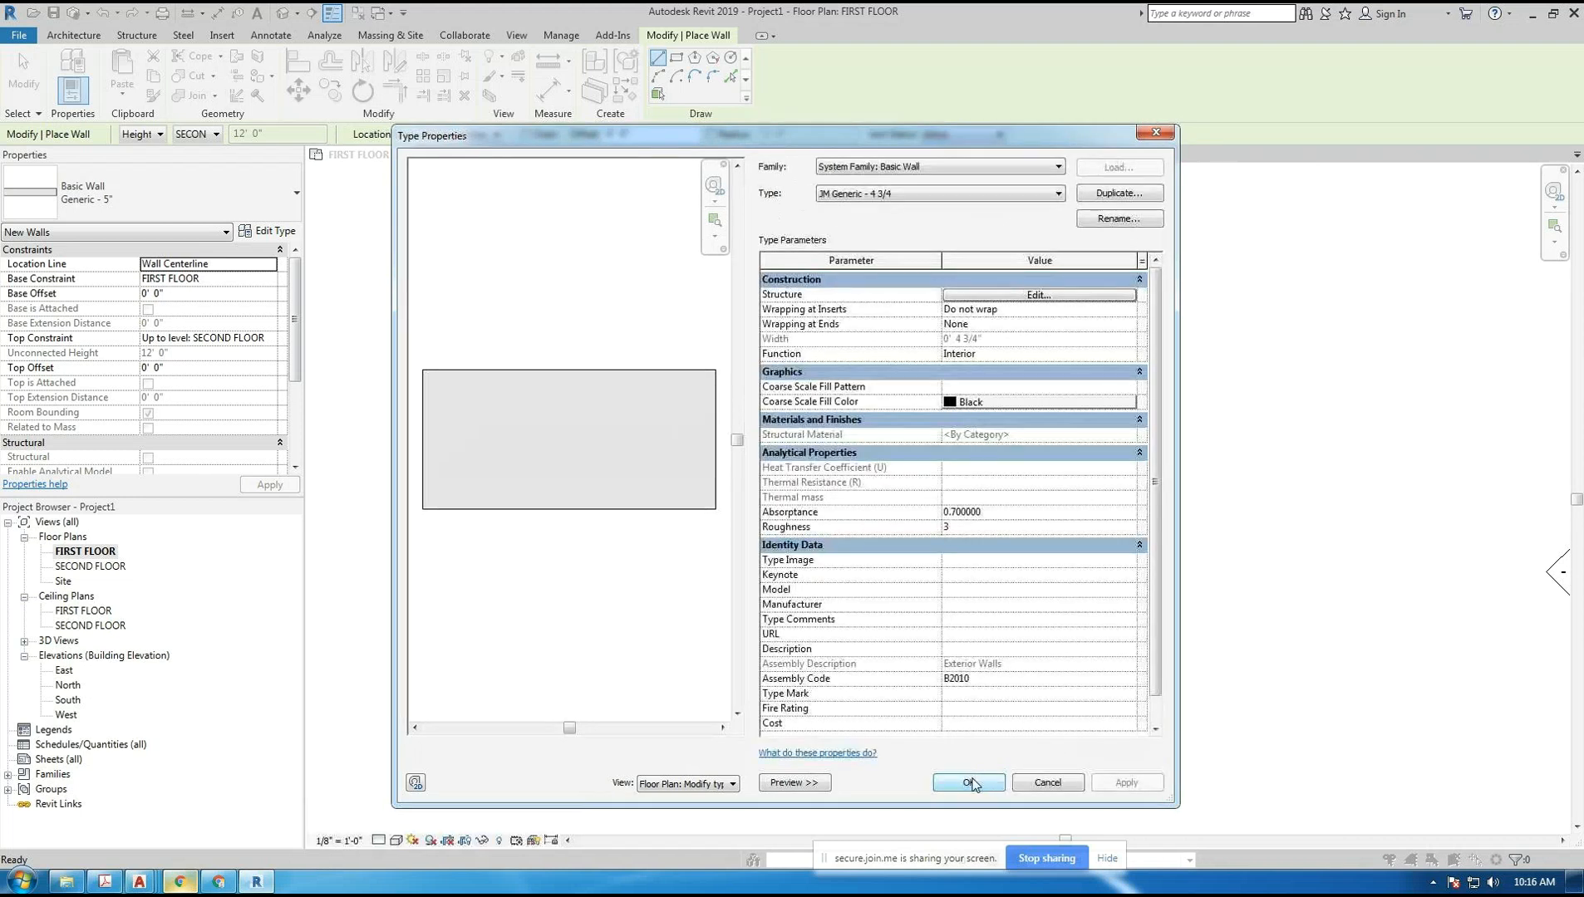
pyautogui.click(973, 781)
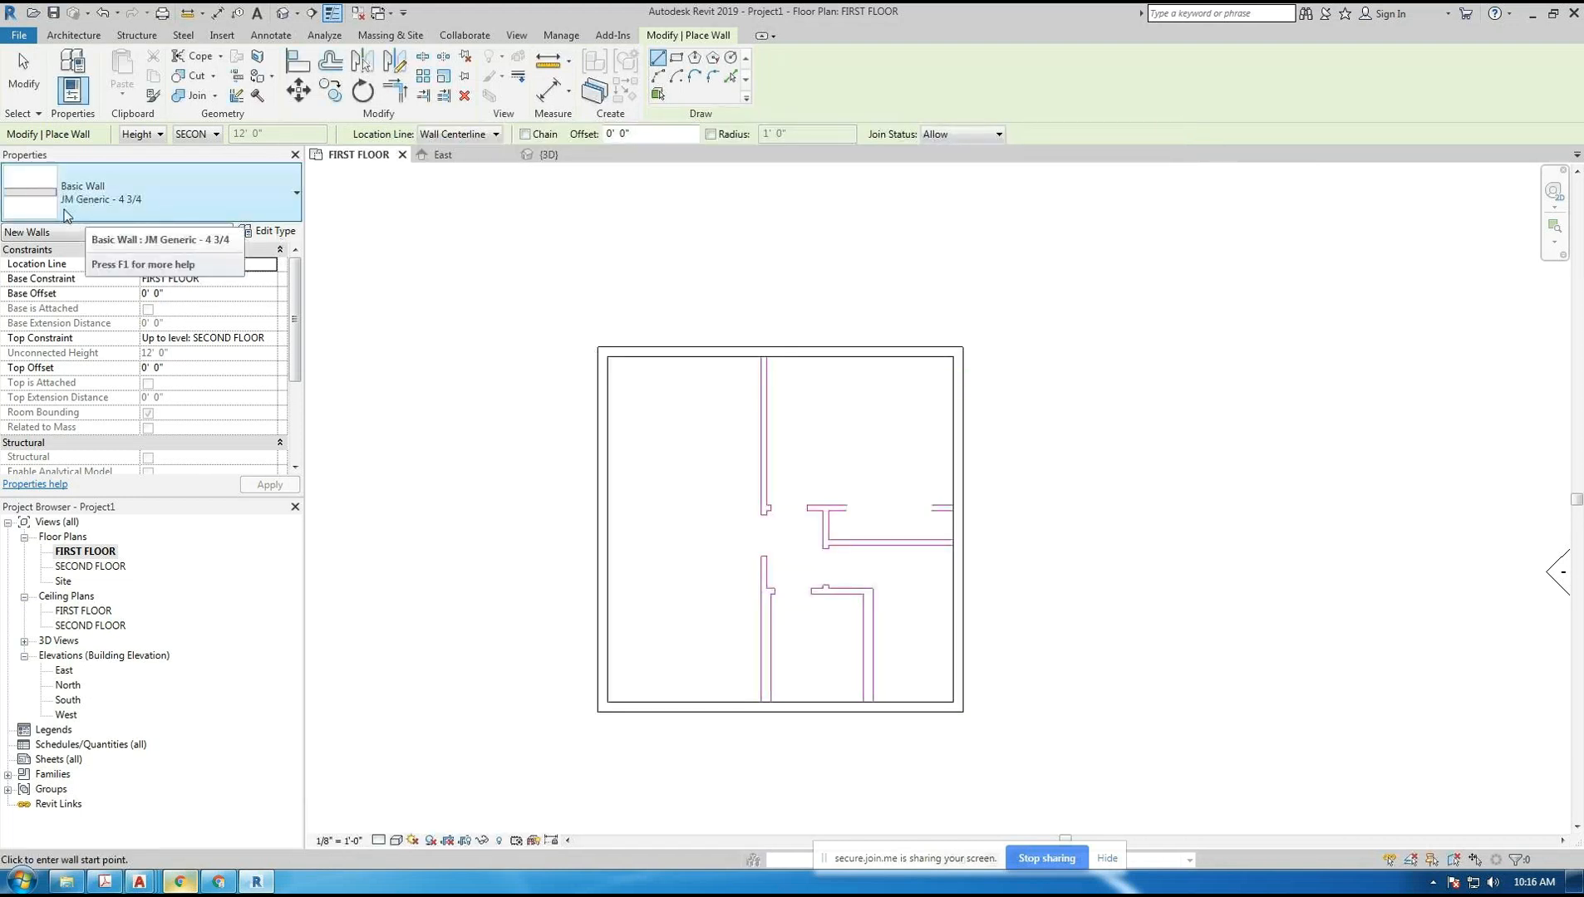
# - Place a JM Generic - 4 3/4 wall on the upper vertical partition by picking its left imported line, with location line Finish Face: Exterior
pyautogui.scroll(4, 746, 475)
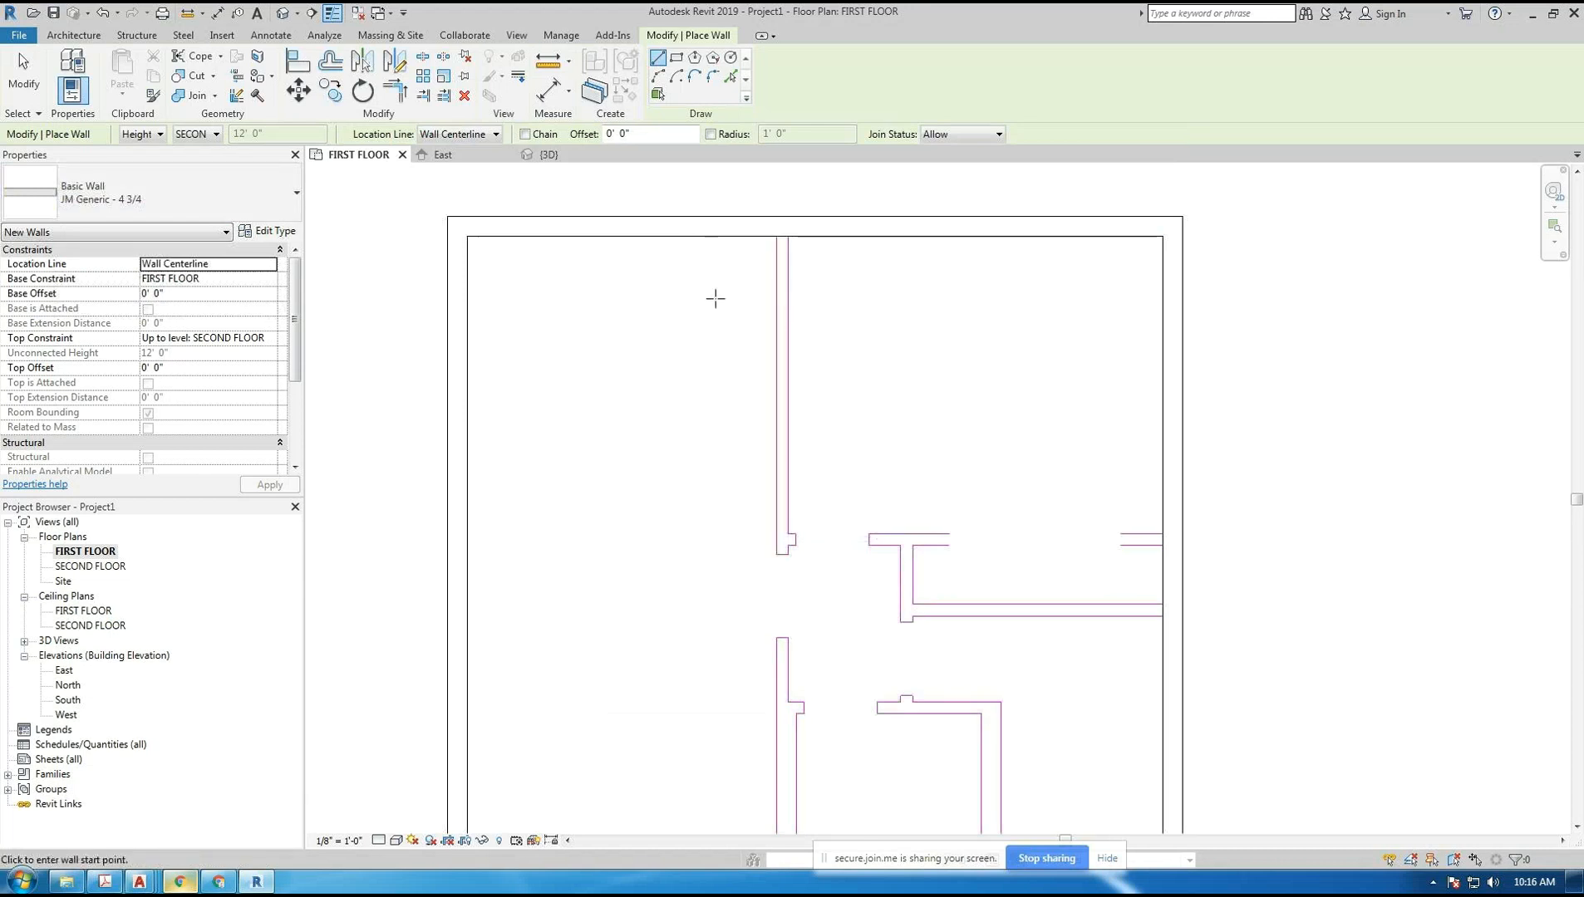
pyautogui.moveTo(749, 266); pyautogui.dragTo(718, 272, button='middle')
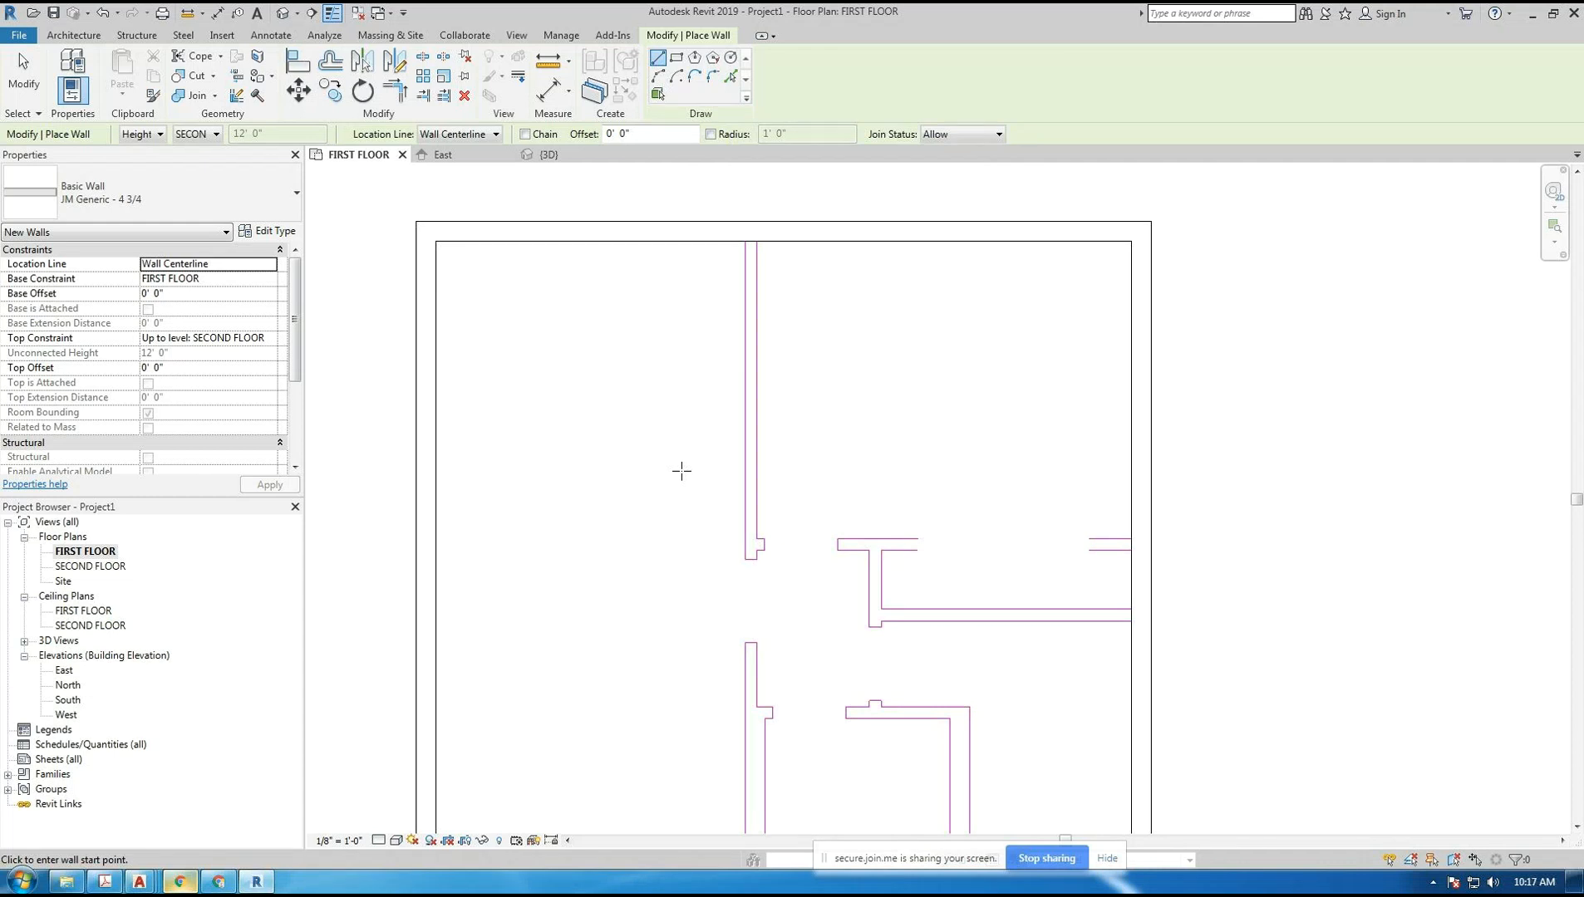
pyautogui.click(727, 77)
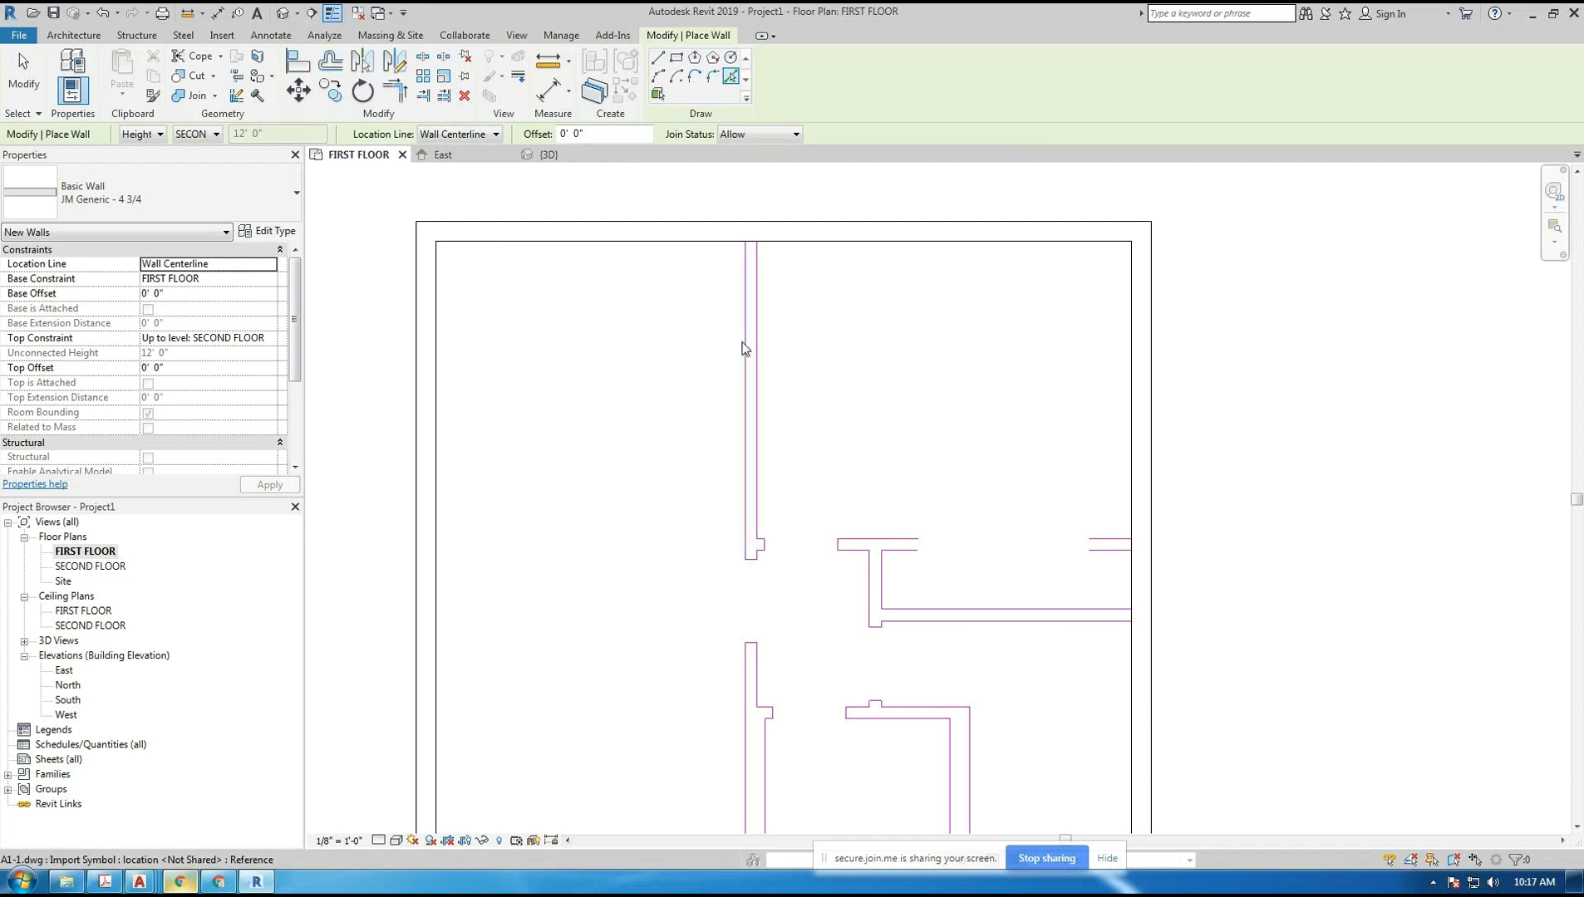
pyautogui.click(496, 135)
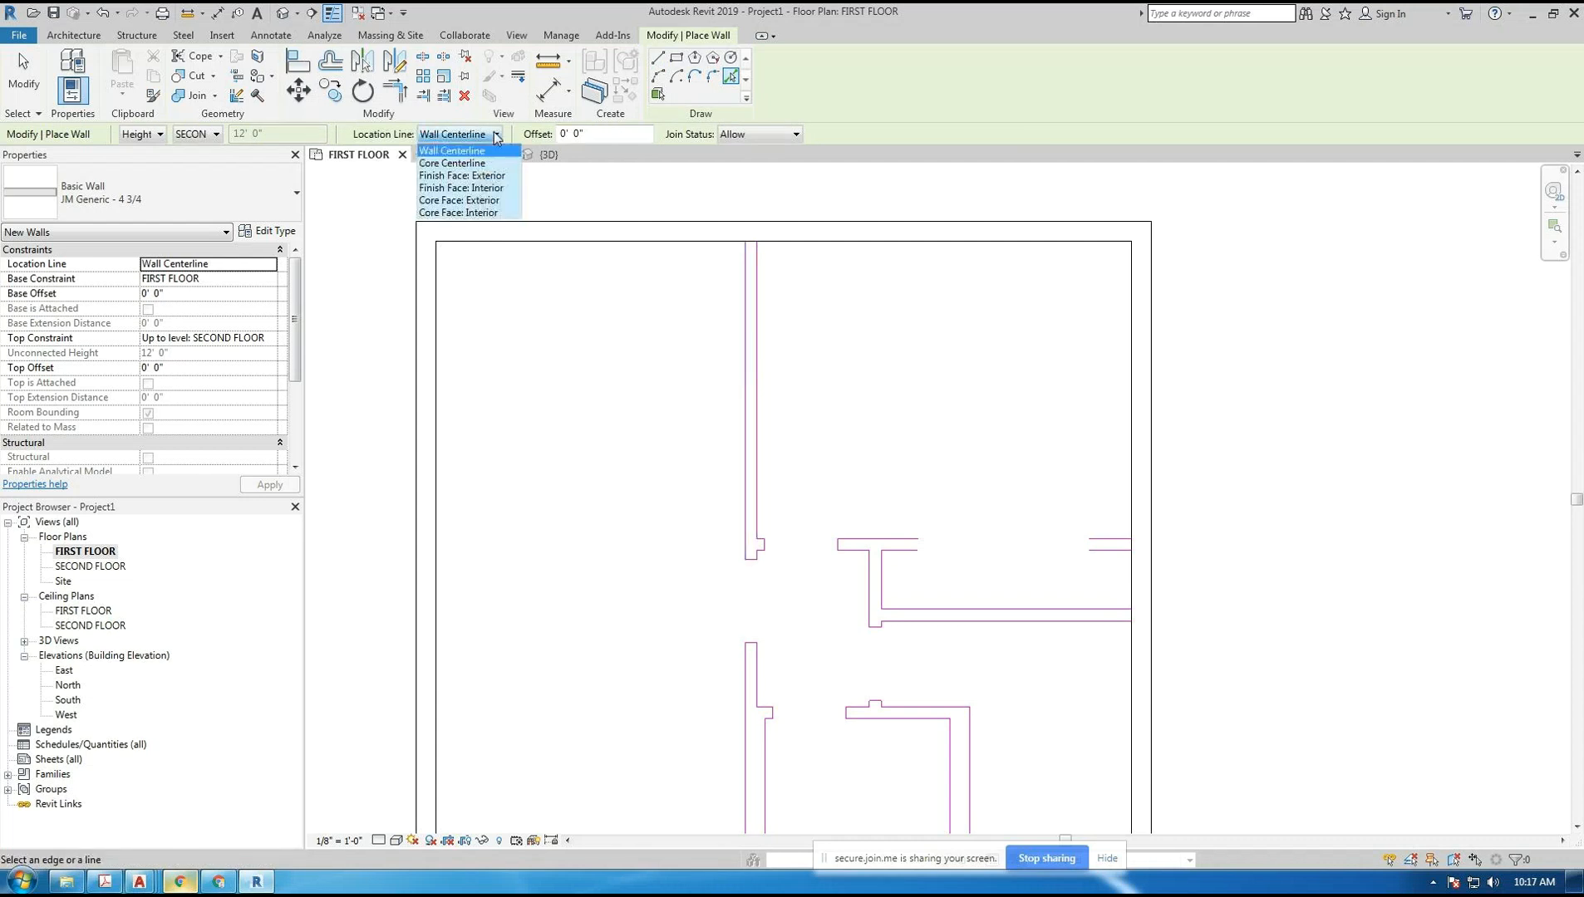
pyautogui.click(489, 174)
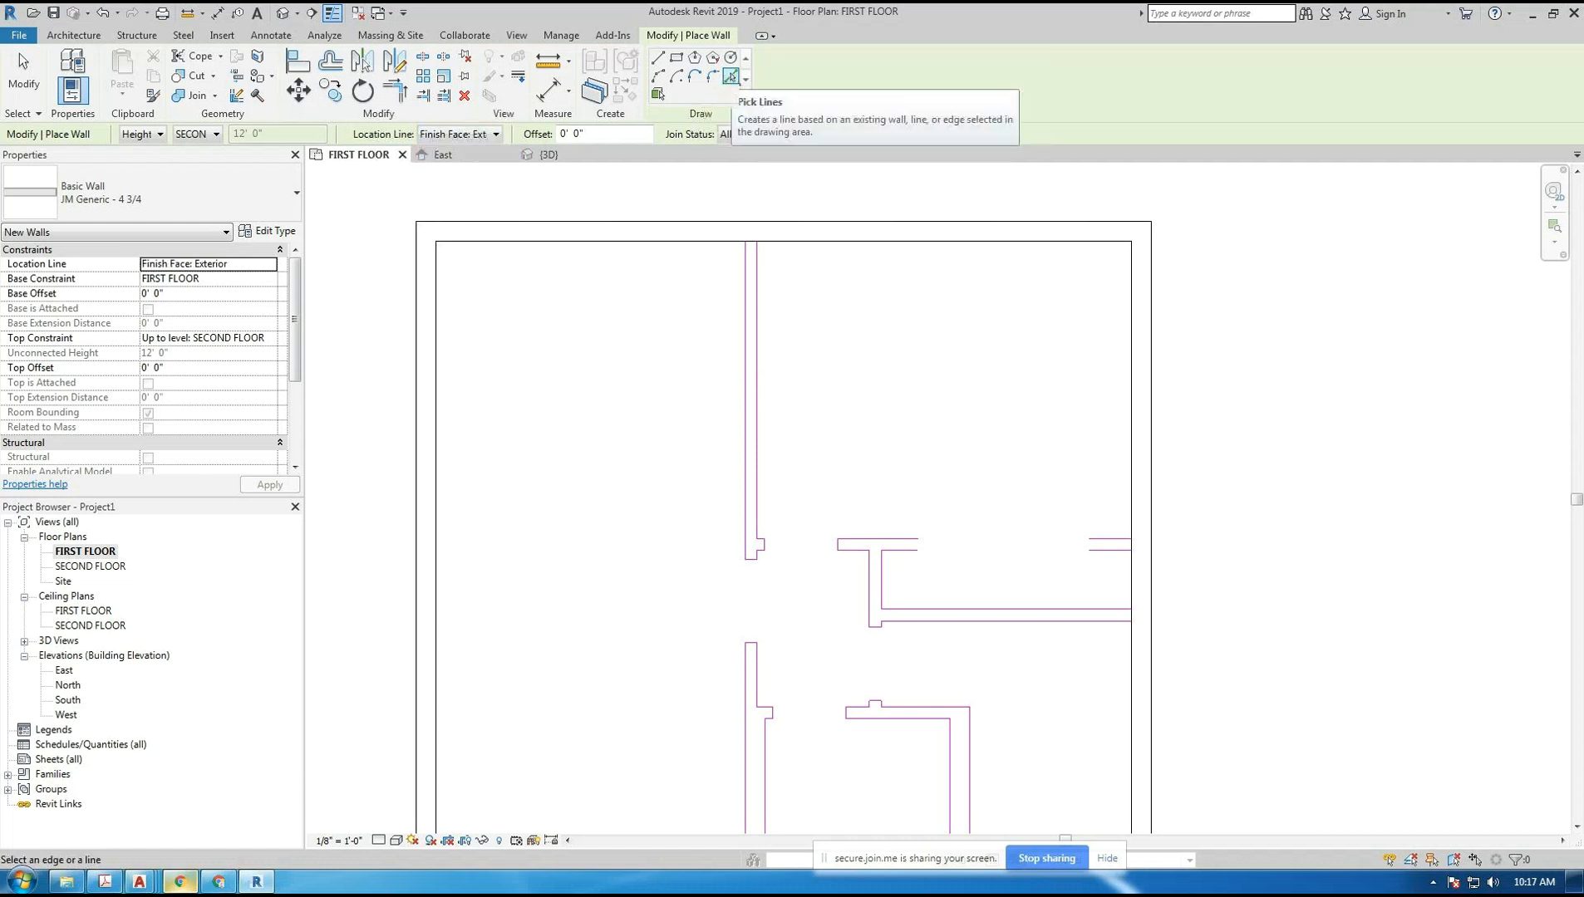
pyautogui.scroll(3, 747, 393)
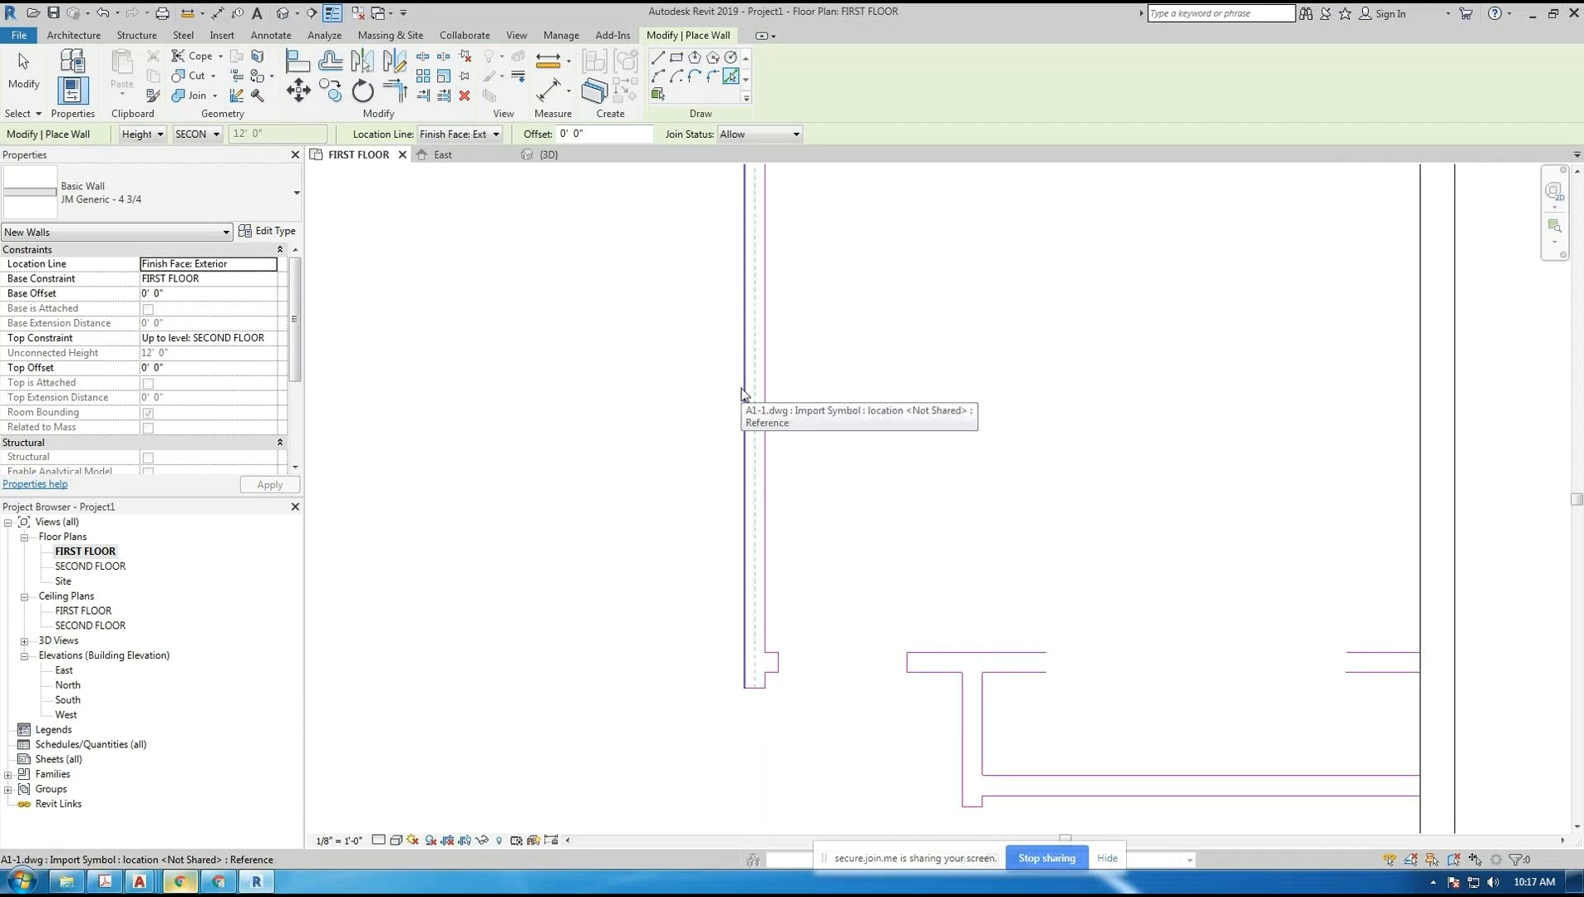
pyautogui.click(742, 393)
pyautogui.scroll(-3, 668, 410)
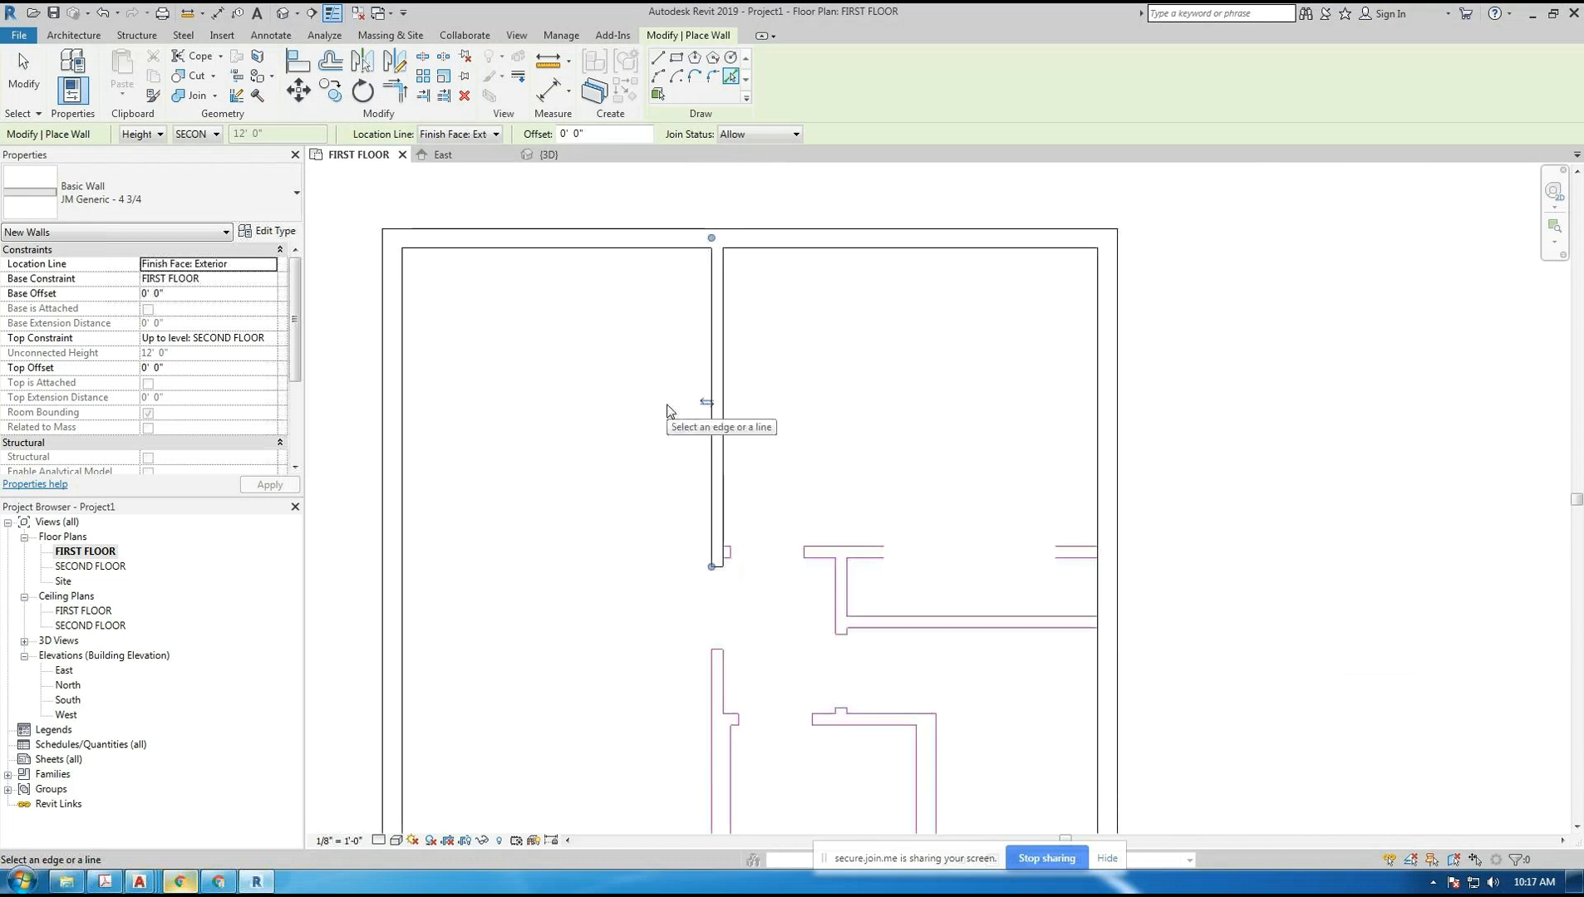
# - Place walls on the short horizontal partition and the closet's lower horizontal partition by picking their upper imported lines
pyautogui.scroll(1, 814, 609)
pyautogui.click(878, 532)
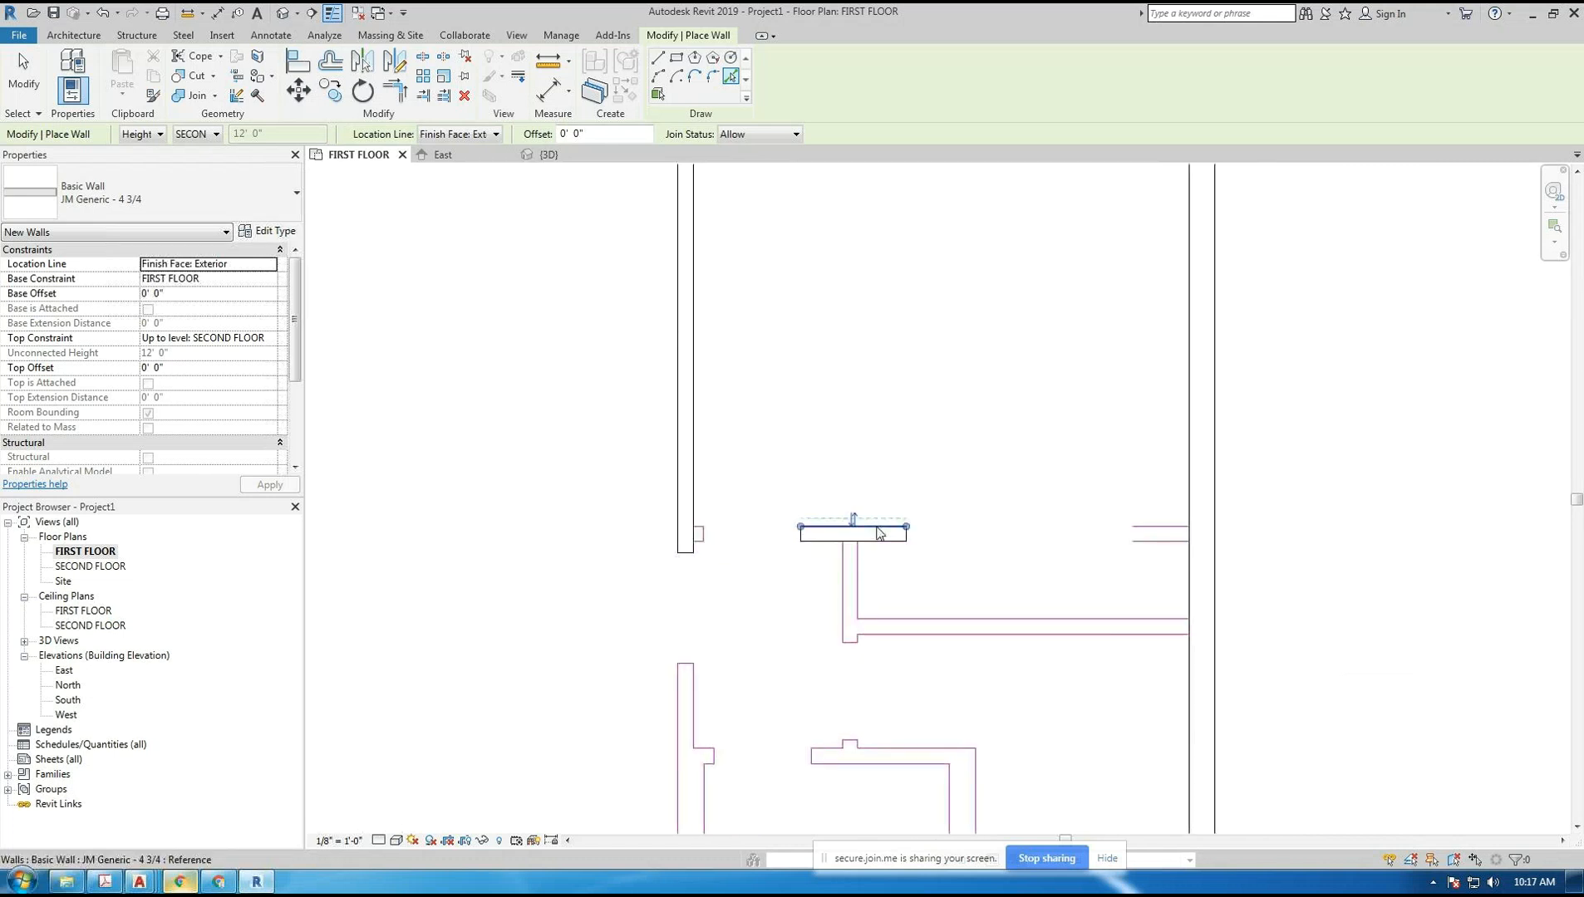
pyautogui.moveTo(958, 594); pyautogui.dragTo(951, 555, button='middle')
pyautogui.scroll(1, 950, 565)
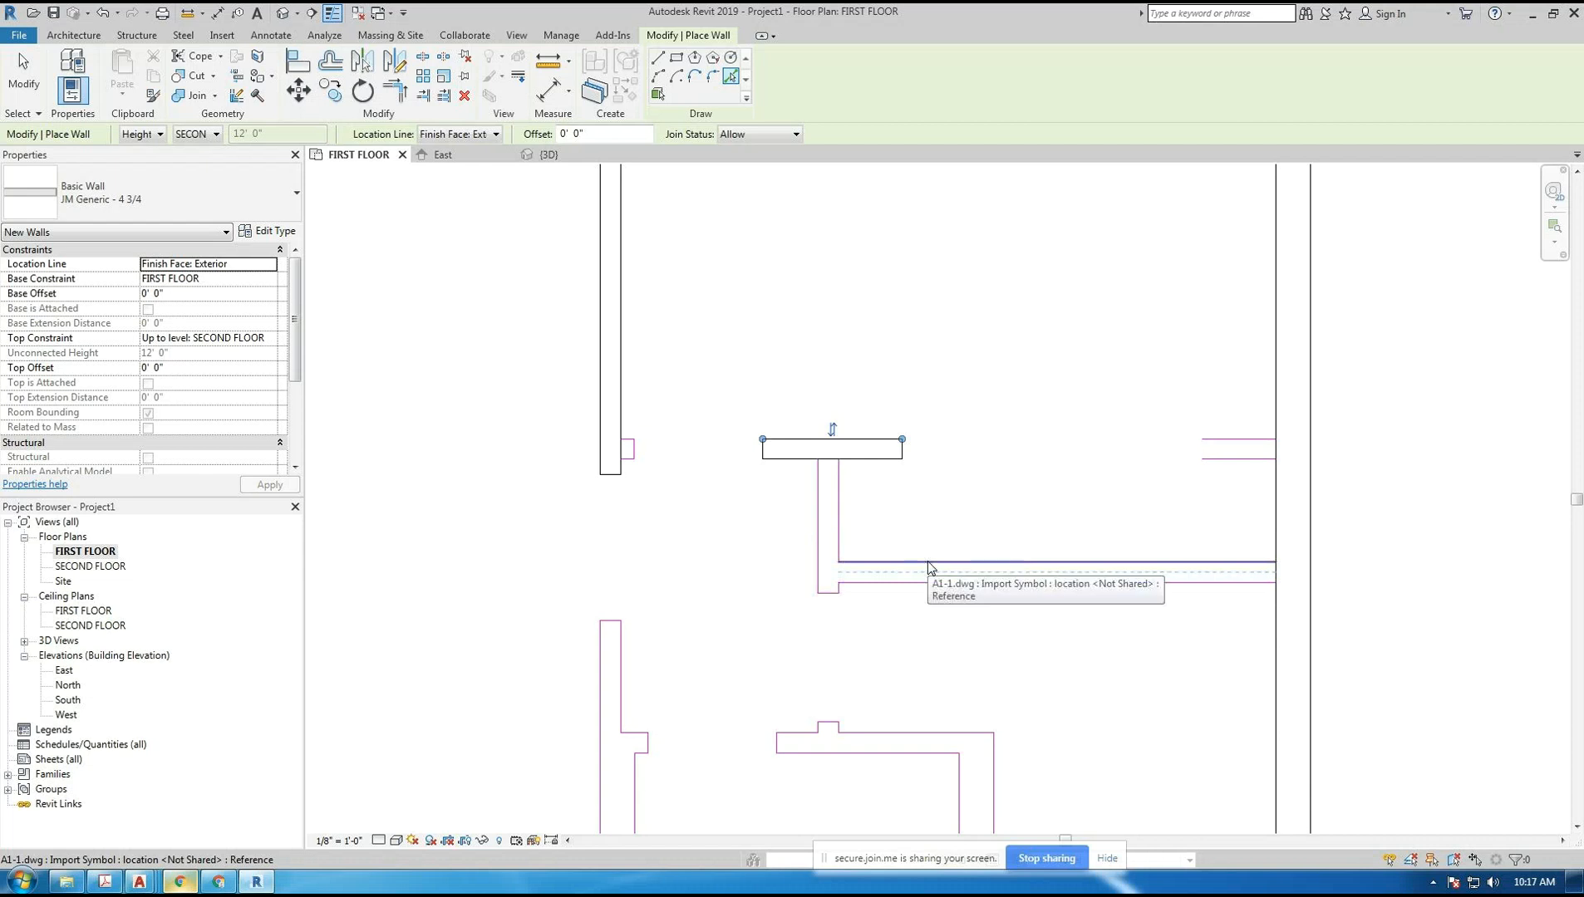
pyautogui.click(929, 567)
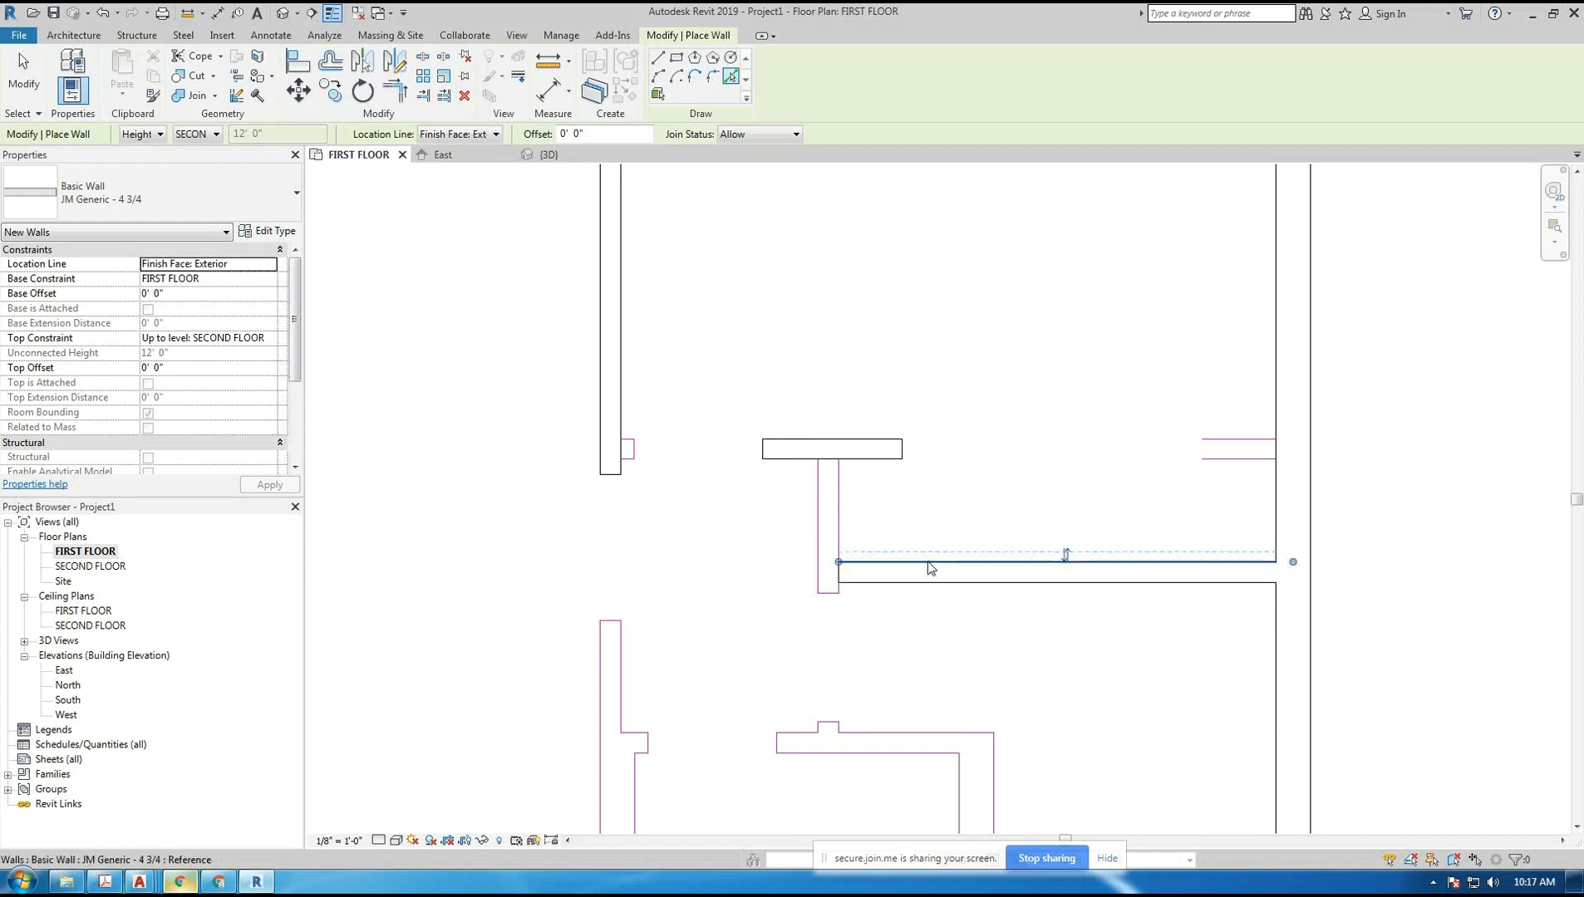
pyautogui.press('Escape')
pyautogui.press('Escape')
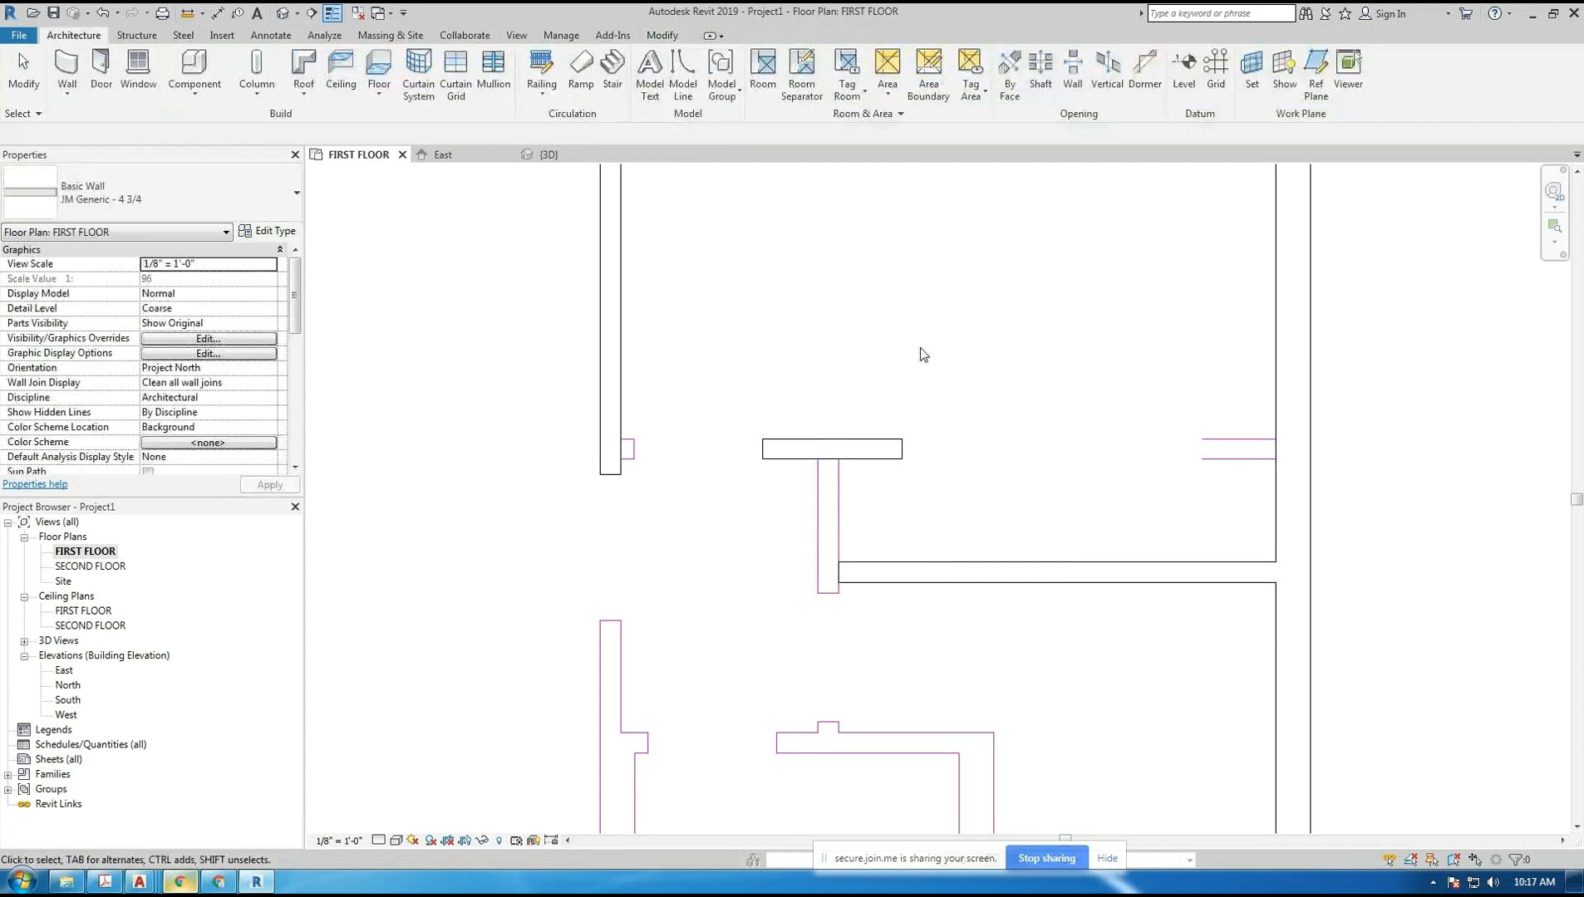
# - Add JM Generic - 4 3/4 walls on the closet's short vertical partition and on the horizontal partition segment below it
pyautogui.scroll(-1, 919, 347)
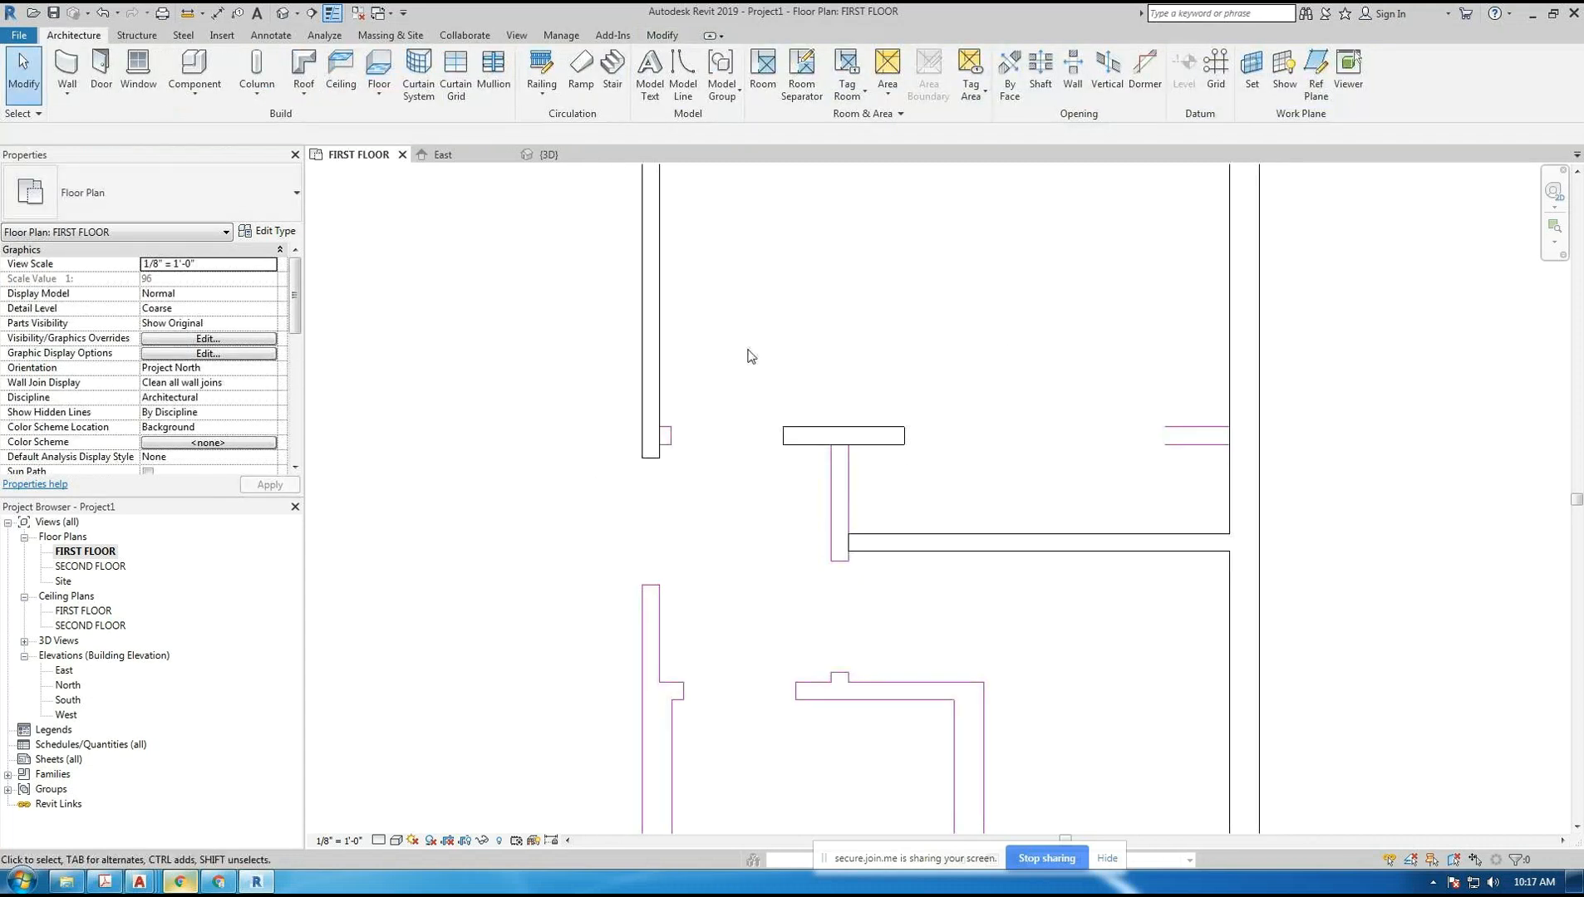
pyautogui.click(67, 66)
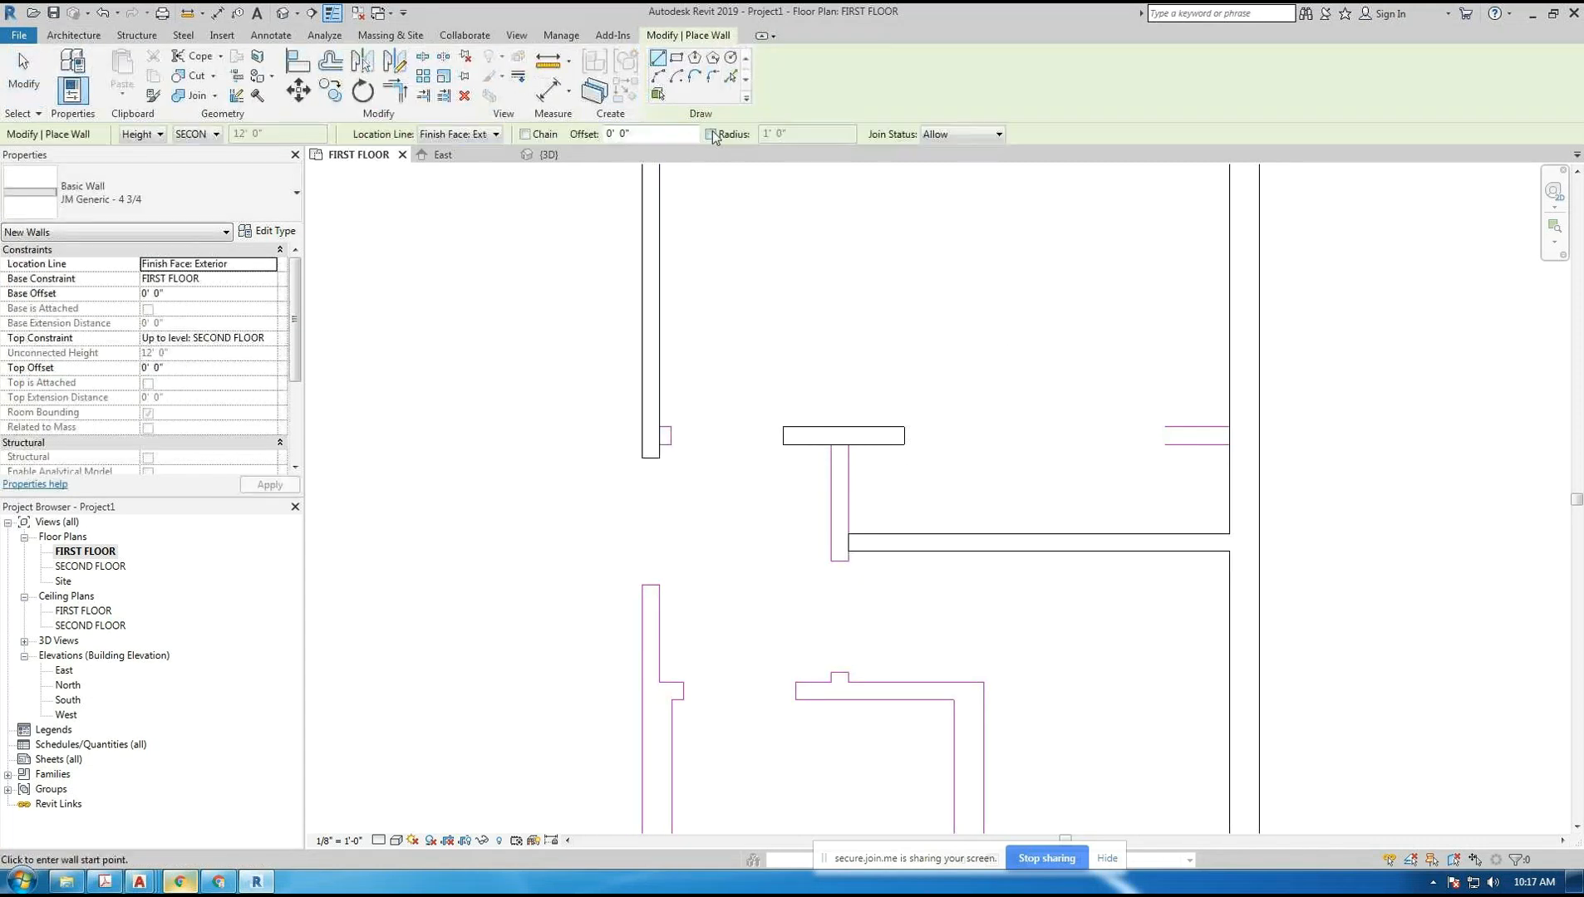
pyautogui.click(832, 503)
pyautogui.moveTo(809, 623); pyautogui.dragTo(887, 532, button='middle')
pyautogui.click(868, 543)
pyautogui.scroll(1, 881, 503)
pyautogui.press('Escape')
pyautogui.press('Escape')
pyautogui.moveTo(778, 495); pyautogui.dragTo(798, 533, button='middle')
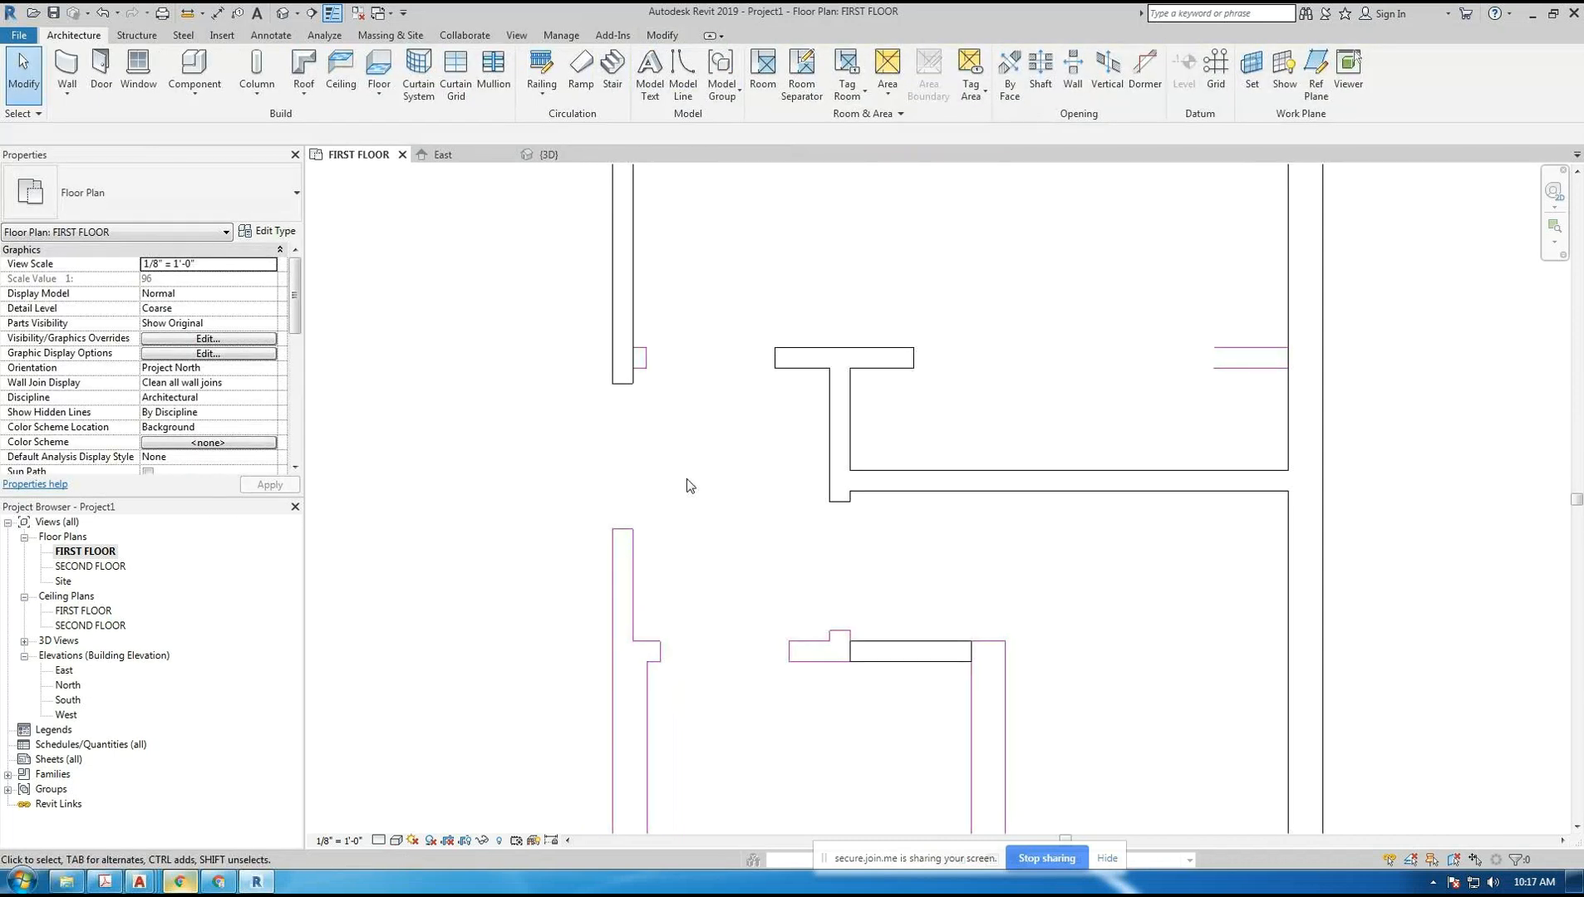
# - Stretch the lower end of the long vertical partition wall down past the door opening to the lower horizontal partition
pyautogui.scroll(1, 628, 379)
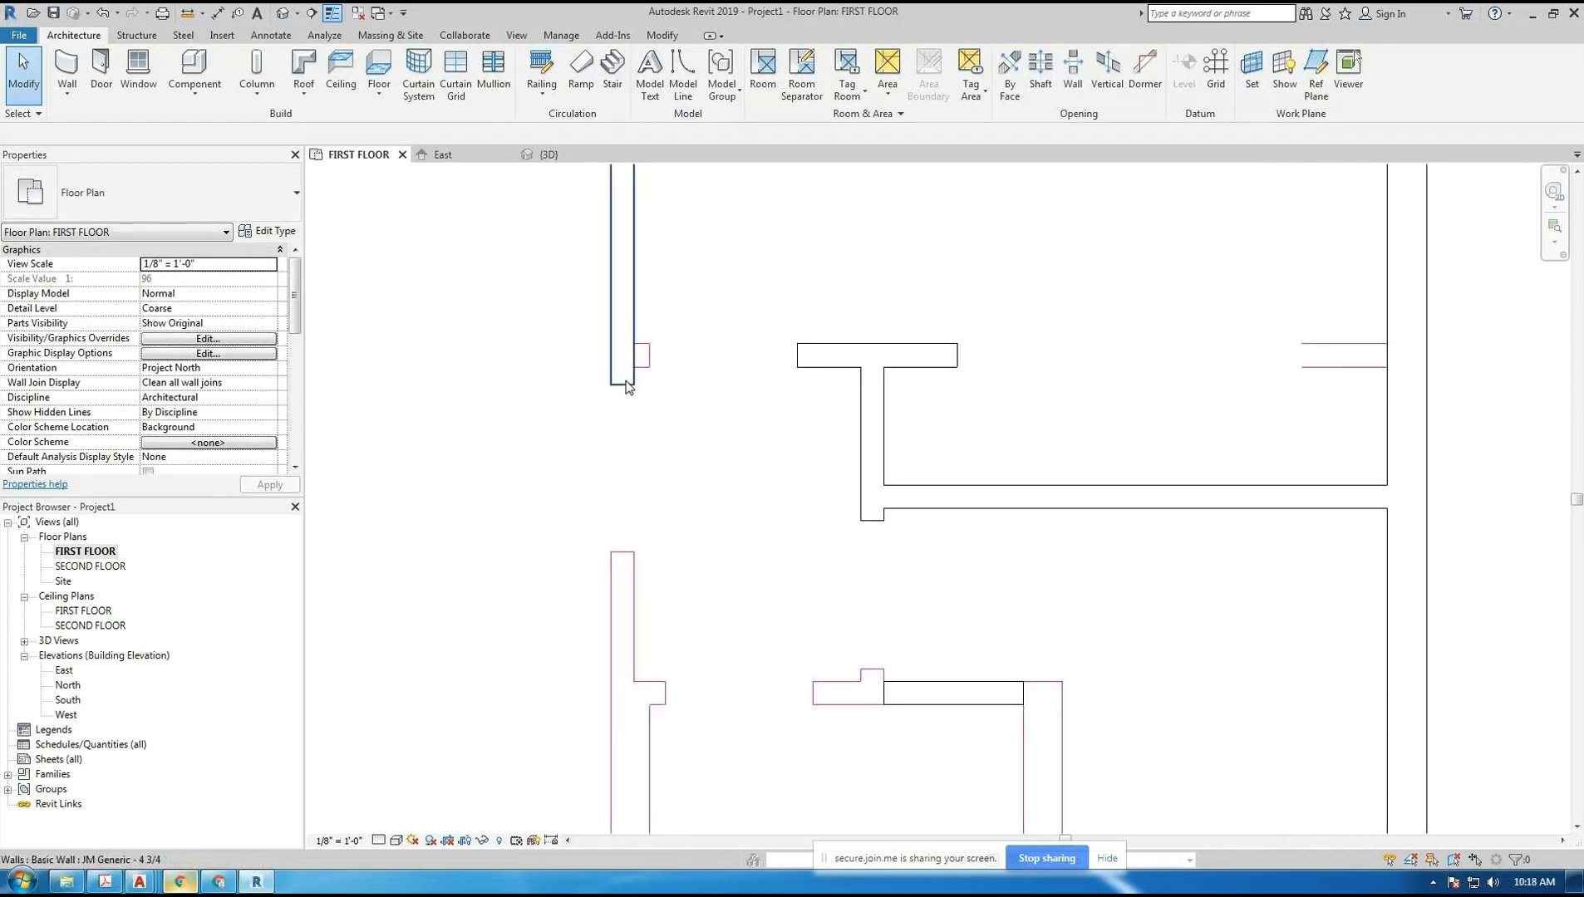
pyautogui.click(628, 380)
pyautogui.moveTo(657, 440); pyautogui.dragTo(765, 376, button='middle')
pyautogui.moveTo(719, 321); pyautogui.dragTo(719, 640)
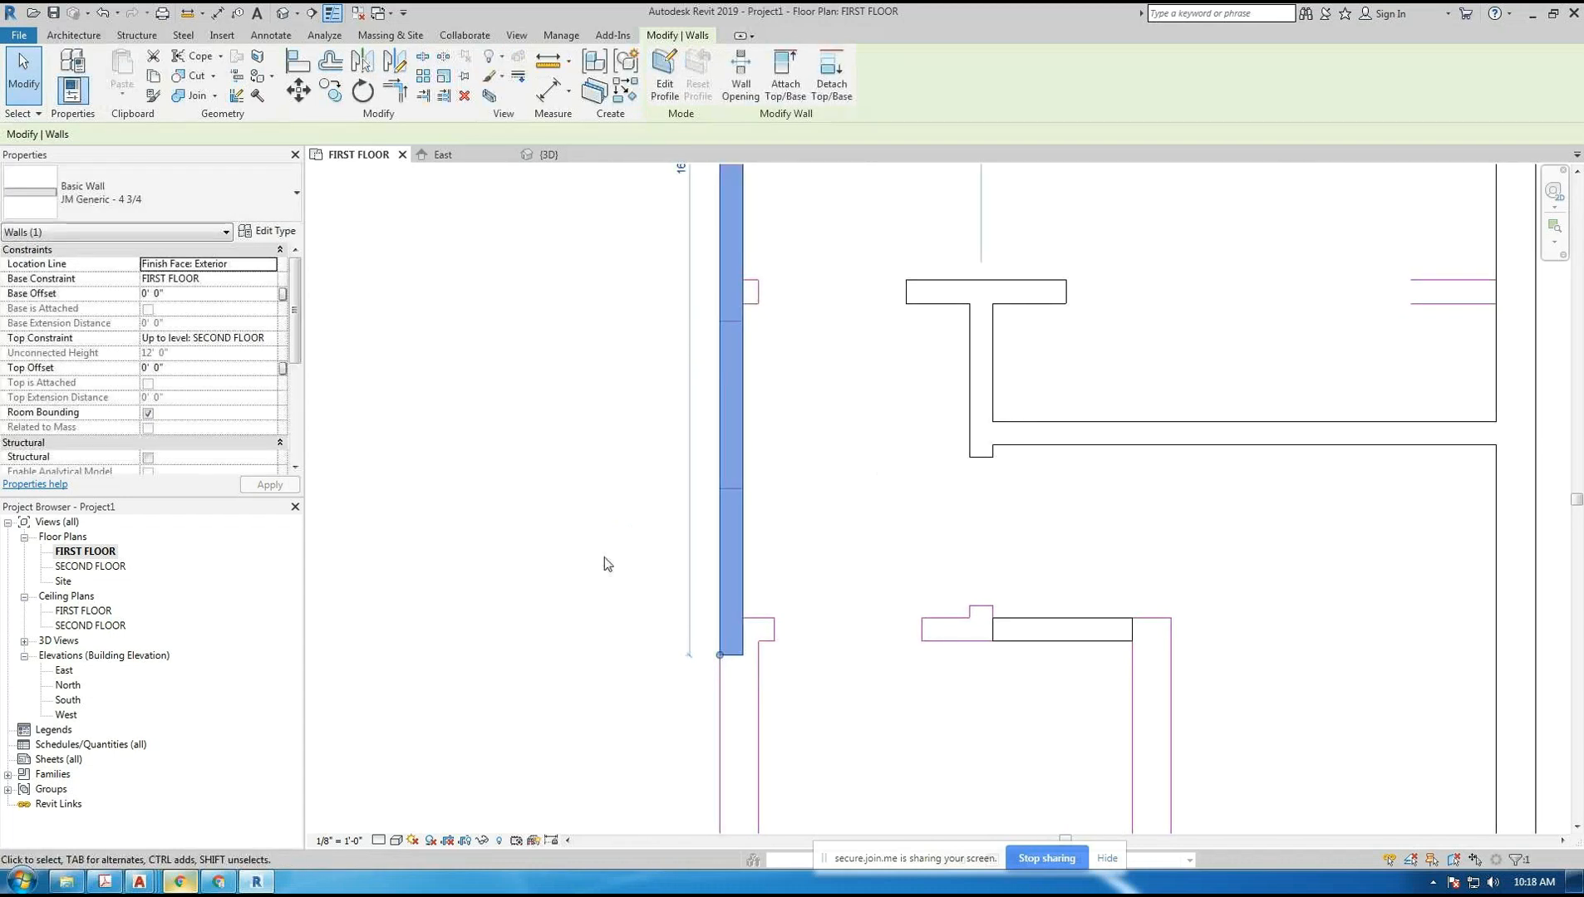
pyautogui.click(609, 555)
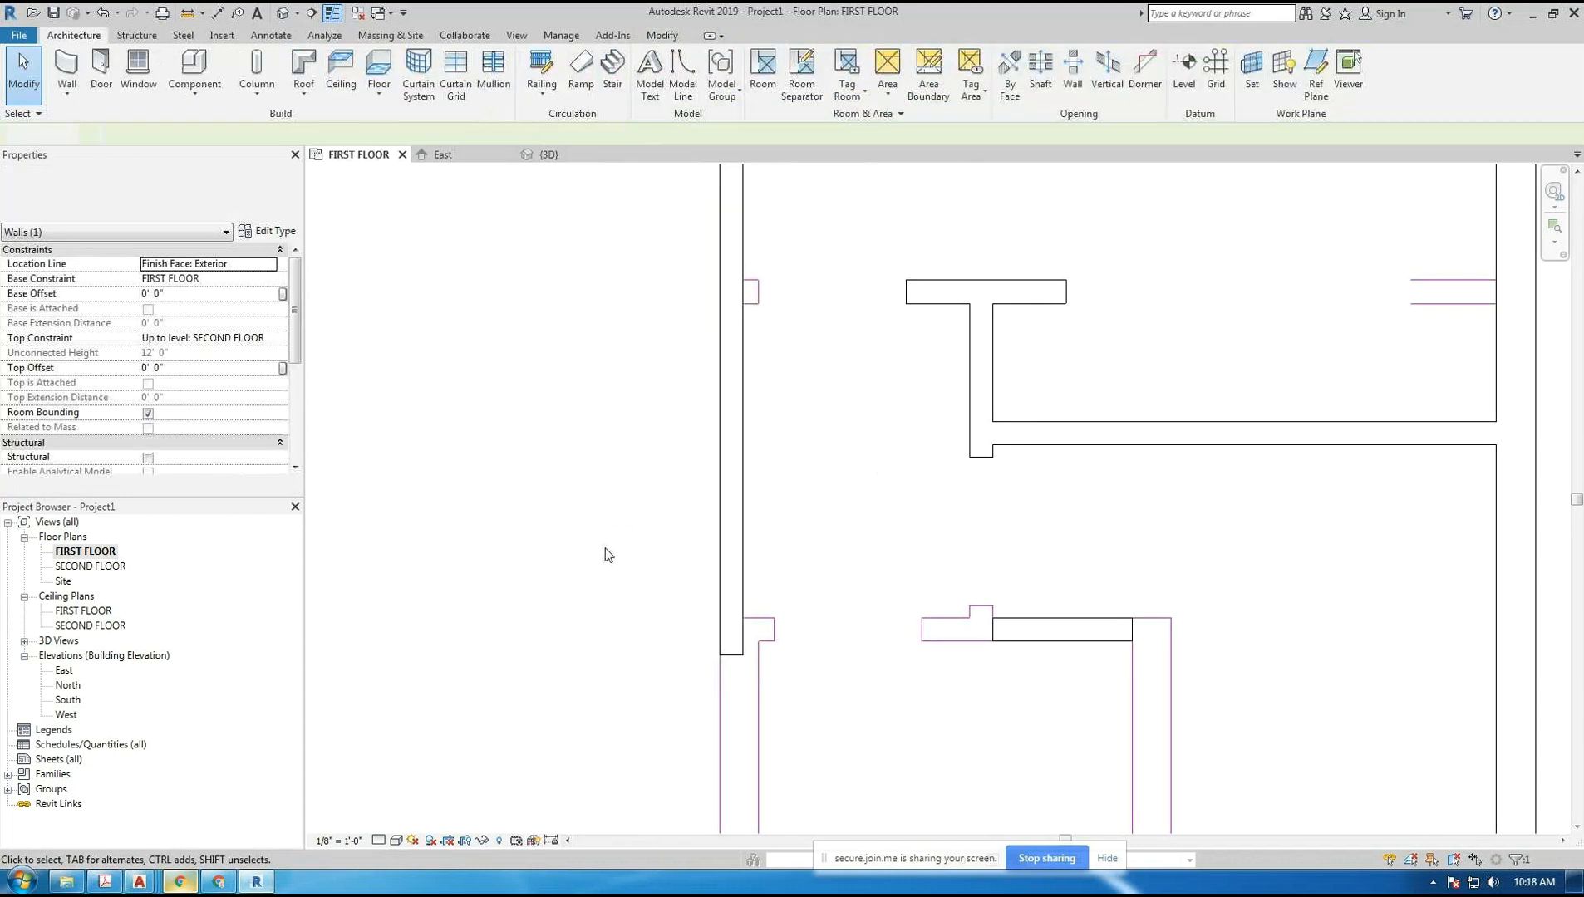
# - Stretch the left end of the short upper horizontal wall to meet the long vertical partition
pyautogui.click(949, 291)
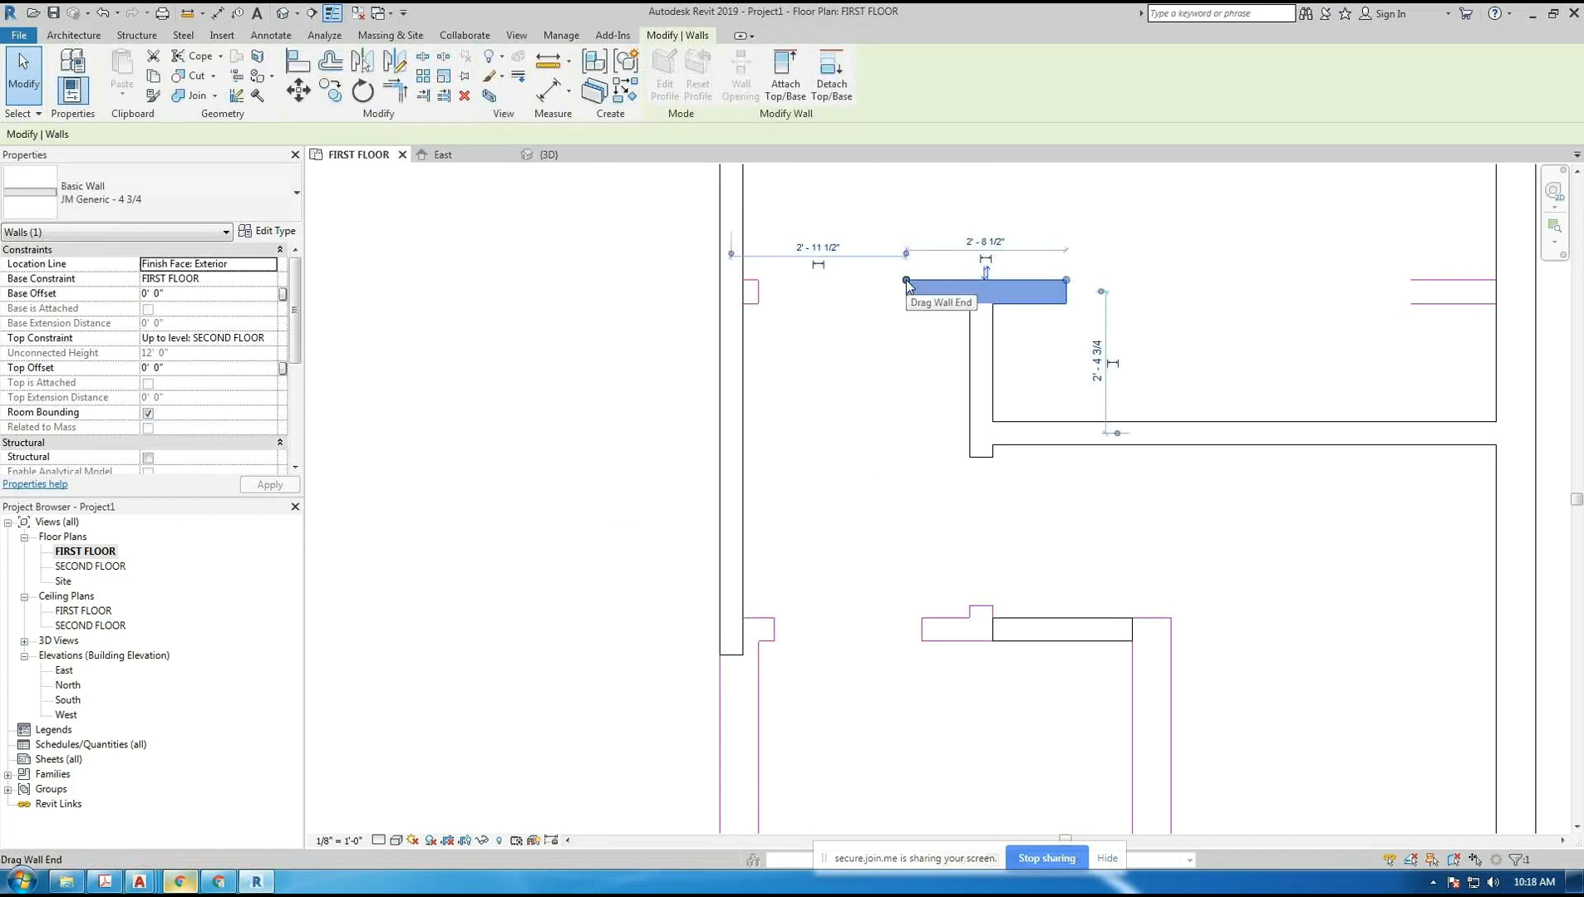
pyautogui.moveTo(907, 281); pyautogui.dragTo(742, 279)
pyautogui.click(659, 342)
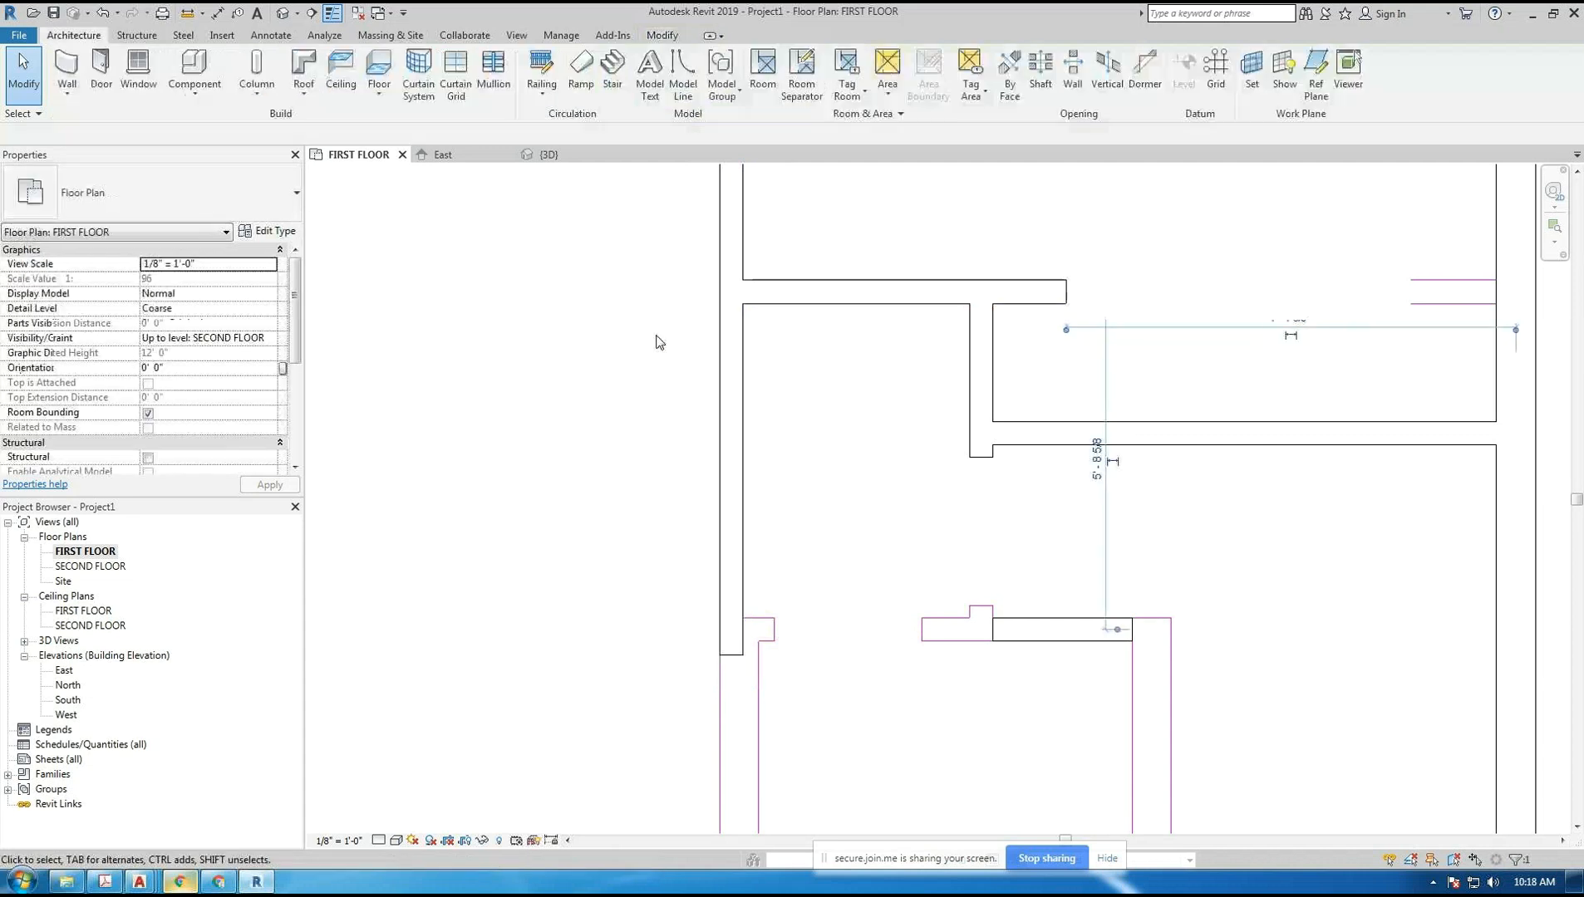
# - Stretch the right end of the upper horizontal partition wall to the right exterior wall
pyautogui.scroll(3, 753, 290)
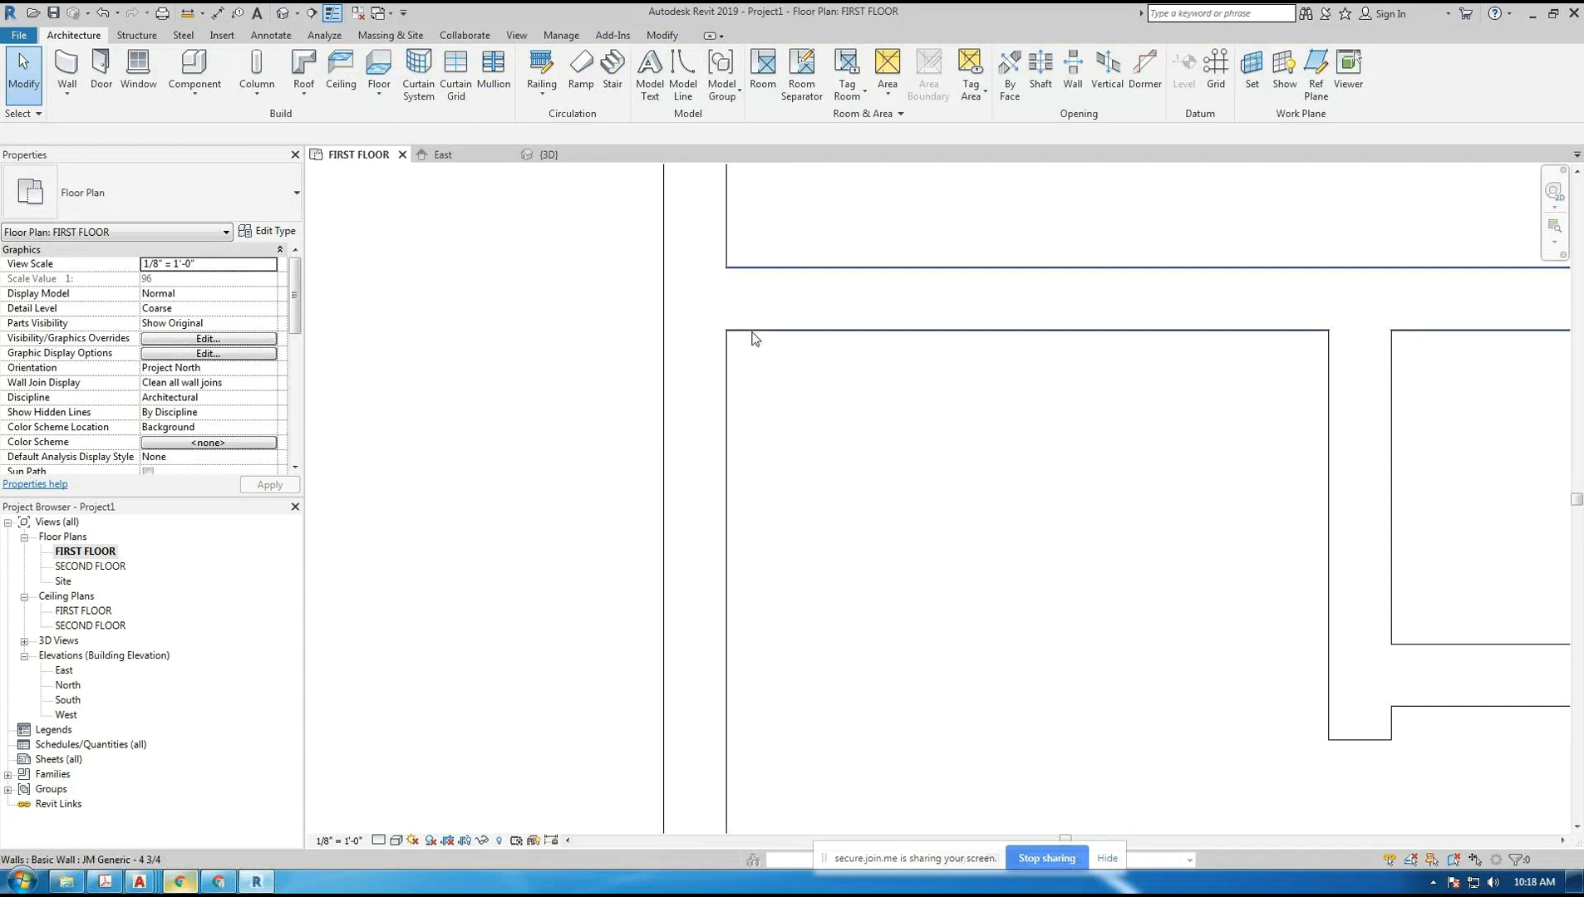
pyautogui.scroll(-2, 727, 344)
pyautogui.scroll(-2, 784, 378)
pyautogui.scroll(1, 831, 354)
pyautogui.click(914, 355)
pyautogui.moveTo(920, 355); pyautogui.dragTo(1297, 347)
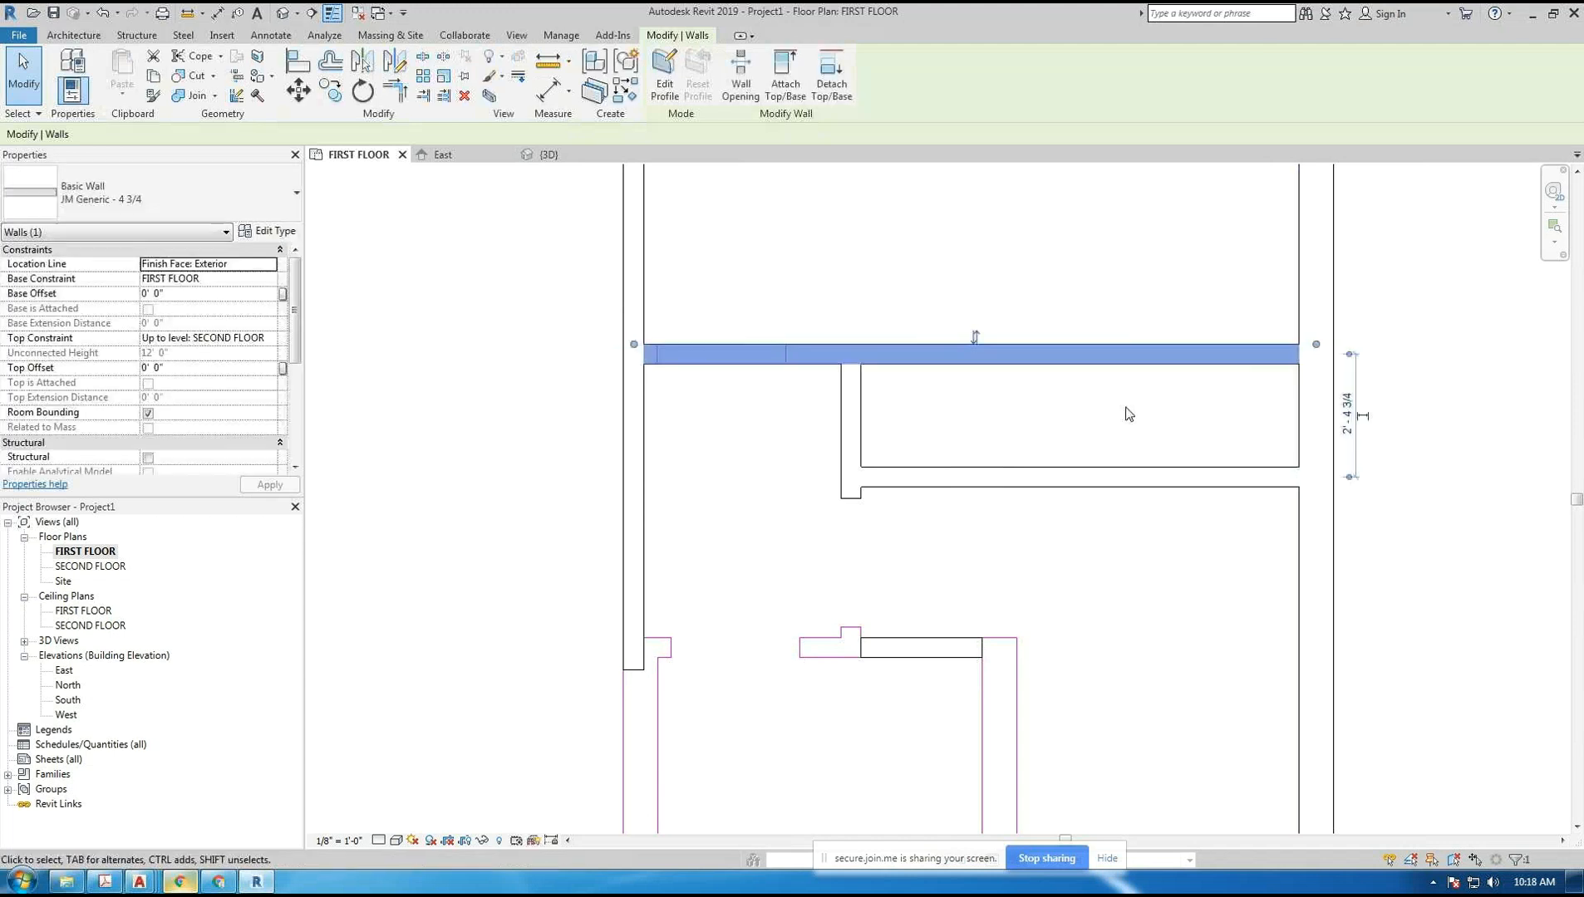
pyautogui.click(1049, 544)
# - Trim/extend the closet's short vertical wall and the lower horizontal wall segment to form a corner
pyautogui.moveTo(1050, 544); pyautogui.dragTo(997, 452, button='middle')
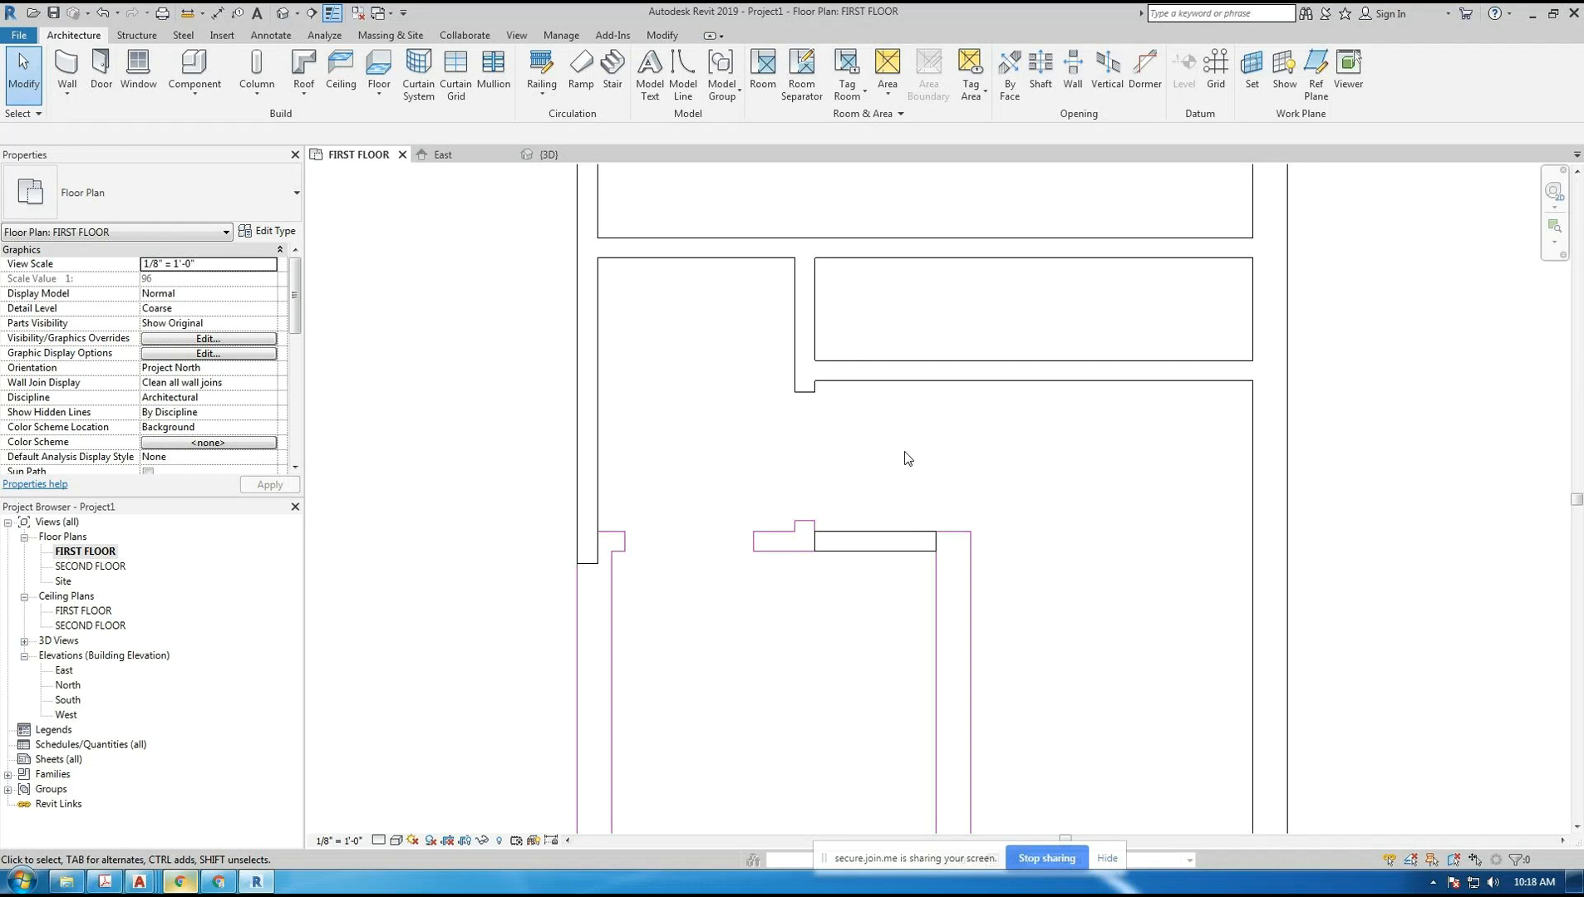
pyautogui.moveTo(886, 593); pyautogui.dragTo(919, 586, button='middle')
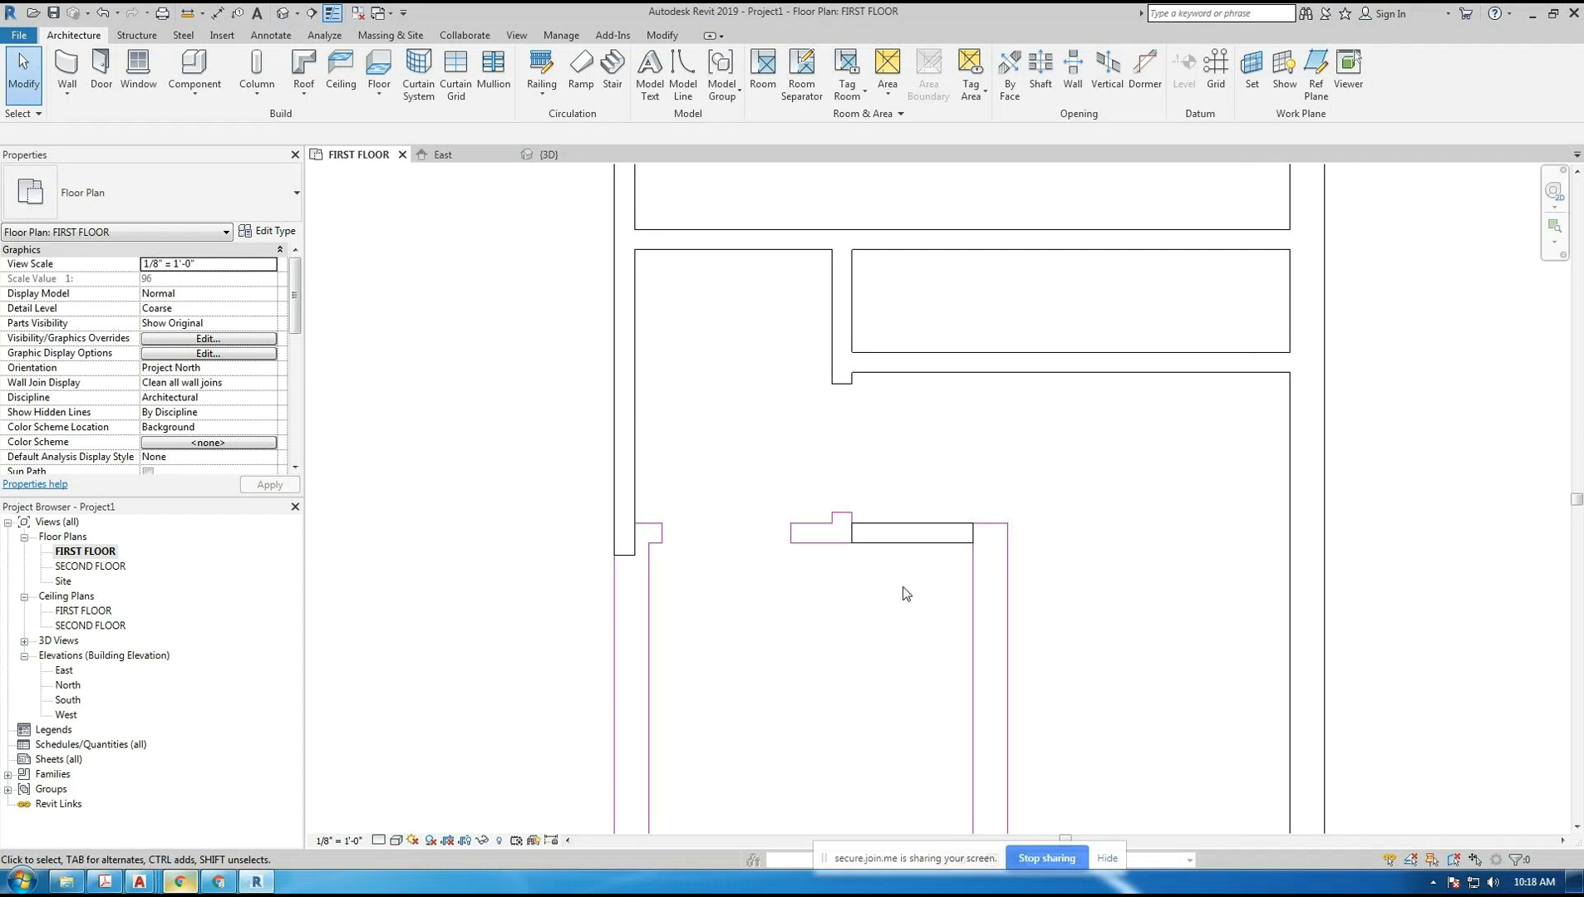
pyautogui.moveTo(530, 418); pyautogui.dragTo(587, 432, button='middle')
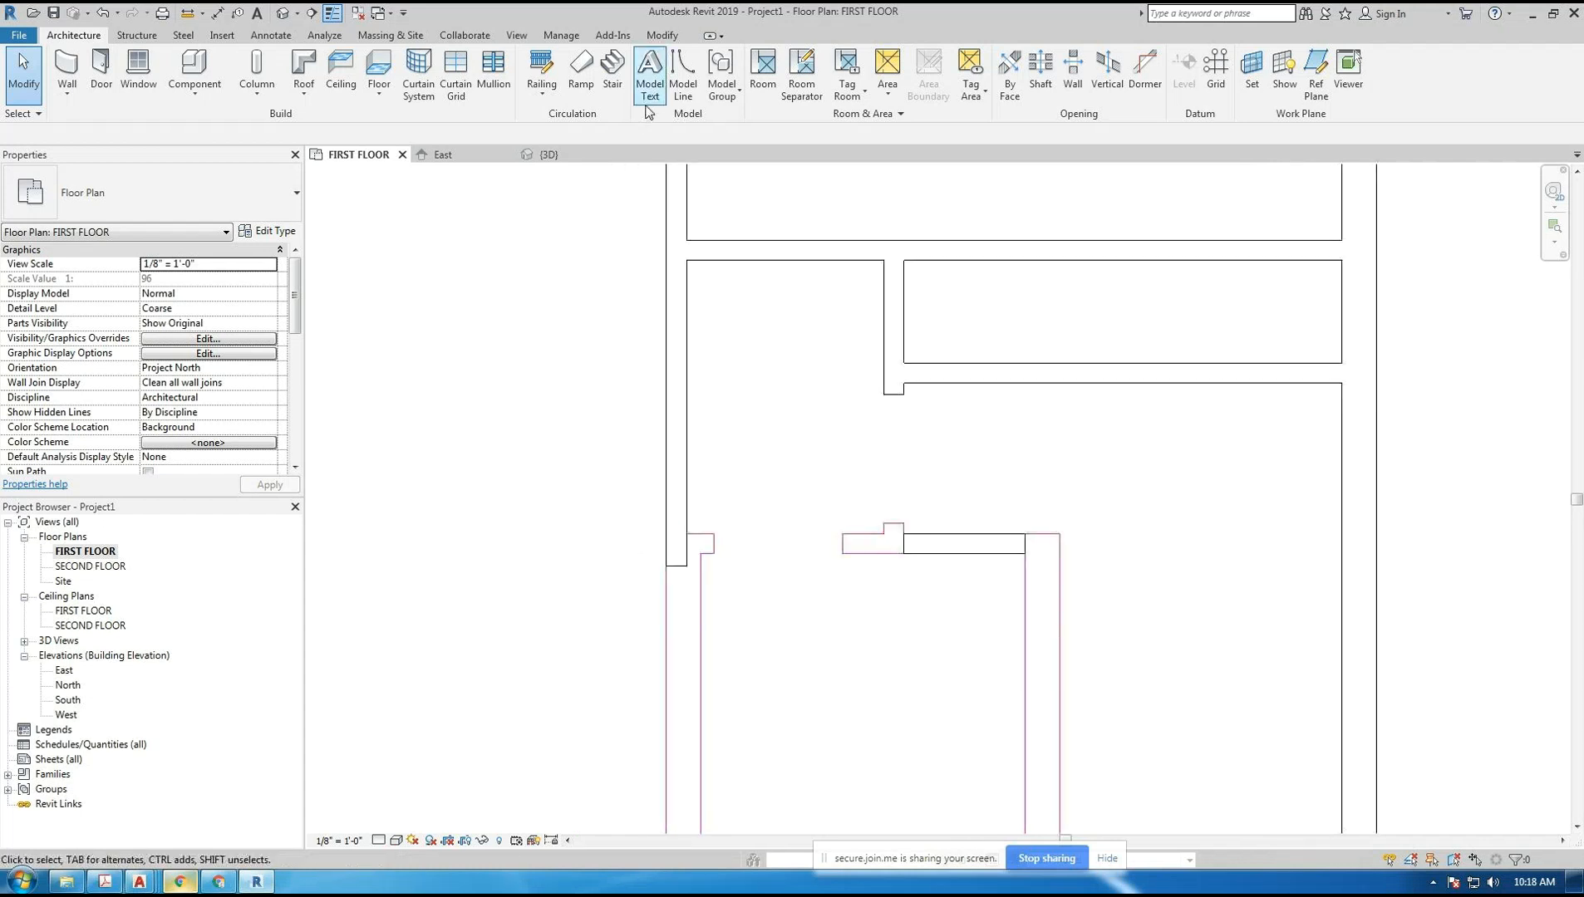
pyautogui.click(665, 36)
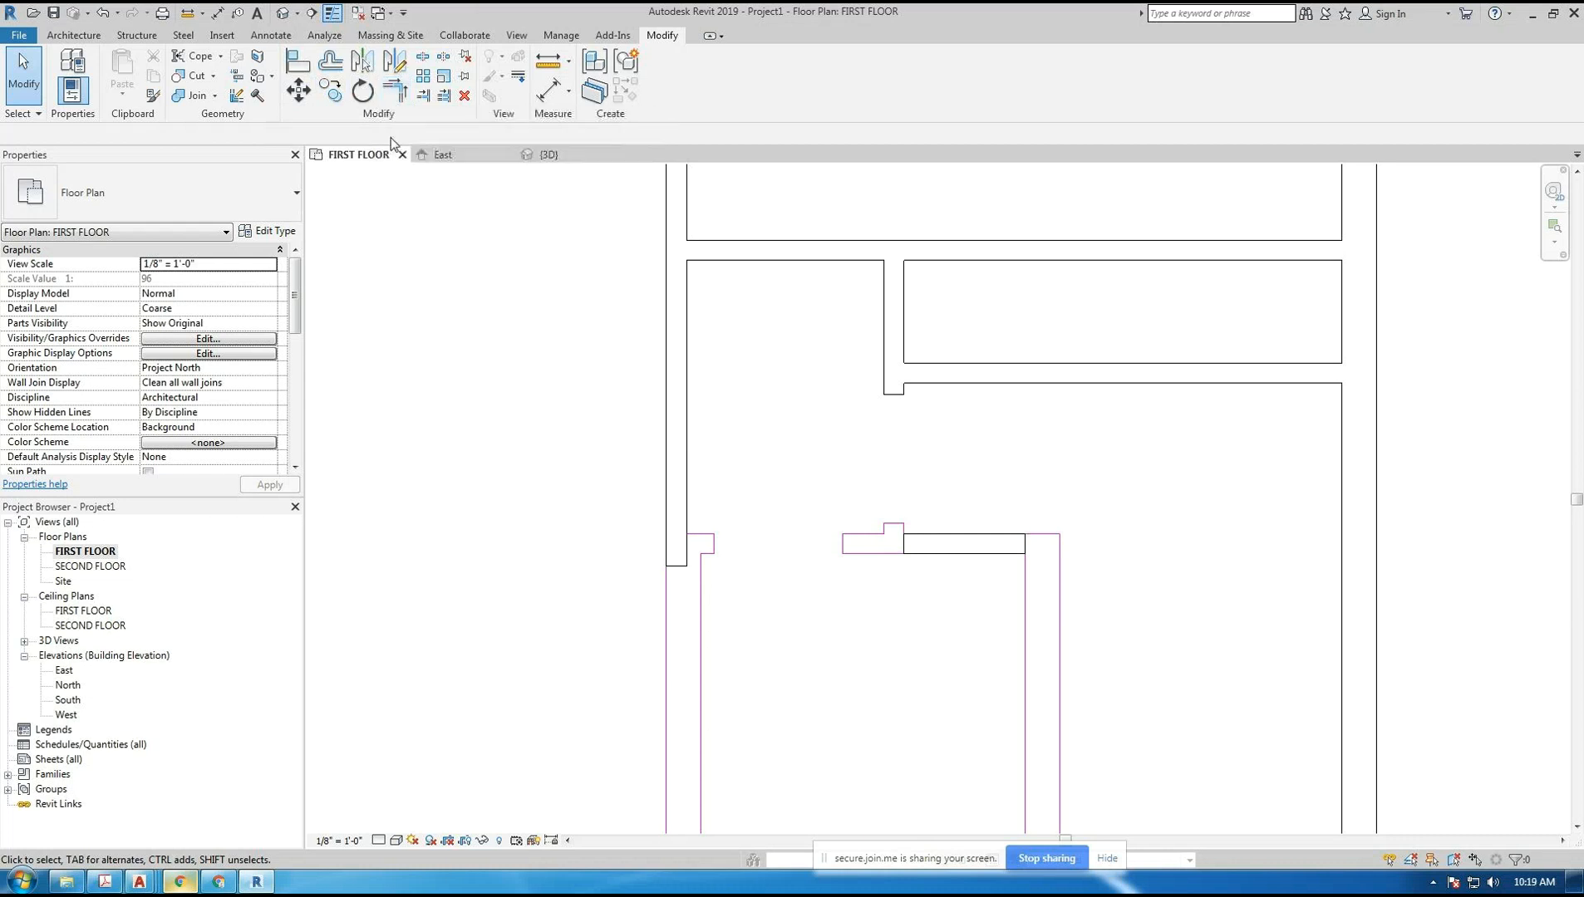
pyautogui.moveTo(511, 286); pyautogui.dragTo(564, 285, button='middle')
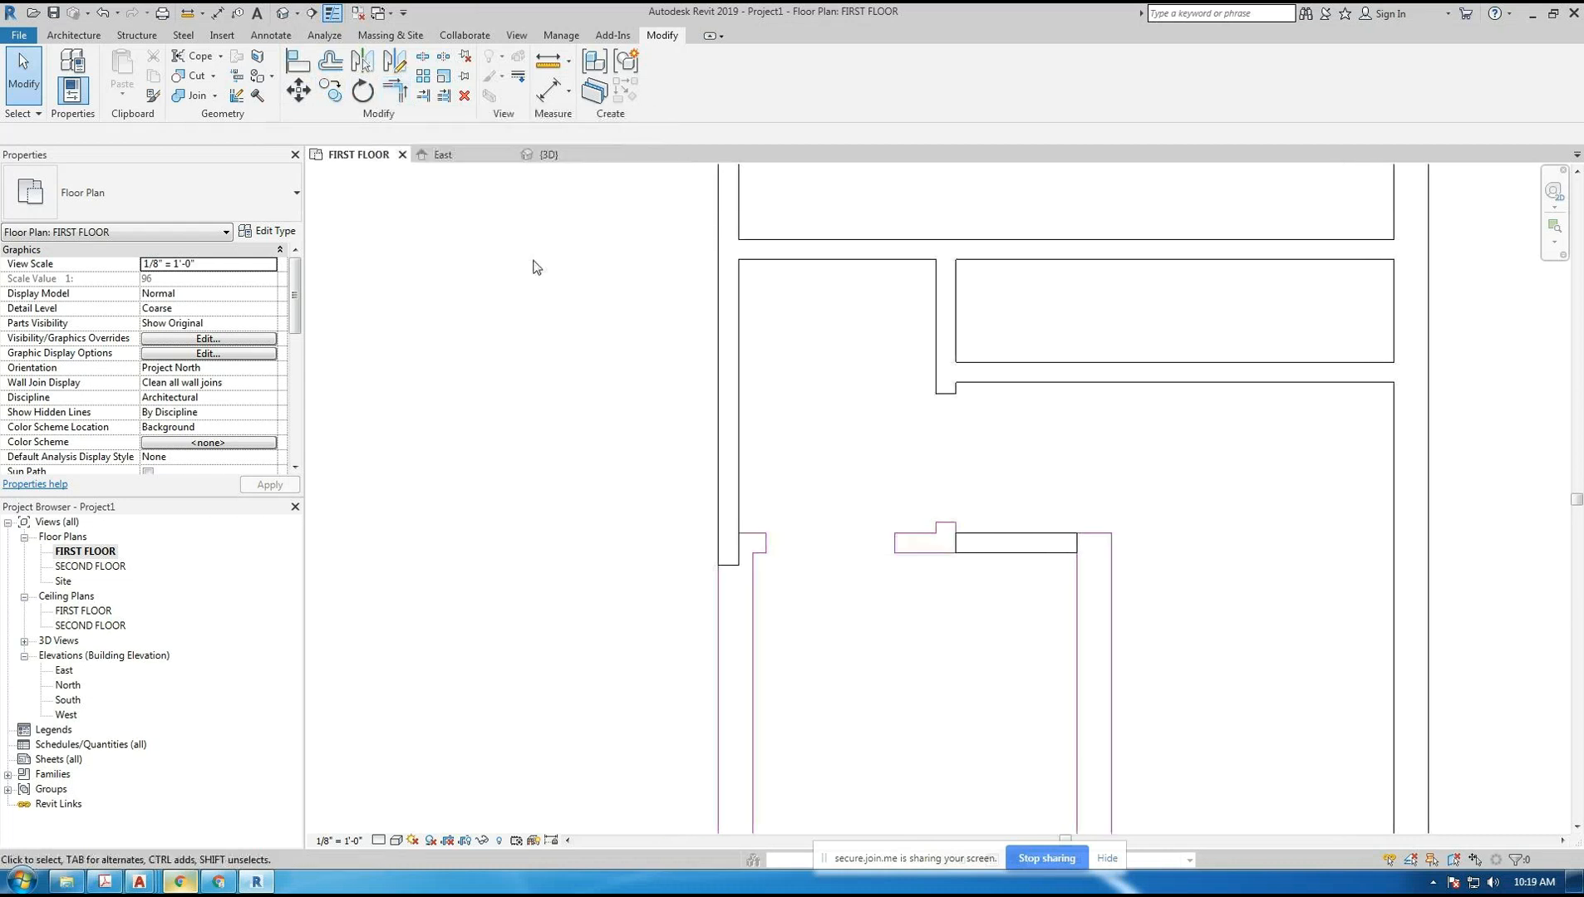
pyautogui.click(398, 98)
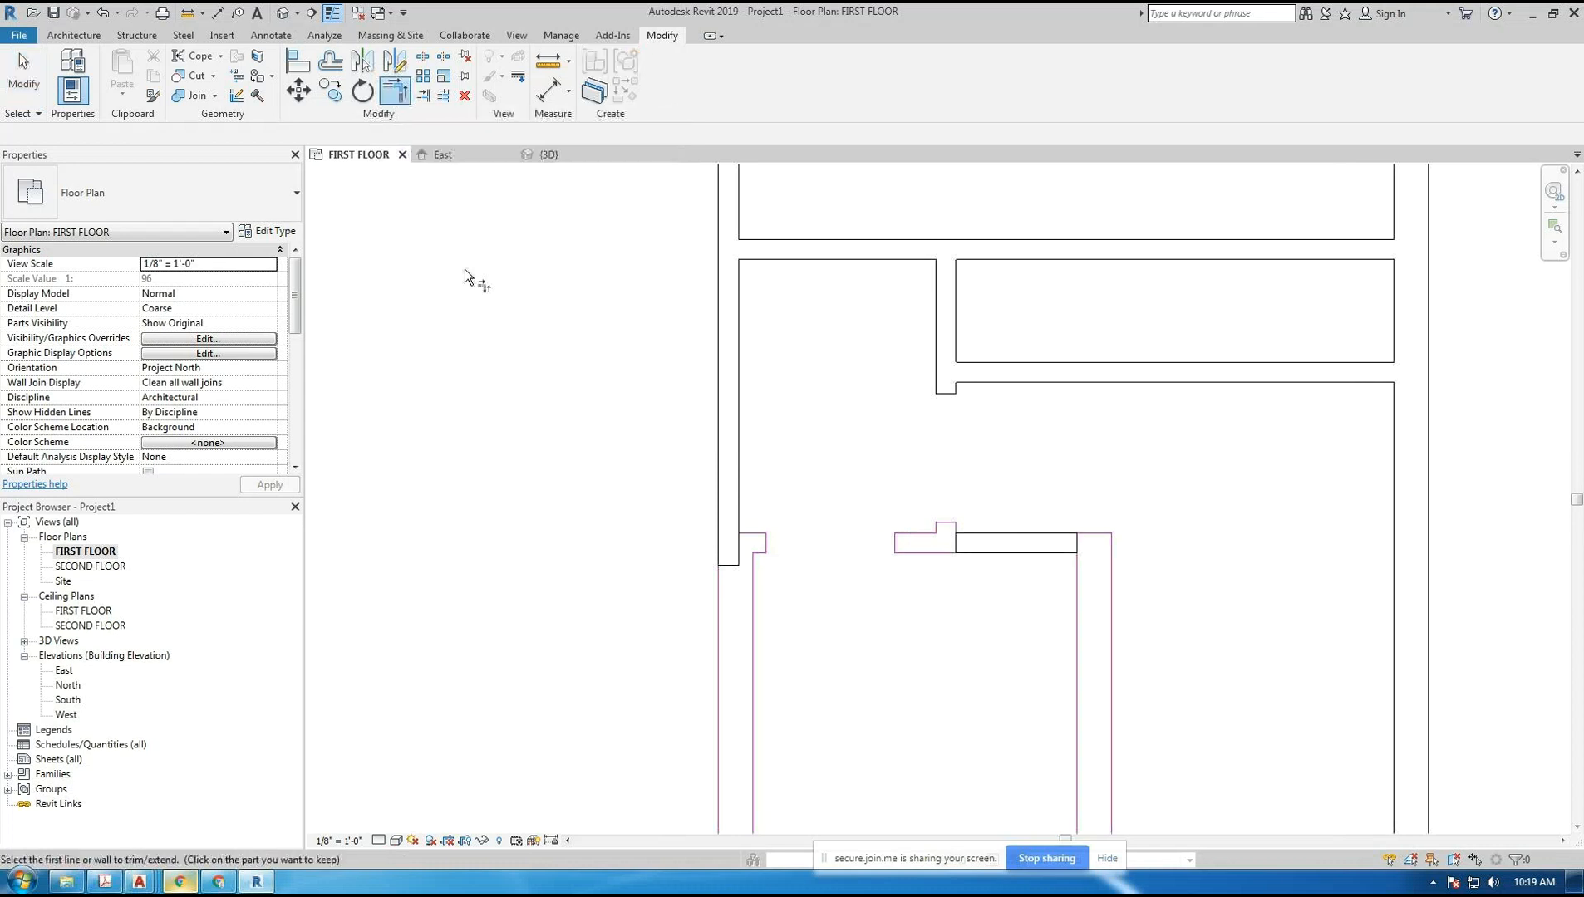
pyautogui.click(944, 317)
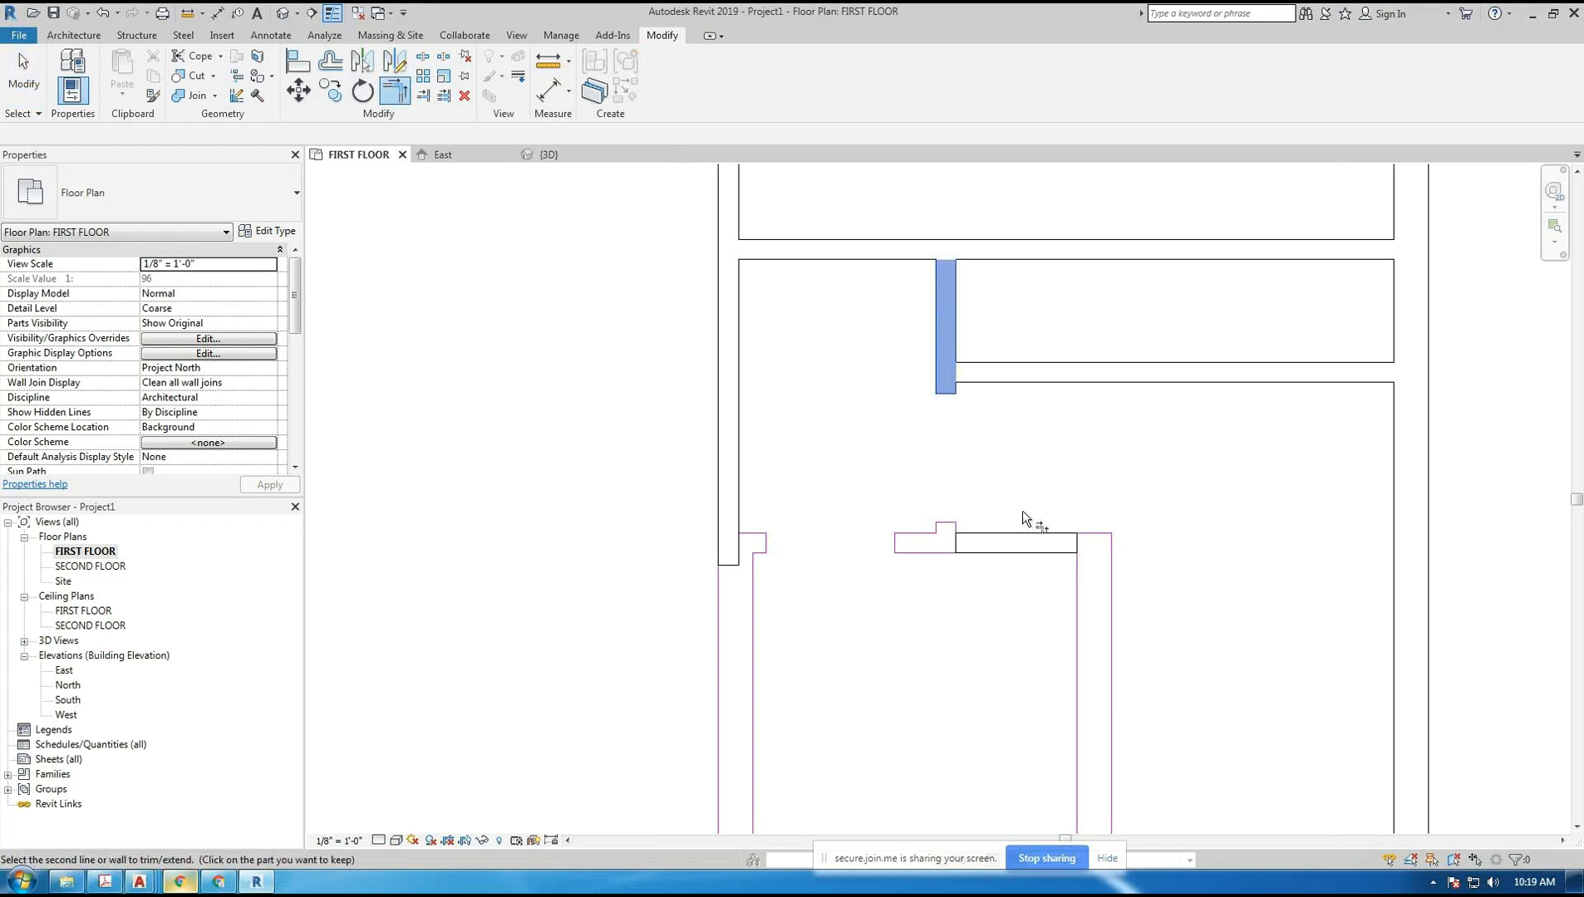
pyautogui.click(1017, 541)
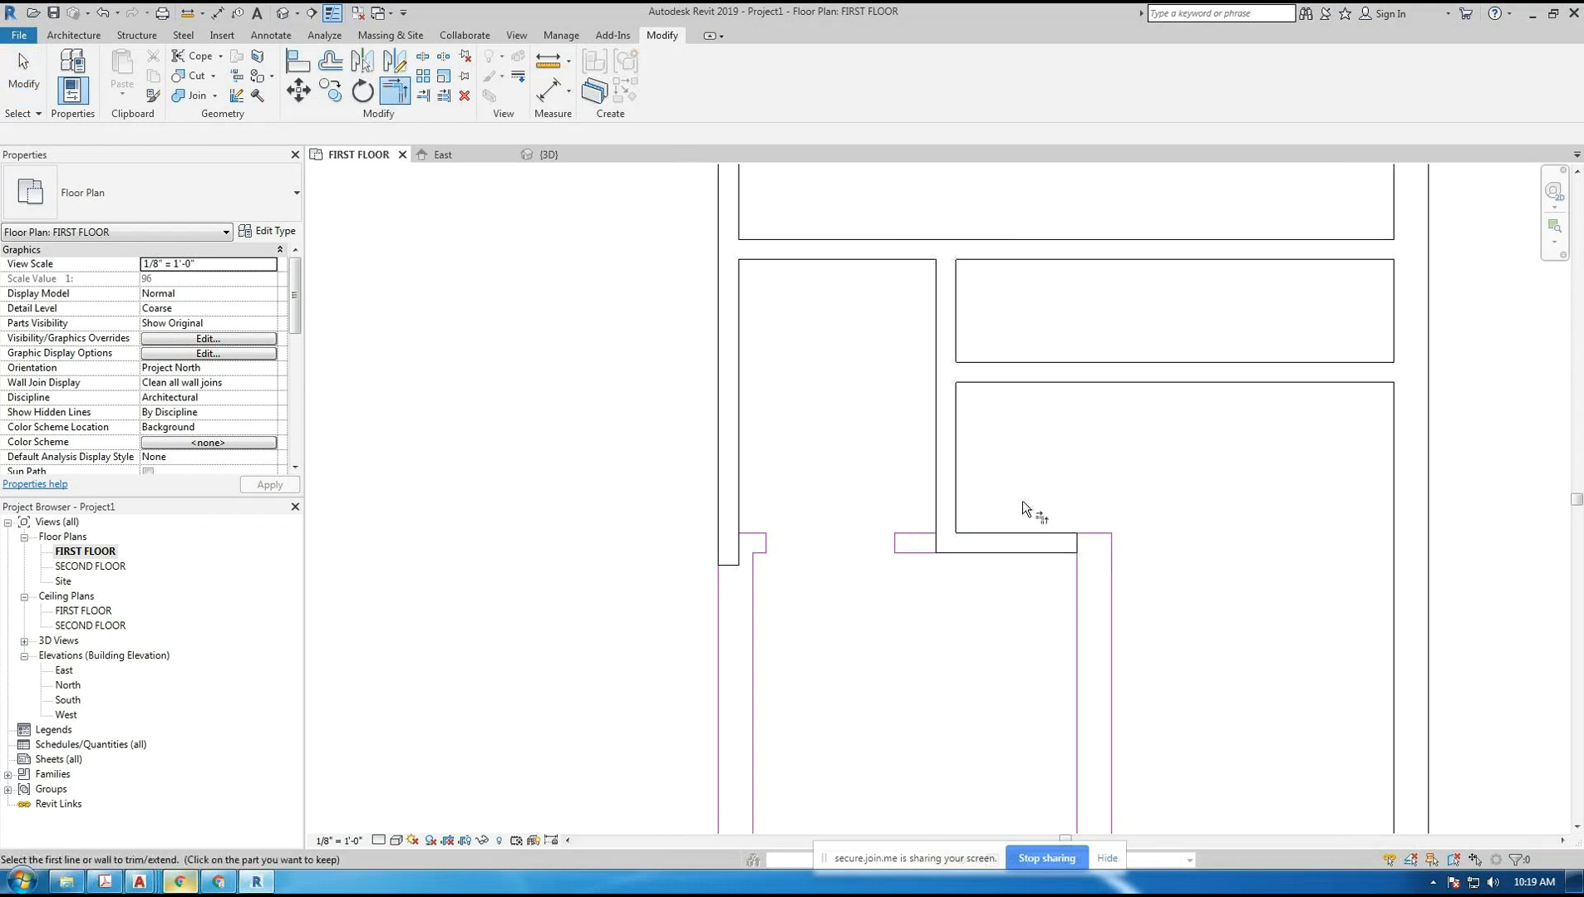
# - Trim/extend the long vertical partition and the lower horizontal wall so they meet in a corner
pyautogui.click(731, 395)
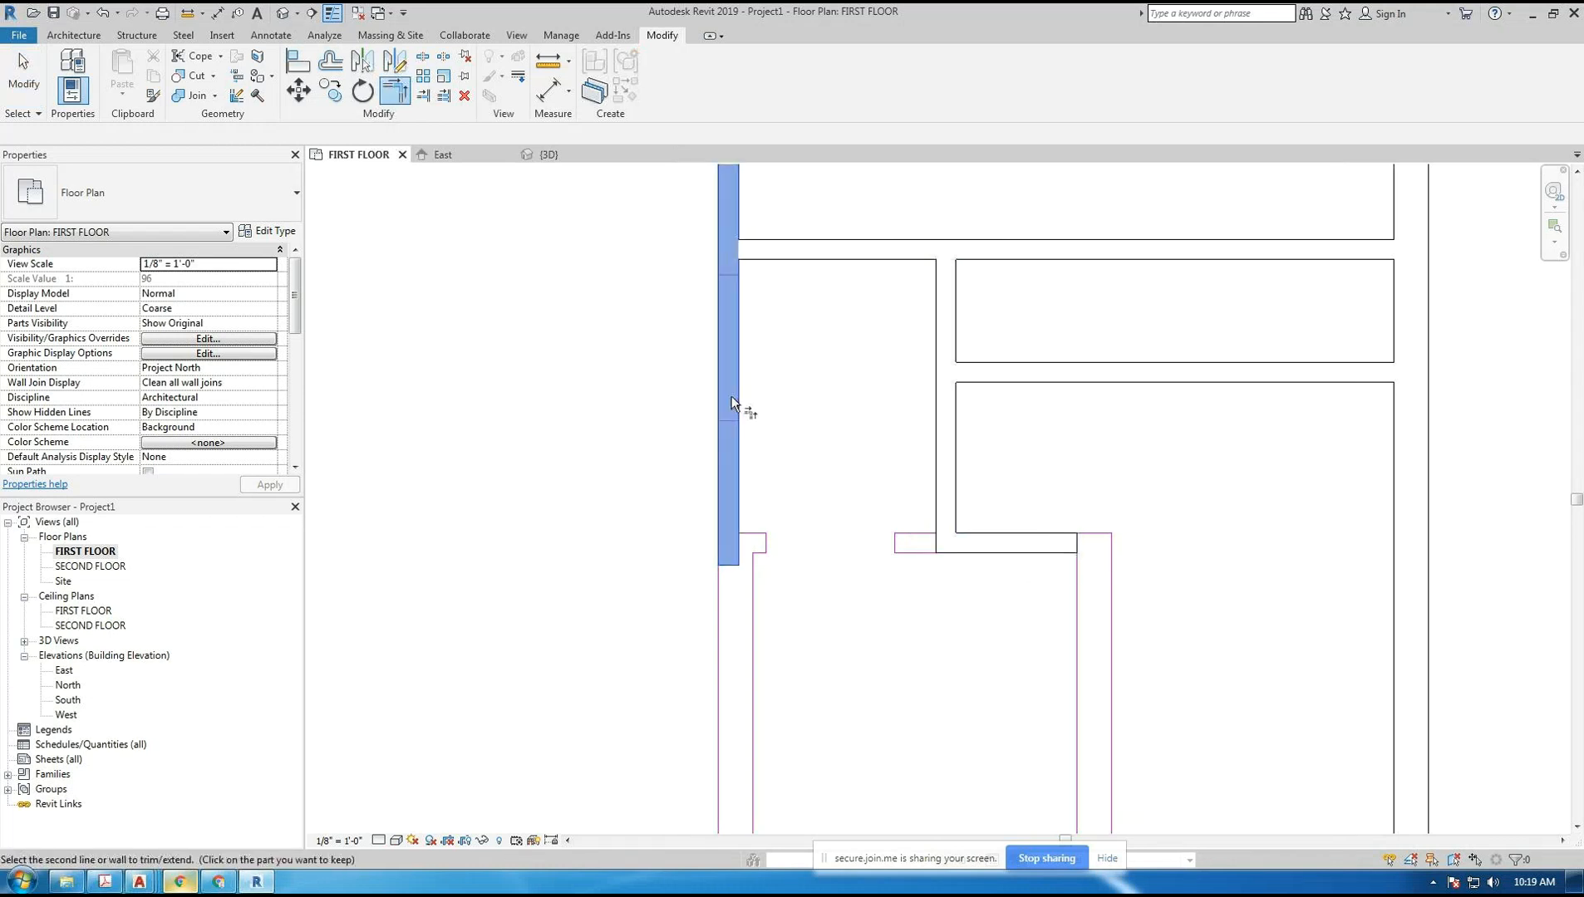
pyautogui.click(1024, 544)
pyautogui.moveTo(1061, 490); pyautogui.dragTo(998, 476, button='middle')
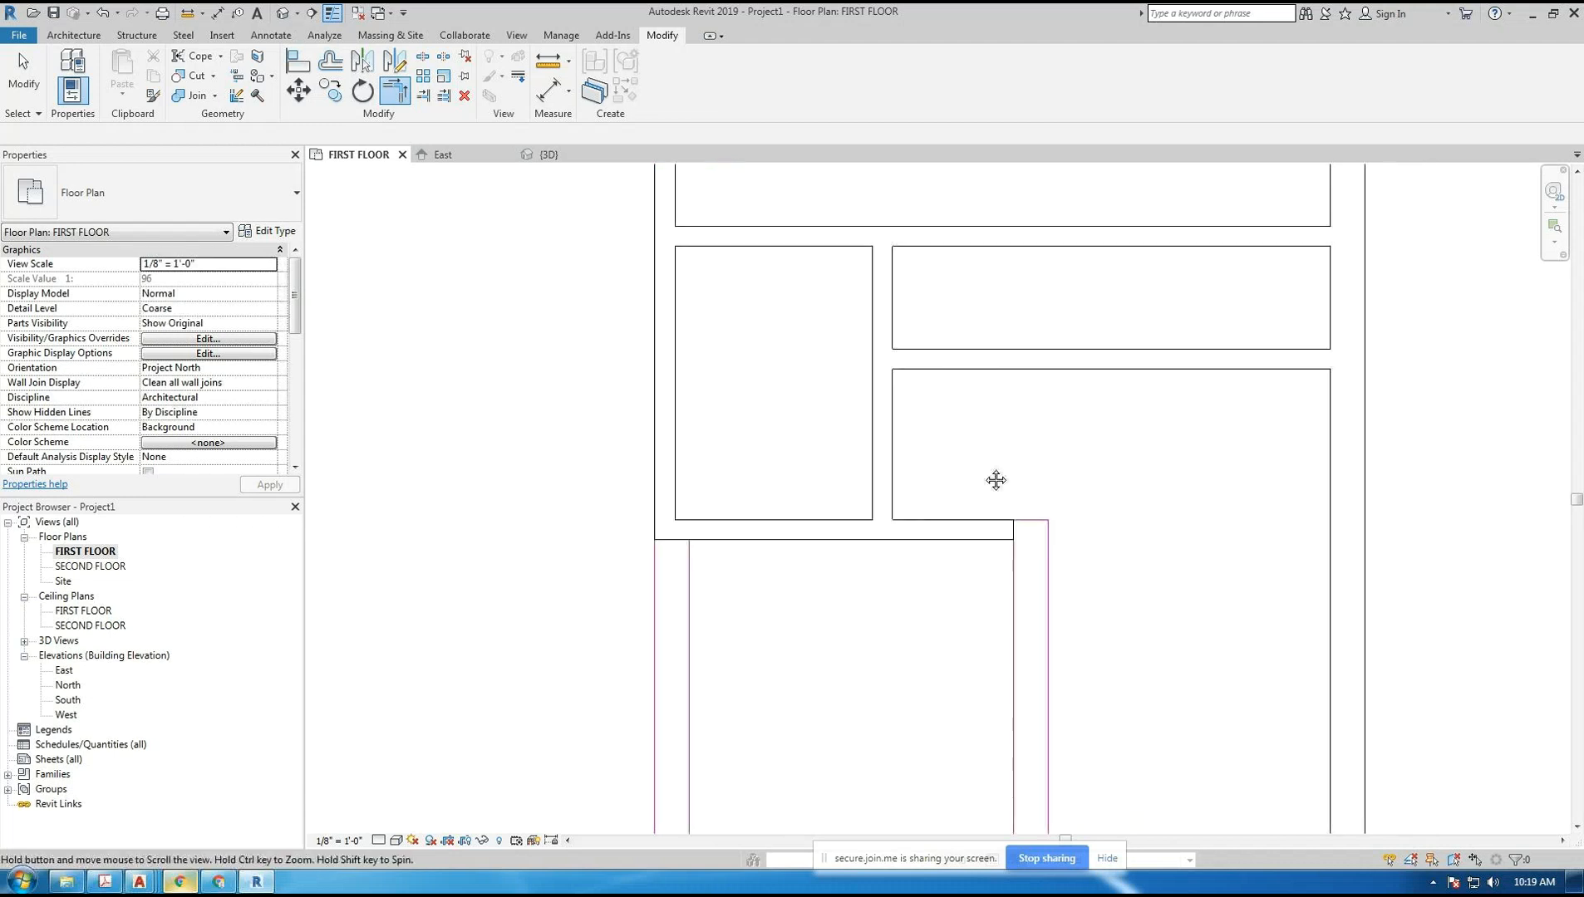
# - Extend the lower horizontal partition wall to the inner face of the right exterior wall using Trim/Extend Single Element
pyautogui.click(424, 96)
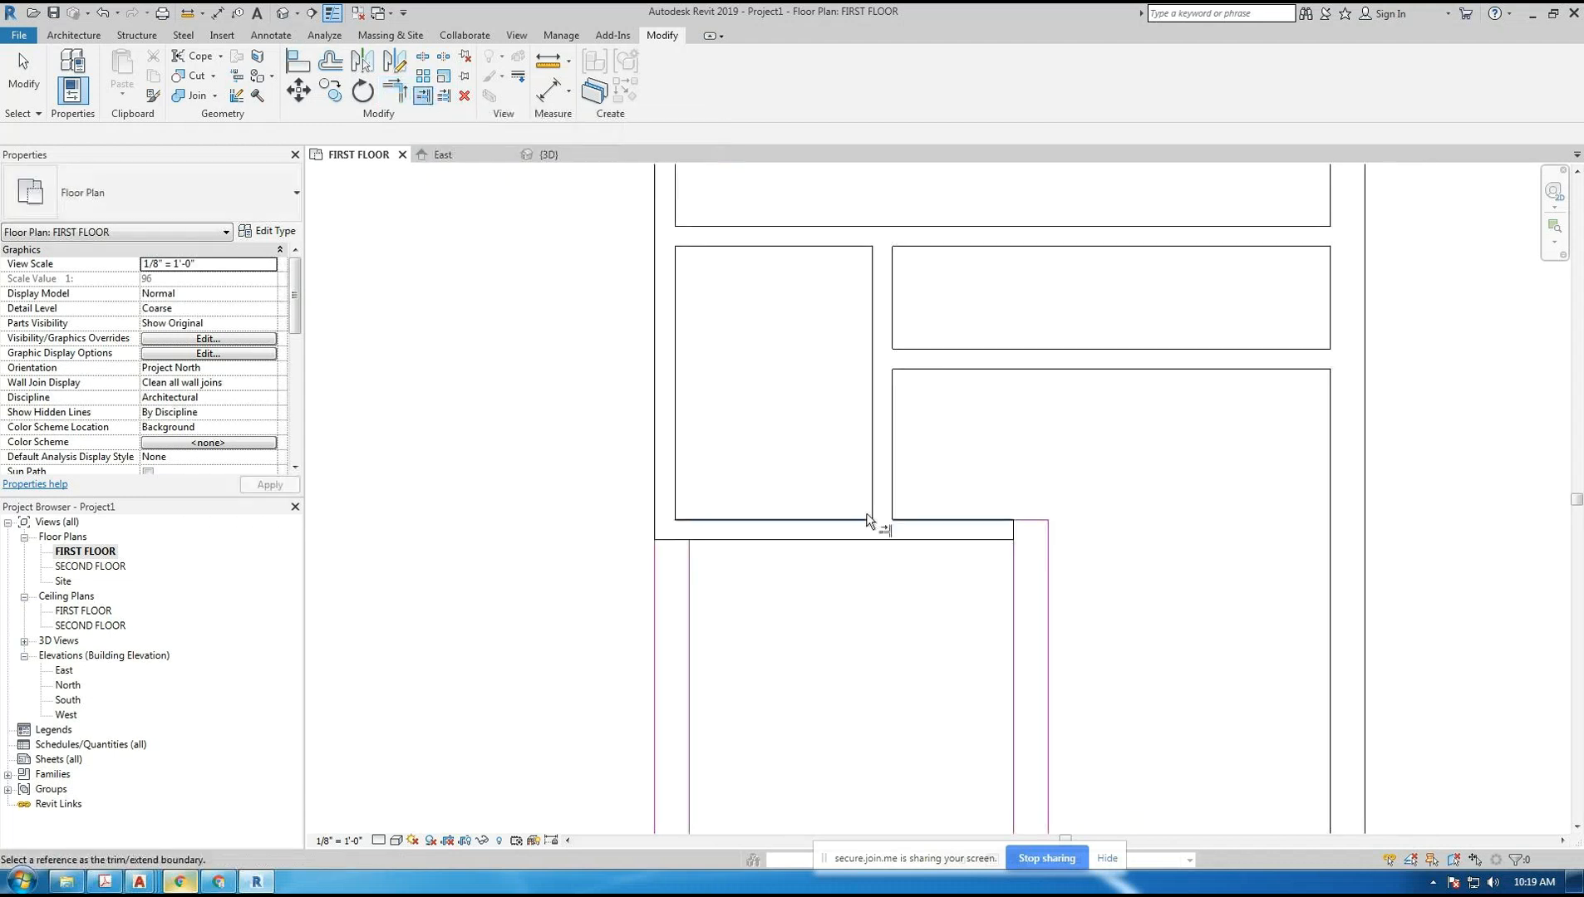
pyautogui.click(1328, 505)
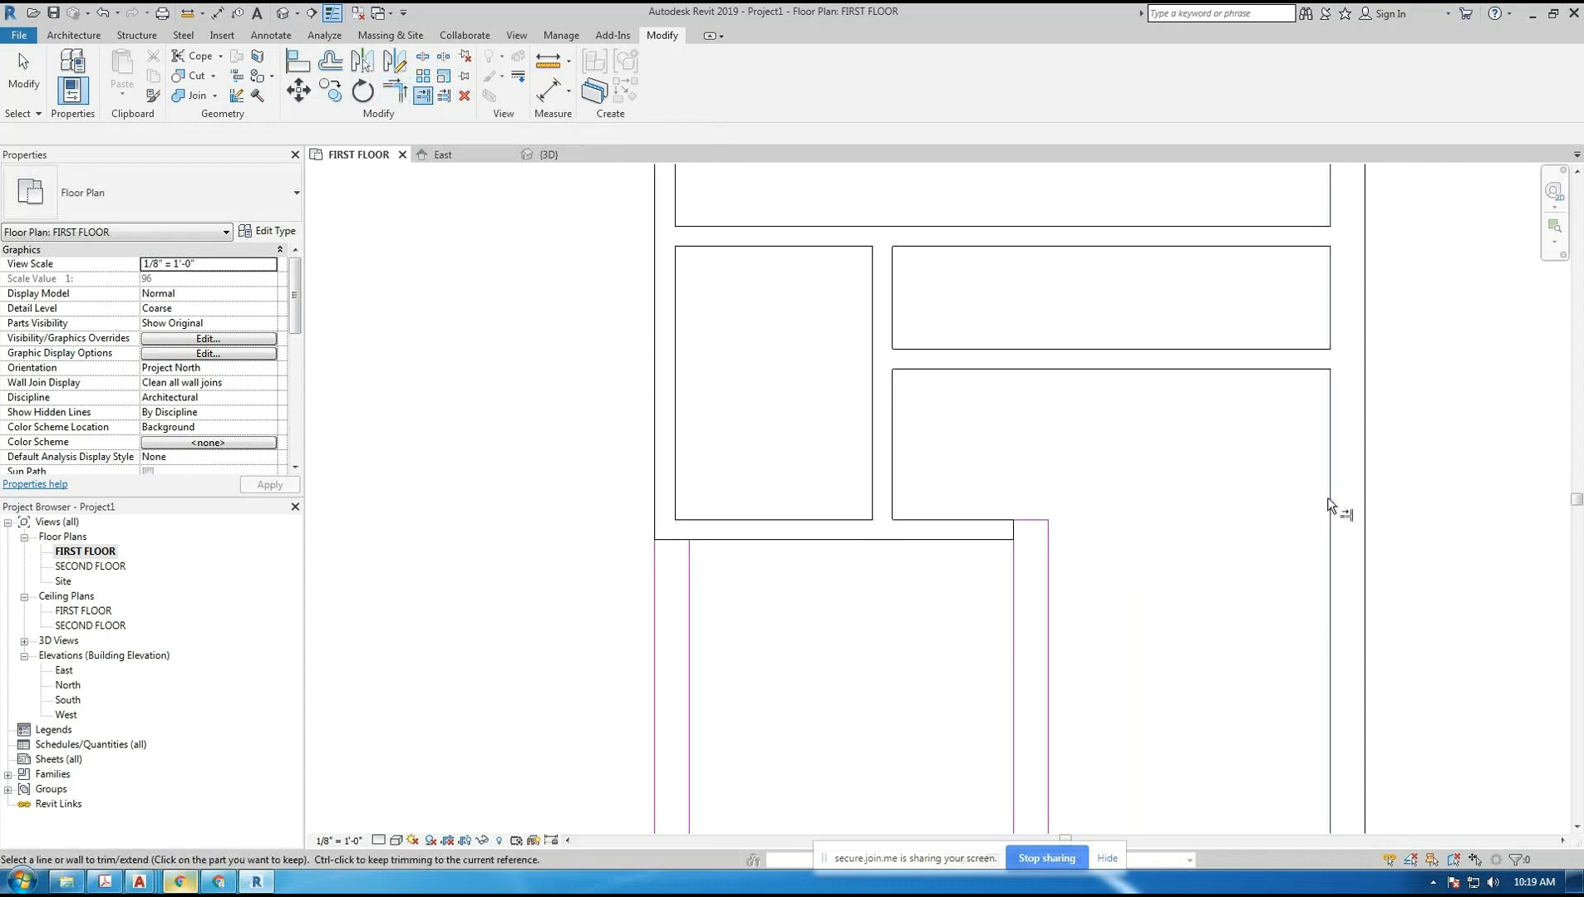
pyautogui.click(980, 521)
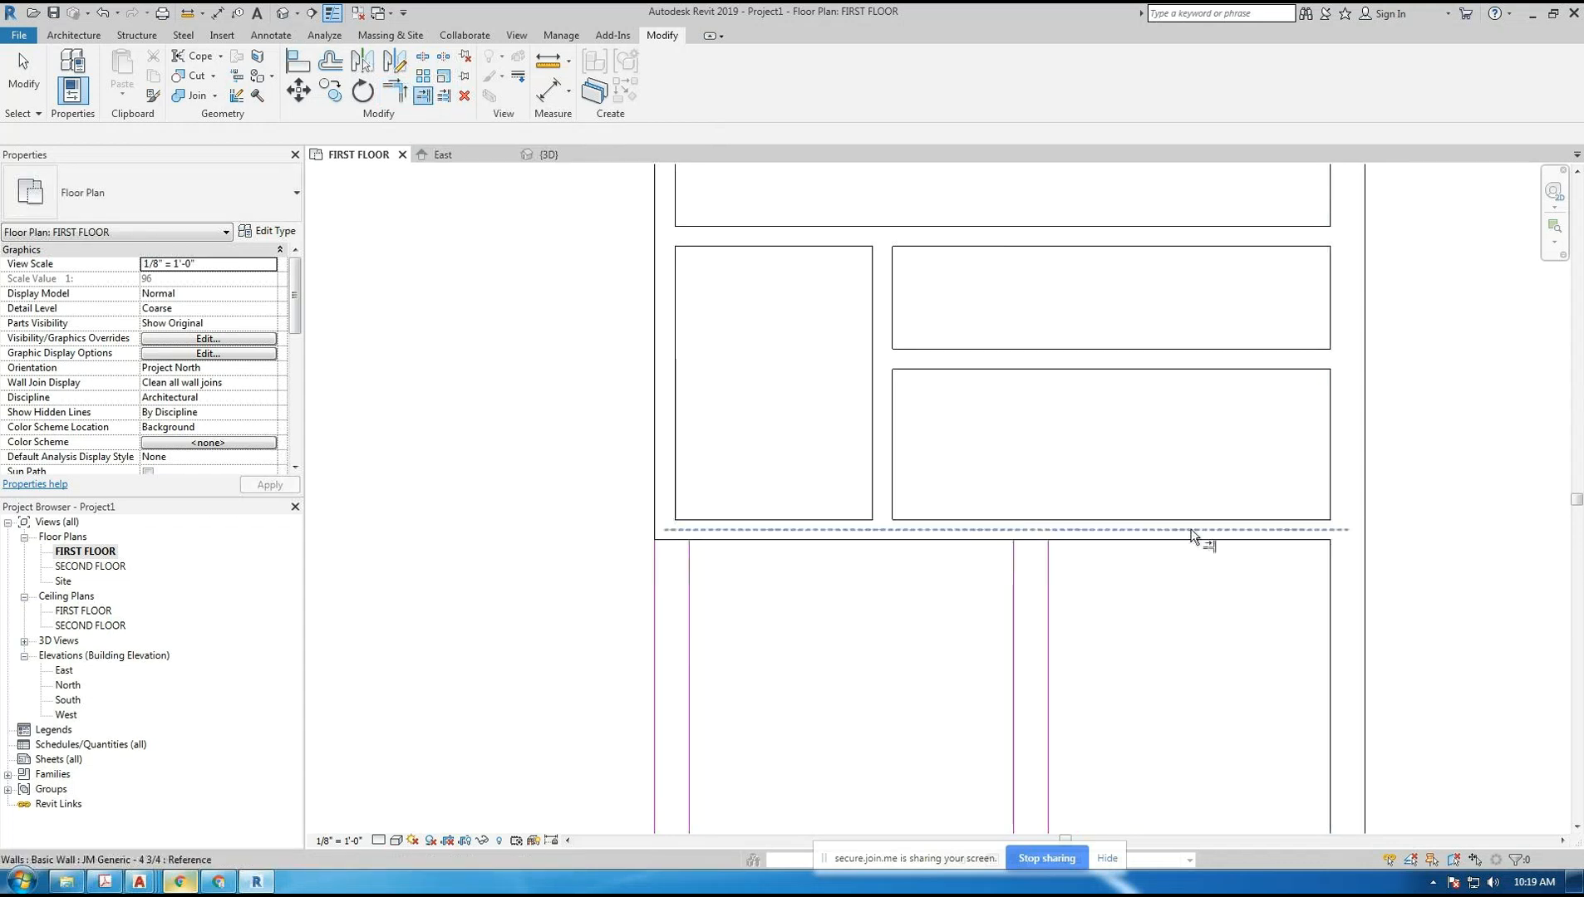
pyautogui.scroll(-2, 1012, 449)
pyautogui.scroll(-1, 1012, 447)
pyautogui.press('Escape')
pyautogui.press('Escape')
pyautogui.scroll(-1, 656, 440)
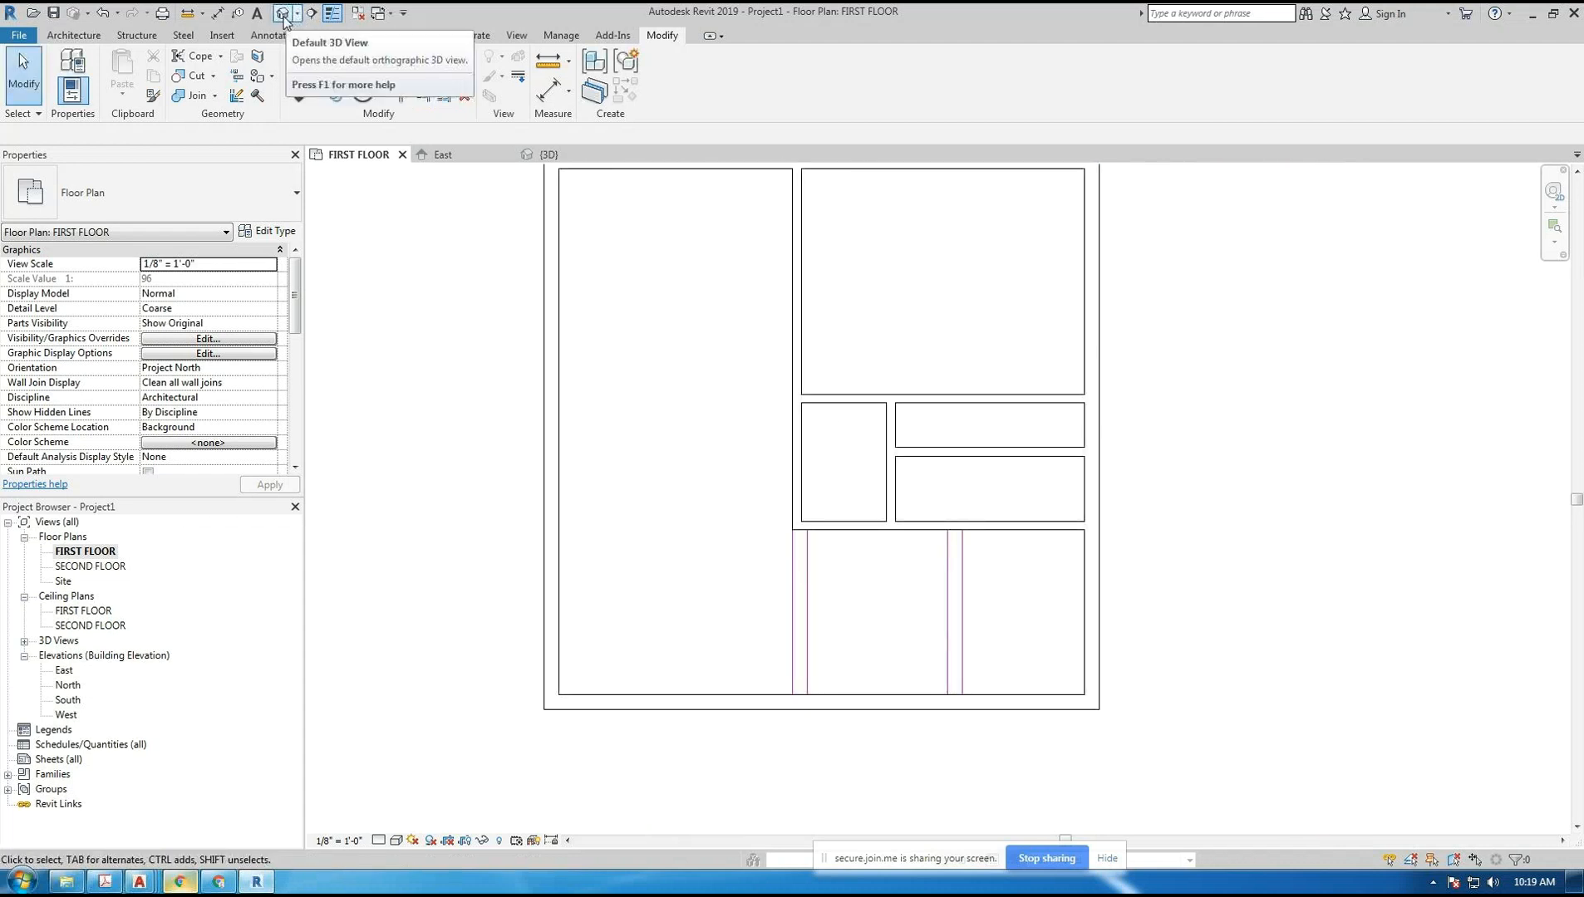
# - Open the 3D view and inspect the wall type of two interior partitions
pyautogui.click(571, 160)
pyautogui.keyDown('shift'); pyautogui.moveTo(756, 359); pyautogui.dragTo(837, 301, button='middle'); pyautogui.keyUp('shift')
pyautogui.scroll(3, 837, 295)
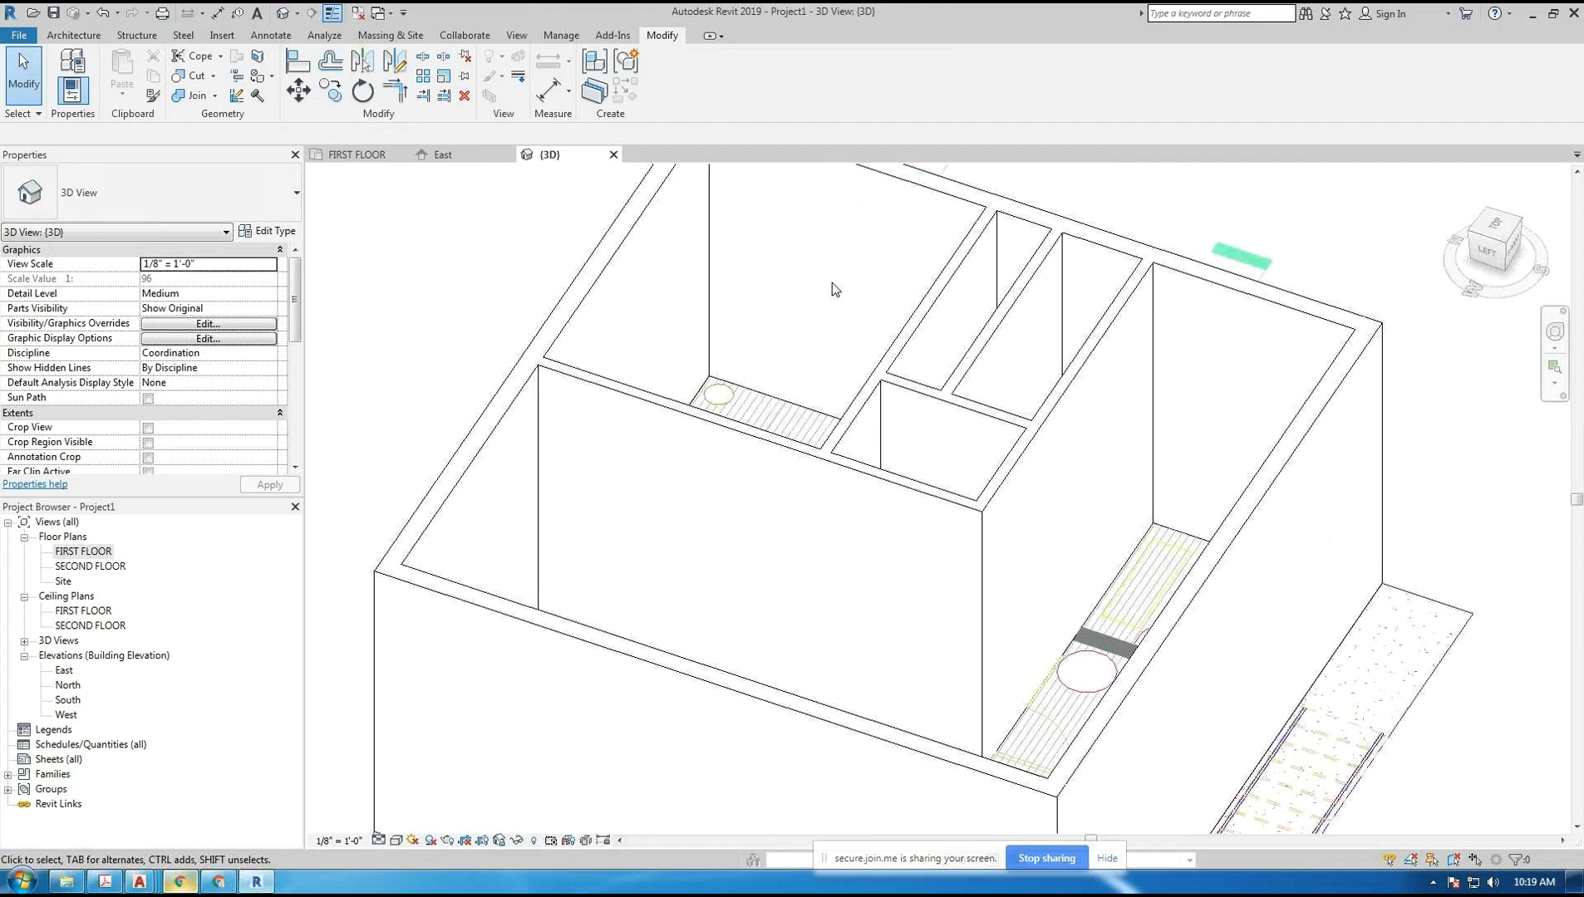
pyautogui.scroll(-2, 832, 282)
pyautogui.click(985, 335)
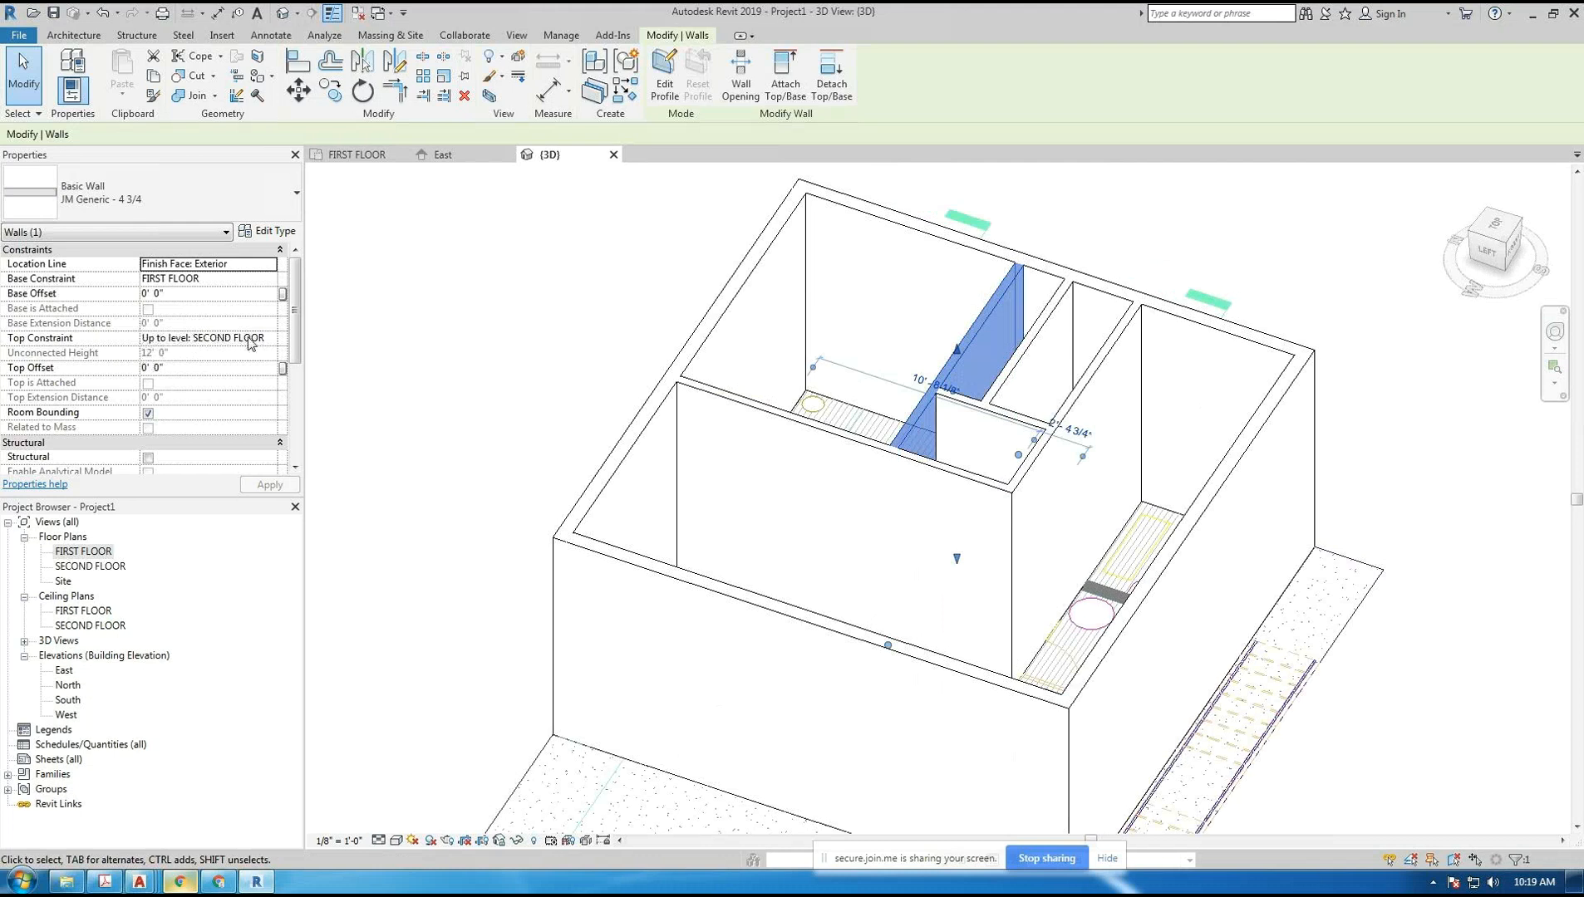
pyautogui.moveTo(955, 357); pyautogui.dragTo(1009, 374)
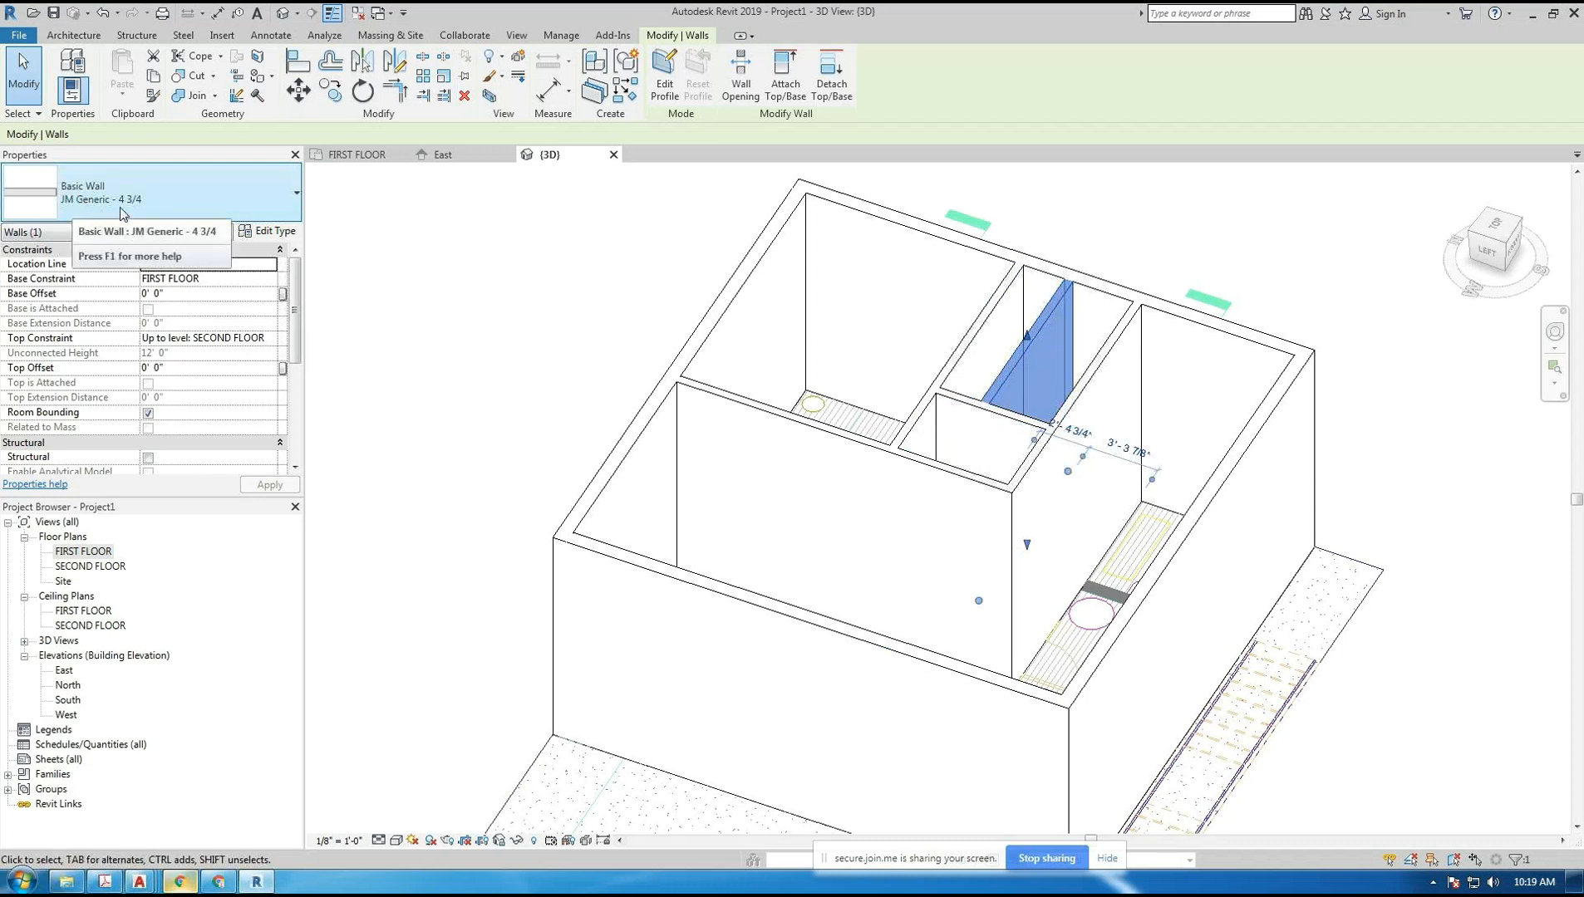
pyautogui.click(638, 324)
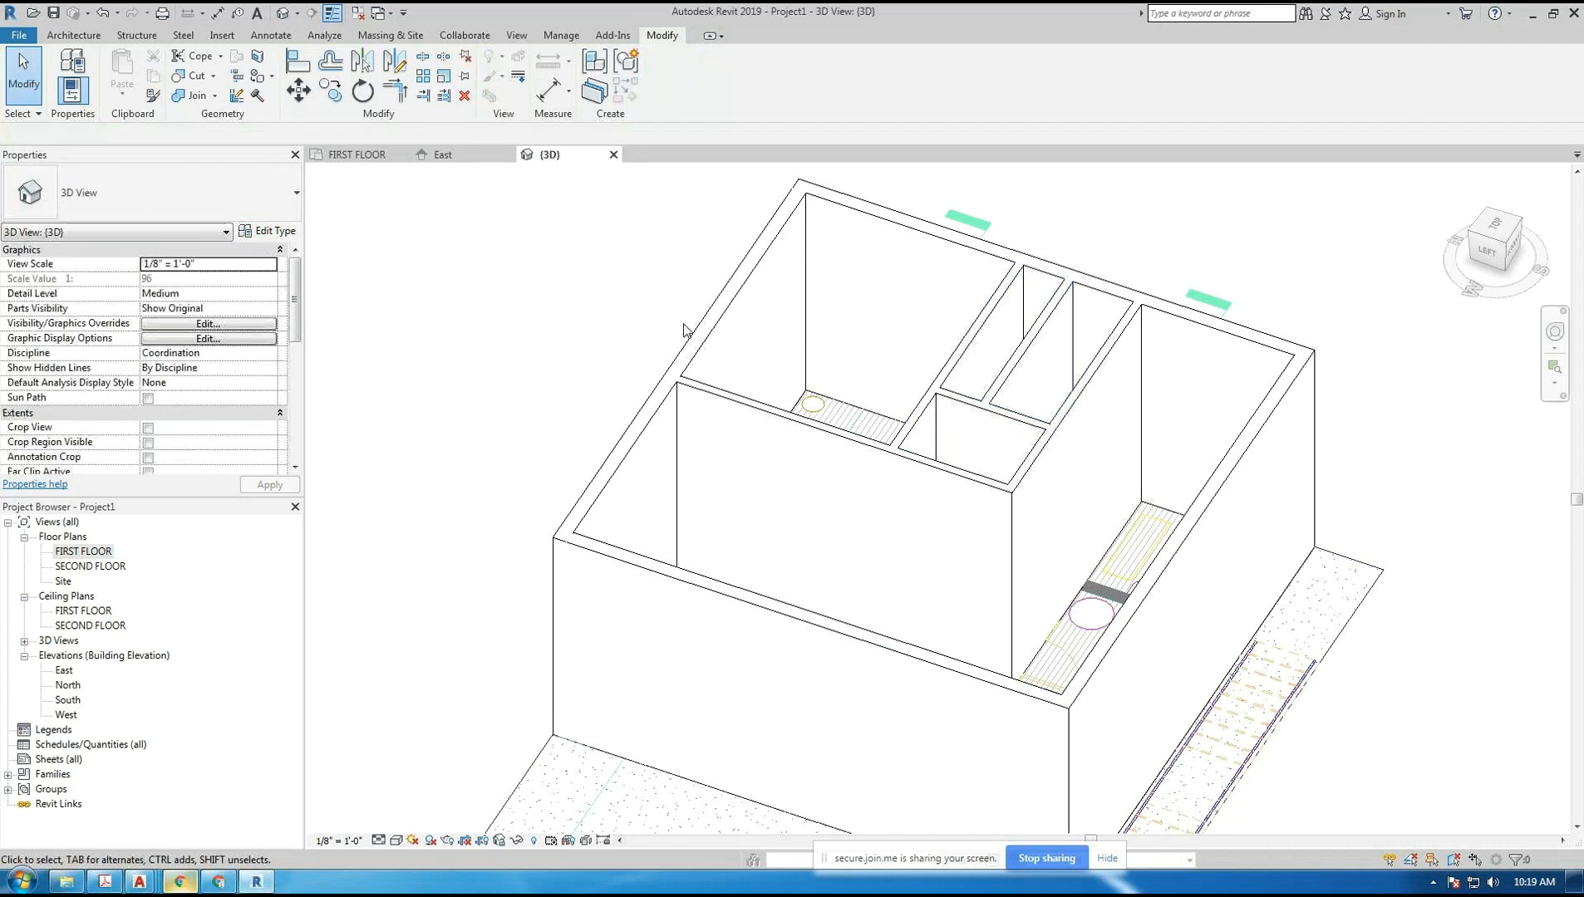
# - Try changing an exterior wall and an interior partition together to Exterior - Brick on Mtl. Stud, and undo the type change
pyautogui.click(685, 329)
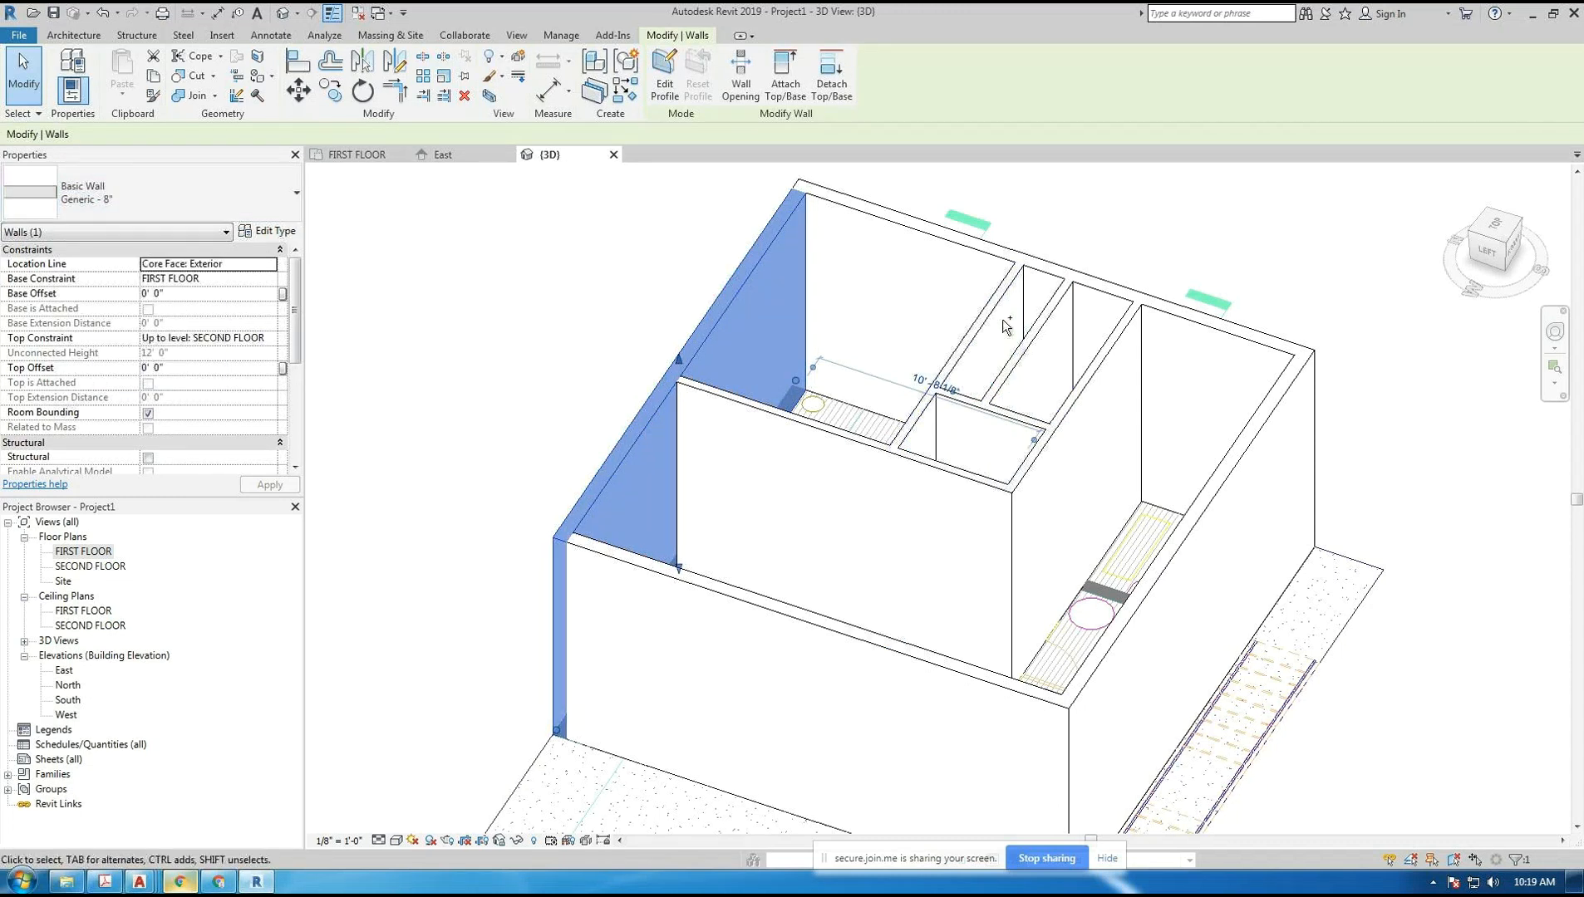
pyautogui.keyDown('ctrl'); pyautogui.click(977, 326); pyautogui.keyUp('ctrl')
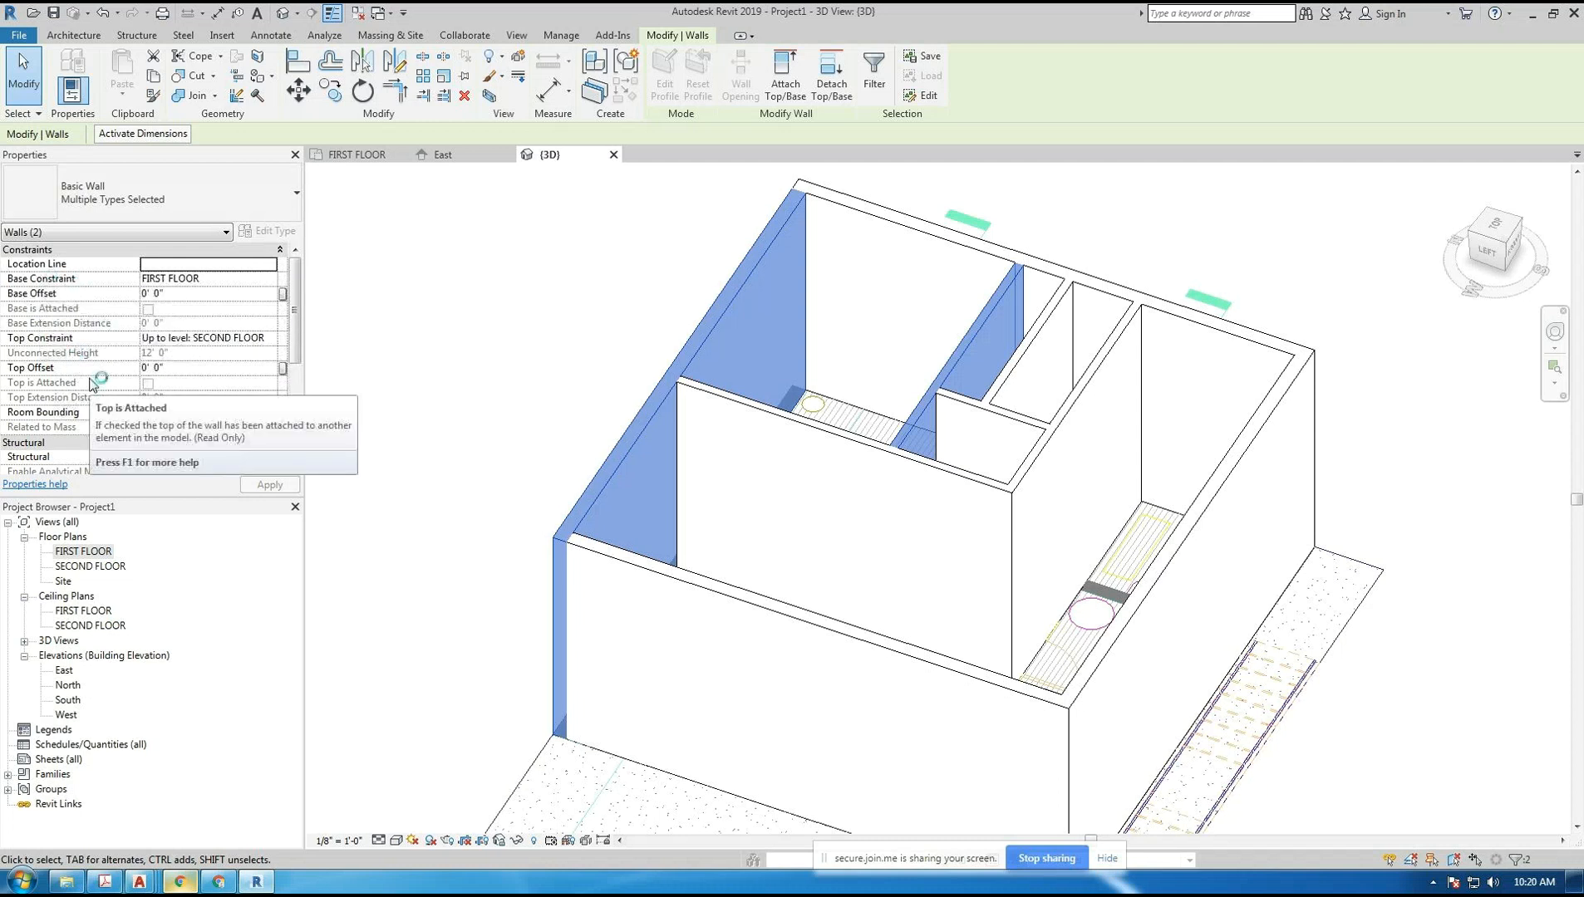
pyautogui.click(287, 197)
pyautogui.moveTo(294, 332)
pyautogui.mouseDown()
pyautogui.moveTo(294, 373)
pyautogui.moveTo(294, 314)
pyautogui.mouseUp()
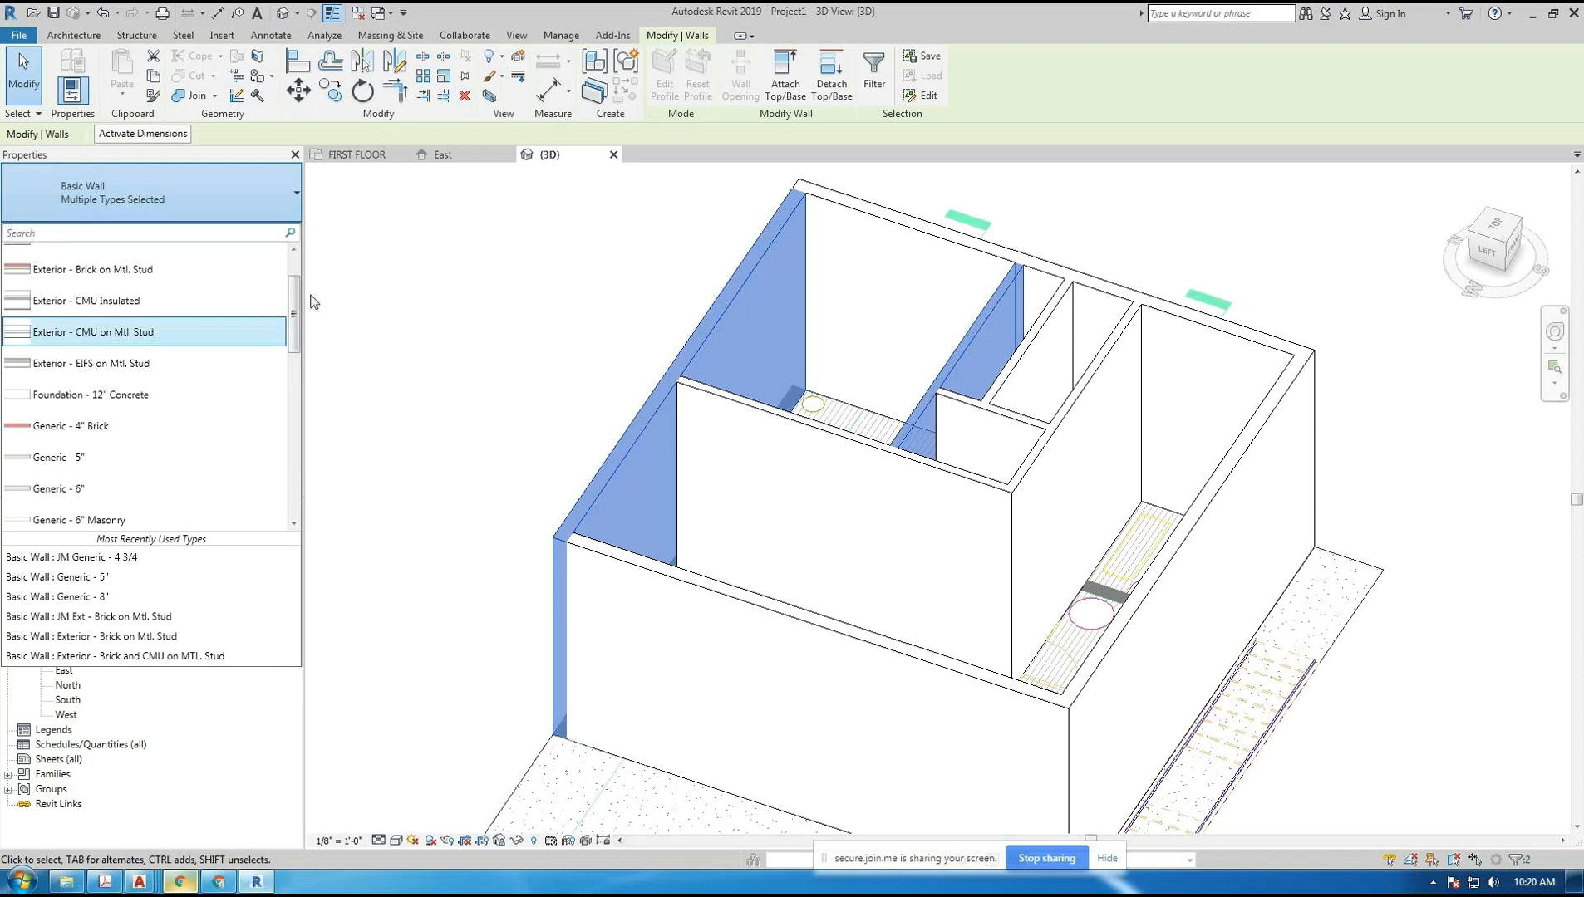
pyautogui.click(124, 273)
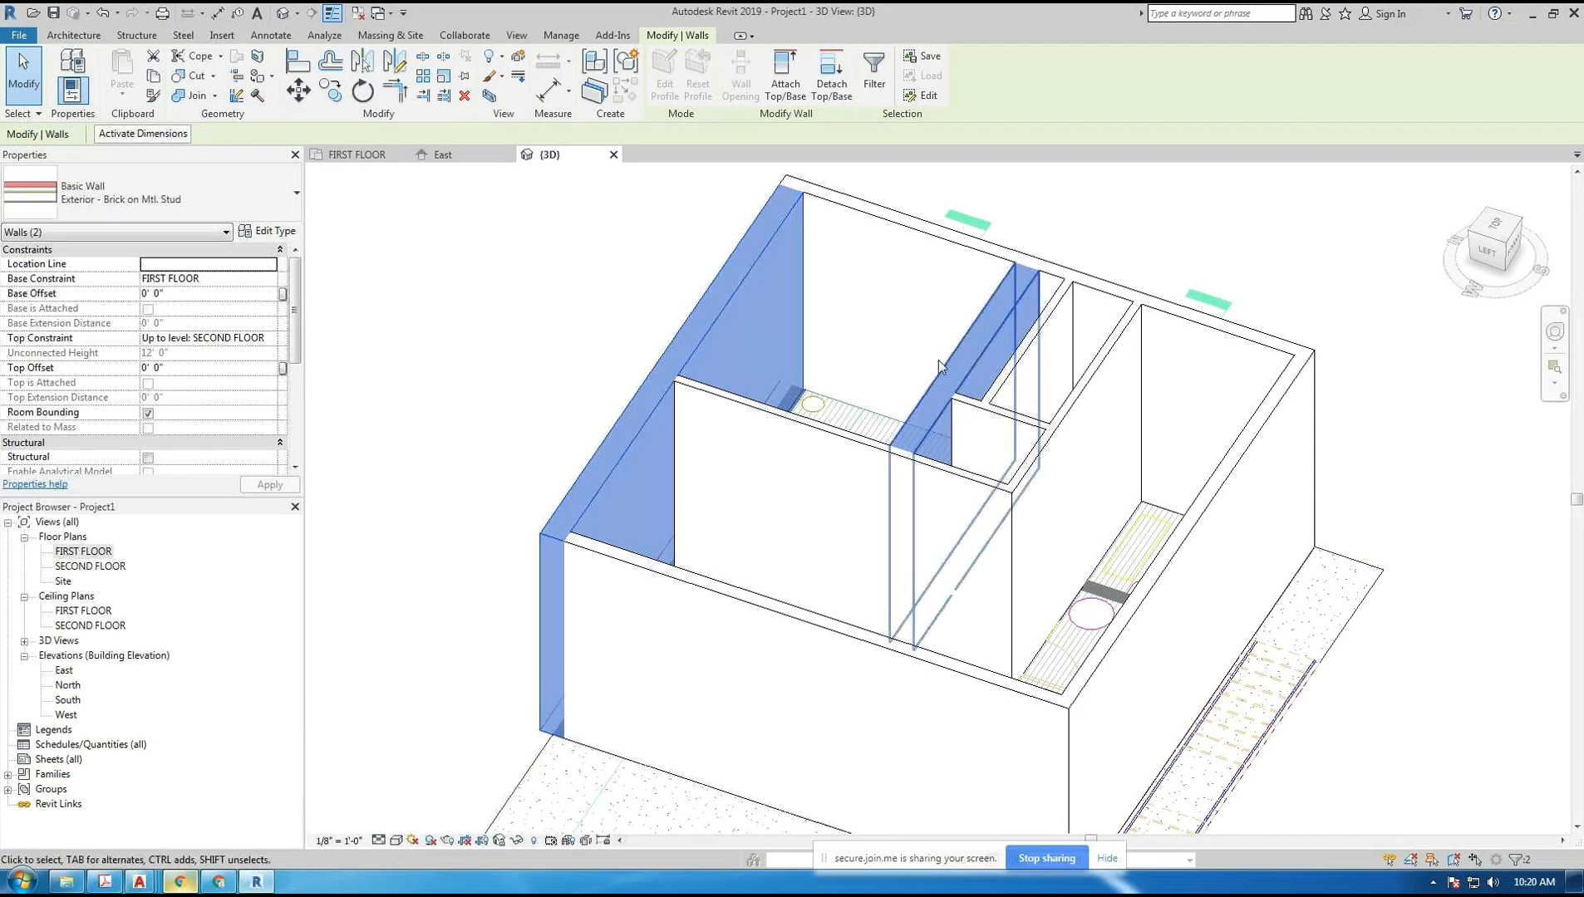
pyautogui.press('Escape')
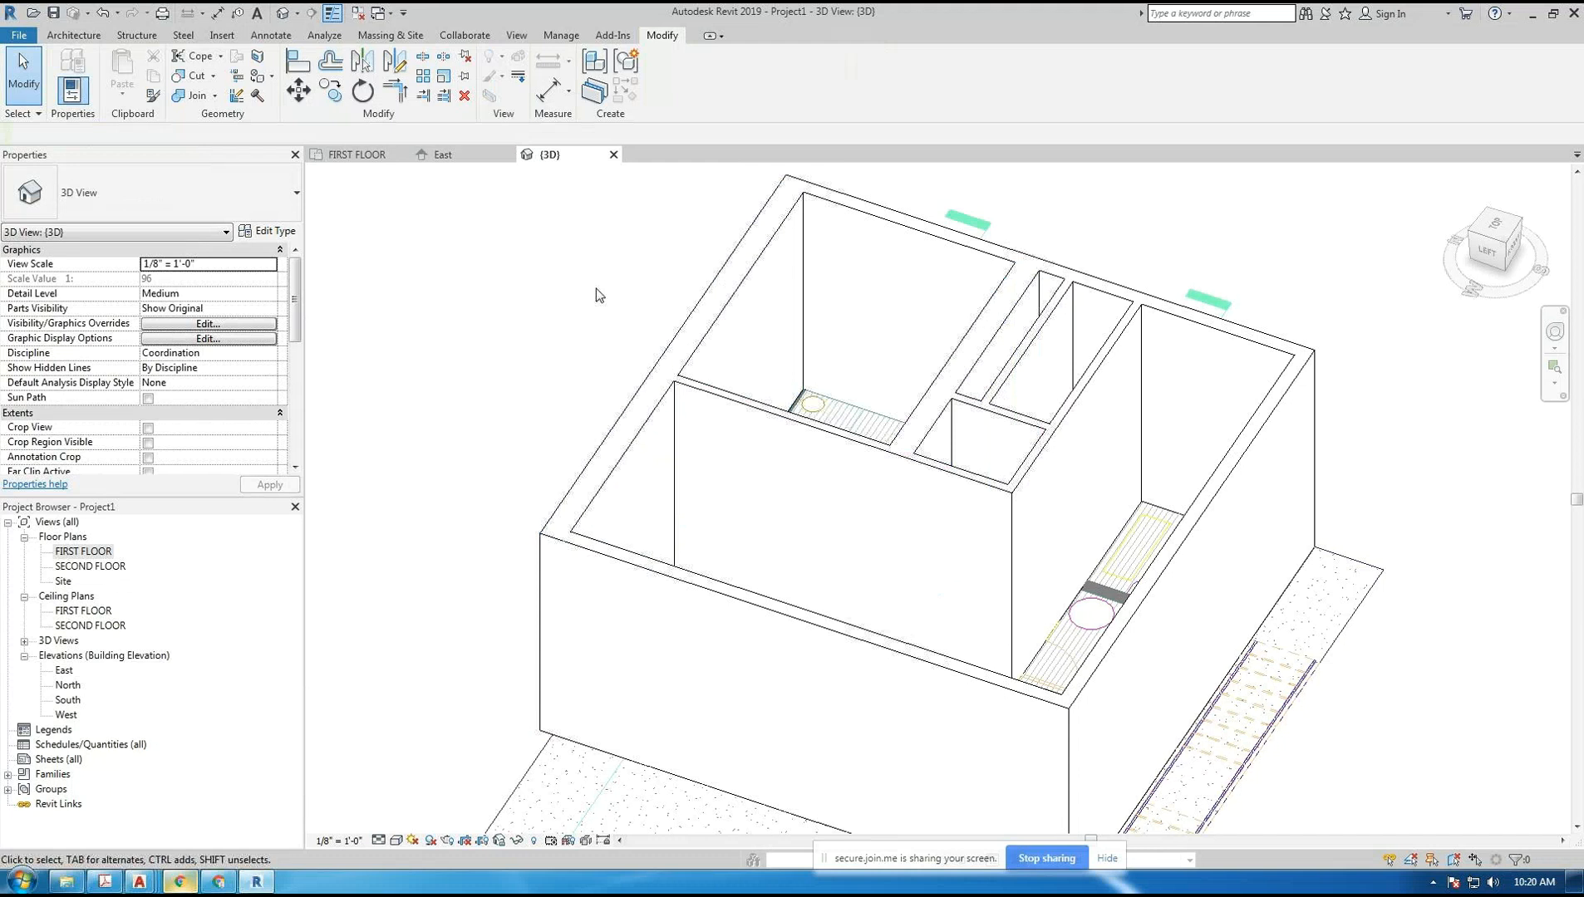
pyautogui.hotkey('ctrl', 'z')
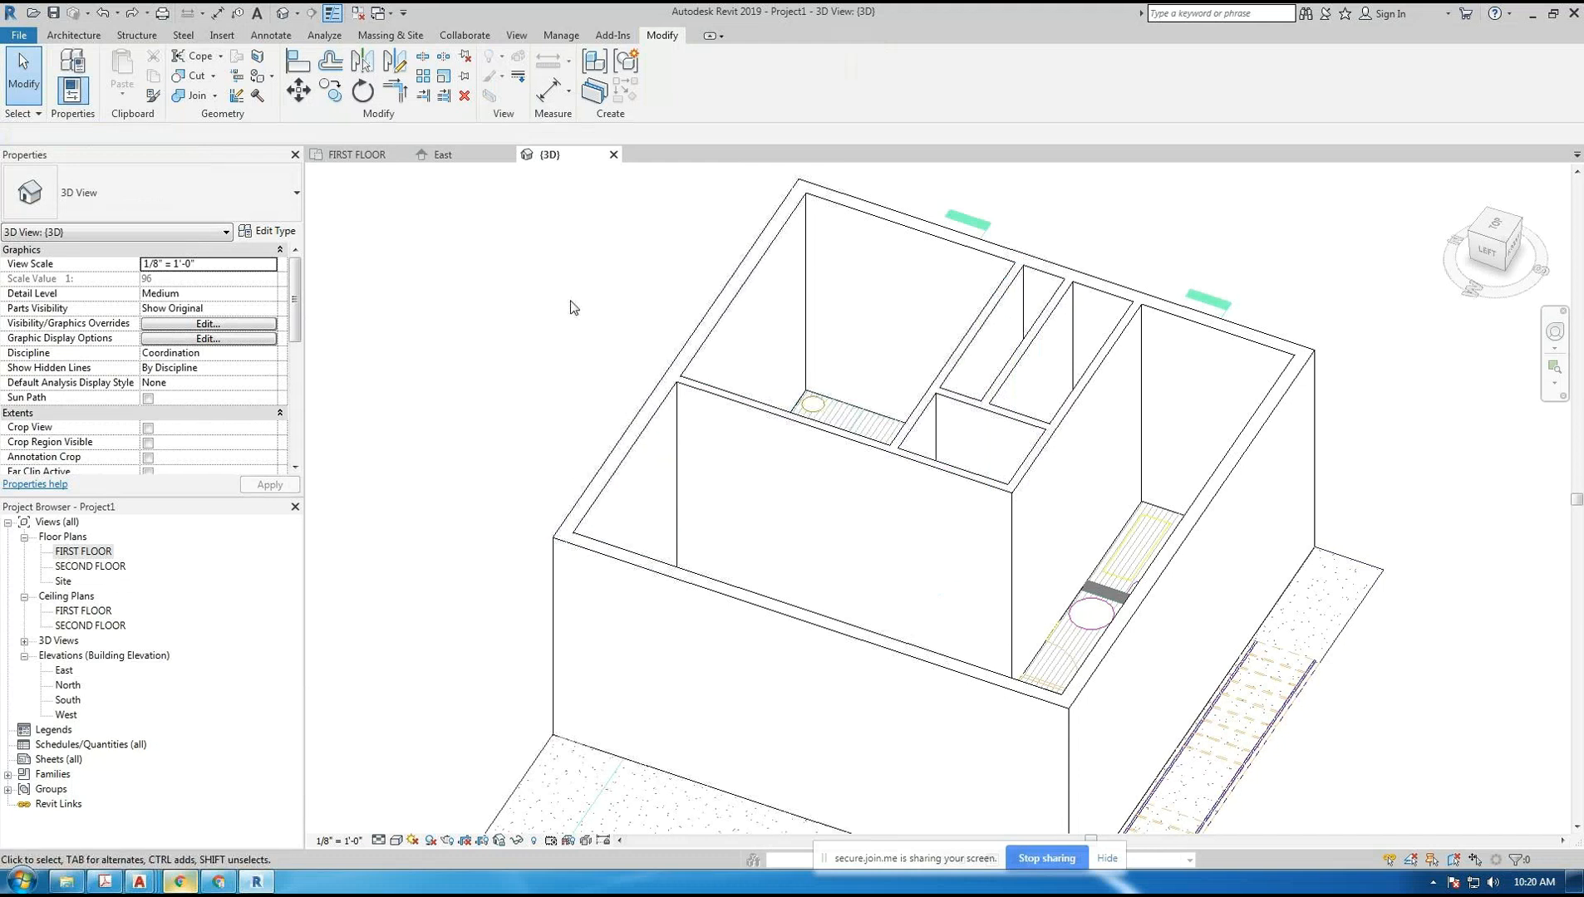
# - Return to the FIRST FLOOR plan and measure the spacing of the left pair of imported wall lines below the closets
pyautogui.doubleClick(109, 555)
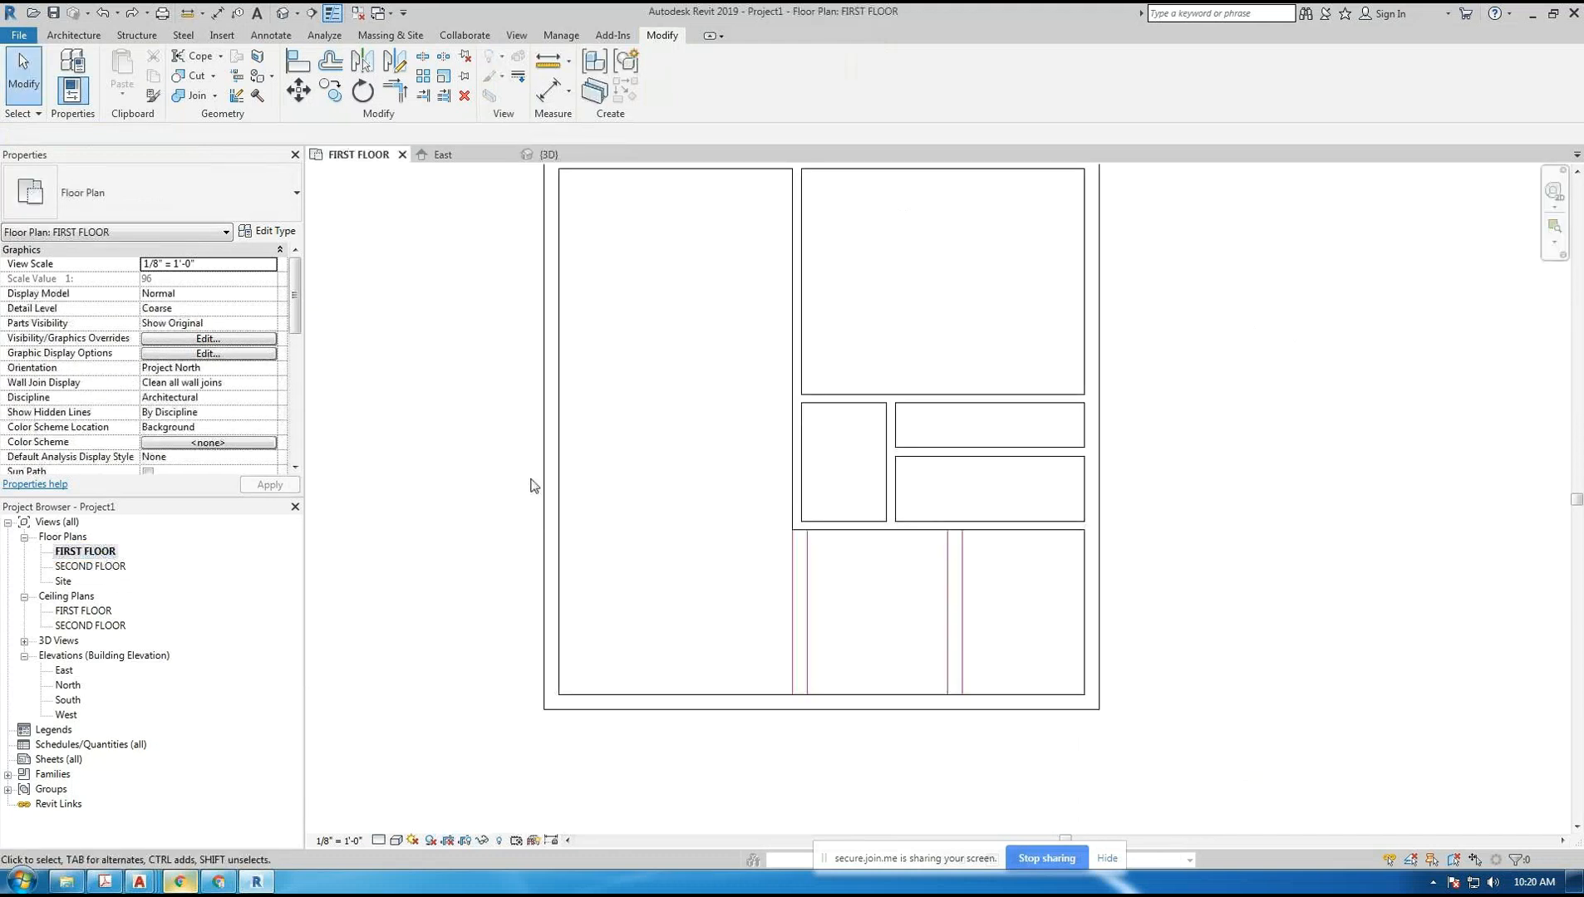
pyautogui.scroll(-2, 646, 430)
pyautogui.scroll(3, 798, 623)
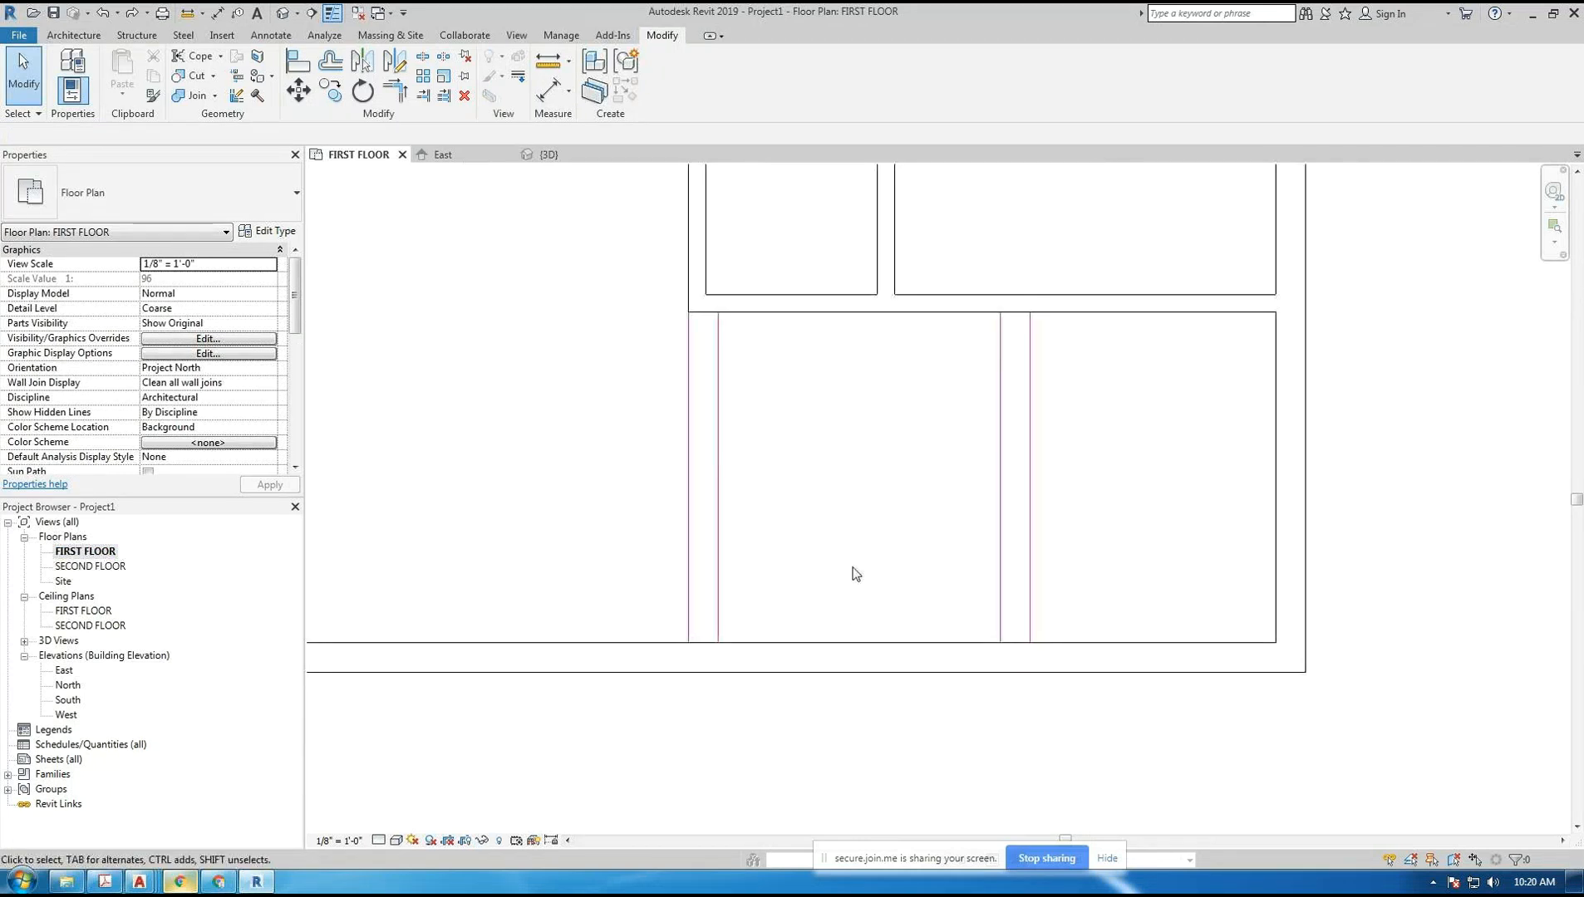
pyautogui.click(188, 17)
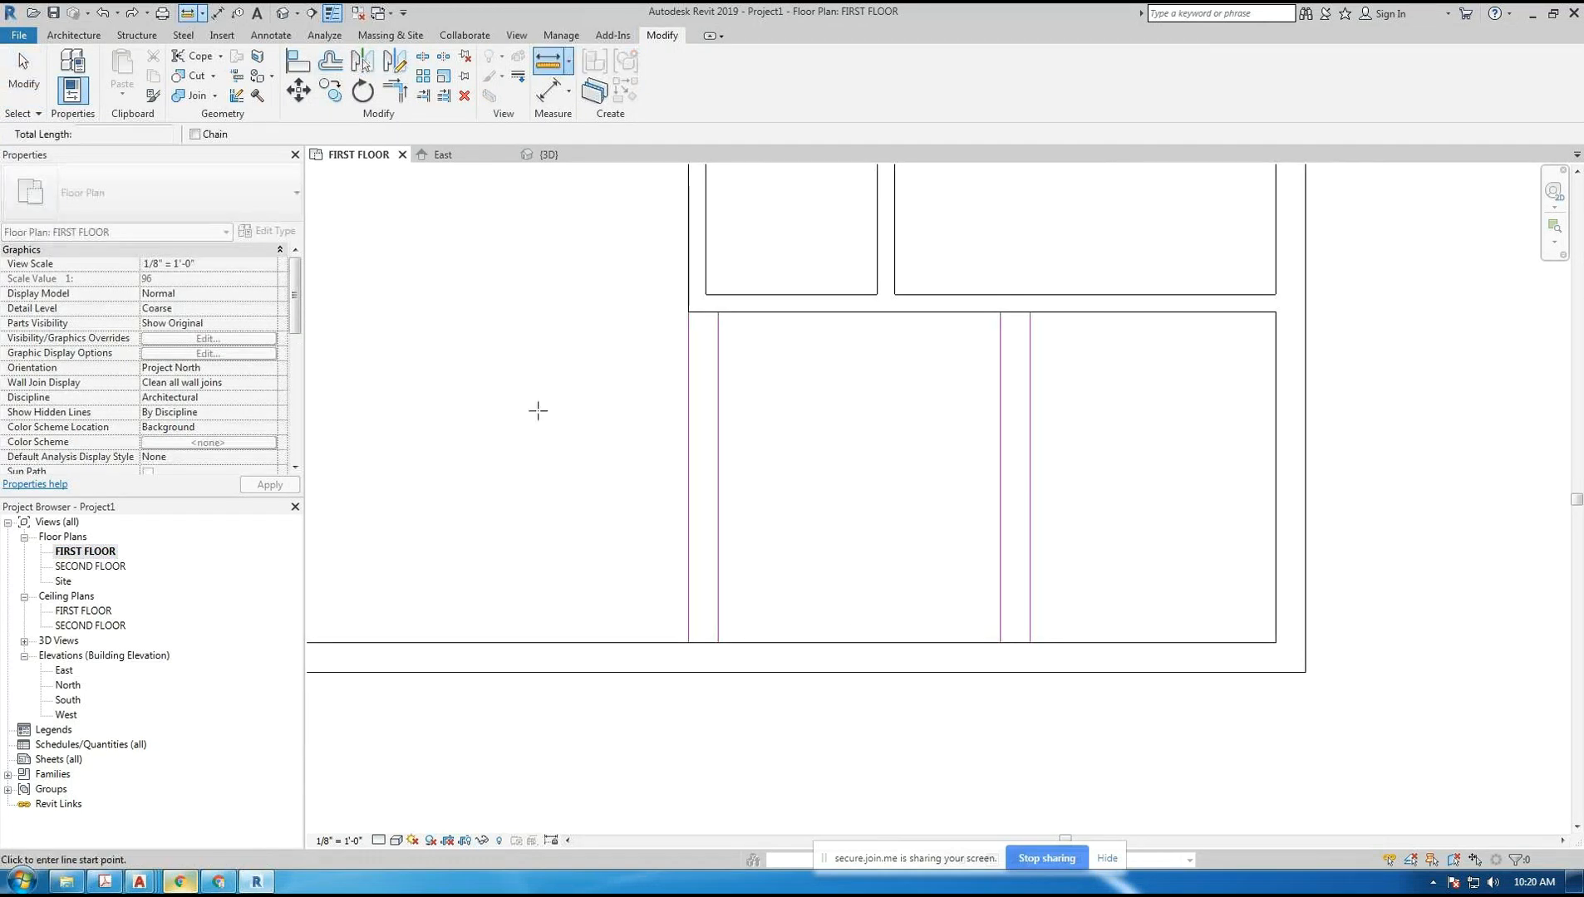
pyautogui.click(688, 475)
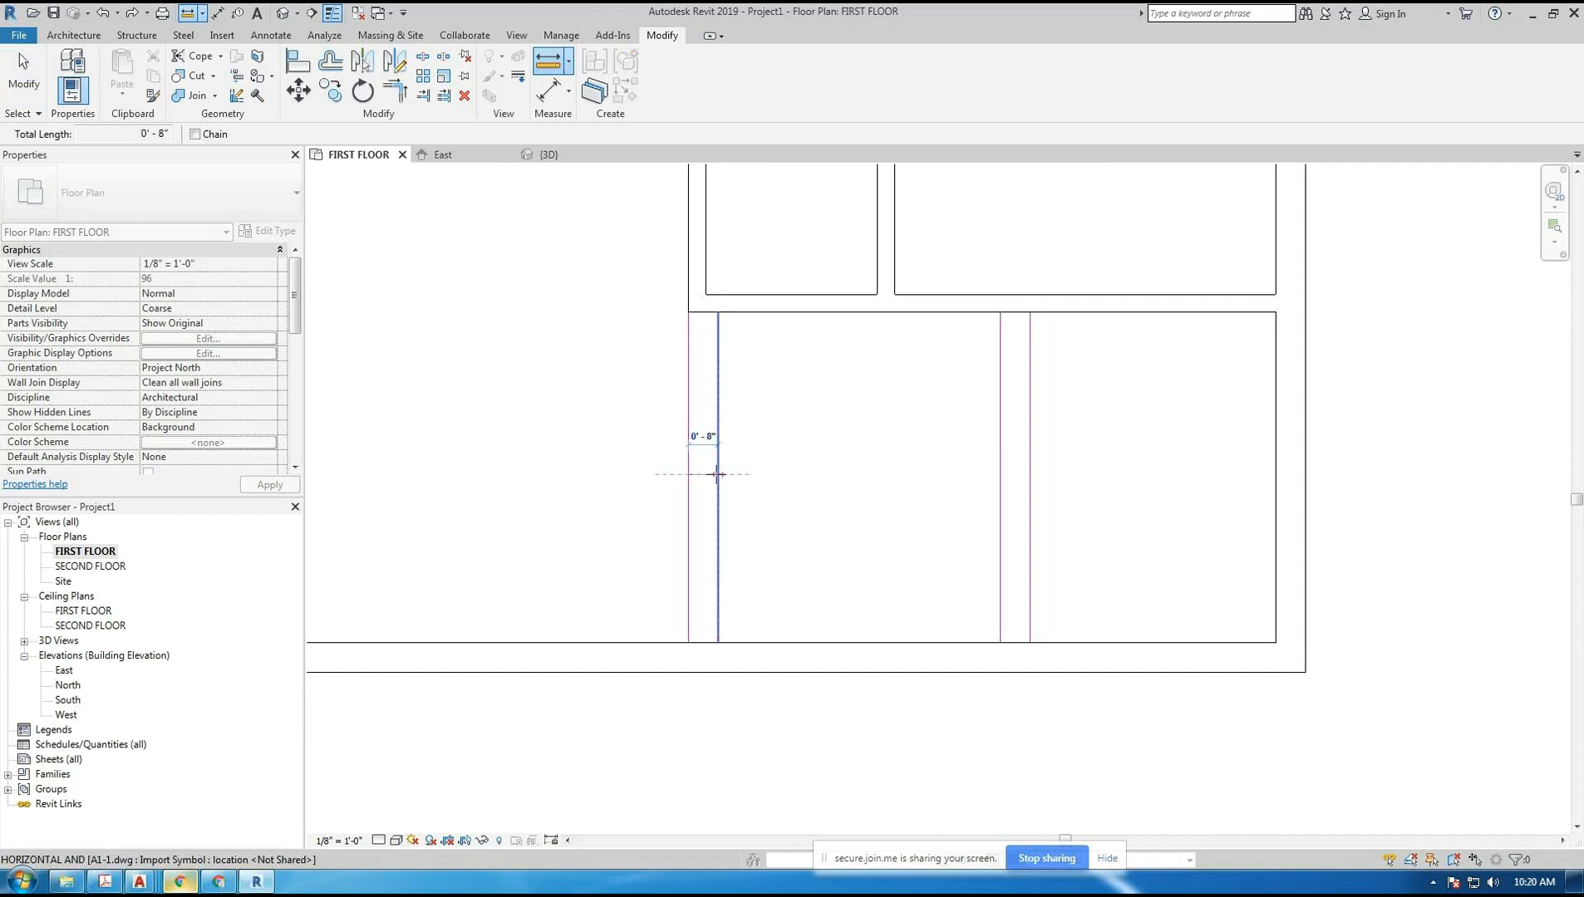
pyautogui.press('Escape')
pyautogui.press('Escape')
pyautogui.scroll(-2, 619, 403)
pyautogui.moveTo(619, 403); pyautogui.dragTo(717, 496, button='middle')
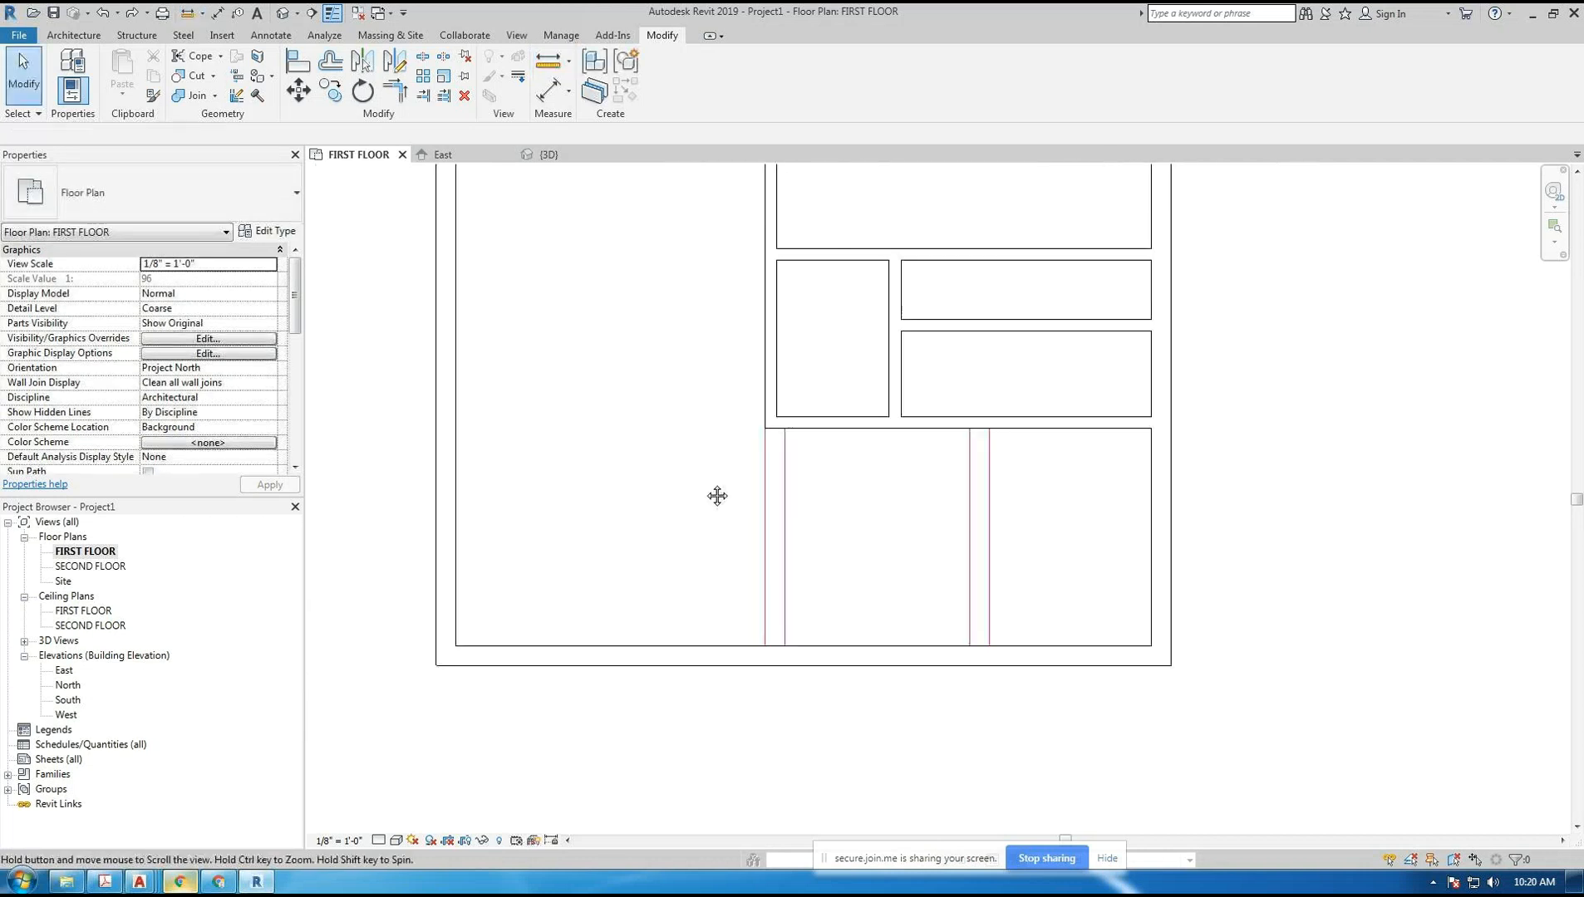
# - Start a straight wall using the Generic - 8" type with its location line at Core Face: Exterior
pyautogui.click(77, 37)
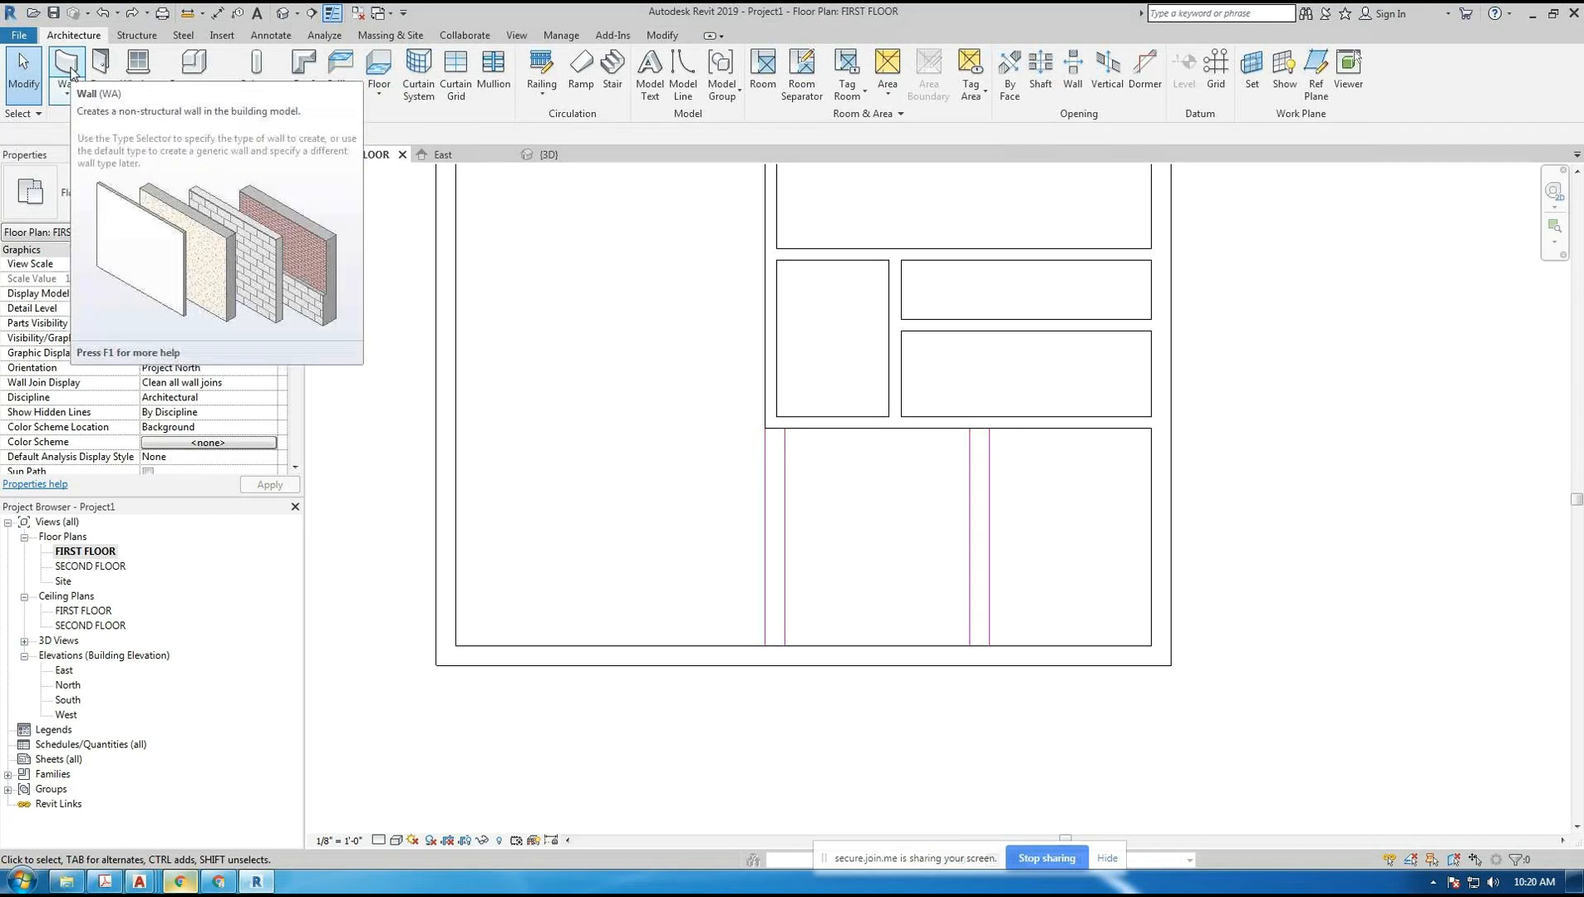
pyautogui.click(68, 70)
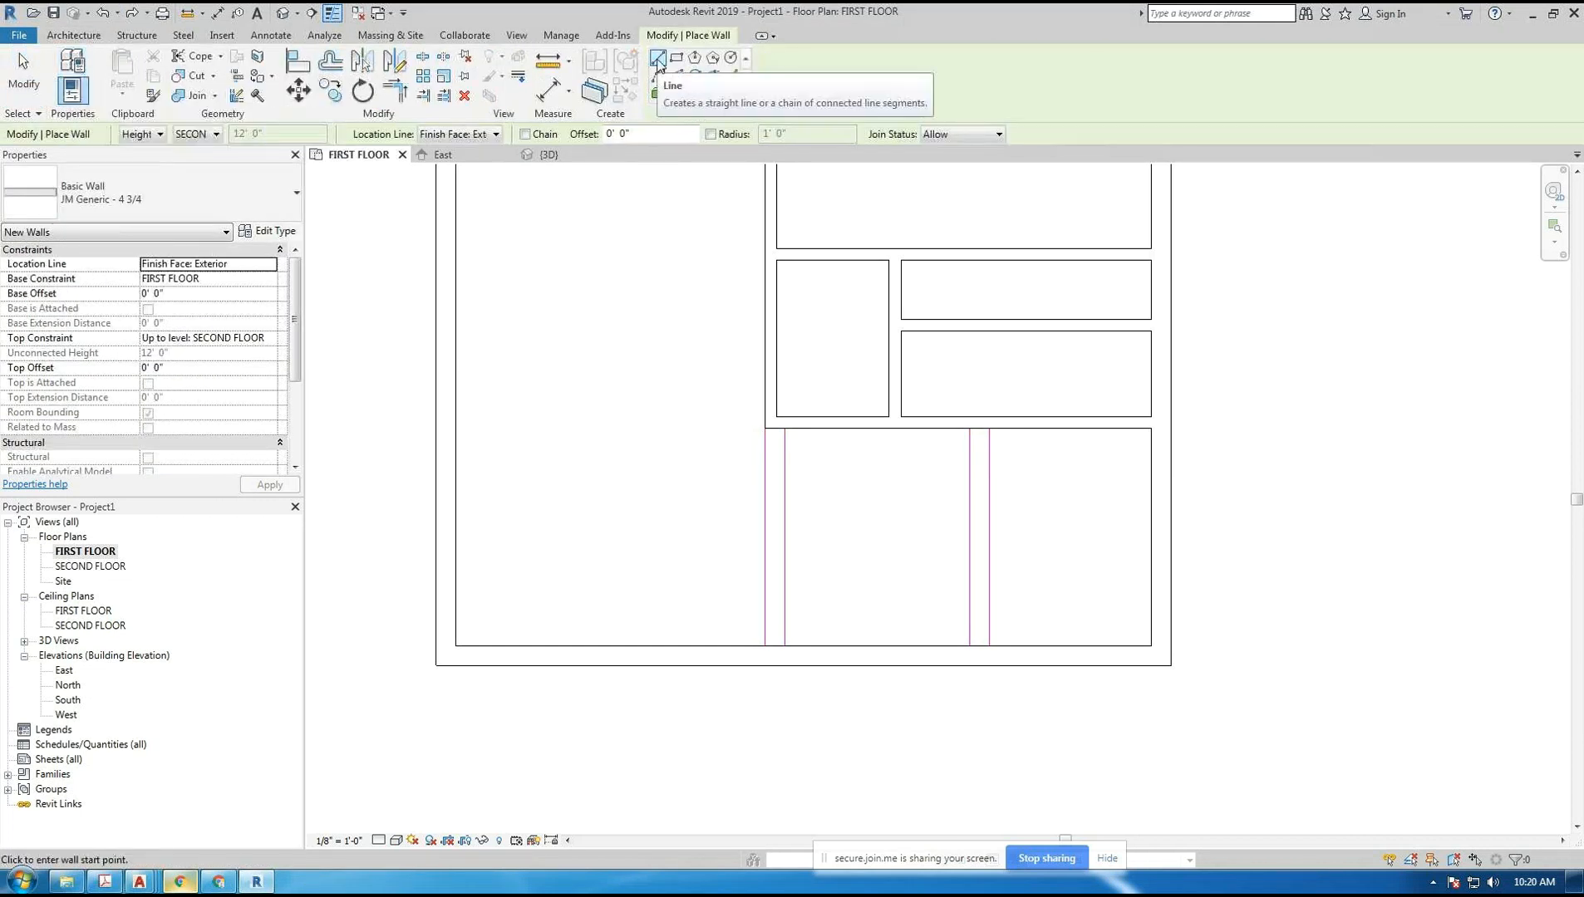
pyautogui.click(764, 429)
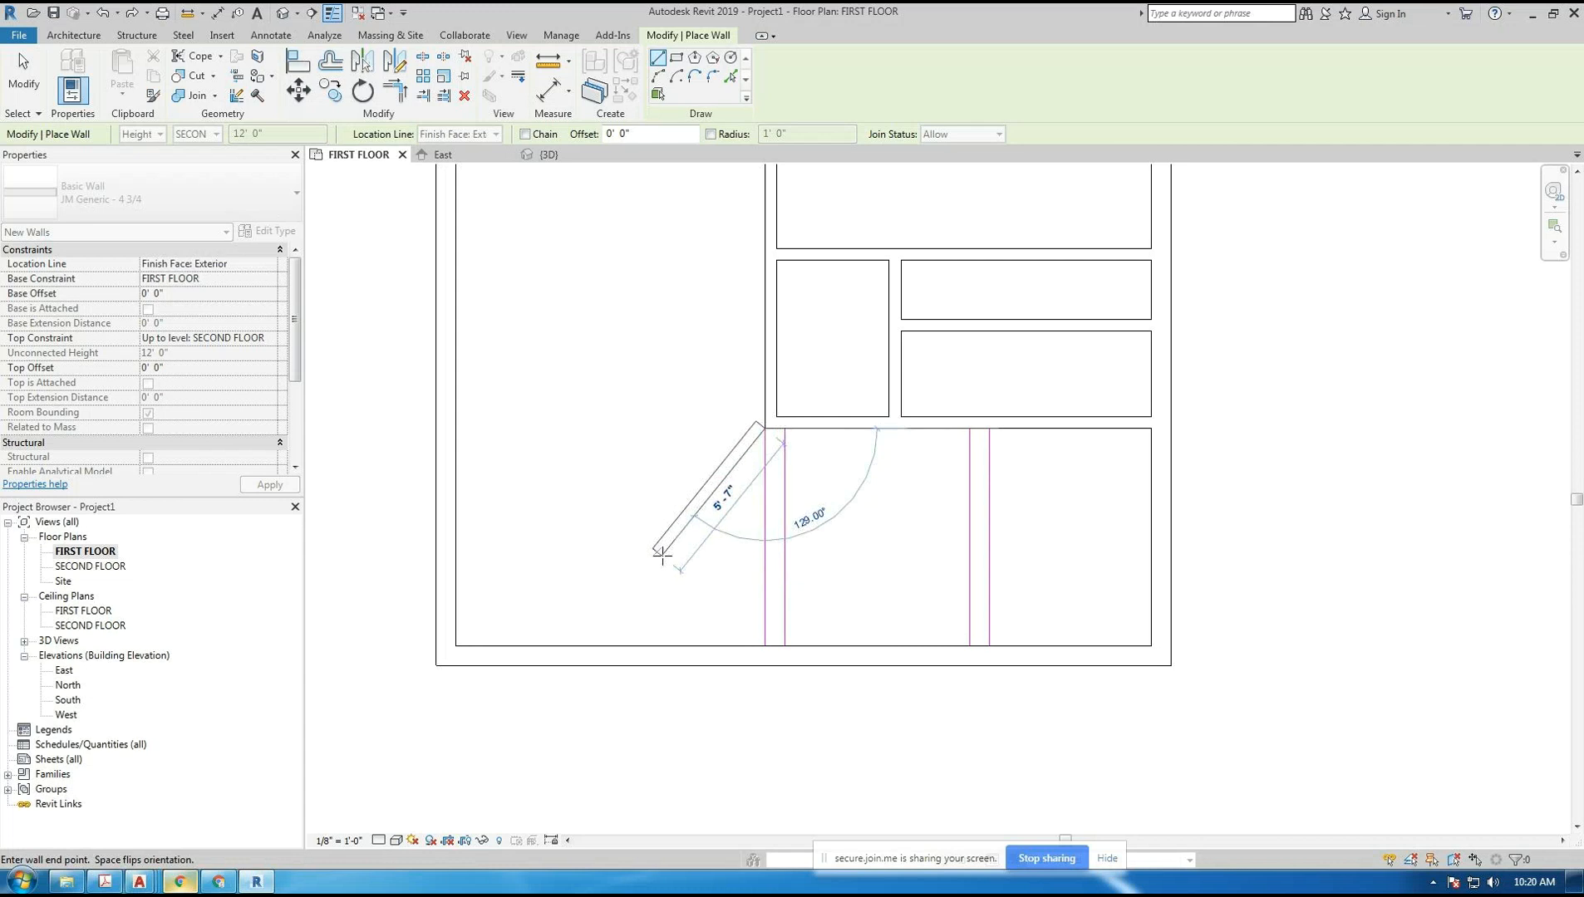
pyautogui.press('Escape')
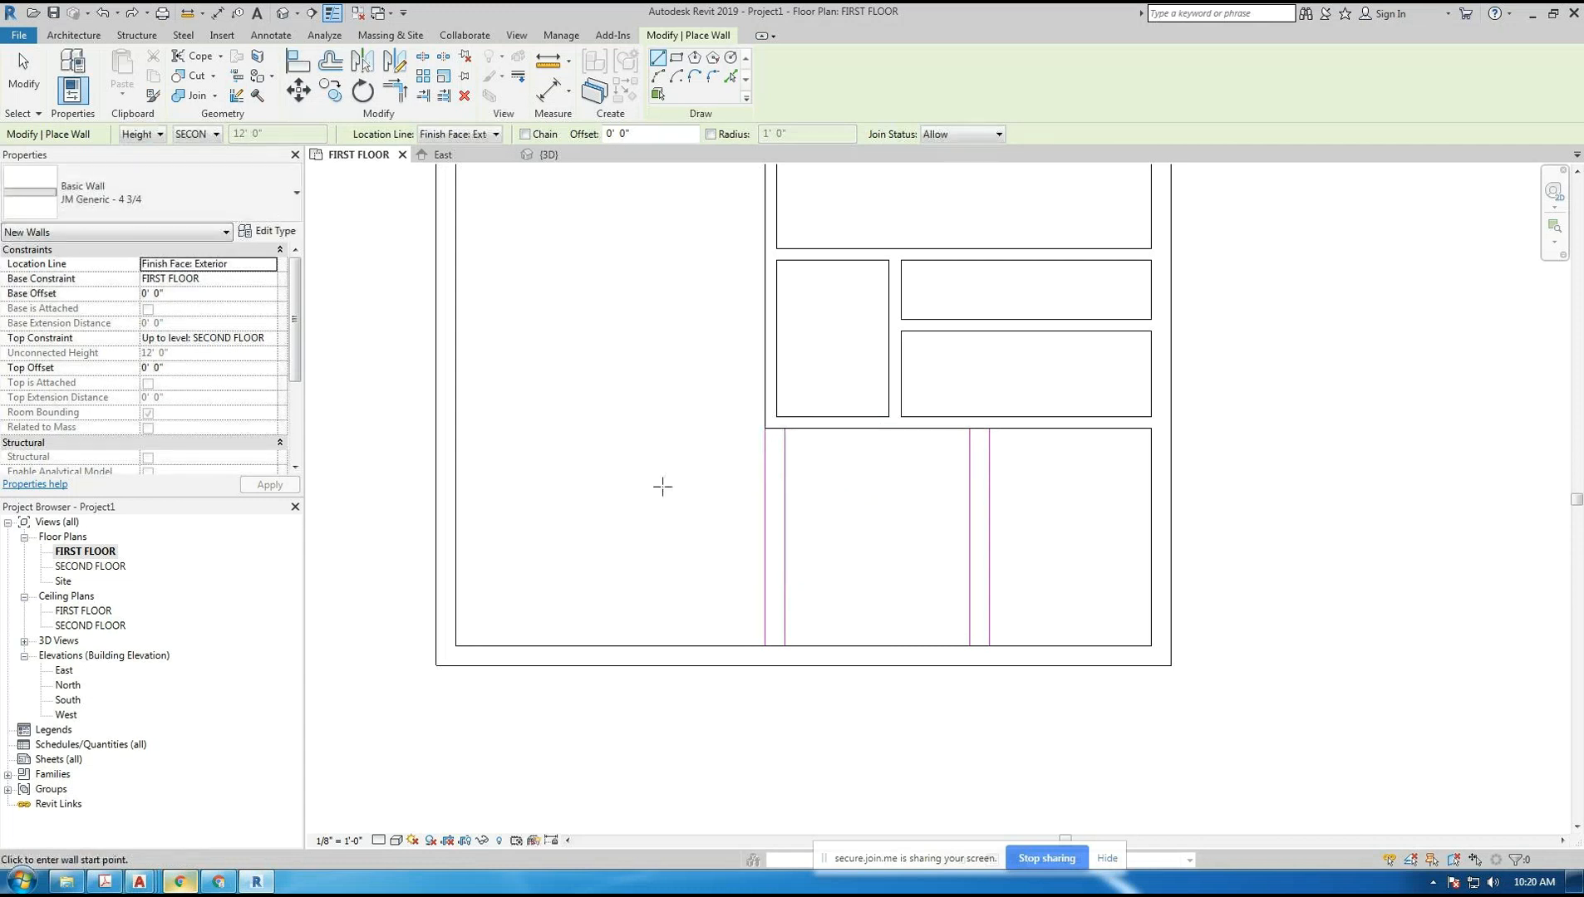
pyautogui.click(282, 208)
pyautogui.scroll(10, 230, 389)
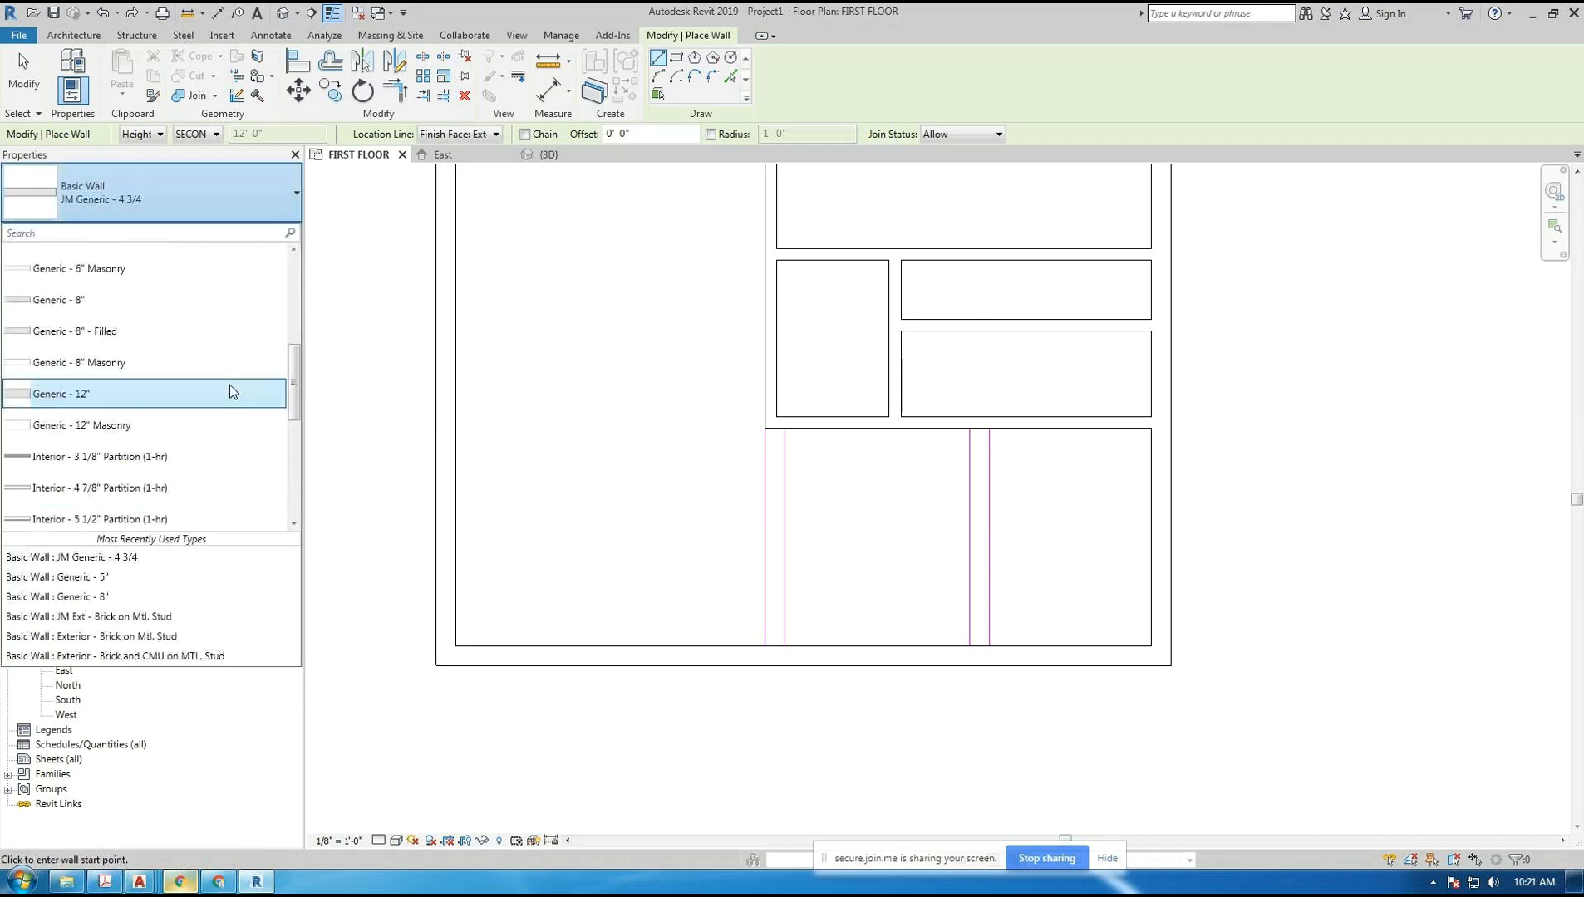
pyautogui.click(230, 296)
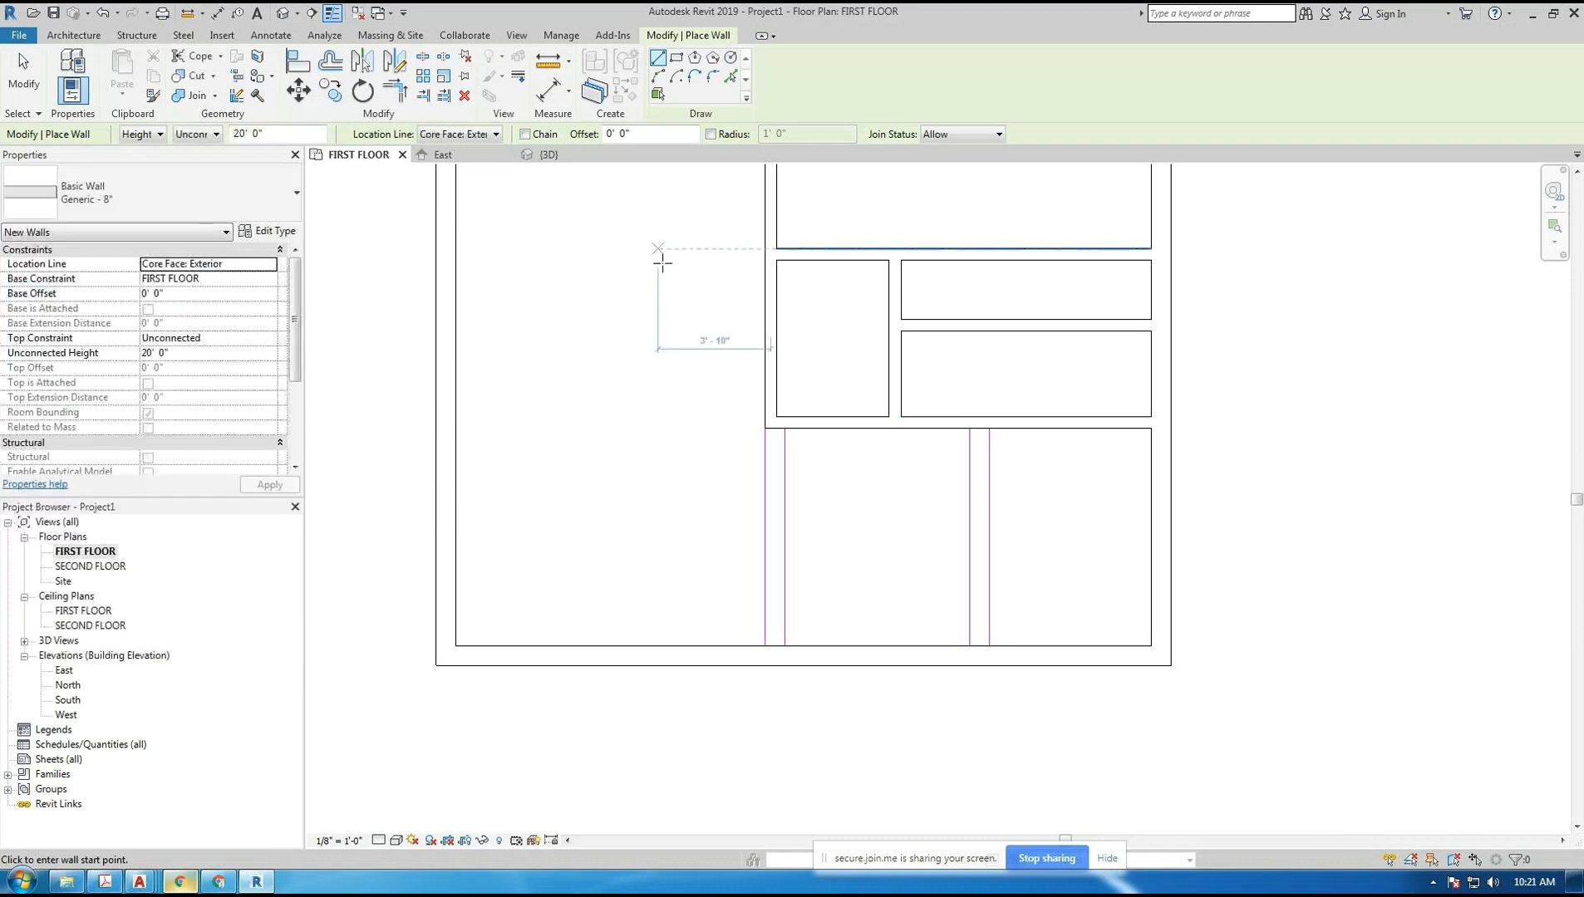
pyautogui.click(483, 136)
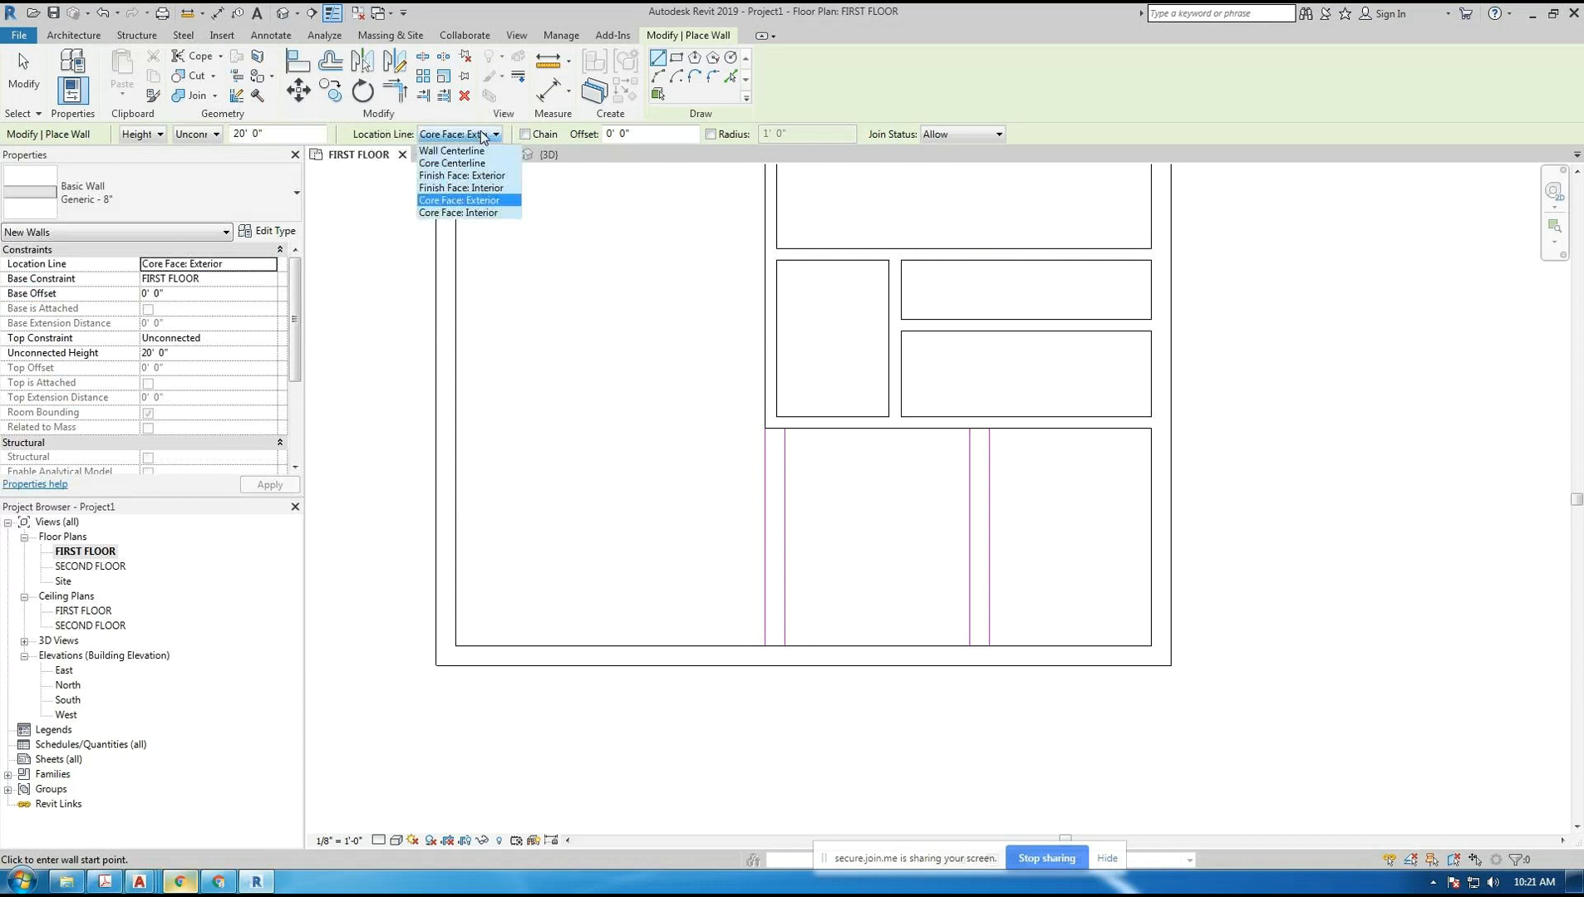
pyautogui.click(478, 200)
# - Draw the 8" wall along the left pair of imported lines, from the horizontal partition down to the lower exterior wall, flipped to fit between them
pyautogui.click(765, 430)
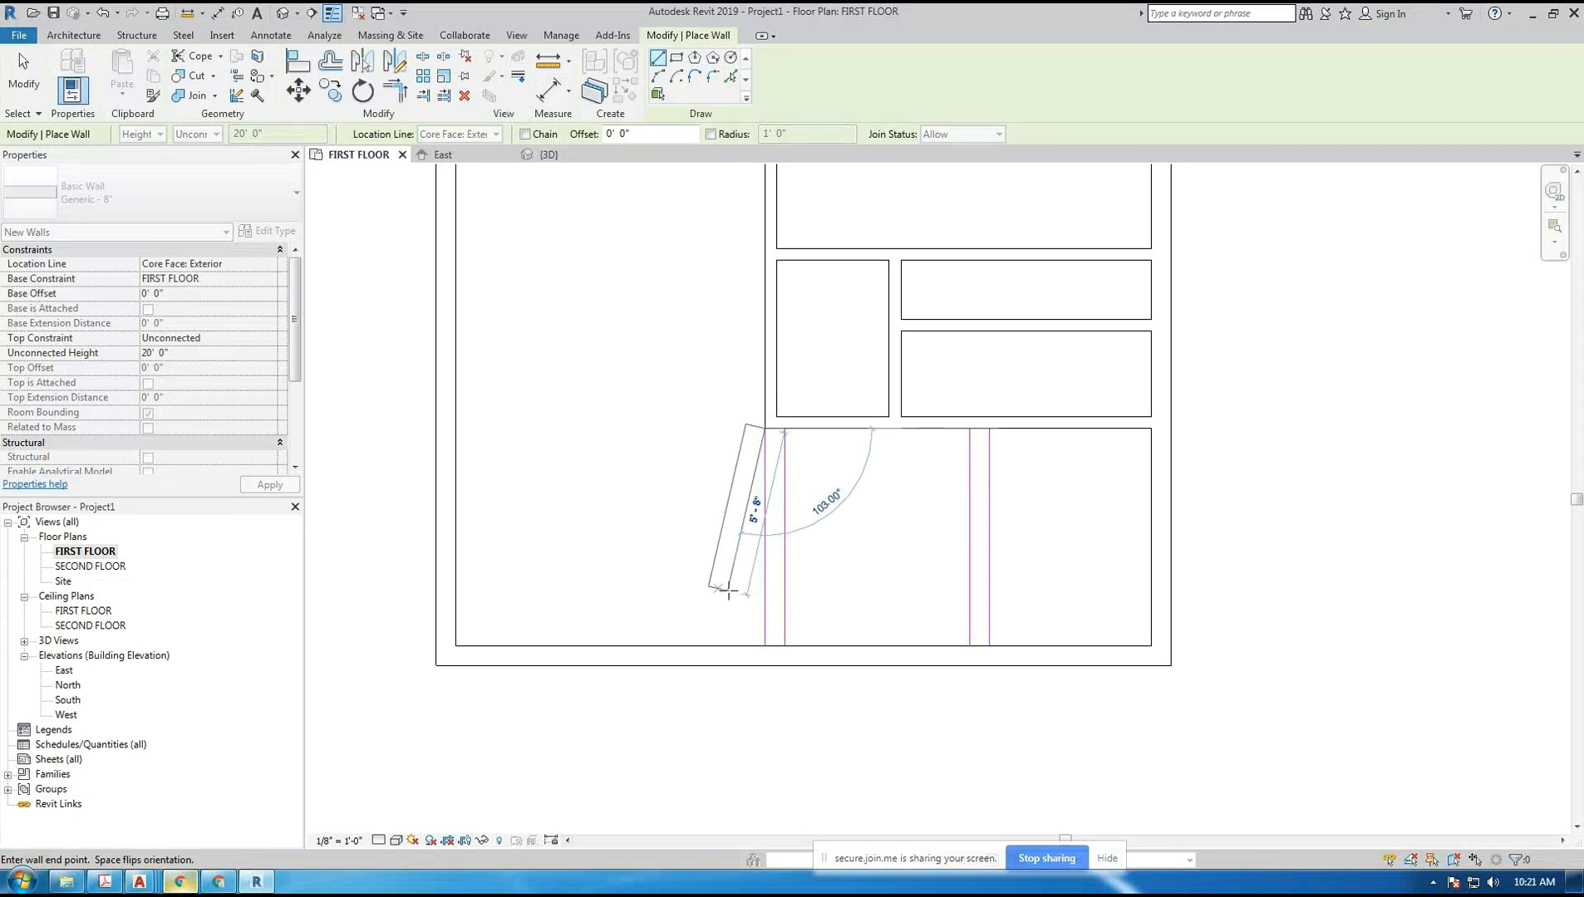
pyautogui.press('space')
pyautogui.press('space')
pyautogui.press('space')
pyautogui.press('space')
pyautogui.press('space')
pyautogui.press('space')
pyautogui.press('space')
pyautogui.press('space')
pyautogui.press('space')
pyautogui.press('space')
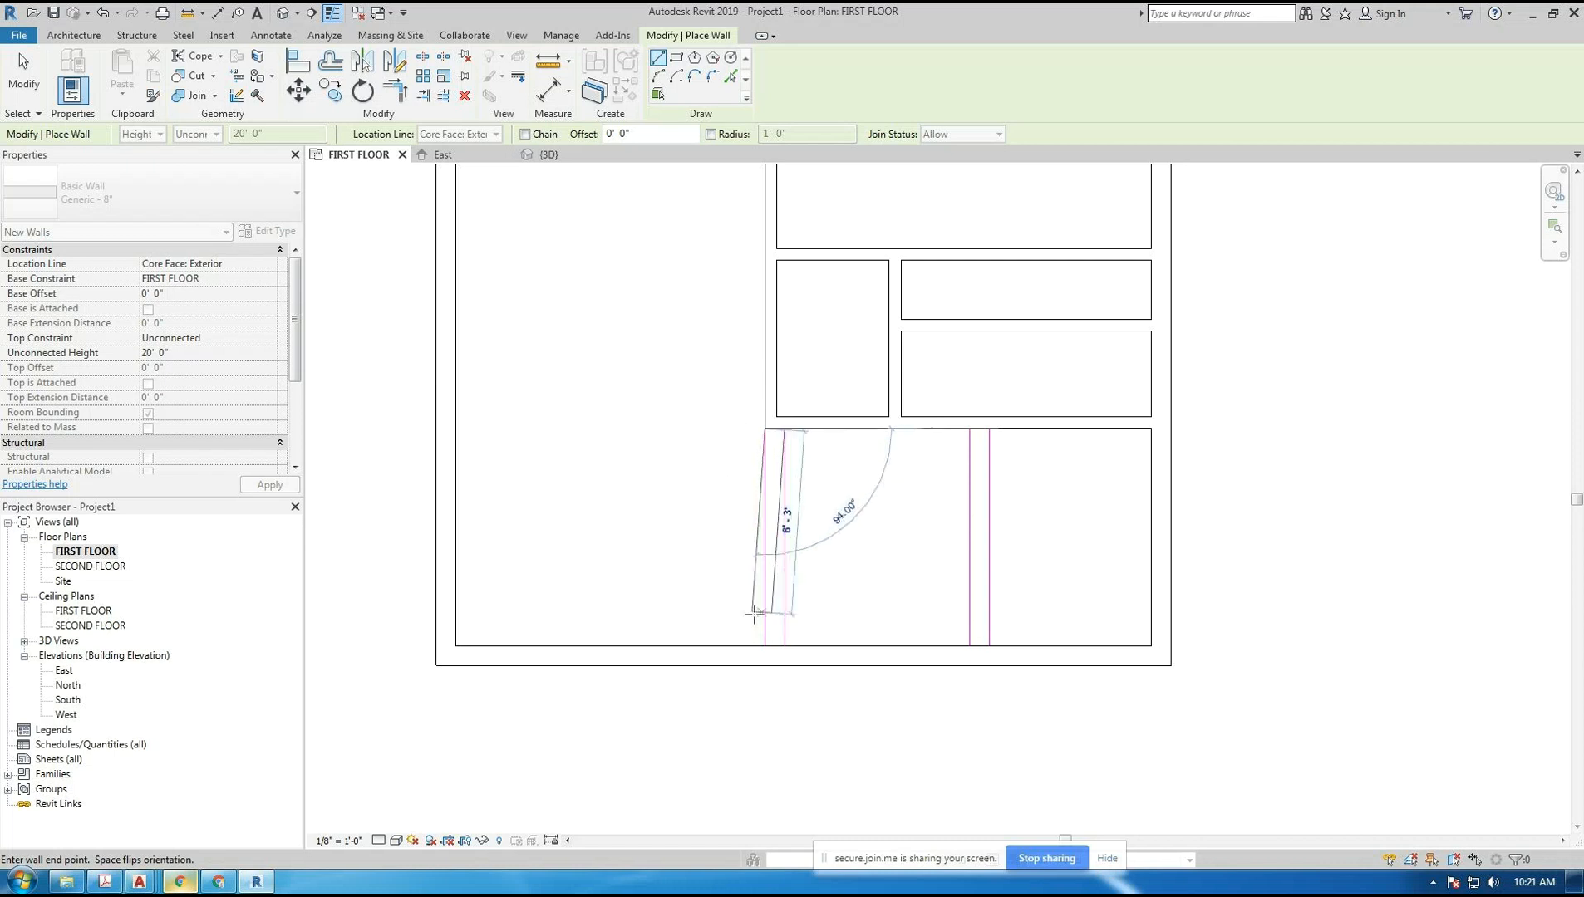
pyautogui.click(766, 635)
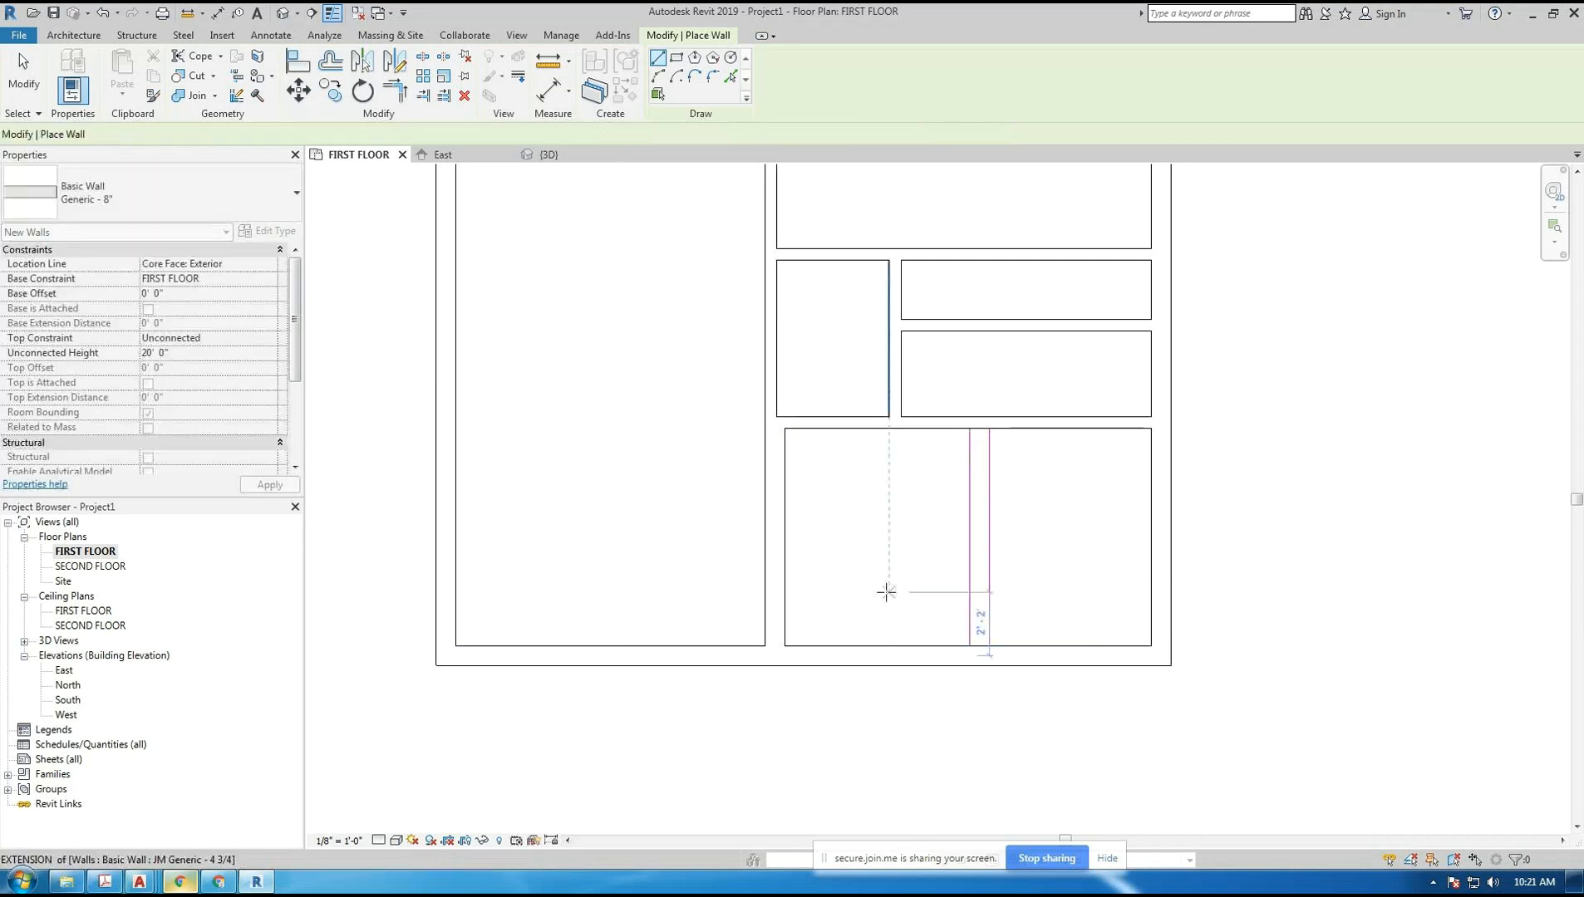
pyautogui.scroll(1, 883, 585)
pyautogui.press('Escape')
pyautogui.click(765, 565)
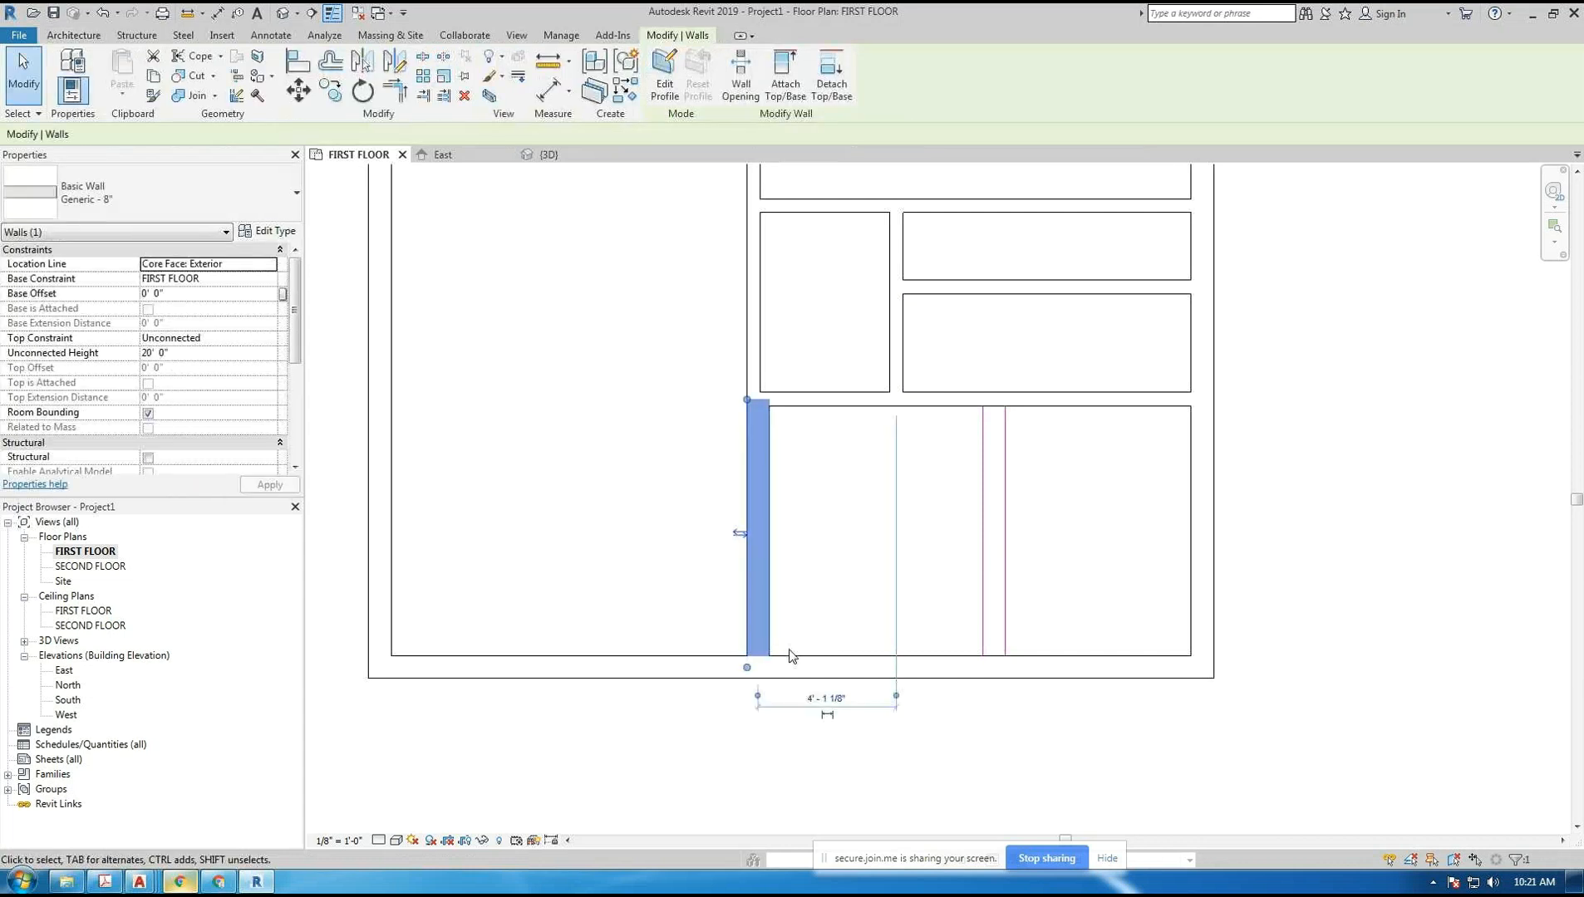
pyautogui.click(790, 654)
pyautogui.click(797, 398)
pyautogui.click(904, 491)
# - Draw a second Generic - 8" wall between the remaining pair of imported lines, from the horizontal partition to the lower exterior wall
pyautogui.moveTo(1002, 434); pyautogui.dragTo(894, 469, button='middle')
pyautogui.moveTo(870, 532); pyautogui.dragTo(891, 510, button='middle')
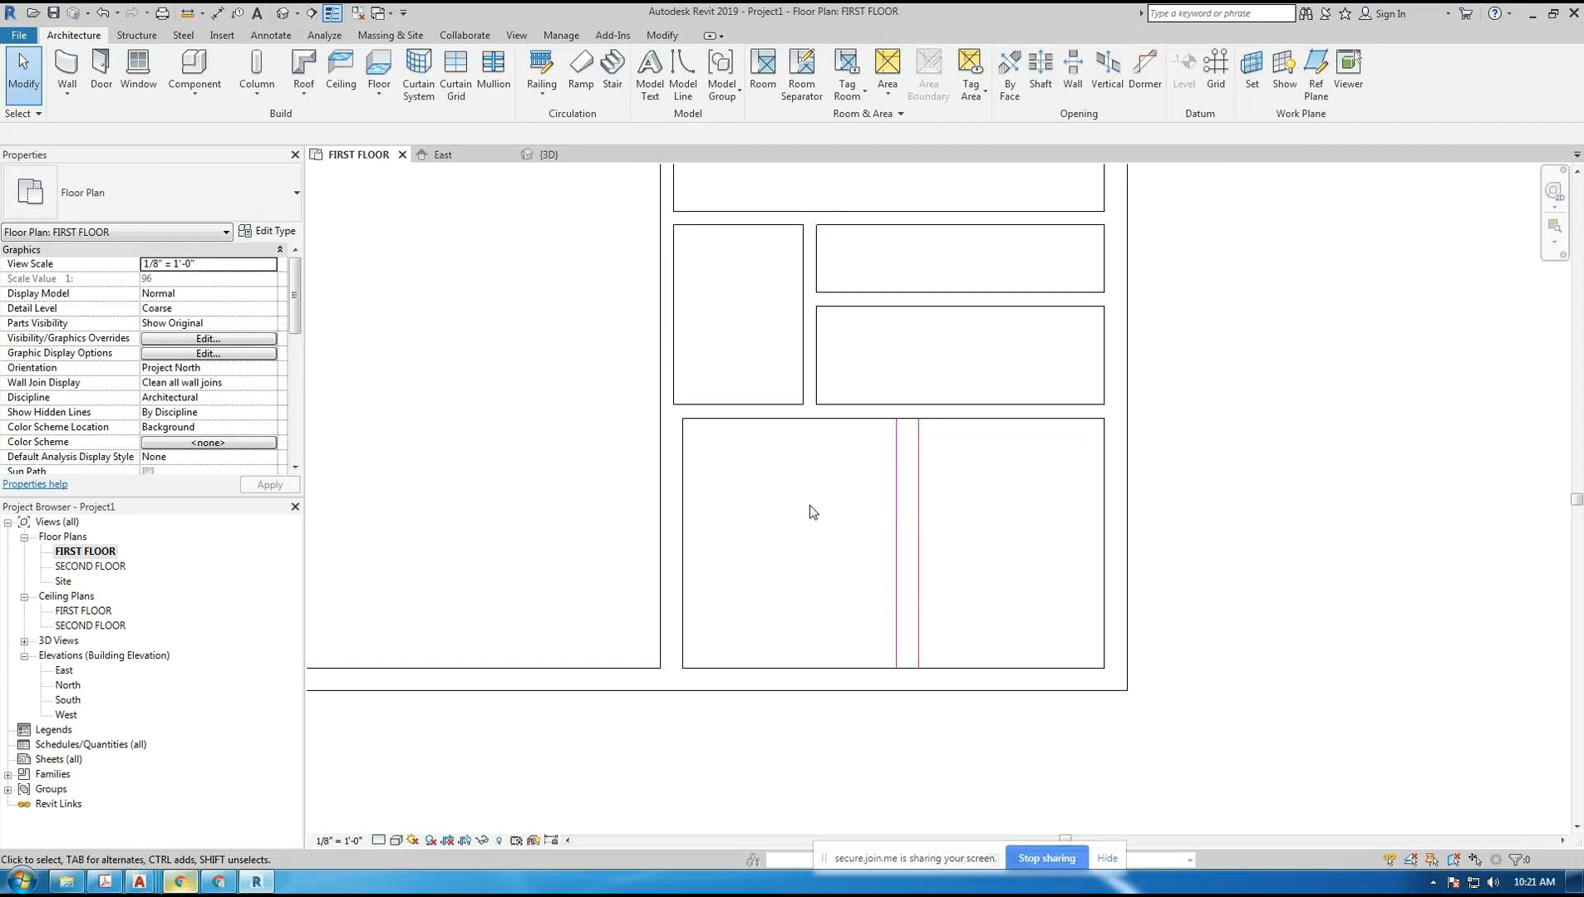
pyautogui.click(66, 70)
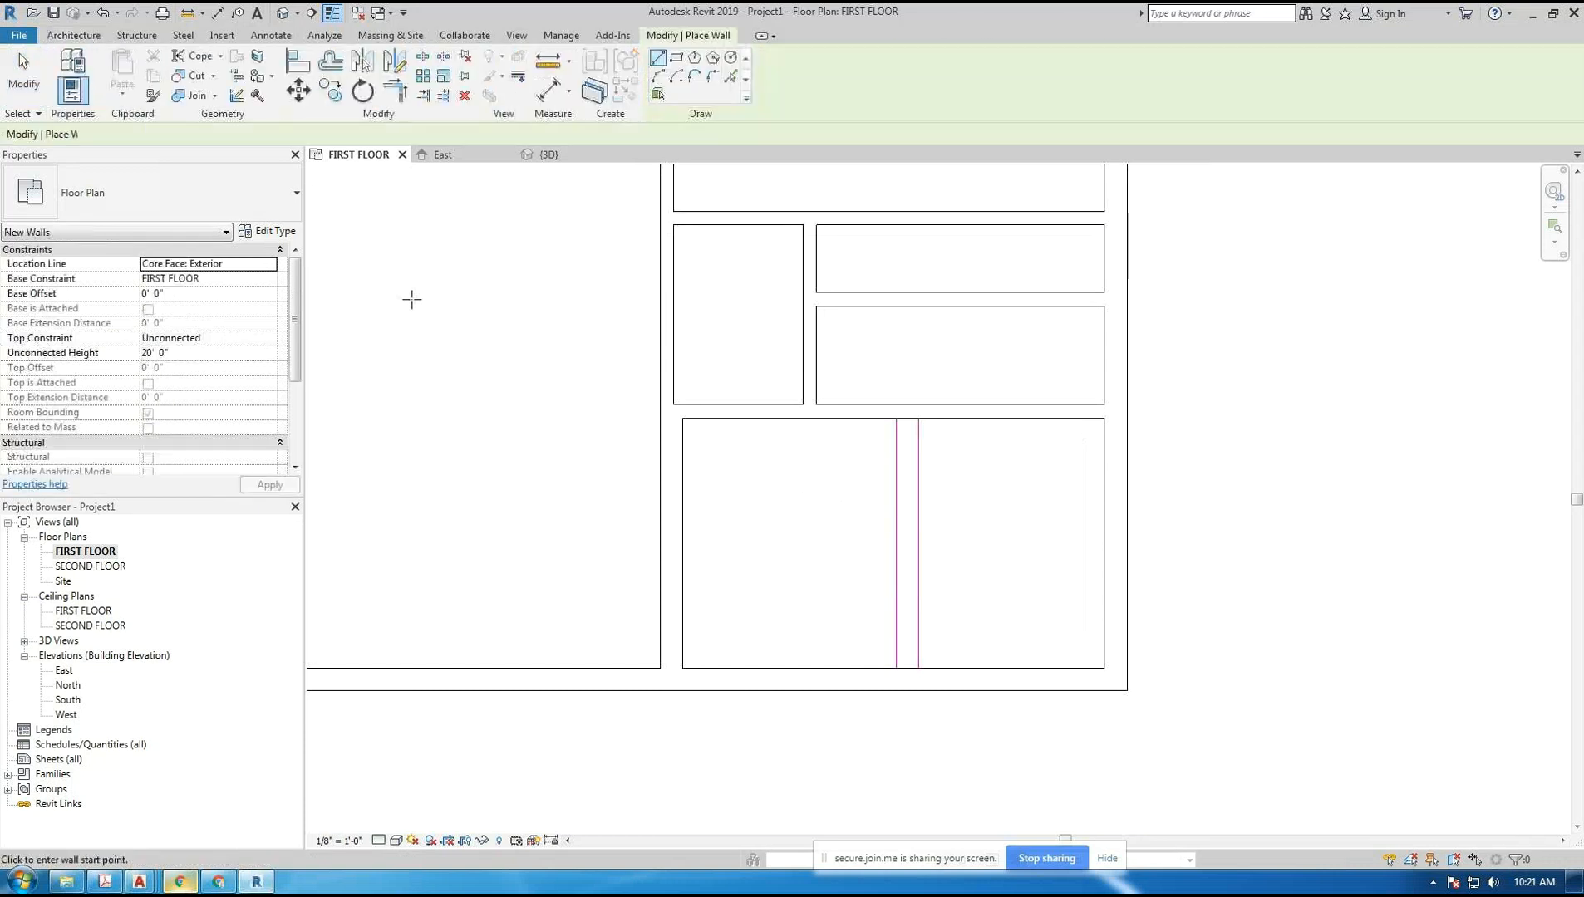
pyautogui.click(894, 418)
pyautogui.scroll(4, 864, 478)
pyautogui.press('Escape')
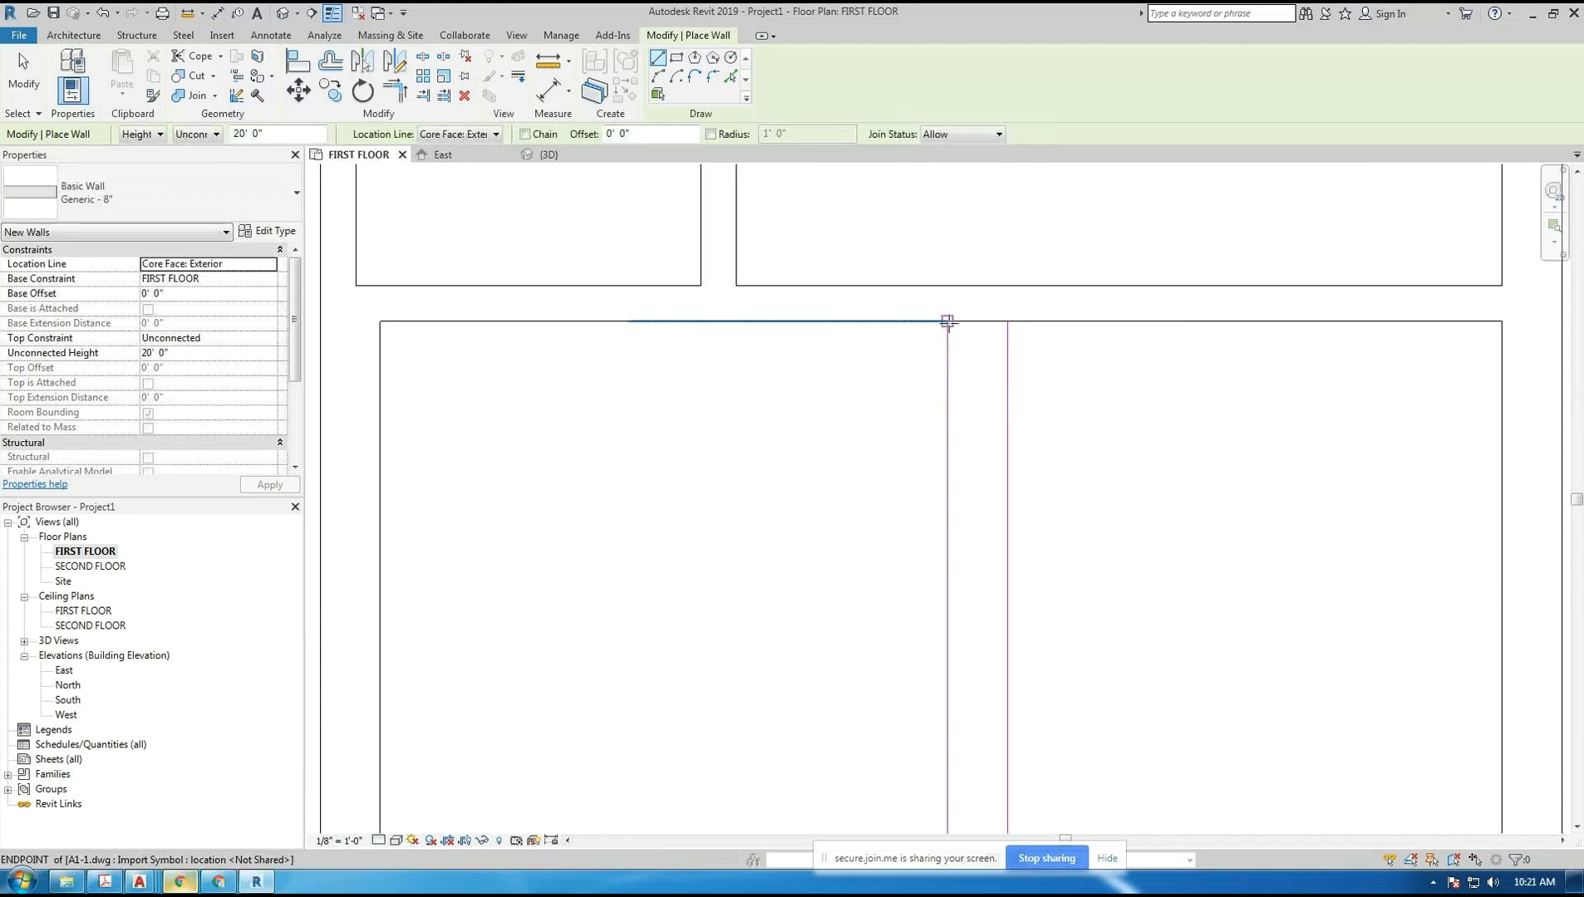
pyautogui.click(946, 321)
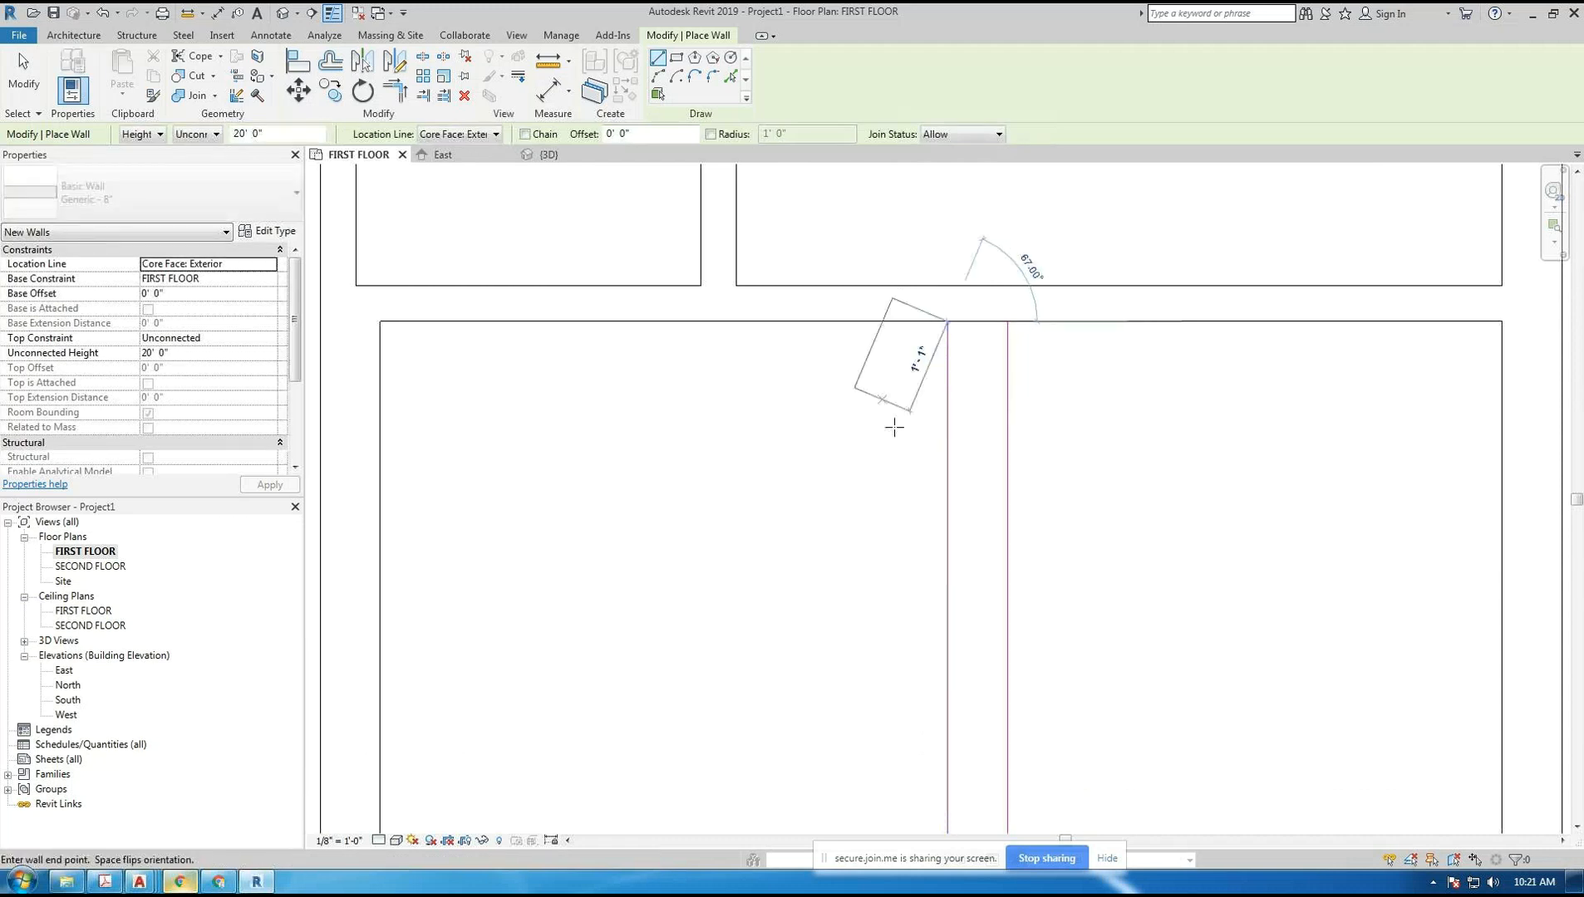
pyautogui.scroll(-3, 893, 427)
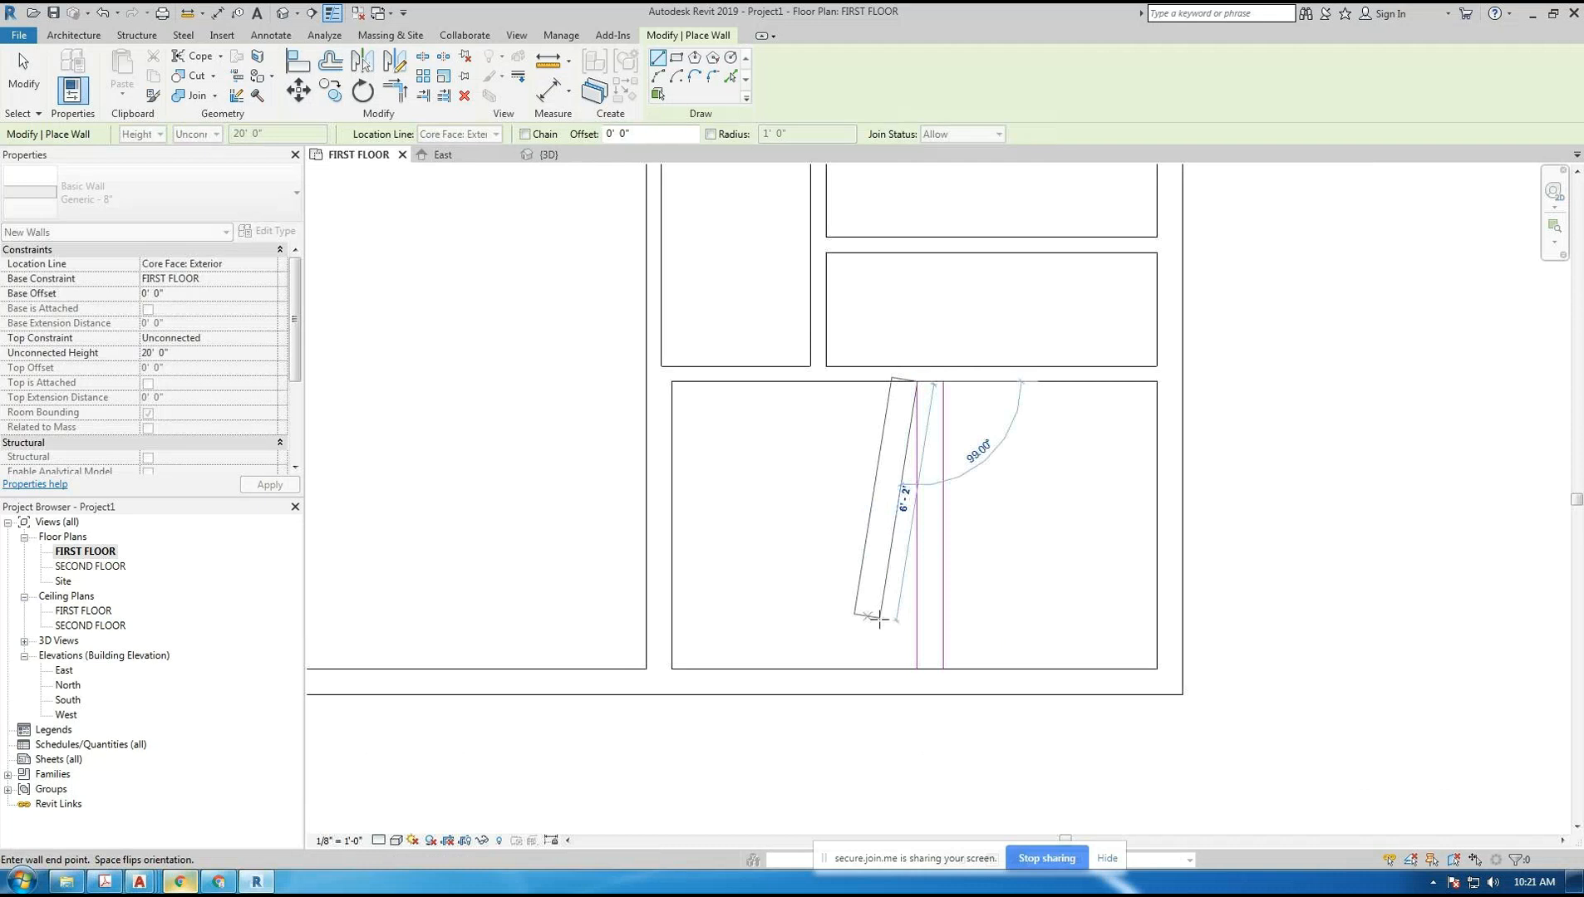
pyautogui.press('space')
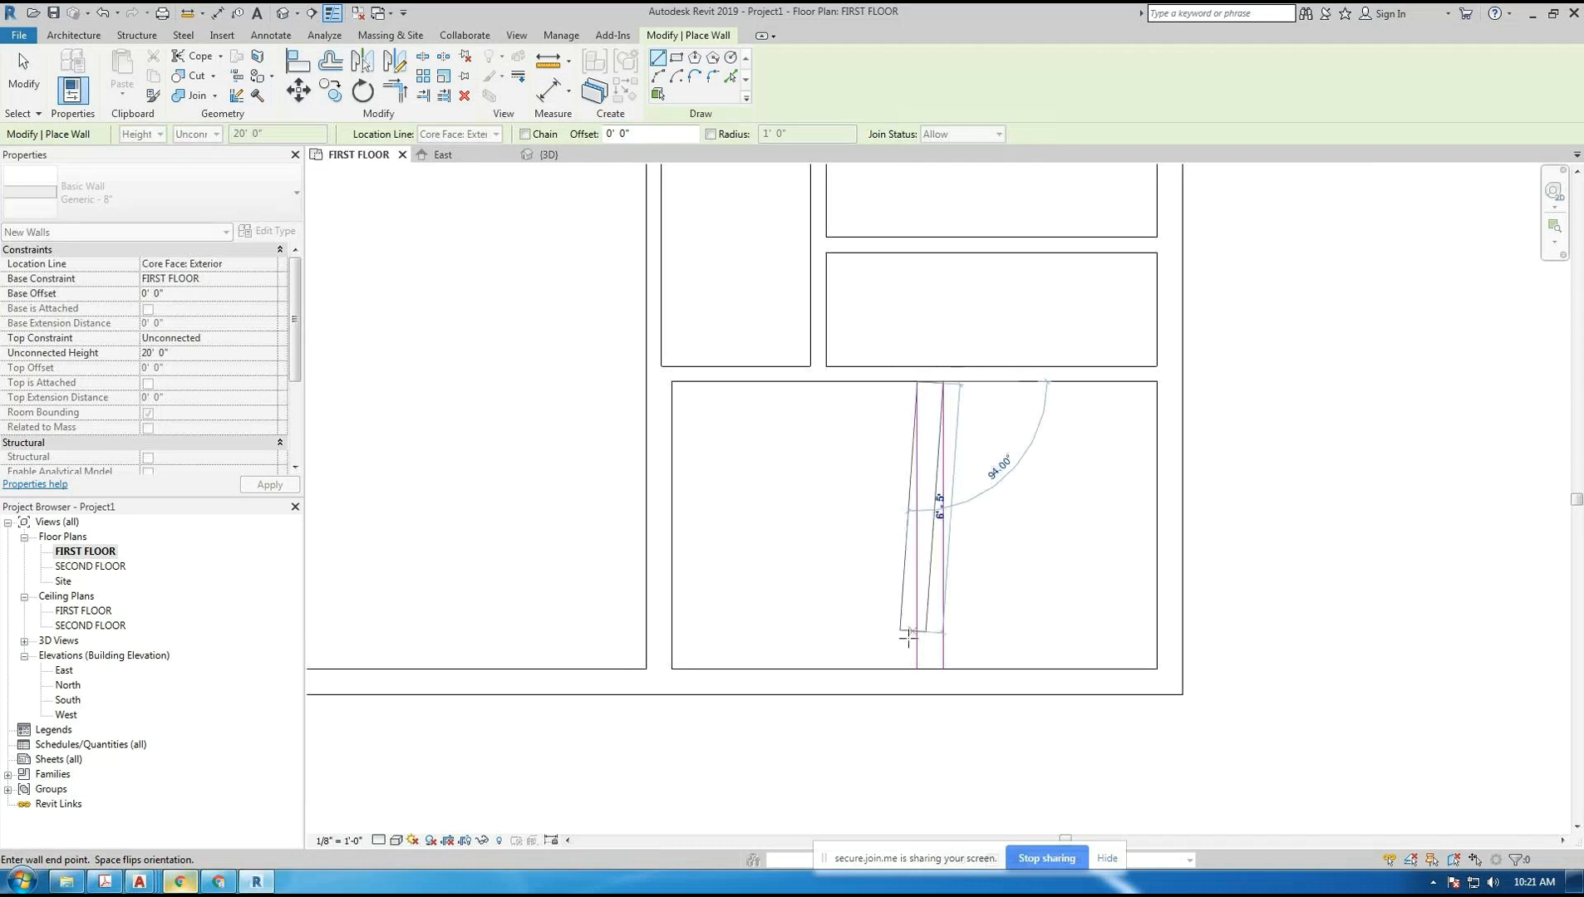
pyautogui.click(916, 669)
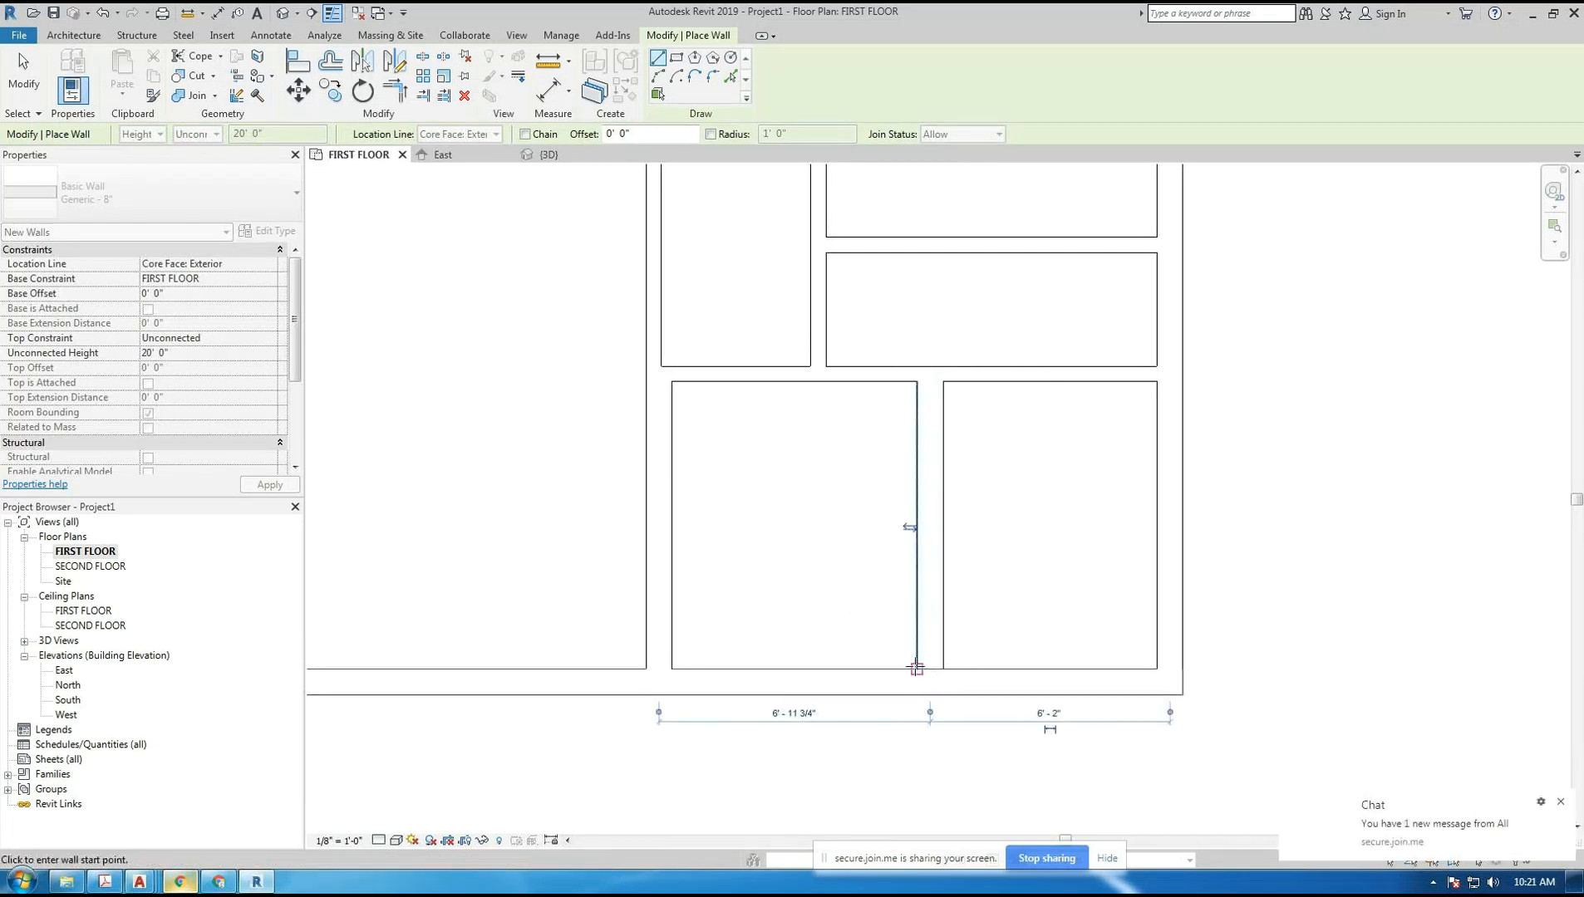
# - Switch to the join.me chat to read the new message, and return to the whole first floor plan in Revit
pyautogui.click(1401, 813)
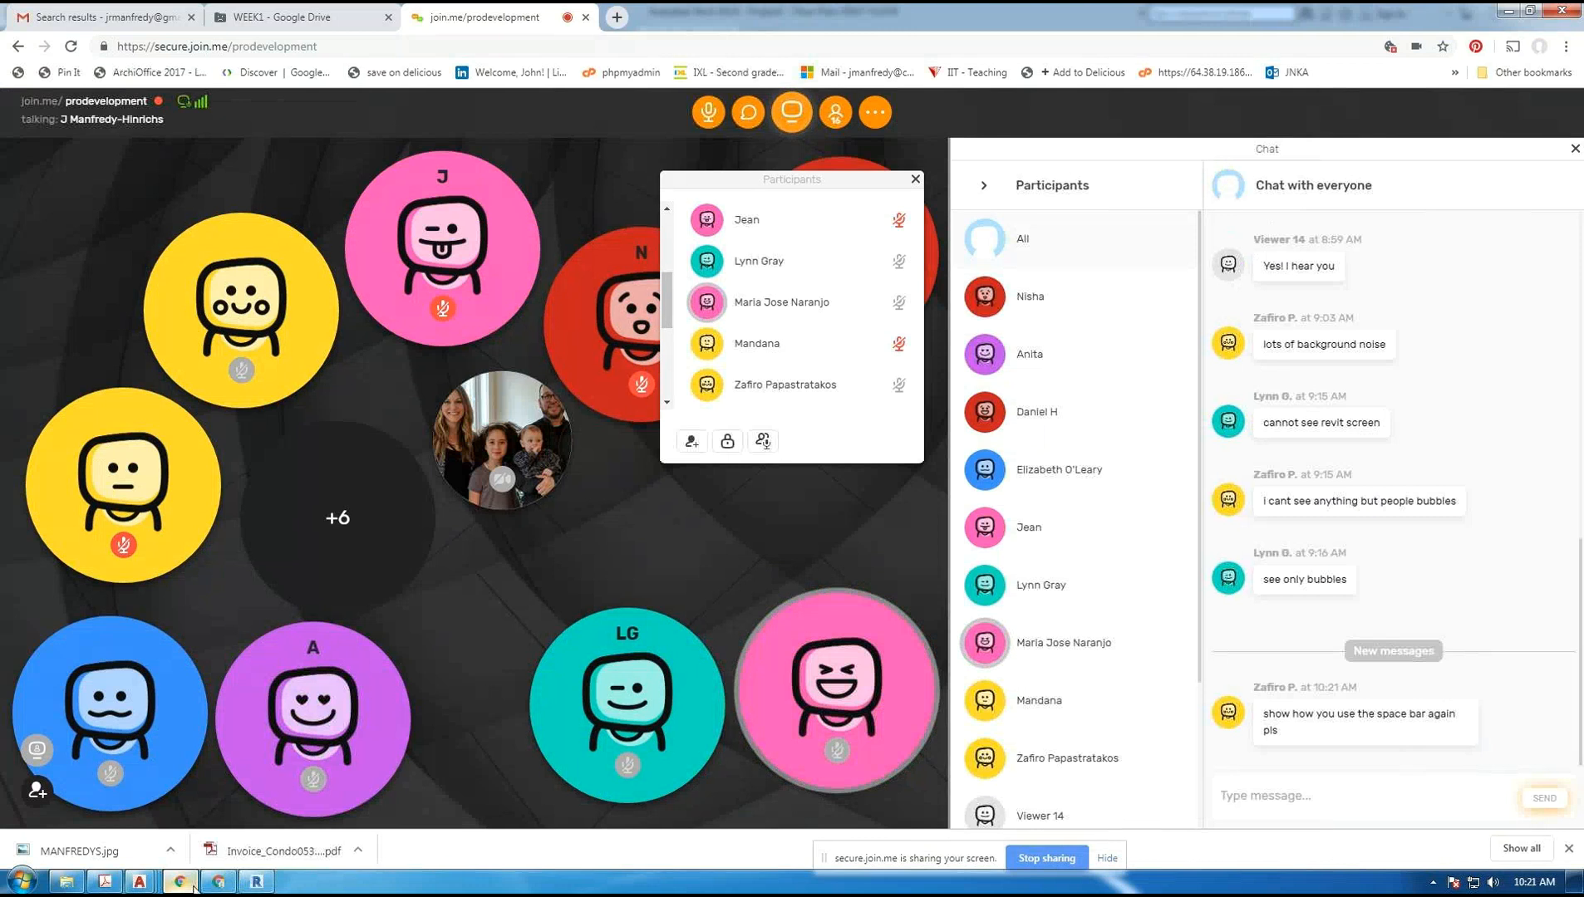
pyautogui.click(257, 882)
pyautogui.moveTo(664, 485); pyautogui.dragTo(655, 522, button='middle')
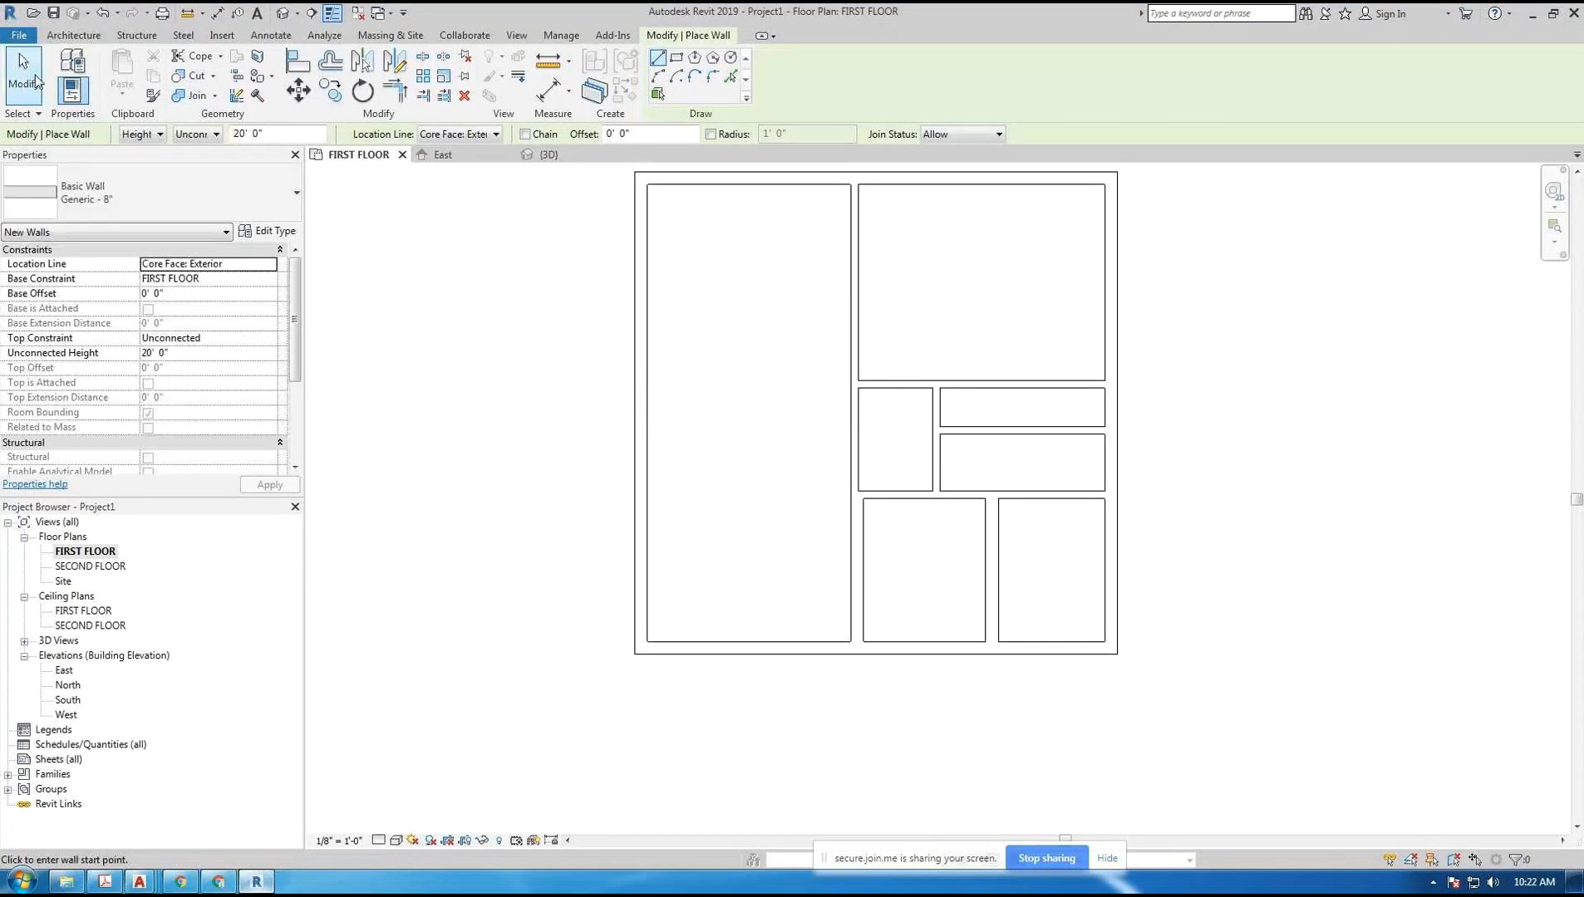
pyautogui.click(522, 280)
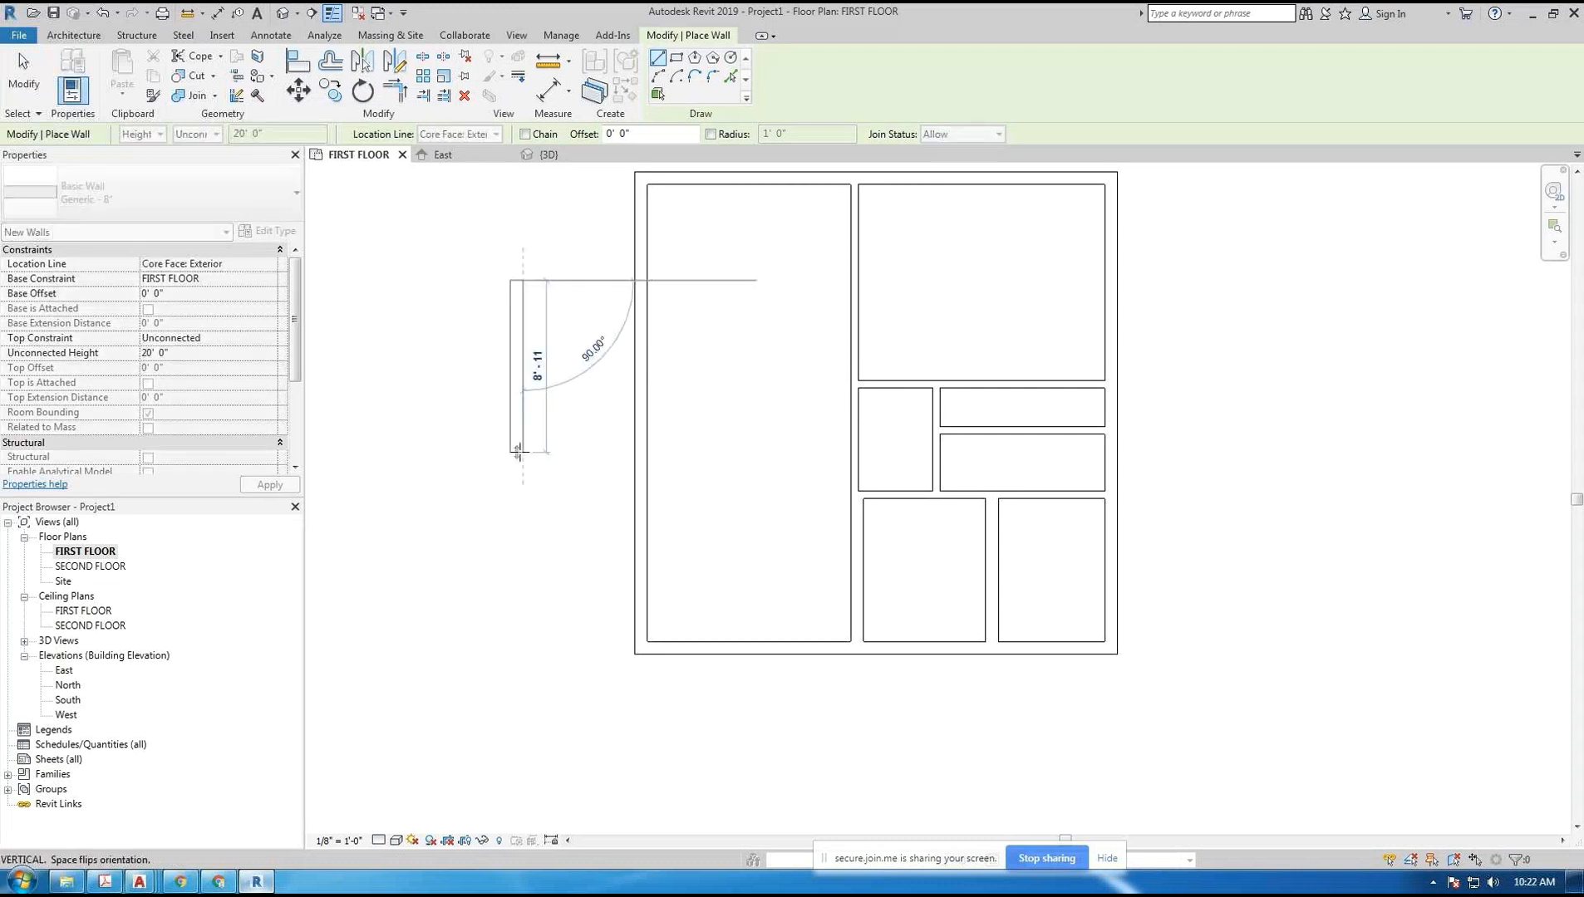
pyautogui.press('space')
pyautogui.press('space')
pyautogui.press('space')
pyautogui.press('space')
pyautogui.press('space')
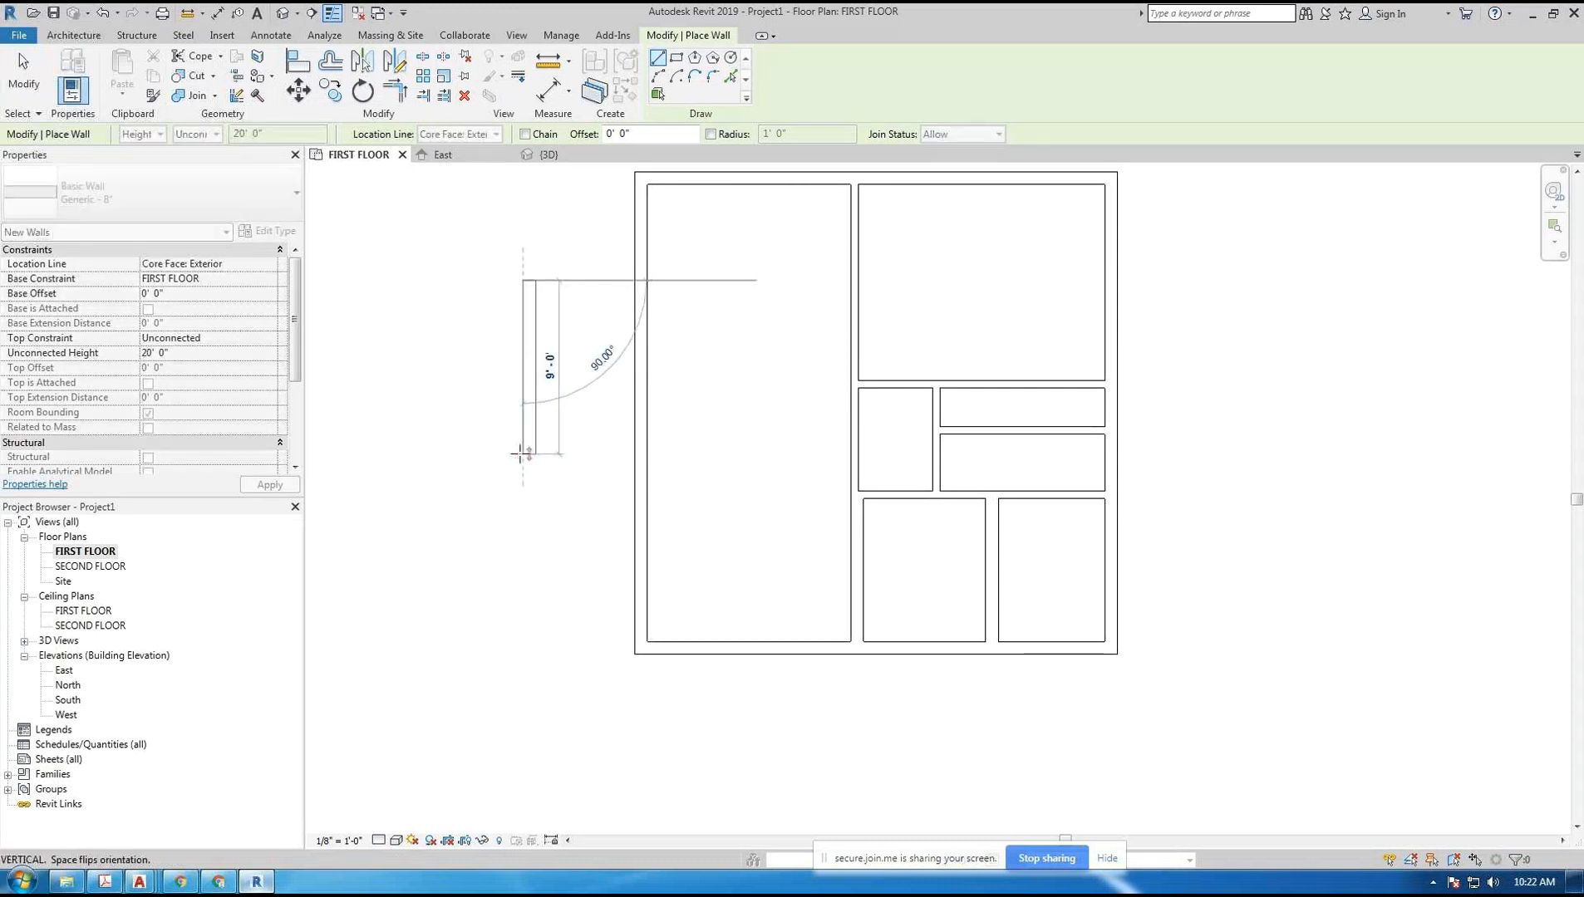
pyautogui.press('space')
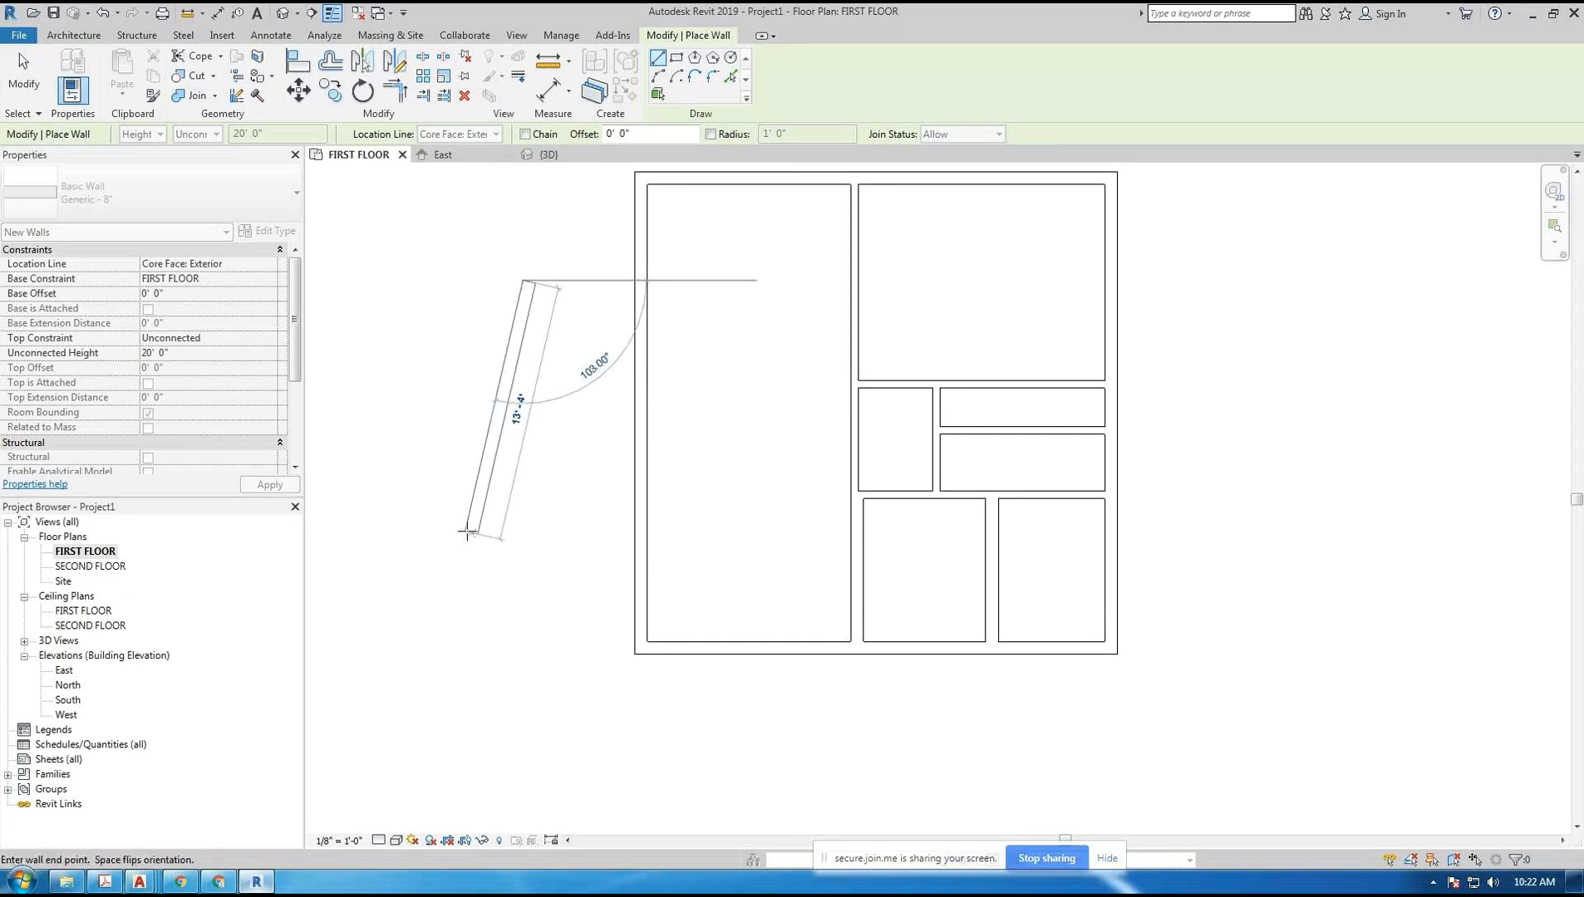
pyautogui.press('space')
pyautogui.press('space')
pyautogui.press('space')
pyautogui.press('space')
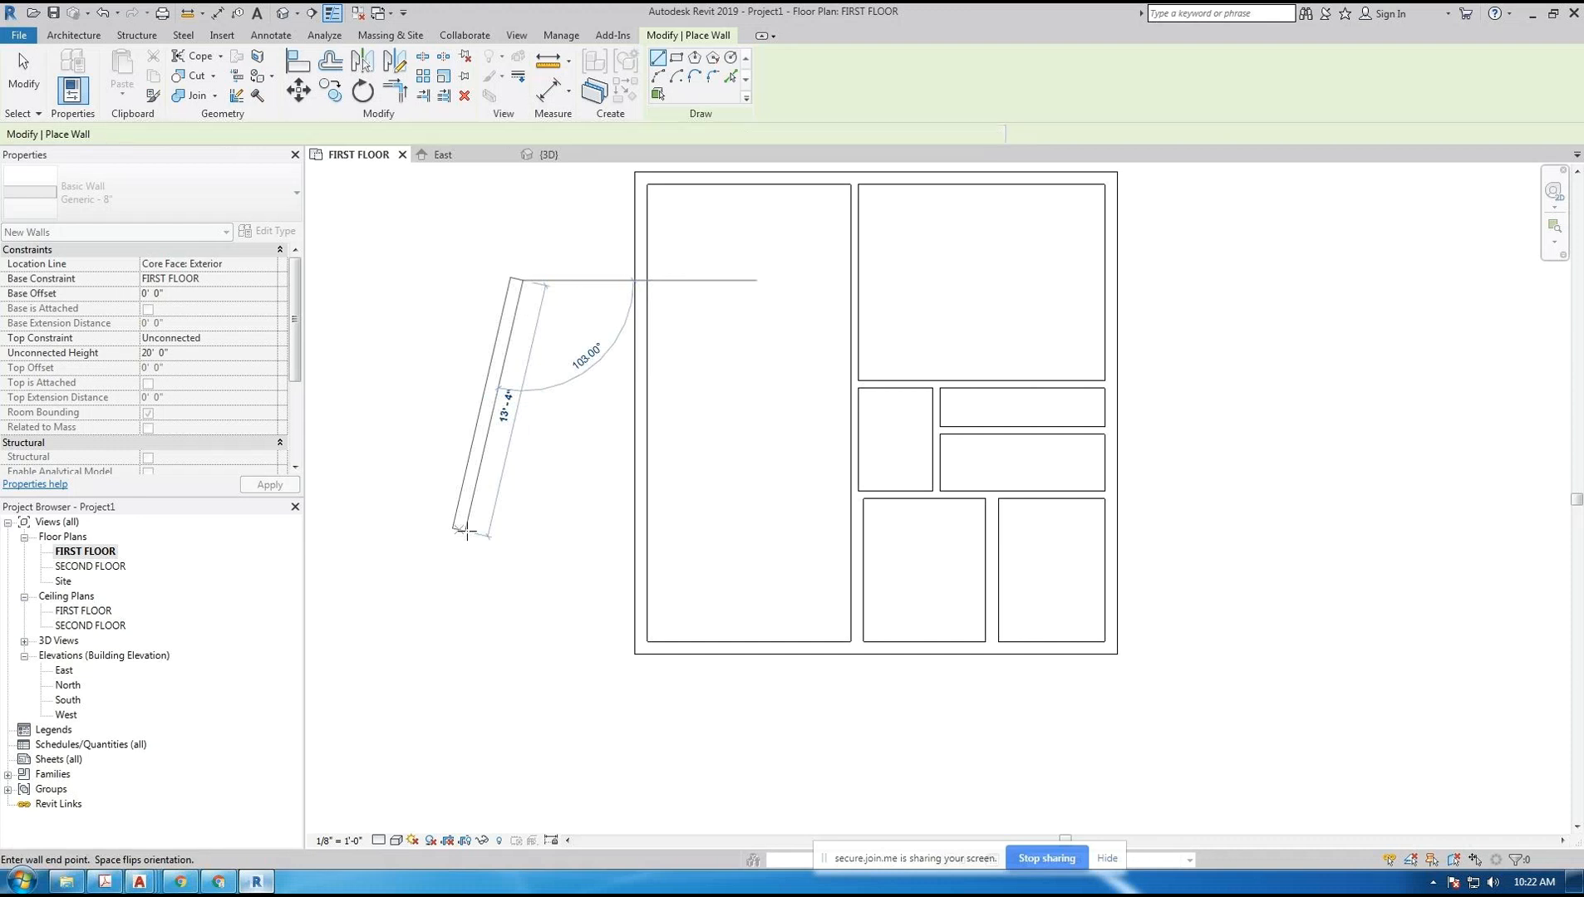
pyautogui.press('Escape')
pyautogui.press('Escape')
# - In the 3D view, constrain the tops of both tall Generic - 8" interior walls up to level SECOND FLOOR
pyautogui.click(549, 154)
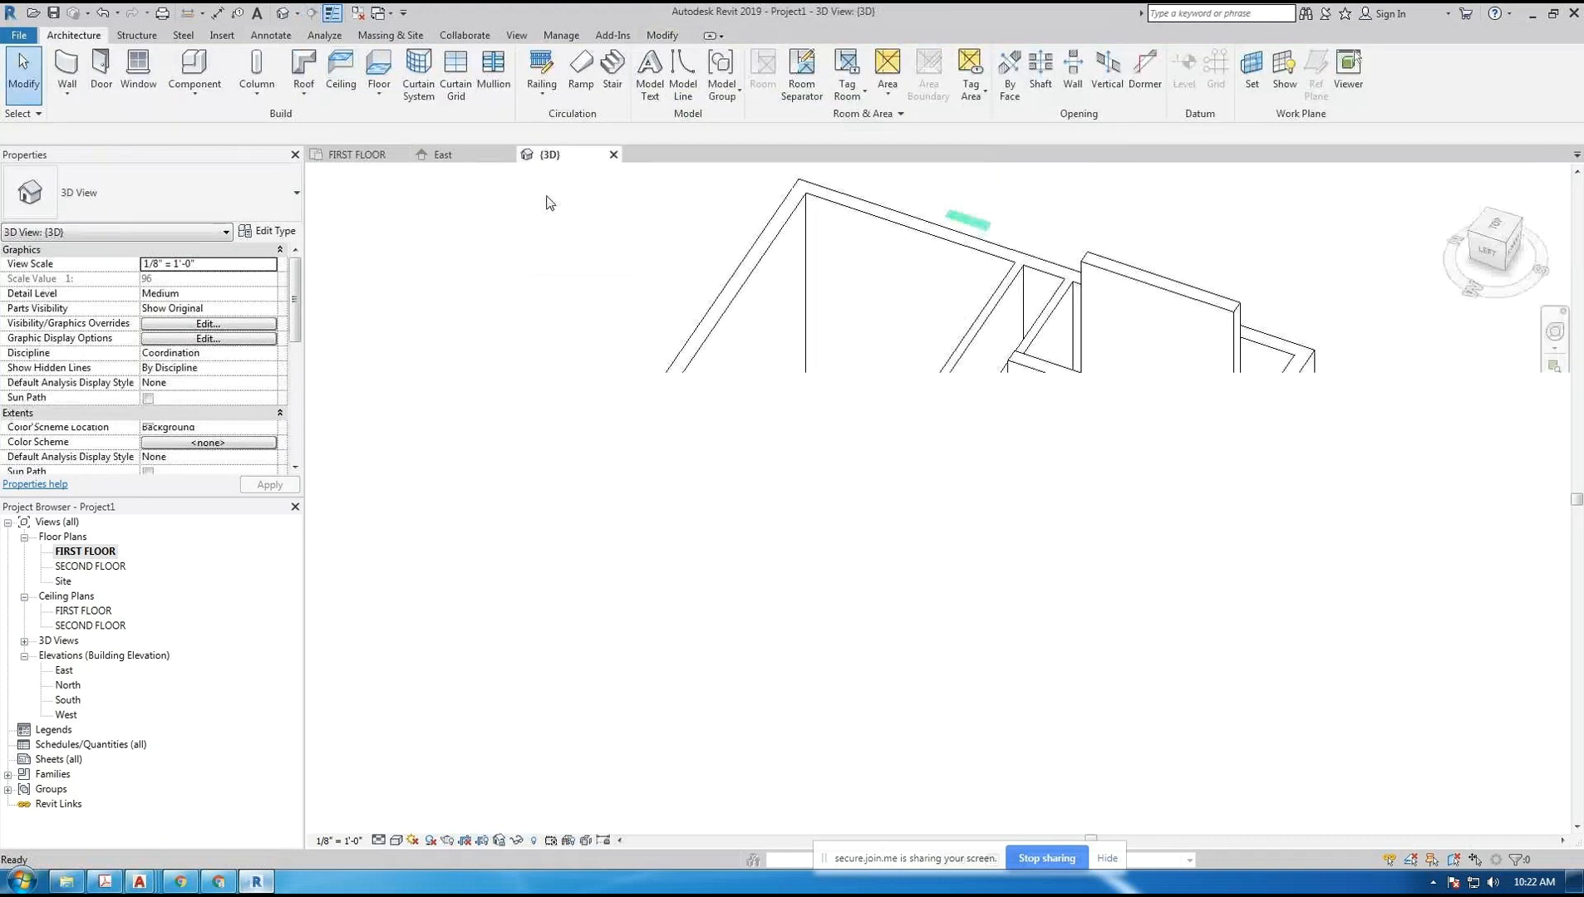
pyautogui.keyDown('shift'); pyautogui.moveTo(831, 382); pyautogui.dragTo(916, 361, button='middle'); pyautogui.keyUp('shift')
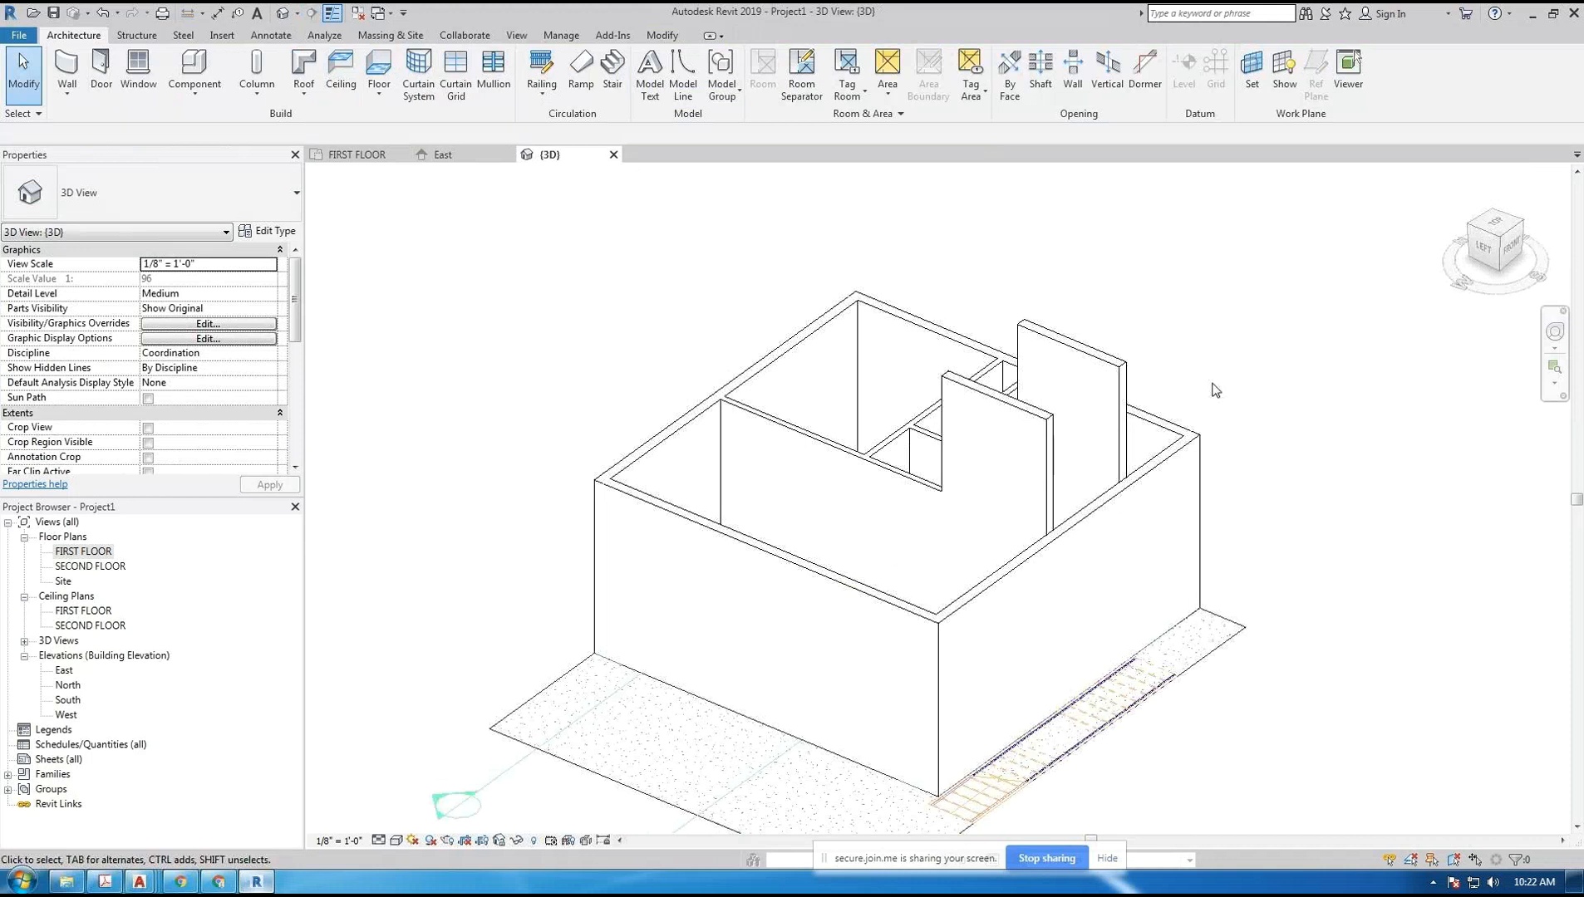
pyautogui.click(1112, 359)
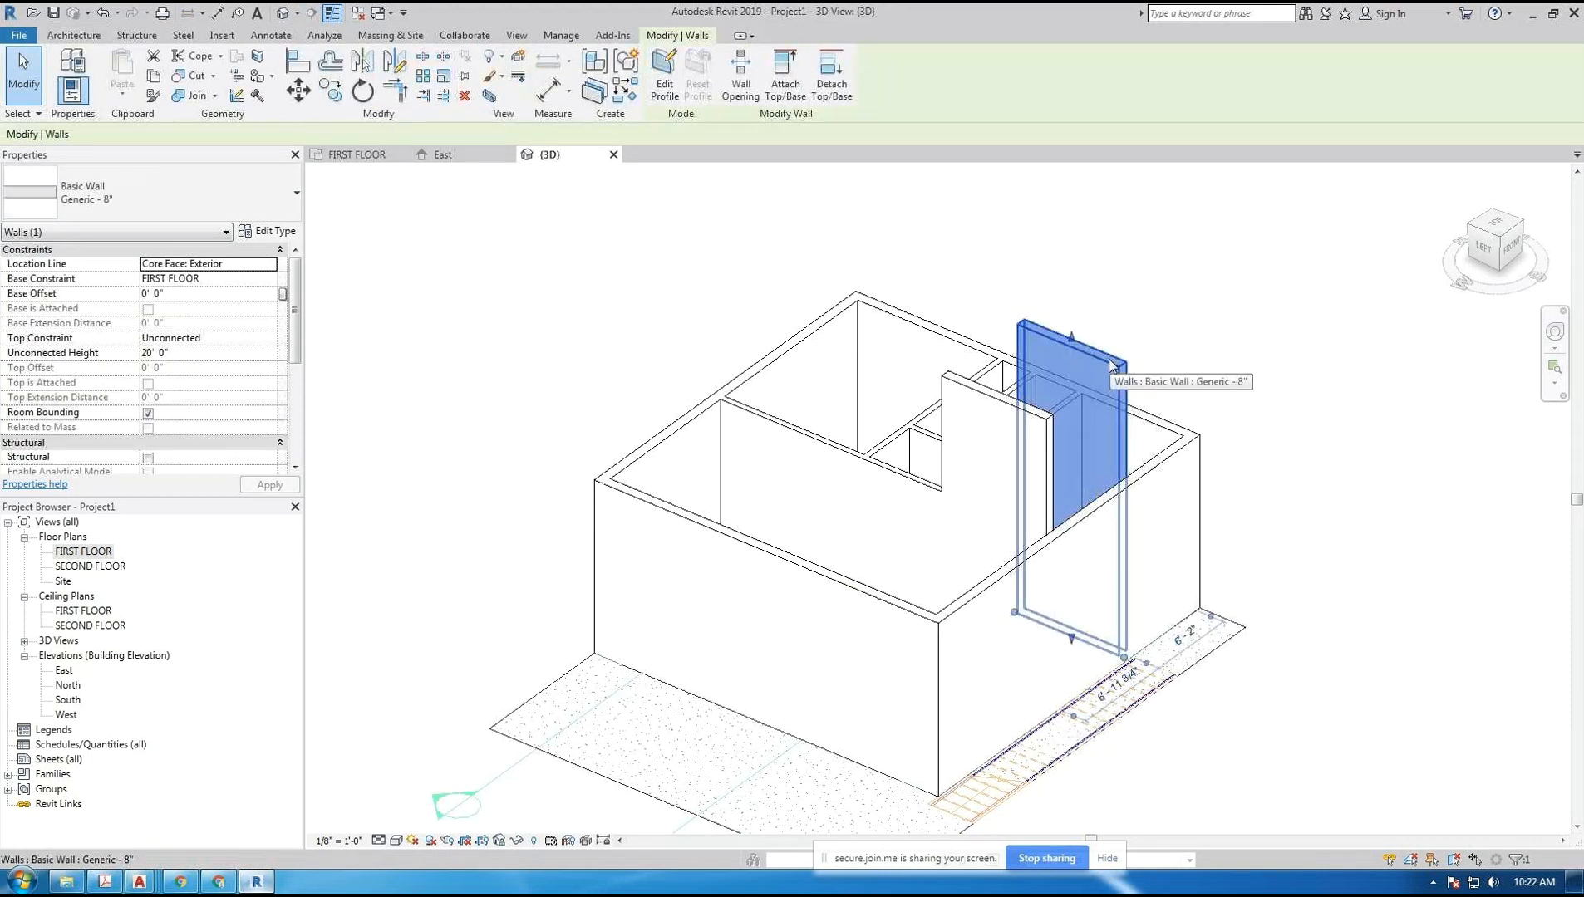
pyautogui.keyDown('ctrl'); pyautogui.click(1024, 412); pyautogui.keyUp('ctrl')
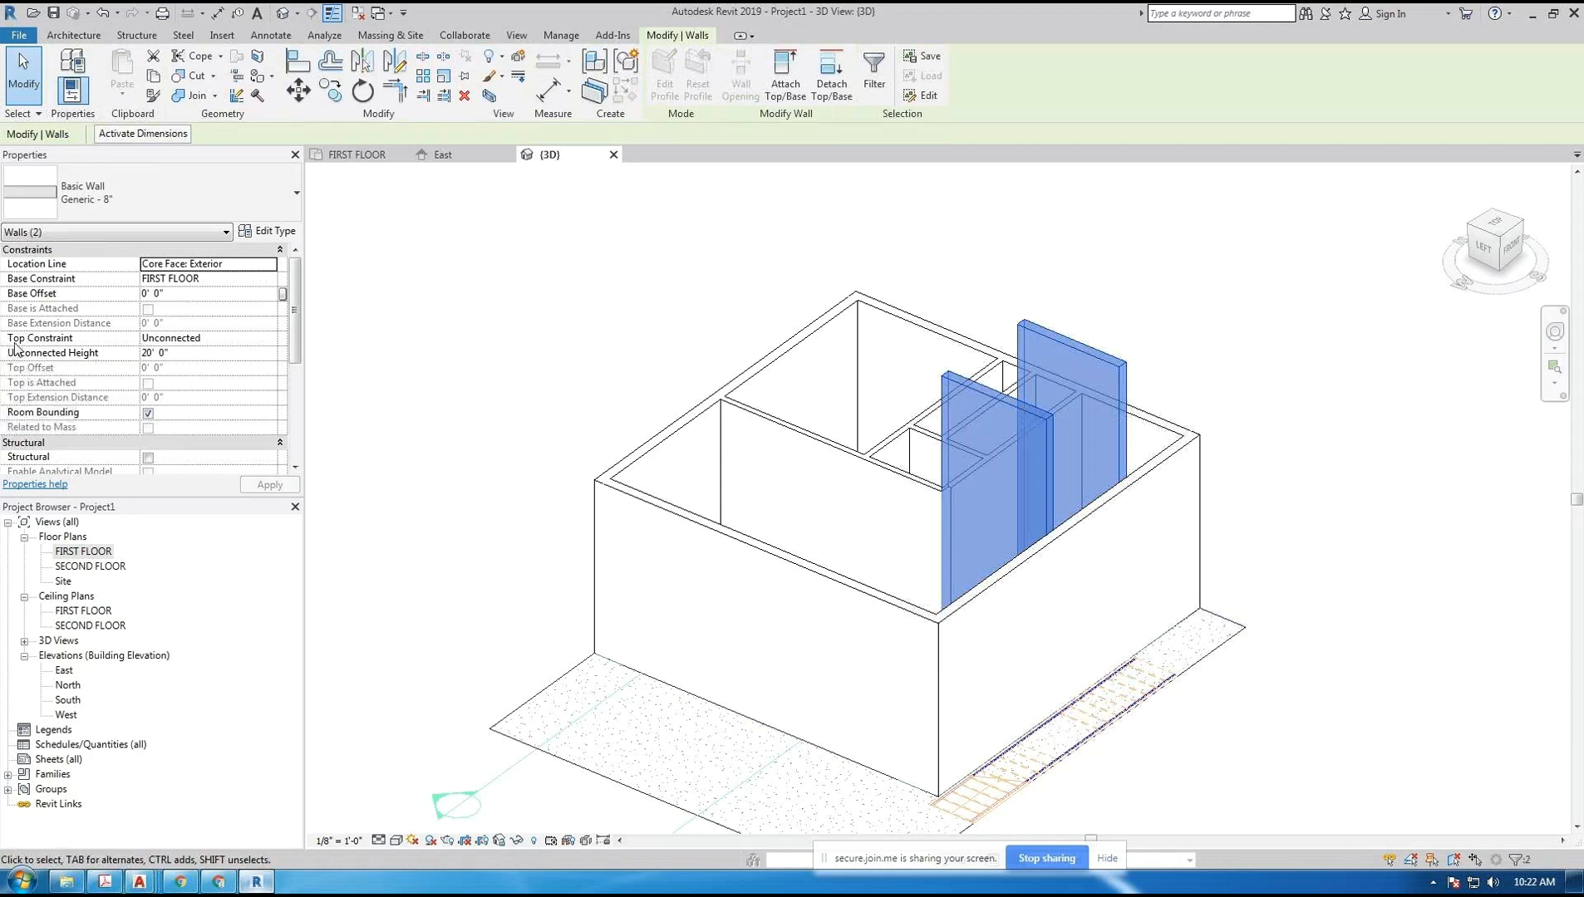
pyautogui.click(230, 343)
pyautogui.click(253, 344)
pyautogui.click(236, 378)
pyautogui.click(294, 486)
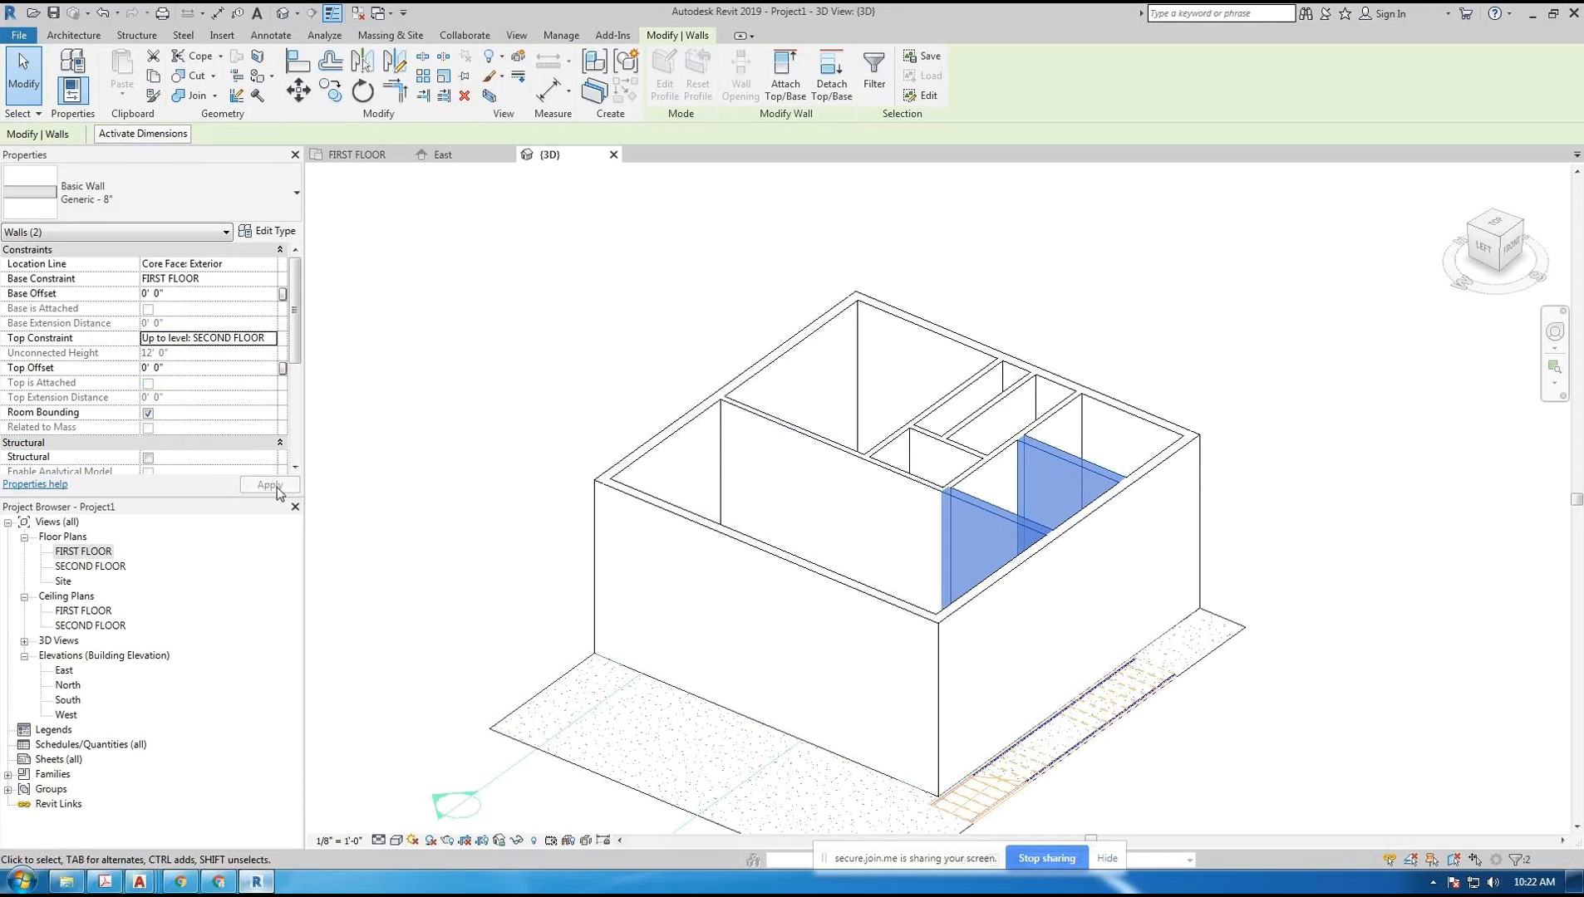
pyautogui.click(584, 339)
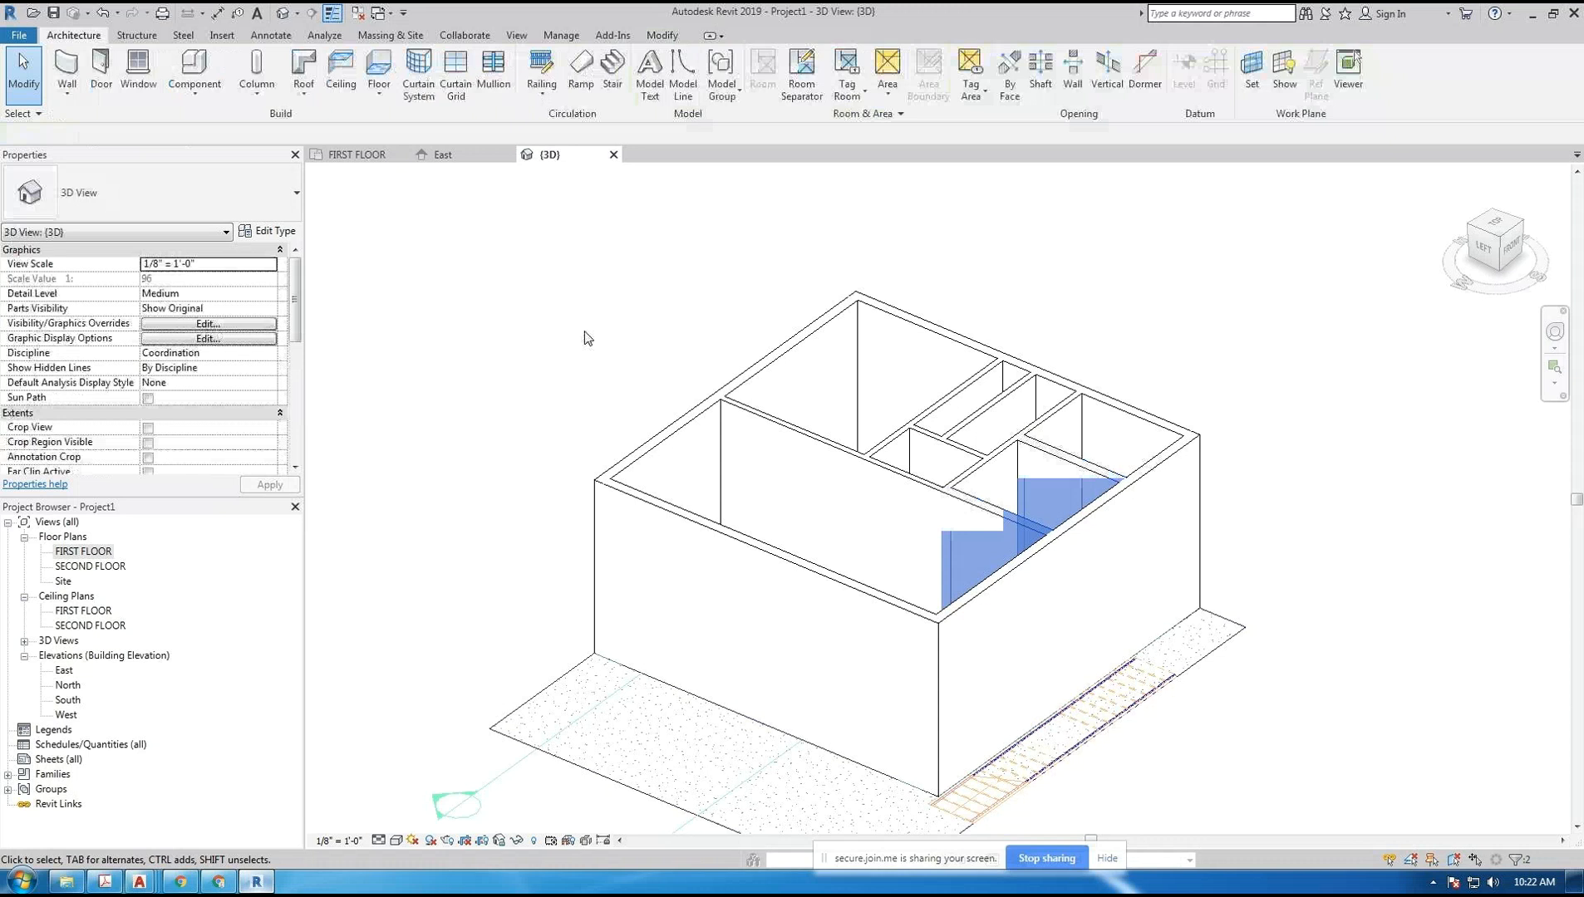
# - Preview the 3D model in the Shaded visual style, and return it to Hidden Line
pyautogui.moveTo(766, 386)
pyautogui.keyDown('shift'); pyautogui.mouseDown(button='middle')
pyautogui.moveTo(611, 432)
pyautogui.moveTo(519, 505)
pyautogui.moveTo(771, 442)
pyautogui.moveTo(1098, 597)
pyautogui.moveTo(1138, 640)
pyautogui.moveTo(1102, 480)
pyautogui.moveTo(997, 547)
pyautogui.mouseUp(button='middle'); pyautogui.keyUp('shift')
pyautogui.click(395, 841)
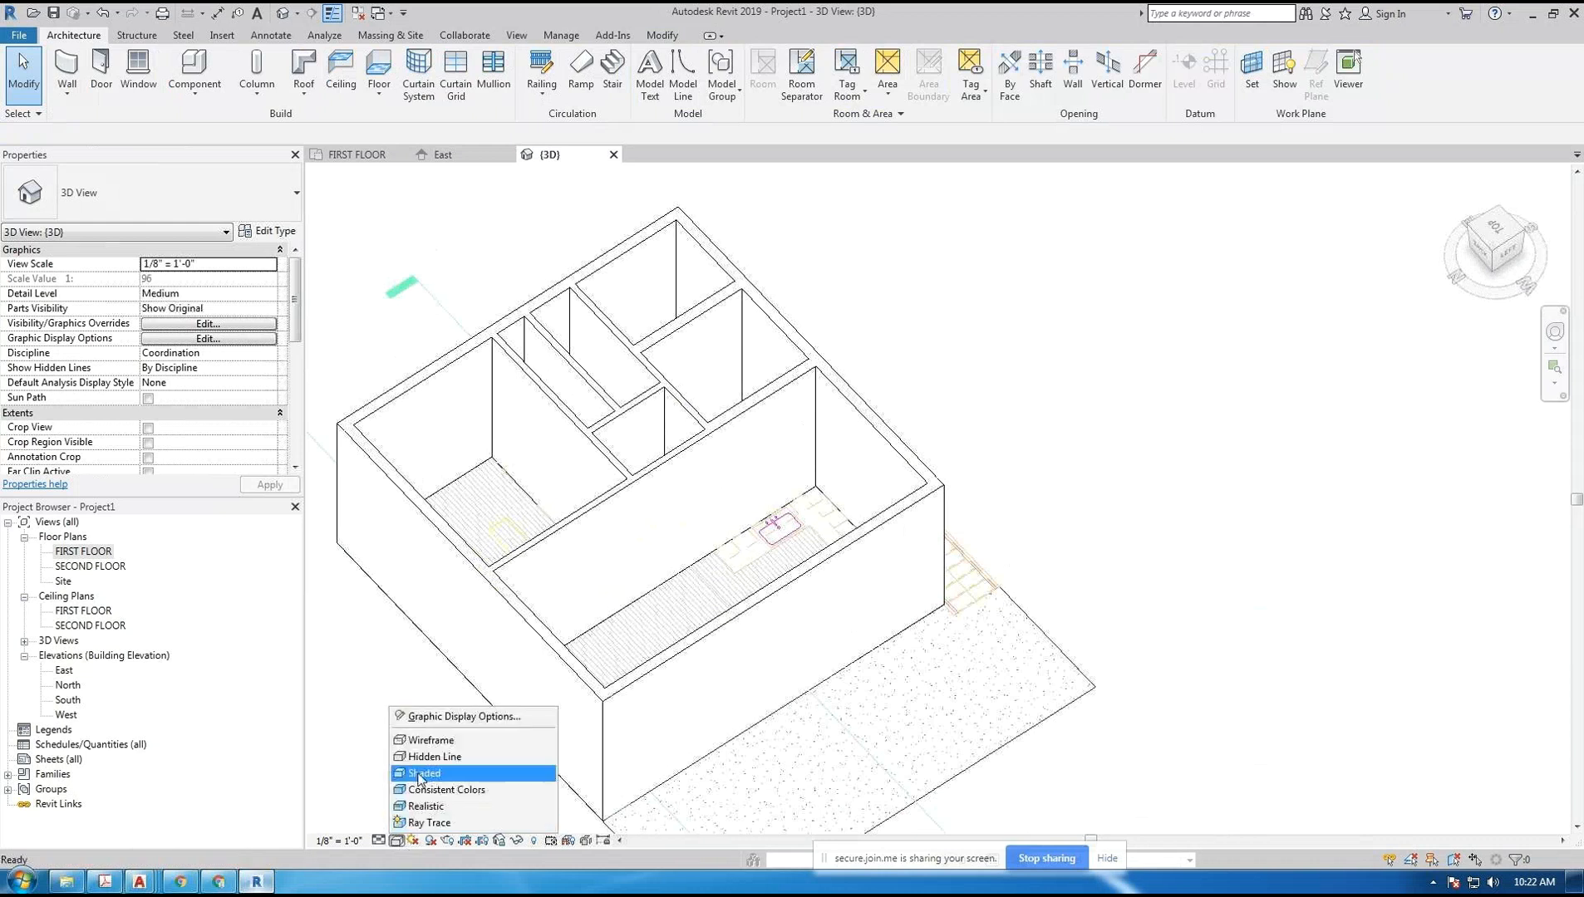
pyautogui.click(449, 779)
pyautogui.moveTo(632, 631)
pyautogui.keyDown('shift'); pyautogui.mouseDown(button='middle')
pyautogui.moveTo(666, 611)
pyautogui.moveTo(445, 442)
pyautogui.moveTo(445, 502)
pyautogui.moveTo(967, 475)
pyautogui.mouseUp(button='middle'); pyautogui.keyUp('shift')
pyautogui.click(396, 840)
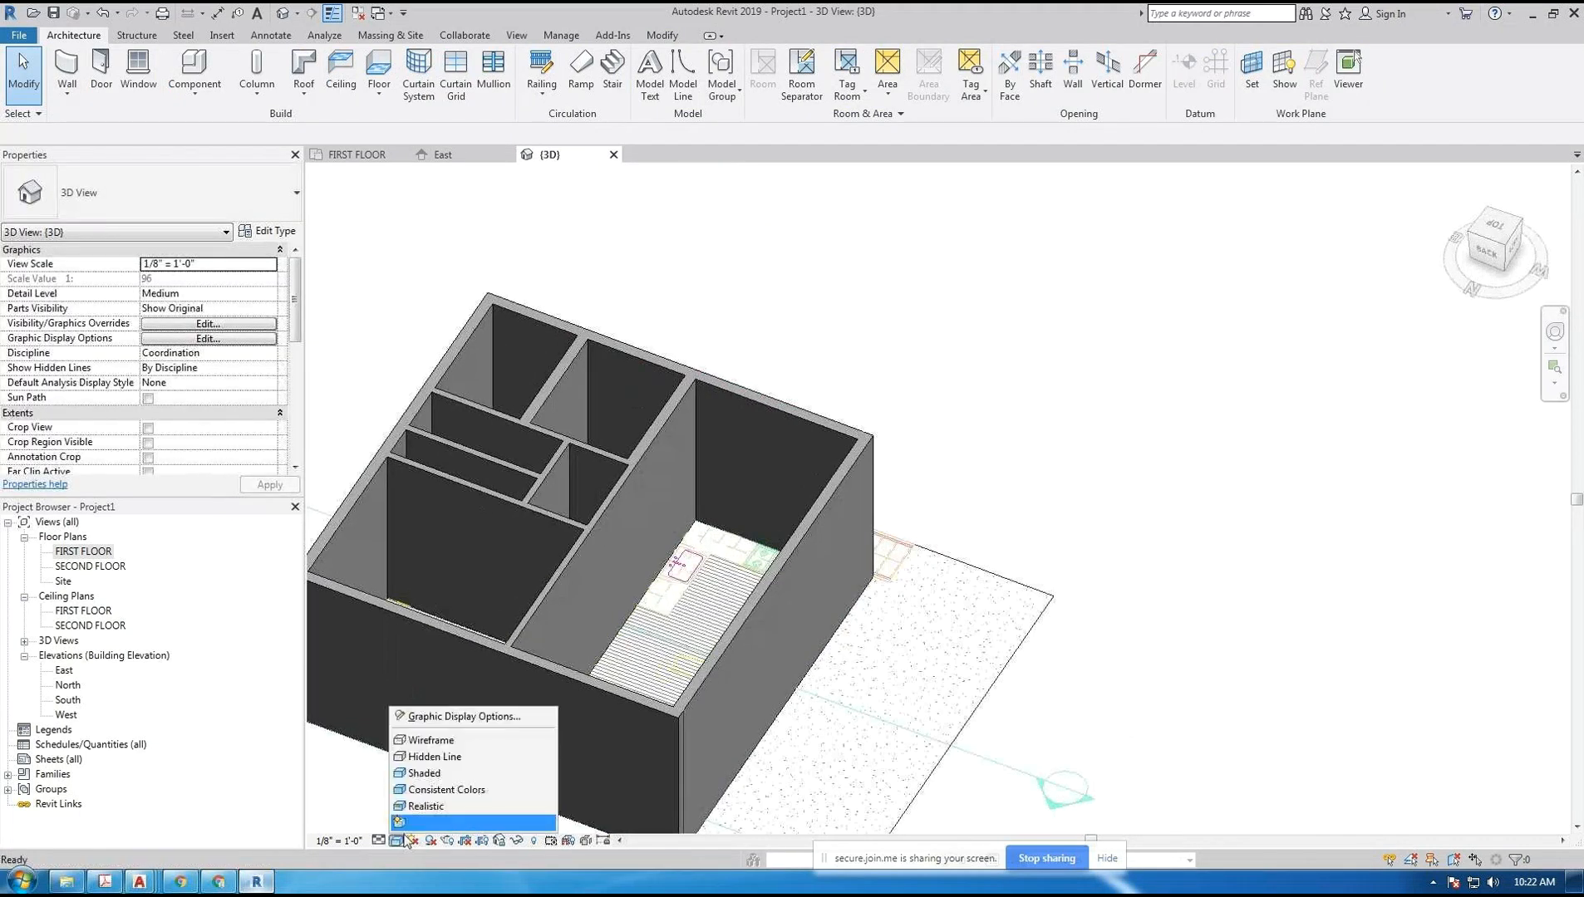
pyautogui.keyDown('shift'); pyautogui.moveTo(467, 740); pyautogui.dragTo(399, 845, button='middle'); pyautogui.keyUp('shift')
# - View the 3D model in Wireframe to see the imported drawing through the walls, and restore Hidden Line
pyautogui.click(396, 840)
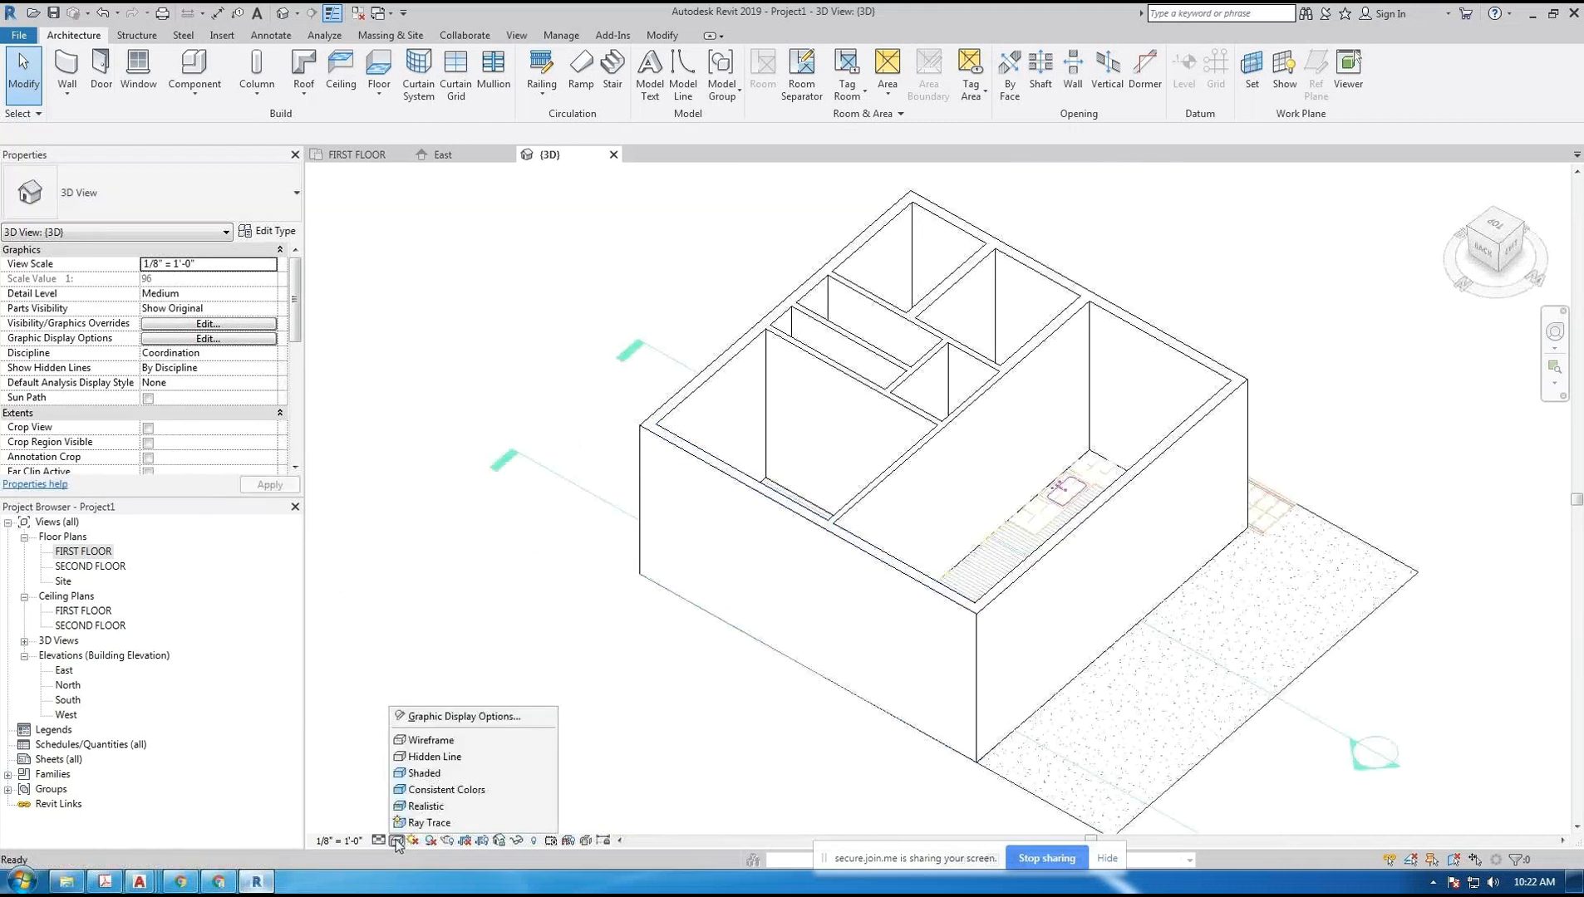
pyautogui.click(431, 739)
pyautogui.keyDown('shift'); pyautogui.moveTo(465, 665); pyautogui.dragTo(634, 474, button='middle'); pyautogui.keyUp('shift')
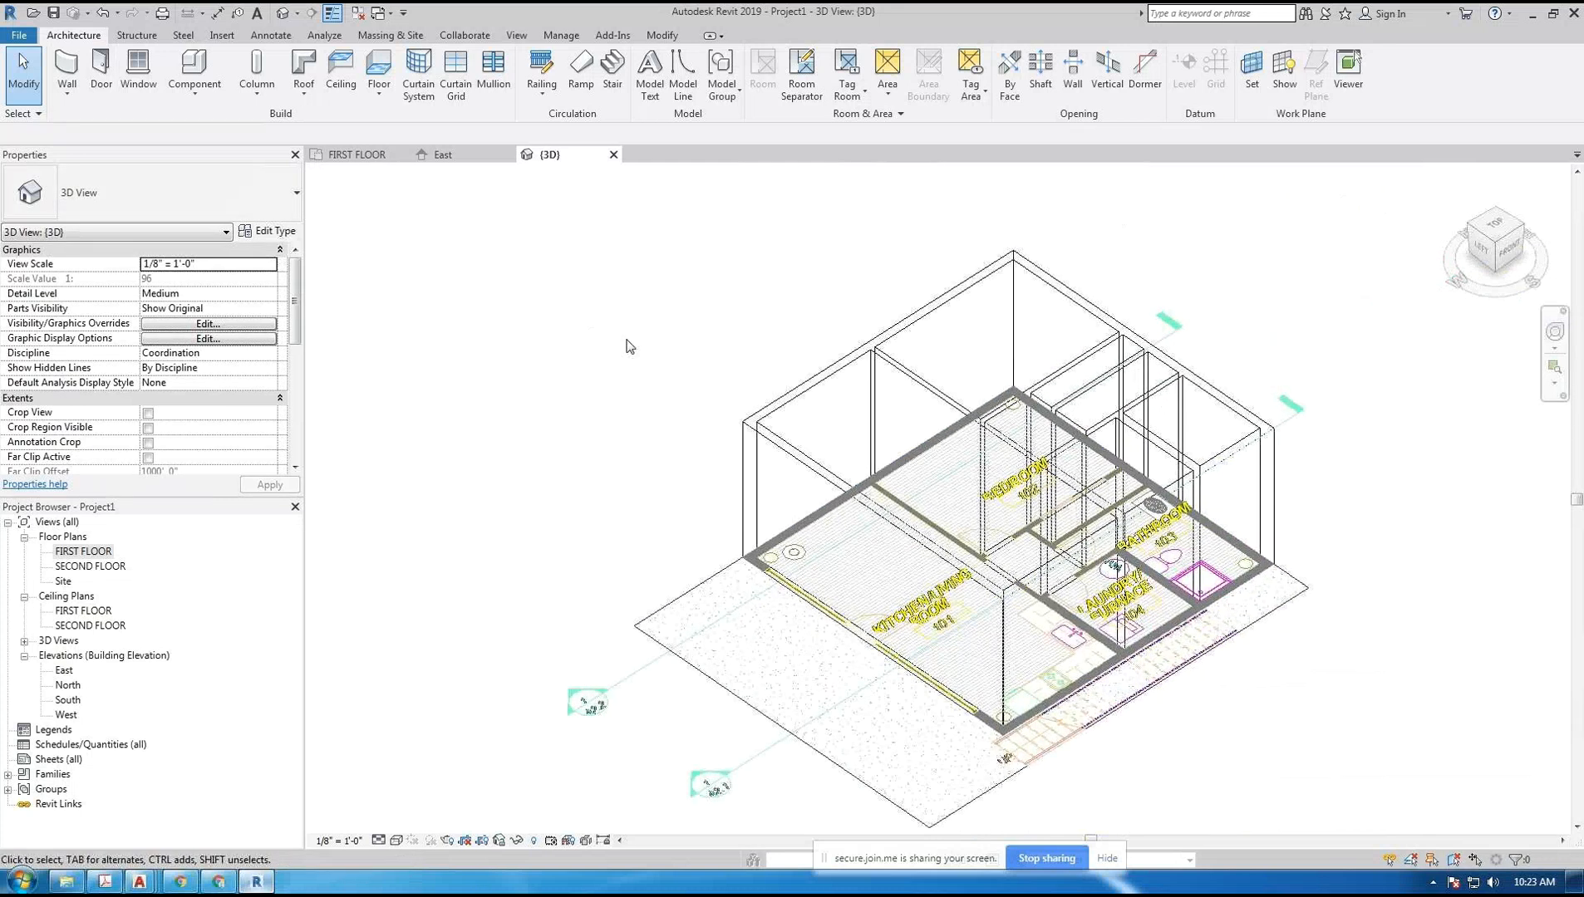
pyautogui.keyDown('shift'); pyautogui.moveTo(949, 500); pyautogui.dragTo(972, 544, button='middle'); pyautogui.keyUp('shift')
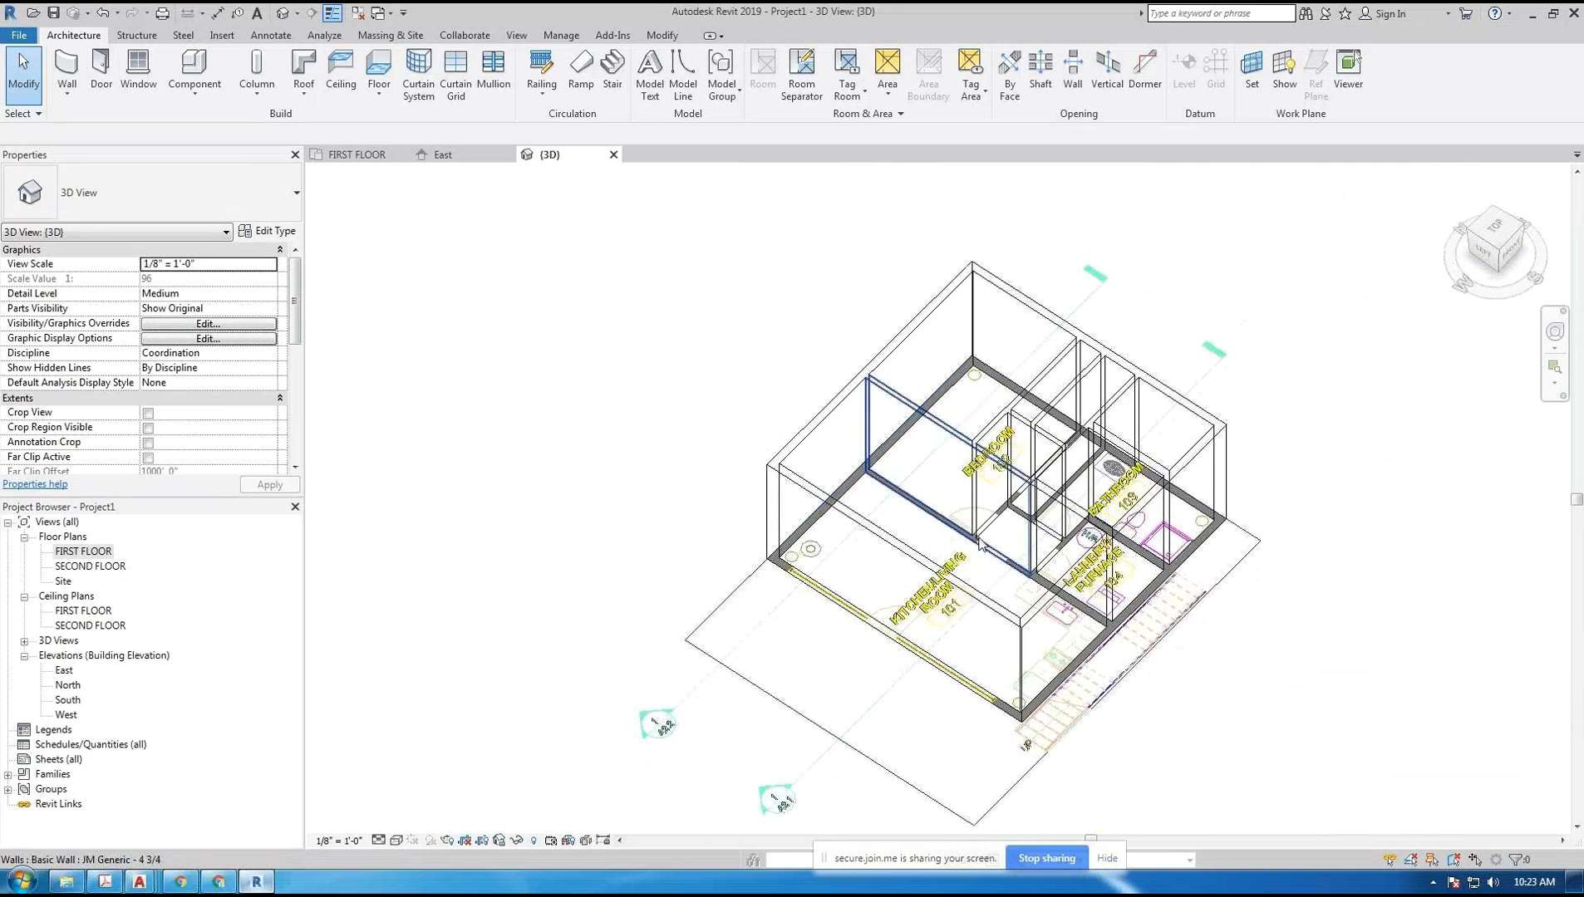
pyautogui.scroll(1, 972, 545)
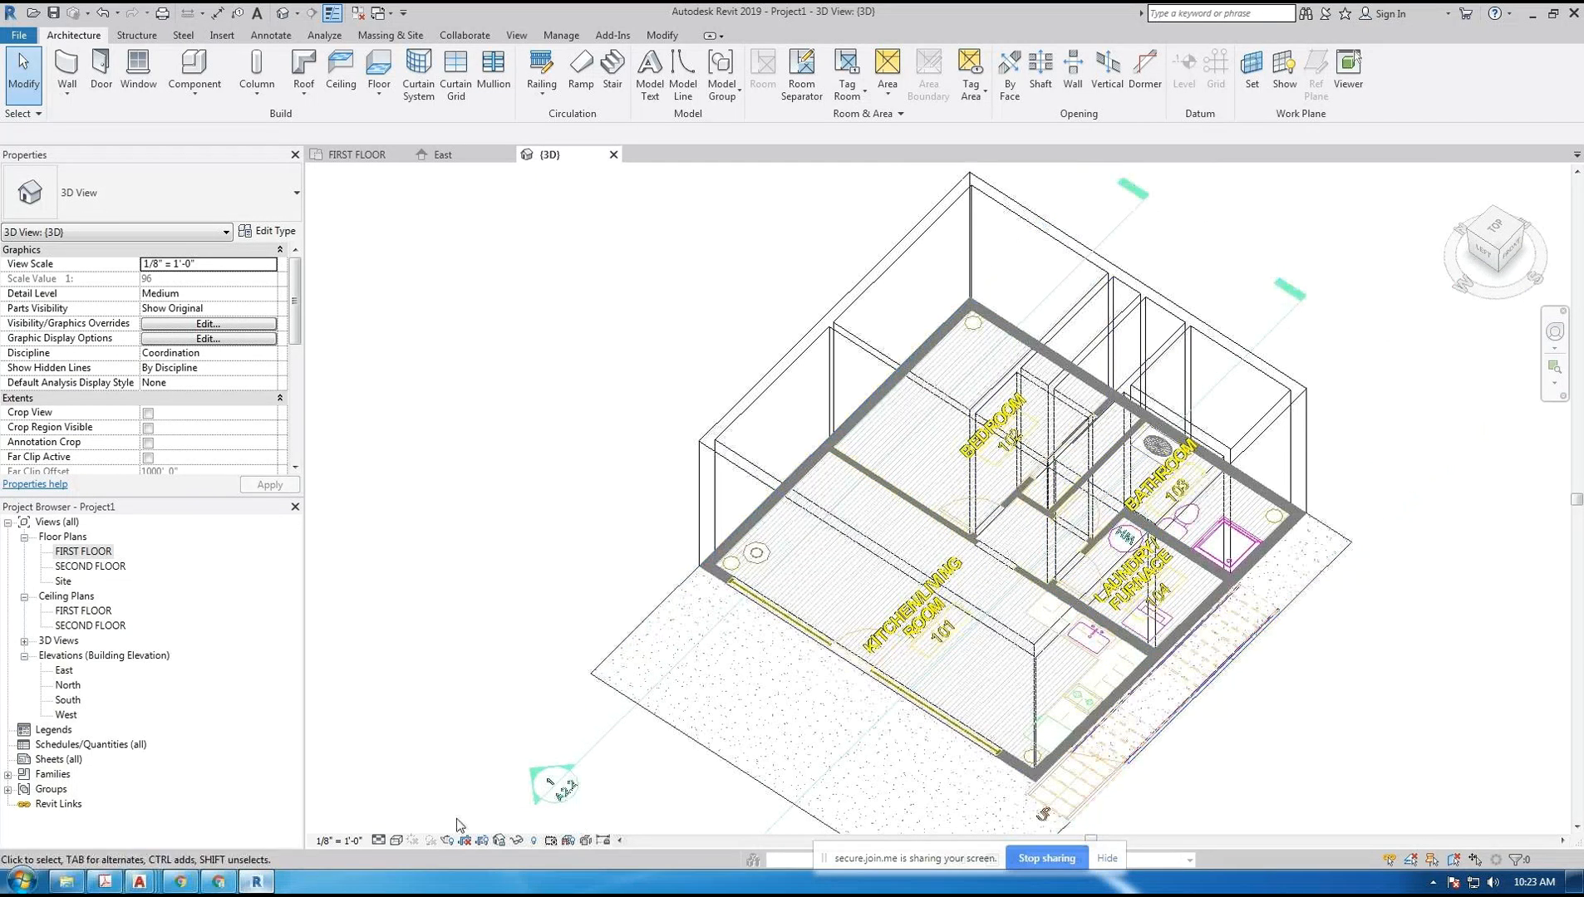
pyautogui.click(396, 841)
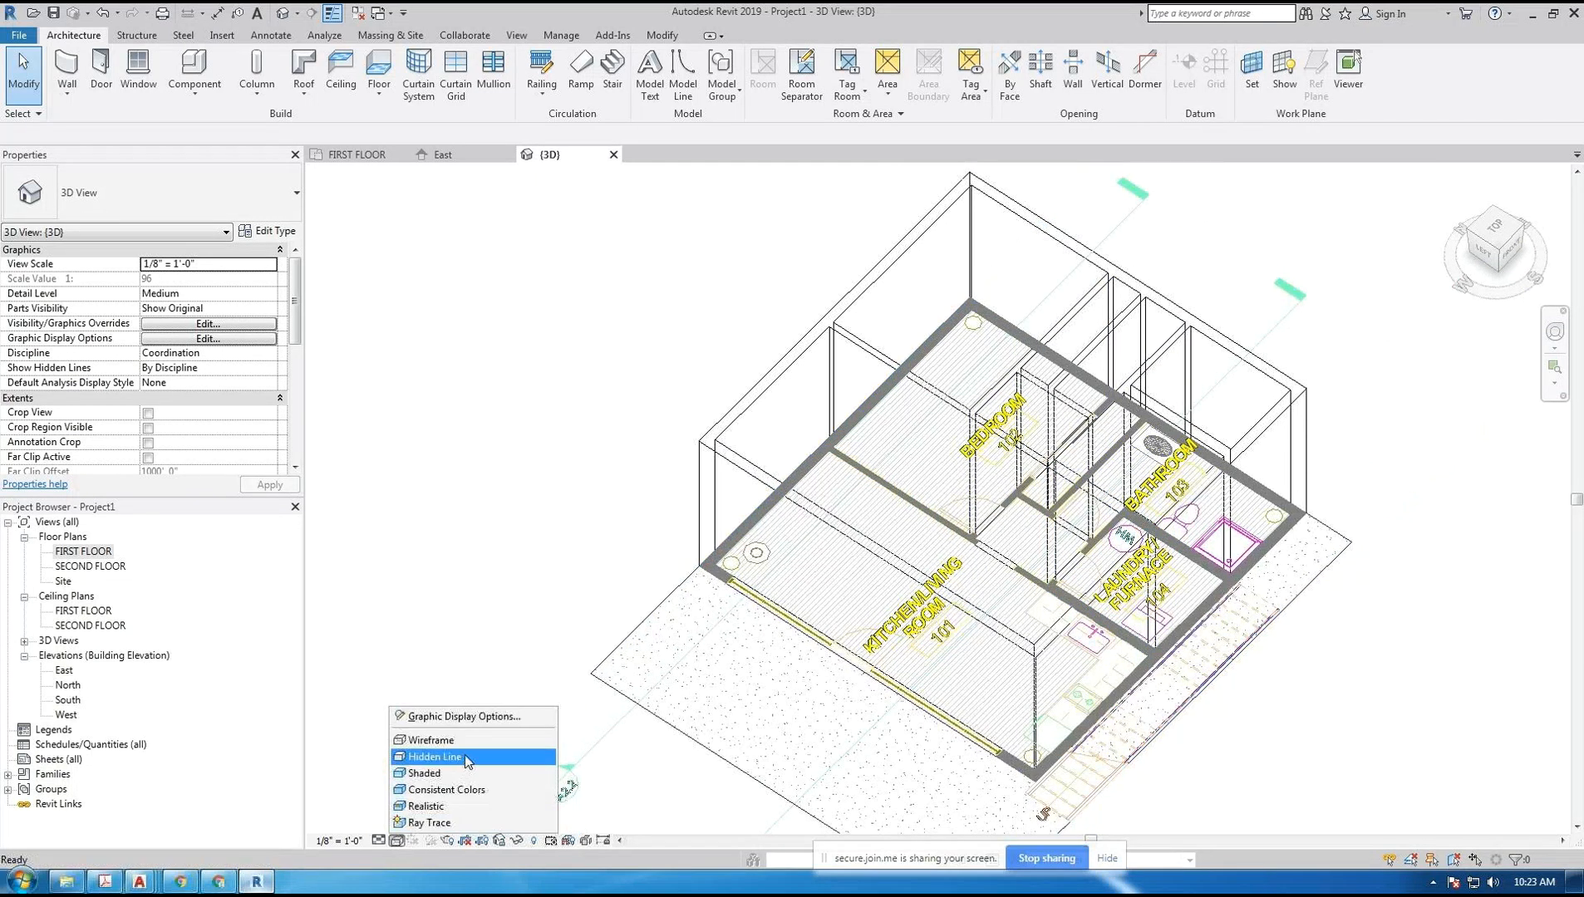
pyautogui.click(462, 758)
pyautogui.moveTo(598, 648)
pyautogui.keyDown('shift'); pyautogui.mouseDown(button='middle')
pyautogui.moveTo(645, 612)
pyautogui.moveTo(638, 624)
pyautogui.moveTo(538, 428)
pyautogui.moveTo(542, 384)
pyautogui.moveTo(835, 407)
pyautogui.moveTo(827, 290)
pyautogui.moveTo(914, 432)
pyautogui.mouseUp(button='middle'); pyautogui.keyUp('shift')
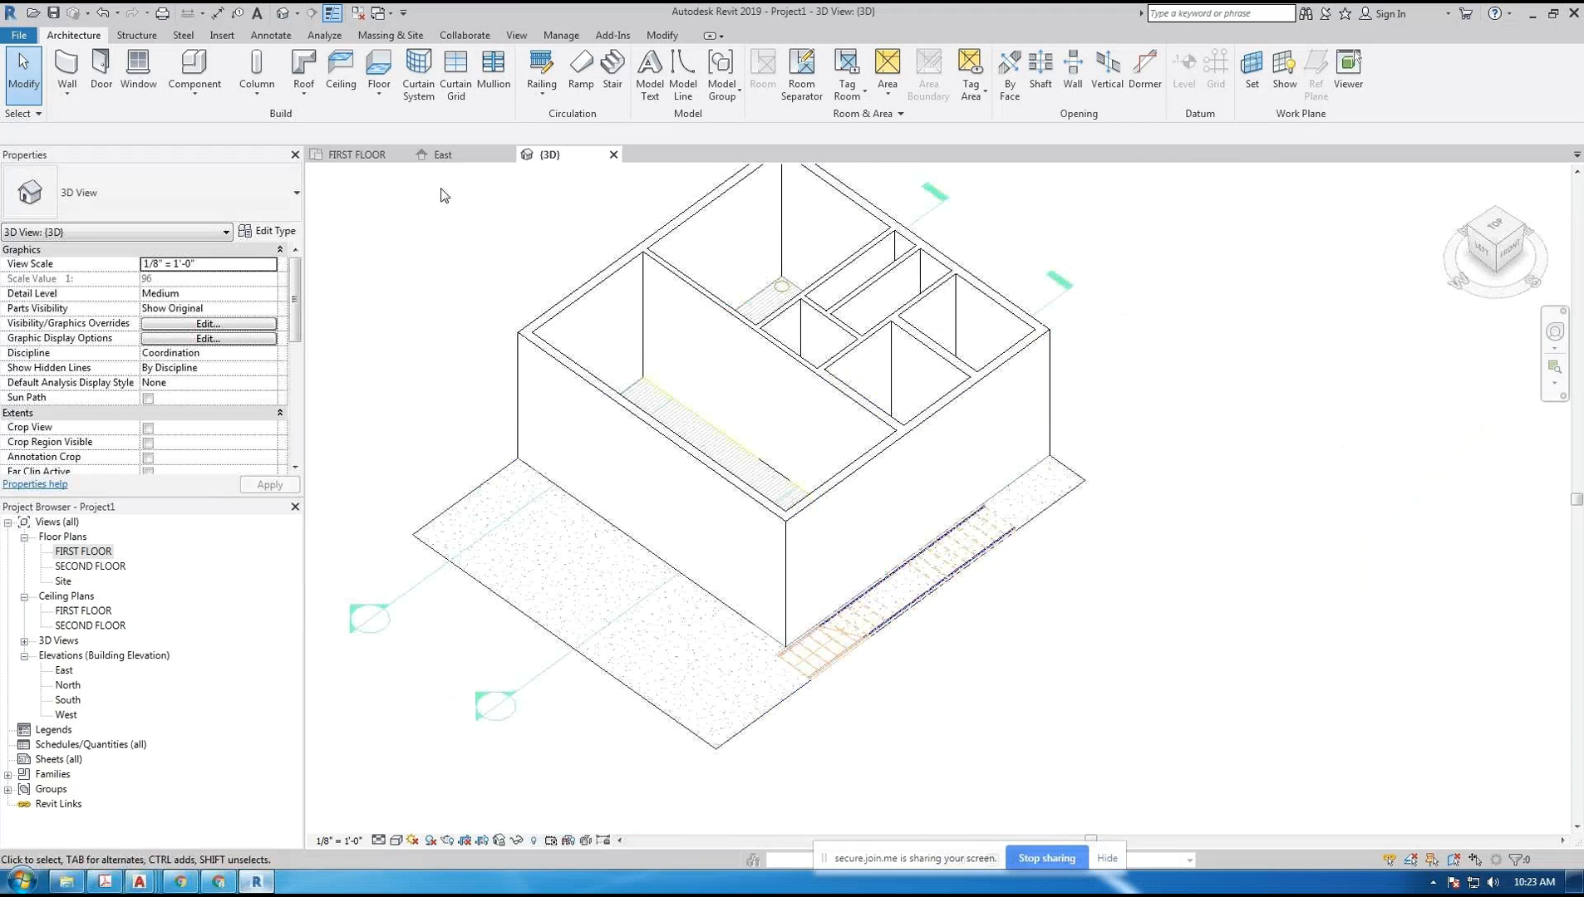
# - Open the FIRST FLOOR plan and set its visual style to Wireframe
pyautogui.click(360, 157)
pyautogui.moveTo(492, 394); pyautogui.dragTo(545, 469, button='middle')
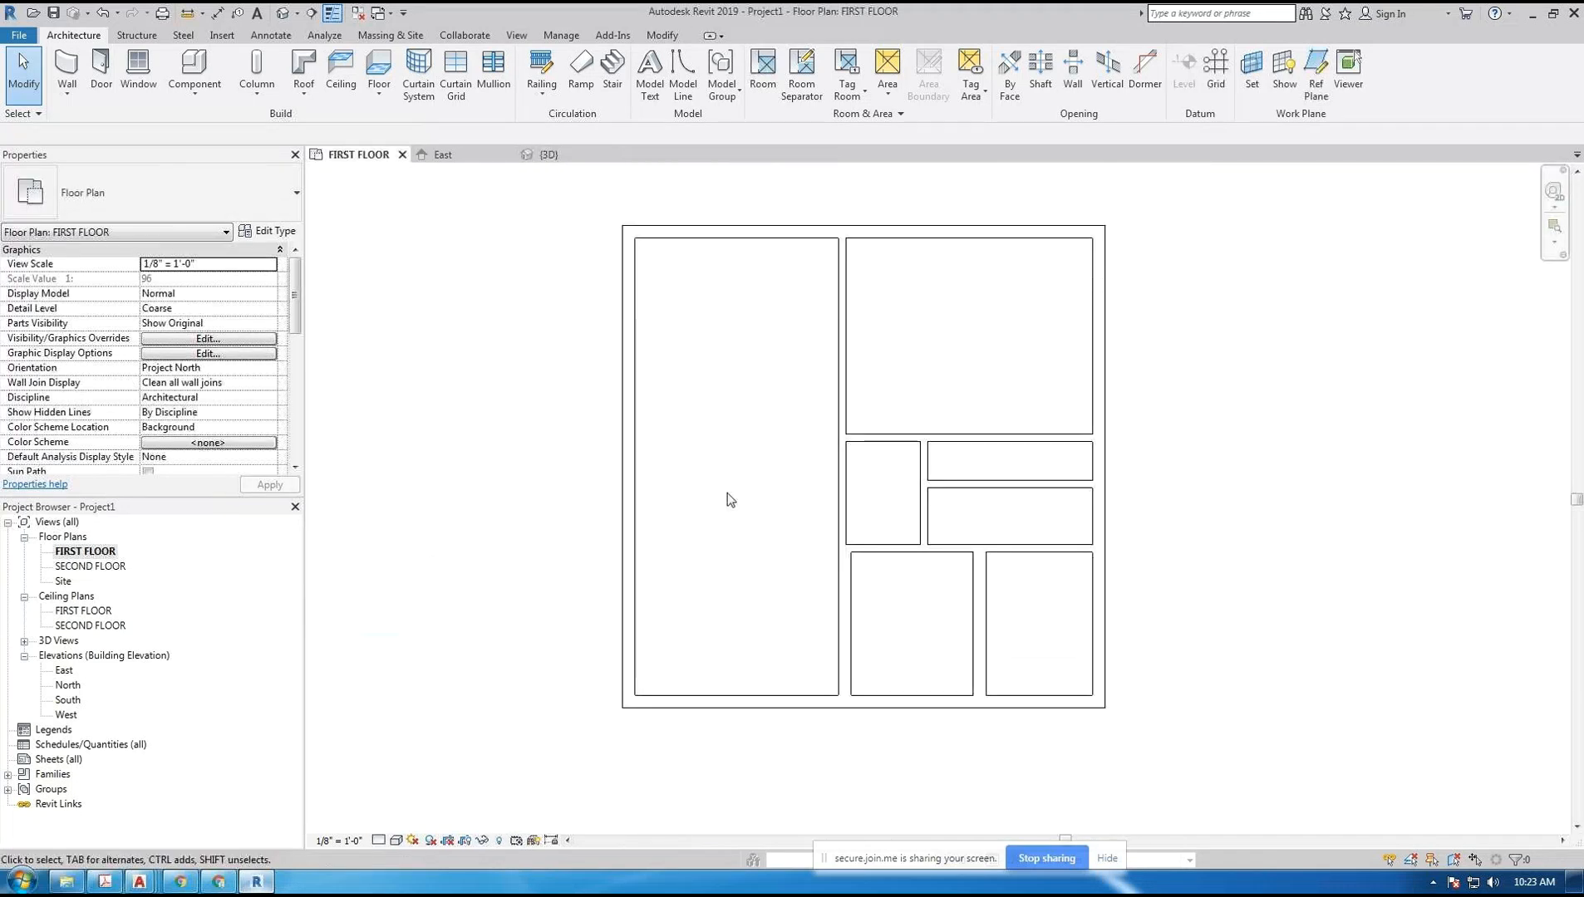
pyautogui.scroll(1, 728, 493)
pyautogui.moveTo(730, 490); pyautogui.dragTo(696, 509, button='middle')
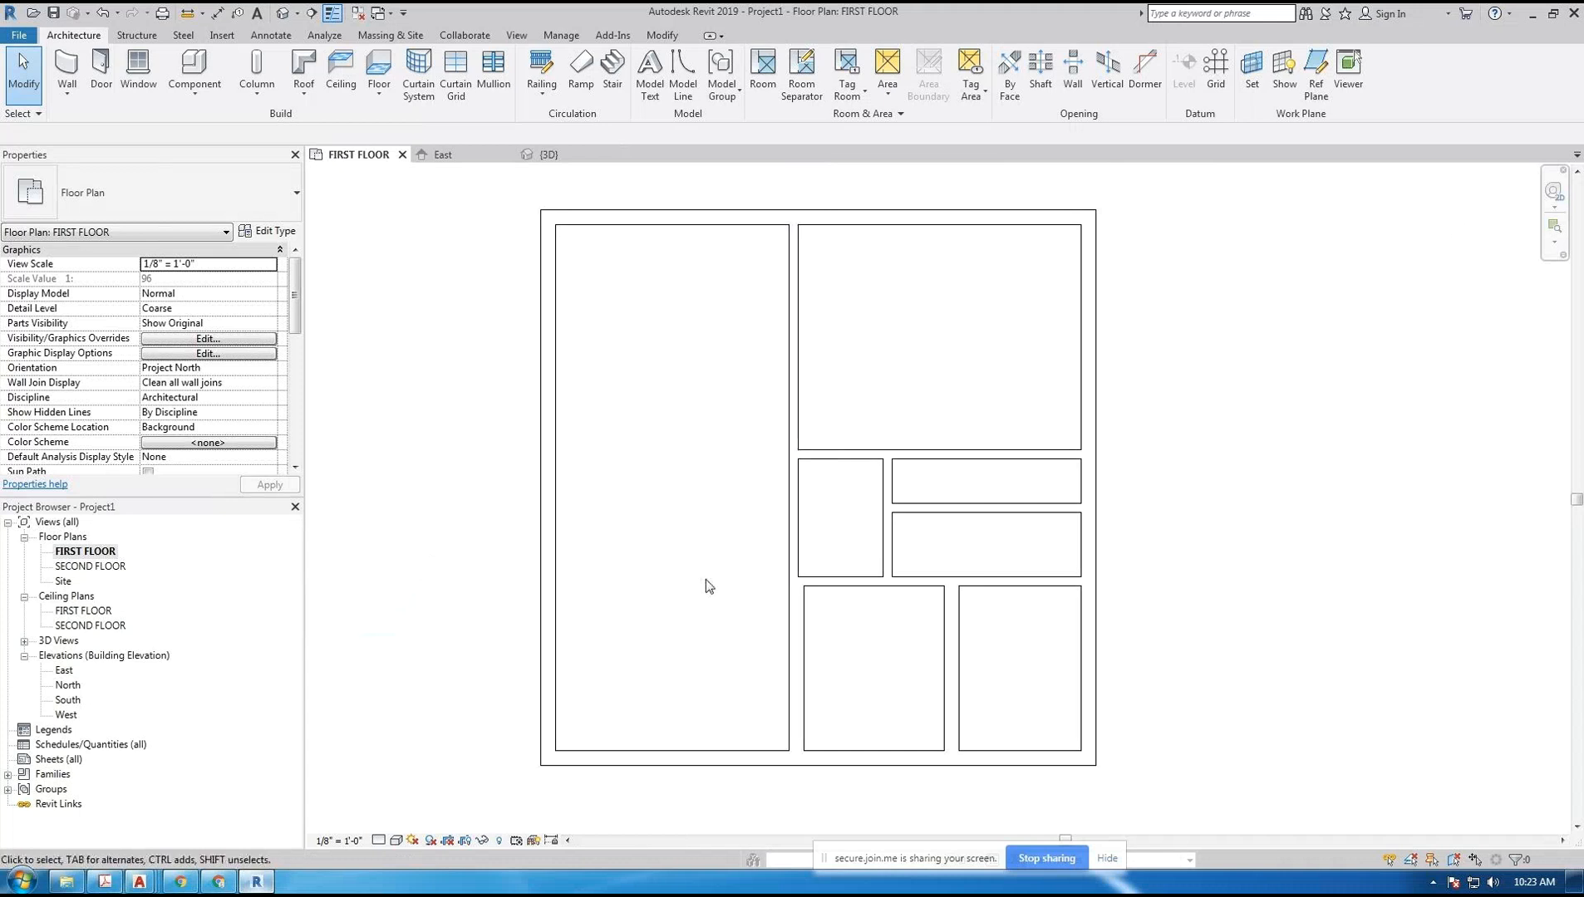
pyautogui.click(394, 841)
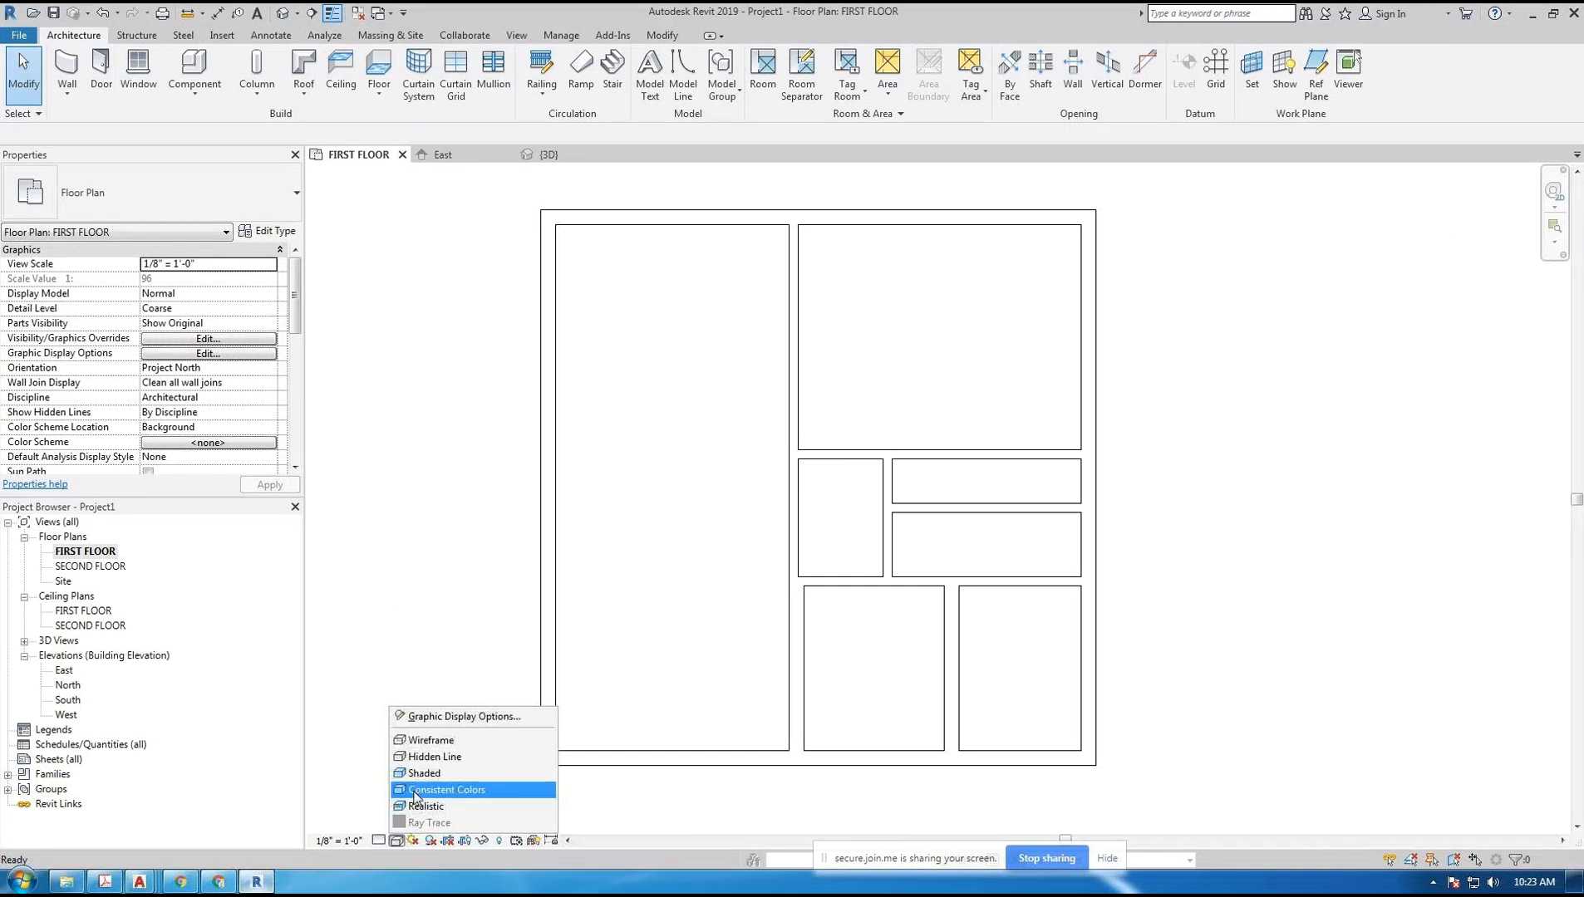
pyautogui.click(429, 741)
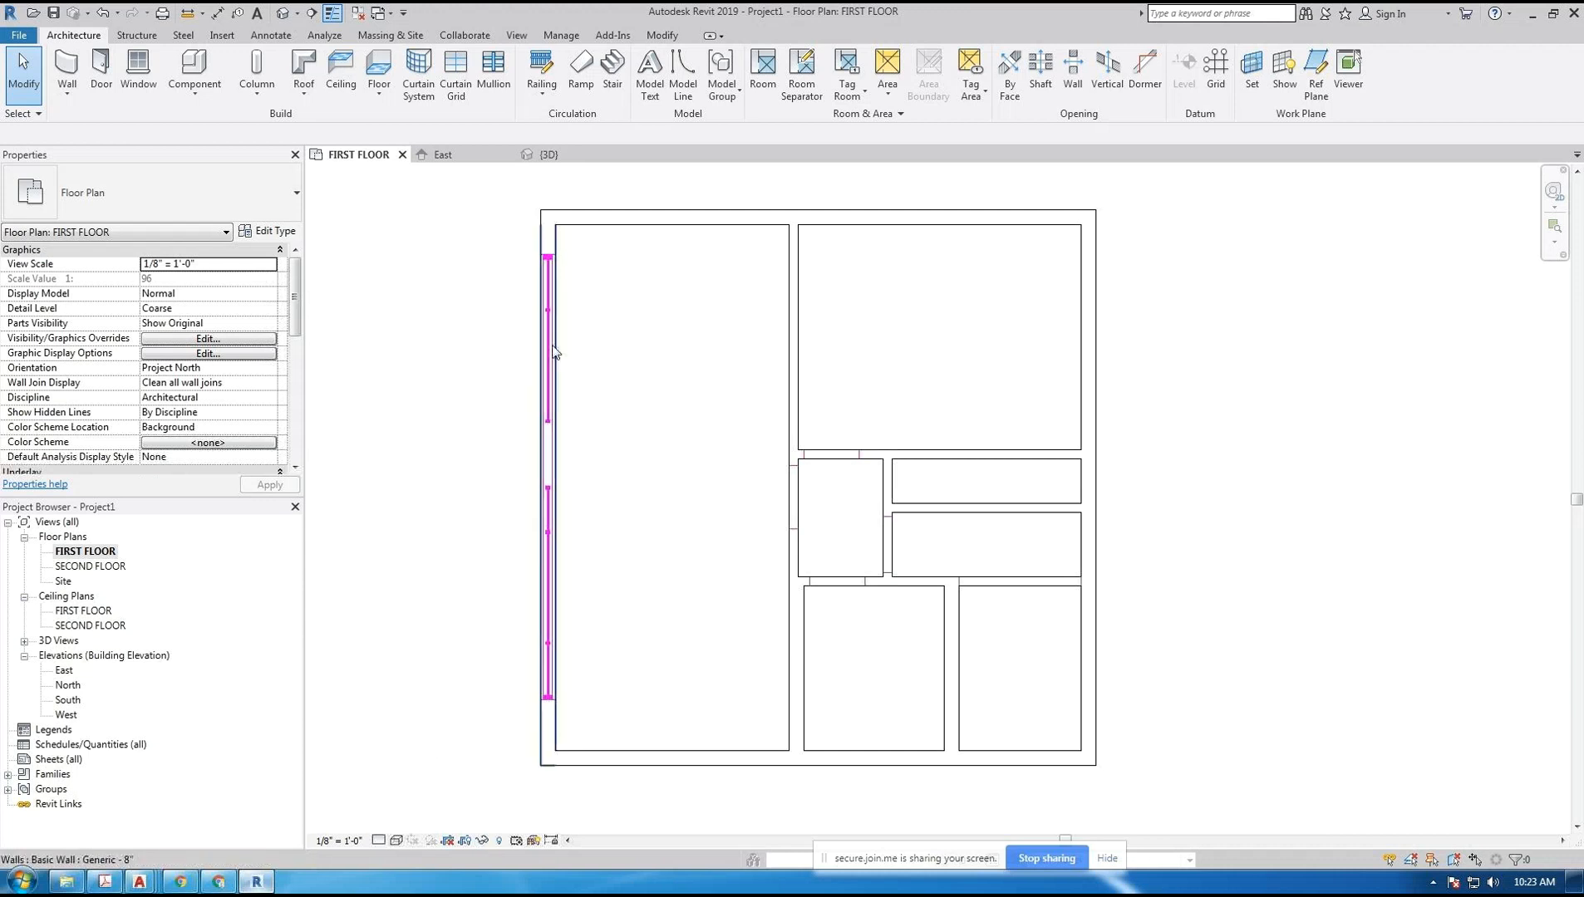
# - Examine the imported window and opening lines that show through the first floor walls
pyautogui.scroll(1, 686, 474)
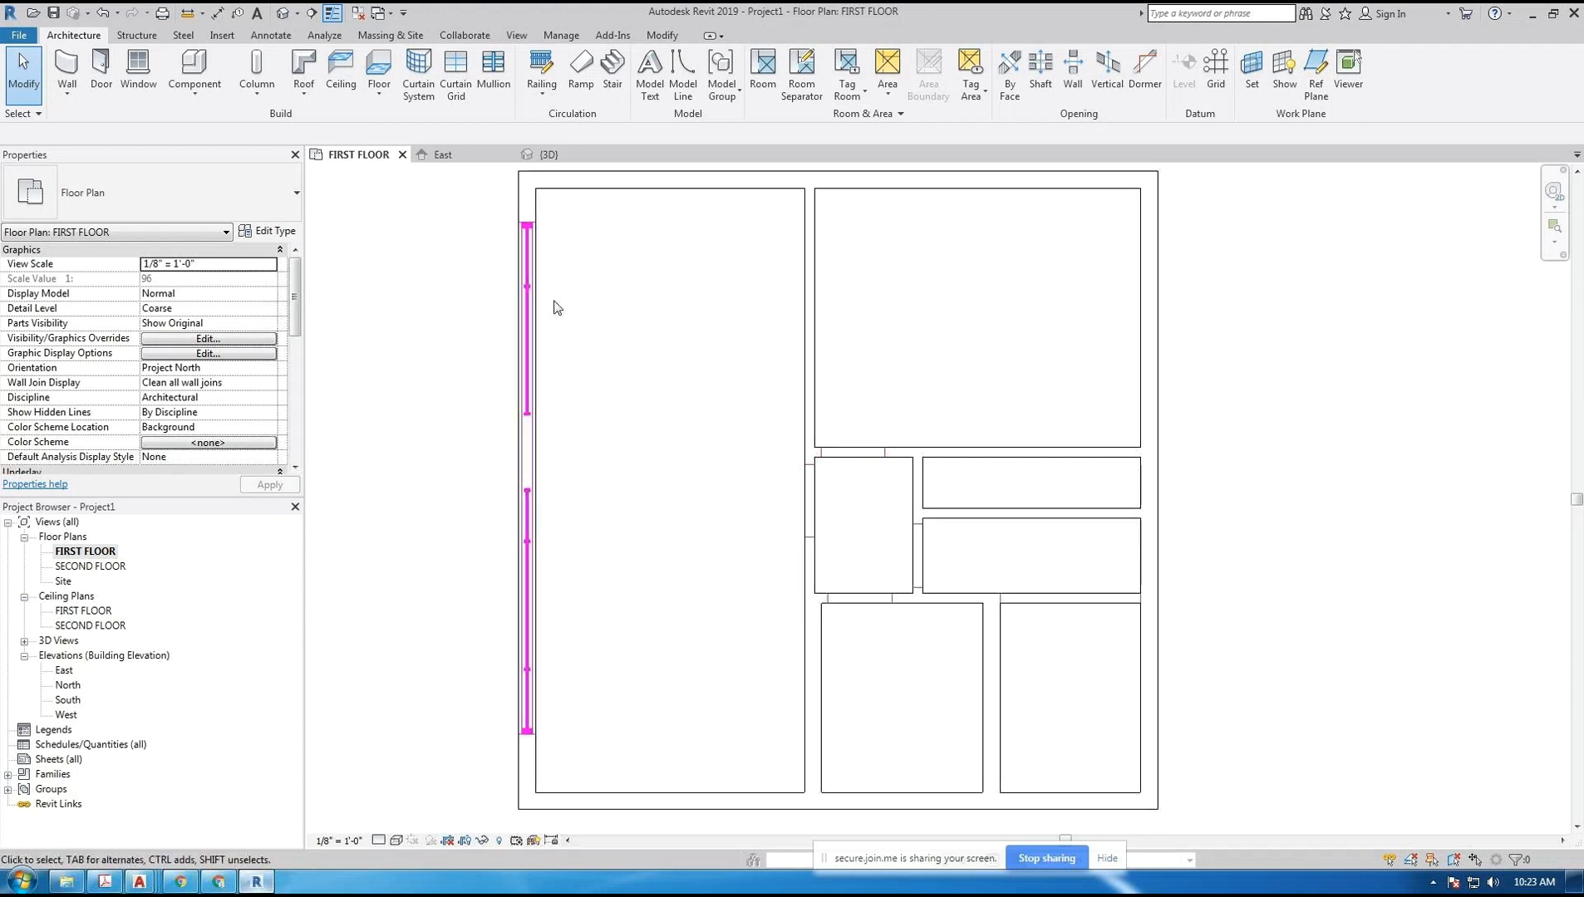
pyautogui.scroll(3, 714, 490)
pyautogui.moveTo(741, 504); pyautogui.dragTo(859, 499, button='middle')
pyautogui.scroll(-4, 933, 566)
pyautogui.scroll(-1, 684, 483)
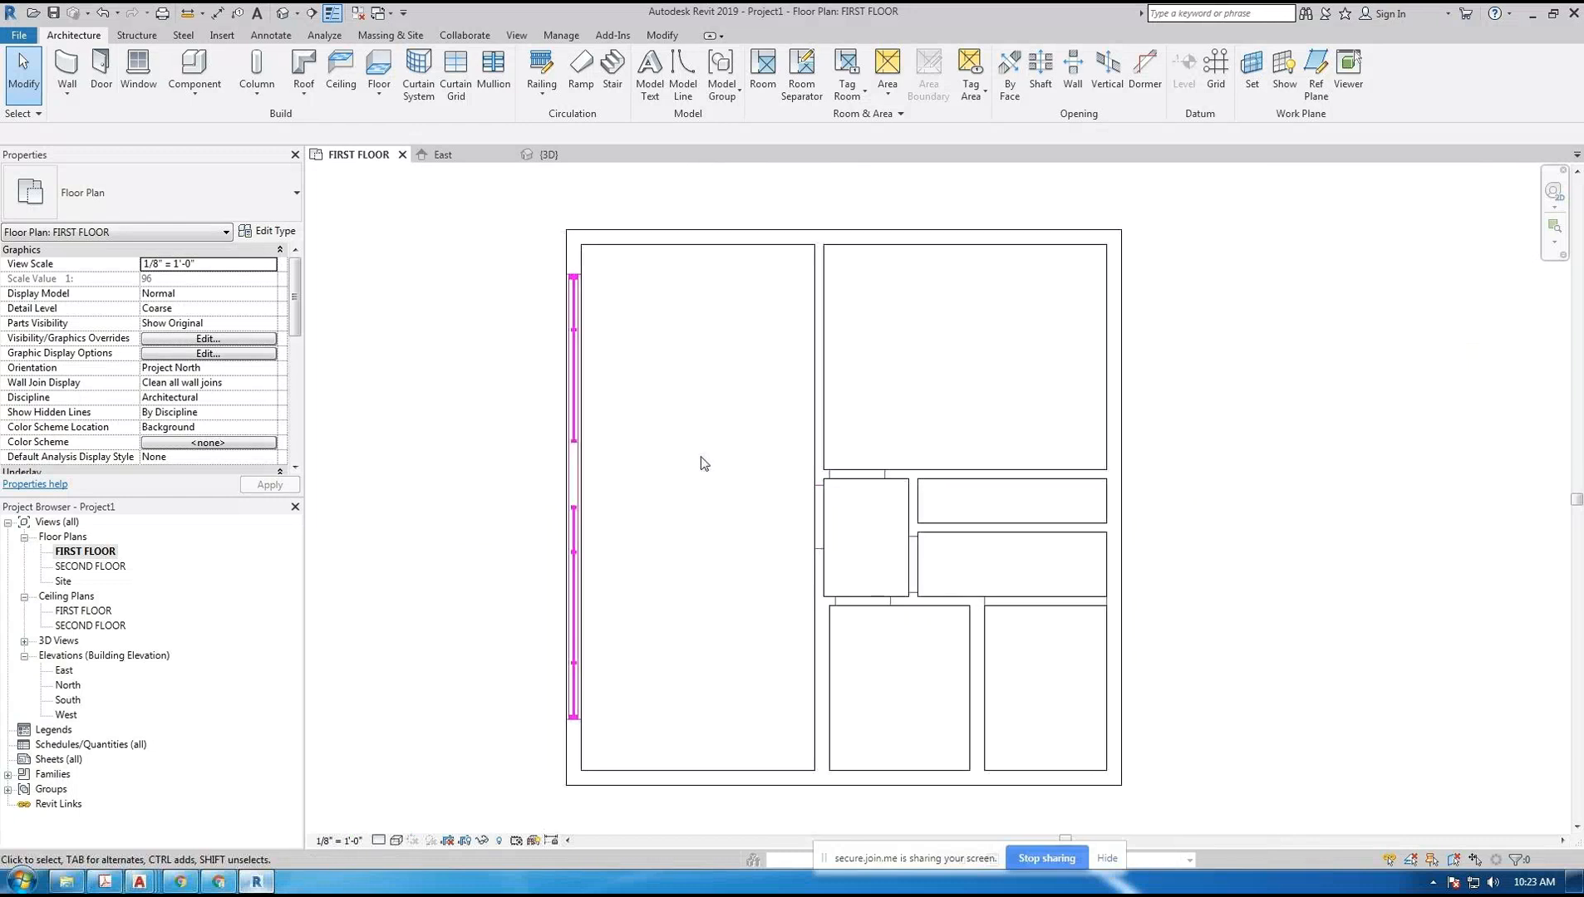
pyautogui.scroll(-5, 702, 461)
pyautogui.scroll(4, 930, 467)
pyautogui.scroll(3, 997, 464)
pyautogui.scroll(-2, 752, 462)
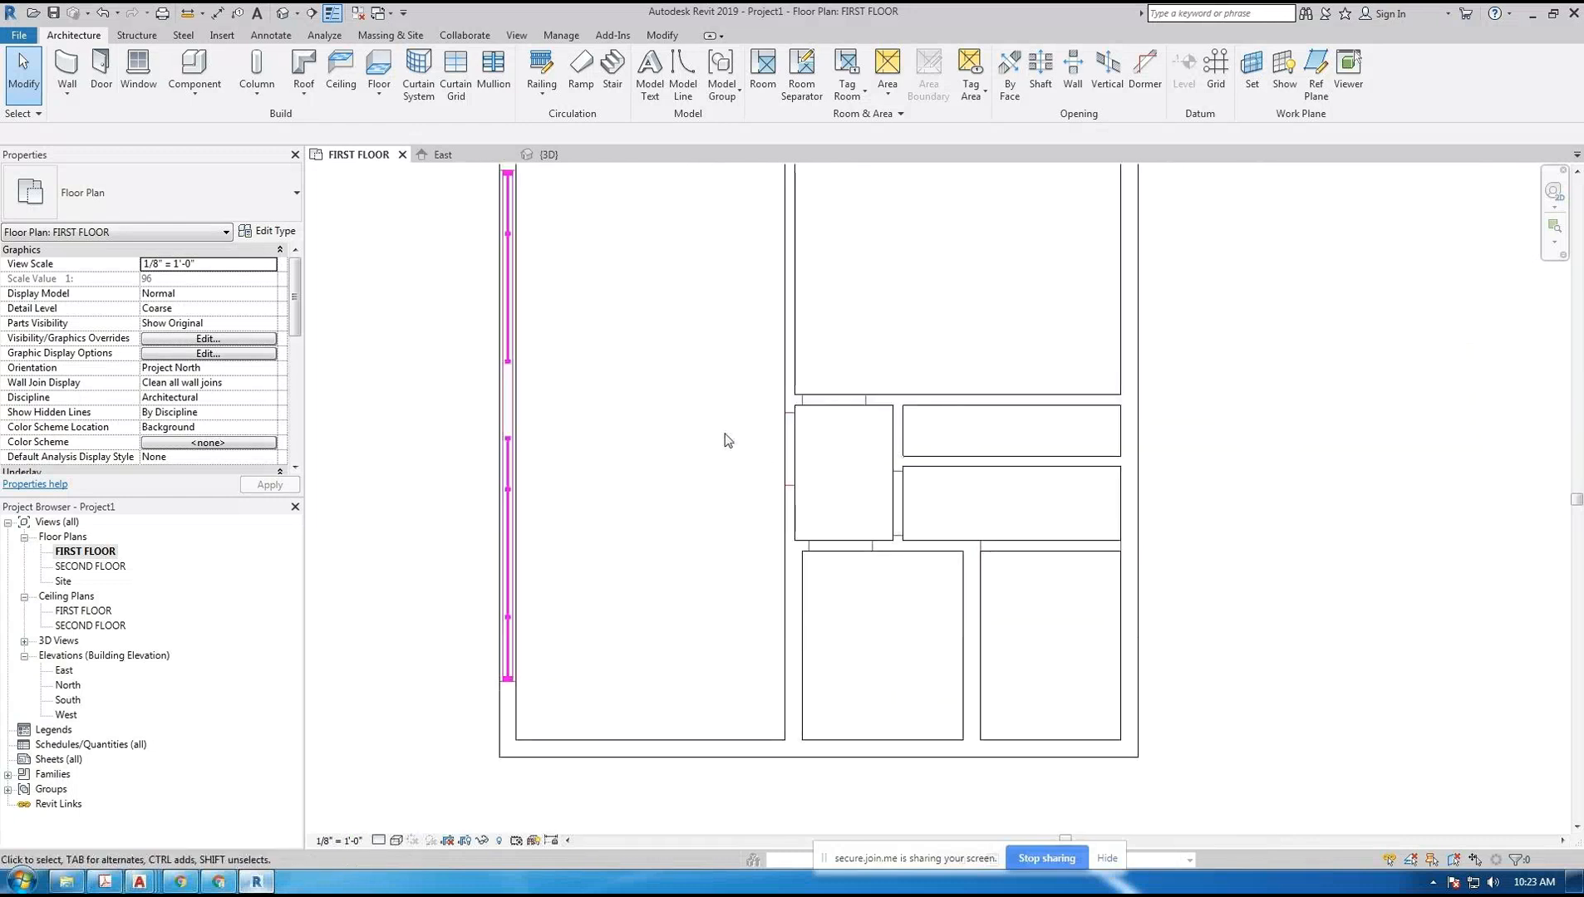
pyautogui.moveTo(727, 441); pyautogui.dragTo(746, 491, button='middle')
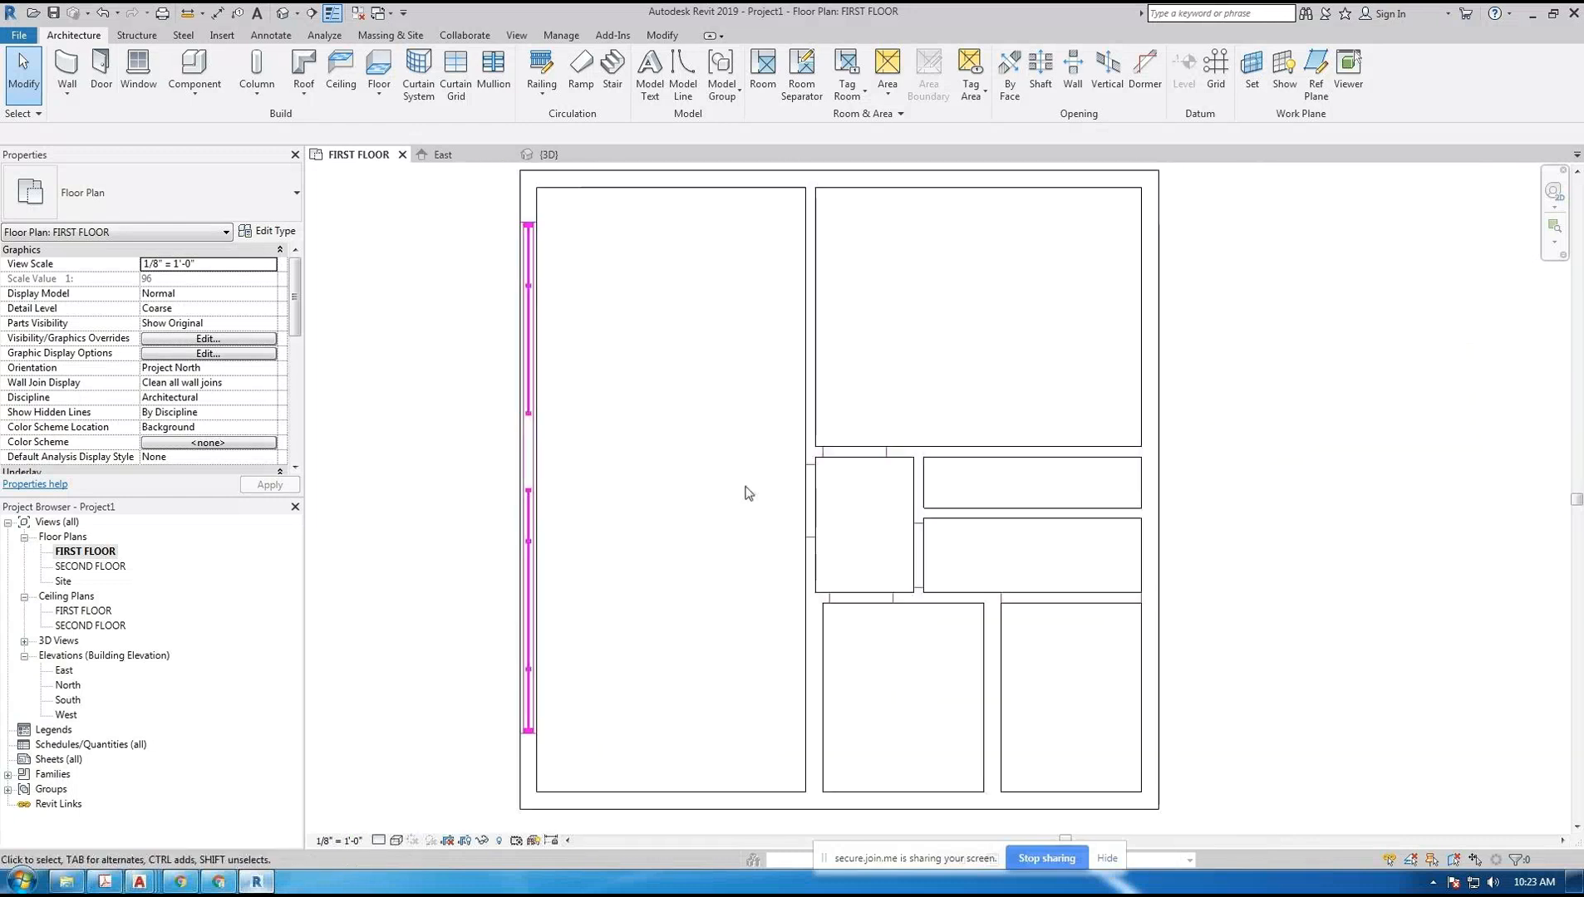
# - Turn on the A-DOOR and A-DOOR-FRAM layers of the imported A1-1.dwg in the FIRST FLOOR visibility overrides
pyautogui.click(517, 37)
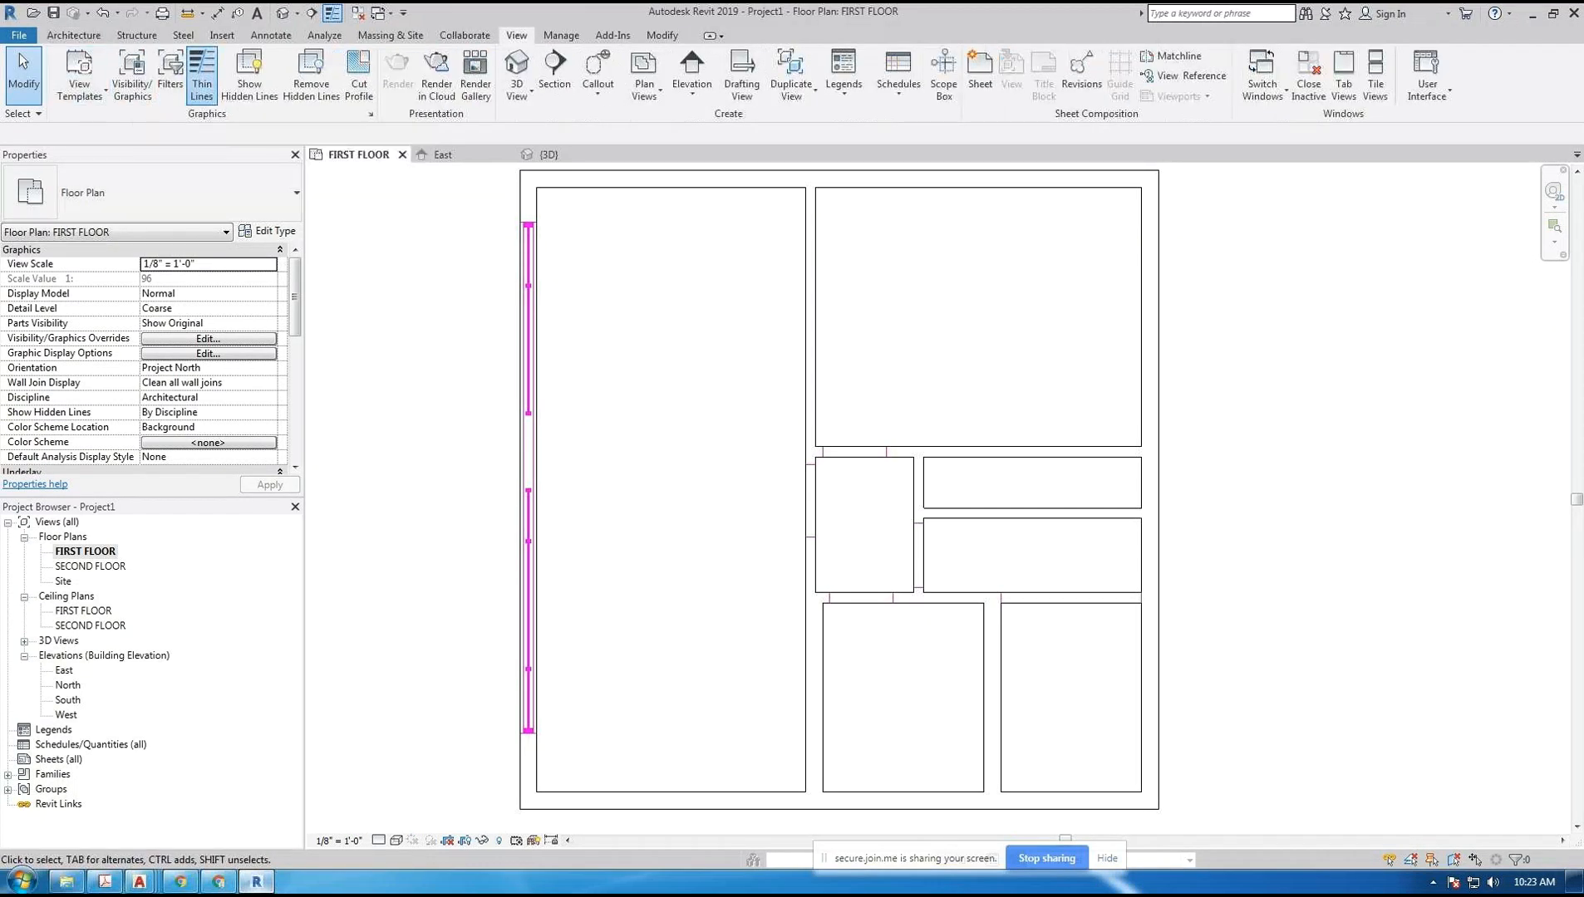
pyautogui.press('v')
pyautogui.press('v')
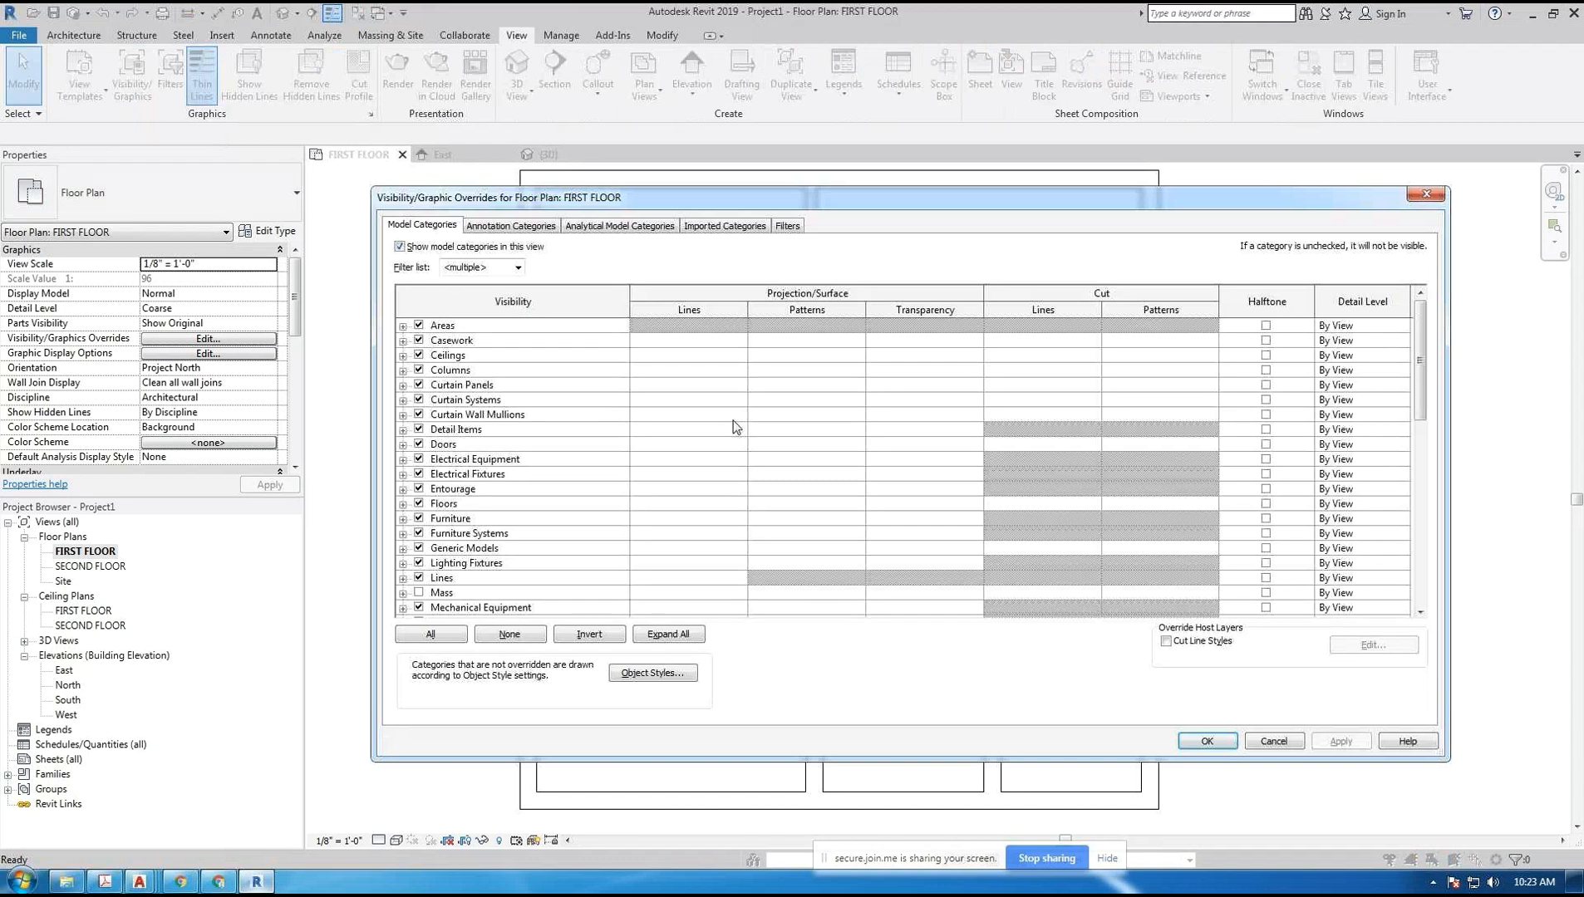
pyautogui.click(719, 226)
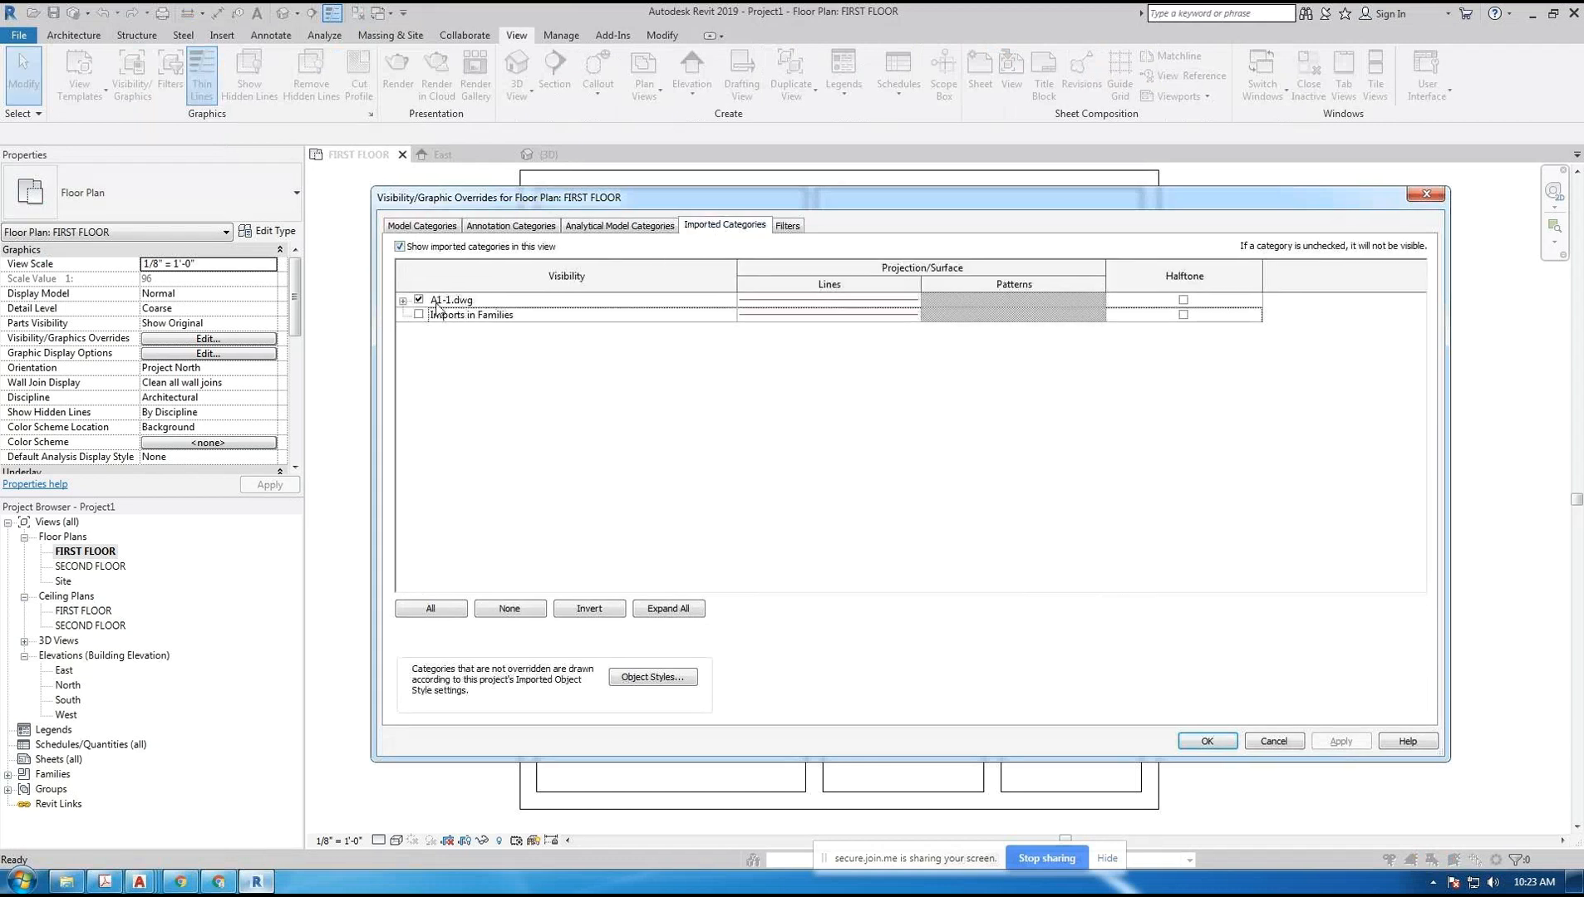
pyautogui.click(403, 301)
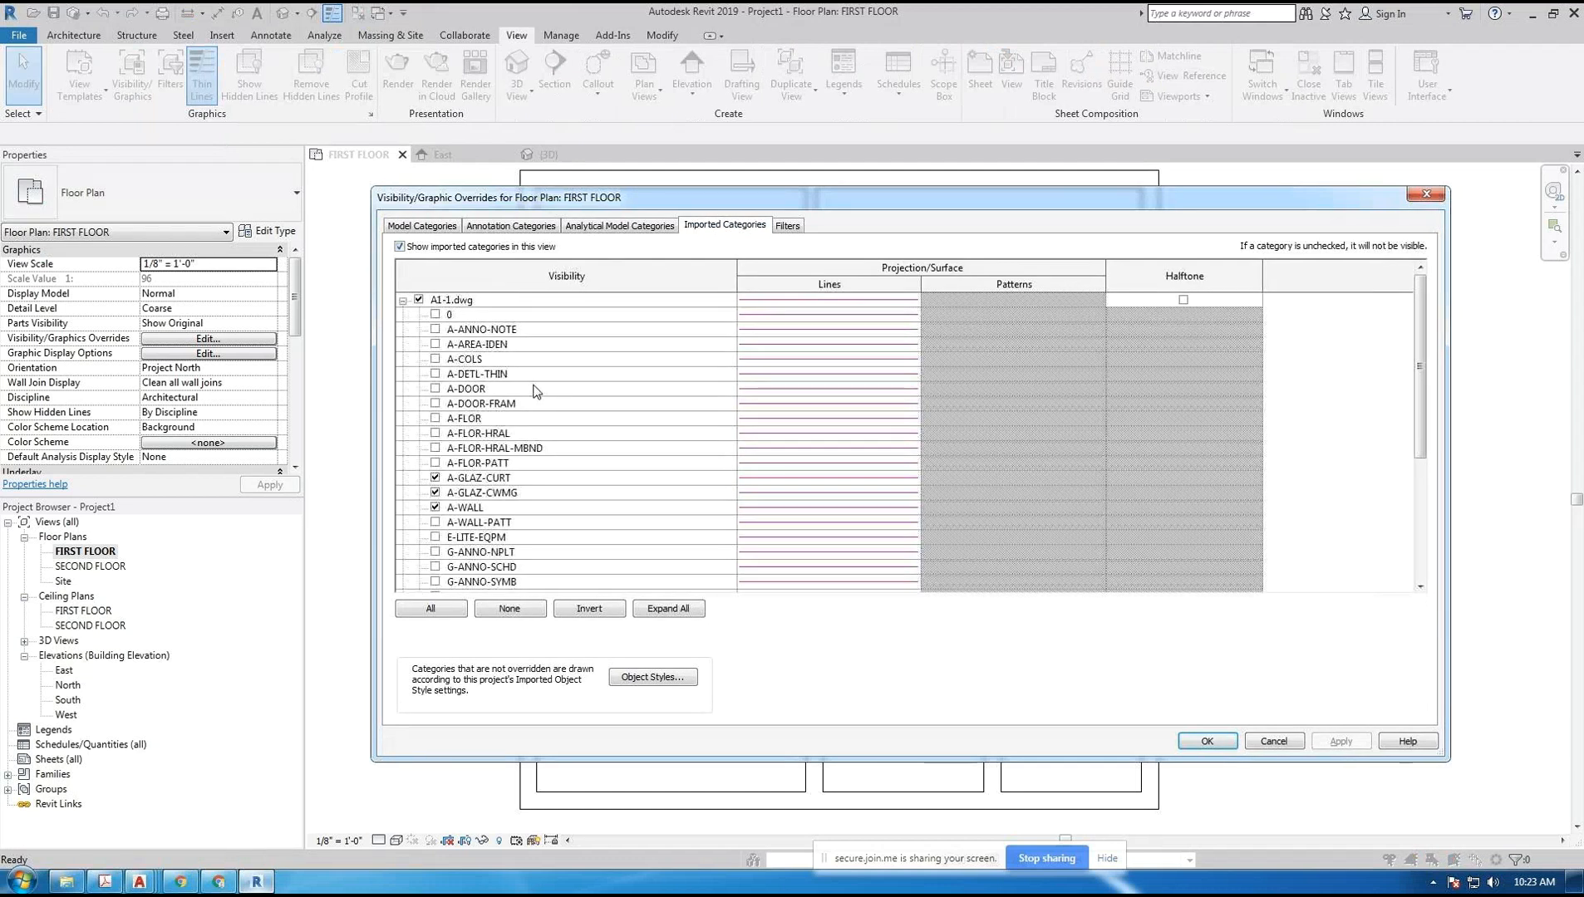
pyautogui.click(435, 390)
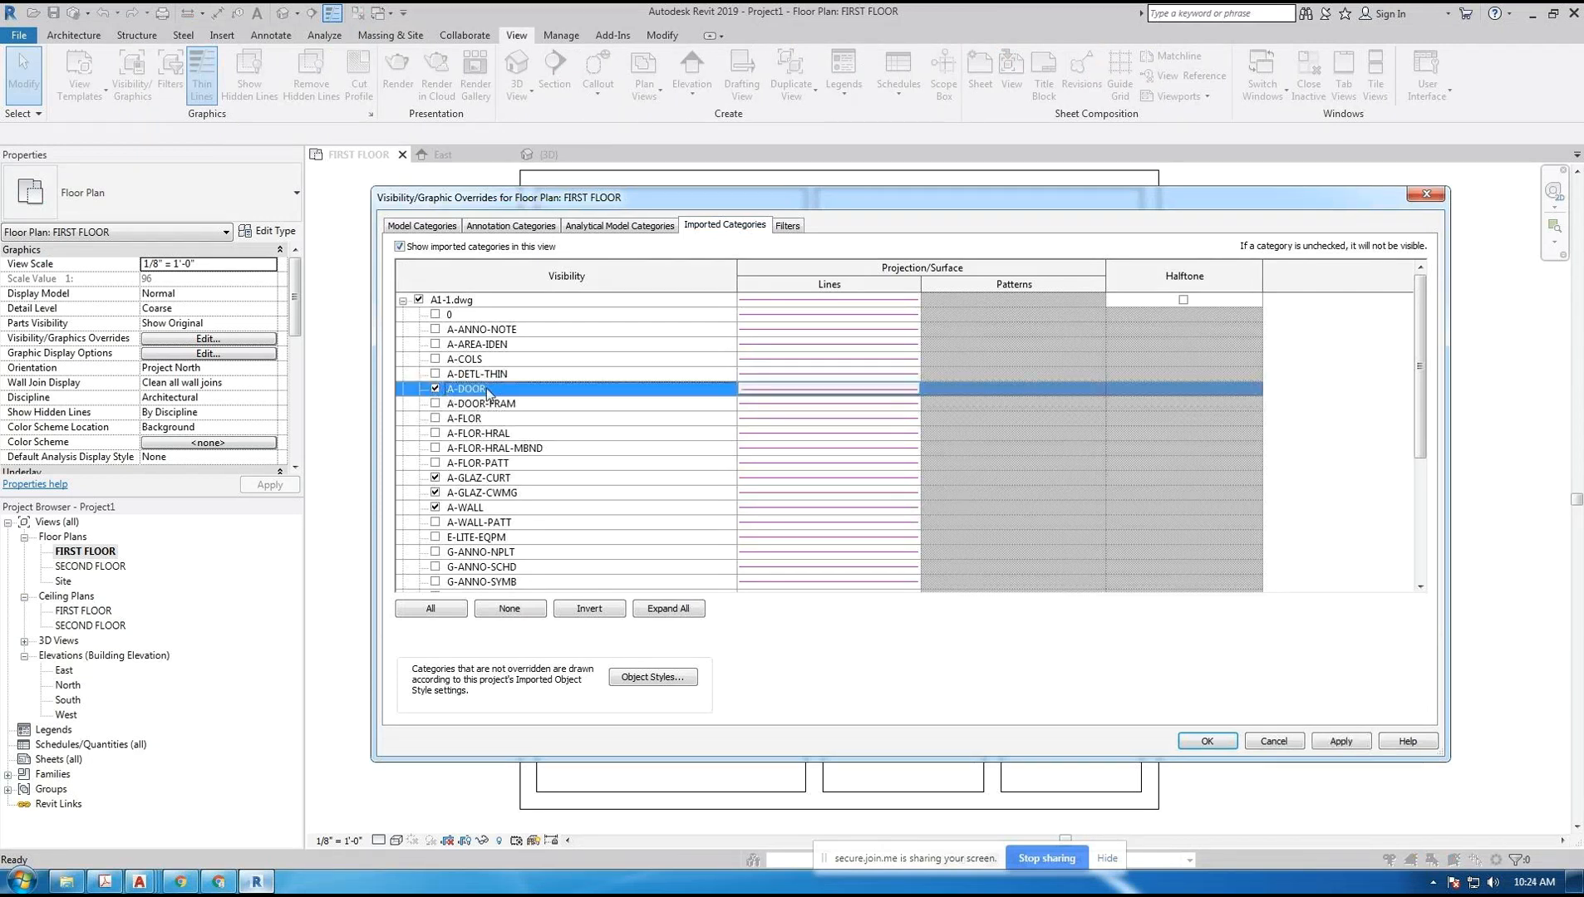
pyautogui.click(434, 404)
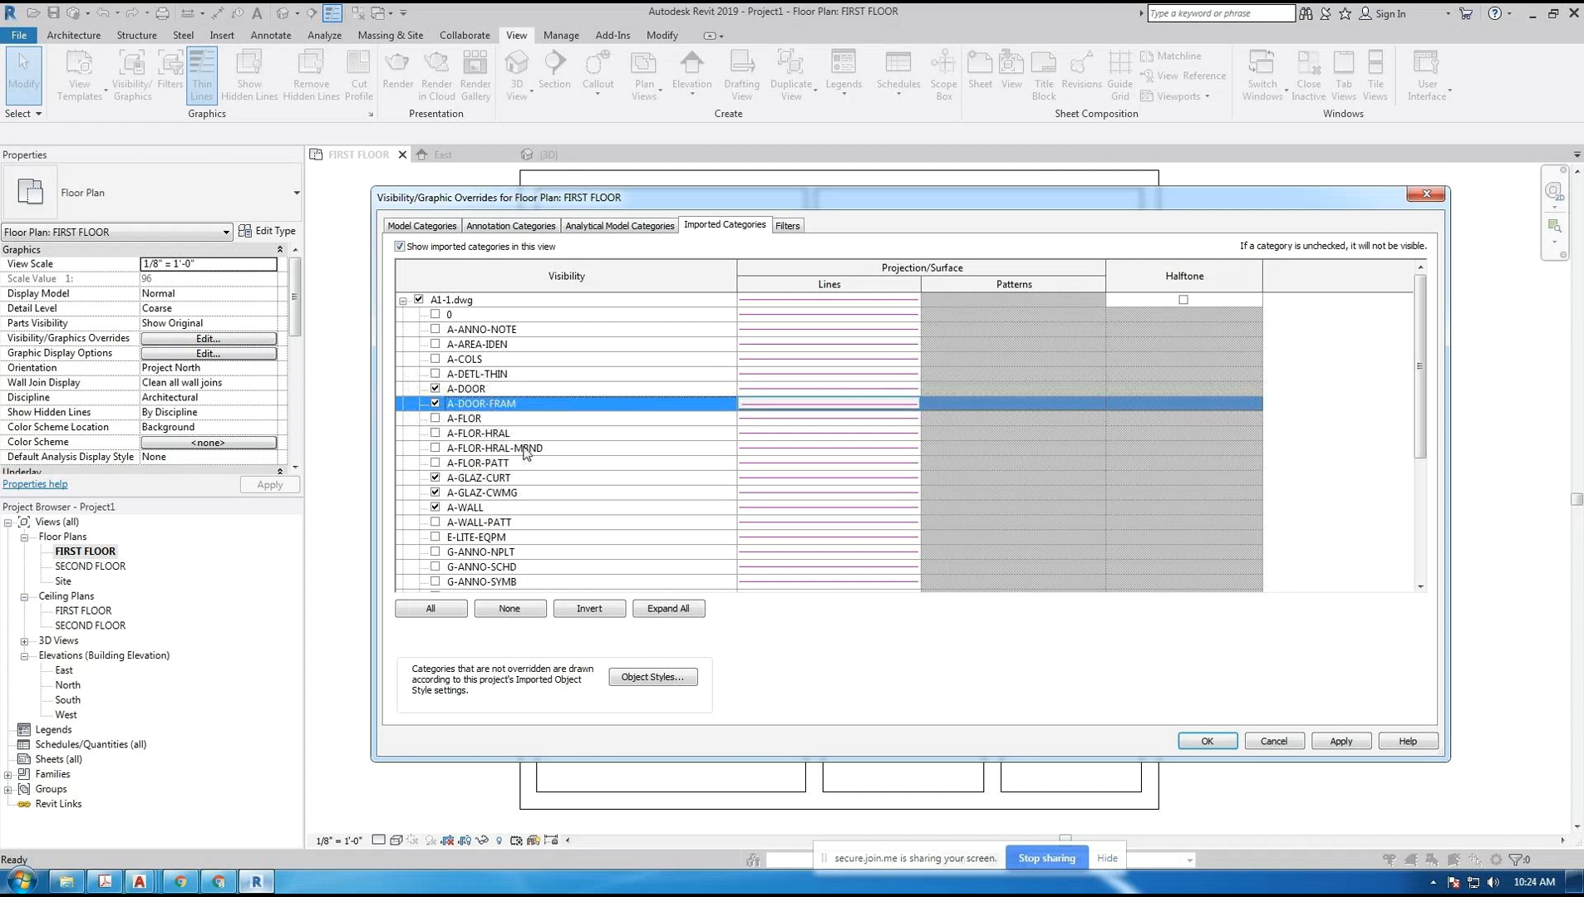
pyautogui.click(1342, 745)
pyautogui.click(1206, 741)
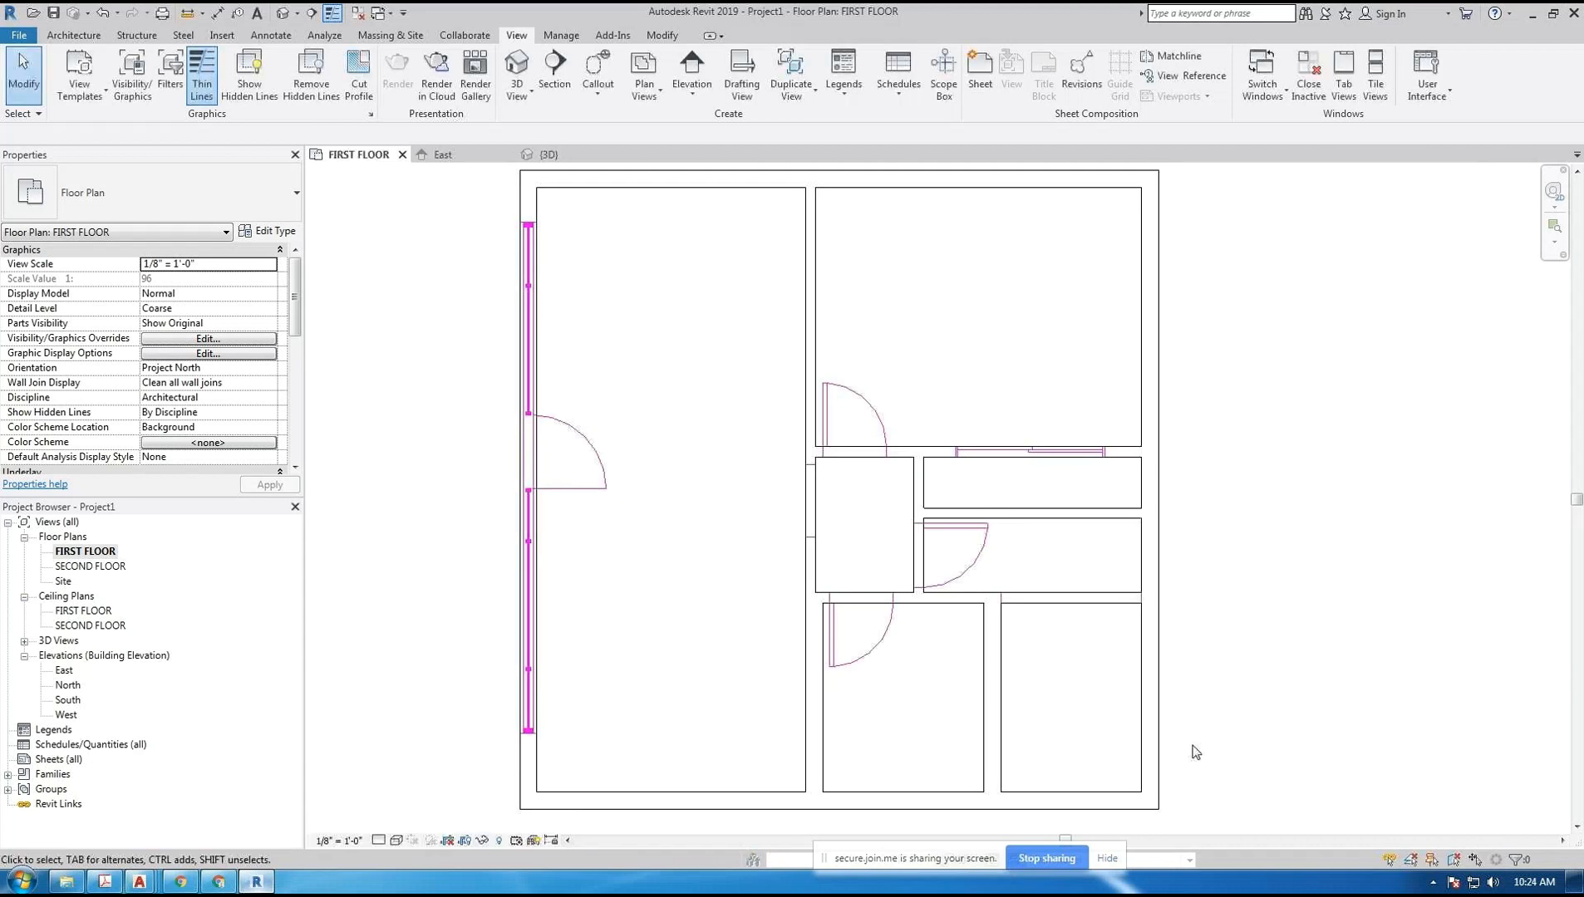
pyautogui.scroll(3, 897, 607)
pyautogui.scroll(3, 896, 607)
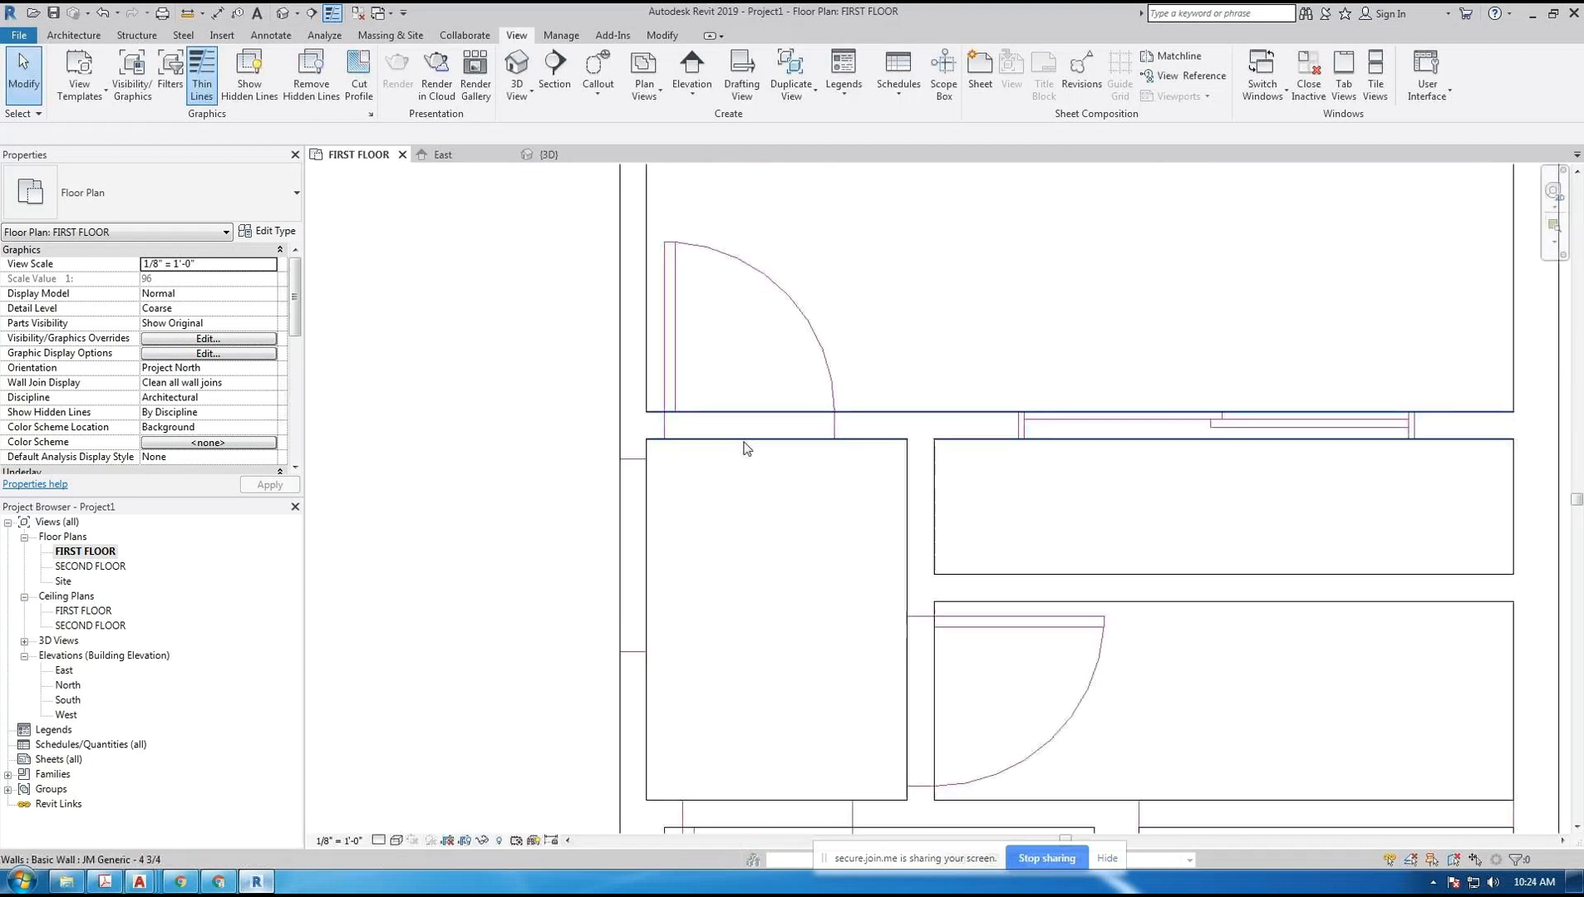
pyautogui.moveTo(804, 353); pyautogui.dragTo(822, 470, button='middle')
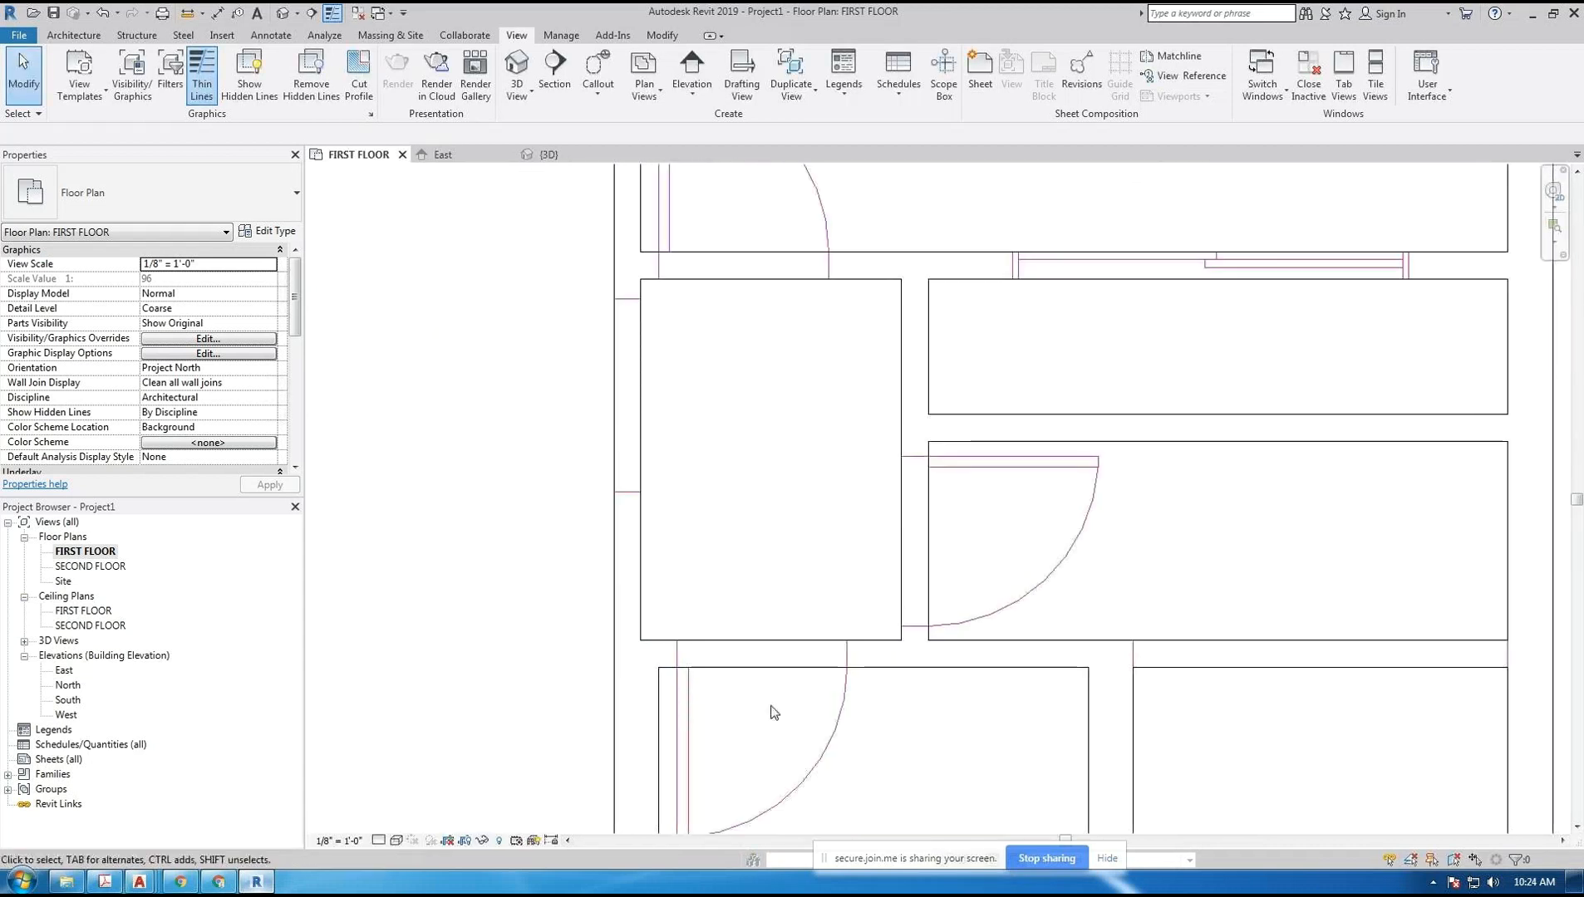
# - Measure the width of the imported door opening in the wall between the large upper room and the small hall
pyautogui.scroll(-2, 704, 458)
pyautogui.scroll(3, 1035, 359)
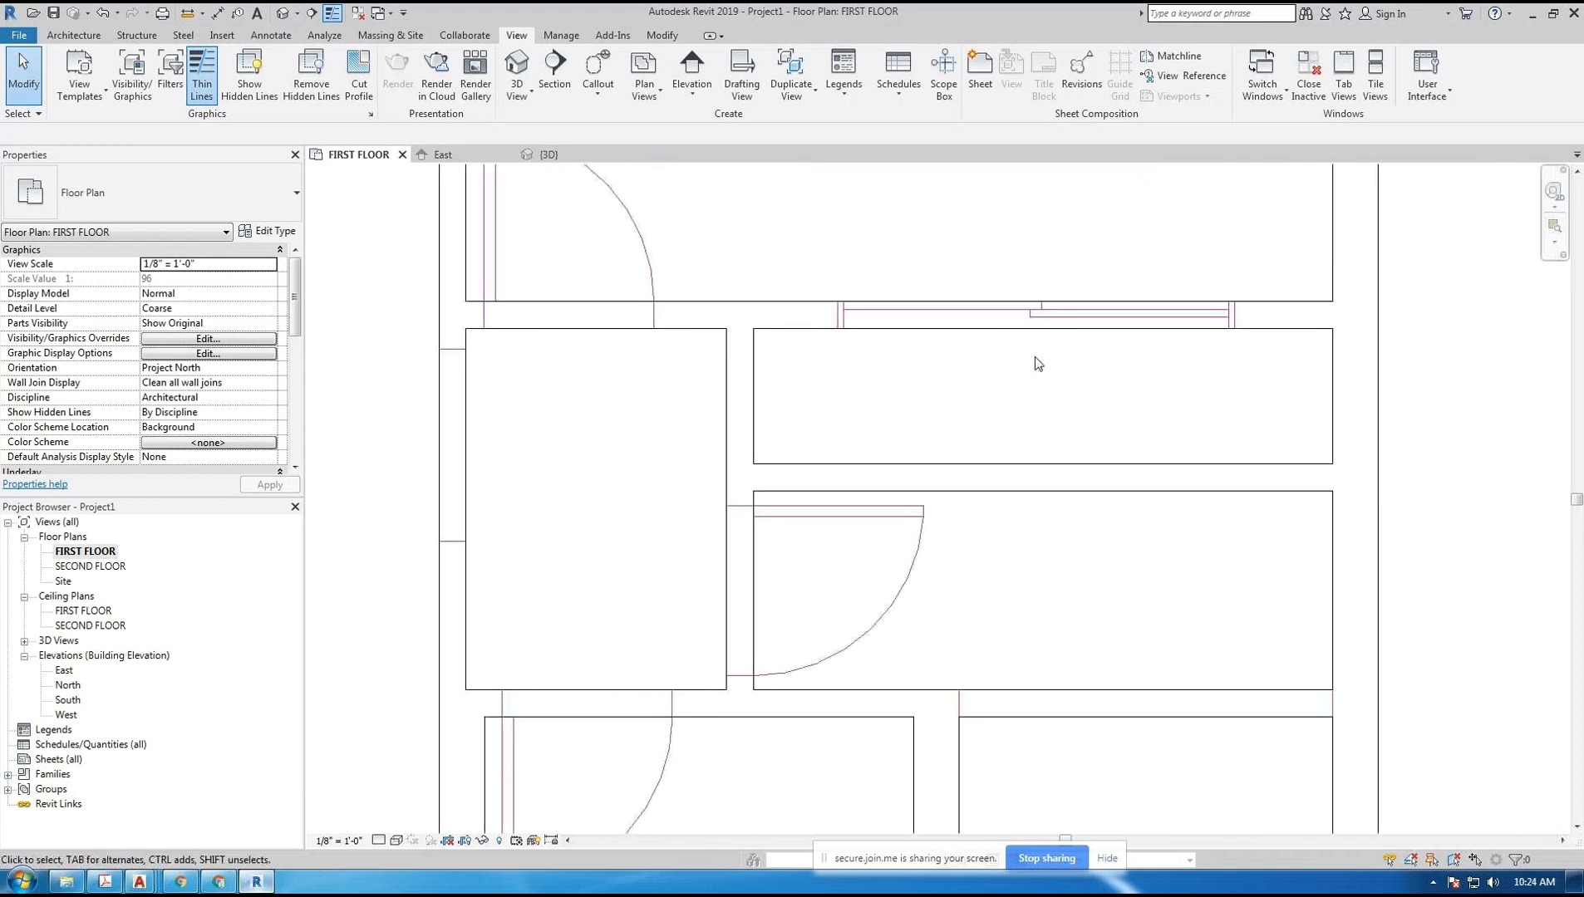
pyautogui.moveTo(1035, 359); pyautogui.dragTo(909, 398, button='middle')
pyautogui.scroll(-2, 899, 431)
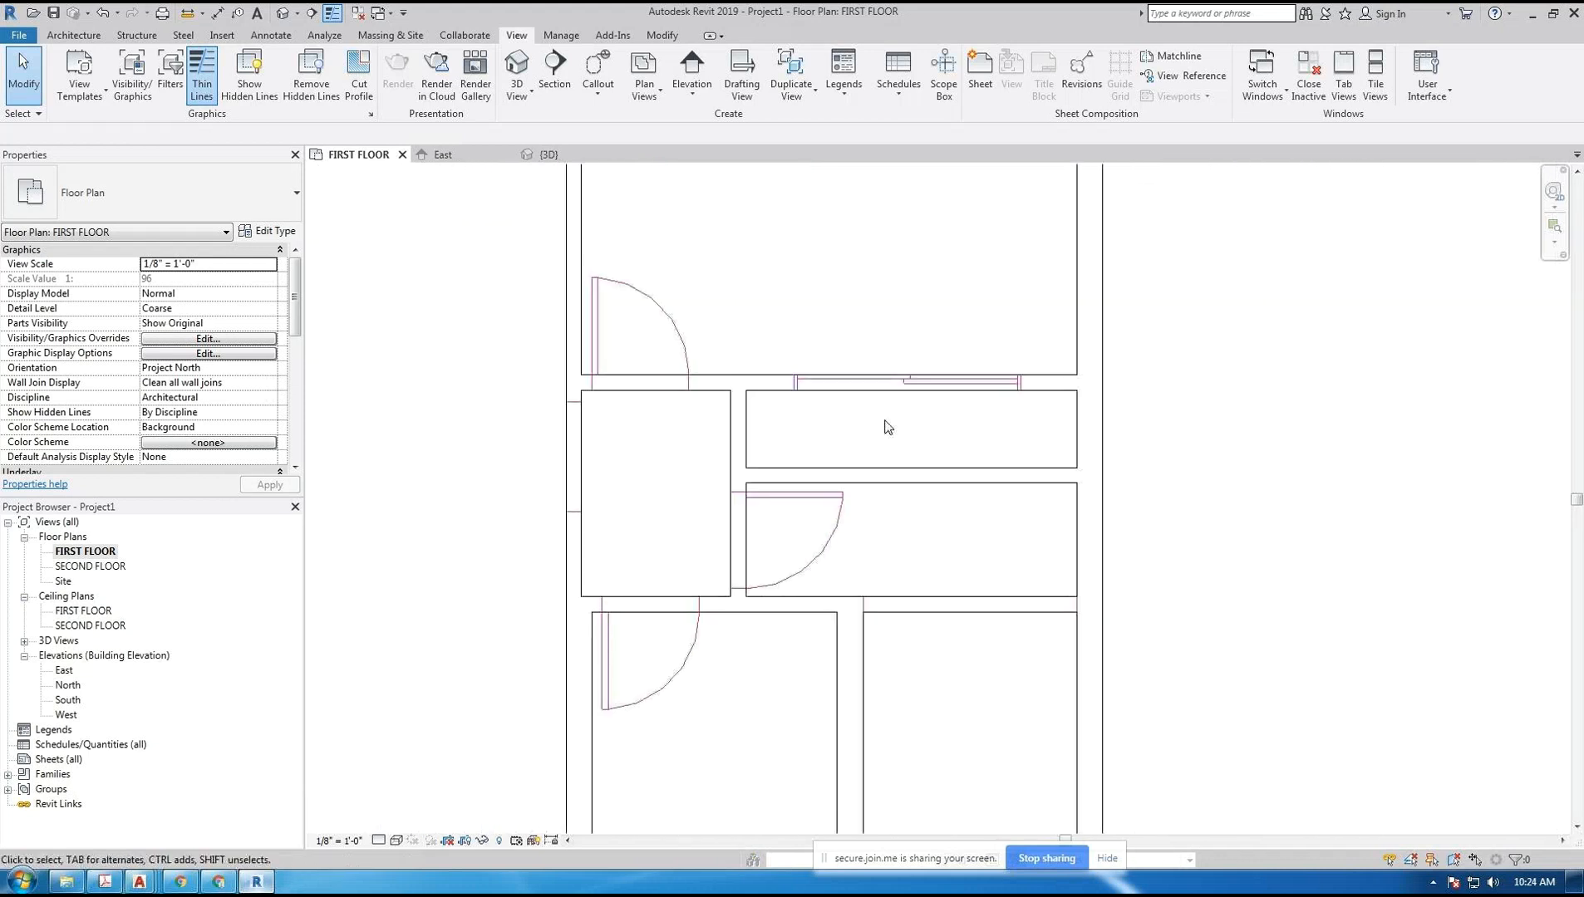
pyautogui.scroll(2, 606, 346)
pyautogui.scroll(1, 615, 343)
pyautogui.moveTo(616, 343); pyautogui.dragTo(640, 364, button='middle')
pyautogui.click(189, 14)
pyautogui.click(585, 465)
pyautogui.click(802, 463)
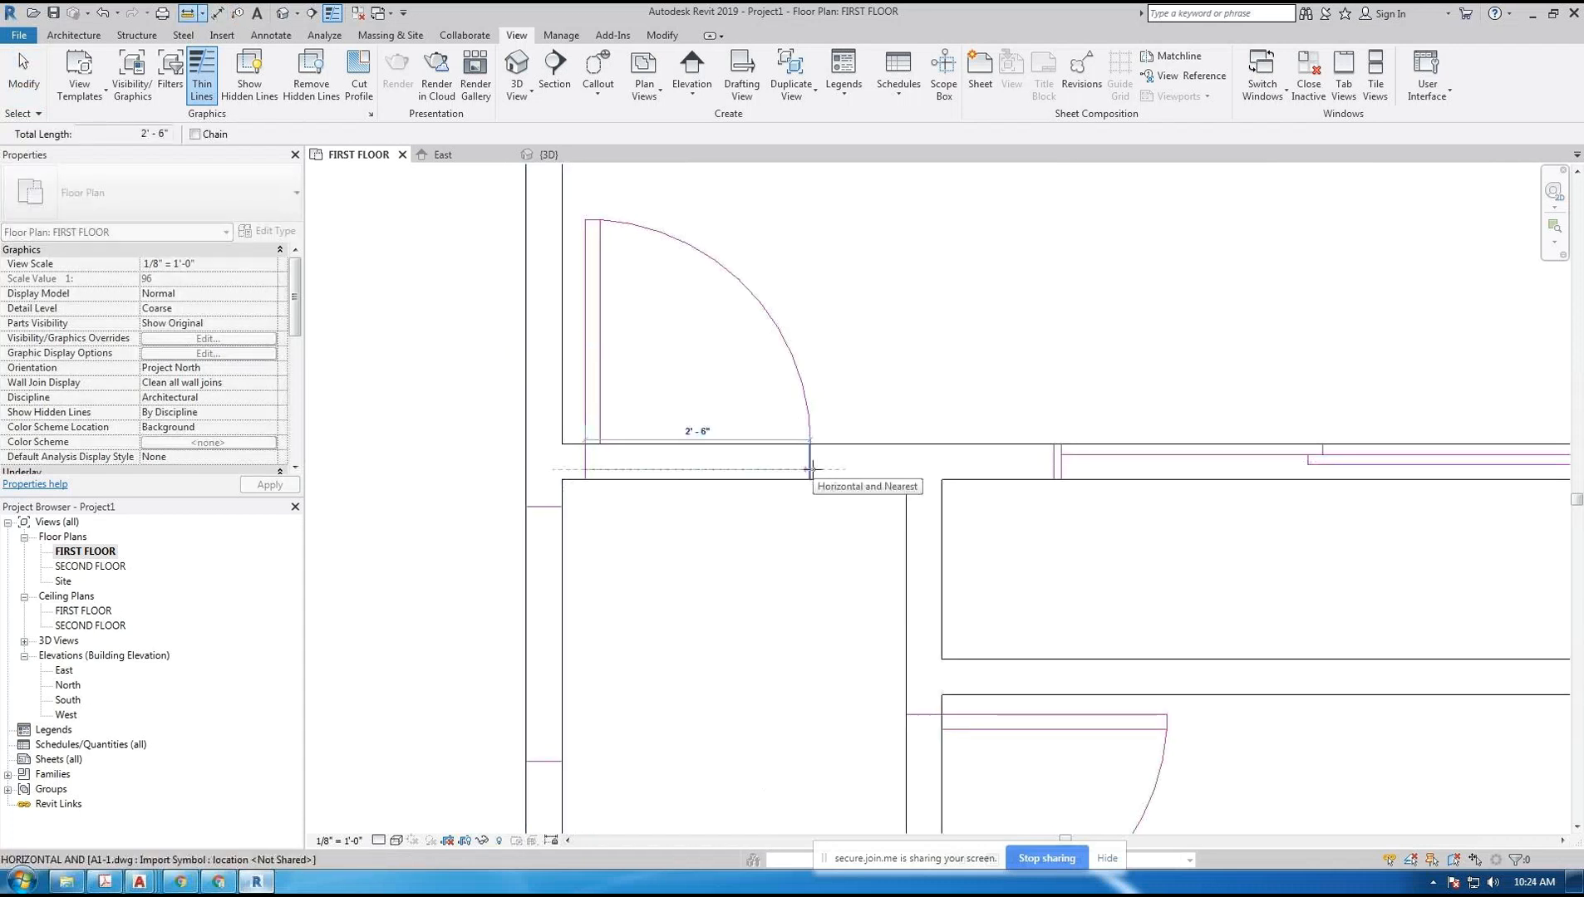
pyautogui.press('Escape')
pyautogui.press('Escape')
pyautogui.scroll(-3, 912, 417)
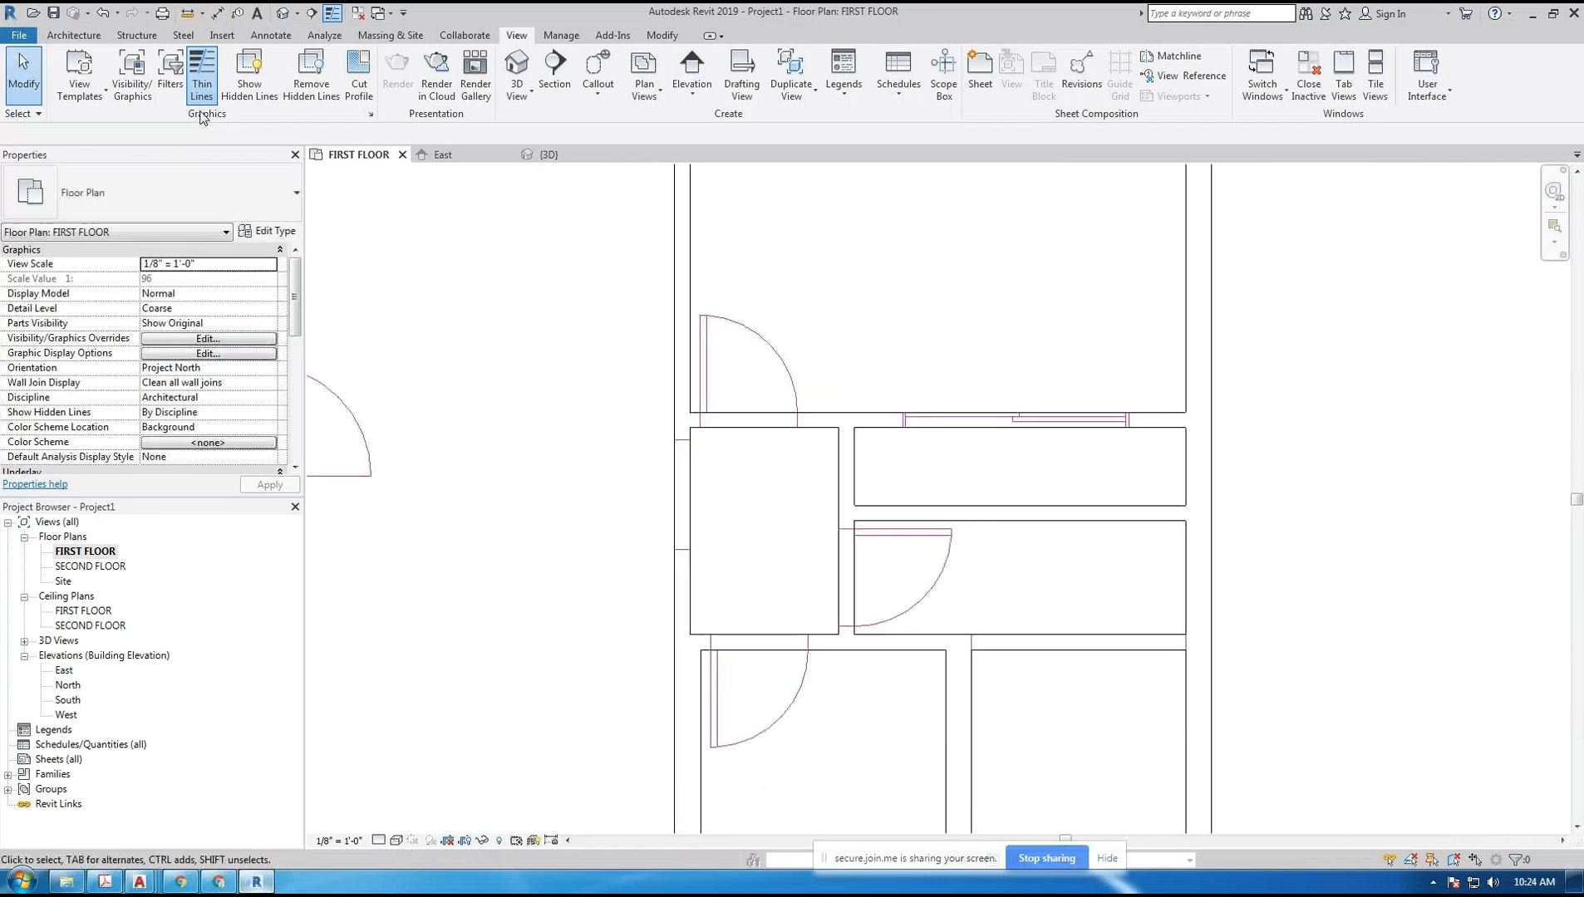
# - Place a Single-Flush 30" x 84" door near the imported opening above the small hall, swinging into the upper room with matching hinge side
pyautogui.click(73, 35)
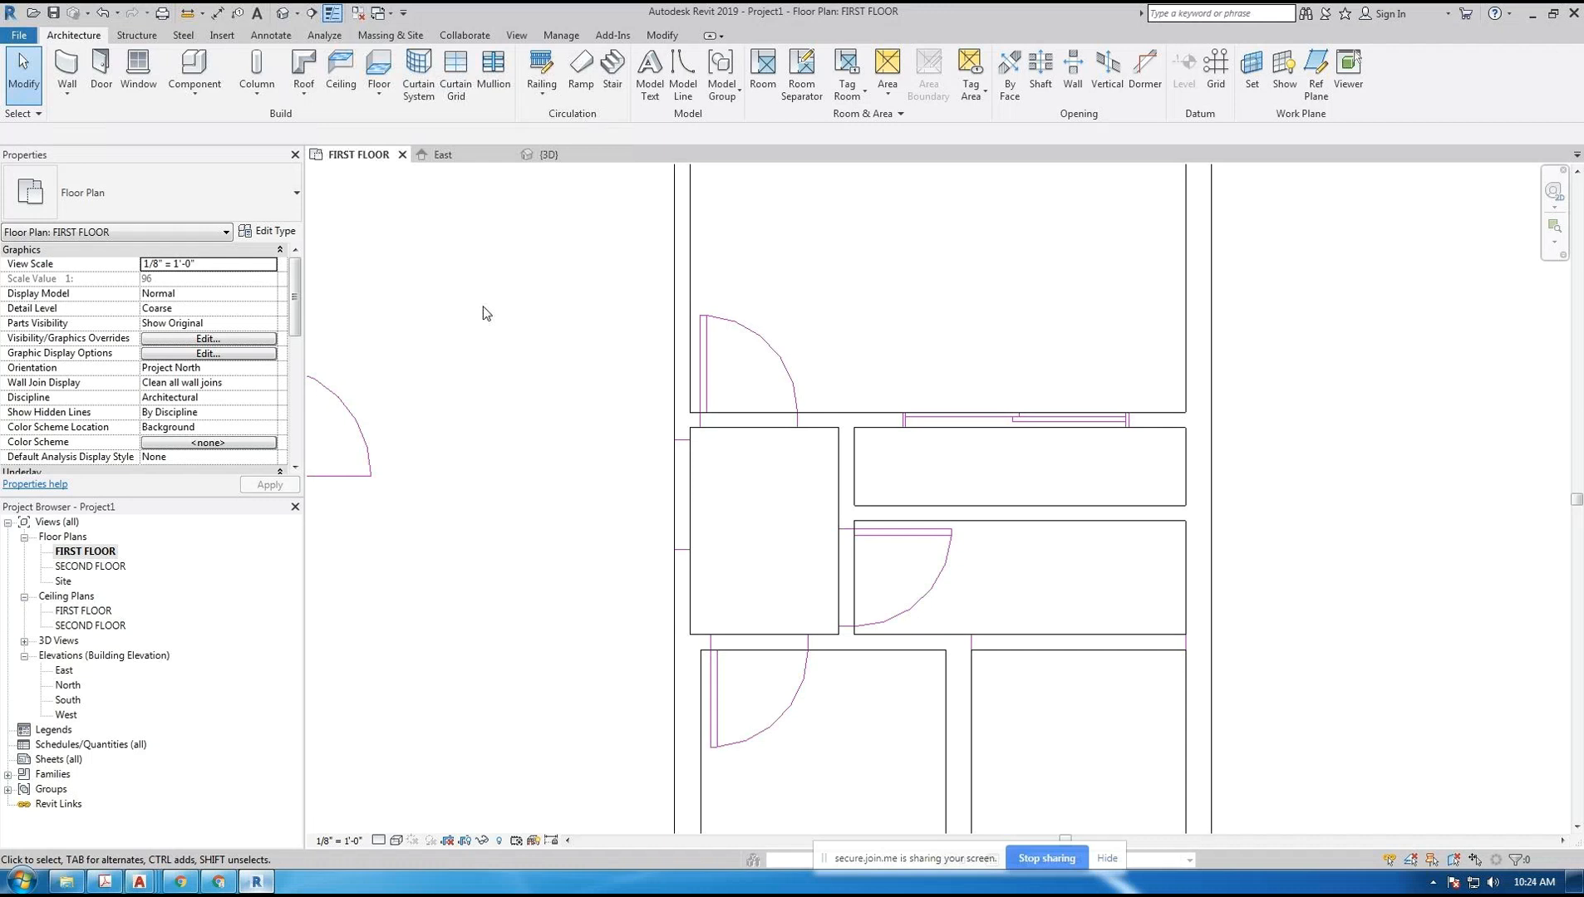
pyautogui.click(101, 75)
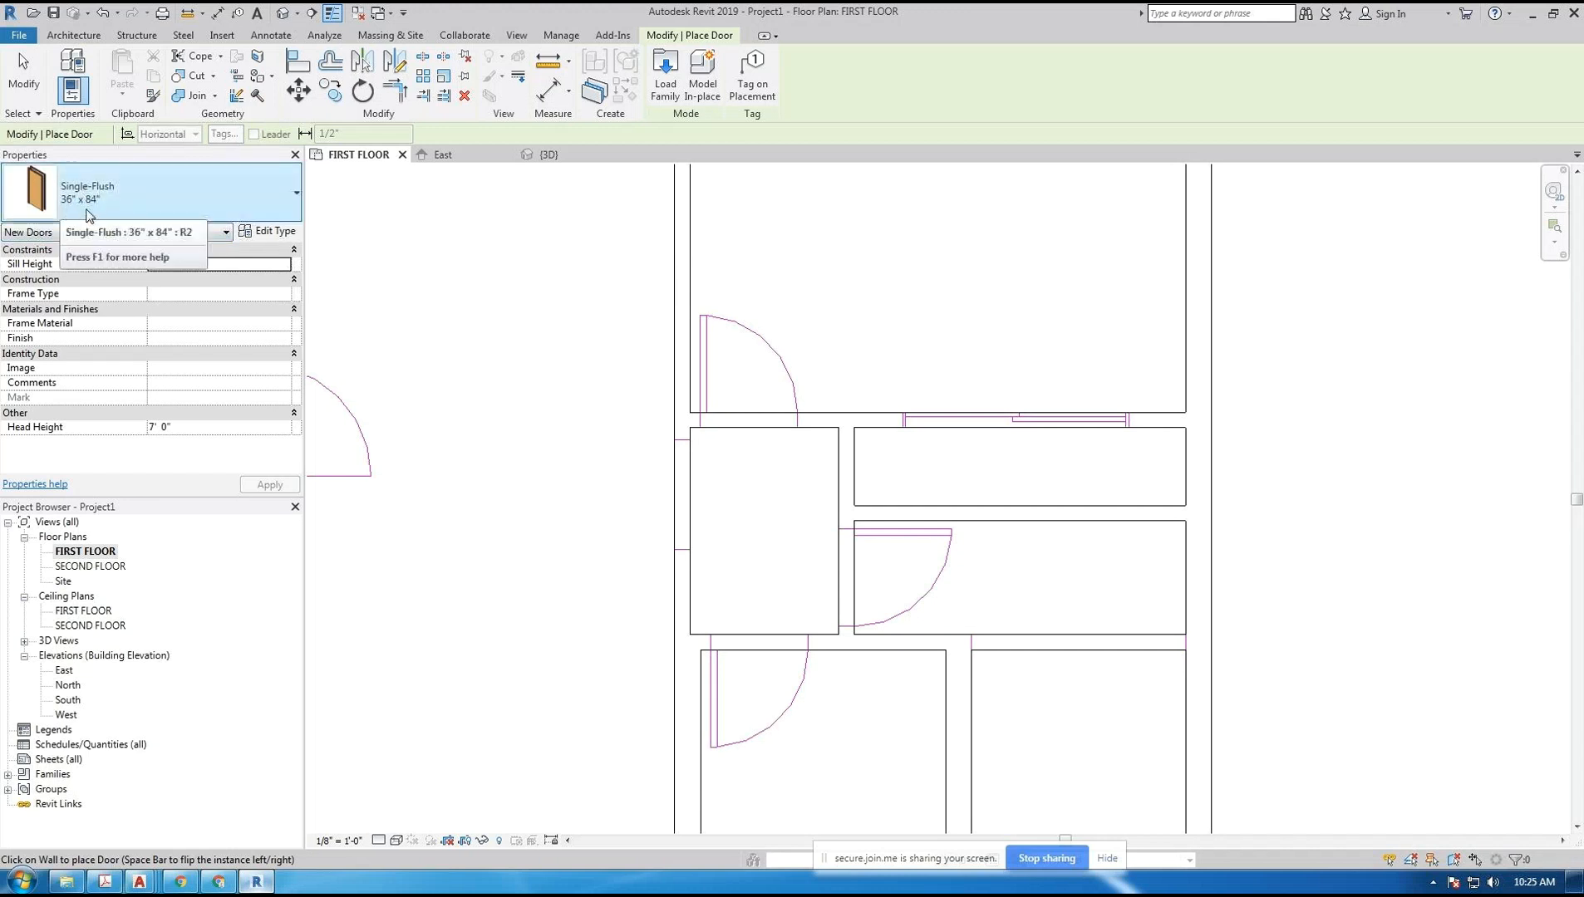
pyautogui.click(280, 202)
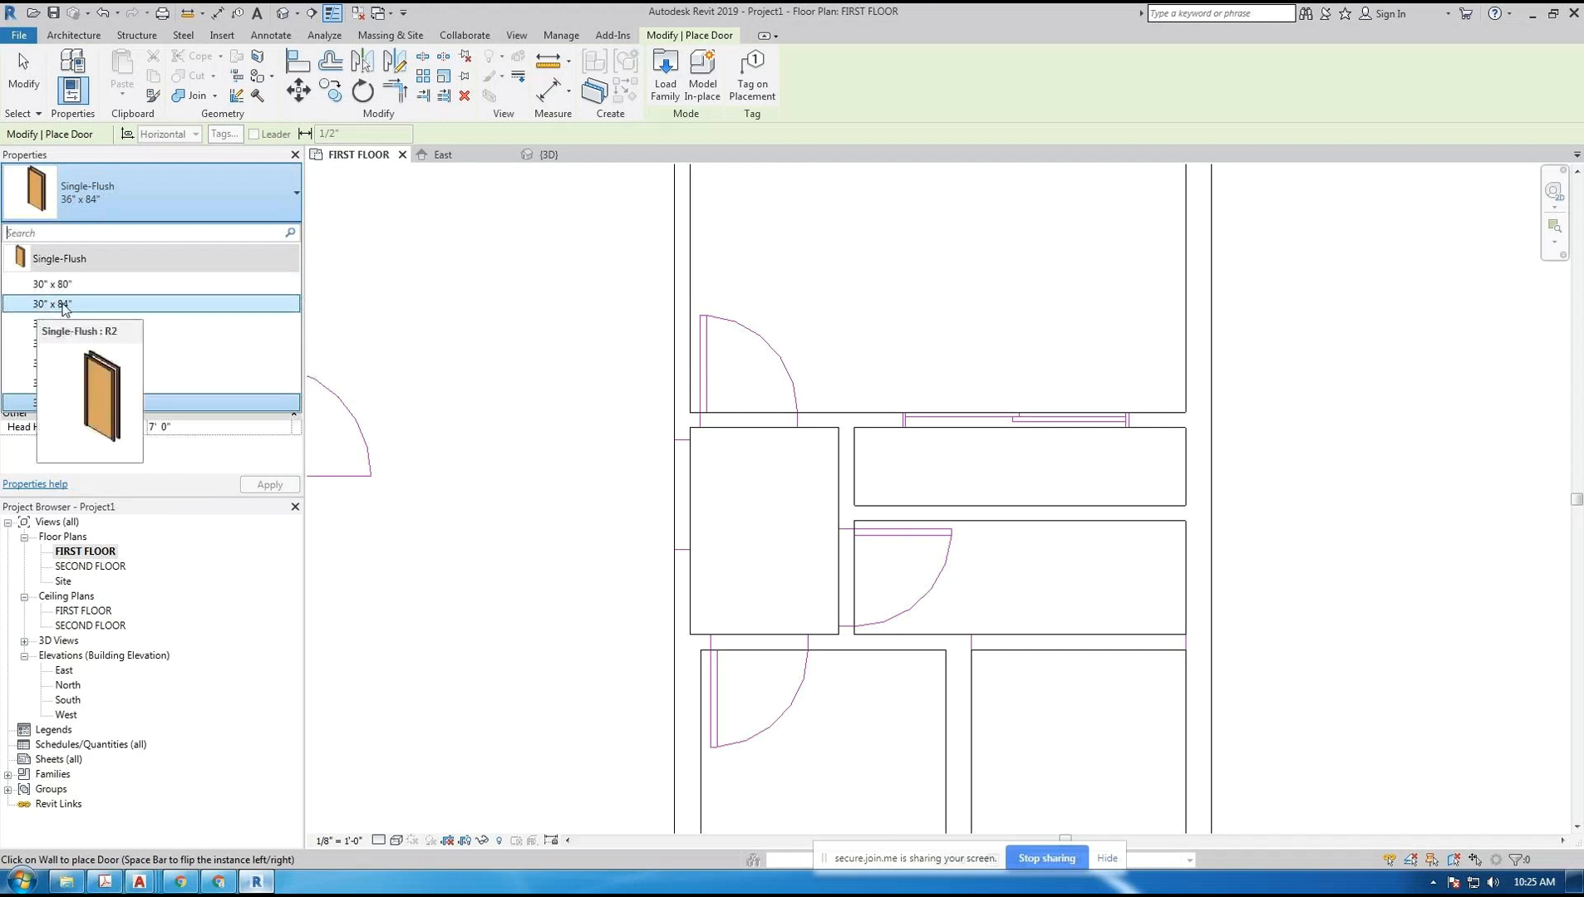
pyautogui.click(64, 305)
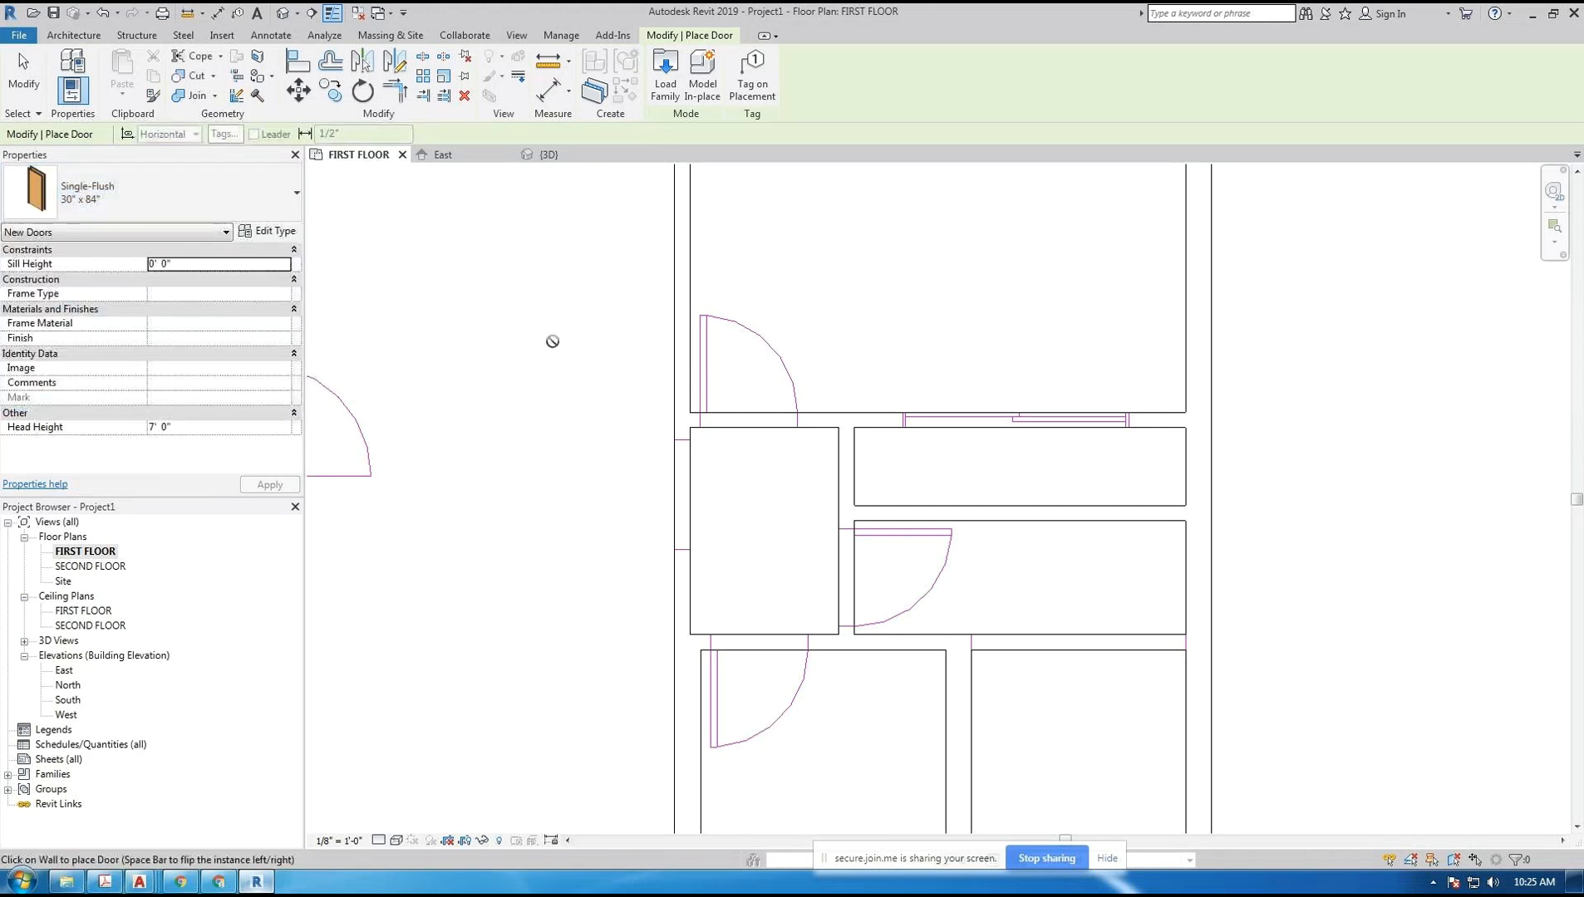
pyautogui.moveTo(540, 337); pyautogui.dragTo(653, 379, button='middle')
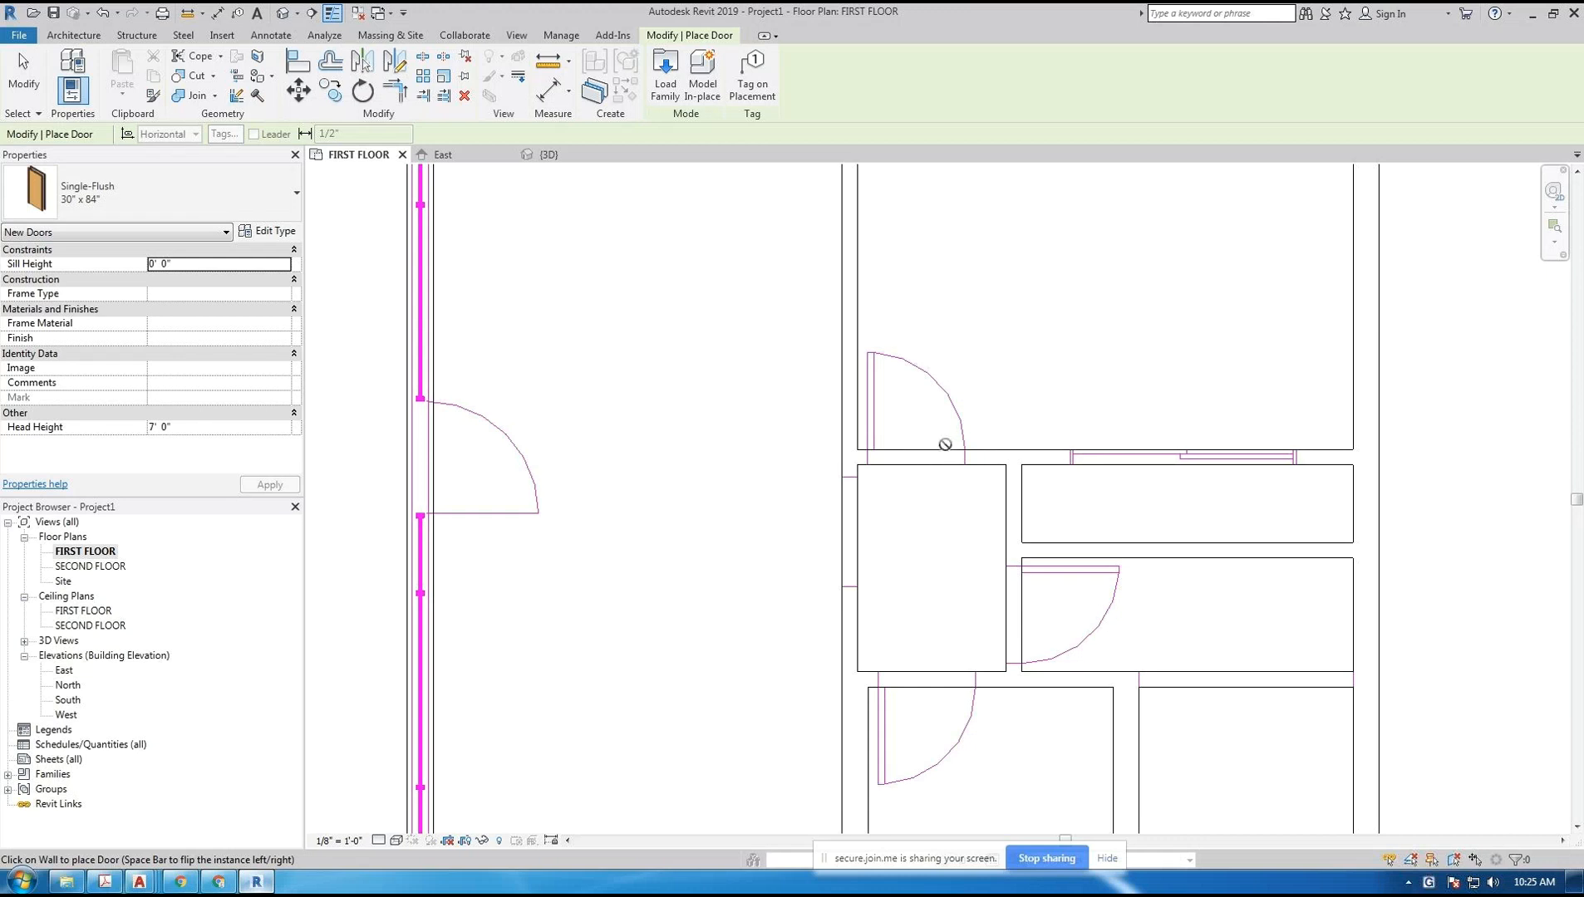
pyautogui.moveTo(943, 453); pyautogui.dragTo(784, 455, button='middle')
pyautogui.scroll(2, 783, 456)
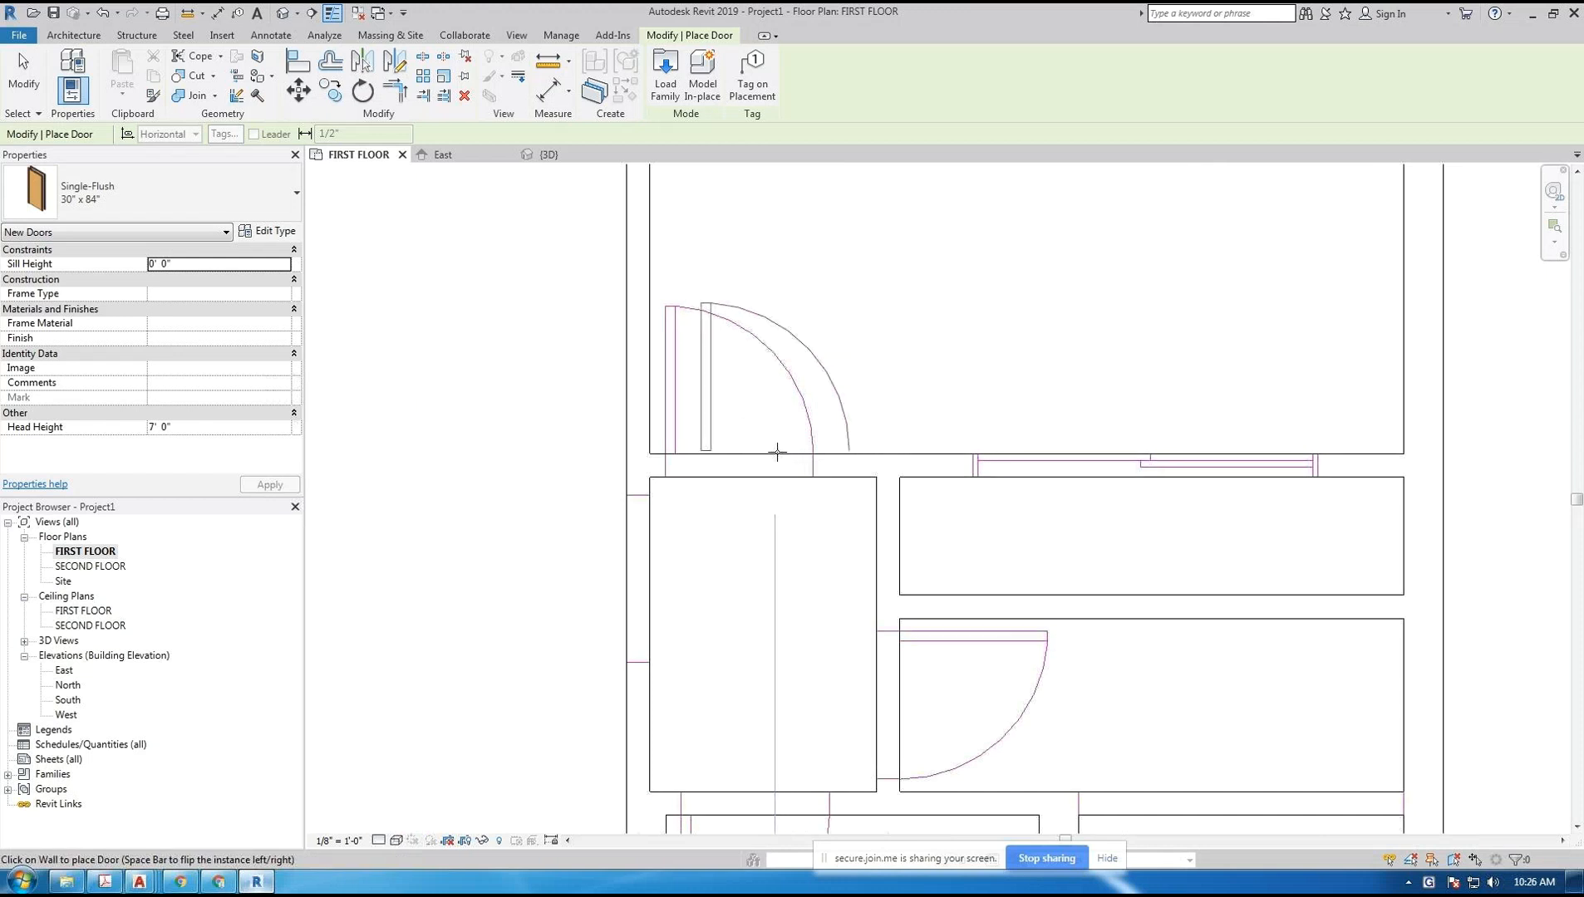
pyautogui.press('space')
pyautogui.press('space')
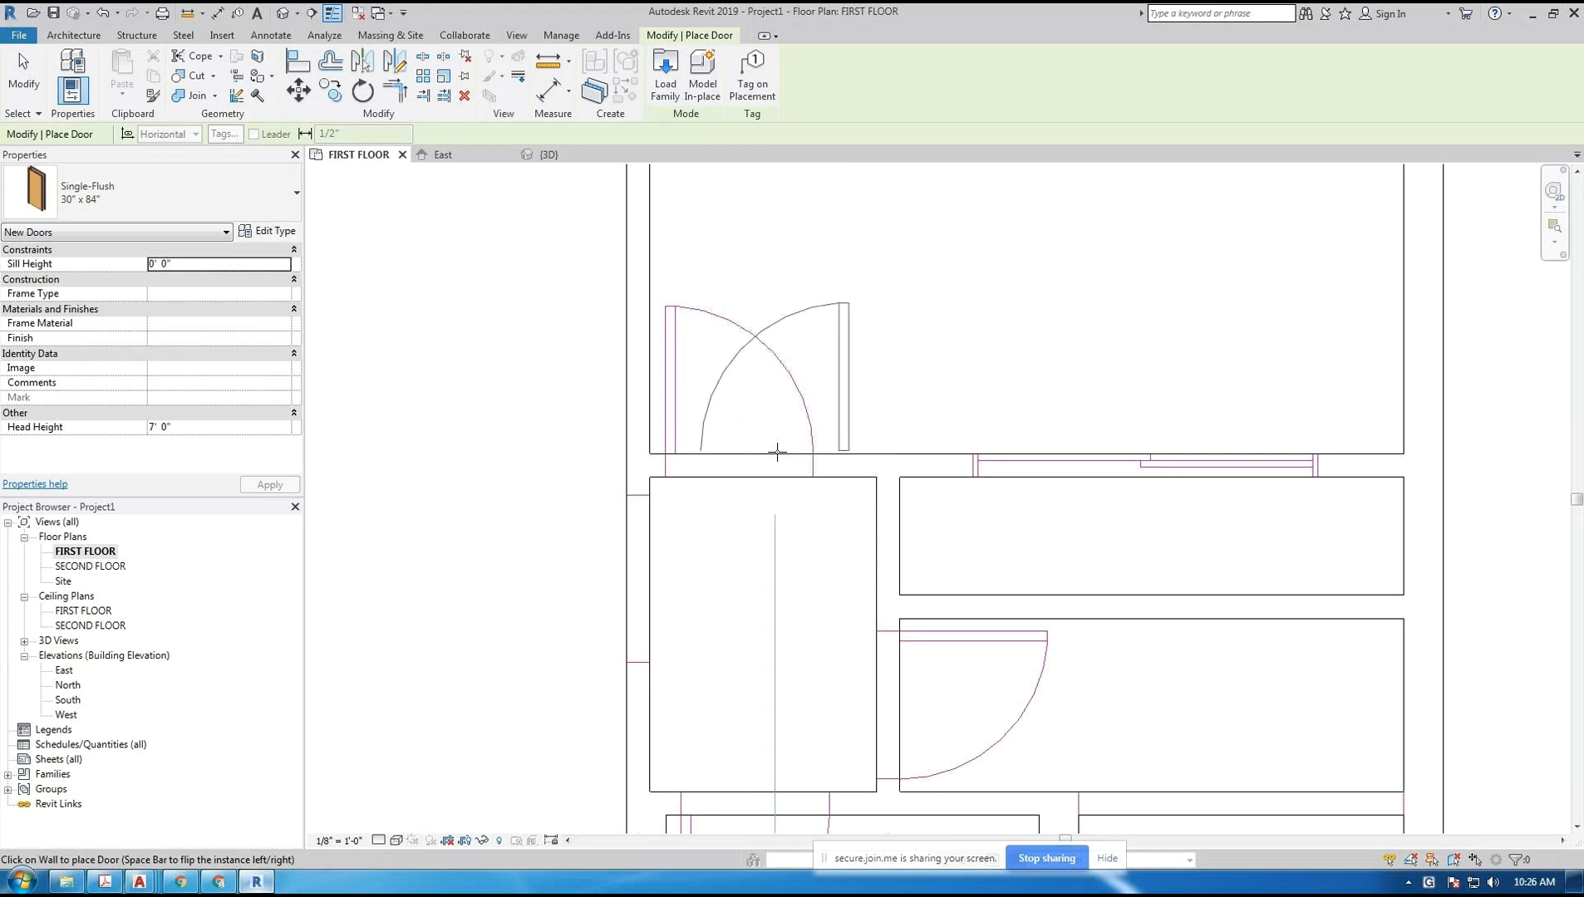
pyautogui.press('space')
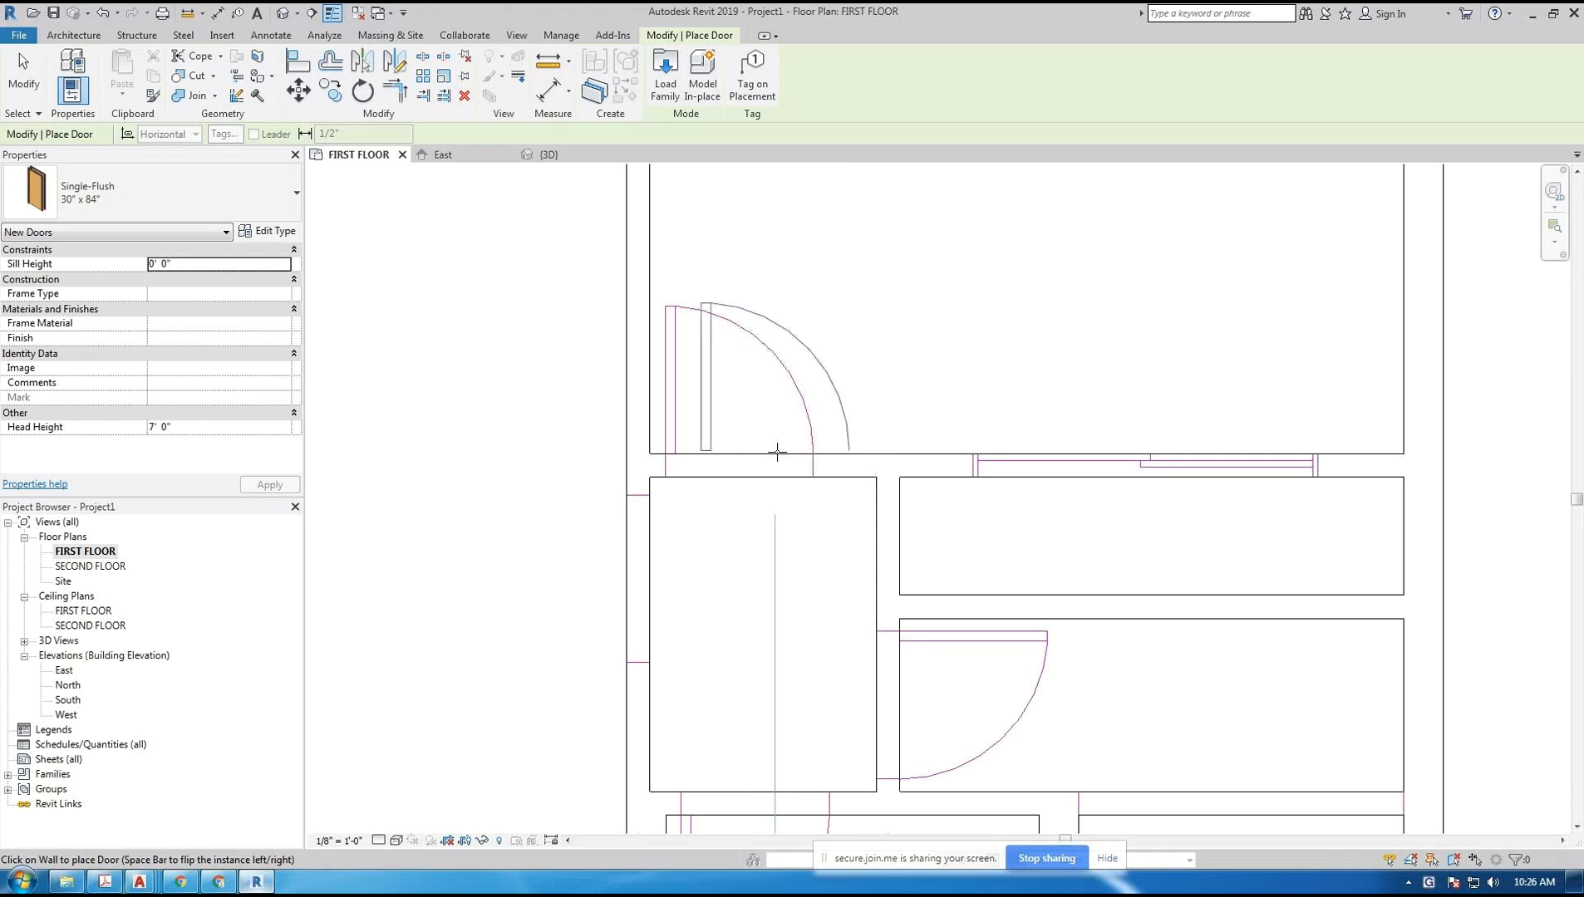
pyautogui.click(777, 452)
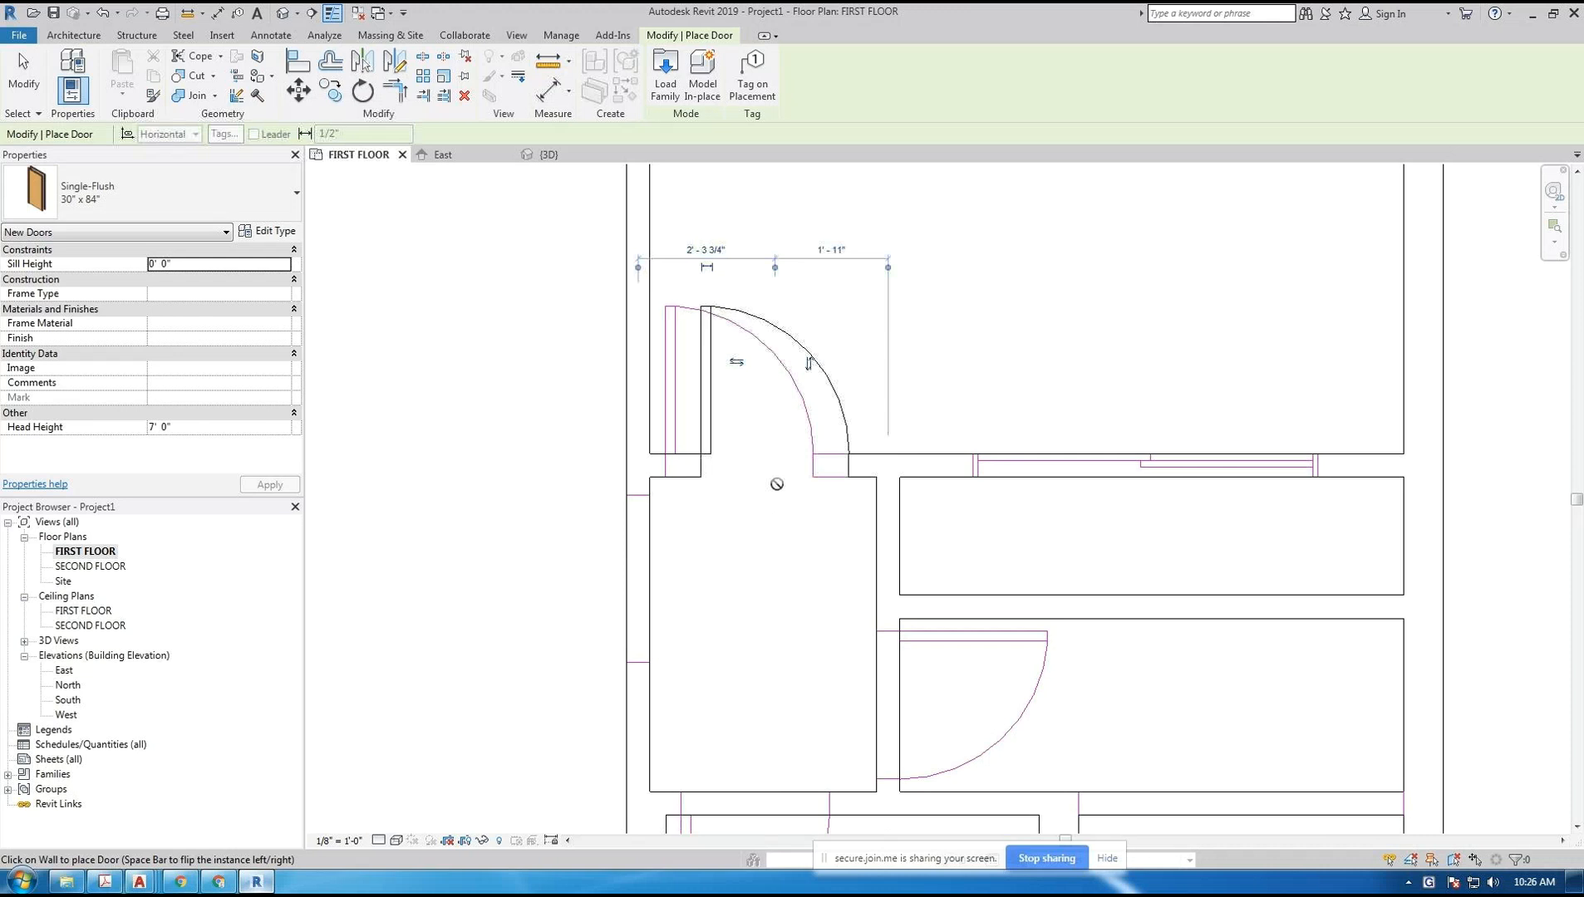
pyautogui.press('Escape')
pyautogui.press('Escape')
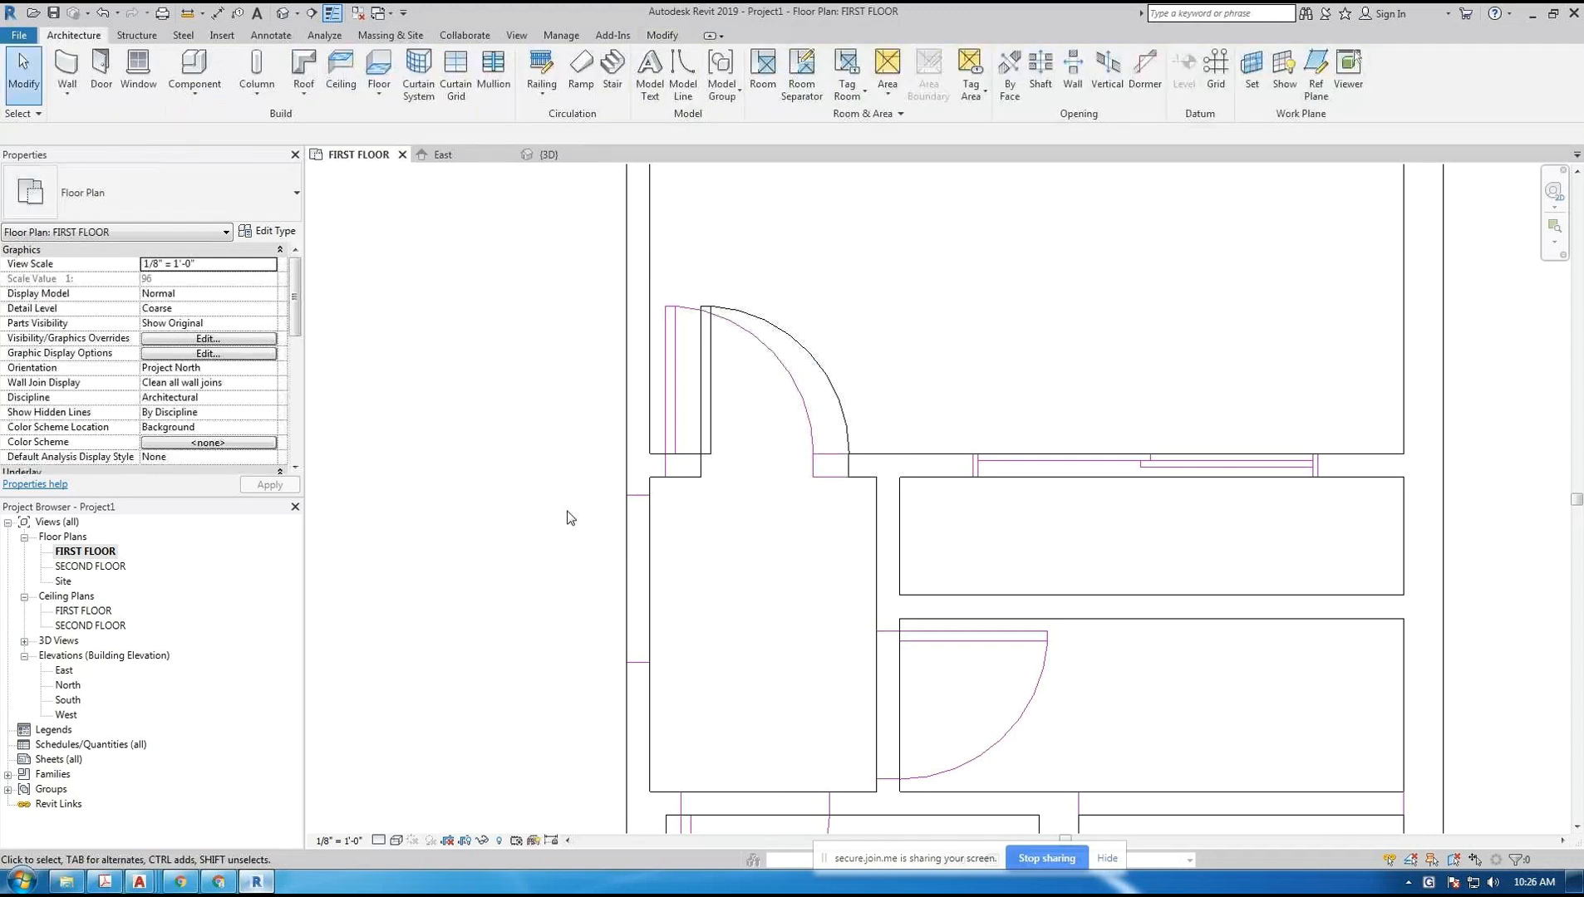
pyautogui.scroll(5, 723, 421)
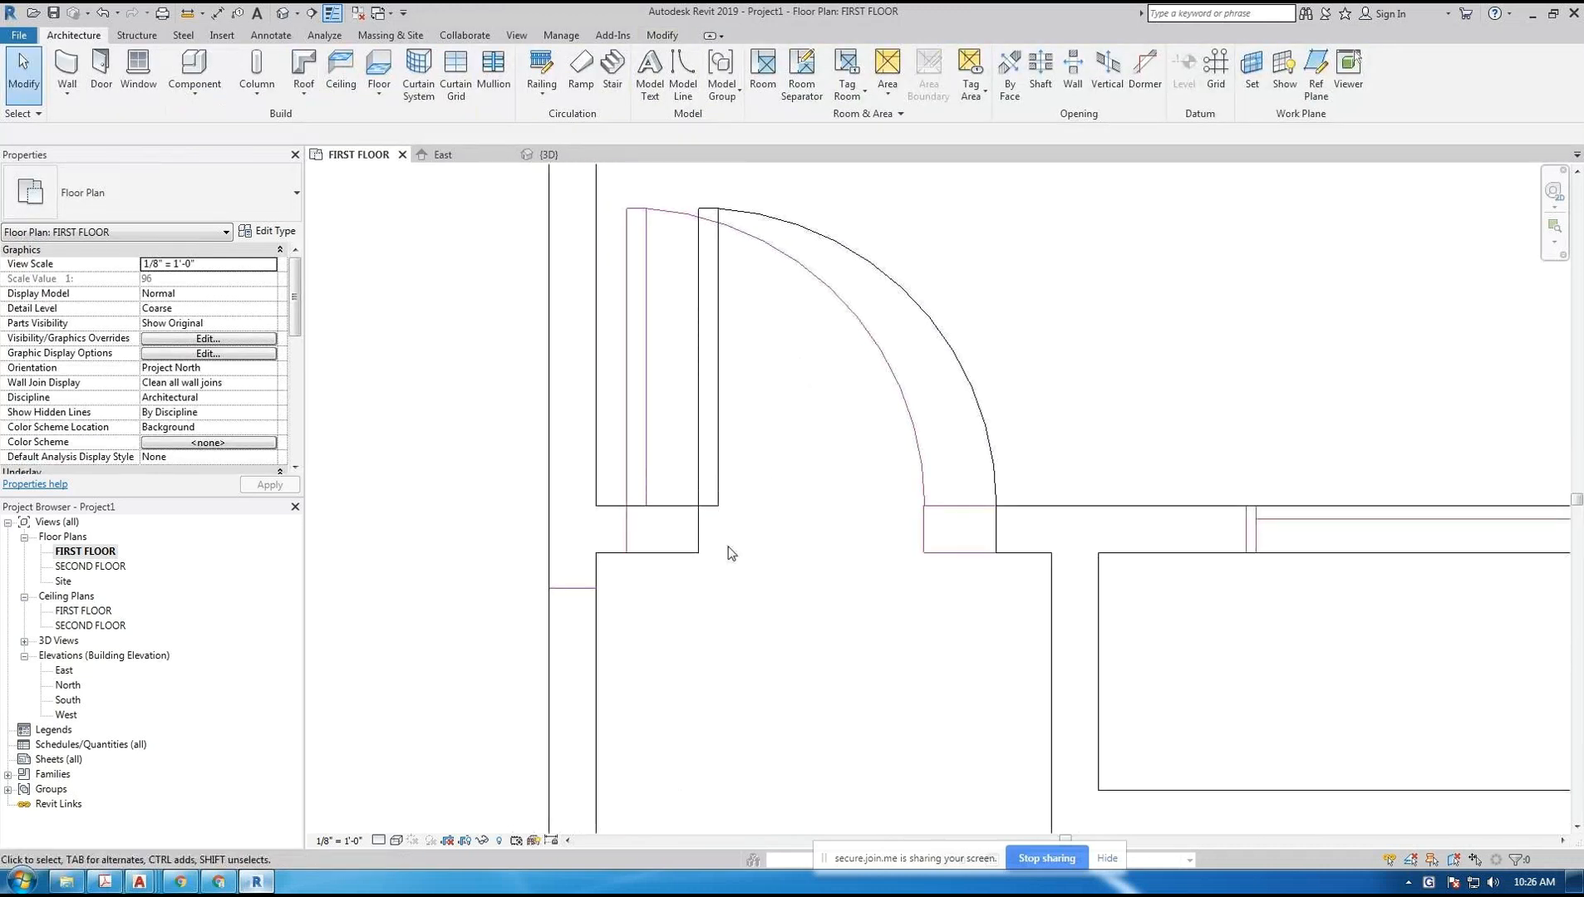
pyautogui.click(720, 478)
pyautogui.click(726, 590)
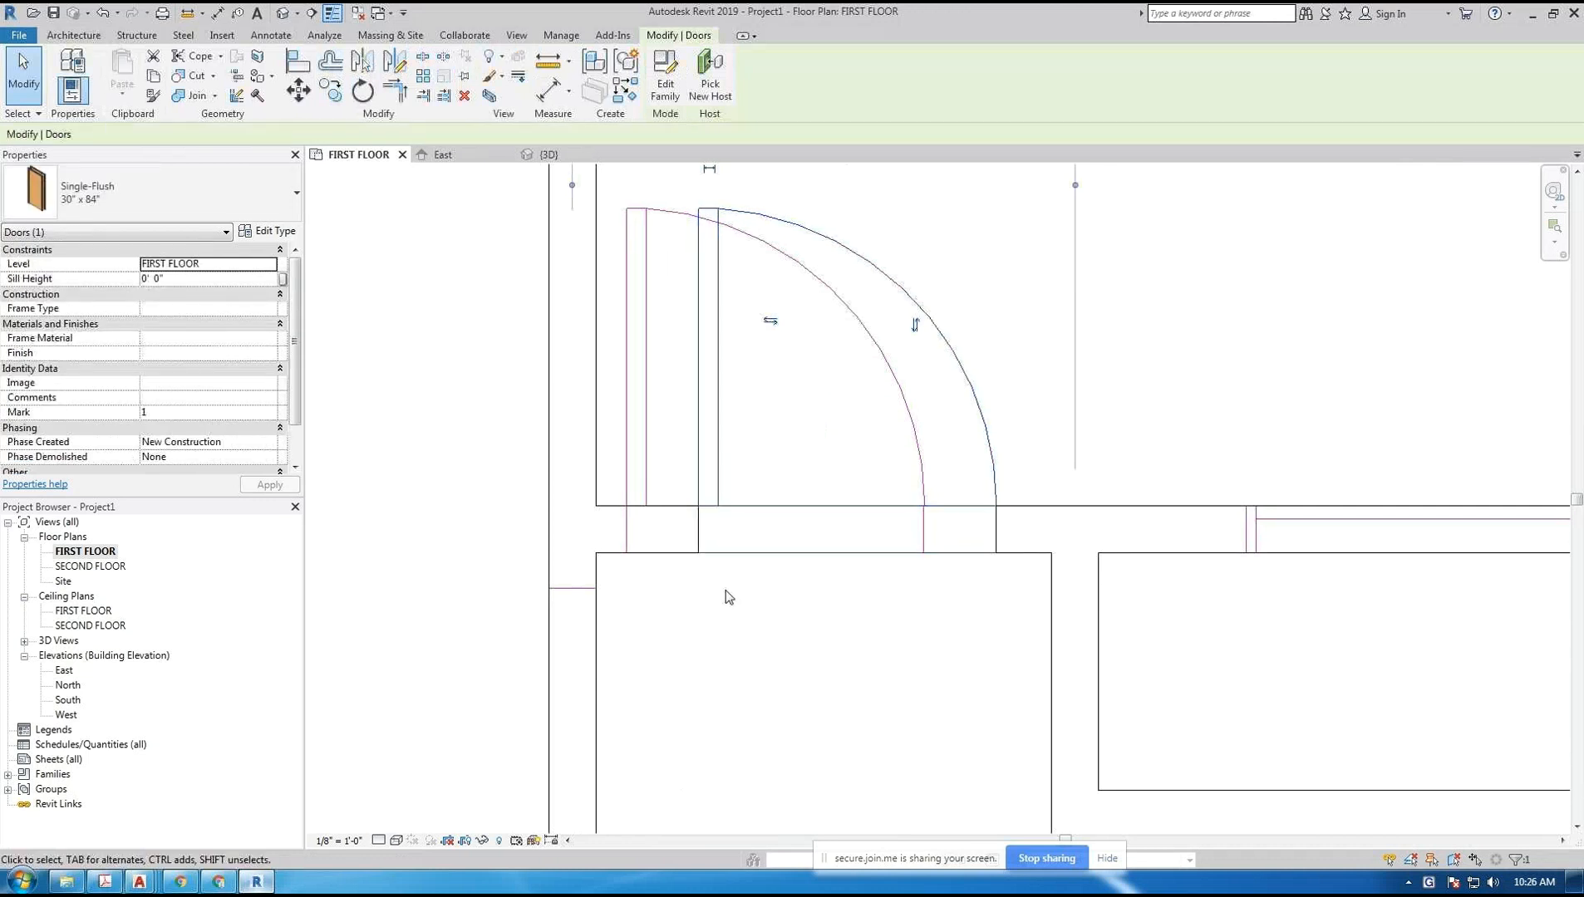
pyautogui.click(721, 425)
pyautogui.click(795, 601)
pyautogui.click(688, 554)
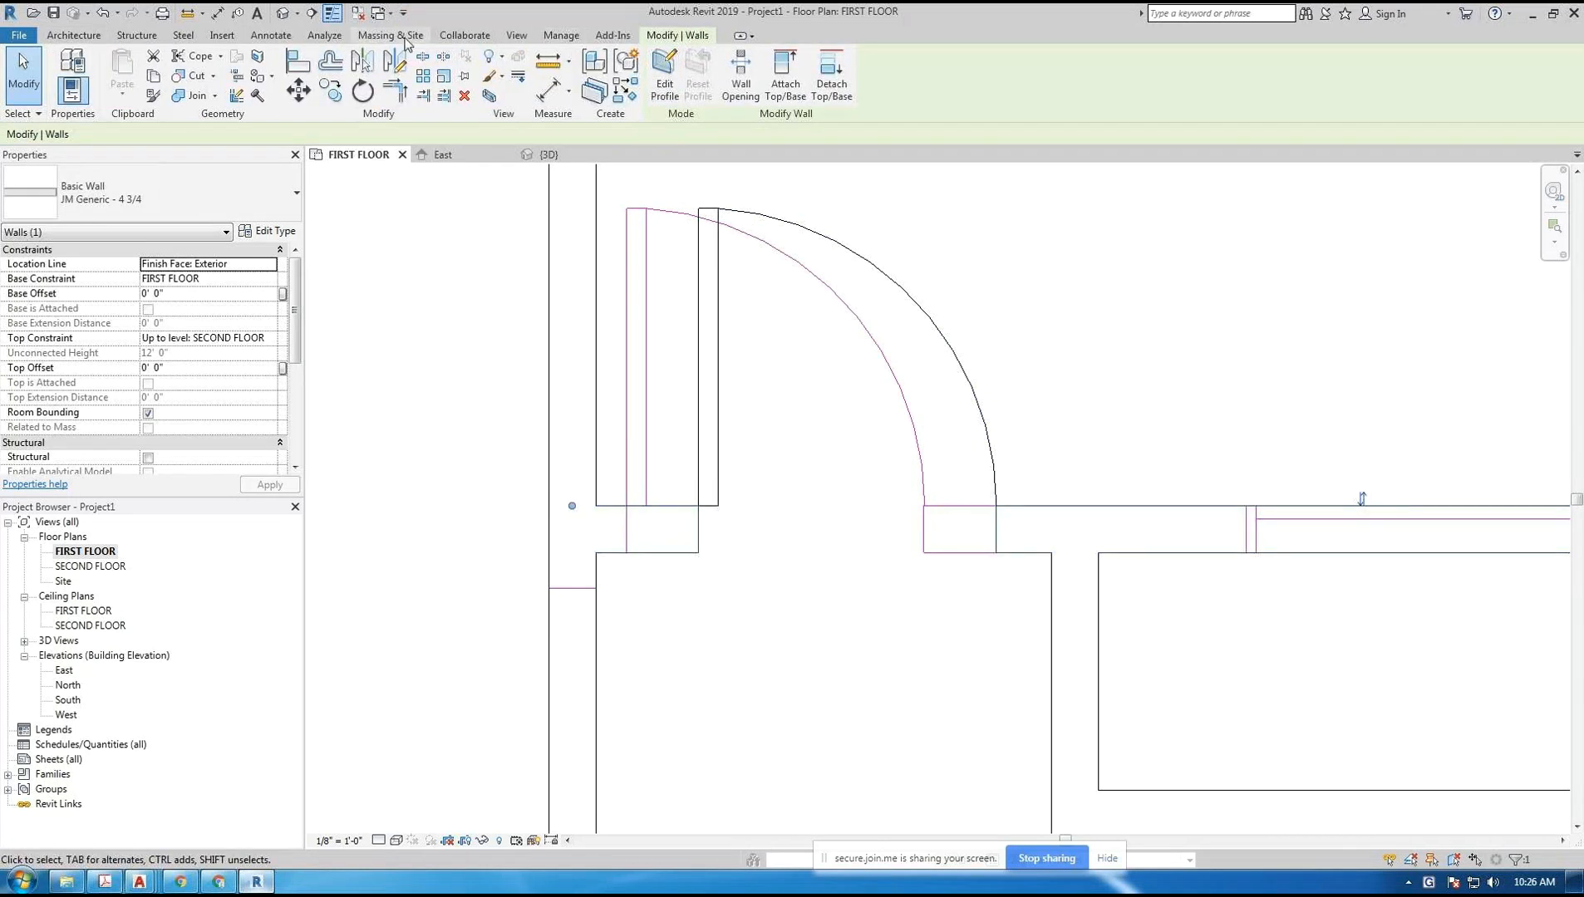
pyautogui.click(491, 336)
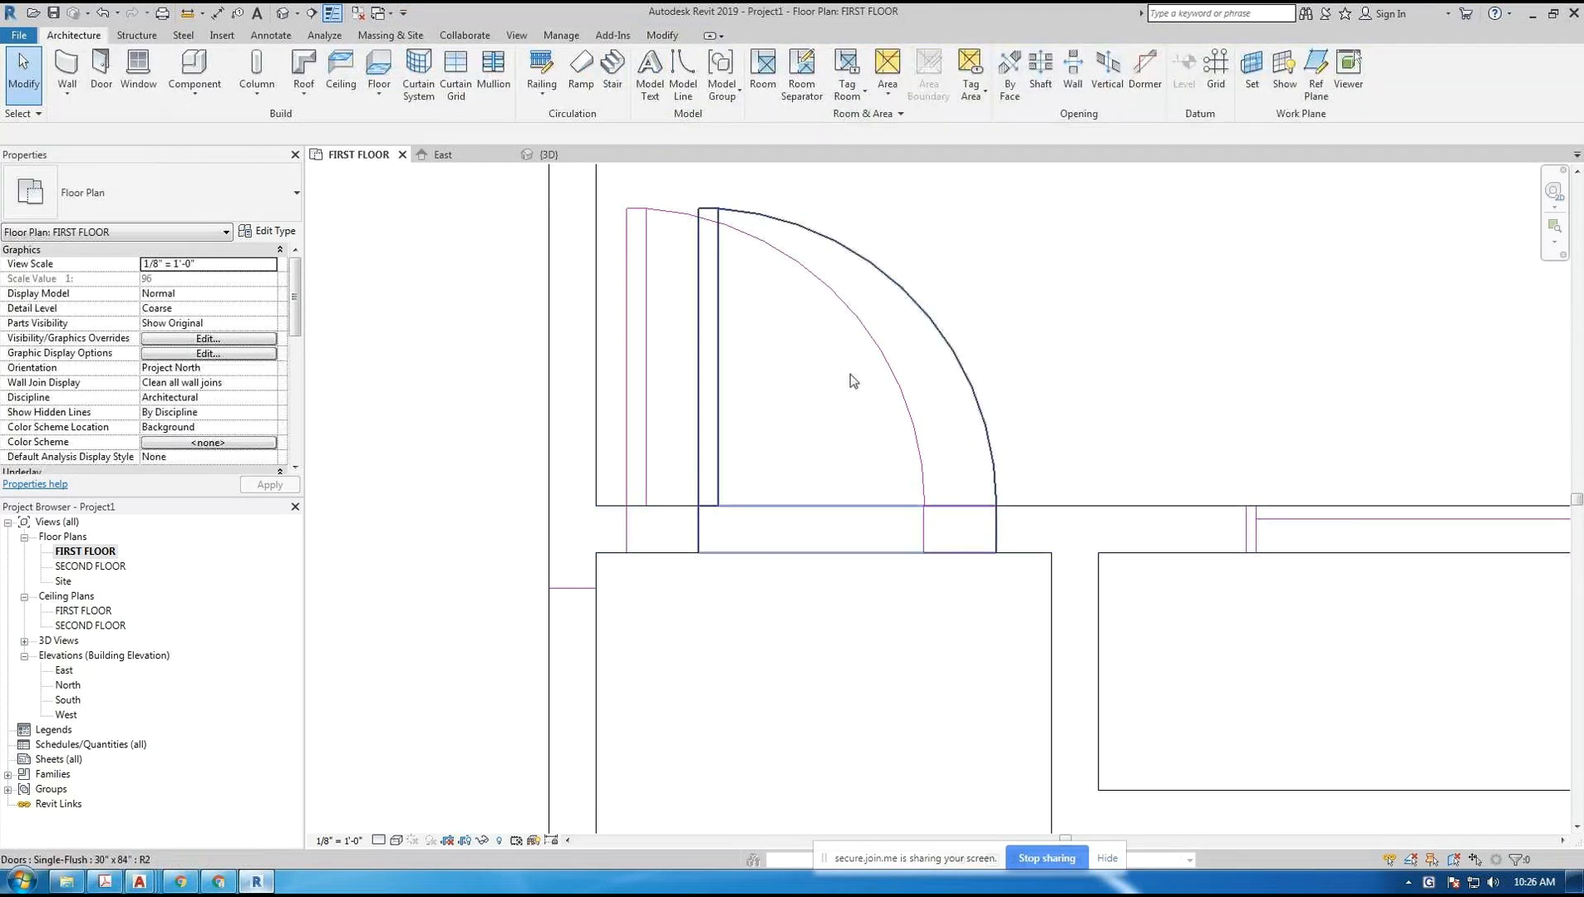
# - Move the new door 7 1/4" along its wall so its hinge-side corner meets the corner of the imported opening
pyautogui.click(721, 387)
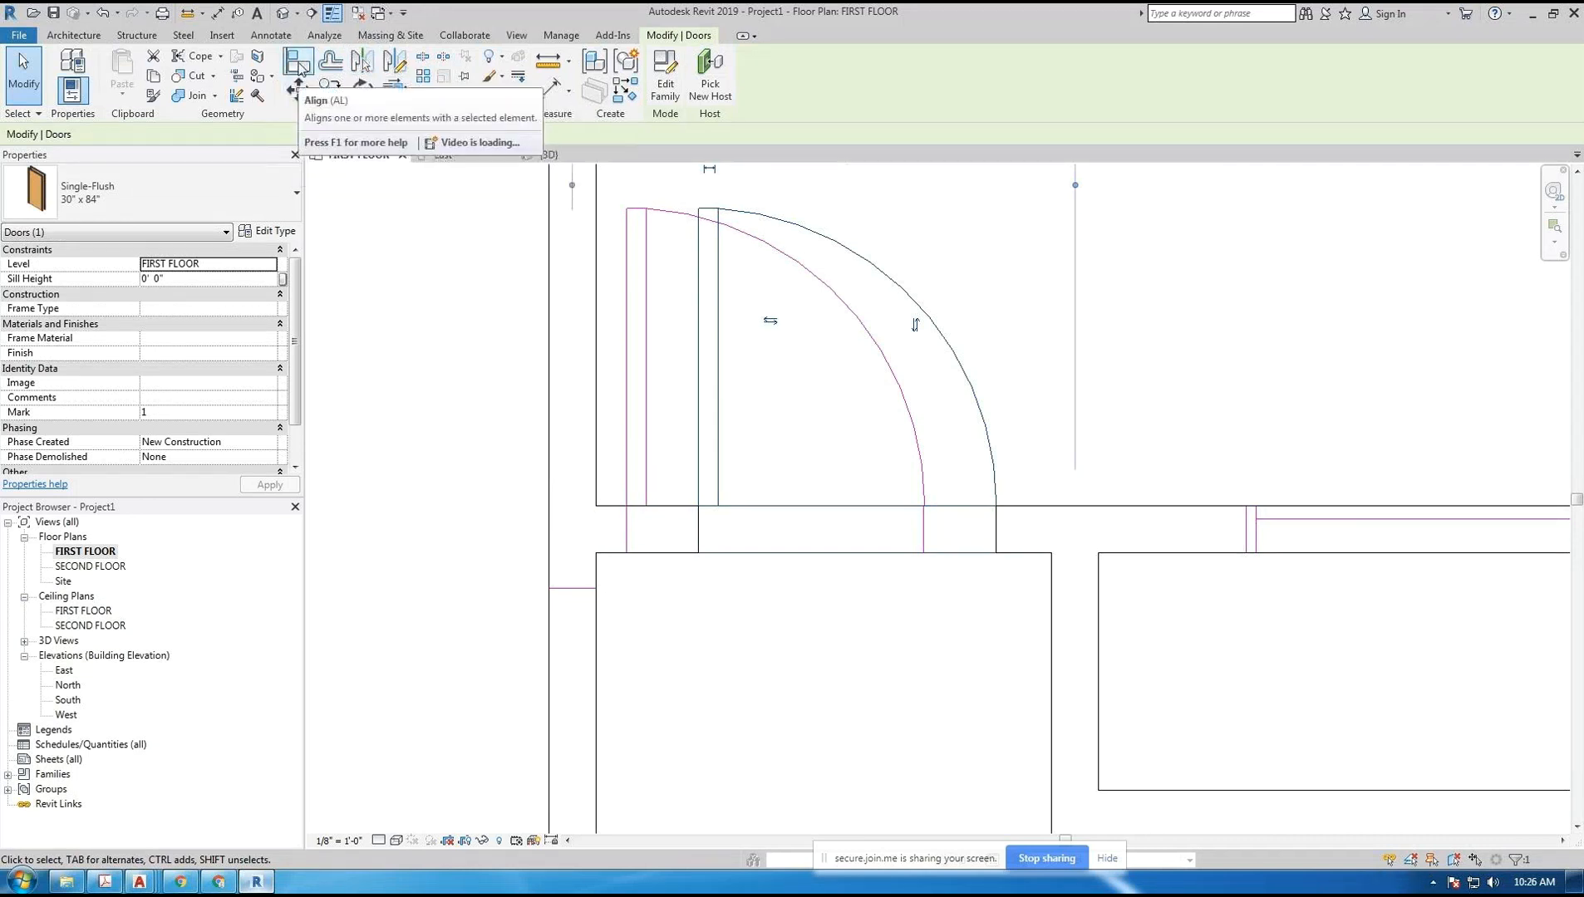
pyautogui.click(298, 89)
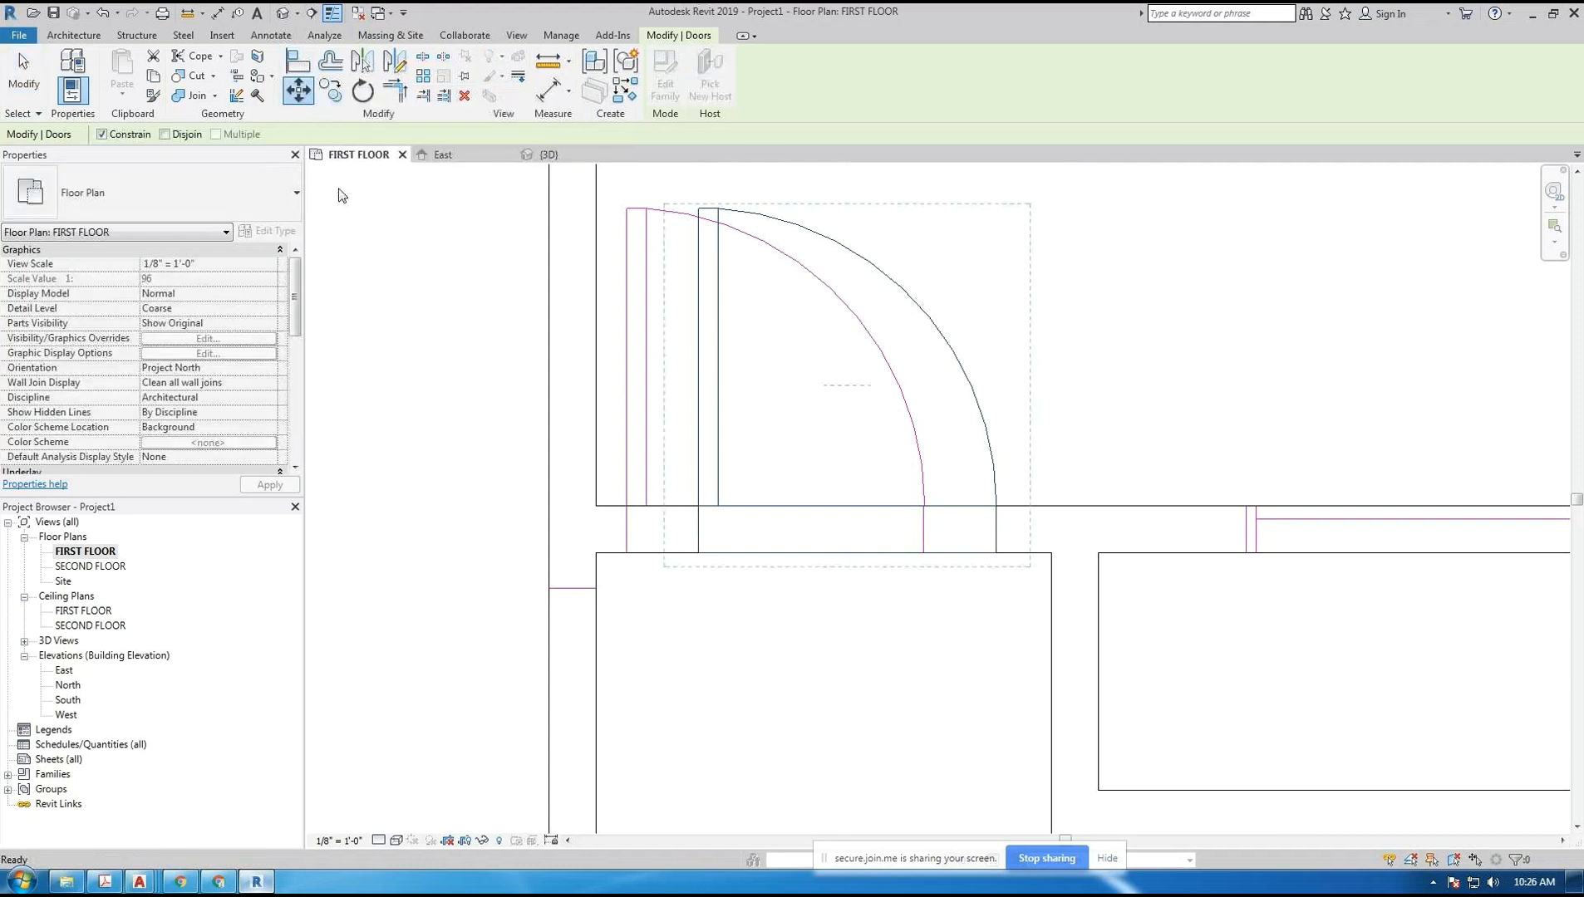
pyautogui.click(698, 552)
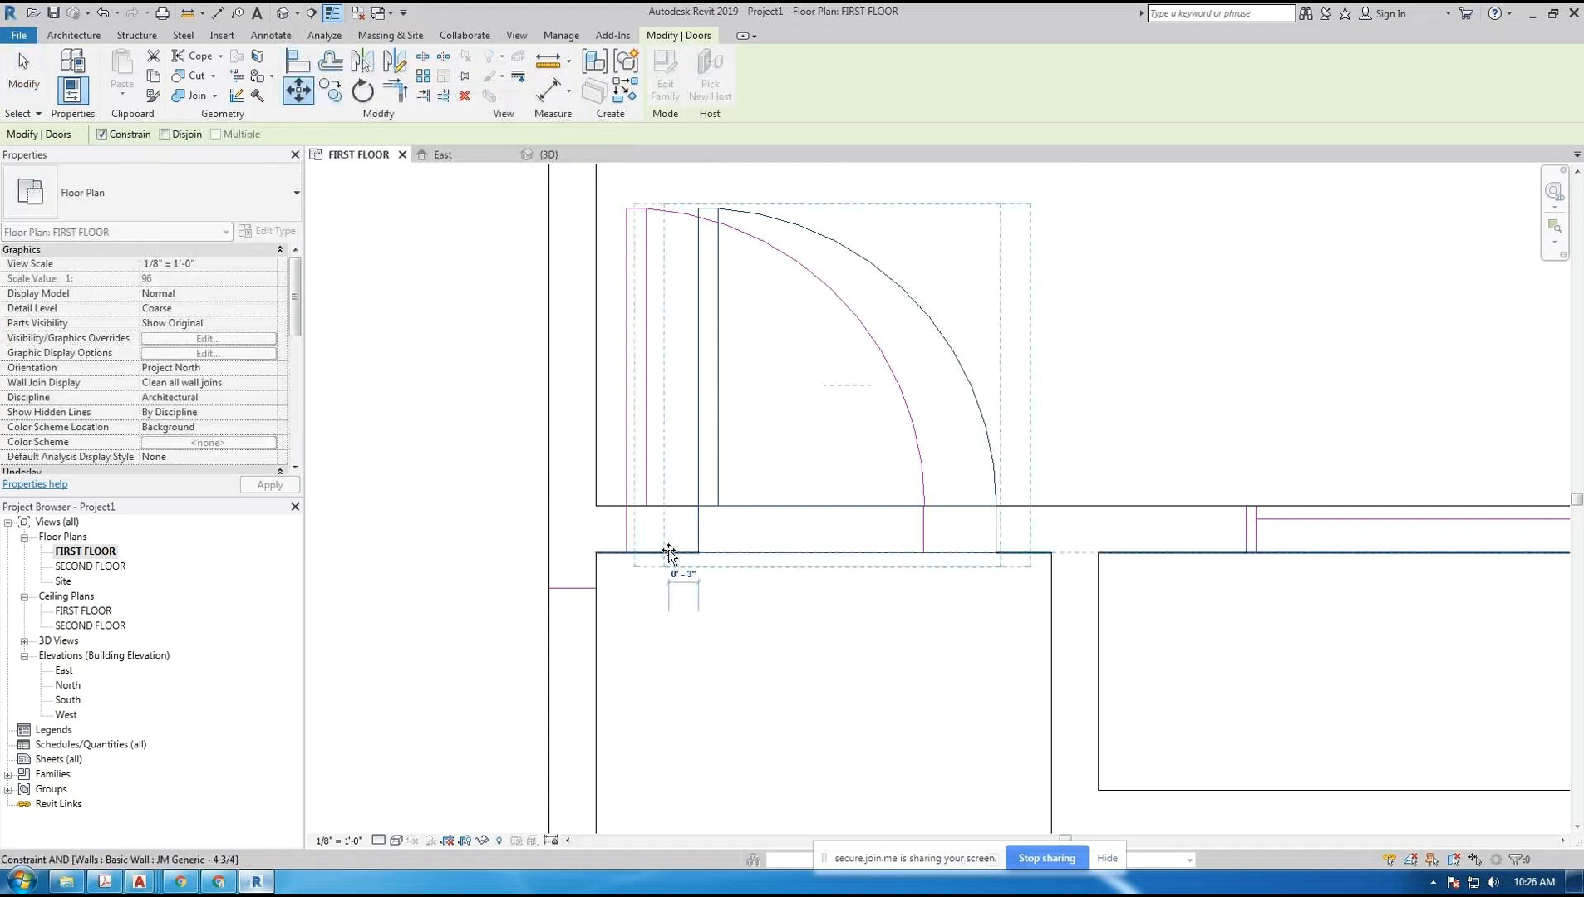
pyautogui.click(629, 553)
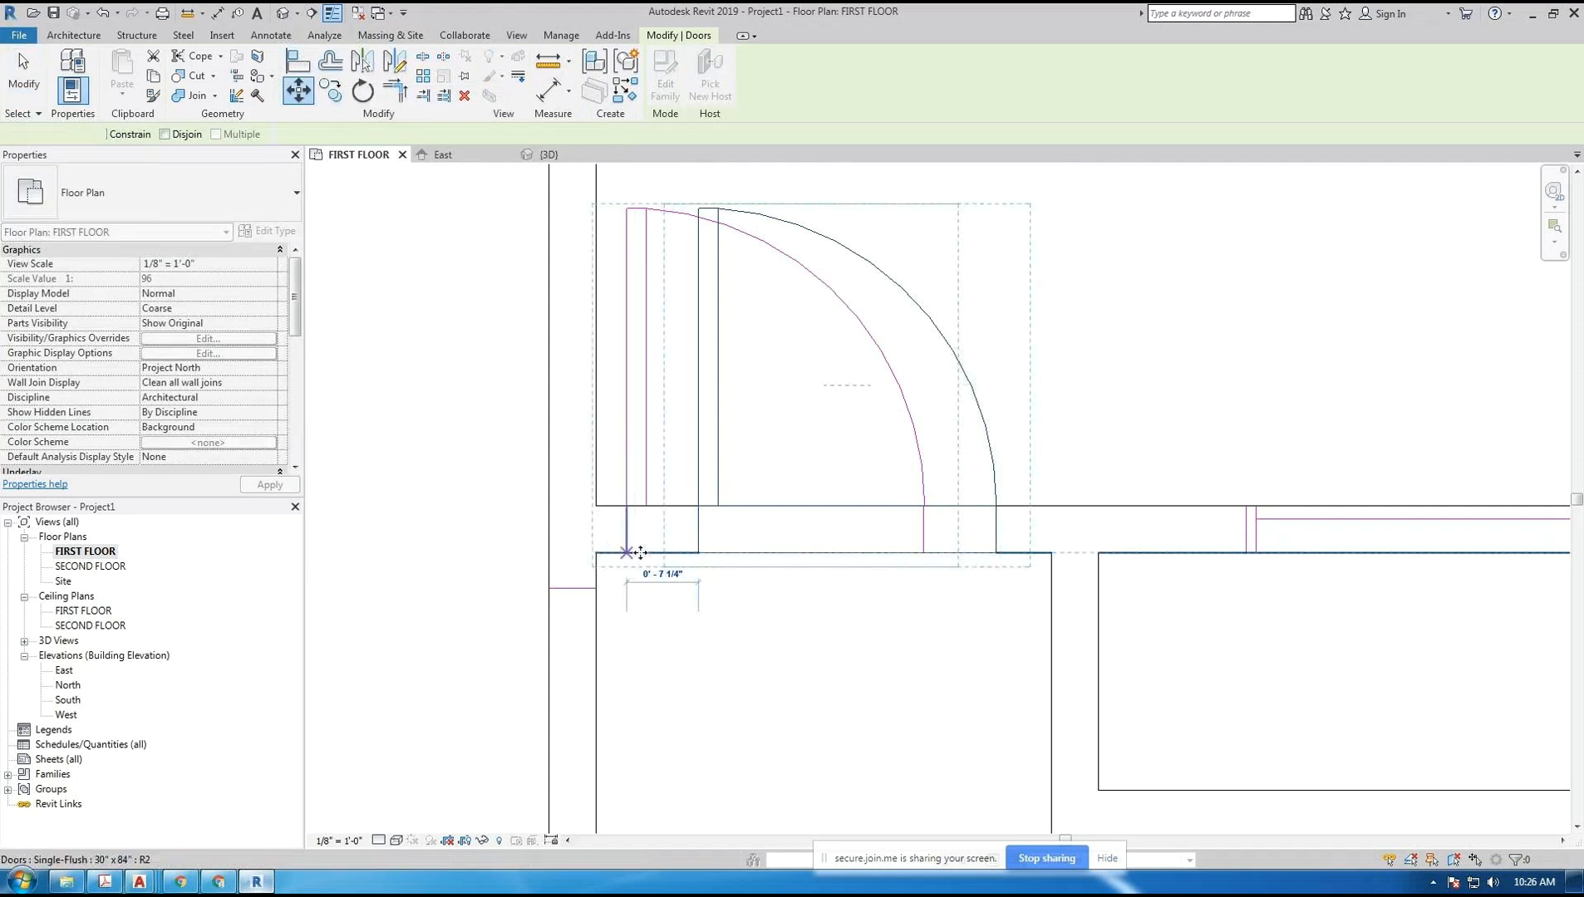
pyautogui.click(760, 617)
pyautogui.scroll(-2, 760, 616)
pyautogui.scroll(-2, 759, 617)
pyautogui.moveTo(773, 681); pyautogui.dragTo(750, 448, button='middle')
pyautogui.scroll(1, 760, 509)
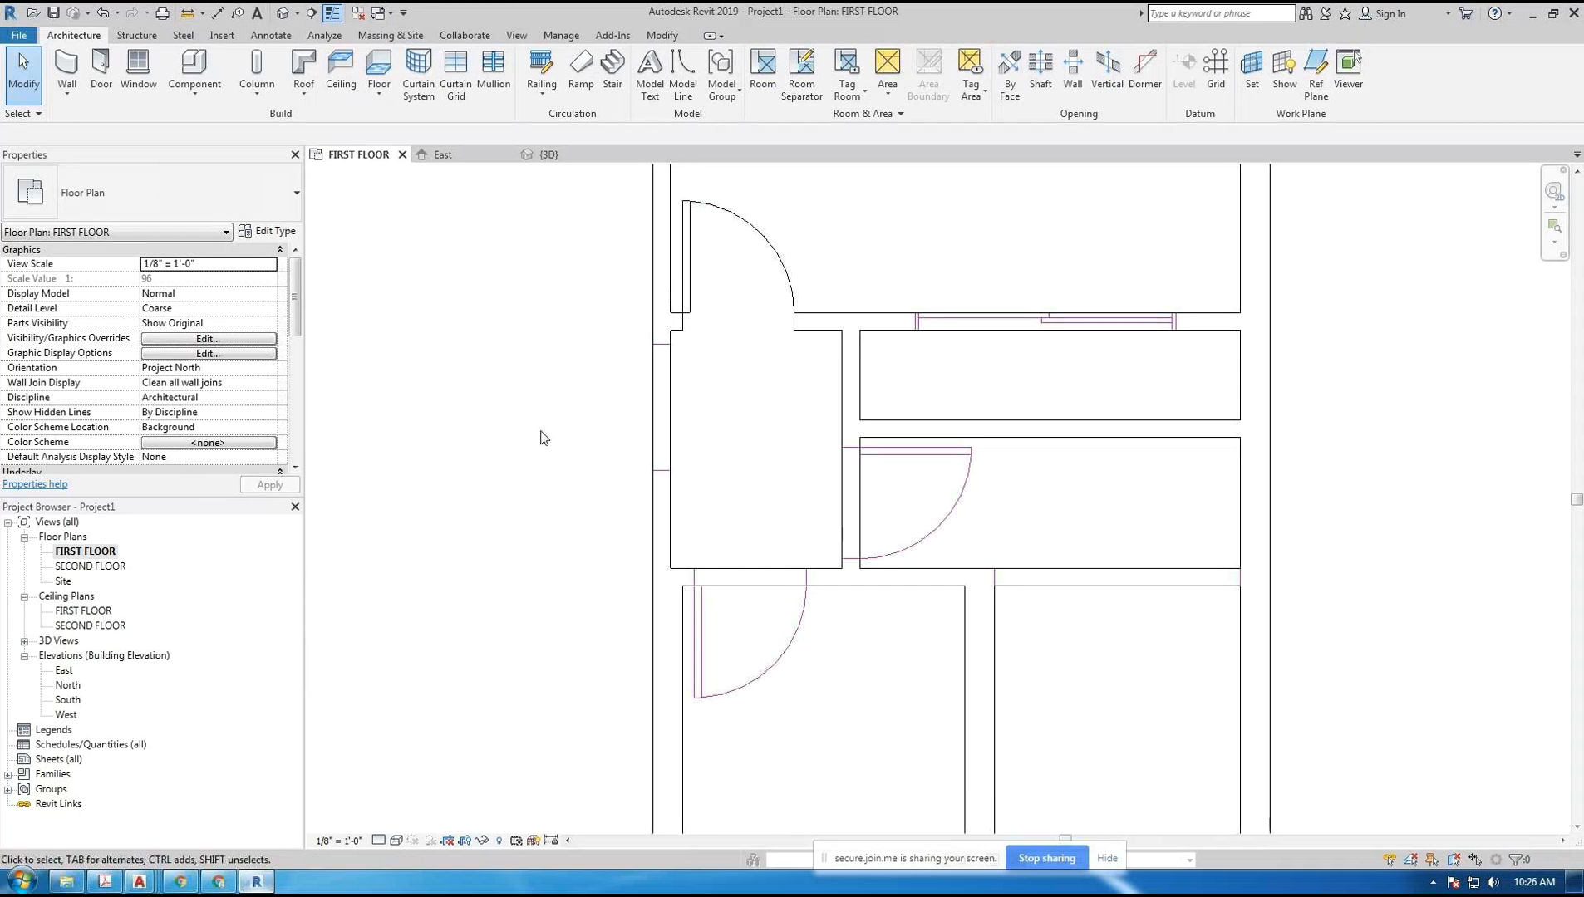
pyautogui.click(107, 79)
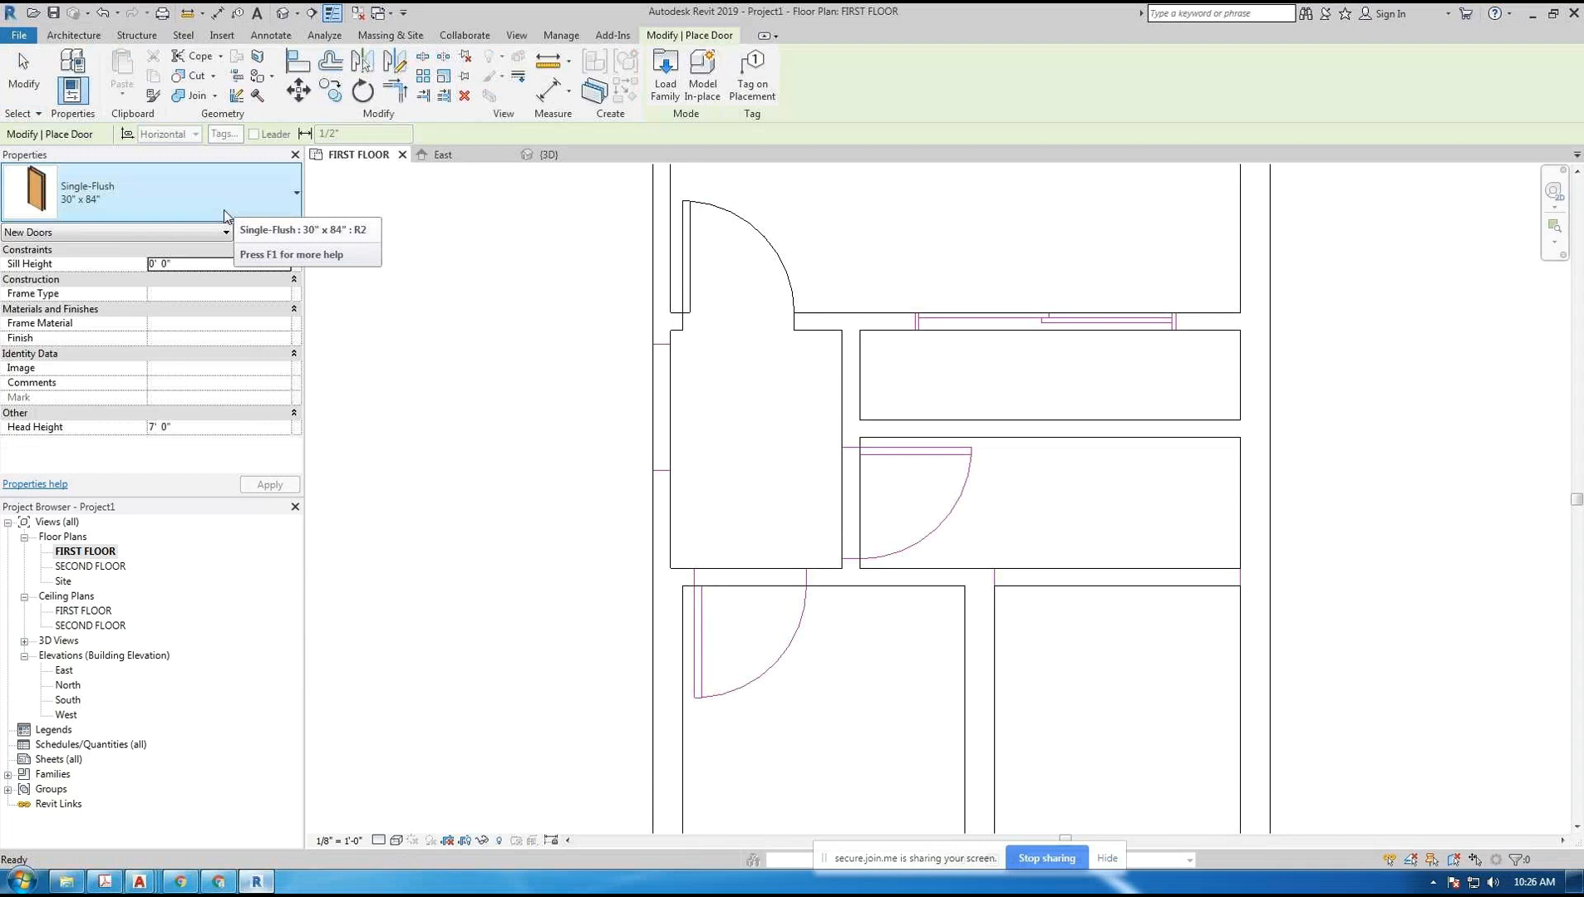
pyautogui.click(178, 203)
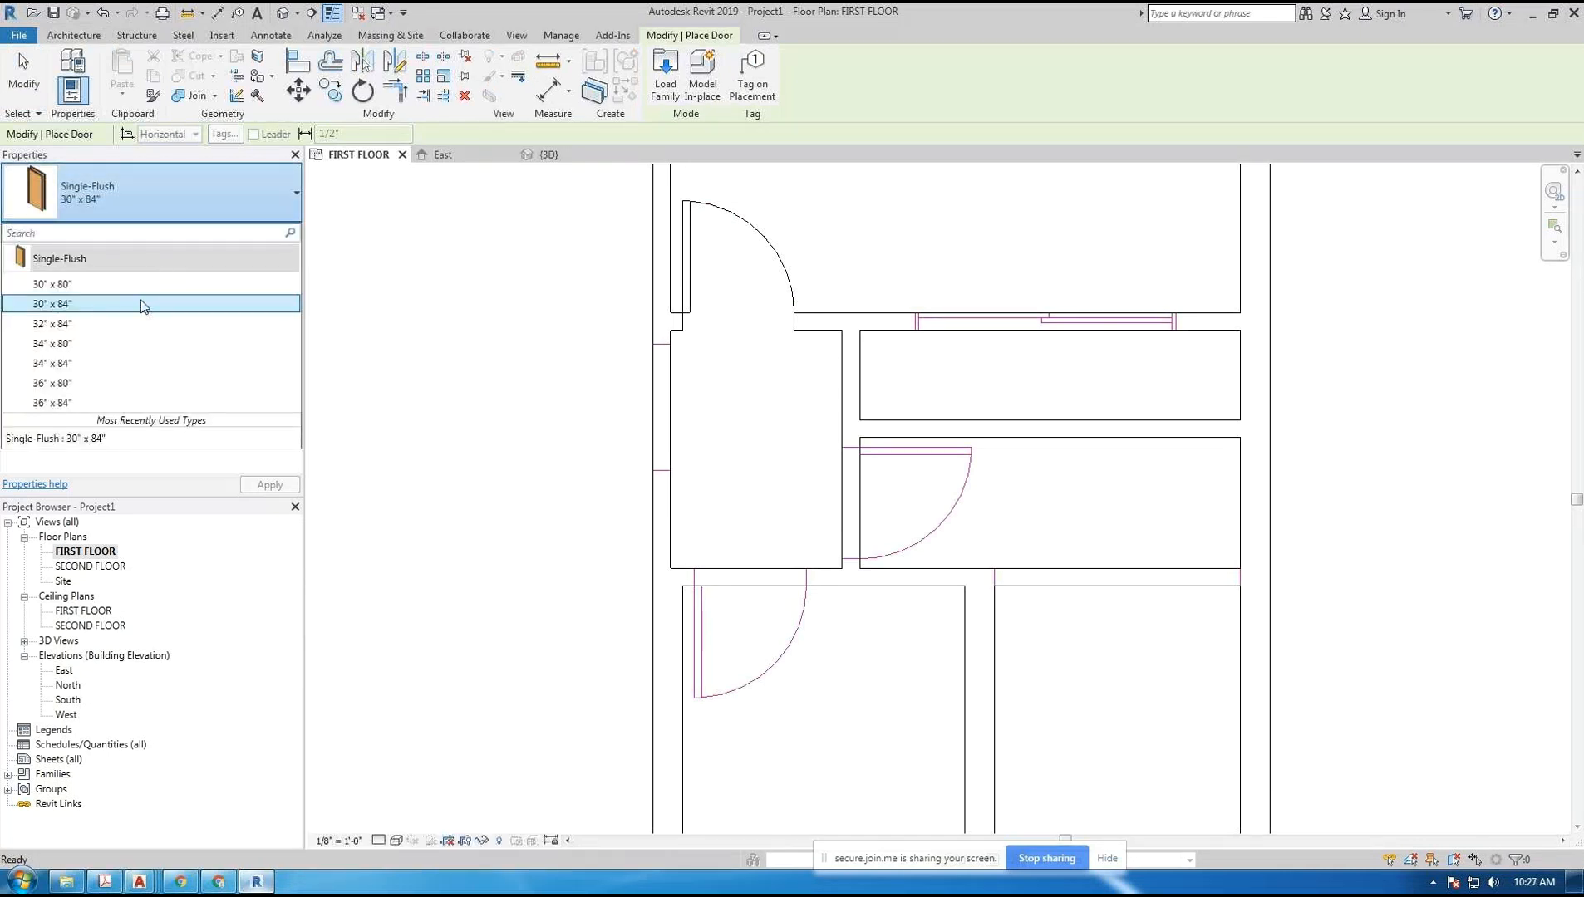
pyautogui.press('Escape')
pyautogui.press('Escape')
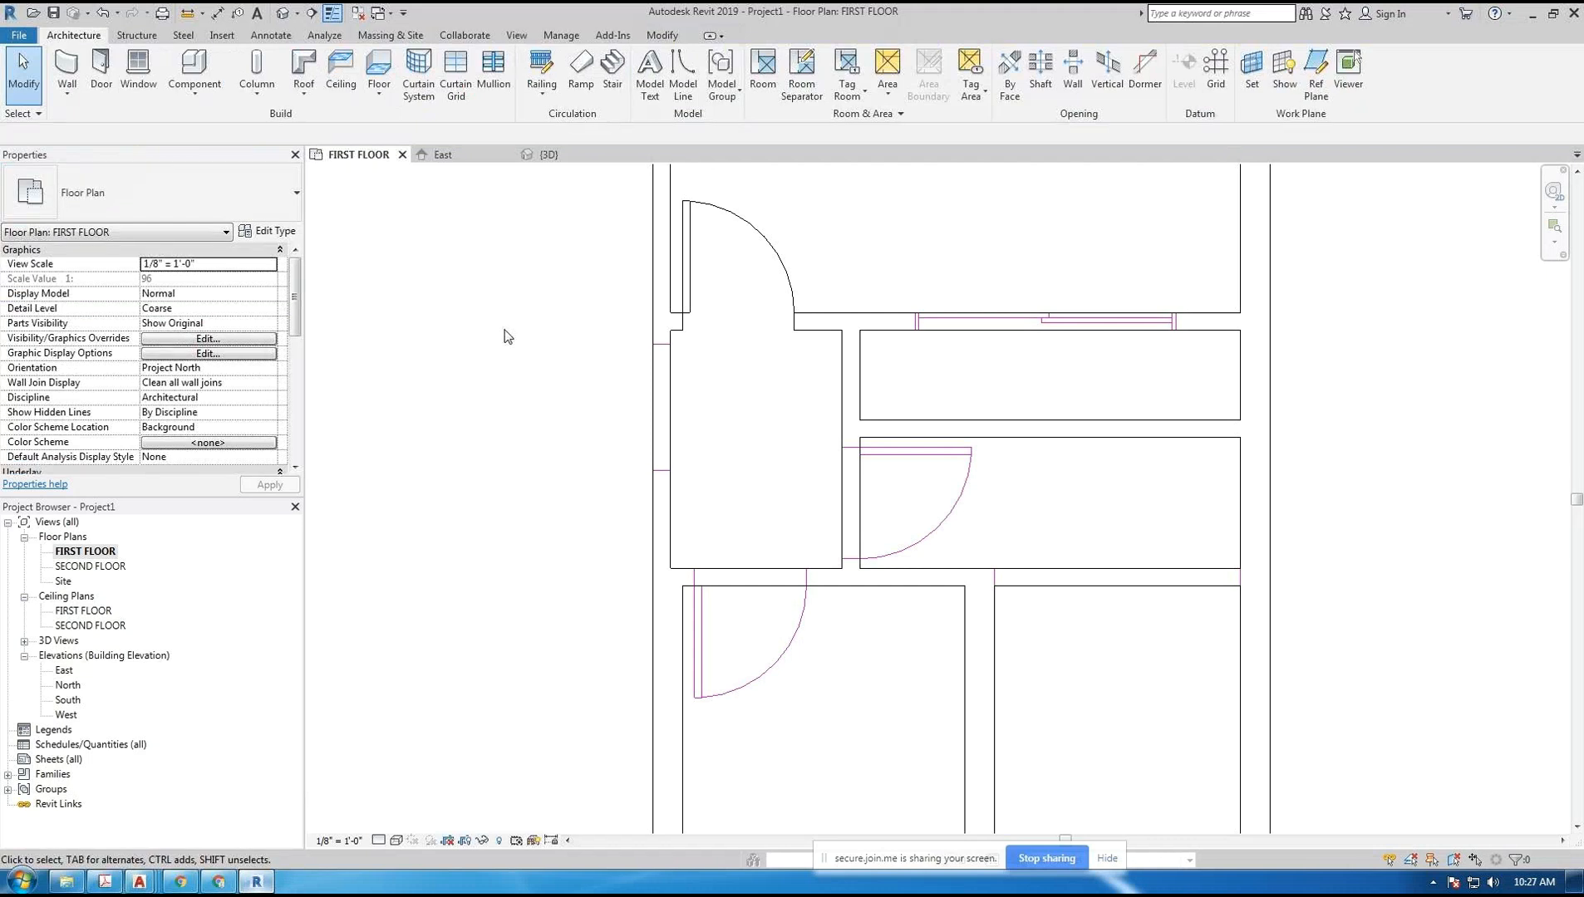
# - Create a similar 30" x 84" door in the wall below the small hall, near the imported opening and swinging into the lower room
pyautogui.click(733, 221)
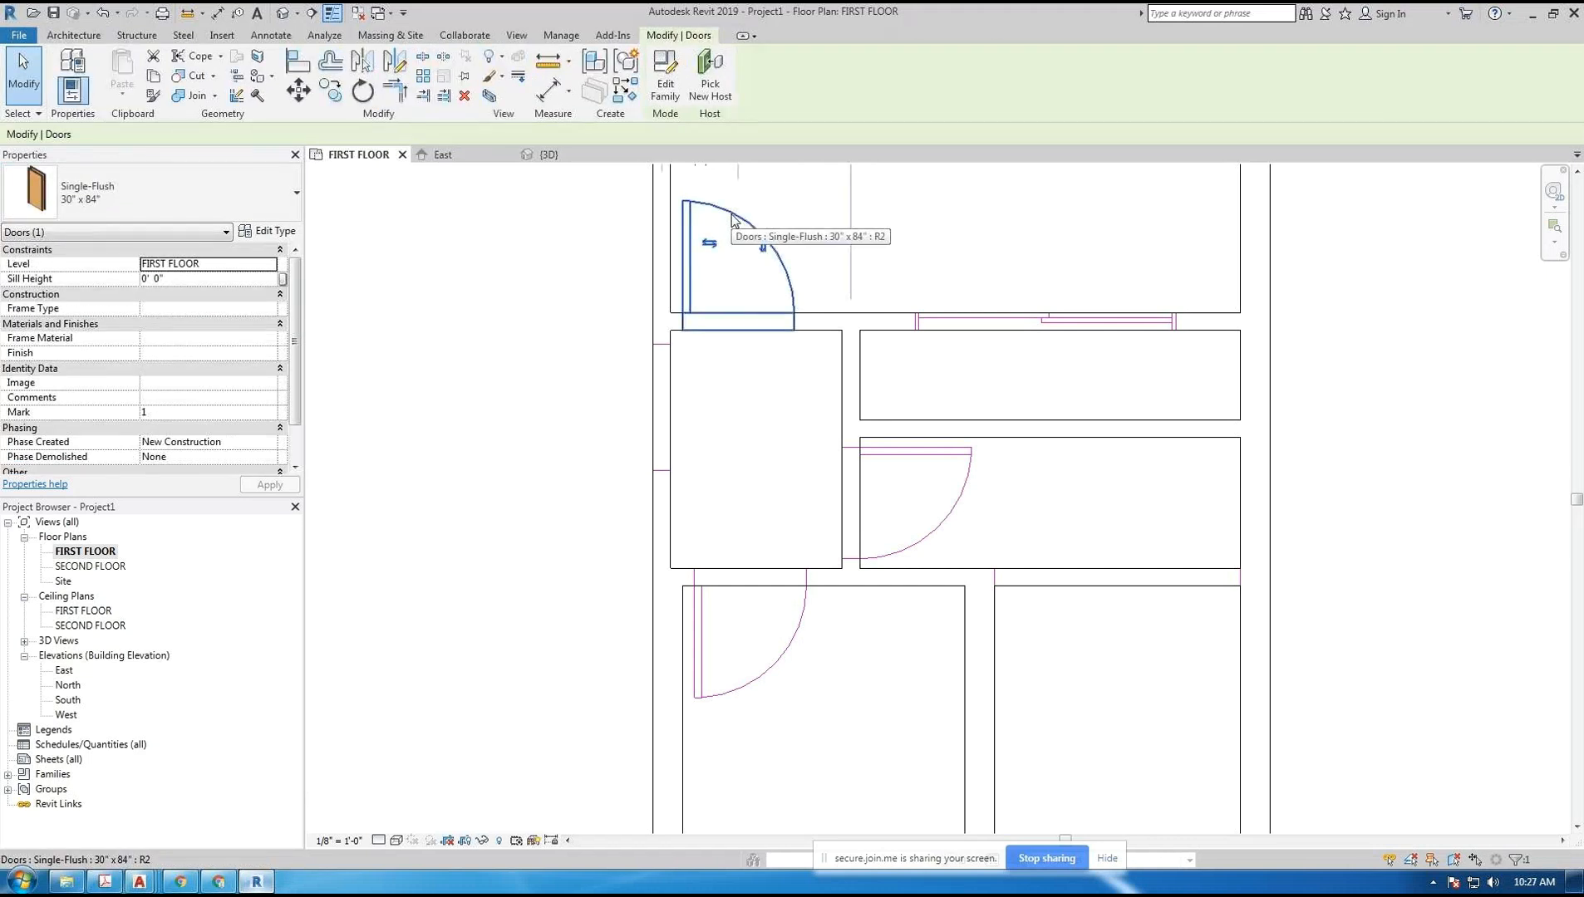
pyautogui.rightClick(733, 220)
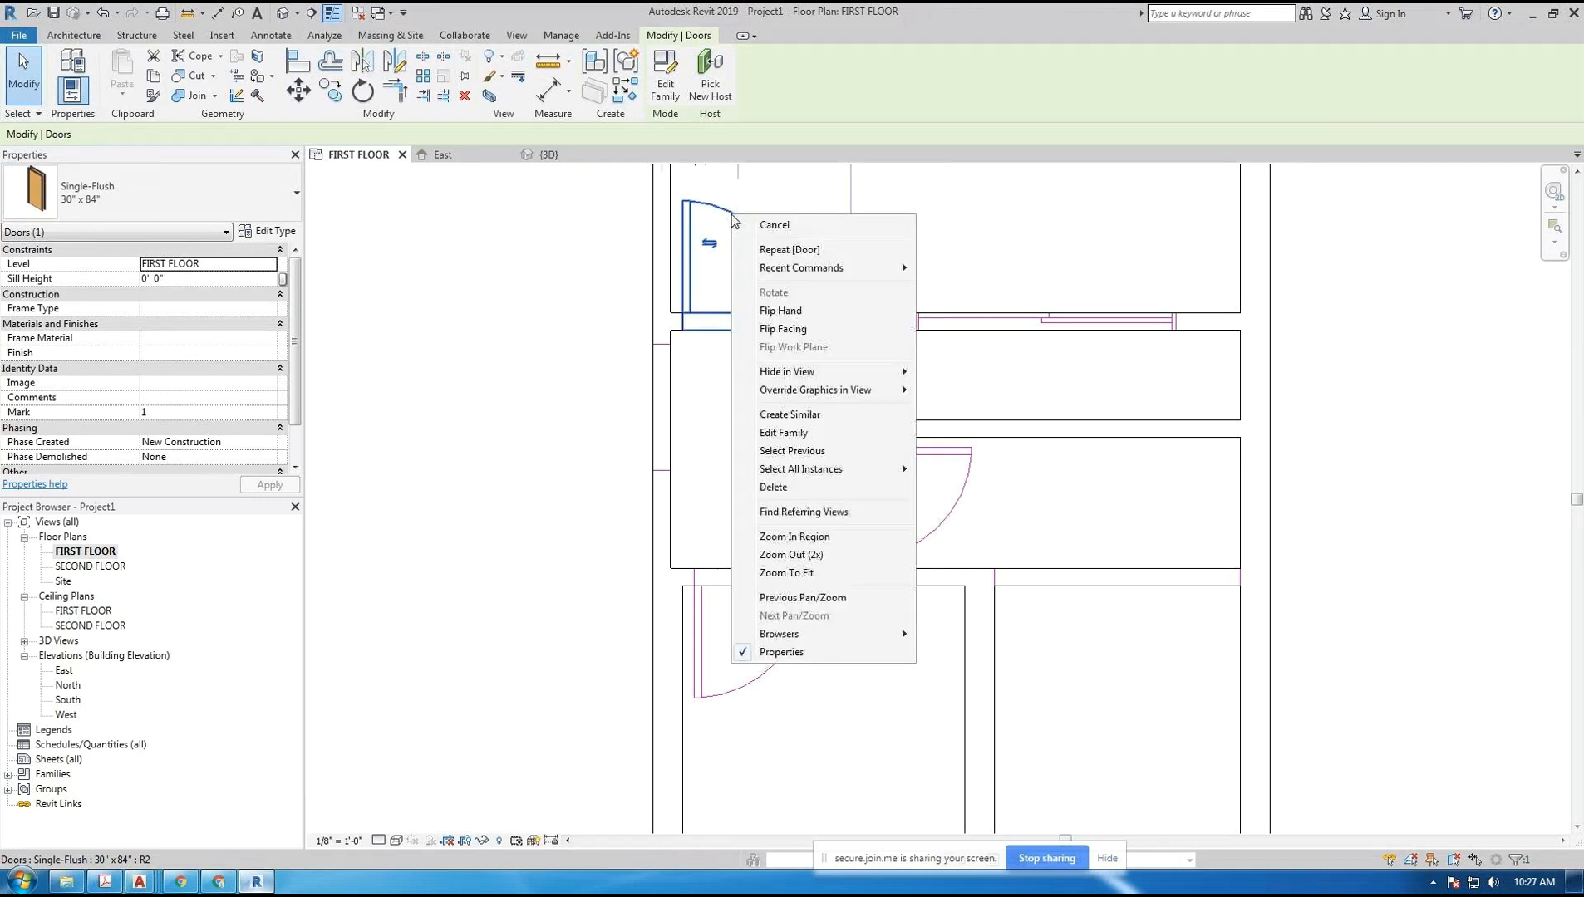
pyautogui.click(789, 415)
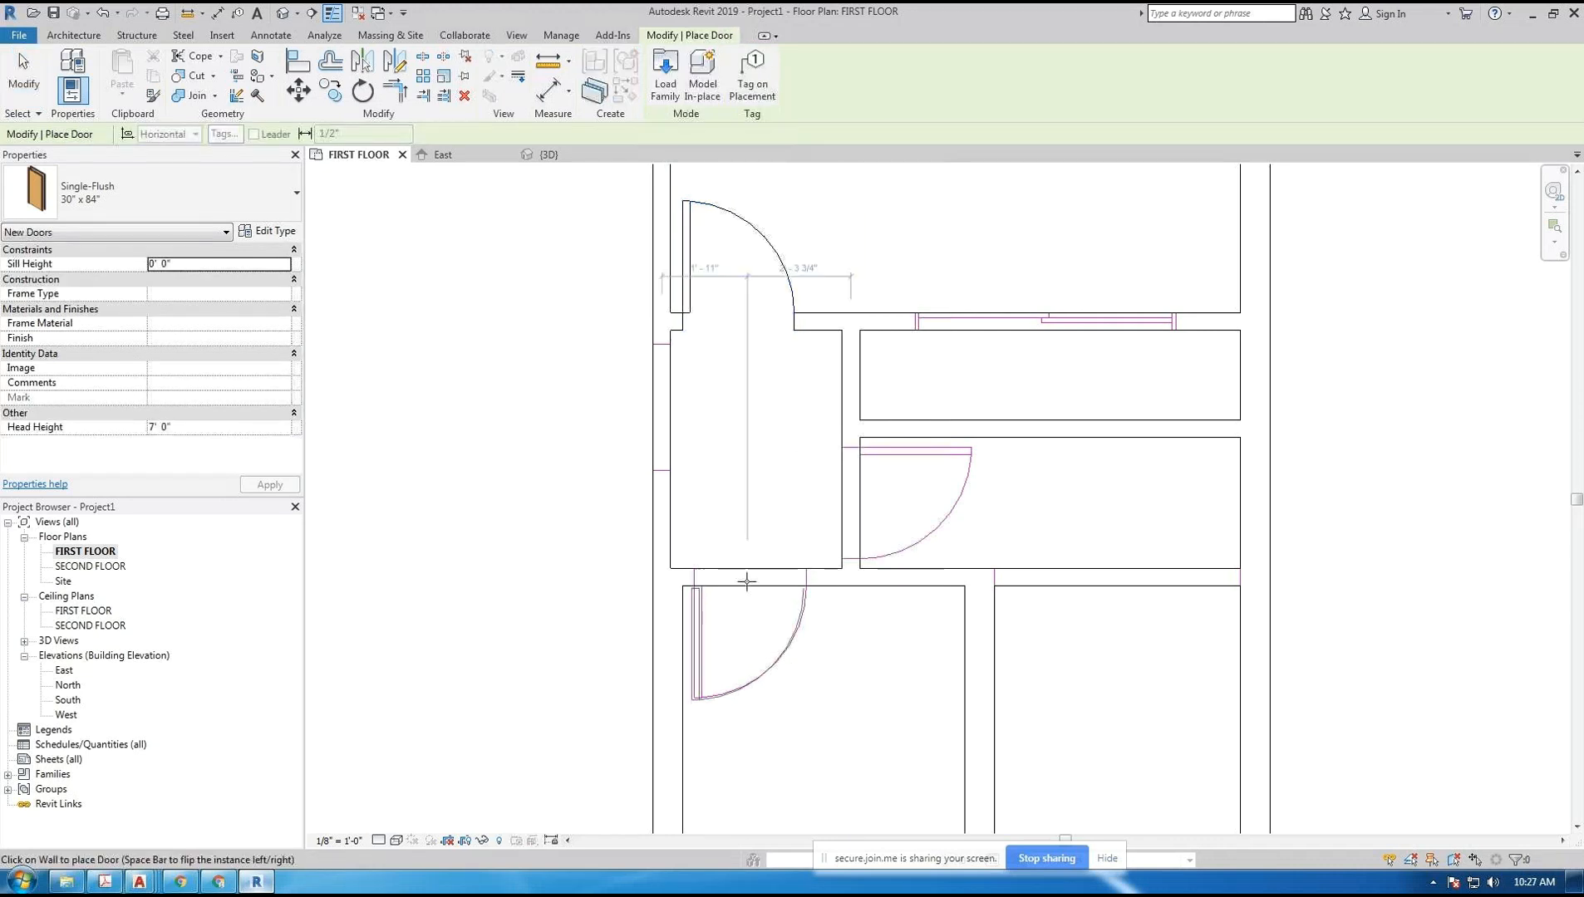
pyautogui.click(777, 582)
pyautogui.press('Escape')
pyautogui.press('Escape')
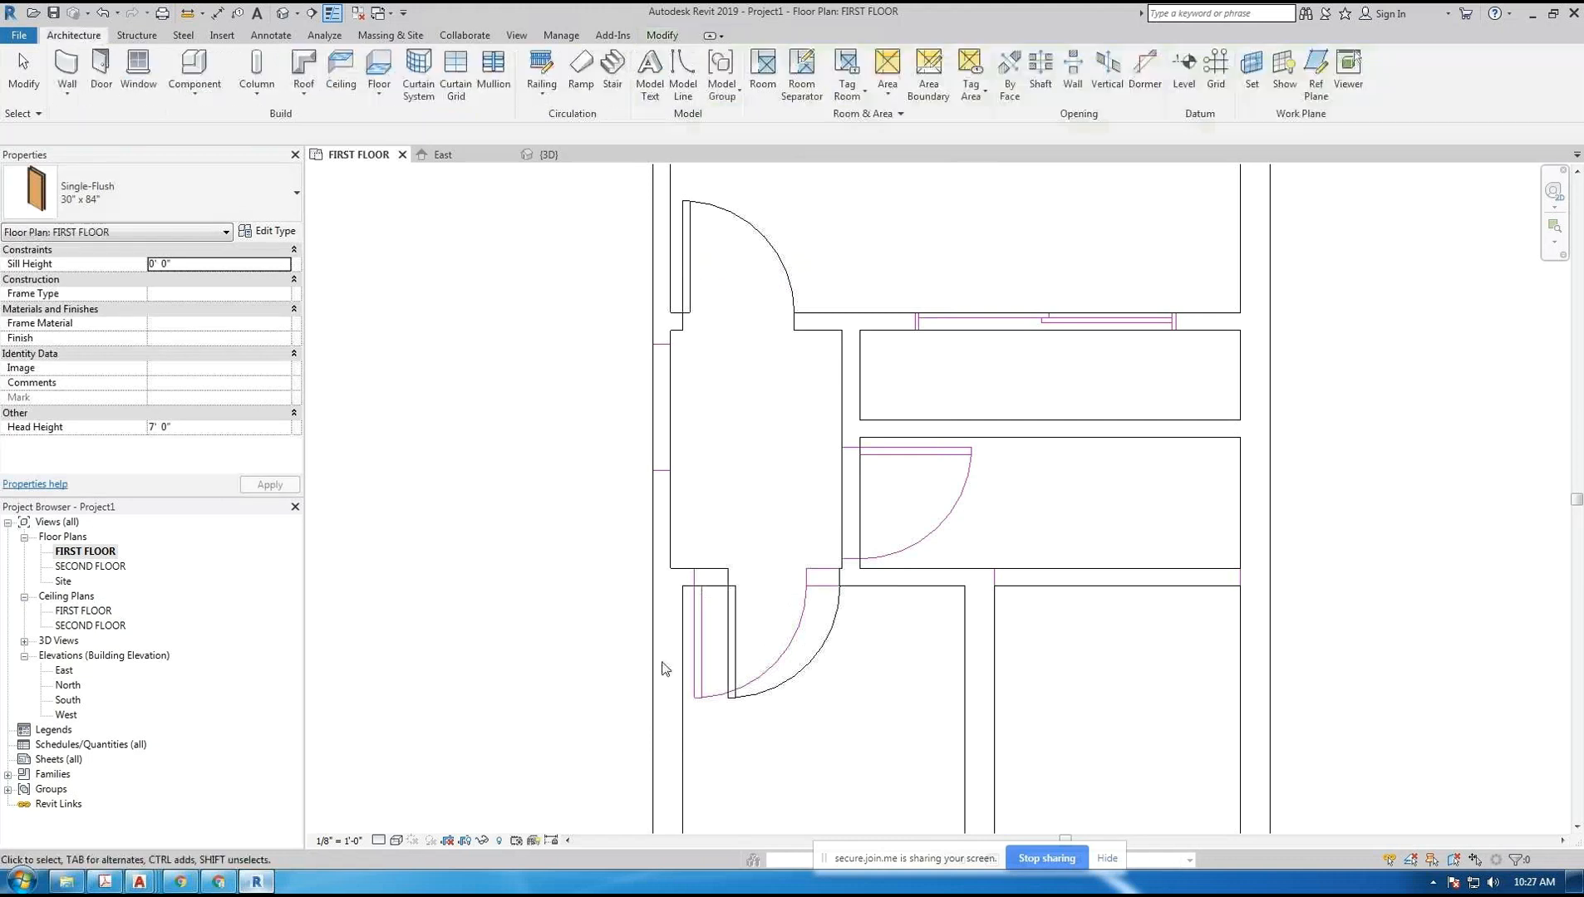
# - Align the hinge-side edge of the lower door with the matching line of the imported door
pyautogui.scroll(3, 720, 714)
pyautogui.scroll(1, 789, 371)
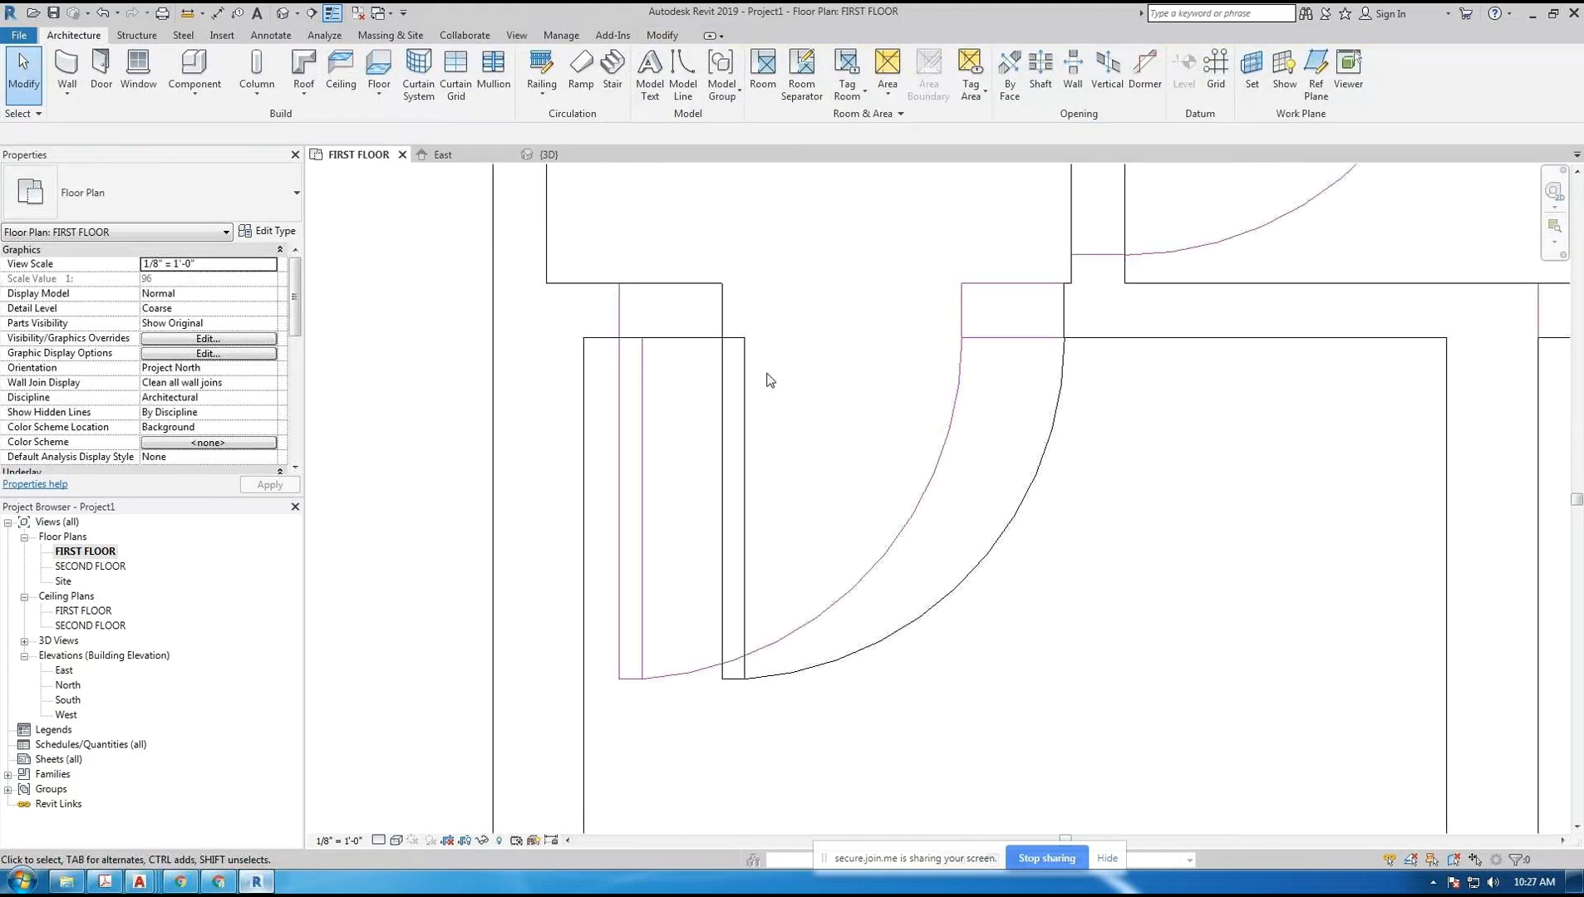
pyautogui.click(744, 391)
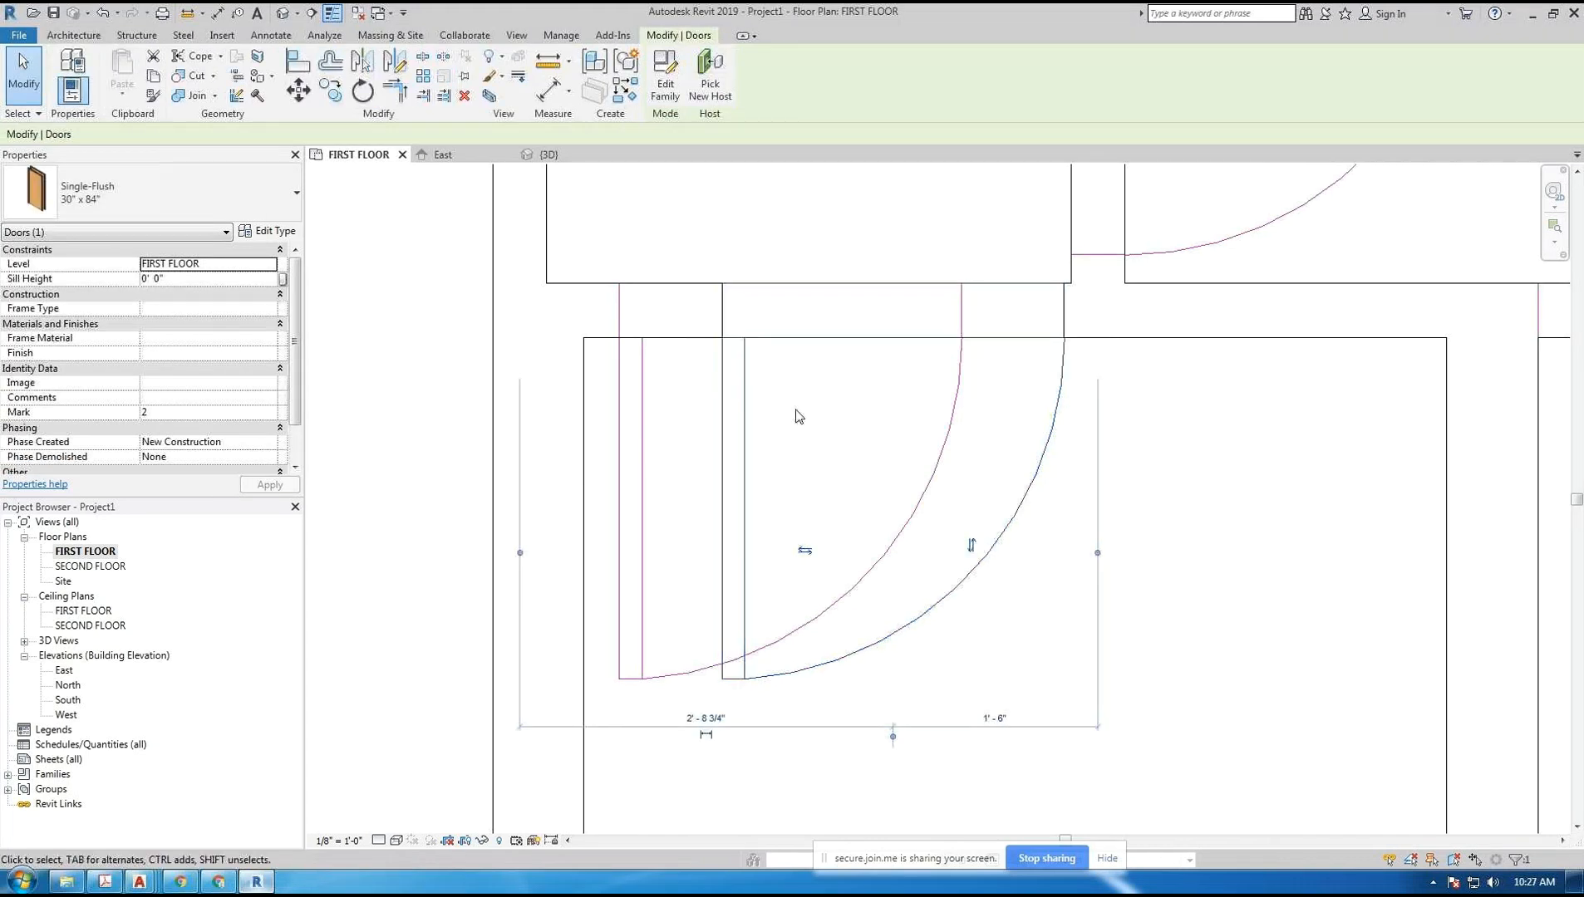
pyautogui.click(294, 65)
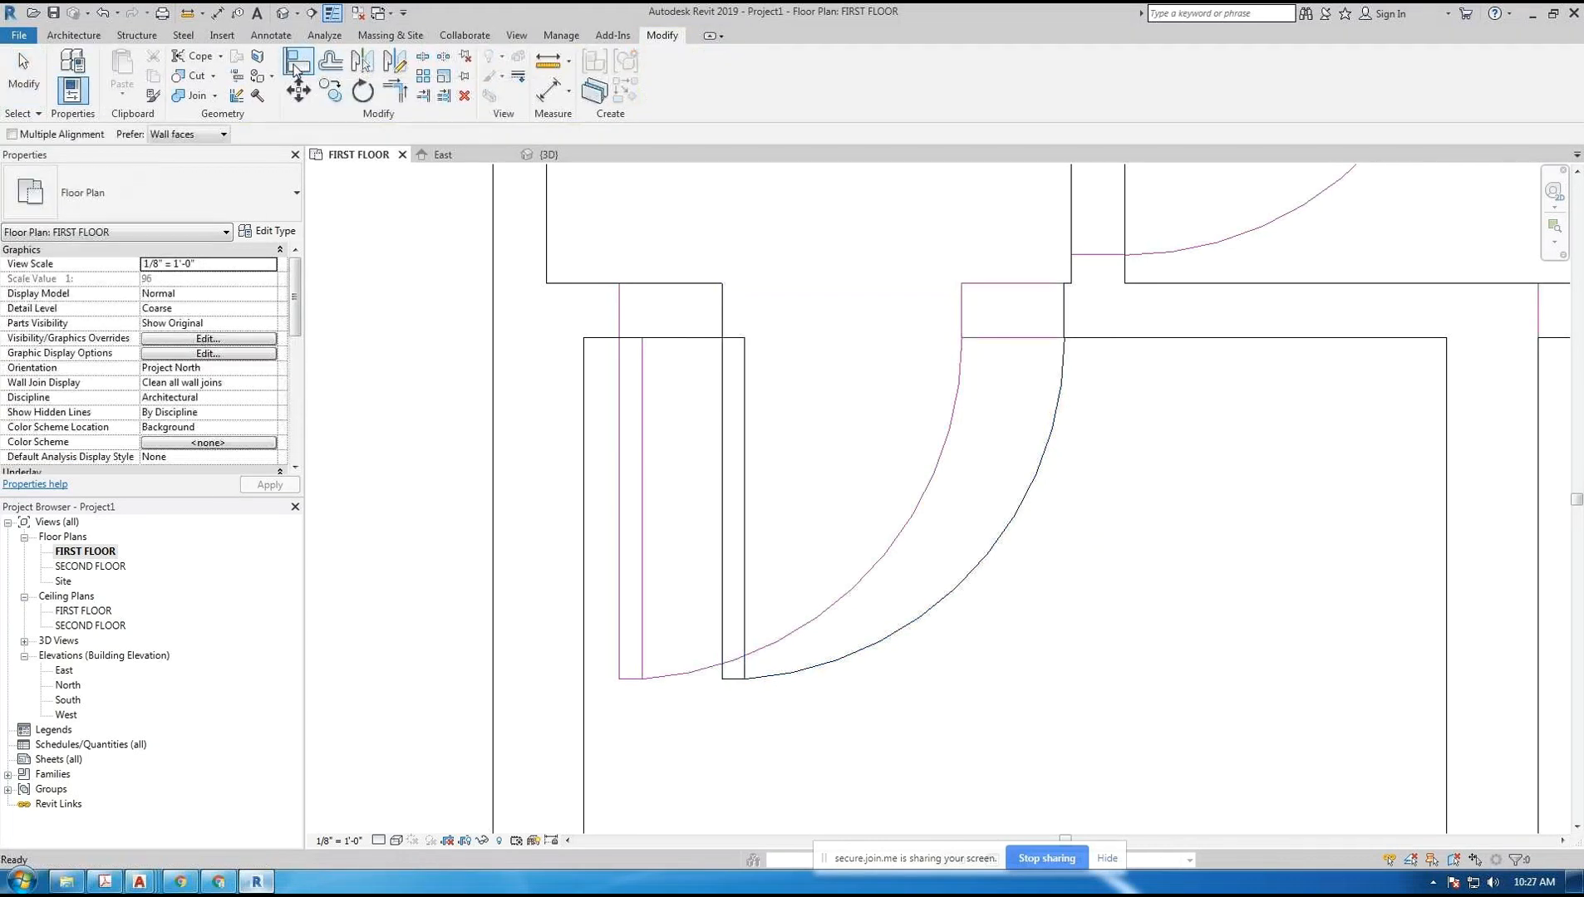
pyautogui.click(619, 395)
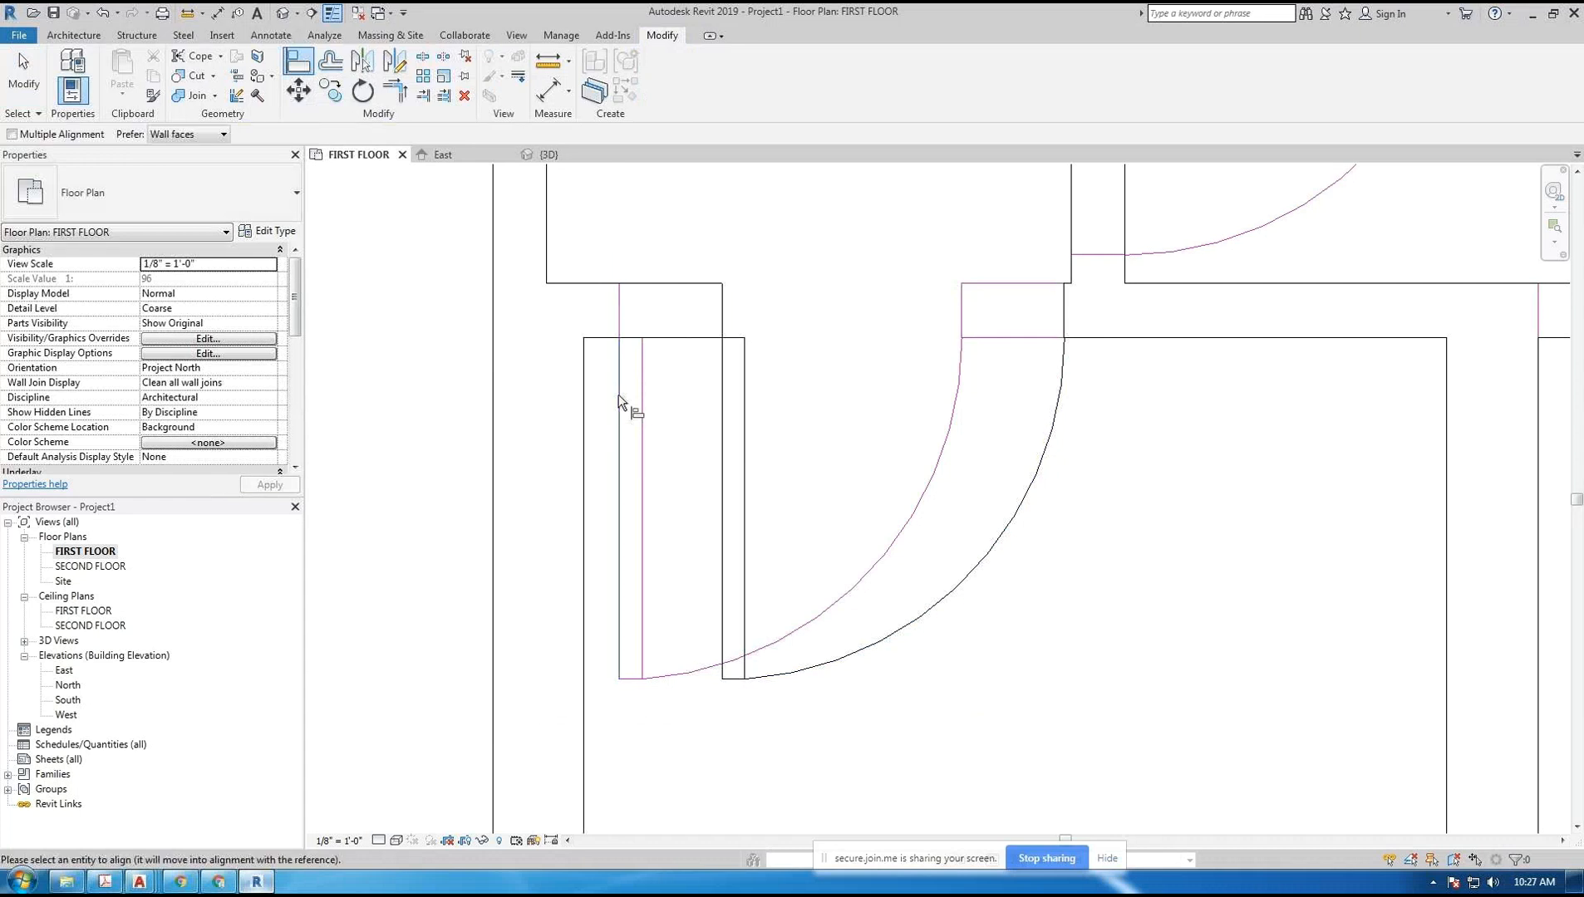
pyautogui.click(723, 430)
pyautogui.scroll(-5, 1047, 536)
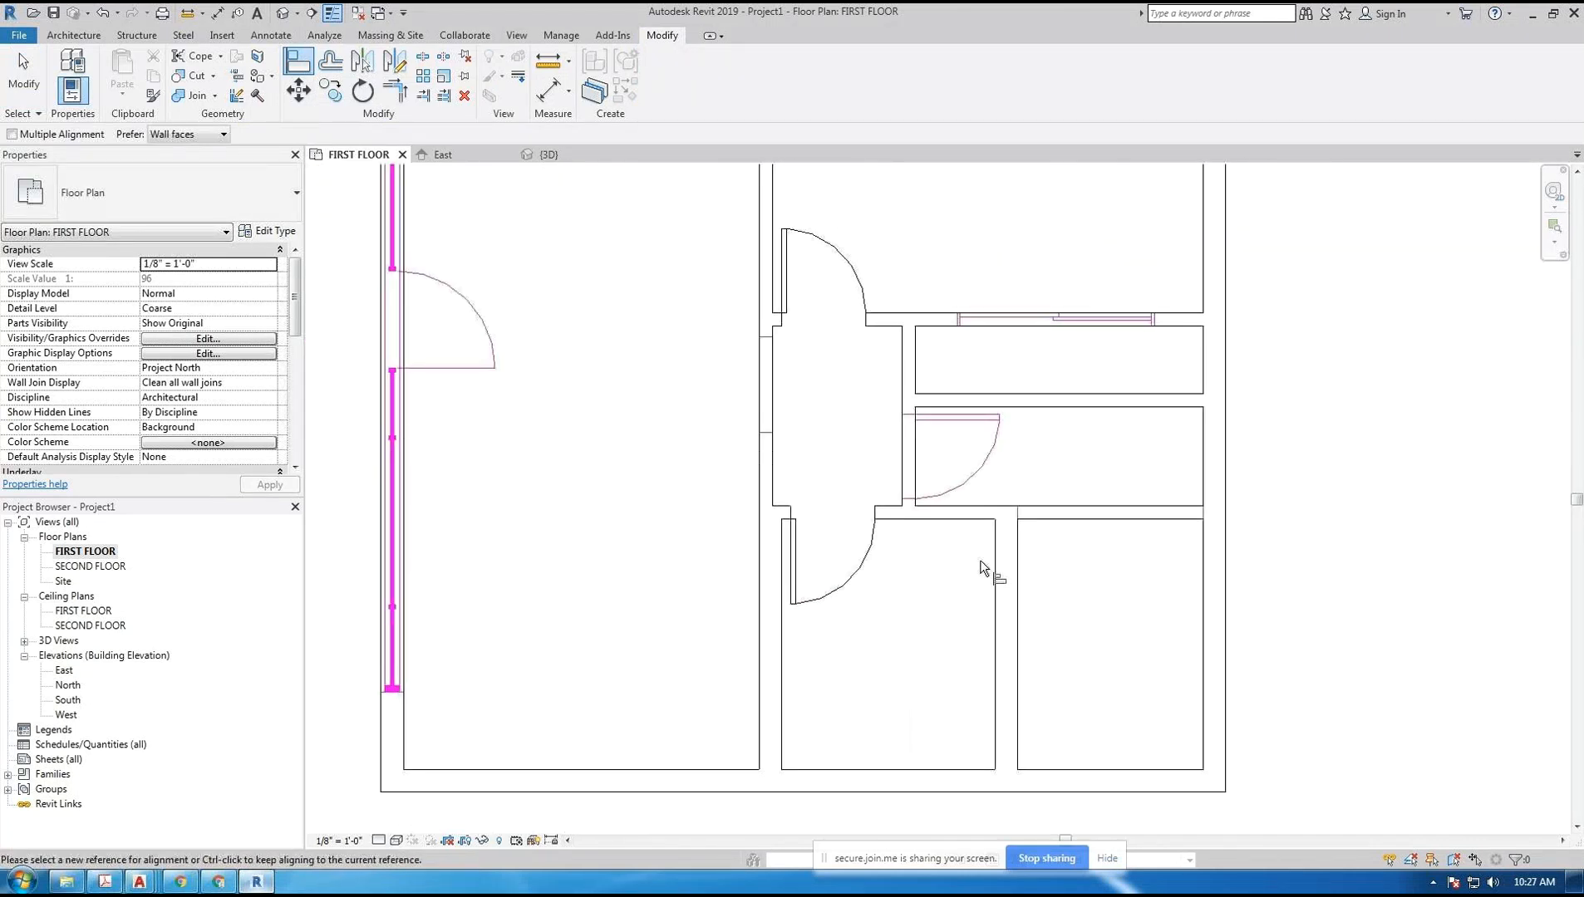
# - Measure the width of the imported door opening in the wall on the right side of the small hall
pyautogui.scroll(5, 997, 506)
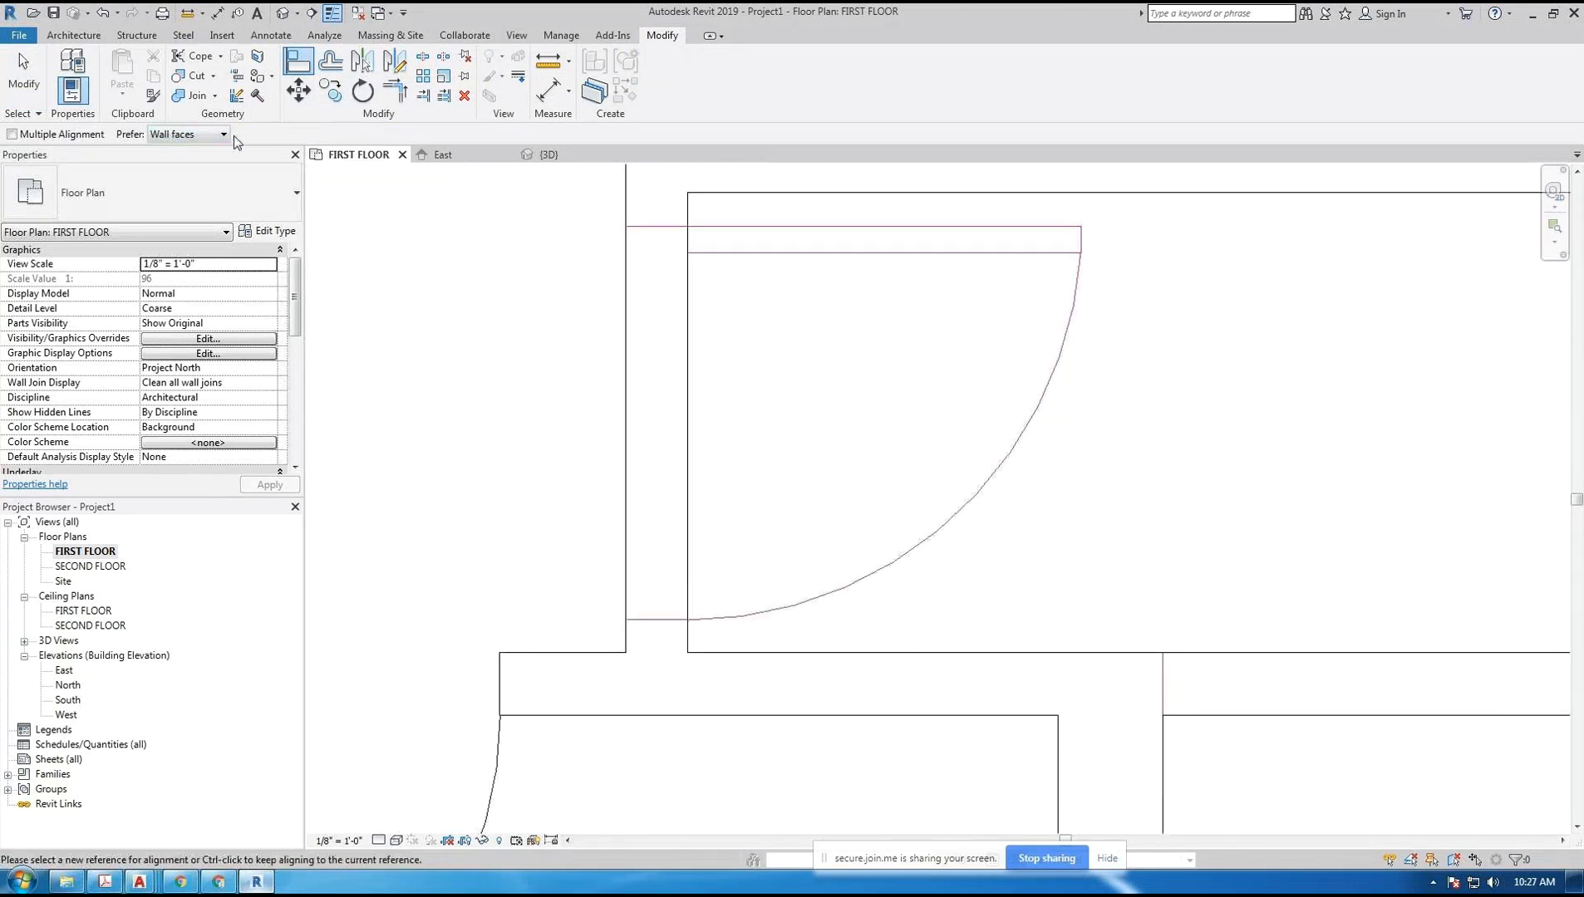
pyautogui.click(188, 12)
pyautogui.click(626, 226)
pyautogui.click(627, 619)
pyautogui.press('Escape')
pyautogui.press('Escape')
pyautogui.scroll(-4, 735, 438)
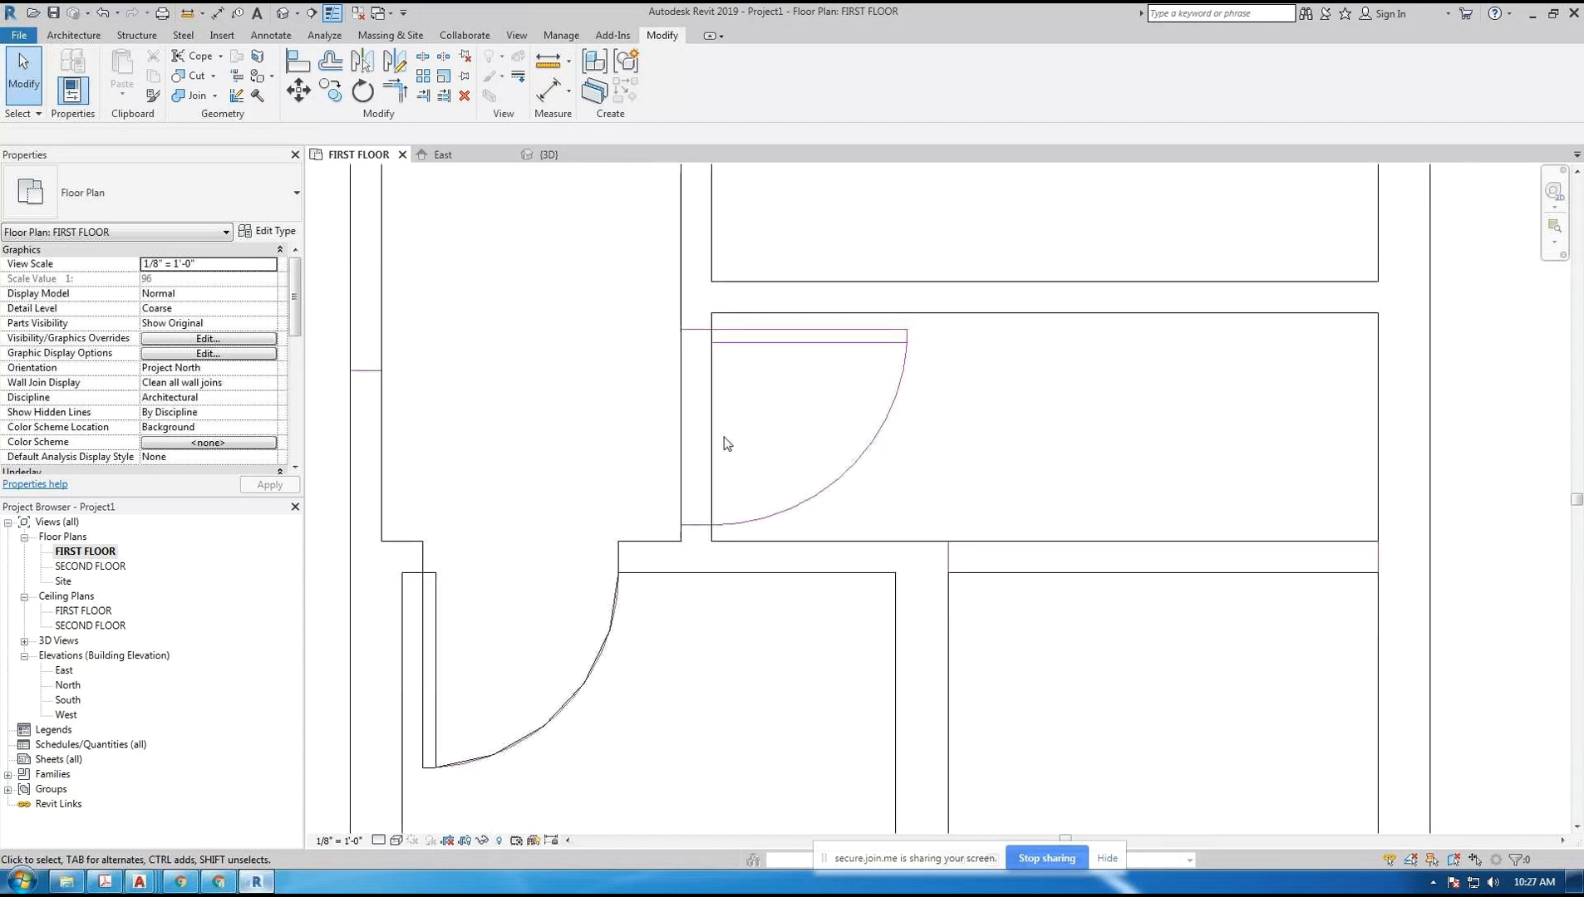
# - Create a similar 30" x 84" door in the hall's right wall near the imported opening, swinging into the right room with matching hinge side
pyautogui.moveTo(604, 654); pyautogui.dragTo(661, 682, button='middle')
pyautogui.click(662, 682)
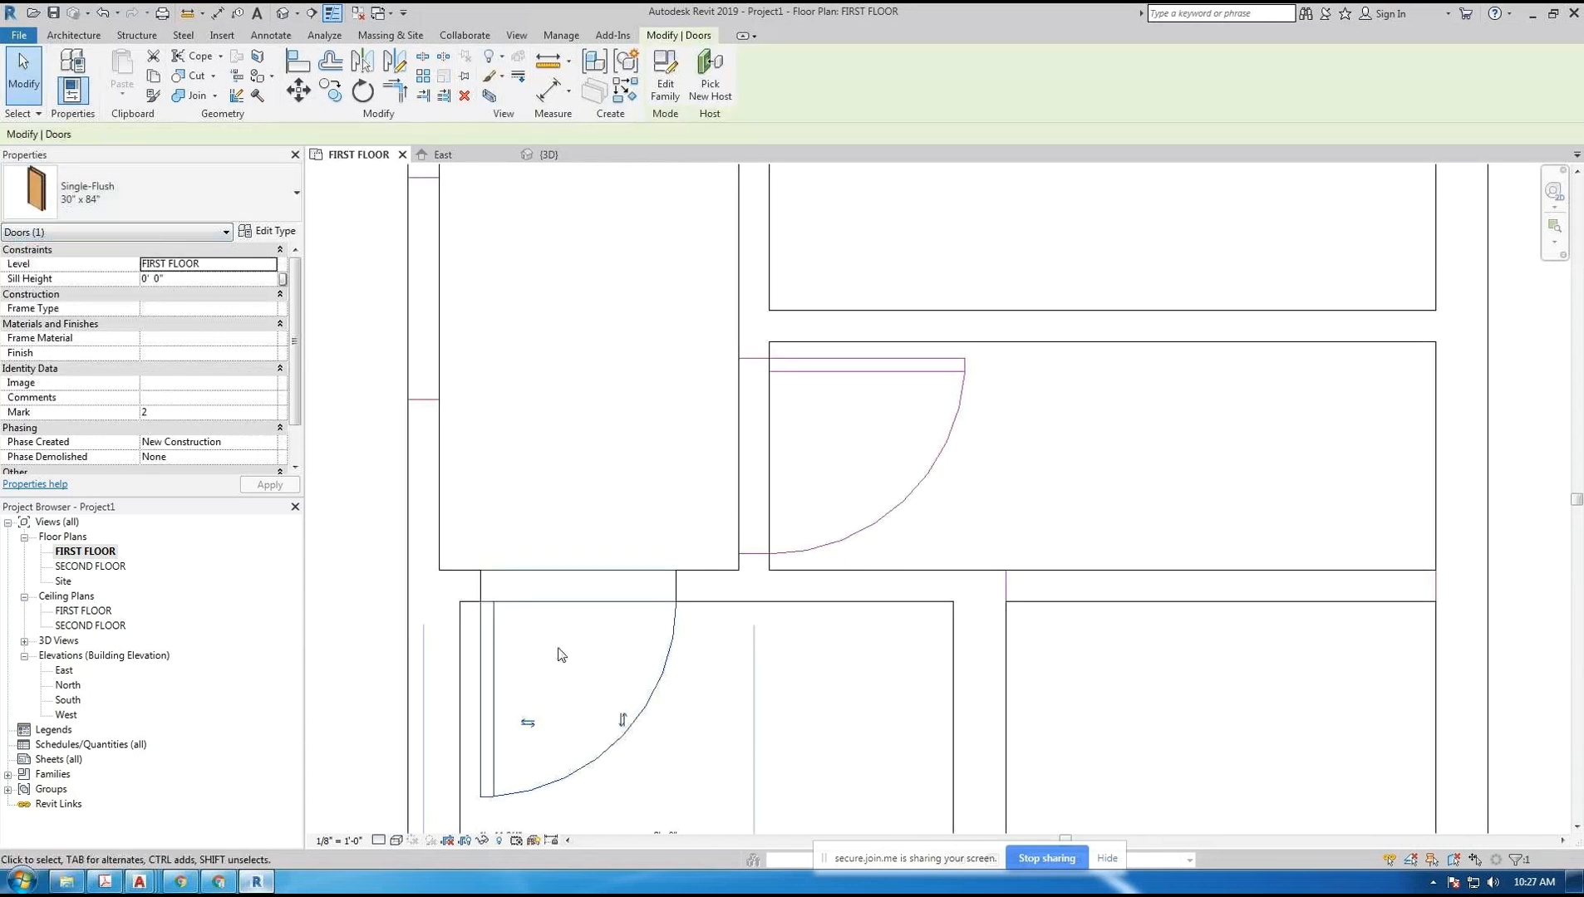
pyautogui.rightClick(657, 683)
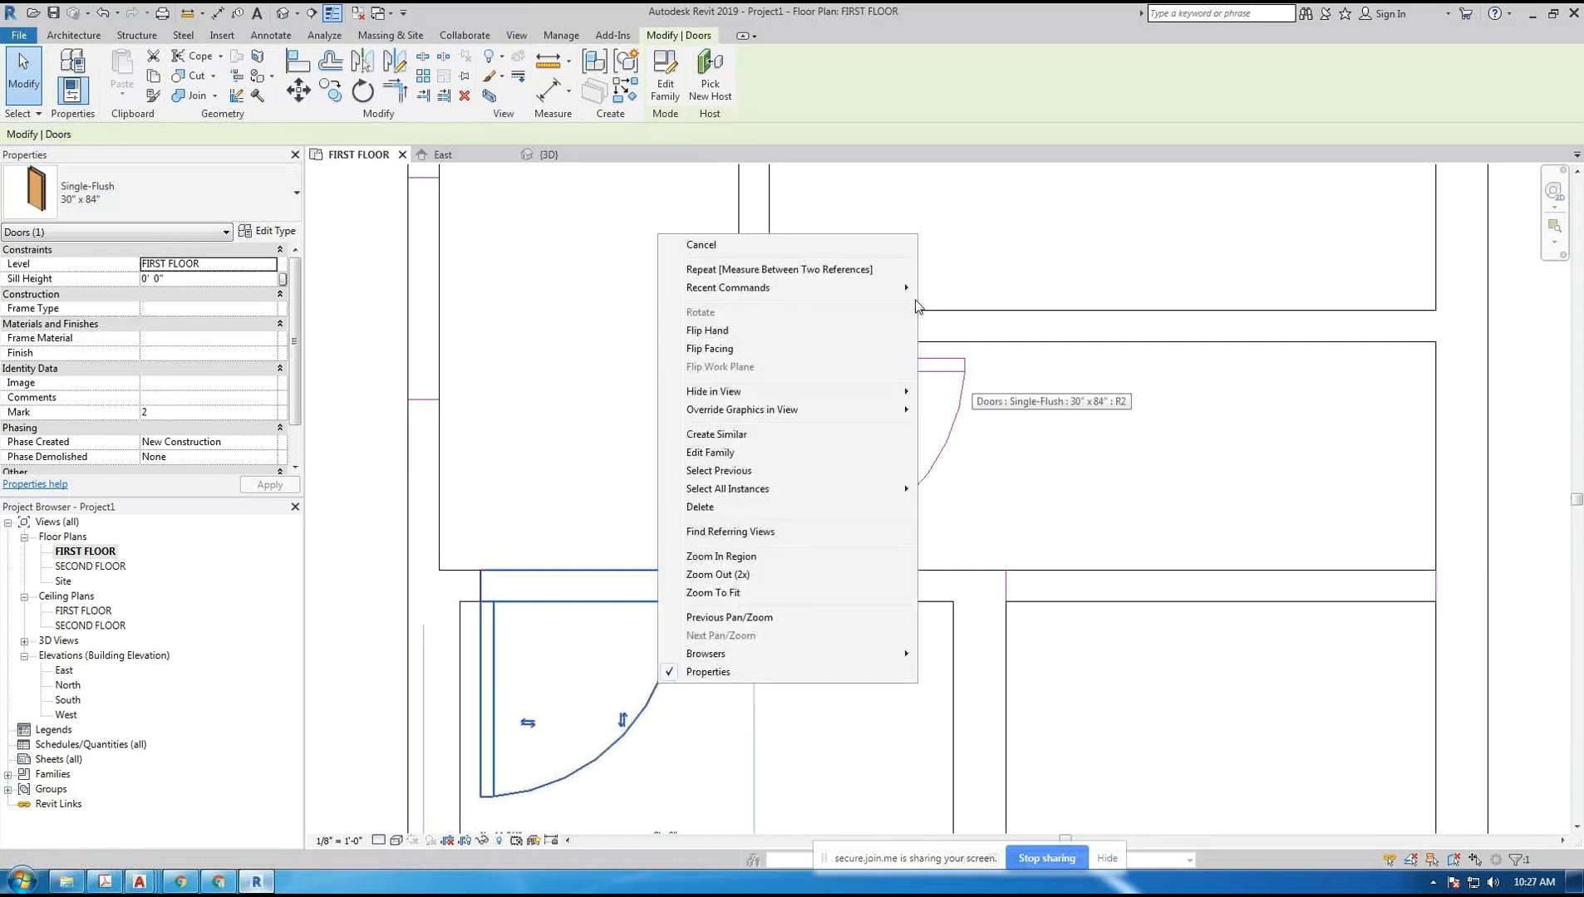
pyautogui.click(707, 435)
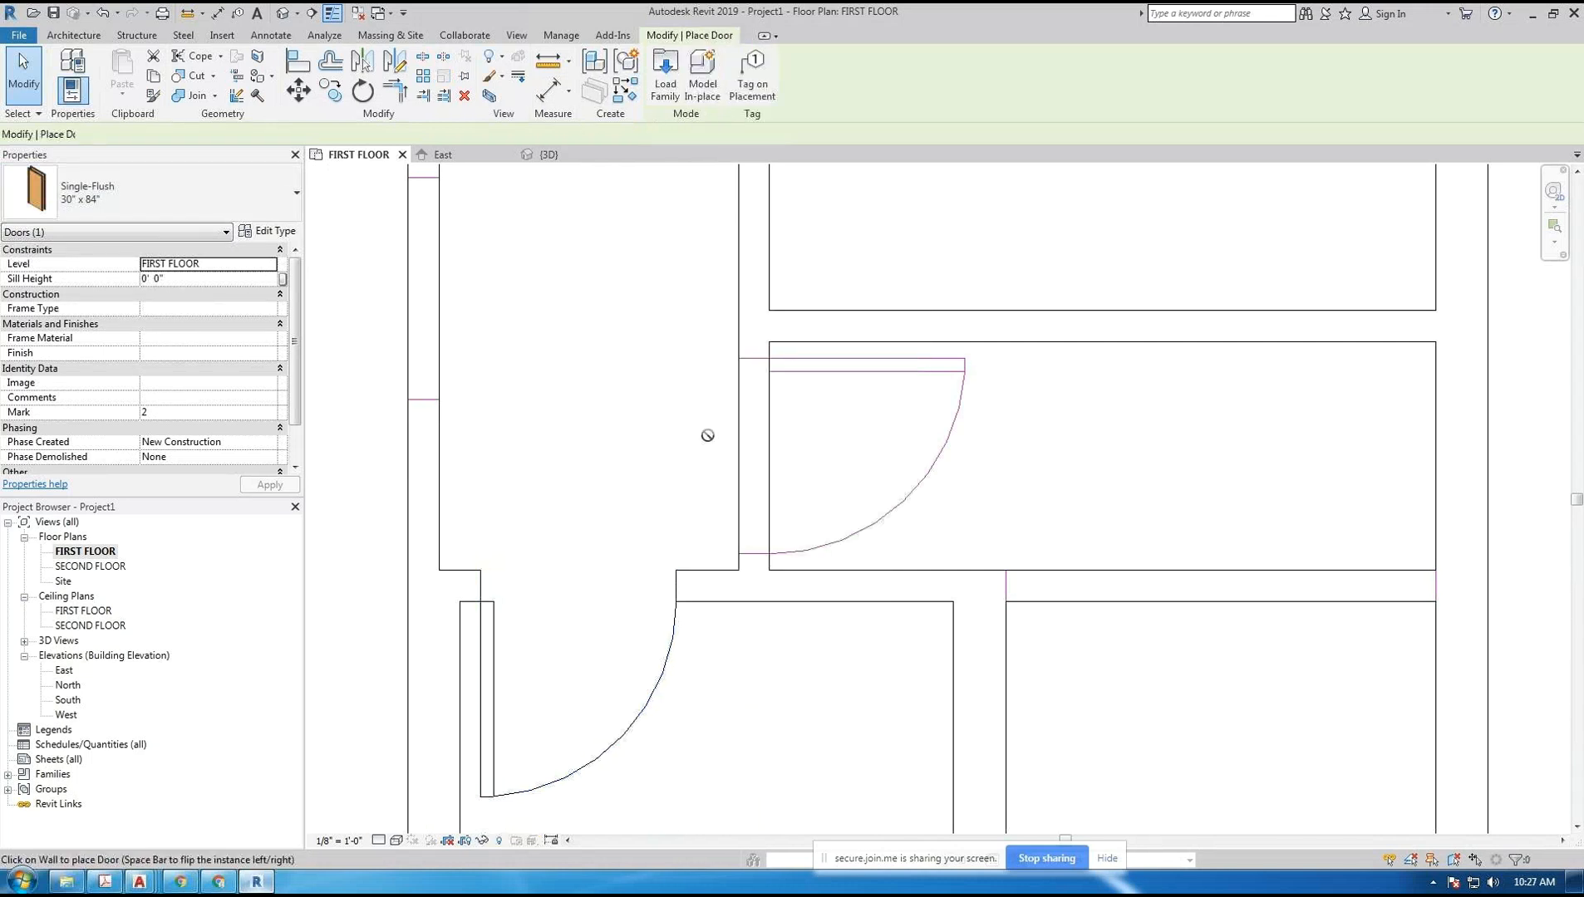
pyautogui.press('space')
pyautogui.press('space')
pyautogui.press('space')
pyautogui.press('space')
pyautogui.press('space')
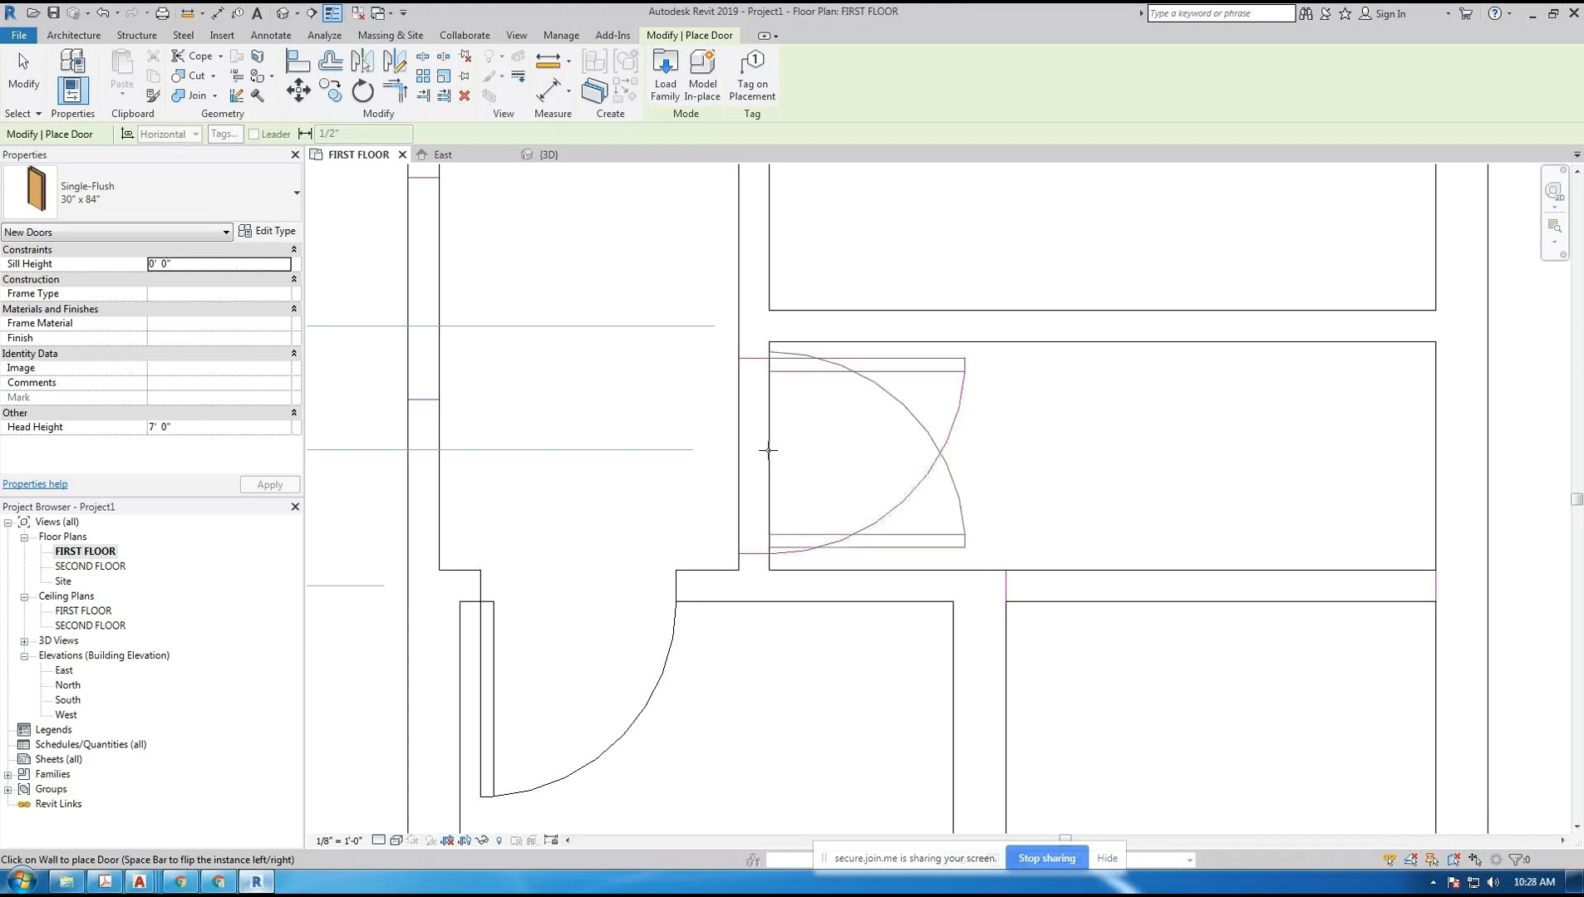
pyautogui.click(767, 450)
pyautogui.press('Escape')
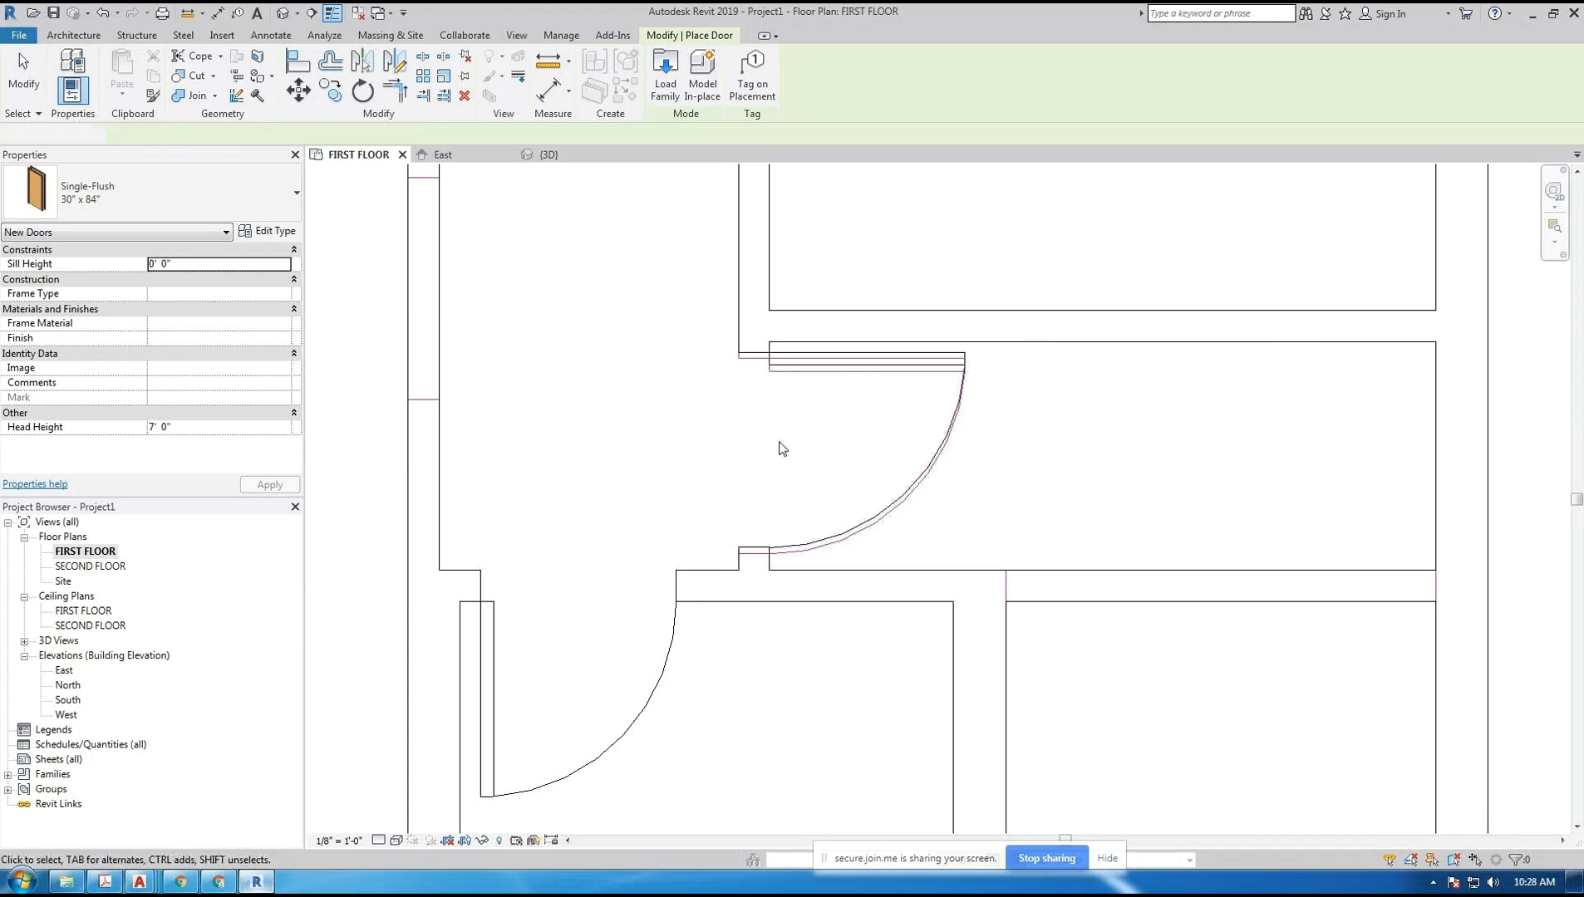
# - Align the new door's leaf edge with the matching line of the imported door in the hall's right wall
pyautogui.scroll(5, 790, 432)
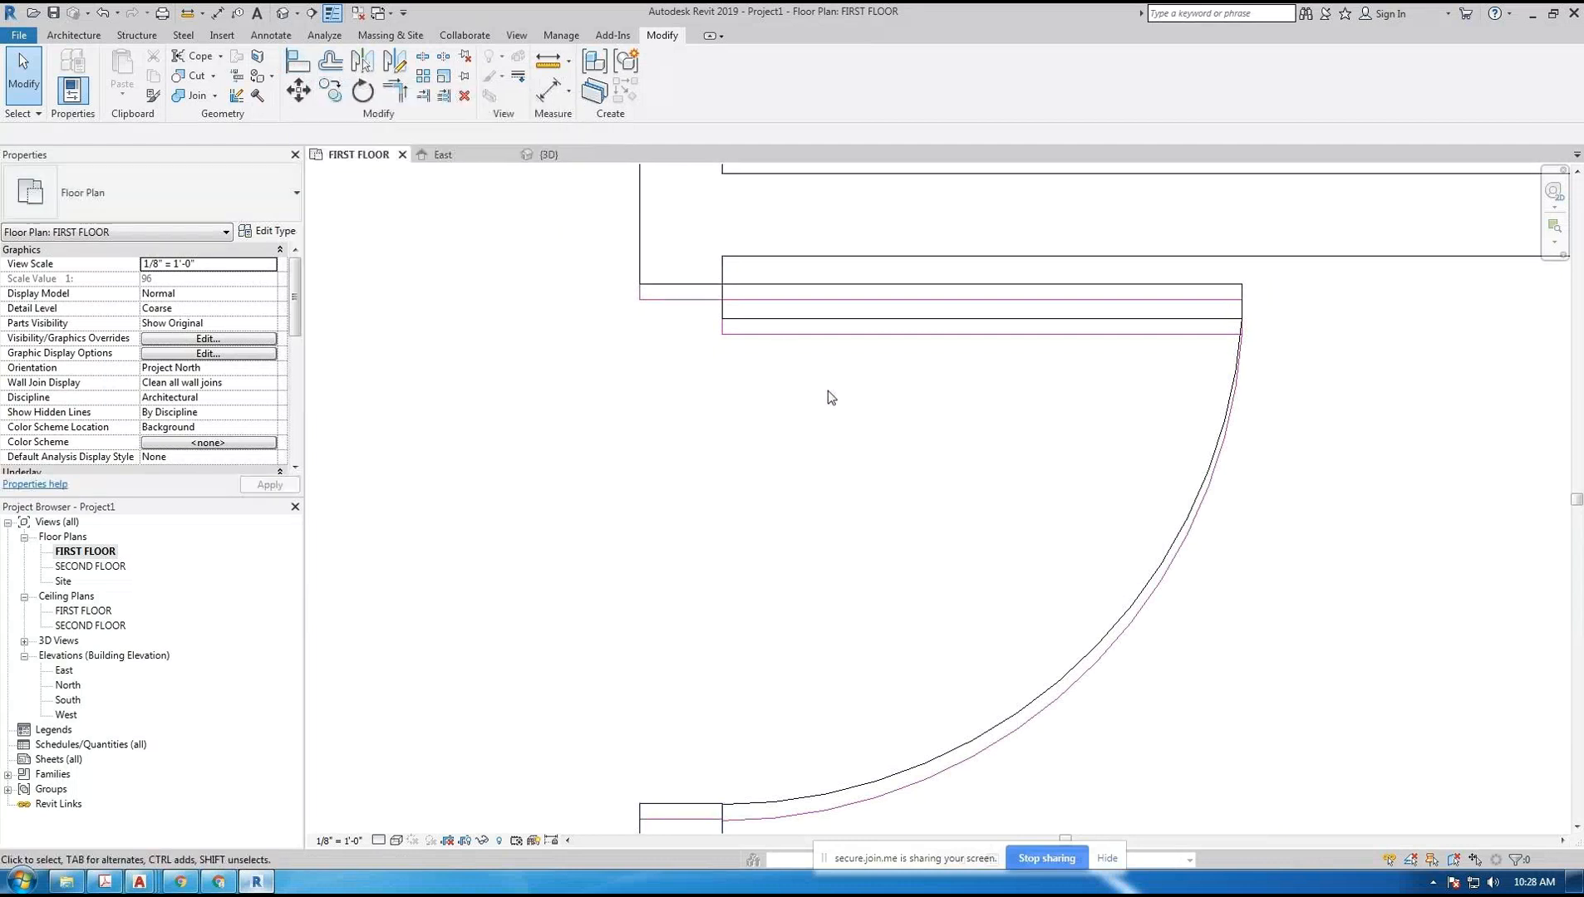
pyautogui.press('a')
pyautogui.press('l')
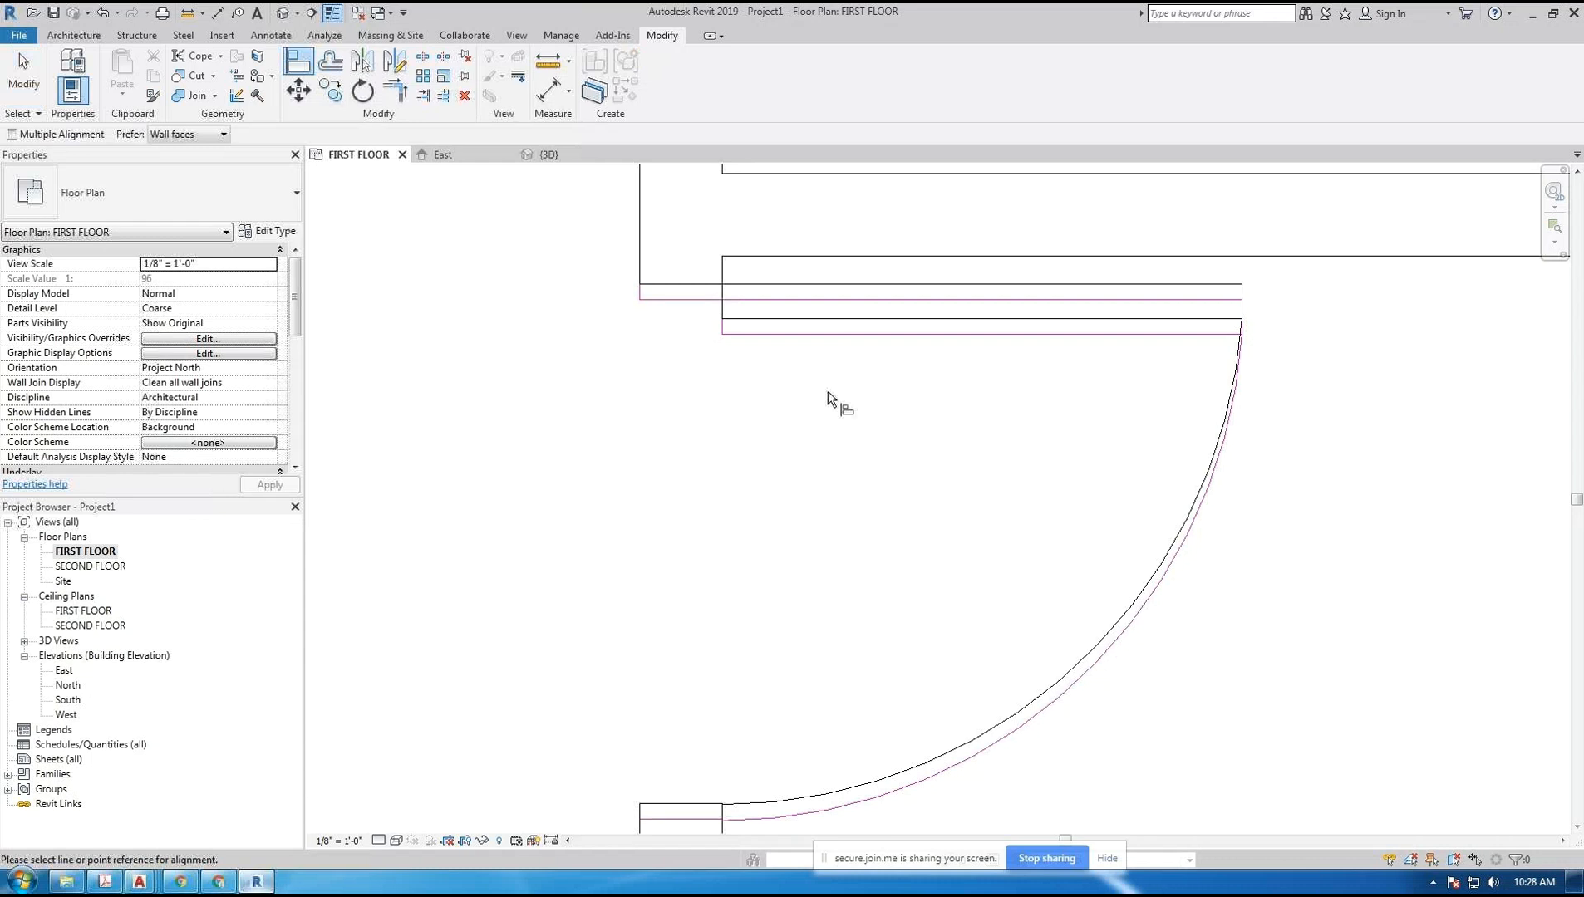
pyautogui.click(852, 336)
pyautogui.click(855, 321)
pyautogui.scroll(-10, 845, 433)
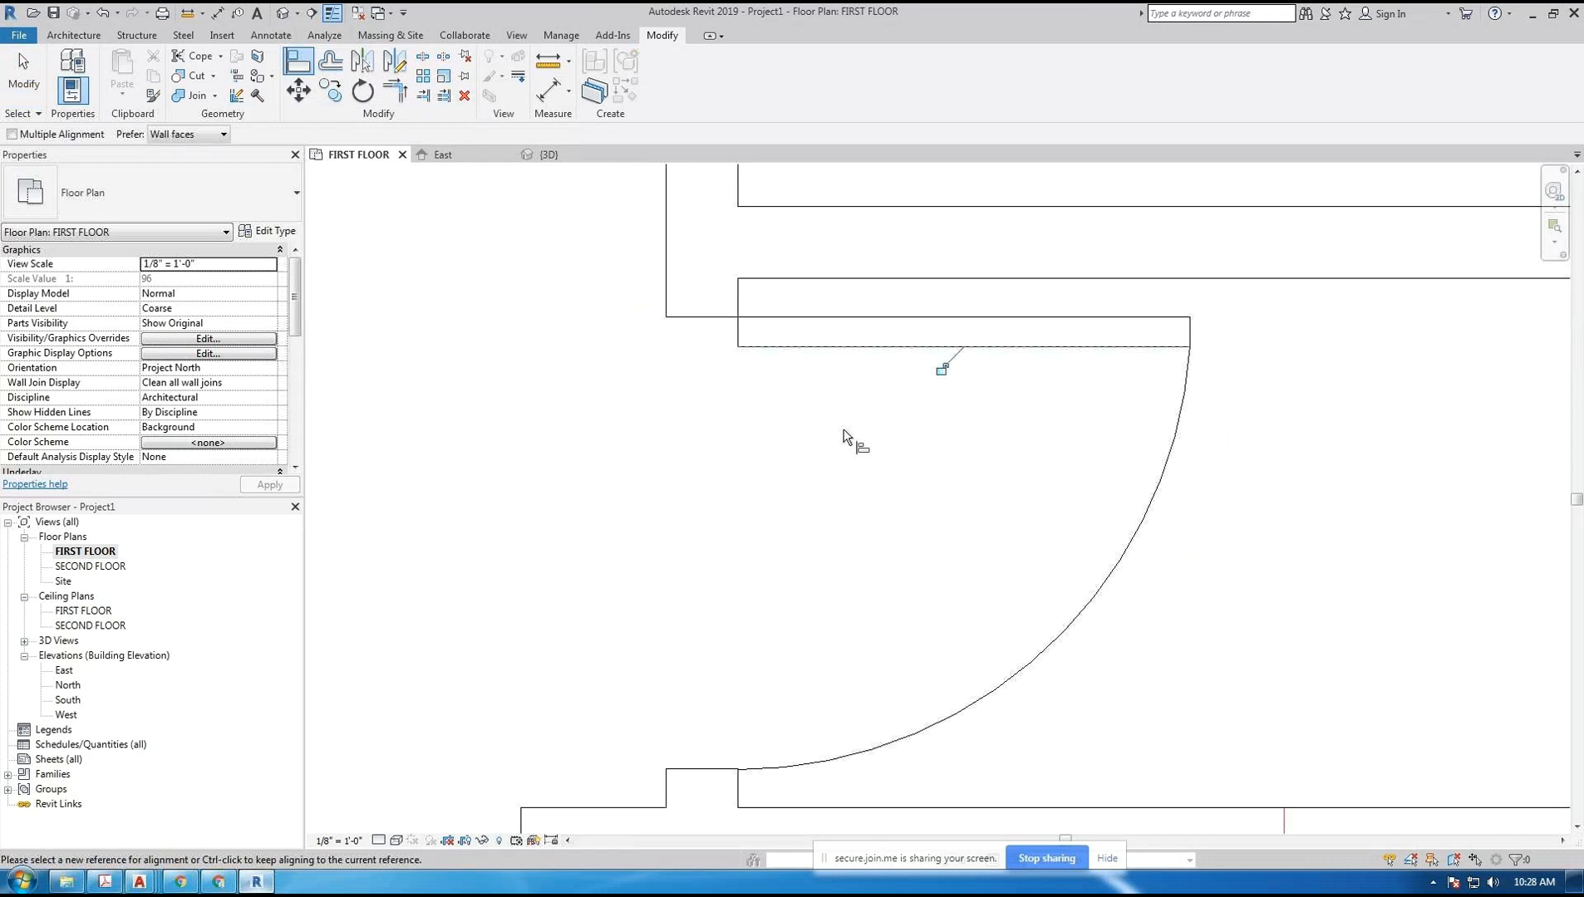
pyautogui.press('Escape')
pyautogui.press('Escape')
# - Start placing a door for the imported sliding opening and browse to the US Imperial library's Doors folder to load a family
pyautogui.moveTo(994, 301); pyautogui.dragTo(781, 427, button='middle')
pyautogui.scroll(5, 781, 423)
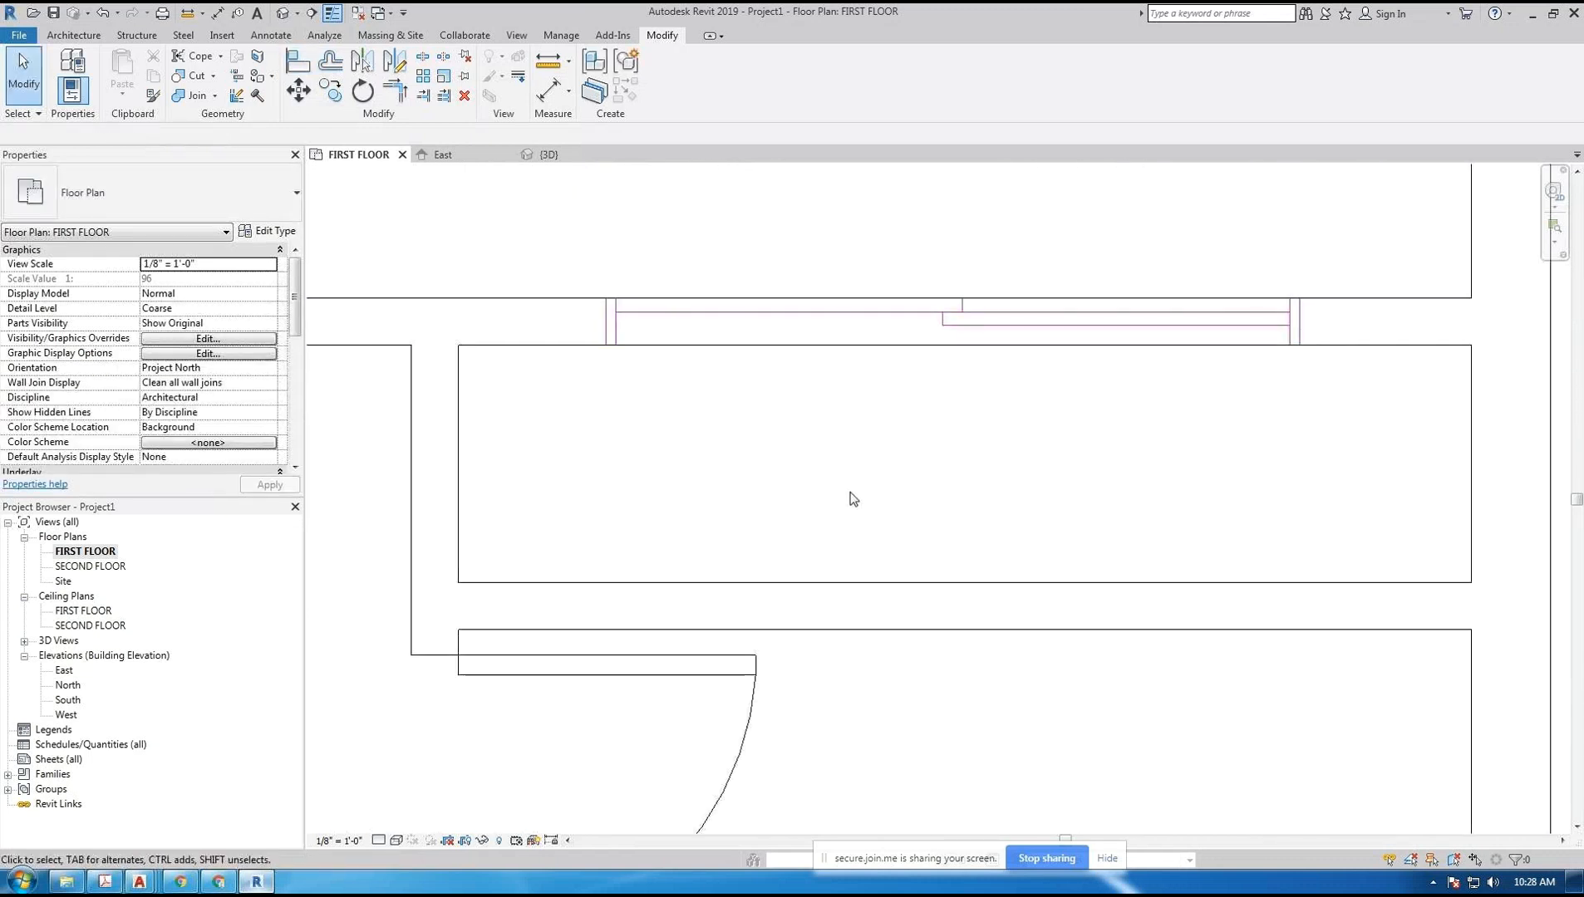
pyautogui.scroll(-1, 835, 468)
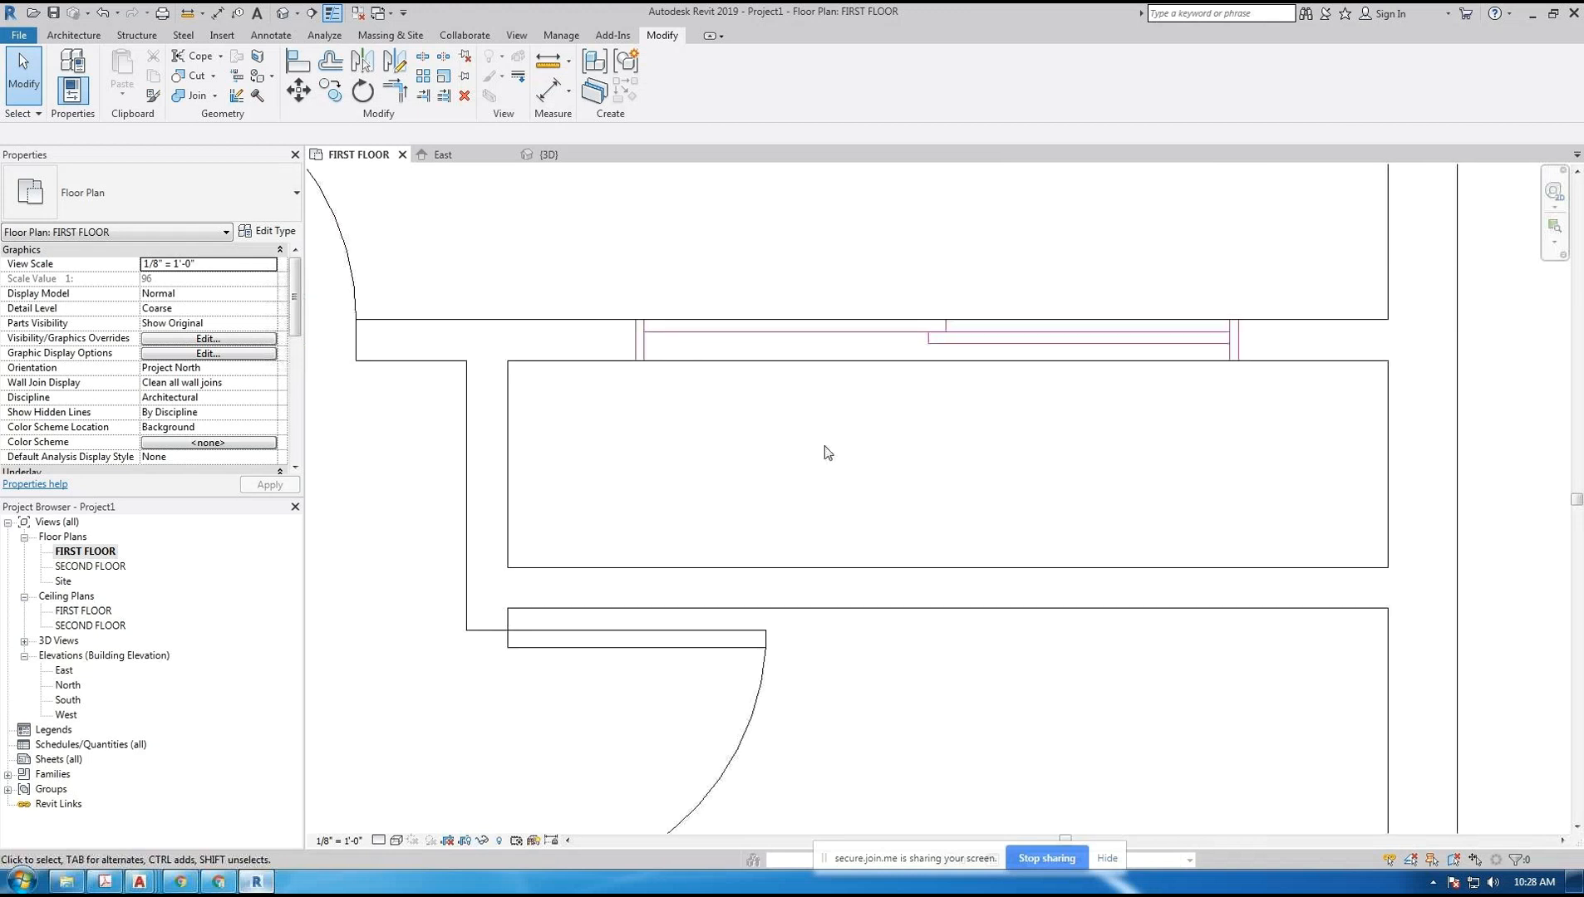
pyautogui.click(74, 35)
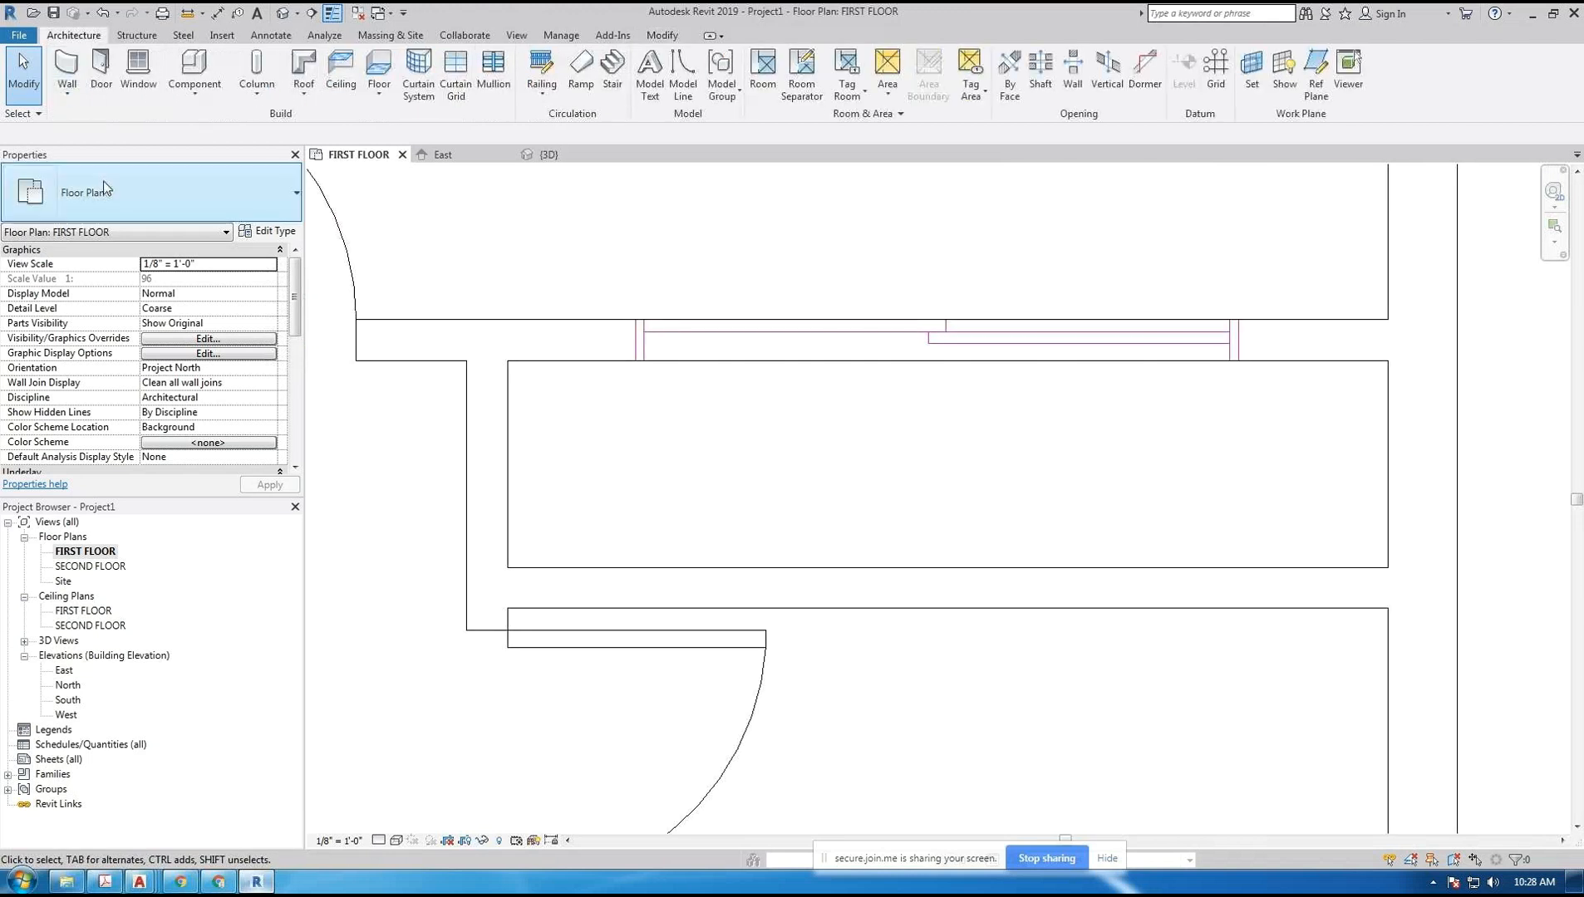
pyautogui.click(101, 75)
pyautogui.click(272, 191)
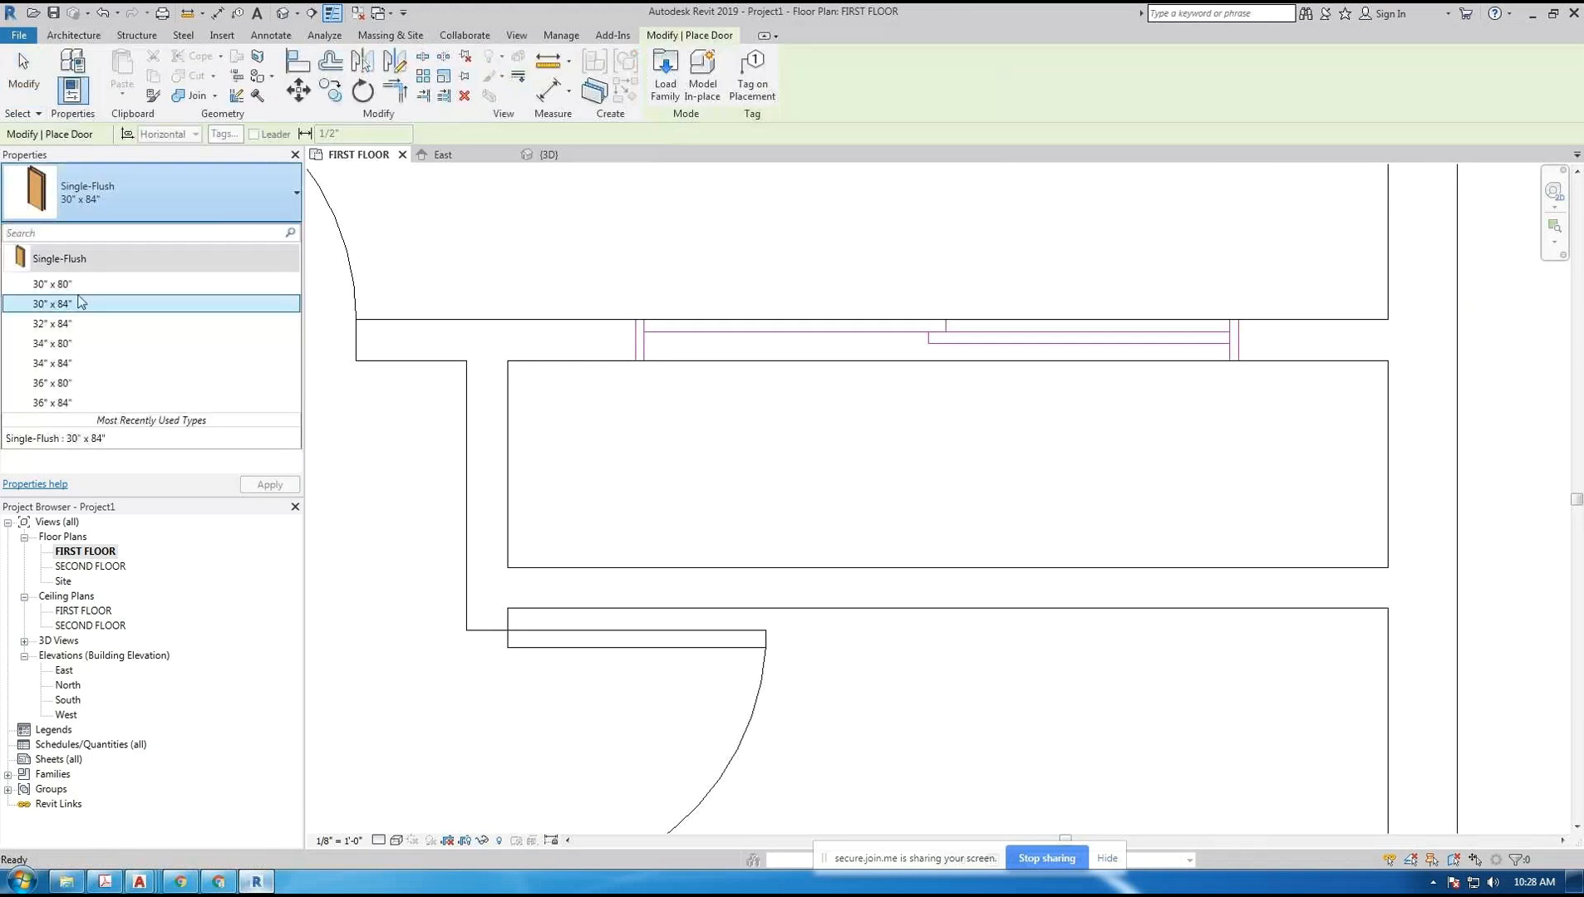
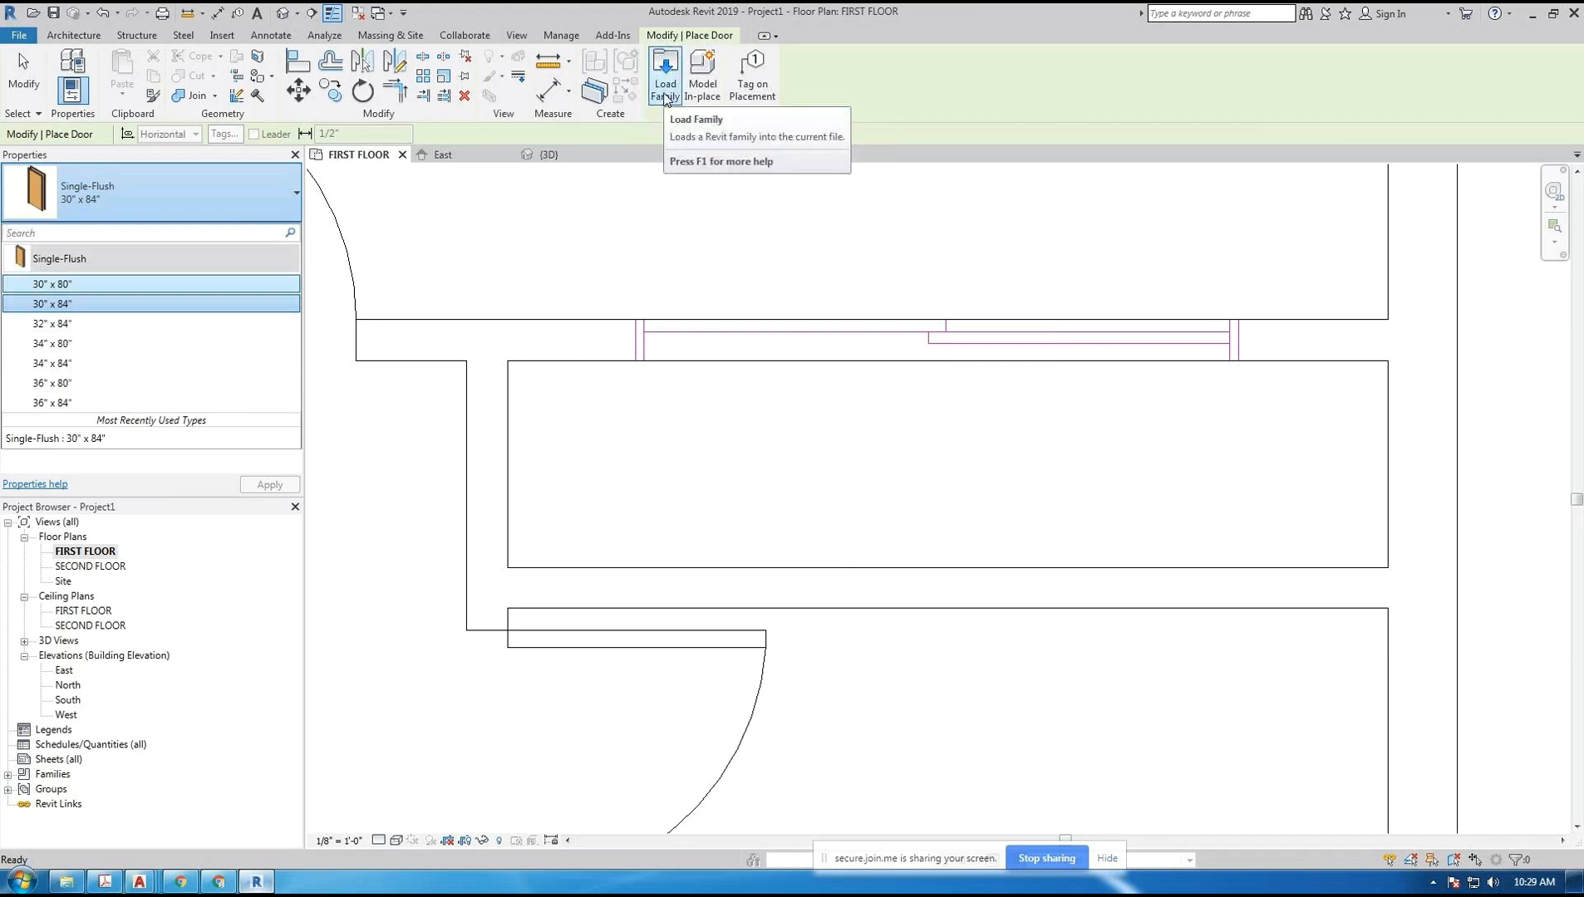
pyautogui.click(665, 73)
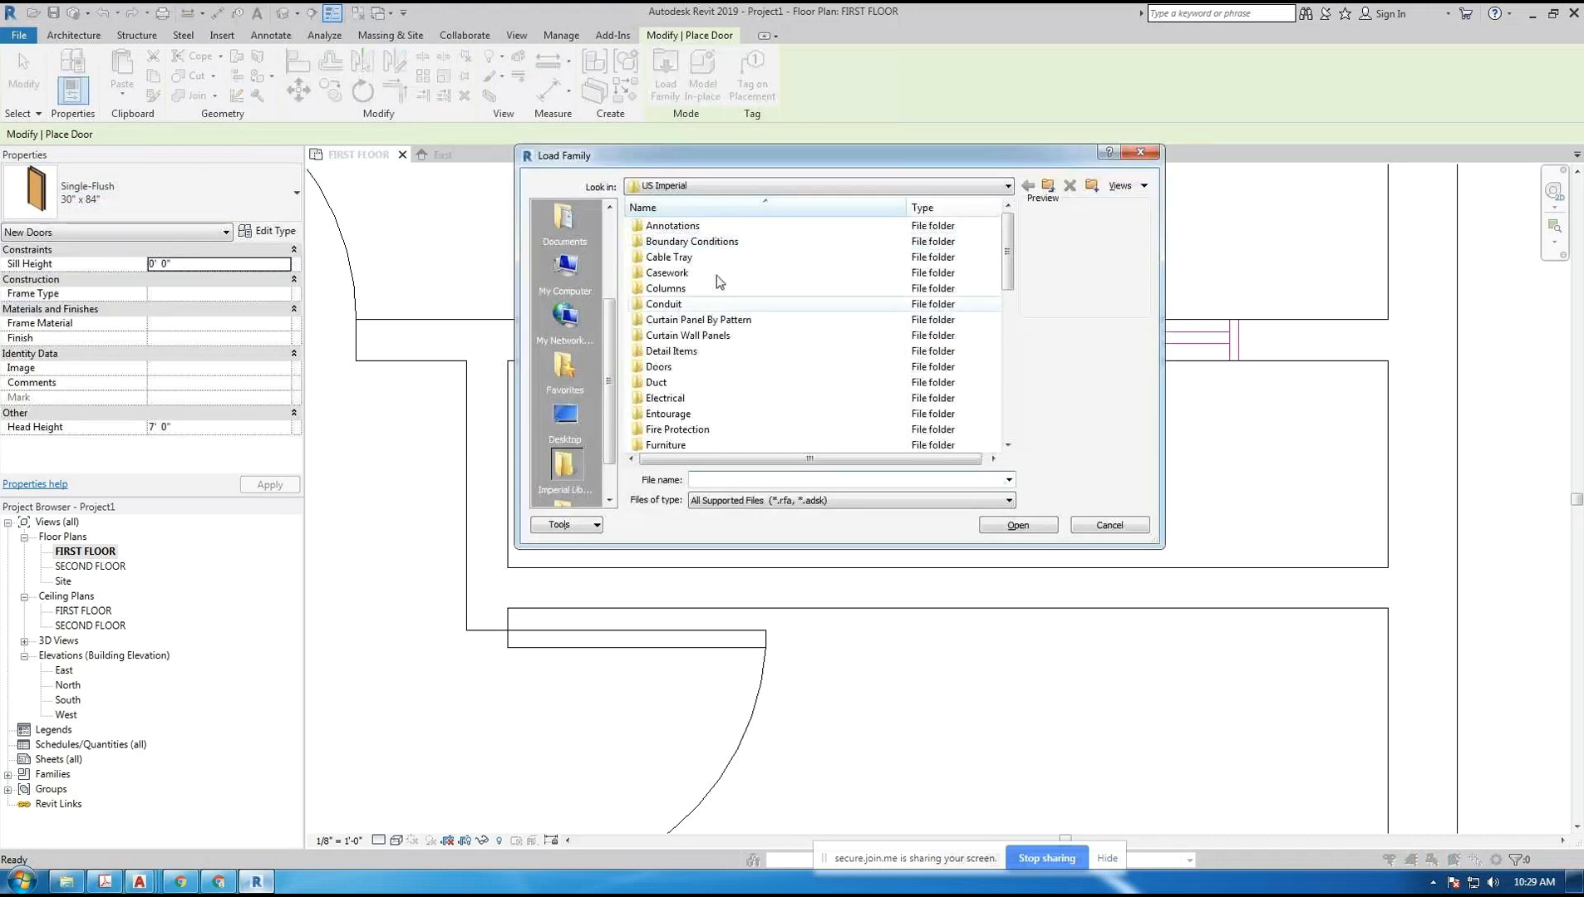
pyautogui.click(930, 187)
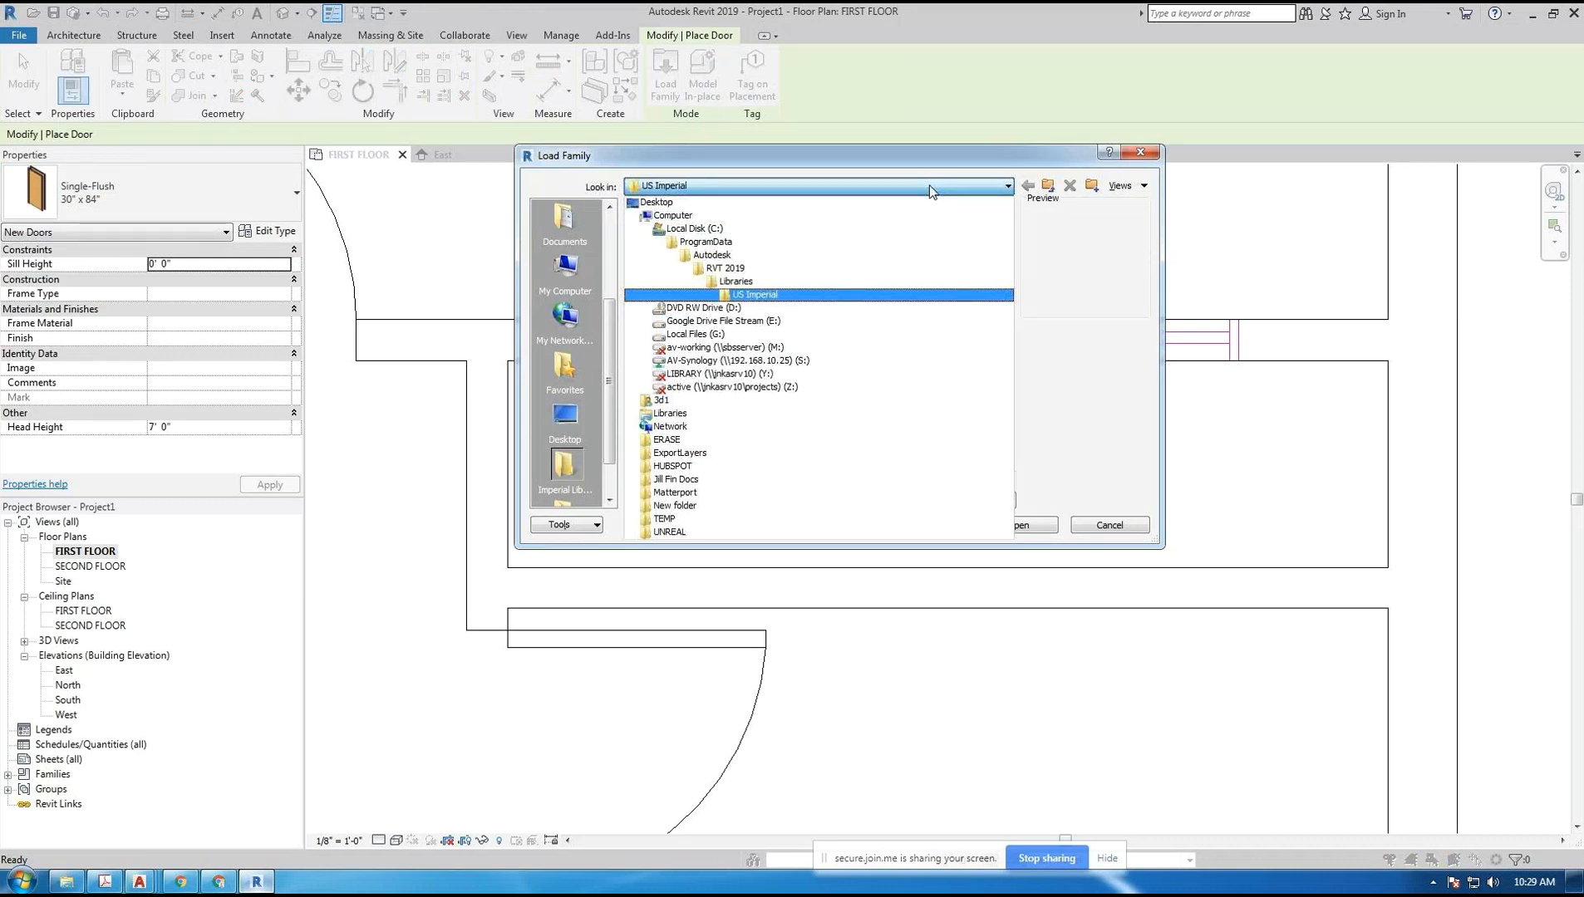
pyautogui.click(823, 294)
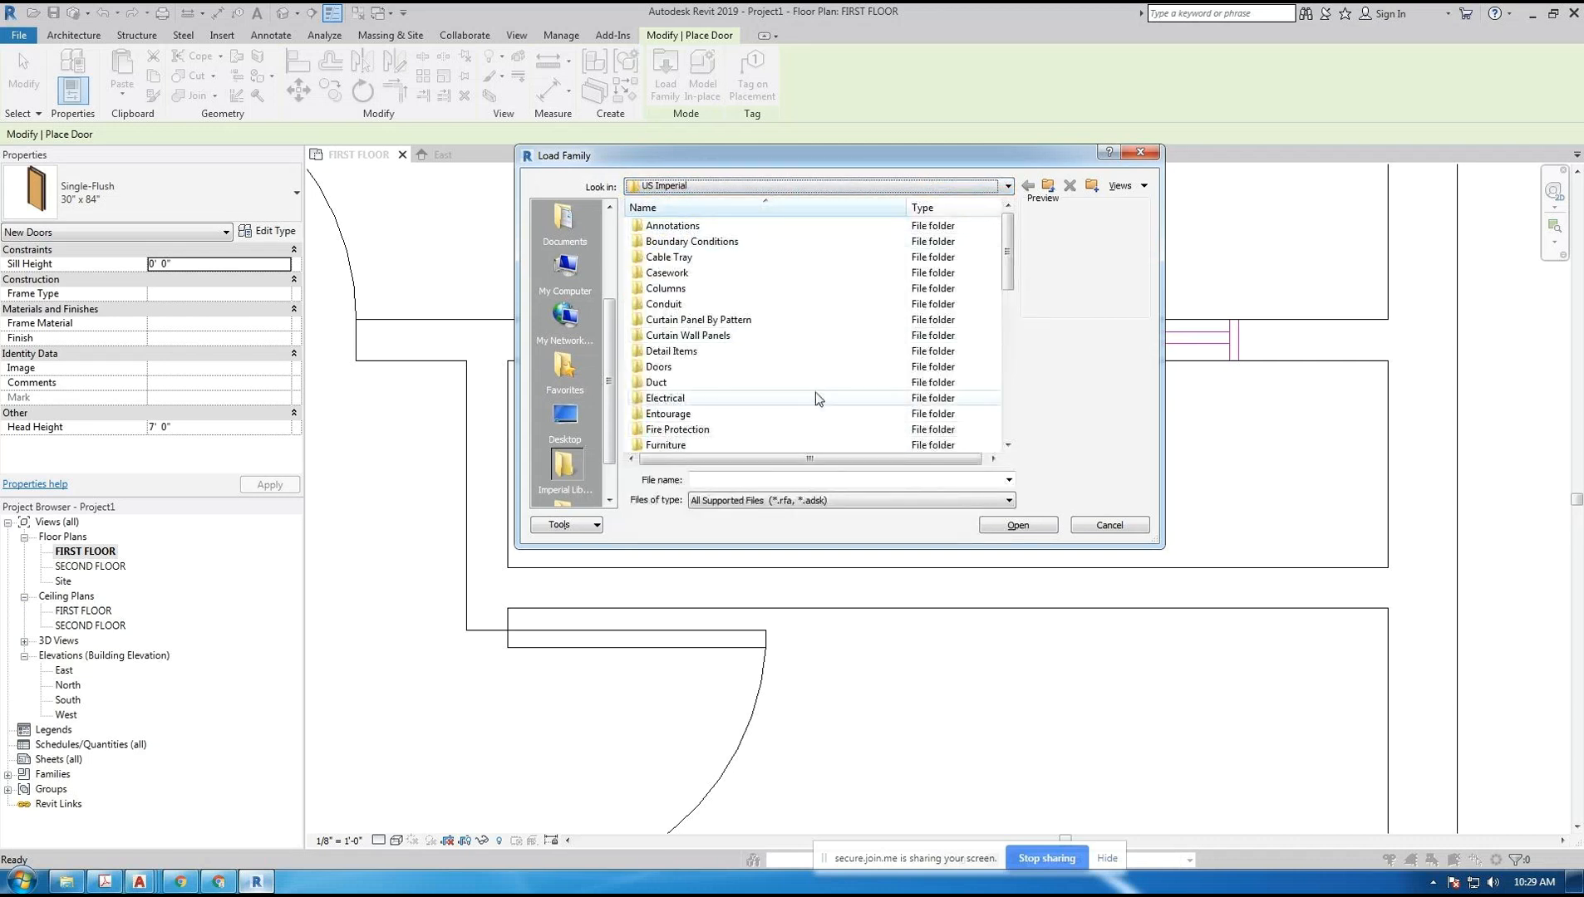
pyautogui.doubleClick(658, 368)
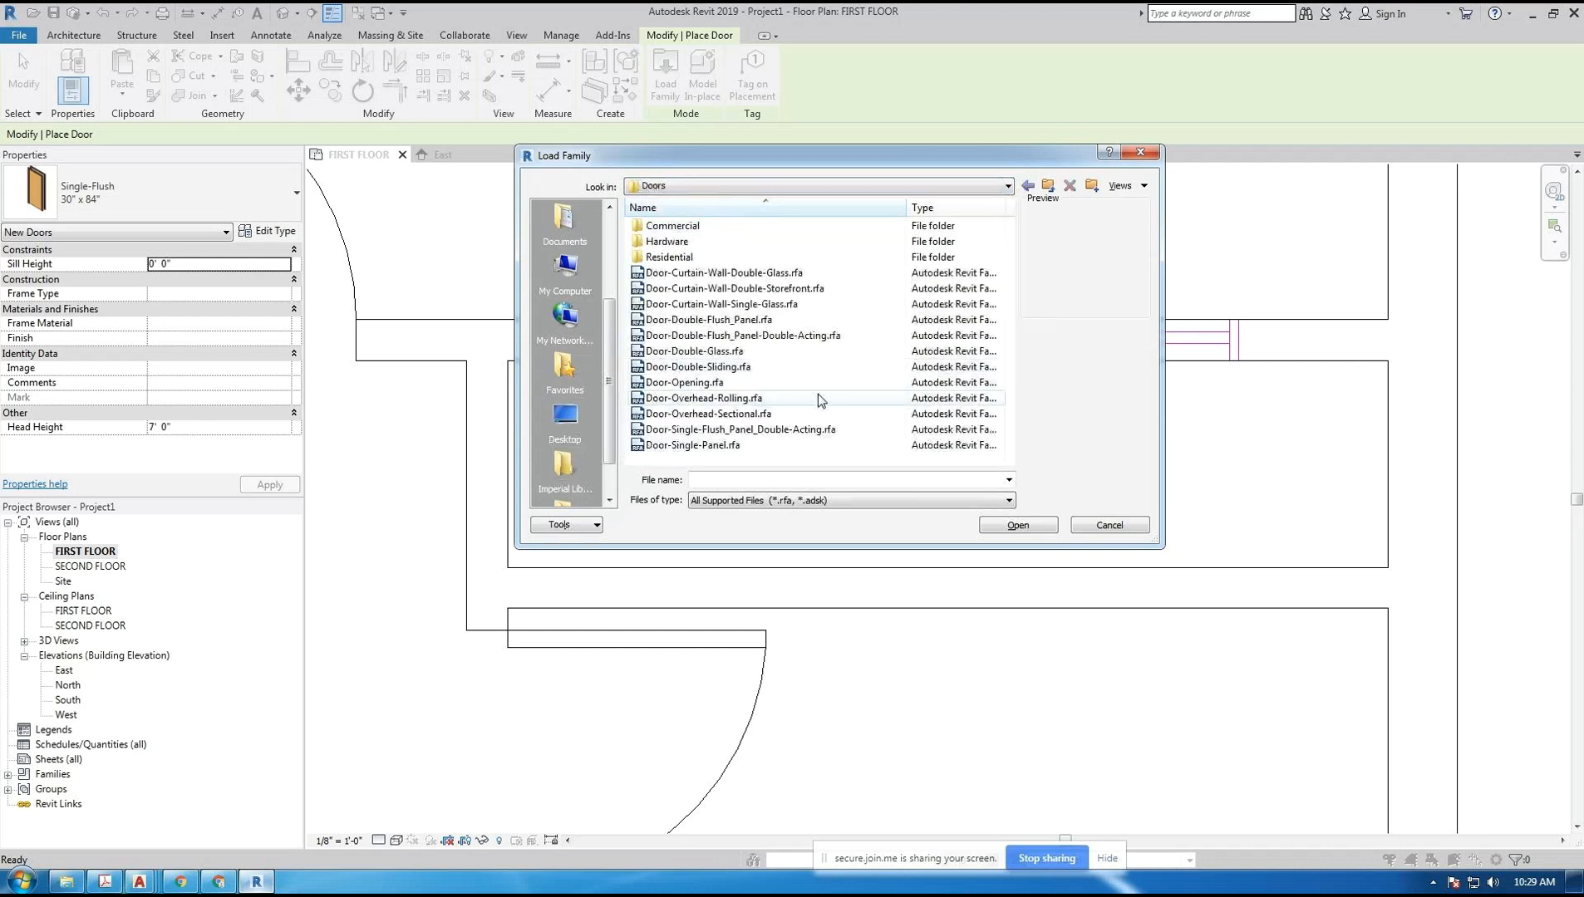
# - Preview the door families in the Doors folder to look for a suitable sliding door
pyautogui.click(763, 277)
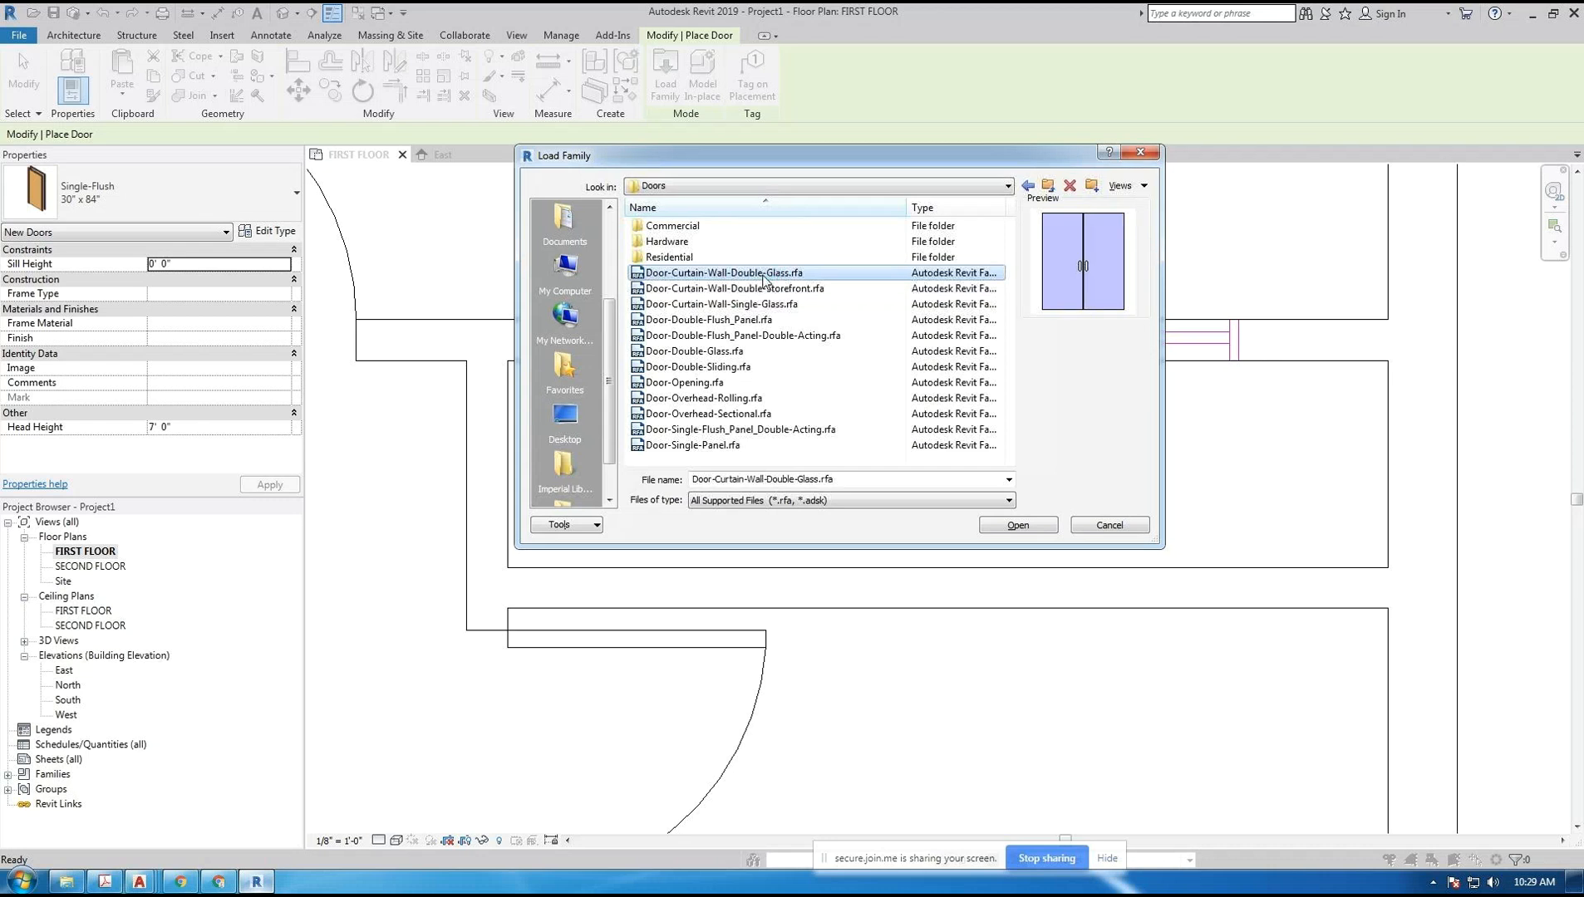
pyautogui.press('Down')
pyautogui.press('Down')
pyautogui.press('Down')
pyautogui.press('Down')
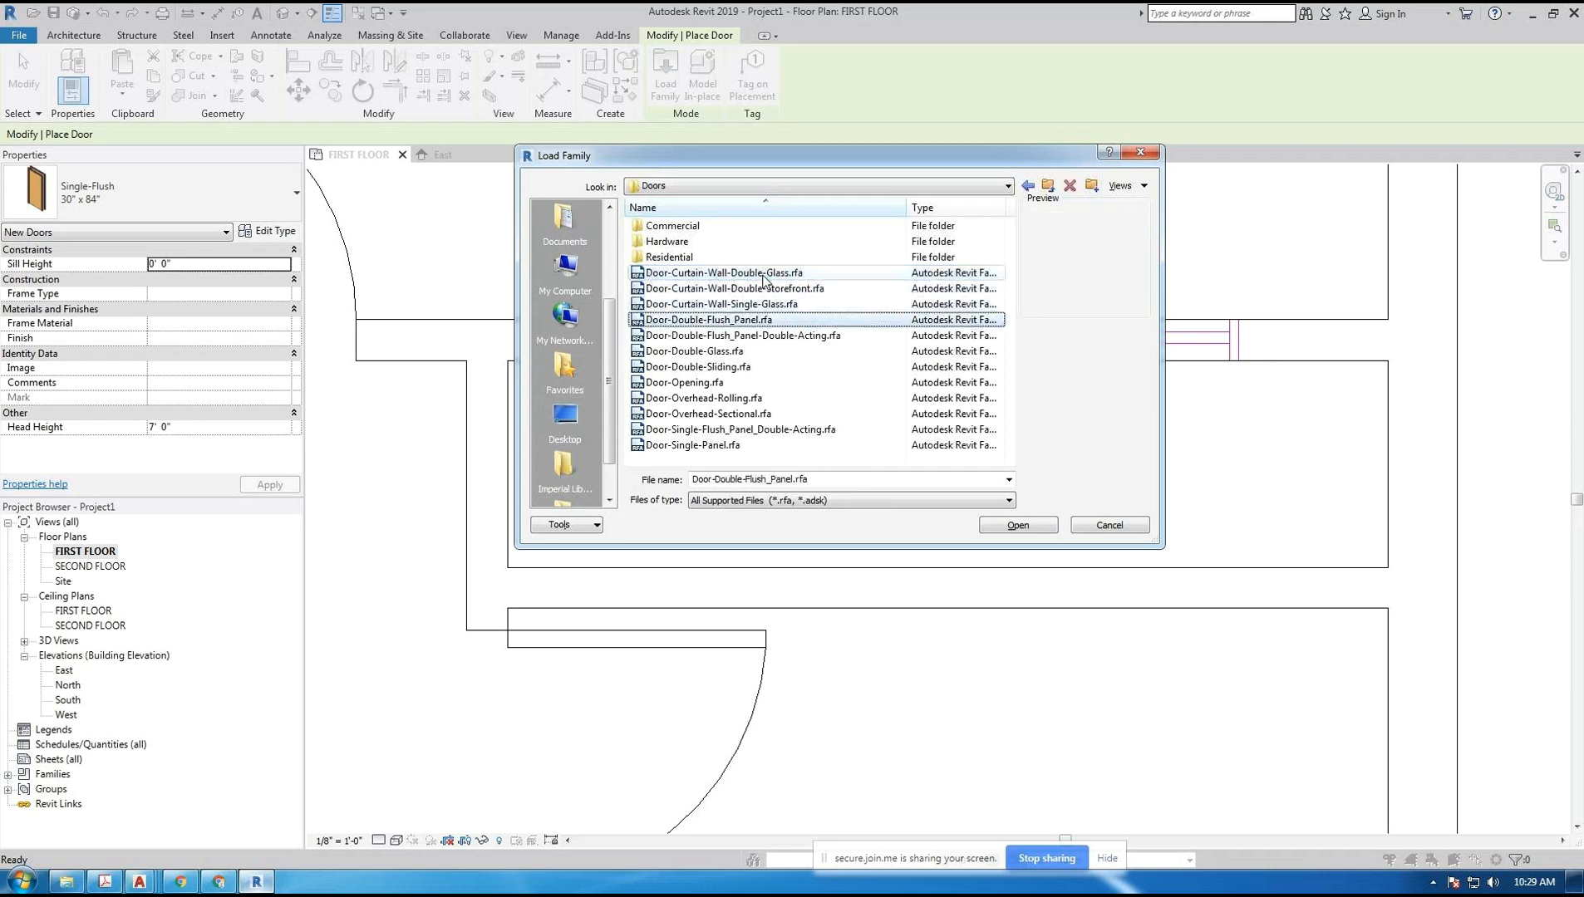
pyautogui.press('Down')
pyautogui.press('Down')
pyautogui.press('Down')
pyautogui.press('Down')
pyautogui.press('Down')
pyautogui.press('Down')
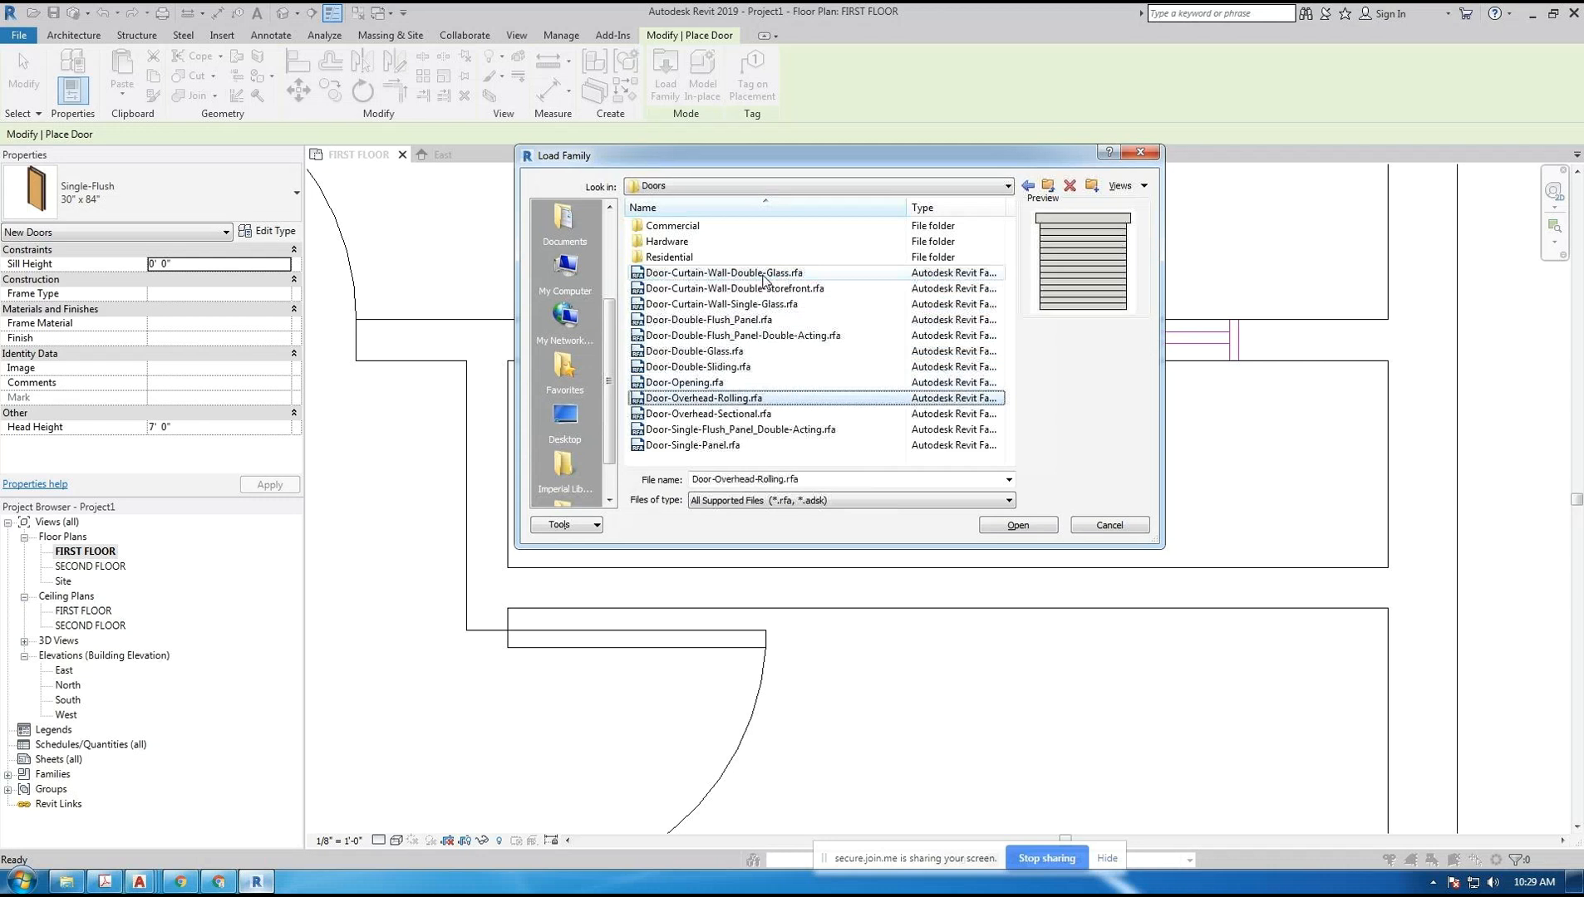
pyautogui.press('Down')
pyautogui.press('Up')
pyautogui.press('Up')
pyautogui.press('Up')
pyautogui.press('Up')
pyautogui.press('Up')
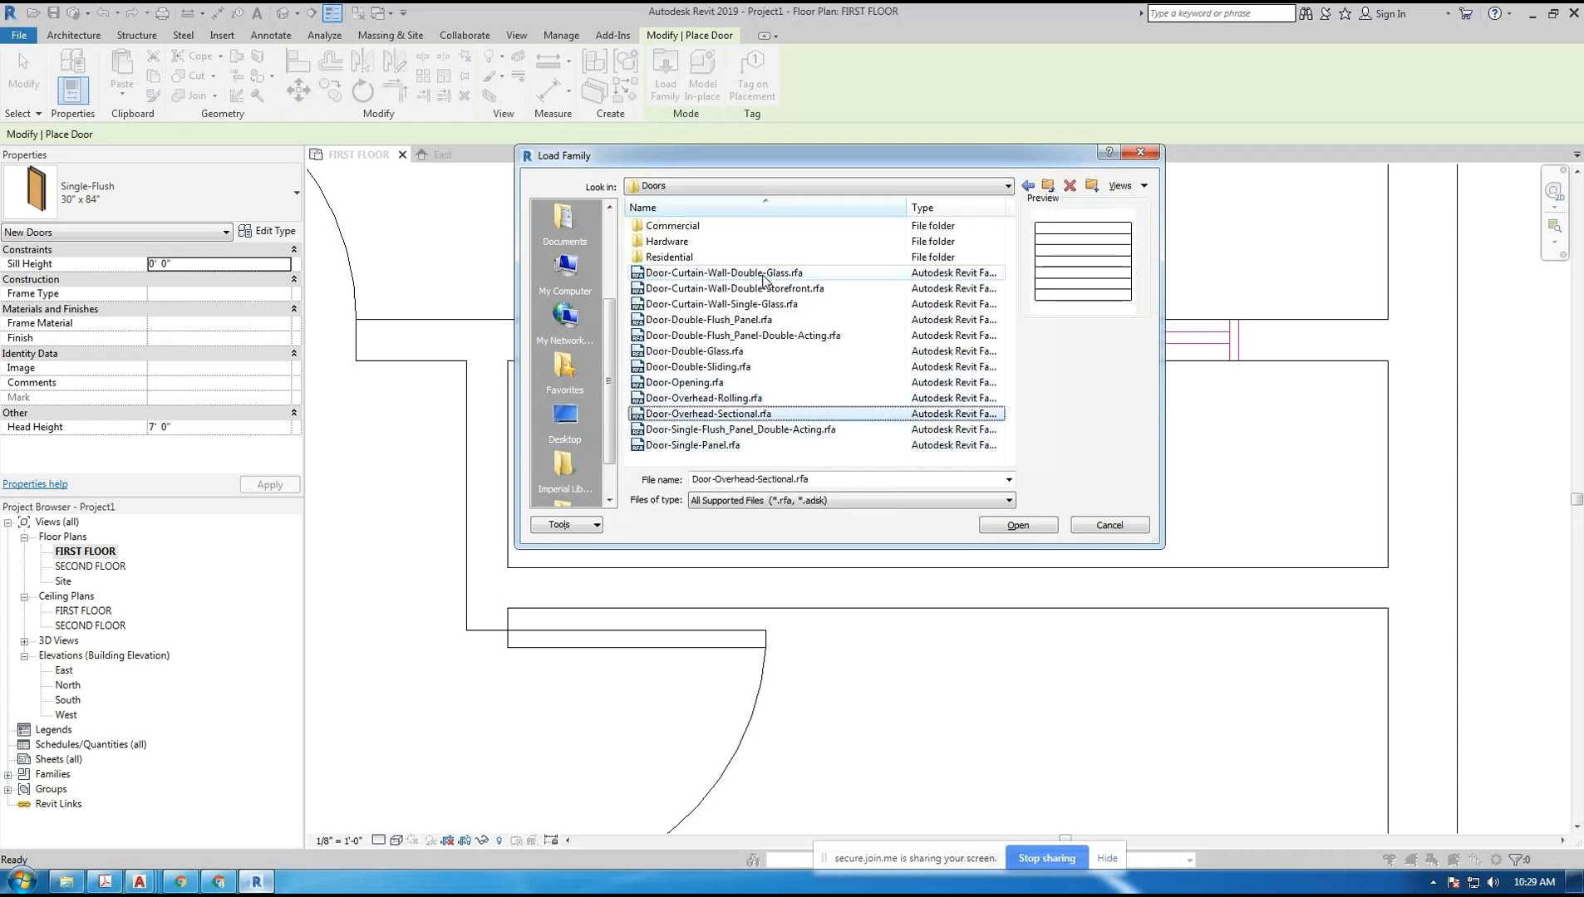
# - Preview the families in the Residential doors folder and choose Door-Interior-Double-Sliding-2_Panel-Wood.rfa
pyautogui.doubleClick(667, 258)
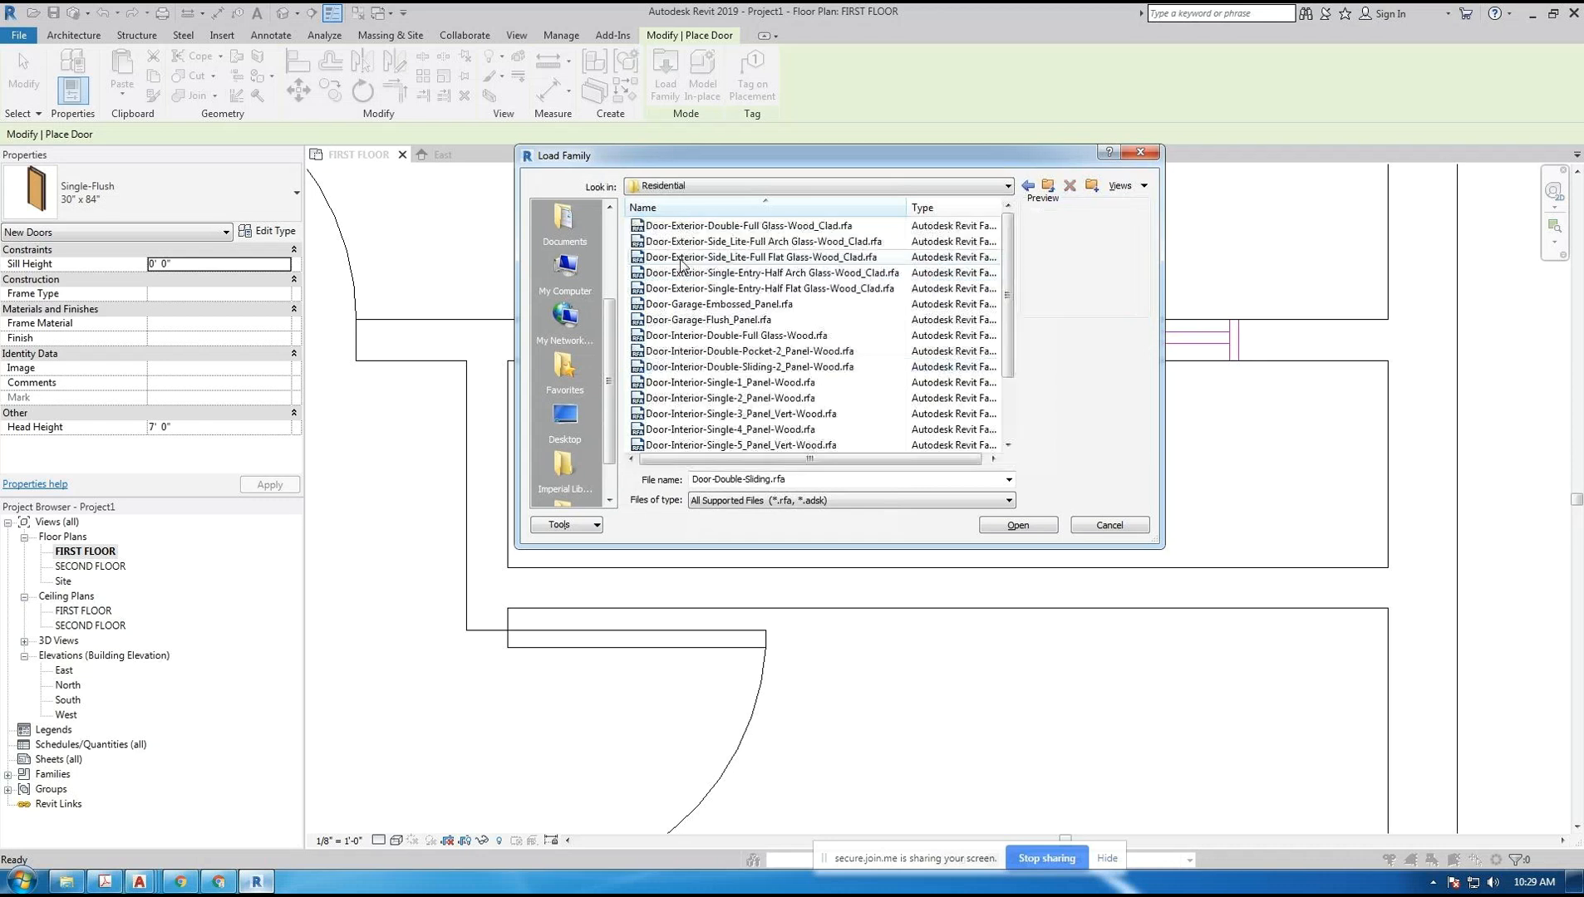
pyautogui.click(765, 228)
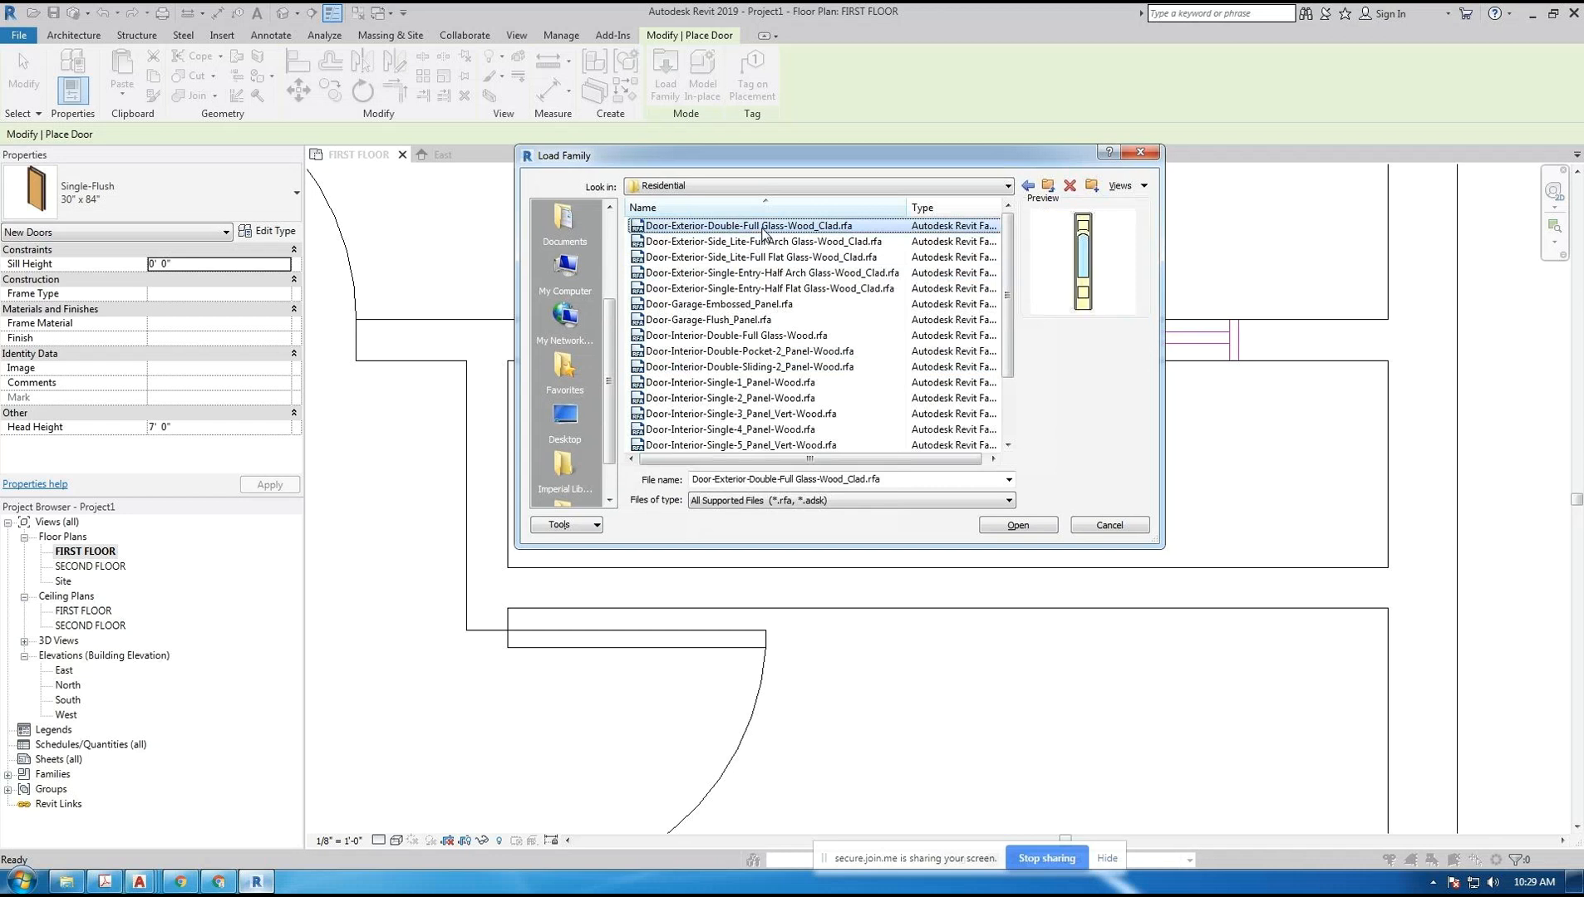
pyautogui.press('Down')
pyautogui.press('Down')
pyautogui.press('Down')
pyautogui.press('Down')
pyautogui.press('Down')
pyautogui.press('Down')
pyautogui.press('Down')
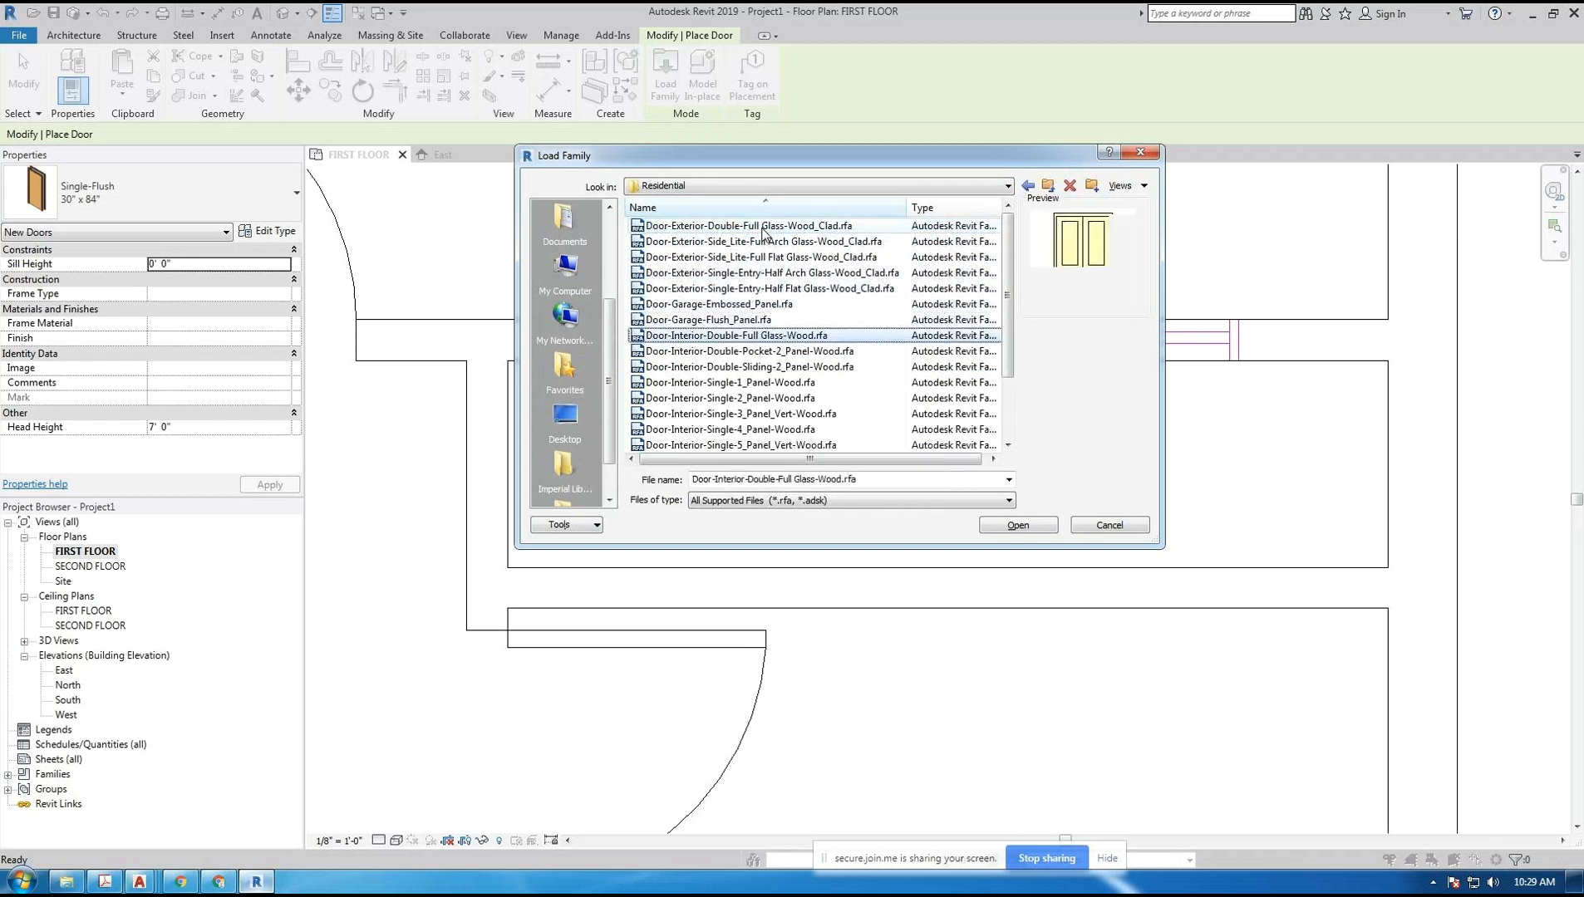
pyautogui.press('Down')
pyautogui.press('Down')
pyautogui.press('Down')
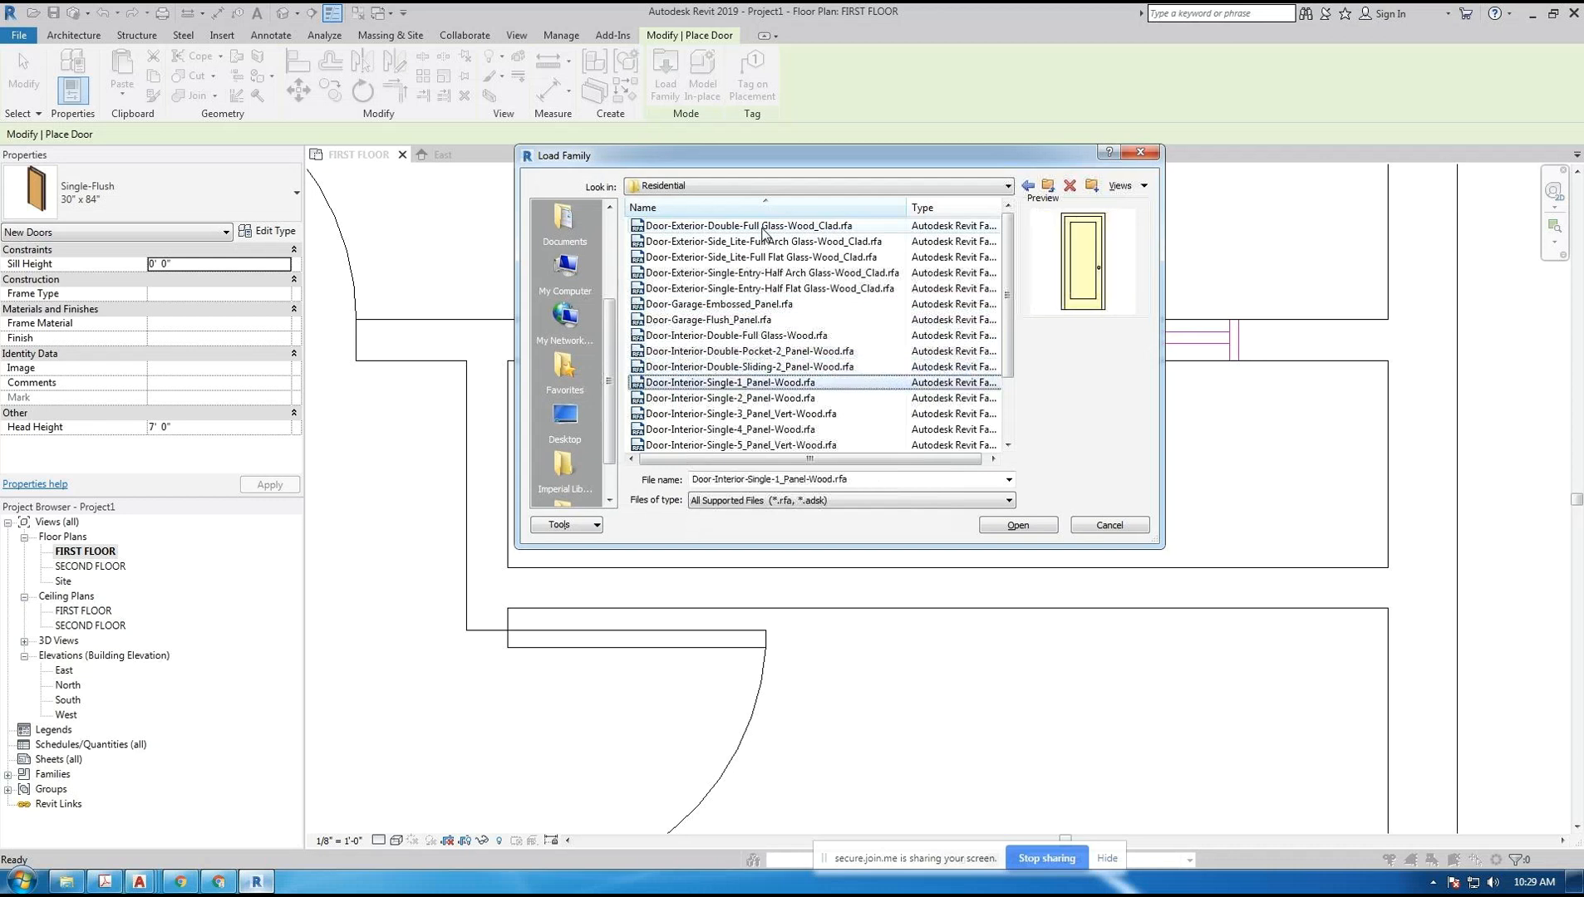
pyautogui.press('Up')
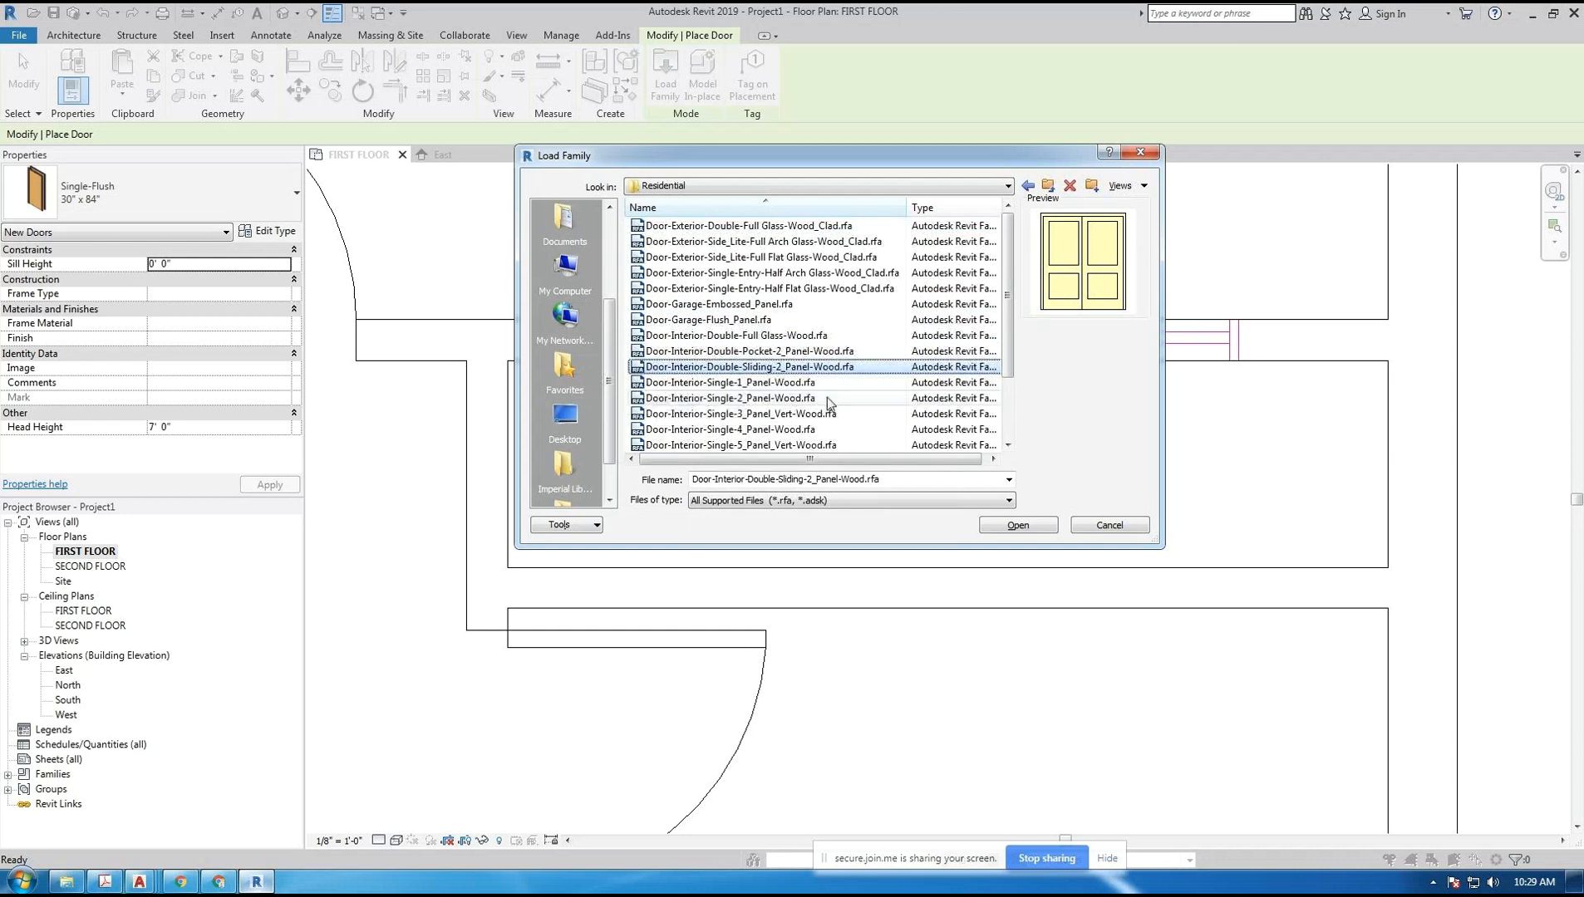
# - Load the chosen double sliding door family with only its 72" x 84" type
pyautogui.click(1012, 527)
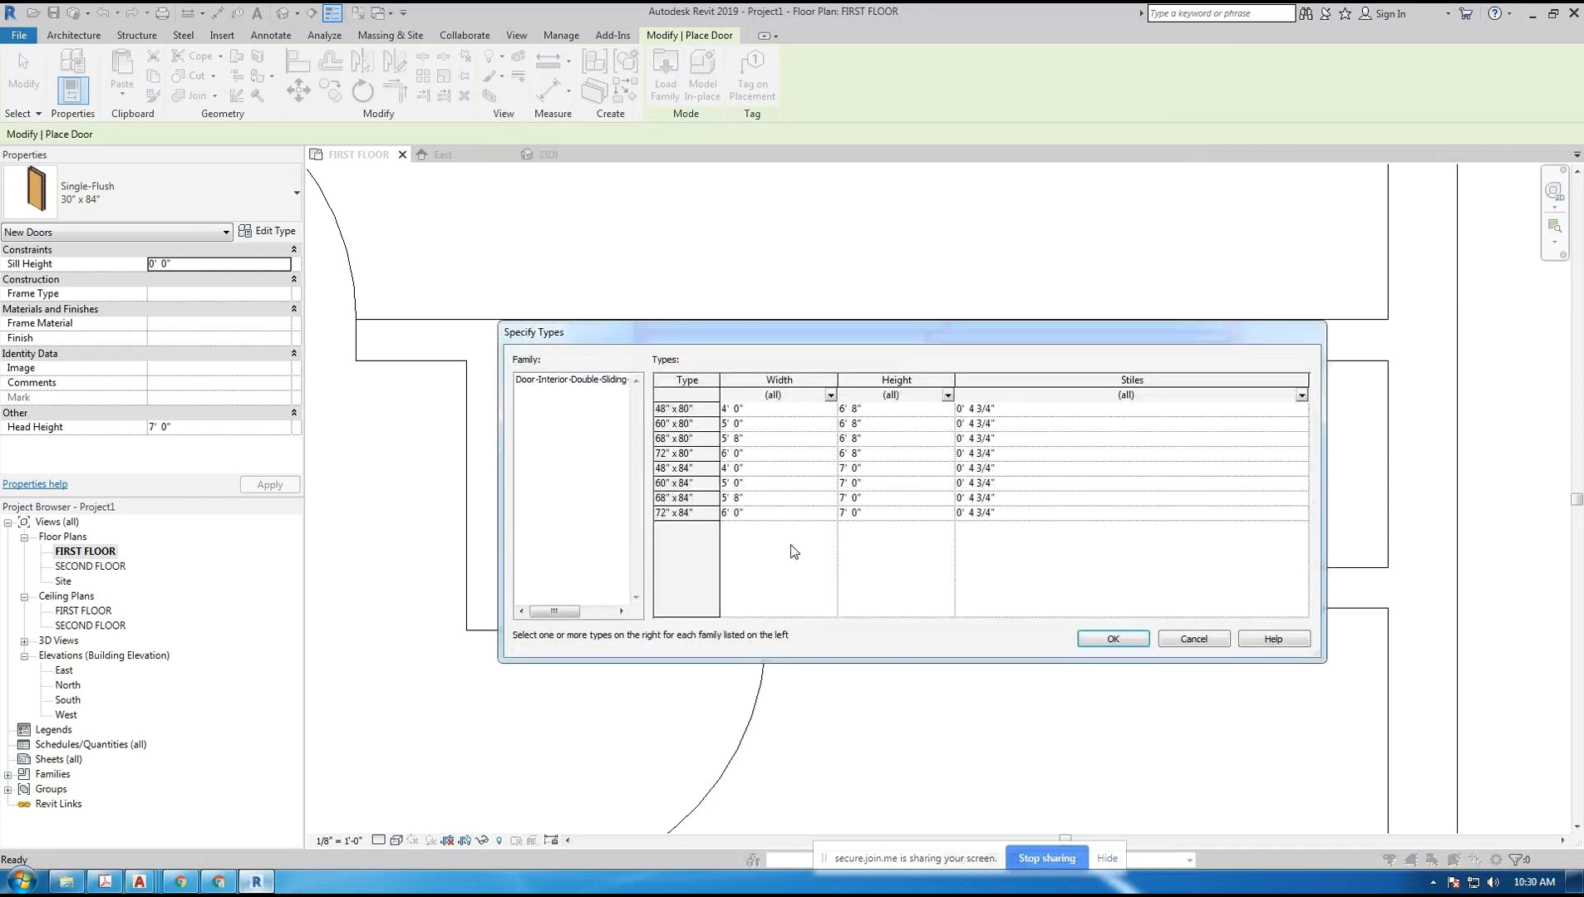
pyautogui.moveTo(801, 332); pyautogui.dragTo(690, 409)
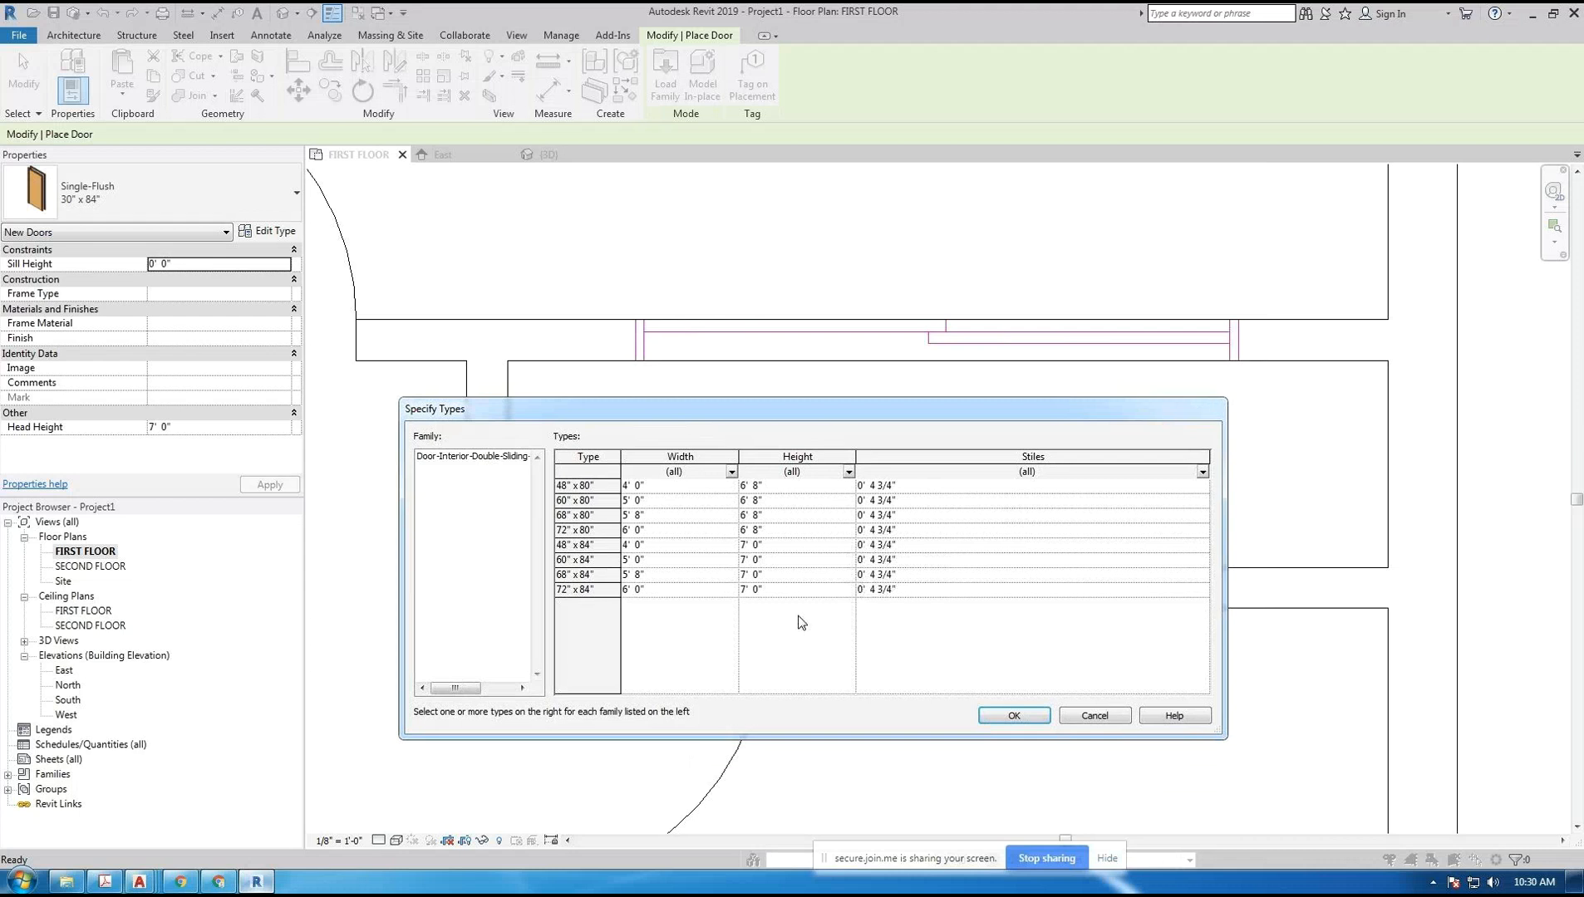
pyautogui.click(593, 589)
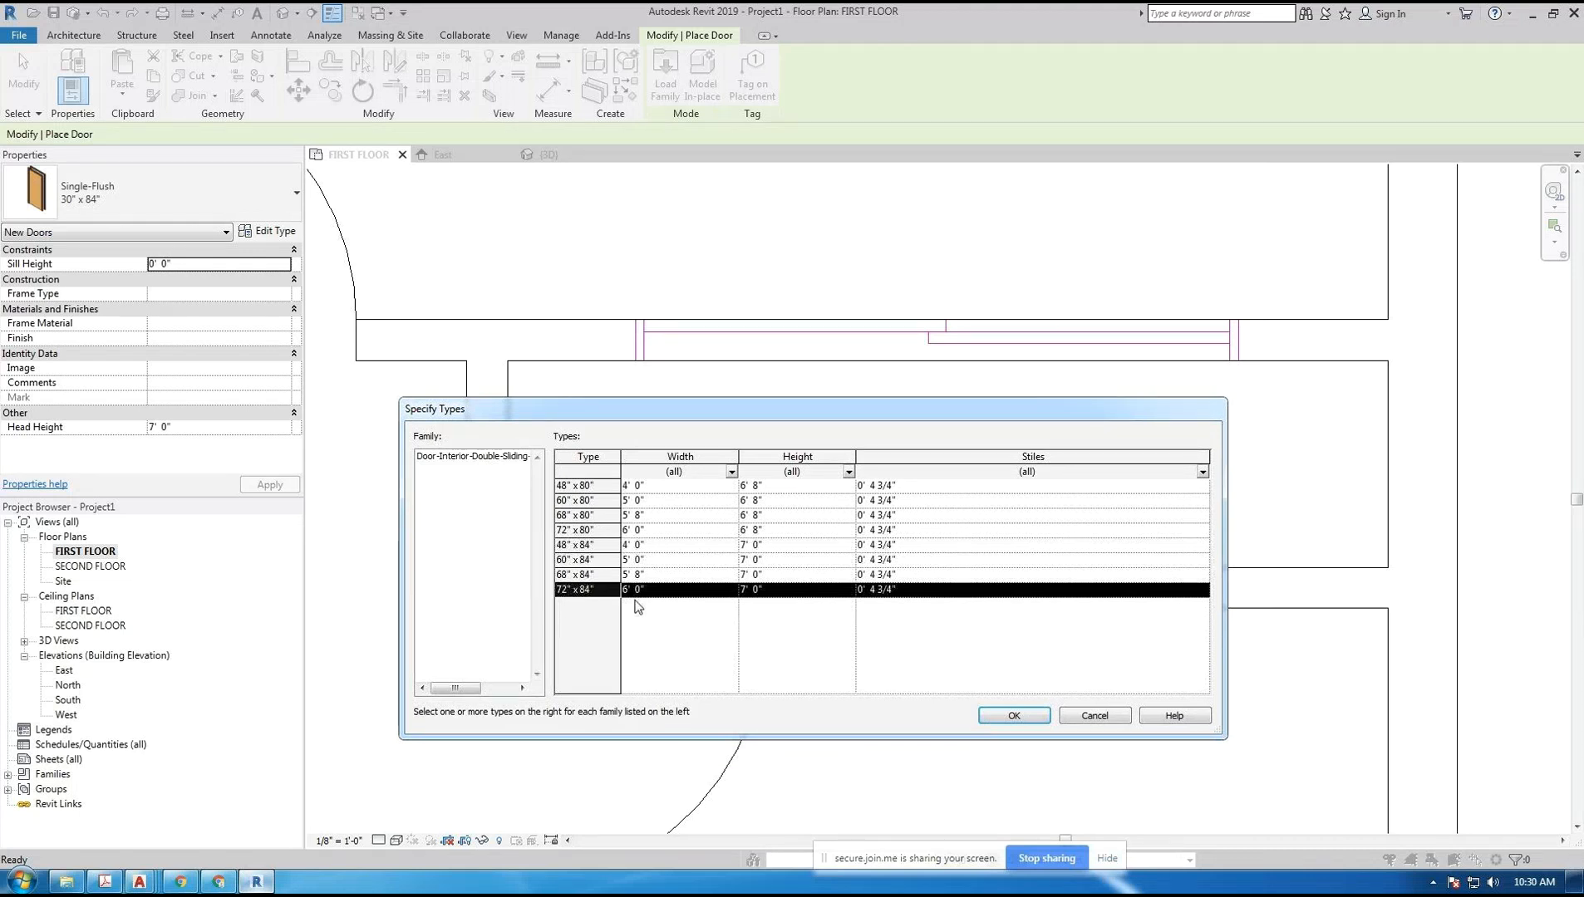
pyautogui.click(1012, 716)
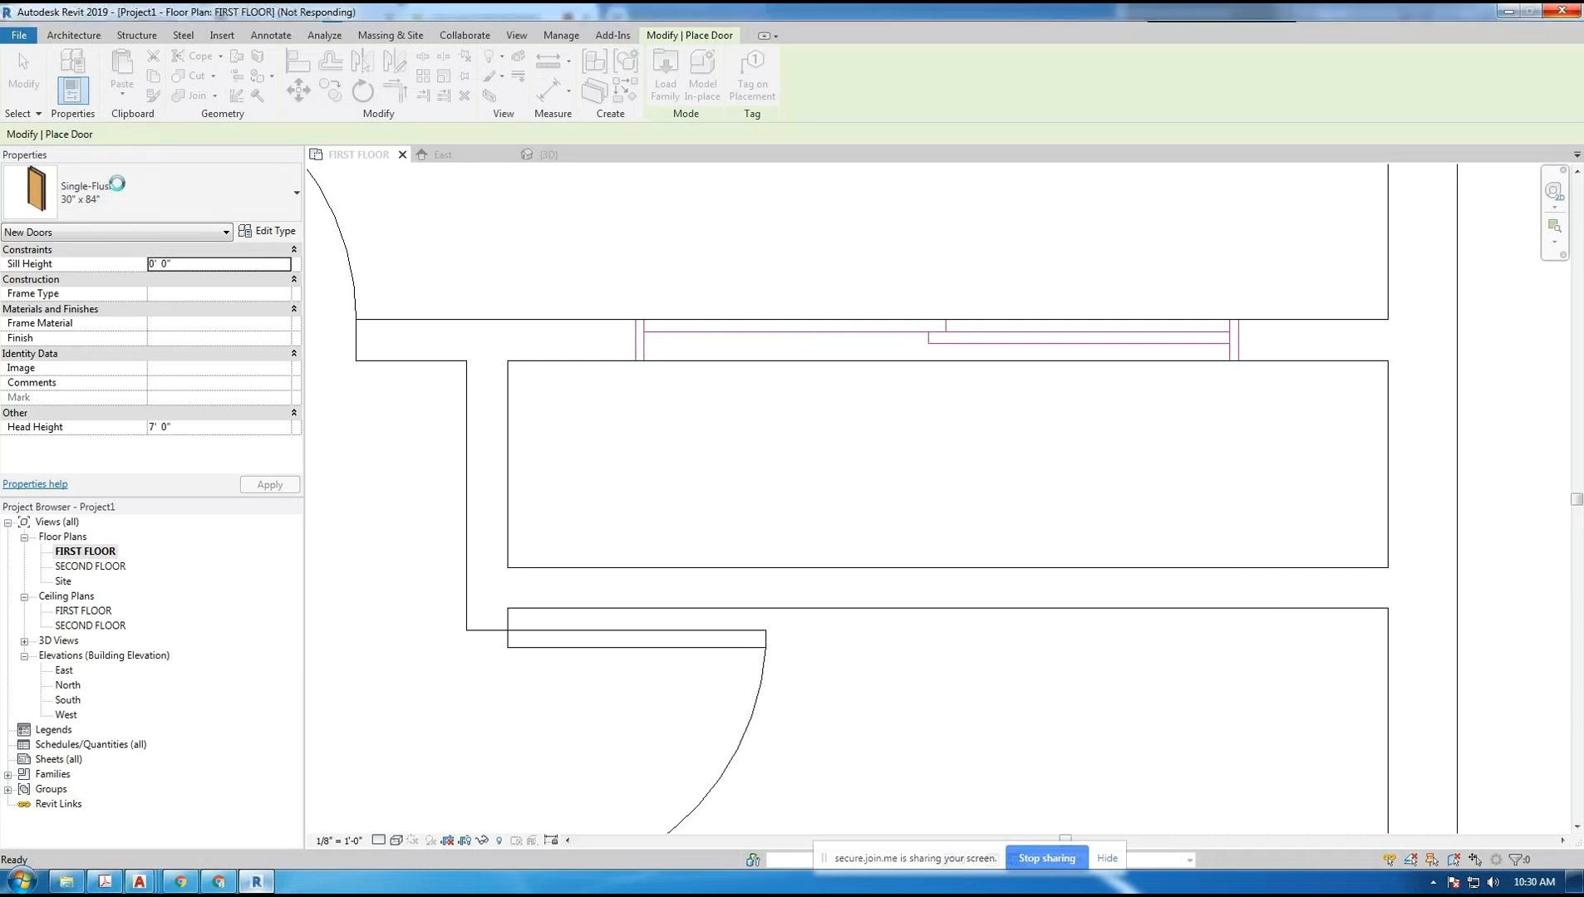
# - Place a 72" x 84" Door-Interior-Double-Sliding-2_Panel-Wood in the closet's upper wall, near the imported sliding door
pyautogui.click(280, 201)
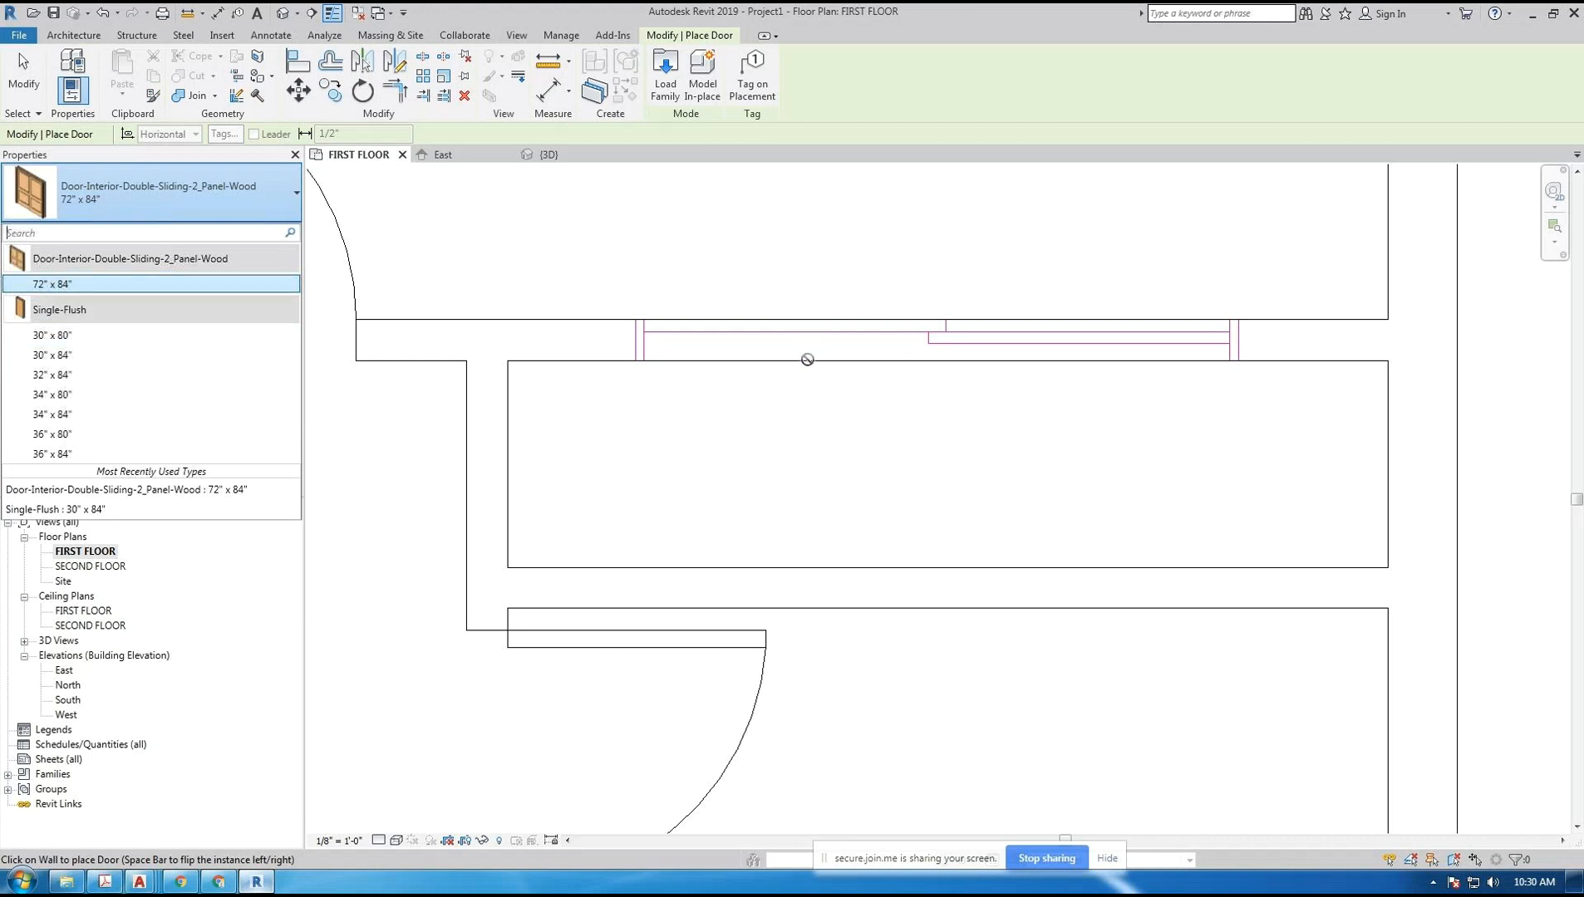
pyautogui.click(243, 285)
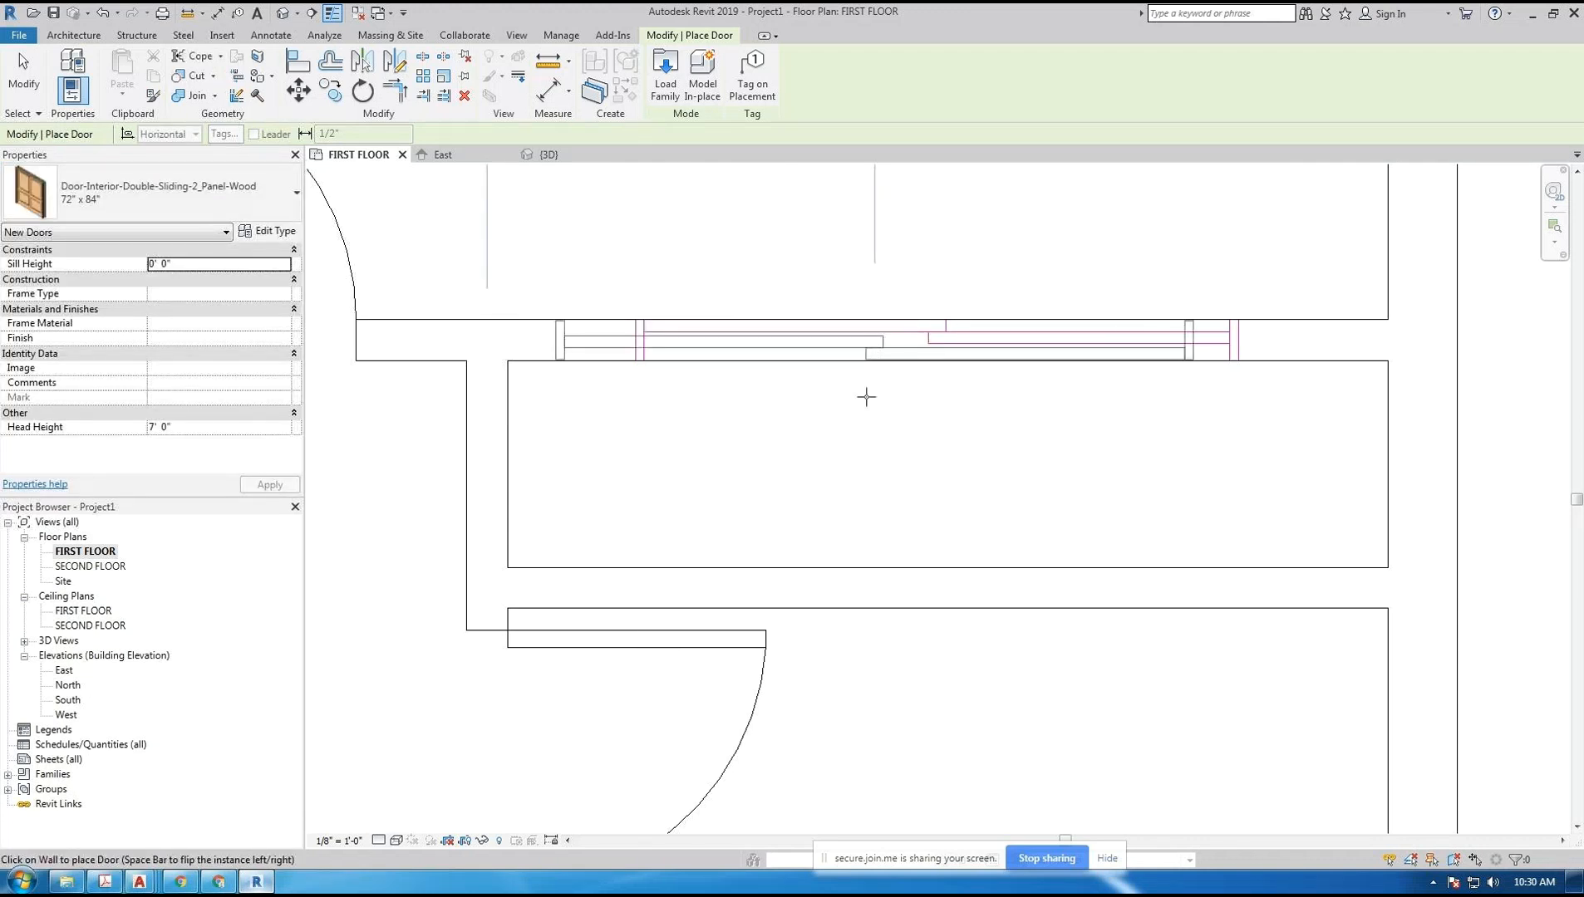
pyautogui.click(866, 395)
pyautogui.press('Escape')
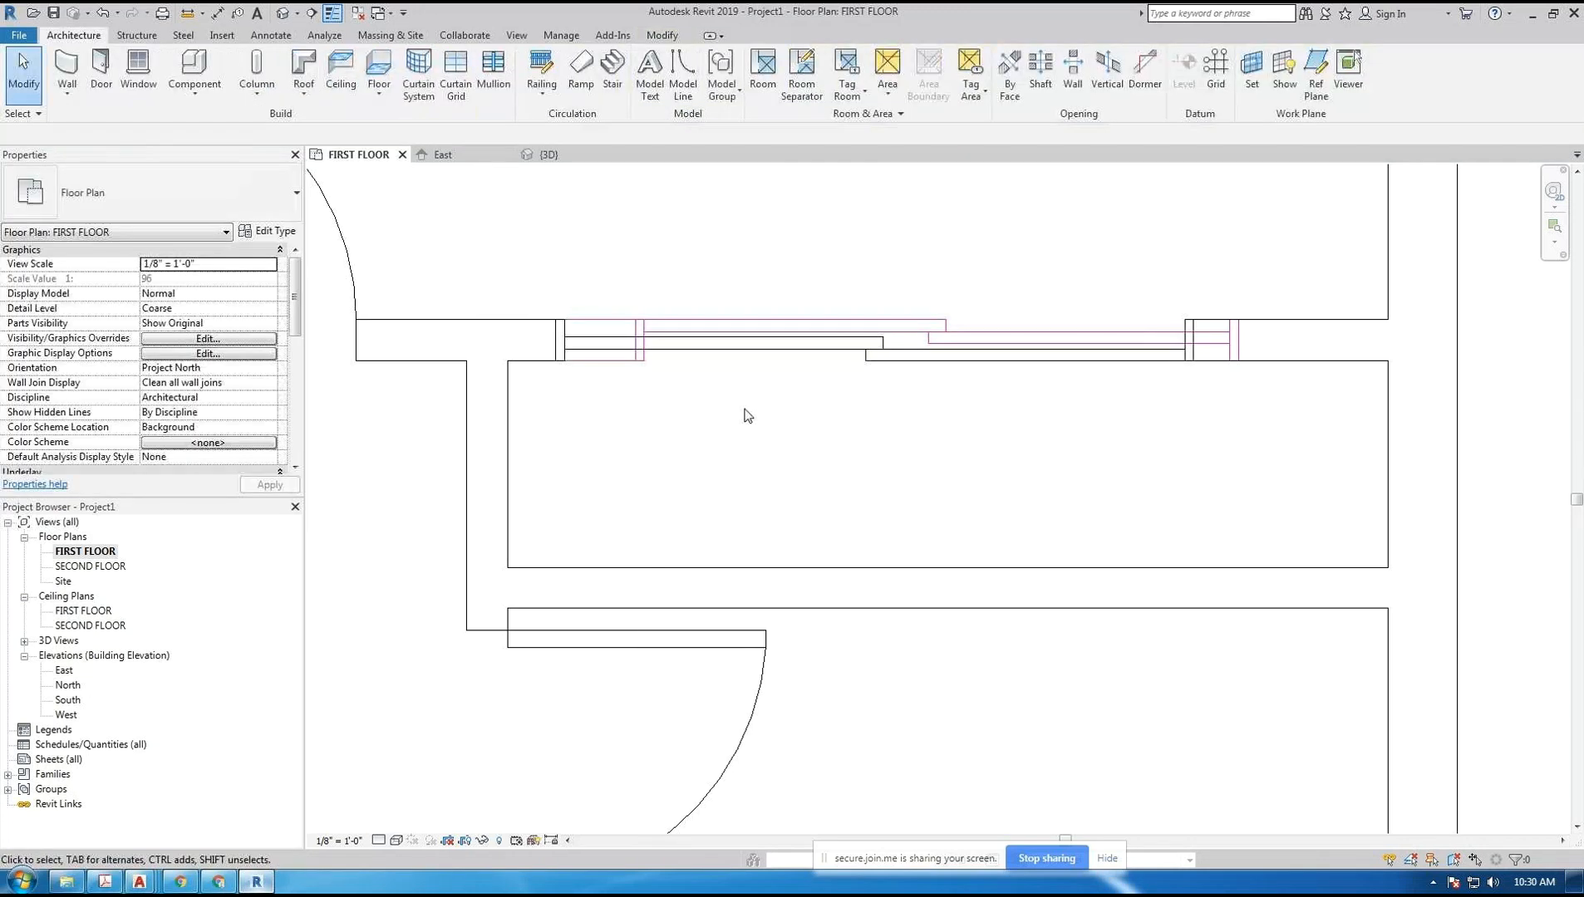
# - Align the sliding door's left jamb with the left jamb of the imported sliding door
pyautogui.press('a')
pyautogui.press('l')
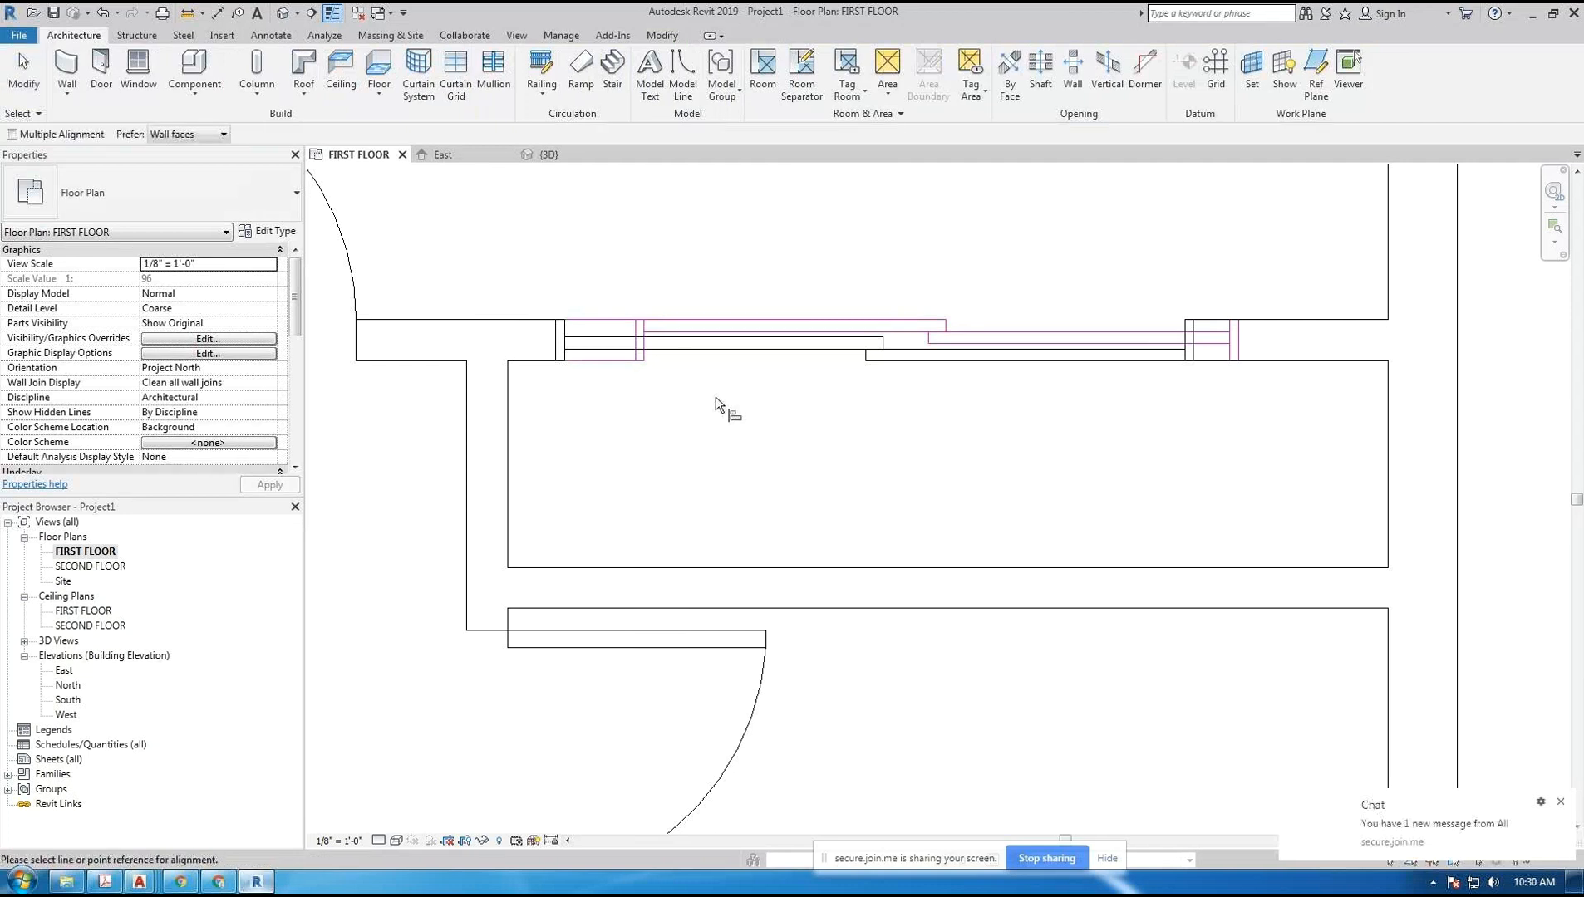
pyautogui.click(647, 351)
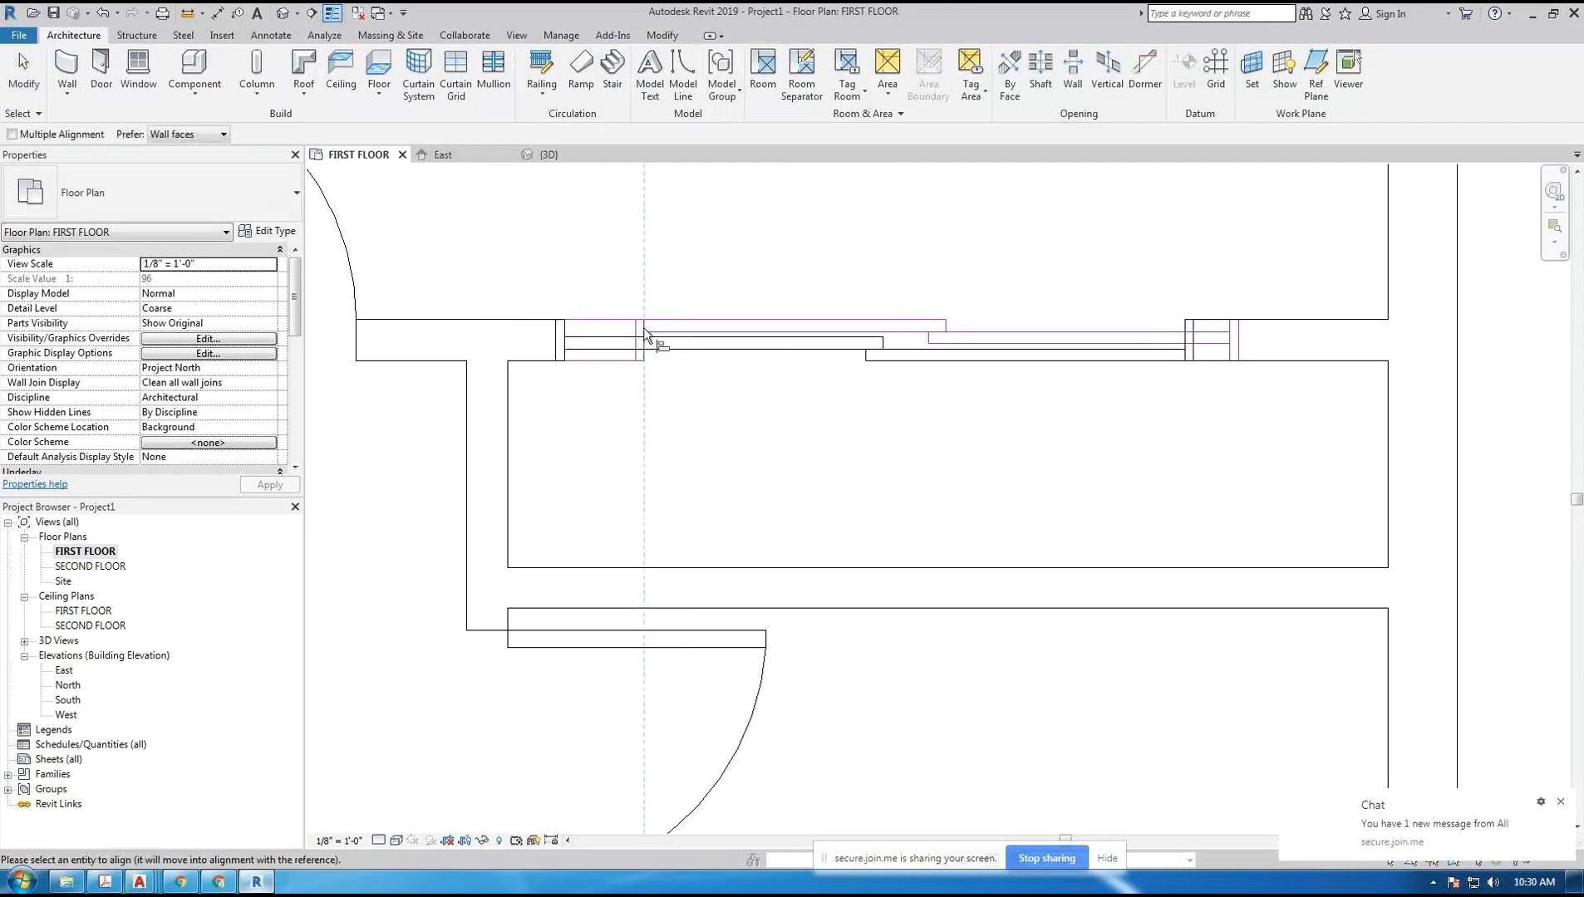
pyautogui.click(564, 332)
pyautogui.press('Escape')
pyautogui.press('Escape')
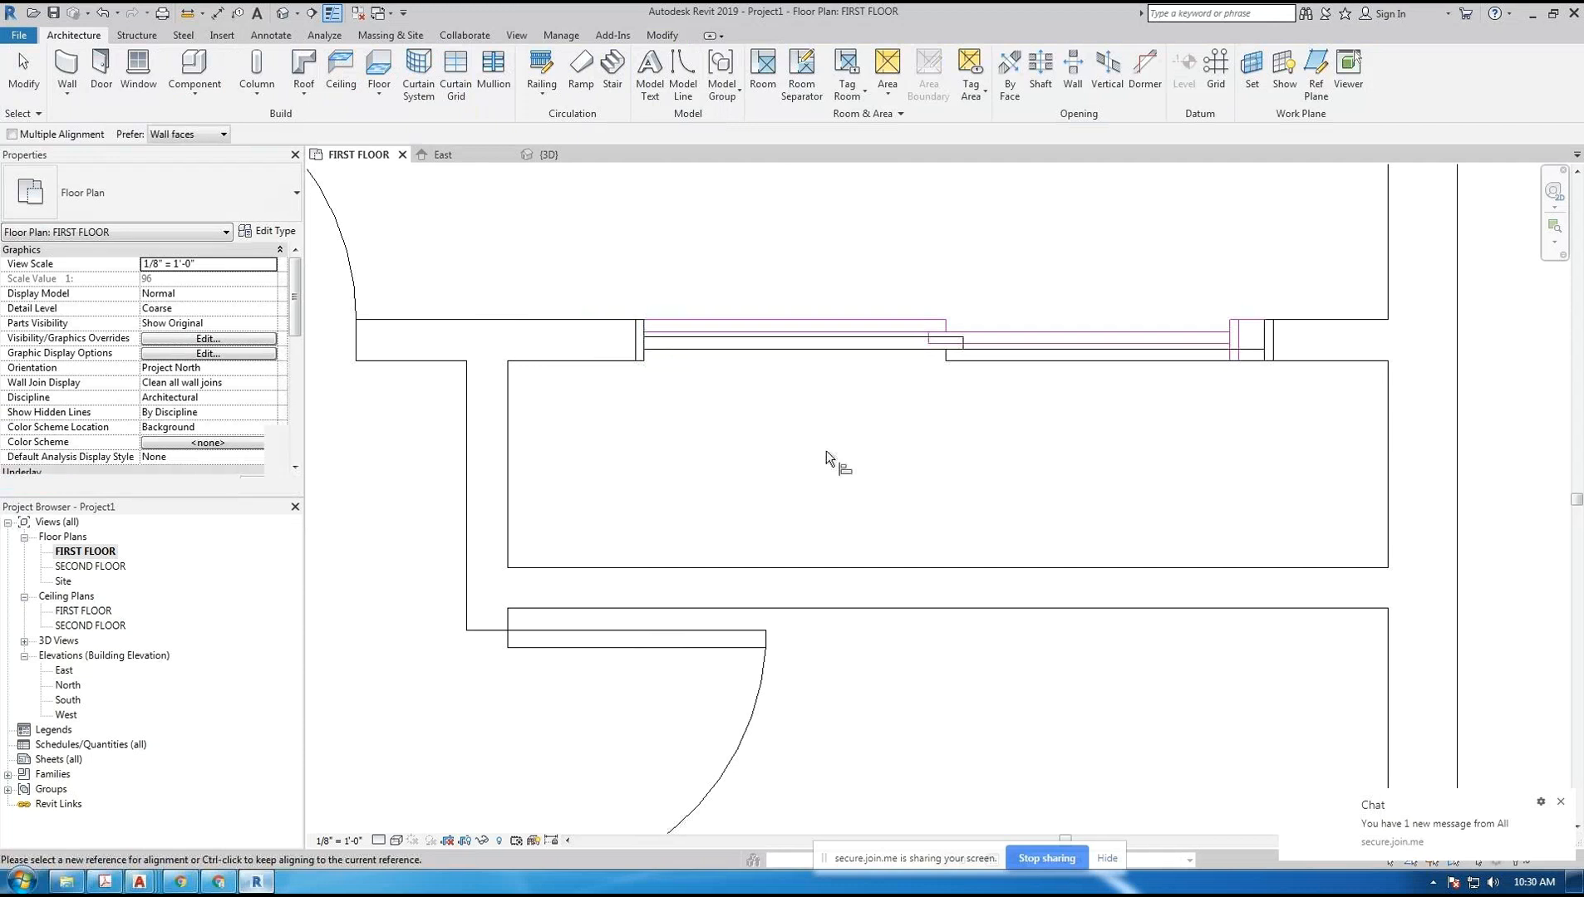
# - Shift the sliding door along its wall freehand, leaving its centre about 4'-5" from the centreline of the closet's left wall
pyautogui.click(954, 360)
pyautogui.moveTo(964, 363); pyautogui.dragTo(905, 363)
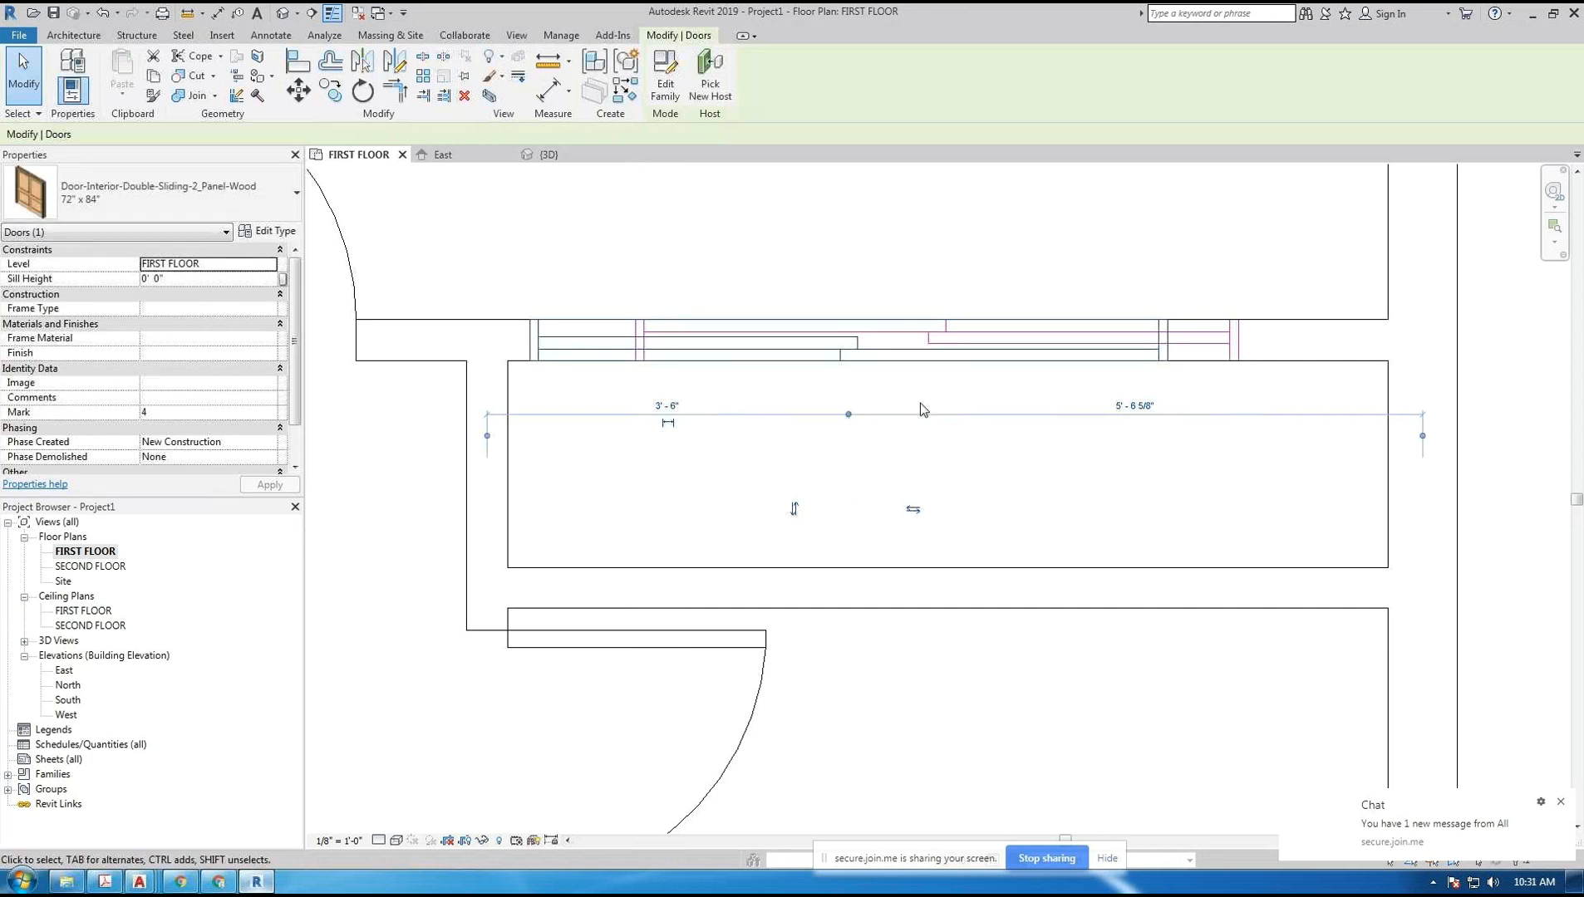
pyautogui.click(922, 409)
pyautogui.click(904, 365)
pyautogui.moveTo(906, 368); pyautogui.dragTo(1001, 359)
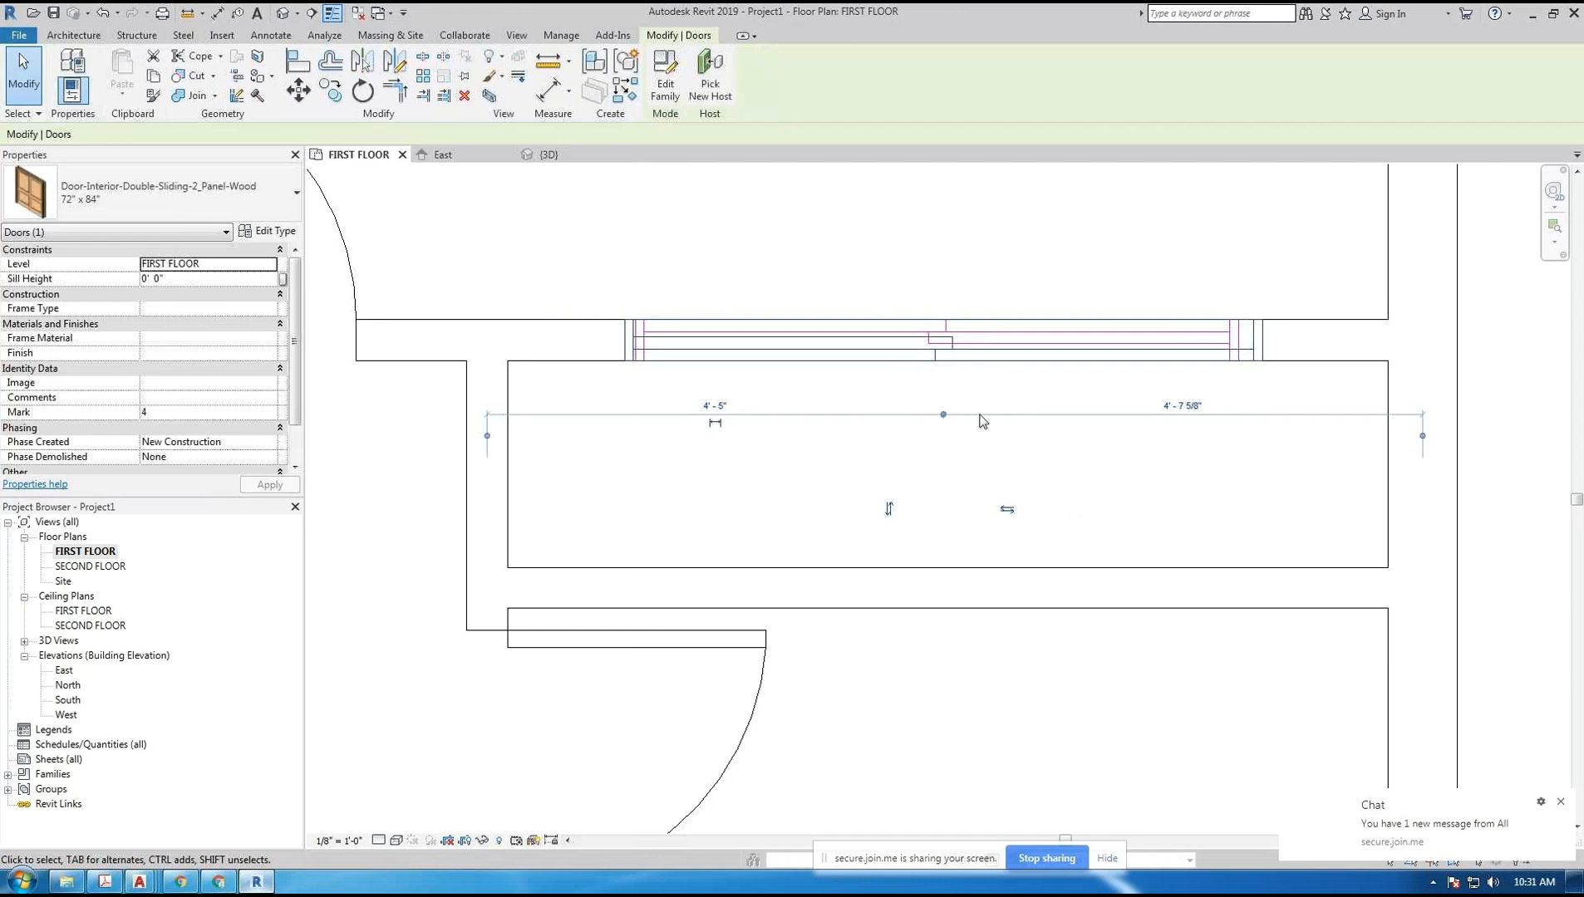
pyautogui.click(808, 462)
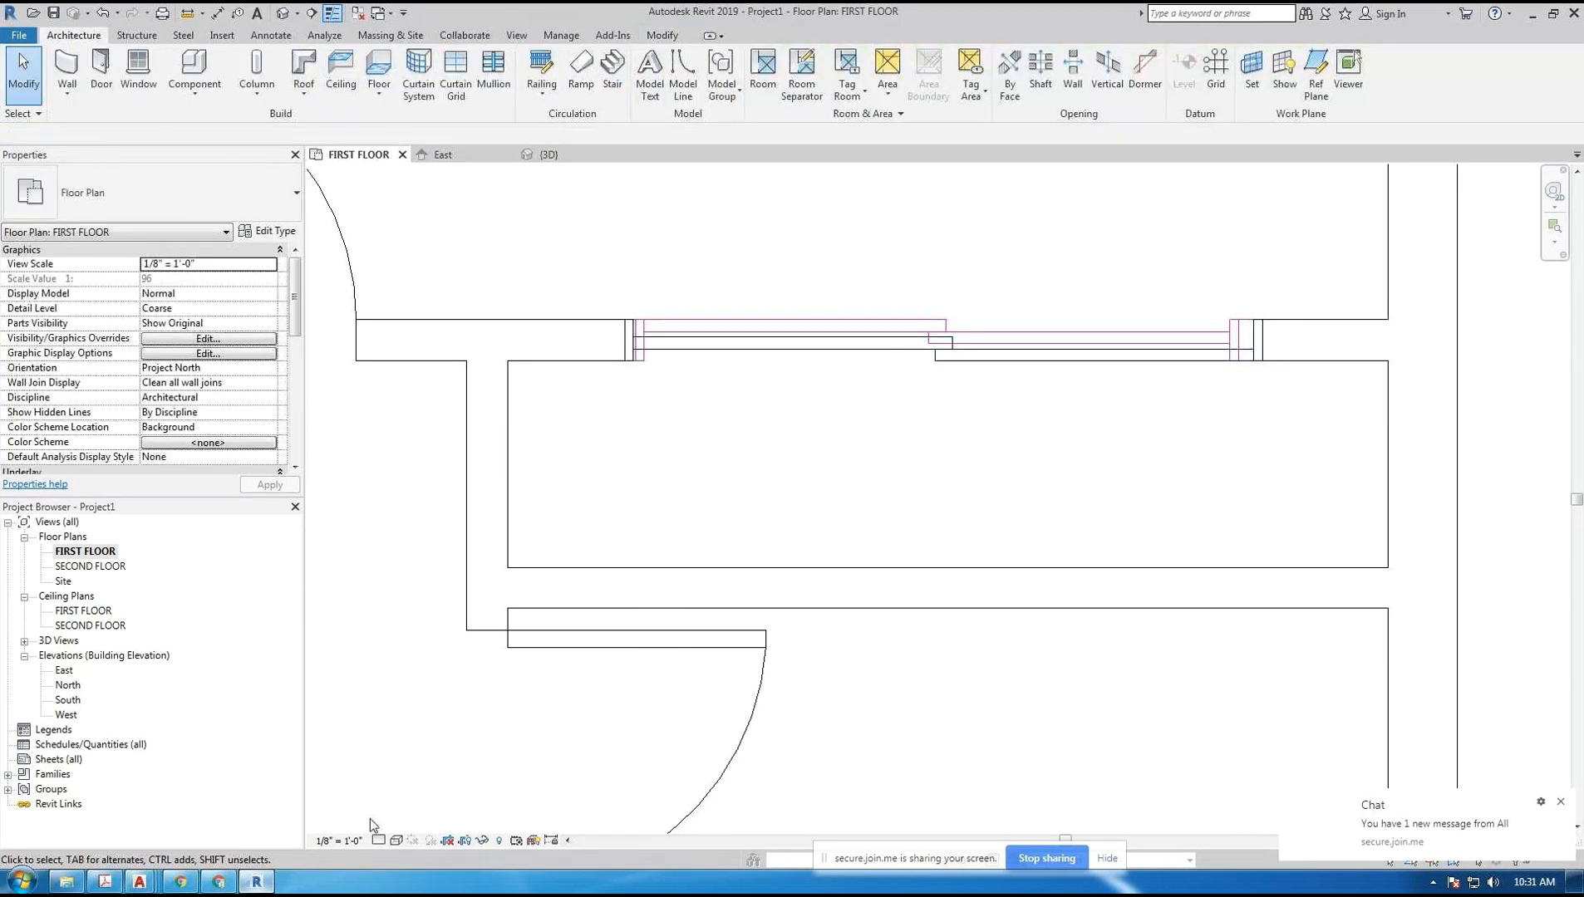
# - Set the FIRST FLOOR plan's visual style to Hidden Line
pyautogui.click(396, 841)
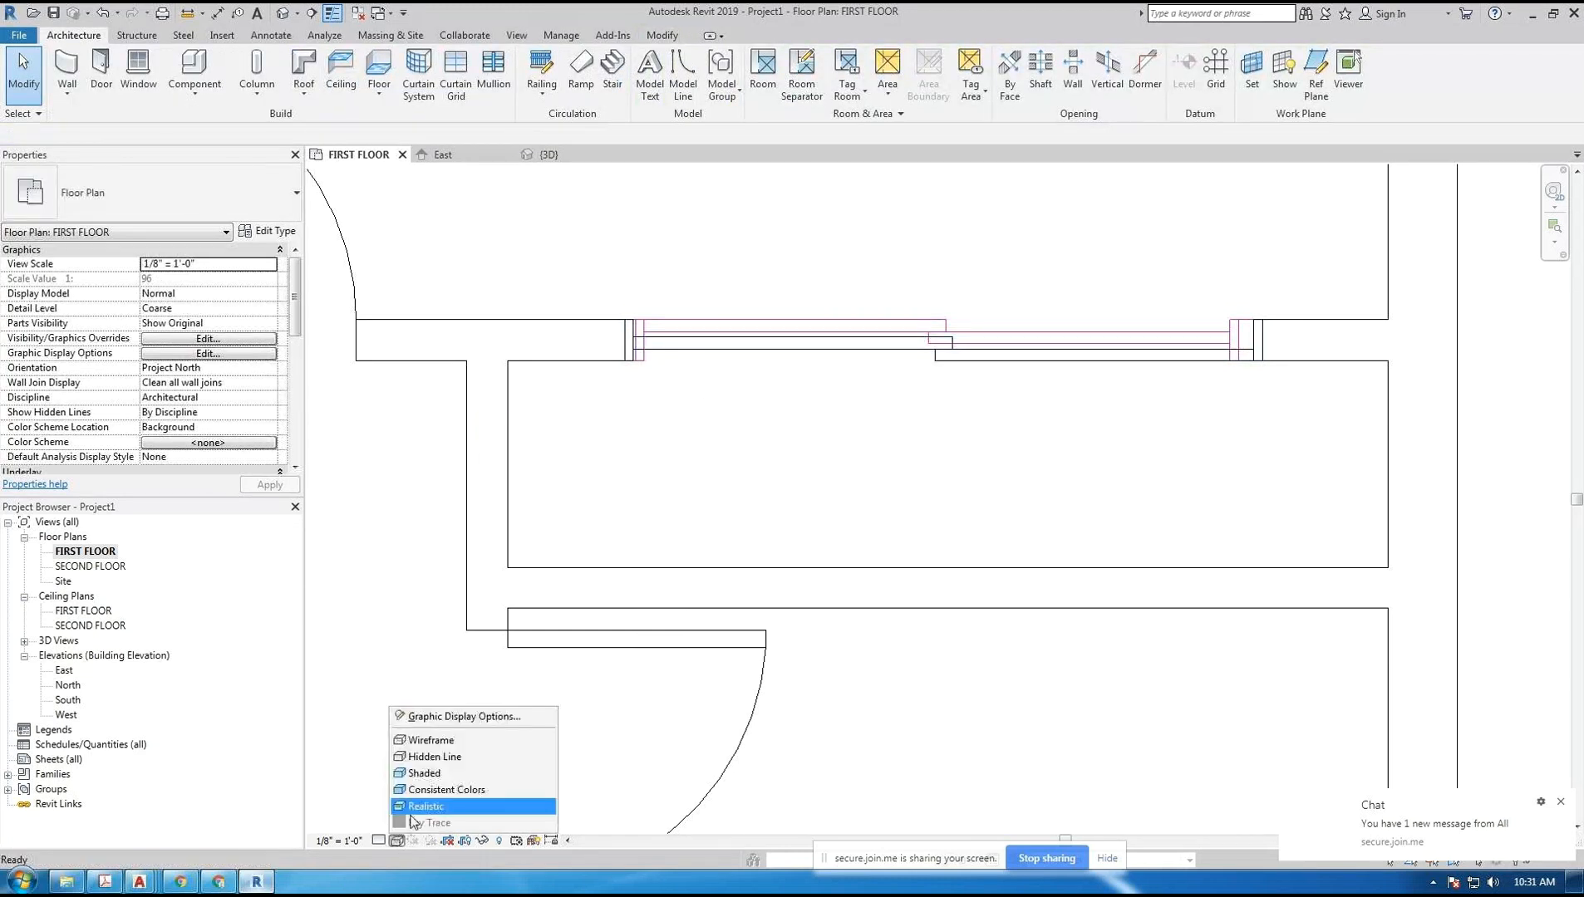
pyautogui.click(446, 758)
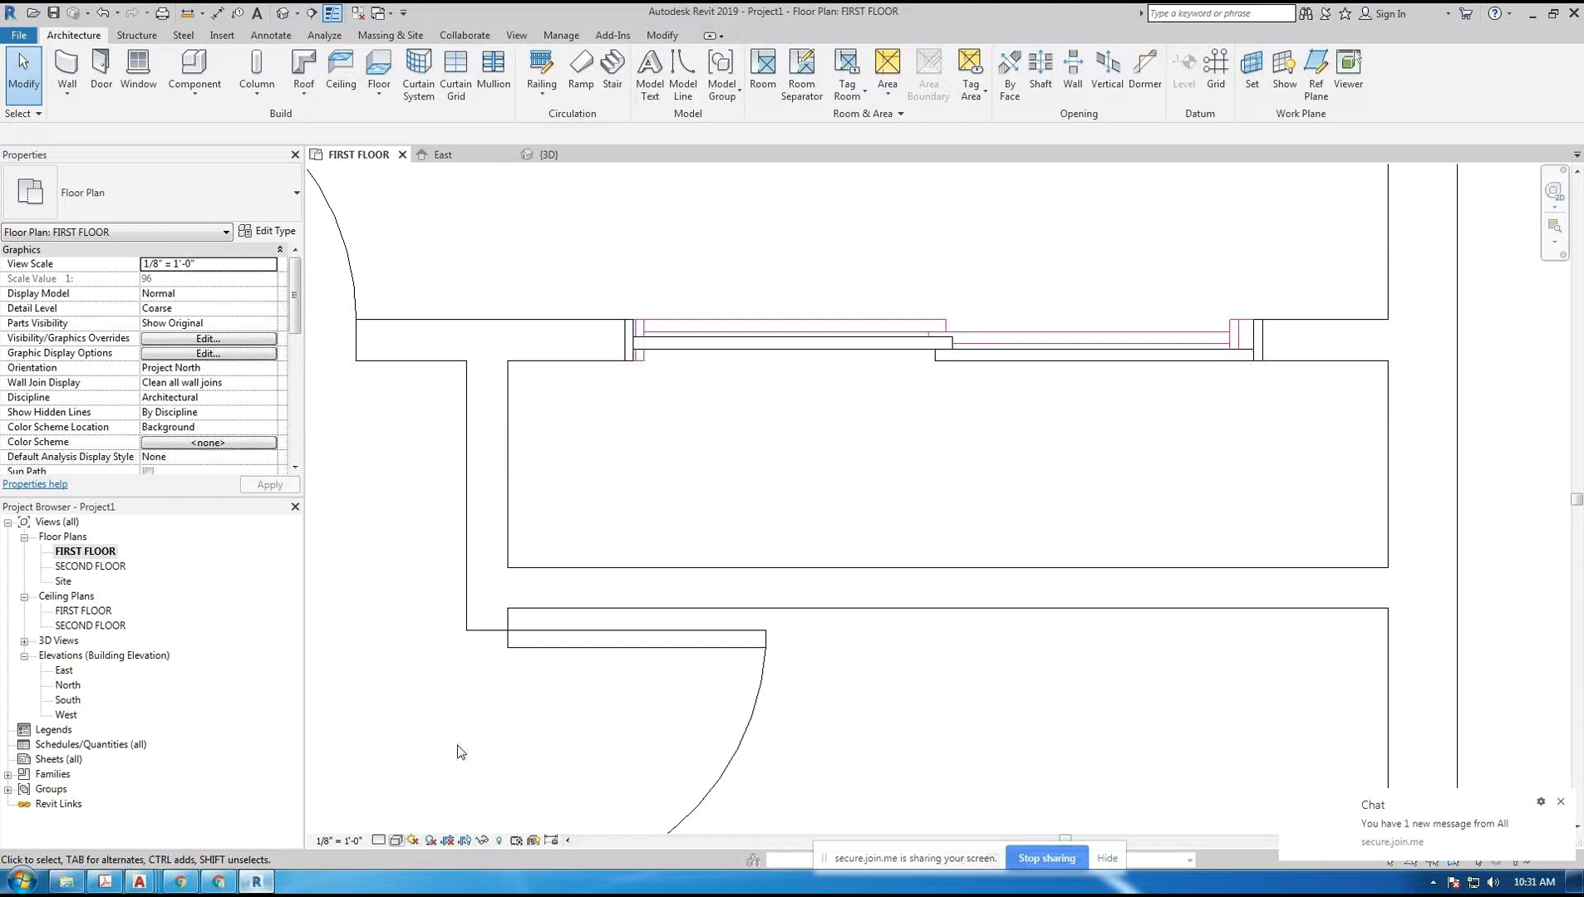
pyautogui.click(818, 348)
pyautogui.press('Escape')
# - Set the sliding door's temporary dimension to the closet's left wall to 4'
pyautogui.click(955, 353)
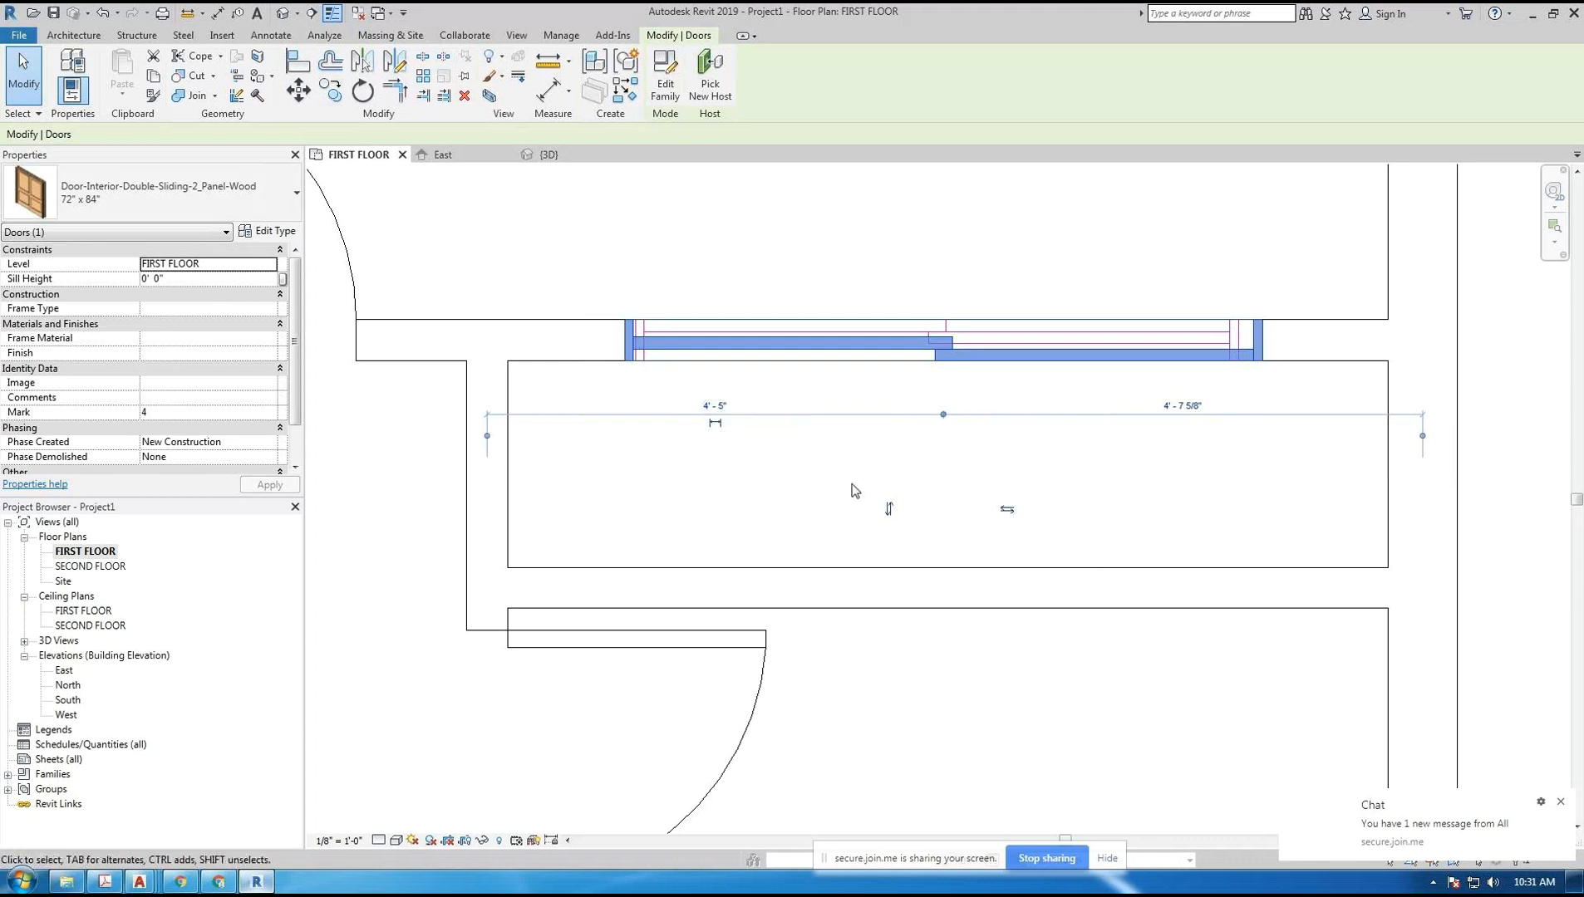
pyautogui.click(719, 406)
pyautogui.write('4')
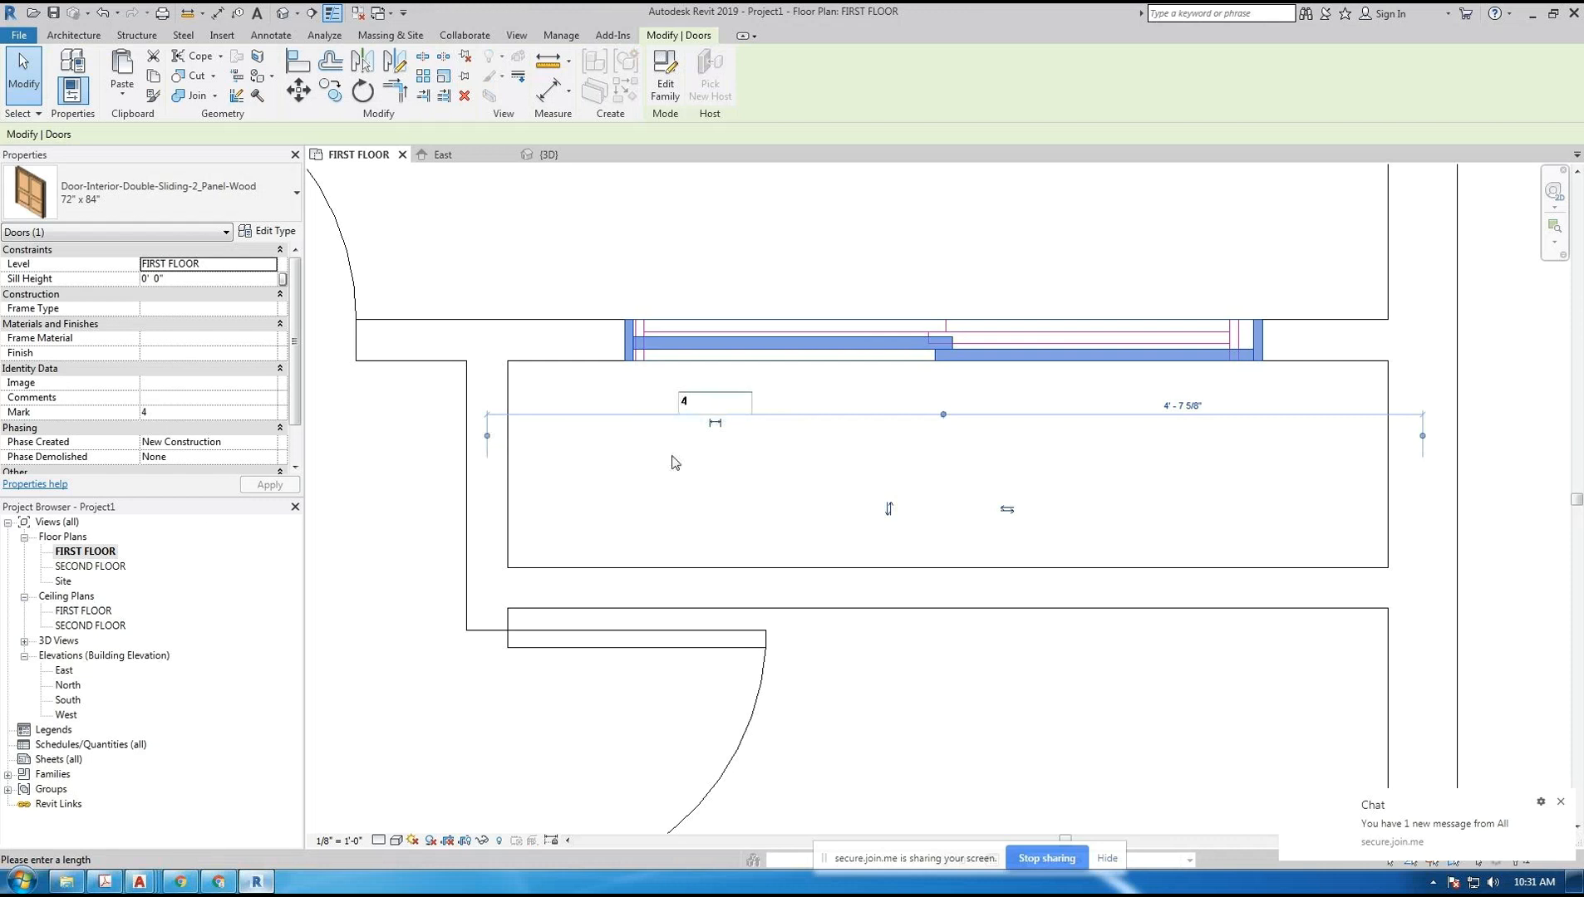
pyautogui.press('Return')
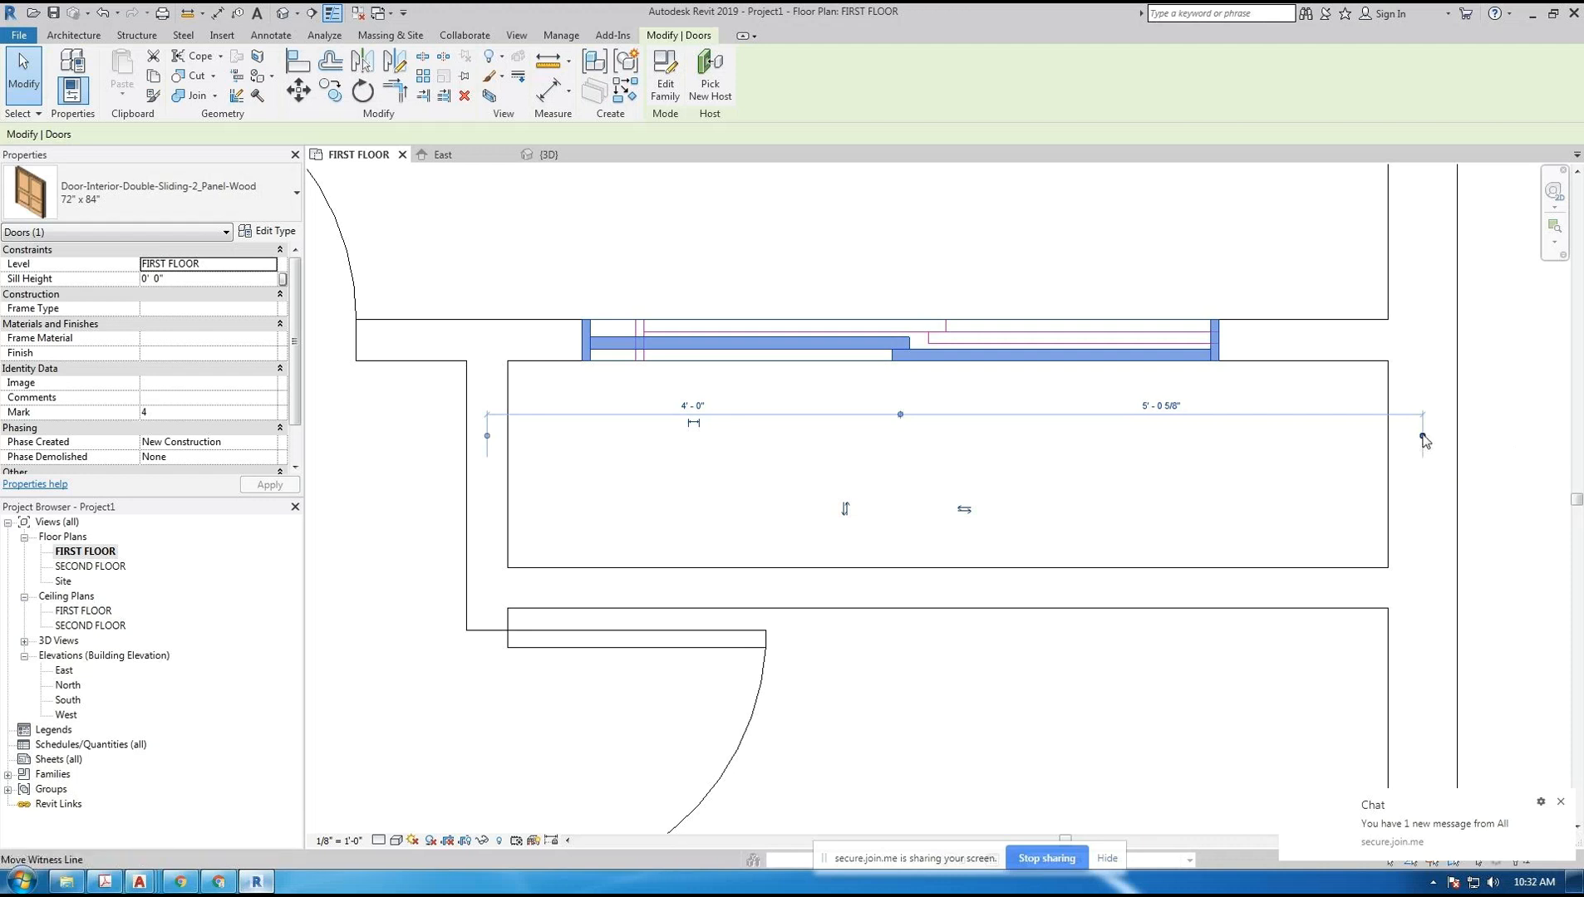
# - Move the door's dimension witness lines to the closet's inner wall faces and set the distance to the left face to 4'
pyautogui.moveTo(1422, 436); pyautogui.dragTo(1425, 444)
pyautogui.moveTo(488, 437); pyautogui.dragTo(509, 439)
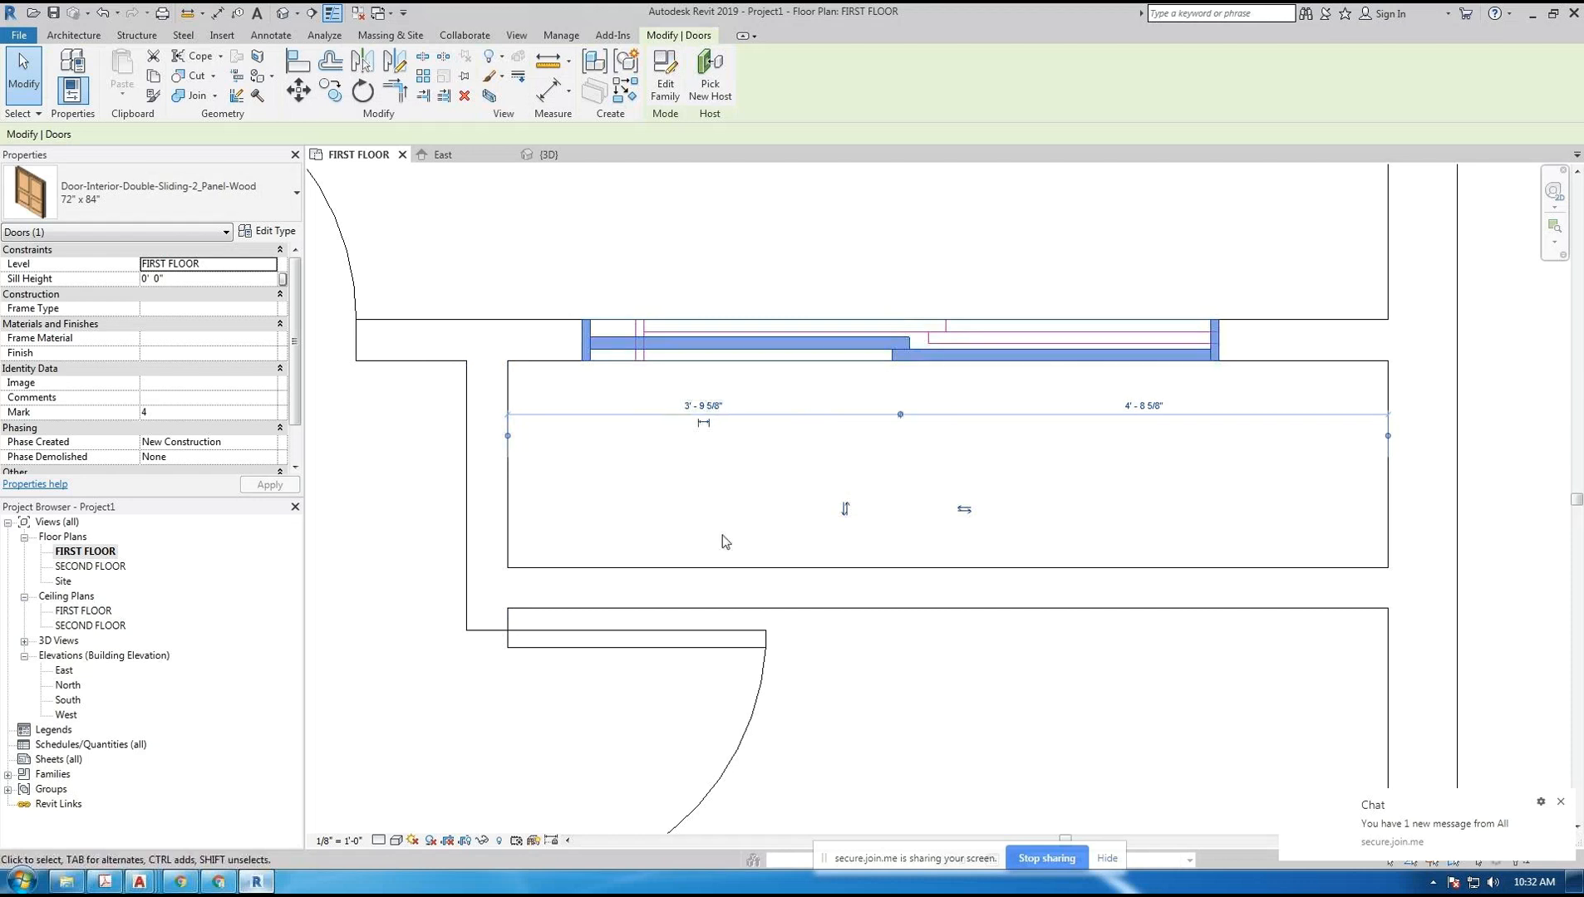
pyautogui.click(708, 405)
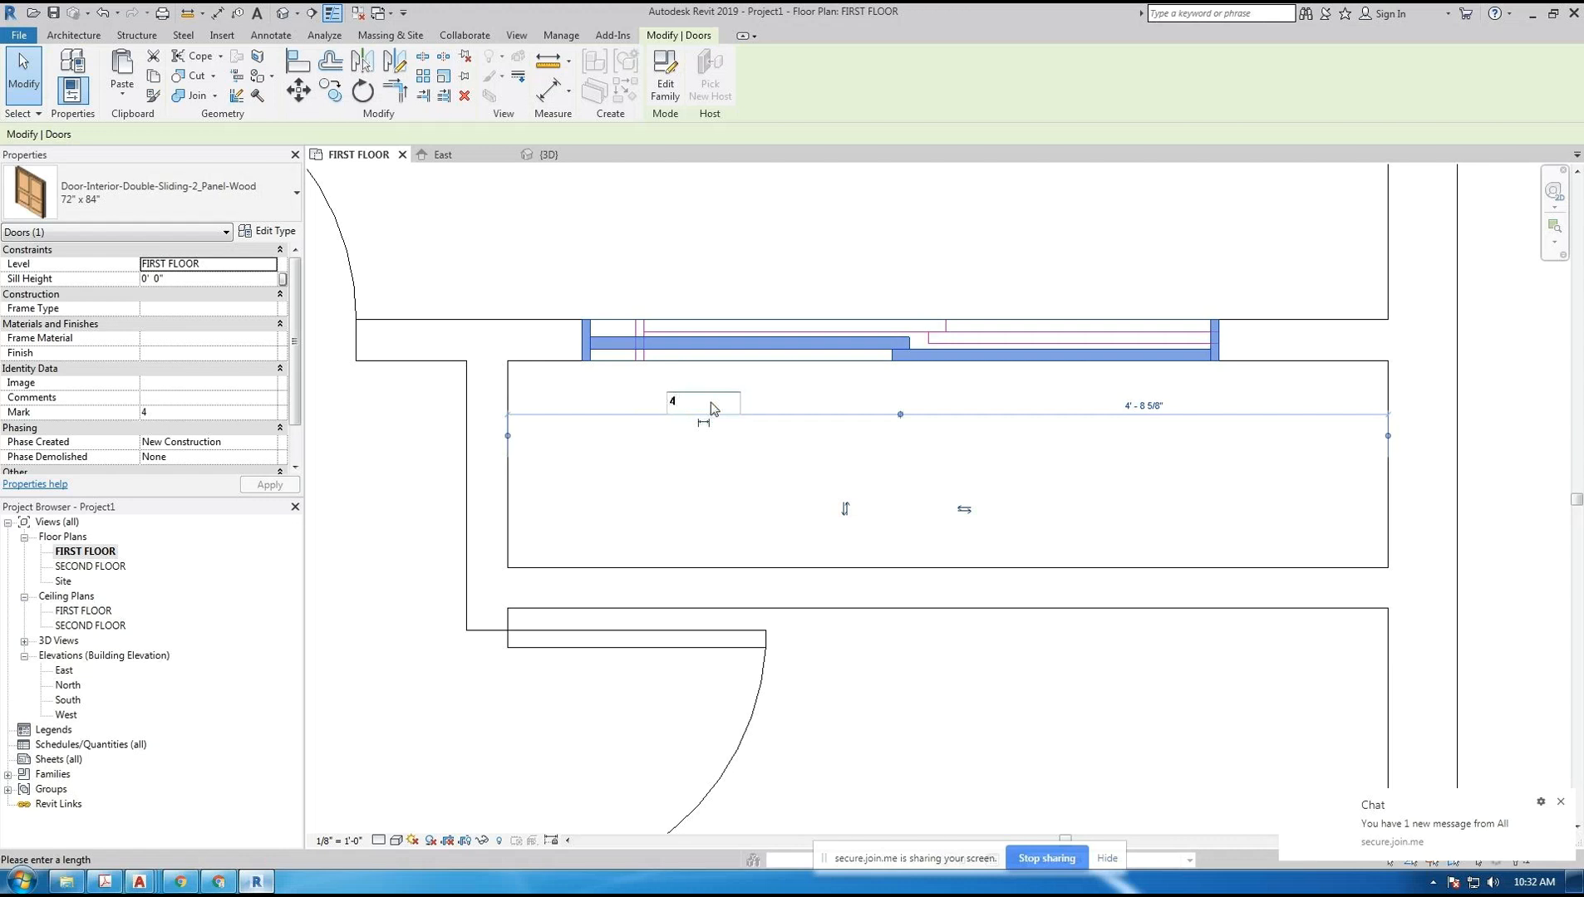
pyautogui.press('Return')
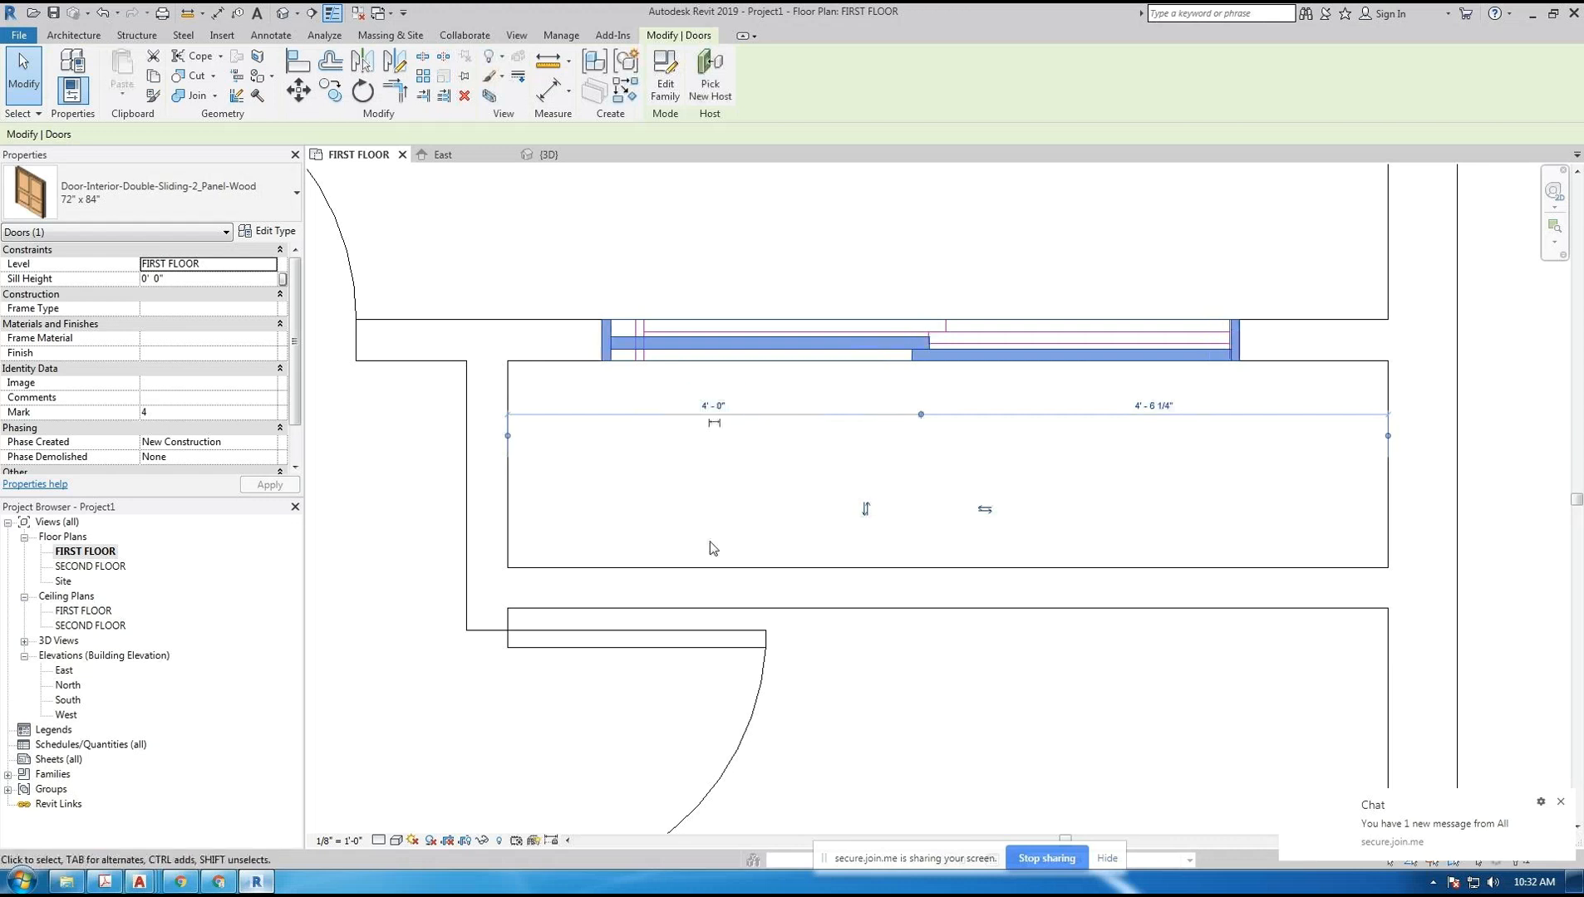
pyautogui.press('Escape')
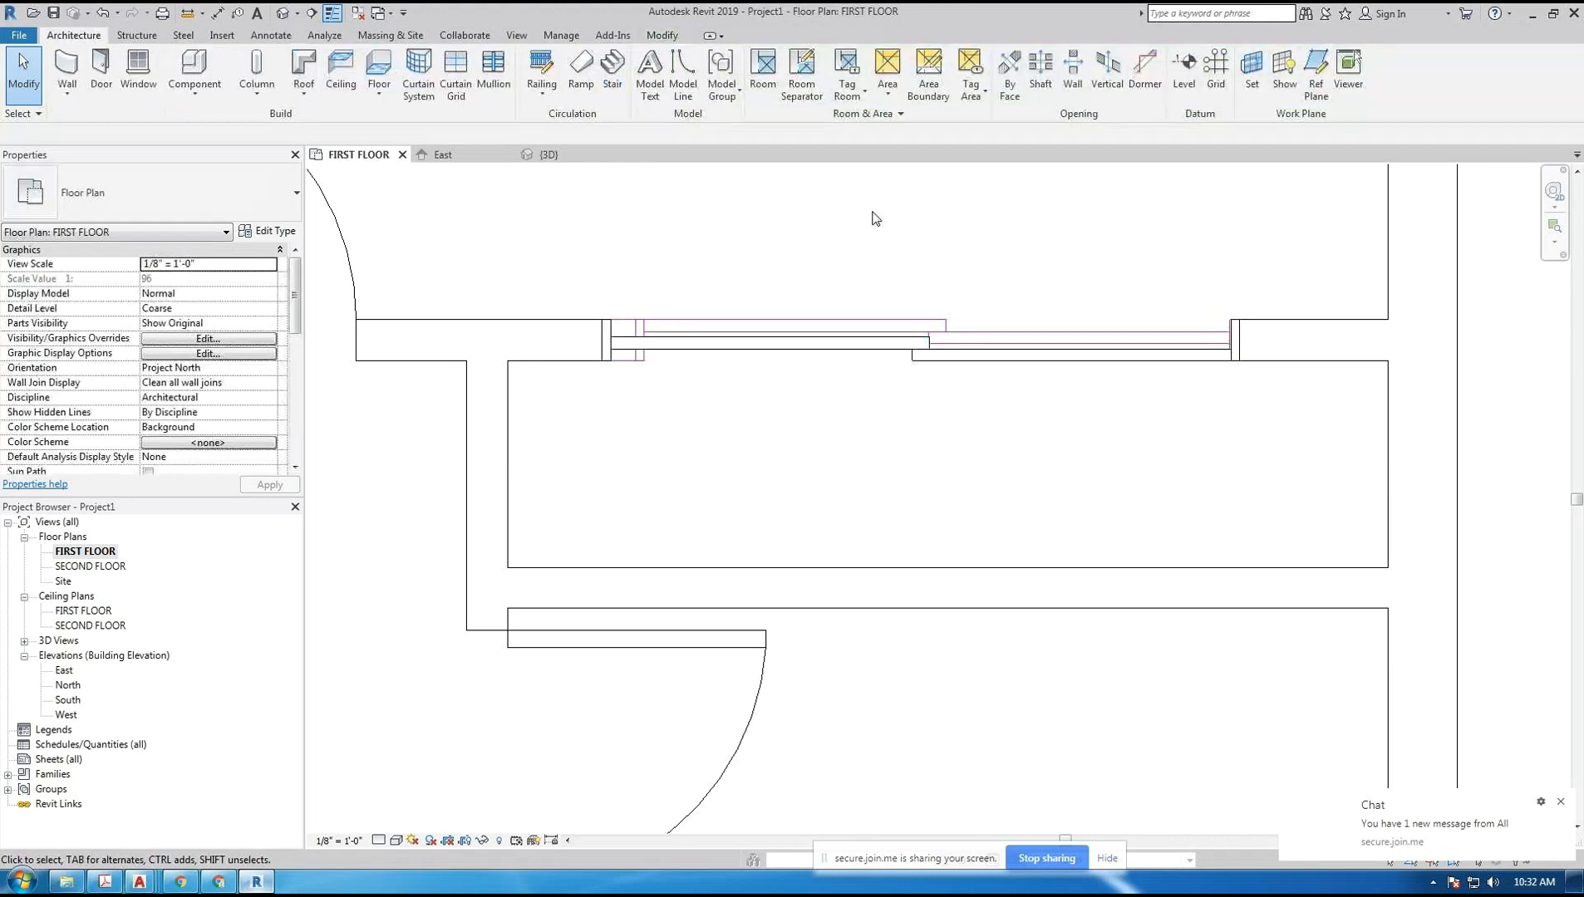
pyautogui.click(862, 354)
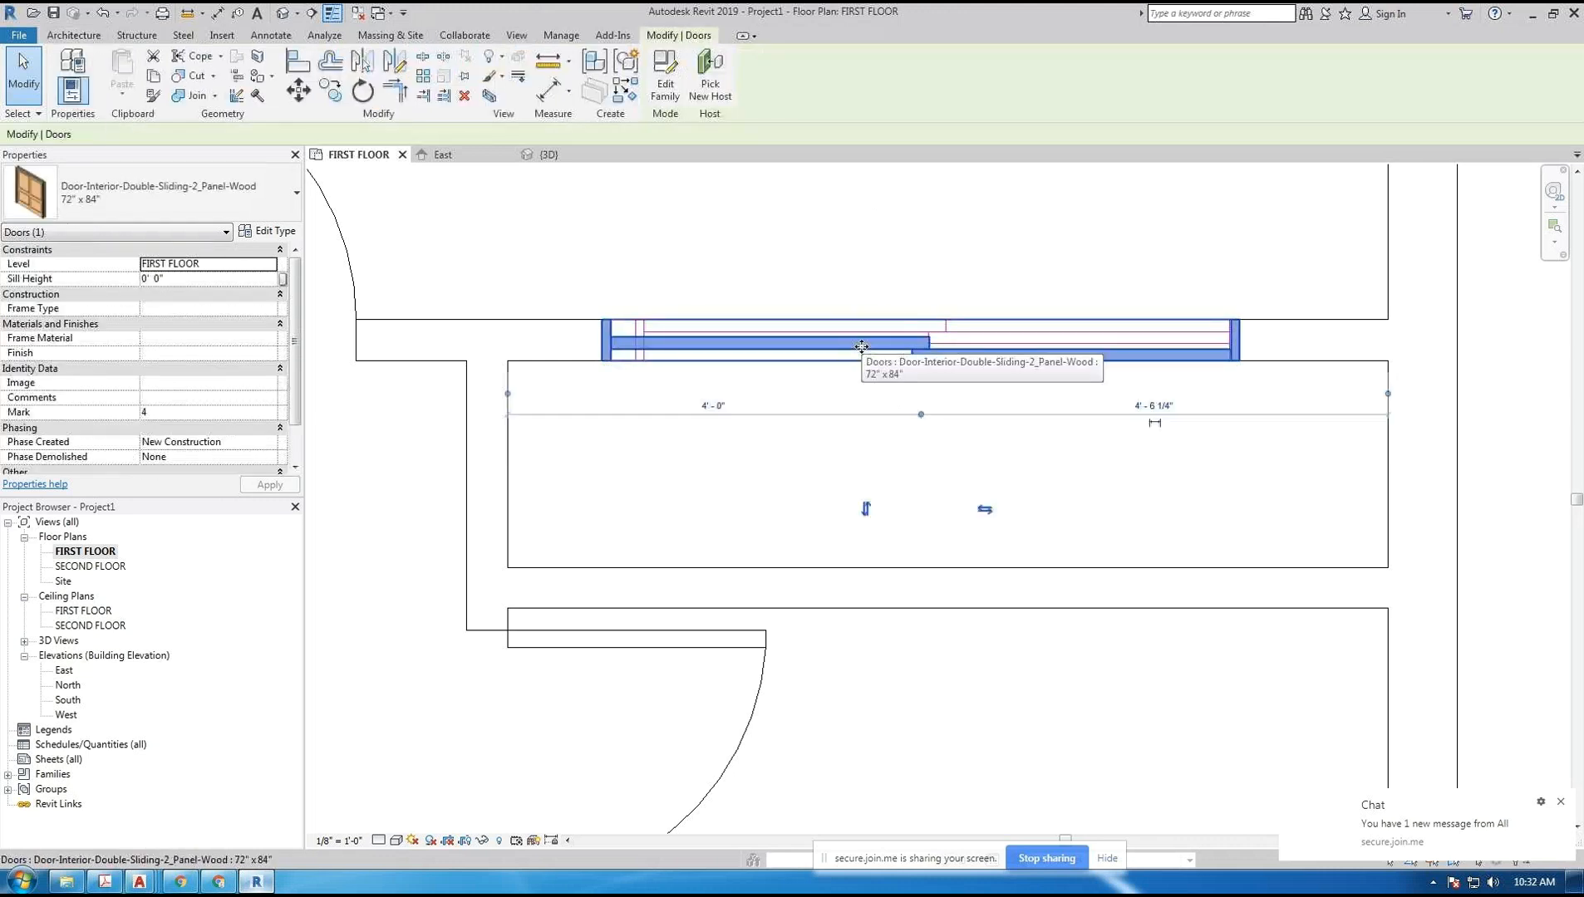
pyautogui.press('Escape')
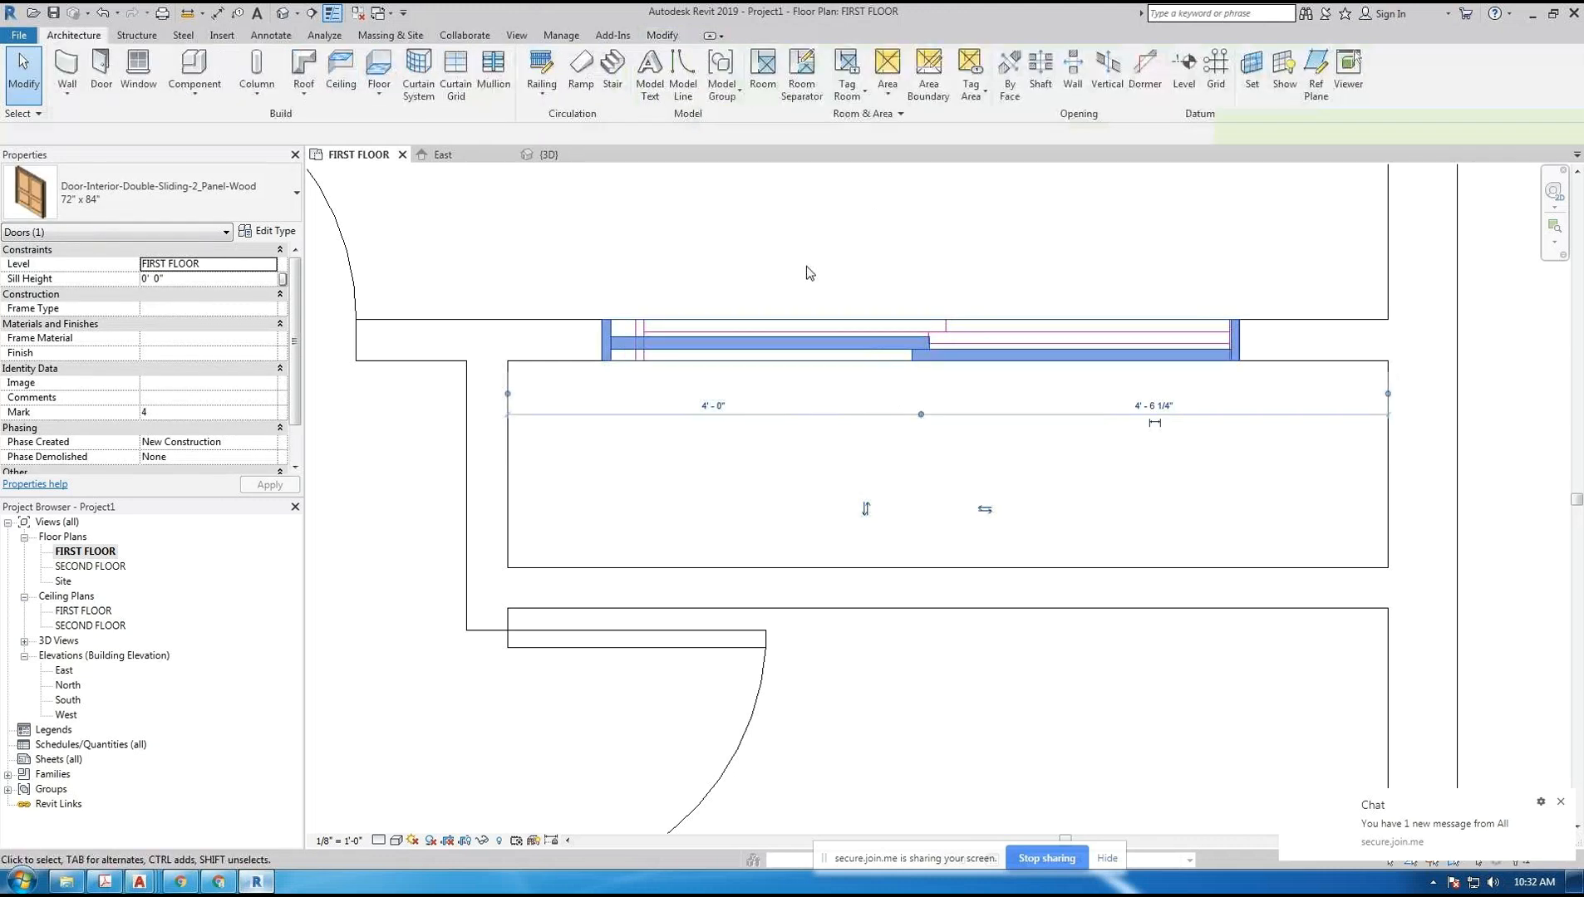
pyautogui.click(773, 358)
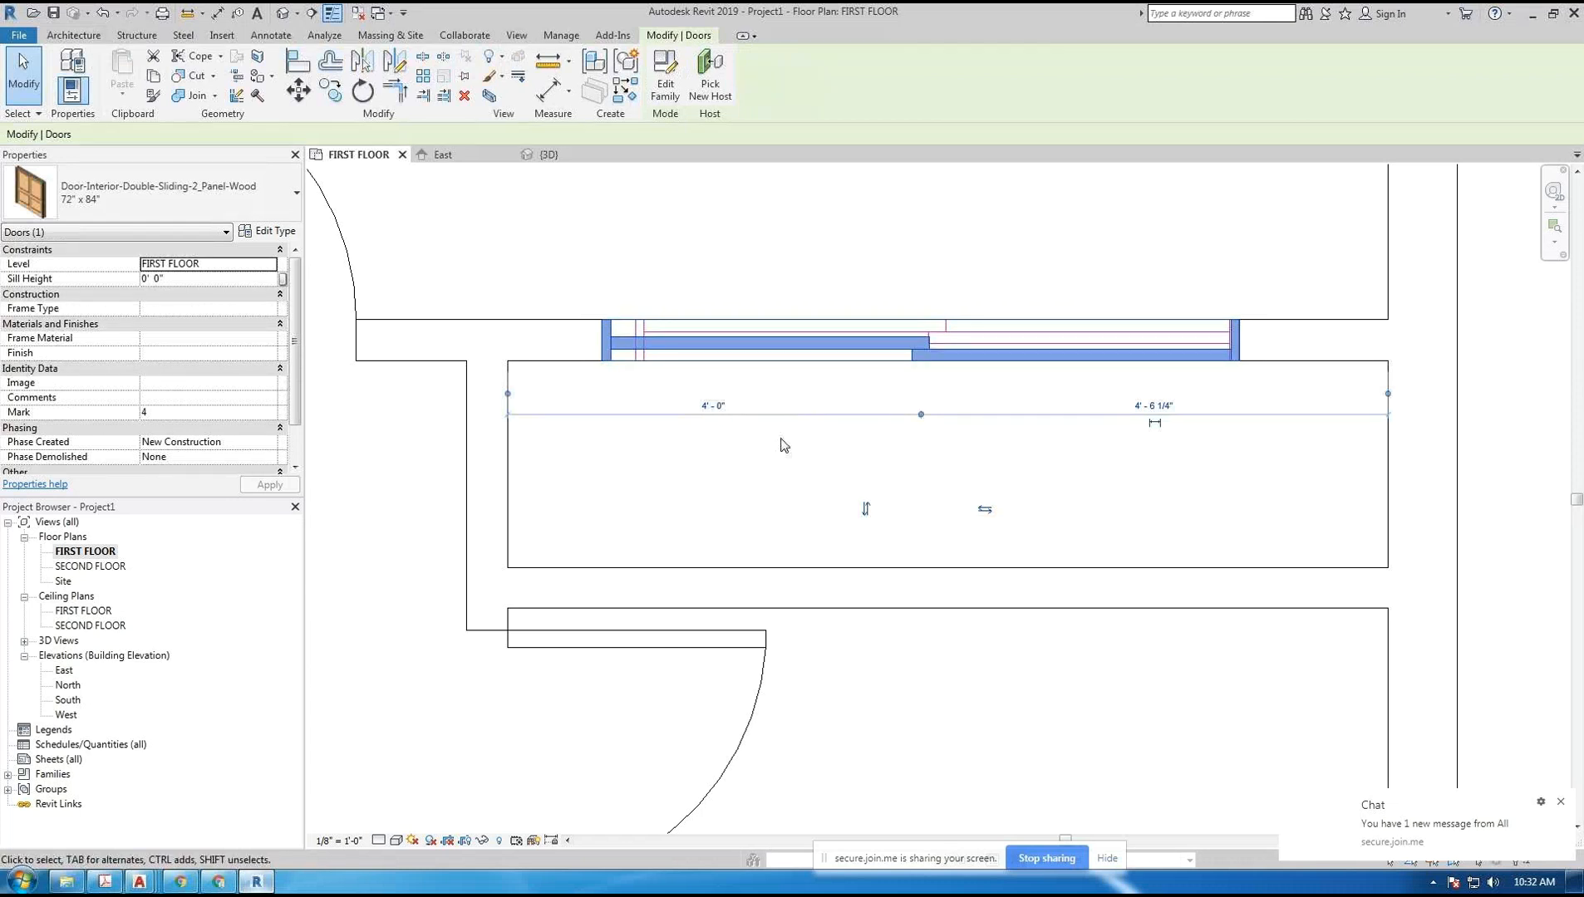
pyautogui.click(943, 279)
# - Save the project in the SUPPORT folder as SAMPLE PROJECT_REVITFORID_TEMP_SU19.rvt, accepting the name without the backup number
pyautogui.scroll(-3, 948, 254)
pyautogui.scroll(-3, 752, 404)
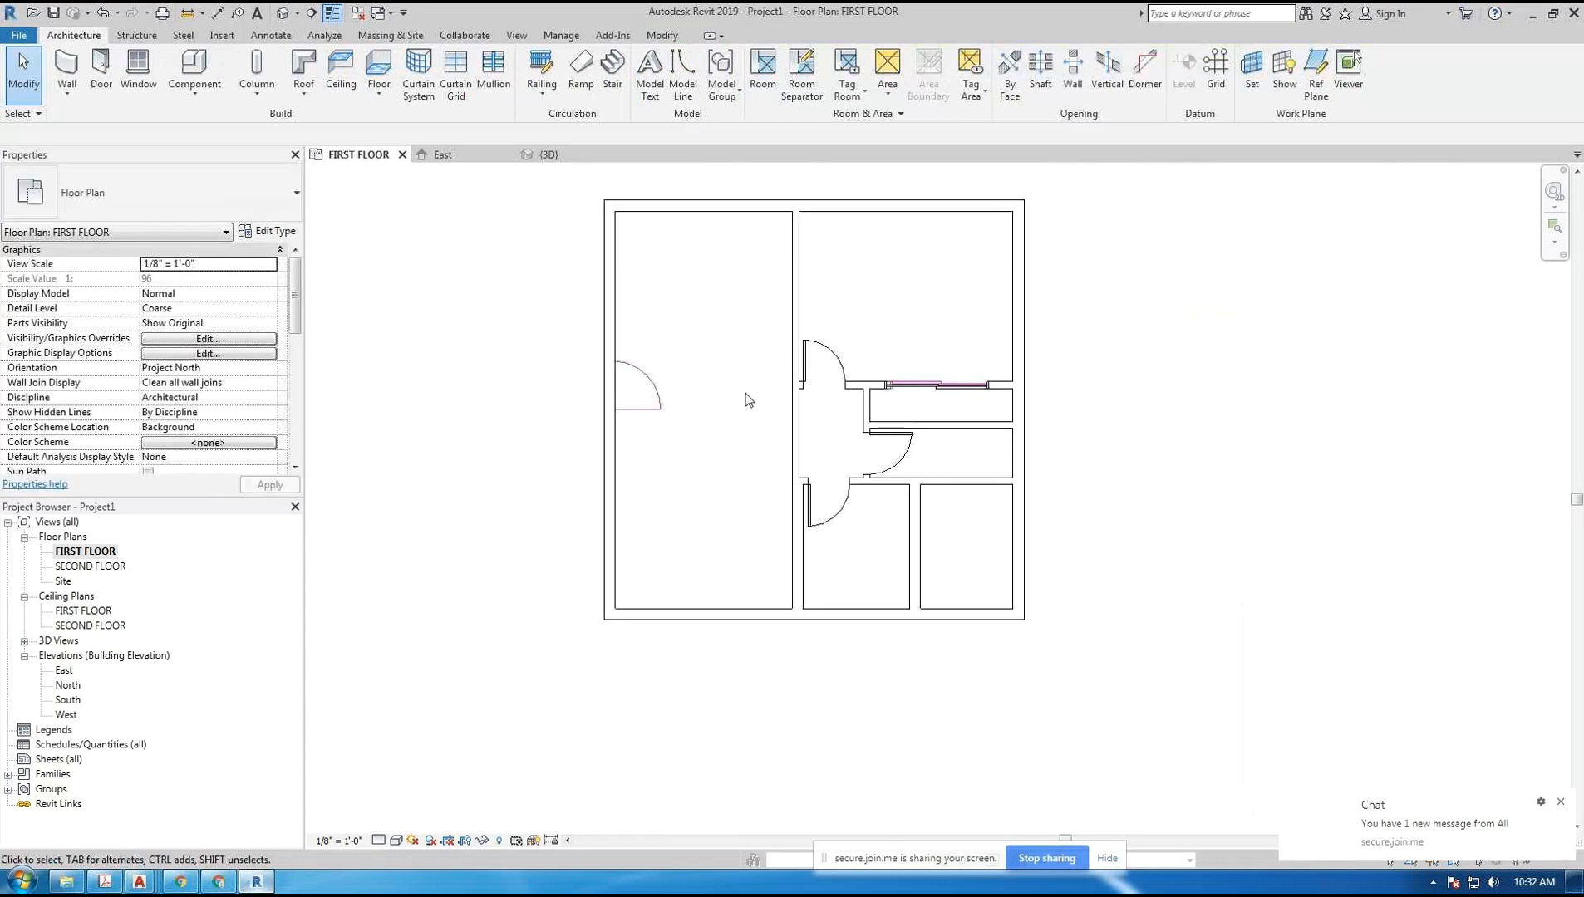
pyautogui.moveTo(748, 397); pyautogui.dragTo(929, 470, button='middle')
pyautogui.click(69, 73)
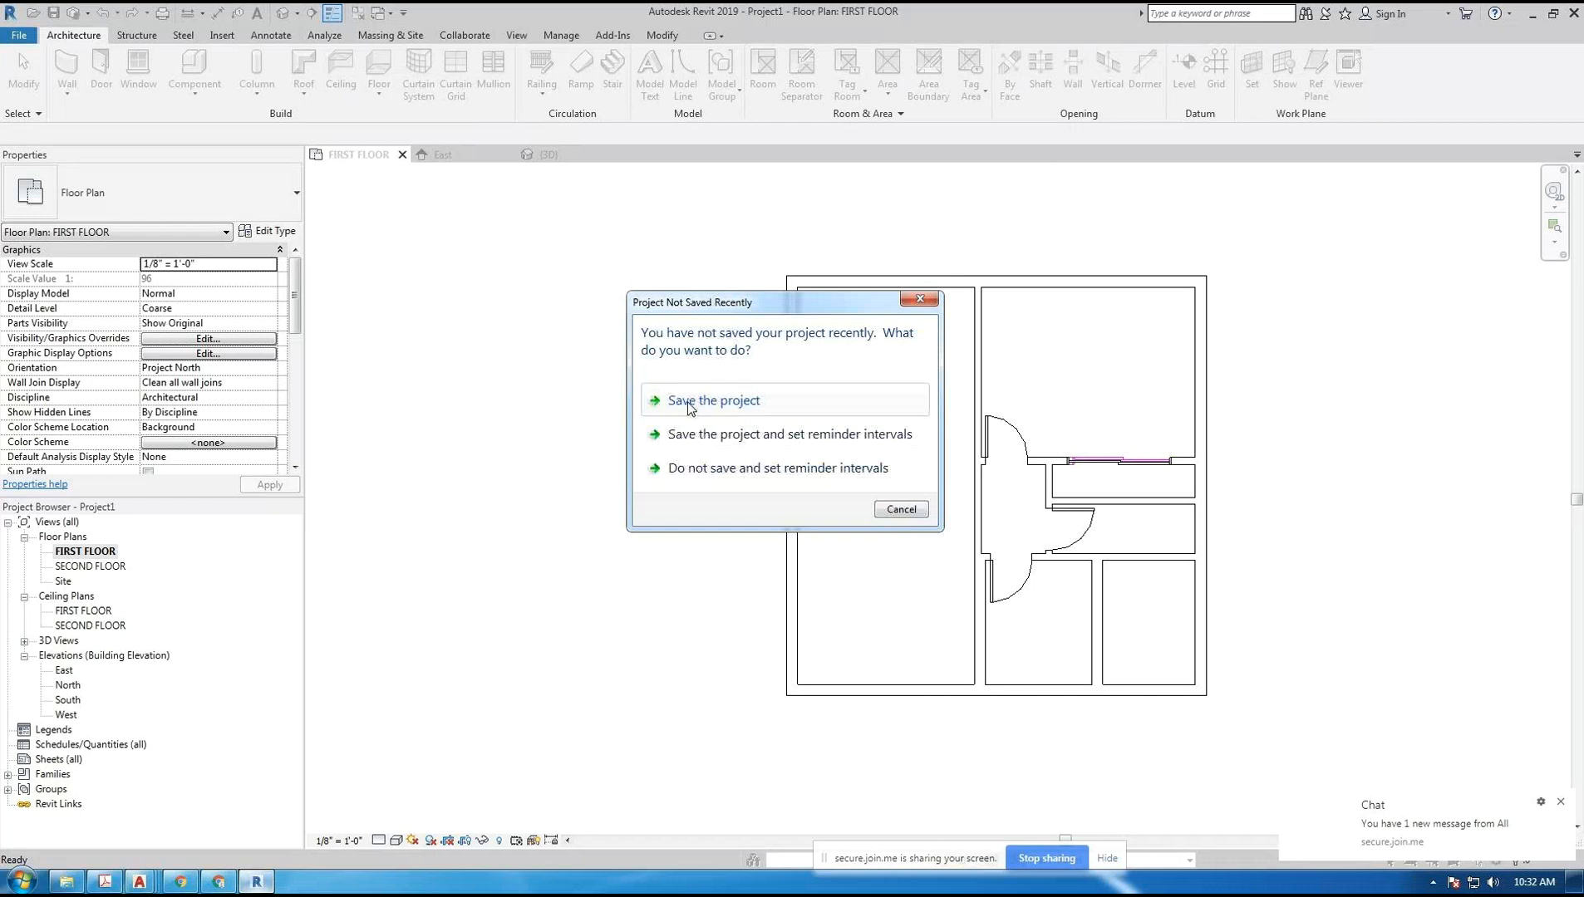
pyautogui.click(719, 401)
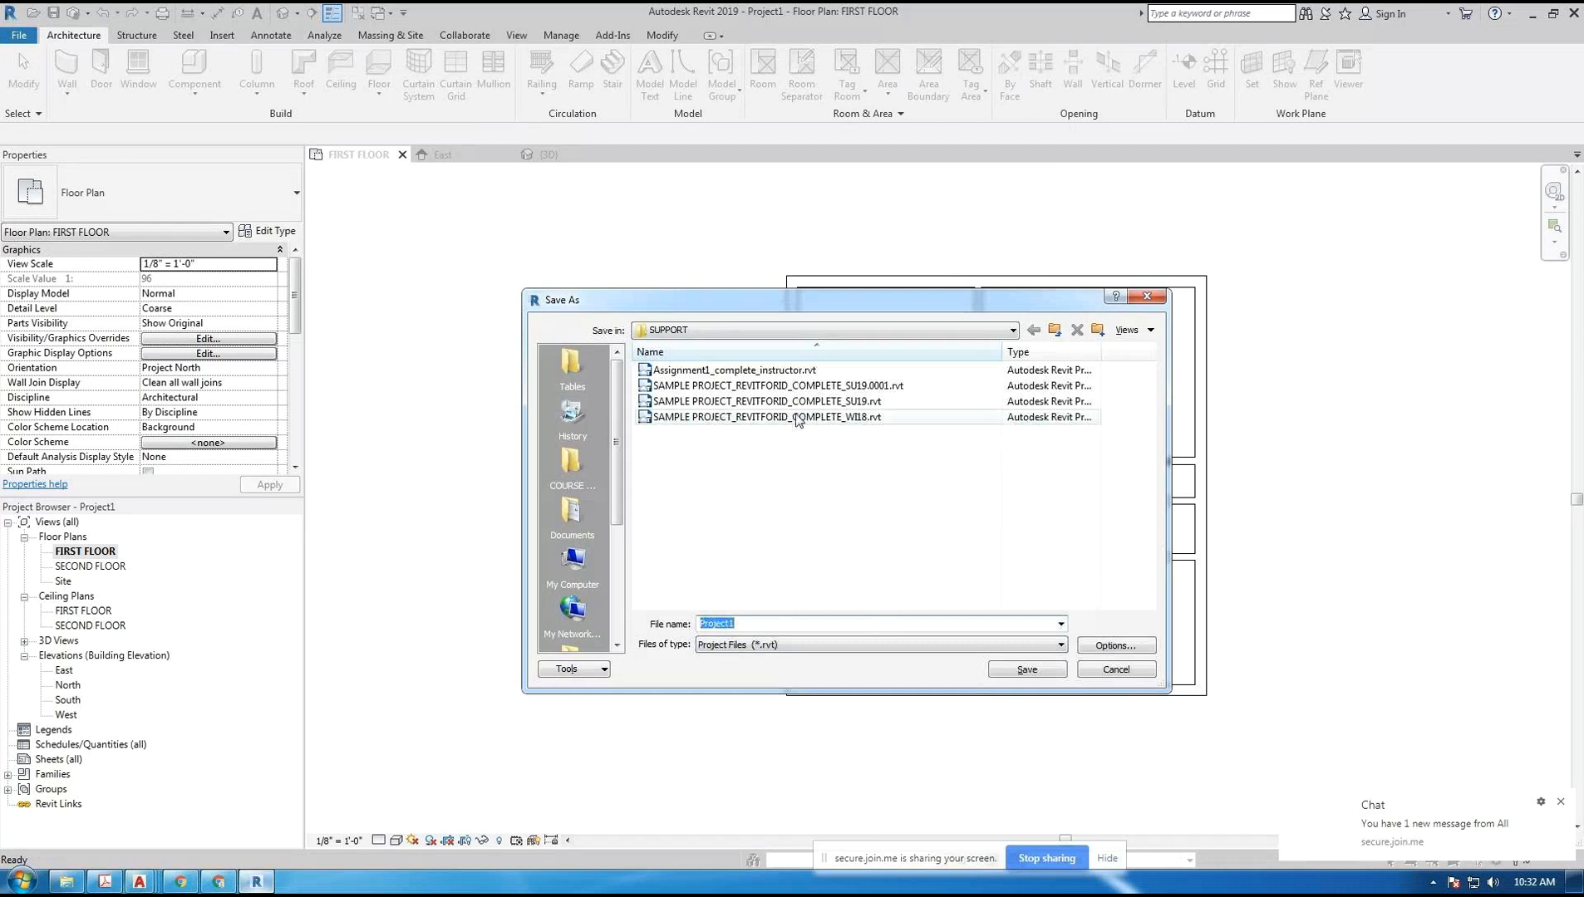
pyautogui.click(798, 385)
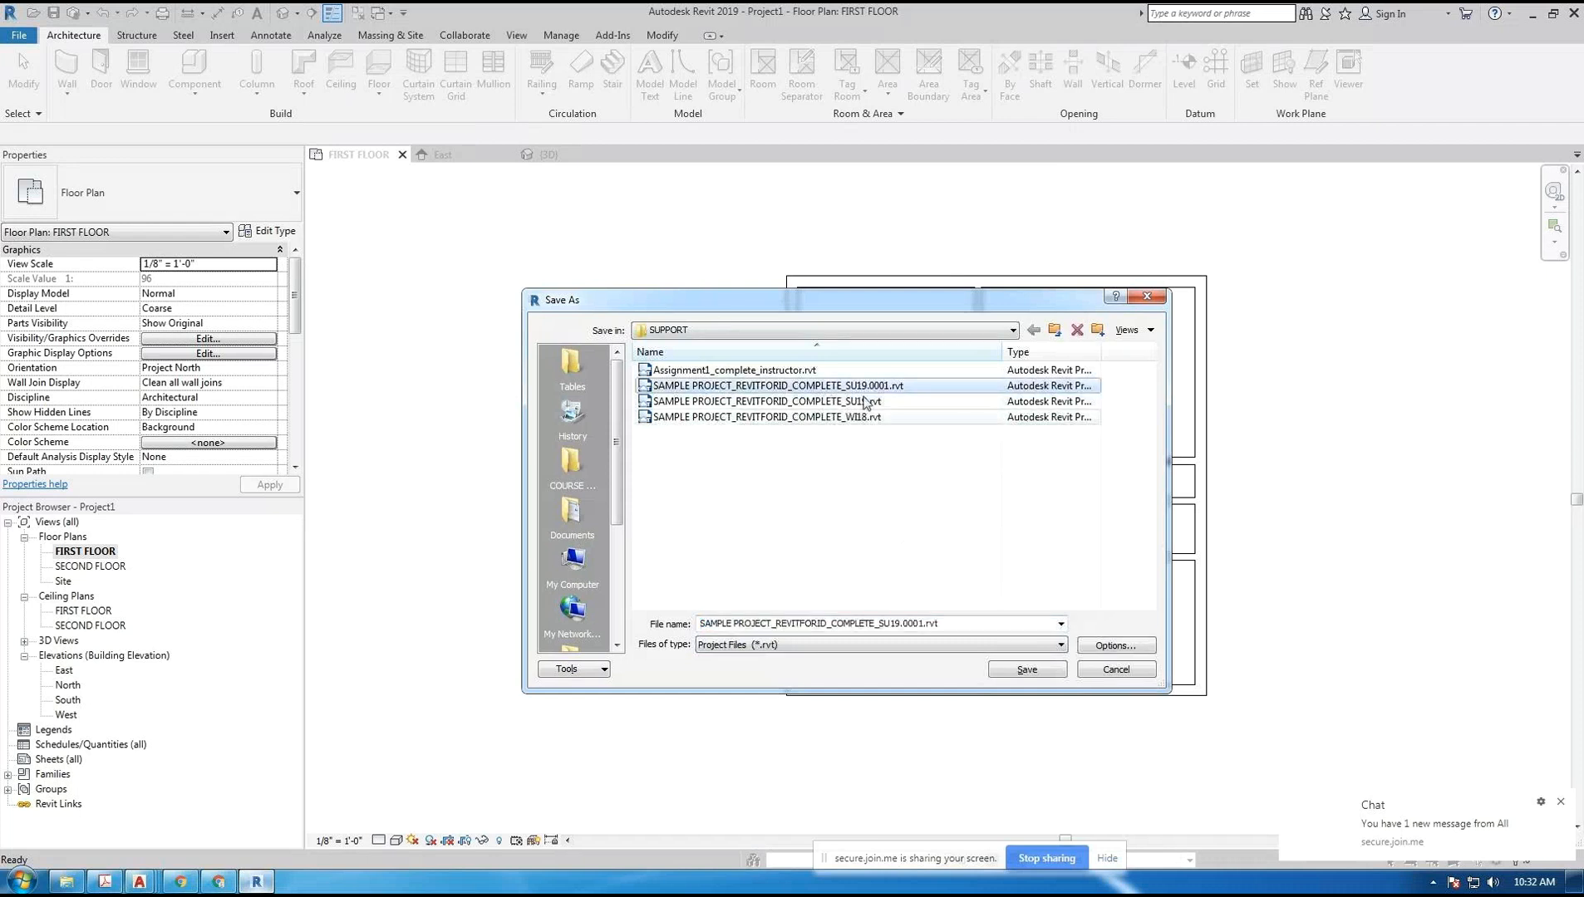
pyautogui.click(916, 624)
pyautogui.click(833, 624)
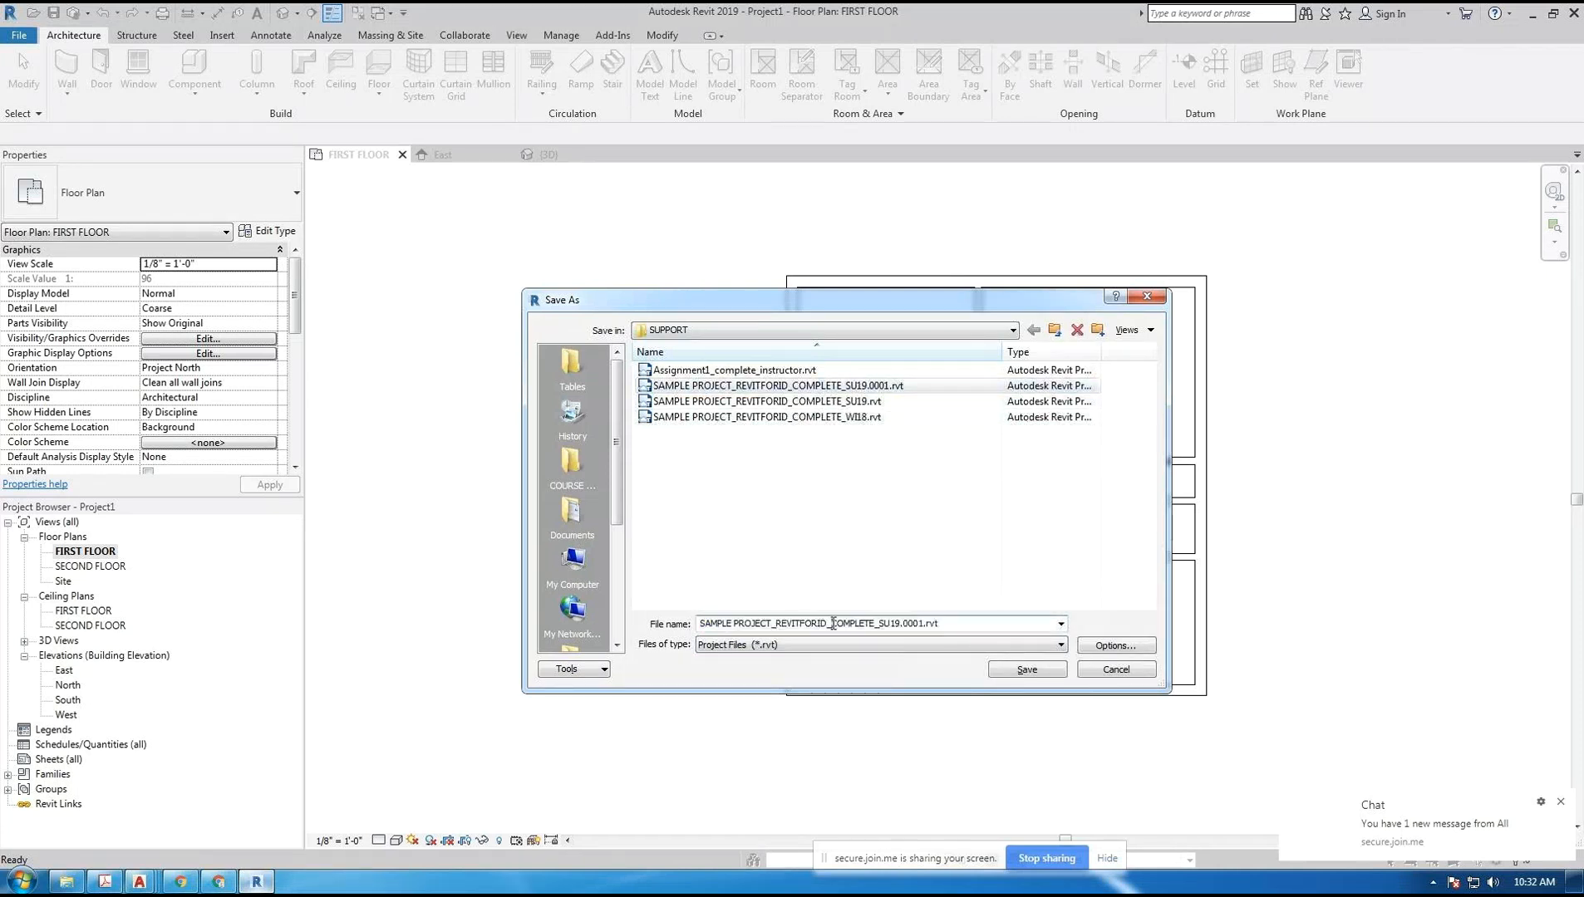
pyautogui.moveTo(833, 624); pyautogui.dragTo(874, 626)
pyautogui.write('TEMP')
pyautogui.click(1027, 669)
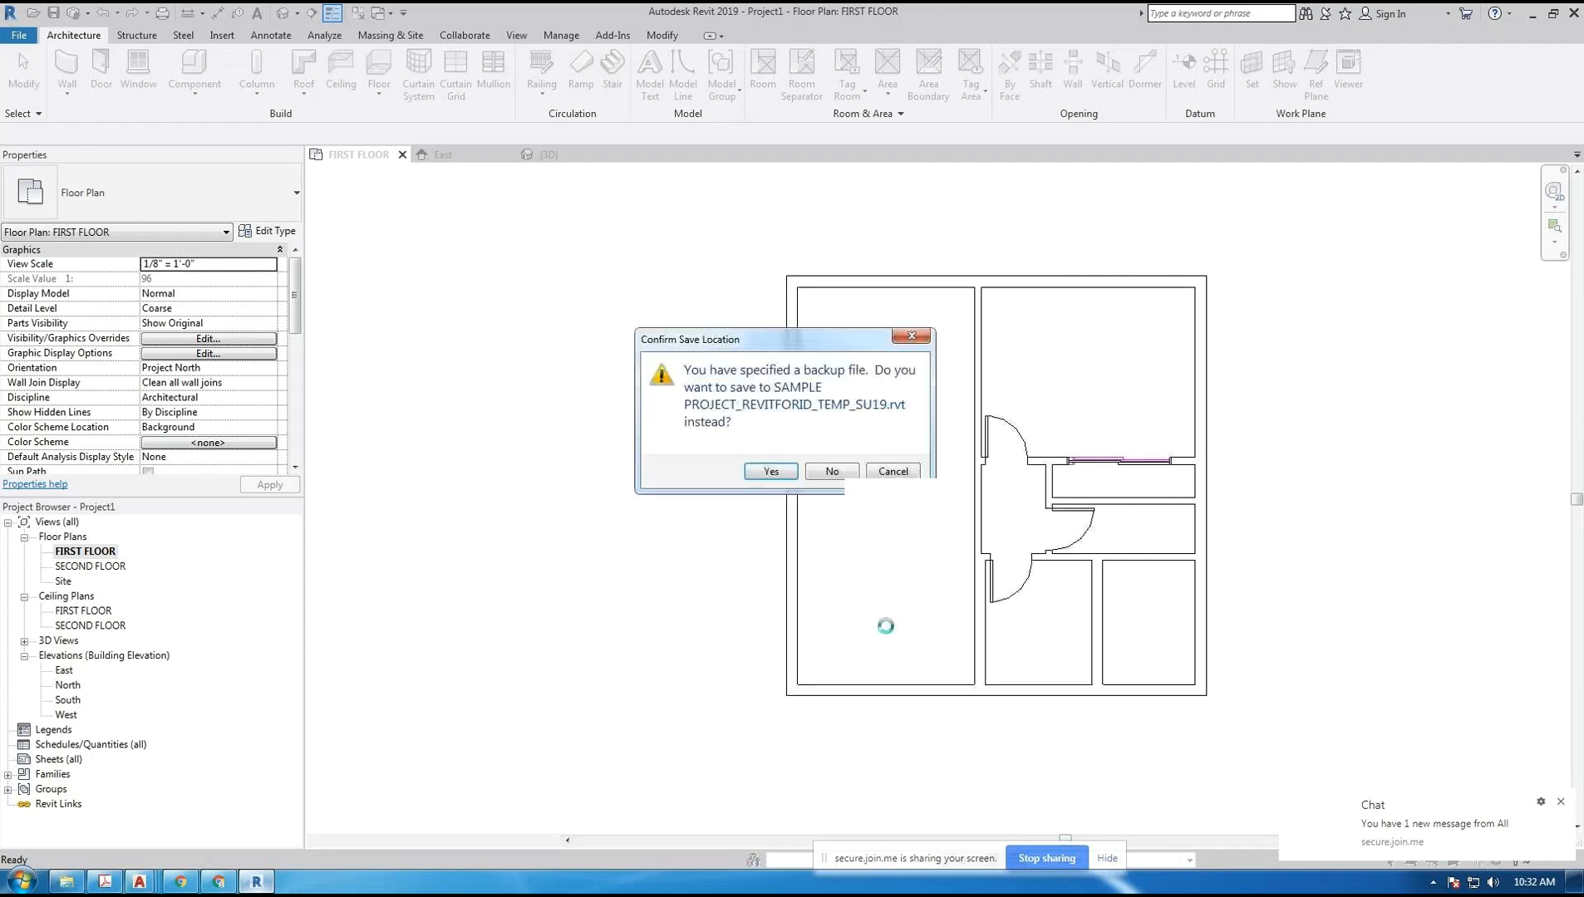
pyautogui.click(773, 472)
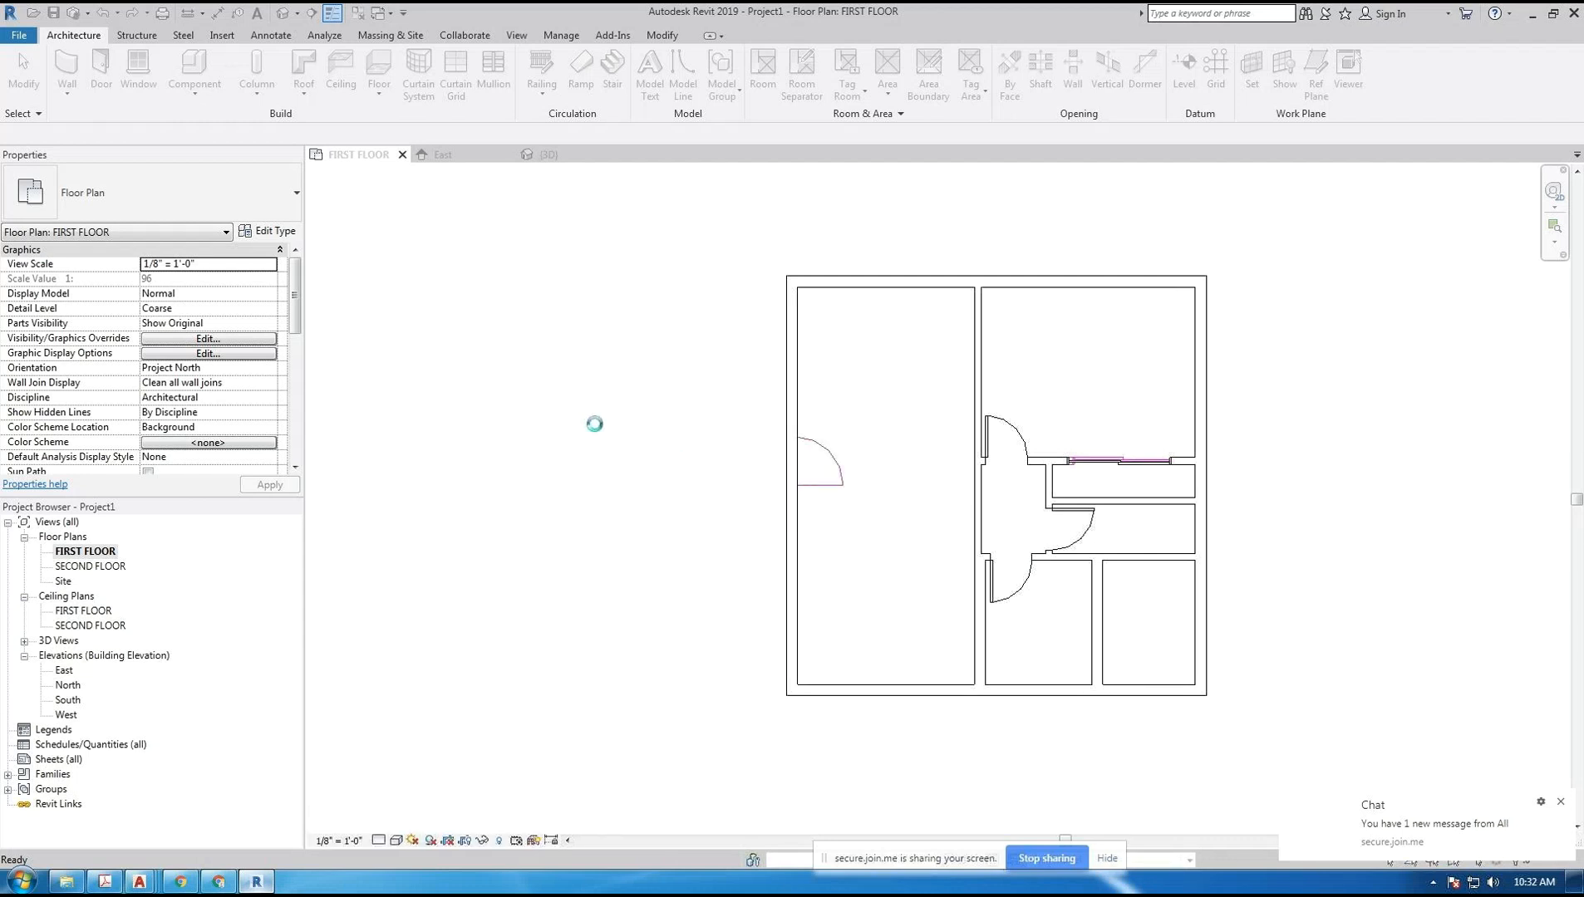
# - Draw a vertical Generic - 8" wall 10' long outside the house, about 11'-6" from its left exterior wall
pyautogui.press('w')
pyautogui.press('a')
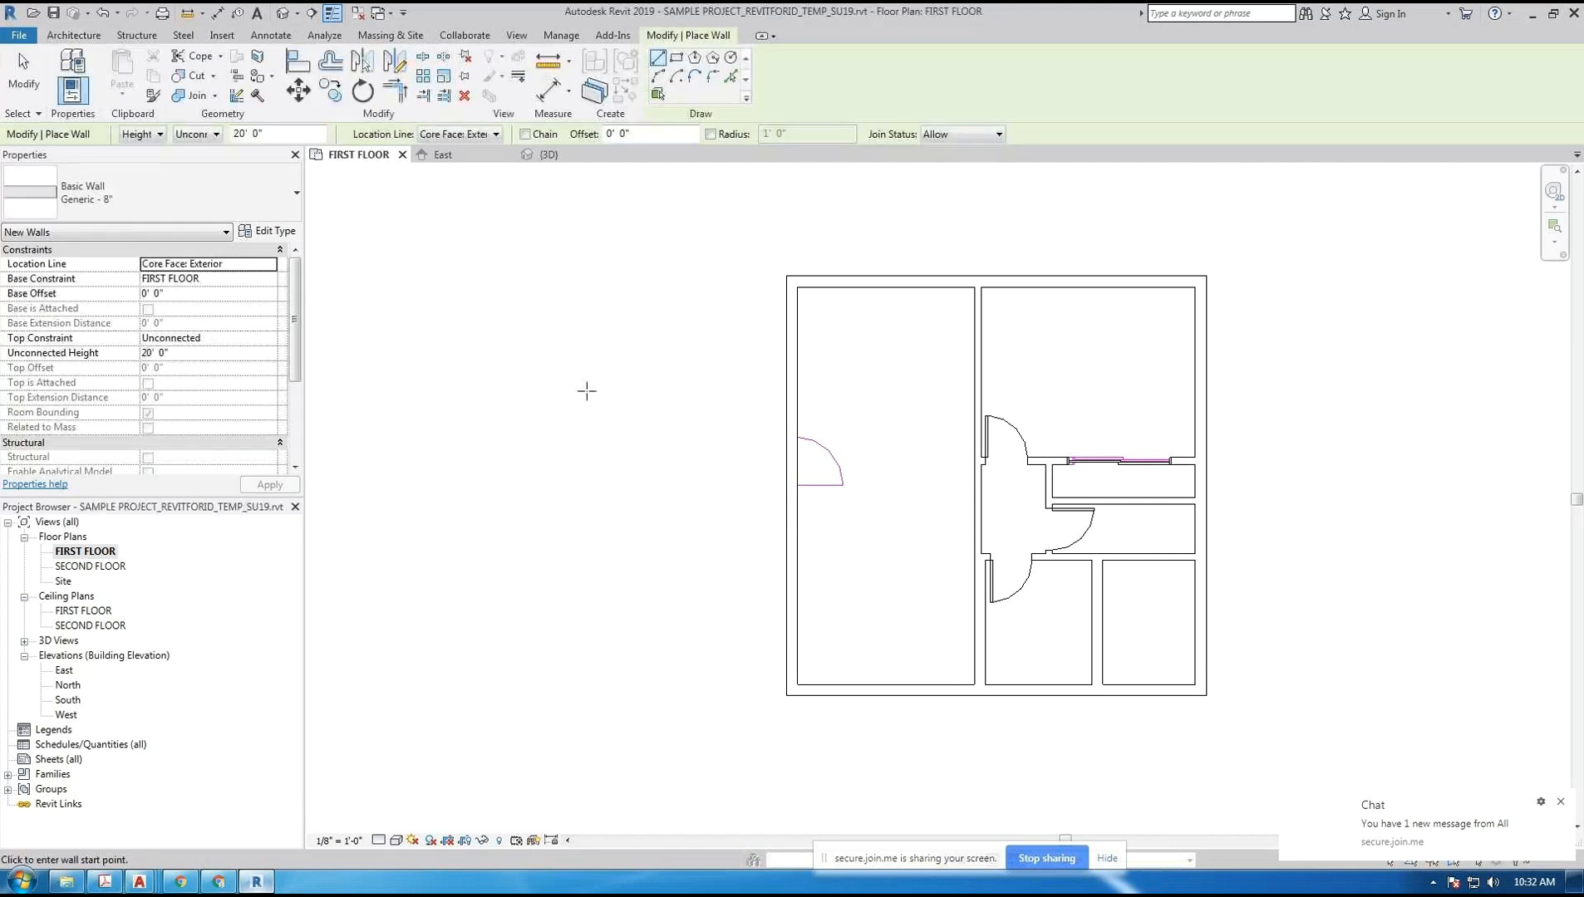
pyautogui.click(604, 297)
pyautogui.click(604, 465)
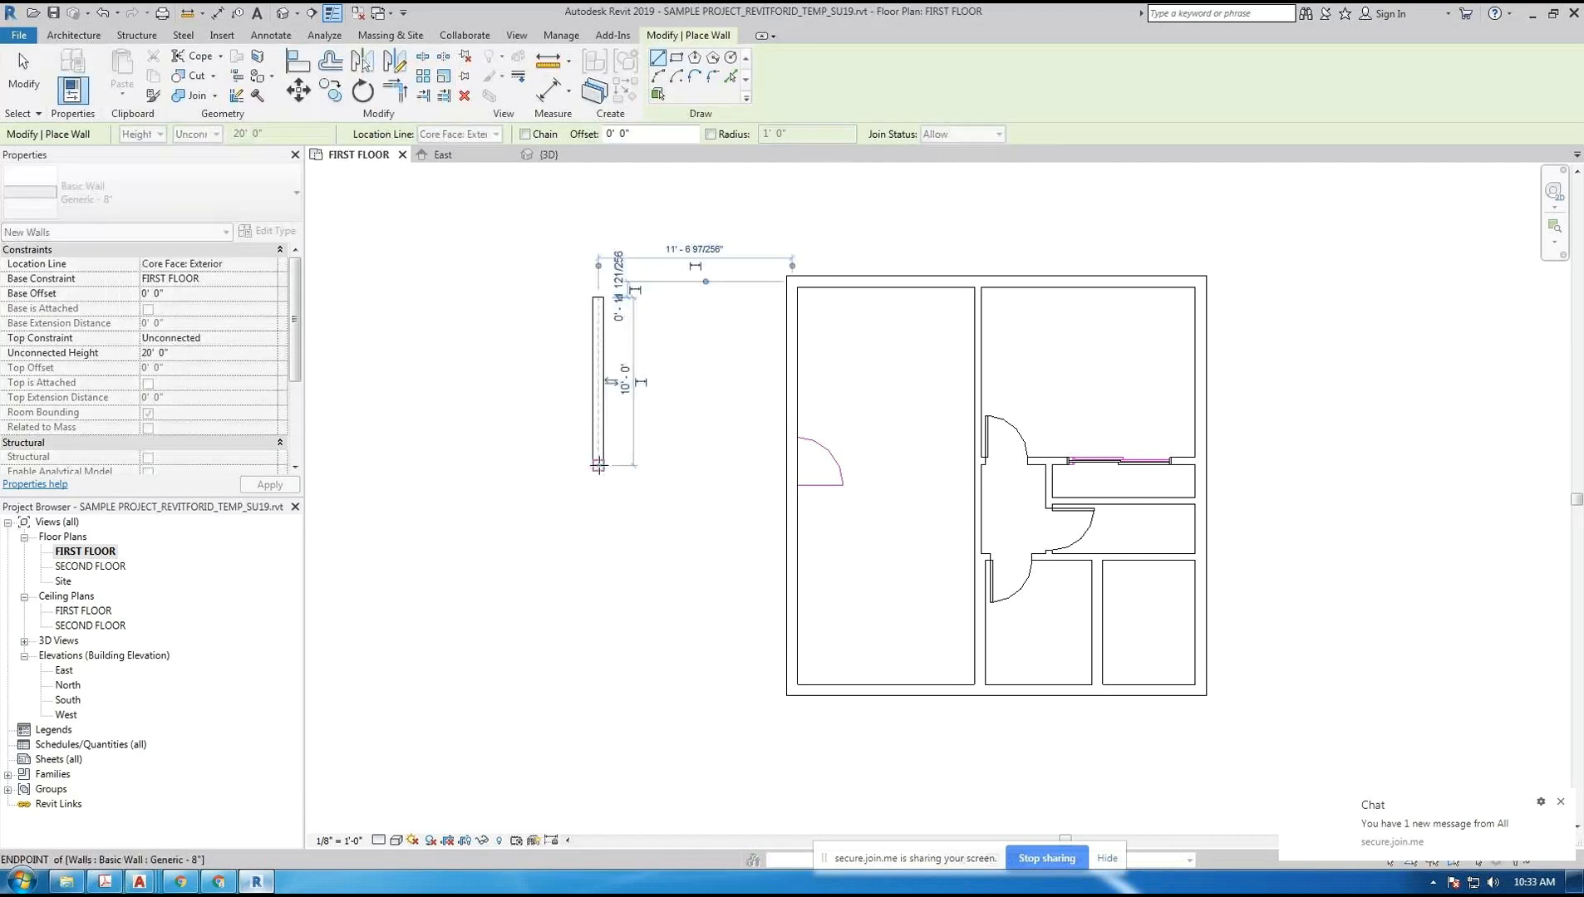
pyautogui.press('Escape')
pyautogui.press('Escape')
# - Set the length of the freestanding wall to 12'
pyautogui.click(607, 389)
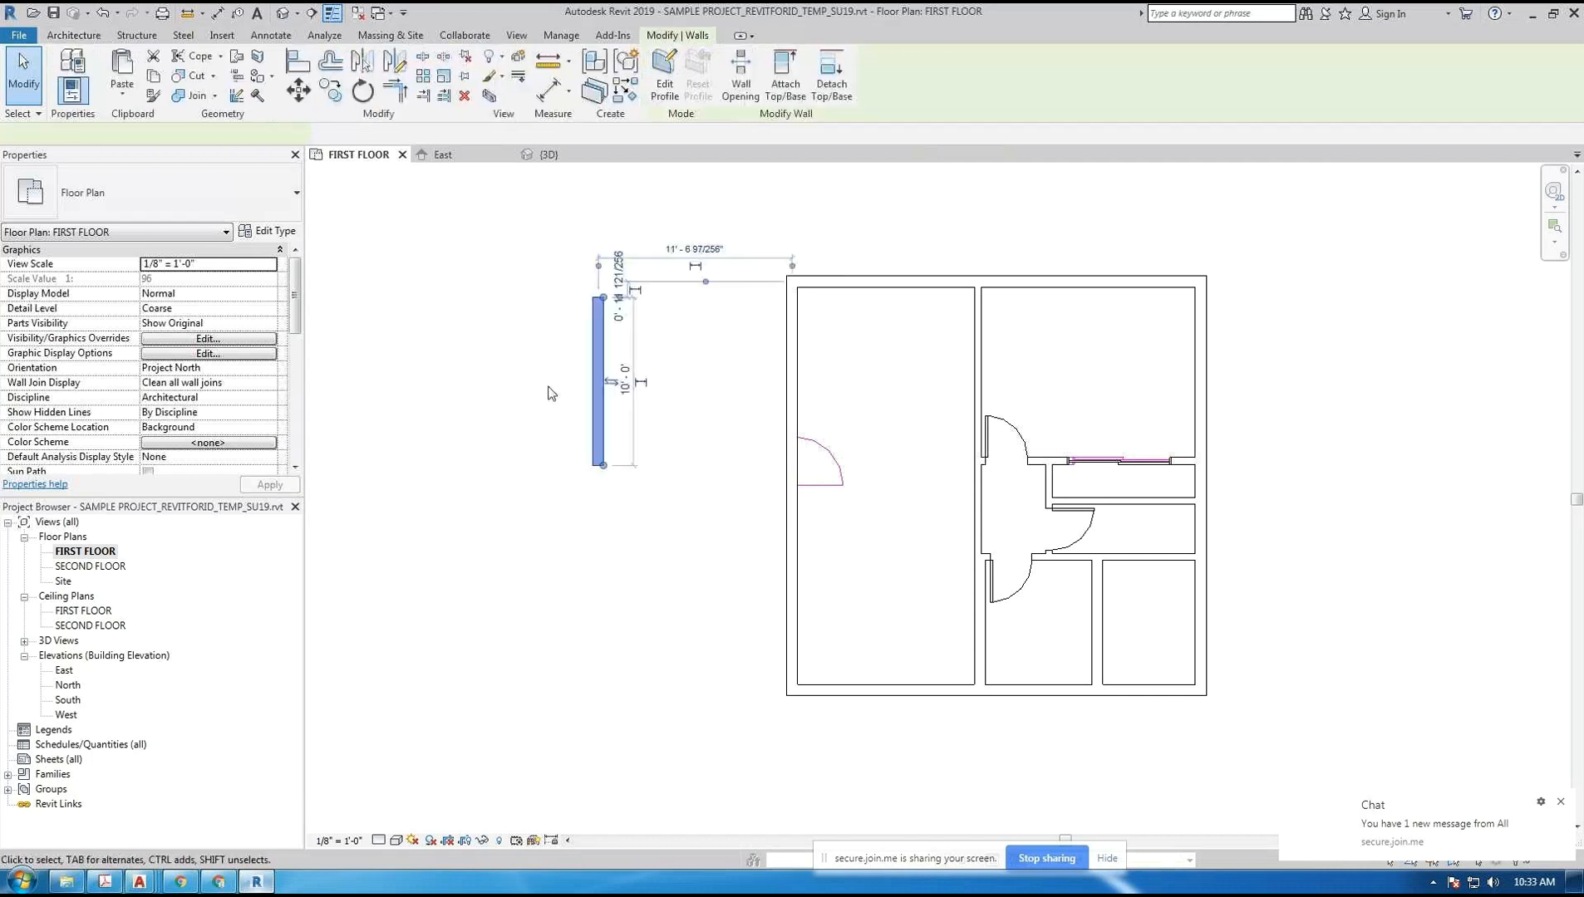
pyautogui.scroll(1, 642, 338)
pyautogui.scroll(2, 642, 338)
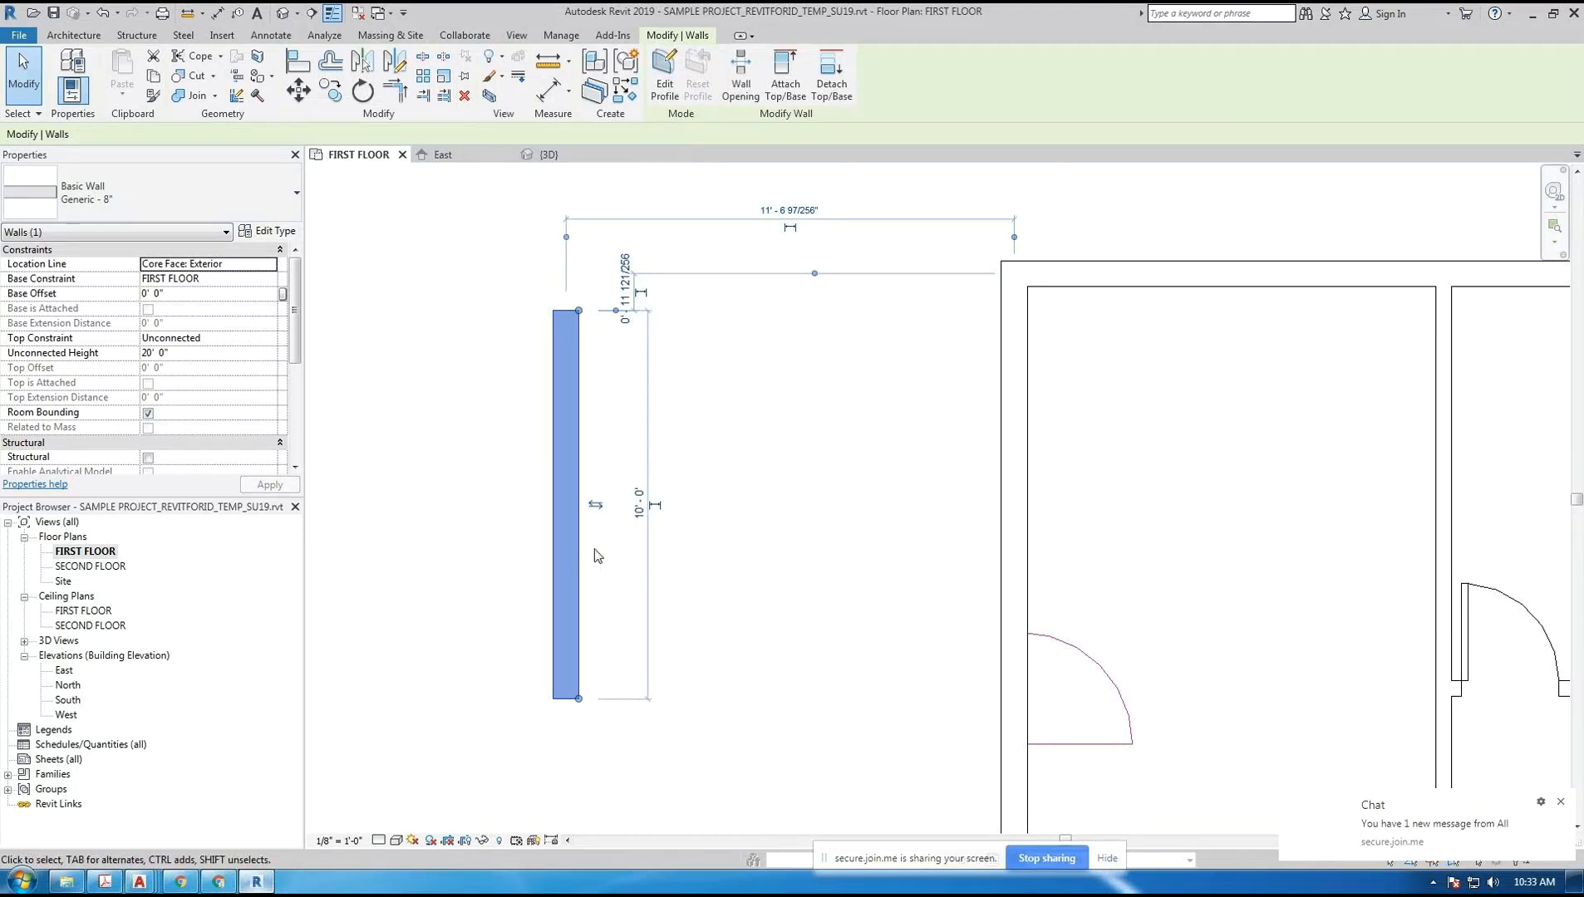
pyautogui.click(635, 509)
pyautogui.write('12')
pyautogui.press('Return')
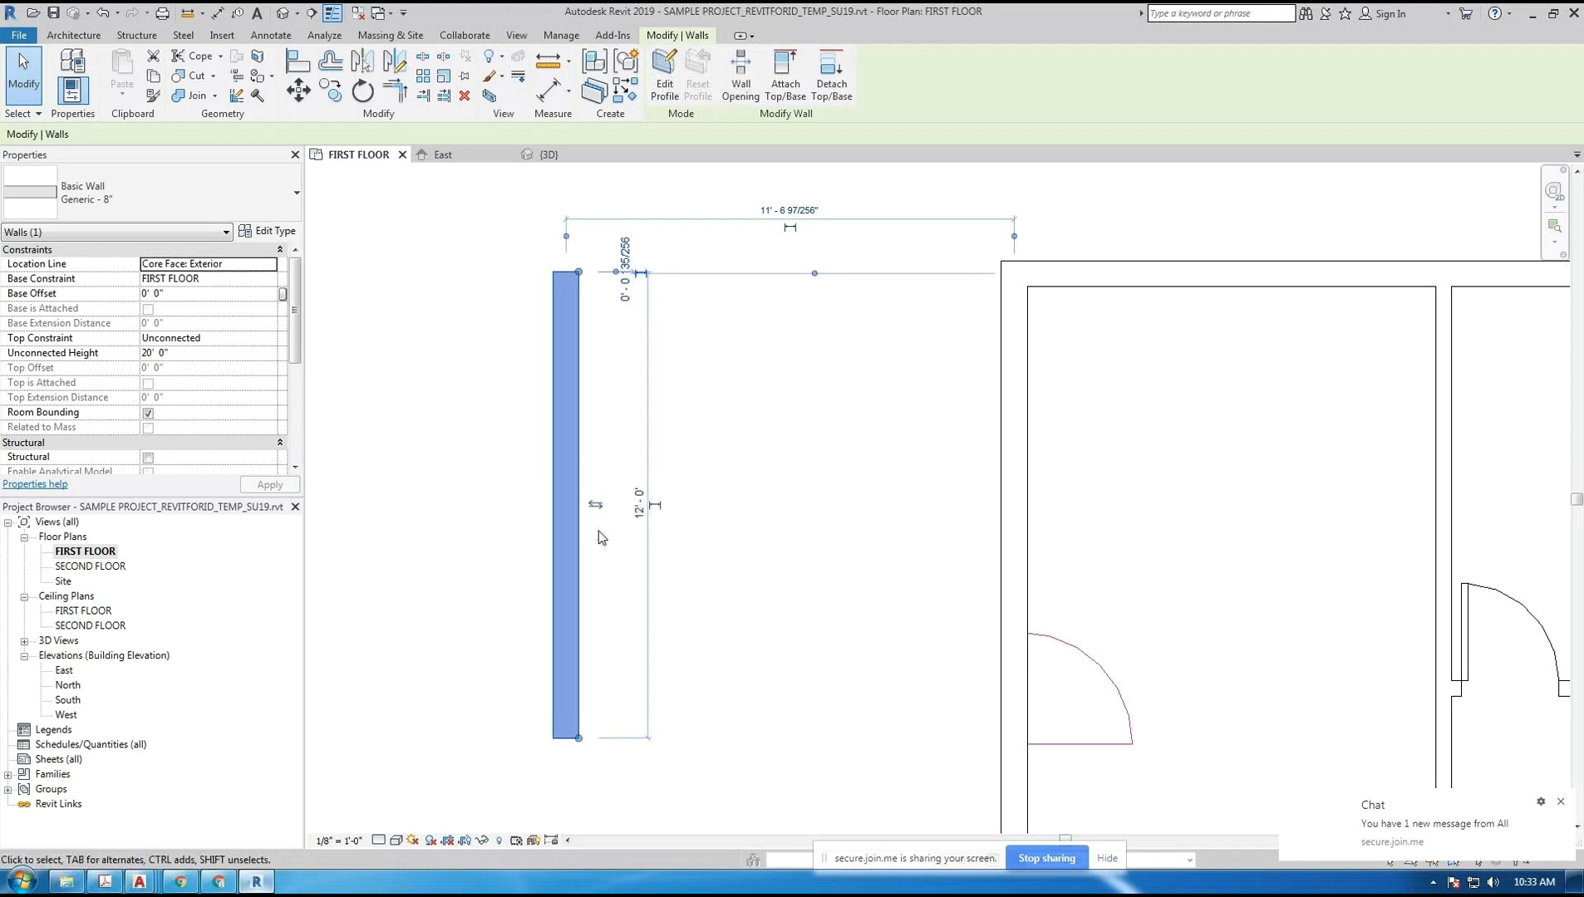
# - Set the freestanding wall 12' from the house's left exterior wall and its upper end 12' above the house's top wall
pyautogui.click(772, 212)
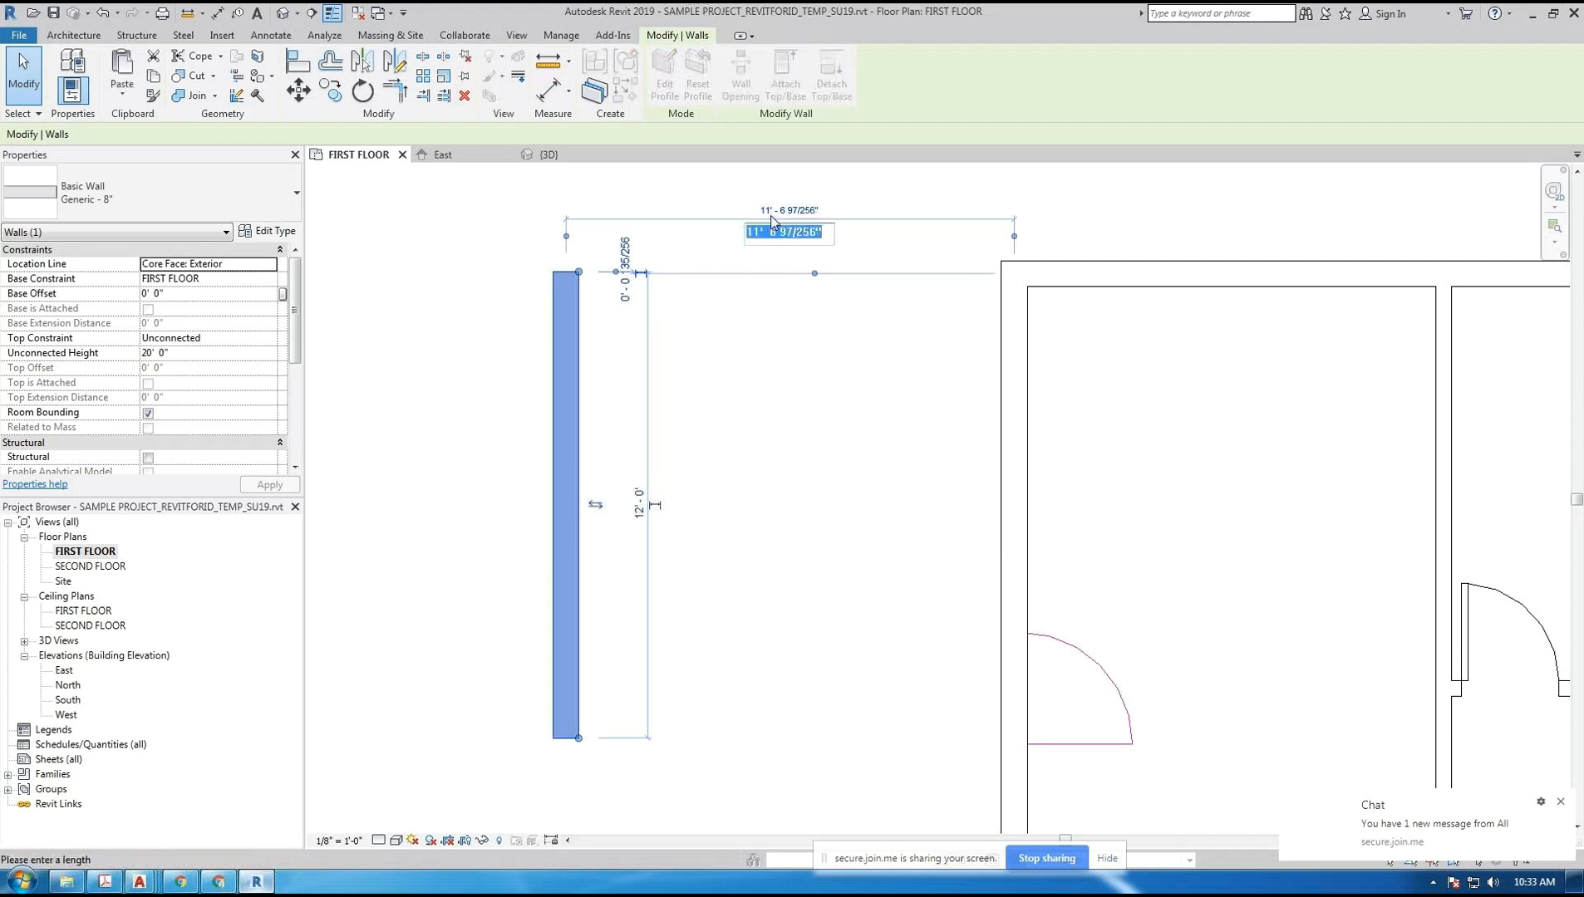
pyautogui.write('12')
pyautogui.press('Return')
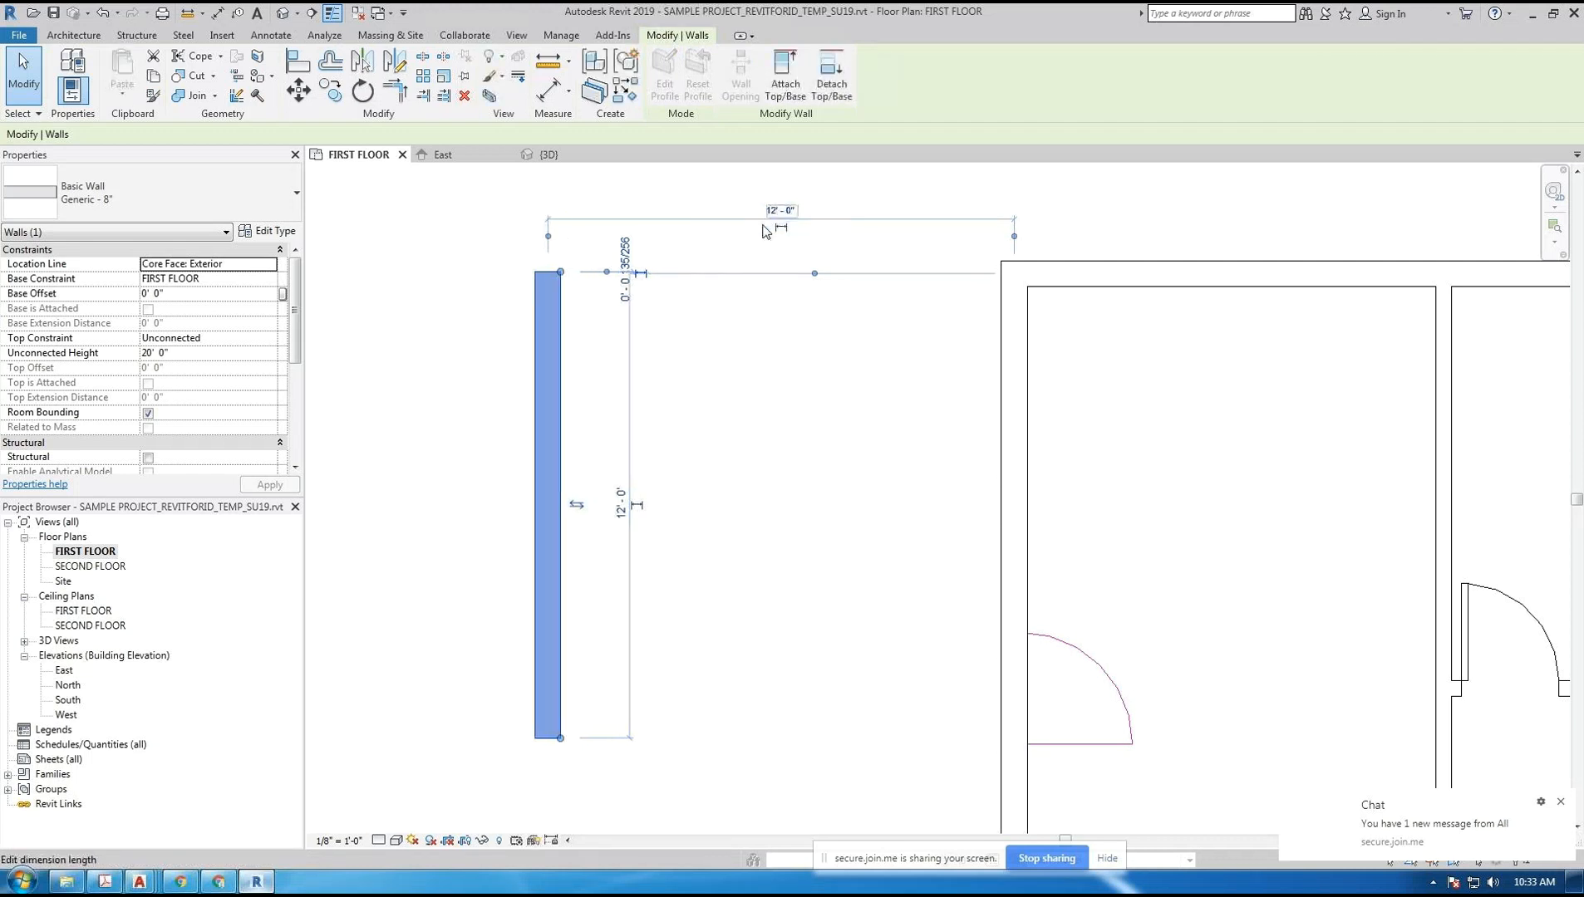
pyautogui.click(628, 265)
pyautogui.write('12')
pyautogui.press('Return')
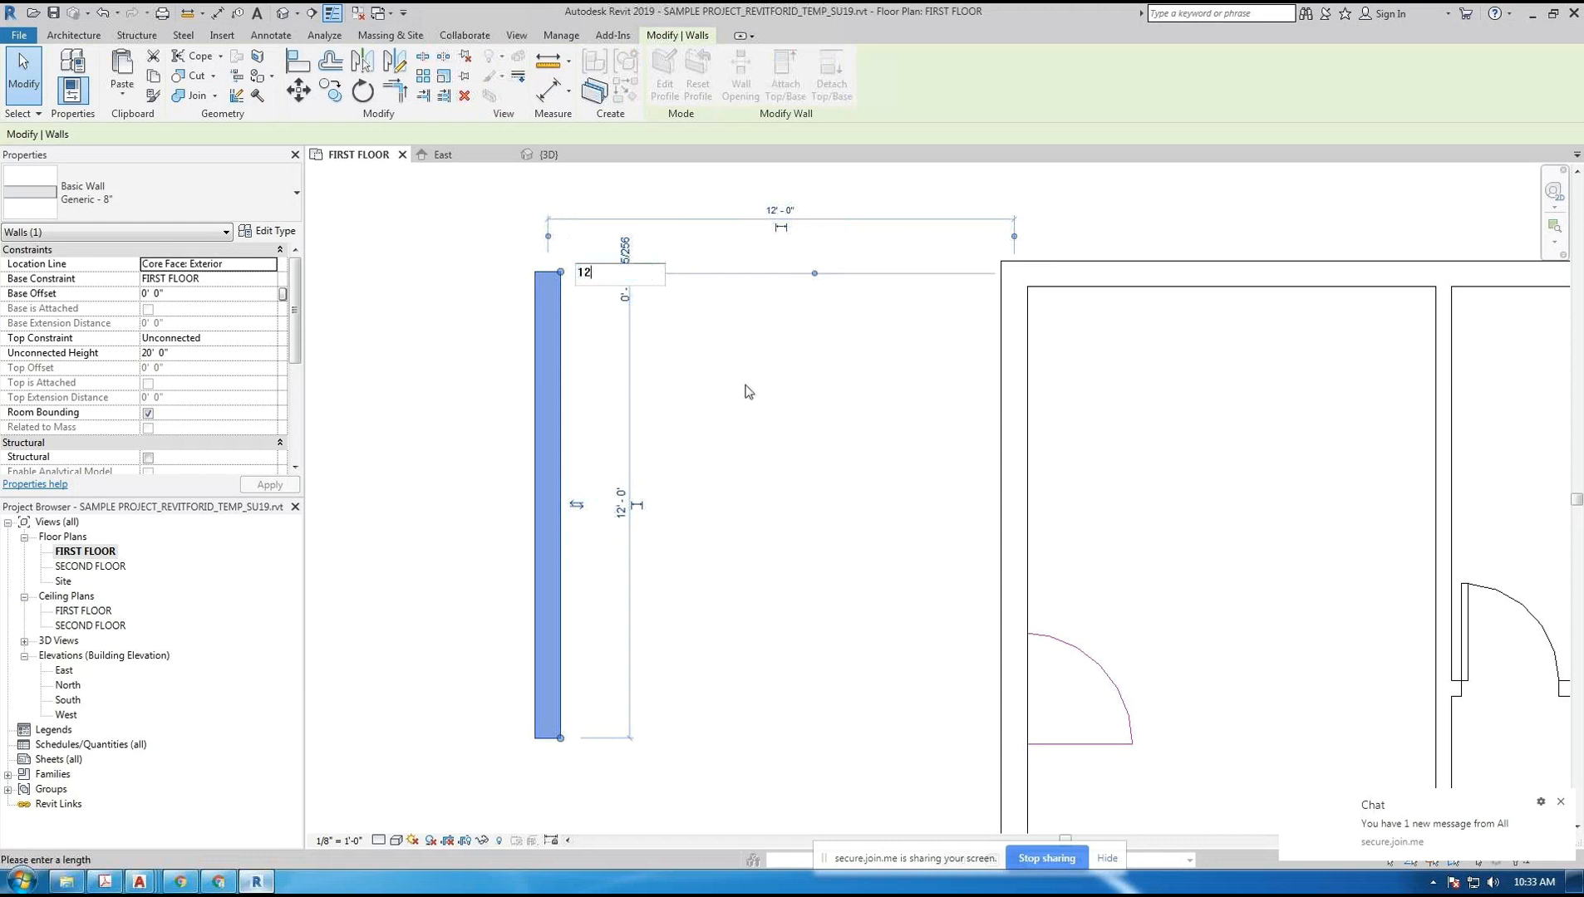
# - Move the freestanding wall downward until its lower end is about 2'-11" above the line of the closet's upper wall
pyautogui.scroll(-5, 746, 388)
pyautogui.scroll(5, 746, 383)
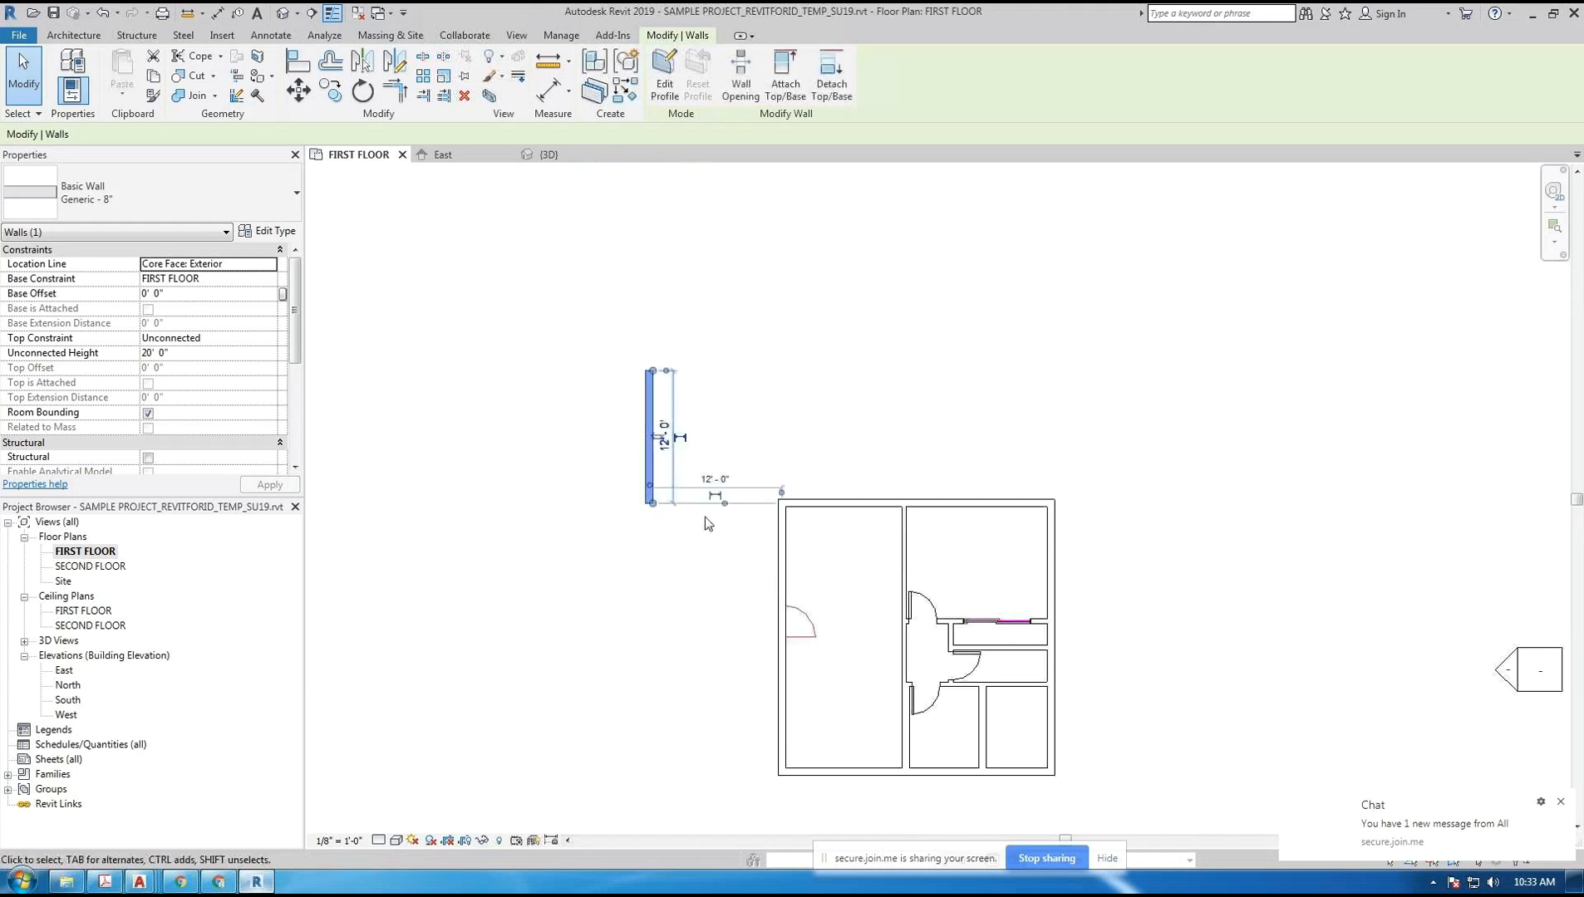
pyautogui.scroll(-1, 703, 399)
pyautogui.moveTo(619, 328); pyautogui.dragTo(622, 501)
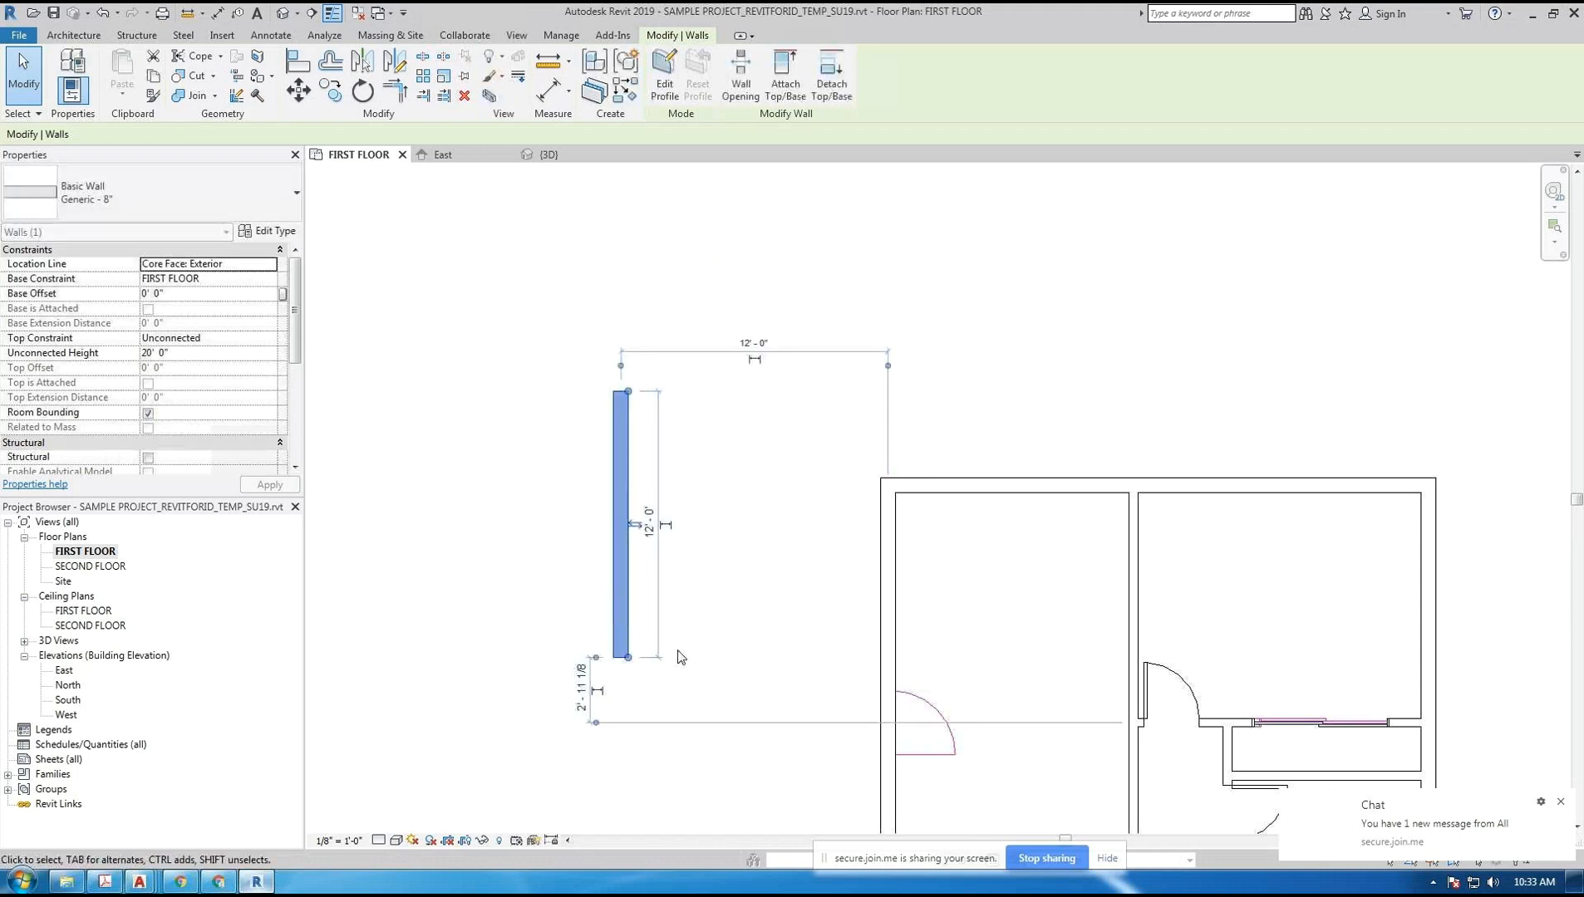
# - Make the temporary dimension between the freestanding wall and the house's left exterior wall permanent
pyautogui.scroll(1, 715, 654)
pyautogui.scroll(1, 746, 654)
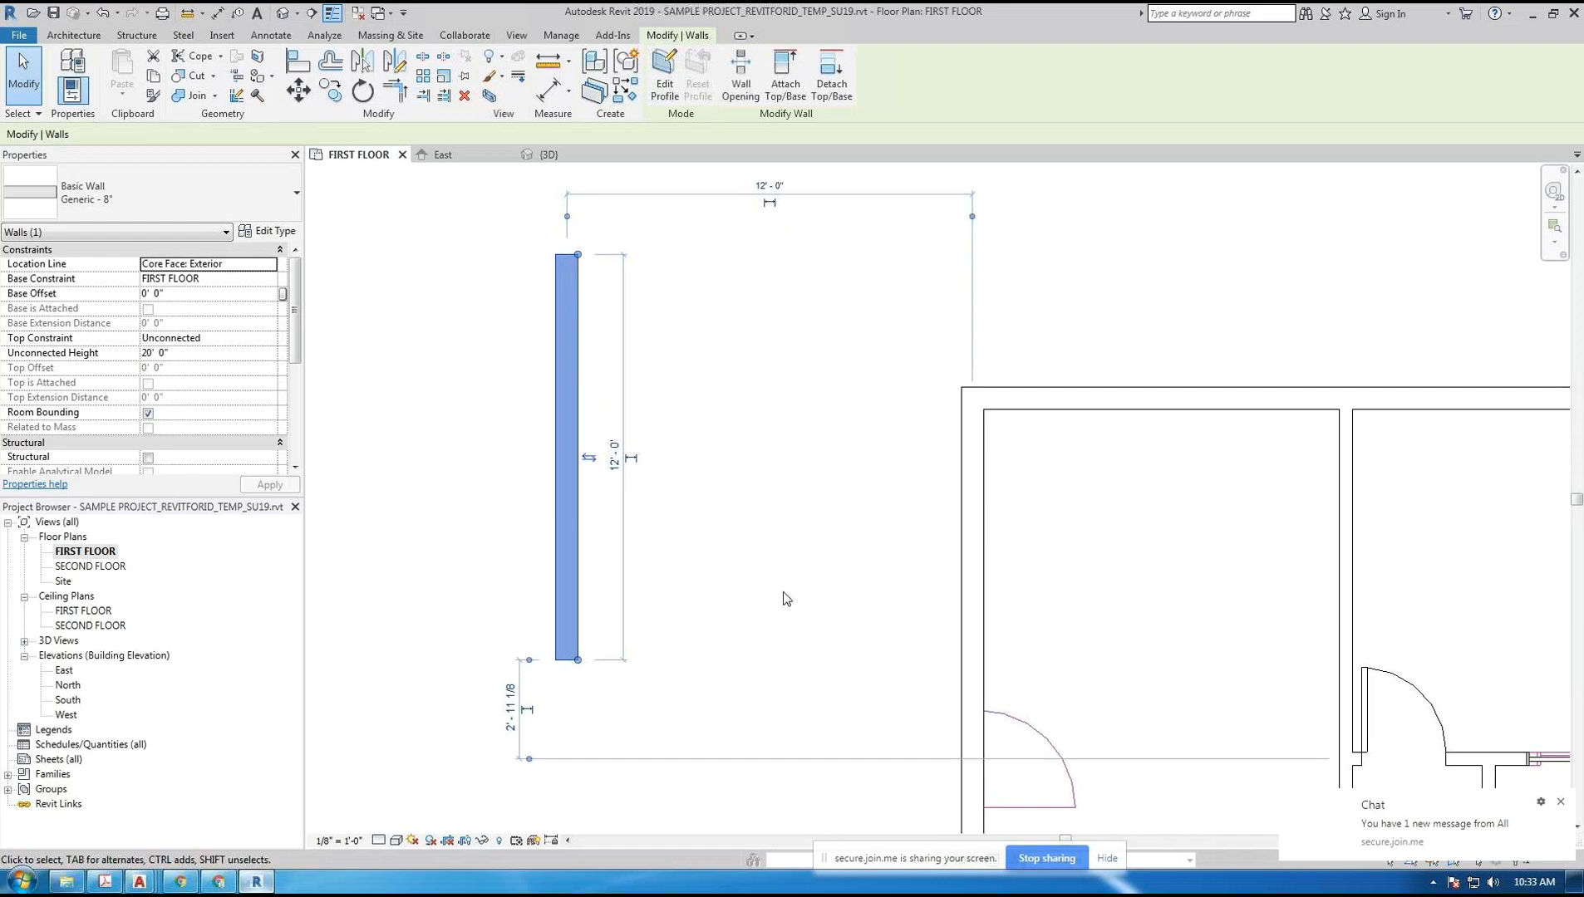
pyautogui.moveTo(786, 598); pyautogui.dragTo(773, 604, button='middle')
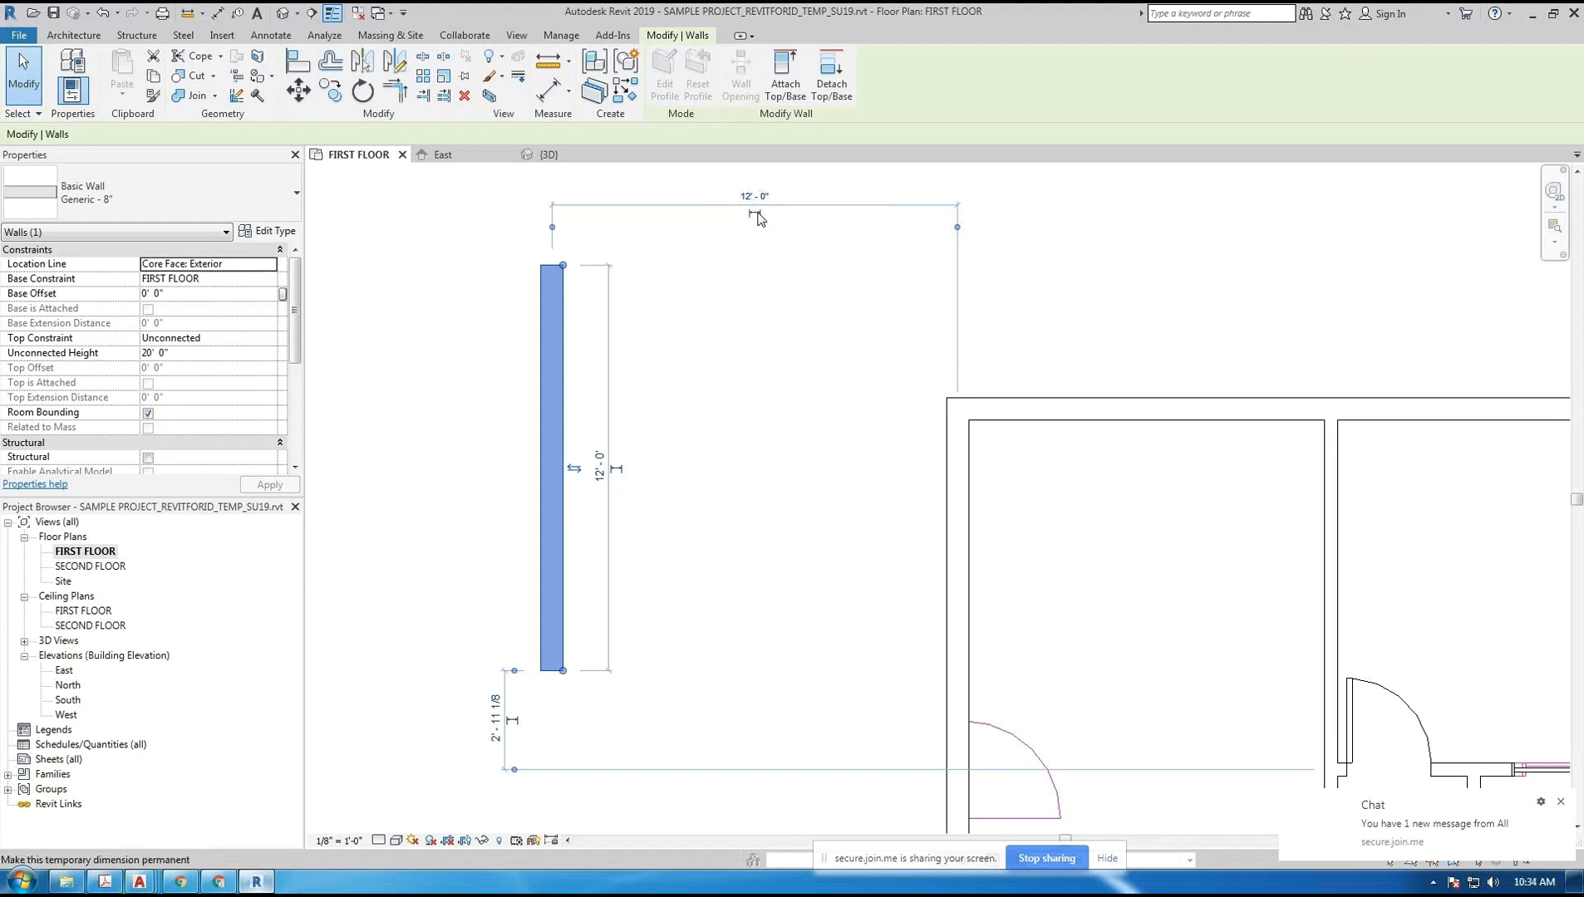
pyautogui.click(755, 216)
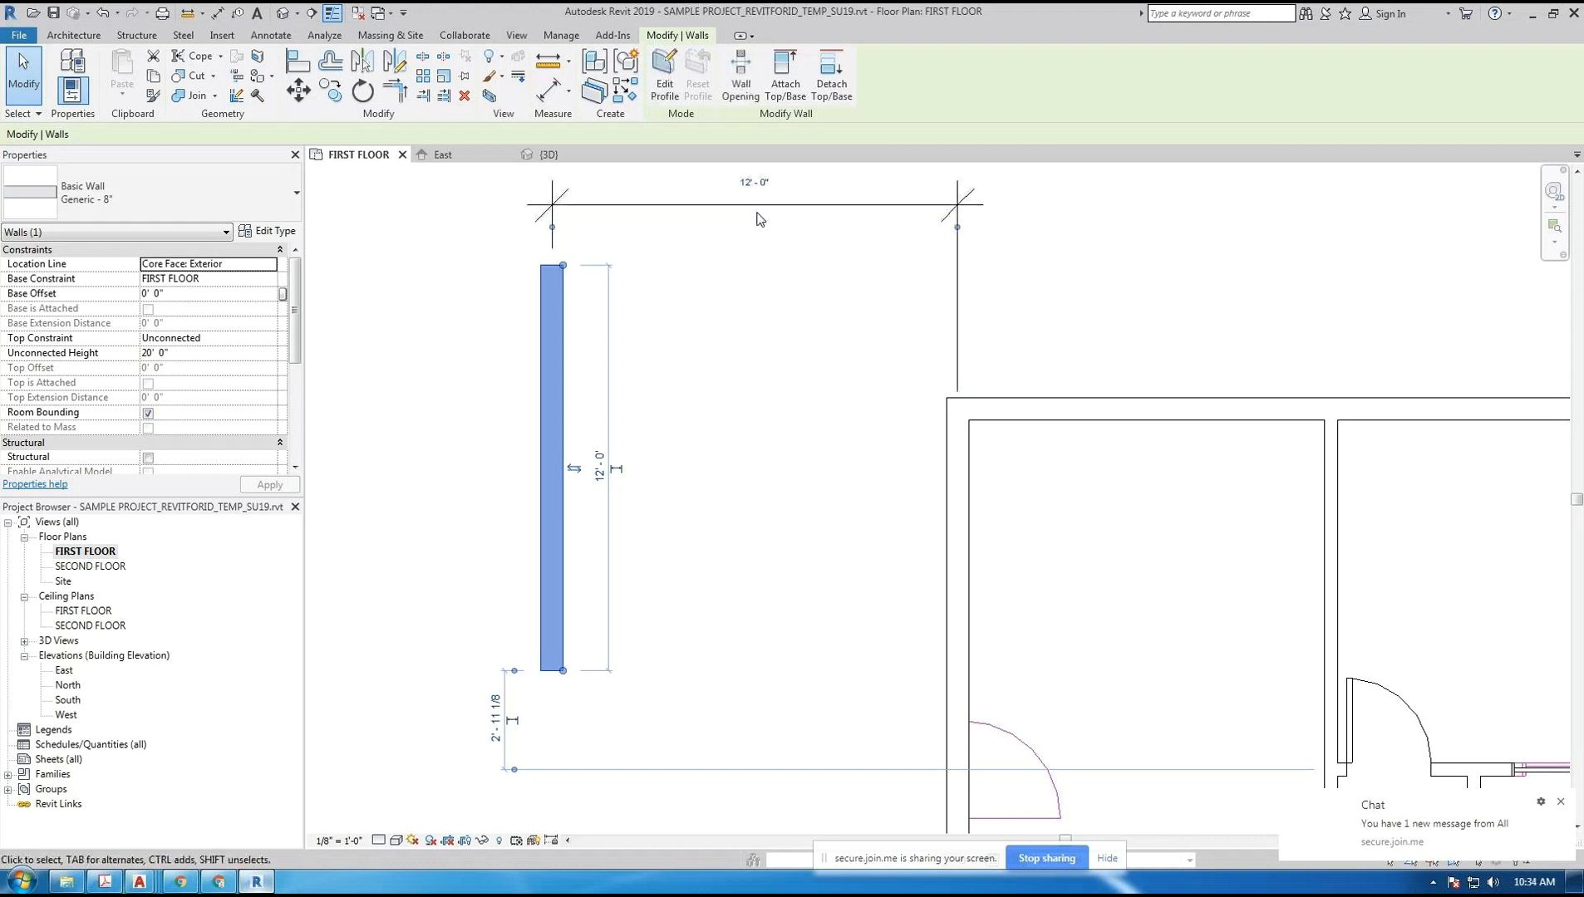
pyautogui.click(770, 356)
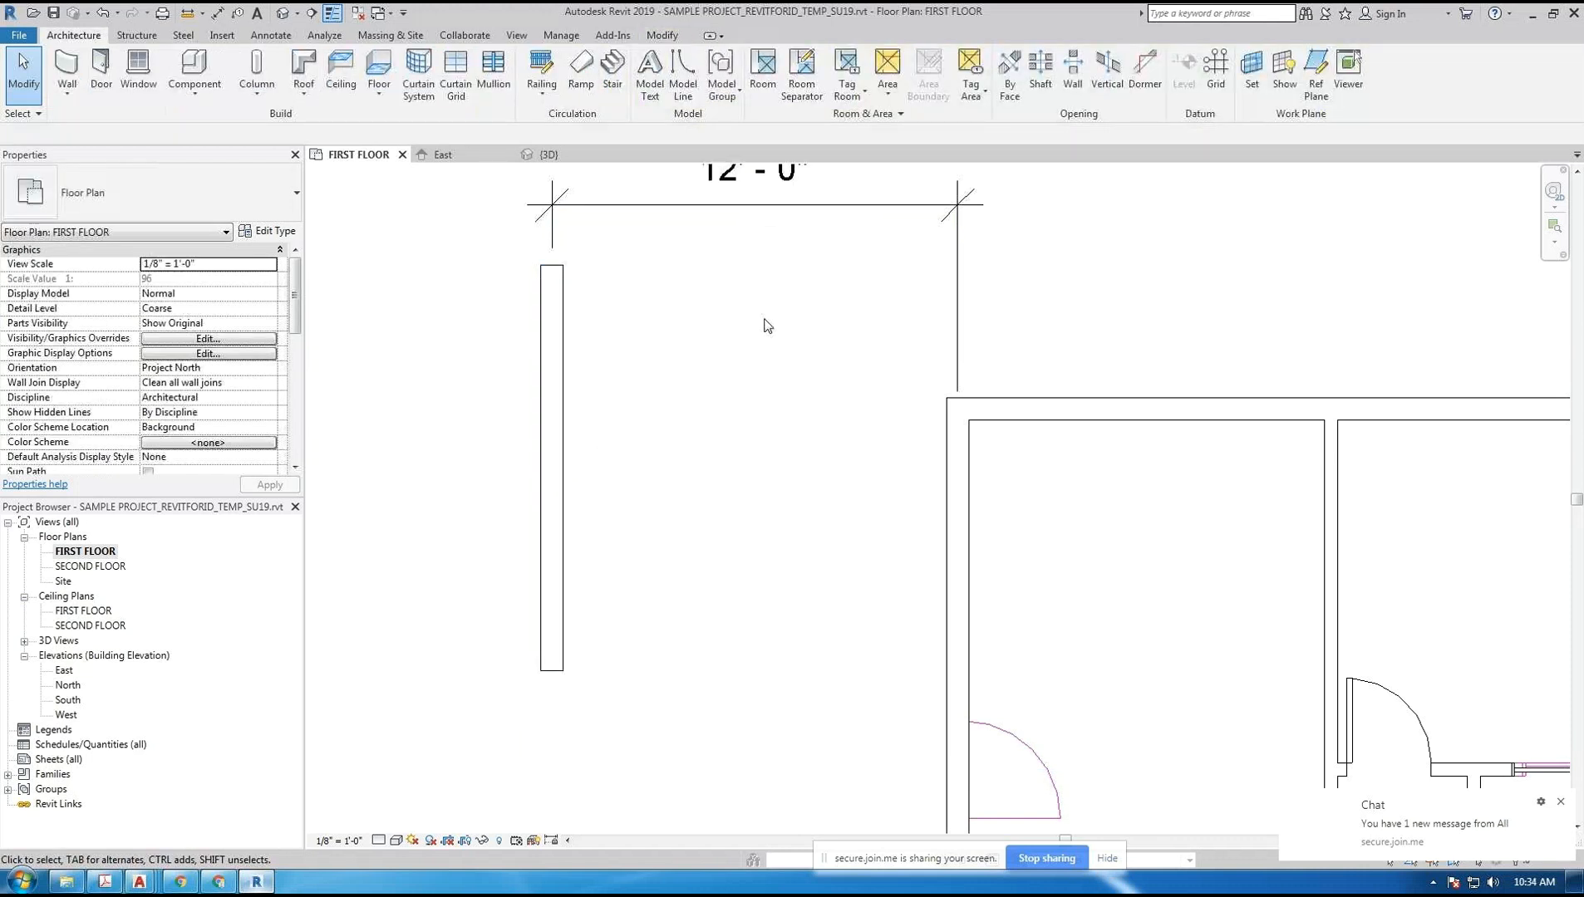
pyautogui.moveTo(767, 326); pyautogui.dragTo(750, 424, button='middle')
pyautogui.scroll(-1, 586, 312)
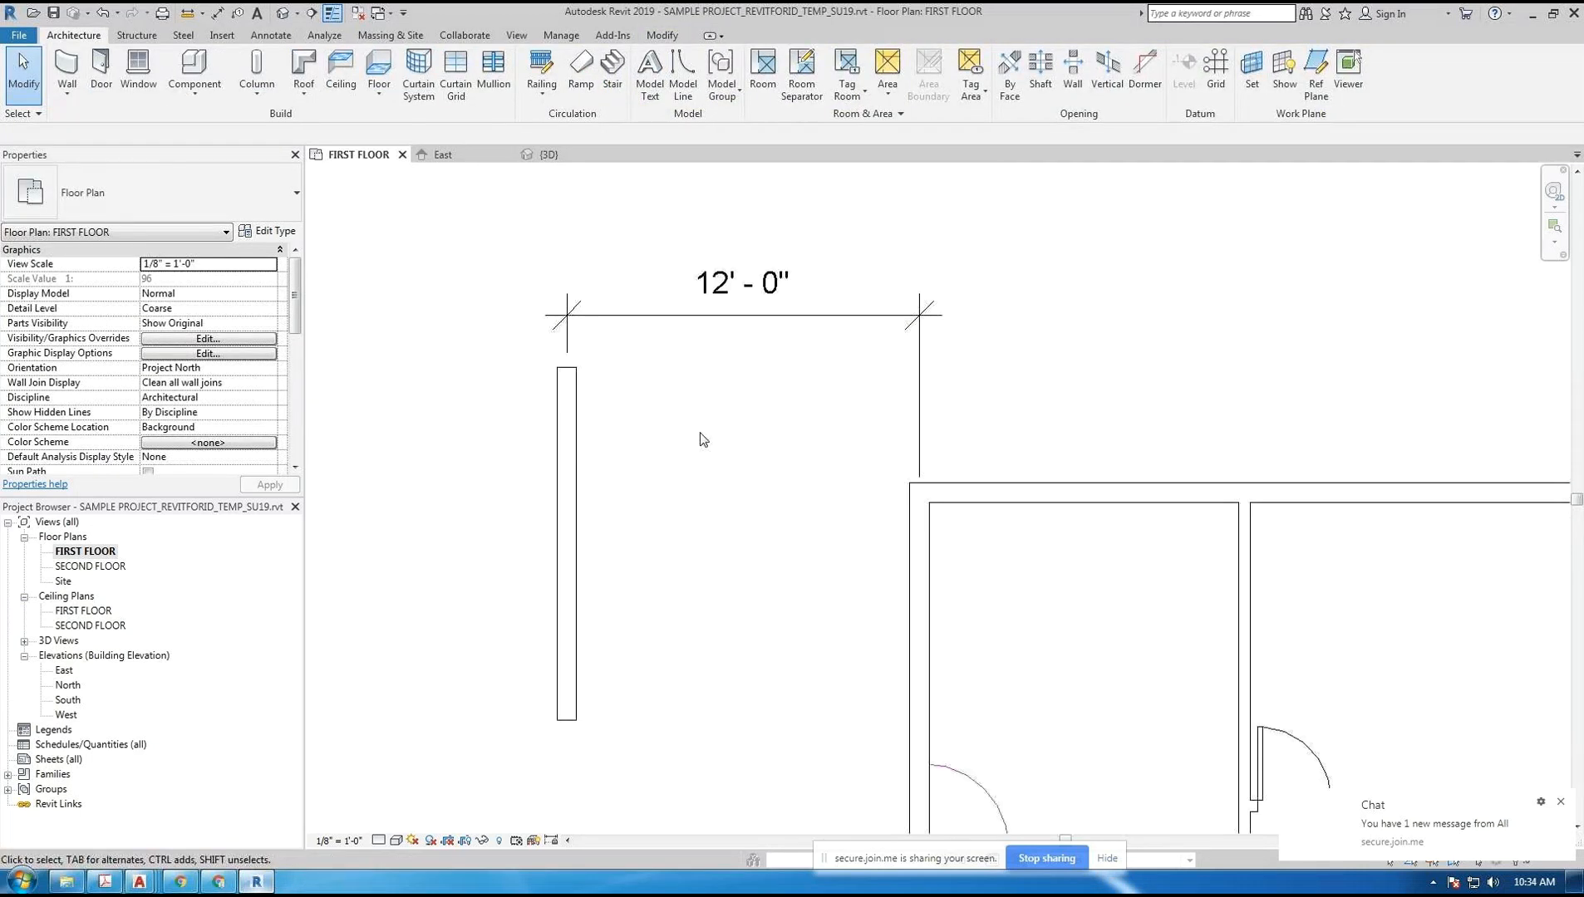
pyautogui.scroll(1, 702, 439)
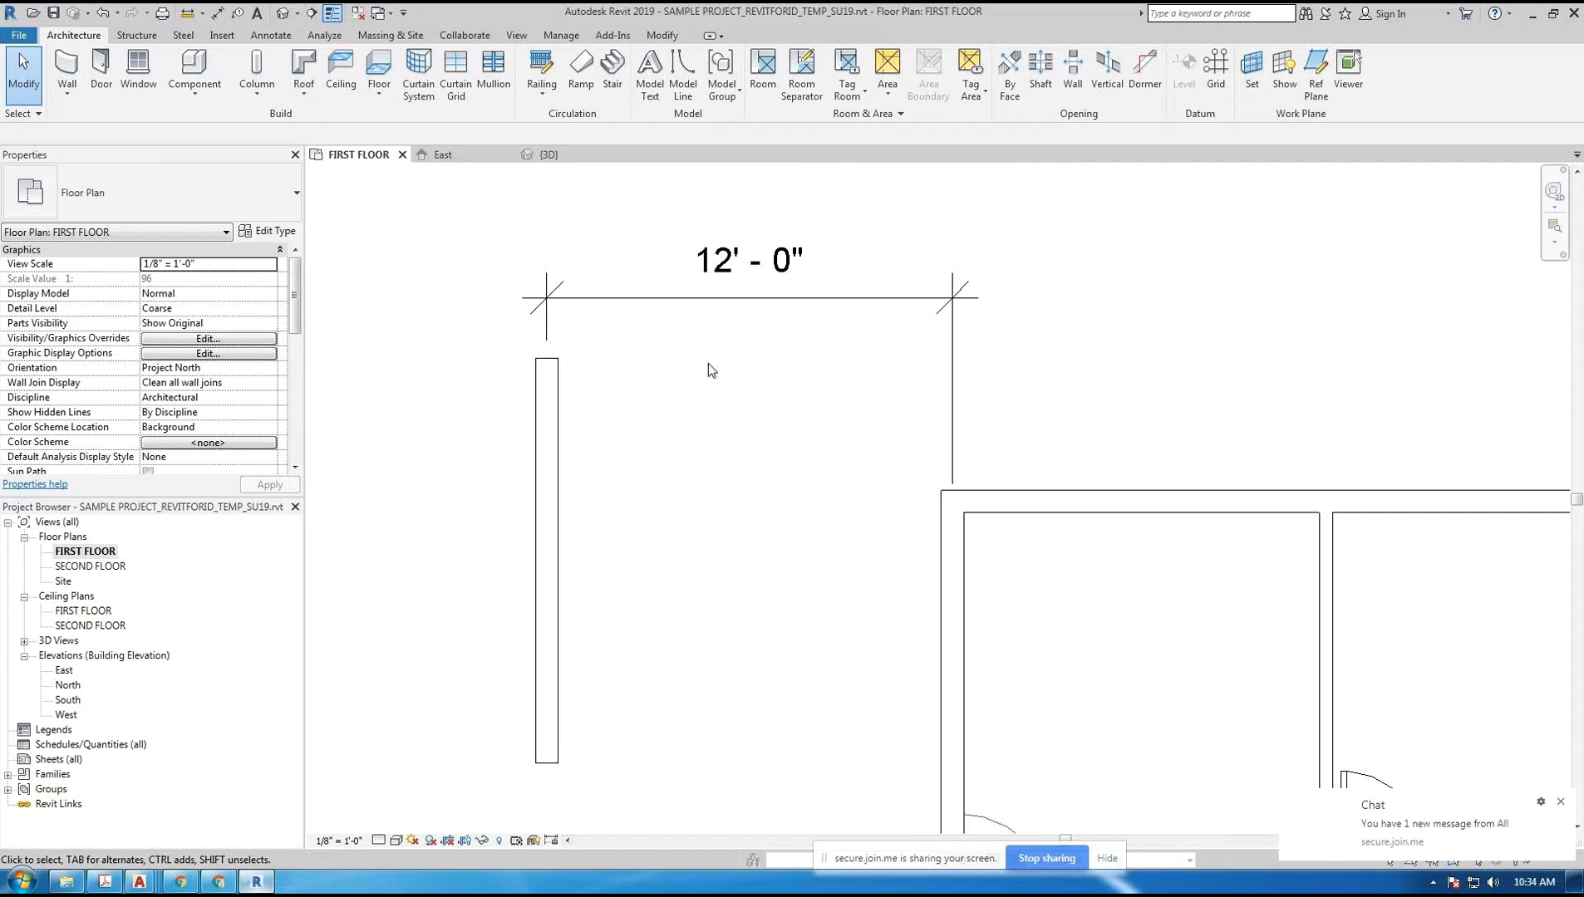
# - Try deleting the permanent dimension above the freestanding wall and undo the deletion
pyautogui.click(742, 306)
pyautogui.press('Delete')
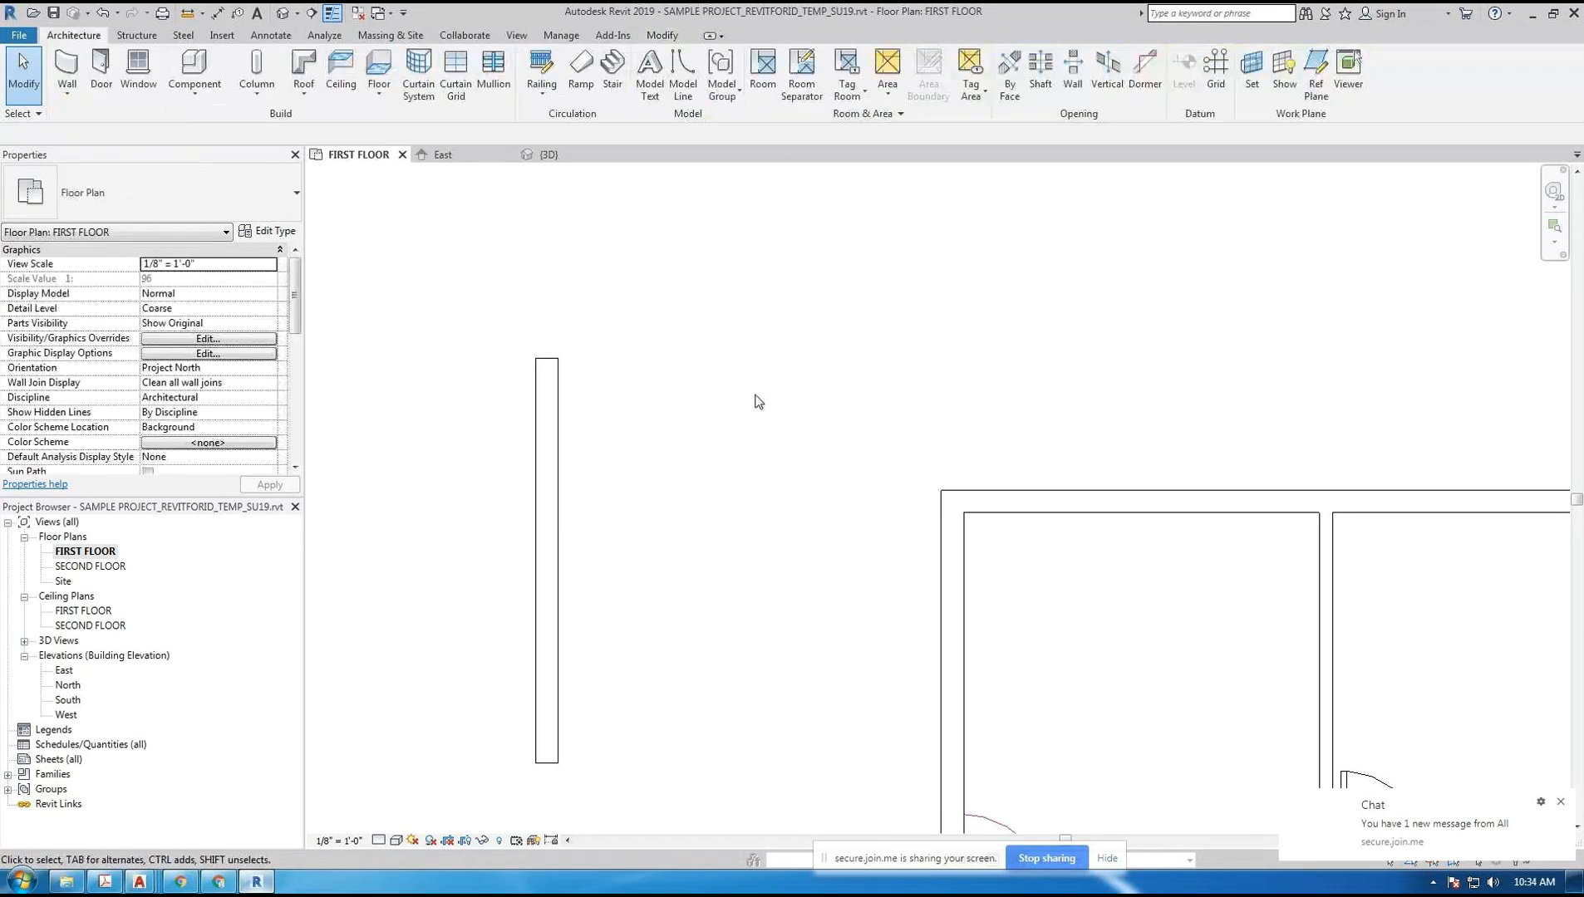
pyautogui.hotkey('ctrl', 'z')
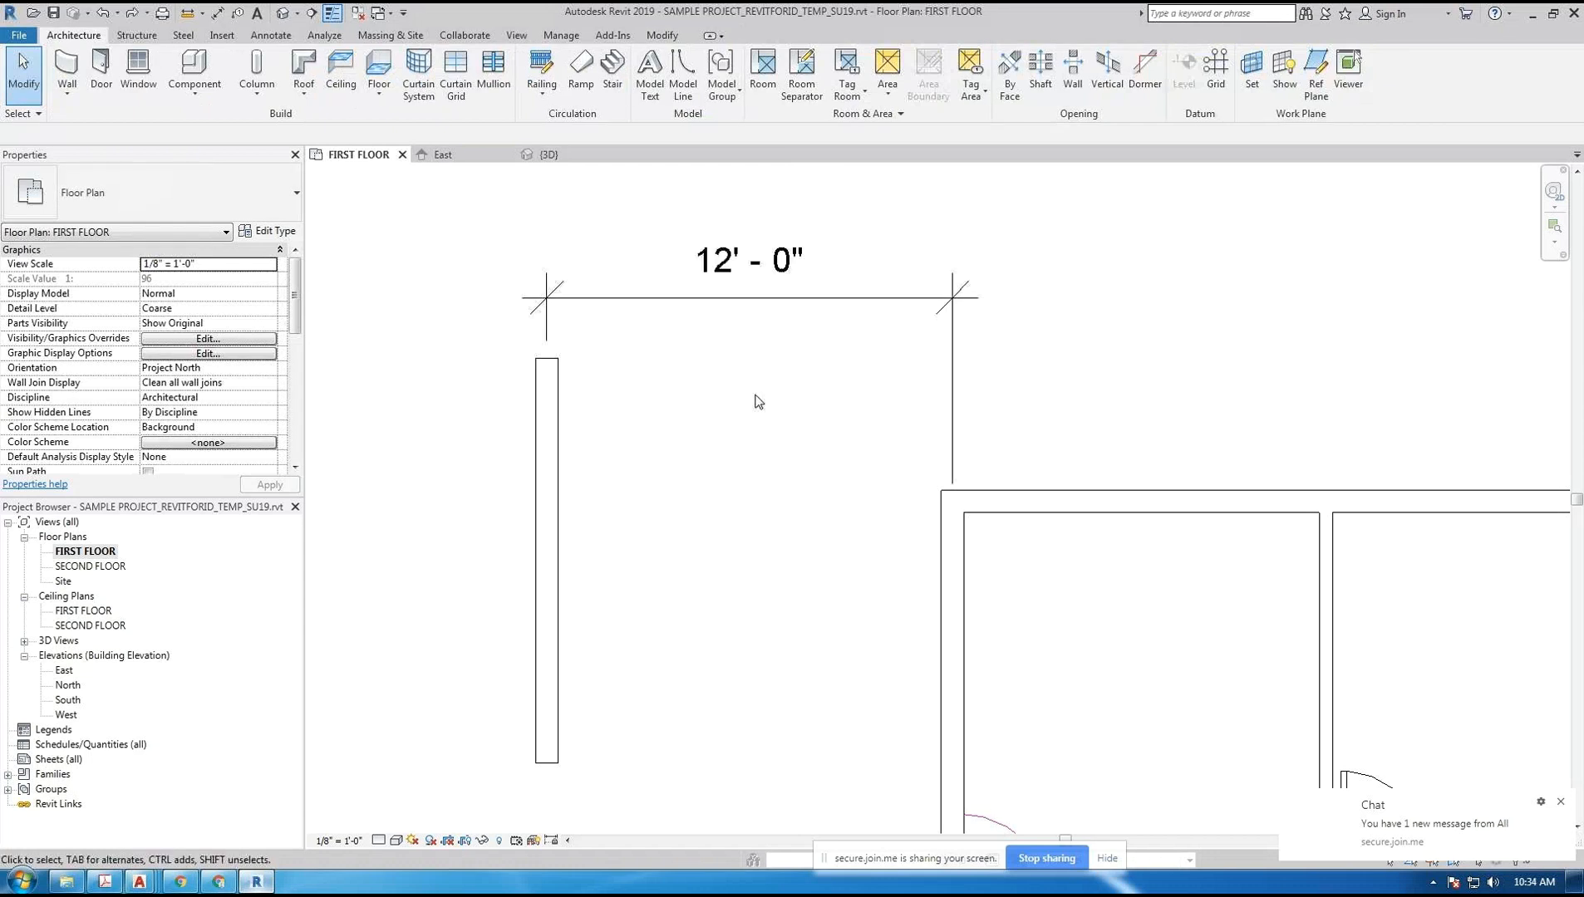
# - Set the freestanding wall 5' from the house's left exterior wall by editing the permanent dimension's value
pyautogui.click(548, 395)
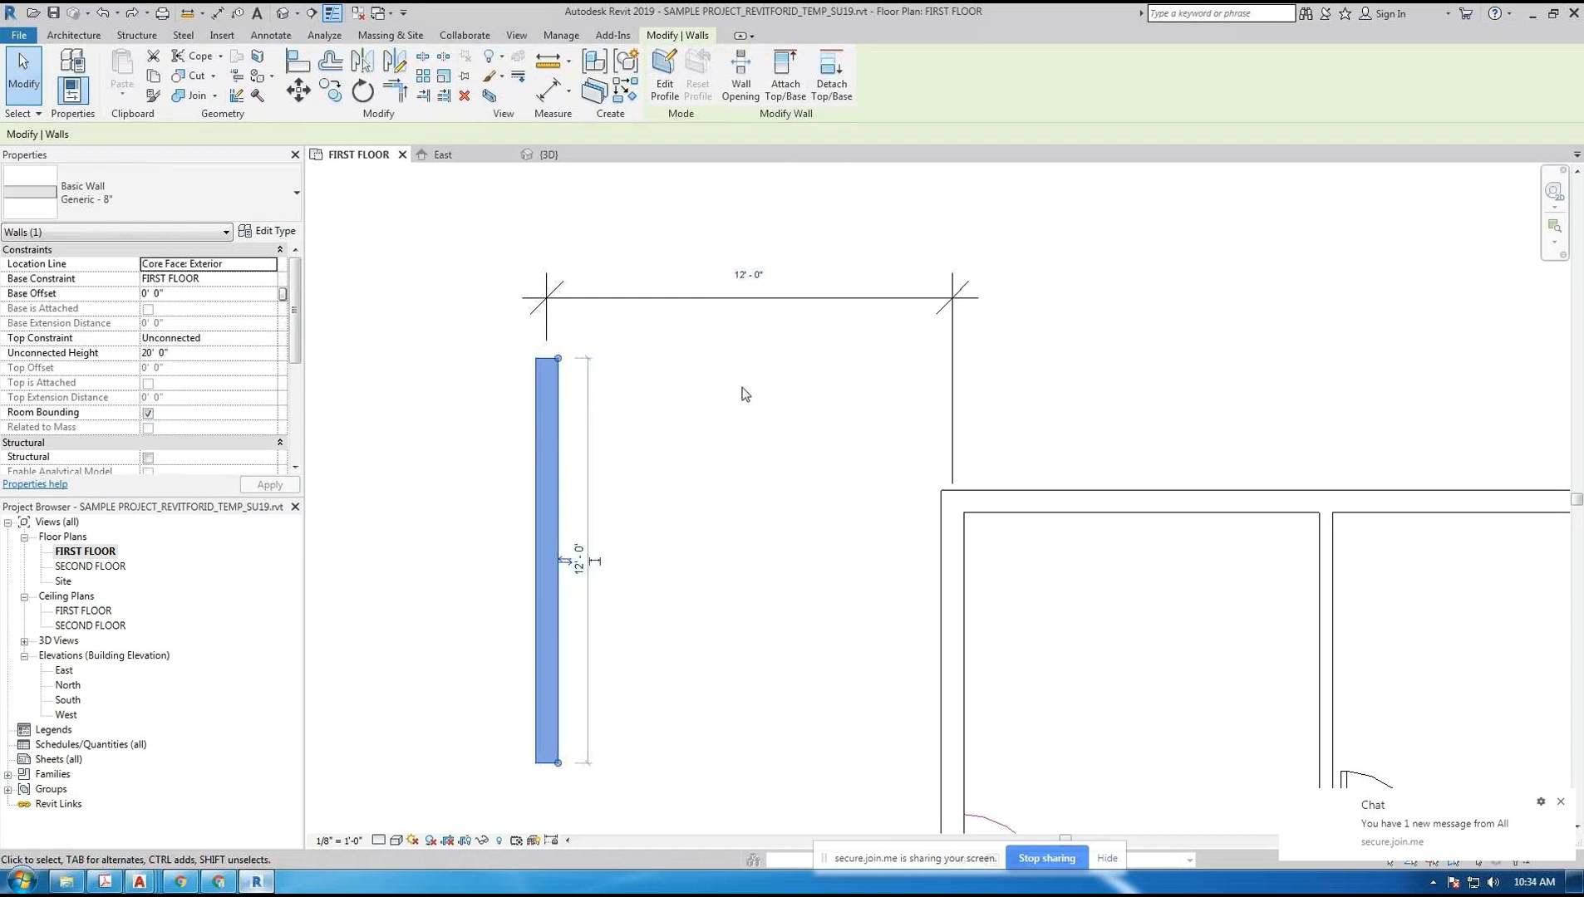
pyautogui.click(754, 277)
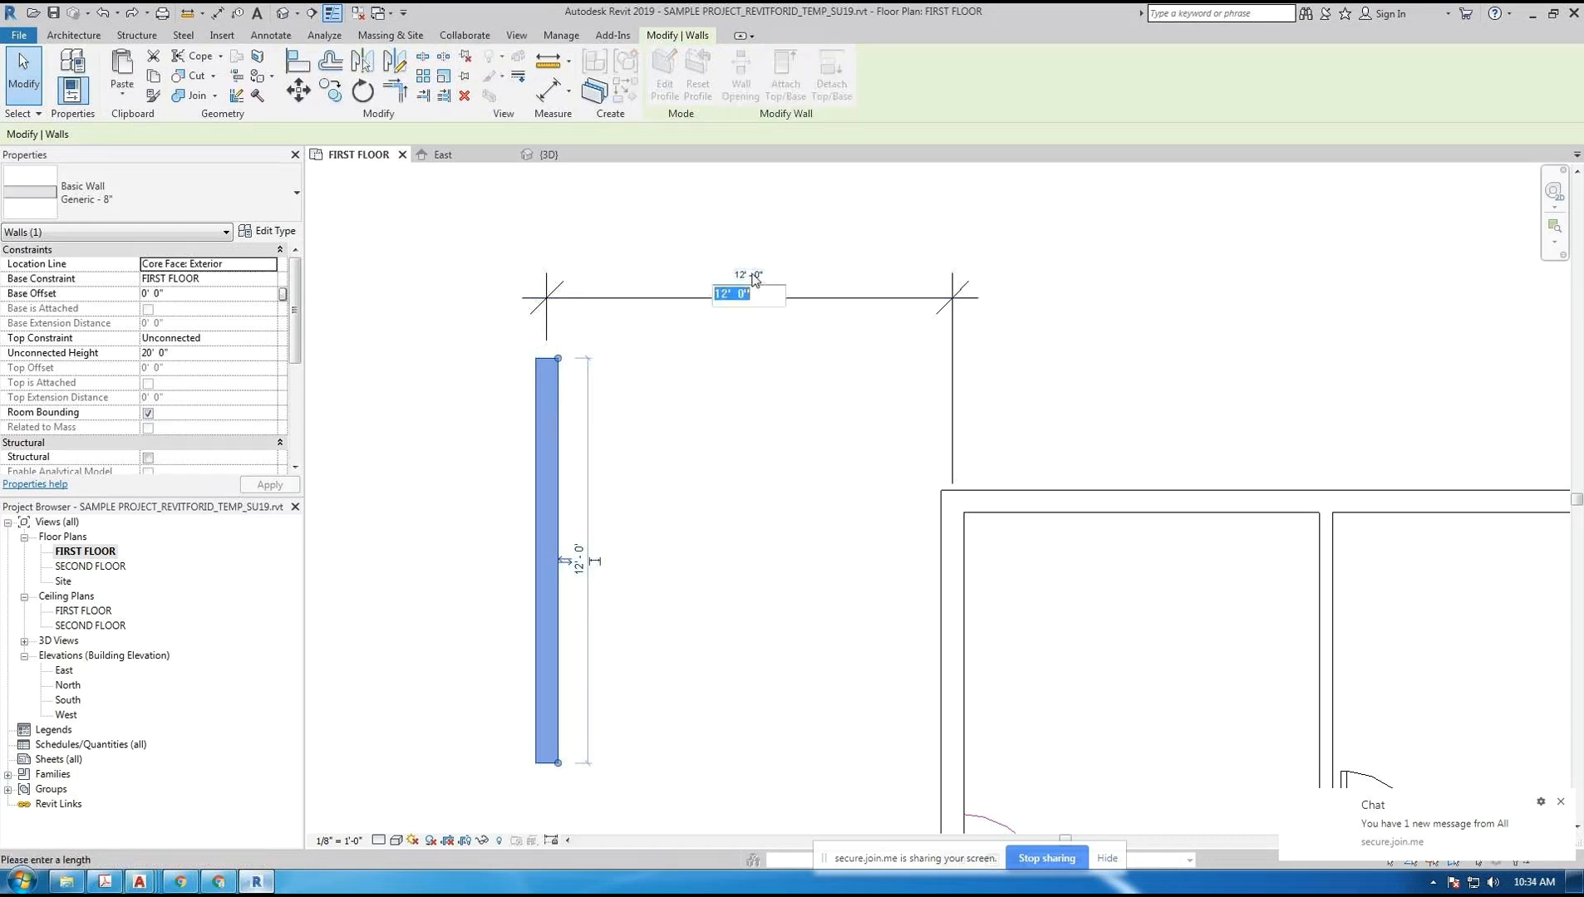
pyautogui.write('5')
pyautogui.press('Return')
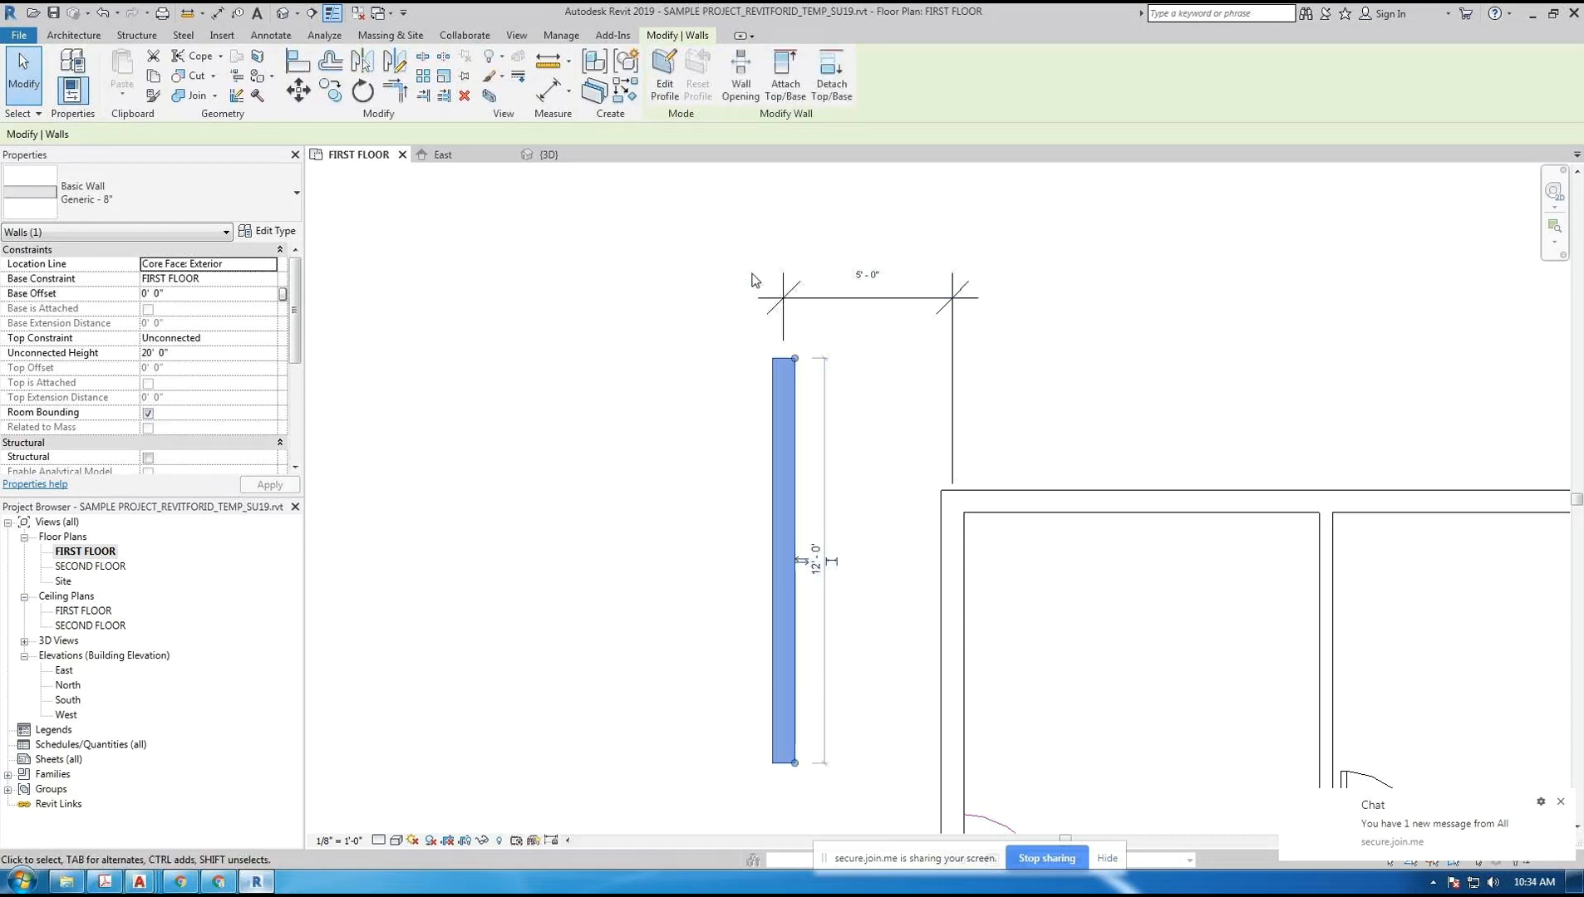
pyautogui.click(697, 268)
pyautogui.click(784, 386)
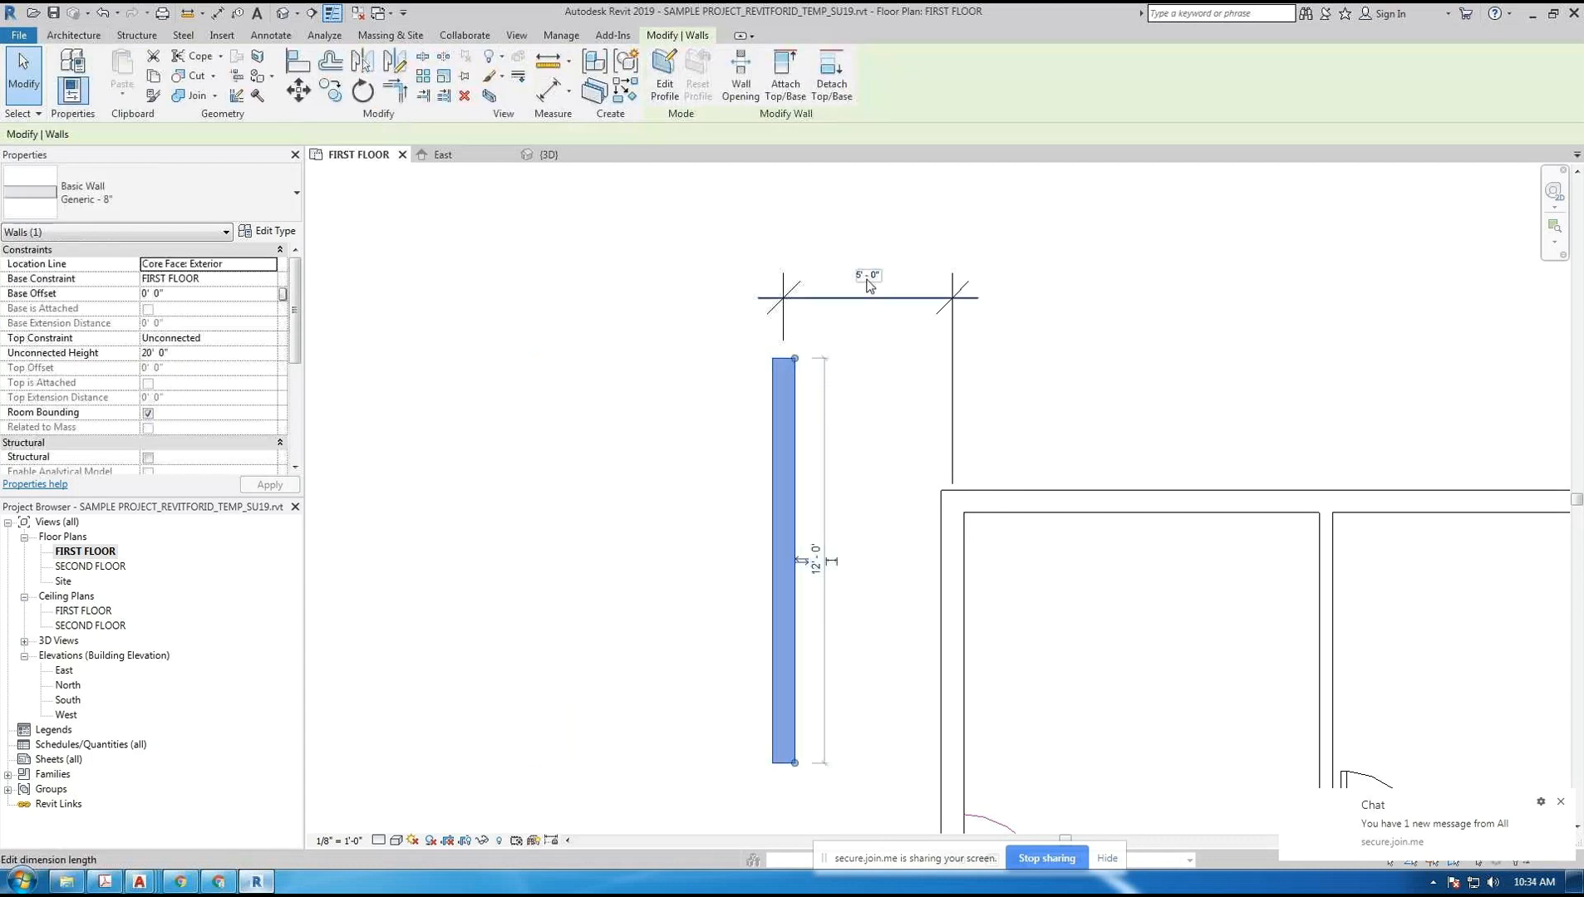
pyautogui.click(872, 358)
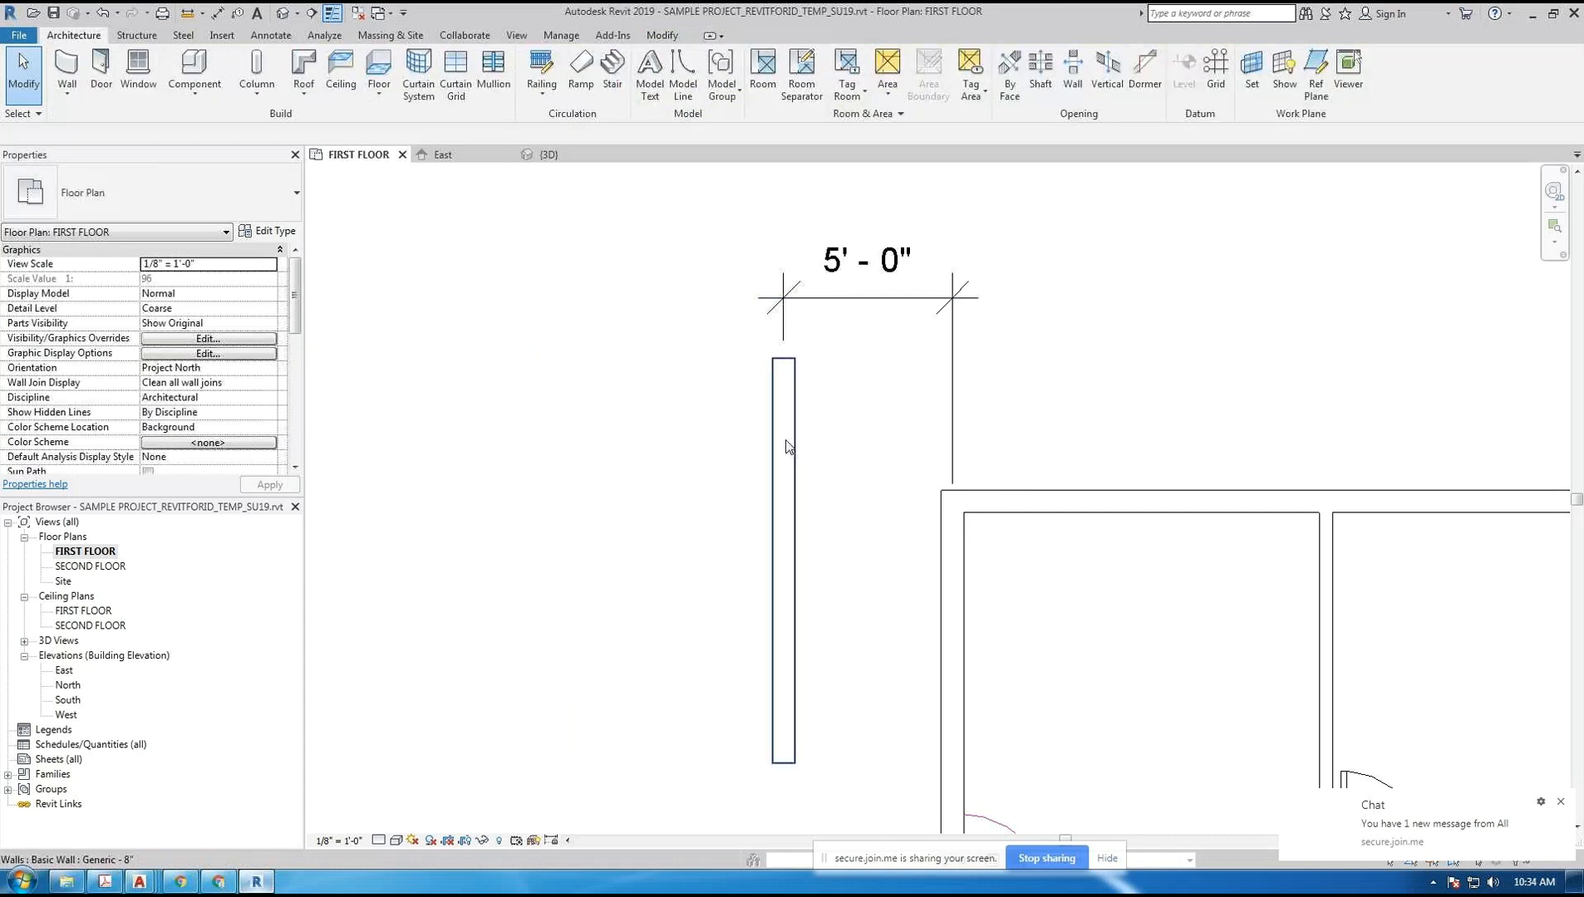
# - Delete the permanent dimension between the freestanding wall and the house
pyautogui.click(872, 337)
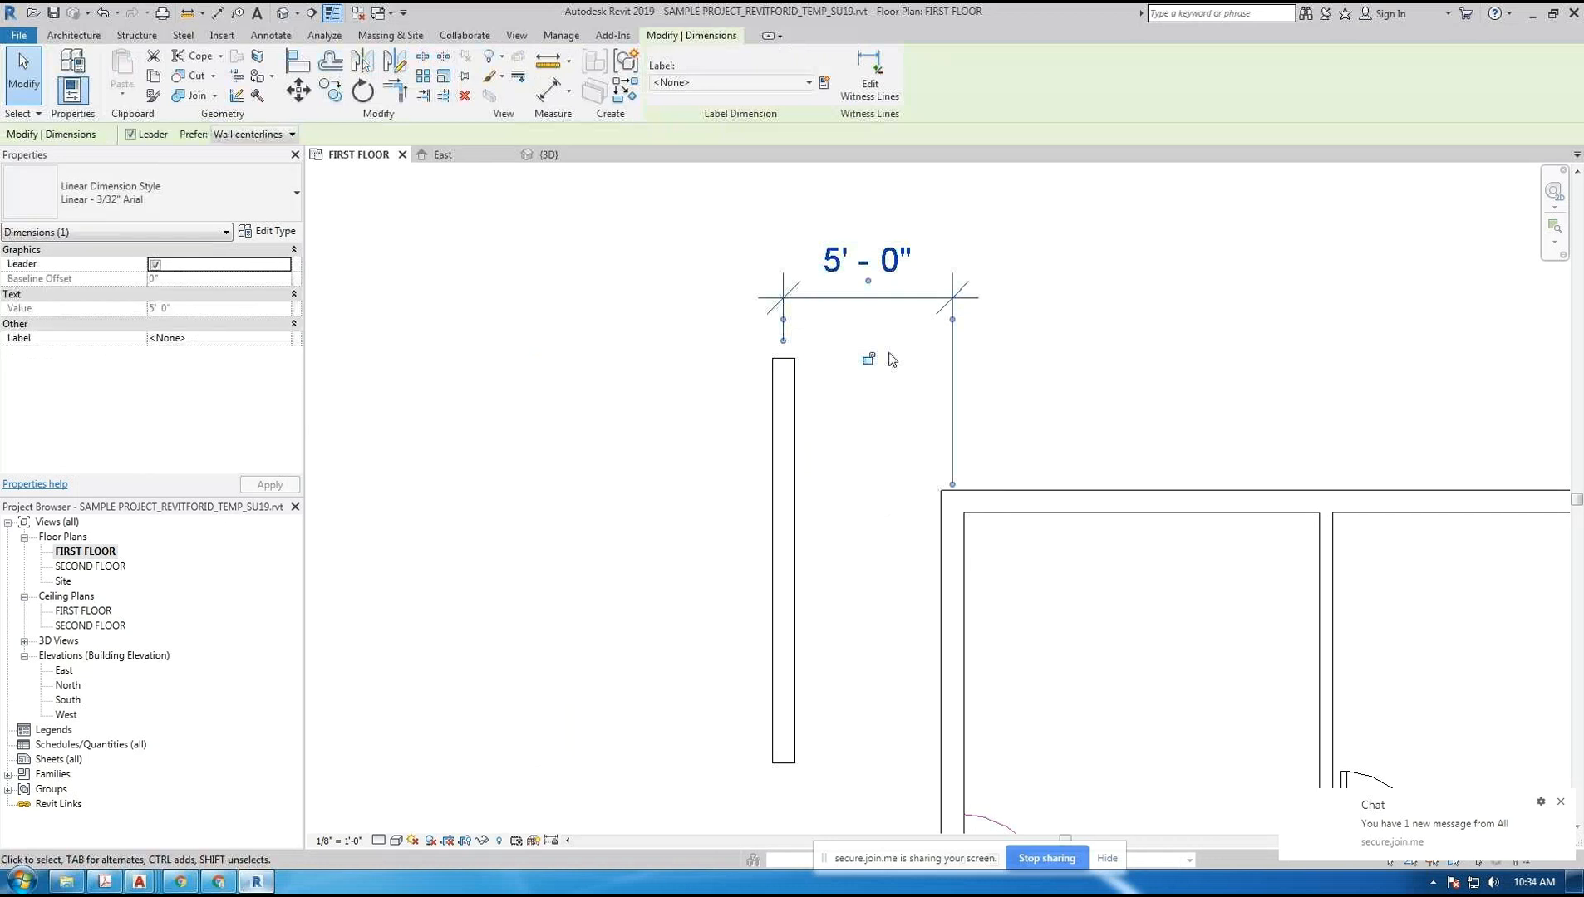
pyautogui.press('Delete')
pyautogui.moveTo(907, 583); pyautogui.dragTo(771, 428, button='middle')
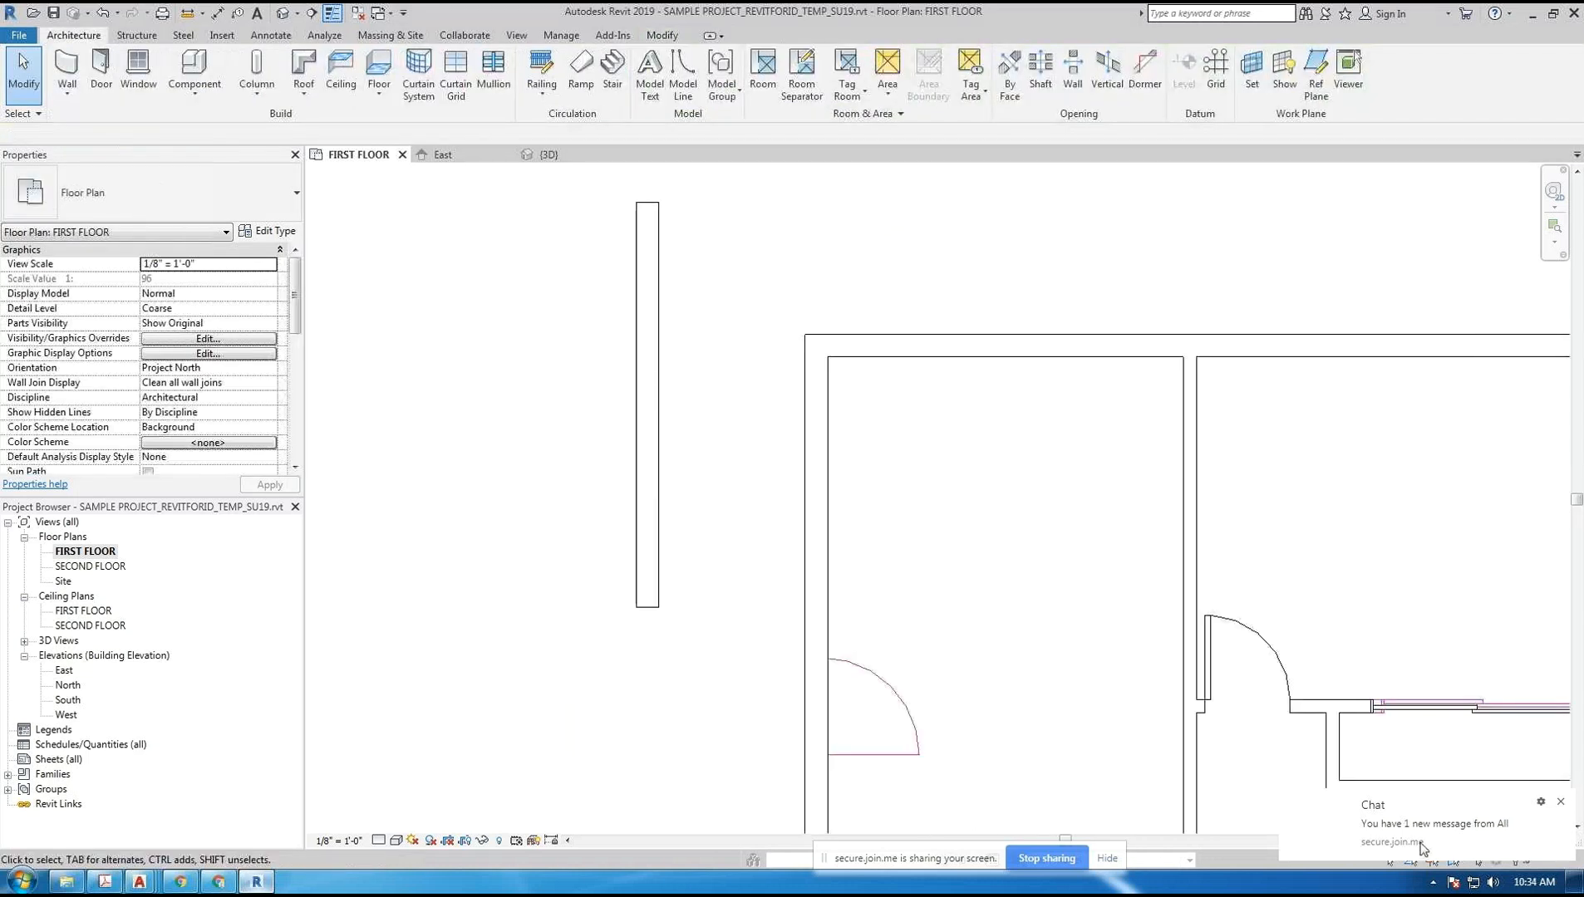
# - Check the new message in the join.me meeting chat and return to the Revit floor plan
pyautogui.click(1421, 840)
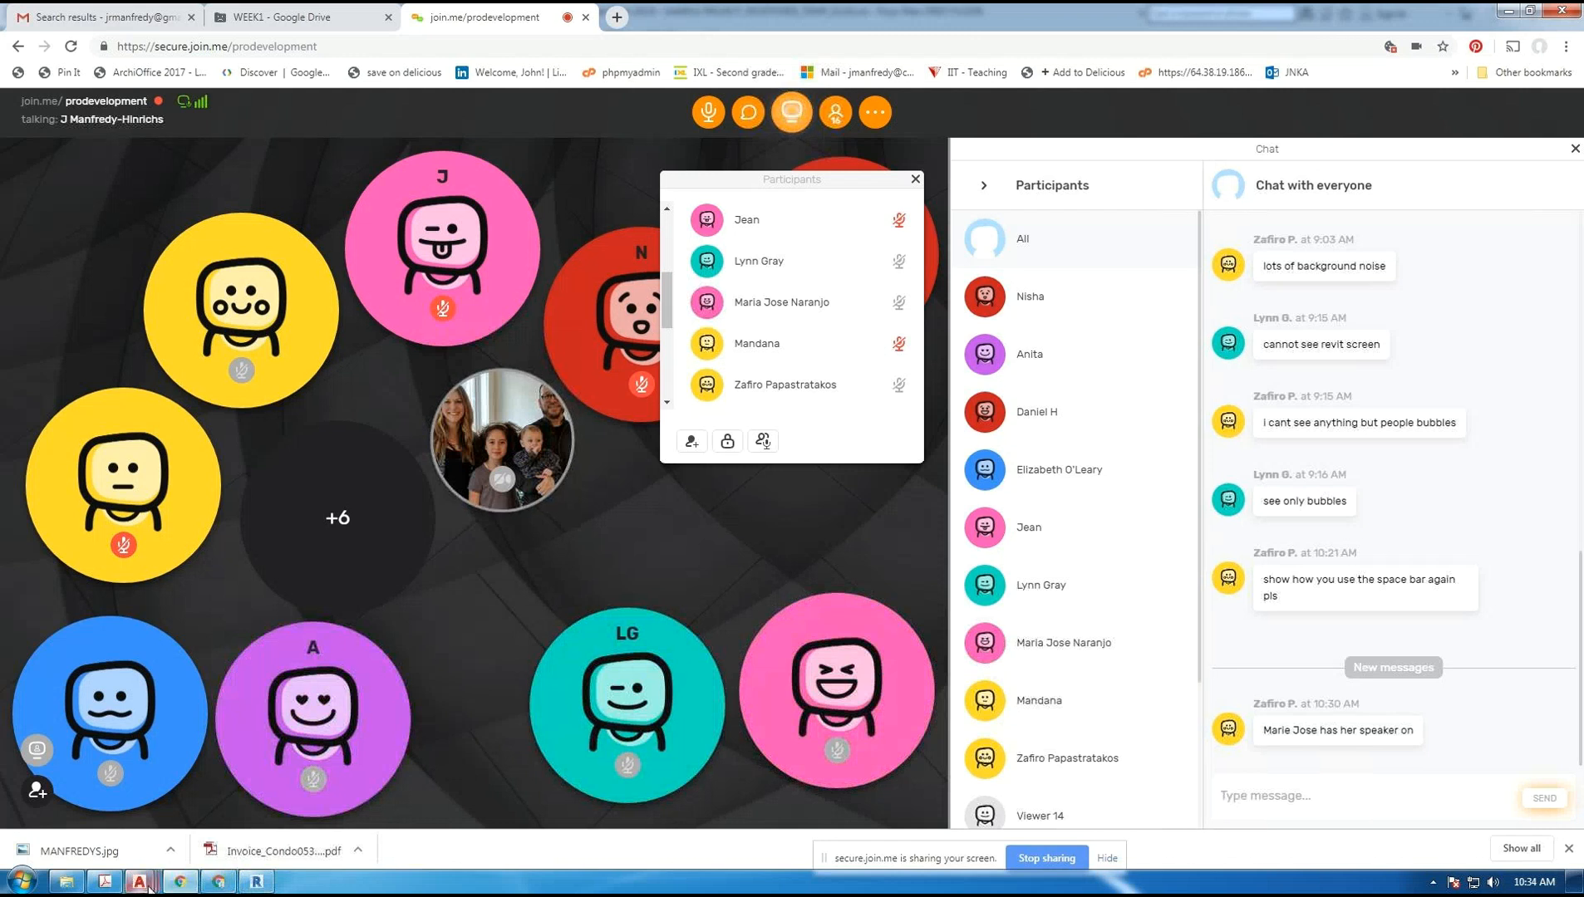
pyautogui.click(256, 881)
# - Delete the freestanding sample wall outside the house
pyautogui.scroll(-3, 738, 488)
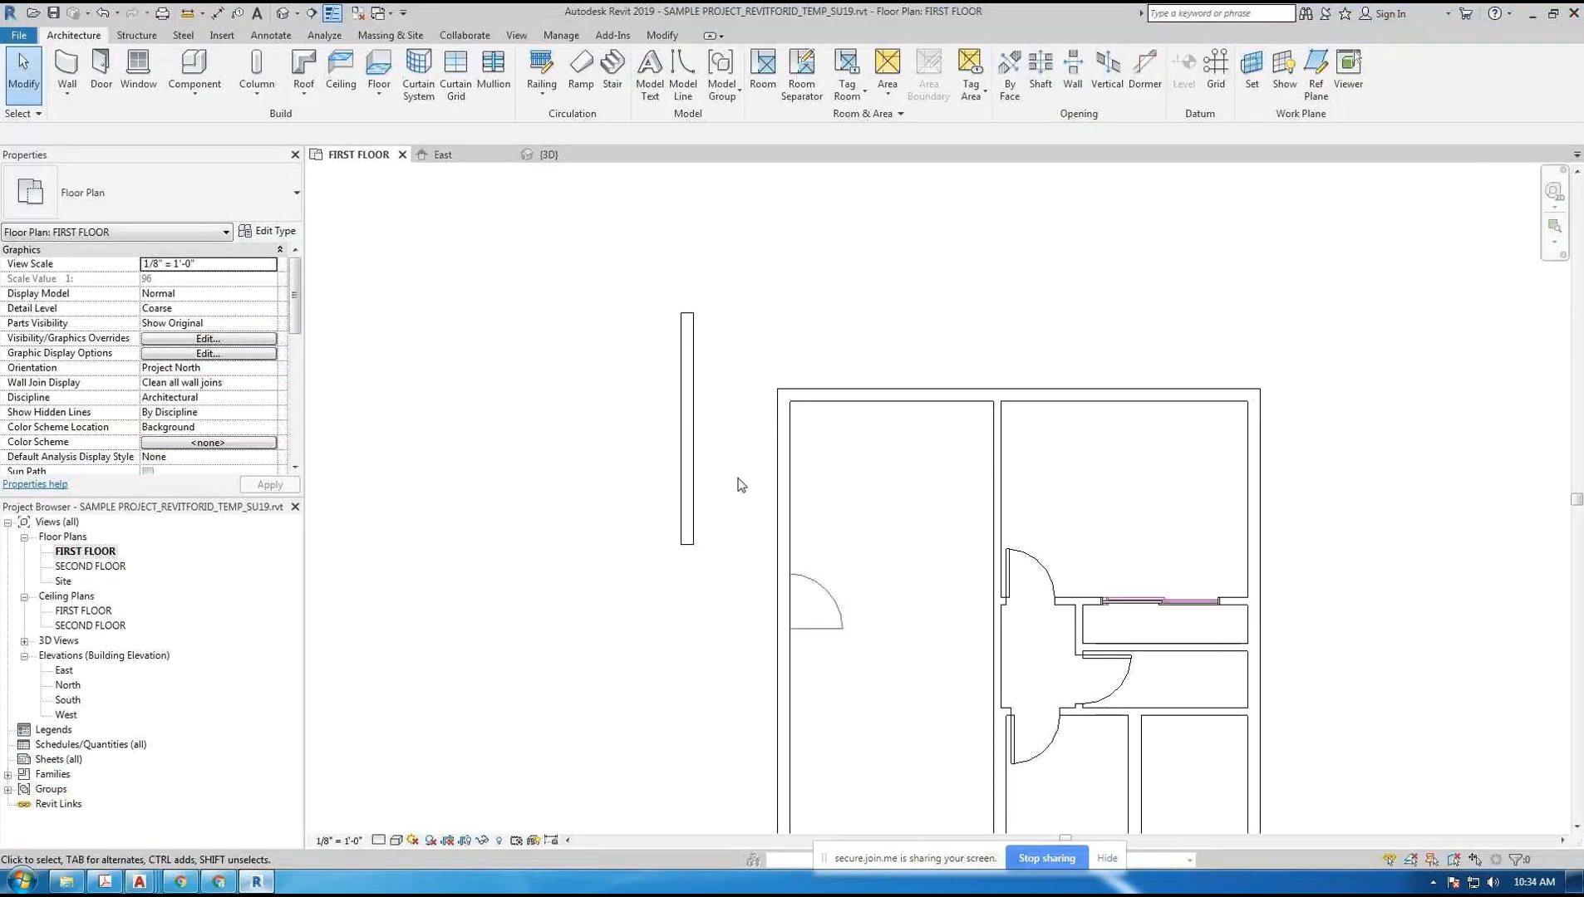
pyautogui.click(572, 395)
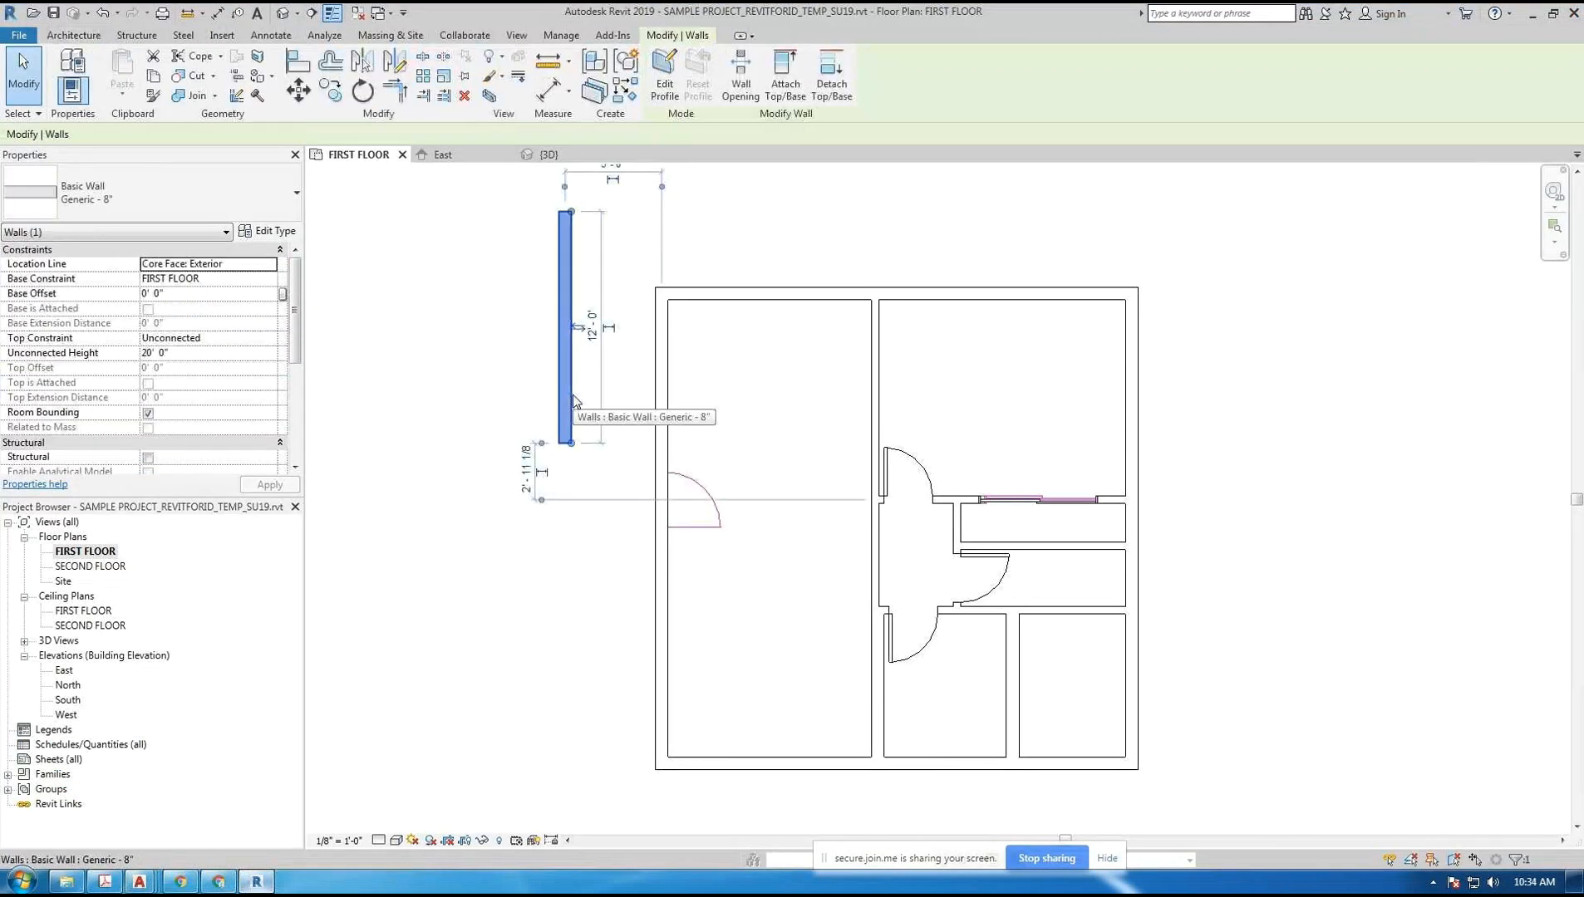
pyautogui.press('Delete')
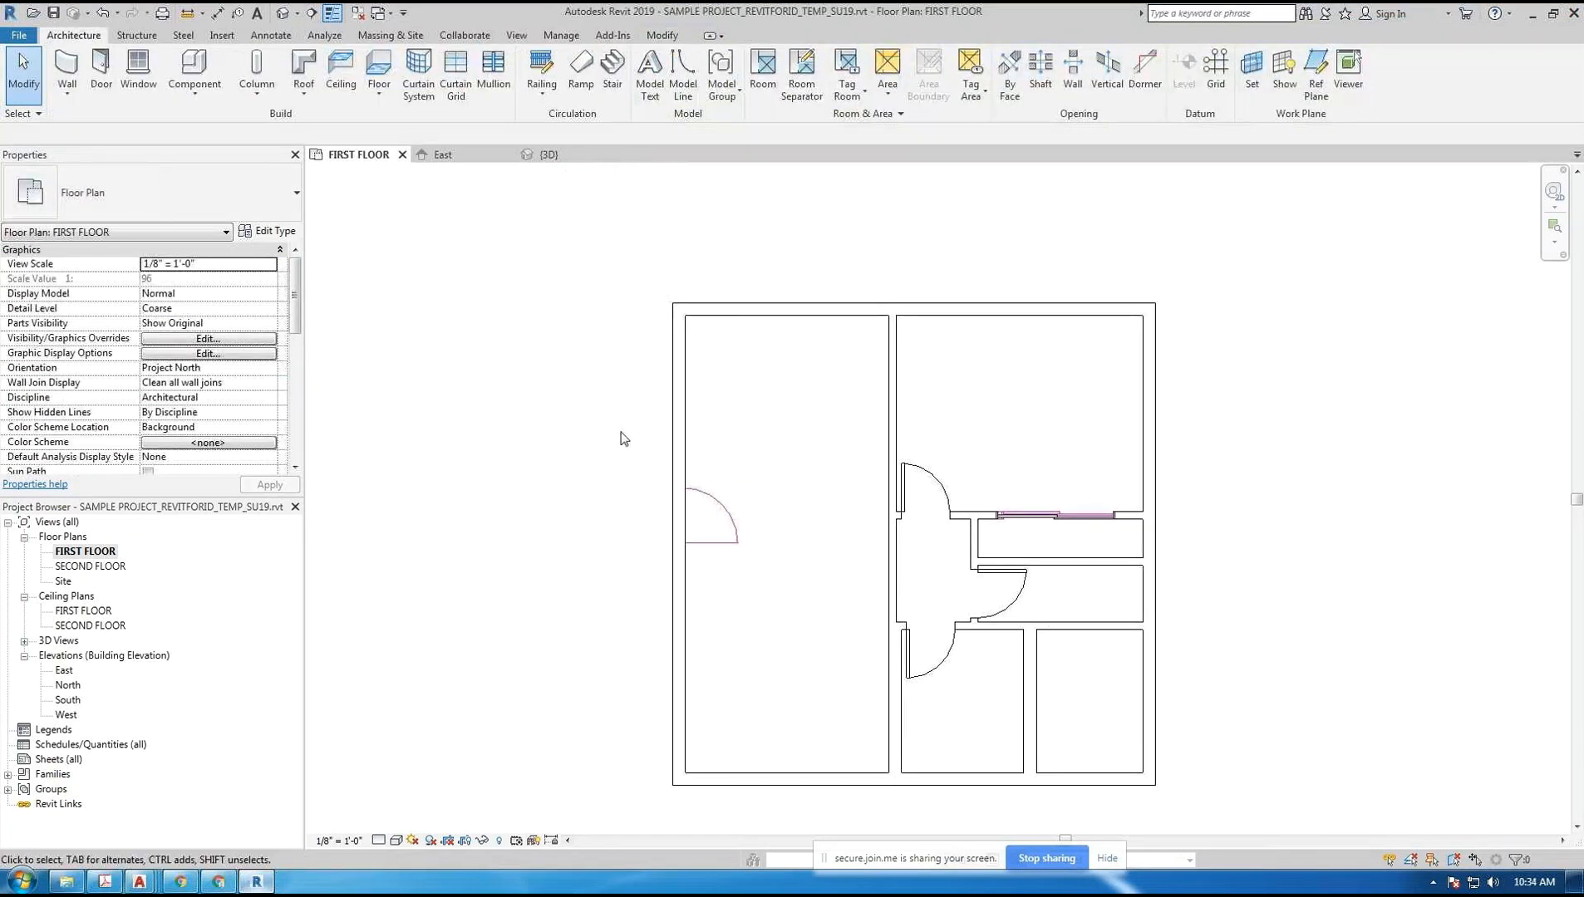
# - Set the floor plan's visual style to Wireframe to expose the imported door opening in the left exterior wall
pyautogui.scroll(2, 929, 614)
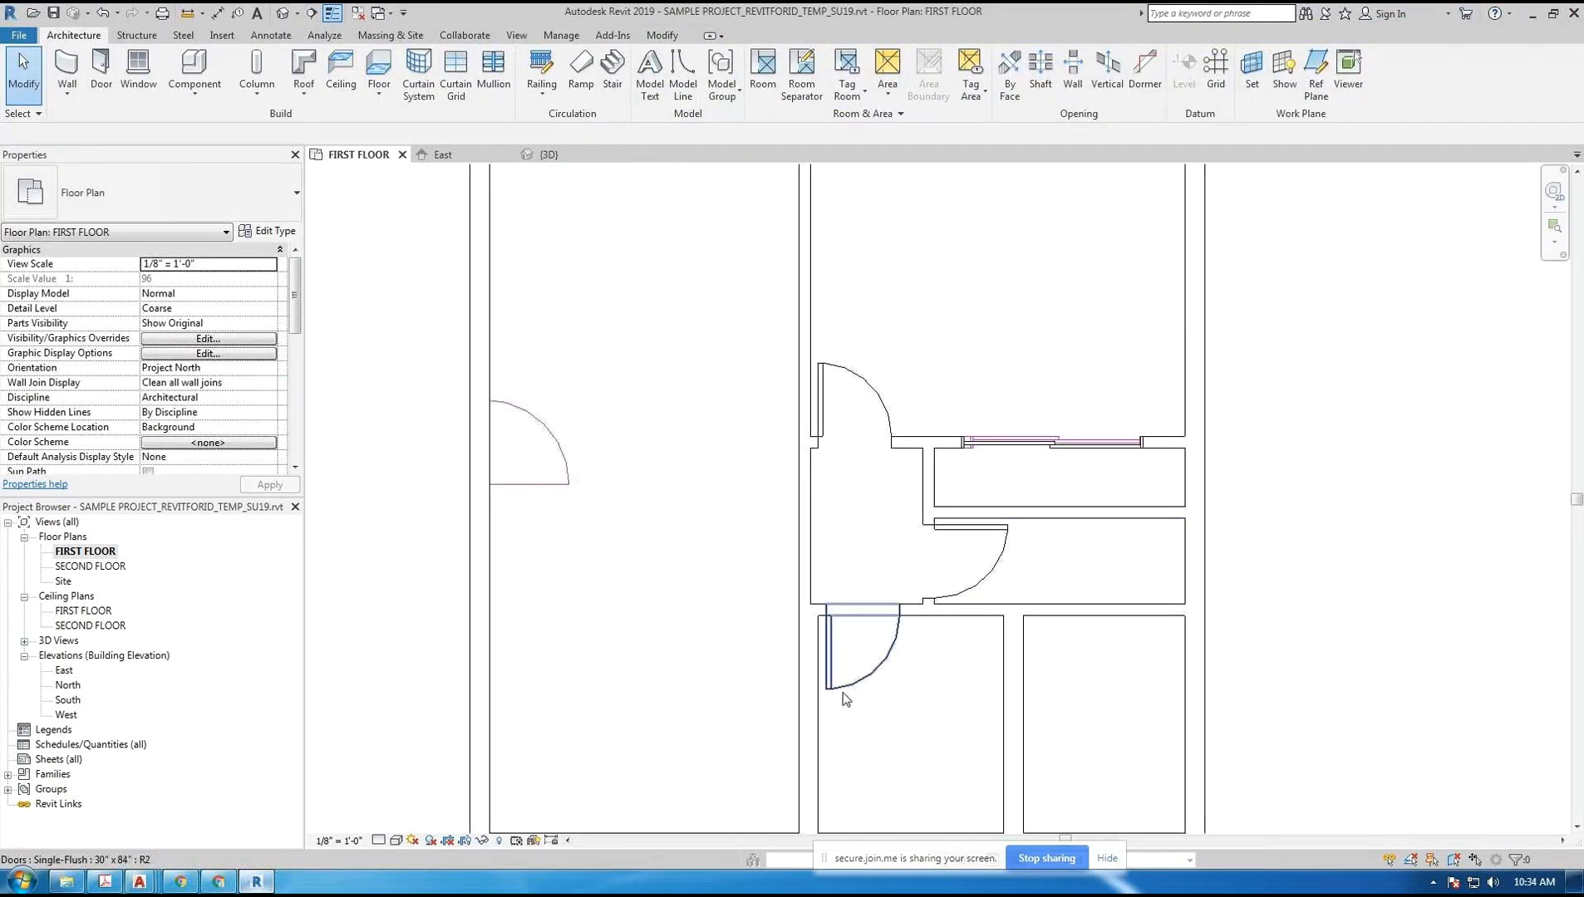
pyautogui.moveTo(842, 692); pyautogui.dragTo(1072, 650, button='middle')
pyautogui.scroll(-1, 1064, 656)
pyautogui.scroll(1, 914, 599)
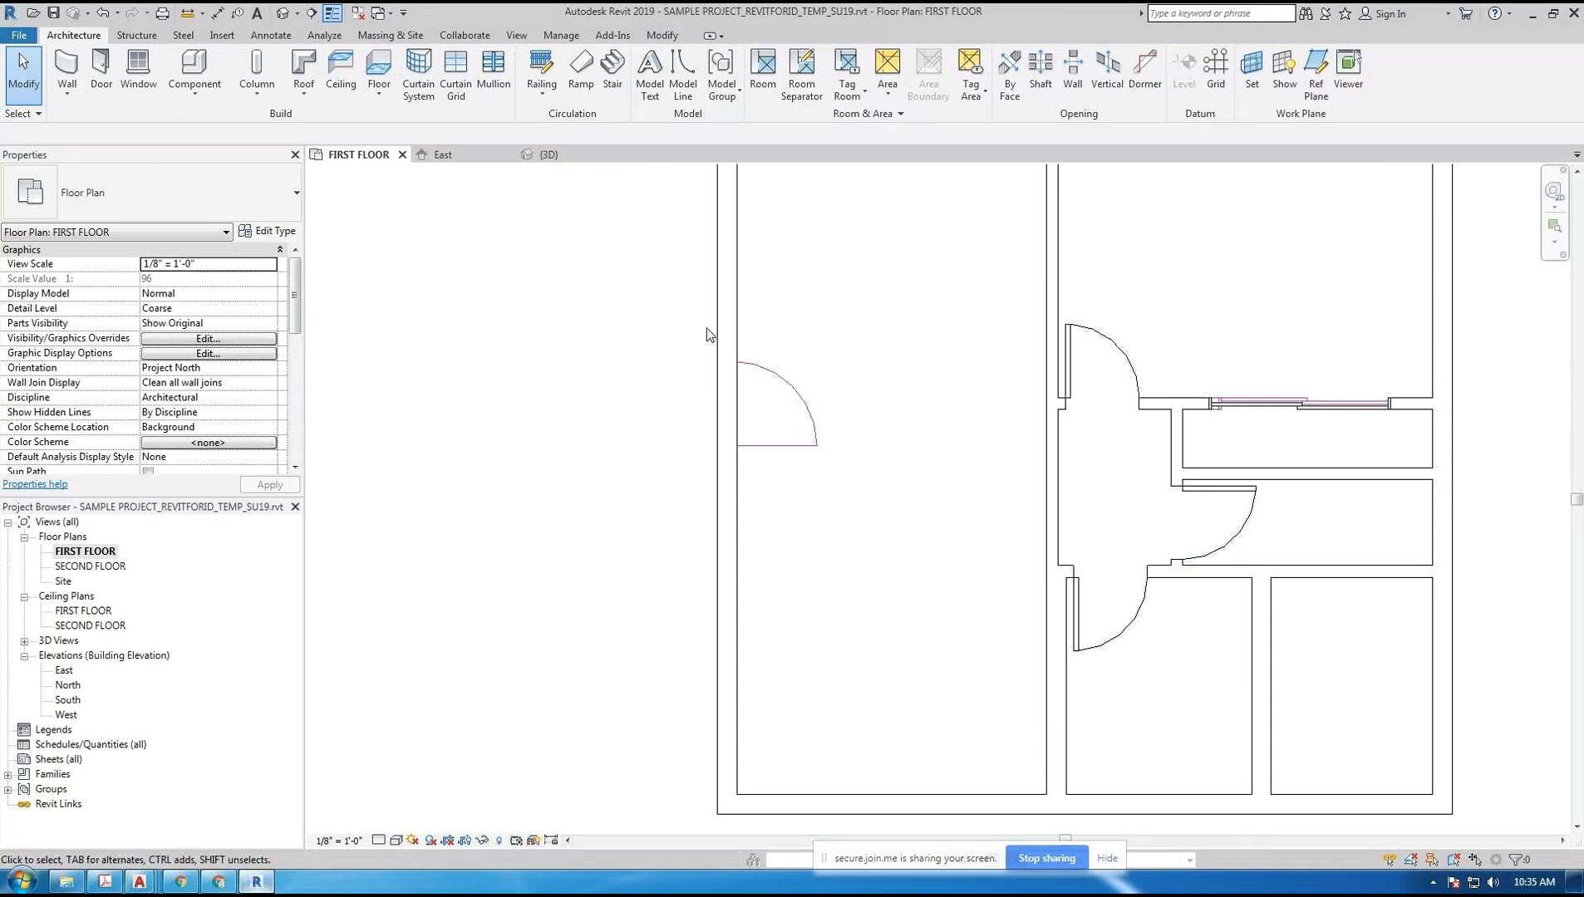
pyautogui.scroll(3, 748, 390)
pyautogui.scroll(1, 842, 444)
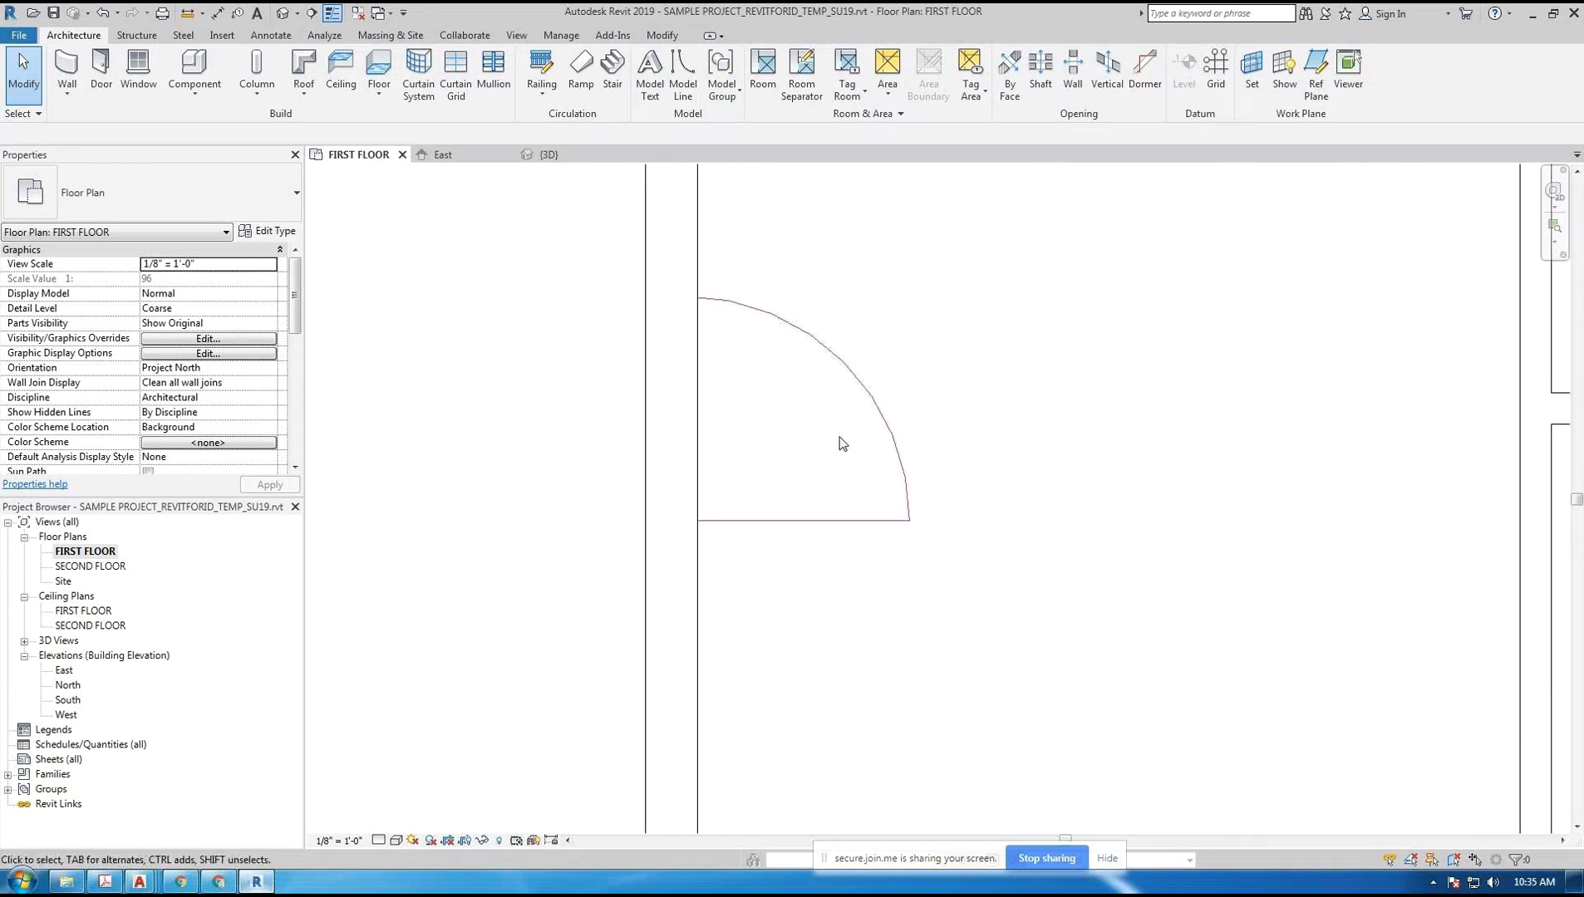
pyautogui.click(396, 840)
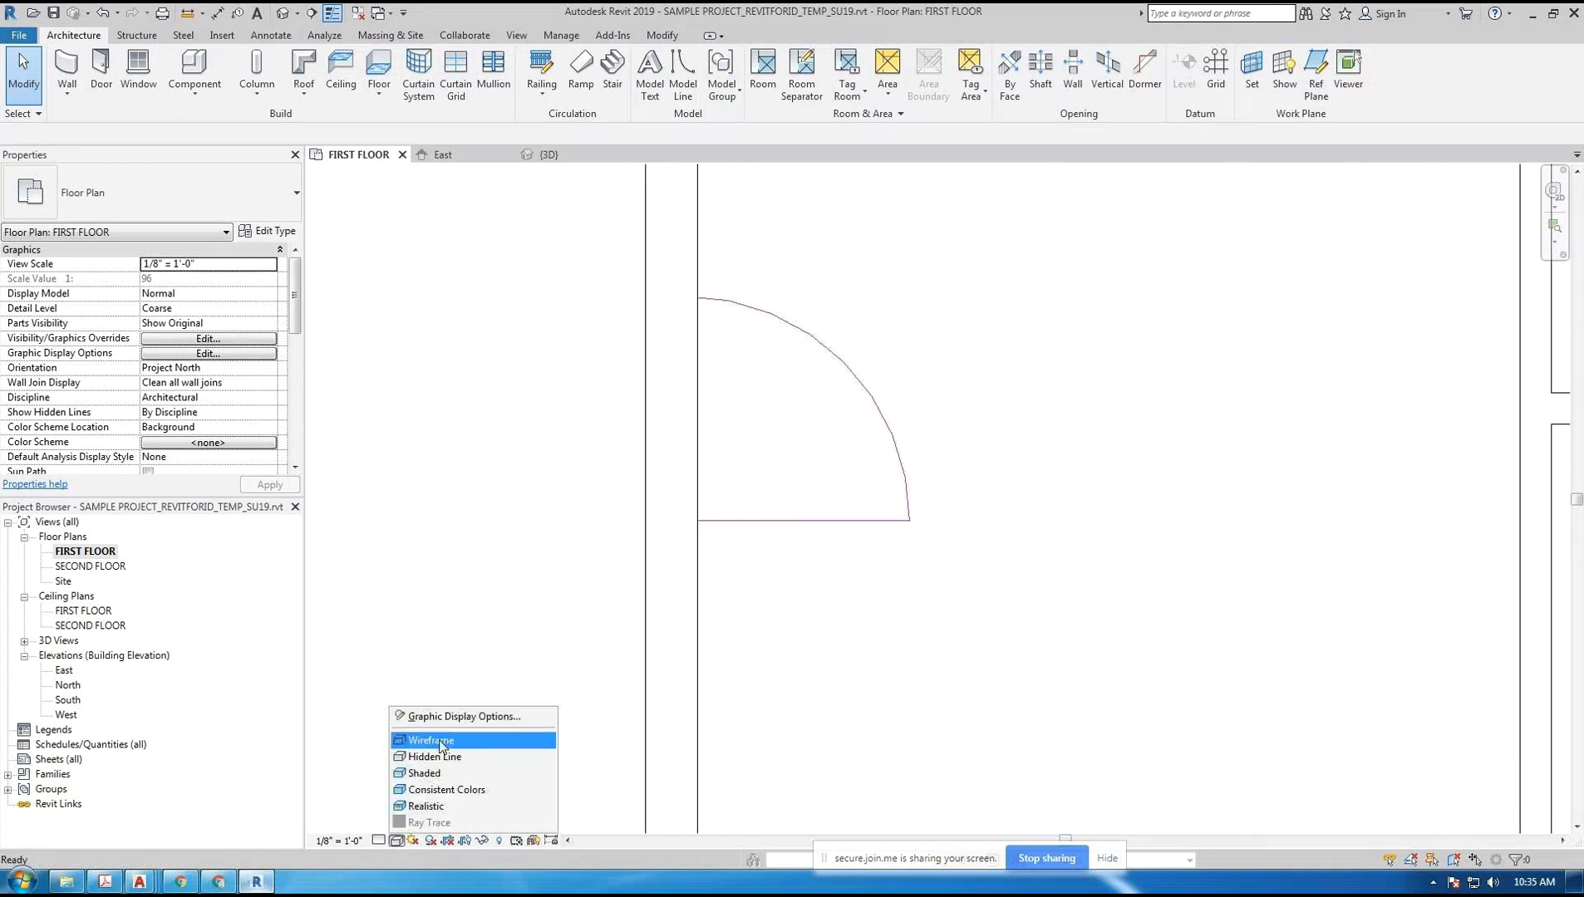
pyautogui.click(441, 742)
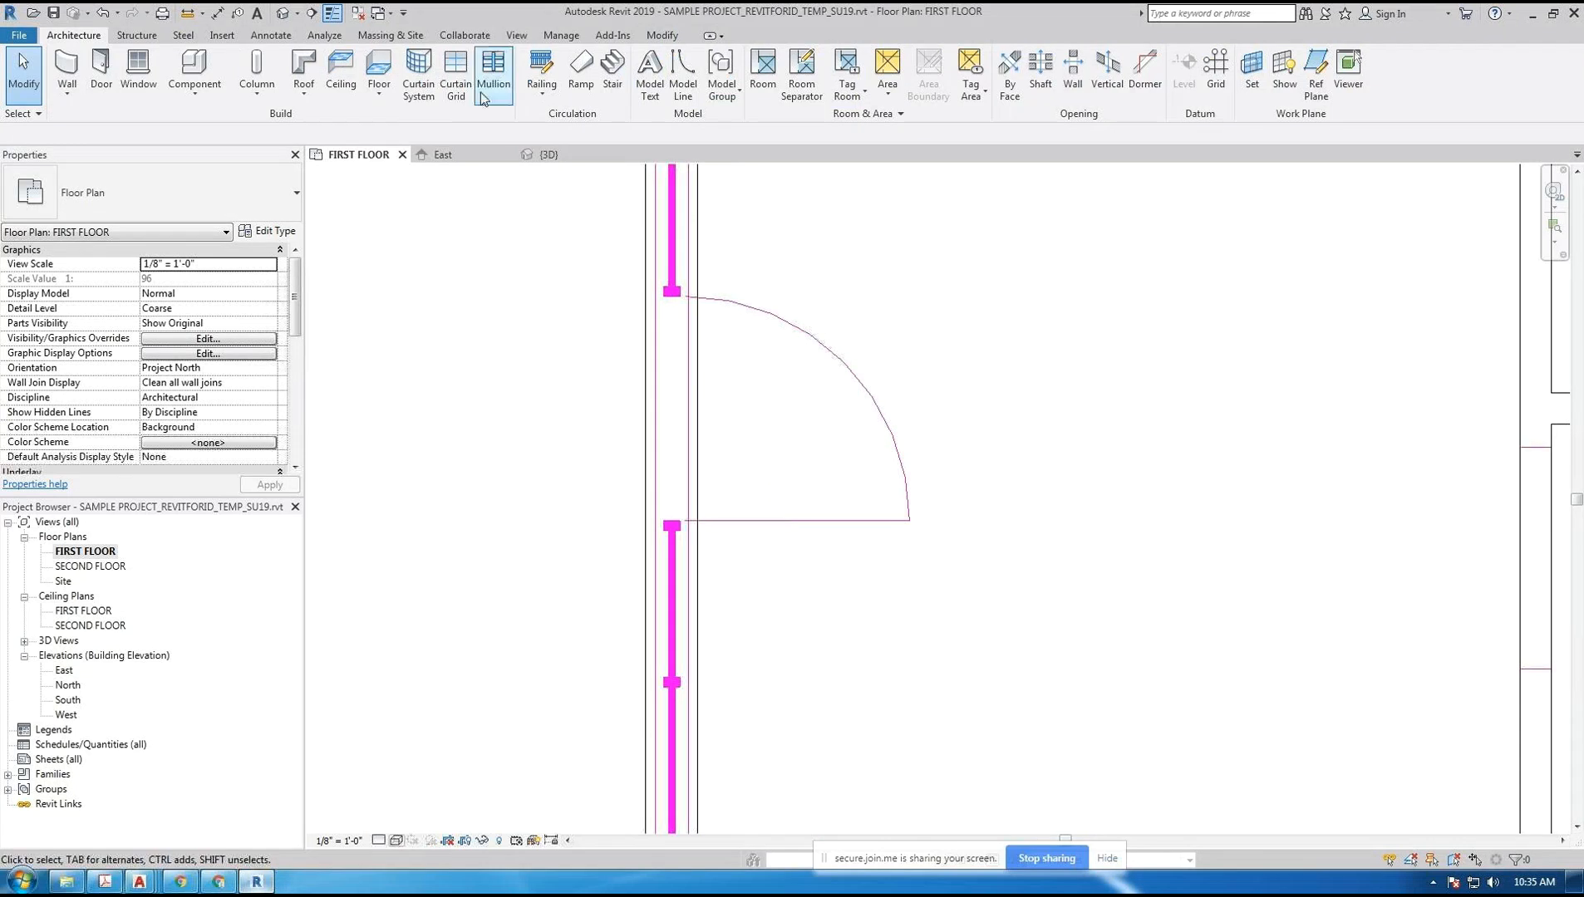
# - Measure the width of the imported door opening in the left exterior wall between its two jambs
pyautogui.click(187, 13)
pyautogui.click(672, 296)
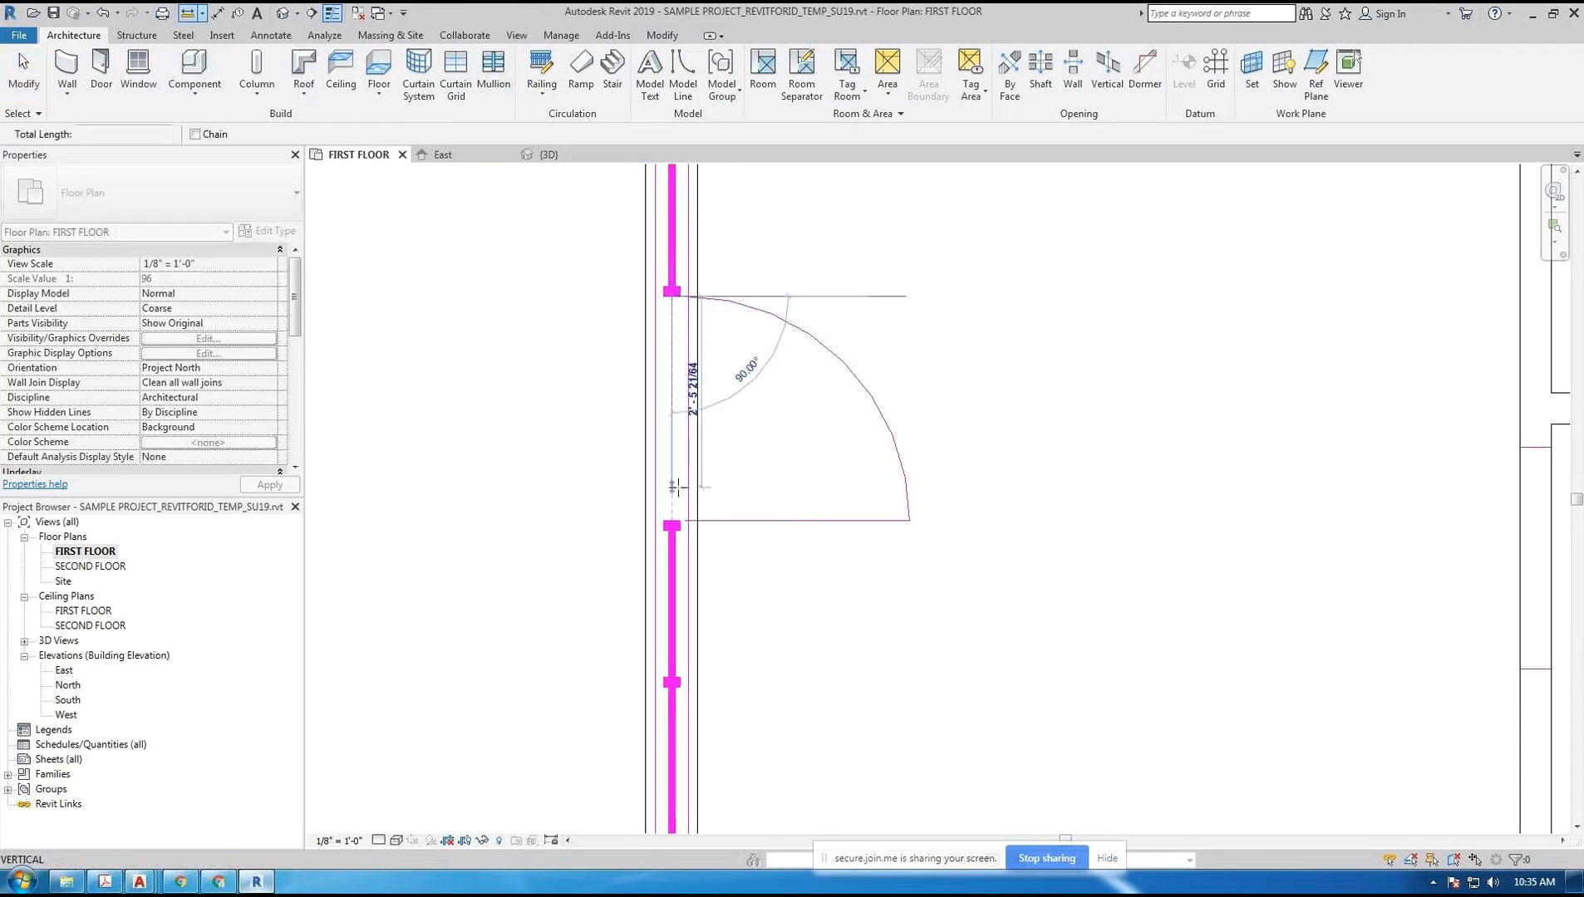
pyautogui.click(673, 524)
pyautogui.press('Escape')
pyautogui.press('Escape')
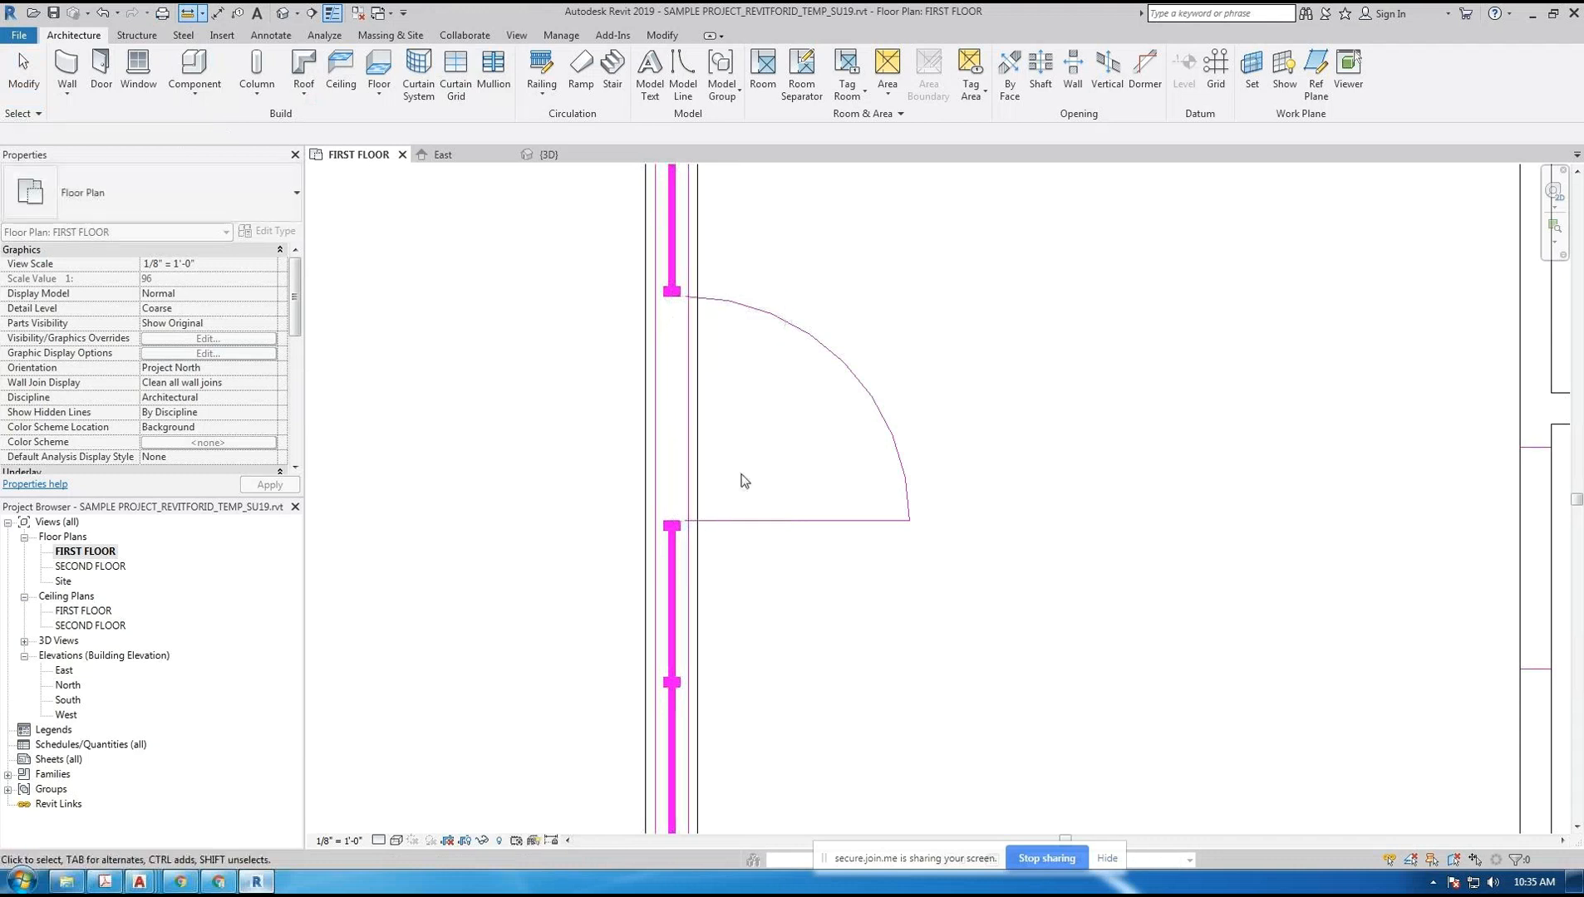
# - Set the floor plan's visual style back to Hidden Line
pyautogui.scroll(-1, 759, 406)
pyautogui.click(395, 841)
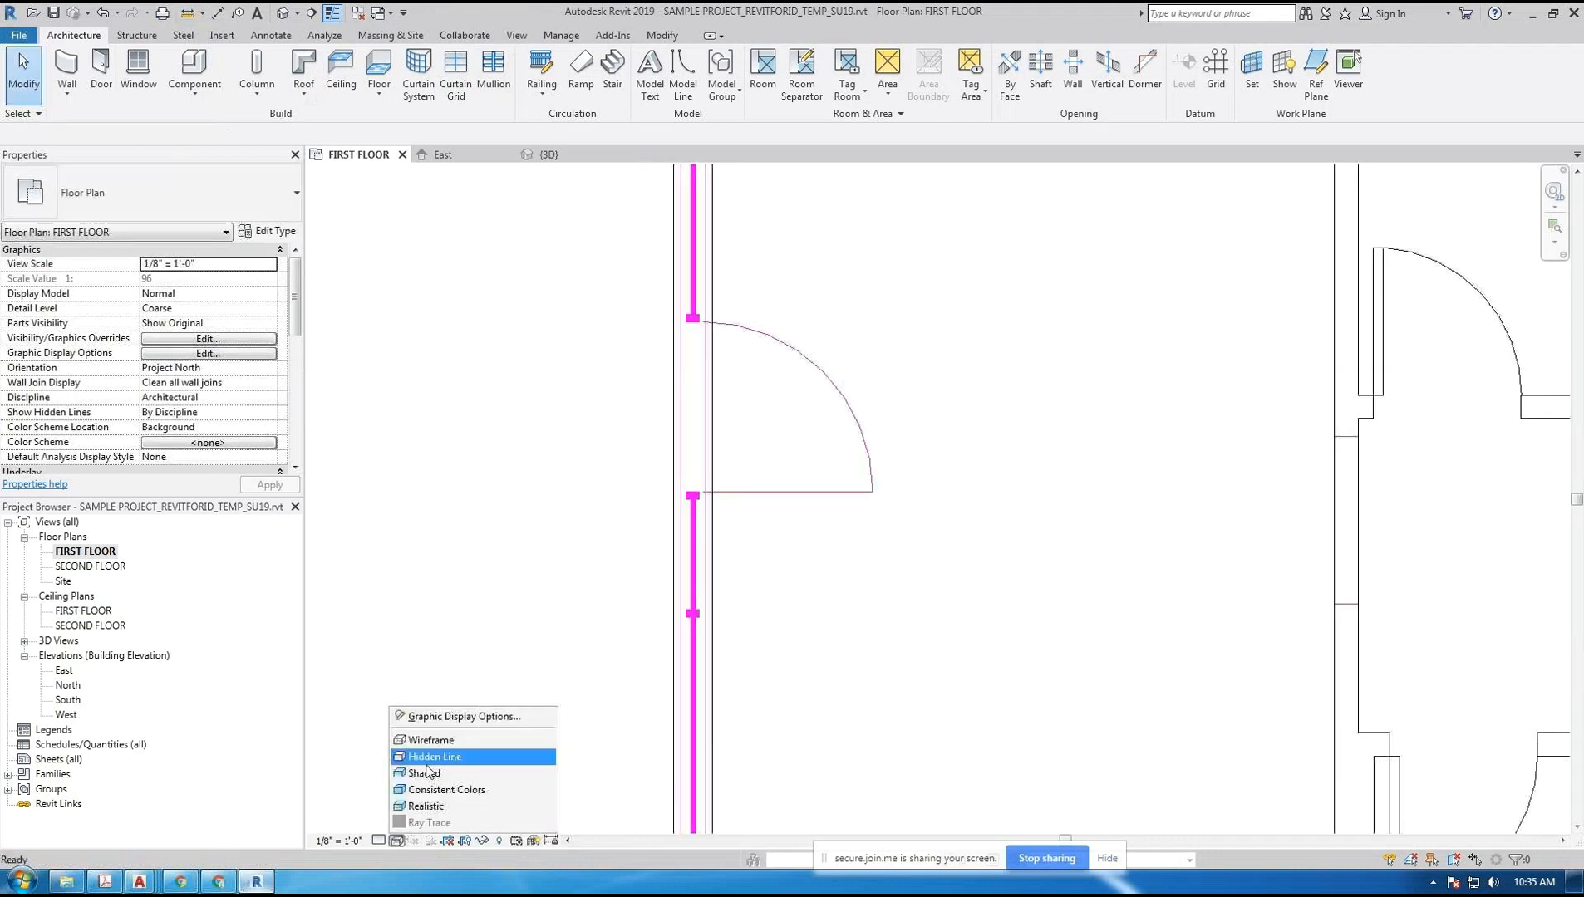
pyautogui.click(433, 759)
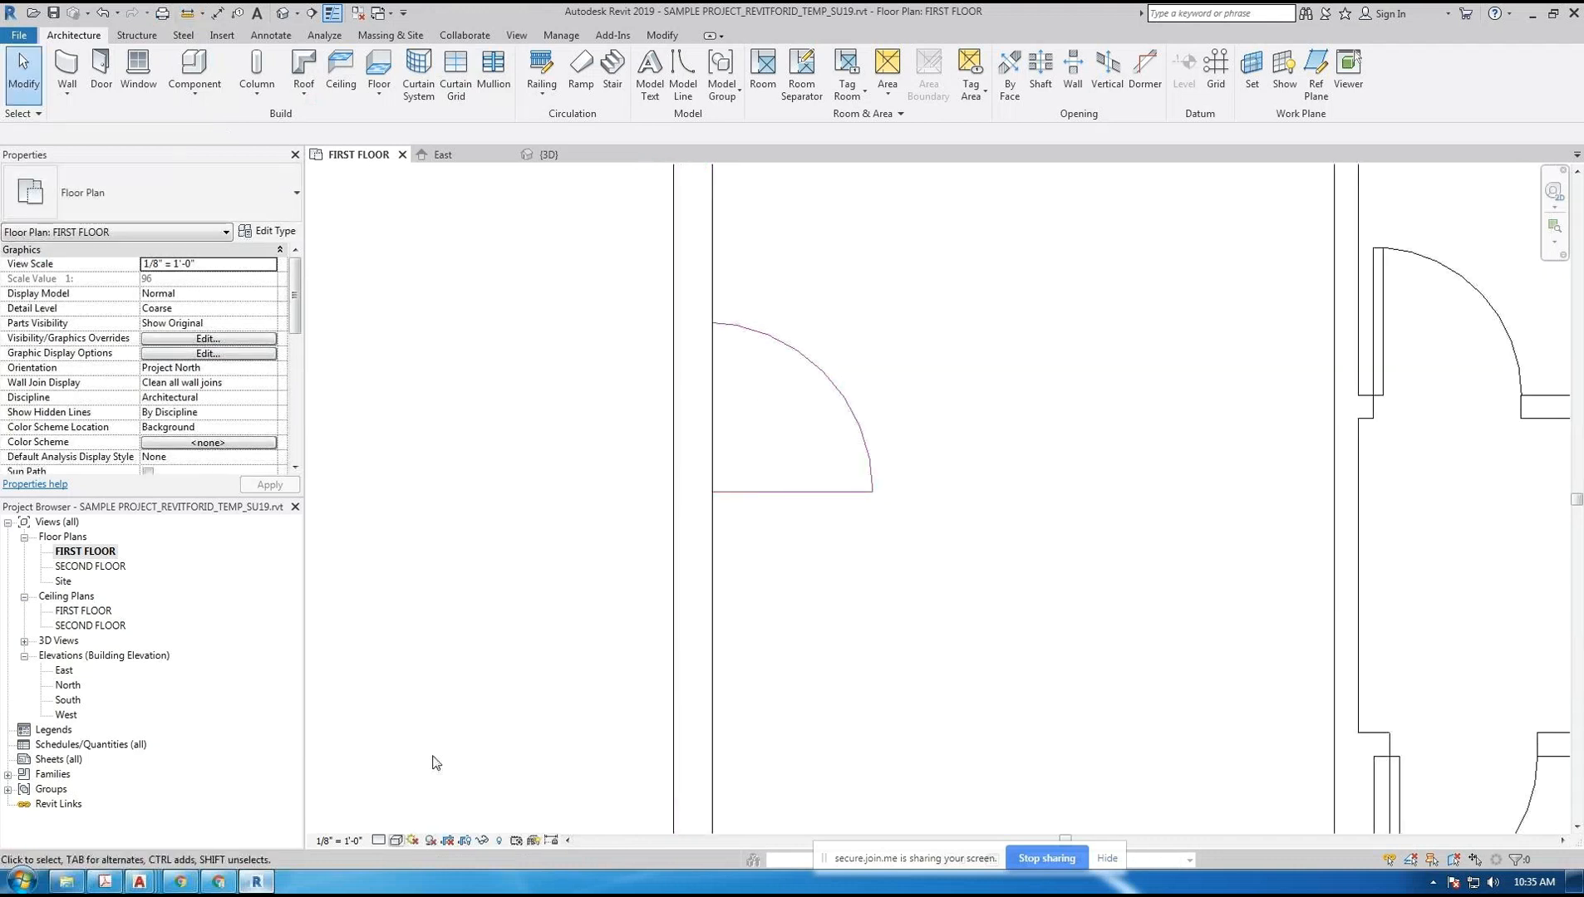
# - Start placing a door in the left exterior wall, using the Single-Flush 36" x 84" type
pyautogui.click(100, 67)
pyautogui.click(231, 216)
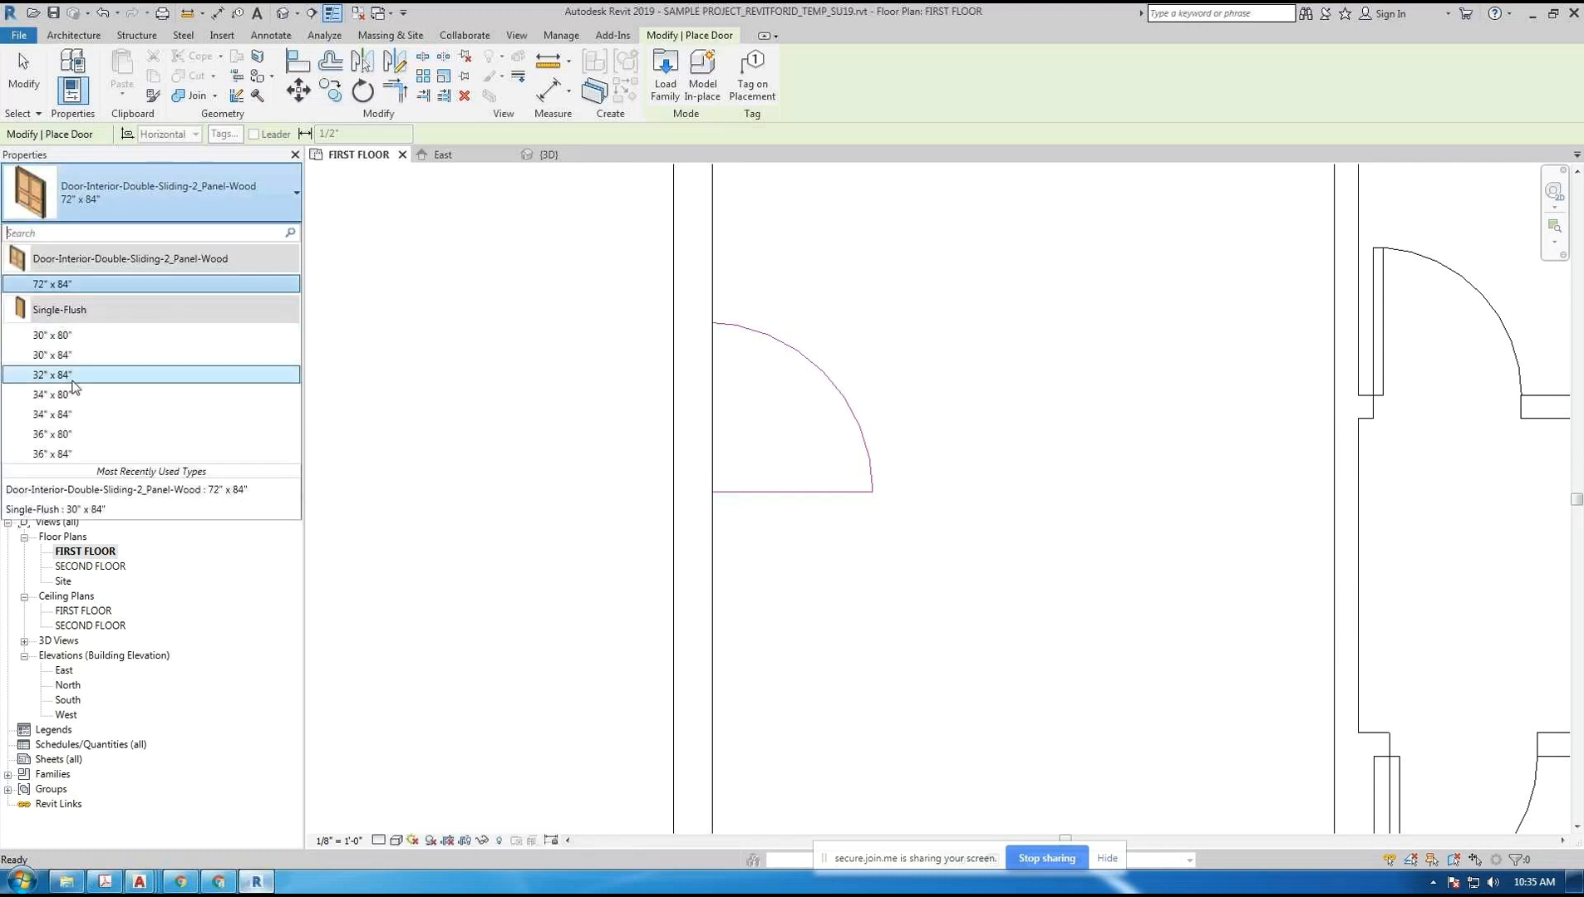
pyautogui.click(66, 454)
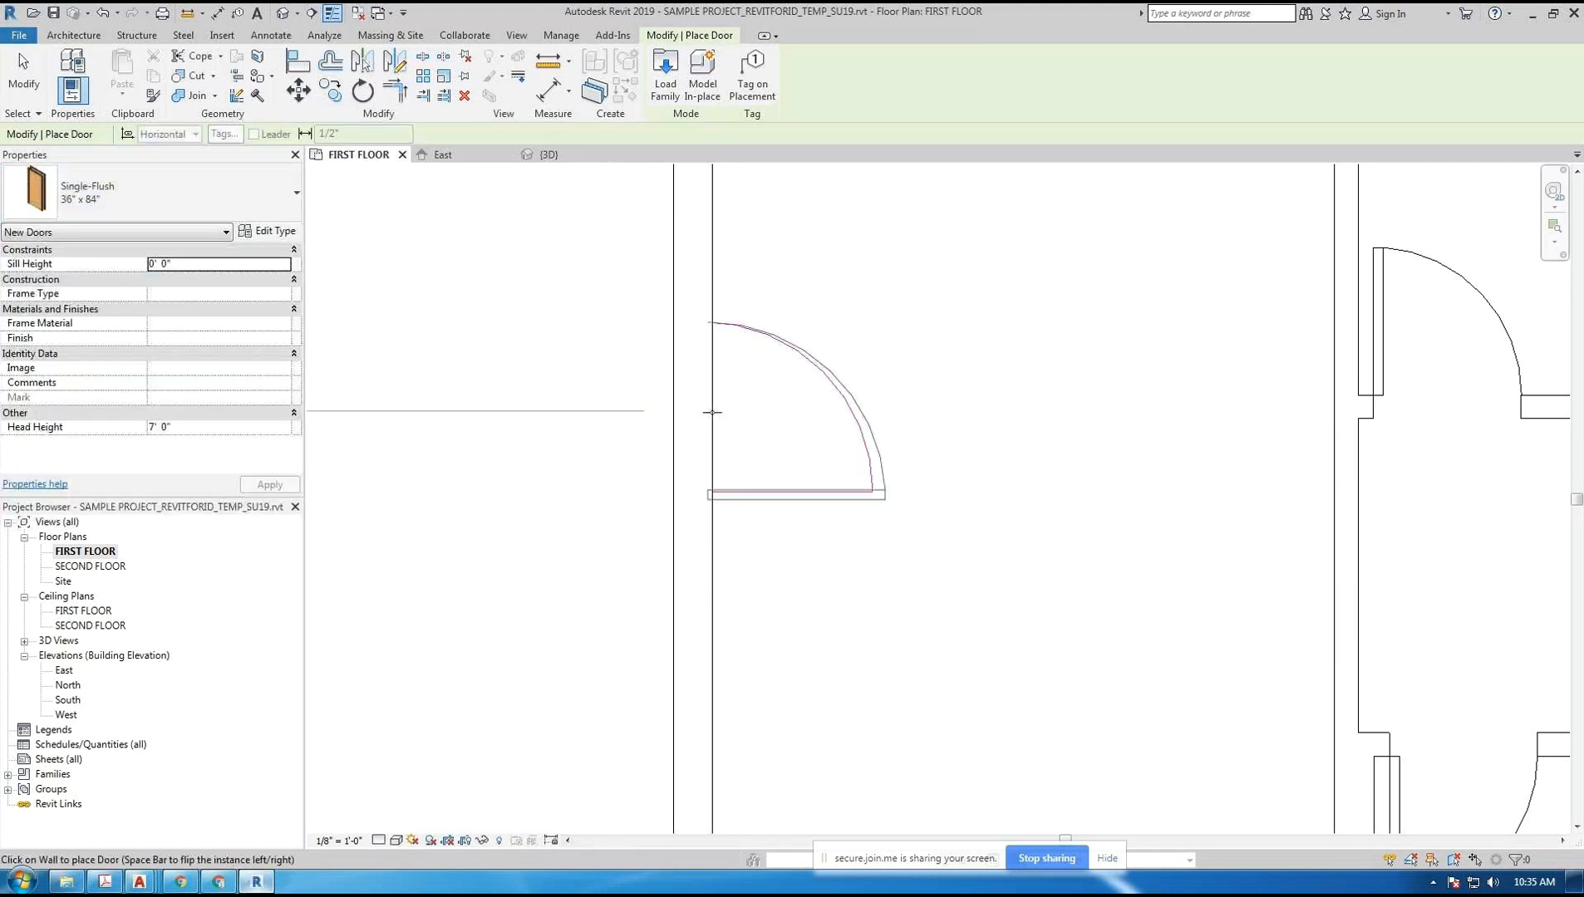
# - Place a 36" x 84" Single-Flush door in the west exterior wall, over the underlying drawing's door
pyautogui.click(712, 412)
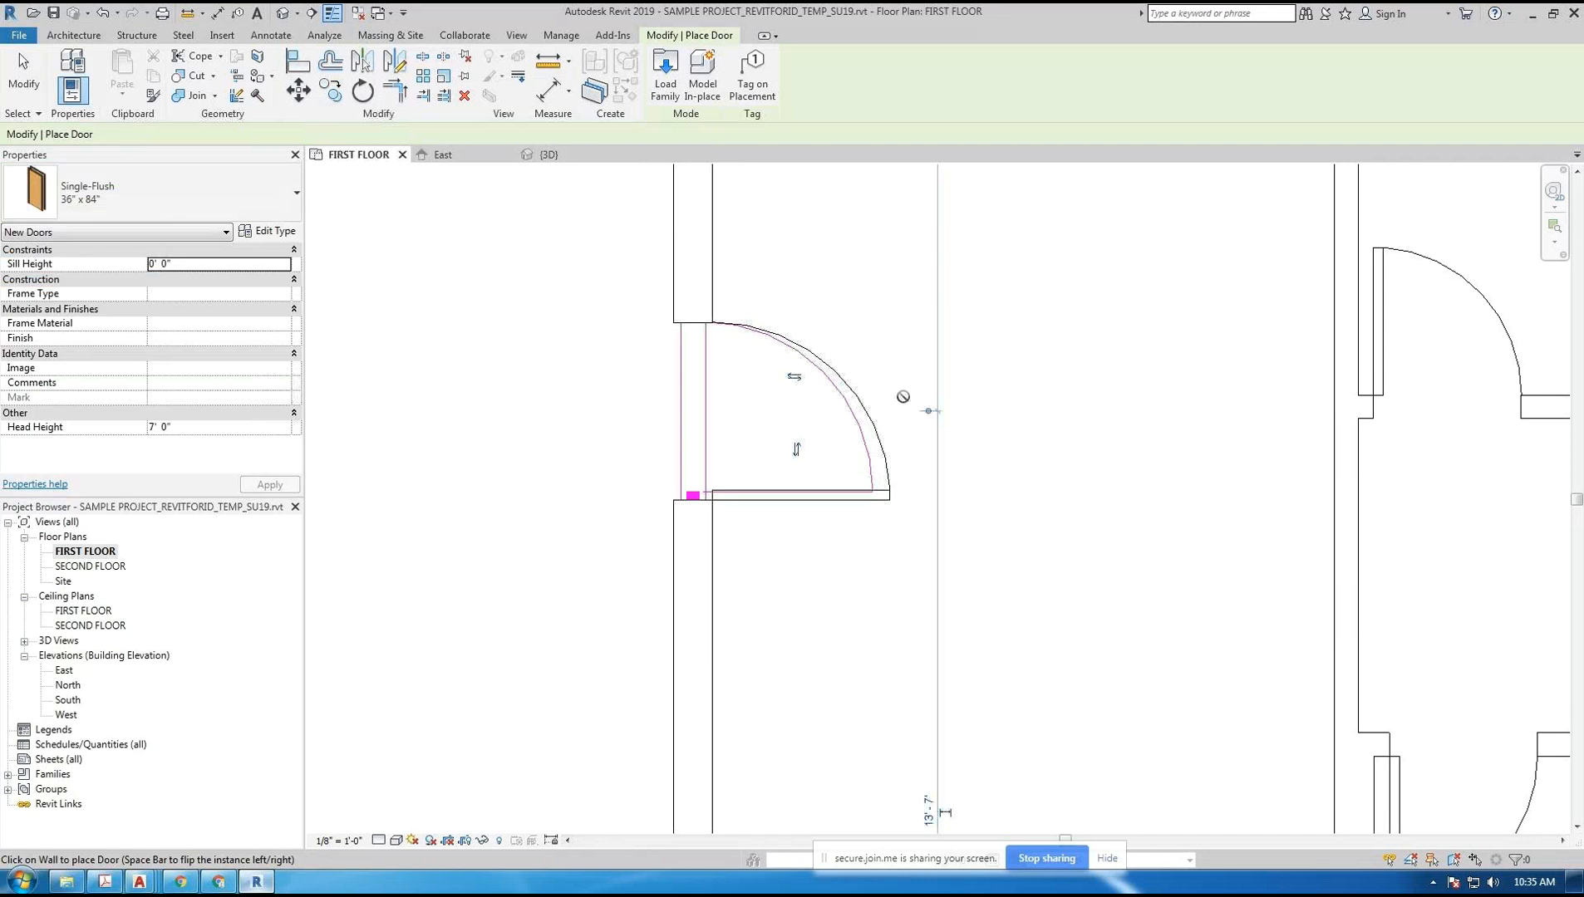
pyautogui.press('Escape')
pyautogui.press('Escape')
pyautogui.scroll(-5, 691, 493)
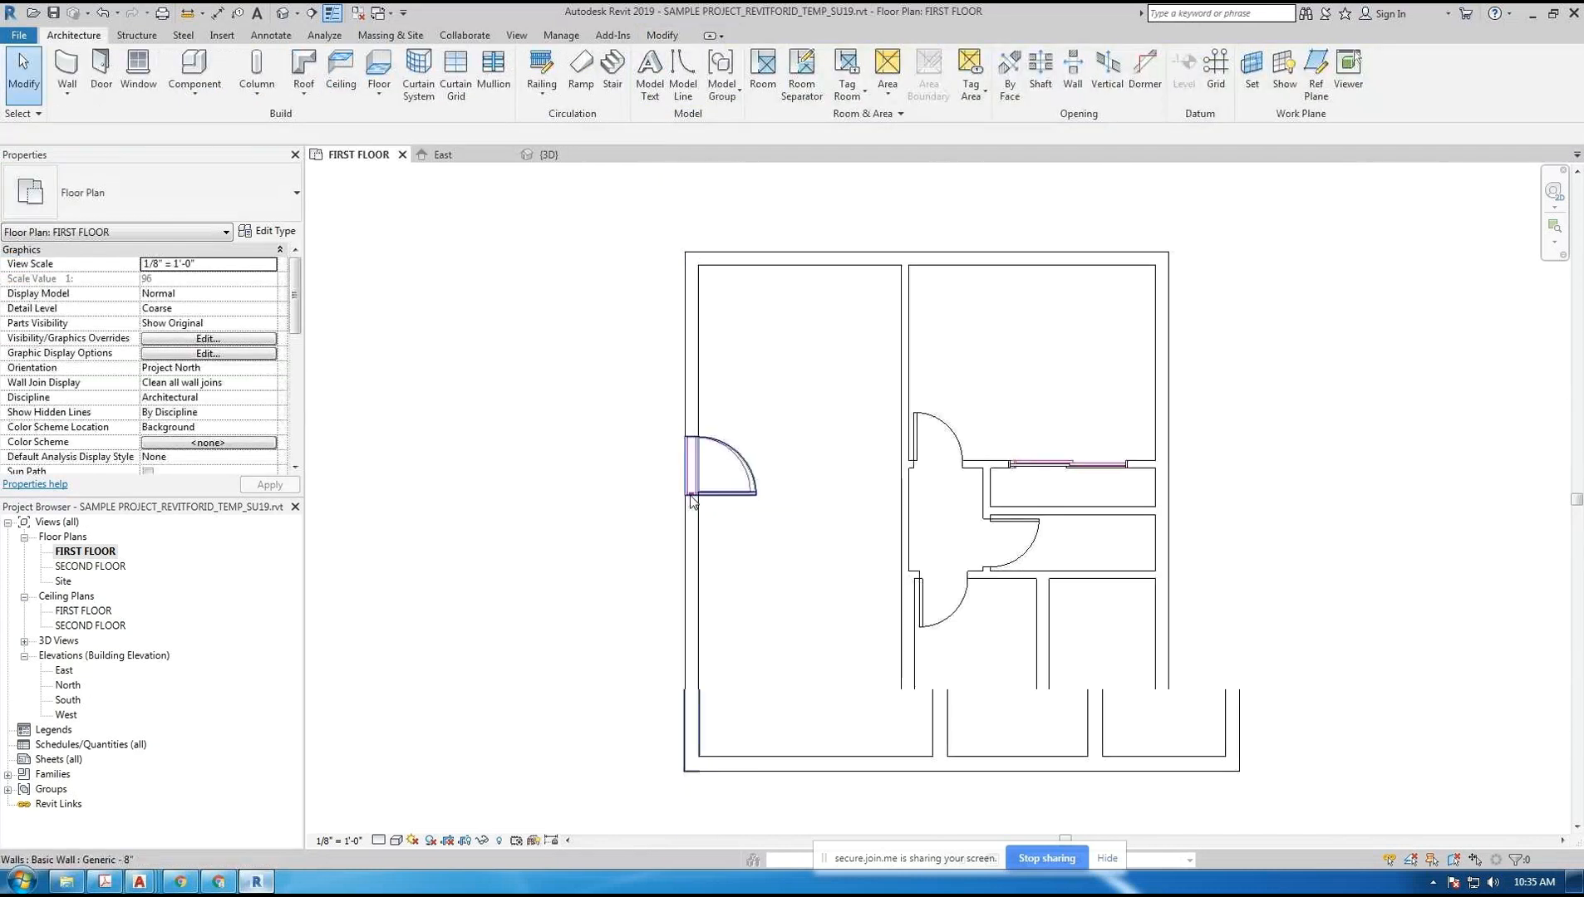
# - Set the first floor plan's visual style to Wireframe so the linework under the walls shows
pyautogui.click(397, 841)
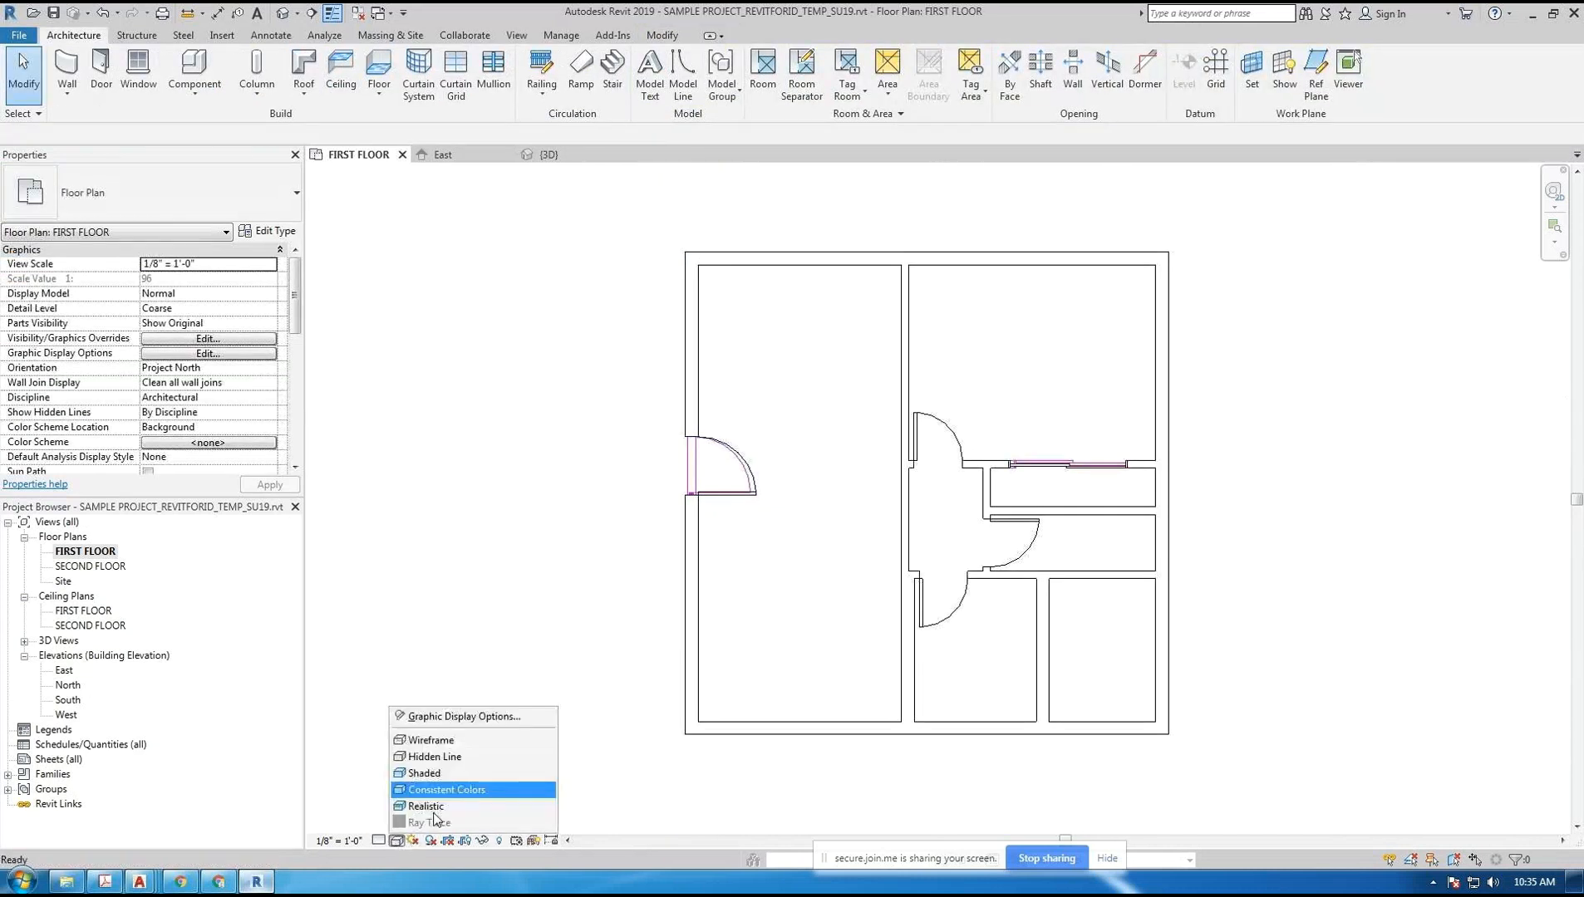
pyautogui.click(442, 743)
pyautogui.scroll(3, 693, 476)
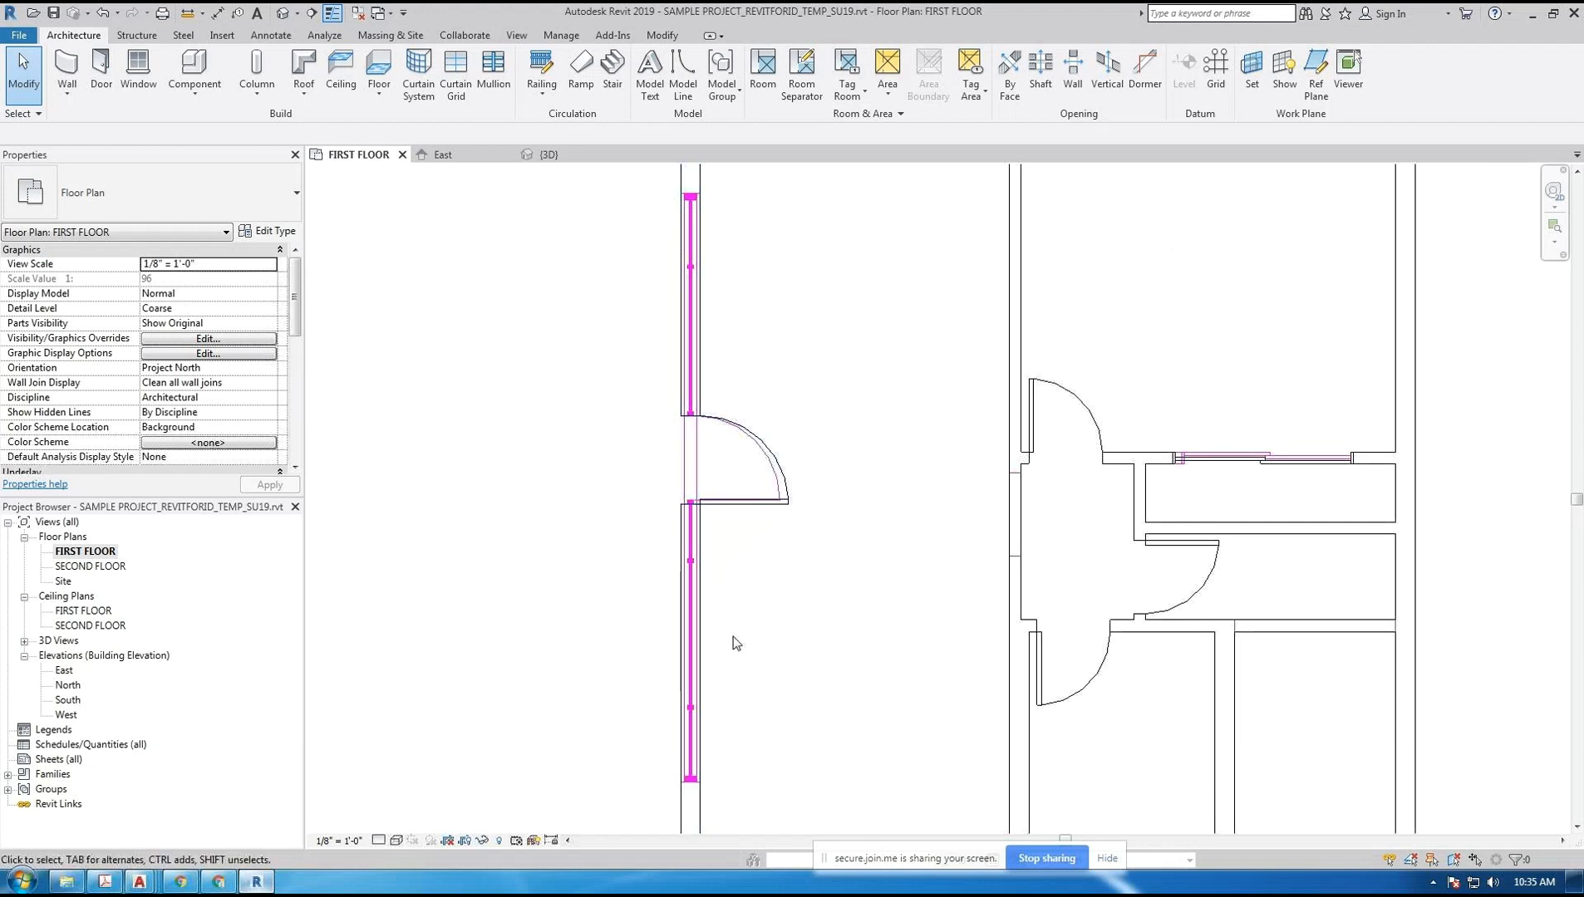
pyautogui.scroll(-2, 755, 329)
# - Open the 3D view and examine the new exterior door and the double sliding closet door from several sides
pyautogui.click(298, 15)
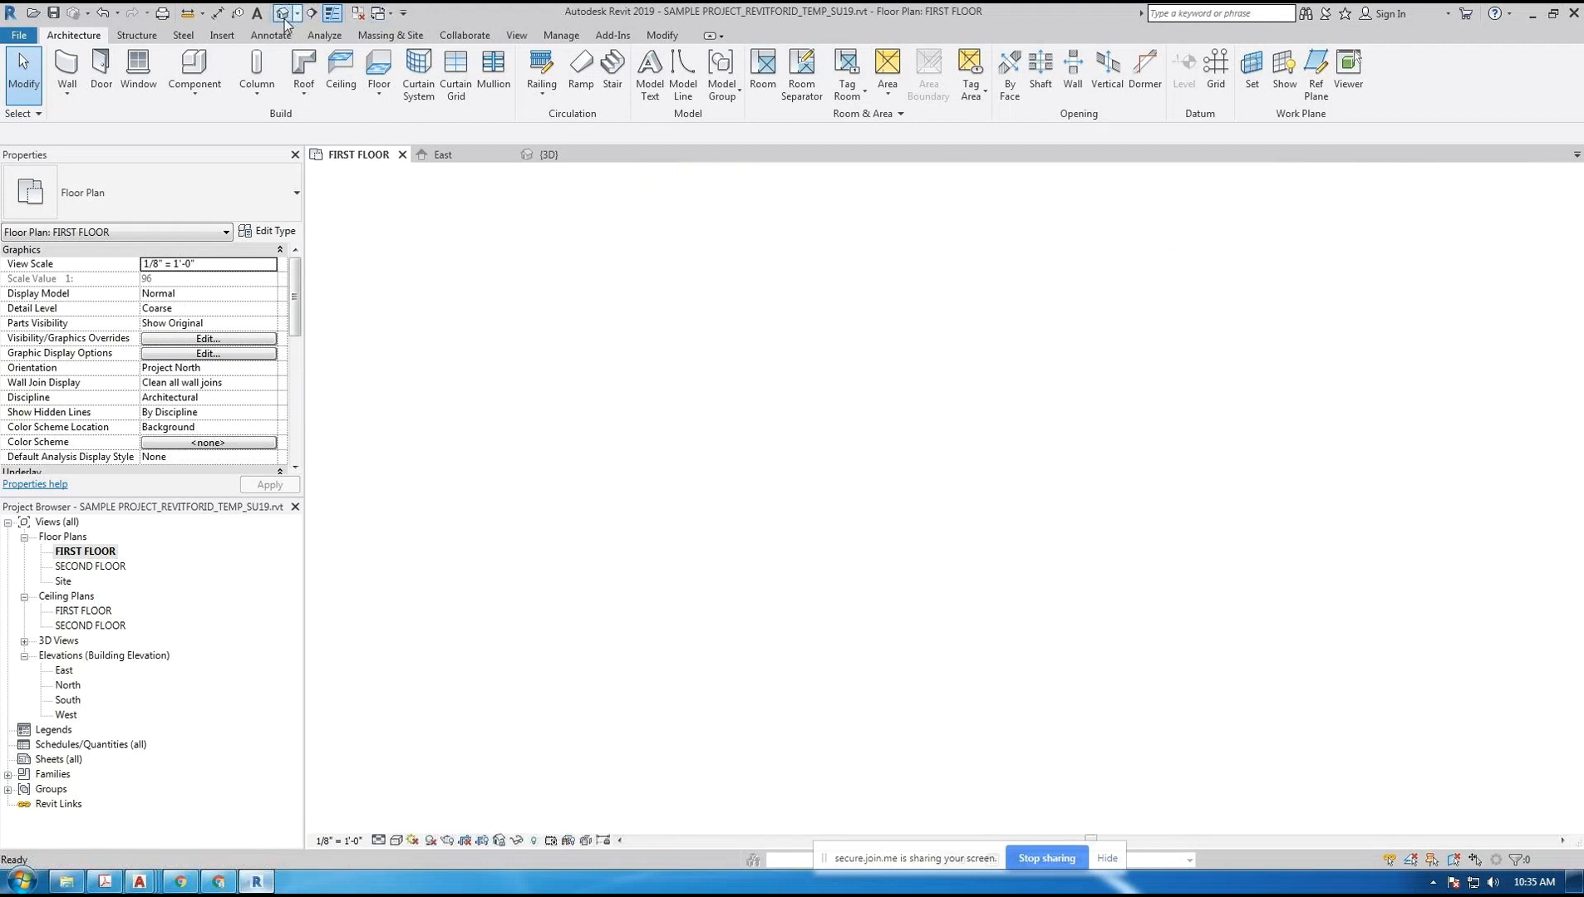
pyautogui.keyDown('shift'); pyautogui.moveTo(648, 490); pyautogui.dragTo(657, 487, button='middle'); pyautogui.keyUp('shift')
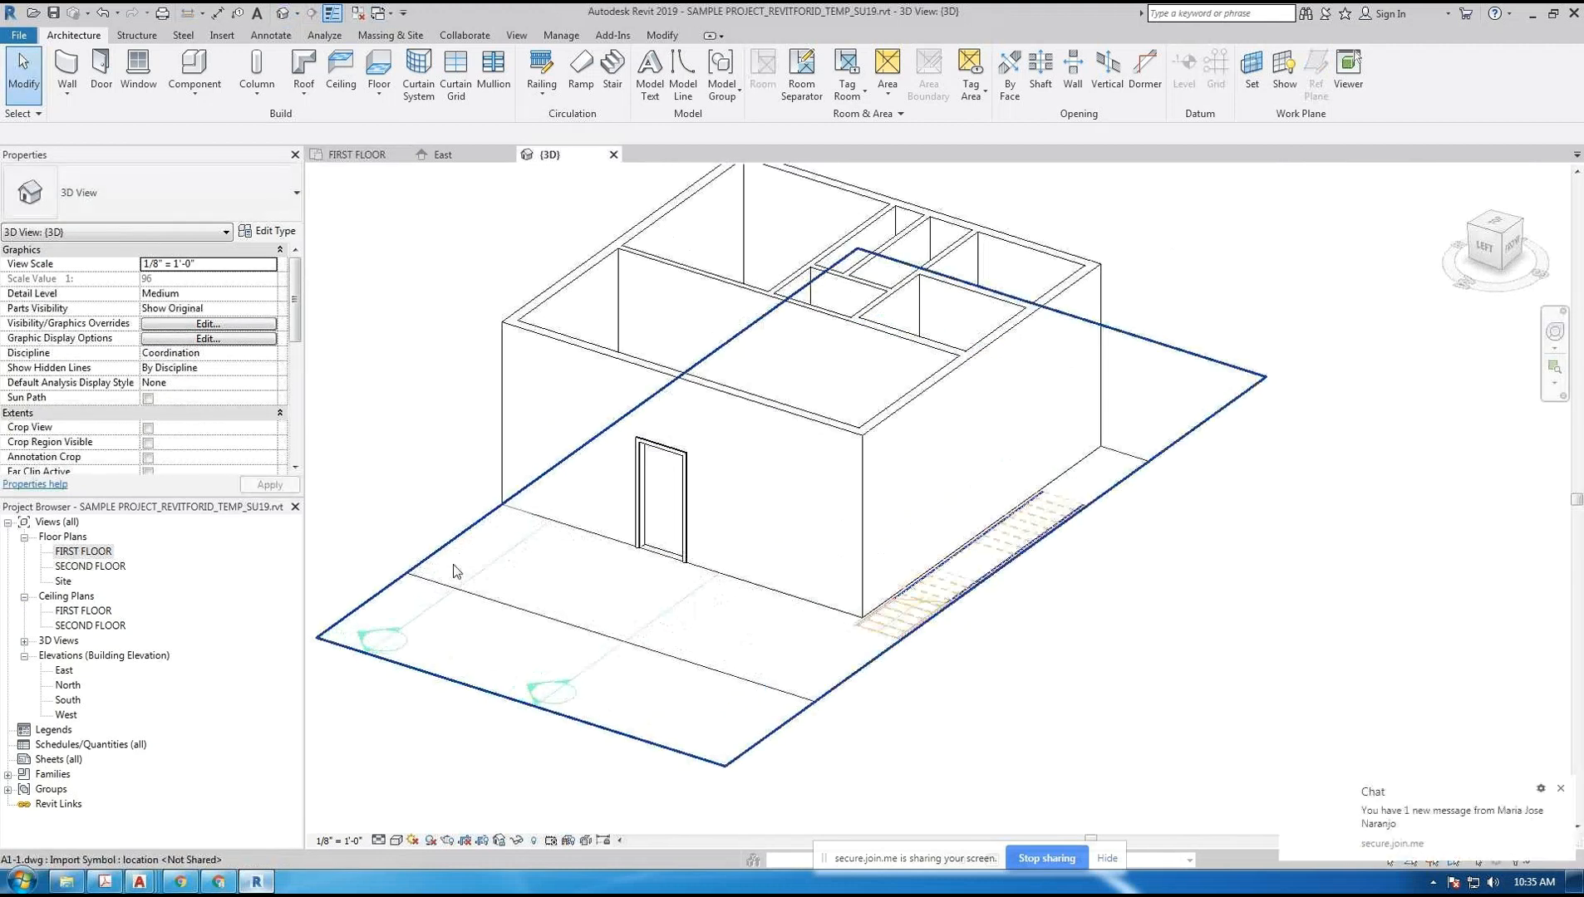
pyautogui.scroll(3, 822, 480)
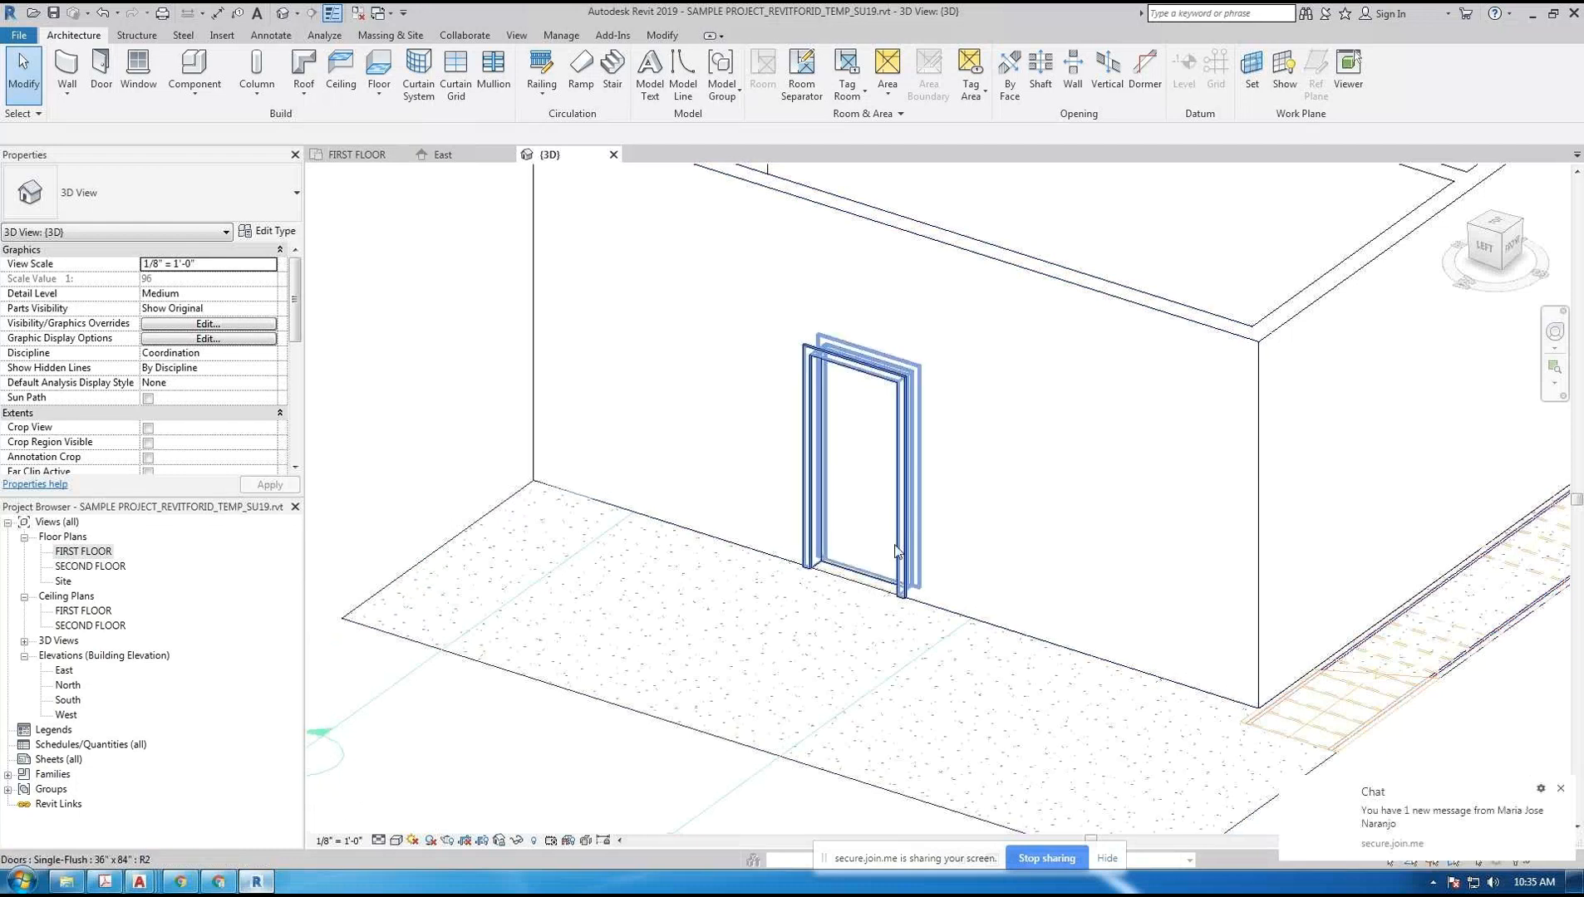
pyautogui.scroll(-5, 884, 585)
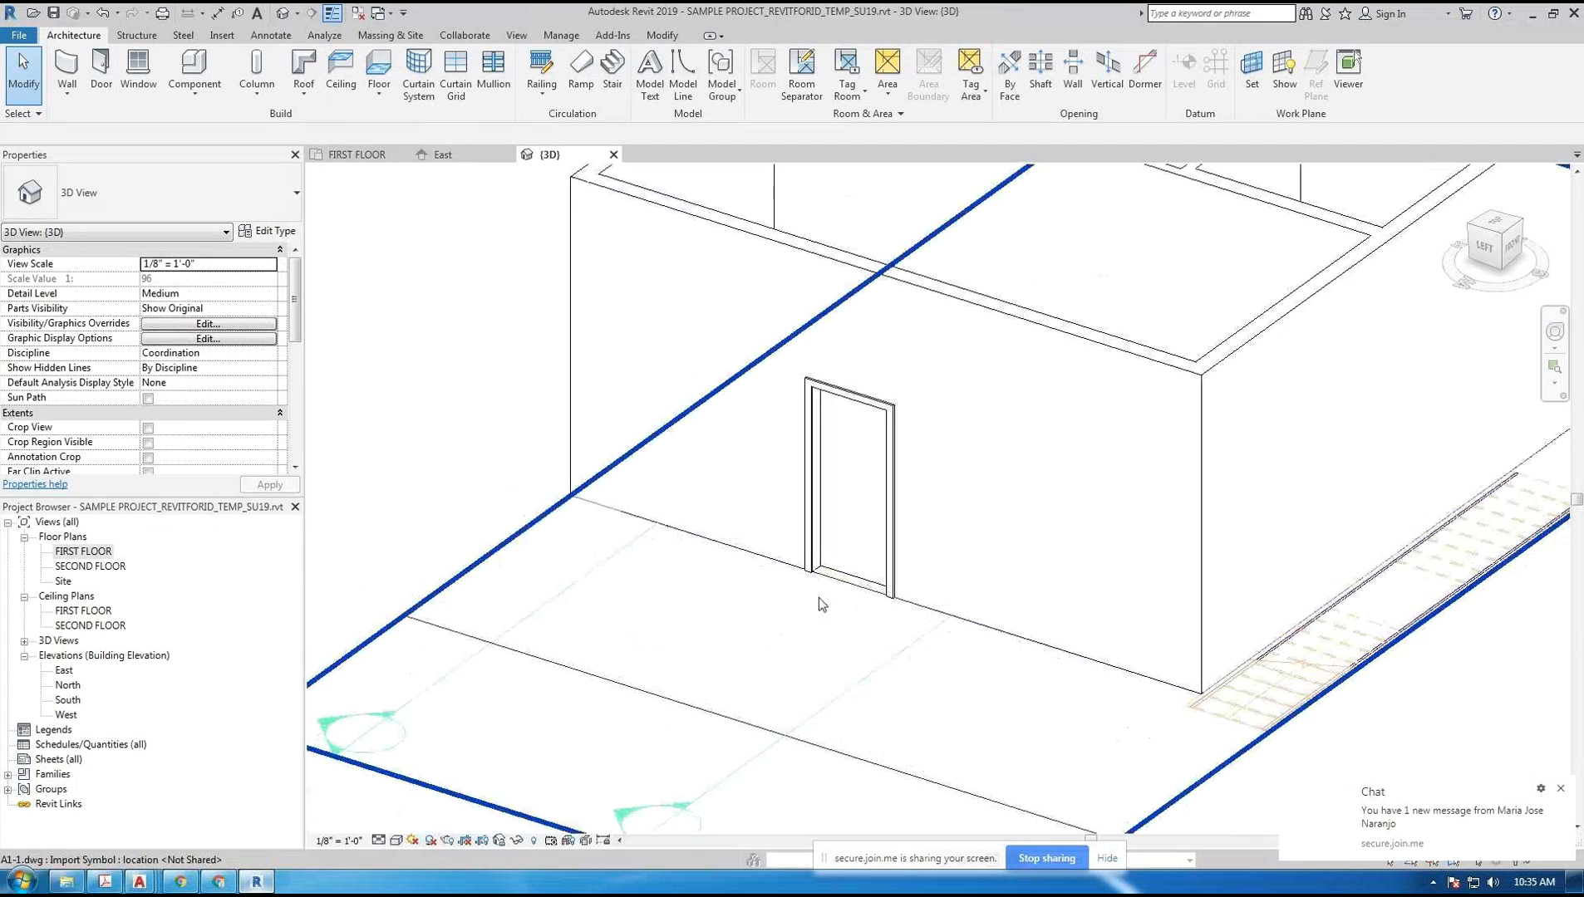
pyautogui.keyDown('shift'); pyautogui.moveTo(824, 590); pyautogui.dragTo(694, 588, button='middle'); pyautogui.keyUp('shift')
pyautogui.keyDown('shift'); pyautogui.moveTo(1009, 540); pyautogui.dragTo(1100, 348, button='middle'); pyautogui.keyUp('shift')
pyautogui.scroll(-1, 1100, 349)
pyautogui.keyDown('shift'); pyautogui.moveTo(872, 432); pyautogui.dragTo(972, 449, button='middle'); pyautogui.keyUp('shift')
pyautogui.keyDown('shift'); pyautogui.moveTo(1026, 540); pyautogui.dragTo(848, 619, button='middle'); pyautogui.keyUp('shift')
pyautogui.scroll(3, 775, 560)
pyautogui.scroll(1, 775, 560)
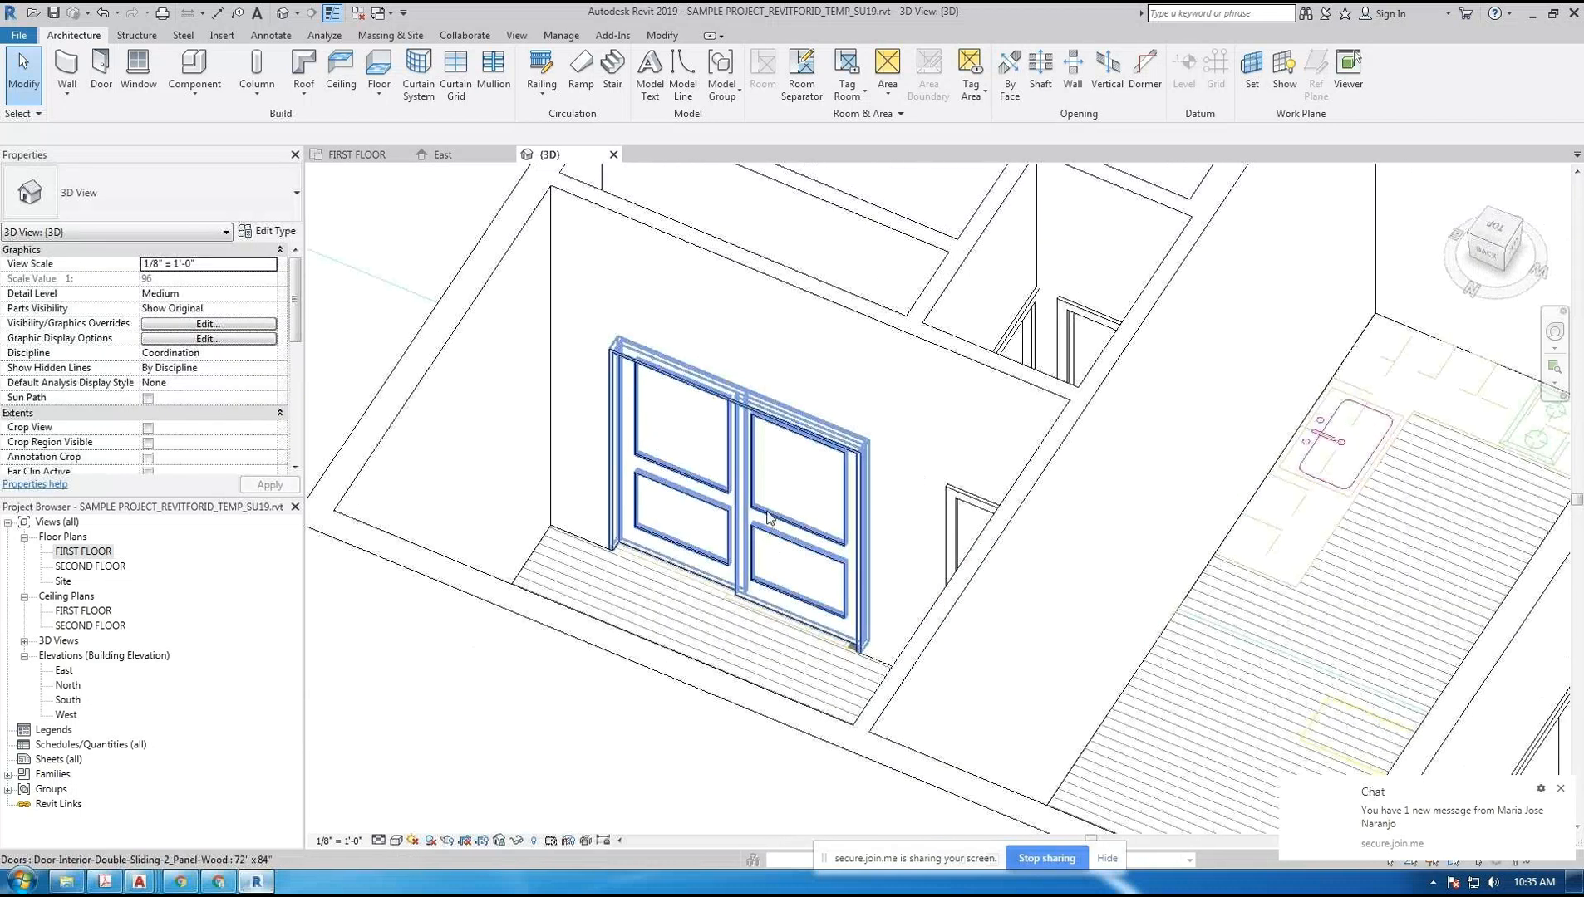
pyautogui.click(1392, 846)
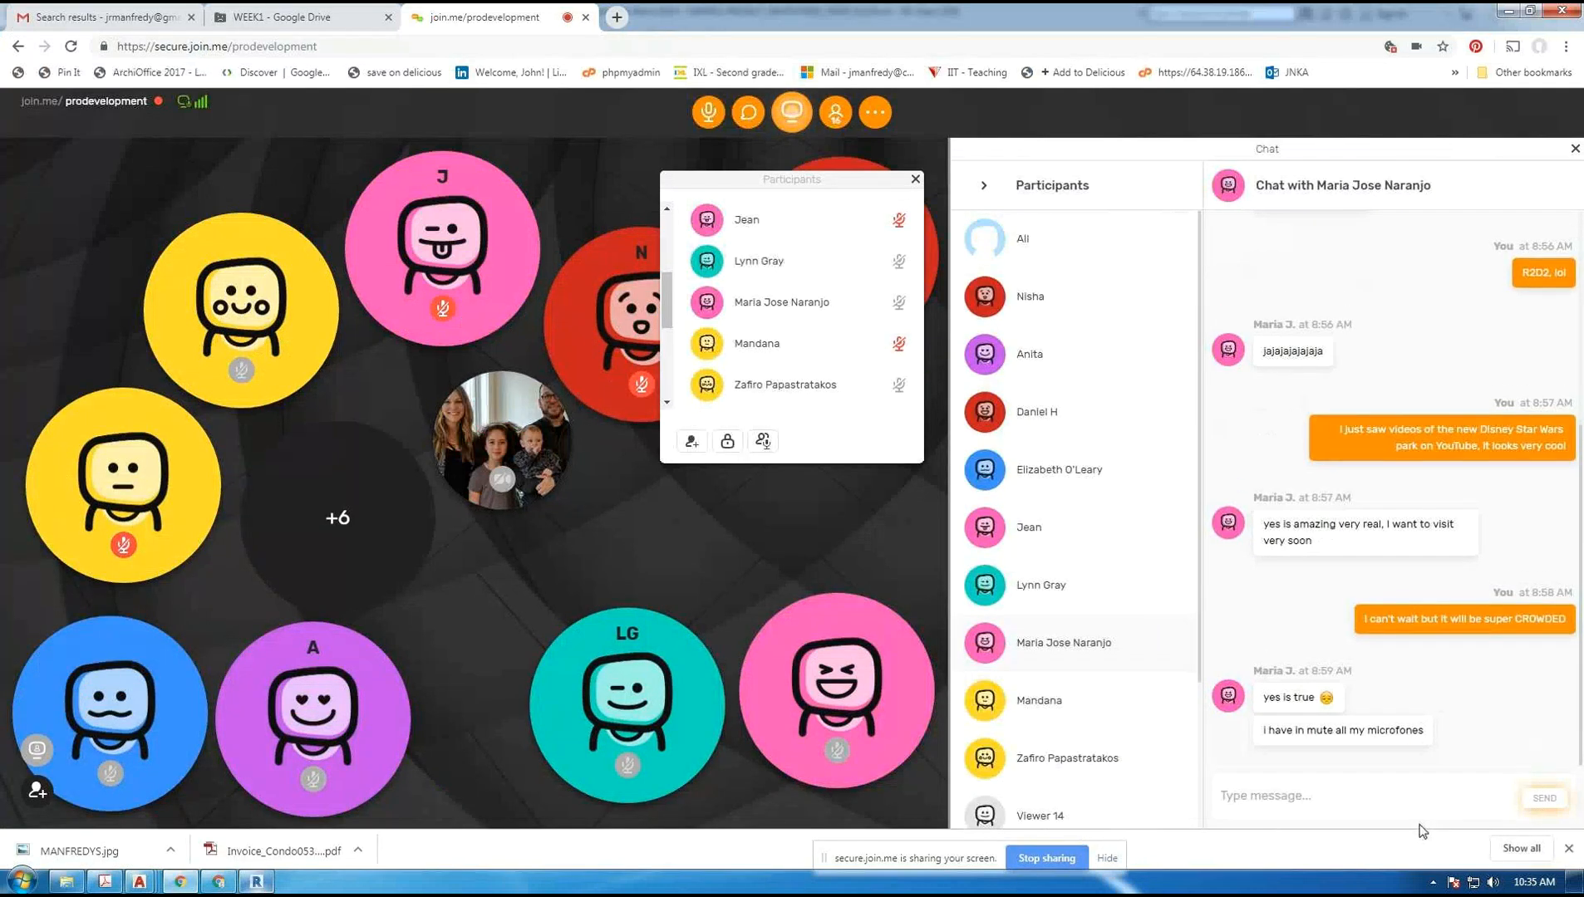
pyautogui.click(256, 882)
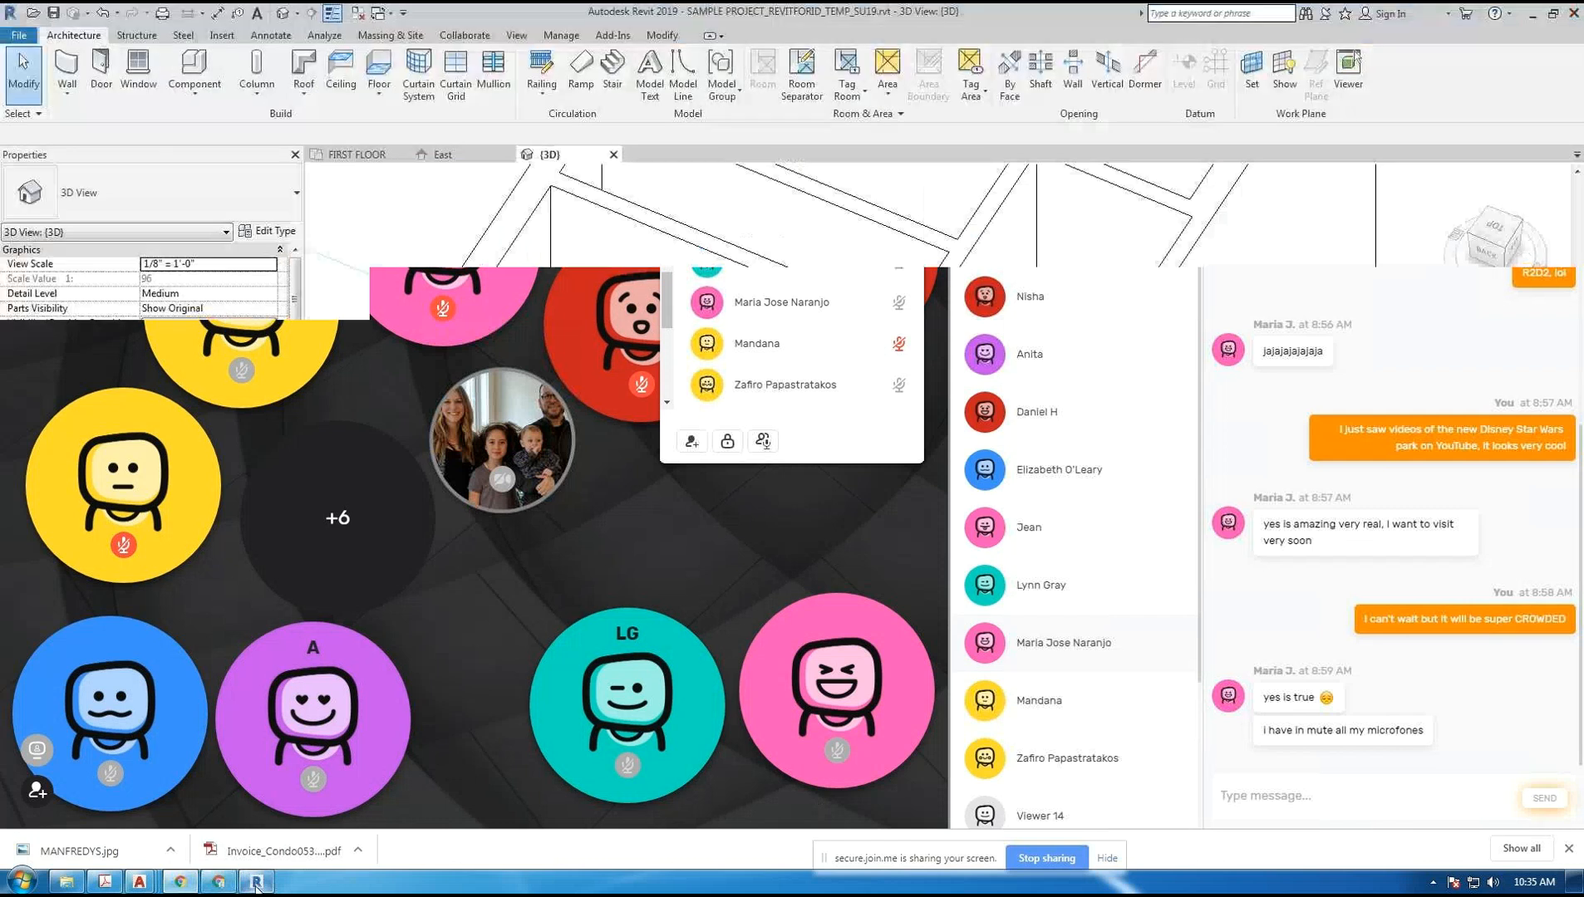
# - Examine the long interior partition behind the exterior door wall in the 3D view
pyautogui.keyDown('shift'); pyautogui.moveTo(838, 505); pyautogui.dragTo(645, 411, button='middle'); pyautogui.keyUp('shift')
pyautogui.scroll(-3, 1205, 464)
pyautogui.scroll(1, 1200, 463)
pyautogui.scroll(1, 1309, 492)
pyautogui.moveTo(1309, 492); pyautogui.dragTo(897, 530, button='middle')
pyautogui.scroll(-1, 1288, 409)
pyautogui.moveTo(1288, 409); pyautogui.dragTo(1096, 433, button='middle')
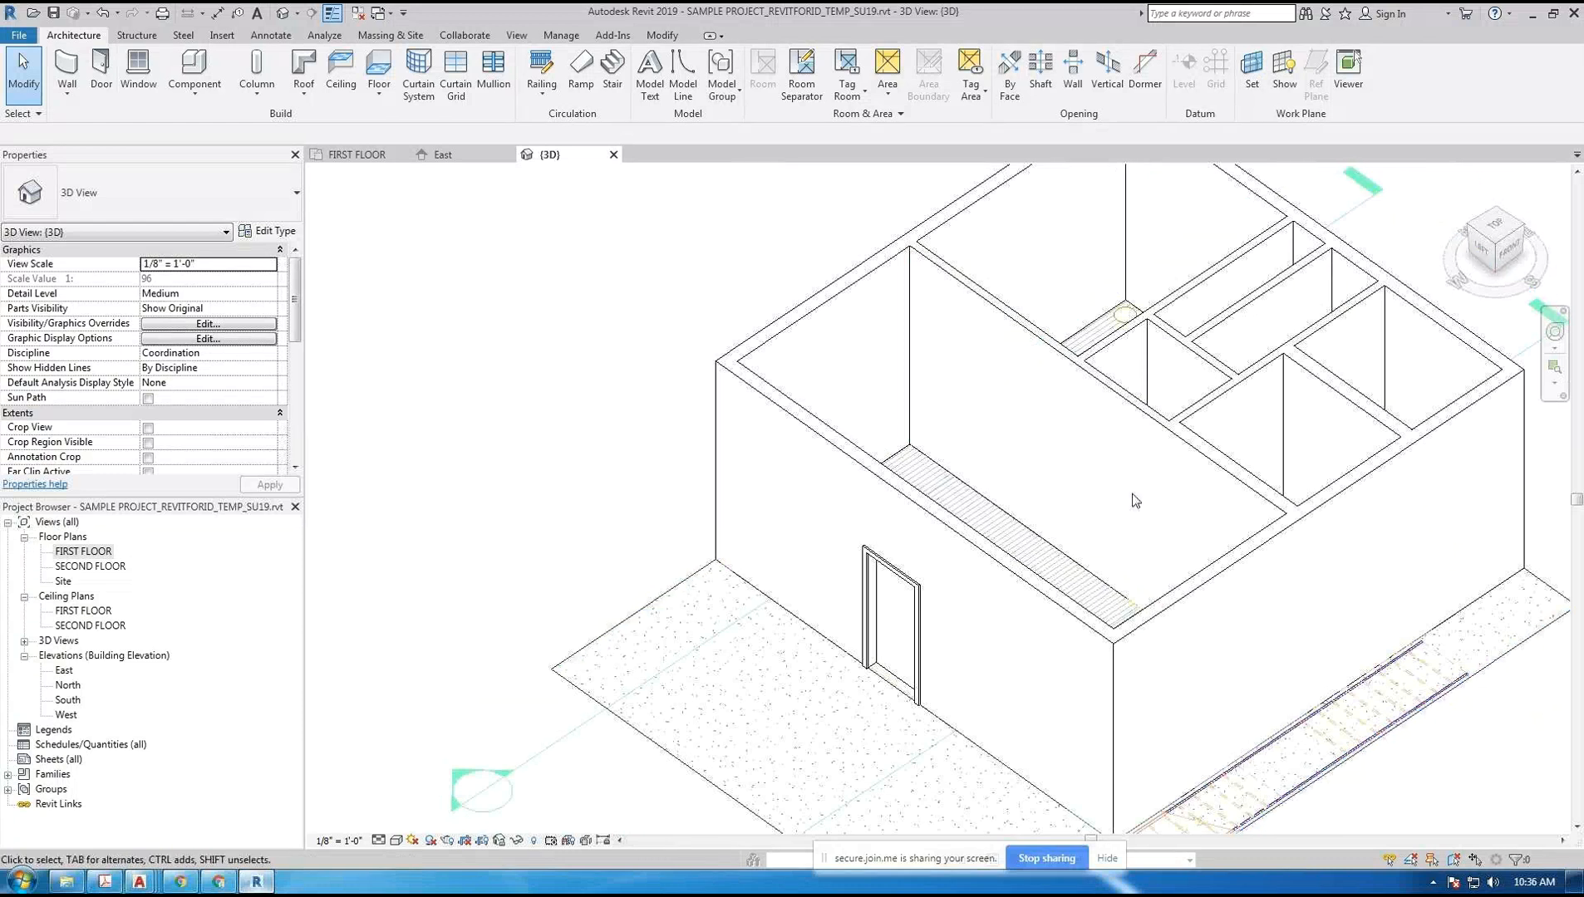
# - Cut a rectangular wall opening in the 4 3/4" partition beside the hallway in the first floor plan
pyautogui.doubleClick(79, 552)
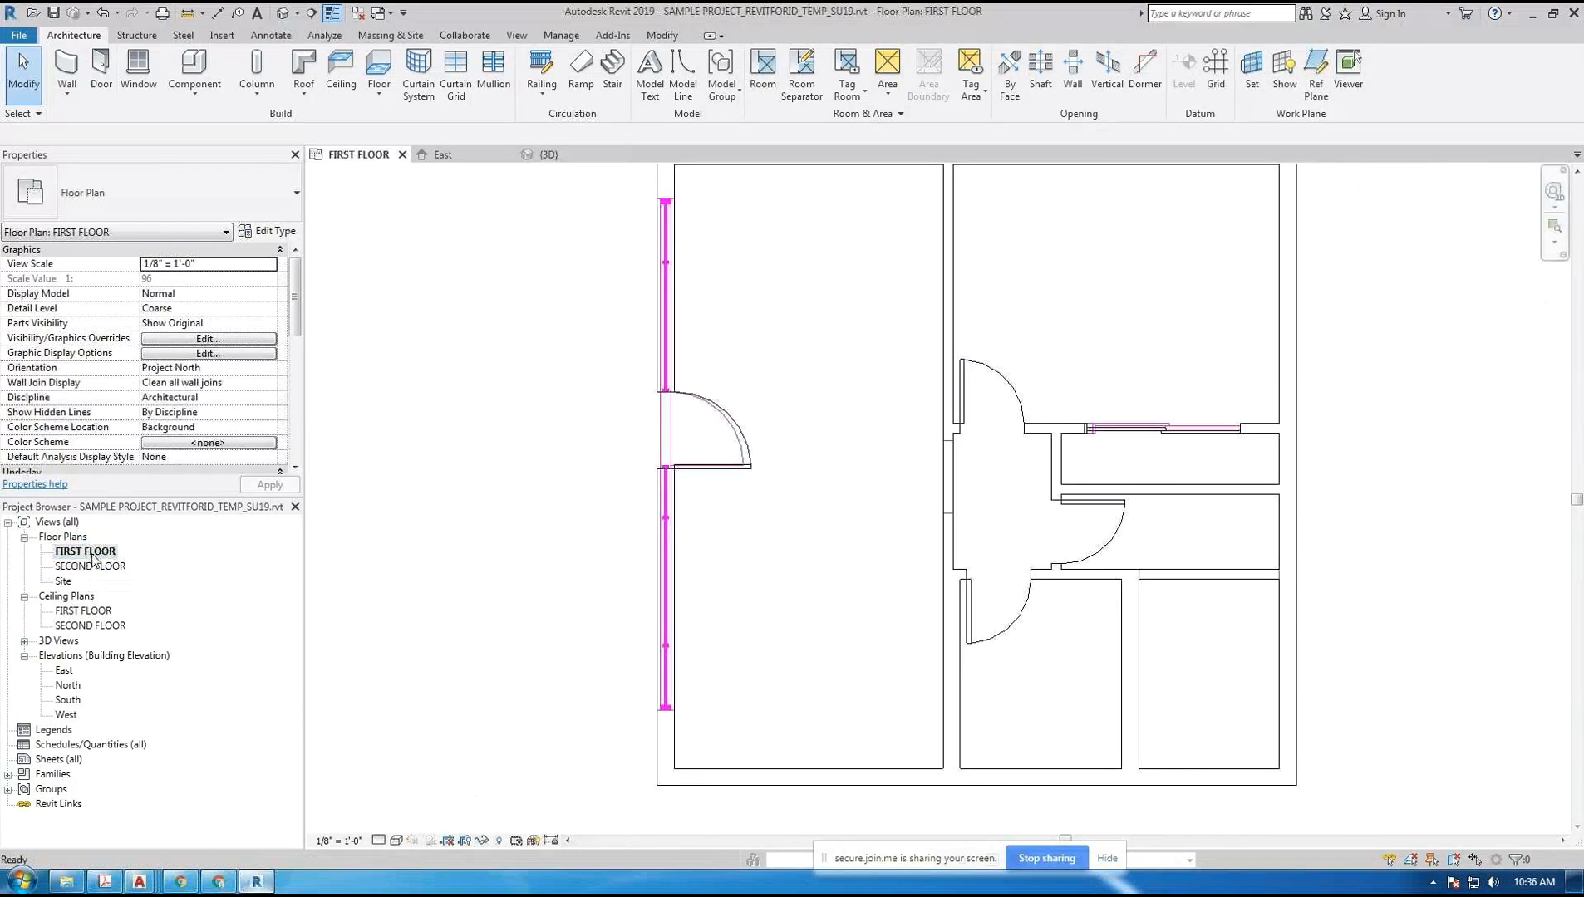
pyautogui.scroll(5, 836, 469)
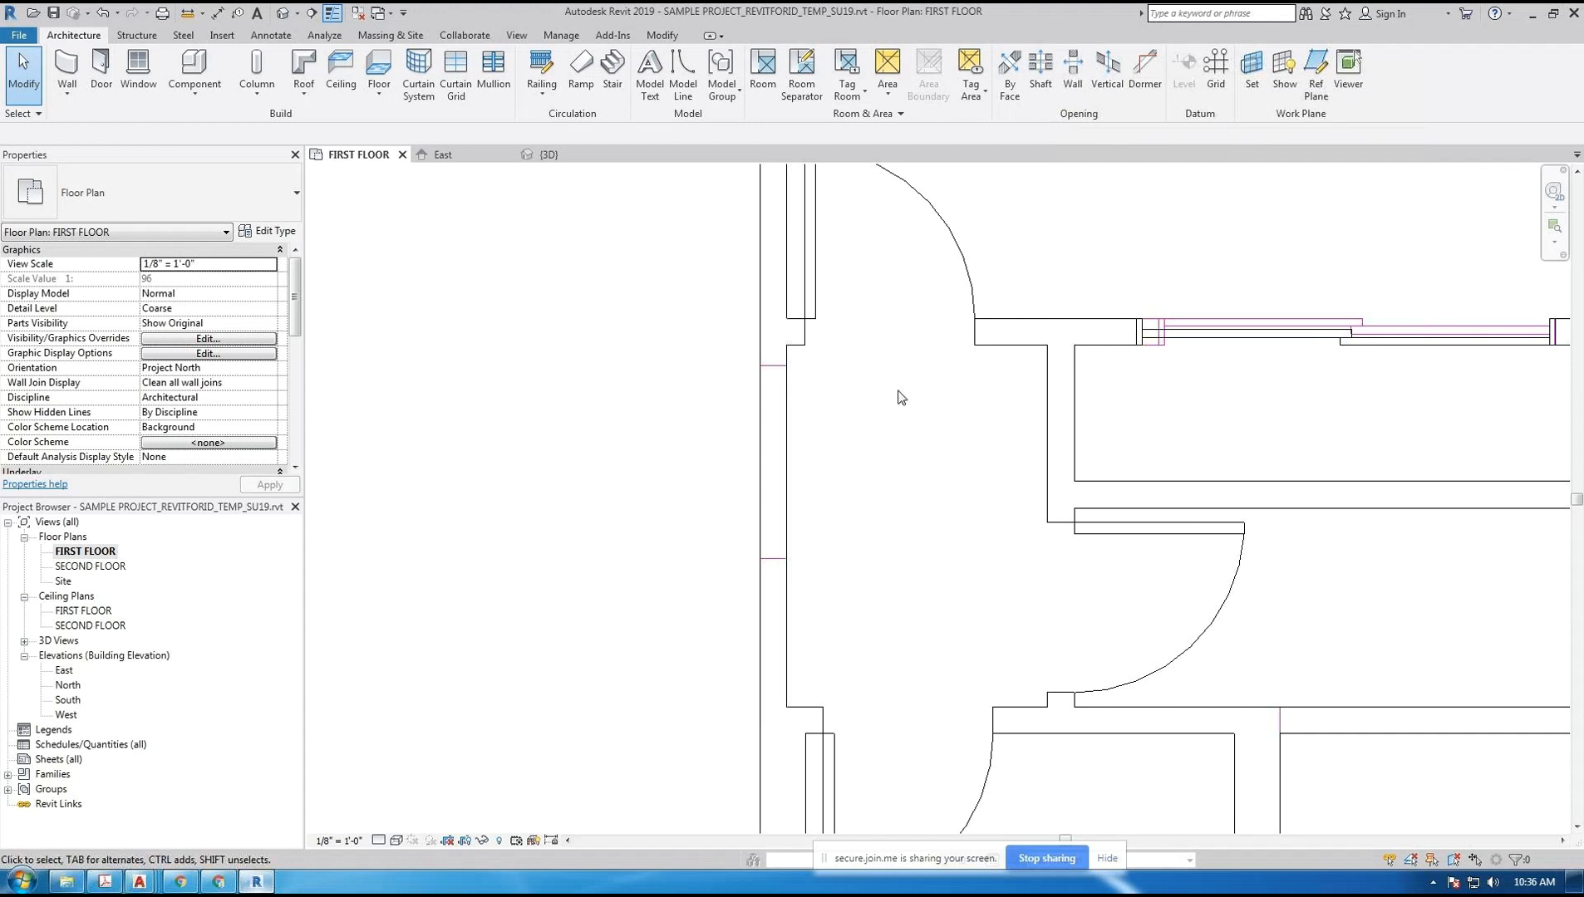
pyautogui.click(1068, 98)
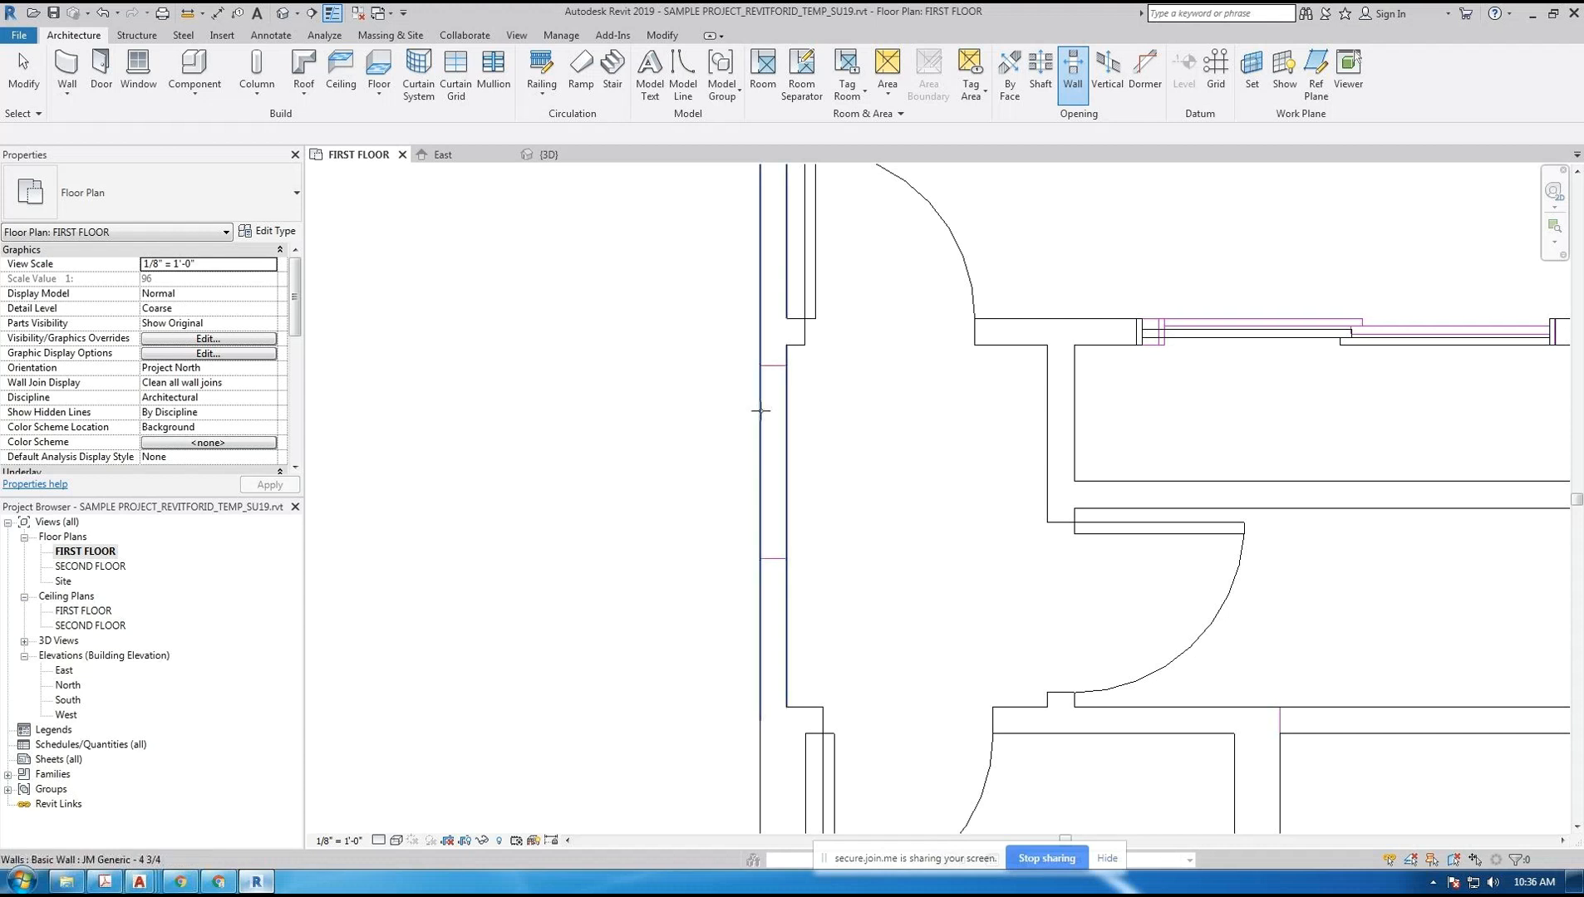
pyautogui.click(760, 410)
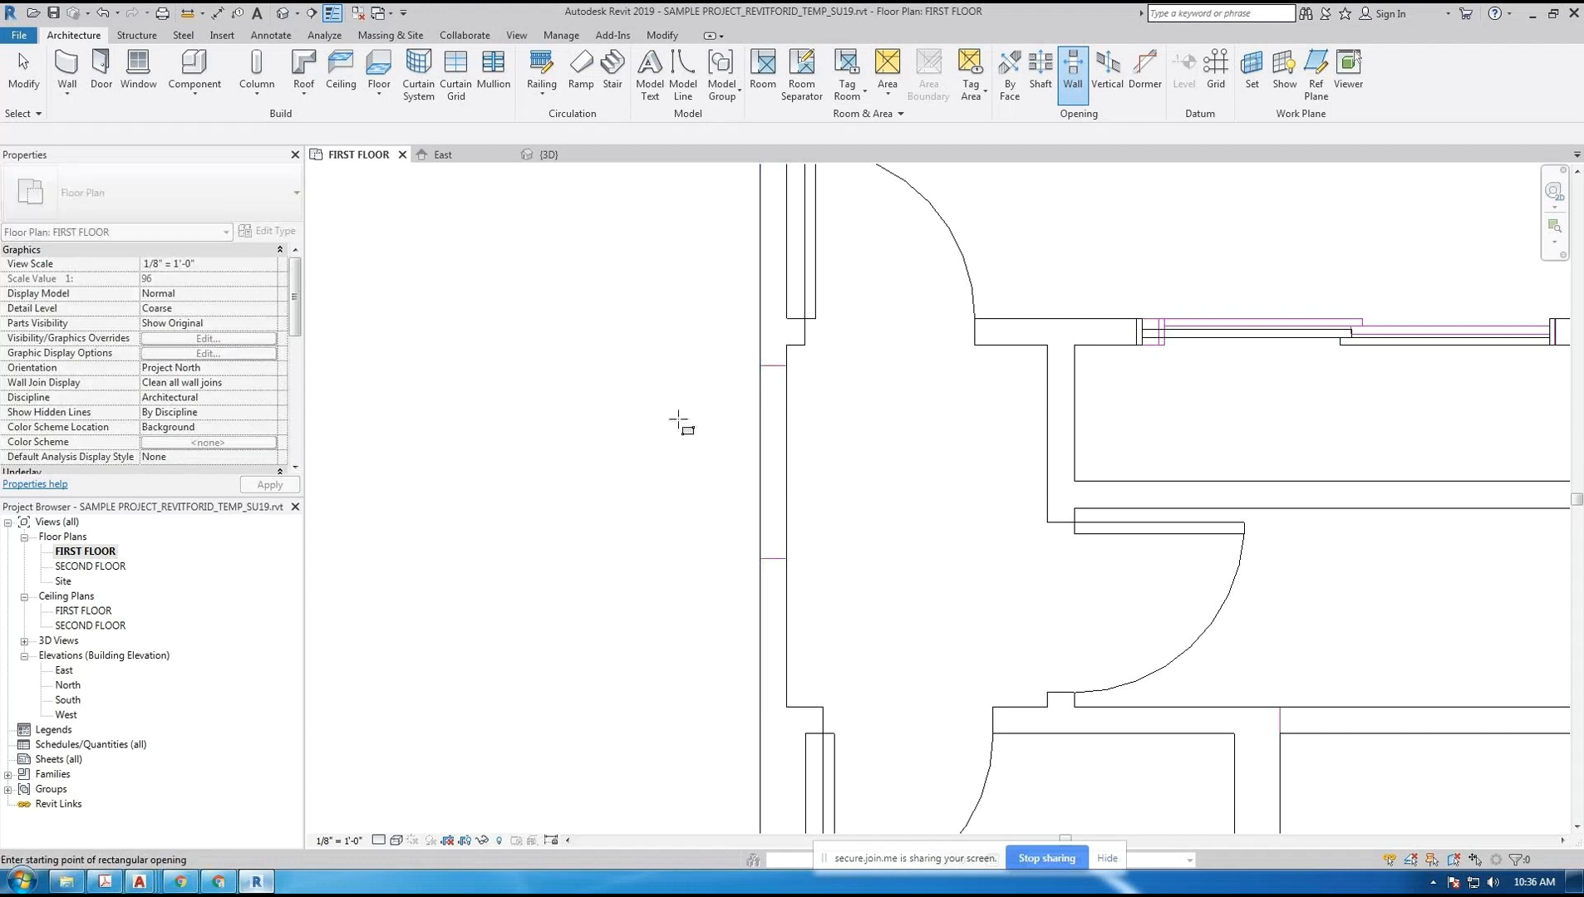
pyautogui.click(762, 410)
pyautogui.click(770, 609)
pyautogui.press('Escape')
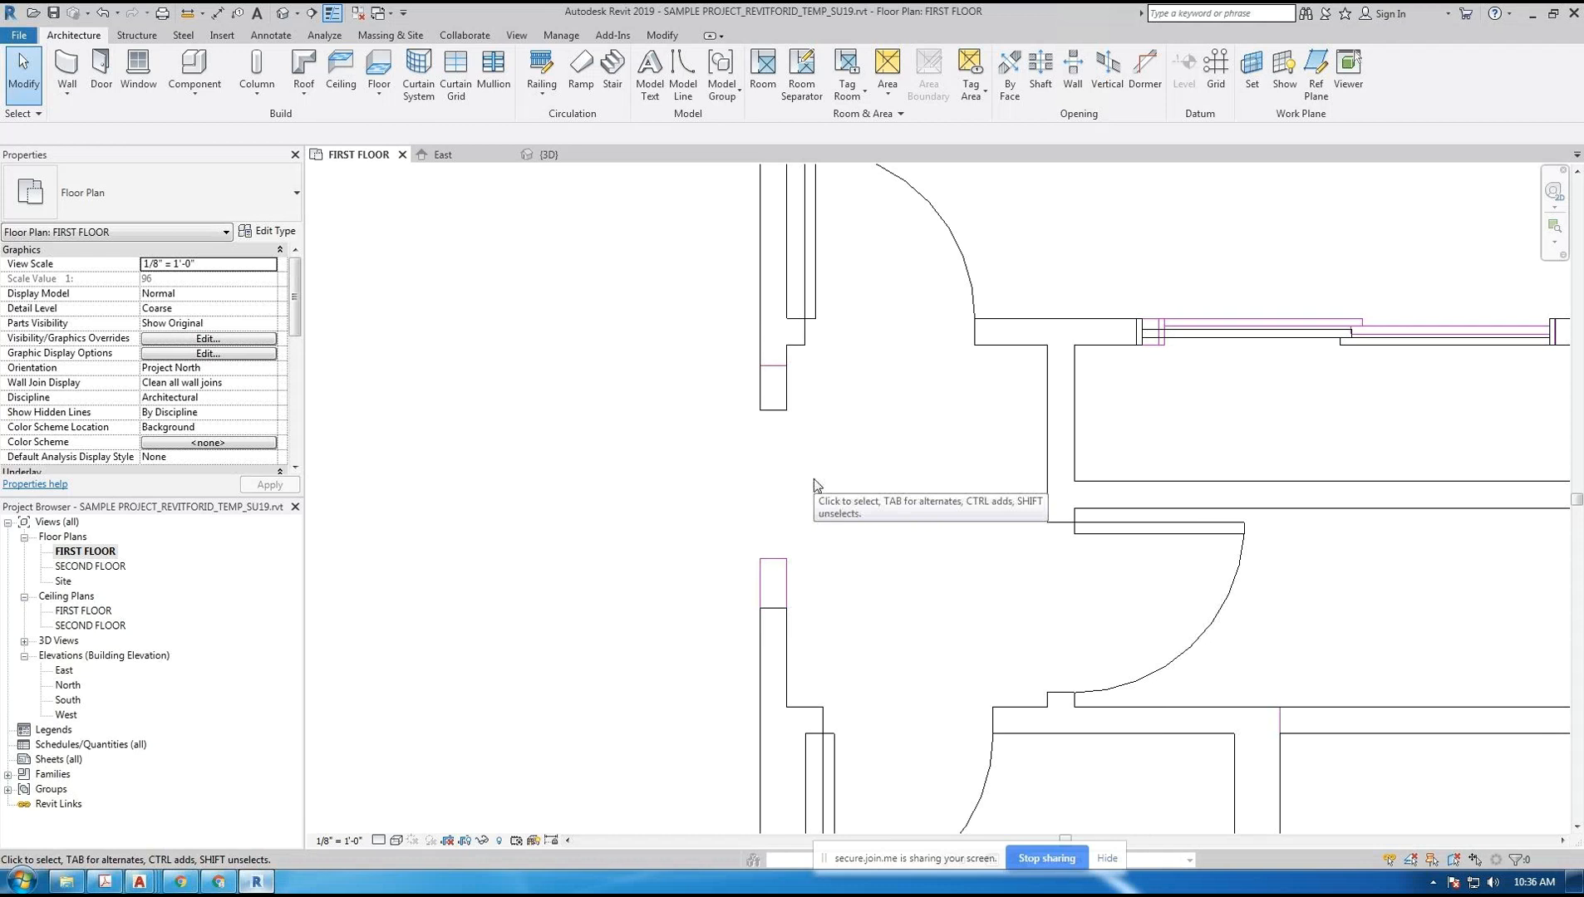
# - Reshape the partition's wall opening in the 3D view, shifting both sides and lowering its top to about 5' 7" high
pyautogui.click(284, 13)
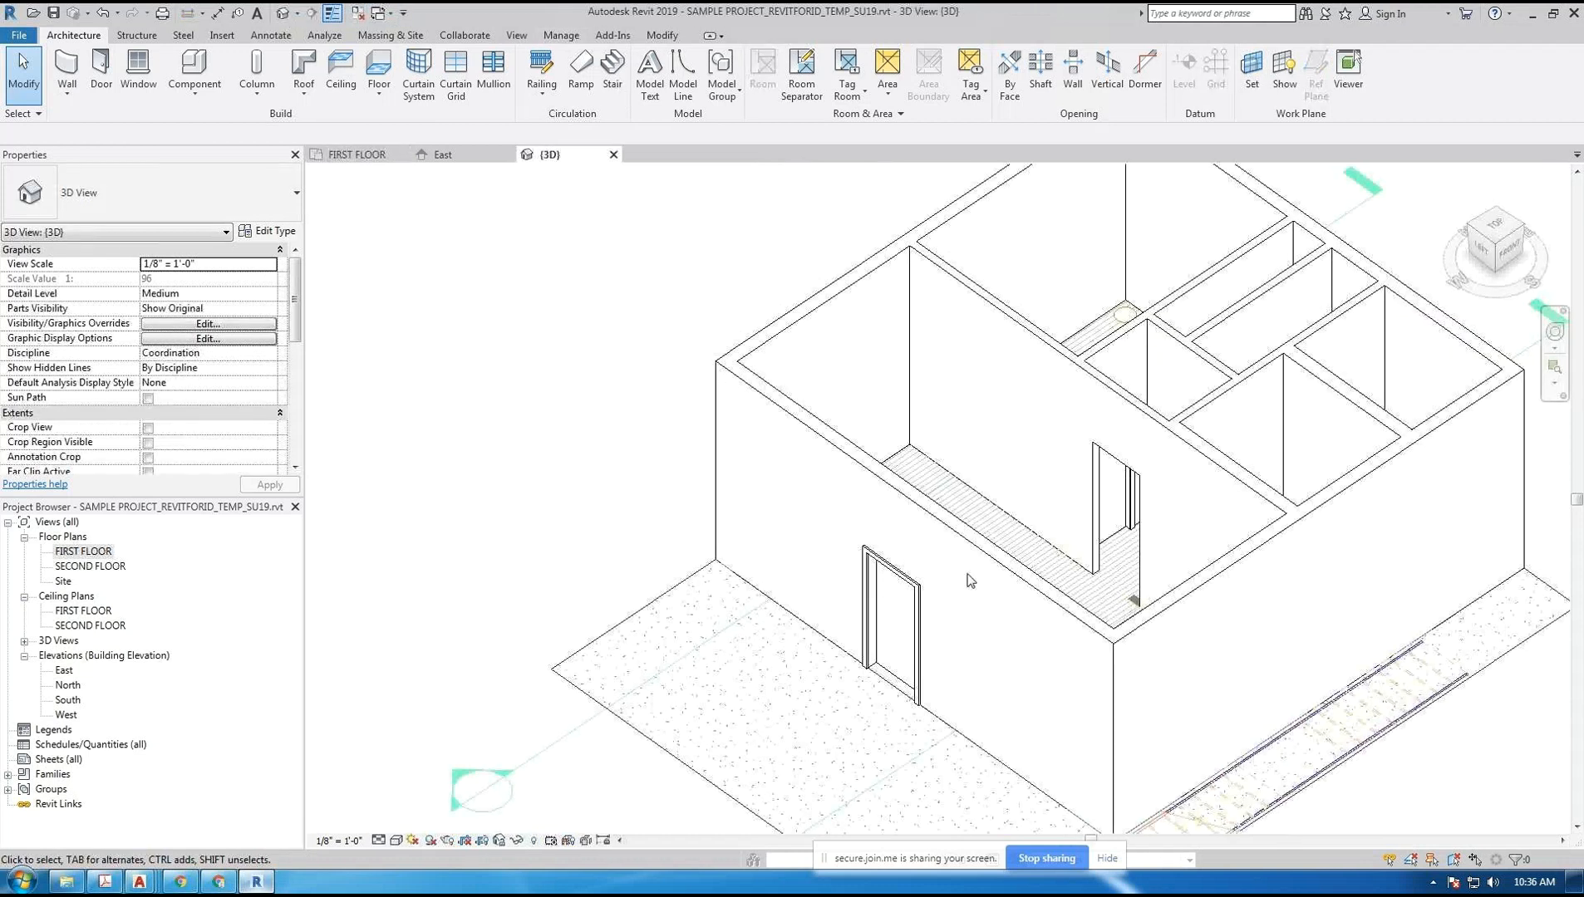
pyautogui.click(1114, 596)
pyautogui.scroll(-1, 970, 497)
pyautogui.scroll(5, 971, 496)
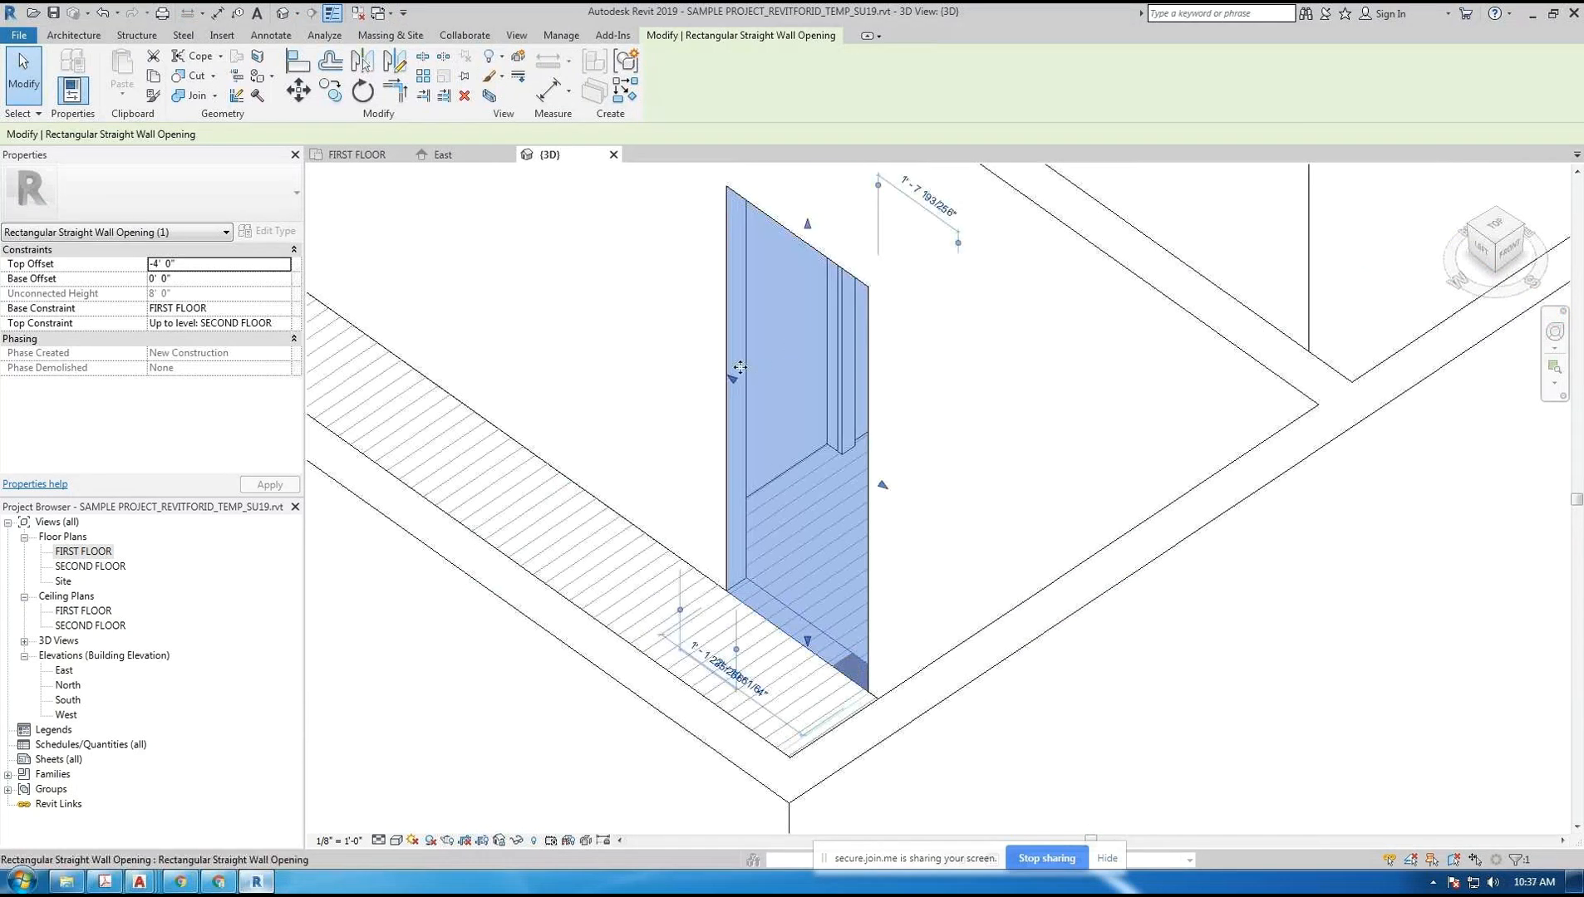
pyautogui.moveTo(730, 377); pyautogui.dragTo(699, 360)
pyautogui.moveTo(788, 218); pyautogui.dragTo(783, 333)
pyautogui.moveTo(844, 533); pyautogui.dragTo(812, 532)
pyautogui.click(919, 537)
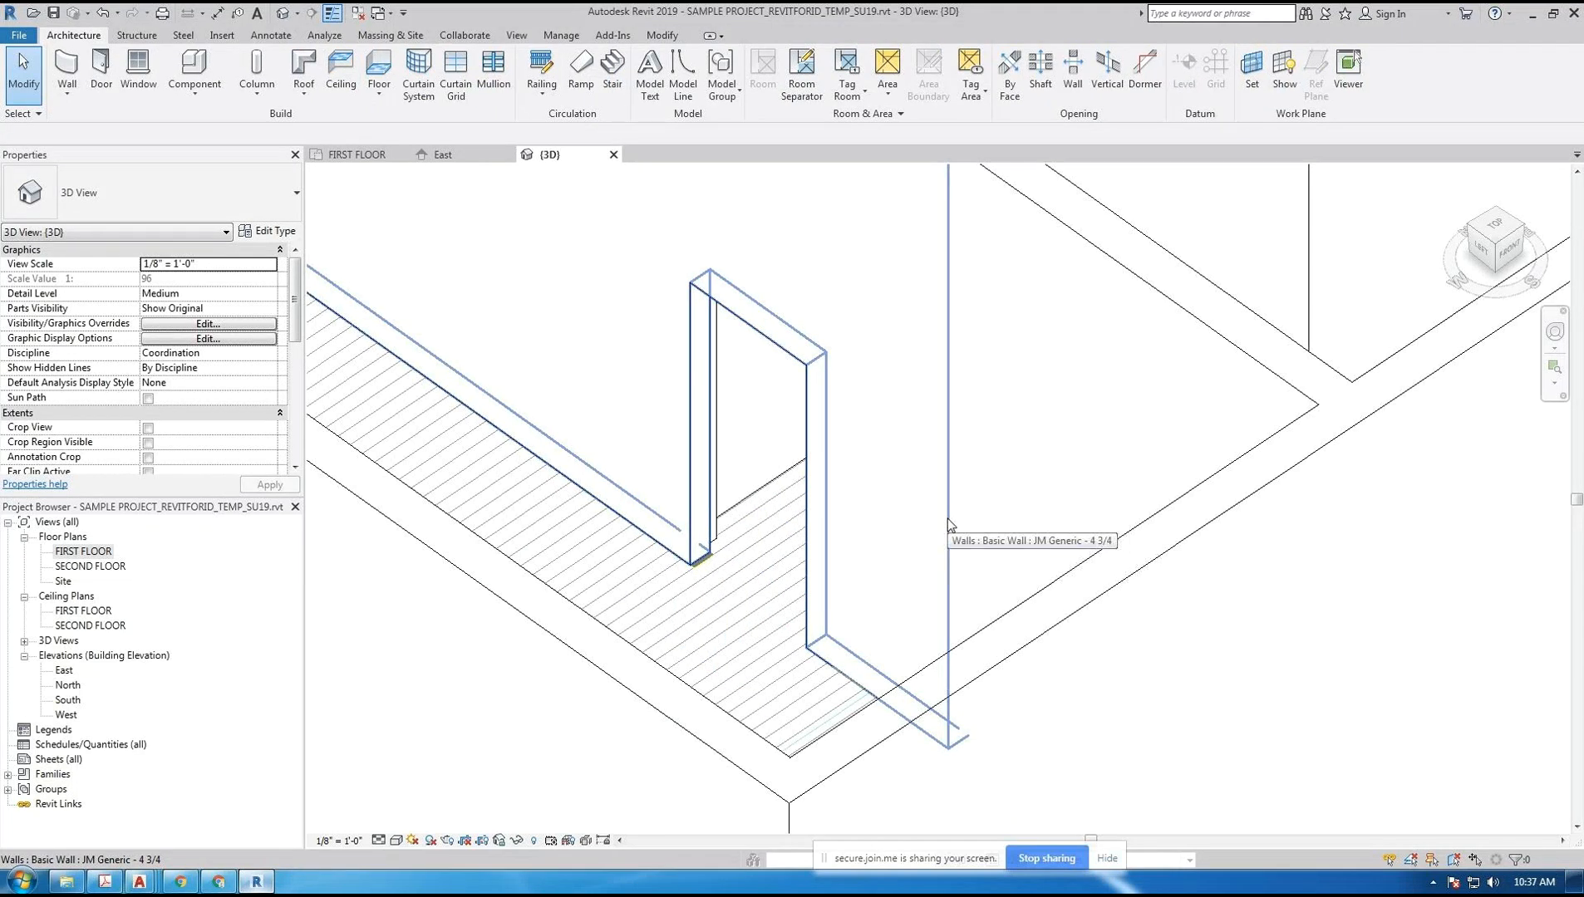
# - Align both ends of the wall opening with the underlying drawing's opening lines in the first floor plan
pyautogui.doubleClick(83, 550)
pyautogui.scroll(4, 810, 481)
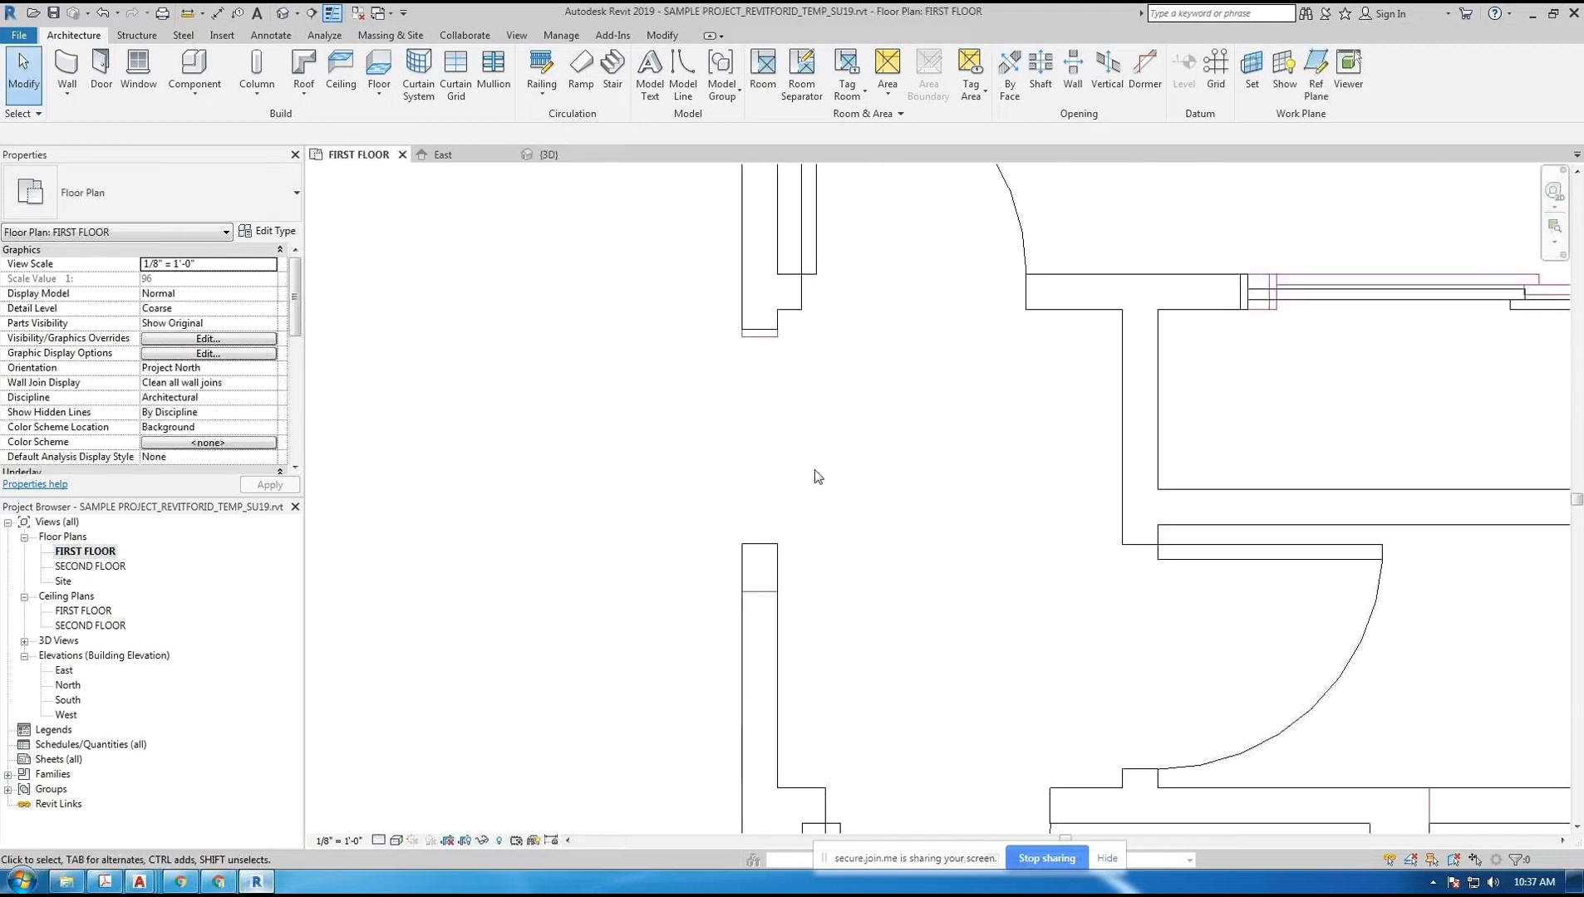
pyautogui.press('a')
pyautogui.press('l')
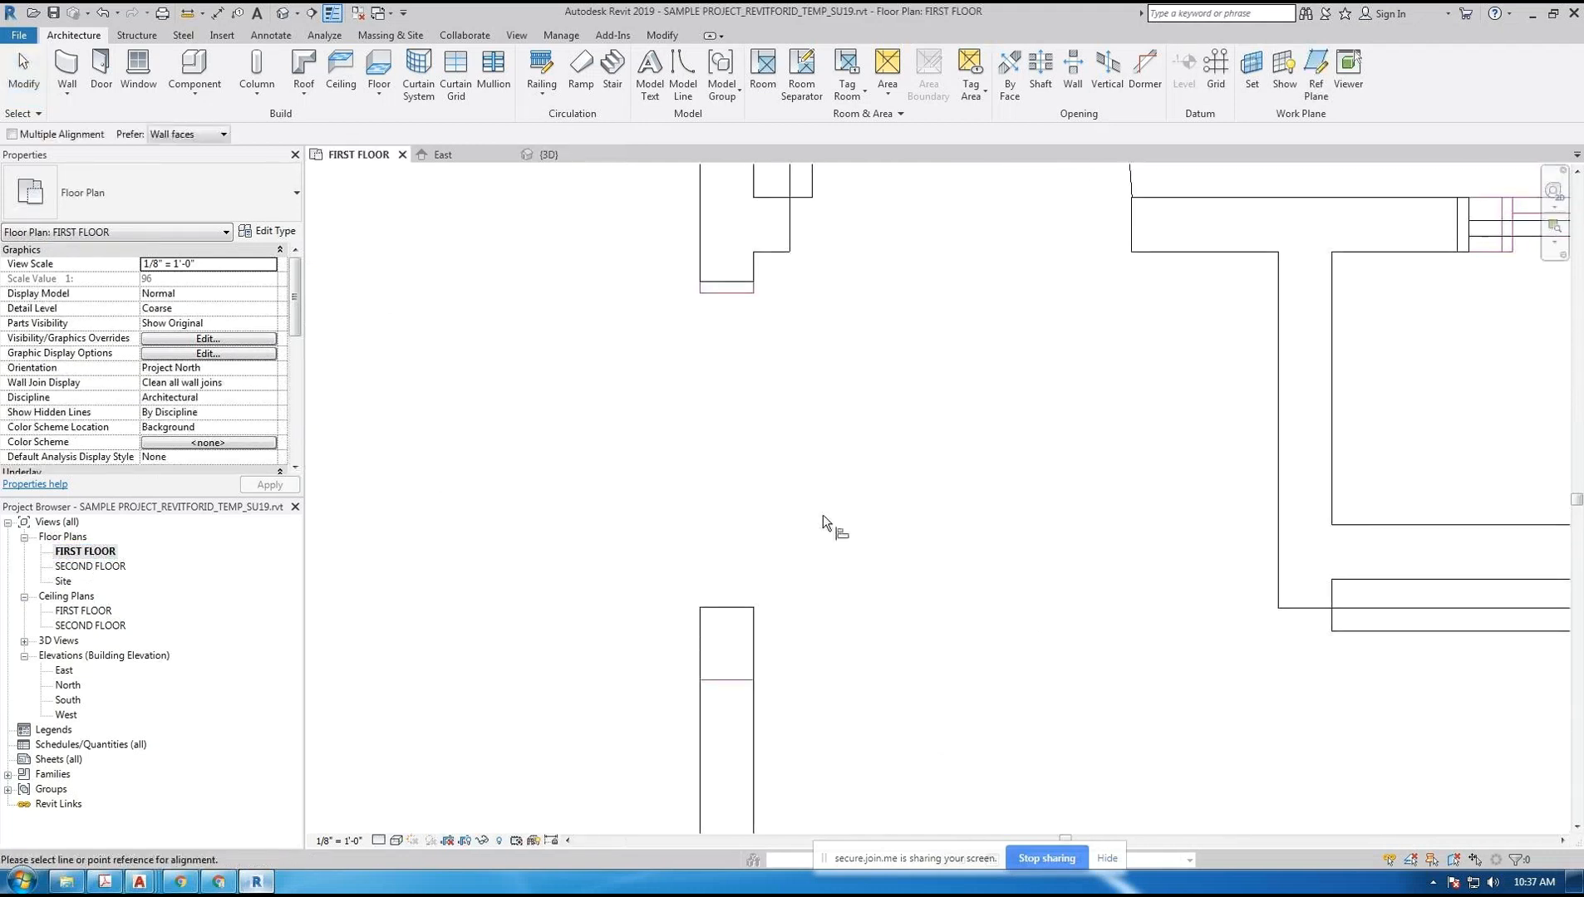
pyautogui.click(744, 682)
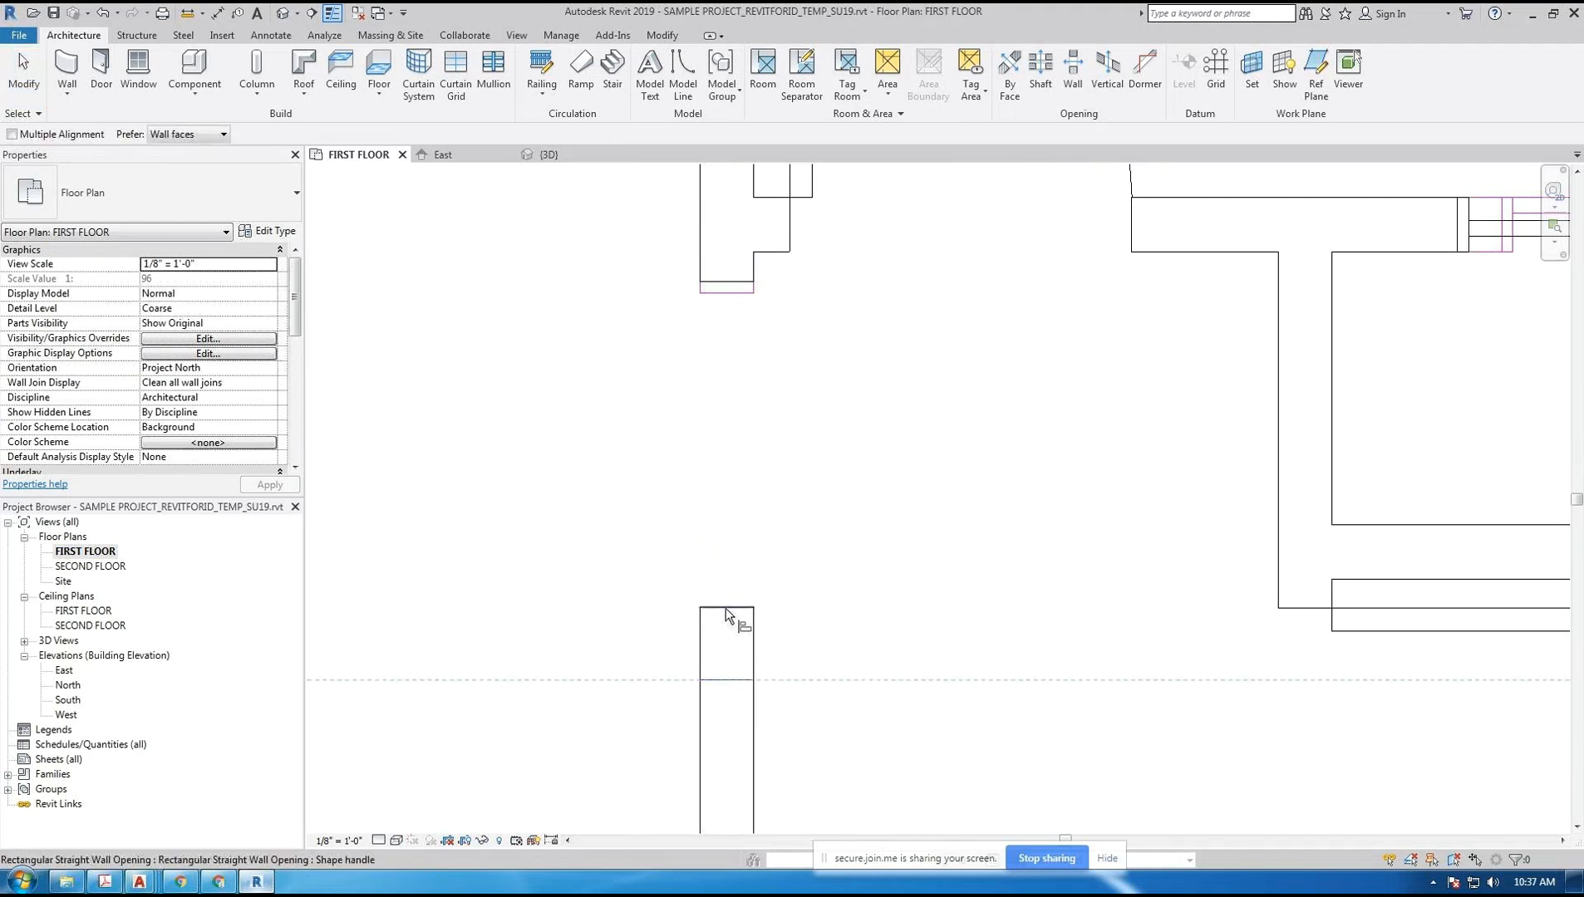
pyautogui.click(739, 294)
pyautogui.click(739, 294)
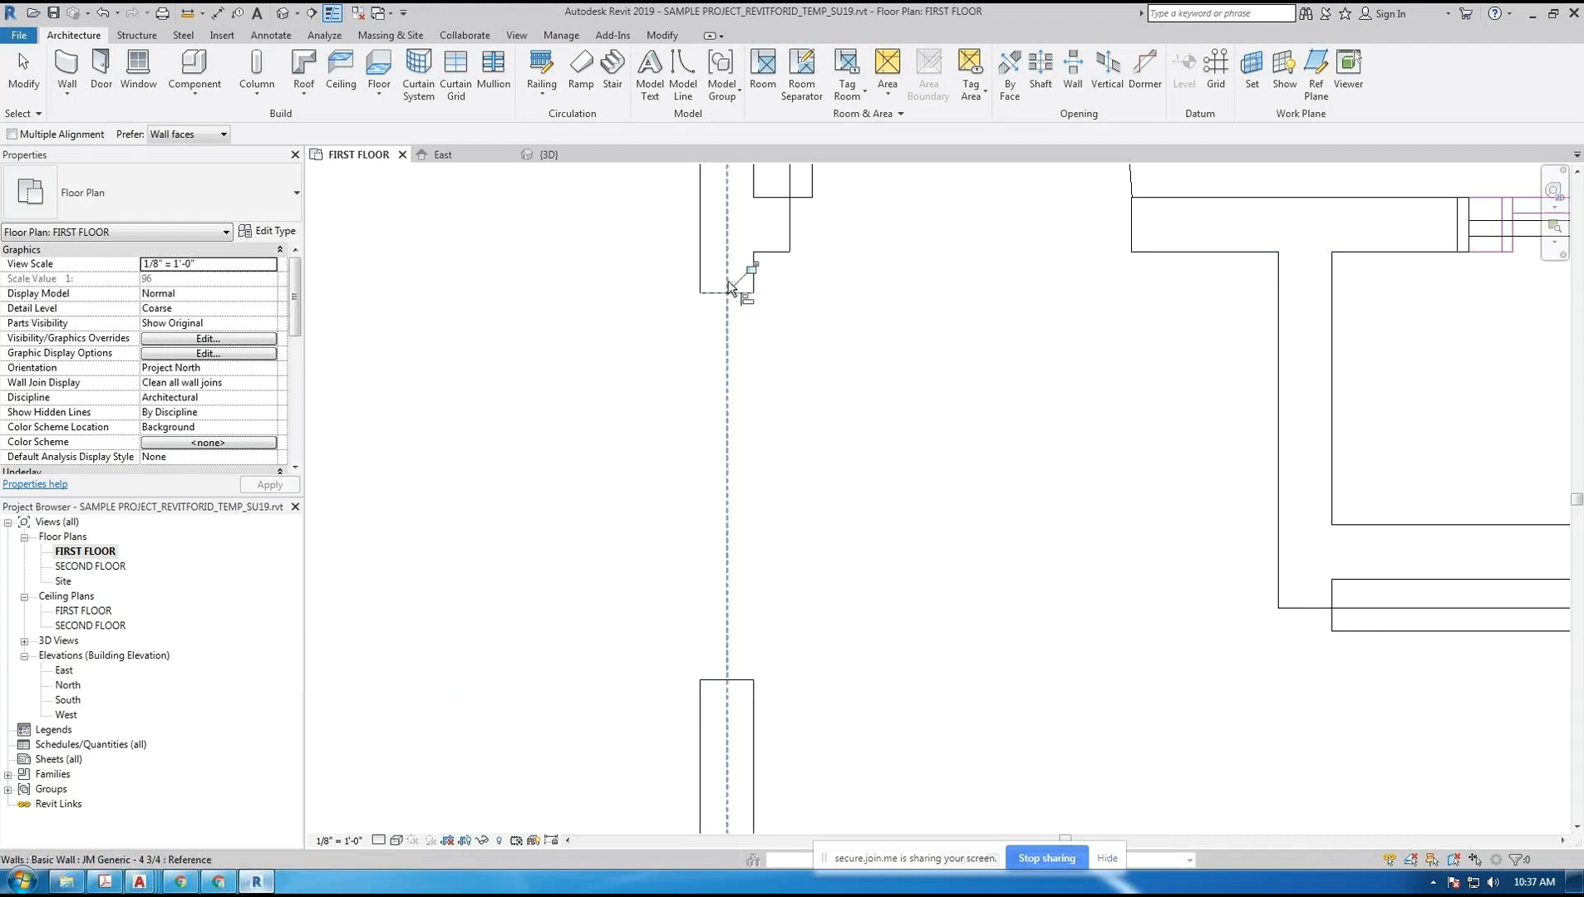
pyautogui.press('Escape')
pyautogui.press('Escape')
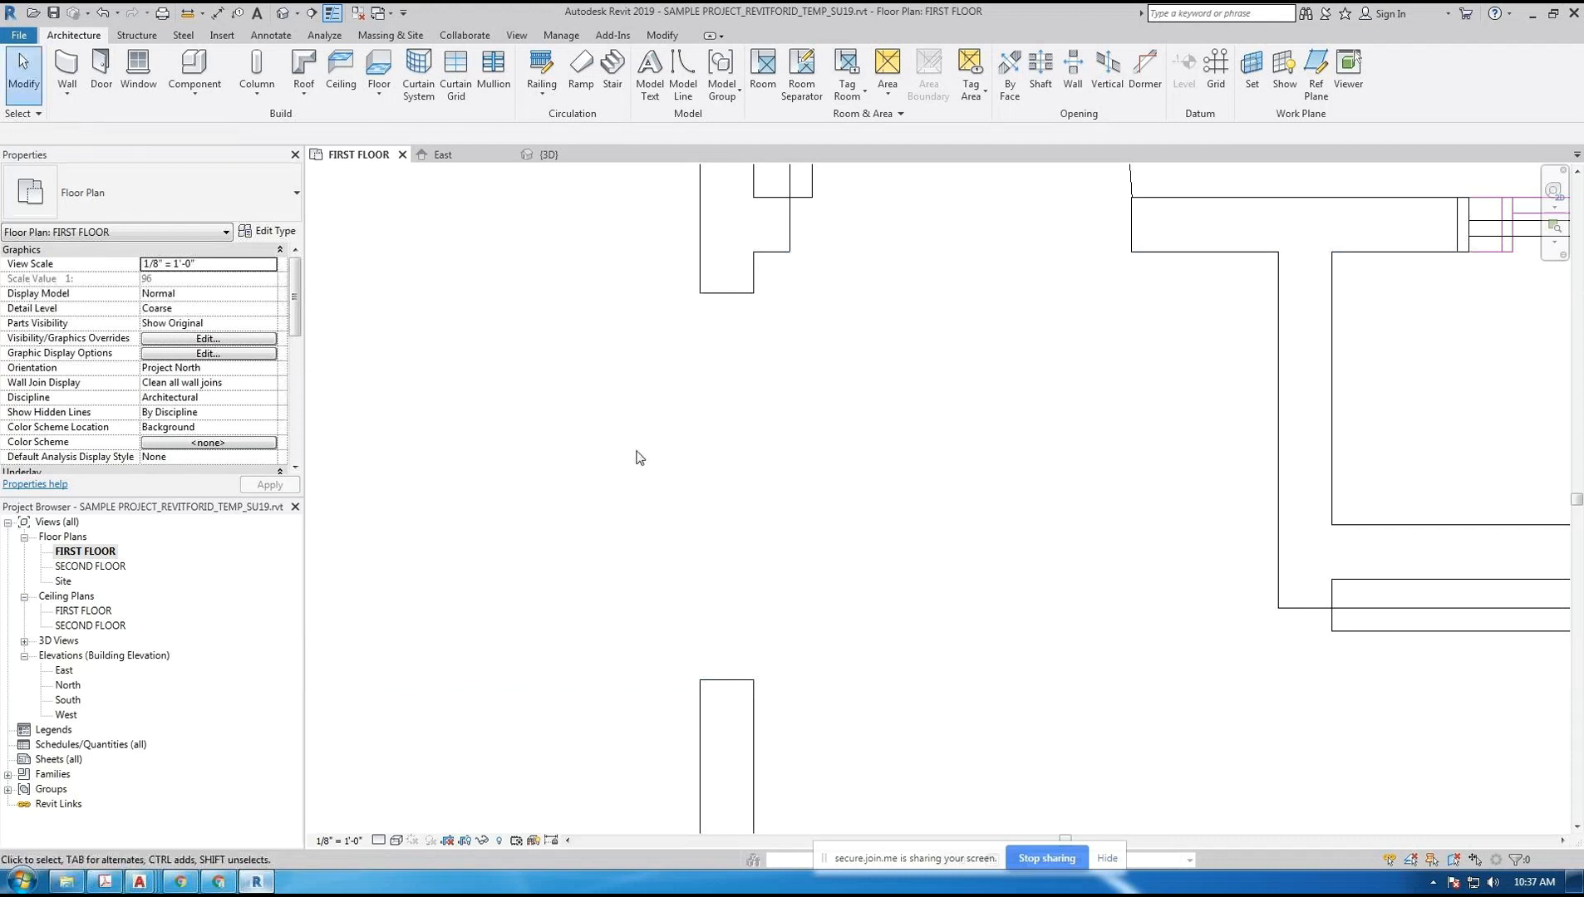
# - Set the top offset of the partition's wall opening to -5' 0"
pyautogui.click(705, 459)
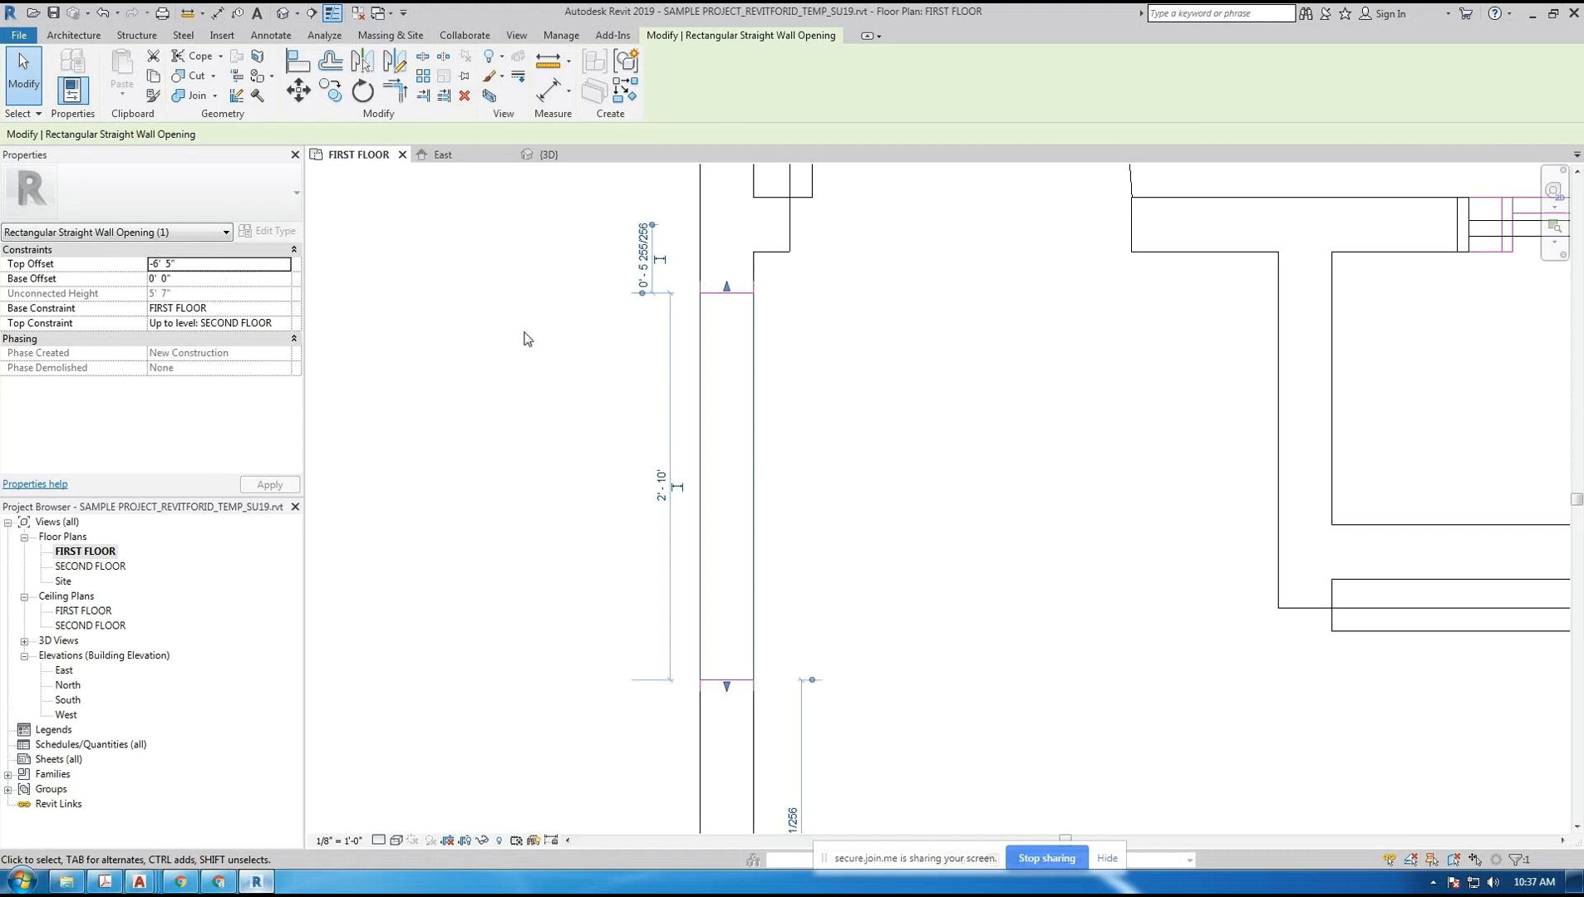
pyautogui.click(235, 263)
pyautogui.write('-')
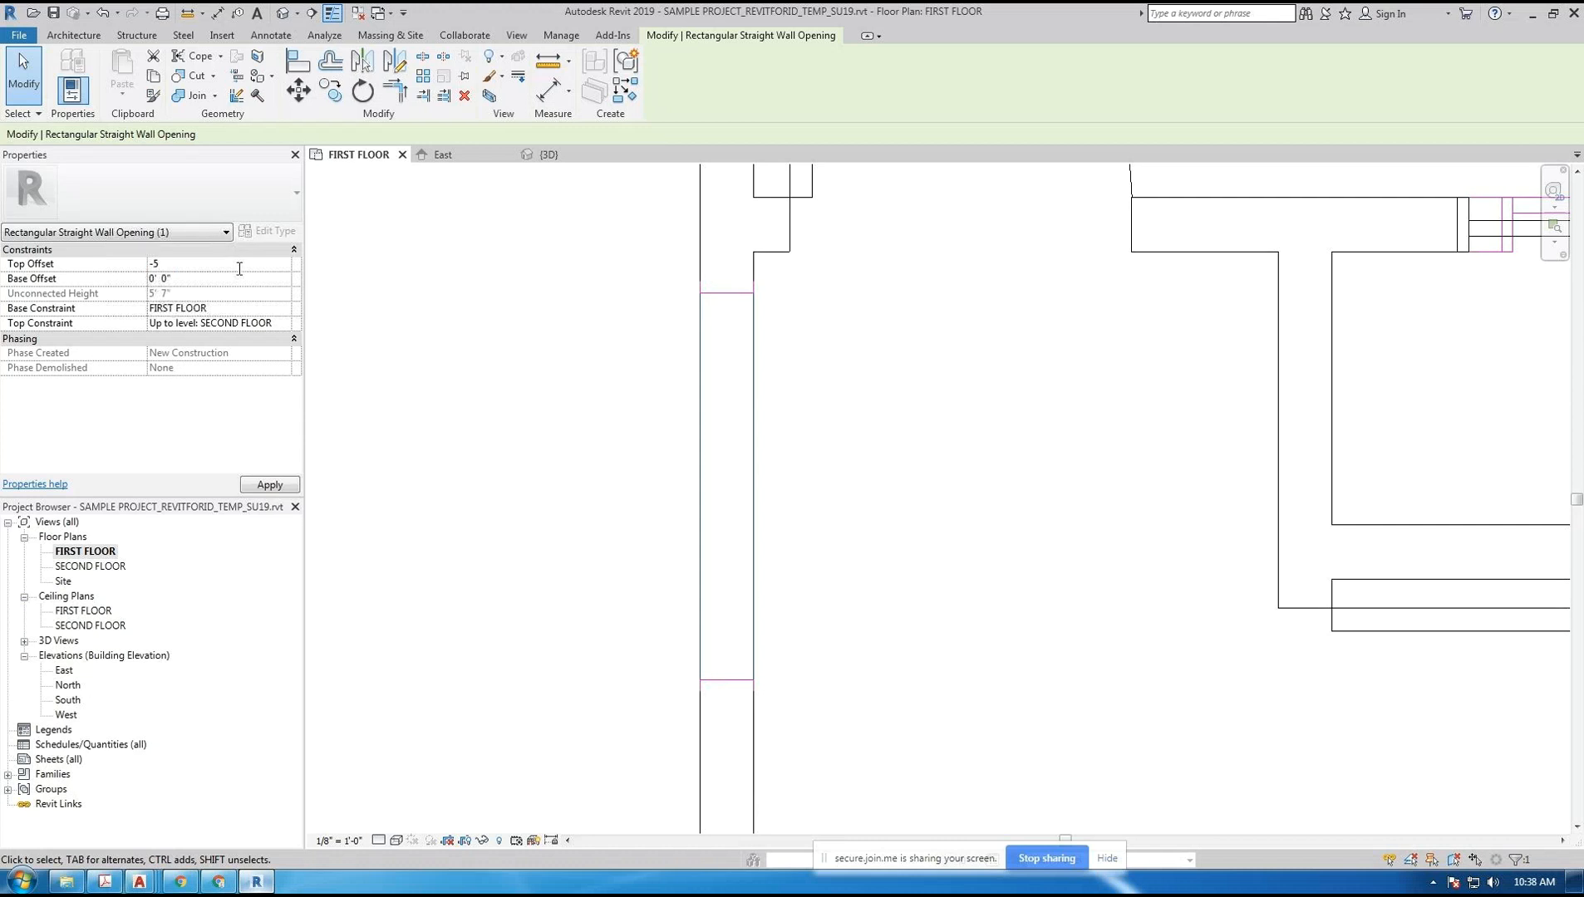
pyautogui.write('5')
pyautogui.click(264, 482)
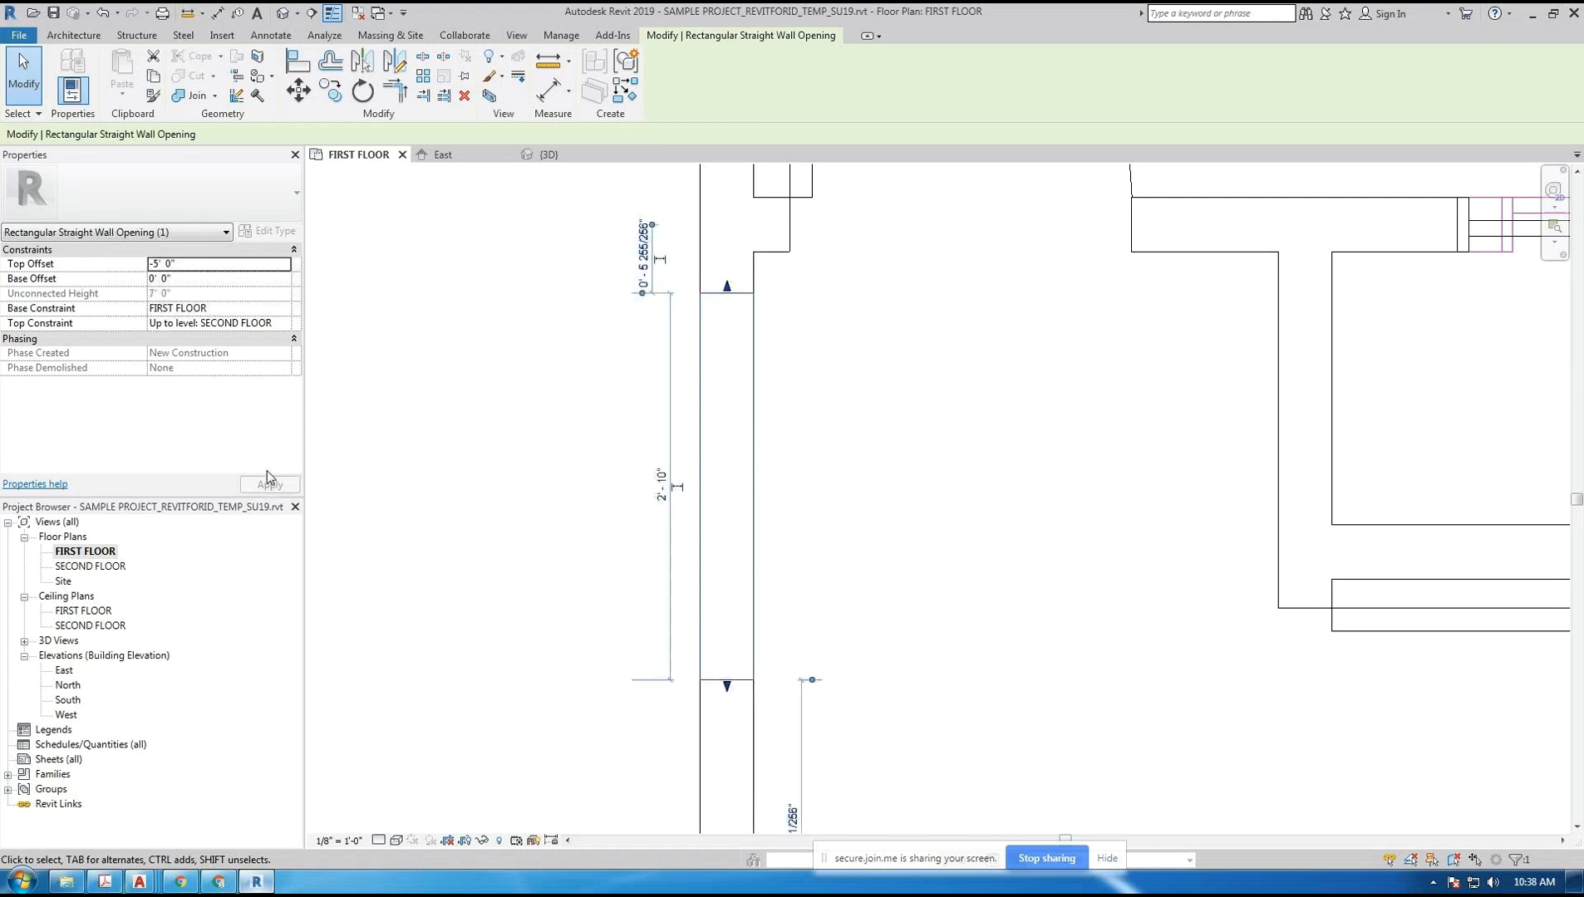
pyautogui.click(505, 424)
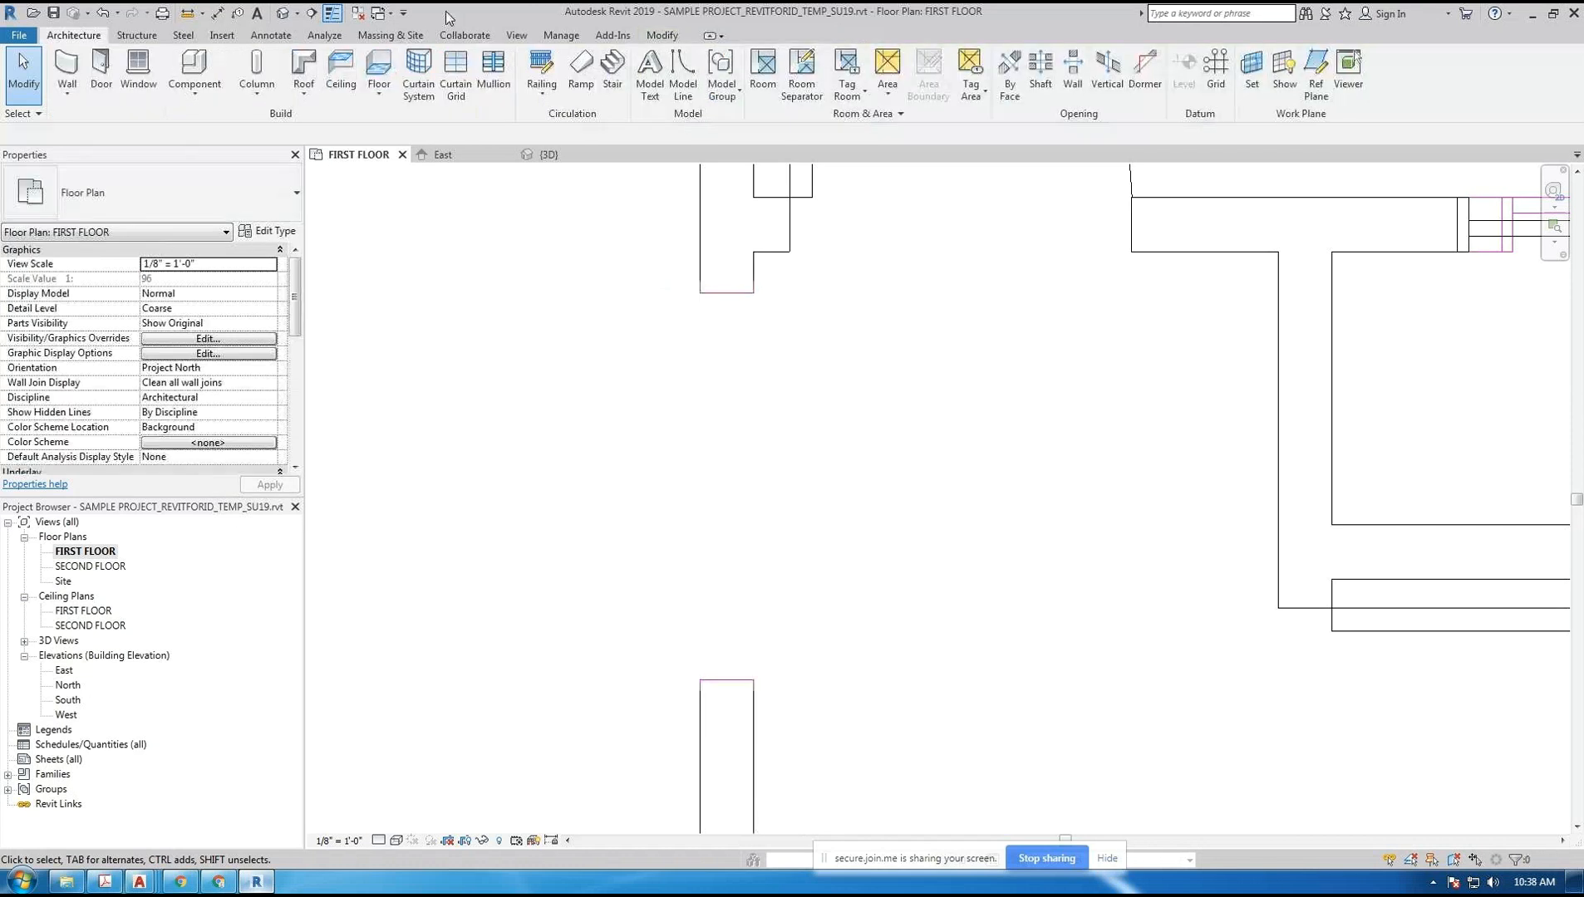
# - Inspect the wall opening in the 3D view and compare its height constraints with those of its host wall
pyautogui.click(292, 17)
pyautogui.click(792, 607)
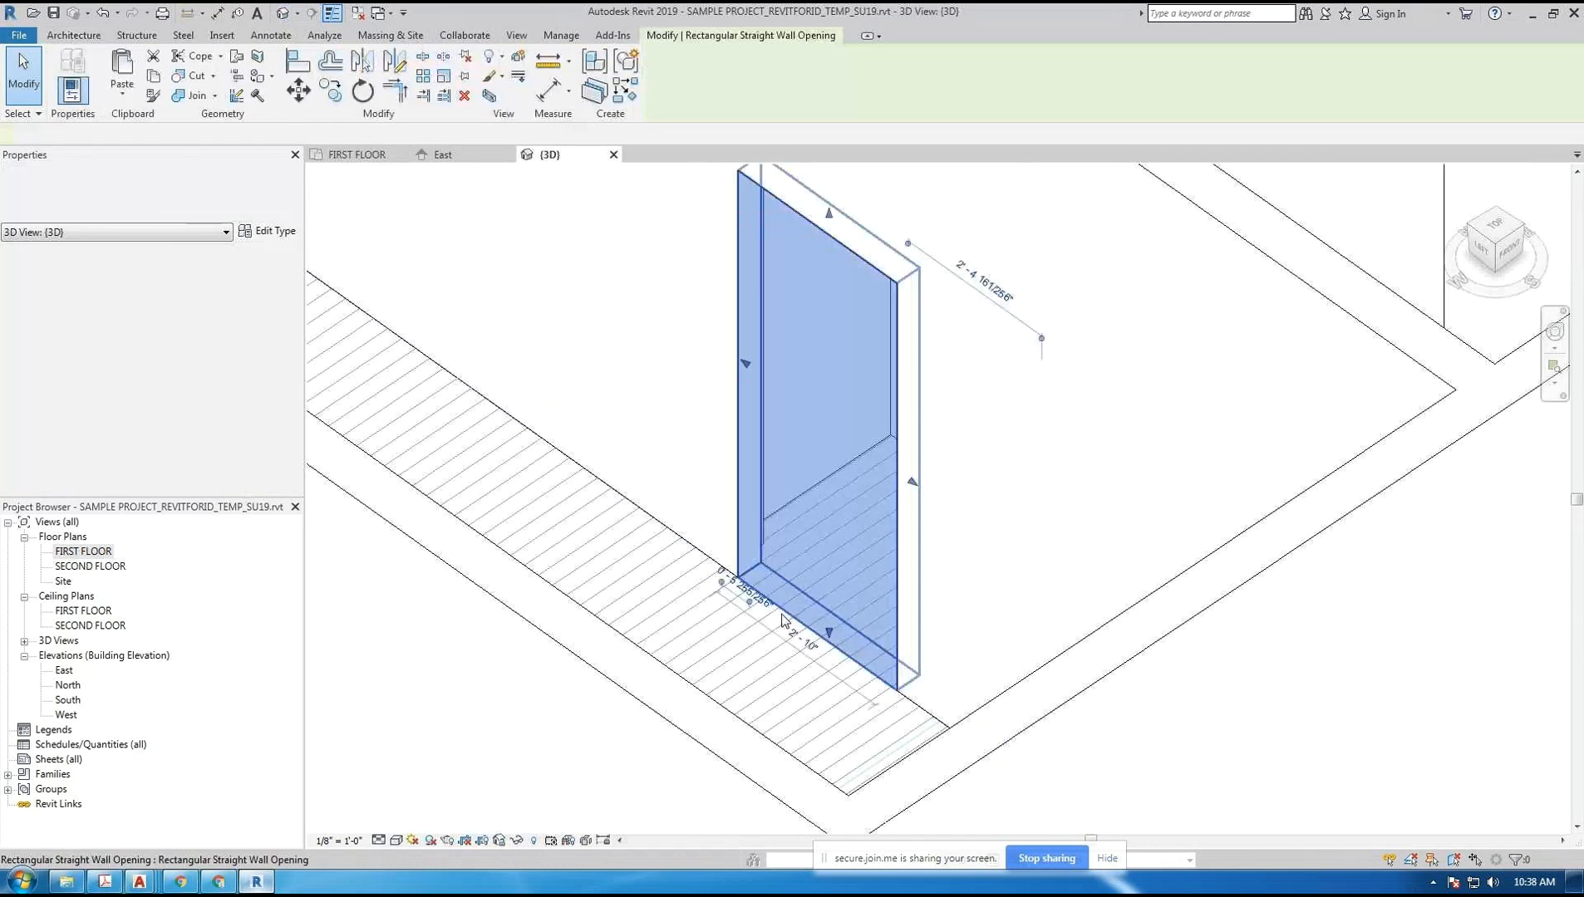
pyautogui.scroll(-3, 668, 565)
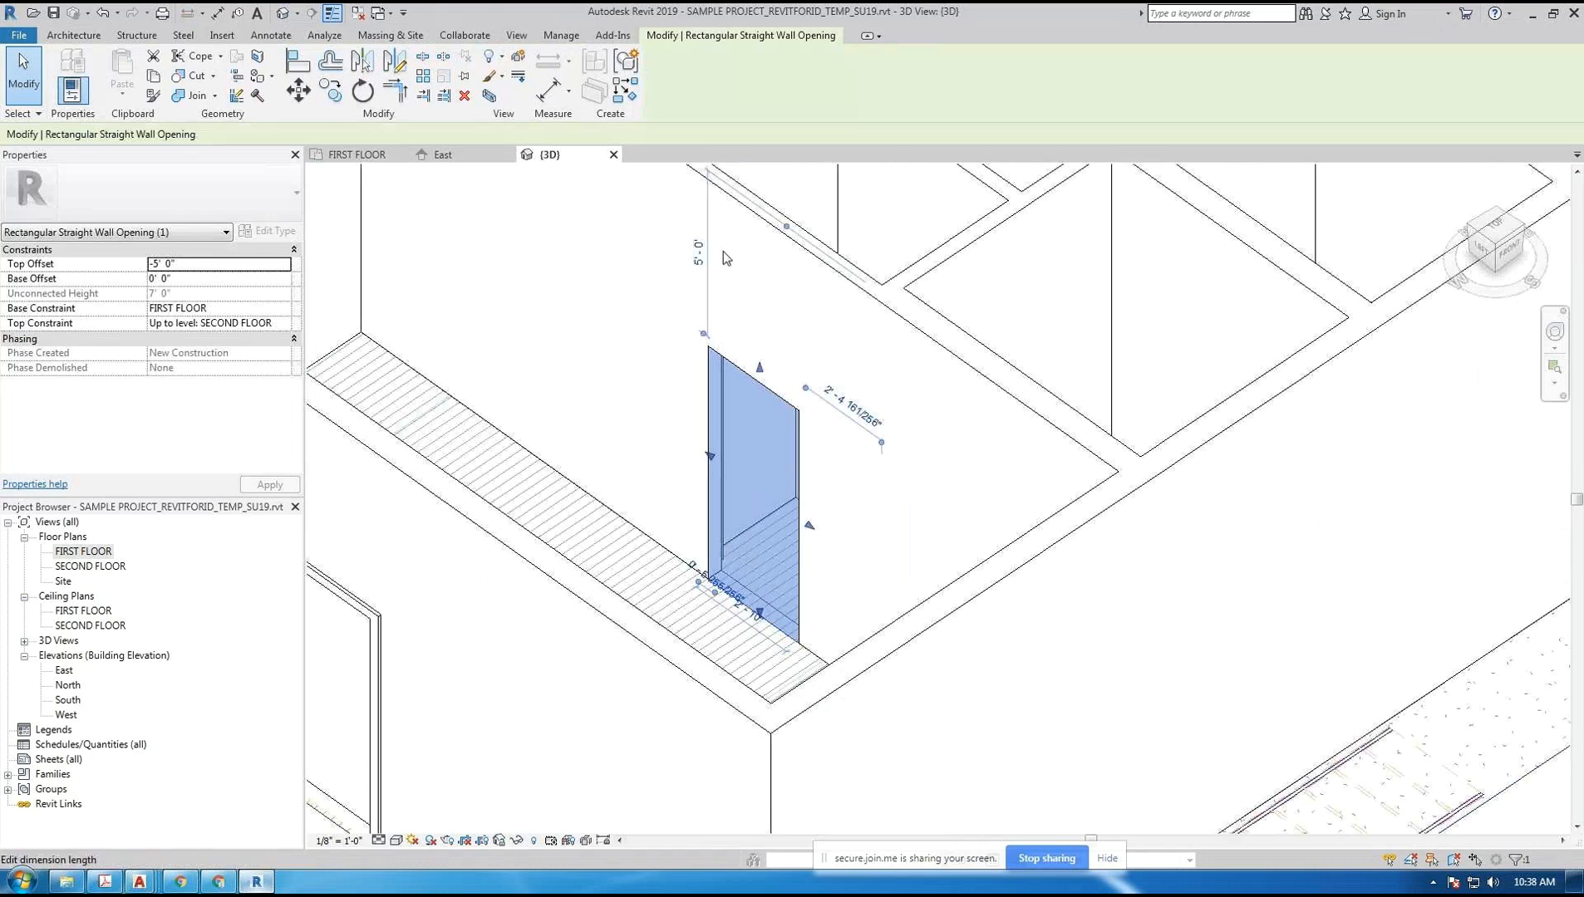
pyautogui.moveTo(779, 349); pyautogui.dragTo(808, 426, button='middle')
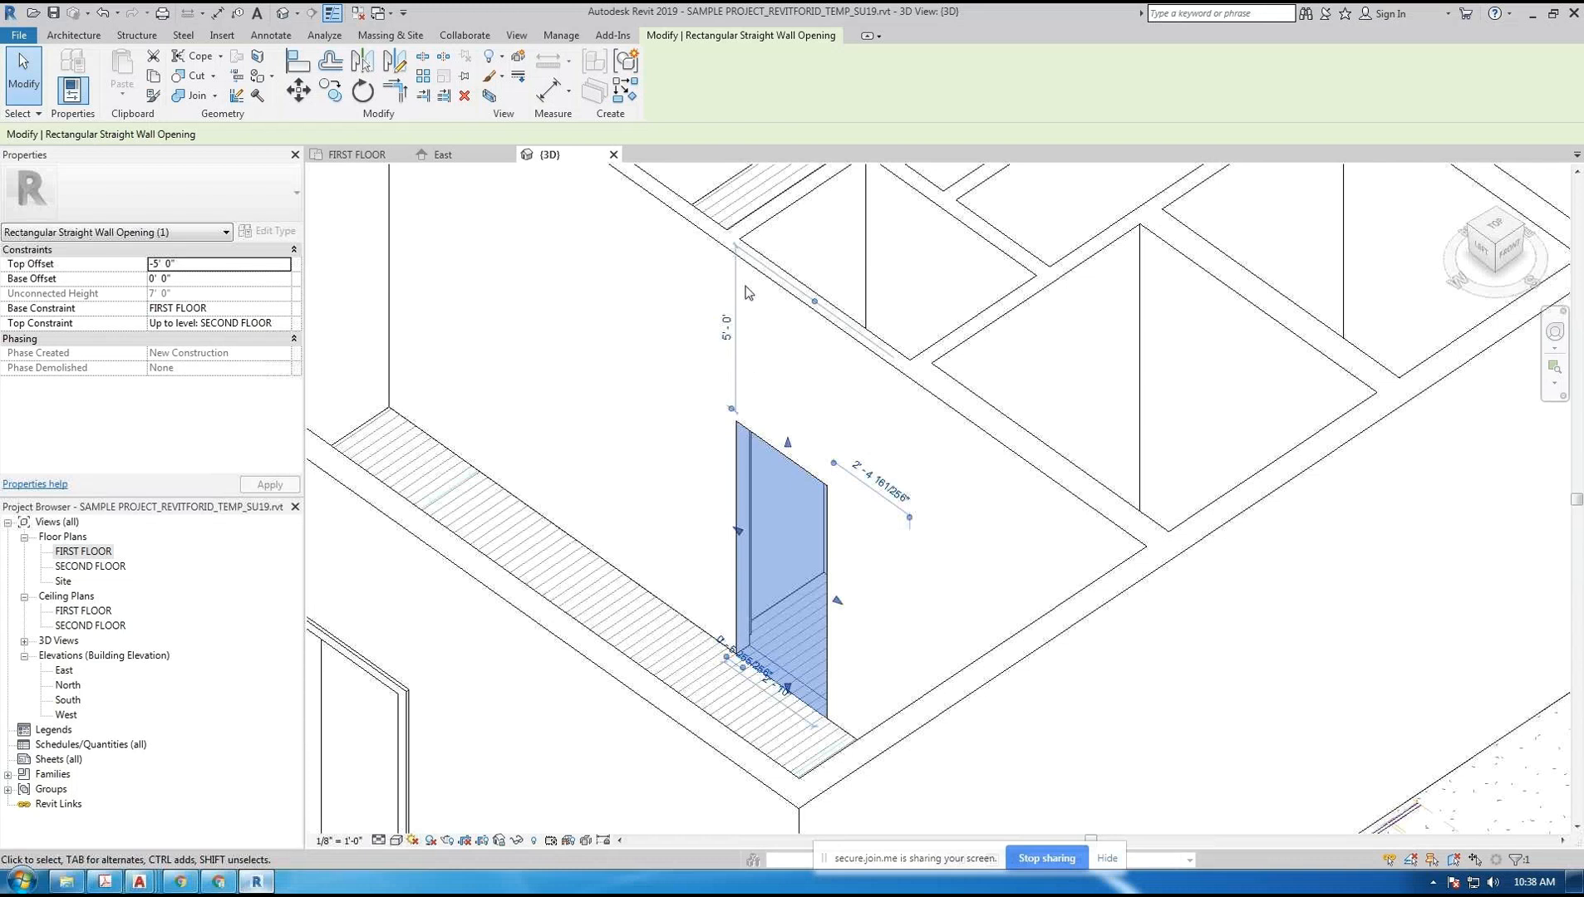
pyautogui.click(705, 232)
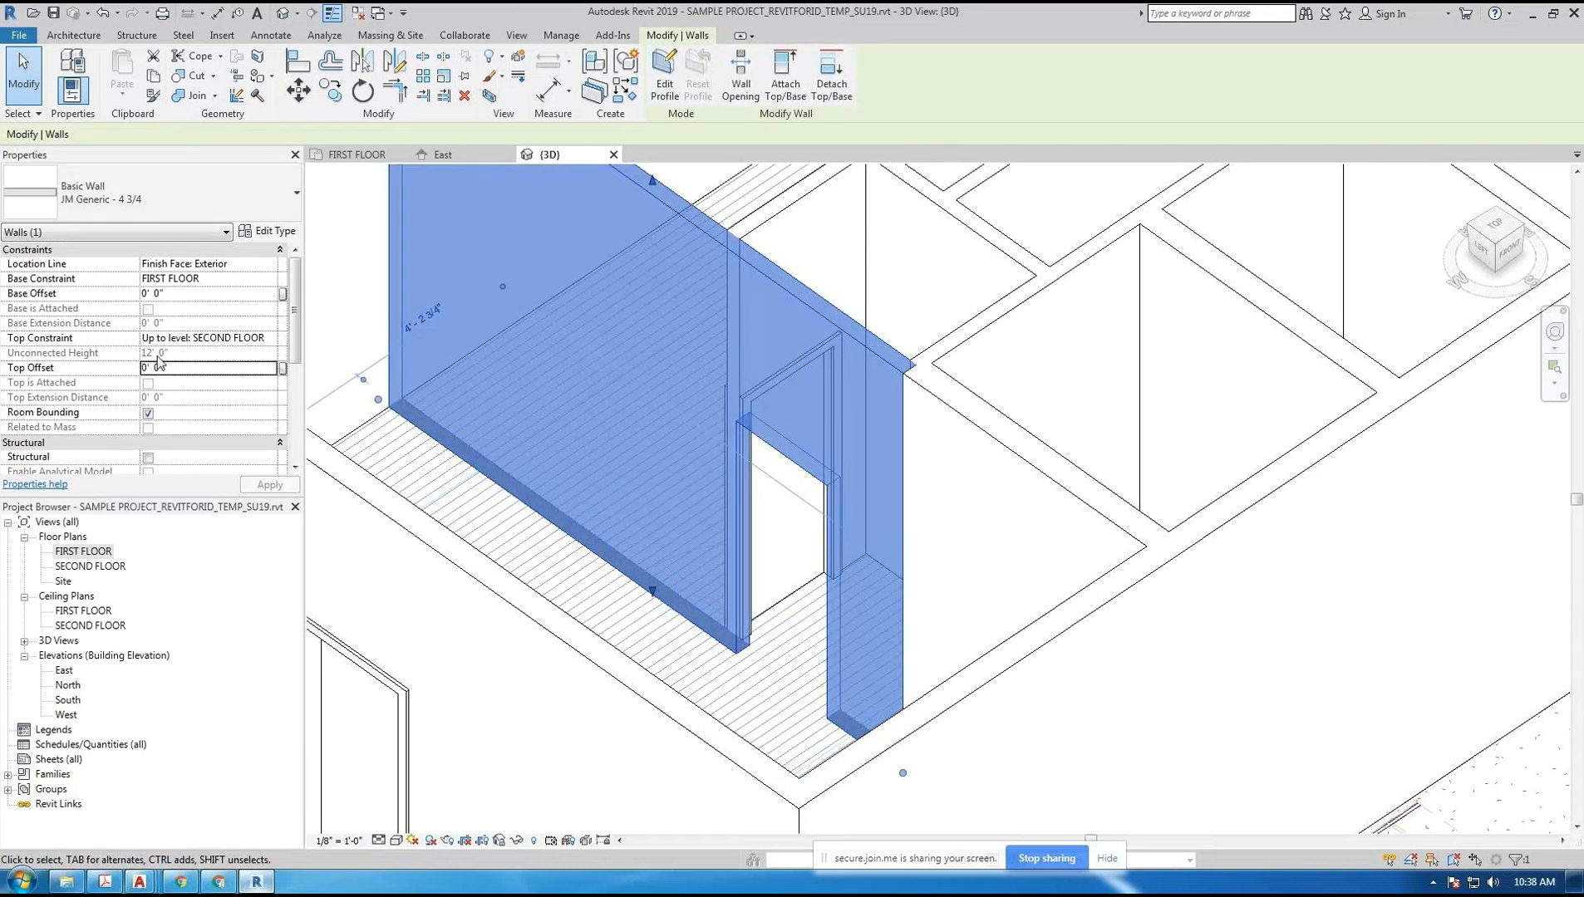
pyautogui.click(766, 679)
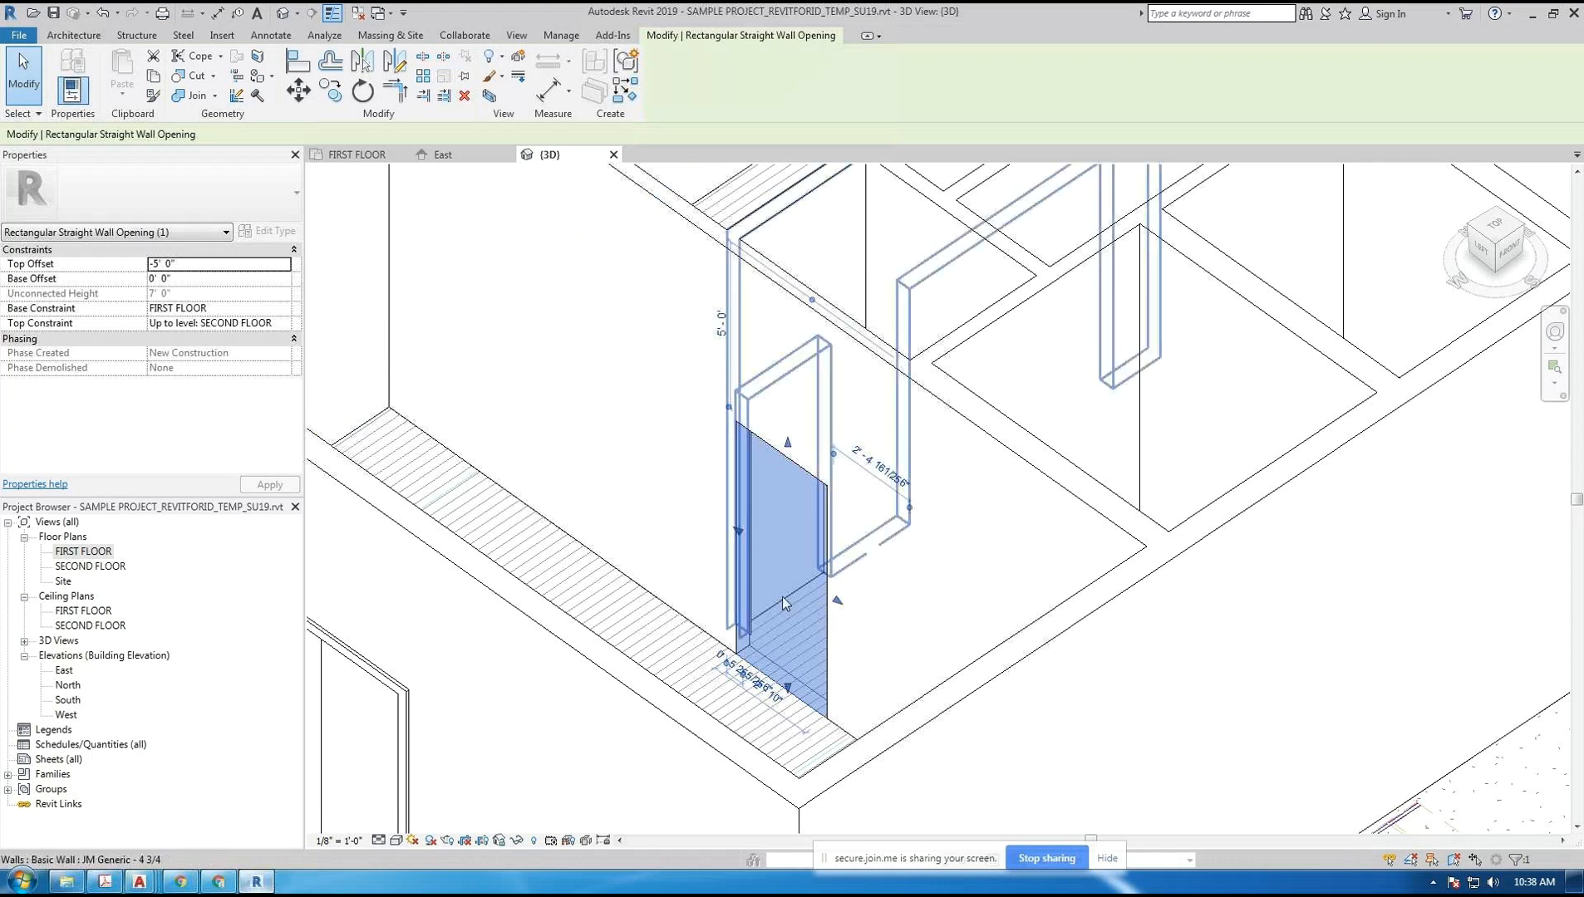
pyautogui.press('Escape')
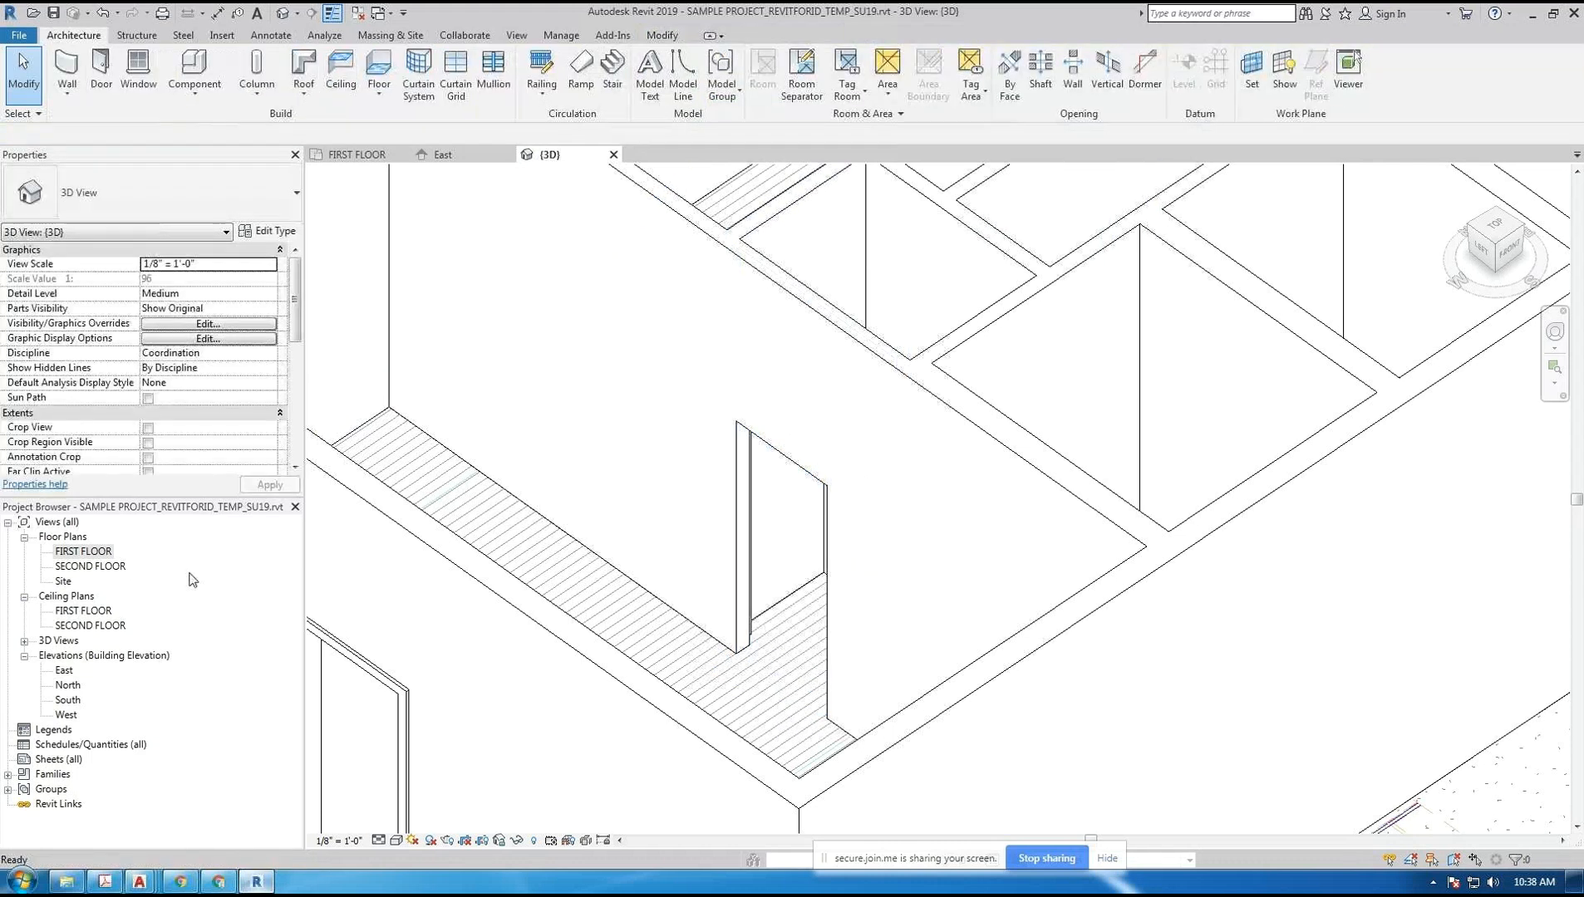
# - Review the partition's wall opening and the surrounding house model from several angles in the 3D view
pyautogui.doubleClick(98, 553)
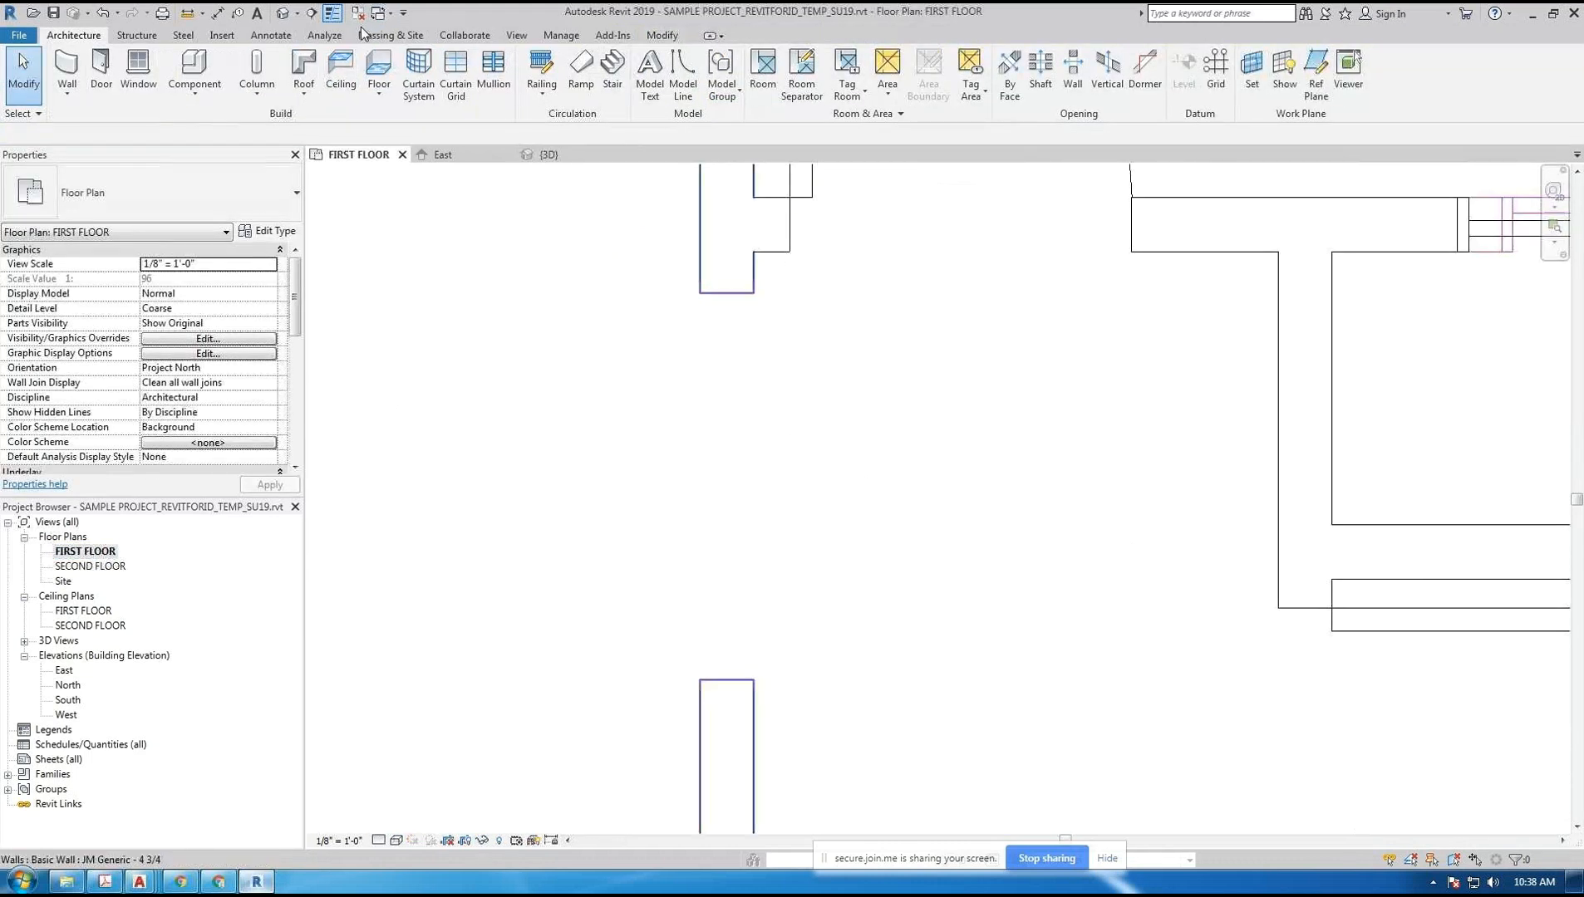
pyautogui.click(284, 13)
pyautogui.keyDown('shift'); pyautogui.moveTo(818, 420); pyautogui.dragTo(841, 571, button='middle'); pyautogui.keyUp('shift')
pyautogui.click(791, 573)
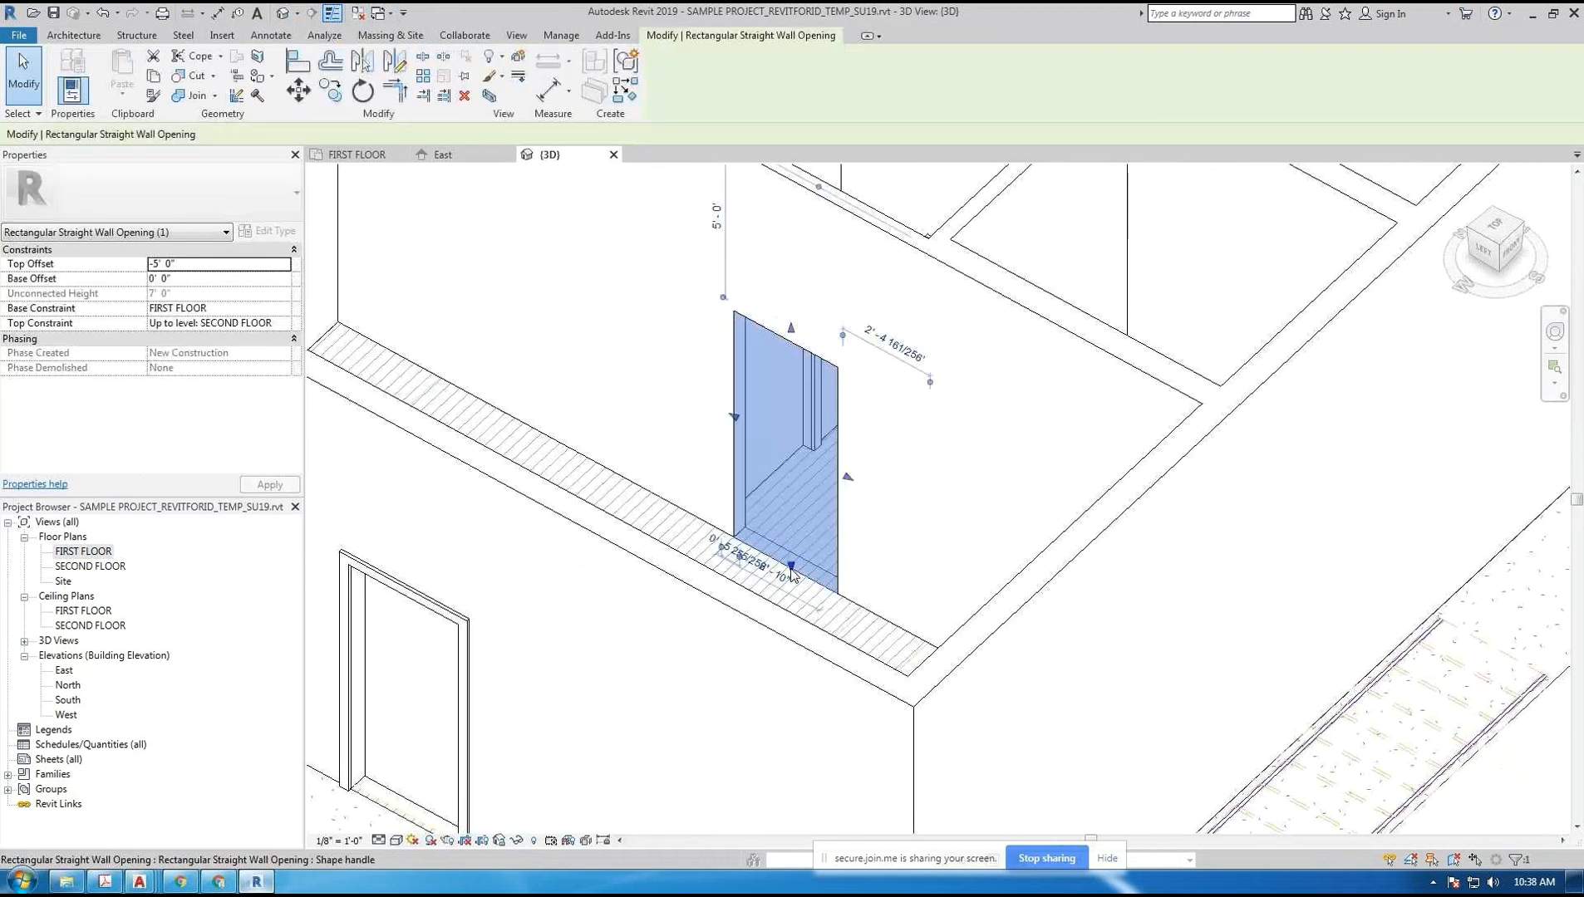
pyautogui.click(912, 432)
pyautogui.scroll(-1, 913, 433)
pyautogui.scroll(-4, 914, 432)
pyautogui.keyDown('shift'); pyautogui.moveTo(1060, 449); pyautogui.dragTo(1038, 418, button='middle'); pyautogui.keyUp('shift')
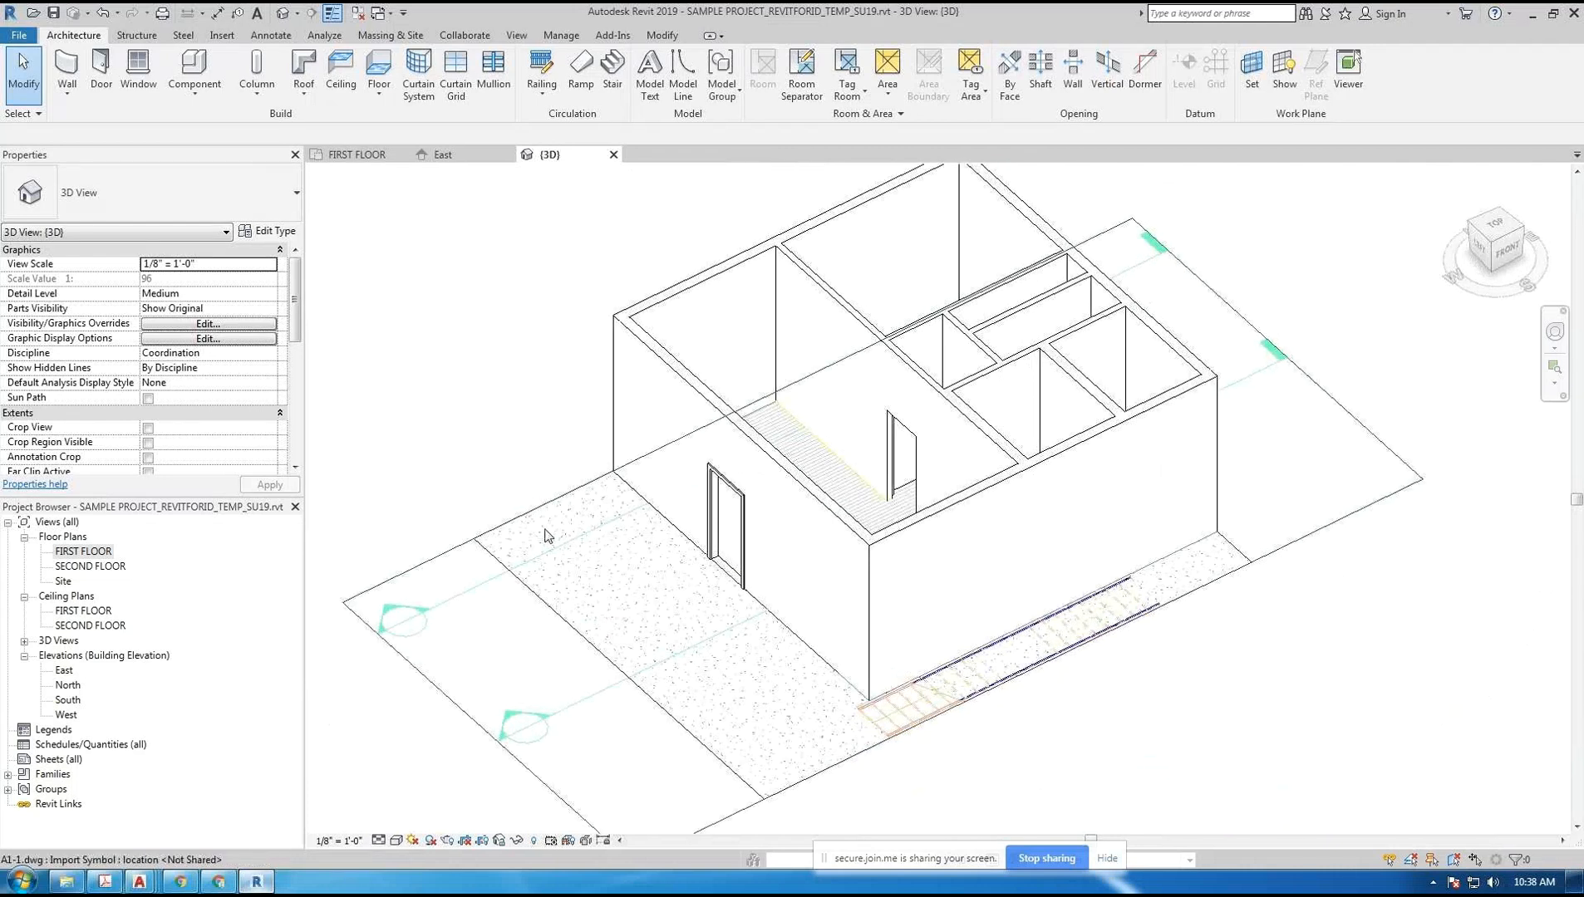
pyautogui.scroll(1, 547, 536)
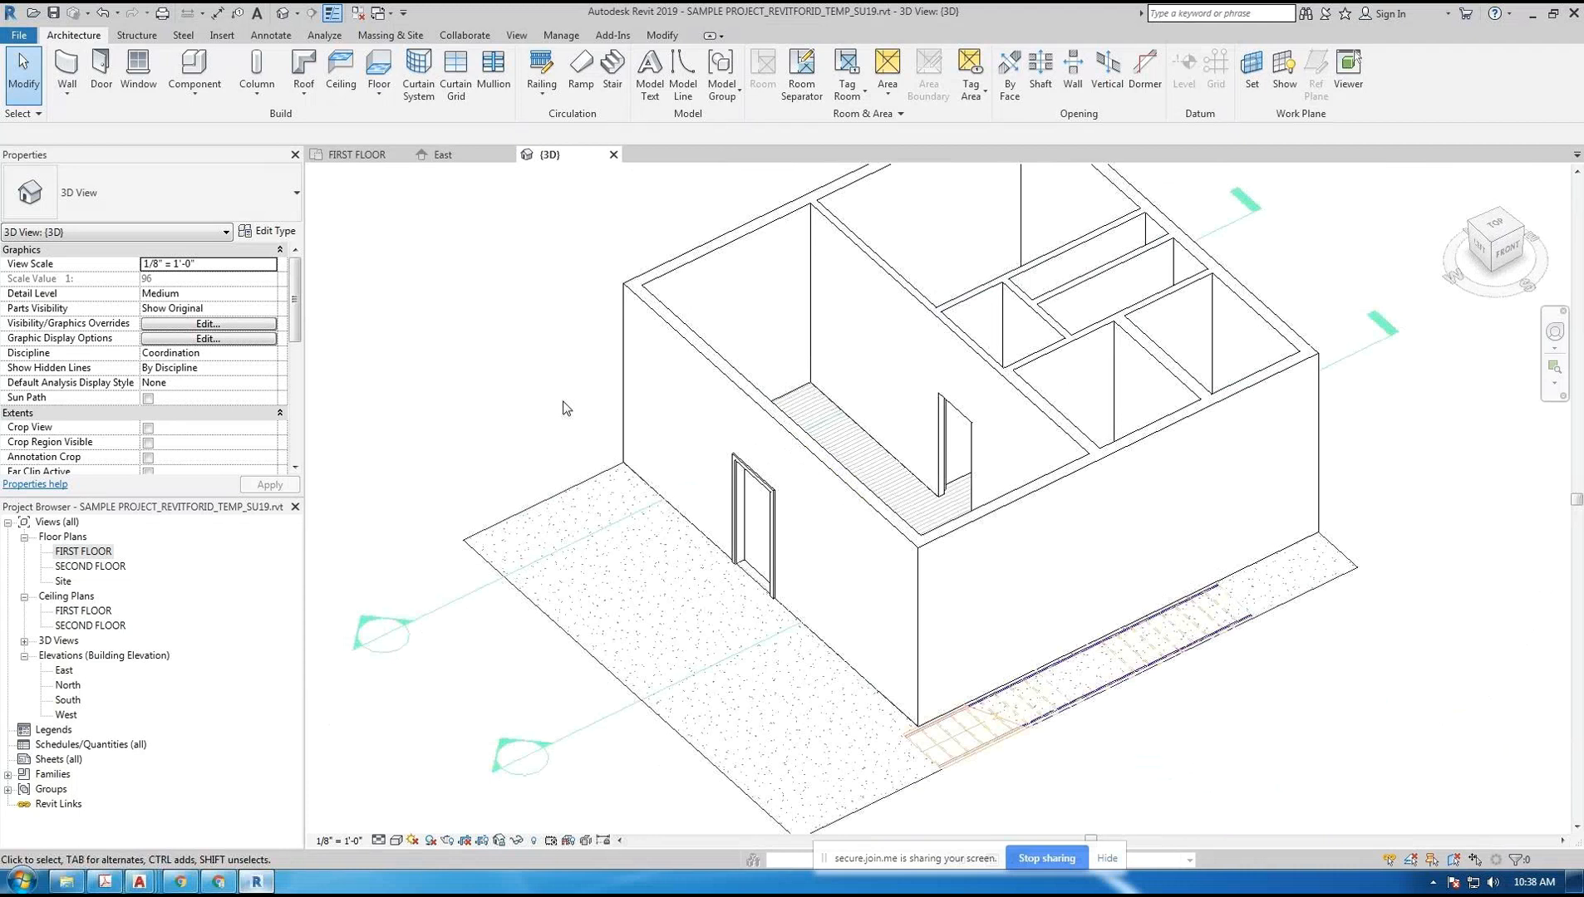
# - Start the Window tool in the first floor plan and review the loaded window types
pyautogui.doubleClick(95, 552)
pyautogui.scroll(-10, 639, 437)
pyautogui.moveTo(638, 437); pyautogui.dragTo(677, 503, button='middle')
pyautogui.scroll(2, 677, 503)
pyautogui.scroll(-2, 678, 510)
pyautogui.scroll(1, 654, 497)
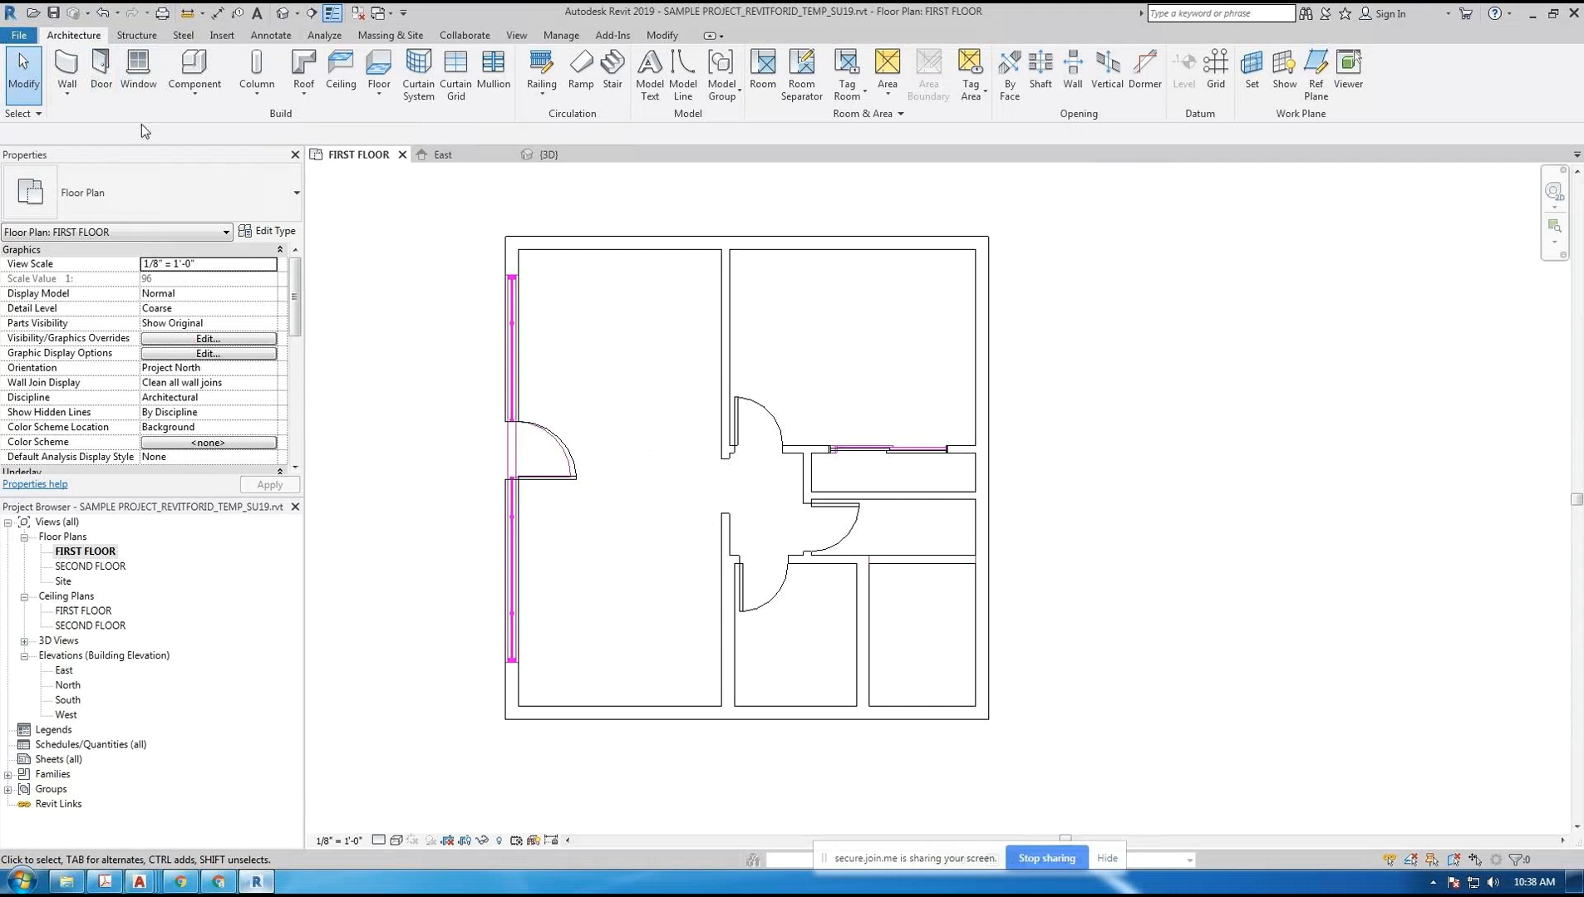
pyautogui.click(138, 66)
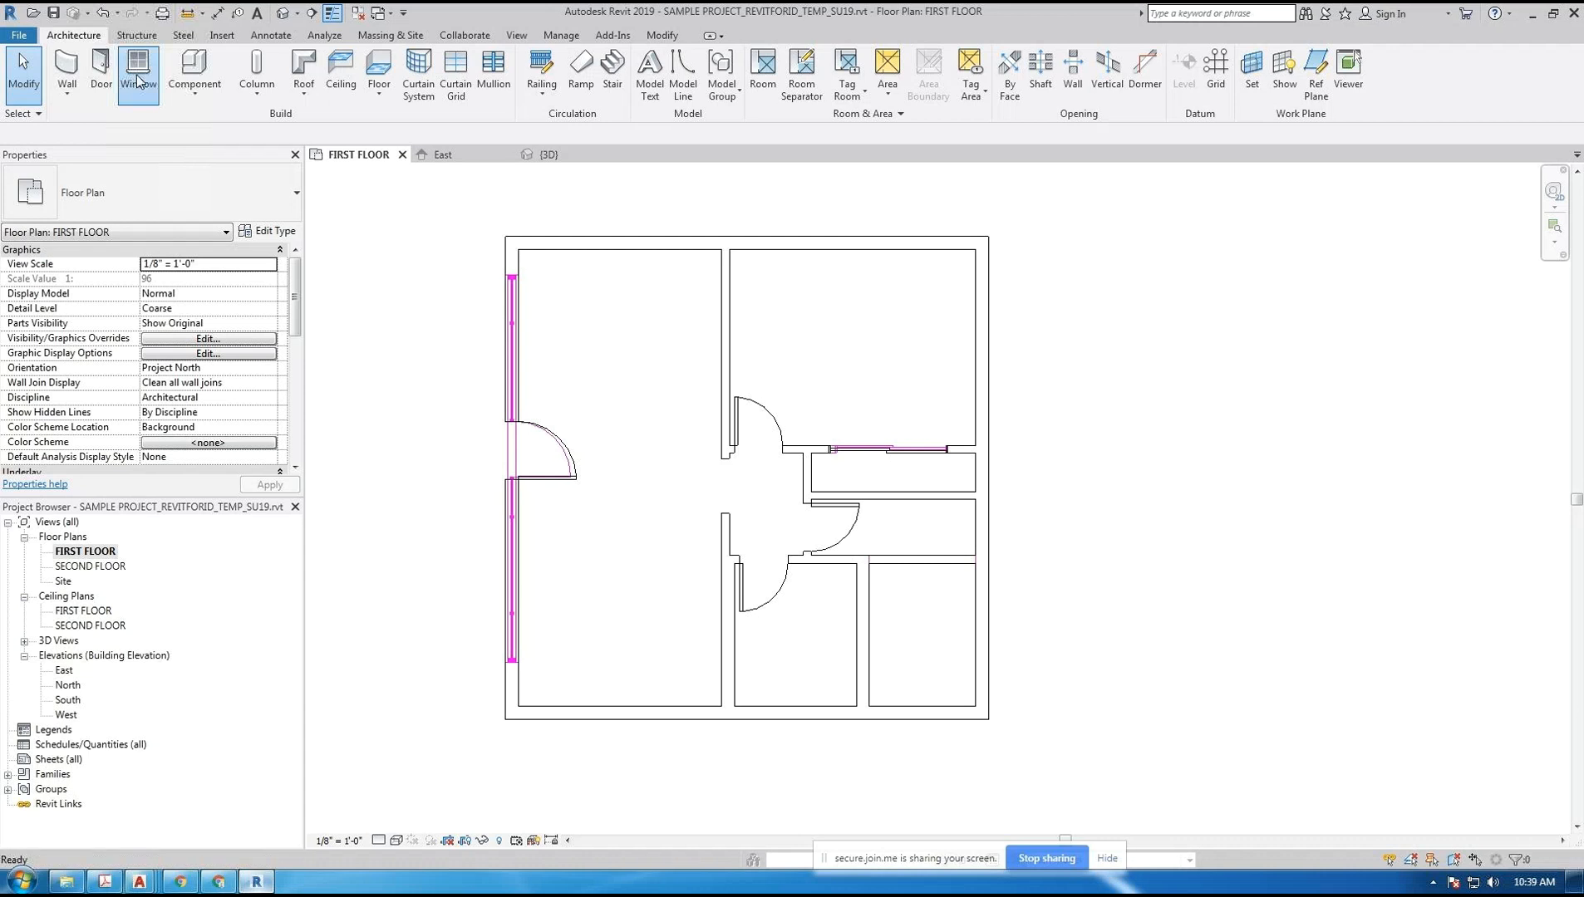
pyautogui.click(233, 164)
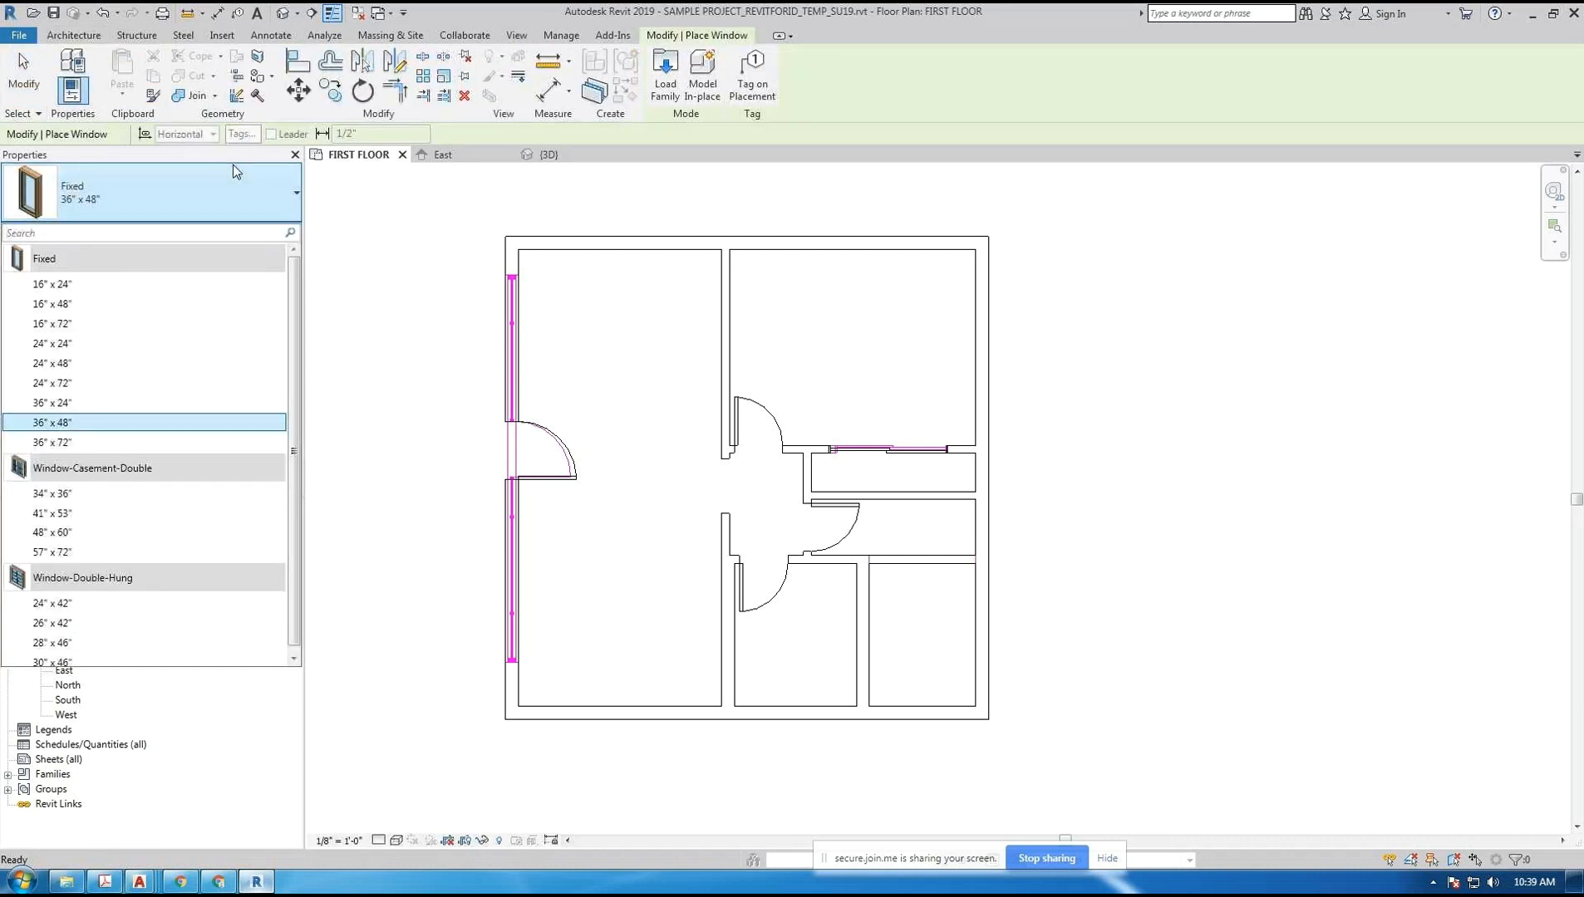
pyautogui.moveTo(293, 316); pyautogui.dragTo(295, 274)
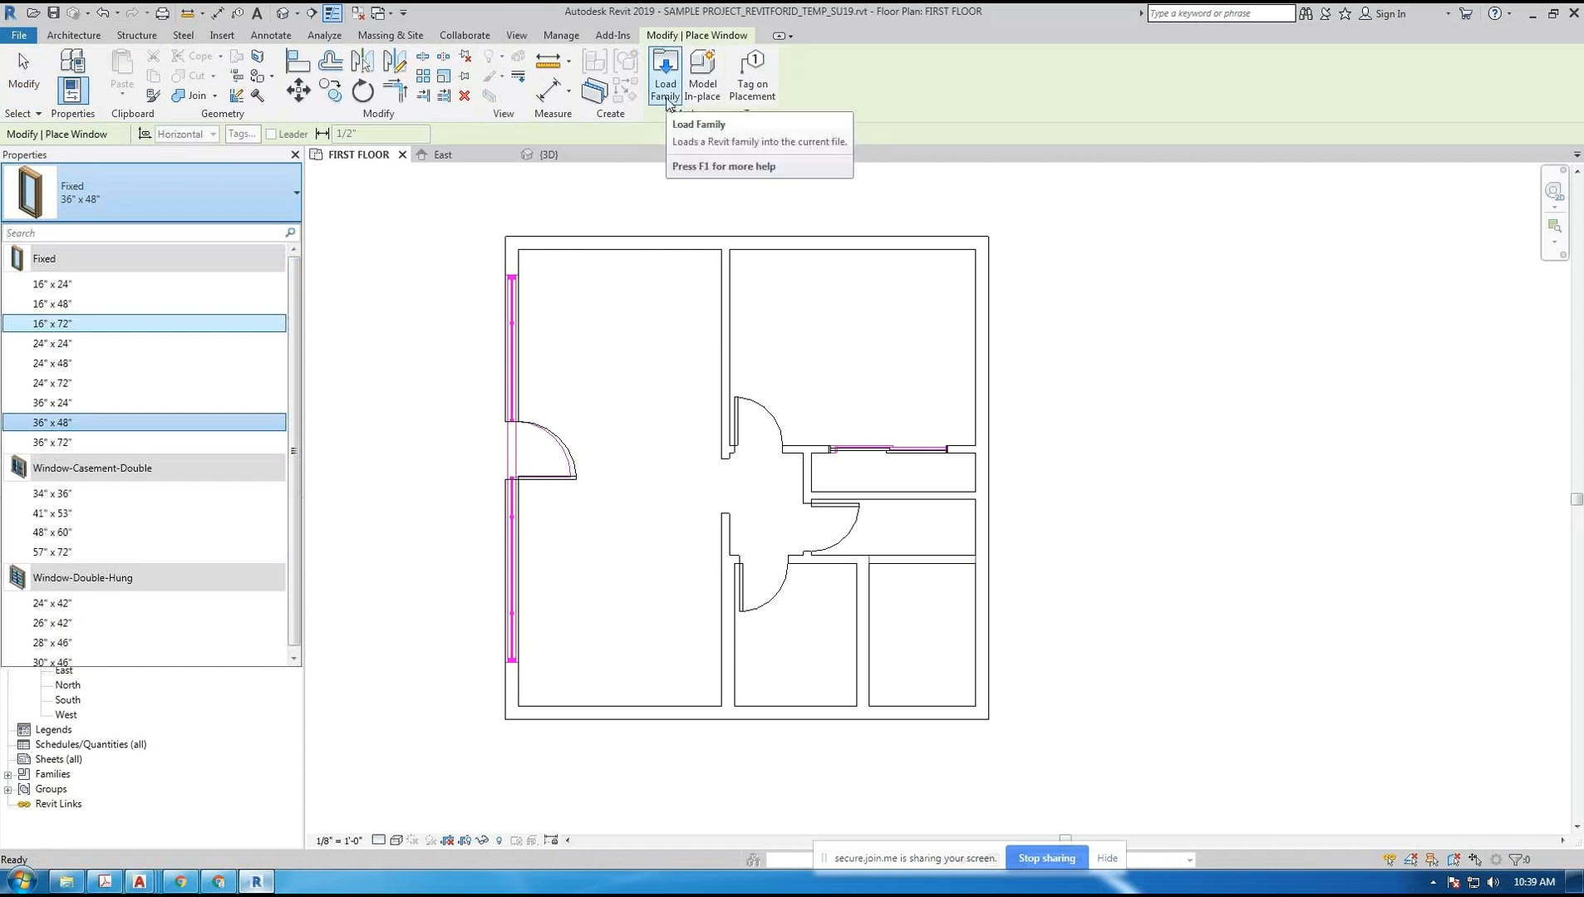
# - Browse the US Imperial library's Windows folder for loadable window families, leaving without loading one
pyautogui.click(665, 92)
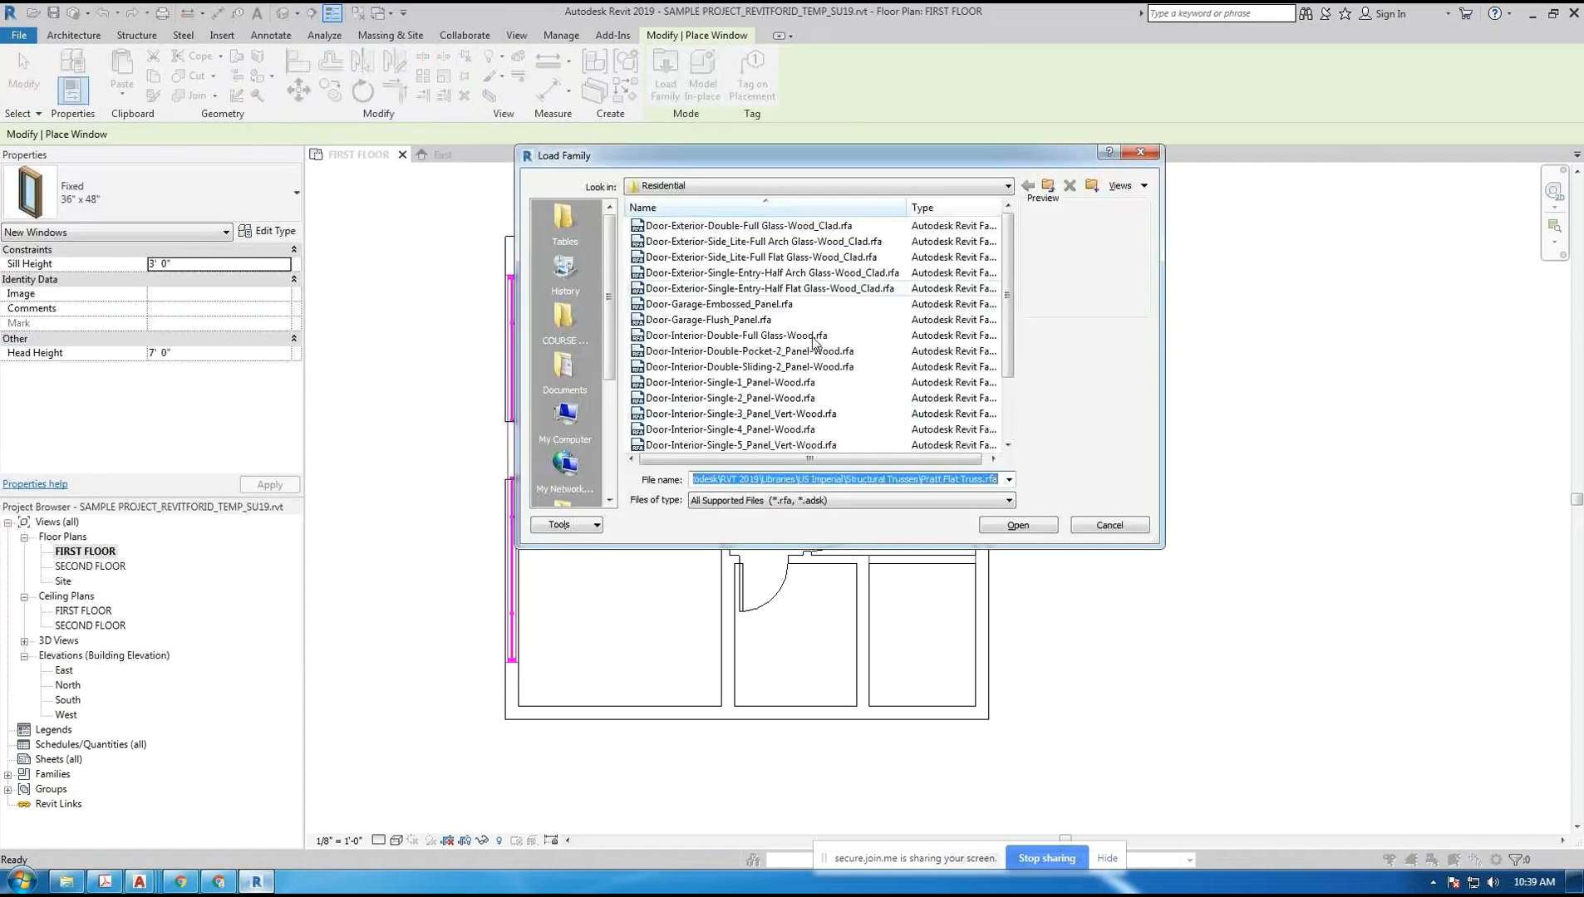
pyautogui.click(1047, 185)
pyautogui.click(1047, 187)
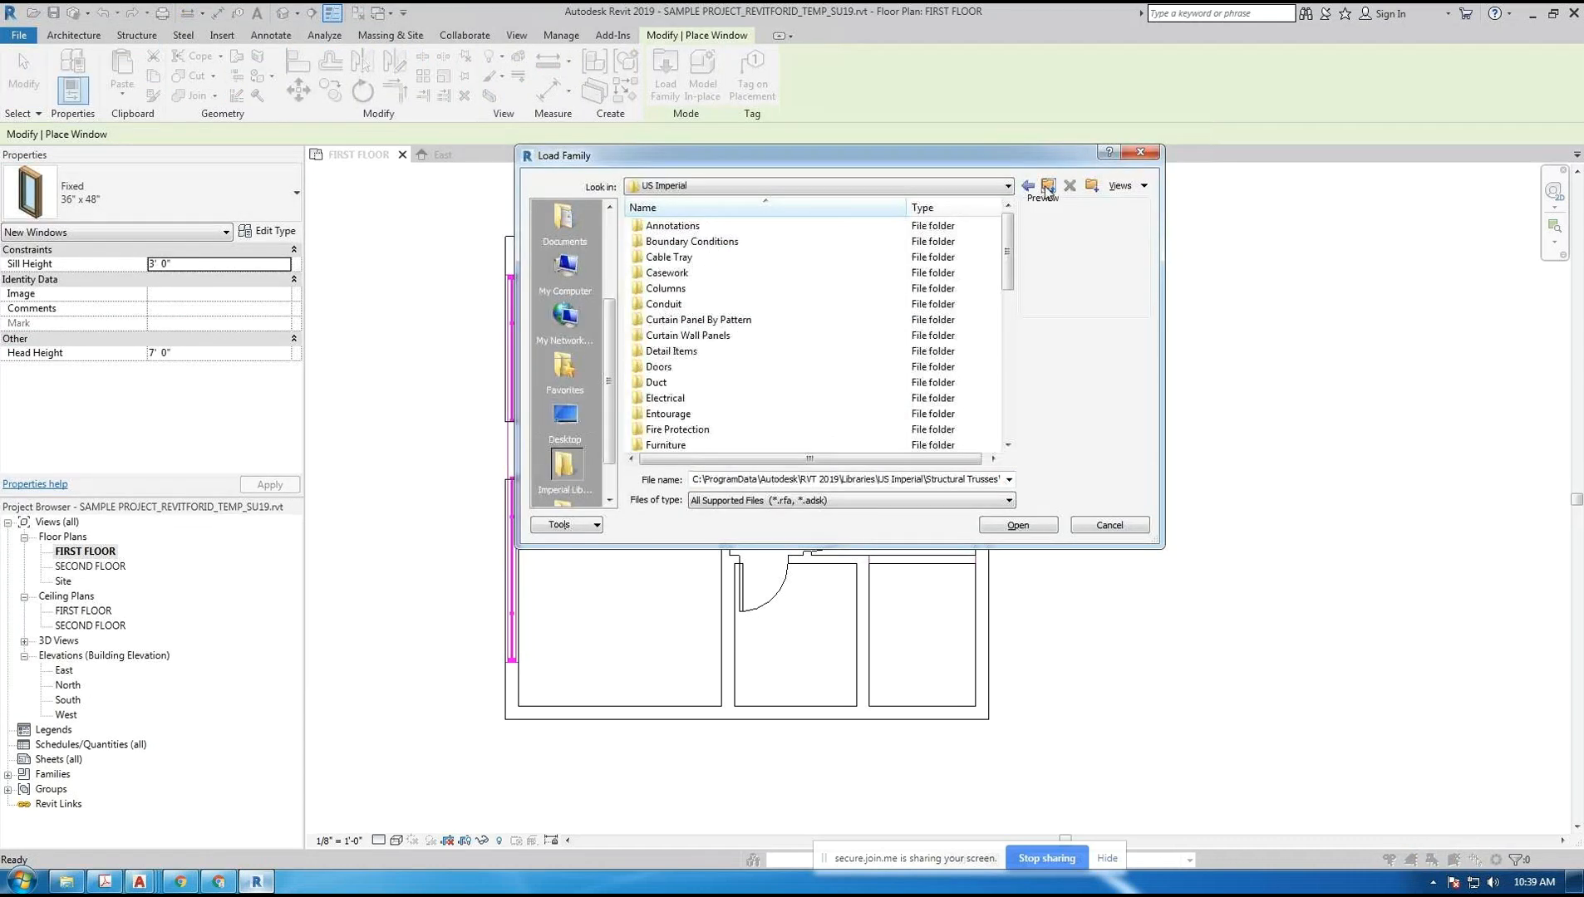
pyautogui.scroll(-9, 876, 397)
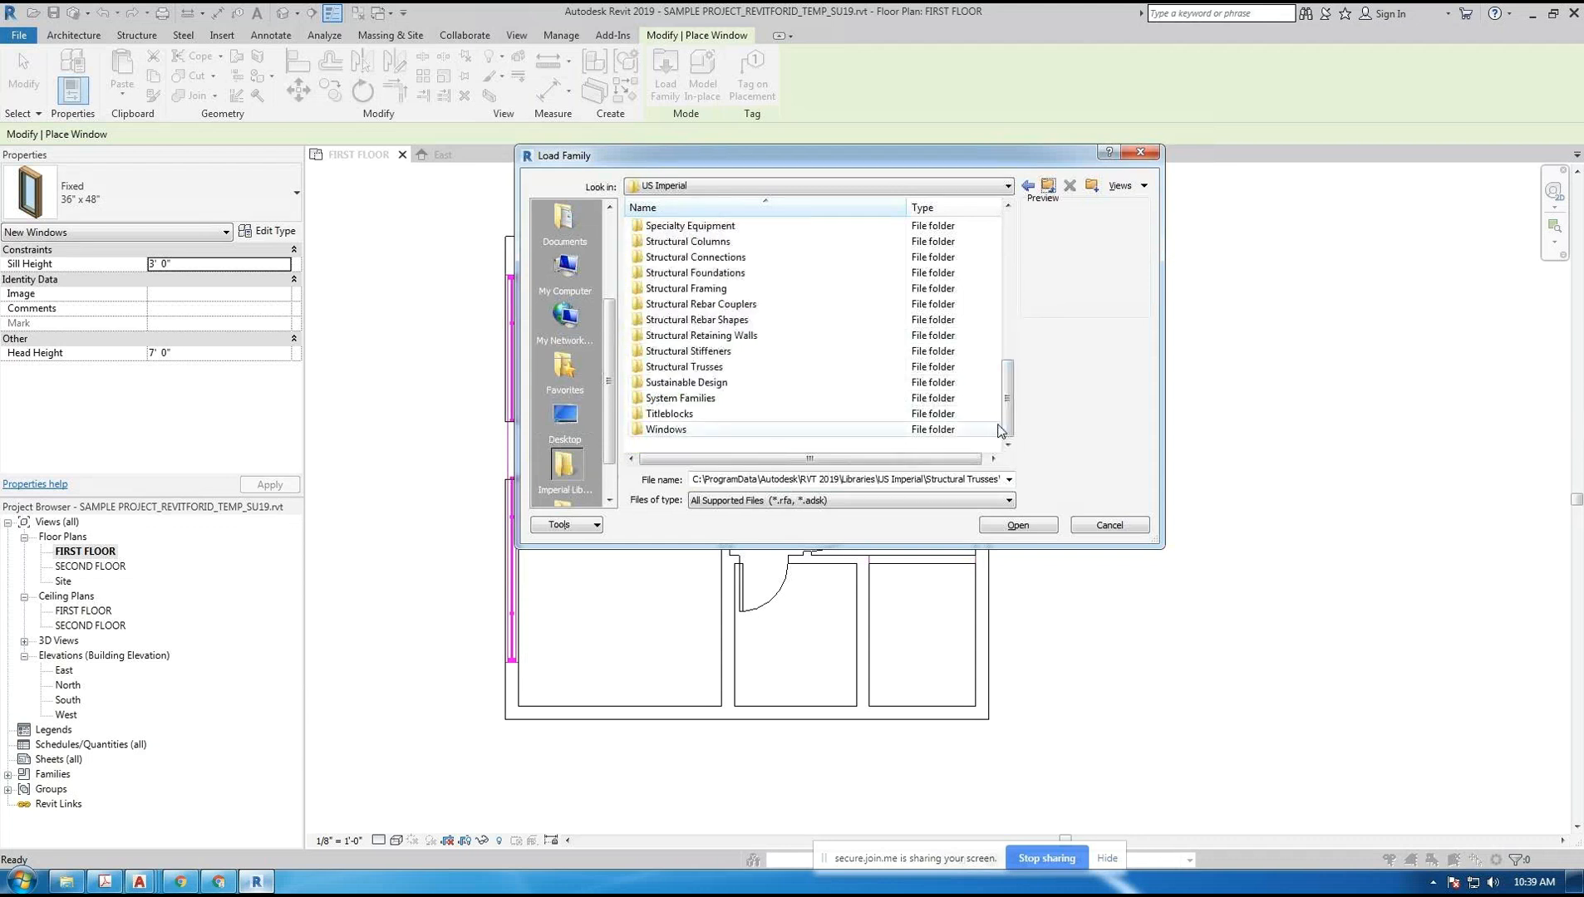
pyautogui.doubleClick(673, 430)
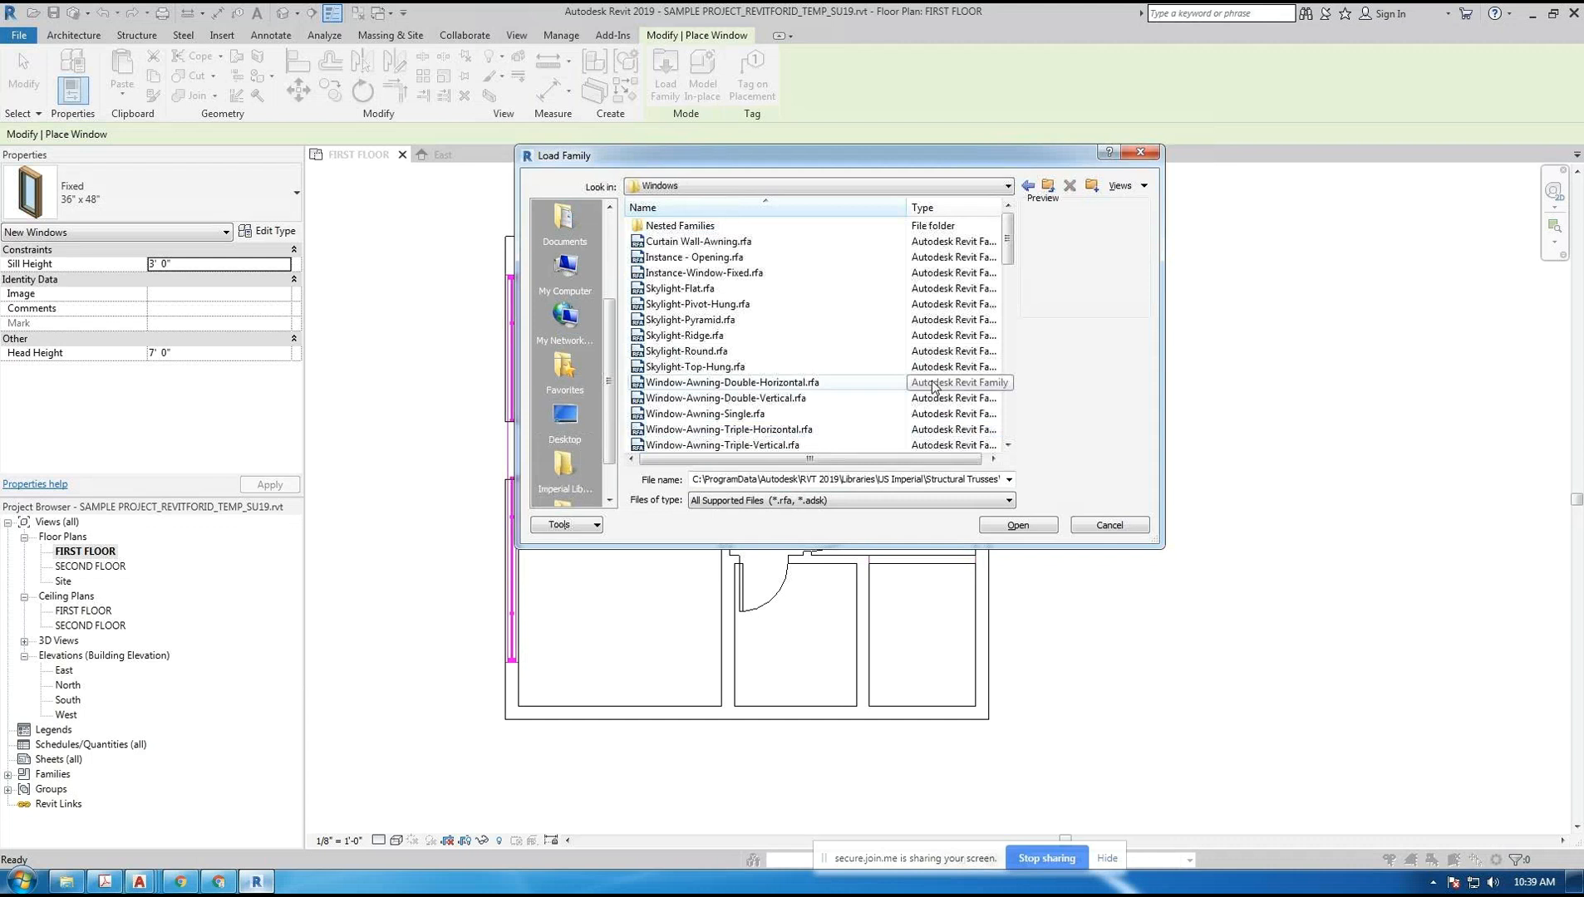
pyautogui.click(1103, 525)
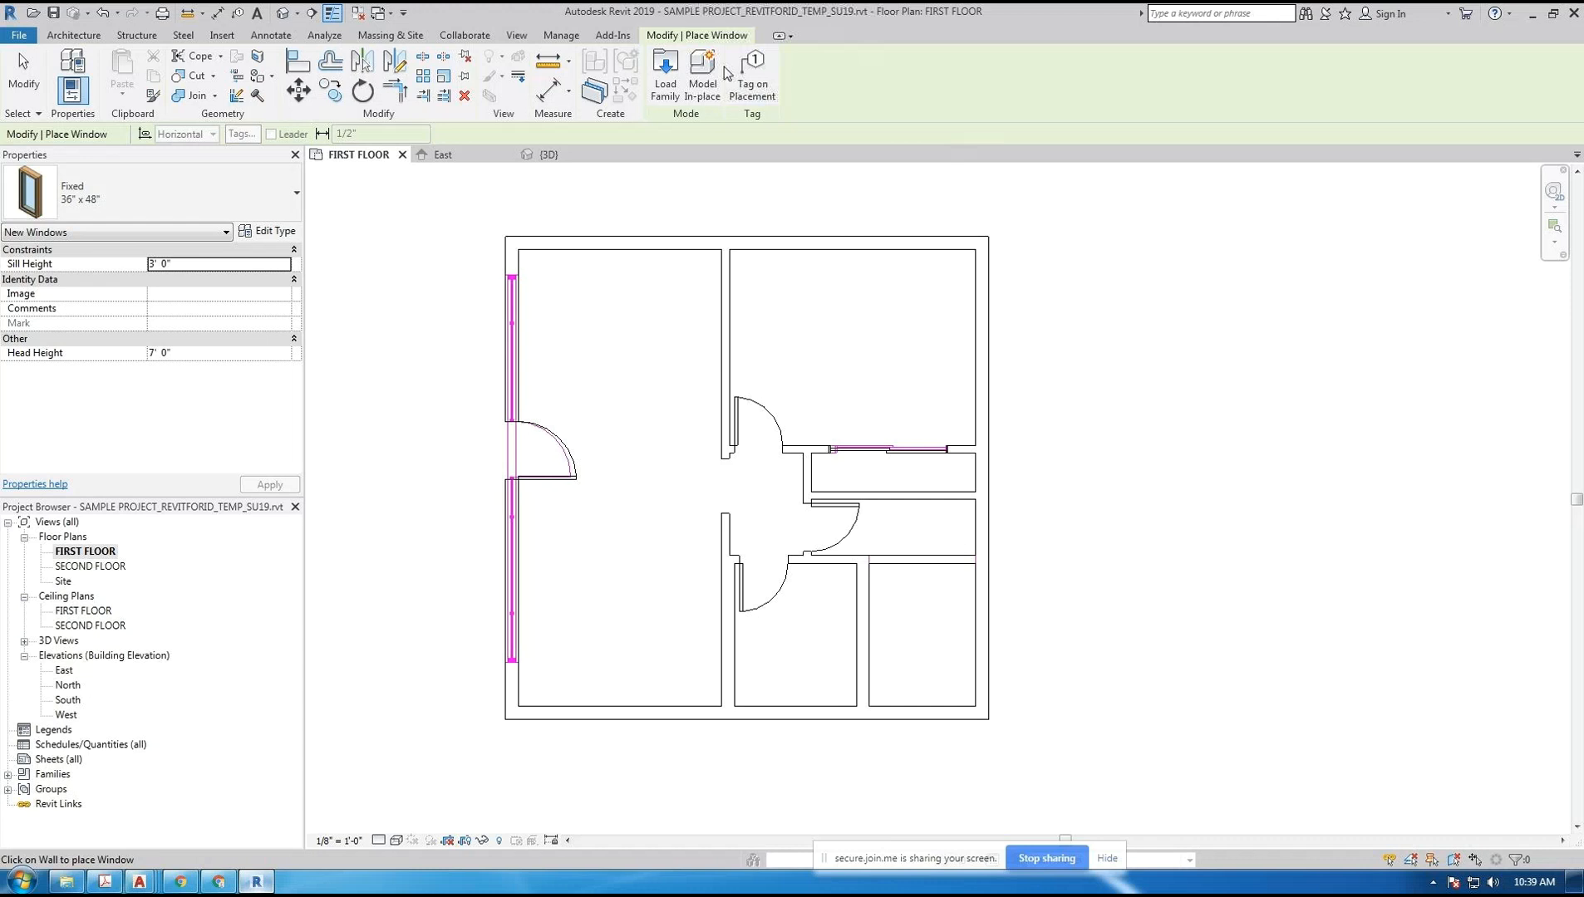
pyautogui.click(669, 98)
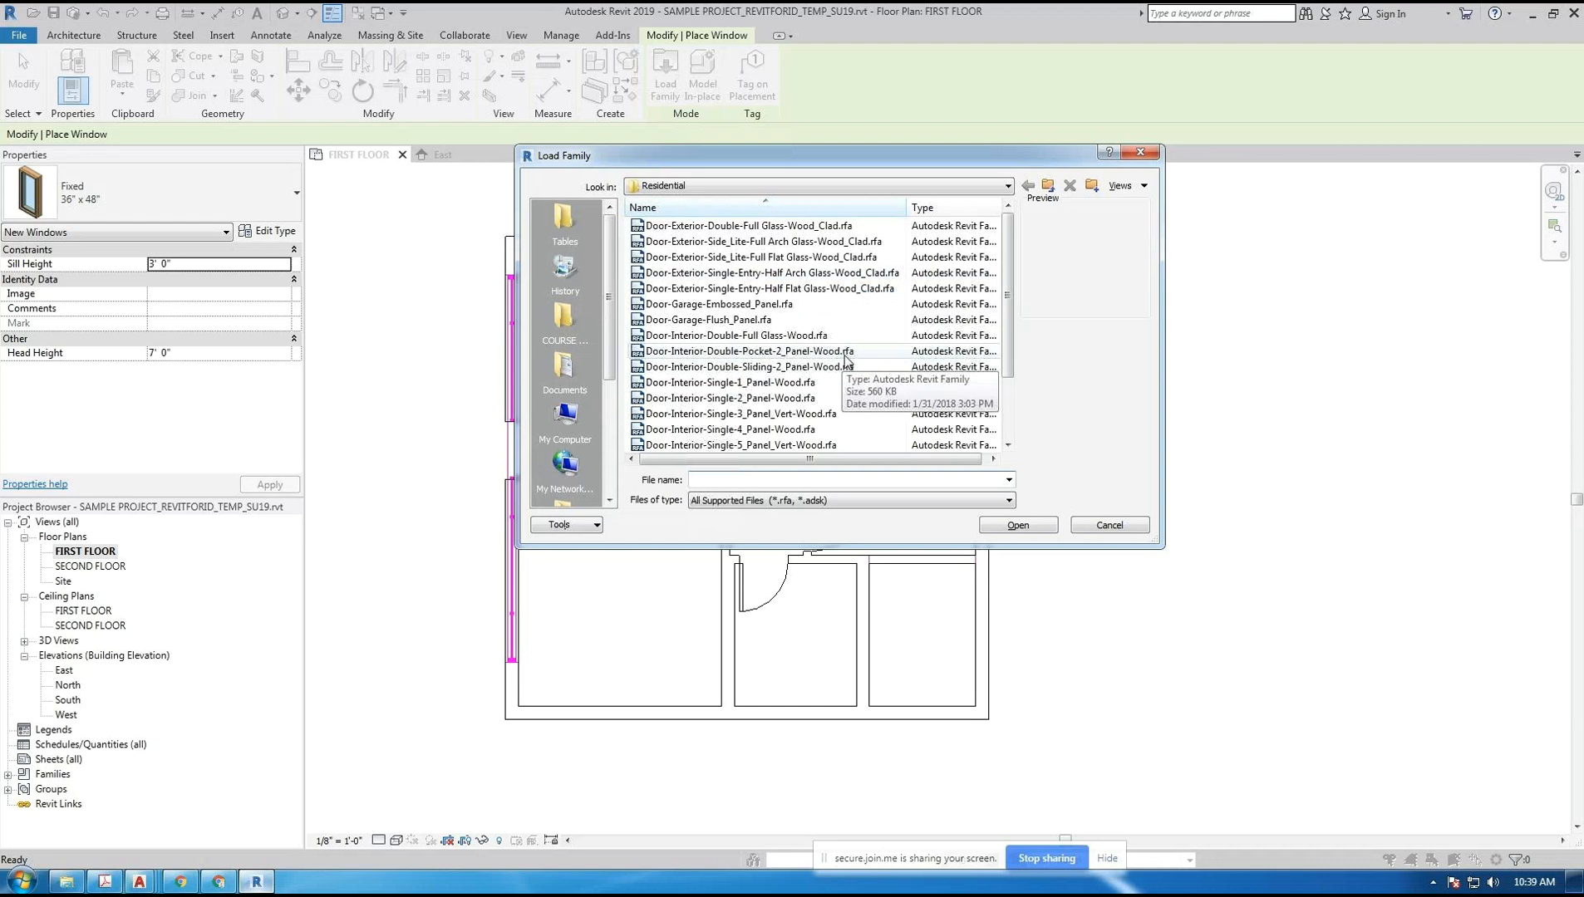
pyautogui.click(1099, 526)
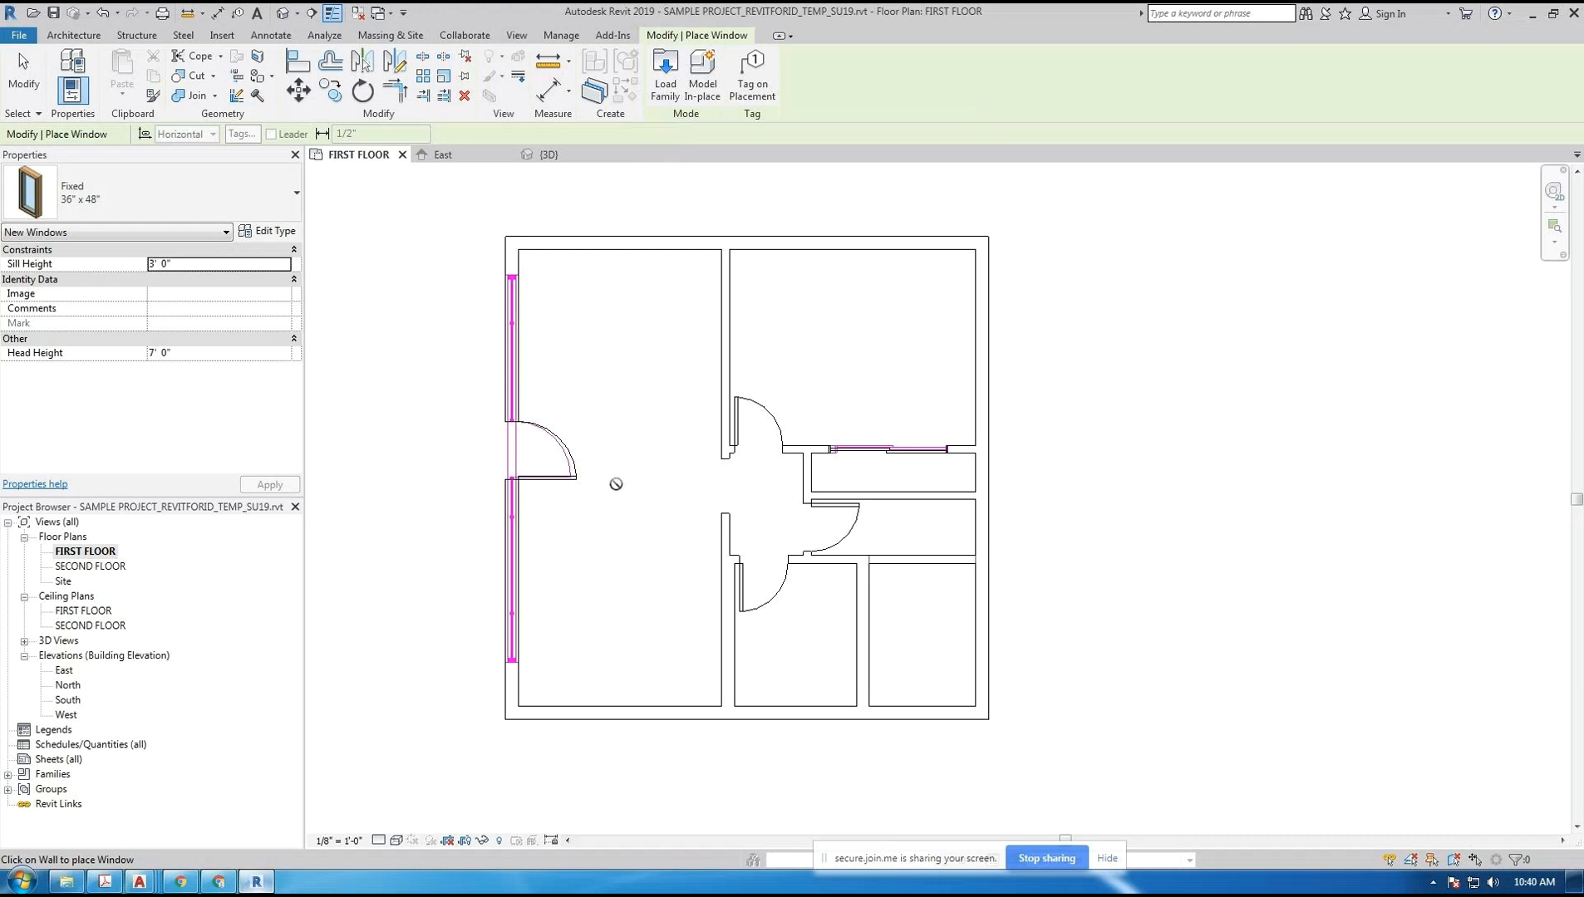
# - Place a 48" x 60" Window-Casement-Double in the large room's south exterior wall on the first floor plan
pyautogui.click(278, 199)
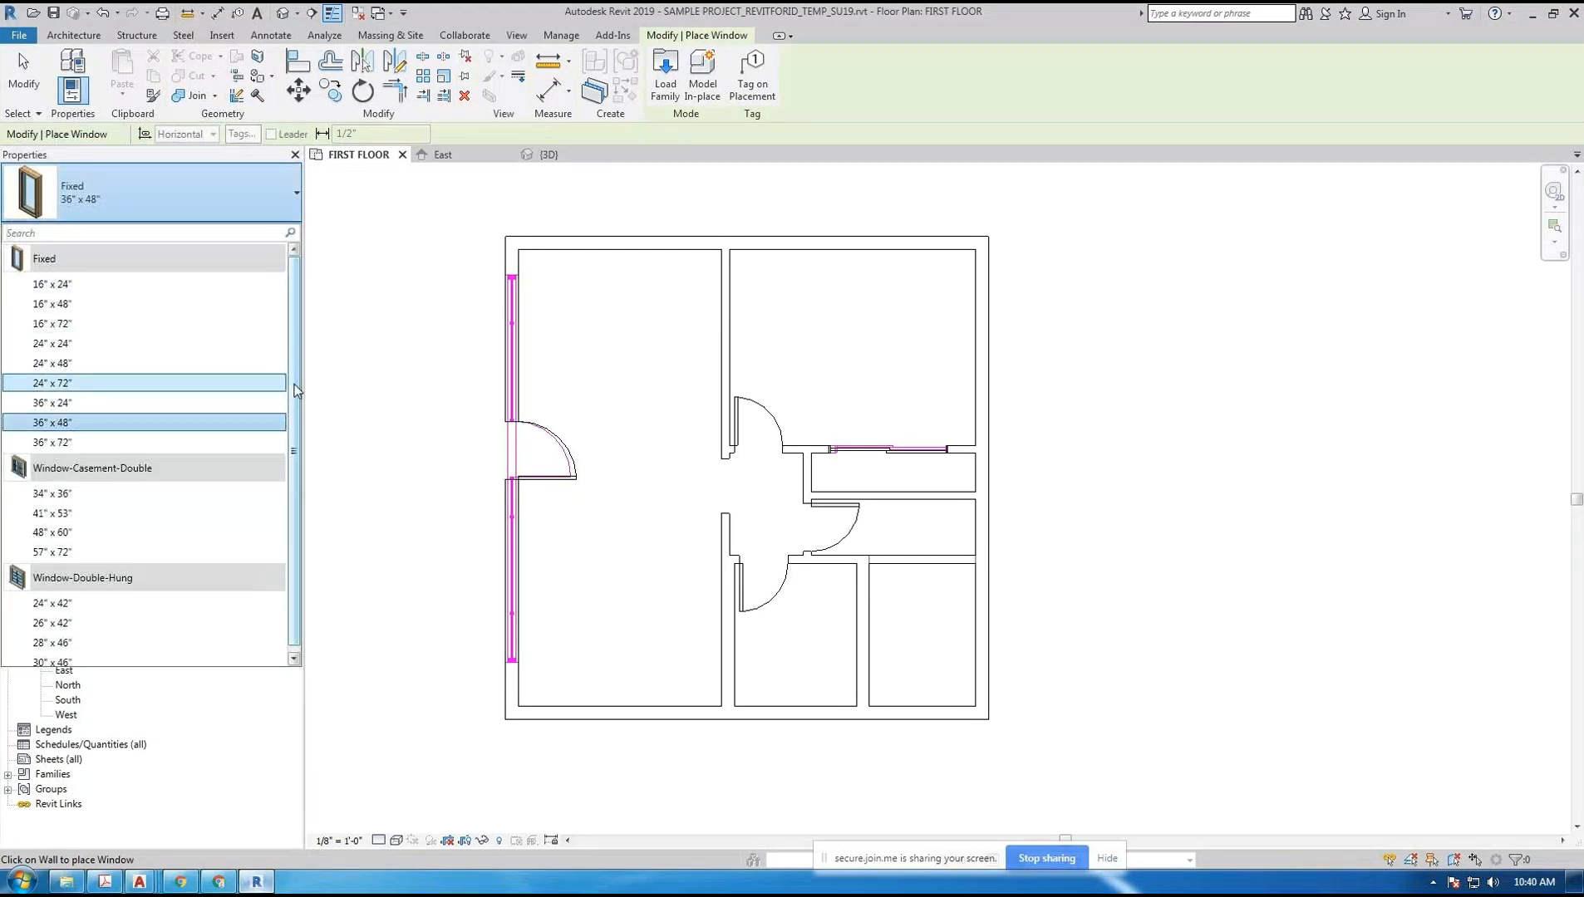
pyautogui.moveTo(295, 385); pyautogui.dragTo(295, 432)
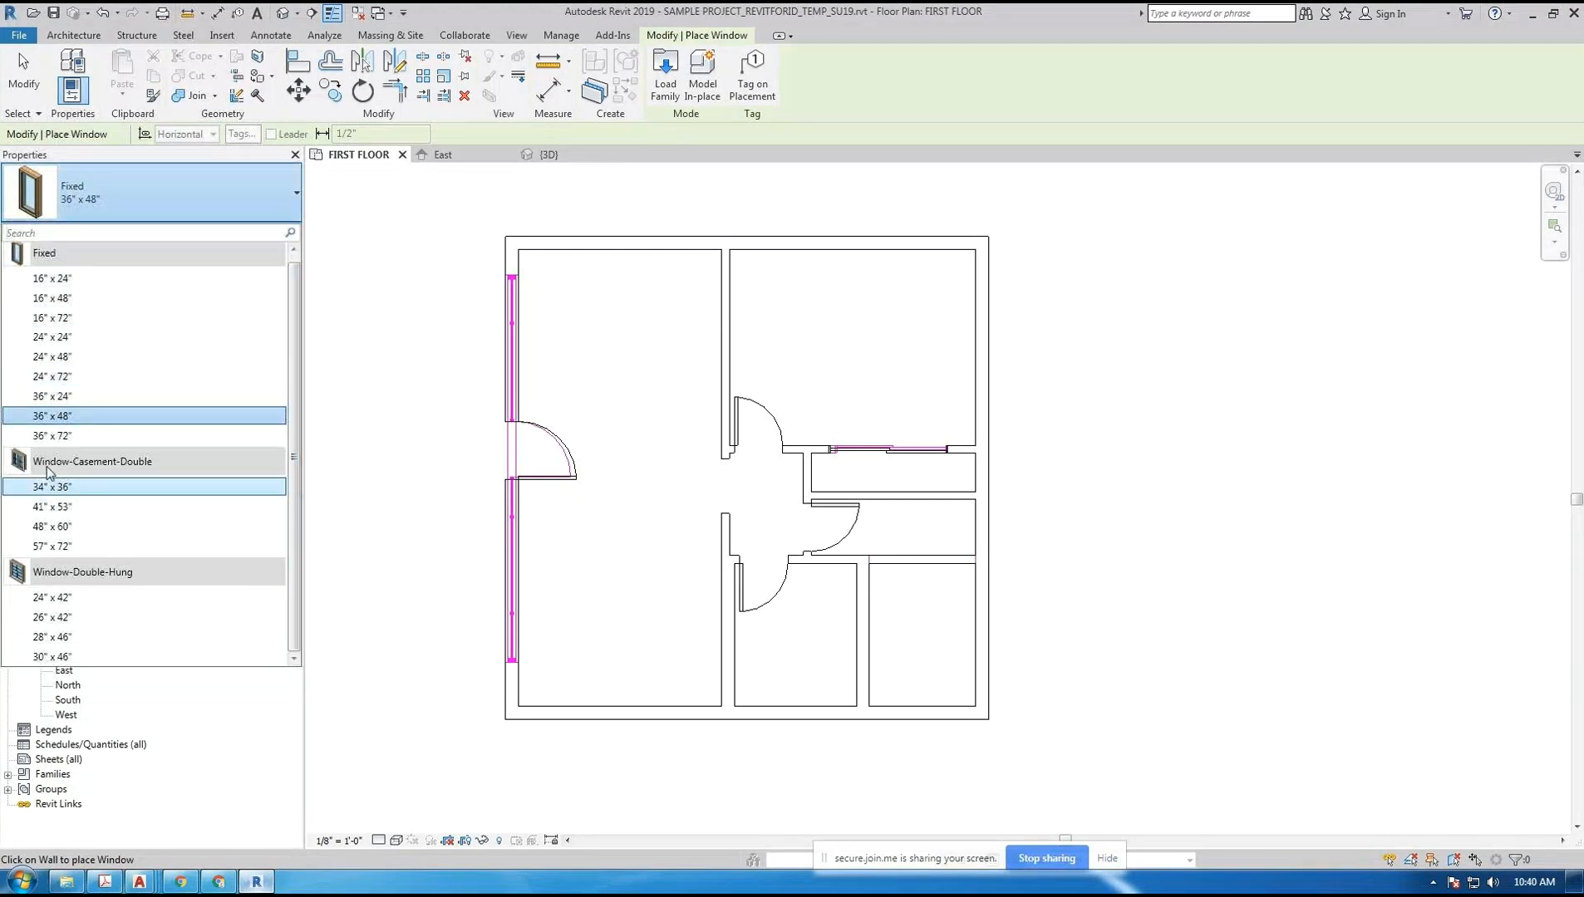
pyautogui.moveTo(97, 467)
pyautogui.click(83, 526)
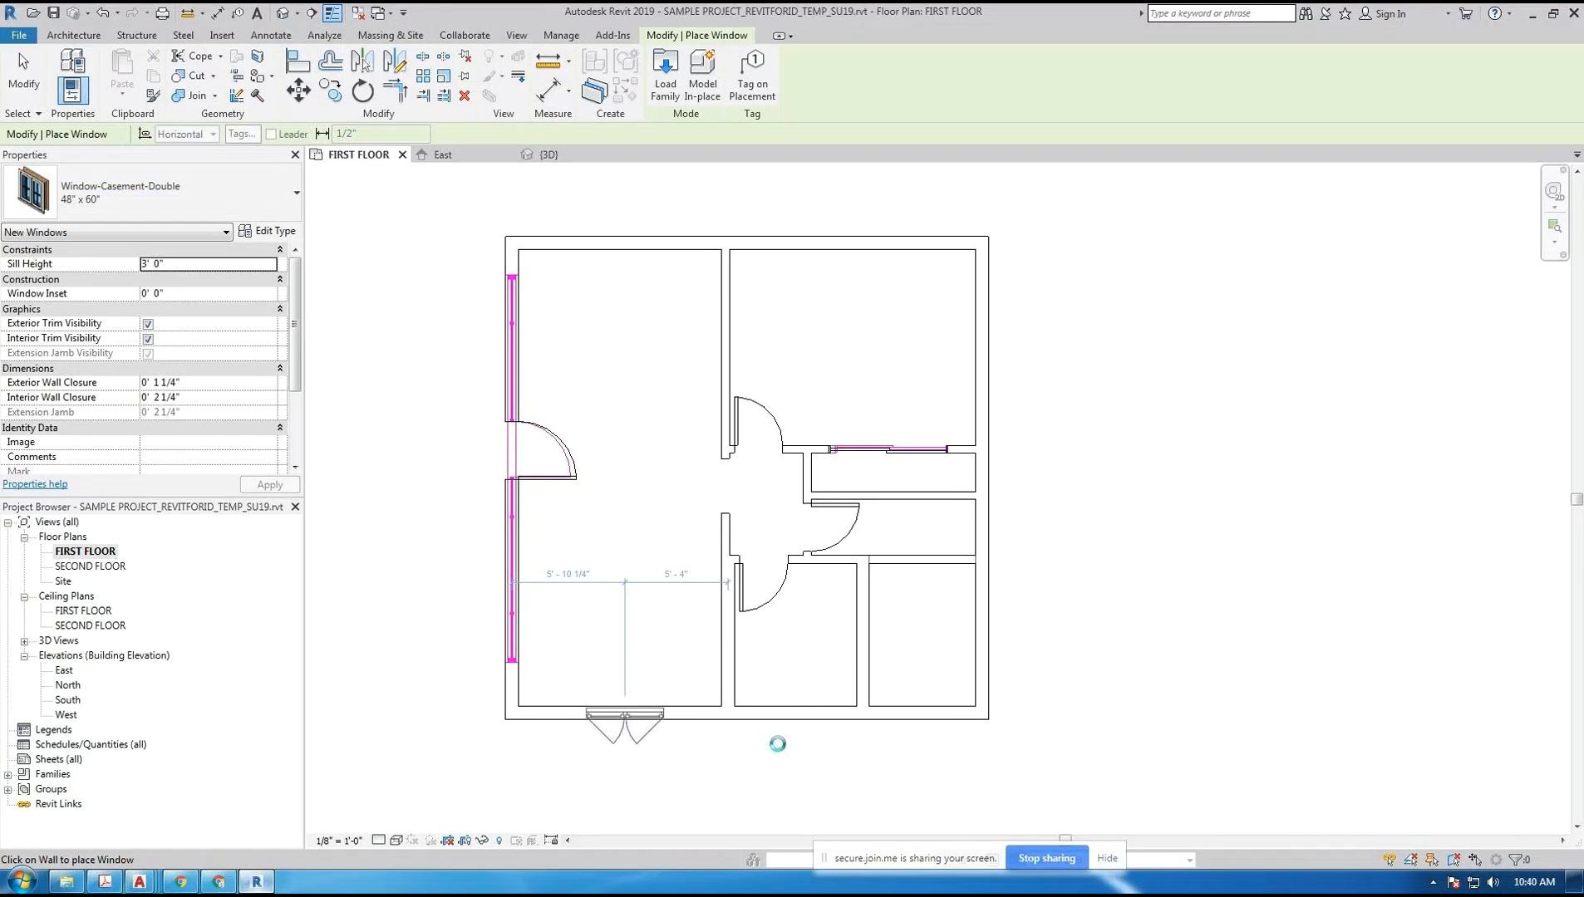
pyautogui.press('Escape')
# - Set the new casement window's sill height to 4' 0" in the 3D view
pyautogui.click(283, 13)
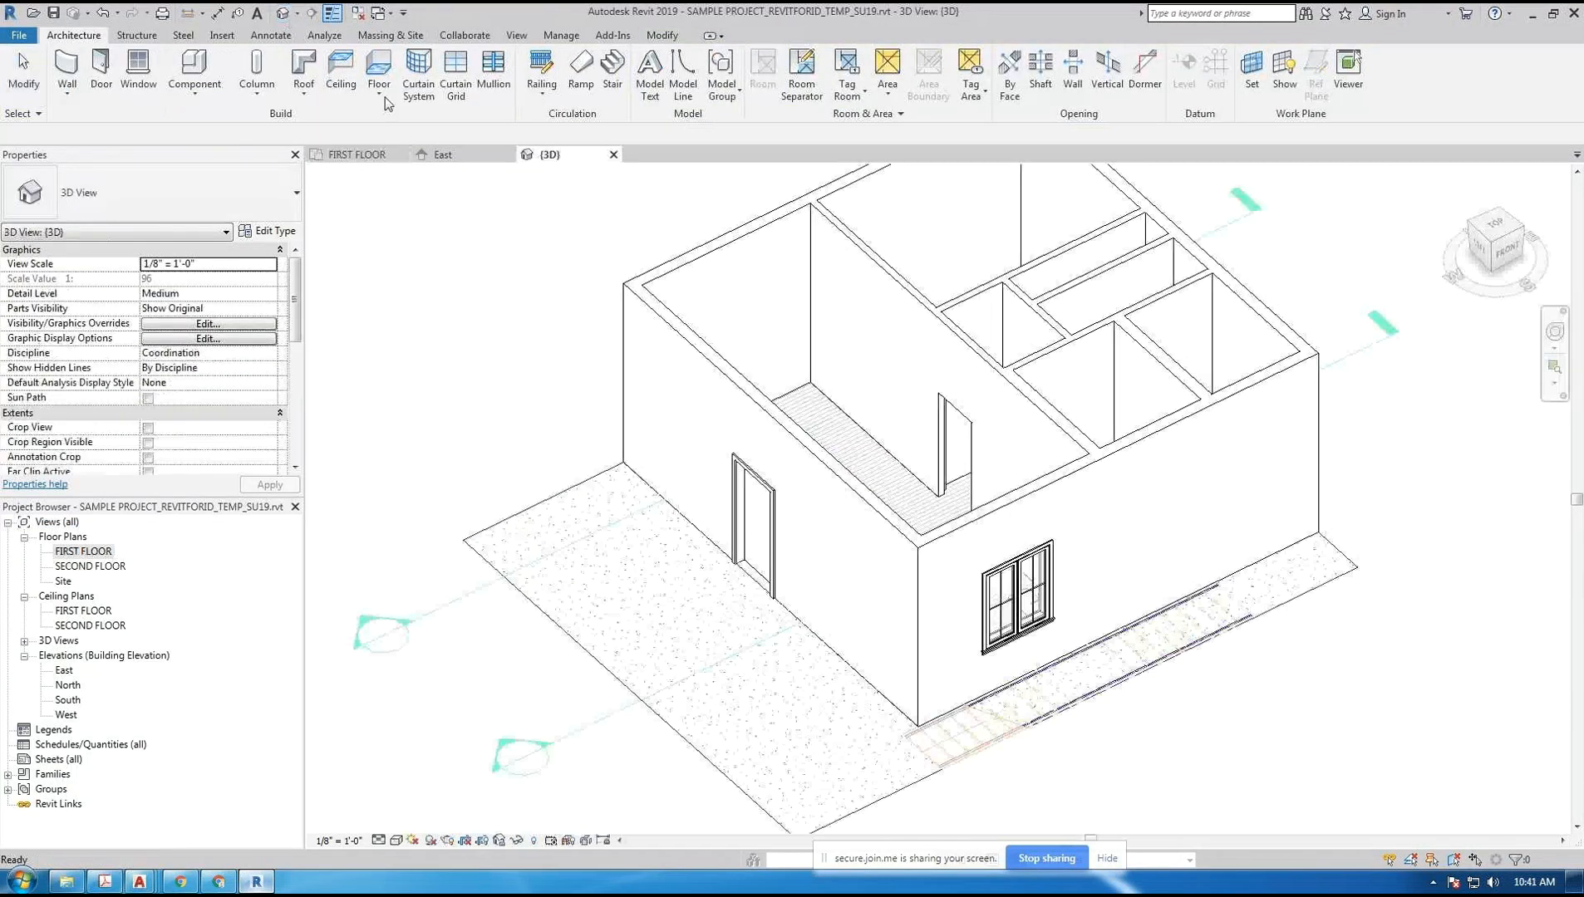
pyautogui.scroll(10, 1033, 677)
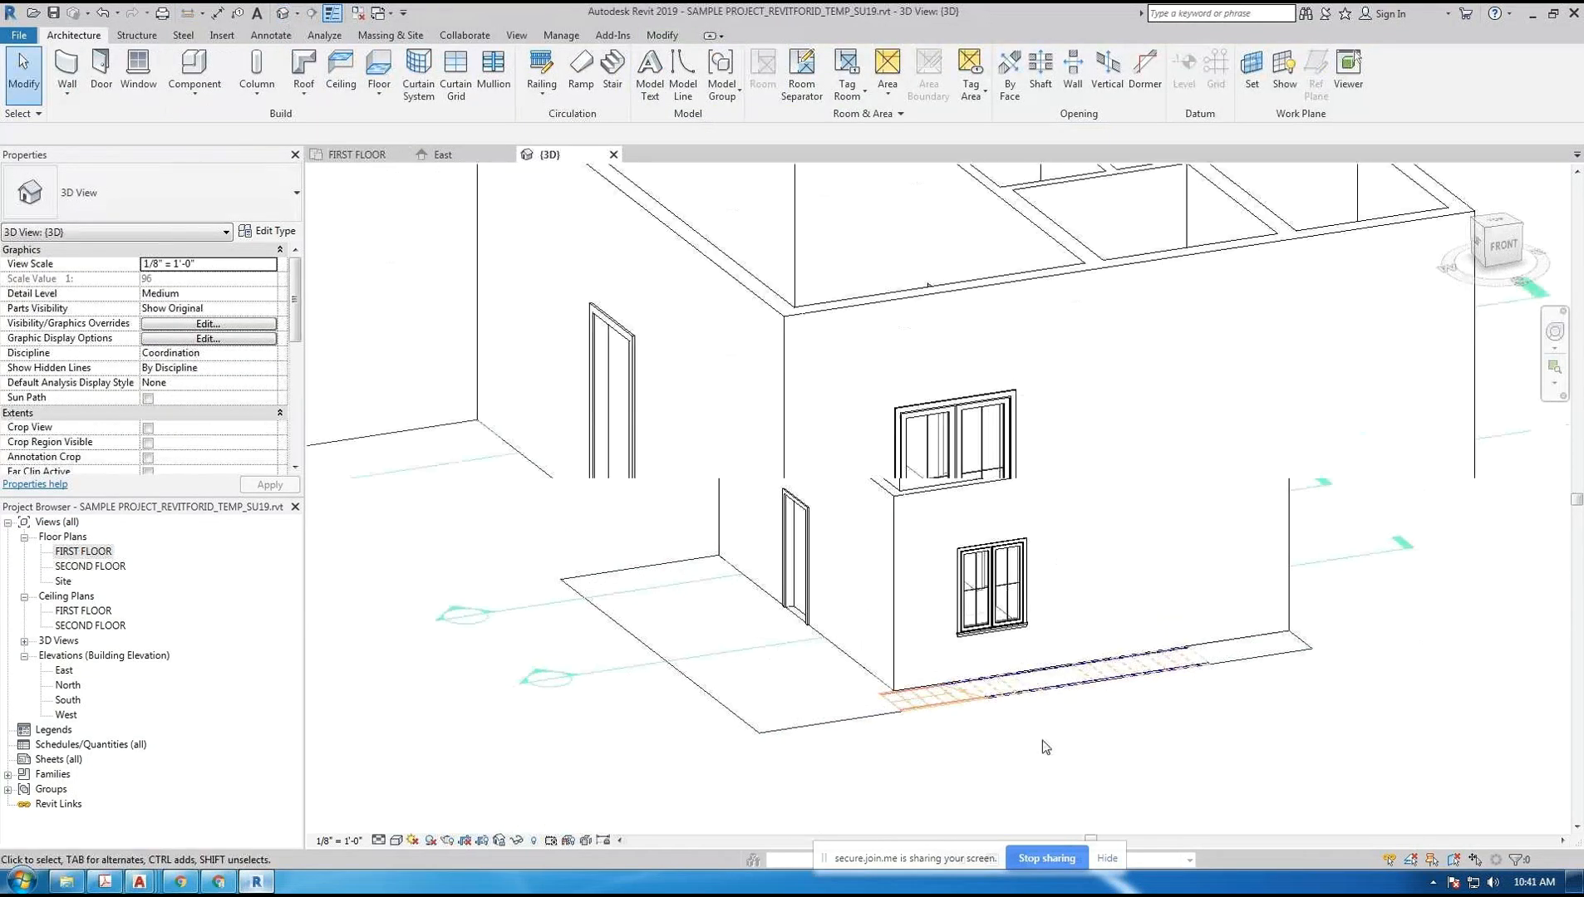
pyautogui.click(828, 312)
pyautogui.moveTo(866, 360); pyautogui.dragTo(894, 543, button='middle')
pyautogui.scroll(-1, 893, 543)
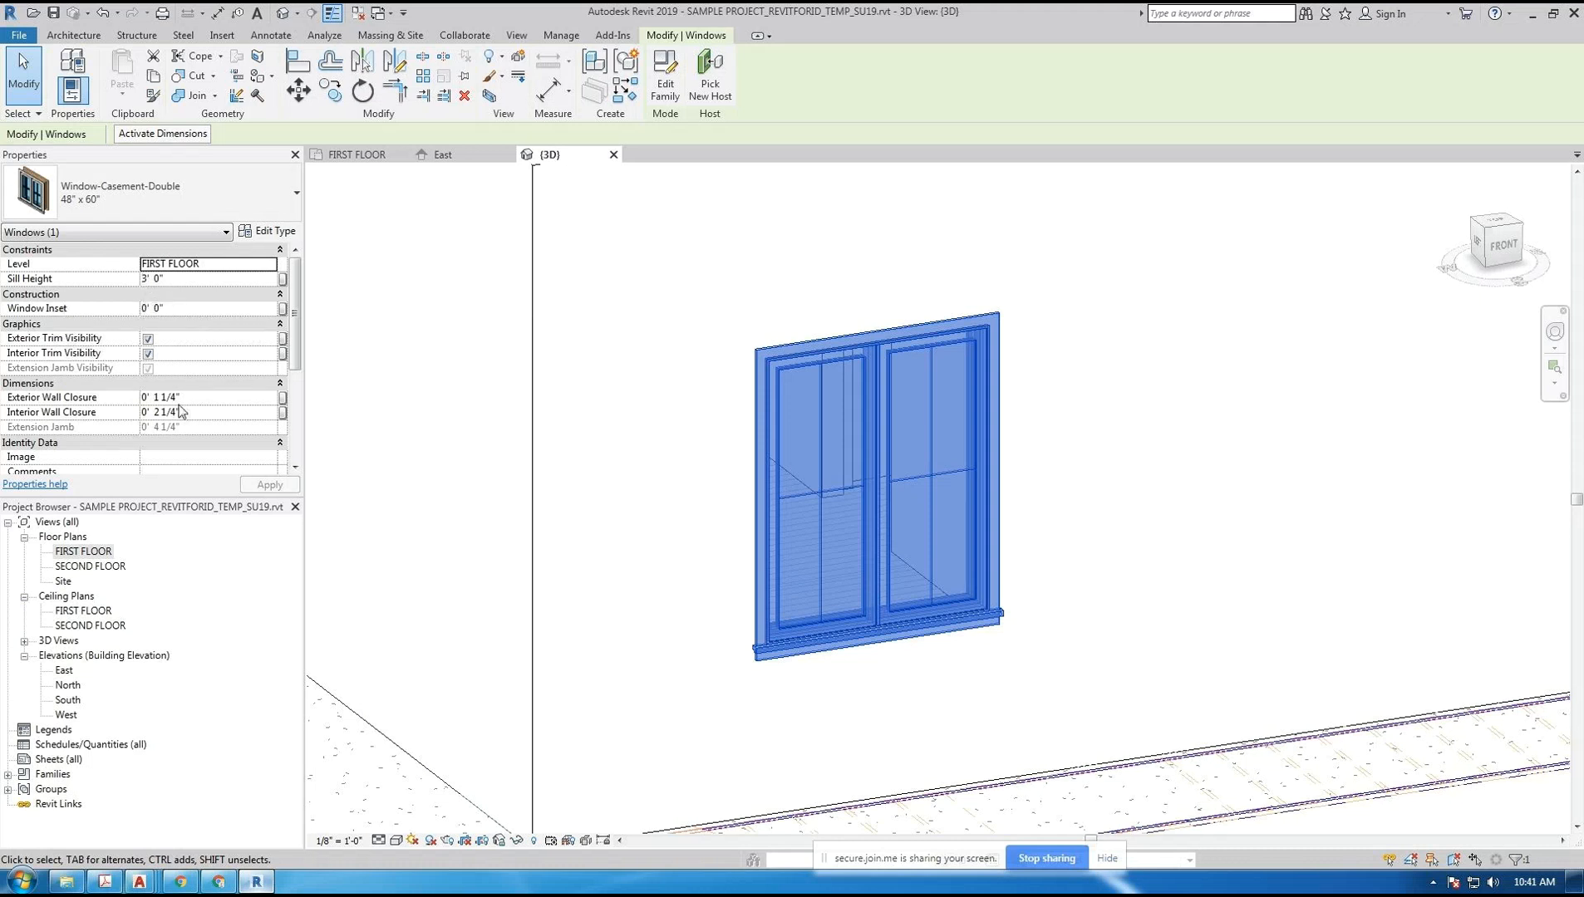
pyautogui.click(177, 280)
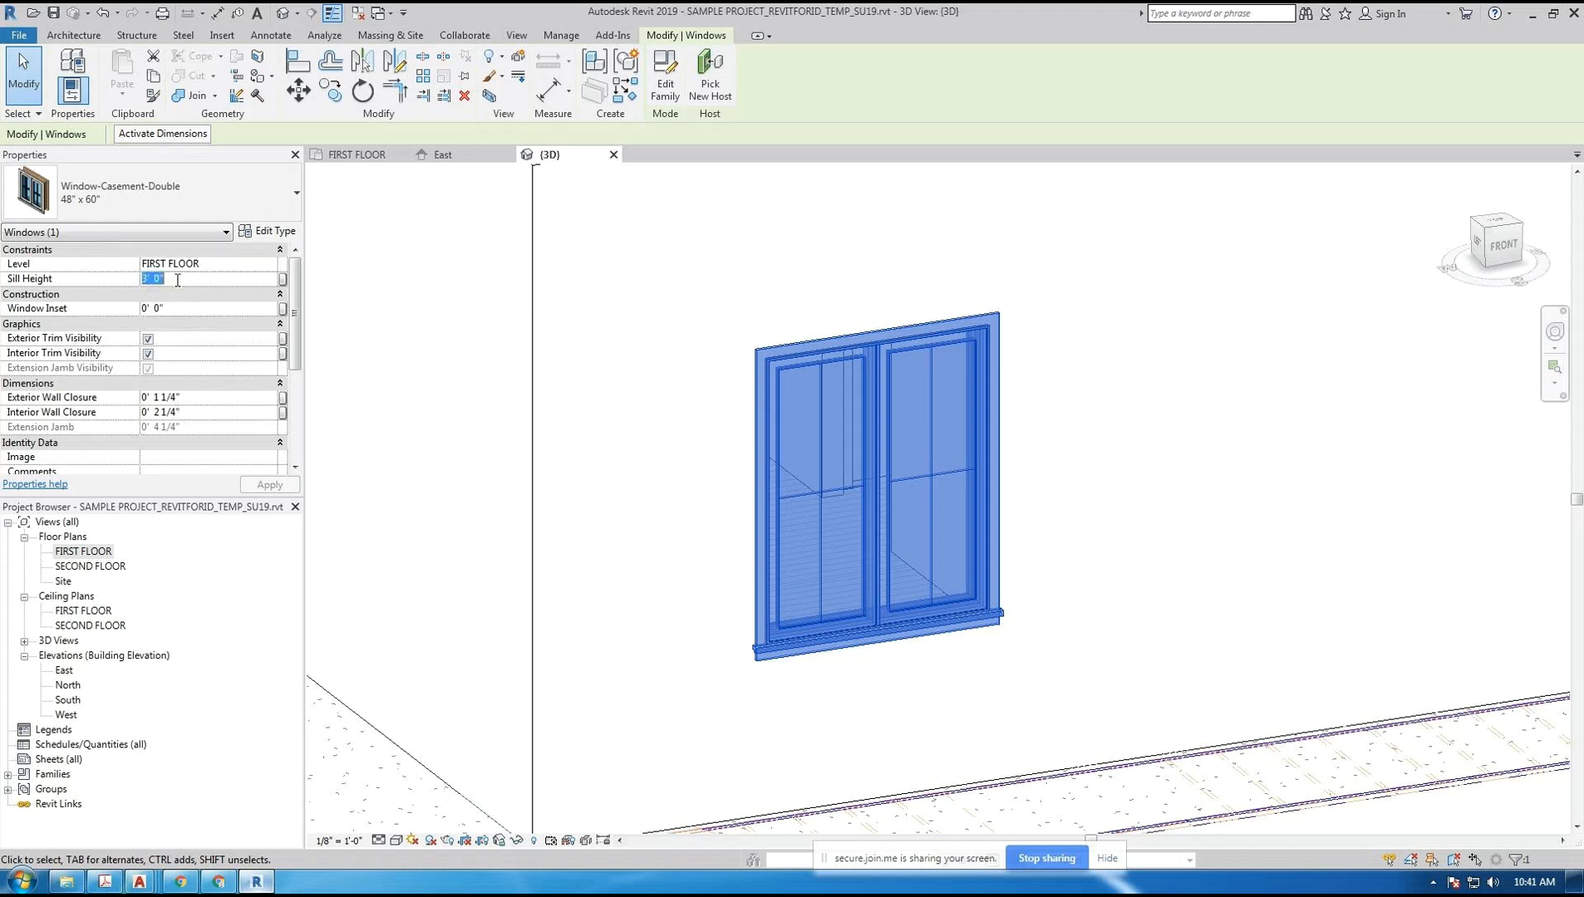
pyautogui.write('4')
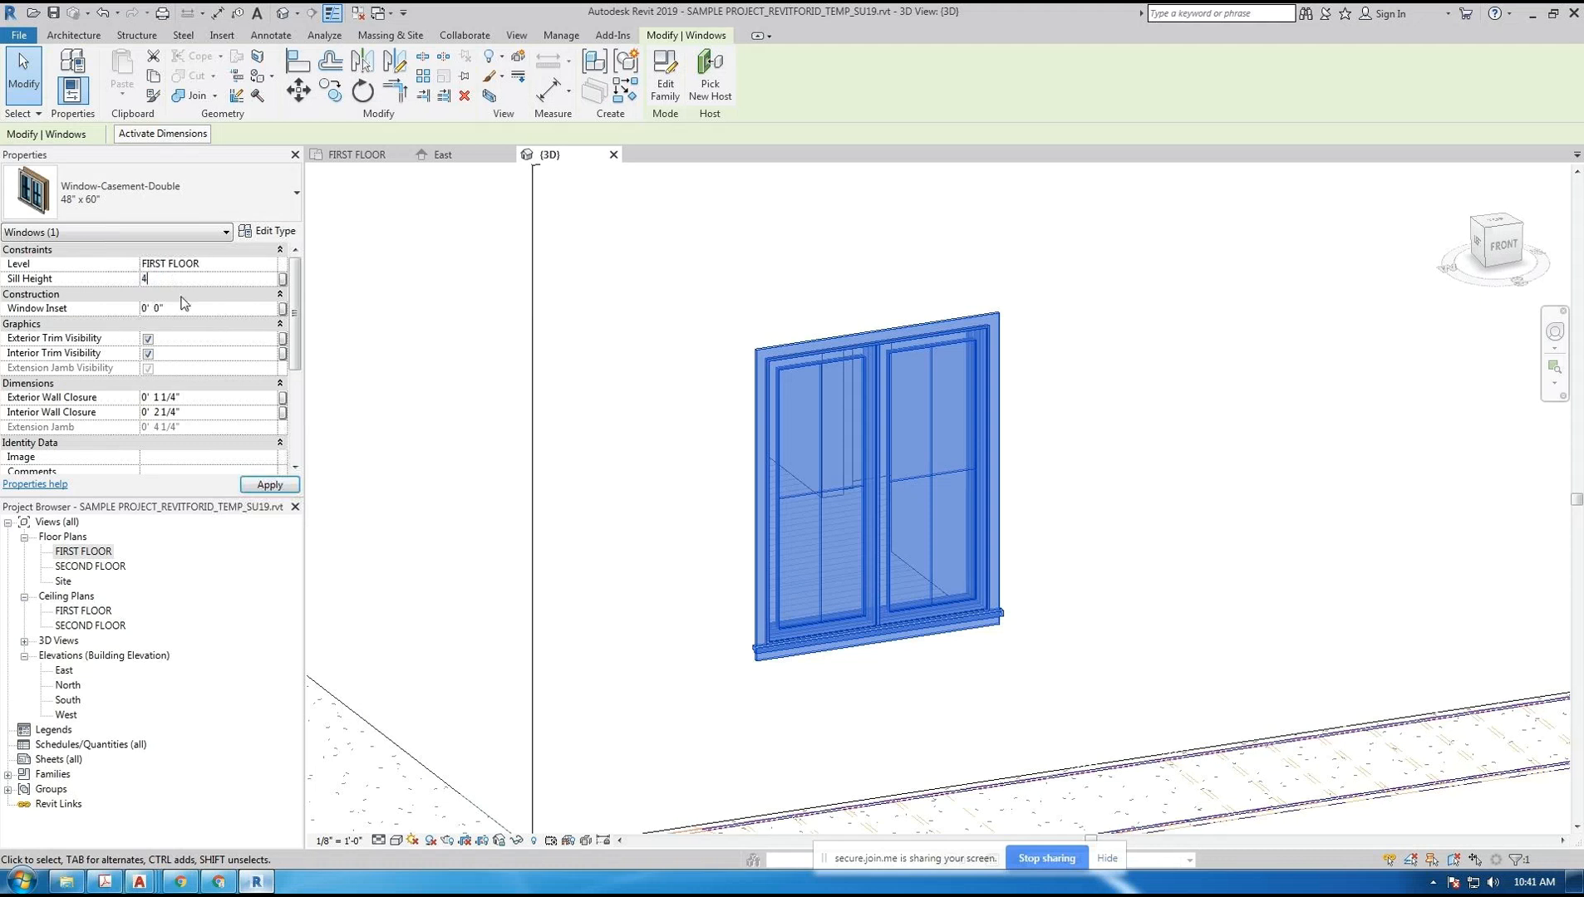
pyautogui.click(261, 484)
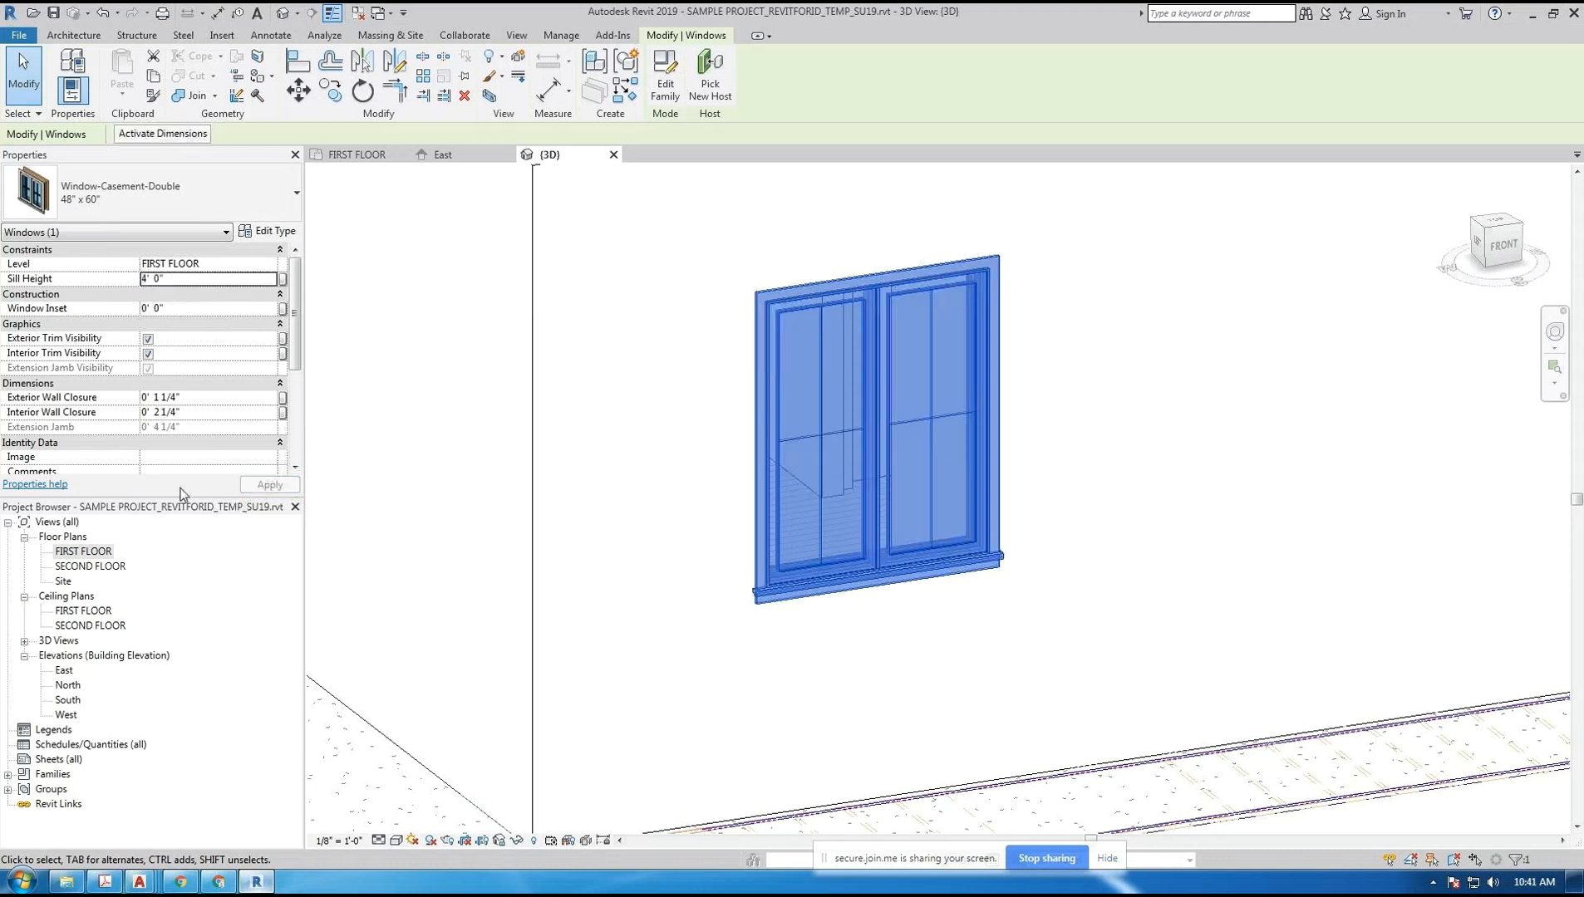
# - Hide the casement window's exterior and interior trim, and turn both back on
pyautogui.click(148, 339)
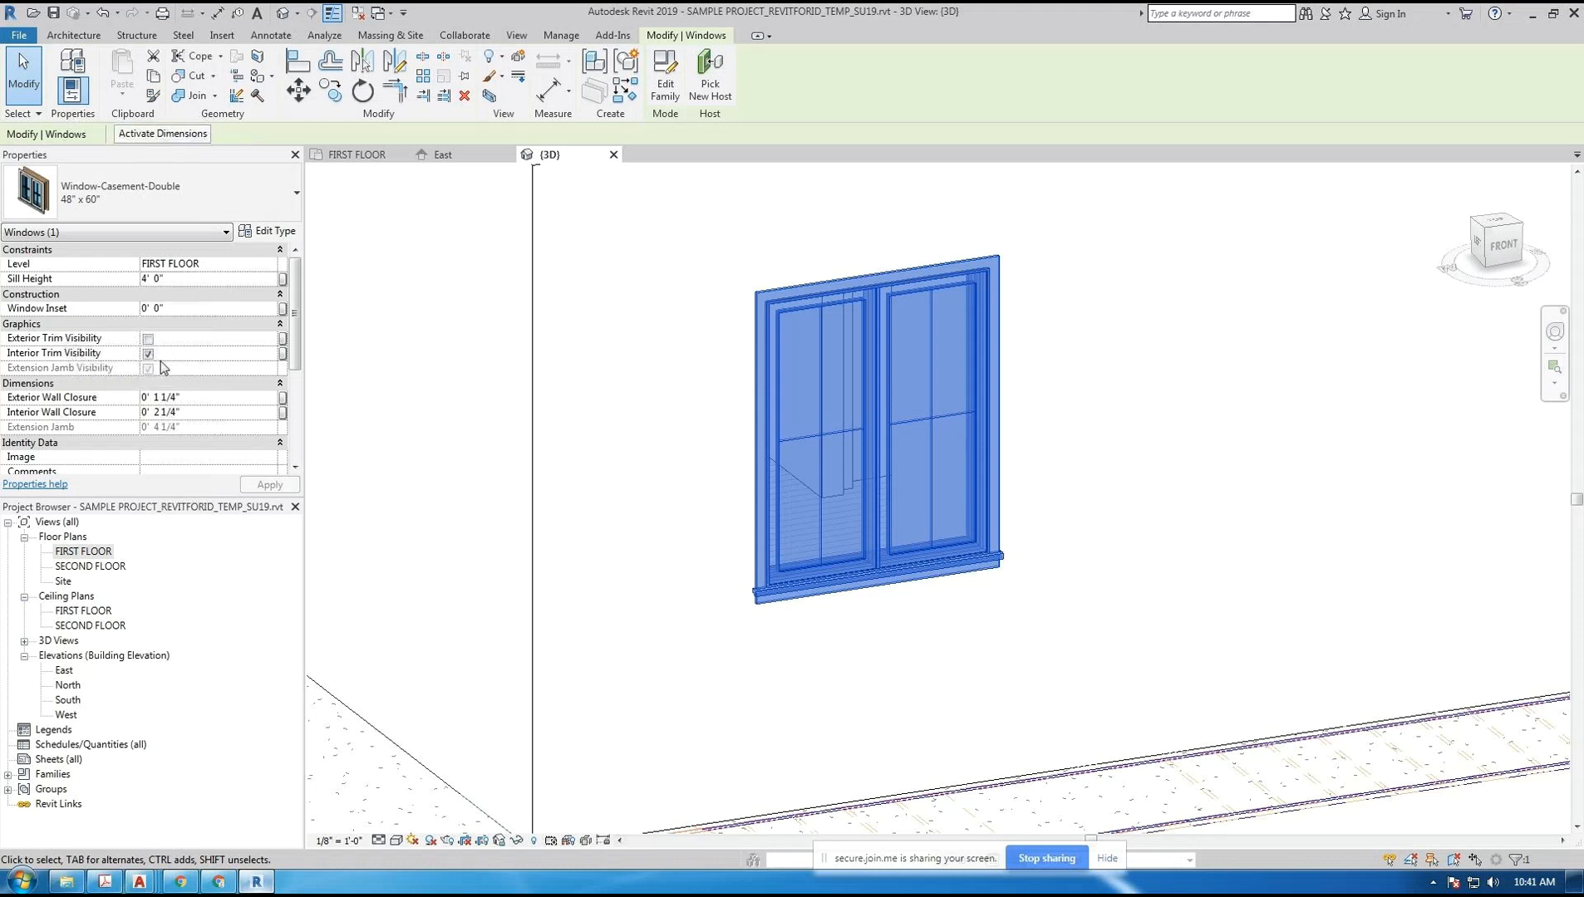
pyautogui.click(148, 353)
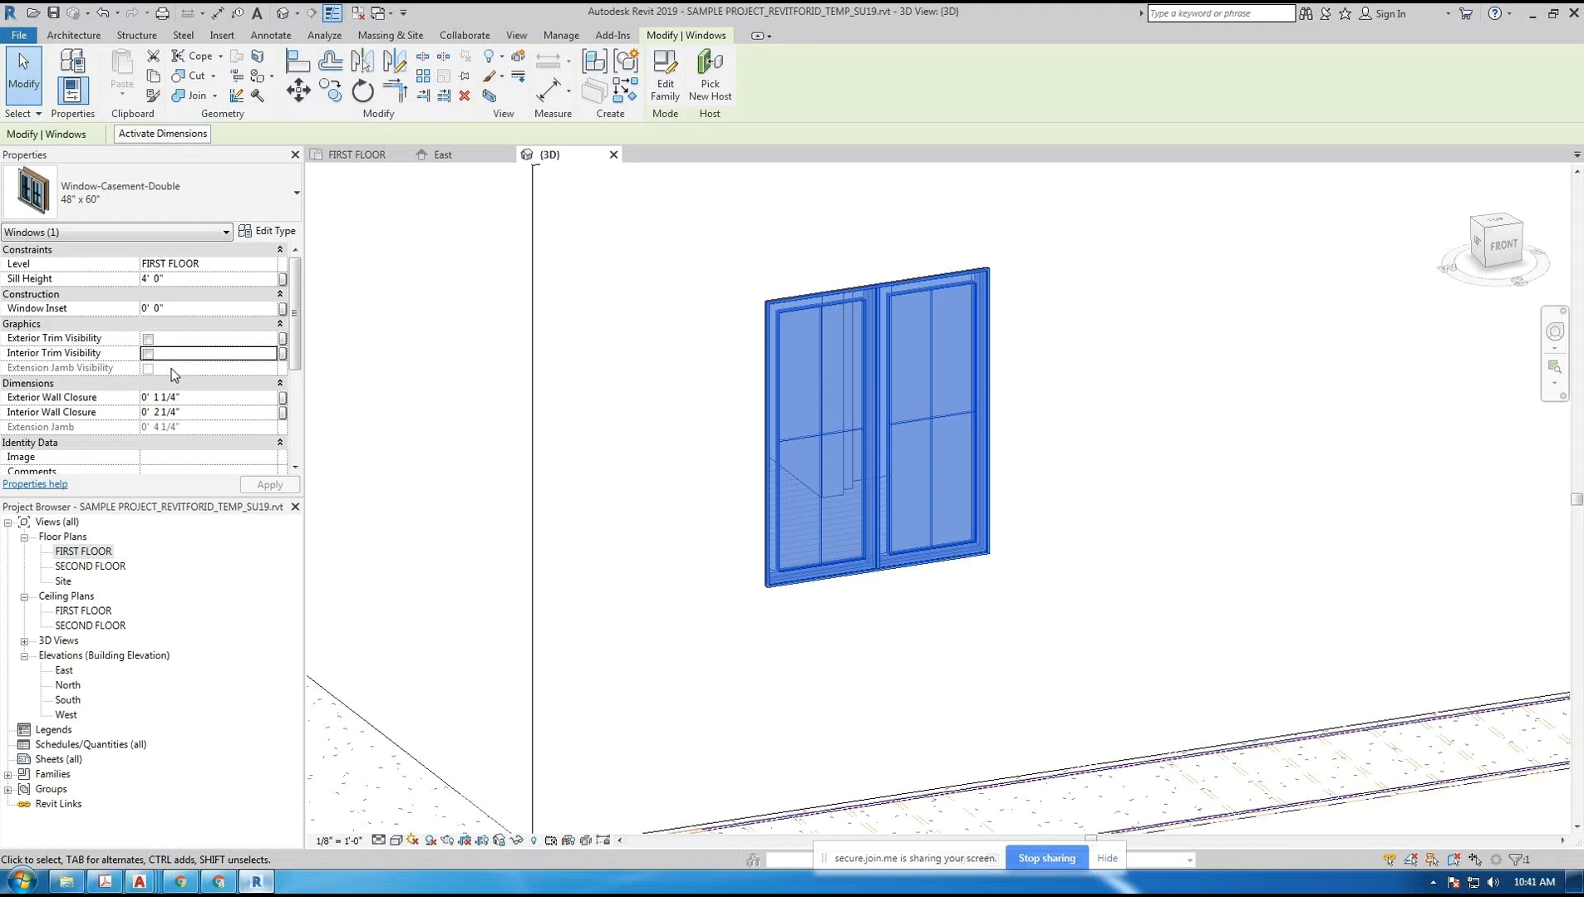
pyautogui.click(148, 339)
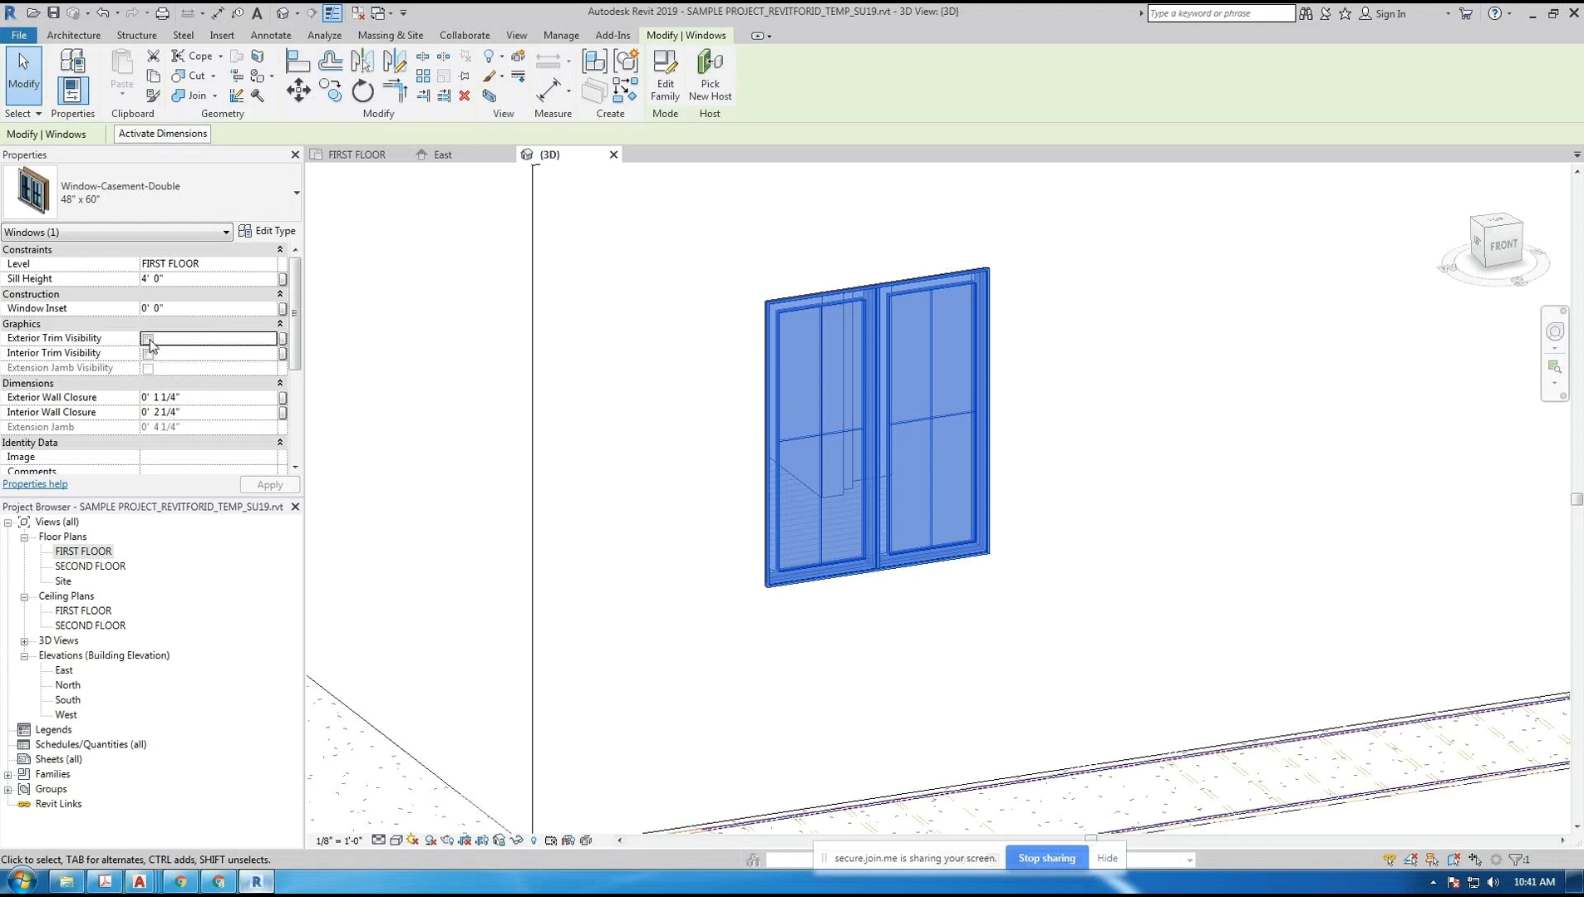
pyautogui.click(148, 353)
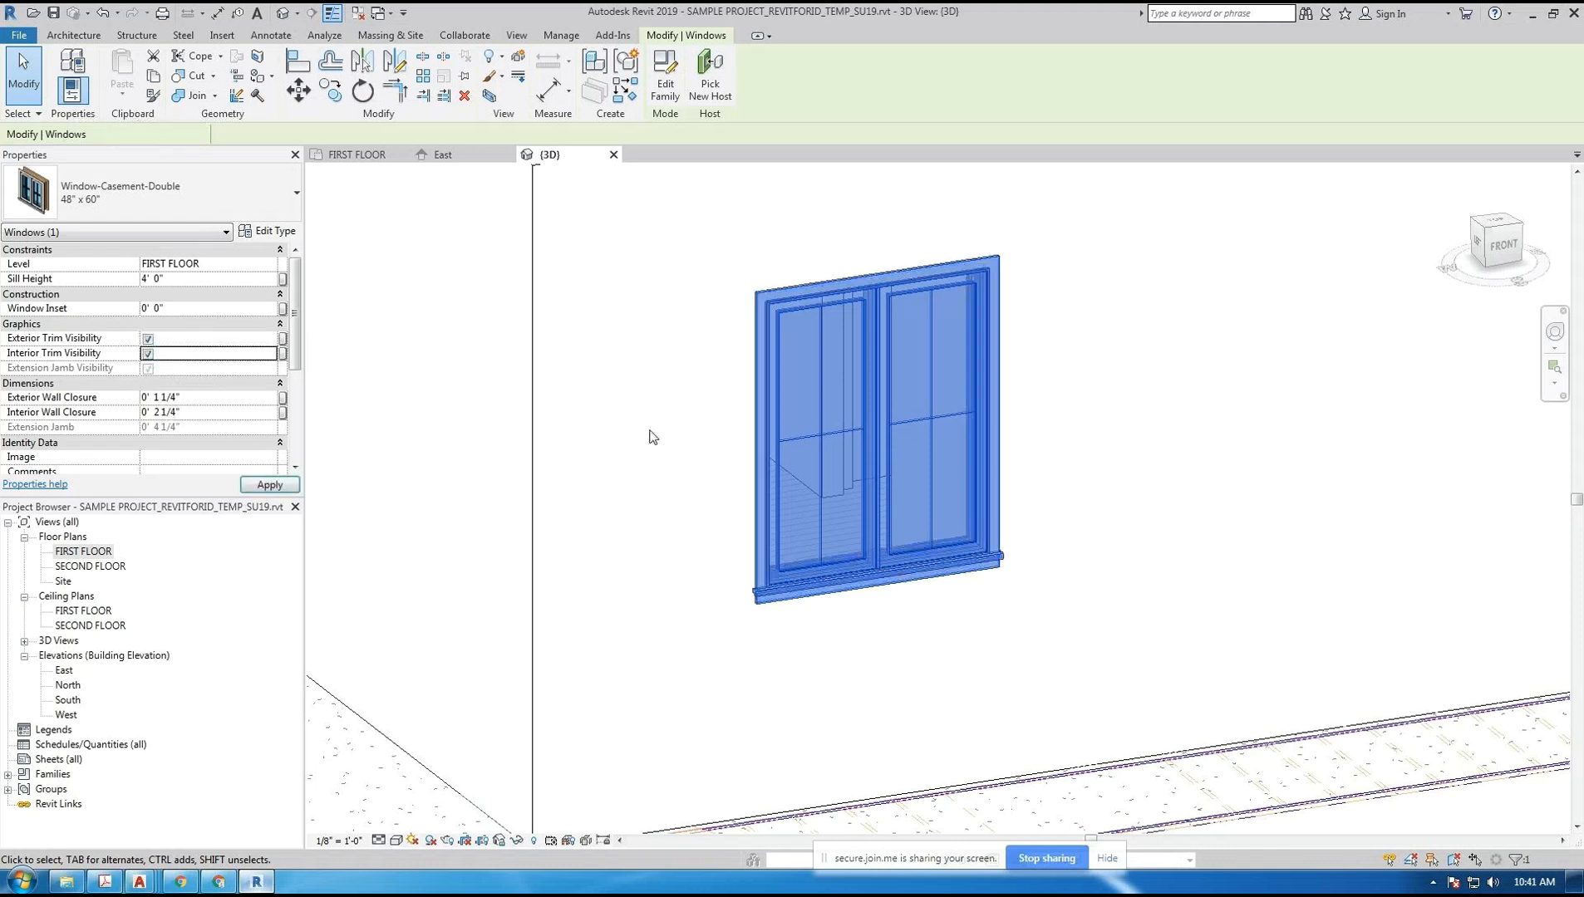
pyautogui.scroll(-3, 783, 616)
pyautogui.press('Escape')
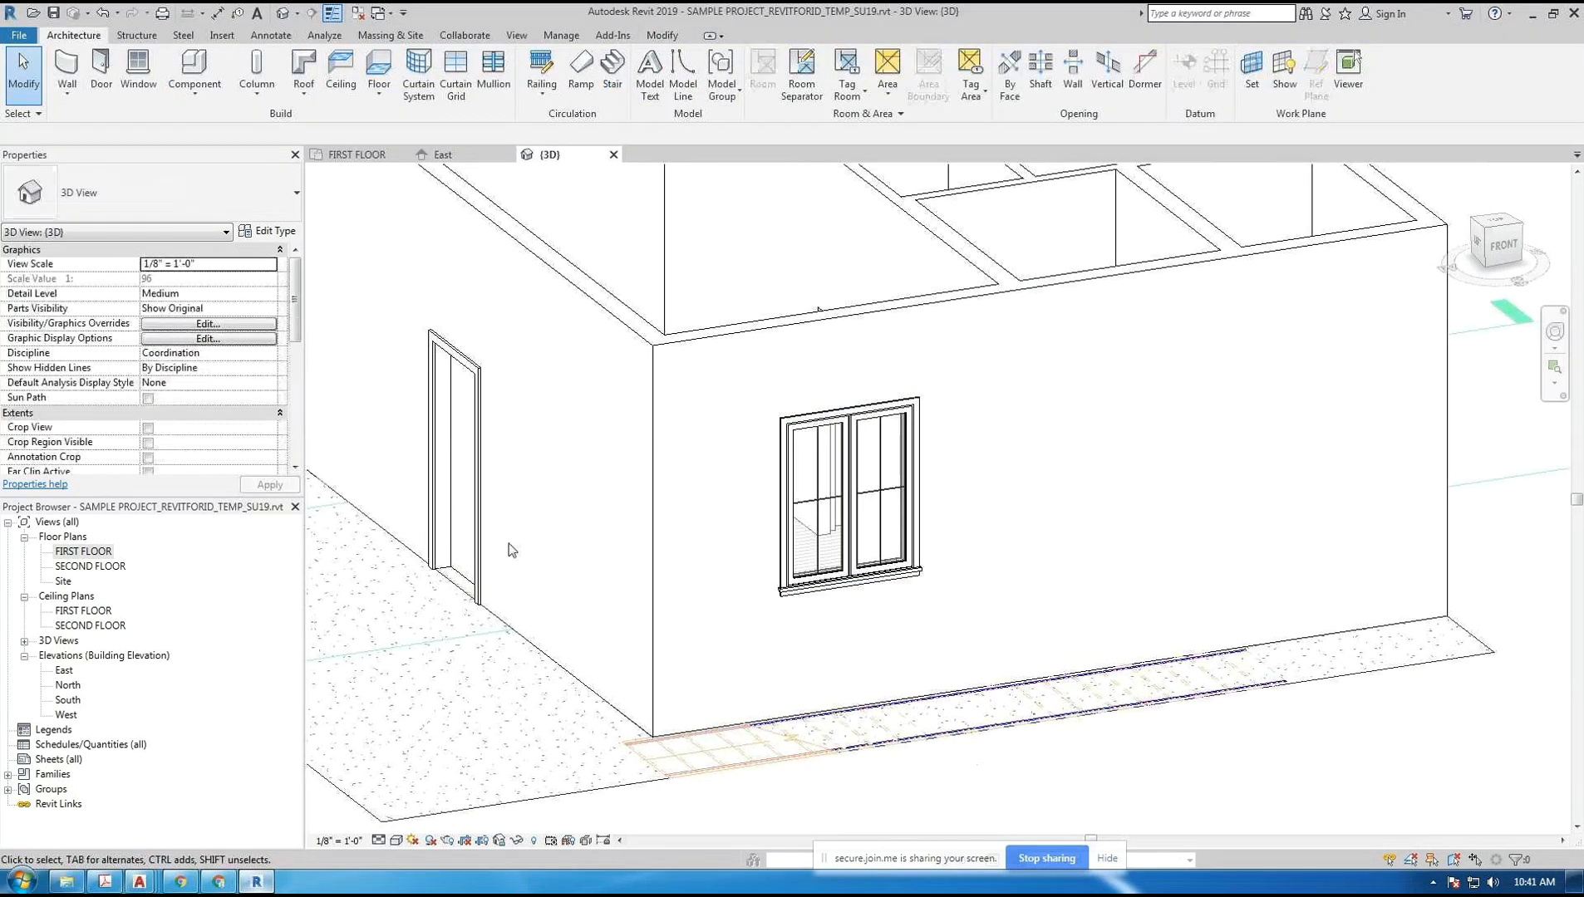
# - Move the casement window toward the southwest corner in the first floor plan and copy it alongside on the same wall
pyautogui.doubleClick(85, 552)
pyautogui.scroll(5, 615, 731)
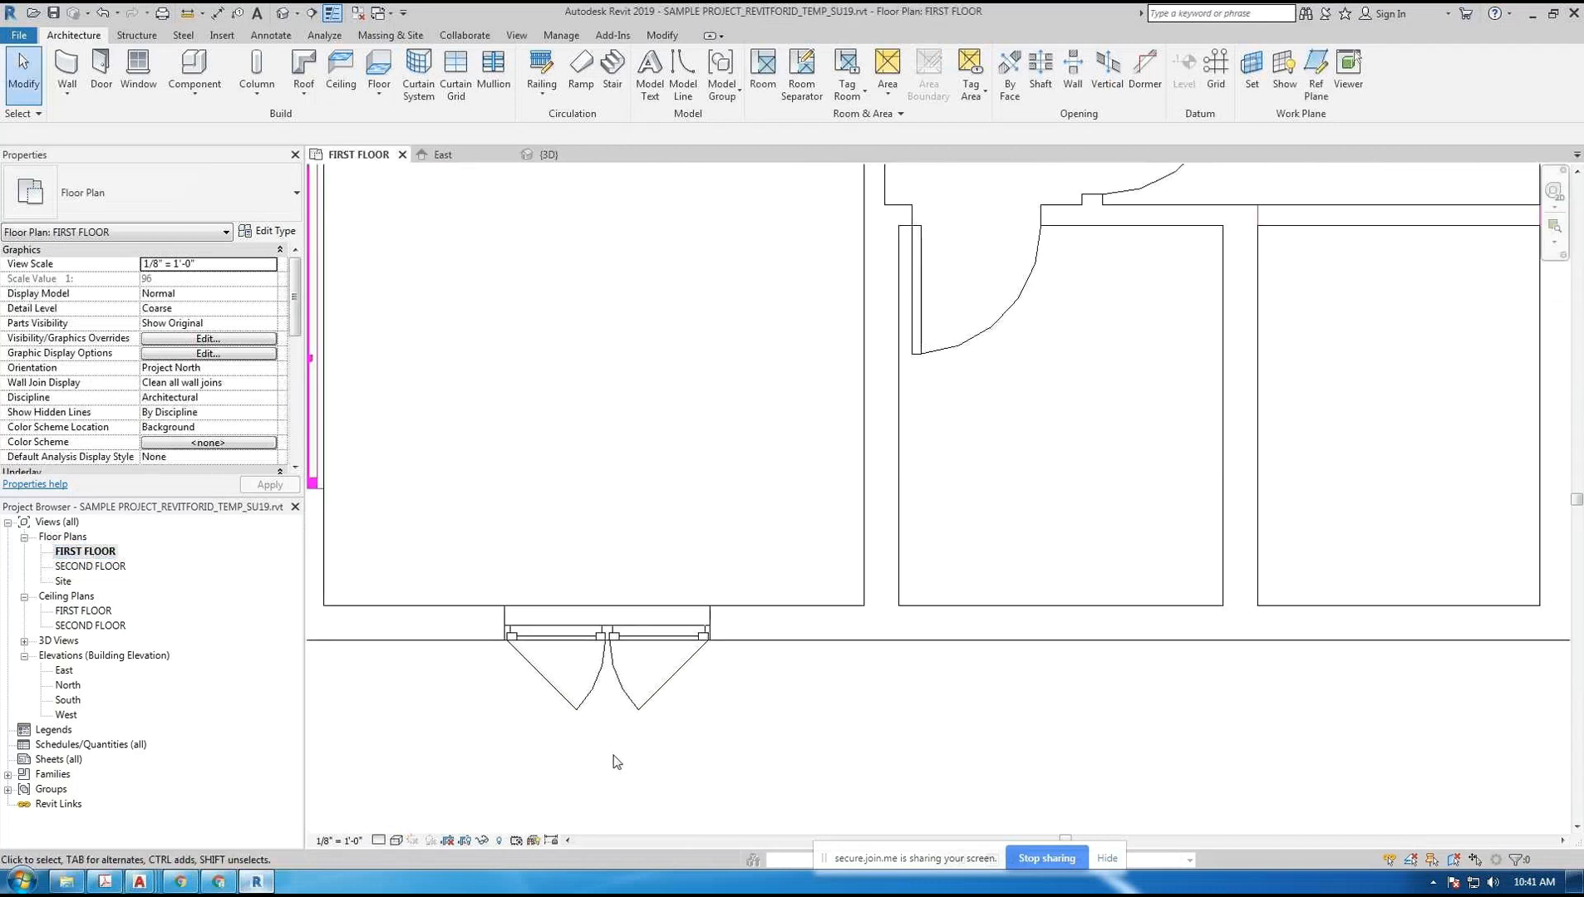
pyautogui.click(641, 691)
pyautogui.moveTo(806, 675); pyautogui.dragTo(1077, 676, button='middle')
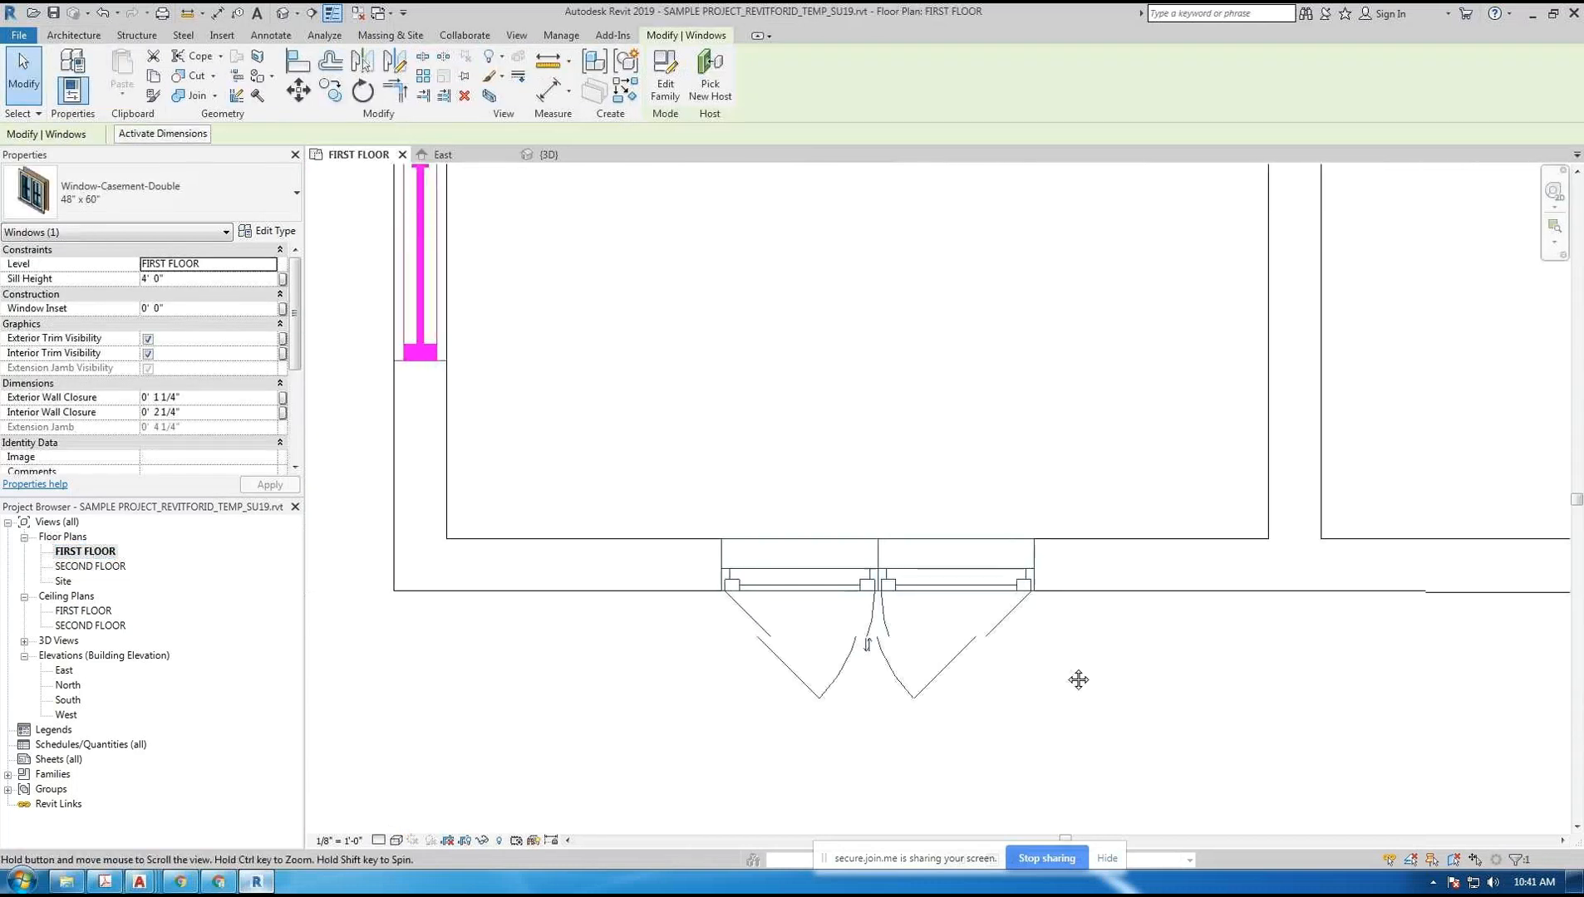
pyautogui.moveTo(901, 661); pyautogui.dragTo(676, 661)
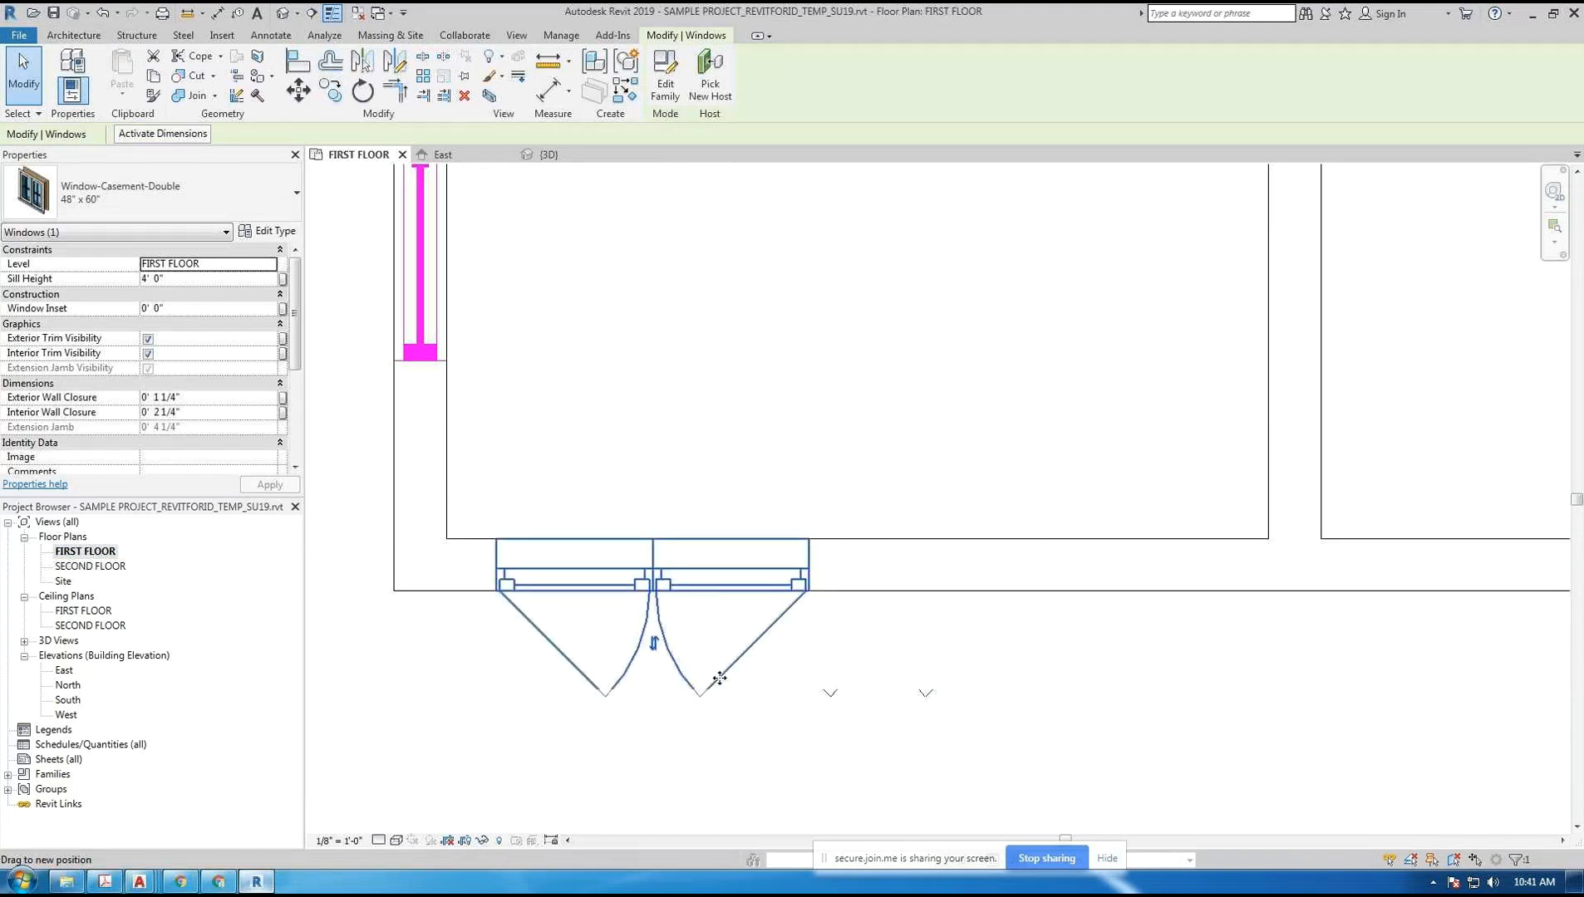
pyautogui.click(1014, 727)
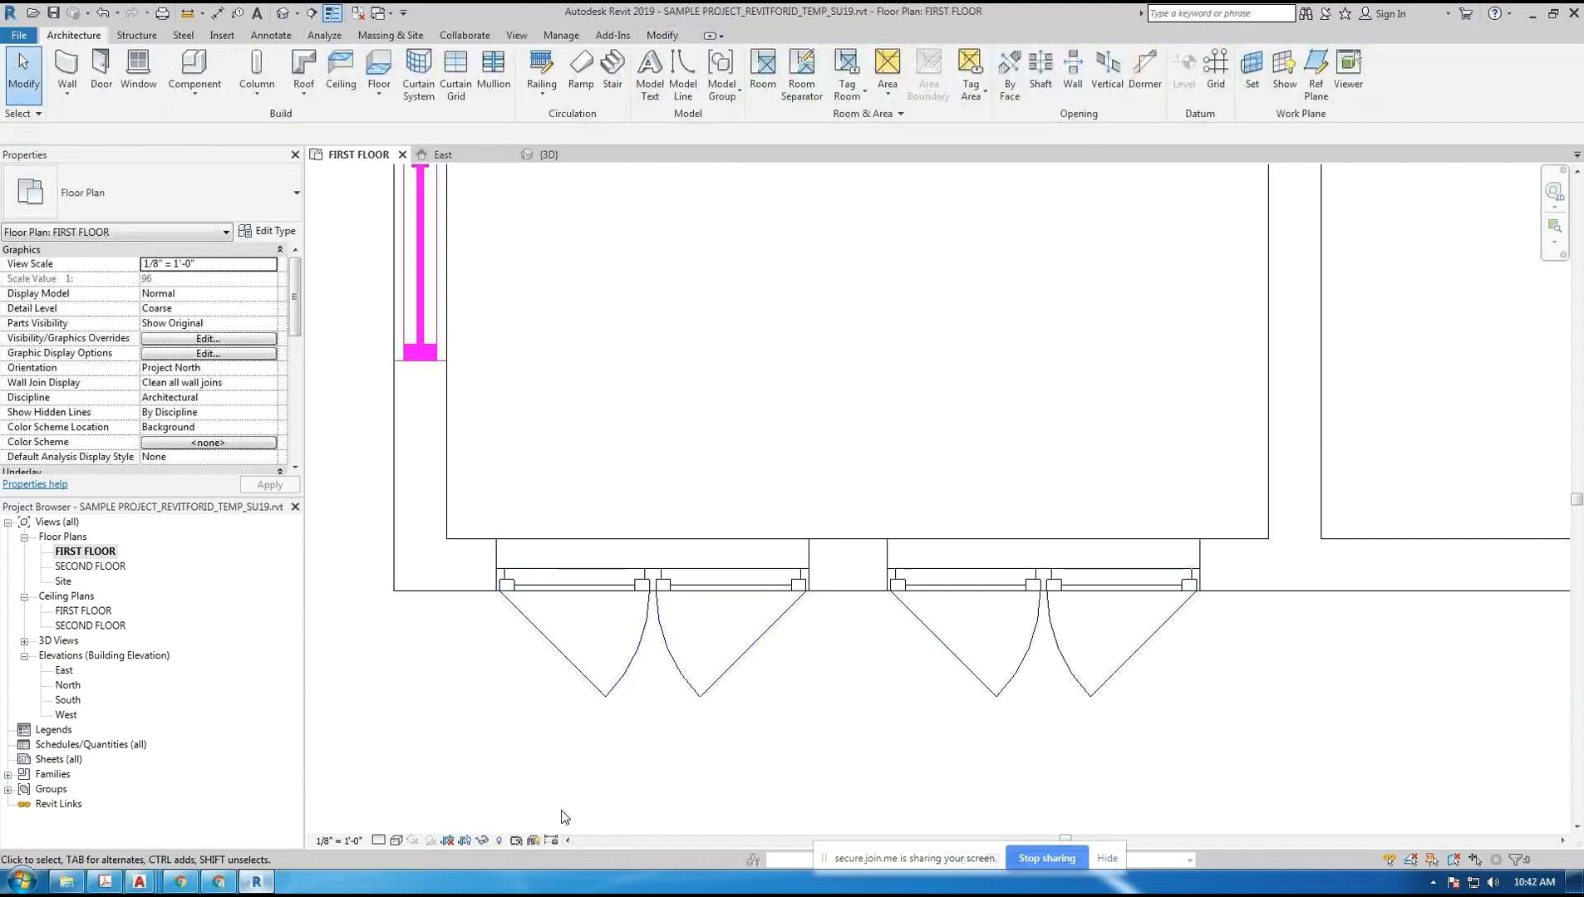
# - Switch to the join.me meeting in Chrome and look through the participants' microphone status
pyautogui.click(180, 882)
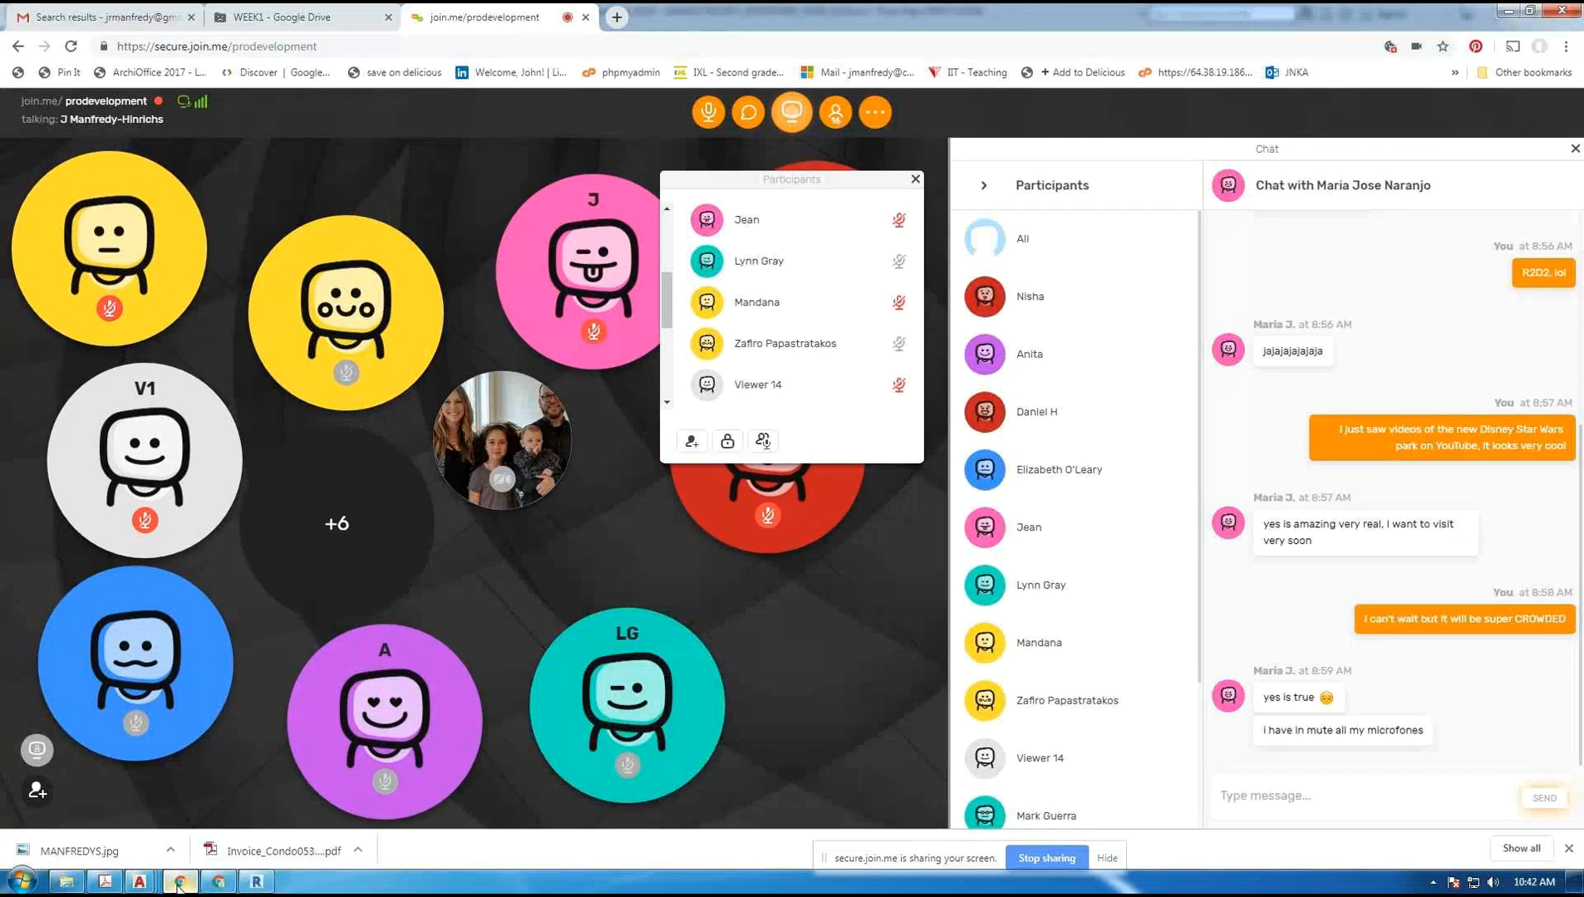
pyautogui.moveTo(219, 881)
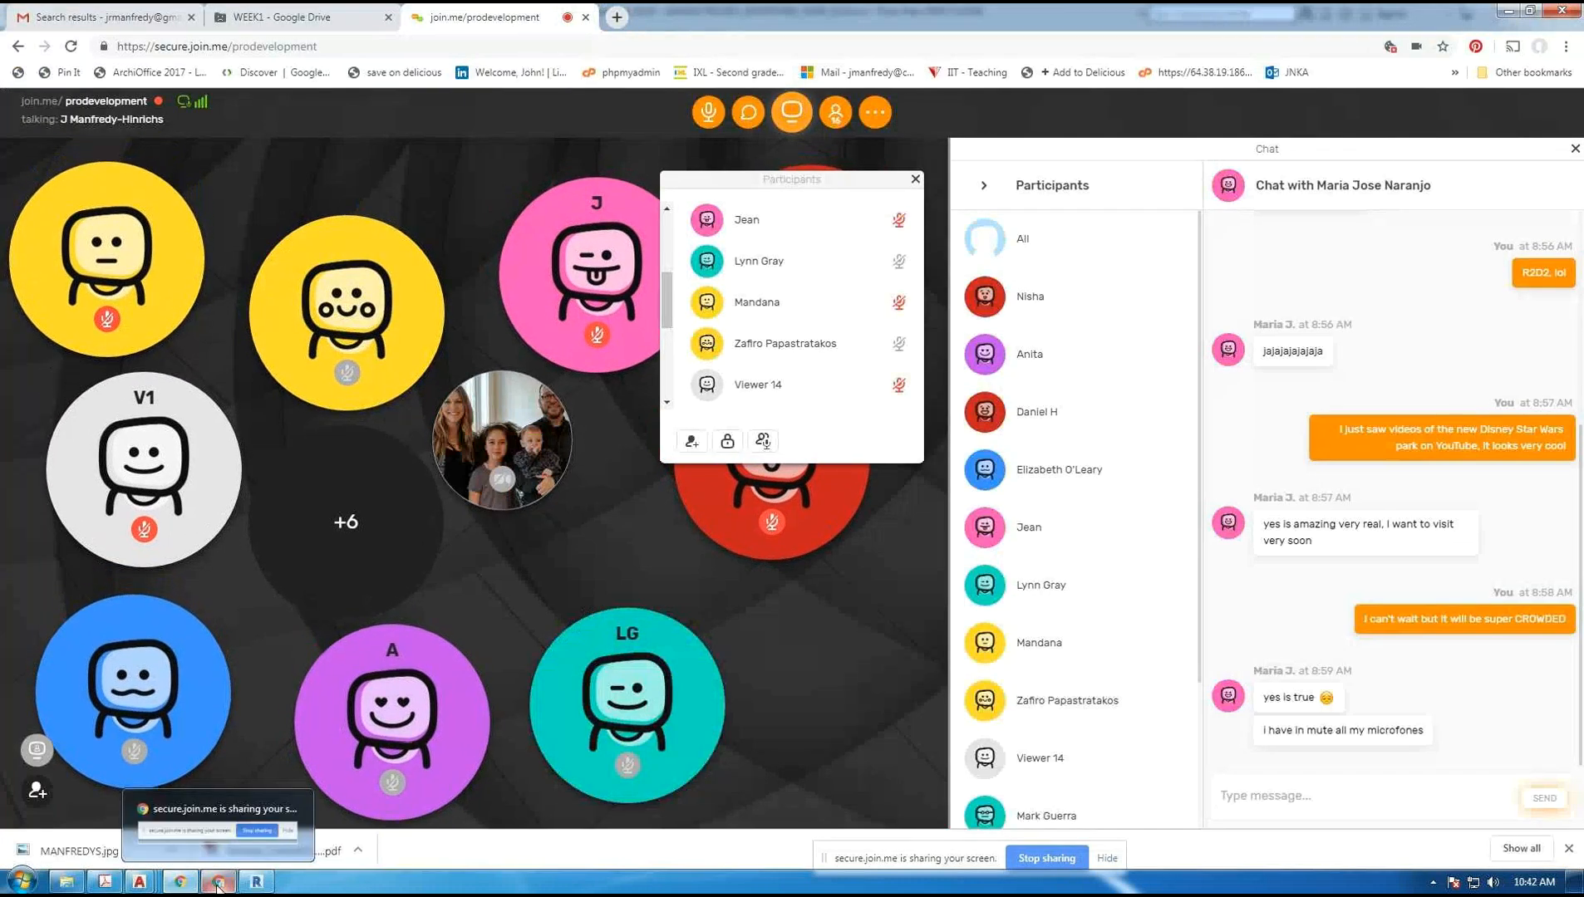
pyautogui.scroll(3, 856, 358)
pyautogui.click(845, 304)
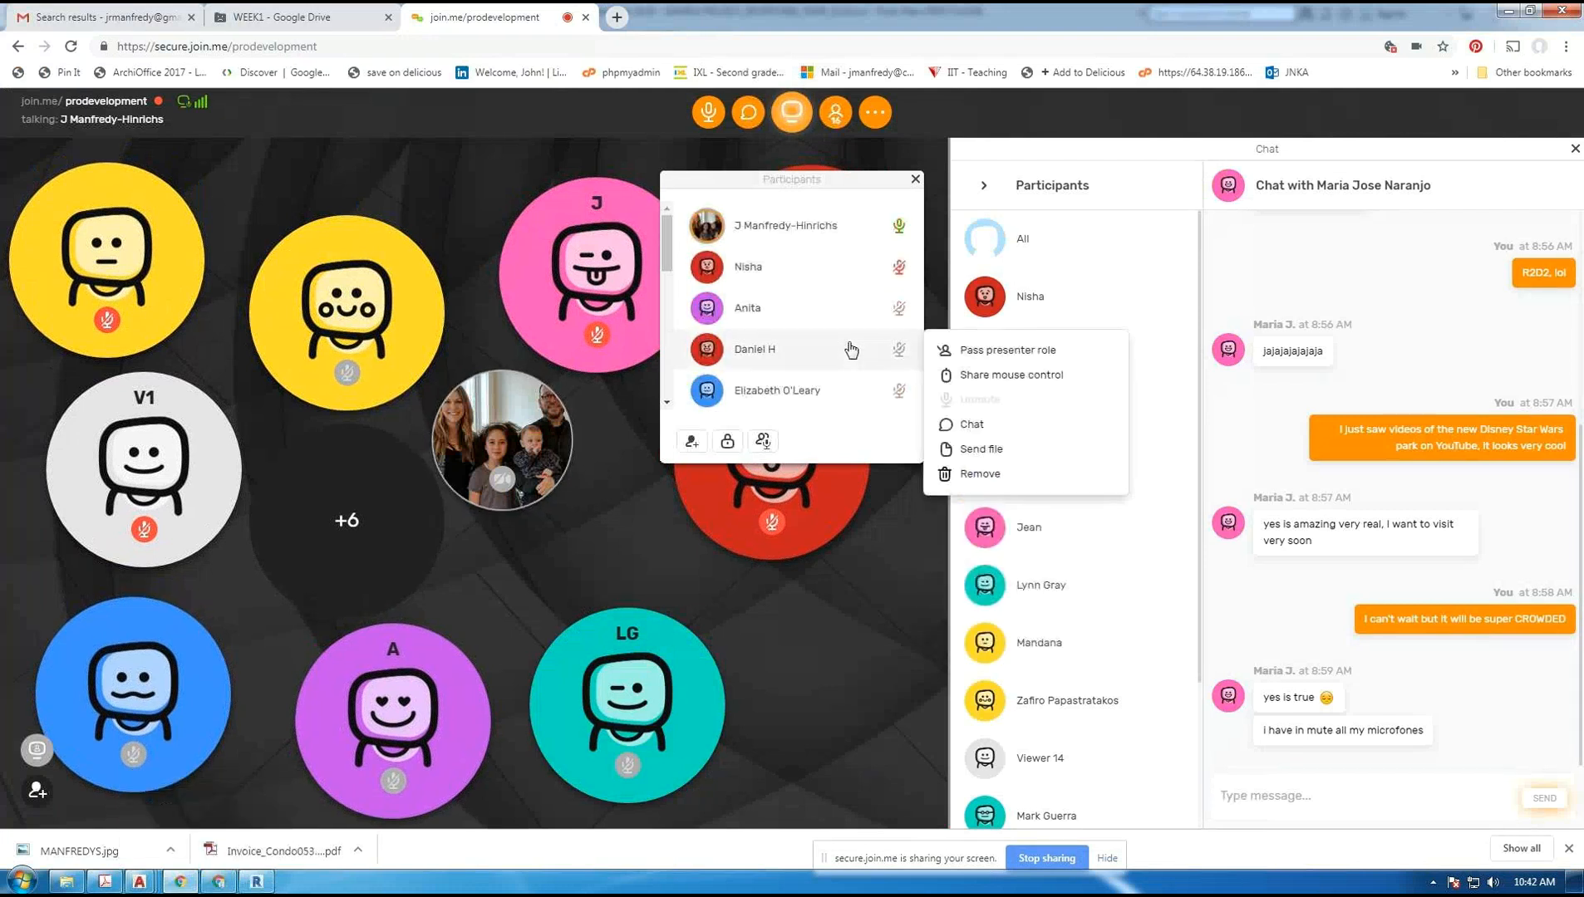
pyautogui.scroll(-5, 846, 305)
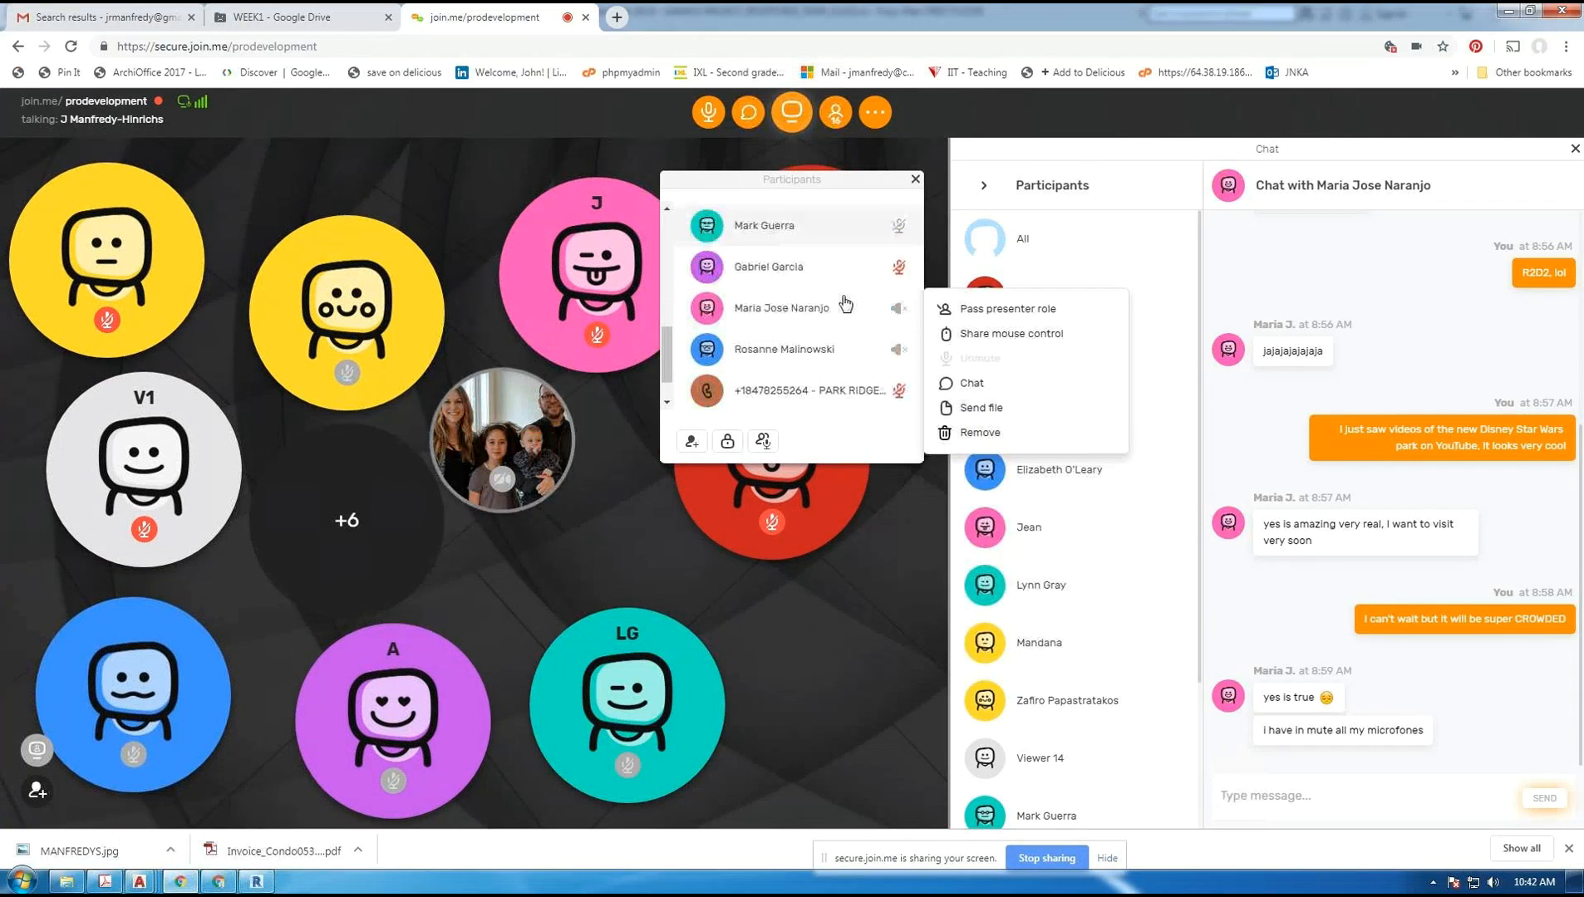
pyautogui.click(841, 346)
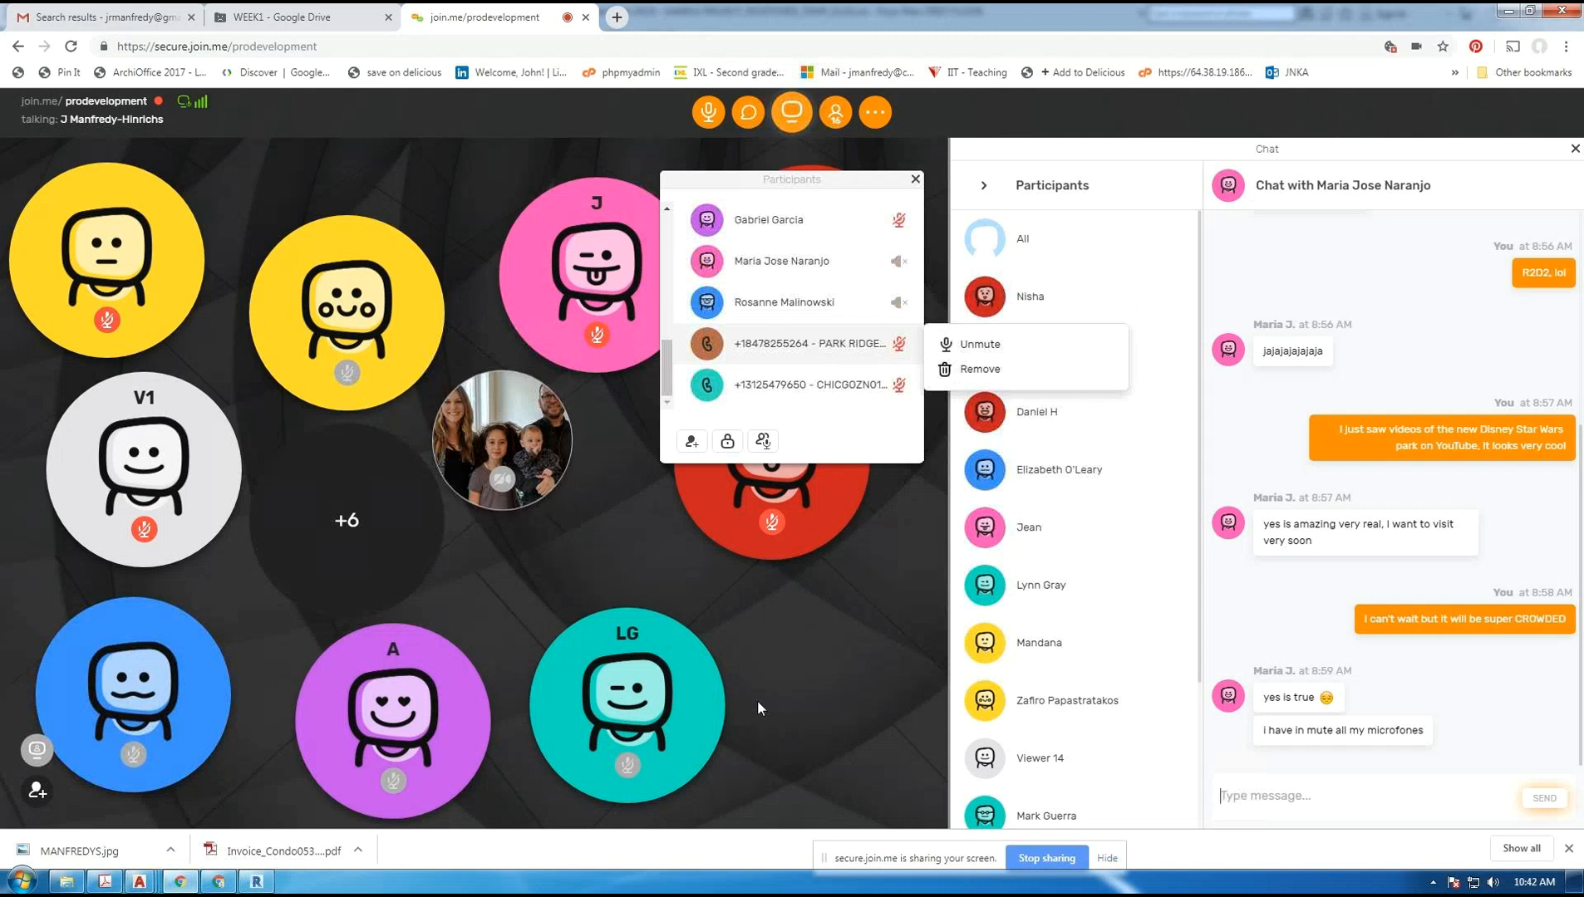
pyautogui.scroll(5, 806, 371)
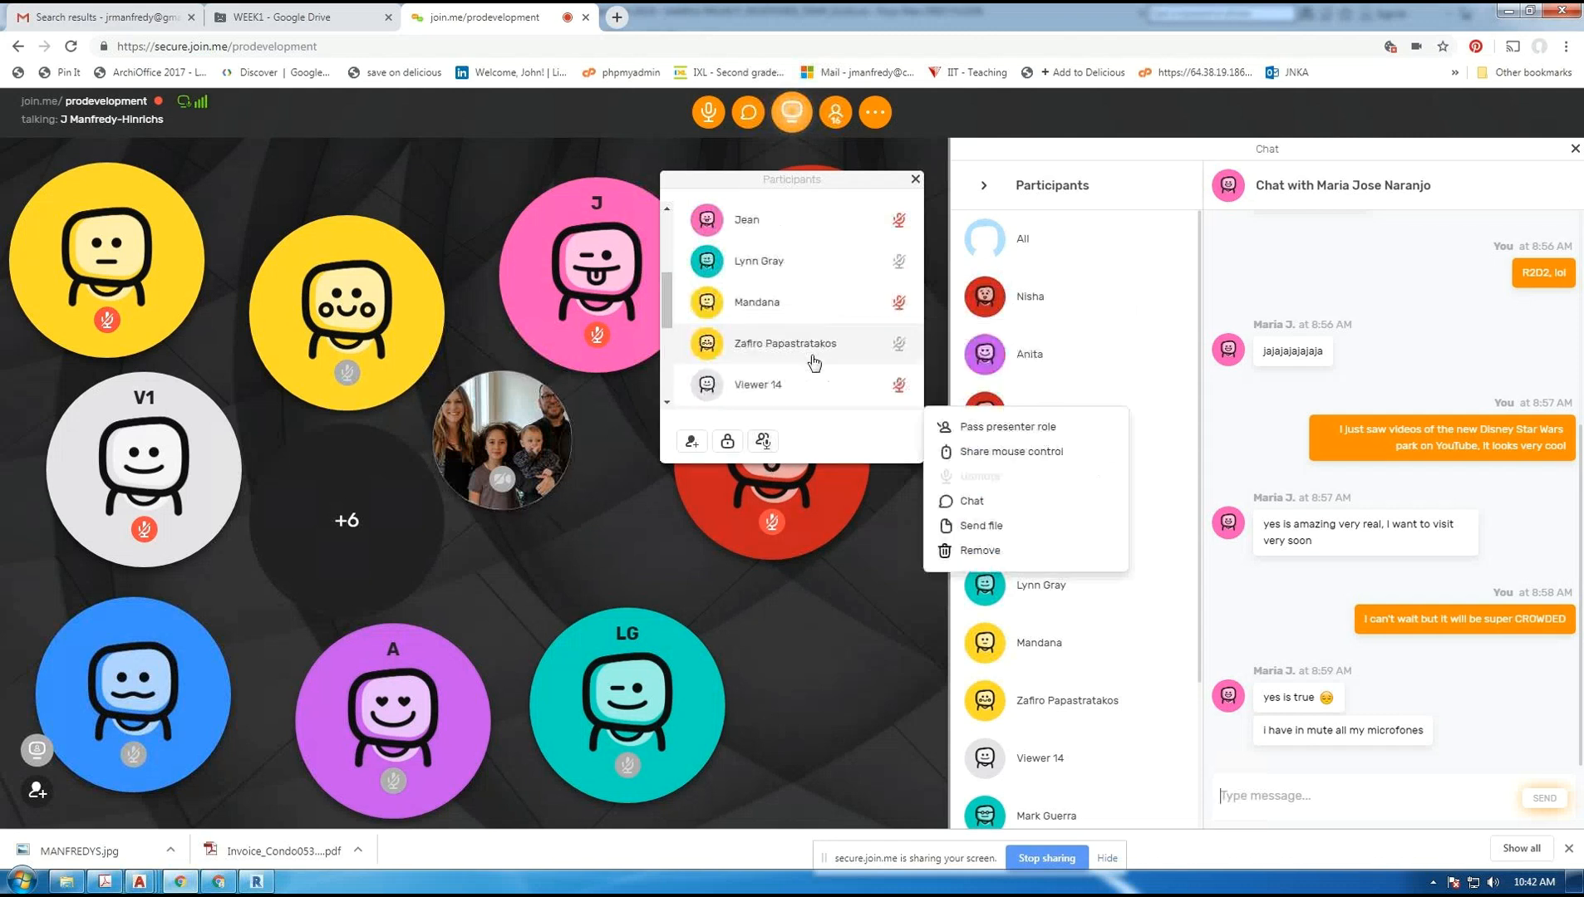
pyautogui.click(813, 363)
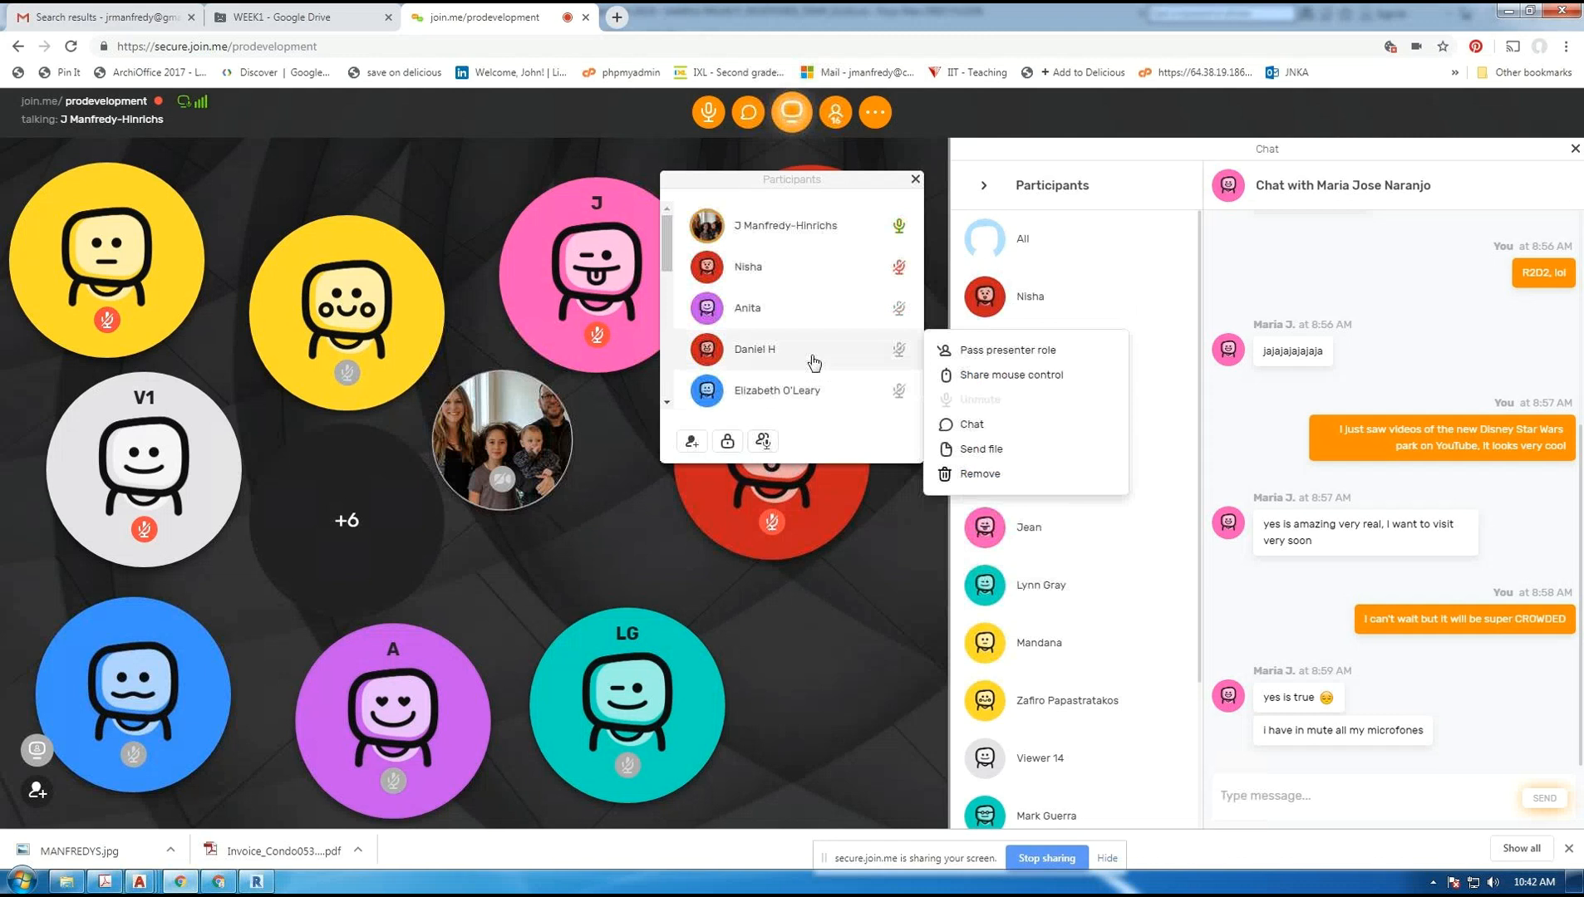
# - Turn the join.me meeting's computer audio off and back on
pyautogui.click(718, 125)
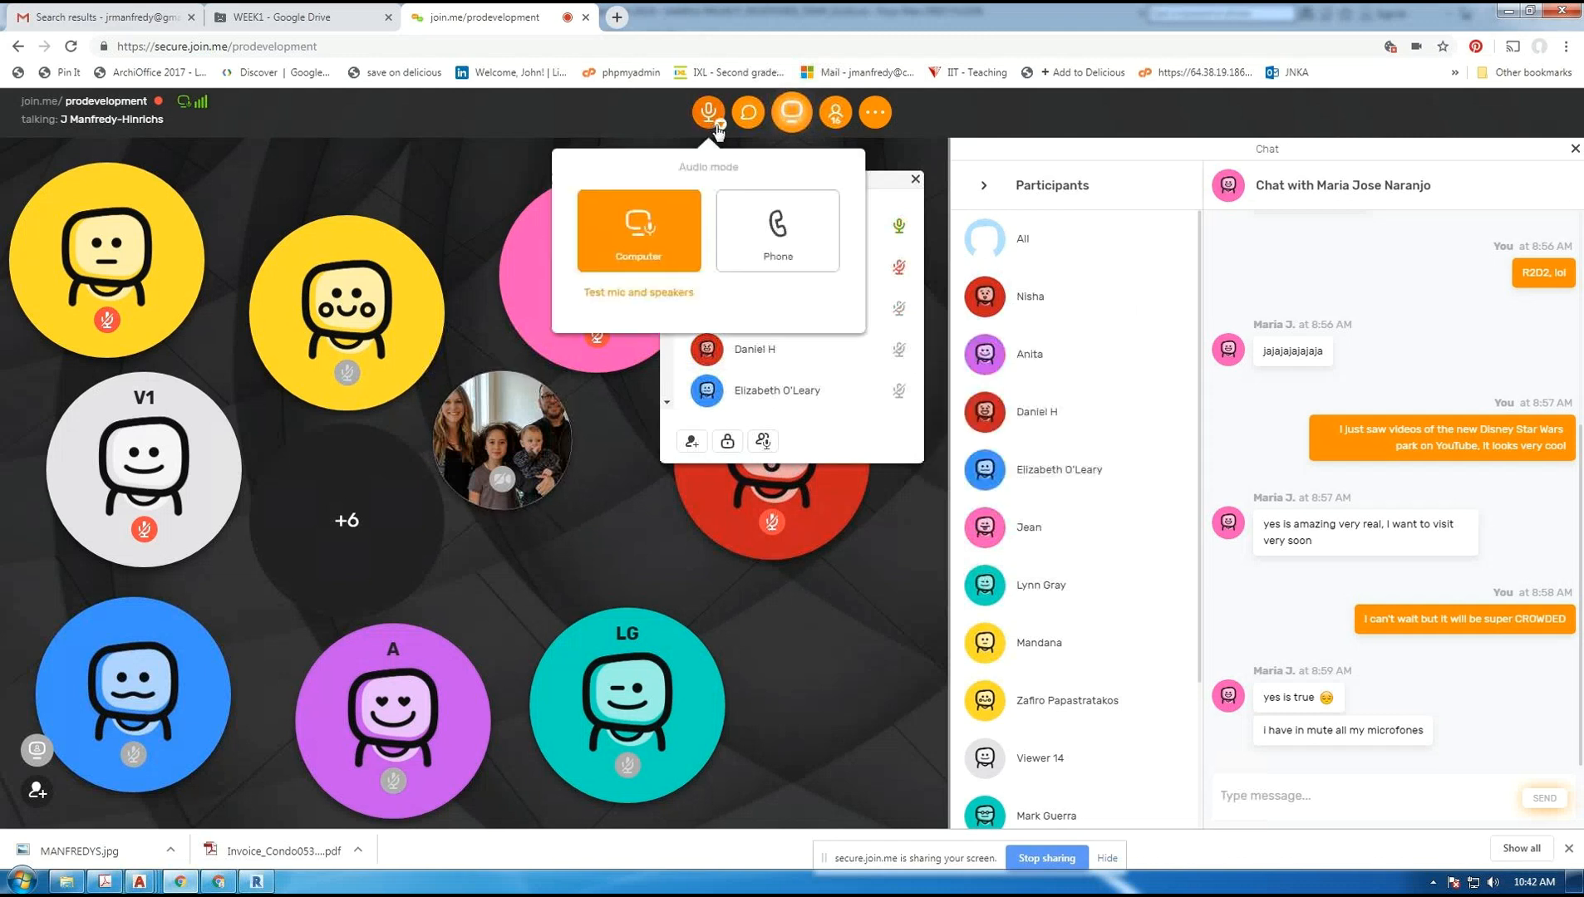
pyautogui.click(647, 261)
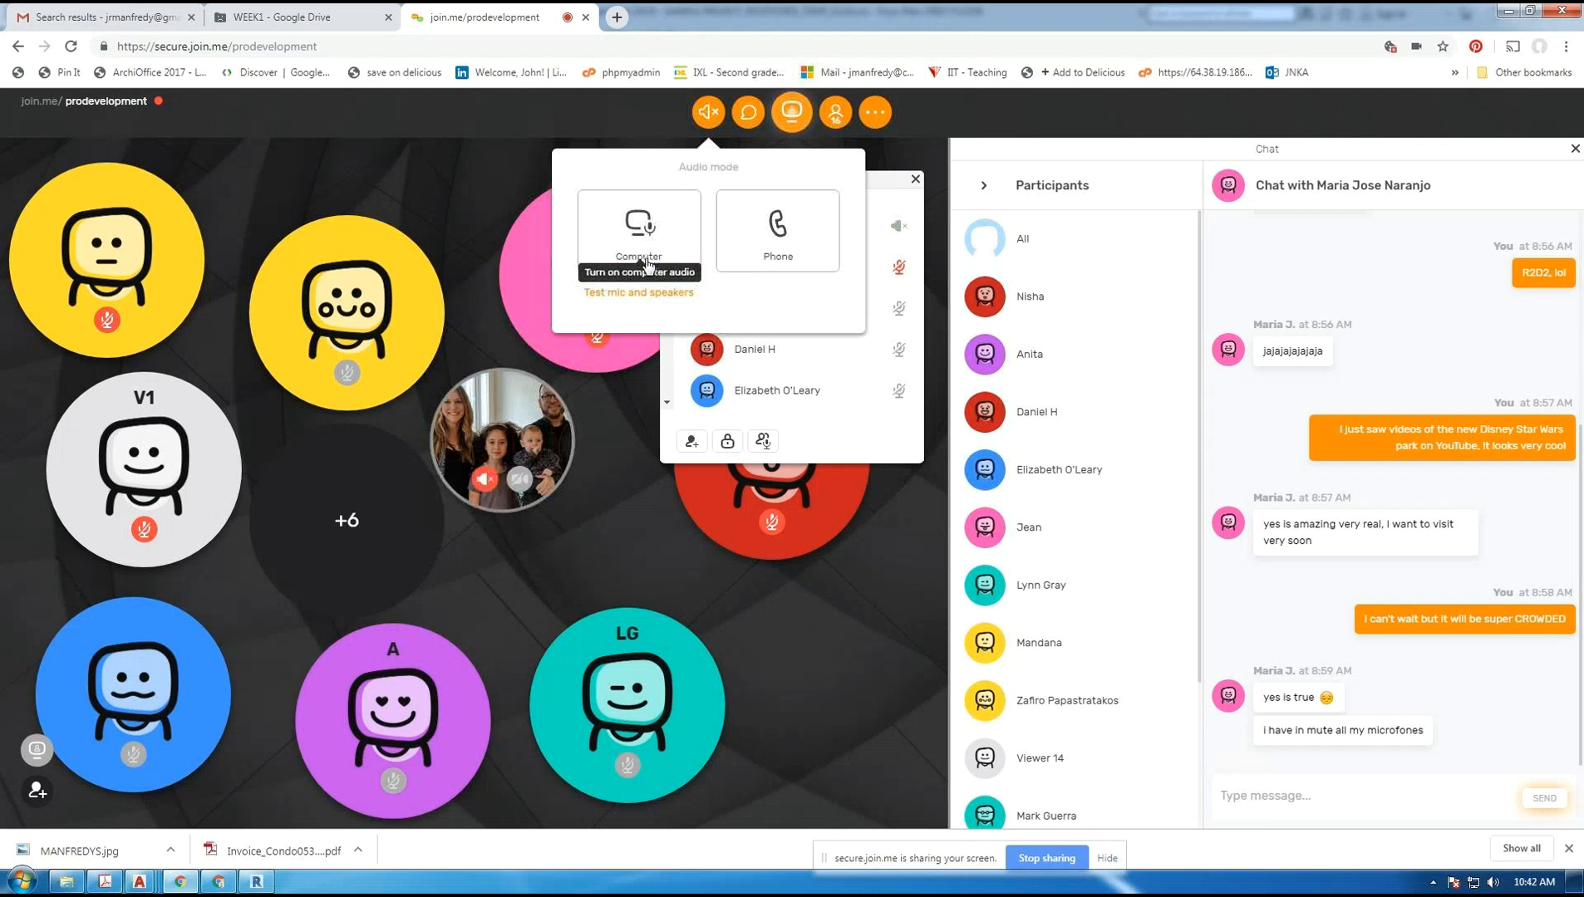
pyautogui.click(652, 243)
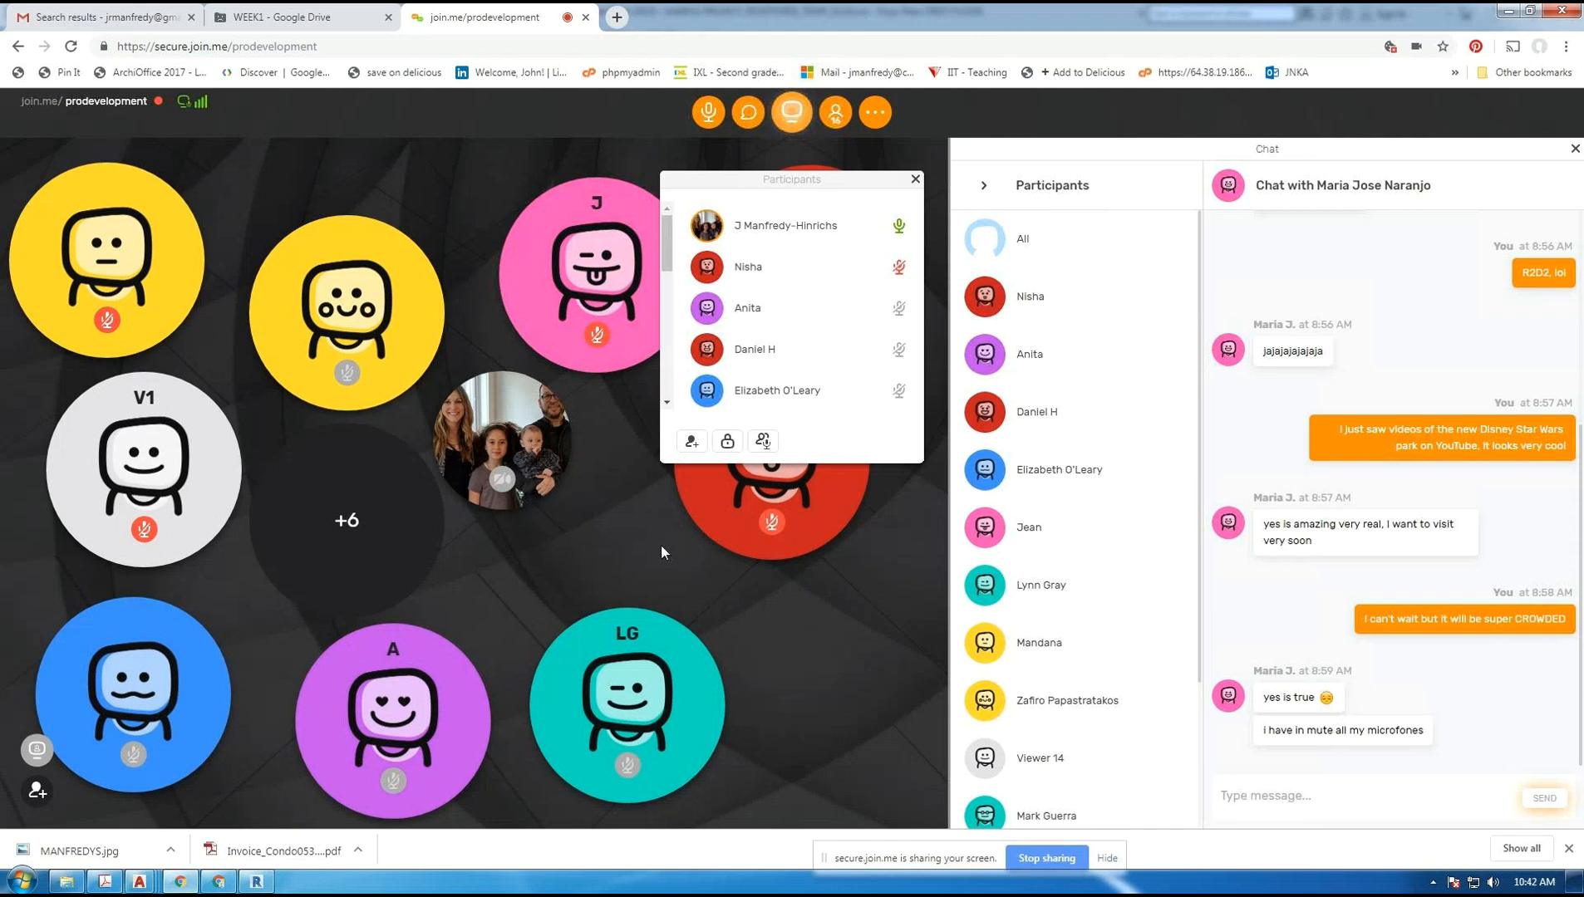
pyautogui.click(1295, 804)
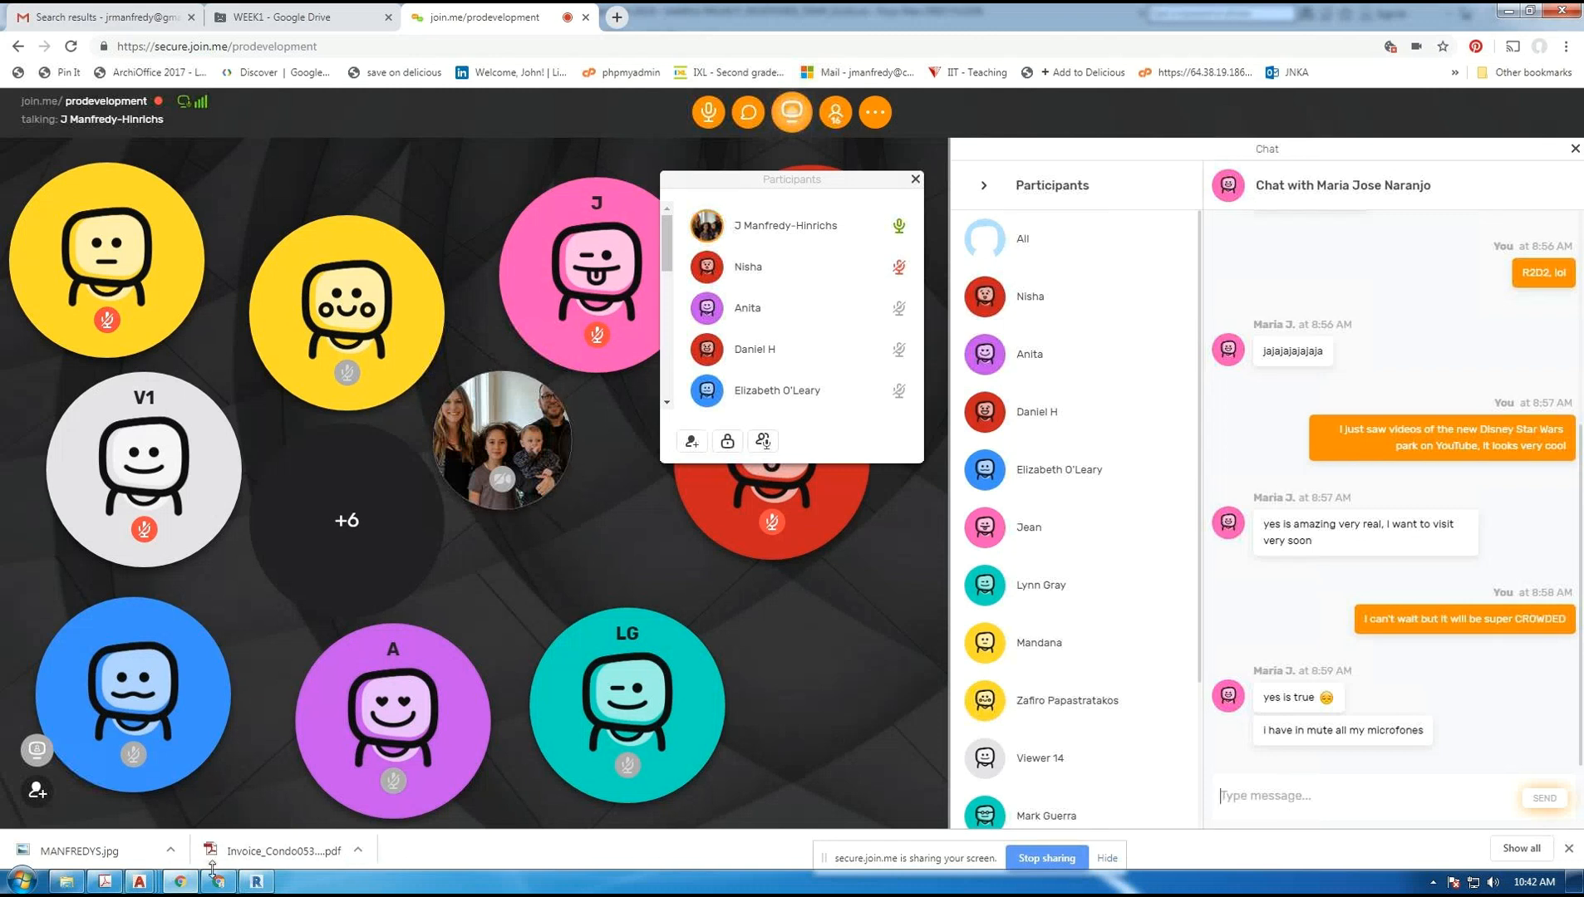
# - Switch back to Revit, open the 3D view and compare the properties of the two south casement windows
pyautogui.click(256, 882)
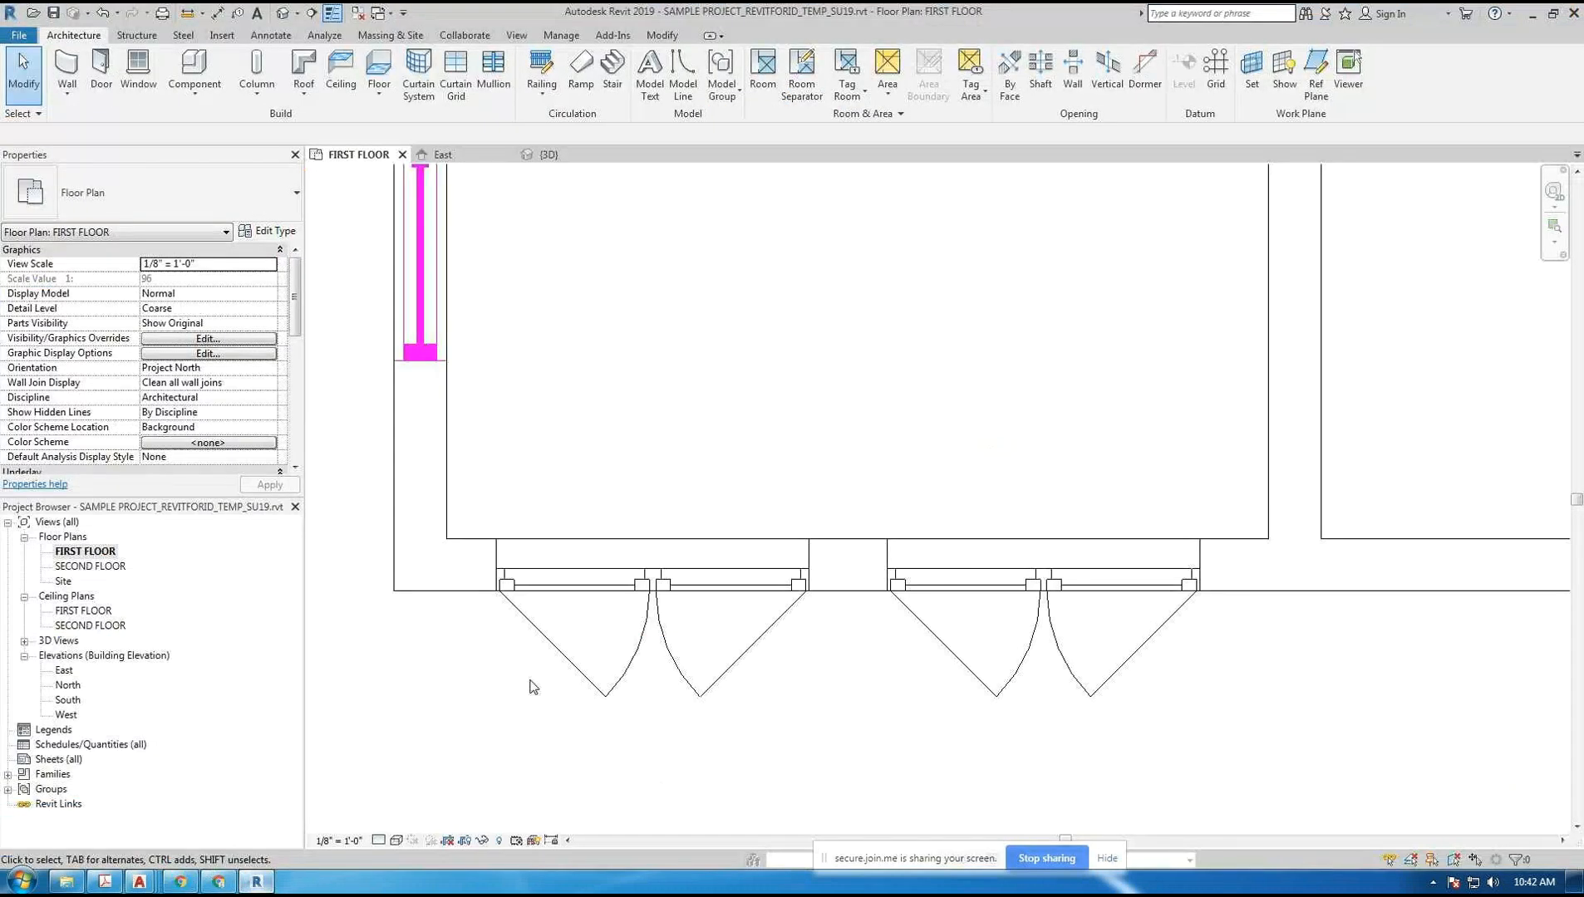
pyautogui.click(283, 14)
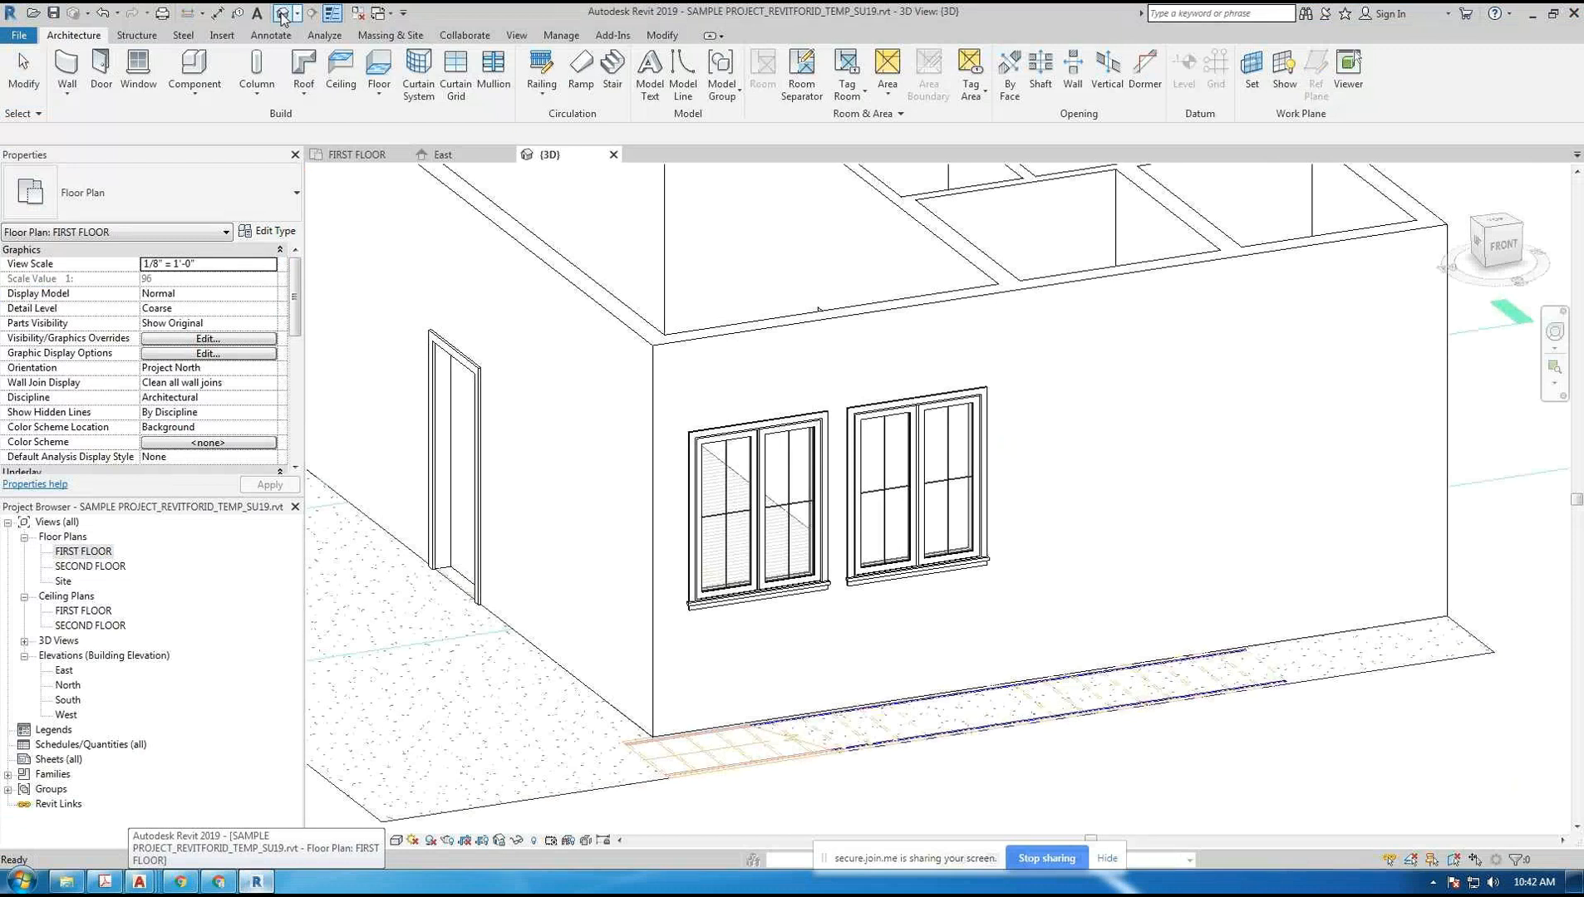
pyautogui.scroll(2, 816, 635)
pyautogui.scroll(2, 817, 638)
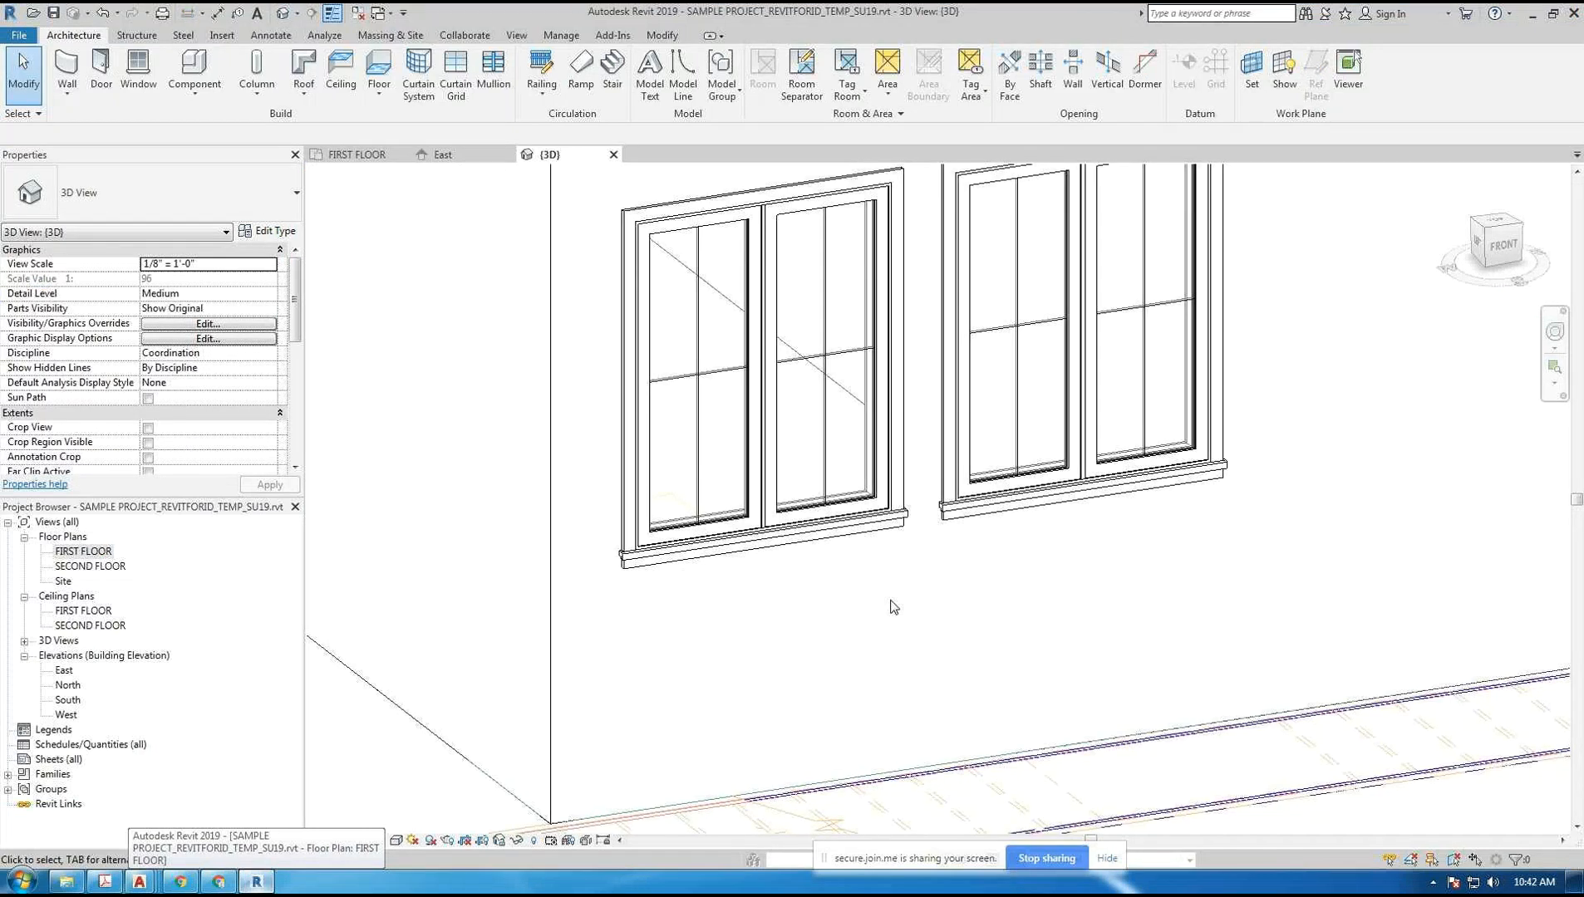
pyautogui.scroll(2, 866, 680)
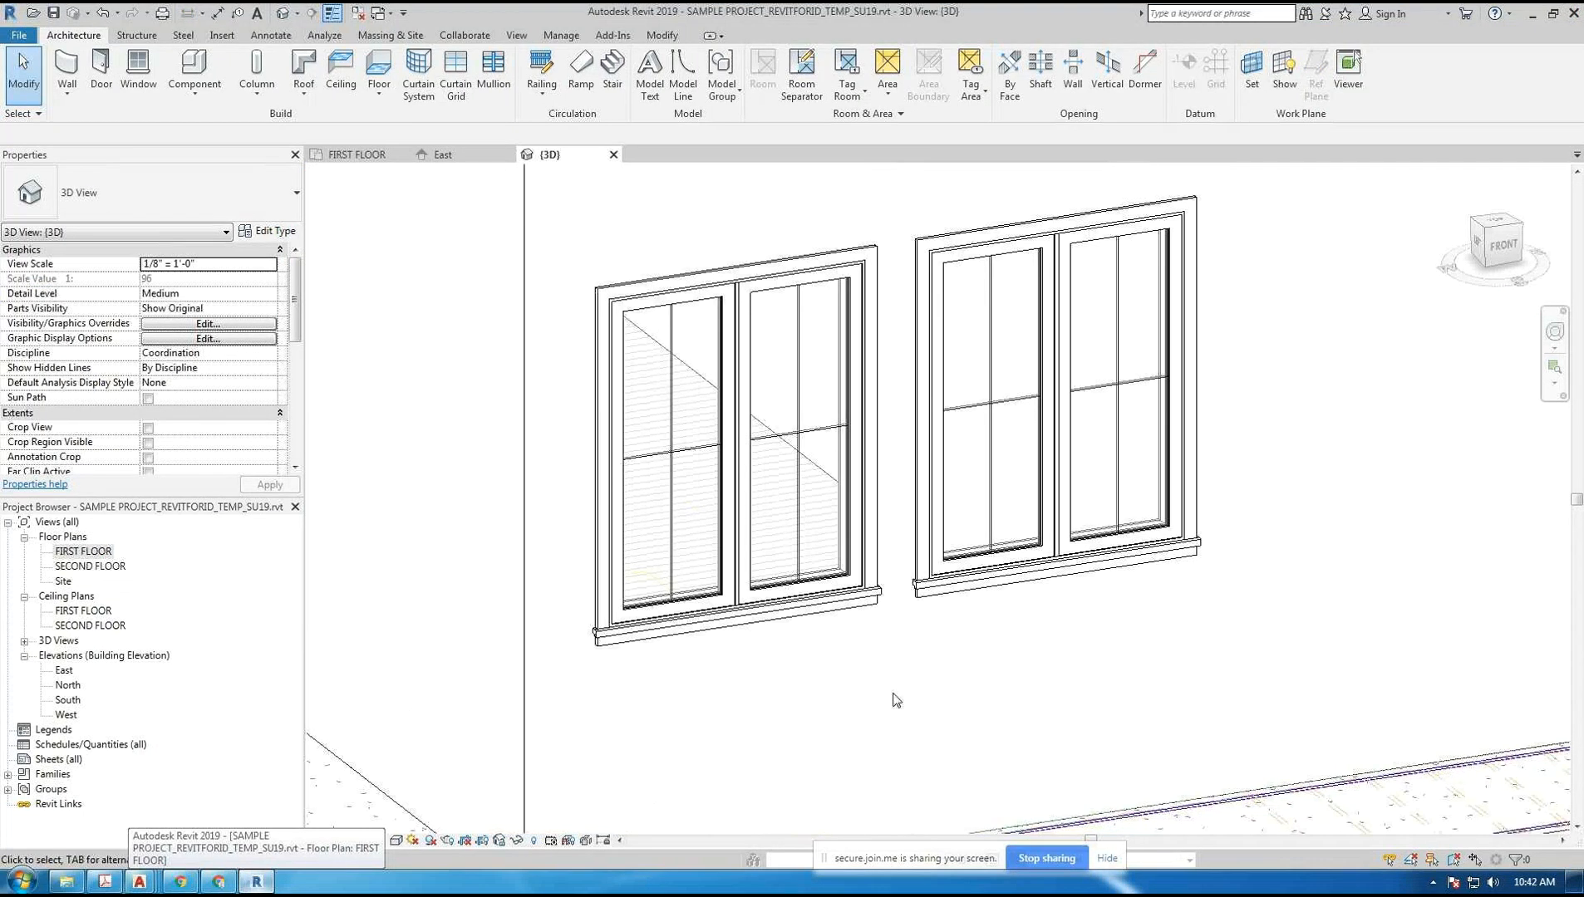
pyautogui.click(712, 317)
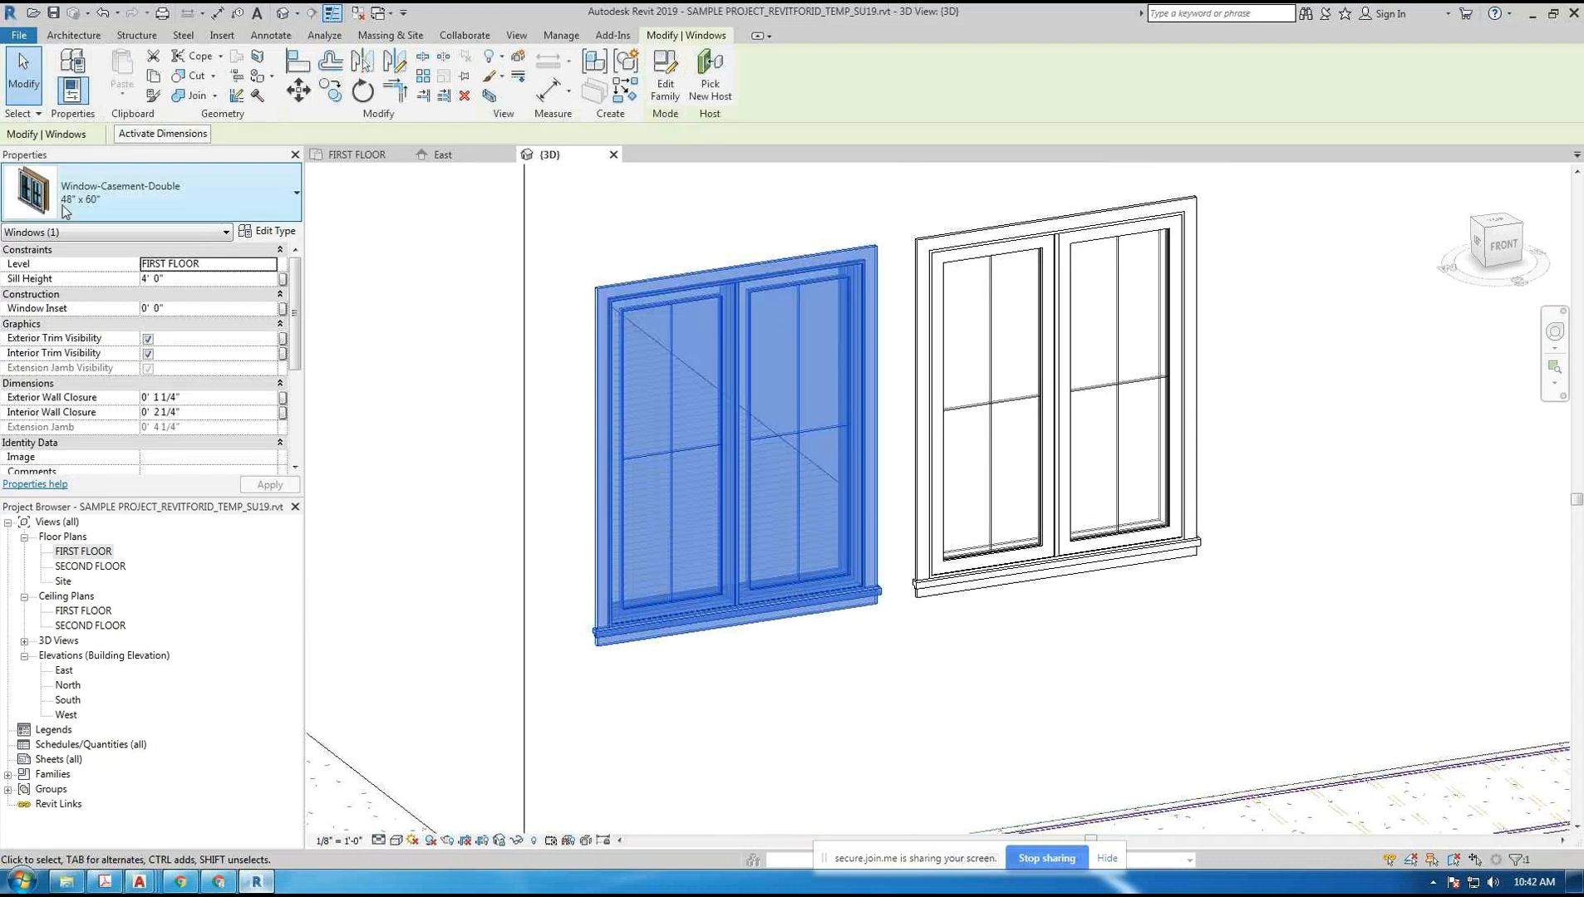
pyautogui.click(1050, 299)
pyautogui.click(1338, 826)
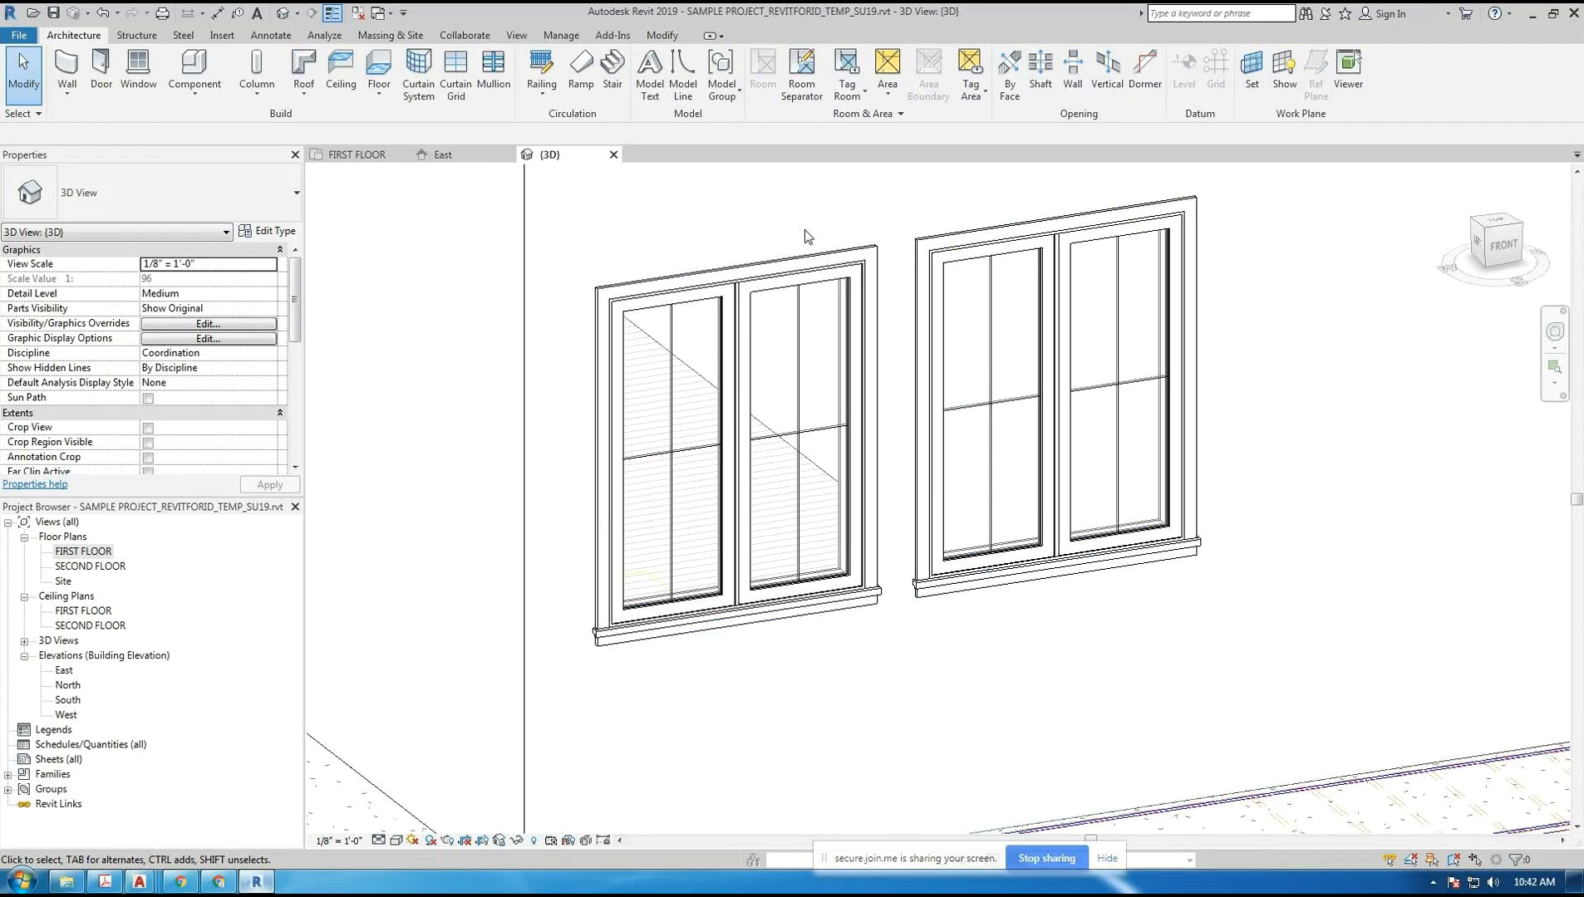
pyautogui.click(742, 371)
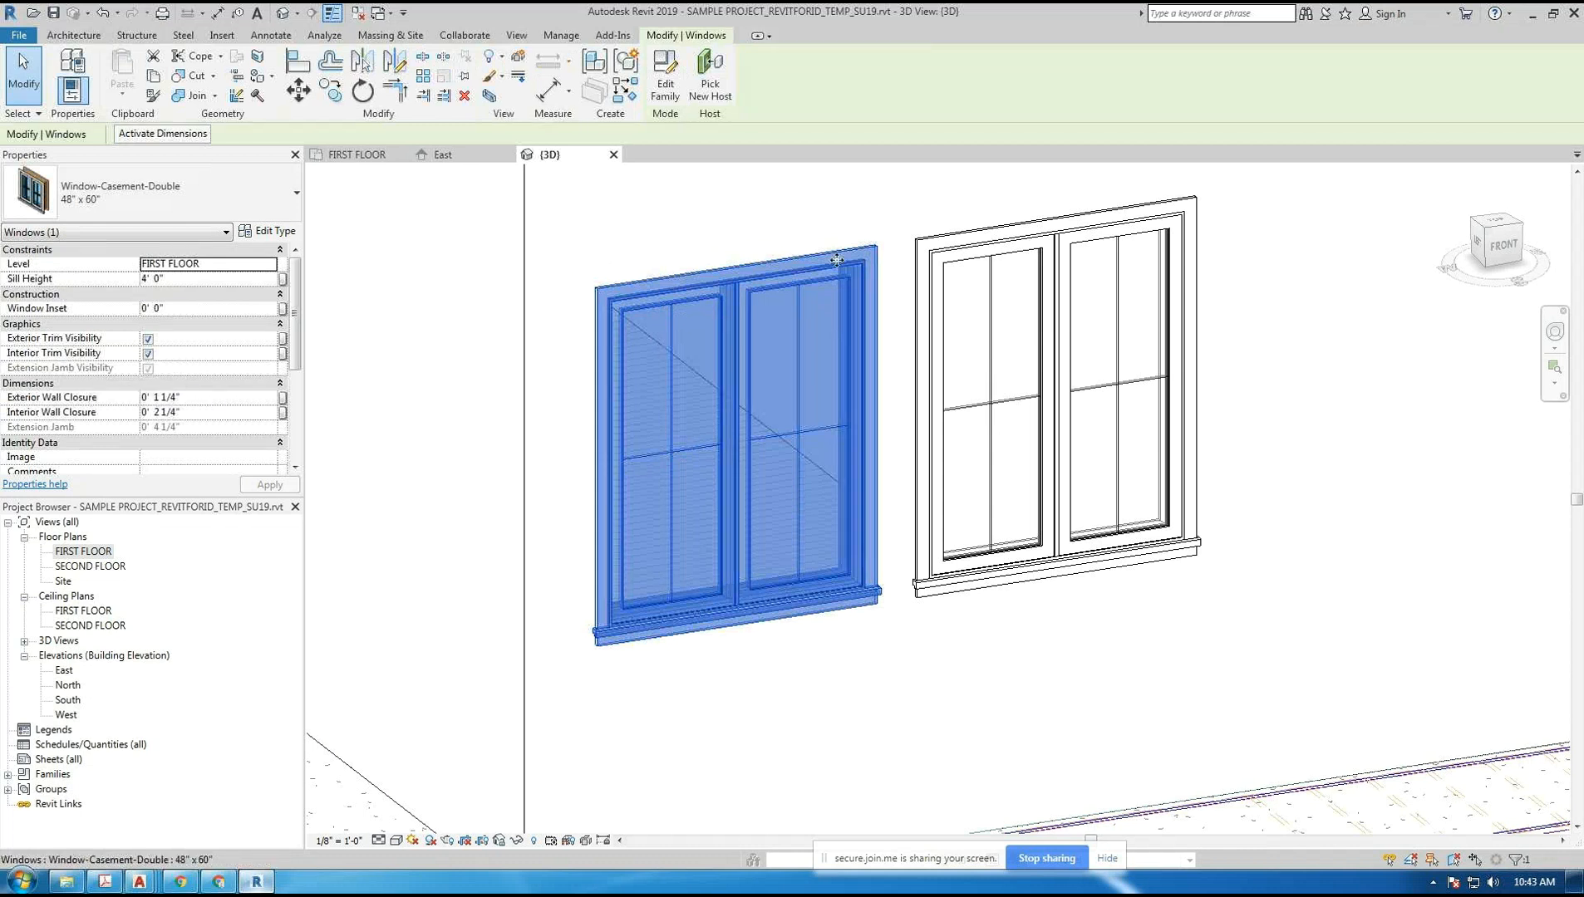
pyautogui.press('Escape')
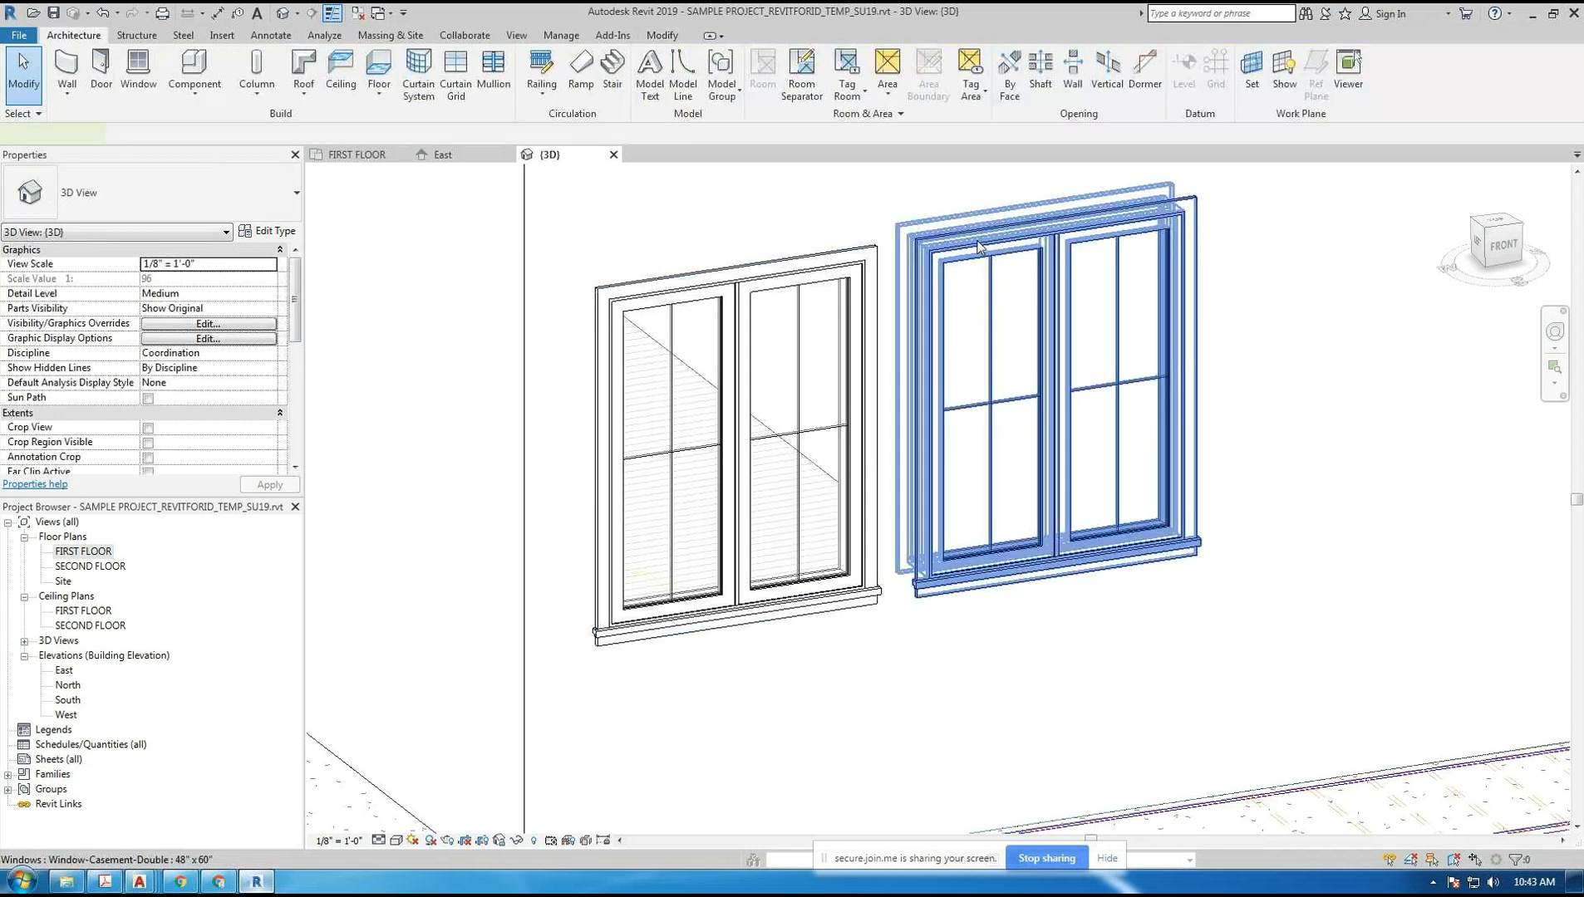
# - Set the sill height of the casement window farther from the building corner to 3' 0"
pyautogui.click(978, 246)
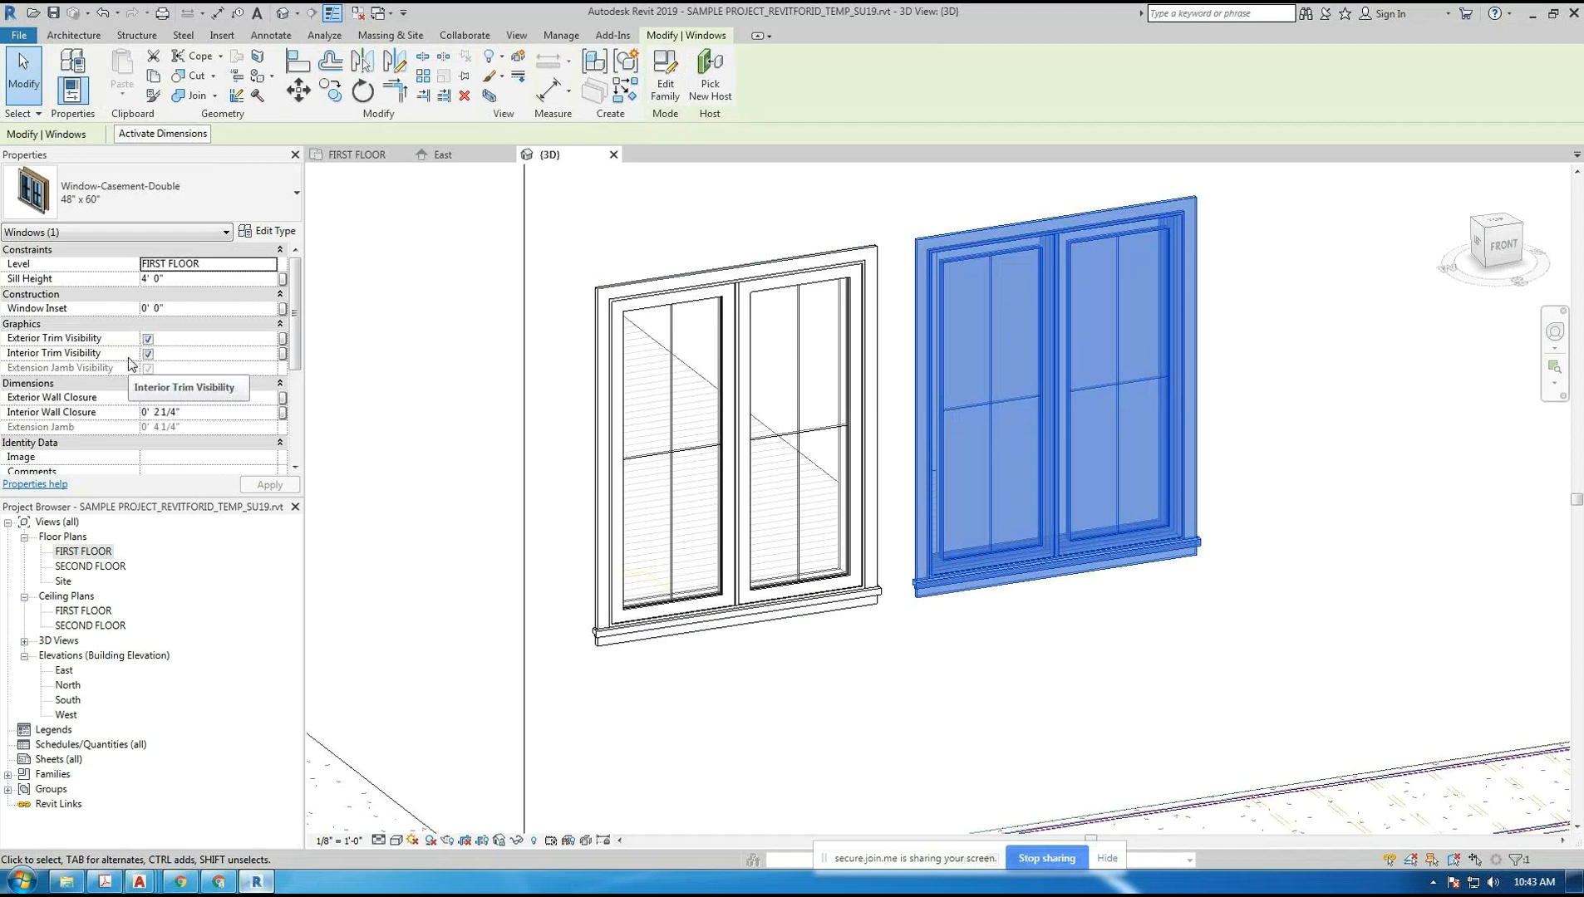
pyautogui.click(200, 278)
pyautogui.write('3')
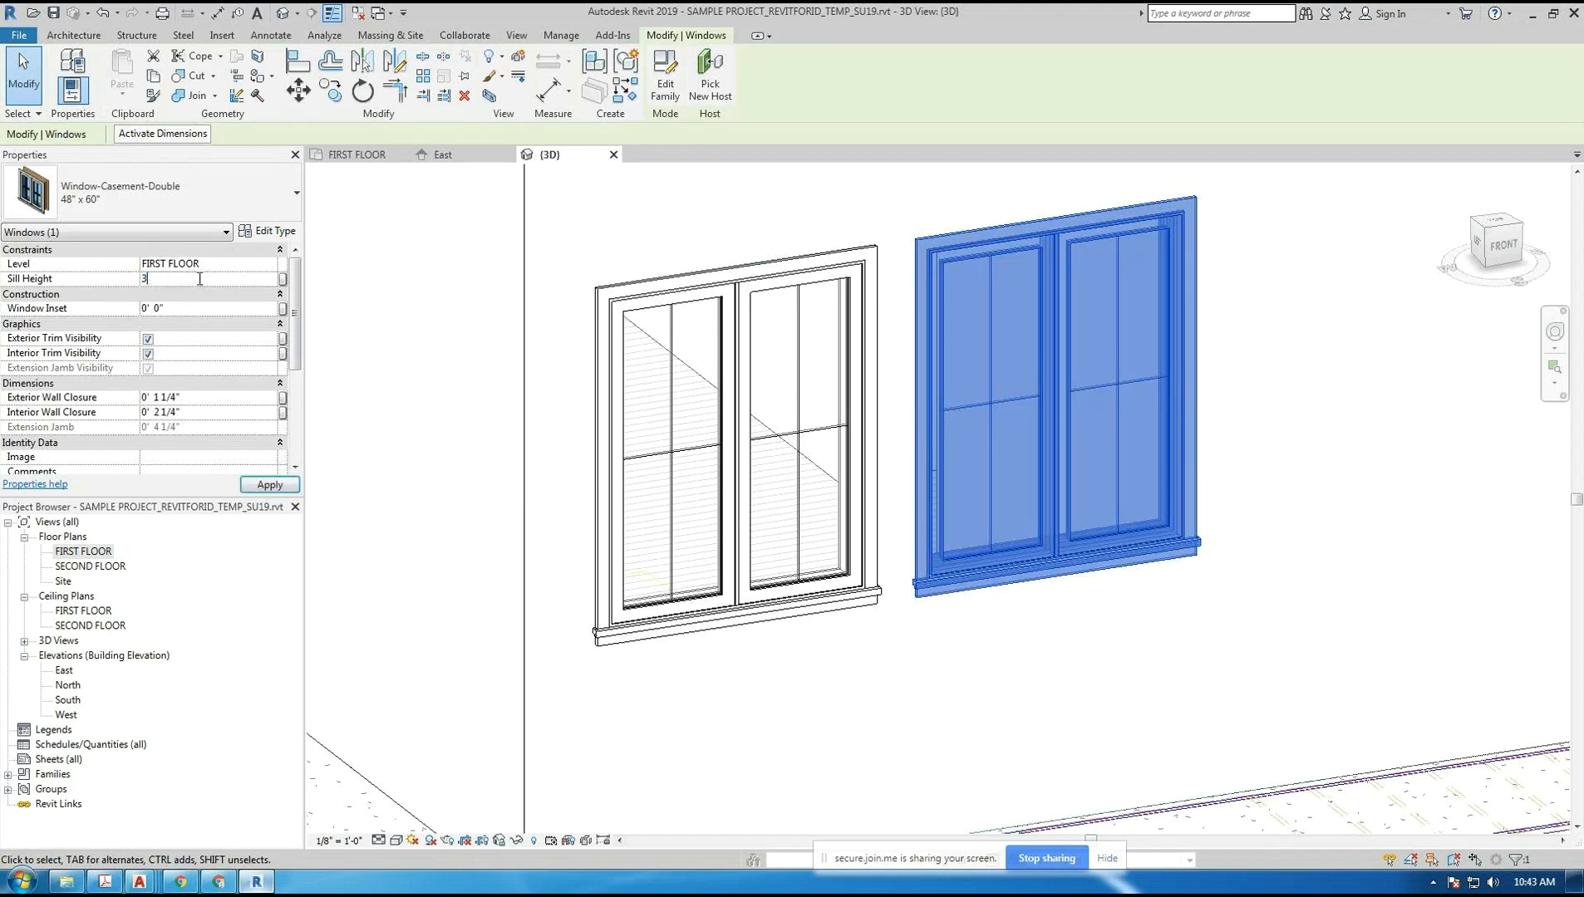
pyautogui.click(262, 485)
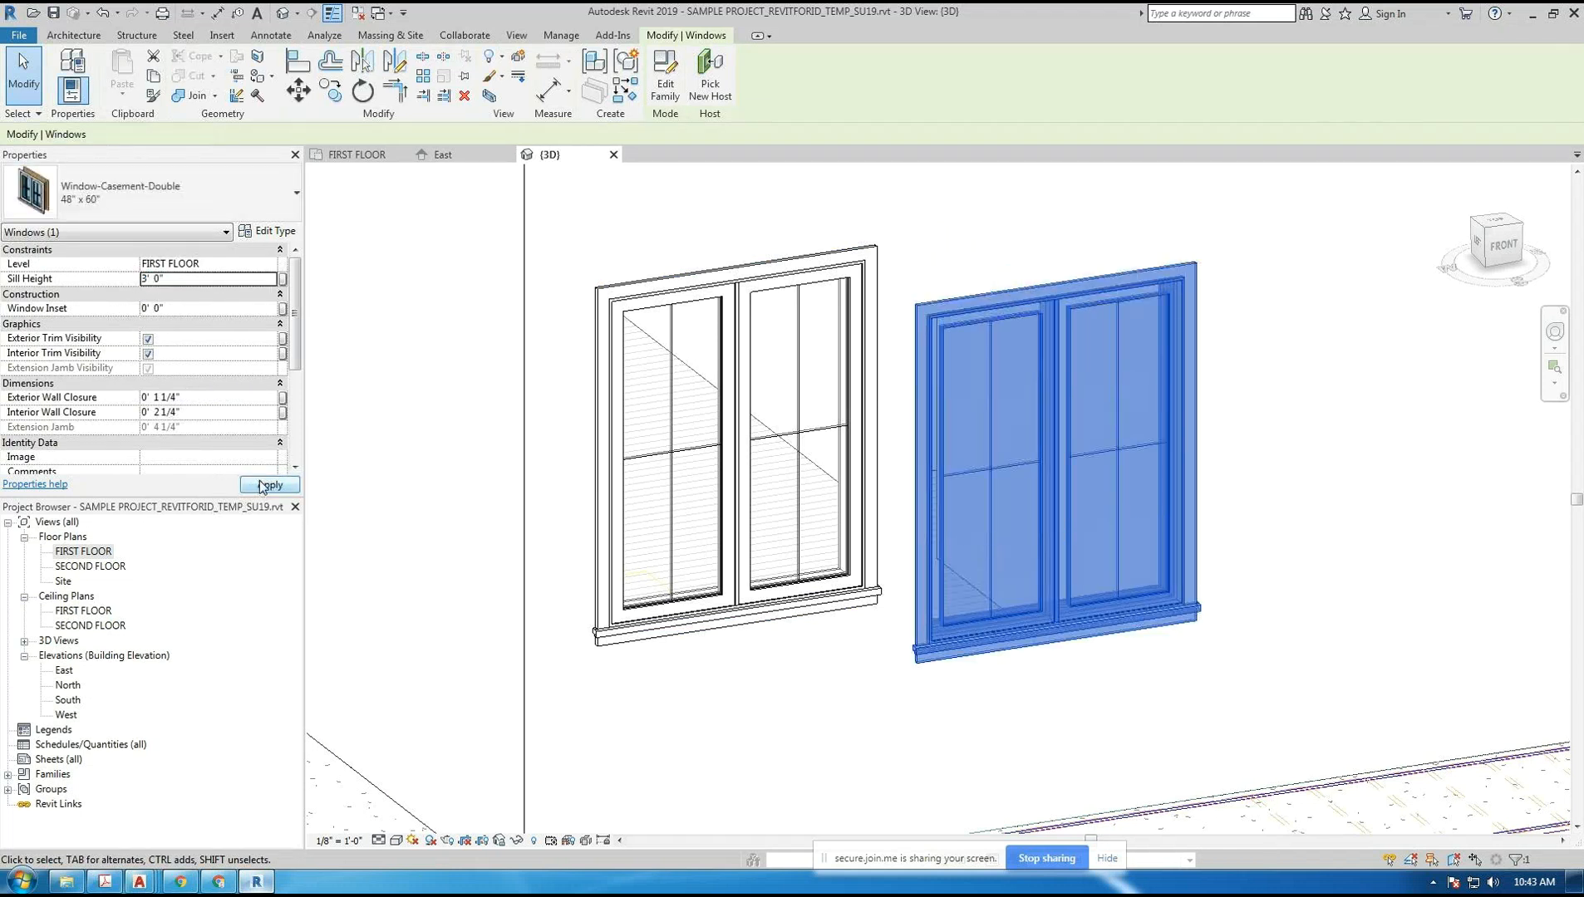
pyautogui.click(1335, 821)
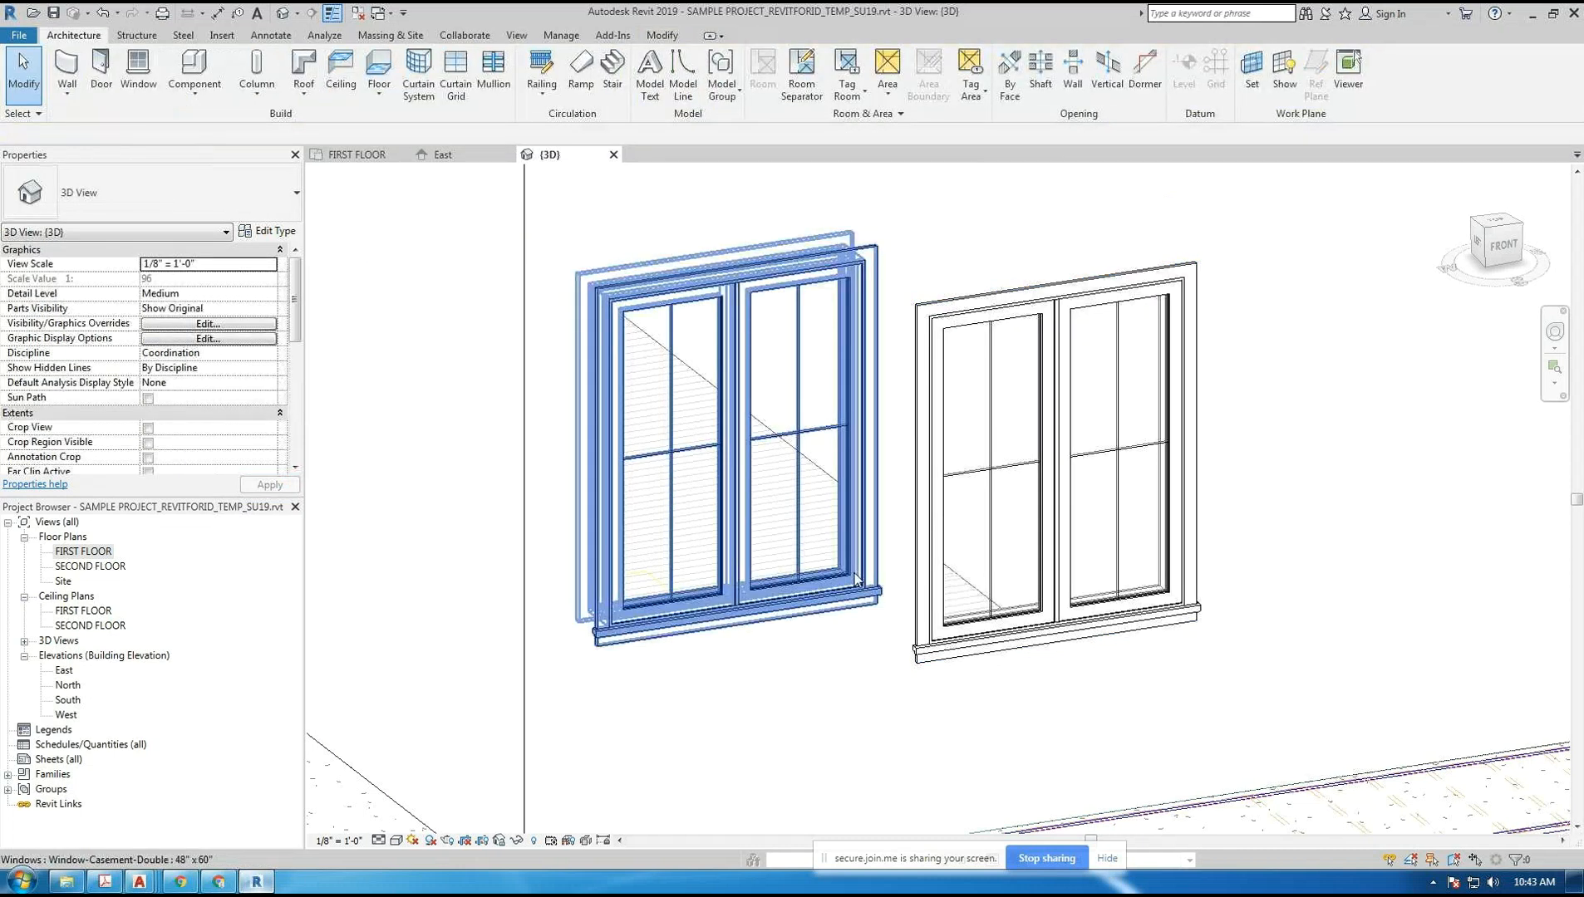
# - Open the type properties of the casement window nearest the corner, hide the preview and view the family's available sizes
pyautogui.click(735, 302)
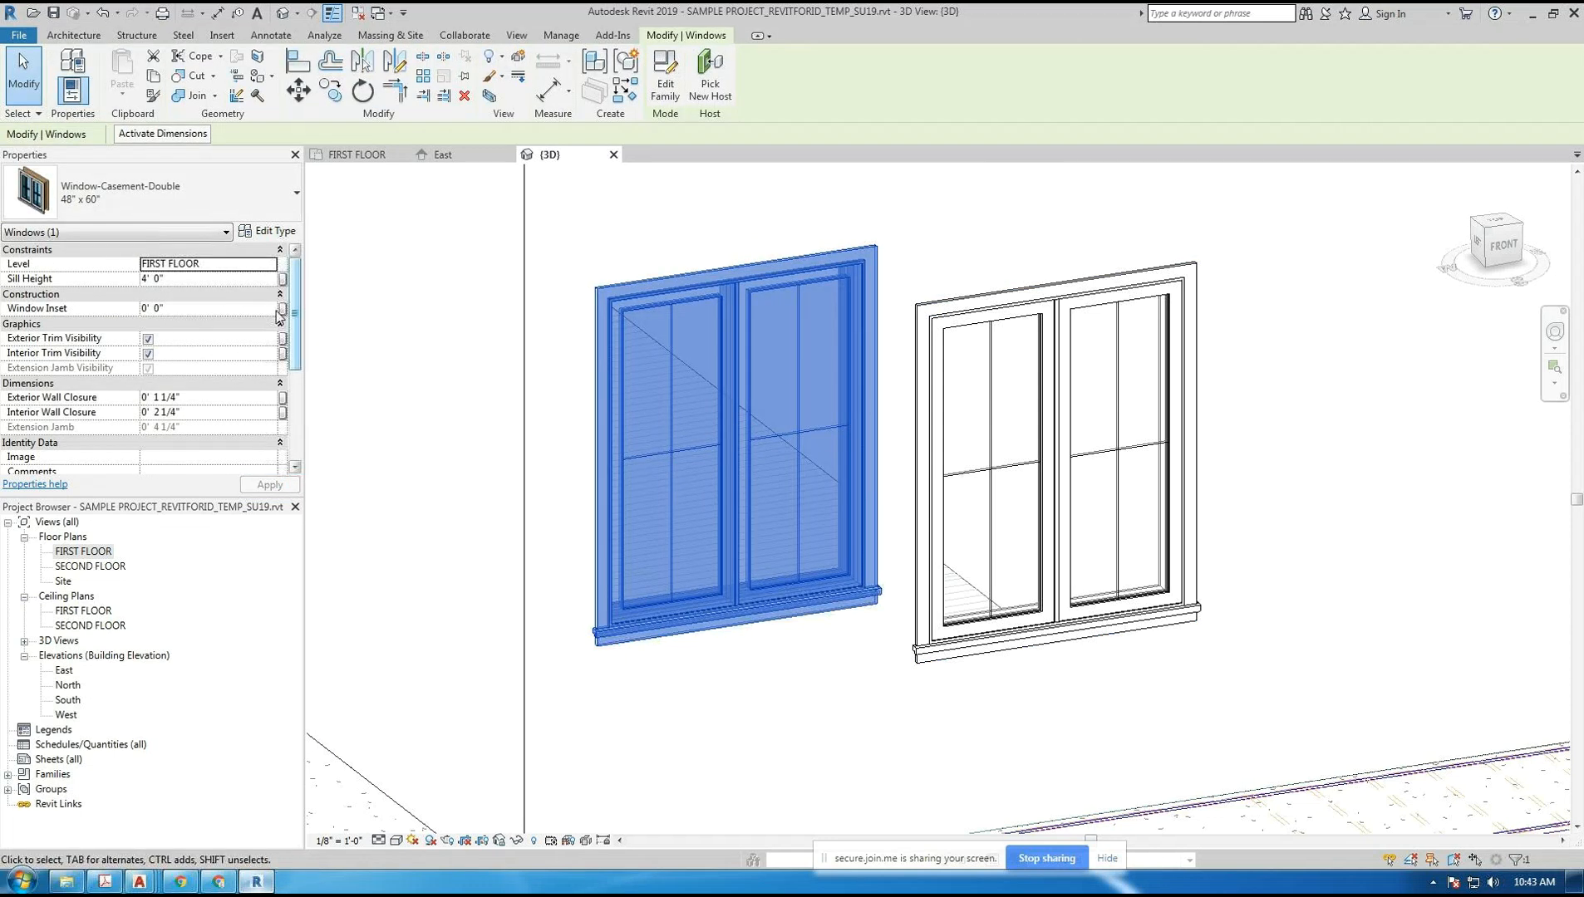
pyautogui.moveTo(743, 278); pyautogui.dragTo(725, 264)
pyautogui.press('Escape')
pyautogui.press('Escape')
pyautogui.click(747, 398)
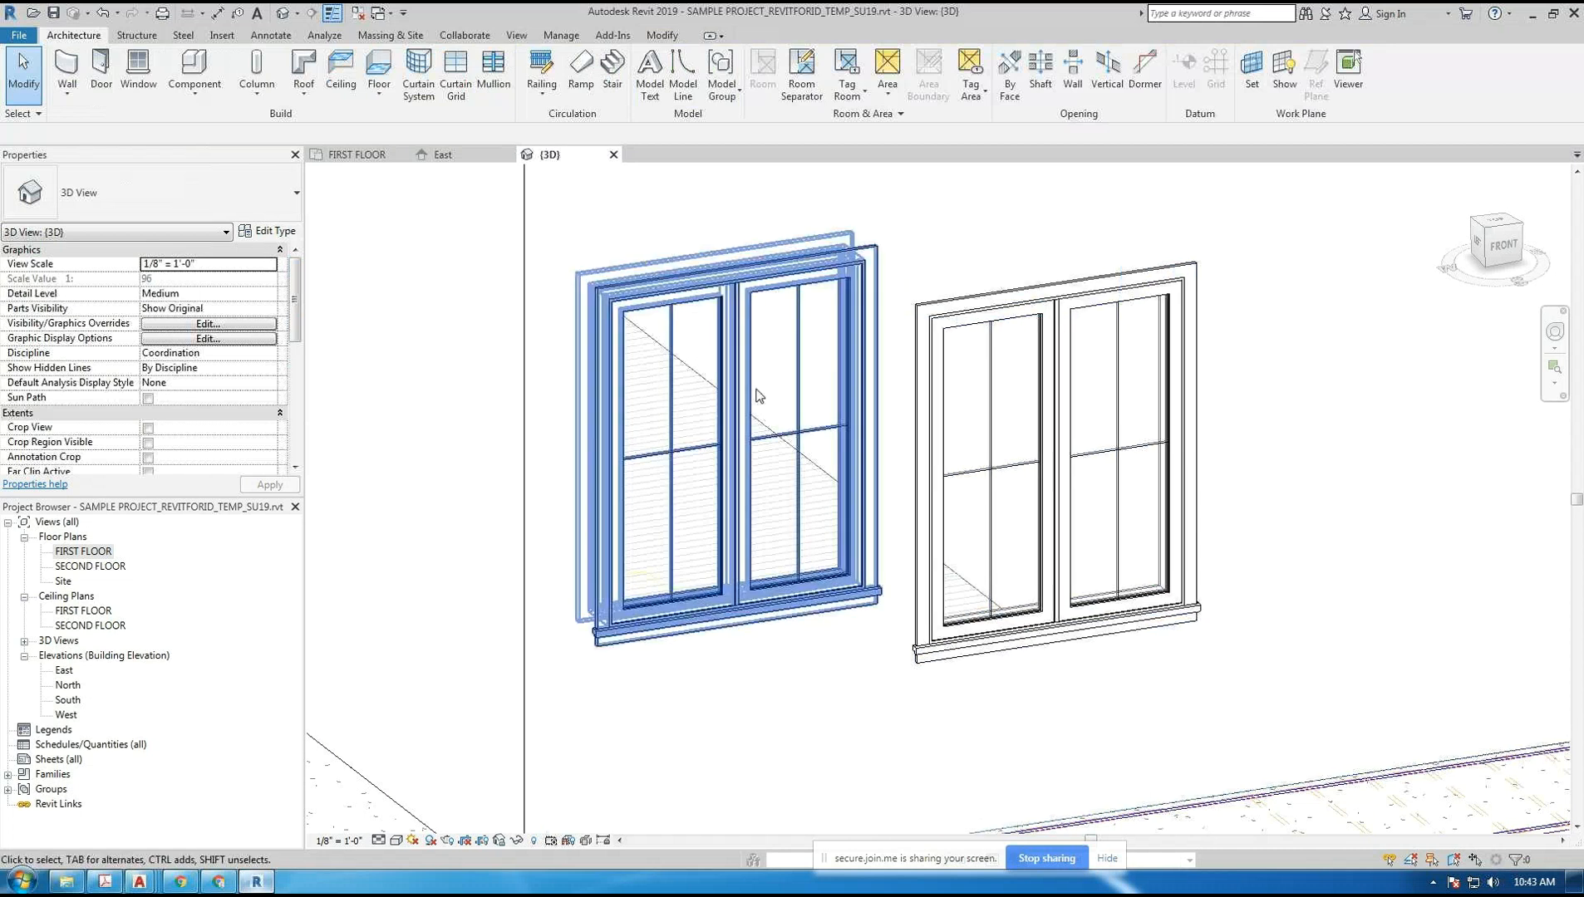
pyautogui.click(281, 237)
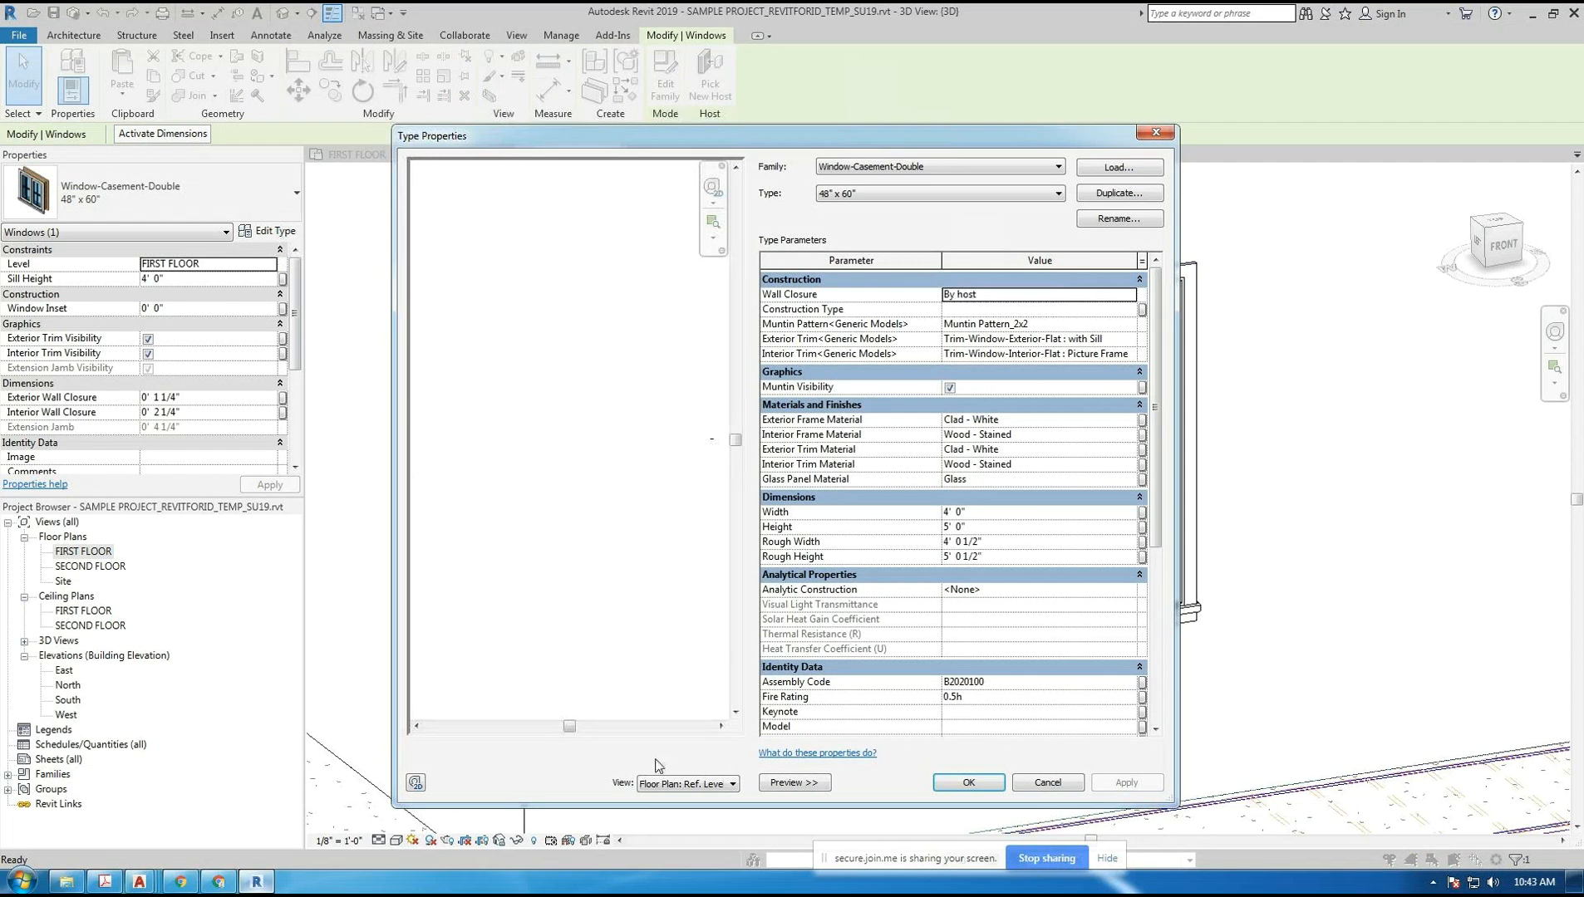
pyautogui.click(794, 782)
pyautogui.moveTo(811, 144); pyautogui.dragTo(428, 143)
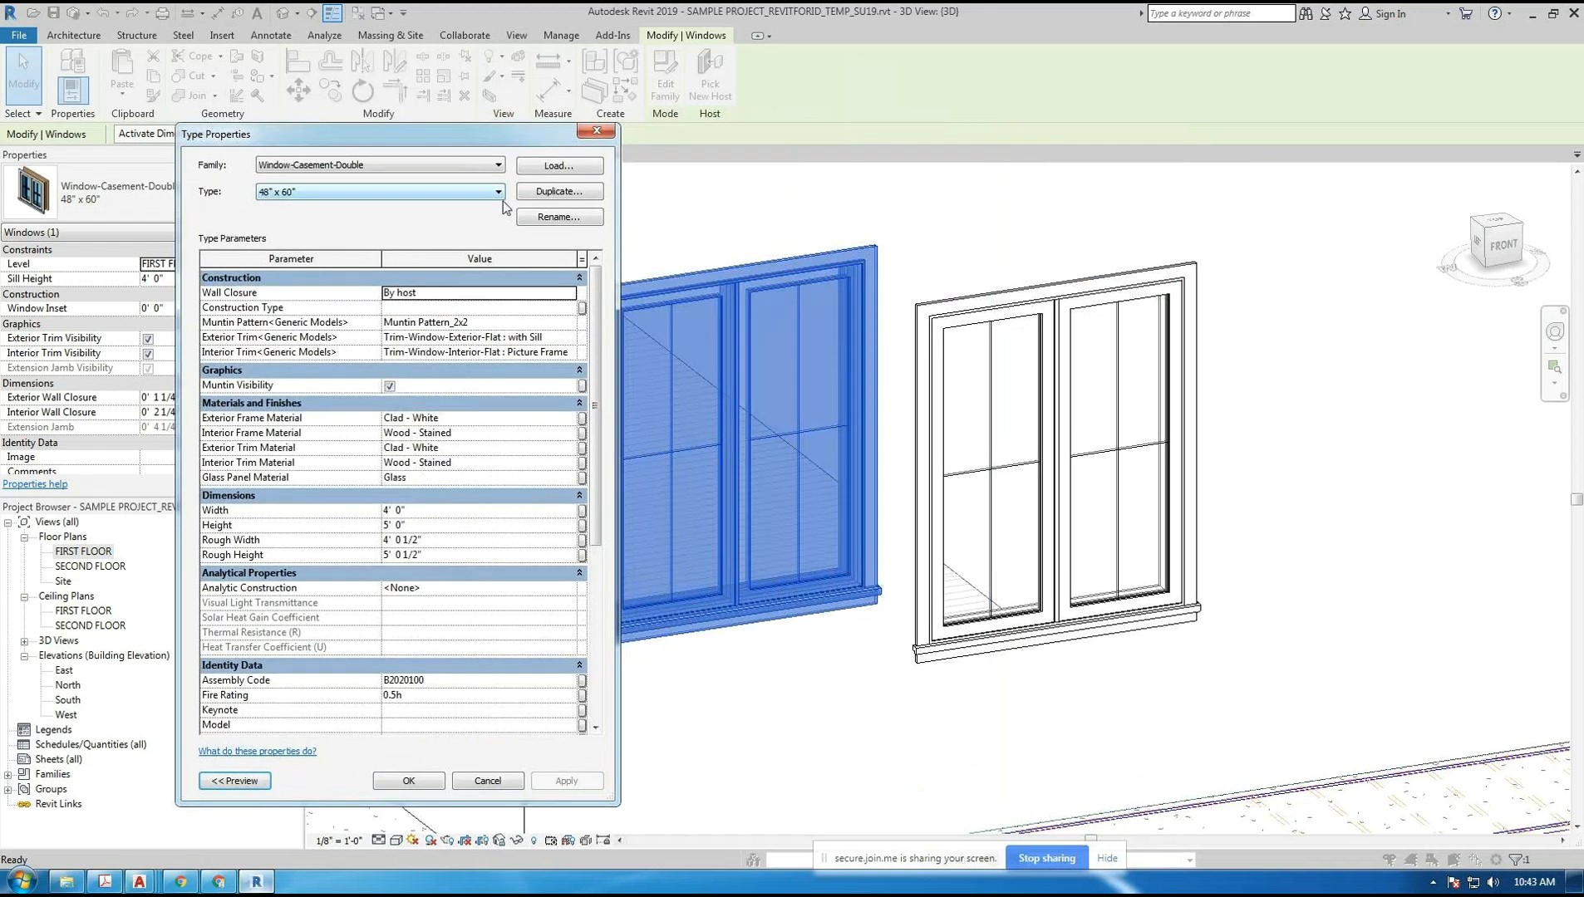
pyautogui.moveTo(497, 137); pyautogui.dragTo(596, 145)
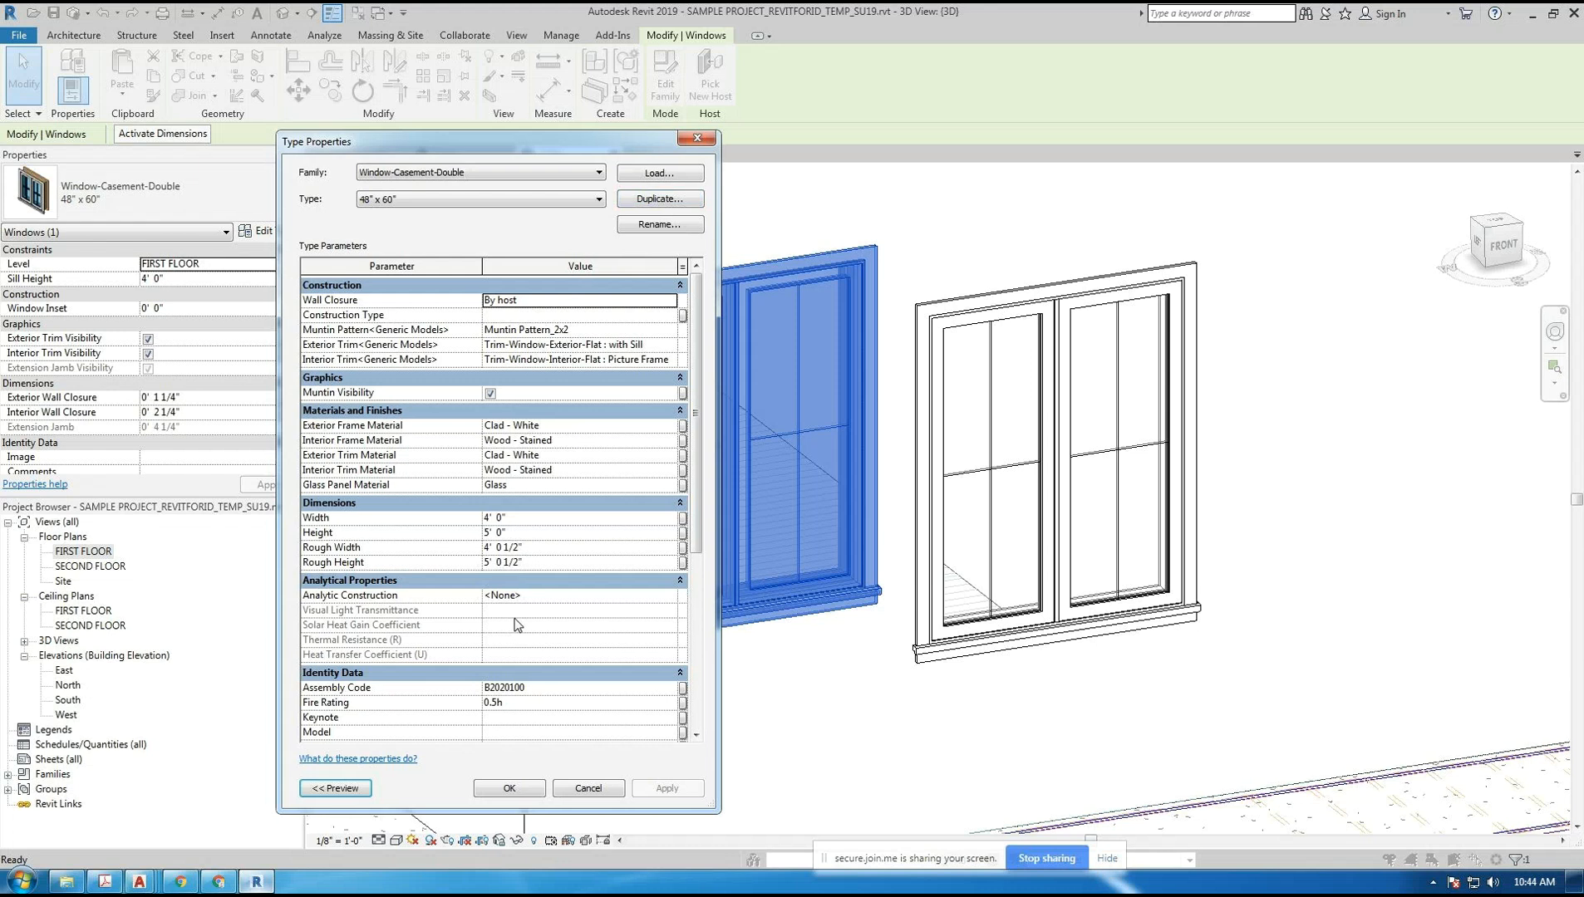
pyautogui.click(462, 204)
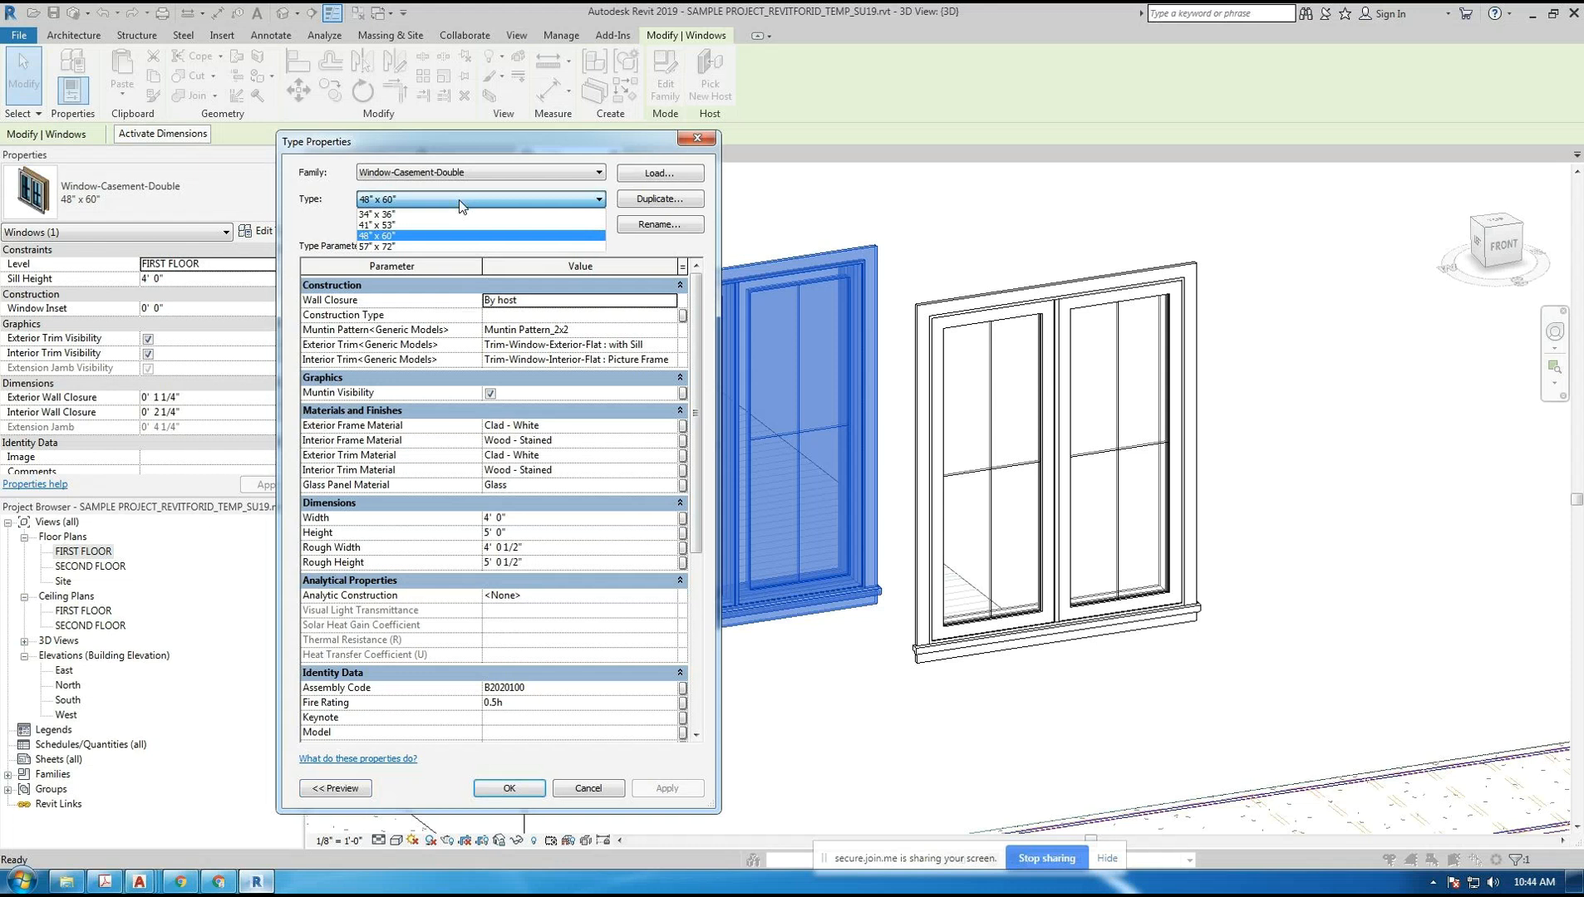
pyautogui.click(462, 200)
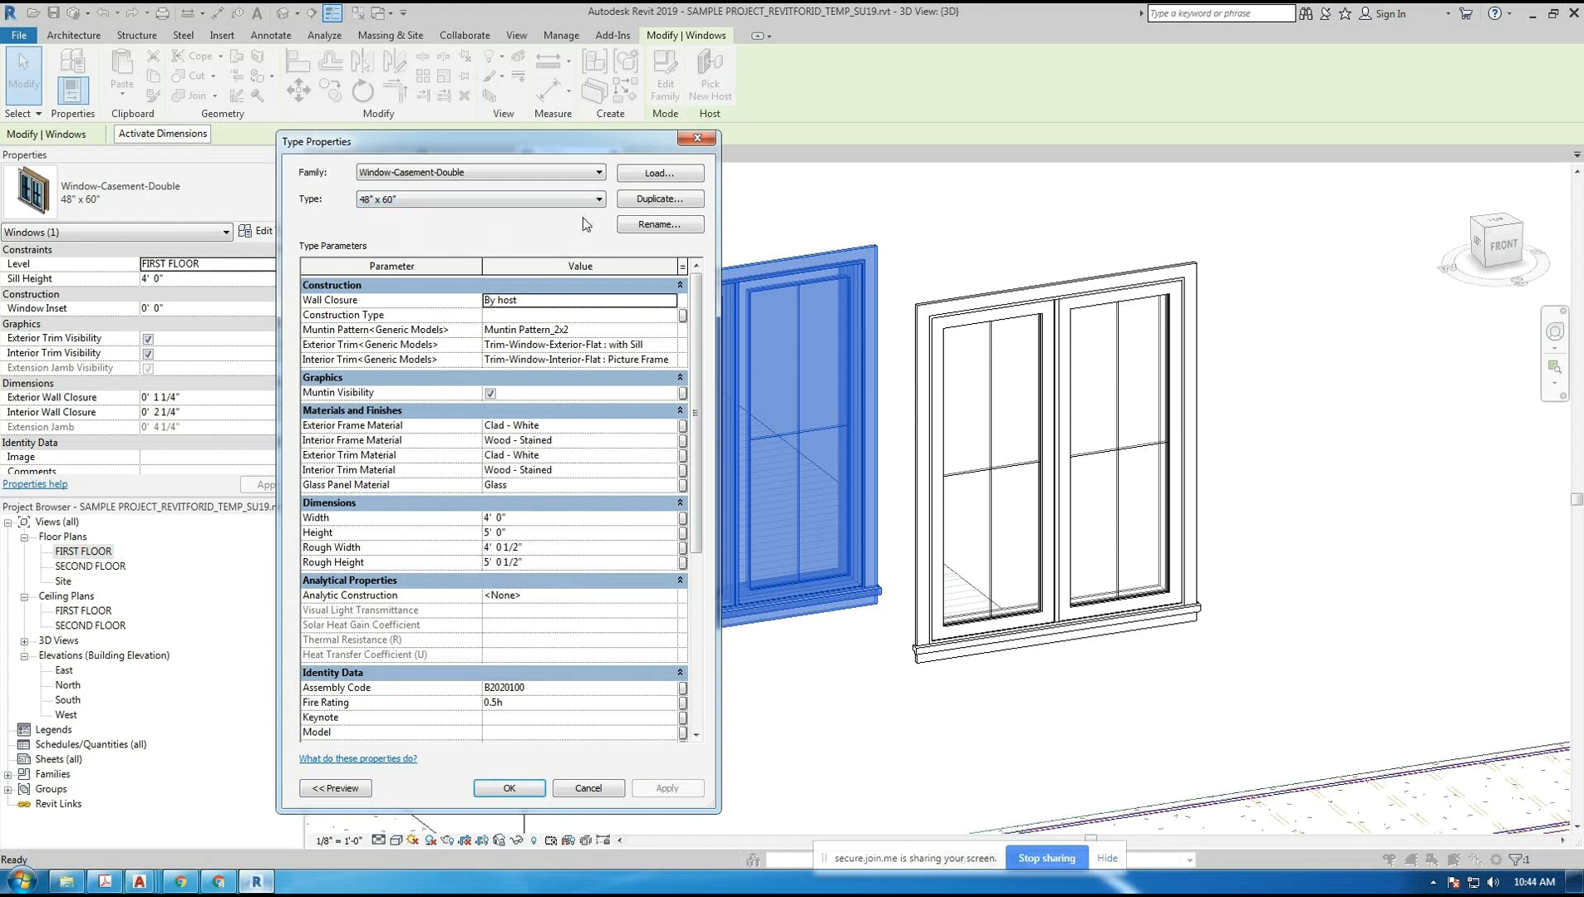
# - Duplicate the 48" x 60" window type under the name JM 60" x 60"
pyautogui.click(659, 201)
pyautogui.click(739, 453)
pyautogui.write('j')
pyautogui.press('BackSpace')
pyautogui.write('JM')
pyautogui.press('BackSpace')
pyautogui.press('BackSpace')
pyautogui.press('BackSpace')
pyautogui.write('JM48" x 60" 2')
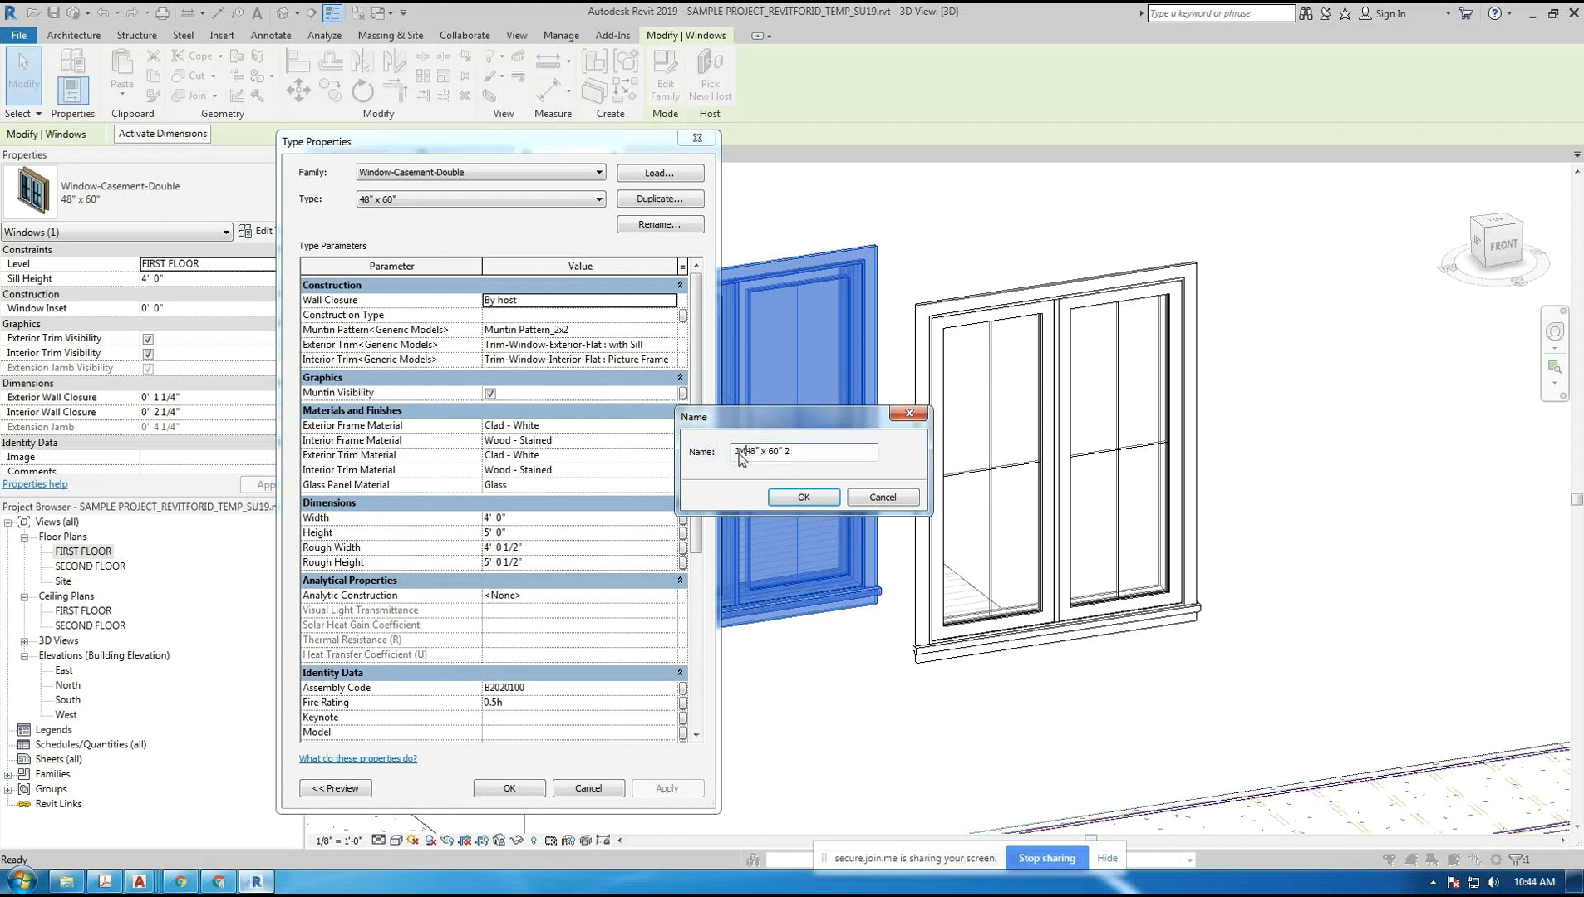
pyautogui.press('Delete')
pyautogui.press('Delete')
pyautogui.write('60')
pyautogui.click(840, 449)
pyautogui.click(789, 496)
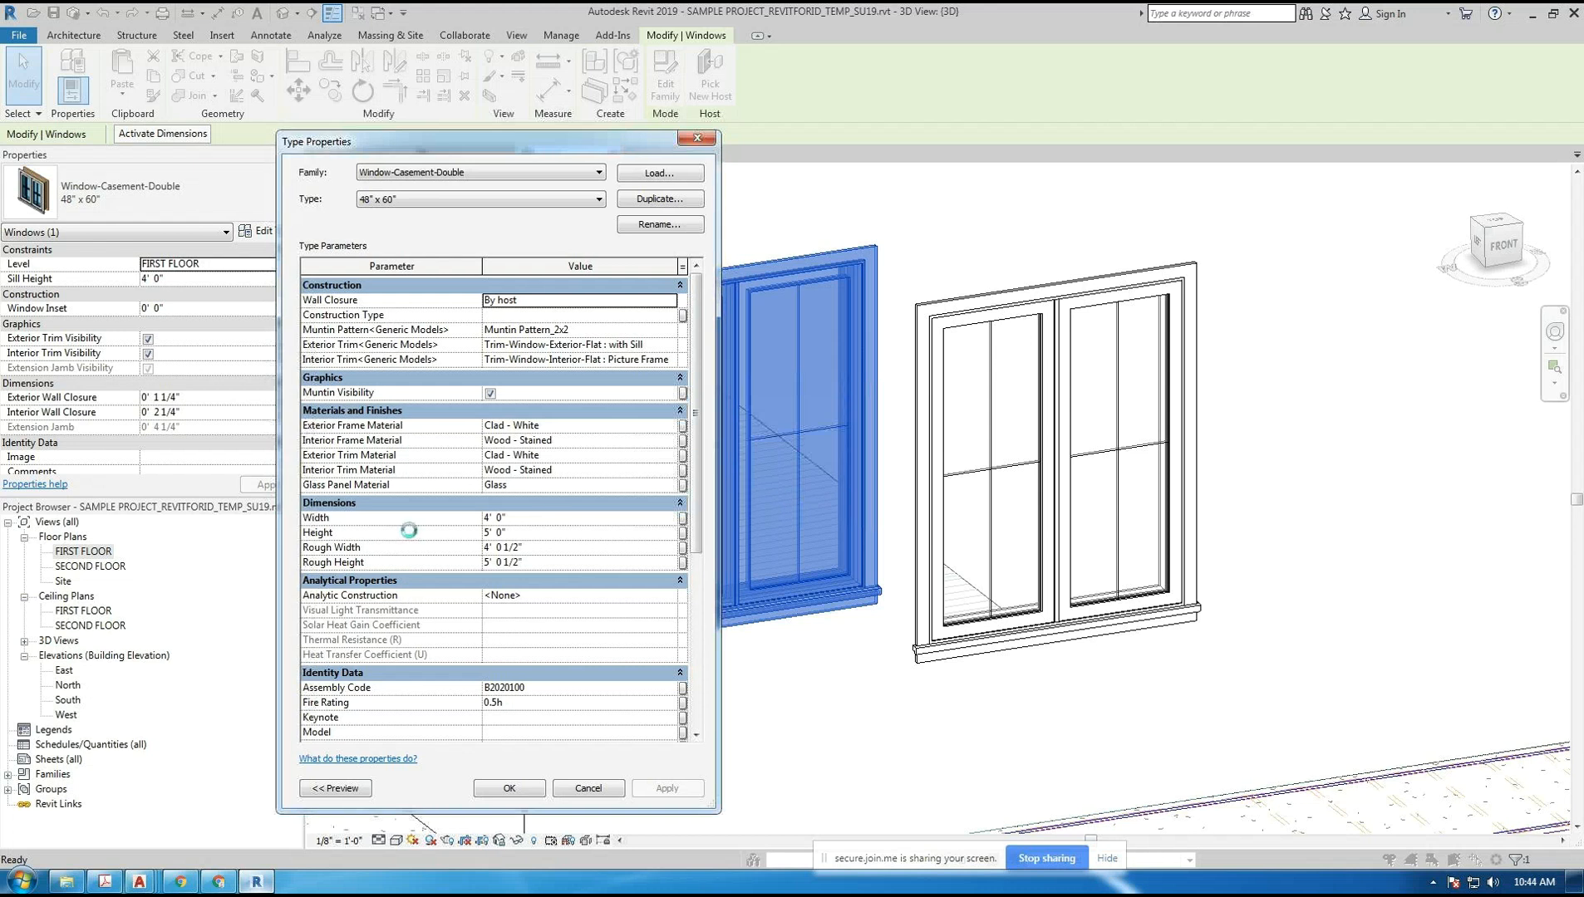
# - Set the new window type's width to 5' 0", apply it, and select the neighbouring casement window to compare its type
pyautogui.click(534, 521)
pyautogui.write('5')
pyautogui.press('Return')
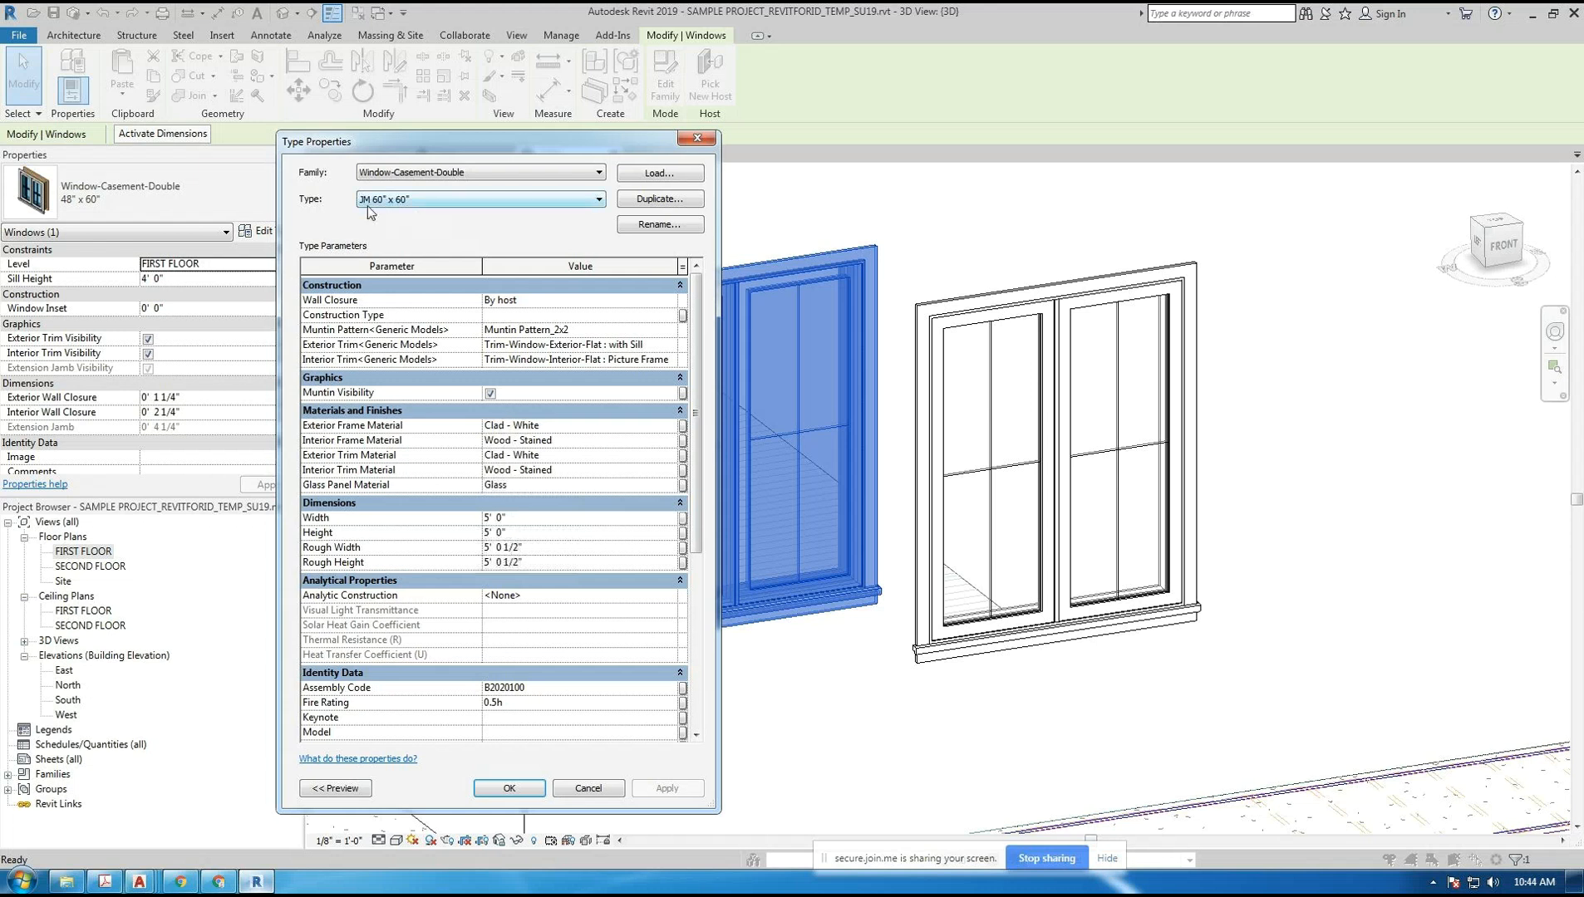
pyautogui.click(529, 791)
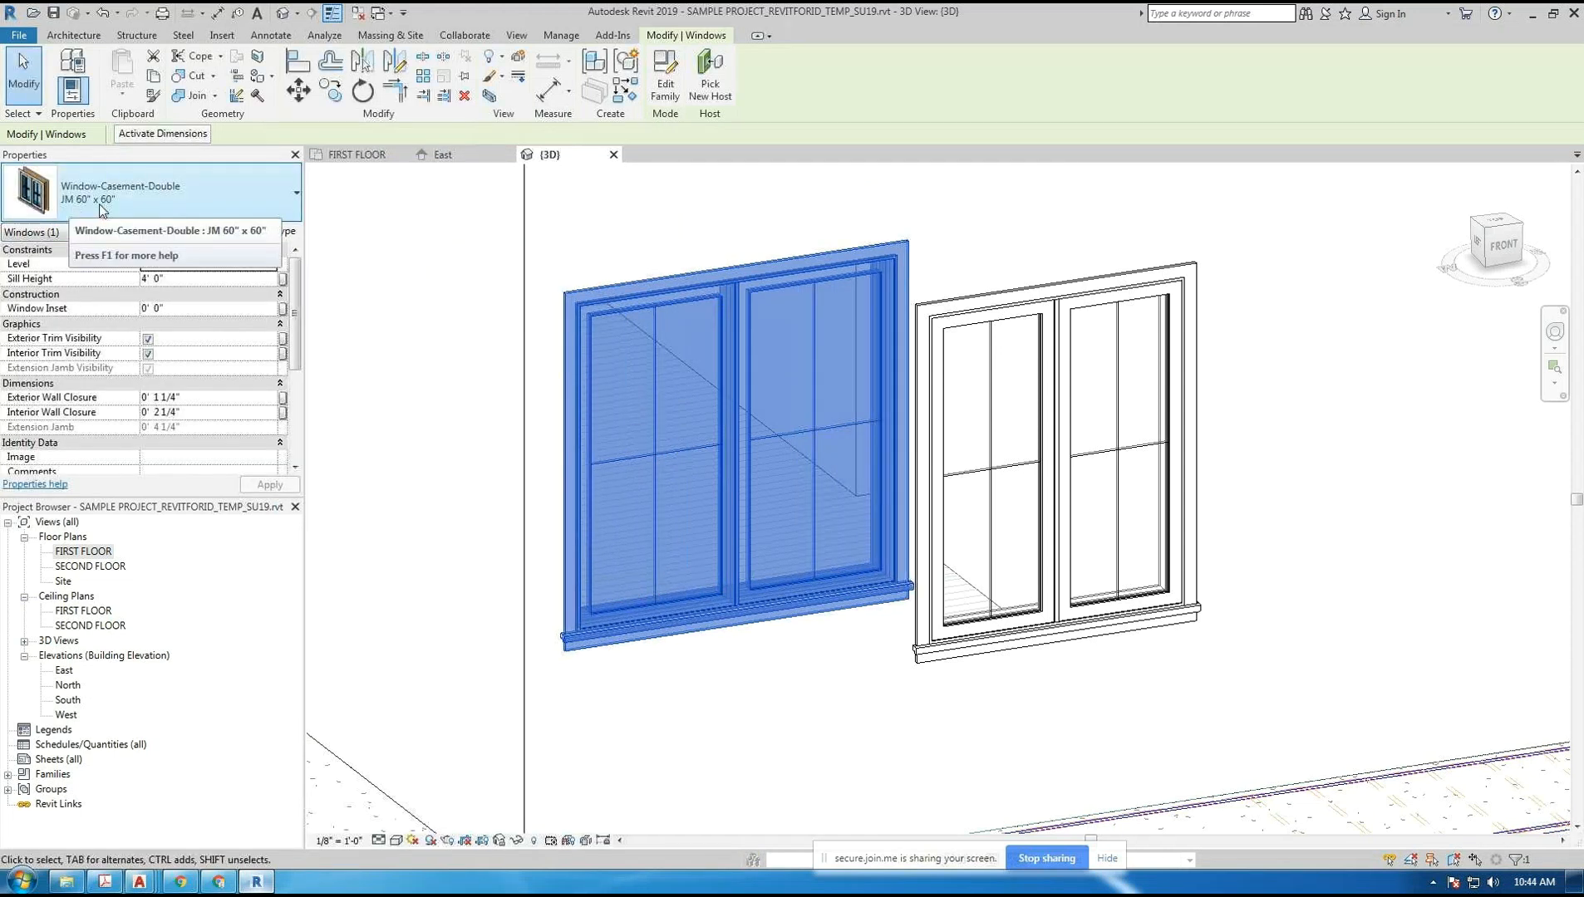
pyautogui.click(1045, 318)
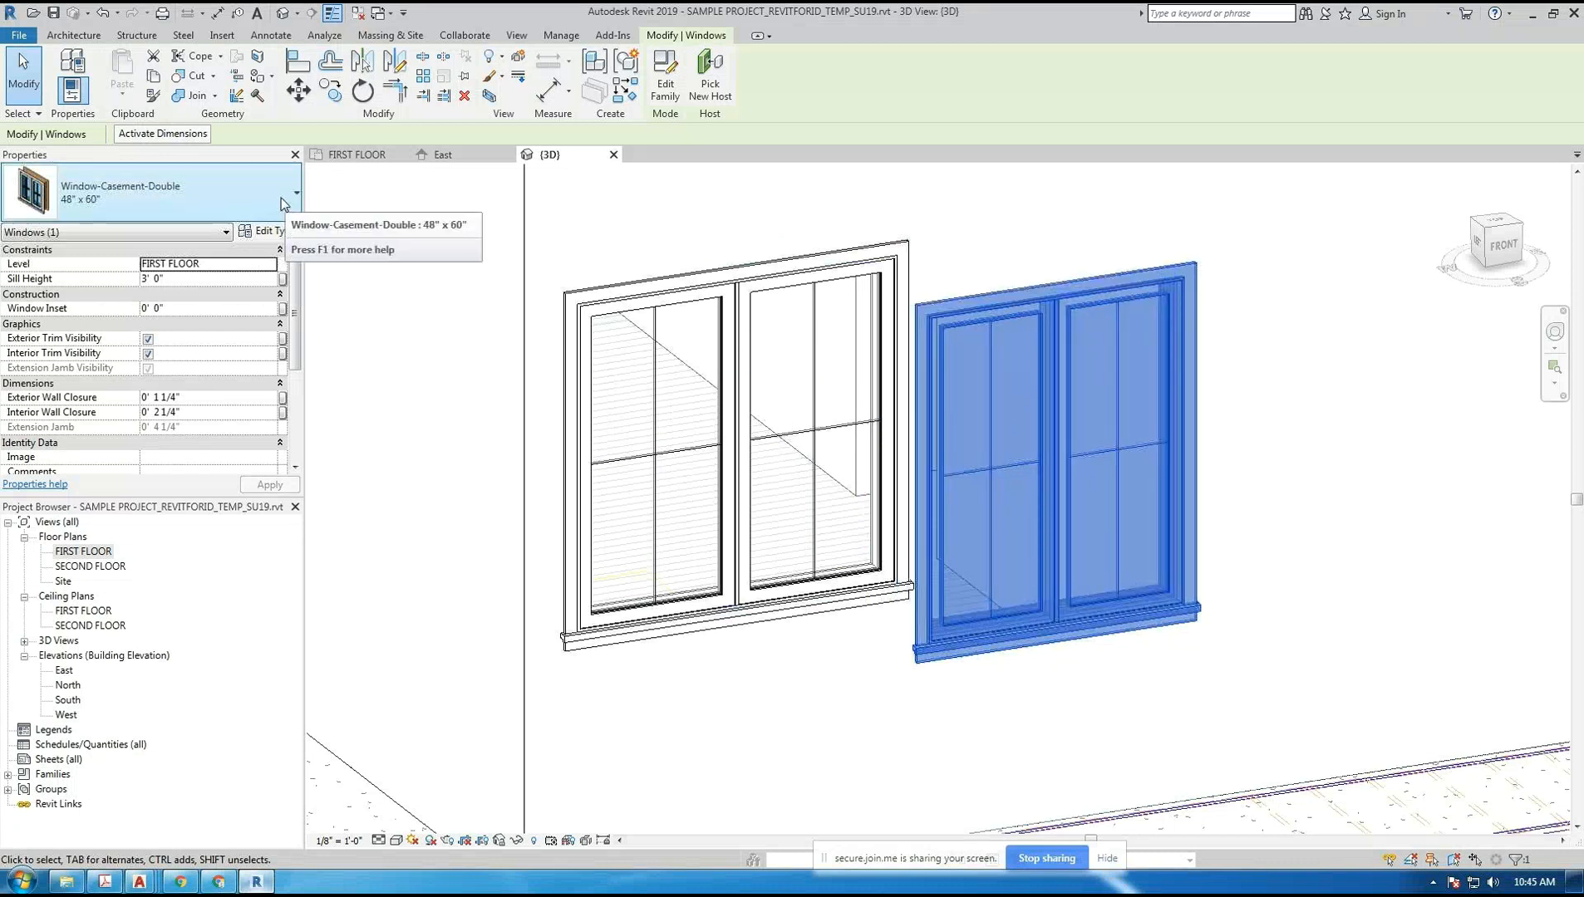
# - Change the casement window farther from the building corner to the JM 60" x 60" type
pyautogui.click(261, 190)
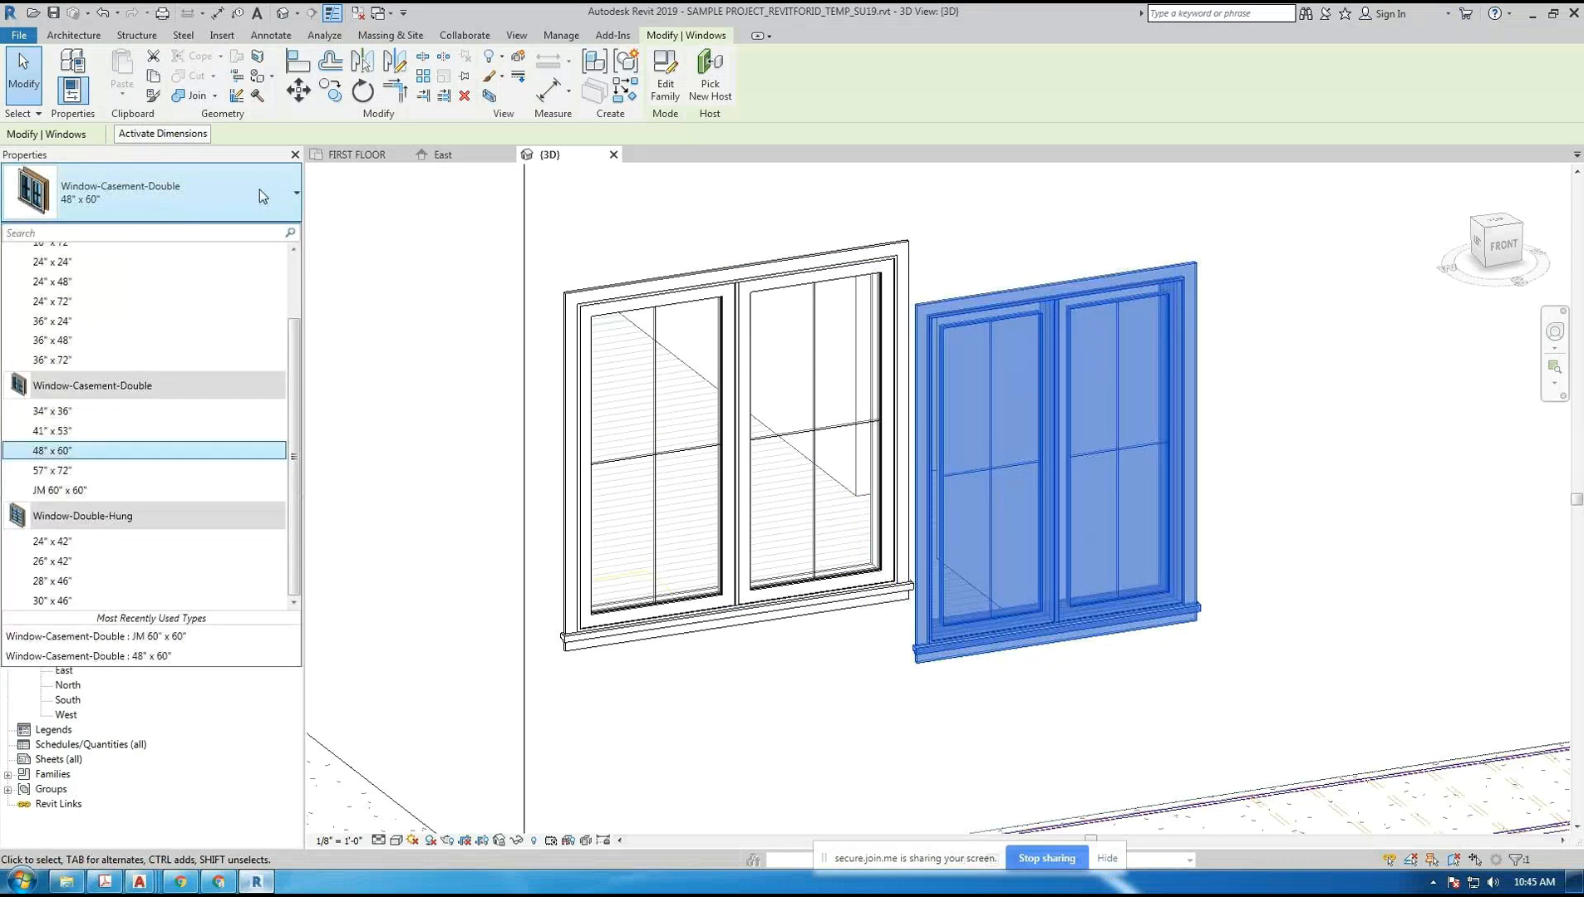
pyautogui.click(91, 491)
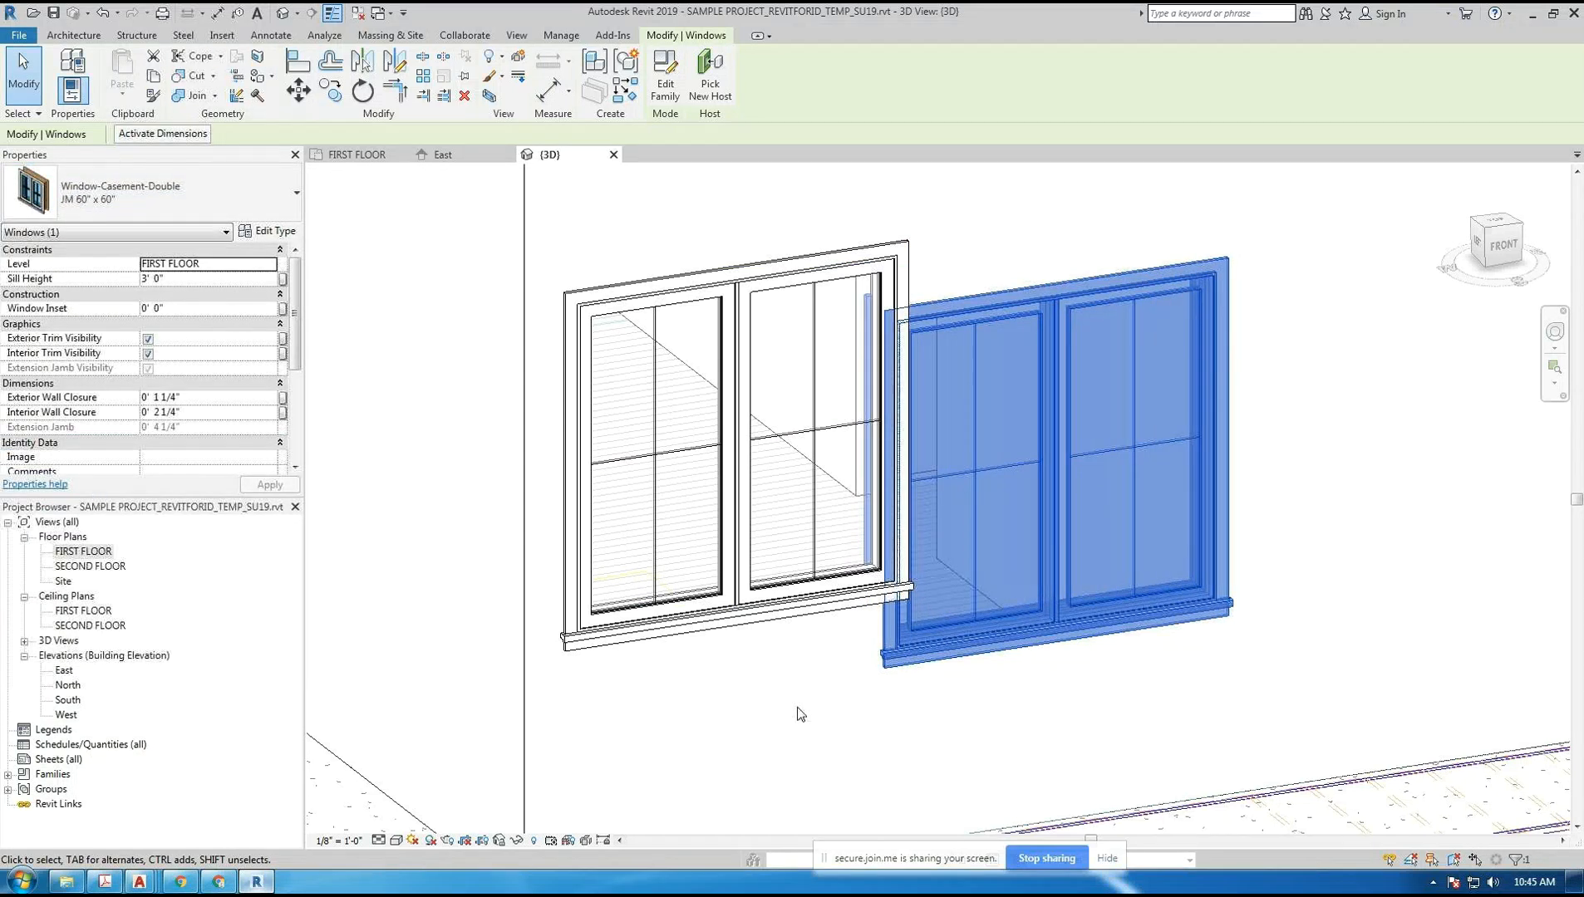
pyautogui.click(1406, 810)
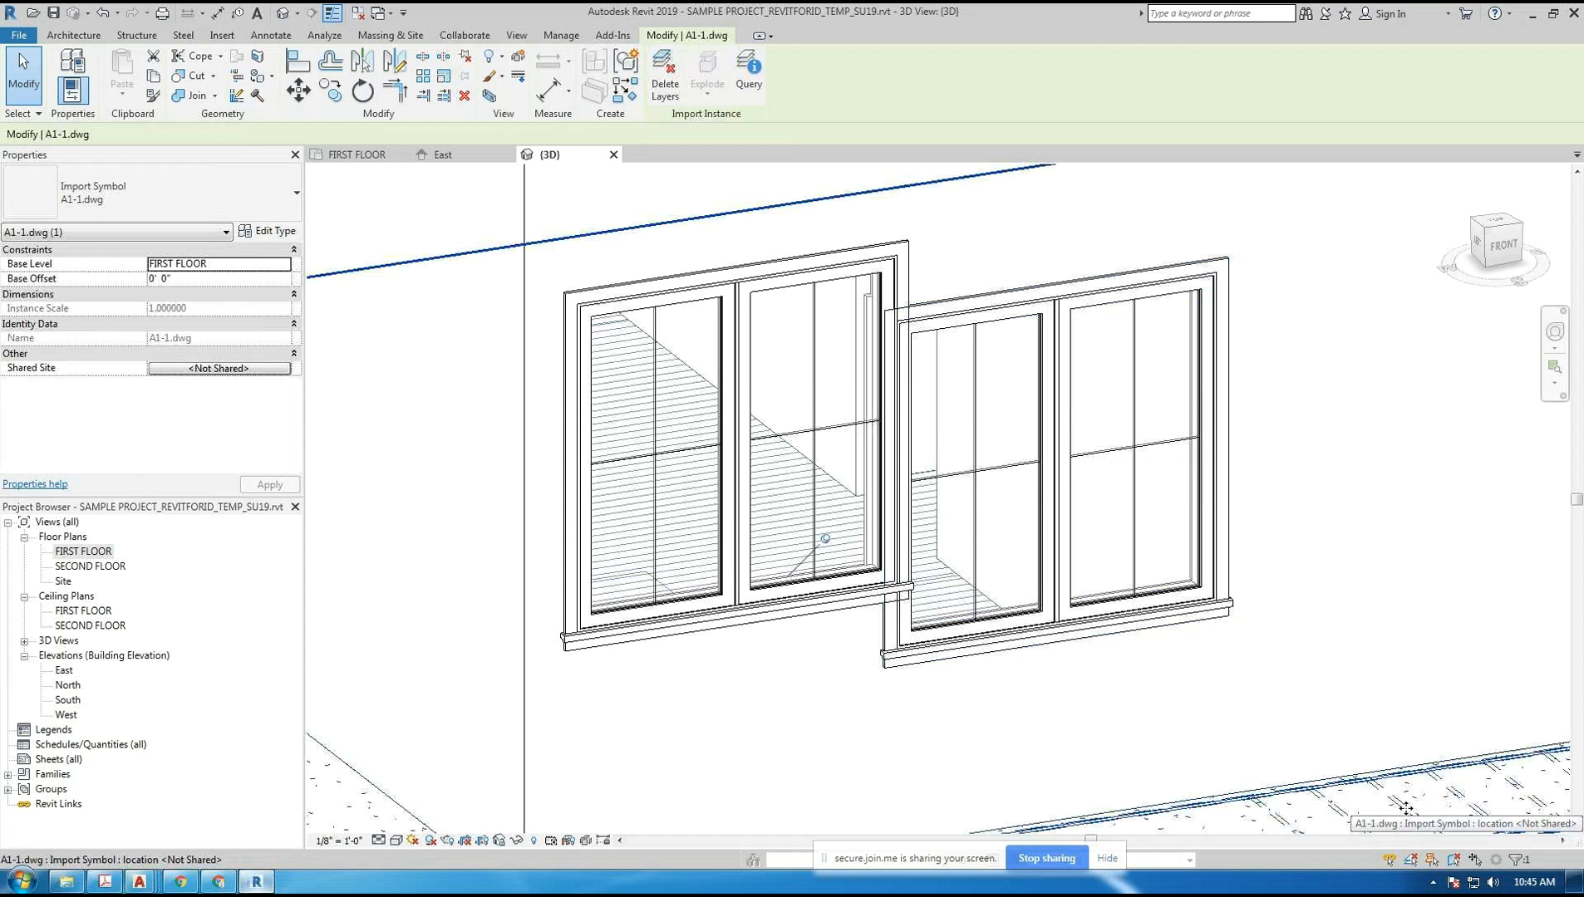
# - Review the type properties of the casement window nearest the building corner and close them without changes
pyautogui.click(778, 287)
pyautogui.click(265, 231)
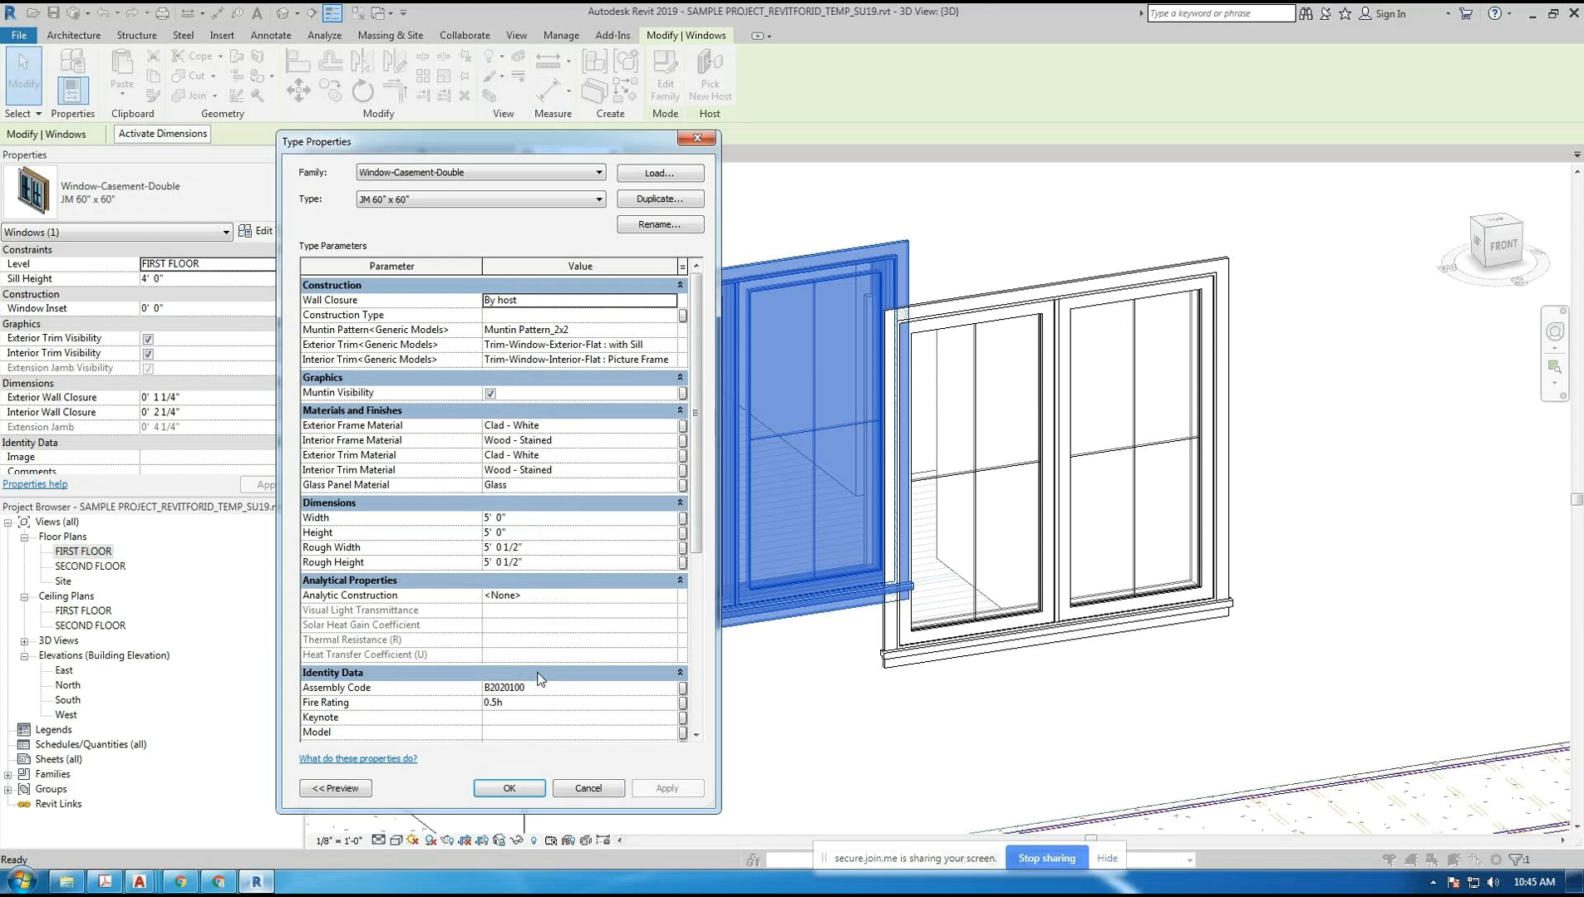
pyautogui.click(590, 788)
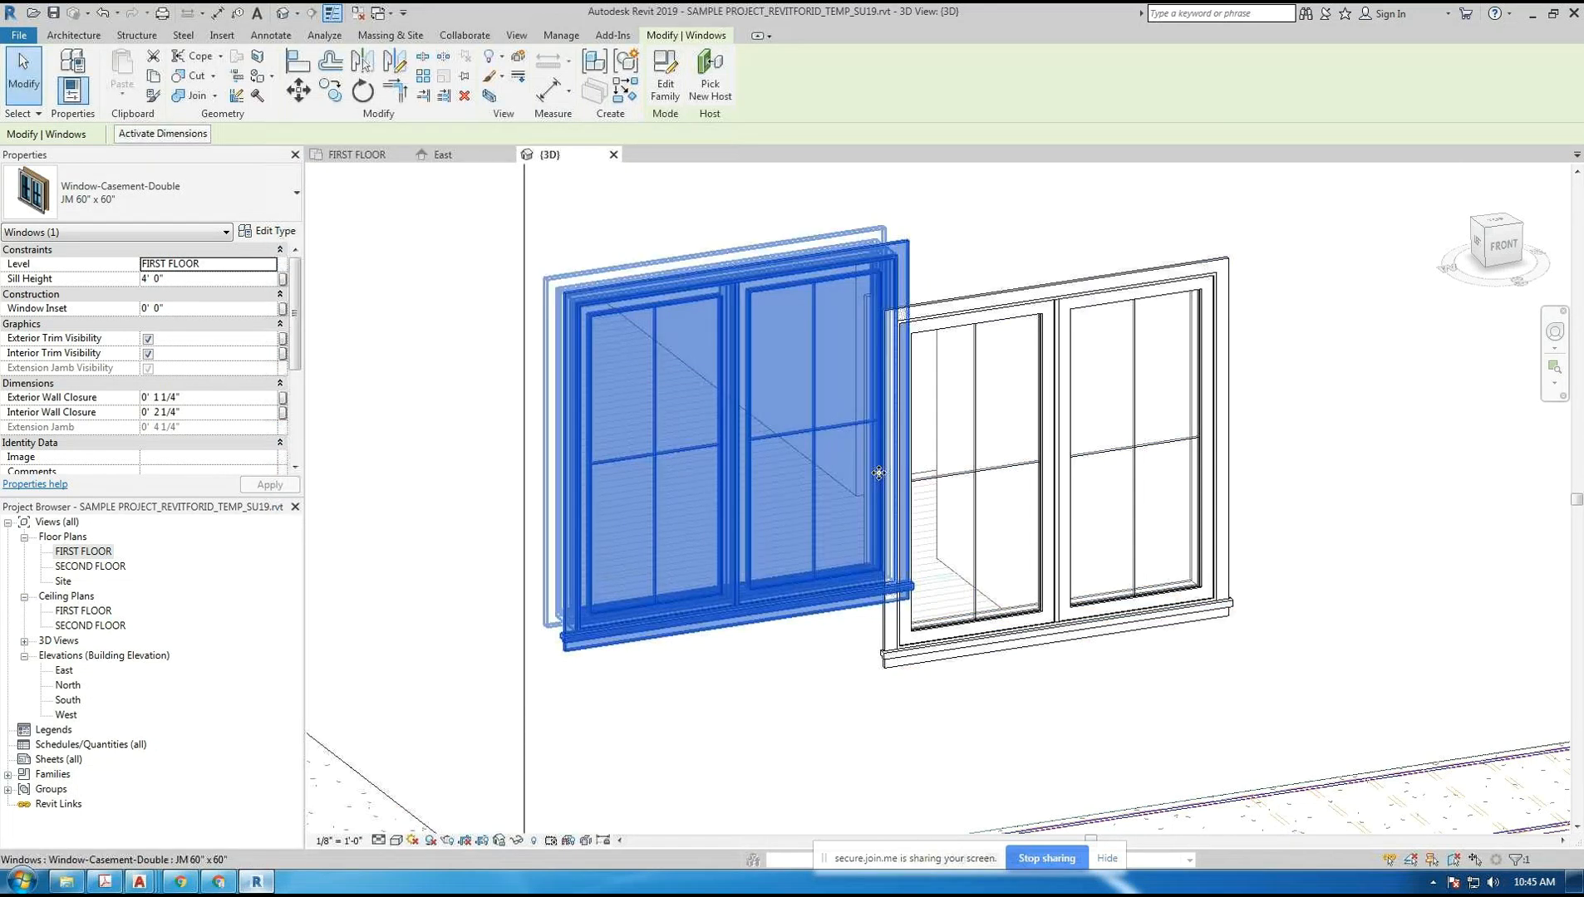
# - Set the sill height of the casement window nearest the building corner to 3' 0"
pyautogui.scroll(-2, 878, 473)
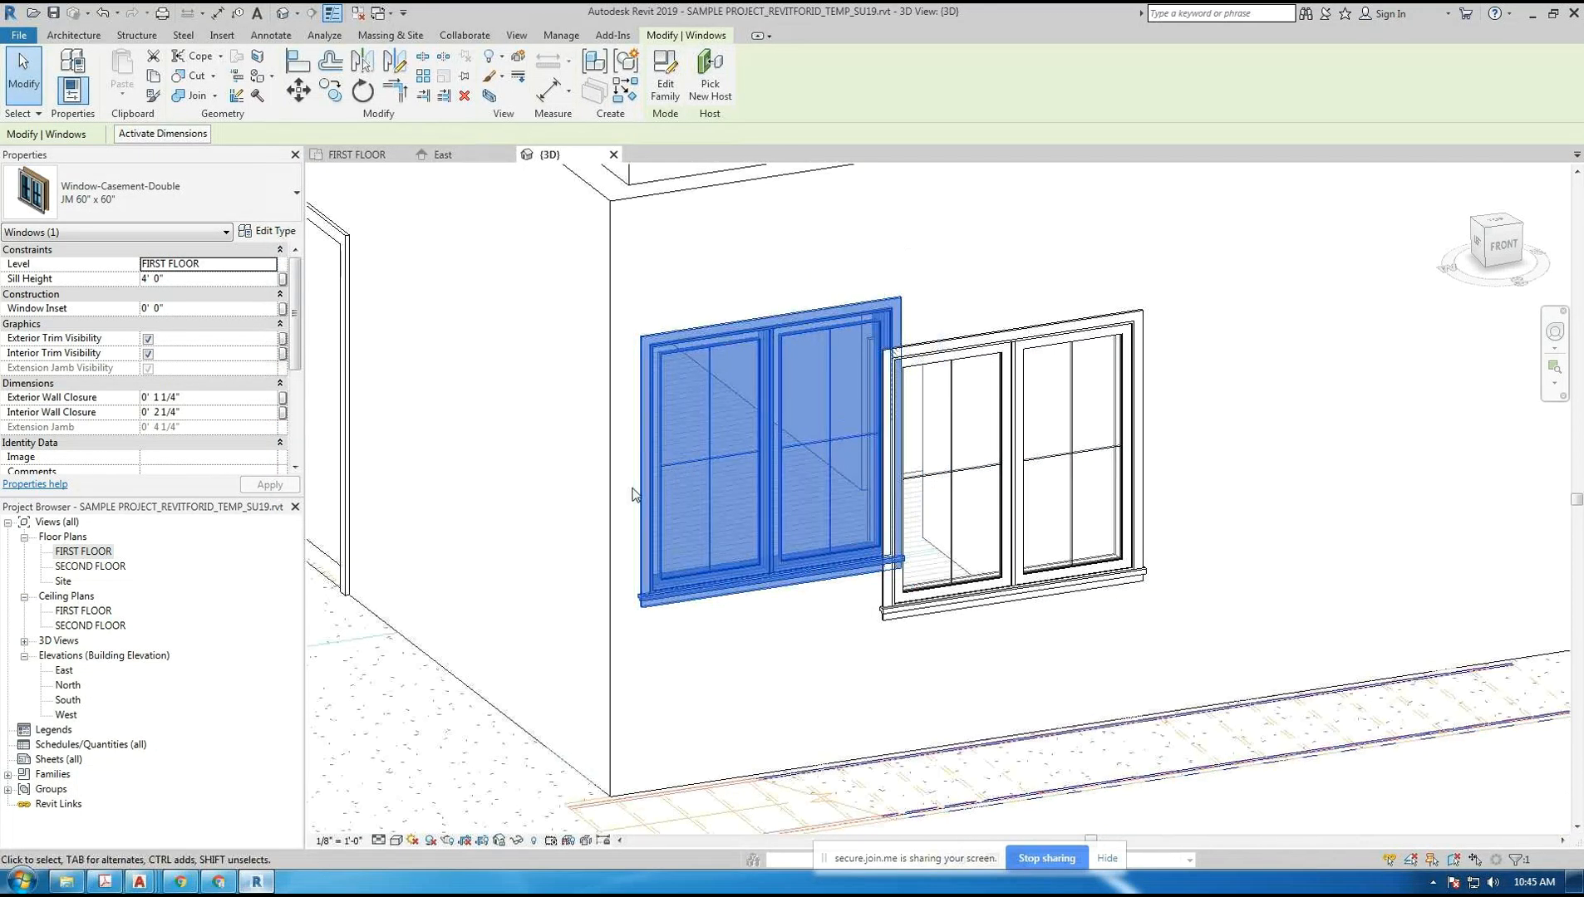
pyautogui.click(200, 285)
pyautogui.write('3')
pyautogui.press('Return')
pyautogui.click(1044, 747)
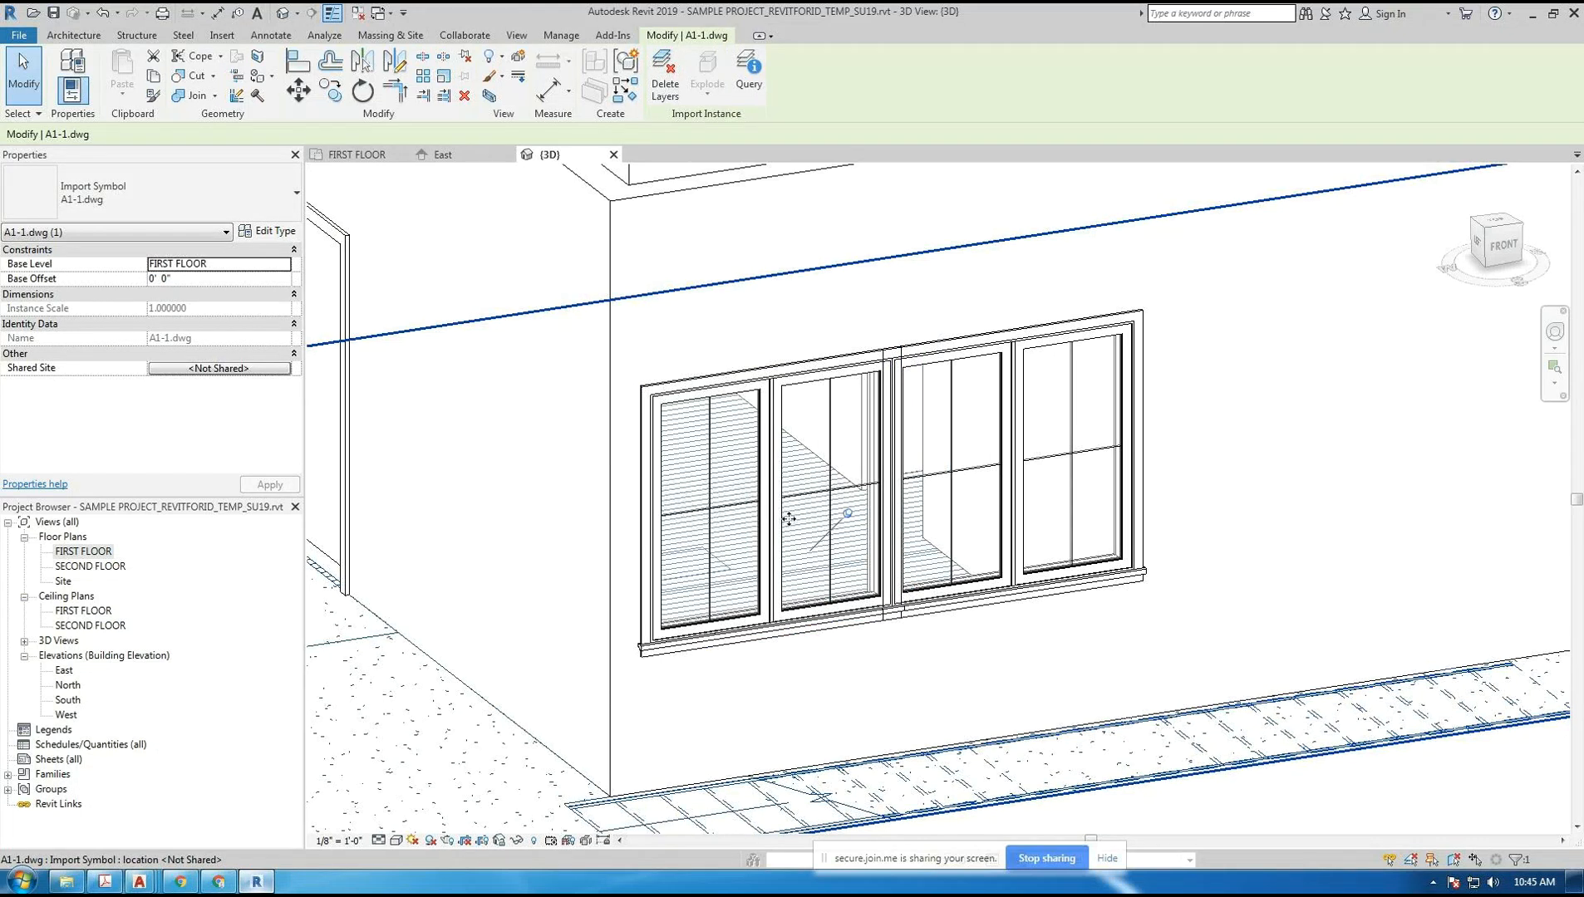
# - Review the instance properties of the casement window nearest the corner and clear the selection
pyautogui.click(710, 492)
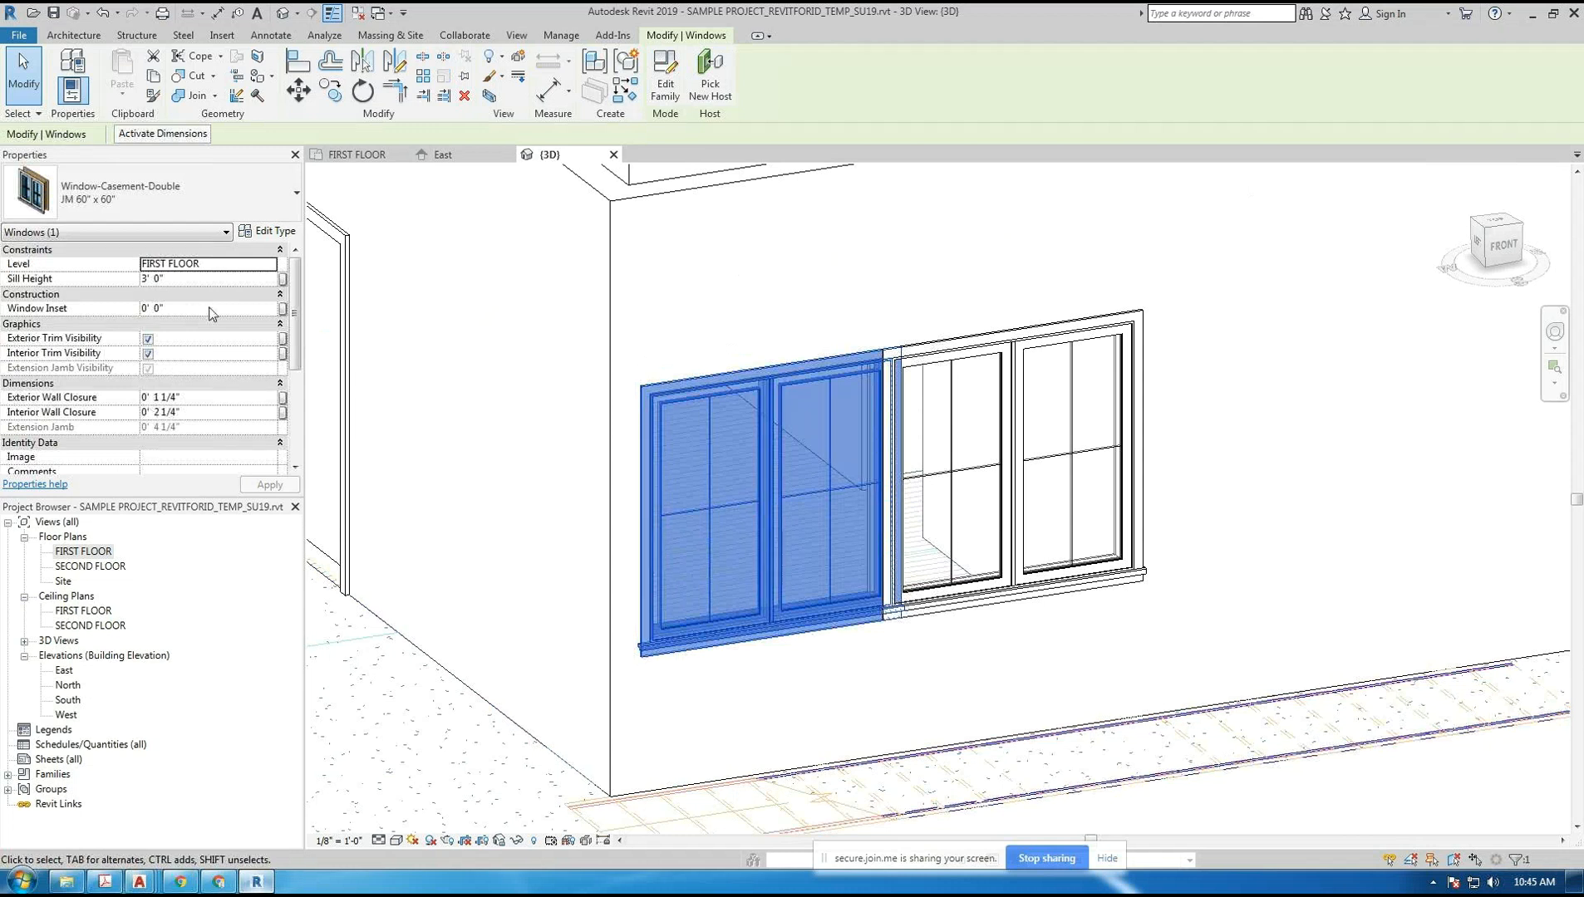
pyautogui.scroll(-1, 214, 379)
pyautogui.moveTo(297, 345)
pyautogui.mouseDown()
pyautogui.moveTo(298, 429)
pyautogui.moveTo(299, 353)
pyautogui.mouseUp()
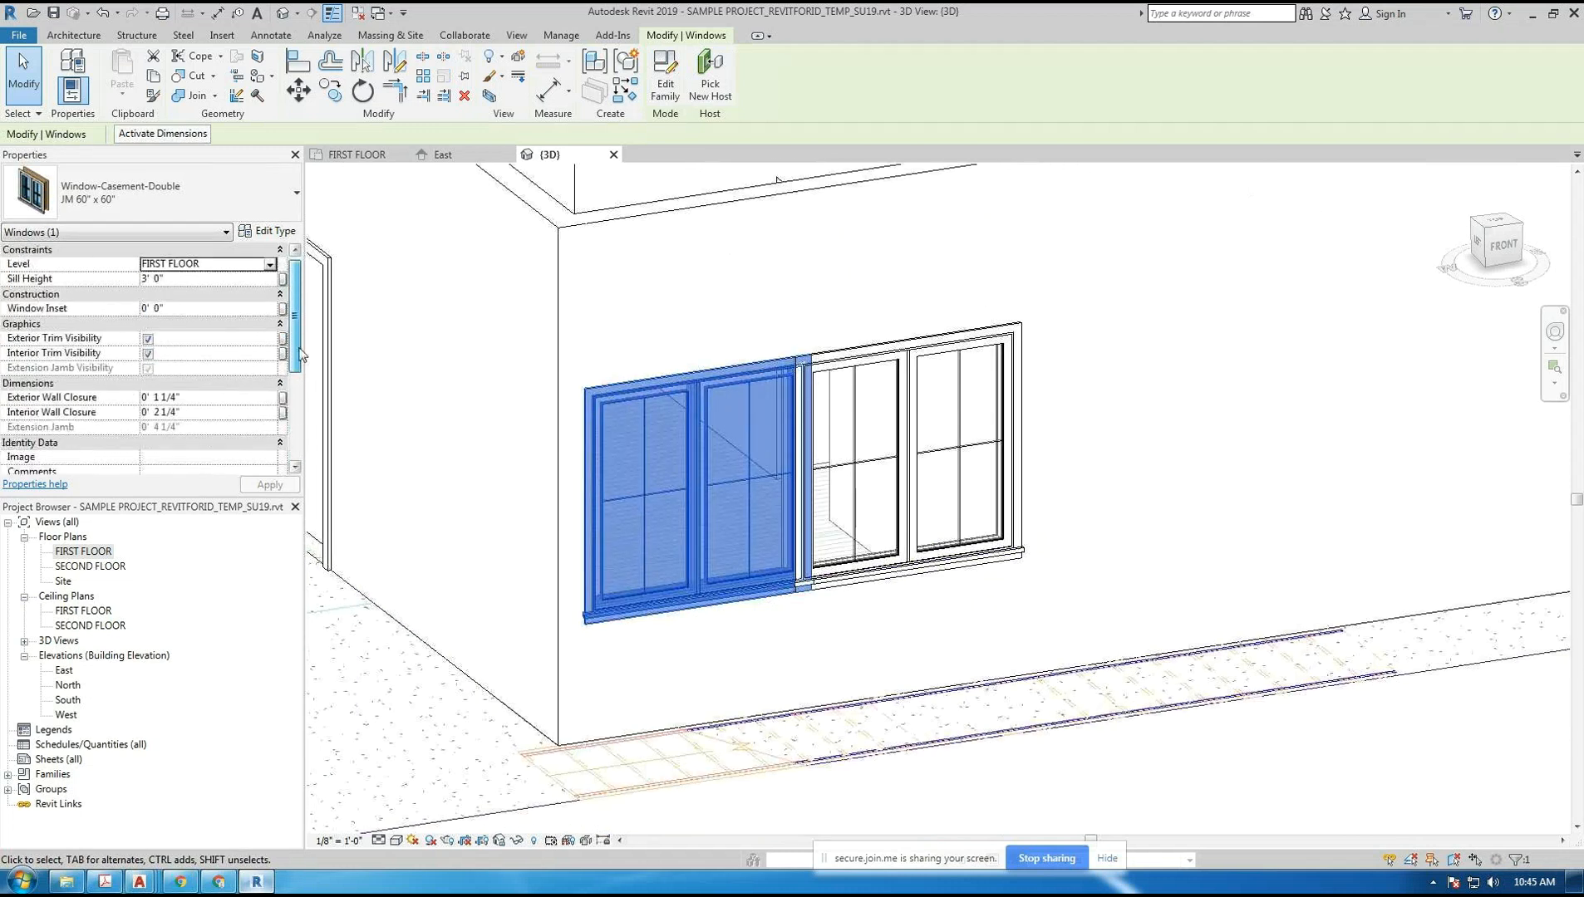
pyautogui.click(1147, 762)
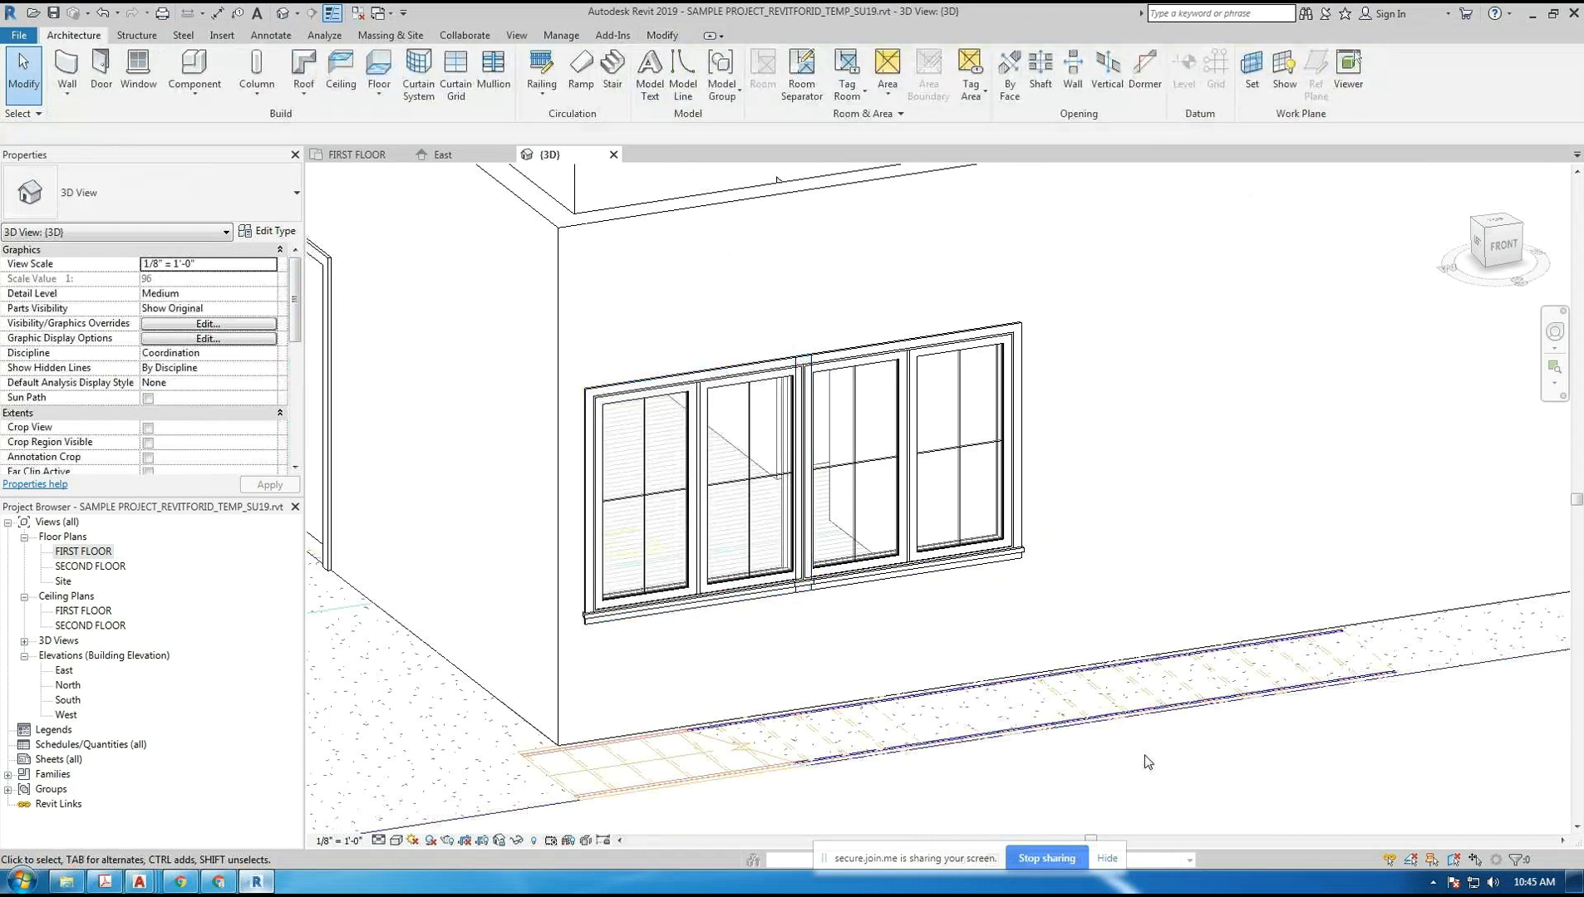
# - In the first floor plan, delete the casement window farther from the corner and move the remaining one along the wall away from the corner
pyautogui.click(371, 158)
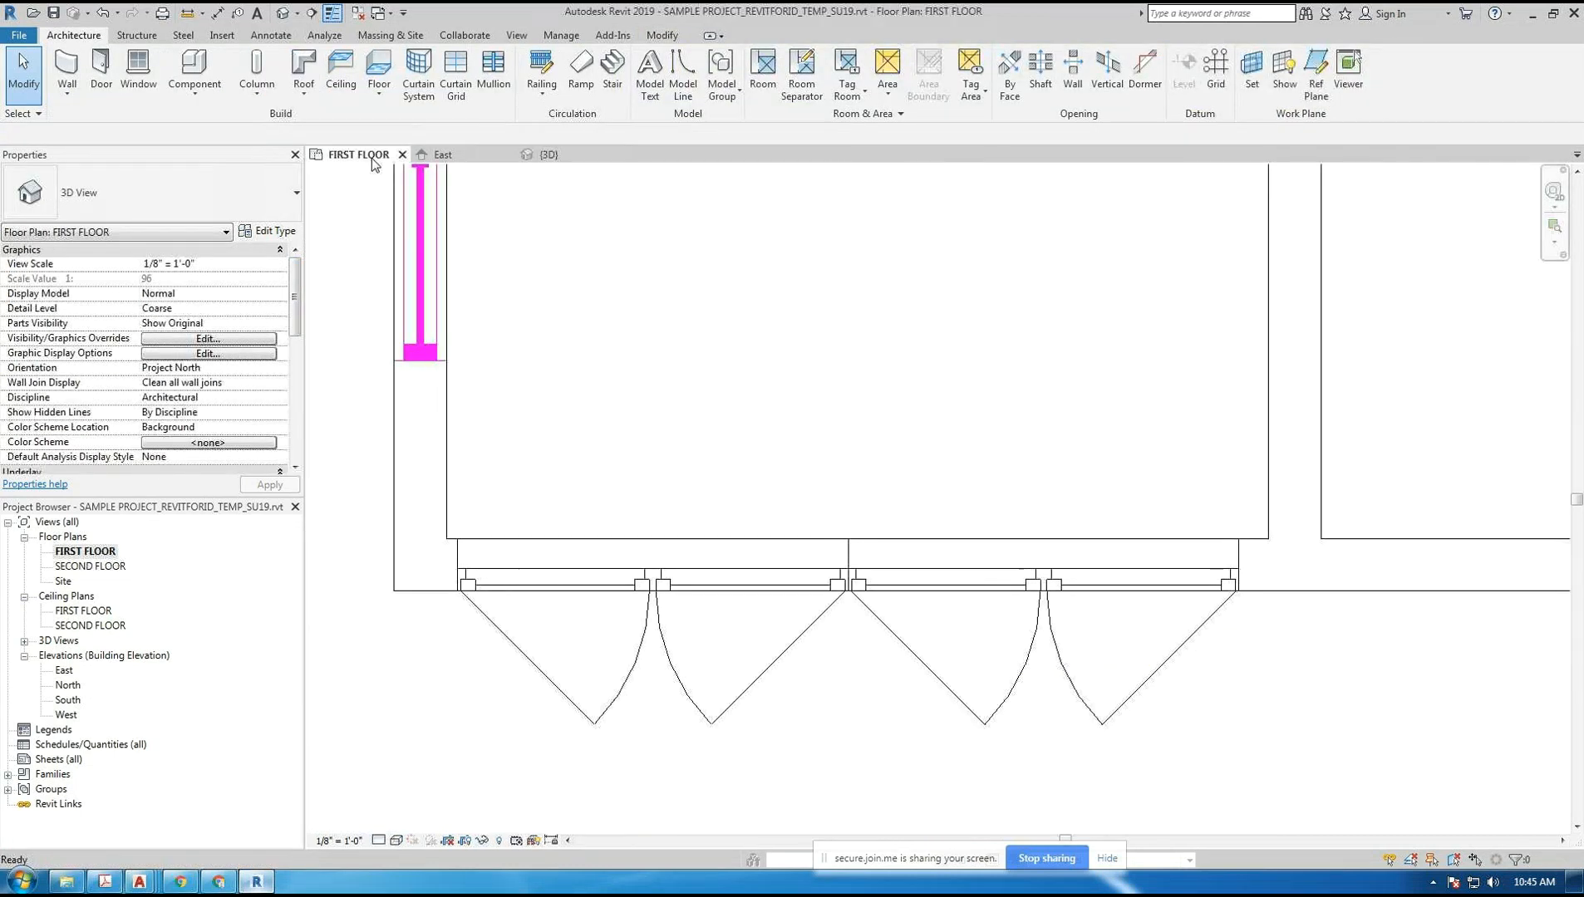
pyautogui.click(933, 675)
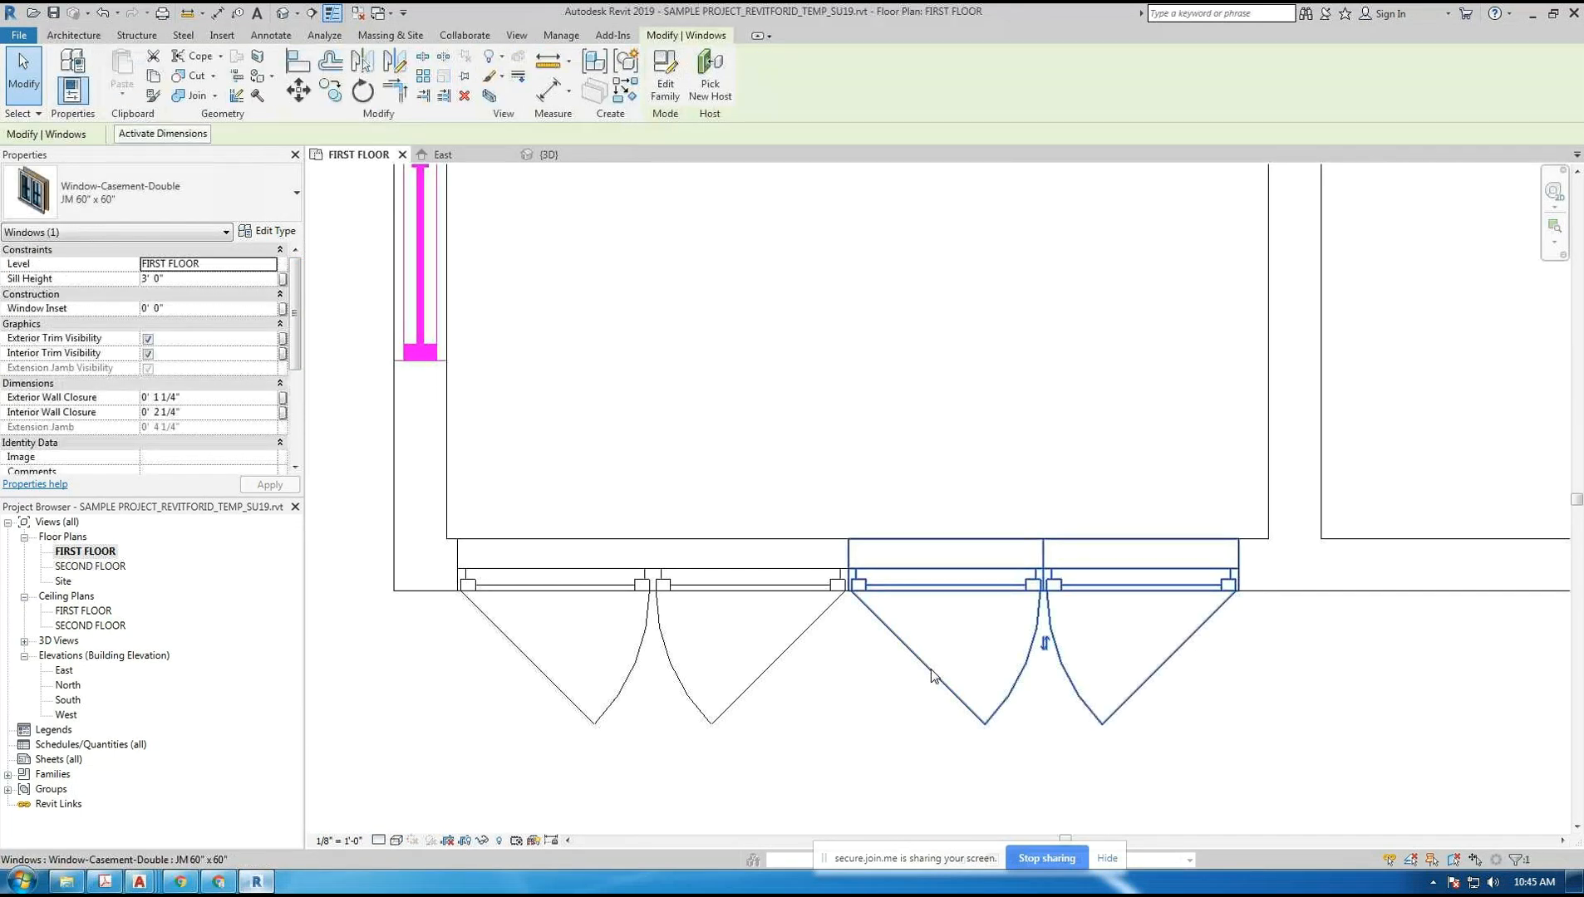
pyautogui.press('Delete')
pyautogui.moveTo(796, 576); pyautogui.dragTo(995, 573)
pyautogui.click(1073, 711)
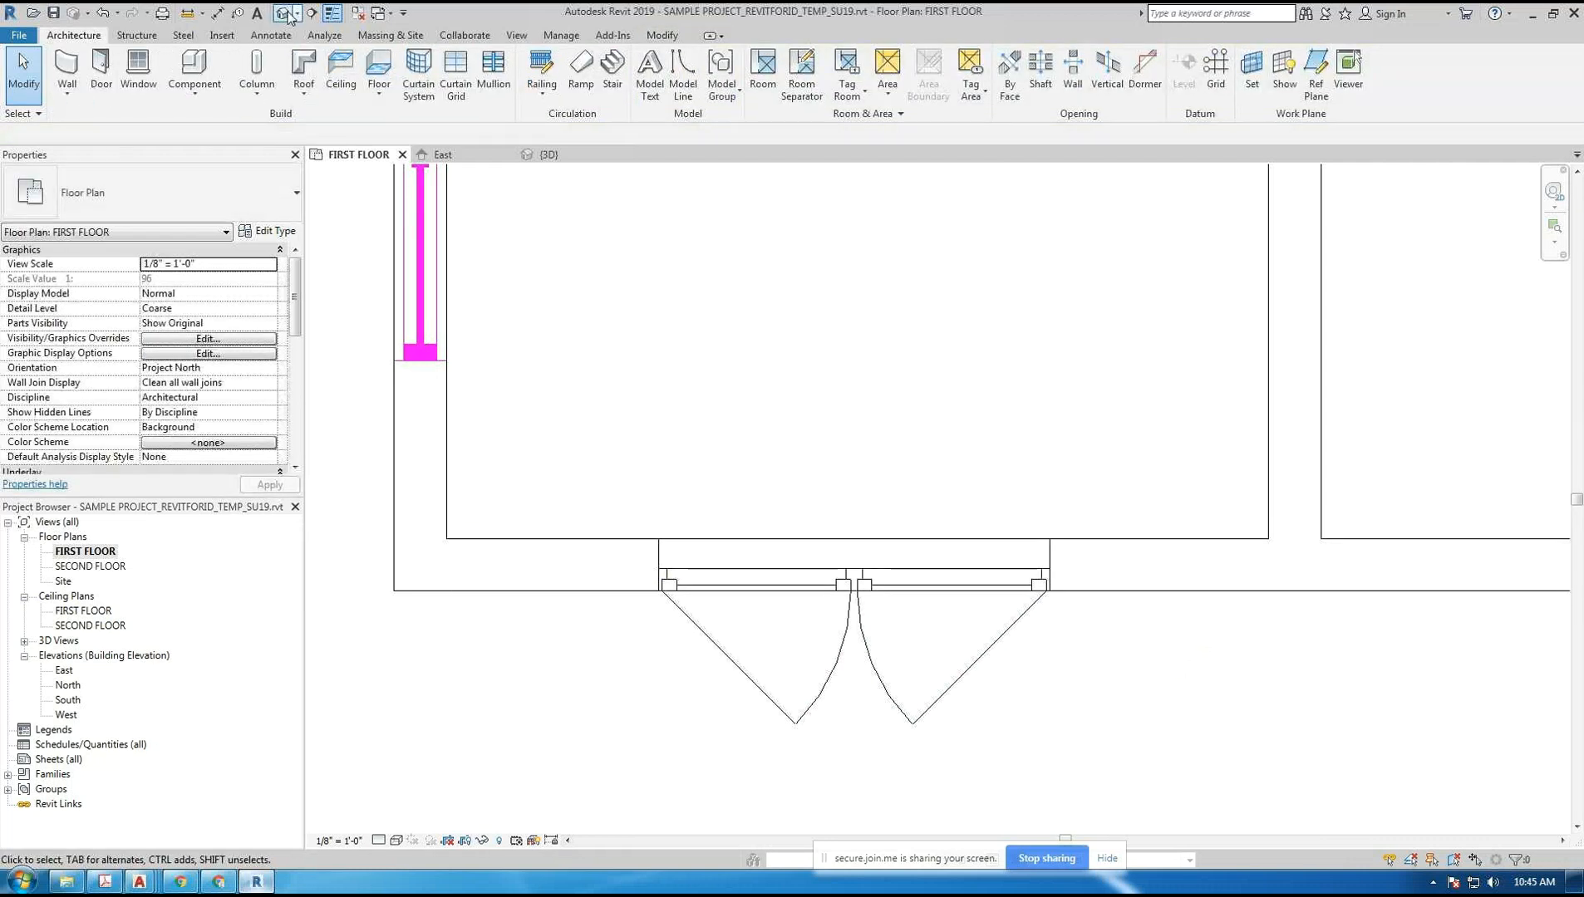
# - Check the remaining casement window's placement on the house in the 3D view
pyautogui.click(284, 13)
pyautogui.scroll(-5, 736, 444)
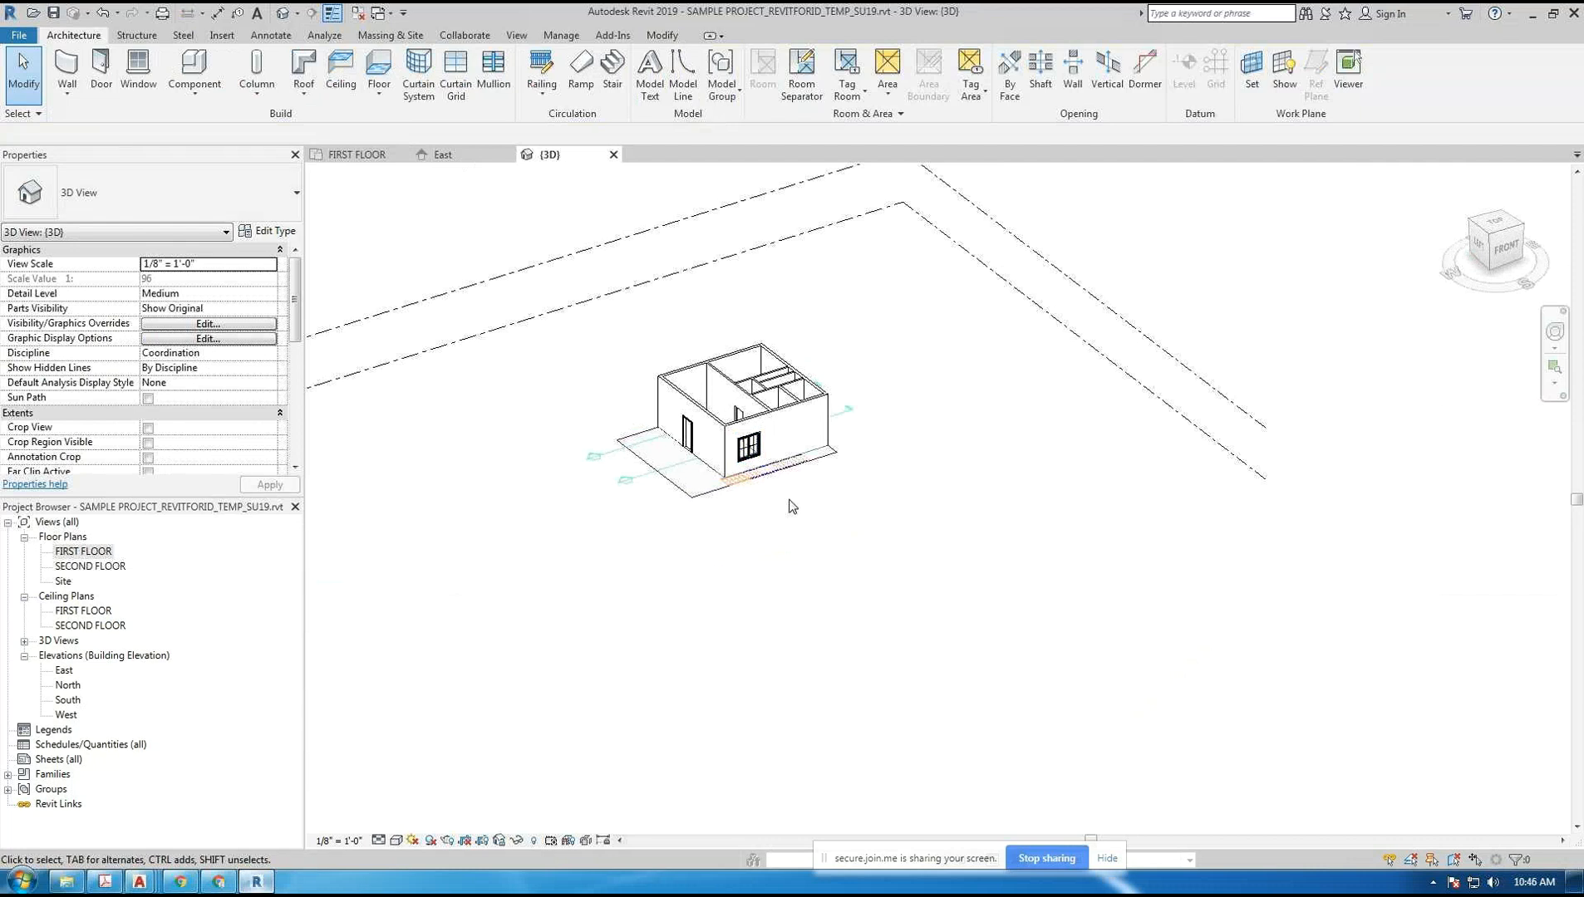
pyautogui.scroll(3, 897, 688)
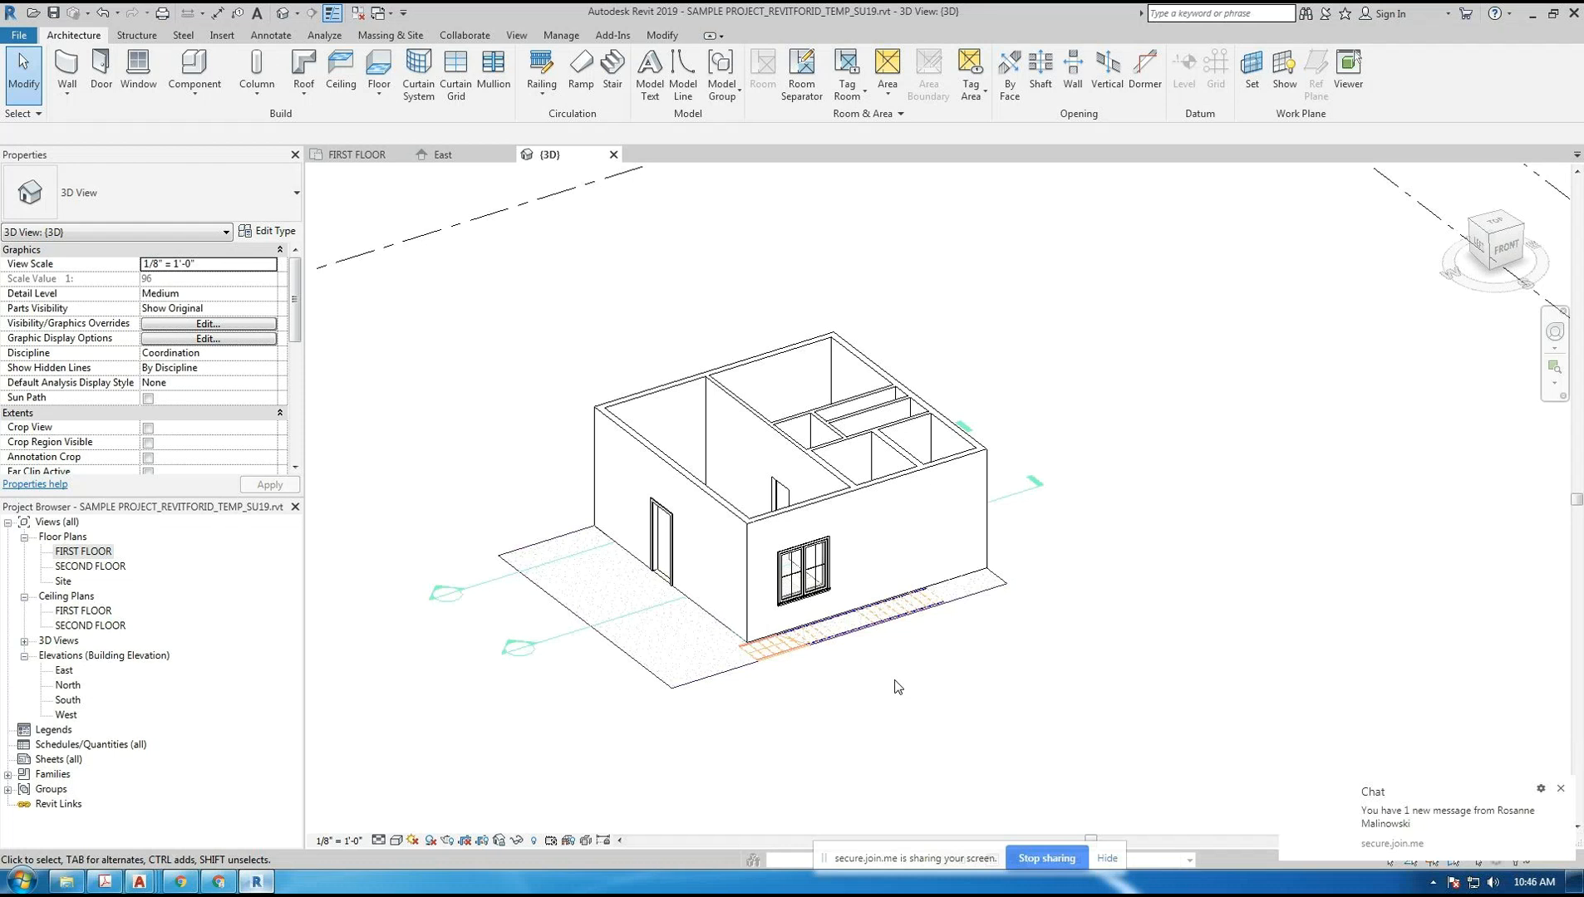
# - Read the newly received chat message in join.me and return to Revit
pyautogui.click(1421, 826)
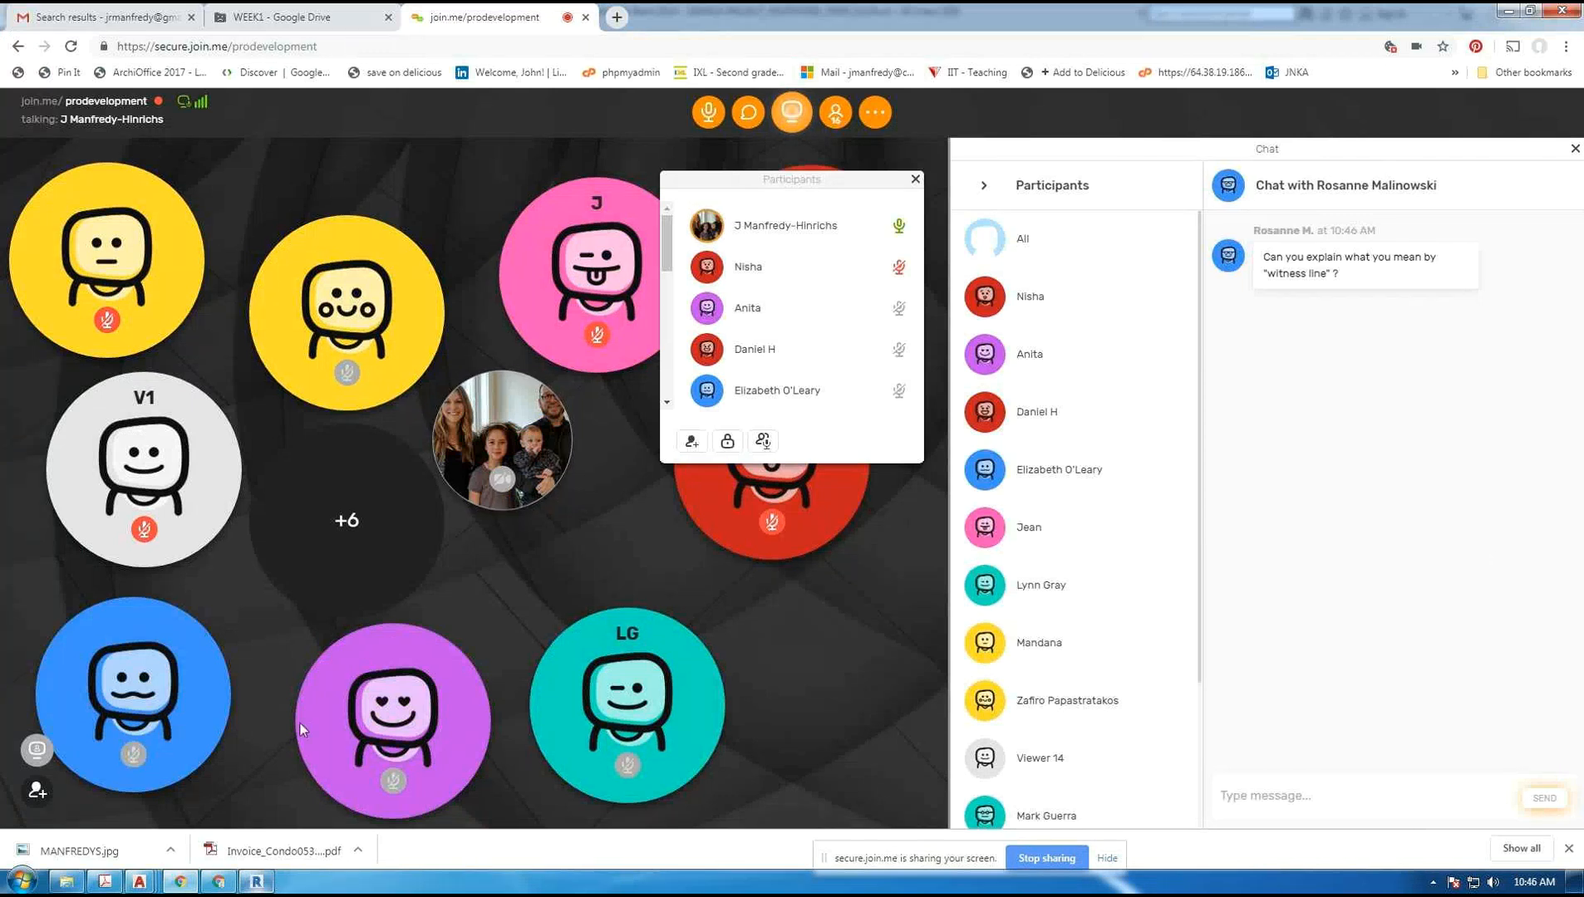
pyautogui.click(255, 881)
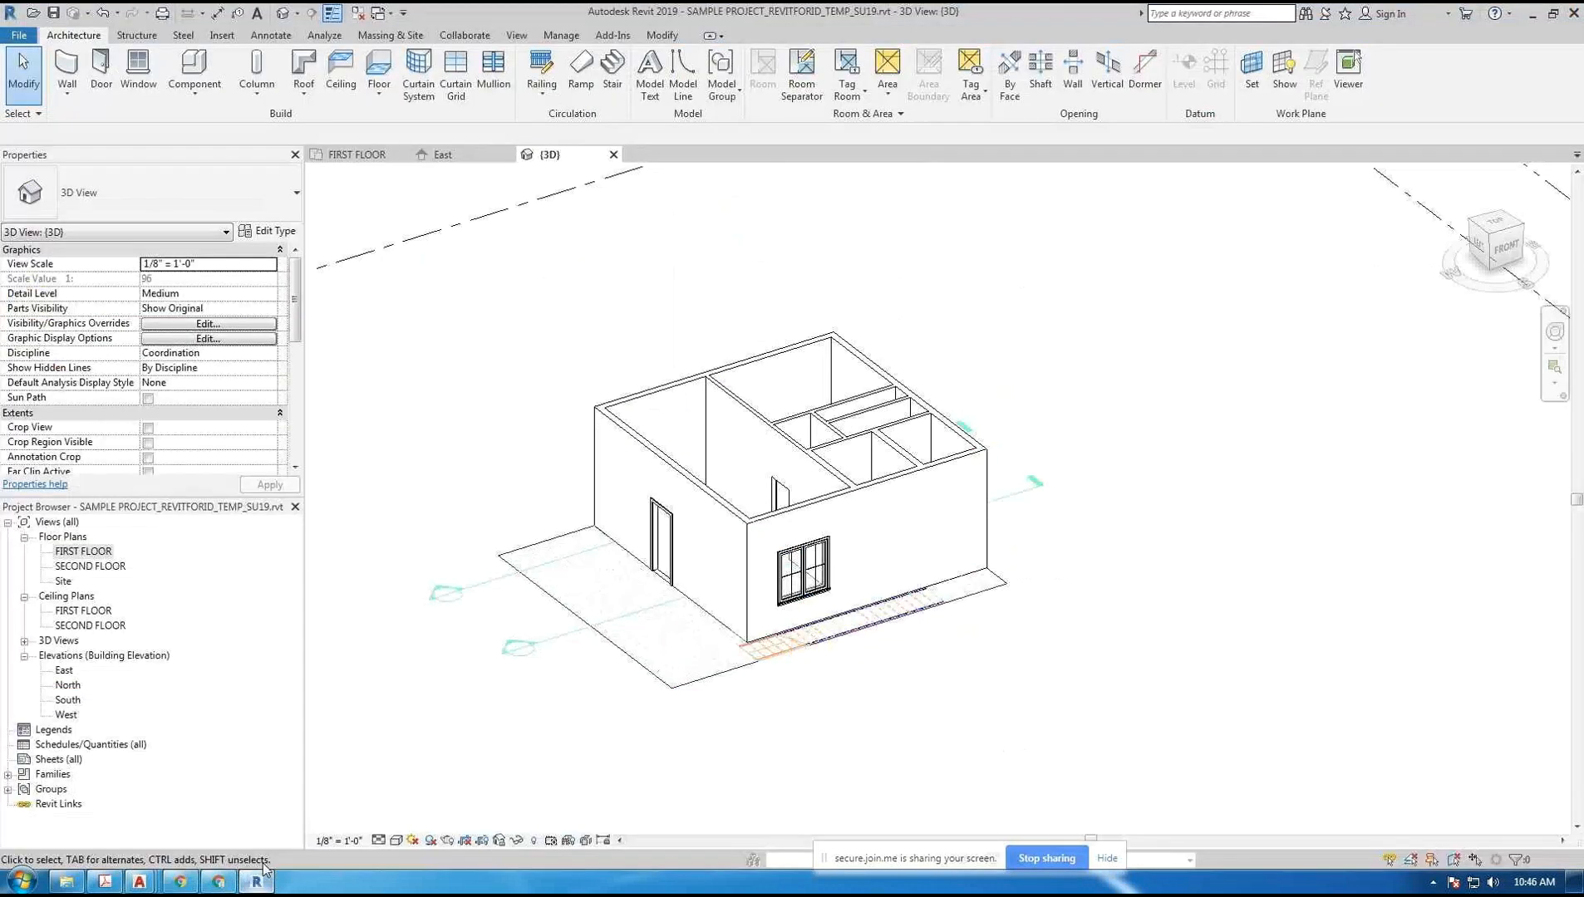
# - Reopen the first floor plan and inspect the casement window for its witness lines
pyautogui.doubleClick(84, 551)
pyautogui.scroll(-2, 725, 391)
pyautogui.scroll(3, 750, 413)
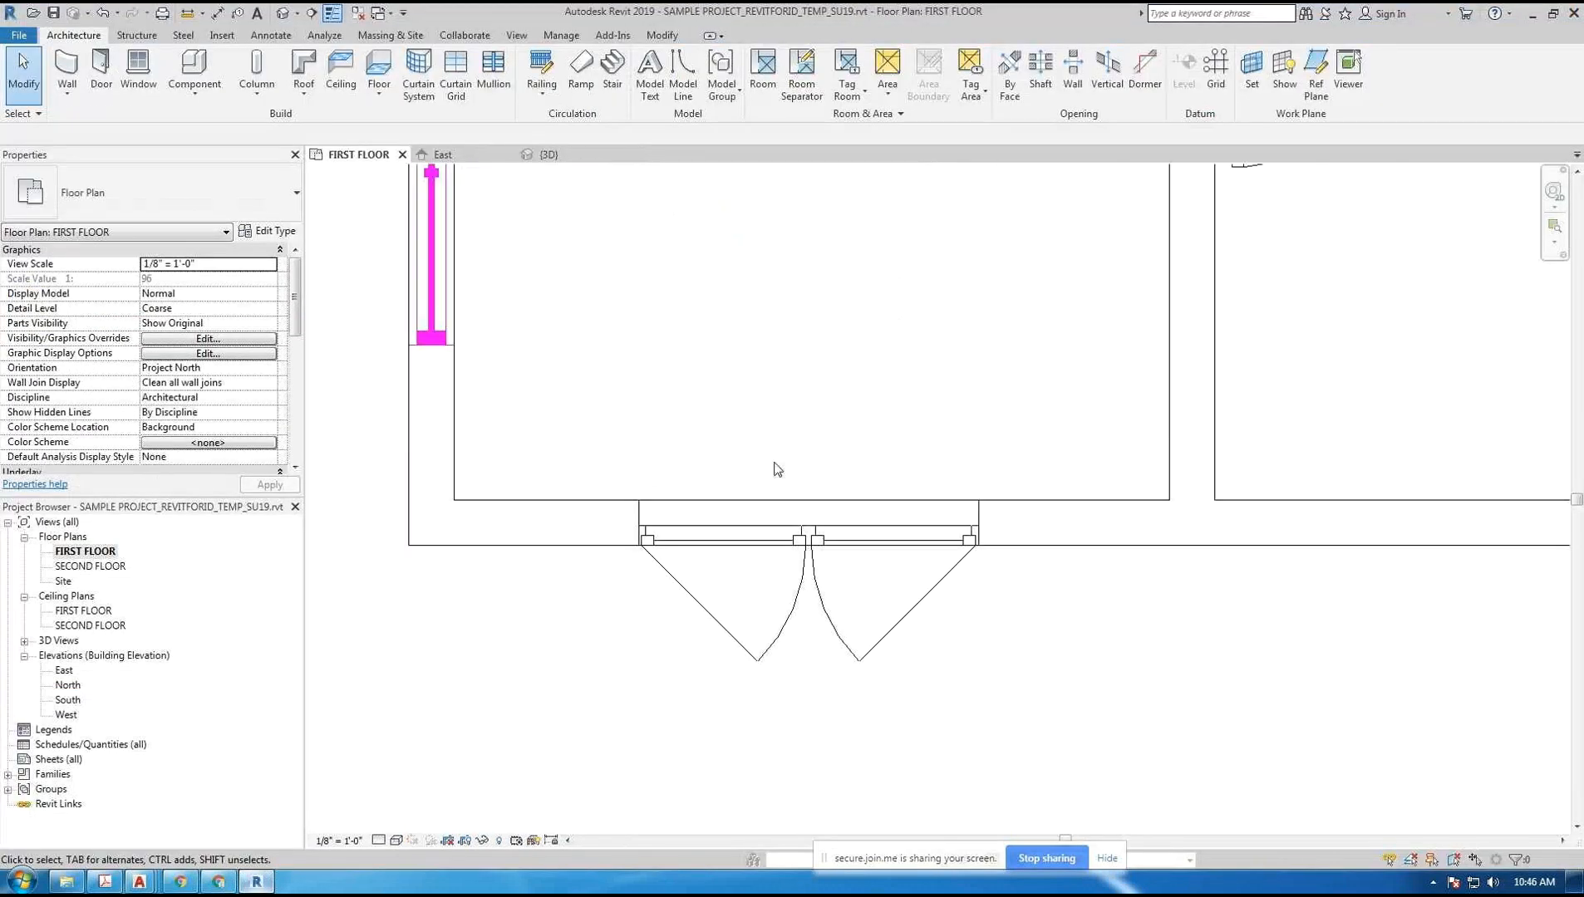
pyautogui.click(804, 531)
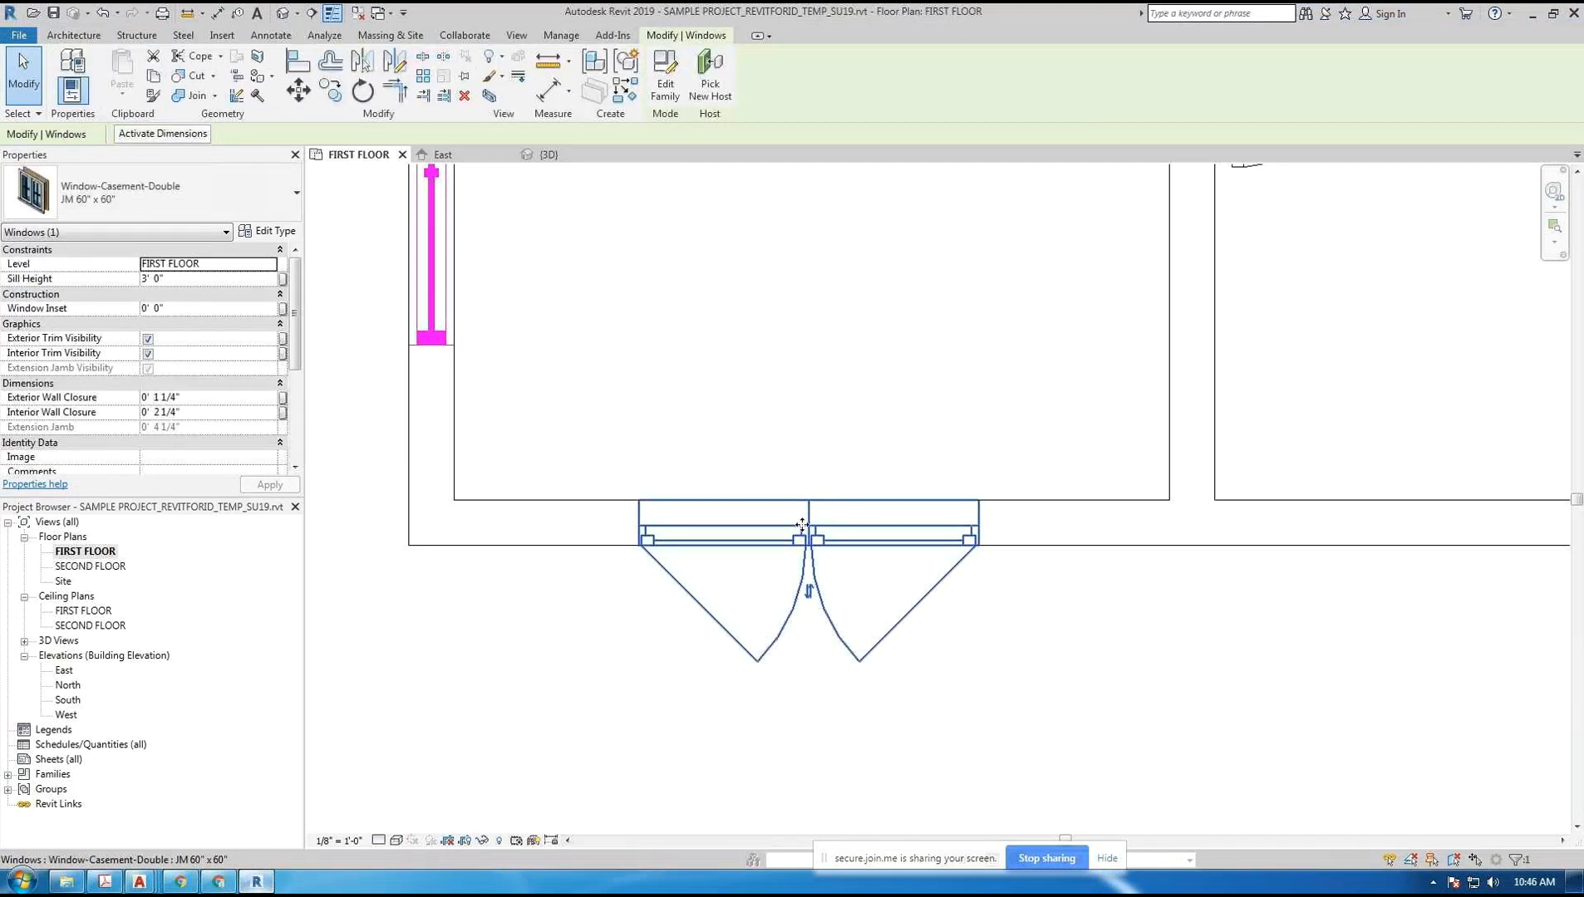
pyautogui.click(777, 363)
# - Select the closet's double sliding door and shift its temporary dimension's witness line from the adjoining wall's inner face to the wall centerline
pyautogui.scroll(-2, 705, 366)
pyautogui.scroll(-2, 707, 416)
pyautogui.scroll(4, 852, 300)
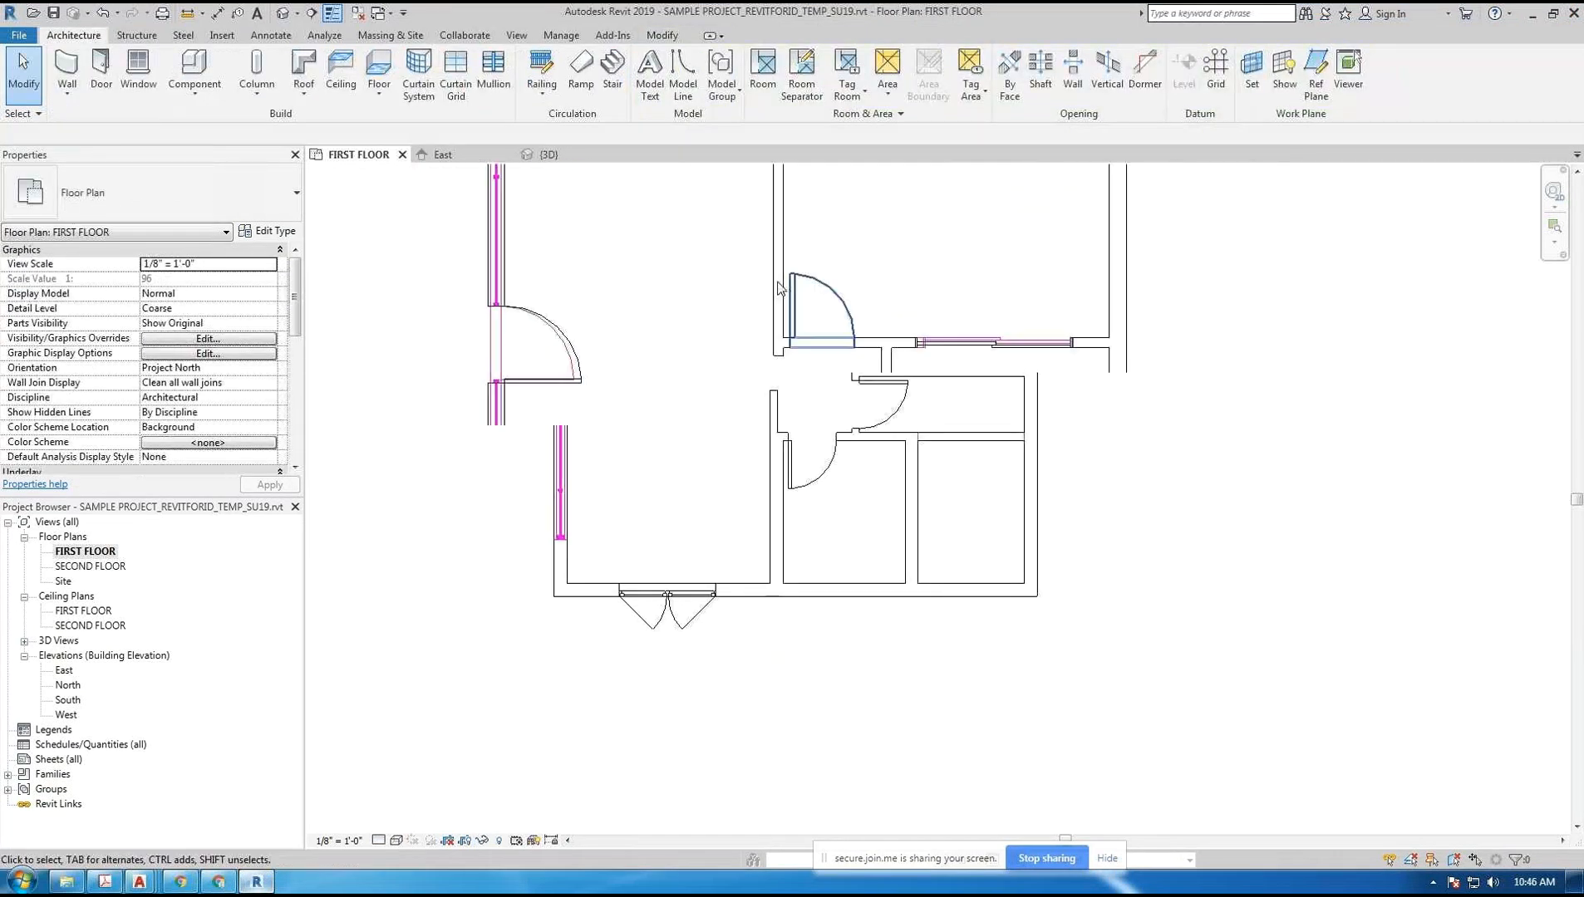
pyautogui.click(1062, 381)
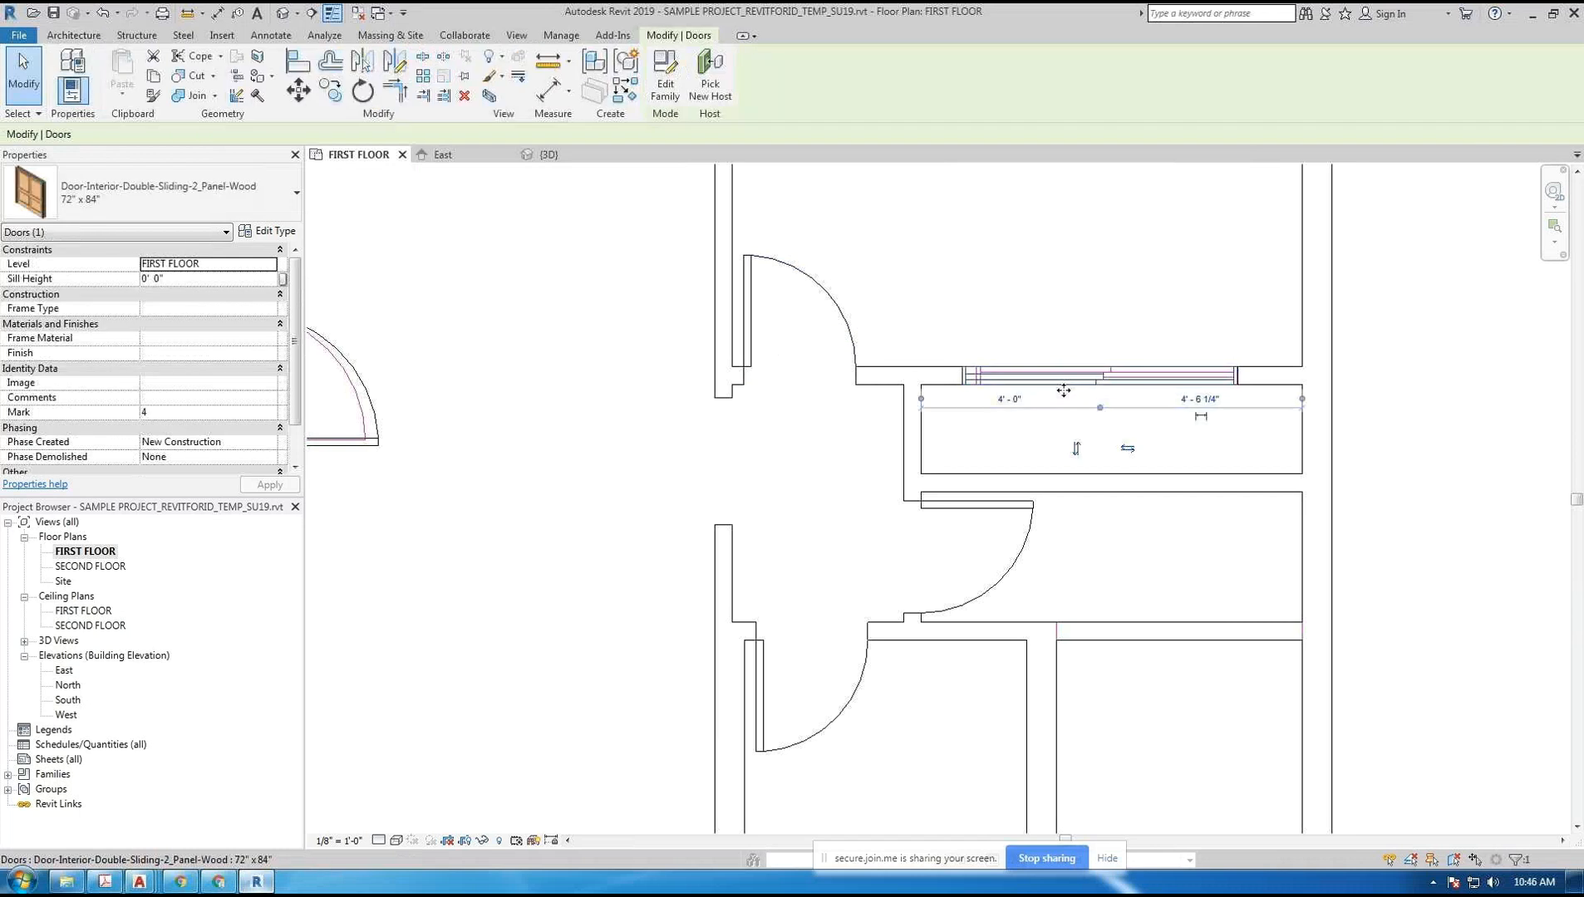
pyautogui.scroll(3, 995, 460)
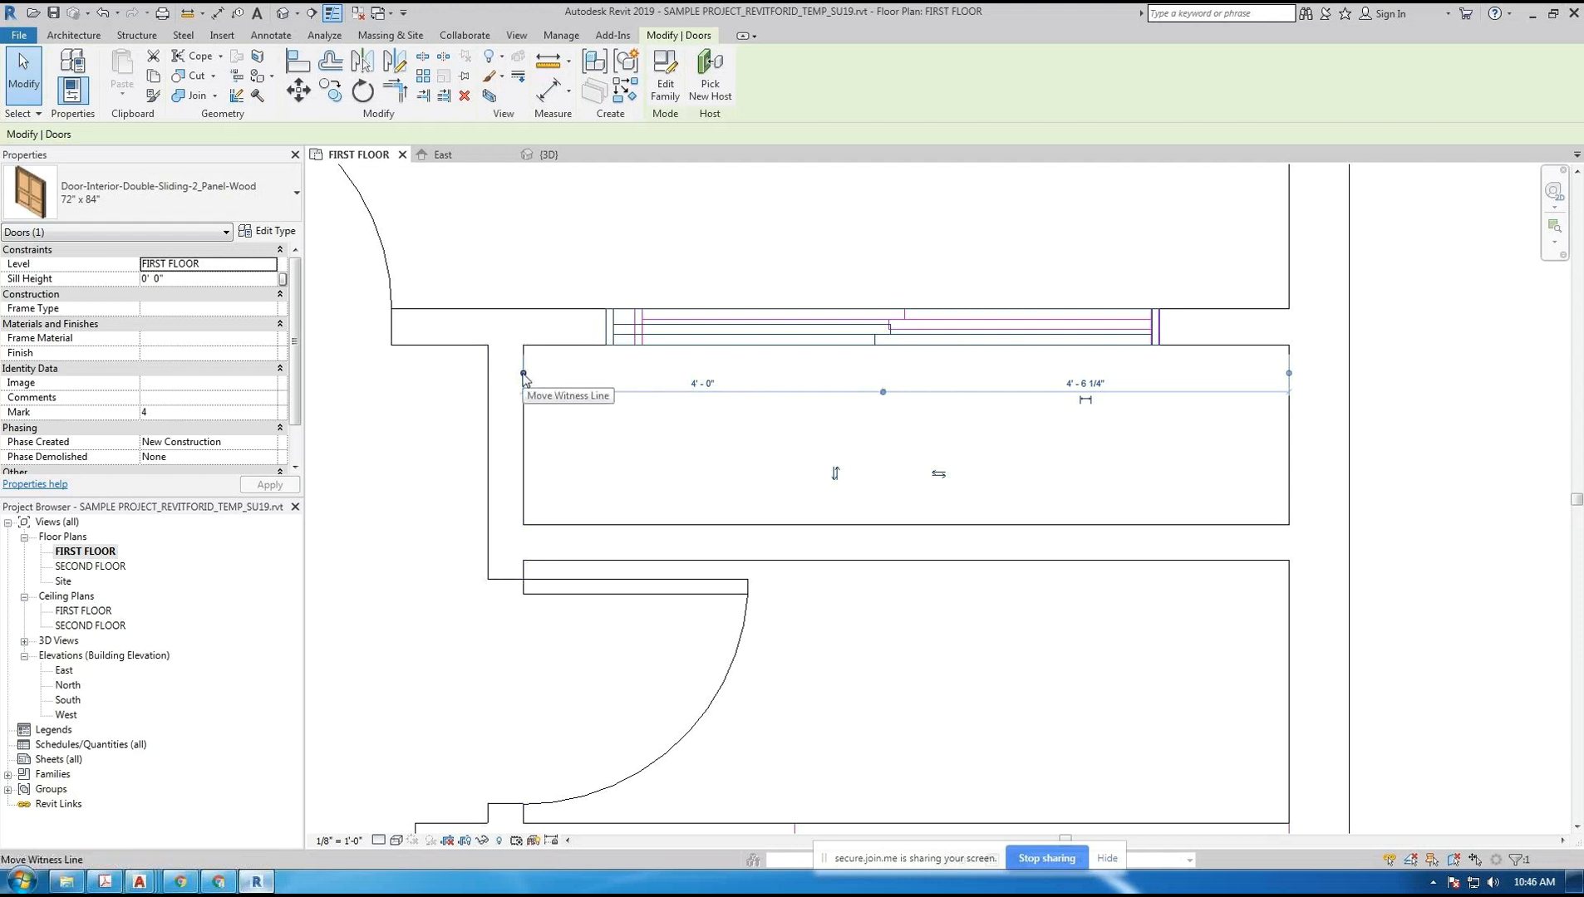
pyautogui.moveTo(524, 375); pyautogui.dragTo(468, 384)
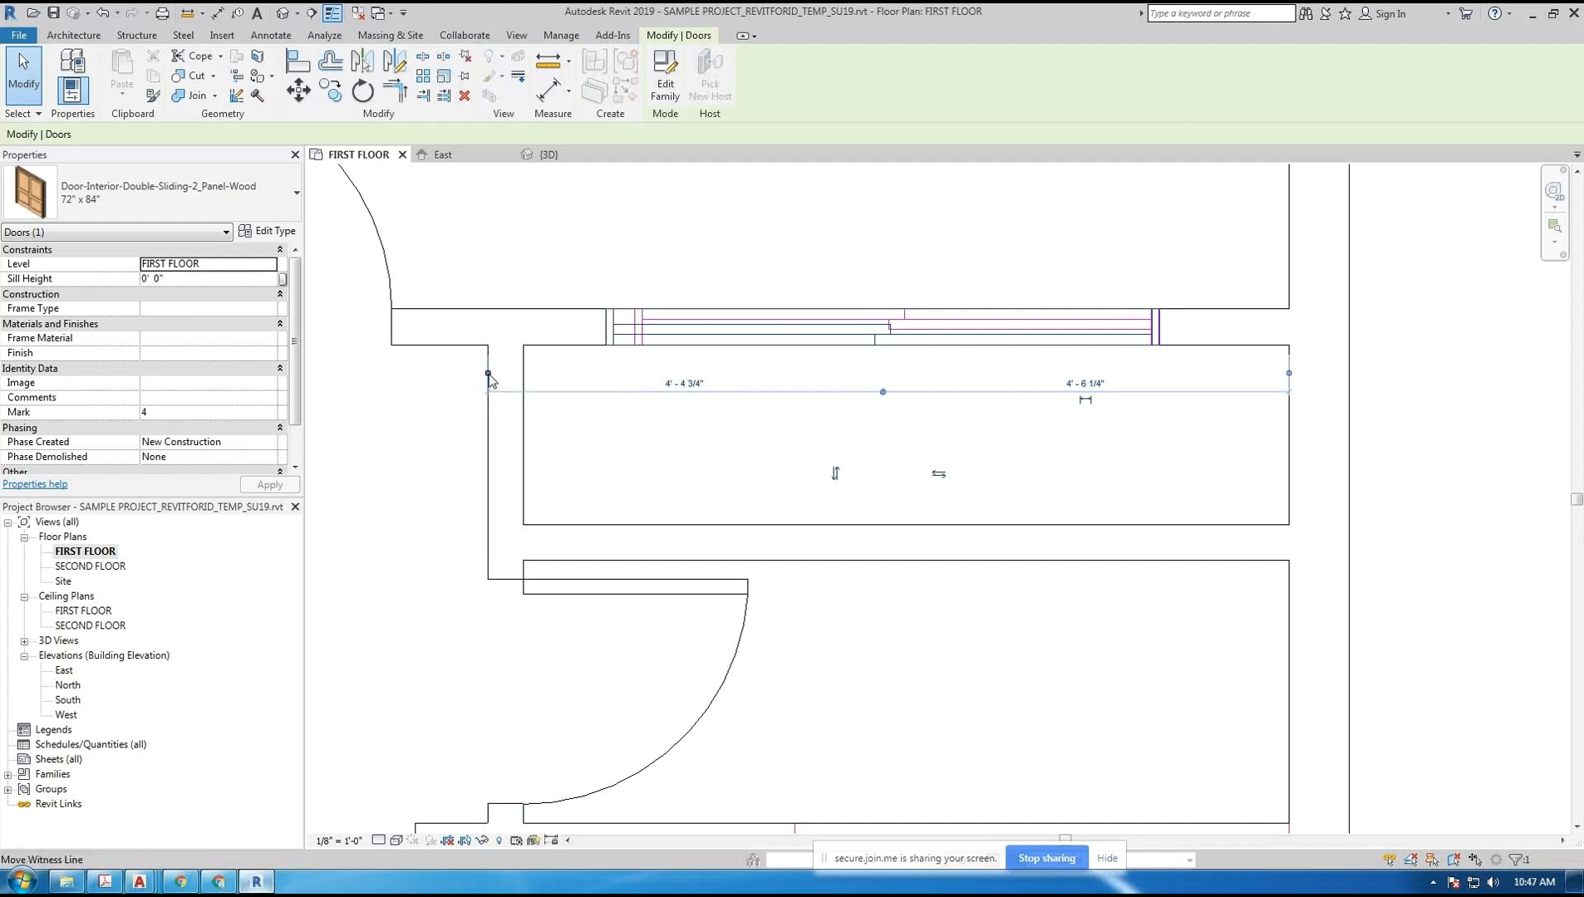
pyautogui.click(489, 378)
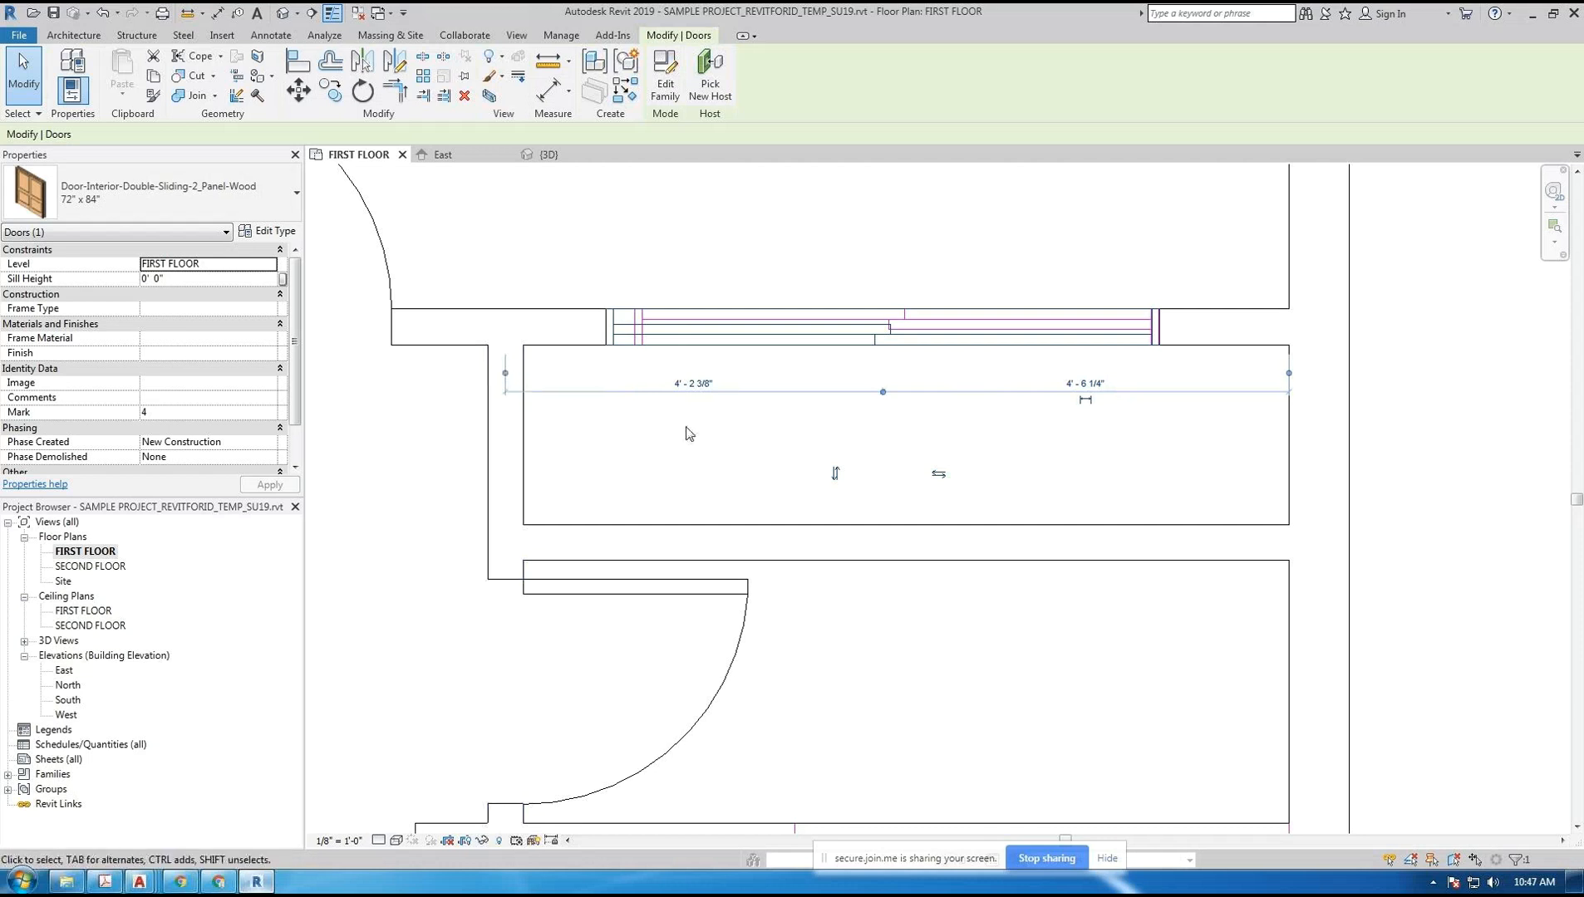
# - Deselect and reselect the closet's sliding door to check where its temporary dimension's witness line sits
pyautogui.click(702, 457)
pyautogui.click(701, 329)
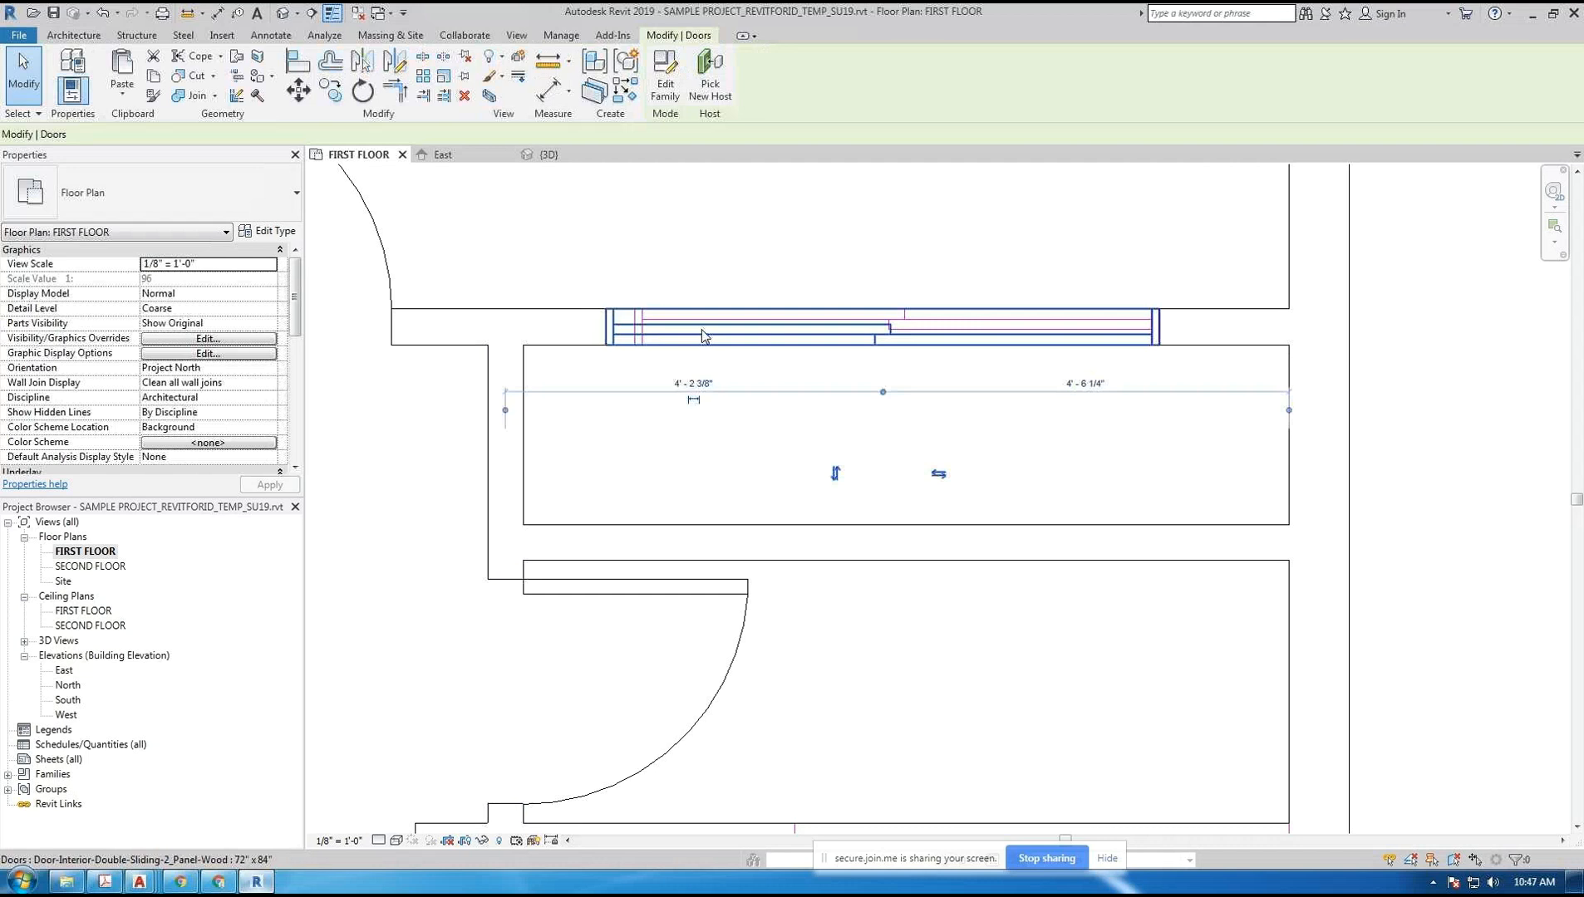
pyautogui.click(723, 444)
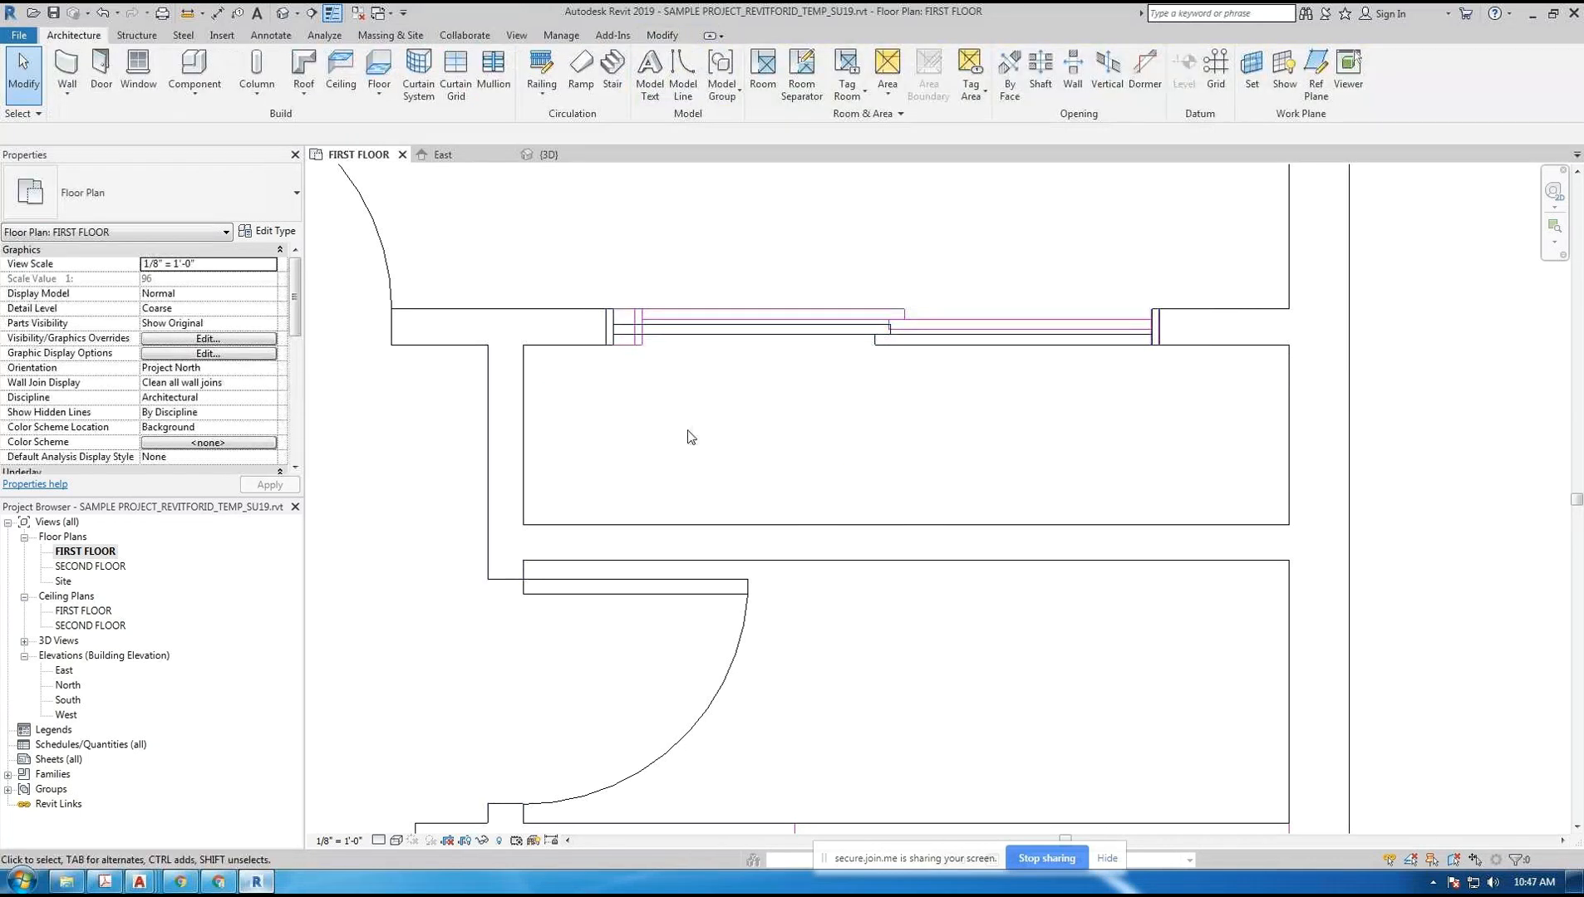
pyautogui.click(859, 372)
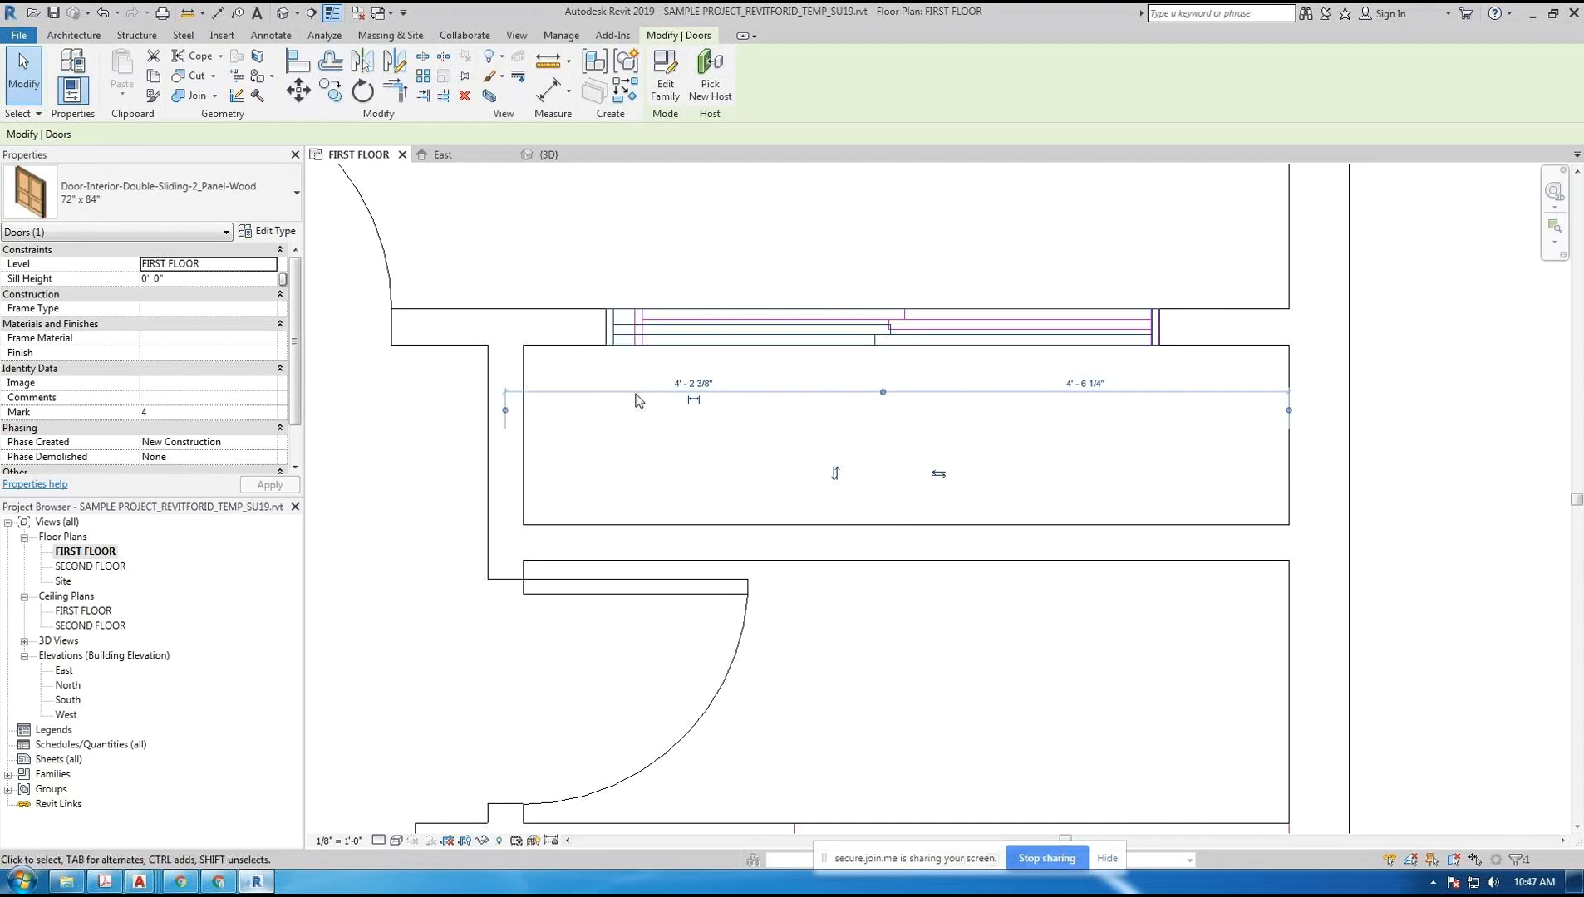
pyautogui.click(780, 479)
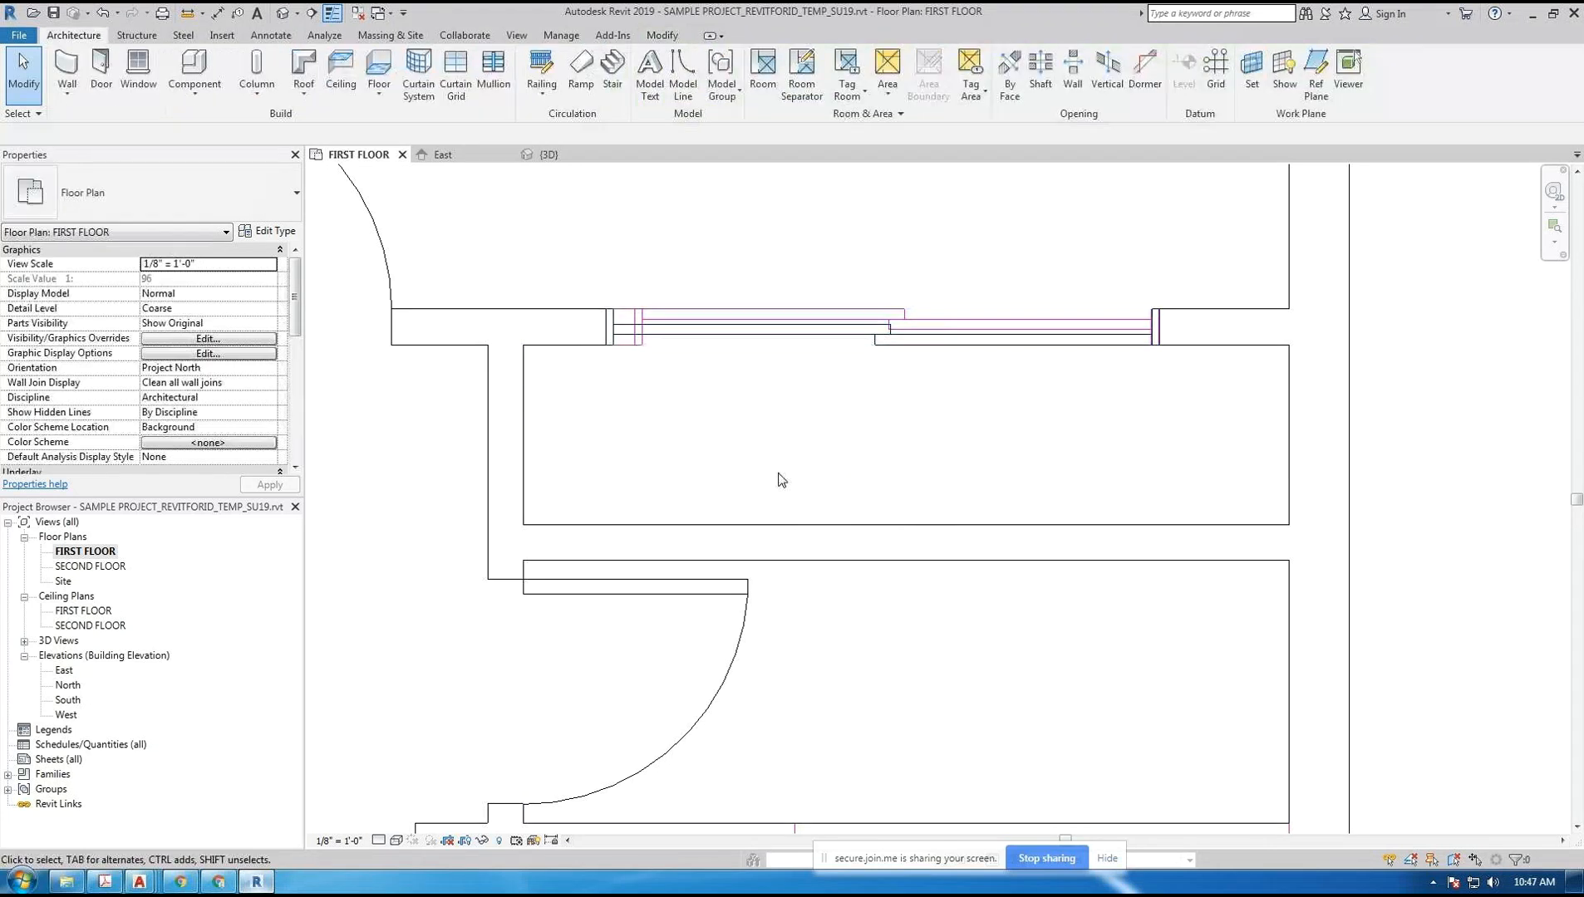
# - Read the participant's new chat question about plan line thickness in join.me and return to Revit
pyautogui.scroll(-2, 801, 449)
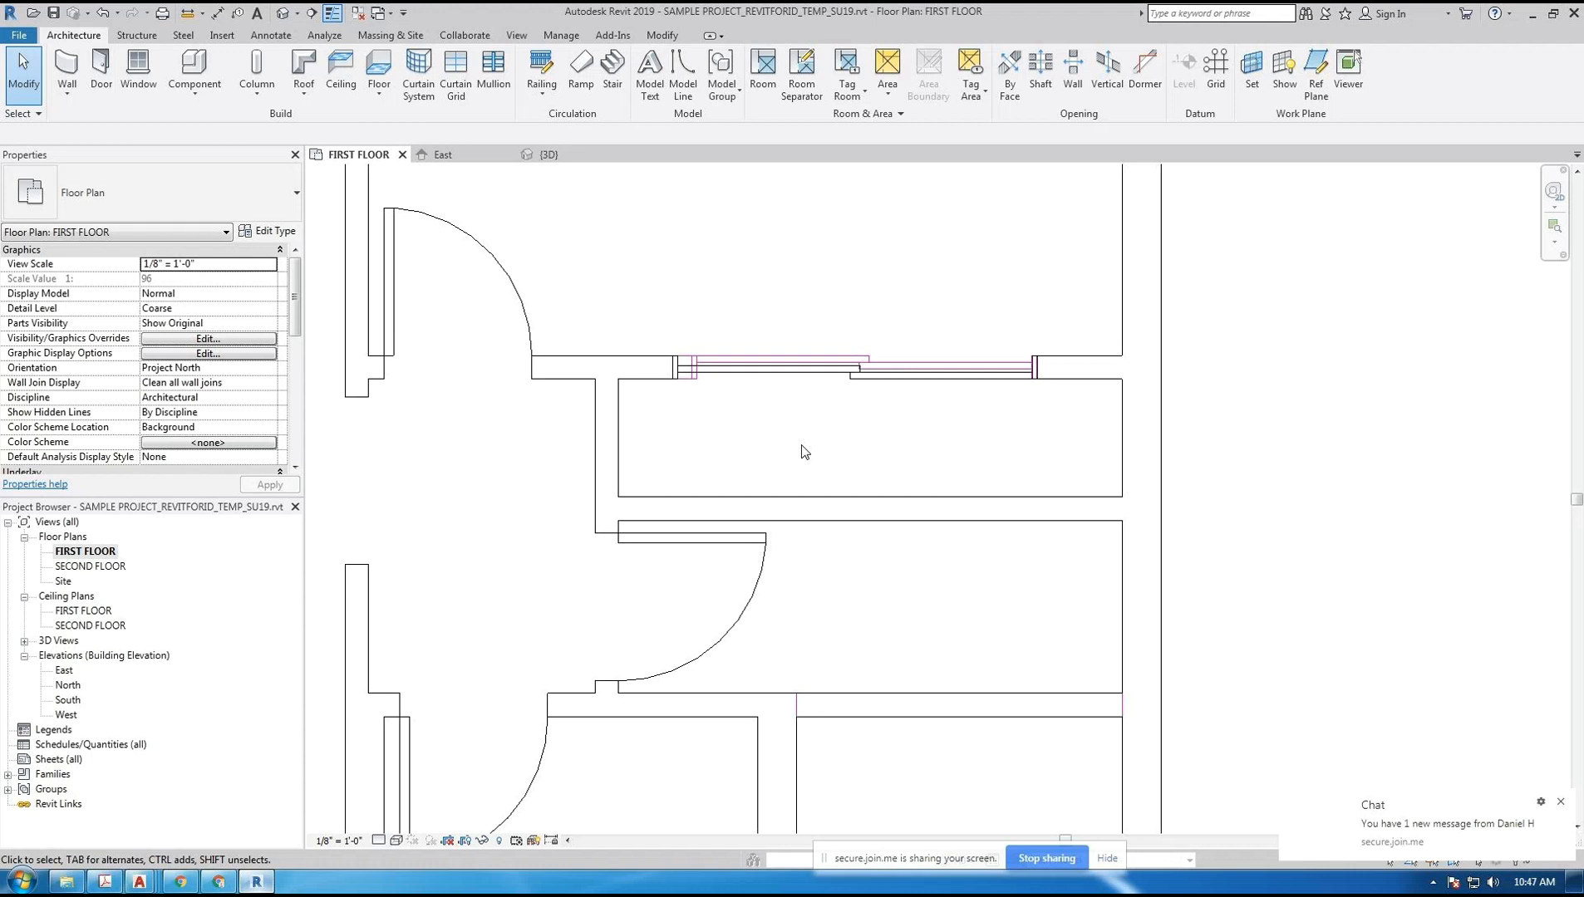
pyautogui.scroll(-3, 864, 406)
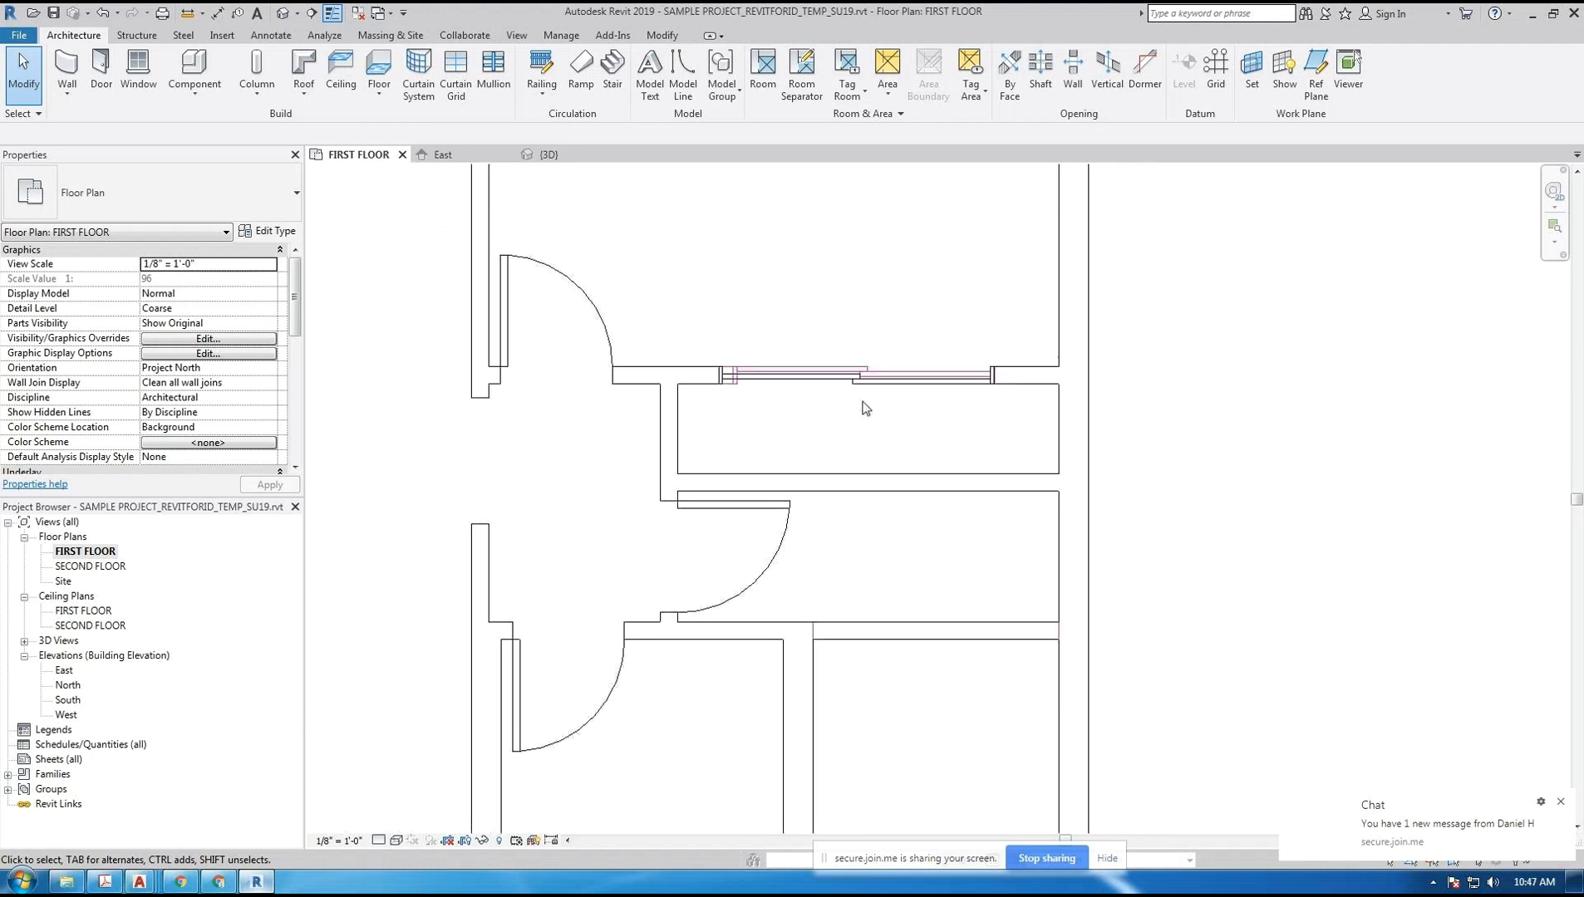
pyautogui.click(1431, 845)
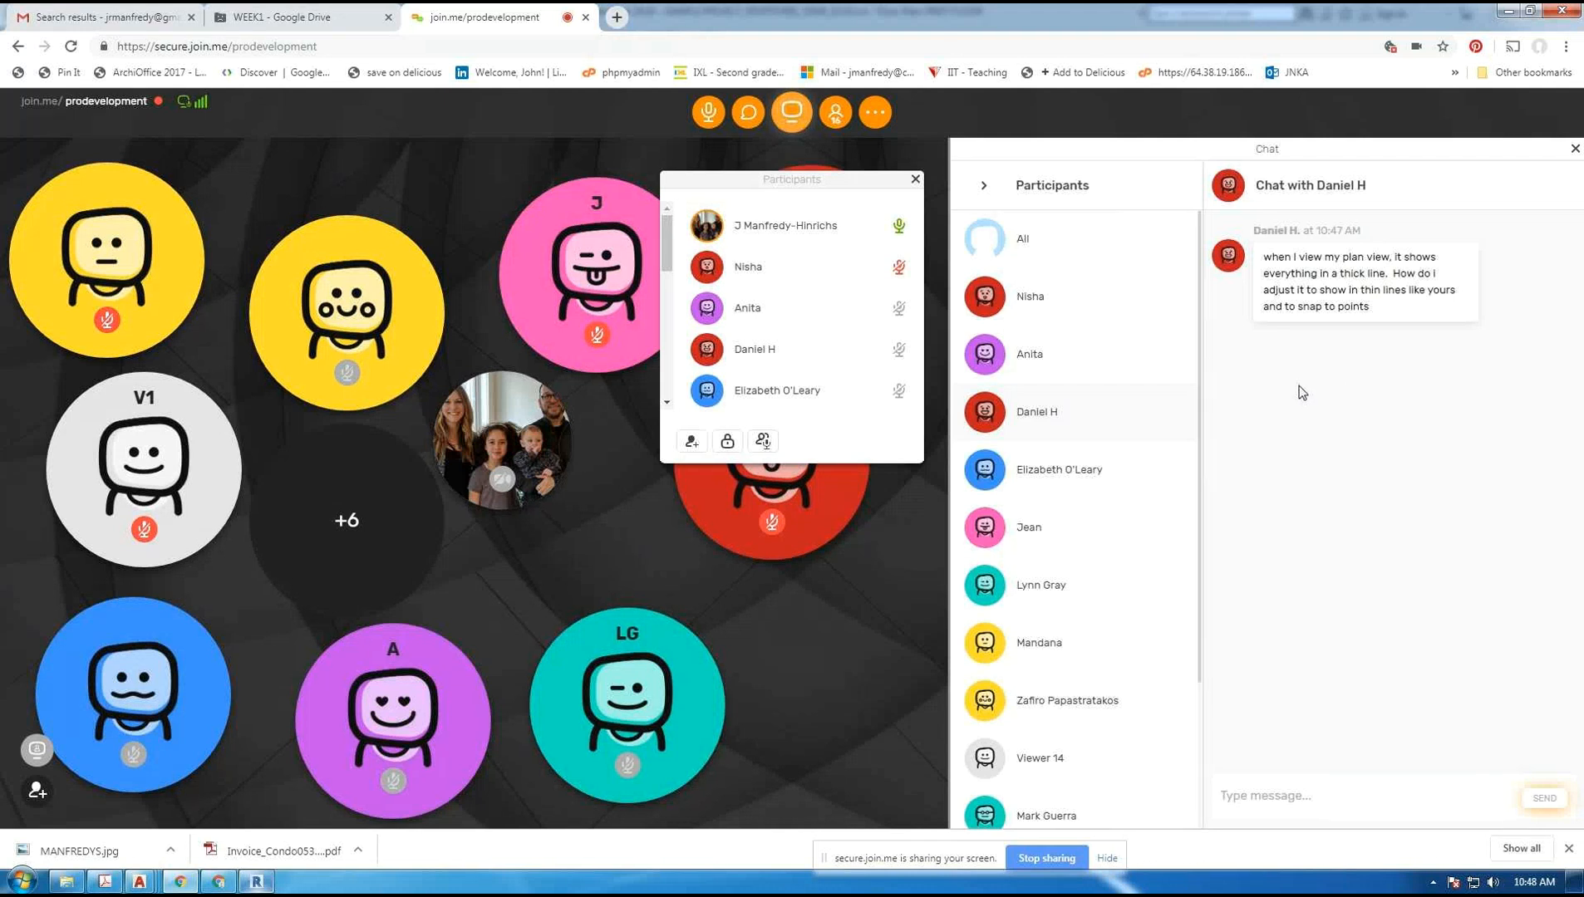
pyautogui.click(256, 882)
pyautogui.scroll(-2, 617, 474)
pyautogui.scroll(3, 623, 473)
pyautogui.scroll(3, 629, 473)
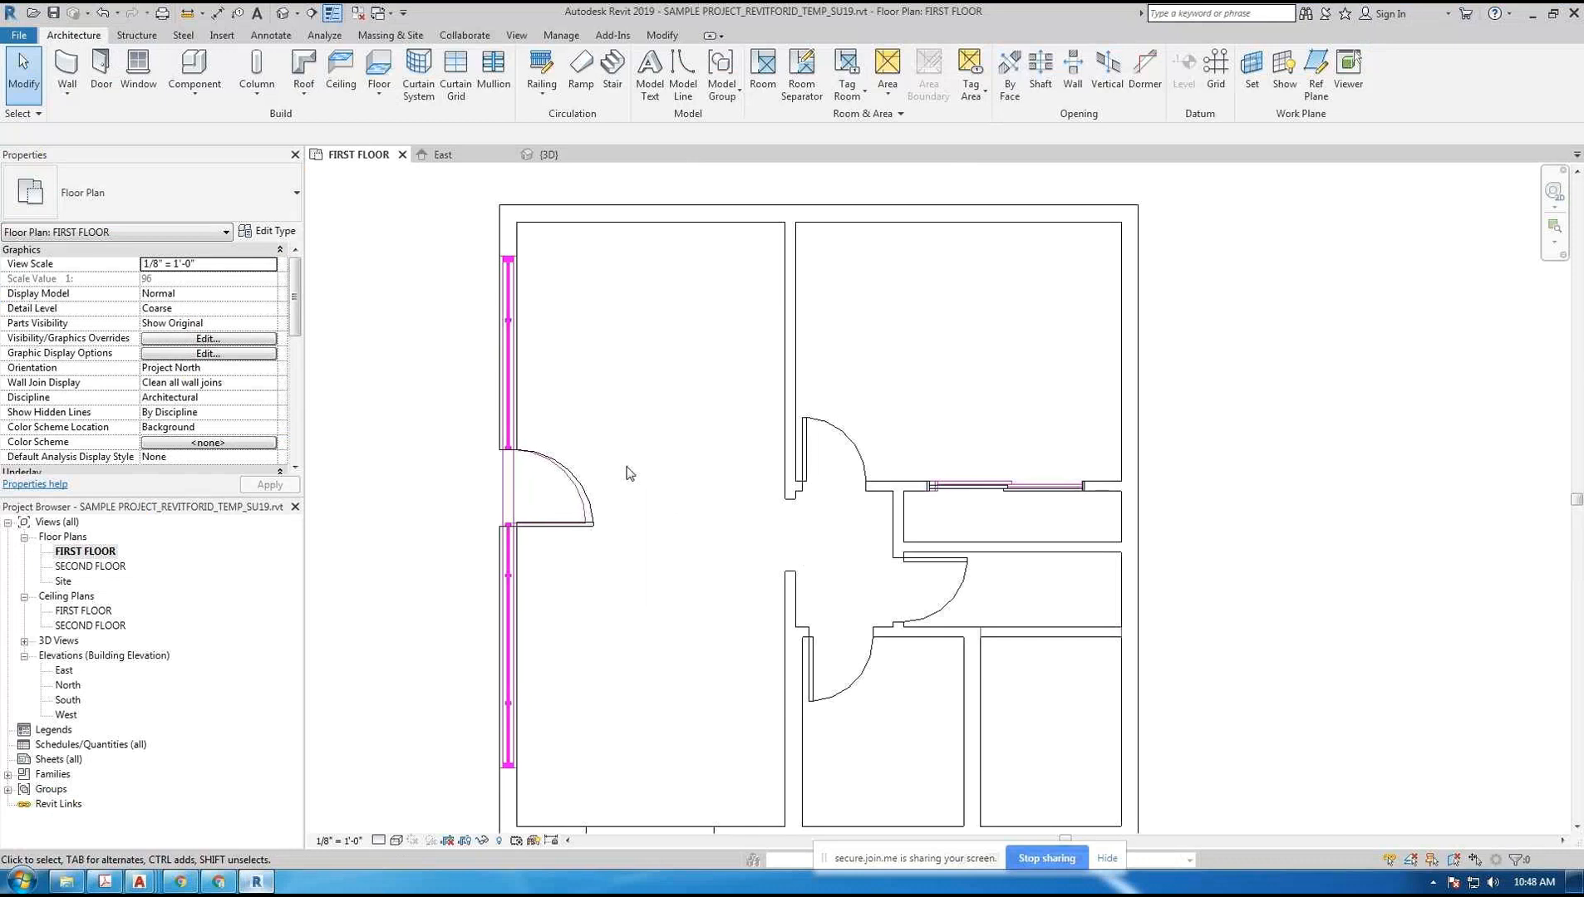
pyautogui.scroll(5, 675, 407)
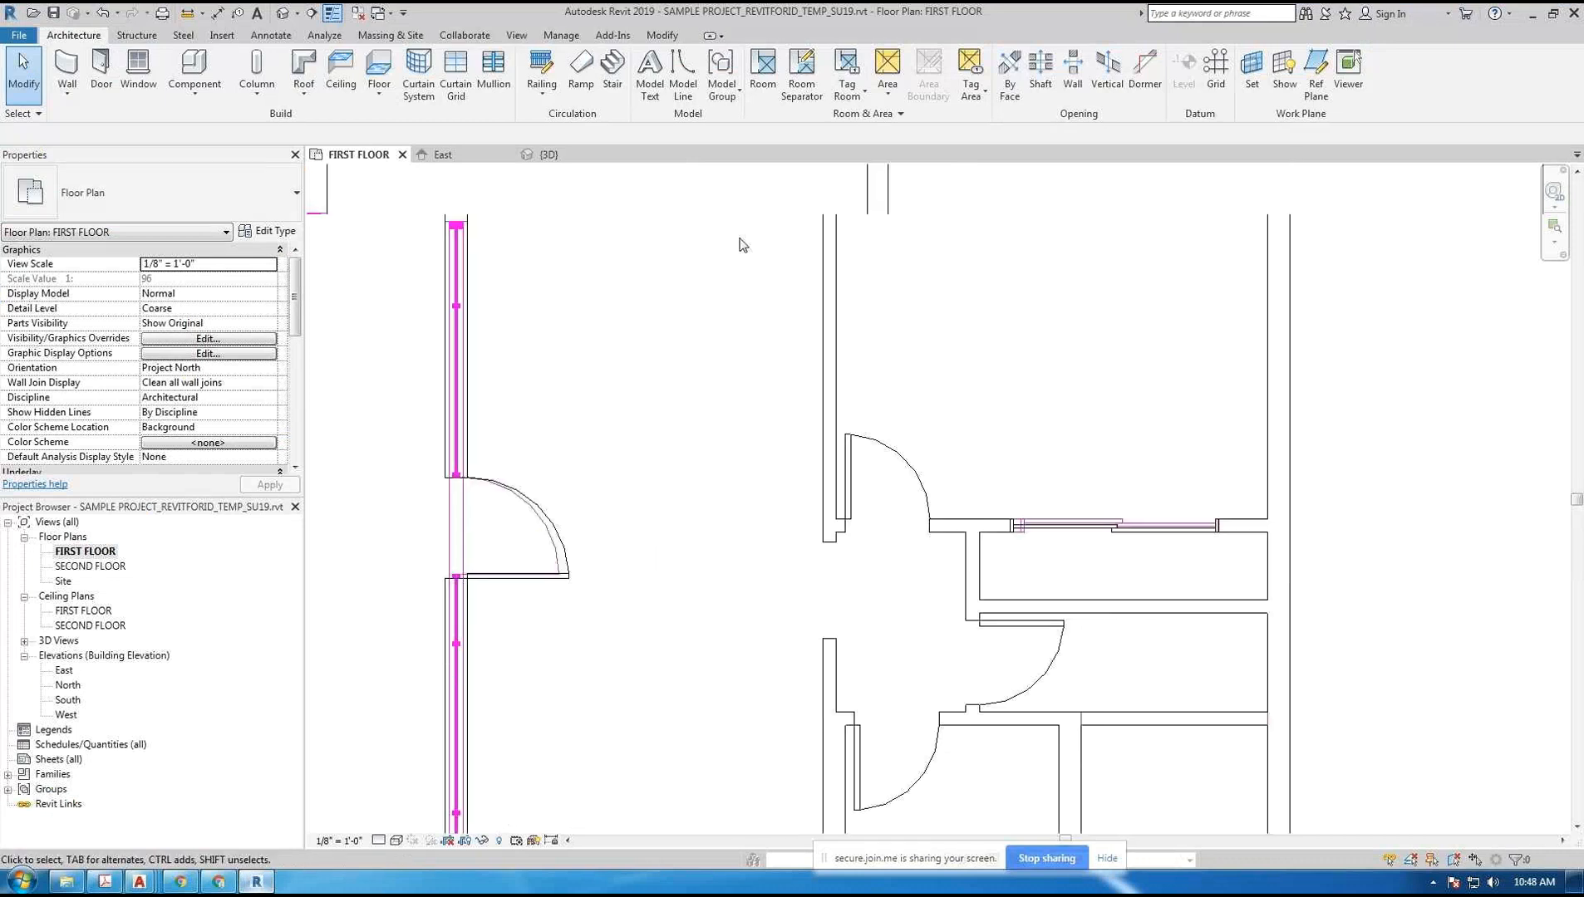
pyautogui.scroll(3, 680, 390)
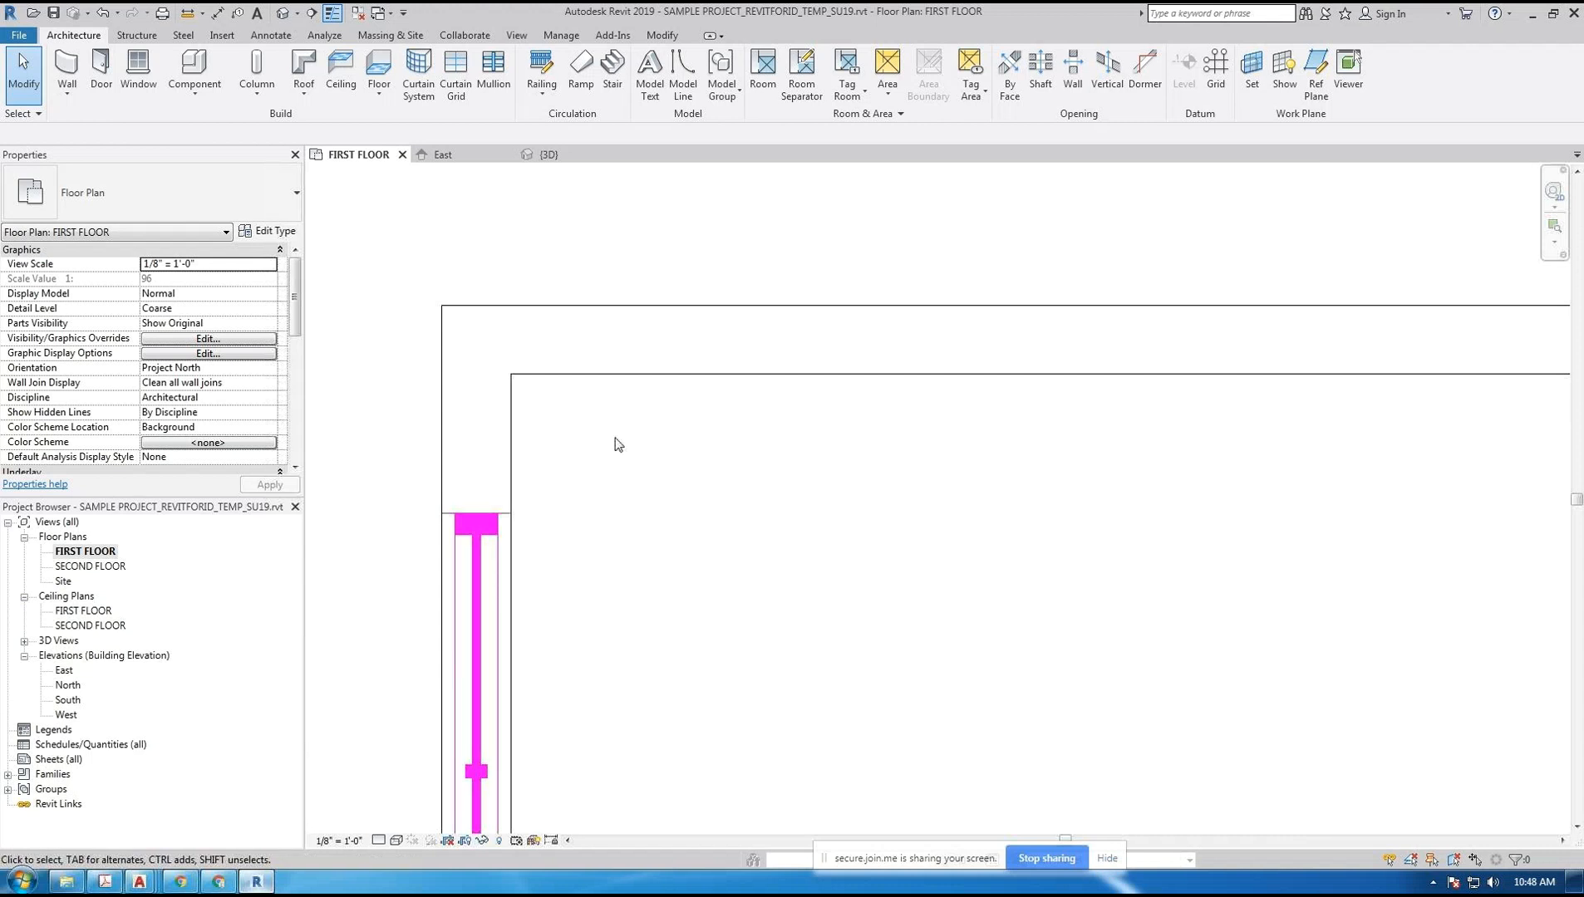
pyautogui.scroll(-5, 618, 442)
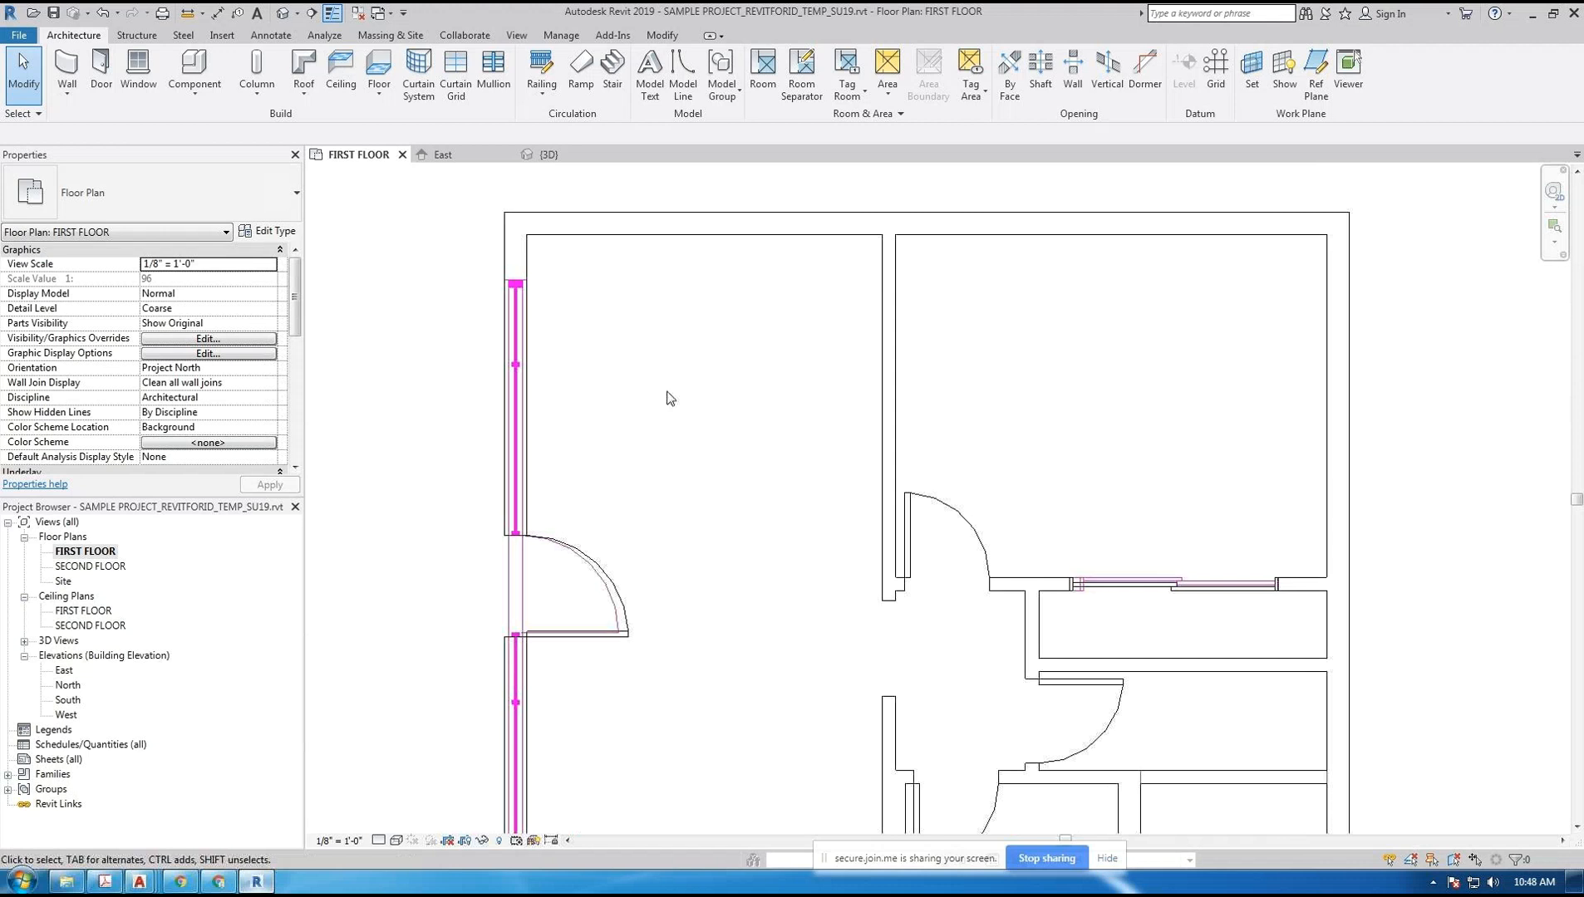
# - Turn off thin lines in the first floor plan so walls display with their actual line weights
pyautogui.scroll(-3, 668, 398)
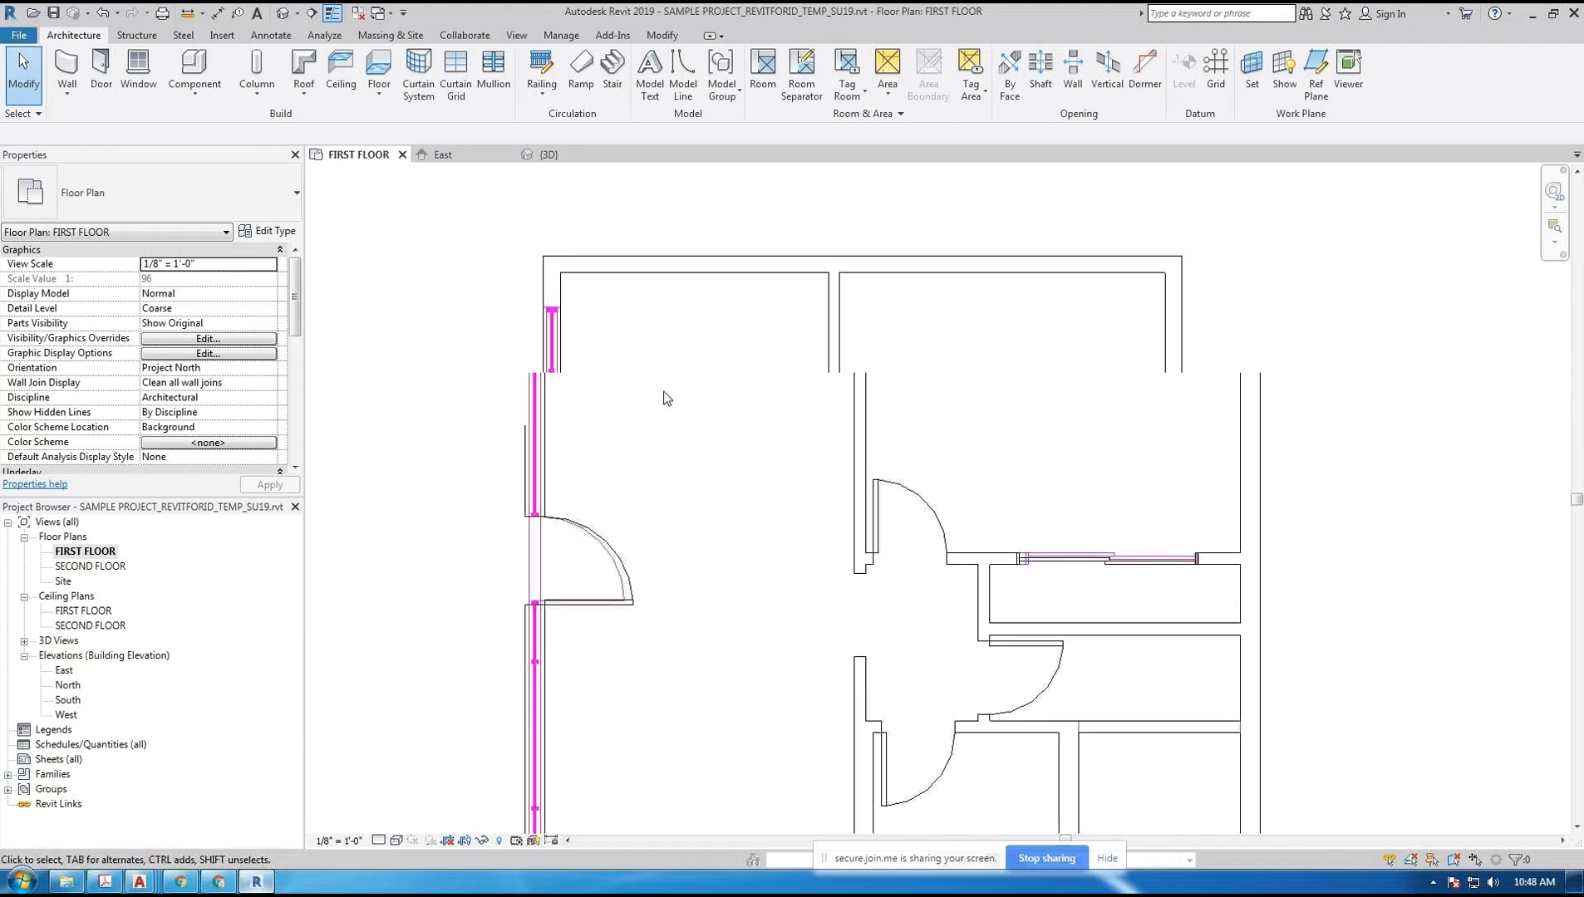
pyautogui.scroll(1, 603, 377)
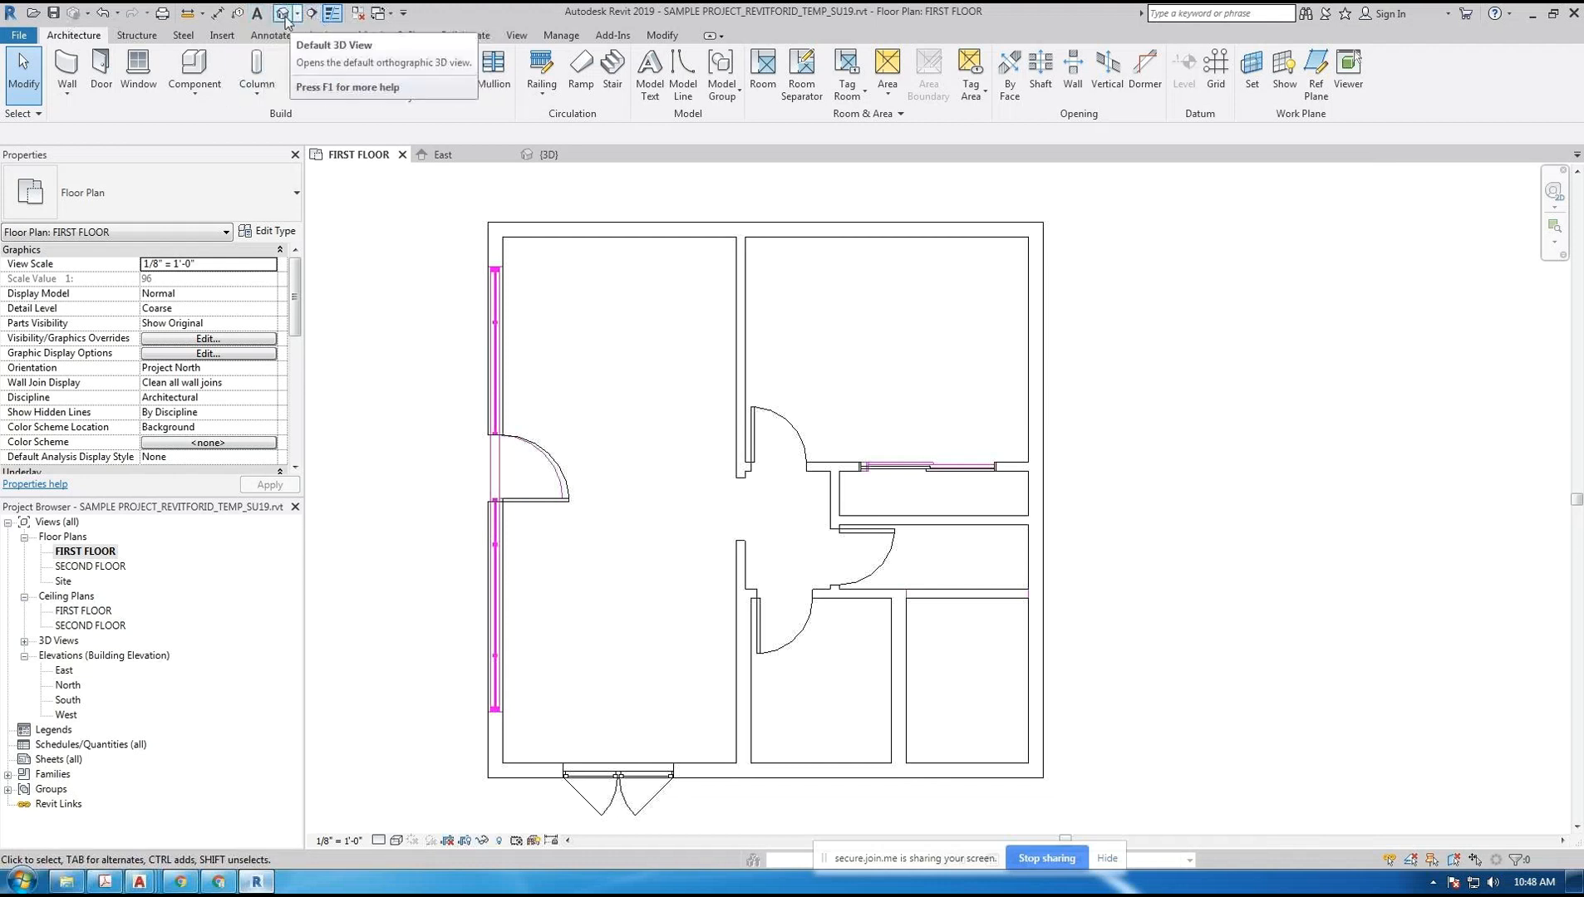
pyautogui.click(333, 15)
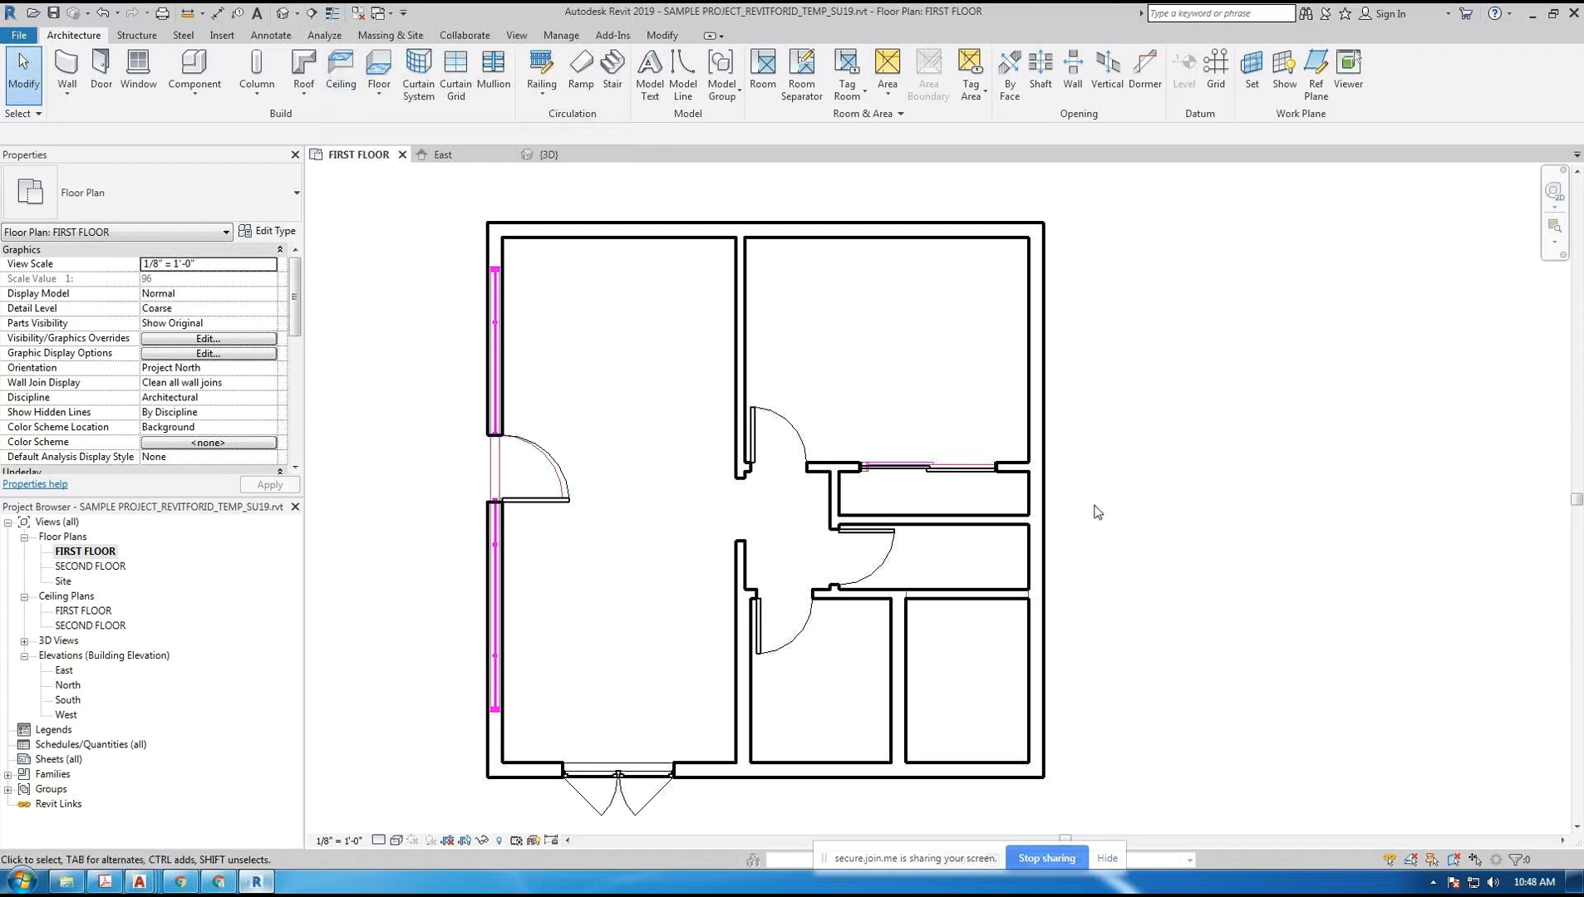
pyautogui.scroll(3, 601, 423)
pyautogui.moveTo(647, 307); pyautogui.dragTo(798, 513, button='middle')
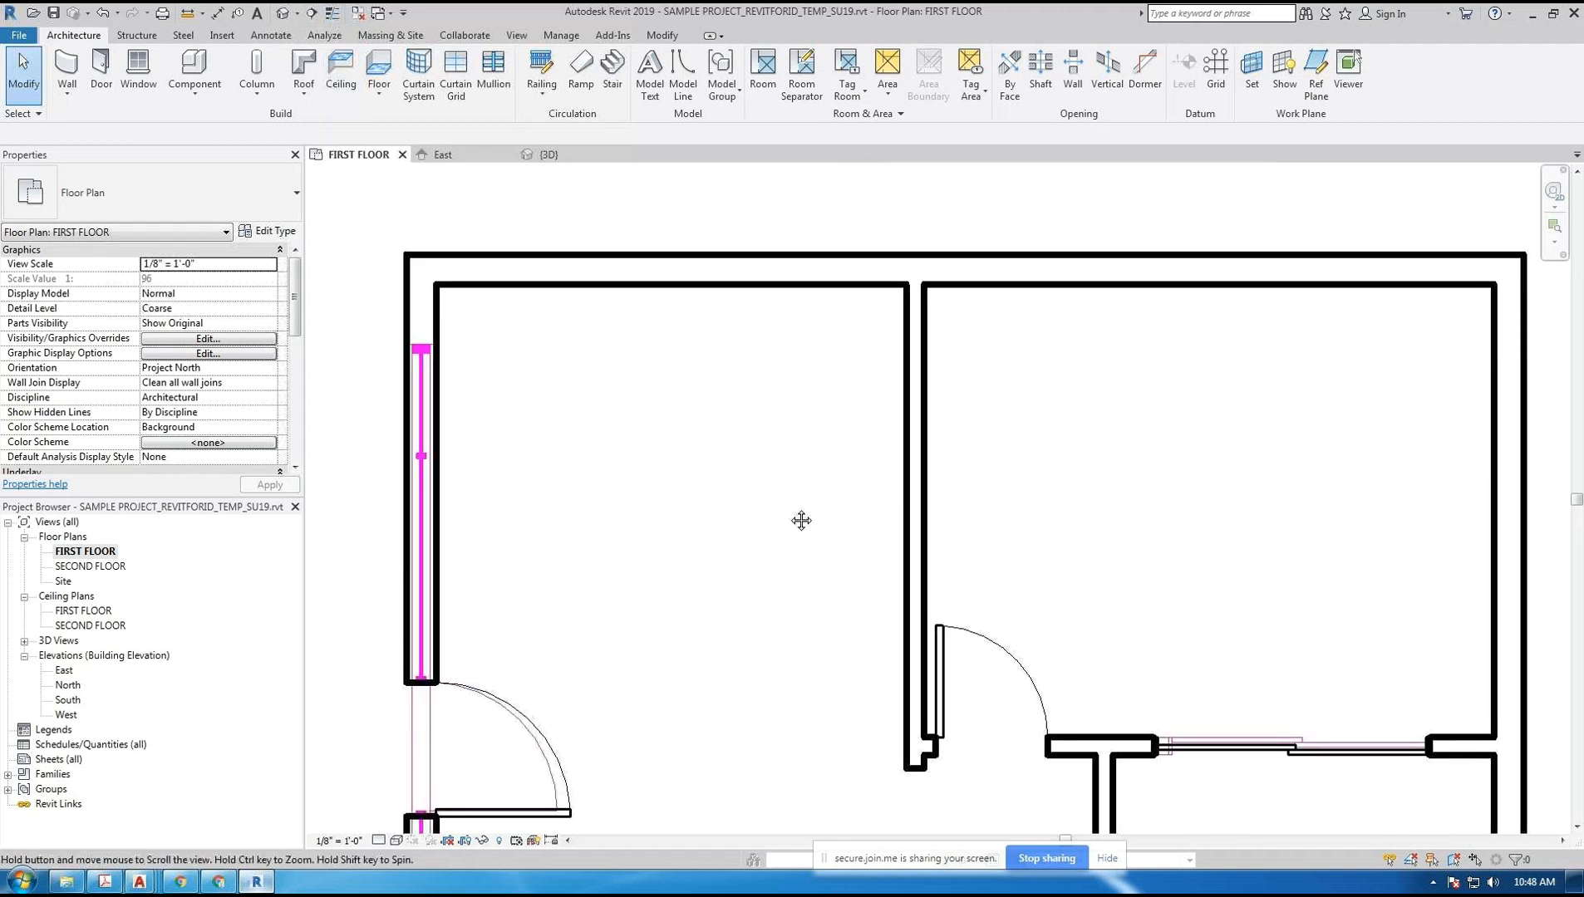
# - Toggle thin lines on and off repeatedly to compare how the plan's wall lines display
pyautogui.click(333, 14)
pyautogui.click(334, 14)
pyautogui.click(333, 14)
pyautogui.click(334, 14)
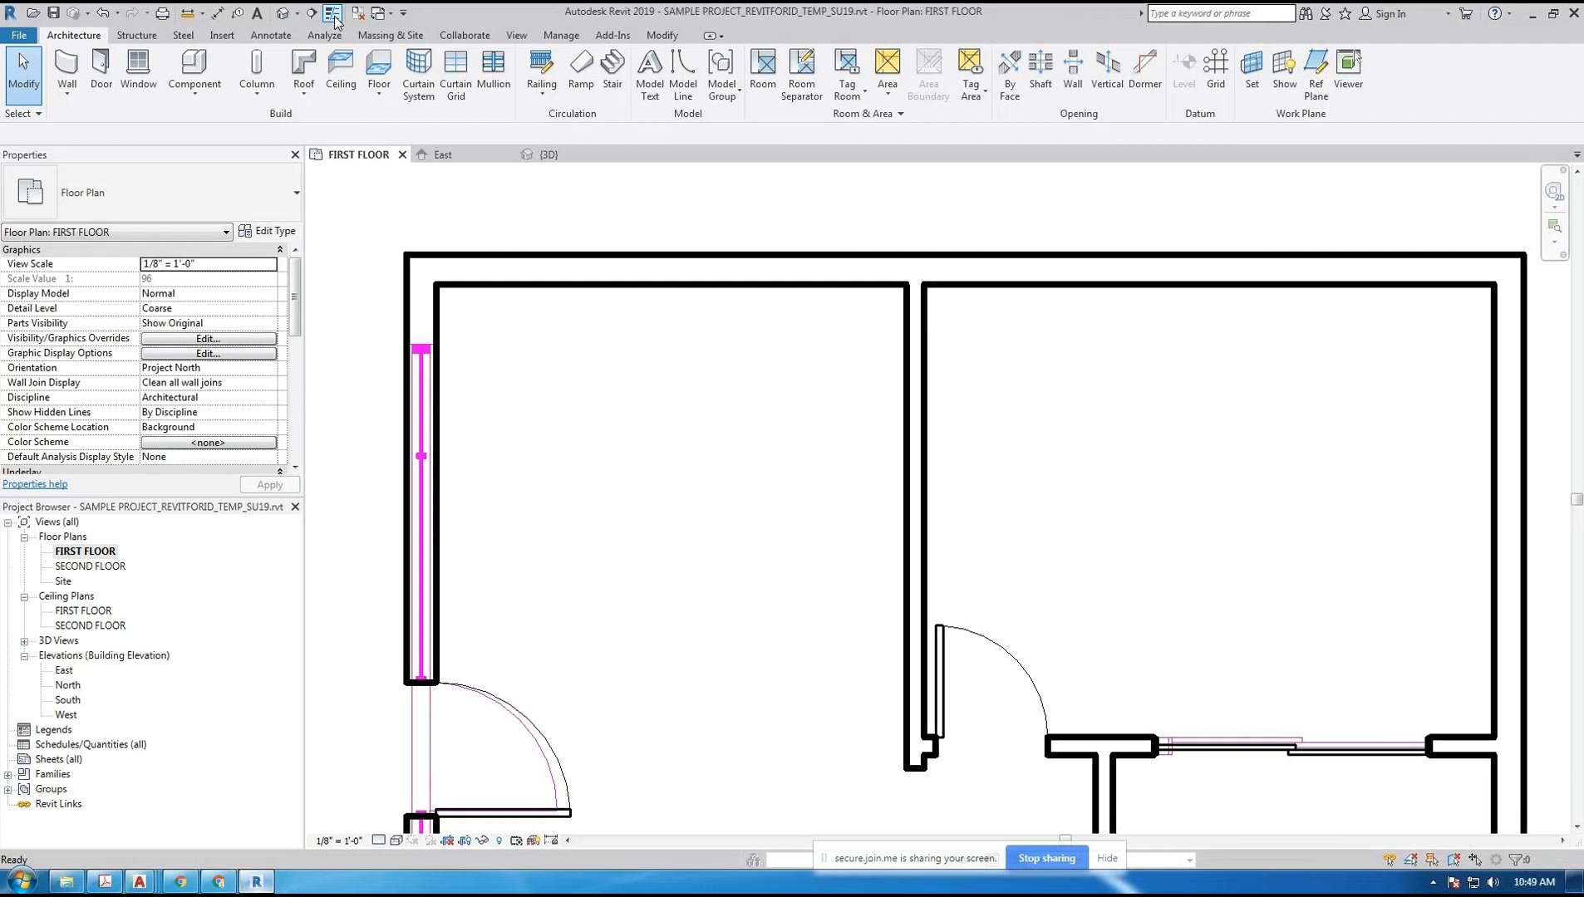
# - Set the first floor plan's view scale to 1/4" = 1'-0"
pyautogui.moveTo(1044, 613); pyautogui.dragTo(774, 356, button='middle')
pyautogui.scroll(3, 738, 445)
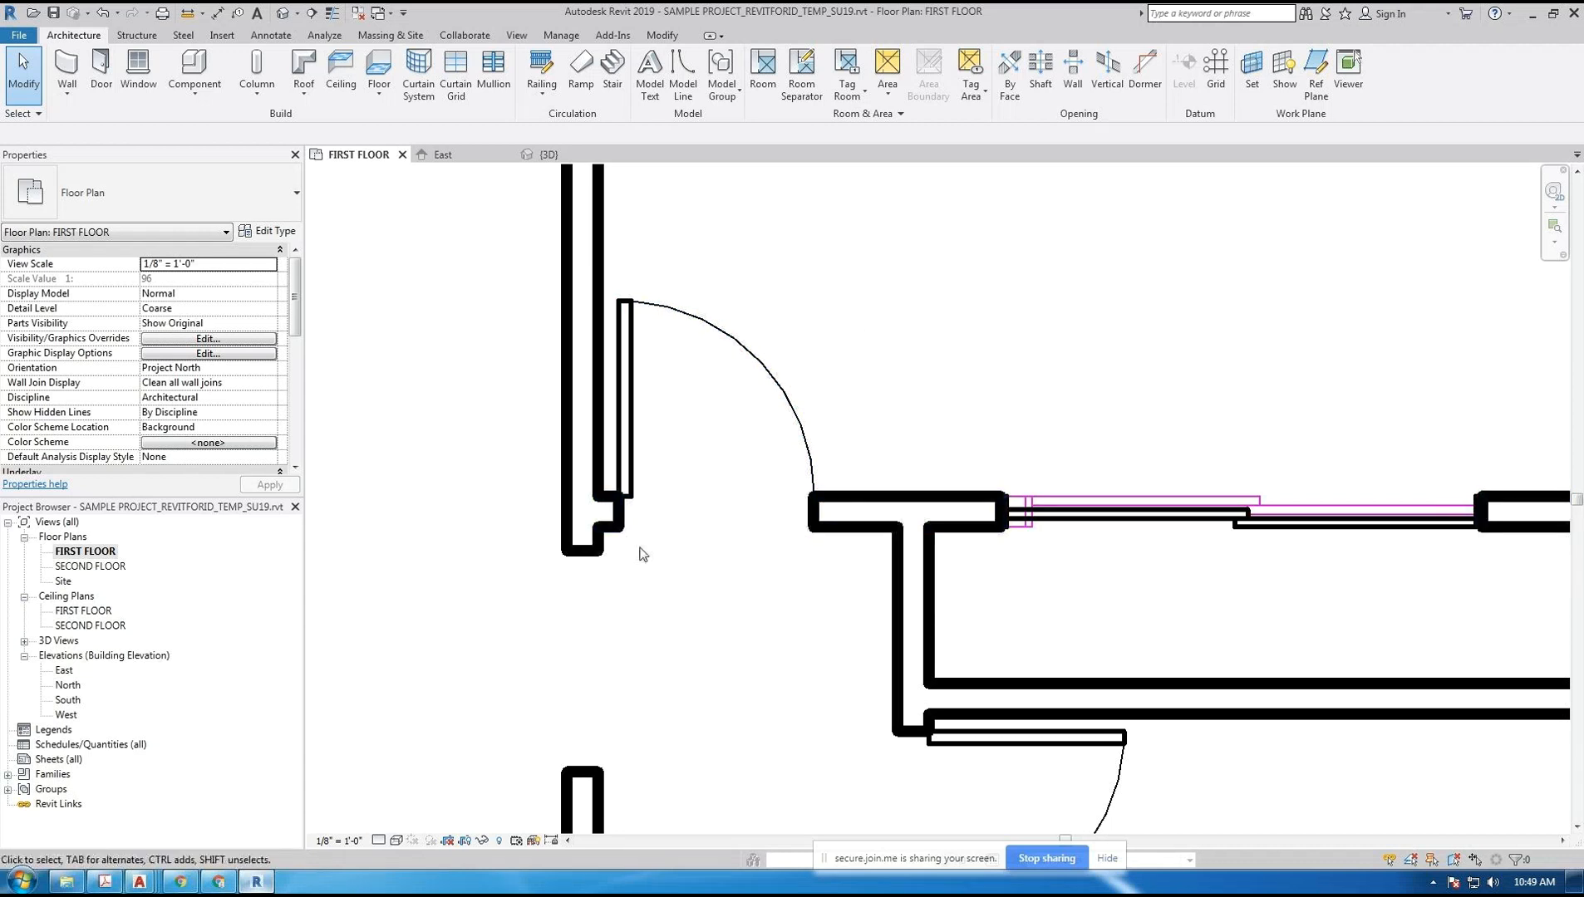
pyautogui.moveTo(476, 702); pyautogui.dragTo(598, 629, button='middle')
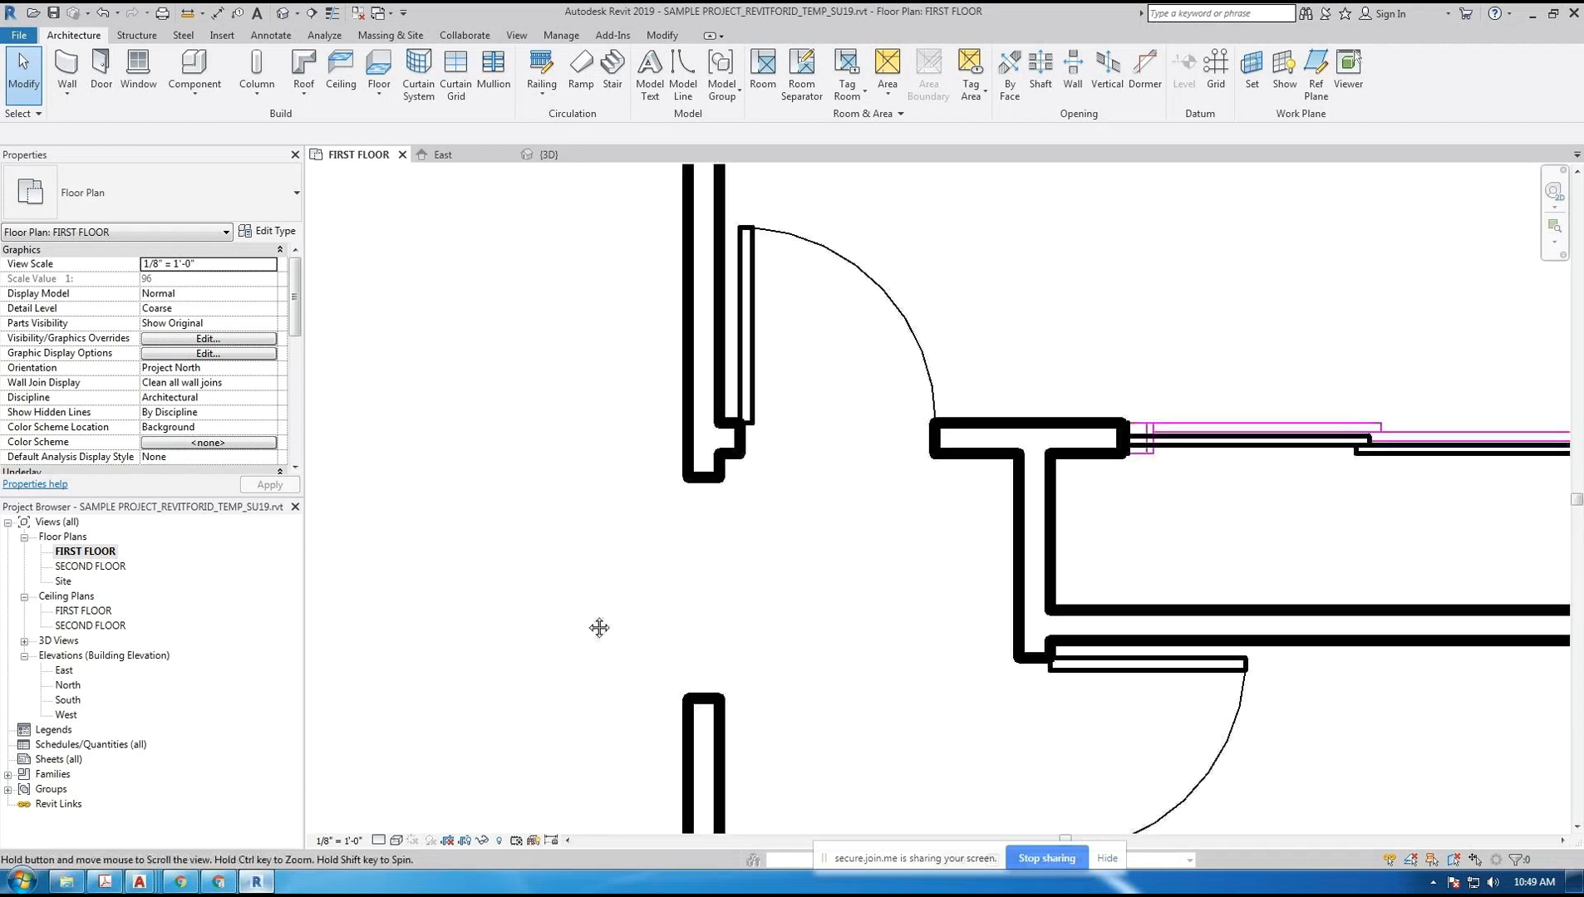
pyautogui.click(336, 841)
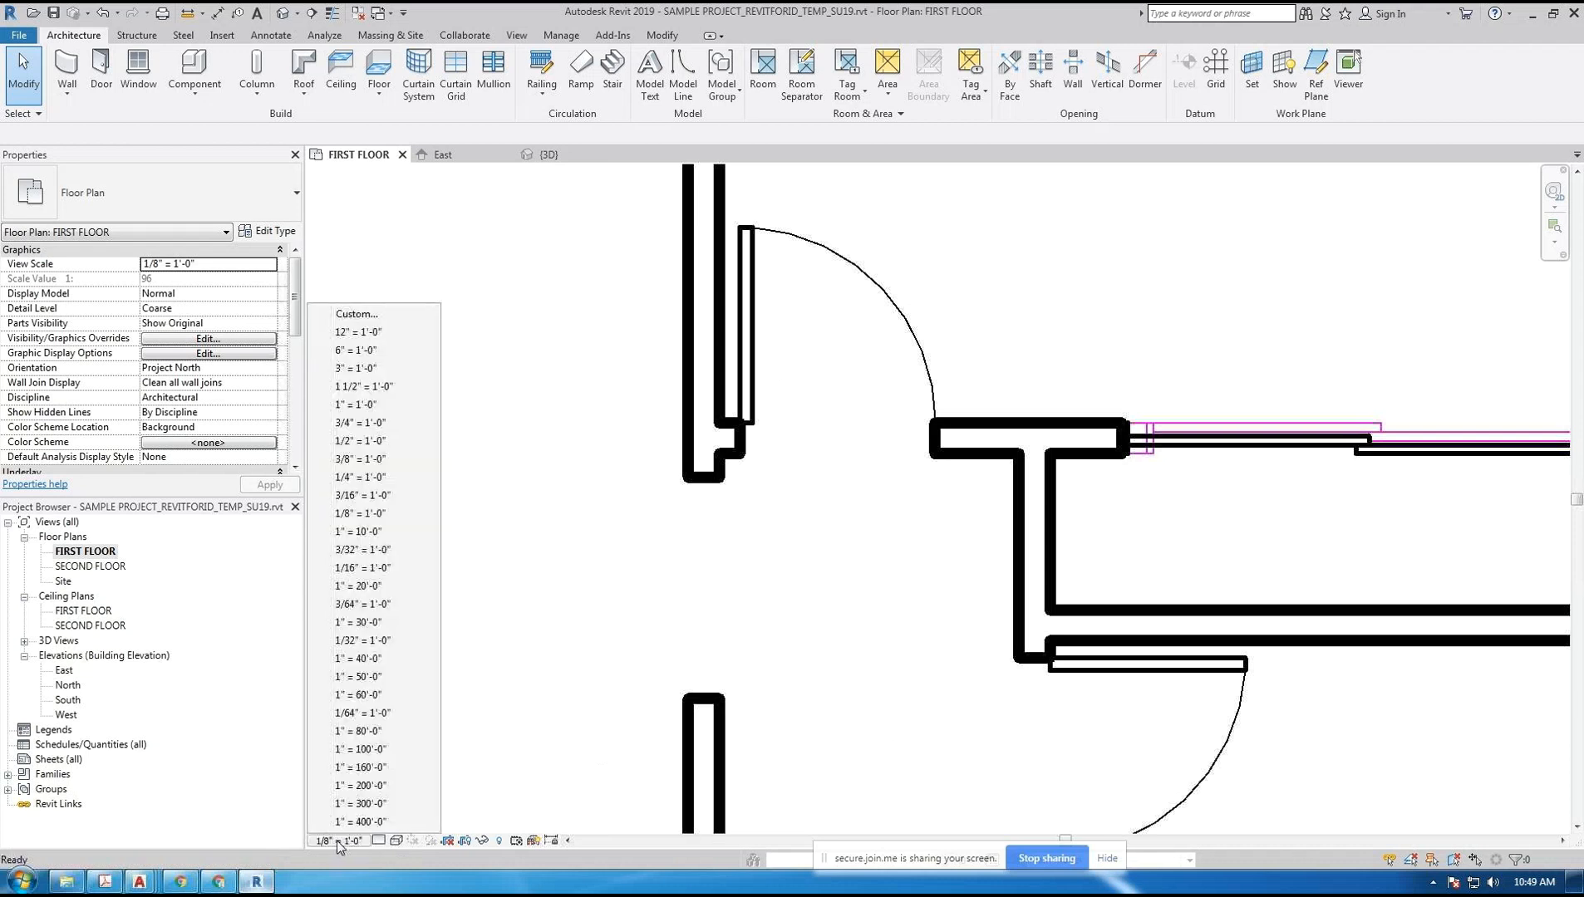
pyautogui.click(392, 478)
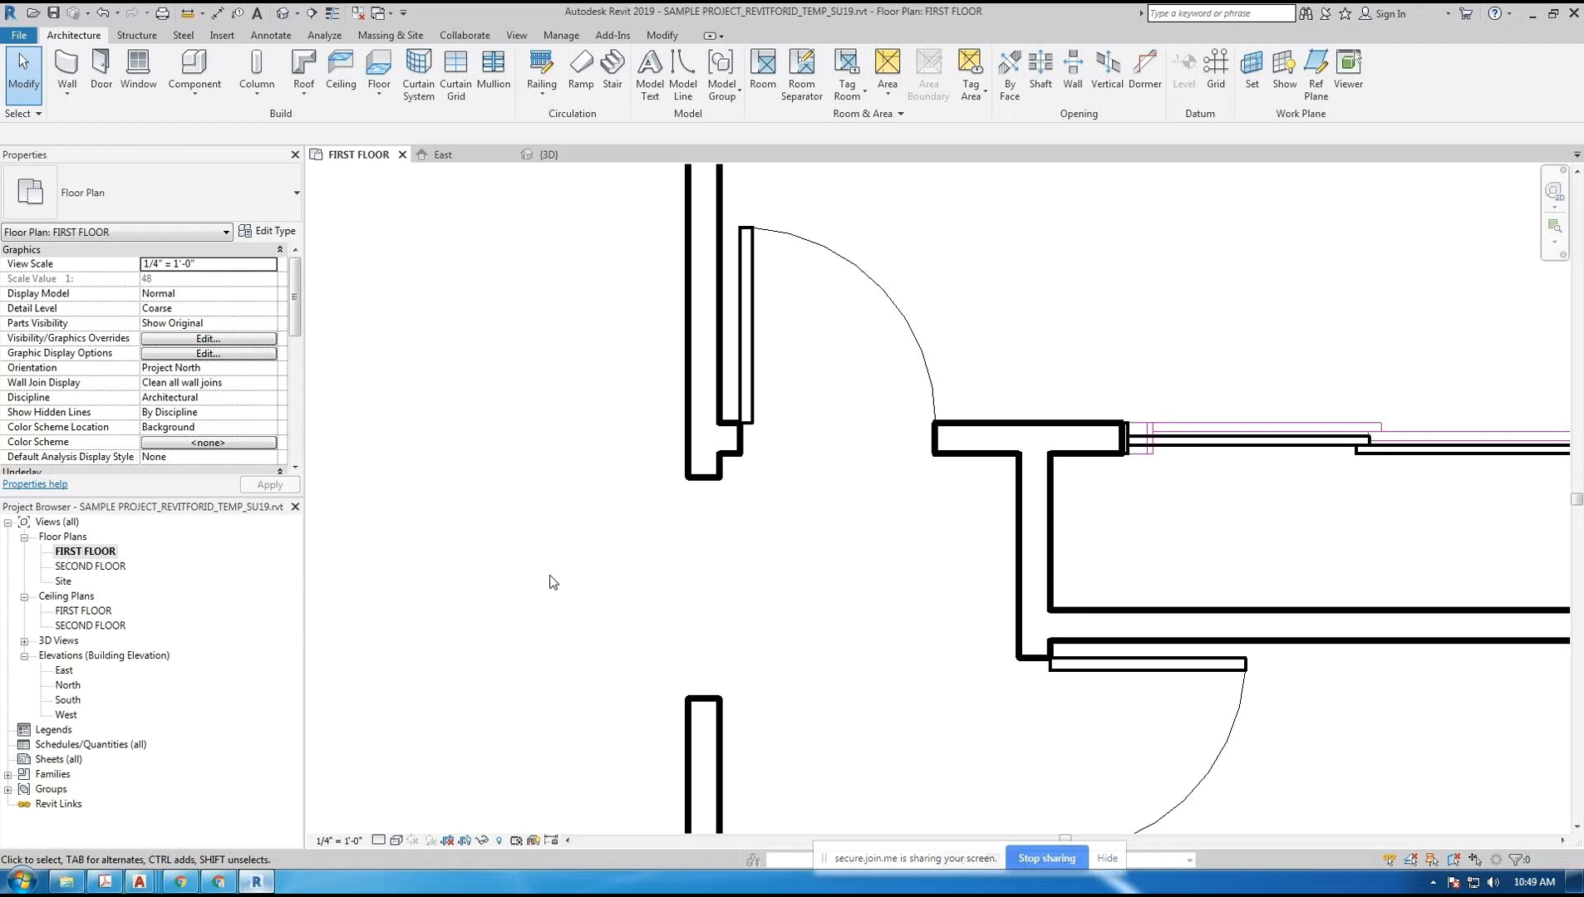
pyautogui.scroll(-5, 549, 582)
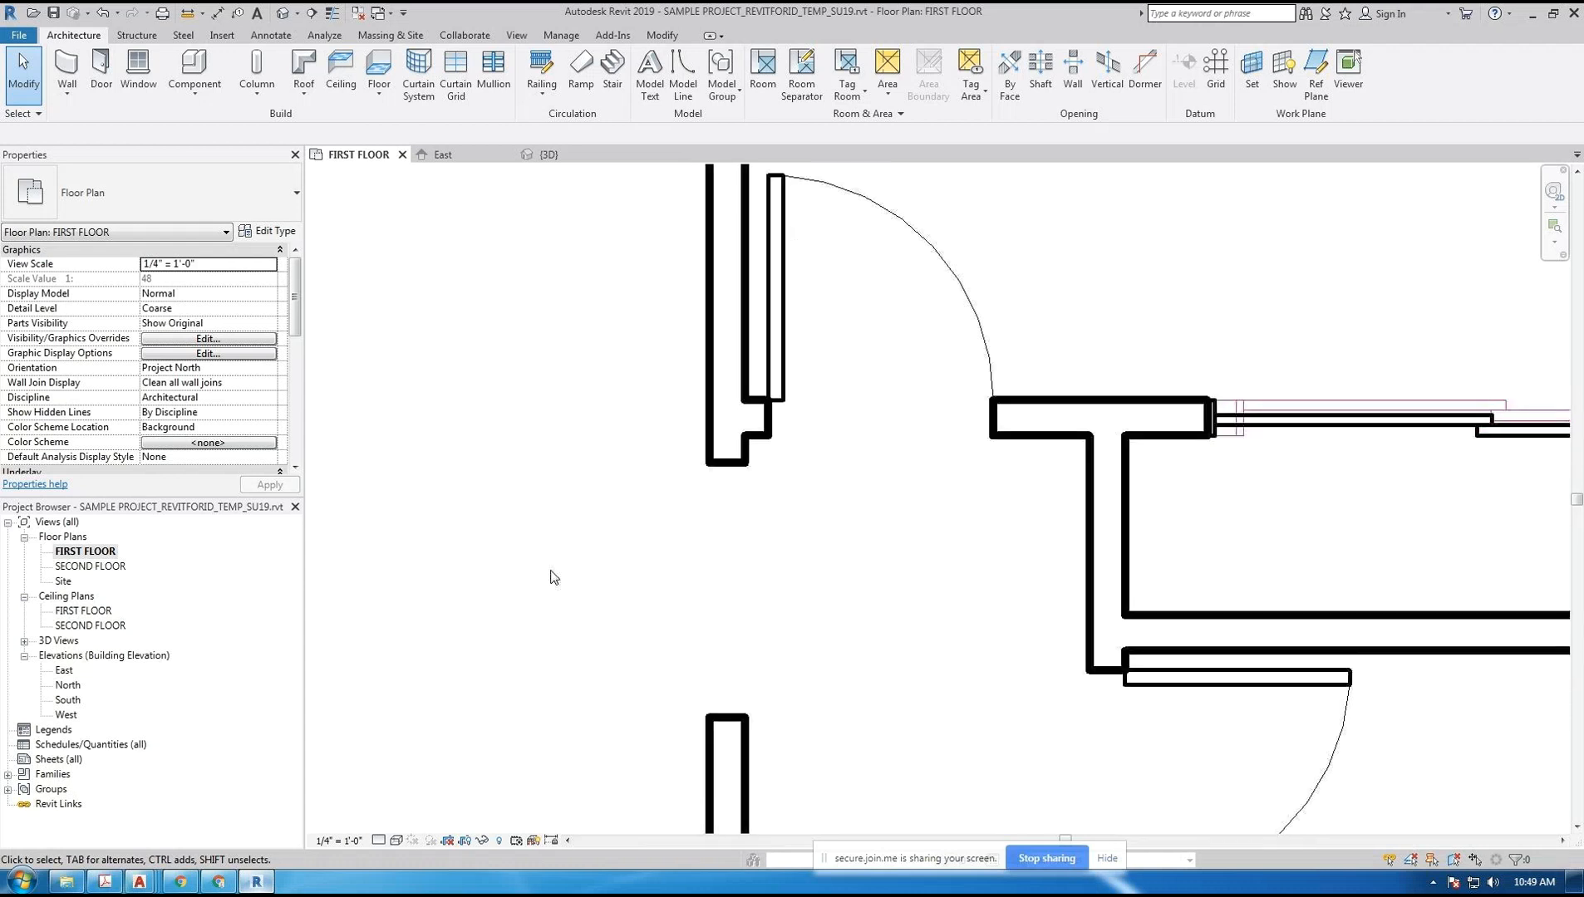
pyautogui.scroll(-1, 536, 482)
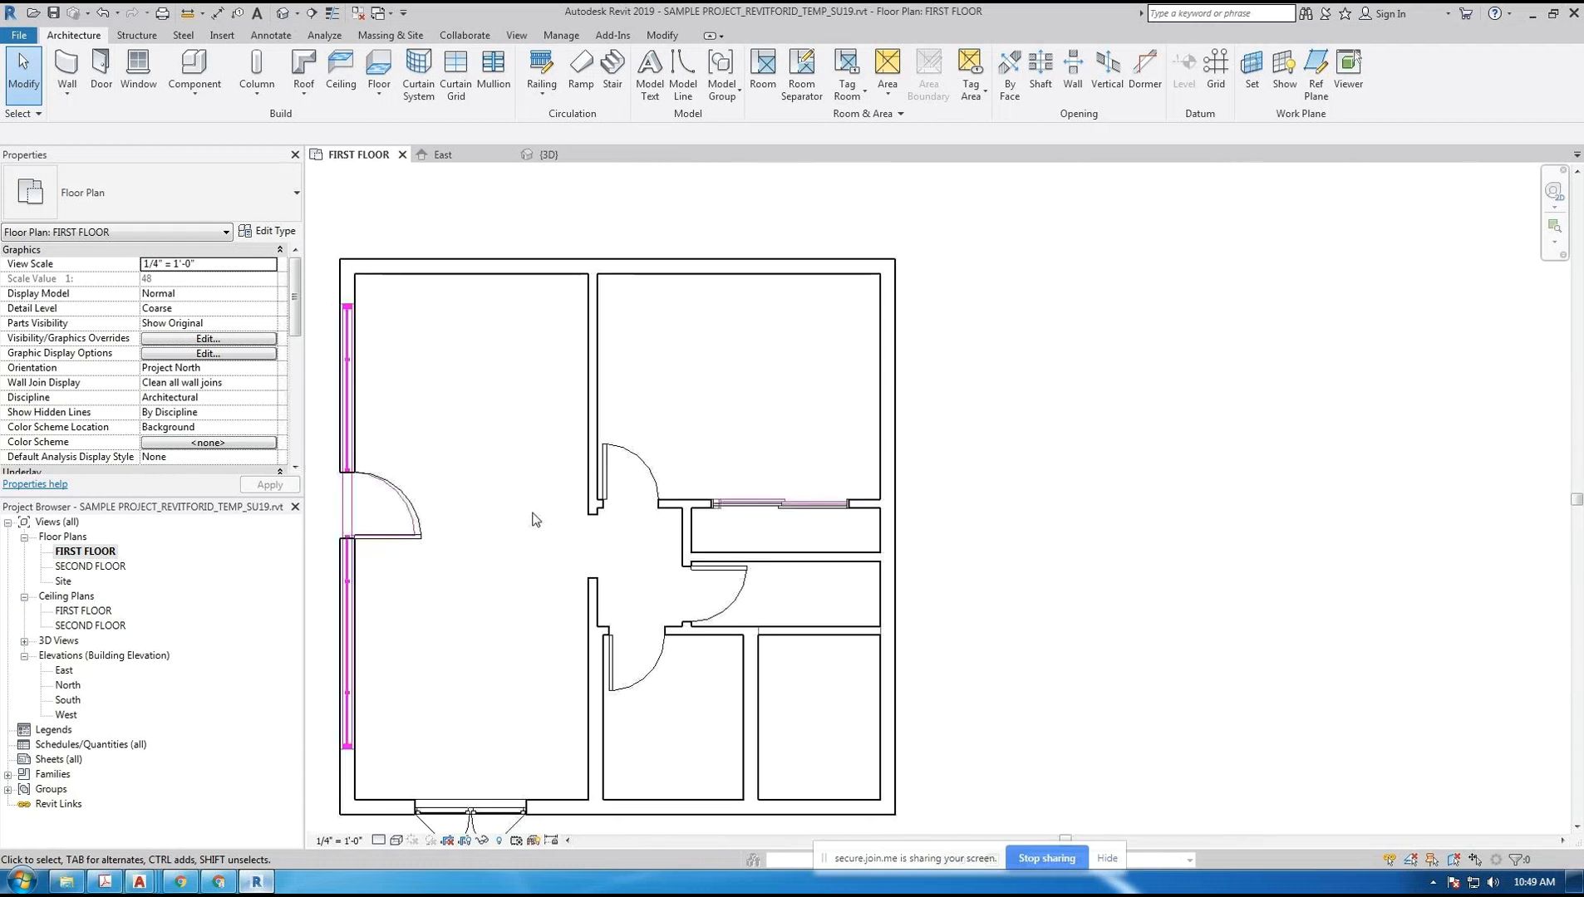
pyautogui.moveTo(534, 517); pyautogui.dragTo(648, 495, button='middle')
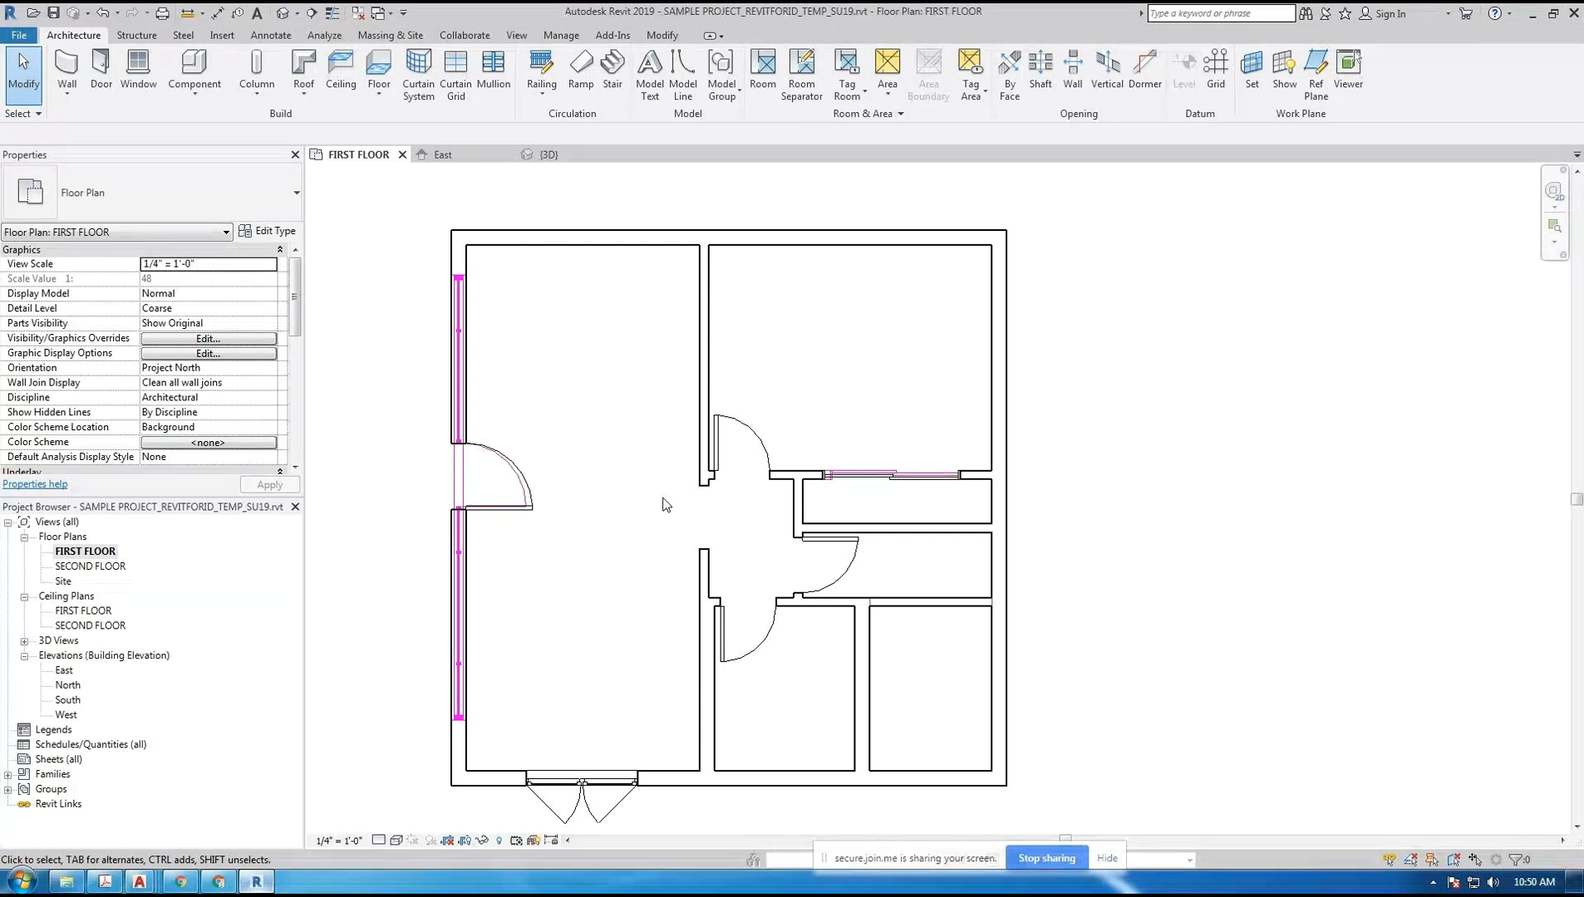
# - Compare the wall line weights with thin lines on and off at the 1/4" scale, leaving thin lines on
pyautogui.scroll(3, 629, 502)
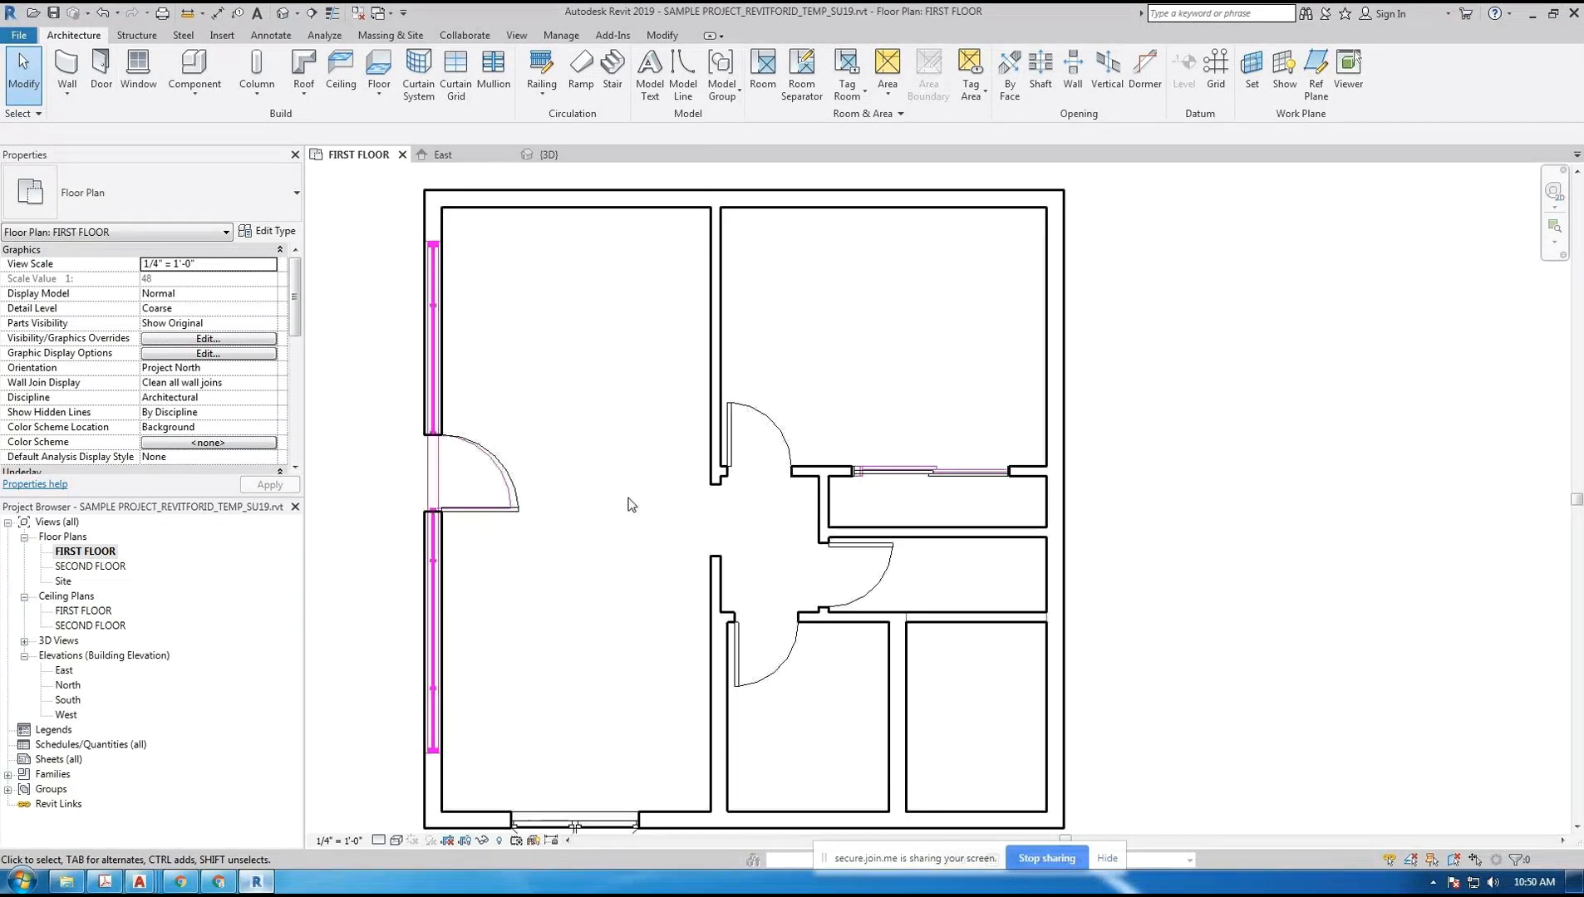
pyautogui.scroll(3, 647, 494)
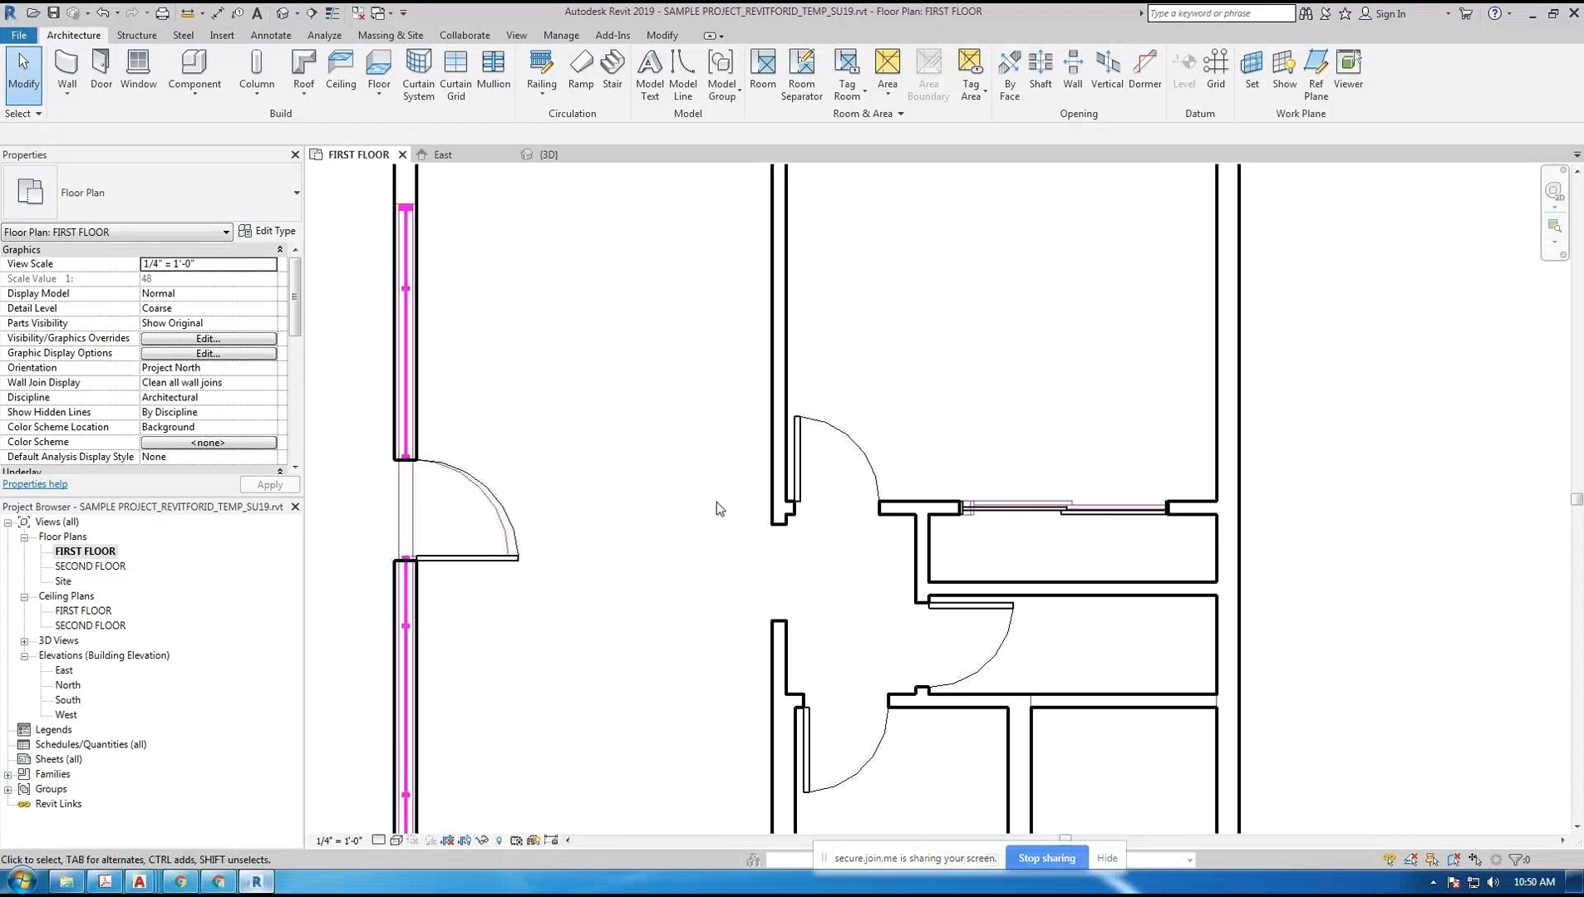
pyautogui.click(331, 12)
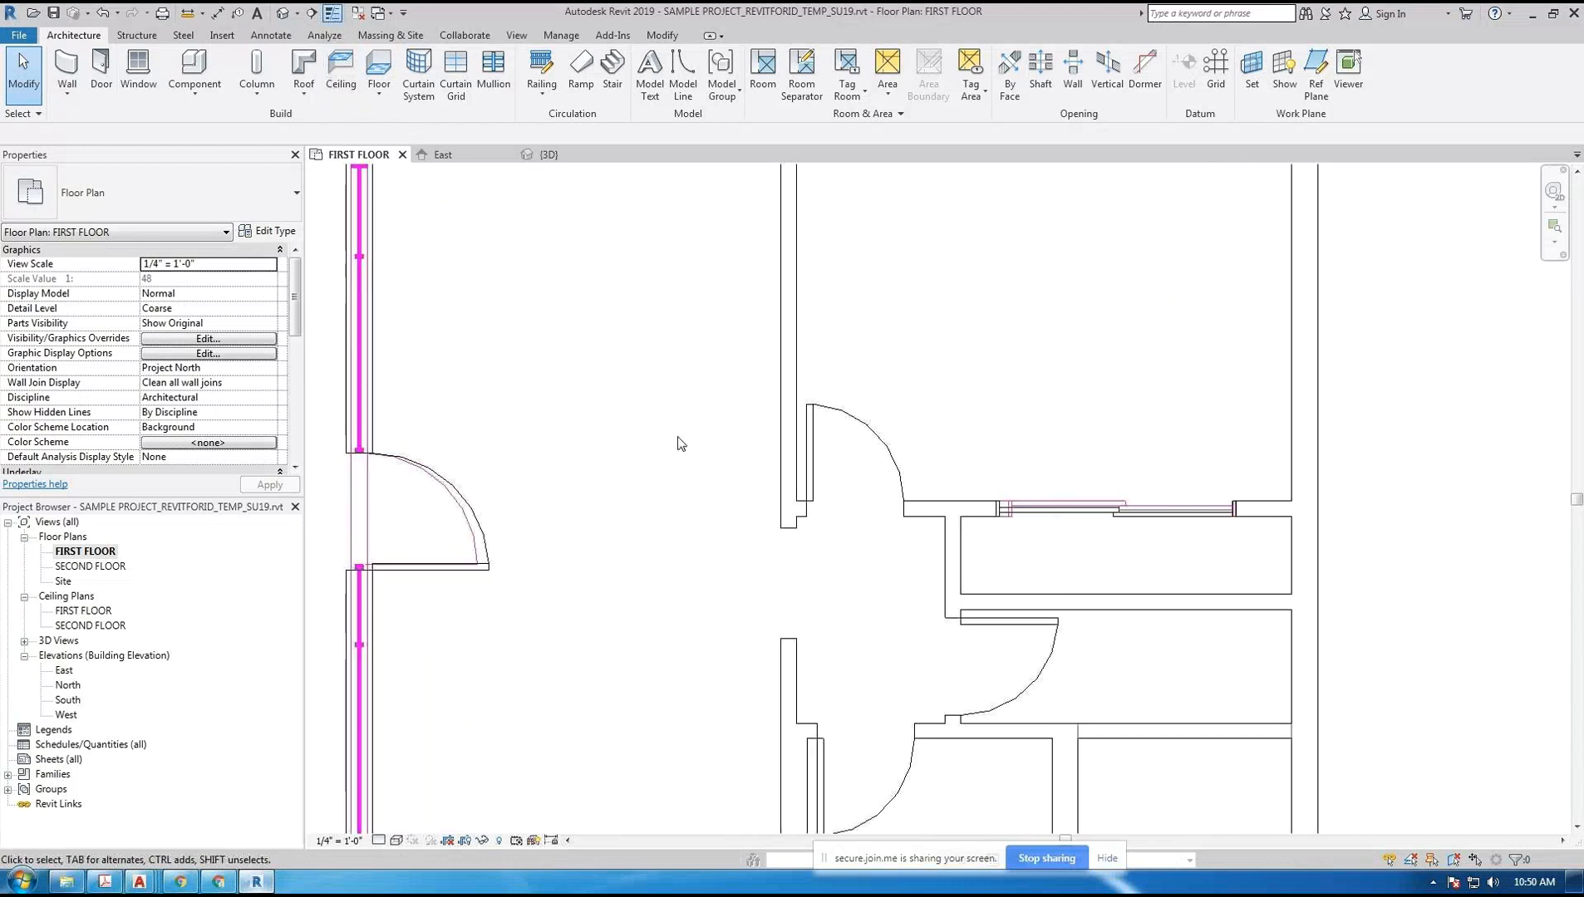
pyautogui.click(331, 13)
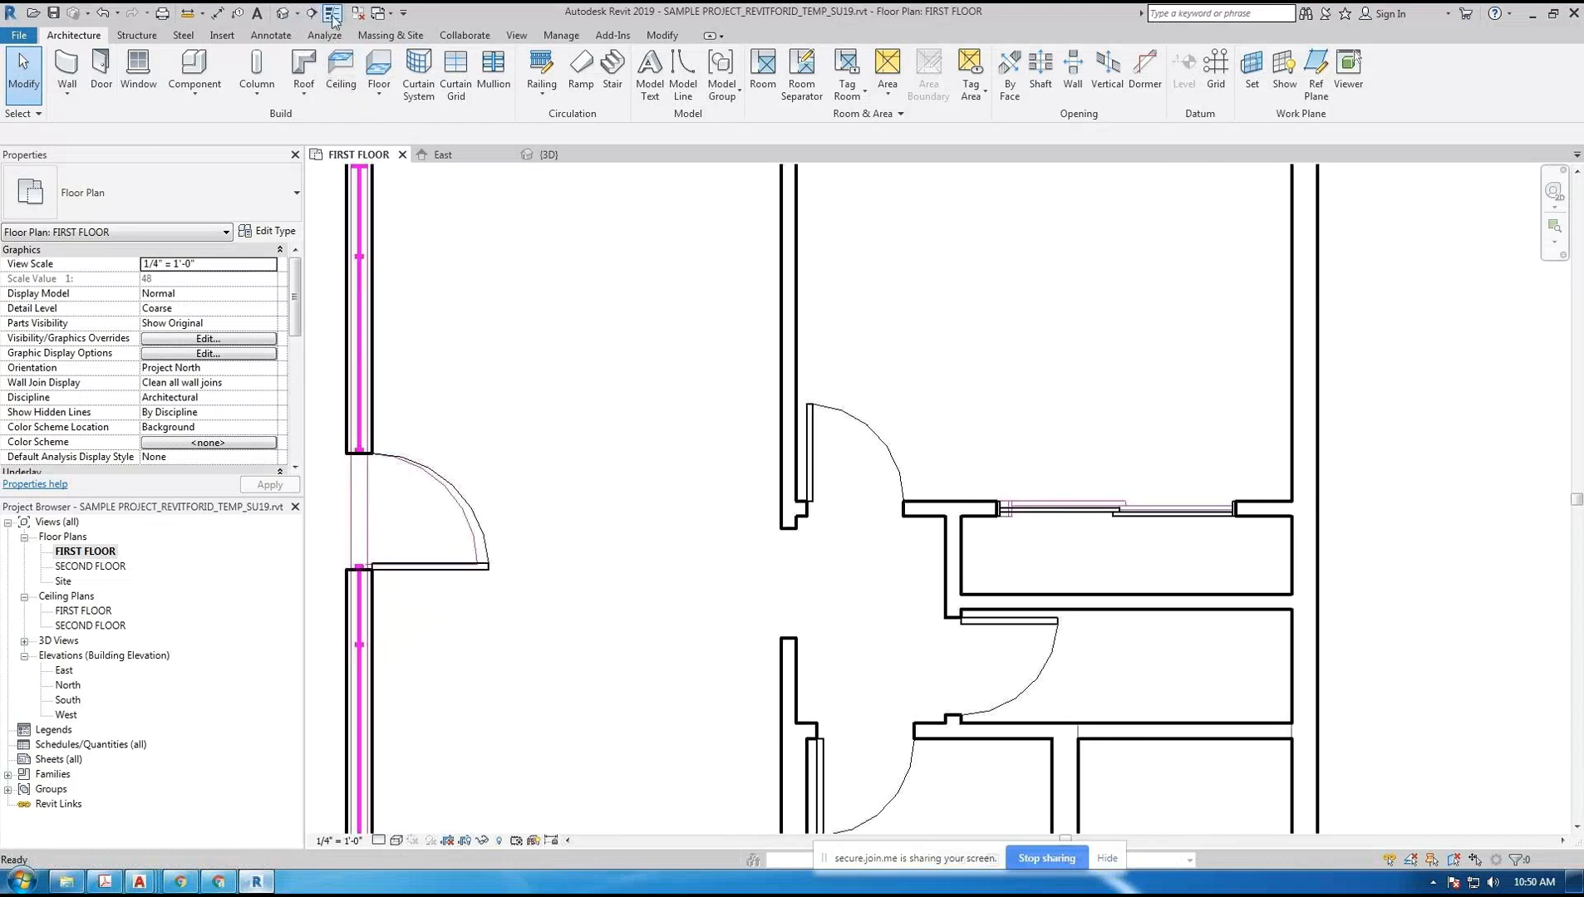
pyautogui.click(331, 13)
# - Change the plan's visual style to show the walls filled solid gray, and turn thin lines off
pyautogui.click(397, 840)
pyautogui.click(463, 750)
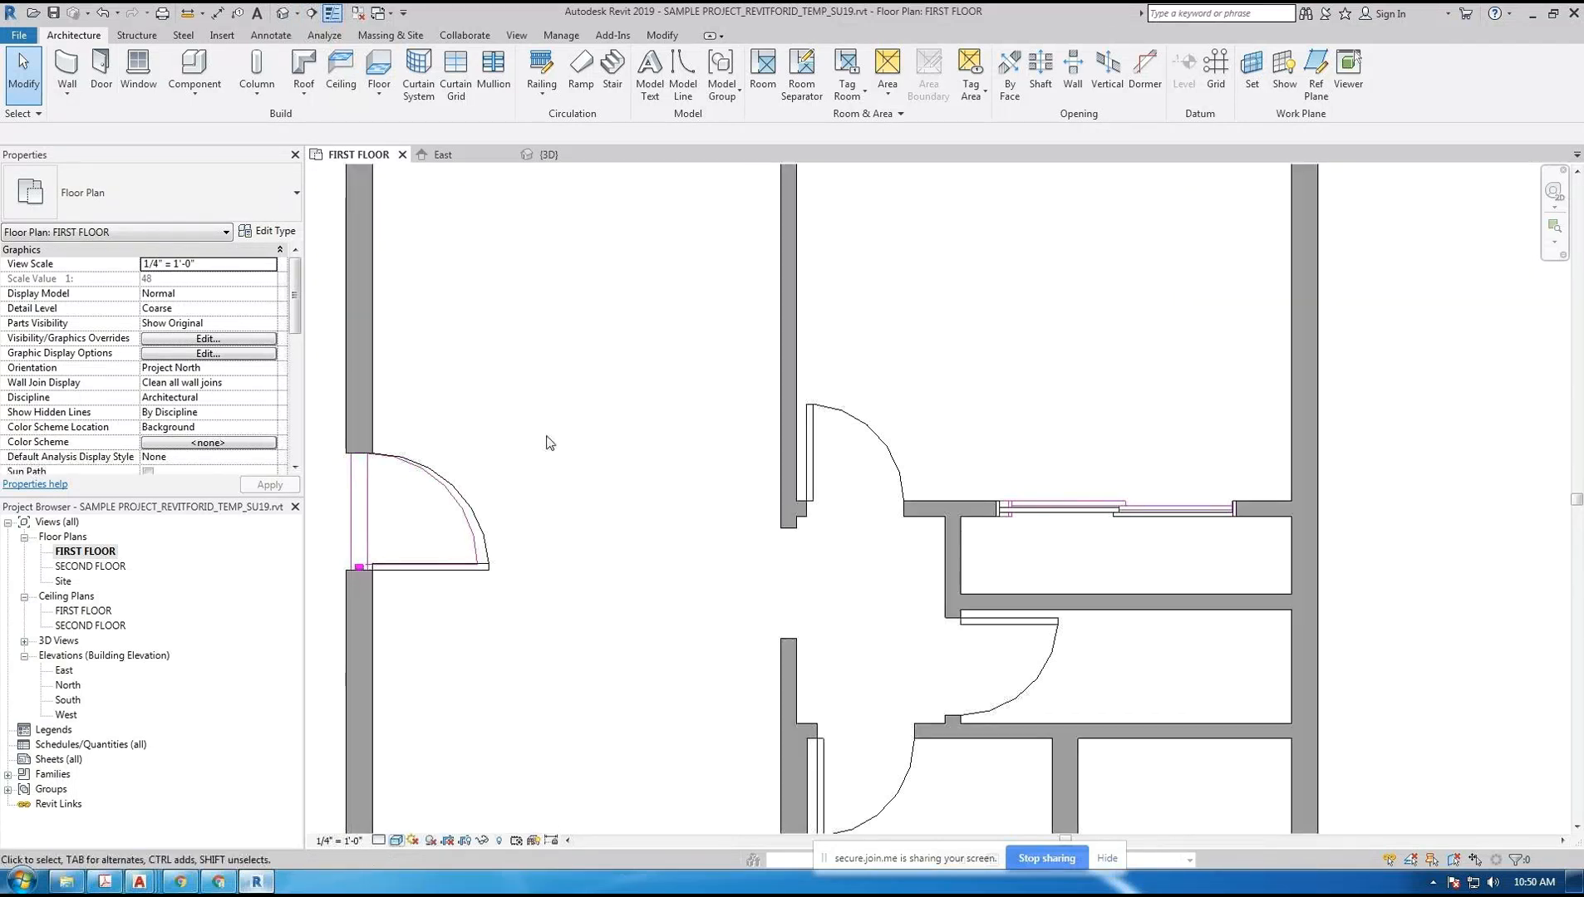
pyautogui.scroll(-3, 568, 573)
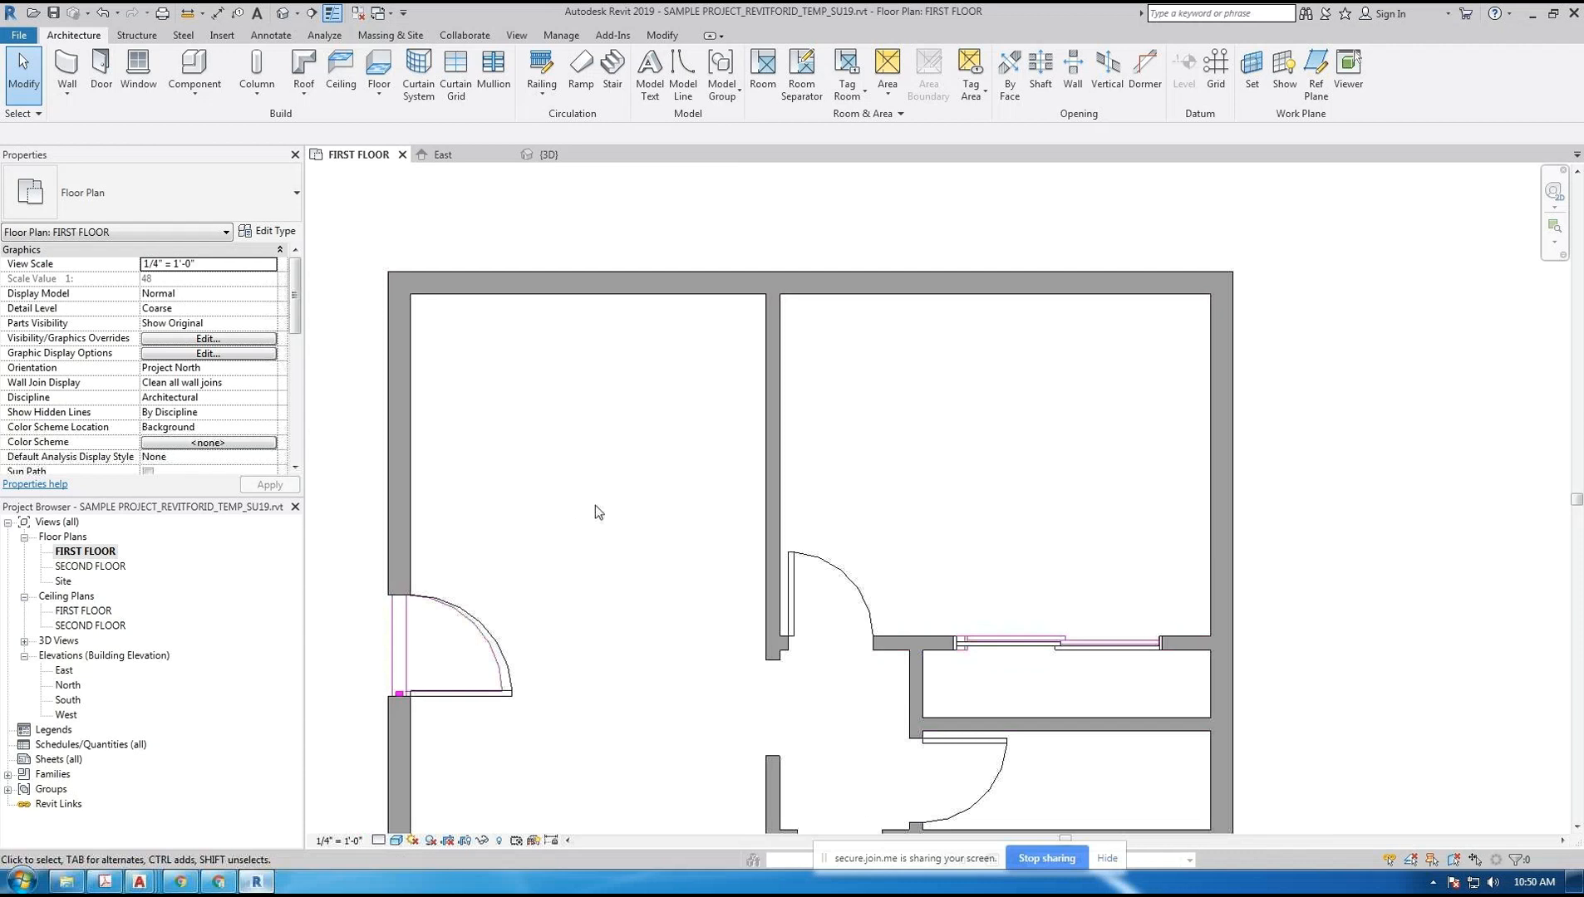
pyautogui.click(331, 13)
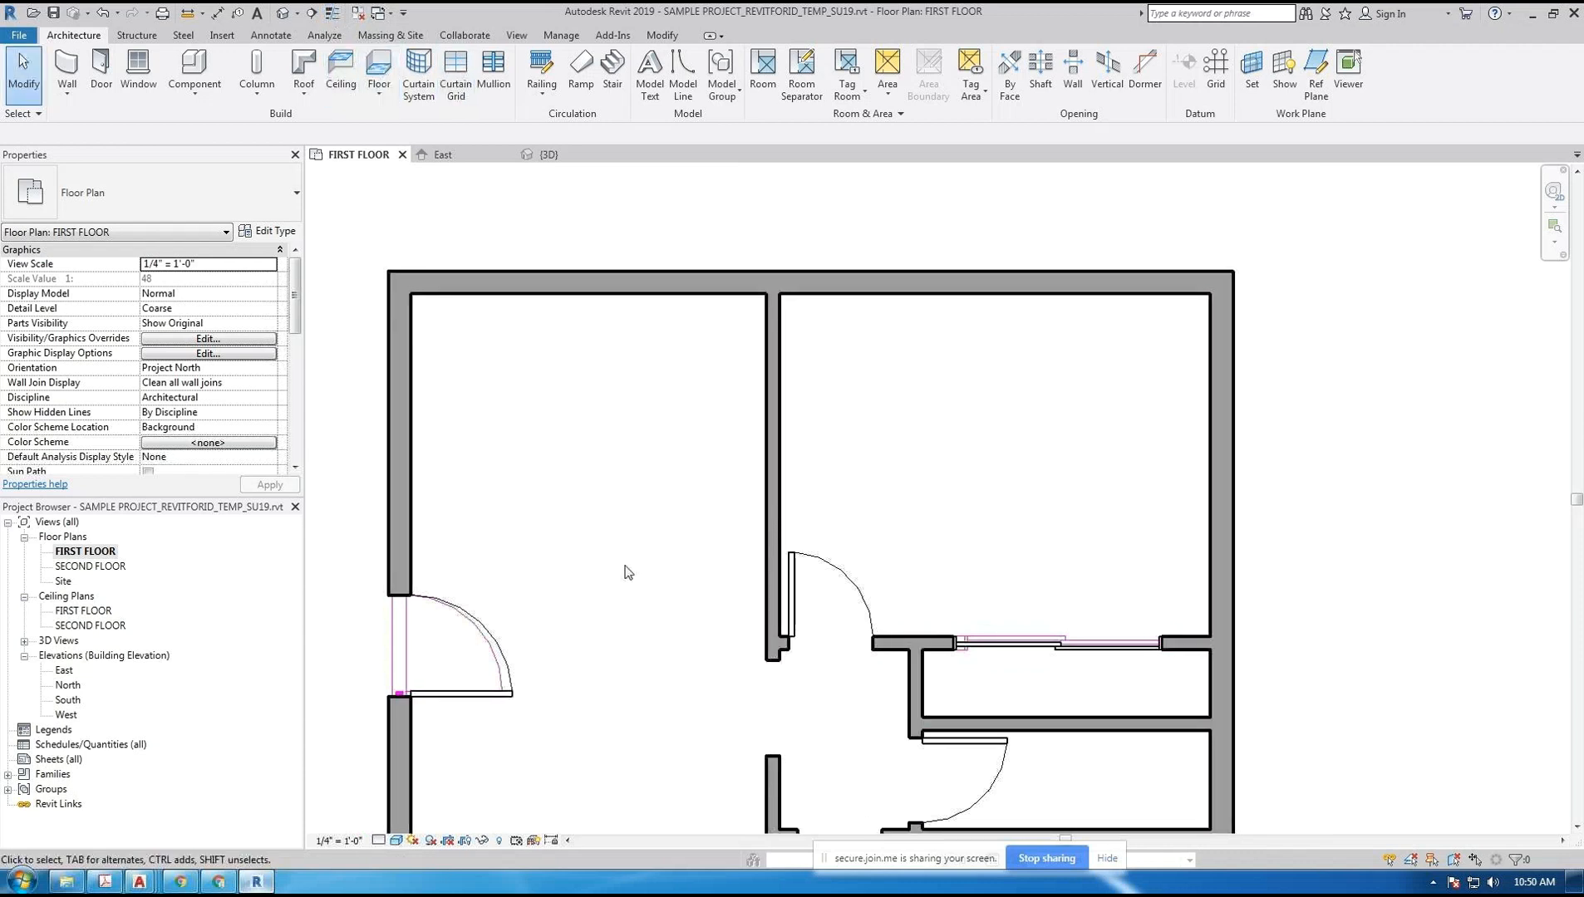
# - Select the 36" x 84" single-flush exterior door, inspect its swing against the imported drawing, and clear the selection
pyautogui.scroll(-4, 668, 420)
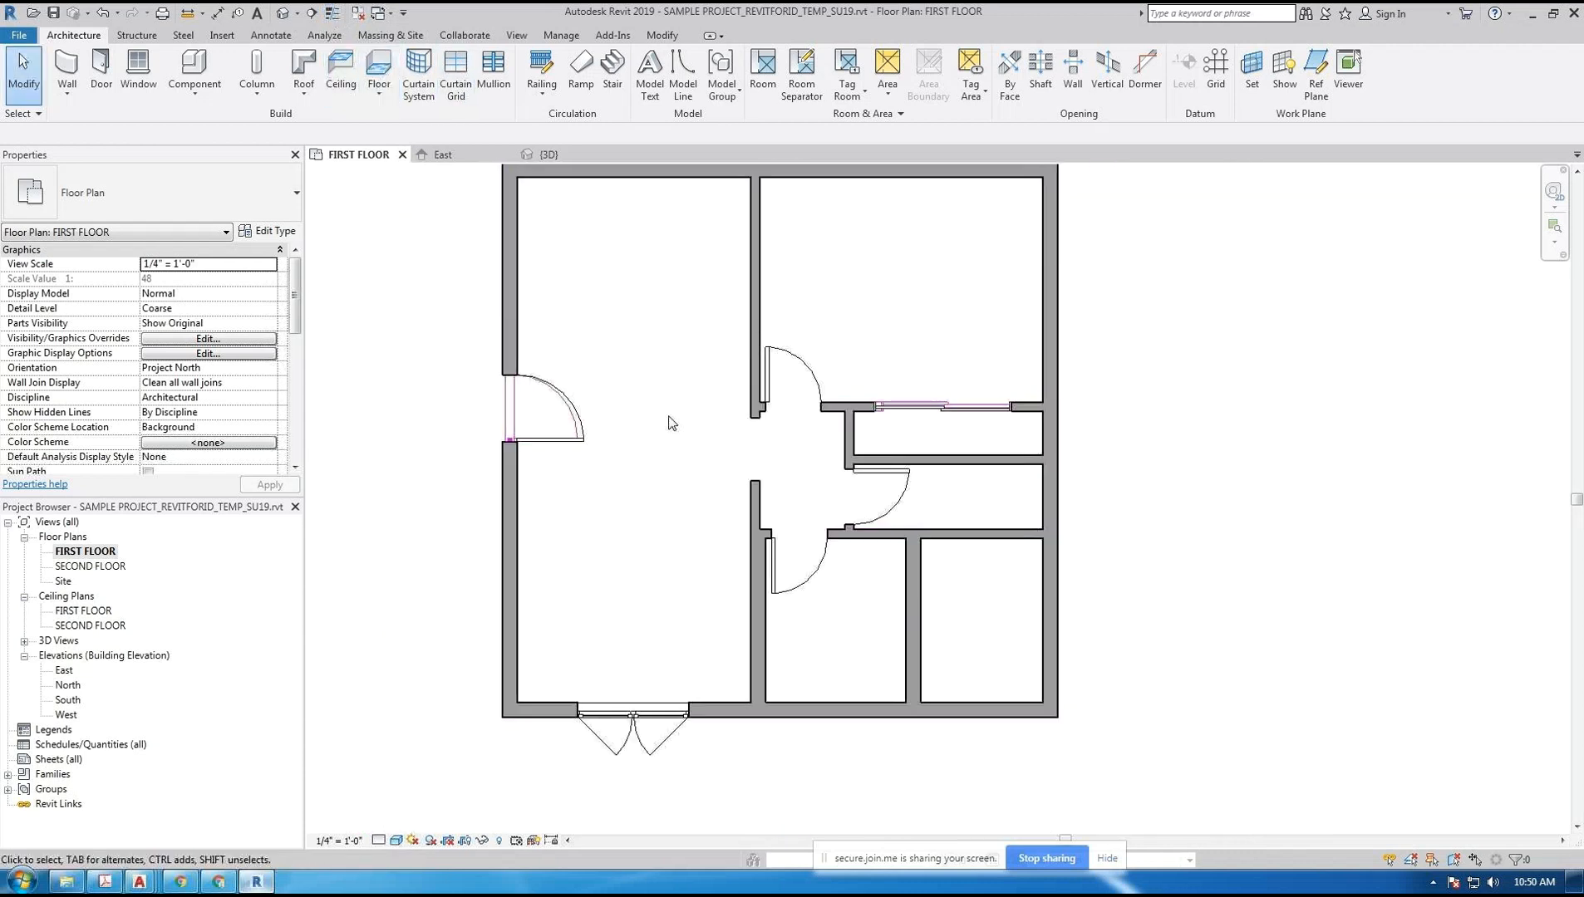
pyautogui.moveTo(671, 423); pyautogui.dragTo(664, 457, button='middle')
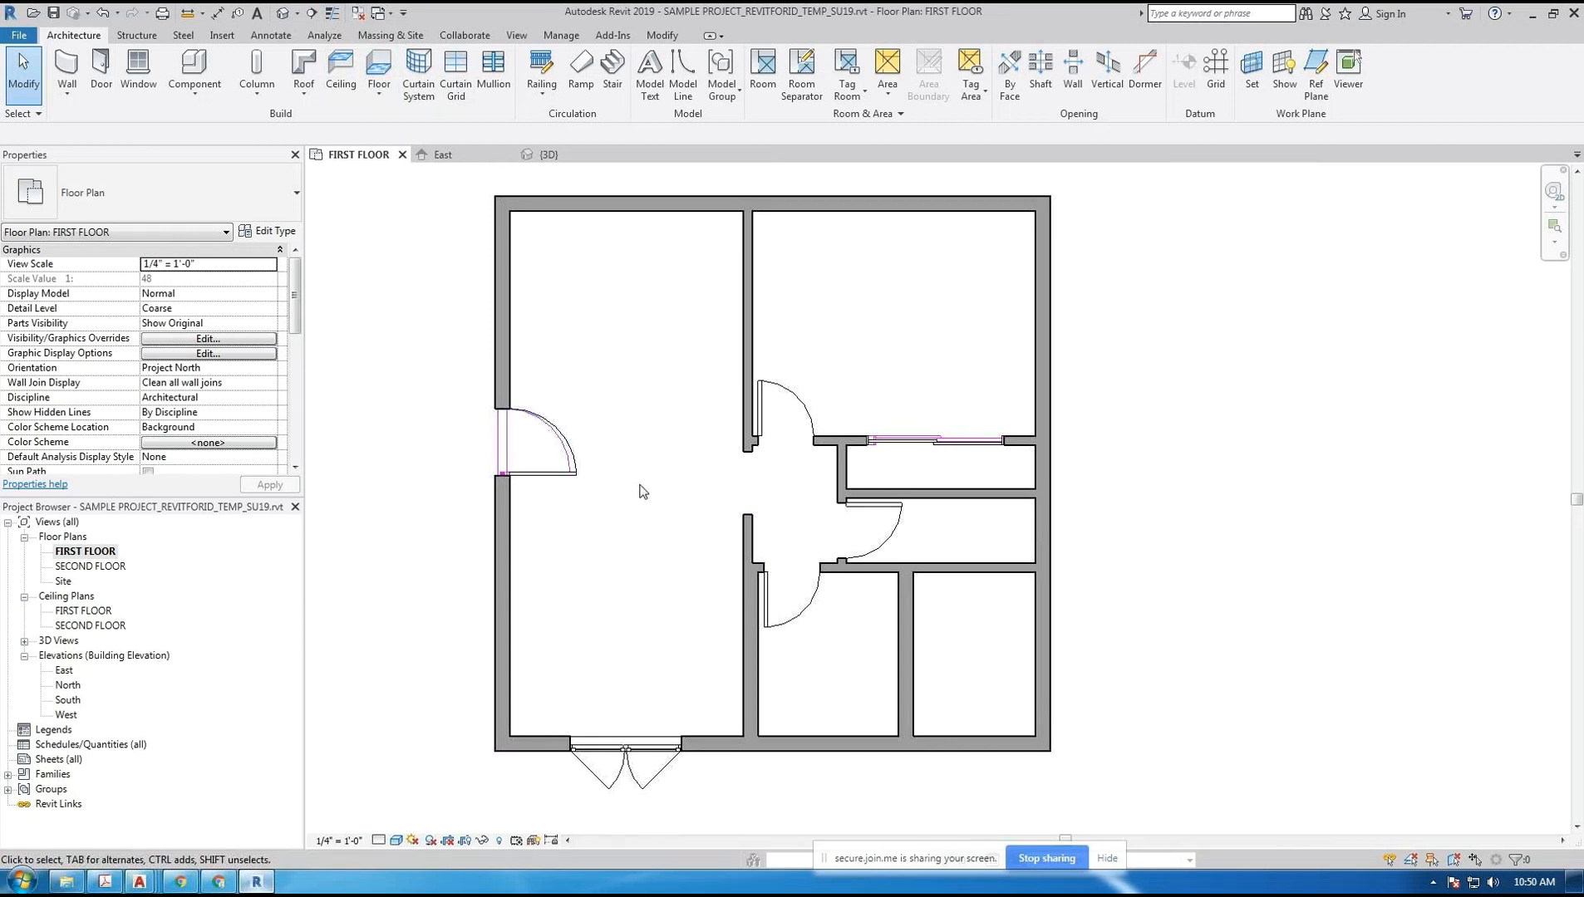
pyautogui.scroll(1, 642, 491)
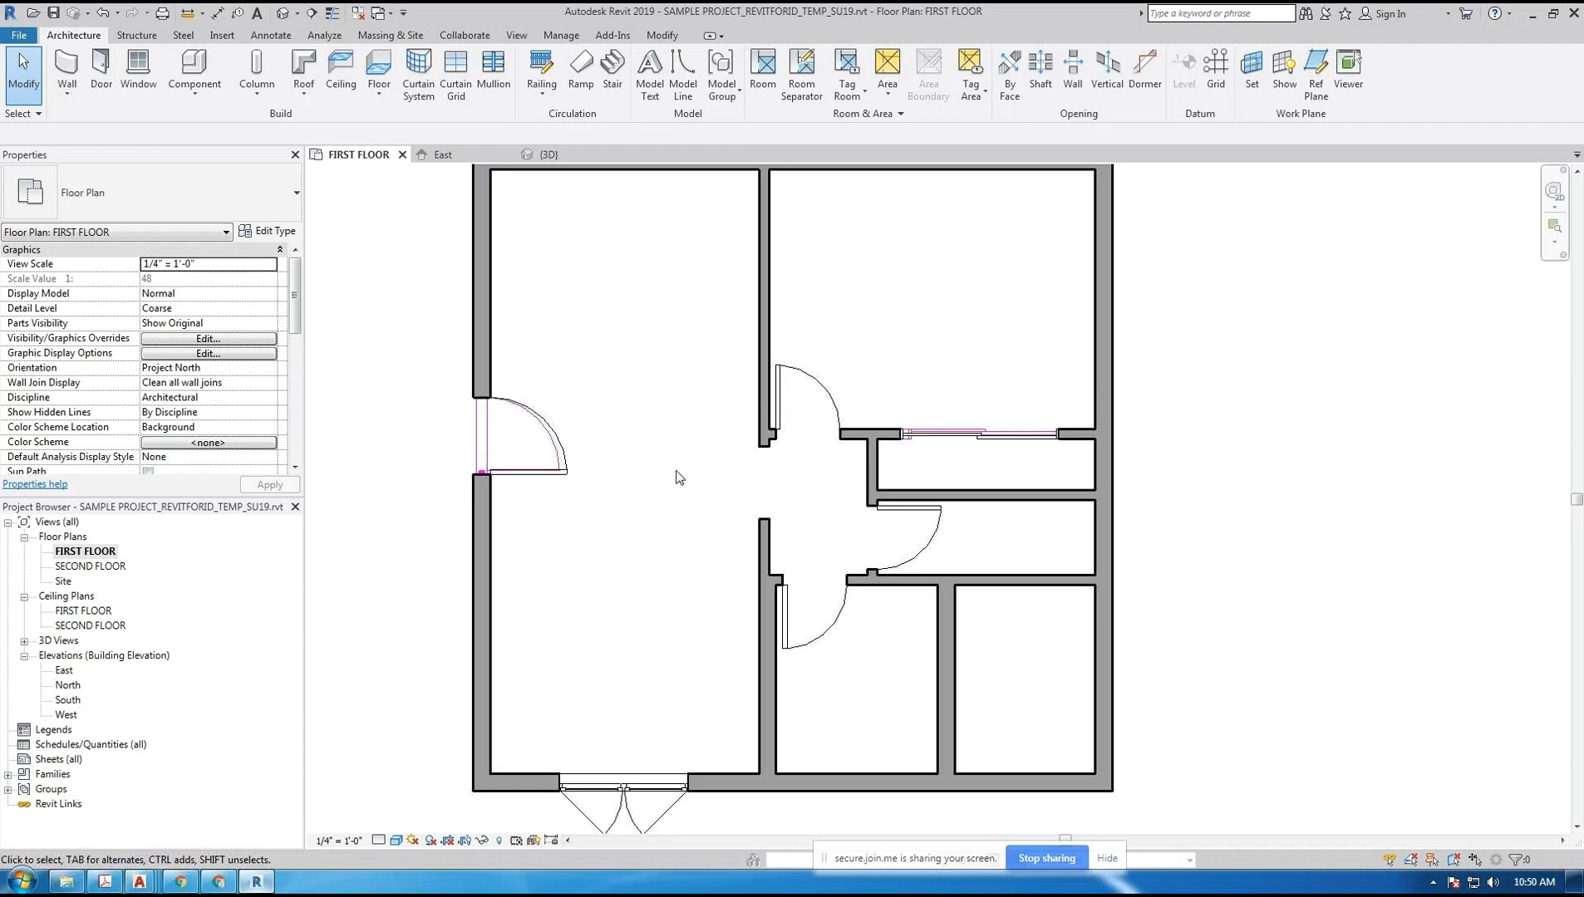
pyautogui.moveTo(678, 401); pyautogui.dragTo(717, 431, button='middle')
pyautogui.scroll(-1, 724, 414)
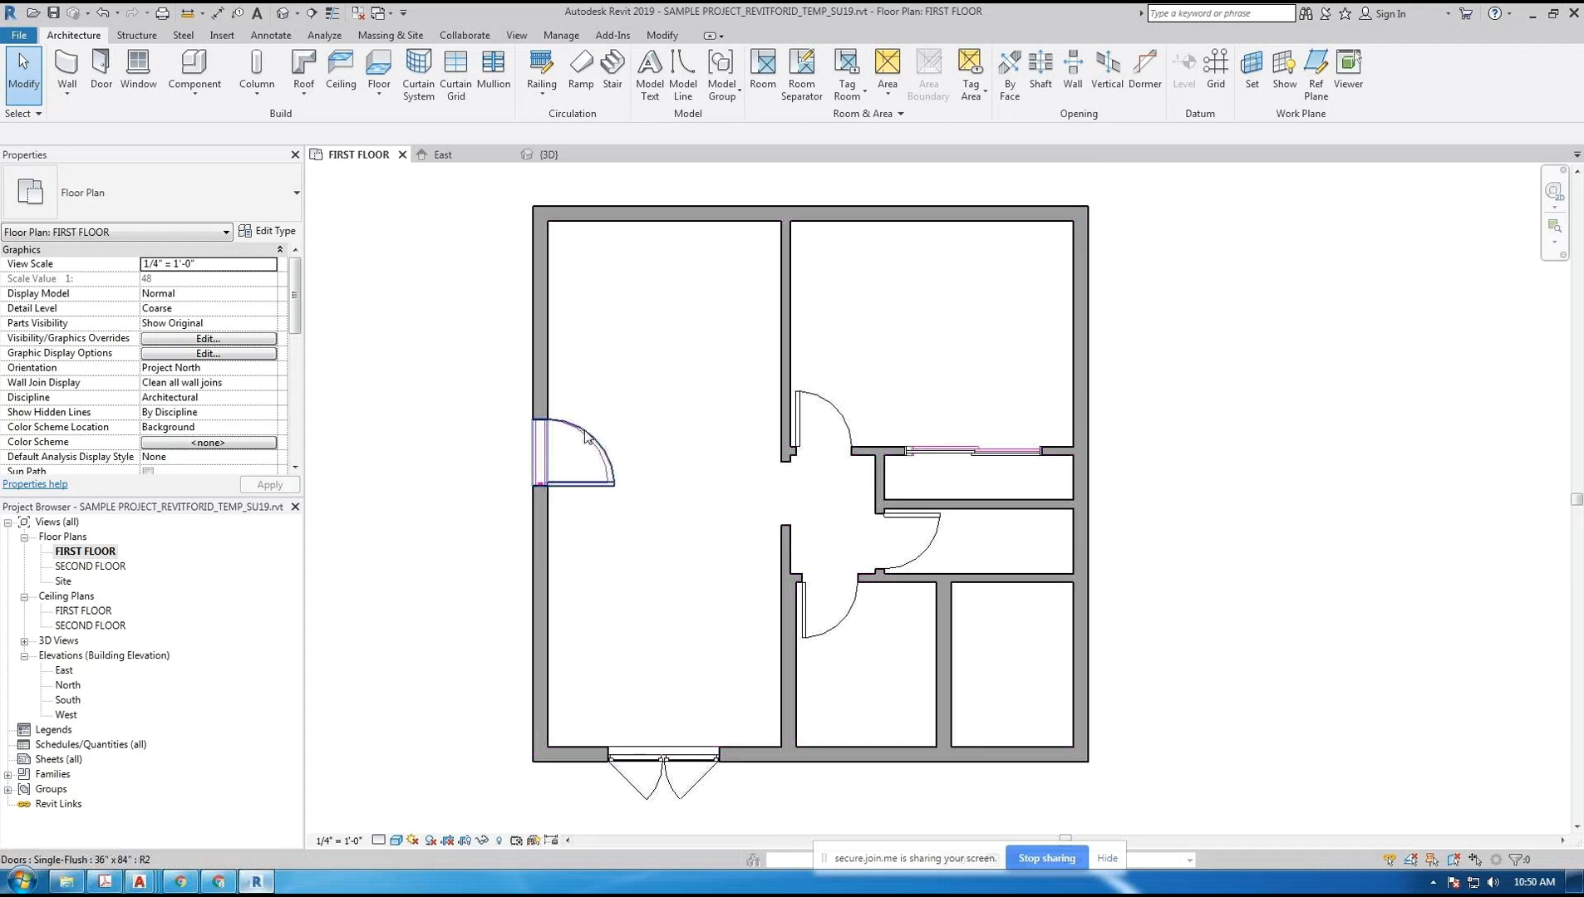
pyautogui.click(549, 456)
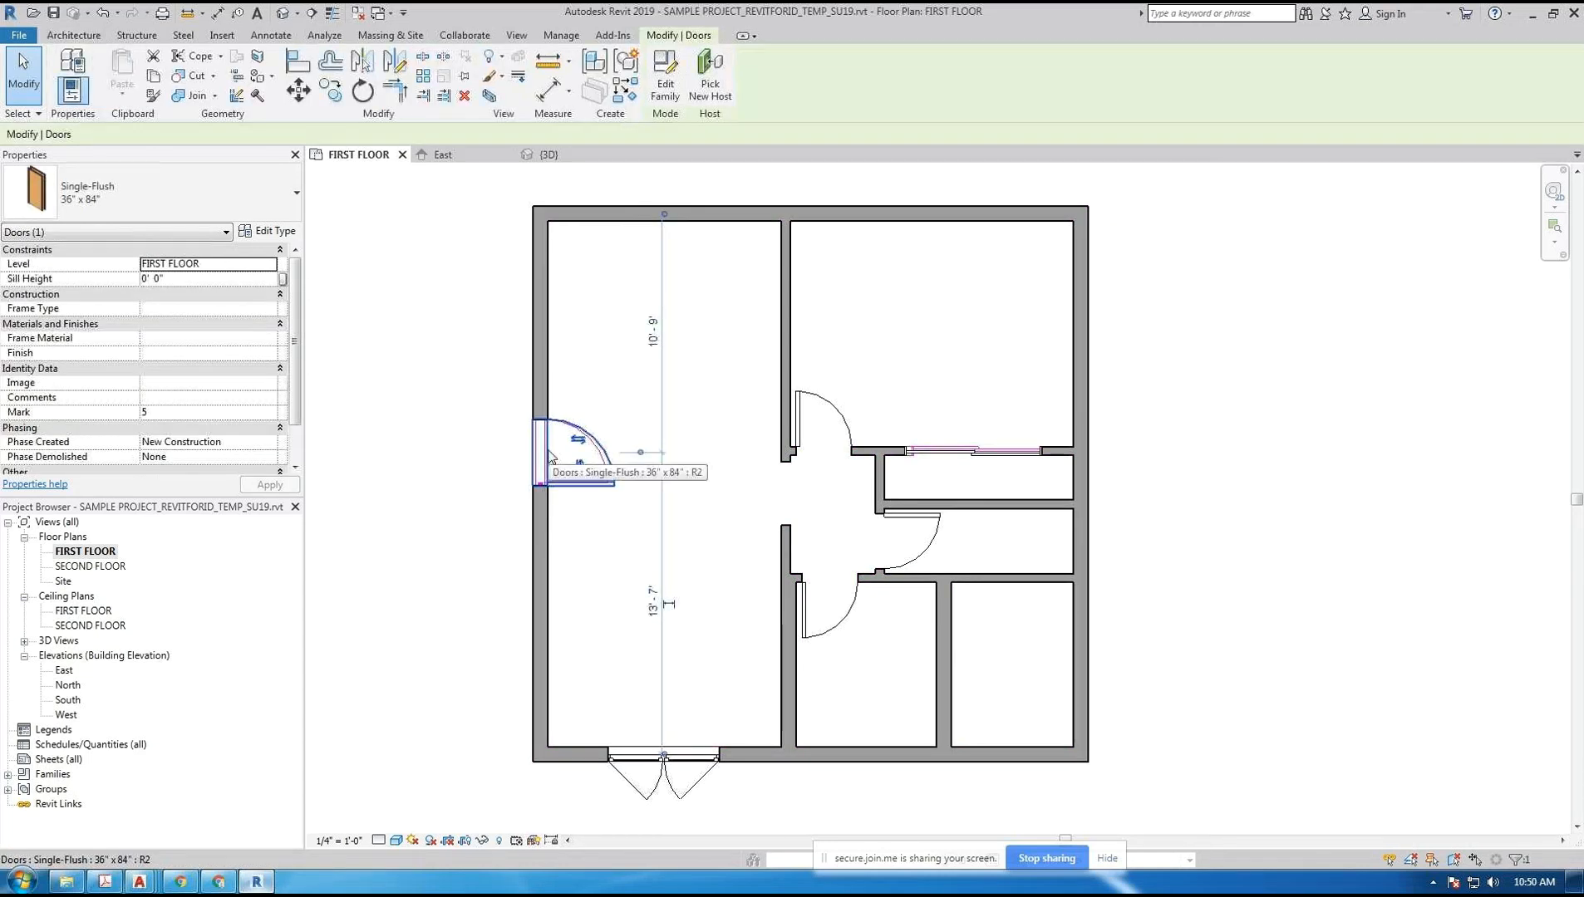
pyautogui.scroll(4, 488, 473)
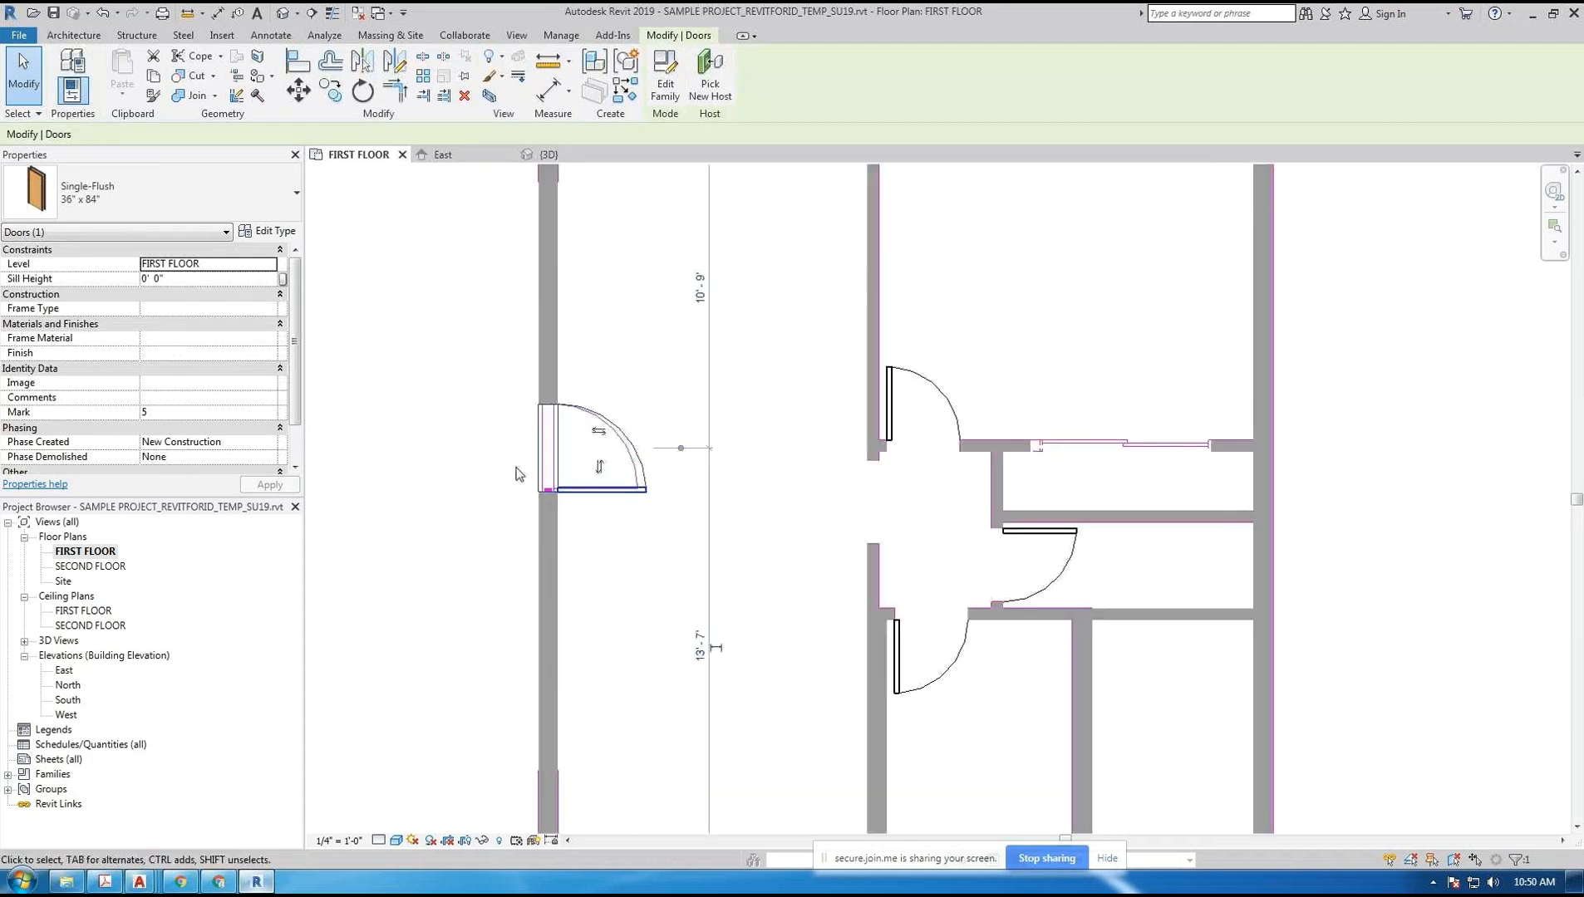
pyautogui.scroll(3, 656, 458)
pyautogui.click(623, 457)
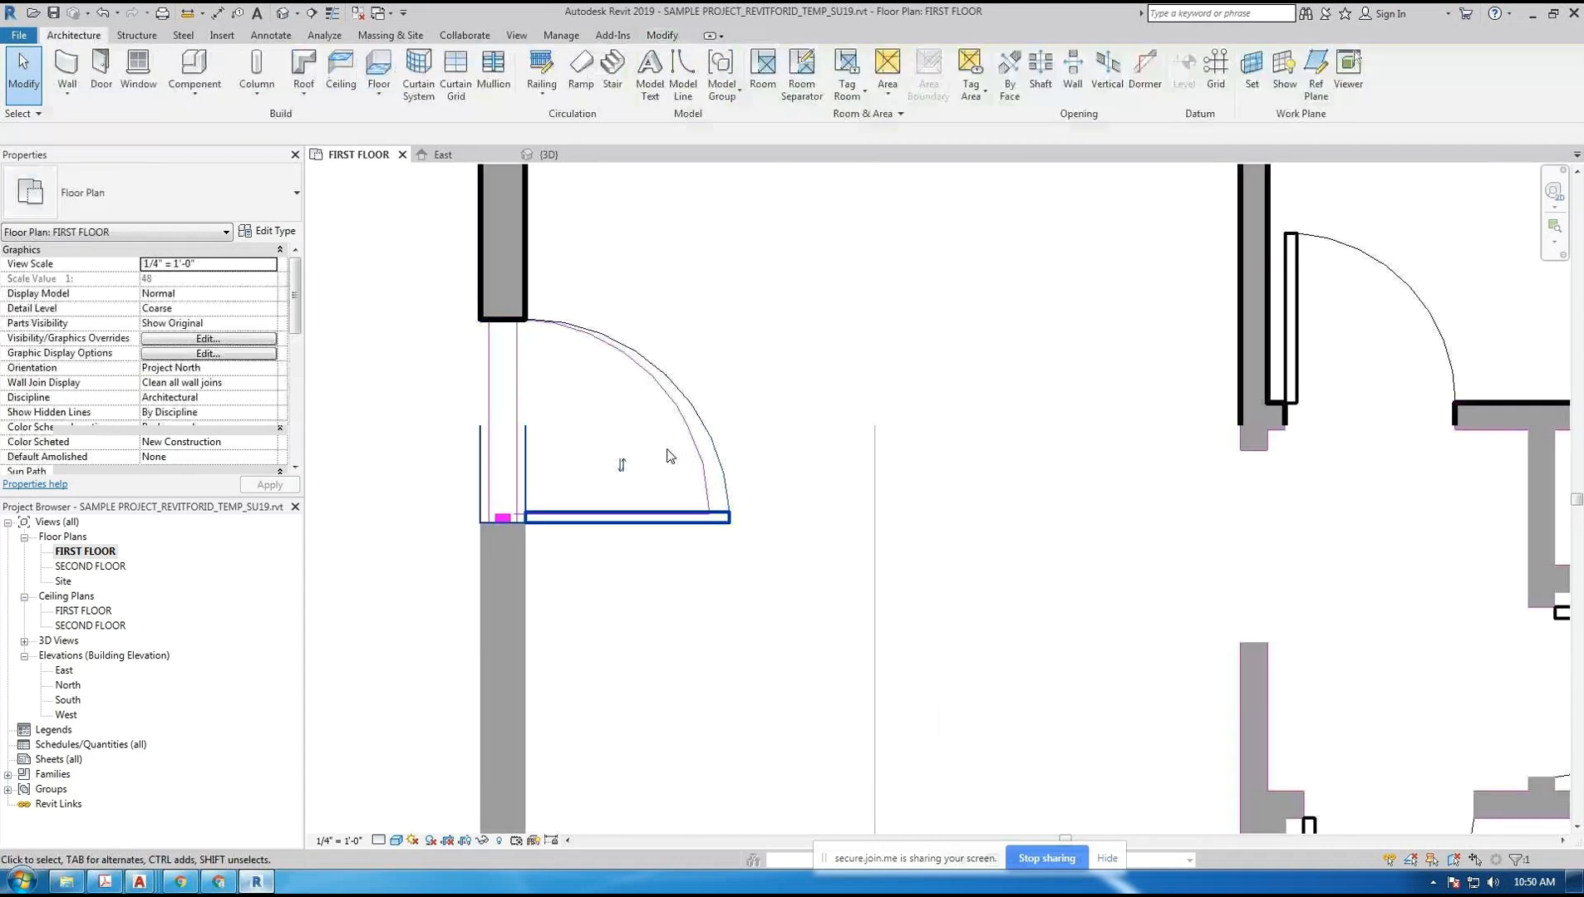
# - Select the imported A1-1.dwg at the exterior door's swing to tell its linework from the door, then deselect it
pyautogui.click(652, 387)
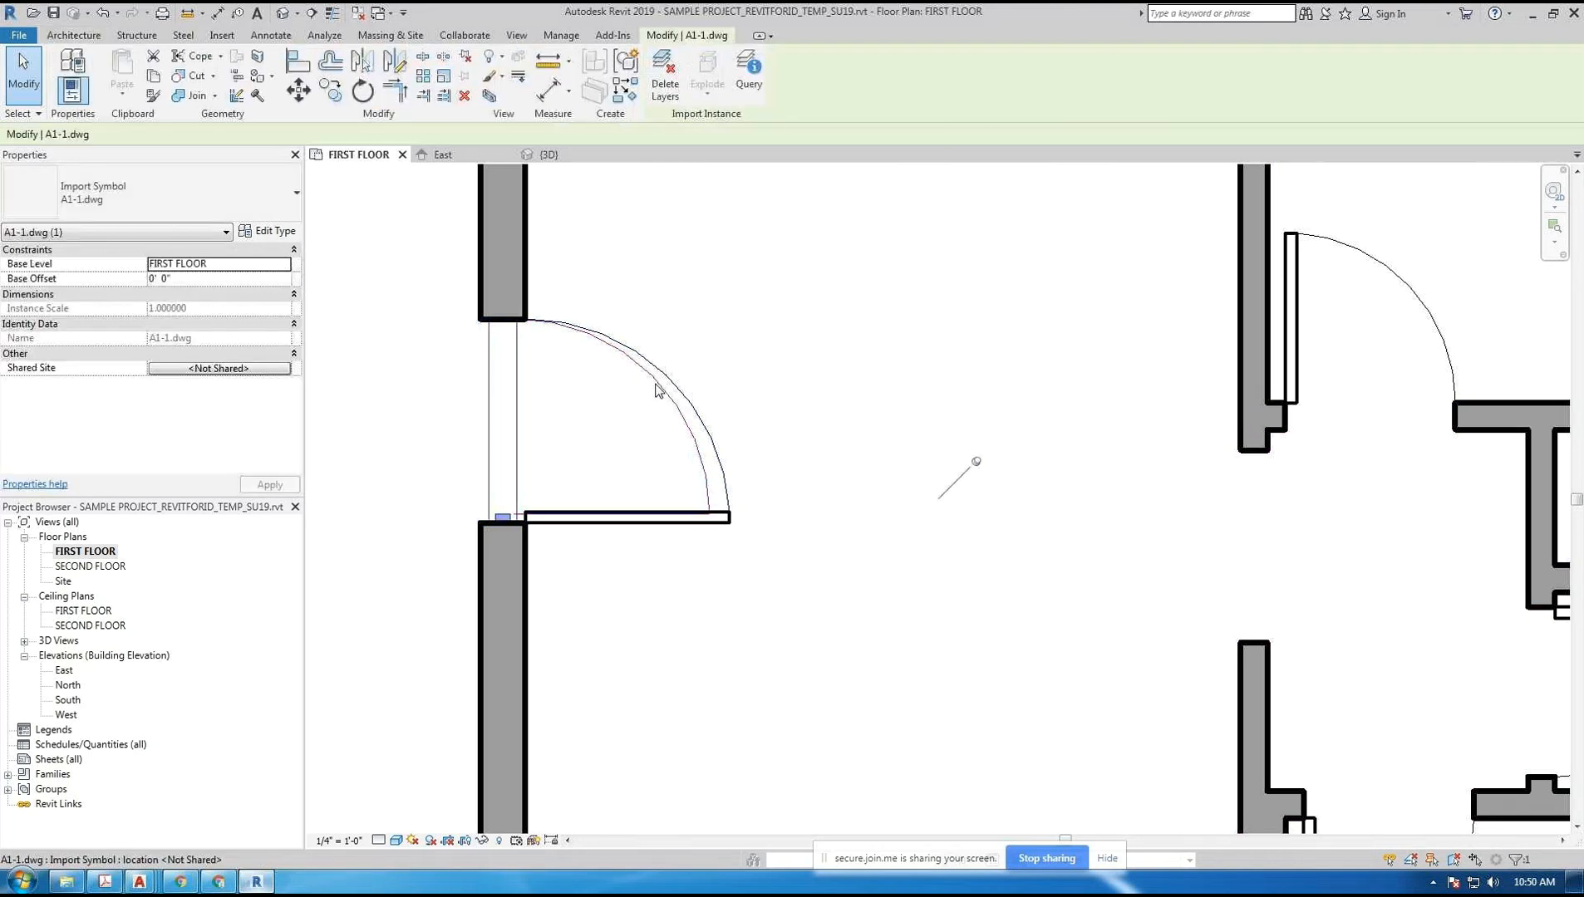
pyautogui.click(688, 374)
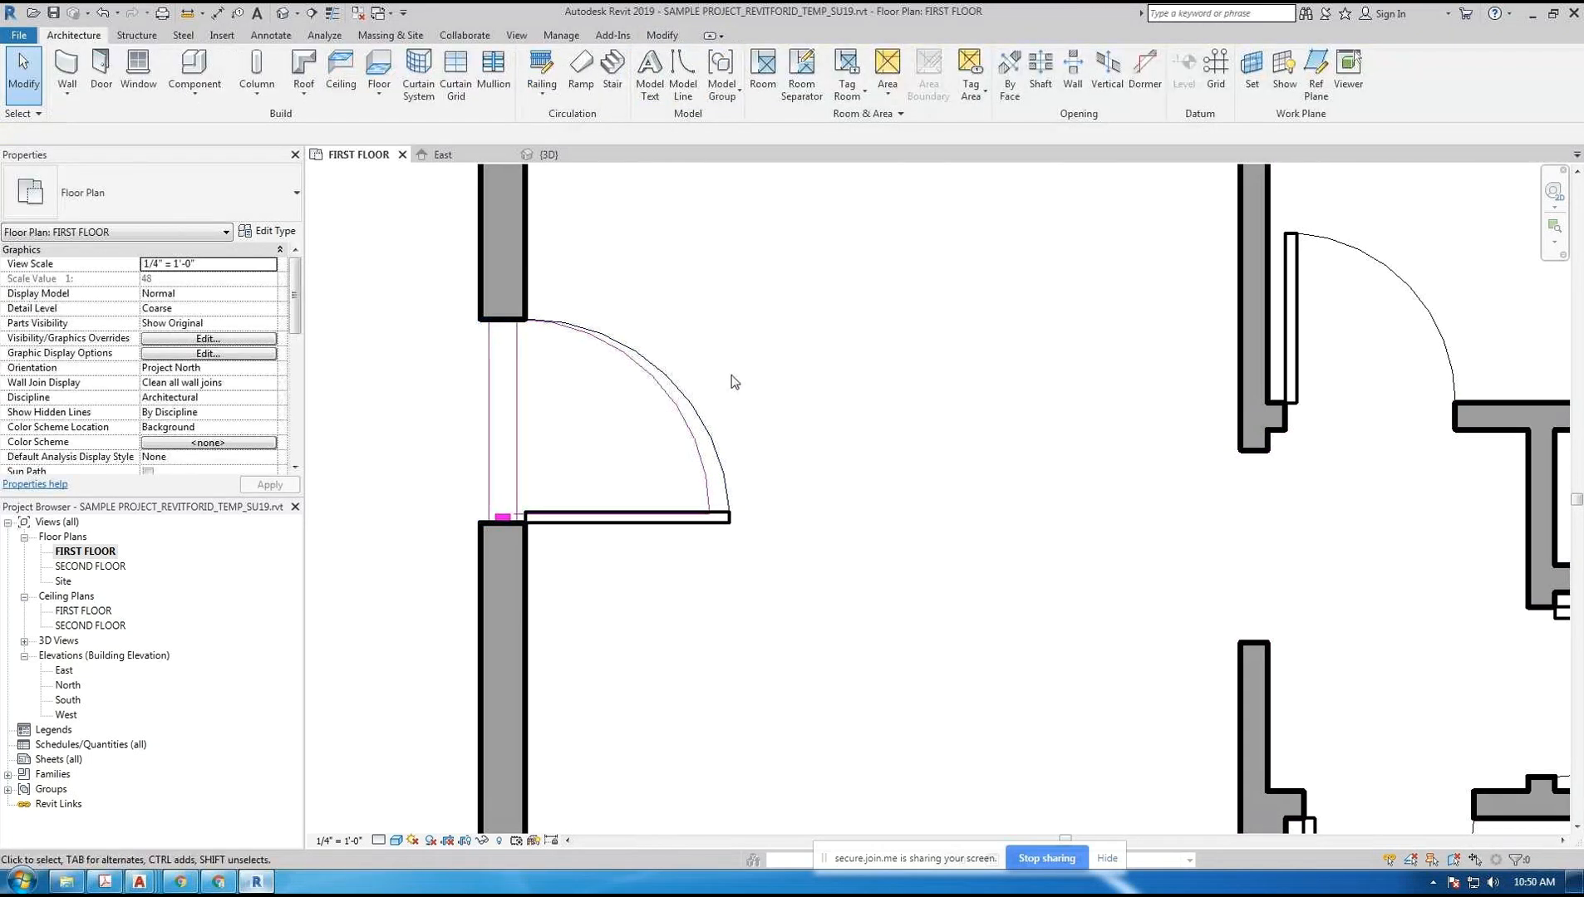
pyautogui.click(685, 422)
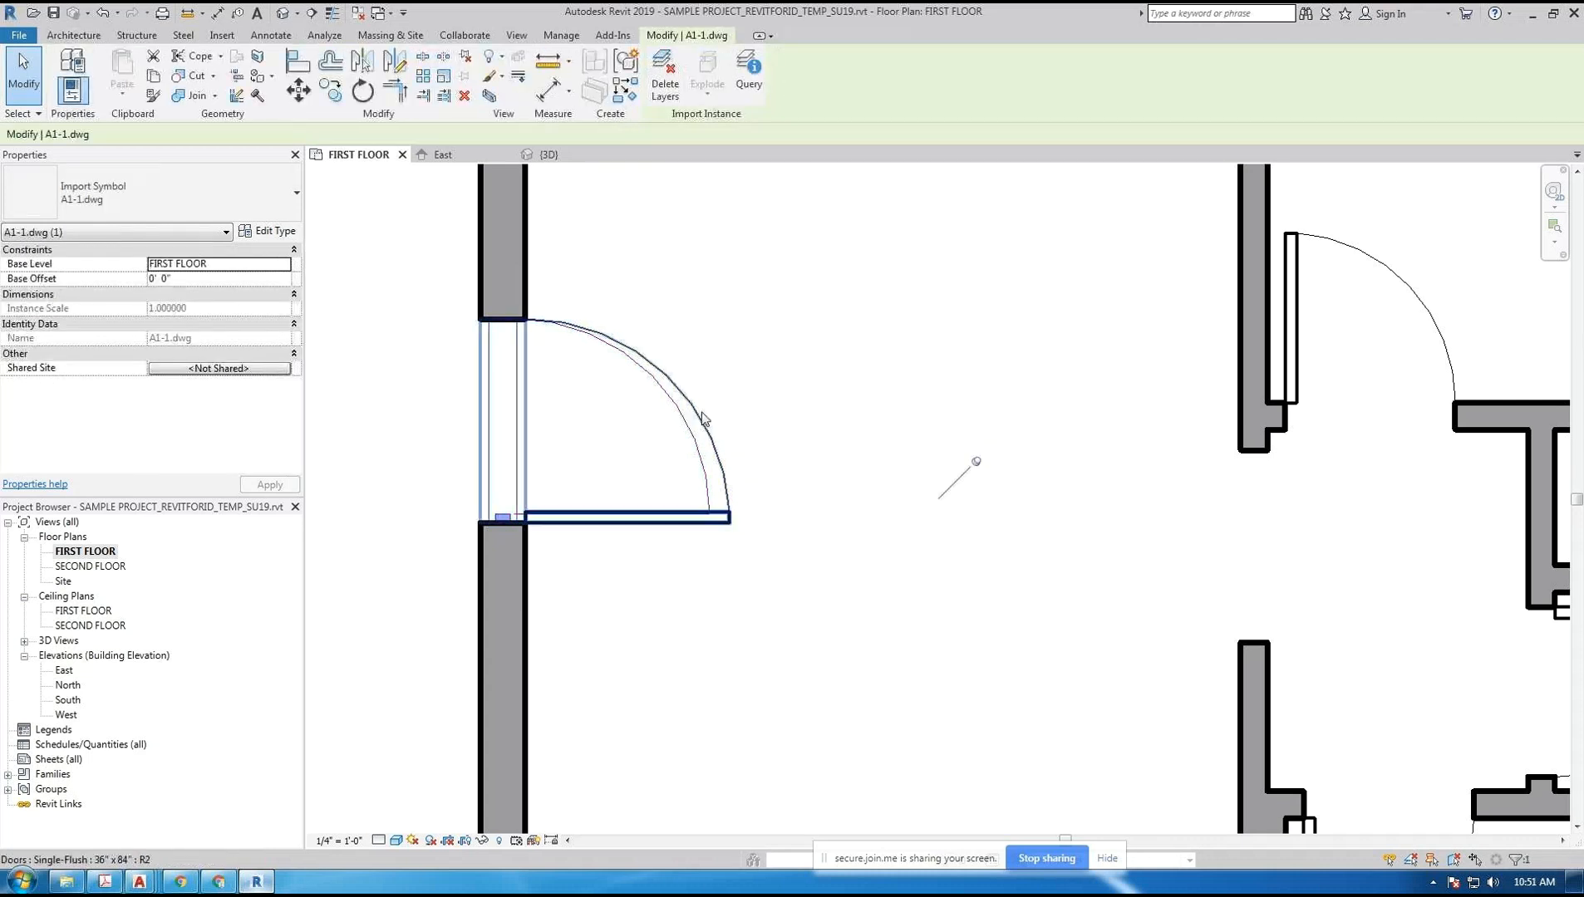
pyautogui.click(743, 394)
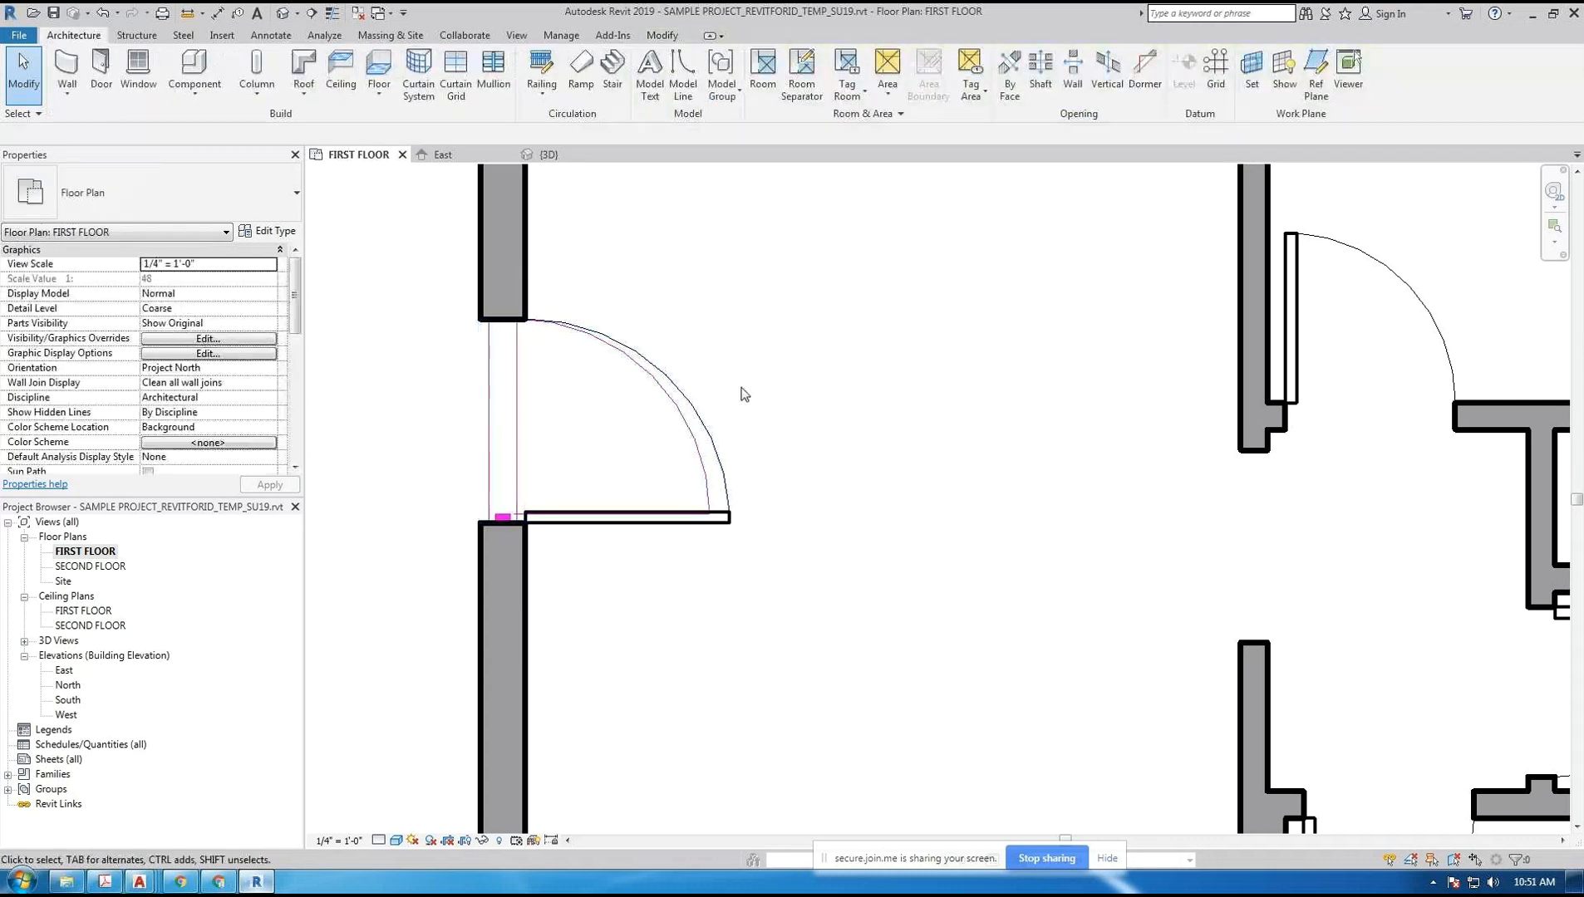
pyautogui.click(682, 421)
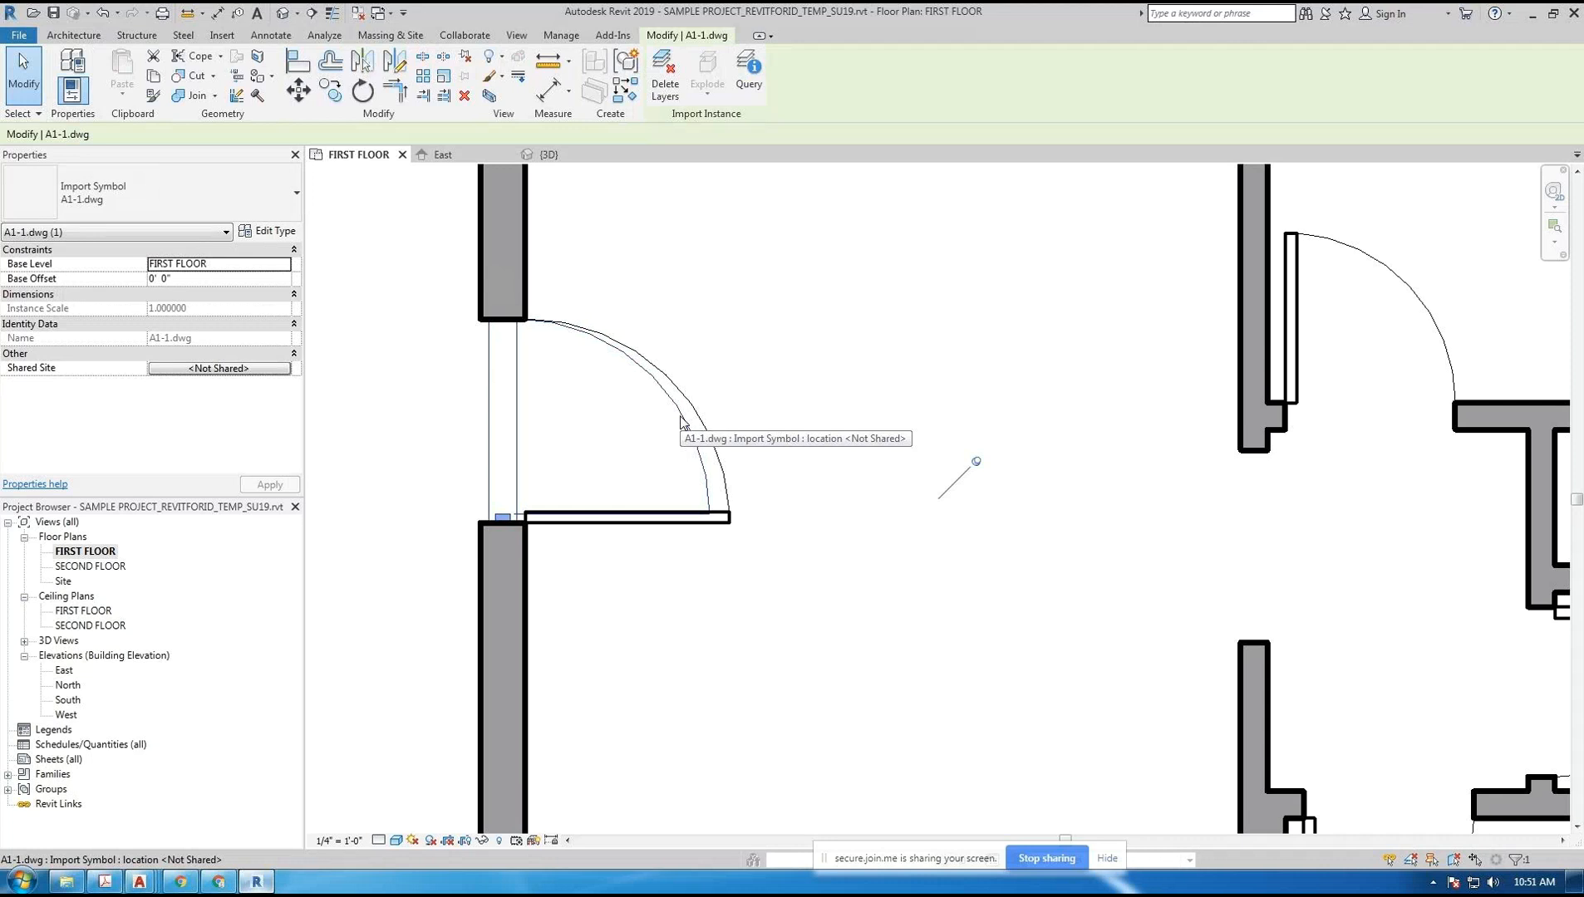
pyautogui.scroll(-1, 705, 320)
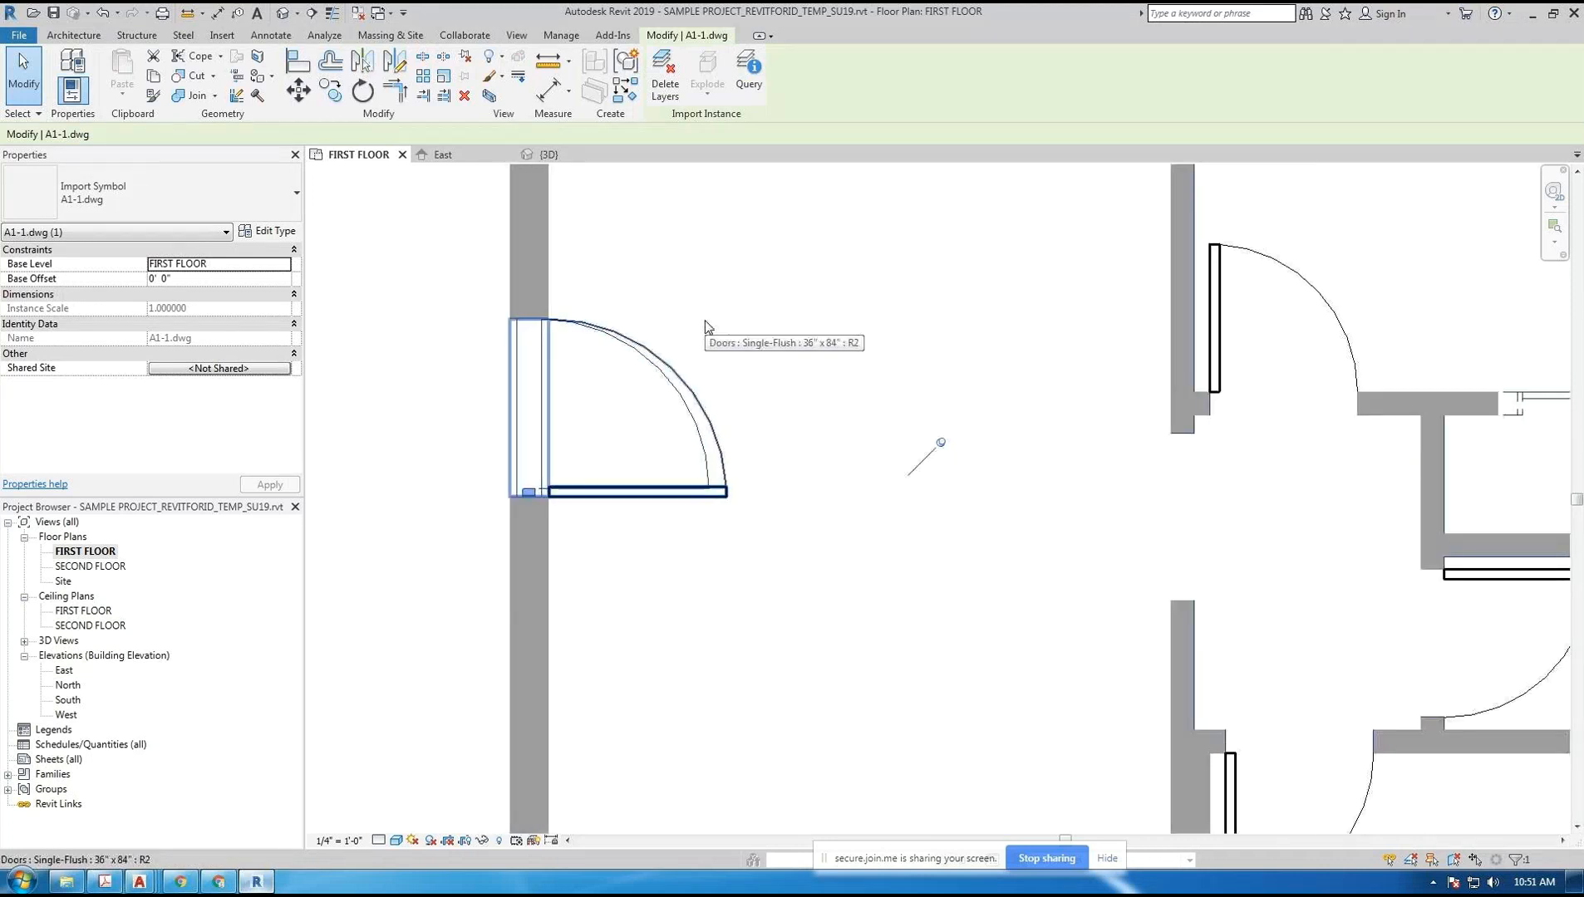
pyautogui.scroll(-3, 706, 324)
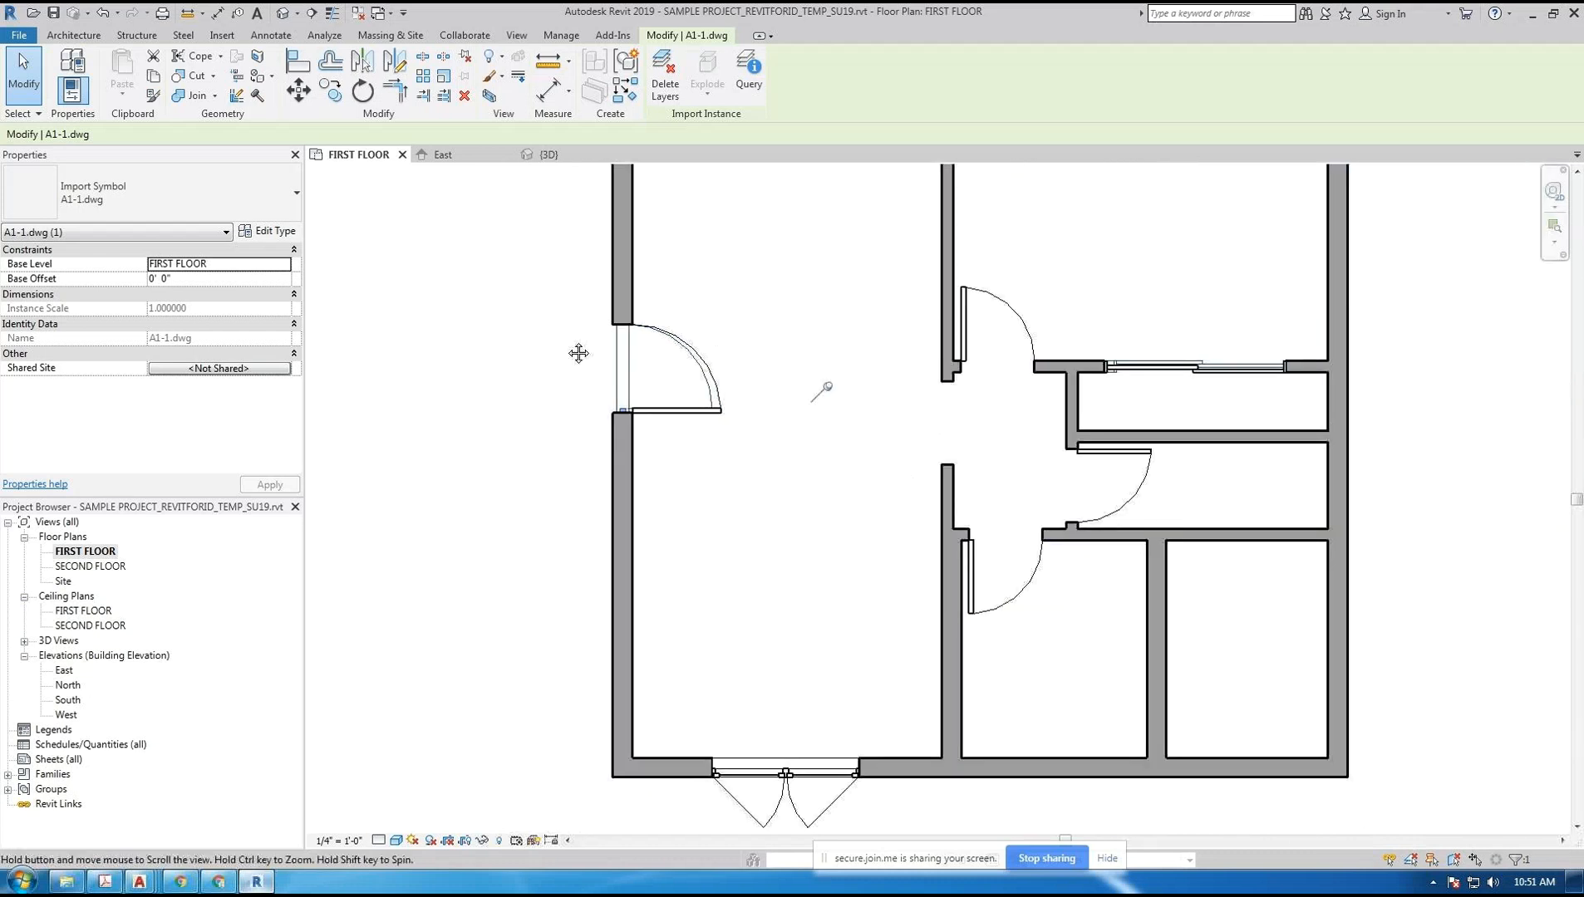
pyautogui.moveTo(579, 353); pyautogui.dragTo(499, 351, button='middle')
pyautogui.scroll(-1, 498, 351)
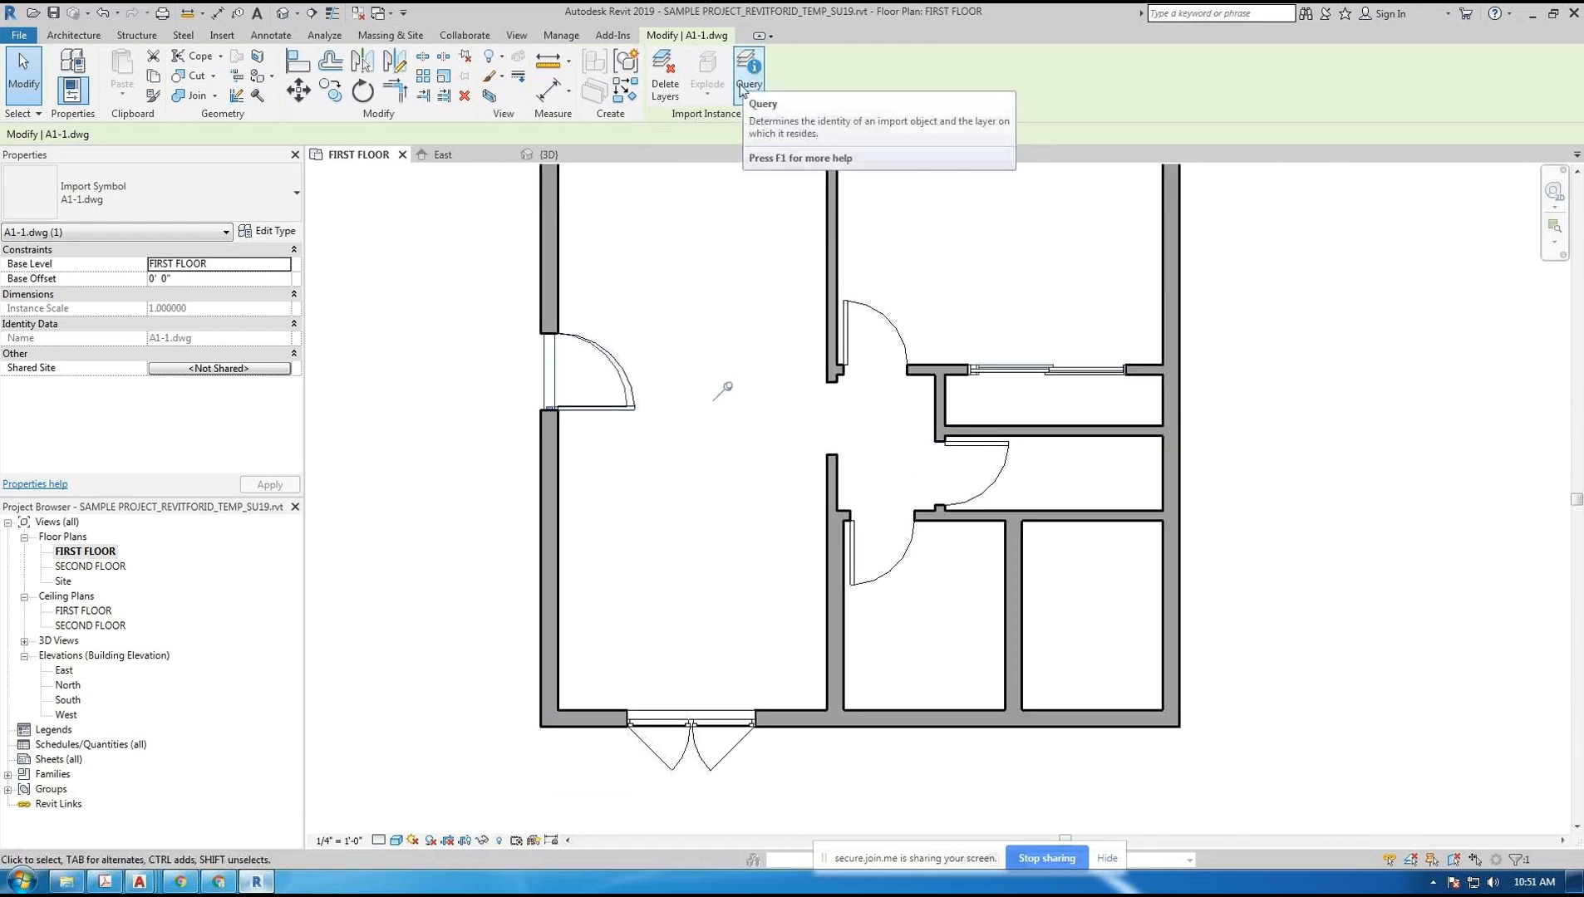
pyautogui.moveTo(479, 327); pyautogui.dragTo(525, 372, button='middle')
pyautogui.click(504, 342)
pyautogui.scroll(-1, 504, 342)
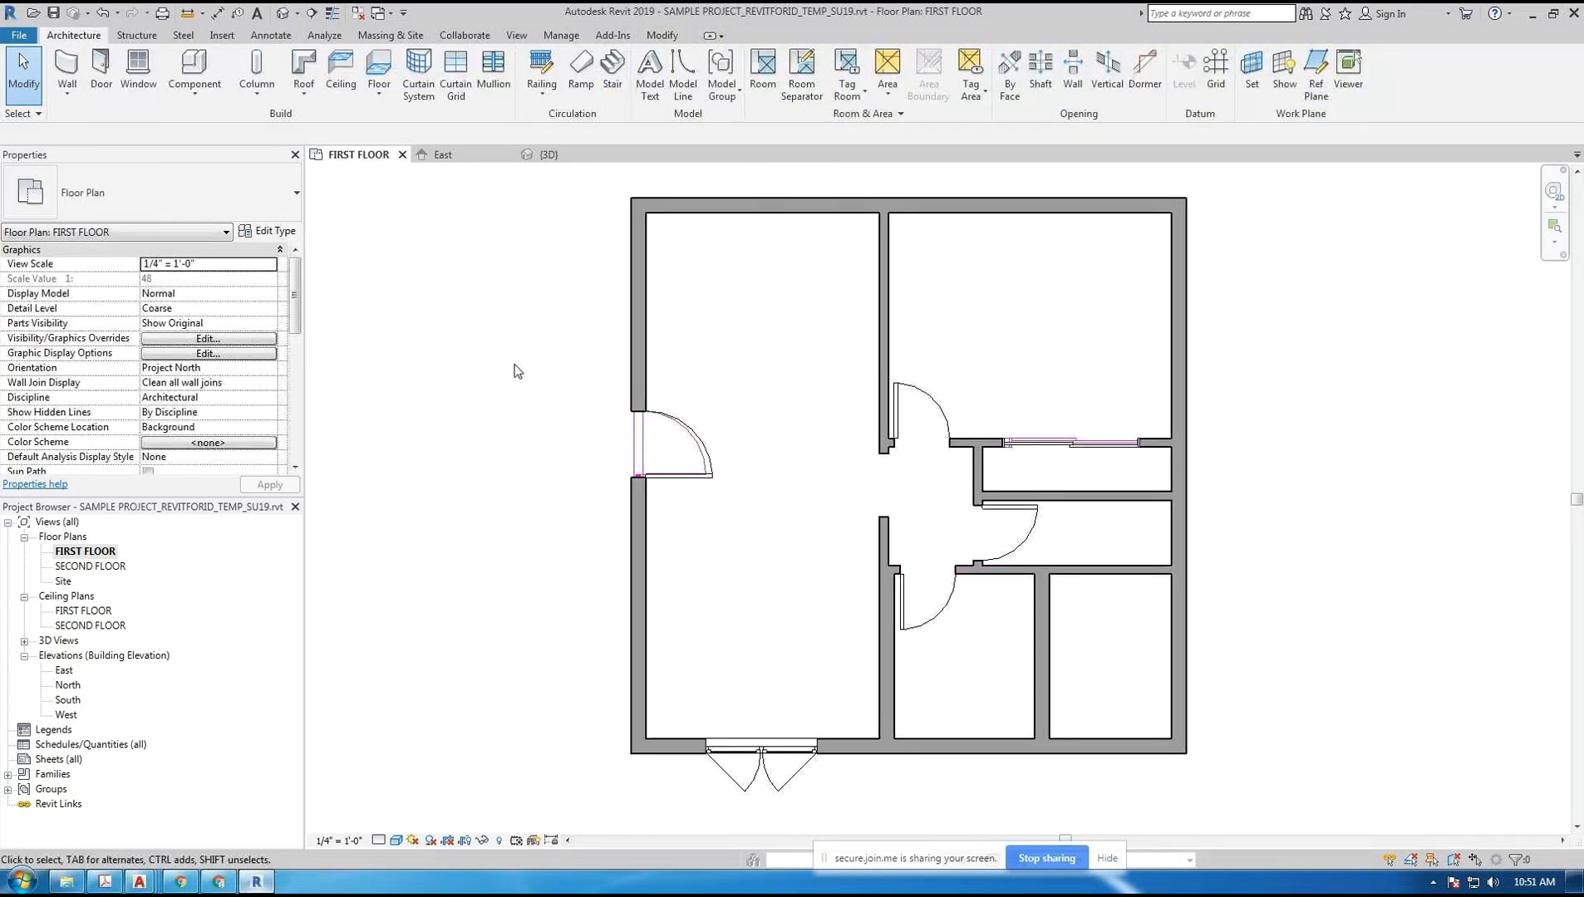
# - Hide the imported A1-1.dwg in the first floor plan through its visibility/graphic overrides, checking the drawing's layer list
pyautogui.press('v')
pyautogui.press('g')
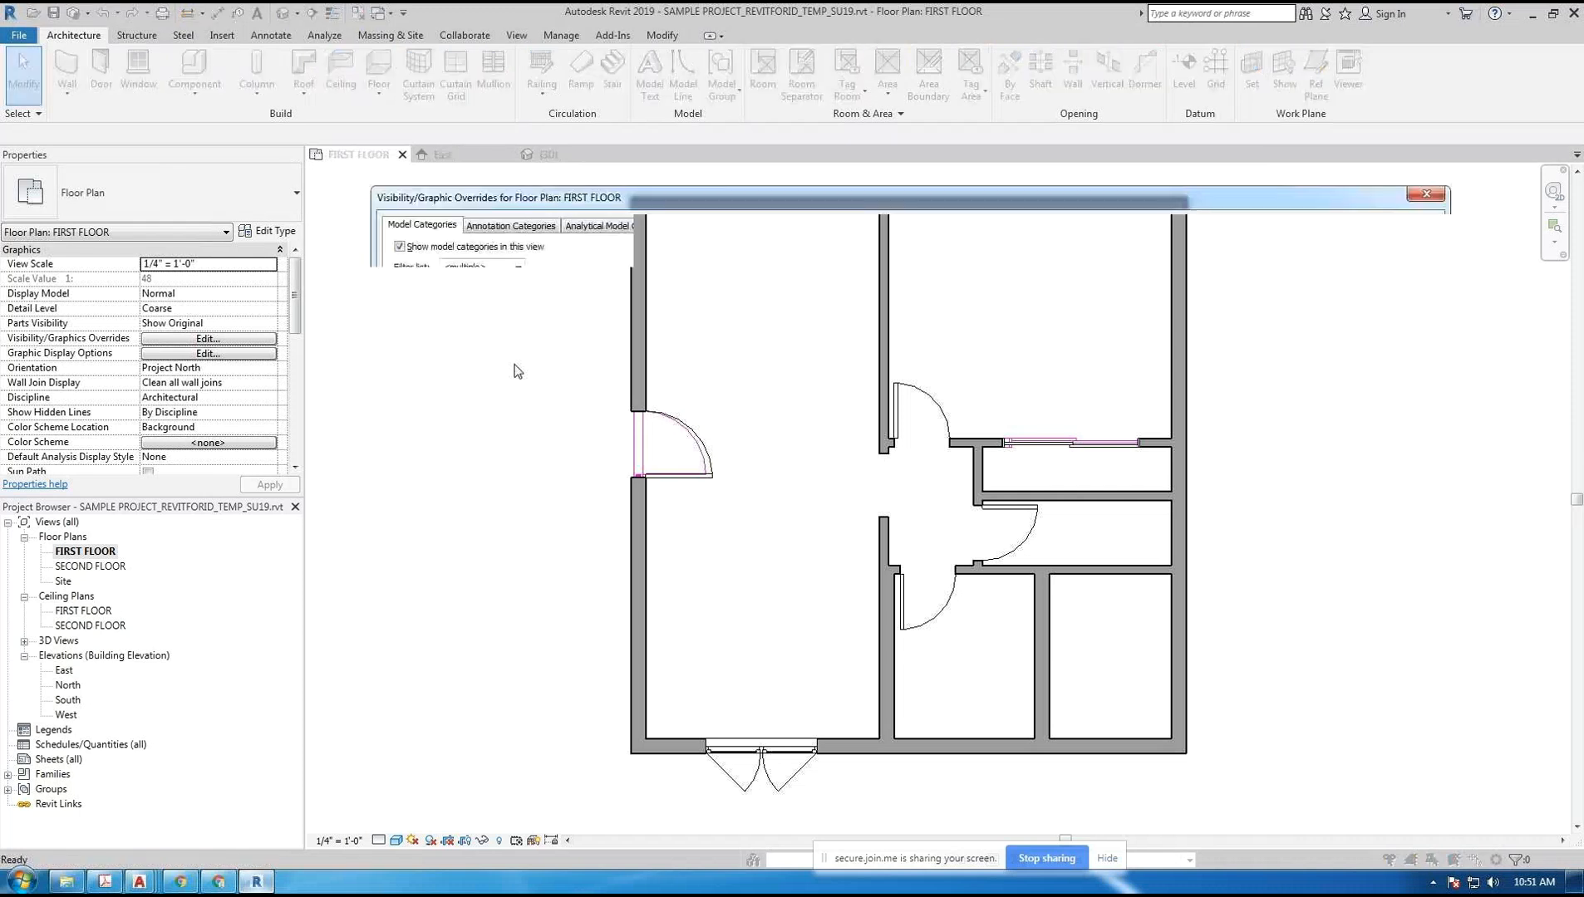
pyautogui.click(726, 233)
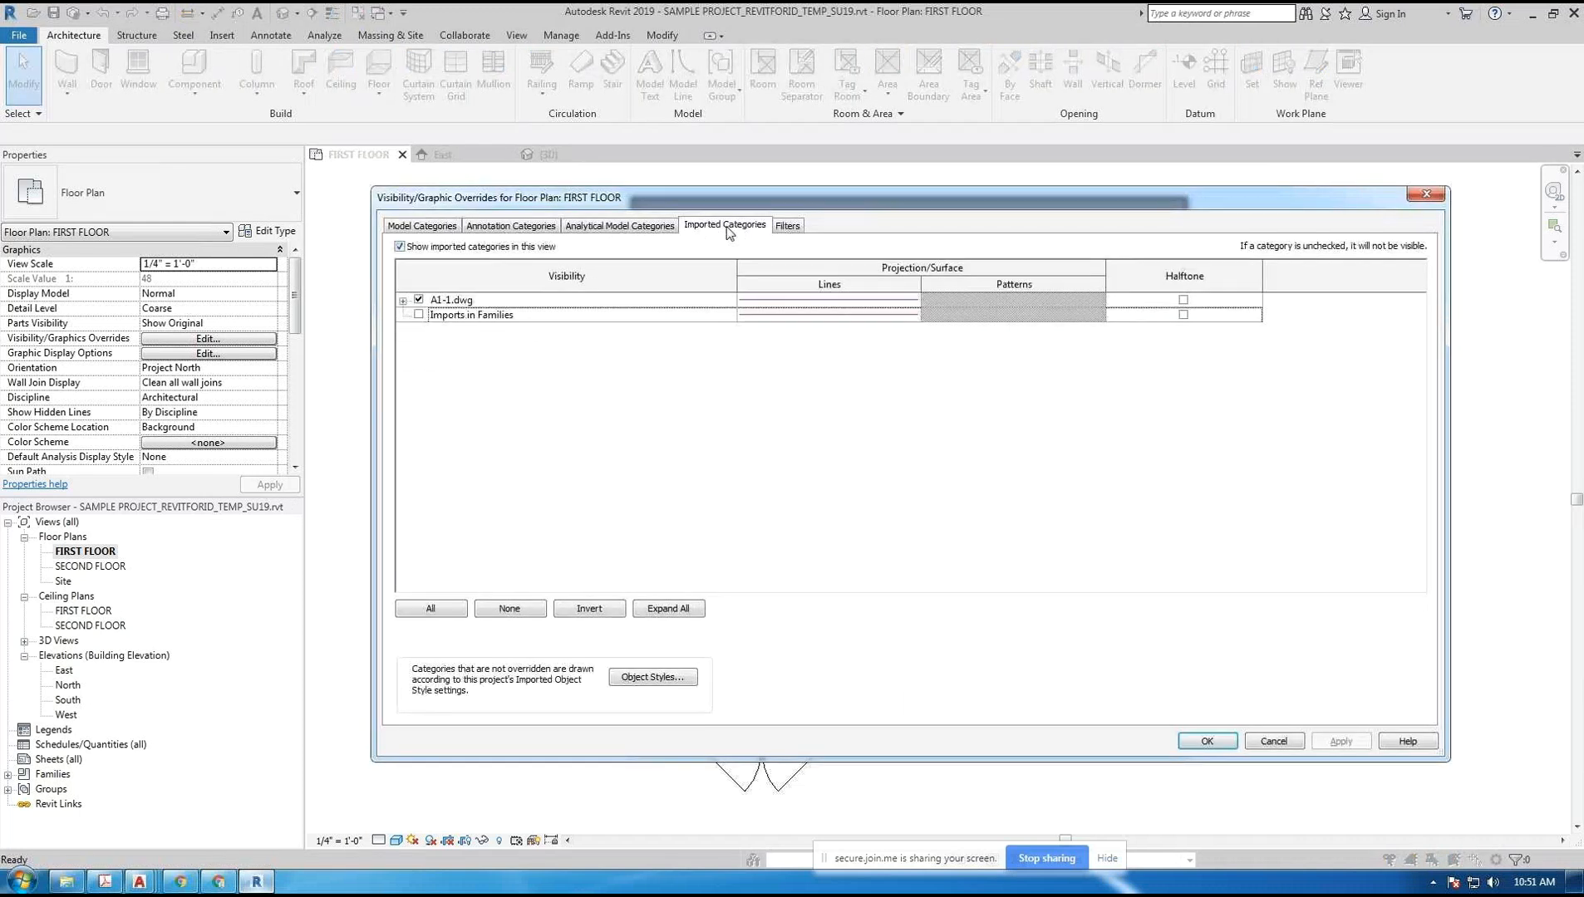
pyautogui.click(418, 300)
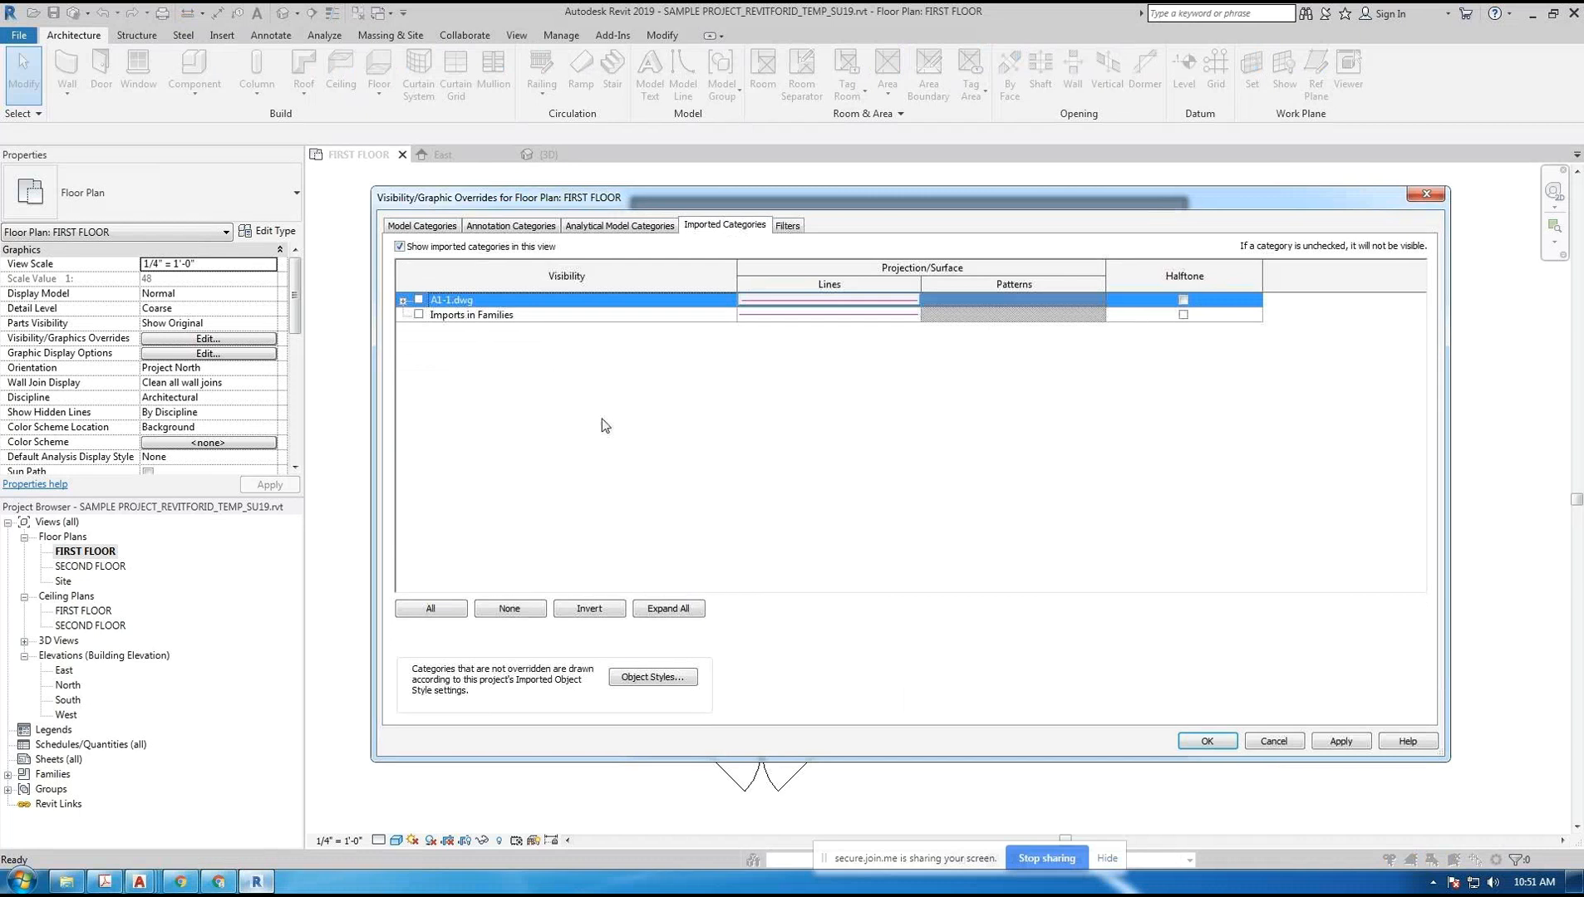
pyautogui.click(403, 301)
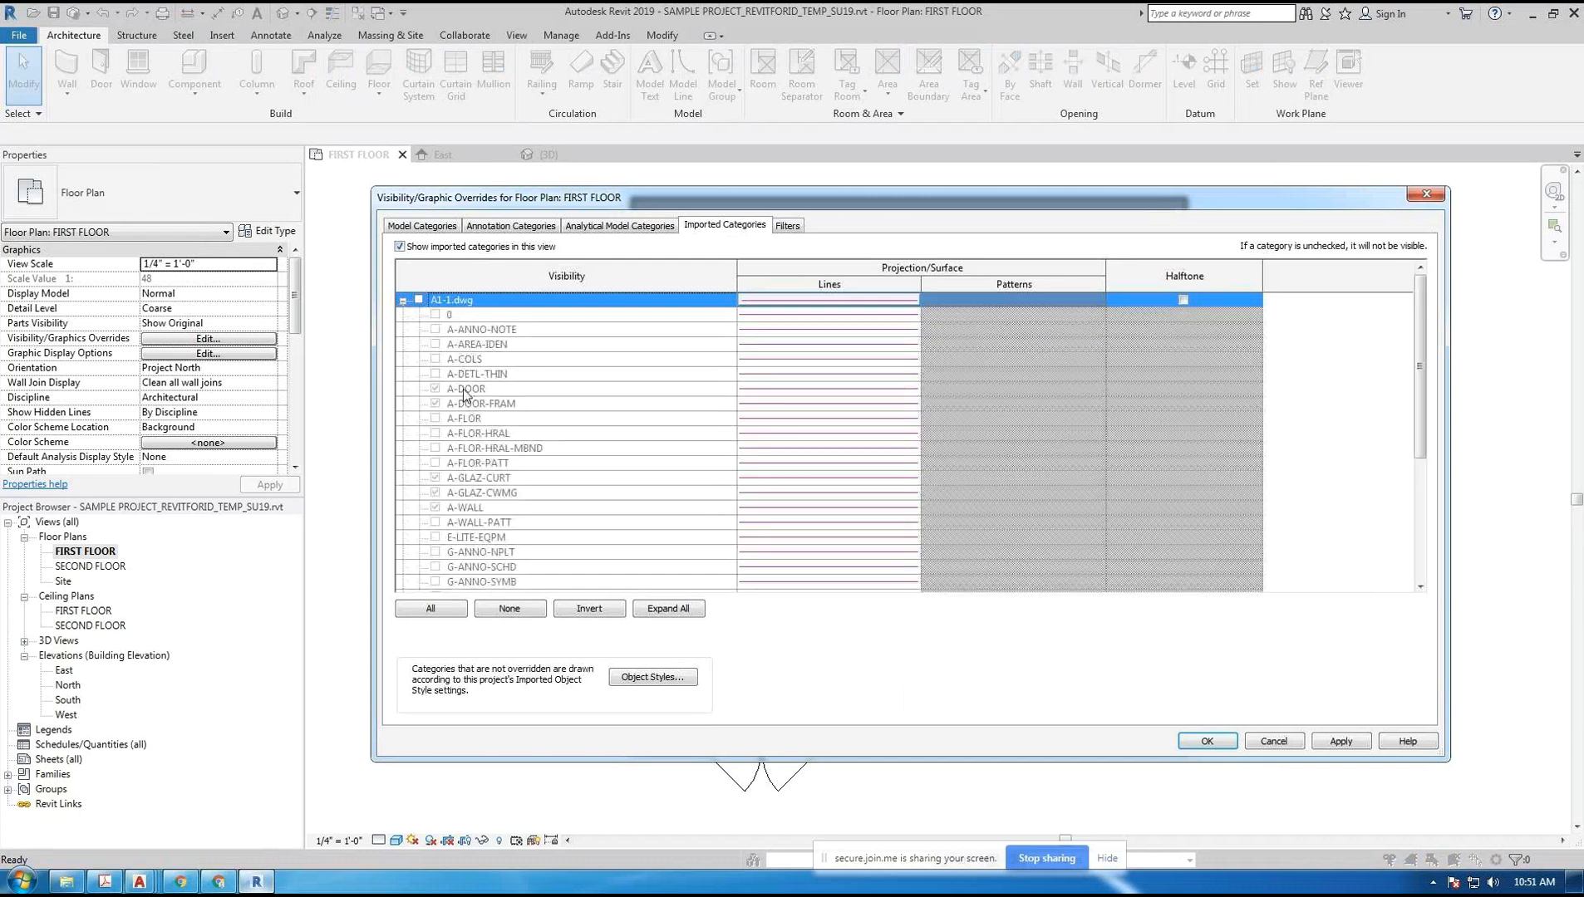
pyautogui.scroll(-5, 570, 464)
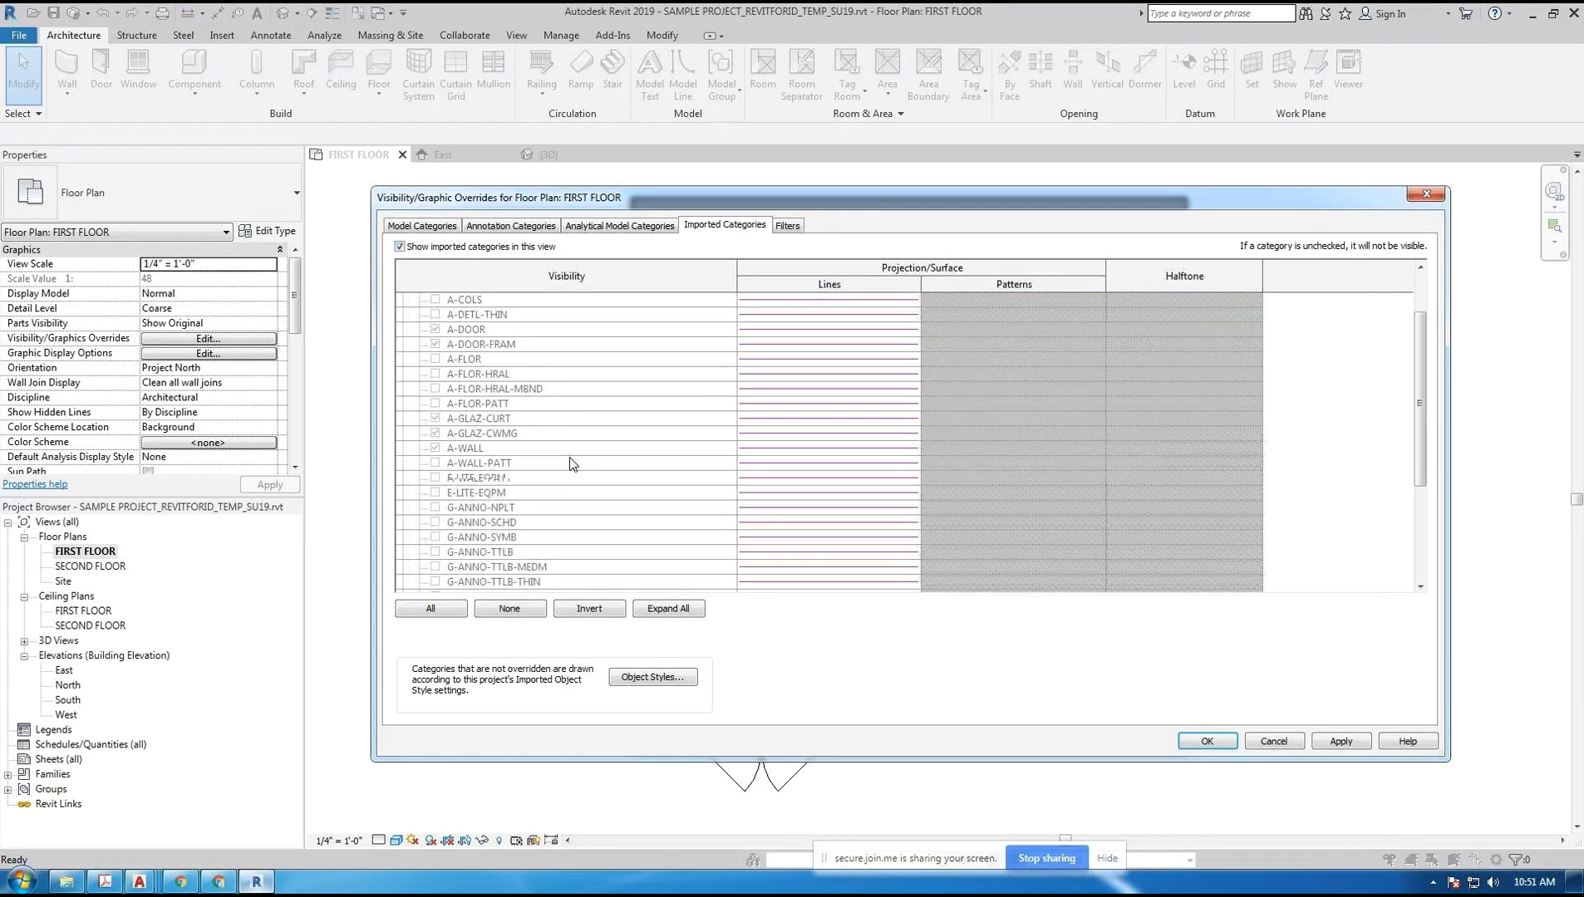
pyautogui.scroll(5, 570, 464)
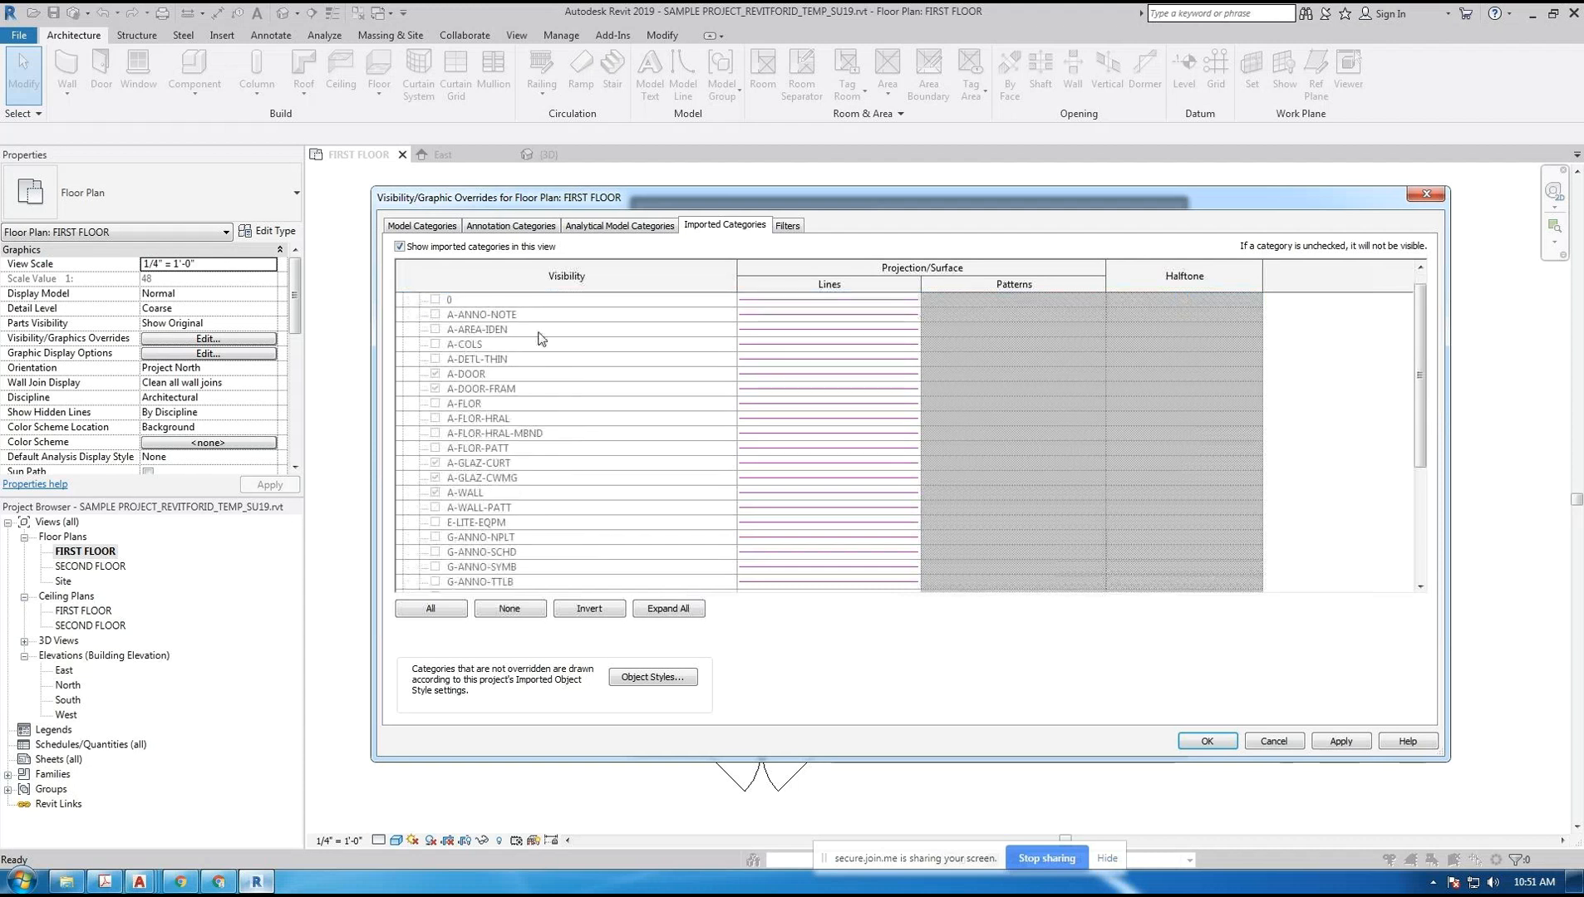
pyautogui.click(403, 301)
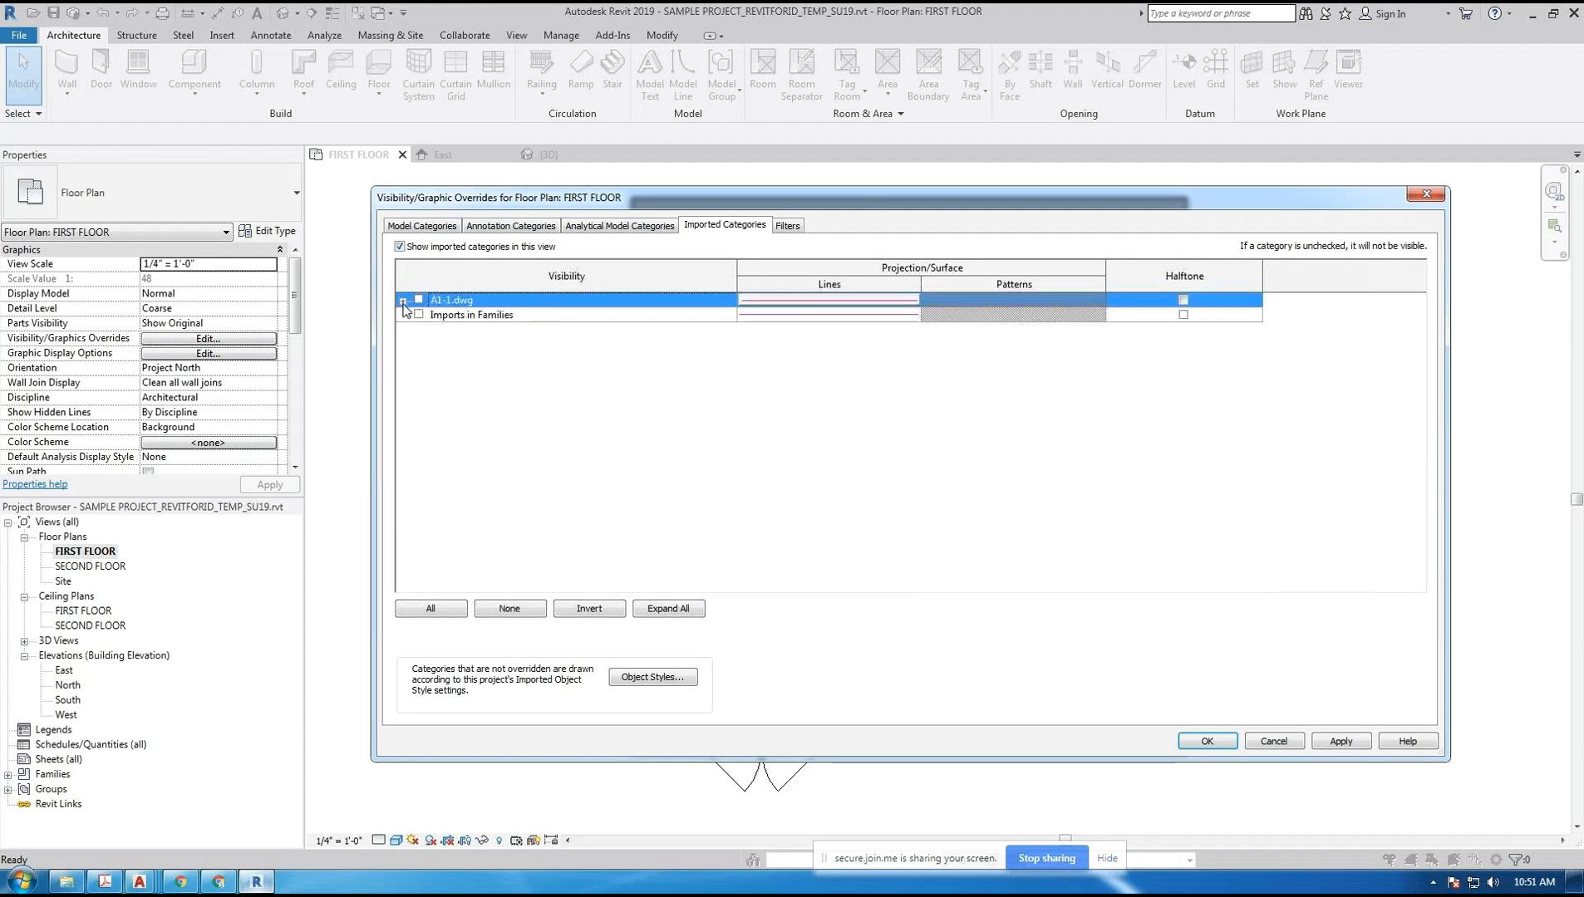
pyautogui.click(1340, 742)
pyautogui.click(1206, 742)
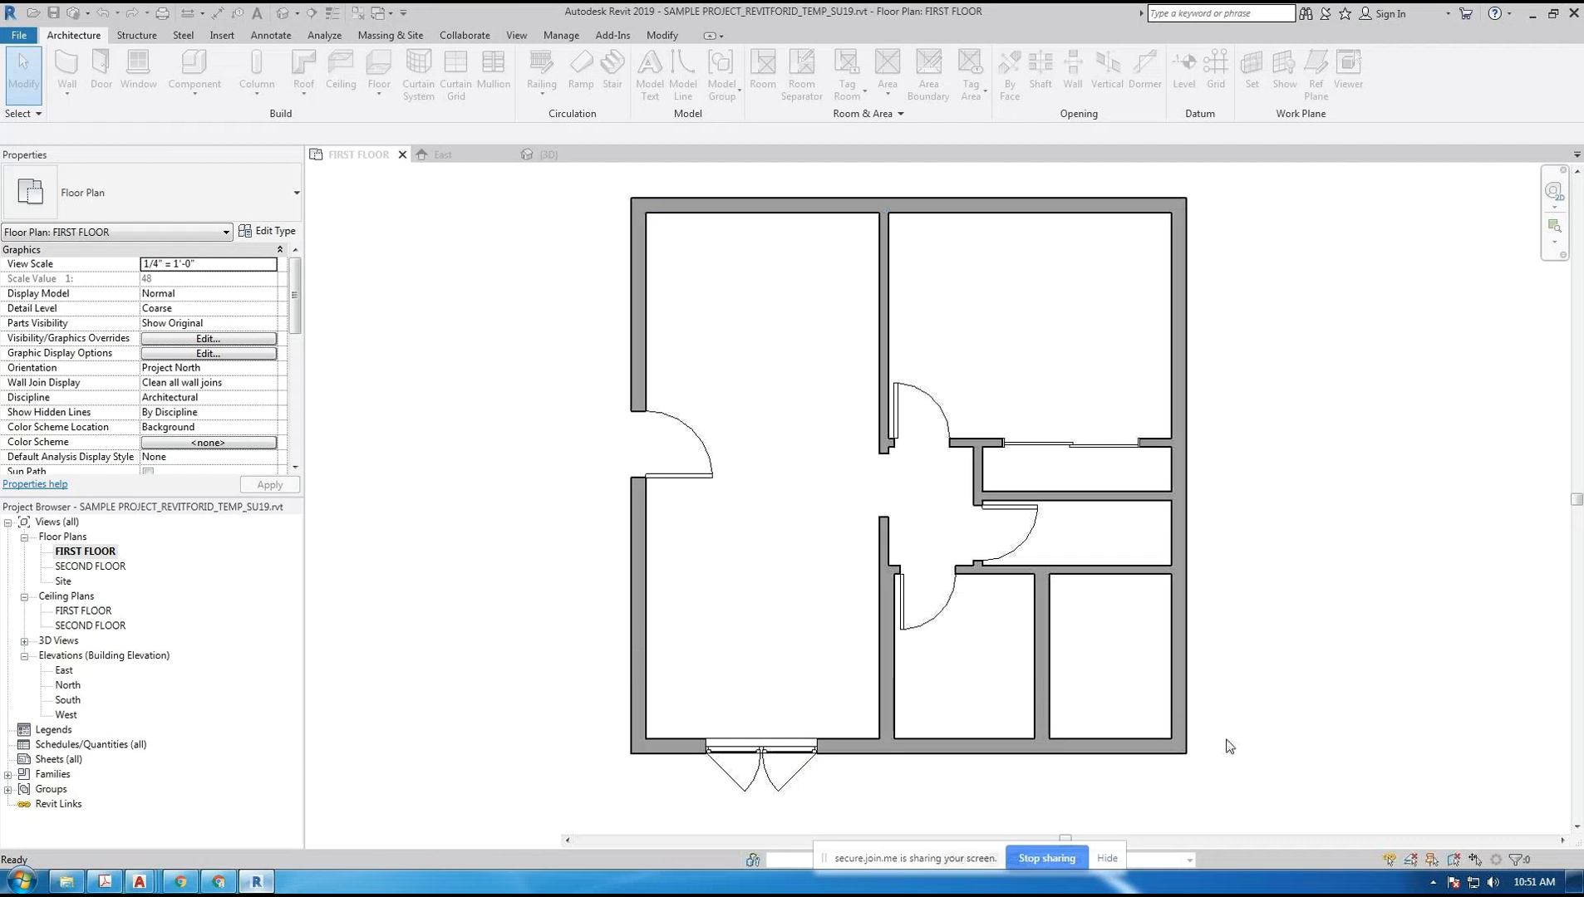
pyautogui.moveTo(756, 446); pyautogui.dragTo(700, 445, button='middle')
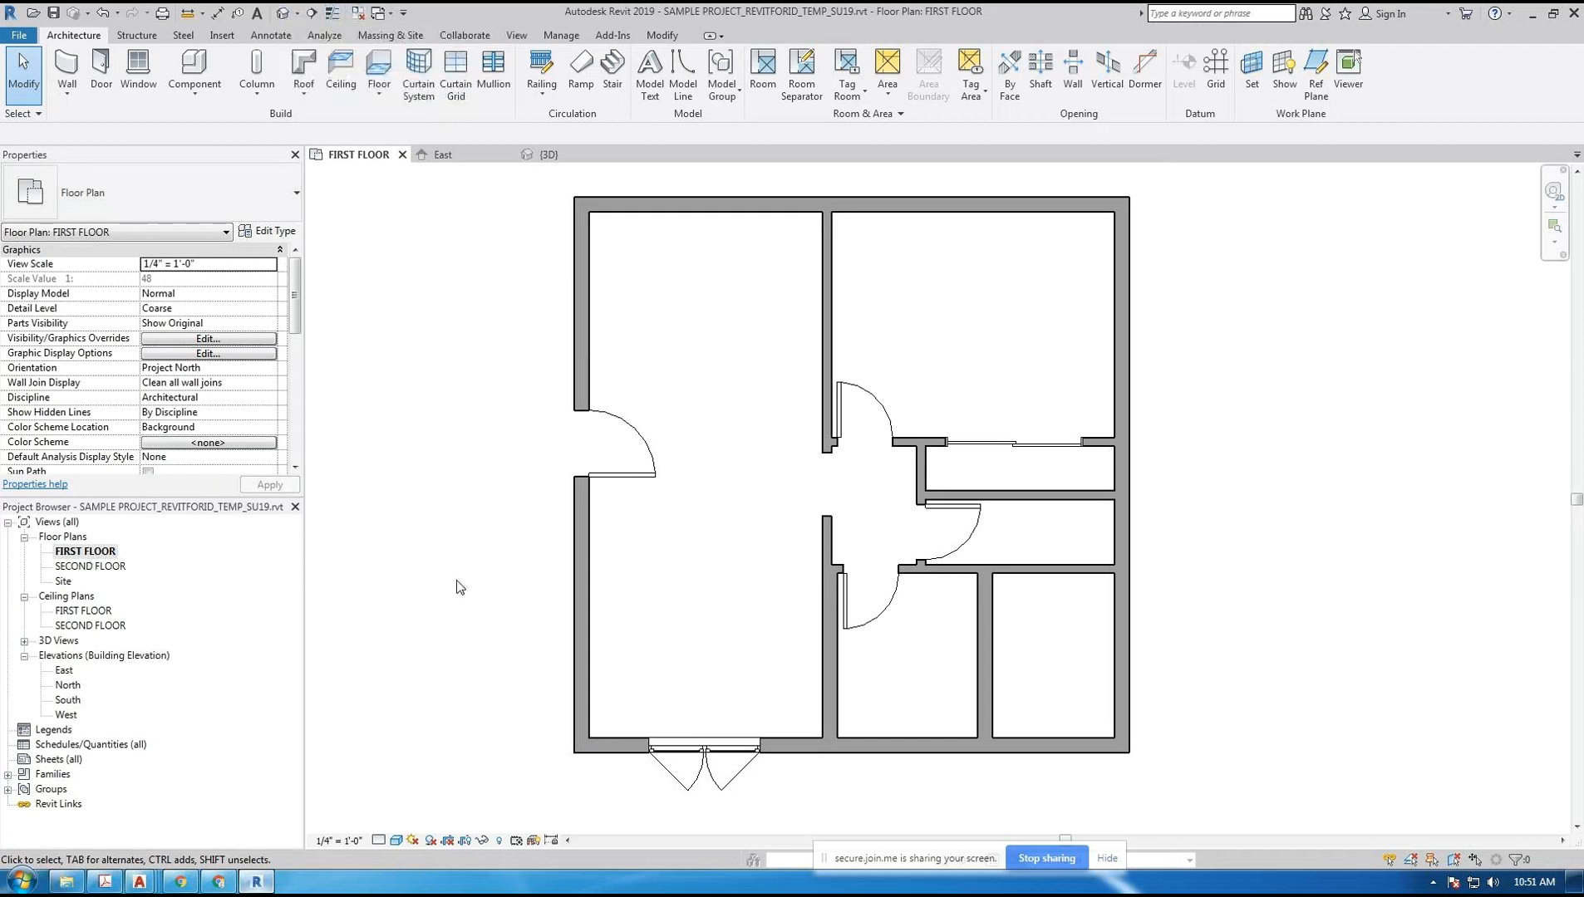
# - Examine the imported drawing at the base of the walls in the East elevation and in the 3D view
pyautogui.click(65, 672)
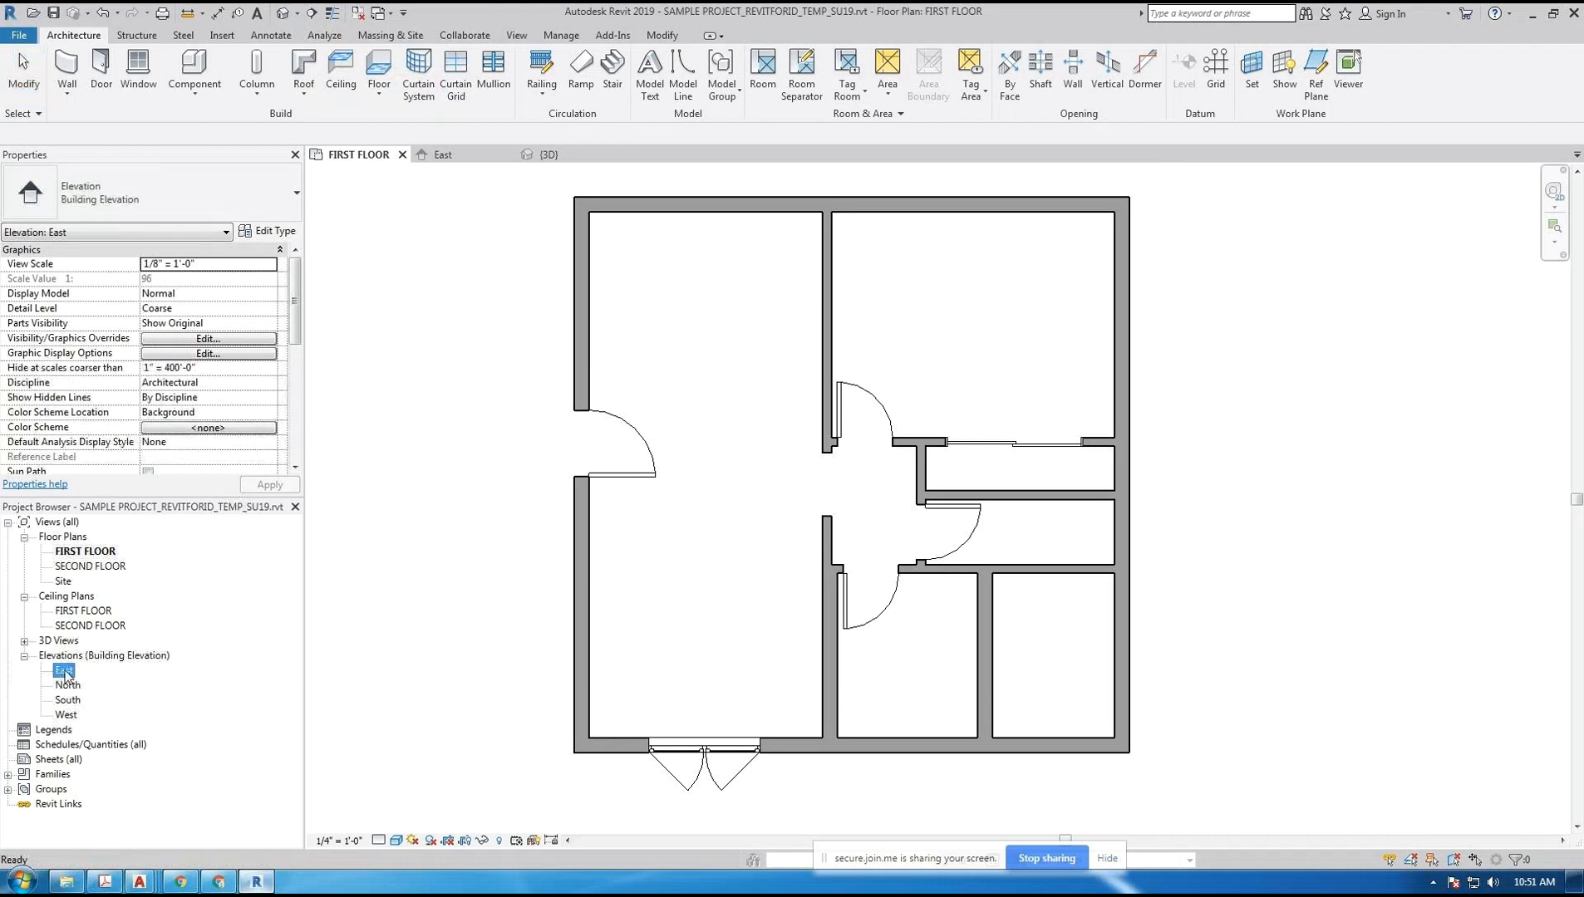
pyautogui.doubleClick(66, 672)
pyautogui.scroll(5, 656, 582)
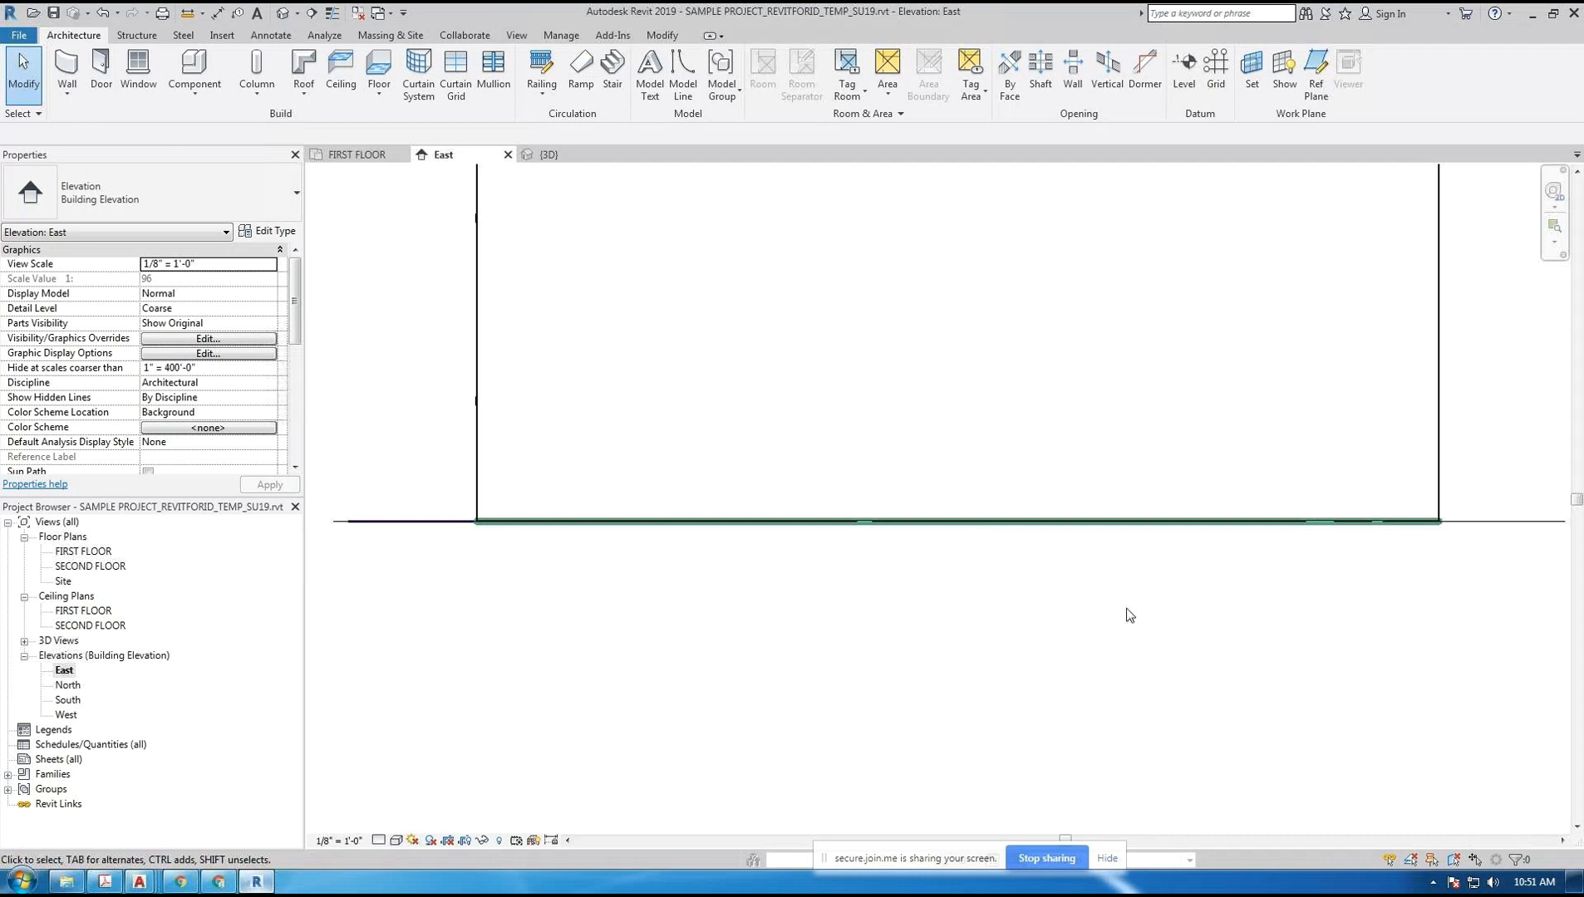
pyautogui.click(284, 12)
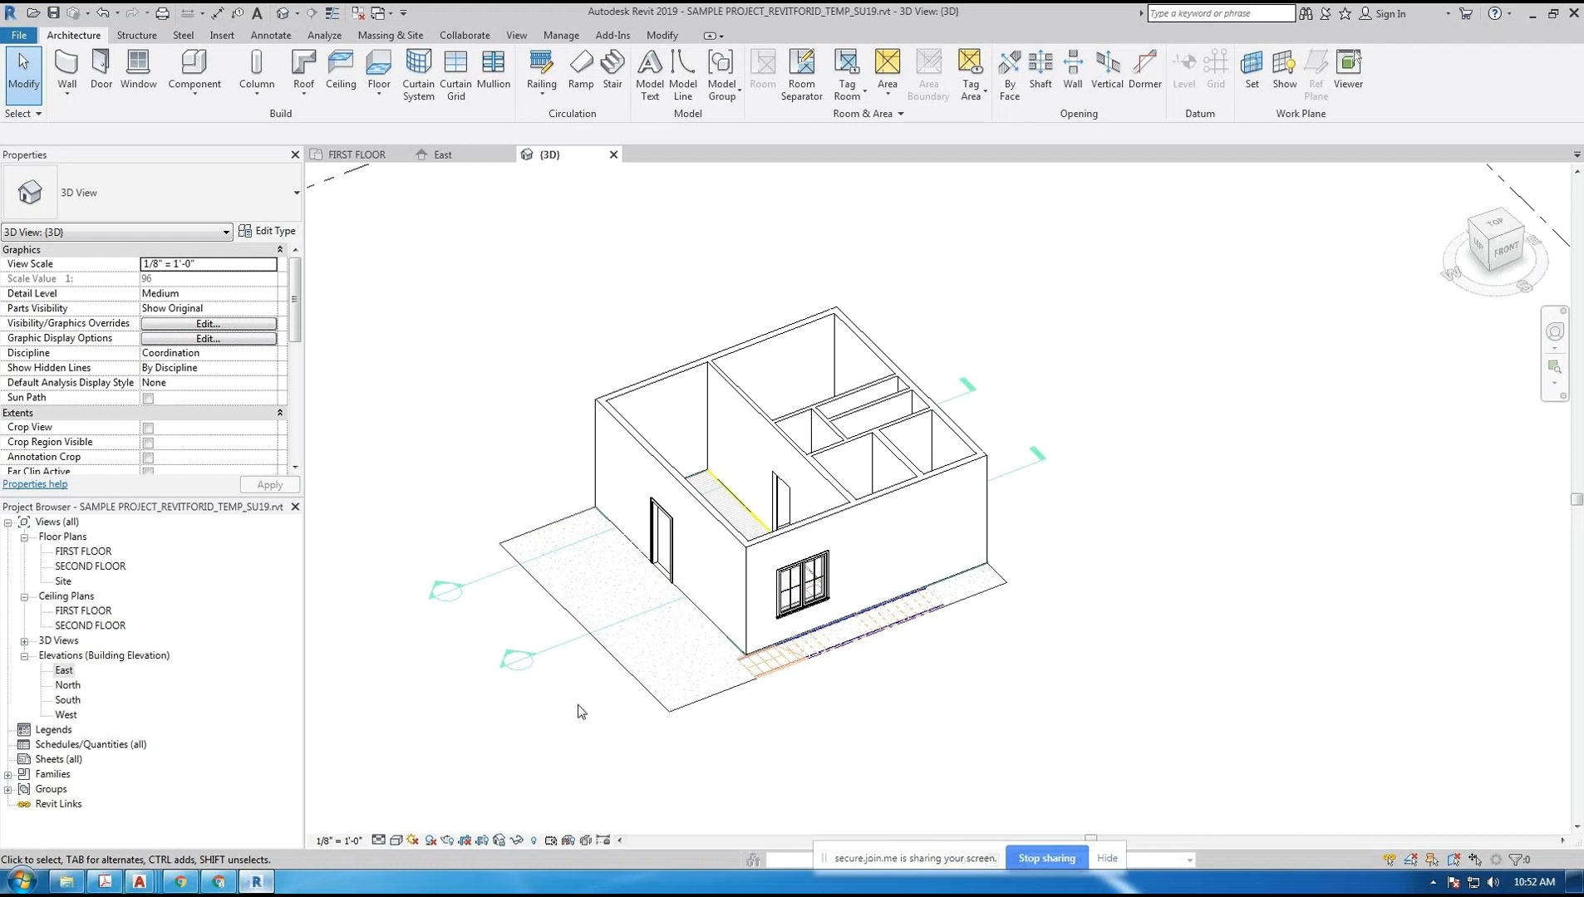
pyautogui.moveTo(575, 679); pyautogui.dragTo(600, 669, button='middle')
# - Check the Link CAD options with A3-1.dwg selected from the 3D view, and close without linking
pyautogui.click(226, 36)
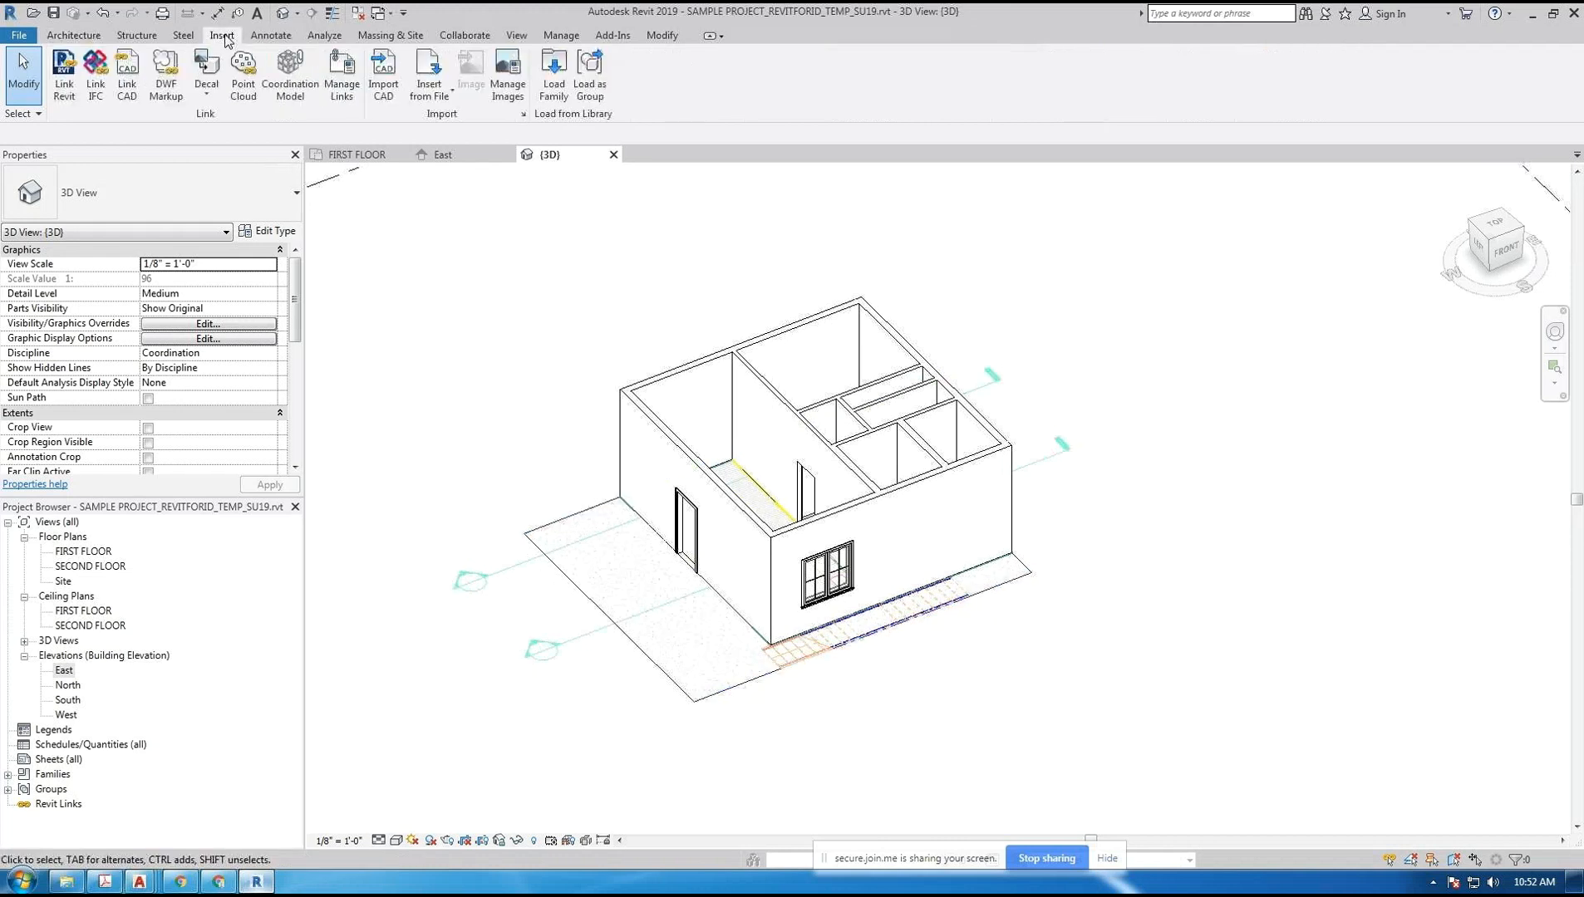
pyautogui.click(126, 73)
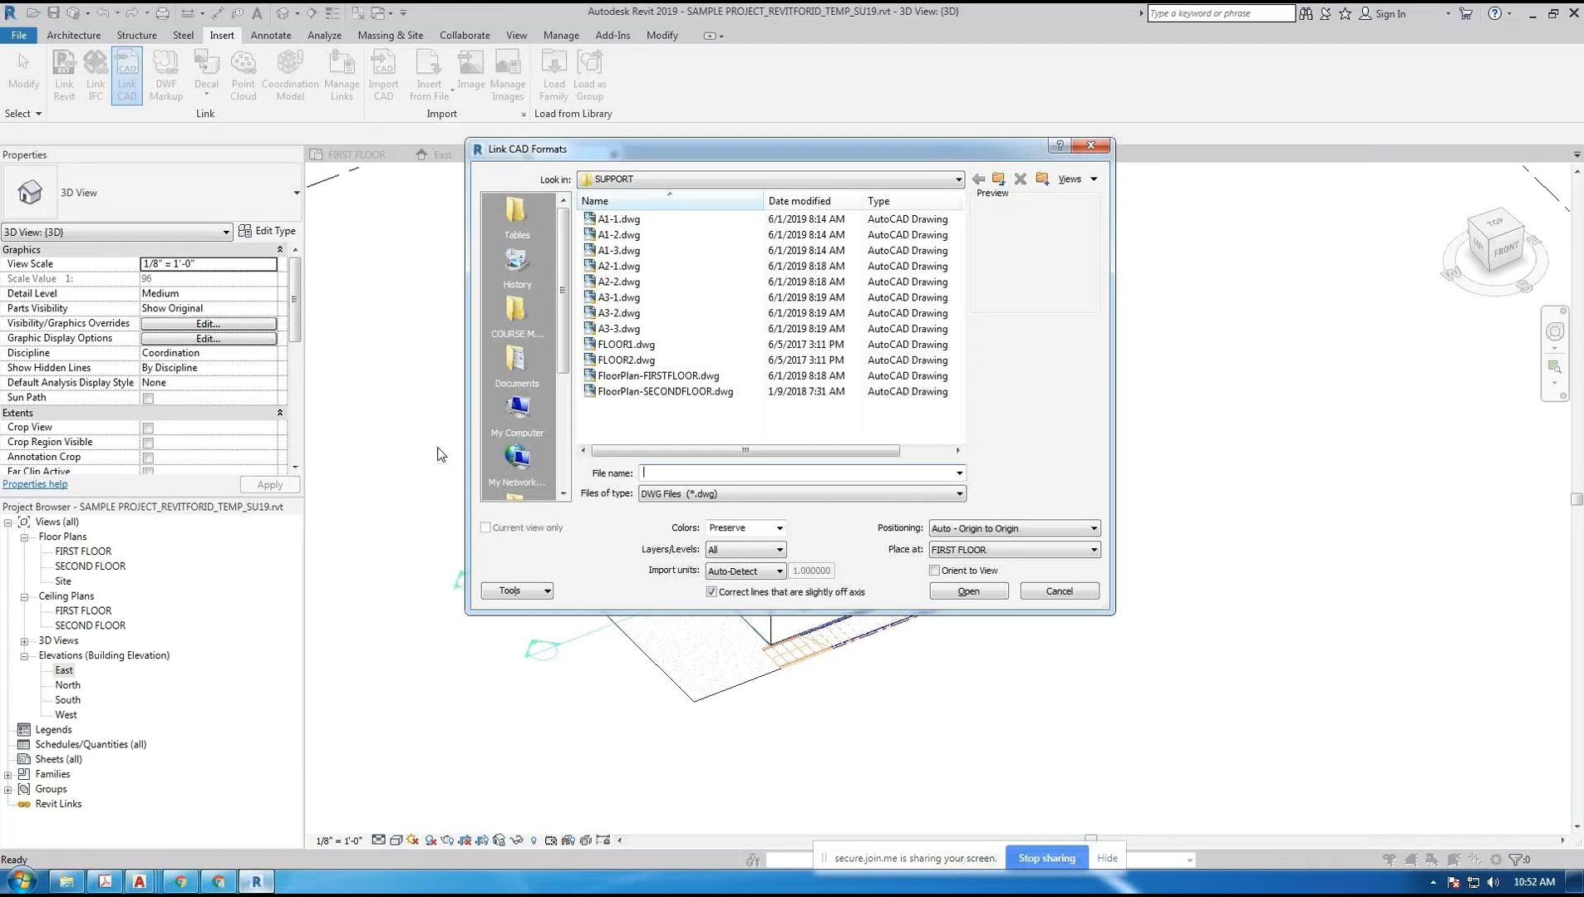
pyautogui.click(619, 297)
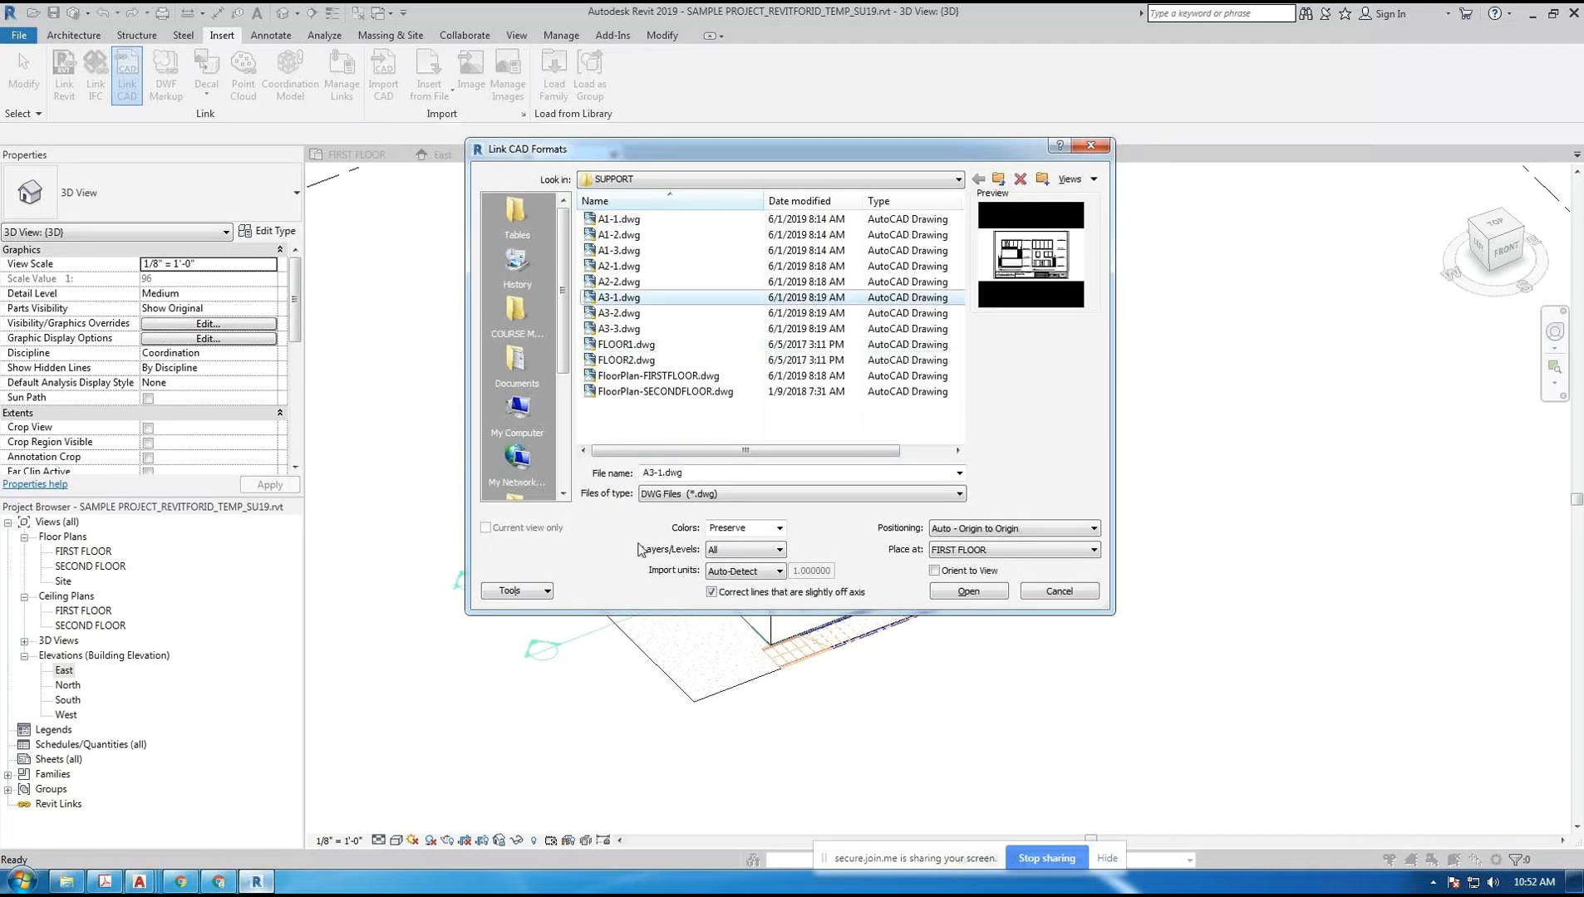
pyautogui.click(1058, 591)
# - Check the Link CAD current-view-only option from the second floor plan, close without linking, and inspect the imported drawing in 3D
pyautogui.click(87, 552)
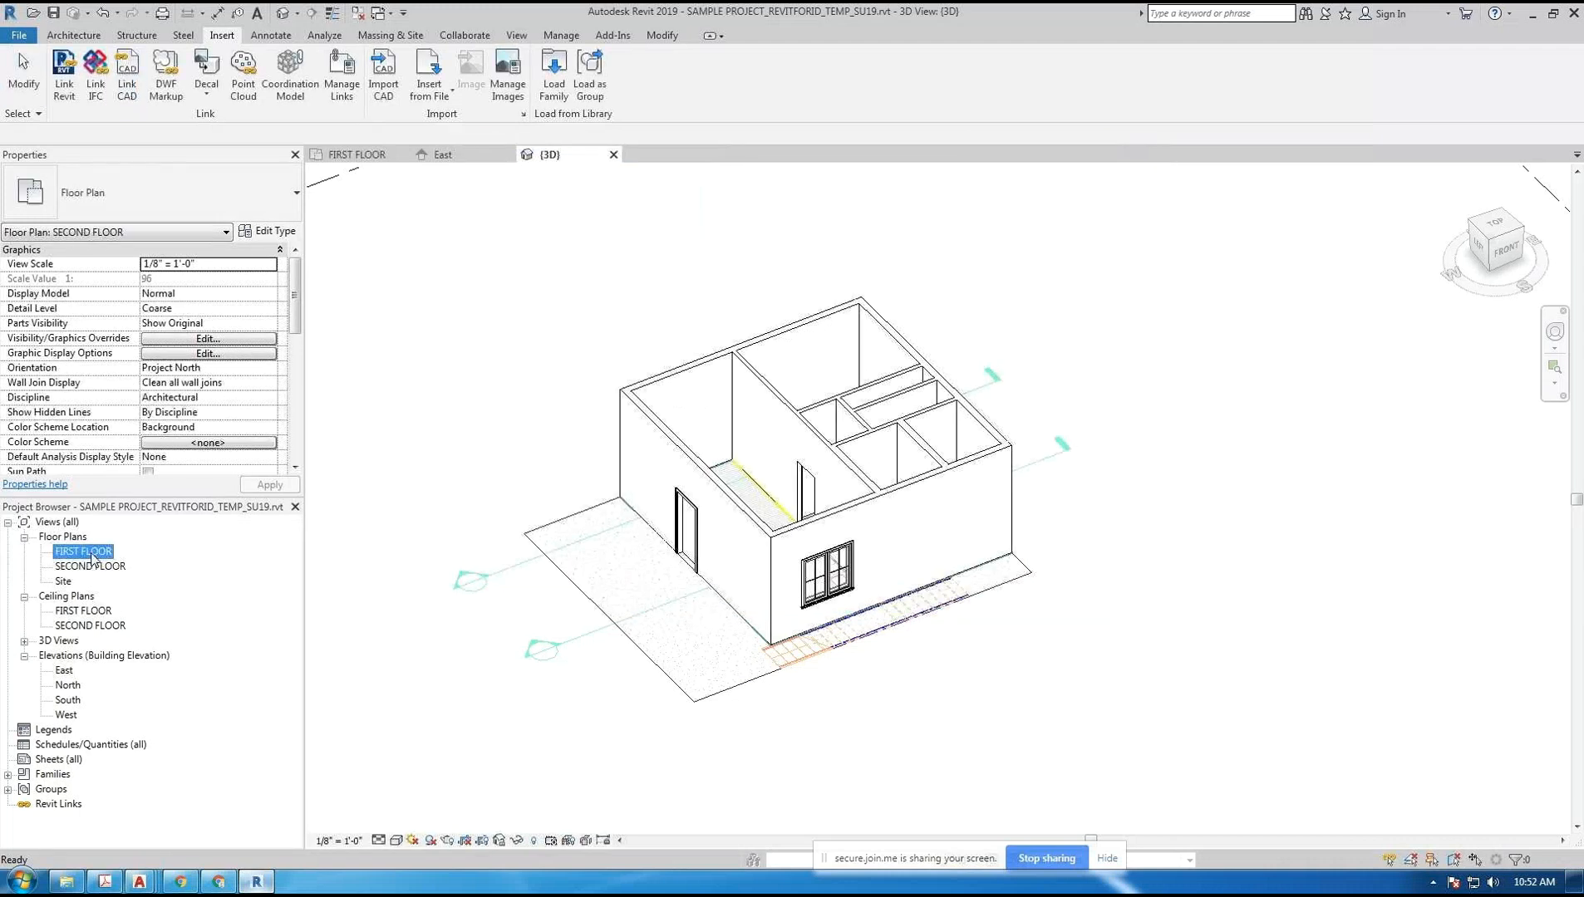
pyautogui.doubleClick(89, 566)
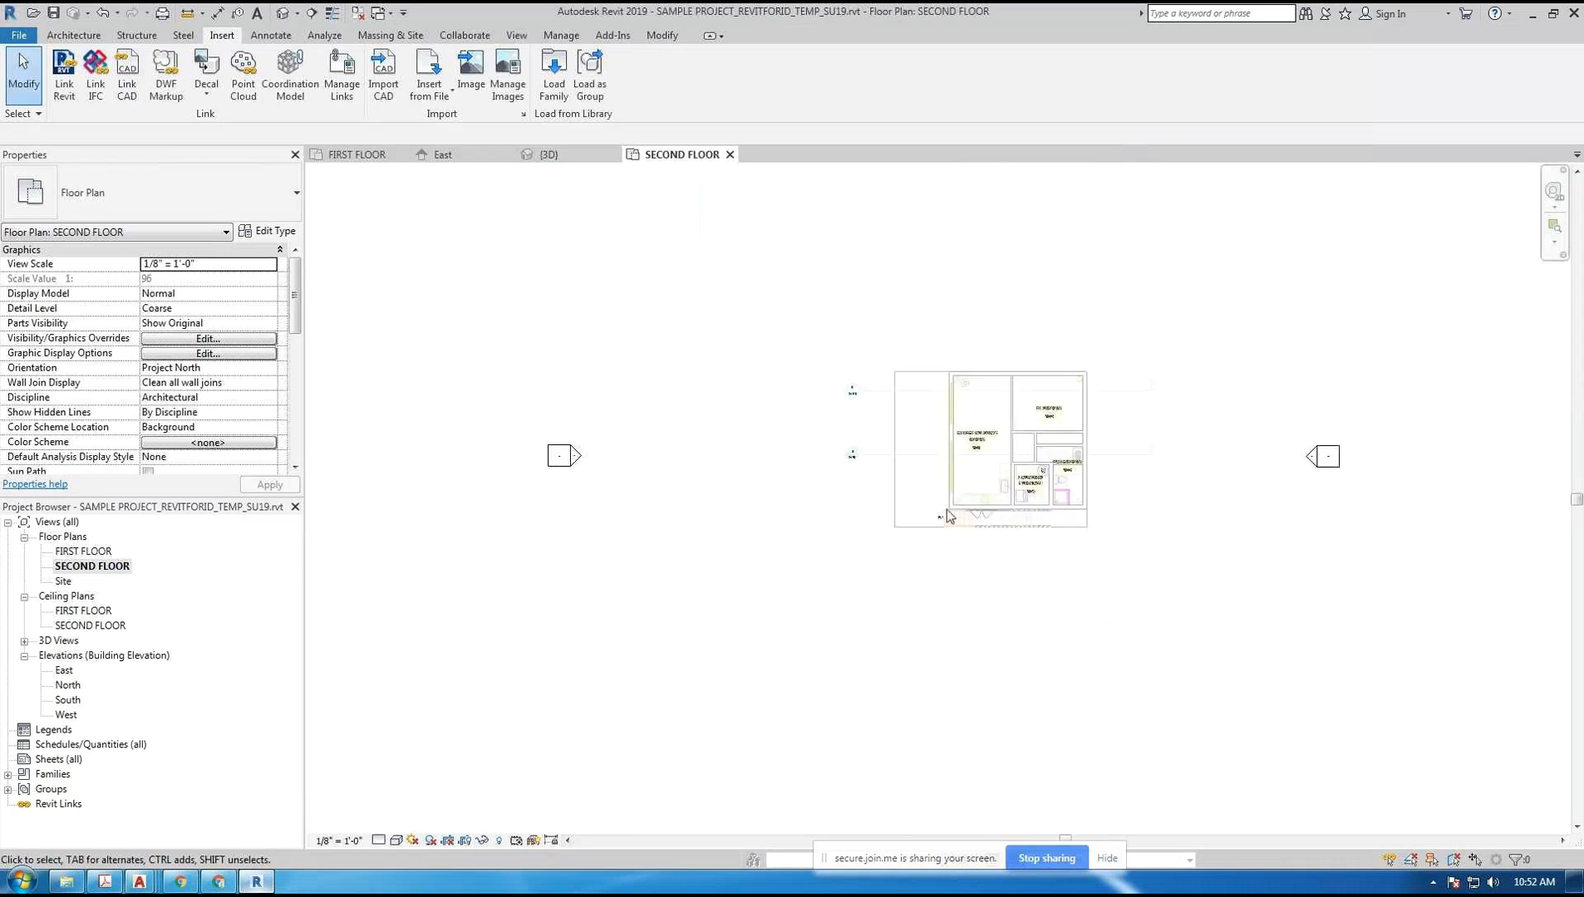
pyautogui.scroll(2, 1013, 467)
pyautogui.click(126, 74)
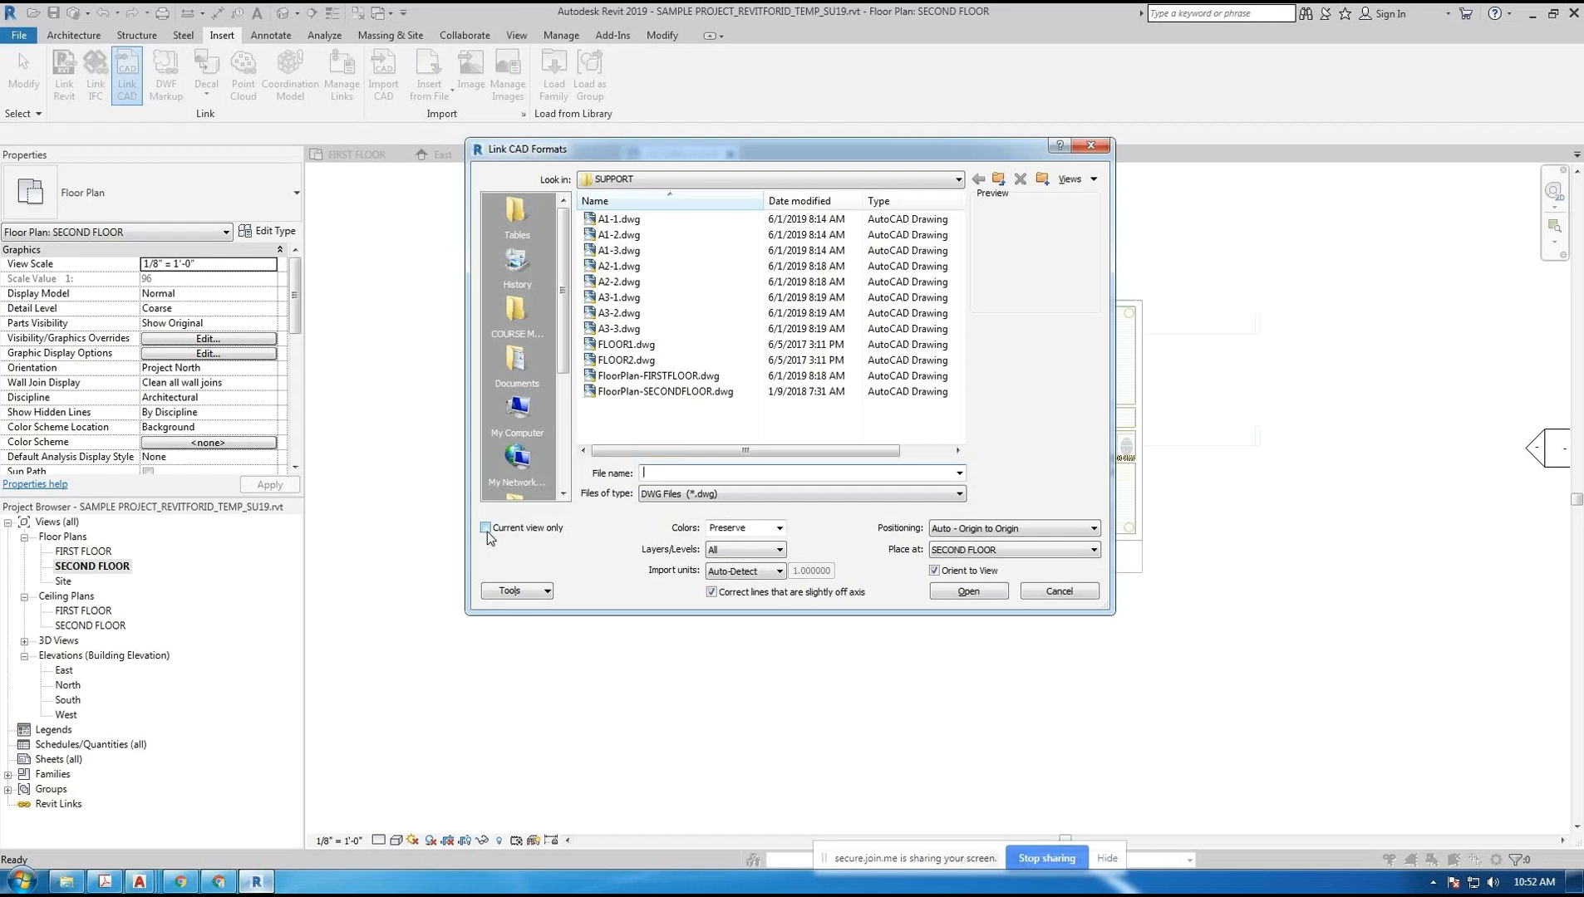
pyautogui.click(1060, 592)
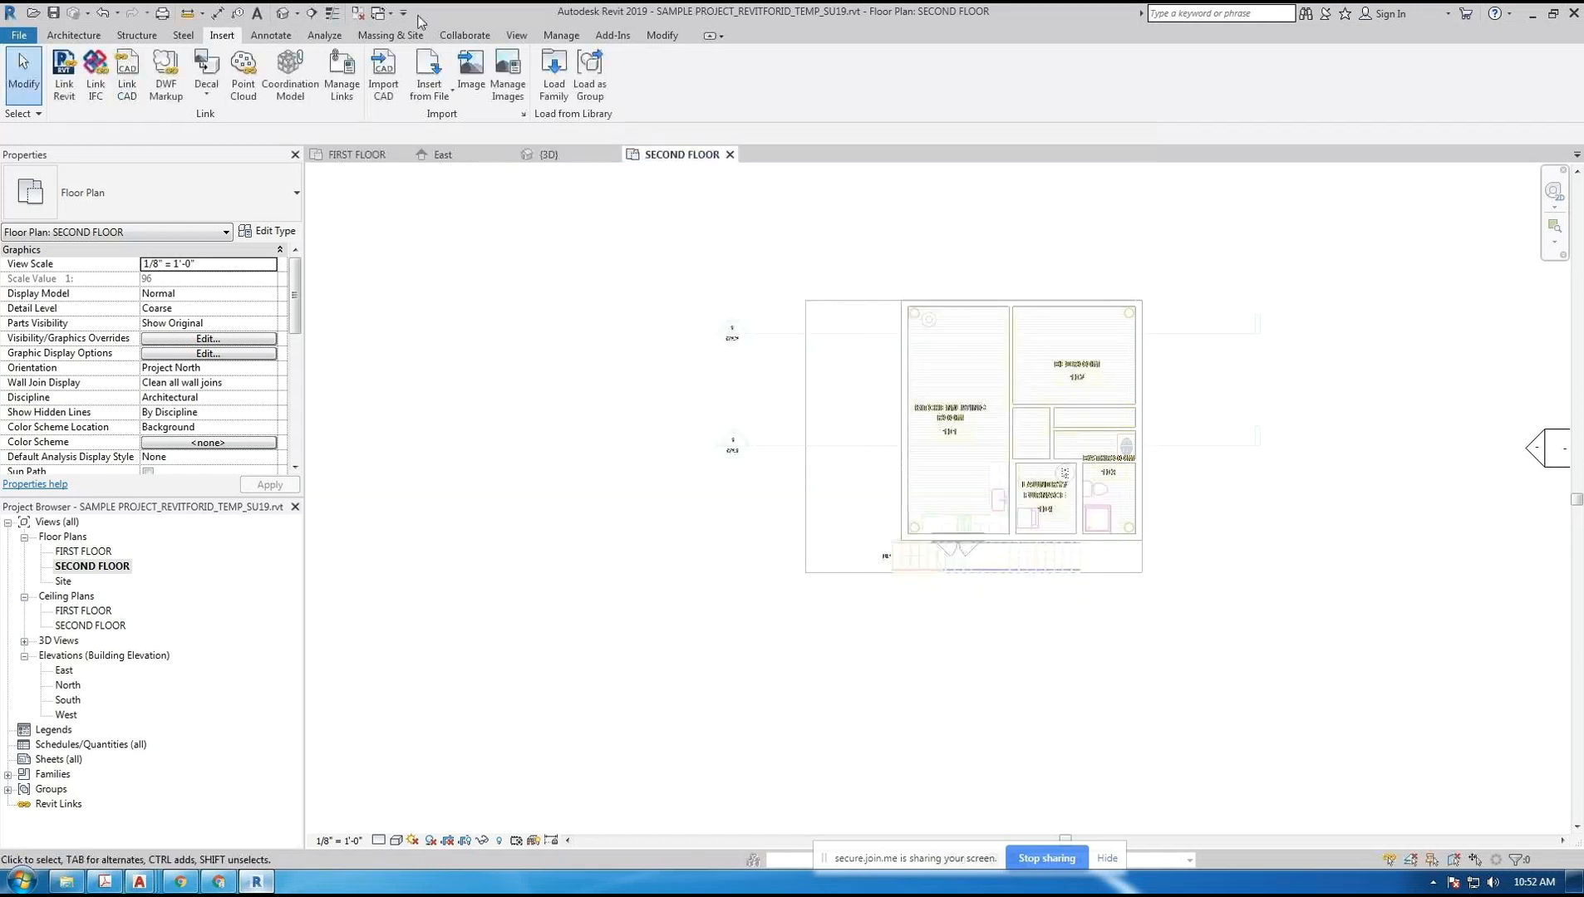
pyautogui.click(283, 12)
pyautogui.keyDown('shift'); pyautogui.moveTo(806, 610); pyautogui.dragTo(1012, 721, button='middle'); pyautogui.keyUp('shift')
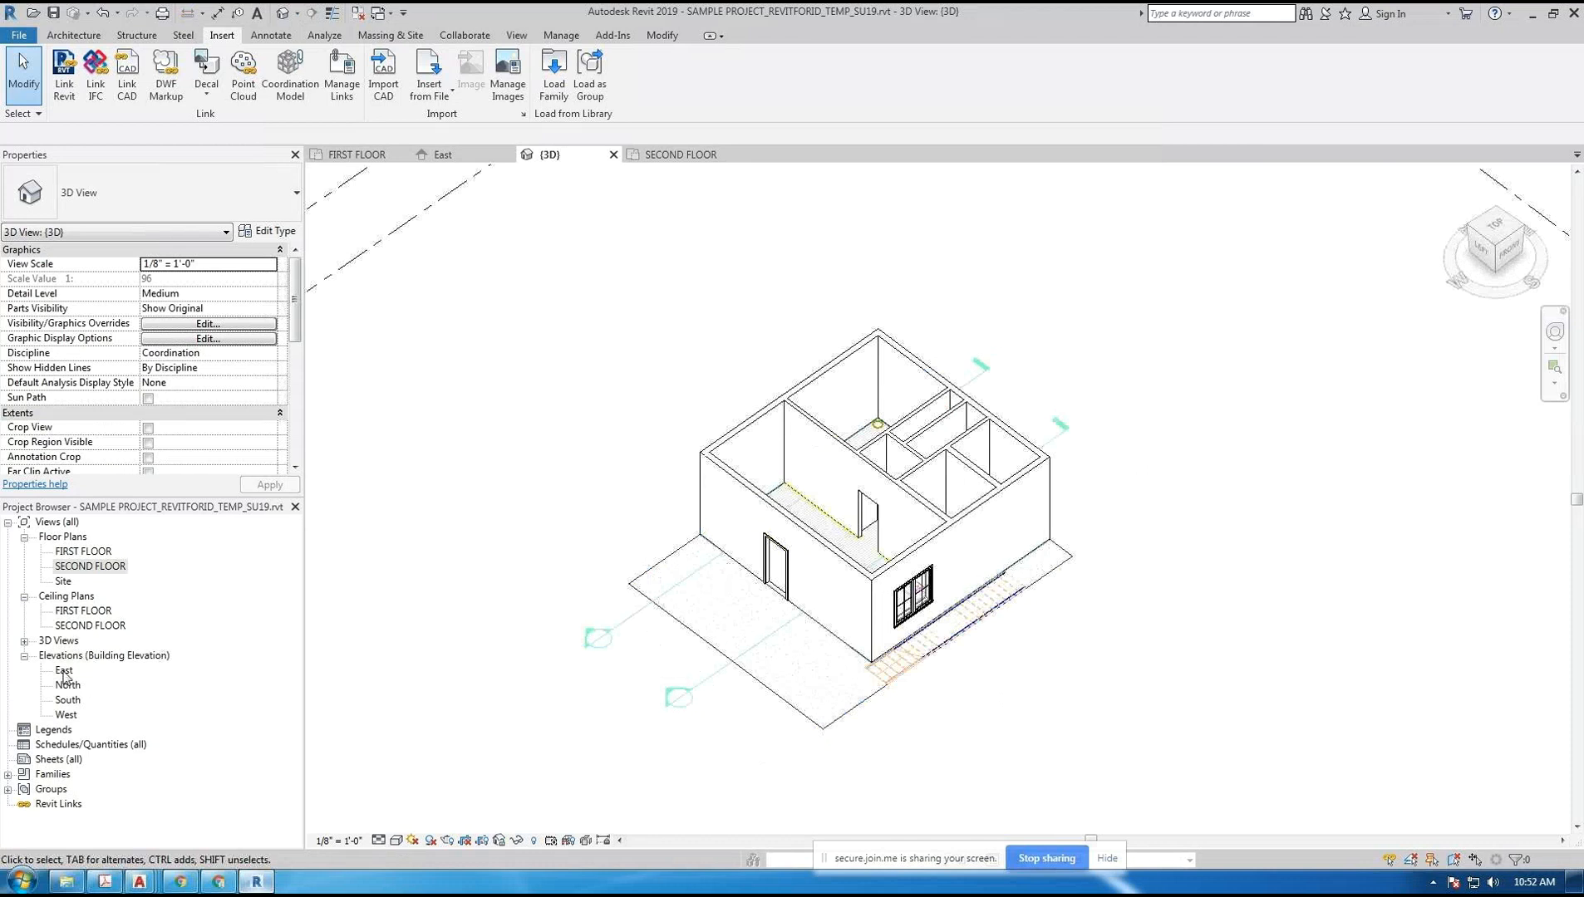
# - Hide the imported A1-1.dwg in the East elevation through its visibility/graphic overrides
pyautogui.doubleClick(64, 671)
pyautogui.scroll(-3, 683, 592)
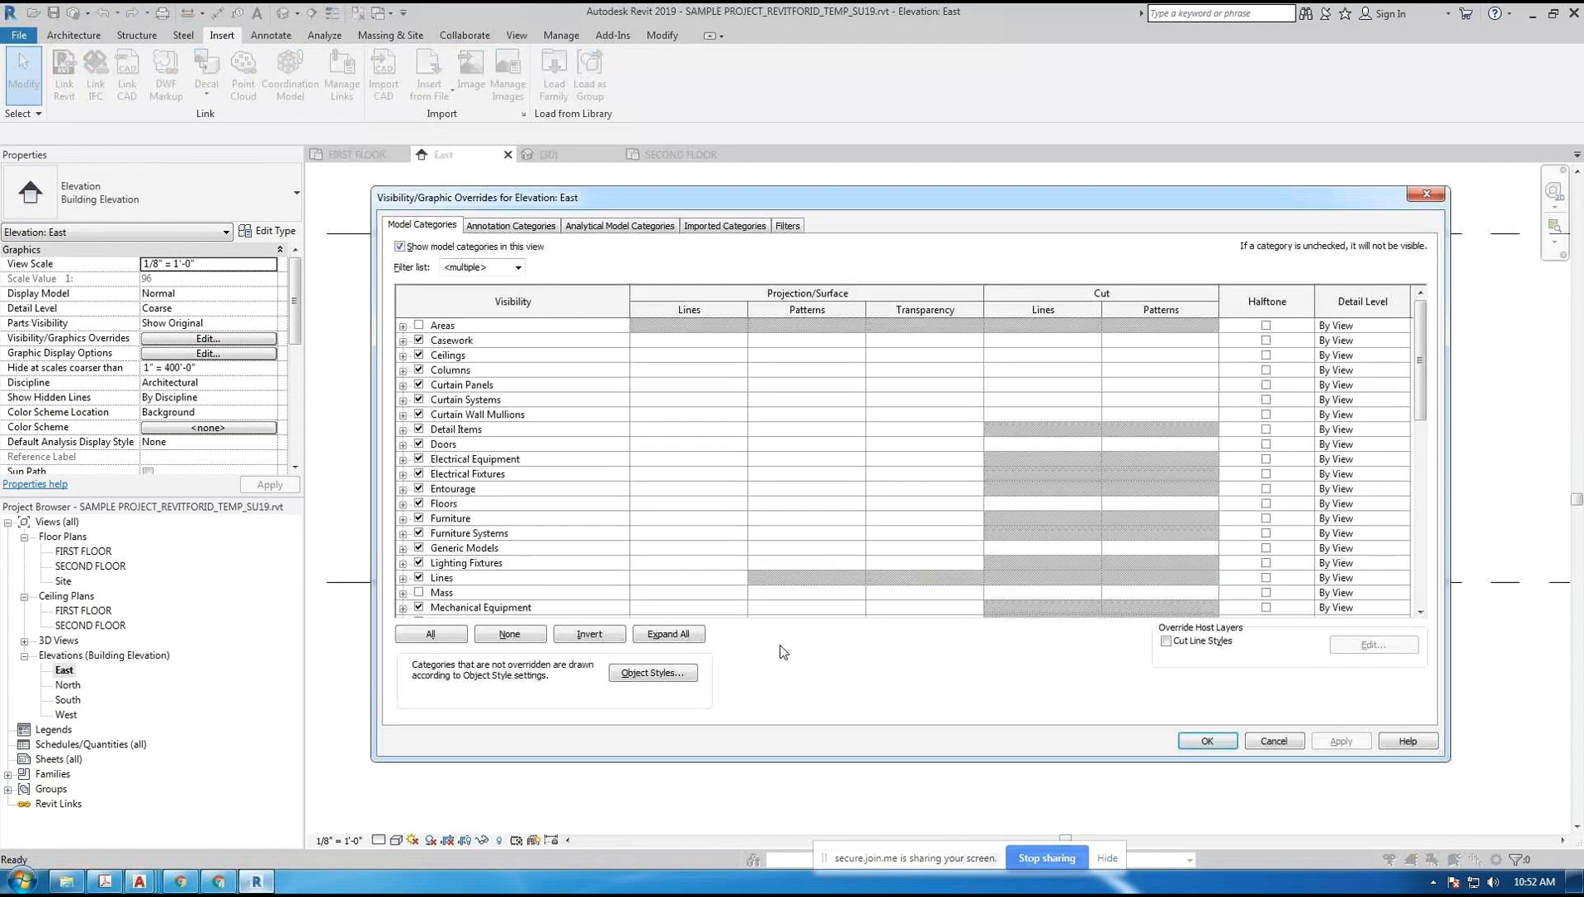
pyautogui.click(696, 226)
pyautogui.click(420, 300)
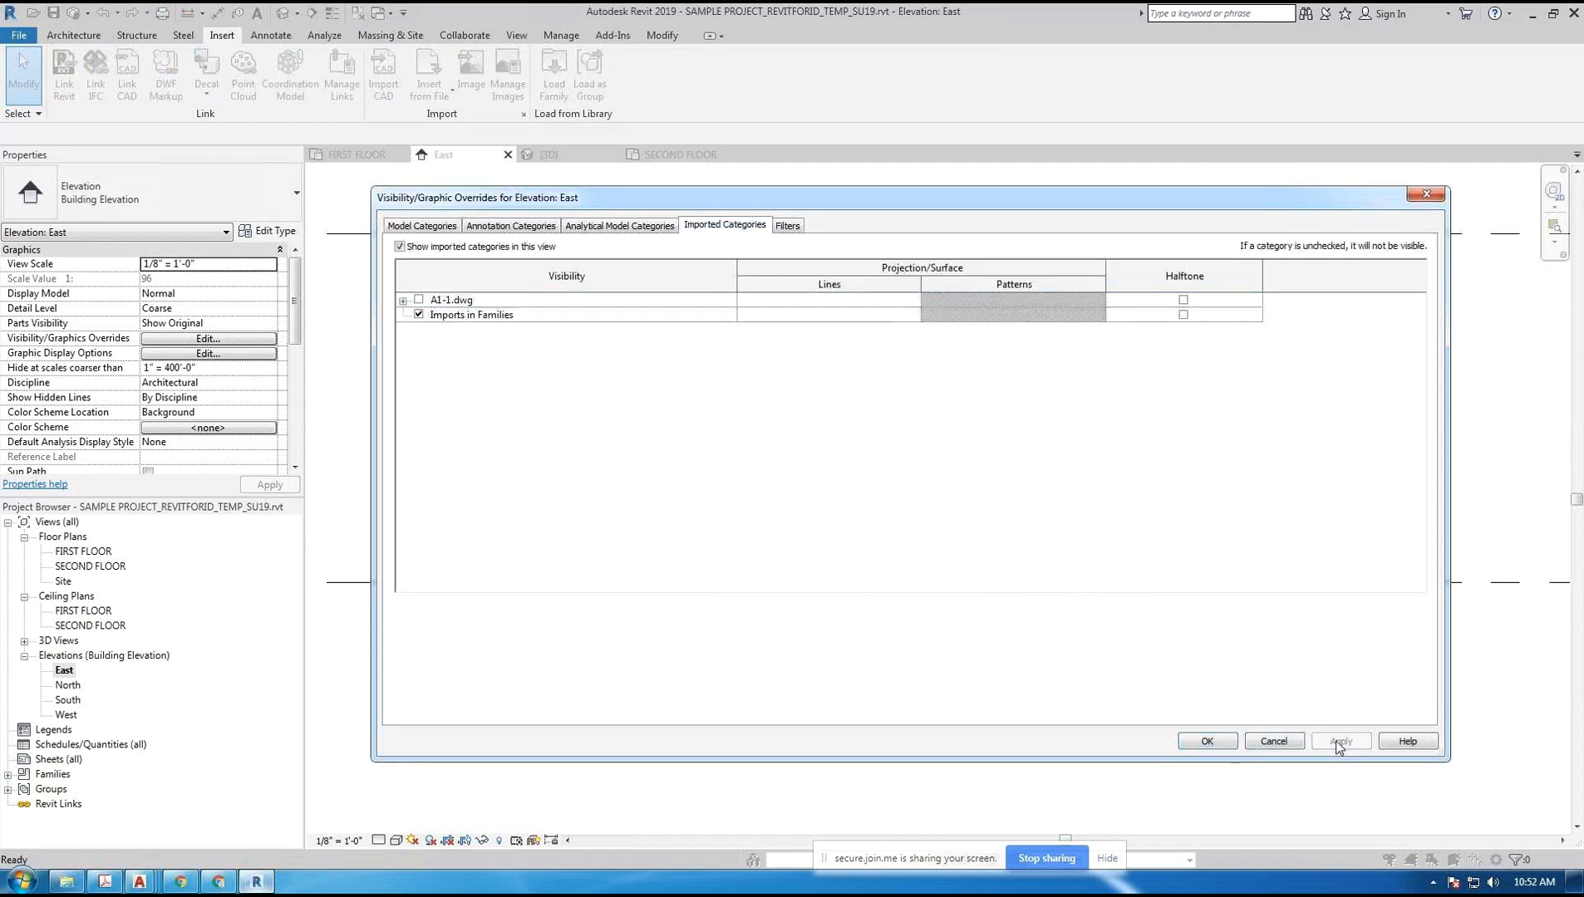
pyautogui.click(1281, 746)
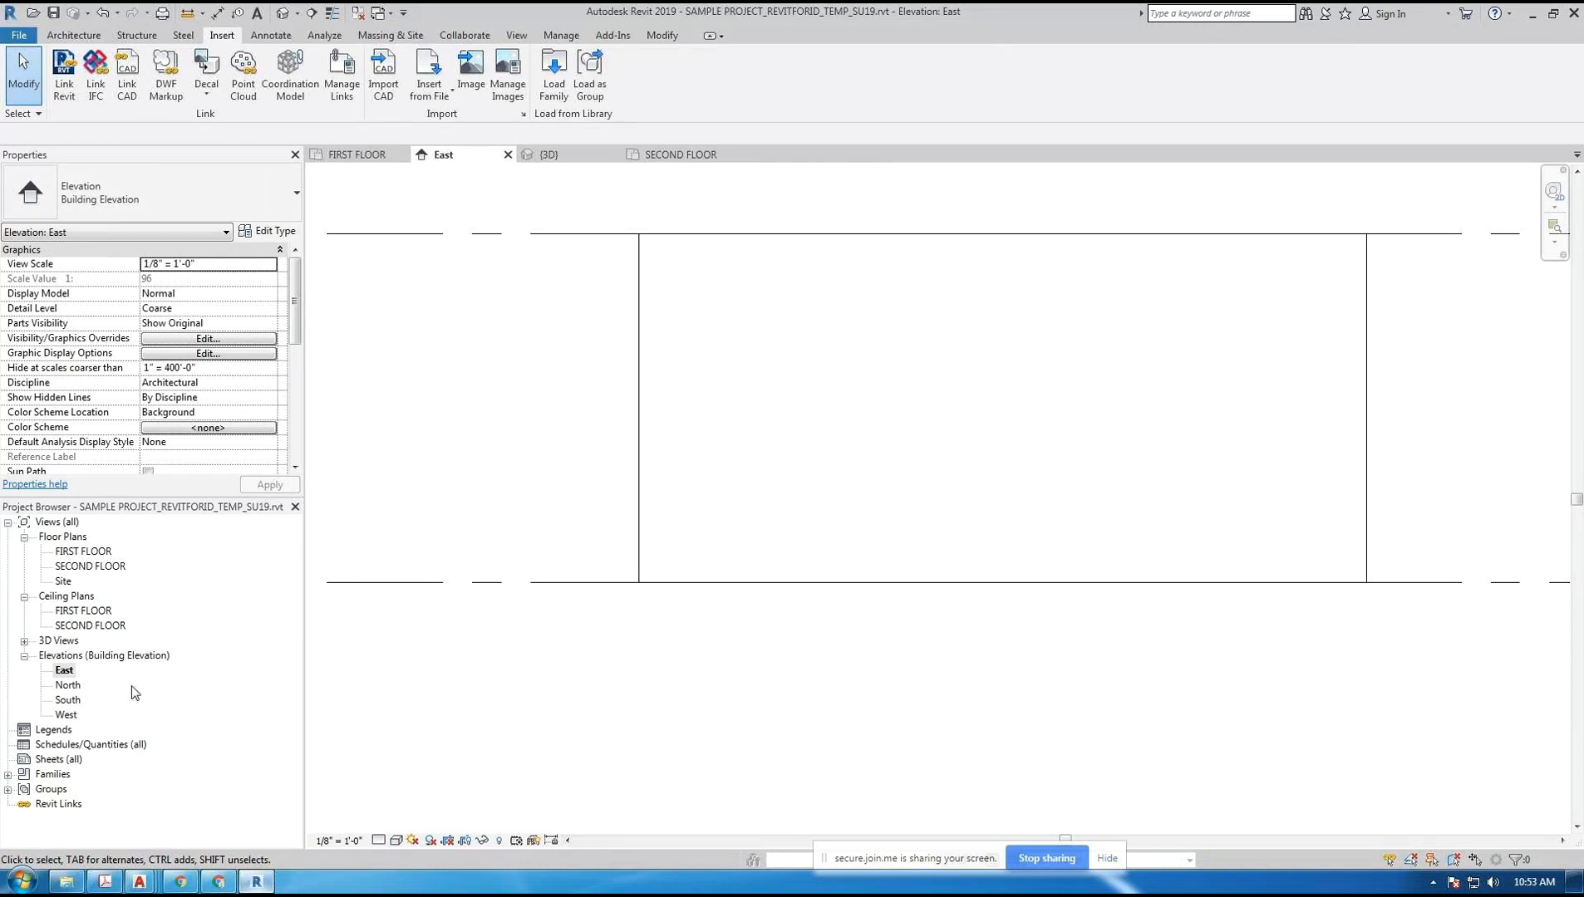
# - Open the North elevation and switch off the A1-1.dwg import category in its visibility/graphic overrides
pyautogui.doubleClick(70, 687)
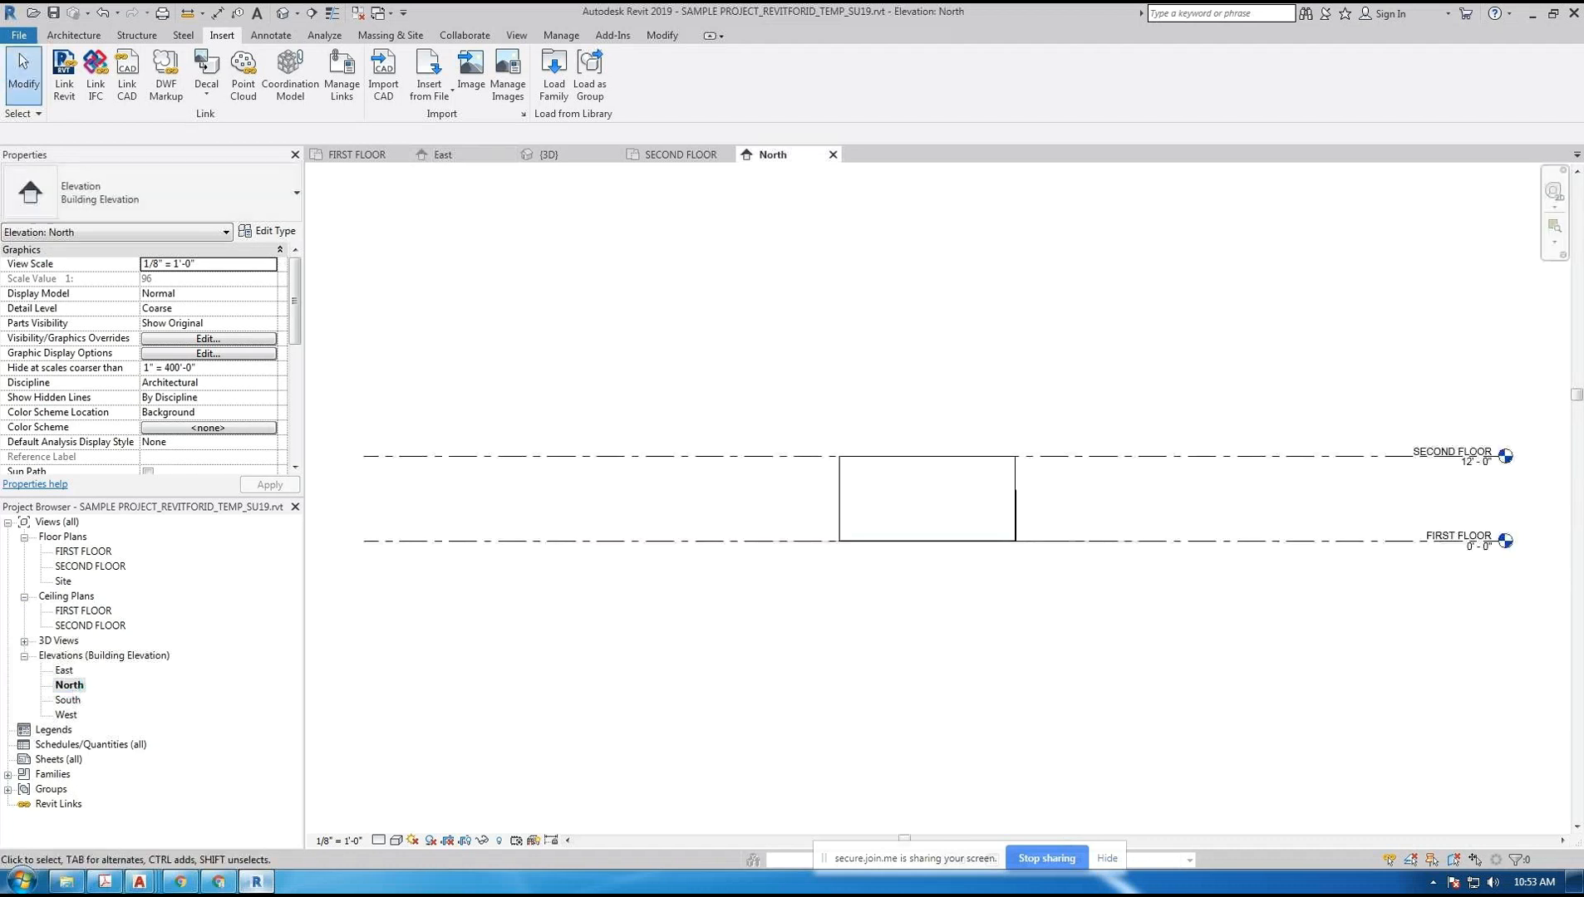
pyautogui.scroll(5, 927, 541)
pyautogui.press('v')
pyautogui.press('v')
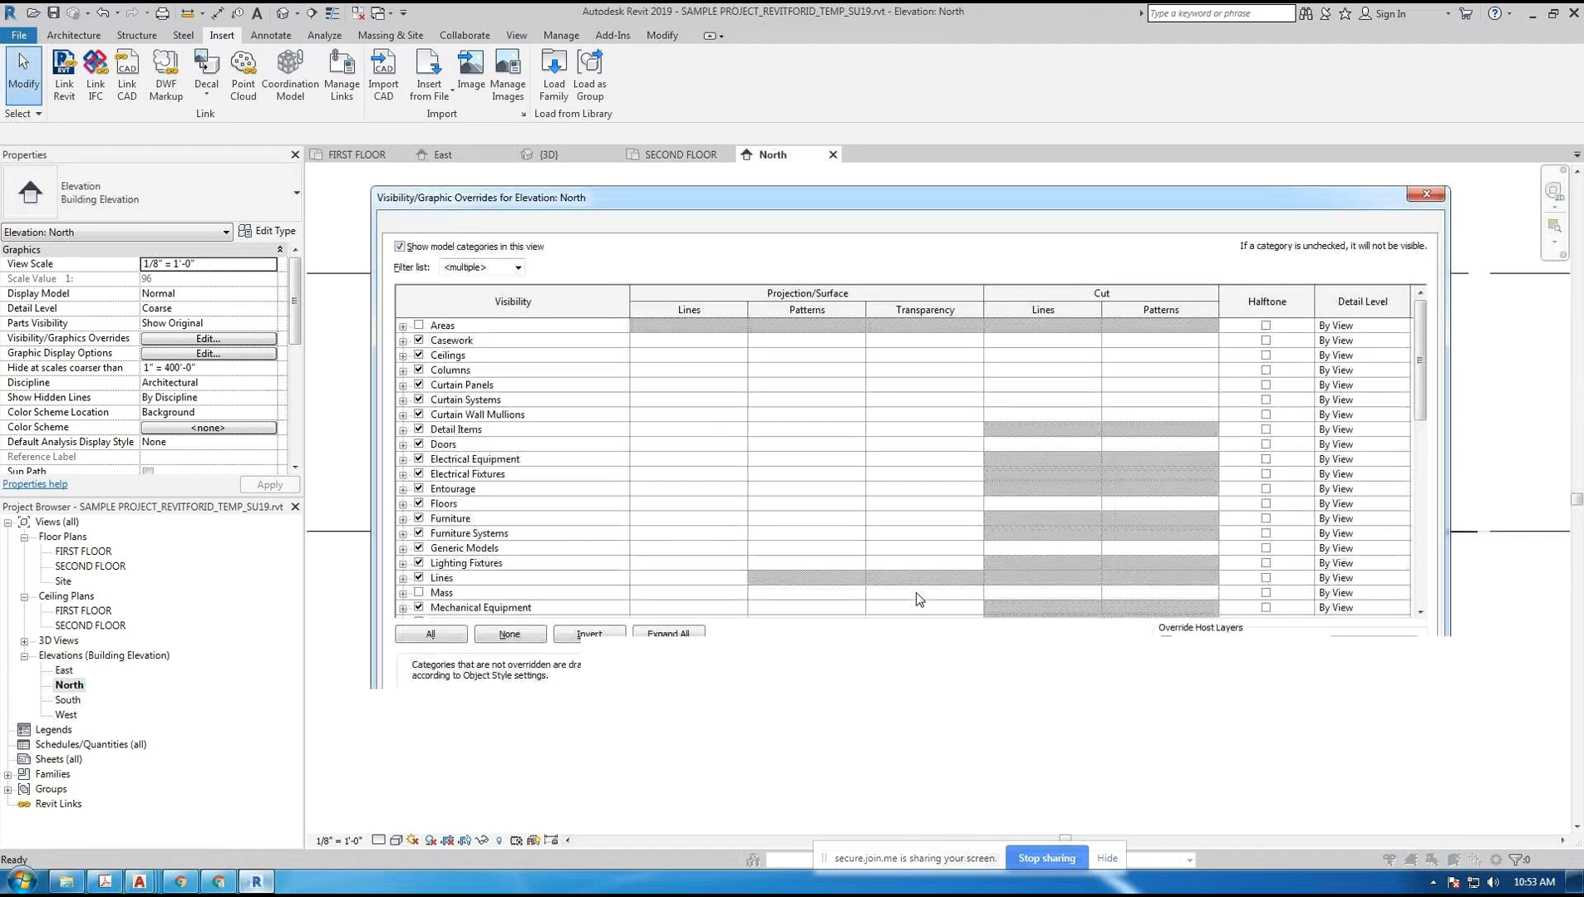
pyautogui.click(724, 224)
pyautogui.click(459, 300)
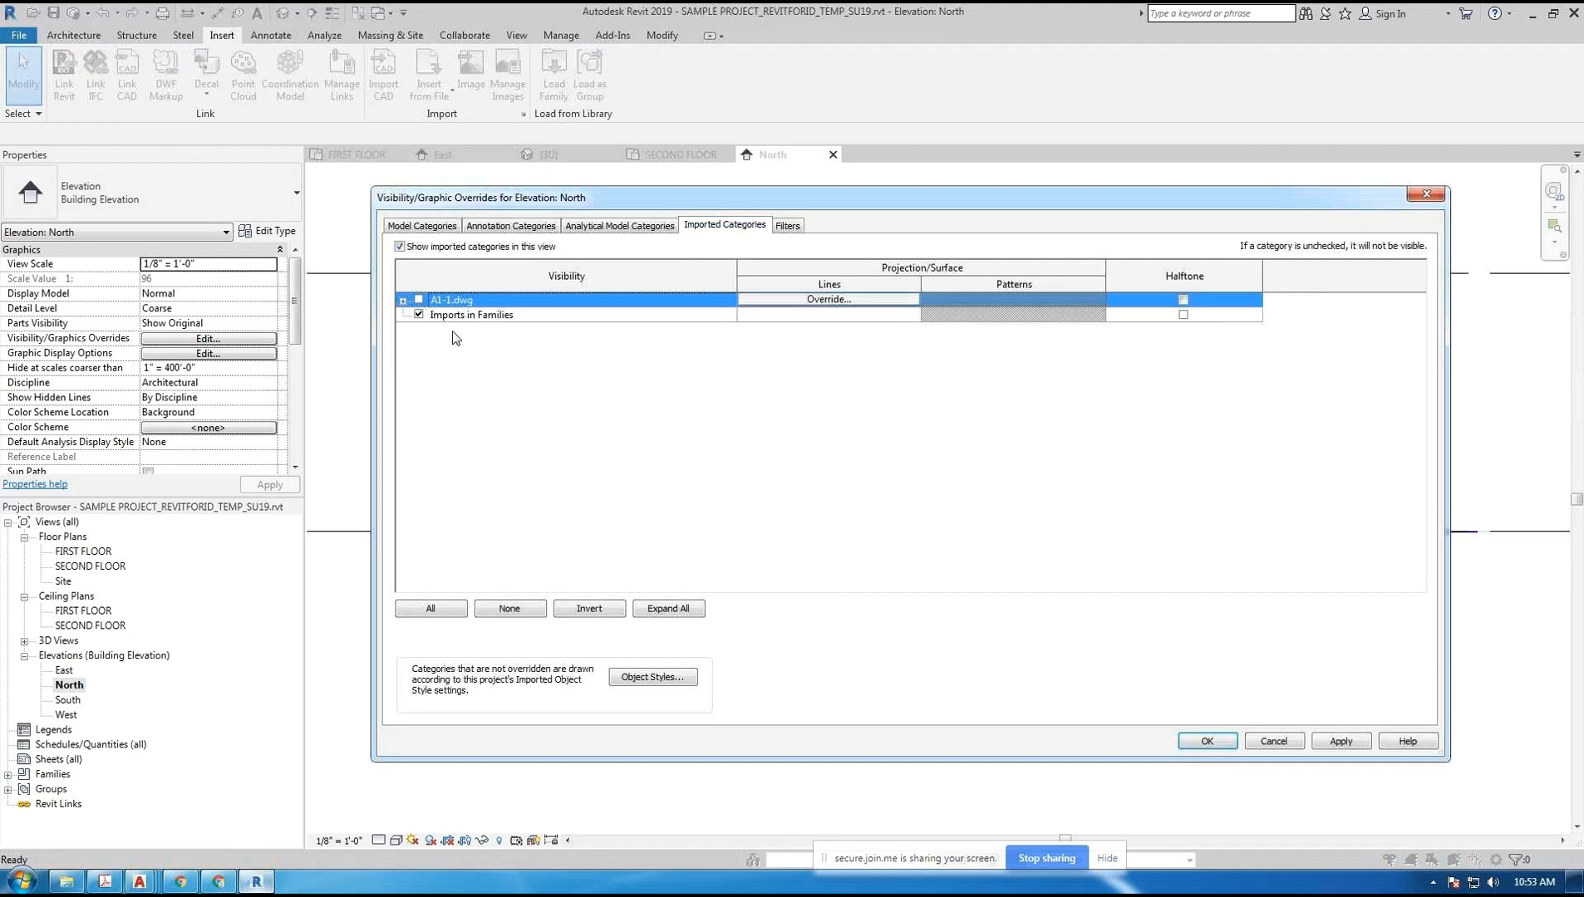
pyautogui.click(1274, 740)
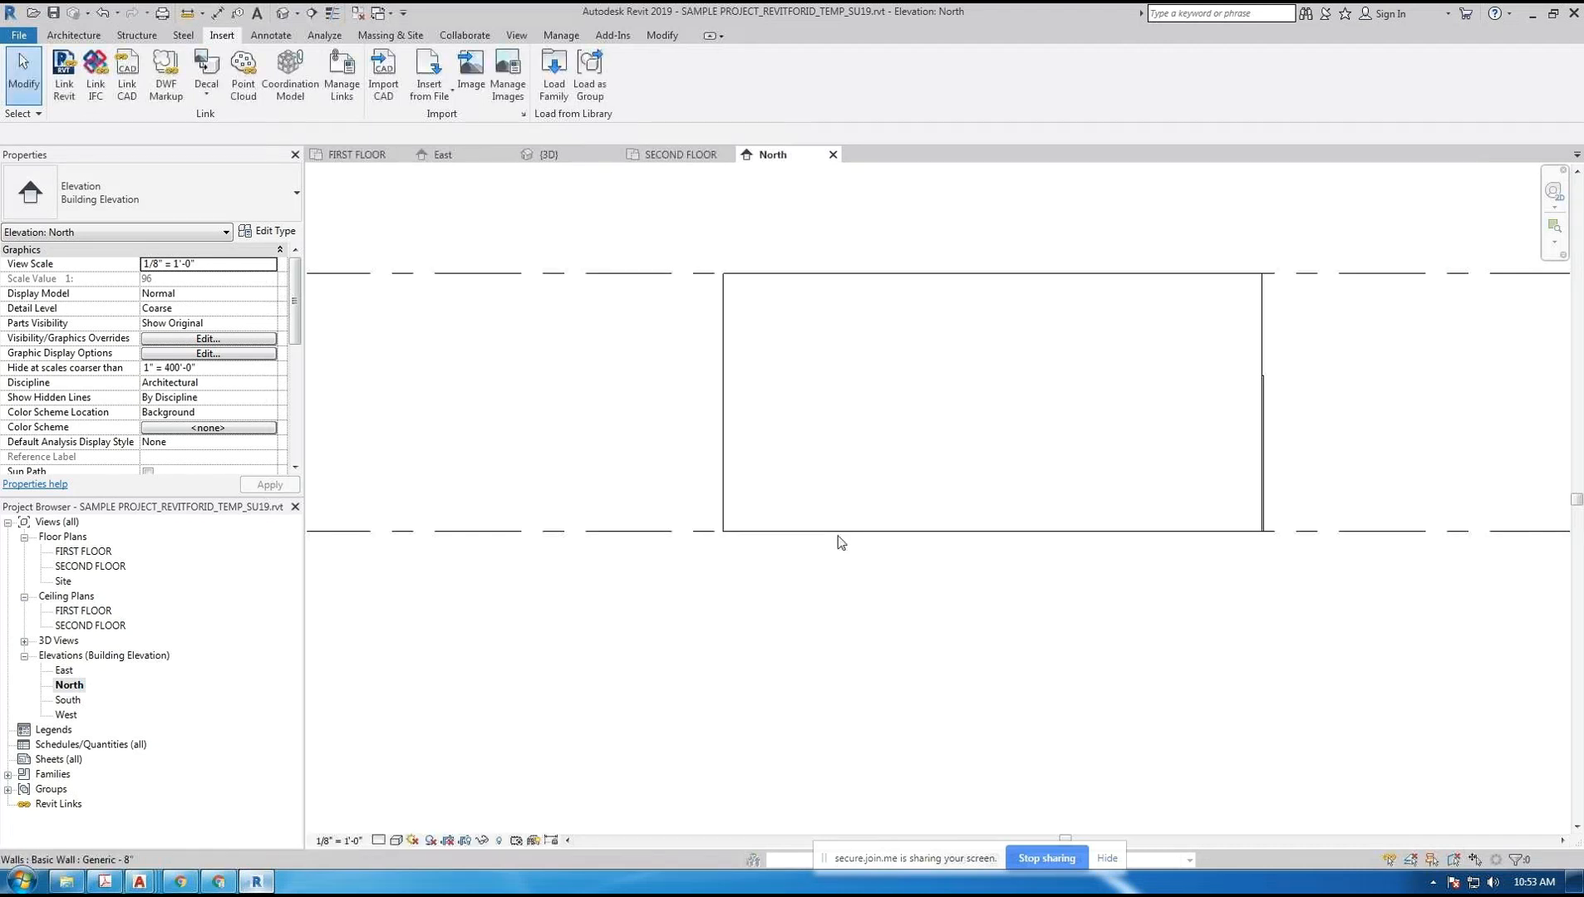
# - Open the South elevation and compare the imported drawing's lines at the wall base with thin lines on and off
pyautogui.doubleClick(68, 700)
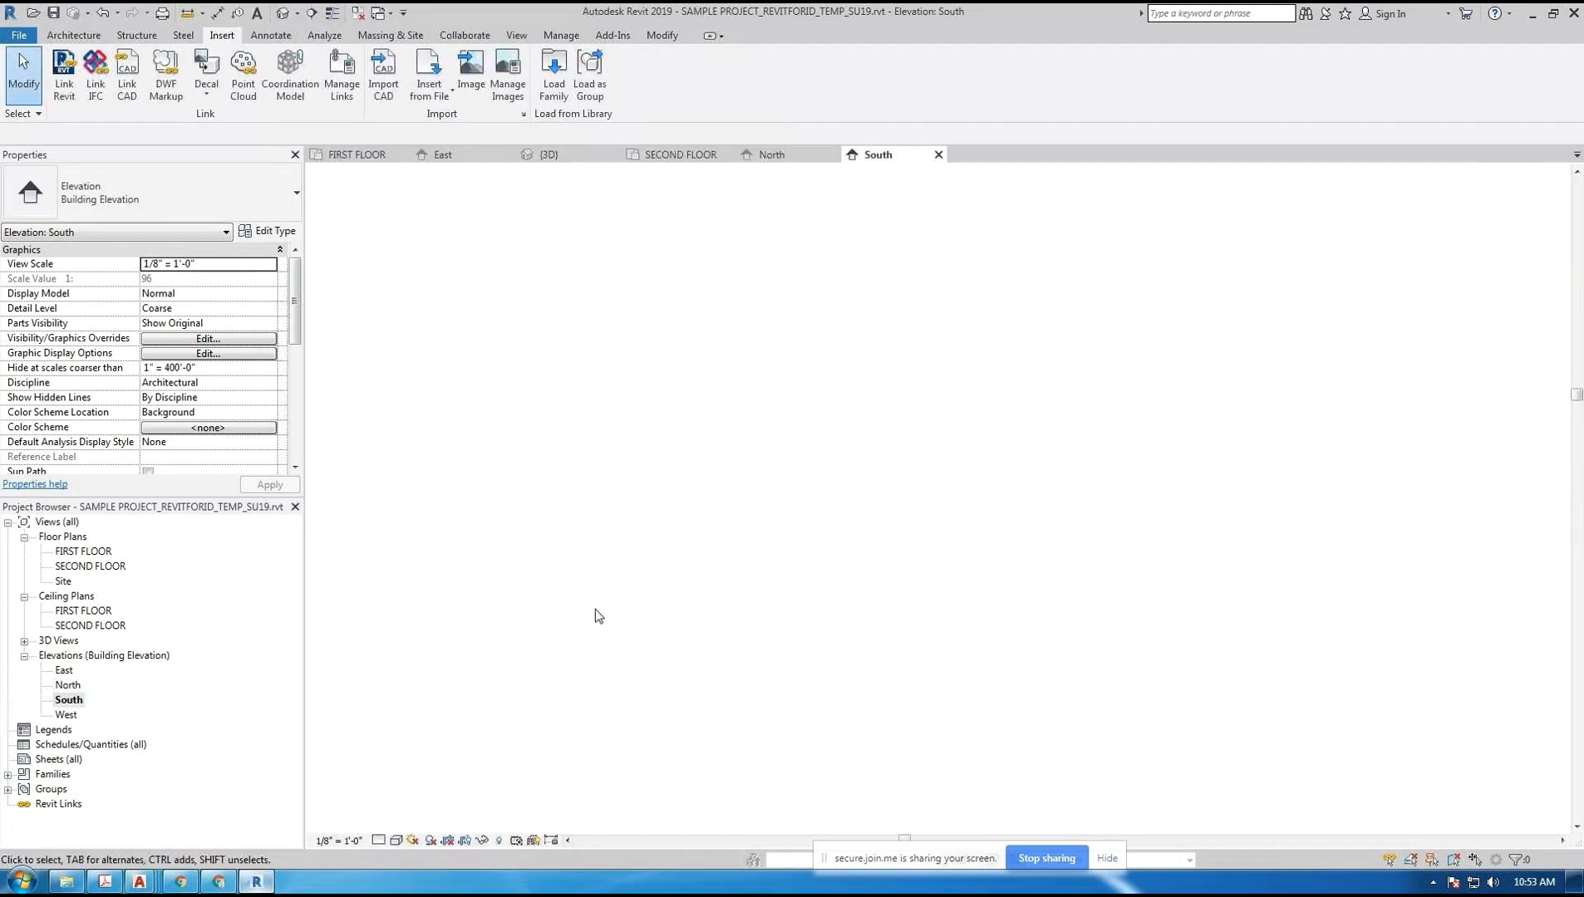
pyautogui.scroll(5, 880, 507)
pyautogui.scroll(1, 767, 506)
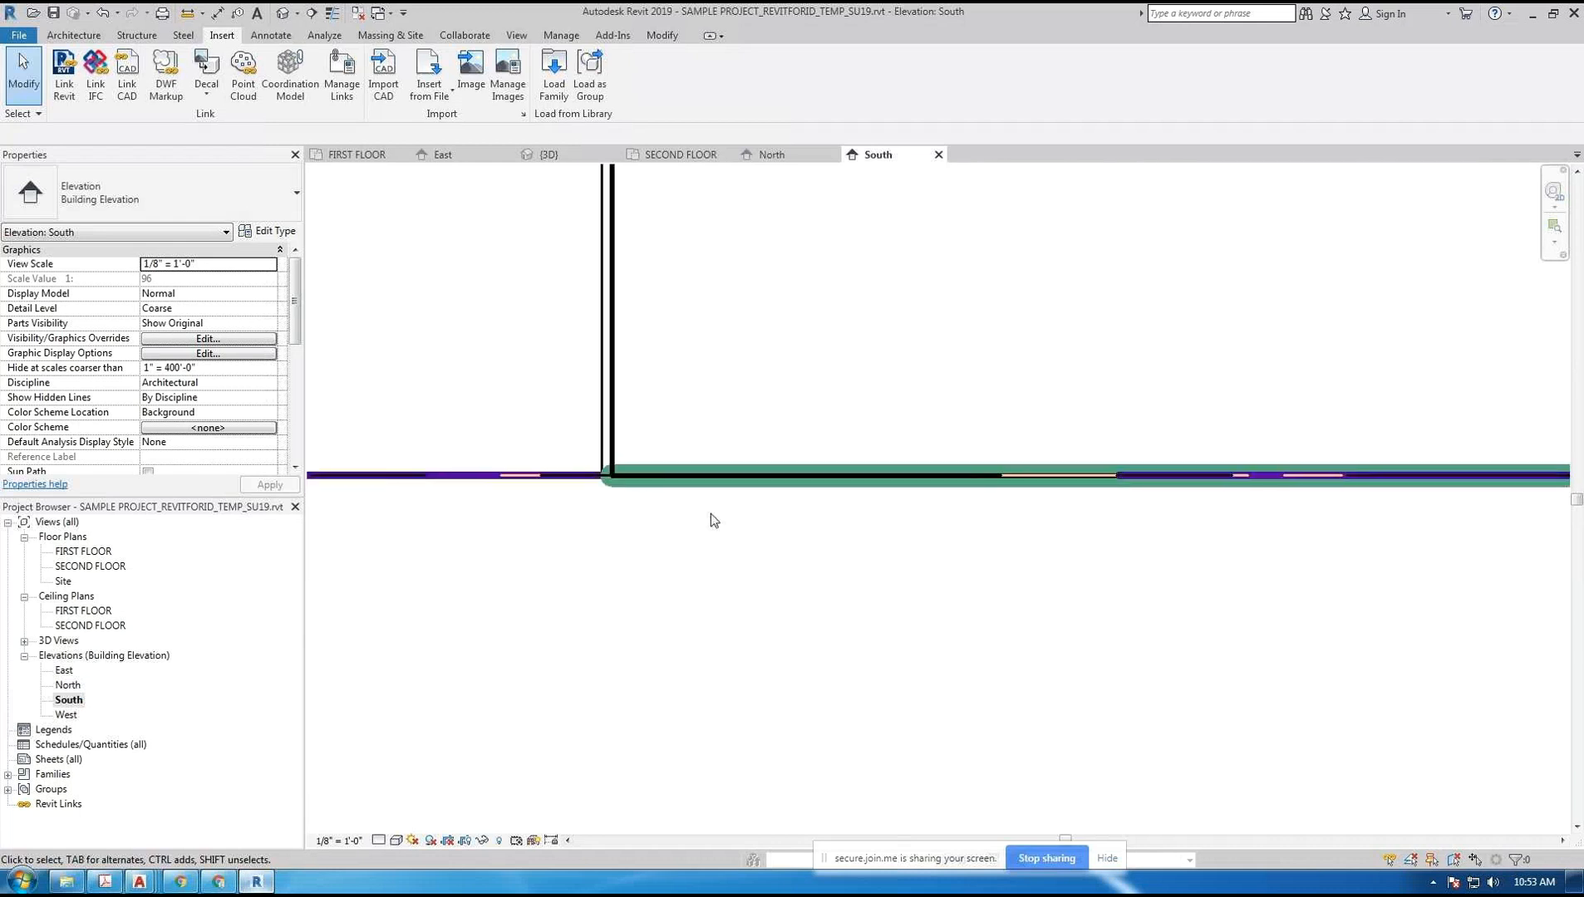
pyautogui.click(332, 14)
pyautogui.click(333, 18)
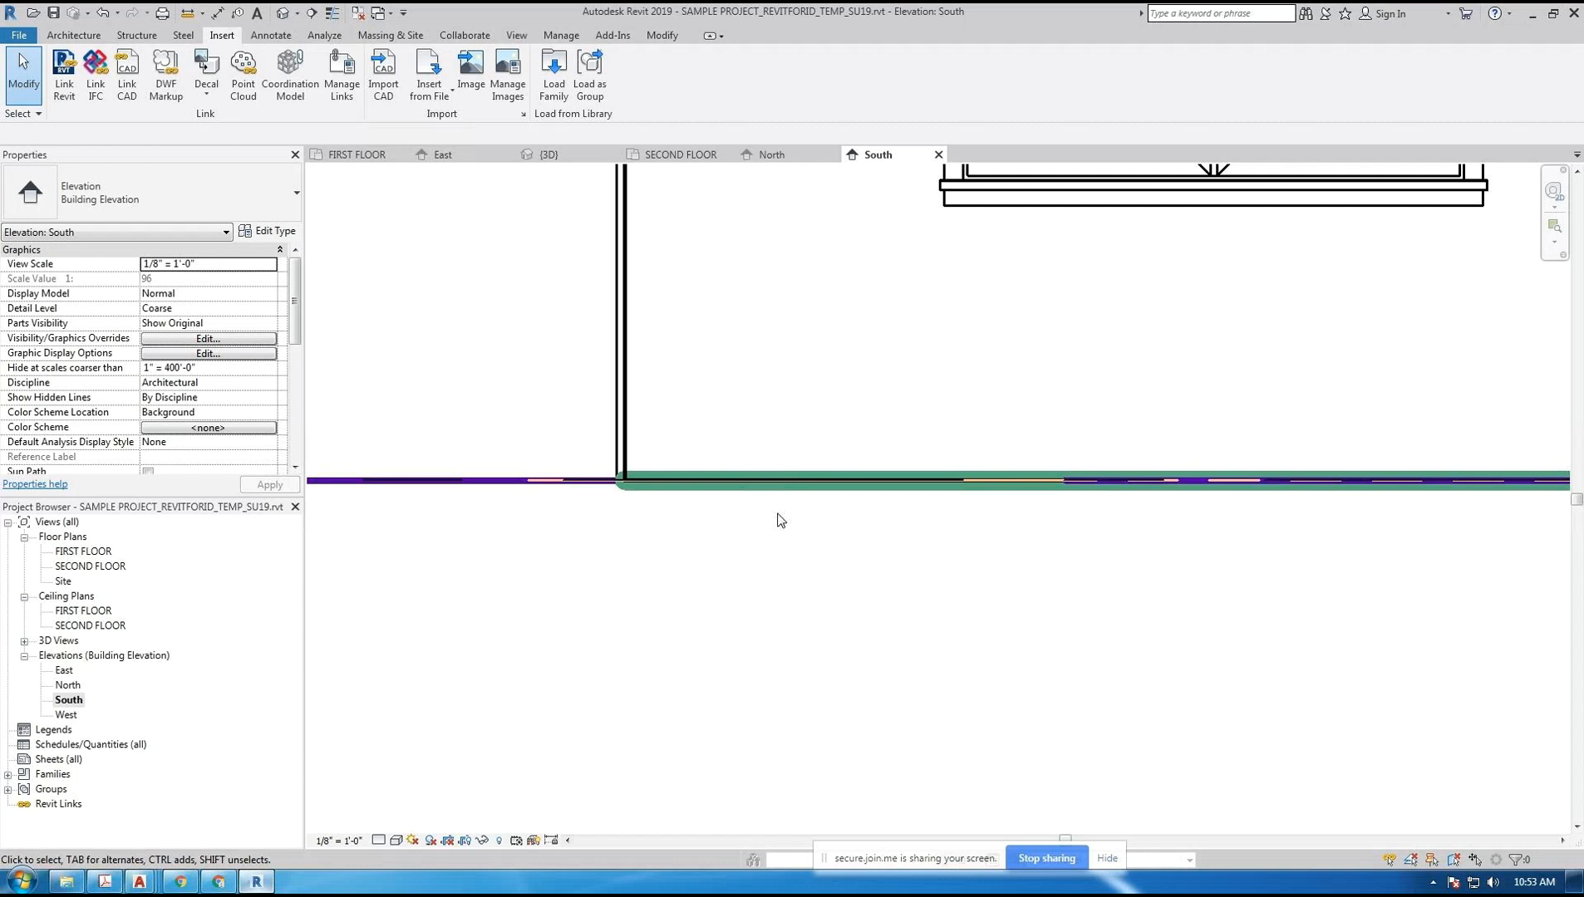
# - Hide the imported A1-1.dwg in the South elevation through its visibility/graphic overrides
pyautogui.press('v')
pyautogui.press('v')
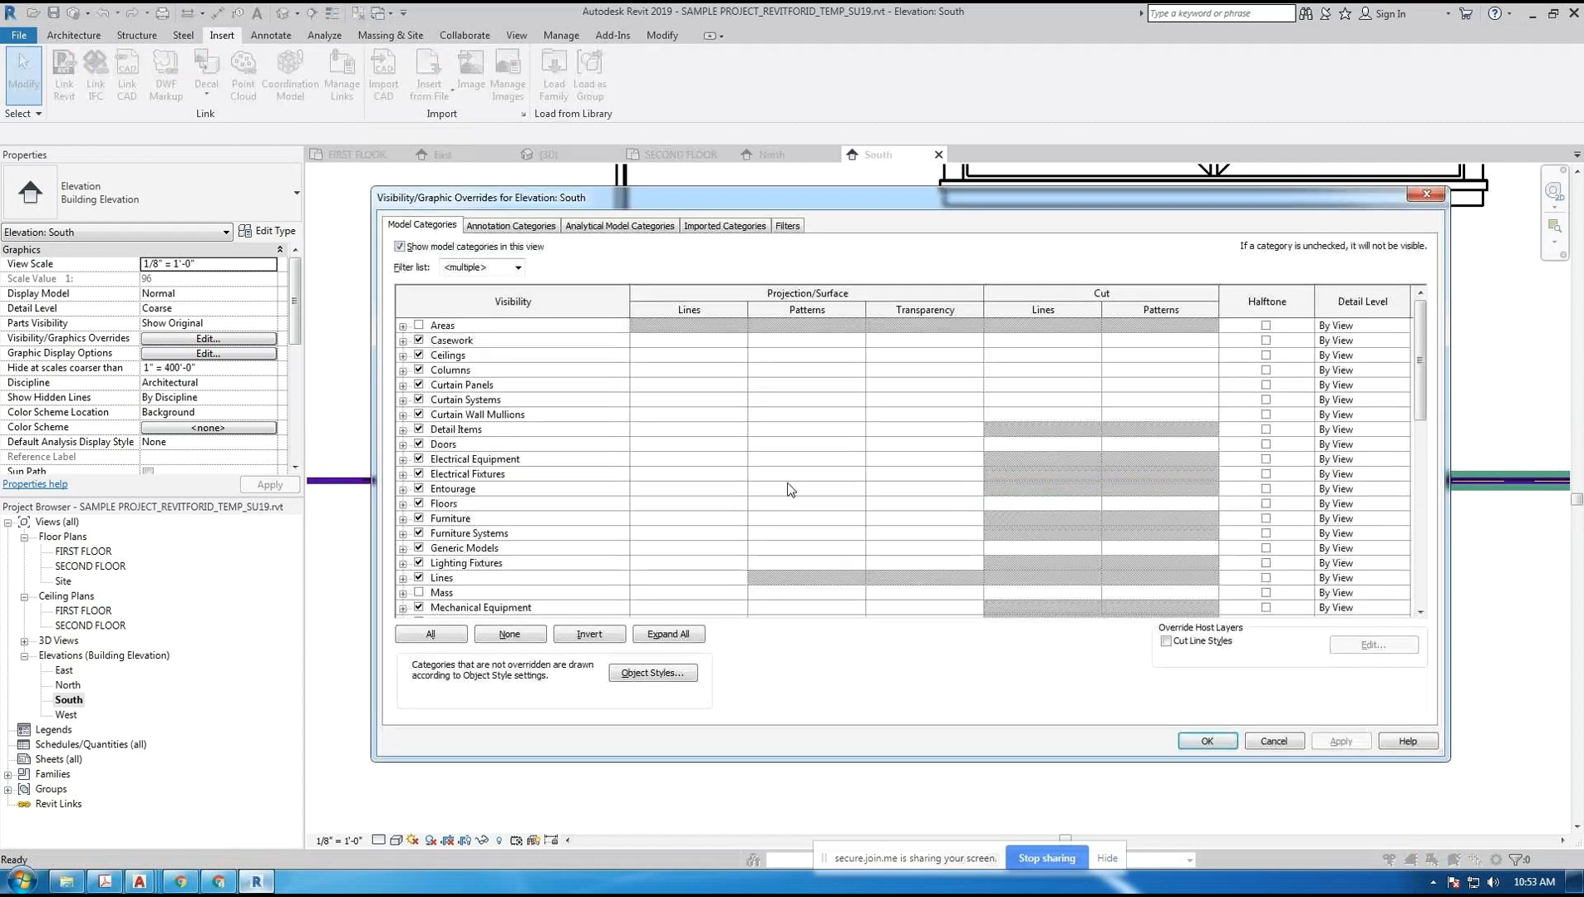
pyautogui.click(740, 226)
pyautogui.click(418, 300)
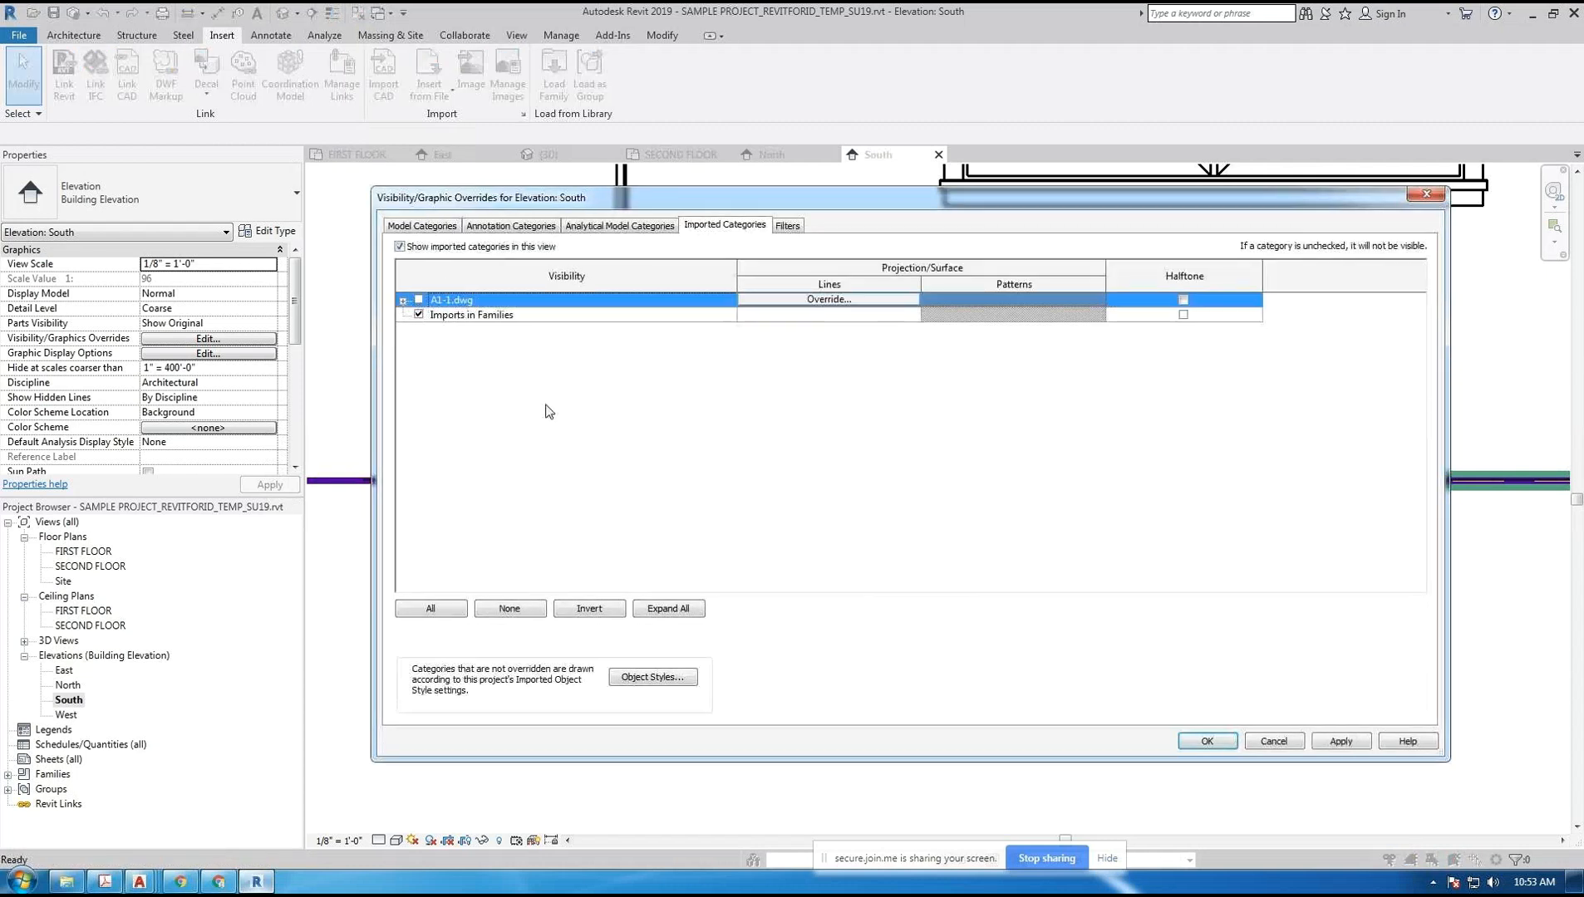
pyautogui.click(1339, 742)
pyautogui.click(1201, 741)
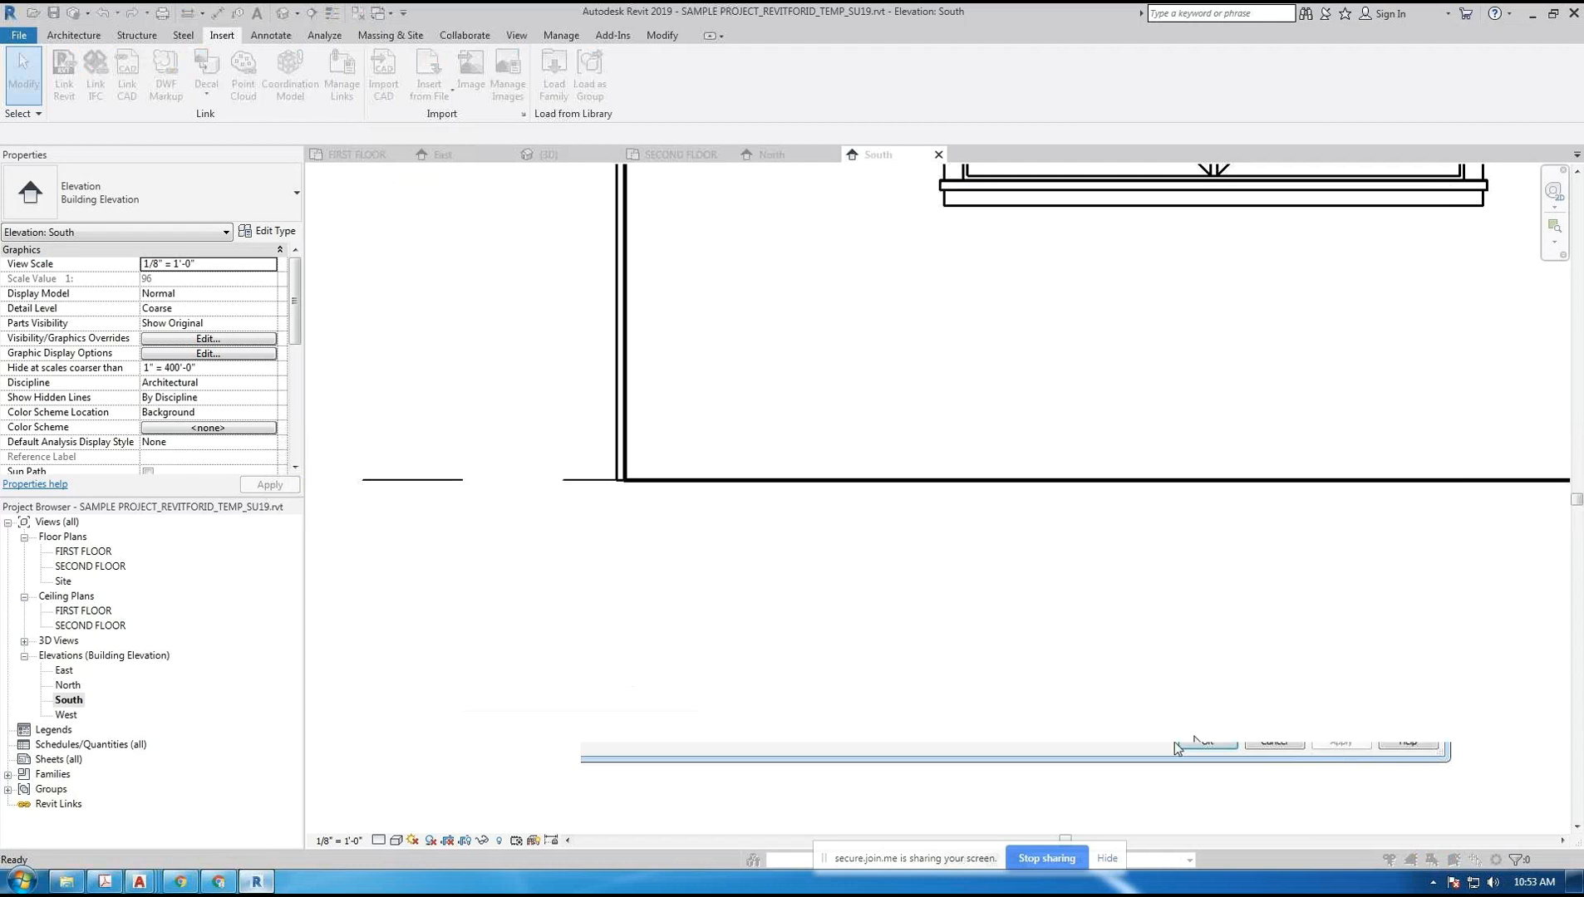
# - Open the West elevation and hide the imported A1-1.dwg through its visibility/graphic overrides
pyautogui.doubleClick(66, 714)
pyautogui.scroll(8, 884, 555)
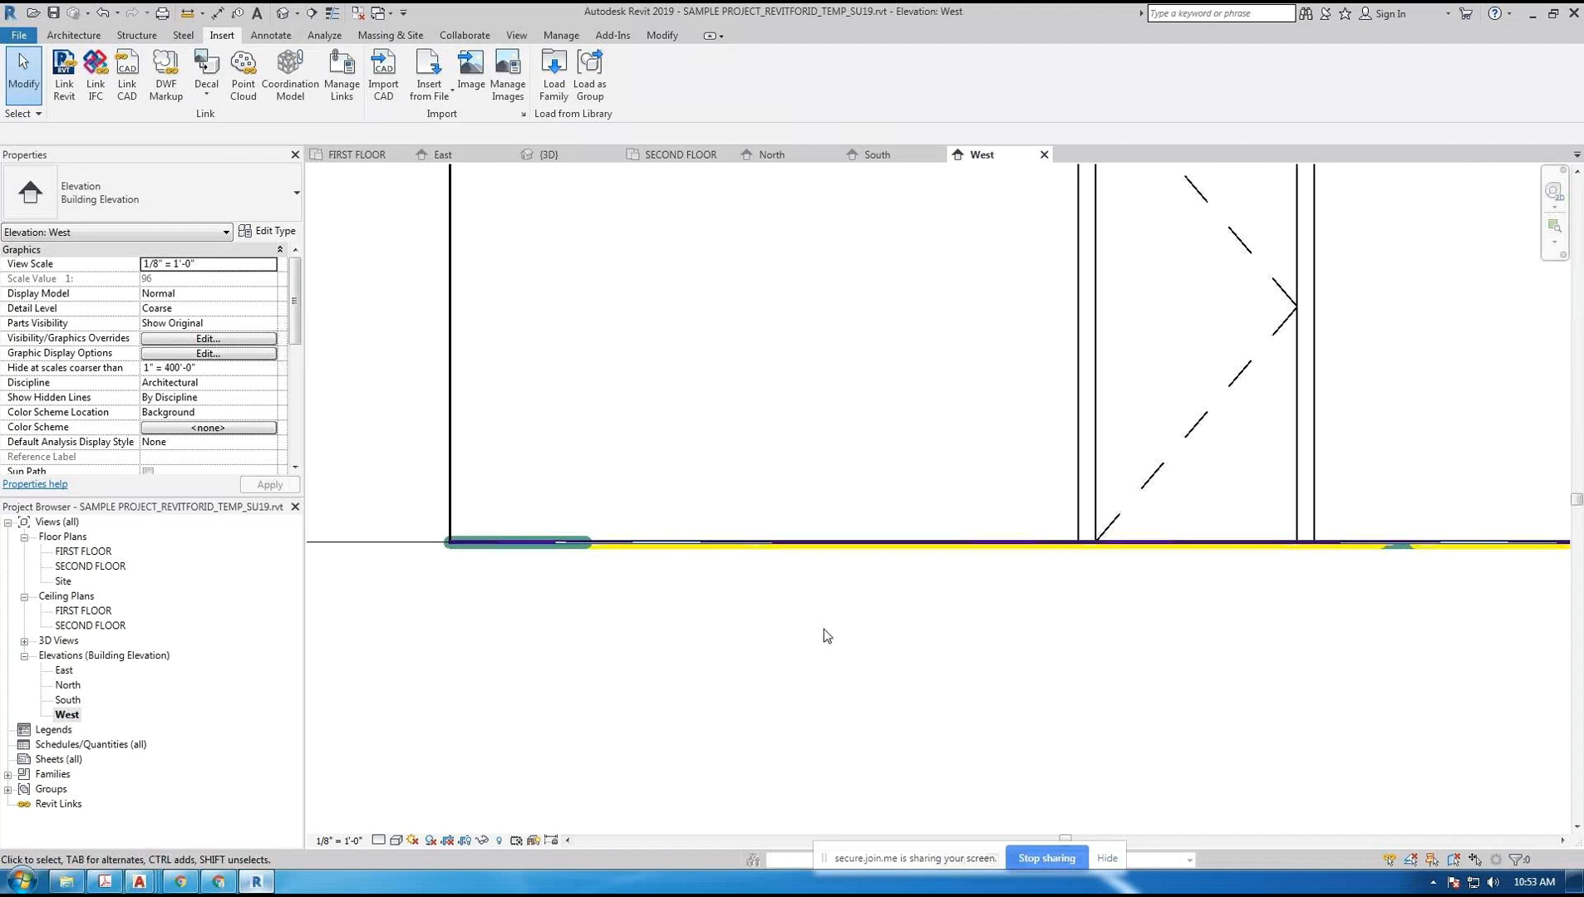
pyautogui.press('v')
pyautogui.press('g')
pyautogui.click(735, 226)
pyautogui.click(419, 299)
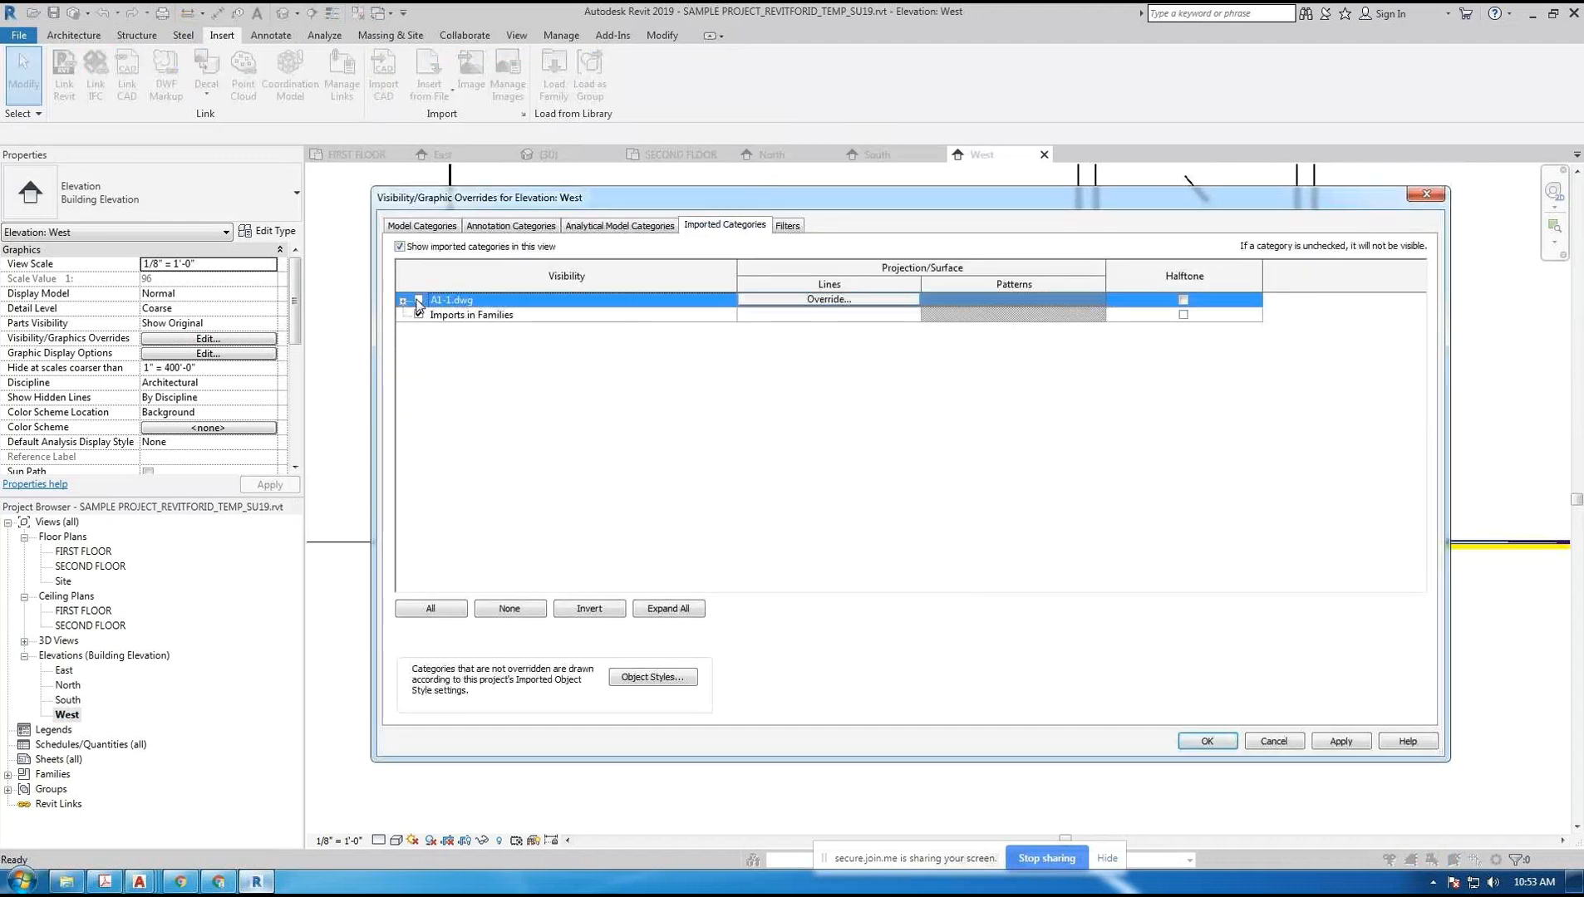
pyautogui.click(1341, 742)
pyautogui.click(1206, 740)
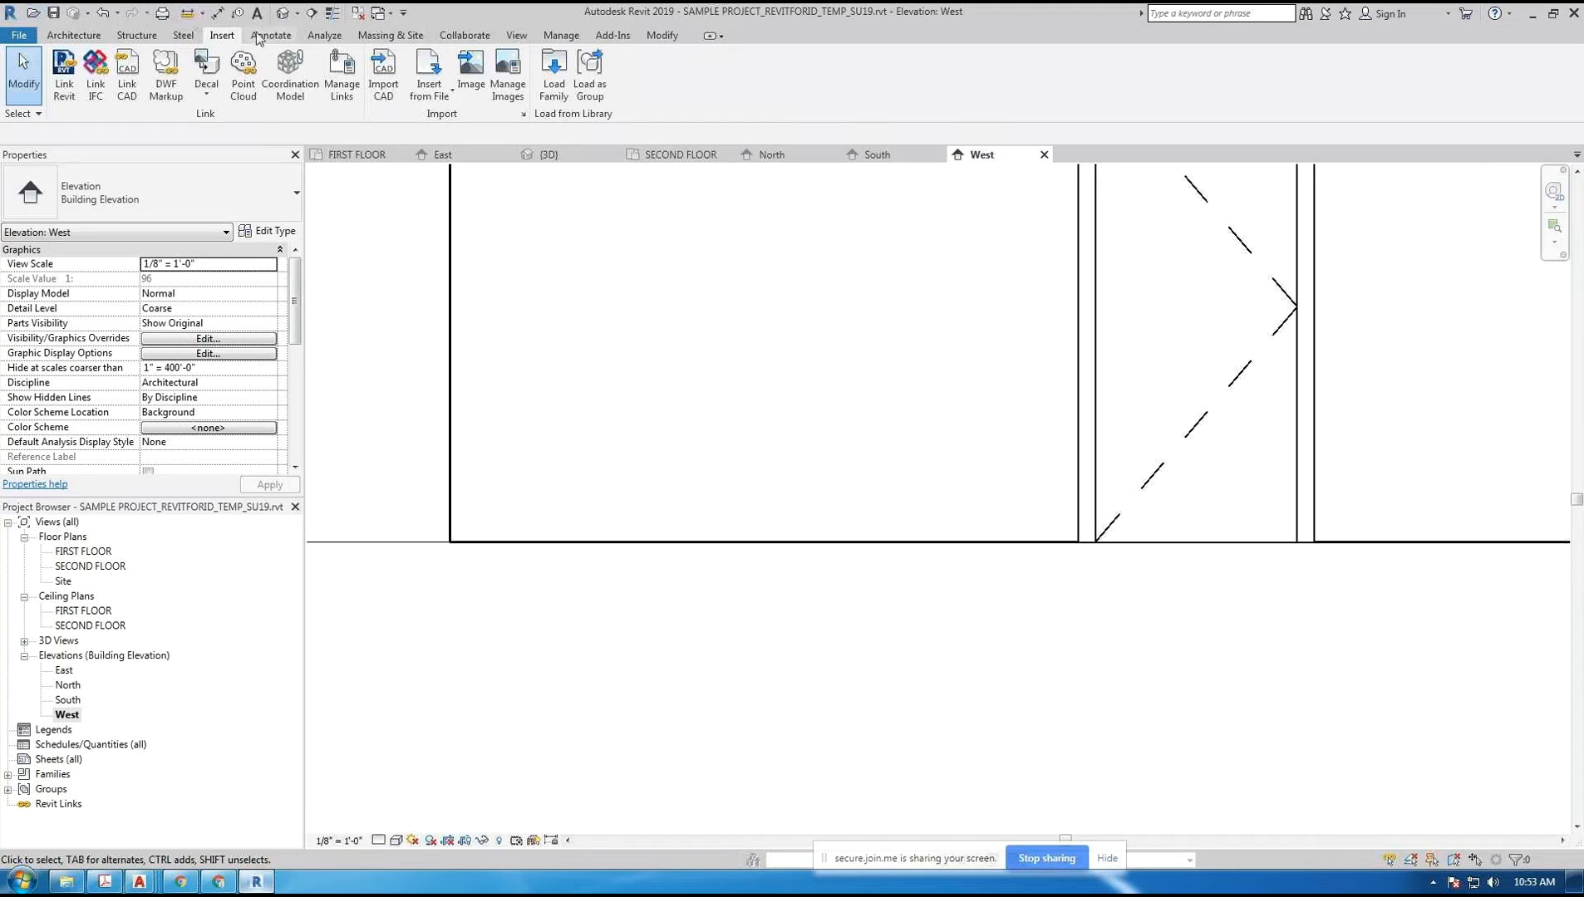
# - Check the house in the default 3D view, and open the SECOND FLOOR floor plan
pyautogui.click(280, 17)
pyautogui.keyDown('shift'); pyautogui.moveTo(980, 656); pyautogui.dragTo(1025, 641, button='middle'); pyautogui.keyUp('shift')
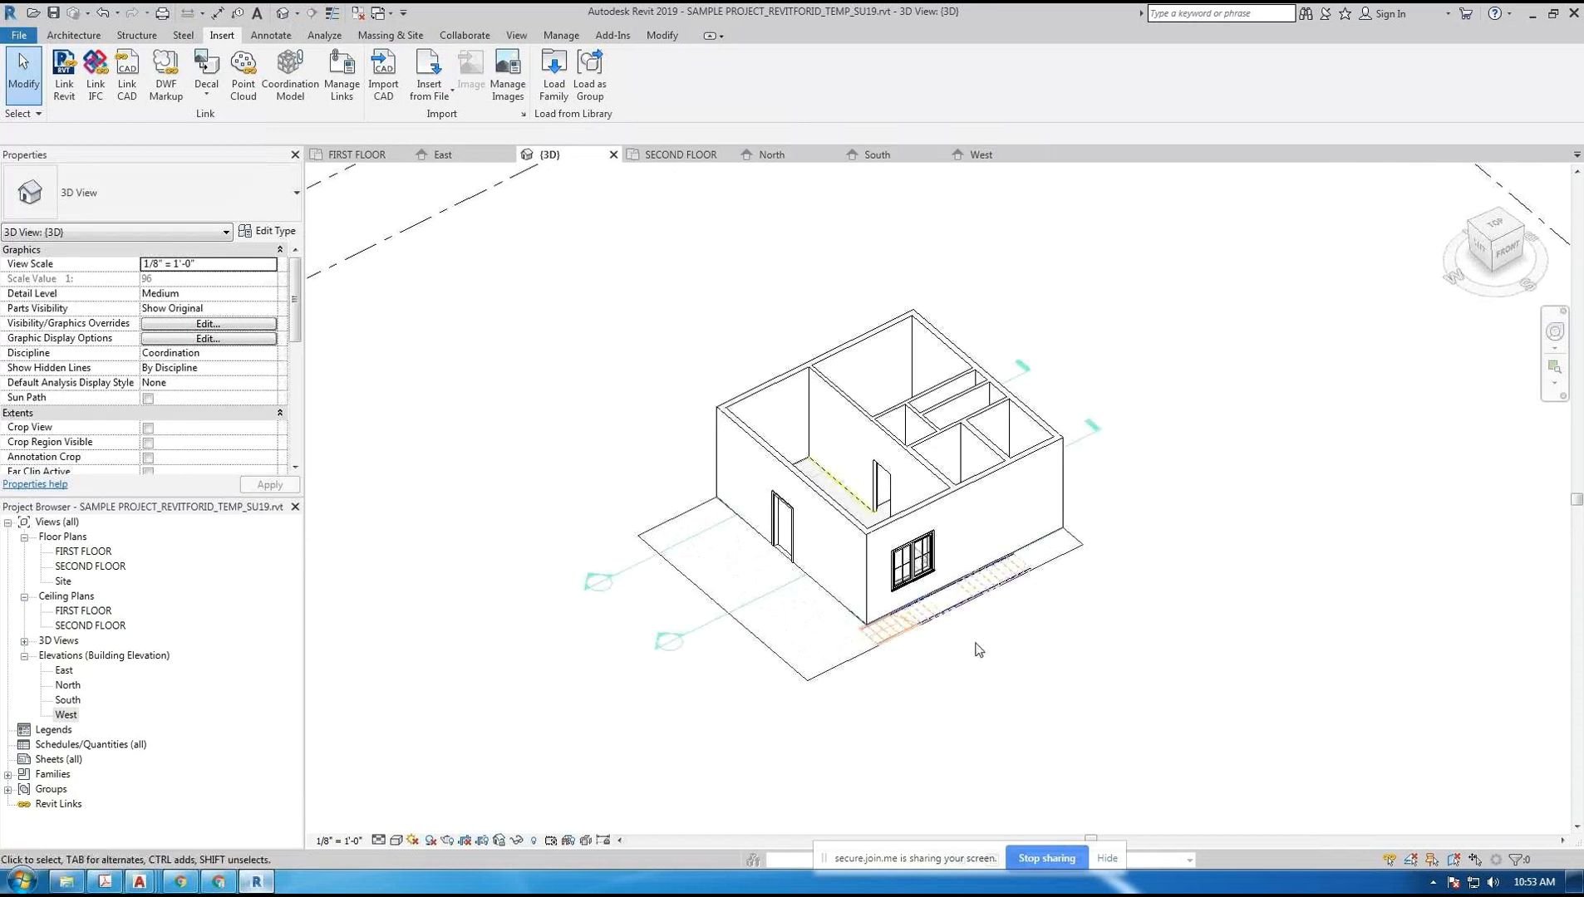
pyautogui.doubleClick(91, 566)
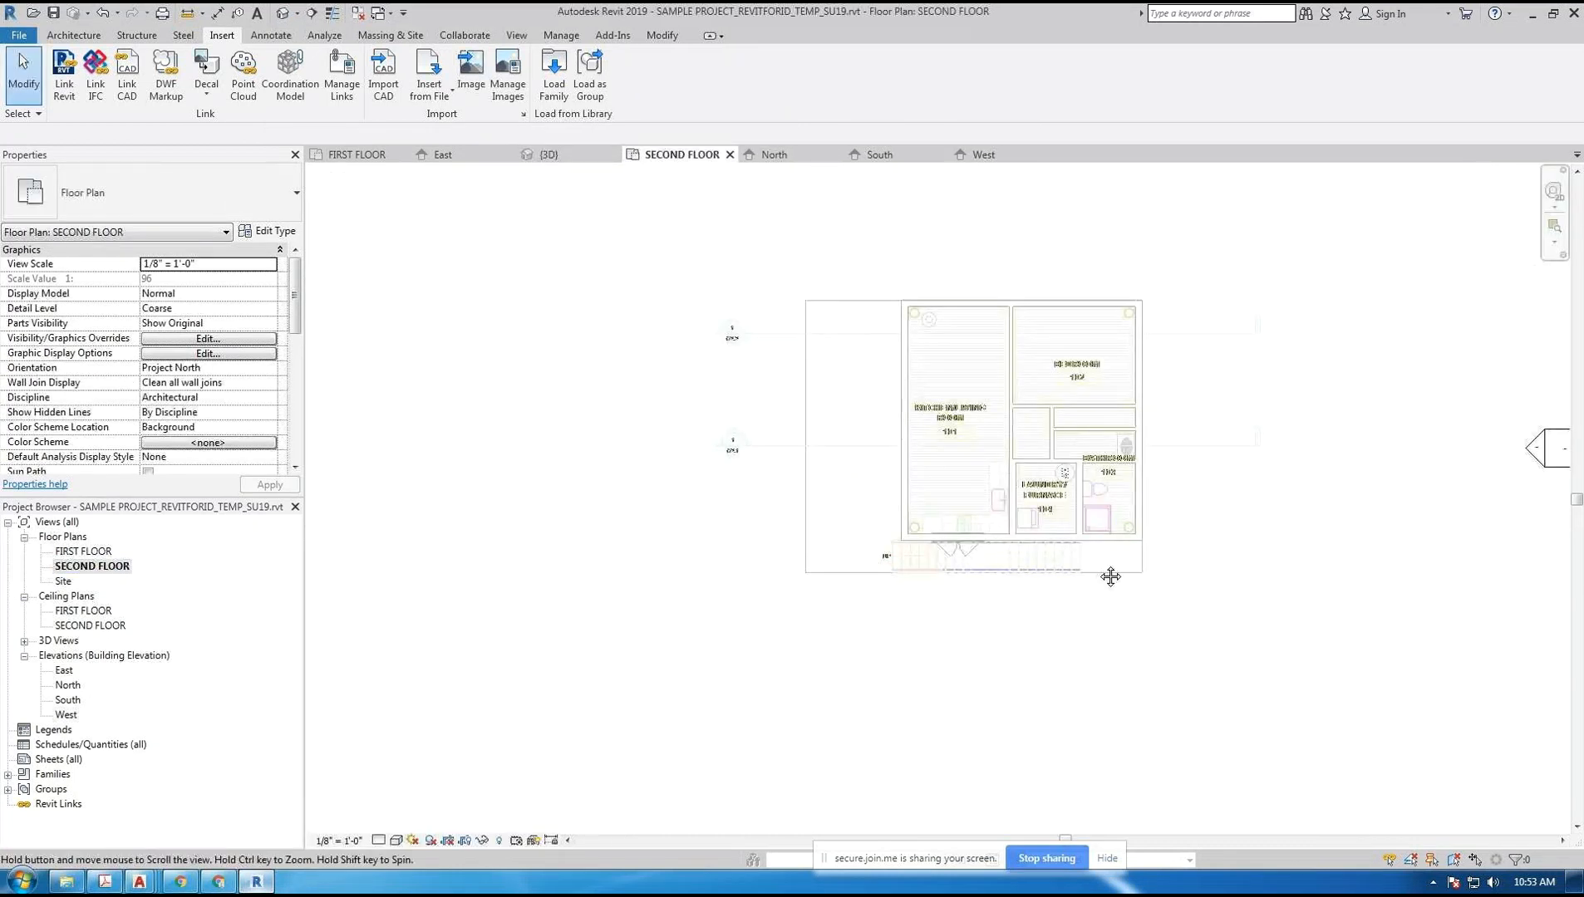
pyautogui.scroll(4, 873, 717)
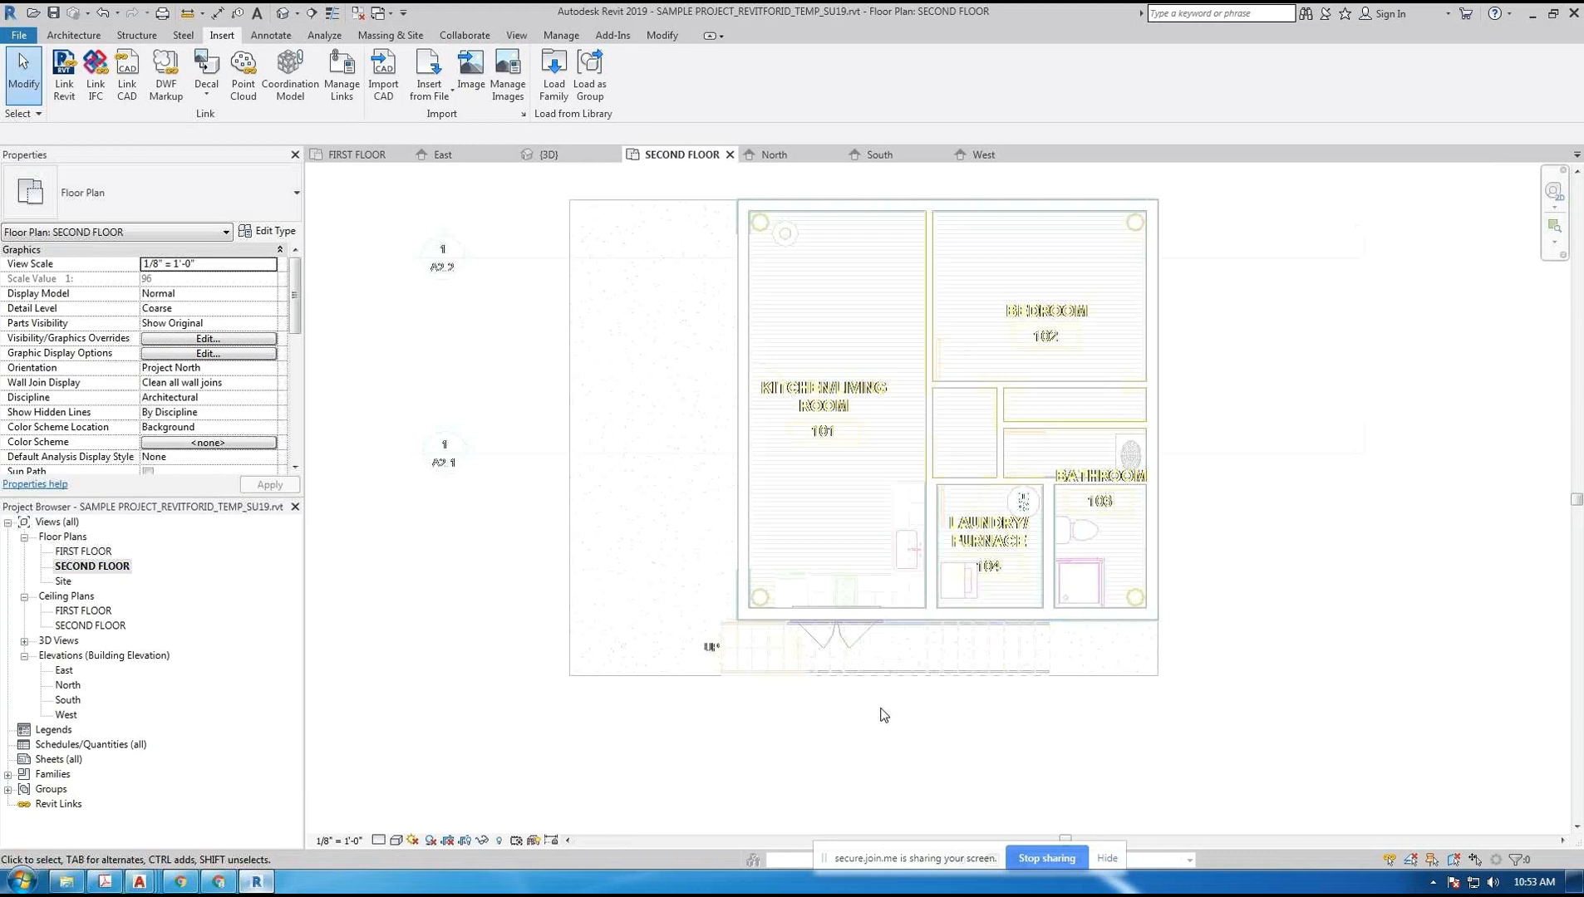
pyautogui.moveTo(876, 717); pyautogui.dragTo(883, 755, button='middle')
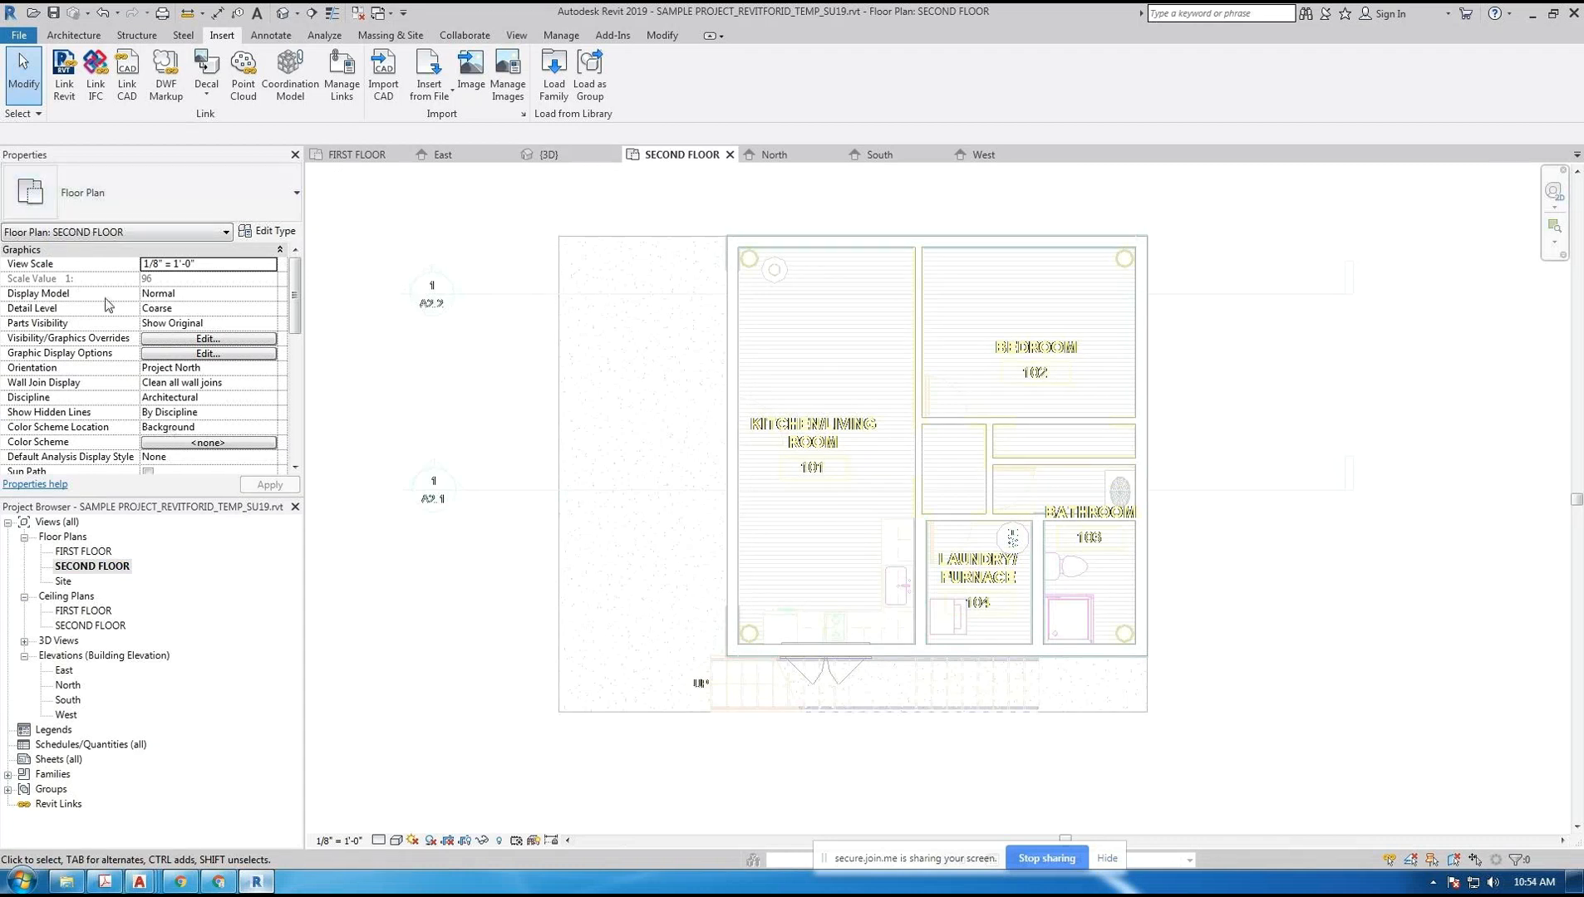
pyautogui.moveTo(297, 280)
pyautogui.mouseDown()
pyautogui.moveTo(297, 316)
pyautogui.moveTo(299, 276)
pyautogui.mouseUp()
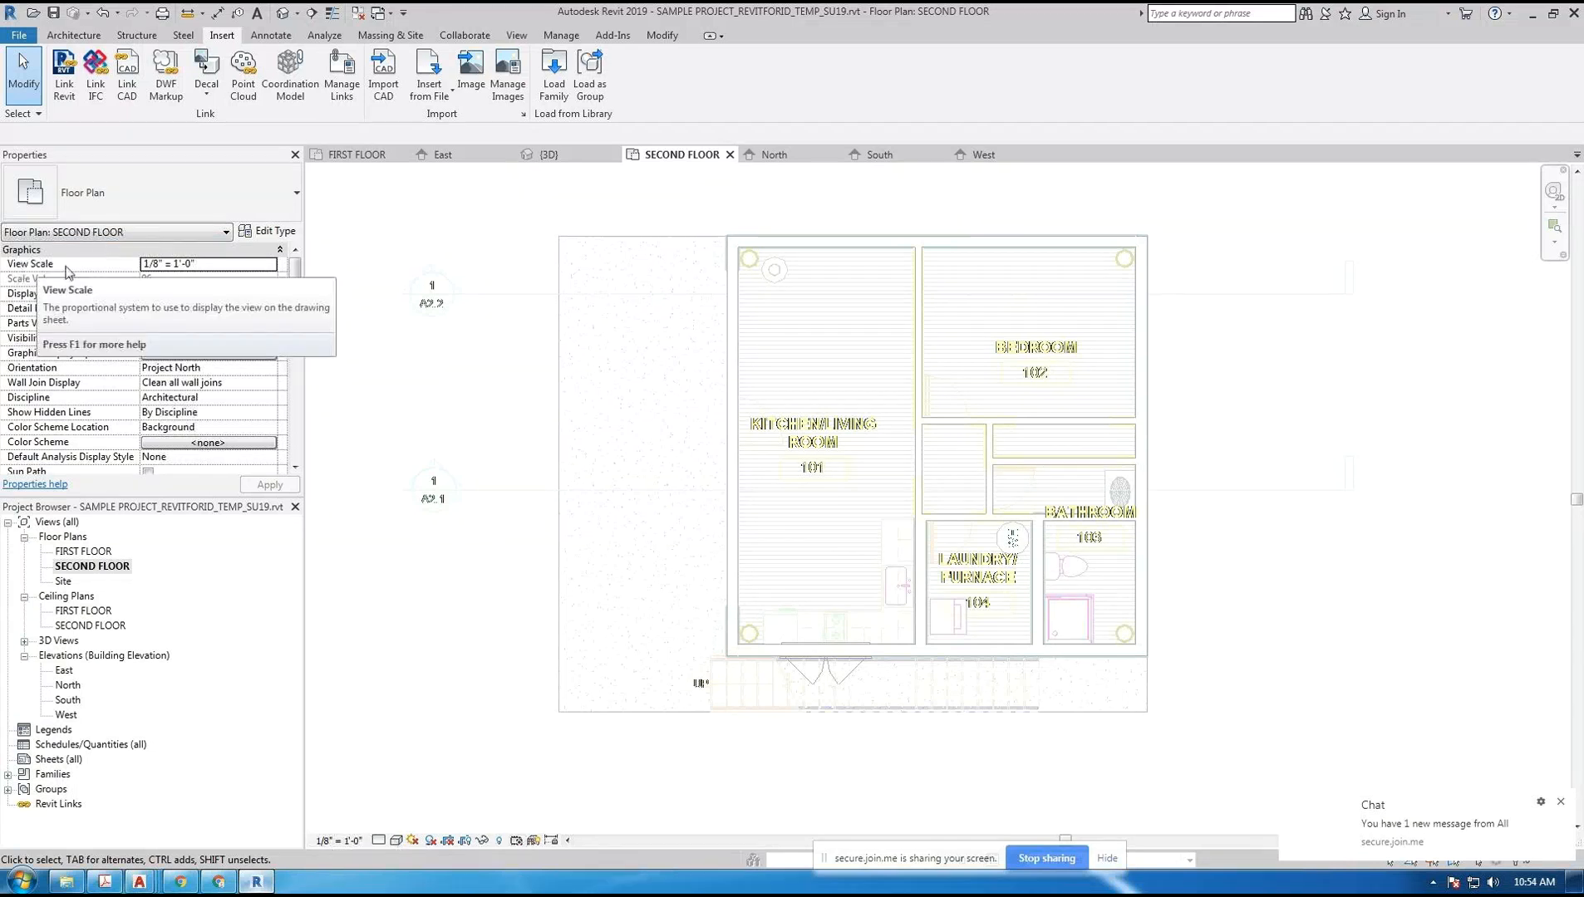
pyautogui.click(261, 265)
pyautogui.click(270, 265)
pyautogui.click(270, 266)
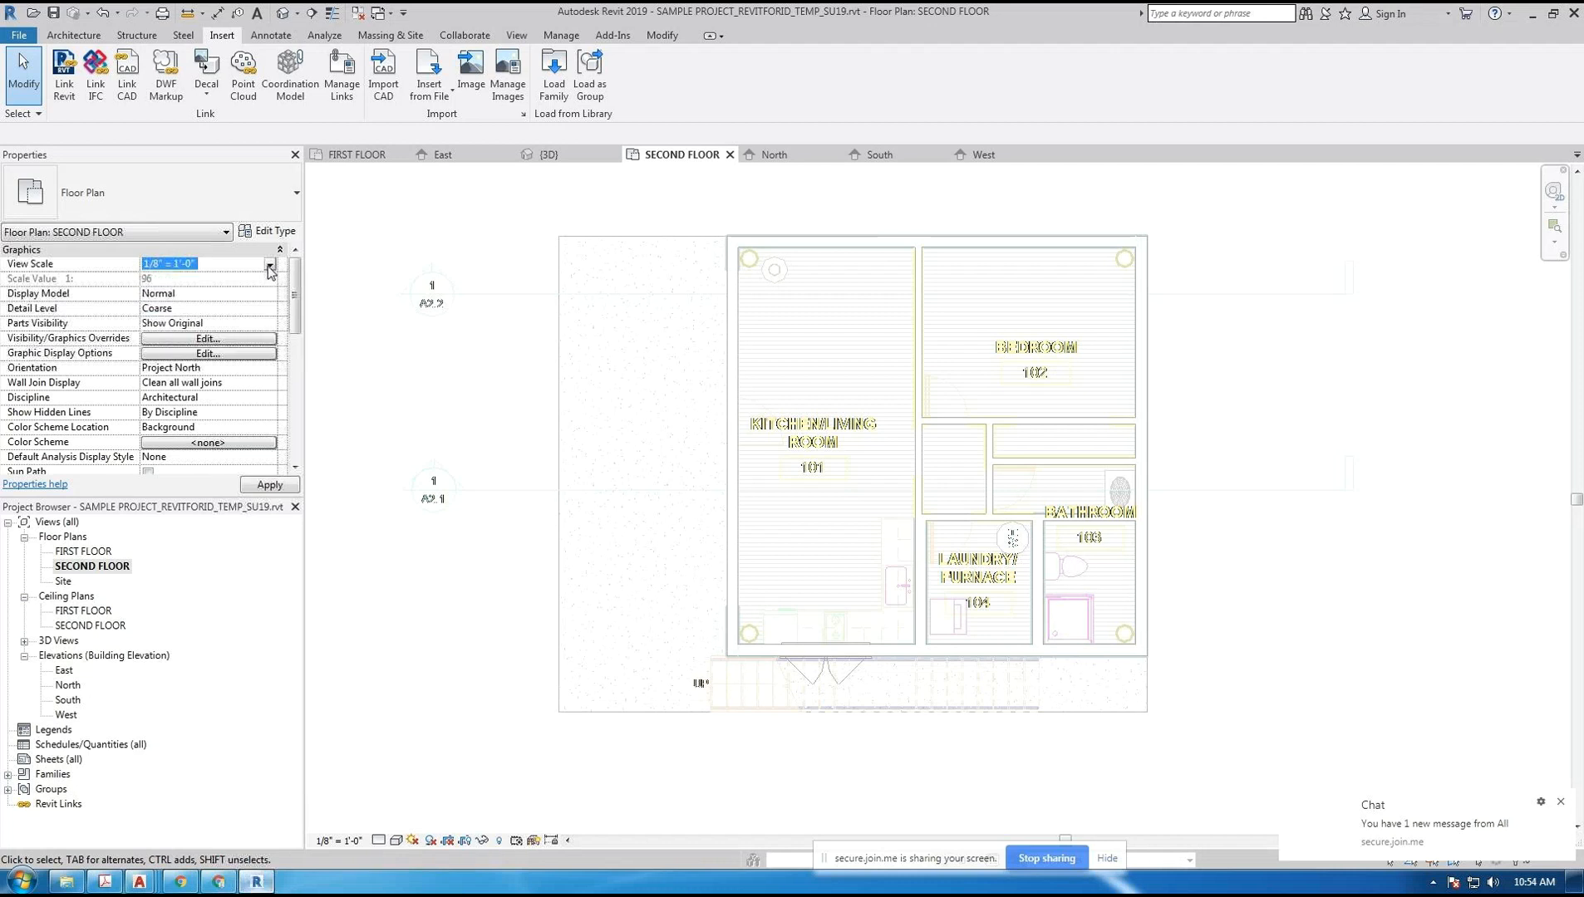
pyautogui.click(345, 843)
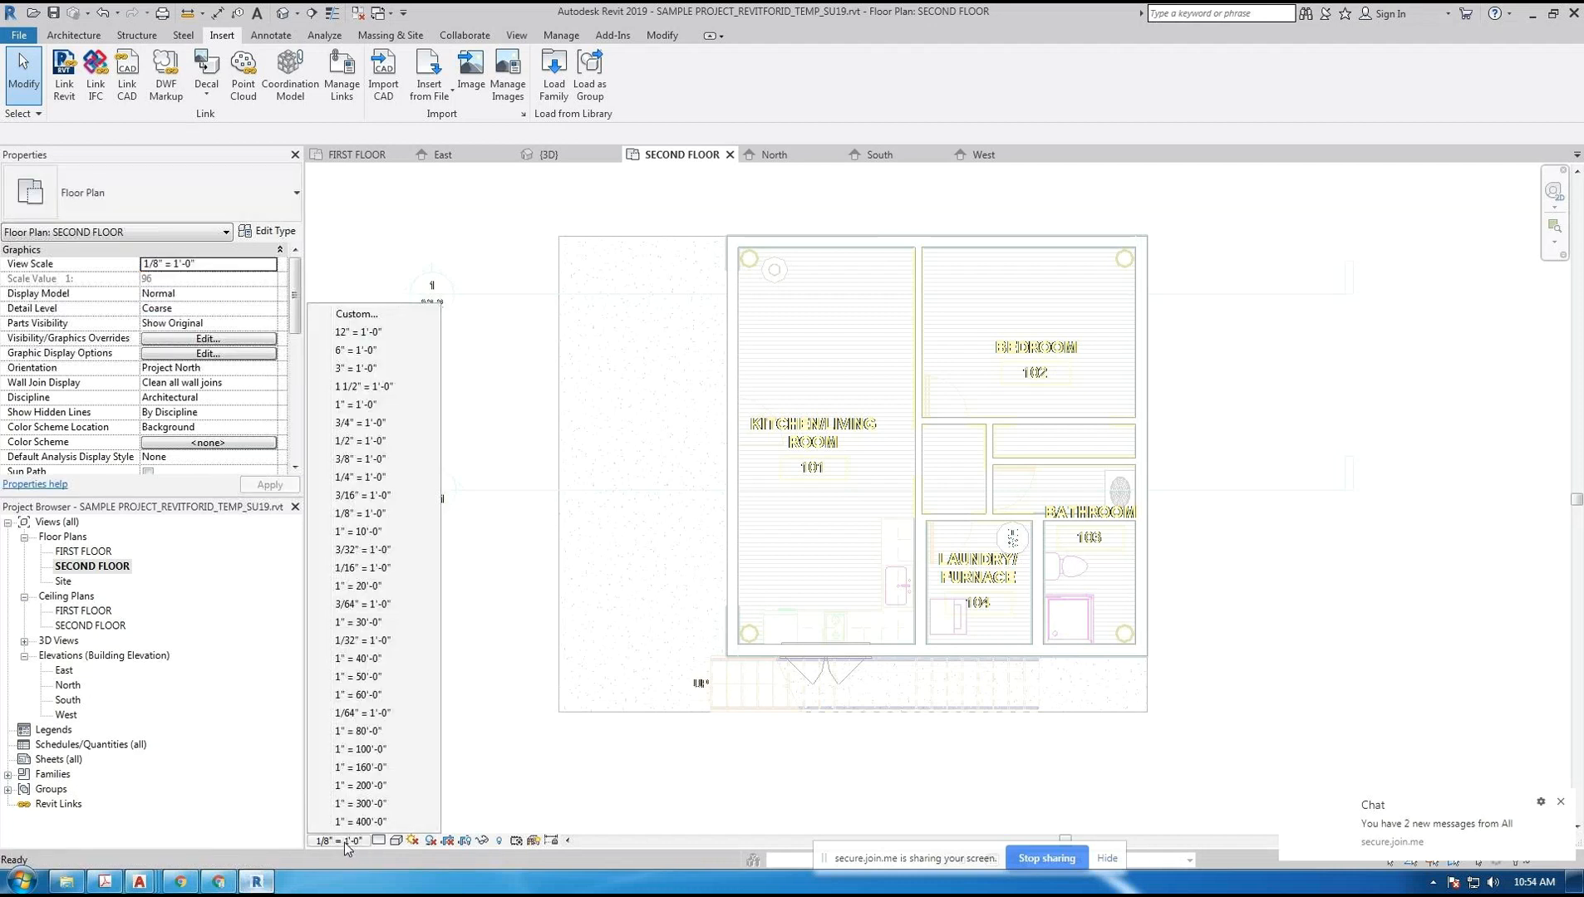
pyautogui.click(519, 721)
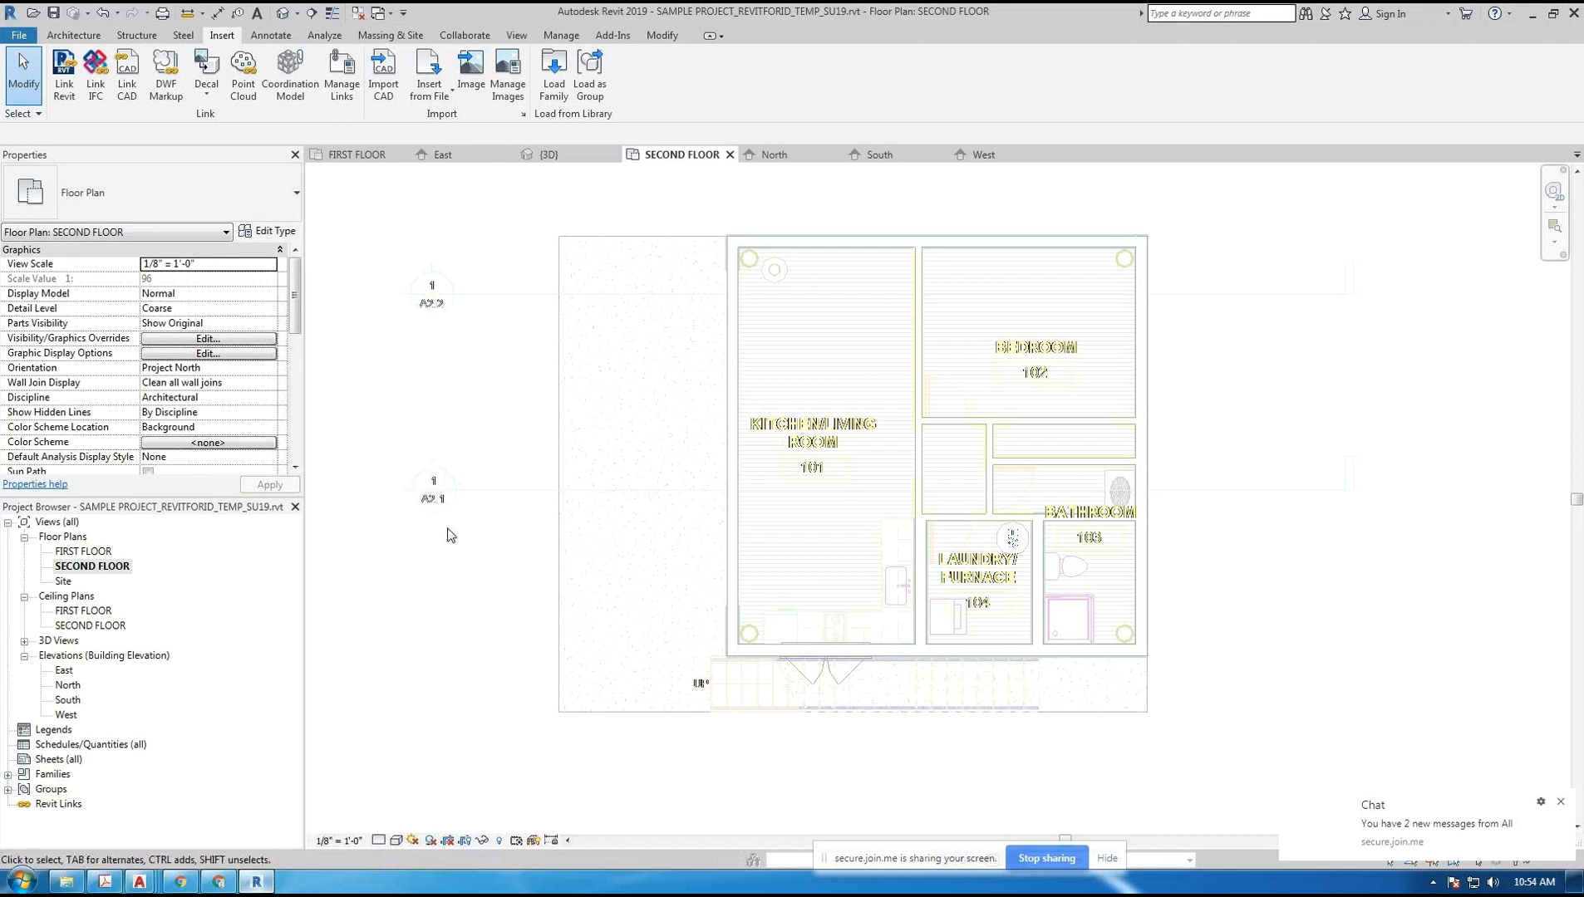
# - Set the underlay's base level range to None in the SECOND FLOOR plan's properties
pyautogui.moveTo(295, 291); pyautogui.dragTo(290, 346)
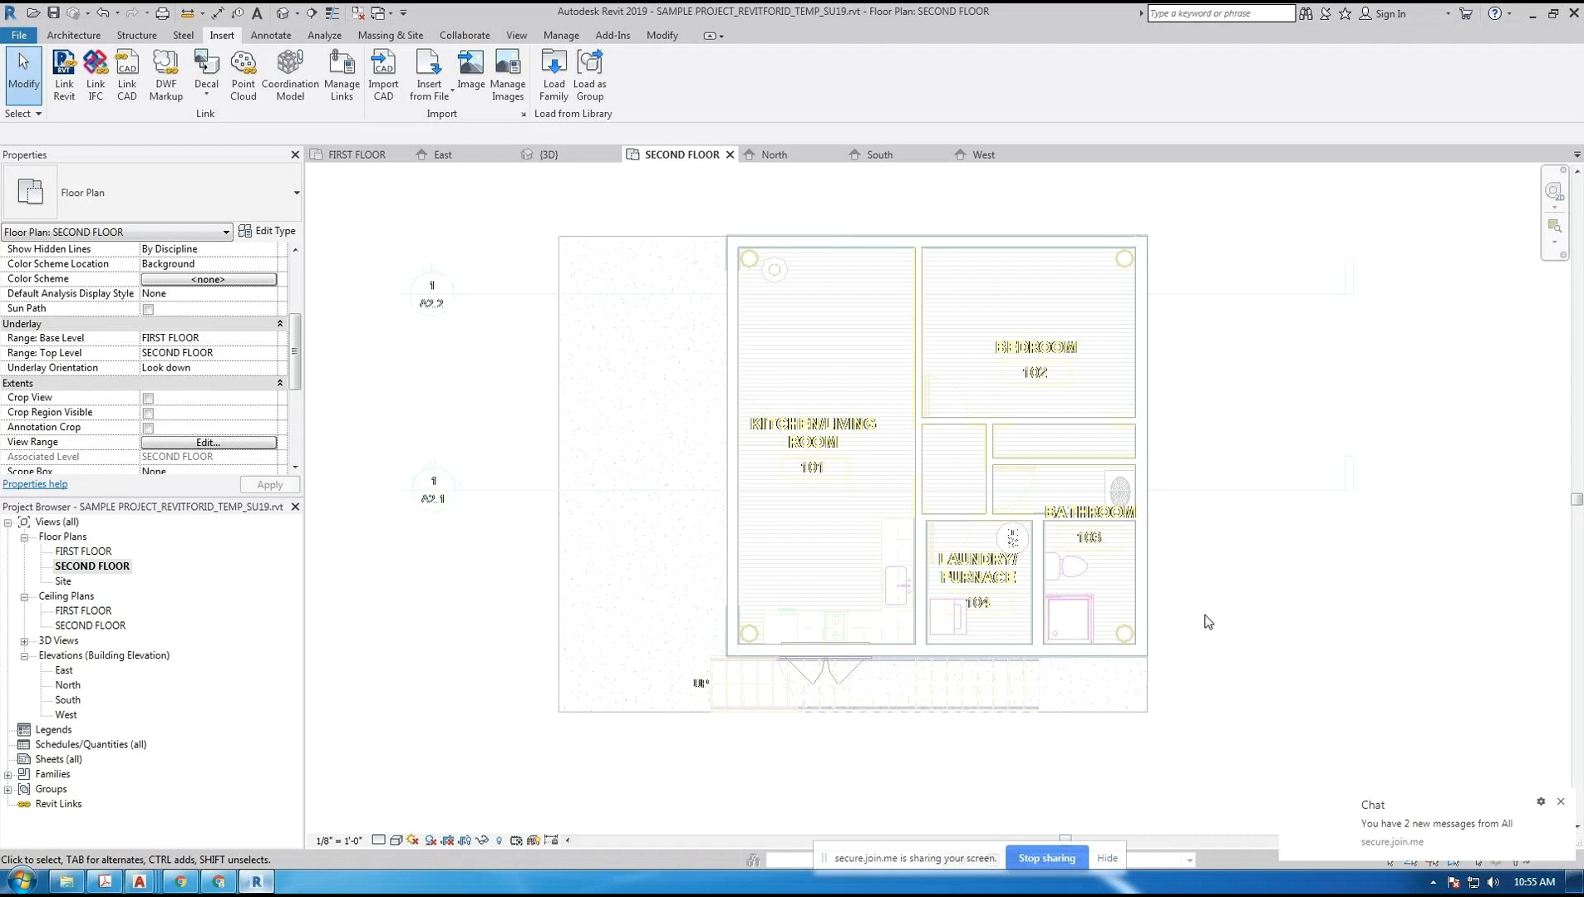
pyautogui.scroll(-1, 1197, 581)
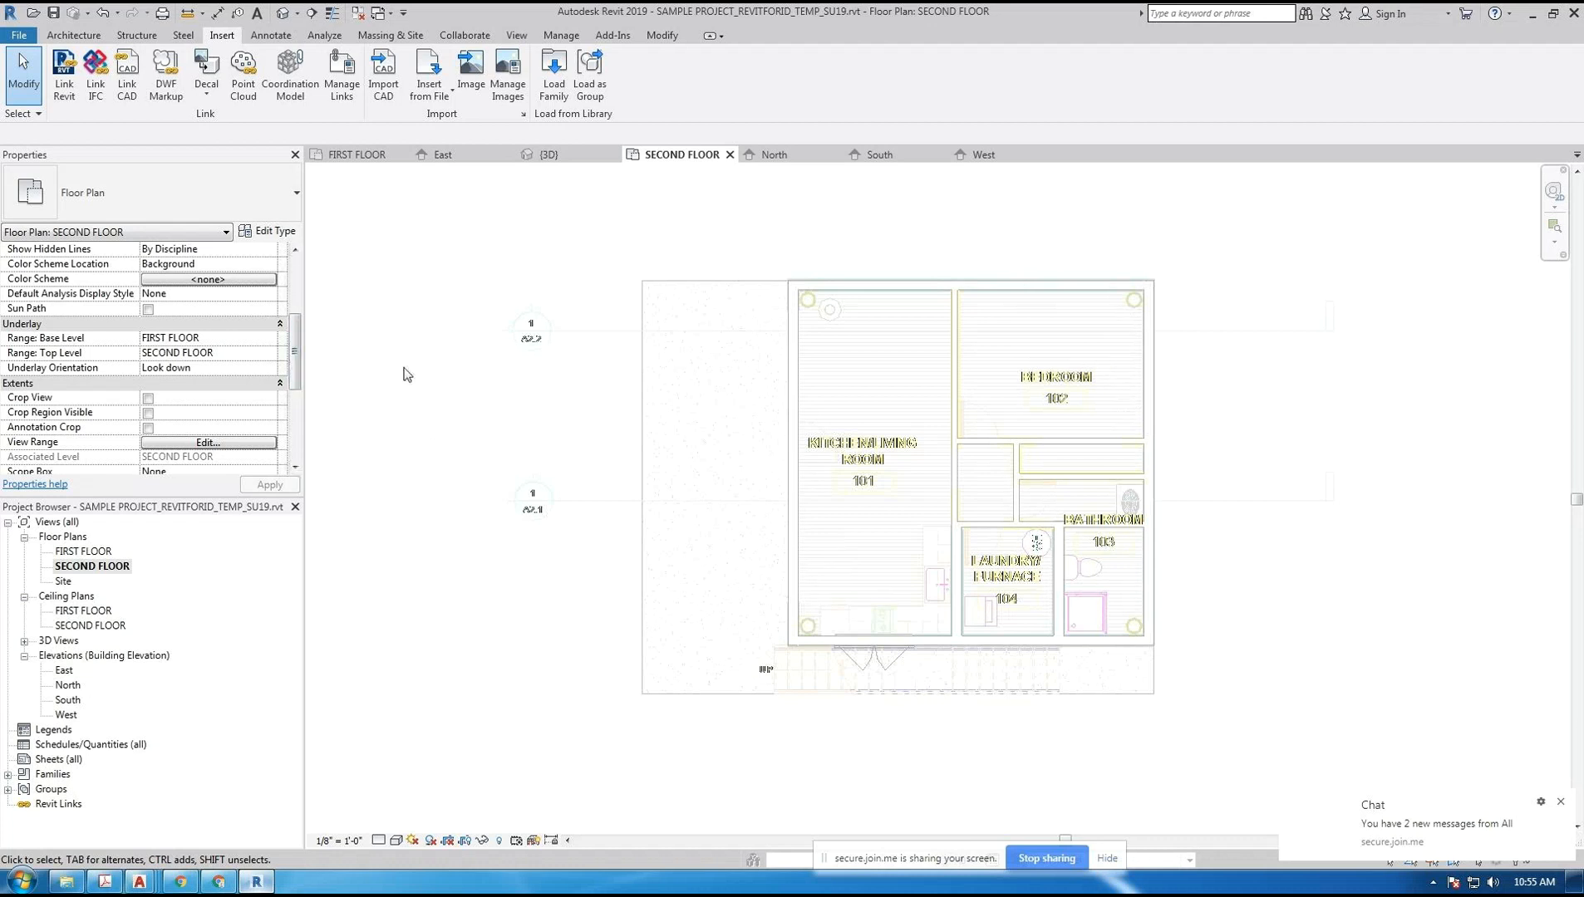
pyautogui.click(270, 338)
pyautogui.click(168, 359)
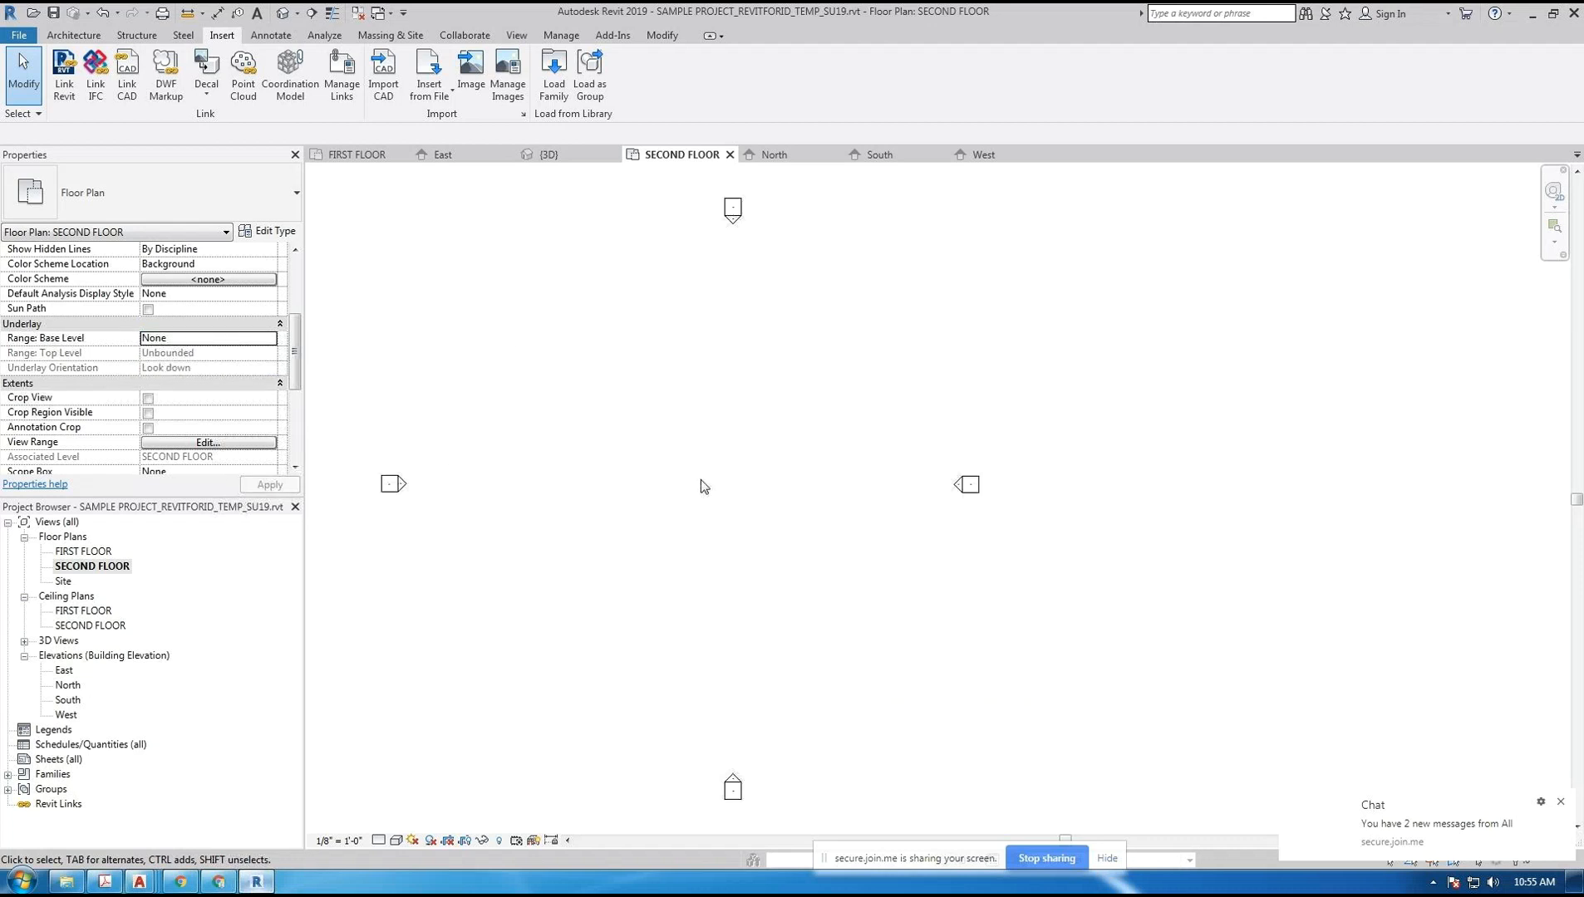
pyautogui.moveTo(482, 656); pyautogui.dragTo(638, 667, button='middle')
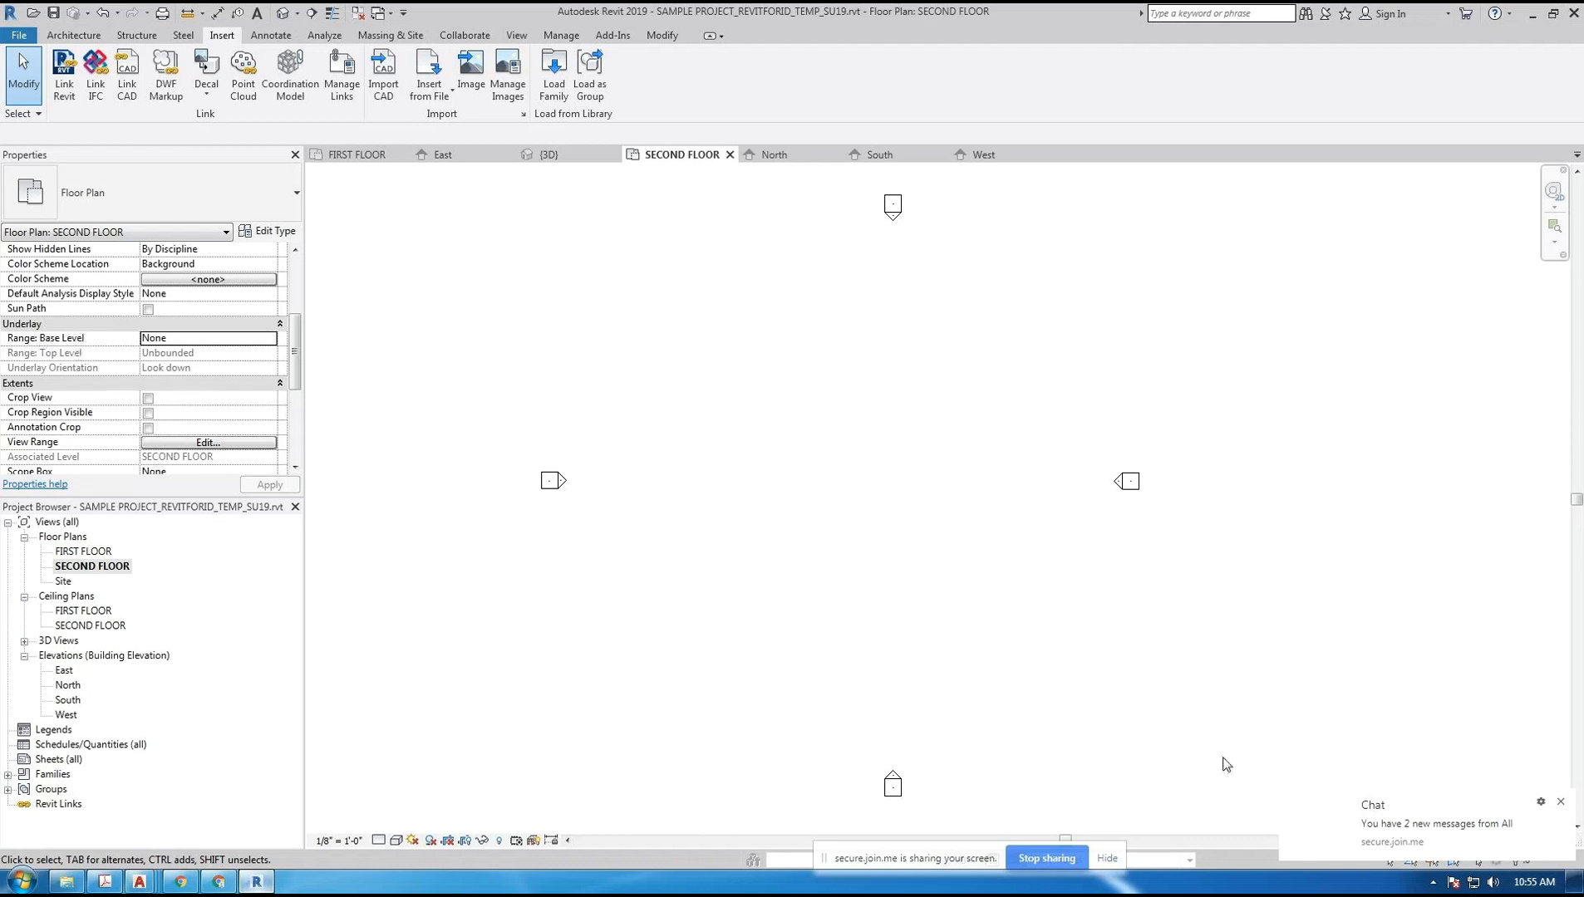
# - Switch to the join.me meeting in the browser to read the new chat messages, and return to the Revit plan
pyautogui.click(1422, 835)
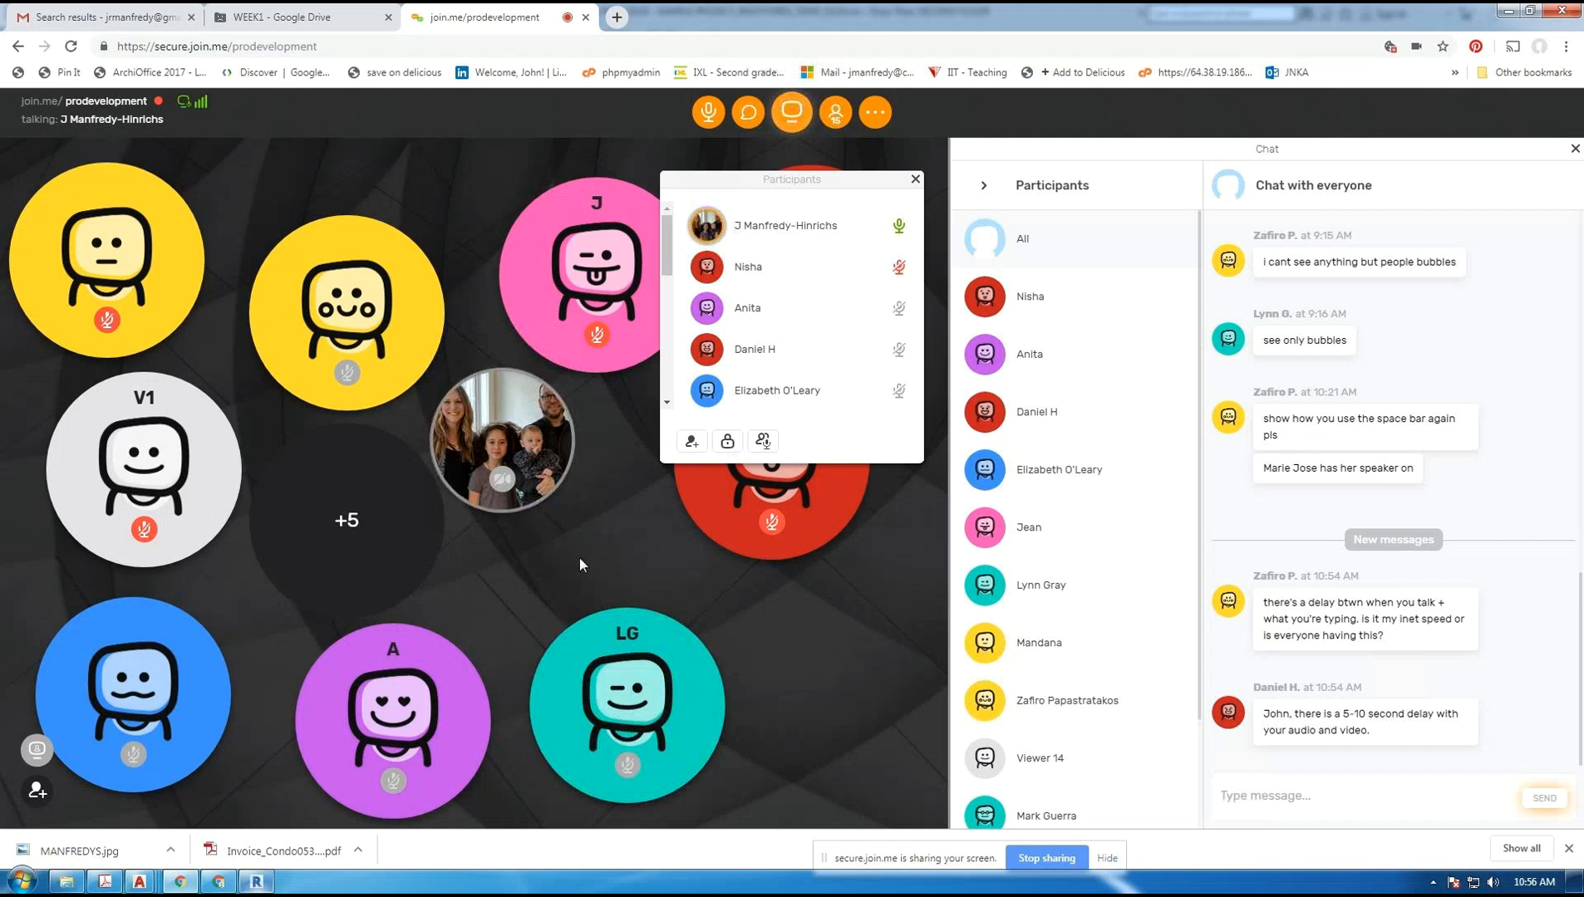
pyautogui.click(257, 884)
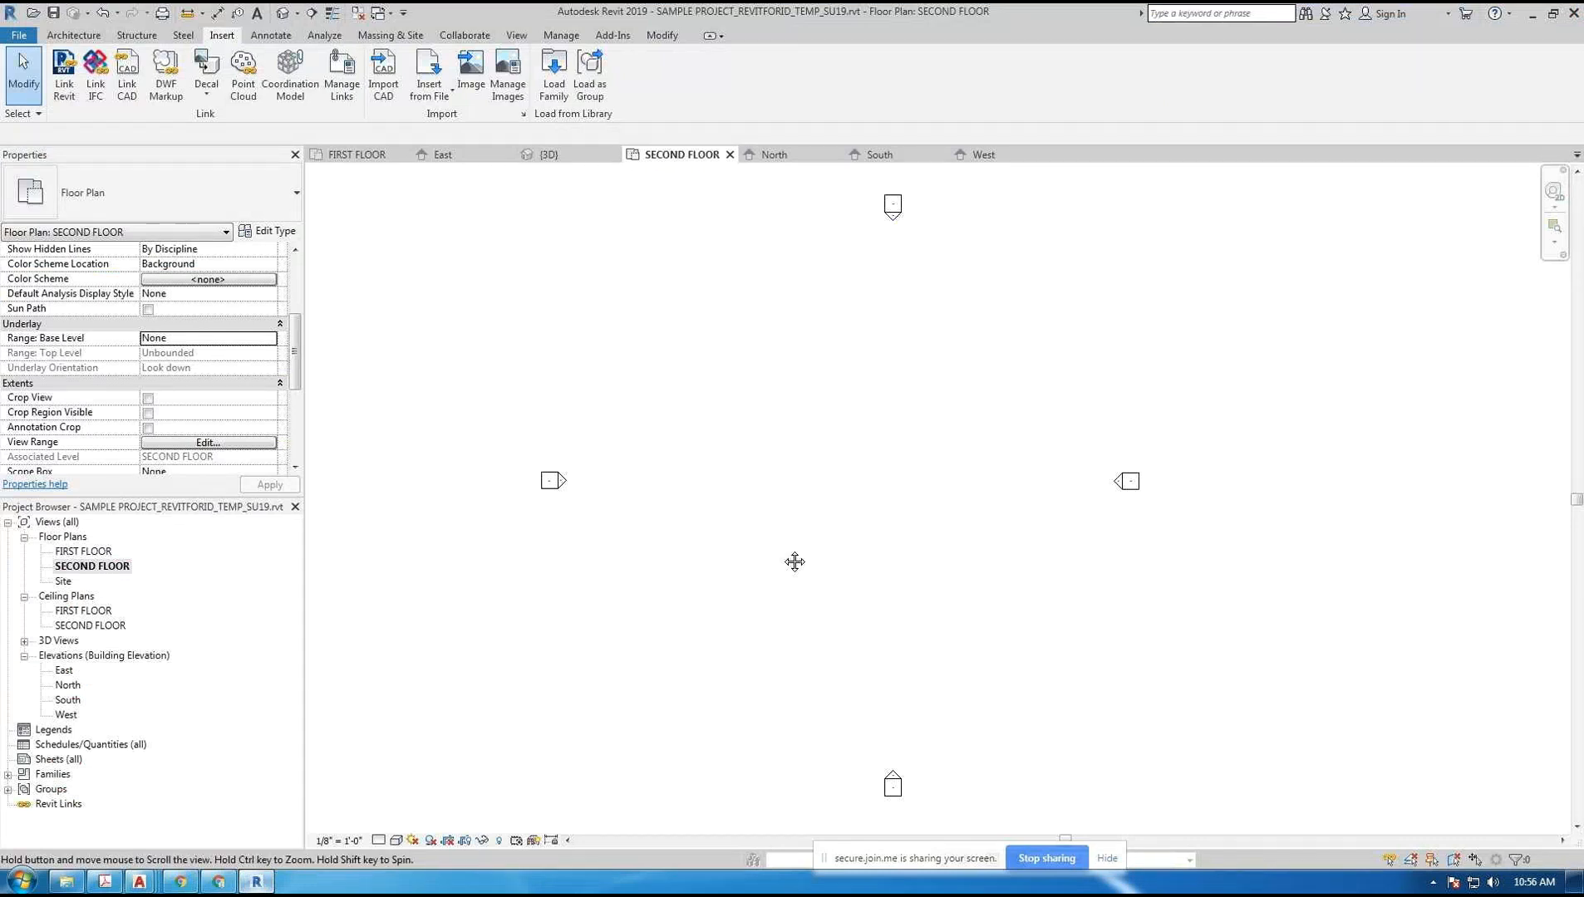
pyautogui.moveTo(792, 559); pyautogui.dragTo(677, 568, button='middle')
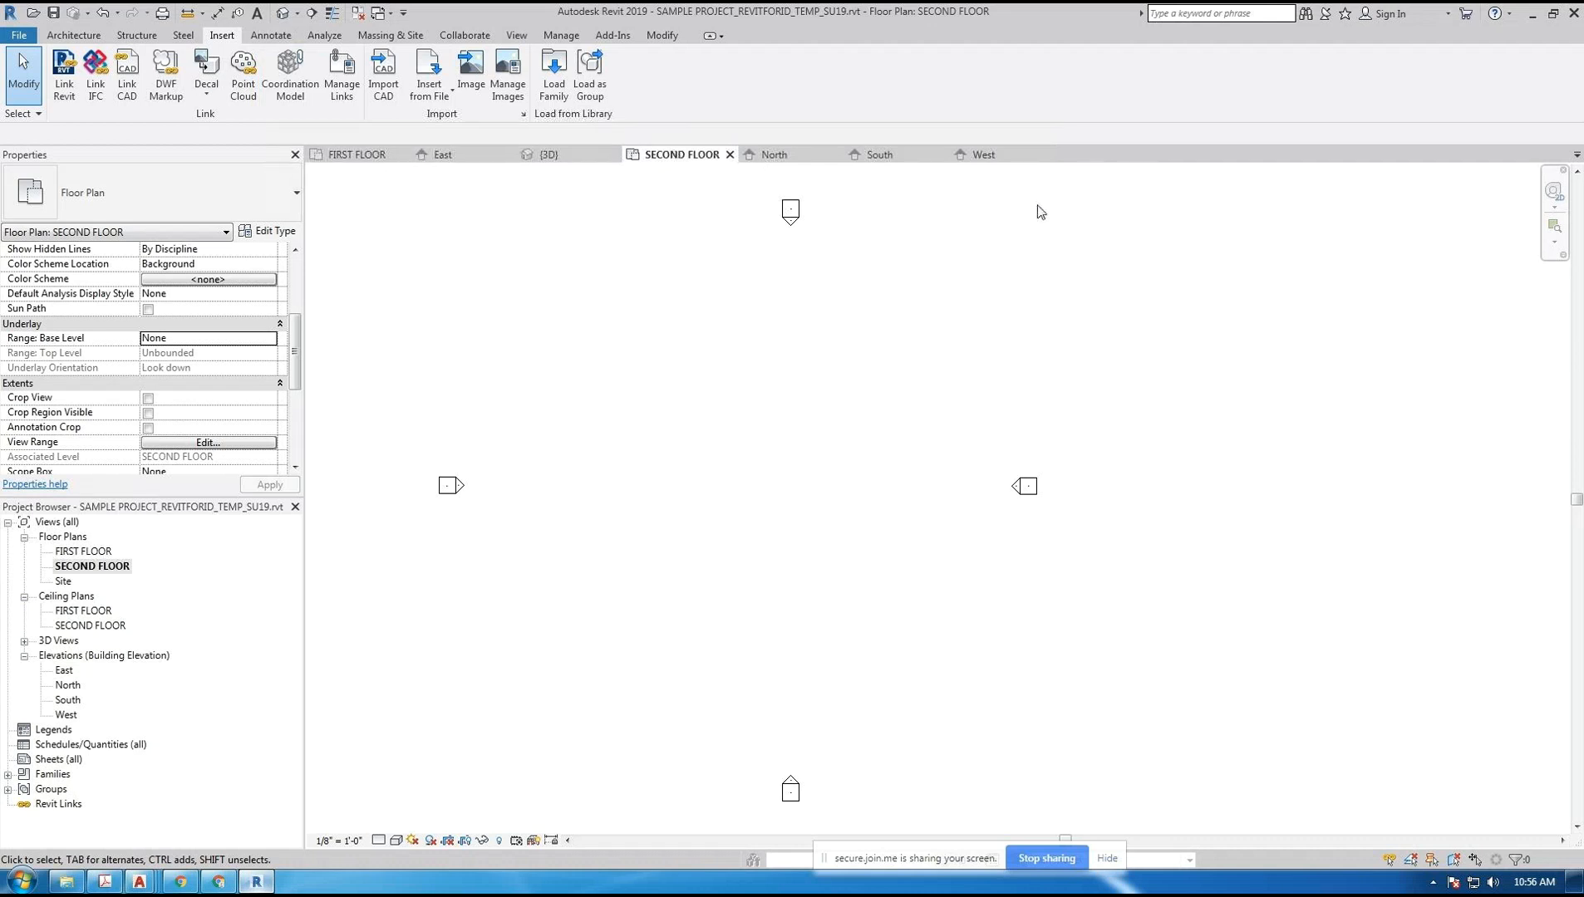
# - Close the open North, South, West and East elevation views, keeping the floor plans and 3D view open
pyautogui.click(835, 154)
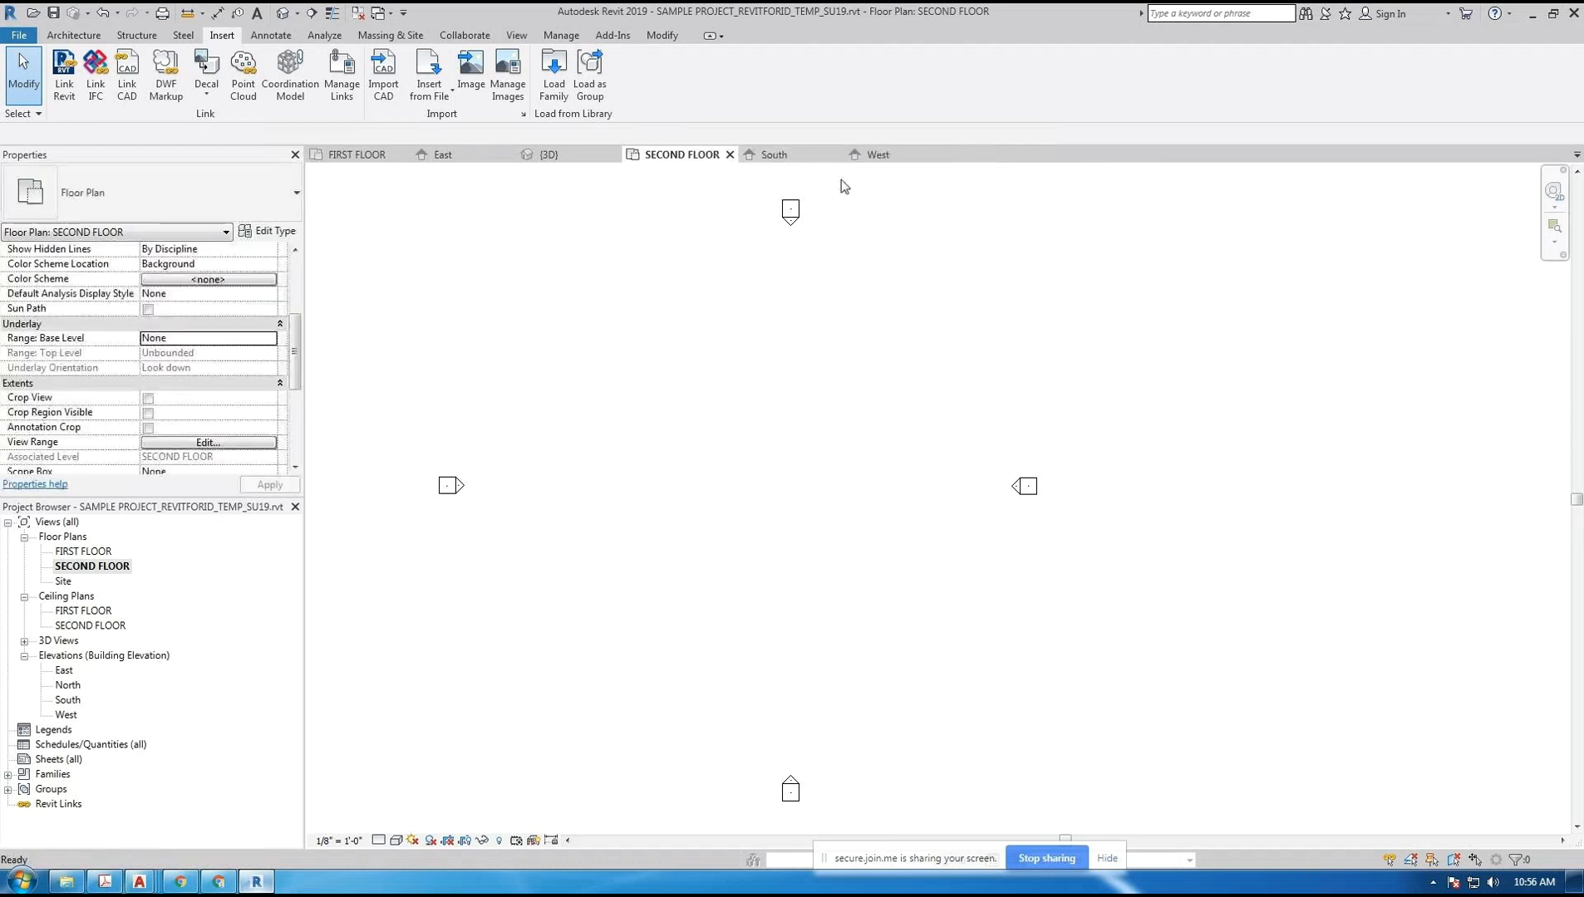
pyautogui.click(835, 154)
pyautogui.click(835, 154)
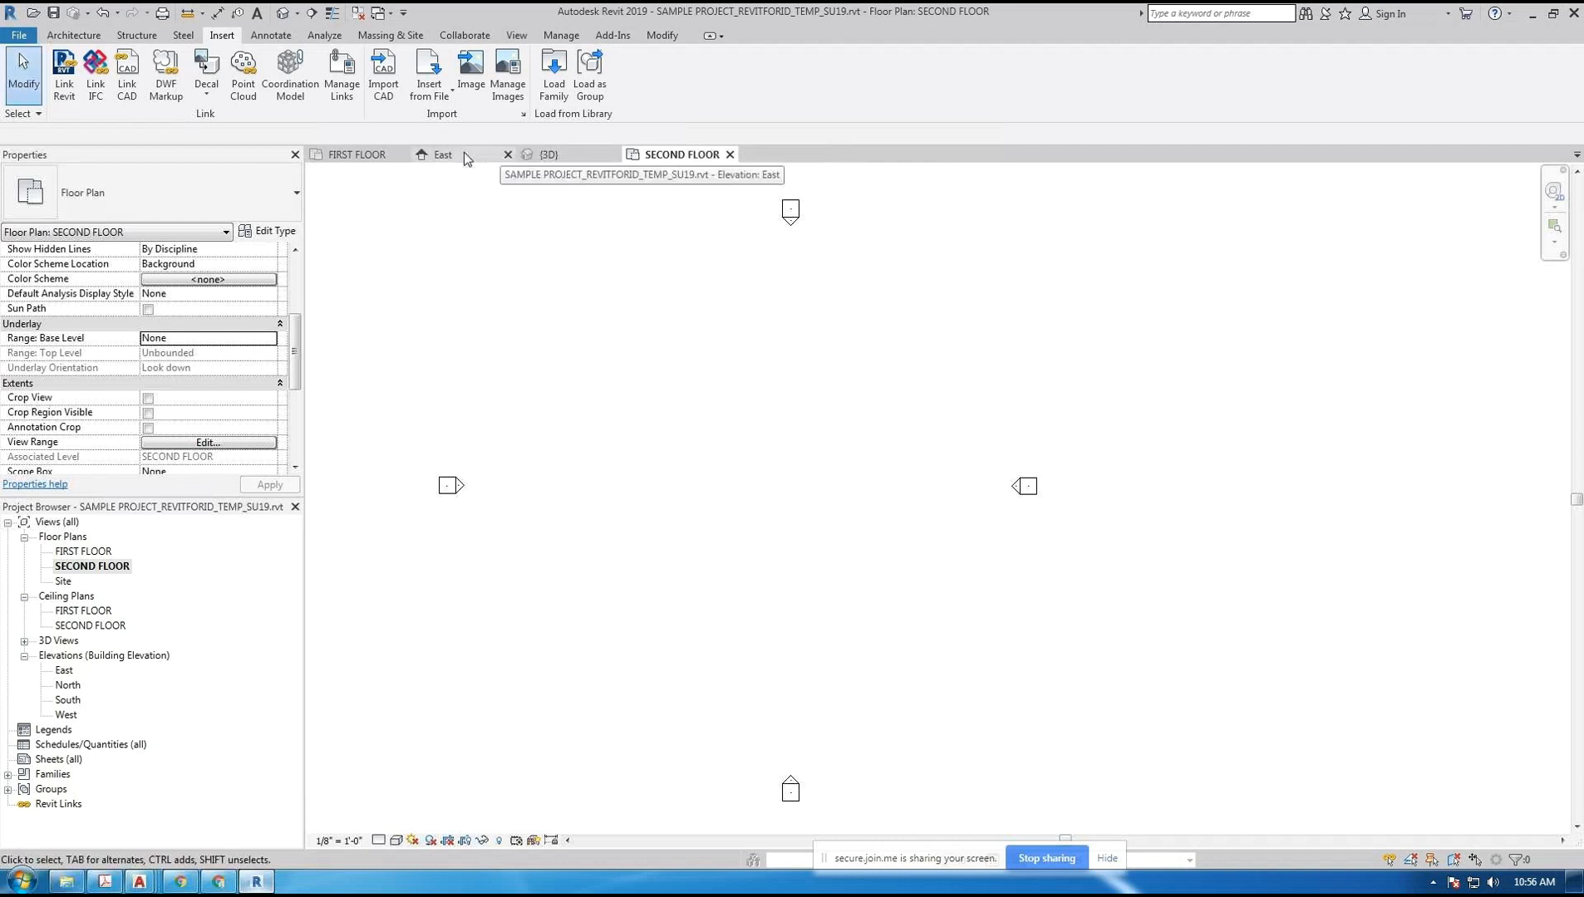
pyautogui.click(507, 155)
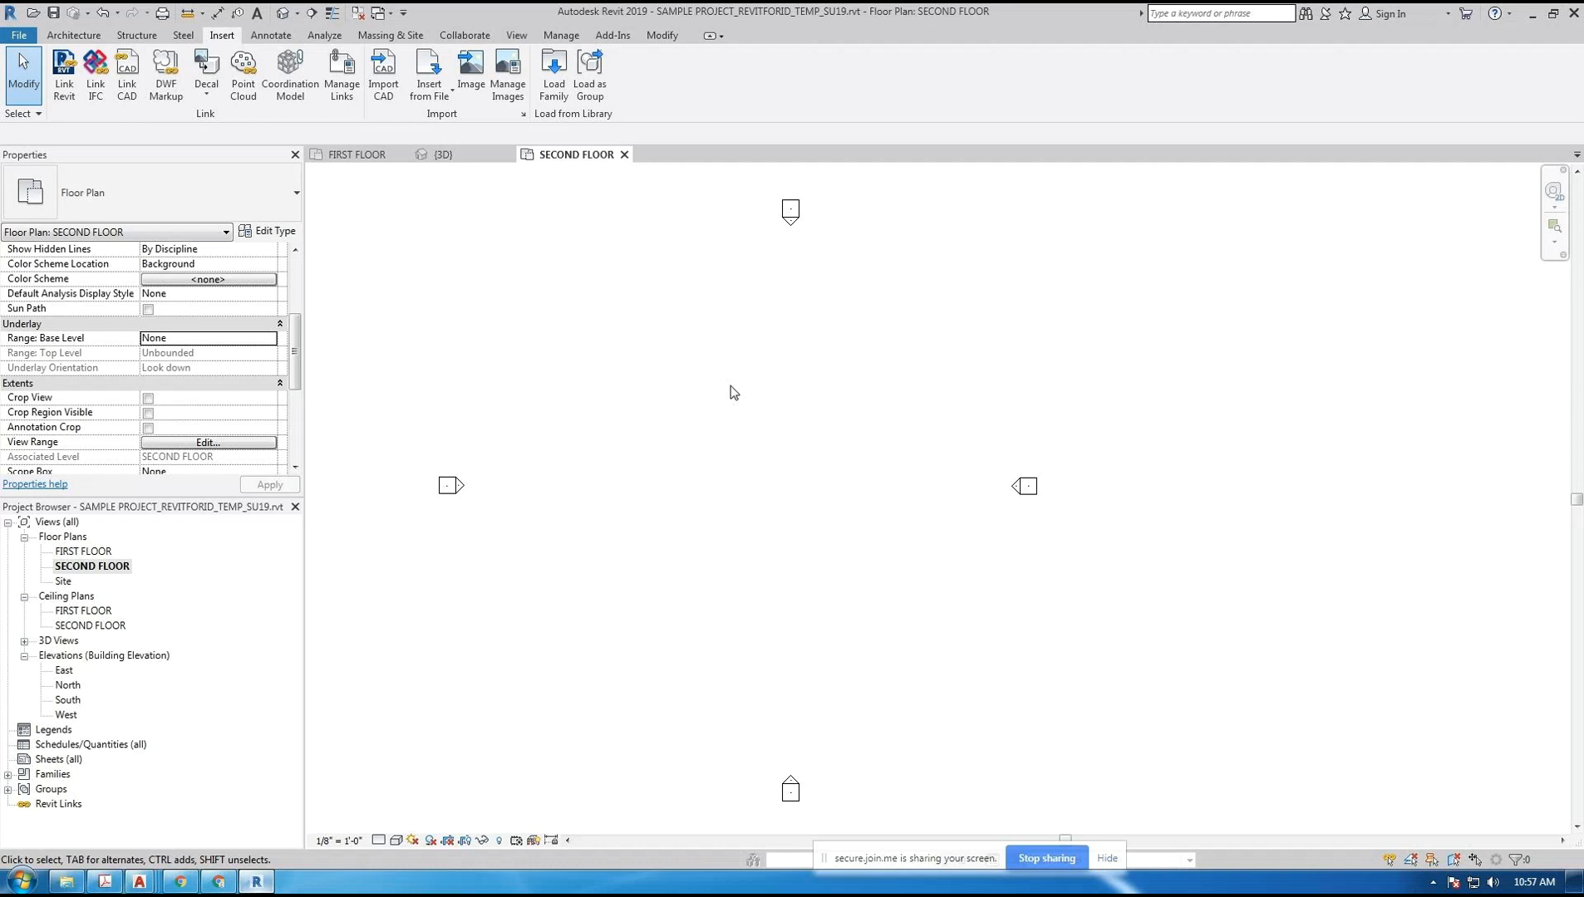
# - Link A1-2.dwg from the SUPPORT folder at the SECOND FLOOR level with Auto - Origin to Origin positioning
pyautogui.click(126, 75)
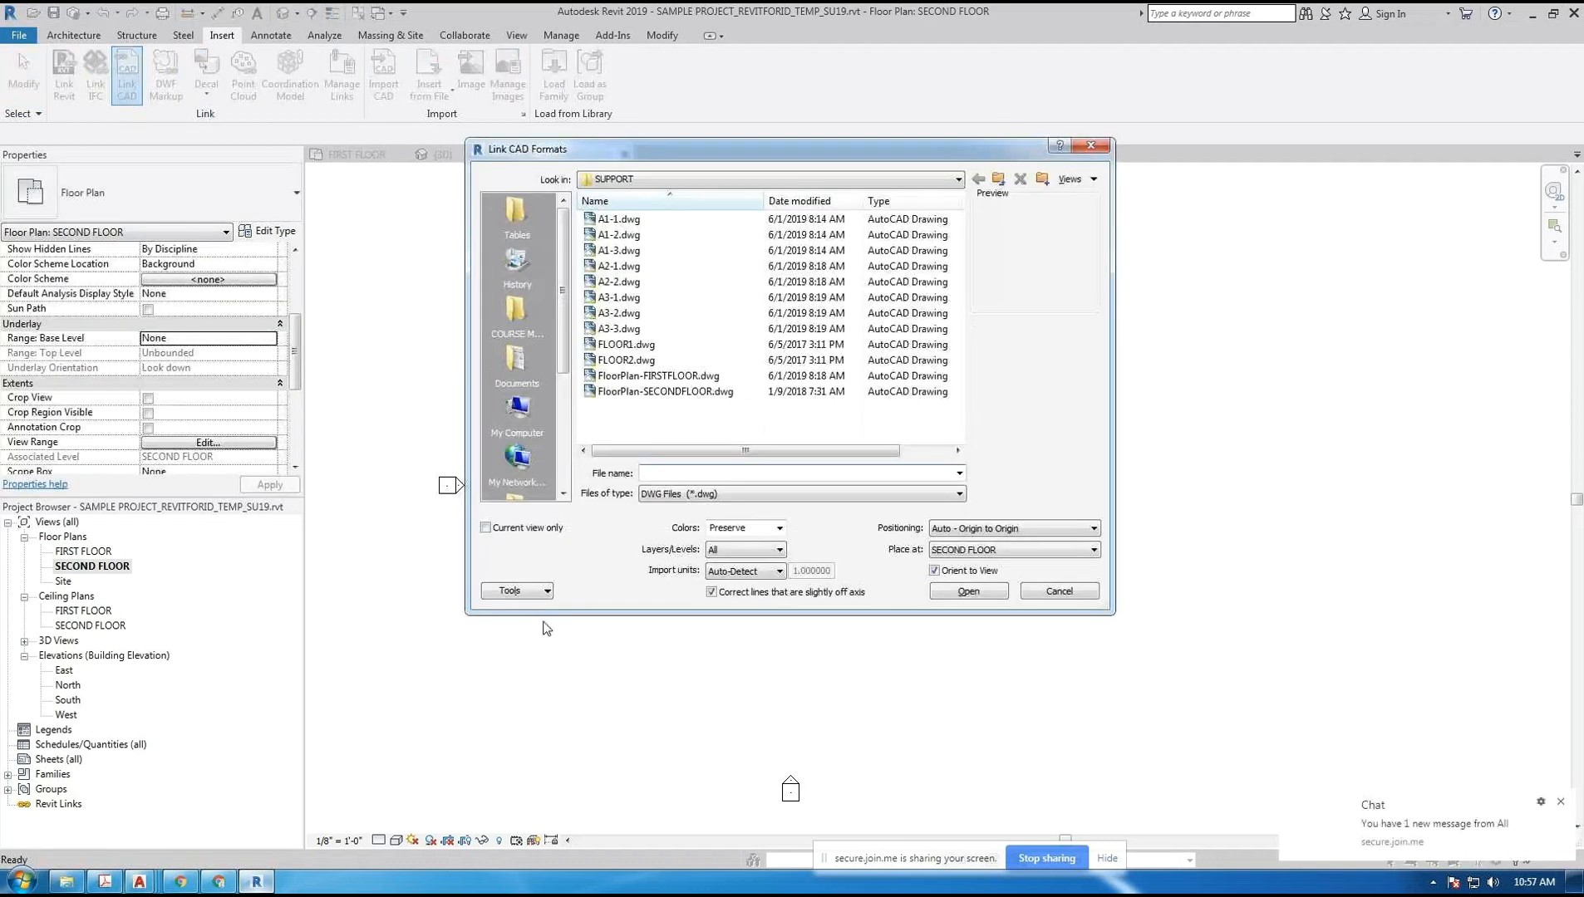
pyautogui.click(652, 236)
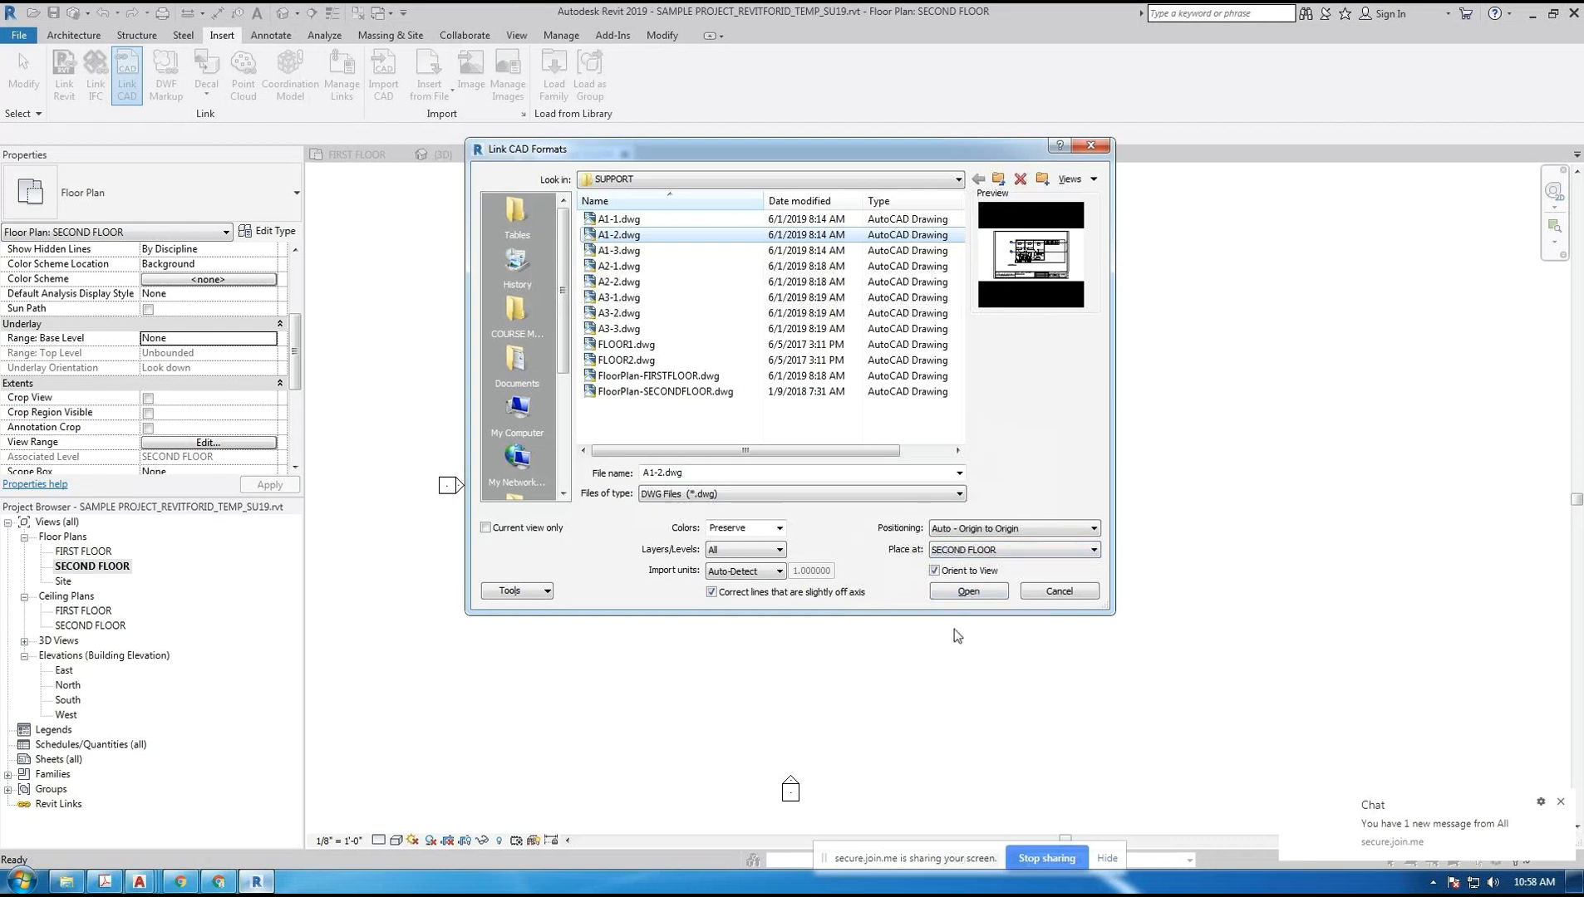
pyautogui.click(968, 593)
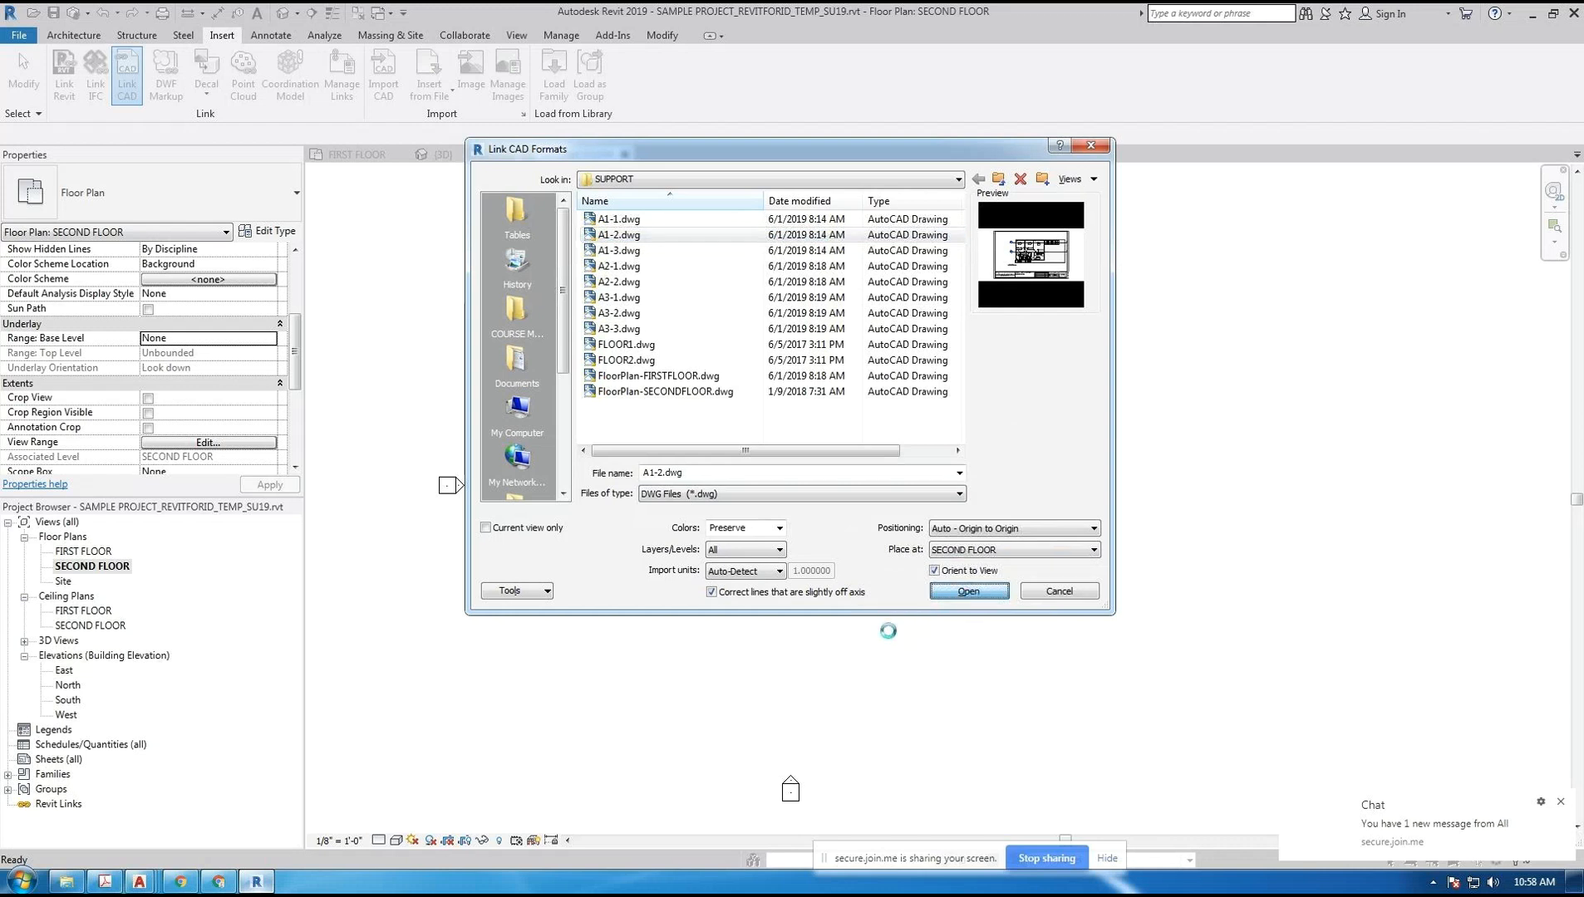
pyautogui.scroll(5, 806, 565)
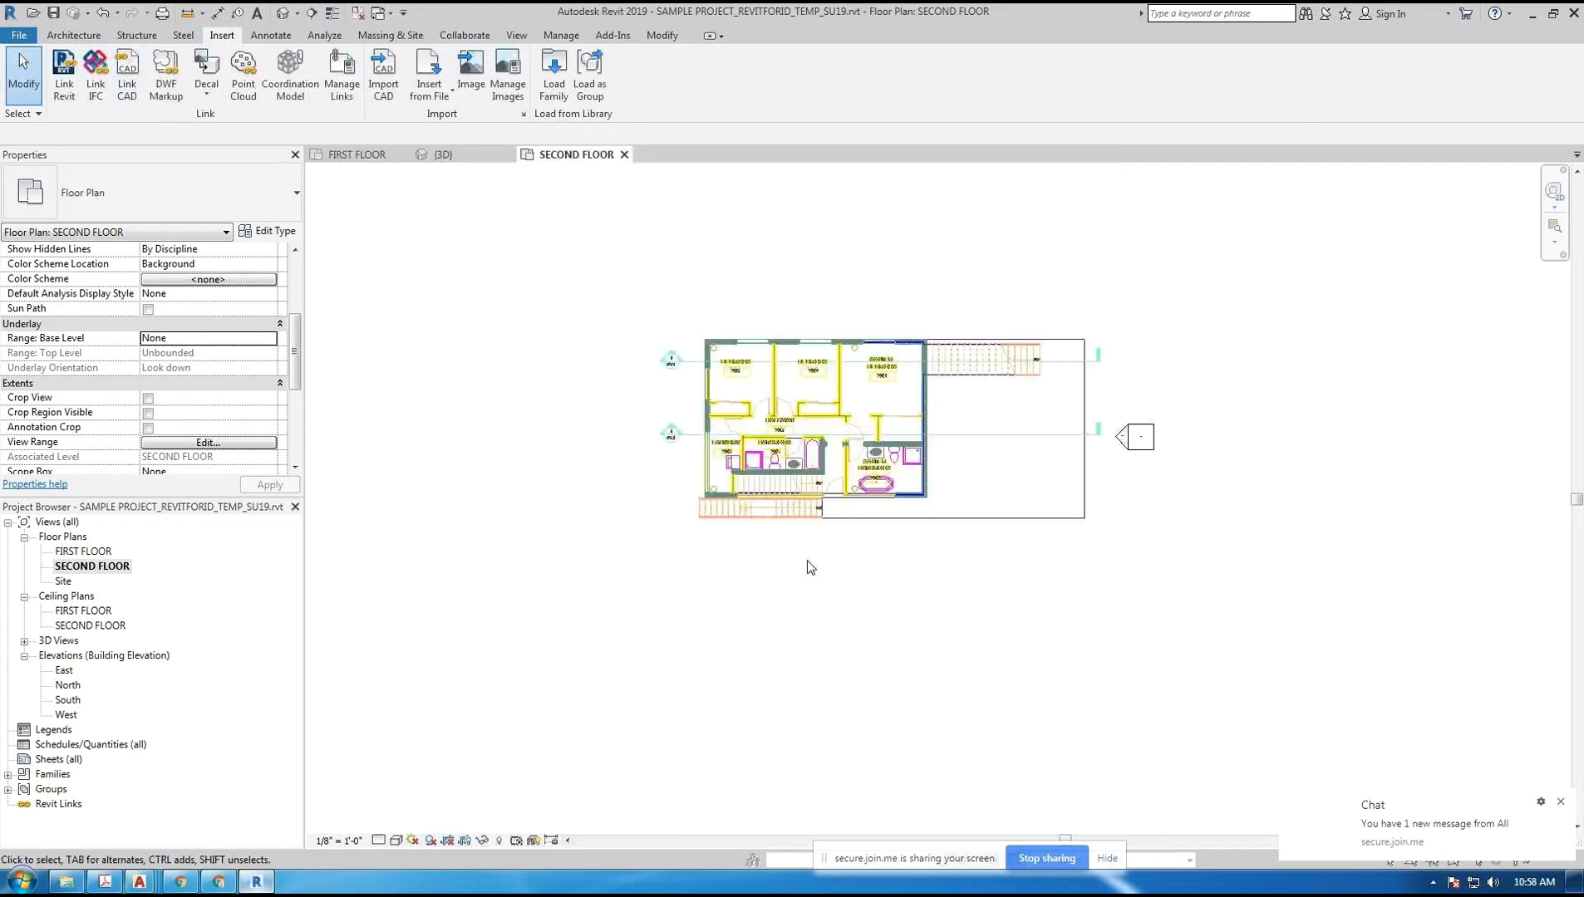
pyautogui.moveTo(819, 540); pyautogui.dragTo(798, 683, button='middle')
pyautogui.scroll(-1, 799, 683)
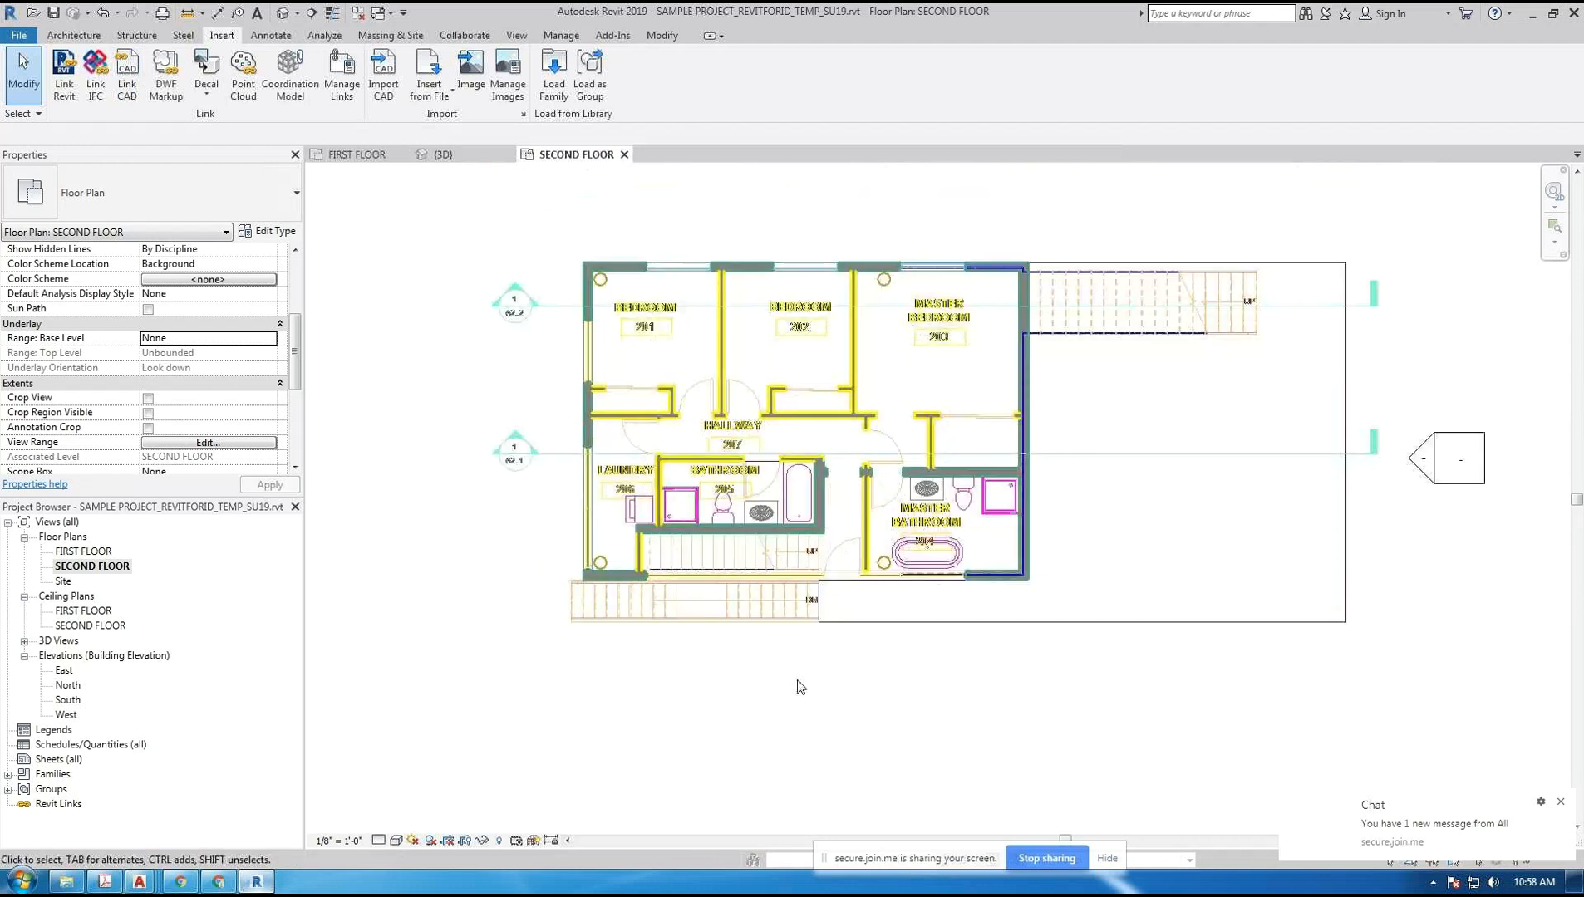
# - Override the projection lines of all A1-2.dwg layers in the SECOND FLOOR plan with a Solid pattern, Magenta color and a fixed line weight
pyautogui.press('v')
pyautogui.press('g')
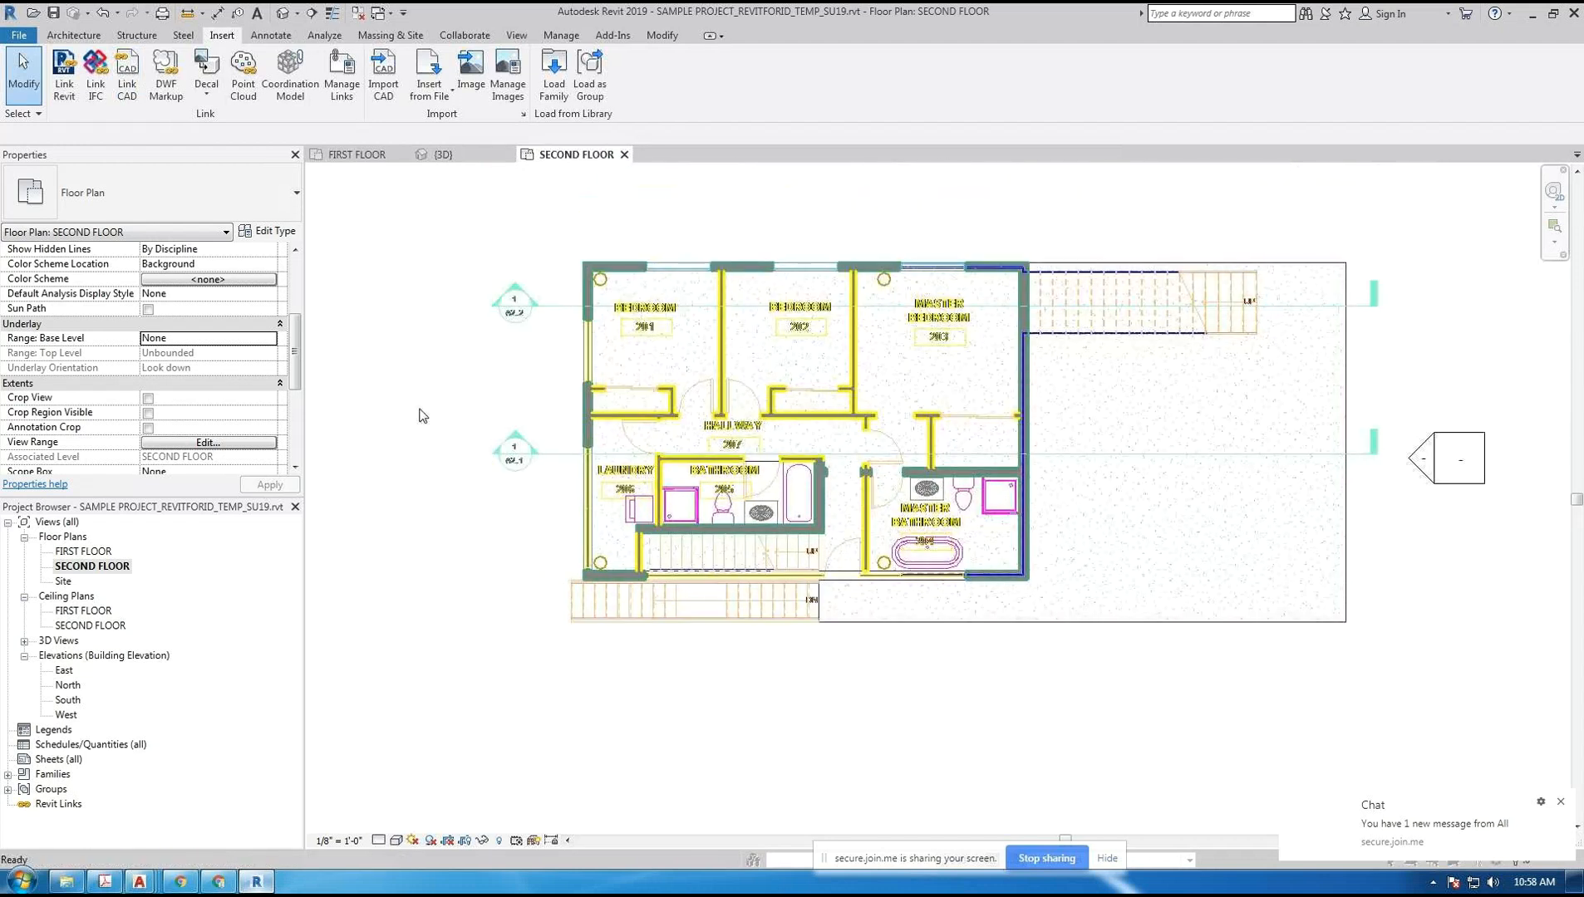
pyautogui.click(724, 225)
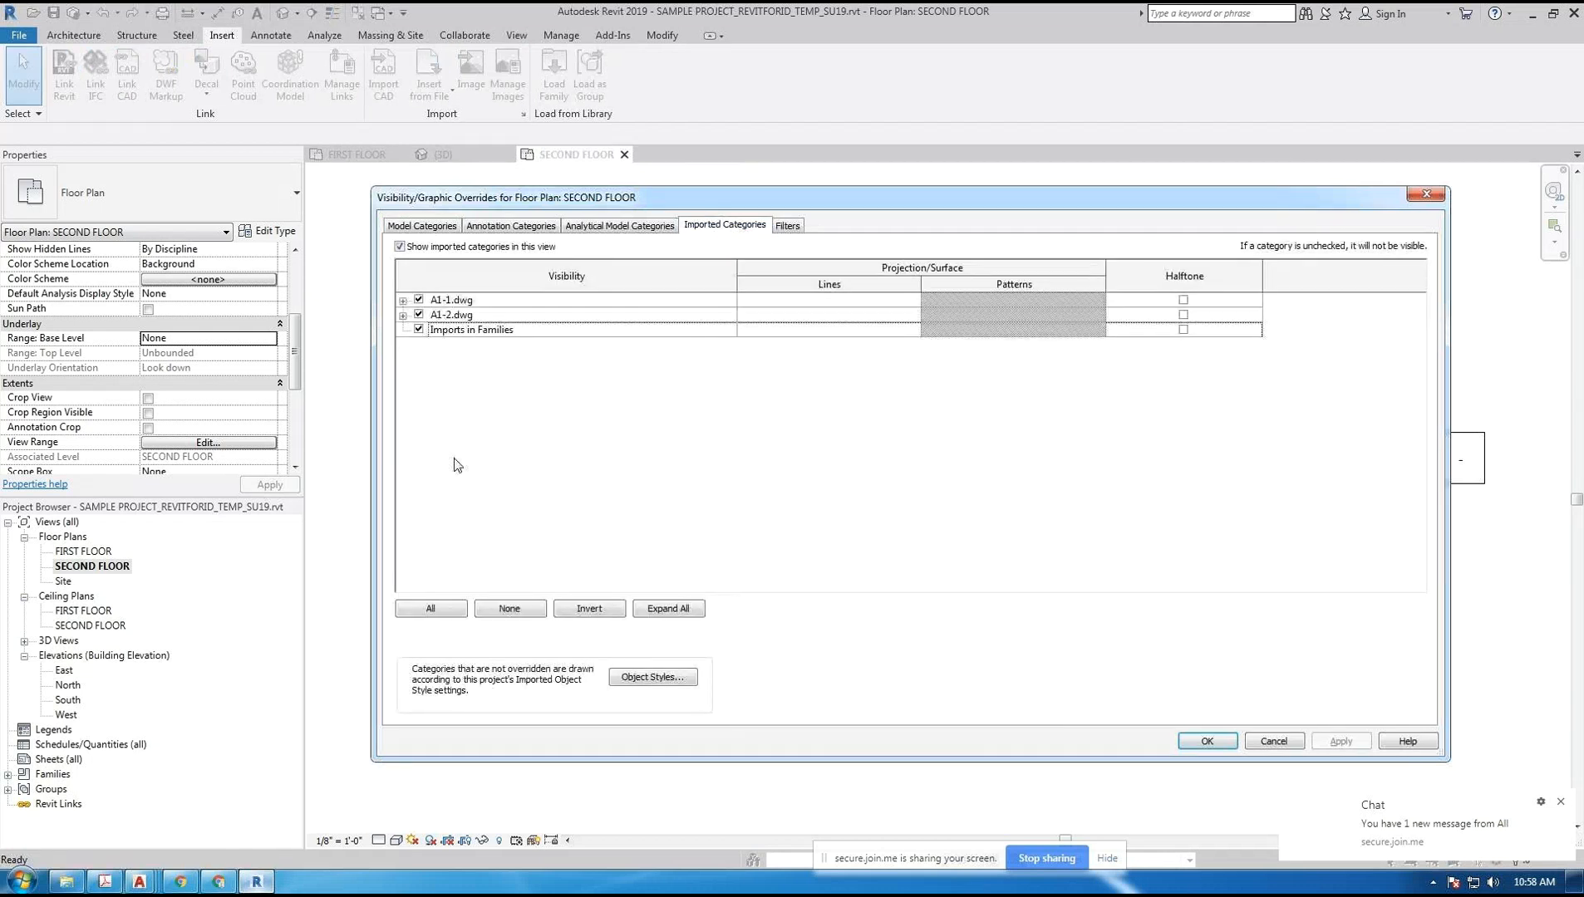
pyautogui.click(403, 315)
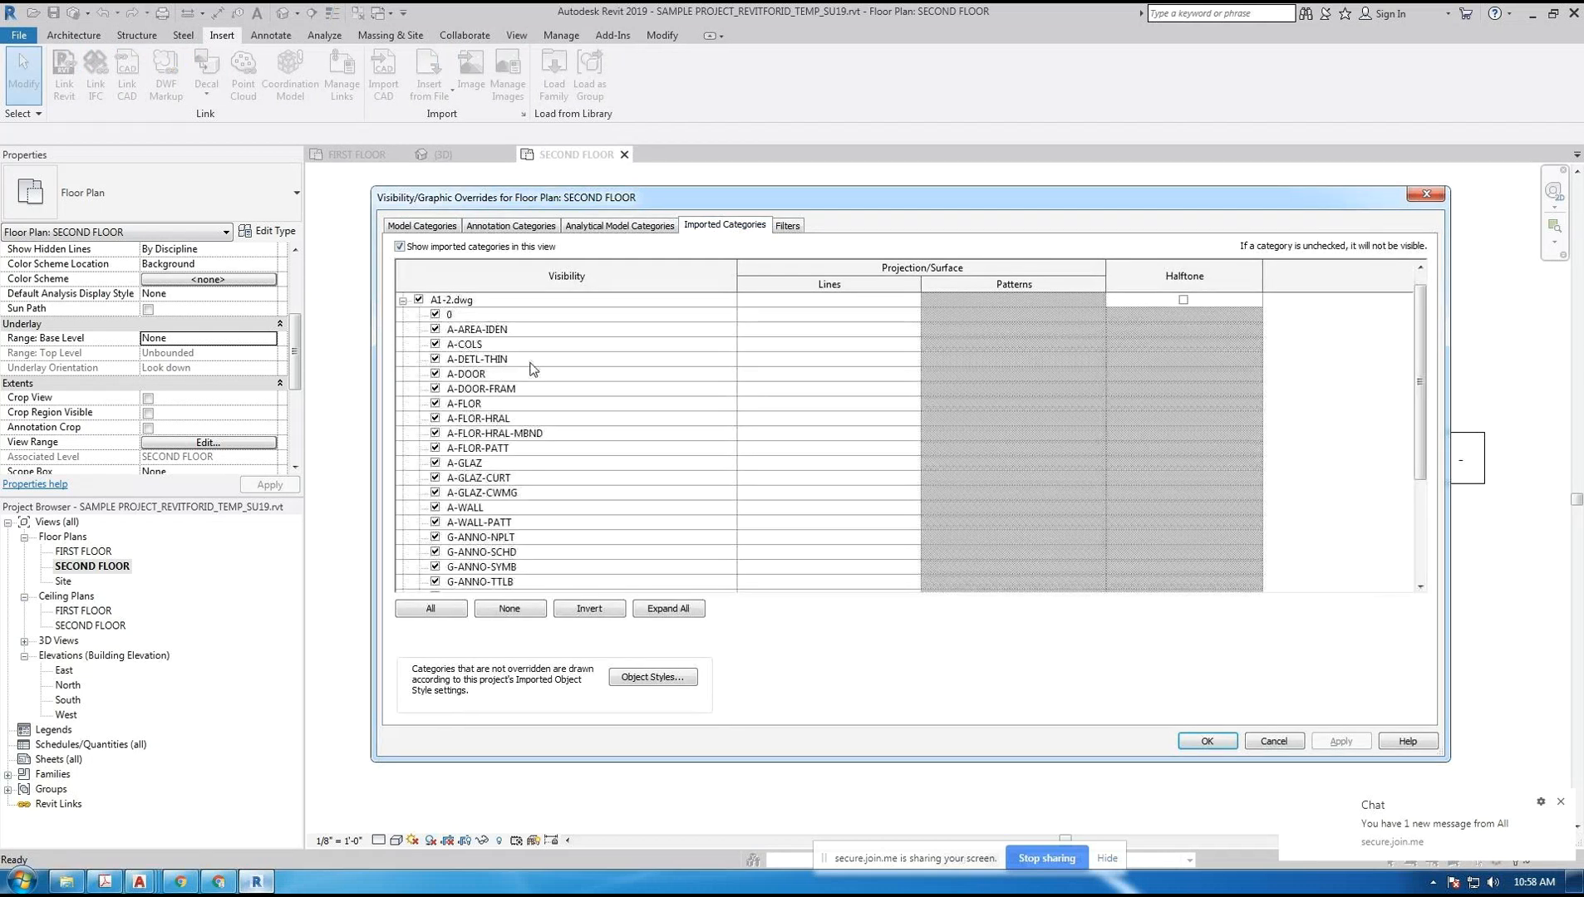
pyautogui.click(457, 612)
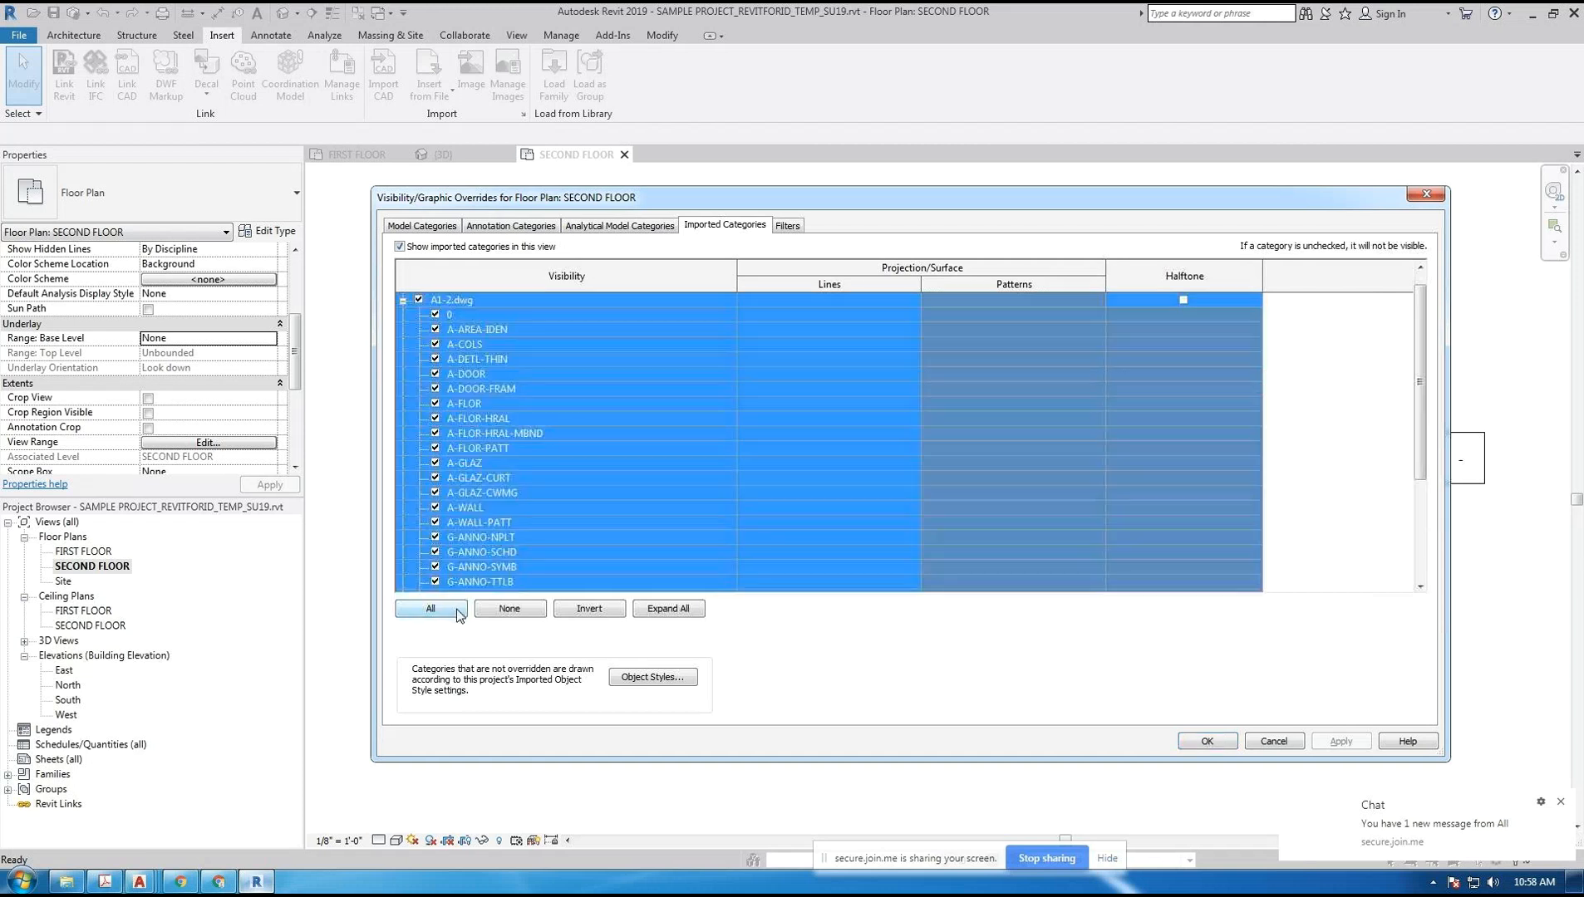
pyautogui.click(839, 331)
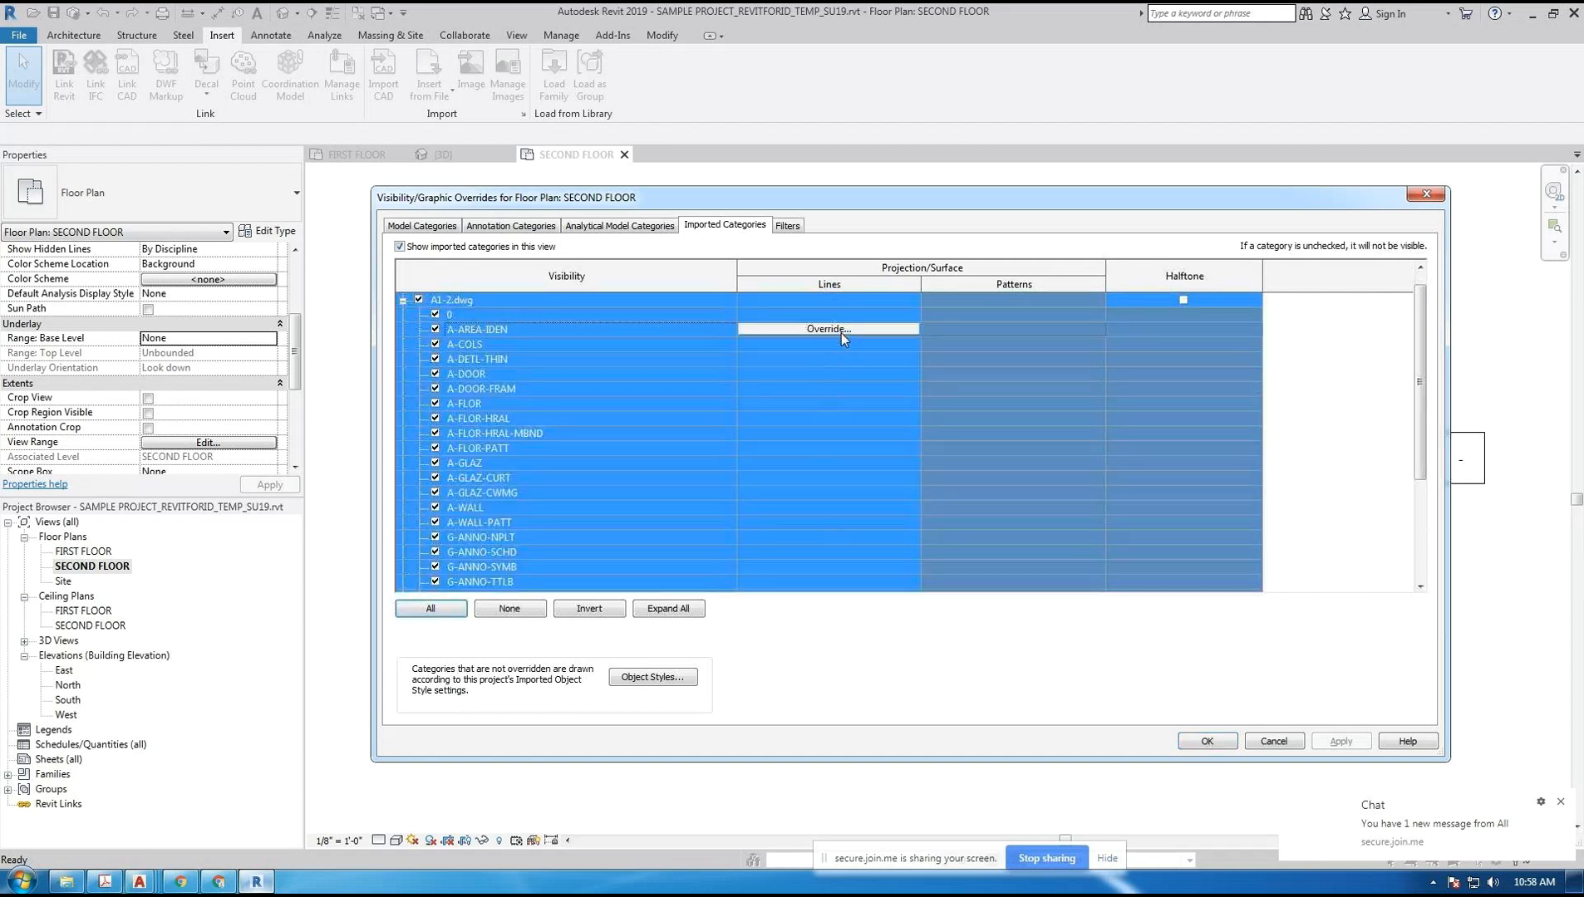
pyautogui.click(841, 329)
pyautogui.click(837, 373)
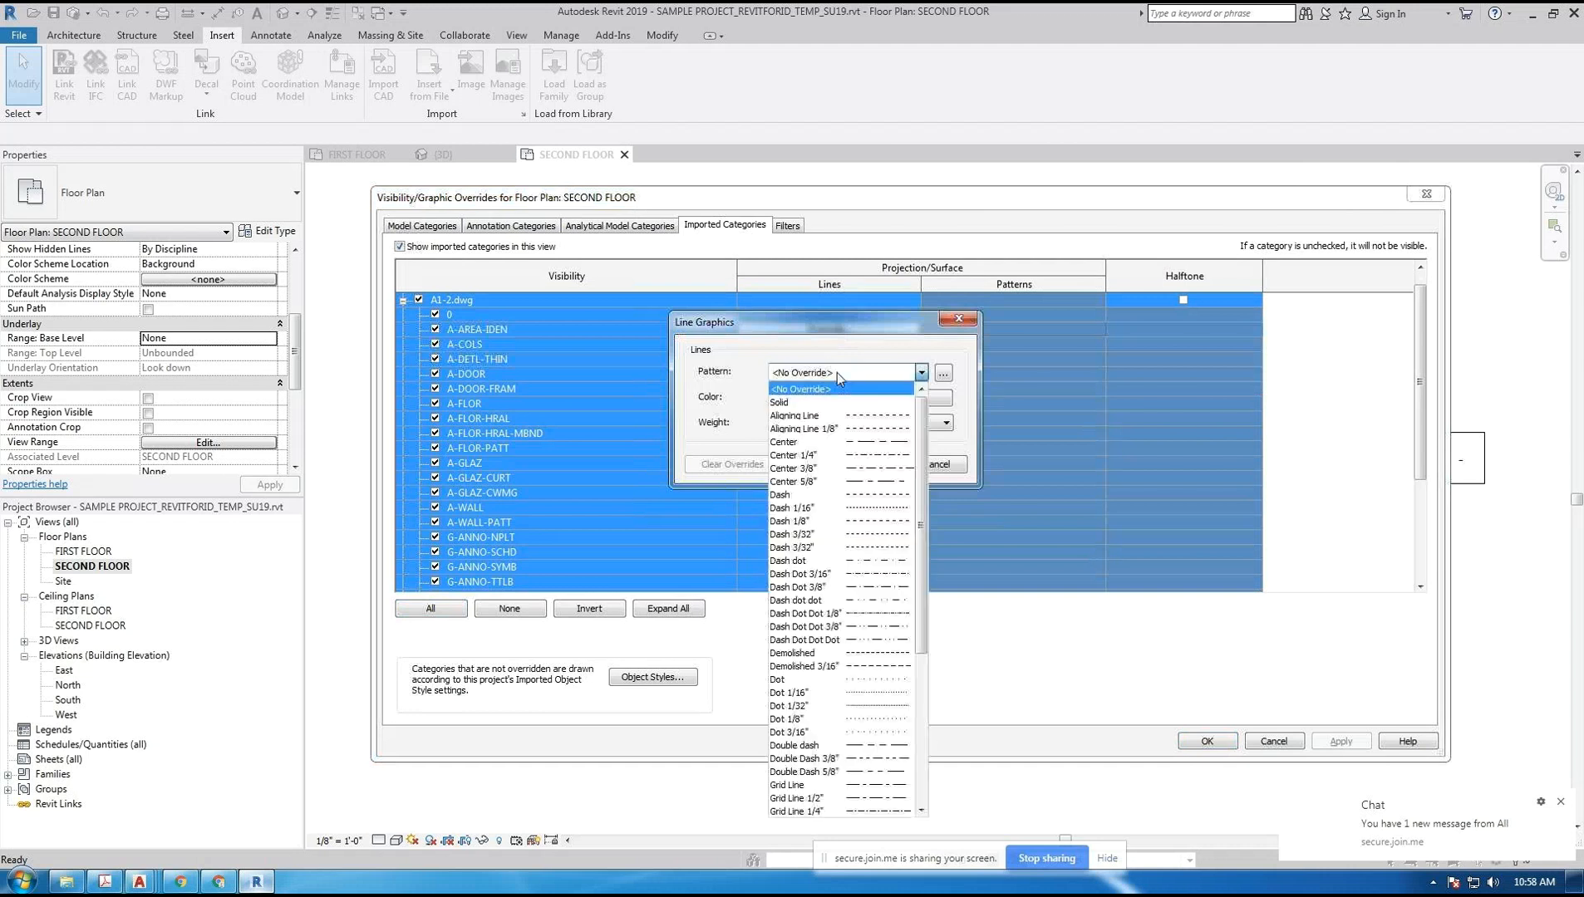
pyautogui.click(834, 403)
pyautogui.click(844, 396)
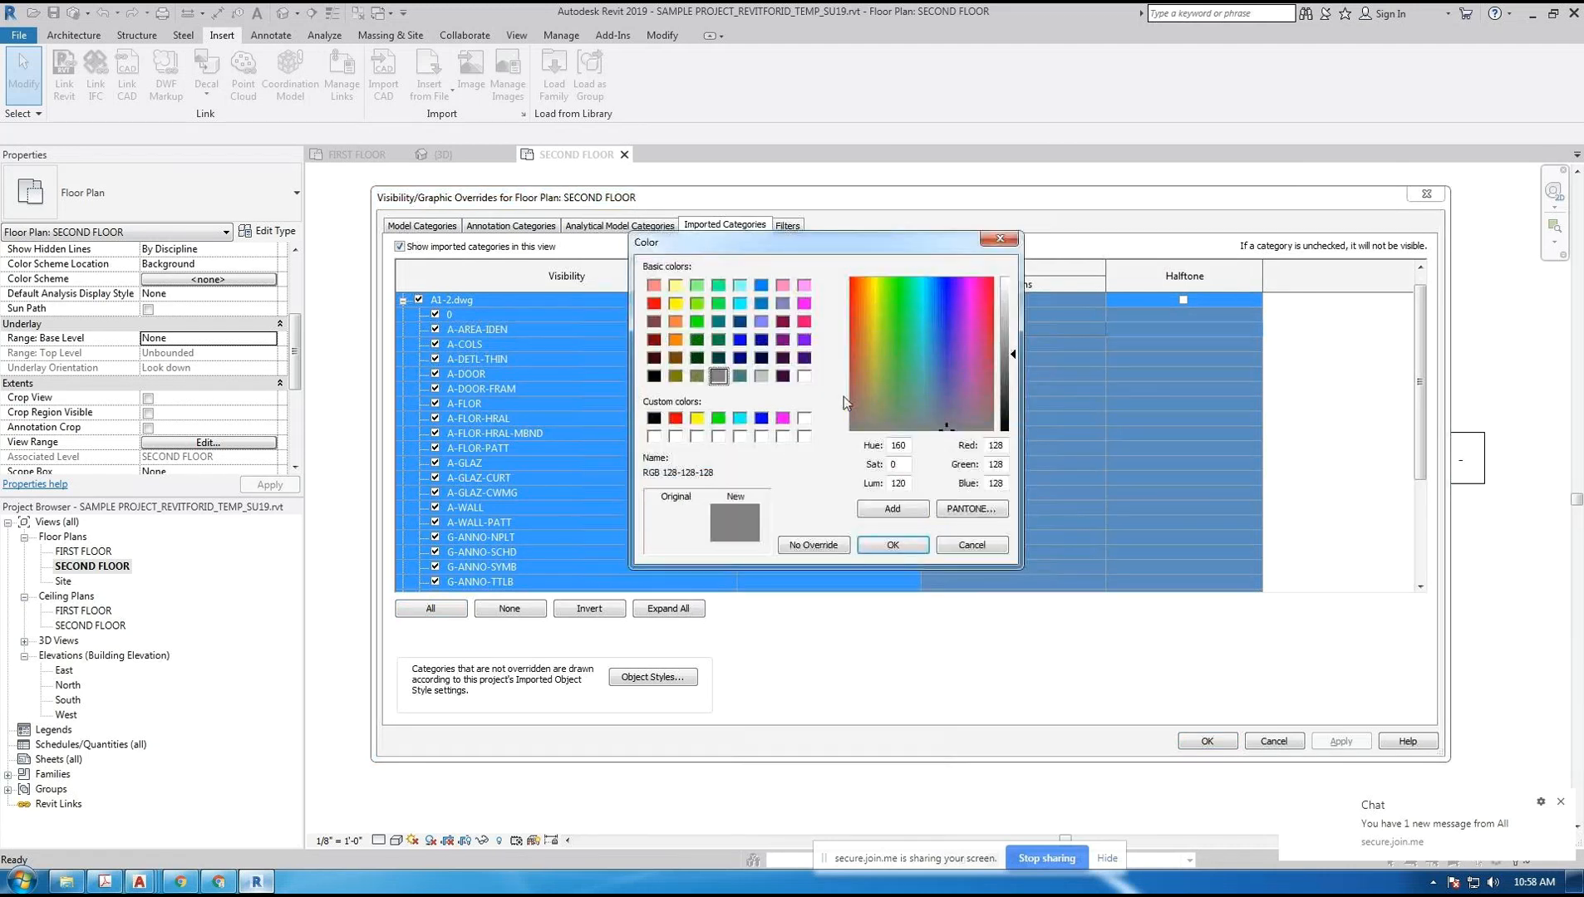
pyautogui.click(803, 305)
pyautogui.click(874, 543)
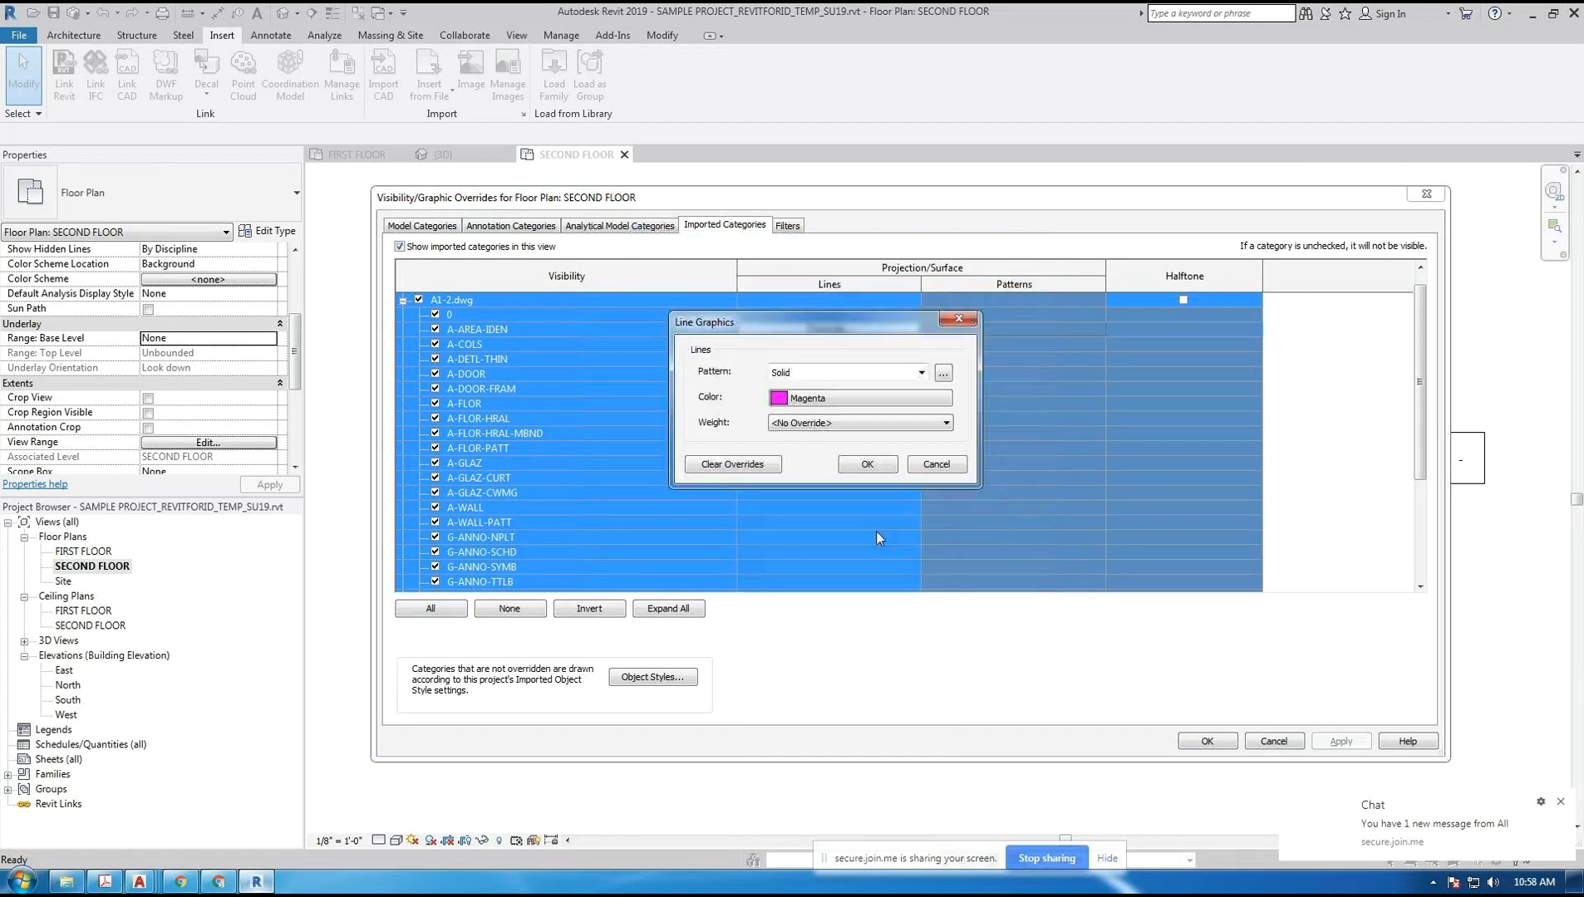
pyautogui.click(805, 423)
pyautogui.click(788, 448)
pyautogui.click(867, 464)
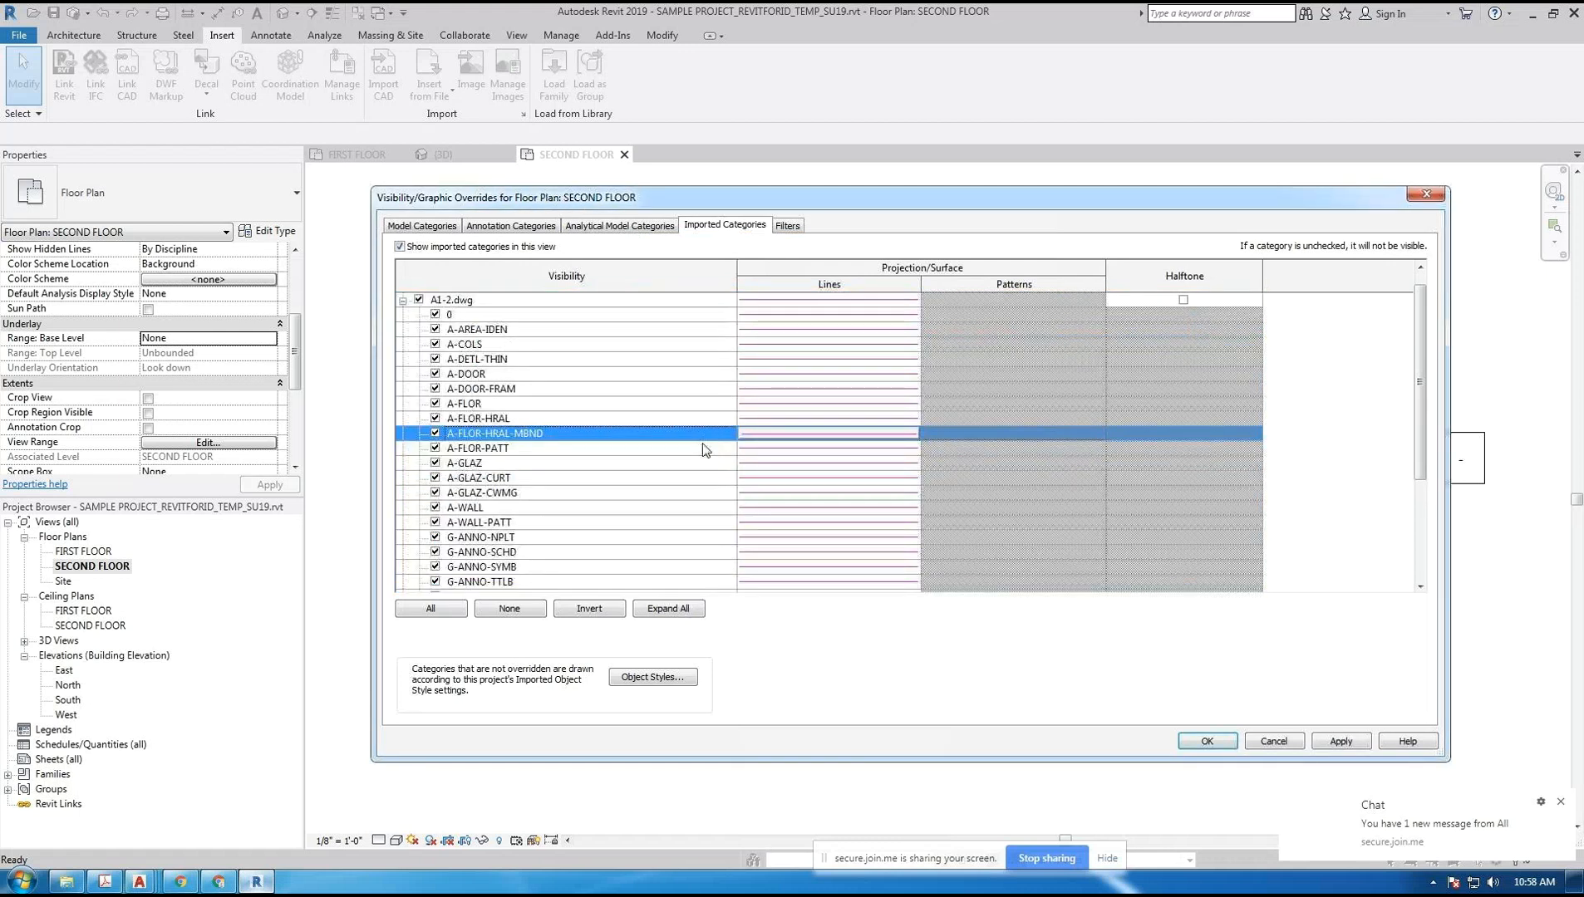
# - Hide all A1-2.dwg layers, from 0 through S-STRS-MBND, in the SECOND FLOOR plan's imported category overrides
pyautogui.click(547, 315)
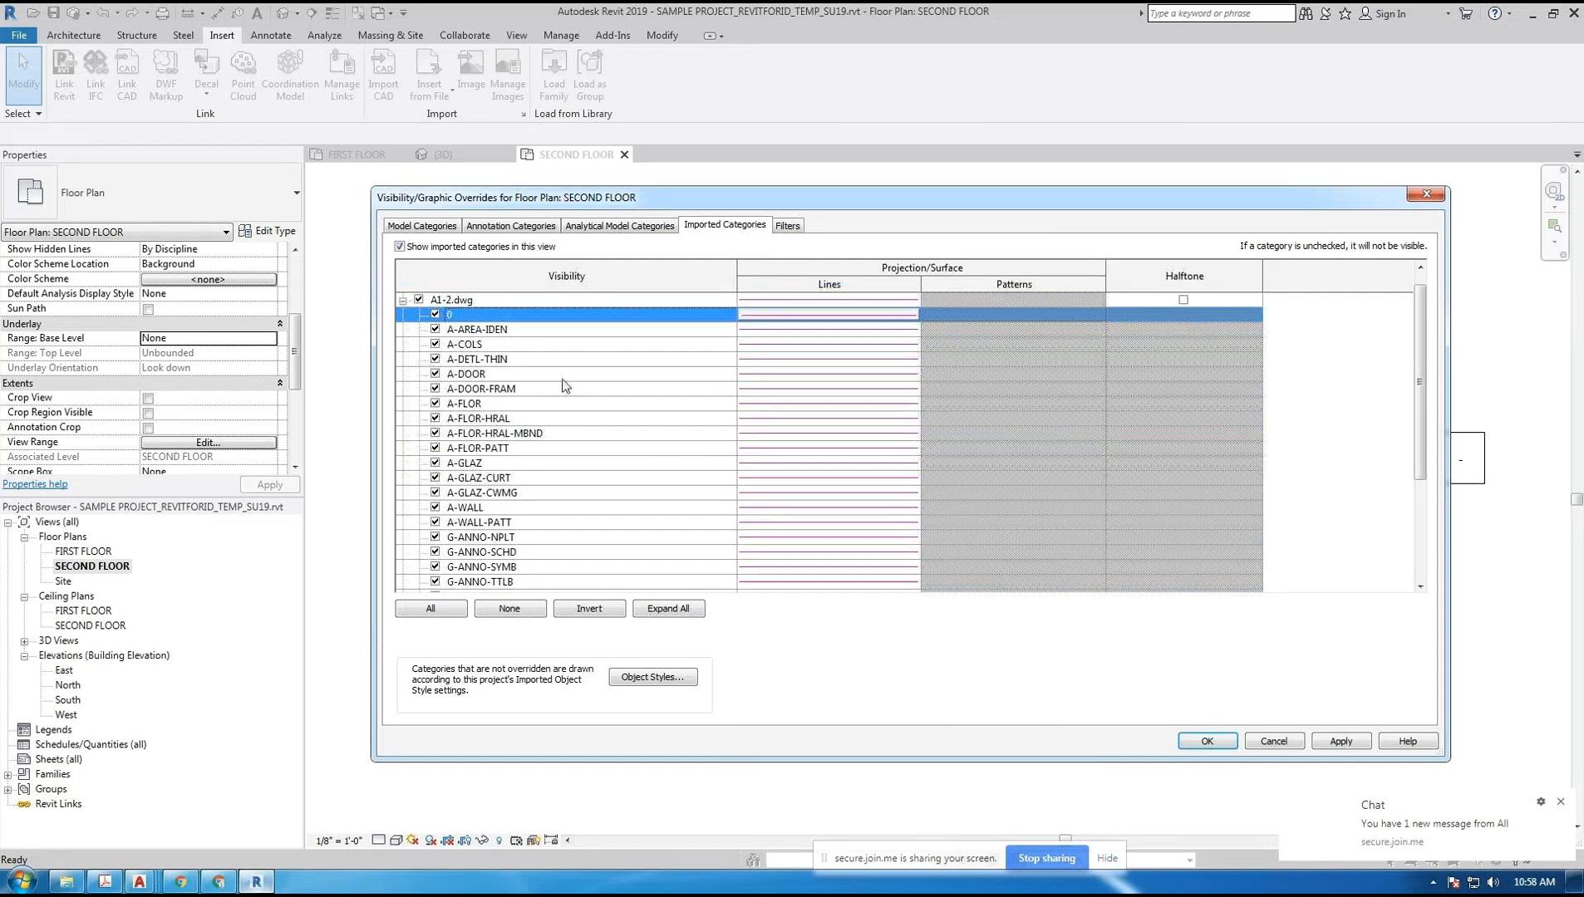
pyautogui.scroll(-4, 565, 384)
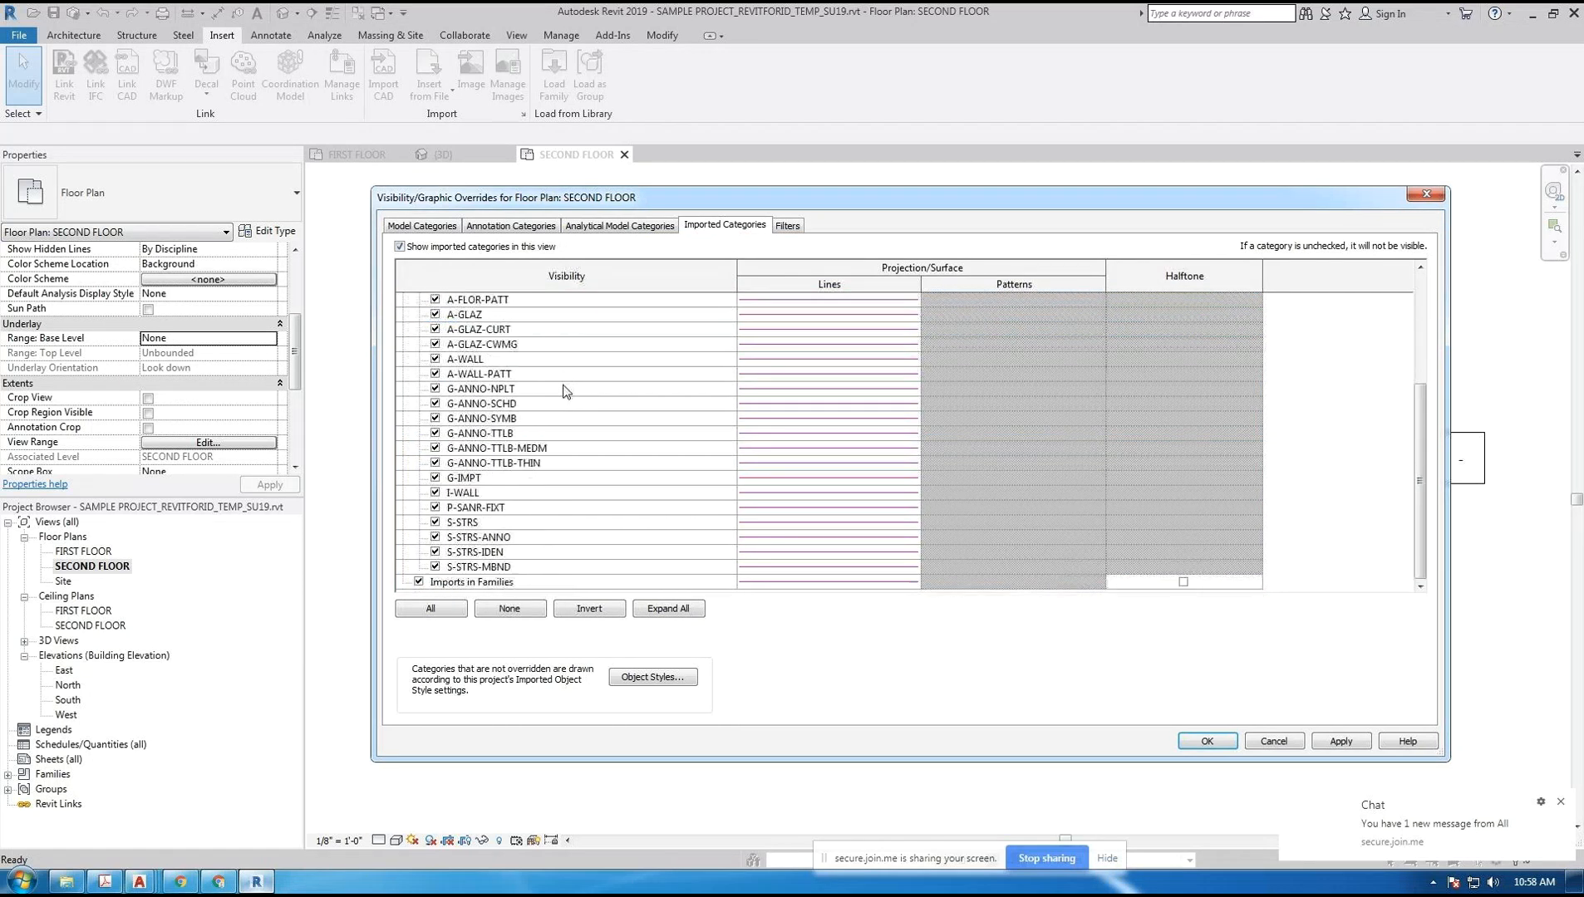
pyautogui.keyDown('shift'); pyautogui.click(583, 568); pyautogui.keyUp('shift')
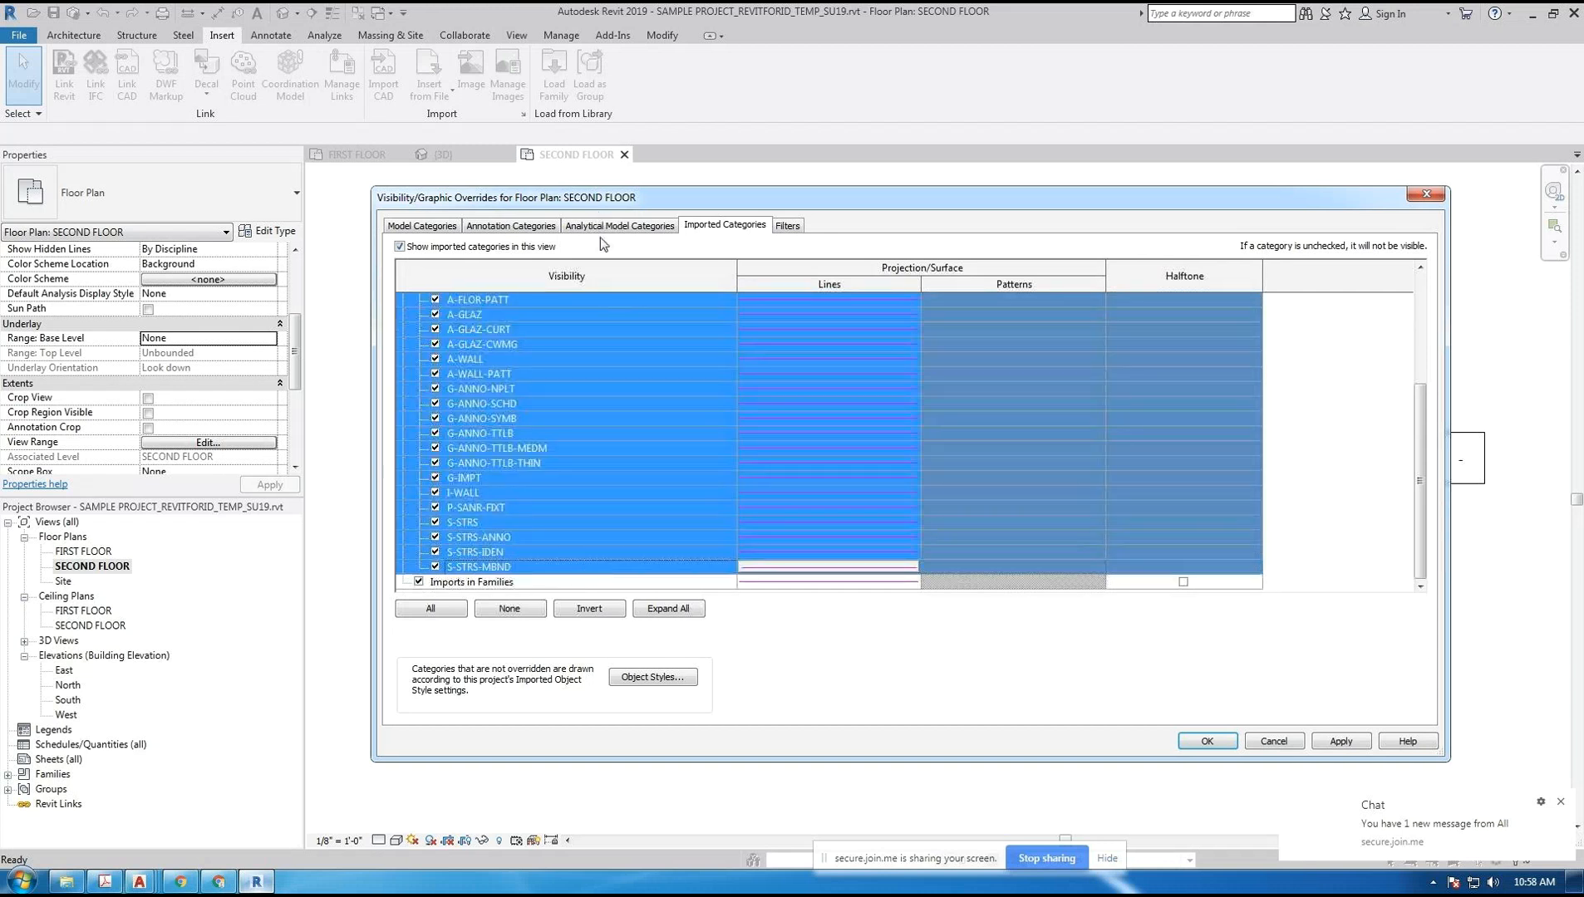
pyautogui.click(434, 568)
pyautogui.click(646, 449)
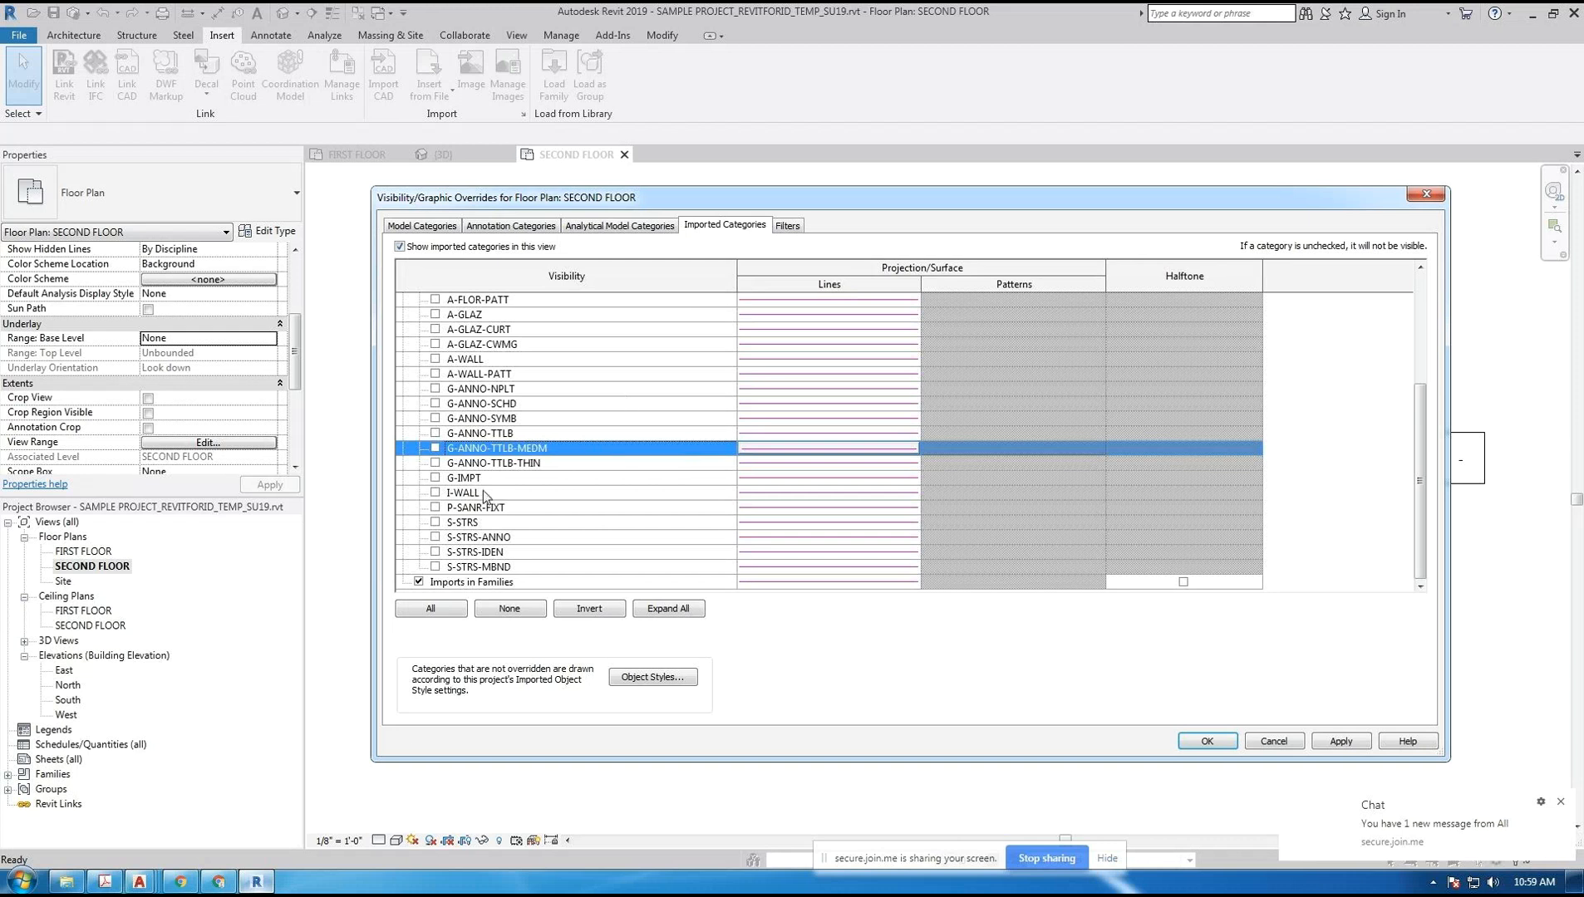
# - Make the A1-2.dwg wall and glazing layers visible: I-WALL, A-WALL, A-GLAZ, A-GLAZ-CURT and A-GLAZ-CWMG
pyautogui.click(435, 493)
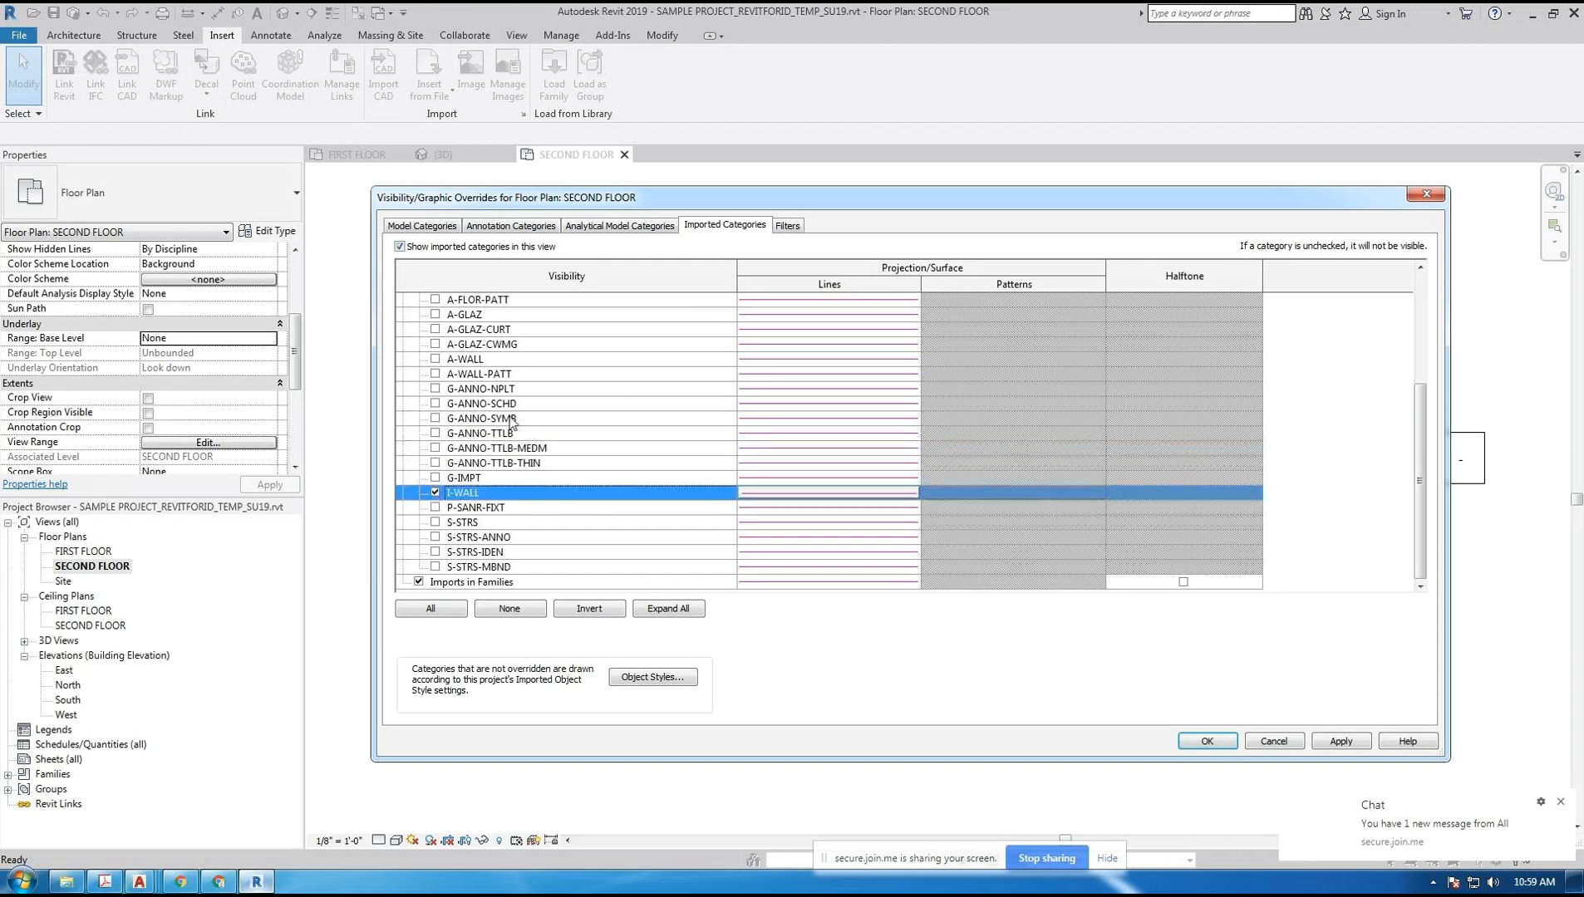
pyautogui.click(434, 359)
pyautogui.scroll(1, 584, 418)
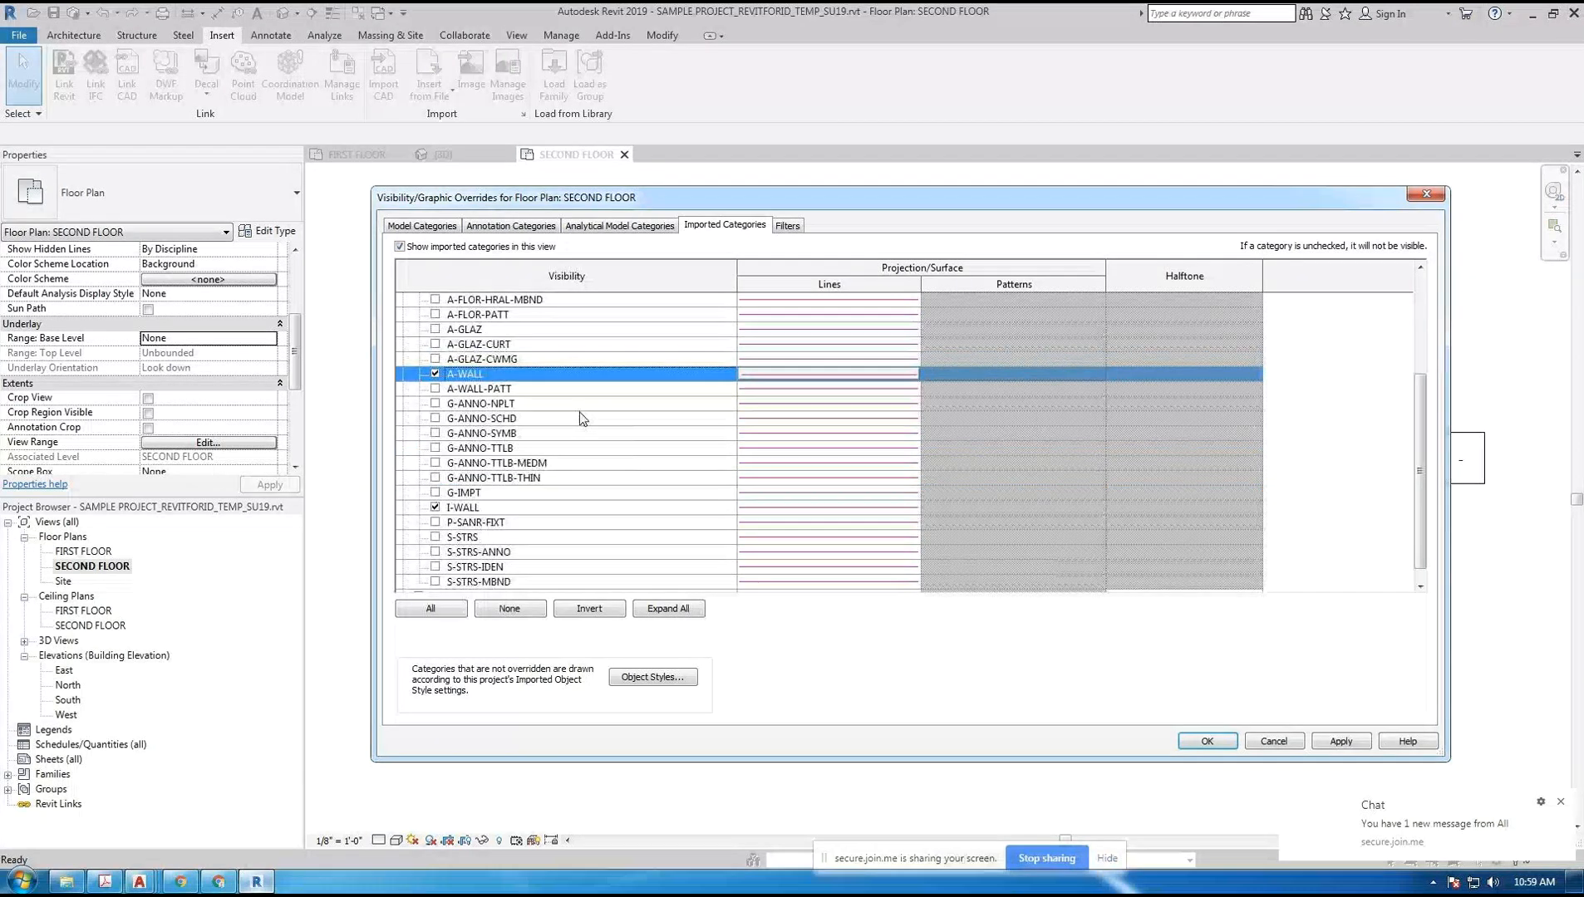
pyautogui.scroll(1, 559, 406)
pyautogui.click(434, 345)
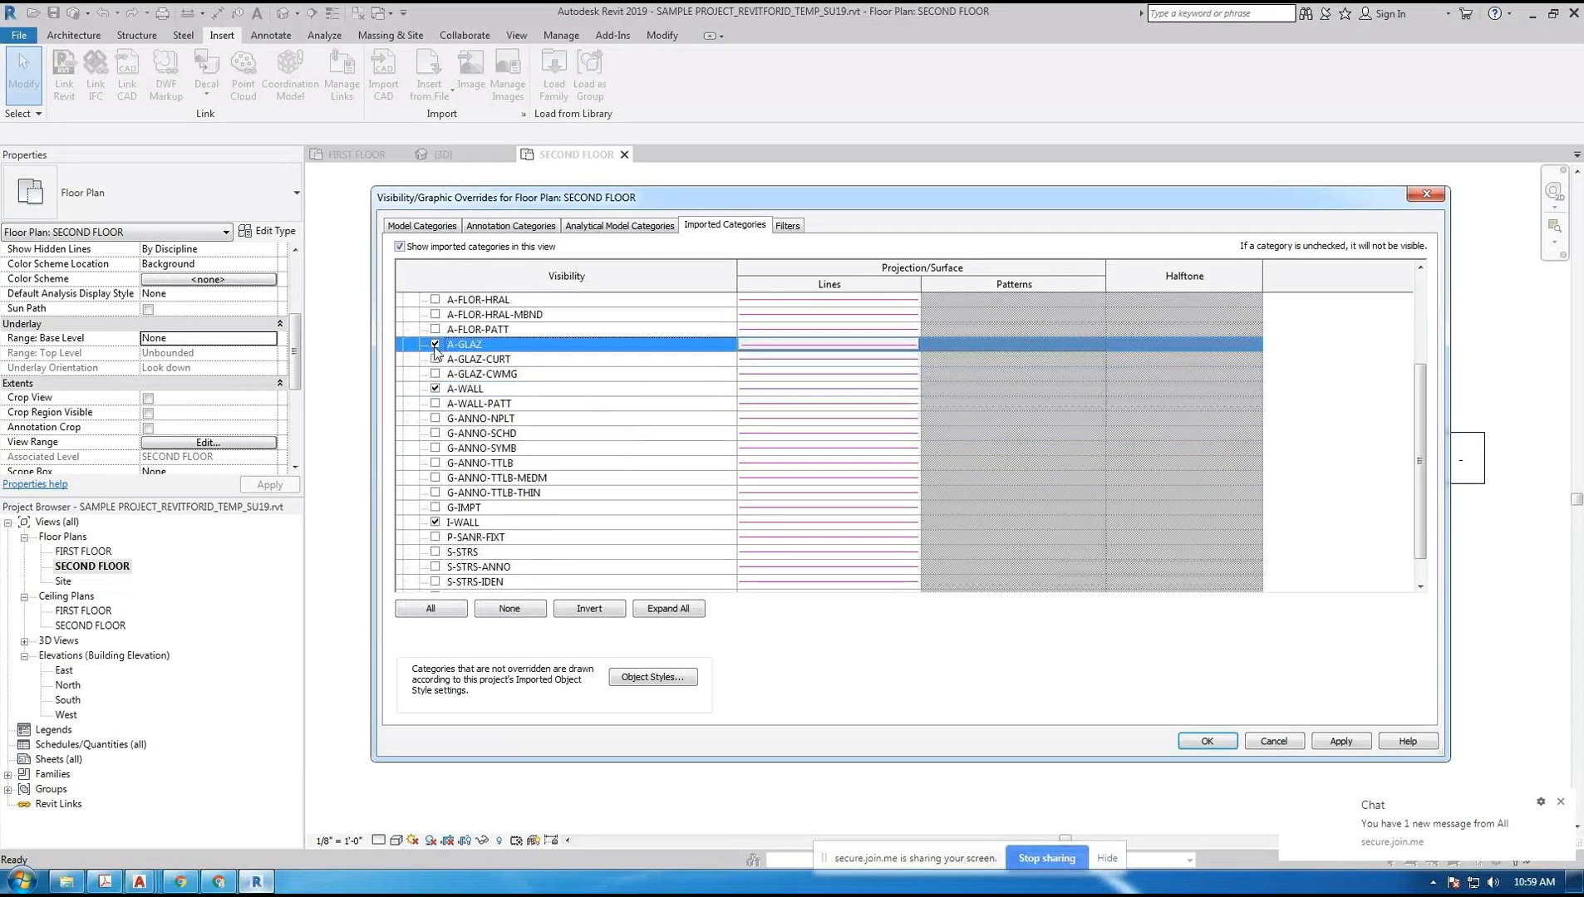
pyautogui.click(434, 359)
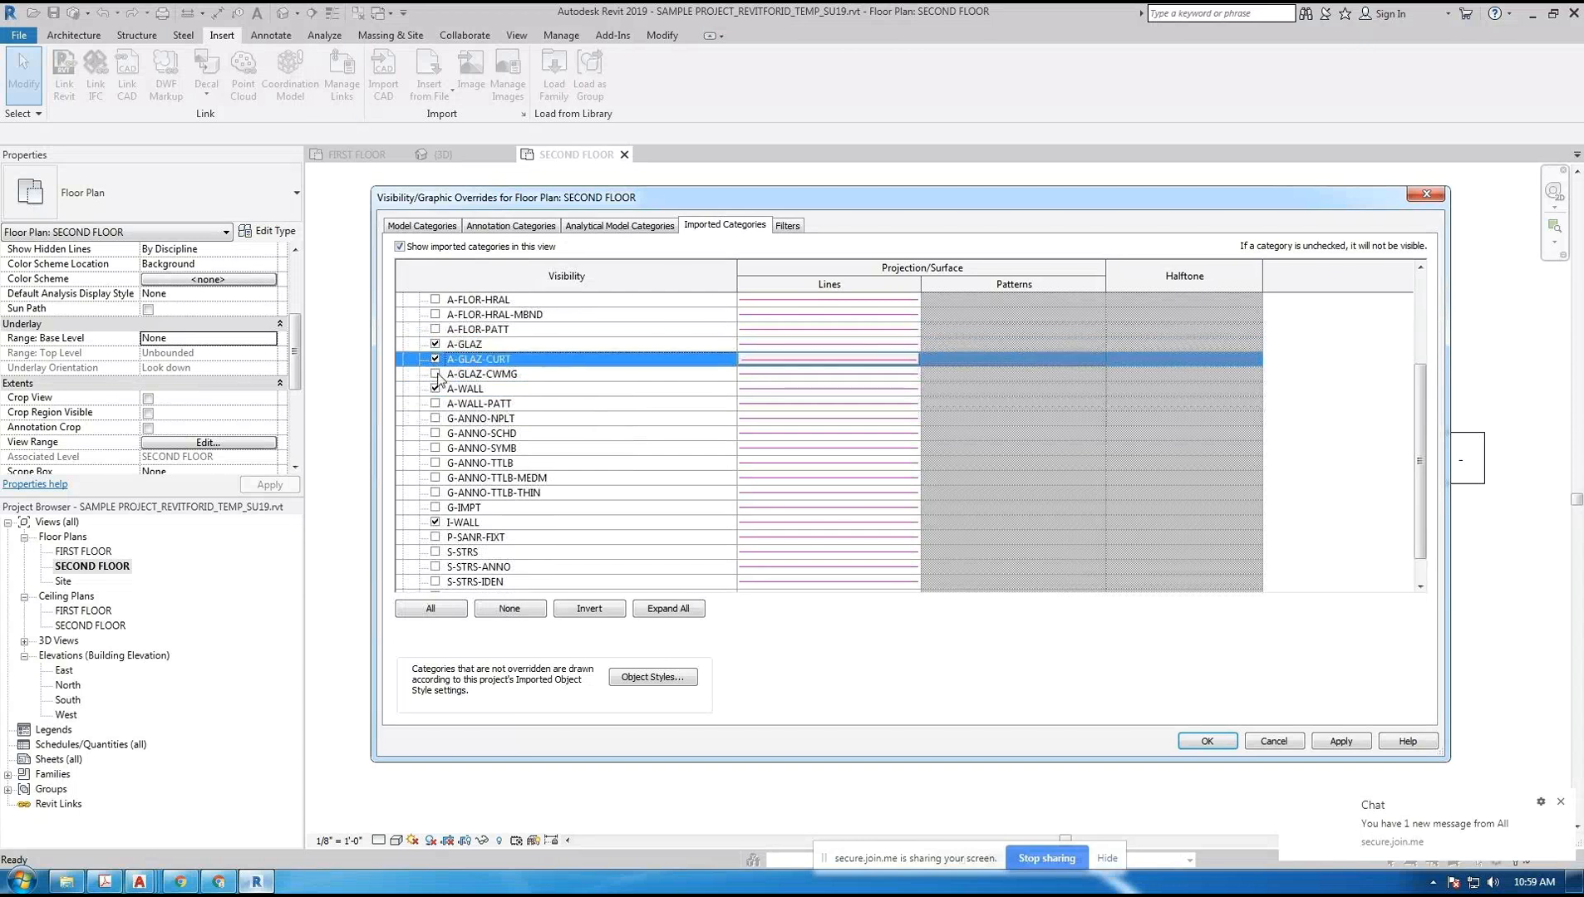
pyautogui.click(435, 374)
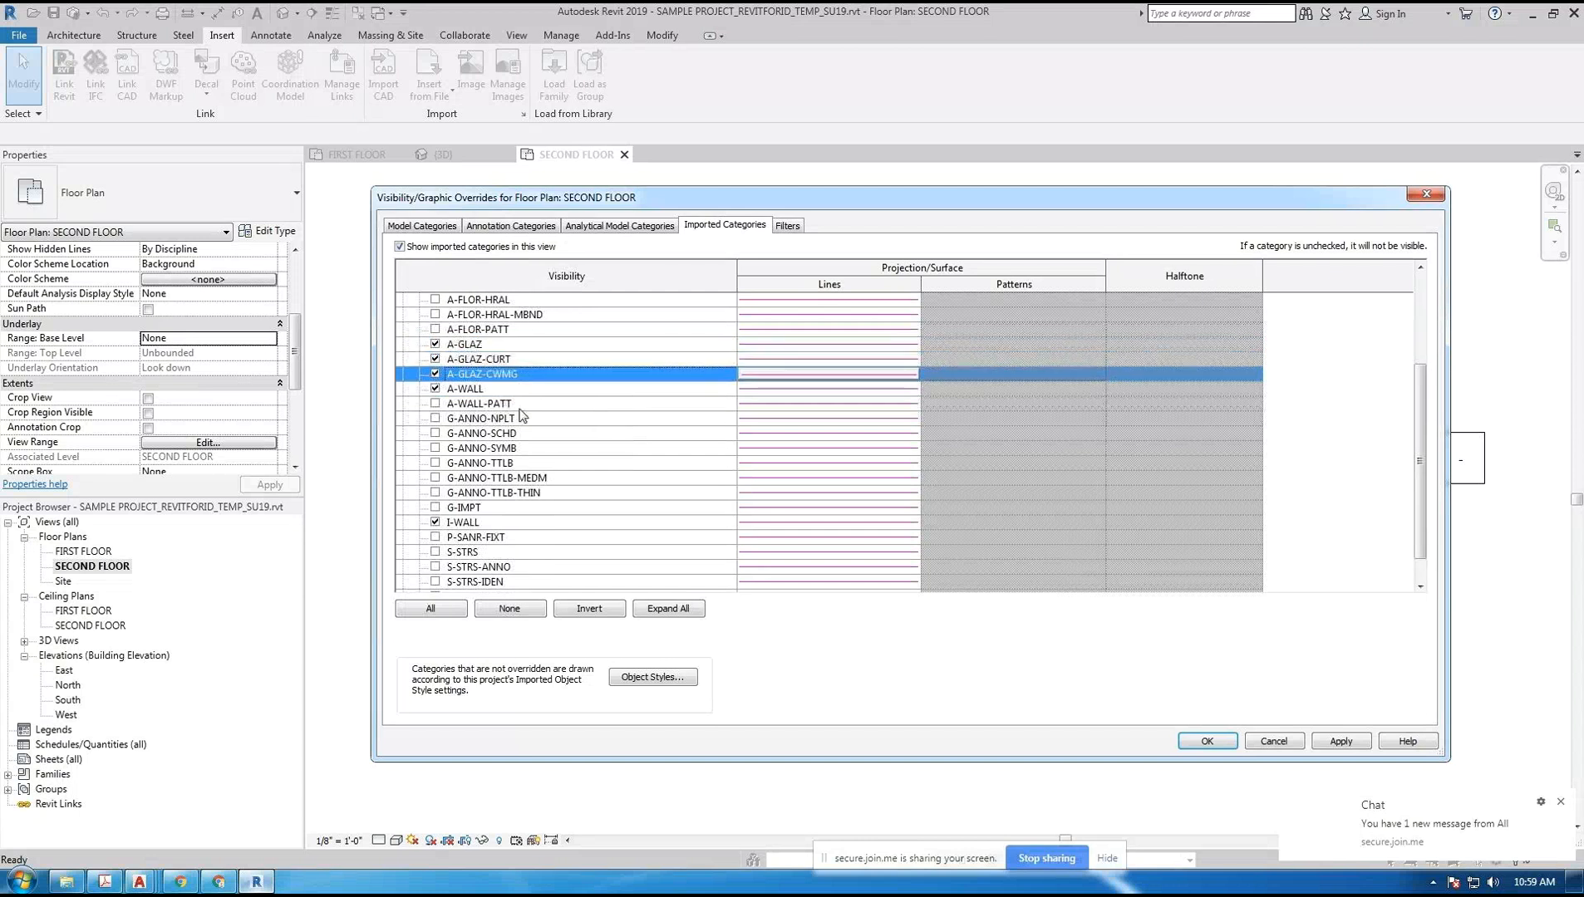
# - Make the A-DOOR and A-DOOR-FRAM layers of A1-2.dwg visible and apply the overrides to the SECOND FLOOR plan
pyautogui.scroll(3, 532, 411)
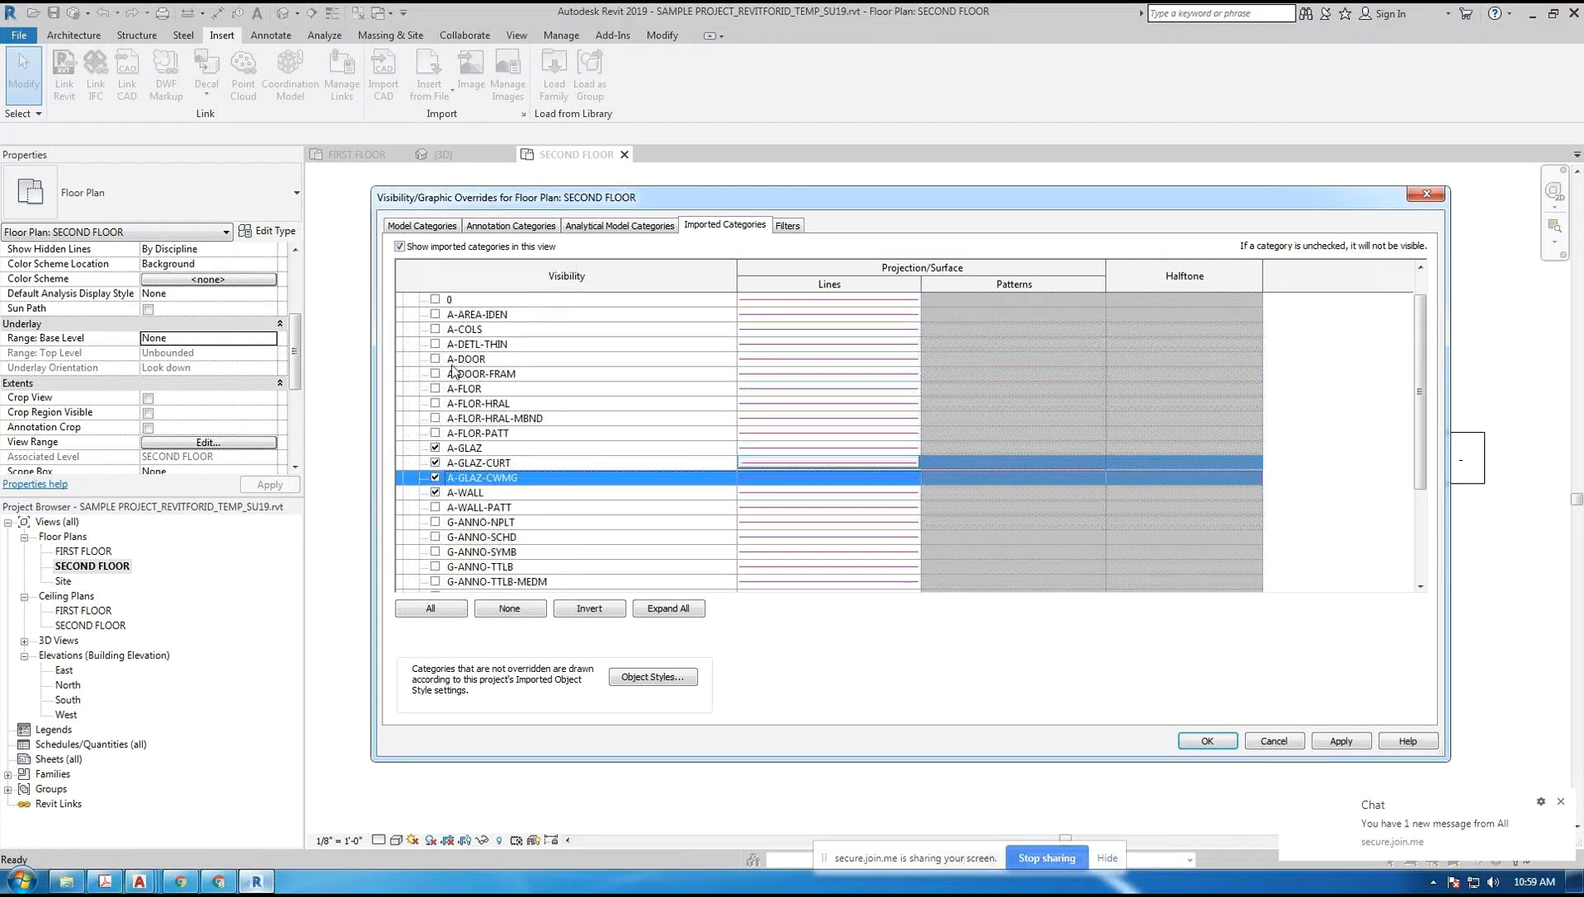
pyautogui.click(435, 359)
pyautogui.click(435, 373)
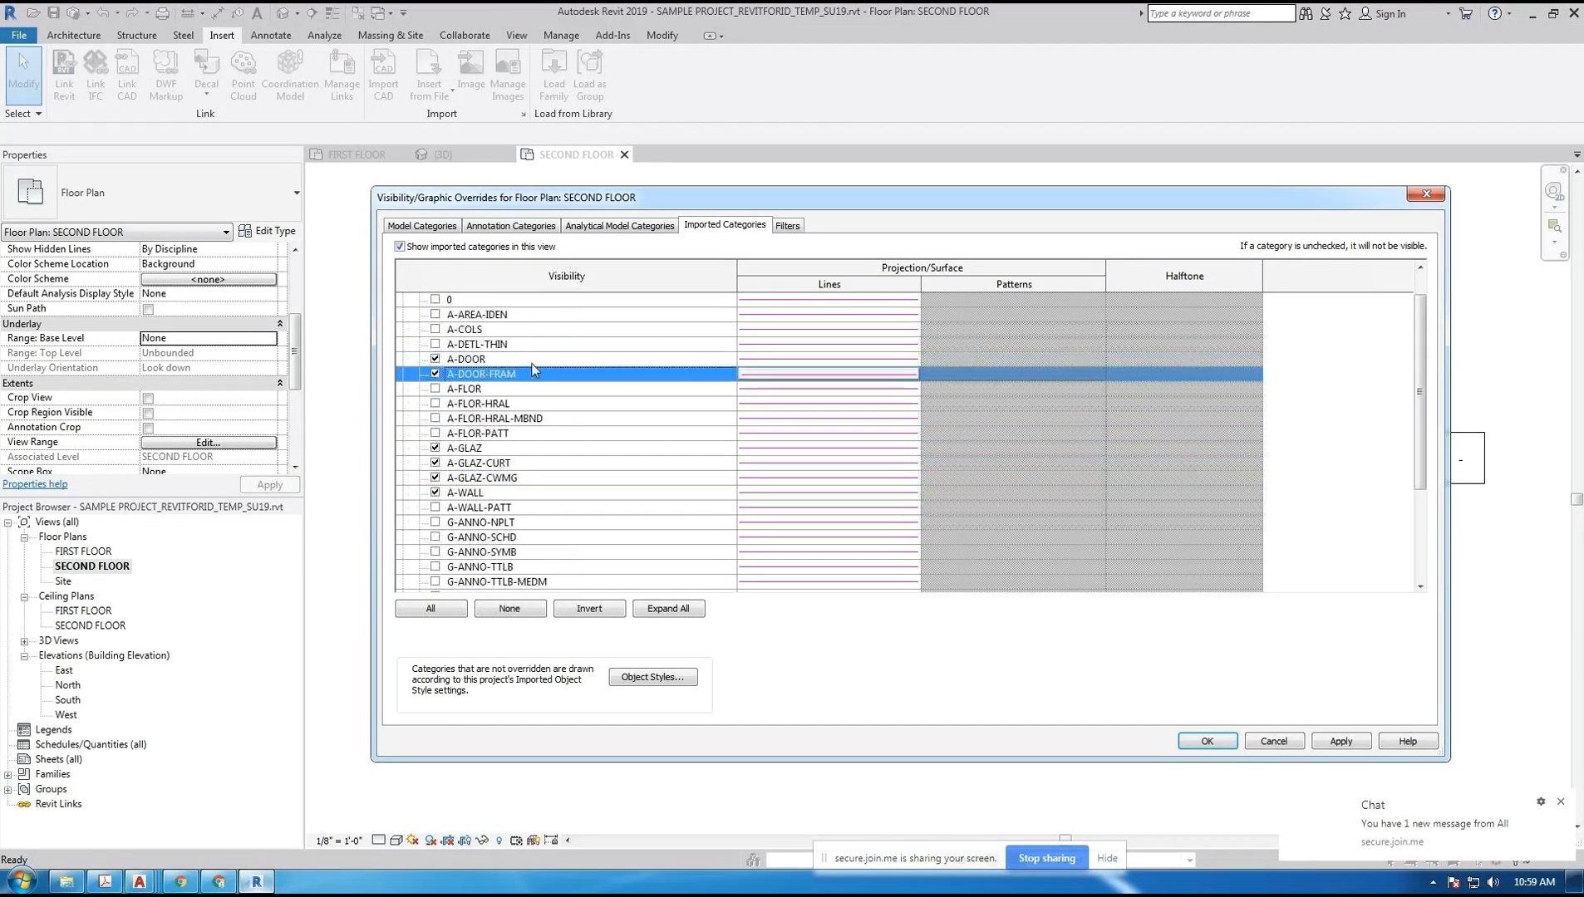
pyautogui.scroll(-2, 536, 424)
pyautogui.scroll(-3, 536, 426)
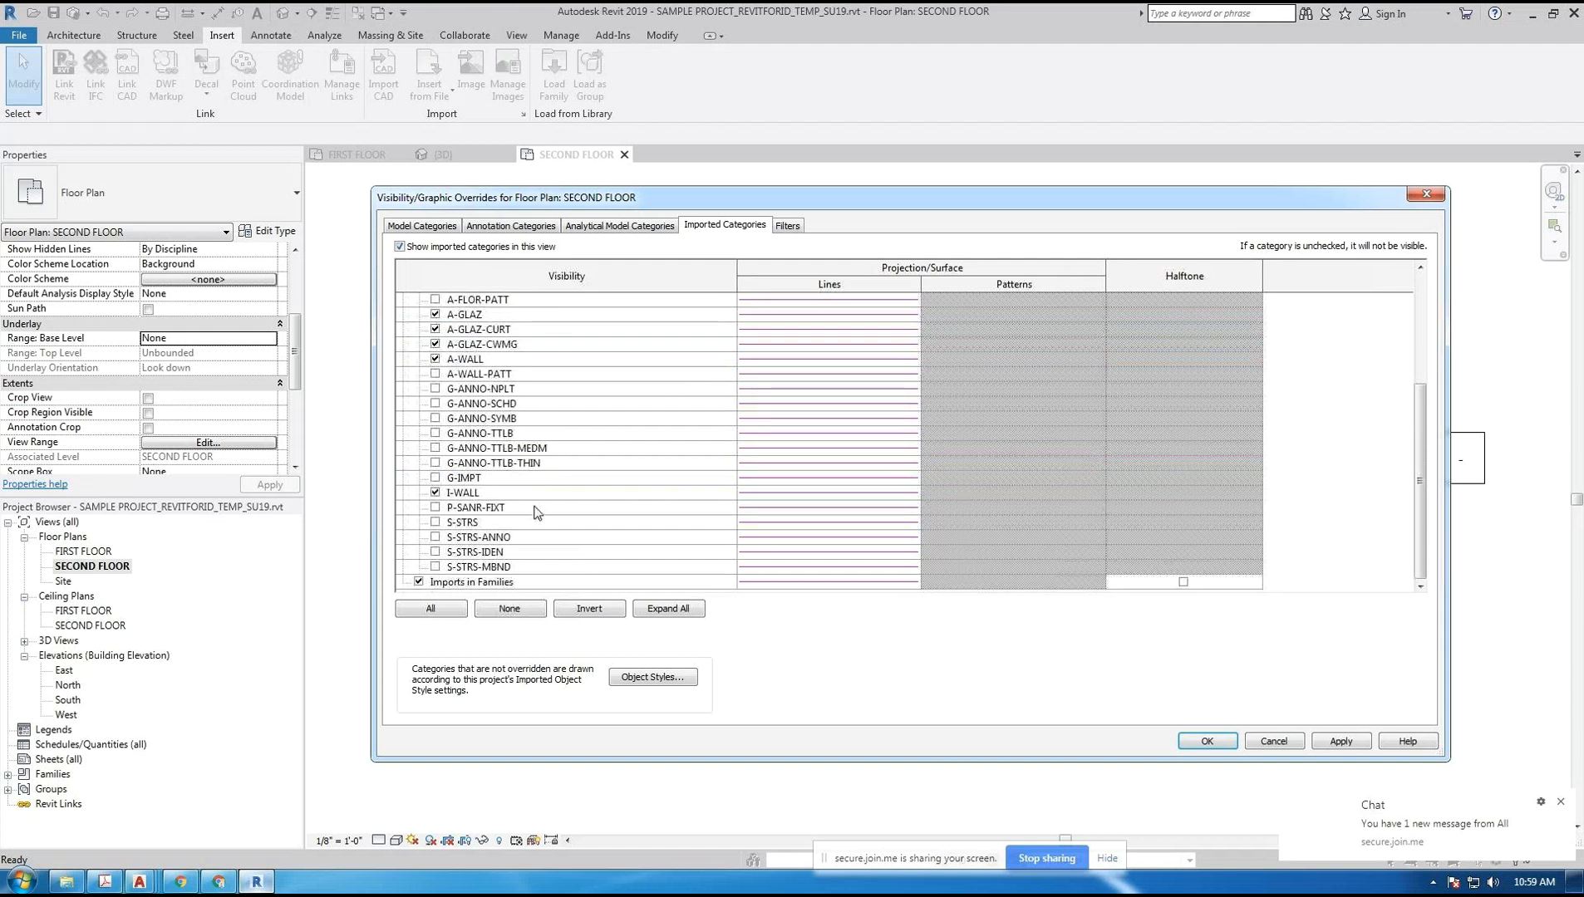
pyautogui.click(1341, 741)
pyautogui.click(1207, 743)
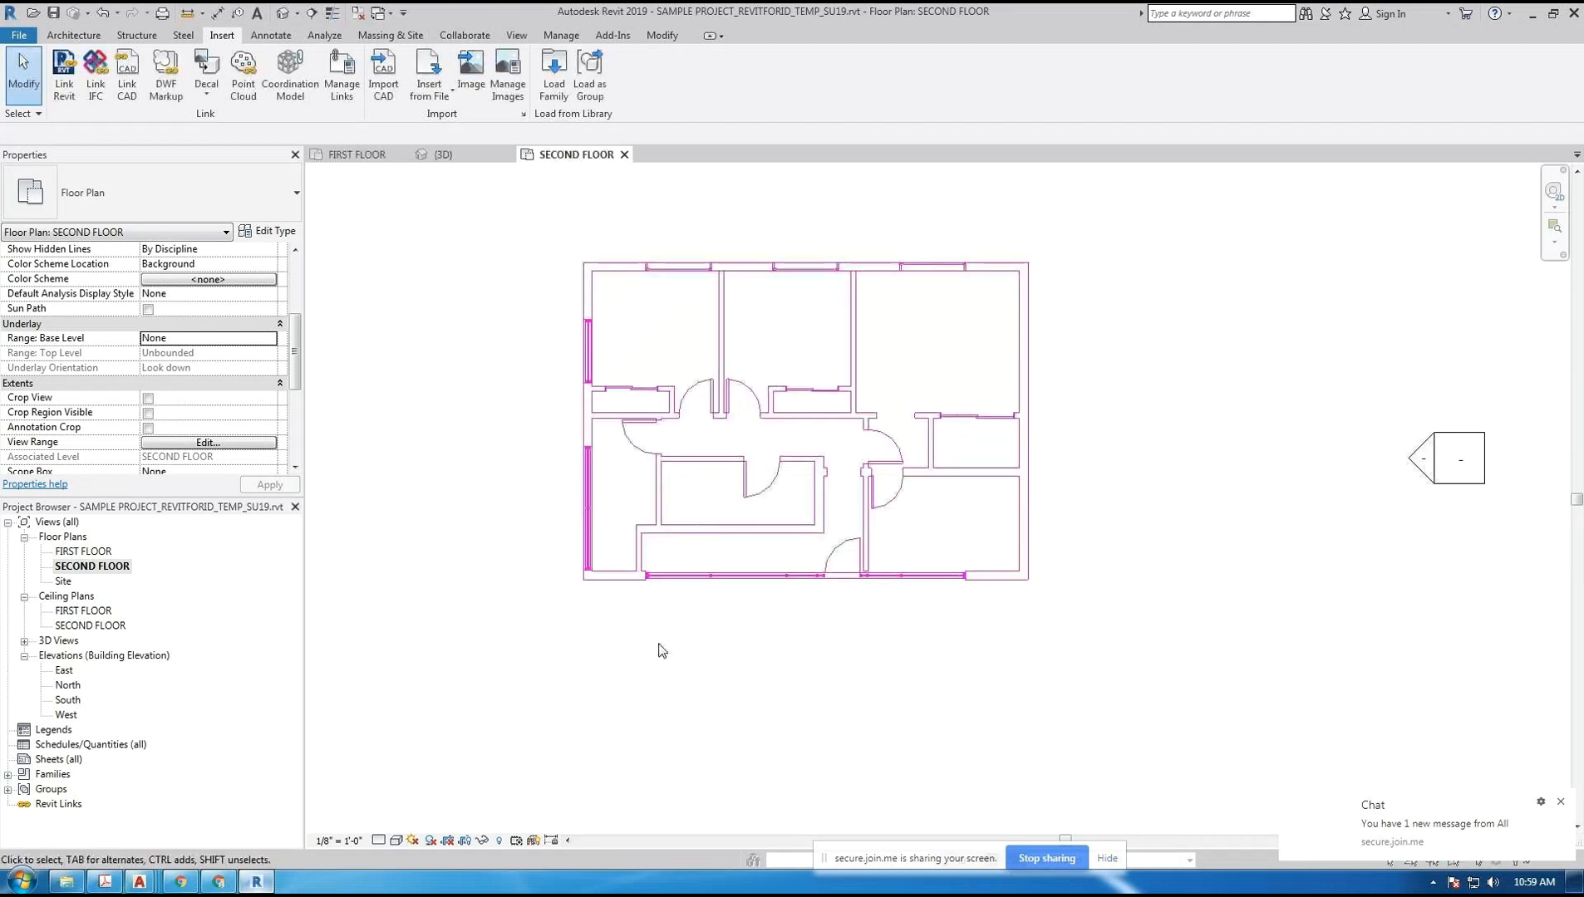
# - Examine in the 3D view how the linked second-floor drawing sits relative to the first-floor walls
pyautogui.scroll(1, 657, 647)
pyautogui.moveTo(695, 621); pyautogui.dragTo(682, 696, button='middle')
pyautogui.scroll(-2, 475, 570)
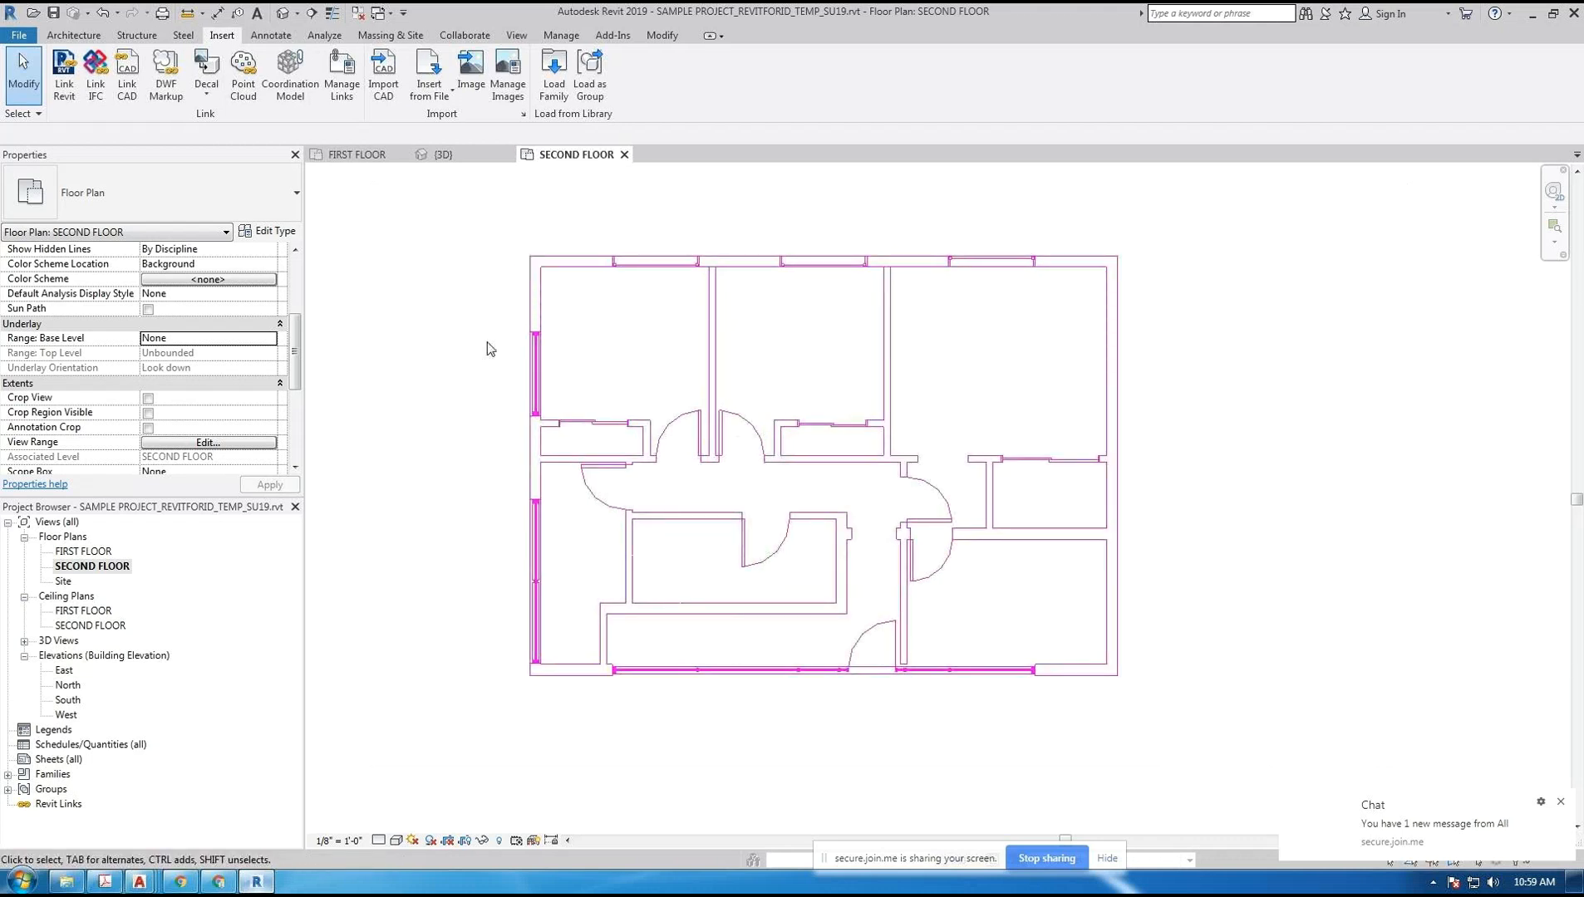
pyautogui.click(468, 166)
pyautogui.moveTo(634, 438)
pyautogui.keyDown('shift'); pyautogui.mouseDown(button='middle')
pyautogui.moveTo(937, 387)
pyautogui.moveTo(634, 441)
pyautogui.mouseUp(button='middle'); pyautogui.keyUp('shift')
pyautogui.scroll(6, 723, 548)
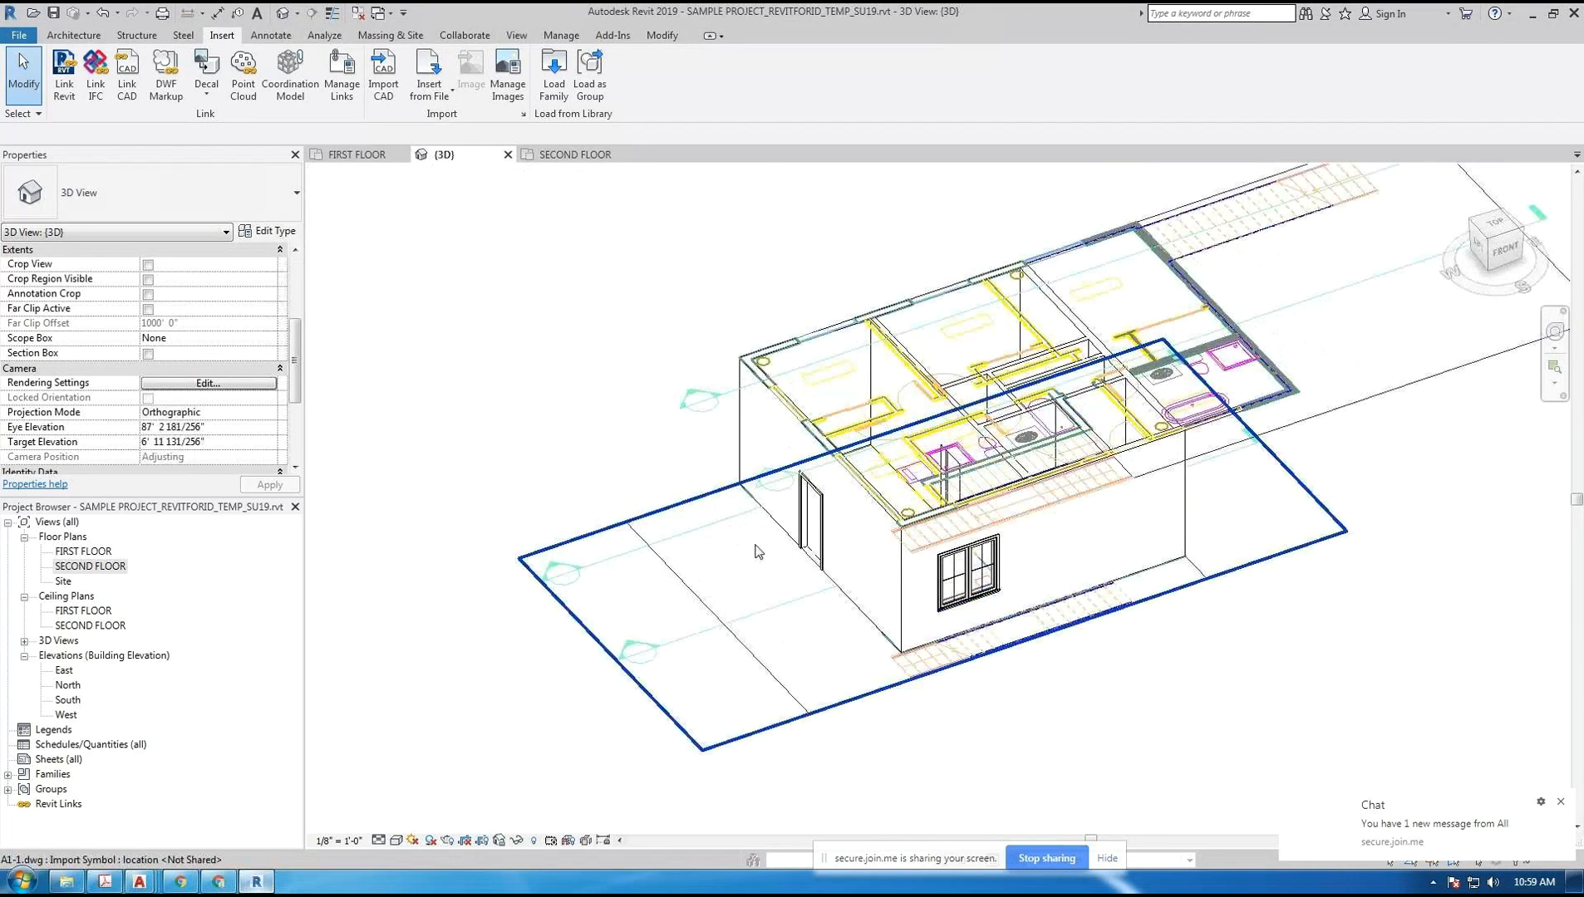
pyautogui.scroll(-8, 747, 280)
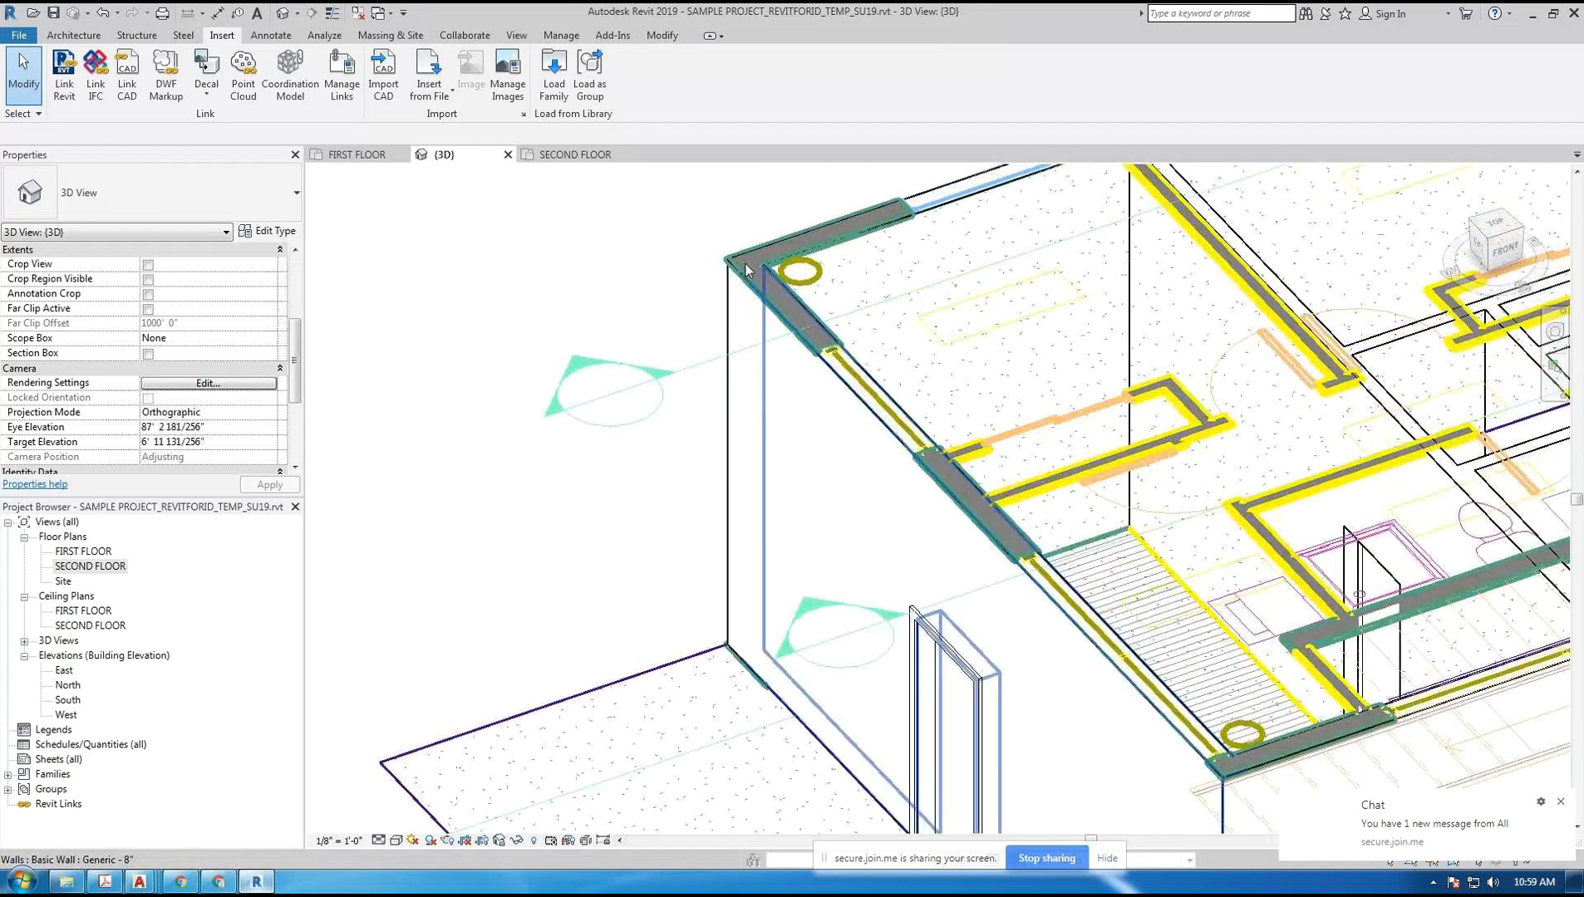
pyautogui.keyDown('shift'); pyautogui.moveTo(1188, 466); pyautogui.dragTo(856, 581, button='middle'); pyautogui.keyUp('shift')
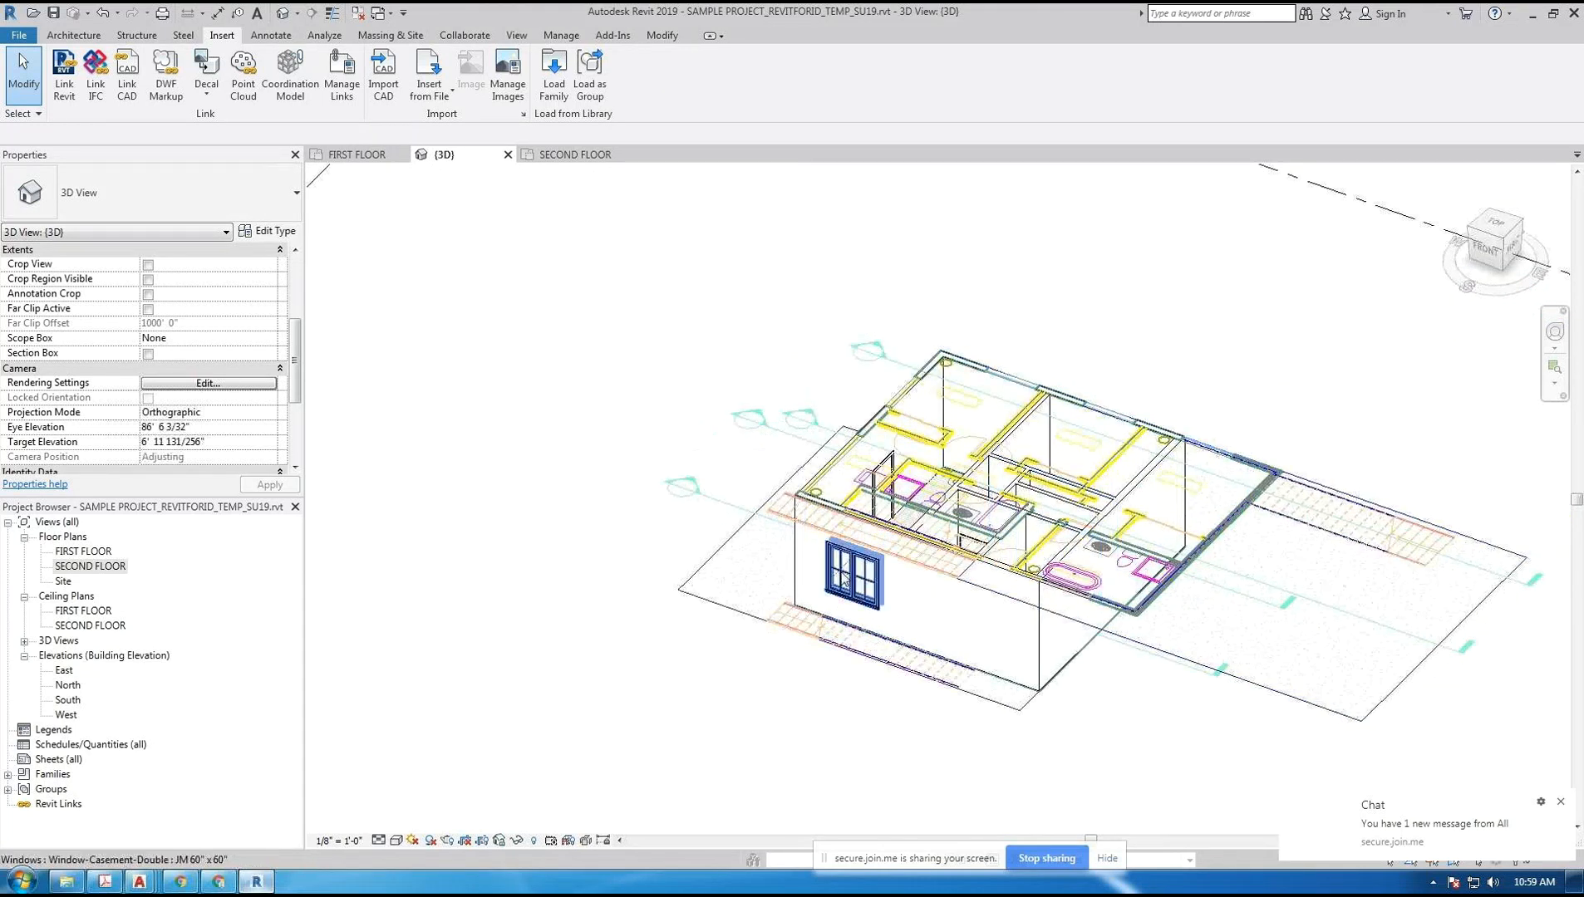
pyautogui.scroll(4, 830, 582)
pyautogui.keyDown('shift'); pyautogui.moveTo(696, 438); pyautogui.dragTo(675, 314, button='middle'); pyautogui.keyUp('shift')
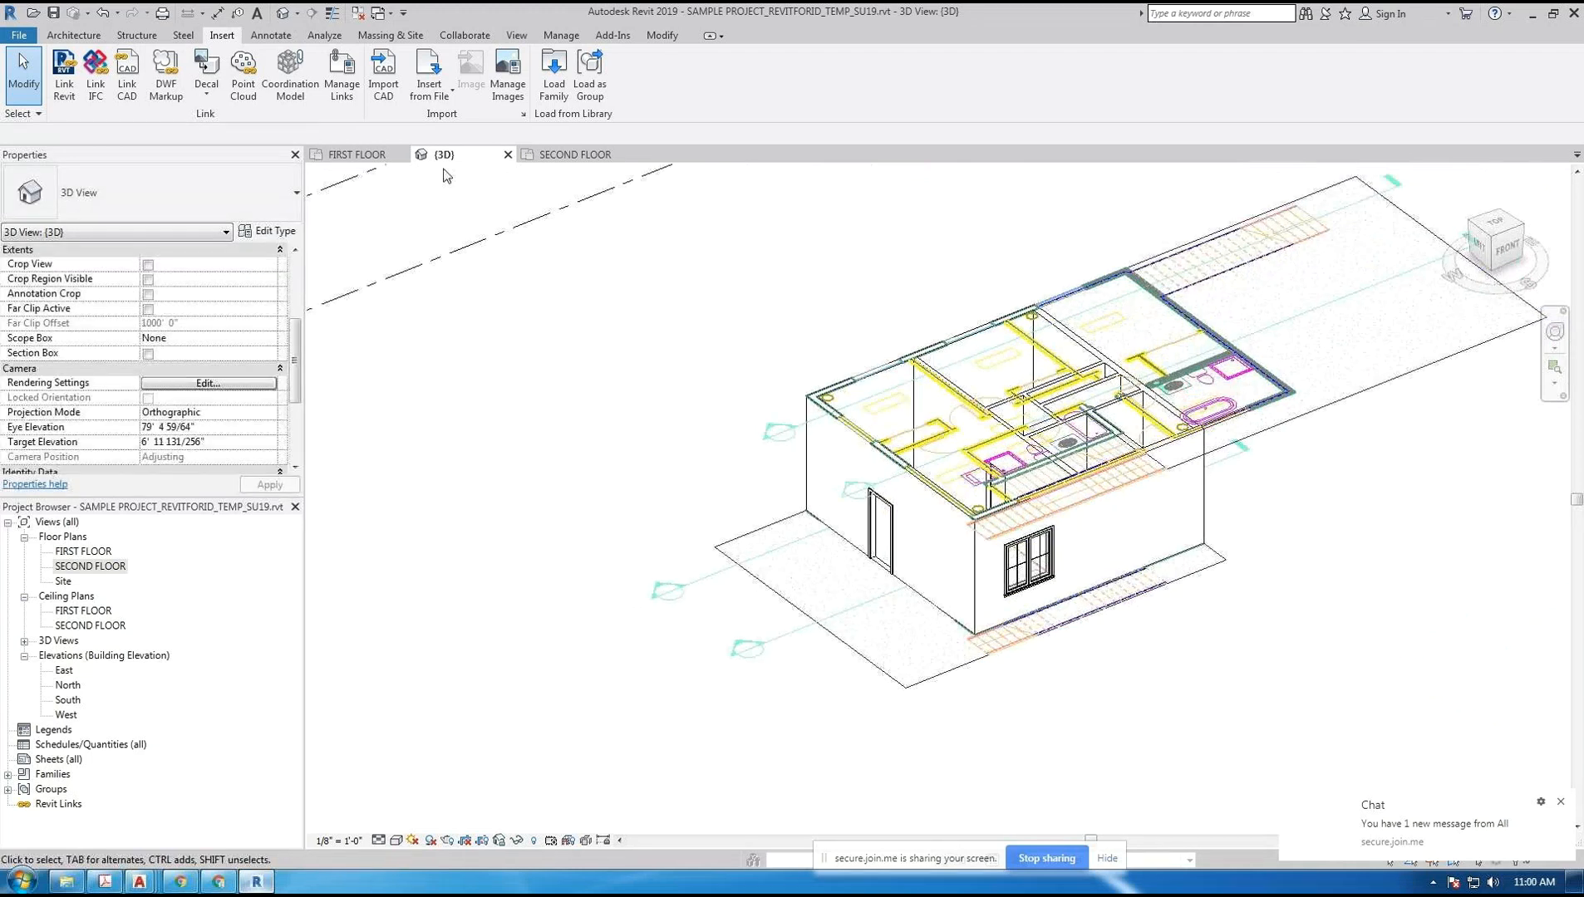
# - Set the SECOND FLOOR plan's underlay to base level FIRST FLOOR and top level SECOND FLOOR, keeping the Look down orientation
pyautogui.click(571, 155)
pyautogui.moveTo(471, 359); pyautogui.dragTo(509, 382, button='middle')
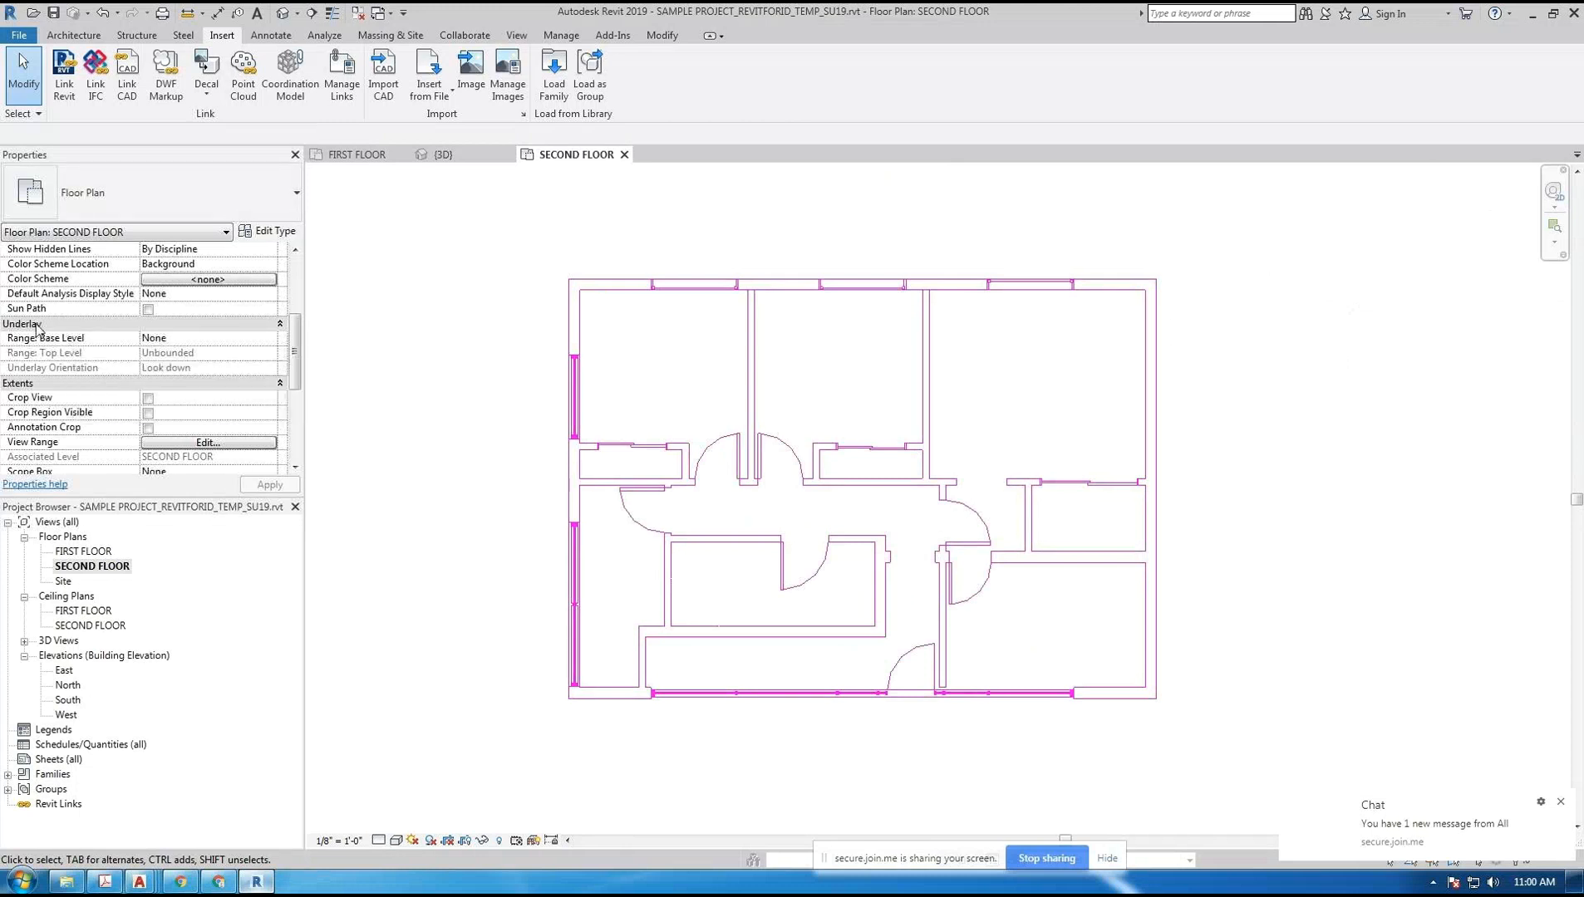
pyautogui.click(236, 342)
pyautogui.click(269, 340)
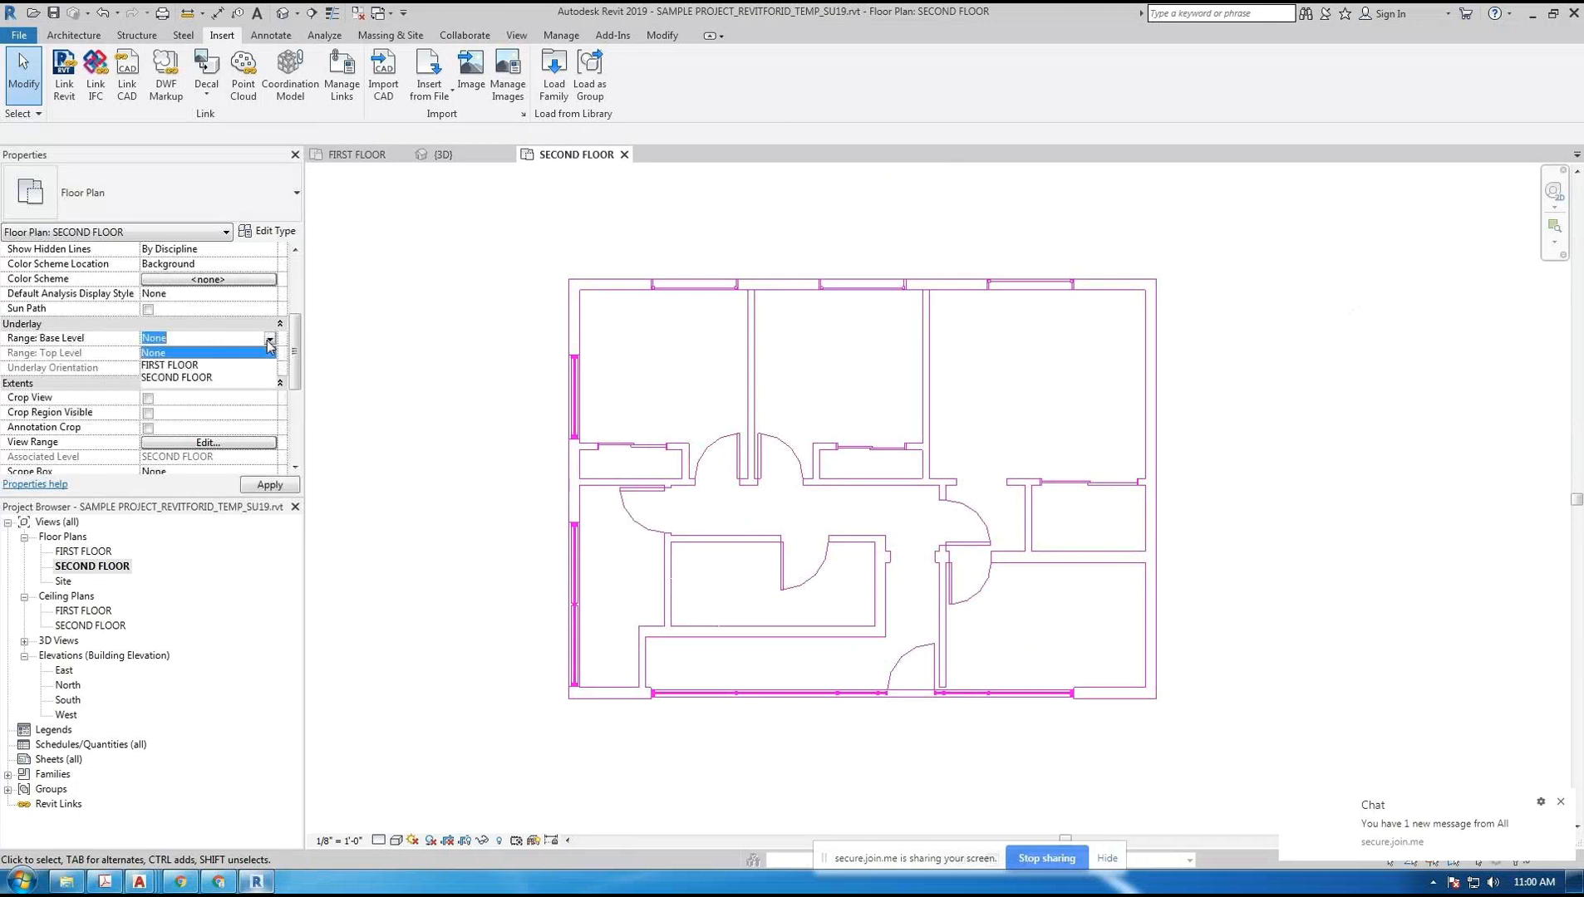
pyautogui.click(224, 365)
pyautogui.click(267, 353)
pyautogui.click(267, 354)
pyautogui.click(256, 369)
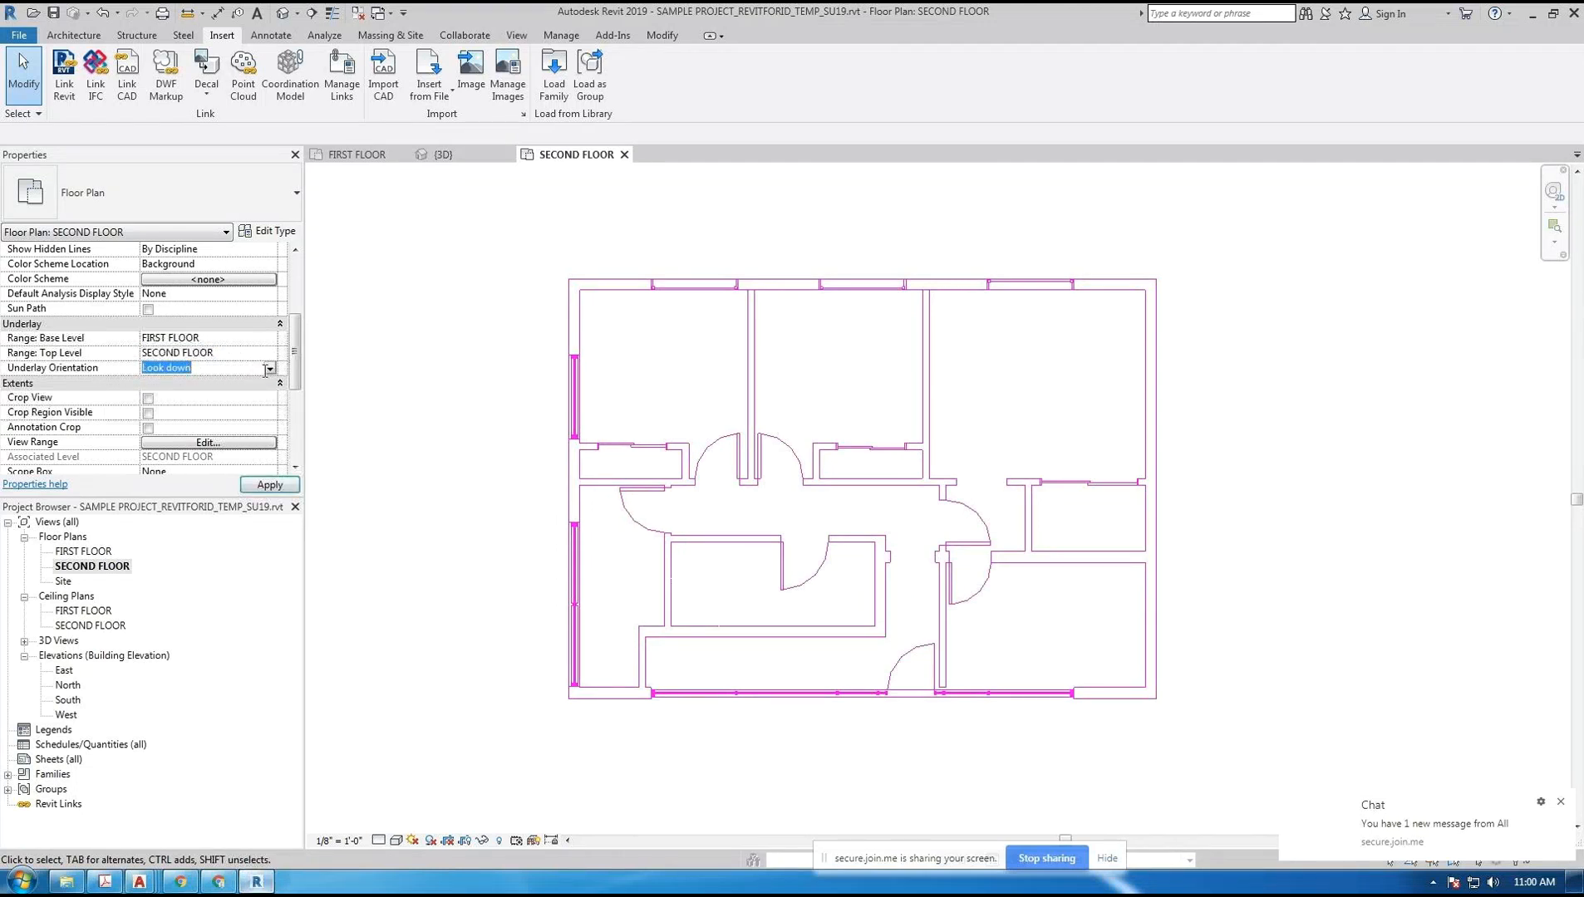
pyautogui.click(269, 369)
pyautogui.click(270, 371)
pyautogui.click(269, 484)
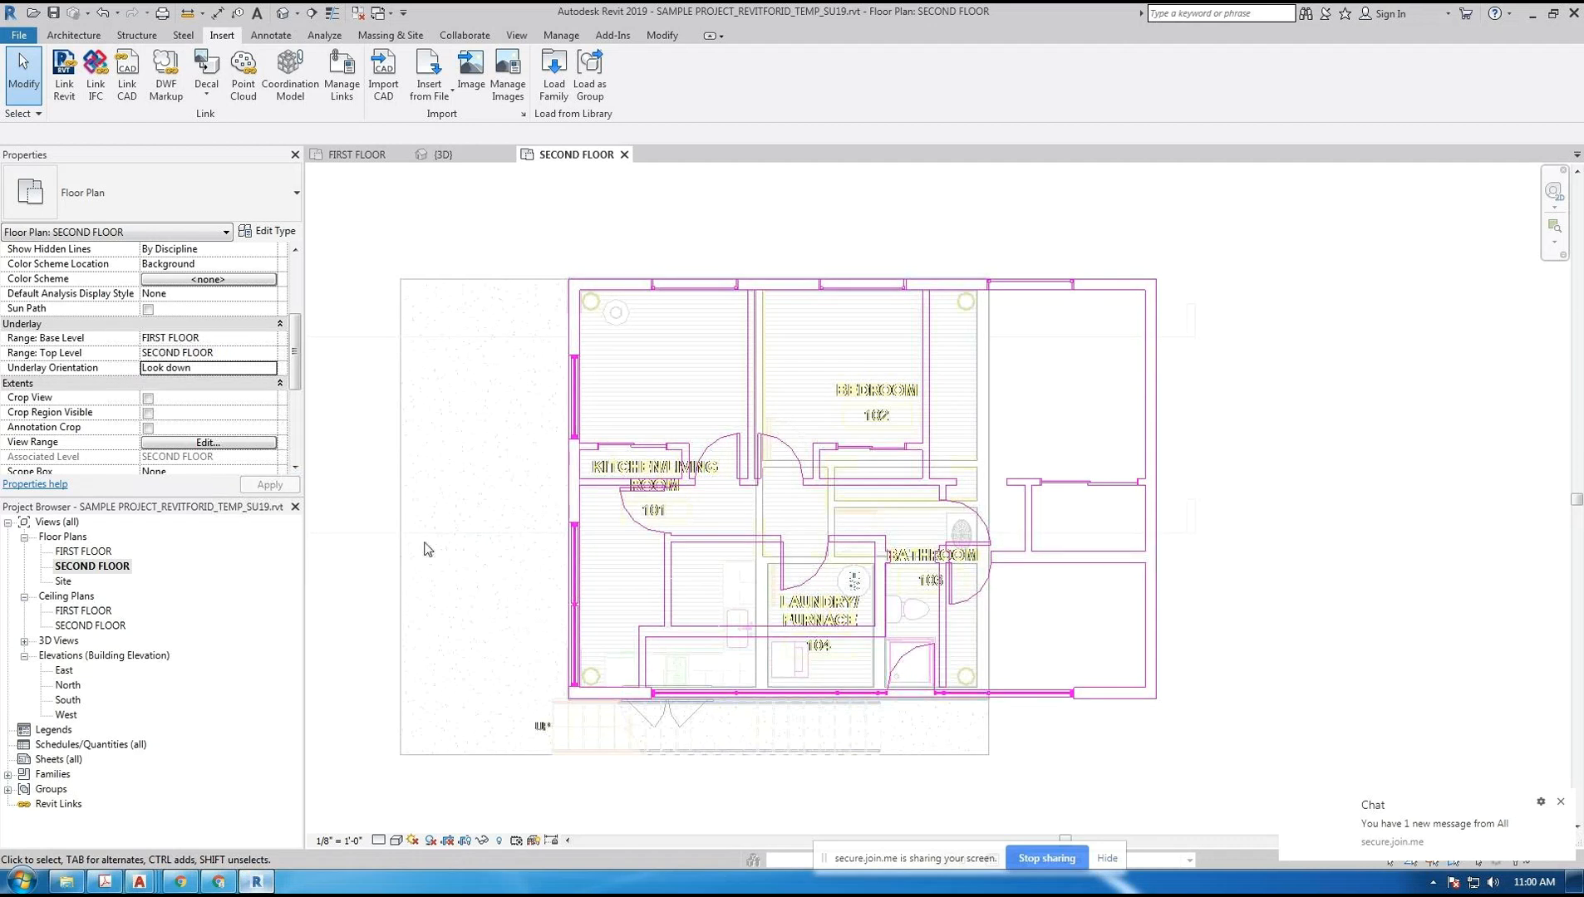
# - Compare the linked A1-2.dwg with the first-floor underlay, and unpin the drawing so that it can be moved
pyautogui.scroll(6, 566, 322)
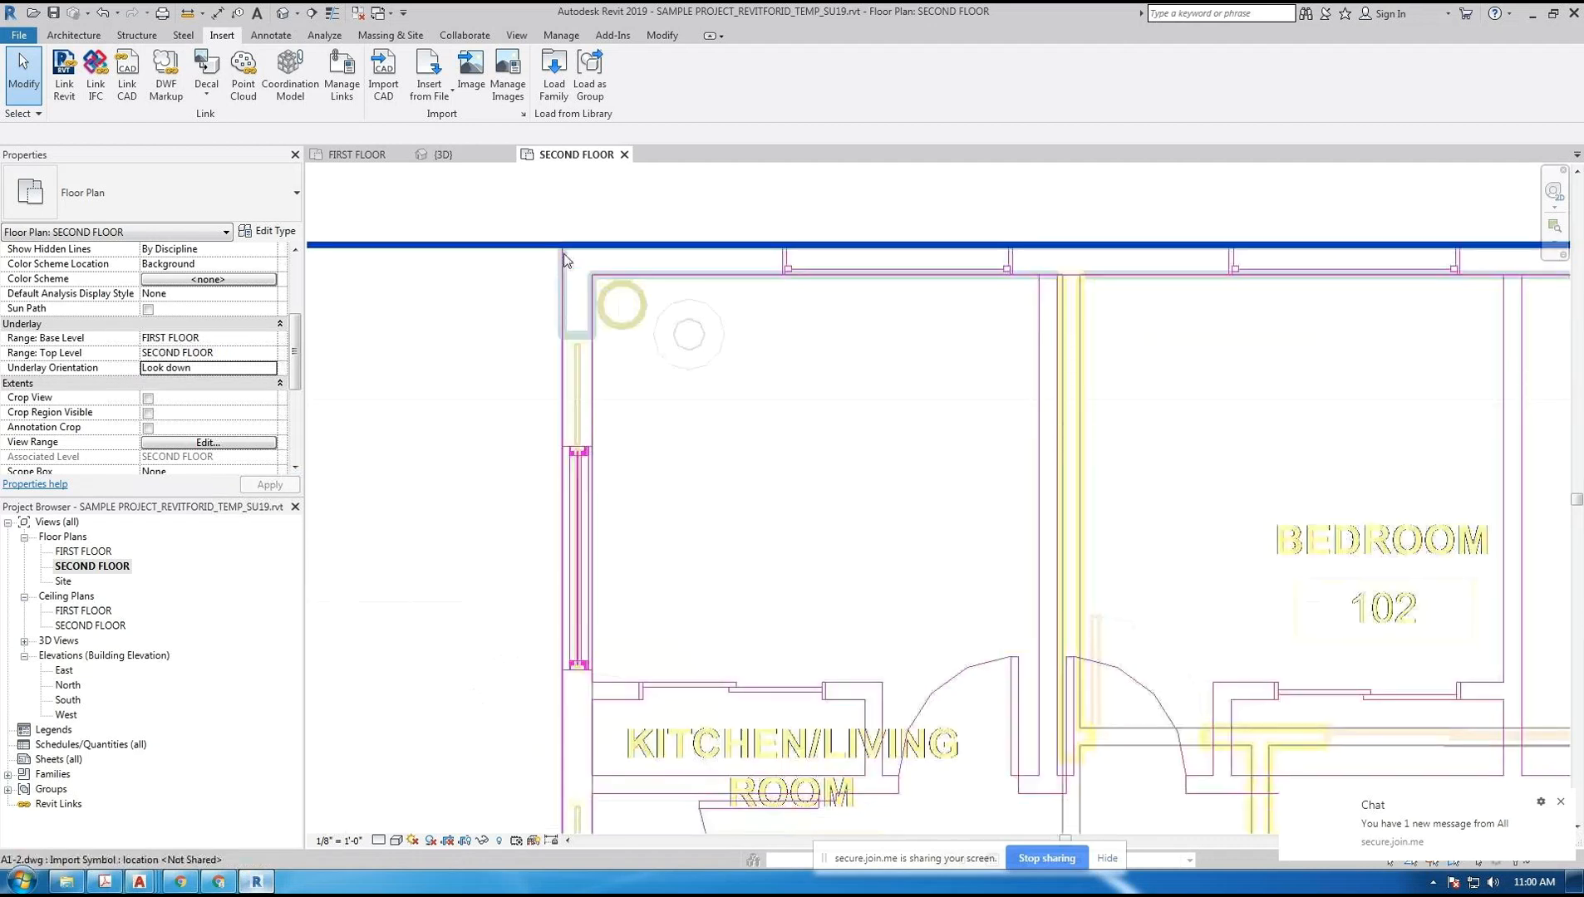
pyautogui.scroll(2, 561, 262)
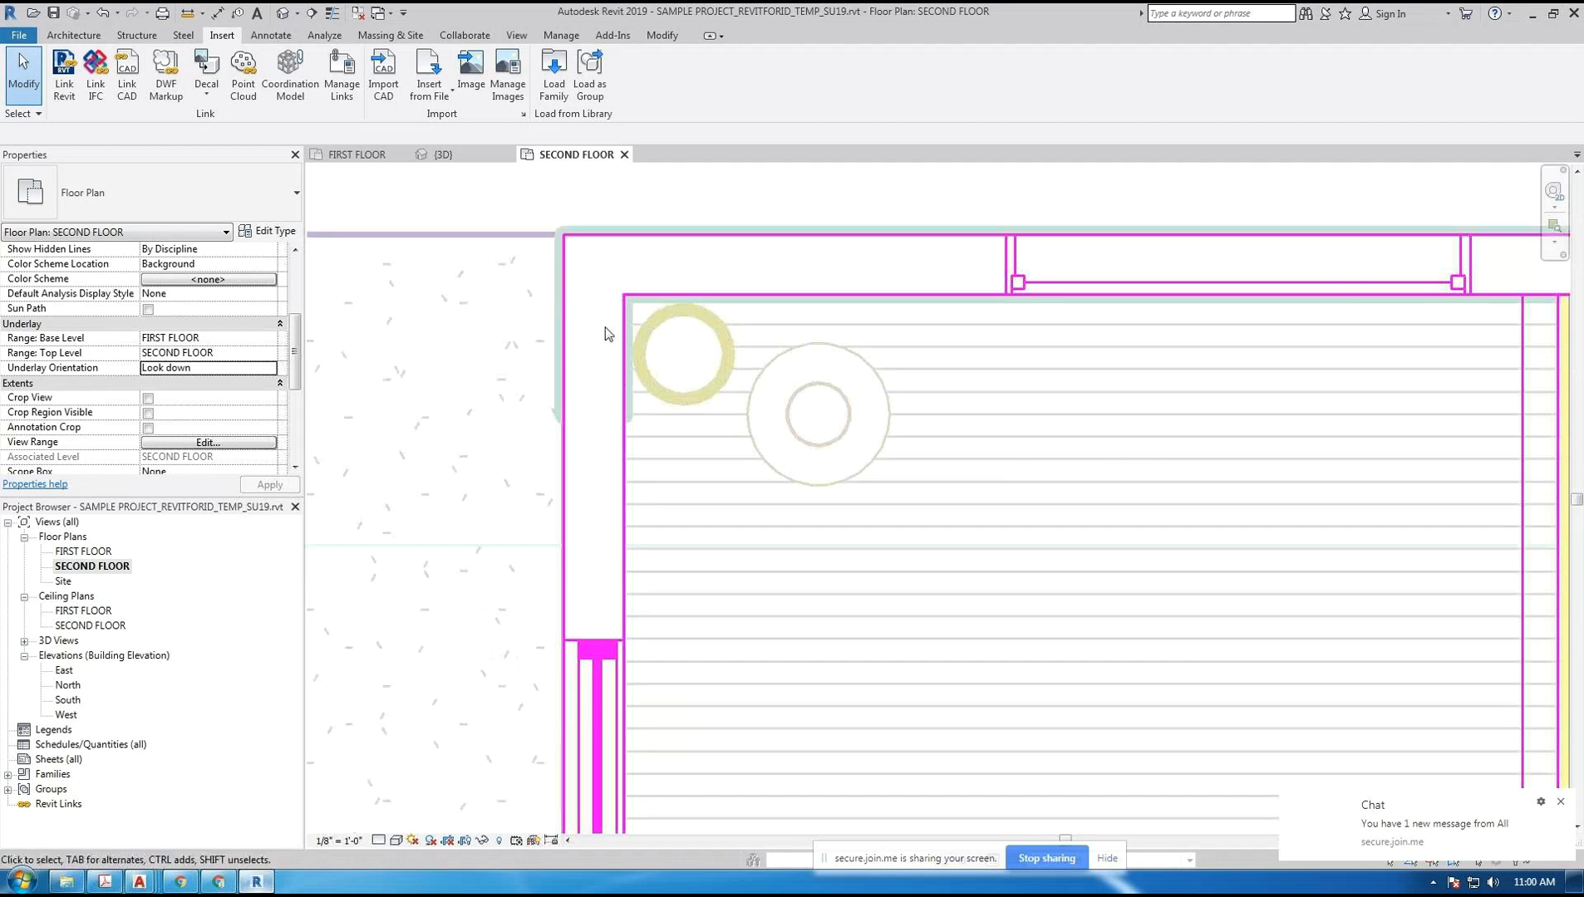
pyautogui.scroll(-4, 509, 249)
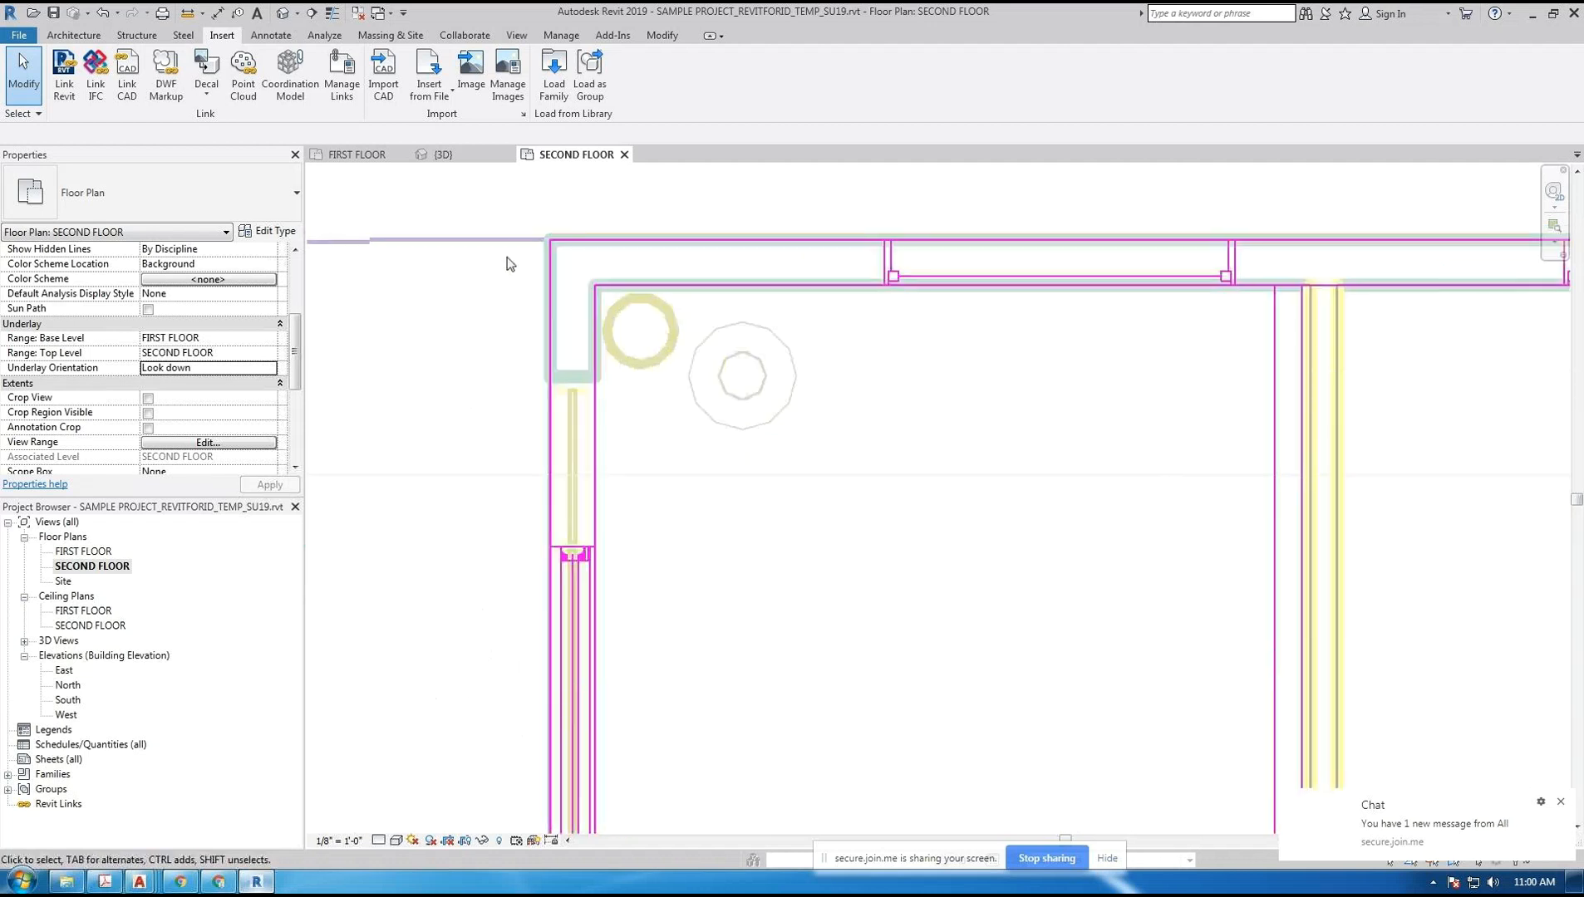
pyautogui.moveTo(503, 265)
pyautogui.mouseDown(button='middle')
pyautogui.moveTo(601, 275)
pyautogui.moveTo(558, 342)
pyautogui.moveTo(569, 354)
pyautogui.moveTo(478, 259)
pyautogui.moveTo(607, 295)
pyautogui.moveTo(679, 364)
pyautogui.moveTo(532, 336)
pyautogui.moveTo(524, 241)
pyautogui.moveTo(551, 410)
pyautogui.moveTo(714, 249)
pyautogui.moveTo(673, 231)
pyautogui.moveTo(486, 321)
pyautogui.moveTo(510, 314)
pyautogui.moveTo(426, 260)
pyautogui.moveTo(440, 270)
pyautogui.moveTo(465, 245)
pyautogui.moveTo(454, 266)
pyautogui.moveTo(526, 257)
pyautogui.mouseUp(button='middle')
pyautogui.scroll(-3, 601, 316)
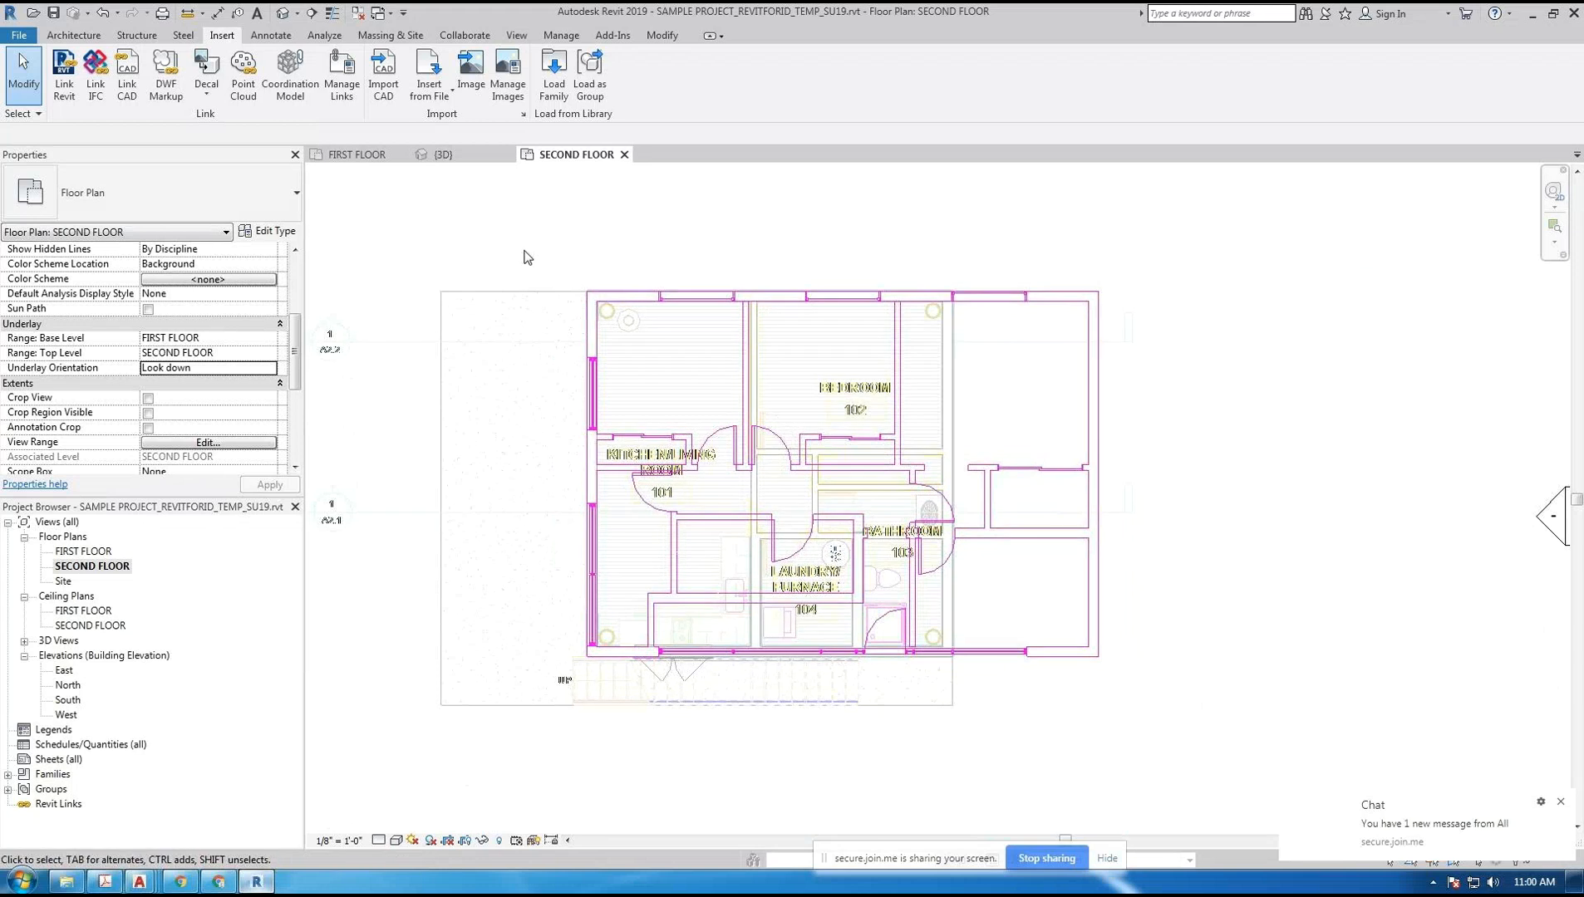
pyautogui.click(998, 302)
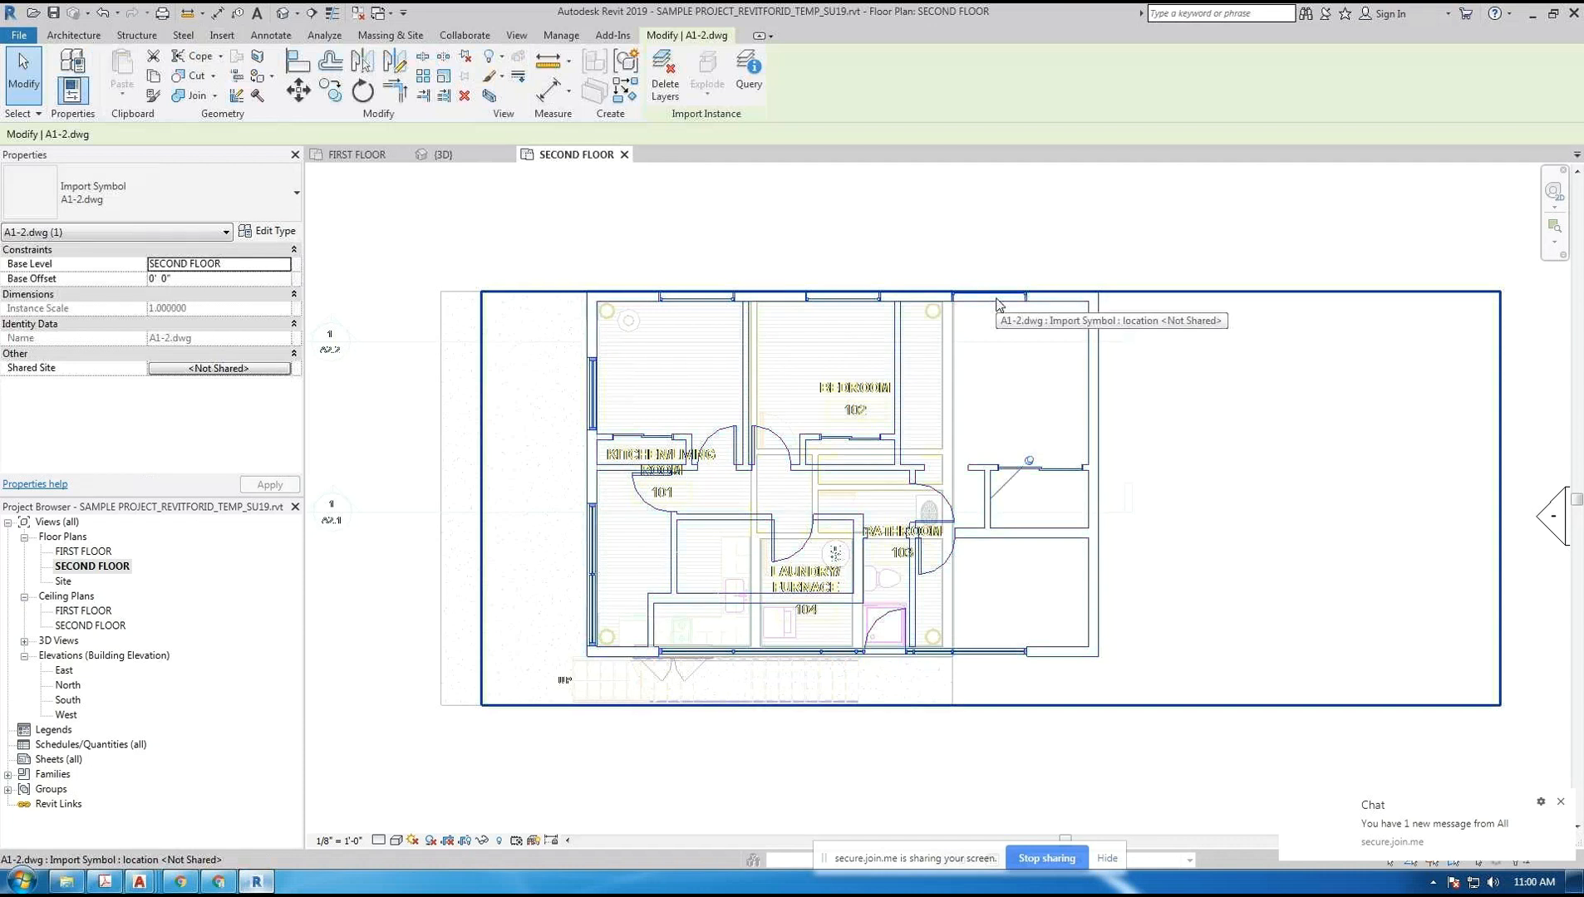
pyautogui.click(1026, 460)
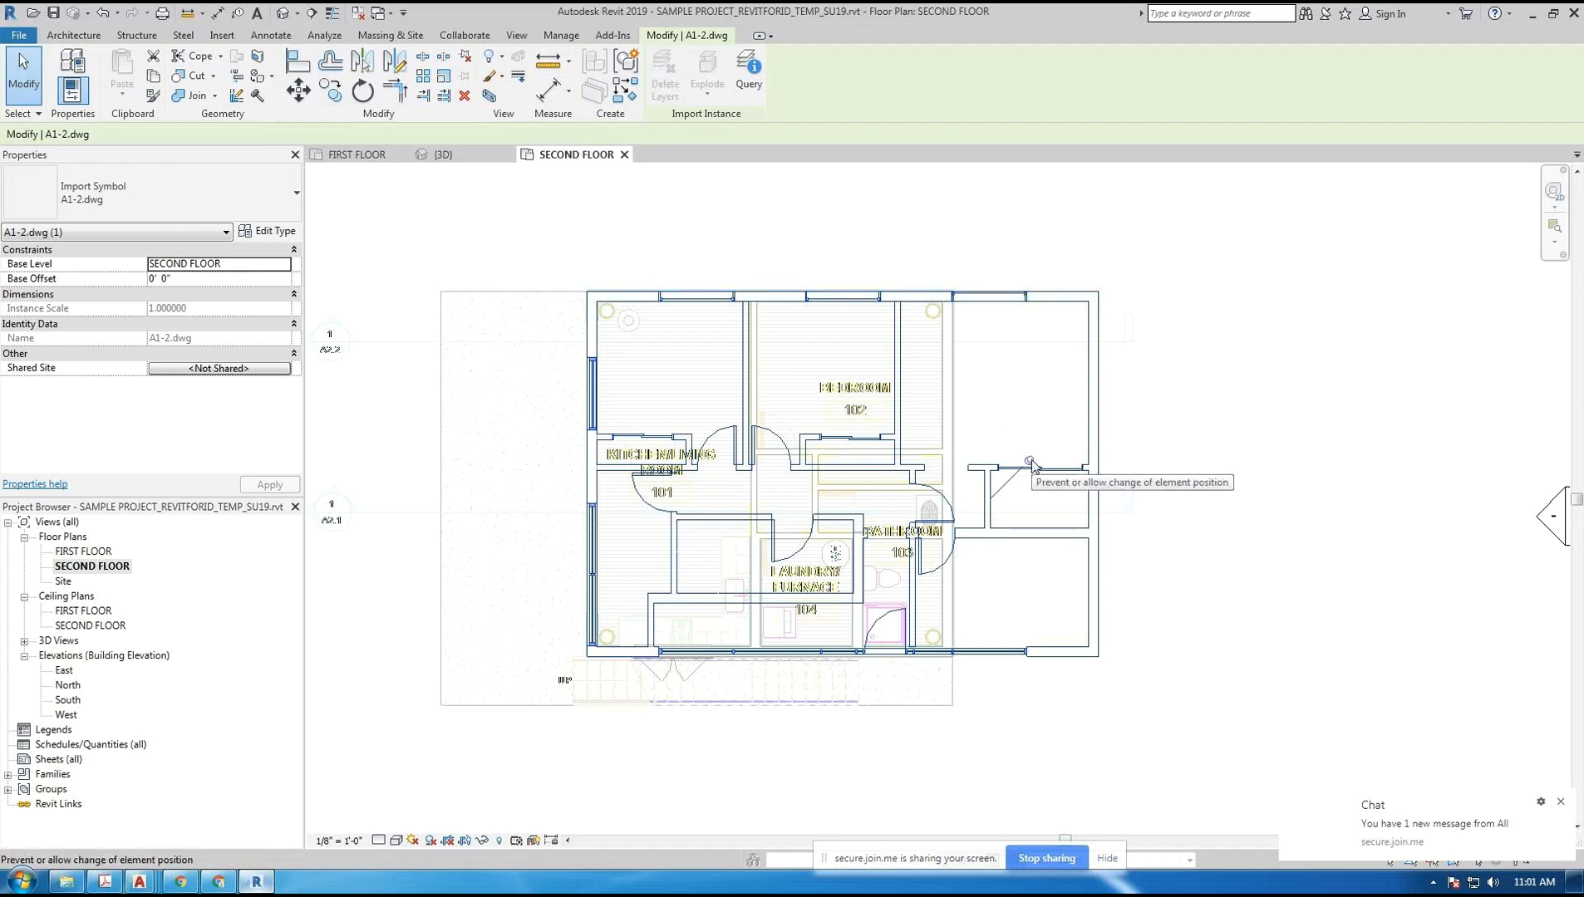
pyautogui.click(468, 64)
pyautogui.scroll(1, 1009, 405)
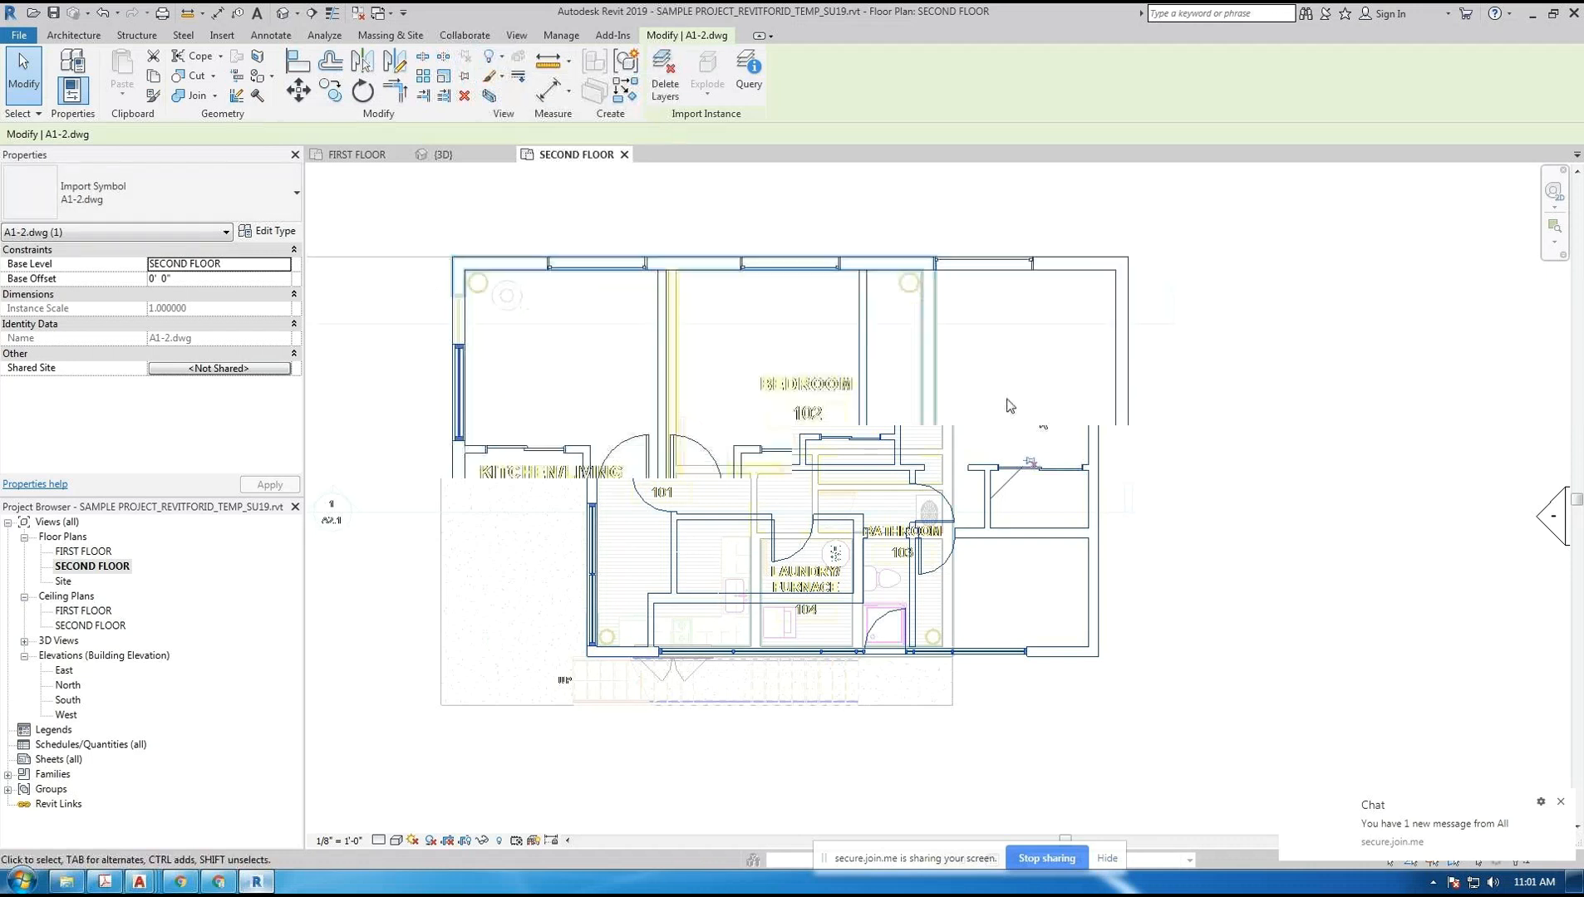
pyautogui.click(1201, 409)
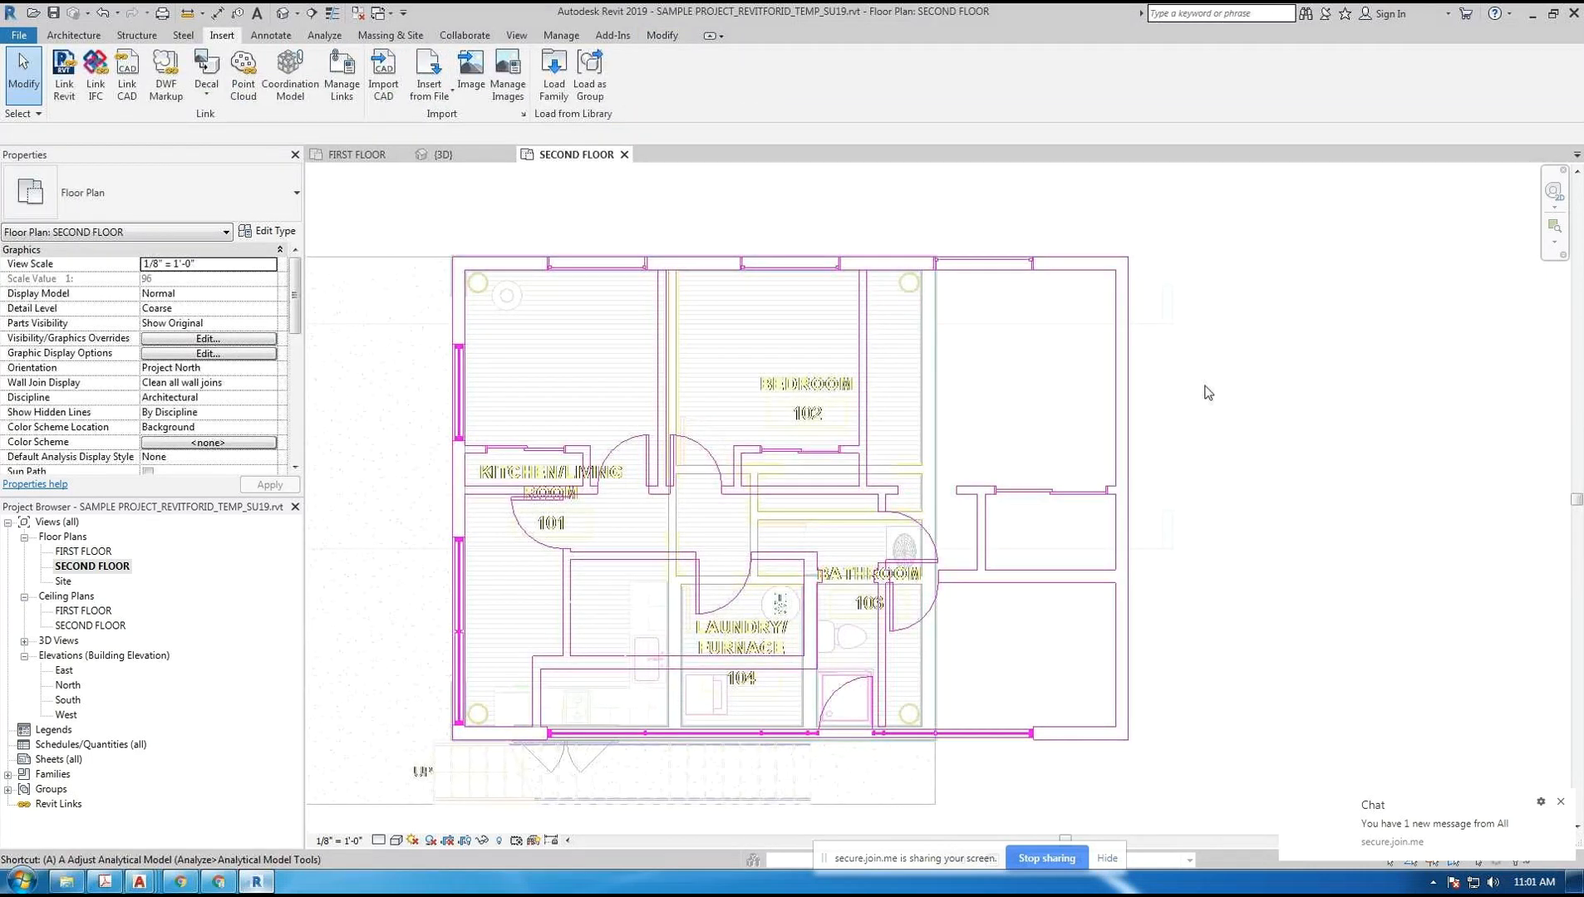
# - Align the outer face of the A1-2.dwg right exterior wall with the right outer edge of the first-floor underlay
pyautogui.press('l')
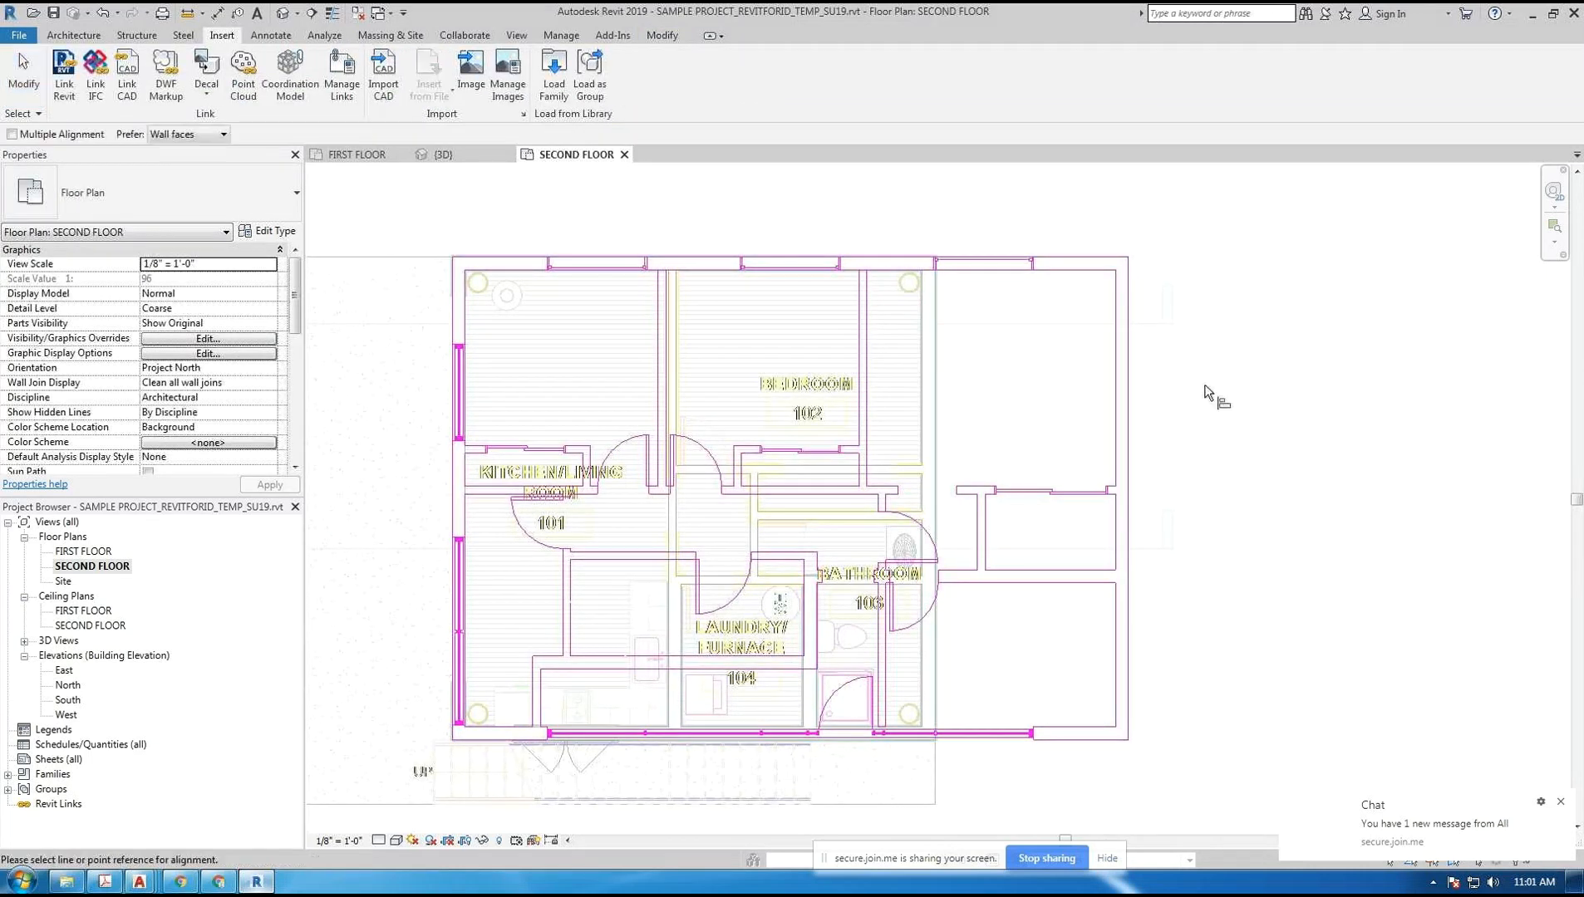
pyautogui.click(936, 387)
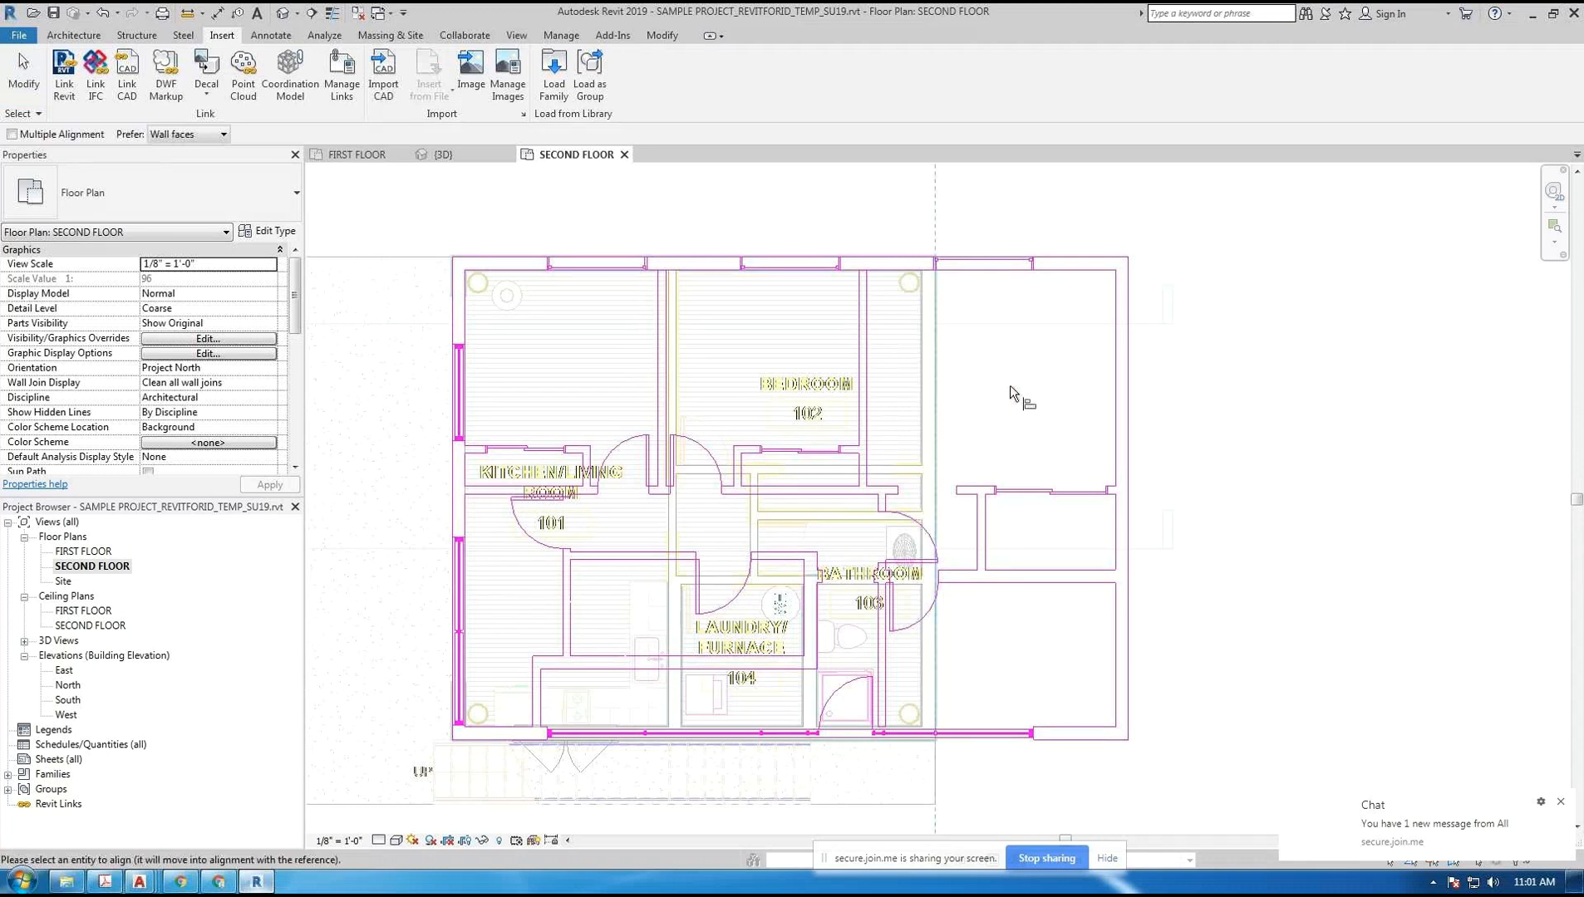
pyautogui.click(1127, 399)
pyautogui.moveTo(1123, 408); pyautogui.dragTo(1313, 407, button='middle')
pyautogui.scroll(3, 1293, 407)
pyautogui.scroll(-3, 1294, 407)
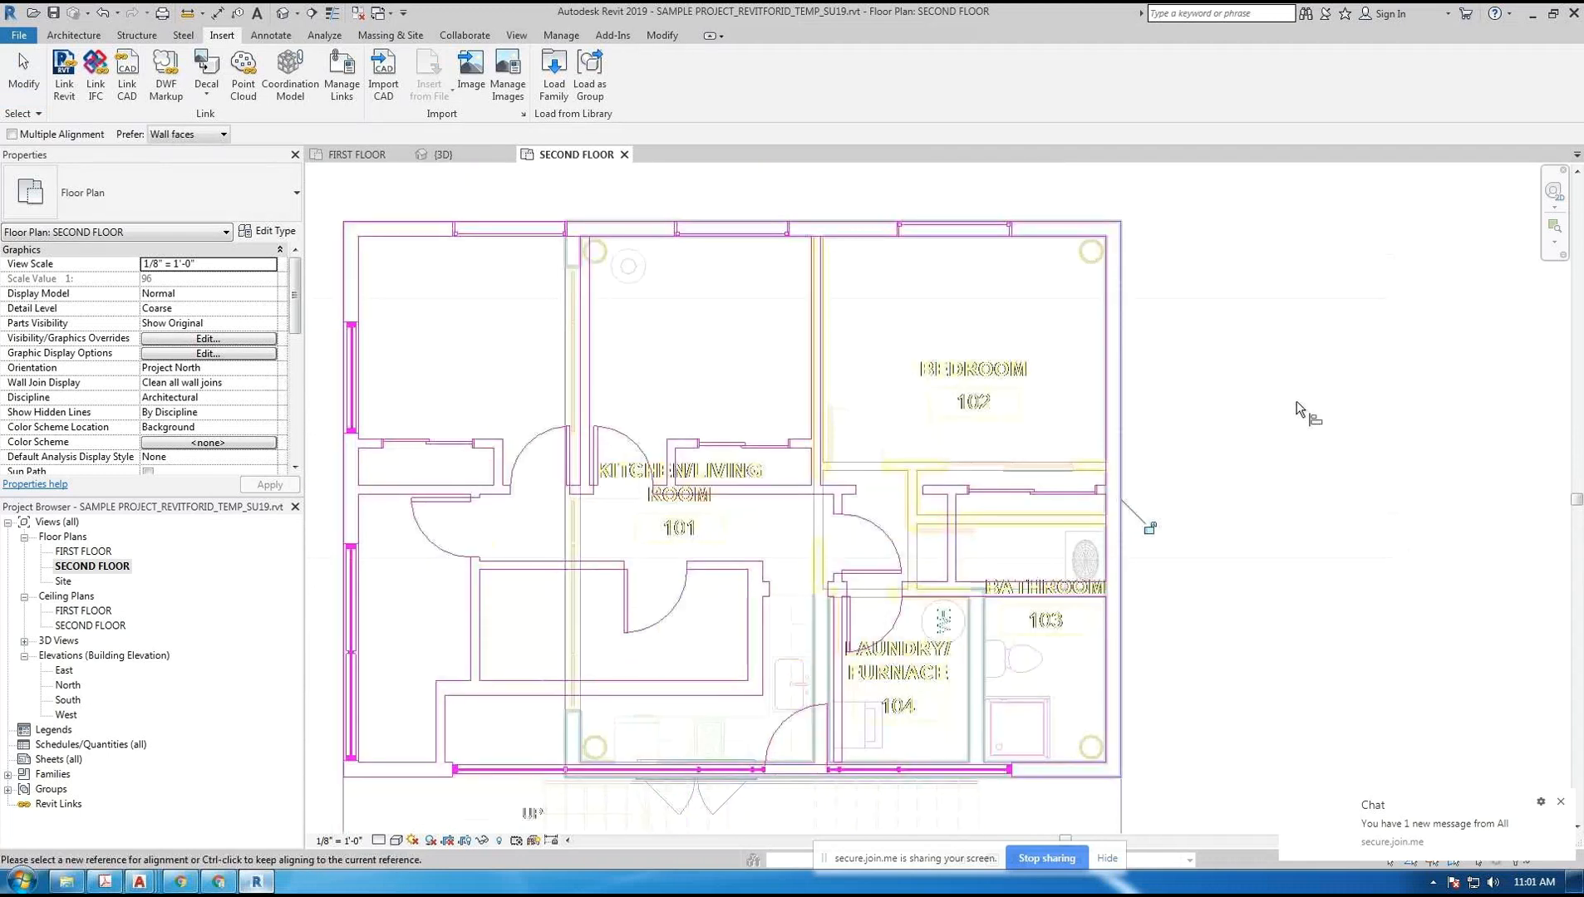
pyautogui.click(705, 372)
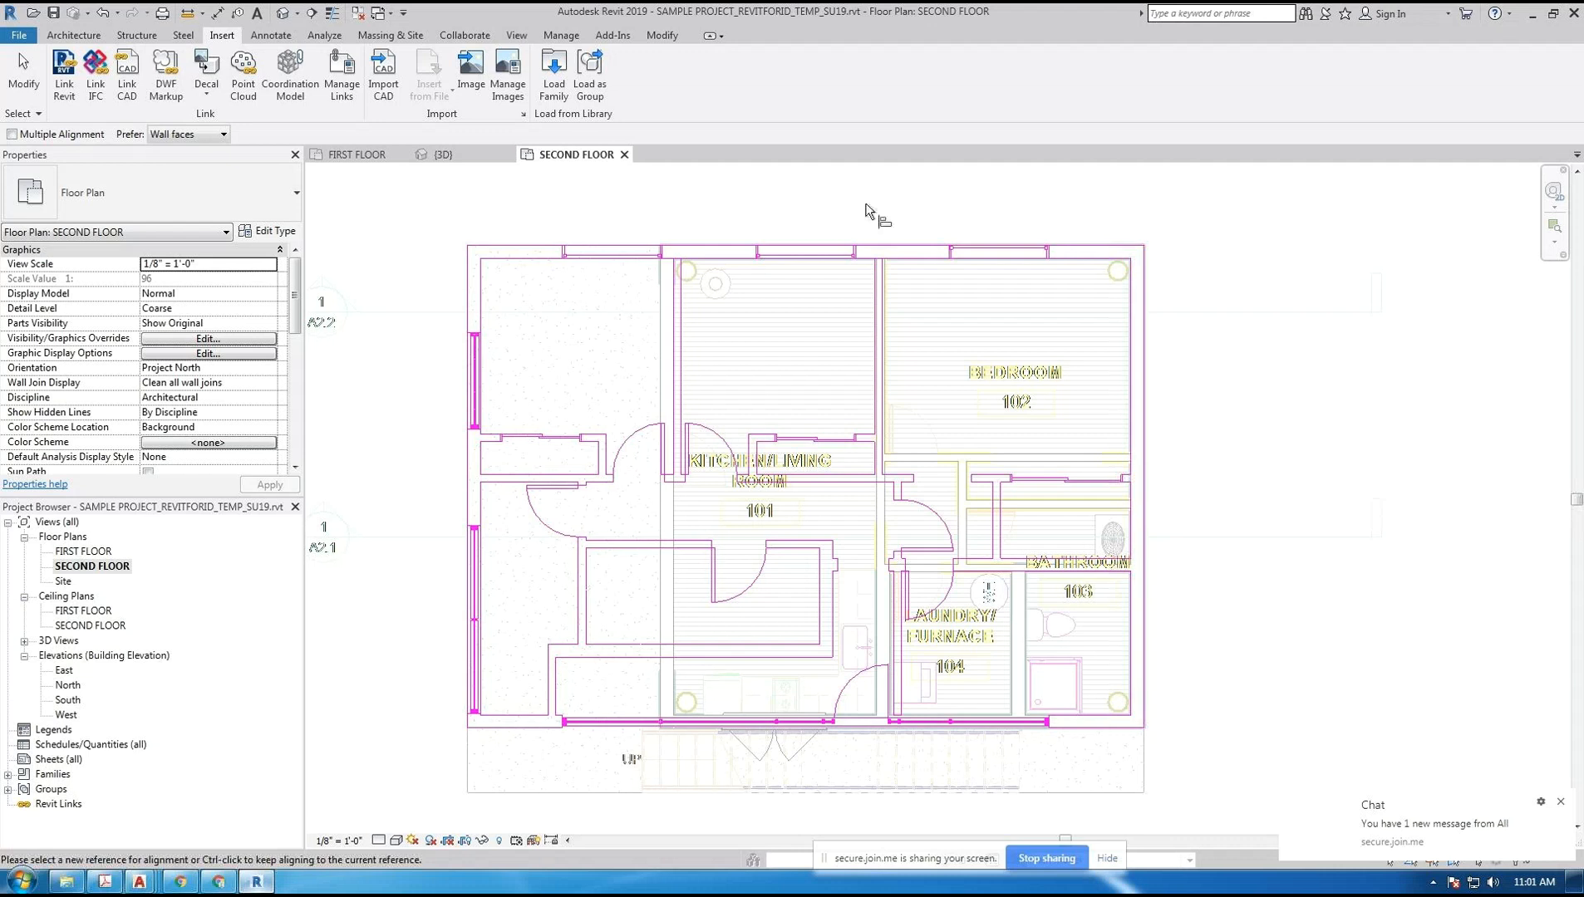
pyautogui.press('Escape')
pyautogui.press('Escape')
# - Undo the last alignment of the linked A1-2.dwg with the first-floor underlay
pyautogui.click(476, 375)
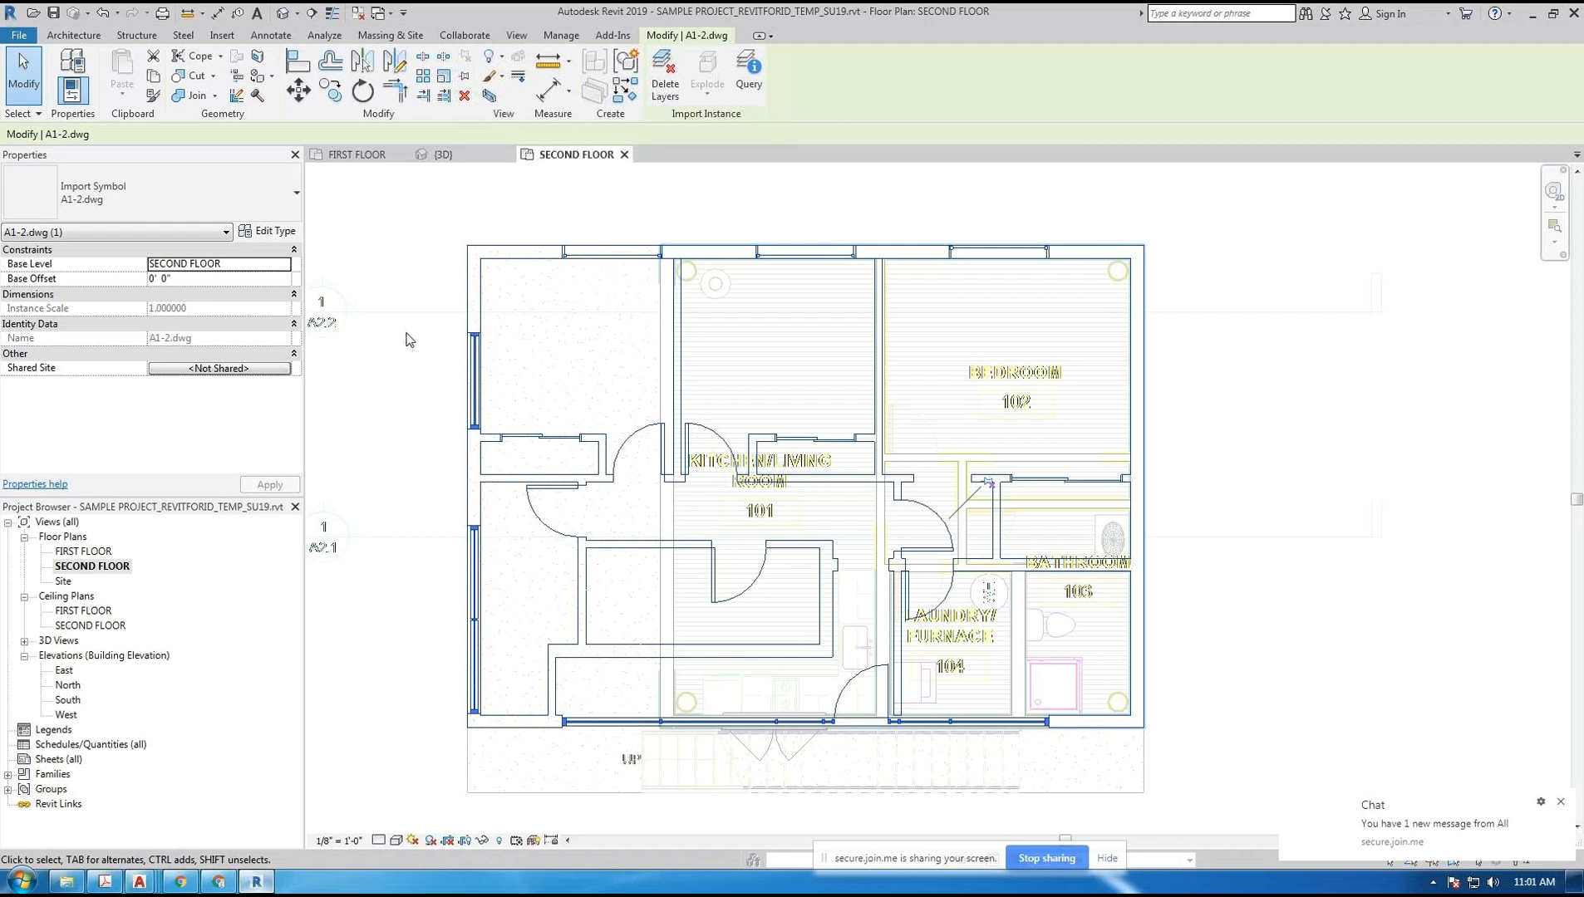
pyautogui.hotkey('ctrl', 'z')
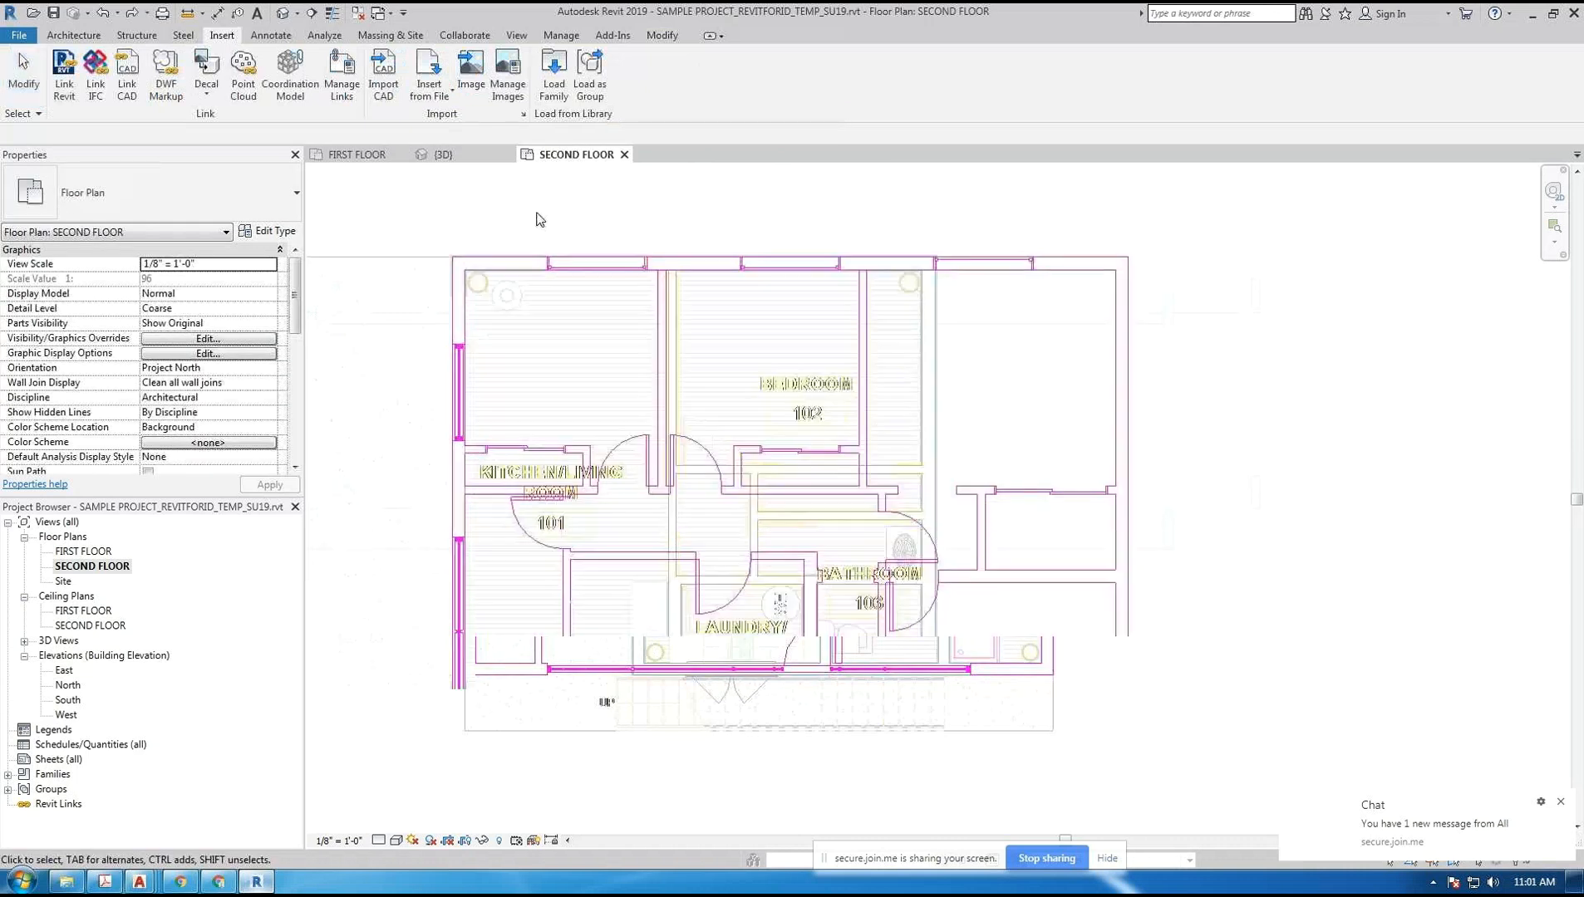
pyautogui.middleClick(536, 212)
pyautogui.middleClick(537, 212)
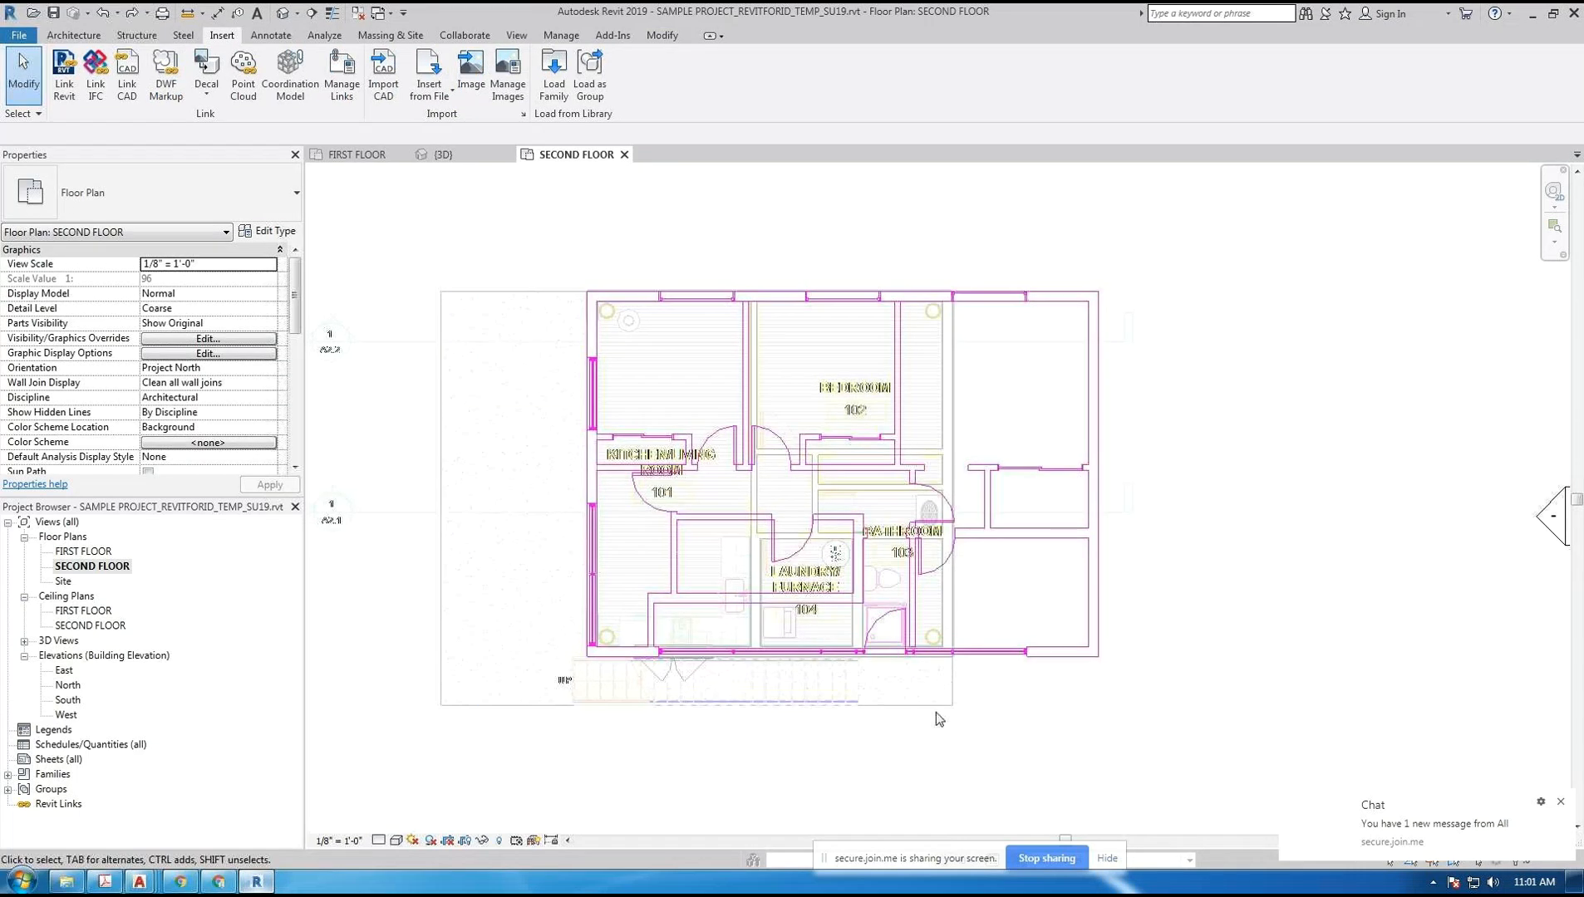
pyautogui.scroll(1, 907, 739)
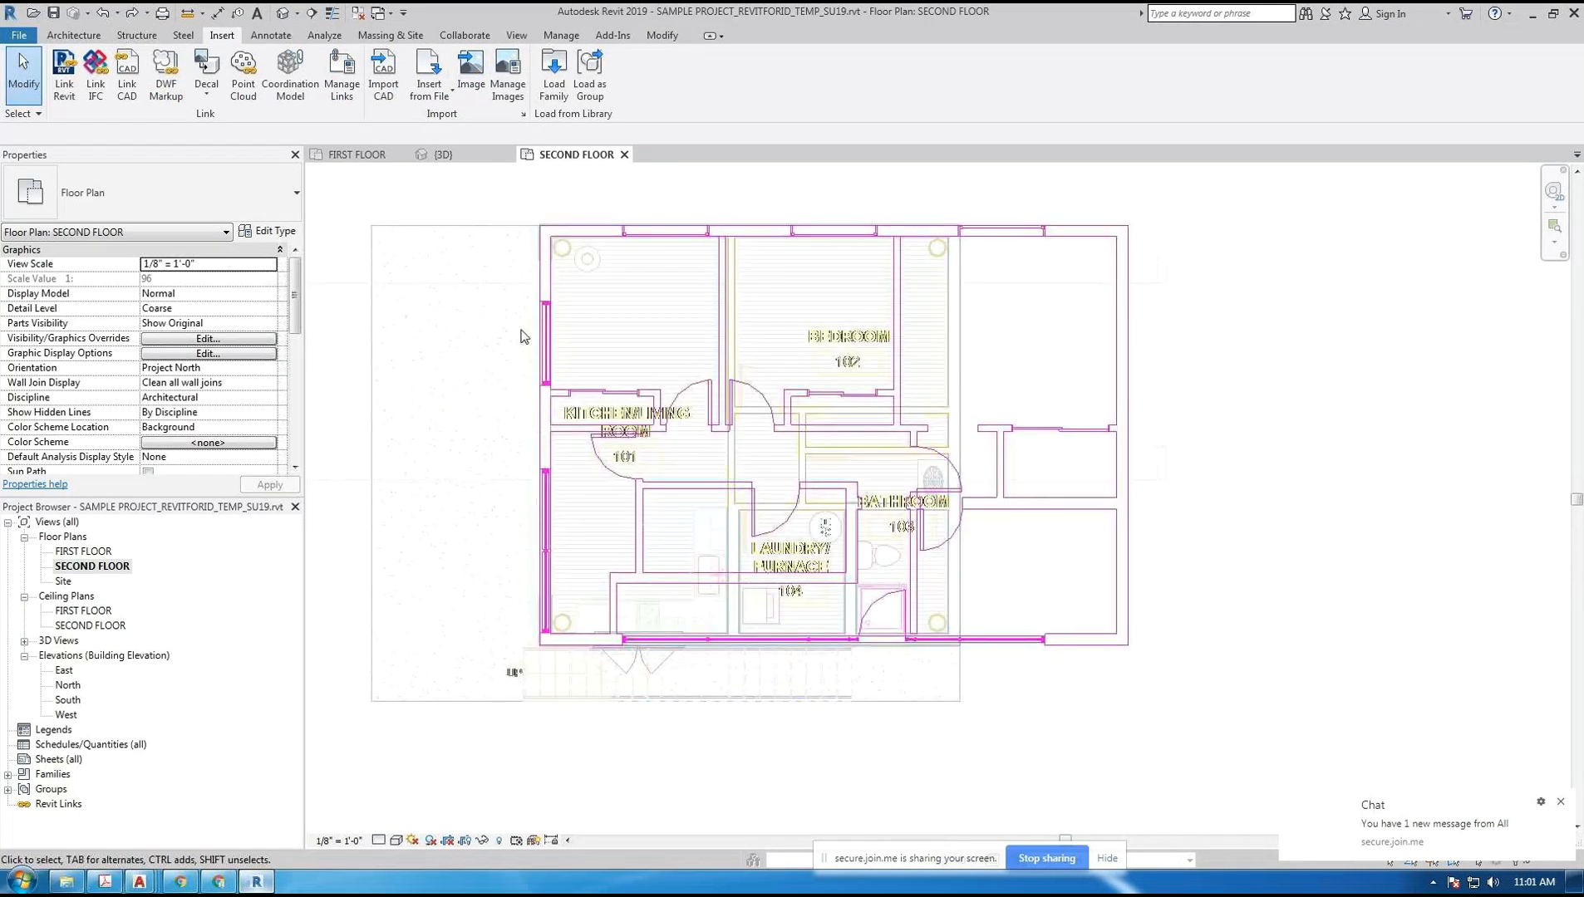
# - Turn off the SECOND FLOOR plan's underlay by setting its base level to None
pyautogui.moveTo(295, 303); pyautogui.dragTo(297, 378)
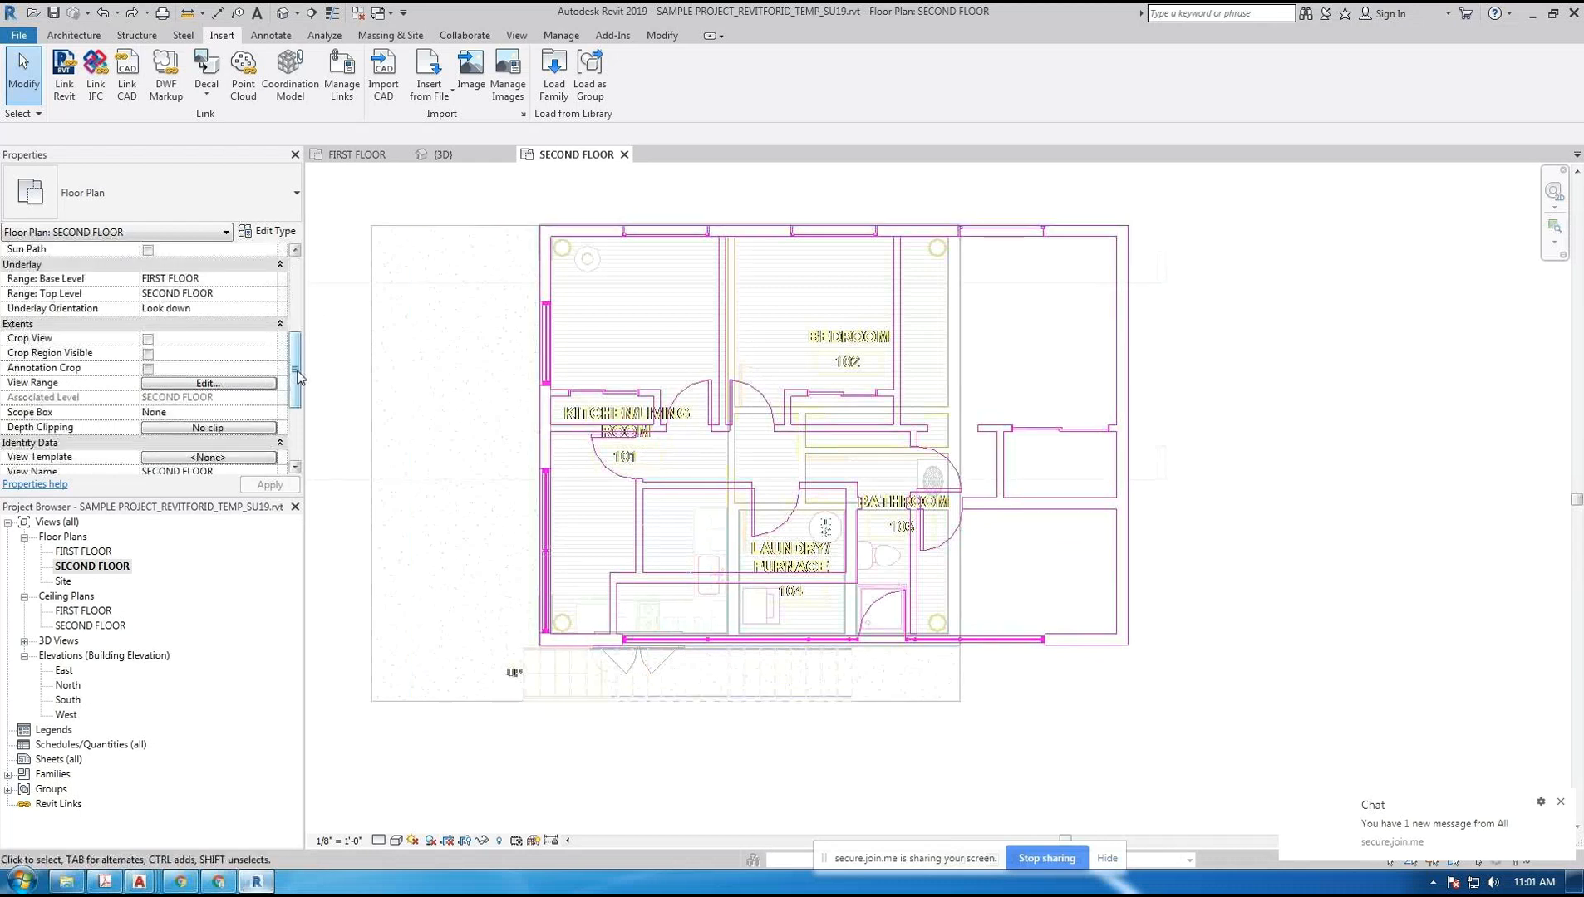
pyautogui.scroll(1, 297, 378)
pyautogui.click(249, 323)
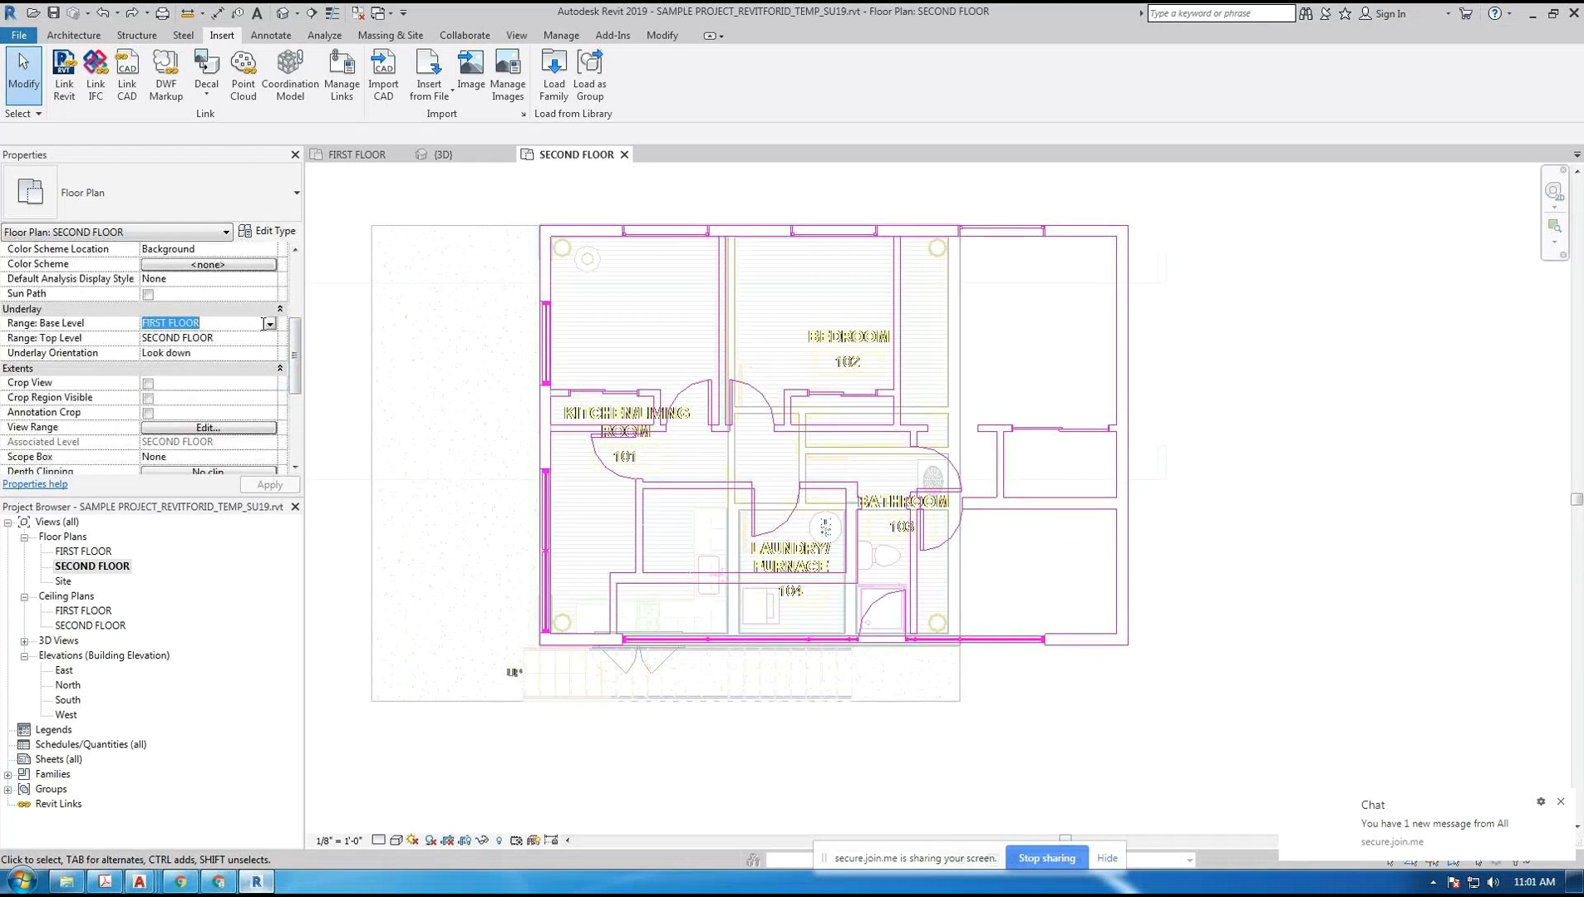
pyautogui.click(271, 324)
pyautogui.click(185, 338)
pyautogui.click(270, 485)
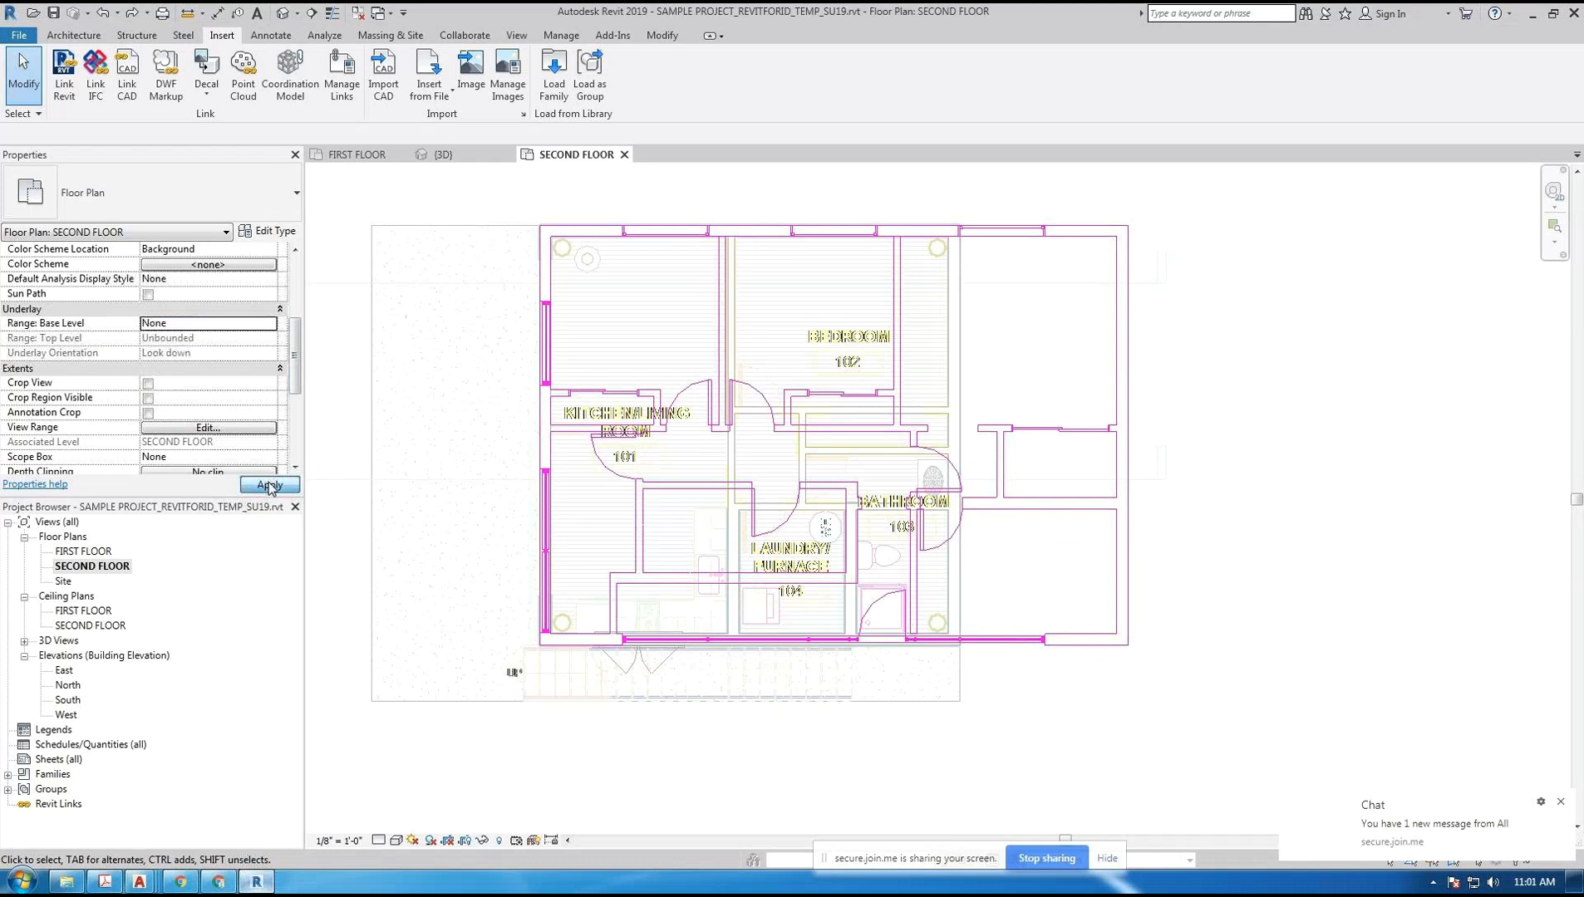
pyautogui.moveTo(717, 725)
pyautogui.mouseDown(button='middle')
pyautogui.moveTo(732, 745)
pyautogui.moveTo(710, 750)
pyautogui.mouseUp(button='middle')
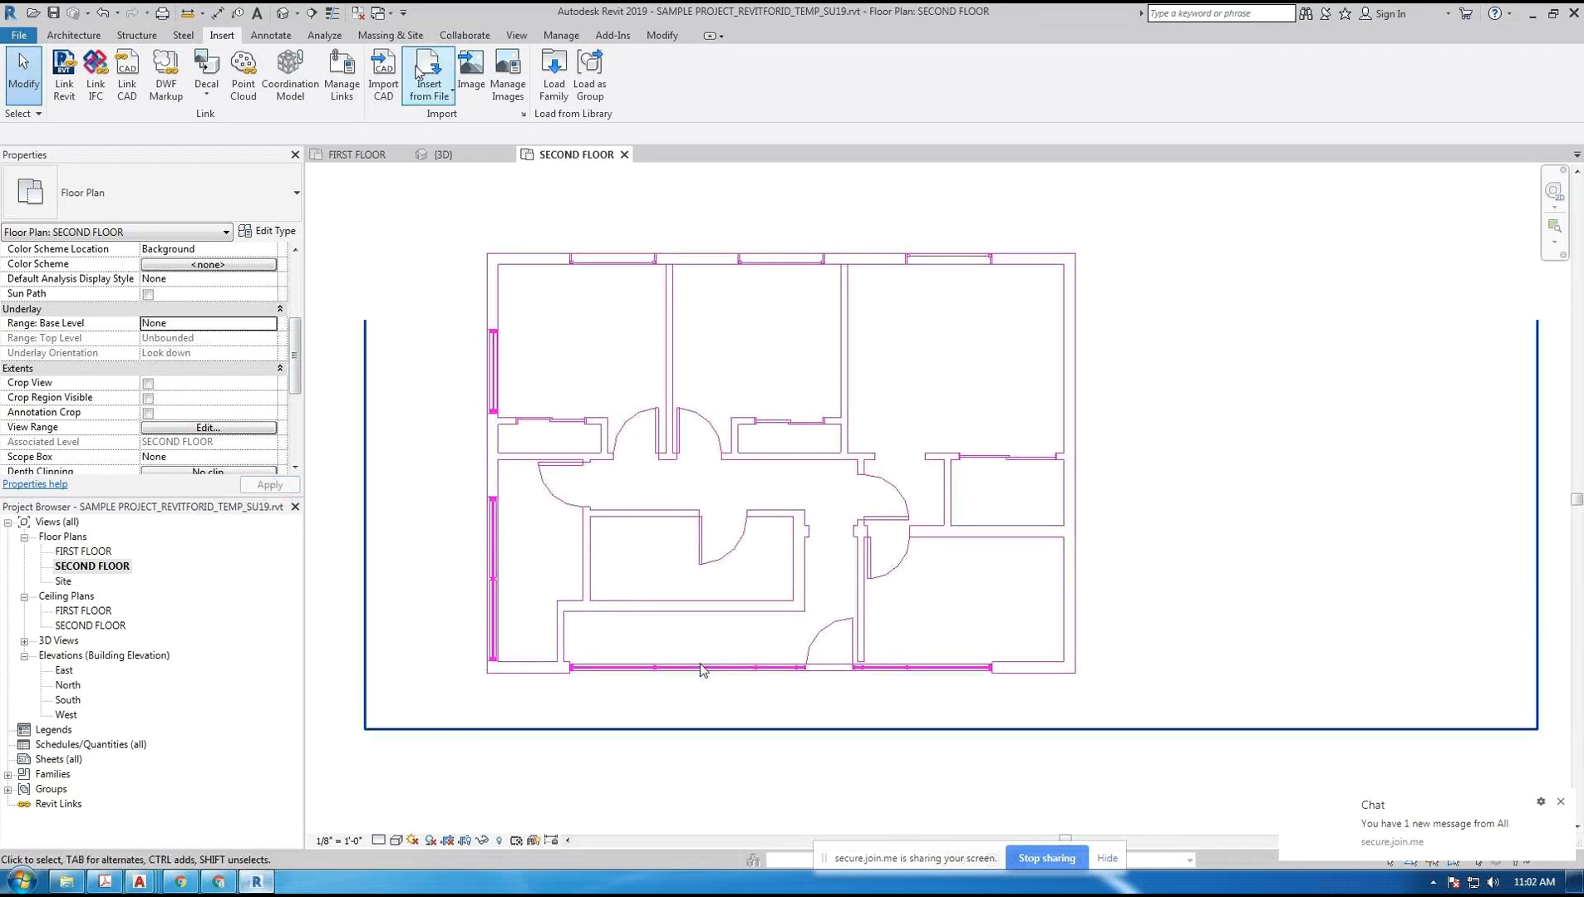
# - Save the project, and save it again under the name SAMPLE PROJECT_REVITFORID_TEMP_SU19.rvt in the SUPPORT folder after checking the maximum backups option
pyautogui.click(53, 14)
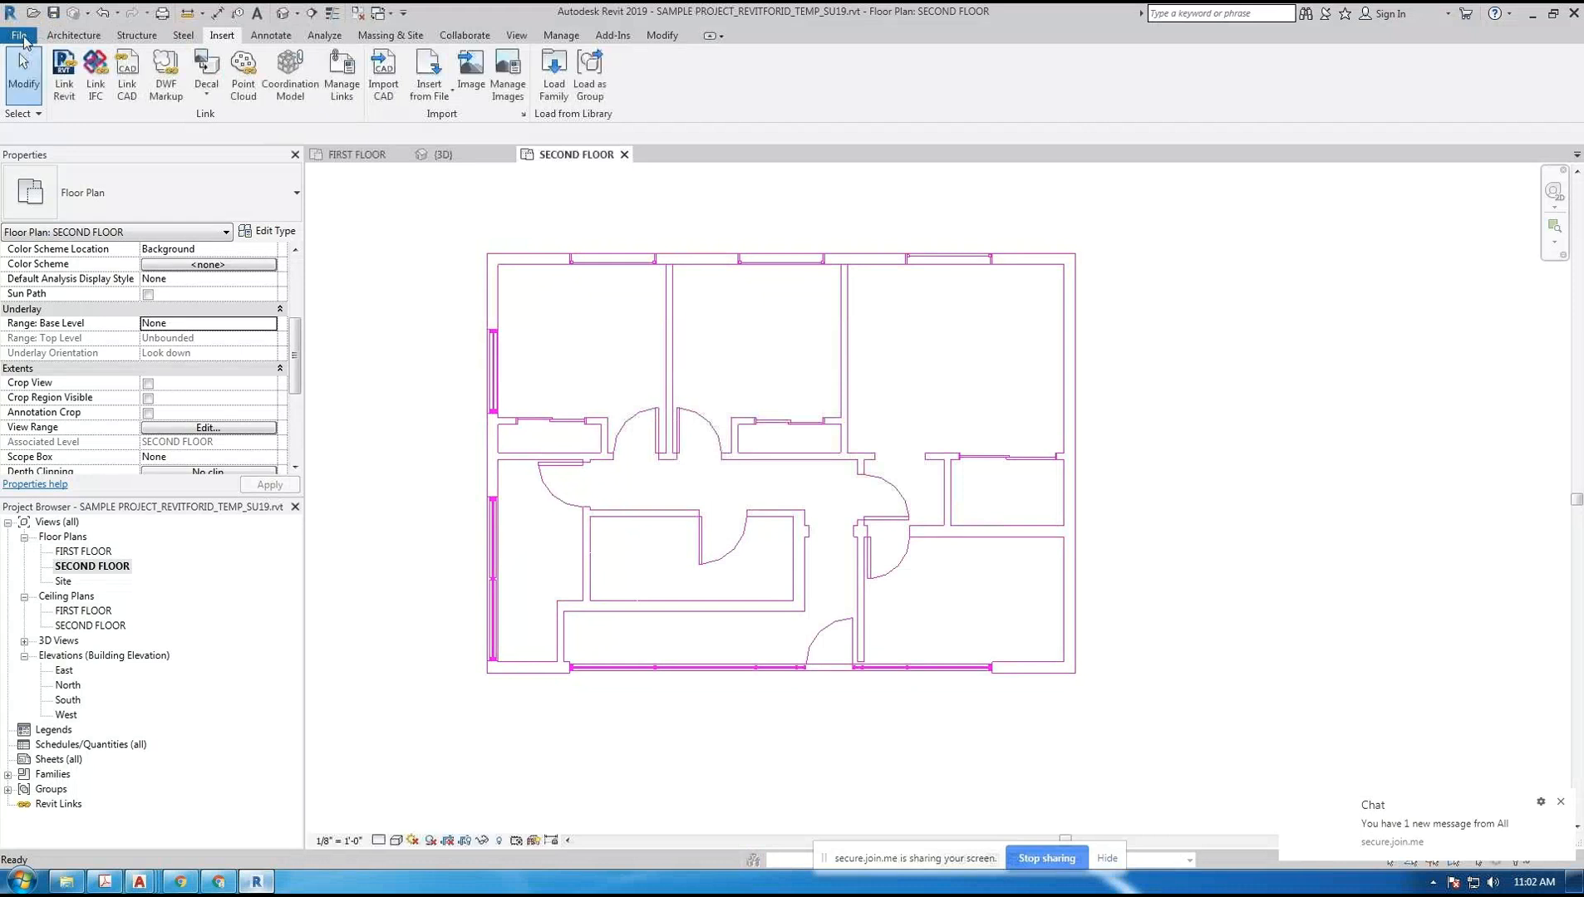
pyautogui.click(18, 35)
pyautogui.moveTo(75, 226)
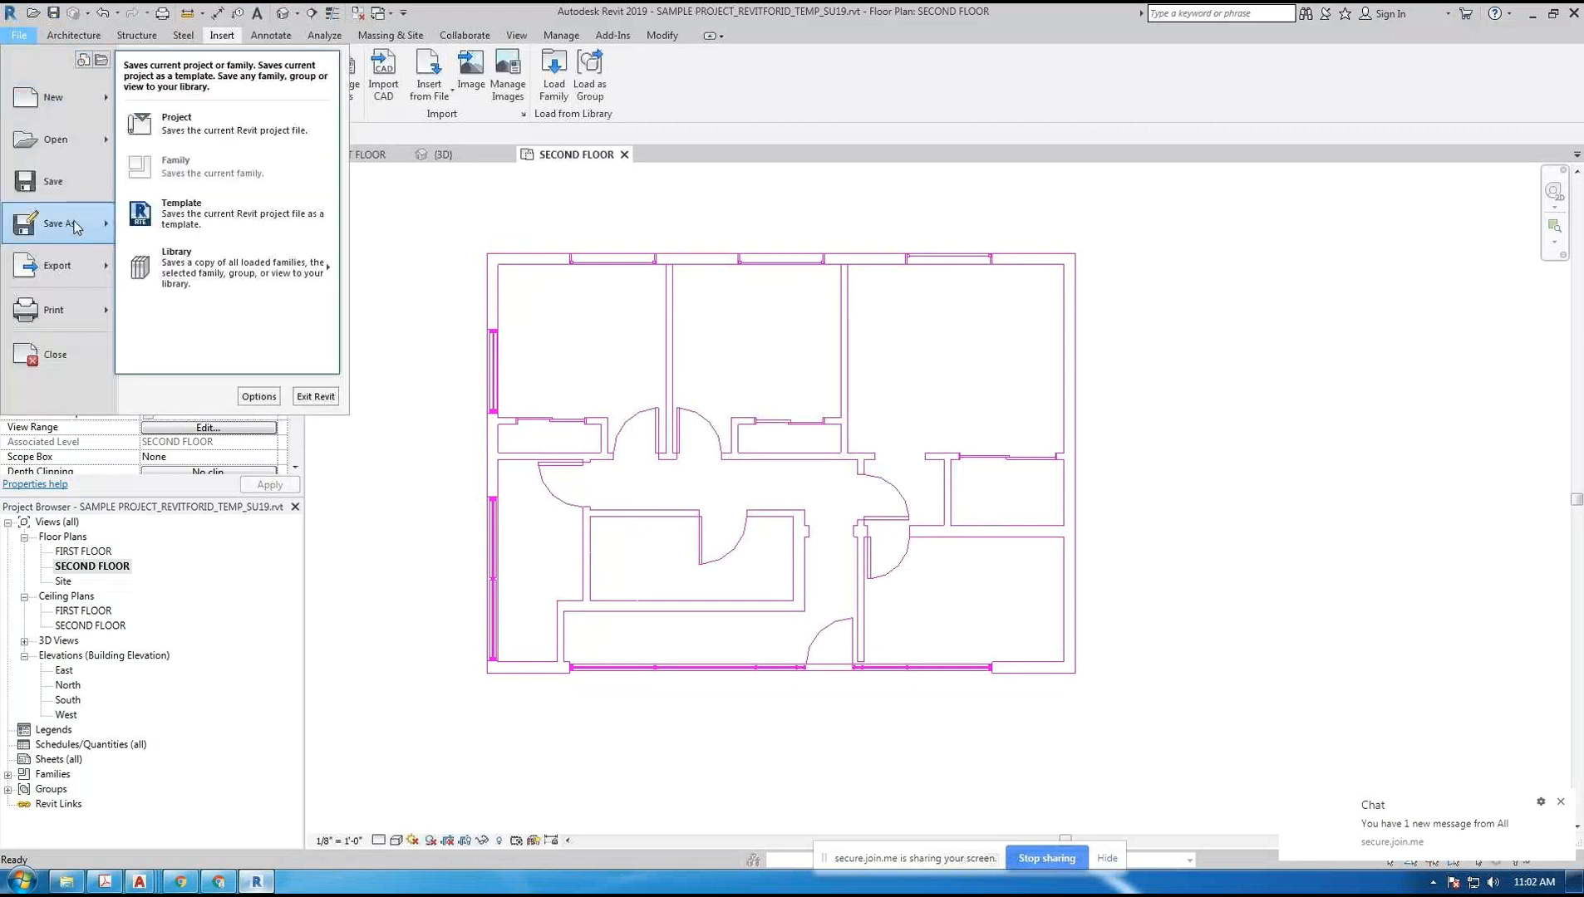
pyautogui.click(241, 127)
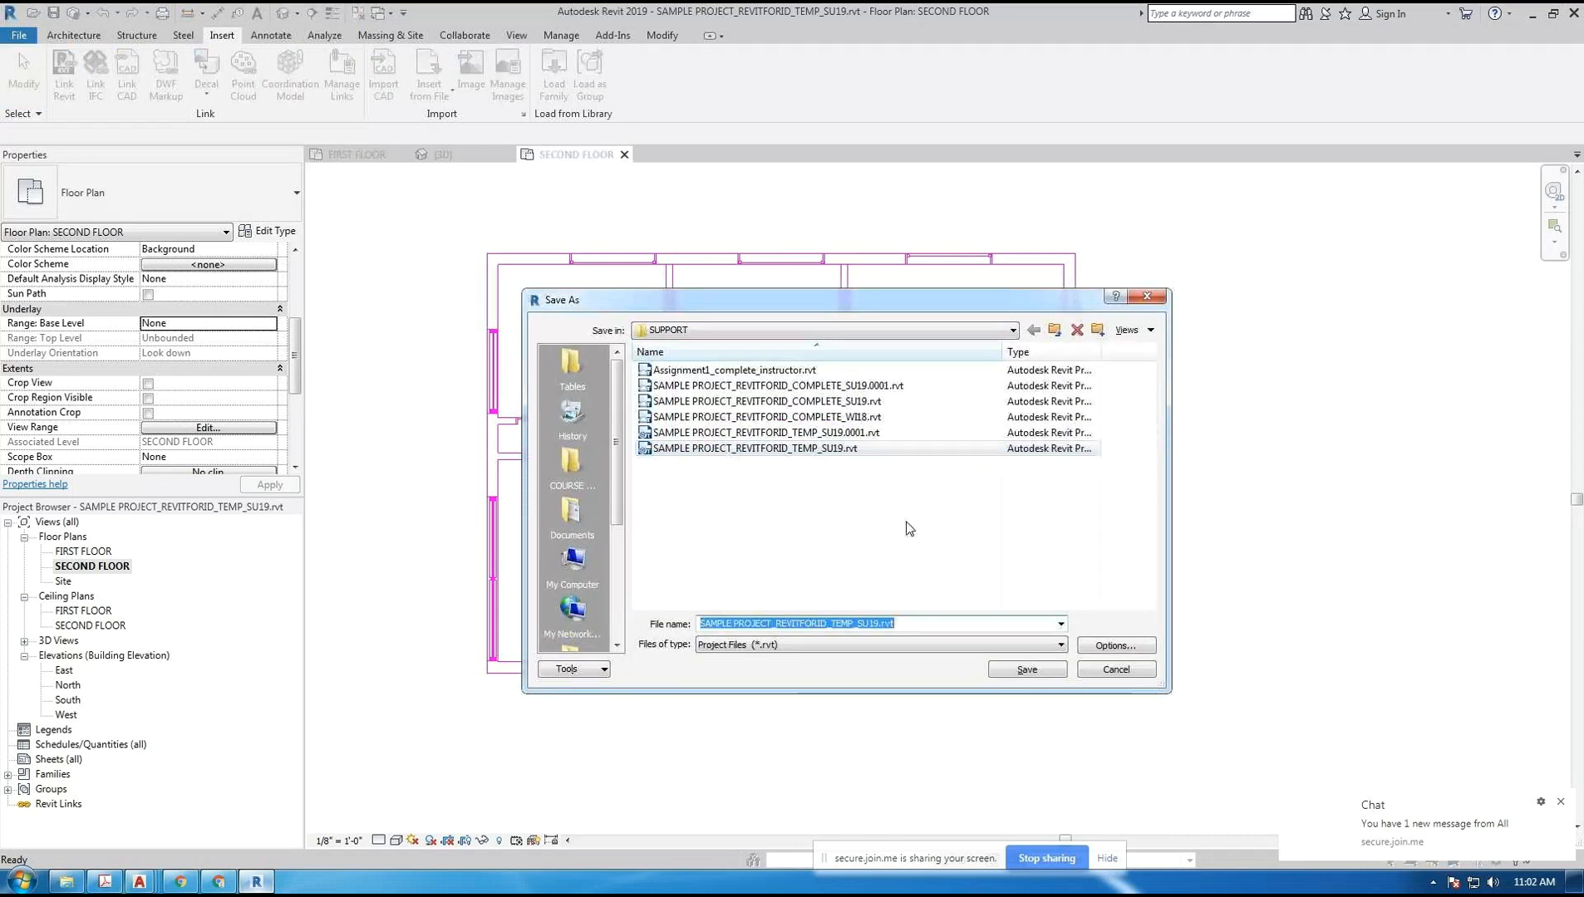
pyautogui.click(1123, 648)
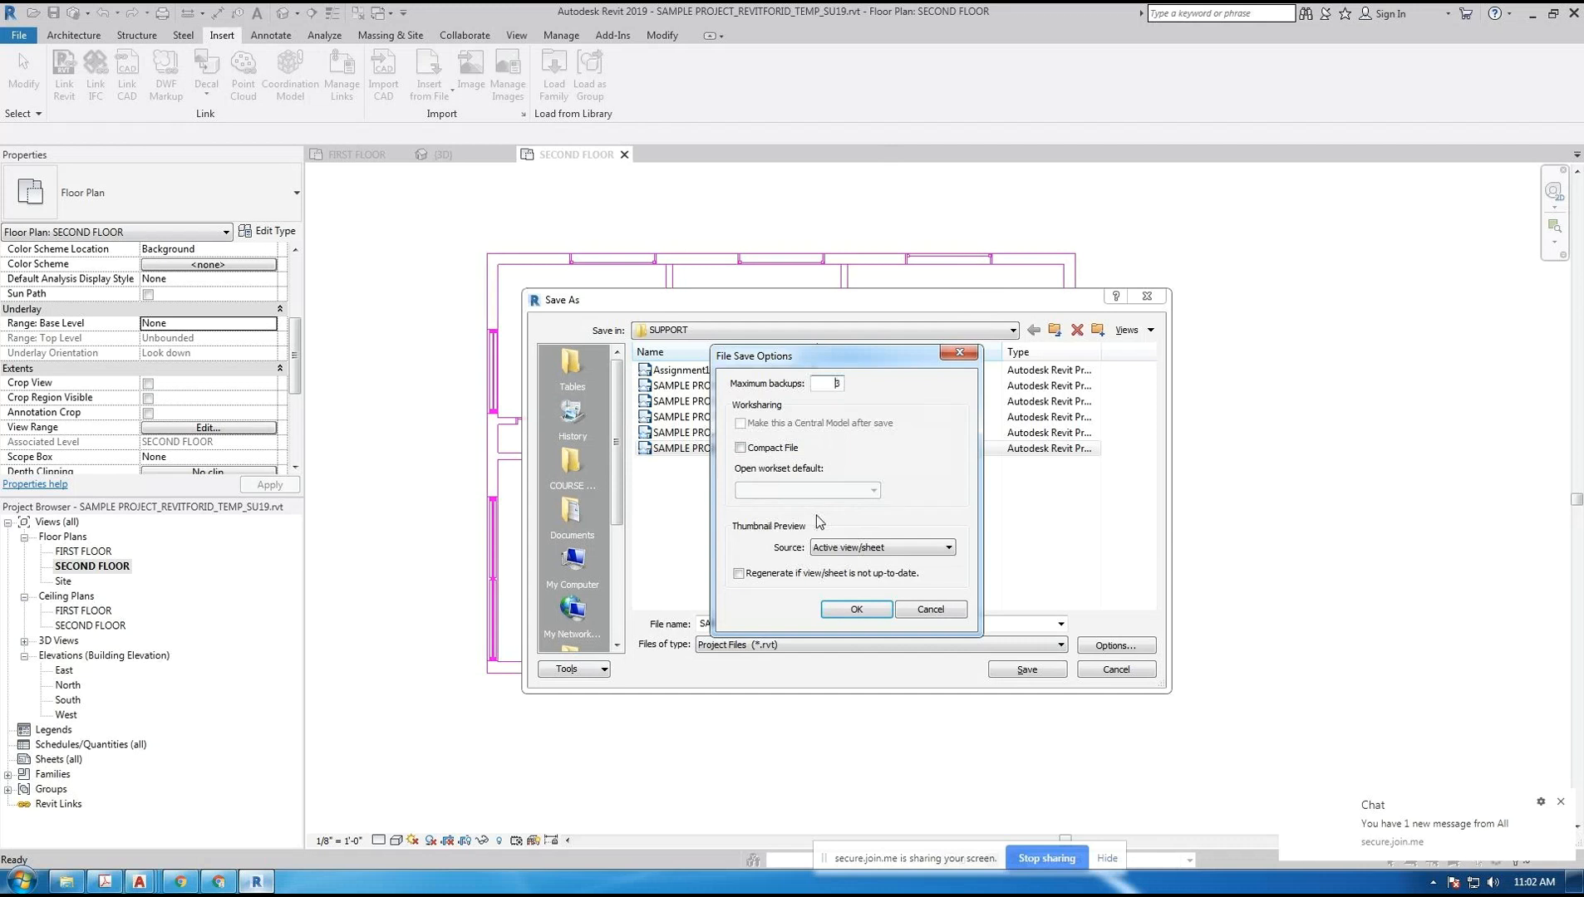
pyautogui.click(857, 609)
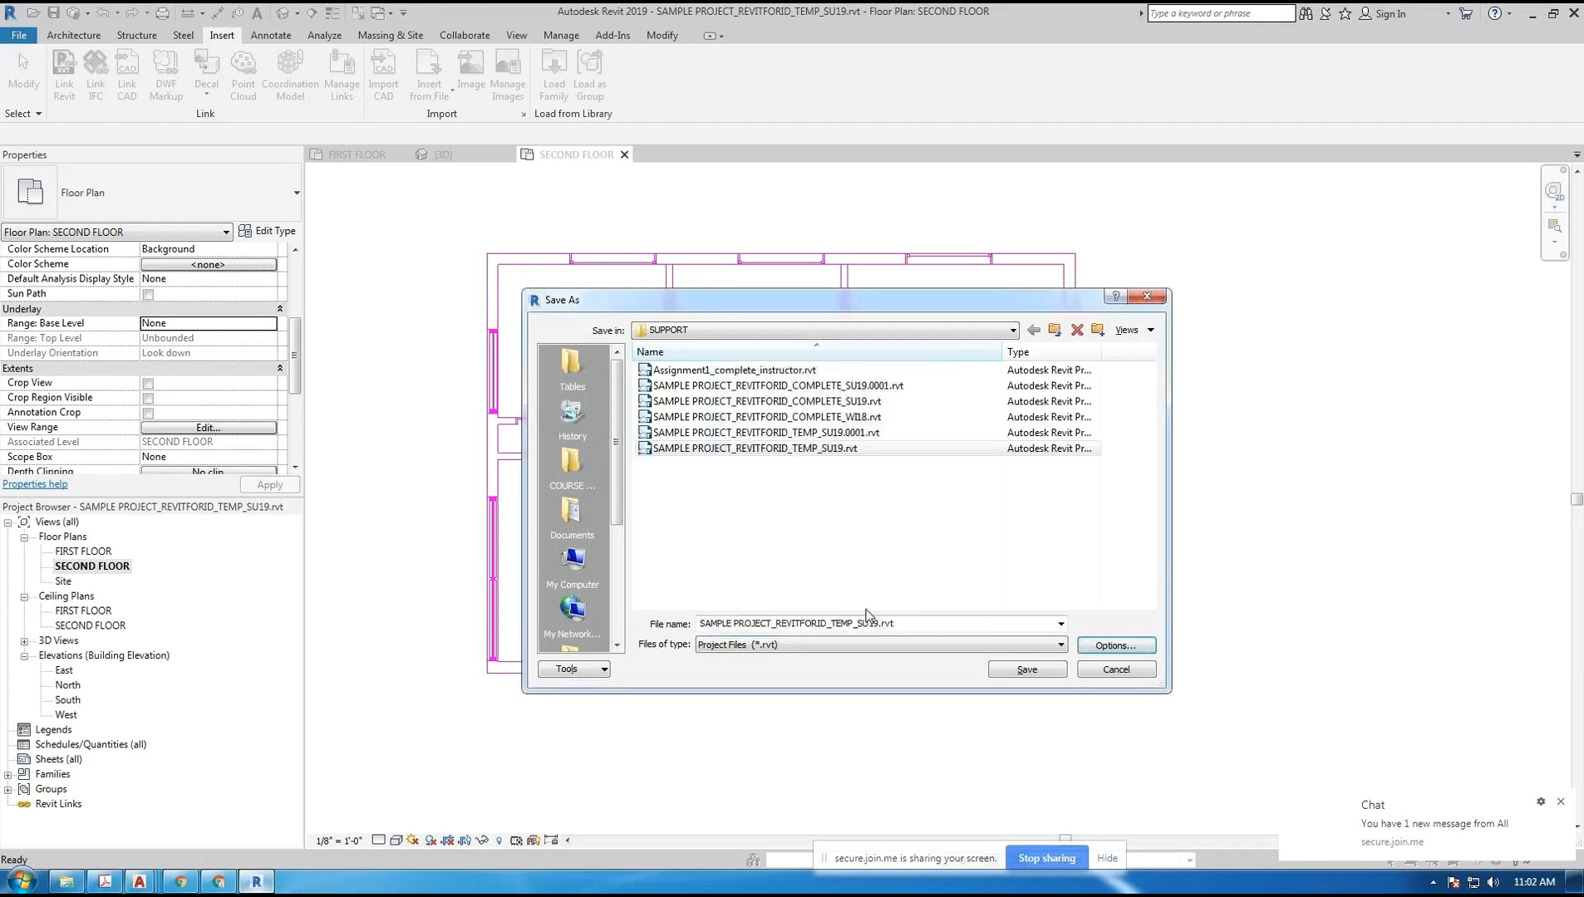
pyautogui.click(1026, 670)
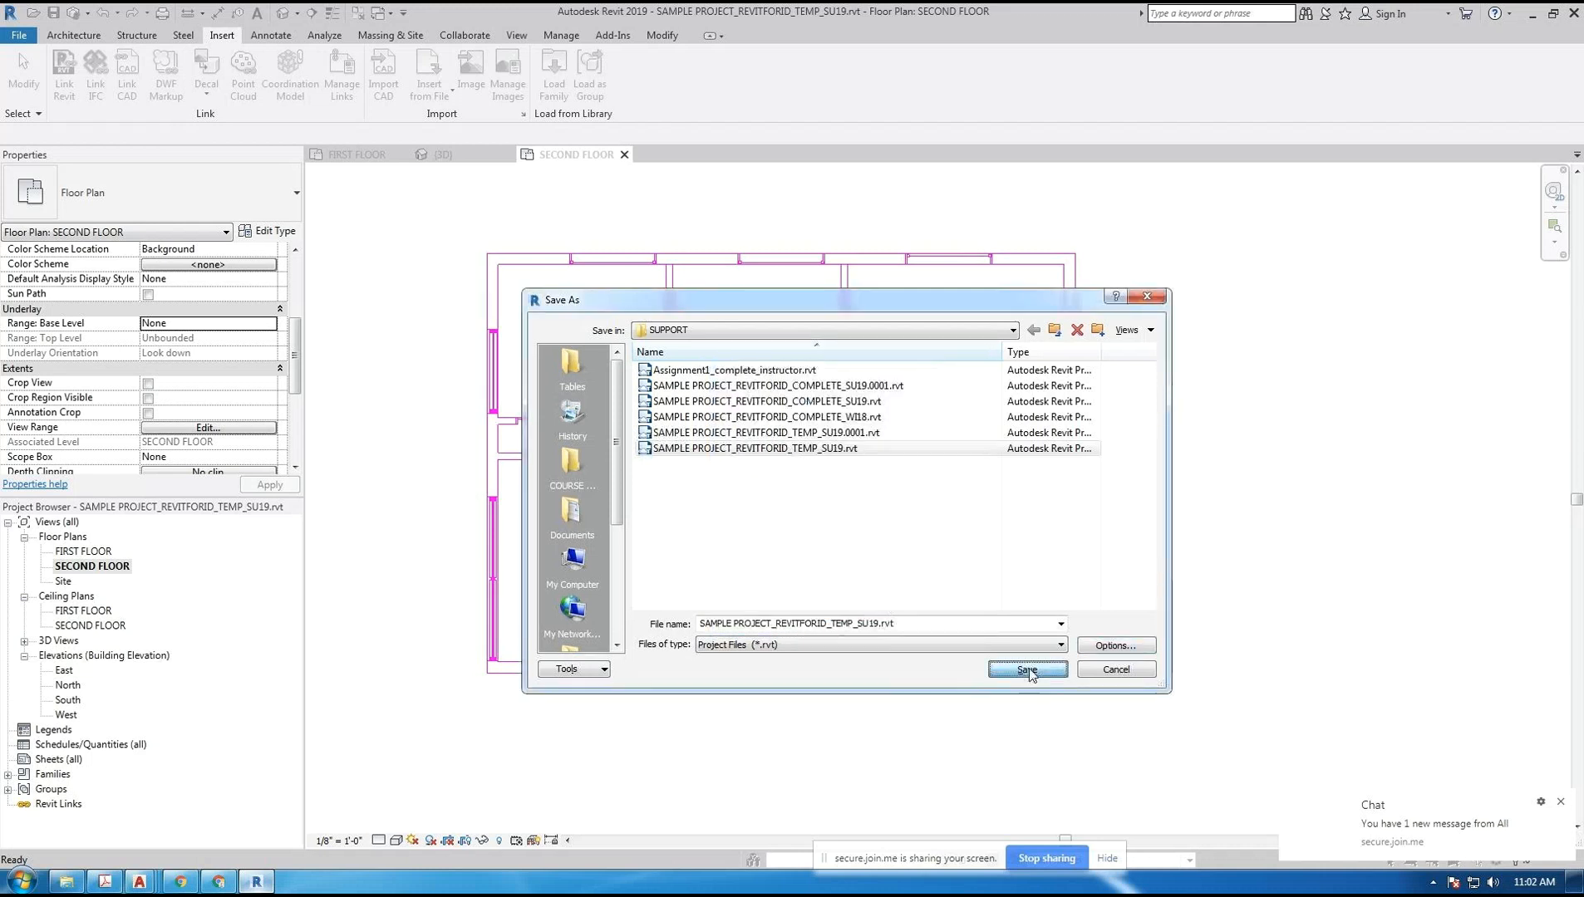
# - Read the new chat message in the join.me meeting, and return to the SECOND FLOOR plan in Revit
pyautogui.click(1441, 831)
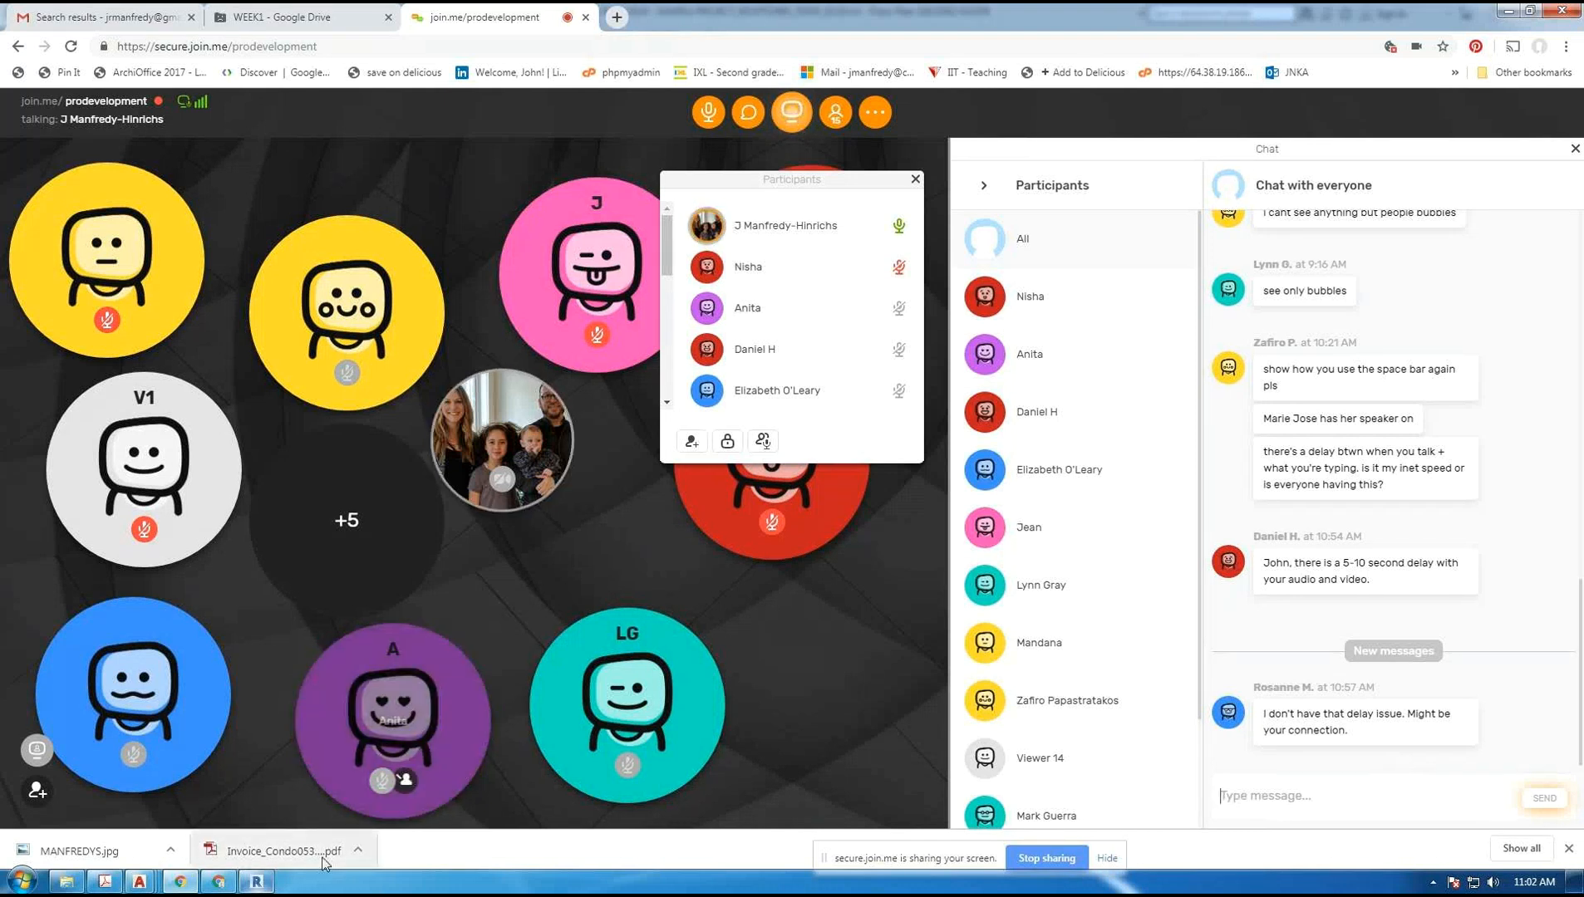
pyautogui.click(257, 882)
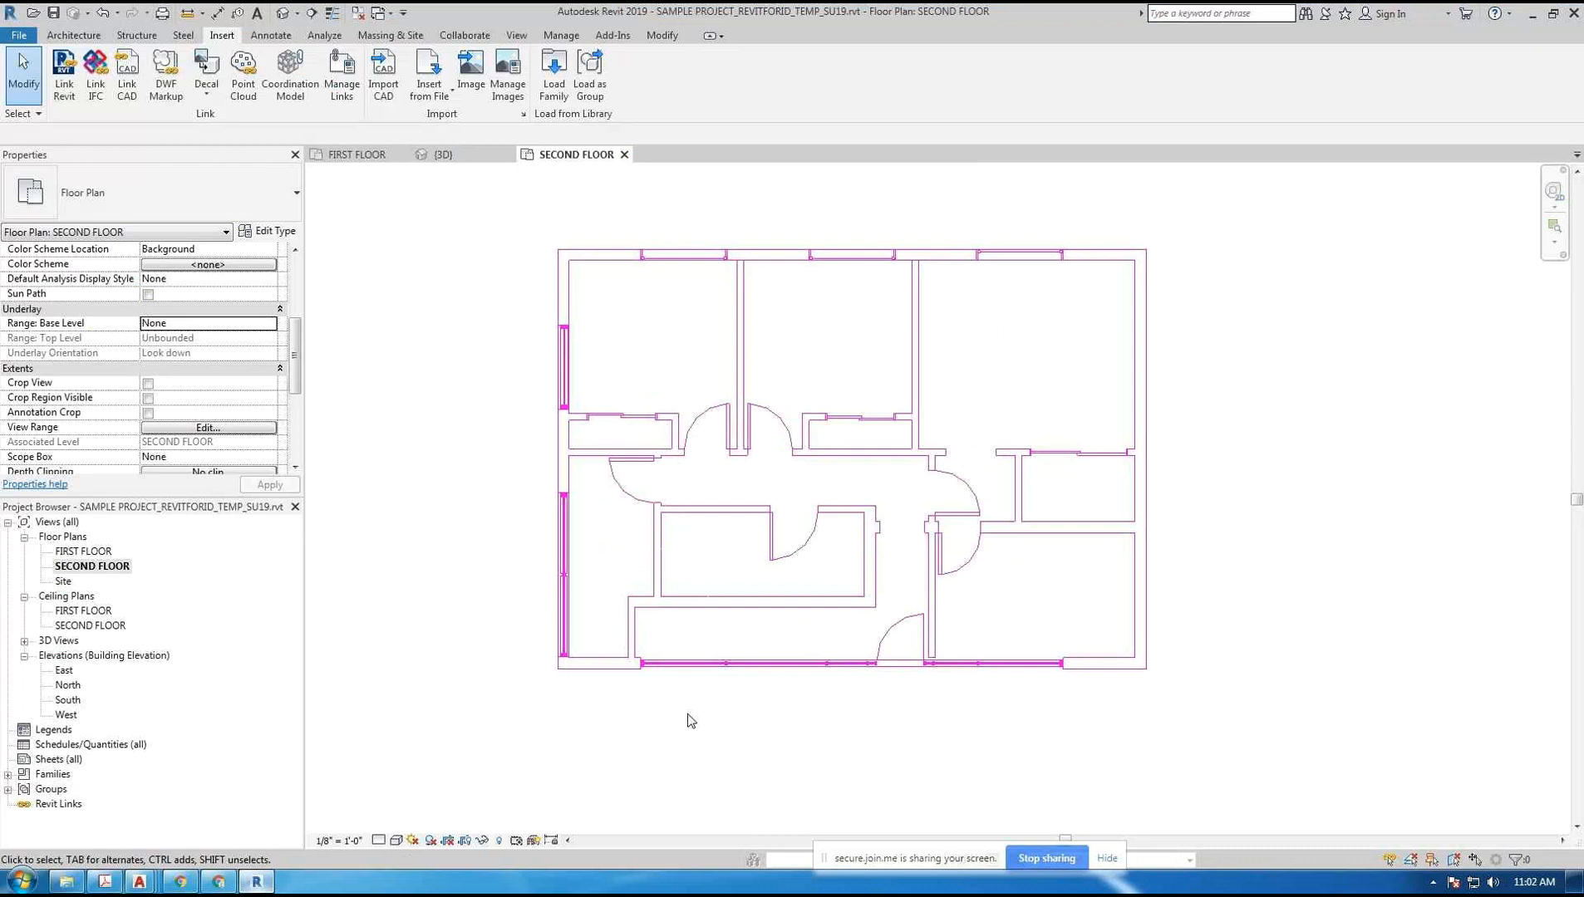
pyautogui.moveTo(640, 721)
pyautogui.mouseDown(button='middle')
pyautogui.moveTo(693, 738)
pyautogui.moveTo(631, 740)
pyautogui.mouseUp(button='middle')
pyautogui.moveTo(640, 745); pyautogui.dragTo(674, 739, button='middle')
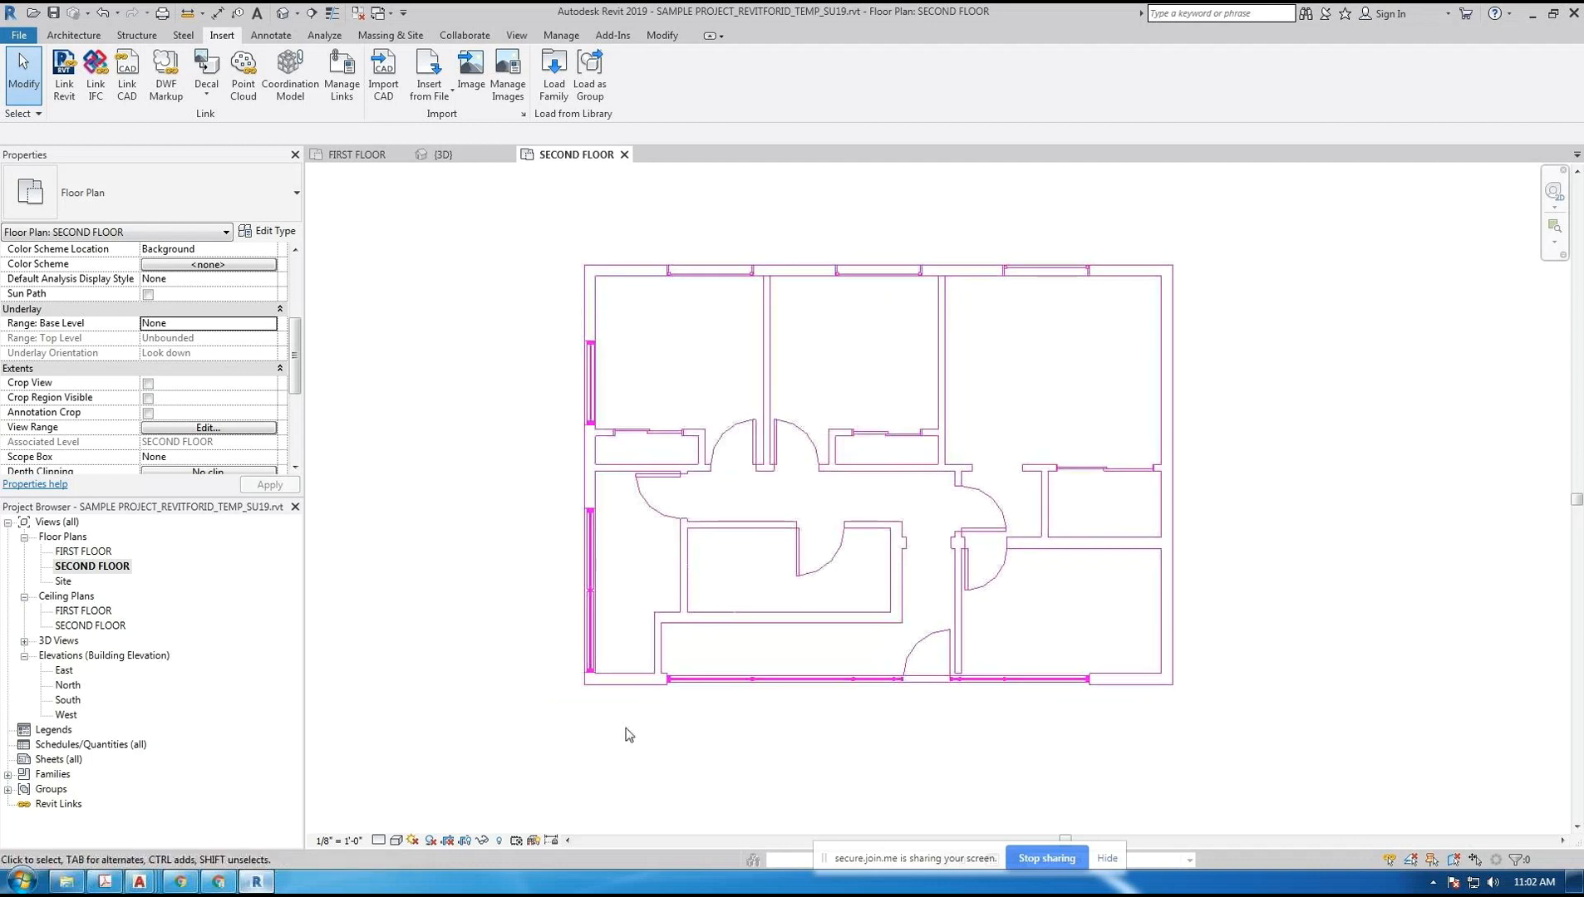
# - Switch to the SUPPORT folder in Windows Explorer, examine the numbered backup copies of the SAMPLE PROJECT_REVITFORID_TEMP_SU19 project, and return to Revit
pyautogui.click(67, 882)
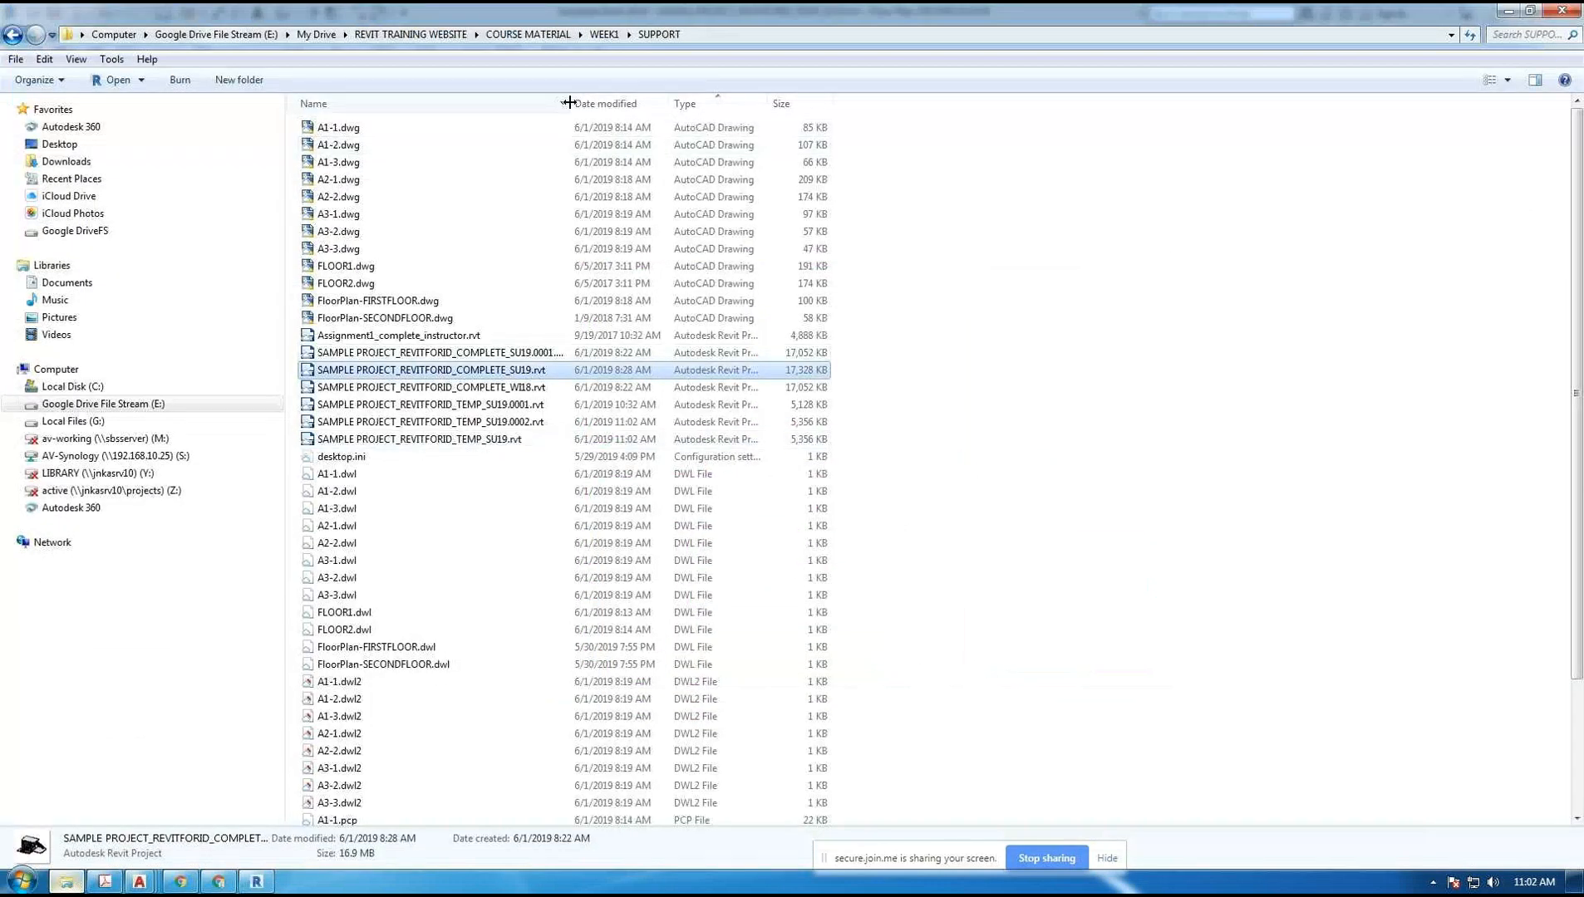
pyautogui.click(1054, 378)
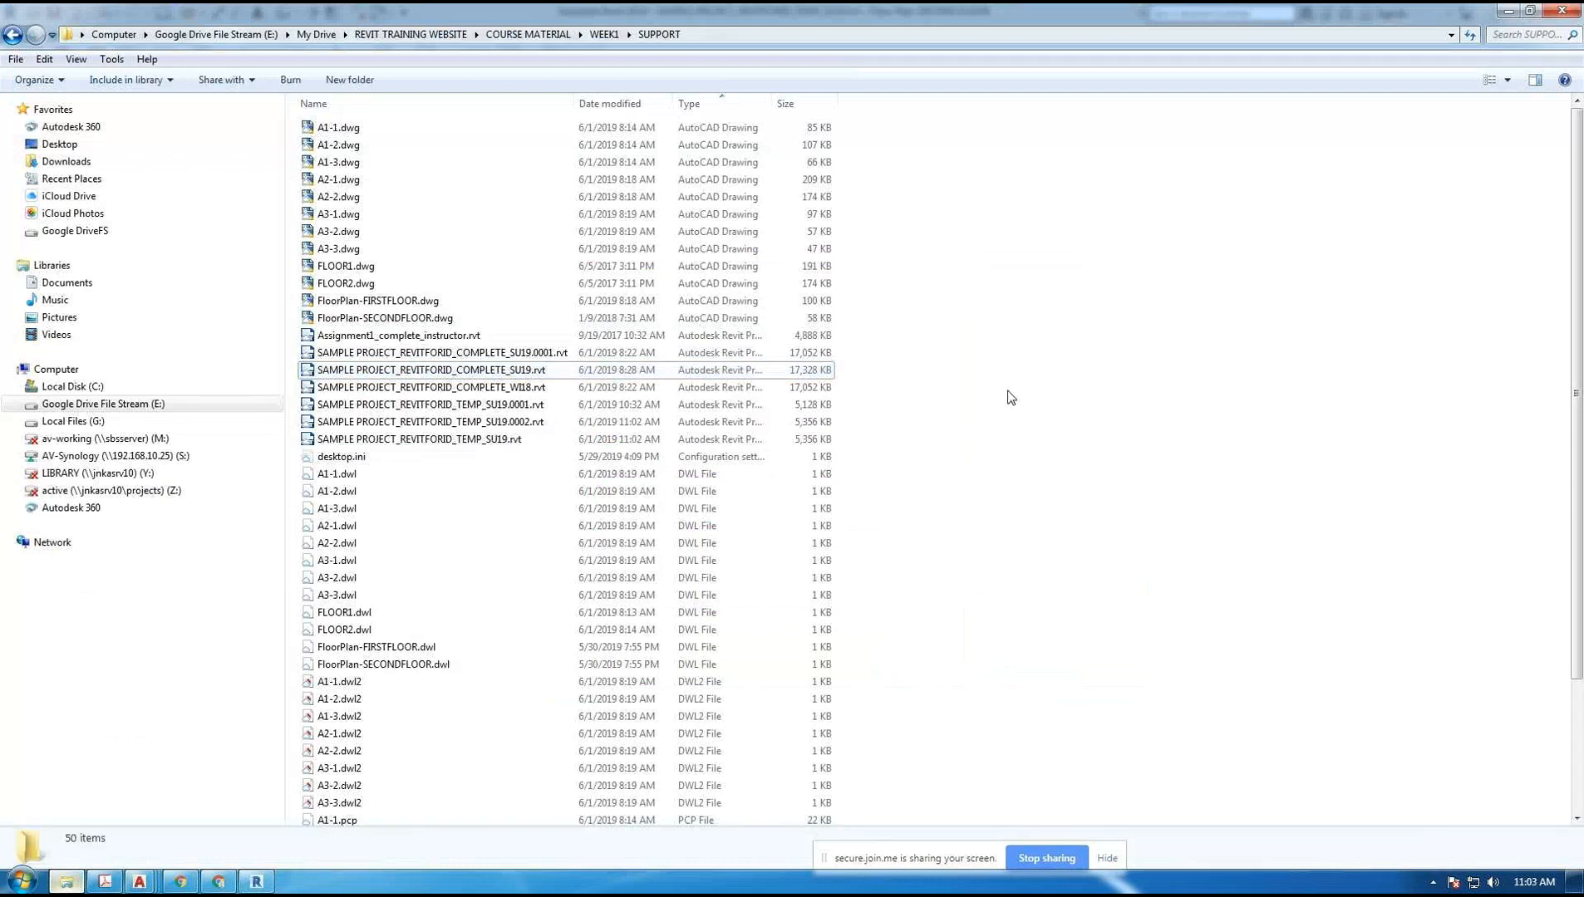
pyautogui.click(511, 422)
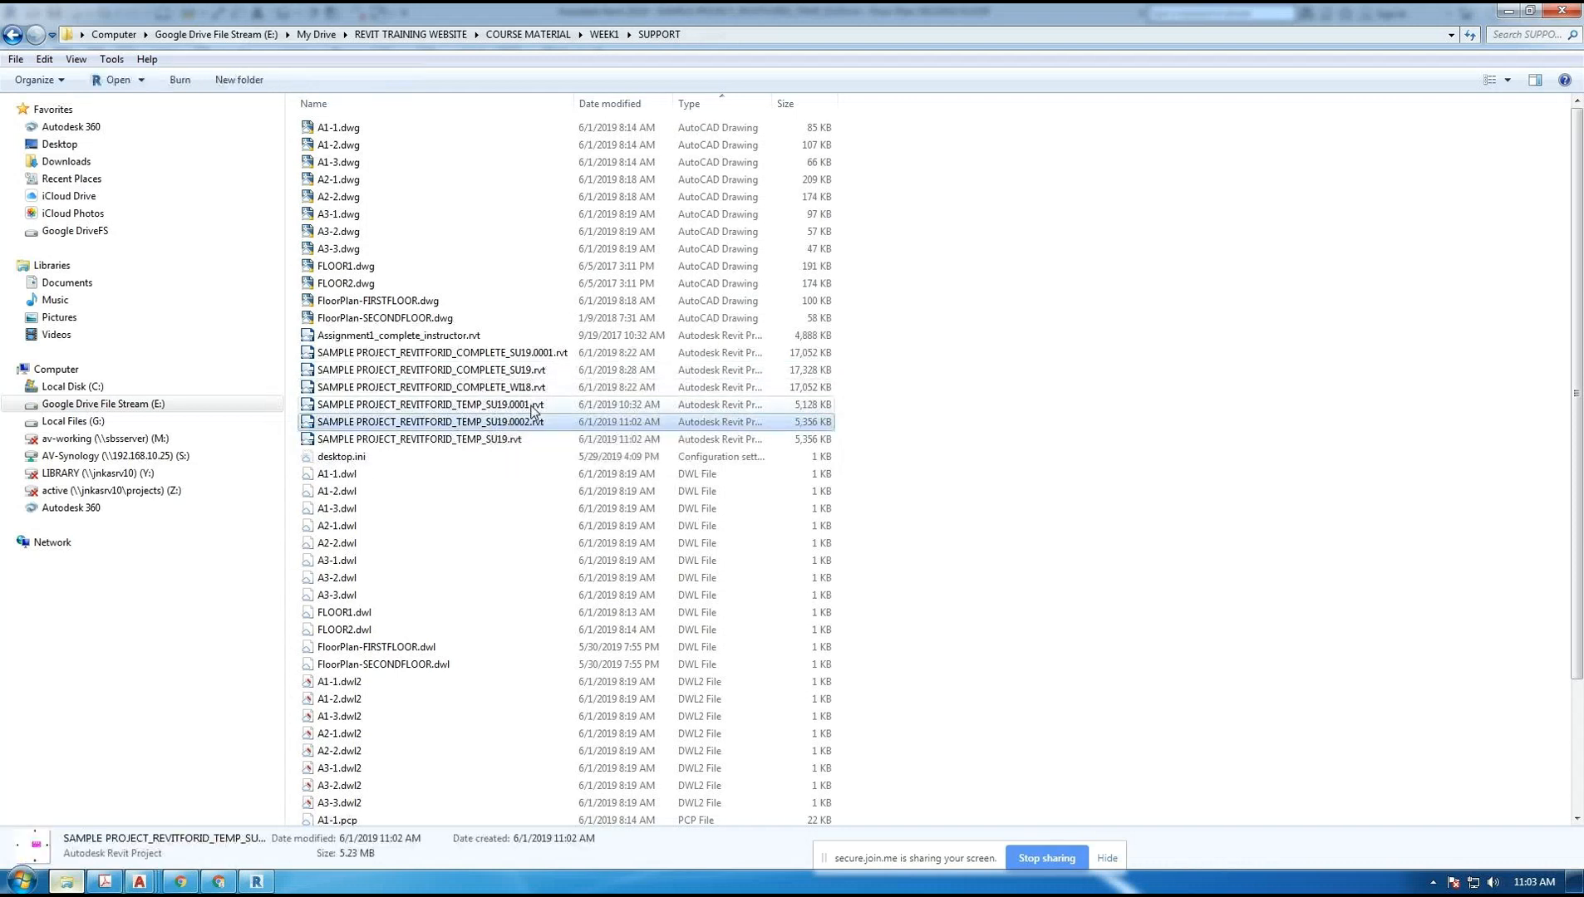
pyautogui.click(256, 882)
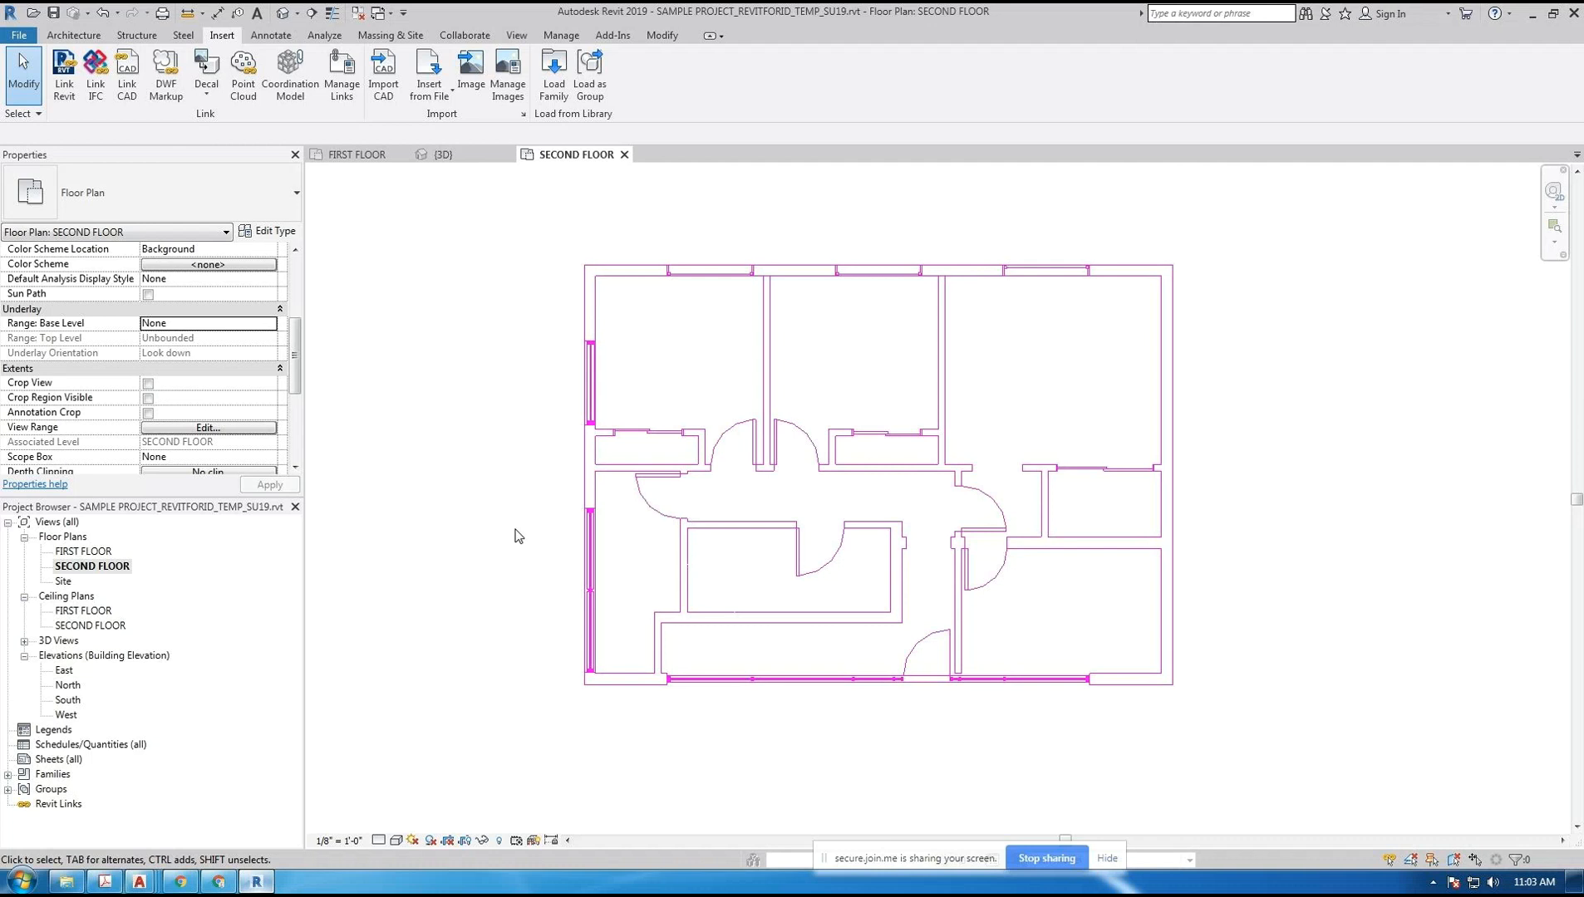
pyautogui.scroll(3, 677, 457)
pyautogui.scroll(-3, 706, 393)
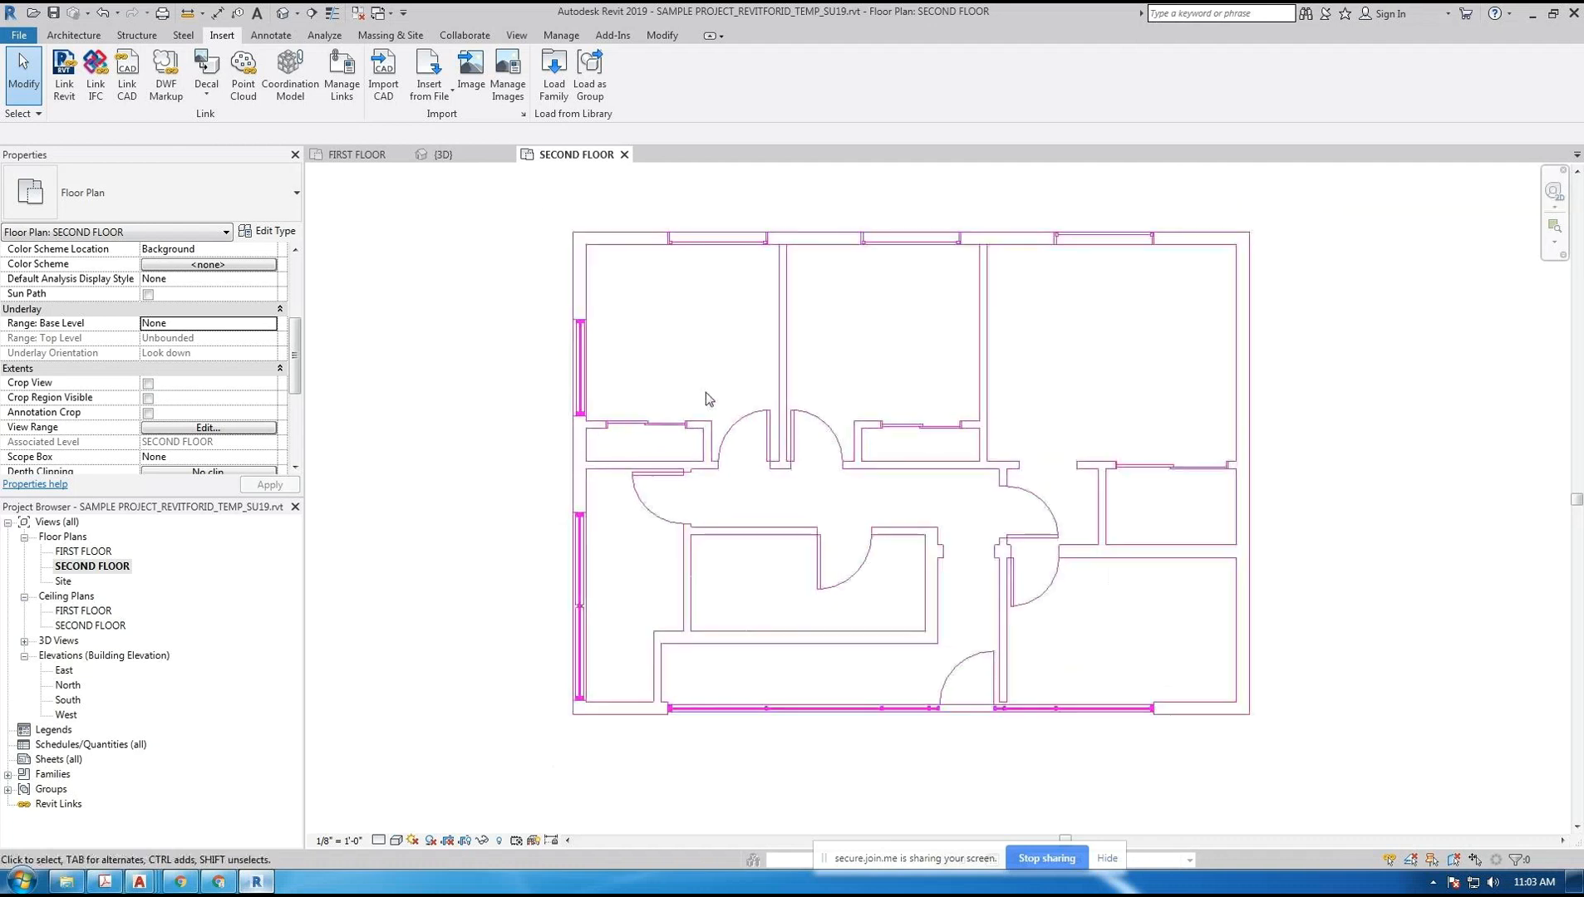
pyautogui.moveTo(705, 392); pyautogui.dragTo(648, 408, button='middle')
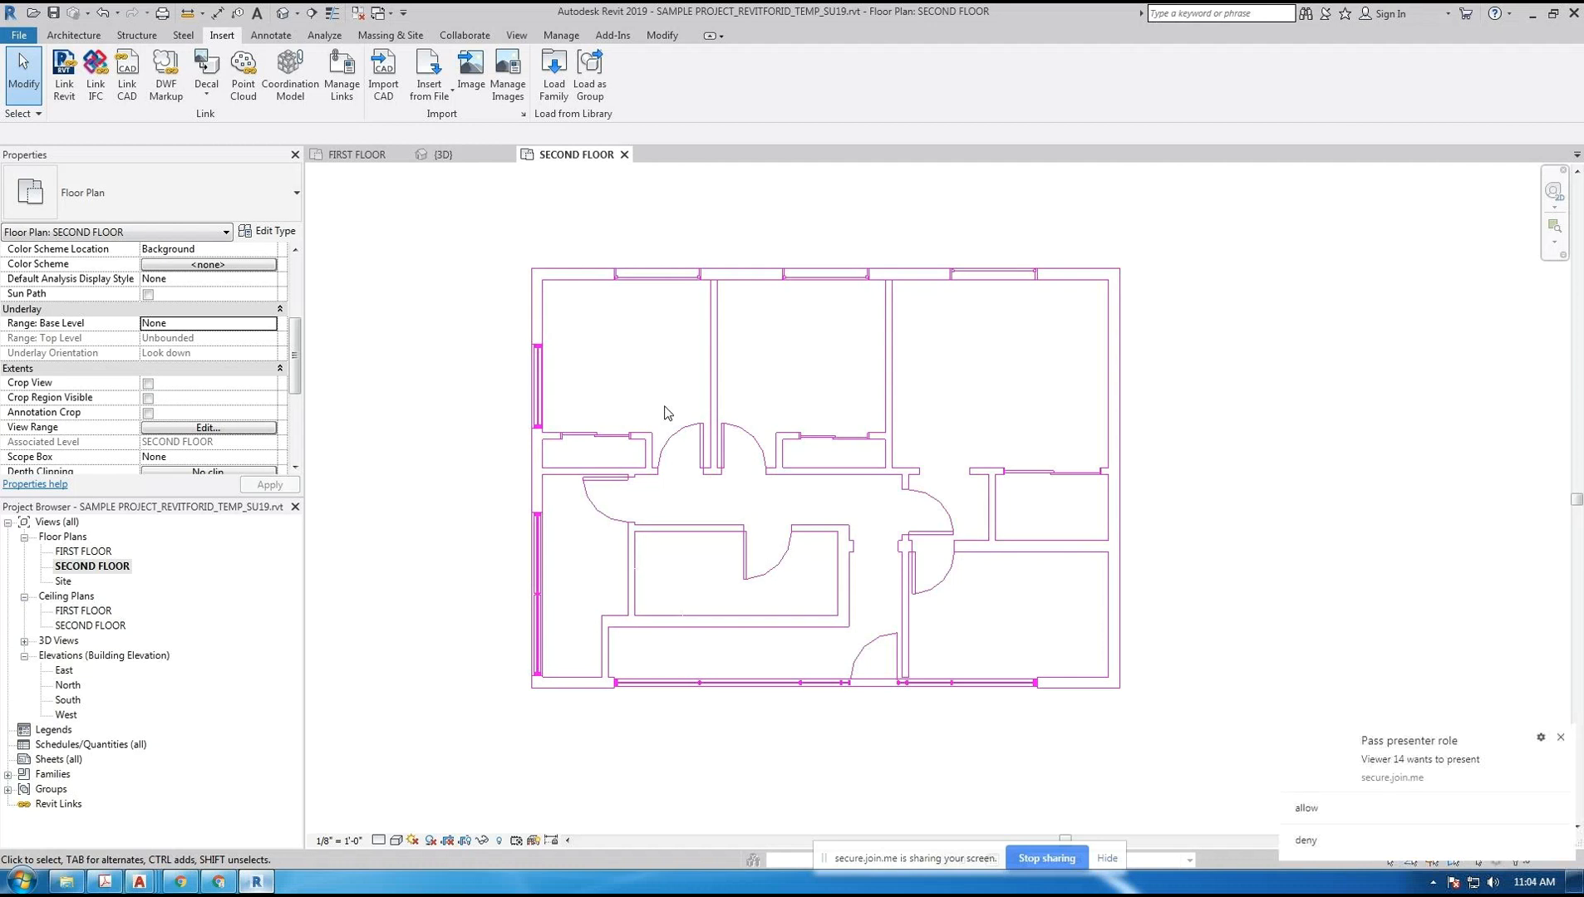
# - Dismiss the presenter-role request, switch to the join.me meeting in Chrome, and review its participant list and chat messages
pyautogui.click(1560, 737)
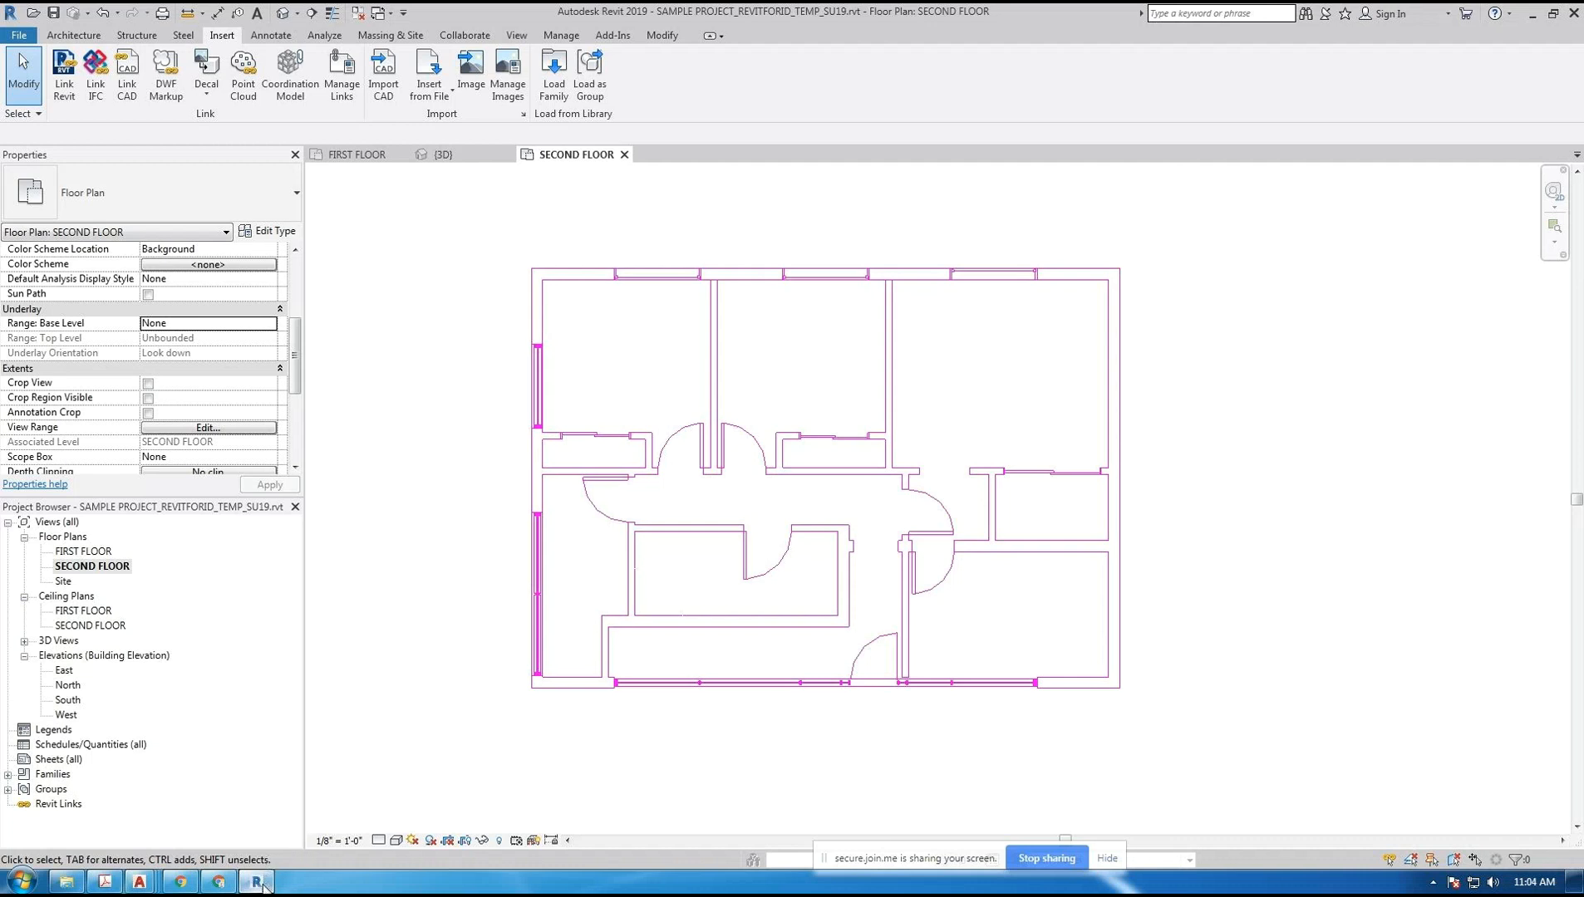
pyautogui.click(181, 883)
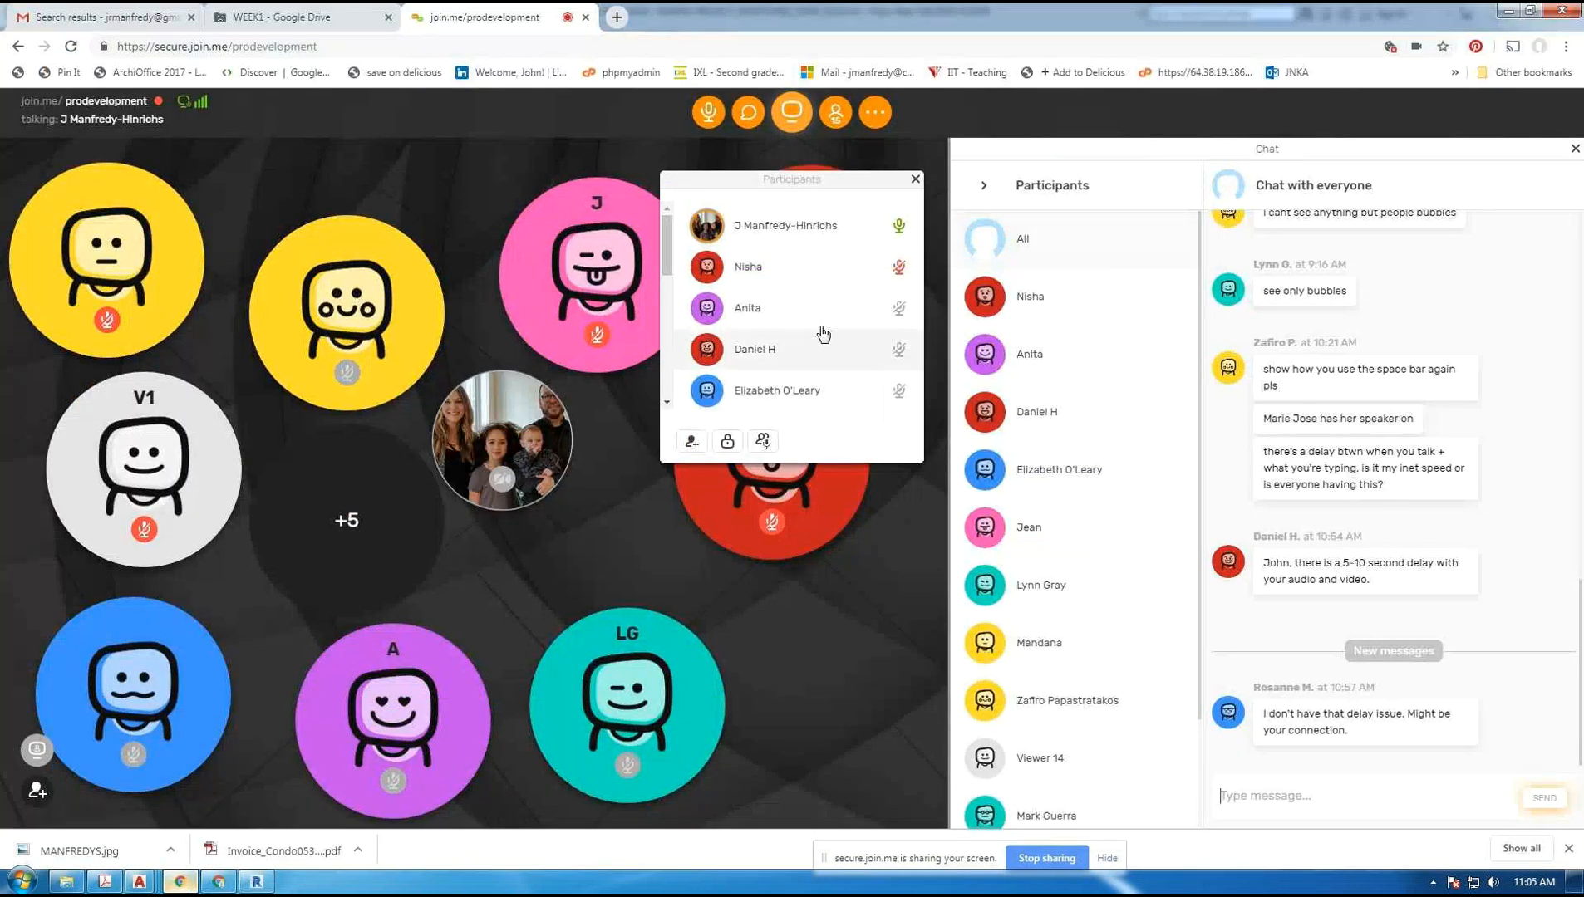
pyautogui.scroll(-2, 1119, 442)
pyautogui.scroll(2, 1122, 446)
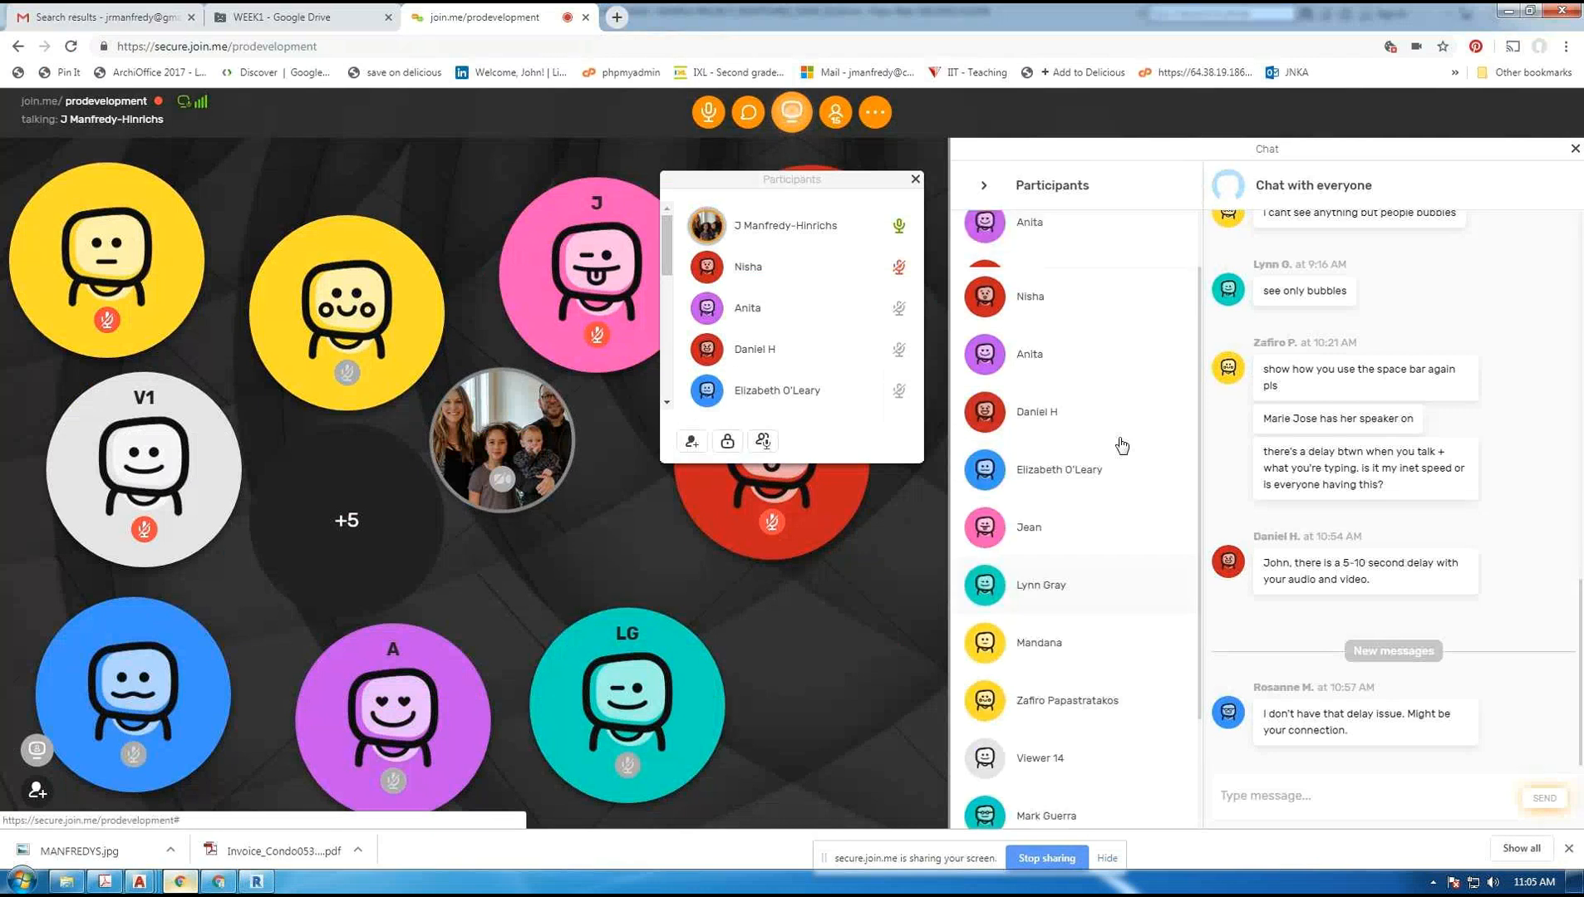
pyautogui.scroll(-2, 1122, 446)
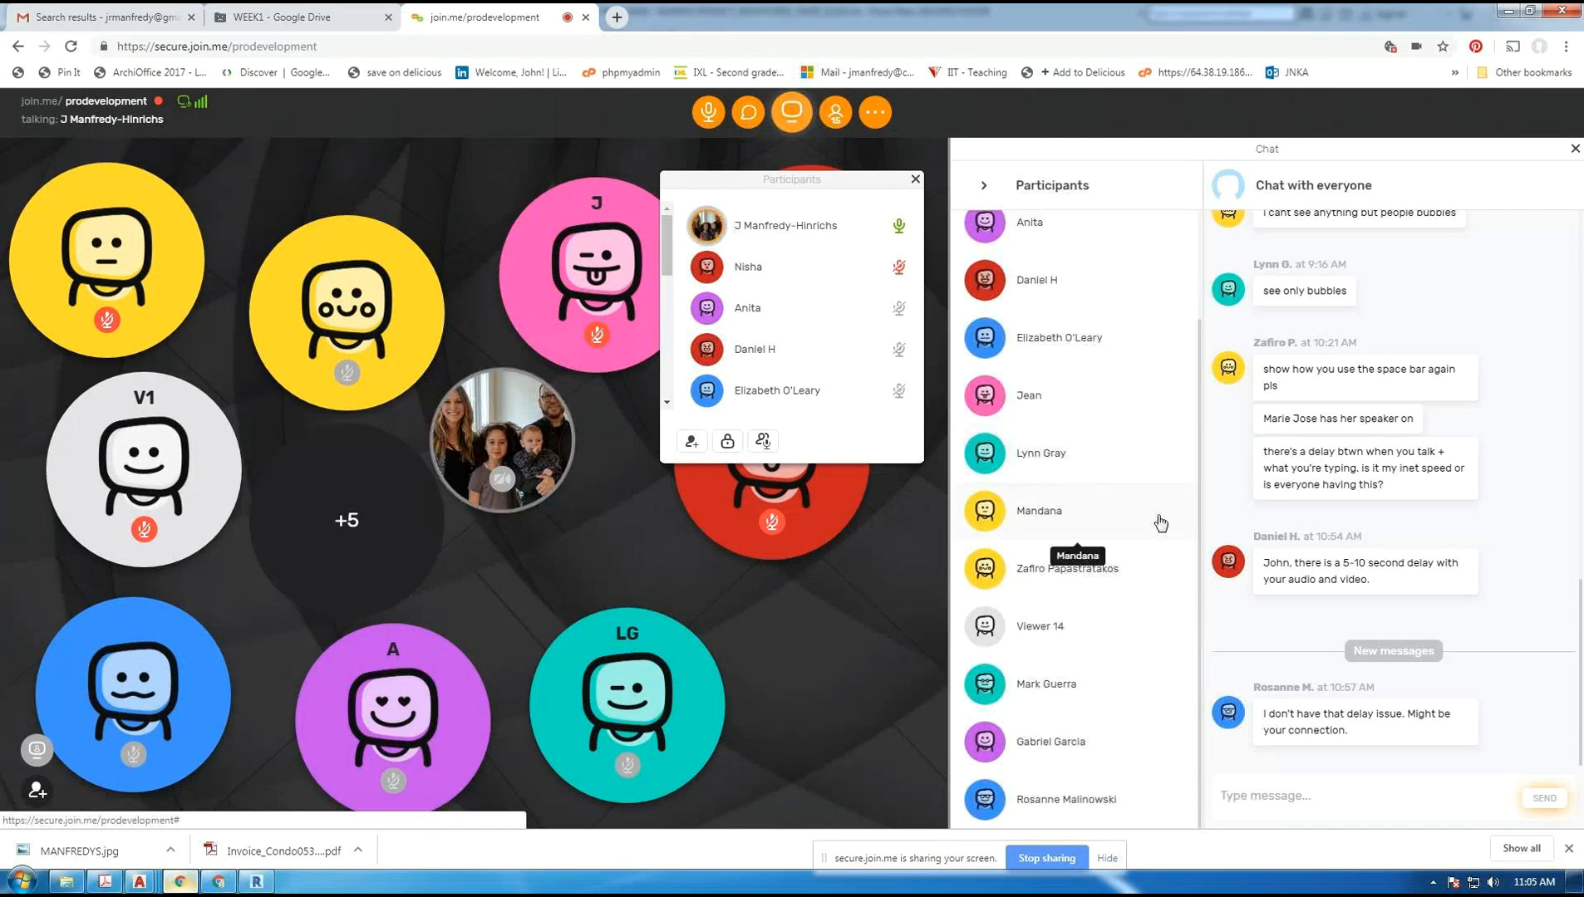
pyautogui.scroll(2, 1160, 523)
pyautogui.scroll(-2, 1159, 523)
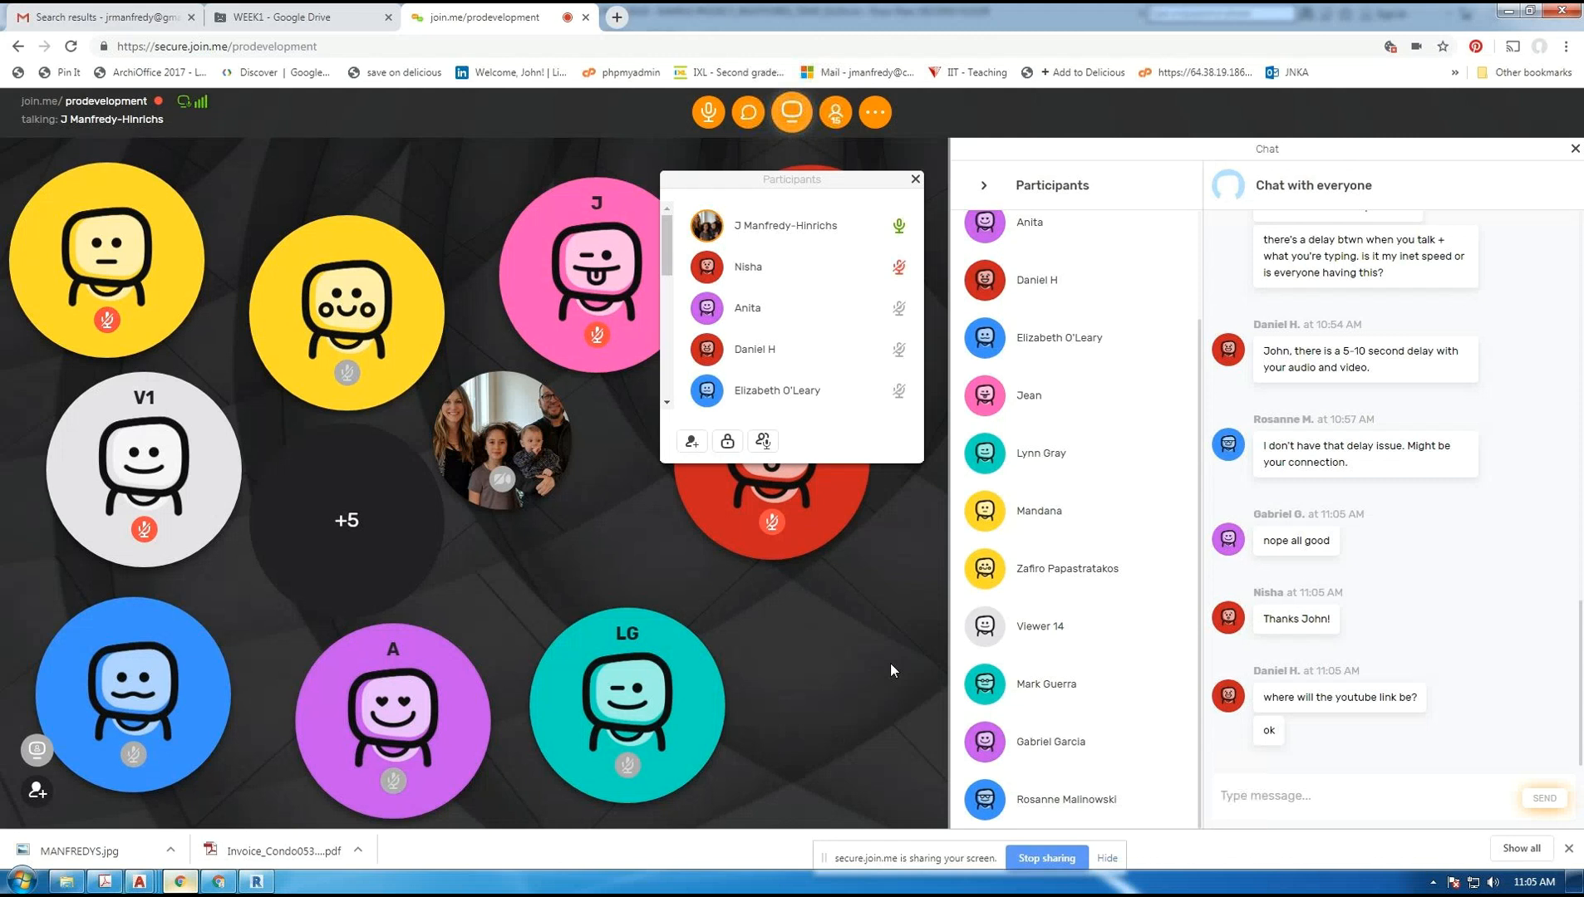
pyautogui.scroll(1, 1071, 409)
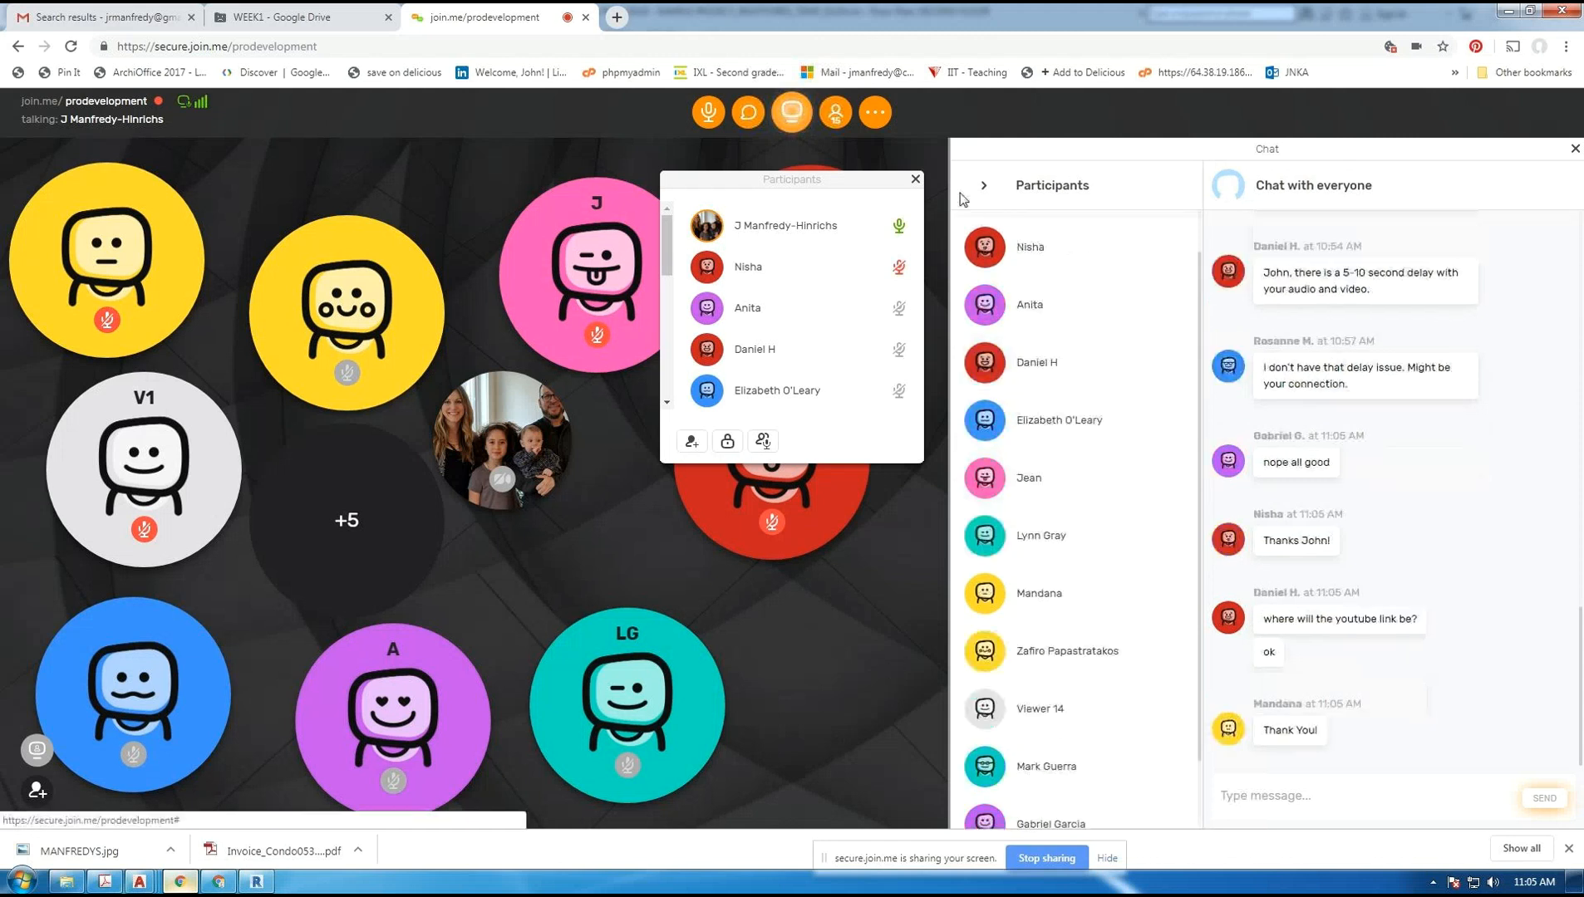
# - Start exiting the join.me meeting
pyautogui.click(879, 115)
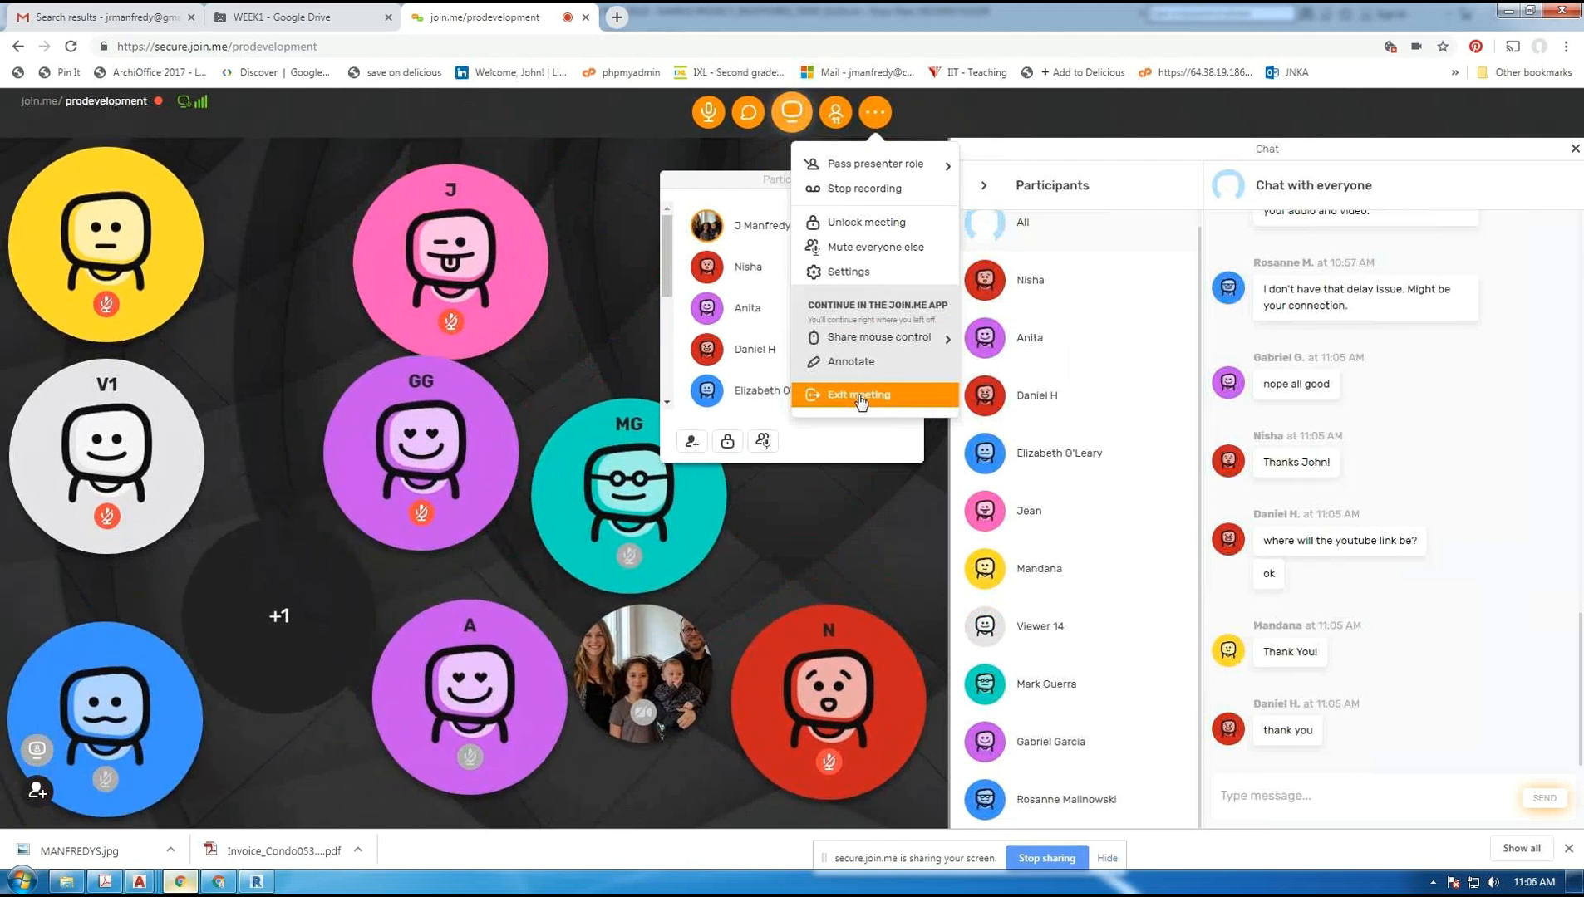
pyautogui.click(860, 397)
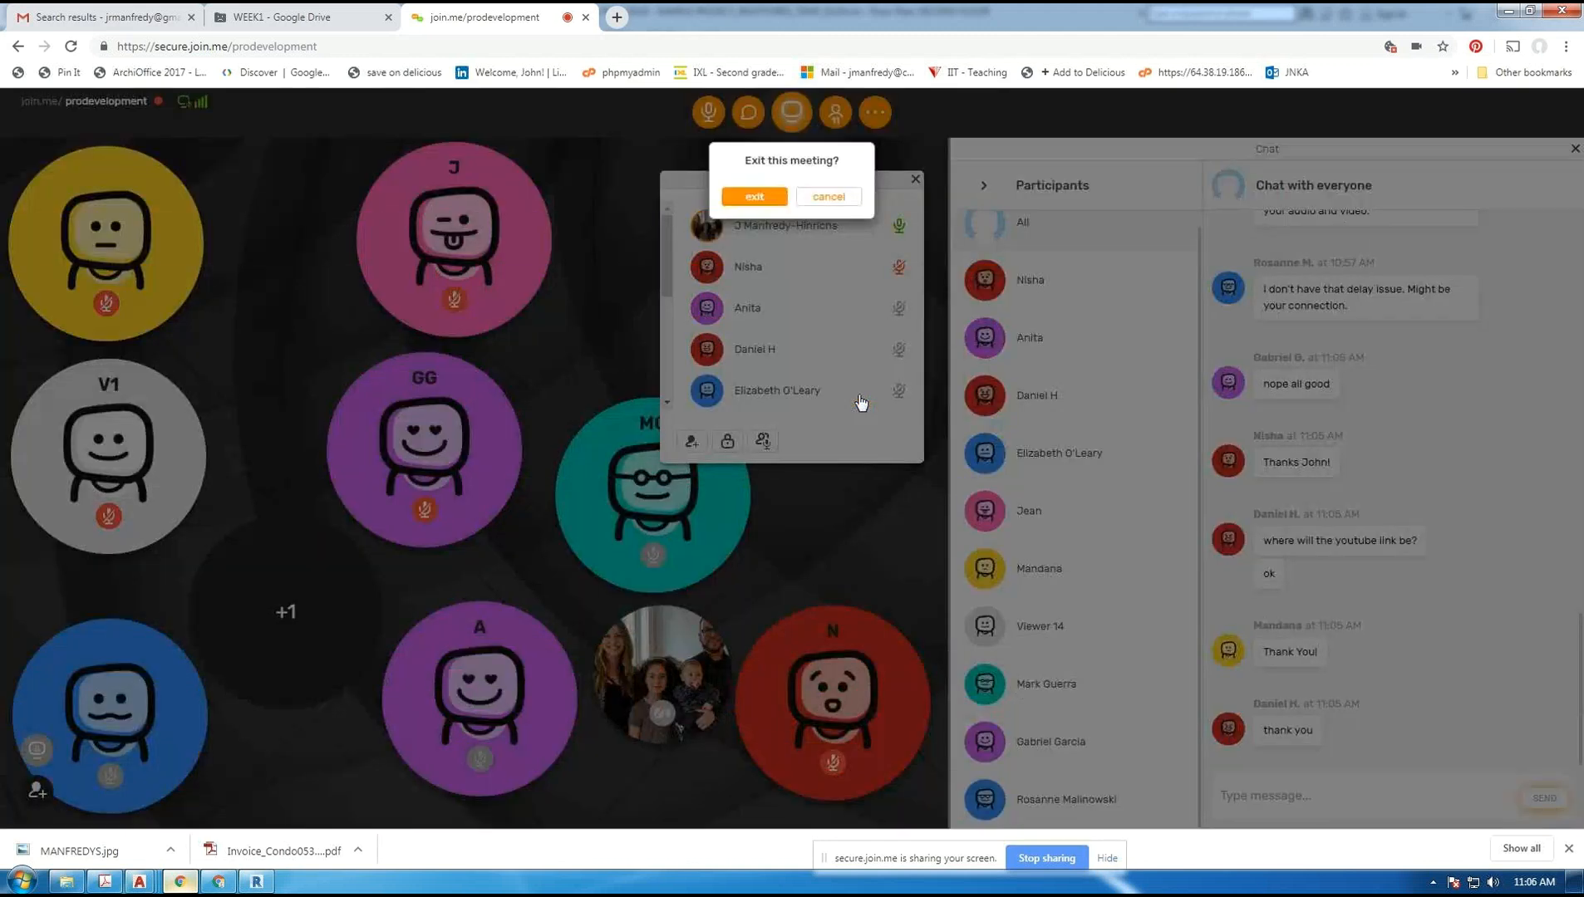